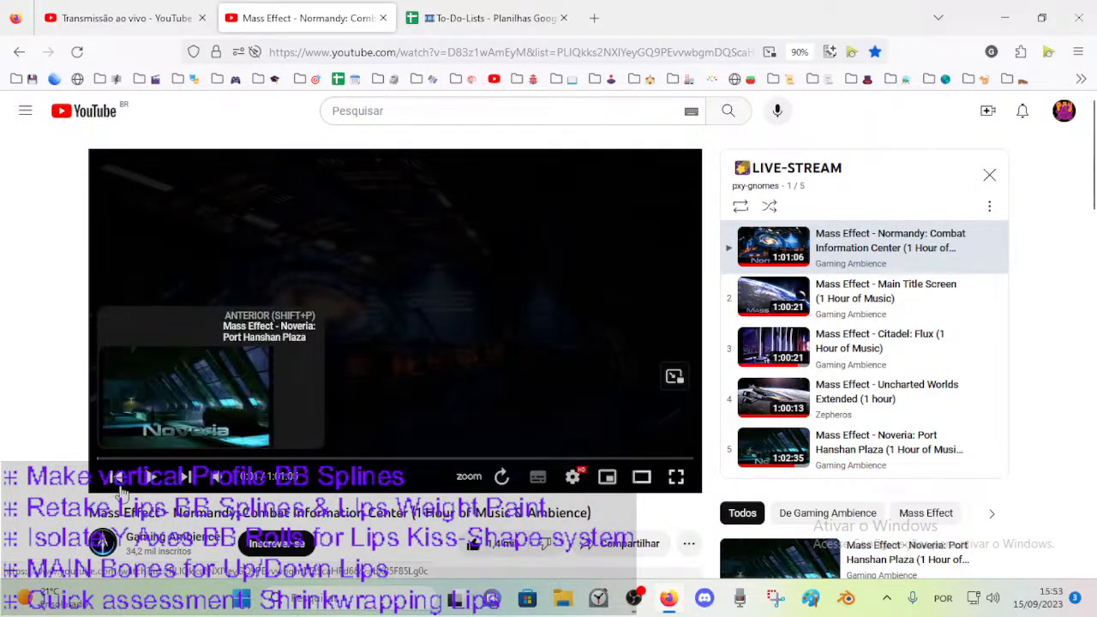
# Start the Mass Effect Normandy ambience video and check the live-stream dashboard in YouTube Studio.
pyautogui.click(151, 476)
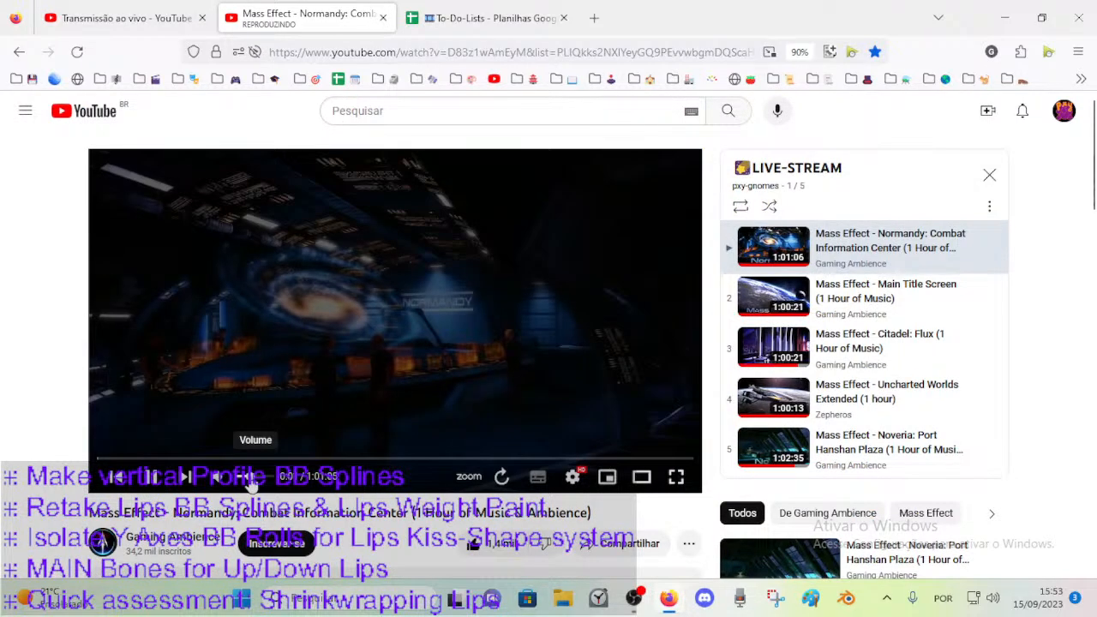
pyautogui.click(141, 11)
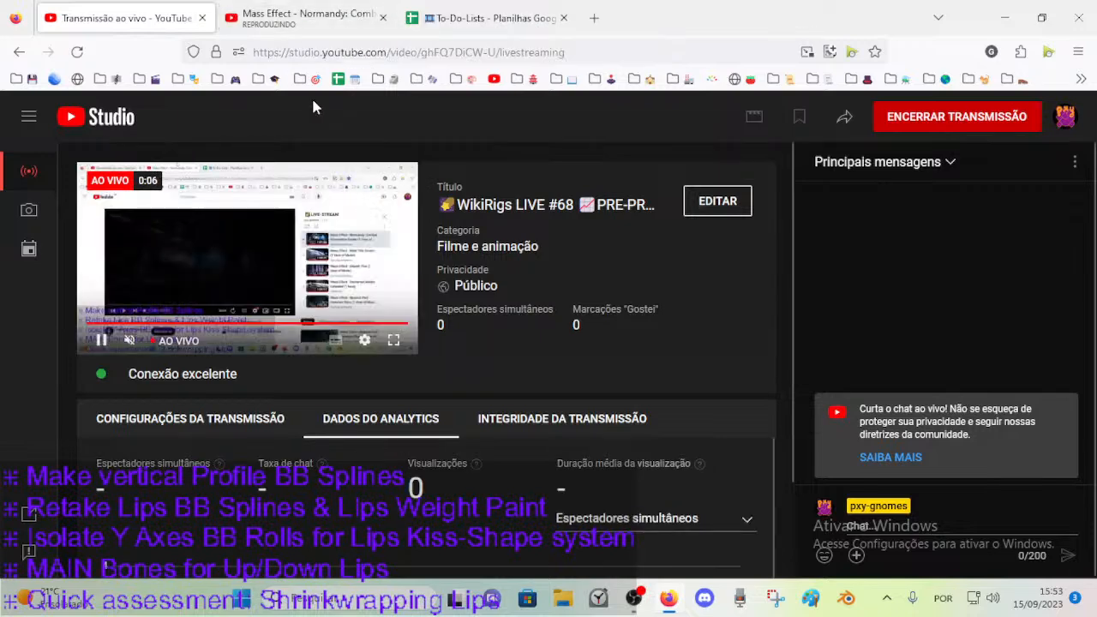
pyautogui.click(299, 18)
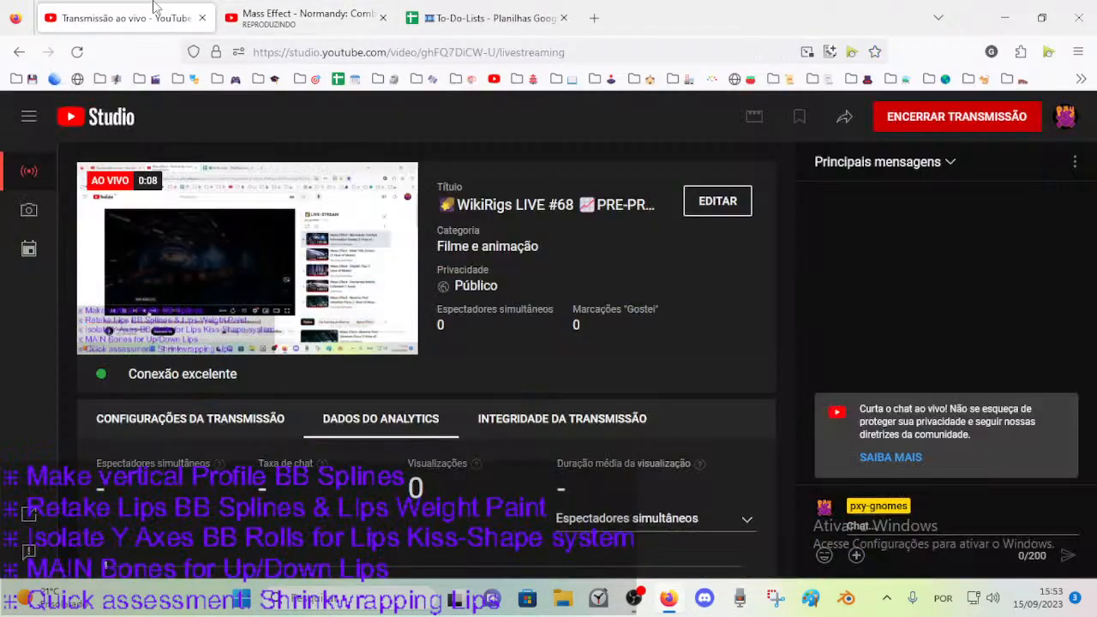
pyautogui.click(124, 18)
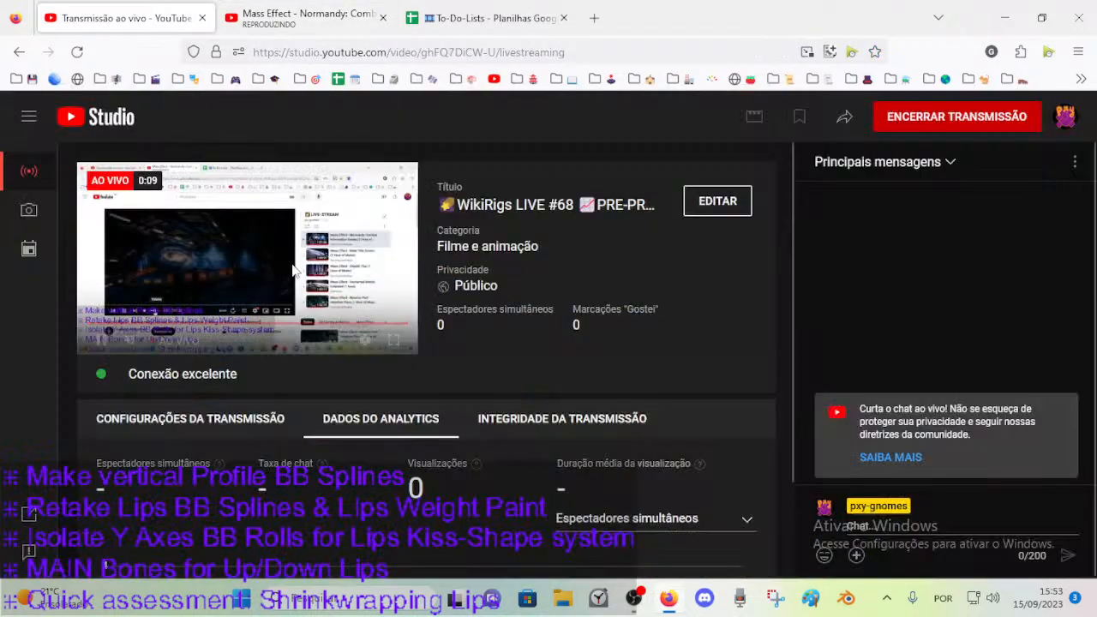
# Launch Blender, and look over the To-Do-Lists sheet, the music video and the live-stream dashboard in the browser.
pyautogui.click(846, 598)
pyautogui.click(634, 599)
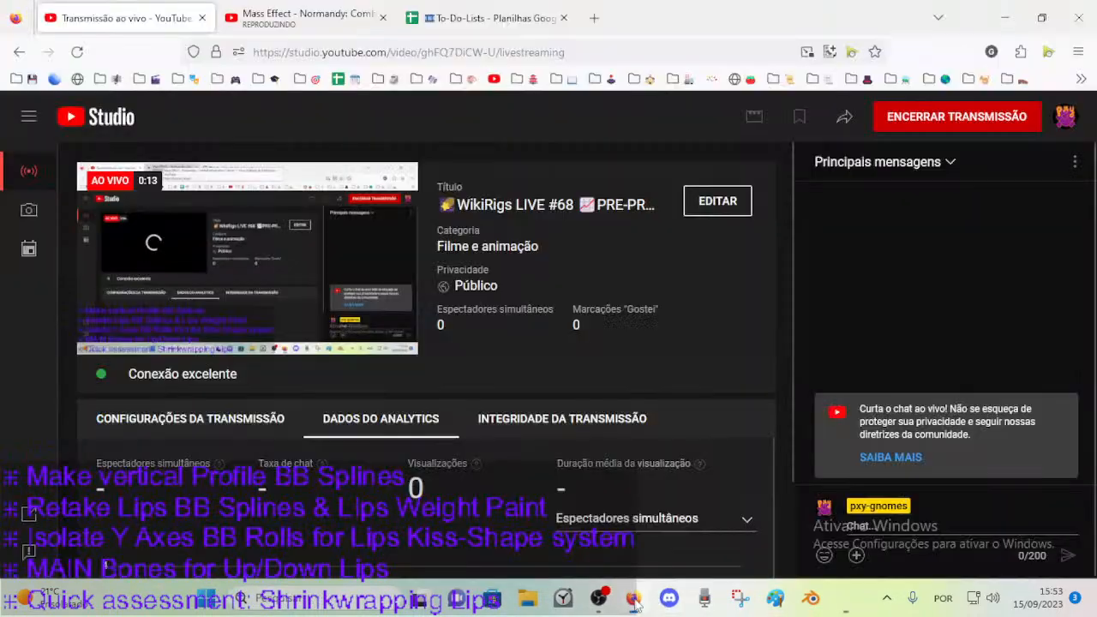
pyautogui.click(476, 15)
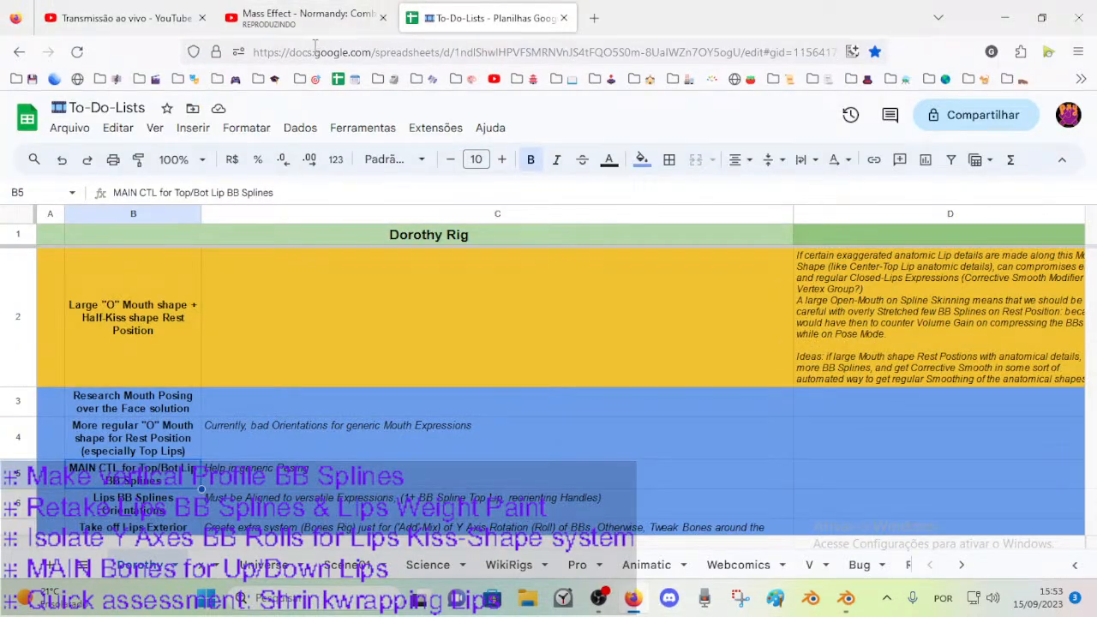
pyautogui.click(355, 17)
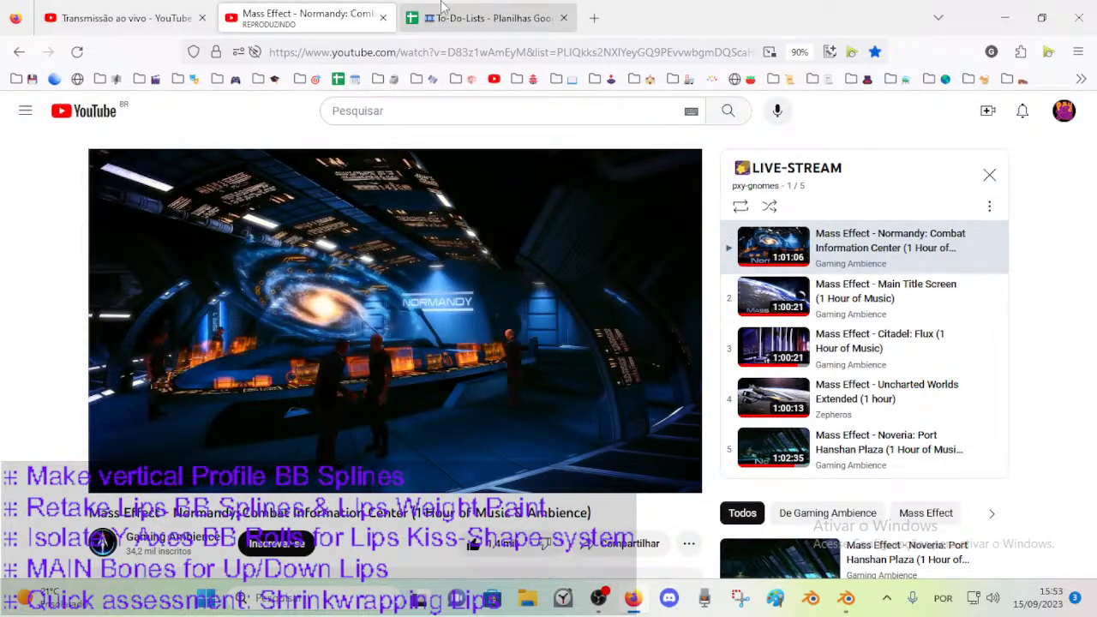
pyautogui.hotkey('ctrl', 'Tab')
pyautogui.hotkey('ctrl', 'Tab')
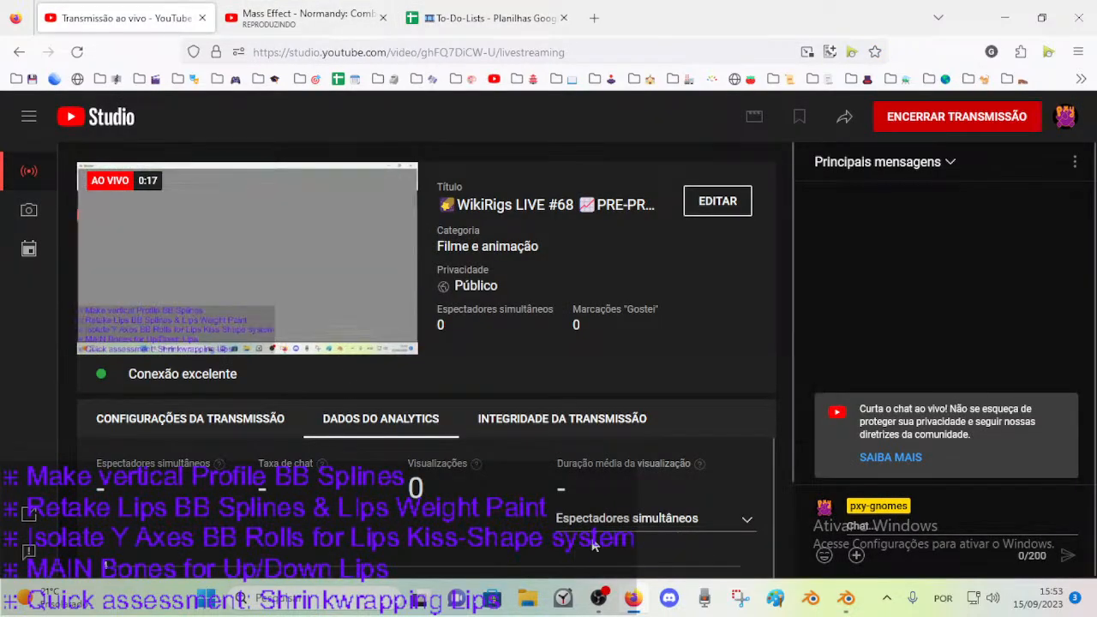
# Switch to Blender and open DOROTHY_2023-09-15_100_MouthSides.blend from the 03_Characters folder.
pyautogui.click(843, 596)
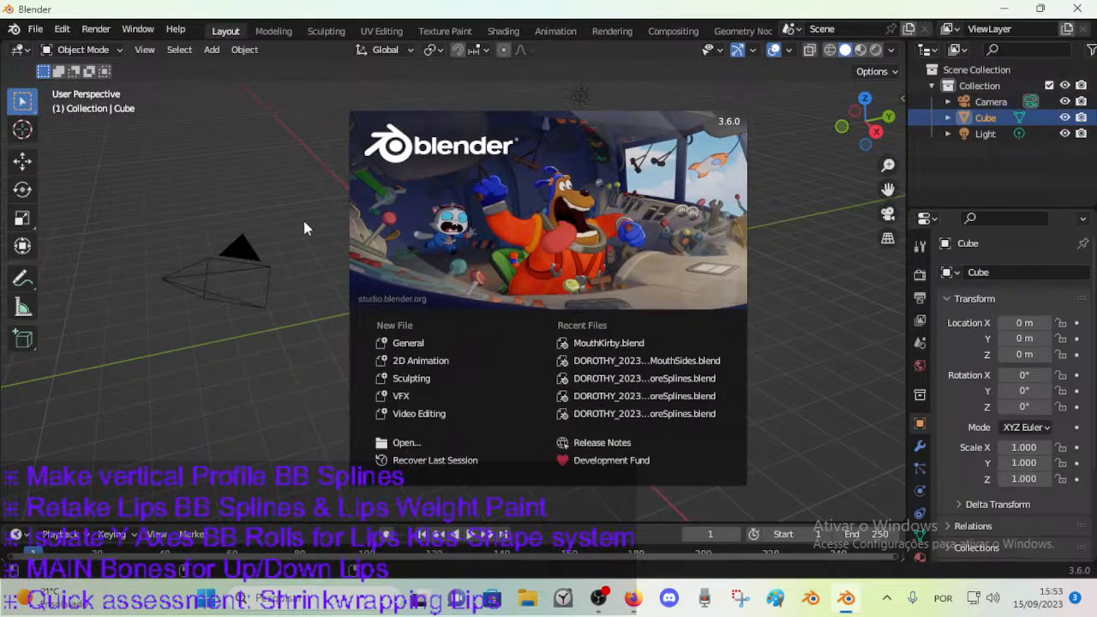
pyautogui.click(324, 228)
pyautogui.click(35, 29)
pyautogui.click(58, 64)
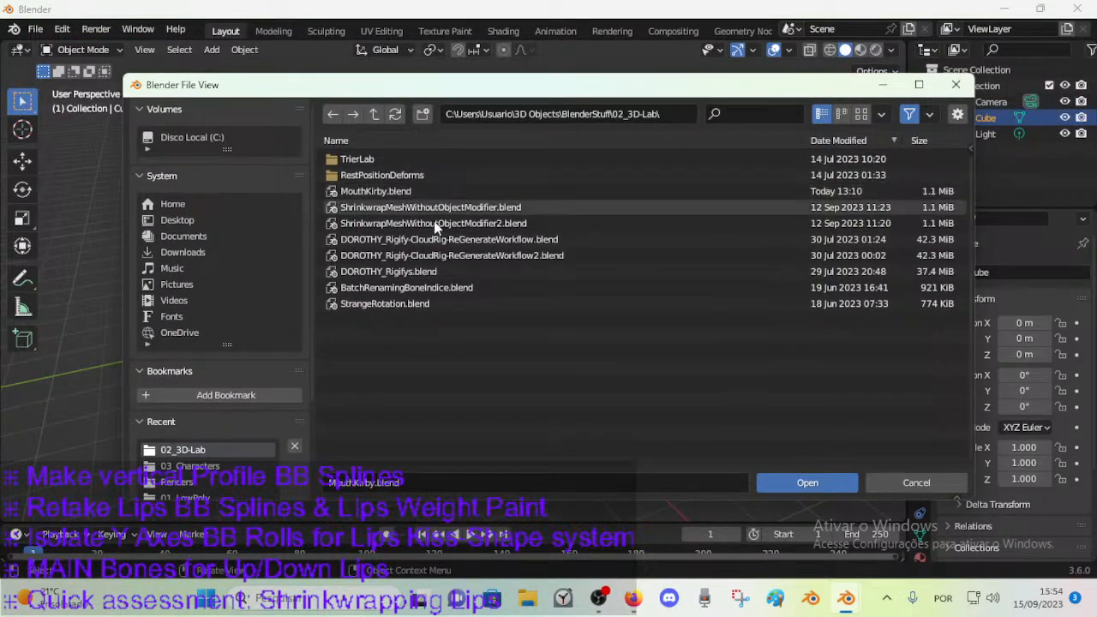
pyautogui.click(187, 466)
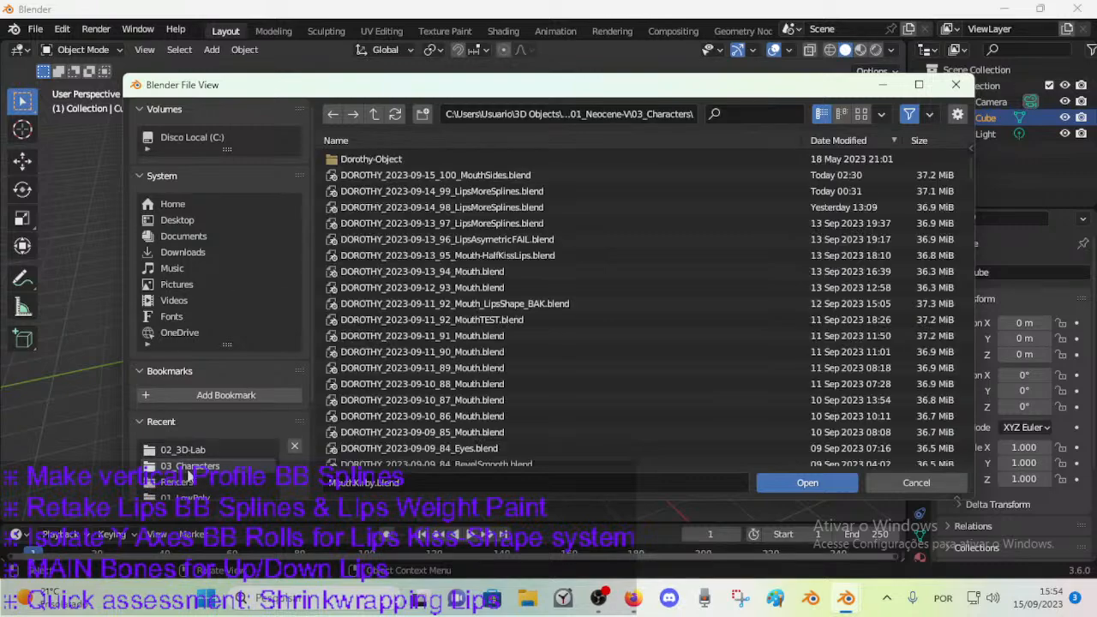
pyautogui.click(409, 177)
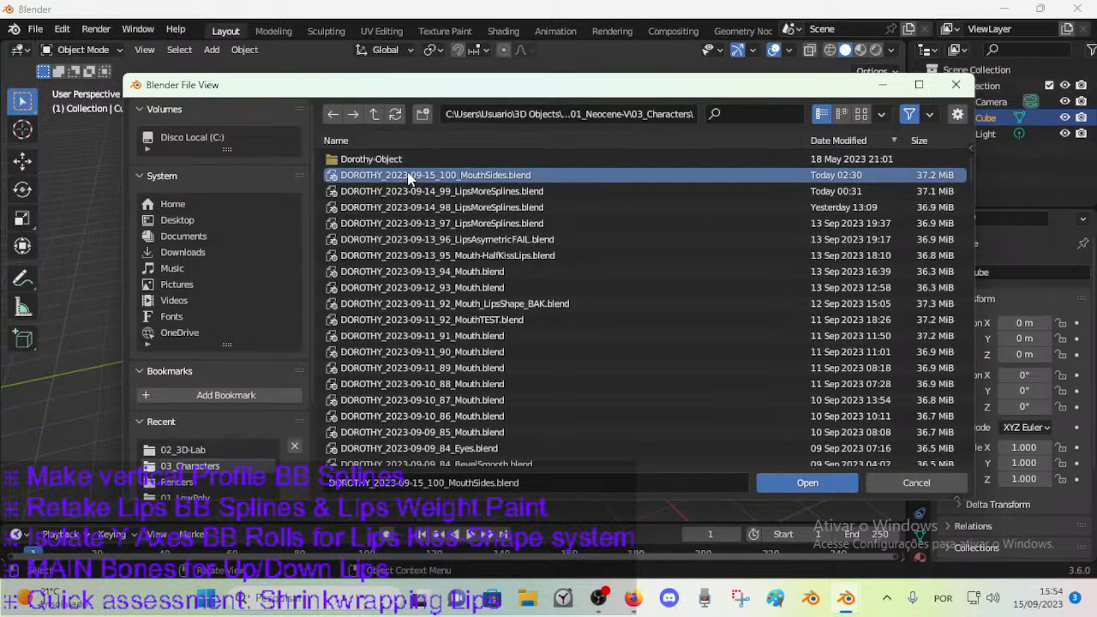
pyautogui.doubleClick(409, 178)
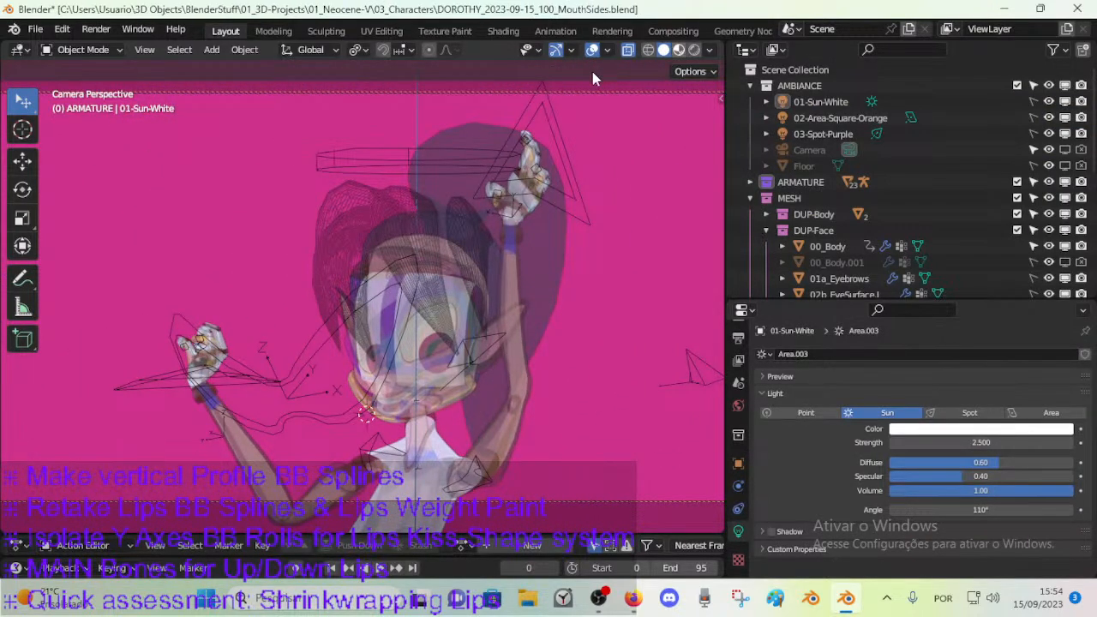
# Set the viewport to Material Preview shading and select the ARM-Dorothy armature.
pyautogui.click(678, 49)
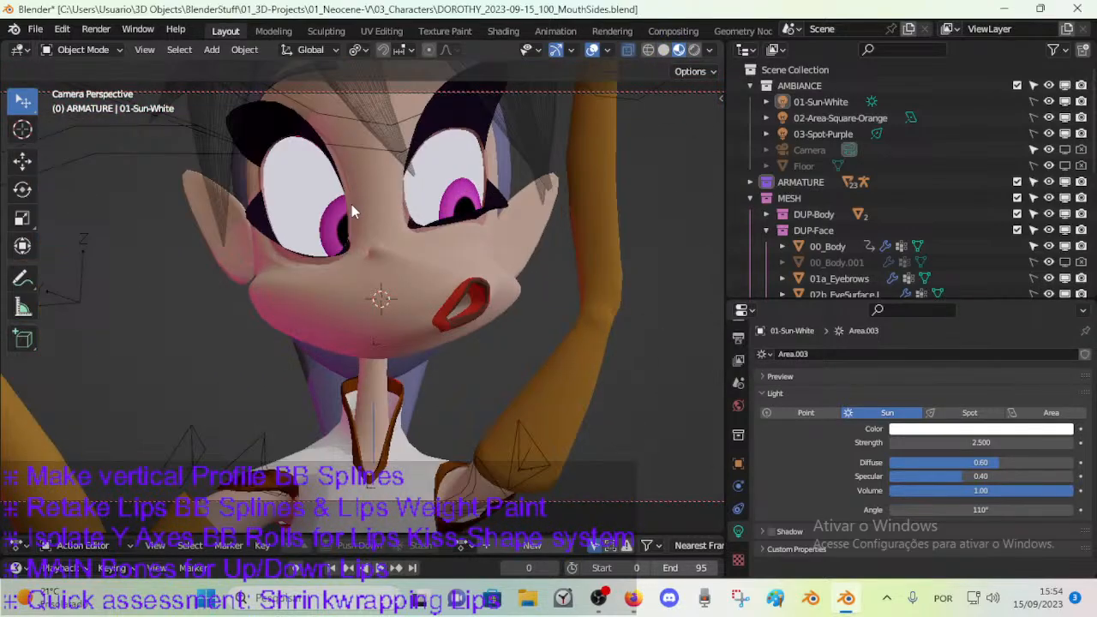
pyautogui.moveTo(316, 219); pyautogui.dragTo(400, 300, button='middle')
pyautogui.scroll(-2, 411, 289)
pyautogui.scroll(-4, 462, 300)
pyautogui.moveTo(522, 321); pyautogui.dragTo(385, 353, button='middle')
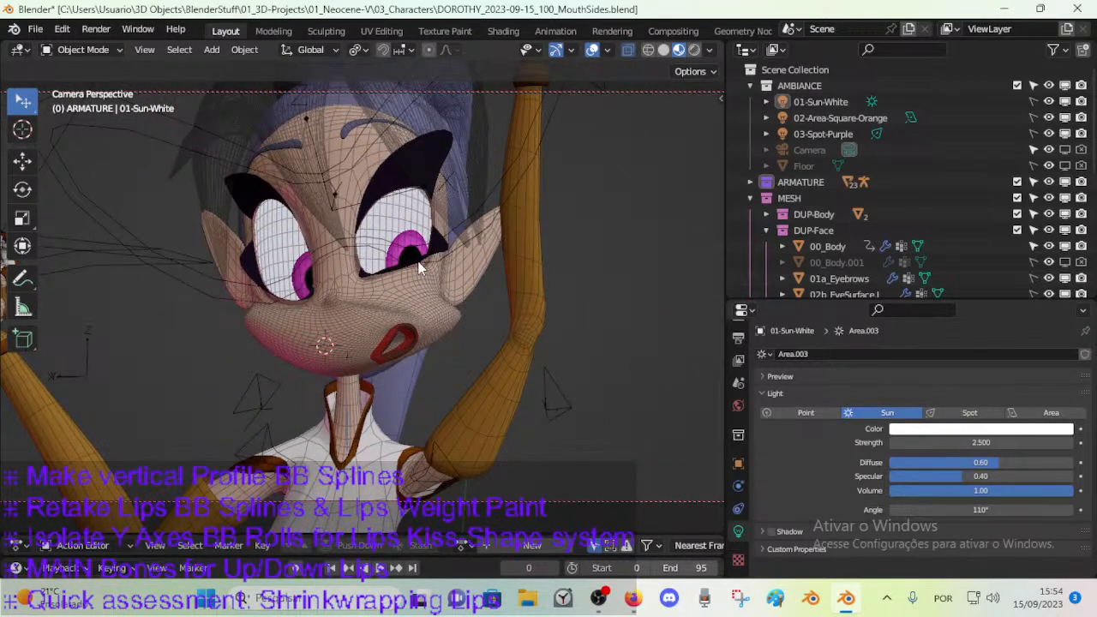
pyautogui.moveTo(489, 262); pyautogui.dragTo(353, 224, button='middle')
pyautogui.click(353, 223)
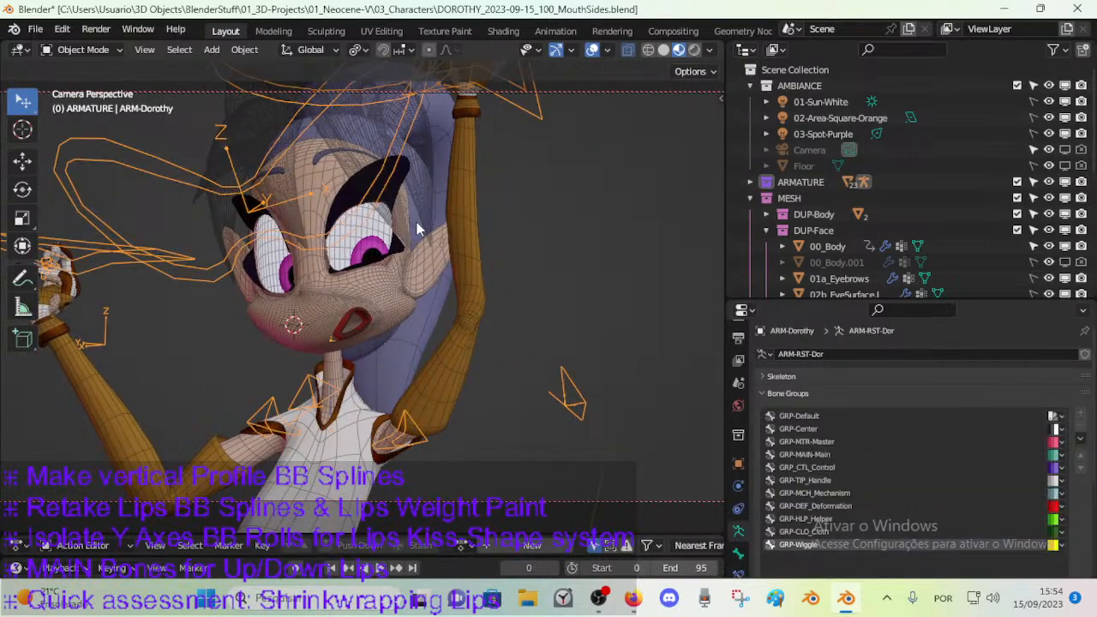
# Restore the Blender window from full screen and narrow it to uncover the live-stream chat in the browser behind it.
pyautogui.doubleClick(675, 6)
pyautogui.moveTo(780, 18); pyautogui.dragTo(729, 19)
pyautogui.moveTo(1046, 206); pyautogui.dragTo(844, 193)
pyautogui.moveTo(396, 17); pyautogui.dragTo(445, 9)
pyautogui.doubleClick(968, 11)
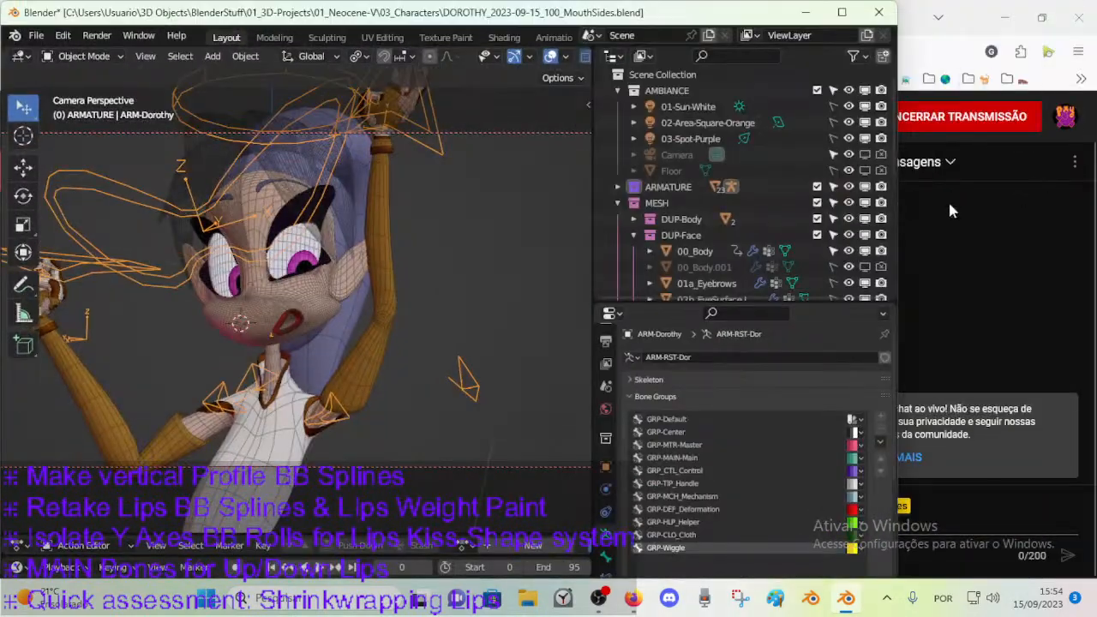
pyautogui.moveTo(904, 211); pyautogui.dragTo(838, 200)
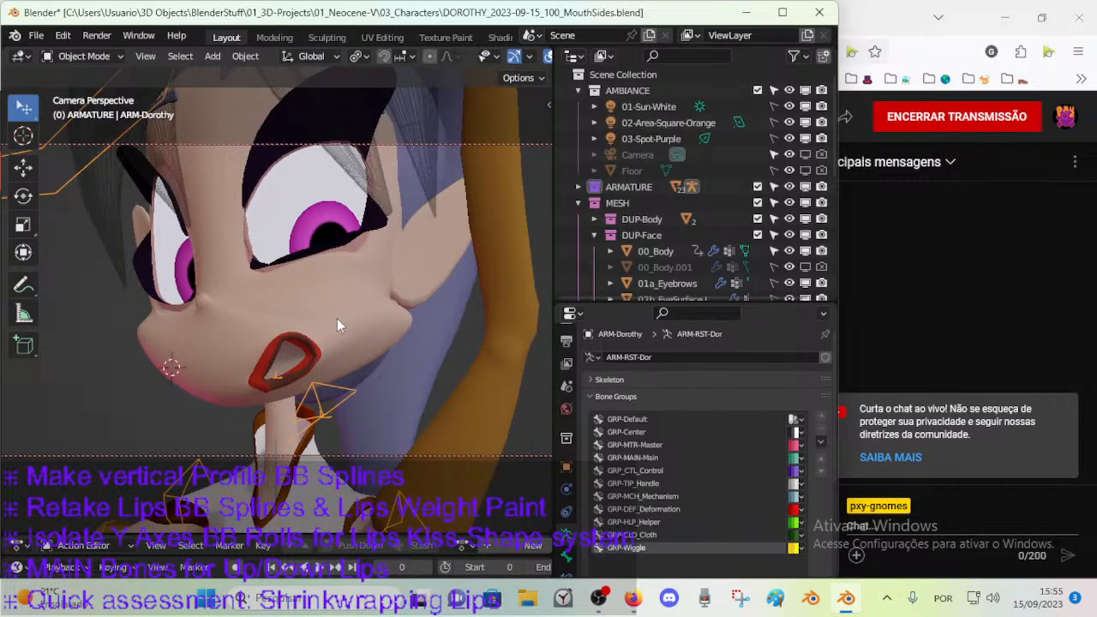
# Select the 00_Body mesh and examine the deformation of the sideways mouth and lips from several angles.
pyautogui.click(337, 314)
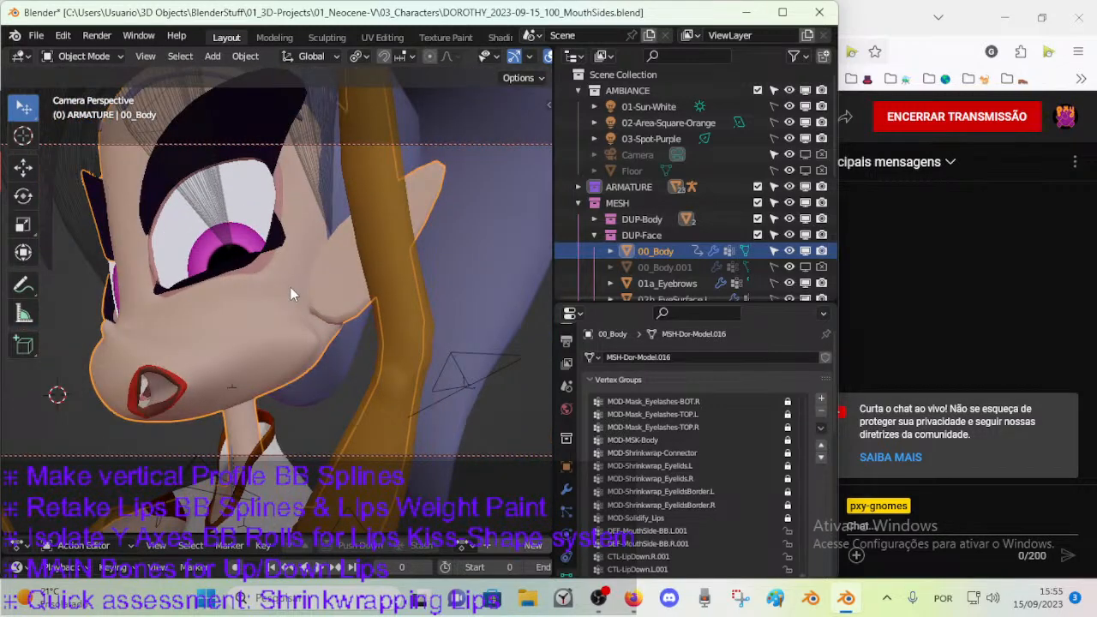
pyautogui.press('KP_0')
pyautogui.moveTo(290, 287); pyautogui.dragTo(387, 367, button='middle')
pyautogui.scroll(5, 378, 356)
pyautogui.moveTo(517, 412); pyautogui.dragTo(375, 350, button='middle')
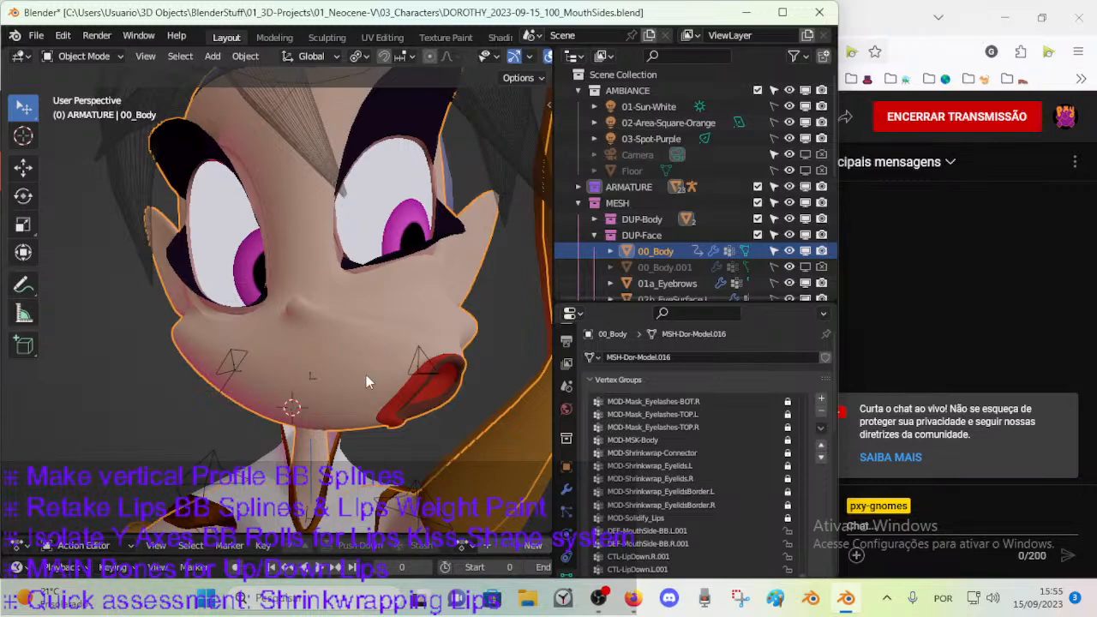
pyautogui.moveTo(367, 374); pyautogui.dragTo(264, 366, button='middle')
pyautogui.moveTo(188, 365); pyautogui.dragTo(322, 377, button='middle')
pyautogui.moveTo(346, 216); pyautogui.dragTo(385, 341, button='middle')
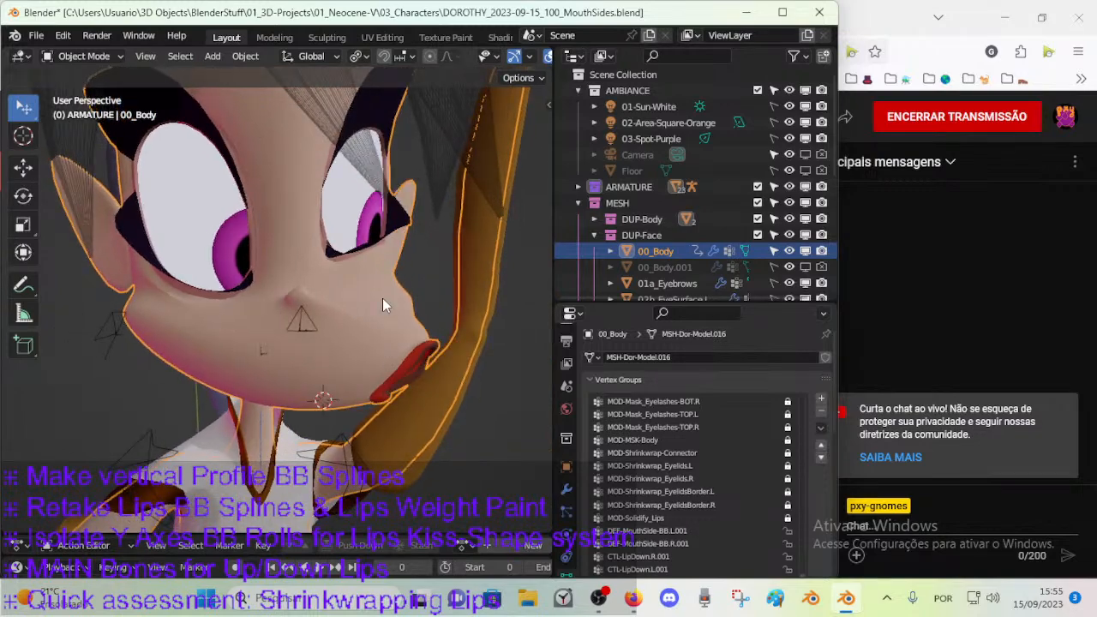
pyautogui.press('Tab')
pyautogui.moveTo(424, 295); pyautogui.dragTo(403, 339, button='middle')
pyautogui.press('Tab')
pyautogui.scroll(3, 435, 330)
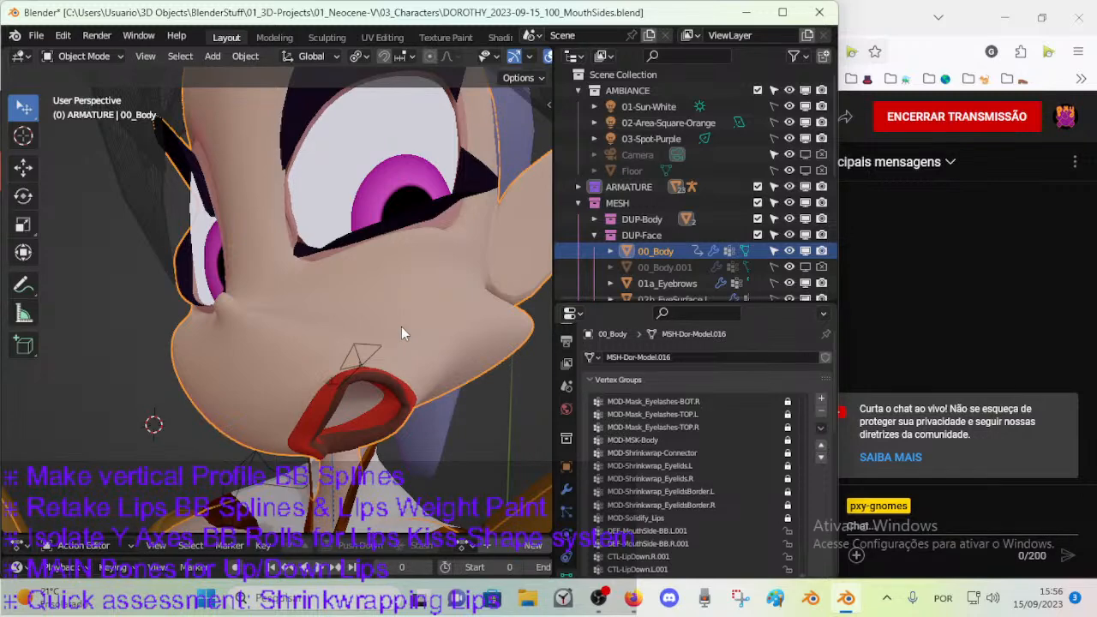
pyautogui.scroll(-2, 401, 327)
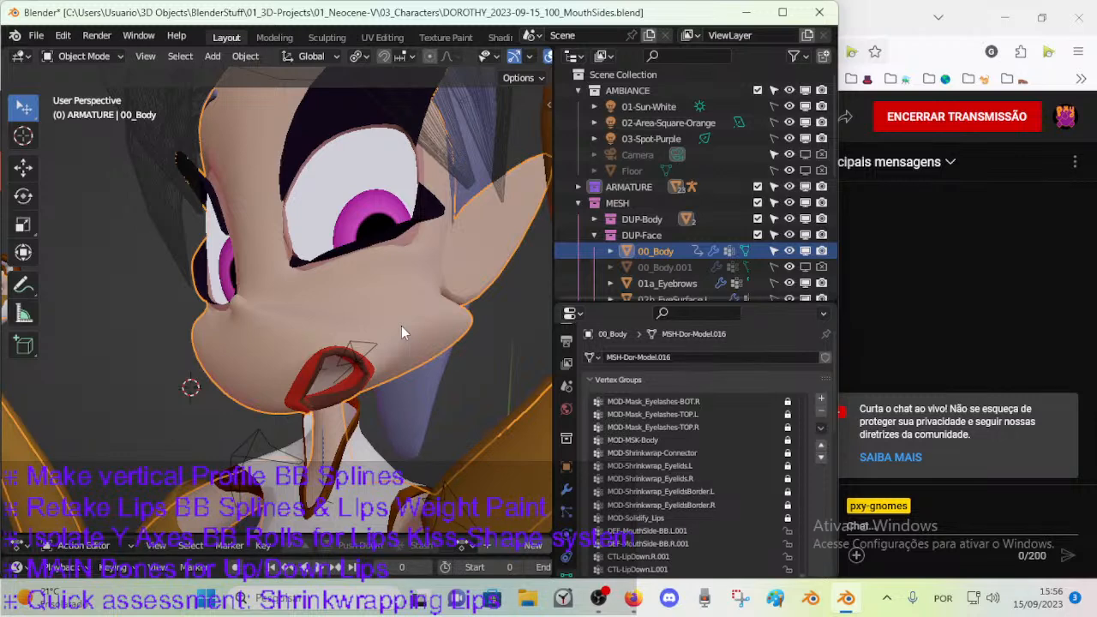
pyautogui.scroll(-10, 393, 289)
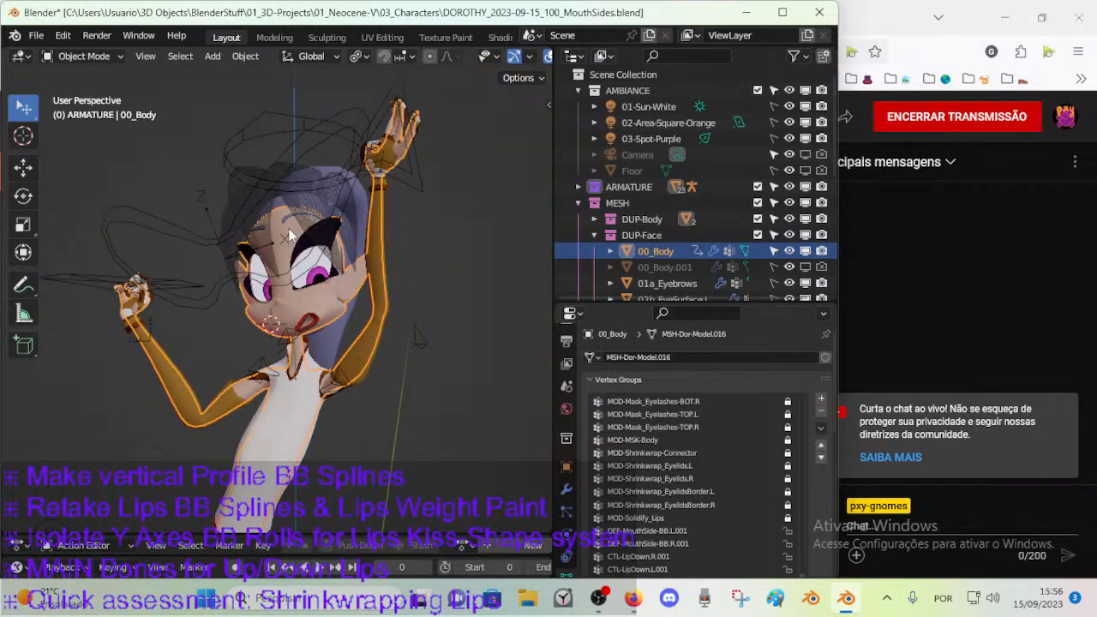
# Select the ARM-Dorothy armature and make its hidden body, face and lip bone layers visible.
pyautogui.click(261, 195)
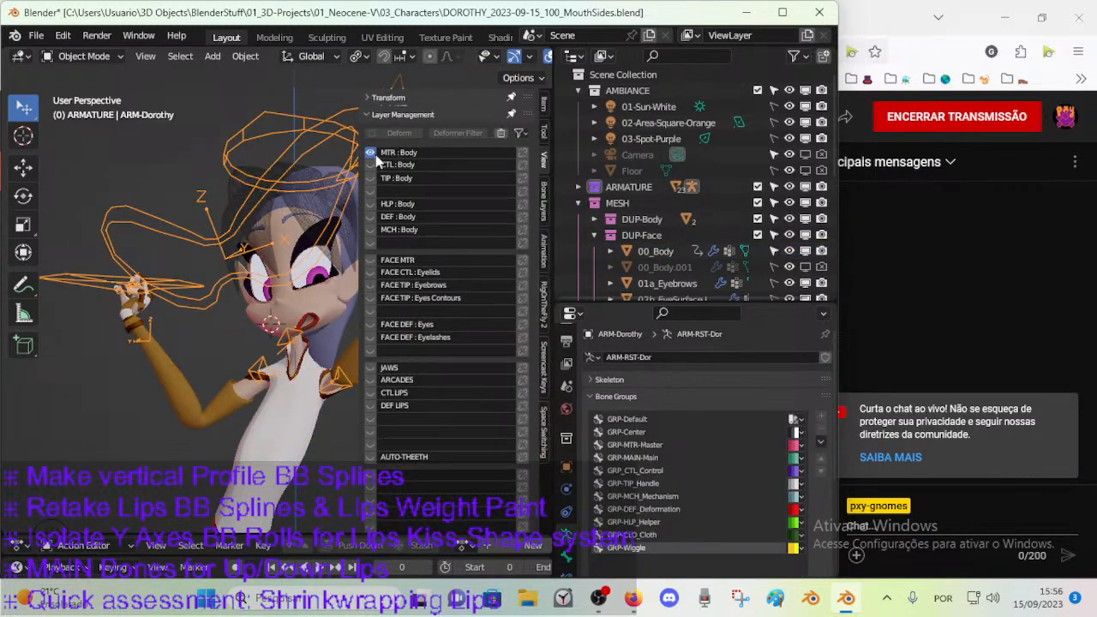
pyautogui.moveTo(369, 166); pyautogui.dragTo(369, 203)
pyautogui.moveTo(369, 420); pyautogui.dragTo(373, 188)
pyautogui.press('n')
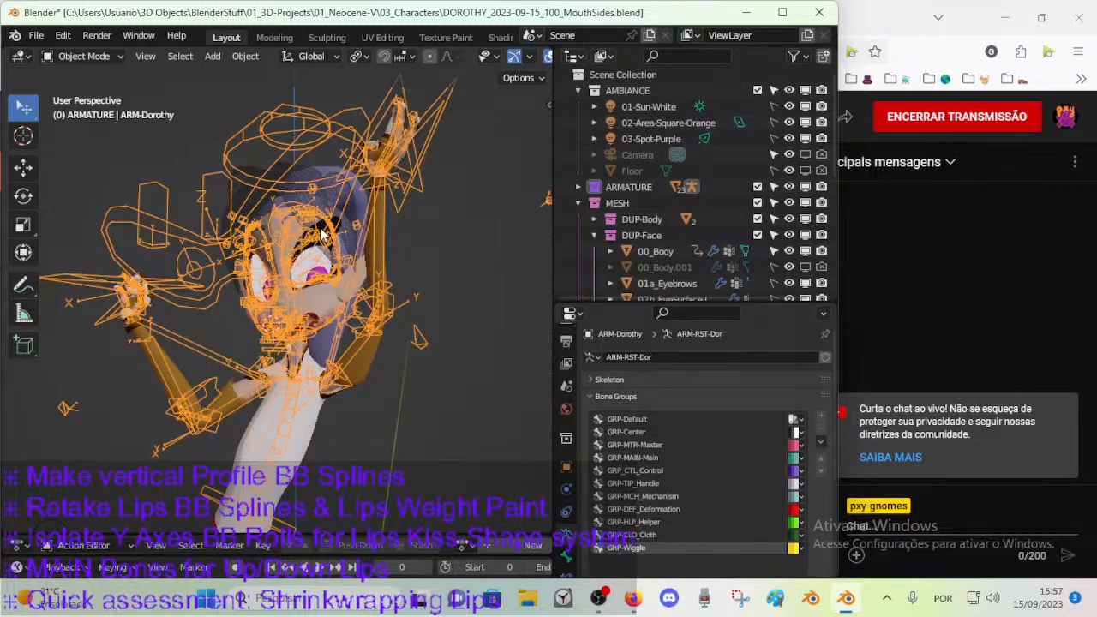
# Clear the location and rotation of all bones of the armature in Pose Mode.
pyautogui.hotkey('ctrl', 'Tab')
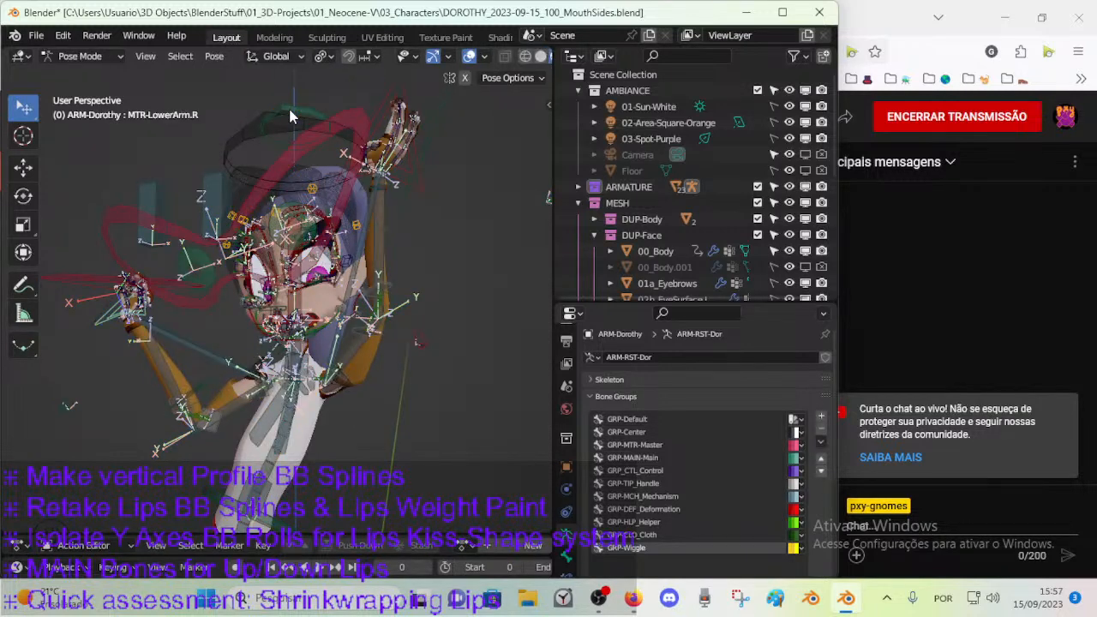
pyautogui.press('a')
pyautogui.hotkey('alt', 'g')
pyautogui.hotkey('alt', 'r')
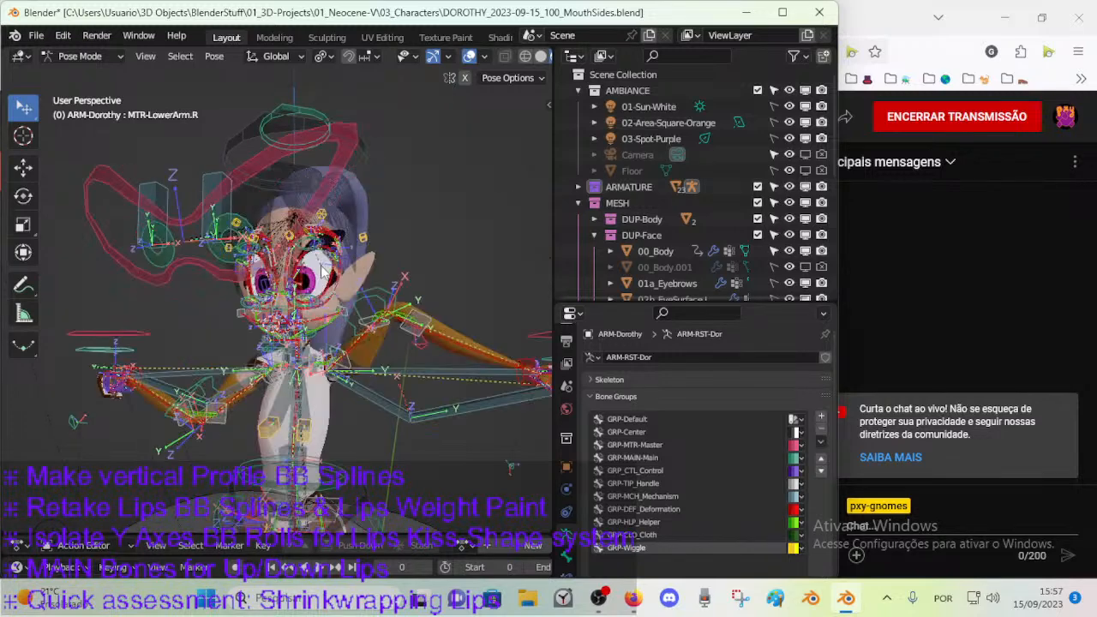
pyautogui.hotkey('alt', 'r')
# Hide the body and face bone layers, keeping the layers from JAWS to AUTO-THEETH shown.
pyautogui.press('n')
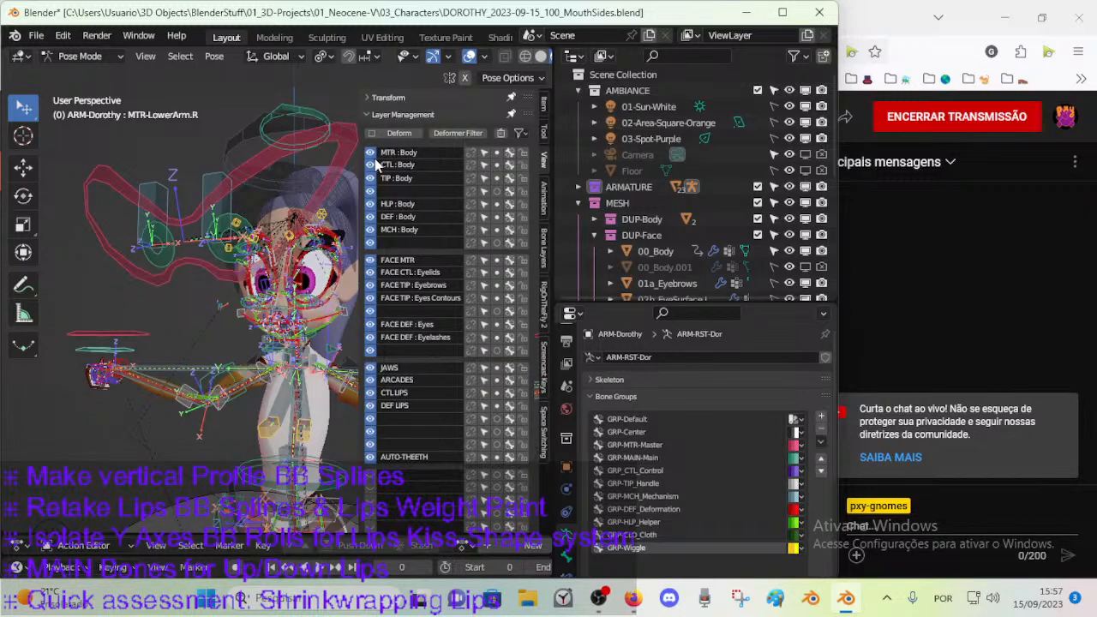
pyautogui.moveTo(370, 351); pyautogui.dragTo(369, 152)
pyautogui.scroll(3, 252, 279)
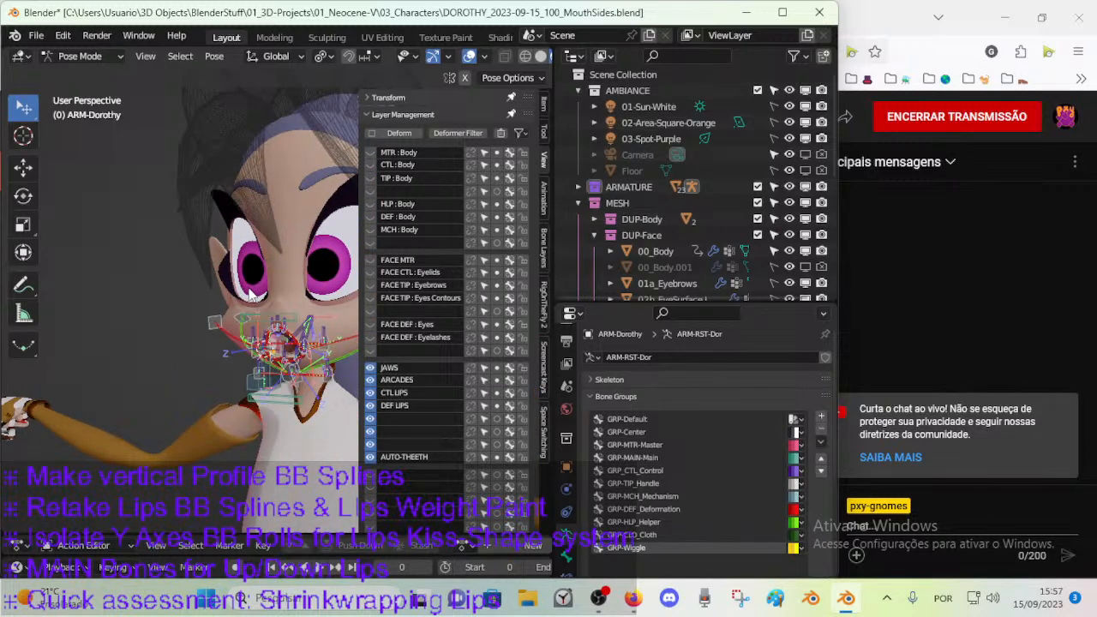
# Disable the viewport display of 01a_Eyebrows, 02b_EyeSurface.L, 02b_EyeSurface.R and the DUP-Hair collection.
pyautogui.scroll(-1, 803, 257)
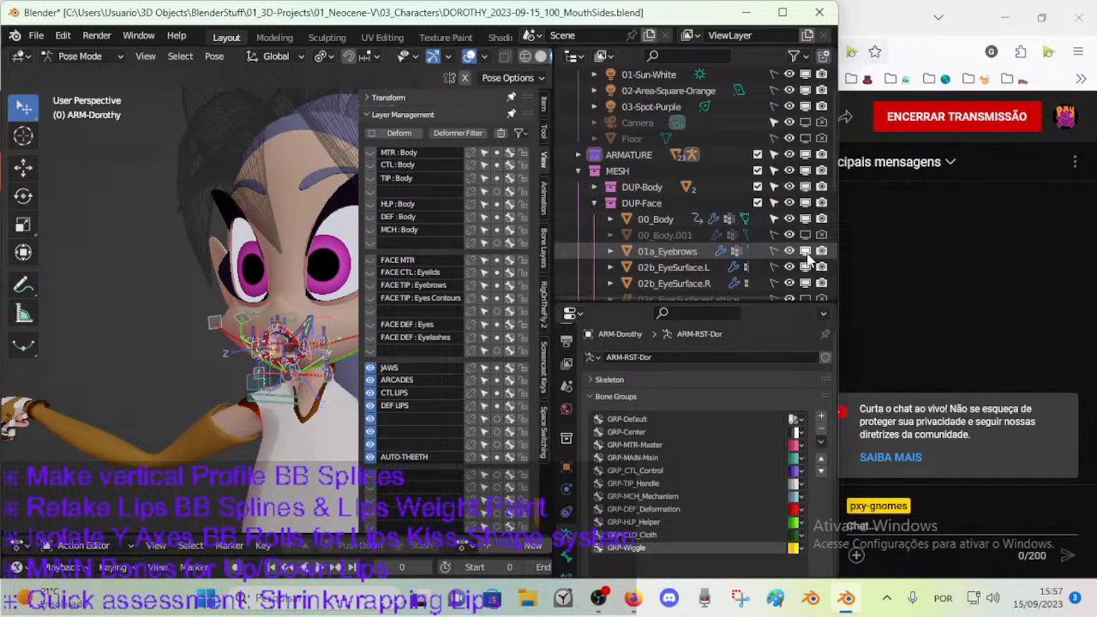
pyautogui.moveTo(804, 283); pyautogui.dragTo(801, 233)
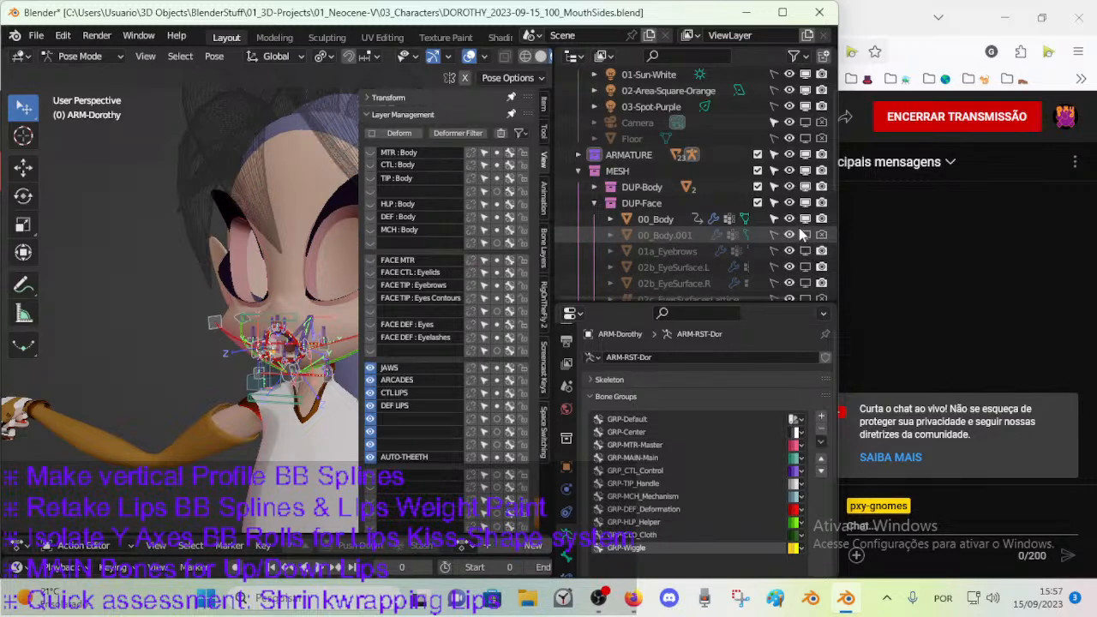
pyautogui.click(803, 222)
pyautogui.click(802, 222)
pyautogui.scroll(-2, 789, 266)
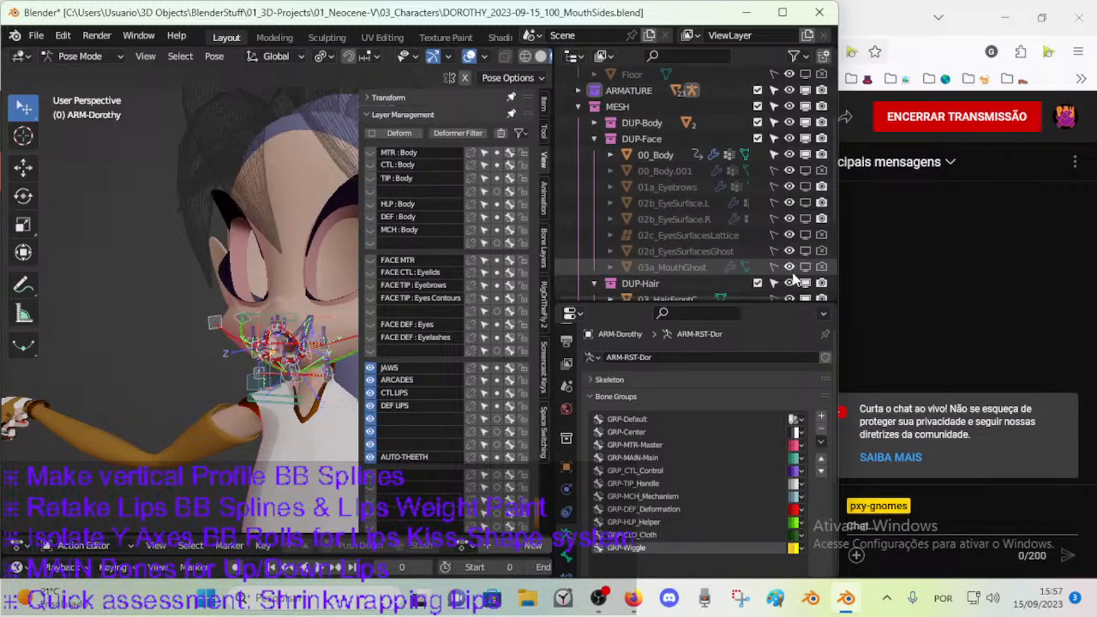
pyautogui.click(804, 285)
pyautogui.press('n')
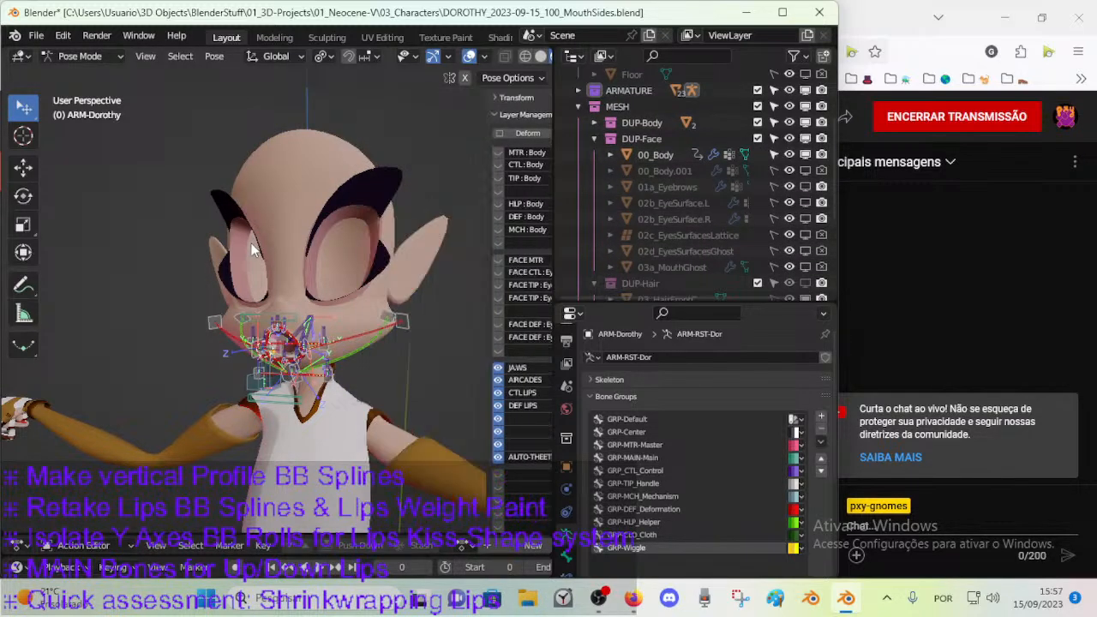
pyautogui.moveTo(339, 245); pyautogui.dragTo(339, 292, button='middle')
pyautogui.scroll(4, 390, 255)
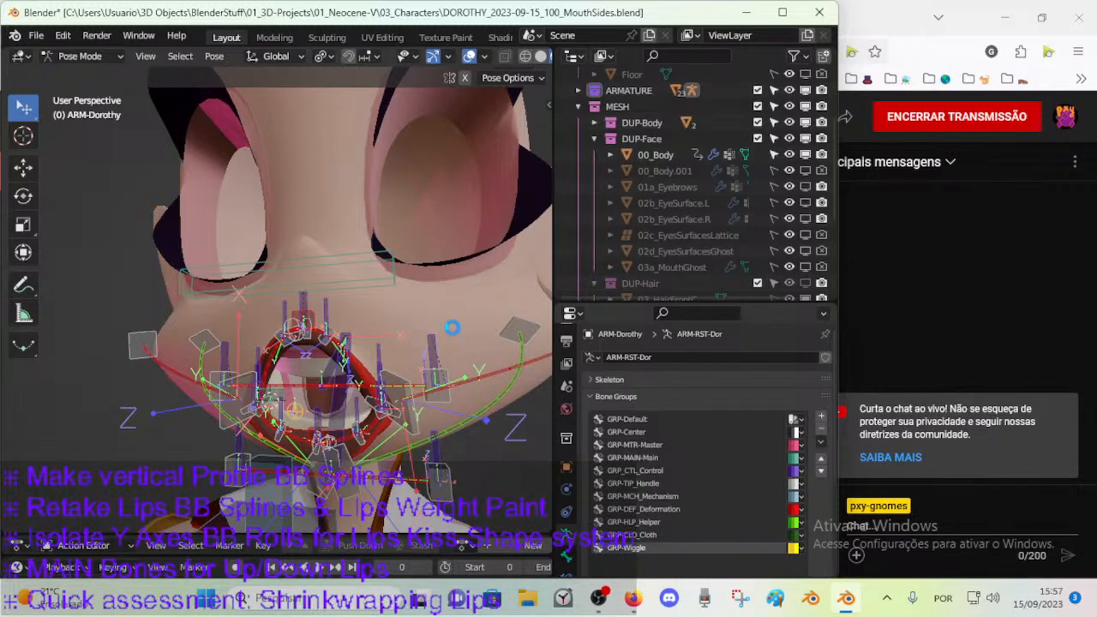
# Save the Dorothy character file and check the live stream's YouTube Studio page in Firefox.
pyautogui.hotkey('ctrl', 's')
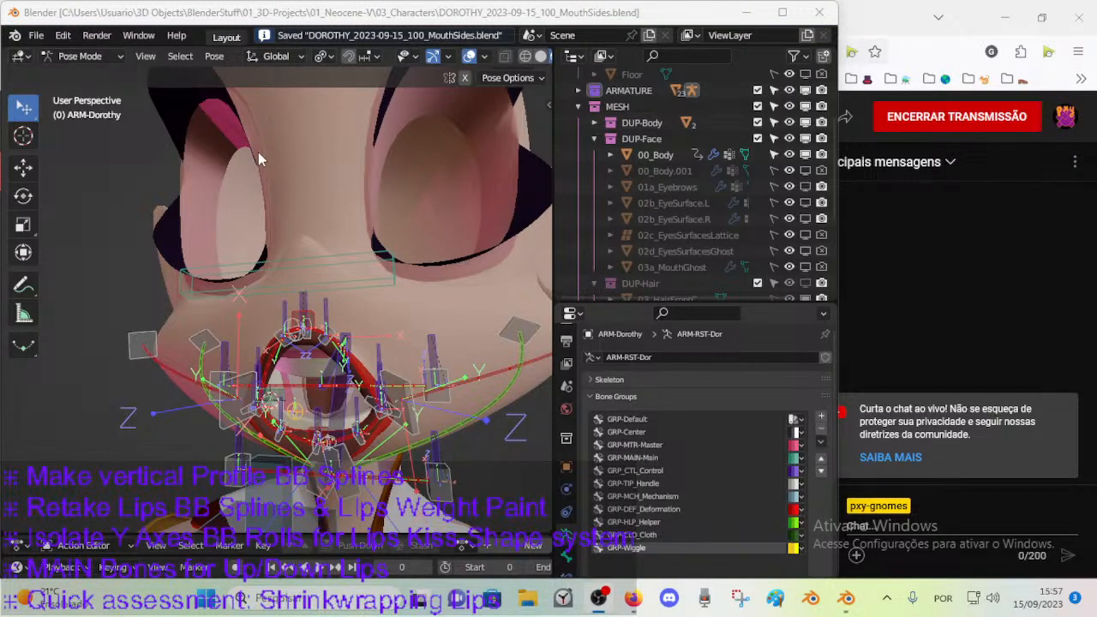
pyautogui.click(632, 597)
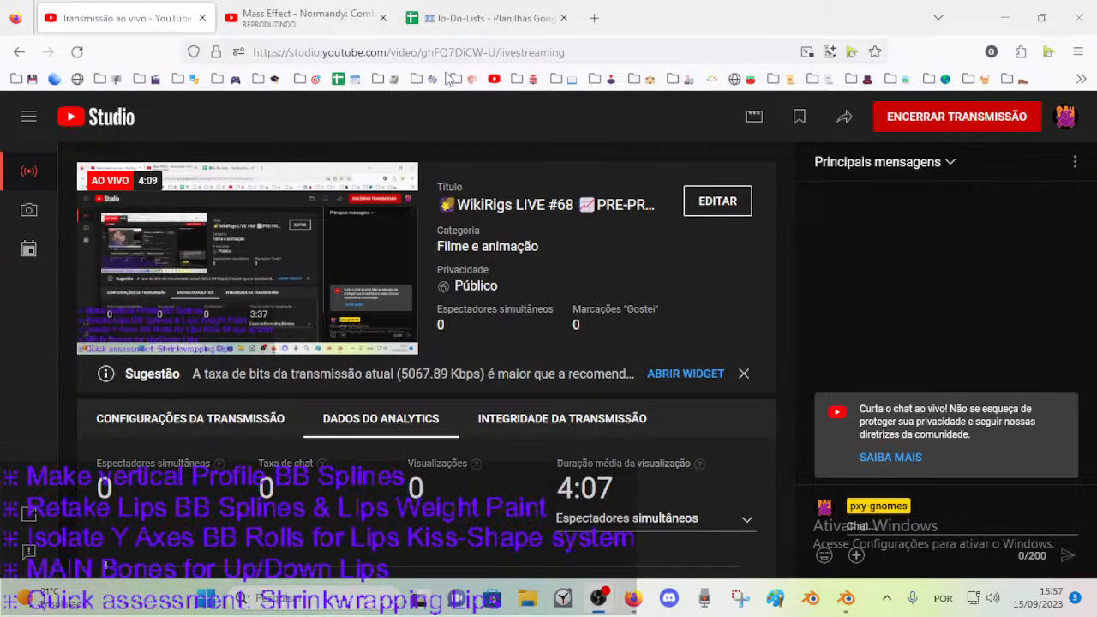
pyautogui.click(846, 600)
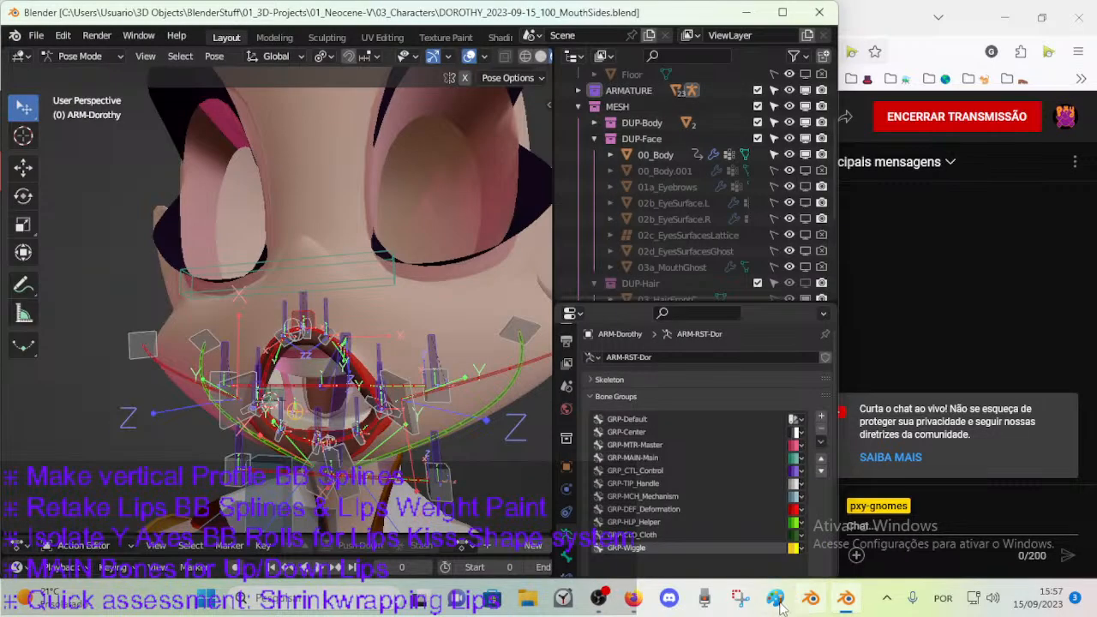
pyautogui.click(636, 600)
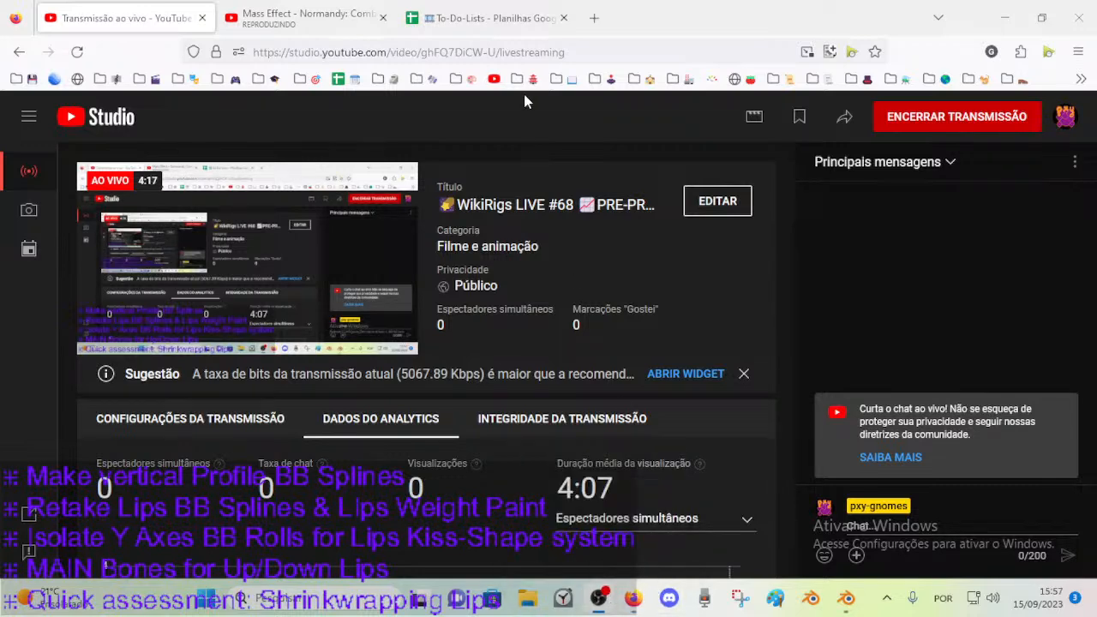
pyautogui.click(845, 598)
pyautogui.click(632, 598)
# Switch back to Blender and change the ARM-Dorothy armature from Pose Mode to Edit Mode.
pyautogui.click(845, 597)
pyautogui.moveTo(368, 308); pyautogui.dragTo(343, 299, button='middle')
pyautogui.click(395, 283)
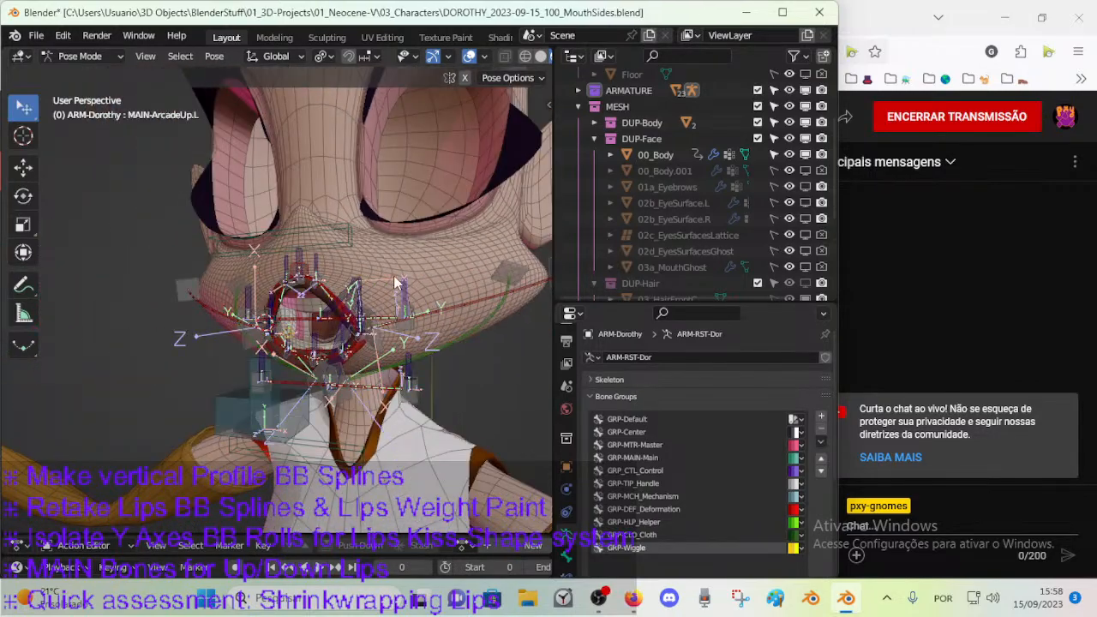
pyautogui.hotkey('ctrl', 'Tab')
pyautogui.click(350, 265)
pyautogui.click(313, 226)
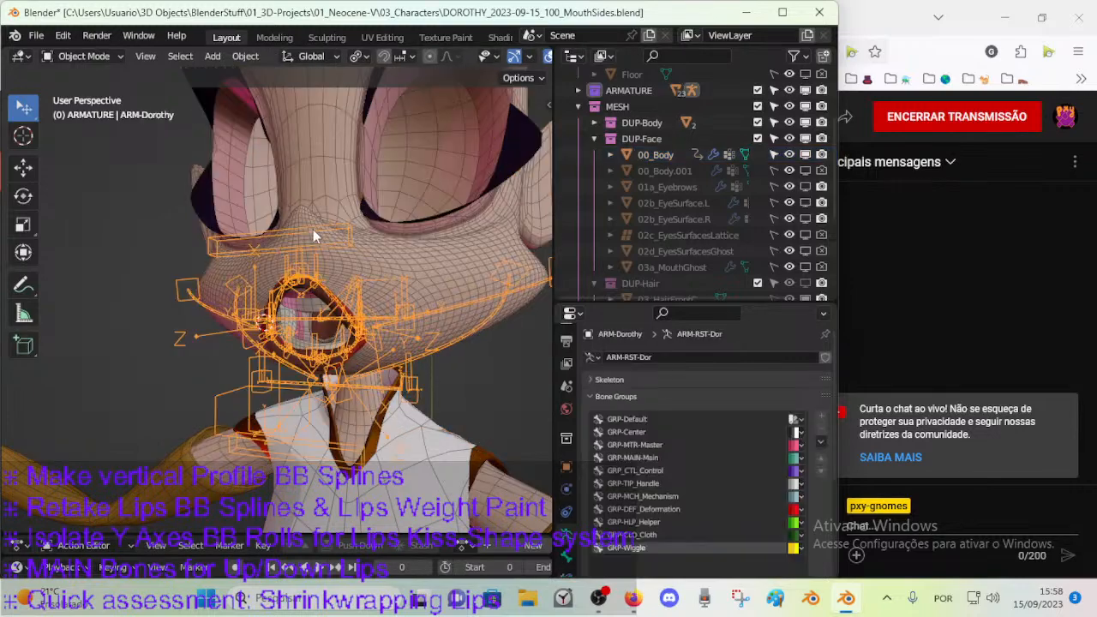
pyautogui.press('Tab')
# Select DEF-MouthSide-BB.R.001 and DEF-MouthSide-BB.L.001 in turn and examine how these mouth side bones follow the face mesh.
pyautogui.moveTo(314, 226); pyautogui.dragTo(370, 270, button='middle')
pyautogui.moveTo(363, 199); pyautogui.dragTo(482, 312, button='middle')
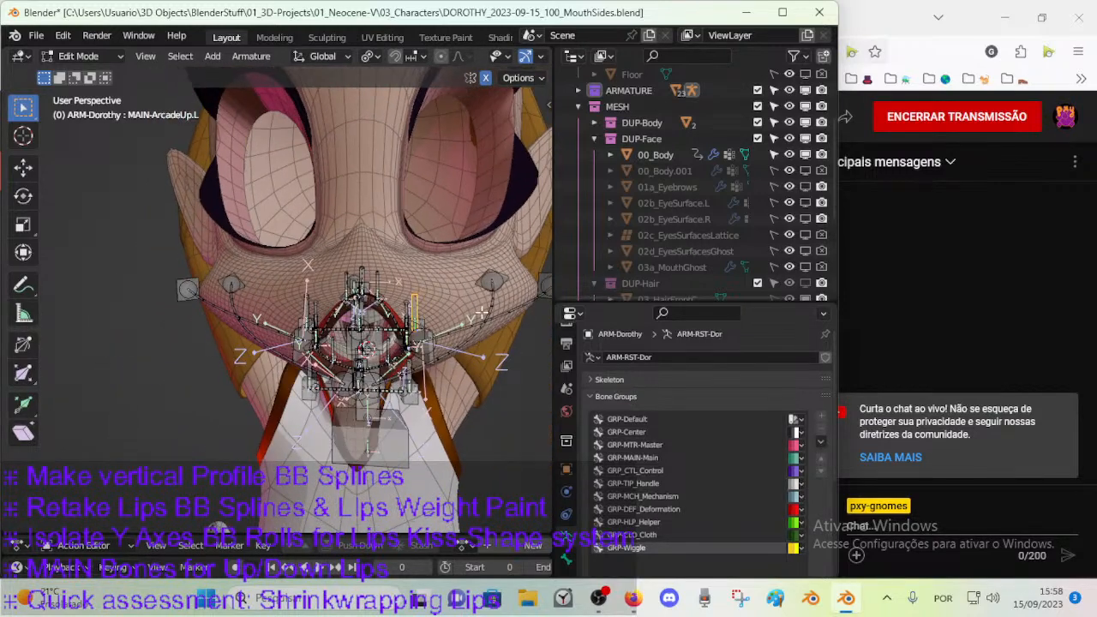
pyautogui.click(251, 318)
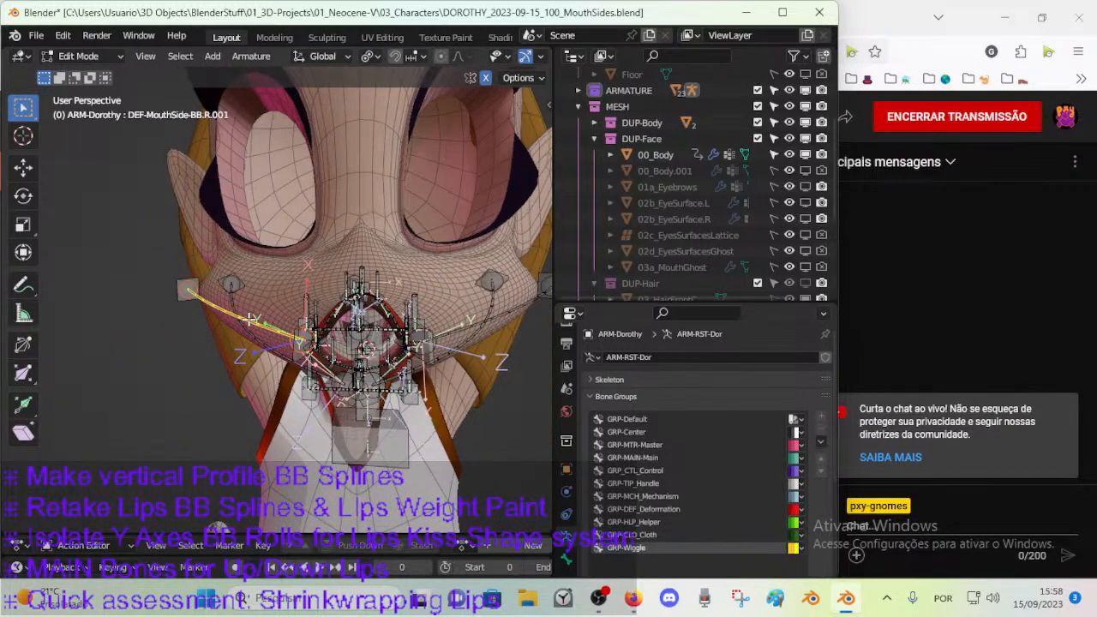
pyautogui.moveTo(378, 329); pyautogui.dragTo(294, 319, button='middle')
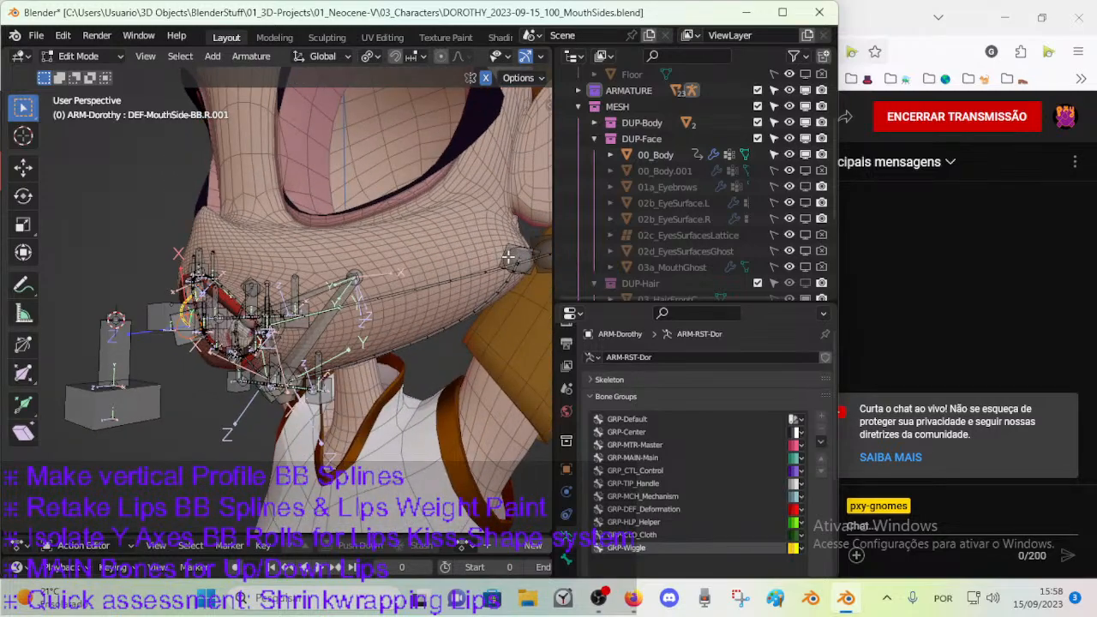
pyautogui.moveTo(422, 293); pyautogui.dragTo(451, 300, button='middle')
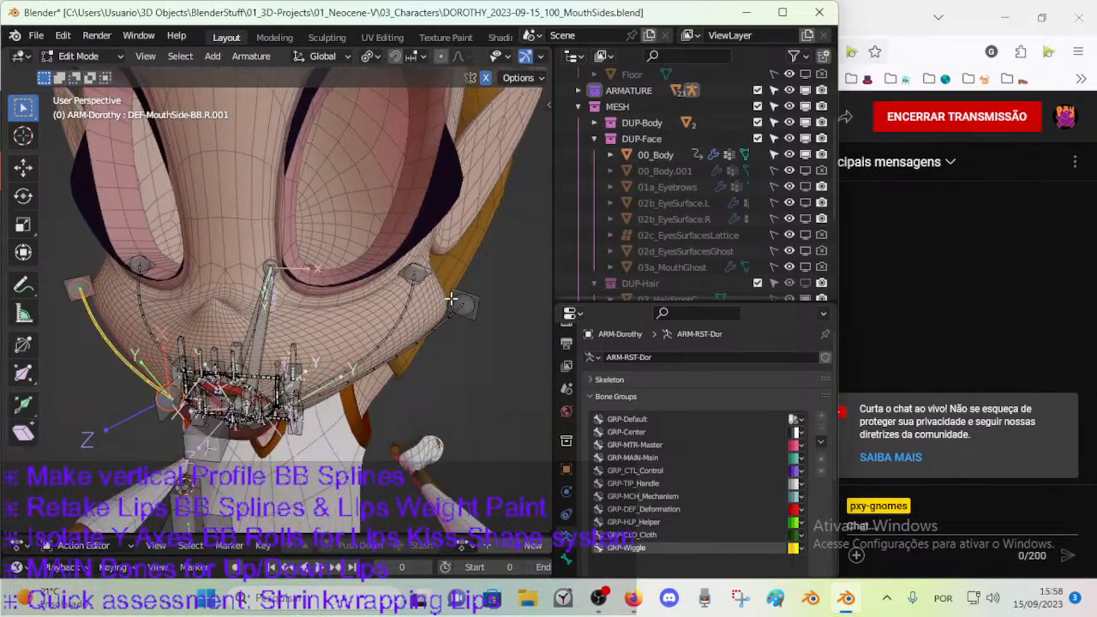
pyautogui.click(410, 340)
pyautogui.moveTo(410, 341); pyautogui.dragTo(264, 179, button='middle')
pyautogui.moveTo(262, 305); pyautogui.dragTo(171, 309, button='middle')
pyautogui.moveTo(212, 211); pyautogui.dragTo(185, 298, button='middle')
pyautogui.moveTo(176, 257); pyautogui.dragTo(135, 197, button='middle')
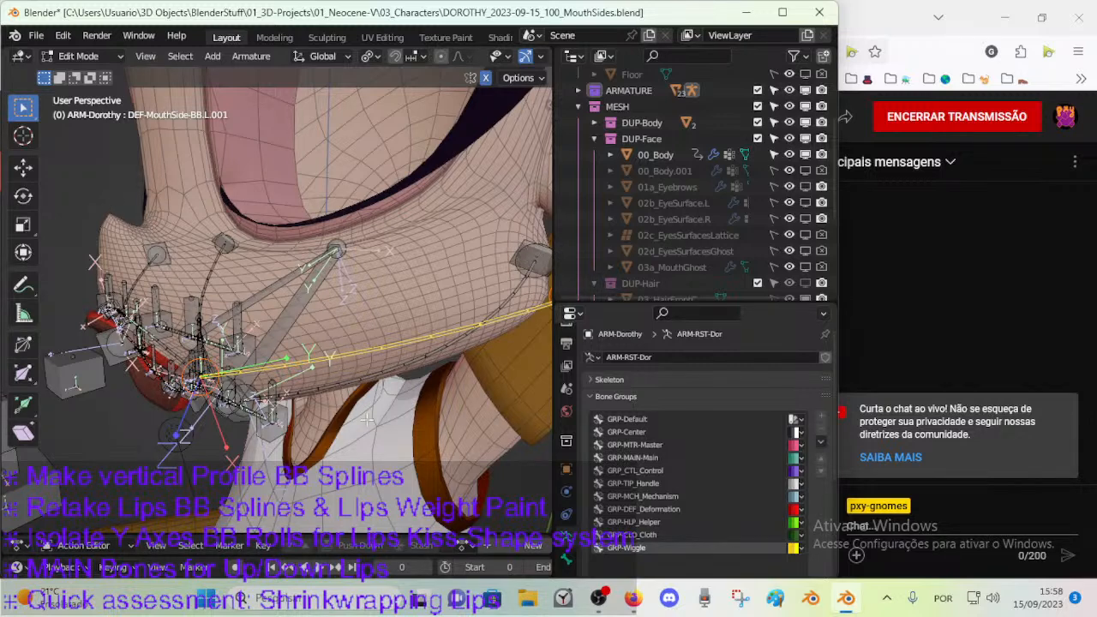
pyautogui.click(625, 594)
pyautogui.click(592, 18)
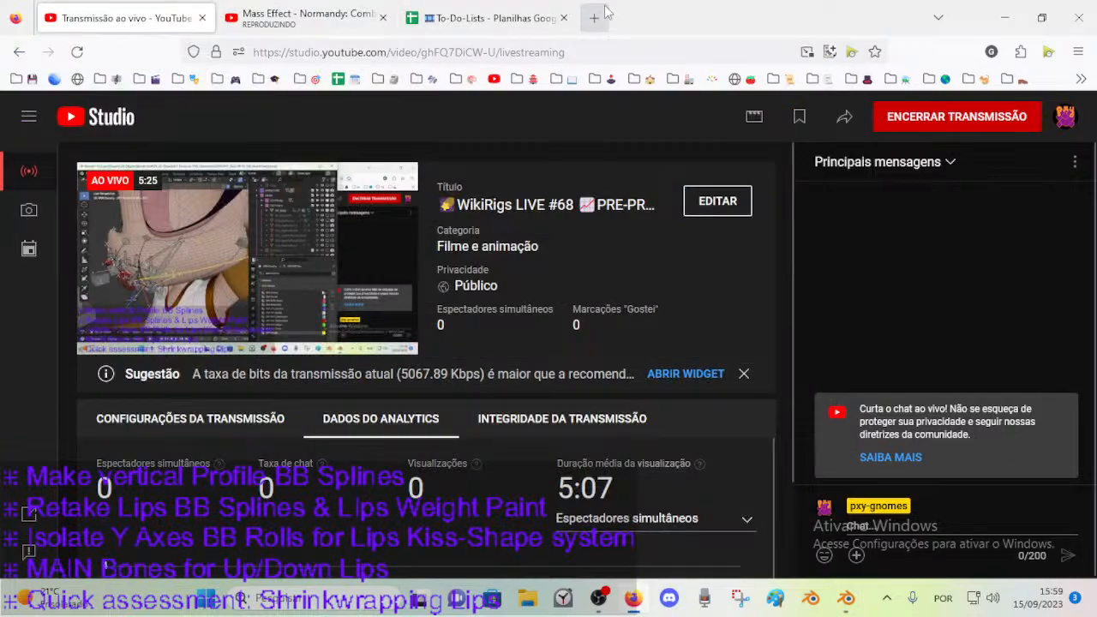
pyautogui.click(443, 52)
pyautogui.write('*')
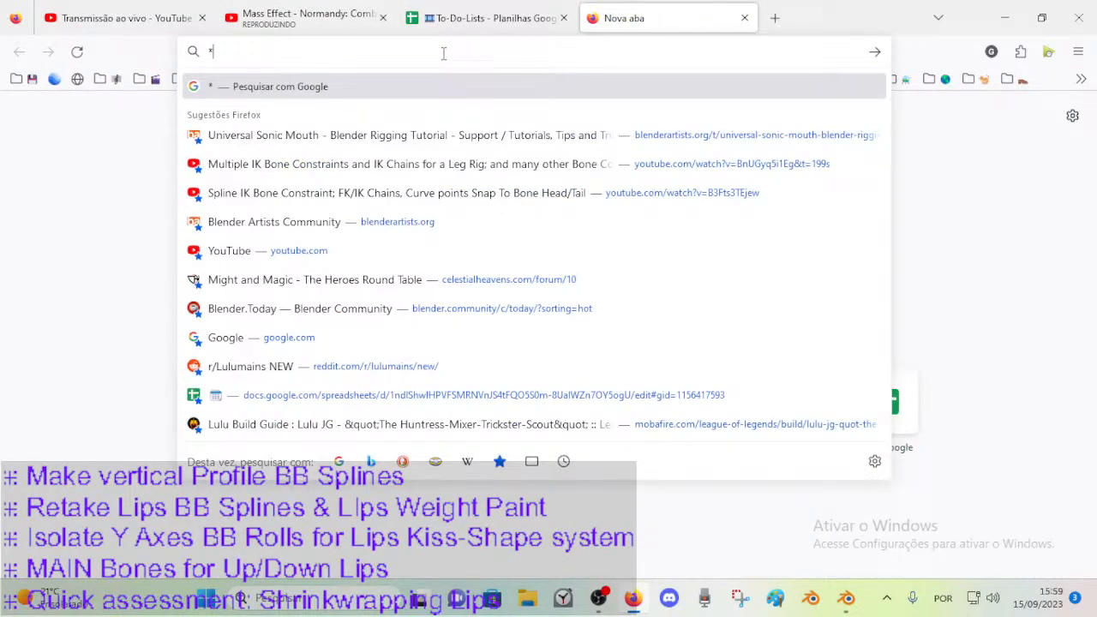
pyautogui.write('bendy bones face r')
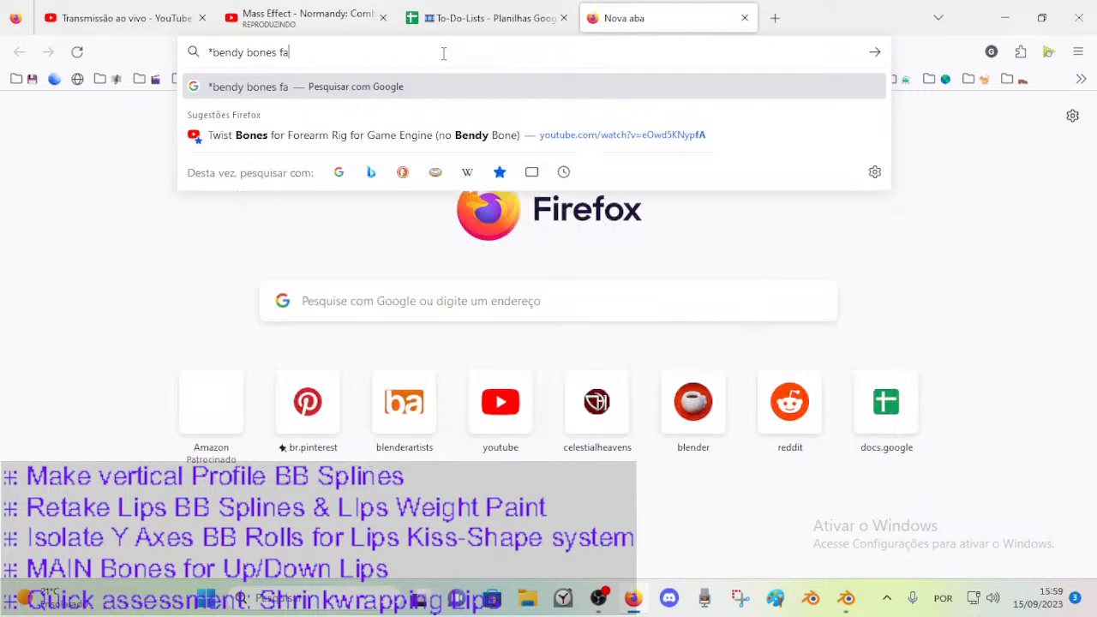
pyautogui.press('BackSpace')
pyautogui.press('BackSpace')
pyautogui.press('BackSpace')
pyautogui.press('BackSpace')
pyautogui.press('BackSpace')
pyautogui.press('BackSpace')
pyautogui.write('fa')
pyautogui.press('Escape')
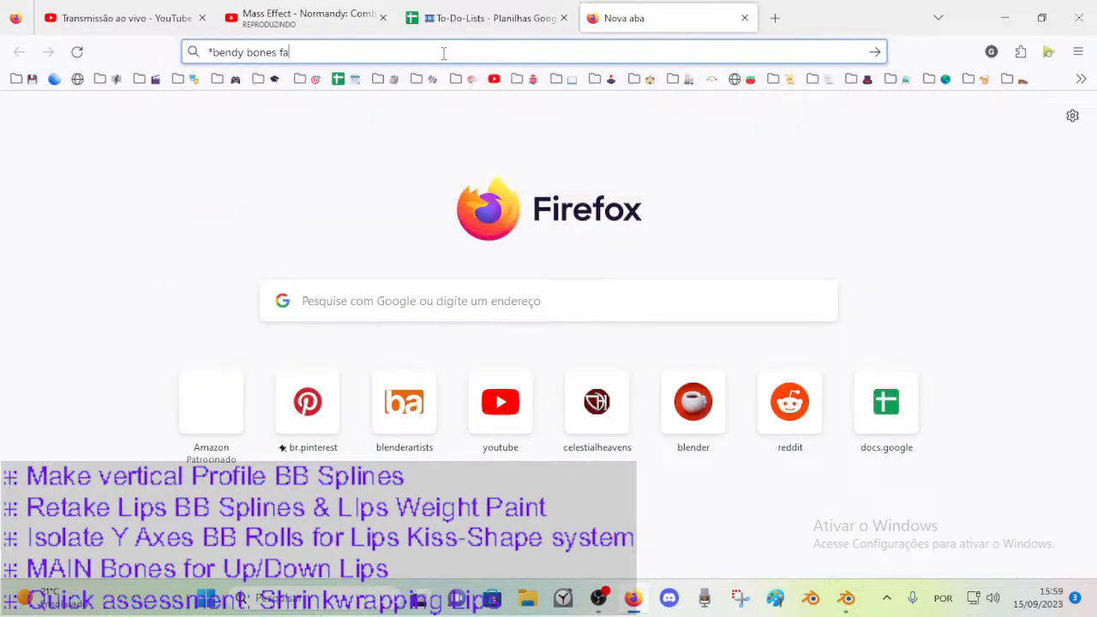
pyautogui.click(744, 18)
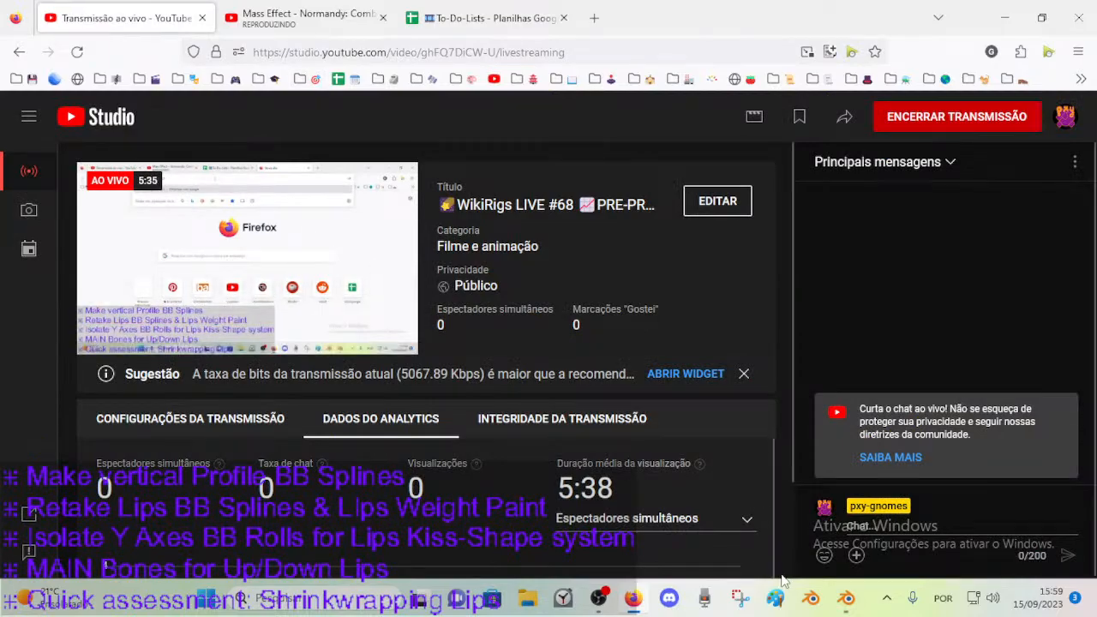
pyautogui.click(843, 597)
pyautogui.moveTo(340, 314); pyautogui.dragTo(281, 291, button='middle')
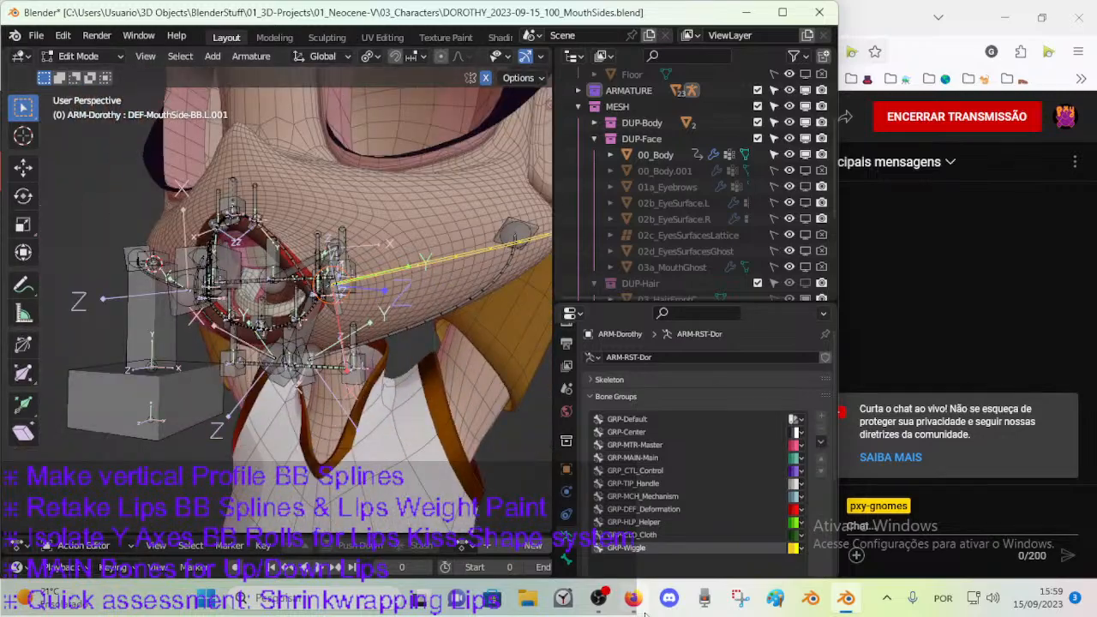
# Switch to Firefox, open YouTube in a new tab and search the bookmarks for "bendy bones".
pyautogui.click(632, 597)
pyautogui.hotkey('ctrl', 't')
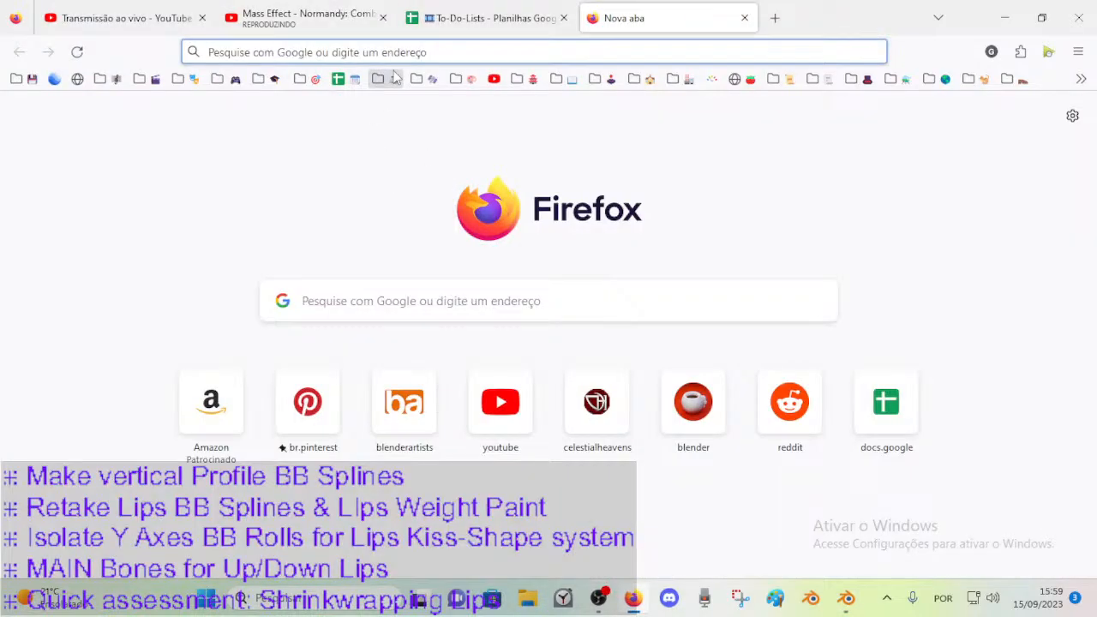
pyautogui.click(493, 78)
pyautogui.click(401, 43)
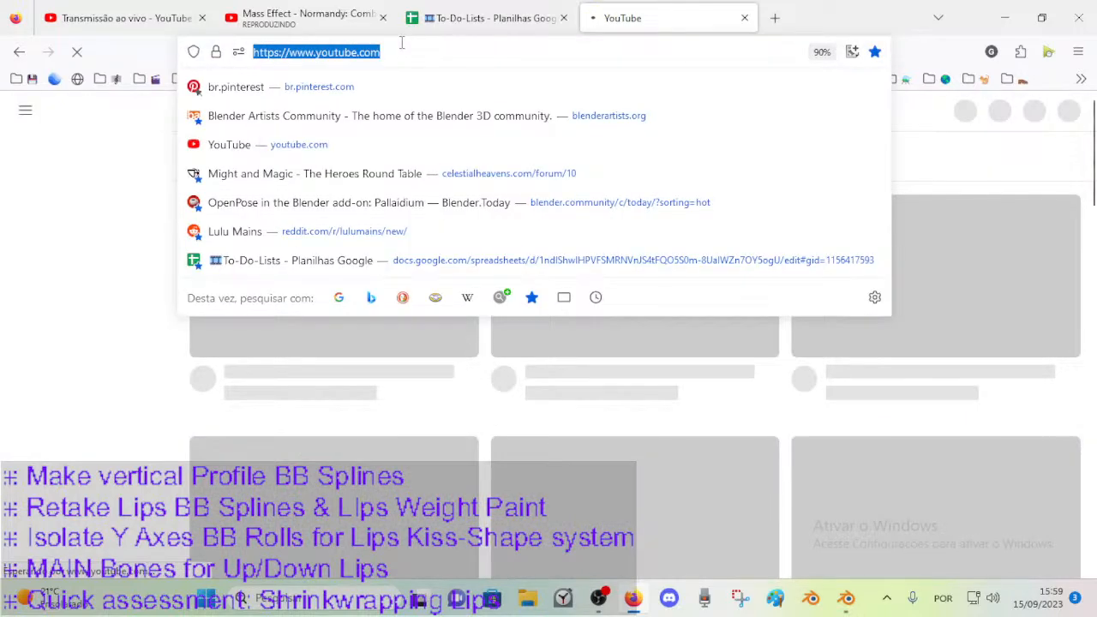
pyautogui.write('*')
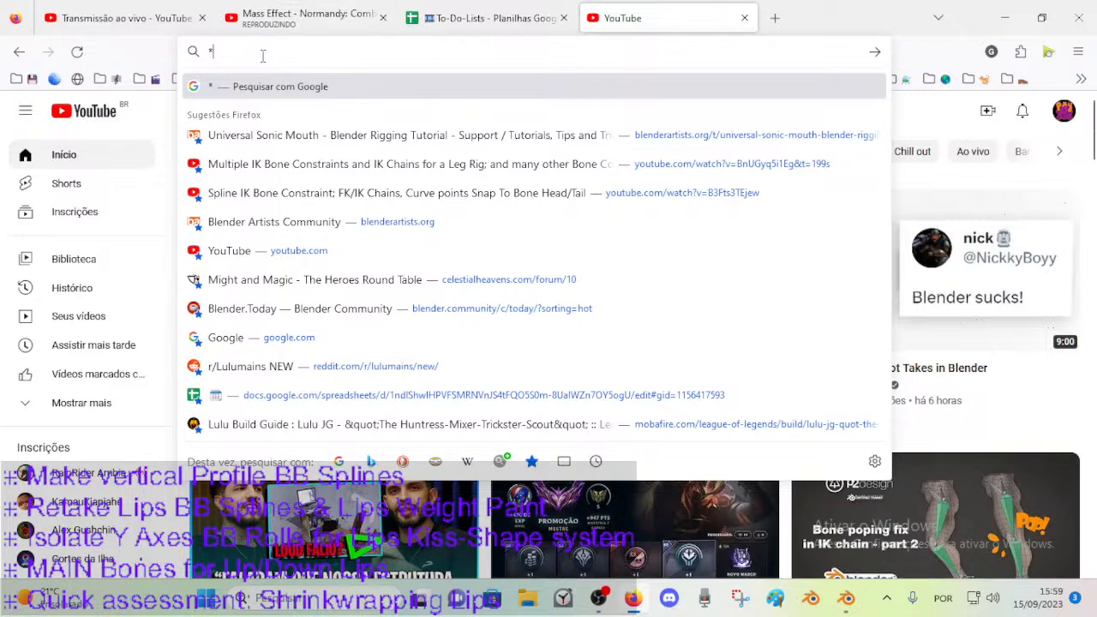
pyautogui.write('bendy bones')
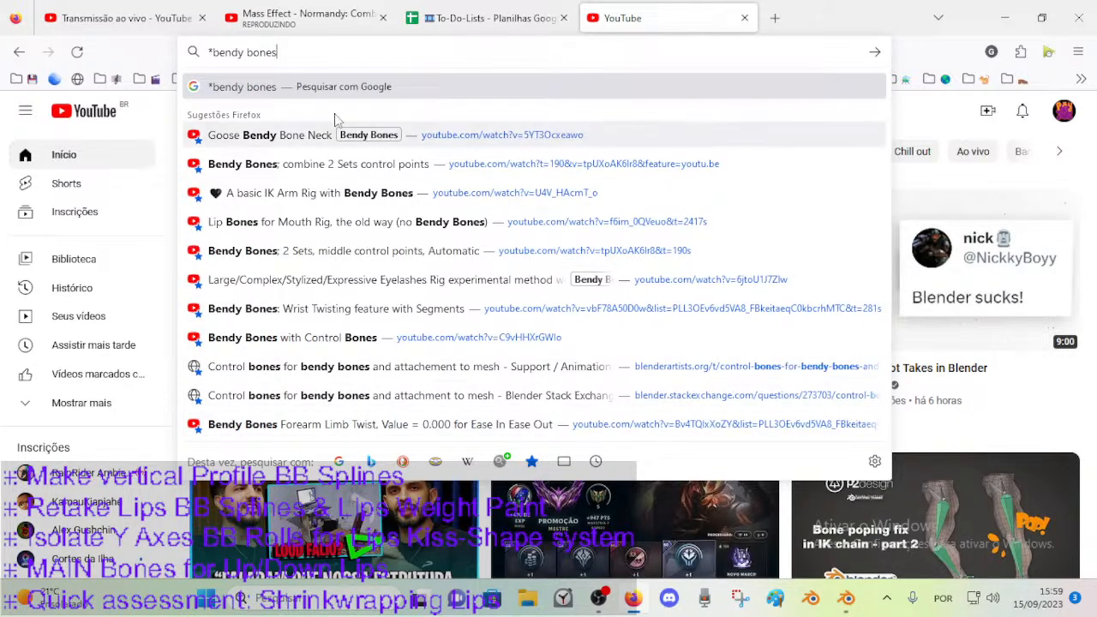
pyautogui.write('faci')
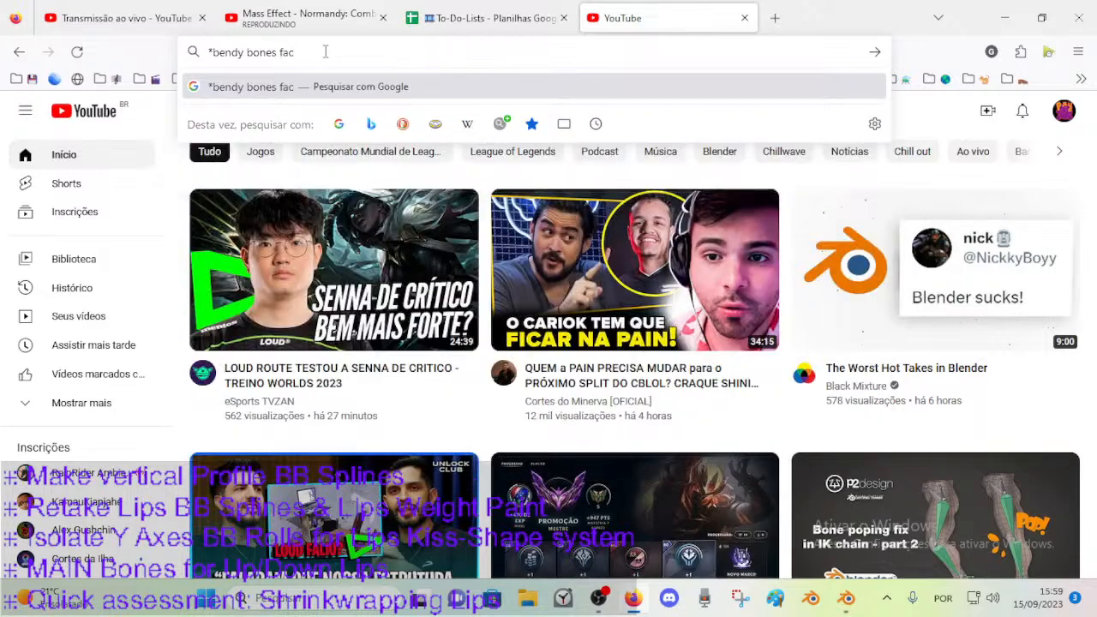
pyautogui.press('BackSpace')
pyautogui.press('BackSpace')
pyautogui.press('BackSpace')
pyautogui.press('BackSpace')
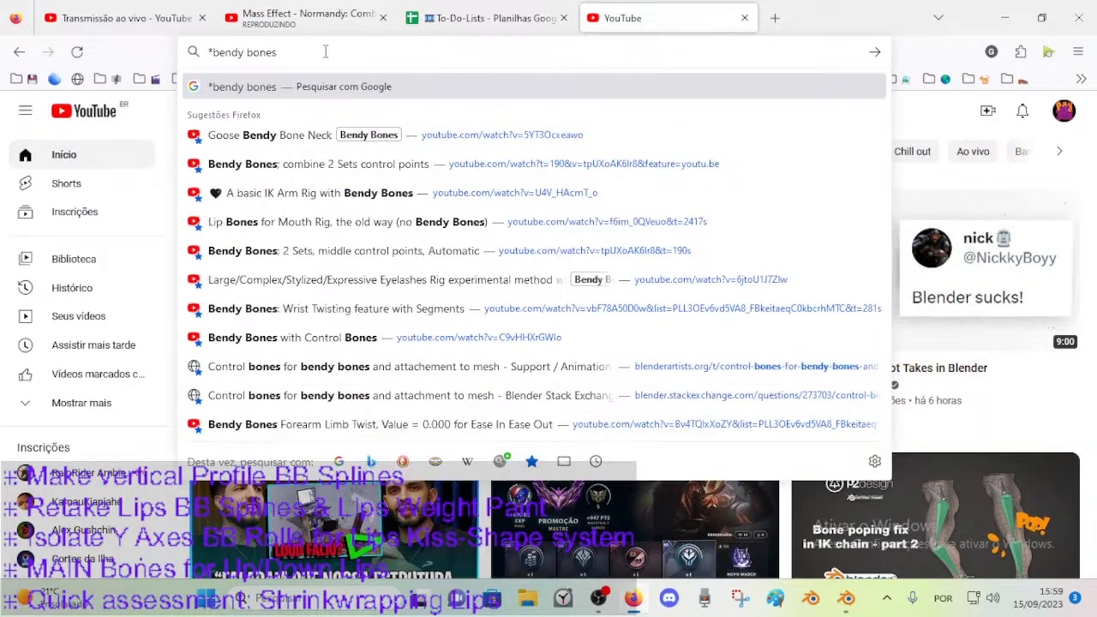
pyautogui.hotkey('ctrl', 'shift', 'Left')
pyautogui.hotkey('ctrl', 'shift', 'Left')
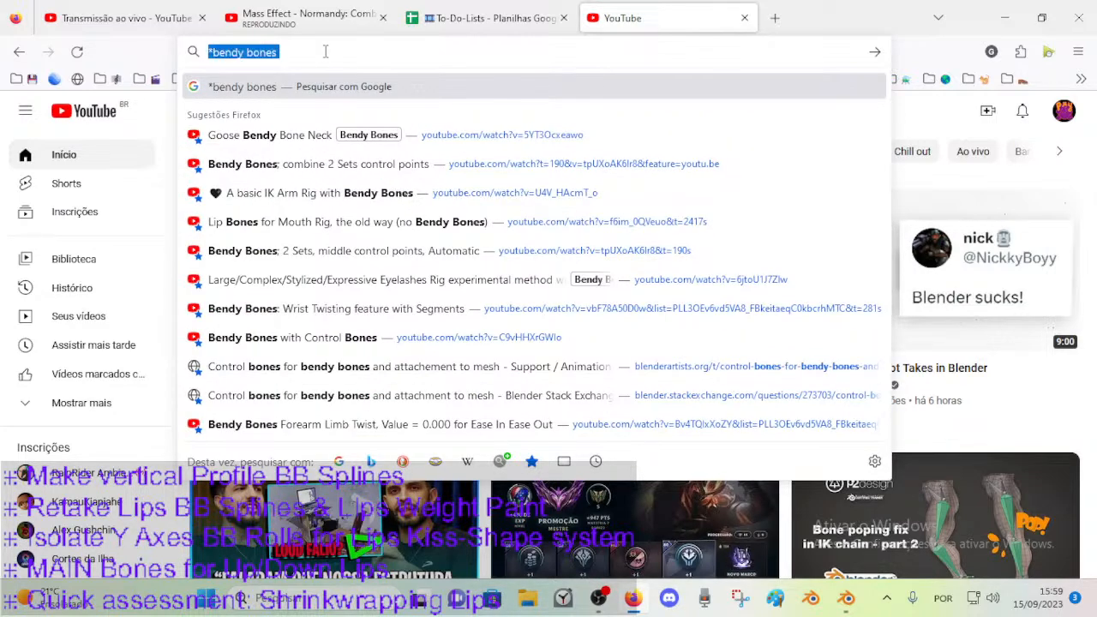
pyautogui.press('Escape')
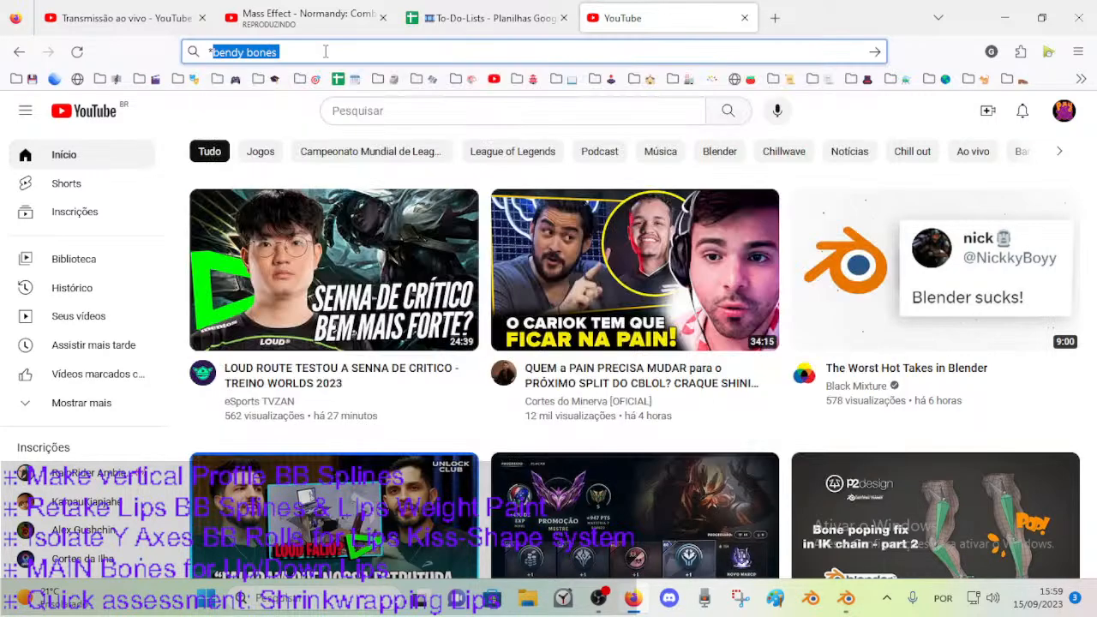
# Search Google for "bendy bones blender artist" in a new browser tab.
pyautogui.click(773, 18)
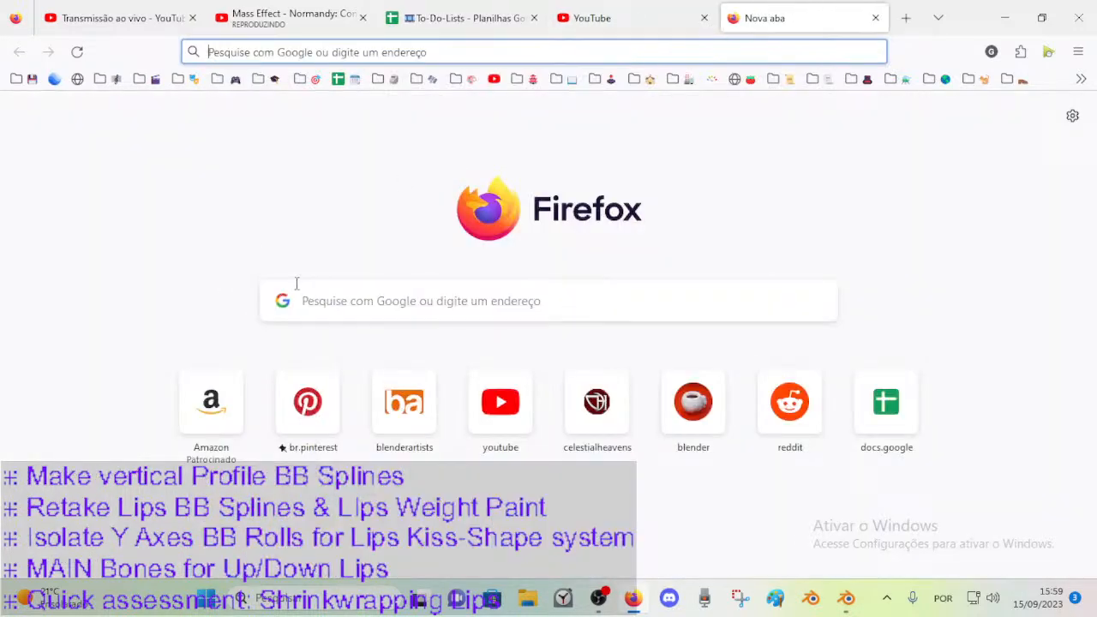
pyautogui.click(326, 302)
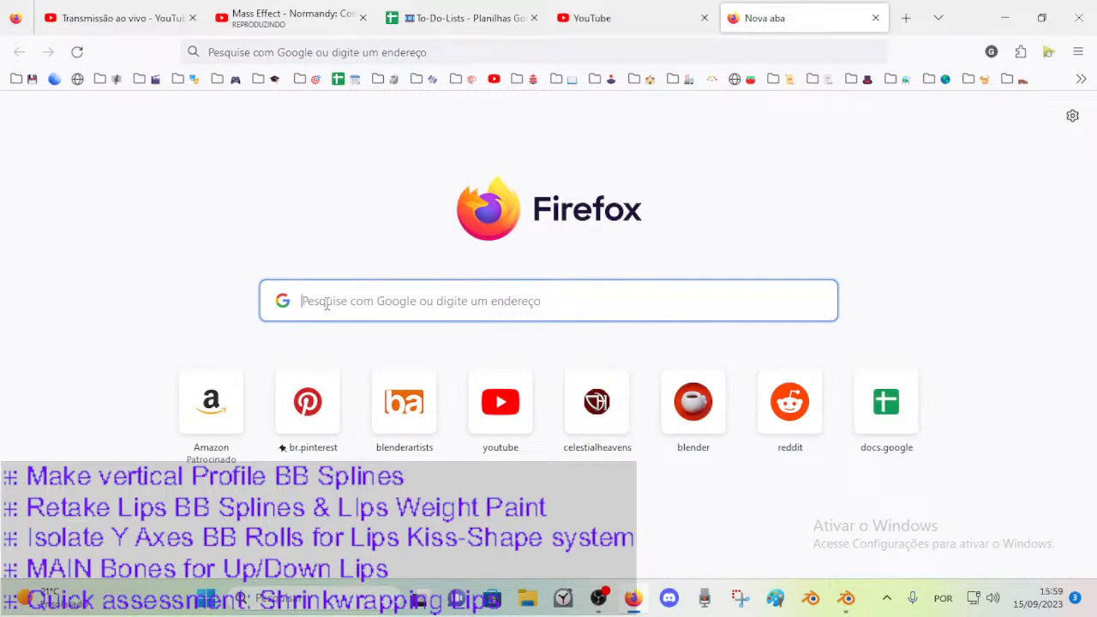
pyautogui.write('abendy b')
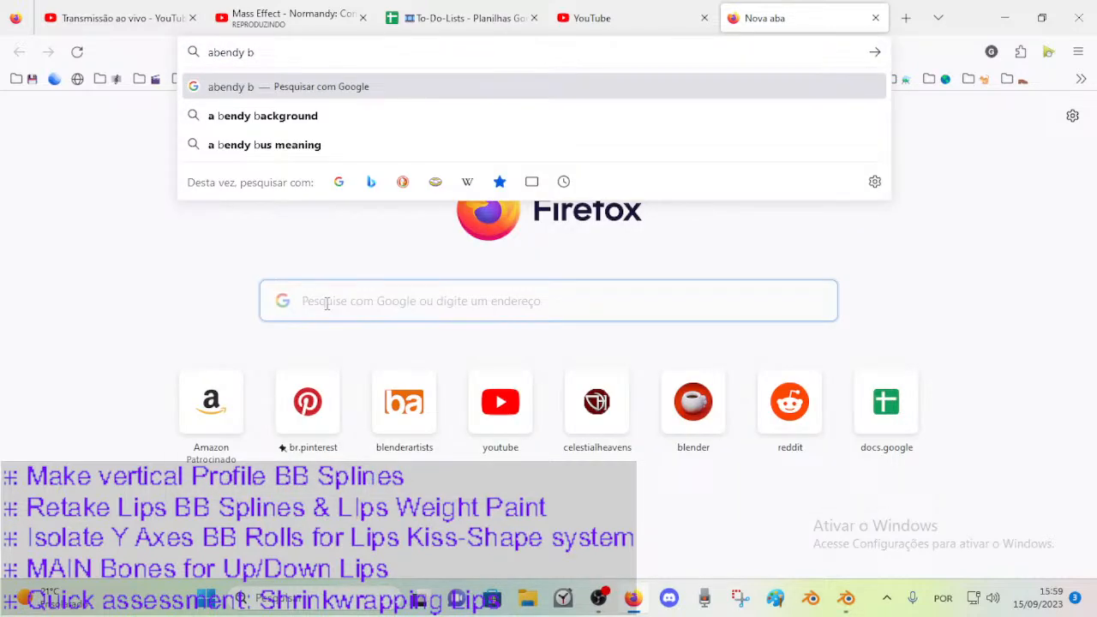
pyautogui.press('Home')
pyautogui.press('Delete')
pyautogui.press('End')
pyautogui.write('ones blender a')
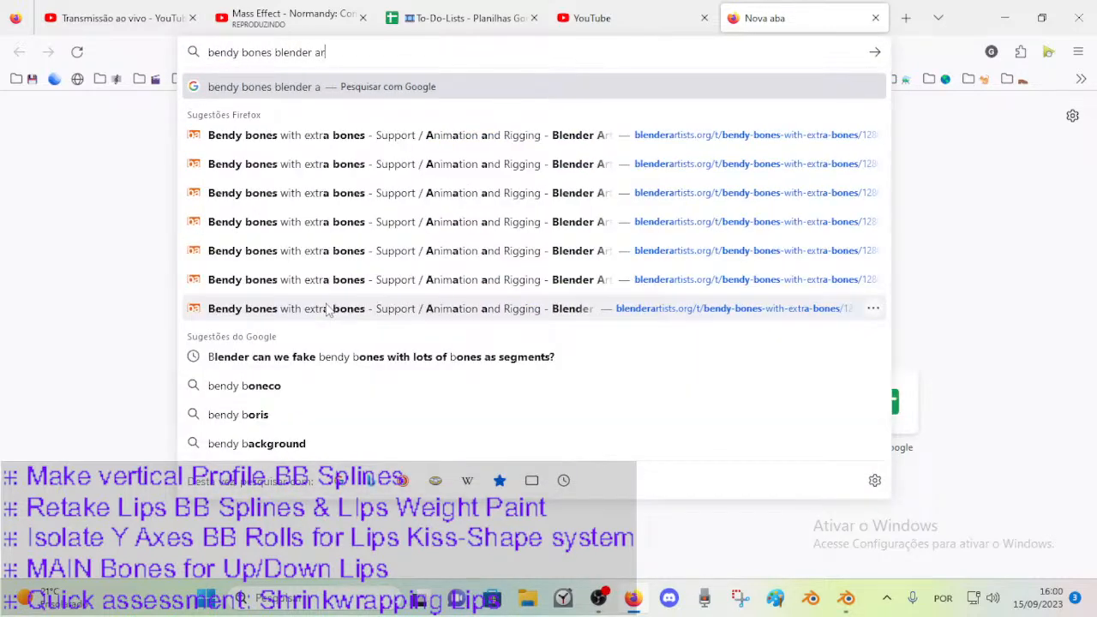
pyautogui.write('rtist')
pyautogui.press('Return')
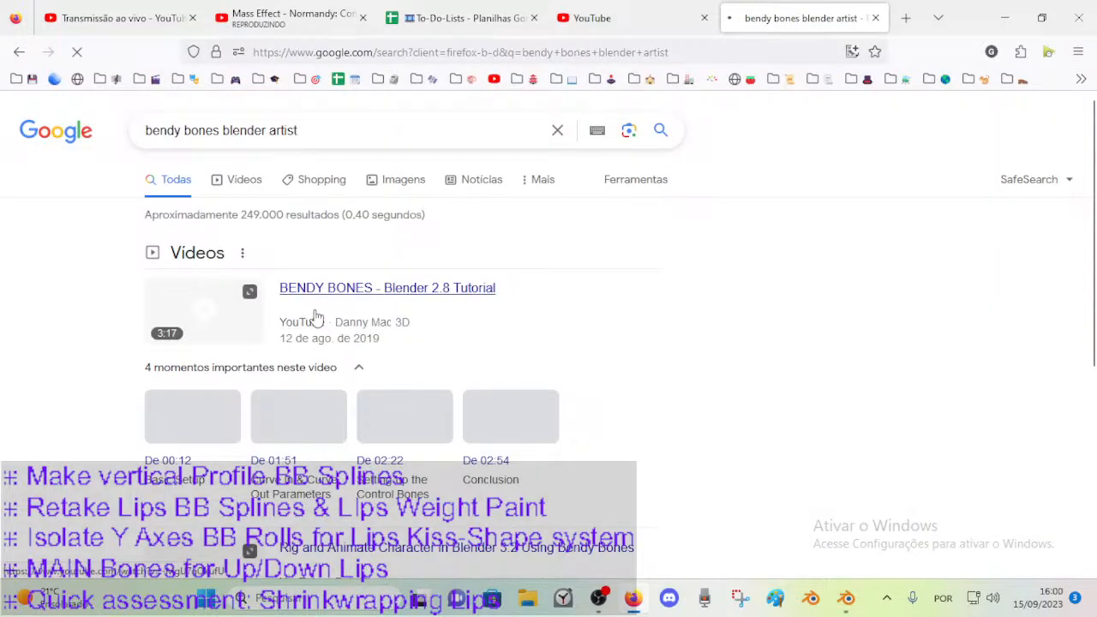
# Open the video "BENDY BONES - Blender 2.8 Tutorial" from the search results and expand its description.
pyautogui.scroll(-2, 257, 286)
pyautogui.scroll(-2, 331, 249)
pyautogui.scroll(4, 330, 248)
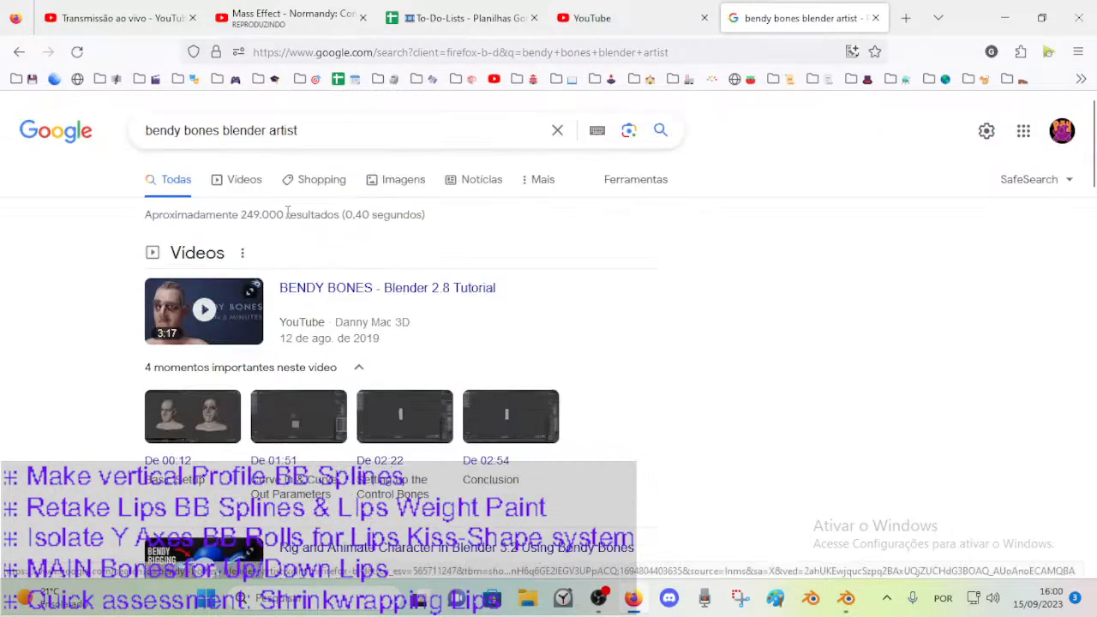
pyautogui.click(310, 290)
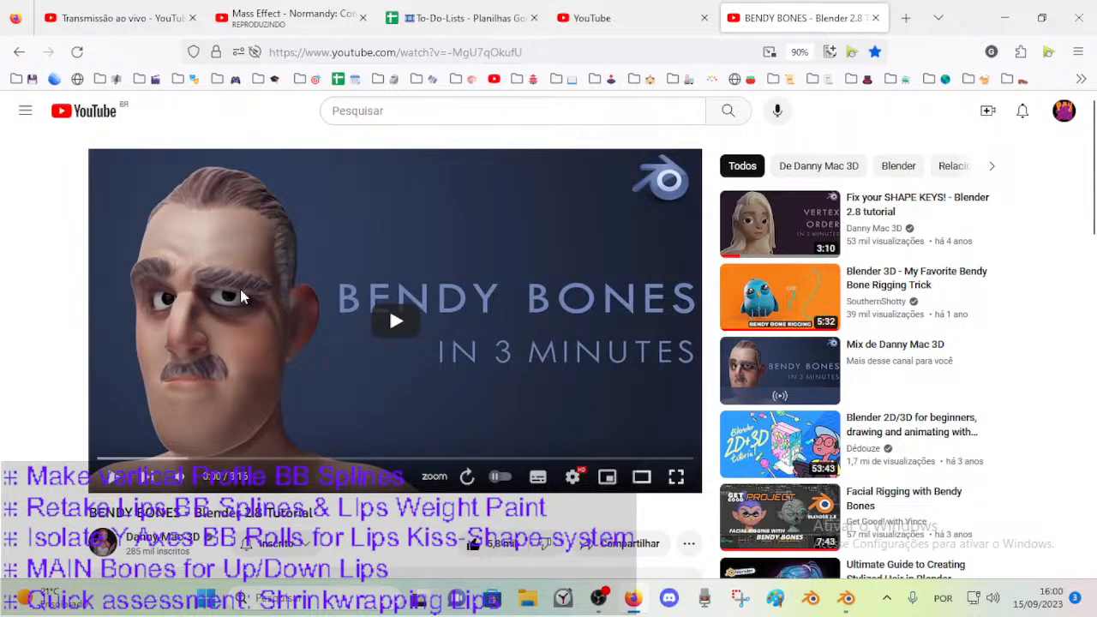
pyautogui.scroll(-3, 412, 482)
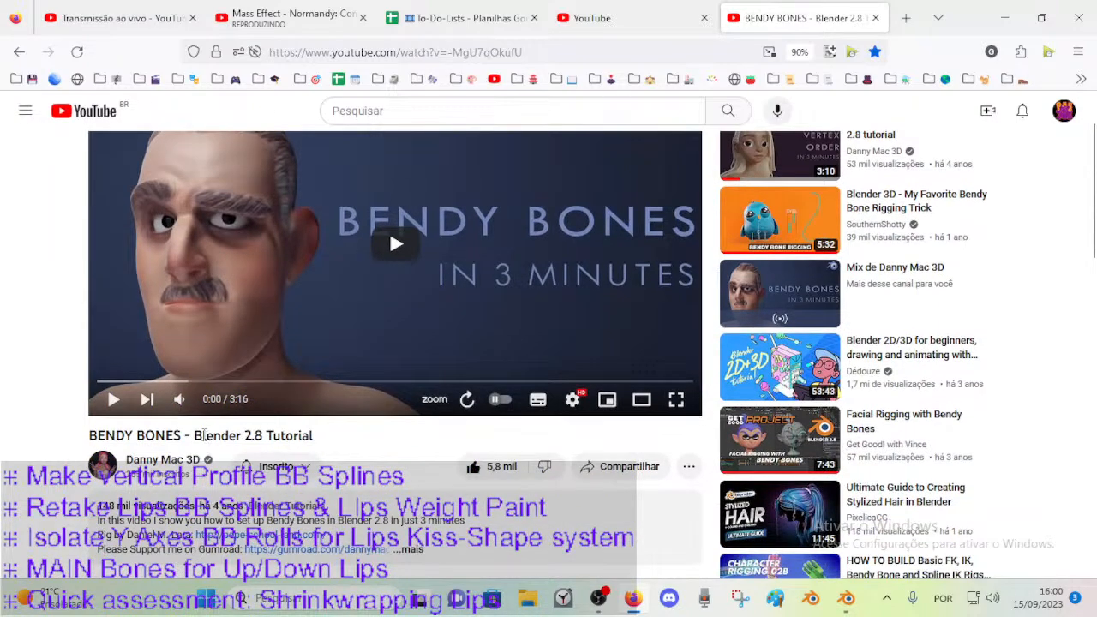
pyautogui.click(411, 473)
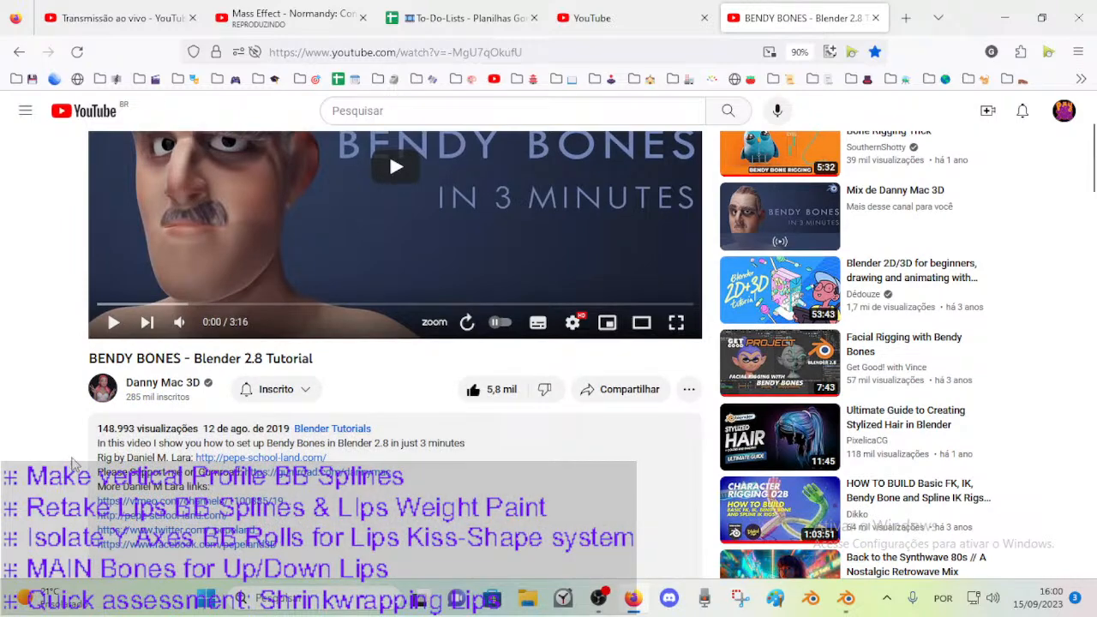
# Open the rig author's Pepe School Land website from the video description in a new tab.
pyautogui.scroll(-2, 163, 317)
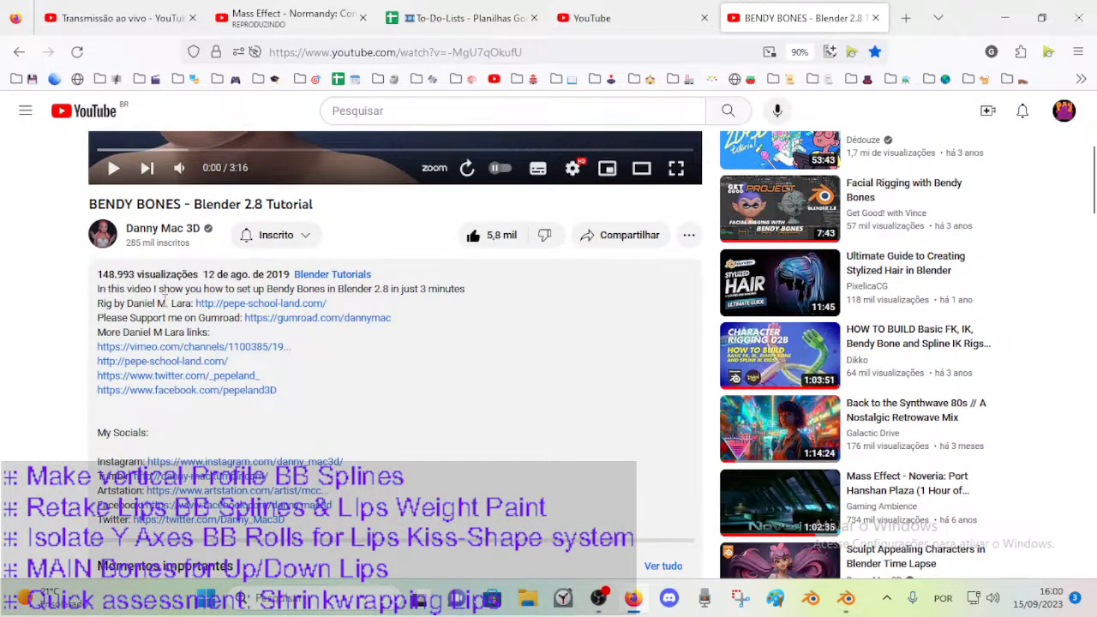
pyautogui.click(231, 310)
pyautogui.scroll(4, 34, 317)
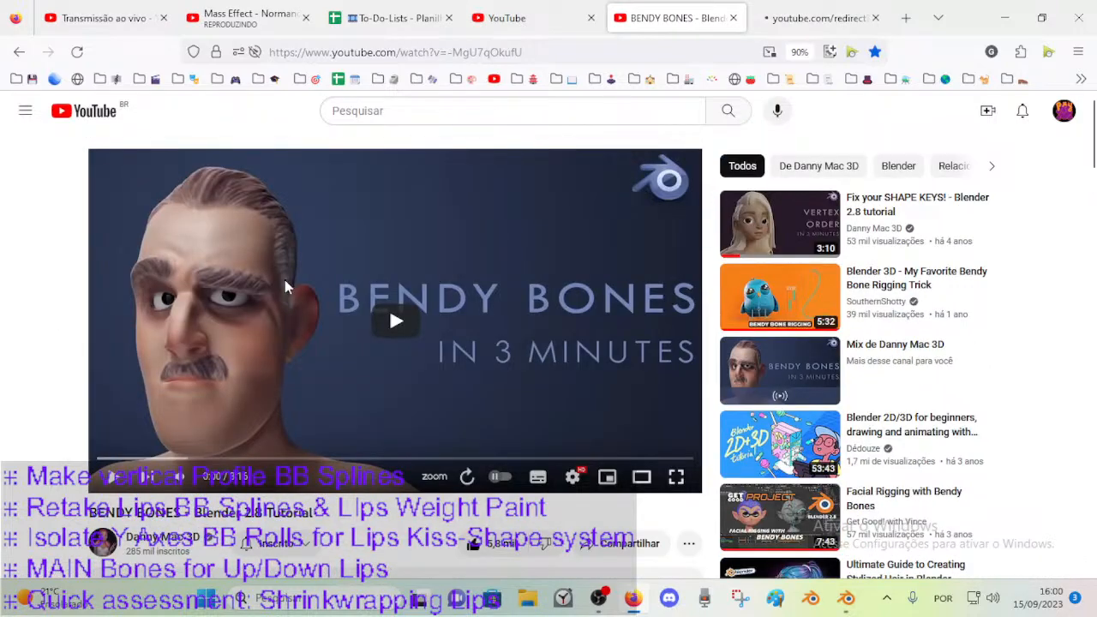
# Edit the Bendy Bones video's bookmark and set its tags to "Face Rigging Bendy Bone Splines".
pyautogui.click(874, 52)
pyautogui.click(740, 250)
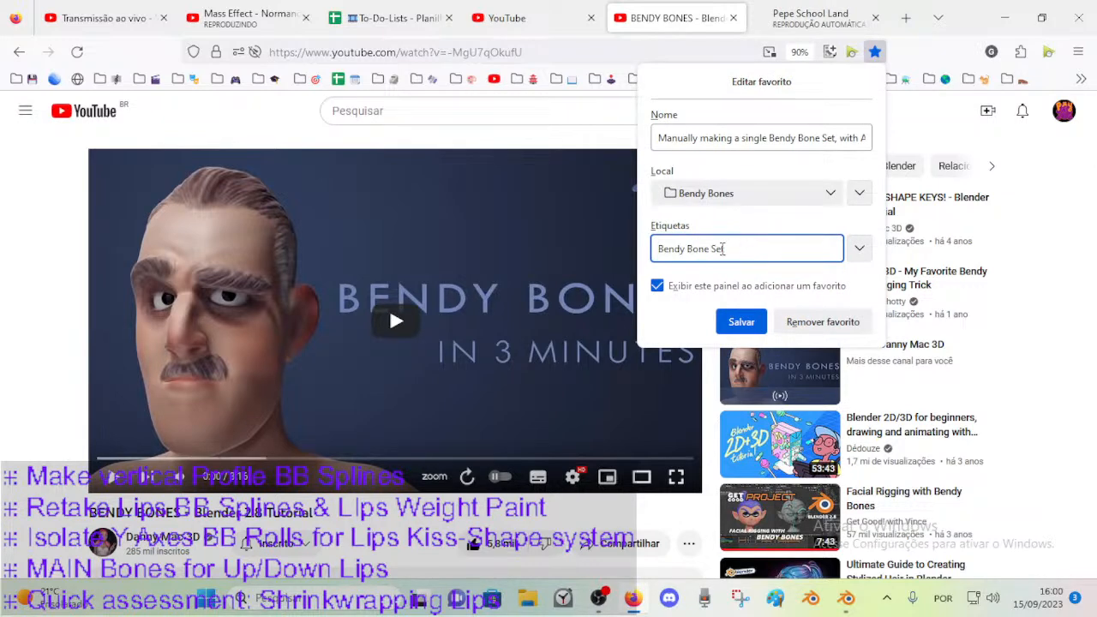
pyautogui.moveTo(760, 248); pyautogui.dragTo(848, 248)
pyautogui.press('BackSpace')
pyautogui.write('Spl')
pyautogui.press('Home')
pyautogui.write('Facial Rigging')
pyautogui.press('Home')
pyautogui.press('Delete')
pyautogui.press('Delete')
pyautogui.press('Delete')
pyautogui.write('e')
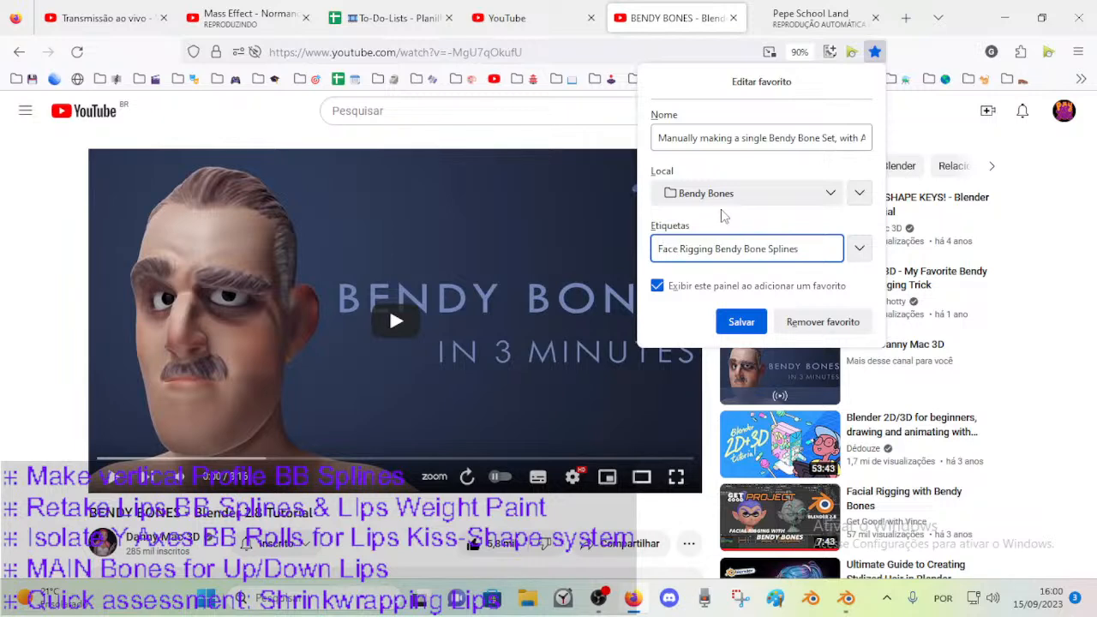
# Append ", Face Rig, BB" to the end of the video bookmark's name.
pyautogui.click(733, 141)
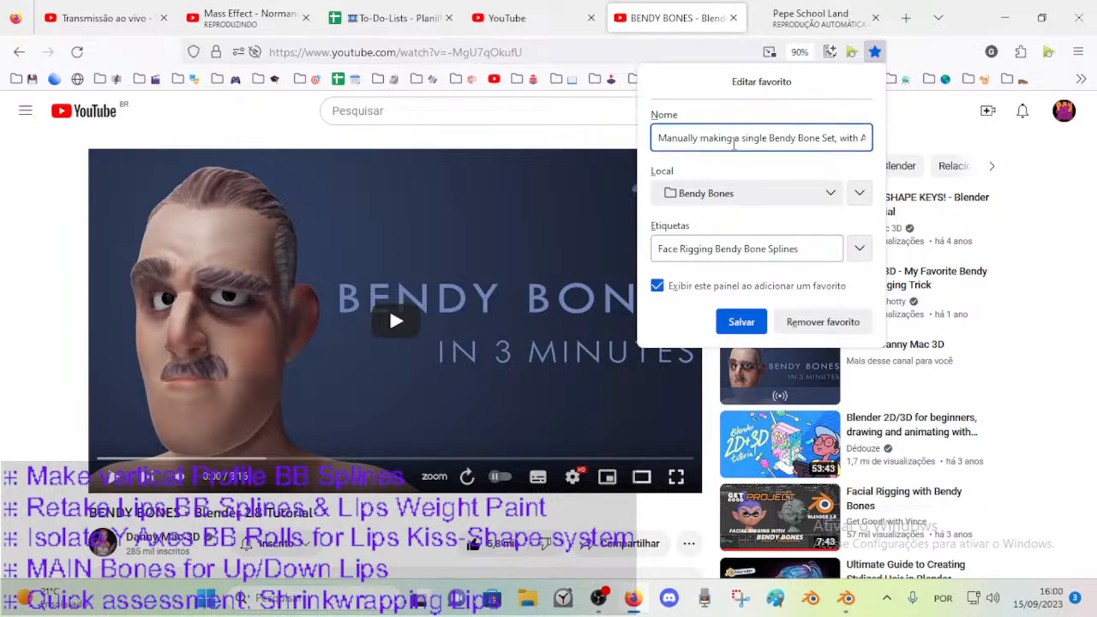
pyautogui.press('End')
pyautogui.write(', Face Rig')
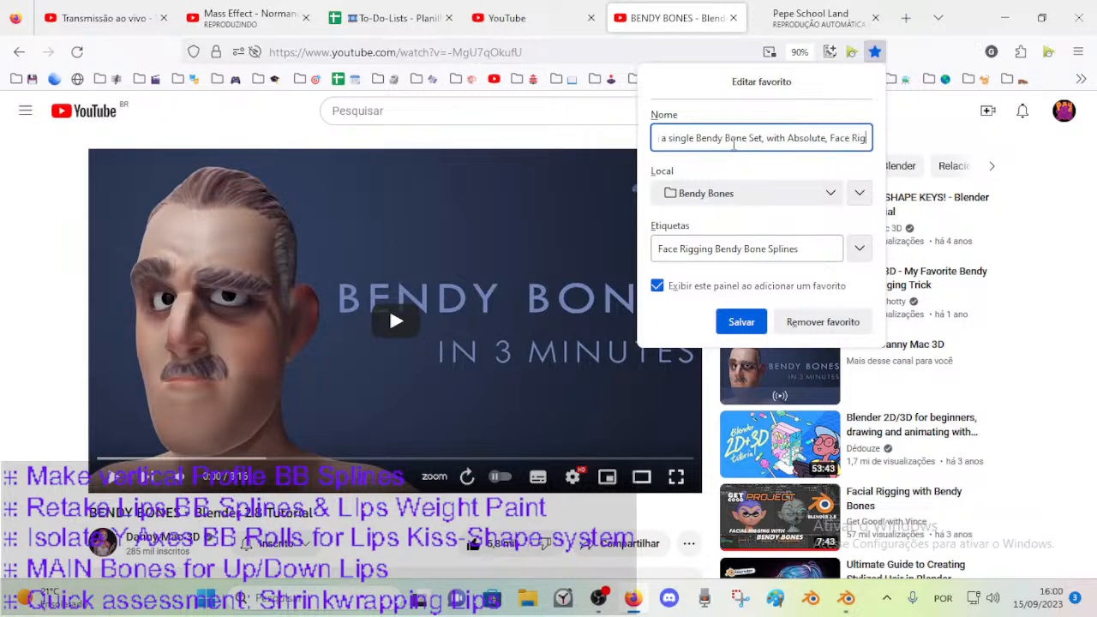
pyautogui.write(', BB')
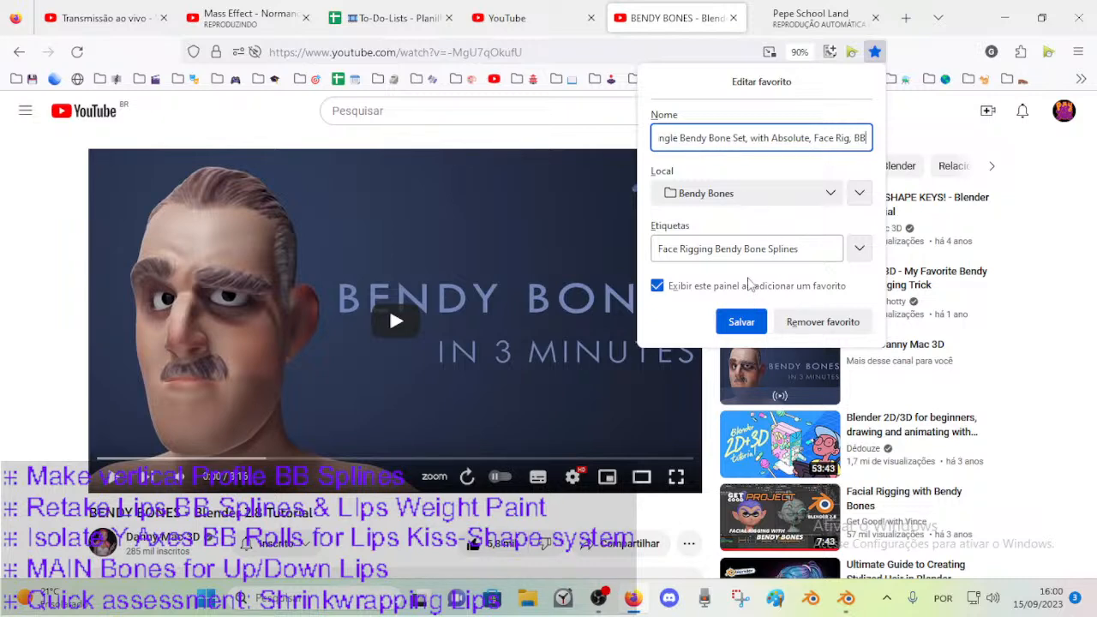
pyautogui.click(743, 248)
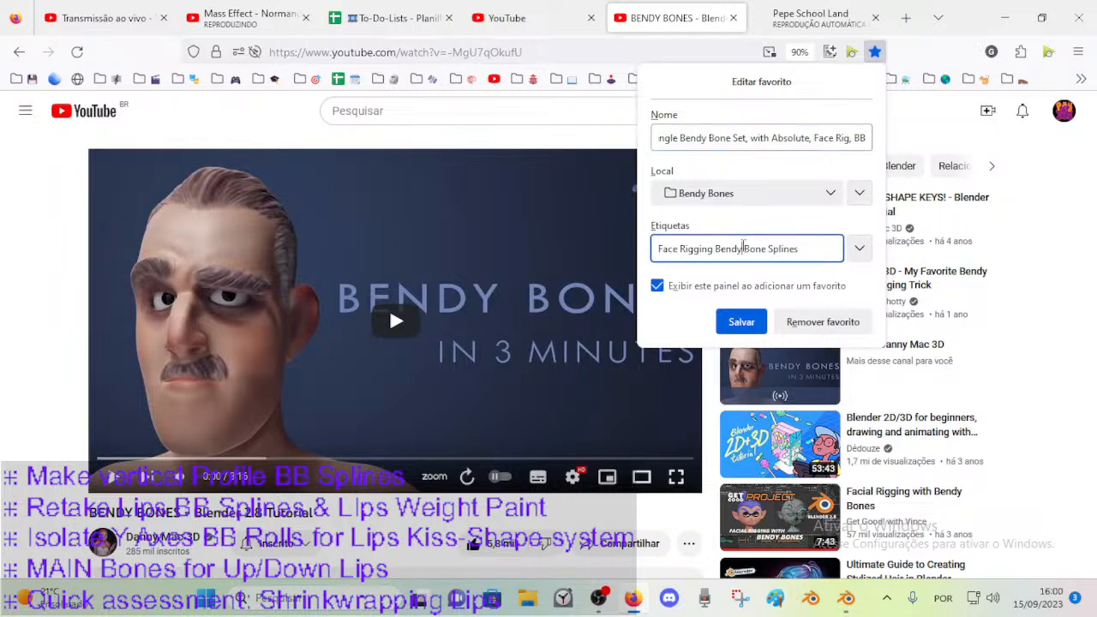
pyautogui.write('@Danny MAa')
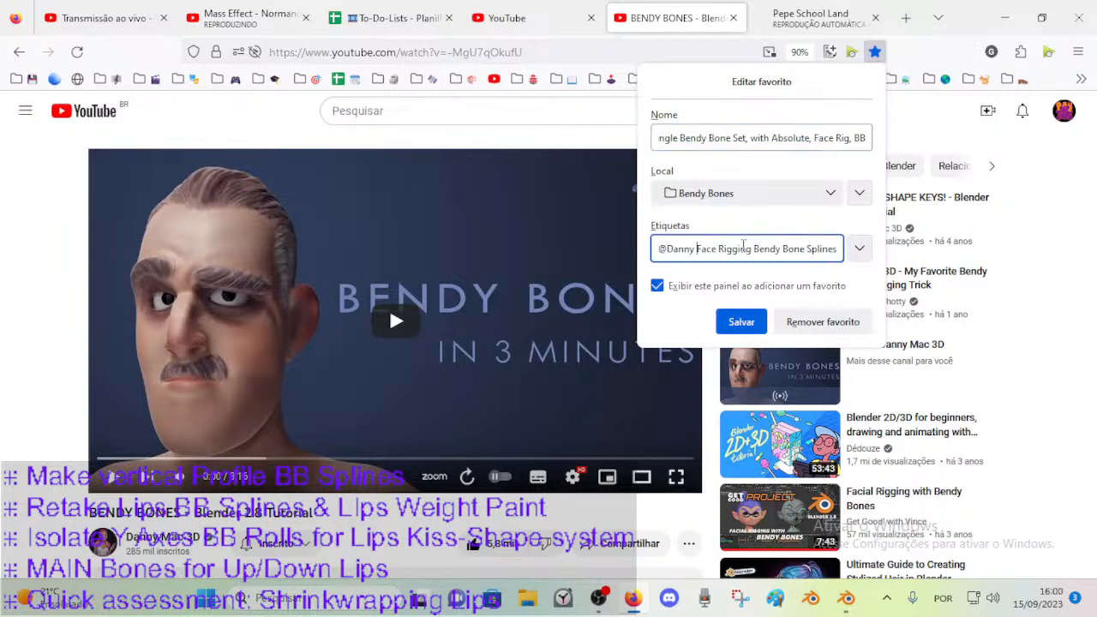
pyautogui.press('BackSpace')
pyautogui.press('BackSpace')
pyautogui.write('ac 3D,')
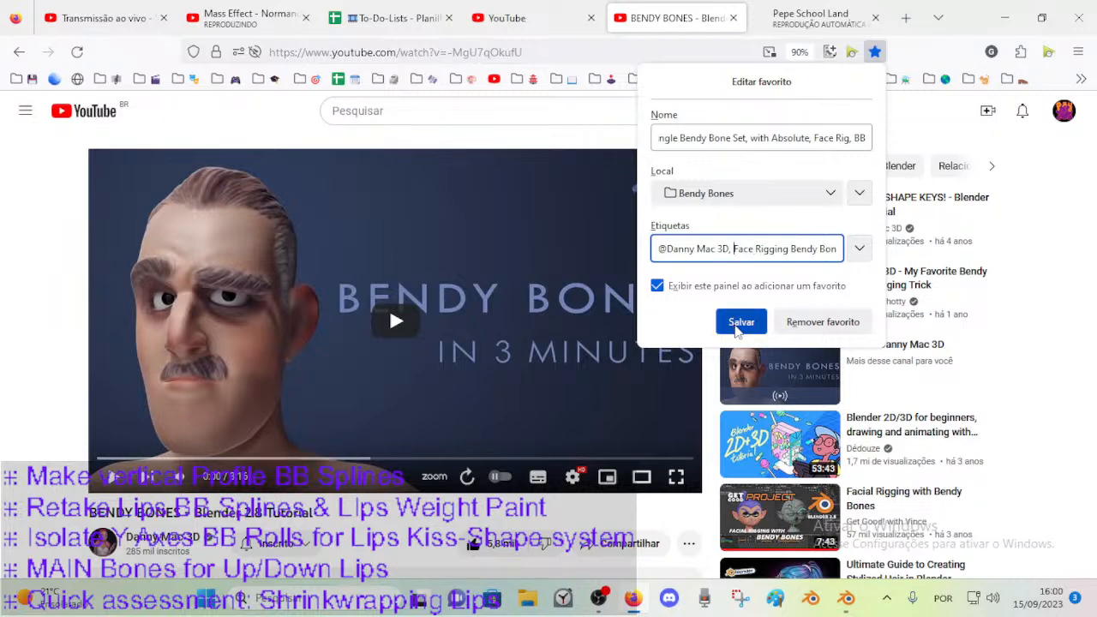
# Append ", reference" to the video bookmark's name and save the bookmark.
pyautogui.click(750, 139)
pyautogui.write(', ')
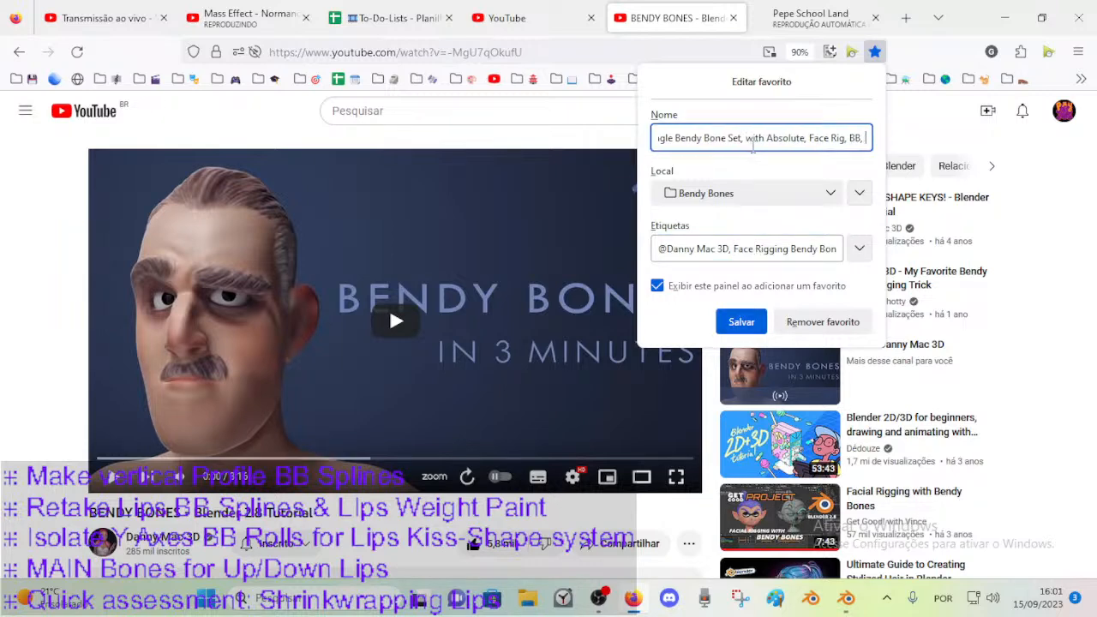
pyautogui.write('reference')
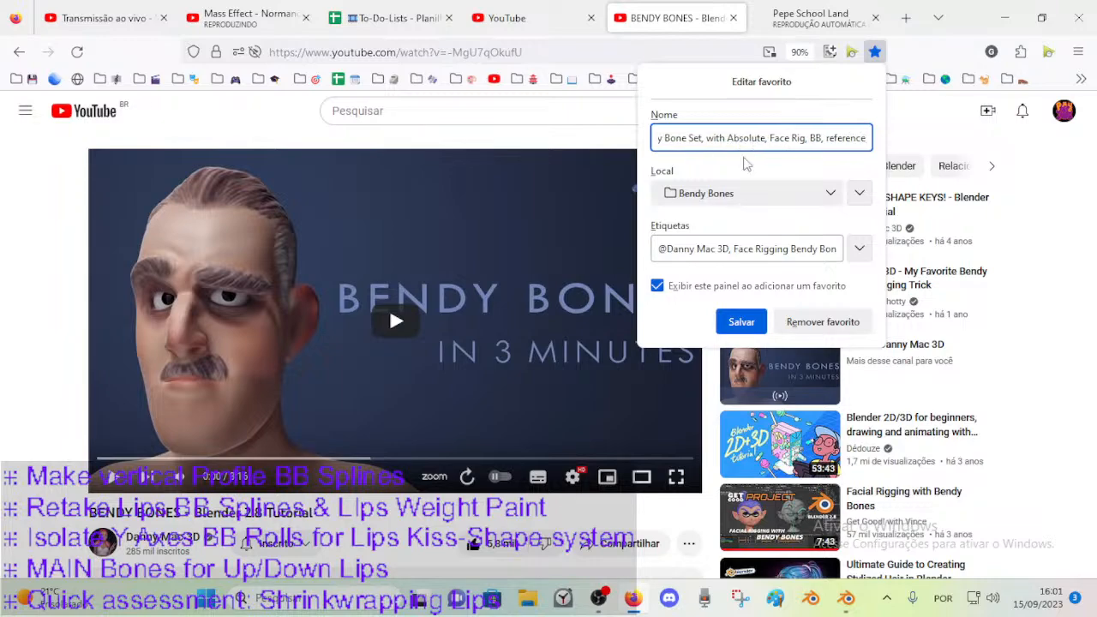
pyautogui.click(757, 318)
# Switch to the Pepe School Land site and look through its courses, showreels and school description.
pyautogui.click(810, 18)
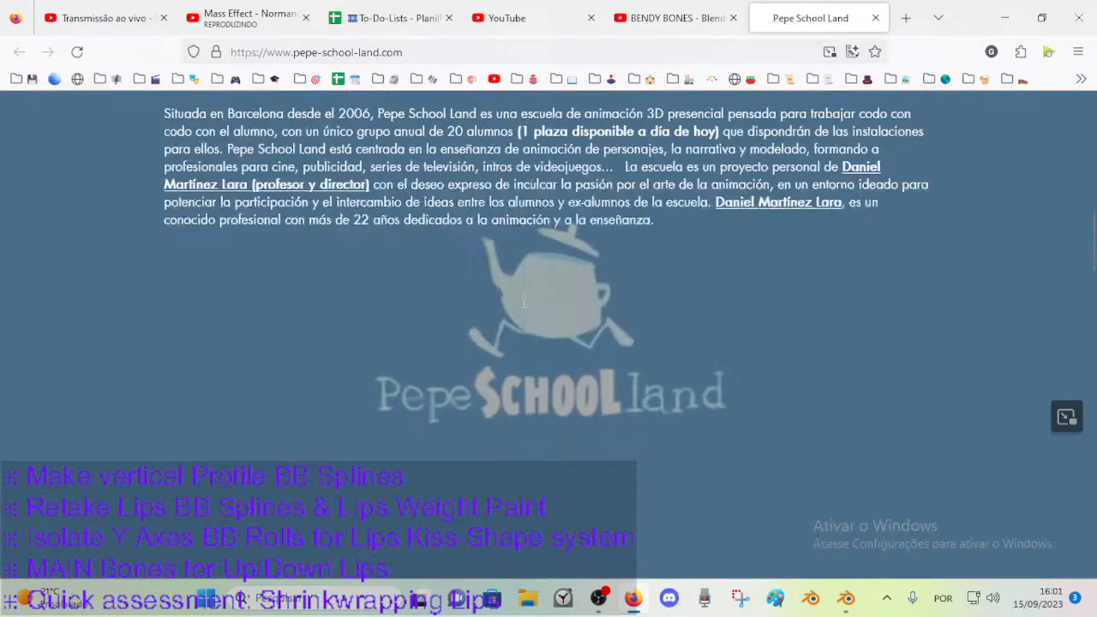
pyautogui.scroll(-5, 521, 288)
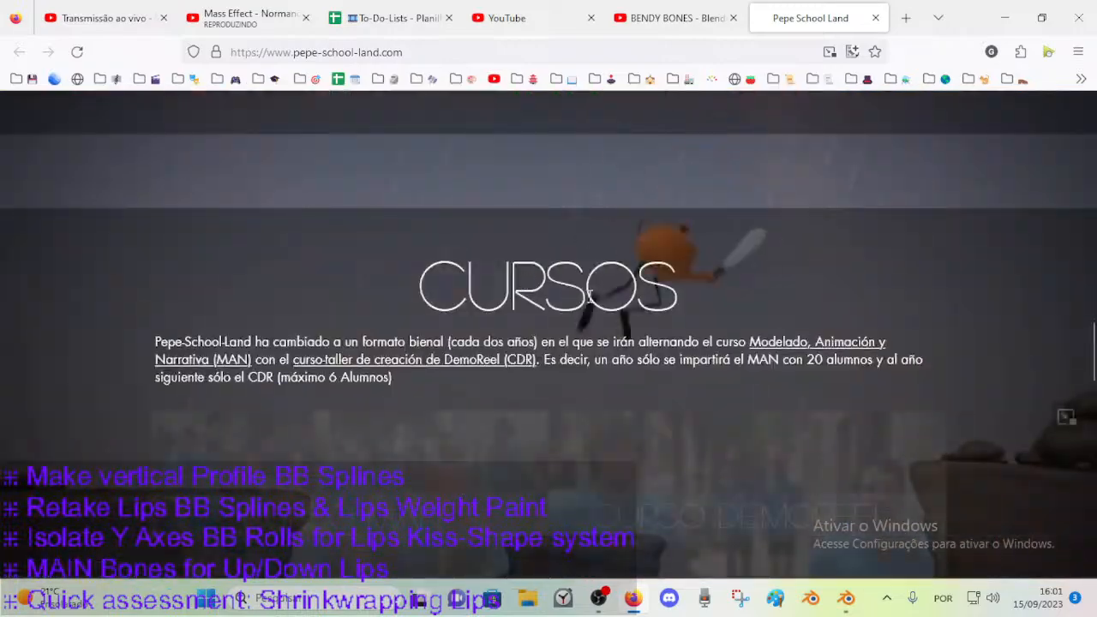
pyautogui.scroll(10, 618, 290)
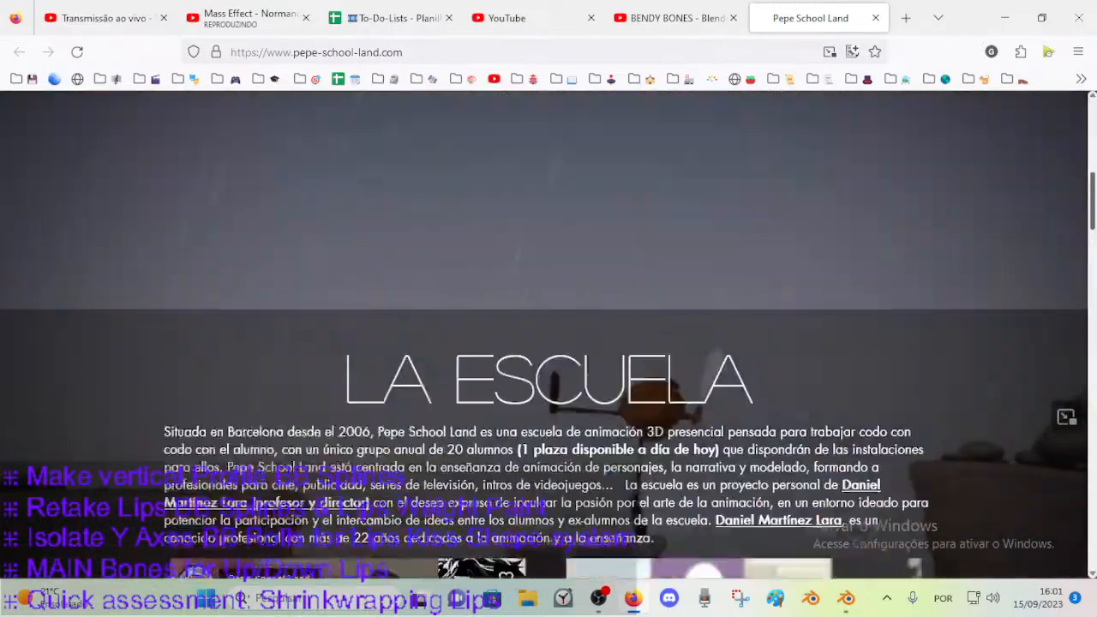
pyautogui.moveTo(1092, 210); pyautogui.dragTo(1088, 282)
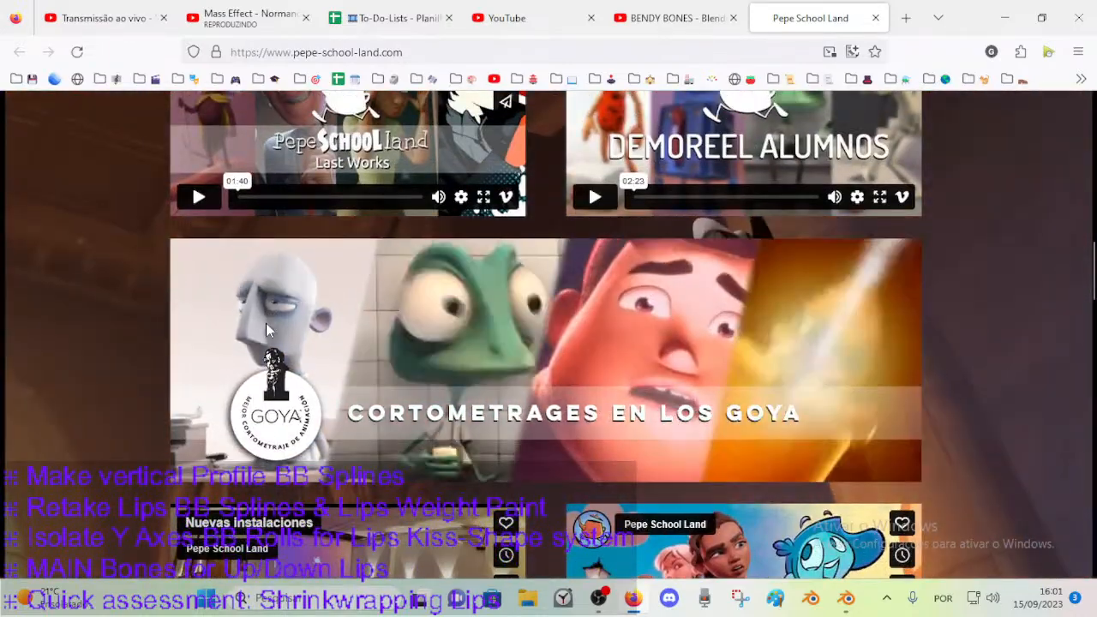
pyautogui.scroll(1, 283, 330)
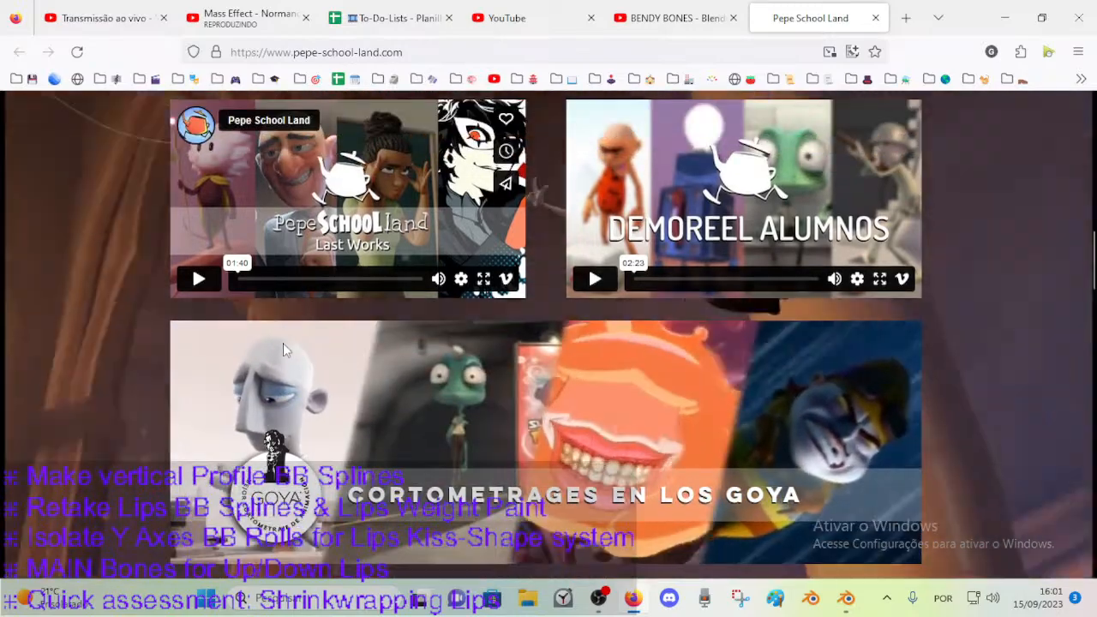
pyautogui.scroll(2, 480, 326)
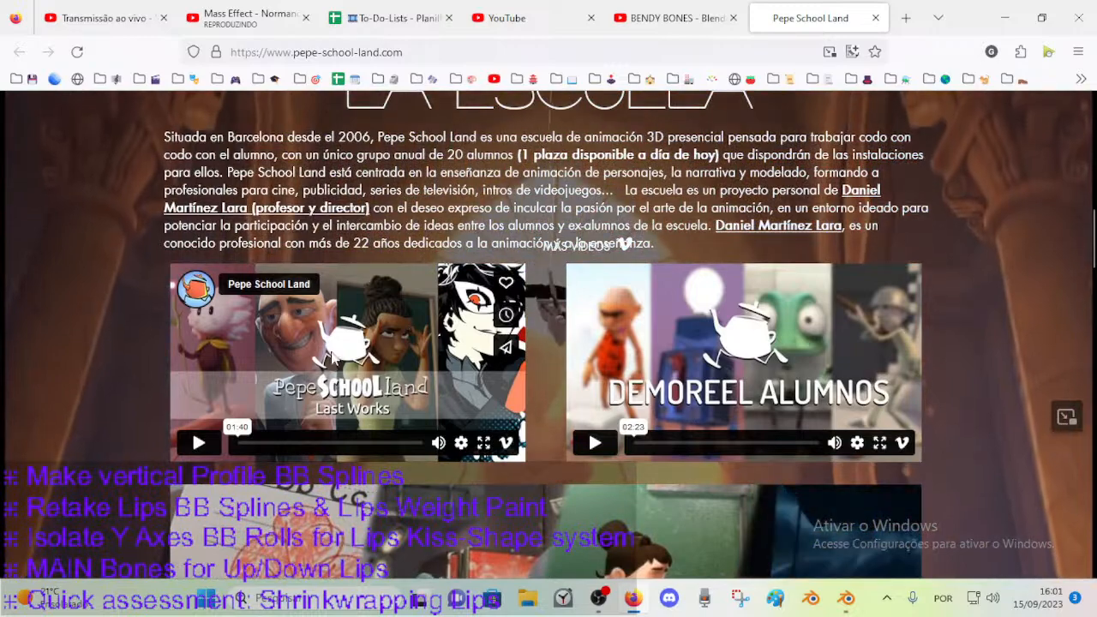
pyautogui.scroll(2, 302, 362)
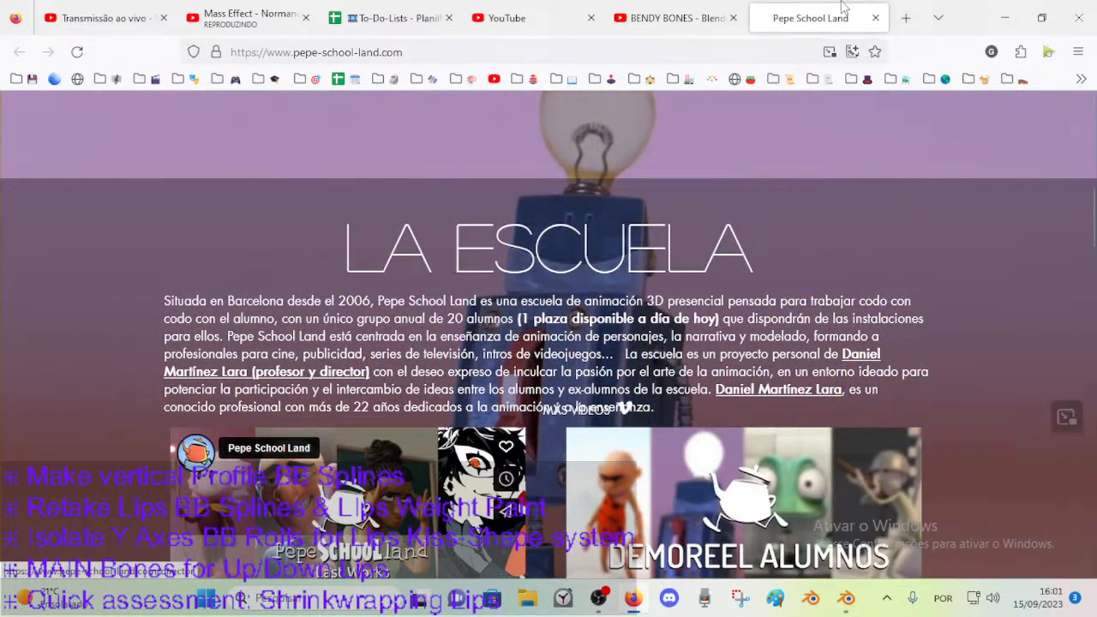
# Bookmark the Pepe School Land page in the Rigging folder and tag it with the rig author's surname.
pyautogui.click(875, 53)
pyautogui.click(725, 193)
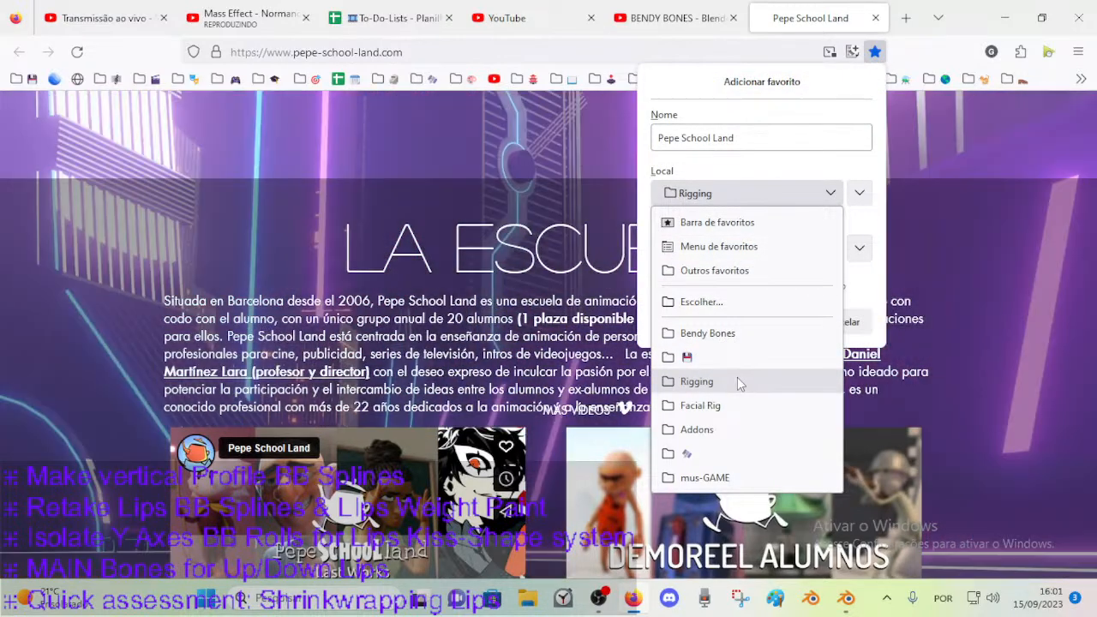
pyautogui.click(739, 383)
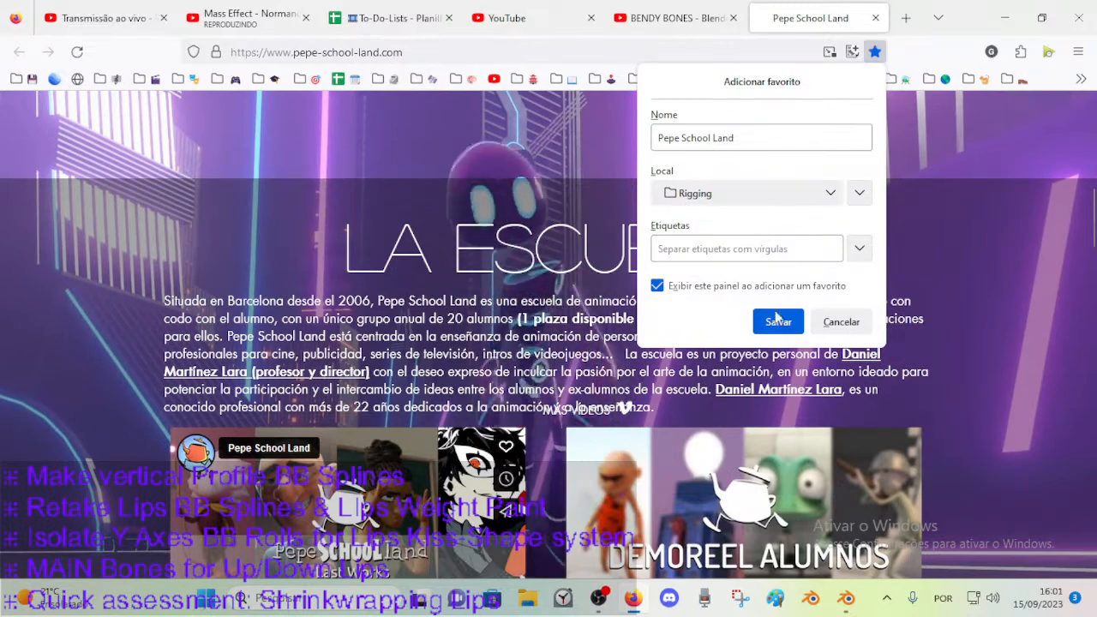
pyautogui.click(709, 249)
pyautogui.write('ww')
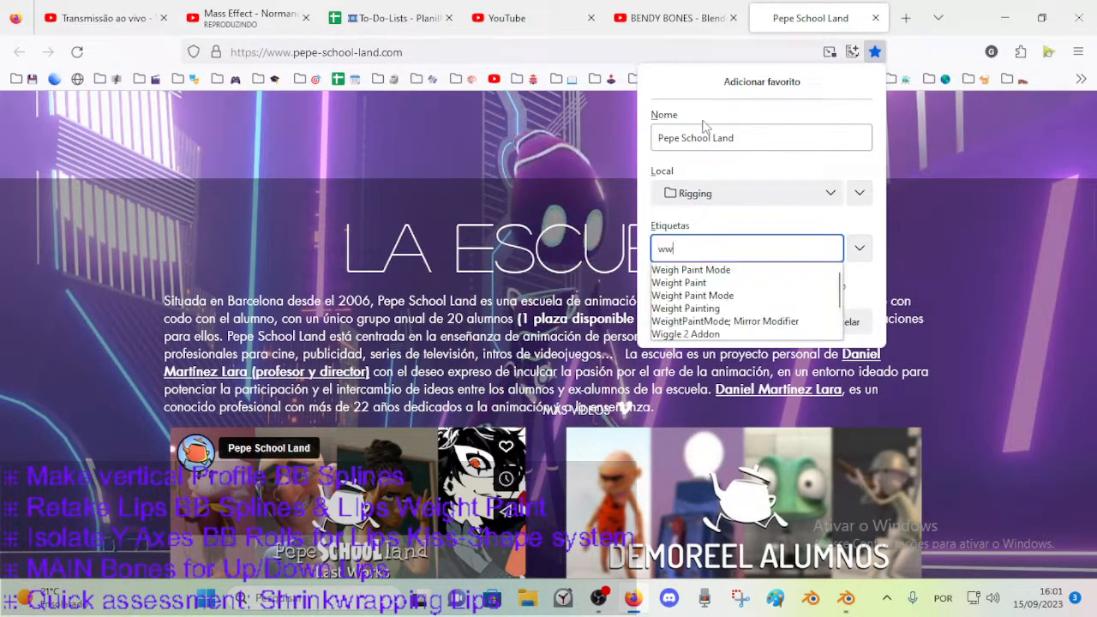
pyautogui.press('BackSpace')
pyautogui.press('BackSpace')
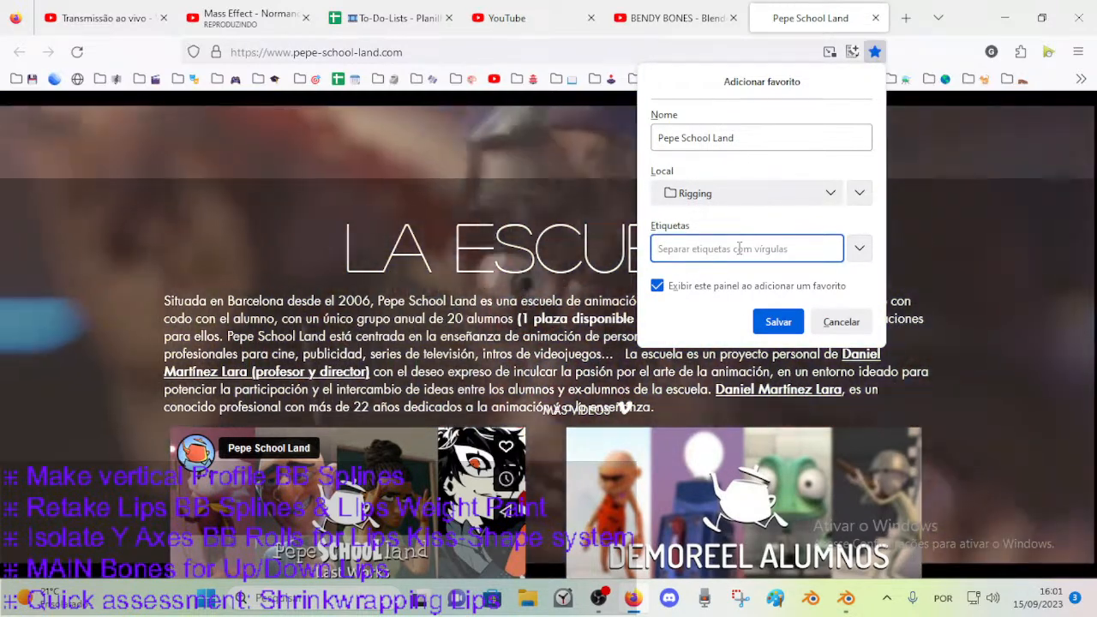
pyautogui.write('Lara')
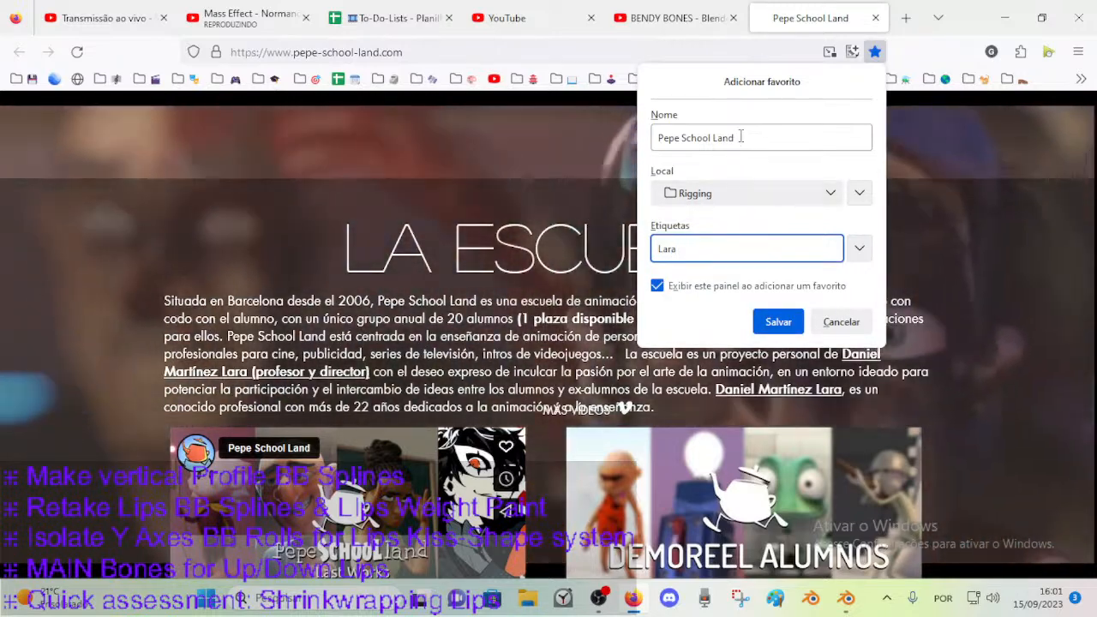
# Name the new bookmark "Pepe School Land, Bendy Bones Splines, BB" and save it.
pyautogui.click(739, 137)
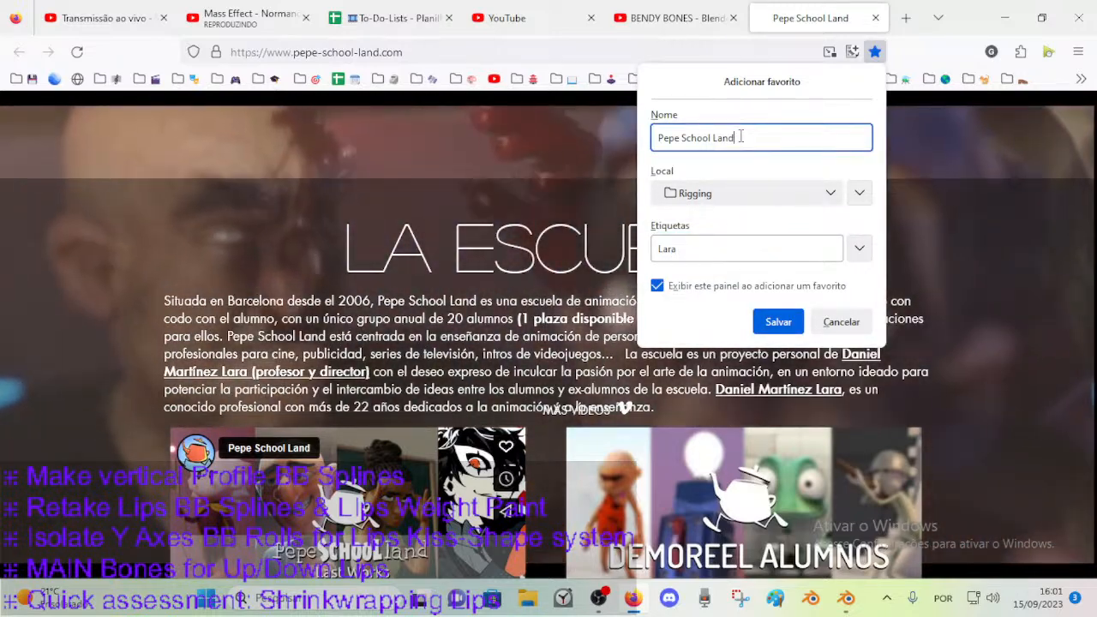
pyautogui.write(', Bendy Bones Spl')
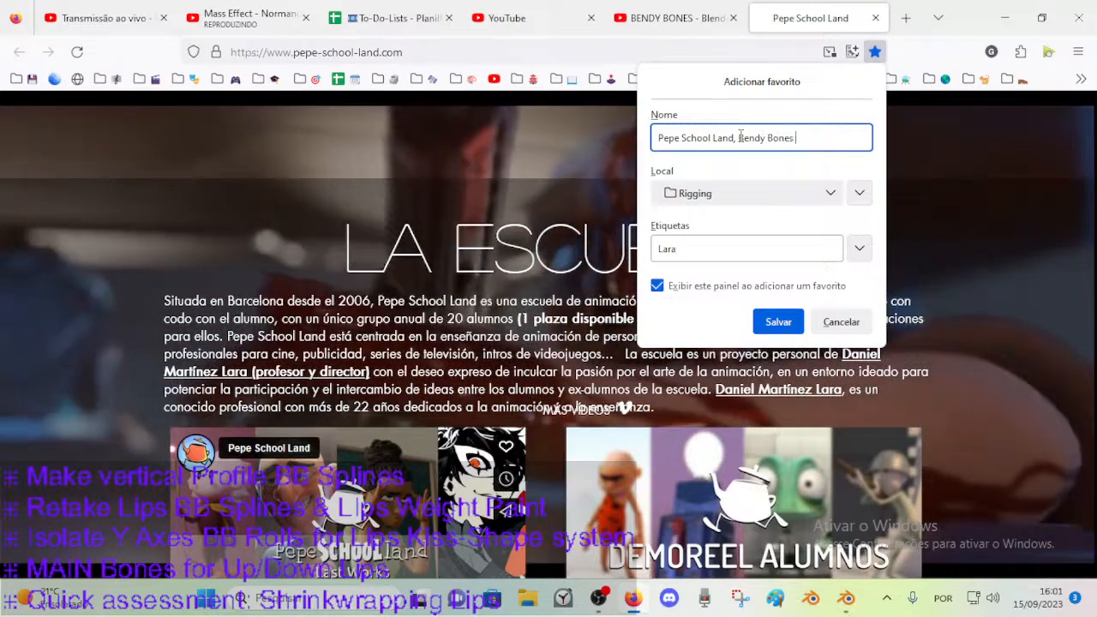
pyautogui.write('ines, BB,')
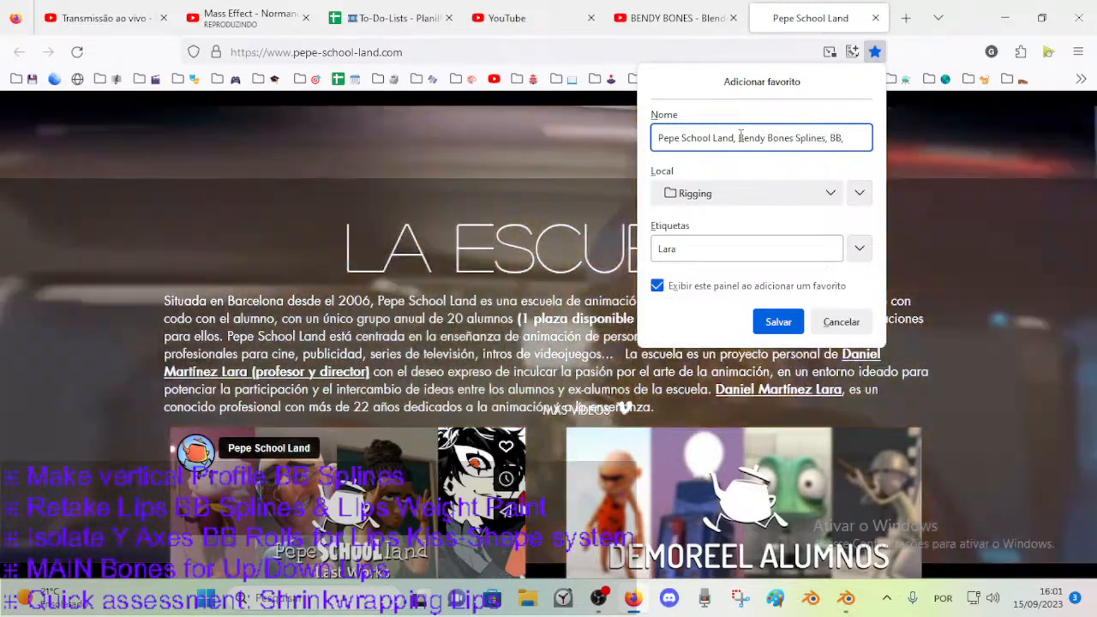
pyautogui.press('BackSpace')
pyautogui.press('BackSpace')
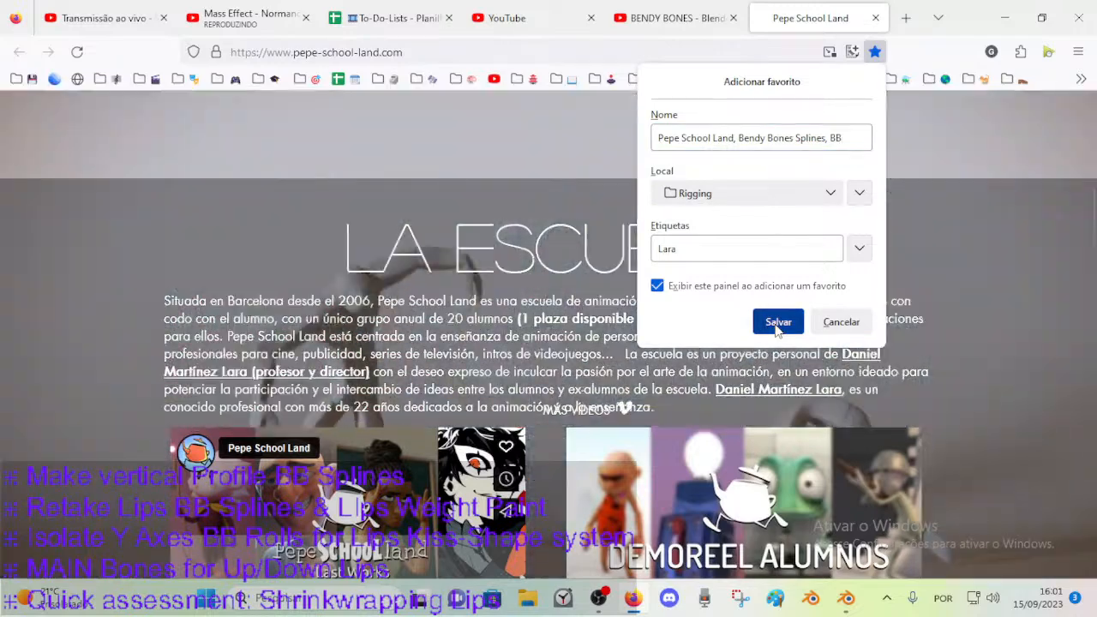
pyautogui.click(776, 323)
# Examine the showreels, Goya short films and other videos featured on the Pepe School Land page.
pyautogui.scroll(-6, 552, 251)
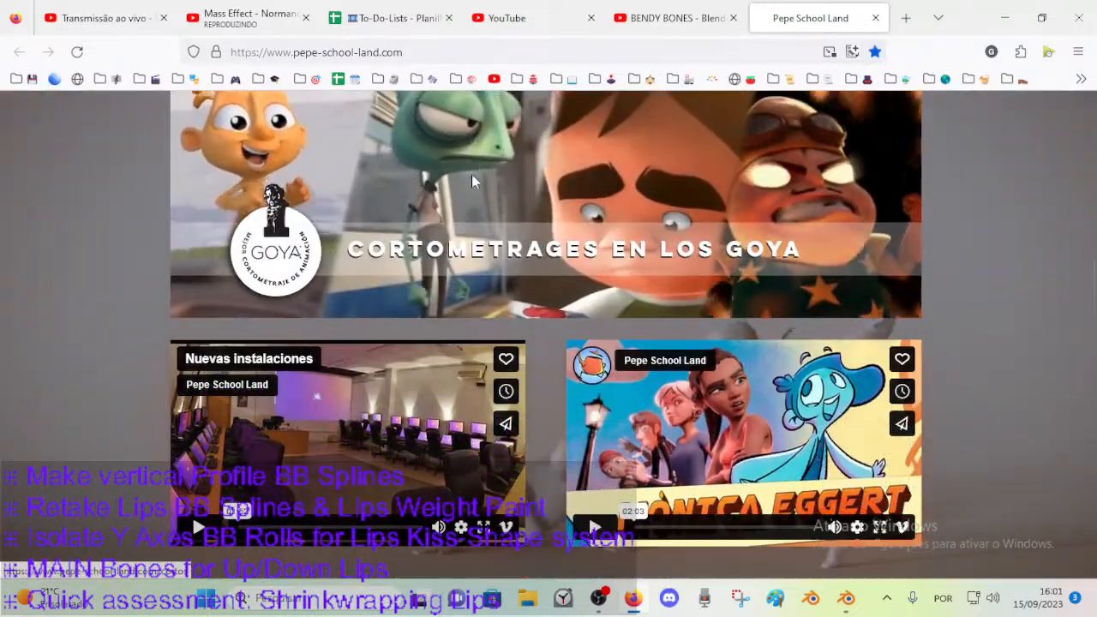
pyautogui.scroll(-4, 351, 350)
pyautogui.scroll(7, 359, 367)
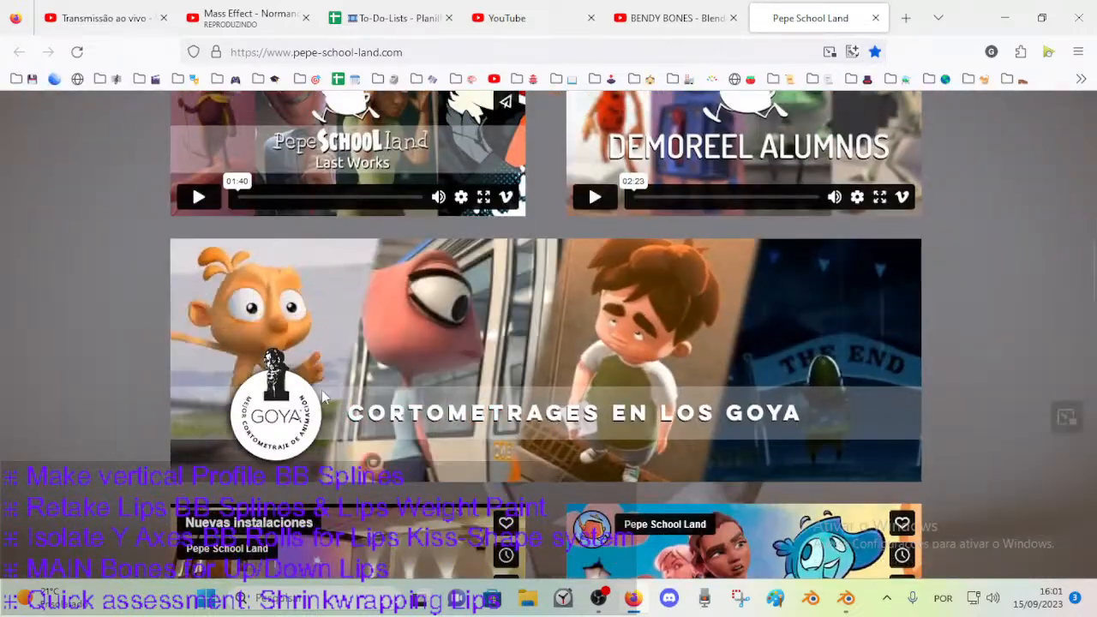
pyautogui.scroll(2, 319, 388)
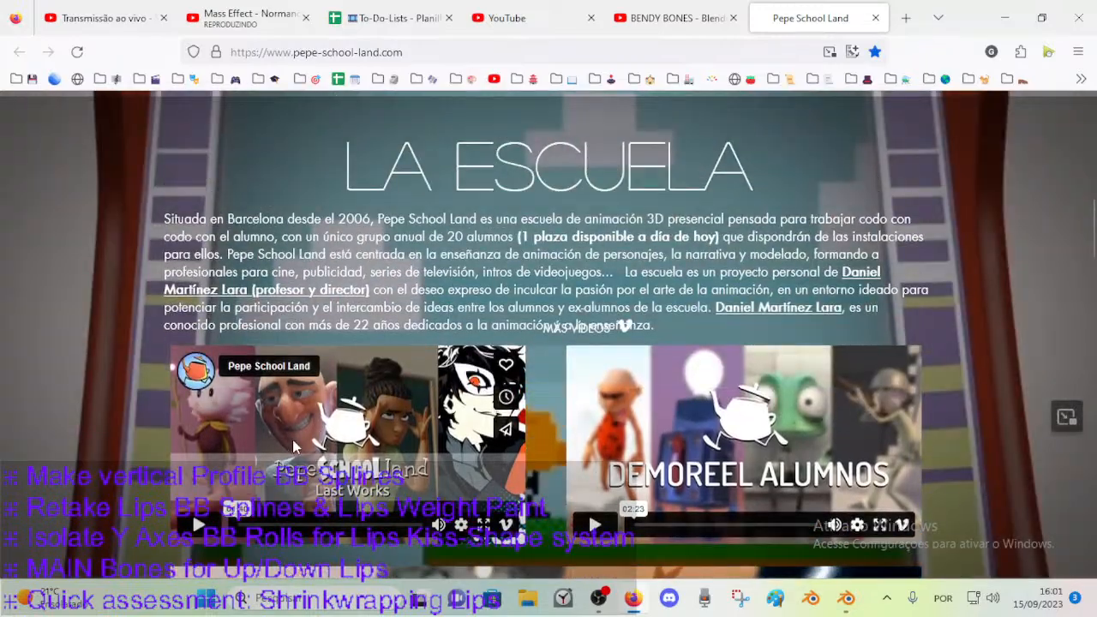
pyautogui.scroll(3, 274, 390)
pyautogui.scroll(-4, 326, 385)
pyautogui.scroll(3, 369, 382)
pyautogui.scroll(-8, 369, 382)
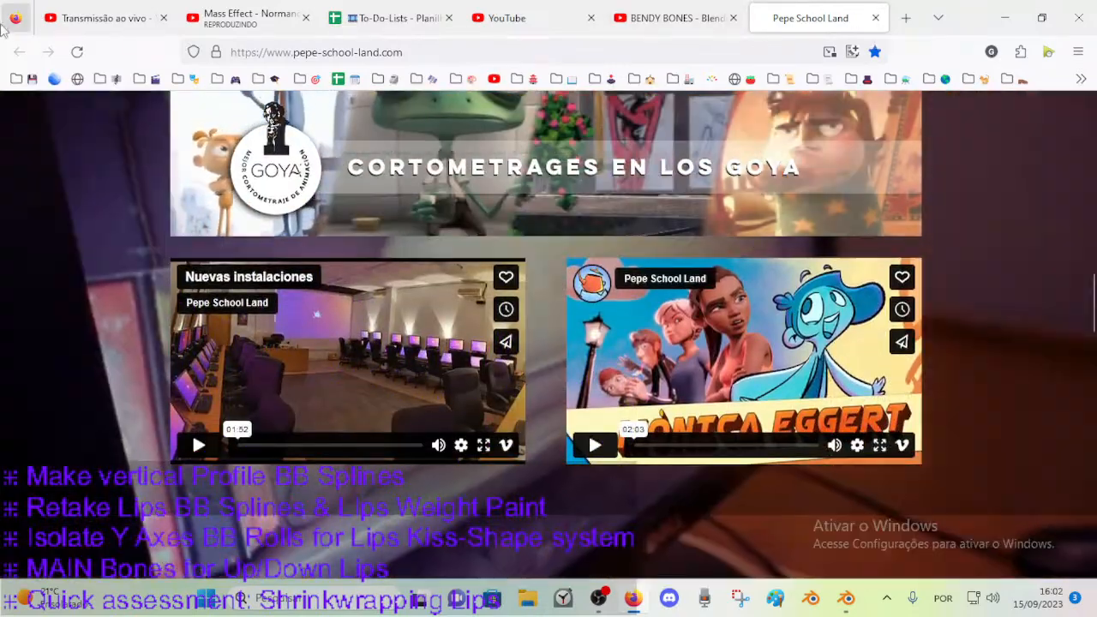
# Return to the BENDY BONES - Blender 2.8 Tutorial video and play it in theater mode.
pyautogui.click(642, 21)
pyautogui.click(395, 321)
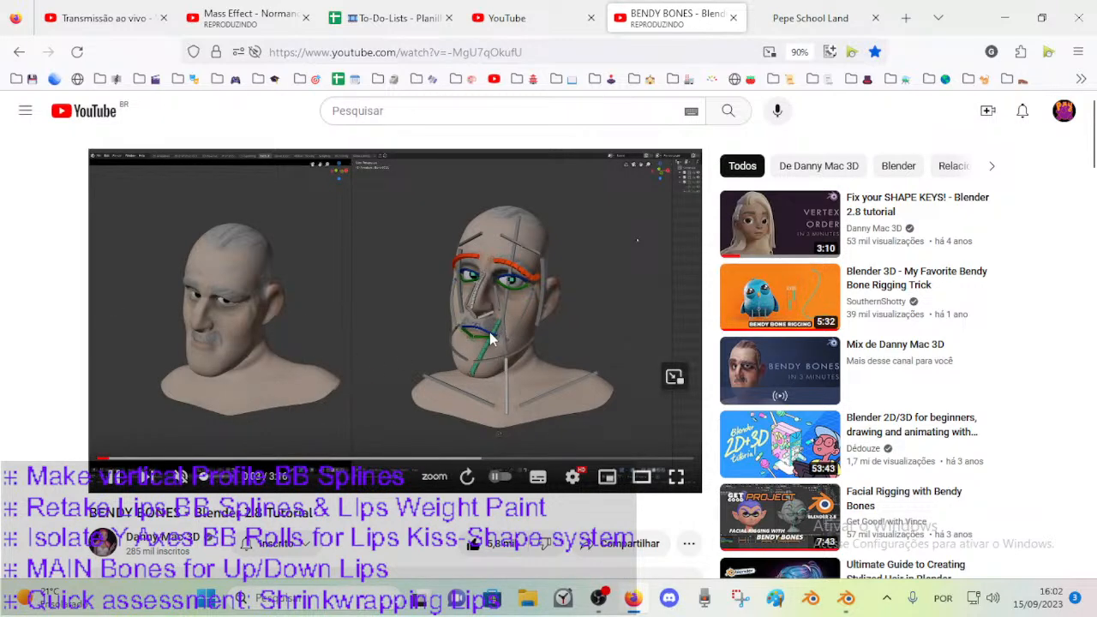
pyautogui.click(446, 375)
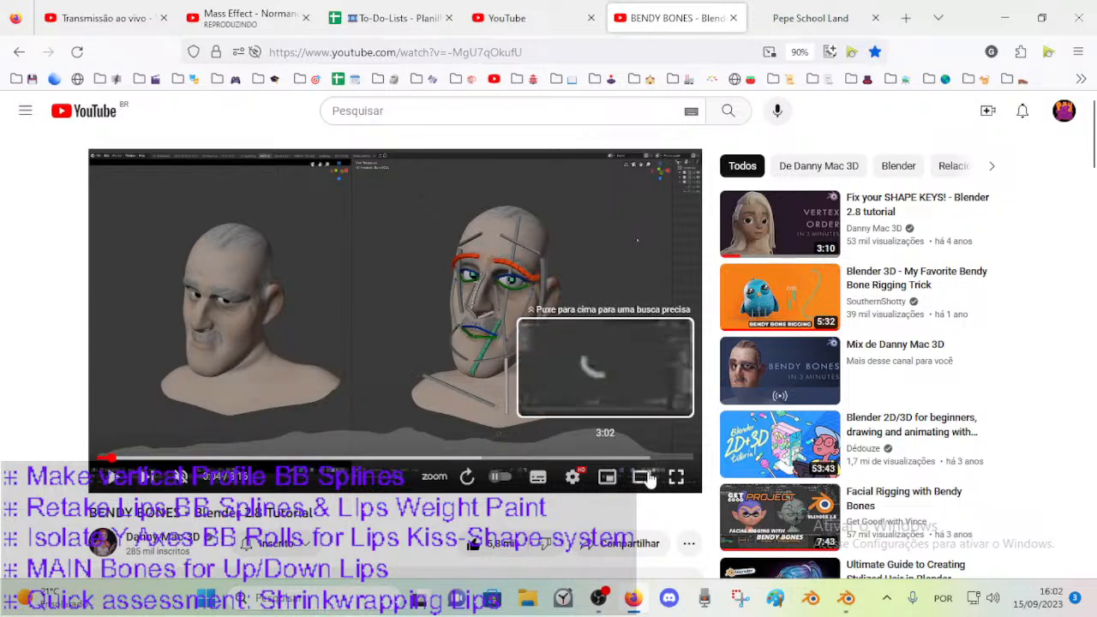
pyautogui.click(649, 473)
pyautogui.click(617, 348)
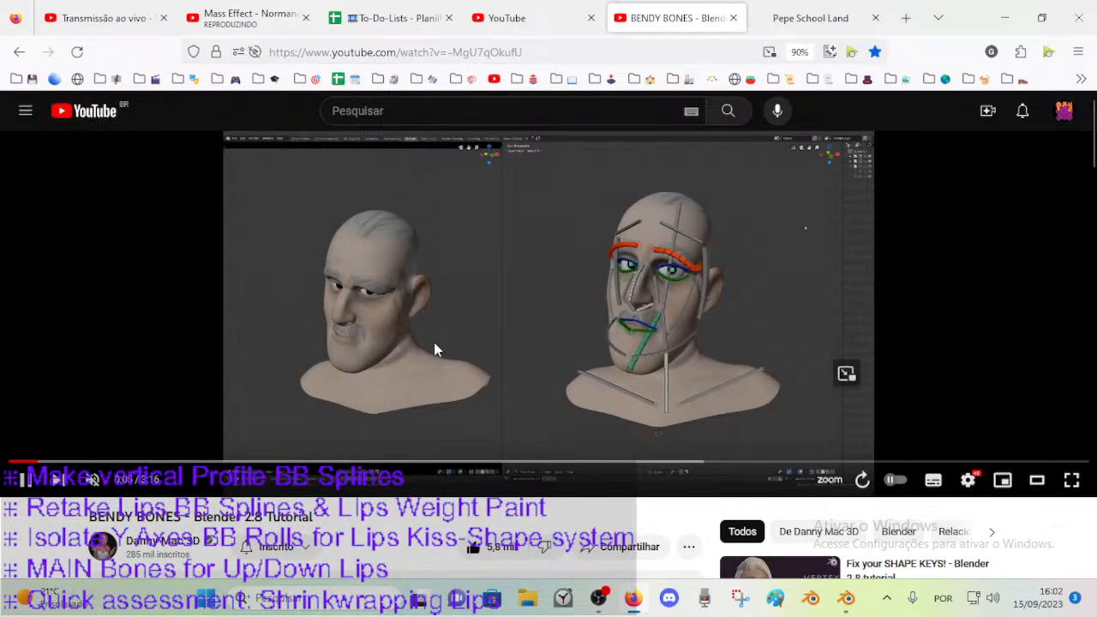
# Play and pause the opening of the BENDY BONES tutorial to examine the eyebrow, mouth and jaw bones on the head rig.
pyautogui.click(685, 296)
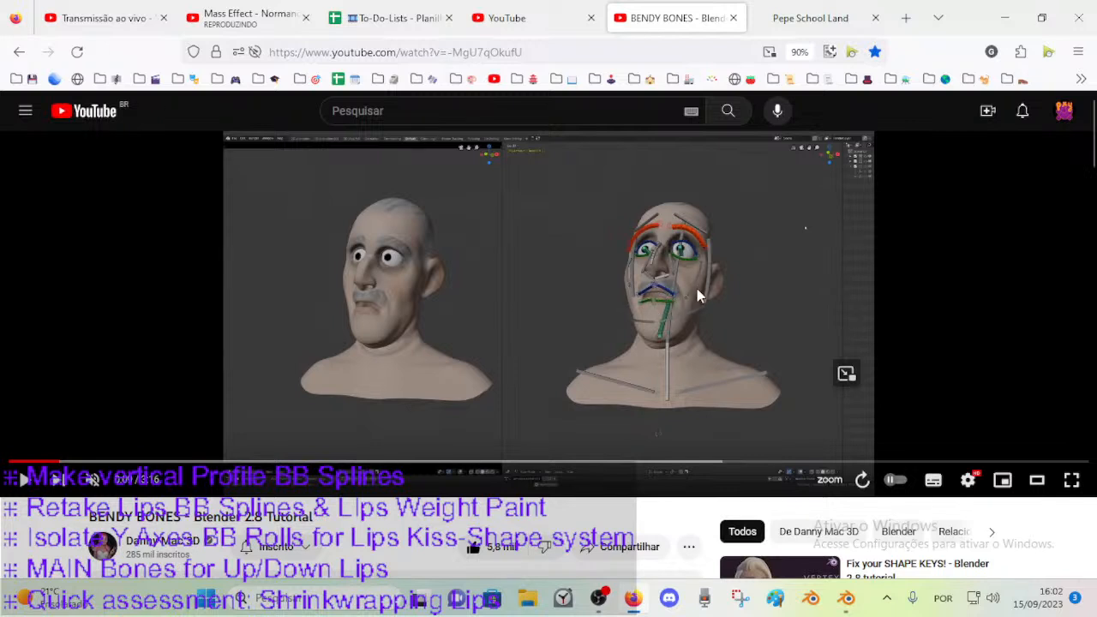
pyautogui.click(652, 319)
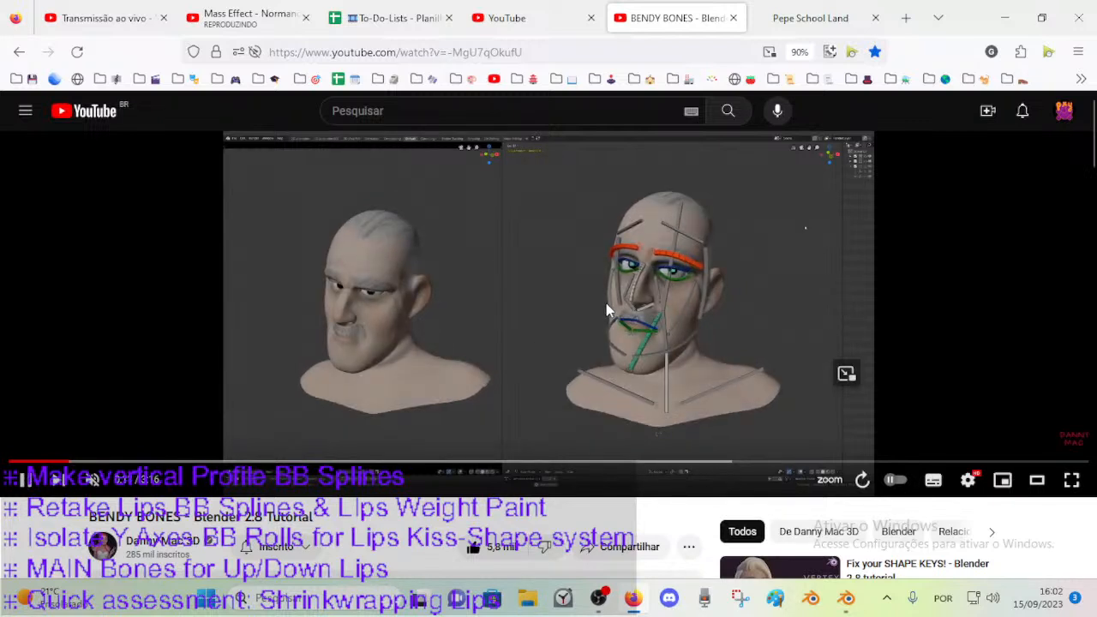
pyautogui.click(658, 248)
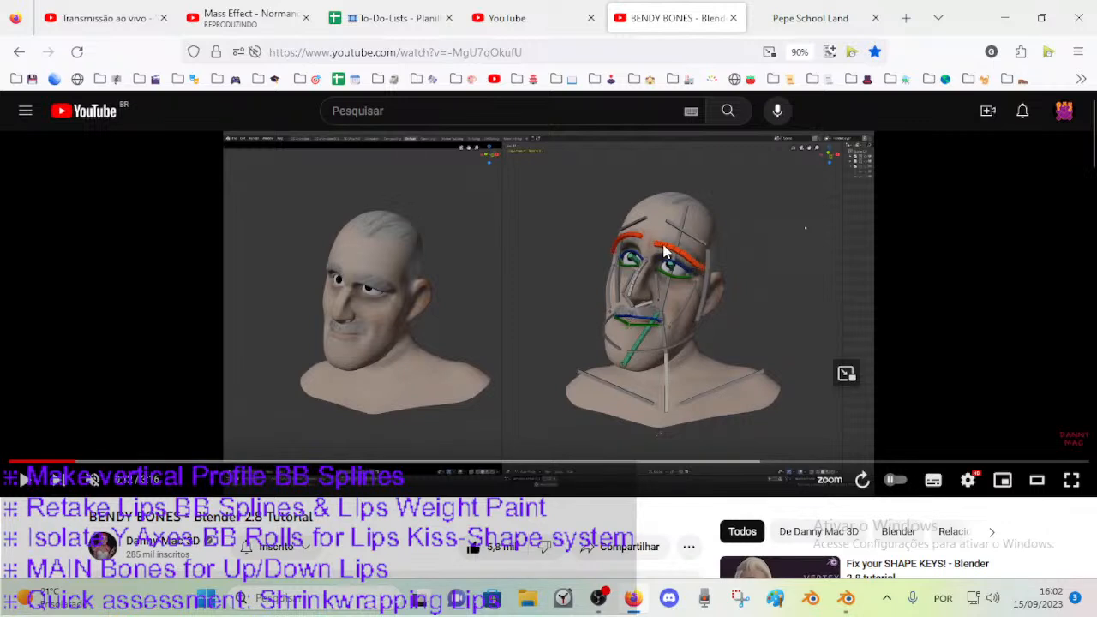
pyautogui.click(667, 250)
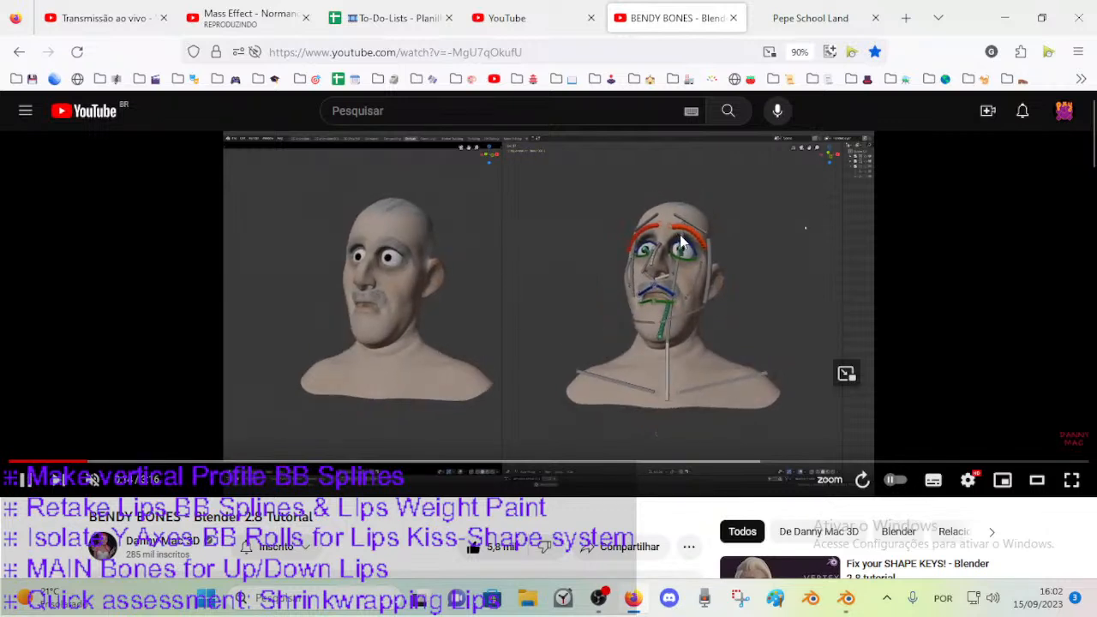
pyautogui.click(661, 248)
pyautogui.click(548, 251)
pyautogui.click(715, 295)
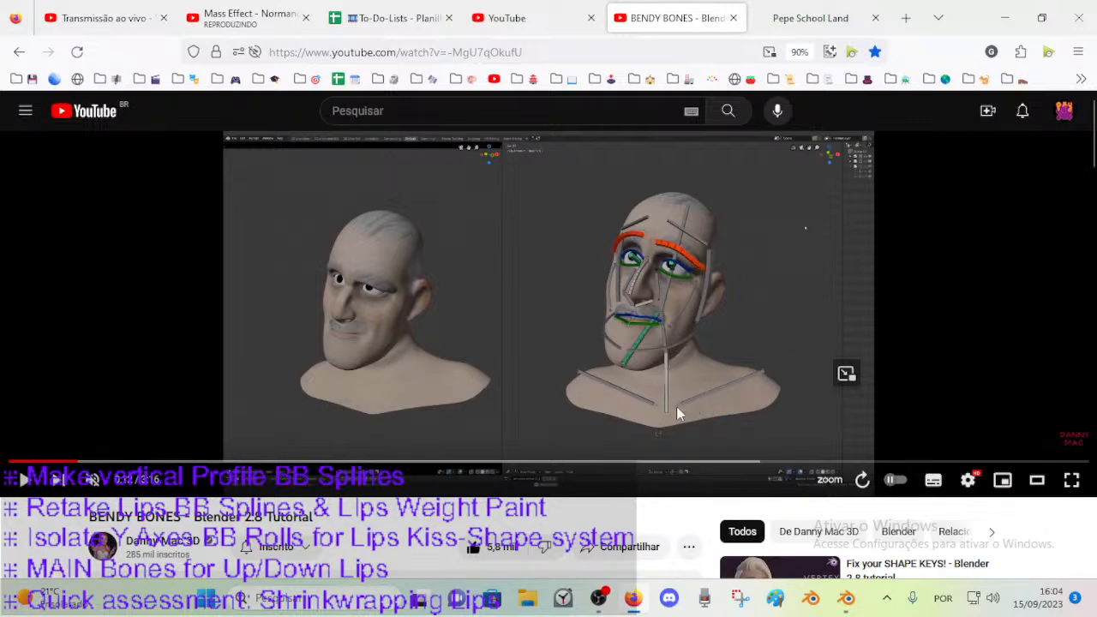
pyautogui.click(691, 381)
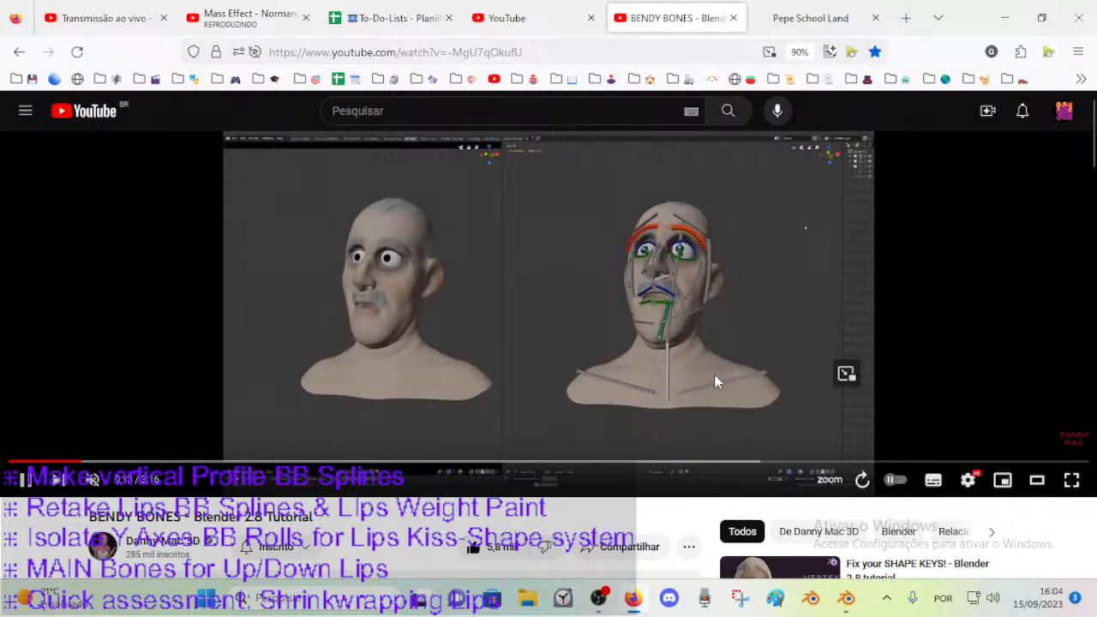
pyautogui.click(714, 374)
pyautogui.click(698, 374)
pyautogui.click(687, 359)
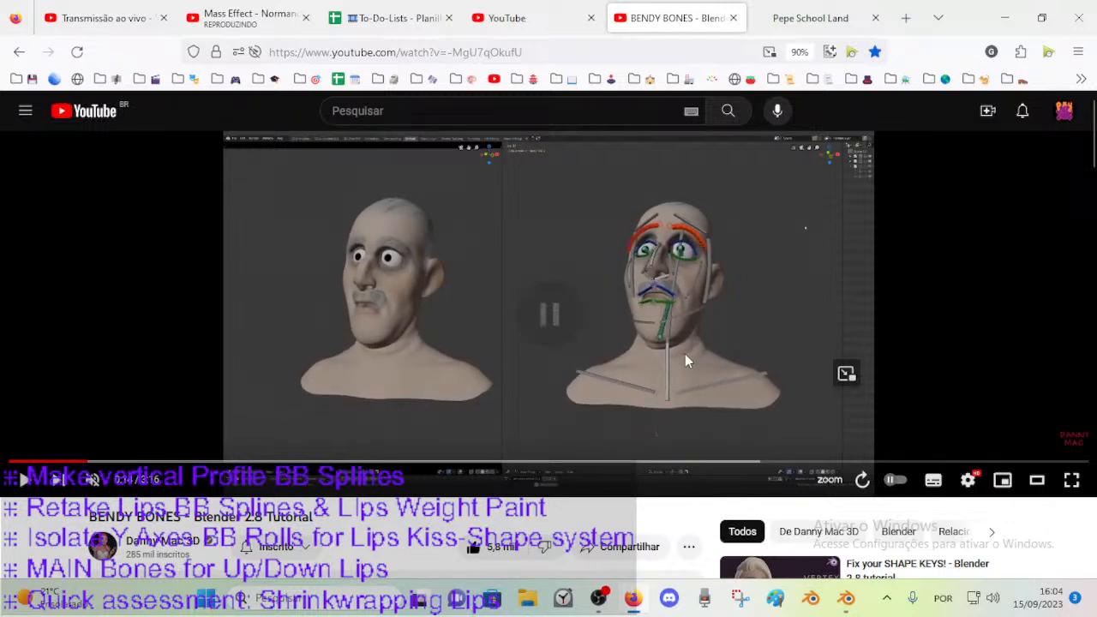
pyautogui.click(678, 316)
pyautogui.click(675, 327)
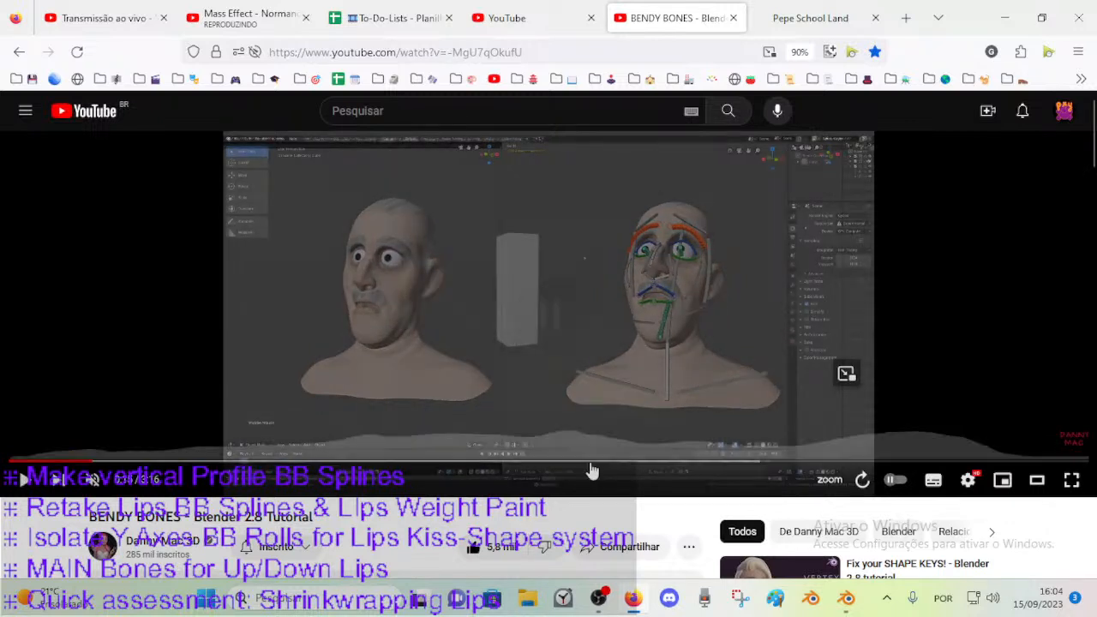
pyautogui.click(92, 462)
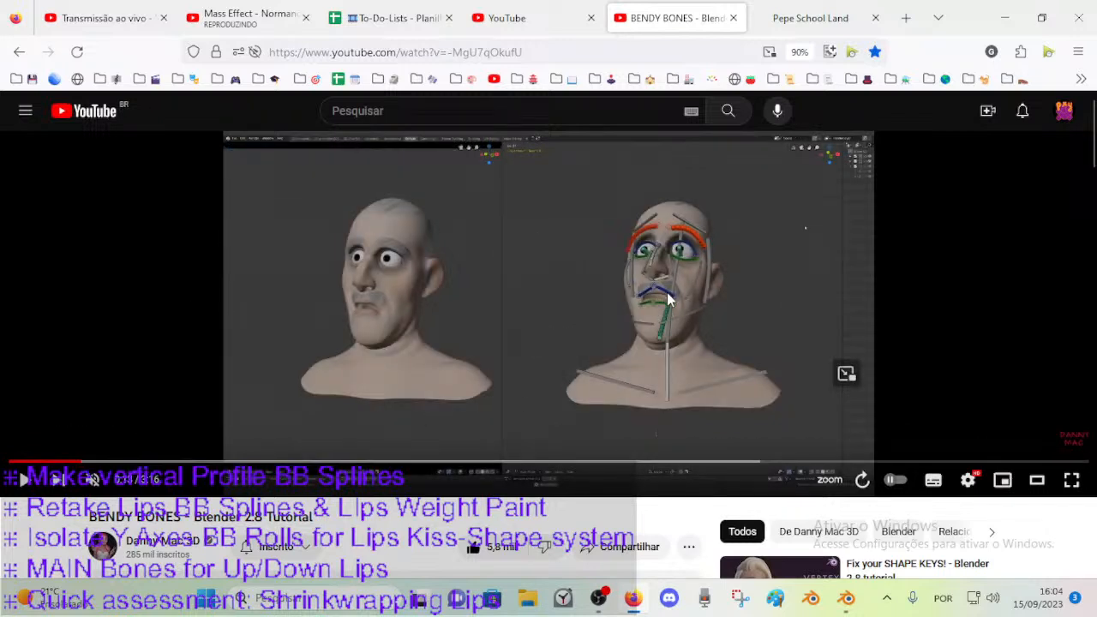
# Show the tutorial video full screen, rewind it to its opening seconds and pause it.
pyautogui.click(1071, 482)
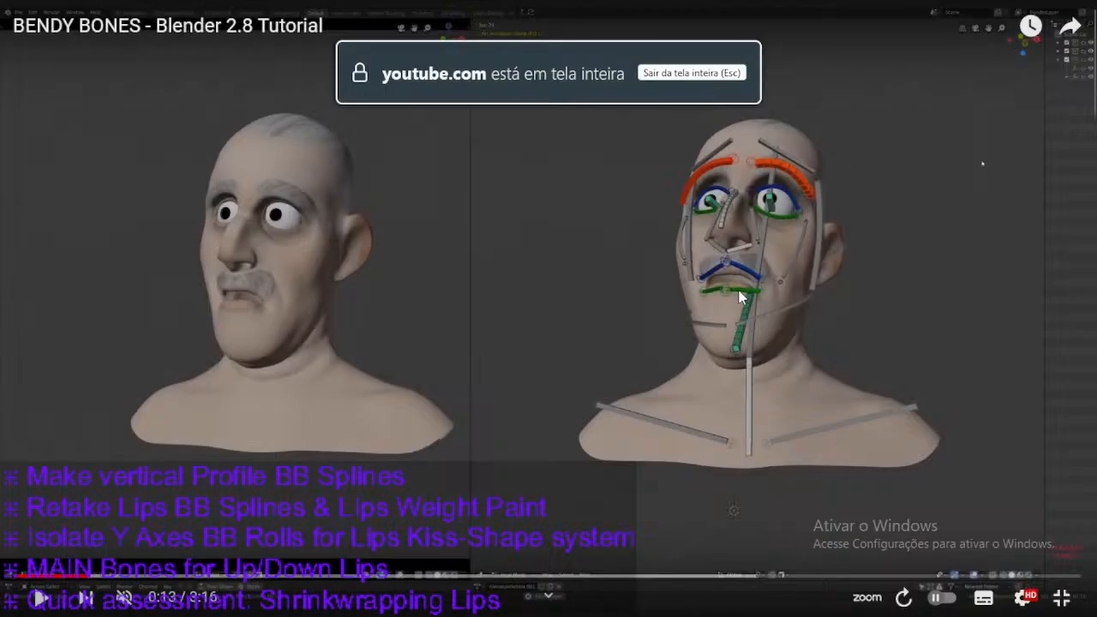
pyautogui.click(580, 307)
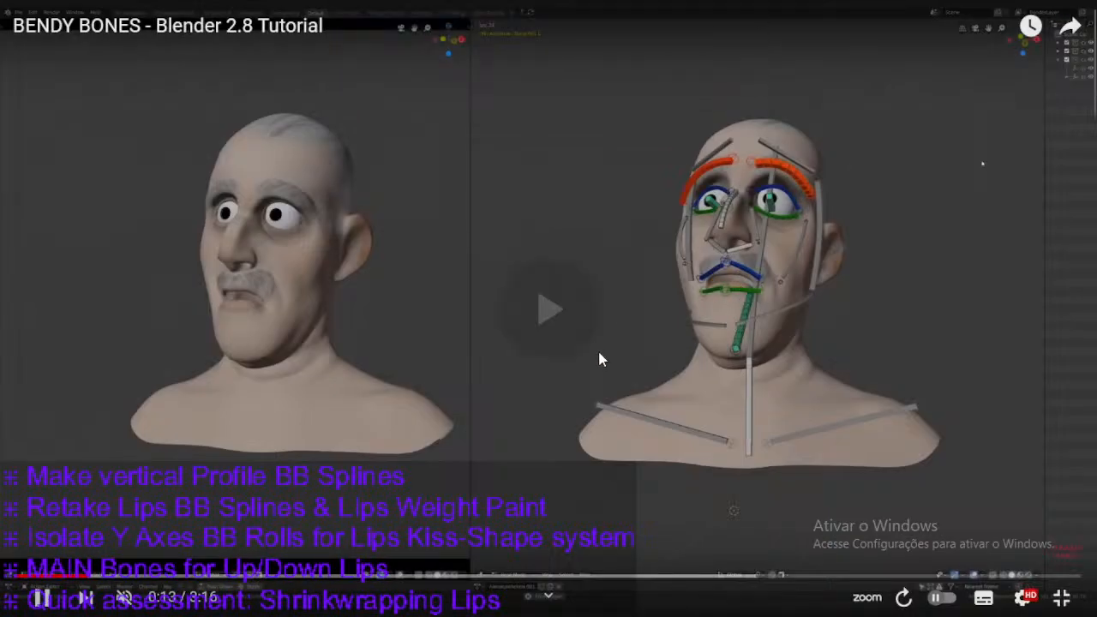
pyautogui.press('Left')
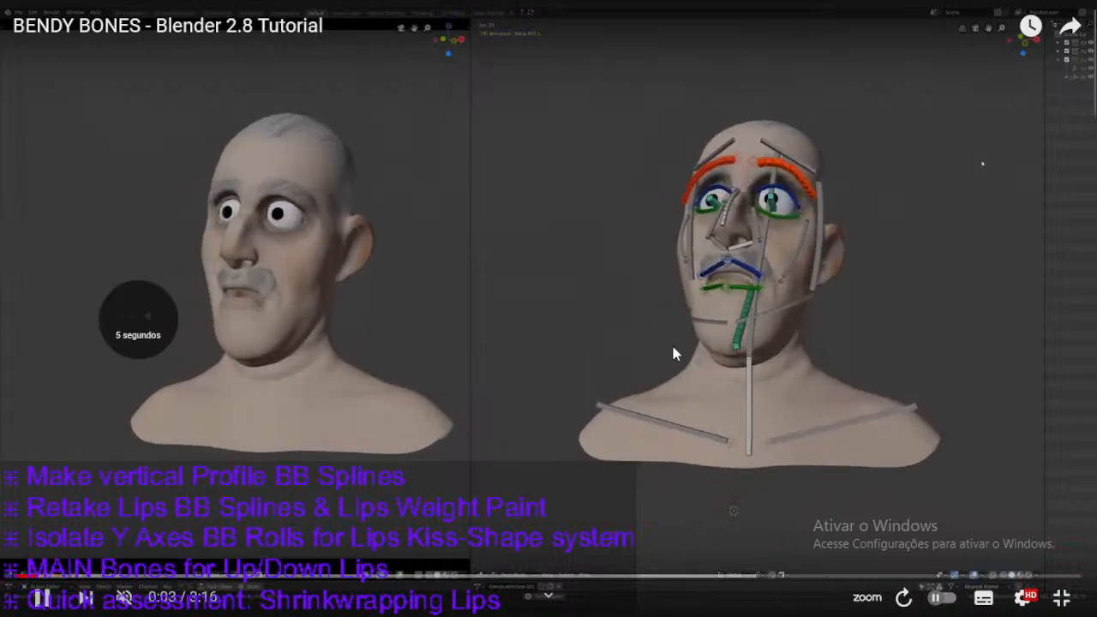
pyautogui.press('Left')
pyautogui.press('space')
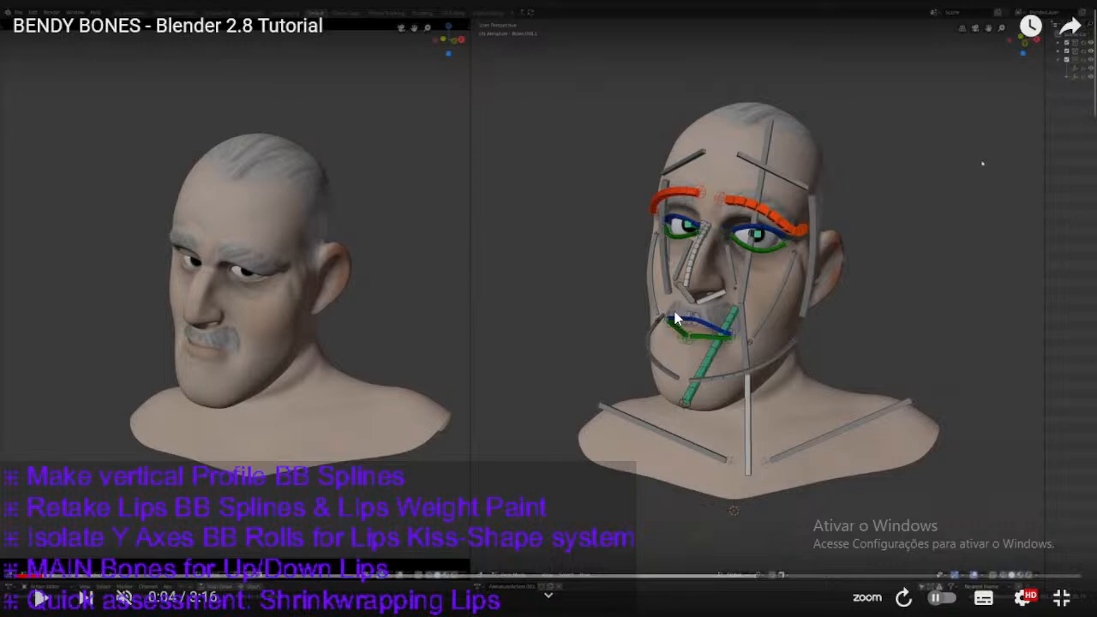
# Step through the full-screen rig demonstration to compare how the brow, lip corner and jaw bendy bones deform between the two facial poses.
pyautogui.click(711, 327)
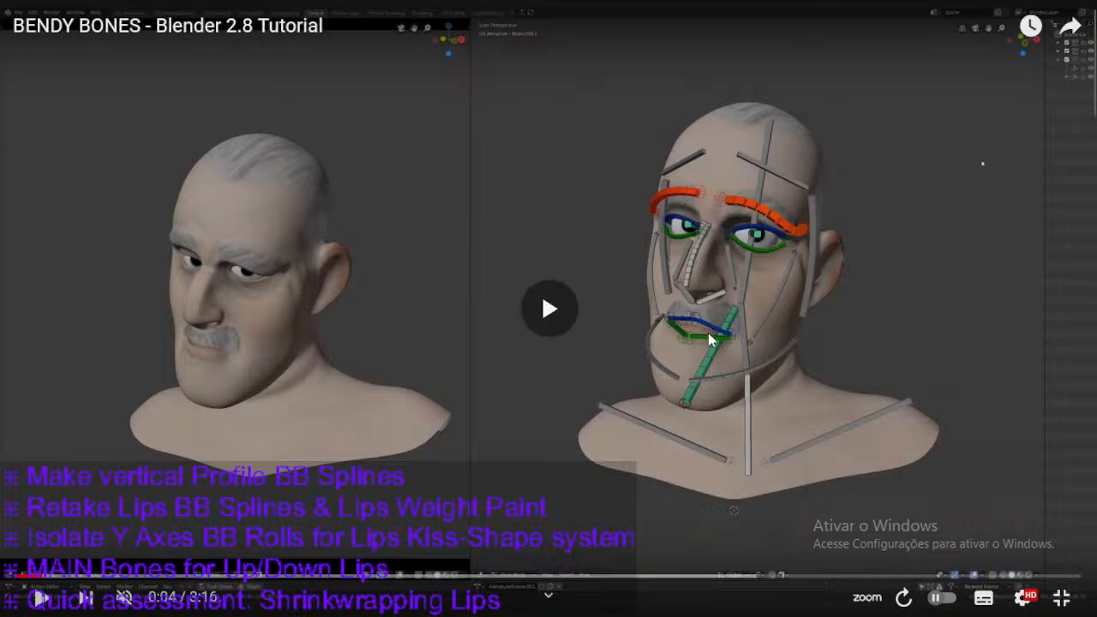
pyautogui.click(709, 327)
pyautogui.click(709, 327)
pyautogui.click(706, 327)
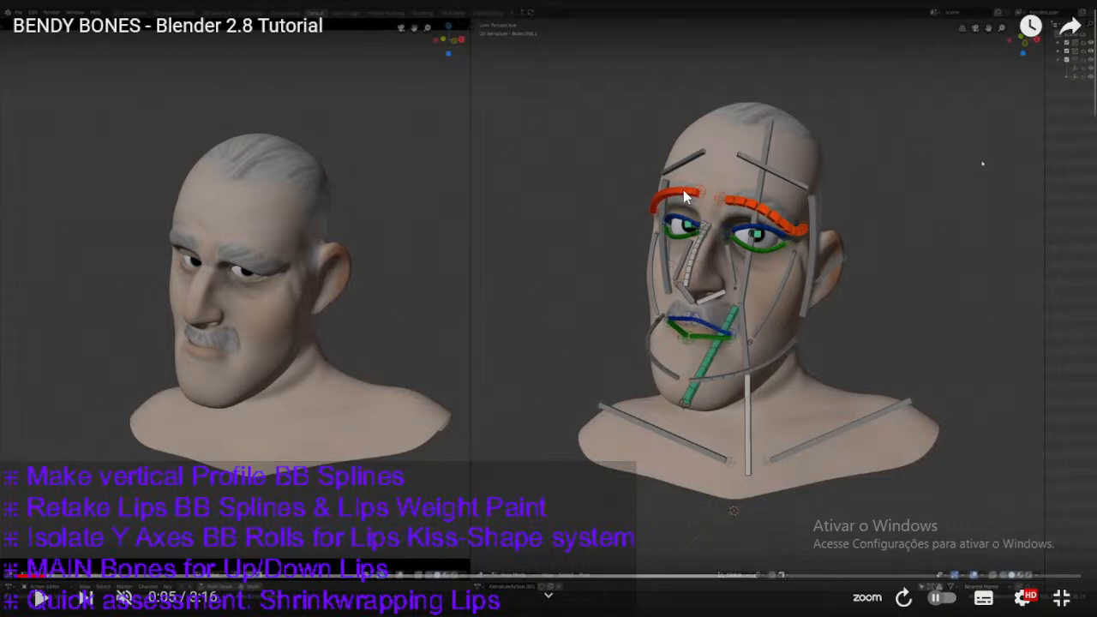
pyautogui.click(750, 154)
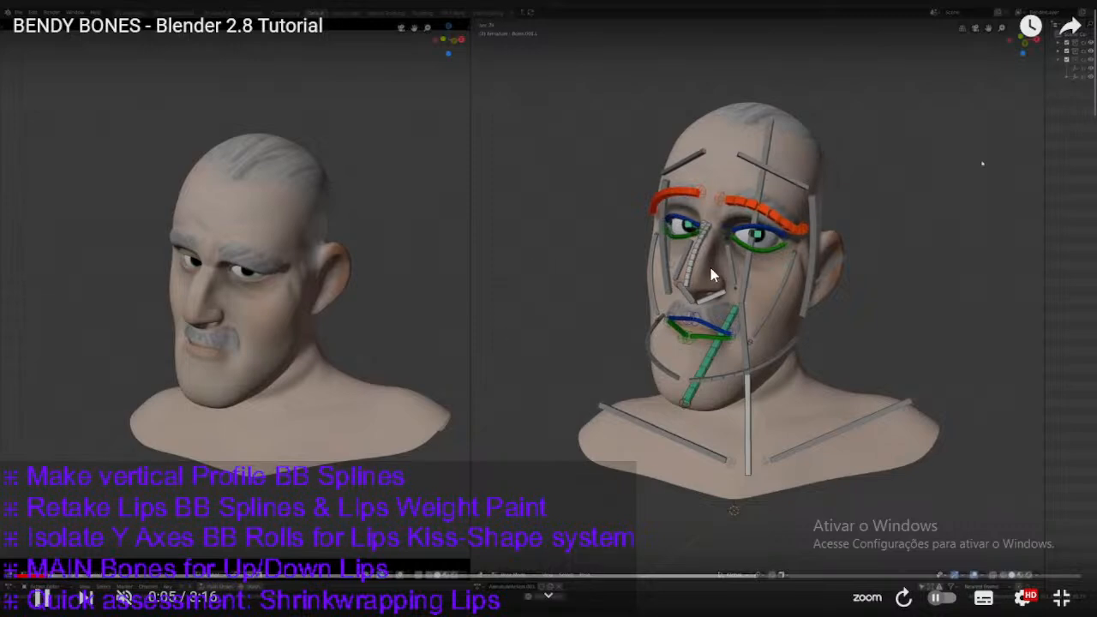
pyautogui.click(765, 193)
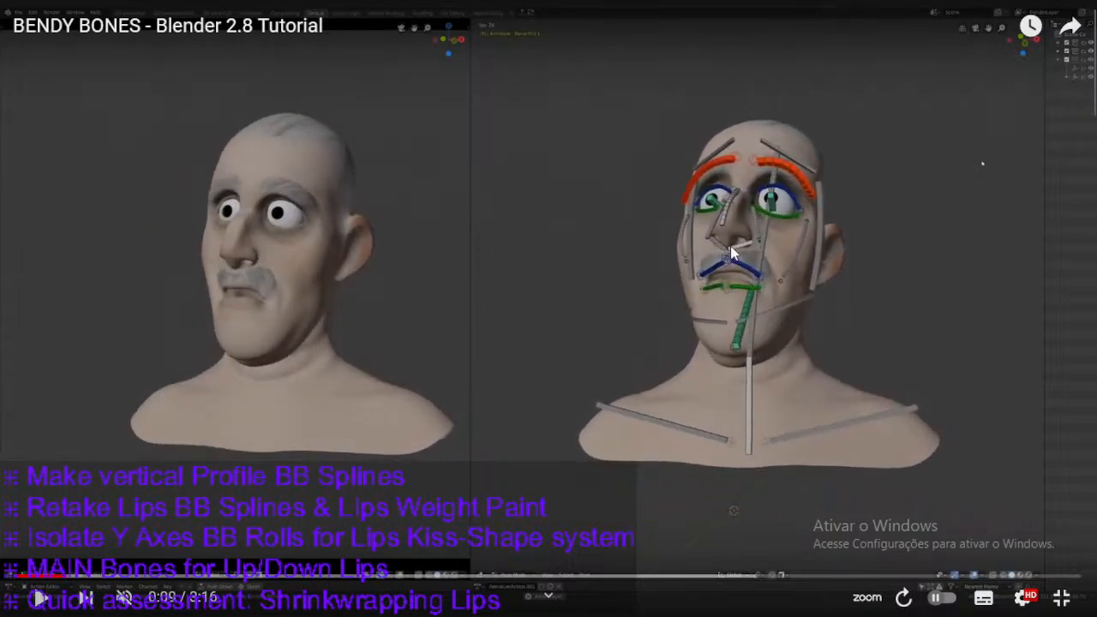
pyautogui.click(726, 294)
pyautogui.click(735, 314)
pyautogui.click(592, 540)
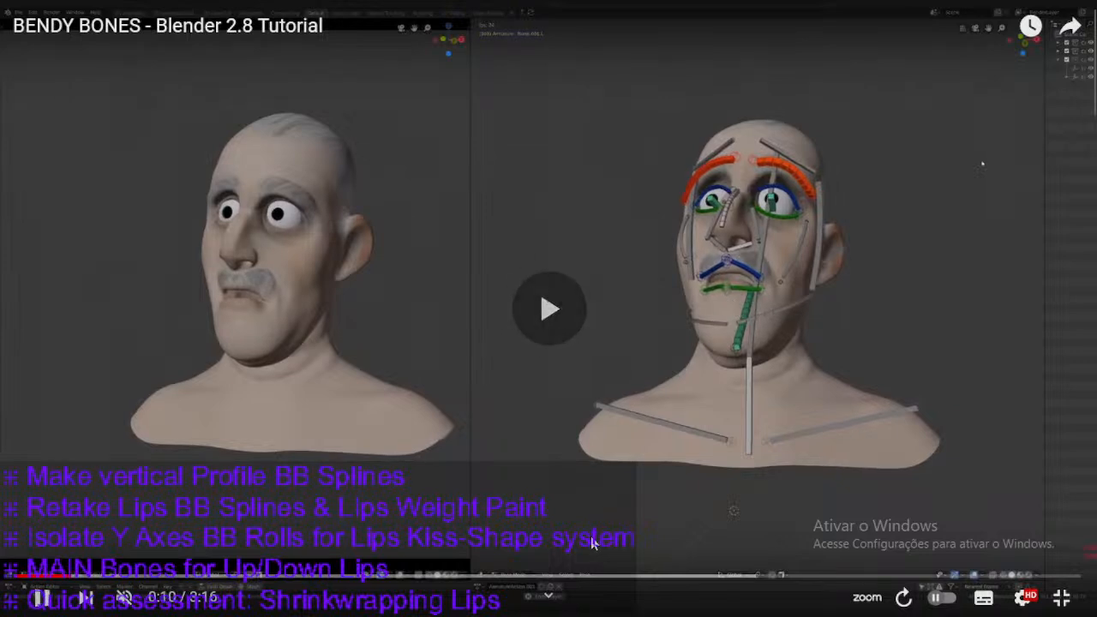
pyautogui.click(552, 540)
pyautogui.click(543, 544)
pyautogui.click(543, 544)
pyautogui.click(543, 545)
pyautogui.click(543, 533)
pyautogui.click(758, 333)
pyautogui.click(727, 294)
pyautogui.click(747, 306)
pyautogui.click(742, 313)
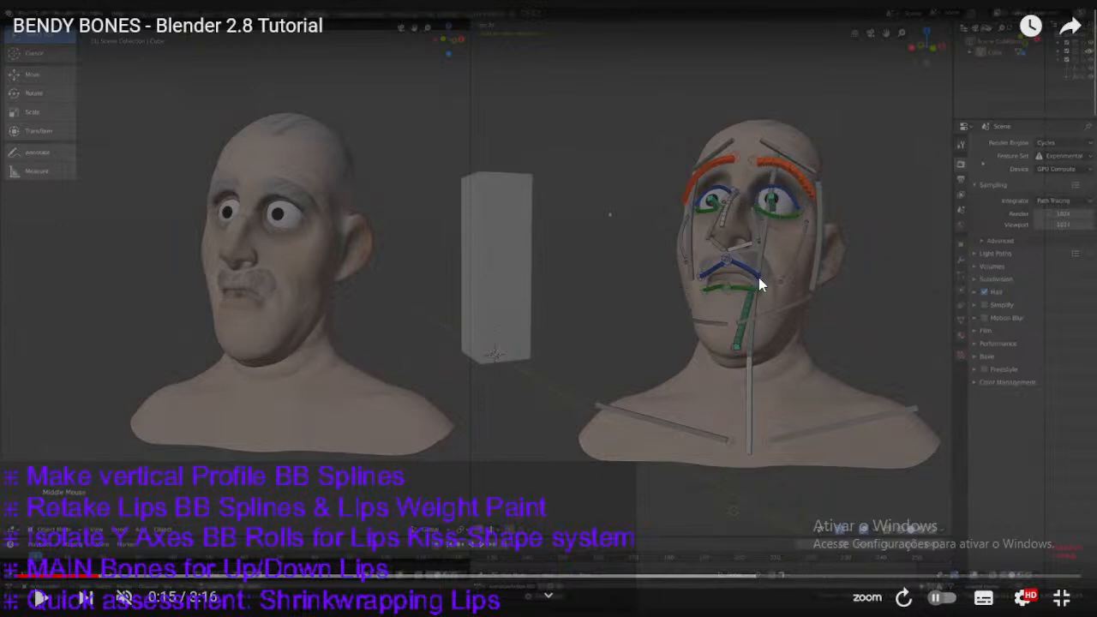
# Leave full screen, close the BENDY BONES video page and return to the live stream dashboard.
pyautogui.press('Escape')
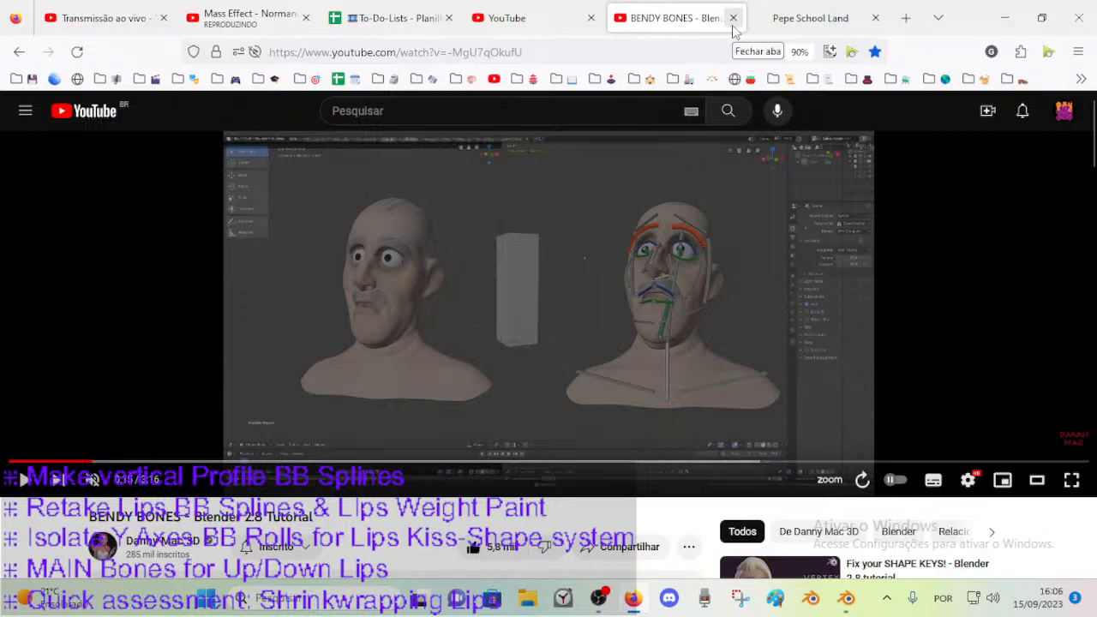
pyautogui.click(733, 18)
pyautogui.click(249, 17)
pyautogui.click(102, 17)
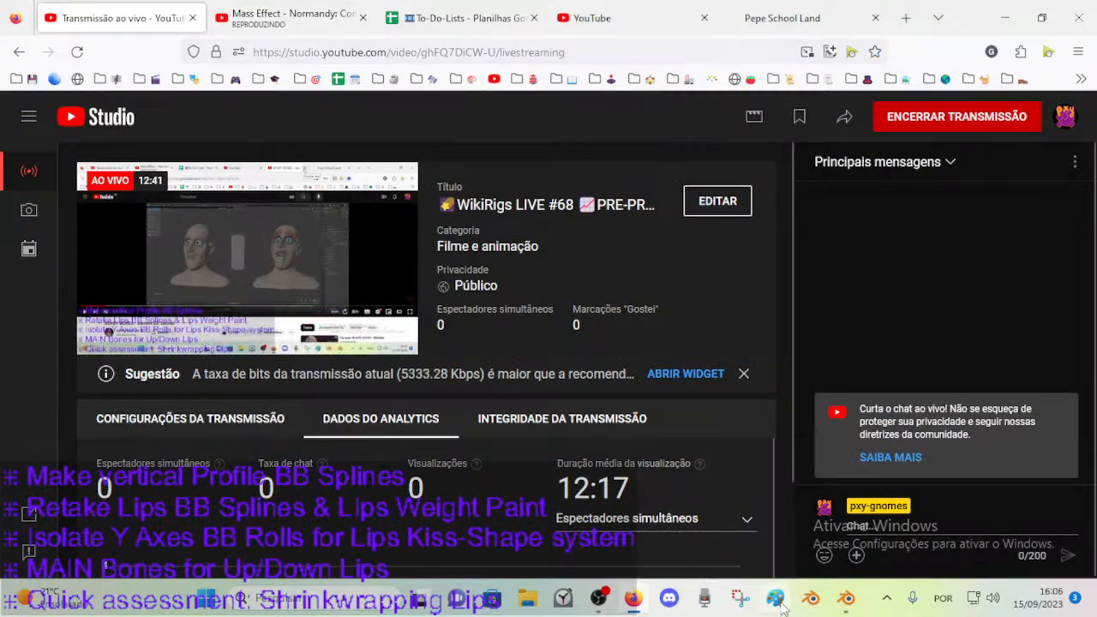
# Switch to Blender and take the Dorothy armature from Edit Mode to Object Mode, with the mouth in close view.
pyautogui.click(845, 597)
pyautogui.moveTo(393, 355); pyautogui.dragTo(340, 360, button='middle')
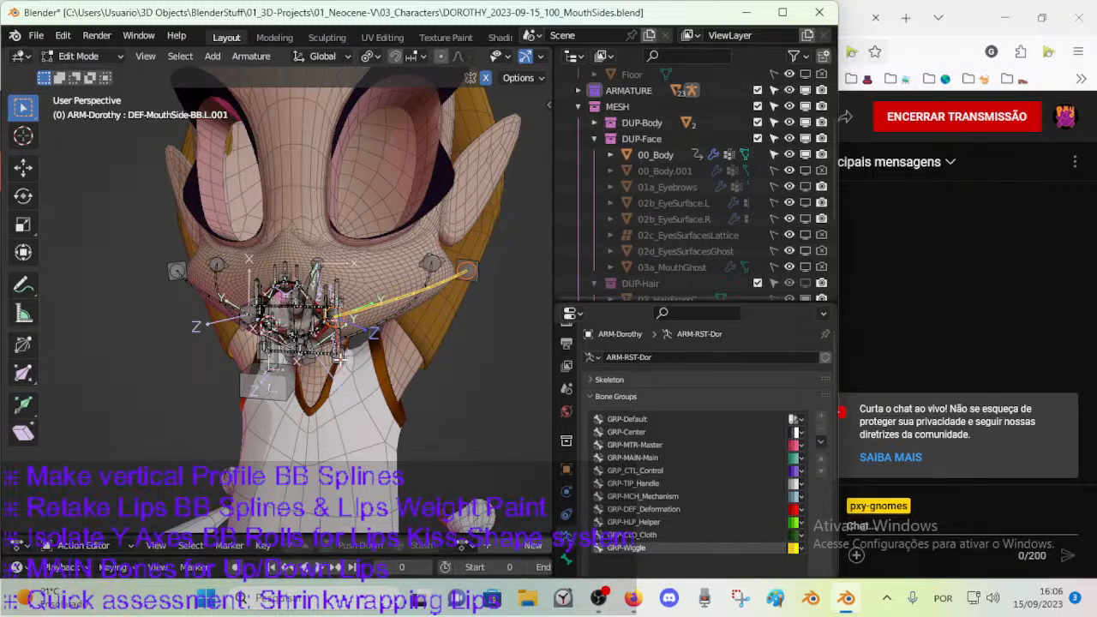
pyautogui.moveTo(340, 360); pyautogui.dragTo(325, 352, button='middle')
pyautogui.scroll(4, 325, 351)
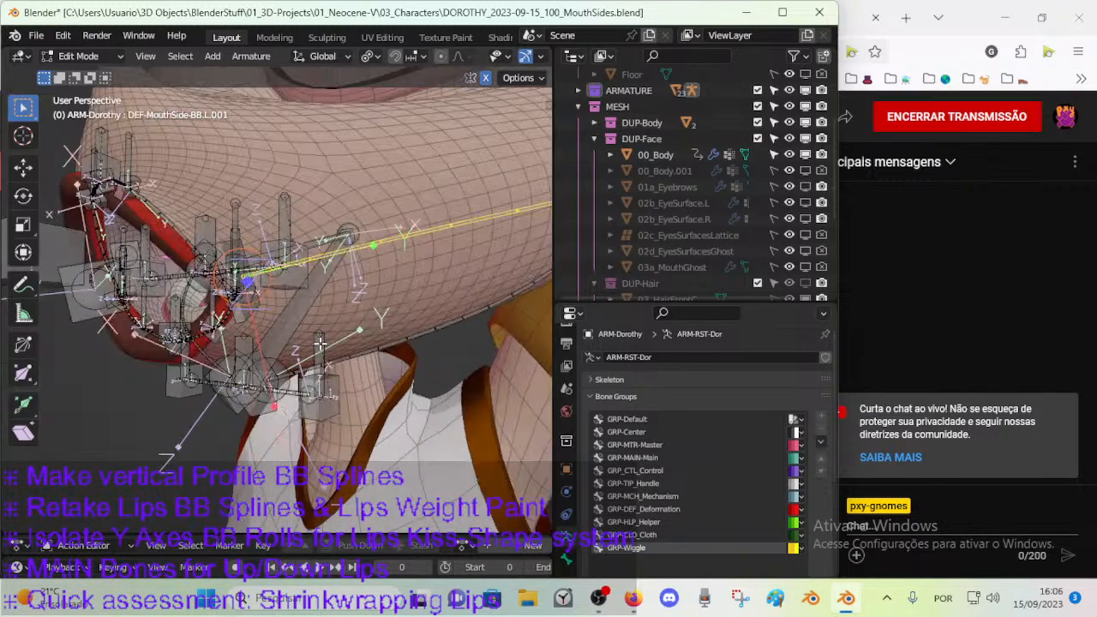
pyautogui.hotkey('ctrl', 'Tab')
pyautogui.click(282, 302)
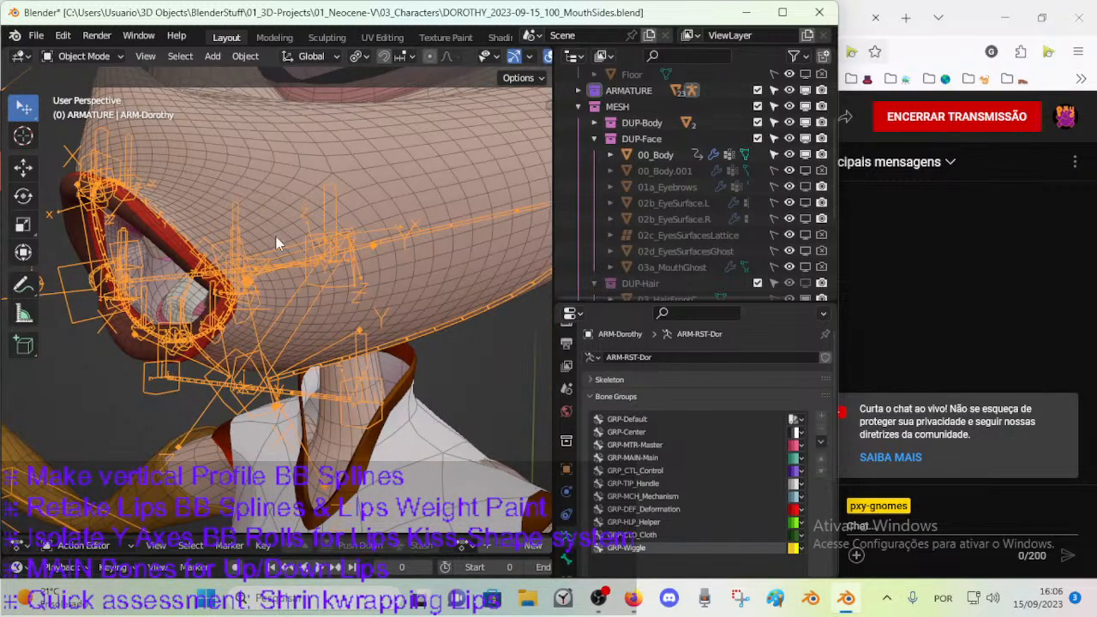
pyautogui.click(333, 191)
pyautogui.click(338, 234)
pyautogui.keyDown('shift'); pyautogui.click(404, 179); pyautogui.keyUp('shift')
pyautogui.hotkey('ctrl', 'Tab')
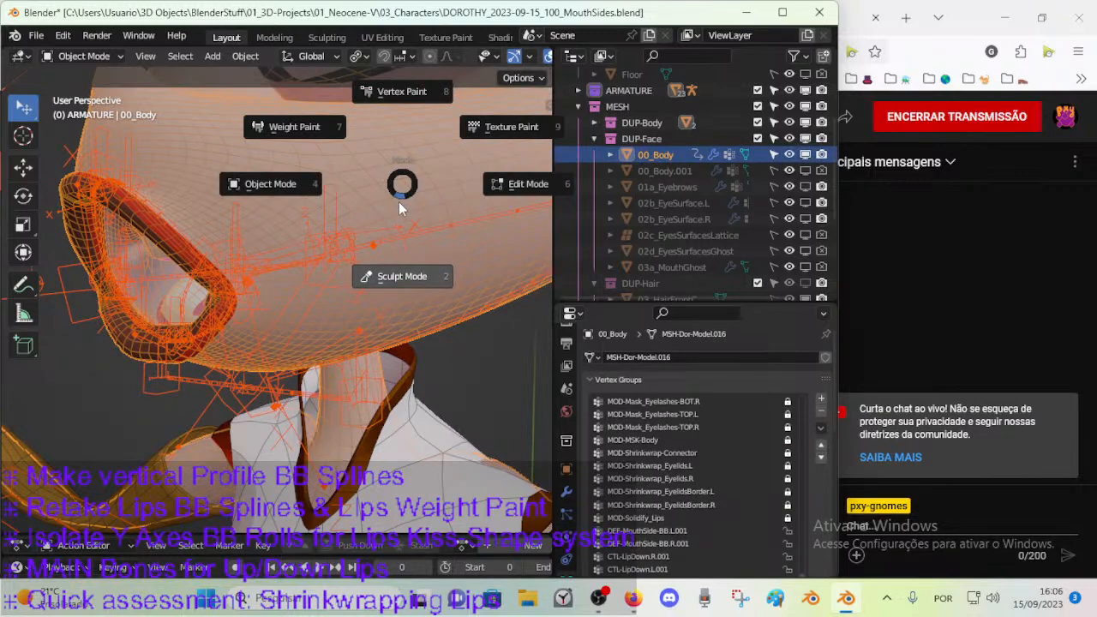
pyautogui.press('Escape')
# Select the ARM-Dorothy armature and put it in Pose Mode.
pyautogui.moveTo(381, 248); pyautogui.dragTo(379, 353, button='middle')
pyautogui.click(370, 429)
pyautogui.click(450, 350)
pyautogui.click(398, 429)
pyautogui.hotkey('ctrl', 'Tab')
pyautogui.moveTo(445, 420); pyautogui.dragTo(352, 315, button='middle')
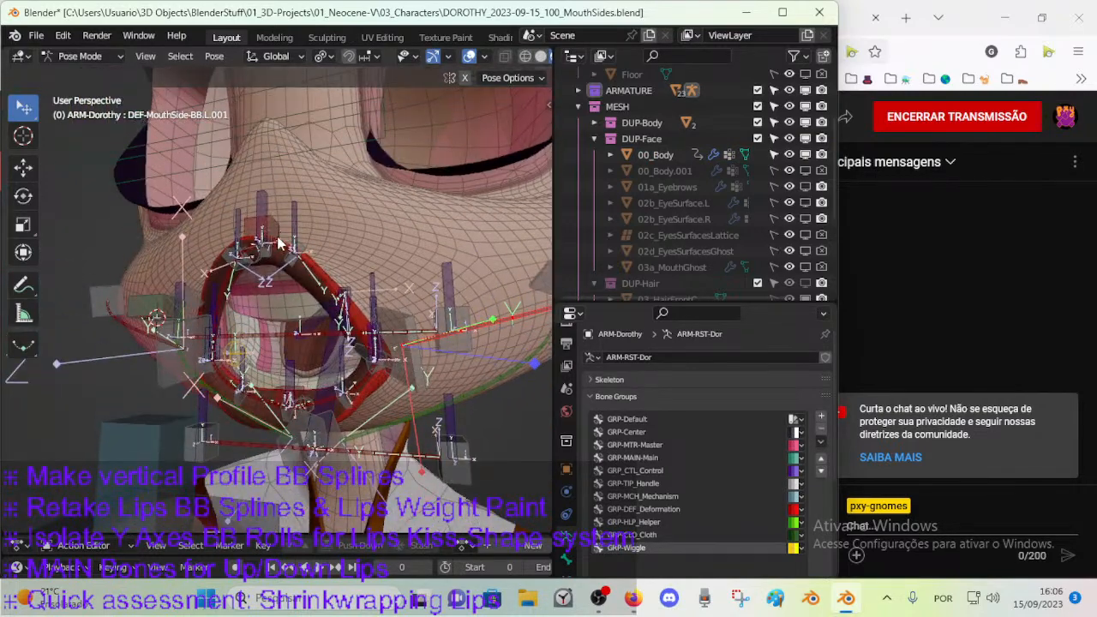
# Test-move the control bone above the centre of the upper lip, then cancel the move.
pyautogui.click(273, 226)
pyautogui.press('g')
pyautogui.rightClick(288, 197)
# Test the mouth opening by repeatedly rotating CTL-JawDown about the X axis from several angles, cancelling each rotation.
pyautogui.moveTo(300, 261); pyautogui.dragTo(360, 363, button='middle')
pyautogui.click(263, 364)
pyautogui.press('r')
pyautogui.press('x')
pyautogui.rightClick(282, 339)
pyautogui.press('r')
pyautogui.press('x')
pyautogui.rightClick(255, 346)
pyautogui.press('r')
pyautogui.press('x')
pyautogui.rightClick(284, 346)
pyautogui.press('r')
pyautogui.press('x')
pyautogui.rightClick(304, 359)
pyautogui.press('r')
pyautogui.press('x')
pyautogui.rightClick(285, 367)
pyautogui.press('r')
pyautogui.press('x')
pyautogui.rightClick(273, 365)
pyautogui.rightClick(351, 381)
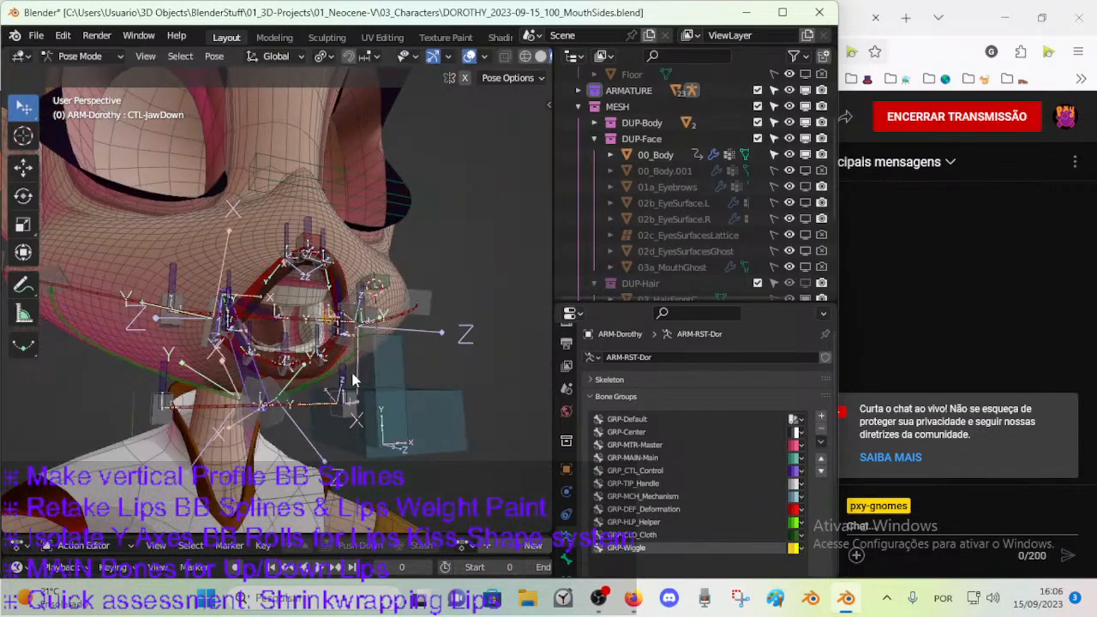
pyautogui.moveTo(352, 380); pyautogui.dragTo(419, 372, button='middle')
pyautogui.press('r')
pyautogui.press('x')
pyautogui.rightClick(366, 397)
pyautogui.moveTo(367, 397); pyautogui.dragTo(324, 350, button='middle')
pyautogui.press('r')
pyautogui.press('x')
pyautogui.rightClick(352, 375)
pyautogui.press('r')
pyautogui.press('x')
pyautogui.rightClick(283, 365)
pyautogui.press('r')
pyautogui.press('x')
pyautogui.rightClick(249, 367)
pyautogui.moveTo(248, 367); pyautogui.dragTo(206, 334, button='middle')
pyautogui.press('r')
pyautogui.press('x')
pyautogui.rightClick(268, 384)
pyautogui.press('r')
pyautogui.press('x')
pyautogui.rightClick(181, 336)
pyautogui.scroll(2, 259, 342)
pyautogui.press('r')
pyautogui.press('x')
pyautogui.rightClick(227, 330)
pyautogui.press('r')
pyautogui.press('x')
pyautogui.rightClick(193, 333)
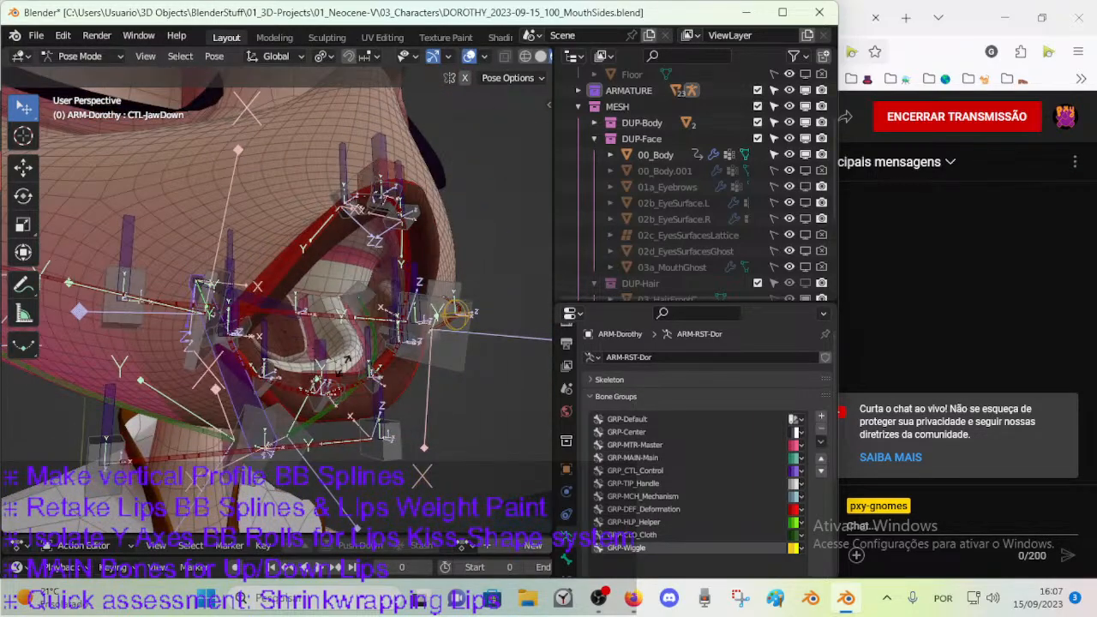
pyautogui.press('r')
pyautogui.press('x')
pyautogui.rightClick(335, 369)
# Select the DEF-ArcadeUp-BB bone to inspect it from the side, then return the armature to Object Mode.
pyautogui.moveTo(335, 369); pyautogui.dragTo(266, 379, button='middle')
pyautogui.click(236, 341)
pyautogui.moveTo(237, 341); pyautogui.dragTo(167, 242, button='middle')
pyautogui.moveTo(240, 258); pyautogui.dragTo(189, 328, button='middle')
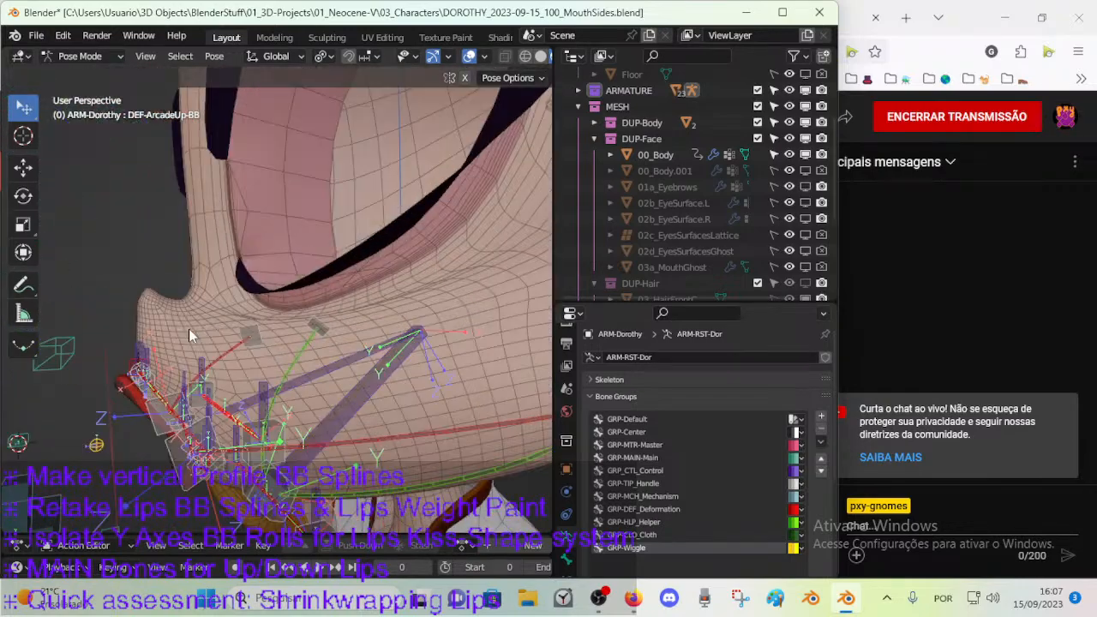
pyautogui.hotkey('ctrl', 'Tab')
# Check the live stream dashboard in the browser and return to Blender.
pyautogui.click(603, 594)
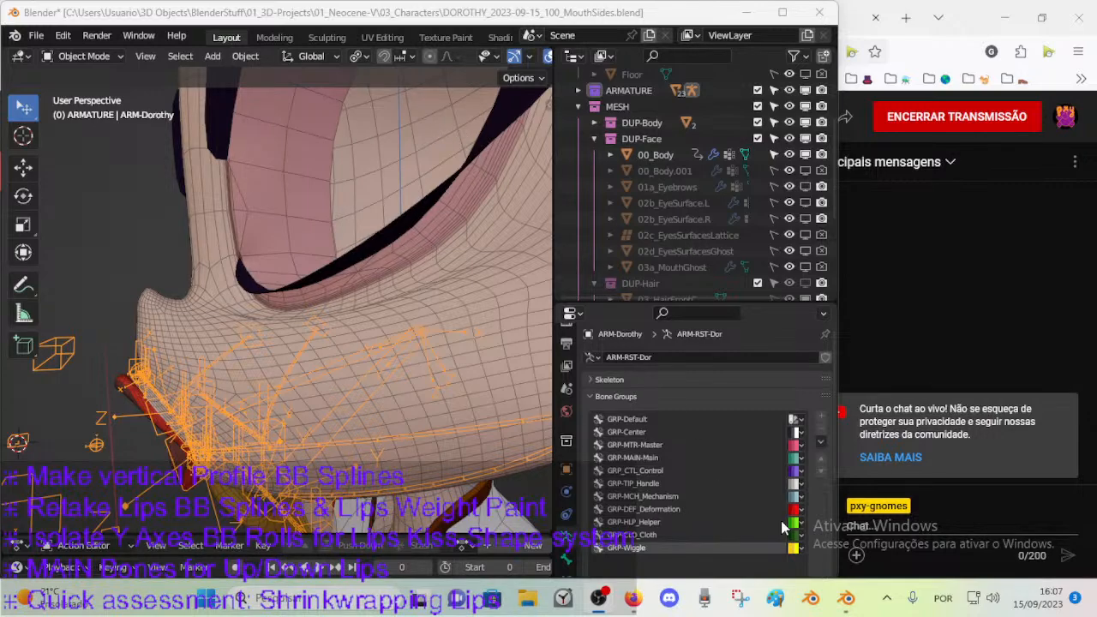
pyautogui.click(845, 599)
pyautogui.scroll(-3, 215, 263)
pyautogui.moveTo(182, 265); pyautogui.dragTo(325, 242, button='middle')
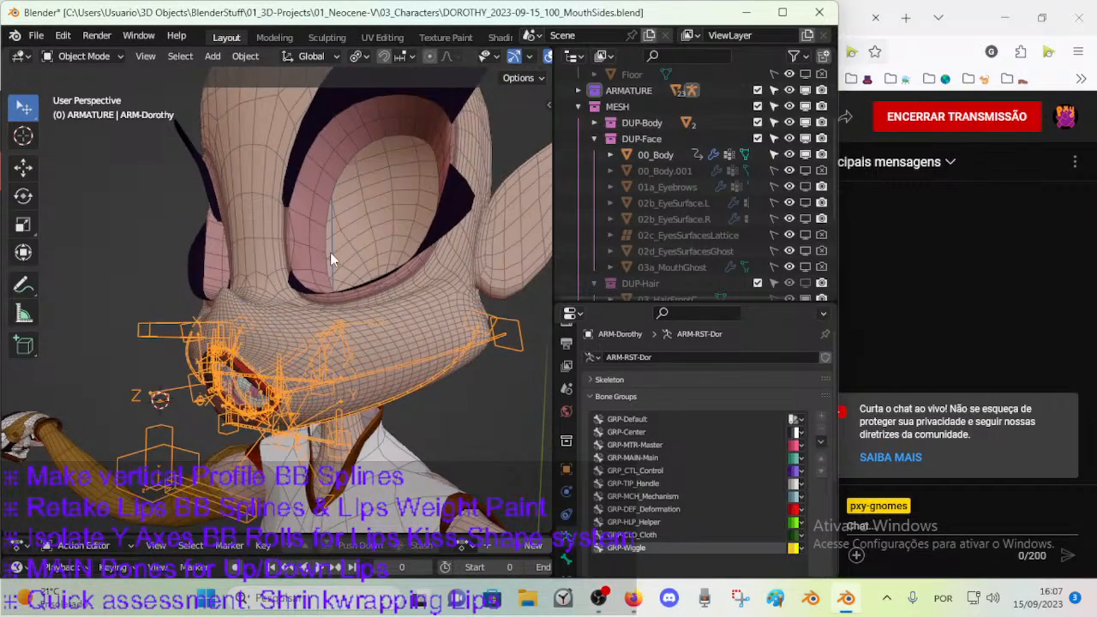
pyautogui.click(639, 604)
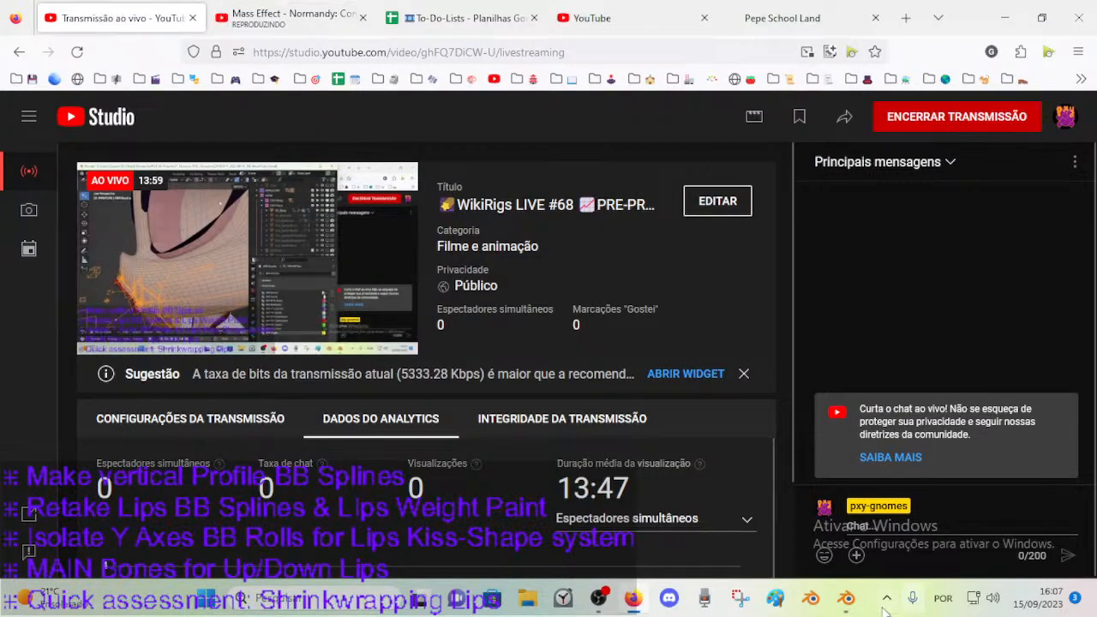
pyautogui.click(845, 599)
# Put the Dorothy armature in Pose Mode and test-move the upper lip controls, including CTL-LipUp.L.001, cancelling each move.
pyautogui.click(284, 370)
pyautogui.click(281, 378)
pyautogui.moveTo(281, 378); pyautogui.dragTo(317, 332, button='middle')
pyautogui.hotkey('ctrl', 'Tab')
pyautogui.scroll(4, 324, 339)
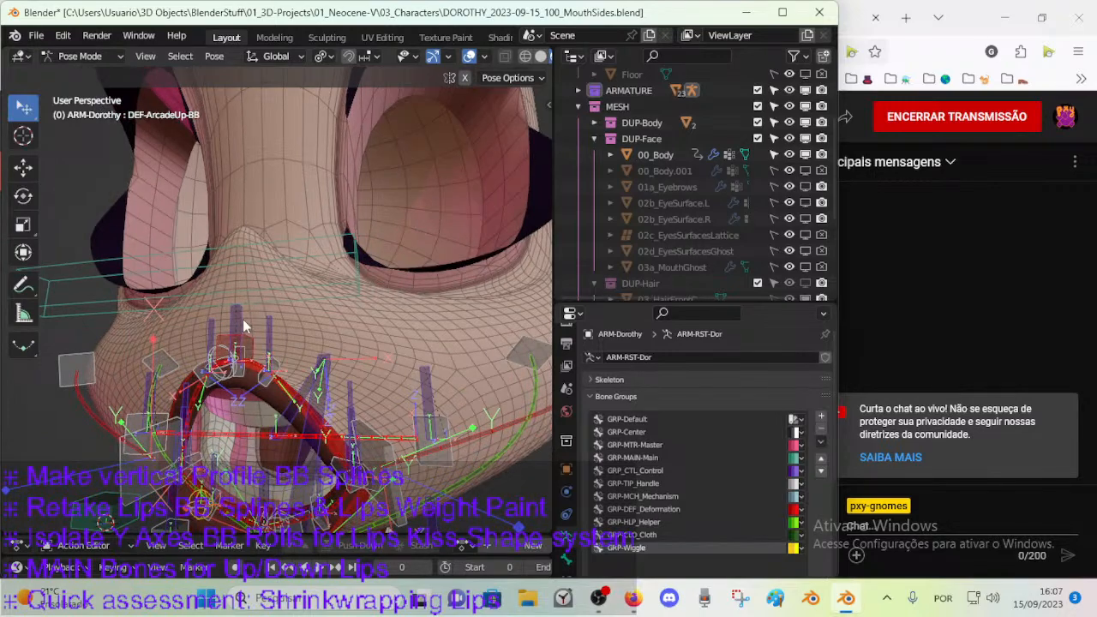
pyautogui.click(239, 319)
pyautogui.moveTo(394, 330); pyautogui.dragTo(345, 297, button='middle')
pyautogui.press('g')
pyautogui.rightClick(204, 334)
pyautogui.click(345, 297)
pyautogui.press('g')
pyautogui.rightClick(389, 226)
pyautogui.moveTo(389, 225); pyautogui.dragTo(365, 342, button='middle')
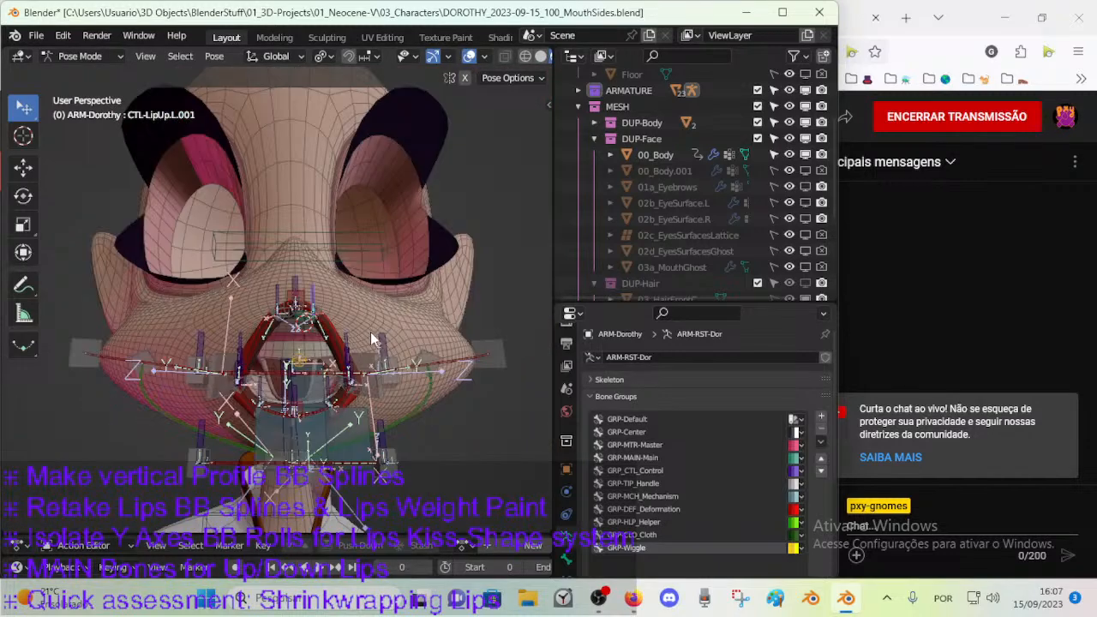
# Return the armature to Object Mode and hide the CTL LIPS bone layer through Layer Management.
pyautogui.hotkey('ctrl', 'Tab')
pyautogui.press('n')
pyautogui.moveTo(374, 460); pyautogui.dragTo(371, 411)
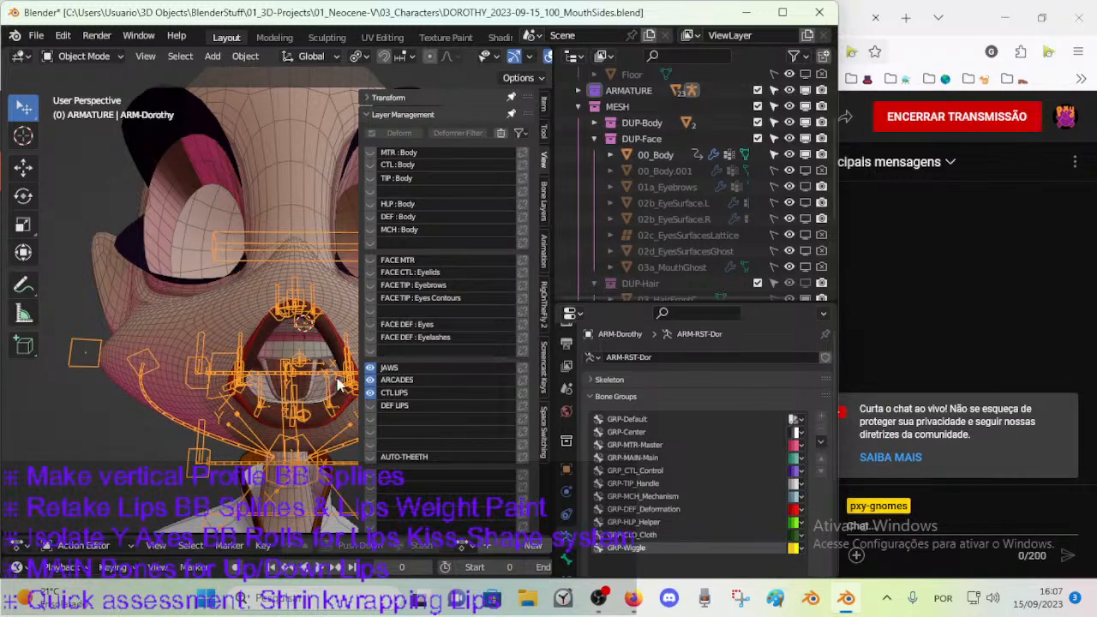
pyautogui.click(370, 393)
pyautogui.moveTo(314, 363); pyautogui.dragTo(223, 344, button='middle')
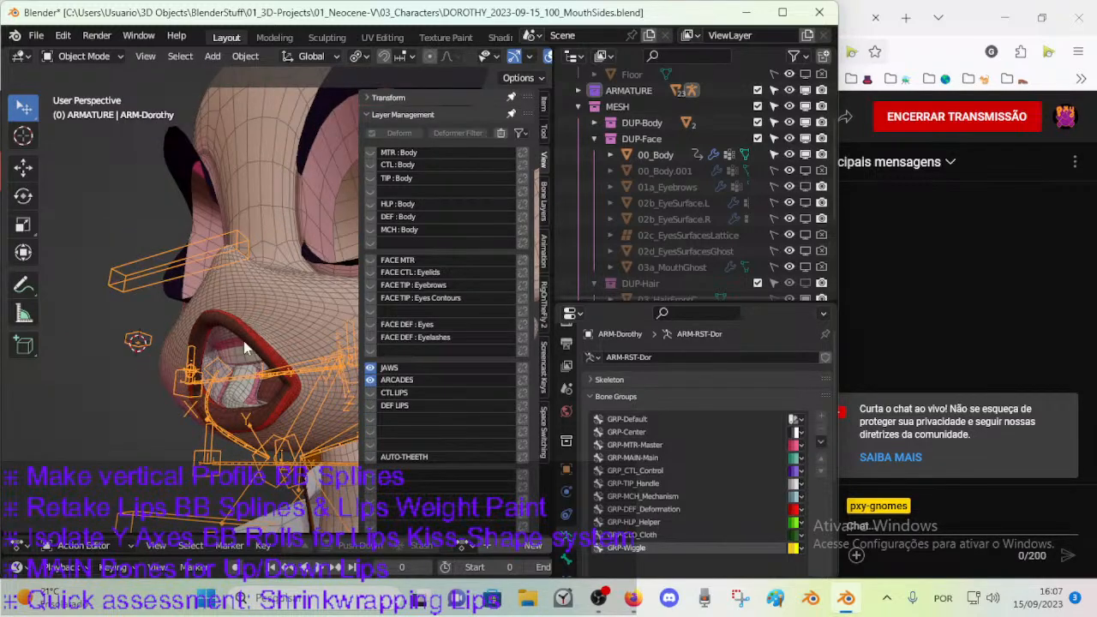
# Toggle the ARCADES and CTL LIPS bone layers to compare which bones around the mouth each one holds.
pyautogui.moveTo(264, 397); pyautogui.dragTo(277, 355, button='middle')
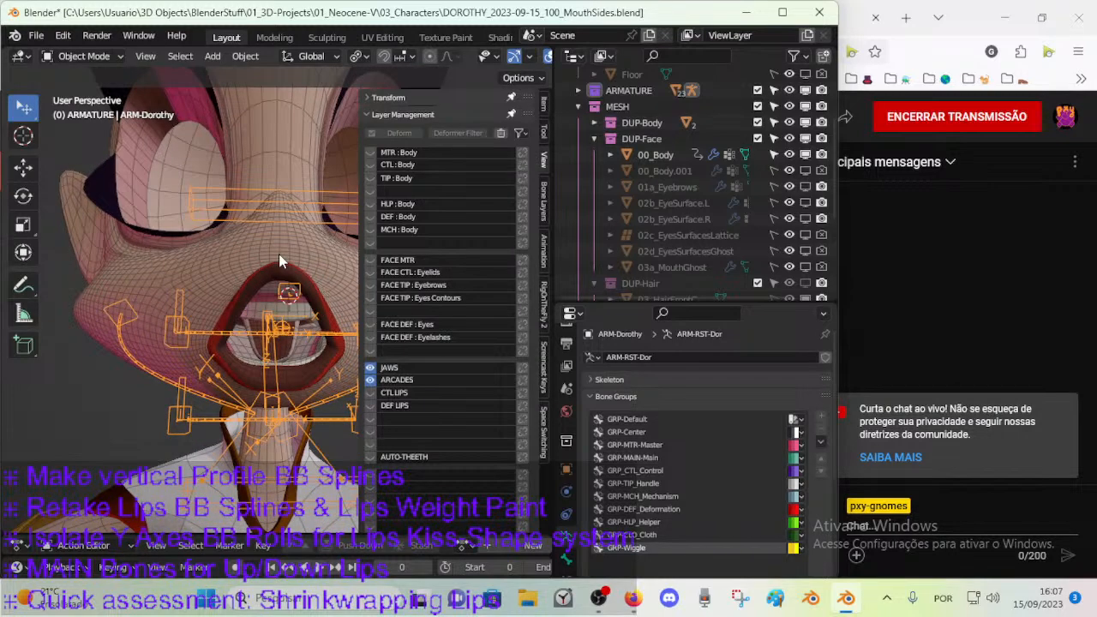
pyautogui.click(370, 391)
pyautogui.click(370, 380)
pyautogui.click(370, 380)
pyautogui.click(370, 389)
pyautogui.click(370, 380)
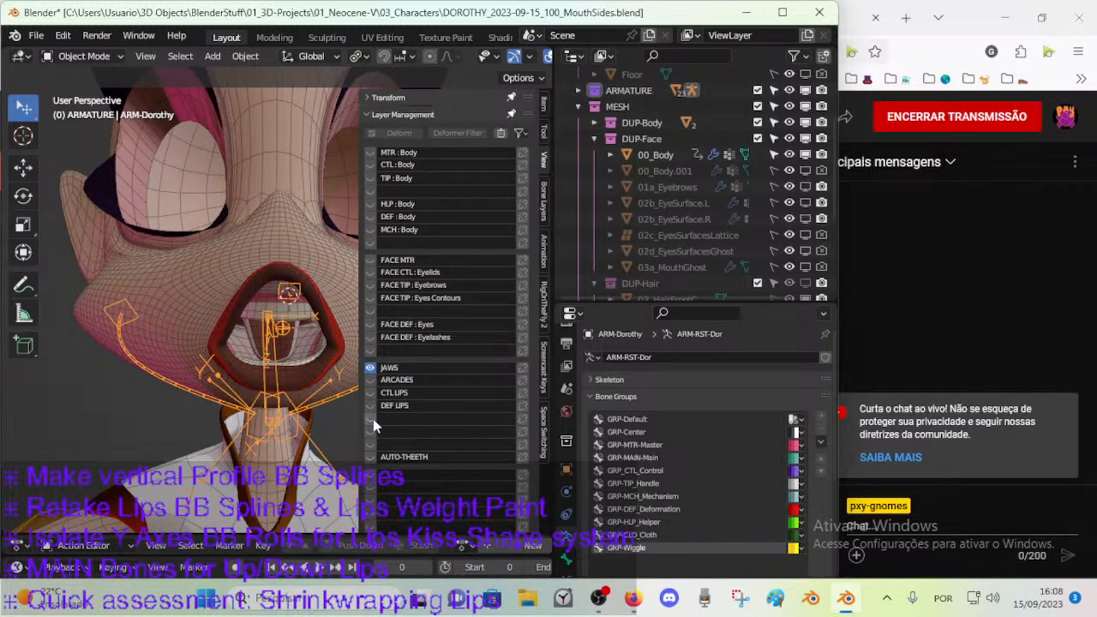
pyautogui.click(371, 380)
pyautogui.click(371, 381)
pyautogui.click(372, 392)
pyautogui.click(373, 393)
pyautogui.click(371, 380)
# Hide the ARCADES and JAWS bone layers after checking their bones from the side of the mouth.
pyautogui.moveTo(246, 342); pyautogui.dragTo(168, 345, button='middle')
pyautogui.click(371, 381)
pyautogui.click(371, 380)
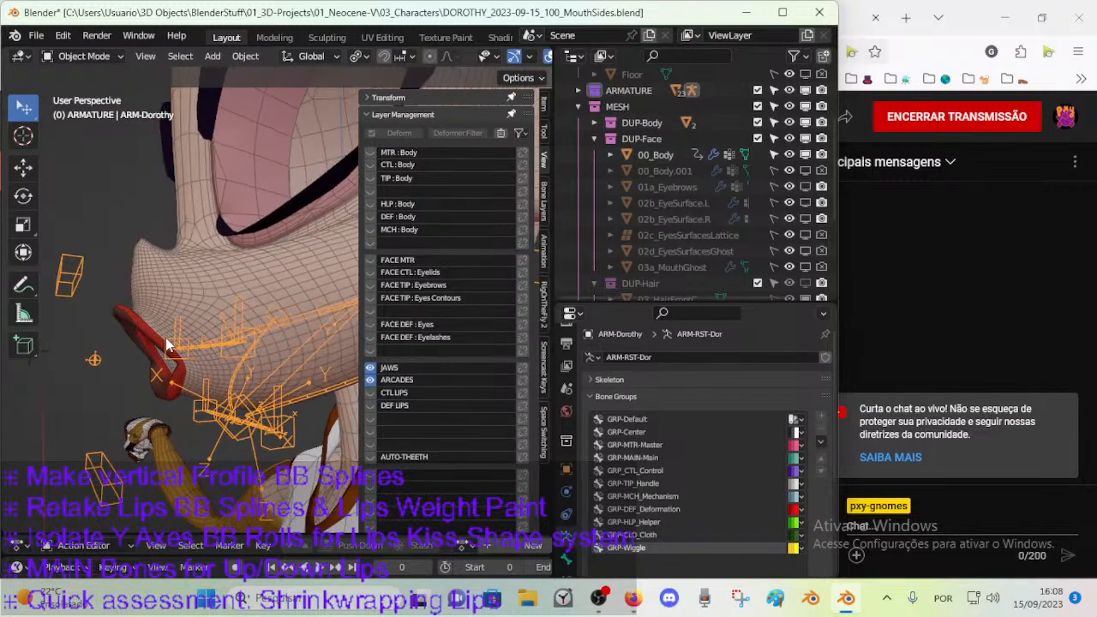
pyautogui.click(371, 381)
pyautogui.click(369, 370)
pyautogui.click(368, 370)
pyautogui.moveTo(236, 358); pyautogui.dragTo(347, 370, button='middle')
pyautogui.click(369, 369)
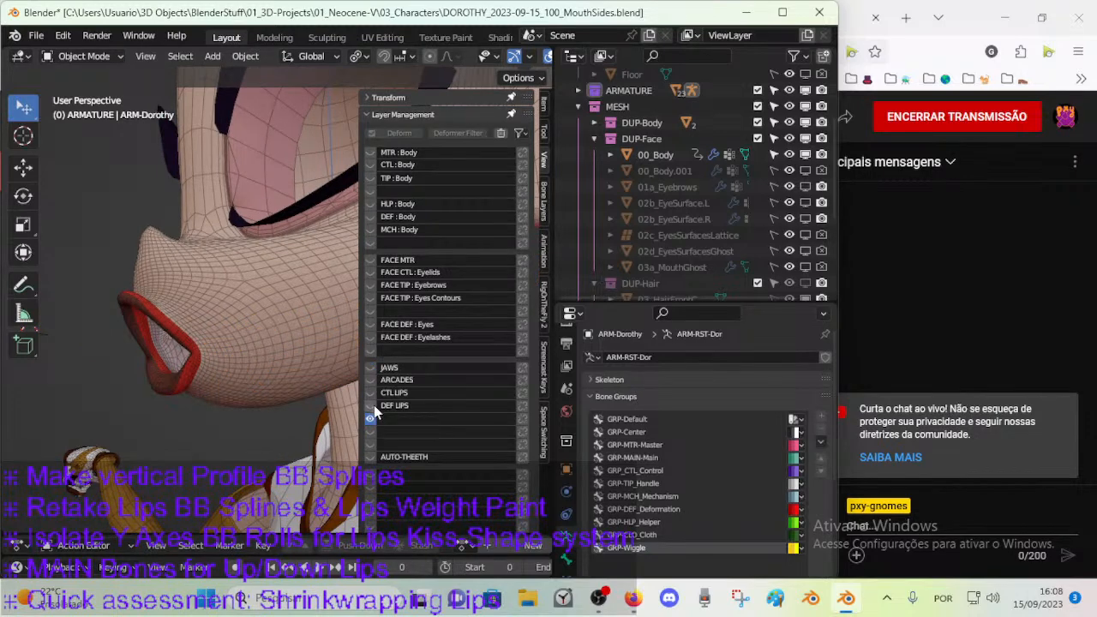
# Compare the CTL LIPS and DEF LIPS layers with the unnamed layer below them, leaving only DEF LIPS visible.
pyautogui.click(370, 393)
pyautogui.moveTo(208, 367); pyautogui.dragTo(385, 394, button='middle')
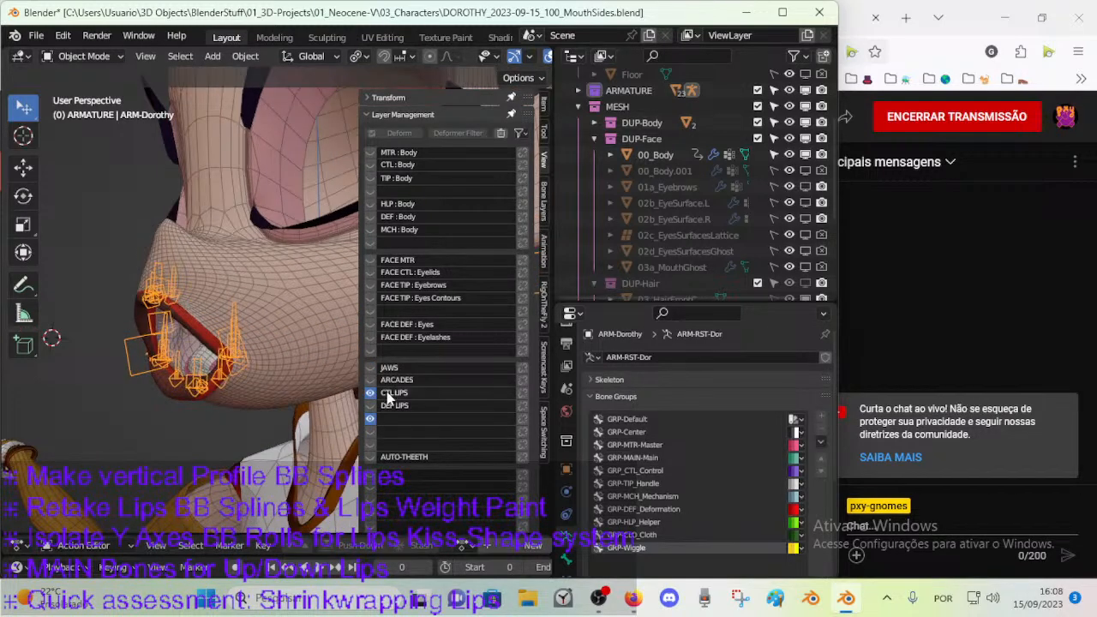
pyautogui.click(370, 394)
pyautogui.click(371, 406)
pyautogui.click(369, 406)
pyautogui.click(369, 406)
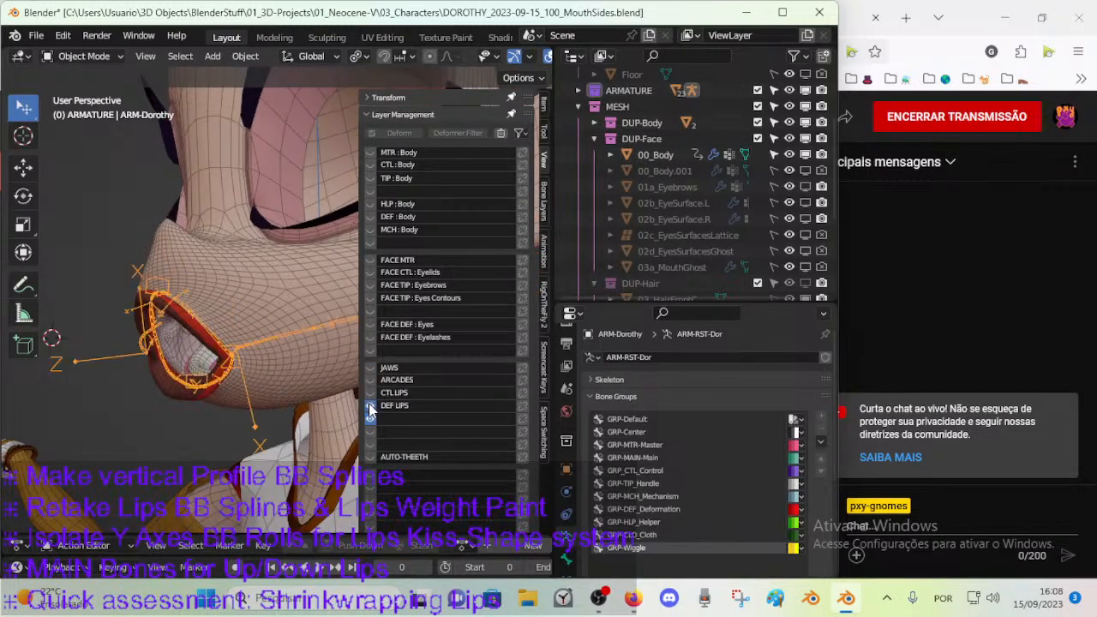
pyautogui.click(369, 421)
pyautogui.moveTo(249, 374); pyautogui.dragTo(172, 334, button='middle')
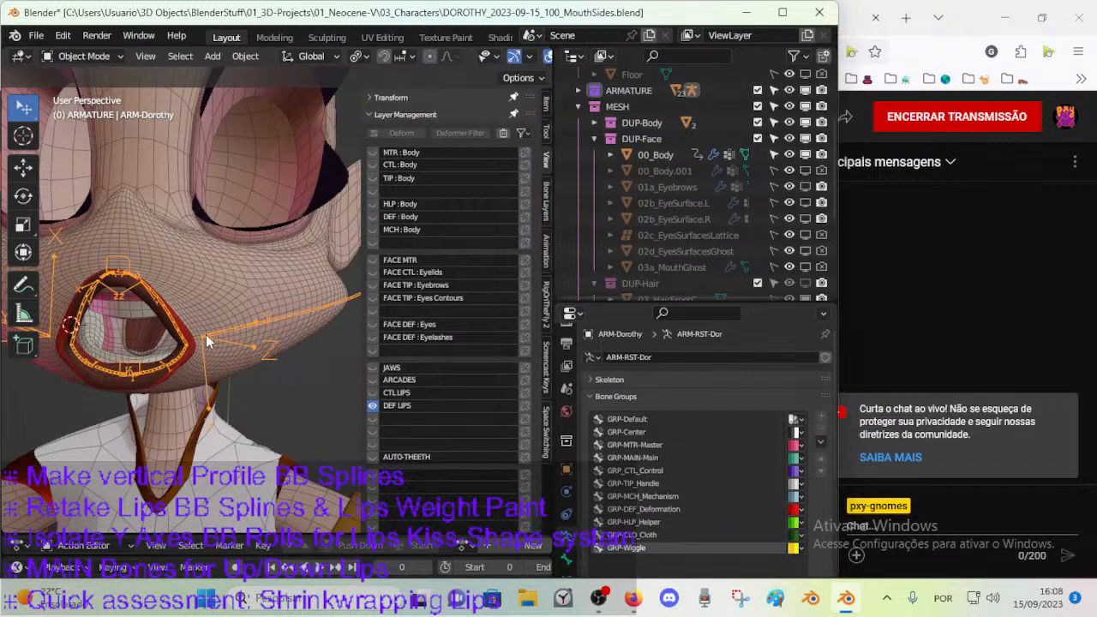
# Put the armature in Edit Mode and show the CTL LIPS layer together with DEF LIPS.
pyautogui.press('n')
pyautogui.click(274, 327)
pyautogui.moveTo(268, 325)
pyautogui.mouseDown(button='middle')
pyautogui.moveTo(249, 326)
pyautogui.moveTo(260, 329)
pyautogui.moveTo(225, 349)
pyautogui.moveTo(258, 328)
pyautogui.mouseUp(button='middle')
pyautogui.click(249, 326)
pyautogui.press('Tab')
pyautogui.press('n')
pyautogui.click(370, 392)
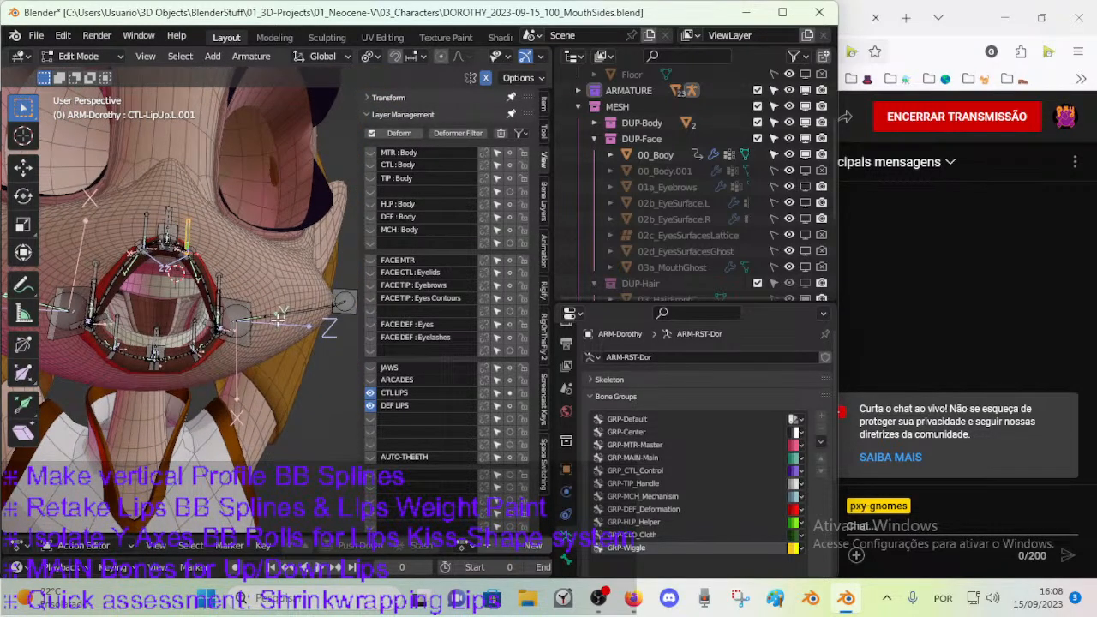
# Move the mouth-side bones of both cheeks to the unnamed layer below DEF LIPS and name that layer ss.
pyautogui.click(248, 323)
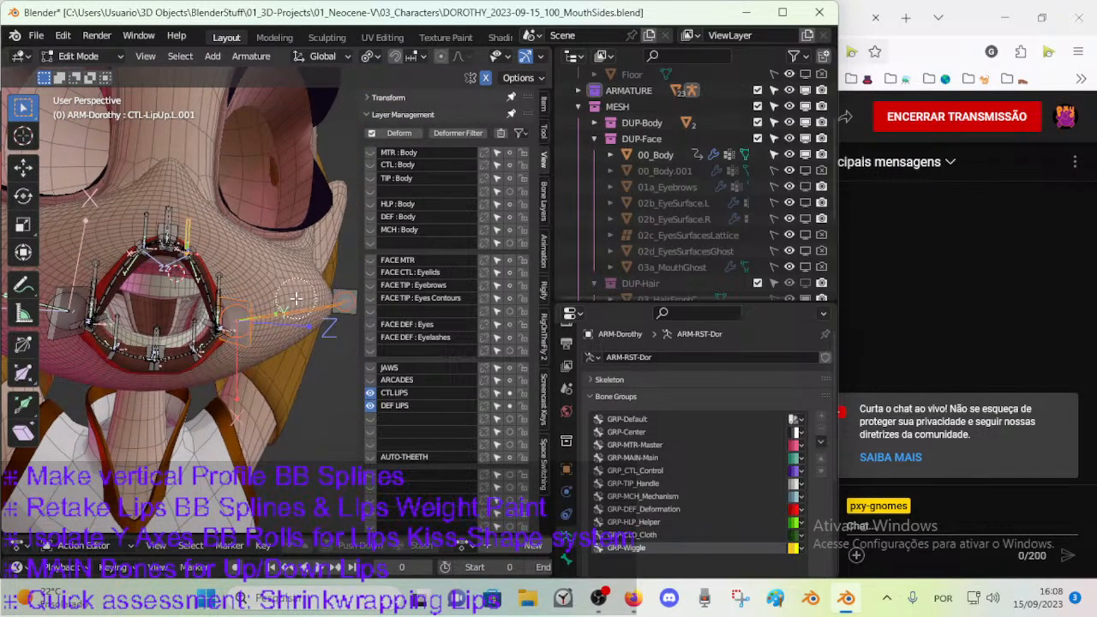
pyautogui.moveTo(343, 296); pyautogui.dragTo(227, 318, button='middle')
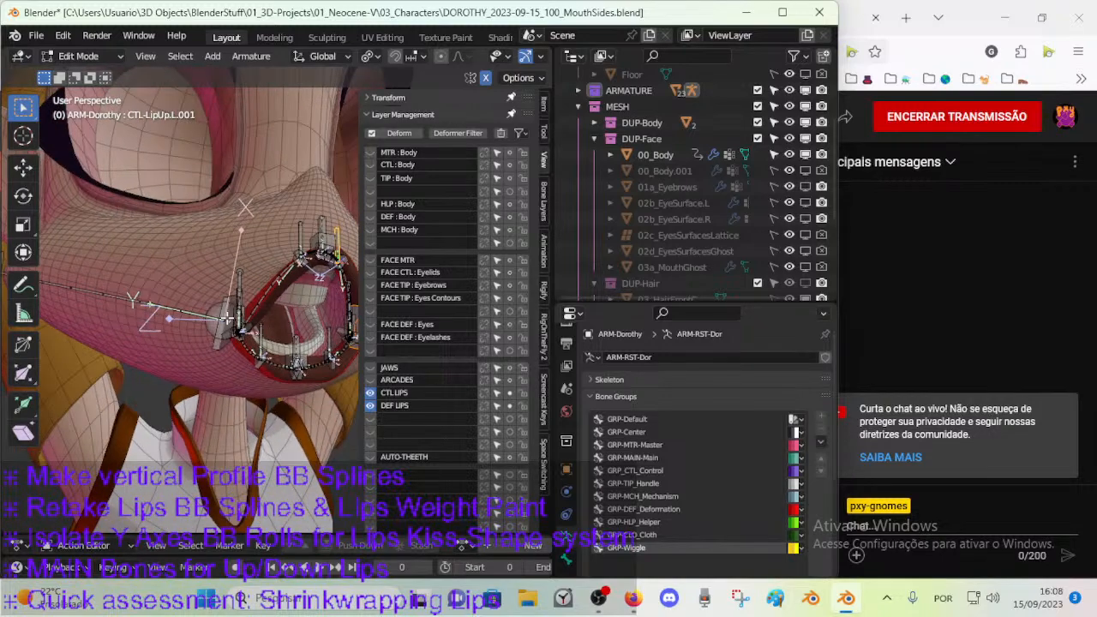
pyautogui.click(227, 299)
pyautogui.scroll(-3, 185, 297)
pyautogui.keyDown('shift'); pyautogui.moveTo(53, 281); pyautogui.dragTo(237, 358, button='middle'); pyautogui.keyUp('shift')
pyautogui.press('c')
pyautogui.click(117, 297)
pyautogui.rightClick(146, 297)
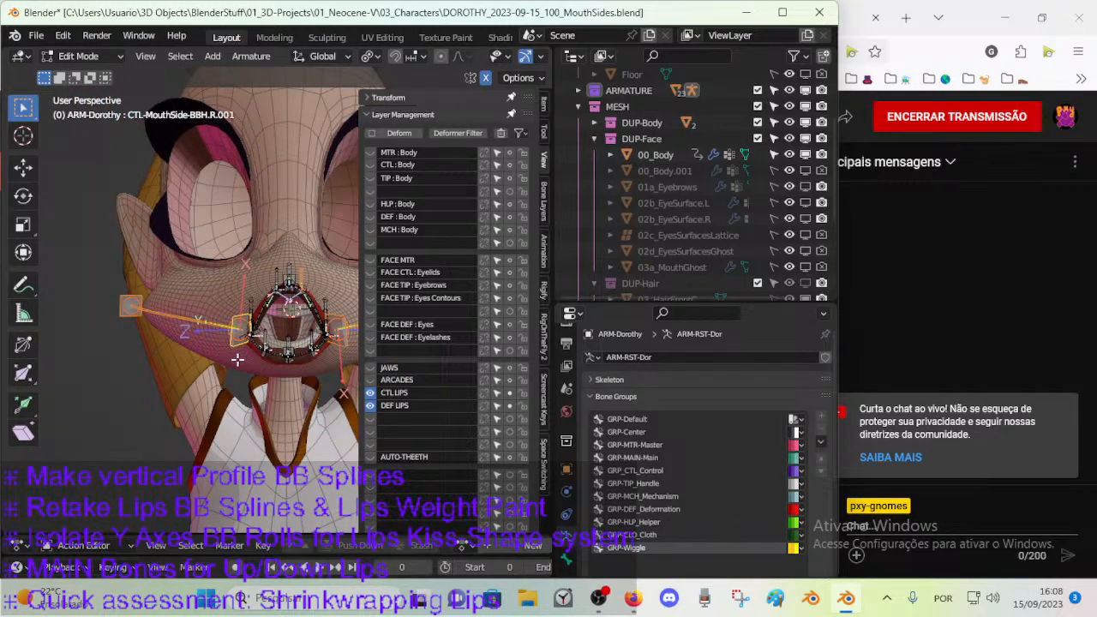
pyautogui.press('m')
pyautogui.click(299, 279)
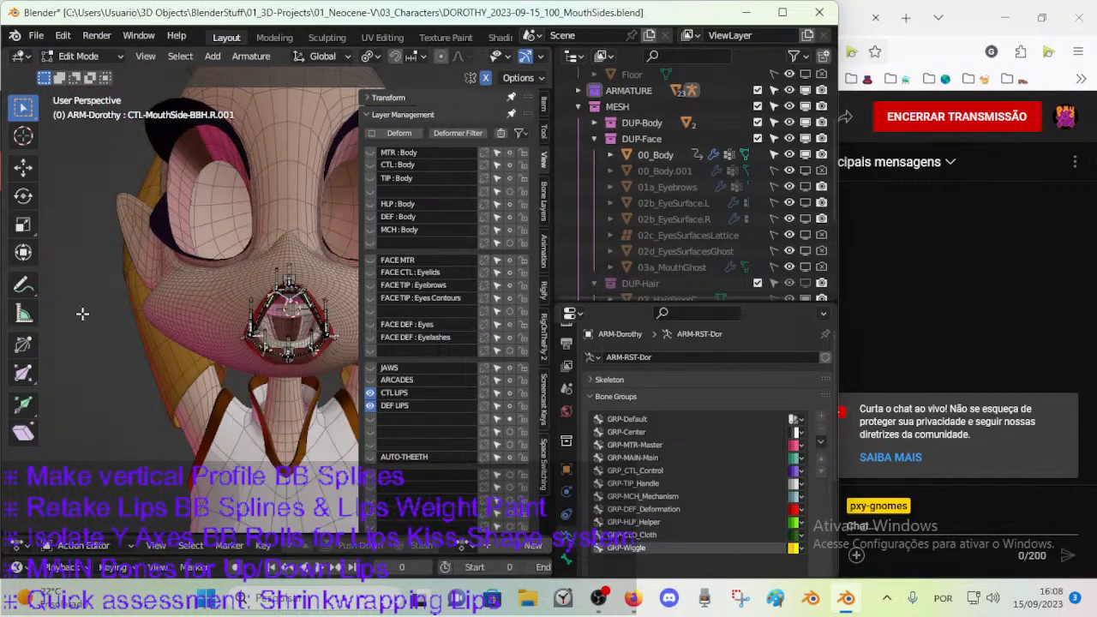
pyautogui.doubleClick(390, 417)
pyautogui.press('Return')
pyautogui.moveTo(257, 351); pyautogui.dragTo(136, 347, button='middle')
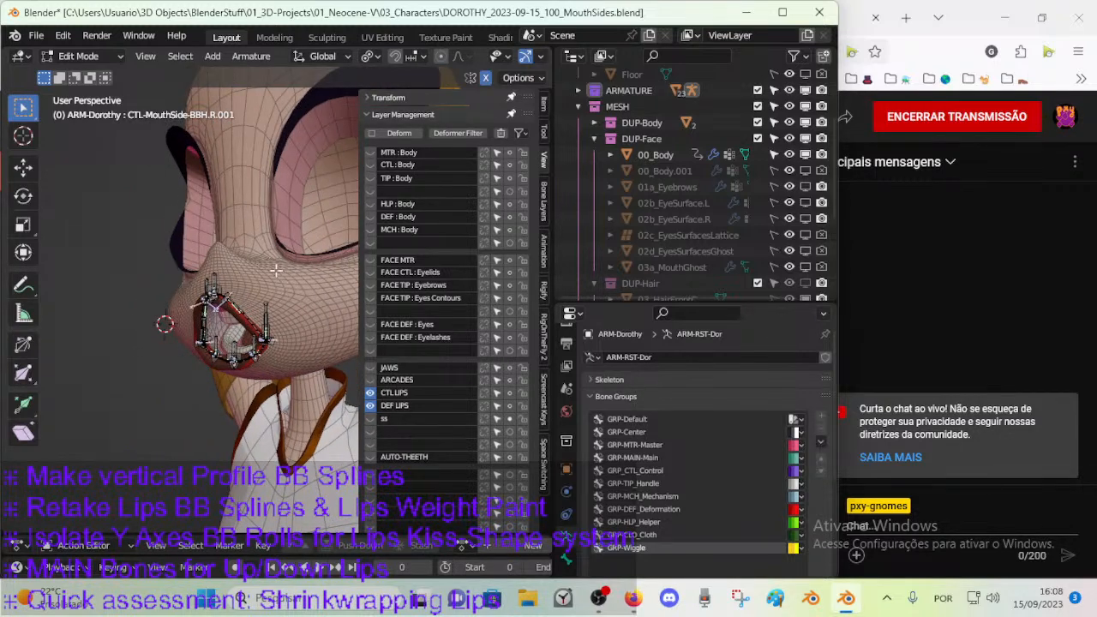
pyautogui.moveTo(291, 330); pyautogui.dragTo(173, 298, button='middle')
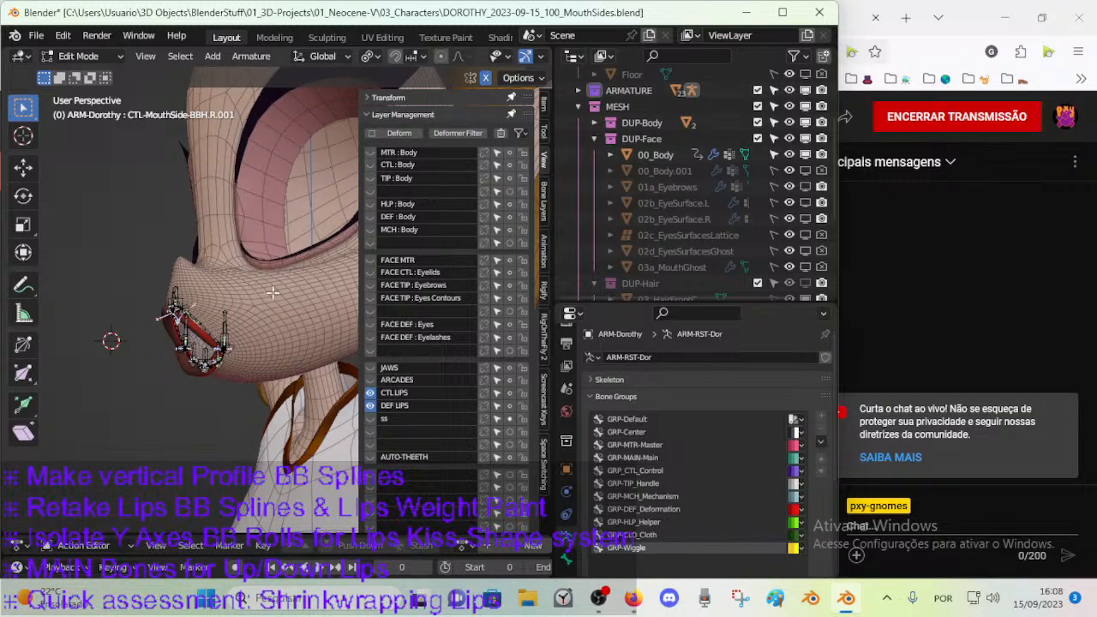
pyautogui.moveTo(338, 316); pyautogui.dragTo(221, 266, button='middle')
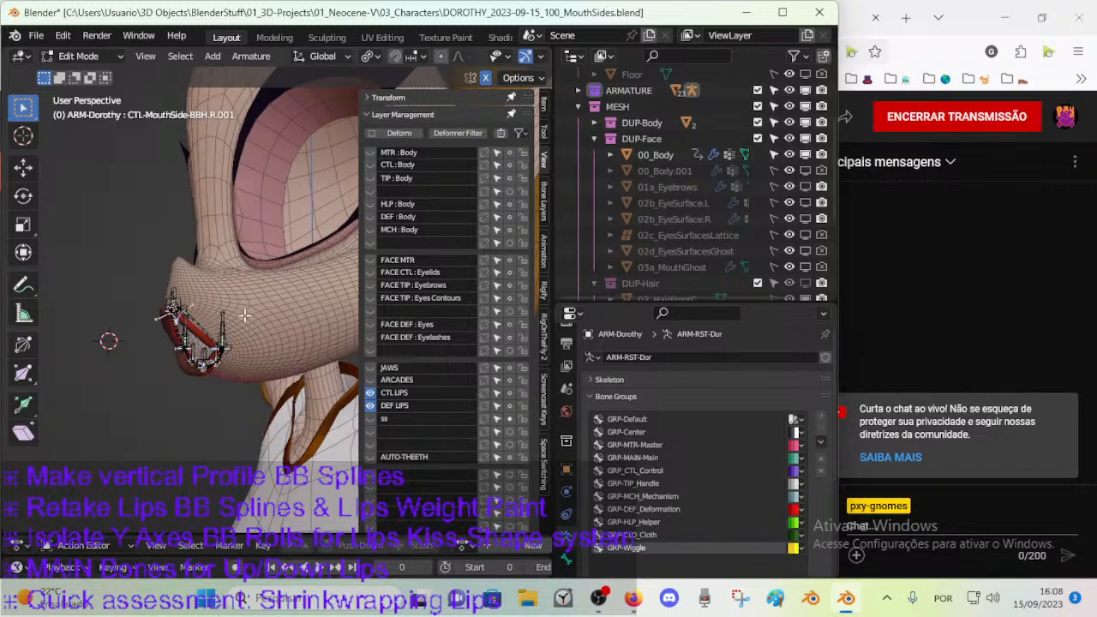
pyautogui.moveTo(239, 316); pyautogui.dragTo(210, 332, button='middle')
pyautogui.moveTo(244, 283); pyautogui.dragTo(185, 258, button='middle')
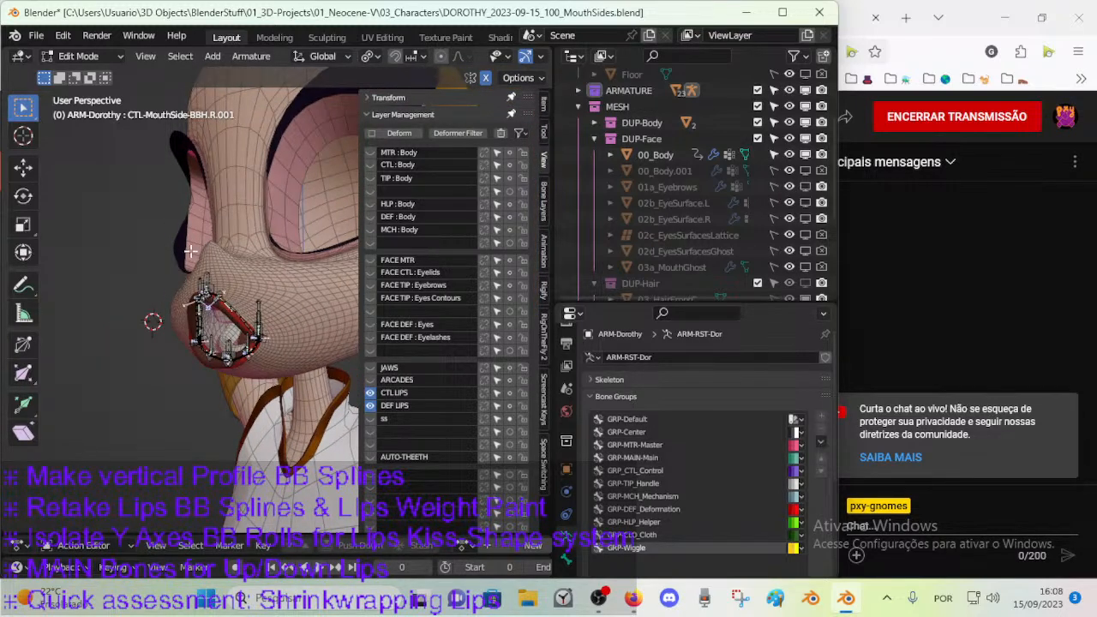
pyautogui.moveTo(302, 364); pyautogui.dragTo(257, 362, button='middle')
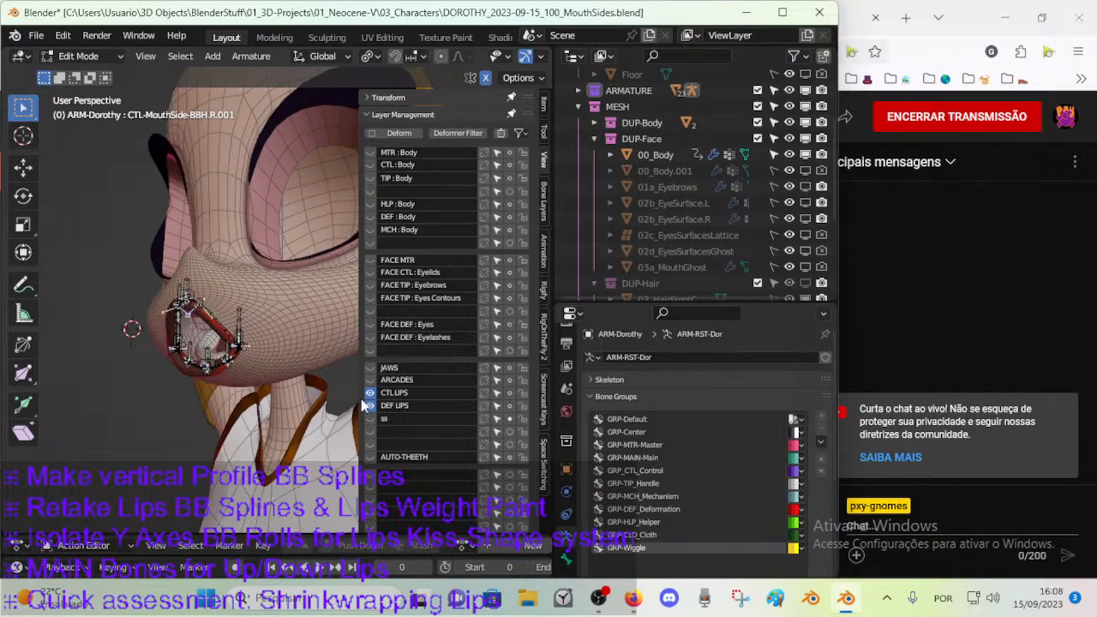
# Show the BACKUP bone layer, hide CTL LIPS and DEF LIPS, and return the armature to Object Mode.
pyautogui.scroll(-3, 383, 462)
pyautogui.click(369, 471)
pyautogui.moveTo(166, 354); pyautogui.dragTo(219, 284, button='middle')
pyautogui.moveTo(303, 353); pyautogui.dragTo(280, 361, button='middle')
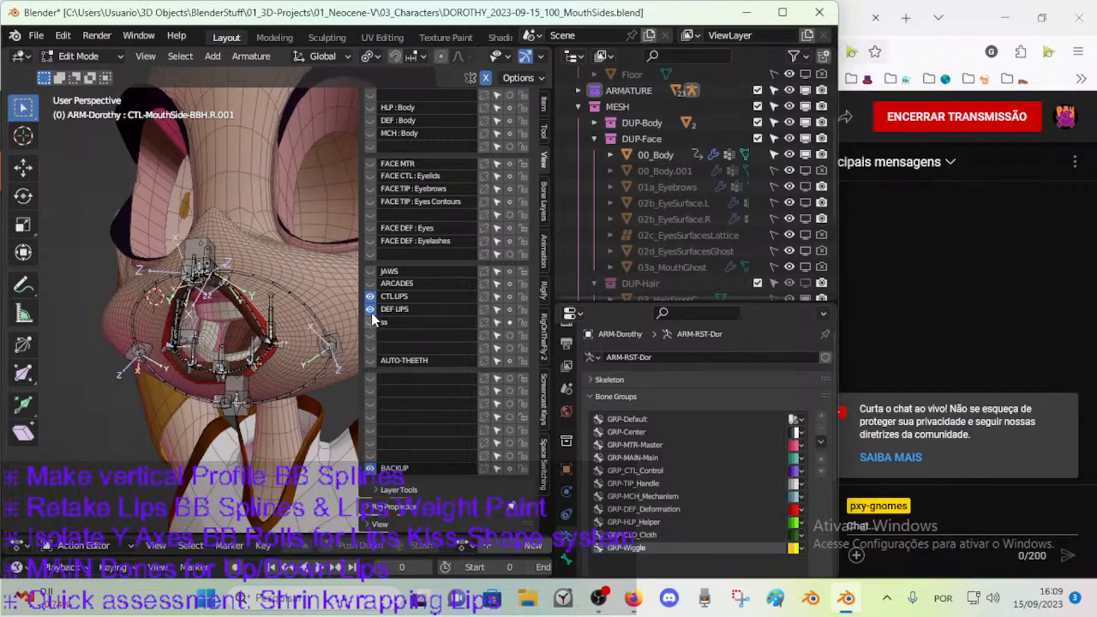
pyautogui.moveTo(369, 296); pyautogui.dragTo(369, 316)
pyautogui.hotkey('ctrl', 'Tab')
pyautogui.click(151, 326)
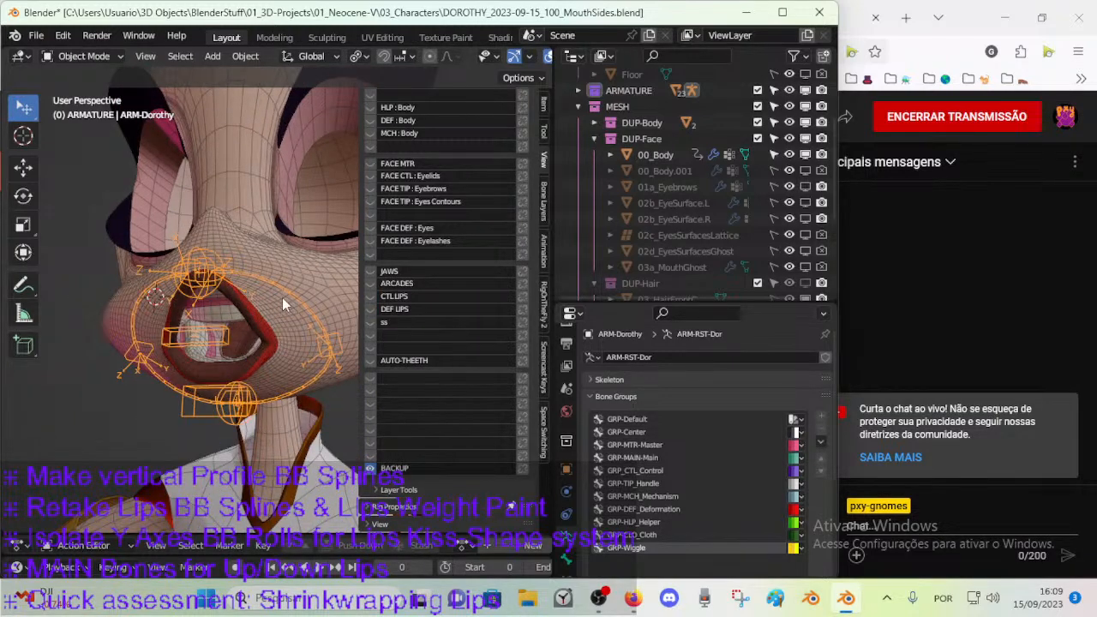
# Enter Edit Mode and test-move the backup bones above the upper lip, including CTL-Mouth-BBH.L.001.
pyautogui.press('Tab')
pyautogui.moveTo(275, 328); pyautogui.dragTo(302, 340, button='middle')
pyautogui.click(253, 258)
pyautogui.press('g')
pyautogui.rightClick(254, 257)
pyautogui.click(278, 290)
pyautogui.click(260, 295)
pyautogui.press('g')
pyautogui.rightClick(271, 336)
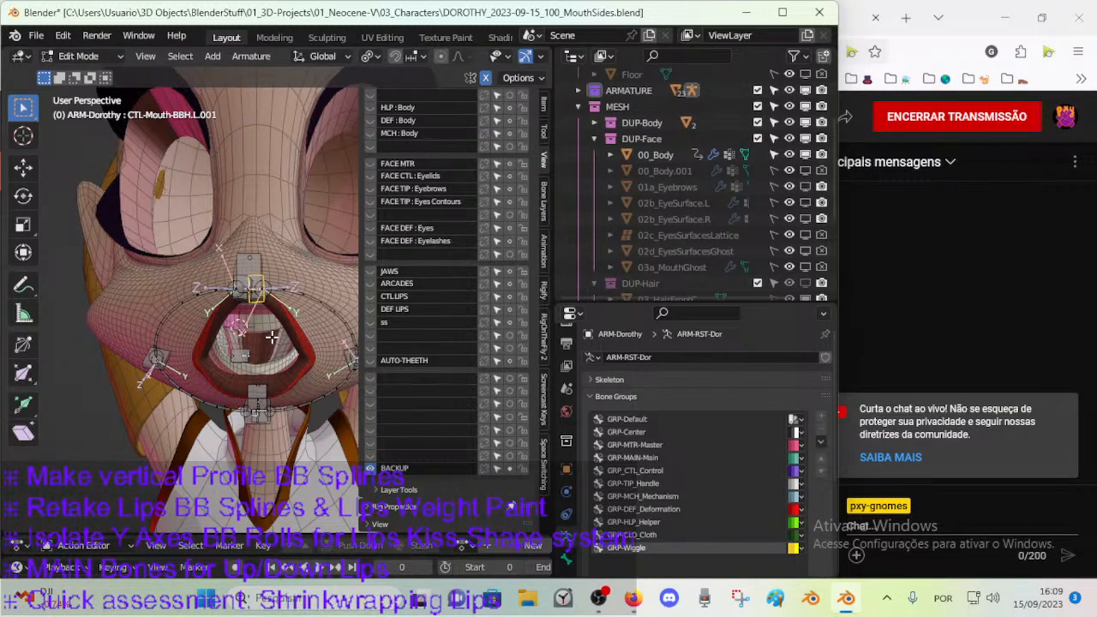
# Test-move CTL-MouthUp, CTL-Mouth-BBH.L.001 and DEF-Mouth-BB.L.001 to examine how the upper mouth bones overlap.
pyautogui.click(255, 268)
pyautogui.scroll(3, 256, 268)
pyautogui.press('g')
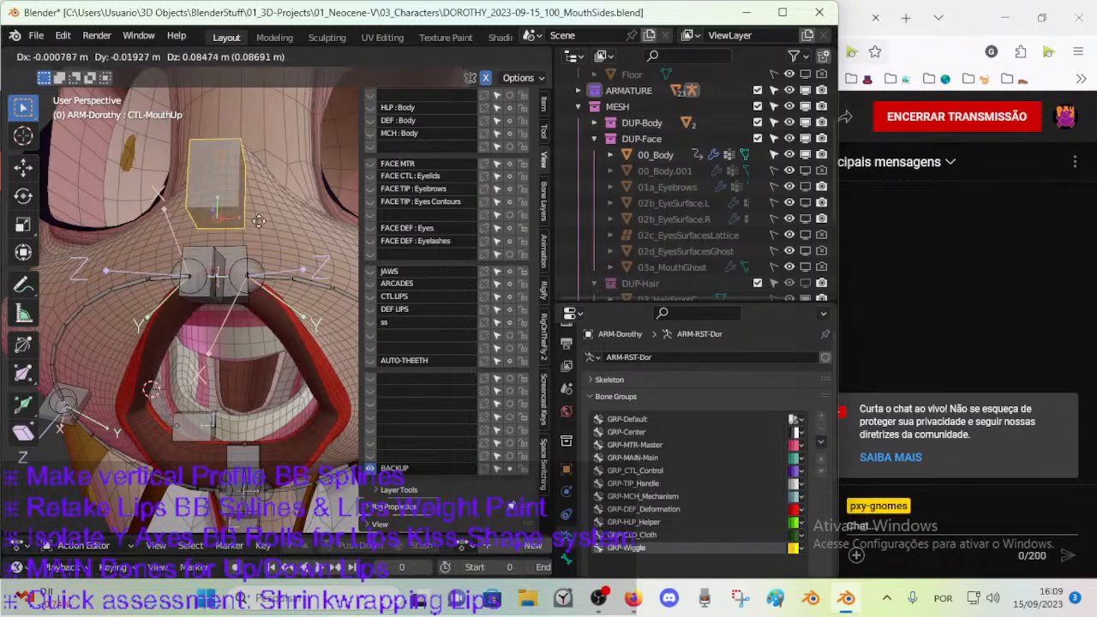
pyautogui.rightClick(237, 301)
pyautogui.click(237, 300)
pyautogui.press('g')
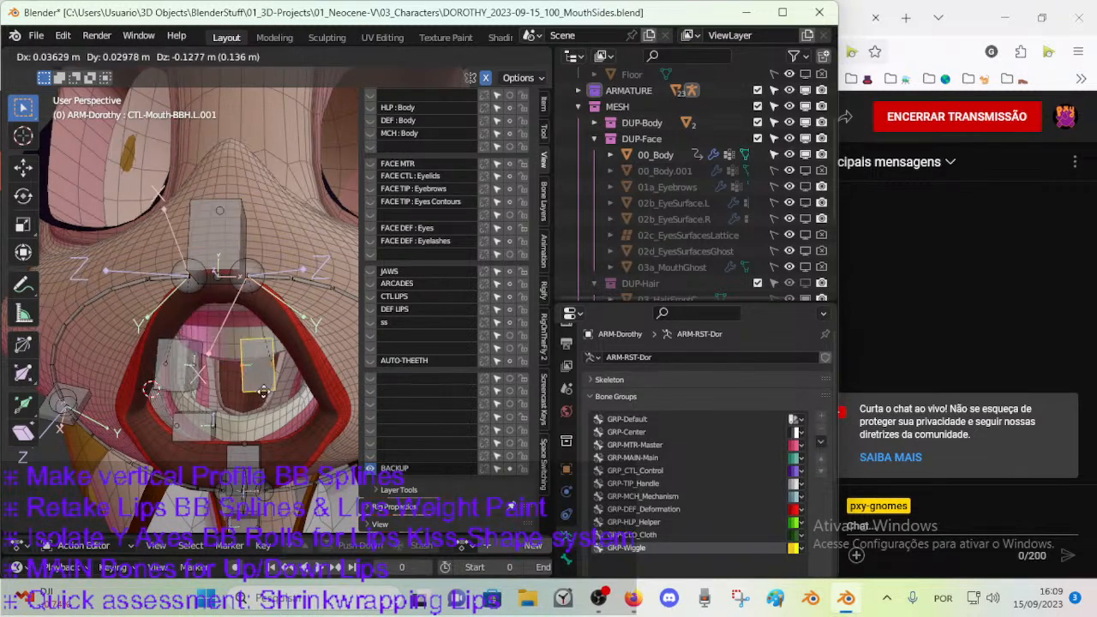
pyautogui.rightClick(269, 233)
pyautogui.click(262, 286)
pyautogui.press('g')
pyautogui.rightClick(288, 291)
pyautogui.moveTo(288, 291); pyautogui.dragTo(263, 352, button='middle')
pyautogui.moveTo(286, 426); pyautogui.dragTo(208, 384, button='middle')
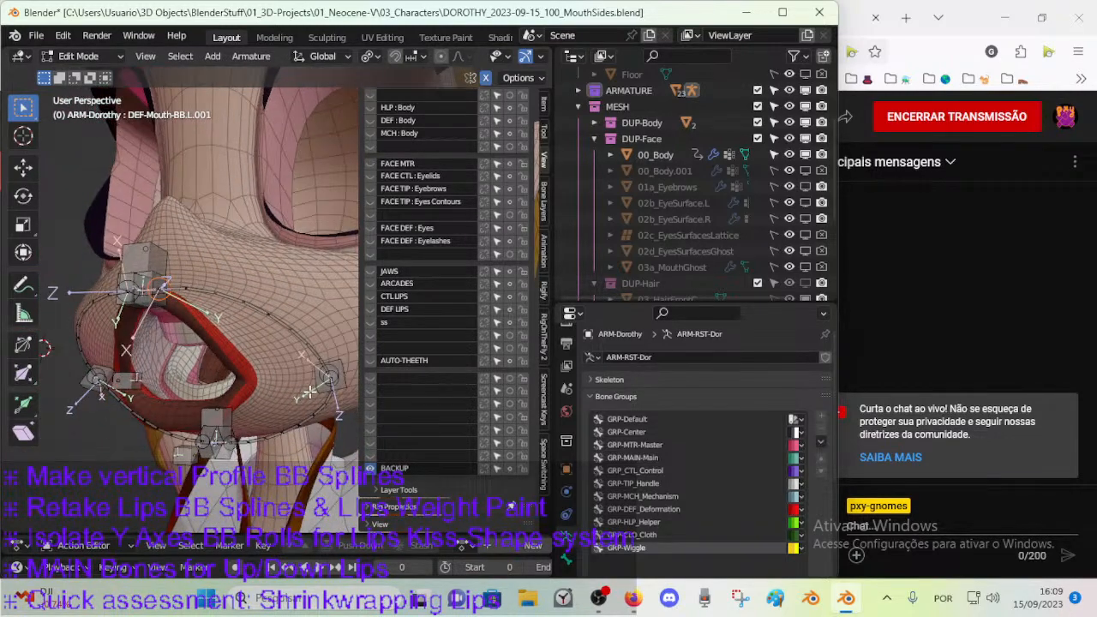
# Put the armature in Pose Mode, select CTL-MouthUp and show its bone constraints.
pyautogui.hotkey('ctrl', 'Tab')
pyautogui.click(273, 445)
pyautogui.moveTo(224, 429); pyautogui.dragTo(276, 337, button='middle')
pyautogui.click(292, 215)
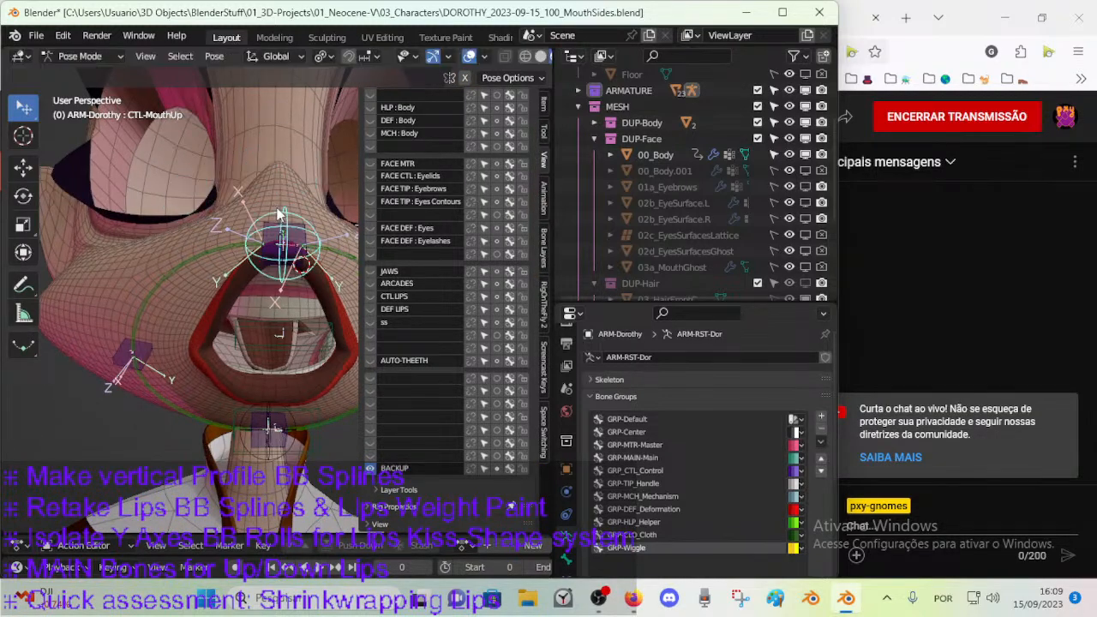
pyautogui.moveTo(287, 215); pyautogui.dragTo(223, 228, button='middle')
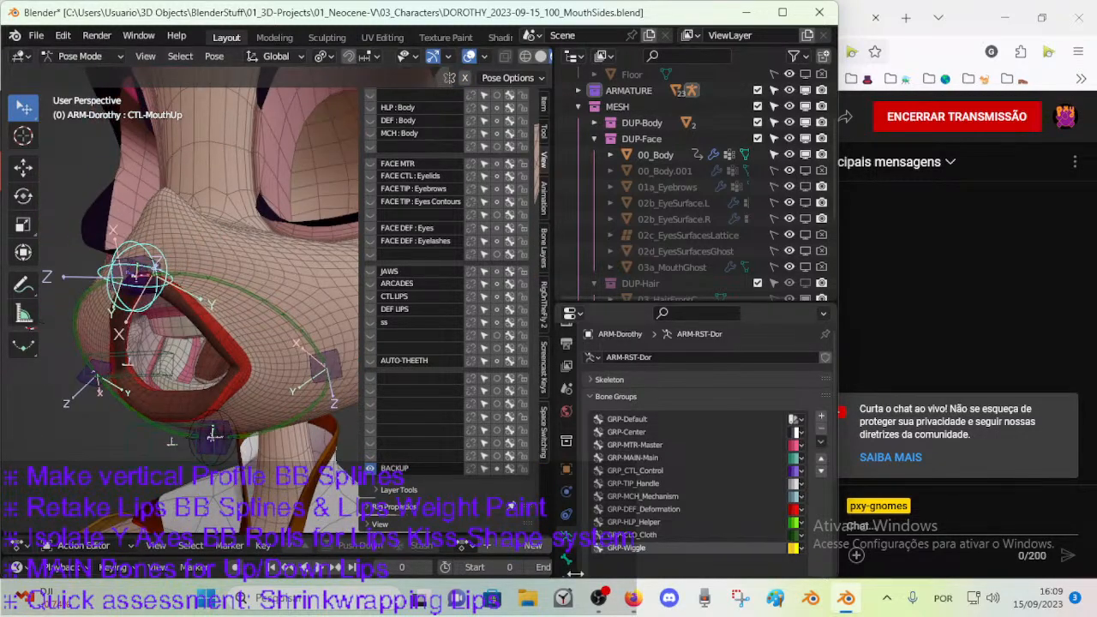
pyautogui.scroll(-3, 572, 571)
pyautogui.click(568, 531)
pyautogui.moveTo(208, 292); pyautogui.dragTo(233, 283, button='middle')
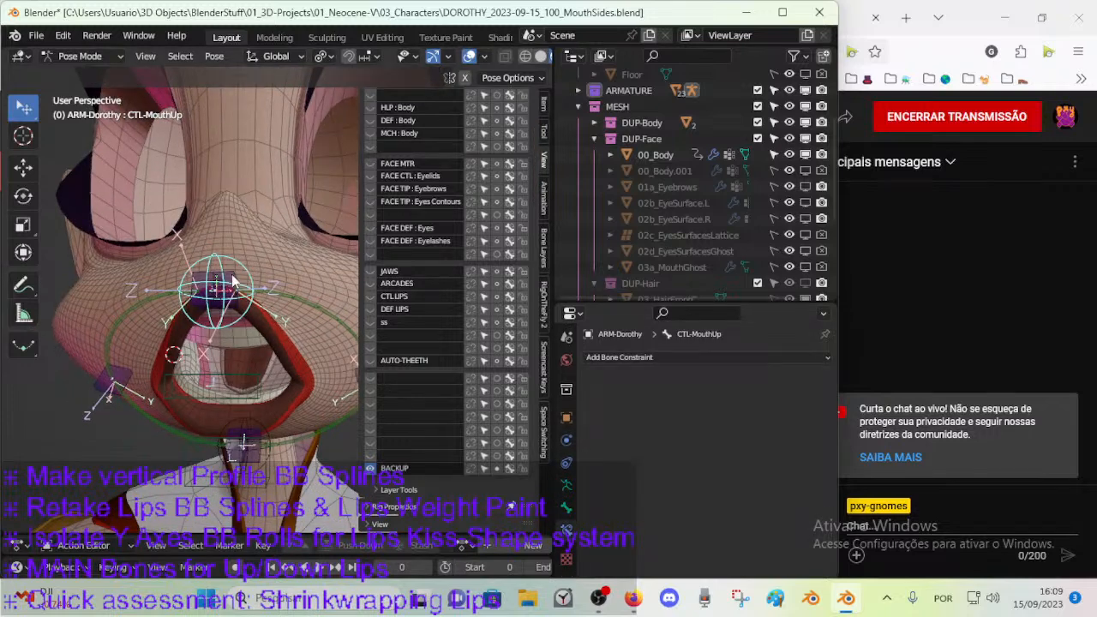
# Inspect the Copy Transforms constraint on CTL-Mouth-BBH.L.001 and test-move its target CTL-MouthUp.
pyautogui.click(233, 279)
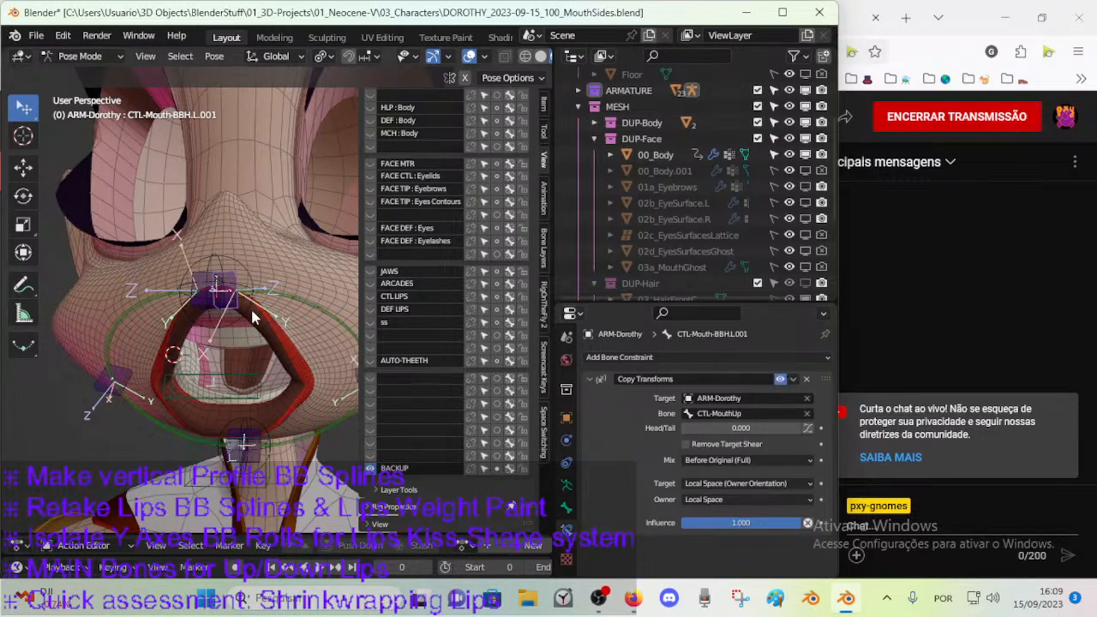
pyautogui.click(238, 273)
pyautogui.press('g')
pyautogui.rightClick(275, 321)
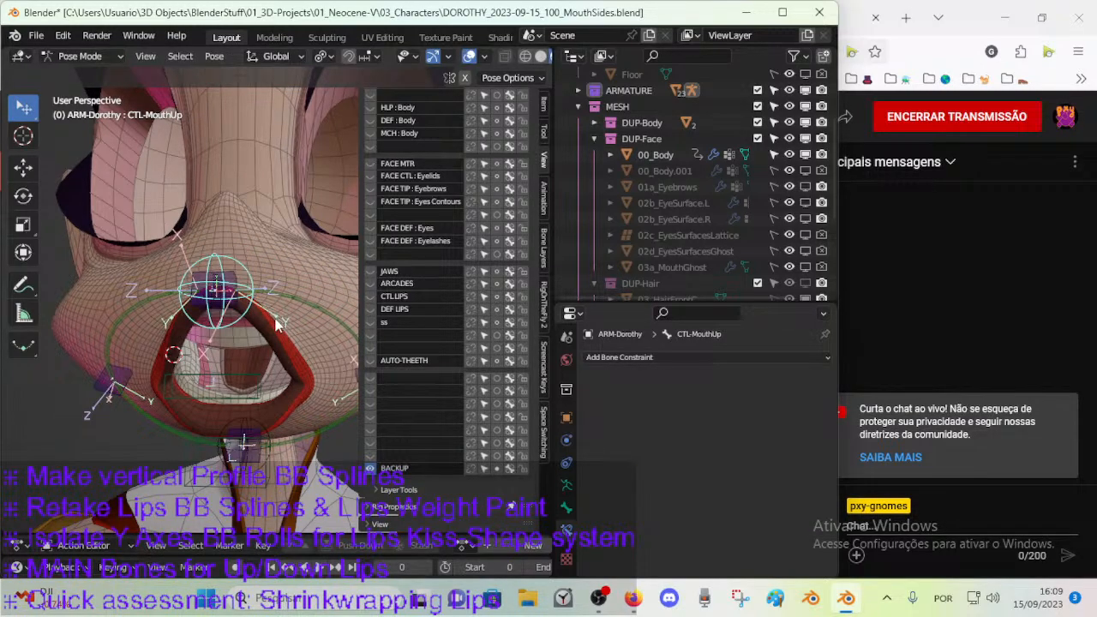
pyautogui.moveTo(277, 323); pyautogui.dragTo(205, 334, button='middle')
# Test-move and rotate the cheek control CTL-Mouth-BBH.L.002 to examine how the mouth-ring curve follows it.
pyautogui.click(297, 380)
pyautogui.press('g')
pyautogui.rightClick(306, 381)
pyautogui.moveTo(305, 381); pyautogui.dragTo(306, 273, button='middle')
pyautogui.click(303, 341)
pyautogui.press('g')
pyautogui.rightClick(325, 339)
pyautogui.click(326, 339)
pyautogui.press('g')
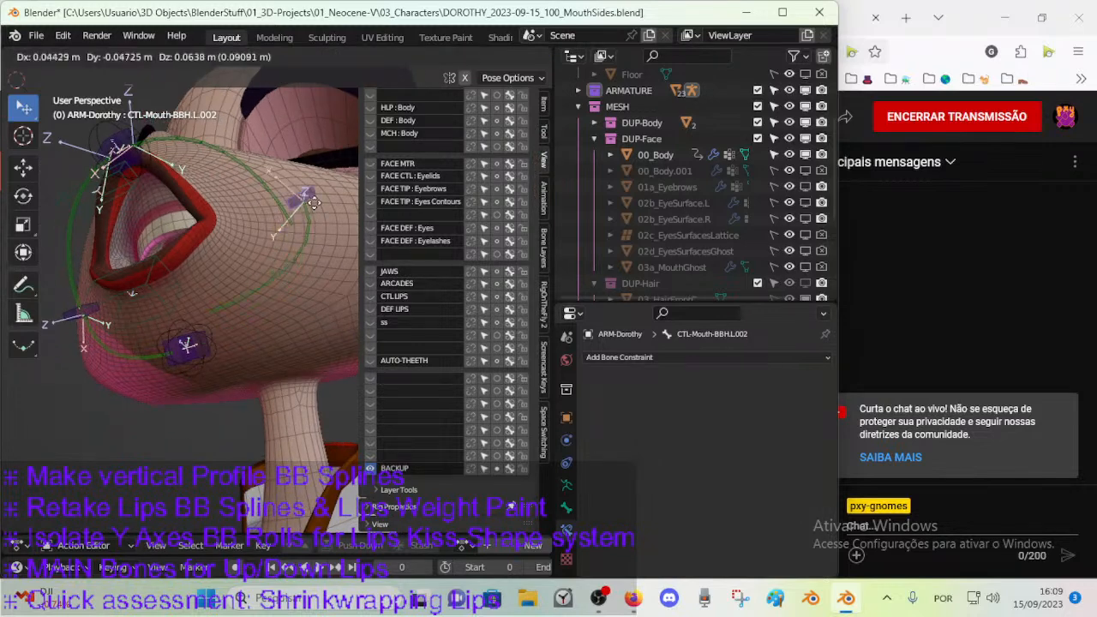
pyautogui.click(294, 227)
pyautogui.moveTo(207, 346); pyautogui.dragTo(301, 334, button='middle')
pyautogui.press('r')
pyautogui.click(211, 343)
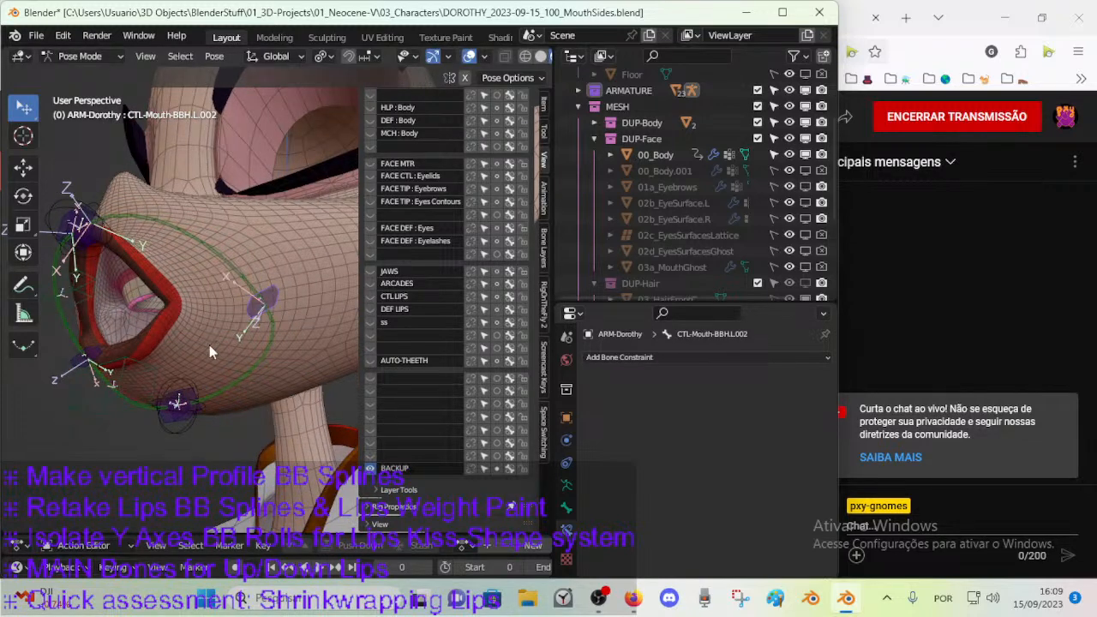
# Inspect the constraints of CTL-Mouth-BBH.R.003 and CTL-MouthDown, test-rotating the first and test-moving the second.
pyautogui.moveTo(209, 344); pyautogui.dragTo(245, 349, button='middle')
pyautogui.click(208, 415)
pyautogui.press('r')
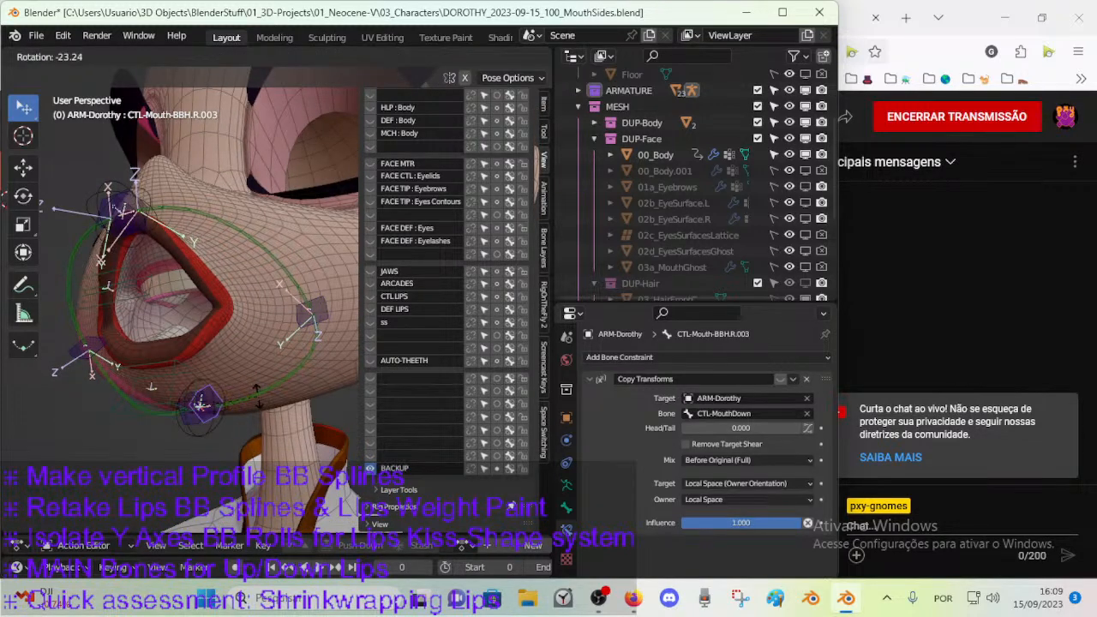
pyautogui.rightClick(247, 414)
pyautogui.click(216, 433)
pyautogui.press('g')
pyautogui.rightClick(215, 431)
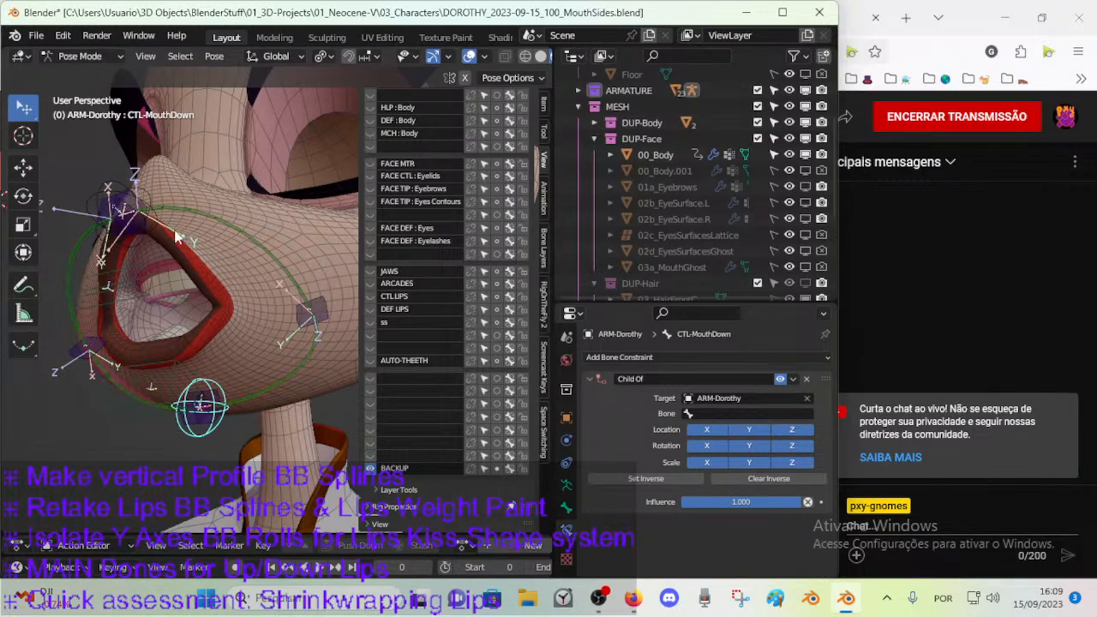
# Select DEF-Mouth-BB.L.001, switch to Edit Mode and test-rotate and move the lower bone CTL-Mouth-BBH.L.003.
pyautogui.click(226, 217)
pyautogui.press('Tab')
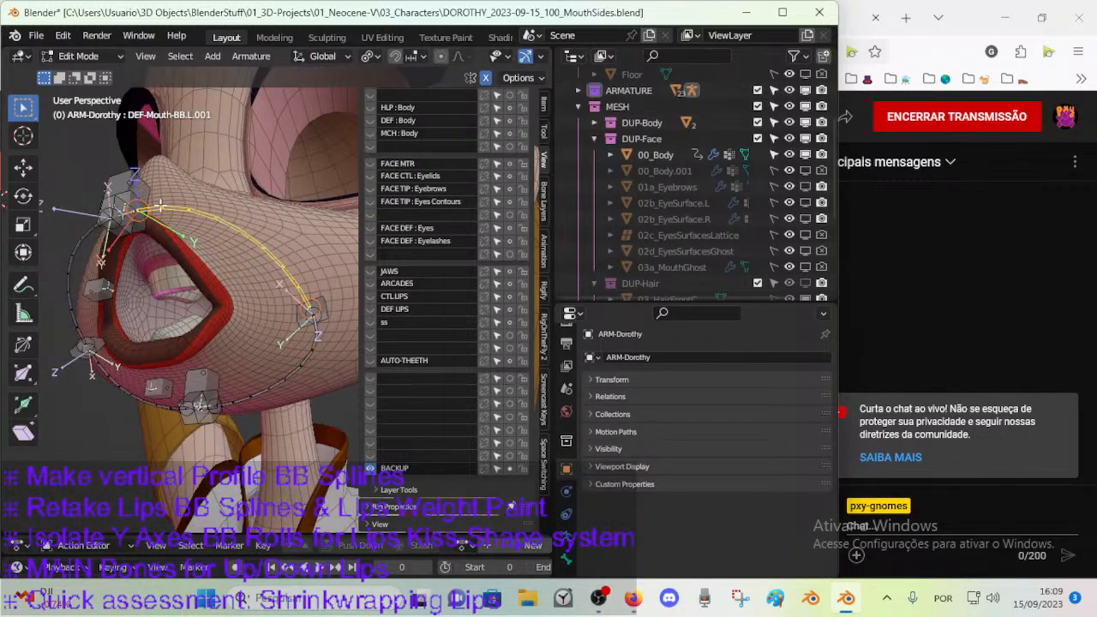
pyautogui.moveTo(161, 197); pyautogui.dragTo(268, 376, button='middle')
pyautogui.click(240, 421)
pyautogui.press('r')
pyautogui.rightClick(260, 428)
pyautogui.press('g')
pyautogui.rightClick(270, 441)
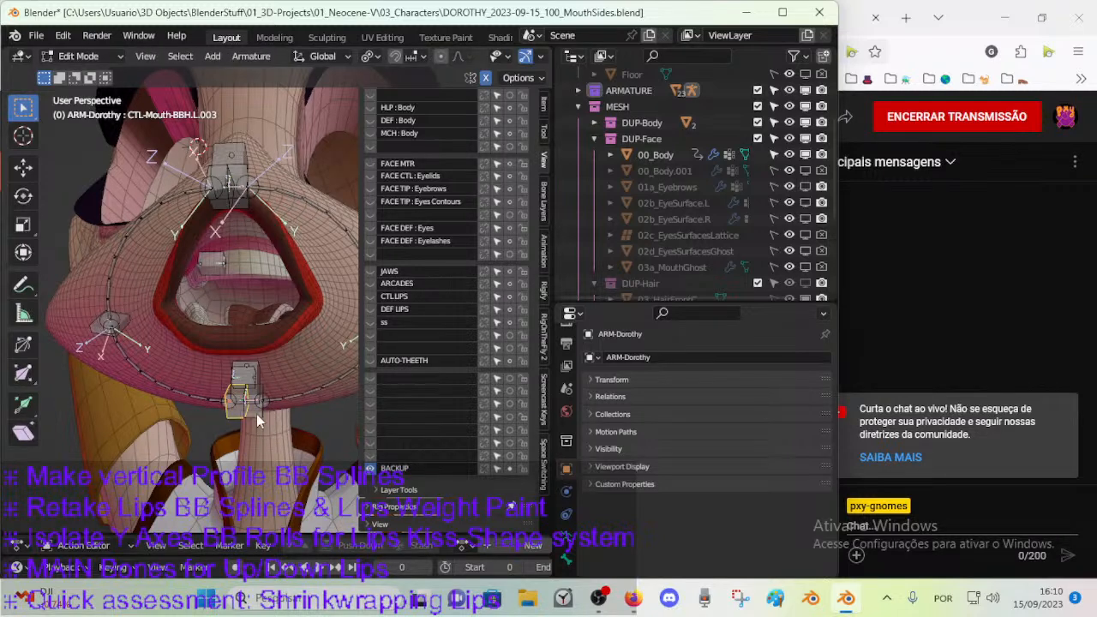
# Return to Pose Mode and test-move the lower mouth controls beneath the bottom lip.
pyautogui.press('Tab')
pyautogui.press('g')
pyautogui.rightClick(266, 450)
pyautogui.click(254, 406)
pyautogui.click(254, 406)
pyautogui.press('g')
pyautogui.rightClick(269, 430)
pyautogui.click(231, 416)
pyautogui.press('g')
pyautogui.rightClick(267, 443)
pyautogui.moveTo(265, 438); pyautogui.dragTo(270, 378, button='middle')
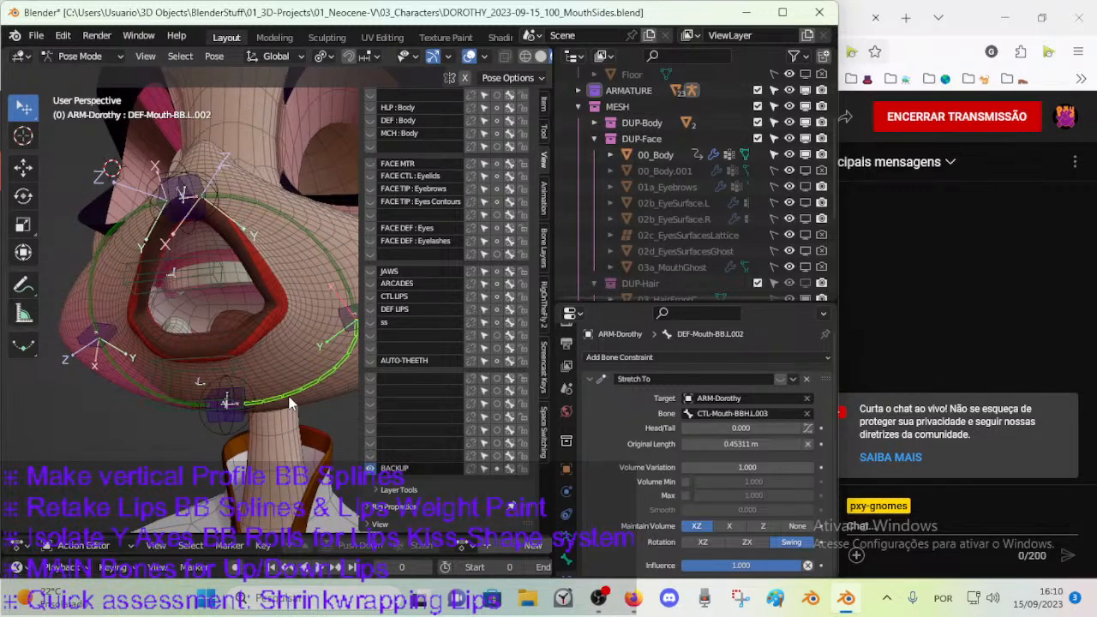
# Switch the armature to Edit Mode, delete all bones on the BACKUP layer and clear that layer's name.
pyautogui.press('Tab')
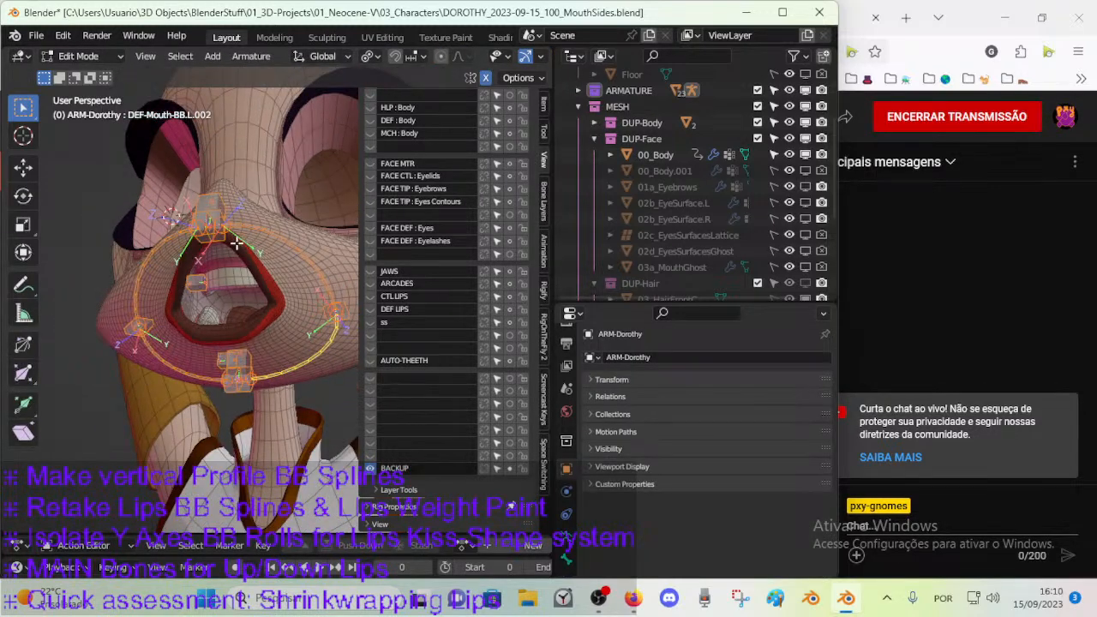
pyautogui.press('x')
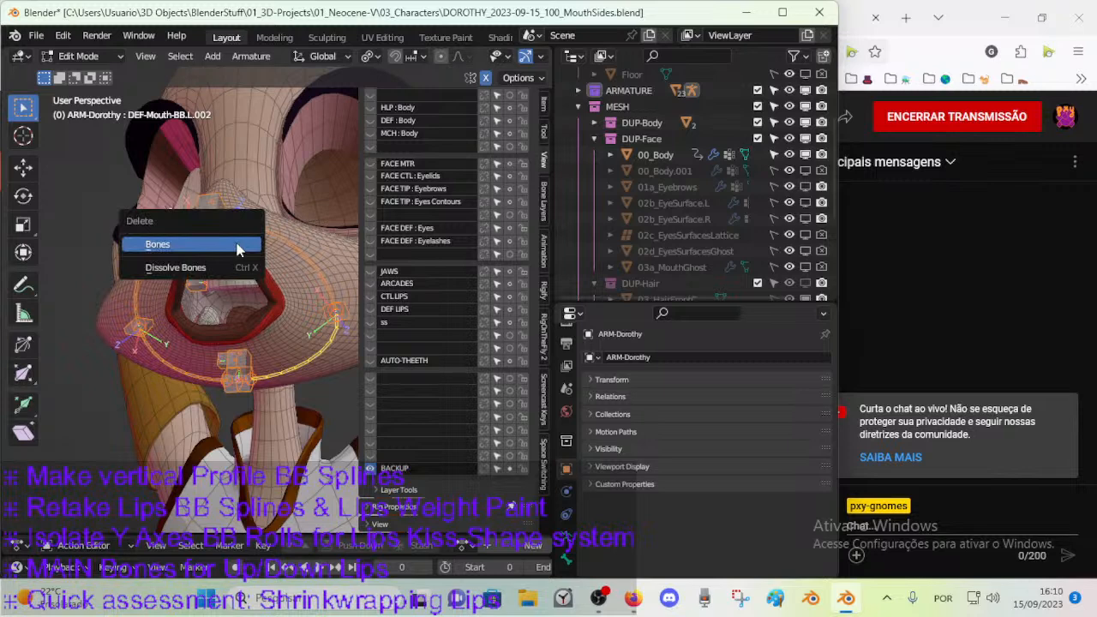
pyautogui.click(238, 249)
pyautogui.moveTo(238, 249); pyautogui.dragTo(321, 399, button='middle')
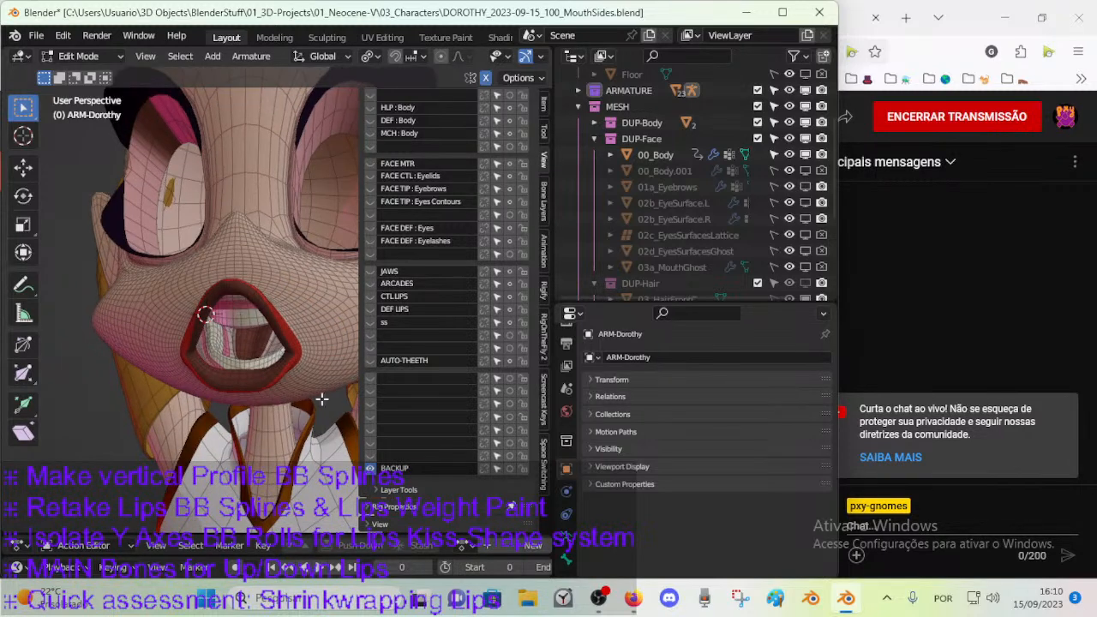
pyautogui.click(371, 470)
pyautogui.hotkey('alt', 'h')
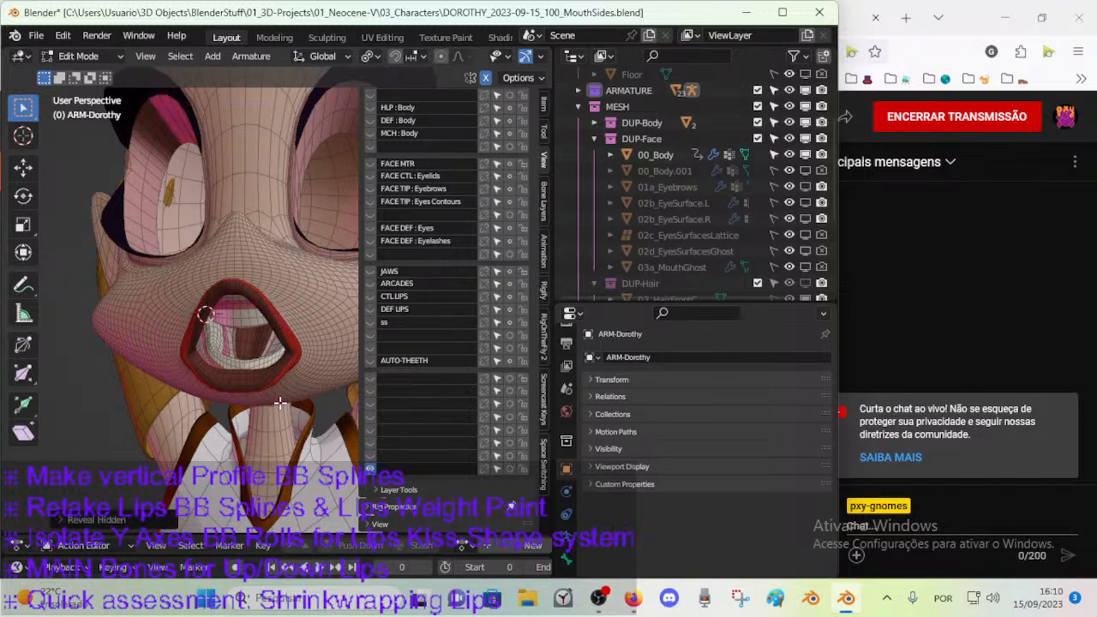
# Show only the ss bone layer, return to Pose Mode and test-move the mouth-corner control CTL-MouthSide-BBH.R.001.
pyautogui.click(370, 322)
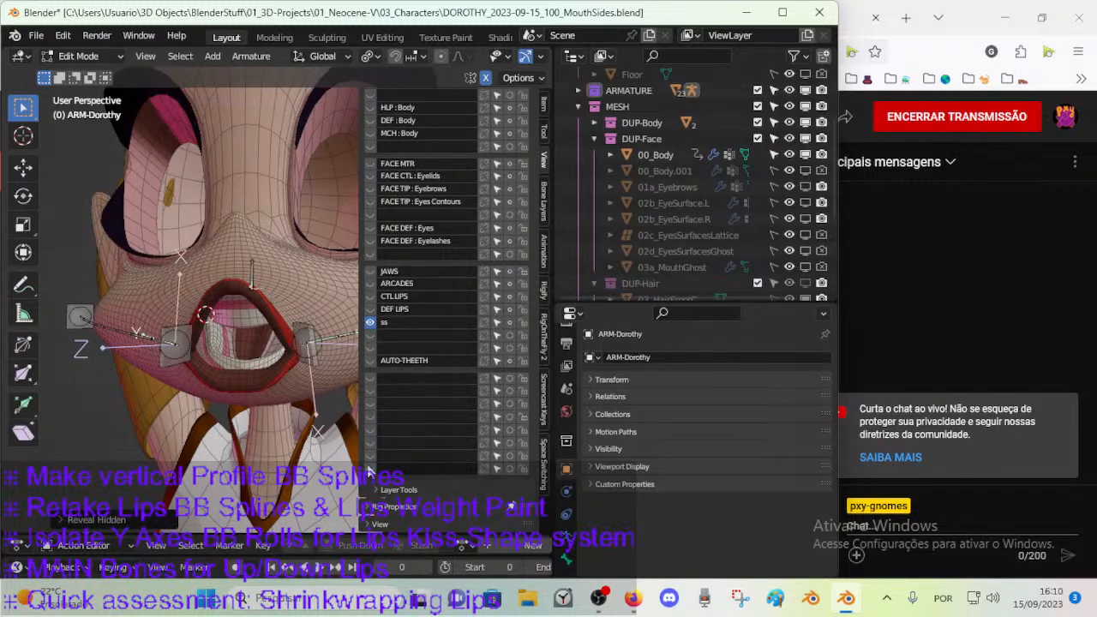
pyautogui.press('n')
pyautogui.moveTo(300, 408); pyautogui.dragTo(292, 385, button='middle')
pyautogui.hotkey('ctrl', 'Tab')
pyautogui.click(310, 392)
pyautogui.click(275, 363)
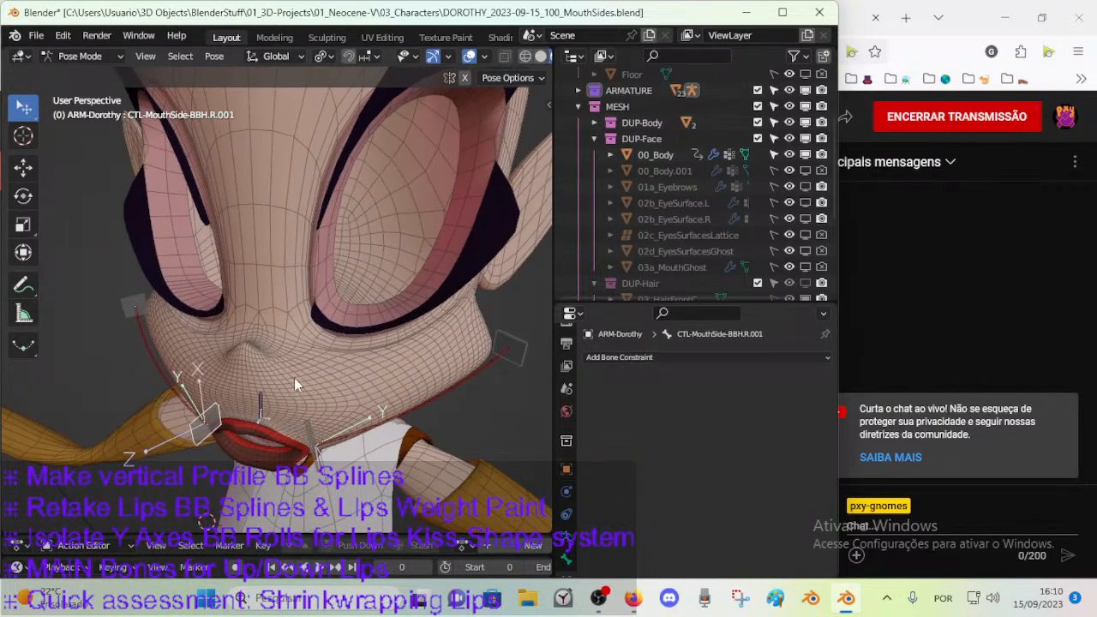
pyautogui.press('g')
pyautogui.rightClick(217, 405)
pyautogui.moveTo(218, 404); pyautogui.dragTo(273, 414, button='middle')
pyautogui.press('g')
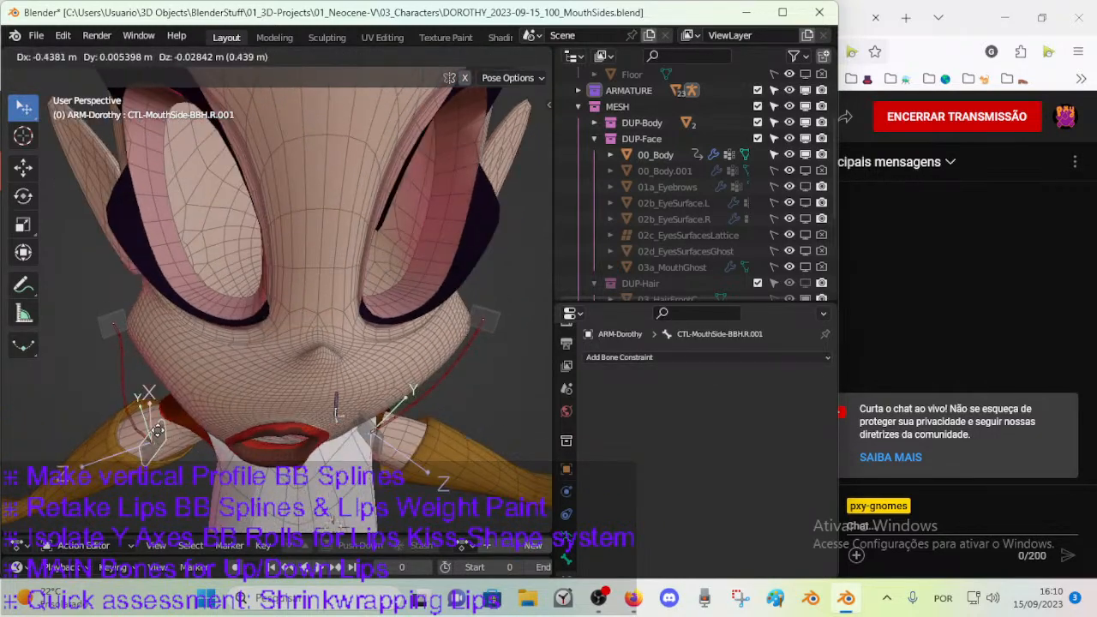
pyautogui.rightClick(191, 435)
# Select the opposite mouth-corner control CTL-MouthSide-BBH.L.001 and test-move it to examine how its side curve follows.
pyautogui.moveTo(190, 434); pyautogui.dragTo(168, 346, button='middle')
pyautogui.moveTo(285, 398); pyautogui.dragTo(404, 222, button='middle')
pyautogui.moveTo(378, 272); pyautogui.dragTo(112, 298, button='middle')
pyautogui.moveTo(369, 296); pyautogui.dragTo(385, 318, button='middle')
pyautogui.click(235, 324)
pyautogui.press('g')
pyautogui.rightClick(352, 299)
# Examine the side curves running from the mouth corners to the cheeks from the front, below and both sides.
pyautogui.scroll(-3, 344, 373)
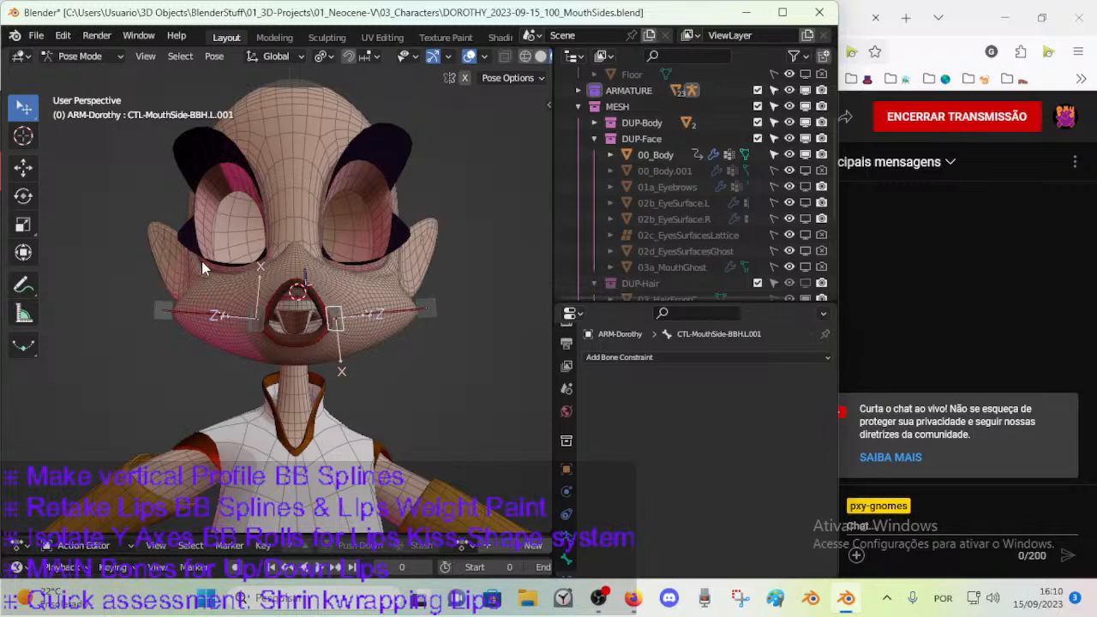
pyautogui.moveTo(289, 298)
pyautogui.mouseDown(button='middle')
pyautogui.moveTo(274, 288)
pyautogui.moveTo(292, 275)
pyautogui.moveTo(264, 302)
pyautogui.moveTo(287, 309)
pyautogui.mouseUp(button='middle')
pyautogui.scroll(3, 274, 288)
pyautogui.scroll(-3, 264, 302)
pyautogui.moveTo(422, 274); pyautogui.dragTo(287, 257, button='middle')
pyautogui.moveTo(355, 342); pyautogui.dragTo(297, 339, button='middle')
pyautogui.moveTo(324, 266); pyautogui.dragTo(237, 310, button='middle')
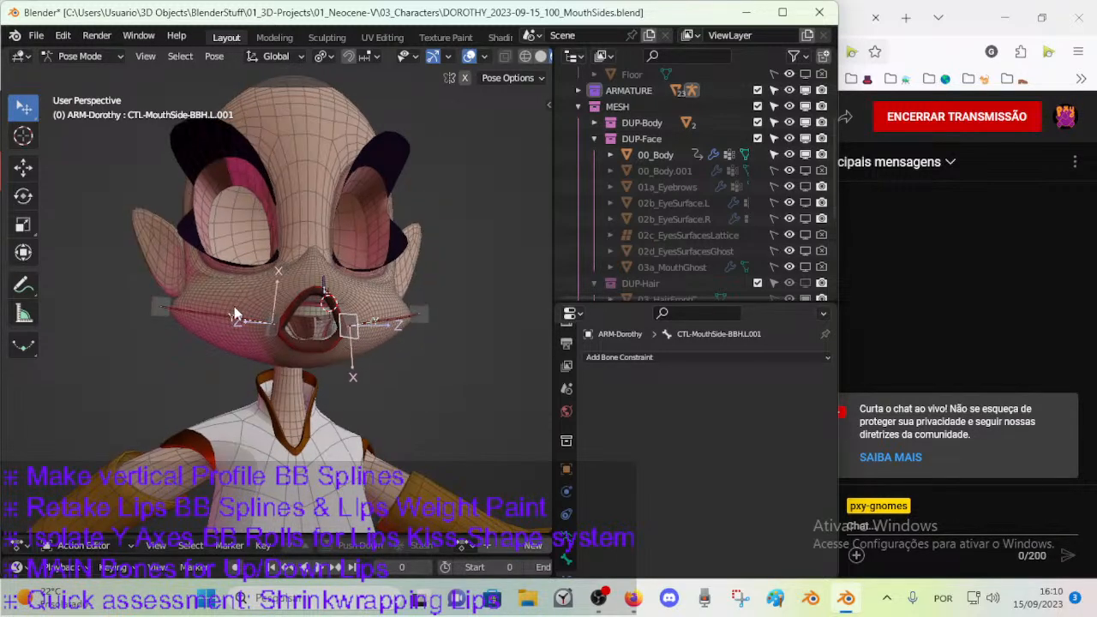
pyautogui.moveTo(376, 341); pyautogui.dragTo(291, 304, button='middle')
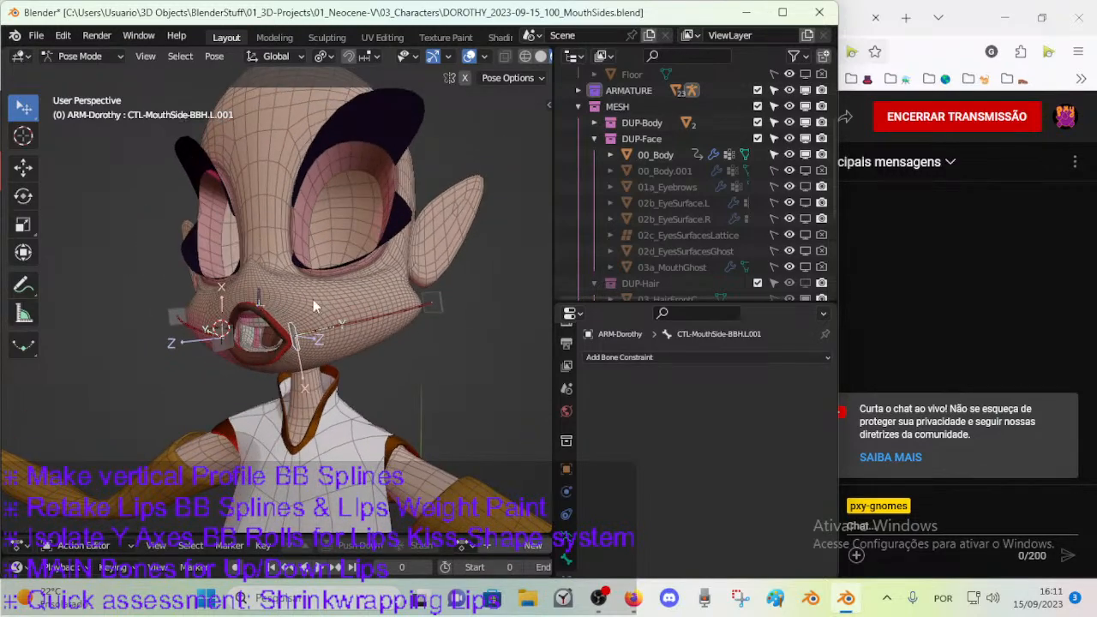
pyautogui.moveTo(361, 329); pyautogui.dragTo(209, 321, button='middle')
pyautogui.moveTo(341, 342); pyautogui.dragTo(344, 277, button='middle')
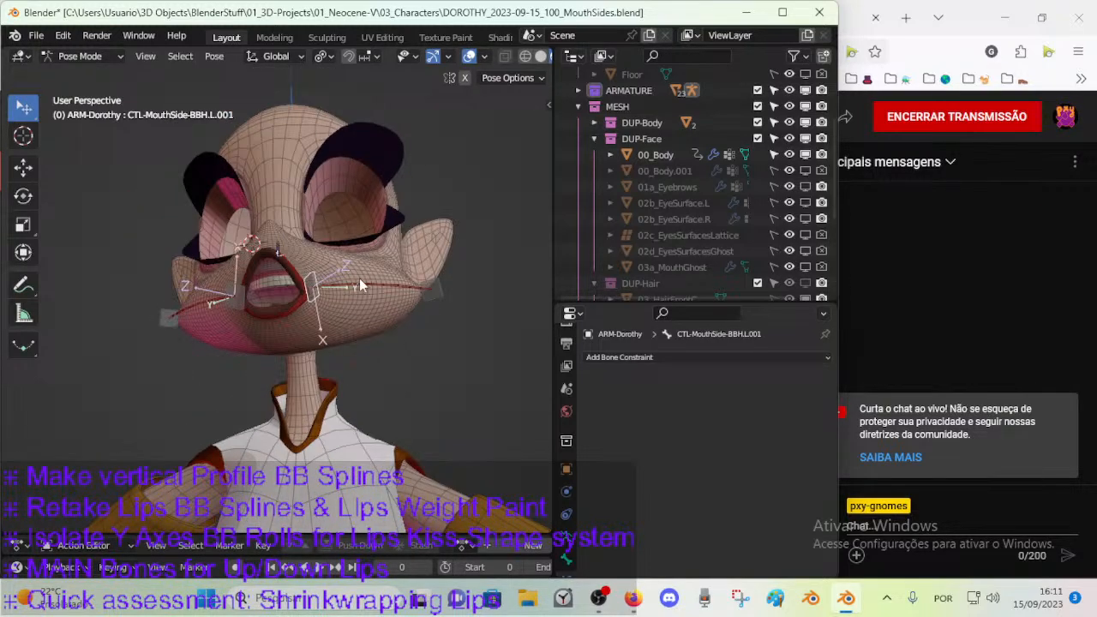
pyautogui.moveTo(204, 310); pyautogui.dragTo(255, 314, button='middle')
pyautogui.moveTo(435, 292); pyautogui.dragTo(459, 270, button='middle')
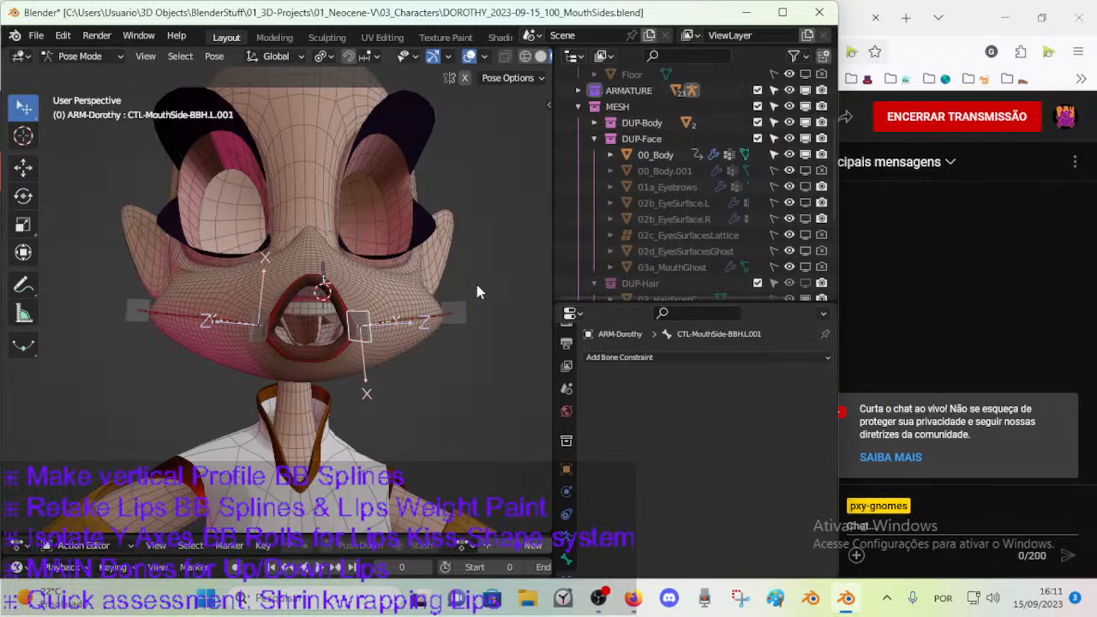
# Select the outer cheek control CTL-MouthSide-BBH.R.002 and test-move it.
pyautogui.moveTo(221, 293); pyautogui.dragTo(150, 329, button='middle')
pyautogui.click(131, 311)
pyautogui.press('g')
pyautogui.click(260, 363)
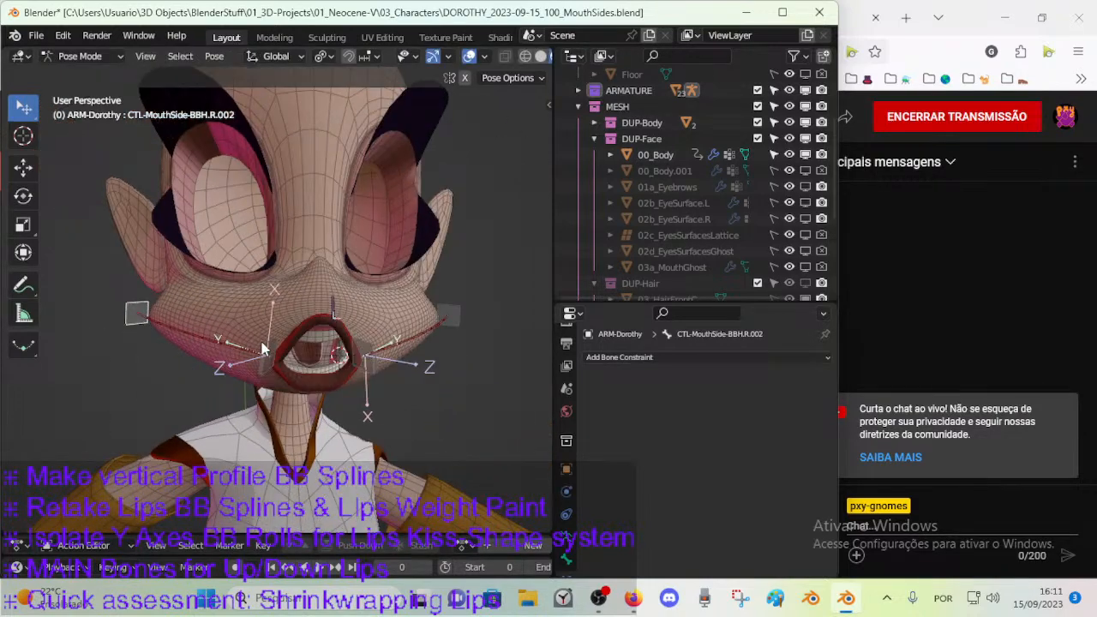
pyautogui.moveTo(425, 335); pyautogui.dragTo(470, 334, button='middle')
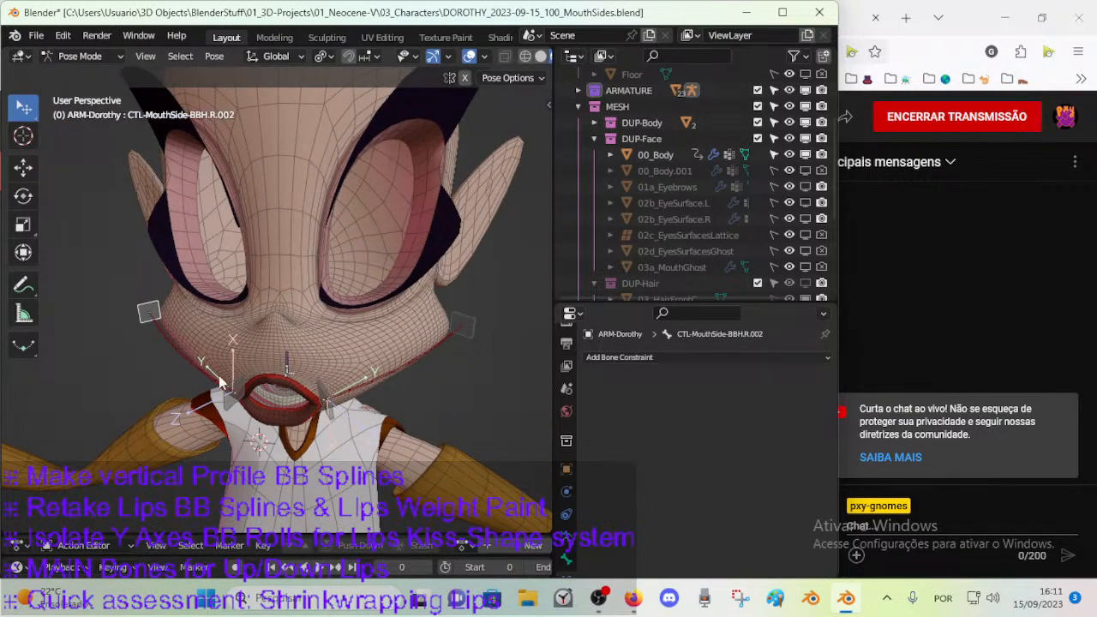
# Test-move and rotate CTL-MouthSide-BBH.L.001 to examine how the cheek curve bends.
pyautogui.click(330, 414)
pyautogui.press('g')
pyautogui.rightClick(363, 395)
pyautogui.press('g')
pyautogui.rightClick(455, 363)
pyautogui.moveTo(339, 358); pyautogui.dragTo(272, 320, button='middle')
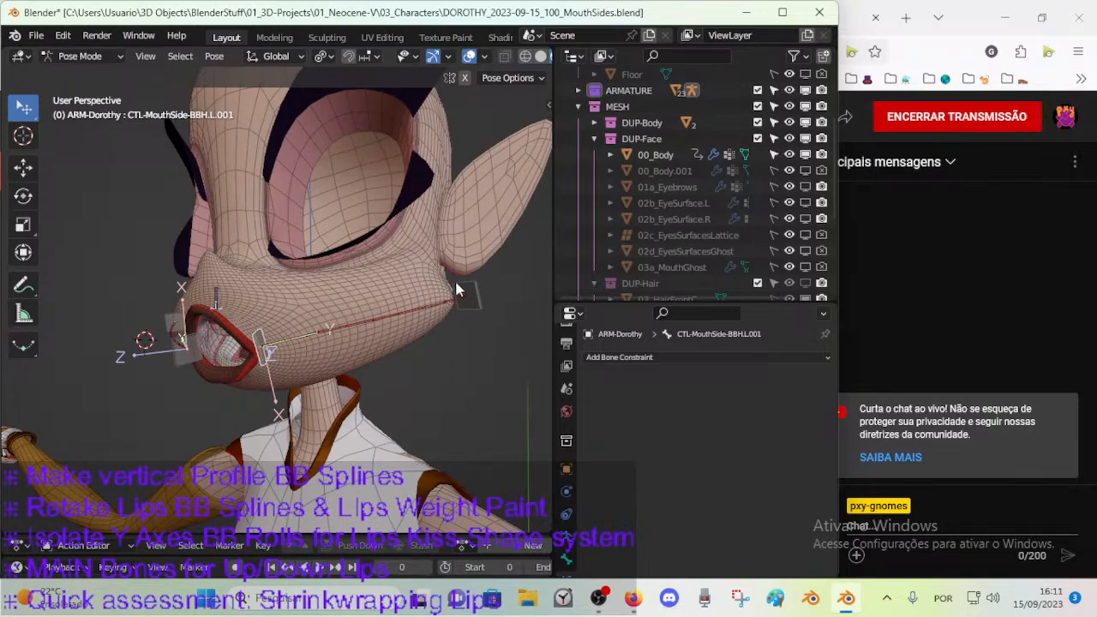
pyautogui.moveTo(191, 324); pyautogui.dragTo(214, 370, button='middle')
pyautogui.press('g')
pyautogui.press('r')
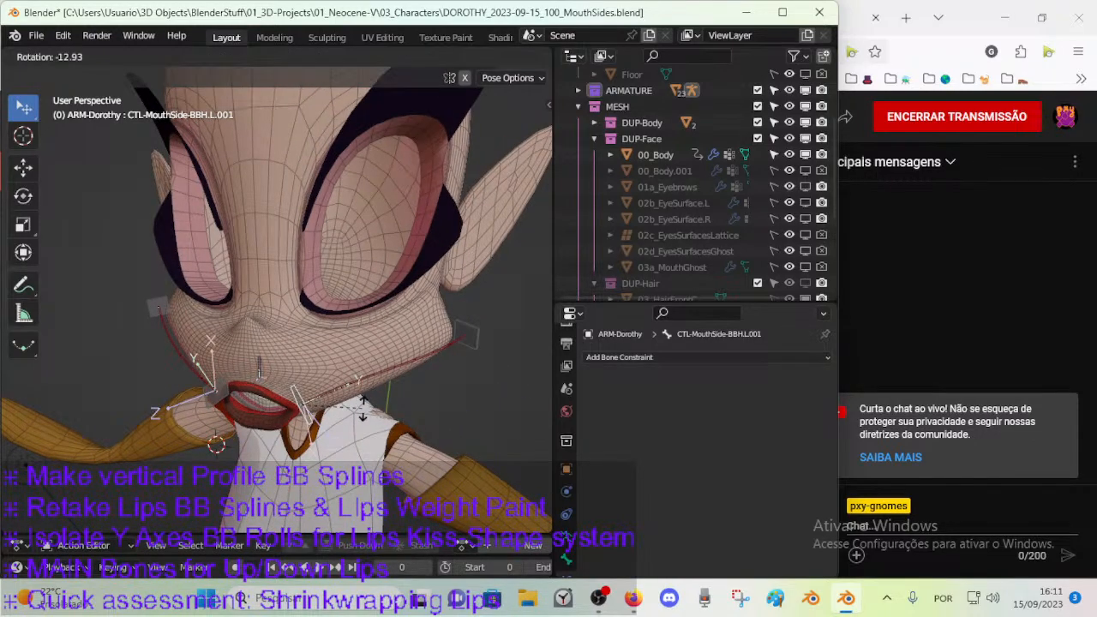
pyautogui.rightClick(362, 404)
# Examine the lip profile and the side curves against the face mesh in profile and close up.
pyautogui.moveTo(363, 404); pyautogui.dragTo(216, 360, button='middle')
pyautogui.moveTo(346, 326); pyautogui.dragTo(180, 325, button='middle')
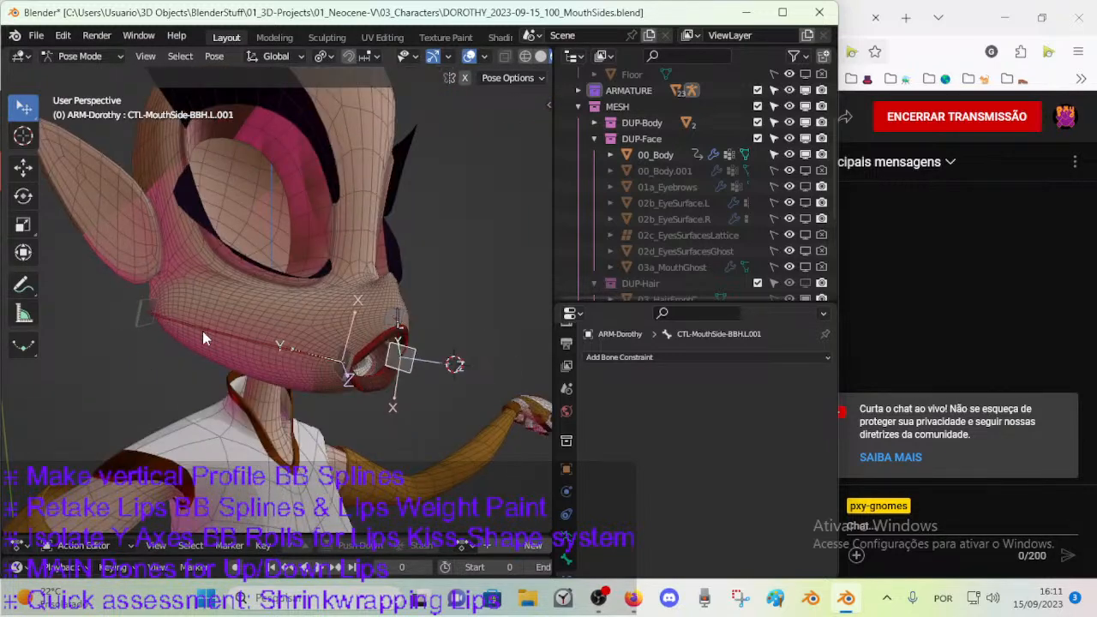
pyautogui.moveTo(343, 373); pyautogui.dragTo(281, 309, button='middle')
pyautogui.moveTo(433, 266); pyautogui.dragTo(188, 447, button='middle')
pyautogui.moveTo(169, 298); pyautogui.dragTo(202, 281, button='middle')
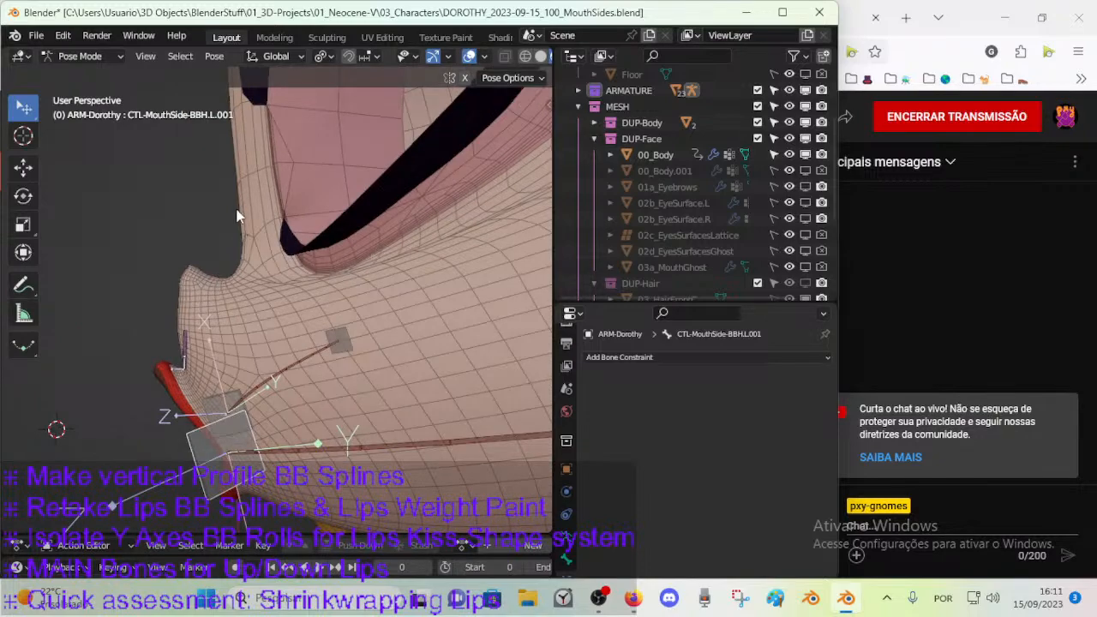
pyautogui.scroll(-6, 176, 330)
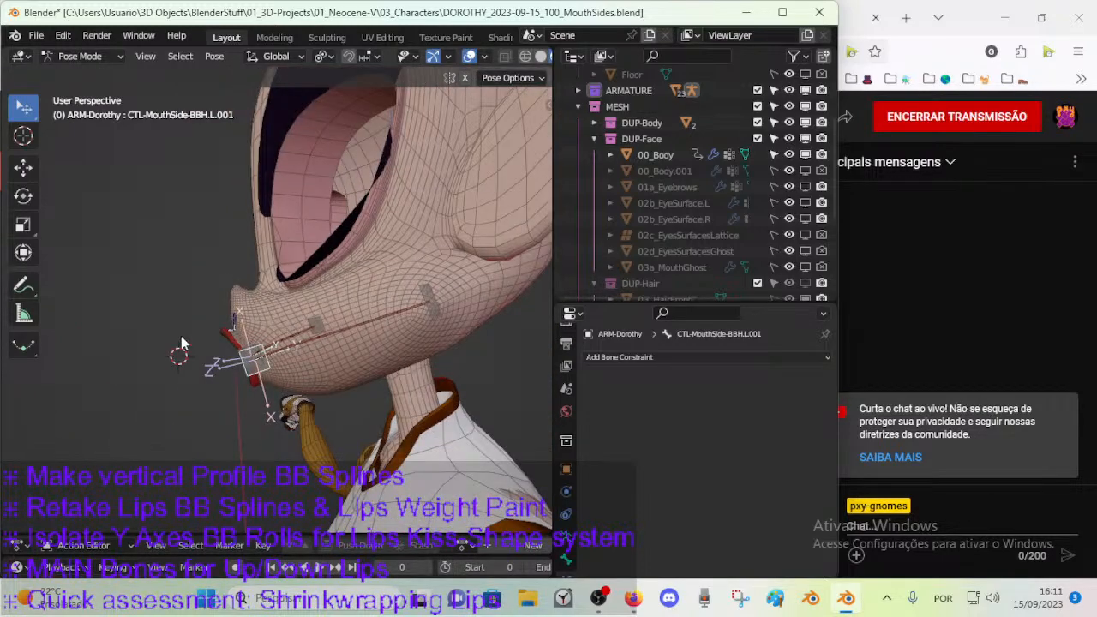
pyautogui.press('KP_3')
pyautogui.moveTo(137, 383); pyautogui.dragTo(233, 372, button='middle')
pyautogui.scroll(5, 297, 350)
# Check the DEF LIPS bone layer and make the JAWS layer visible alongside ss.
pyautogui.press('n')
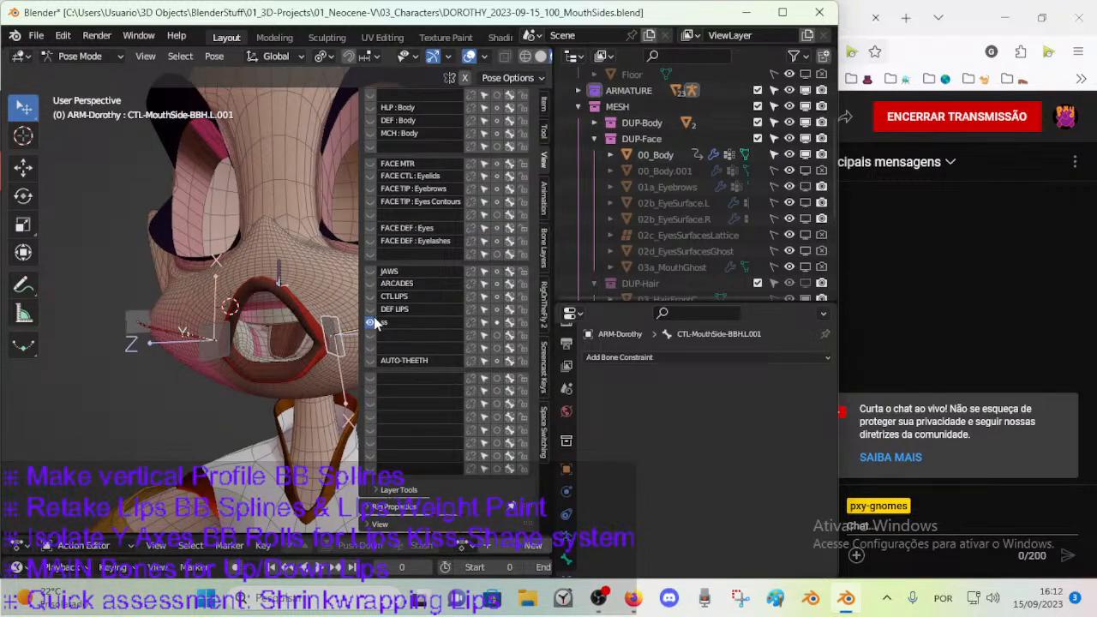
pyautogui.click(371, 310)
pyautogui.click(370, 309)
pyautogui.click(371, 309)
pyautogui.click(371, 309)
pyautogui.click(370, 272)
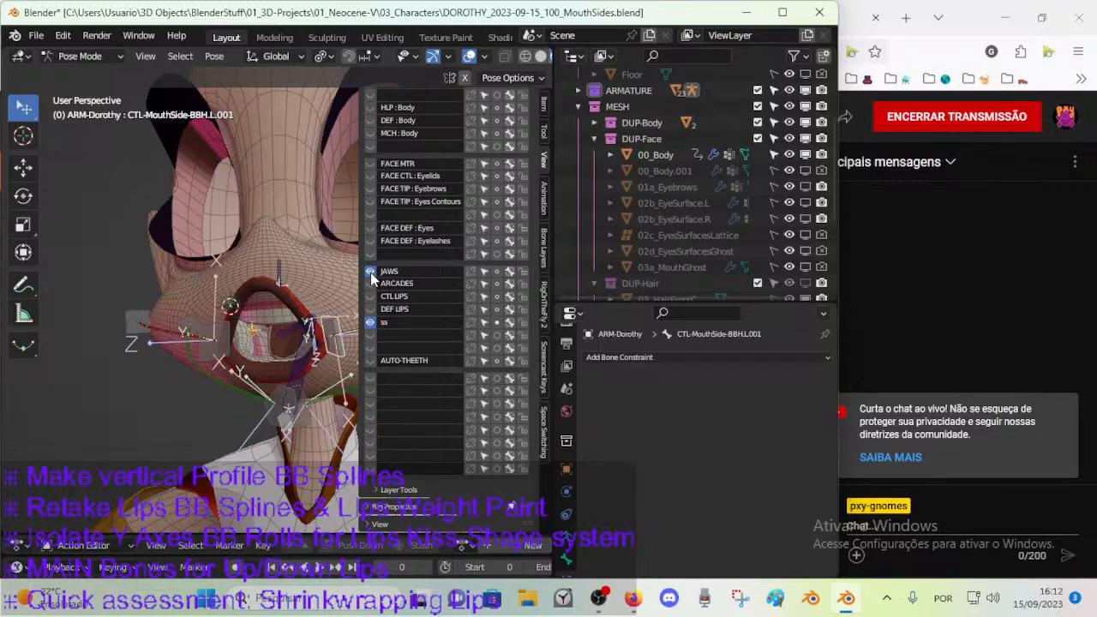
pyautogui.click(371, 273)
pyautogui.click(371, 273)
pyautogui.press('n')
pyautogui.moveTo(233, 300); pyautogui.dragTo(373, 295, button='middle')
pyautogui.press('n')
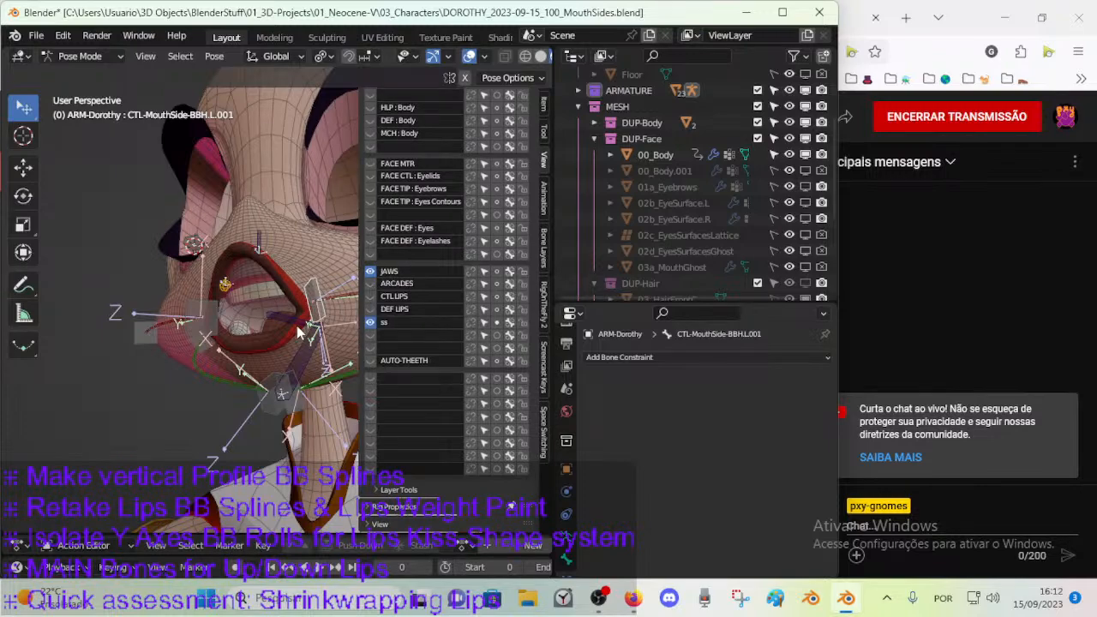
pyautogui.moveTo(277, 333); pyautogui.dragTo(174, 371, button='middle')
# Show the AUTO-THEETH bone layer and select the MCH-TheethAutoSwitcher bone.
pyautogui.click(371, 360)
pyautogui.click(62, 361)
pyautogui.hotkey('ctrl', 'Tab')
pyautogui.hotkey('ctrl', 'Tab')
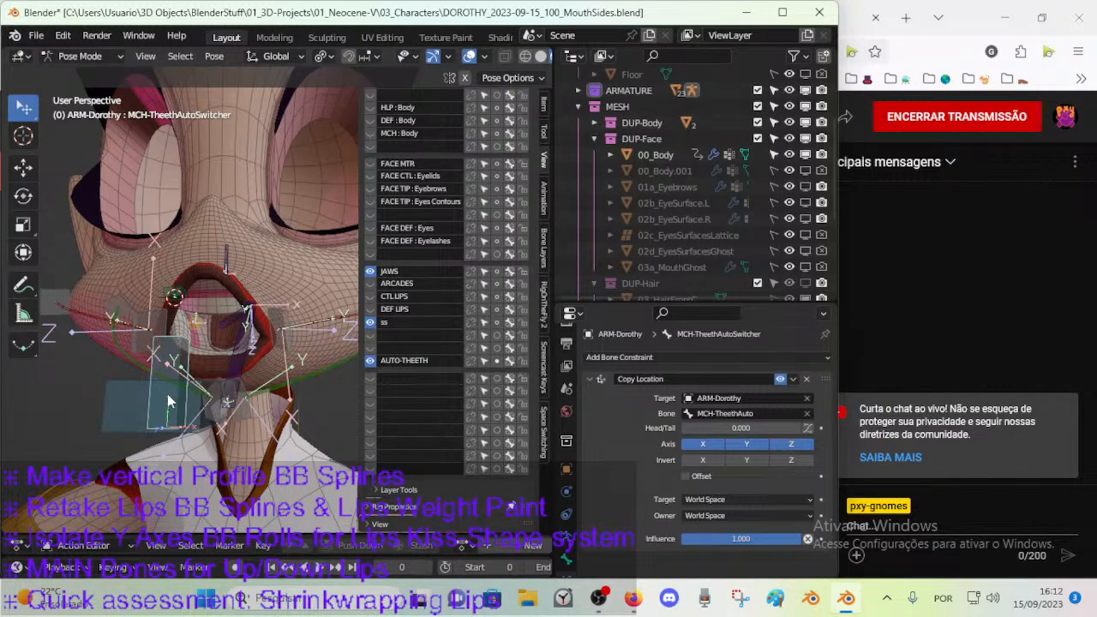
pyautogui.click(137, 405)
pyautogui.click(181, 365)
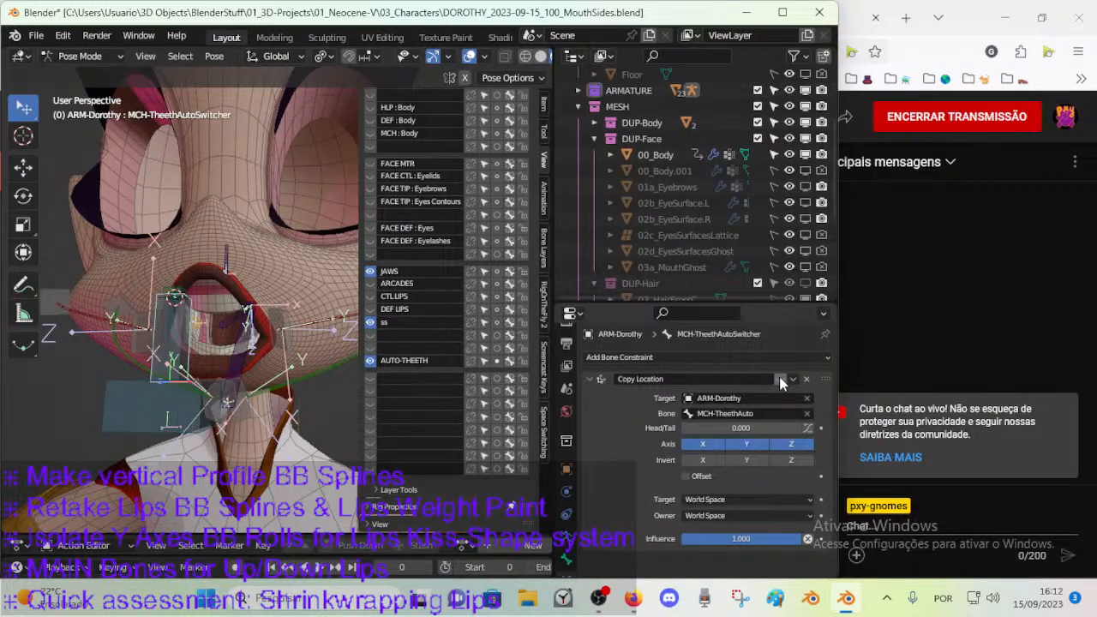
# Toggle the Copy Location constraint of MCH-TheethAutoSwitcher off and on to examine its effect on the switcher bone.
pyautogui.moveTo(223, 385); pyautogui.dragTo(243, 240, button='middle')
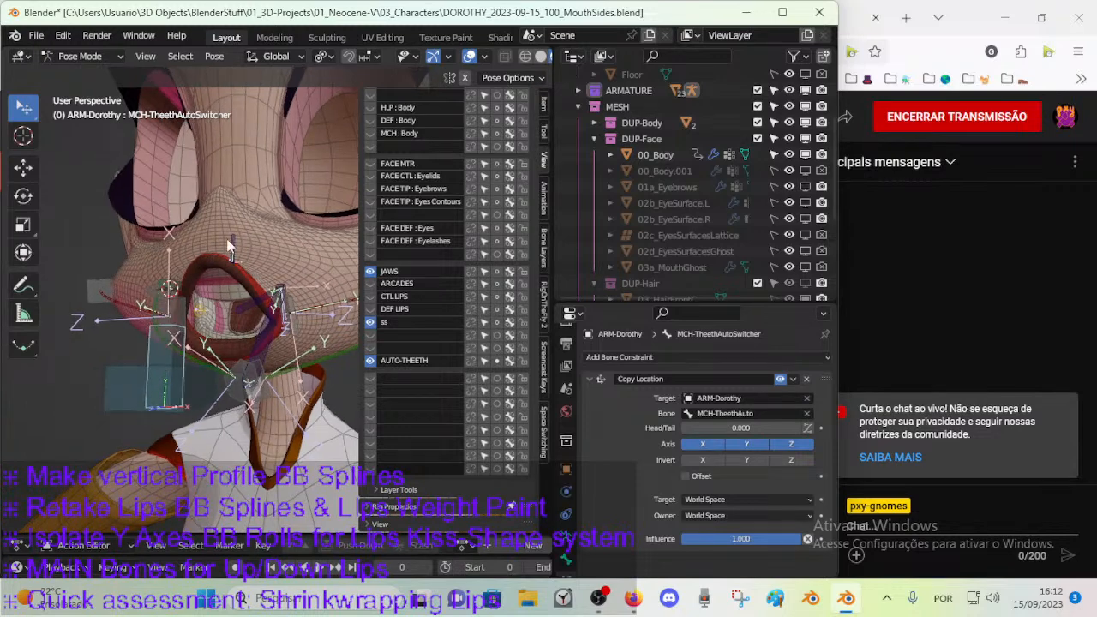
pyautogui.click(780, 379)
pyautogui.click(779, 378)
pyautogui.moveTo(225, 307); pyautogui.dragTo(172, 300, button='middle')
pyautogui.click(780, 379)
pyautogui.click(780, 379)
pyautogui.click(780, 378)
pyautogui.click(780, 379)
pyautogui.moveTo(165, 293); pyautogui.dragTo(245, 361, button='middle')
# Save the Dorothy file and check the mouth rig close up.
pyautogui.hotkey('ctrl', 's')
pyautogui.press('n')
pyautogui.scroll(2, 245, 361)
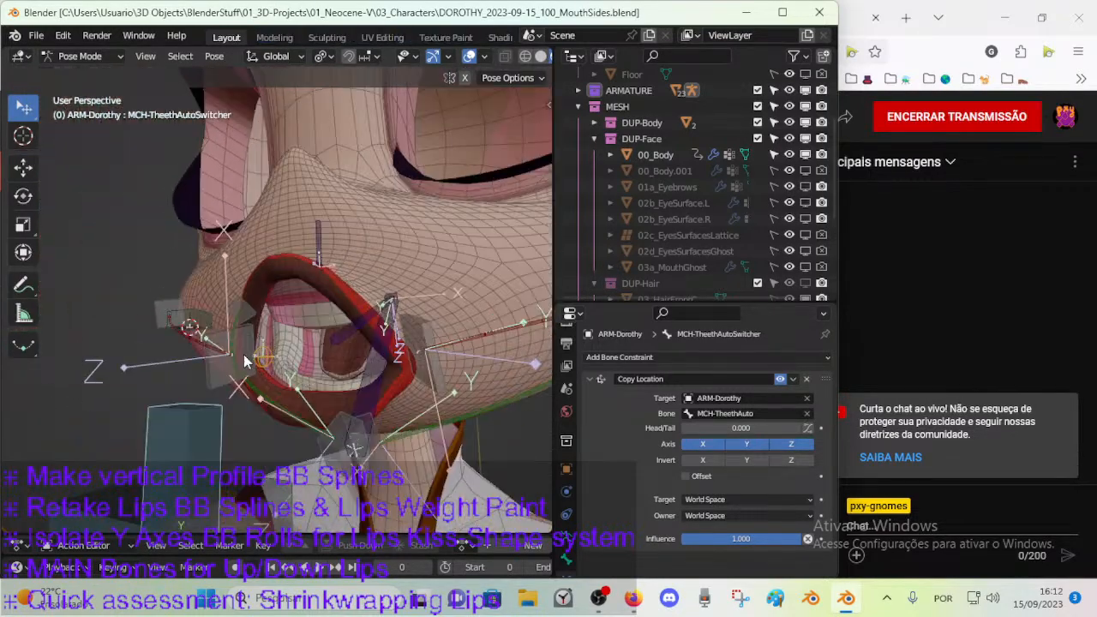
pyautogui.scroll(-4, 245, 362)
# Rename the AUTO-THEETH bone layer as SWITCH-Arcades.
pyautogui.press('n')
pyautogui.click(370, 362)
pyautogui.click(370, 361)
pyautogui.click(392, 361)
pyautogui.write('Swith')
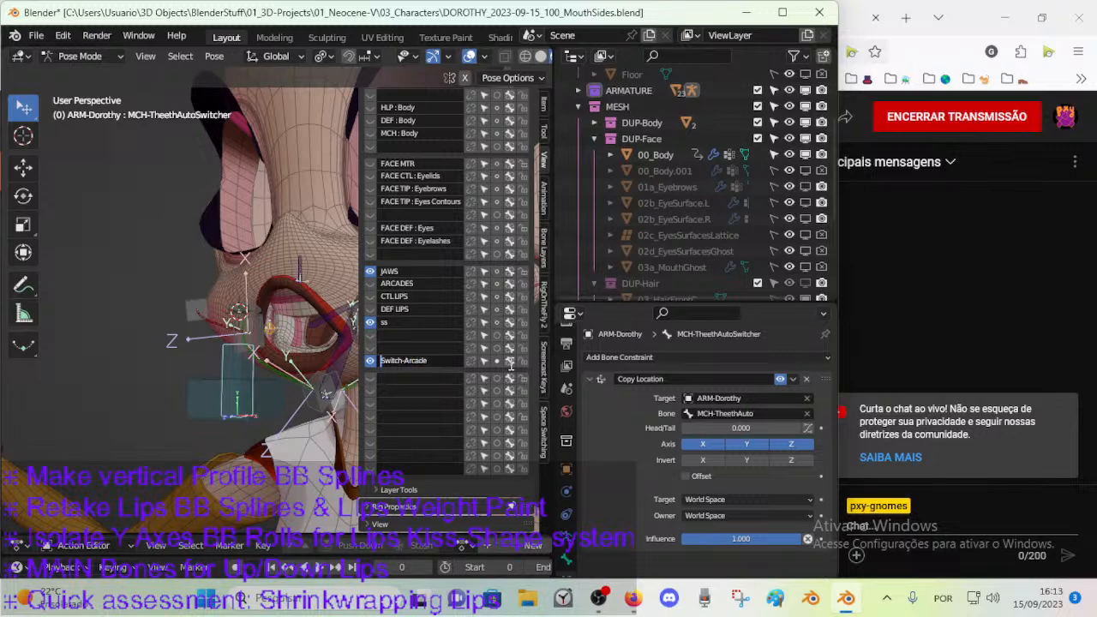
pyautogui.write('SWITCH')
pyautogui.hotkey('shift', 'End')
pyautogui.press('Delete')
pyautogui.write('-Arcades')
pyautogui.press('Return')
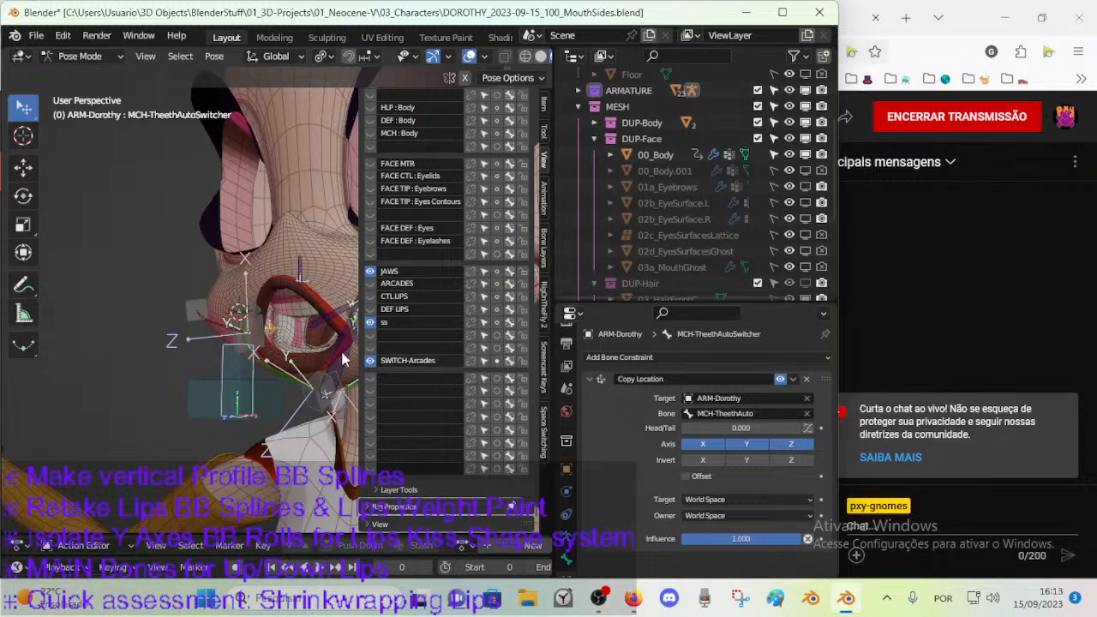
# Hide the SWITCH-Arcades and ss bone layers.
pyautogui.scroll(1, 232, 364)
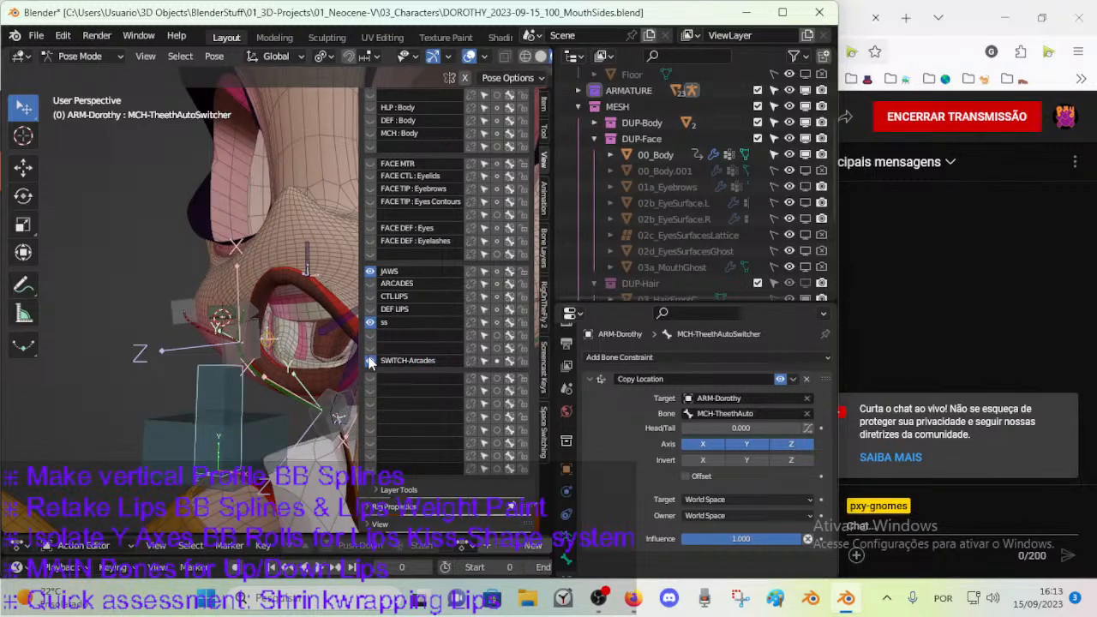
pyautogui.click(369, 360)
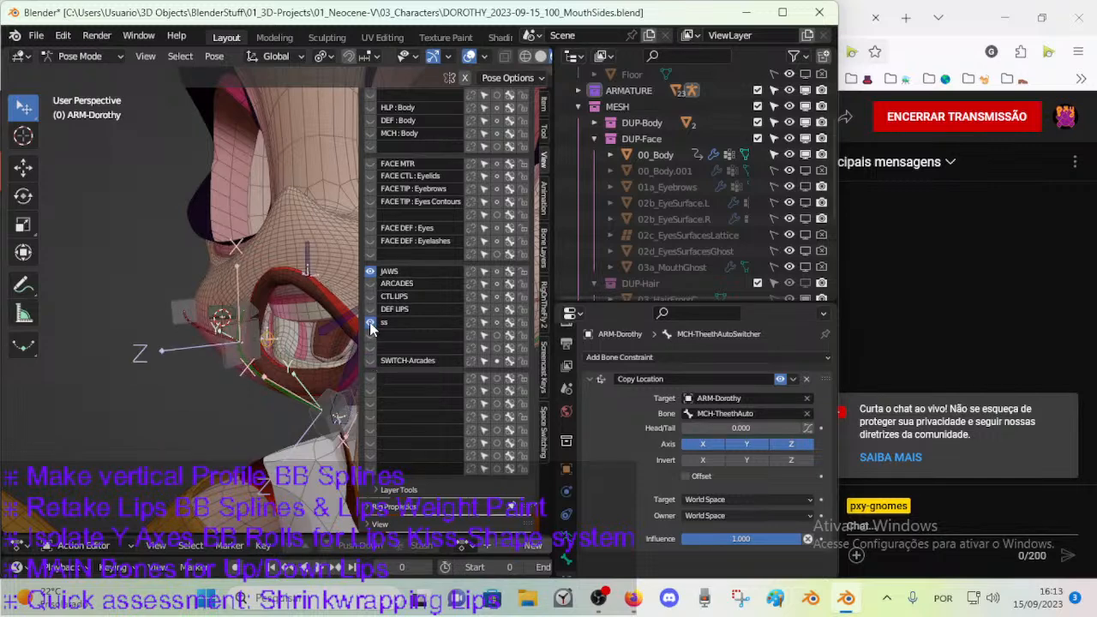
pyautogui.click(370, 323)
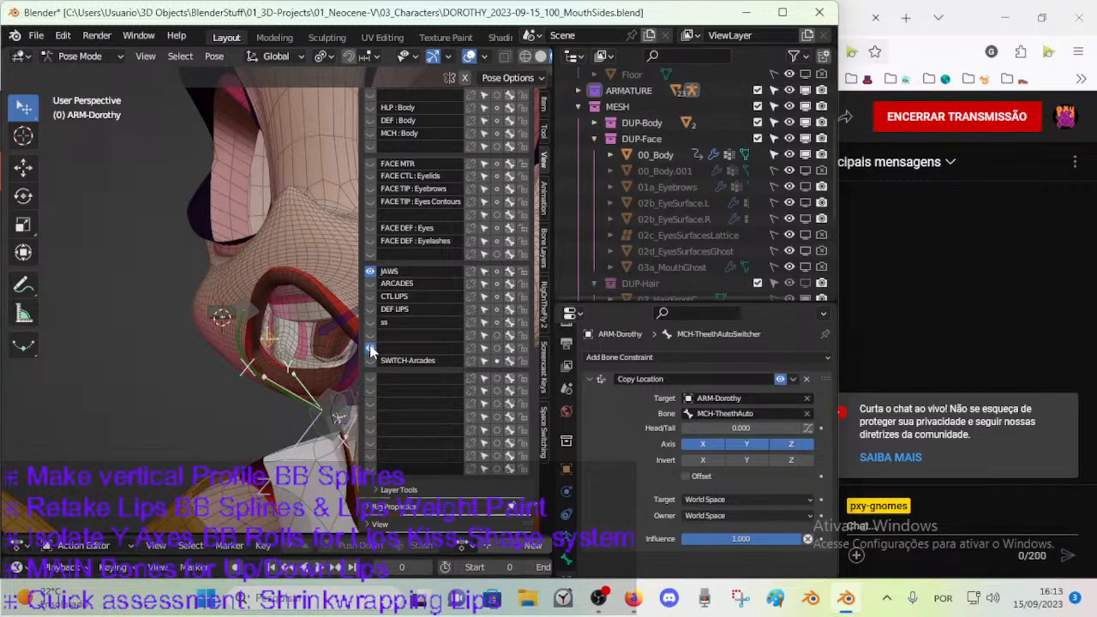
# Show the DEF LIPS and CTL LIPS bone layers to view the lip bones around the mouth.
pyautogui.click(370, 310)
pyautogui.click(370, 310)
pyautogui.moveTo(330, 310); pyautogui.dragTo(245, 323, button='middle')
pyautogui.click(370, 296)
pyautogui.scroll(5, 228, 292)
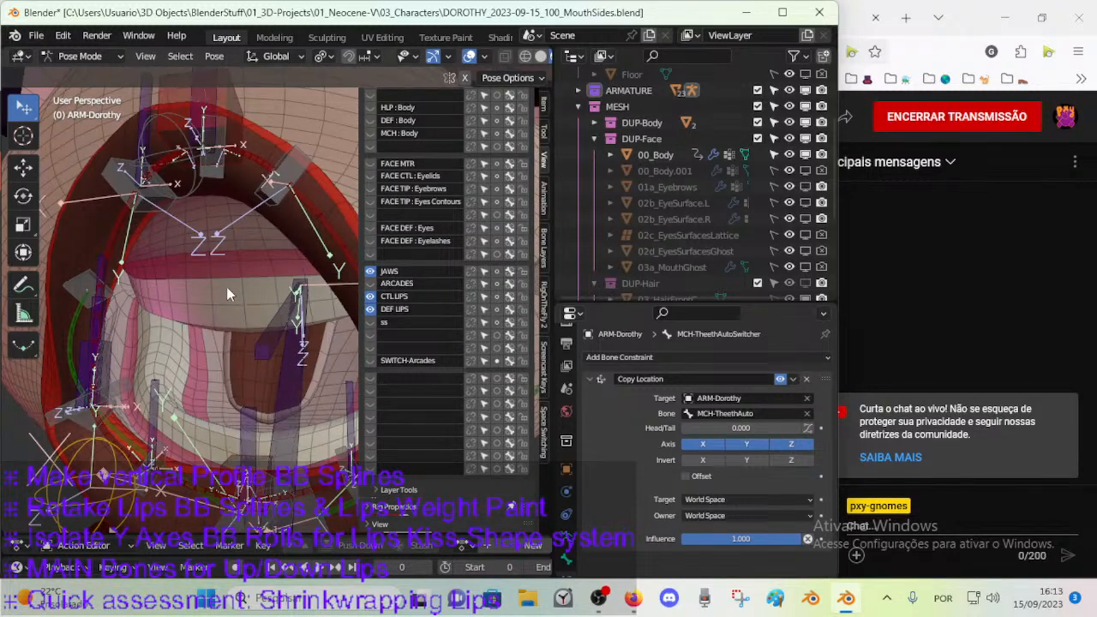
pyautogui.scroll(-3, 228, 292)
# Hide the DEF LIPS bone layer and show the ARCADES layer.
pyautogui.click(370, 309)
pyautogui.click(370, 309)
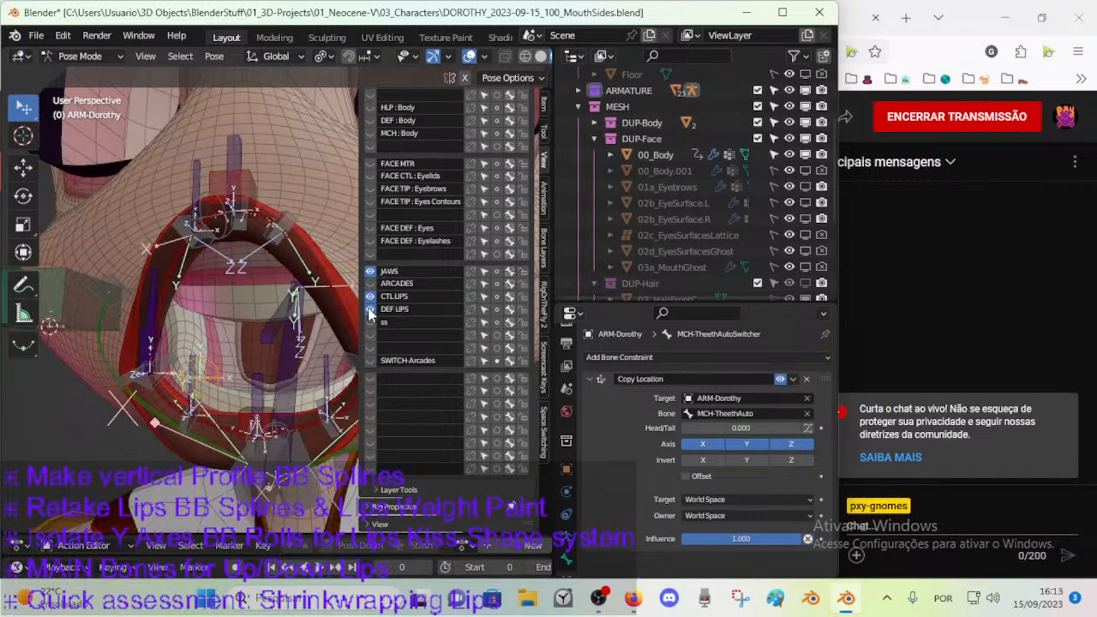
pyautogui.click(370, 309)
pyautogui.click(370, 283)
pyautogui.moveTo(296, 307); pyautogui.dragTo(217, 328, button='middle')
pyautogui.moveTo(293, 332); pyautogui.dragTo(256, 351, button='middle')
# Select DEF-Jaw-BB.R.001 and toggle the ARCADES and JAWS layers to check which bones each one holds.
pyautogui.click(308, 408)
pyautogui.moveTo(309, 408); pyautogui.dragTo(227, 366, button='middle')
pyautogui.click(201, 396)
pyautogui.click(369, 286)
pyautogui.click(369, 287)
pyautogui.click(370, 272)
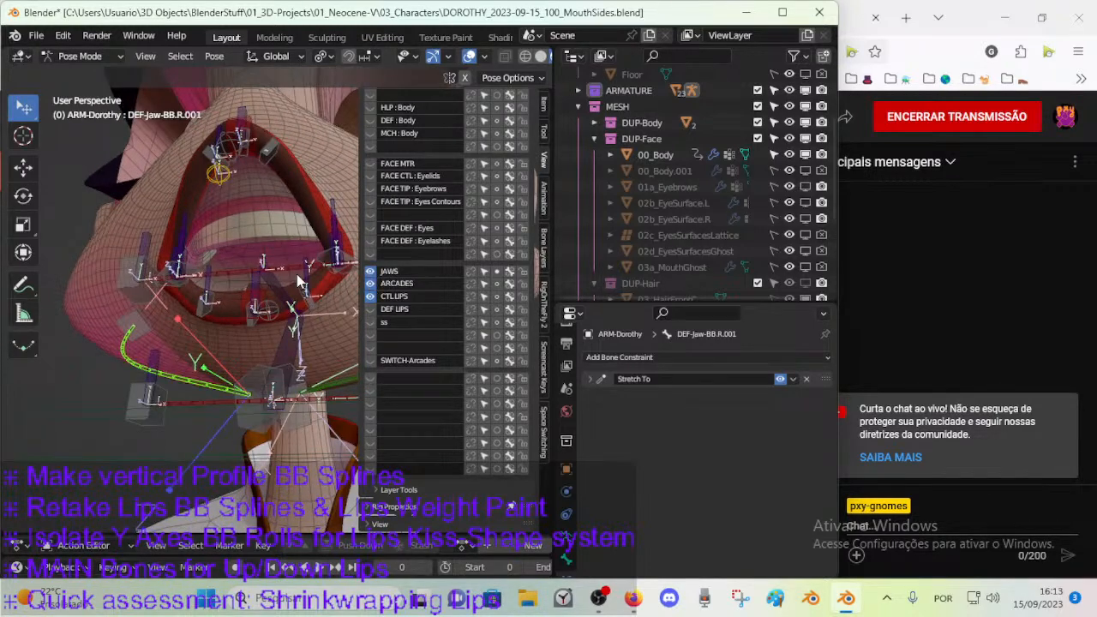
# Rename the JAWS bone layer as MTR.
pyautogui.moveTo(314, 275); pyautogui.dragTo(269, 295, button='middle')
pyautogui.scroll(-2, 269, 296)
pyautogui.doubleClick(387, 272)
pyautogui.write('MI')
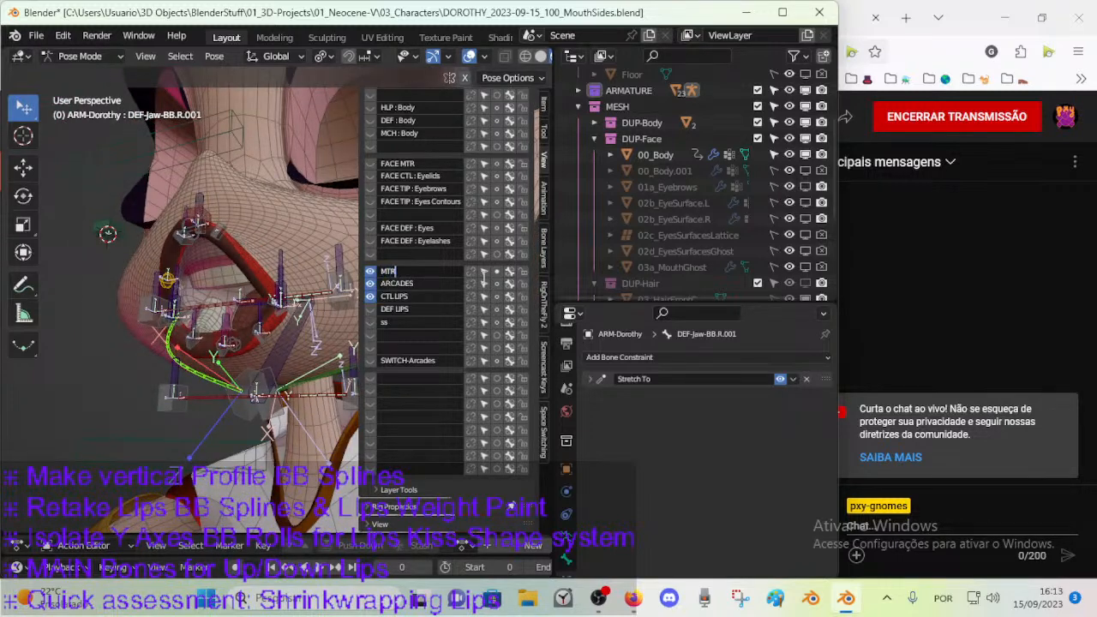
pyautogui.press('Return')
# Rename the ARCADES bone layer as Jaws and the CTL LIPS bone layer as Arcades.
pyautogui.doubleClick(428, 282)
pyautogui.write('JAWS')
pyautogui.doubleClick(428, 295)
pyautogui.write('ARCAD')
pyautogui.press('Return')
pyautogui.doubleClick(412, 284)
pyautogui.press('BackSpace')
# Select DEF-Jaw-BB.L.001 and hide the MTR and Jaws bone layers, leaving only Arcades displayed.
pyautogui.moveTo(296, 300); pyautogui.dragTo(270, 356, button='middle')
pyautogui.click(269, 346)
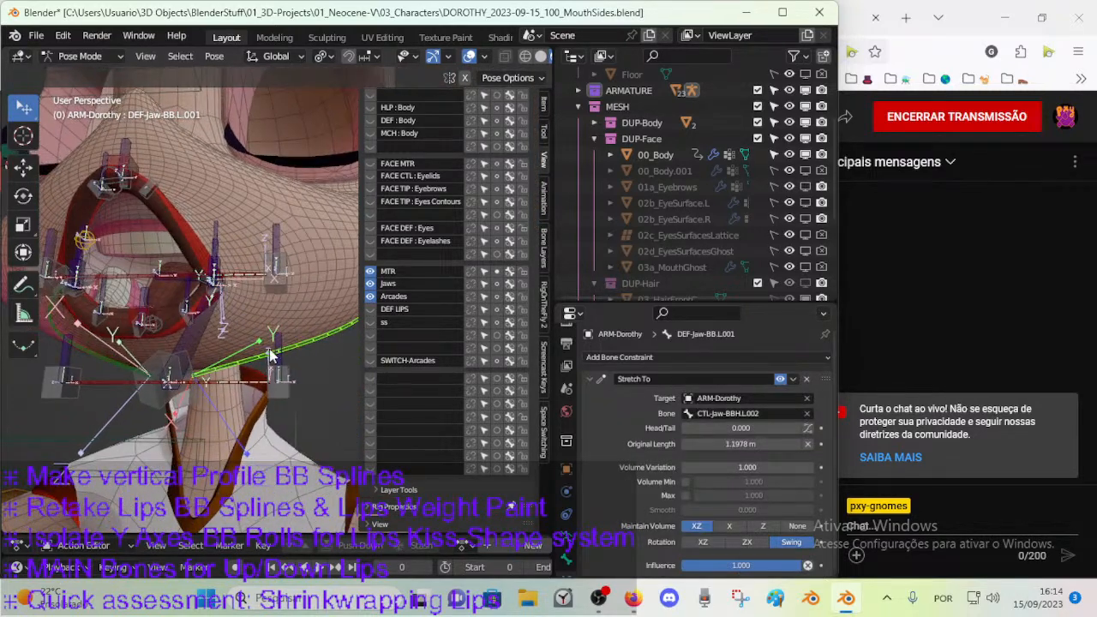
pyautogui.click(371, 349)
pyautogui.moveTo(227, 306); pyautogui.dragTo(240, 321, button='middle')
pyautogui.scroll(-2, 239, 321)
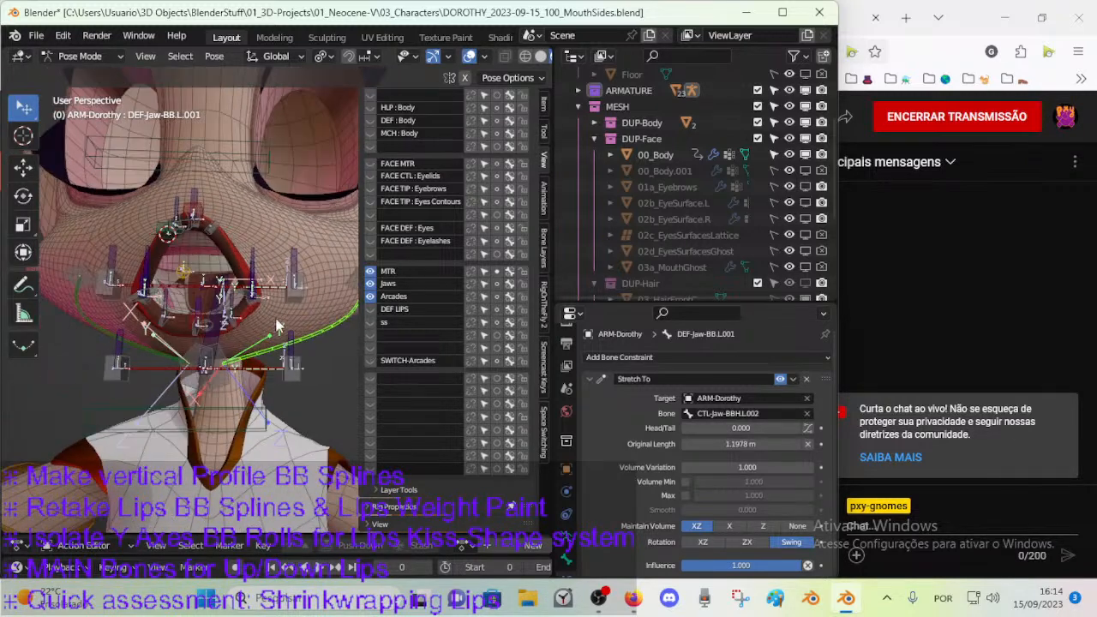
pyautogui.click(369, 284)
pyautogui.click(369, 272)
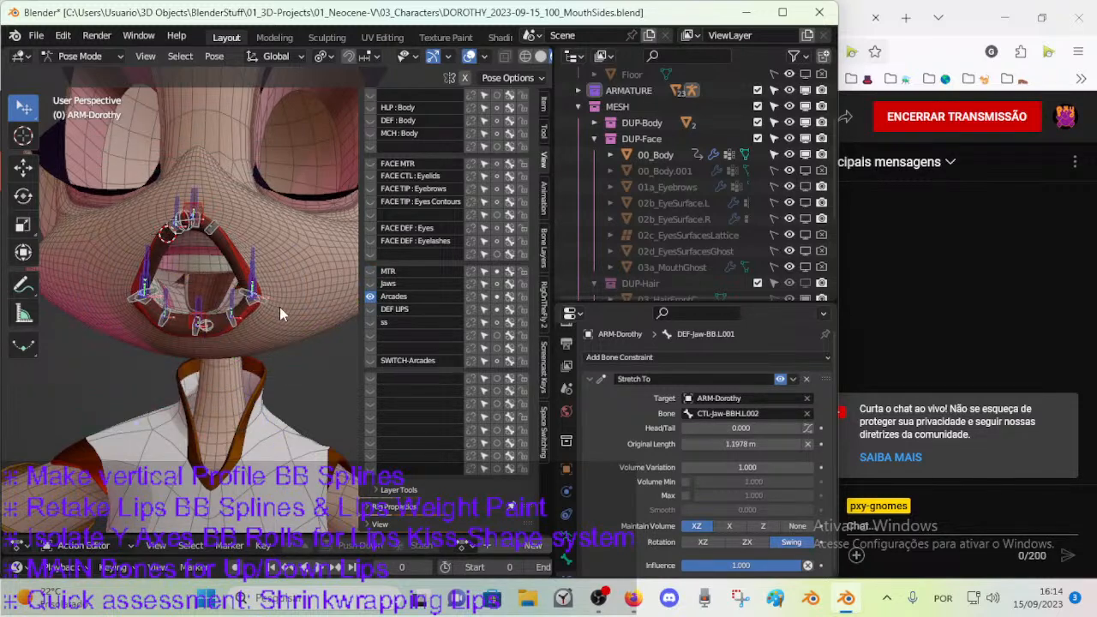
# Toggle the Arcades and DEF LIPS bone layers and show the ss layer to compare which lip bones each holds.
pyautogui.moveTo(279, 306); pyautogui.dragTo(245, 328, button='middle')
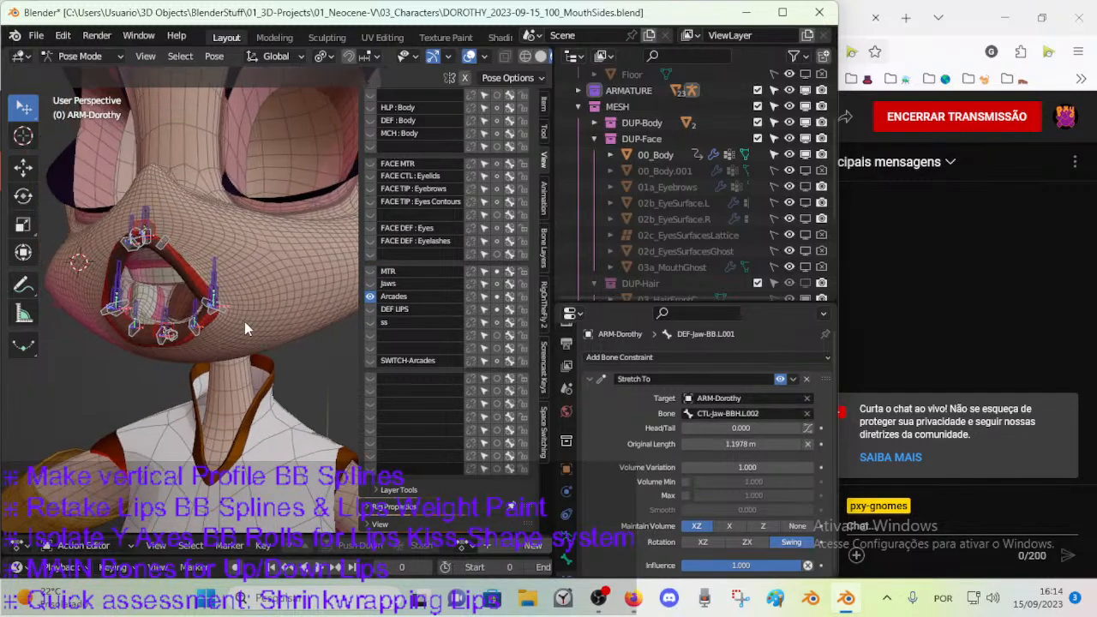
pyautogui.click(371, 309)
pyautogui.click(371, 310)
pyautogui.click(371, 308)
pyautogui.click(370, 297)
pyautogui.click(370, 297)
pyautogui.click(369, 307)
pyautogui.click(371, 309)
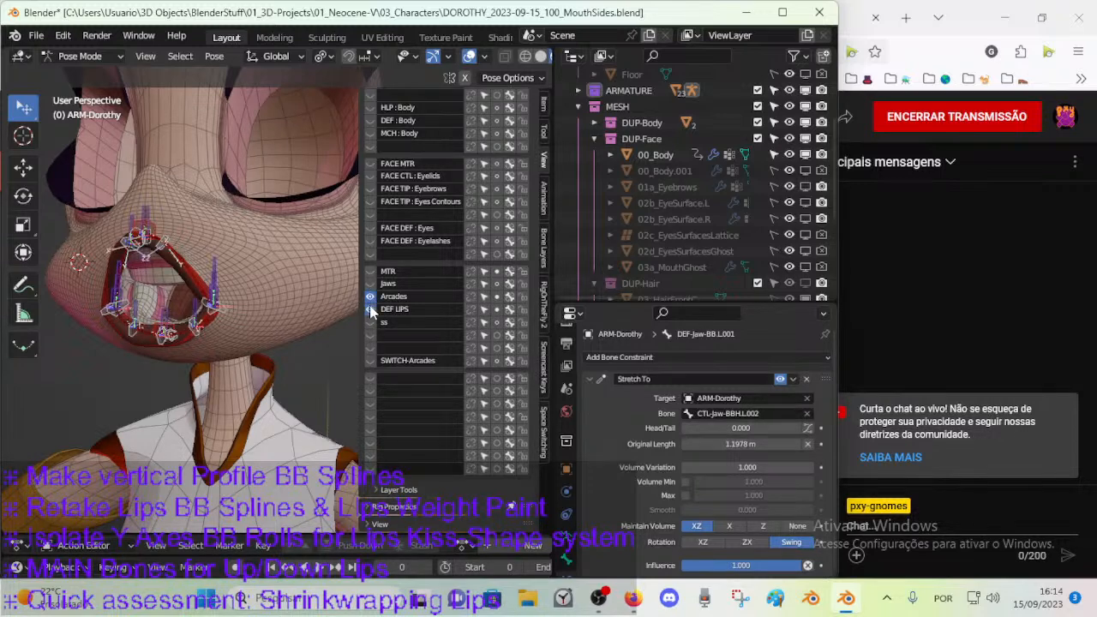
pyautogui.click(370, 323)
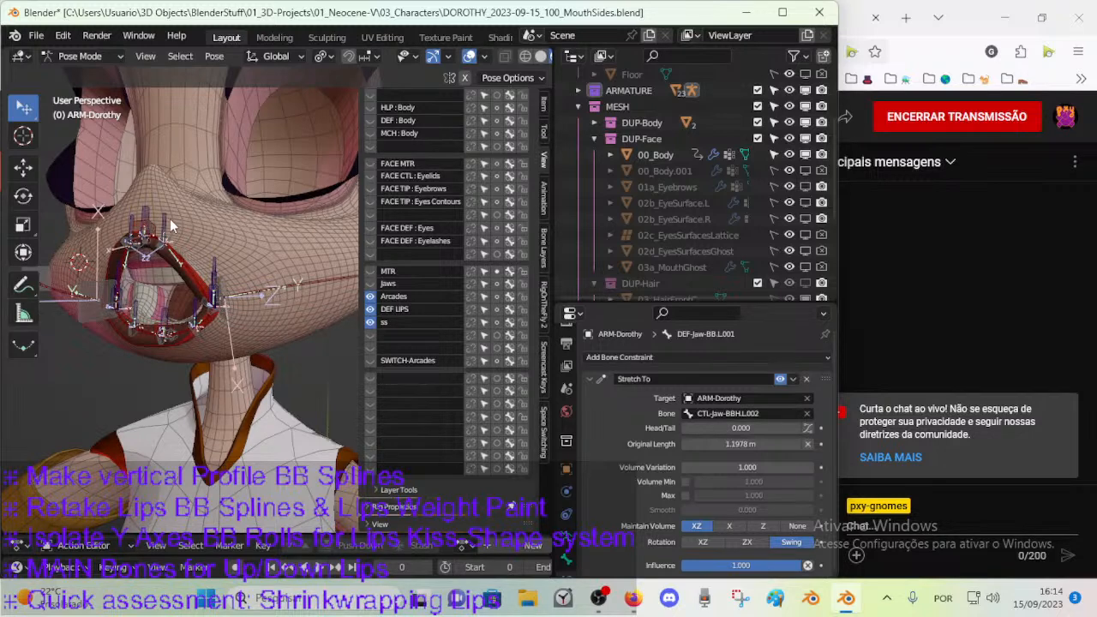
# Show every mouth bone layer from MTR to SWITCH-Arcades for inspection, and reduce the display to Arcades alone.
pyautogui.moveTo(369, 272); pyautogui.dragTo(378, 349)
pyautogui.click(370, 361)
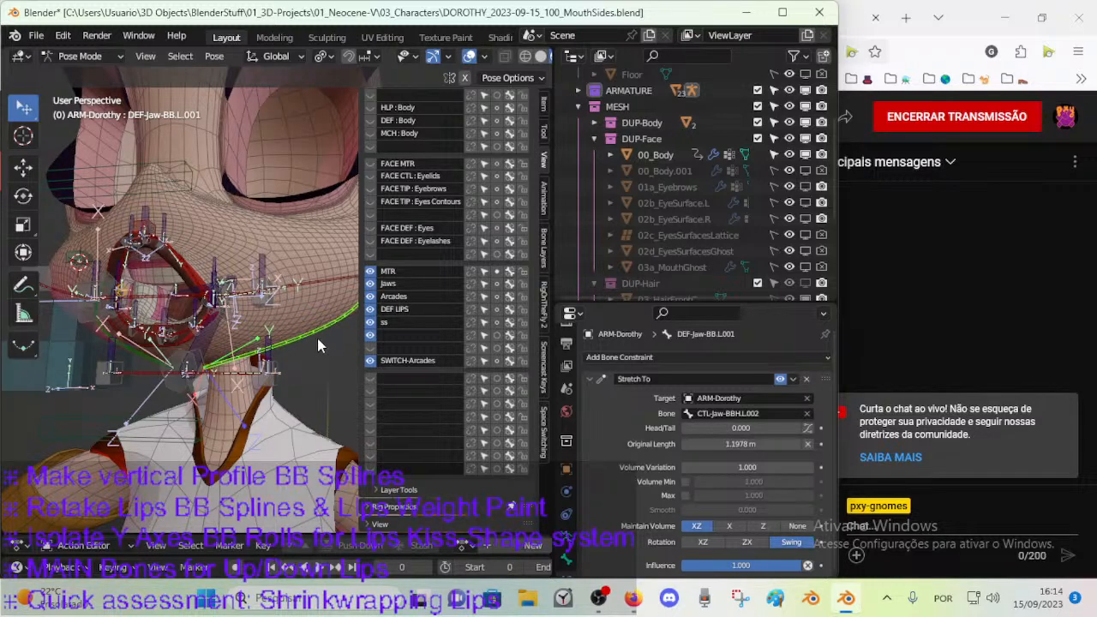
pyautogui.moveTo(370, 360); pyautogui.dragTo(372, 292)
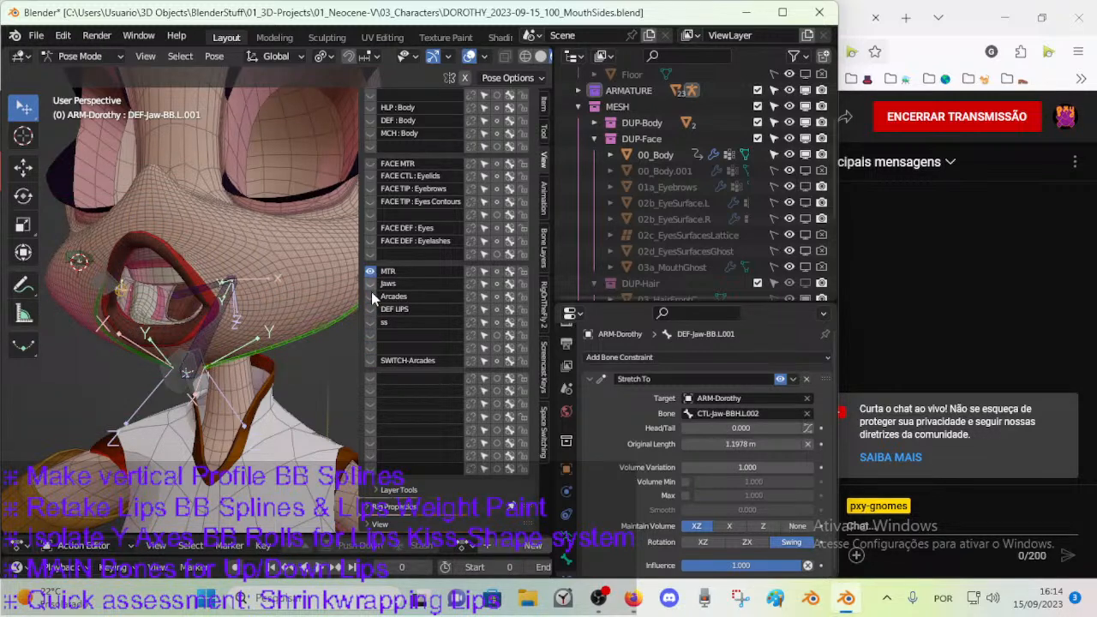
pyautogui.click(371, 297)
pyautogui.click(370, 272)
pyautogui.moveTo(190, 298); pyautogui.dragTo(335, 290, button='middle')
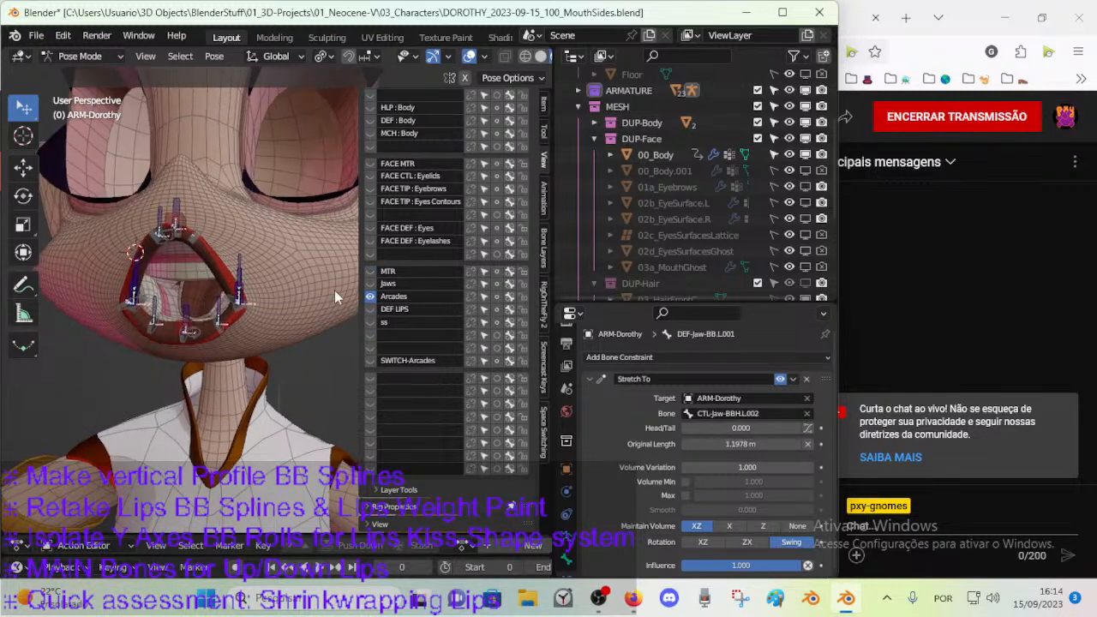
# Move the CTL-LipUp.L.001 bone to the unnamed bone layer directly below ss, and hide the ss layer.
pyautogui.click(370, 323)
pyautogui.click(202, 225)
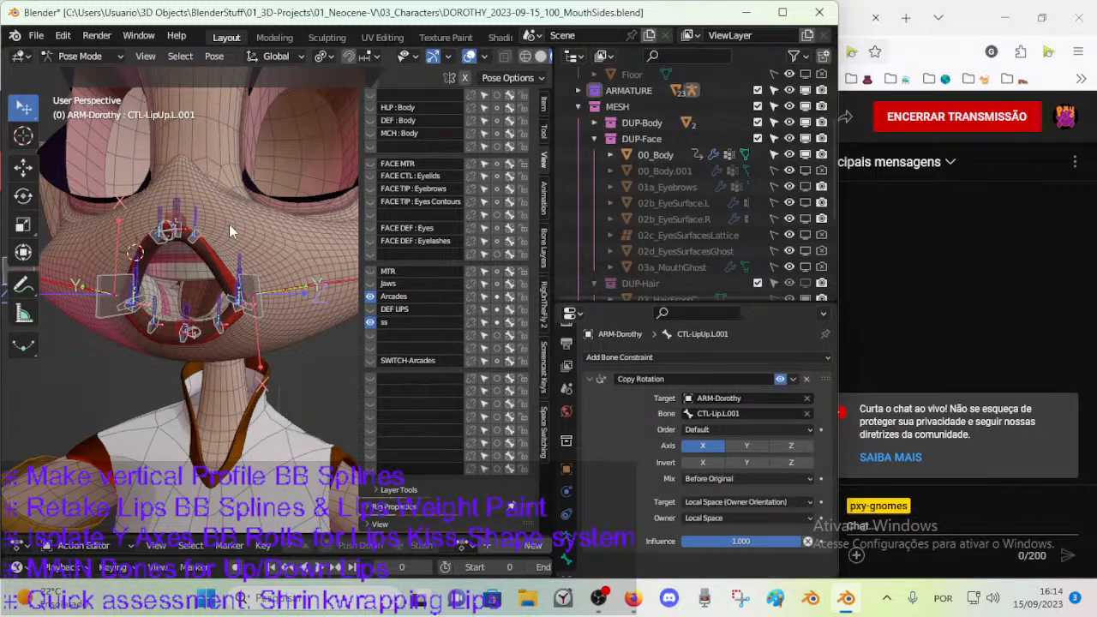
pyautogui.click(190, 214)
pyautogui.click(198, 218)
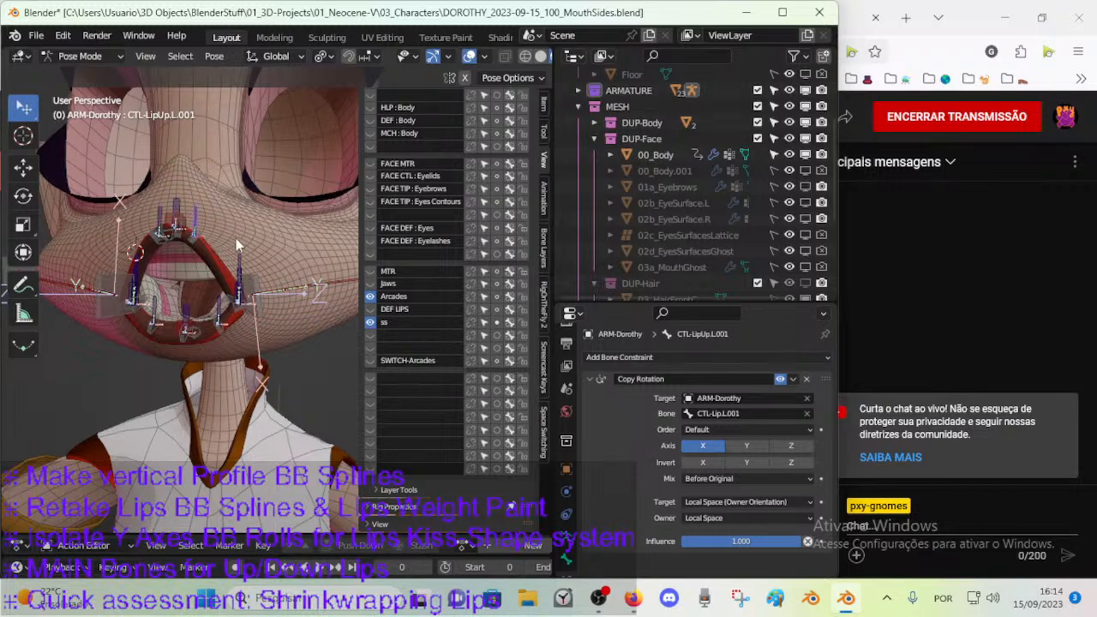
pyautogui.press('m')
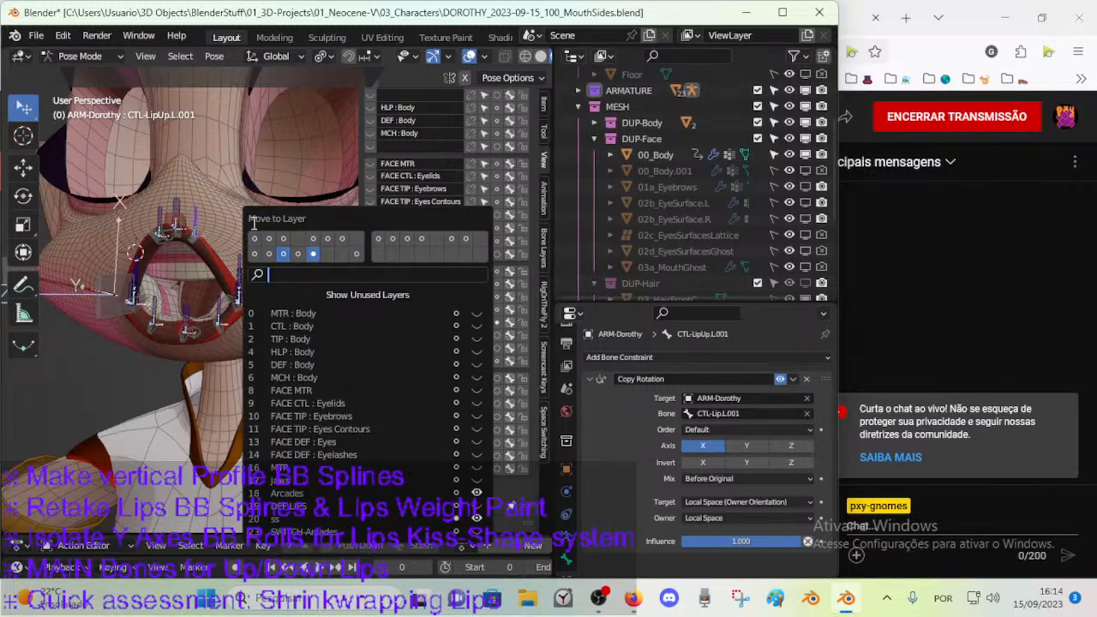
pyautogui.click(329, 257)
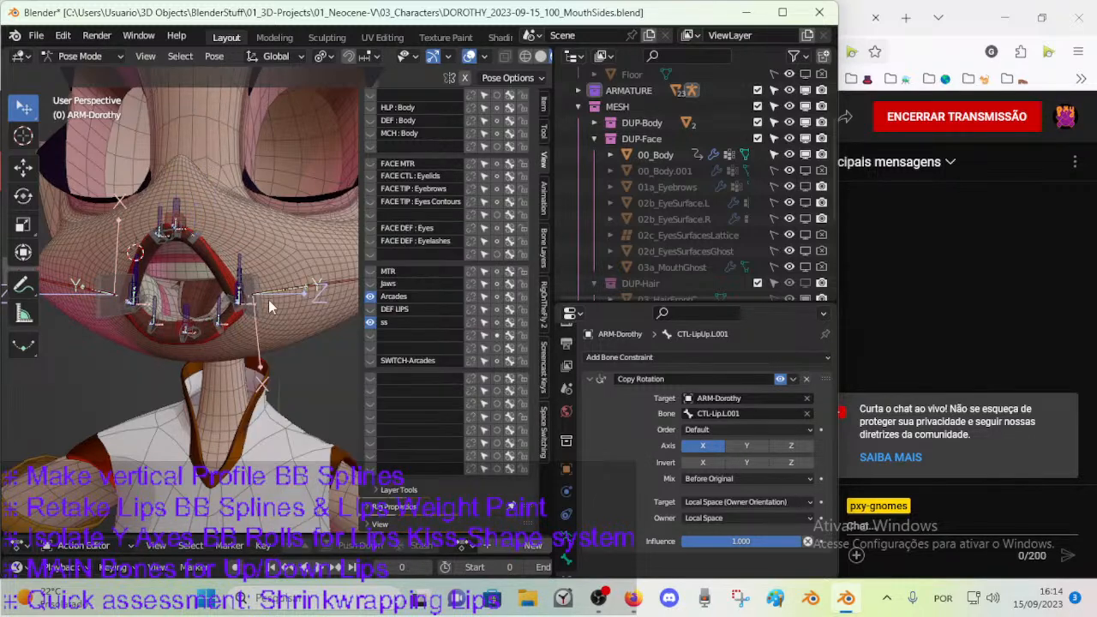
pyautogui.click(370, 322)
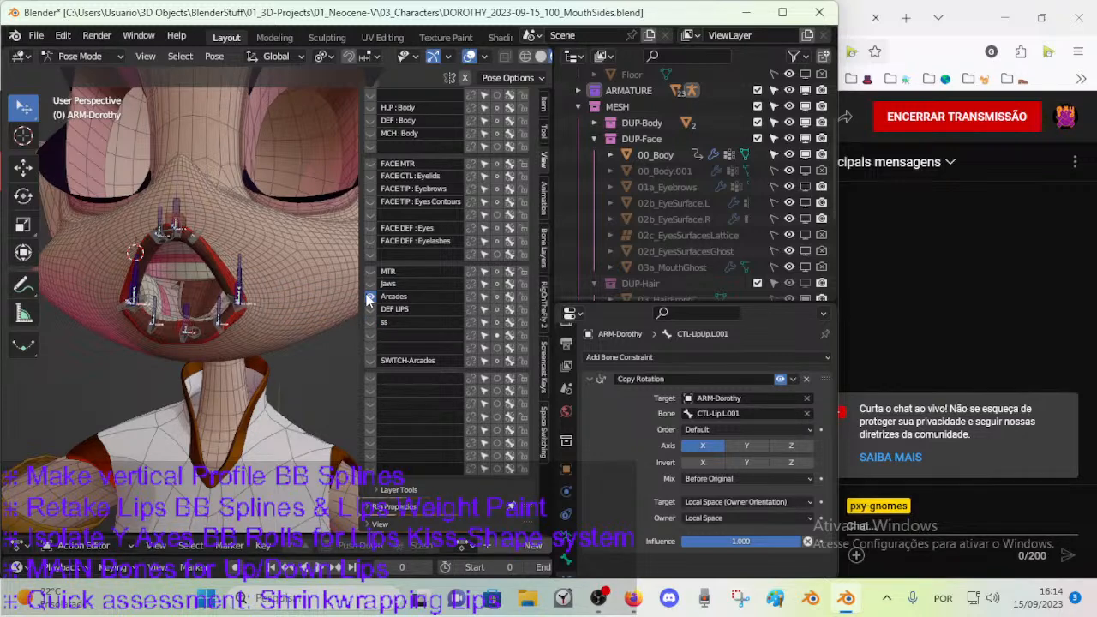
# Move all bones of the Arcades layer to the unnamed bone layer directly below ss.
pyautogui.press('a')
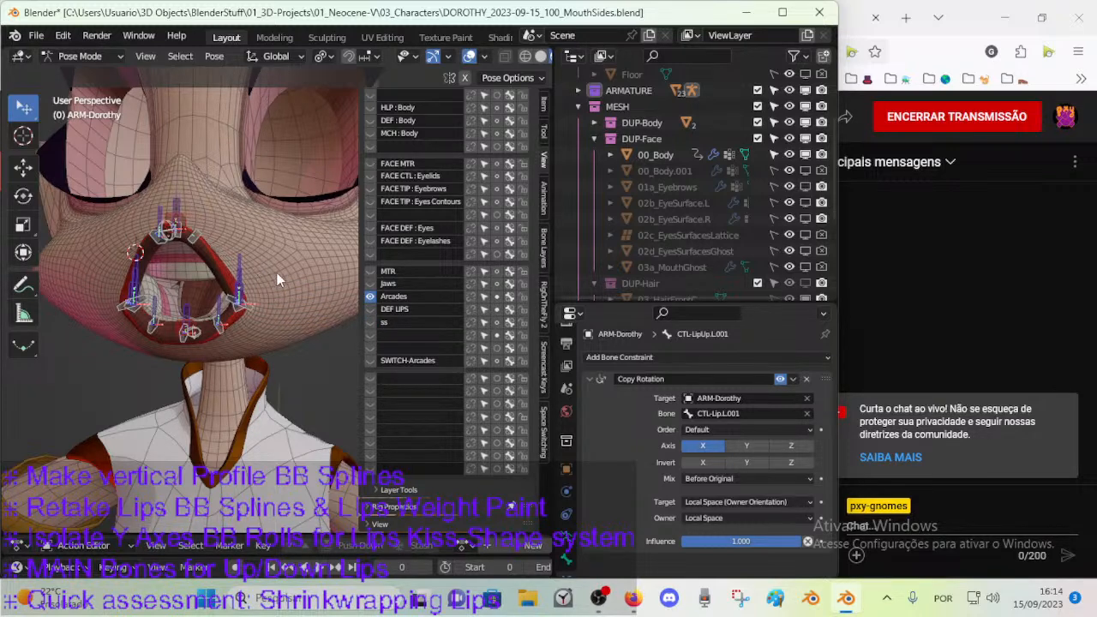
pyautogui.press('m')
pyautogui.click(358, 268)
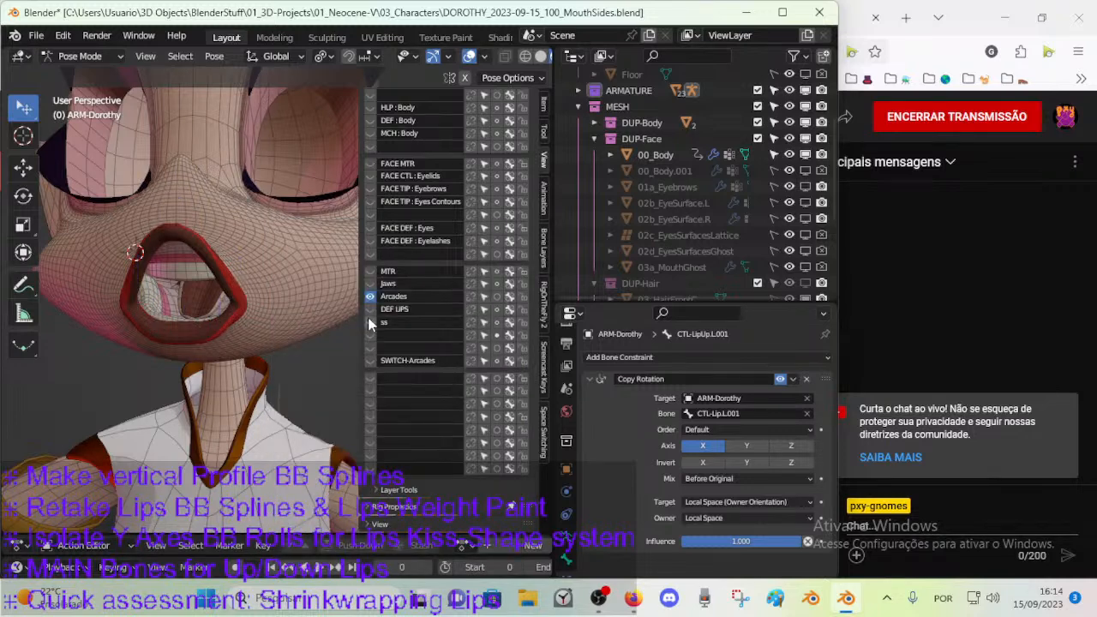
# Toggle the ss, DEF LIPS and unnamed bone layers to examine which mouth bones each one contains.
pyautogui.click(373, 322)
pyautogui.click(373, 322)
pyautogui.click(373, 322)
pyautogui.click(373, 322)
pyautogui.click(372, 310)
pyautogui.click(372, 310)
pyautogui.click(372, 310)
pyautogui.moveTo(208, 313); pyautogui.dragTo(257, 327, button='middle')
pyautogui.scroll(2, 257, 328)
pyautogui.scroll(4, 257, 327)
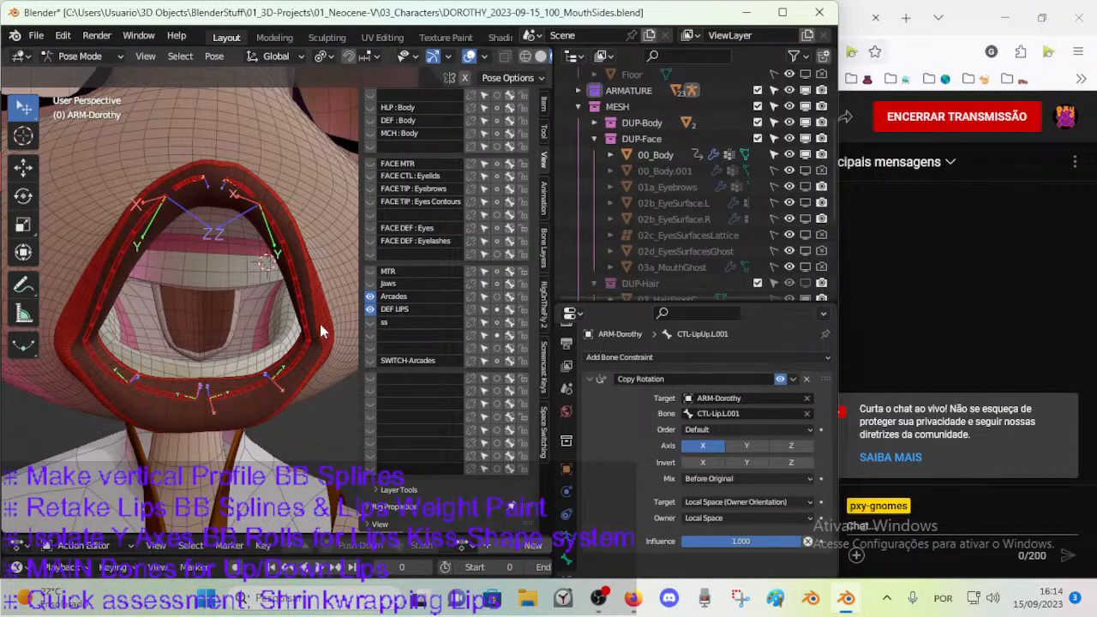
pyautogui.moveTo(332, 324); pyautogui.dragTo(258, 324, button='middle')
pyautogui.scroll(-2, 261, 323)
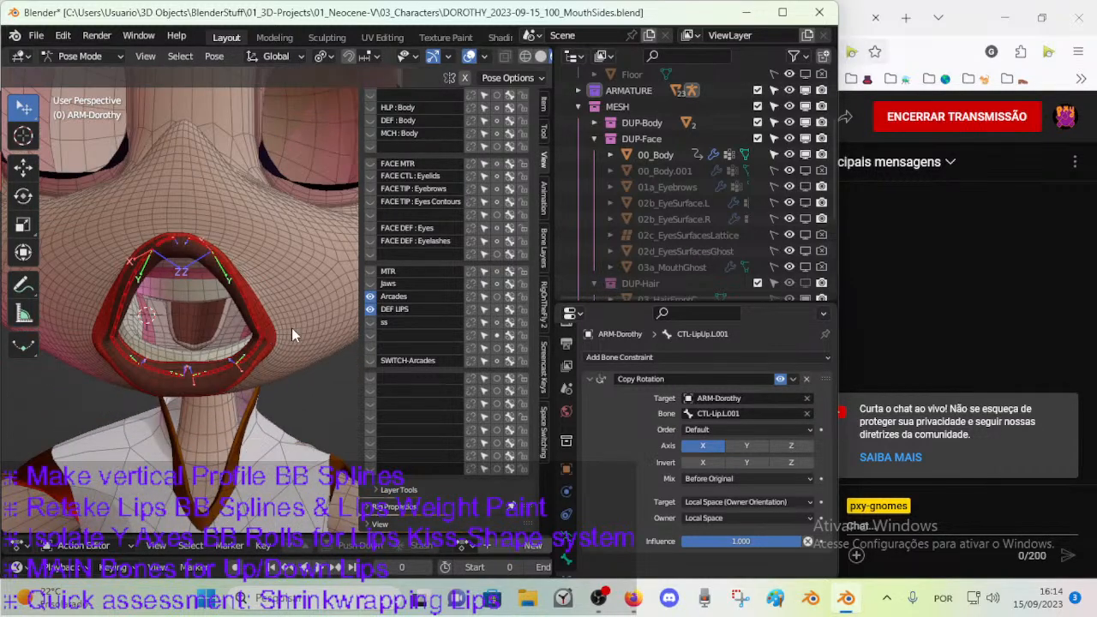
pyautogui.click(370, 335)
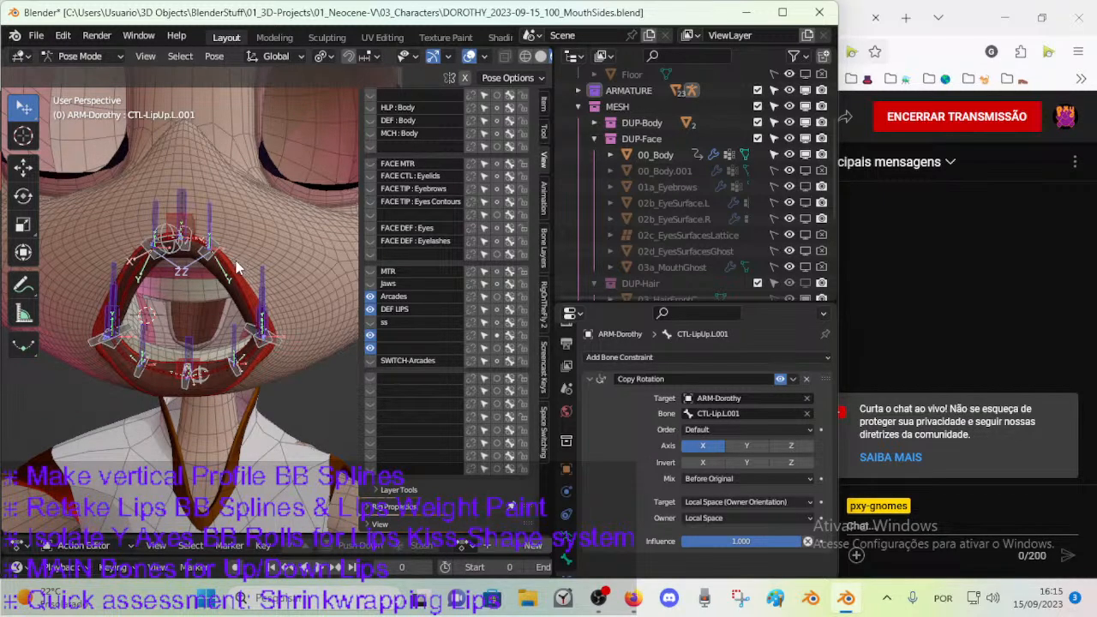
pyautogui.click(370, 335)
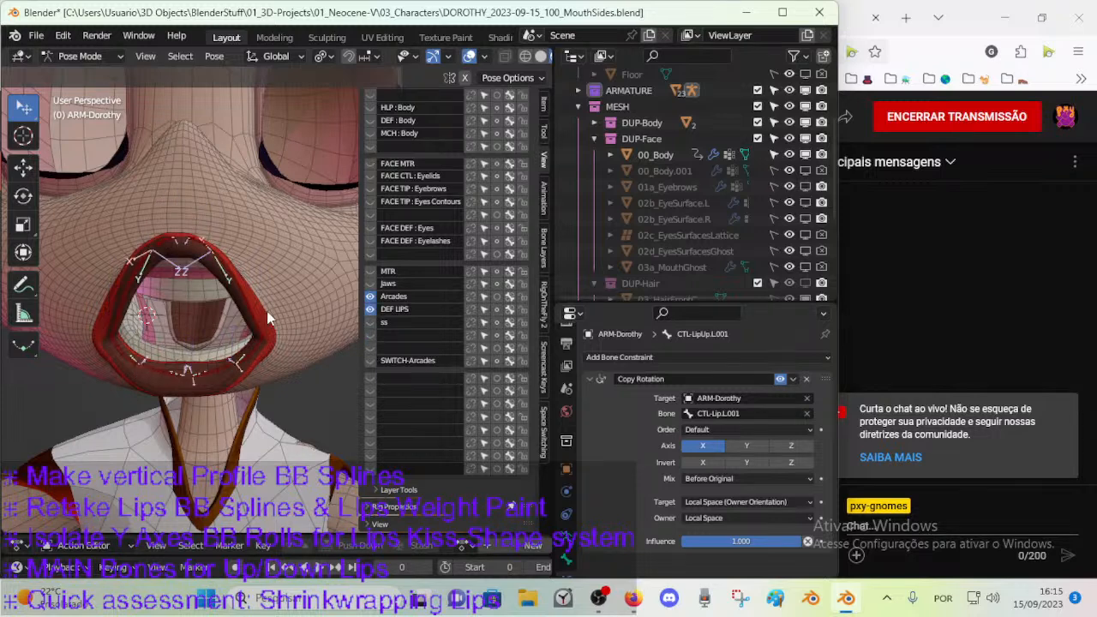
# Move the DEF LIPS layer's lip bones to the unnamed bone layer directly above SWITCH-Arcades.
pyautogui.moveTo(251, 322); pyautogui.dragTo(261, 317, button='middle')
pyautogui.press('m')
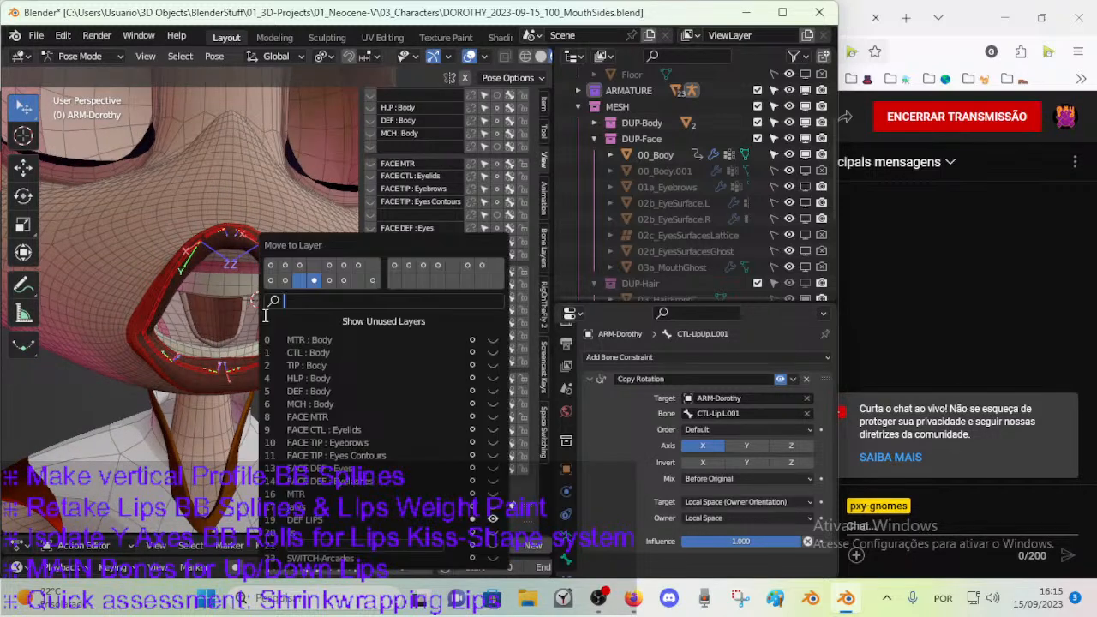
pyautogui.click(356, 283)
# Name the two unnamed bone layers below ss CTL Lips and DEF Lips, and rename SWITCH-Arcades as SWITCH Arcades.
pyautogui.click(398, 347)
pyautogui.write('DEF Lips')
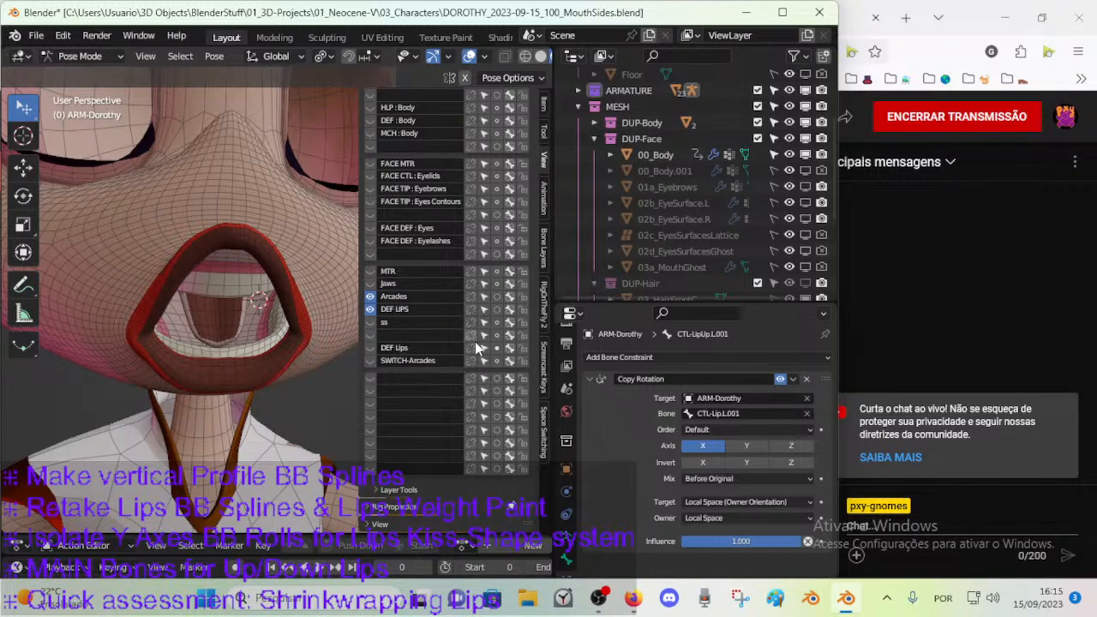
pyautogui.doubleClick(409, 360)
pyautogui.click(399, 335)
pyautogui.write('CTL Lips')
pyautogui.press('Return')
# Isolate the CTL Lips layer and move DEF-LipUp and the lower lip's centre deform bone to the DEF Lips layer.
pyautogui.click(369, 334)
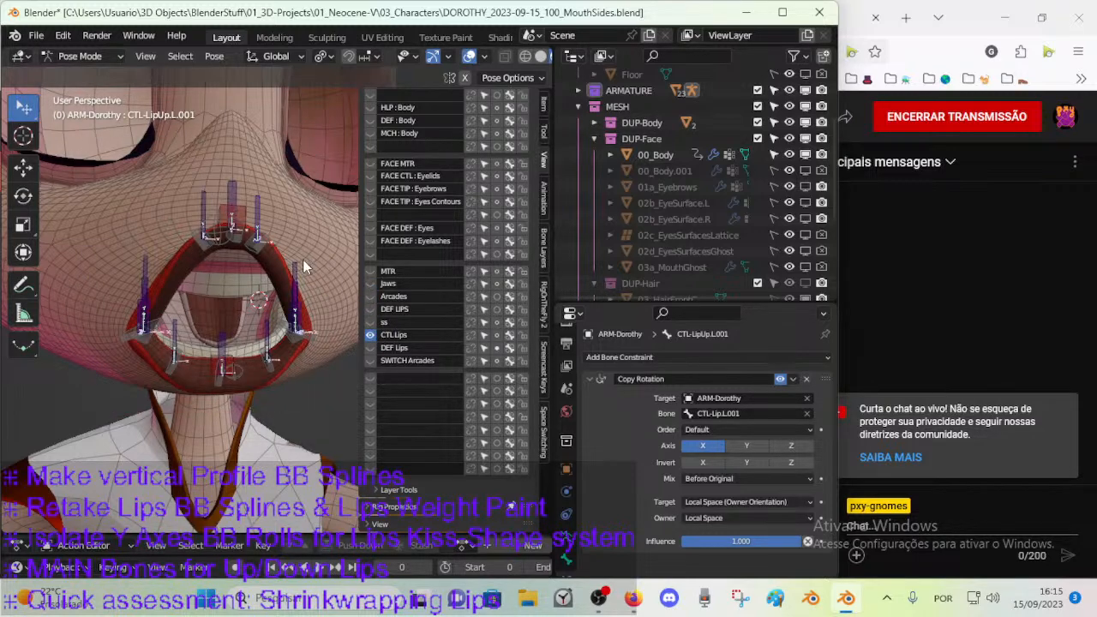
pyautogui.scroll(5, 244, 353)
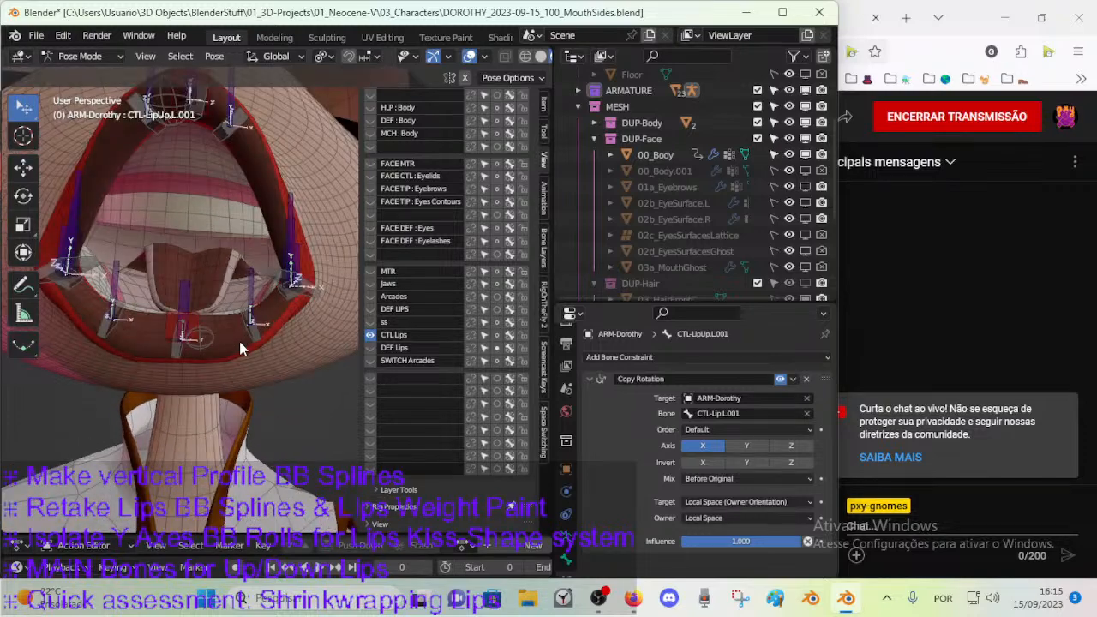
pyautogui.click(225, 334)
pyautogui.moveTo(224, 334); pyautogui.dragTo(254, 174, button='middle')
pyautogui.click(259, 193)
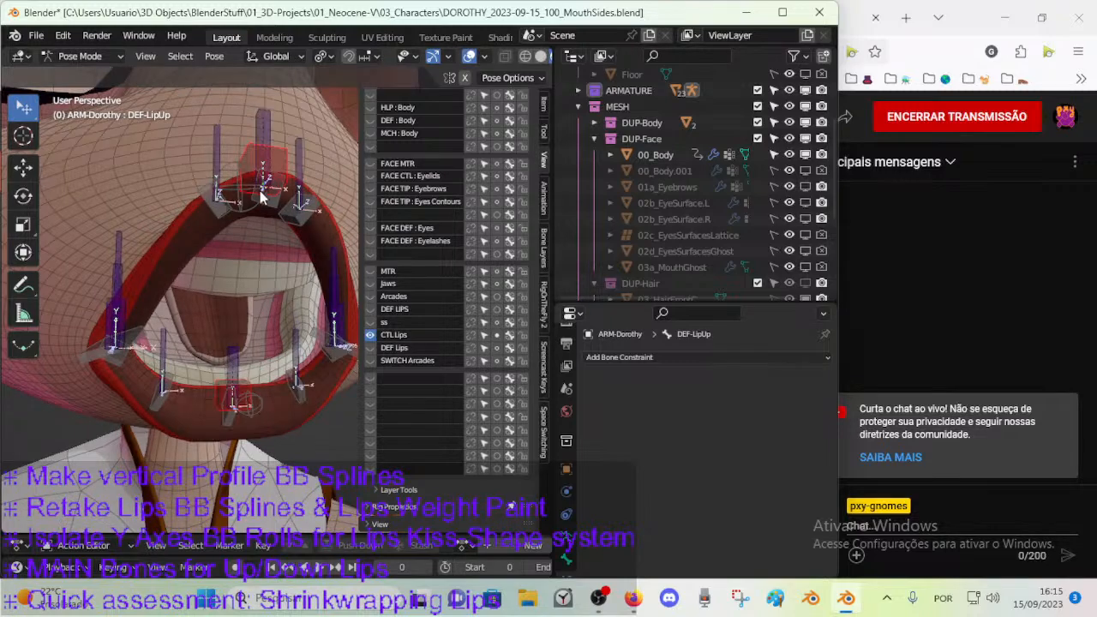
pyautogui.press('m')
pyautogui.click(356, 243)
# Toggle the DEF Lips, SWITCH Arcades and ss layers against CTL Lips to check how the lip bones are distributed.
pyautogui.moveTo(140, 245); pyautogui.dragTo(181, 266, button='middle')
pyautogui.scroll(-2, 180, 267)
pyautogui.press('a')
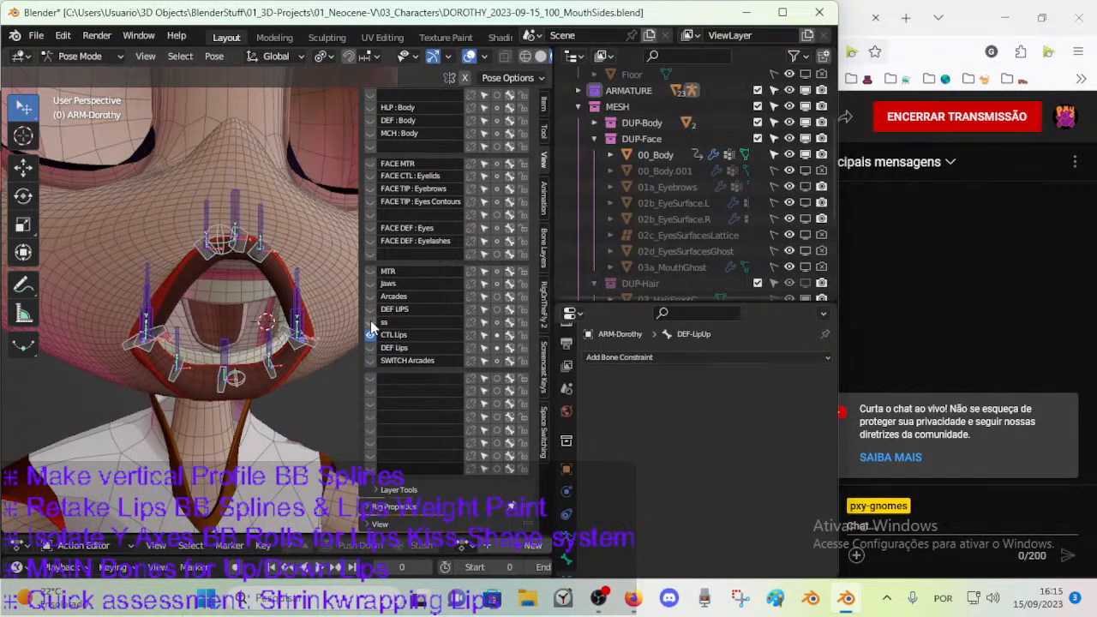
pyautogui.click(369, 347)
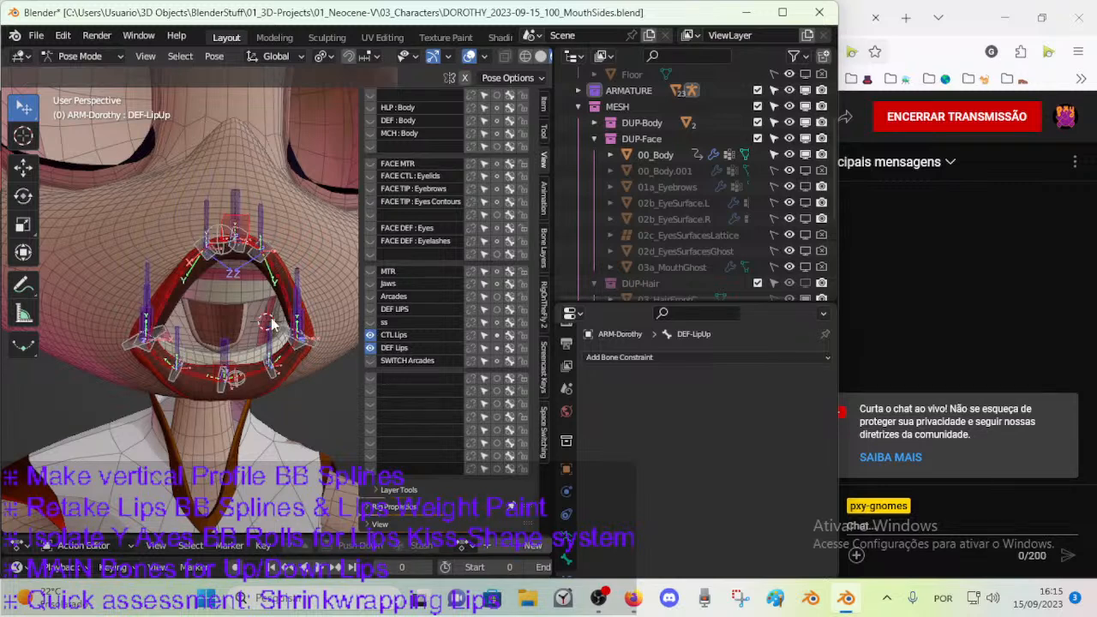
pyautogui.click(371, 361)
pyautogui.click(370, 362)
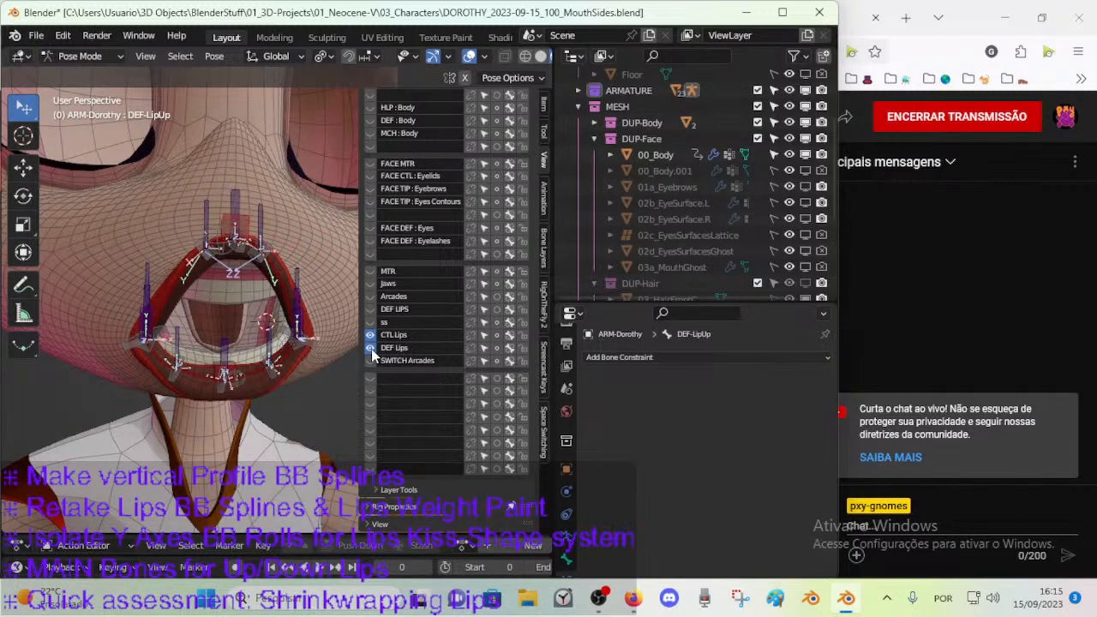
pyautogui.click(371, 349)
pyautogui.click(370, 323)
pyautogui.click(370, 324)
pyautogui.click(370, 323)
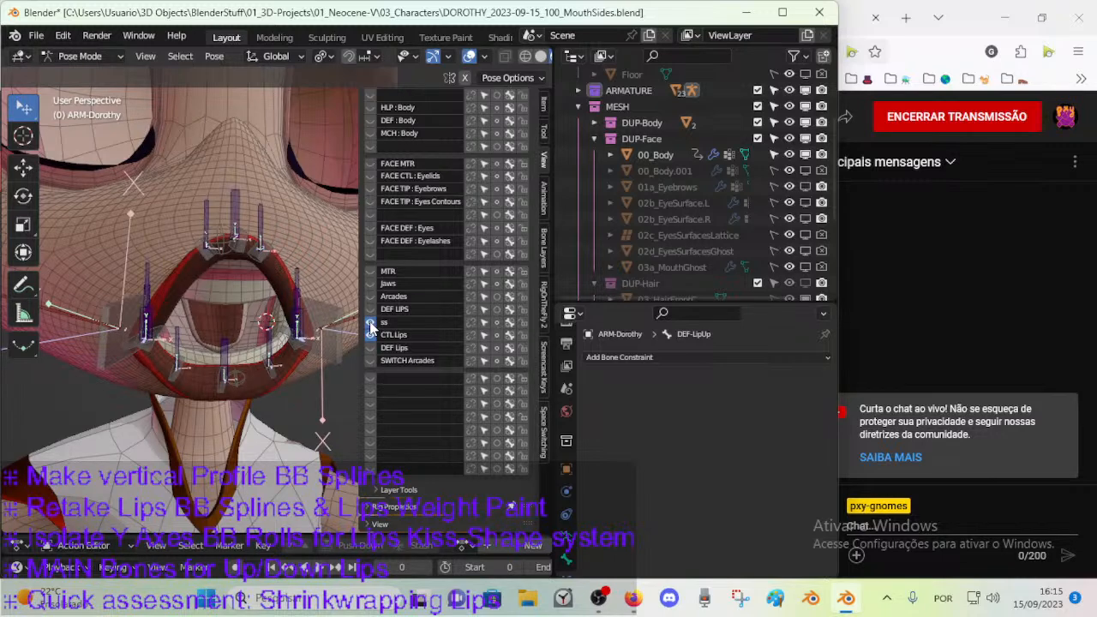
pyautogui.click(370, 324)
pyautogui.press('a')
pyautogui.press('a')
# Show the Jaws, DEF Lips and SWITCH Arcades bone layers together with CTL Lips.
pyautogui.click(368, 115)
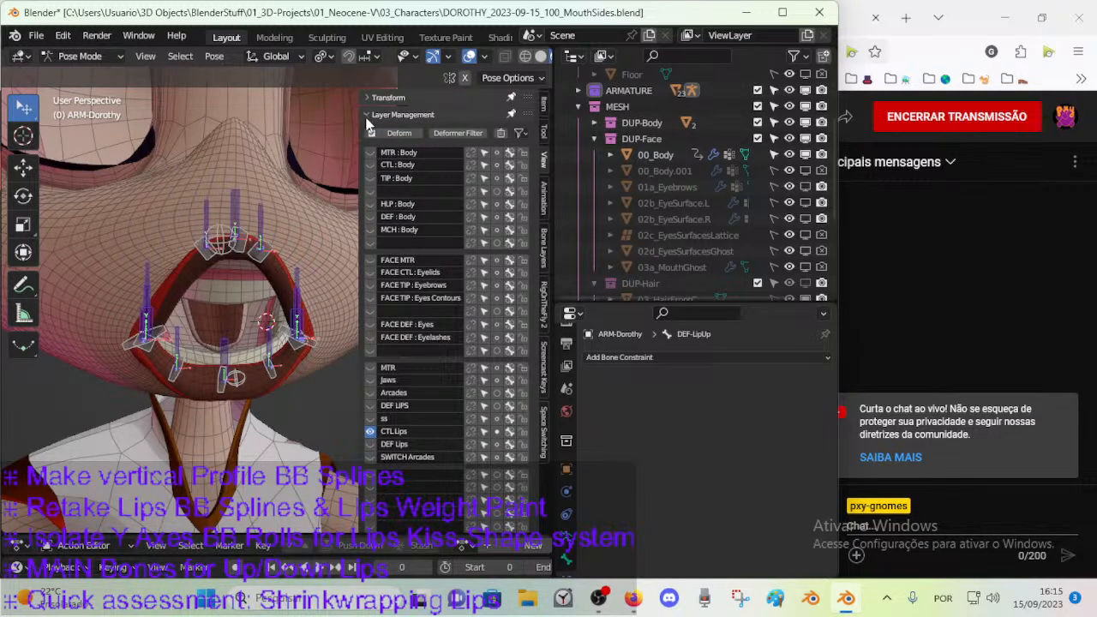
pyautogui.click(370, 382)
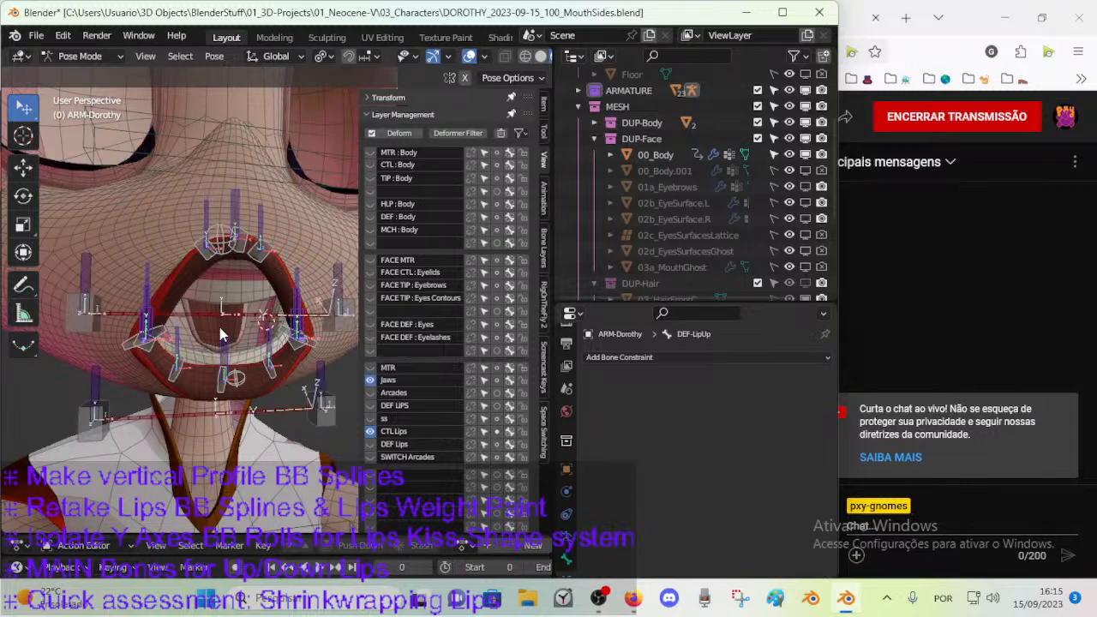
pyautogui.moveTo(233, 323); pyautogui.dragTo(208, 328, button='middle')
pyautogui.click(369, 381)
pyautogui.click(369, 381)
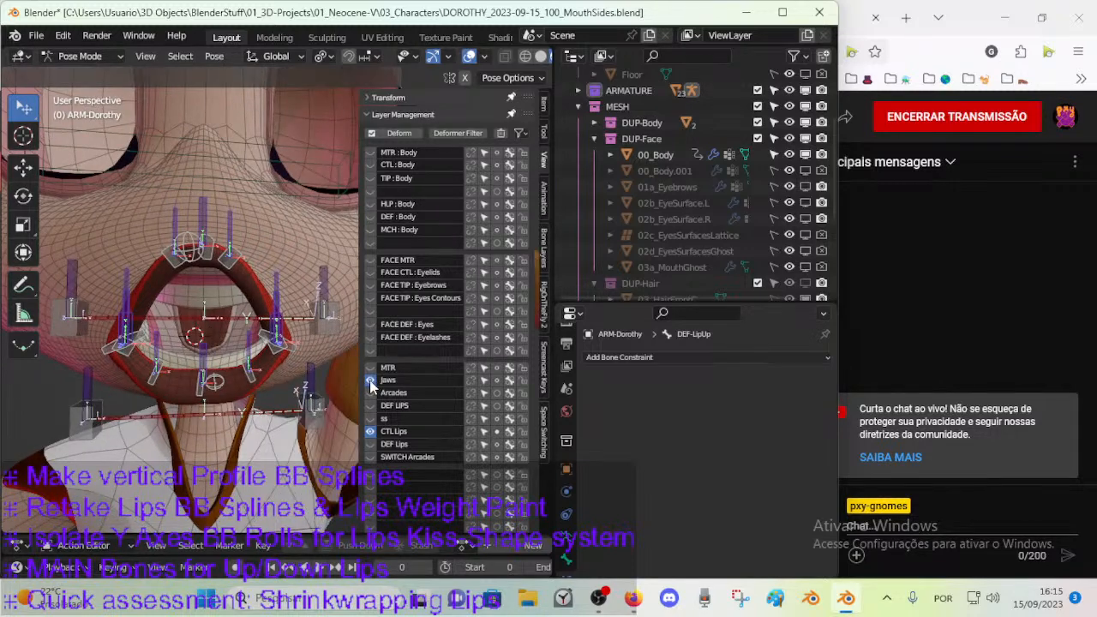
pyautogui.click(317, 394)
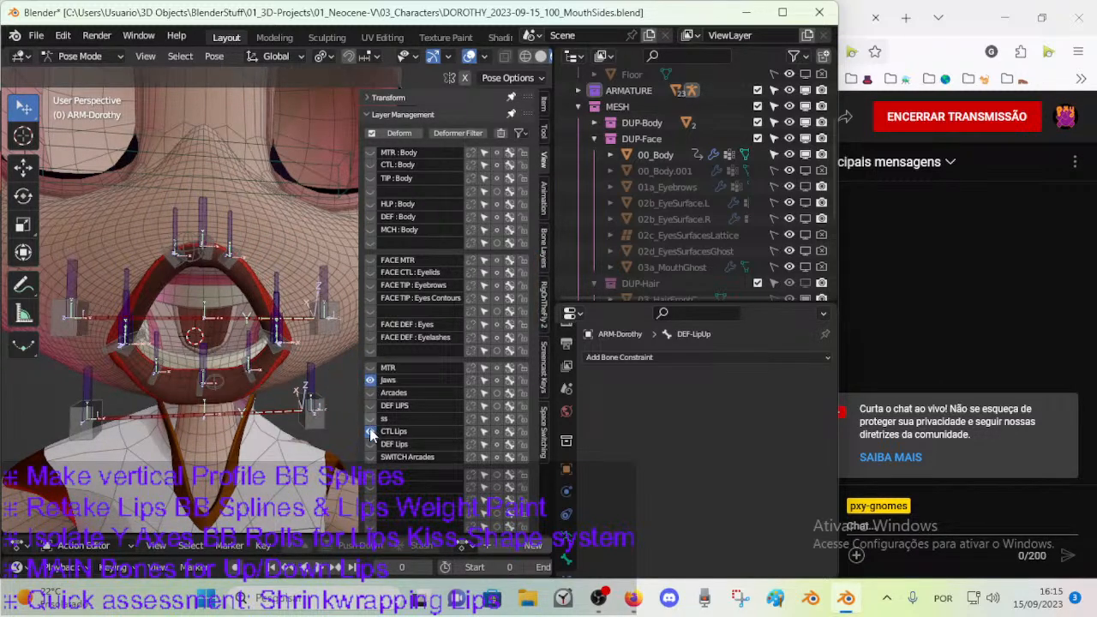
pyautogui.click(370, 444)
pyautogui.click(370, 456)
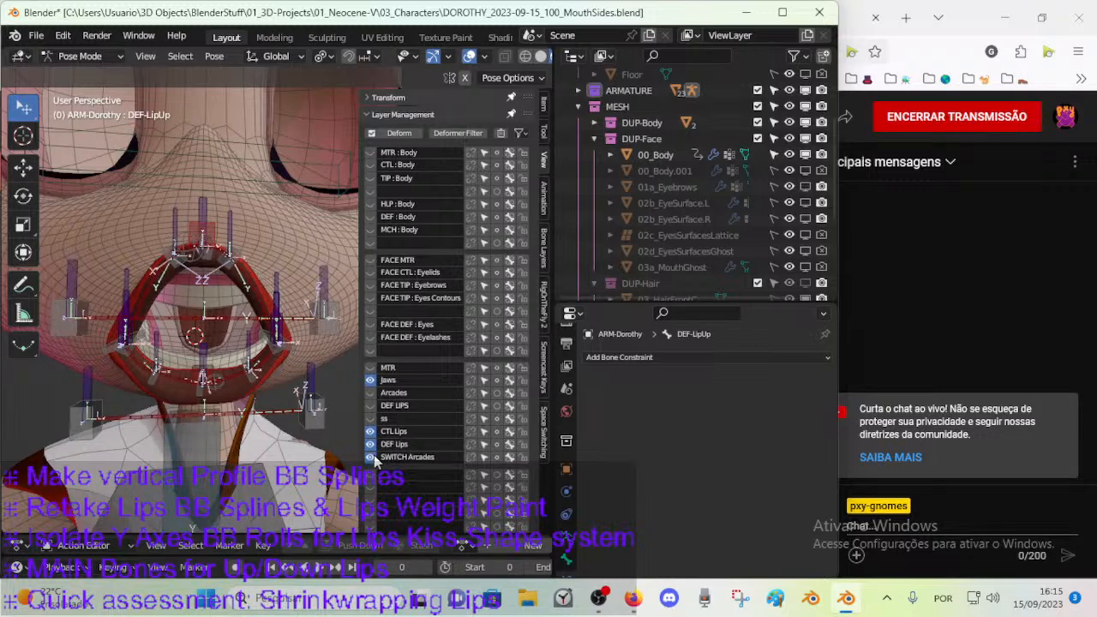
# Show the ss, DEF LIPS, Arcades and MTR bone layers as well and inspect the bones around the lower lip.
pyautogui.click(370, 418)
pyautogui.click(370, 405)
pyautogui.click(370, 393)
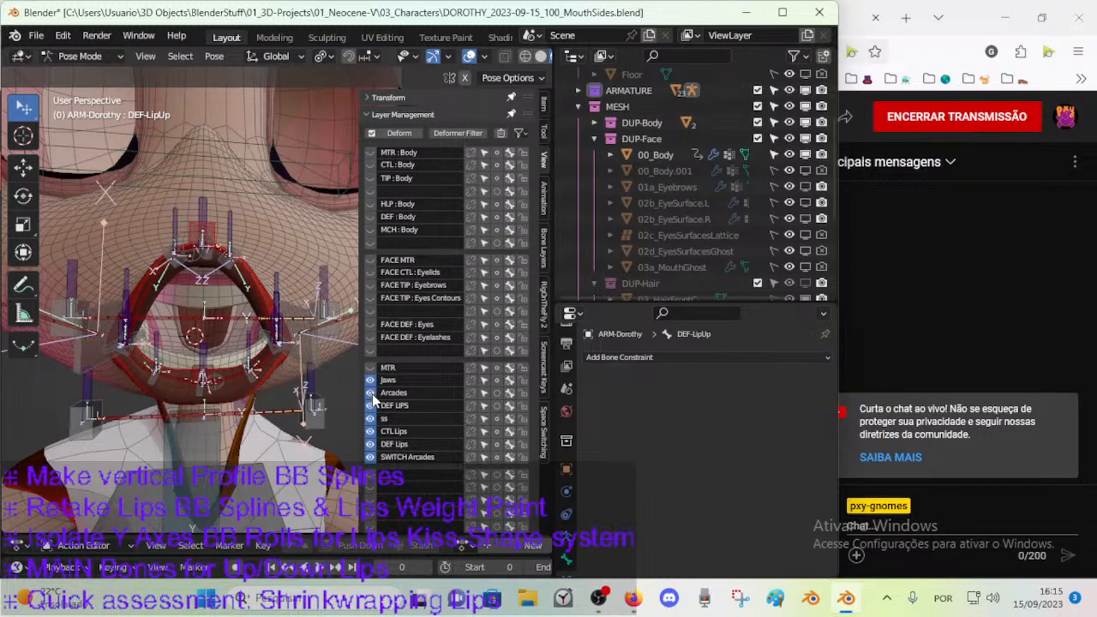
pyautogui.click(370, 366)
pyautogui.moveTo(233, 373); pyautogui.dragTo(195, 357, button='middle')
pyautogui.scroll(4, 240, 370)
pyautogui.click(184, 373)
pyautogui.click(233, 365)
pyautogui.scroll(-4, 236, 370)
pyautogui.scroll(-1, 195, 357)
# Hide the Jaws, Arcades, lip and SWITCH Arcades bone layers so that only the MTR layer is shown.
pyautogui.moveTo(369, 457); pyautogui.dragTo(370, 380)
pyautogui.click(371, 379)
pyautogui.click(371, 380)
pyautogui.click(371, 379)
pyautogui.moveTo(371, 370)
pyautogui.mouseDown()
pyautogui.moveTo(370, 457)
pyautogui.moveTo(371, 388)
pyautogui.mouseUp()
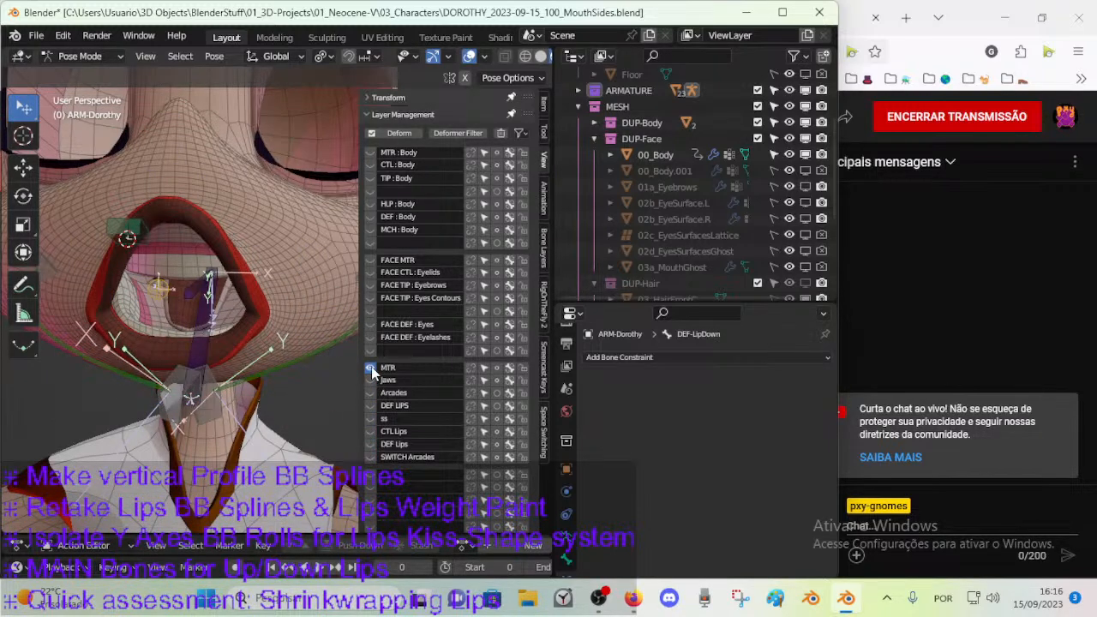
# Select CTL-JawUp, CTL-LipsRoll and CTL-JawDown in turn to check which bones the MTR layer holds.
pyautogui.moveTo(214, 283); pyautogui.dragTo(192, 305, button='middle')
pyautogui.click(126, 270)
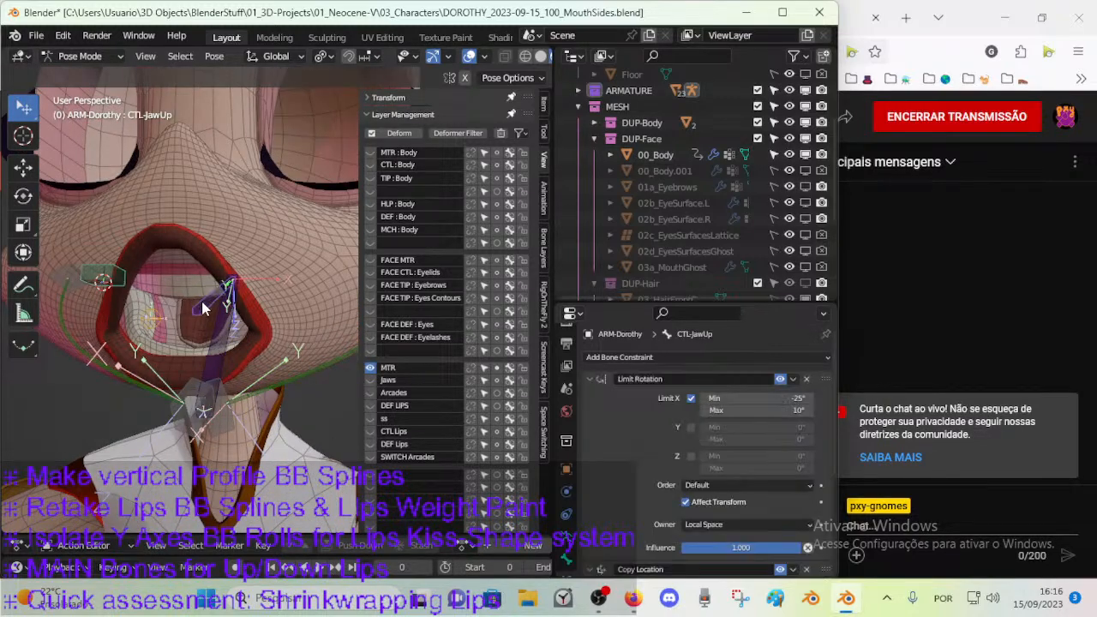
pyautogui.scroll(1, 213, 339)
pyautogui.click(107, 275)
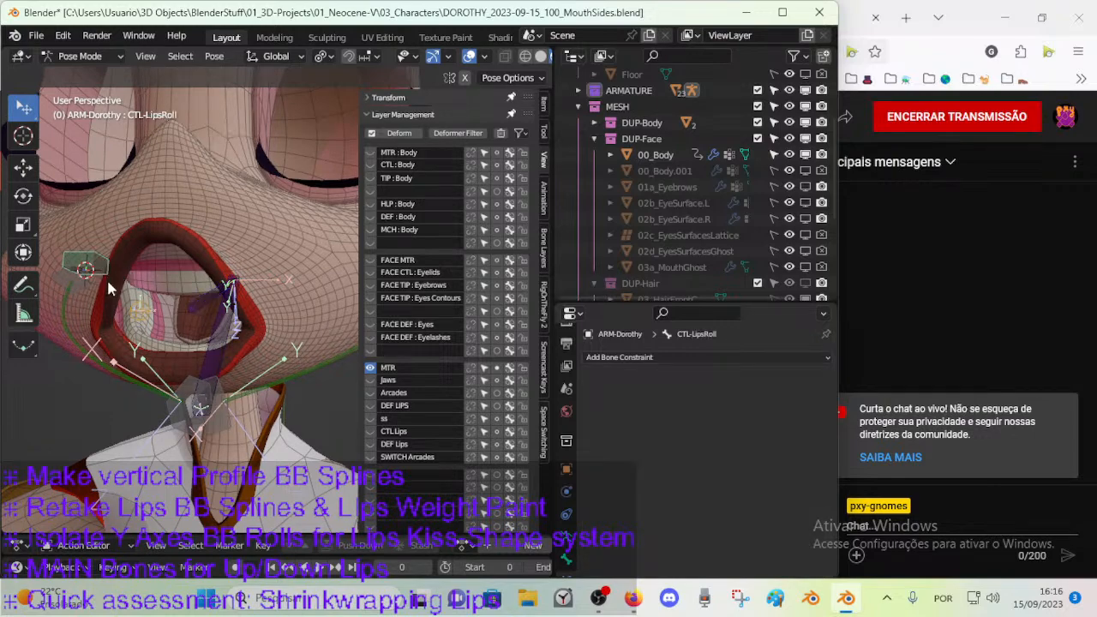
pyautogui.scroll(-2, 114, 287)
pyautogui.moveTo(116, 289)
pyautogui.mouseDown(button='middle')
pyautogui.moveTo(128, 285)
pyautogui.moveTo(119, 287)
pyautogui.mouseUp(button='middle')
pyautogui.scroll(3, 196, 291)
pyautogui.scroll(-3, 221, 292)
pyautogui.click(225, 299)
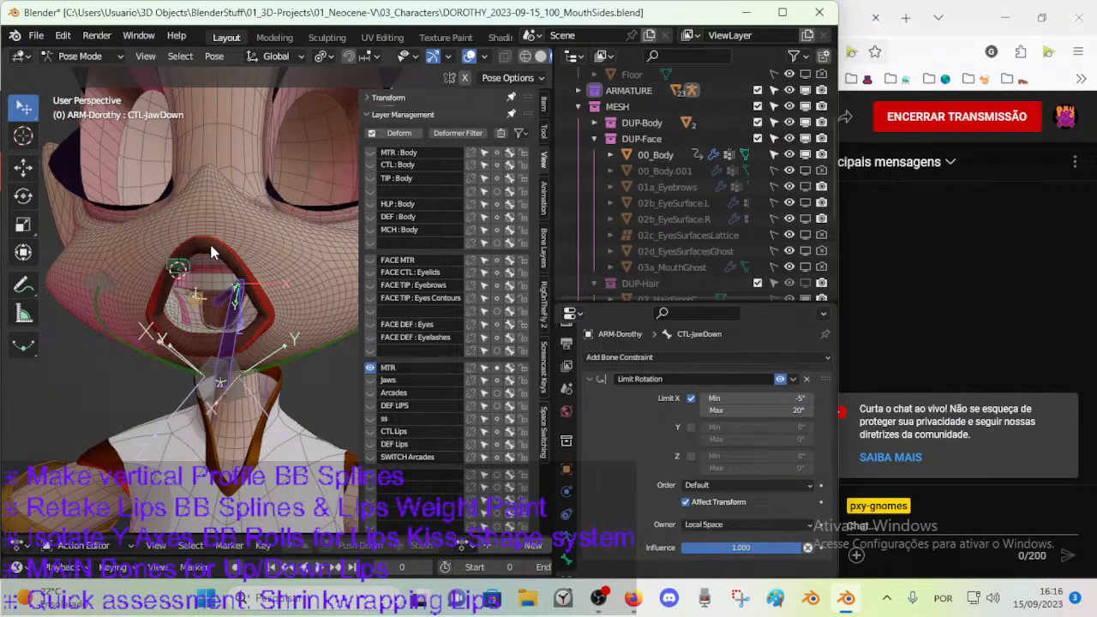
# Move the curved jaw bones and their handles, including CTL-Jaw-BBH.R.002 and CTL-Jaw-BBH.L.002, from the MTR layer to the Jaws layer.
pyautogui.press('m')
pyautogui.click(217, 281)
pyautogui.click(230, 393)
pyautogui.click(107, 311)
pyautogui.keyDown('shift'); pyautogui.click(100, 287); pyautogui.keyUp('shift')
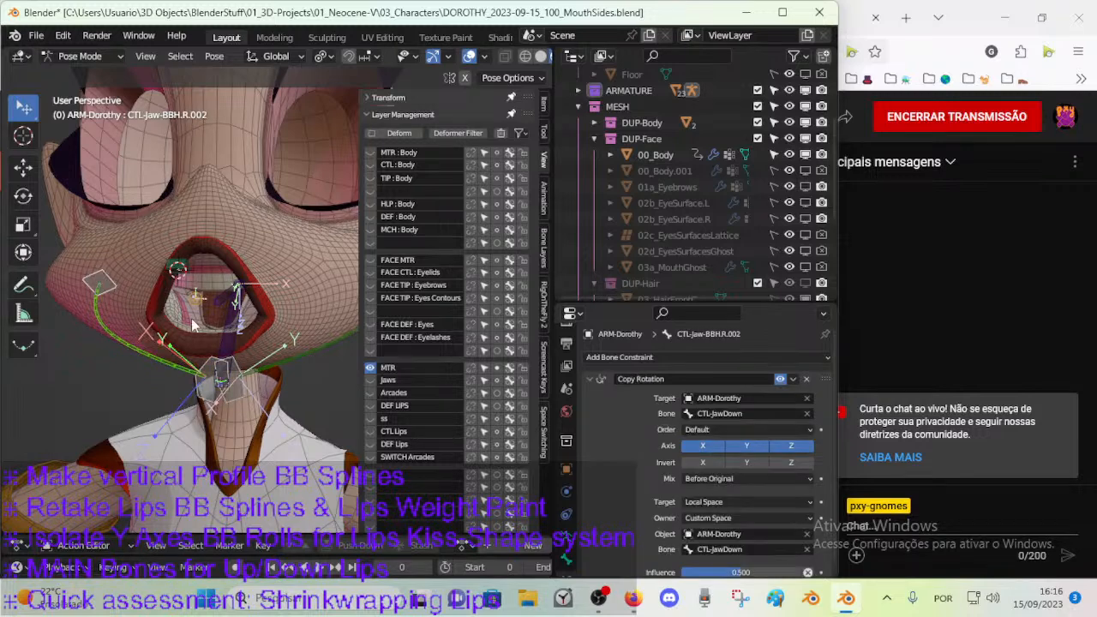
pyautogui.moveTo(216, 327); pyautogui.dragTo(193, 330, button='middle')
pyautogui.keyDown('shift'); pyautogui.click(316, 305); pyautogui.keyUp('shift')
pyautogui.keyDown('shift'); pyautogui.click(340, 288); pyautogui.keyUp('shift')
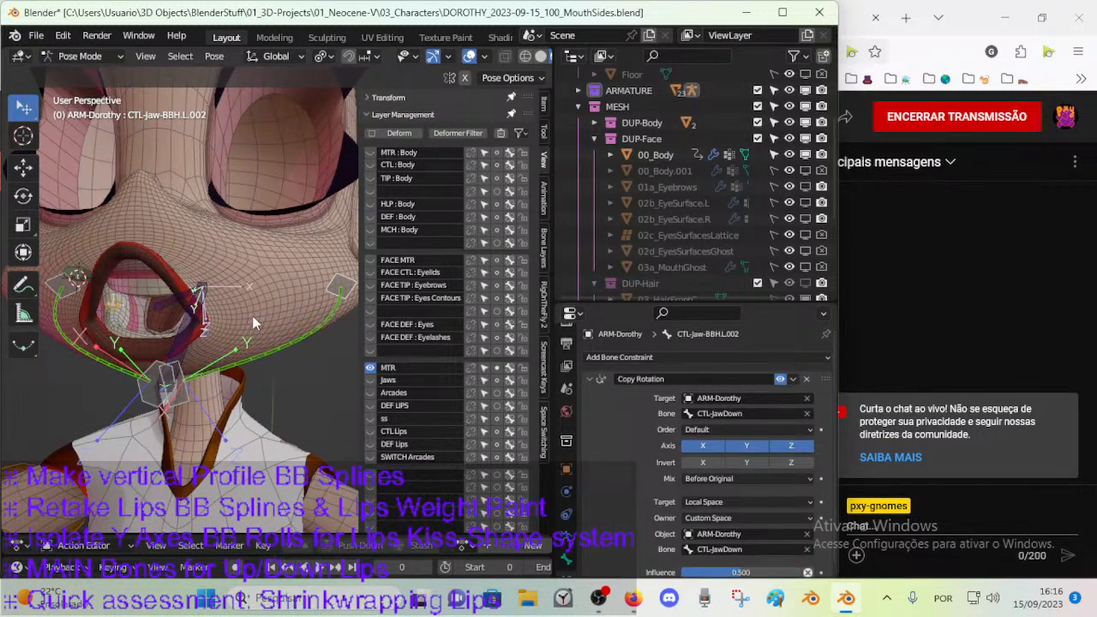
pyautogui.press('m')
pyautogui.click(276, 276)
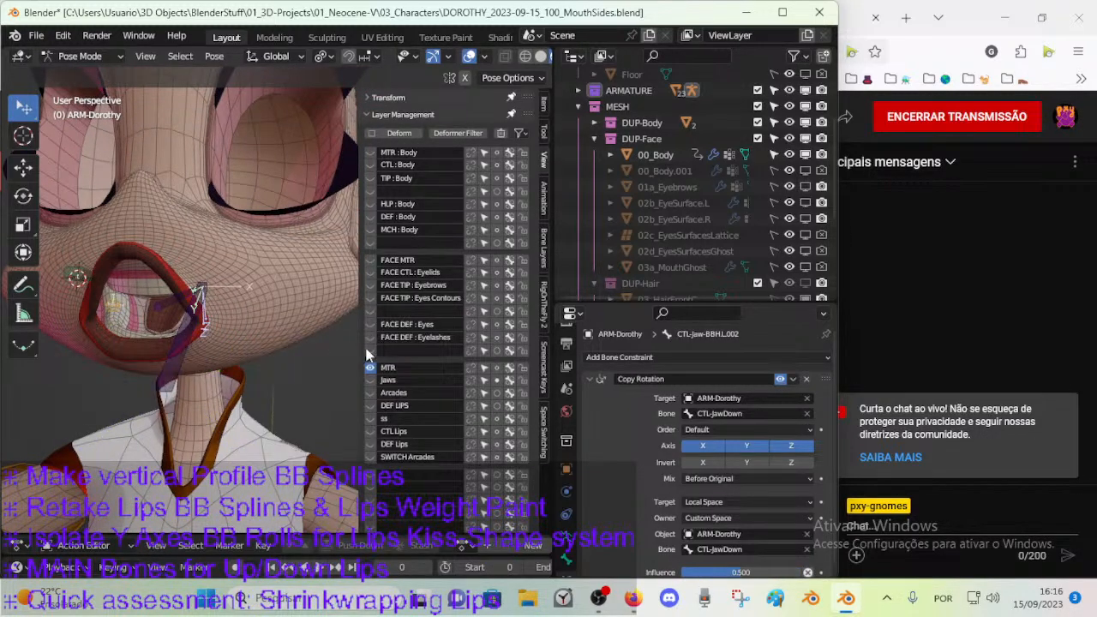
# Show the Jaws and Arcades bone layers together and hide the MTR layer.
pyautogui.click(369, 378)
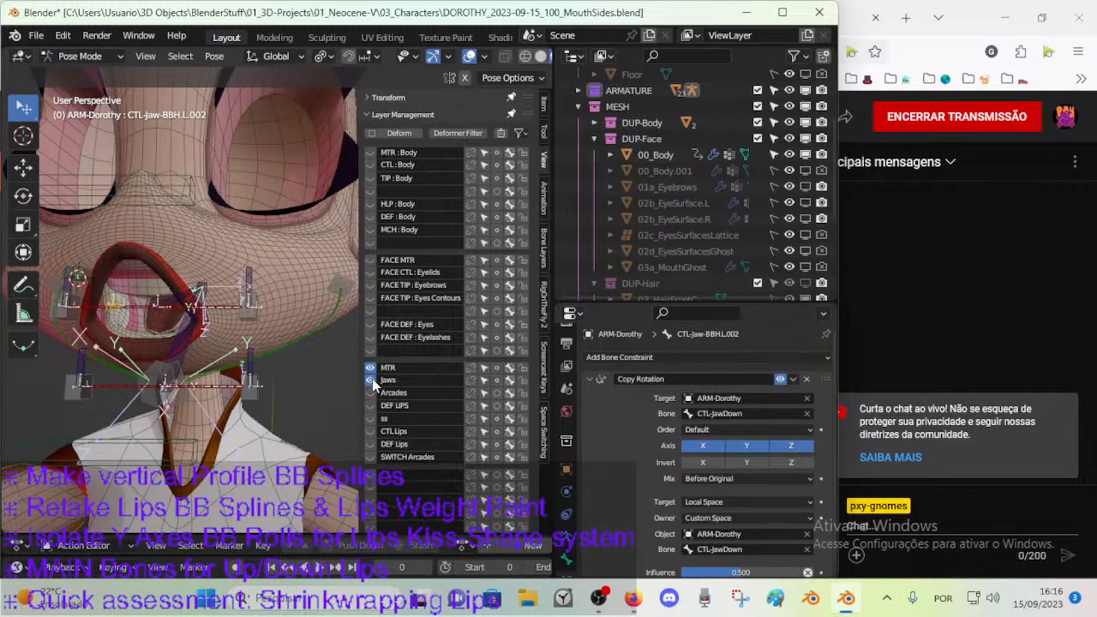
pyautogui.scroll(-5, 324, 387)
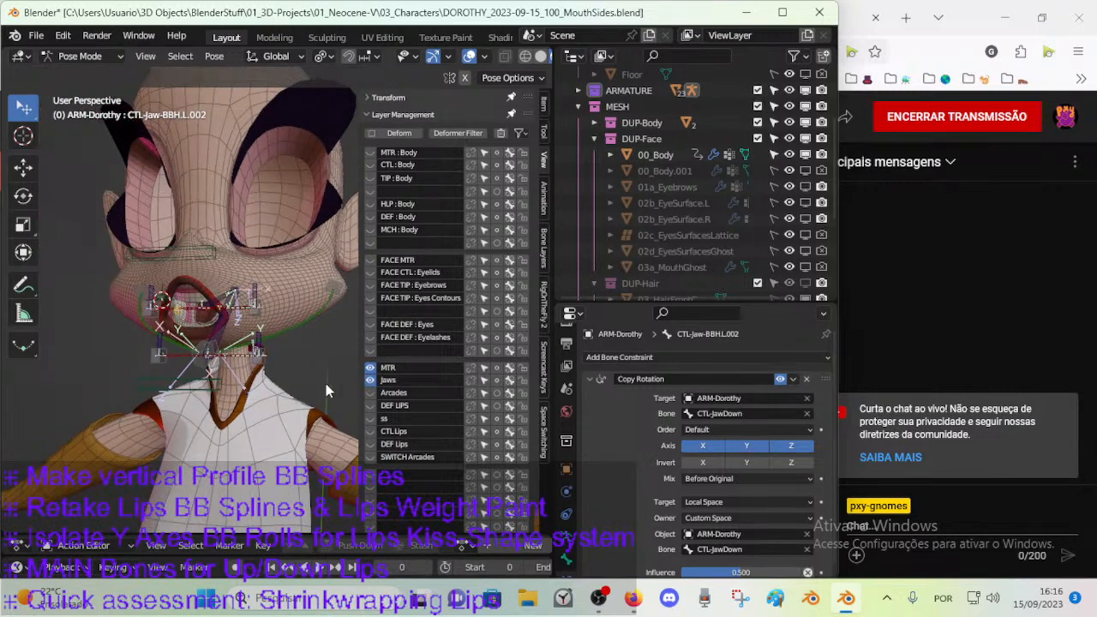
pyautogui.click(369, 380)
pyautogui.click(368, 380)
pyautogui.click(368, 380)
pyautogui.click(370, 380)
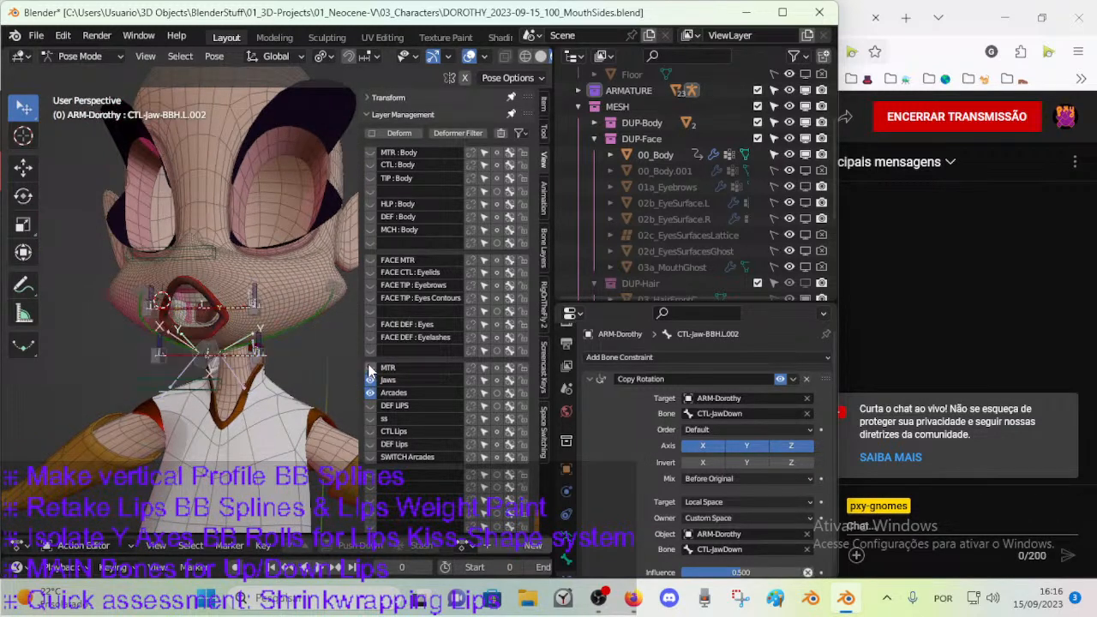
pyautogui.click(369, 367)
# Select the upper arcade's main bone, MN-ArcadeUp, above the mouth.
pyautogui.moveTo(300, 362); pyautogui.dragTo(250, 347, button='middle')
pyautogui.scroll(1, 248, 347)
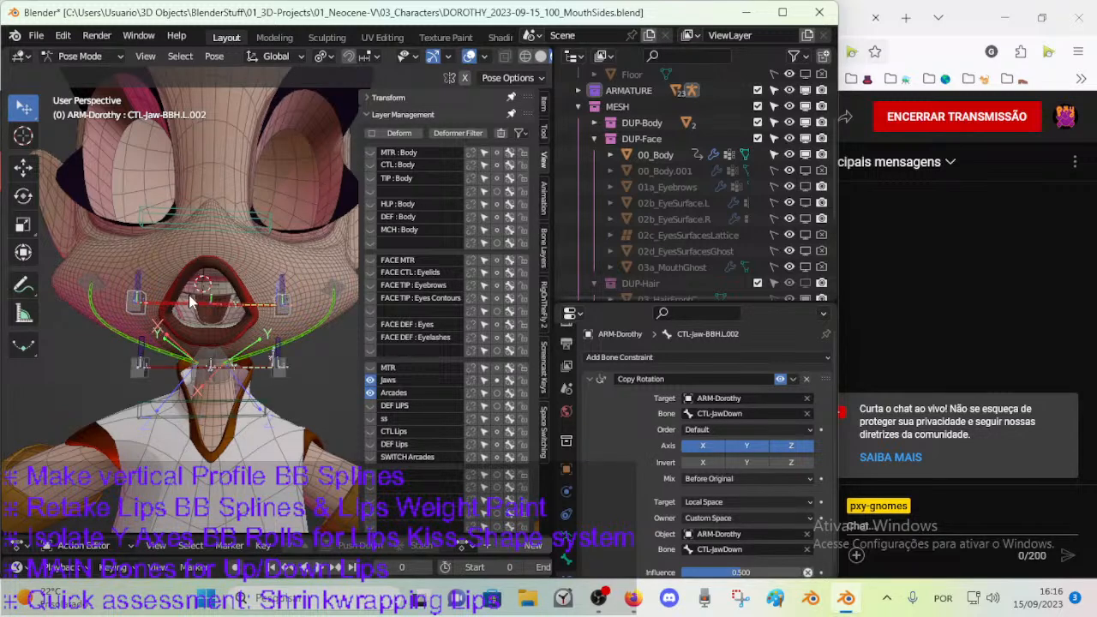
pyautogui.click(207, 221)
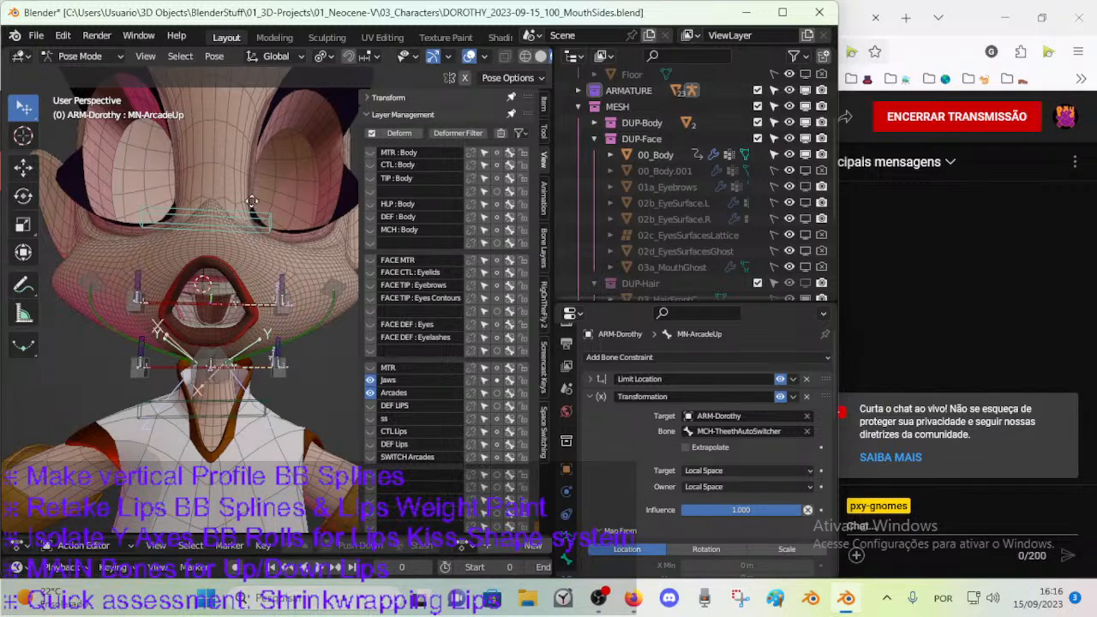
# Select the upper and lower arcade bones together with the handle bones at both ends around the mouth.
pyautogui.press('g')
pyautogui.click(285, 281)
pyautogui.click(286, 274)
pyautogui.moveTo(283, 300); pyautogui.dragTo(209, 304)
pyautogui.rightClick(209, 305)
pyautogui.click(155, 231)
pyautogui.press('c')
pyautogui.moveTo(137, 291); pyautogui.dragTo(274, 287)
pyautogui.rightClick(277, 296)
pyautogui.press('c')
pyautogui.click(279, 364)
pyautogui.click(138, 380)
pyautogui.rightClick(261, 398)
pyautogui.scroll(2, 181, 385)
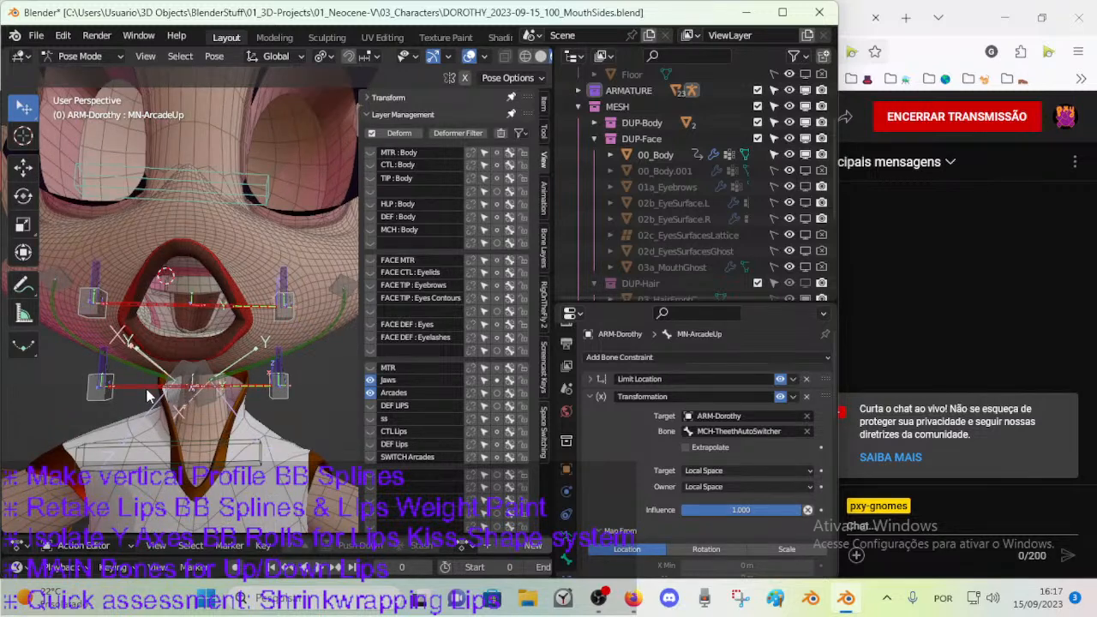
# Take the jaw bones and their central handles out of the selection, and move the remaining arcade bones to the Arcades layer.
pyautogui.click(147, 396)
pyautogui.click(145, 371)
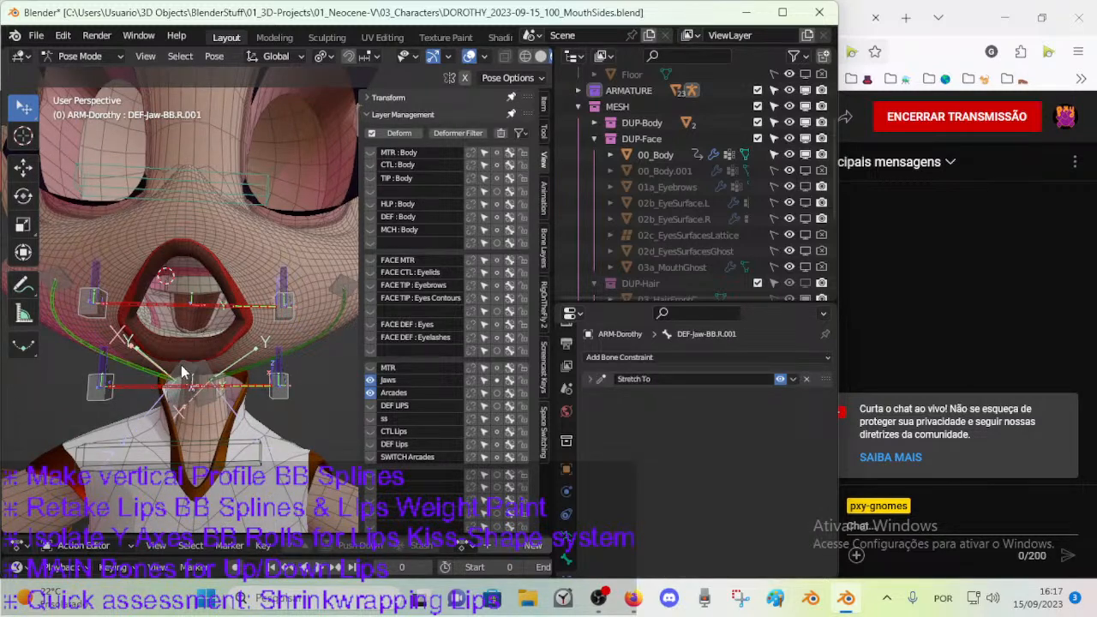
pyautogui.click(183, 364)
pyautogui.click(188, 369)
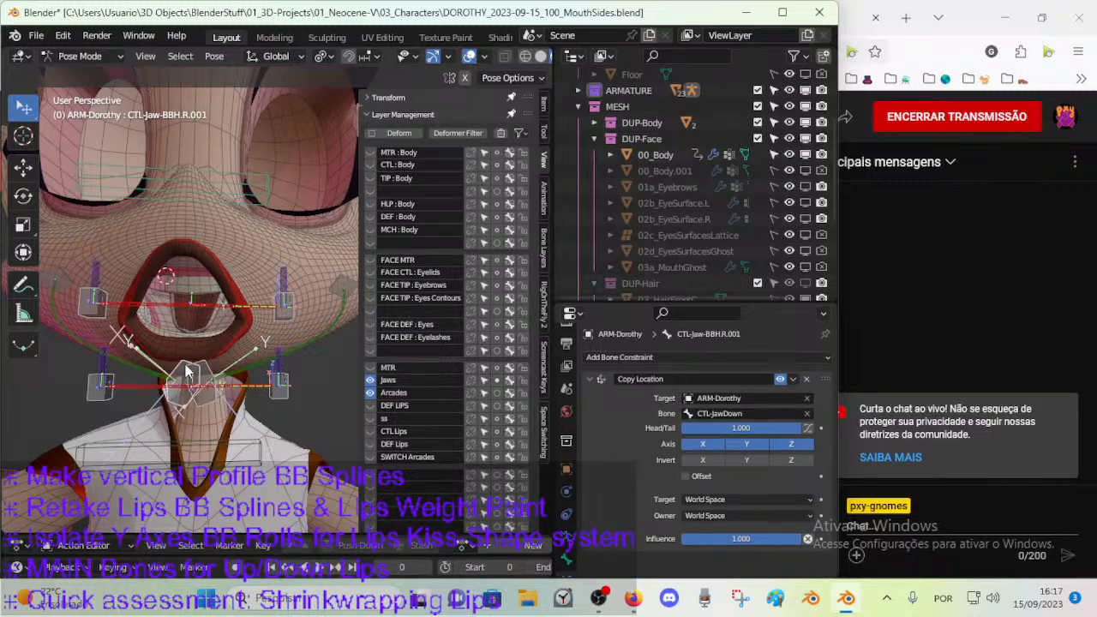
pyautogui.click(209, 370)
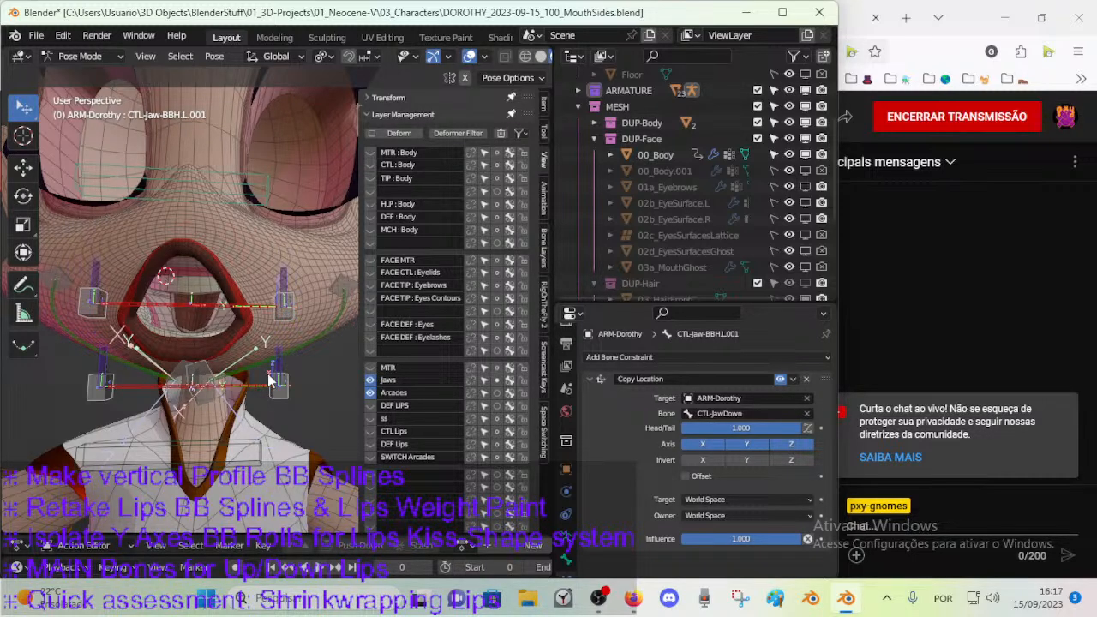
pyautogui.scroll(-2, 273, 356)
pyautogui.press('m')
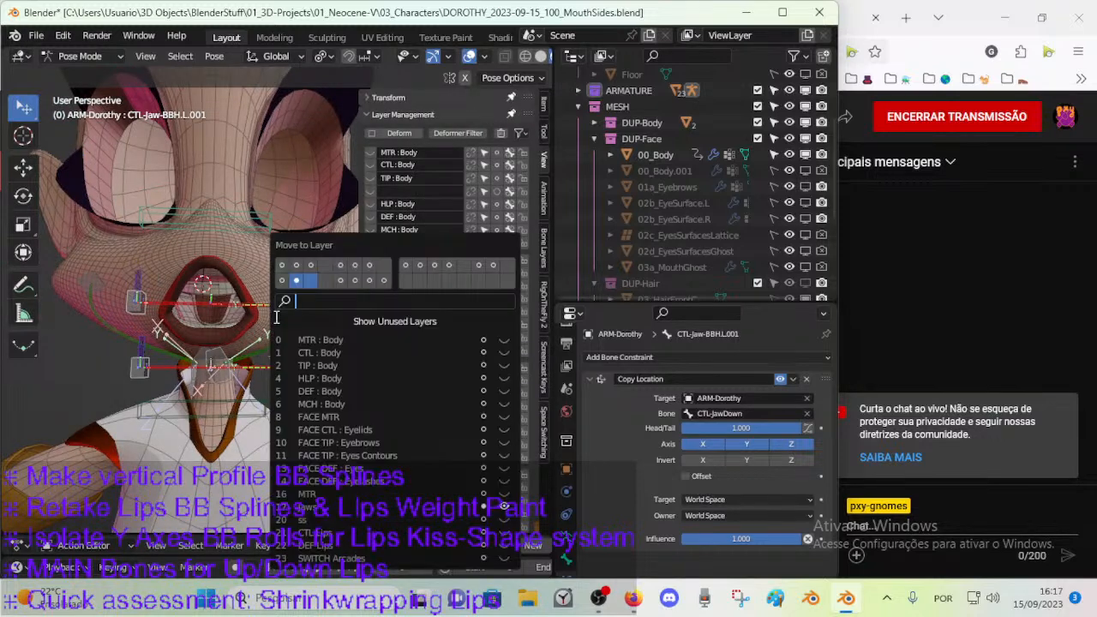
pyautogui.click(314, 281)
pyautogui.click(314, 281)
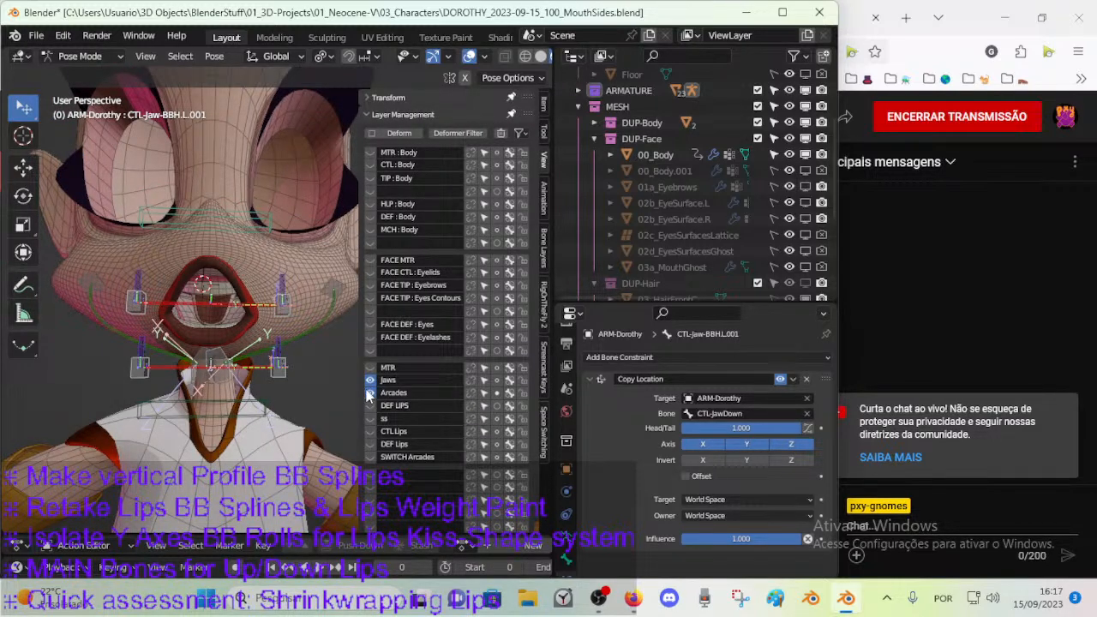
# Show only the MTR bone layer, with the Jaws and Arcades layers hidden.
pyautogui.click(371, 383)
pyautogui.click(370, 370)
pyautogui.click(371, 393)
pyautogui.click(369, 382)
pyautogui.click(370, 382)
# Try rotating CTL-JawUp and CTL-JawDown about the global X axis to test the main jaw controls.
pyautogui.moveTo(214, 347); pyautogui.dragTo(215, 291, button='middle')
pyautogui.click(221, 286)
pyautogui.press('r')
pyautogui.press('x')
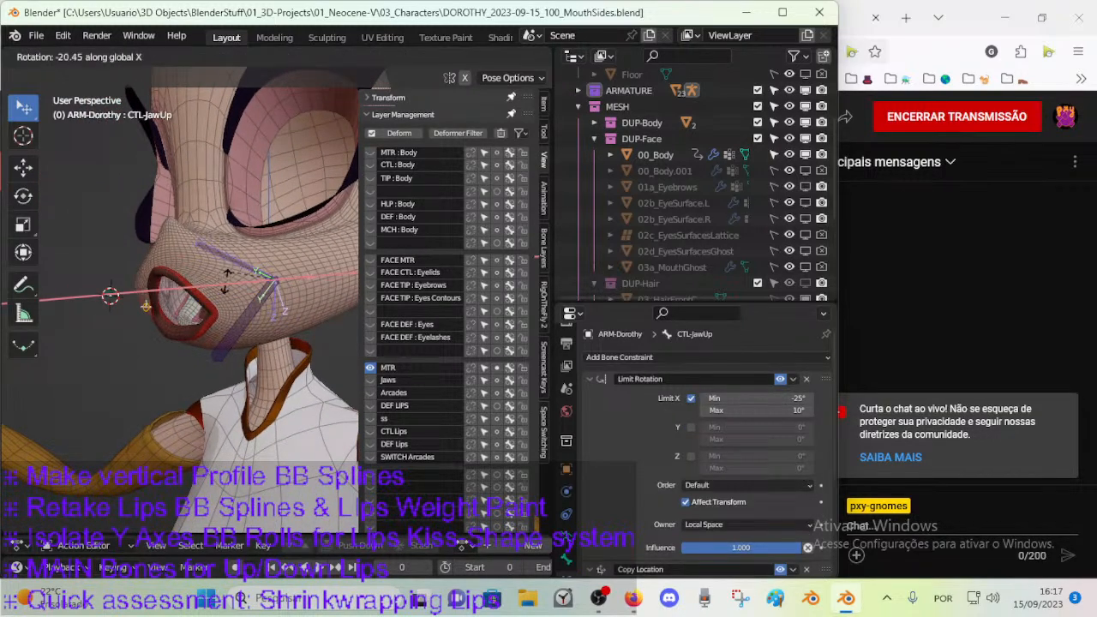
pyautogui.rightClick(228, 276)
pyautogui.click(249, 321)
pyautogui.press('r')
pyautogui.press('x')
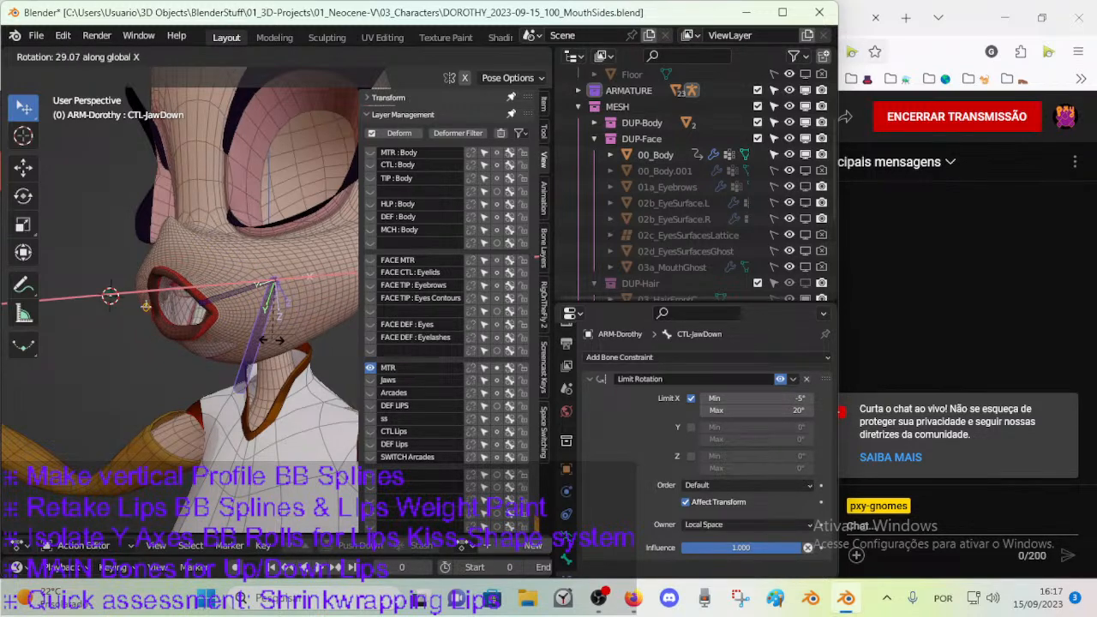
pyautogui.rightClick(272, 341)
# Display the Jaws and Arcades layers alongside MTR and examine how their bones sit around the mouth.
pyautogui.moveTo(272, 341); pyautogui.dragTo(237, 347, button='middle')
pyautogui.click(372, 380)
pyautogui.click(372, 379)
pyautogui.click(372, 380)
pyautogui.click(372, 379)
pyautogui.click(372, 380)
pyautogui.moveTo(349, 369); pyautogui.dragTo(191, 344, button='middle')
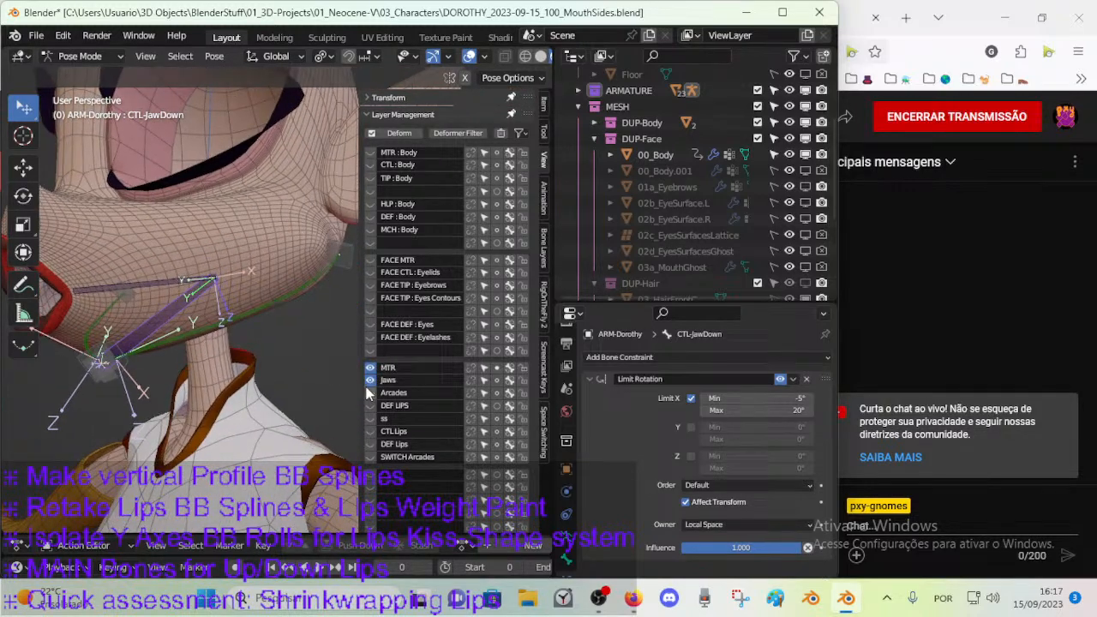
pyautogui.click(370, 393)
pyautogui.moveTo(142, 371); pyautogui.dragTo(242, 388, button='middle')
pyautogui.moveTo(316, 350); pyautogui.dragTo(272, 353, button='middle')
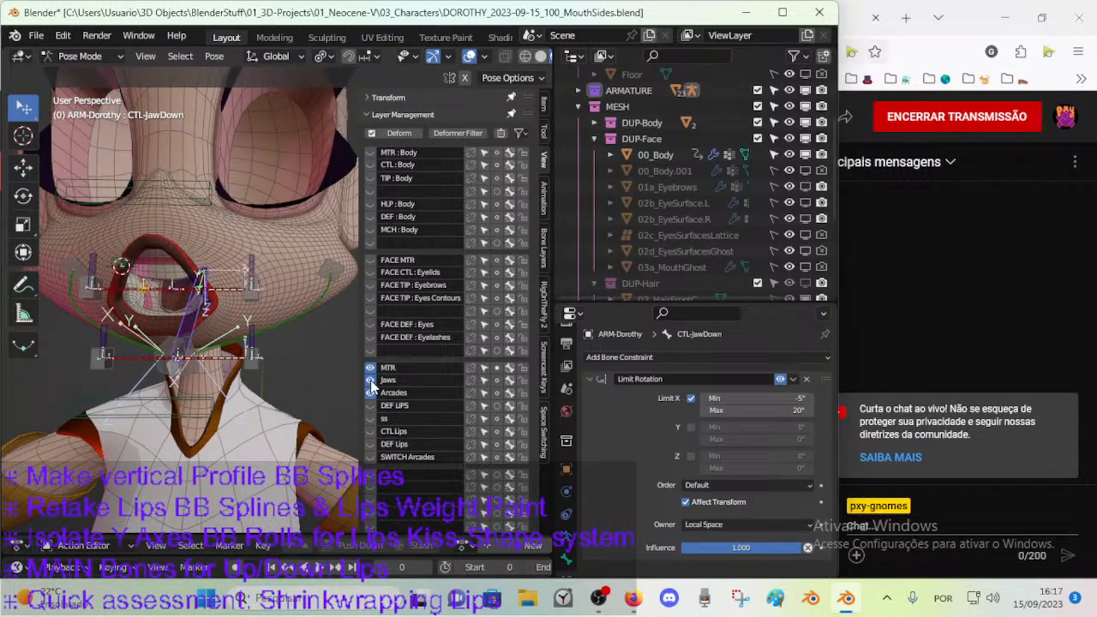
# Hide the MTR, Jaws and Arcades layers, and clear the name of the DEF LIPS layer.
pyautogui.moveTo(369, 380); pyautogui.dragTo(369, 392)
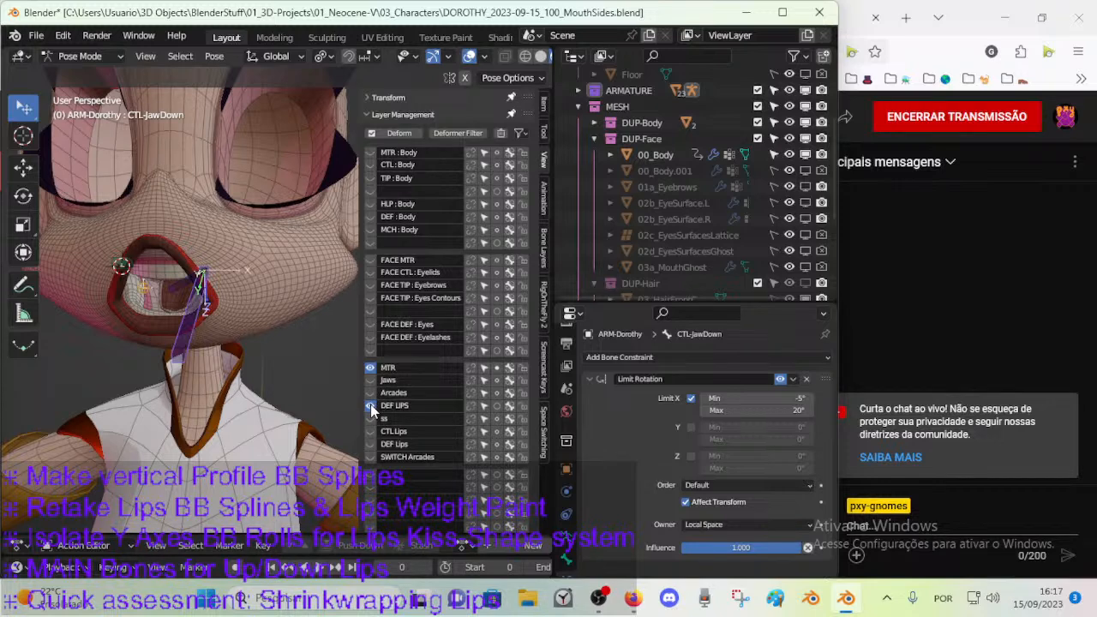
pyautogui.press('BackSpace')
pyautogui.click(370, 367)
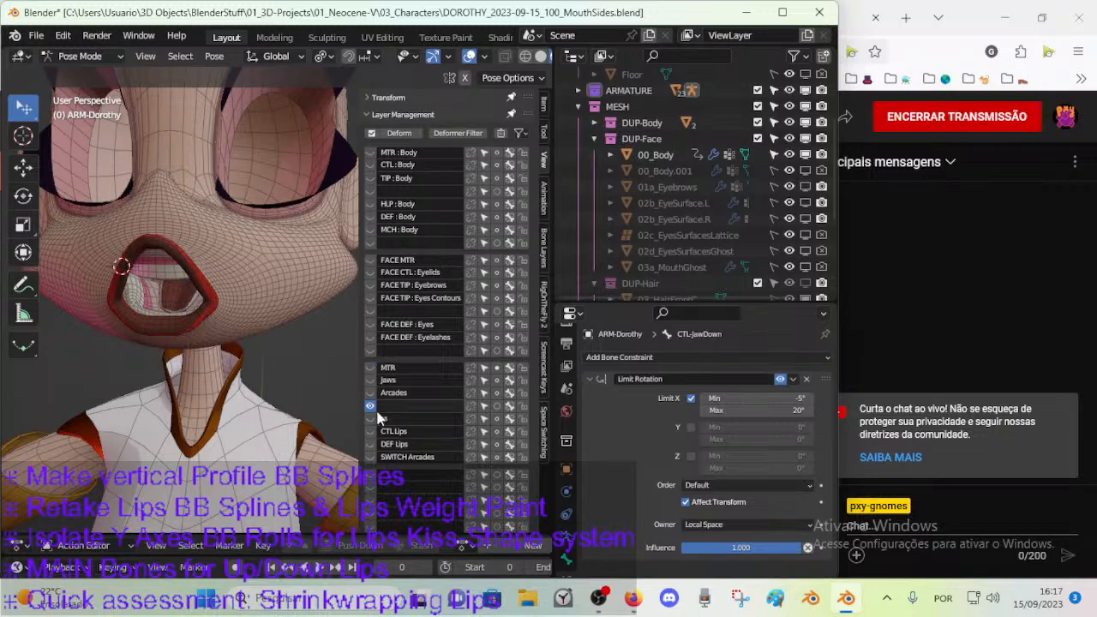
# Move the mouth-corner bones from the ss layer to the unnamed layer below Arcades.
pyautogui.click(370, 418)
pyautogui.moveTo(266, 387); pyautogui.dragTo(239, 376, button='middle')
pyautogui.click(373, 418)
pyautogui.click(373, 418)
pyautogui.moveTo(299, 352); pyautogui.dragTo(255, 353, button='middle')
pyautogui.press('m')
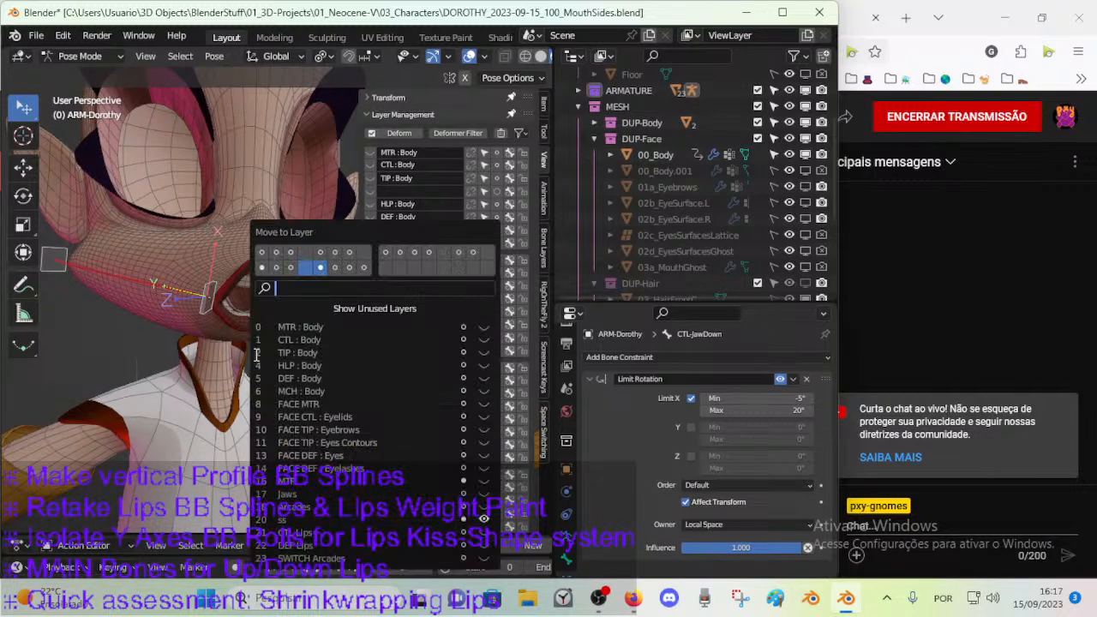
pyautogui.click(305, 267)
# Hide the ss layer and clear its name, and name the layer below Arcades "Mouth".
pyautogui.click(371, 419)
pyautogui.press('BackSpace')
pyautogui.click(394, 405)
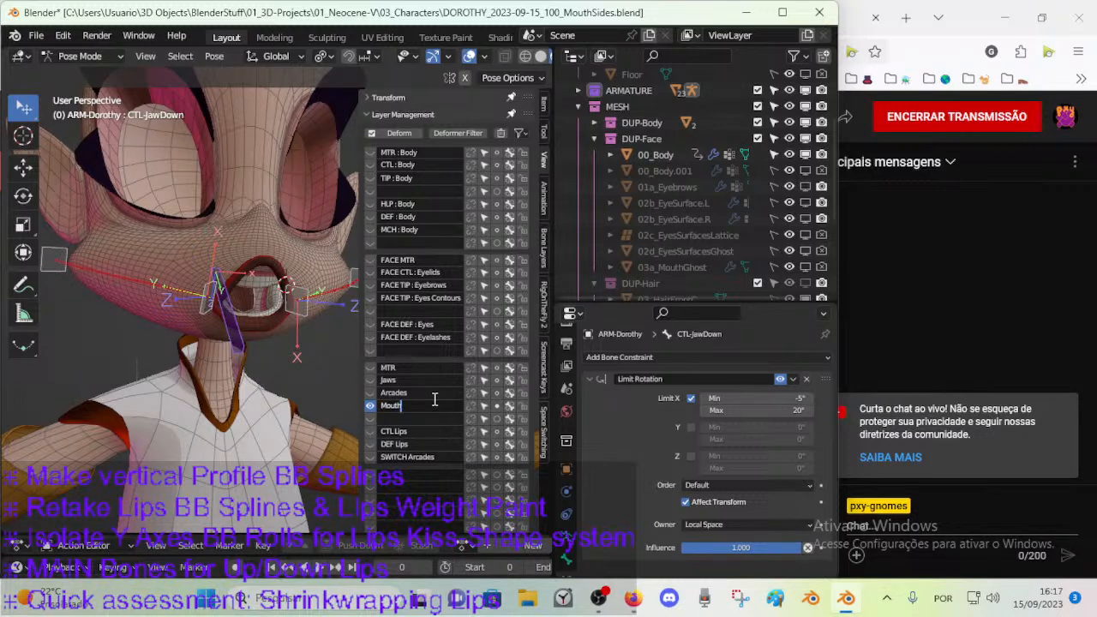
pyautogui.write('Mouth')
pyautogui.press('Return')
# Examine the Mouth layer's bones around the face from several angles.
pyautogui.moveTo(291, 264); pyautogui.dragTo(226, 237, button='middle')
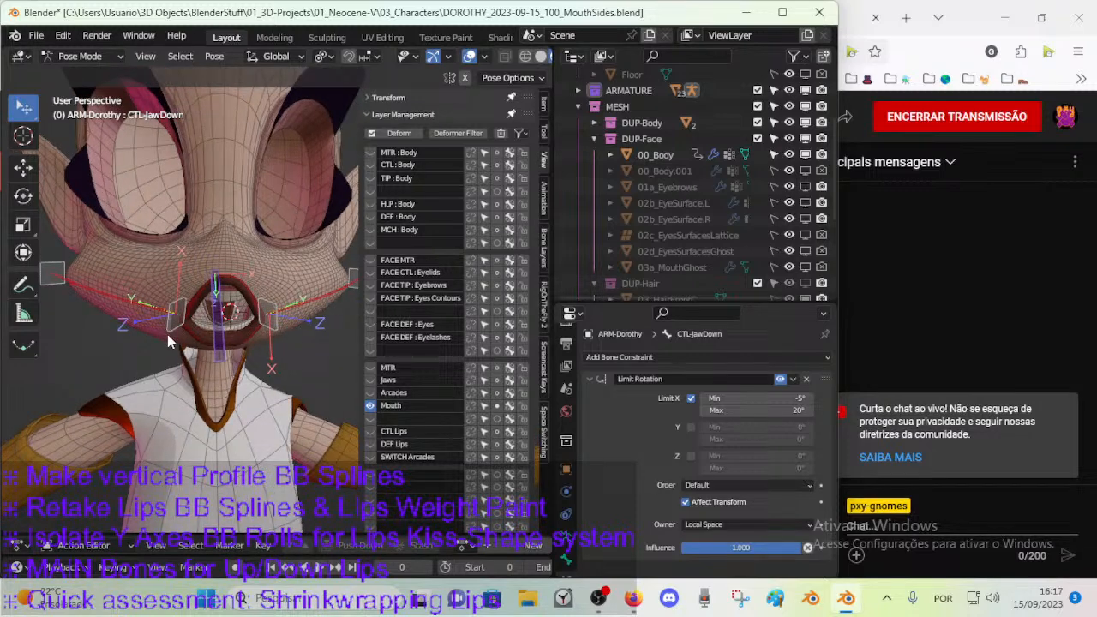
pyautogui.moveTo(170, 338); pyautogui.dragTo(124, 289, button='middle')
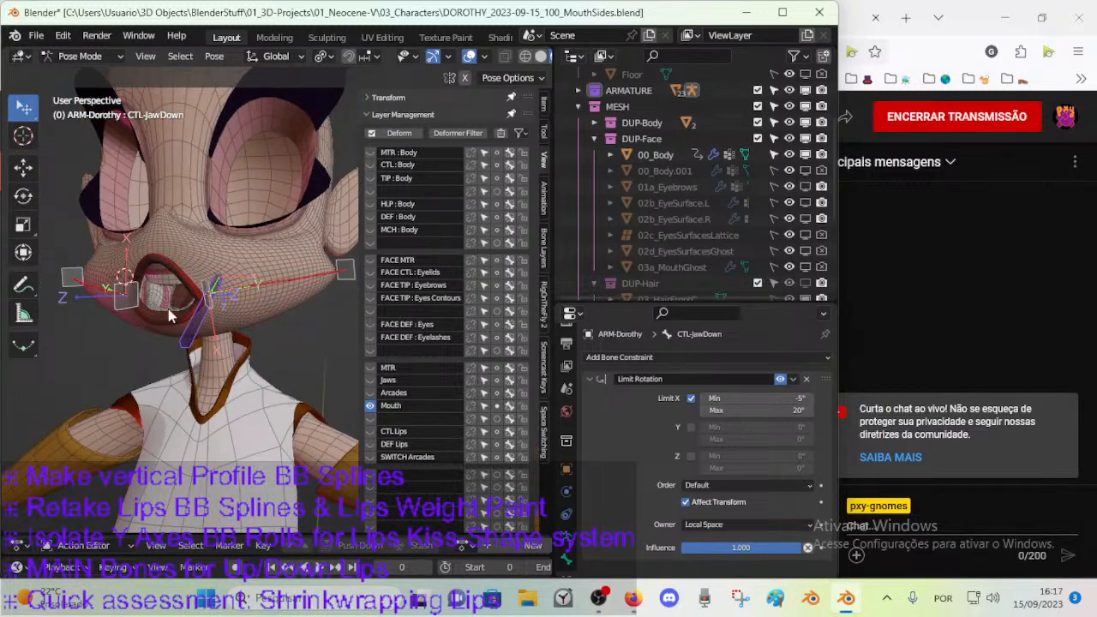
pyautogui.moveTo(190, 270); pyautogui.dragTo(241, 331, button='middle')
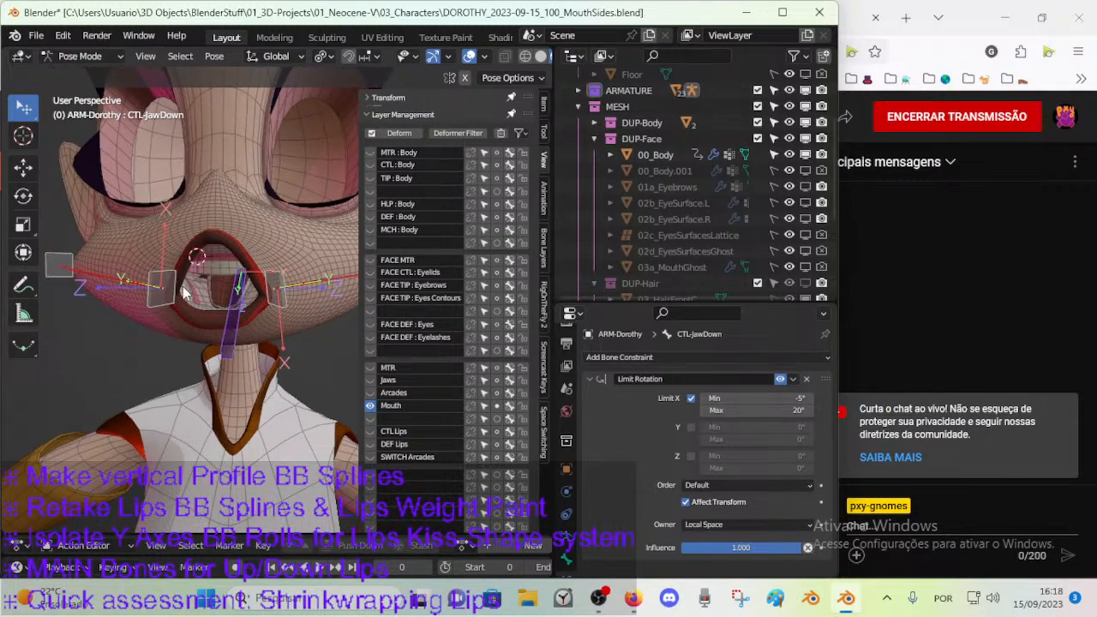
pyautogui.moveTo(226, 368); pyautogui.dragTo(211, 371, button='middle')
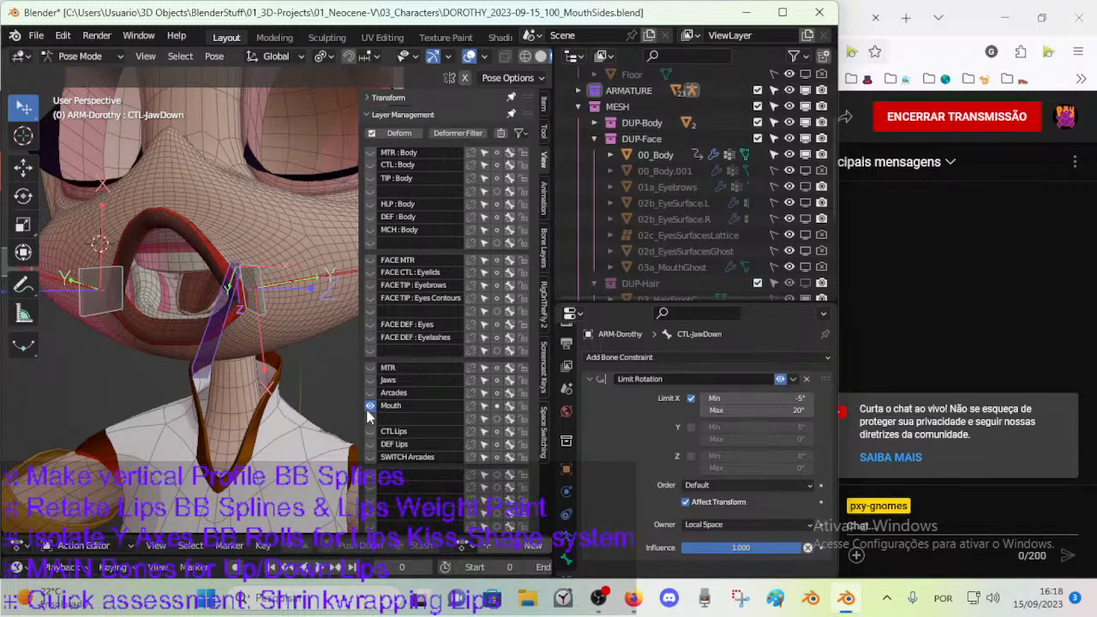
pyautogui.moveTo(248, 334); pyautogui.dragTo(214, 237, button='middle')
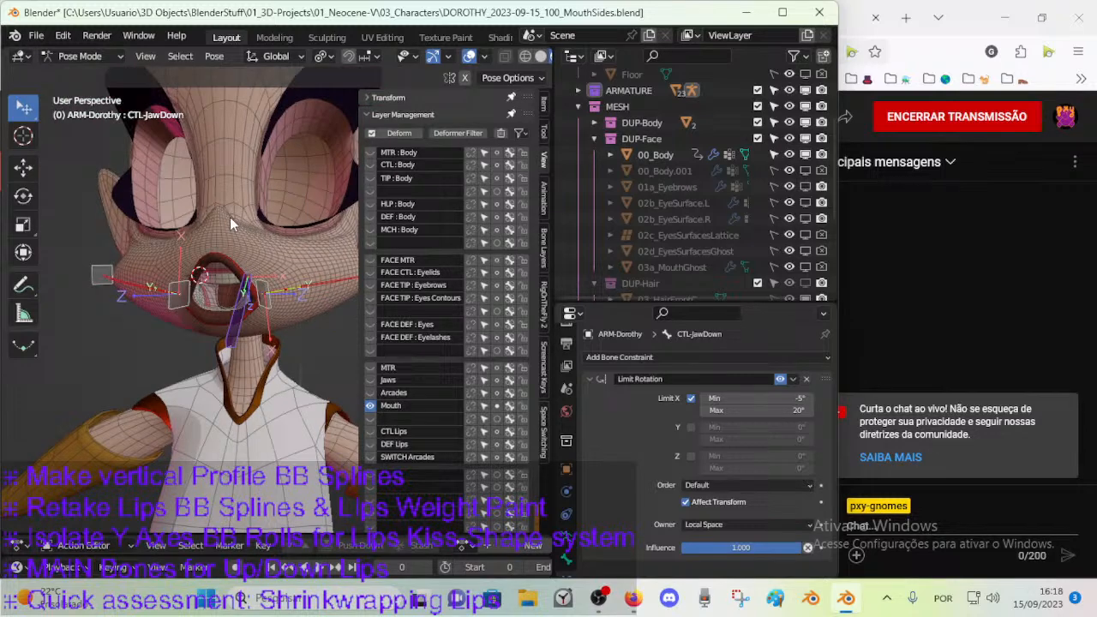
pyautogui.scroll(2, 244, 289)
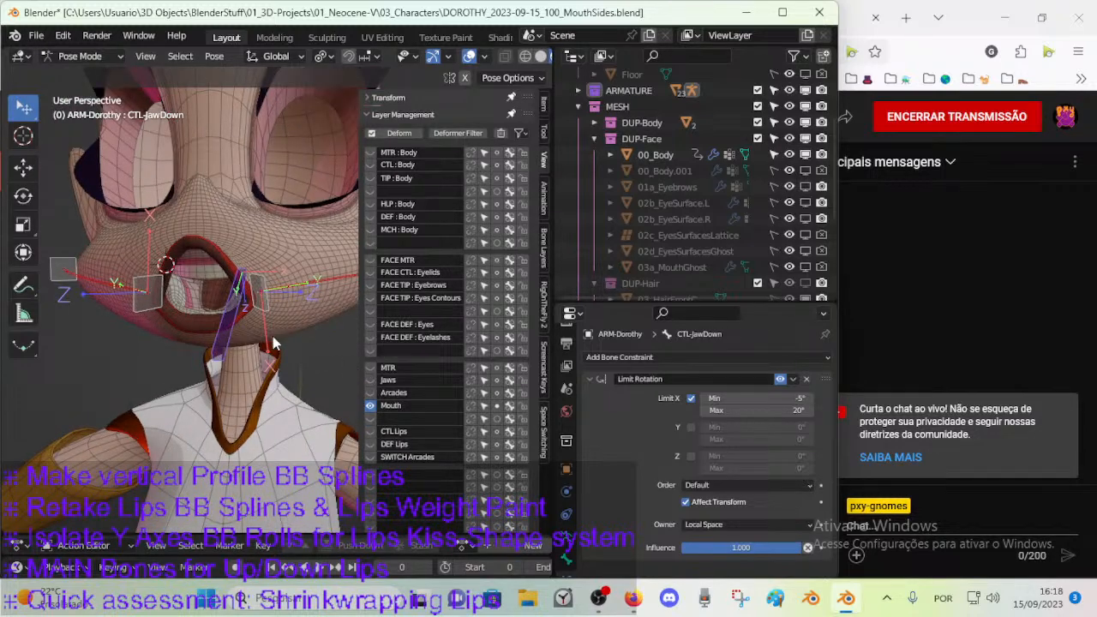
pyautogui.moveTo(273, 336); pyautogui.dragTo(262, 337, button='middle')
# Check the unnamed layer and the DEF Lips layer, and leave CTL Lips shown together with Mouth.
pyautogui.click(368, 420)
pyautogui.click(369, 420)
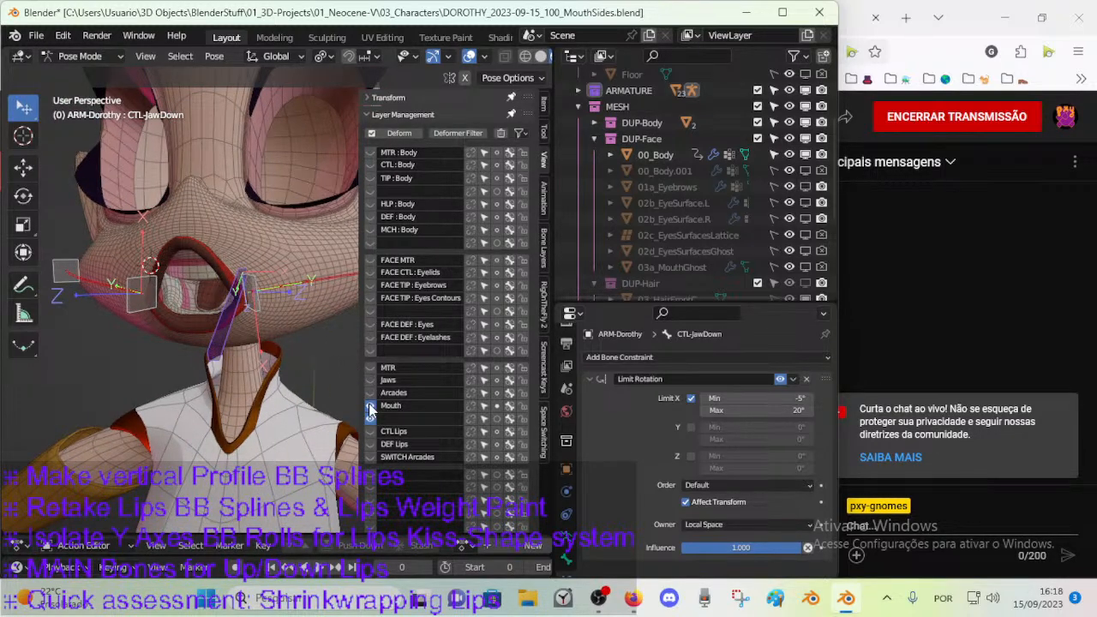
pyautogui.click(371, 415)
pyautogui.click(370, 418)
pyautogui.click(370, 418)
pyautogui.click(370, 444)
pyautogui.click(371, 444)
pyautogui.click(370, 444)
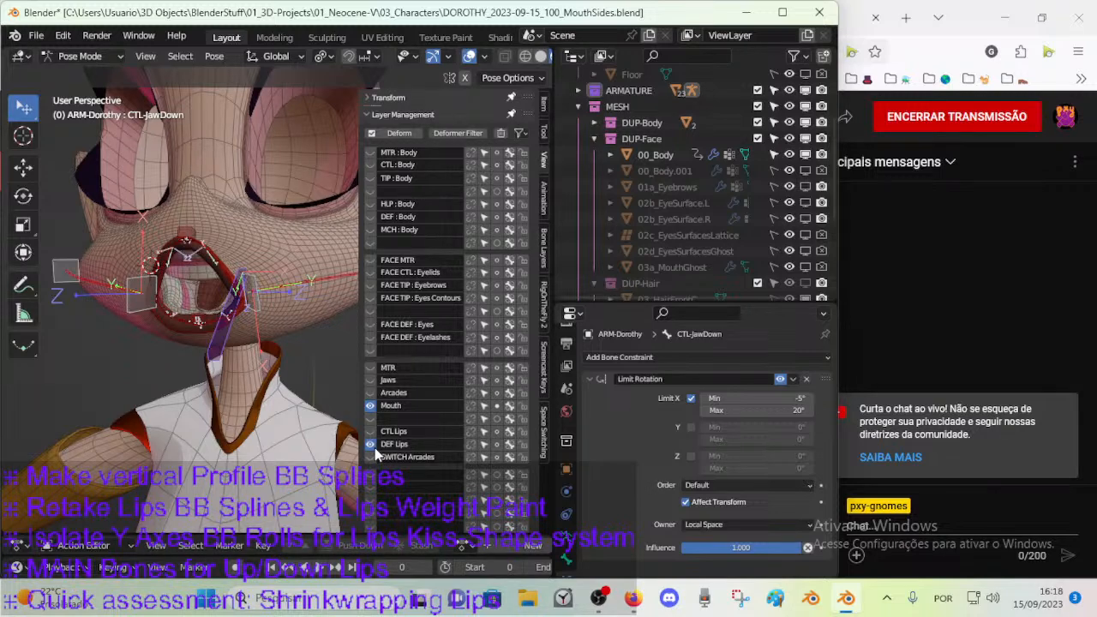
pyautogui.click(370, 431)
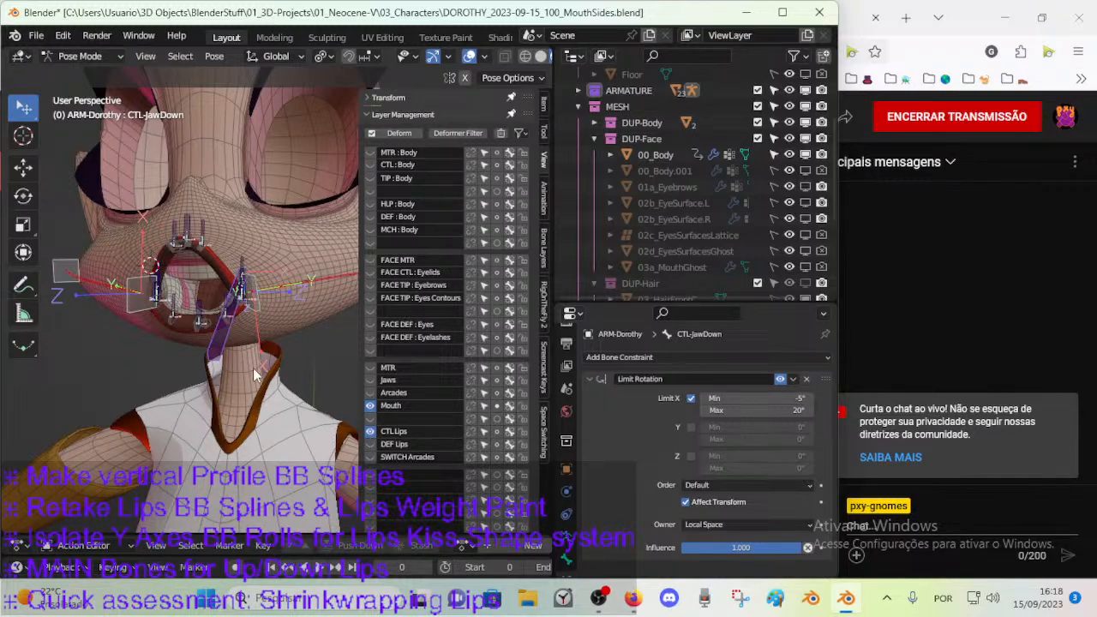
# Select CTL-LipDown-BBH.L.001 on the lower lip and compare how it displays in Edit Mode and Pose Mode.
pyautogui.moveTo(296, 400); pyautogui.dragTo(330, 381, button='middle')
pyautogui.scroll(6, 287, 330)
pyautogui.click(155, 351)
pyautogui.press('Tab')
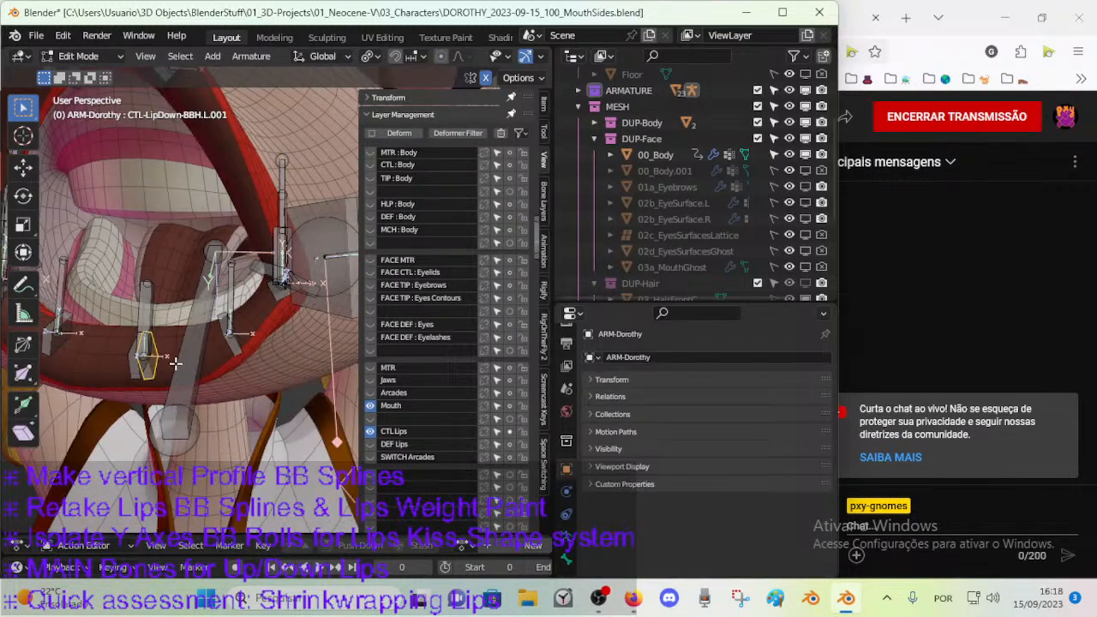
pyautogui.scroll(-3, 175, 363)
pyautogui.scroll(3, 200, 358)
pyautogui.press('Tab')
pyautogui.moveTo(200, 348); pyautogui.dragTo(217, 368, button='middle')
pyautogui.press('Tab')
pyautogui.press('Tab')
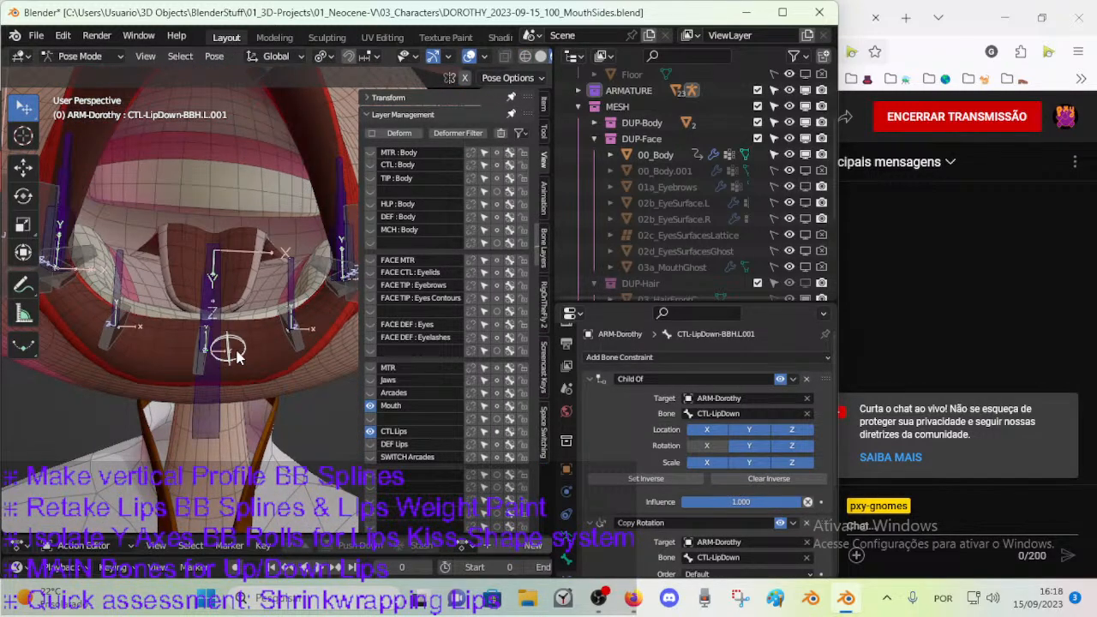
# Remove the CTM-10-Empty-Sphere custom shape from CTL-LipUp-BBH.R.001 at the center of the upper lip.
pyautogui.scroll(-5, 249, 323)
pyautogui.moveTo(248, 322); pyautogui.dragTo(228, 310, button='middle')
pyautogui.scroll(4, 232, 325)
pyautogui.click(206, 227)
pyautogui.scroll(-3, 568, 540)
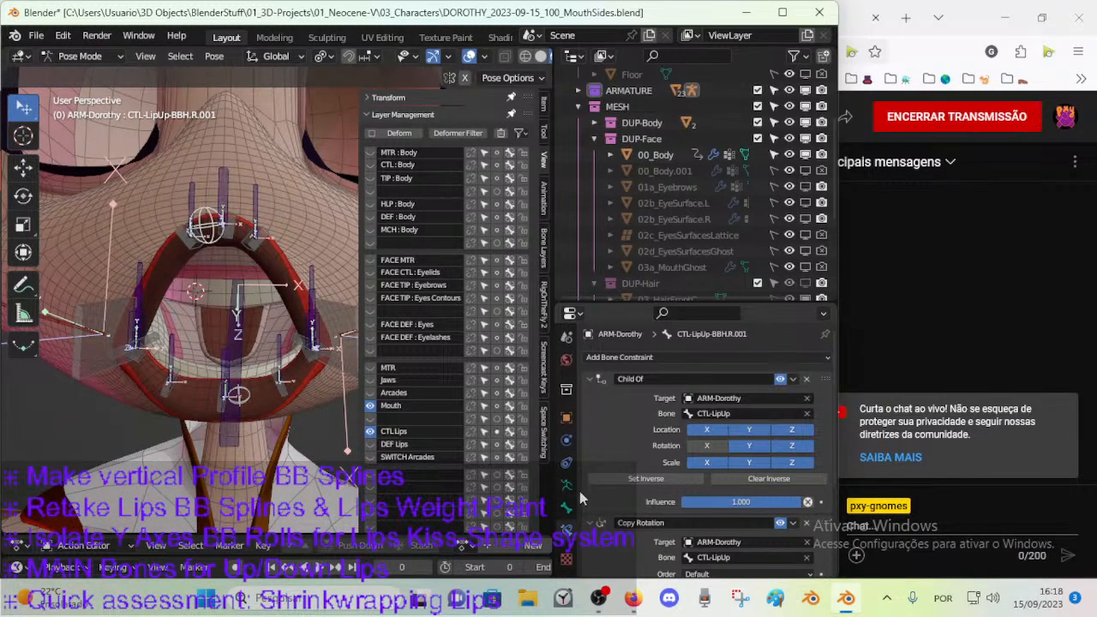
pyautogui.click(566, 507)
pyautogui.scroll(-10, 703, 429)
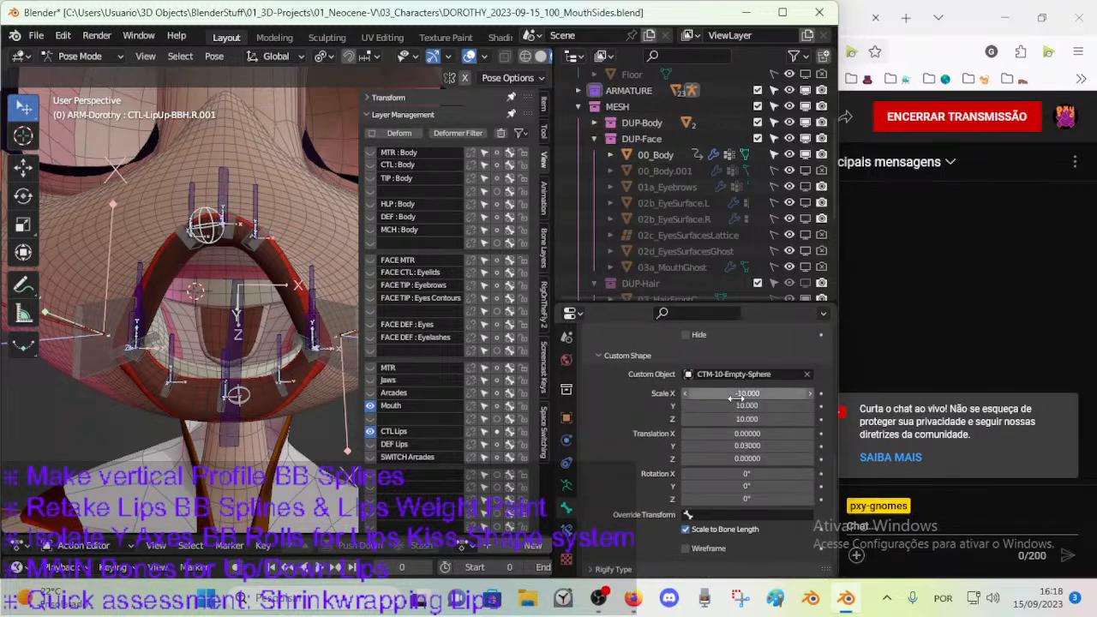
pyautogui.click(806, 374)
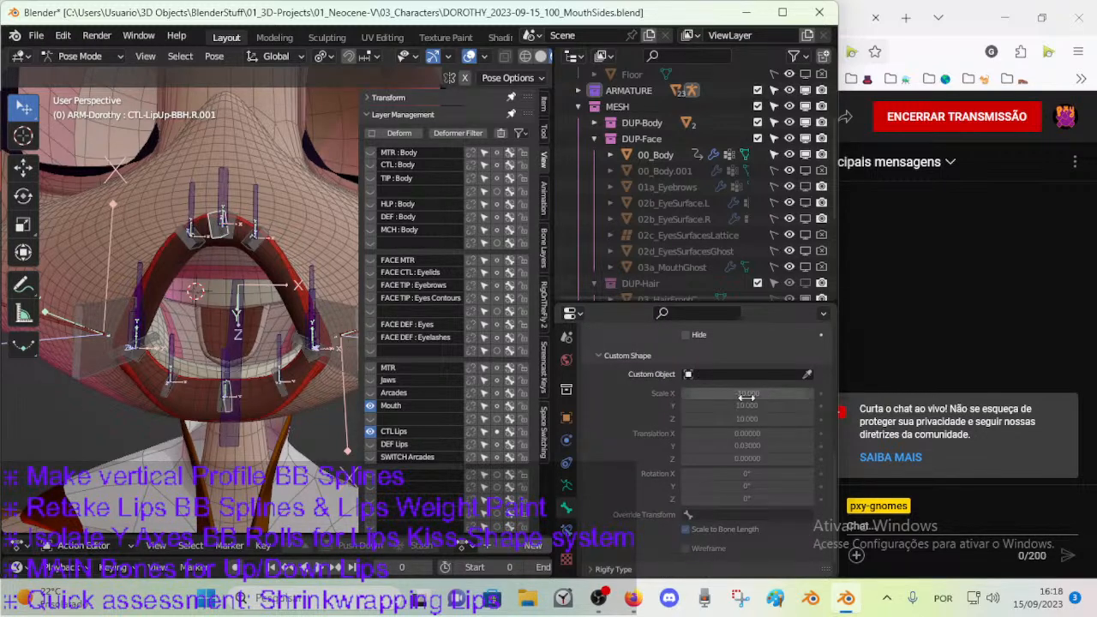
# Check CTL-LipDown-BBH.R.001, and set the custom shape Scale X of CTL-LipUp-BBH.R.001 to 10.
pyautogui.click(220, 404)
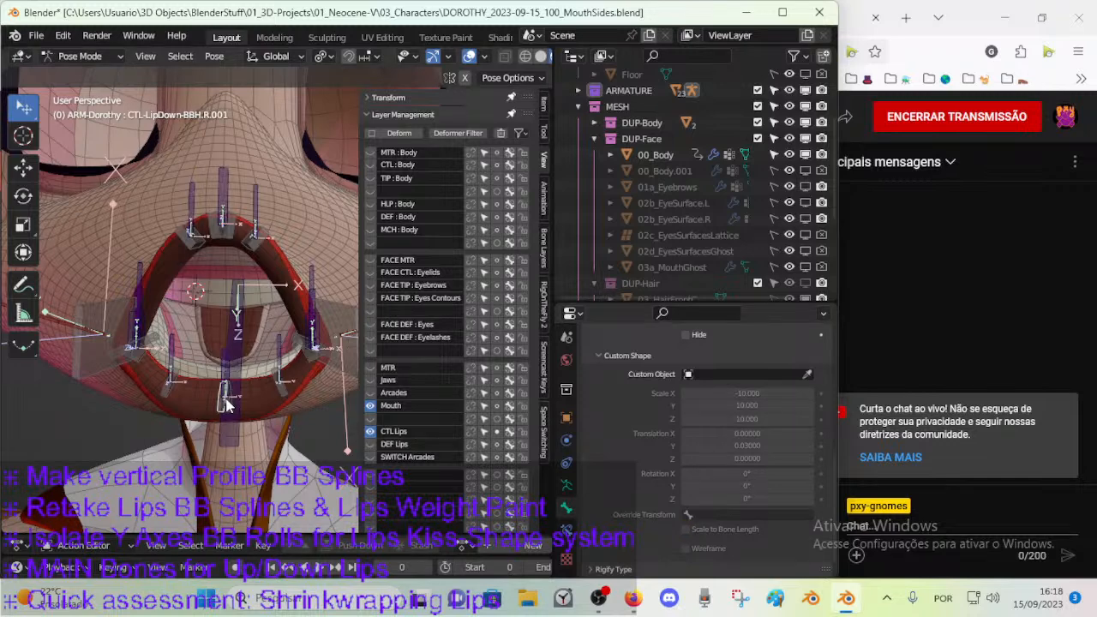
pyautogui.click(215, 235)
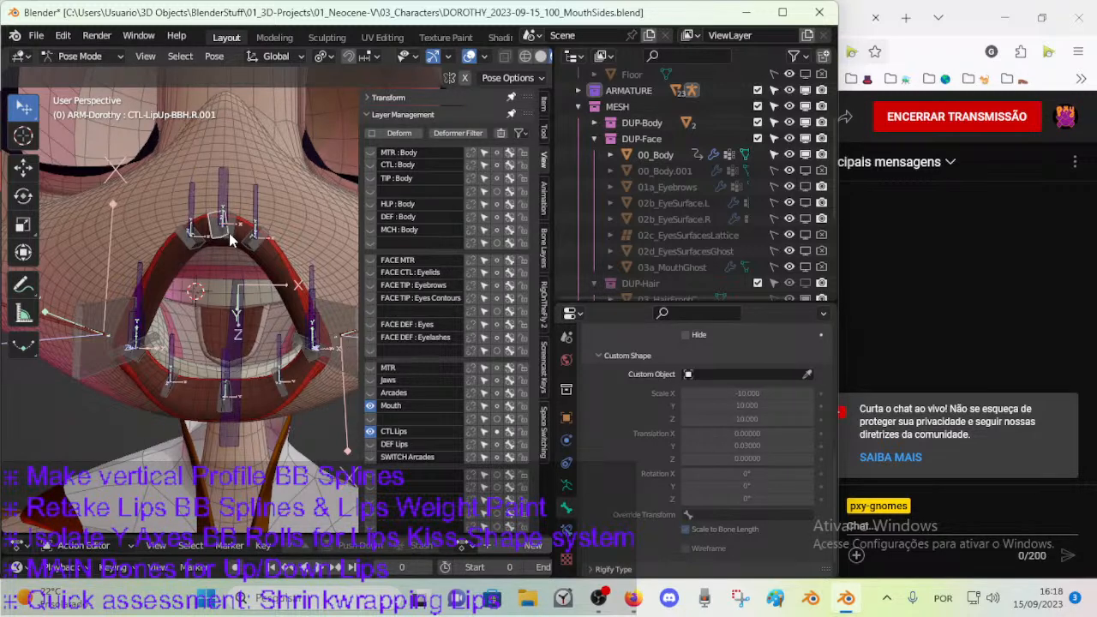
pyautogui.click(740, 391)
pyautogui.press('Home')
pyautogui.press('Delete')
pyautogui.press('Return')
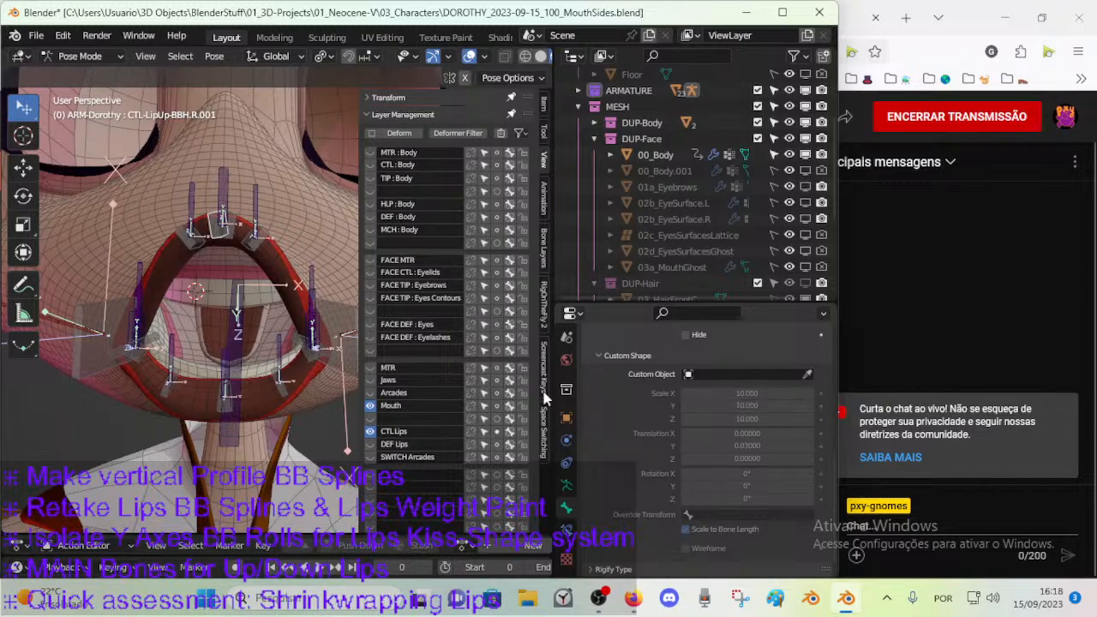
# Check CTL-LipUp-BBH.L.002, and set the custom shape Scale X of CTL-LipUp-BBH.R.002 to 10.
pyautogui.click(229, 235)
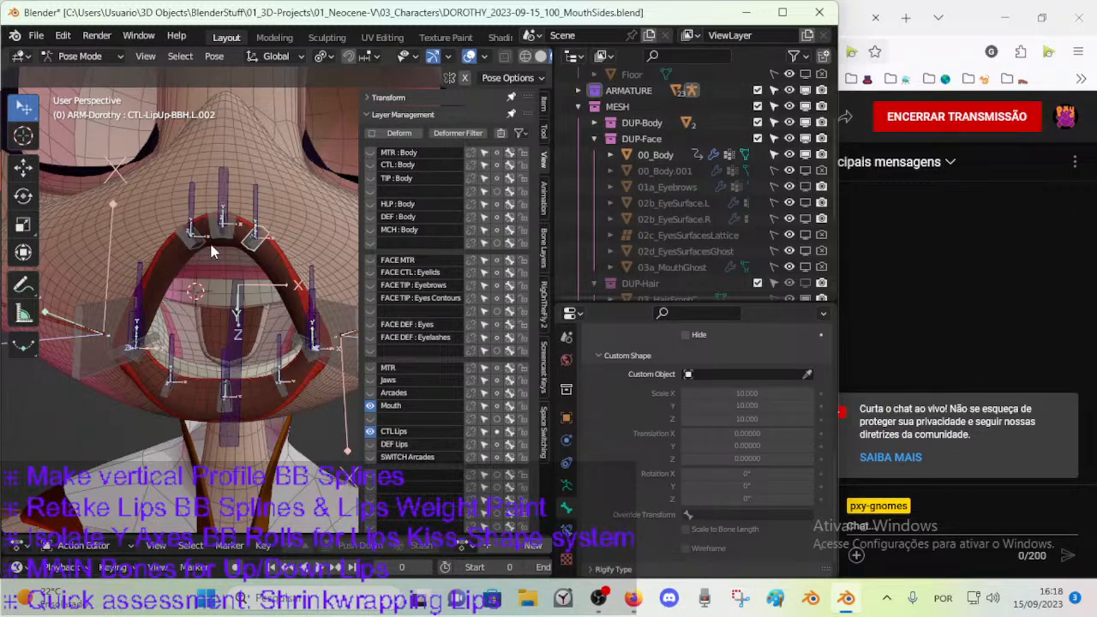
pyautogui.click(219, 243)
pyautogui.doubleClick(752, 396)
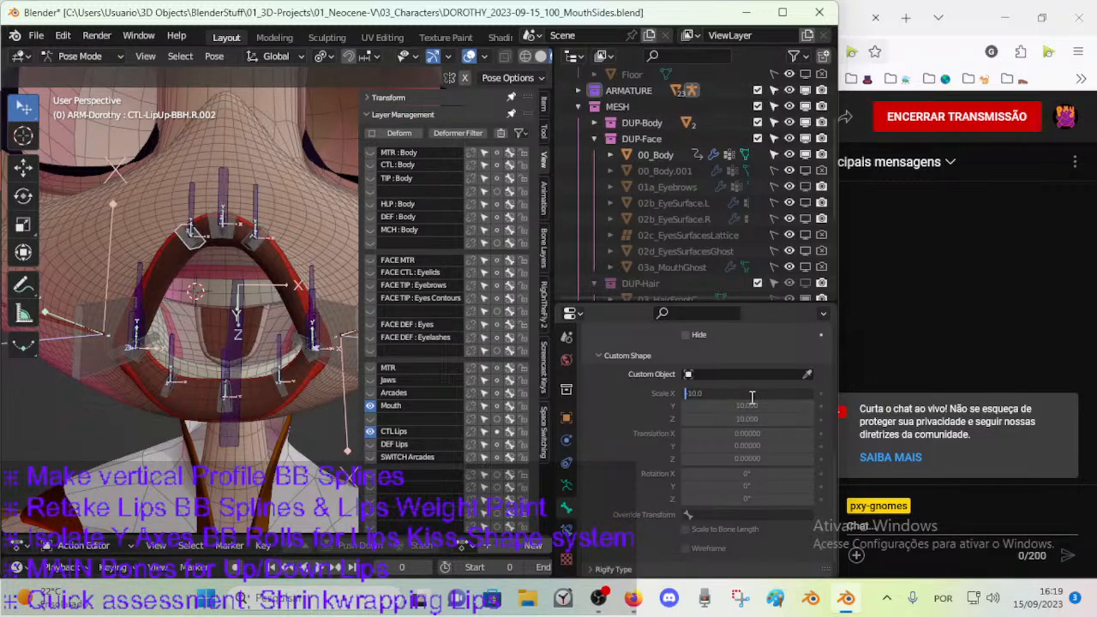
pyautogui.press('Delete')
pyautogui.press('Return')
pyautogui.click(204, 246)
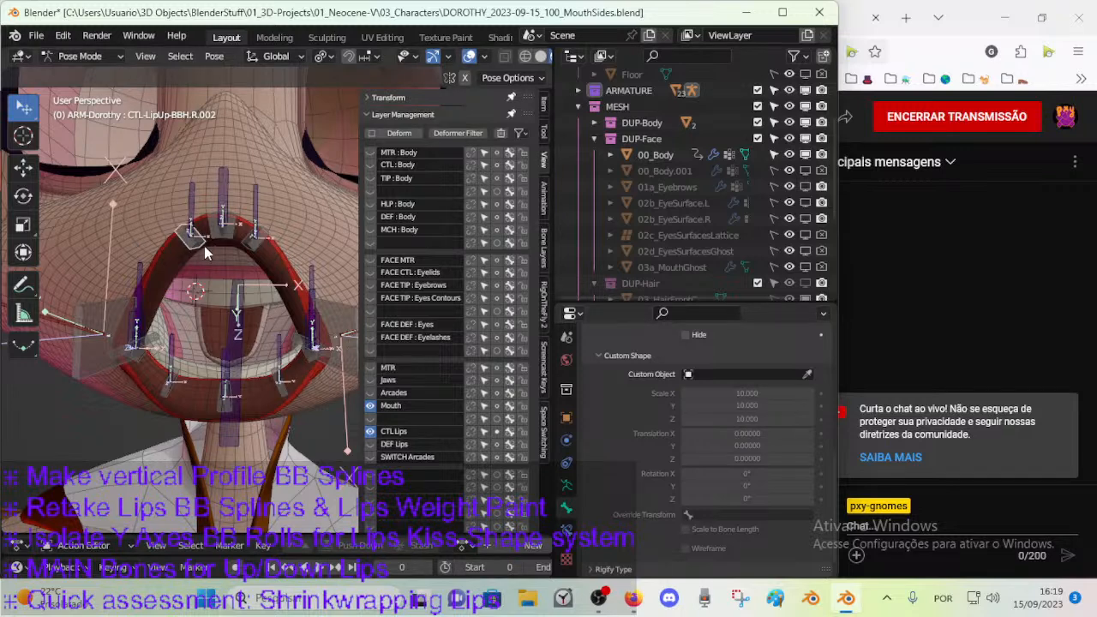
# Check the custom shape settings of the lower-lip handles CTL-LipDown-BBH.R.003, R.002 and R.001.
pyautogui.click(146, 361)
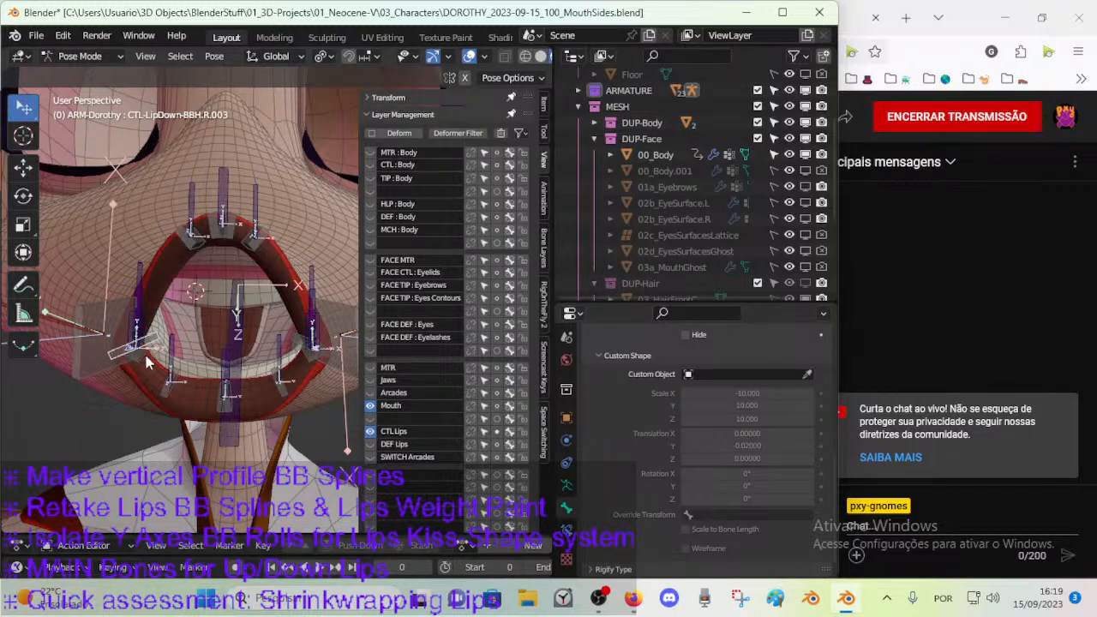
pyautogui.click(162, 396)
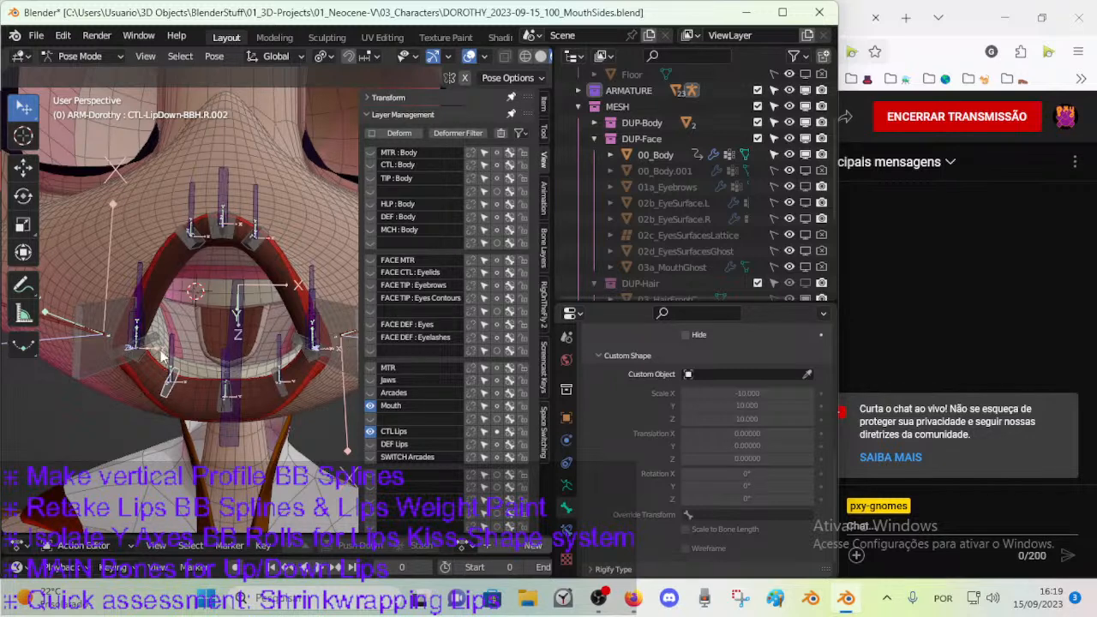
pyautogui.click(160, 360)
pyautogui.click(163, 396)
pyautogui.click(219, 401)
pyautogui.keyDown('alt'); pyautogui.click(229, 406); pyautogui.keyUp('alt')
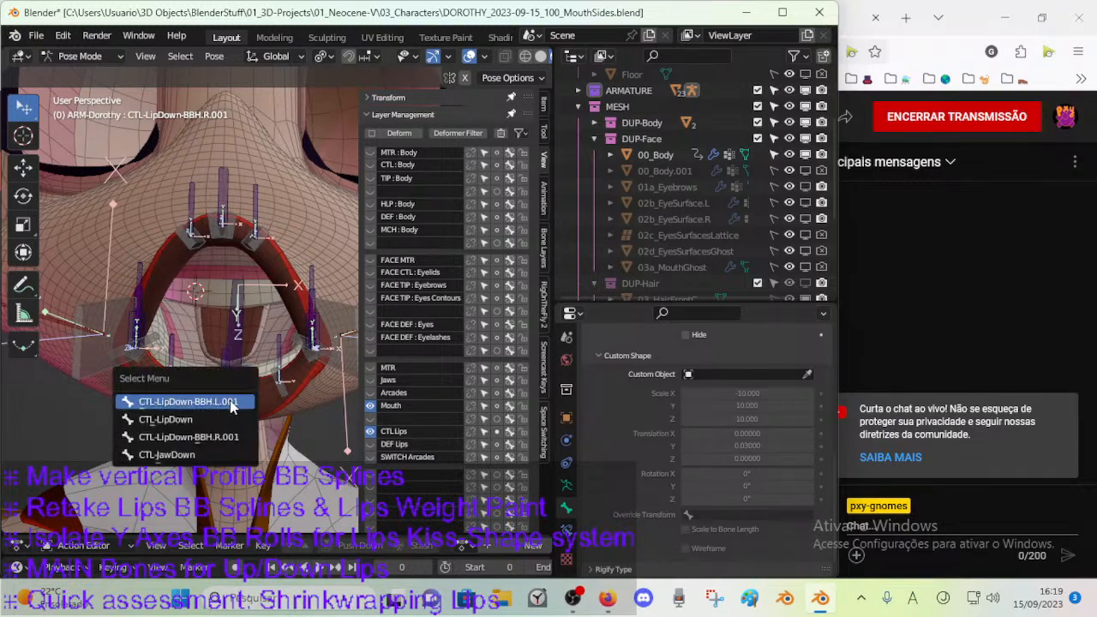
pyautogui.moveTo(229, 413); pyautogui.dragTo(203, 343, button='middle')
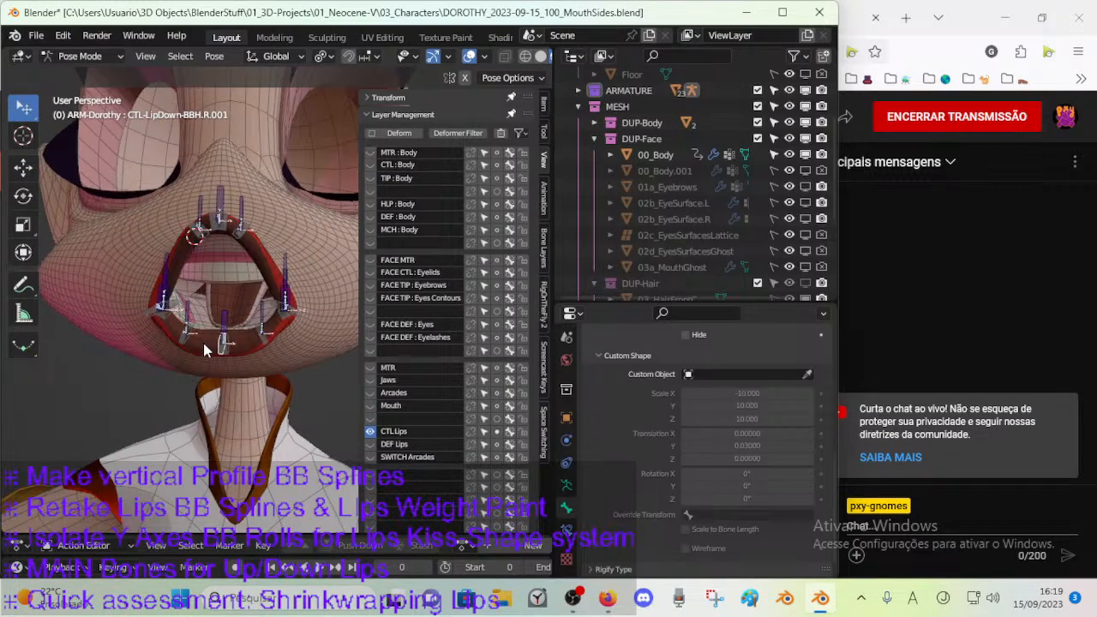
# Select the lip control bones all around the mouth opening, finishing with CTL-LipUp.R.001.
pyautogui.scroll(2, 203, 343)
pyautogui.click(118, 283)
pyautogui.click(118, 256)
pyautogui.click(153, 313)
pyautogui.click(203, 328)
pyautogui.click(255, 315)
pyautogui.click(289, 280)
pyautogui.click(292, 271)
pyautogui.click(288, 245)
pyautogui.click(189, 146)
pyautogui.keyDown('shift'); pyautogui.click(163, 176); pyautogui.keyUp('shift')
# Test-move the selected lip control bones together away from the mouth, and cancel each move.
pyautogui.press('g')
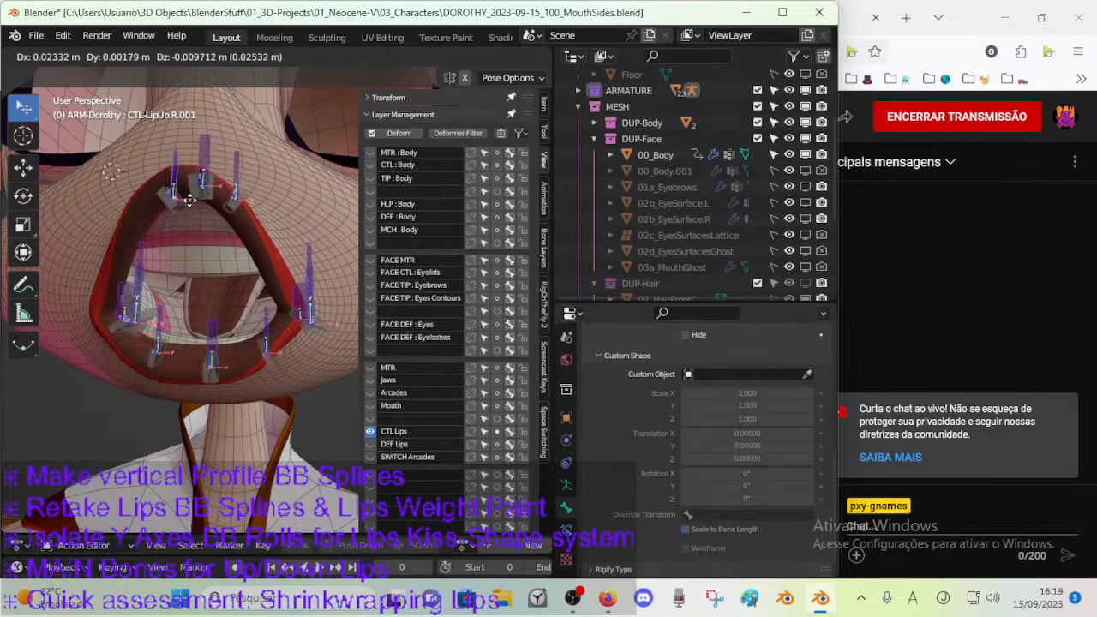
pyautogui.click(194, 252)
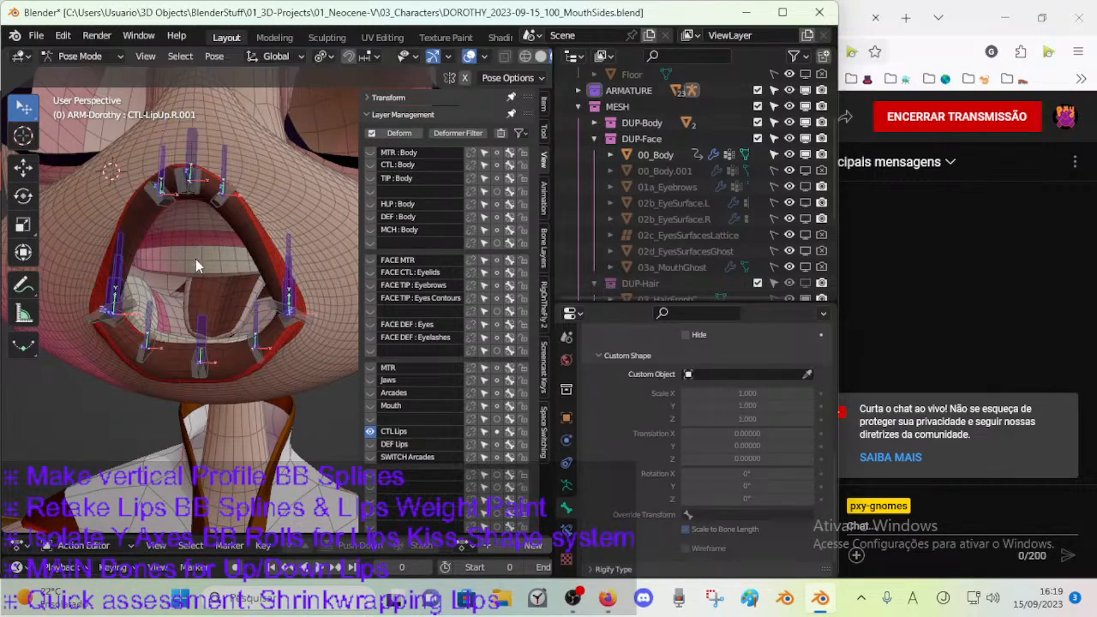
pyautogui.scroll(-4, 195, 260)
pyautogui.scroll(2, 206, 309)
pyautogui.press('g')
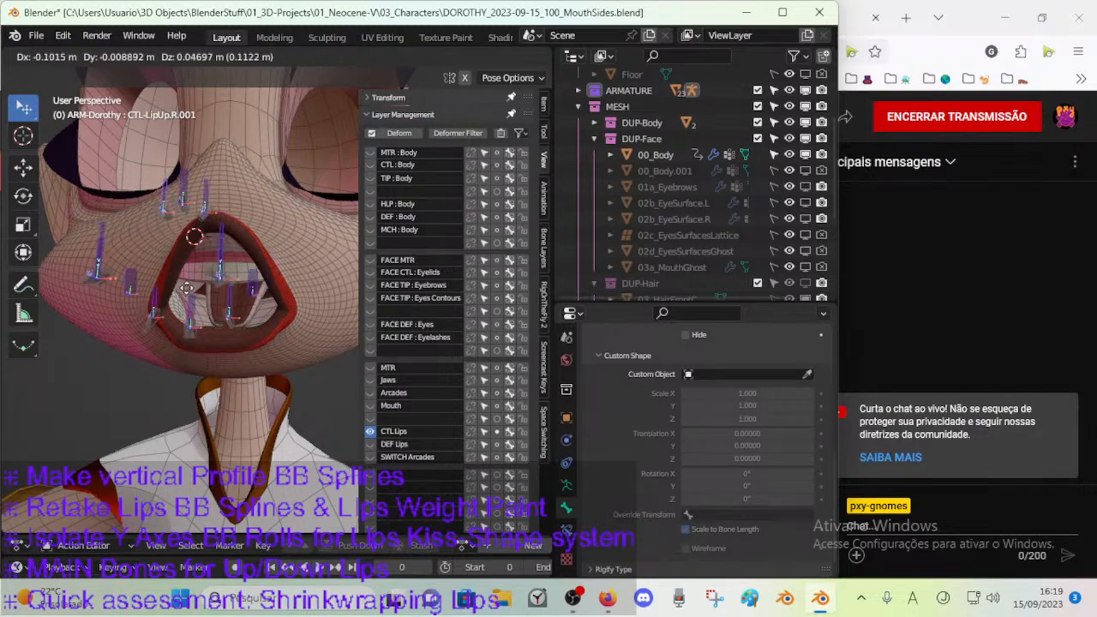
pyautogui.click(201, 263)
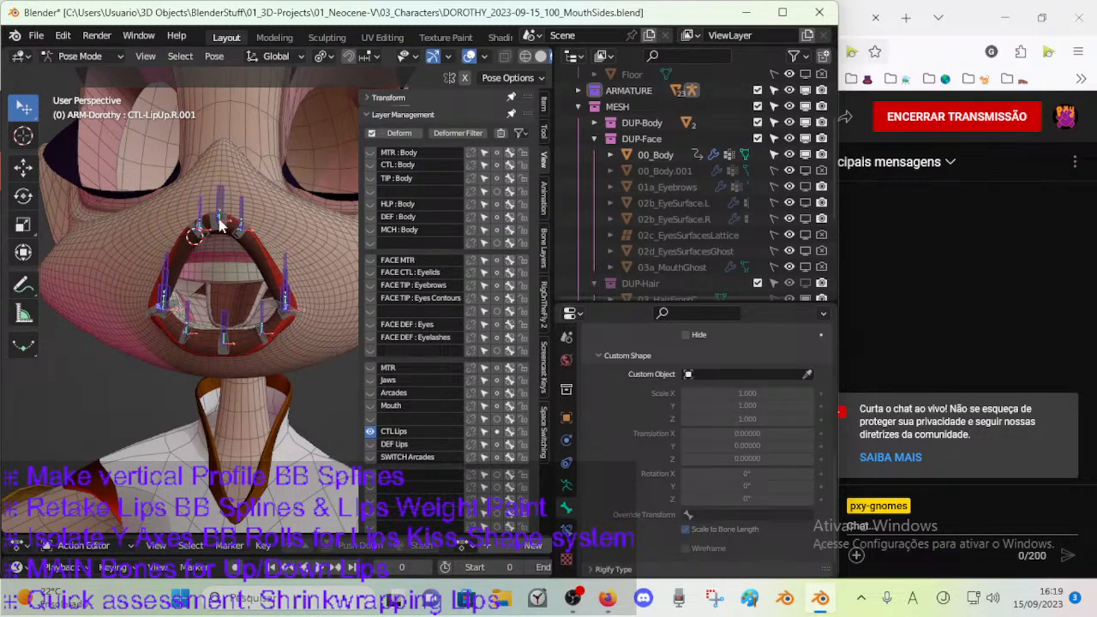
pyautogui.press('g')
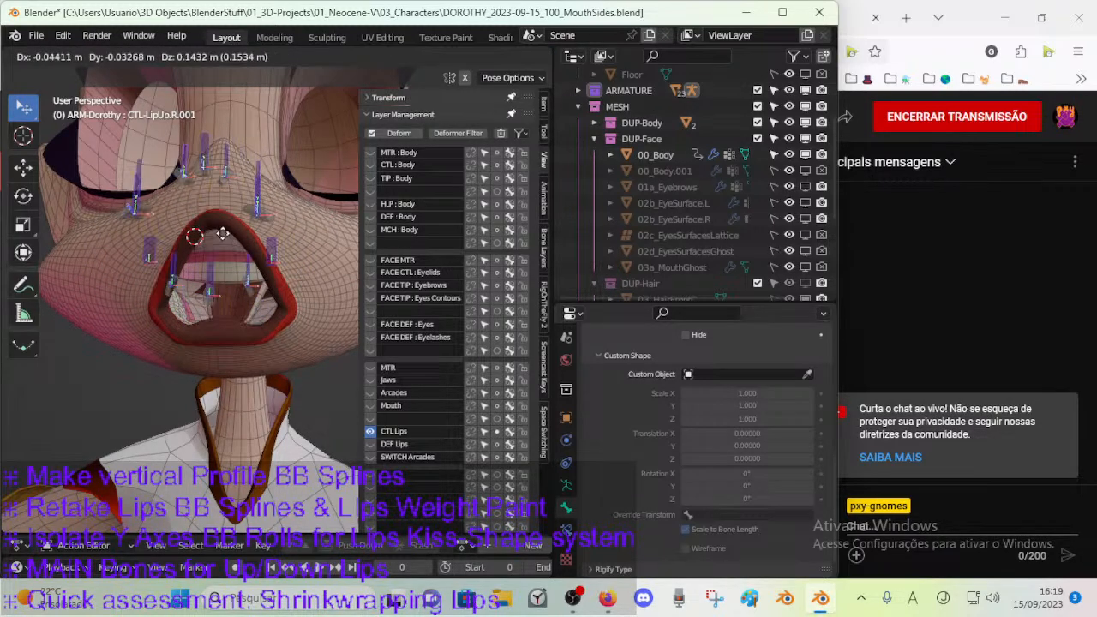
pyautogui.rightClick(218, 255)
pyautogui.press('g')
pyautogui.rightClick(265, 325)
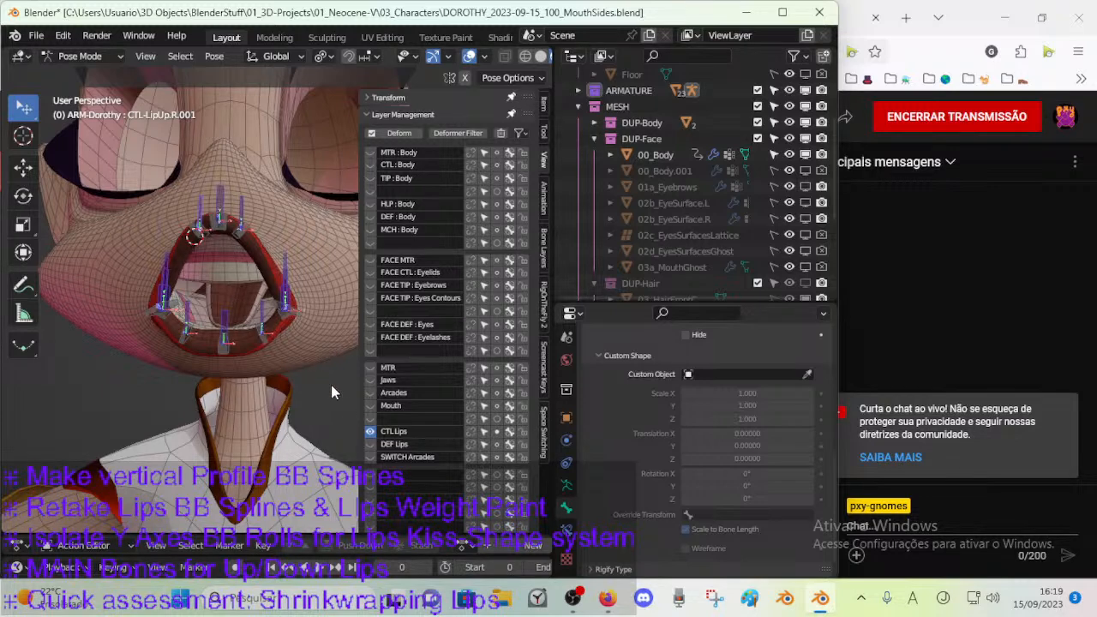
# Show the bone layers from MTR to SWITCH Arcades for inspection, and hide all of them again except CTL Lips.
pyautogui.moveTo(368, 419); pyautogui.dragTo(372, 457)
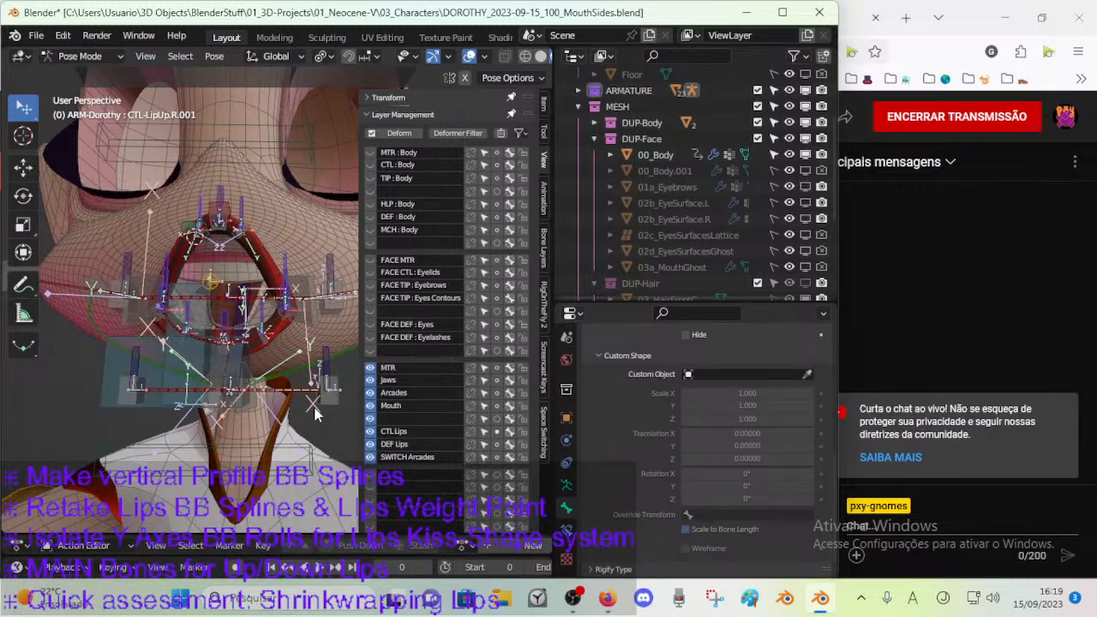
pyautogui.click(371, 456)
pyautogui.click(371, 444)
pyautogui.moveTo(373, 419); pyautogui.dragTo(372, 379)
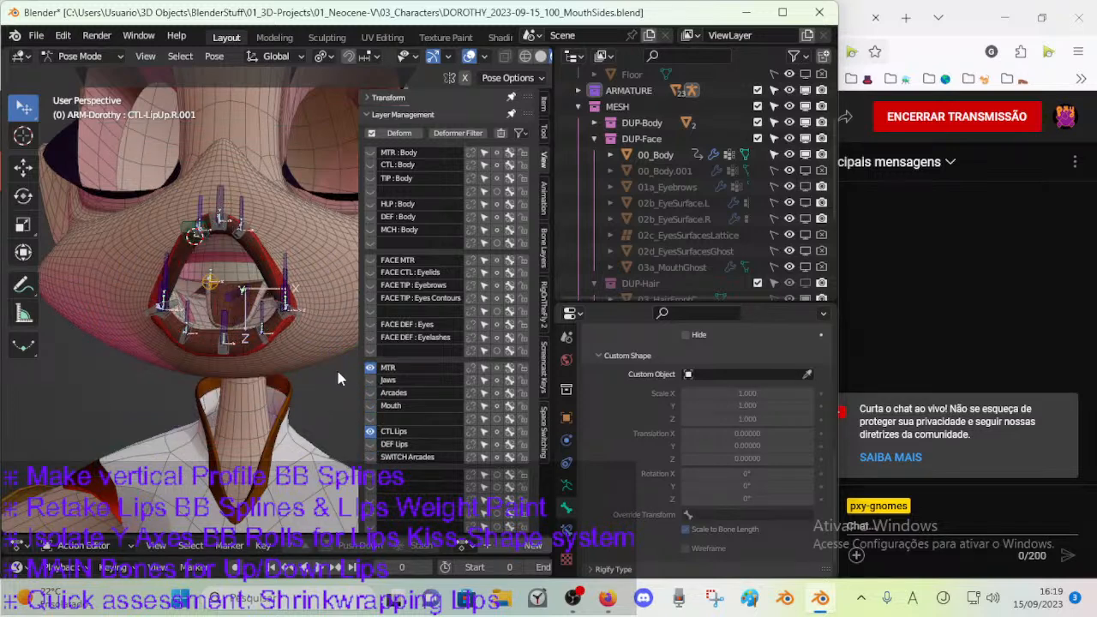
pyautogui.click(368, 366)
# Select the main lip control bones around the mouth and move them to the unnamed bone layer between Mouth and CTL Lips.
pyautogui.scroll(2, 276, 368)
pyautogui.click(208, 324)
pyautogui.keyDown('shift'); pyautogui.click(255, 310); pyautogui.keyUp('shift')
pyautogui.keyDown('shift'); pyautogui.click(120, 268); pyautogui.keyUp('shift')
pyautogui.keyDown('shift'); pyautogui.click(233, 154); pyautogui.keyUp('shift')
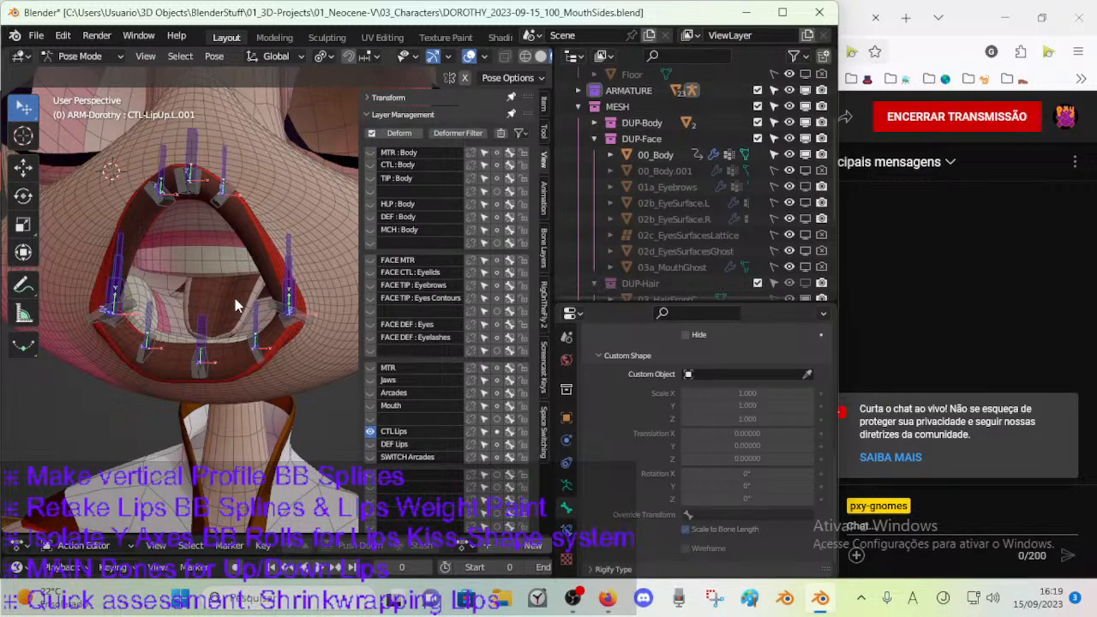
pyautogui.press('m')
pyautogui.click(301, 267)
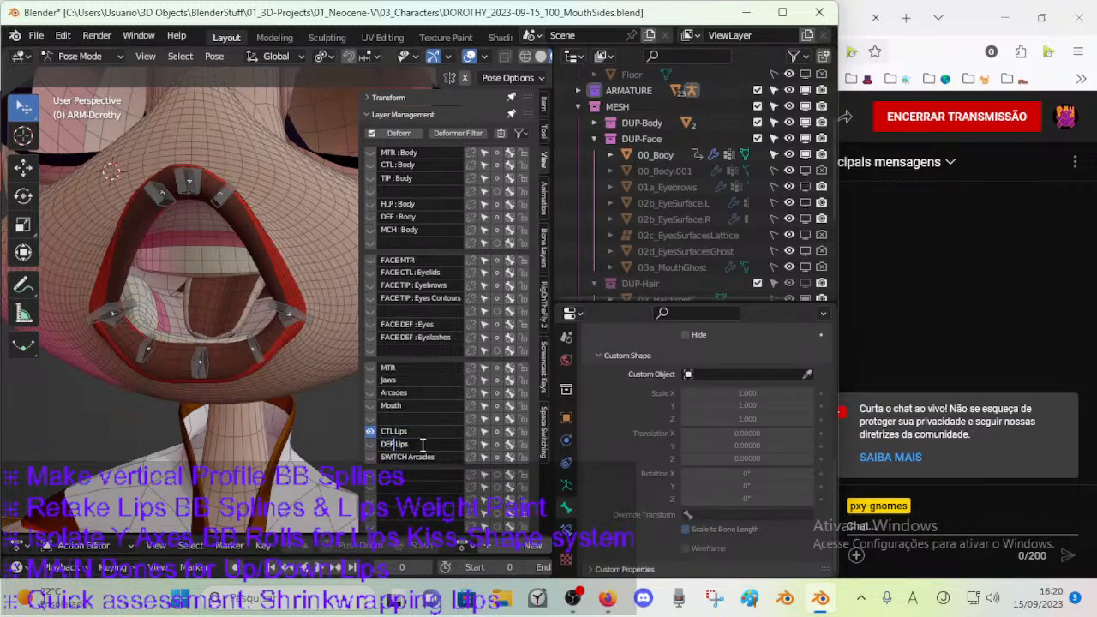
# Rename the CTL Lips bone layer to TWEAK Lips, and restore the DEF prefix of the layer below it.
pyautogui.hotkey('shift', 'Home')
pyautogui.press('BackSpace')
pyautogui.press('BackSpace')
pyautogui.press('BackSpace')
pyautogui.doubleClick(400, 435)
pyautogui.click(415, 432)
pyautogui.write('TWEAK')
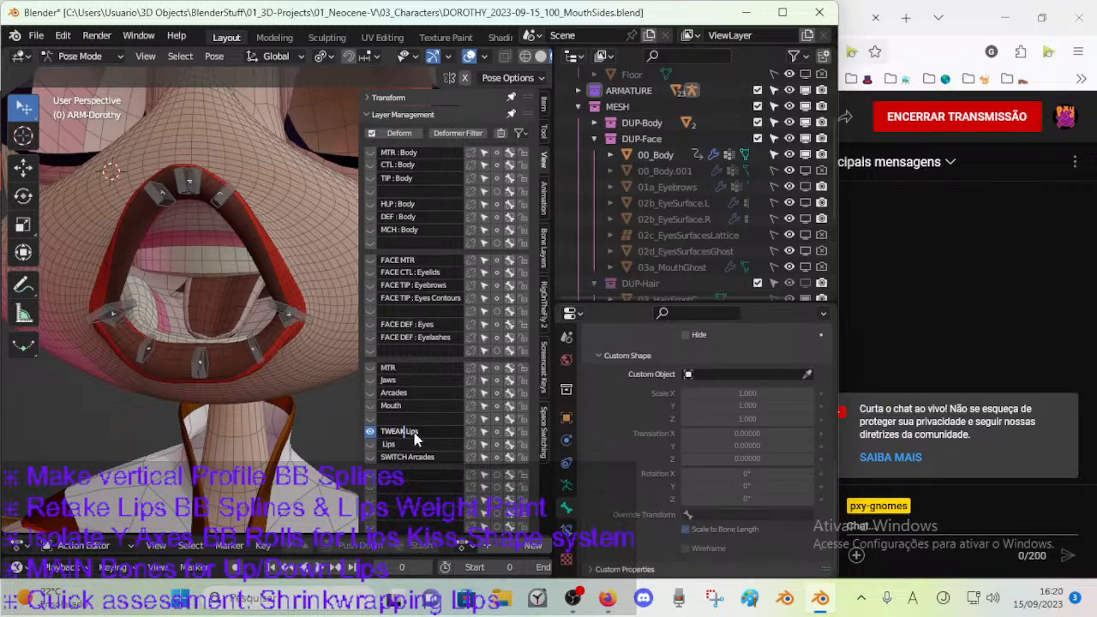
pyautogui.doubleClick(404, 443)
# Show the unnamed layer below Mouth instead of TWEAK Lips and name it CTL Lips.
pyautogui.click(369, 419)
pyautogui.click(369, 431)
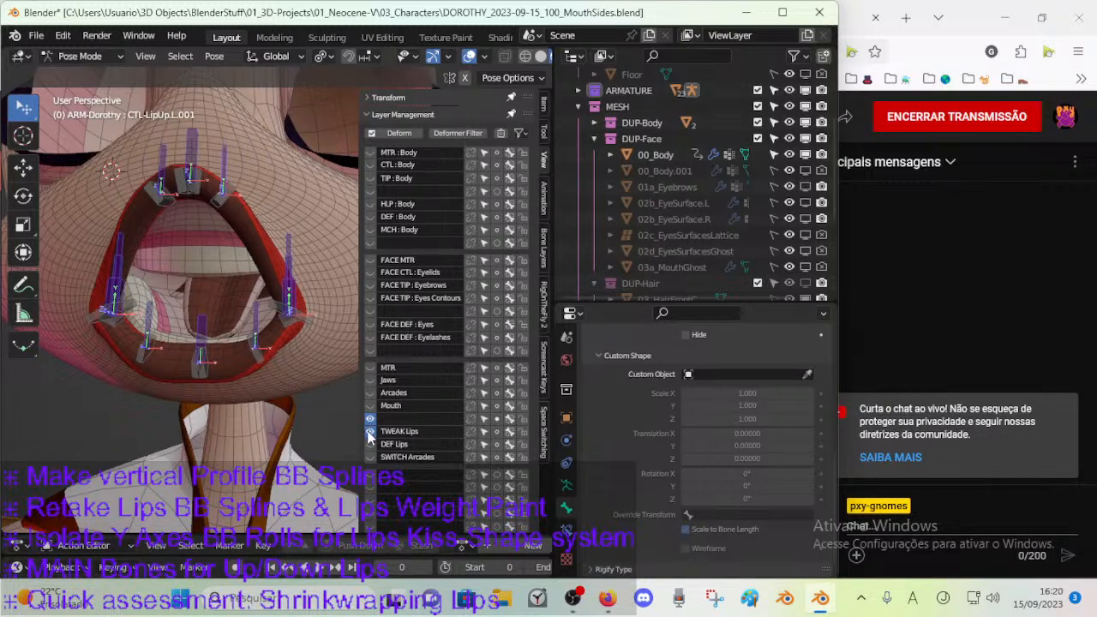
pyautogui.doubleClick(379, 419)
pyautogui.write('CTL Lips')
pyautogui.press('Return')
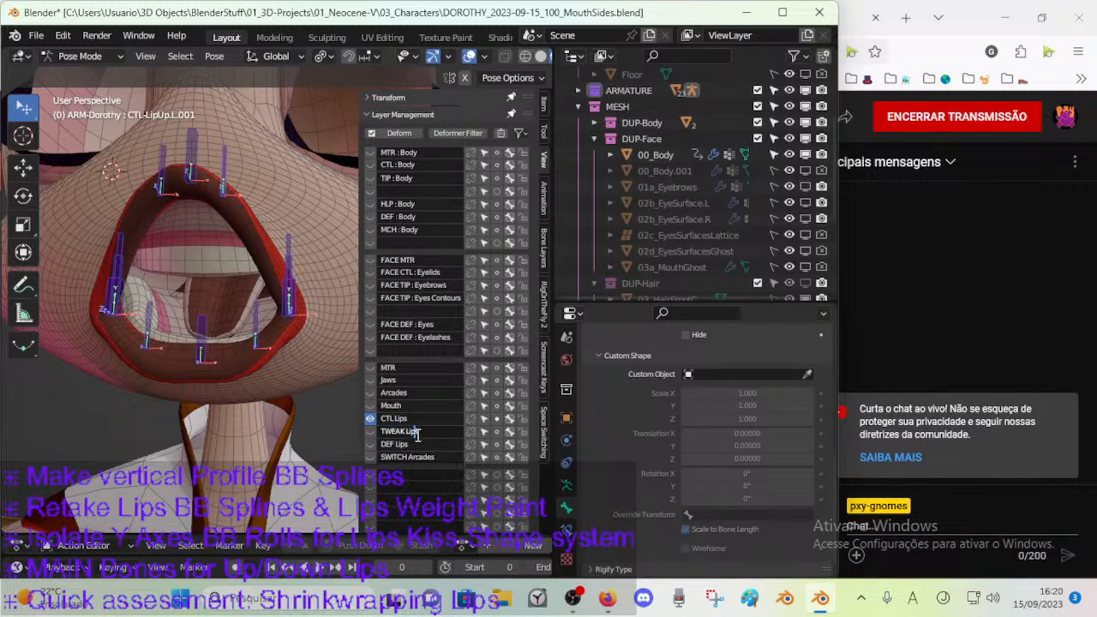
# Rename the TWEAK Lips bone layer to TIP Lips.
pyautogui.press('Home')
pyautogui.write('TIP')
pyautogui.hotkey('shift', 'End')
pyautogui.hotkey('shift', 'Left')
pyautogui.press('BackSpace')
pyautogui.press('Return')
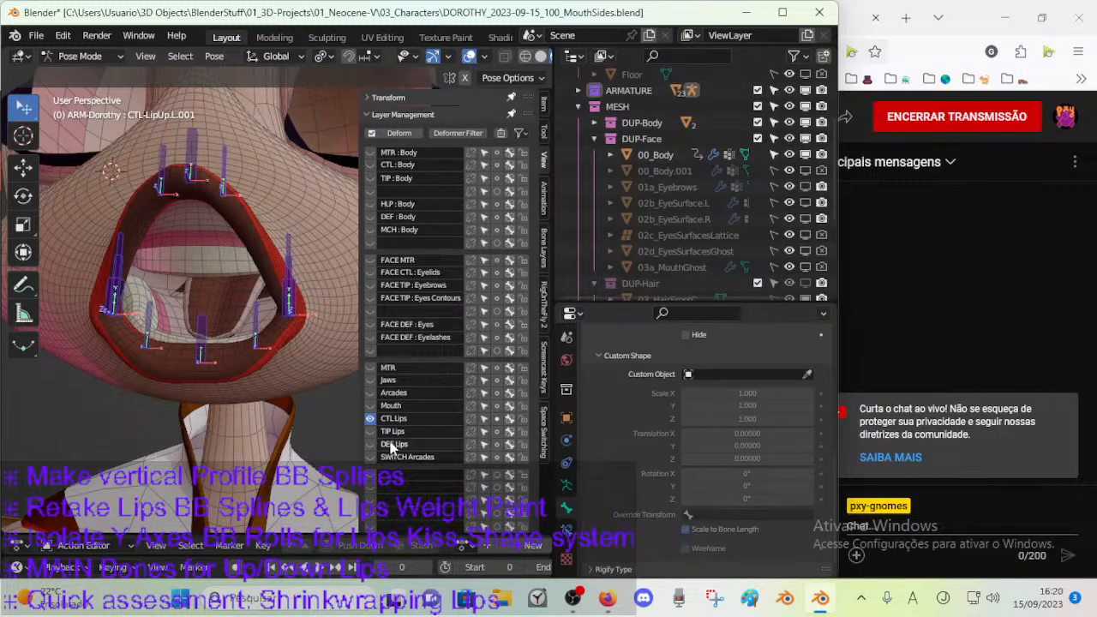
# Save the blend file and select the CTL-LipUp bone at the center of the upper lip.
pyautogui.hotkey('ctrl', 's')
pyautogui.moveTo(281, 293); pyautogui.dragTo(203, 222, button='middle')
pyautogui.click(203, 224)
pyautogui.scroll(-3, 201, 202)
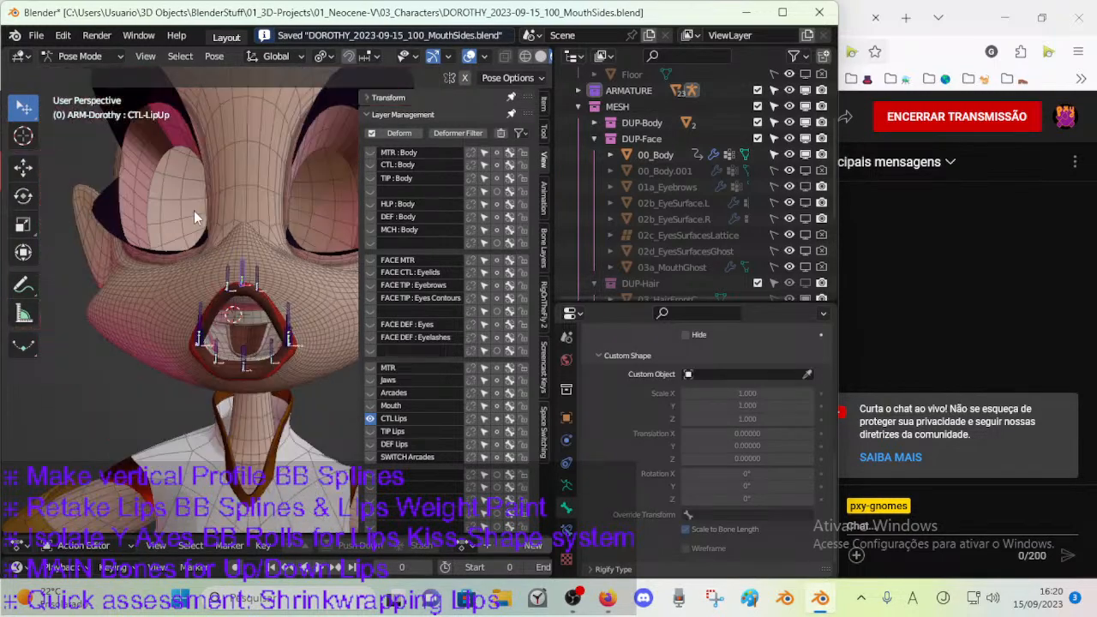
pyautogui.scroll(4, 245, 274)
pyautogui.hotkey('ctrl', 's')
pyautogui.scroll(2, 215, 251)
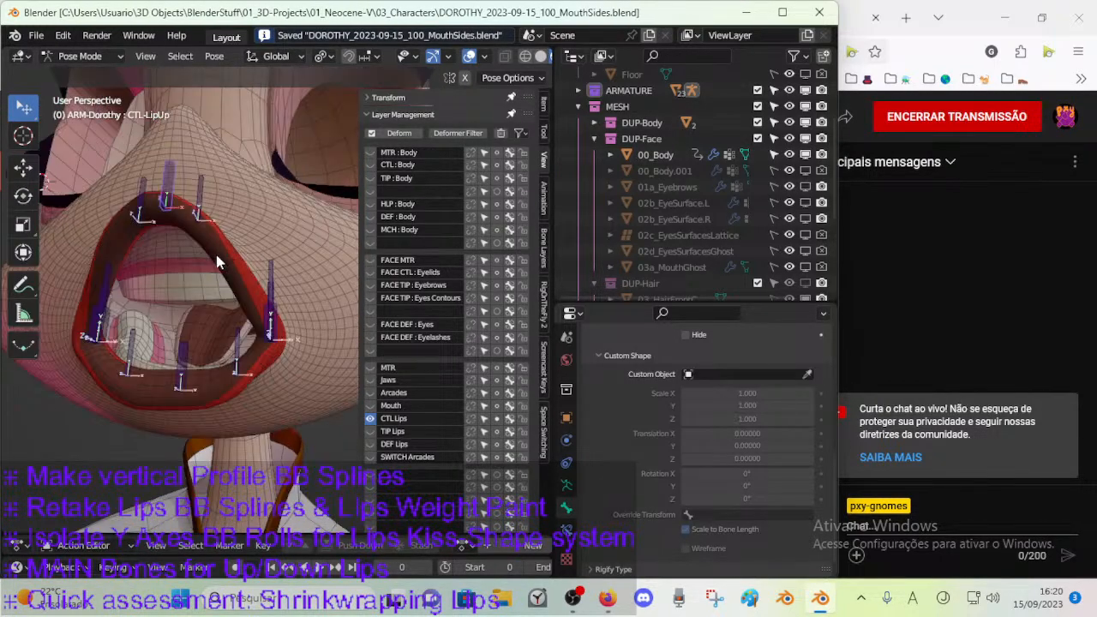
# Show the Mouth bone layer and hide CTL Lips to view the mouth bones on their own.
pyautogui.press('n')
pyautogui.moveTo(212, 274); pyautogui.dragTo(257, 319, button='middle')
pyautogui.press('n')
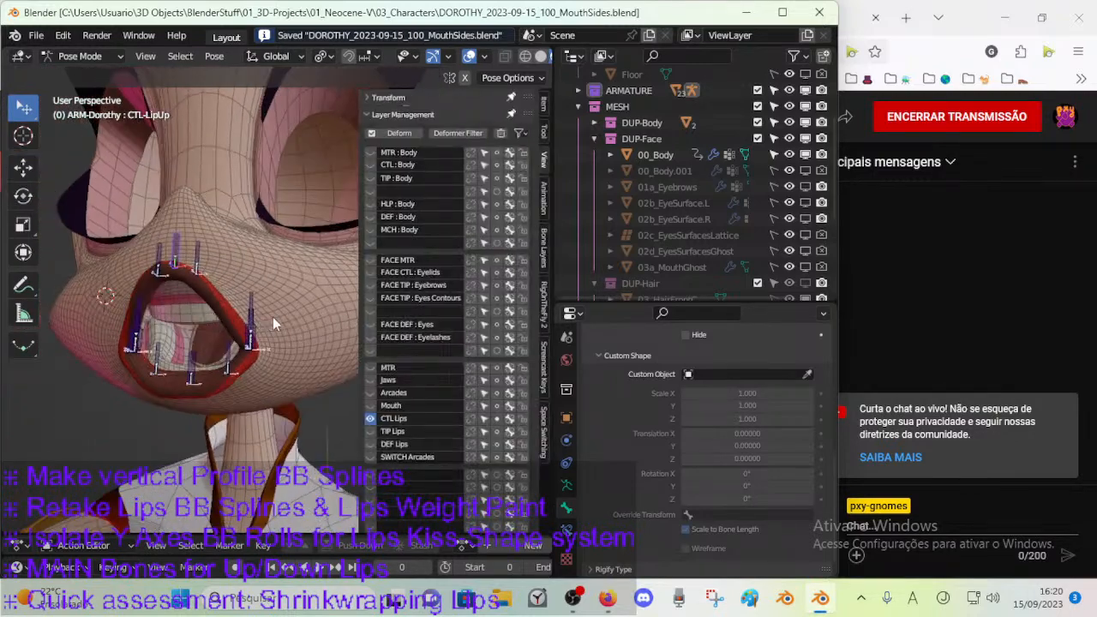
pyautogui.click(370, 406)
pyautogui.click(371, 419)
pyautogui.press('n')
pyautogui.moveTo(291, 377); pyautogui.dragTo(360, 380, button='middle')
pyautogui.press('n')
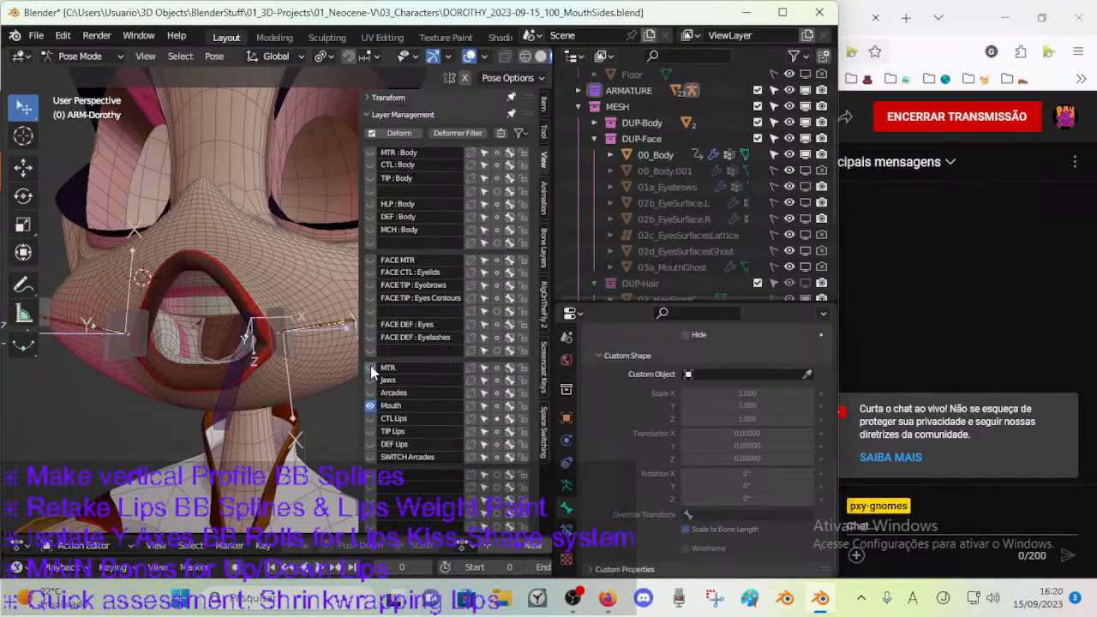
# Try to move the CTL-JawDown bone to the first bone layer, MTR : Body, and undo it.
pyautogui.click(248, 372)
pyautogui.moveTo(247, 372); pyautogui.dragTo(242, 383, button='middle')
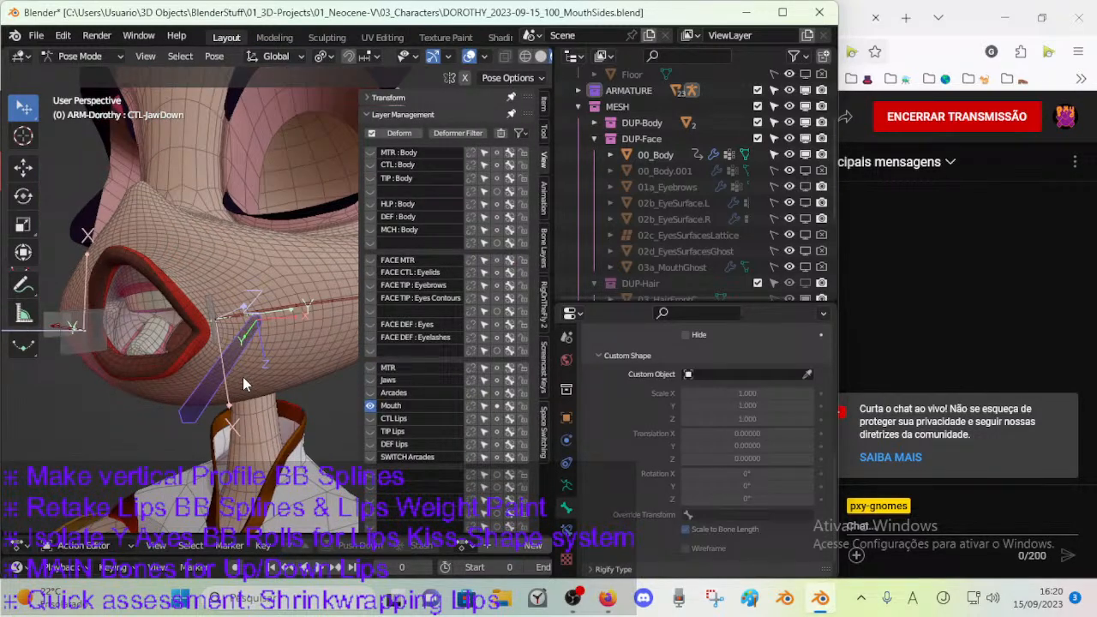
pyautogui.press('m')
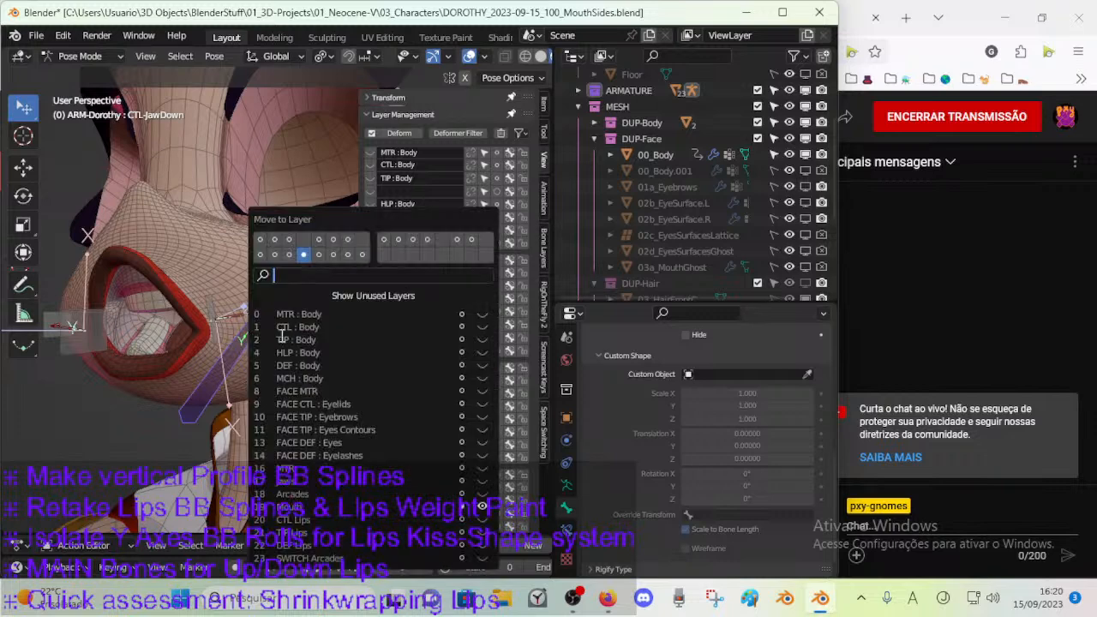
pyautogui.click(261, 243)
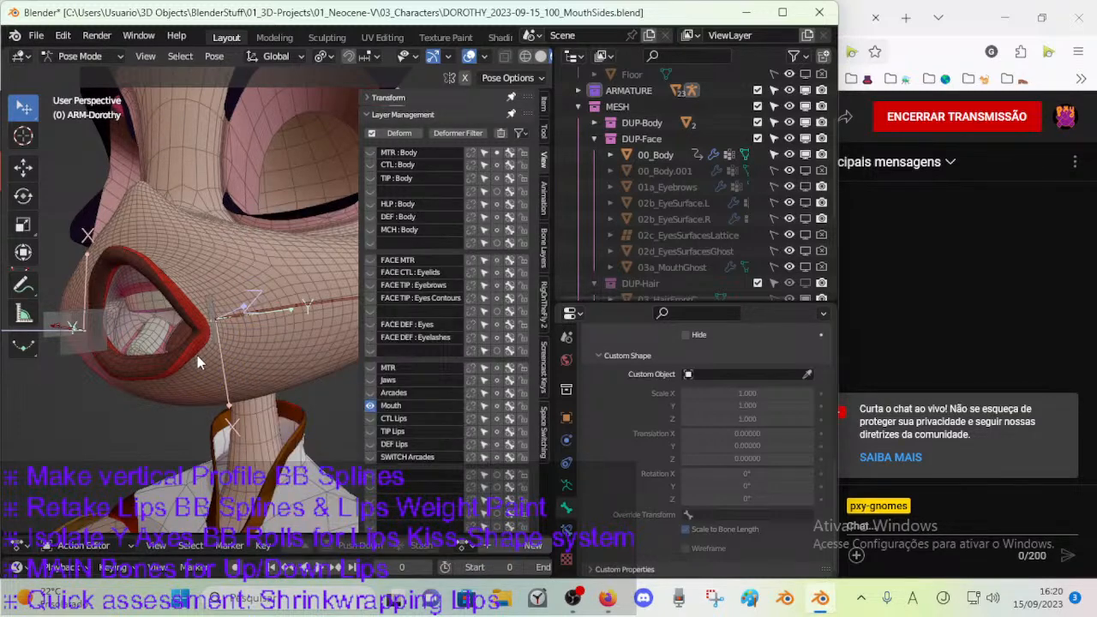
pyautogui.hotkey('ctrl', 'z')
# Move the CTL-JawDown bone from the Mouth layer to the MTR layer of the mouth group.
pyautogui.click(229, 363)
pyautogui.press('m')
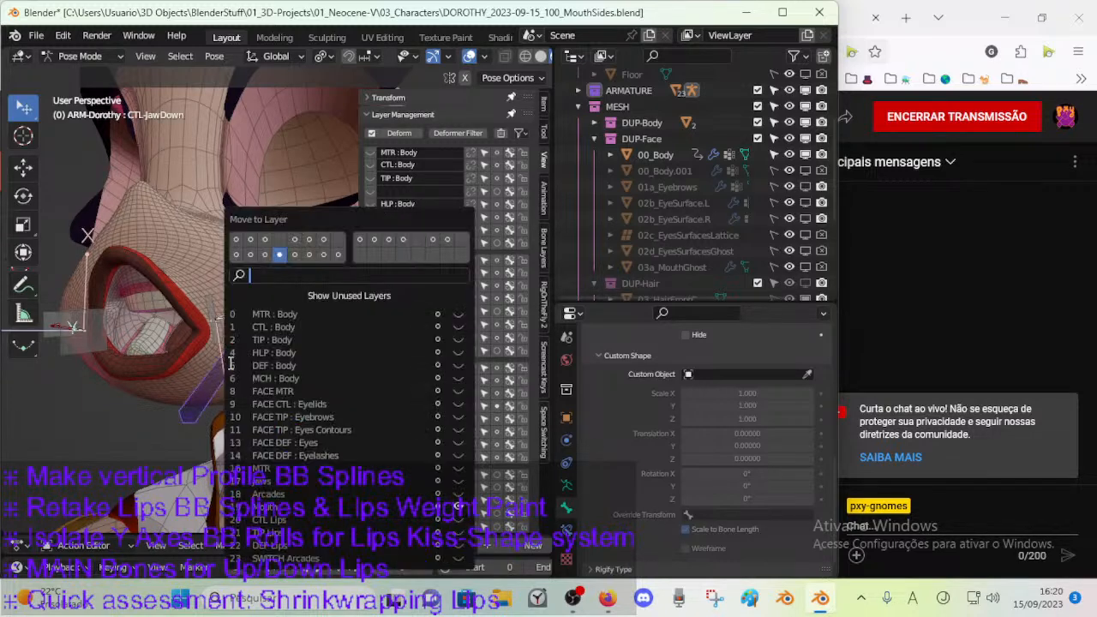
pyautogui.click(235, 254)
# Show the mouth group's MTR bone layer alongside the Mouth layer, leaving Jaws hidden.
pyautogui.moveTo(209, 300); pyautogui.dragTo(314, 379, button='middle')
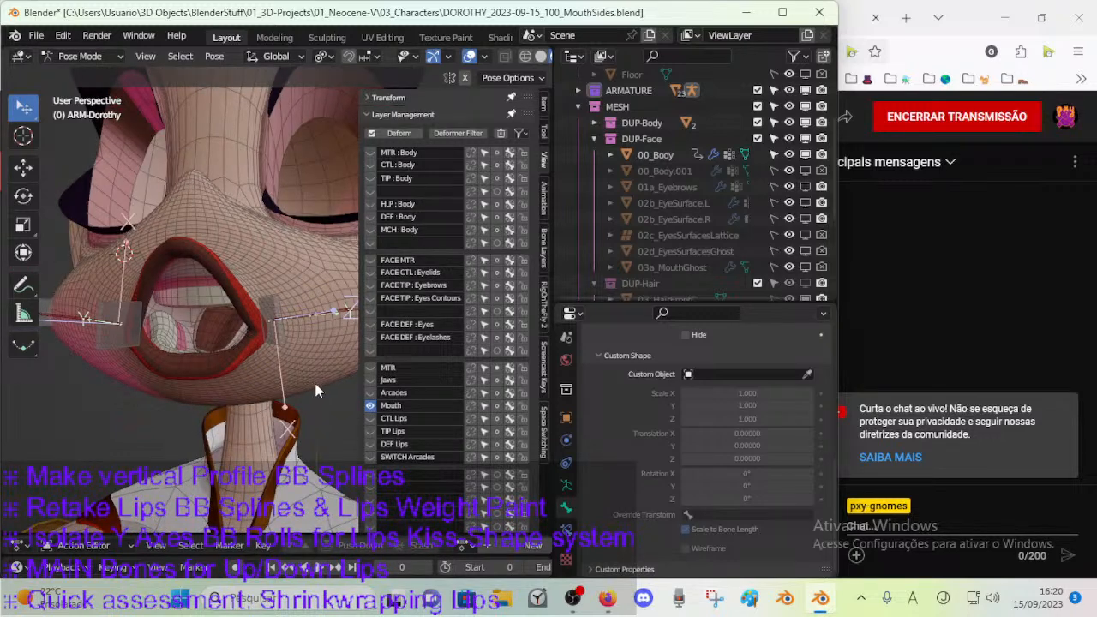
pyautogui.click(371, 379)
pyautogui.click(370, 379)
pyautogui.press('a')
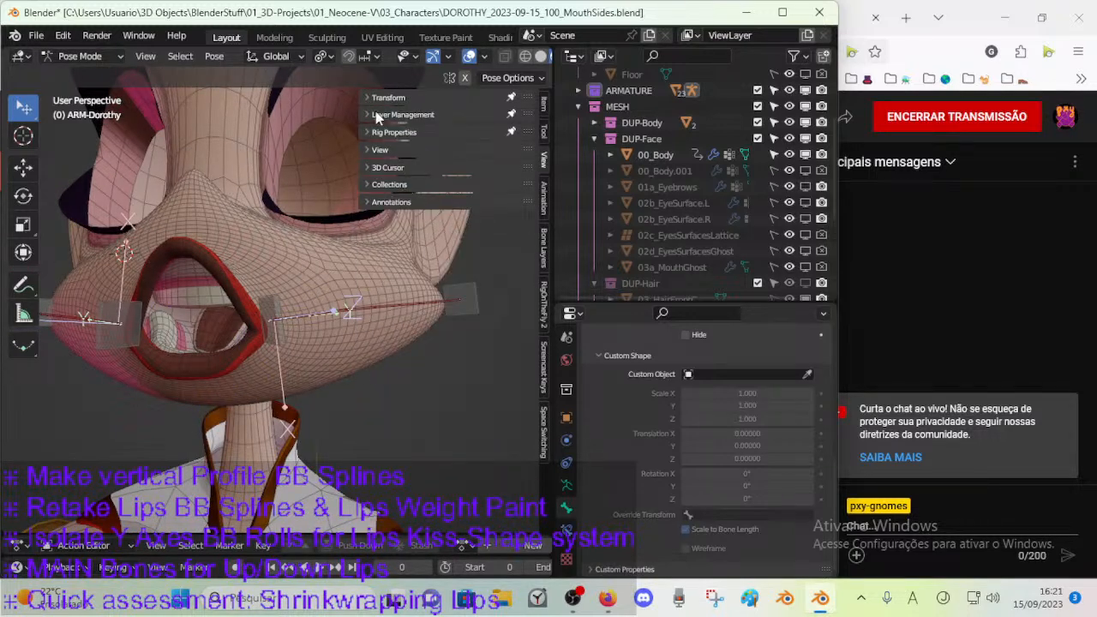
pyautogui.click(375, 116)
pyautogui.click(370, 367)
pyautogui.moveTo(260, 334); pyautogui.dragTo(344, 366, button='middle')
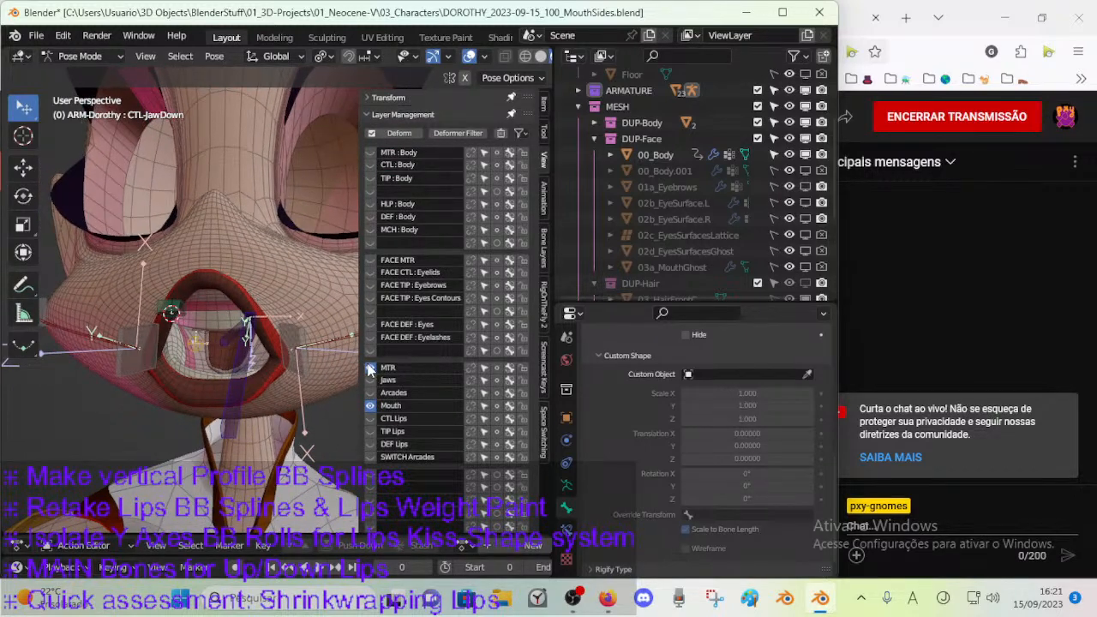
# Select the CTL-LipsRoll bone in front of the mouth and rotate it about the global X axis.
pyautogui.click(171, 310)
pyautogui.press('r')
pyautogui.press('x')
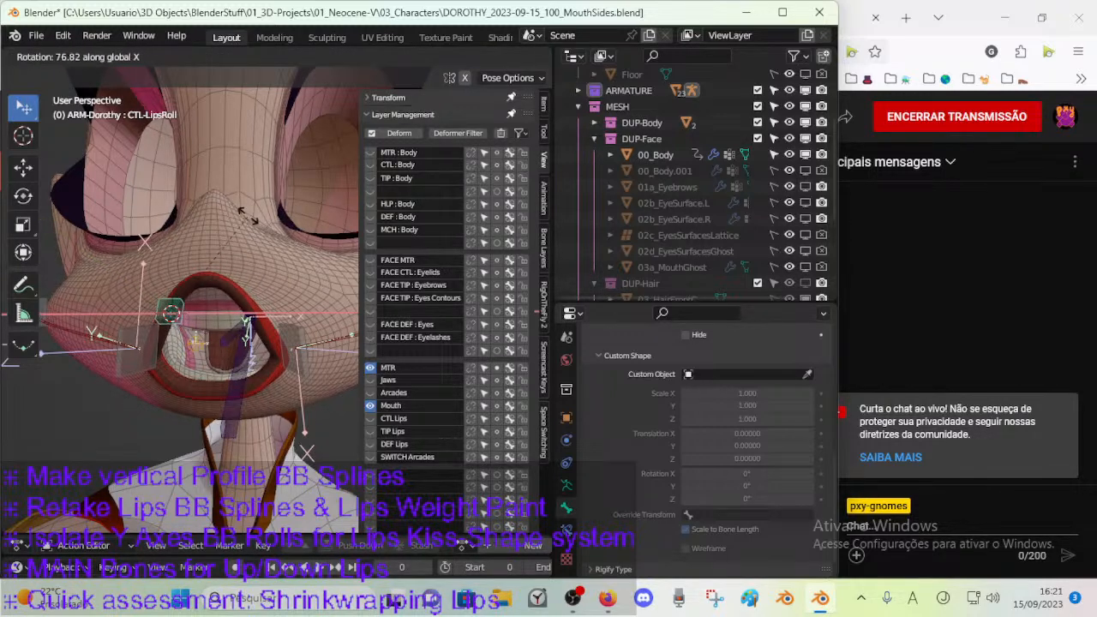
pyautogui.click(246, 223)
# Test a further global X rotation and a free move of CTL-LipsRoll from the side, and cancel both.
pyautogui.moveTo(239, 249); pyautogui.dragTo(175, 372, button='middle')
pyautogui.press('r')
pyautogui.press('x')
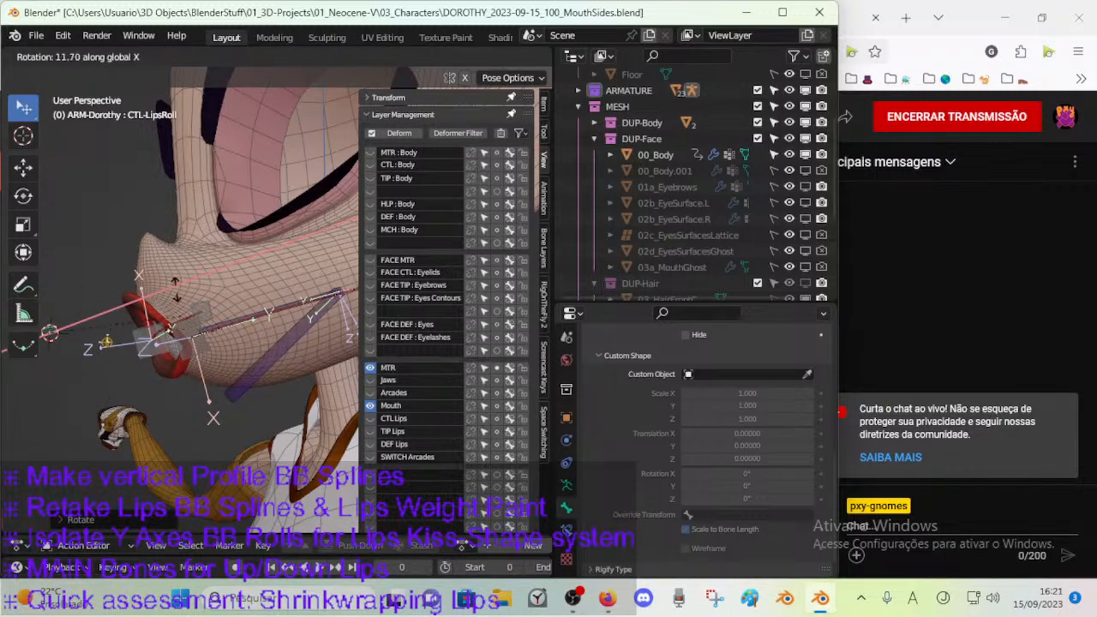
pyautogui.rightClick(52, 245)
pyautogui.moveTo(89, 276); pyautogui.dragTo(115, 293, button='middle')
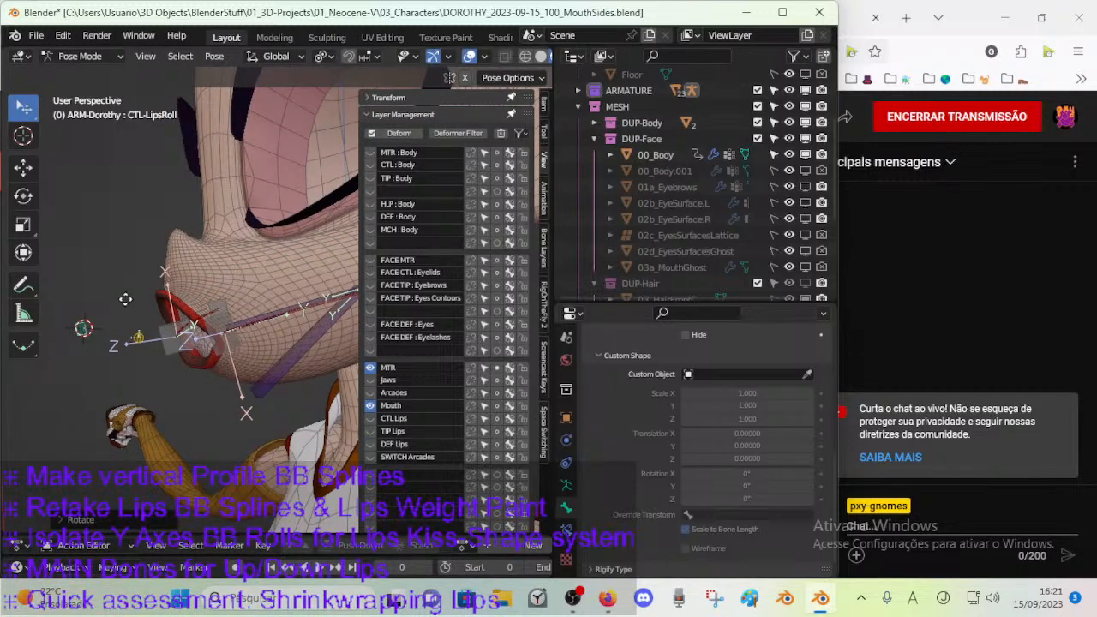
pyautogui.press('g')
pyautogui.rightClick(165, 374)
# Try rotating the CTL-LipsRoll bone about global Y, freely as a trackball, about local X and about global X.
pyautogui.press('r')
pyautogui.press('x')
pyautogui.press('y')
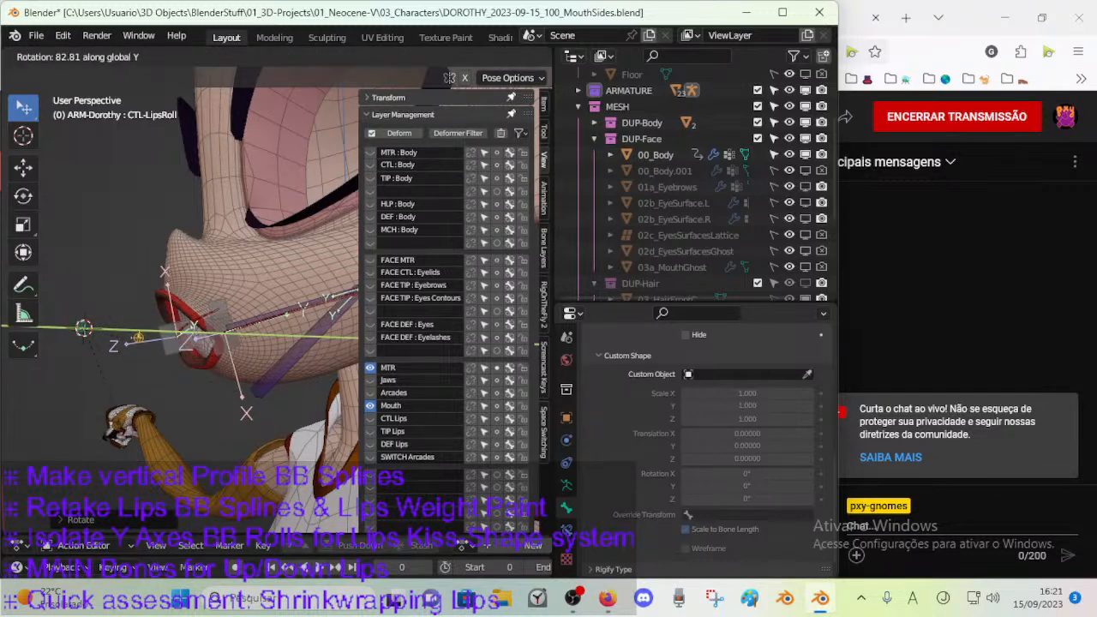
pyautogui.press('r')
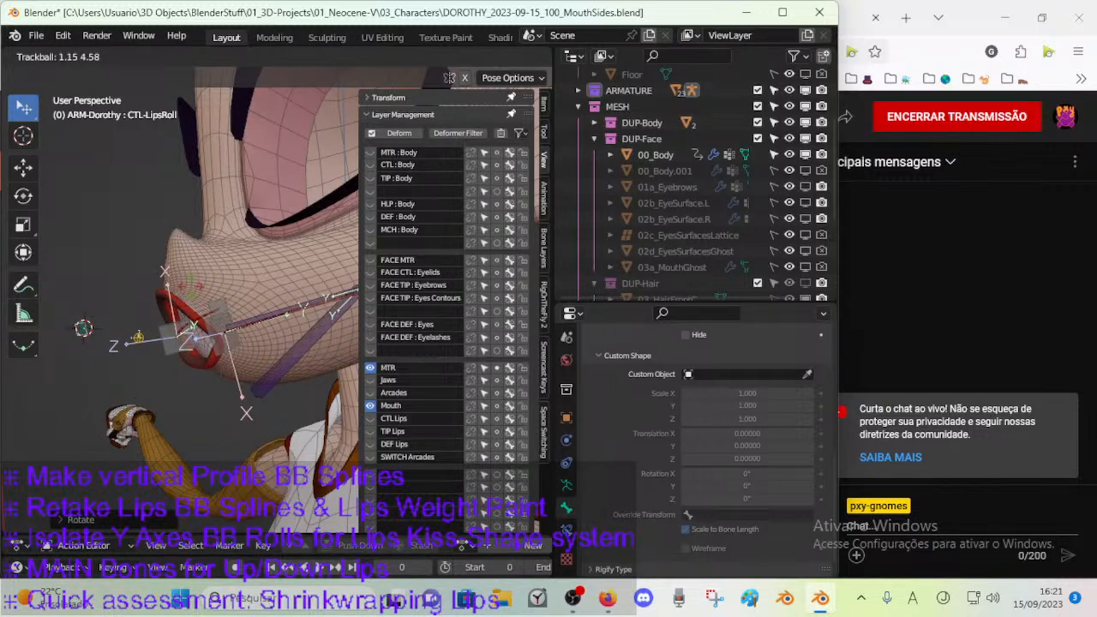
pyautogui.press('r')
pyautogui.press('x')
pyautogui.press('x')
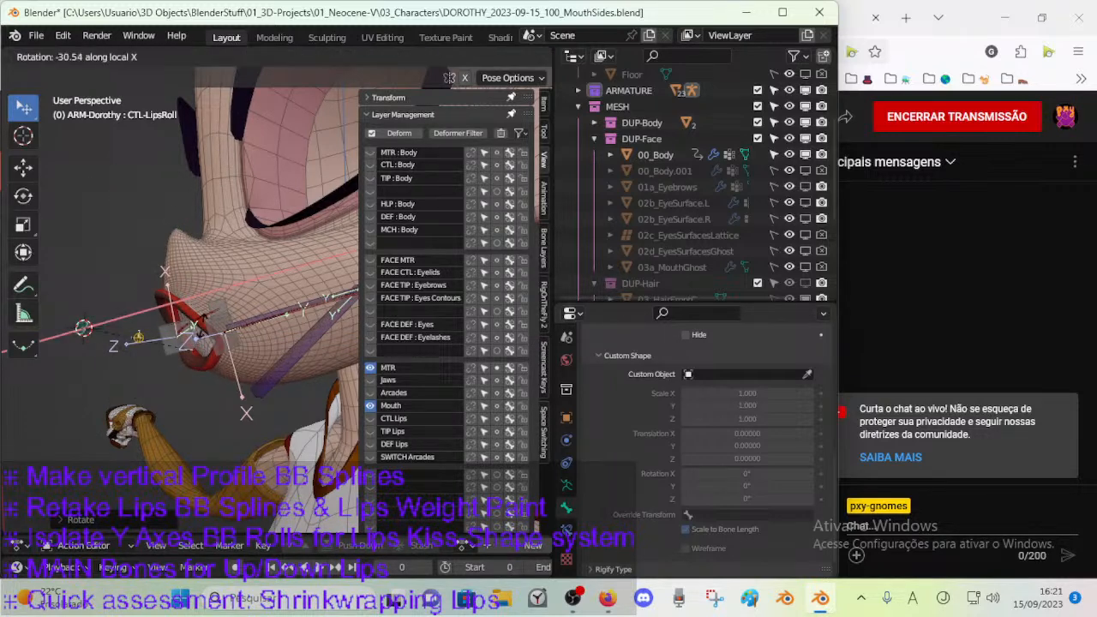
pyautogui.click(47, 155)
pyautogui.press('r')
pyautogui.press('x')
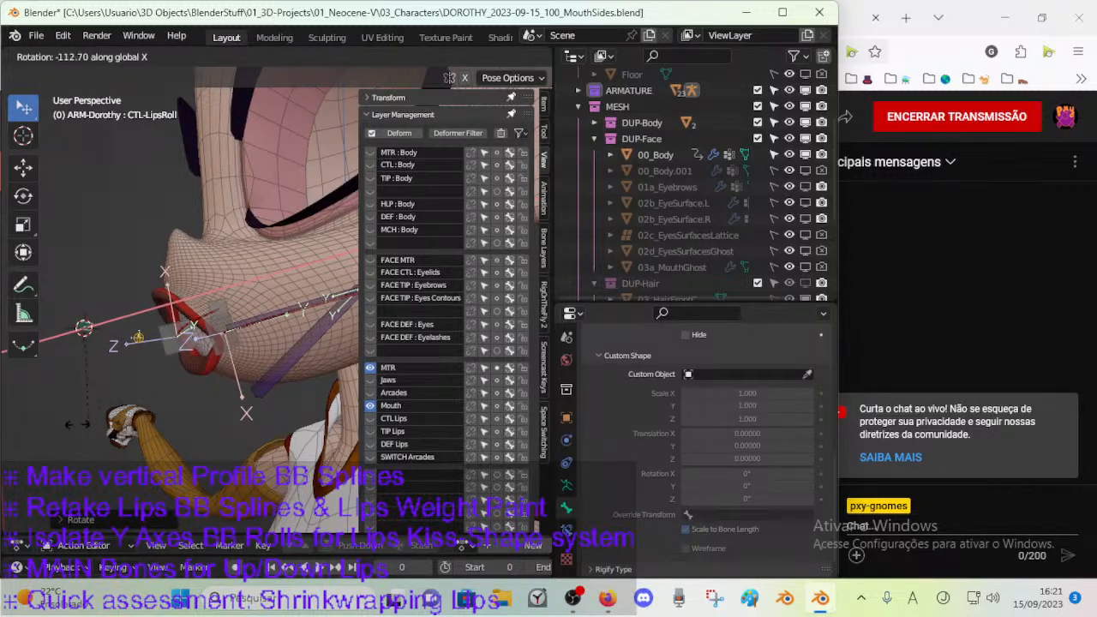
pyautogui.click(182, 362)
# Examine the open mouth, the lip contour and the mouth corner handles from the front, both sides and below.
pyautogui.moveTo(183, 360); pyautogui.dragTo(243, 368, button='middle')
pyautogui.click(243, 369)
pyautogui.moveTo(198, 331); pyautogui.dragTo(287, 297, button='middle')
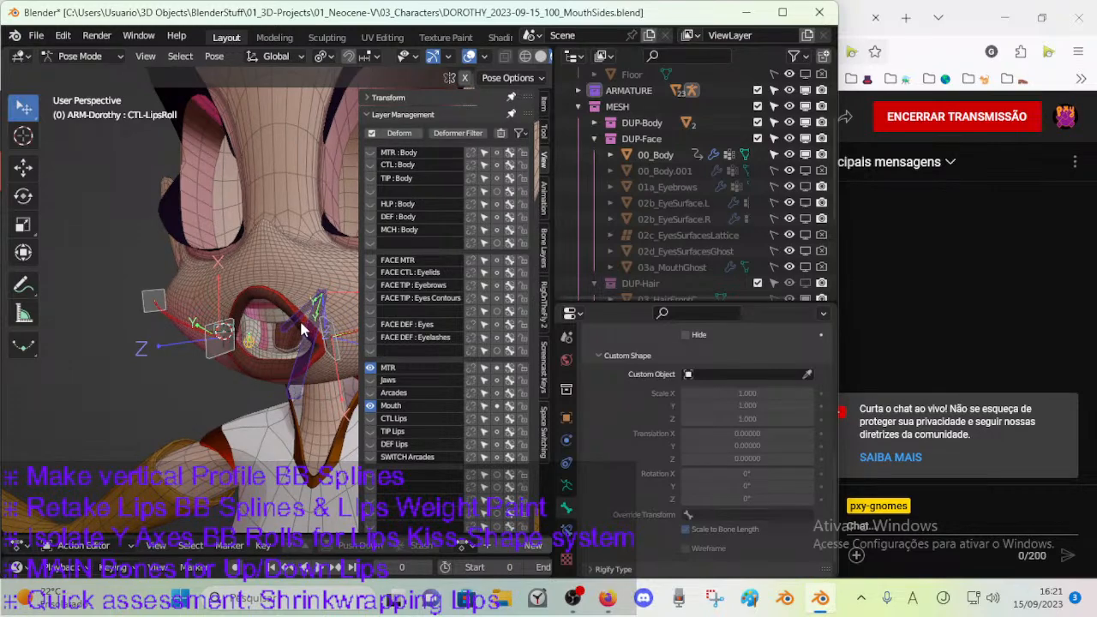
pyautogui.keyDown('shift'); pyautogui.moveTo(300, 341); pyautogui.dragTo(262, 341, button='middle'); pyautogui.keyUp('shift')
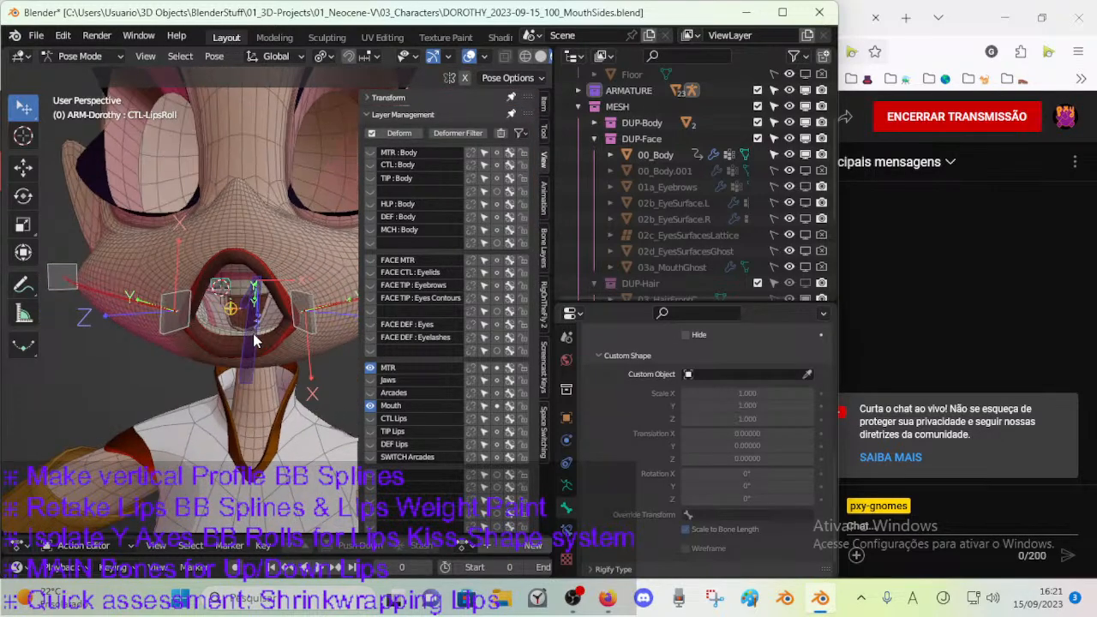
pyautogui.scroll(3, 245, 342)
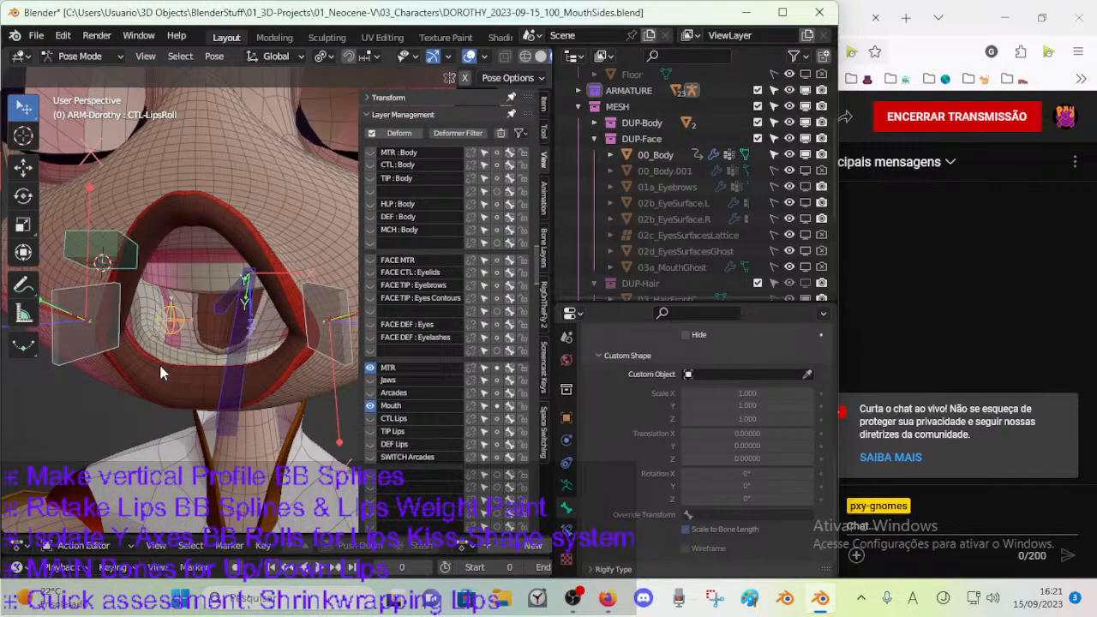
pyautogui.scroll(-4, 232, 371)
pyautogui.moveTo(233, 373); pyautogui.dragTo(302, 248, button='middle')
pyautogui.press('n')
pyautogui.scroll(4, 306, 347)
pyautogui.moveTo(399, 317); pyautogui.dragTo(304, 288, button='middle')
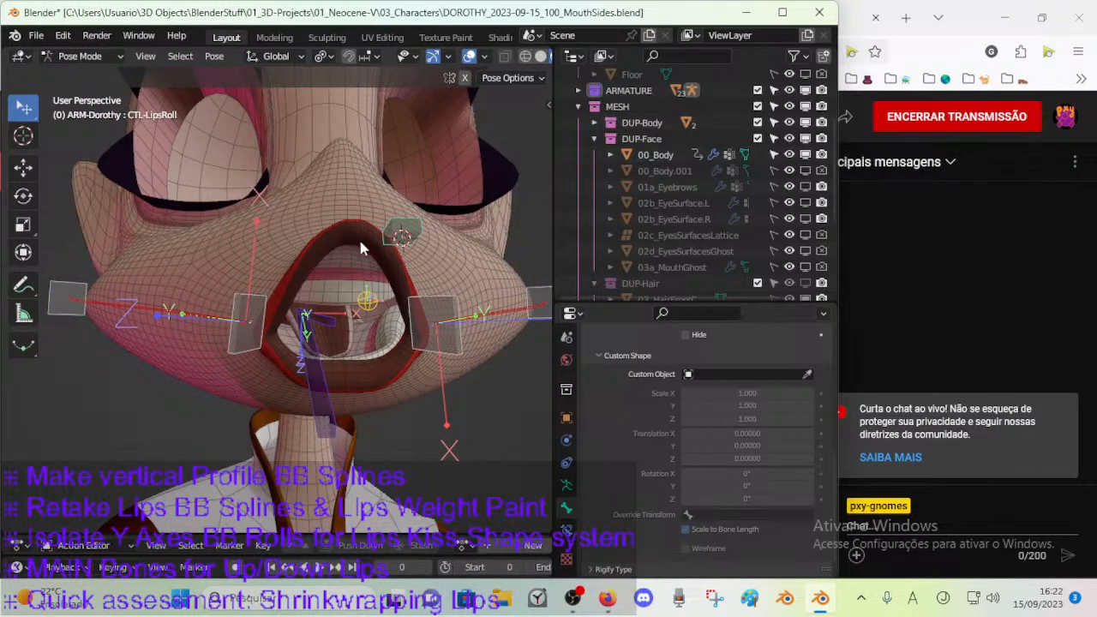
pyautogui.scroll(2, 310, 297)
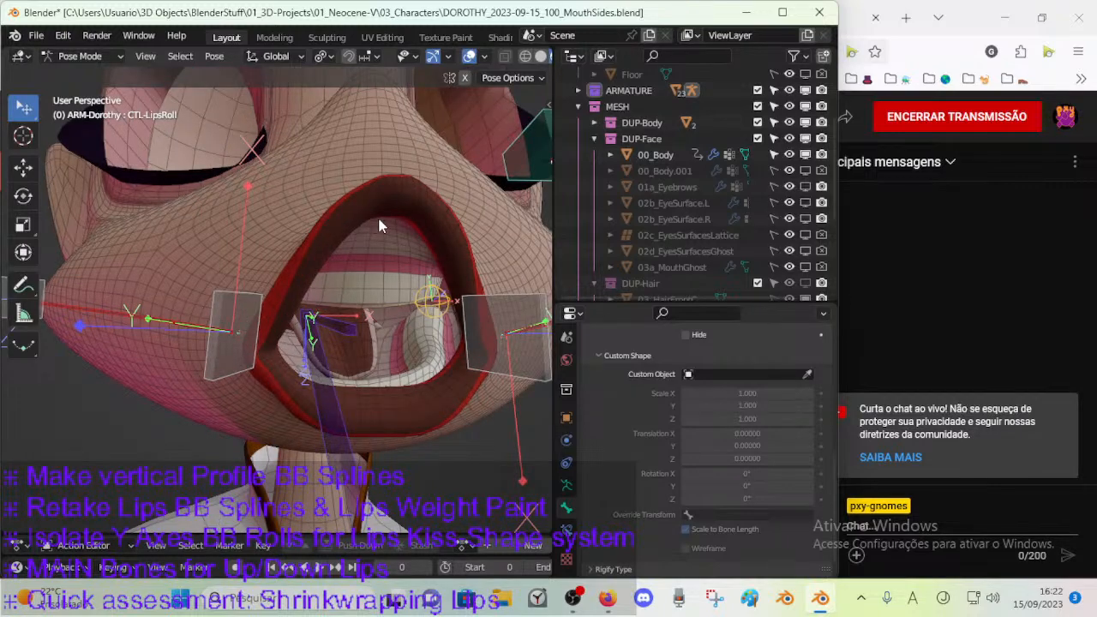
pyautogui.moveTo(442, 327); pyautogui.dragTo(388, 303, button='middle')
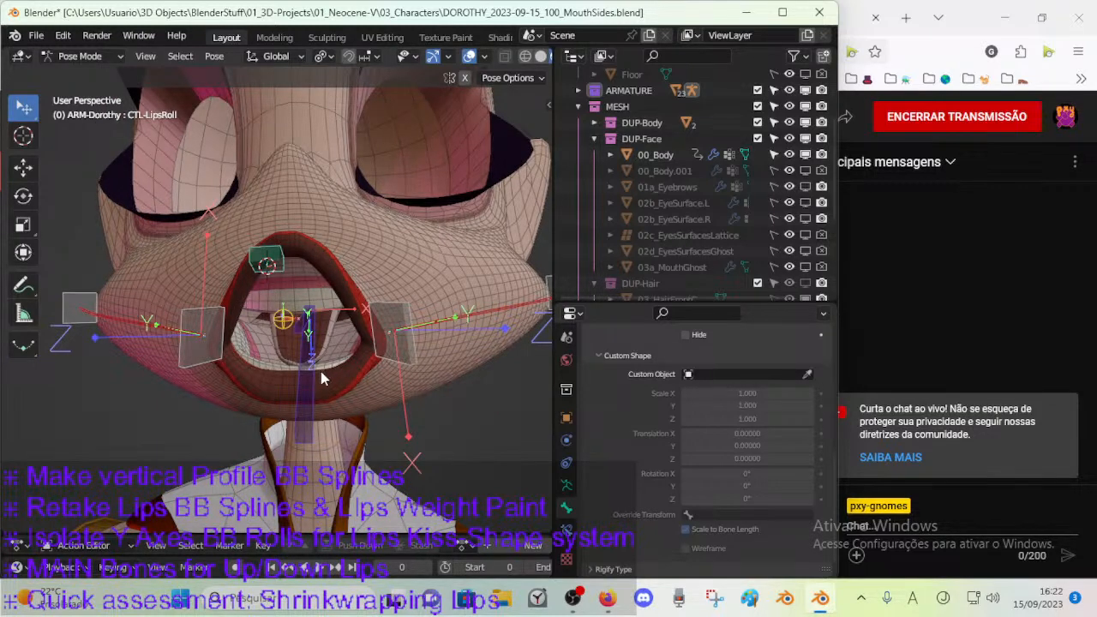
pyautogui.press('w')
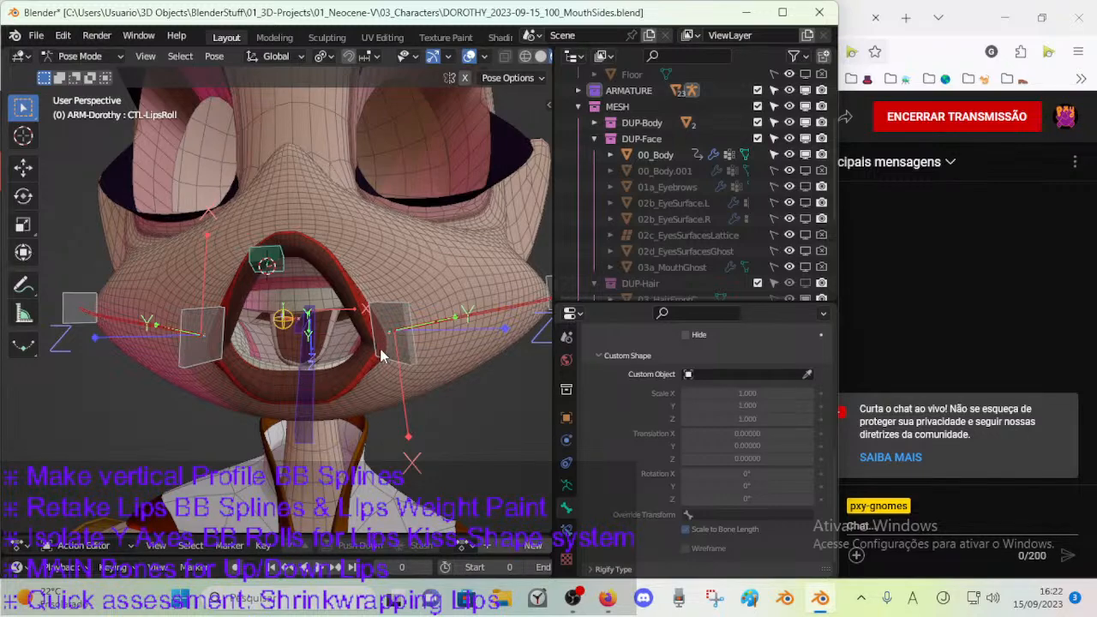
pyautogui.moveTo(369, 371); pyautogui.dragTo(265, 352, button='middle')
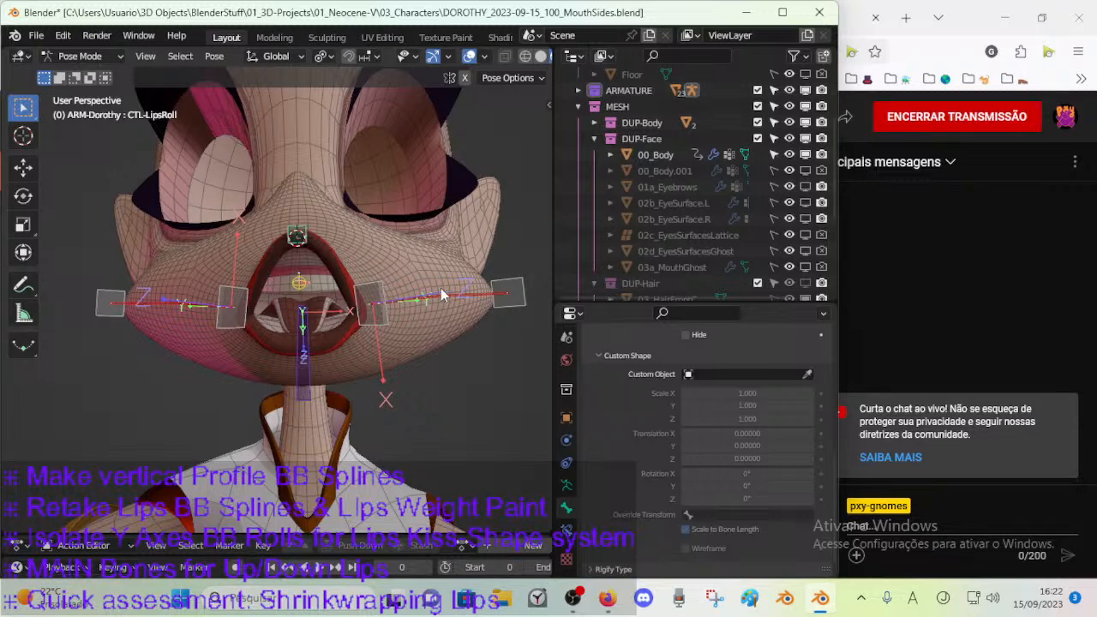
# Select the left mouth corner handle CTL-MouthSide-BBH.L.001 and try rotating and moving it to deform the lips.
pyautogui.click(381, 294)
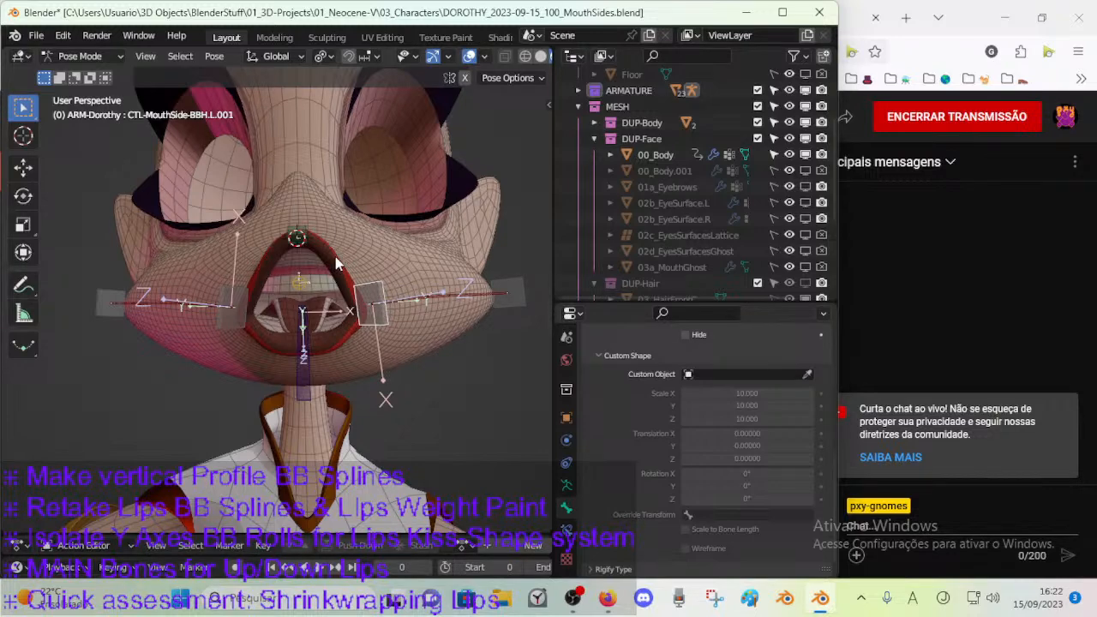
pyautogui.moveTo(336, 264); pyautogui.dragTo(330, 333, button='middle')
pyautogui.press('r')
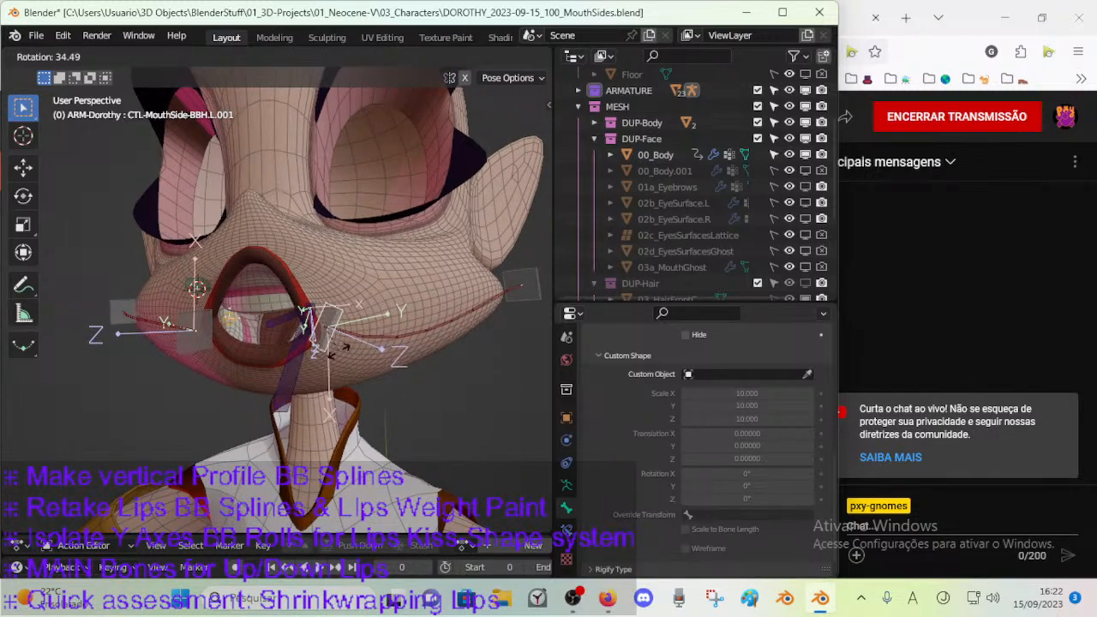
pyautogui.click(358, 351)
pyautogui.press('g')
pyautogui.click(322, 323)
pyautogui.press('r')
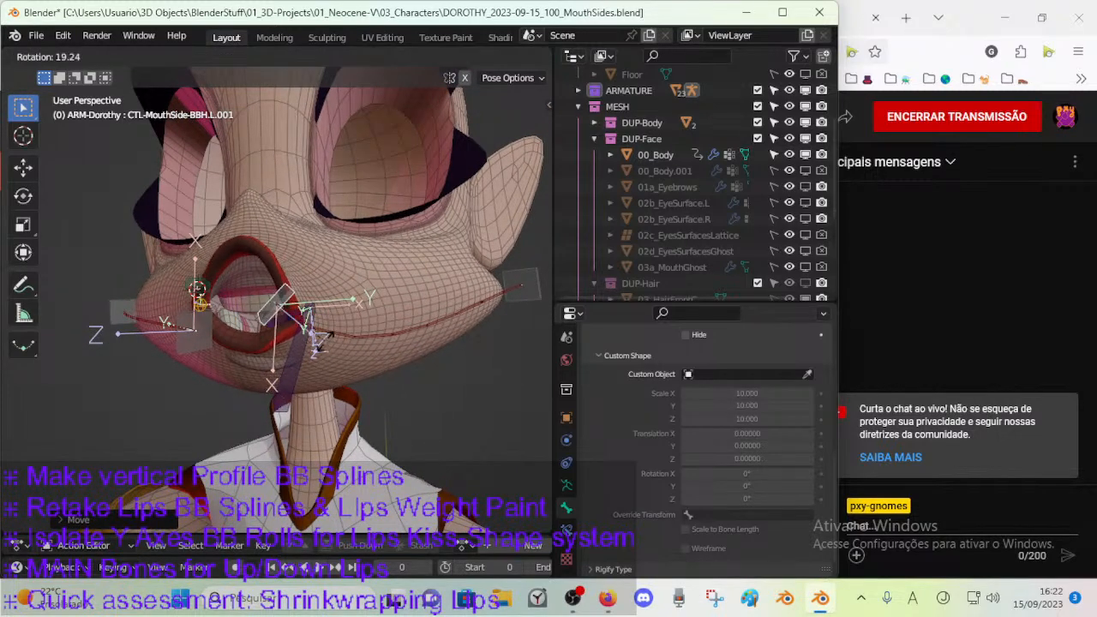
pyautogui.click(309, 340)
# Test further alternating moves and rotations of the left mouth corner handle from front and side views, restoring its pose at the end.
pyautogui.moveTo(308, 339); pyautogui.dragTo(370, 335, button='middle')
pyautogui.press('g')
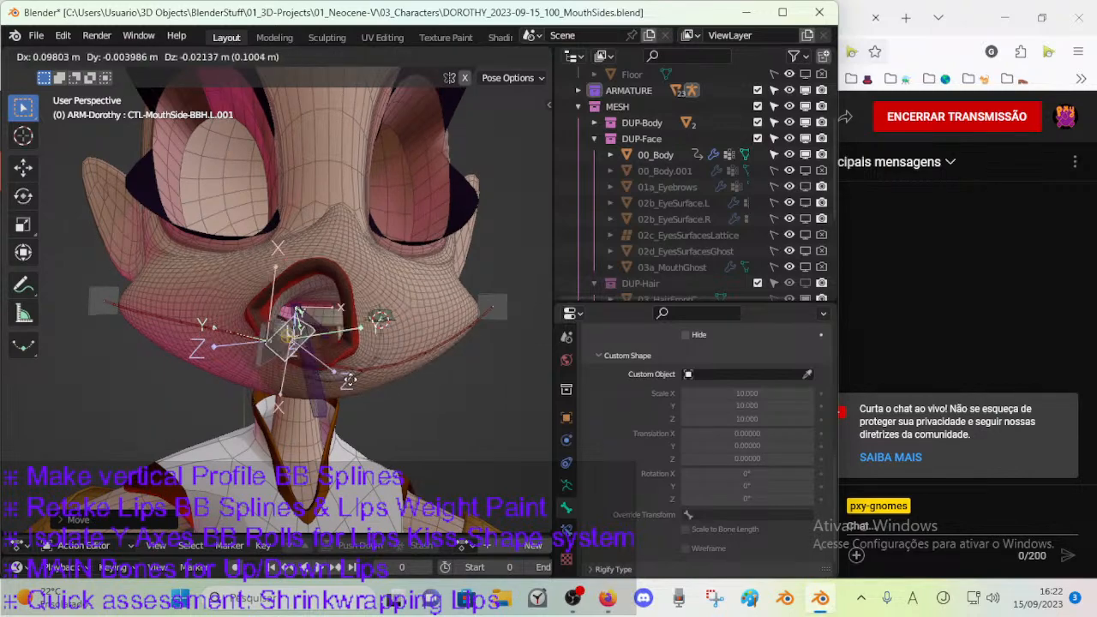
pyautogui.click(269, 375)
pyautogui.press('r')
pyautogui.click(293, 339)
pyautogui.press('g')
pyautogui.click(427, 352)
pyautogui.press('r')
pyautogui.moveTo(428, 352); pyautogui.dragTo(388, 353, button='middle')
pyautogui.click(255, 345)
pyautogui.press('g')
pyautogui.click(407, 347)
pyautogui.press('r')
pyautogui.click(377, 364)
pyautogui.press('g')
pyautogui.click(441, 296)
pyautogui.press('r')
pyautogui.click(308, 396)
pyautogui.press('g')
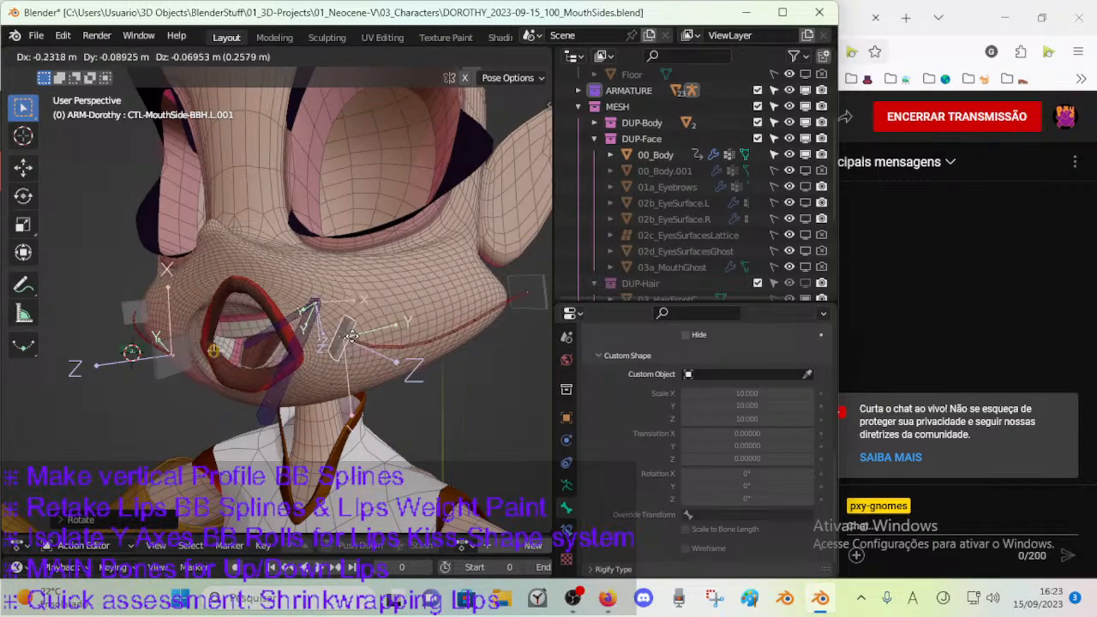
pyautogui.click(224, 363)
pyautogui.press('r')
pyautogui.click(355, 328)
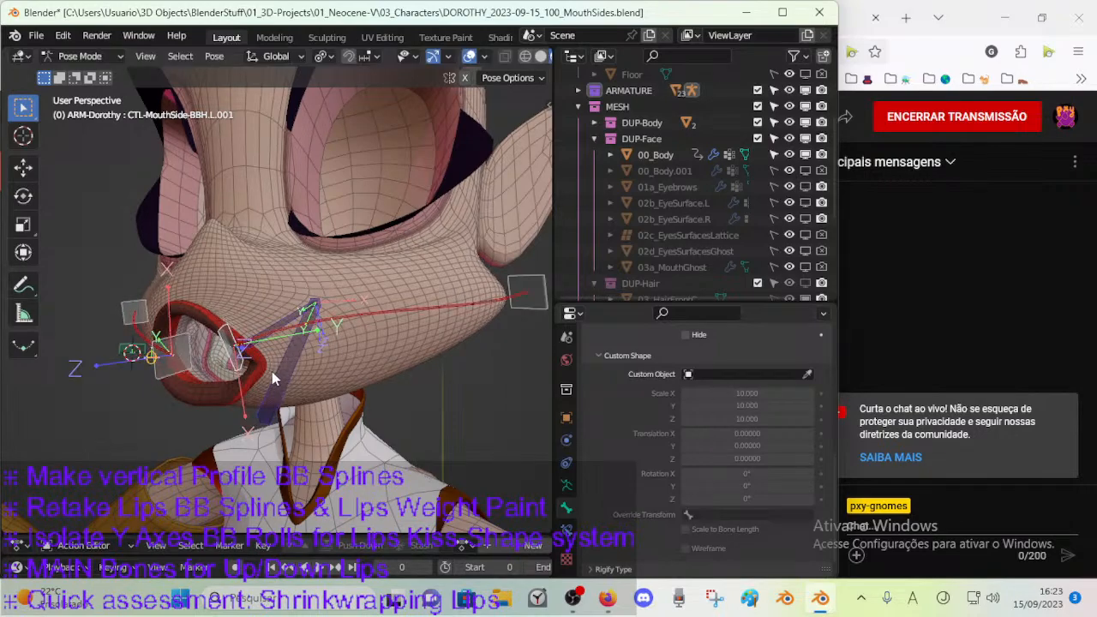
# Save the file and switch the armature from Pose Mode to Object Mode, passing briefly through Edit Mode.
pyautogui.moveTo(283, 381); pyautogui.dragTo(303, 388, button='middle')
pyautogui.hotkey('ctrl', 's')
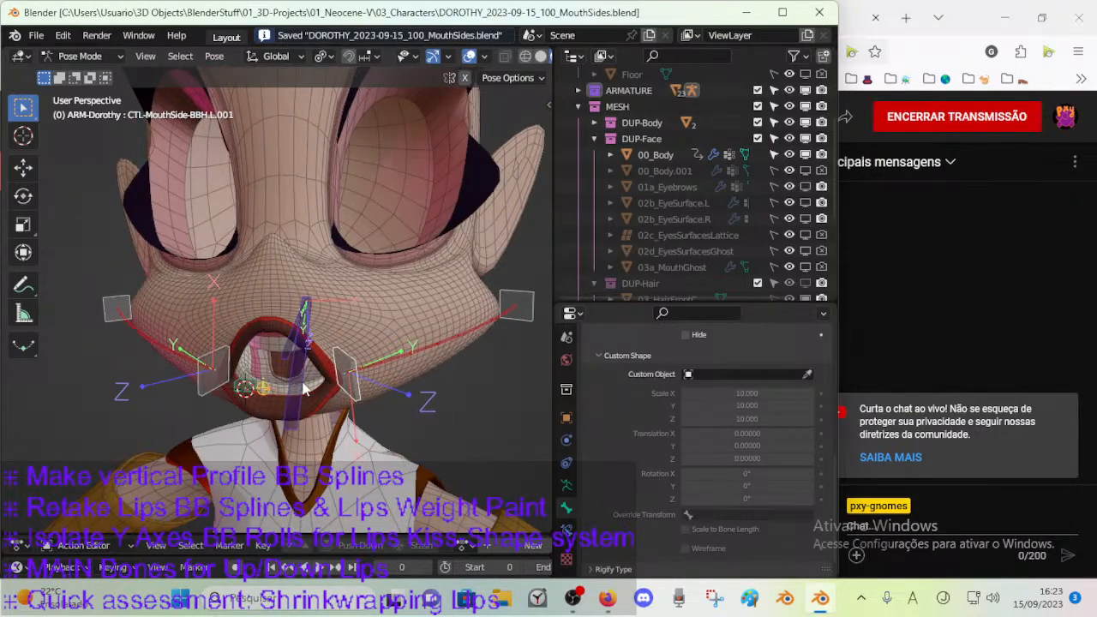
pyautogui.moveTo(305, 390); pyautogui.dragTo(315, 364, button='middle')
pyautogui.hotkey('ctrl', 'Tab')
pyautogui.press('Tab')
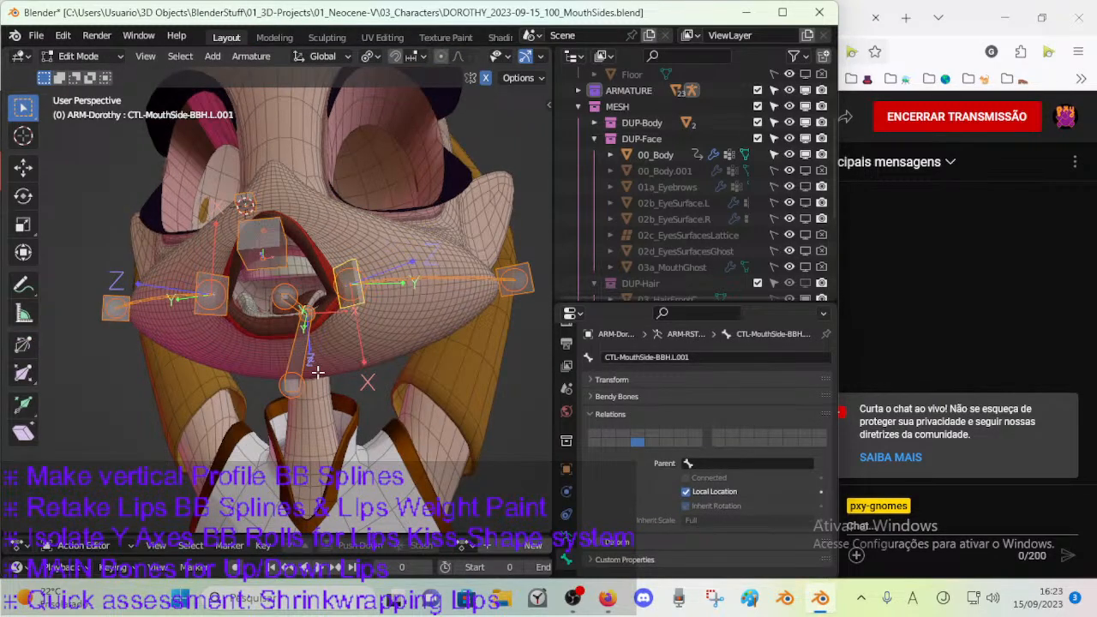
pyautogui.moveTo(317, 372); pyautogui.dragTo(305, 378, button='middle')
pyautogui.moveTo(380, 371); pyautogui.dragTo(318, 380, button='middle')
pyautogui.press('Tab')
# Briefly show the MTR, Jaws and Arcades bone layers in front view and leave only the Mouth layer visible.
pyautogui.press('n')
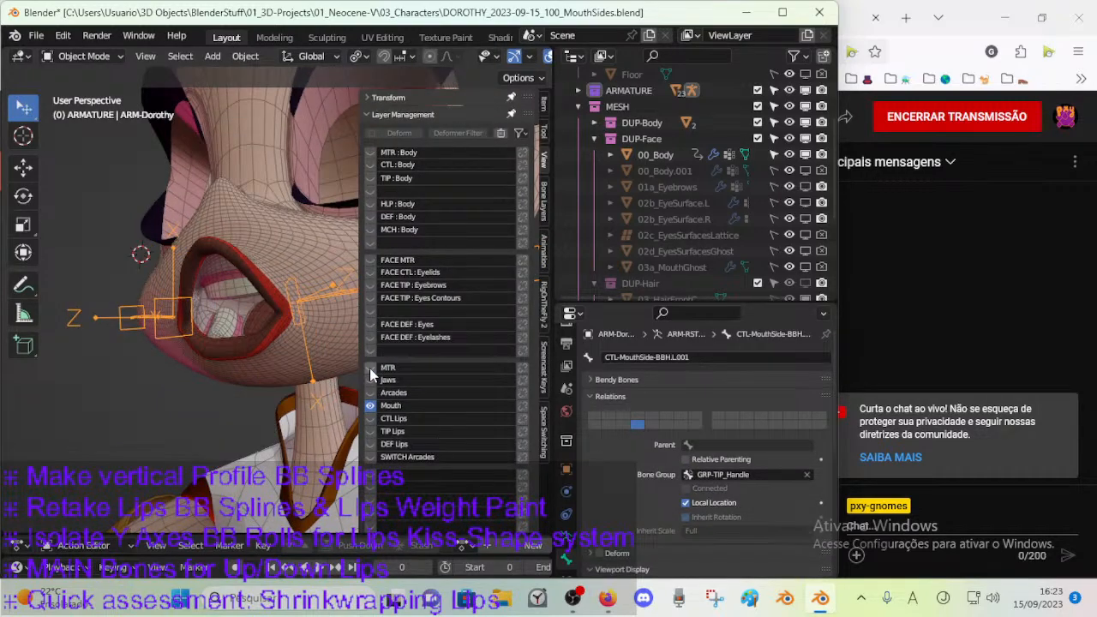
pyautogui.moveTo(249, 372); pyautogui.dragTo(290, 388, button='middle')
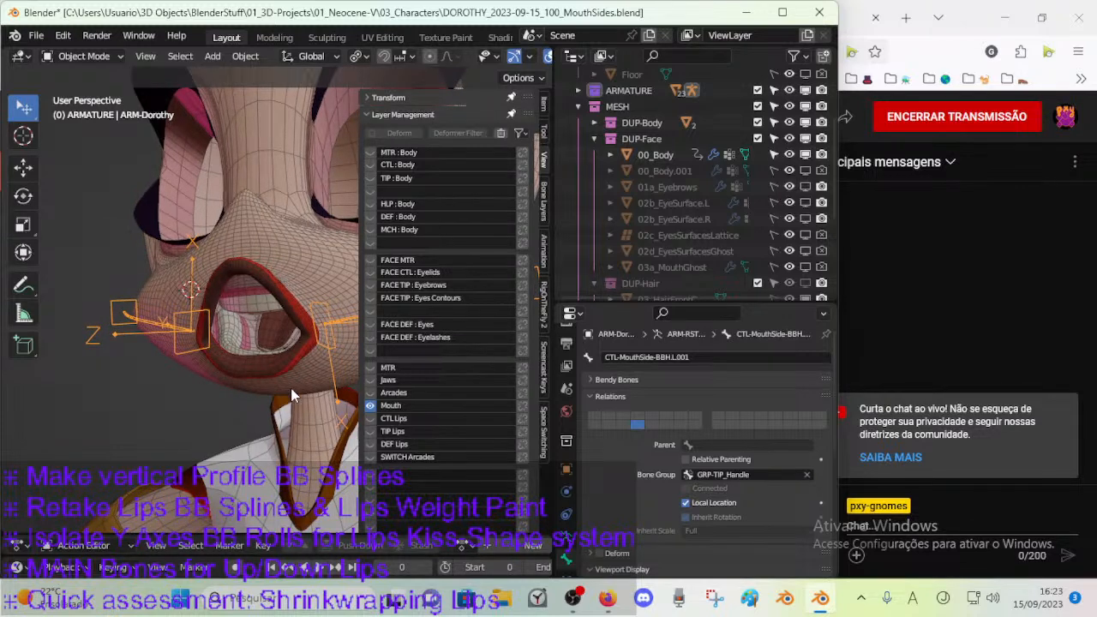
pyautogui.press('KP_1')
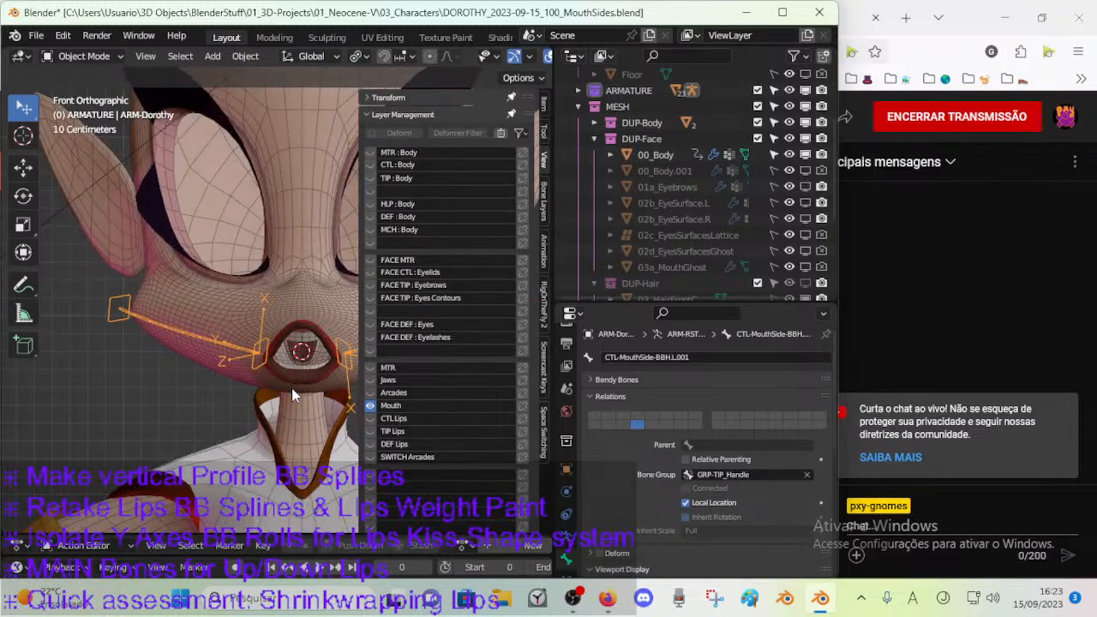
pyautogui.keyDown('shift'); pyautogui.moveTo(291, 387); pyautogui.dragTo(249, 380, button='middle'); pyautogui.keyUp('shift')
pyautogui.moveTo(365, 390); pyautogui.dragTo(370, 370)
pyautogui.click(371, 418)
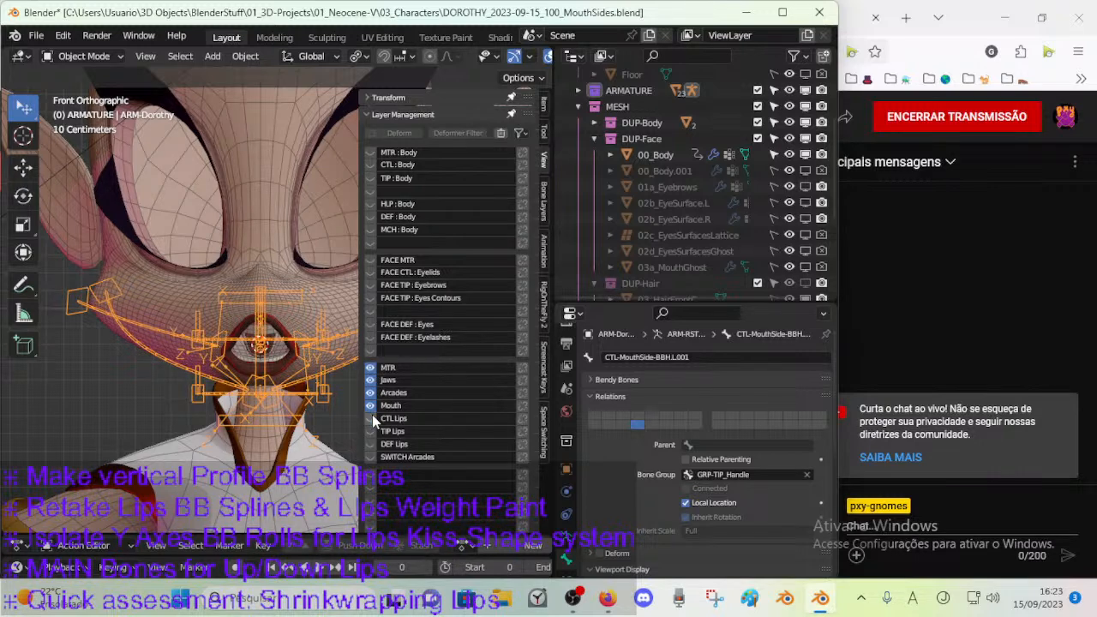
pyautogui.click(374, 418)
pyautogui.moveTo(373, 394); pyautogui.dragTo(374, 370)
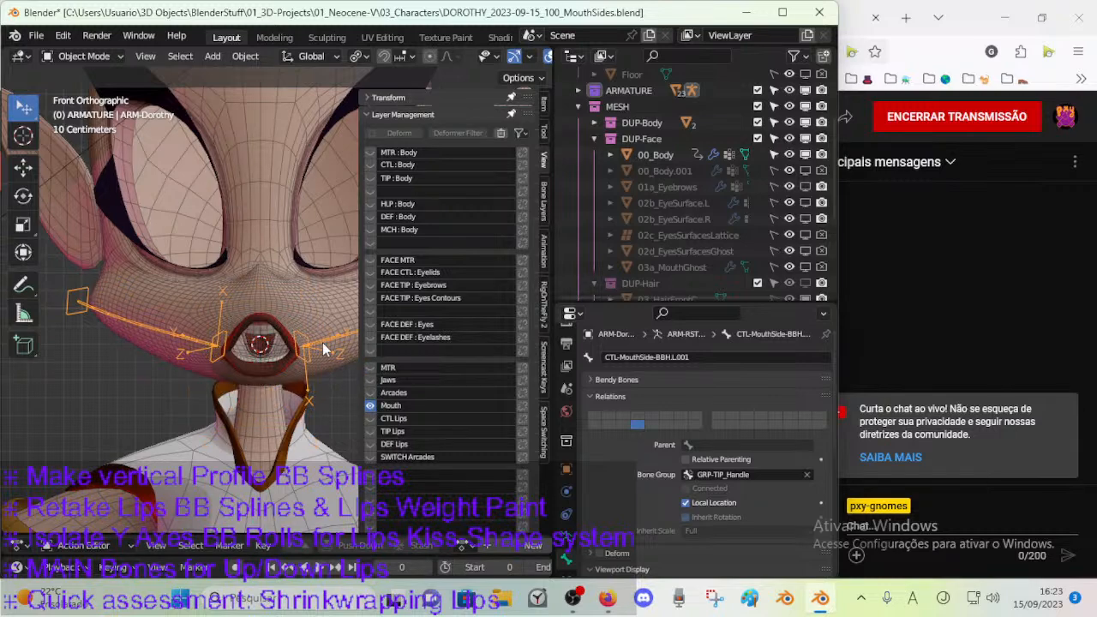
pyautogui.press('n')
# Examine the mouth side bones from several angles, temporarily showing the Jaws layer for comparison.
pyautogui.moveTo(314, 316); pyautogui.dragTo(201, 388, button='middle')
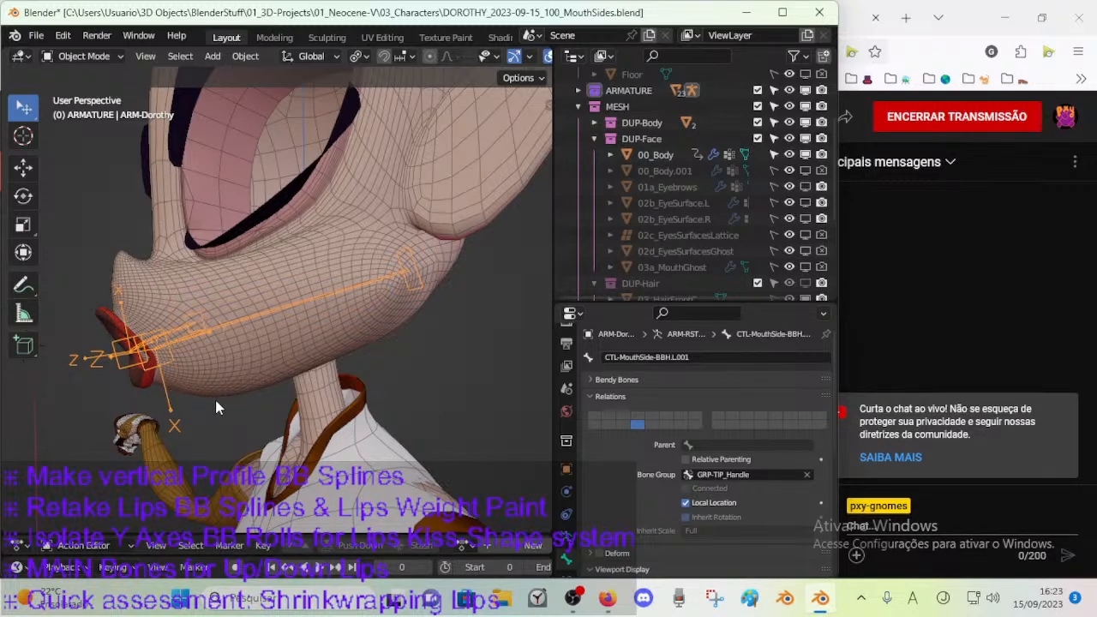
pyautogui.moveTo(107, 334); pyautogui.dragTo(257, 381, button='middle')
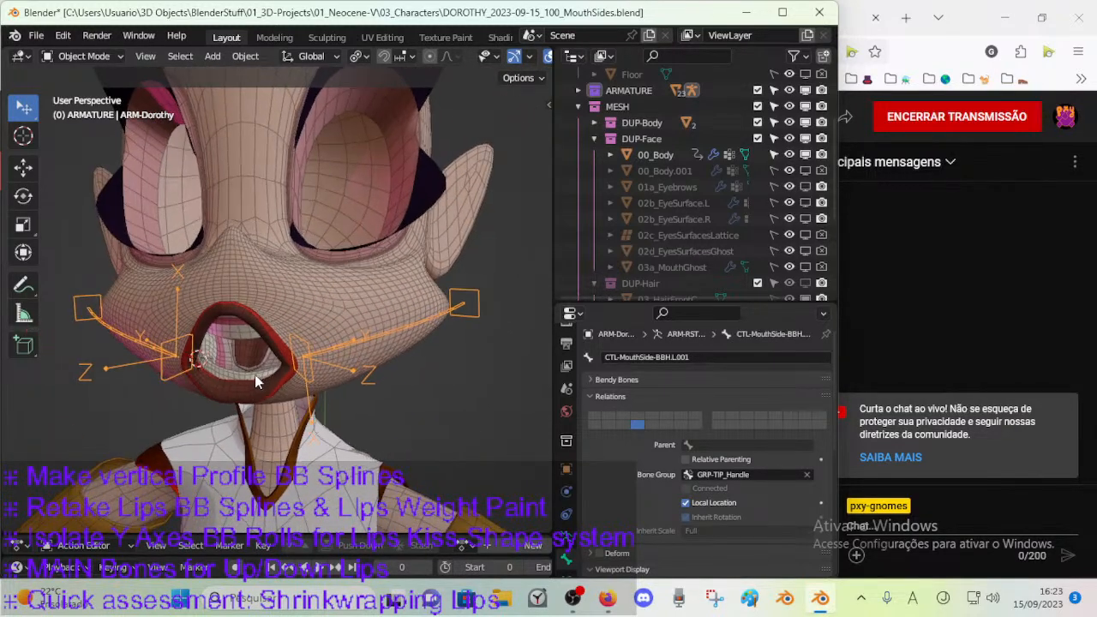
pyautogui.moveTo(234, 287); pyautogui.dragTo(147, 363, button='middle')
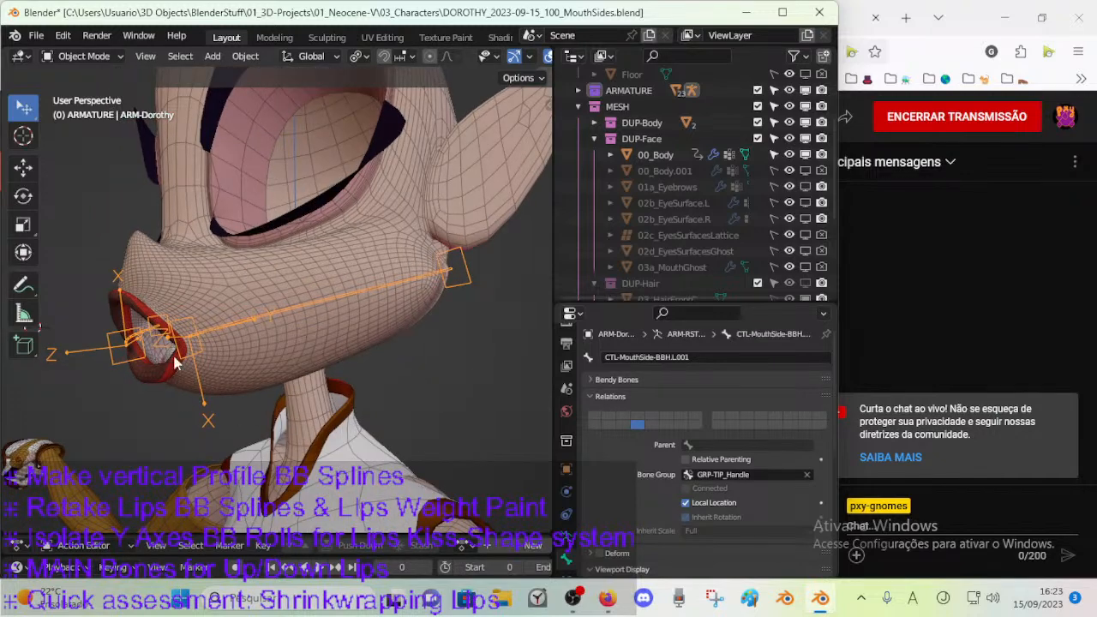
pyautogui.moveTo(109, 281); pyautogui.dragTo(368, 332, button='middle')
pyautogui.press('n')
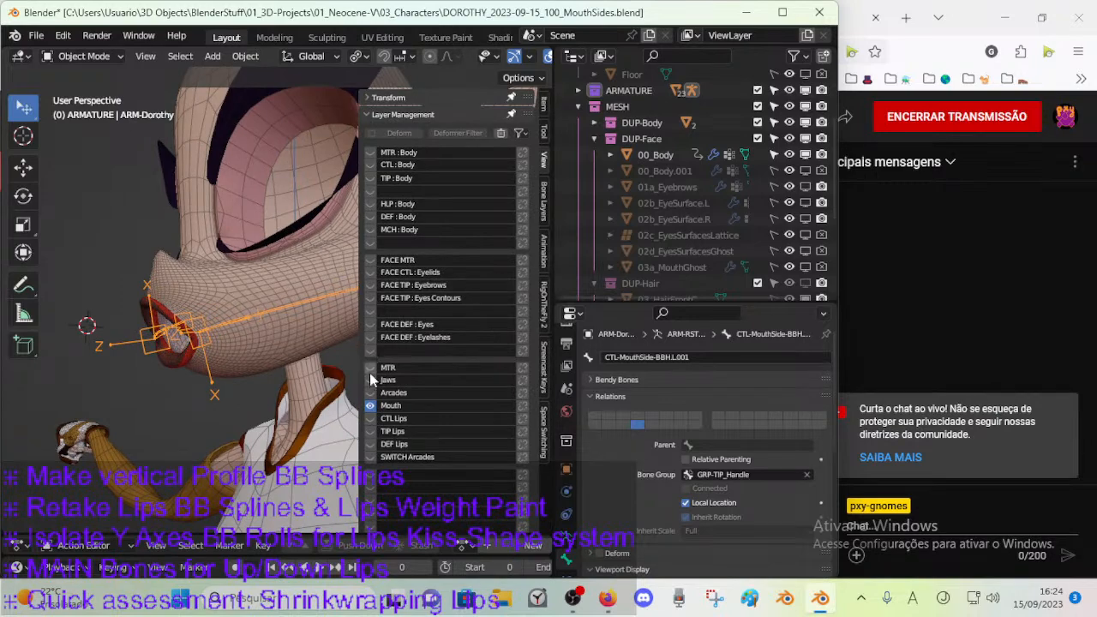
pyautogui.moveTo(375, 386); pyautogui.dragTo(272, 255, button='middle')
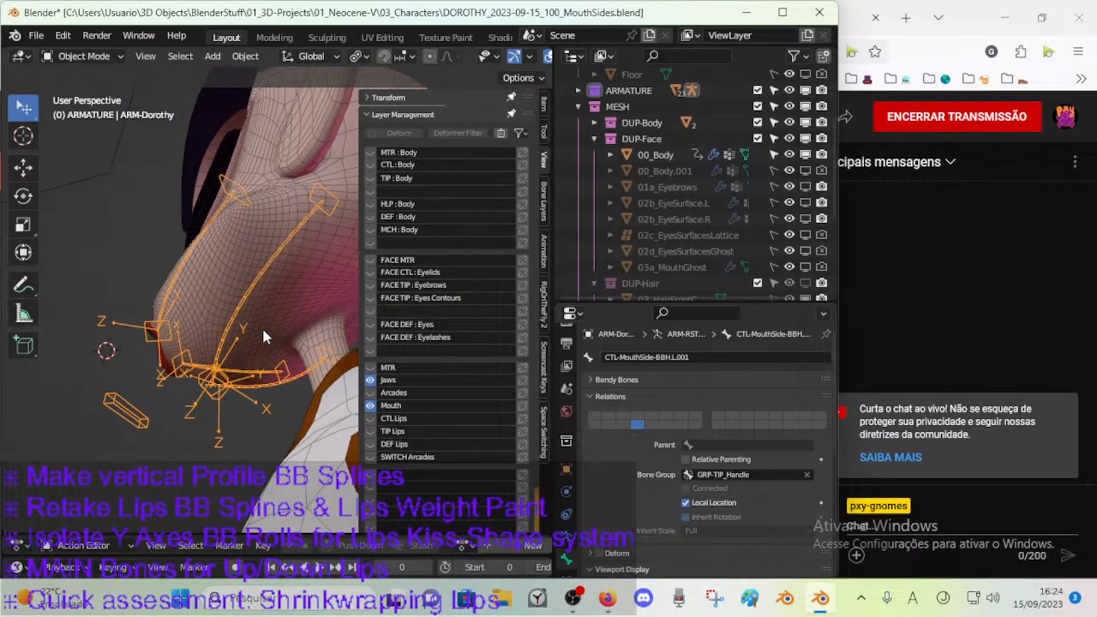
pyautogui.click(369, 379)
pyautogui.moveTo(374, 382); pyautogui.dragTo(221, 391, button='middle')
pyautogui.press('n')
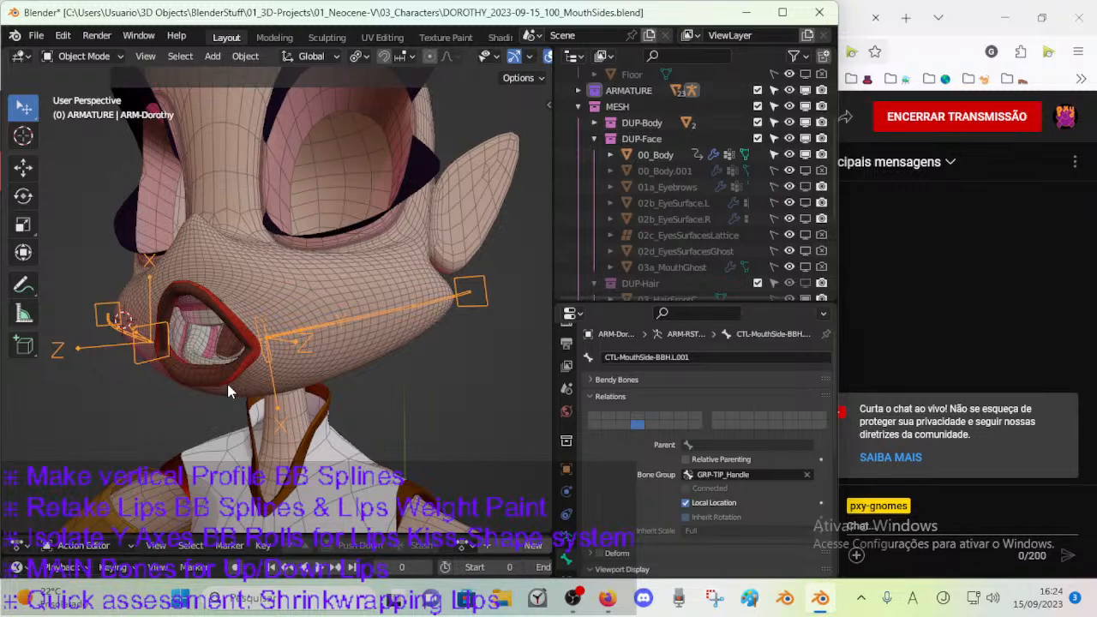
# Inspect the lip corners, put the Dorothy armature in Edit Mode and save the file.
pyautogui.moveTo(220, 305); pyautogui.dragTo(285, 363, button='middle')
pyautogui.click(296, 341)
pyautogui.click(292, 338)
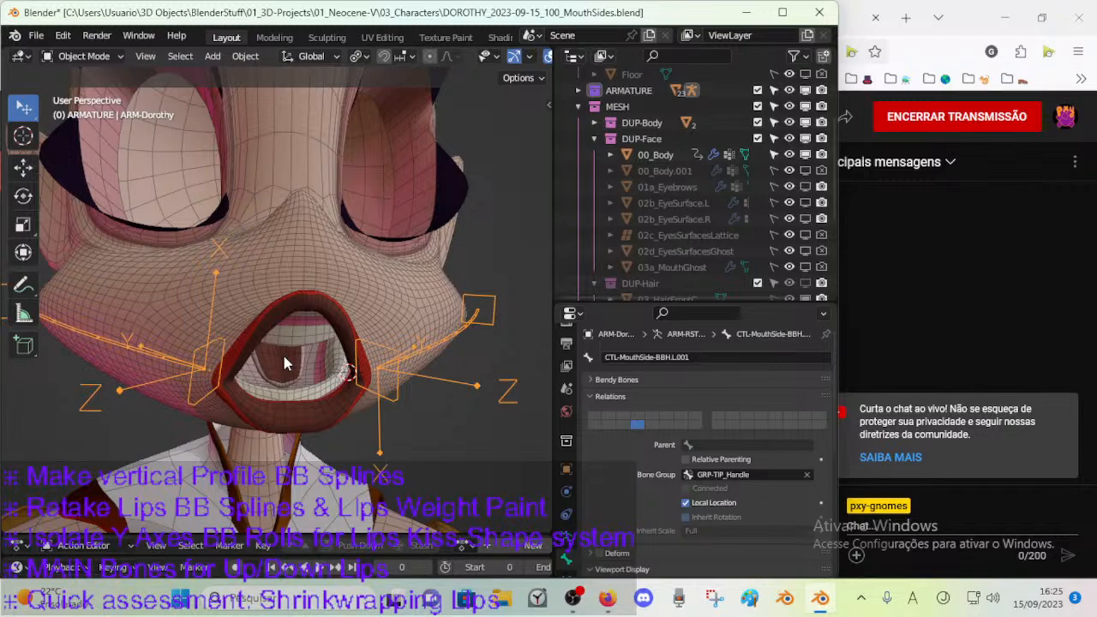
pyautogui.moveTo(357, 420); pyautogui.dragTo(302, 328, button='middle')
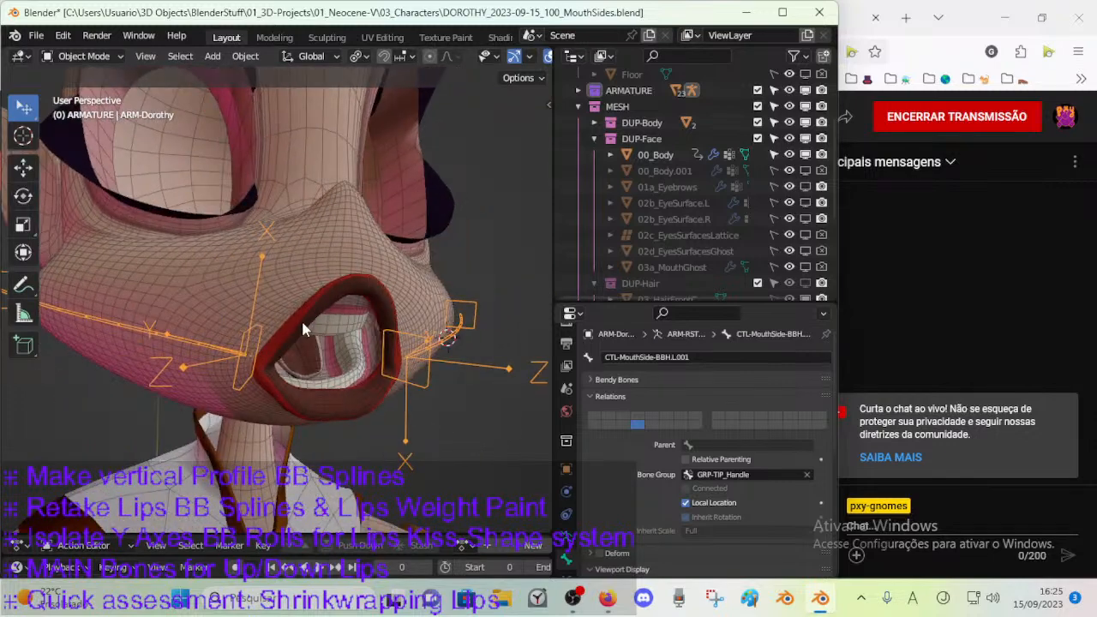
pyautogui.click(257, 337)
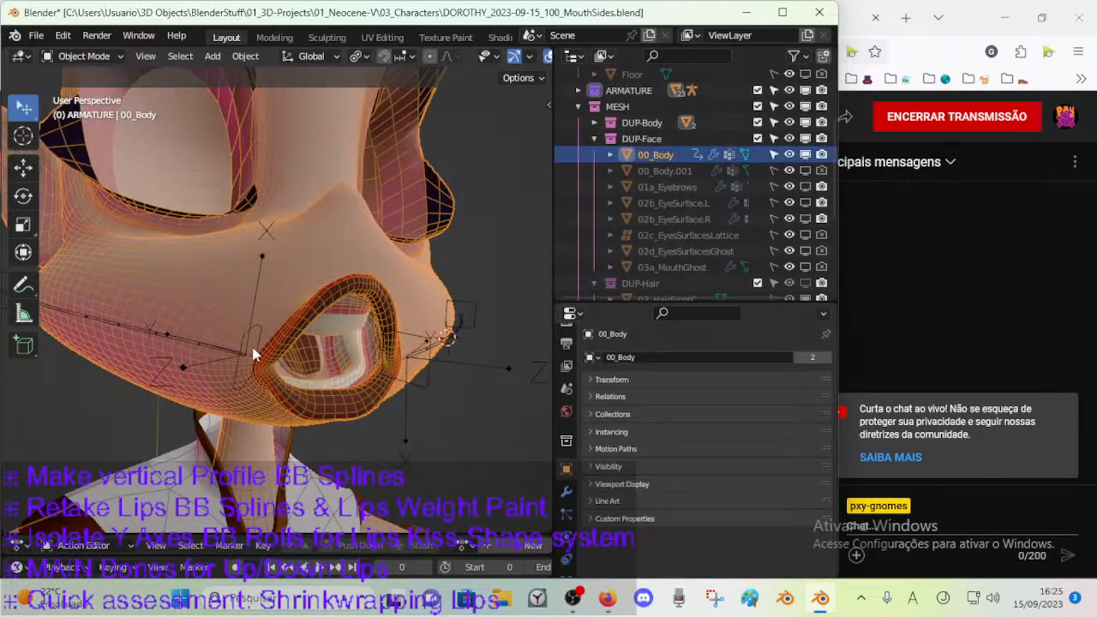
pyautogui.click(424, 360)
pyautogui.press('Tab')
pyautogui.moveTo(421, 368); pyautogui.dragTo(141, 390, button='middle')
pyautogui.keyDown('shift'); pyautogui.moveTo(142, 390); pyautogui.dragTo(332, 315, button='middle'); pyautogui.keyUp('shift')
pyautogui.hotkey('ctrl', 's')
# Duplicate the mouth side bones of ARM-Dorothy in Edit Mode and place the copies below the originals.
pyautogui.click(377, 301)
pyautogui.moveTo(502, 284); pyautogui.dragTo(417, 303, button='middle')
pyautogui.click(452, 283)
pyautogui.hotkey('shift', 'd')
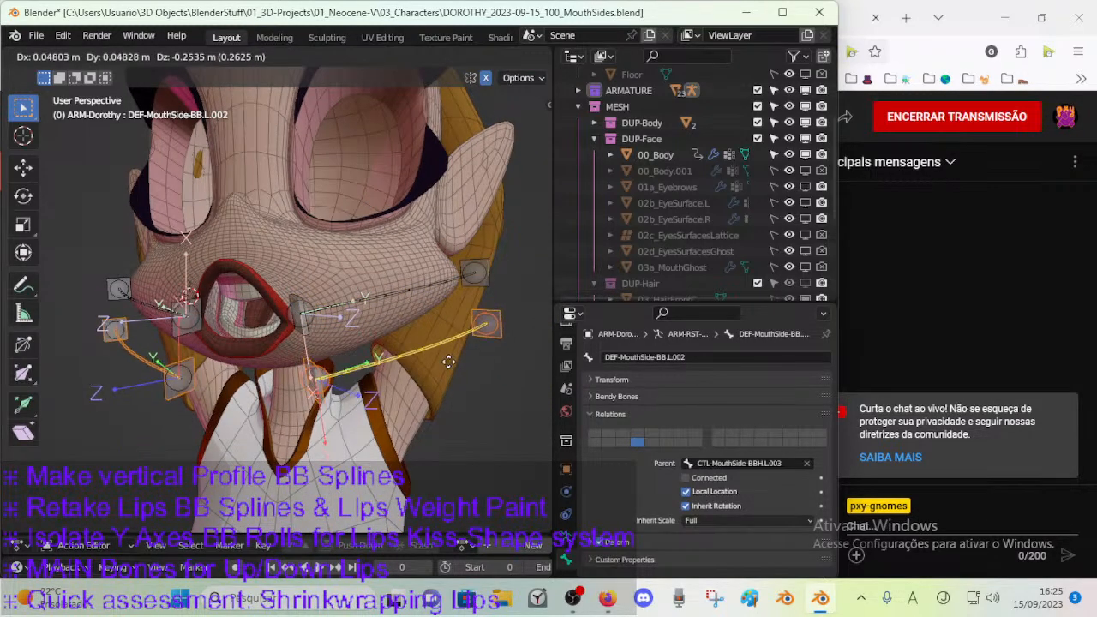
pyautogui.click(453, 384)
# Check the names of the duplicated left mouth side bones without renaming them.
pyautogui.click(323, 431)
pyautogui.press('F2')
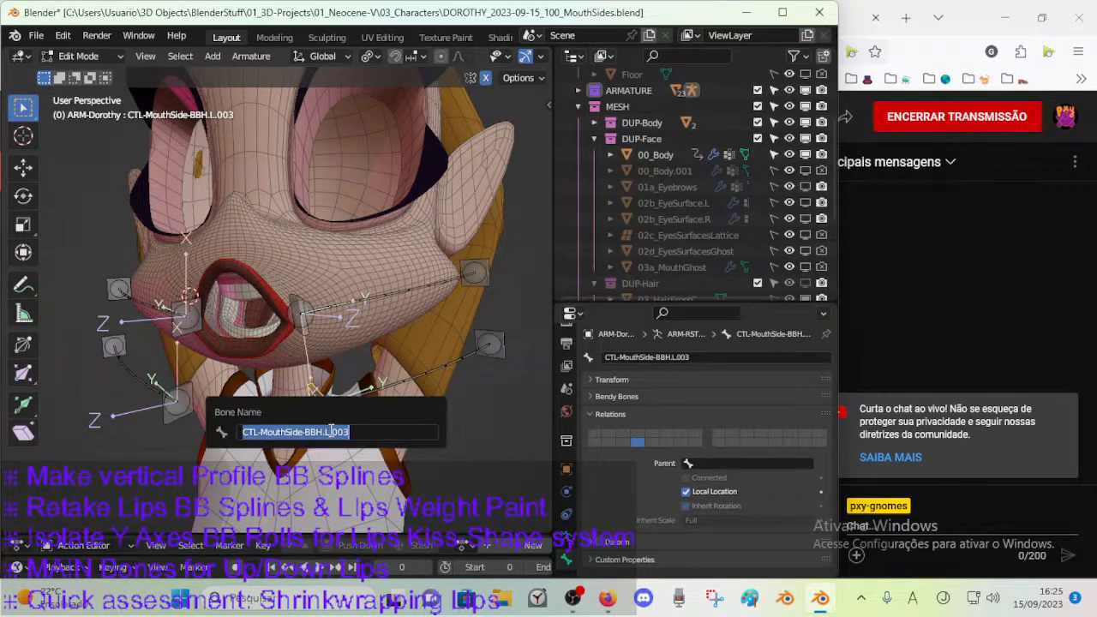
pyautogui.click(301, 433)
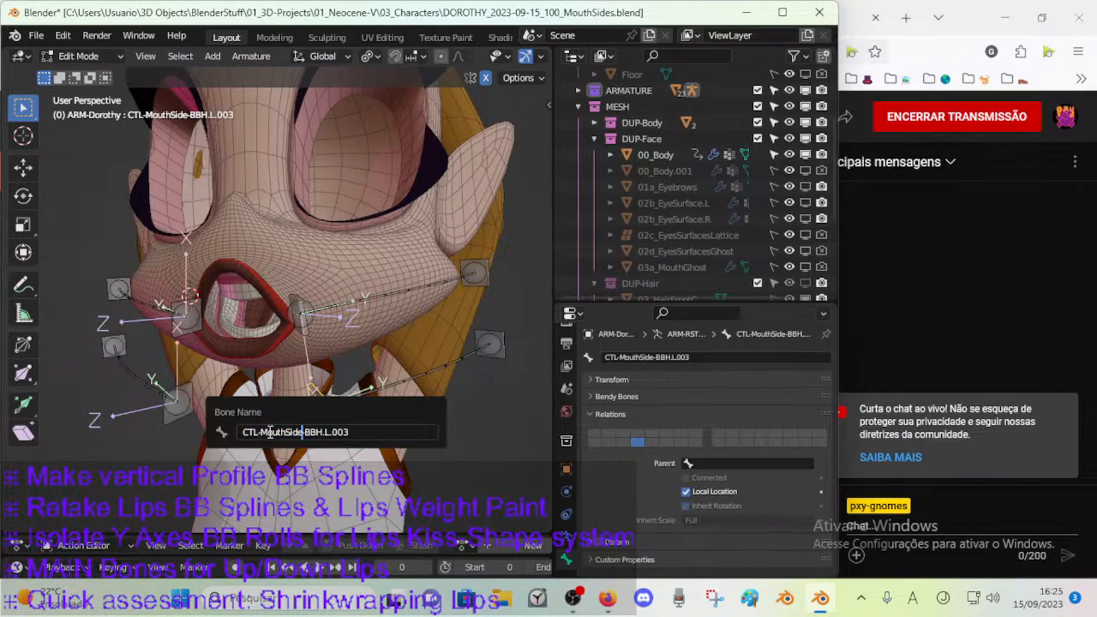
pyautogui.press('Escape')
pyautogui.click(377, 390)
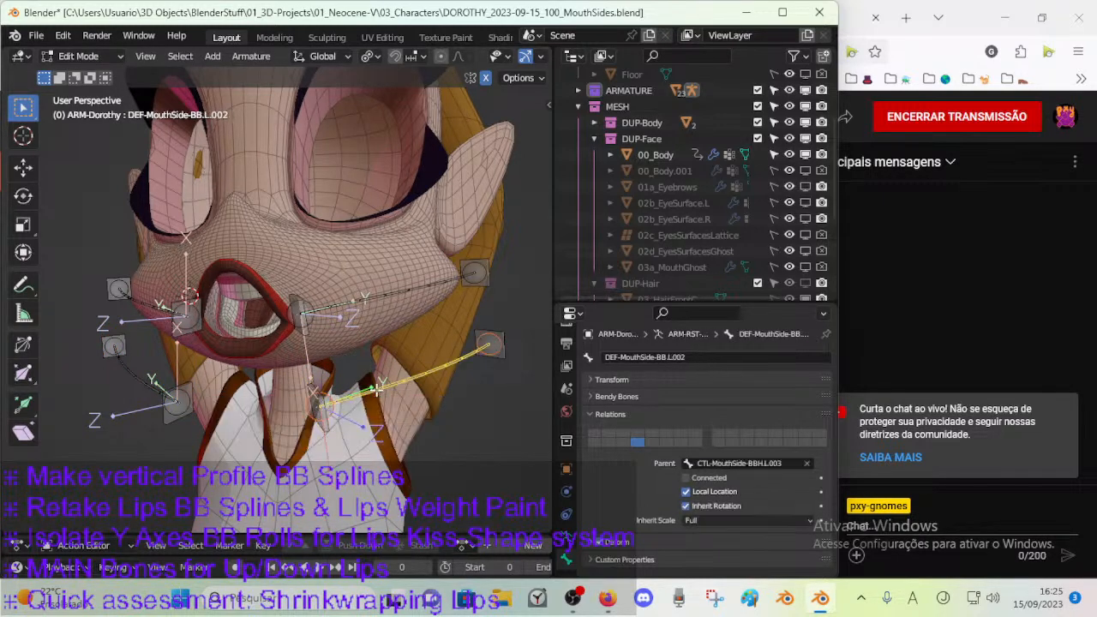
pyautogui.click(325, 428)
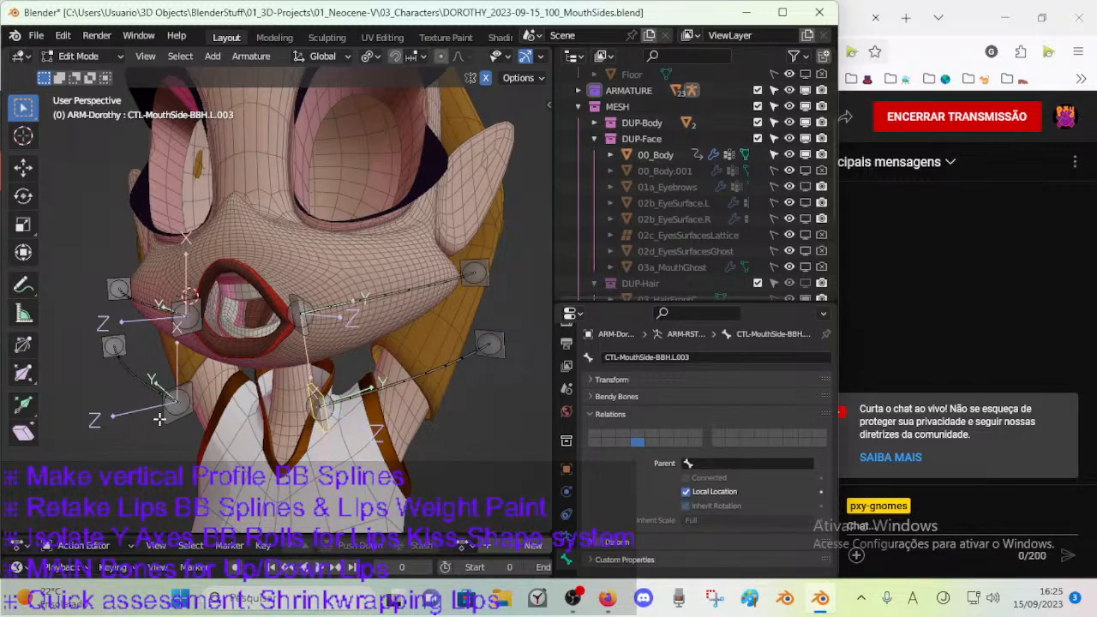
# Try a batch Find/Replace rename of the duplicated right mouth side bones, with the rename type set to Bones.
pyautogui.click(140, 385)
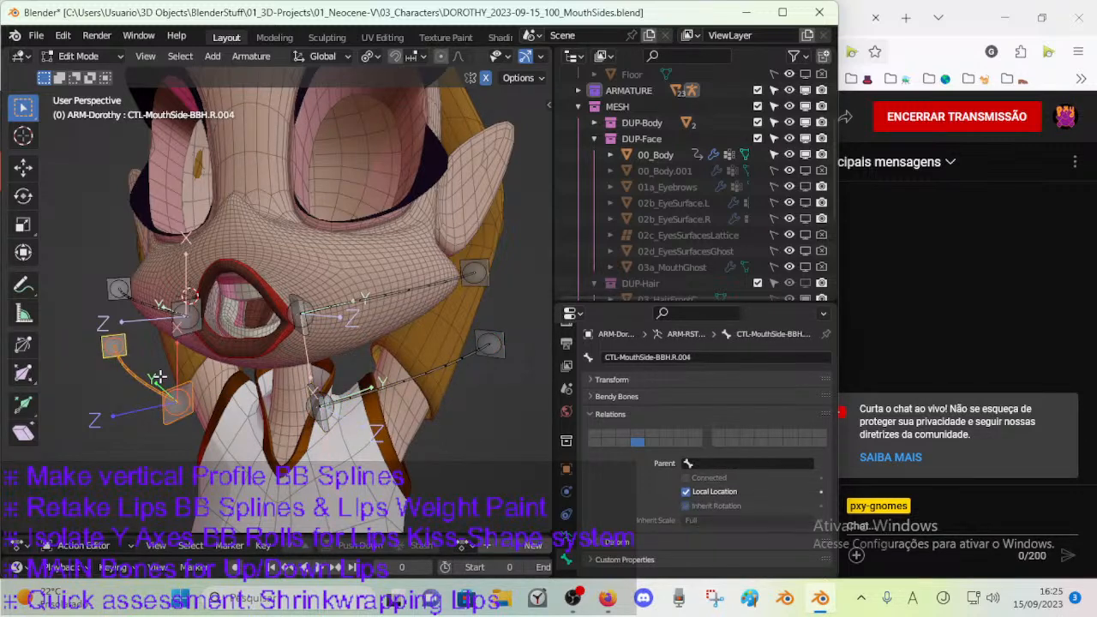
pyautogui.hotkey('ctrl', 'F2')
pyautogui.click(197, 406)
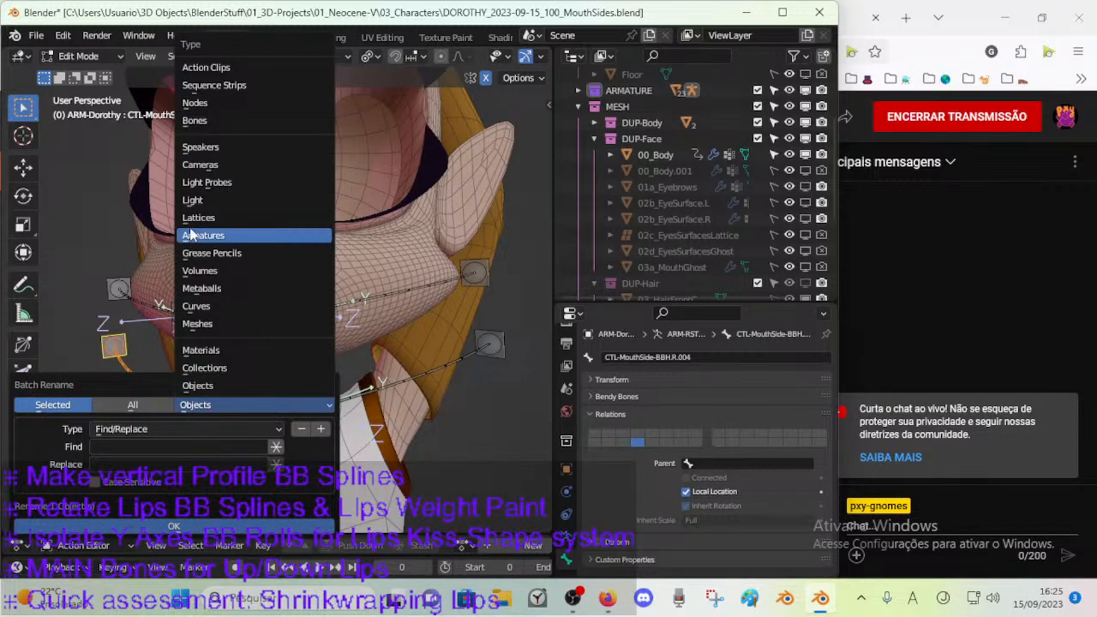
pyautogui.click(194, 121)
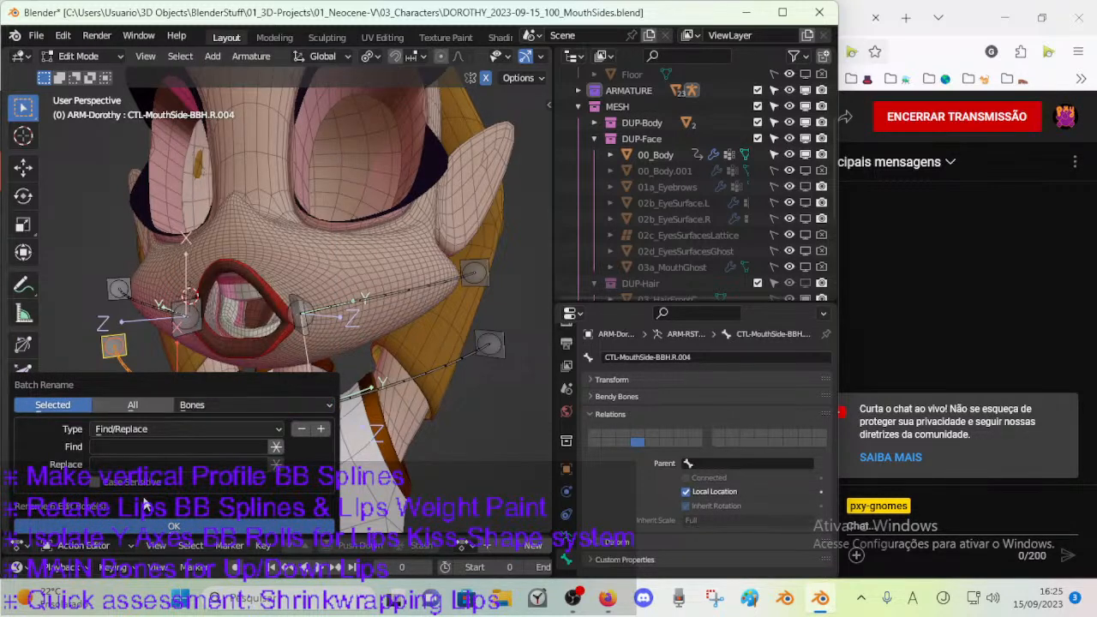
pyautogui.click(137, 443)
pyautogui.write('R.')
pyautogui.press('Tab')
pyautogui.click(173, 524)
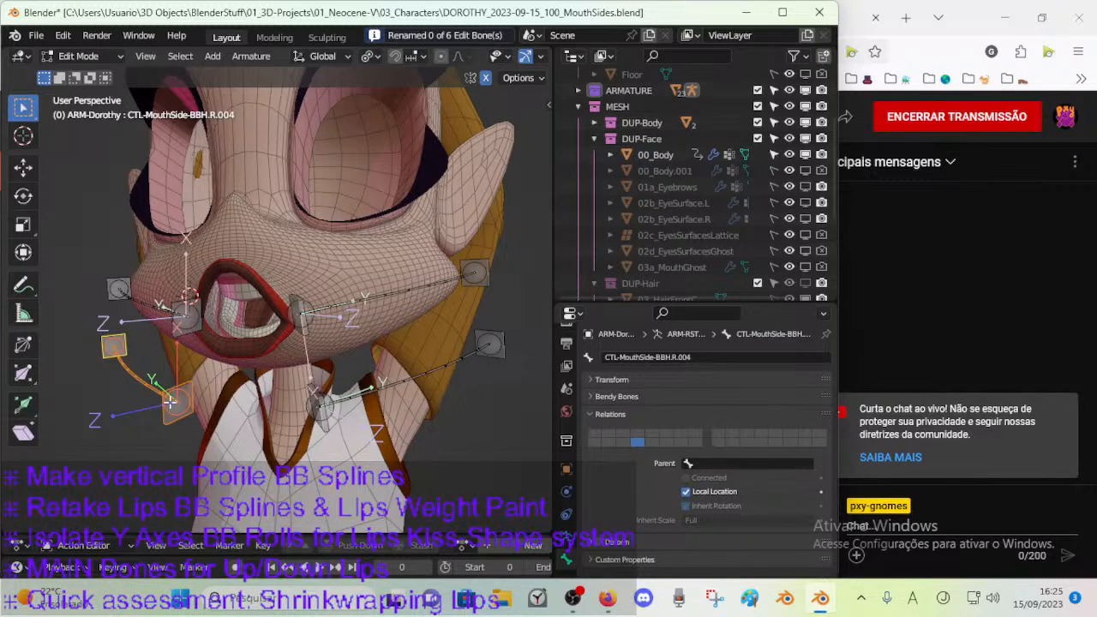
pyautogui.press('x')
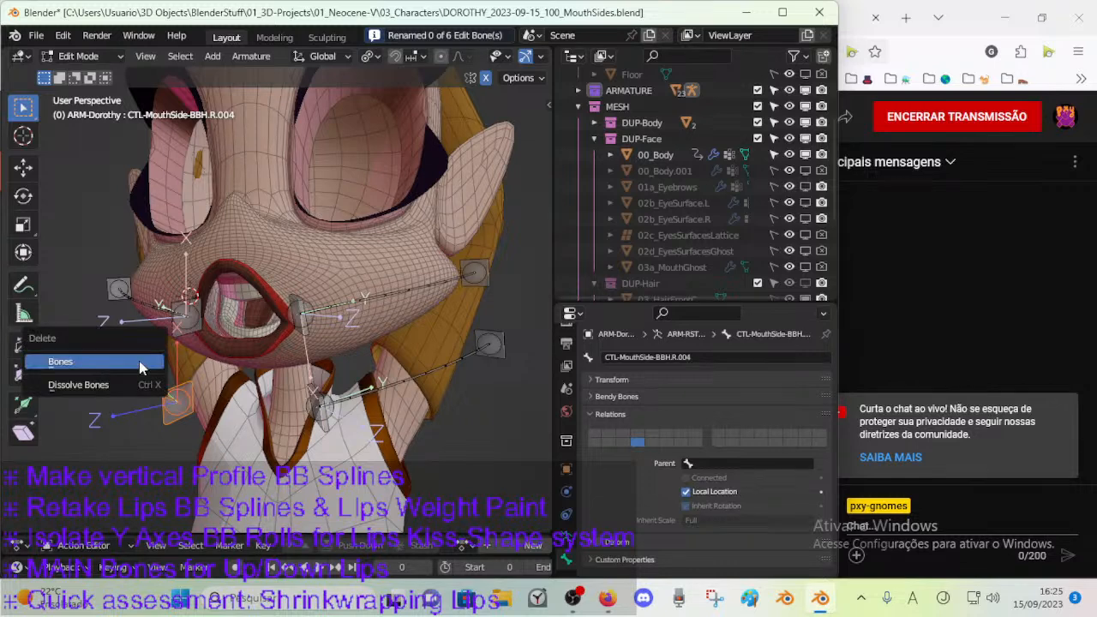
pyautogui.press('Escape')
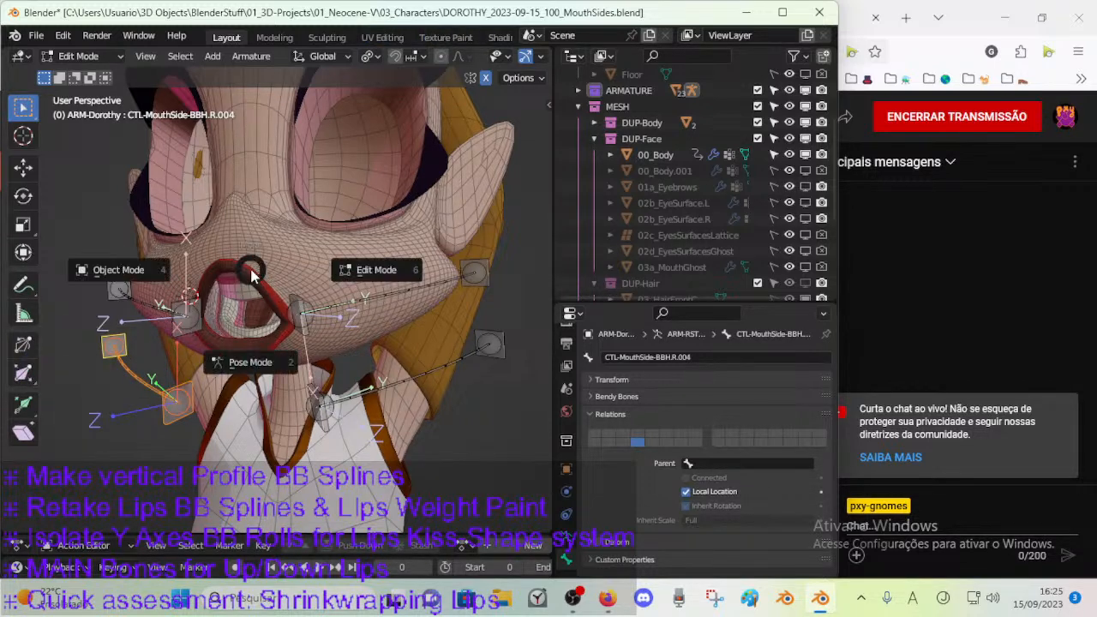
# Briefly put the 00_Body mesh in Edit Mode and return to editing the ARM-Dorothy armature by way of Pose Mode.
pyautogui.press('Tab')
pyautogui.click(285, 260)
pyautogui.press('Tab')
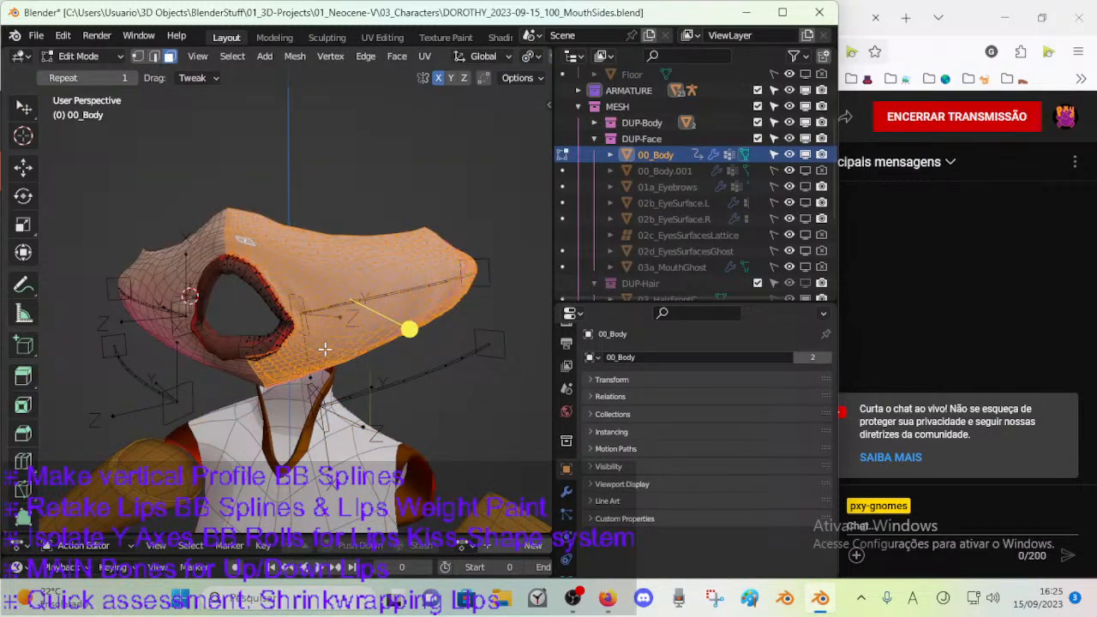
pyautogui.press('Tab')
pyautogui.click(347, 393)
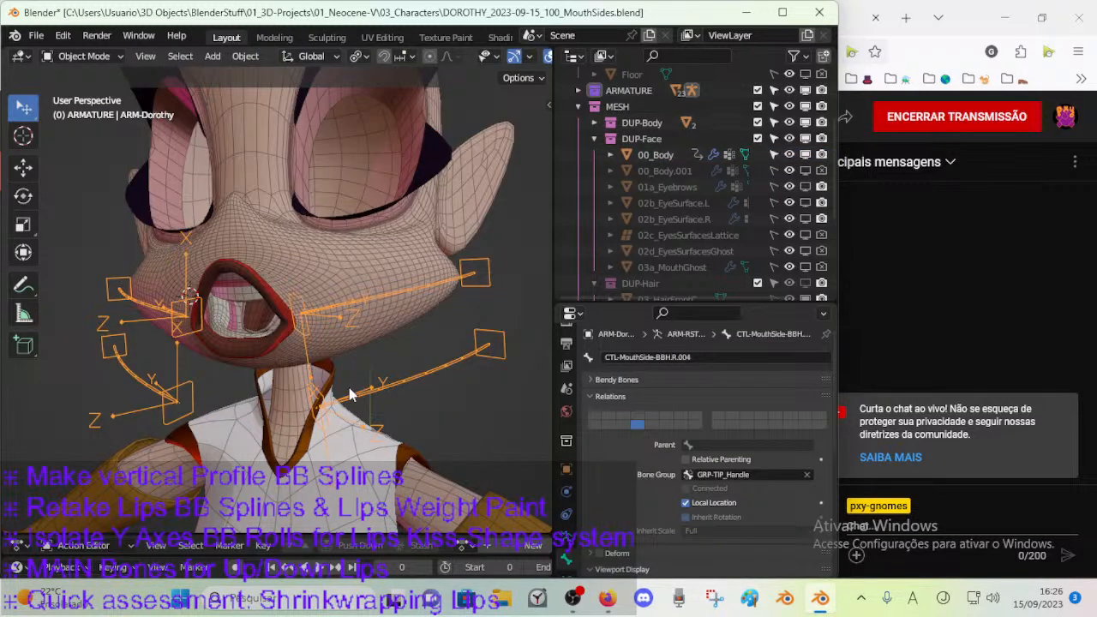
pyautogui.hotkey('ctrl', 'Tab')
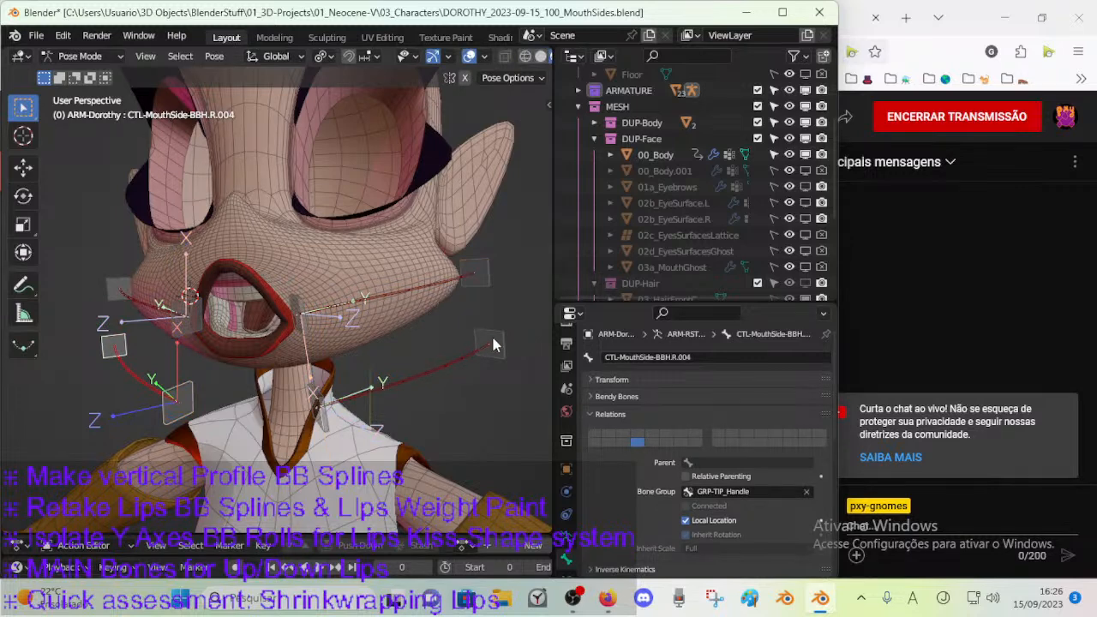
pyautogui.press('Tab')
pyautogui.press('Tab')
pyautogui.press('Tab')
pyautogui.press('Tab')
pyautogui.press('Tab')
# Batch rename the duplicated right mouth side bones, replacing ".R" with "rrr".
pyautogui.click(329, 405)
pyautogui.hotkey('alt', 'a')
pyautogui.press('c')
pyautogui.moveTo(105, 357); pyautogui.dragTo(180, 406)
pyautogui.rightClick(183, 409)
pyautogui.hotkey('ctrl', 'F2')
pyautogui.click(264, 435)
pyautogui.click(264, 437)
pyautogui.click(141, 478)
pyautogui.write('.R')
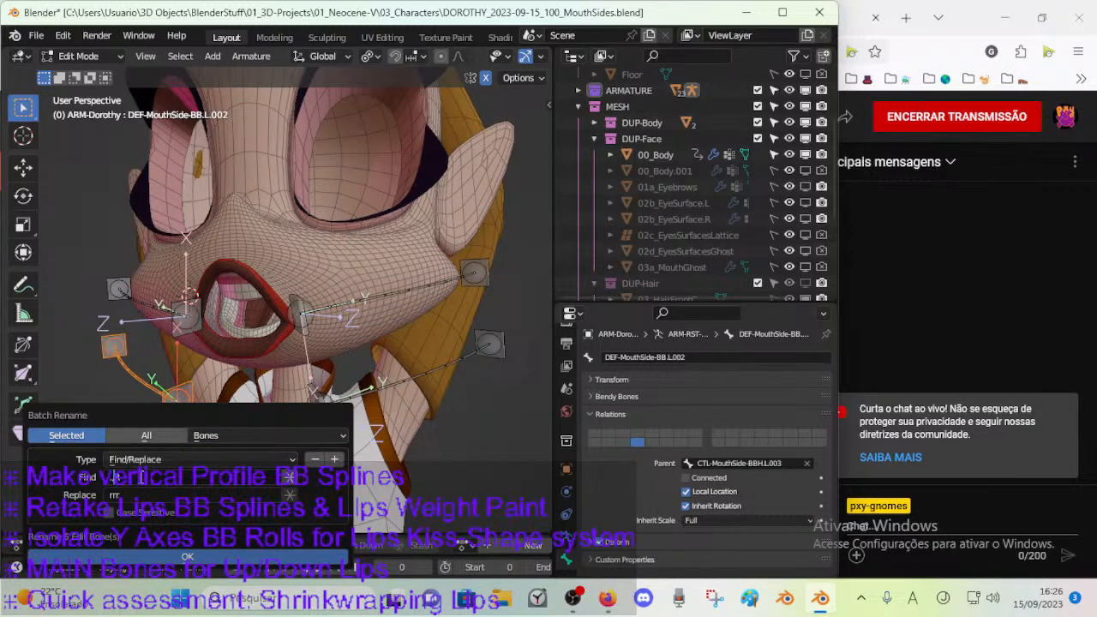
pyautogui.click(192, 553)
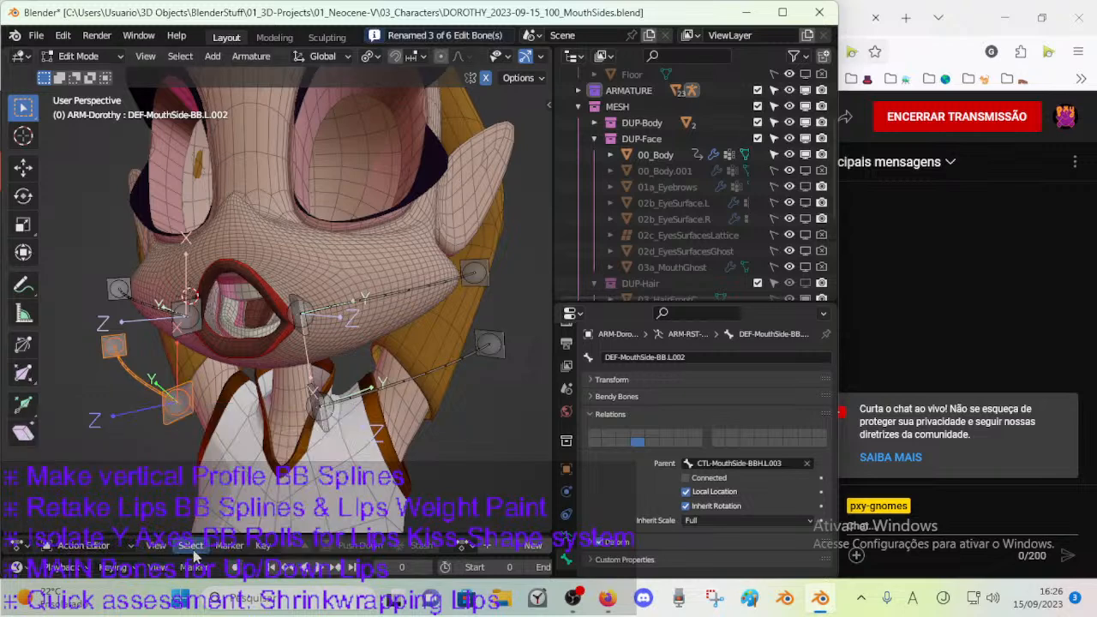
# Compare the names of the renamed right duplicate bones with their left counterparts.
pyautogui.click(159, 382)
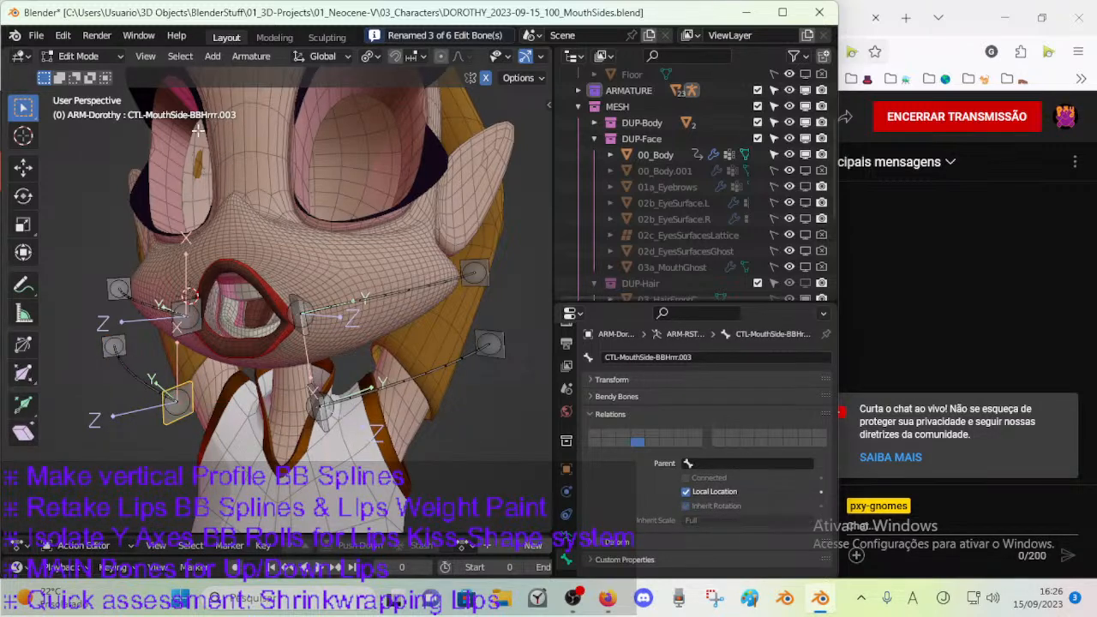
pyautogui.click(323, 410)
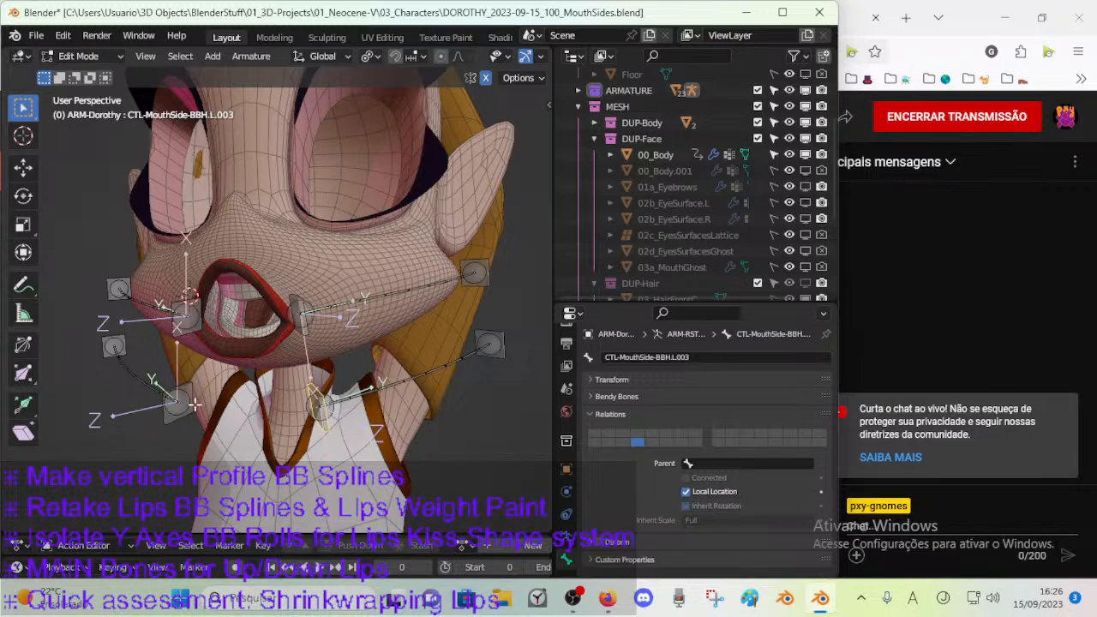
pyautogui.moveTo(90, 327); pyautogui.dragTo(190, 417)
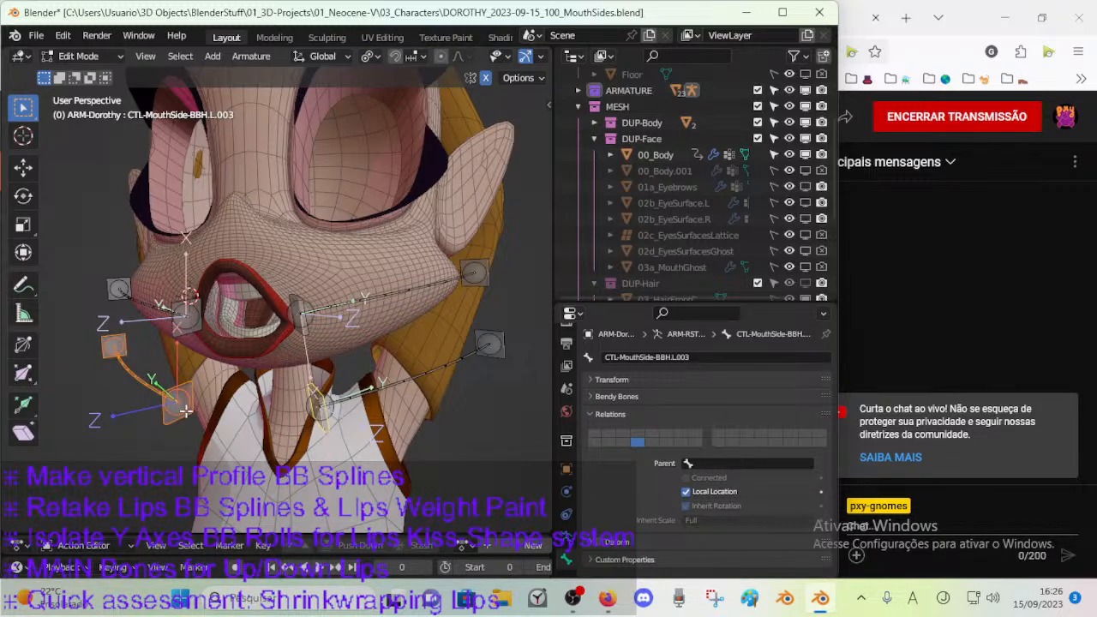
pyautogui.click(129, 372)
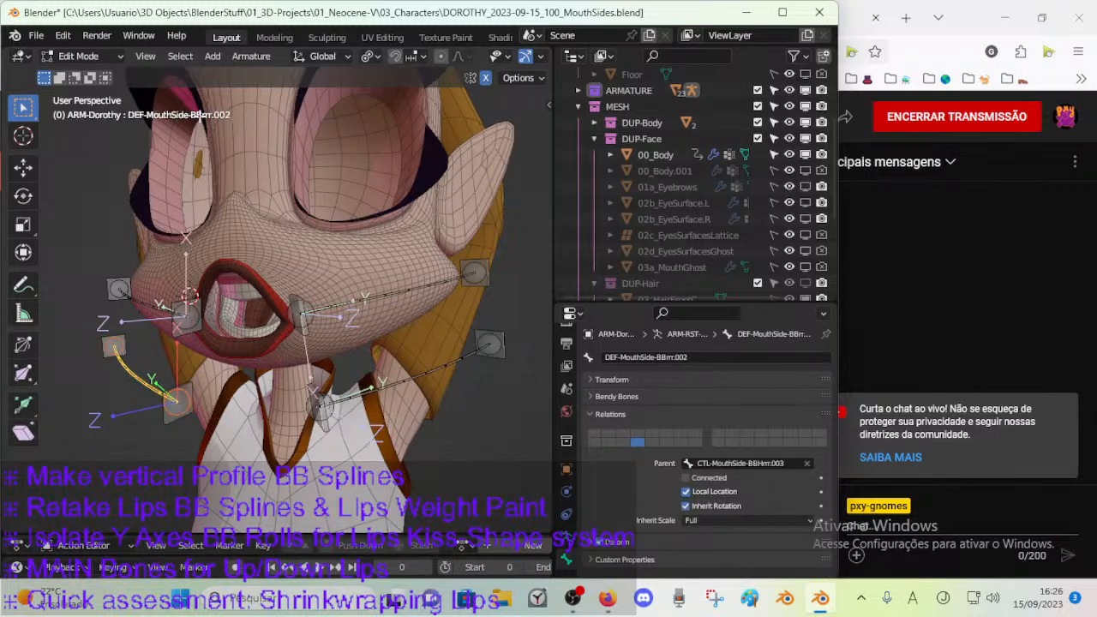
pyautogui.click(403, 374)
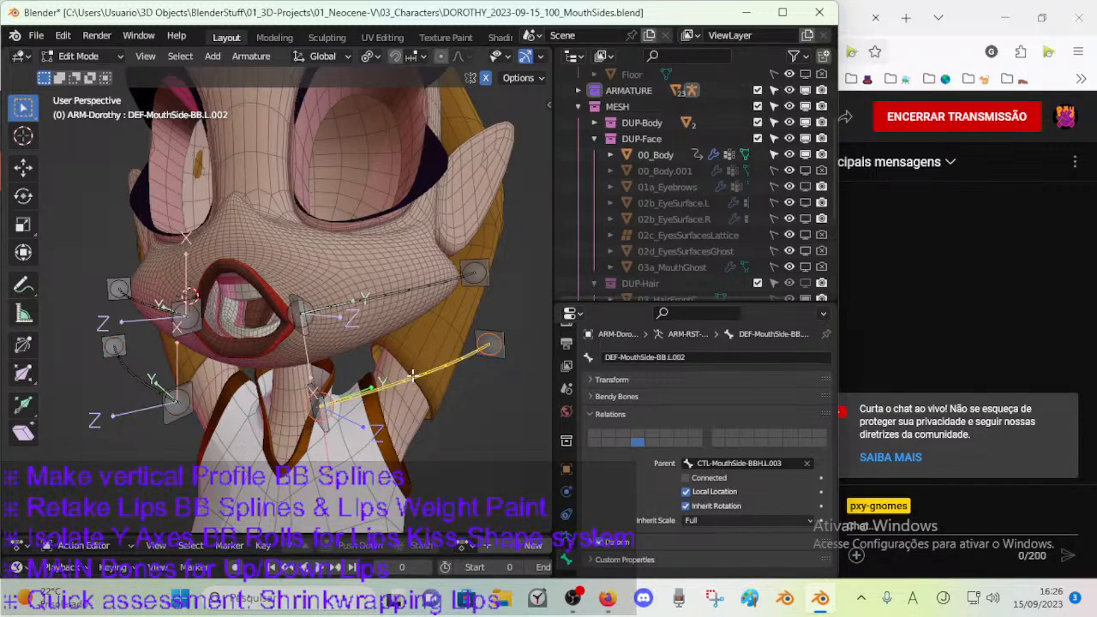
# Delete the duplicated mouth side bones on the character's right side.
pyautogui.click(114, 346)
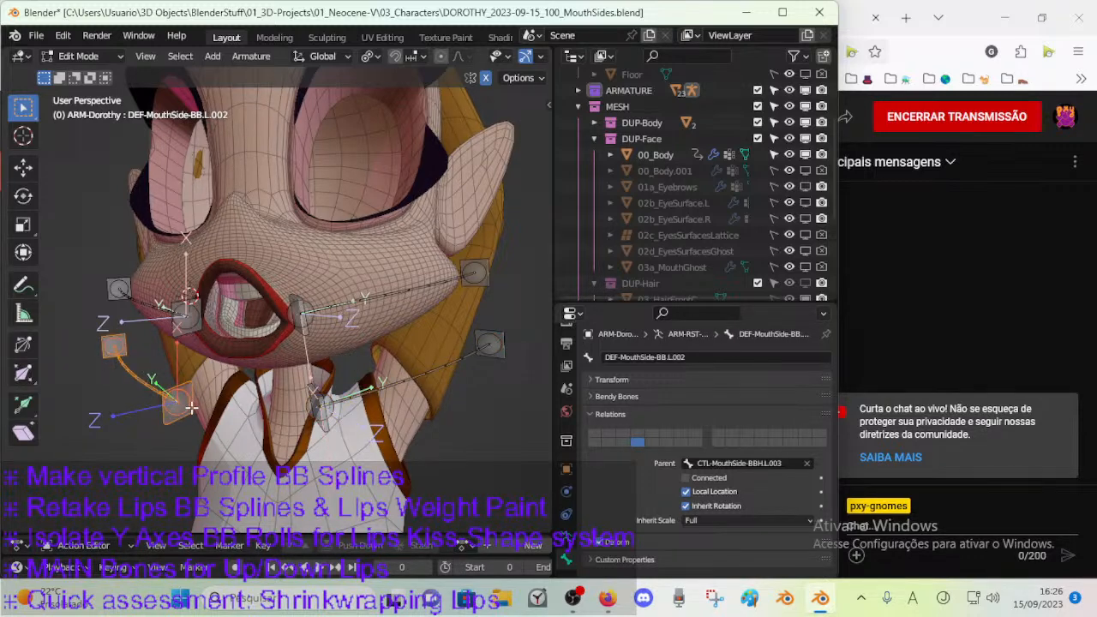
pyautogui.press('x')
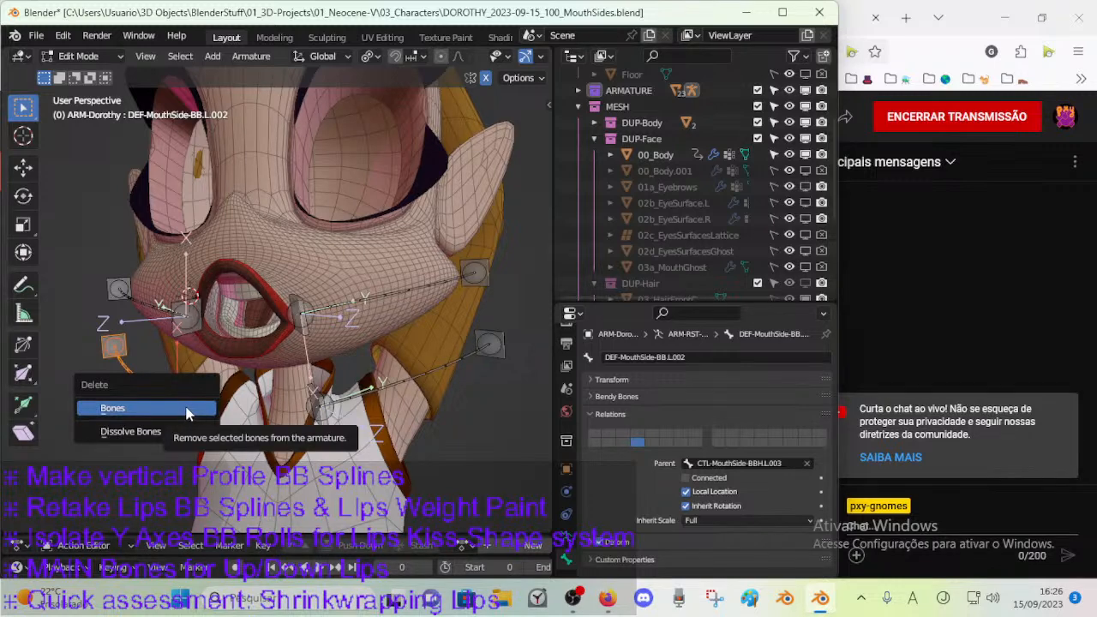
pyautogui.click(187, 412)
pyautogui.moveTo(161, 410); pyautogui.dragTo(127, 365, button='middle')
pyautogui.moveTo(336, 403); pyautogui.dragTo(263, 399, button='middle')
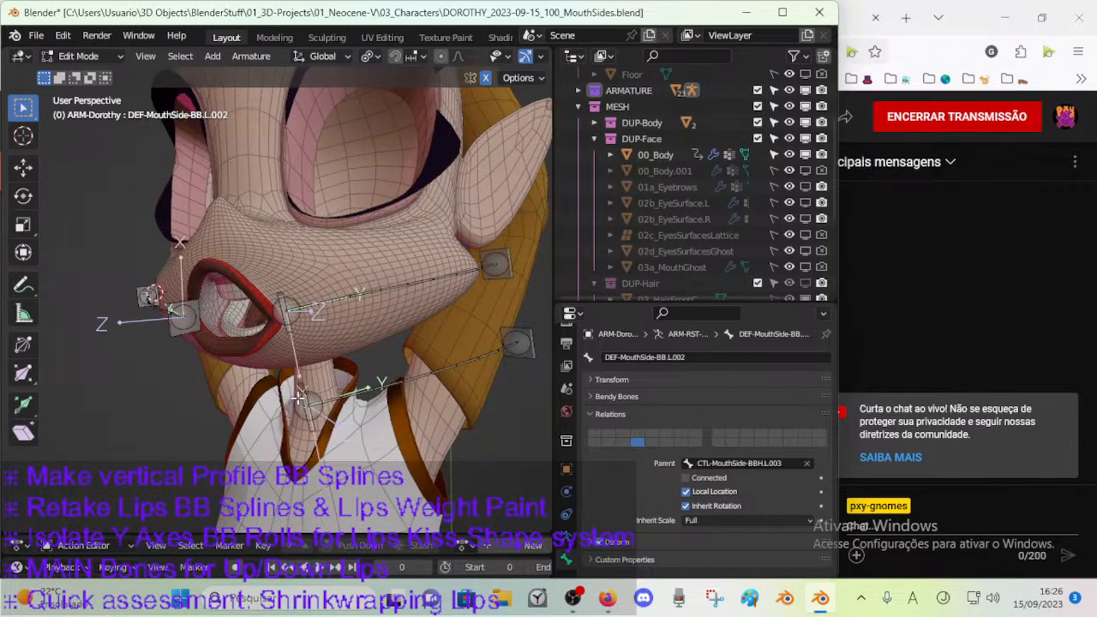
# Inspect the remaining left duplicate bones one by one, including the front and rear handle bones.
pyautogui.click(304, 404)
pyautogui.click(312, 420)
pyautogui.click(349, 391)
pyautogui.click(310, 426)
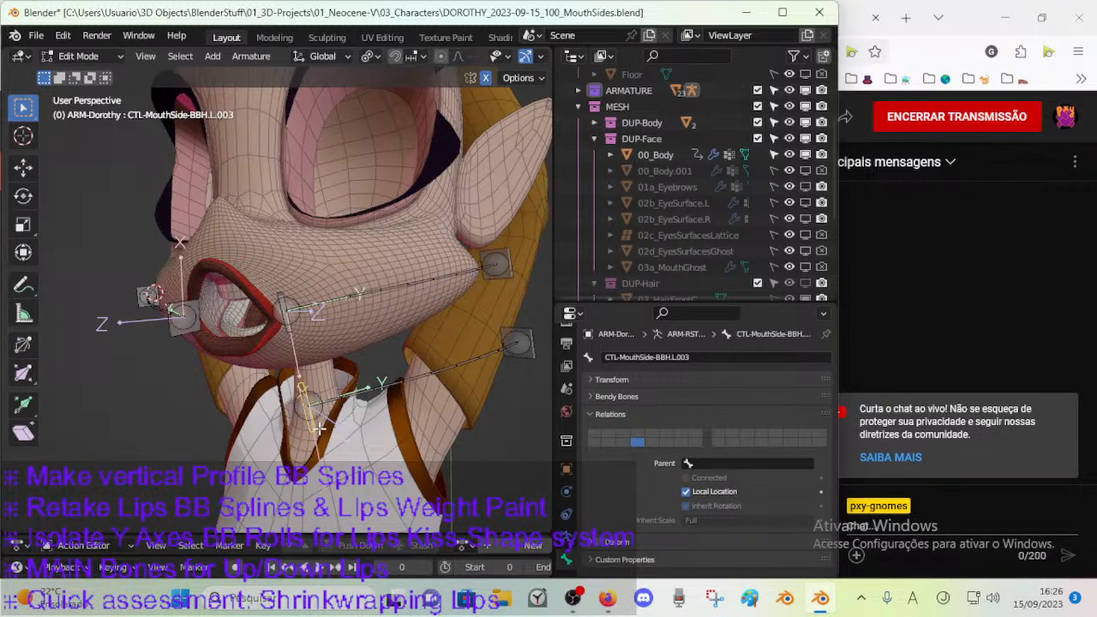
pyautogui.press('g')
pyautogui.click(524, 359)
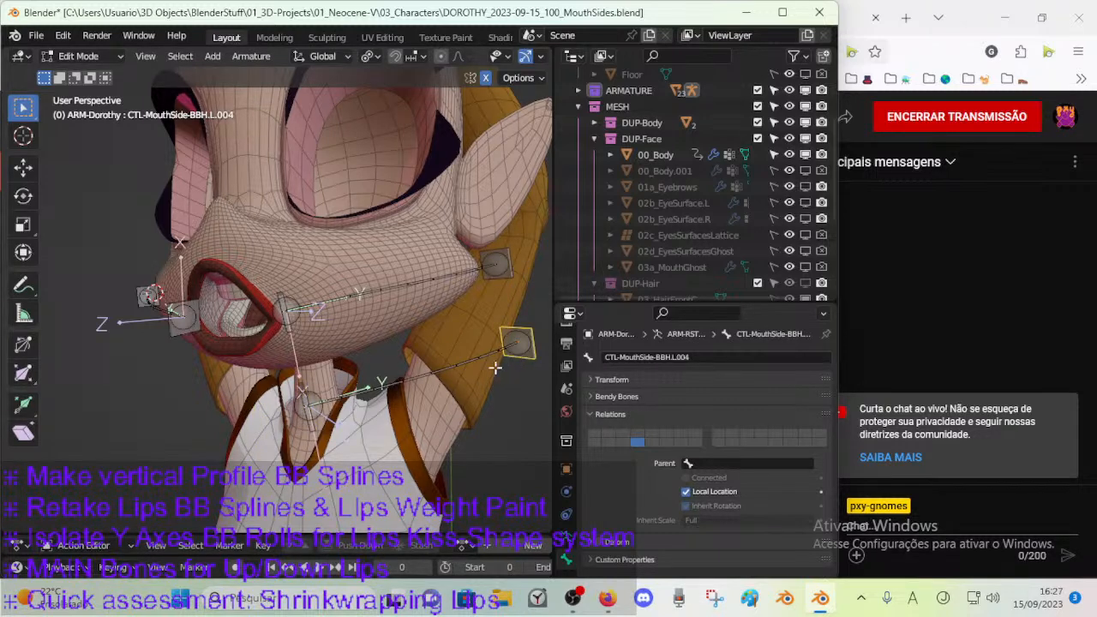
# Select the left duplicate bone with its two handles and set up a batch rename that finds "MouthSide".
pyautogui.click(341, 393)
pyautogui.press('c')
pyautogui.click(304, 407)
pyautogui.click(515, 342)
pyautogui.rightClick(528, 335)
pyautogui.hotkey('ctrl', 'F2')
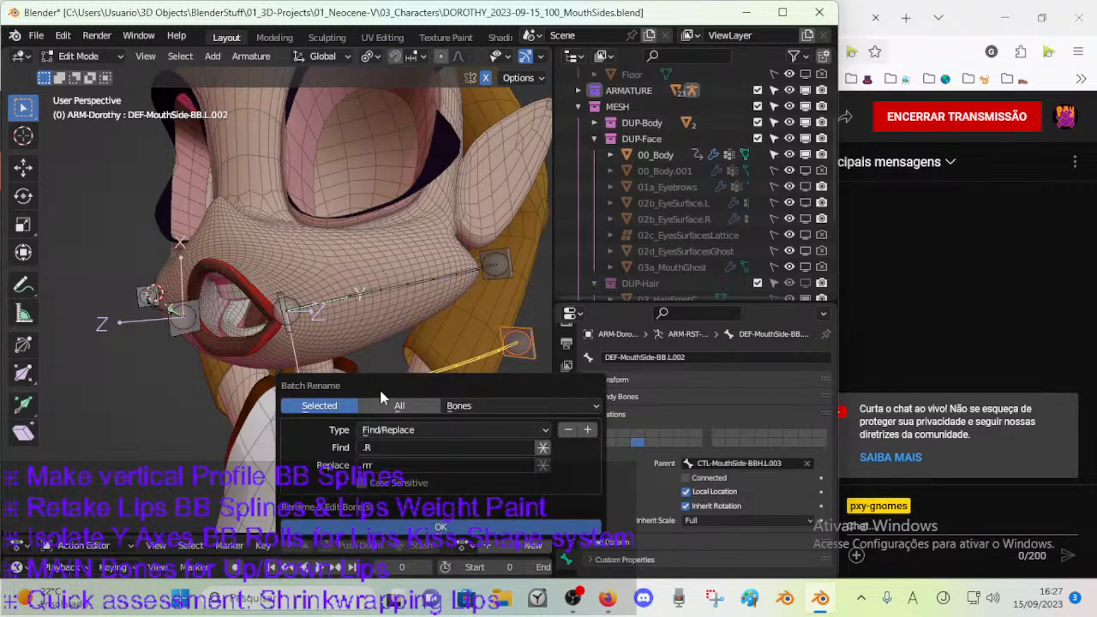
pyautogui.click(387, 444)
pyautogui.press('BackSpace')
pyautogui.write('Mouth')
pyautogui.write('D')
pyautogui.press('BackSpace')
pyautogui.write('Side')
pyautogui.press('Tab')
# Enter "MouthColumn" as the batch rename replacement, then try "Vertical" in place of "Column".
pyautogui.write('MouthColumn')
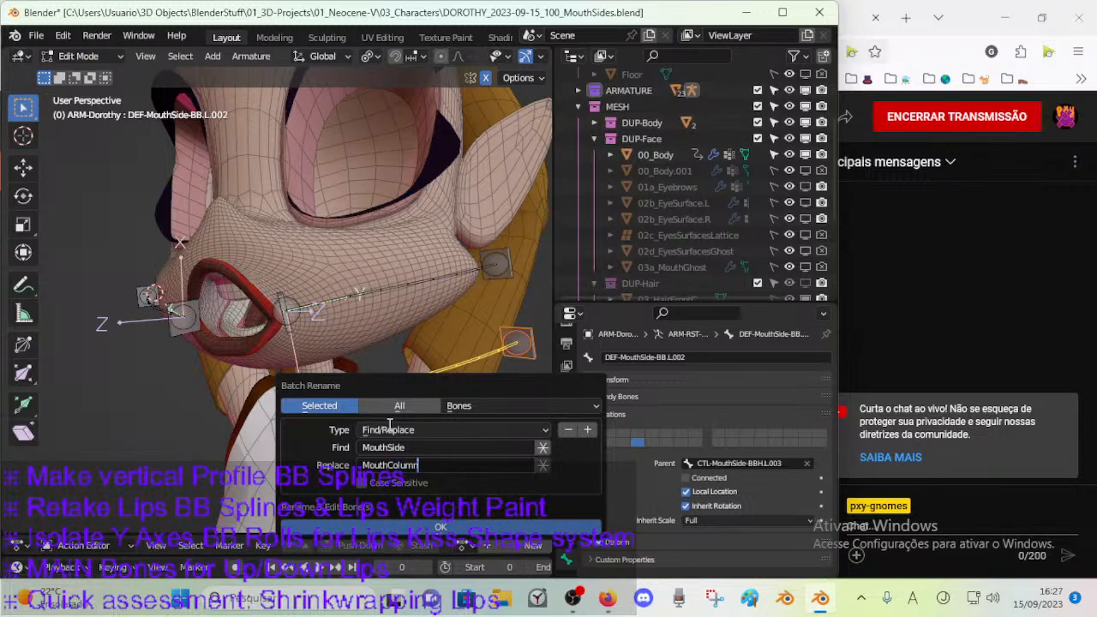
pyautogui.press('BackSpace')
pyautogui.press('BackSpace')
pyautogui.write('Vertical')
pyautogui.moveTo(389, 465); pyautogui.dragTo(459, 466)
pyautogui.click(458, 465)
# Switch to Firefox and close the YouTube and Pepe School Land tabs.
pyautogui.click(612, 592)
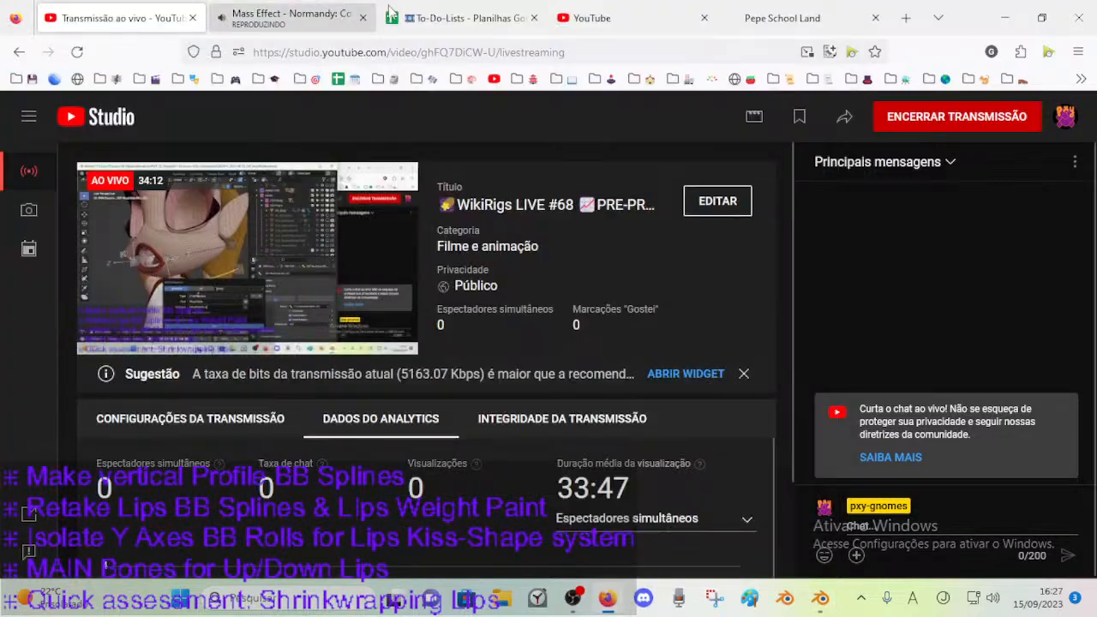
pyautogui.click(677, 18)
pyautogui.click(704, 18)
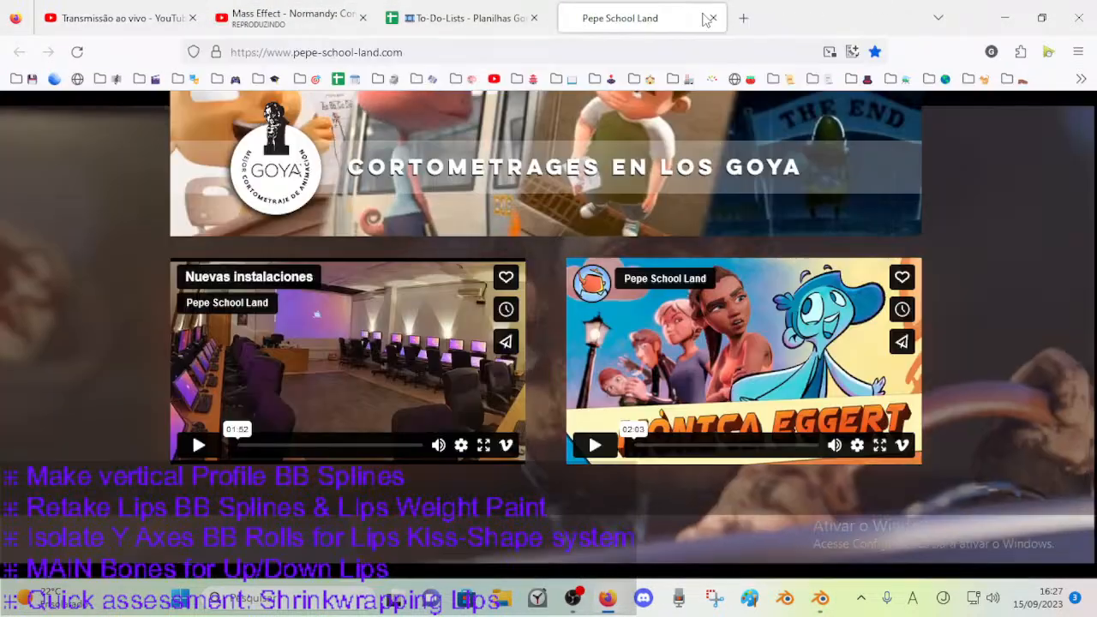
pyautogui.click(704, 18)
# Search Google for "vertical synonym" in a new tab and look through the similar words.
pyautogui.hotkey('ctrl', 't')
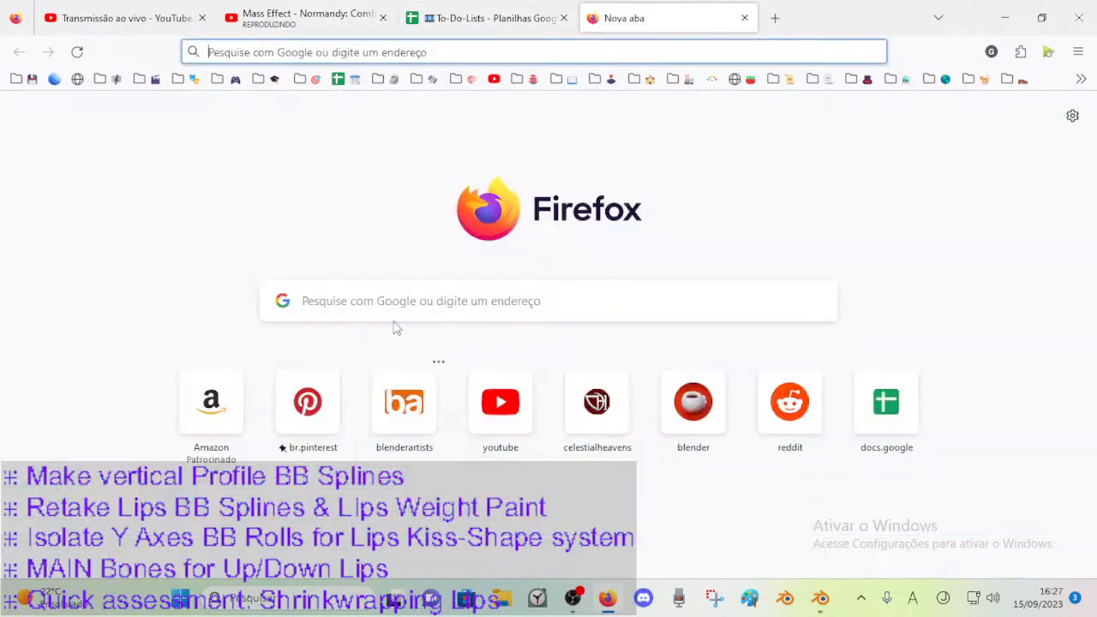
pyautogui.write('mou')
pyautogui.press('BackSpace')
pyautogui.press('BackSpace')
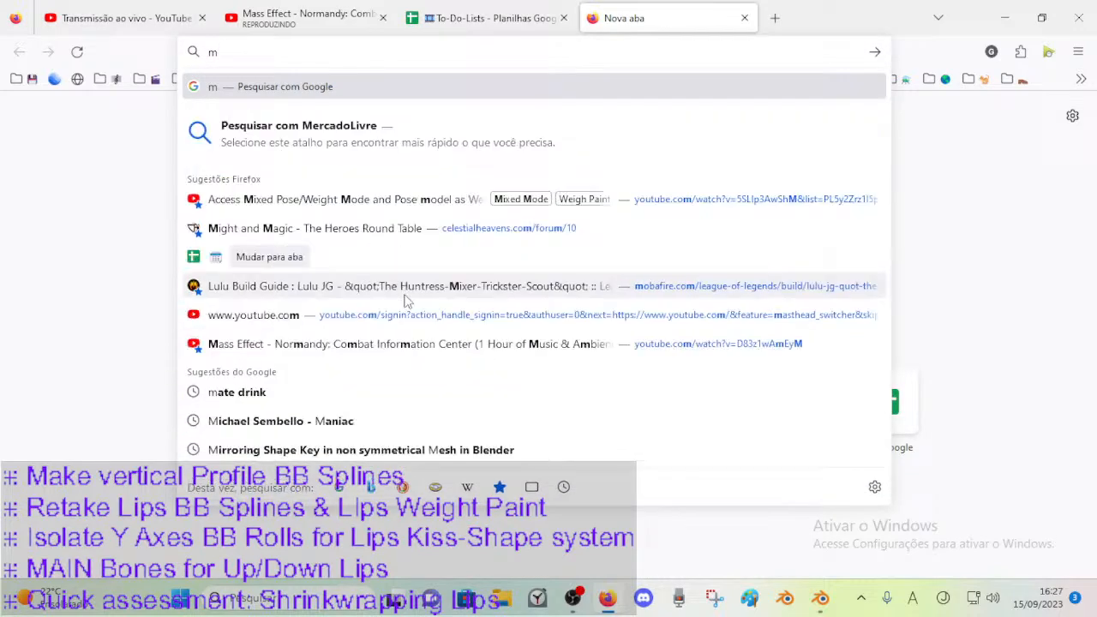
pyautogui.press('BackSpace')
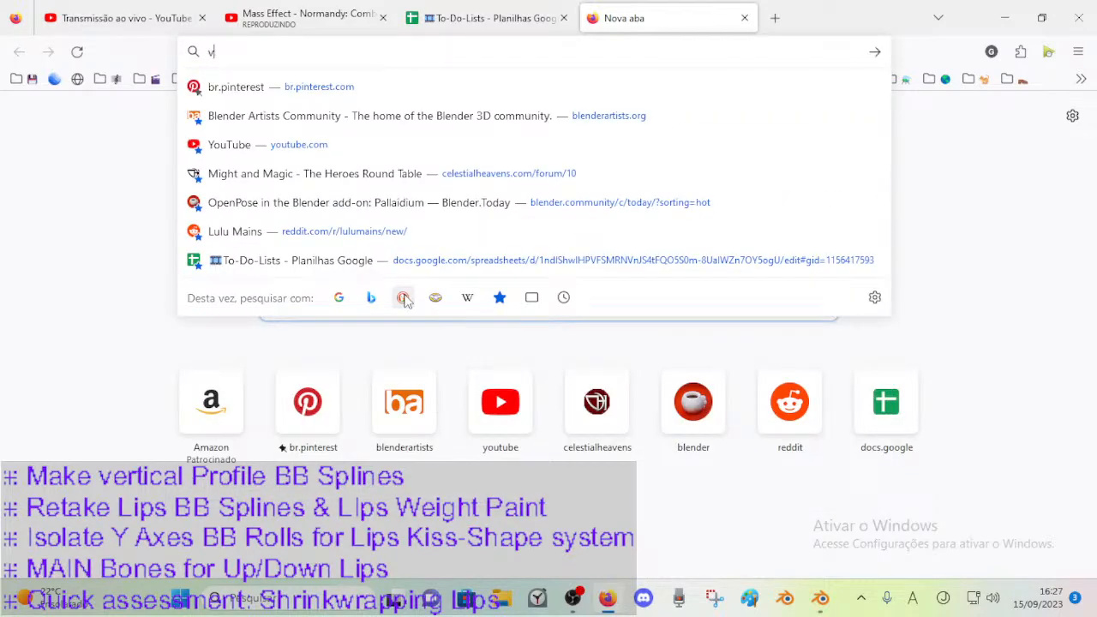
pyautogui.write('vertical synonym')
pyautogui.press('Return')
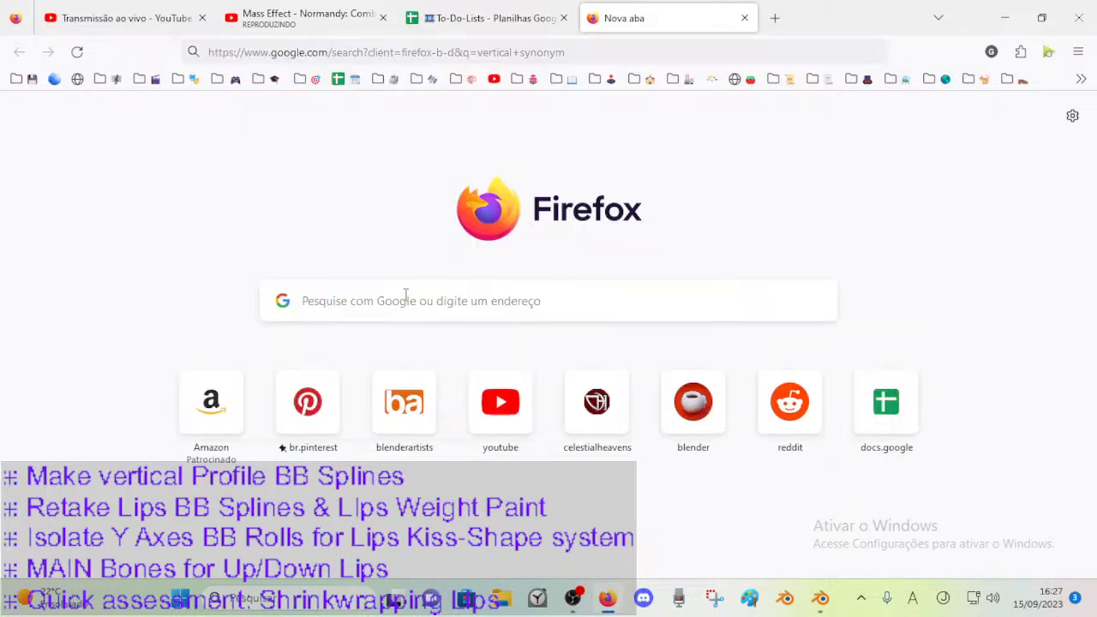
pyautogui.scroll(-1, 317, 389)
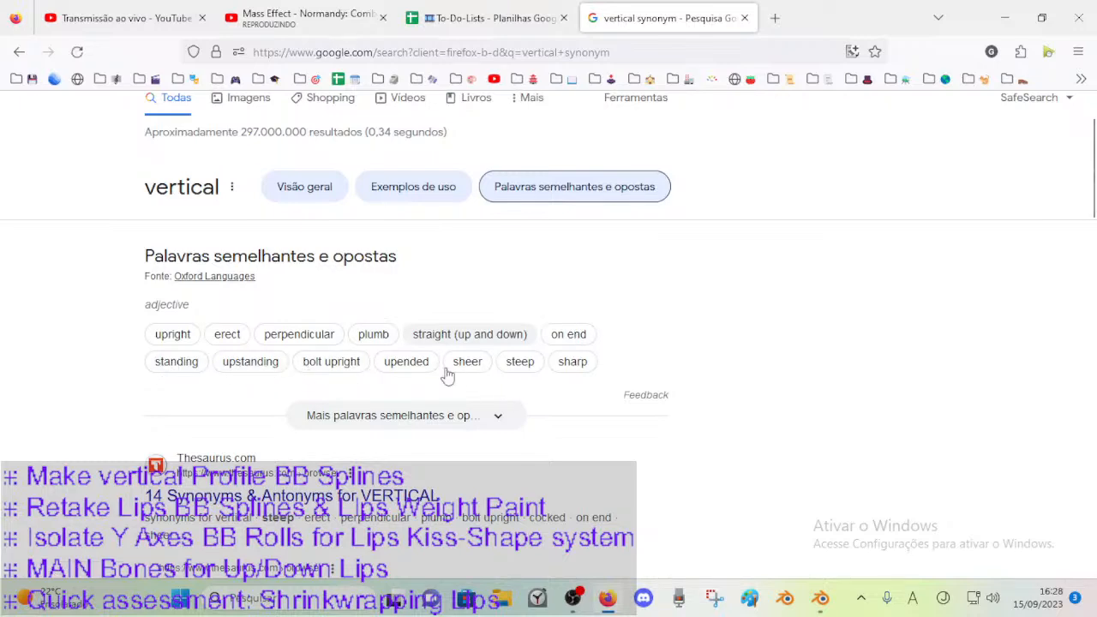
# Search Google for "vertical column", then for "synonym column", and look through the similar words.
pyautogui.scroll(2, 485, 384)
pyautogui.doubleClick(205, 130)
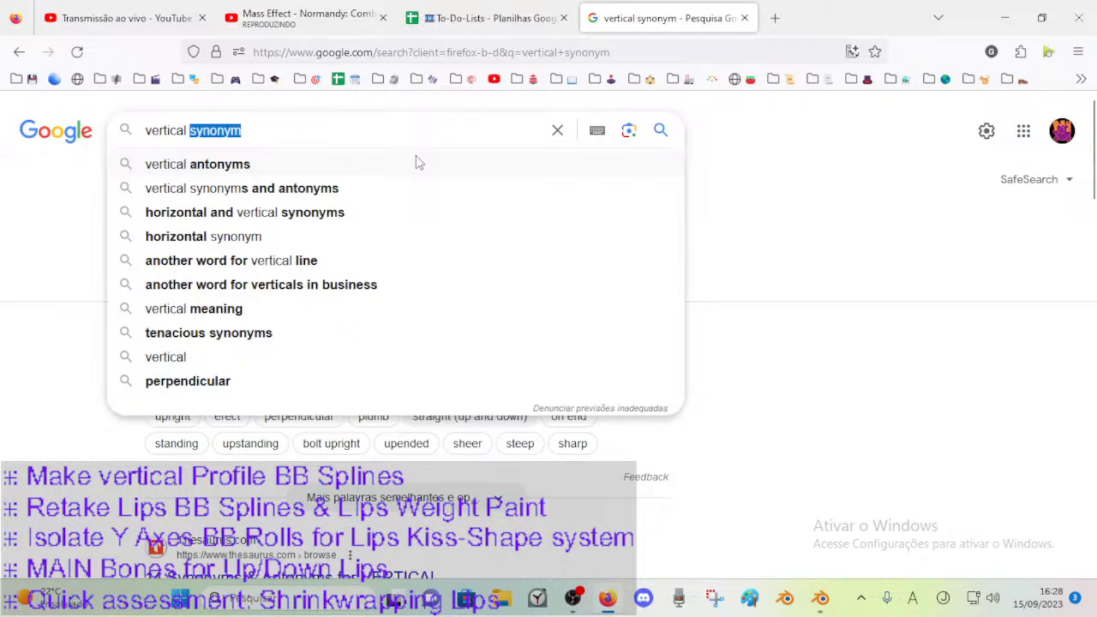
pyautogui.write('column')
pyautogui.press('Return')
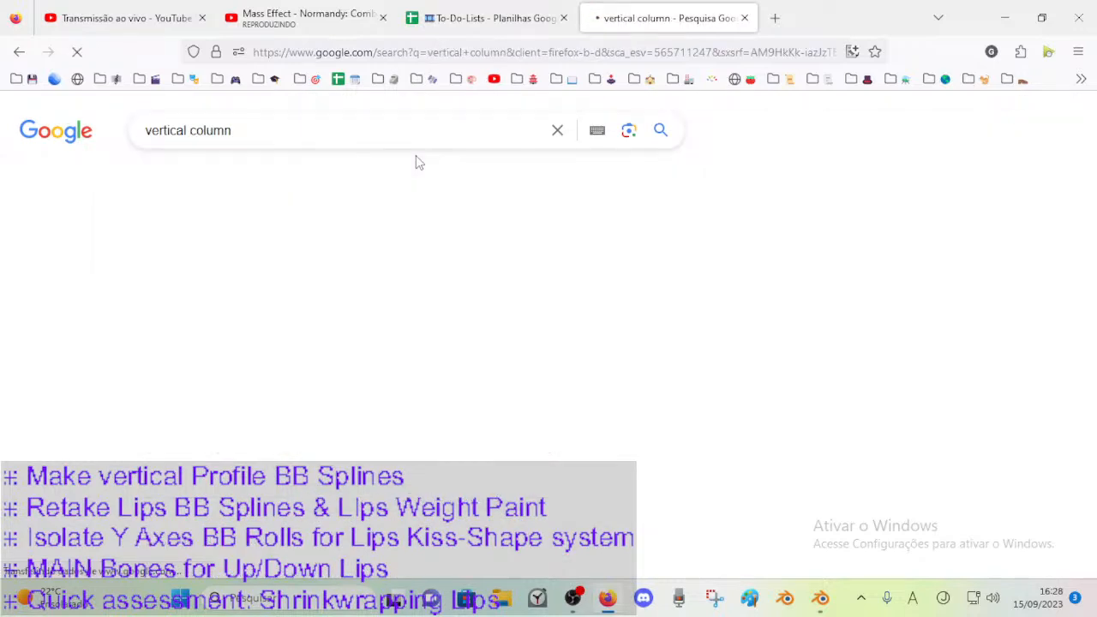
pyautogui.doubleClick(165, 131)
pyautogui.write('syn')
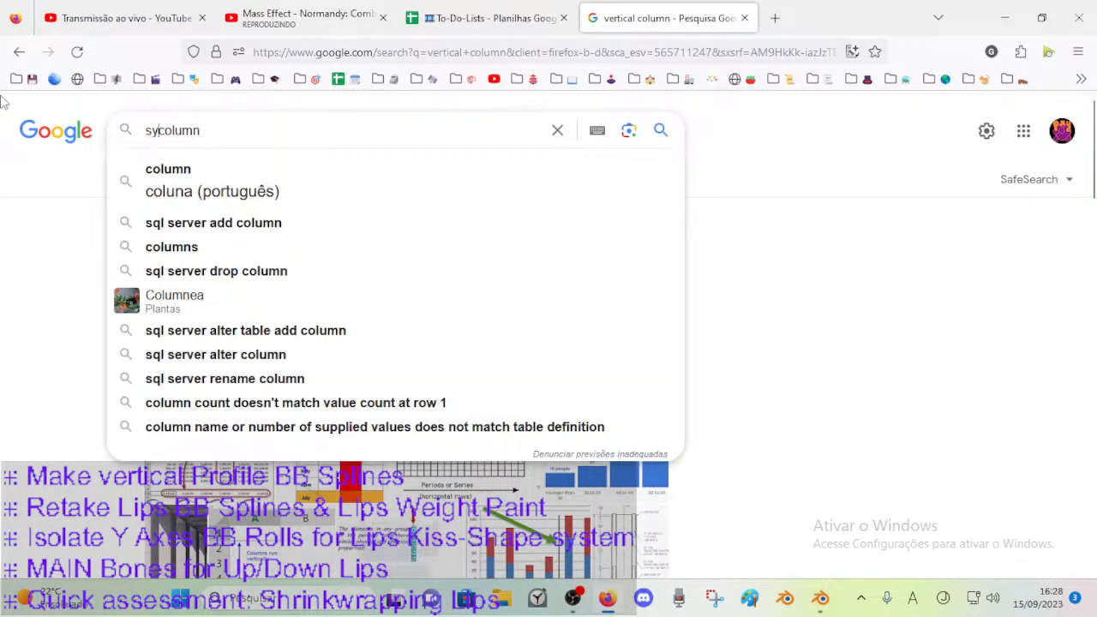
pyautogui.write('onym')
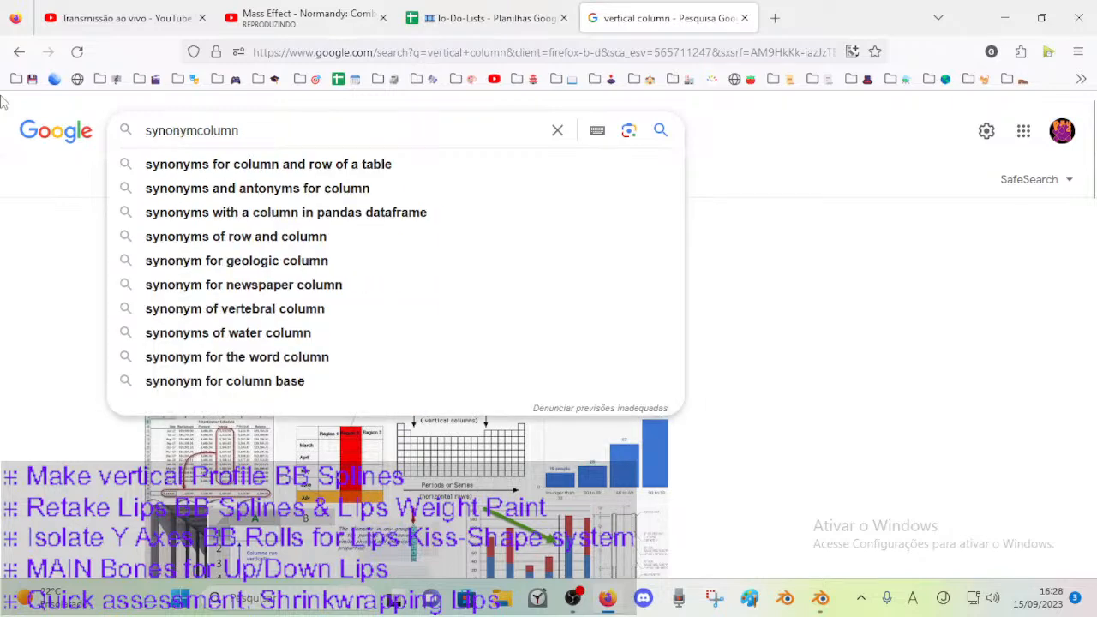
pyautogui.press('Return')
pyautogui.scroll(-2, 240, 360)
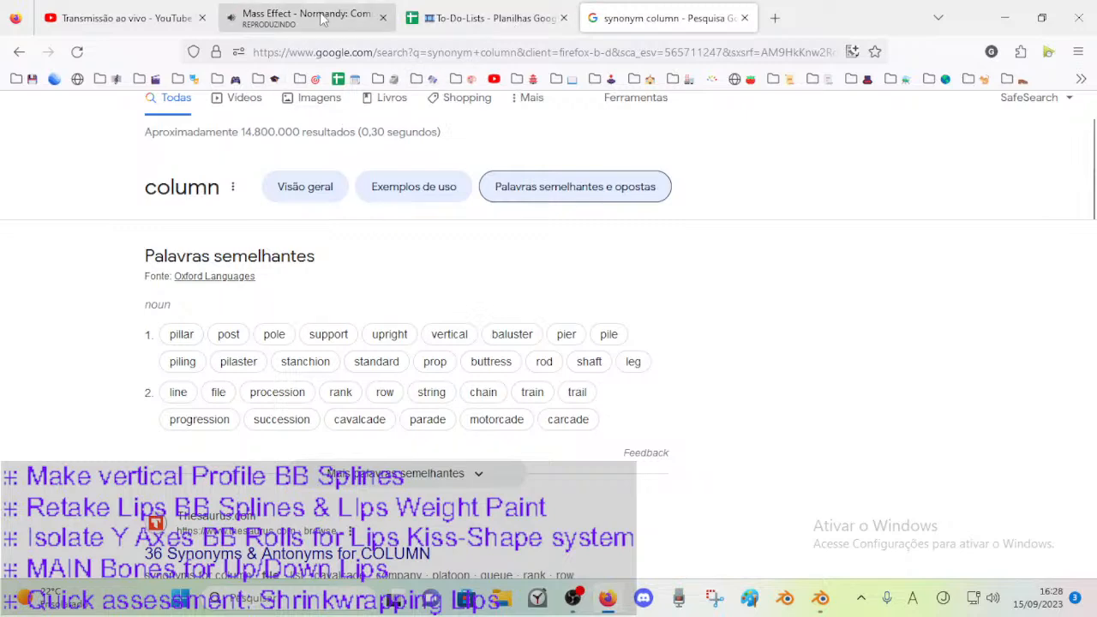
# Close the Google search tab, bring the YouTube live stream tab to the front in Firefox, and switch back to Blender.
pyautogui.click(744, 18)
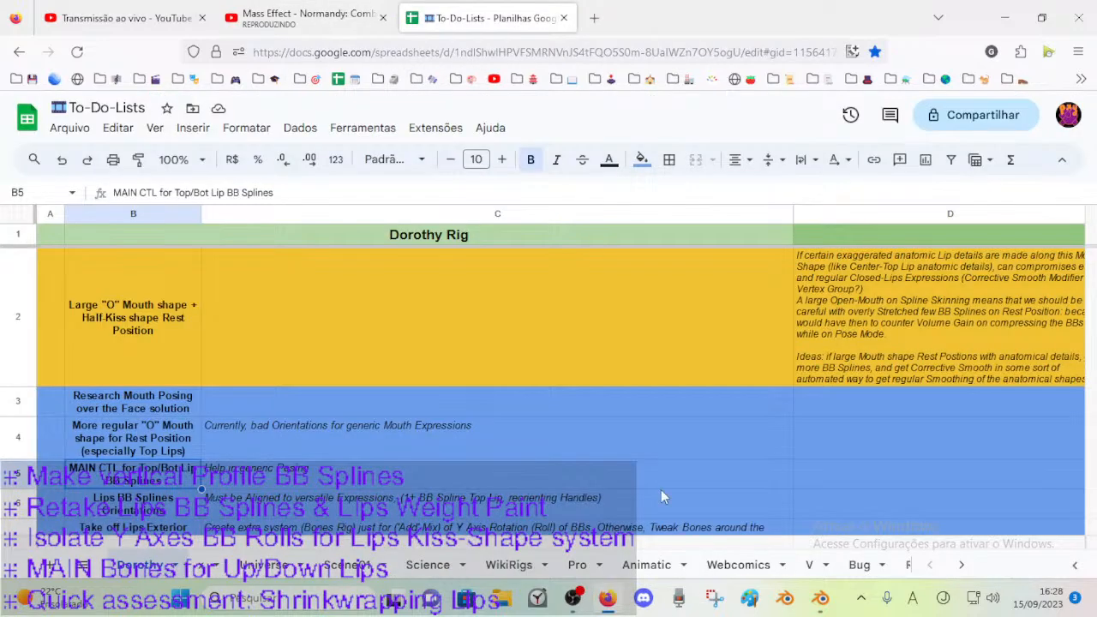
pyautogui.click(819, 608)
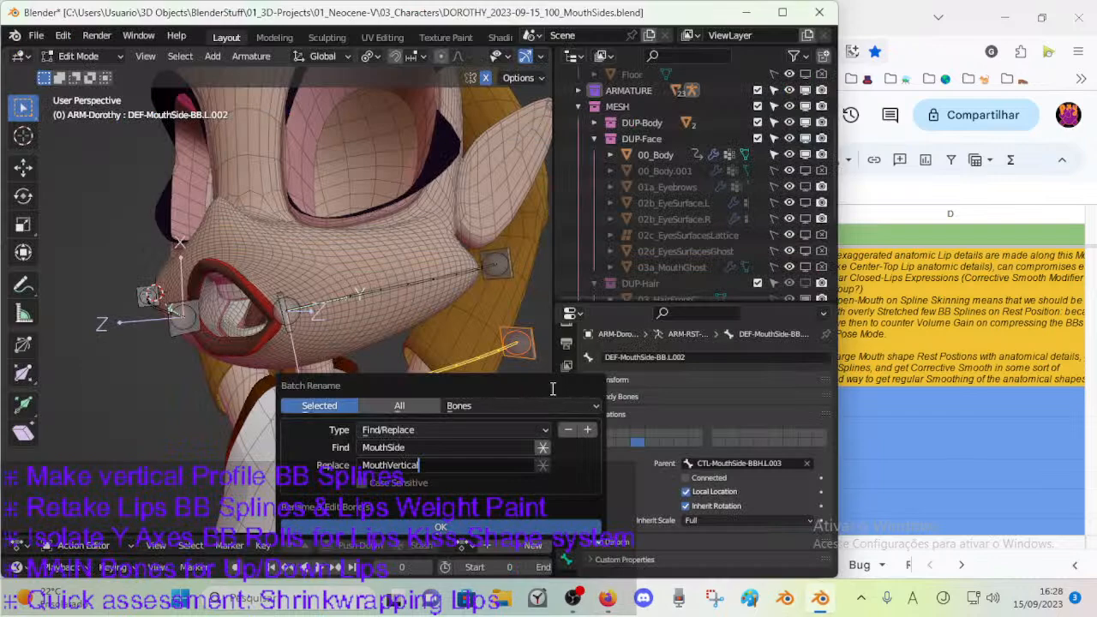
pyautogui.click(609, 598)
pyautogui.click(151, 3)
pyautogui.click(821, 598)
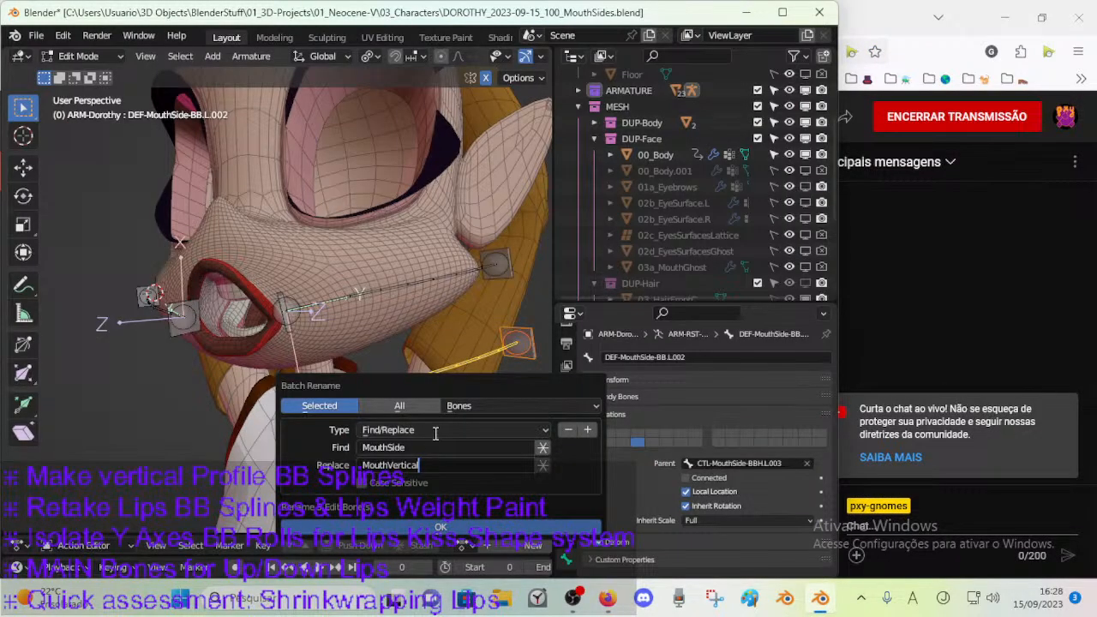
# Change the batch rename terms to find "Side" and replace it with "Vertical".
pyautogui.press('Home')
pyautogui.hotkey('shift', 'Right')
pyautogui.hotkey('shift', 'Right')
pyautogui.hotkey('shift', 'Right')
pyautogui.hotkey('shift', 'Right')
pyautogui.hotkey('shift', 'Right')
pyautogui.press('BackSpace')
pyautogui.click(385, 451)
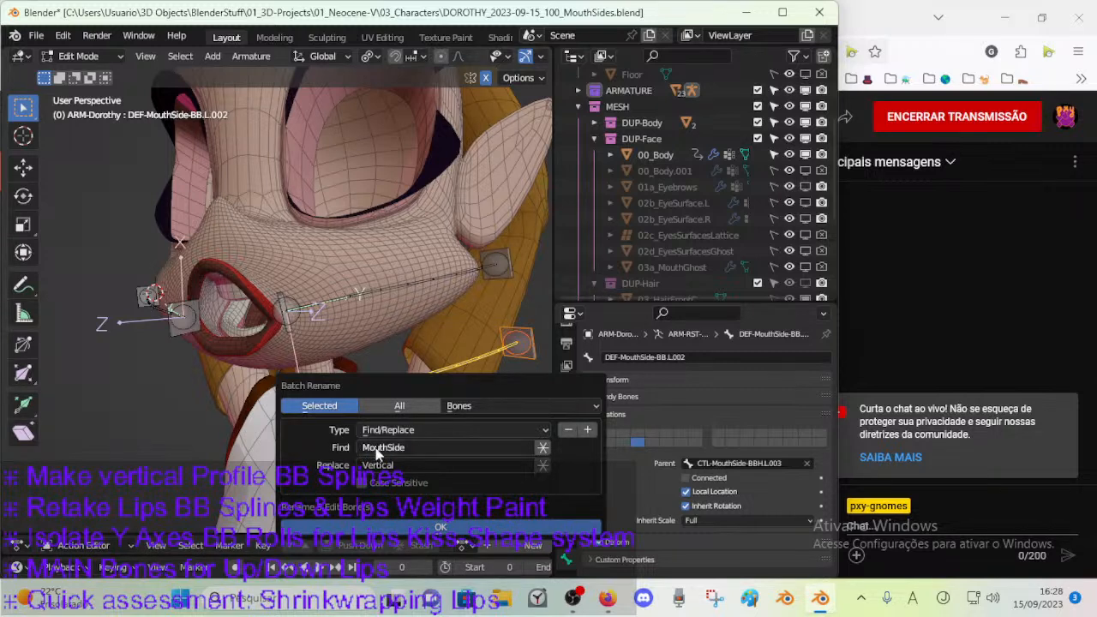
pyautogui.click(388, 450)
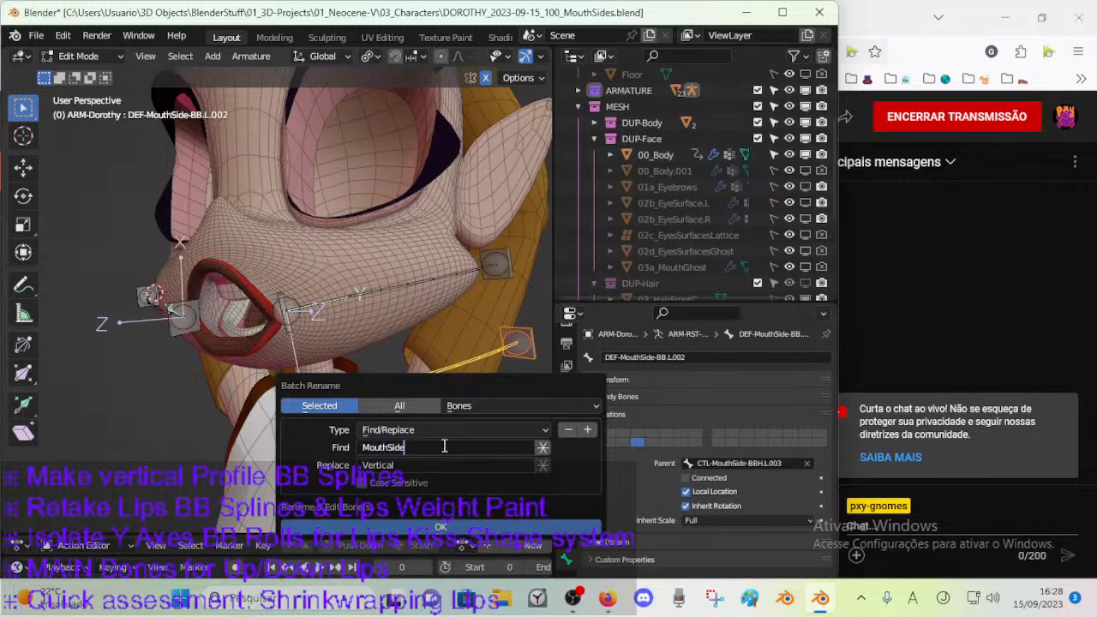
pyautogui.hotkey('shift', 'Home')
pyautogui.press('BackSpace')
# Add a Strip Characters operation for digits and punctuation from the end of the names, and apply the batch rename.
pyautogui.click(587, 429)
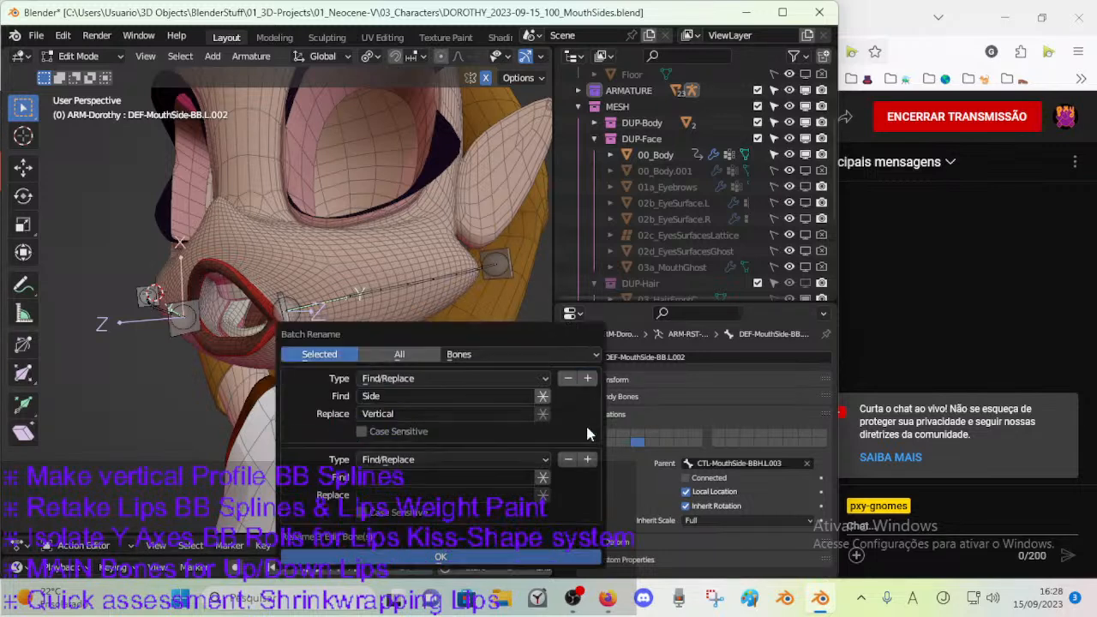
pyautogui.click(388, 460)
pyautogui.click(401, 513)
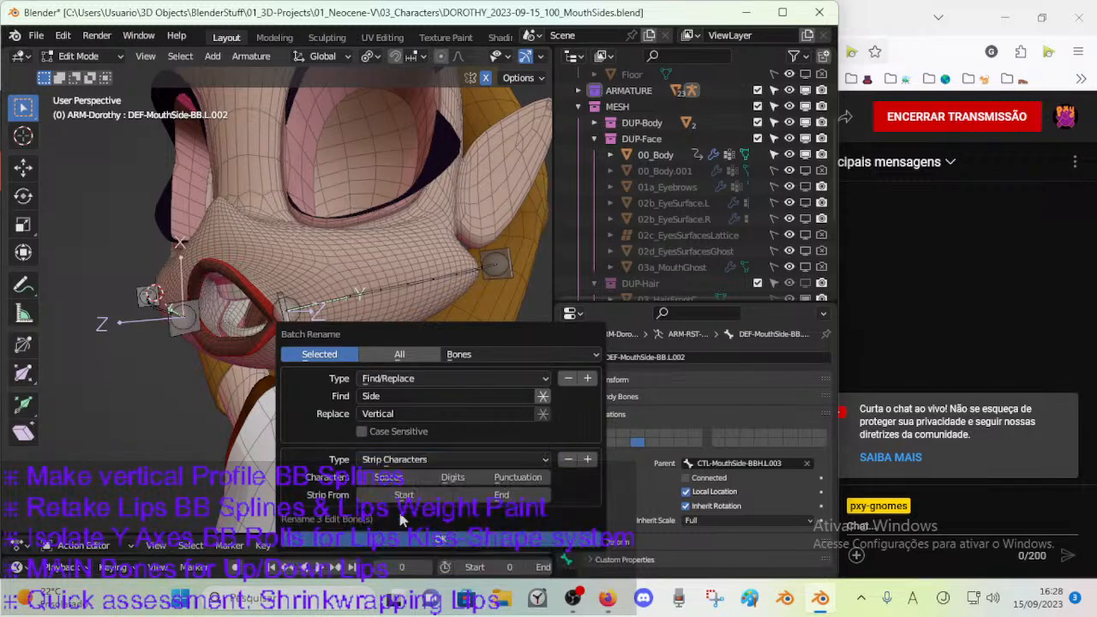
pyautogui.click(475, 481)
pyautogui.click(517, 477)
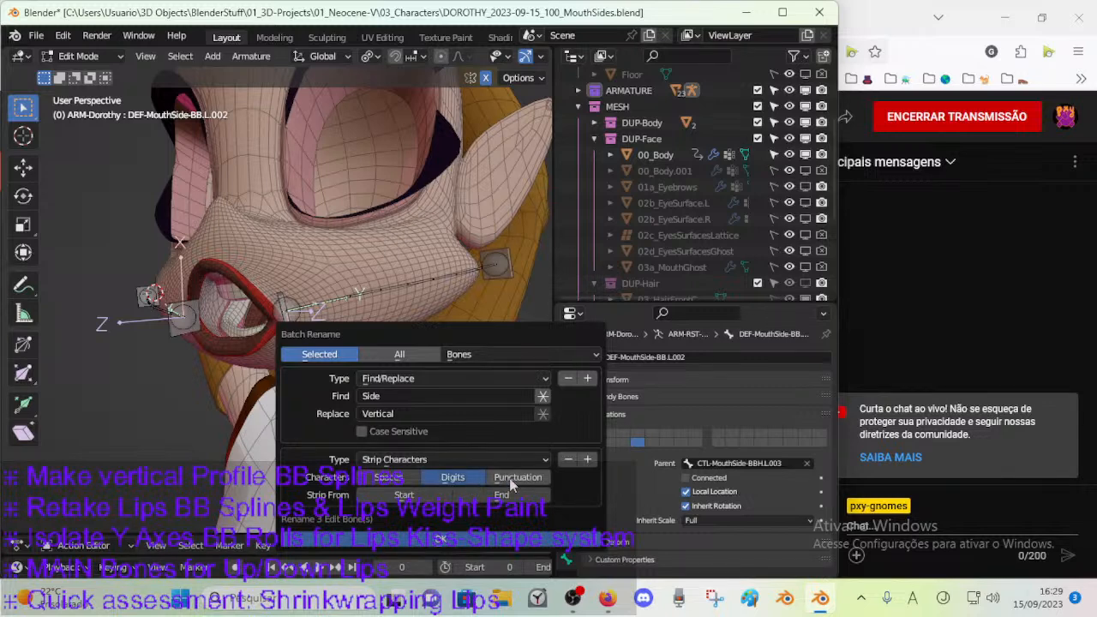
pyautogui.click(466, 477)
pyautogui.click(458, 461)
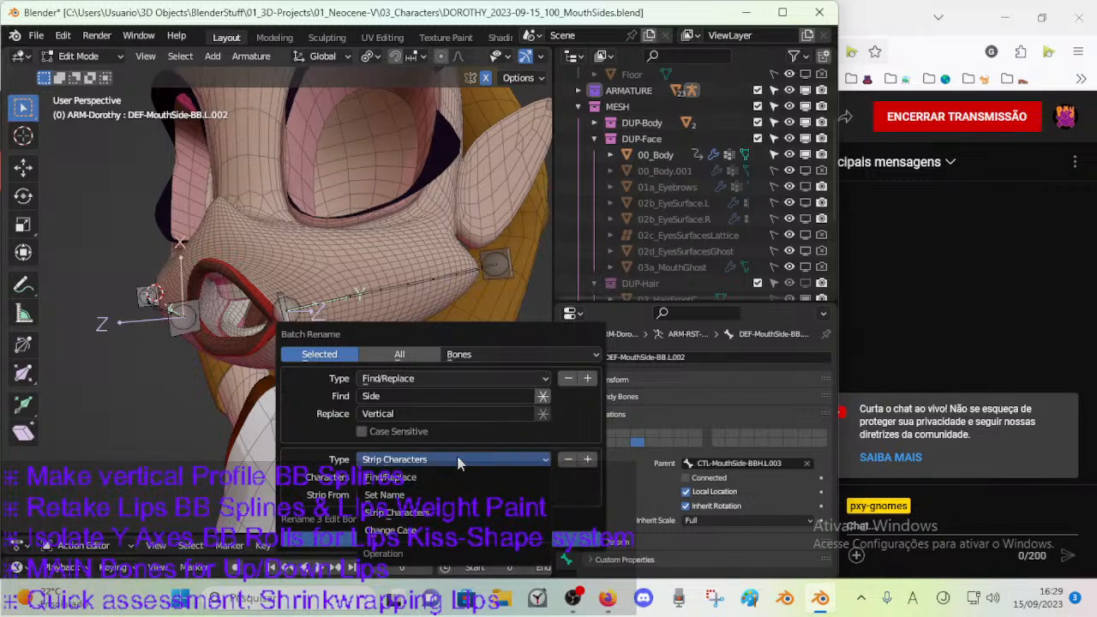
pyautogui.click(459, 463)
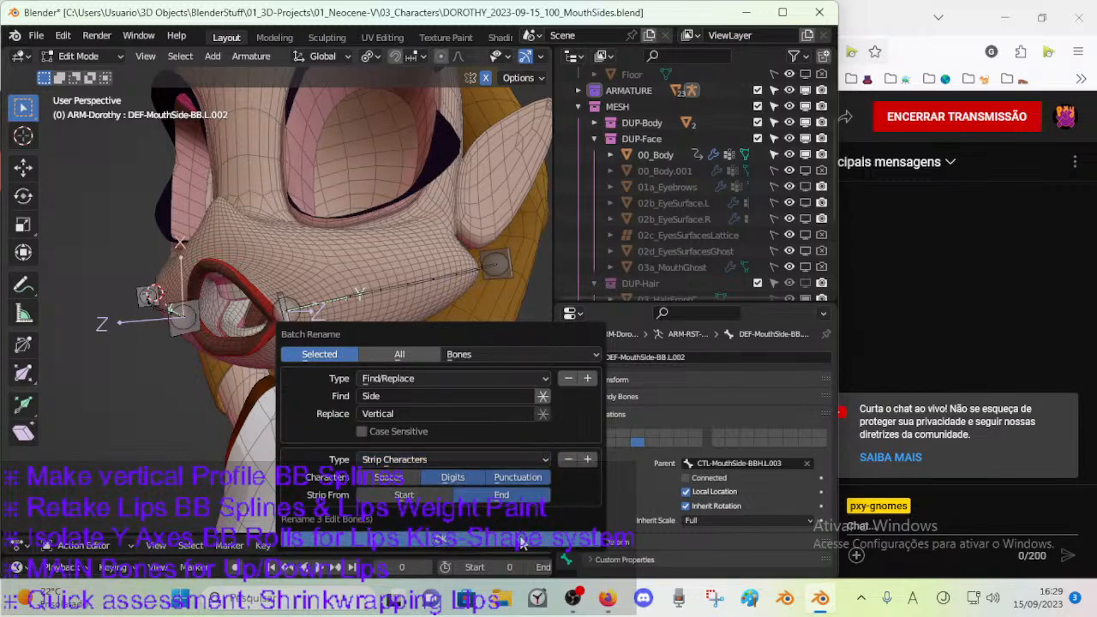
pyautogui.click(521, 544)
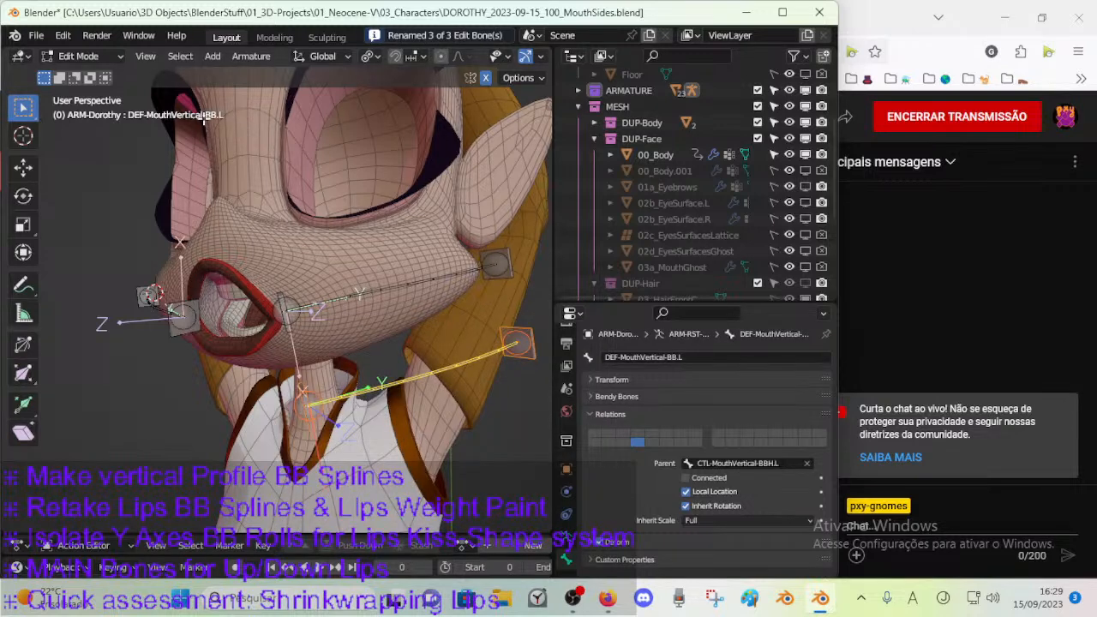
# Check the renamed duplicate bones and rename the outer handle bone CTL-MouthVertical-BBH.L.002.
pyautogui.click(314, 427)
pyautogui.click(420, 386)
pyautogui.click(536, 359)
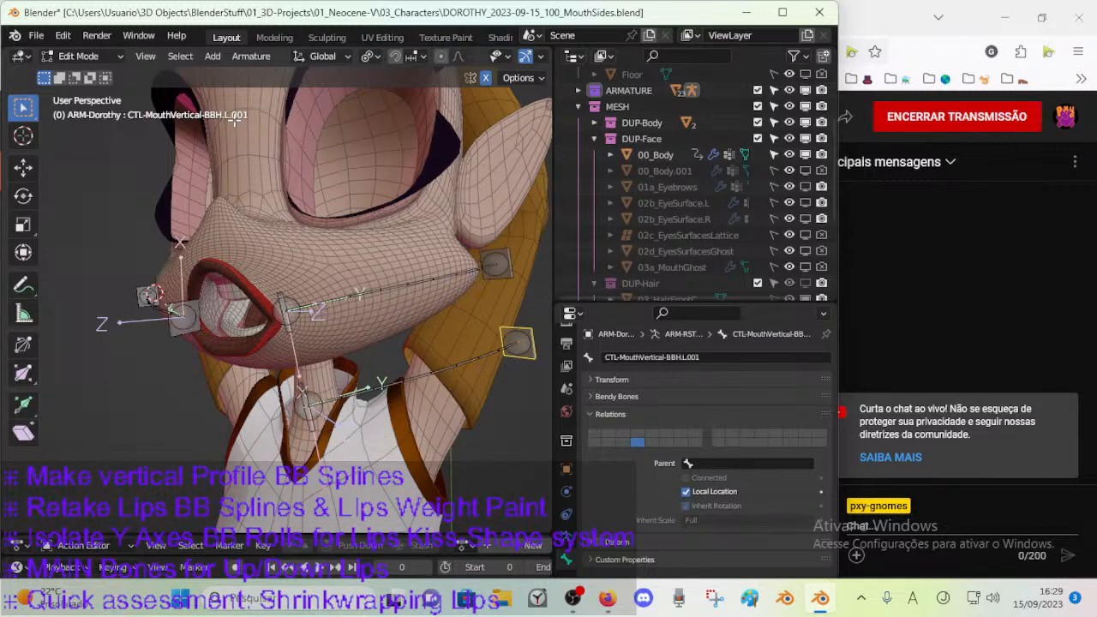
pyautogui.press('F2')
pyautogui.click(598, 358)
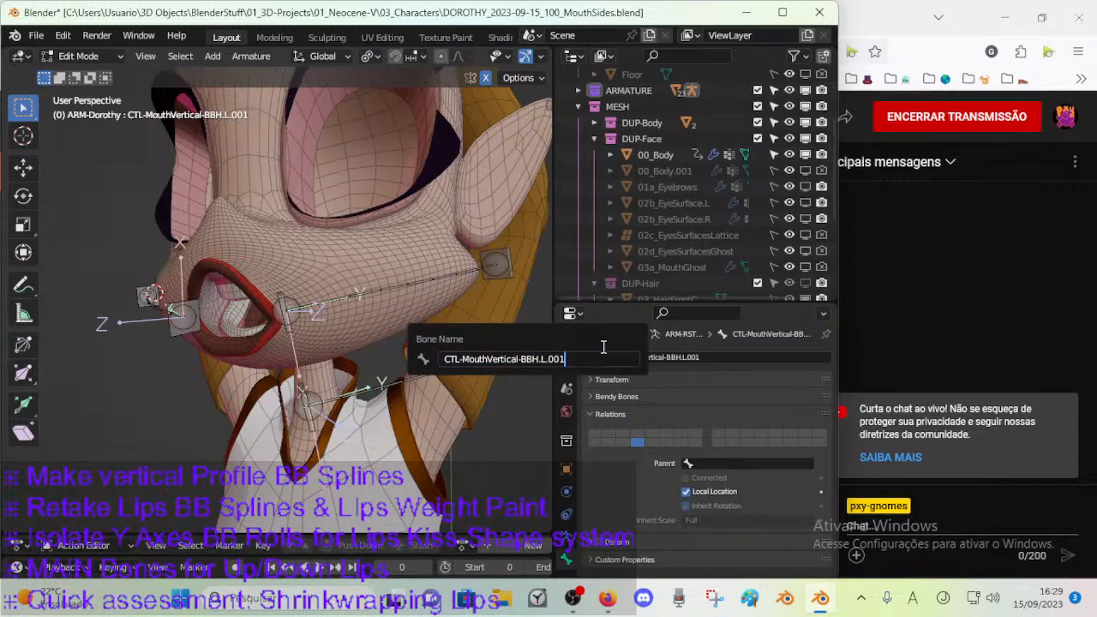
pyautogui.press('Return')
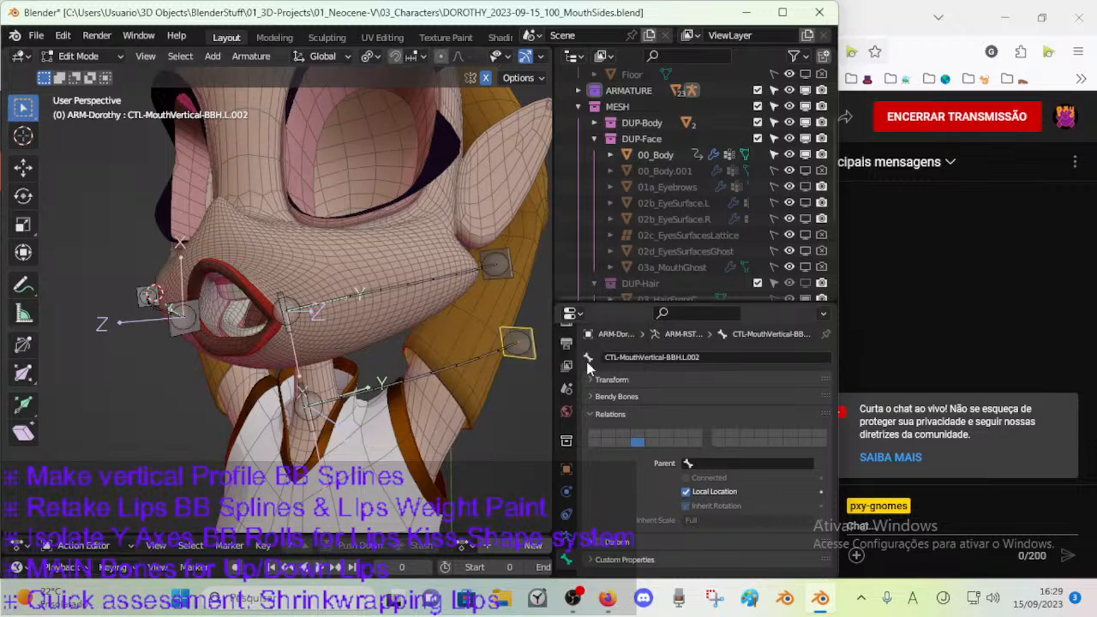
# Rename the duplicate deform bone DEF-MouthVertical-BB.L.001.
pyautogui.click(309, 423)
pyautogui.press('F2')
pyautogui.click(419, 424)
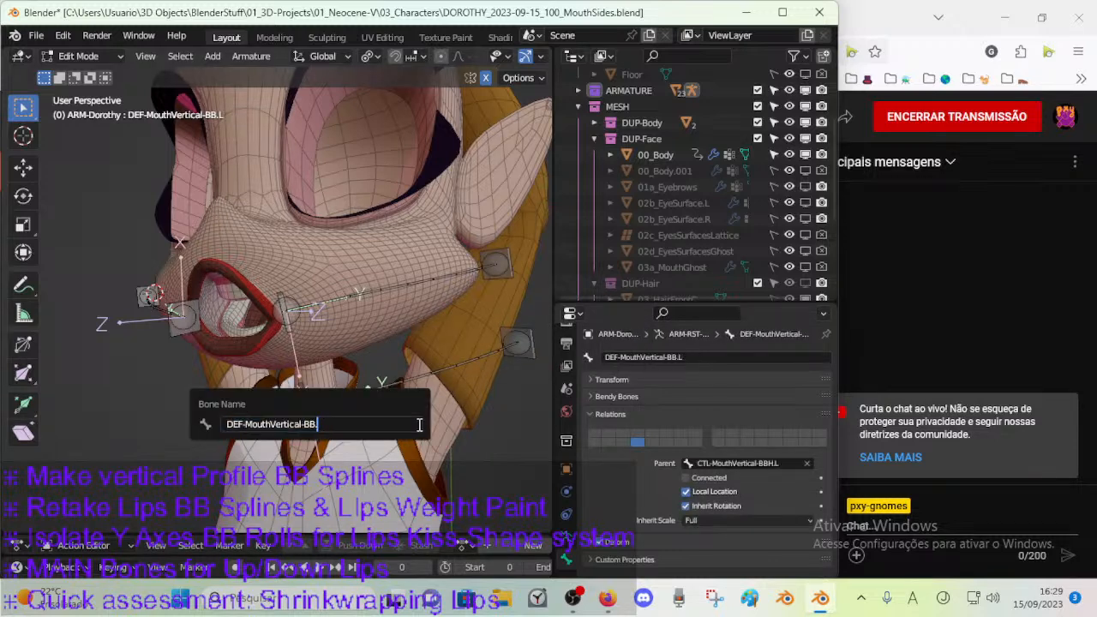
pyautogui.write('.001')
pyautogui.press('Return')
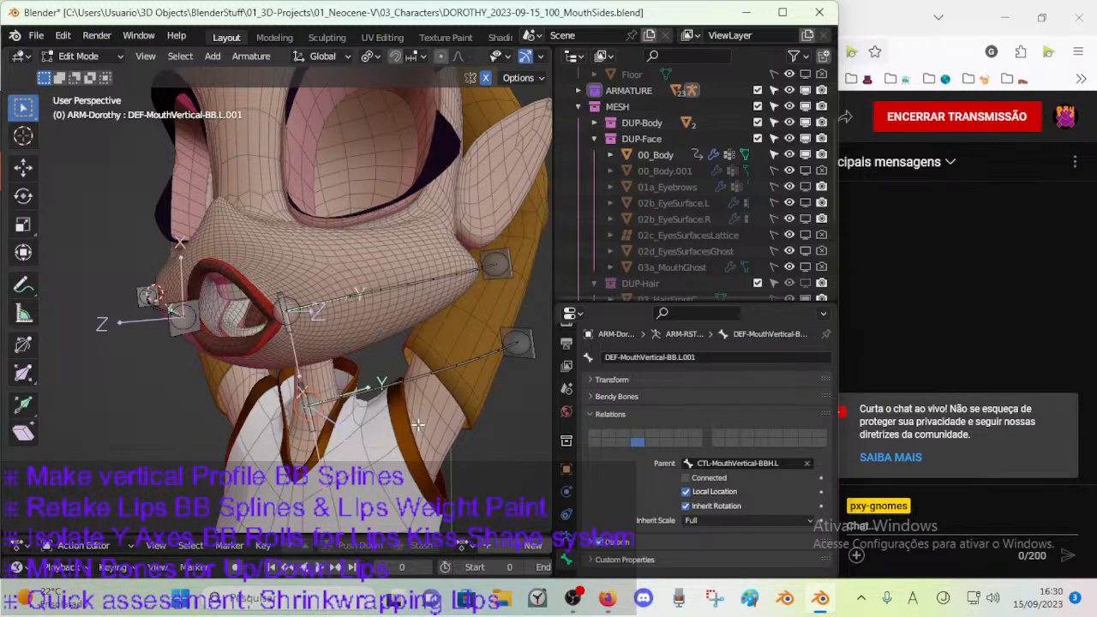
# Batch rename the two vertical handle bones to remove ".L" from their names, dropping the Strip Characters operation.
pyautogui.click(312, 427)
pyautogui.keyDown('shift'); pyautogui.click(539, 356); pyautogui.keyUp('shift')
pyautogui.hotkey('ctrl', 'F2')
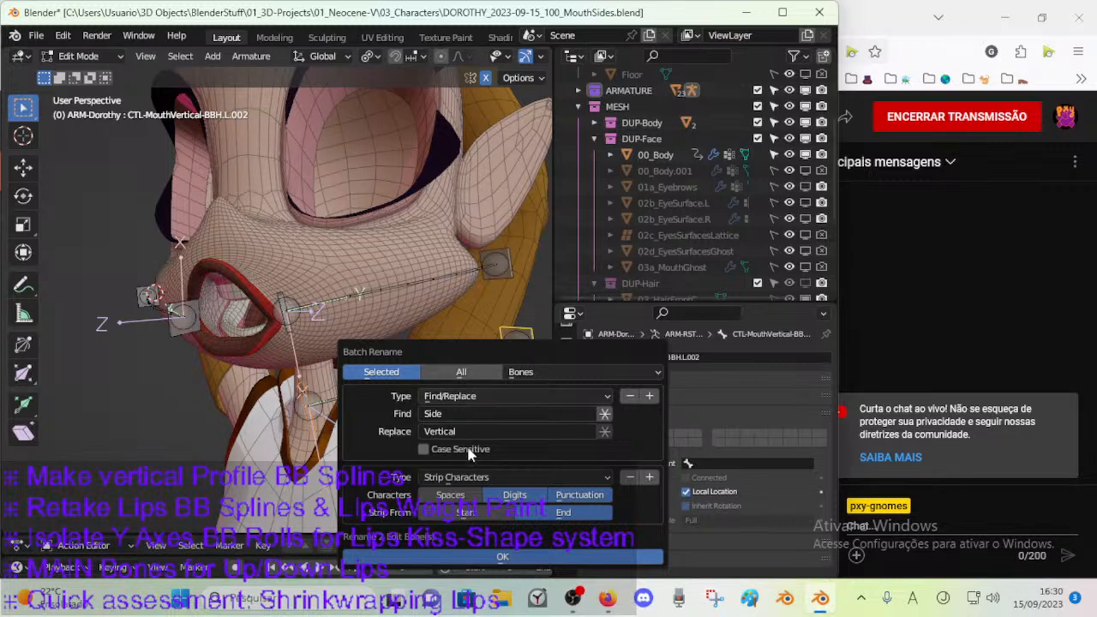
pyautogui.click(470, 415)
pyautogui.click(630, 477)
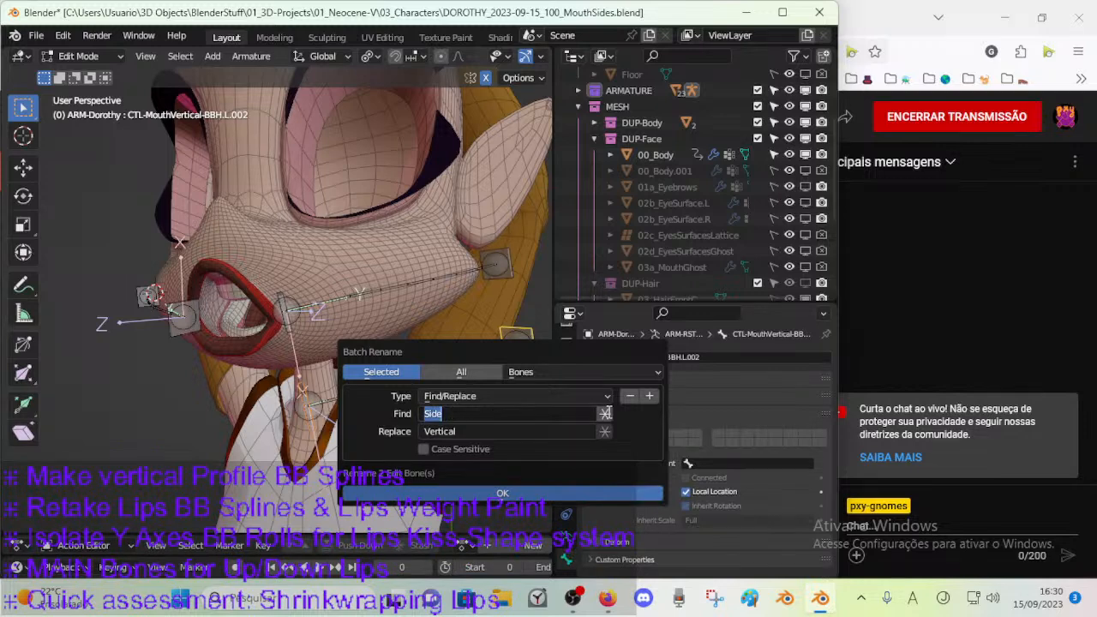
pyautogui.press('BackSpace')
pyautogui.press('Tab')
pyautogui.press('BackSpace')
pyautogui.click(521, 492)
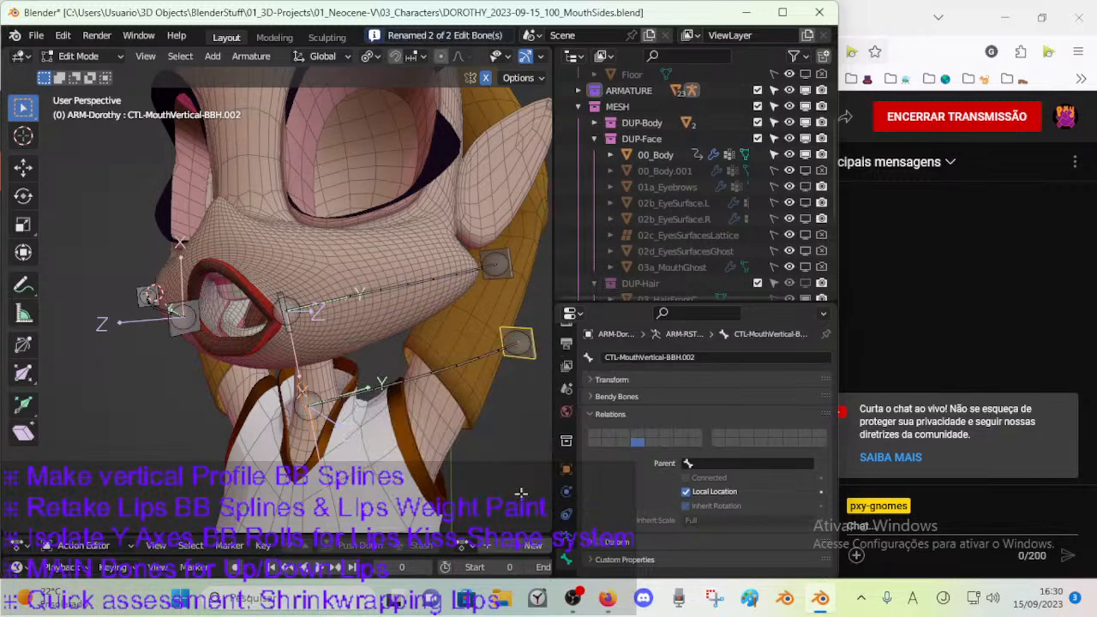
# Select the vertical deform bone and its outer handle and batch rename them to remove ".L".
pyautogui.click(350, 392)
pyautogui.click(510, 350)
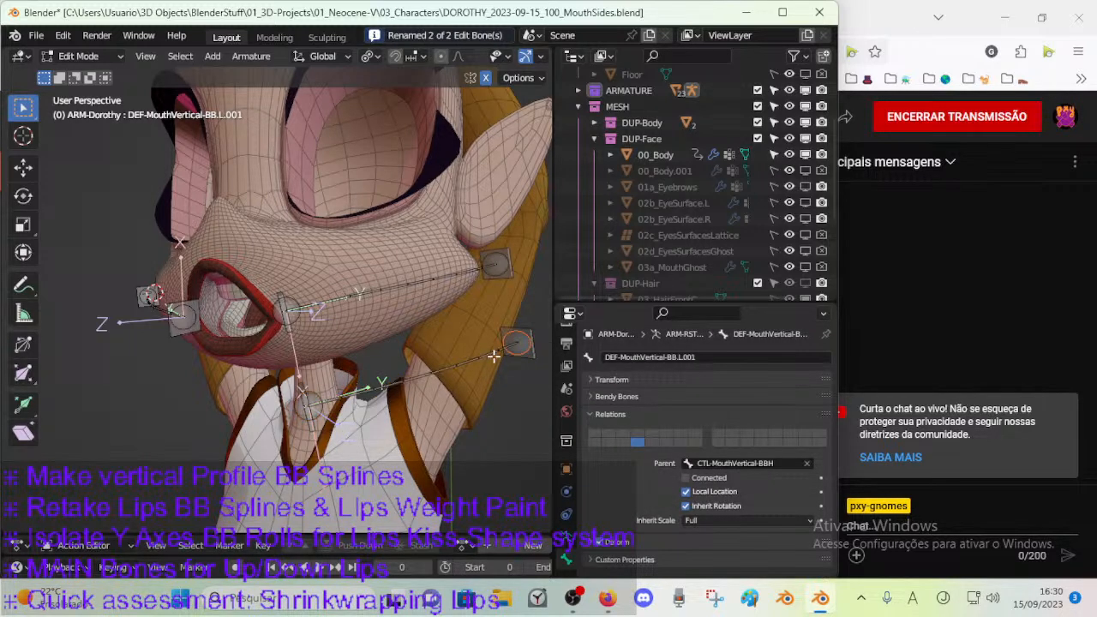
pyautogui.click(412, 370)
pyautogui.click(524, 359)
pyautogui.keyDown('shift'); pyautogui.click(451, 375); pyautogui.keyUp('shift')
pyautogui.hotkey('ctrl', 'F2')
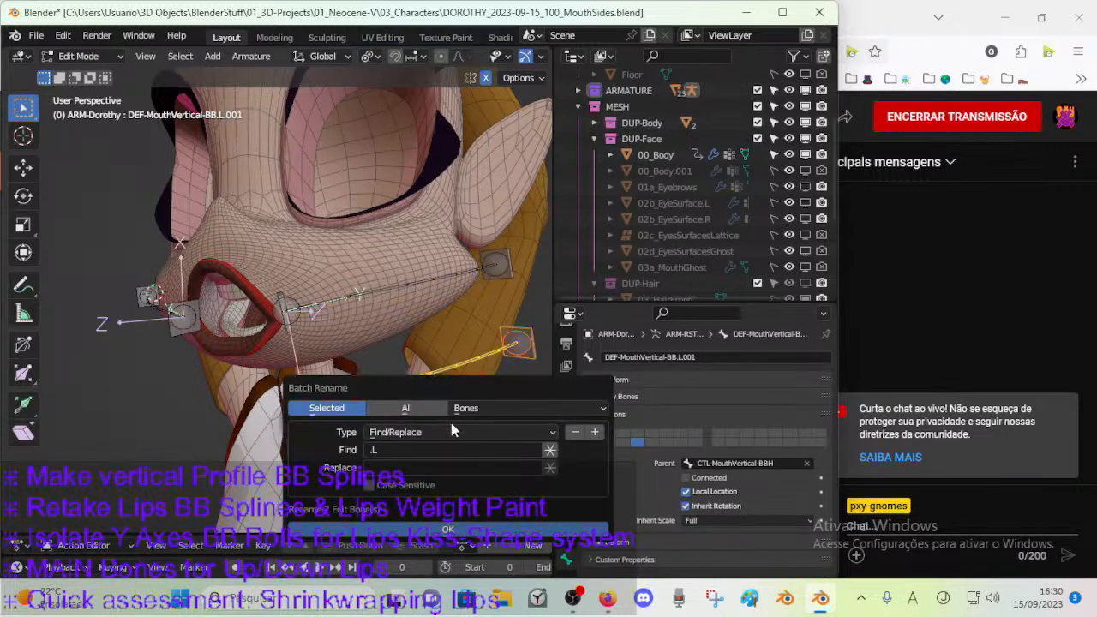
pyautogui.click(445, 531)
# Check the names of the three vertical mouth bones and save the file.
pyautogui.click(524, 358)
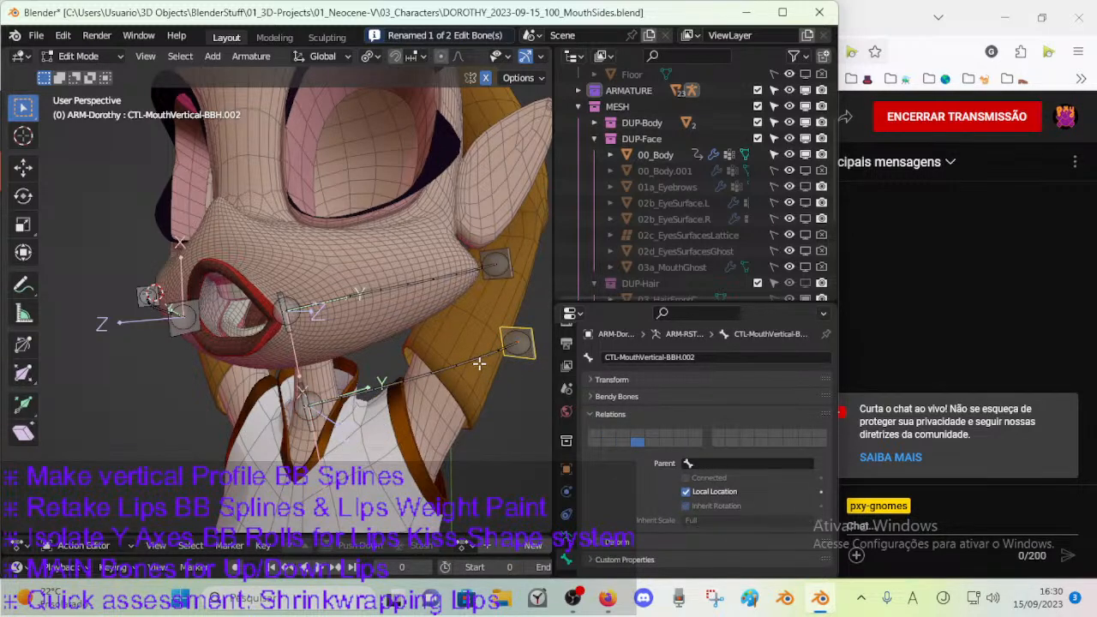
pyautogui.click(350, 403)
pyautogui.hotkey('alt', 'a')
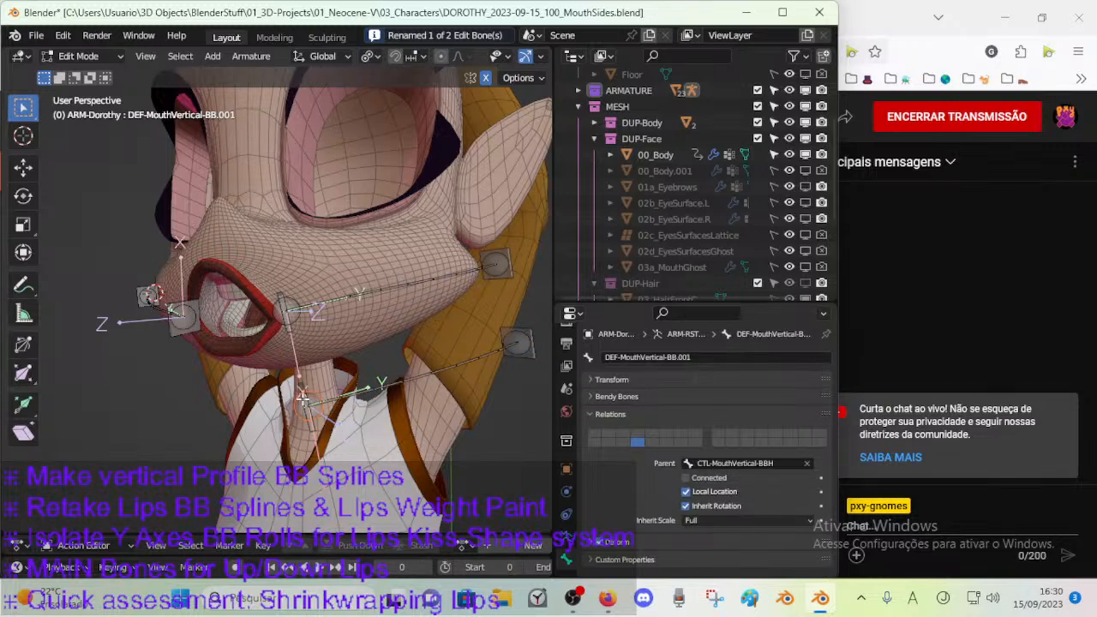
pyautogui.click(302, 387)
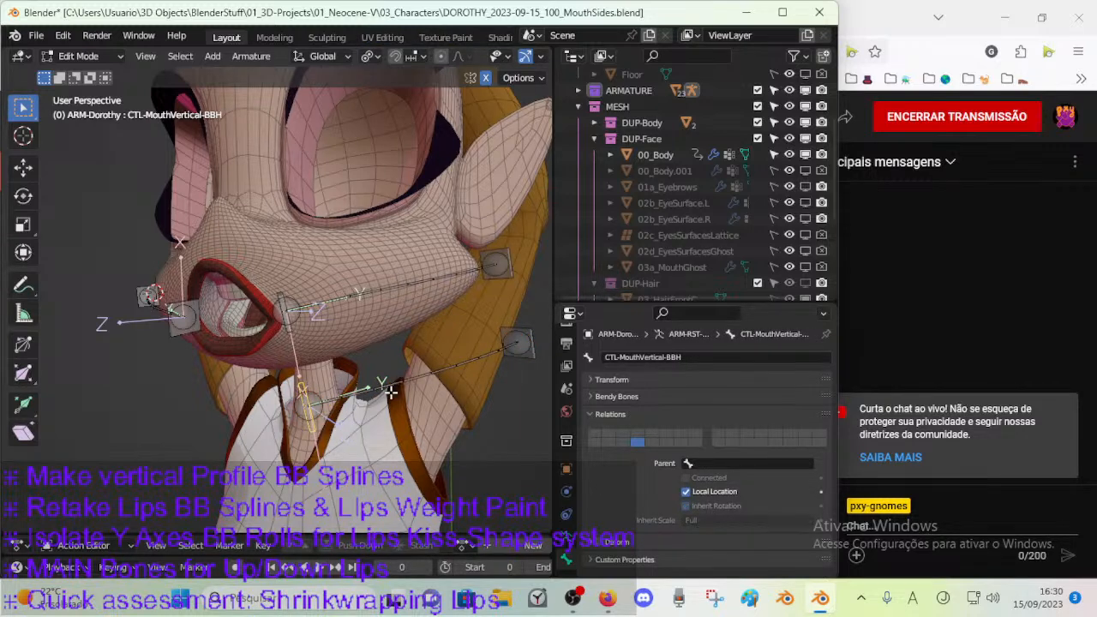
pyautogui.hotkey('ctrl', 's')
# In front view, select the inner handles of both mouth side bones and snap the 3D cursor to the selection.
pyautogui.press('c')
pyautogui.moveTo(307, 401)
pyautogui.mouseDown()
pyautogui.moveTo(402, 387)
pyautogui.moveTo(509, 340)
pyautogui.mouseUp()
pyautogui.rightClick(510, 340)
pyautogui.moveTo(302, 403); pyautogui.dragTo(367, 387, button='middle')
pyautogui.click(311, 400)
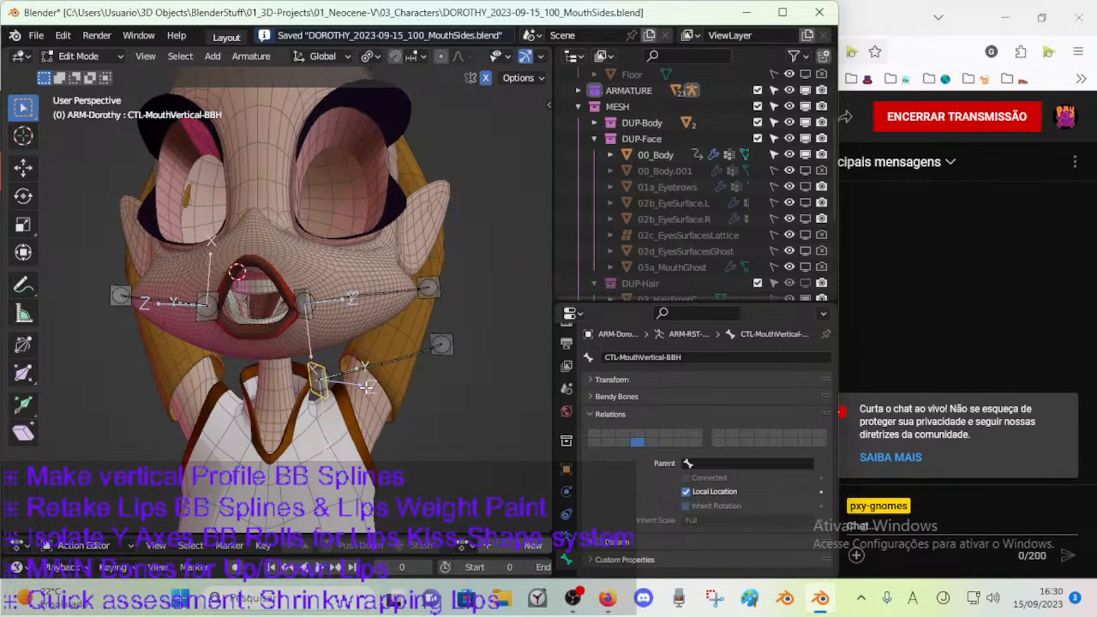
pyautogui.moveTo(274, 337); pyautogui.dragTo(289, 344, button='middle')
pyautogui.press('KP_1')
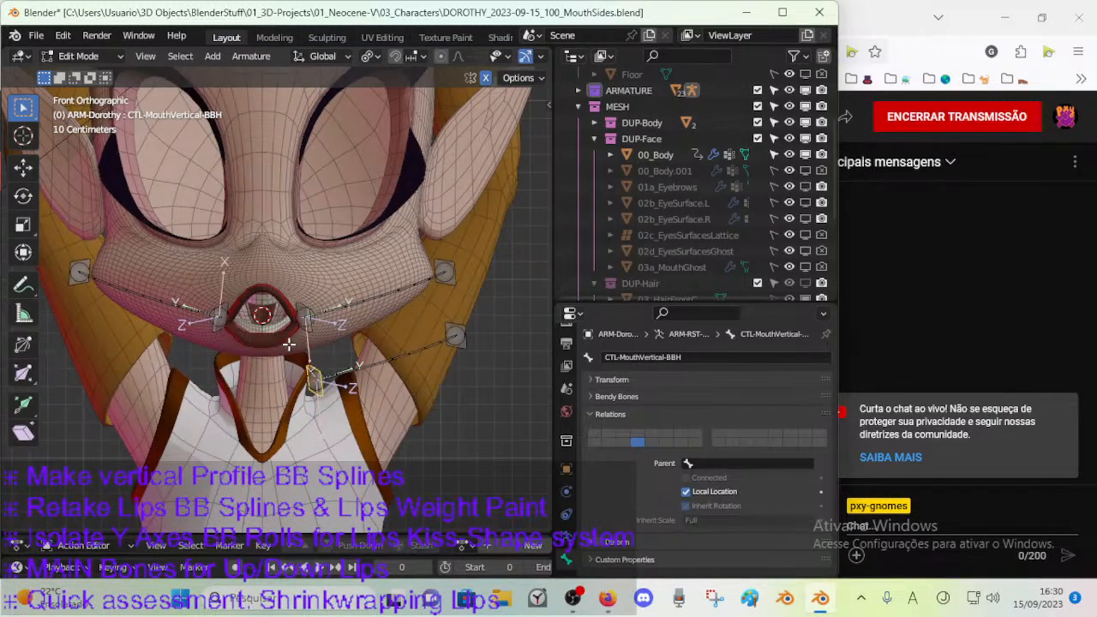
pyautogui.click(219, 329)
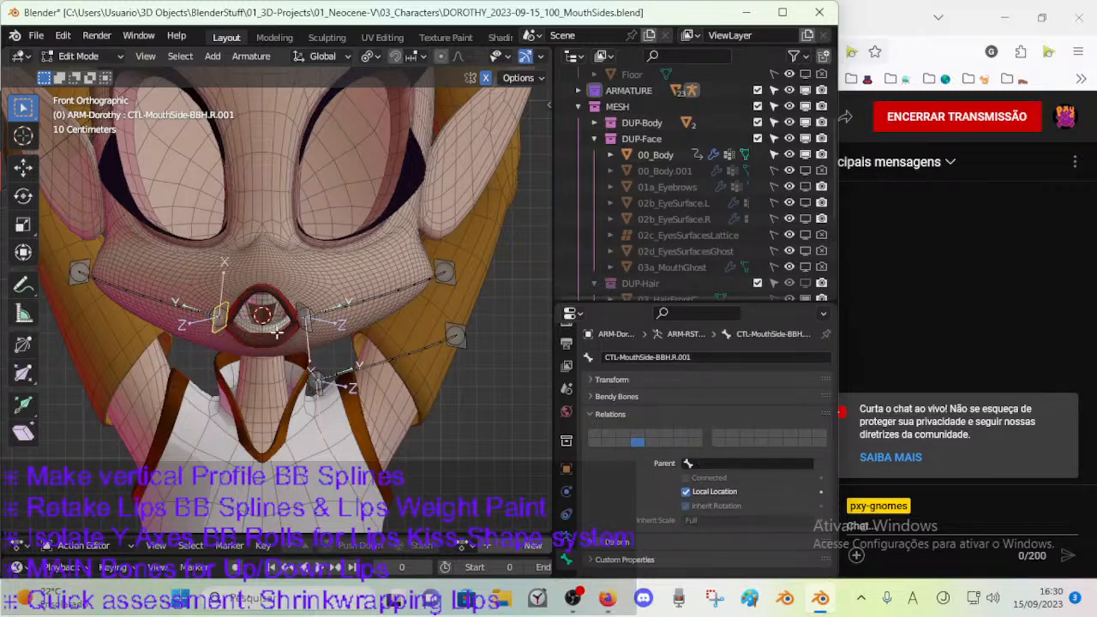
pyautogui.click(304, 325)
pyautogui.hotkey('shift', 's')
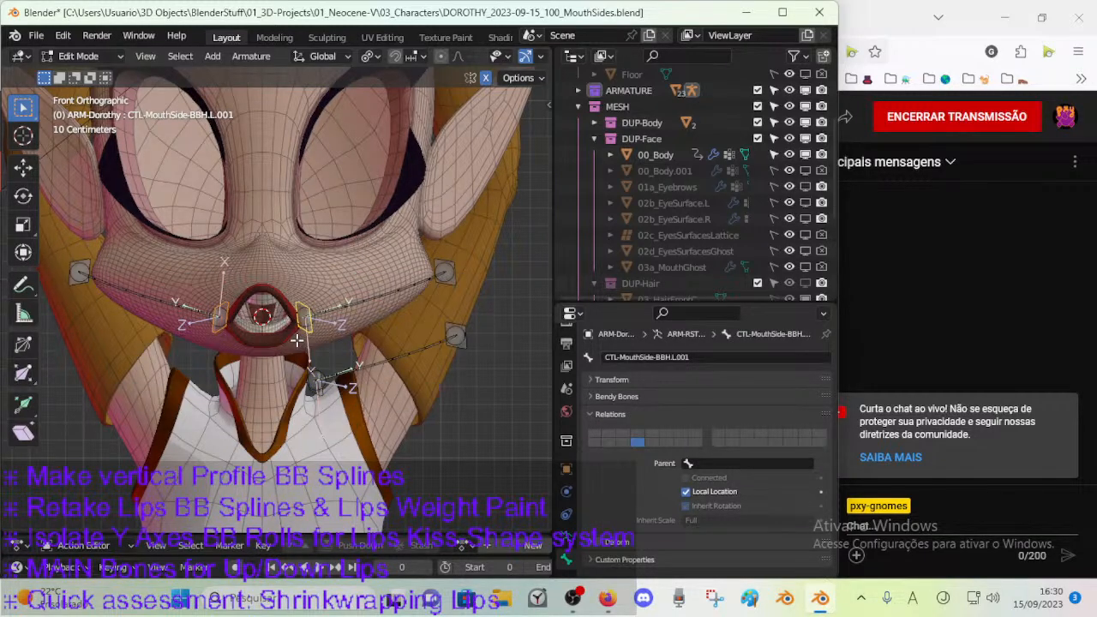
# Select the inner vertical mouth handle and snap it to the 3D cursor at the mouth's centre.
pyautogui.click(316, 387)
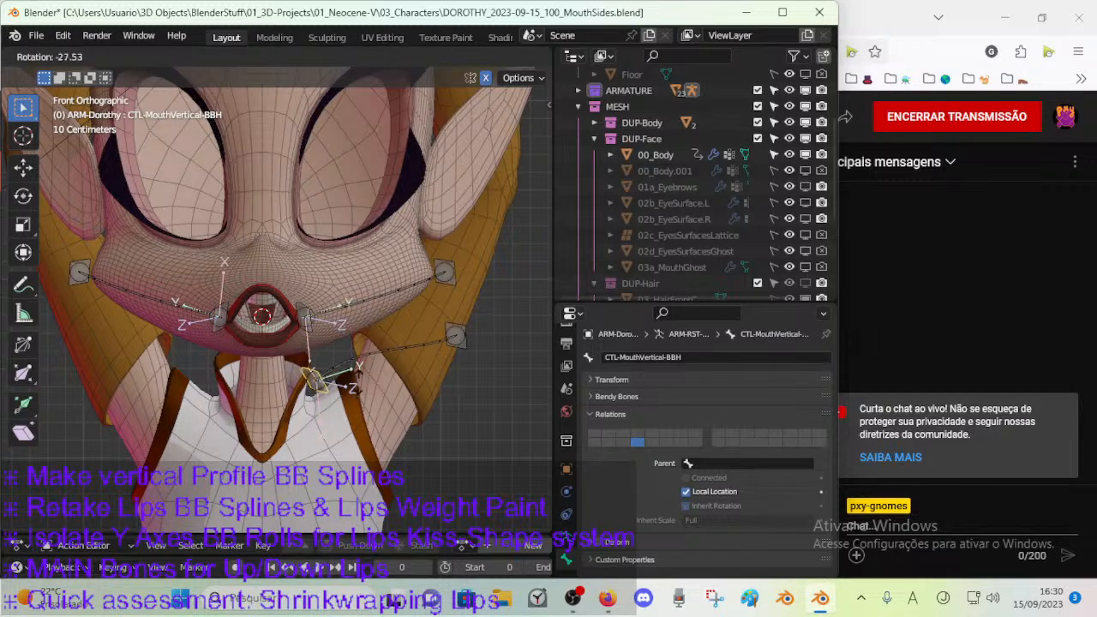
pyautogui.hotkey('shift', 's')
pyautogui.press('8')
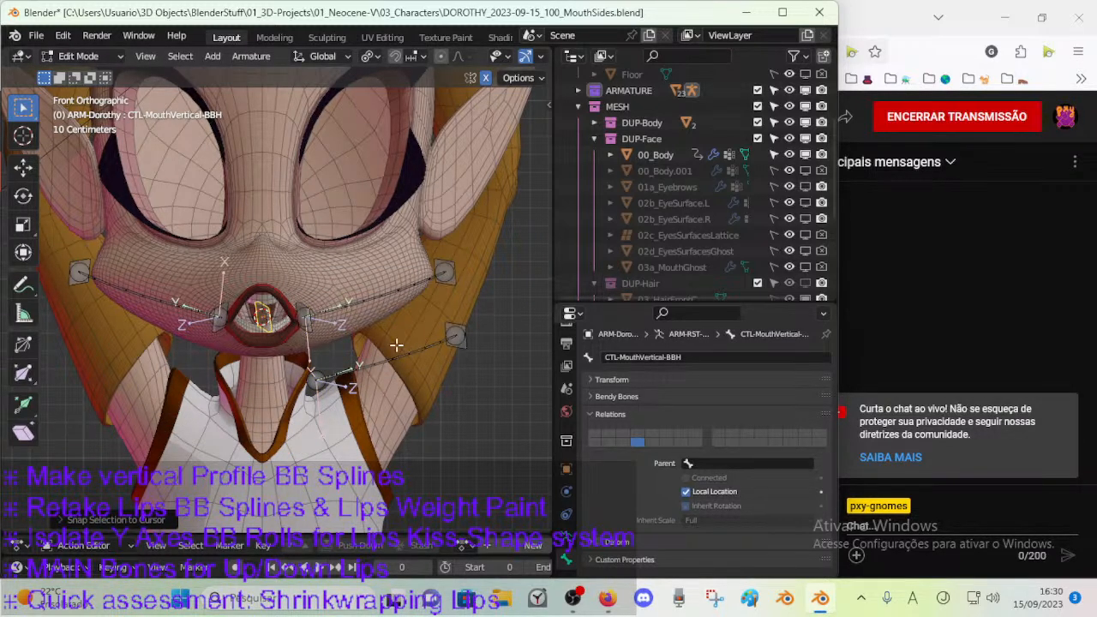
# Add a temporary upright bone at the 3D cursor and align the vertical handles and the vertical deform bone to it.
pyautogui.hotkey('shift', 'a')
pyautogui.click(274, 323)
pyautogui.keyDown('shift'); pyautogui.click(276, 272); pyautogui.keyUp('shift')
pyautogui.hotkey('ctrl', 'alt', 'a')
pyautogui.click(465, 349)
pyautogui.keyDown('shift'); pyautogui.click(252, 204); pyautogui.keyUp('shift')
pyautogui.hotkey('ctrl', 'alt', 'a')
pyautogui.click(386, 361)
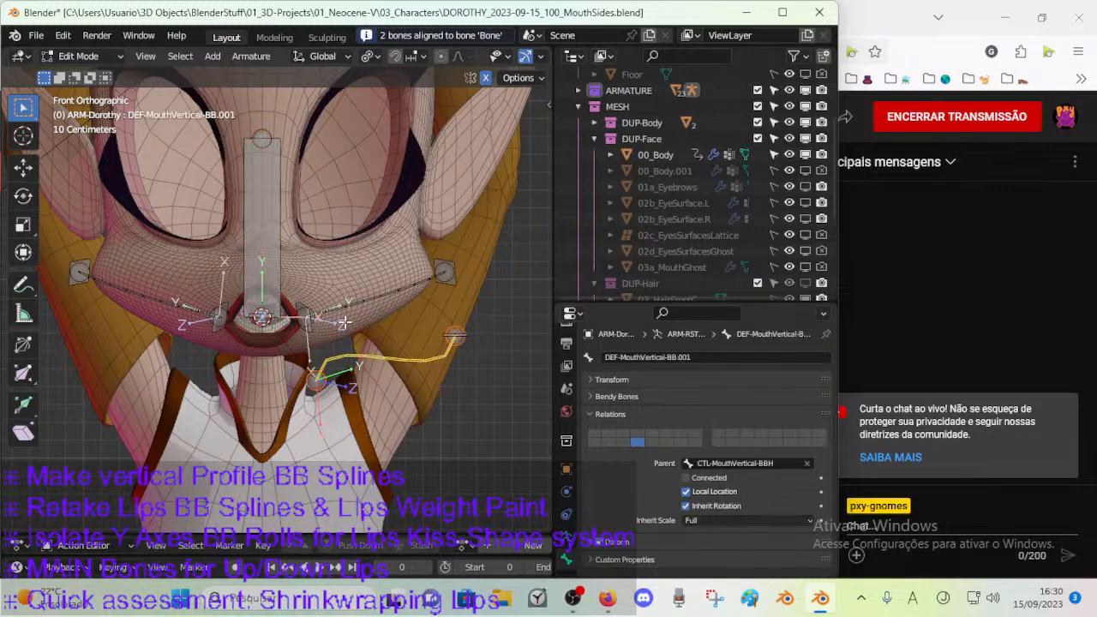
pyautogui.keyDown('shift'); pyautogui.click(271, 245); pyautogui.keyUp('shift')
pyautogui.hotkey('ctrl', 'alt', 'a')
pyautogui.click(315, 365)
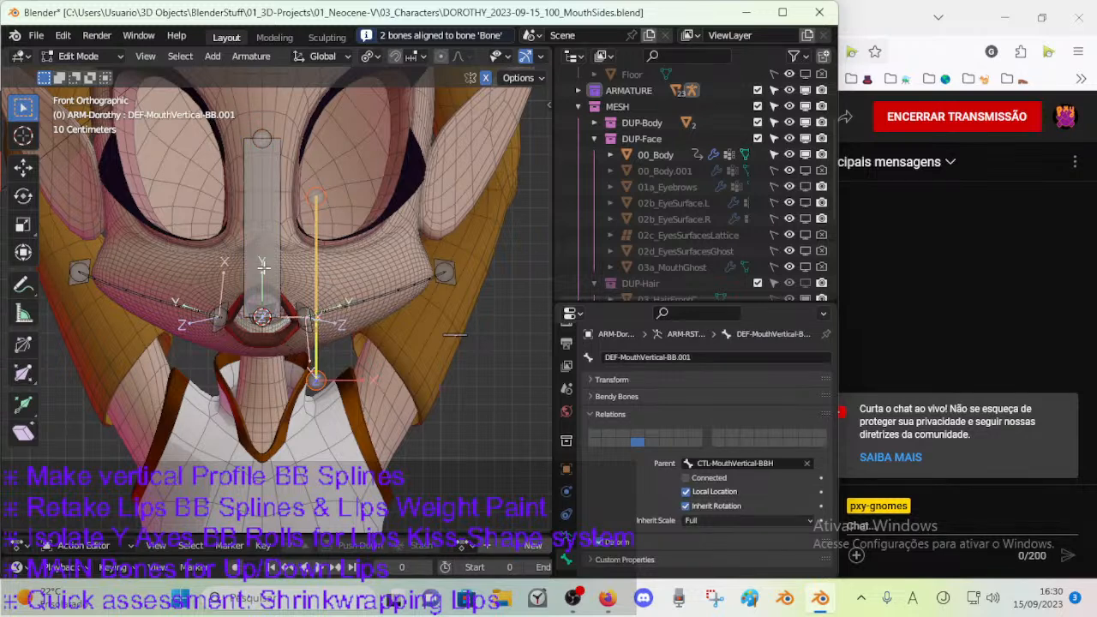
# Delete the temporary alignment bone.
pyautogui.click(263, 267)
pyautogui.press('x')
pyautogui.click(264, 269)
# Enable Vertex snapping and move the lower end of the vertical deform bone onto the inner handle at the mouth's centre.
pyautogui.click(313, 378)
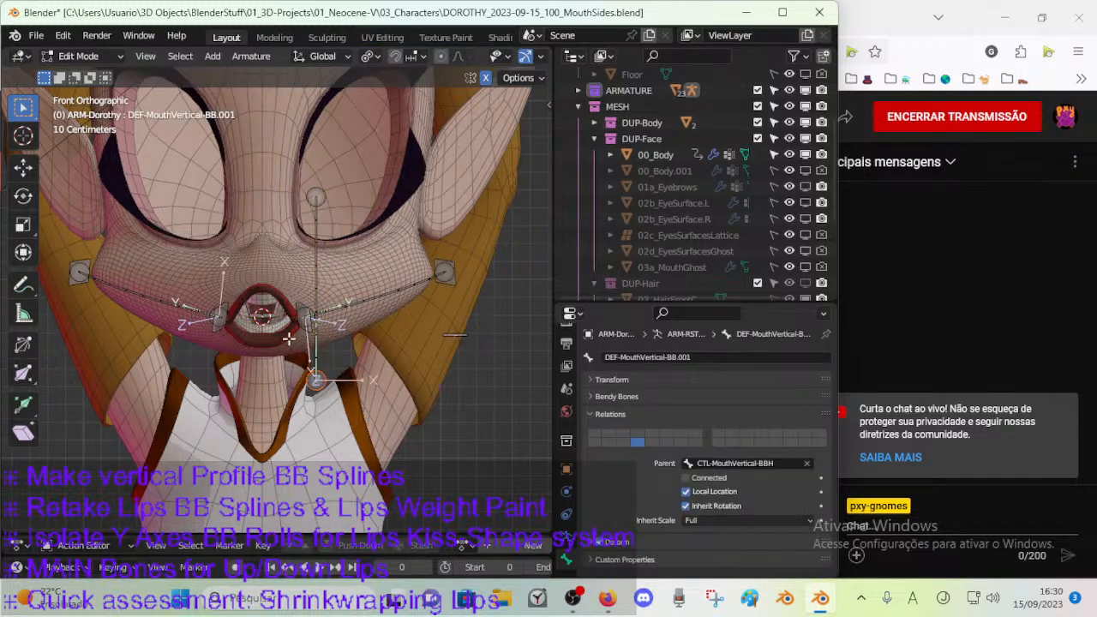
pyautogui.click(394, 55)
pyautogui.click(412, 56)
pyautogui.click(369, 120)
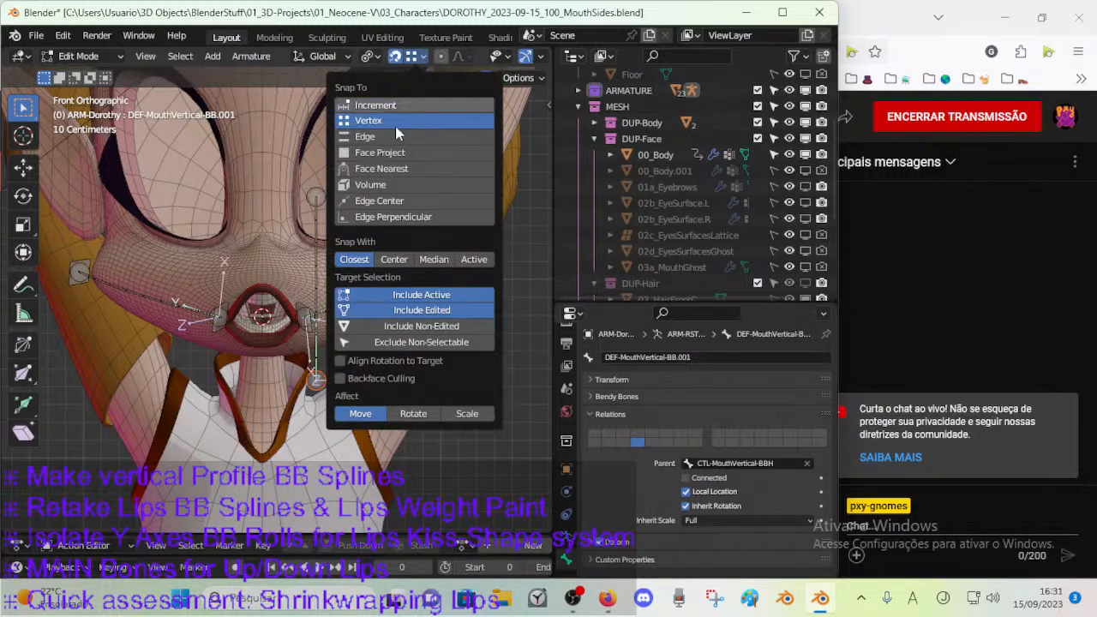
pyautogui.moveTo(315, 378); pyautogui.dragTo(262, 306)
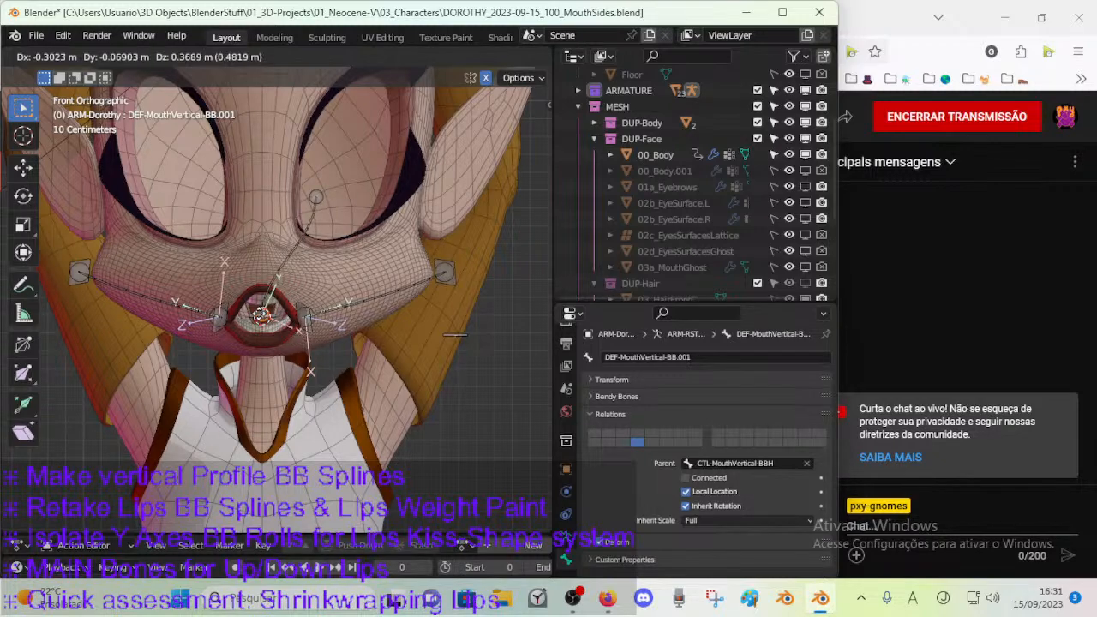
pyautogui.rightClick(260, 306)
pyautogui.scroll(3, 260, 329)
pyautogui.press('g')
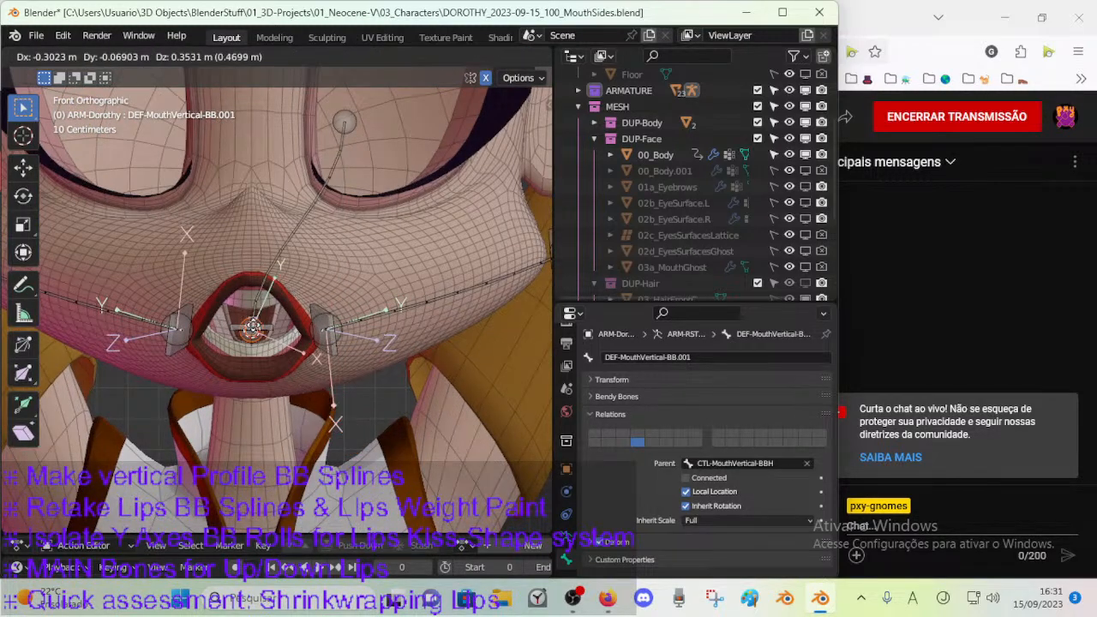
pyautogui.click(252, 324)
pyautogui.scroll(-1, 259, 321)
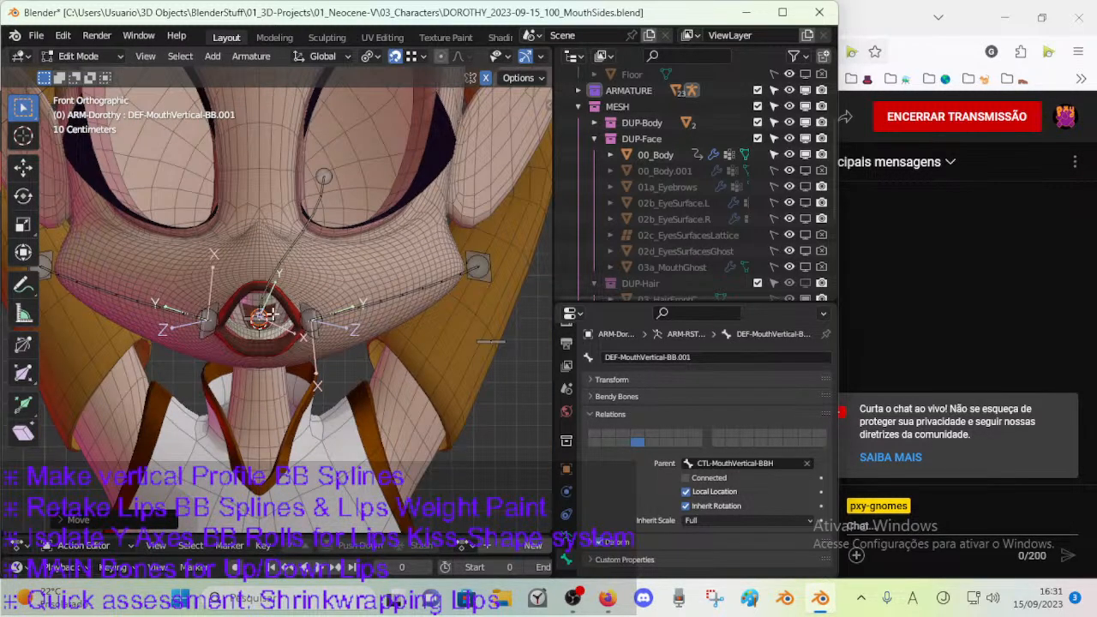
# Snap the outer vertical handle to the 3D cursor and raise it straight up to between the eyes.
pyautogui.click(483, 279)
pyautogui.click(484, 340)
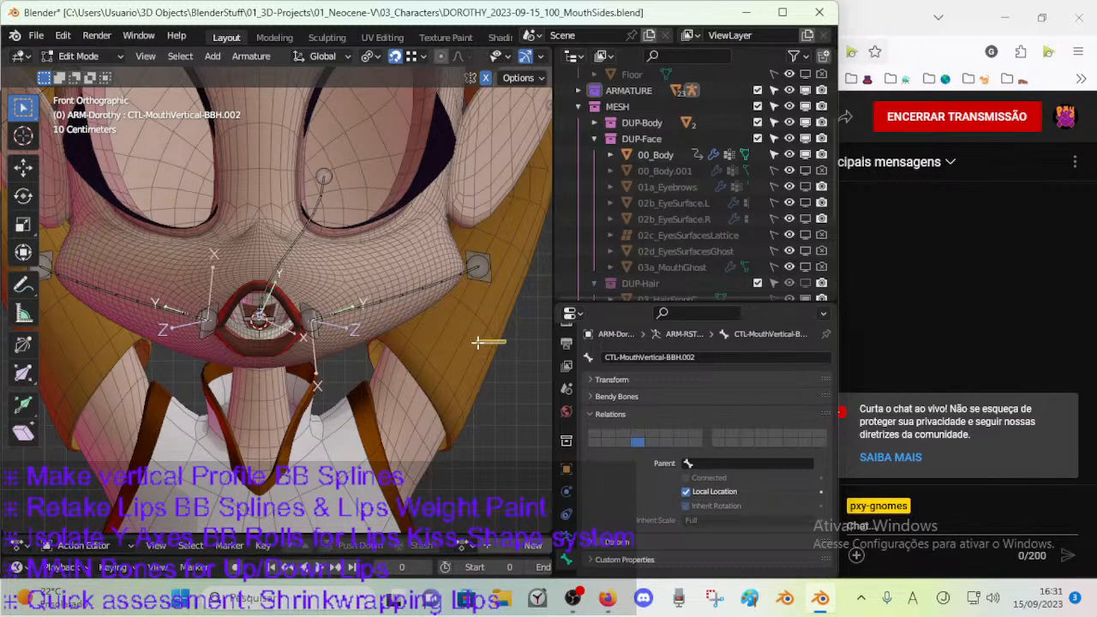
pyautogui.press('g')
pyautogui.rightClick(319, 311)
pyautogui.hotkey('shift', 's')
pyautogui.press('8')
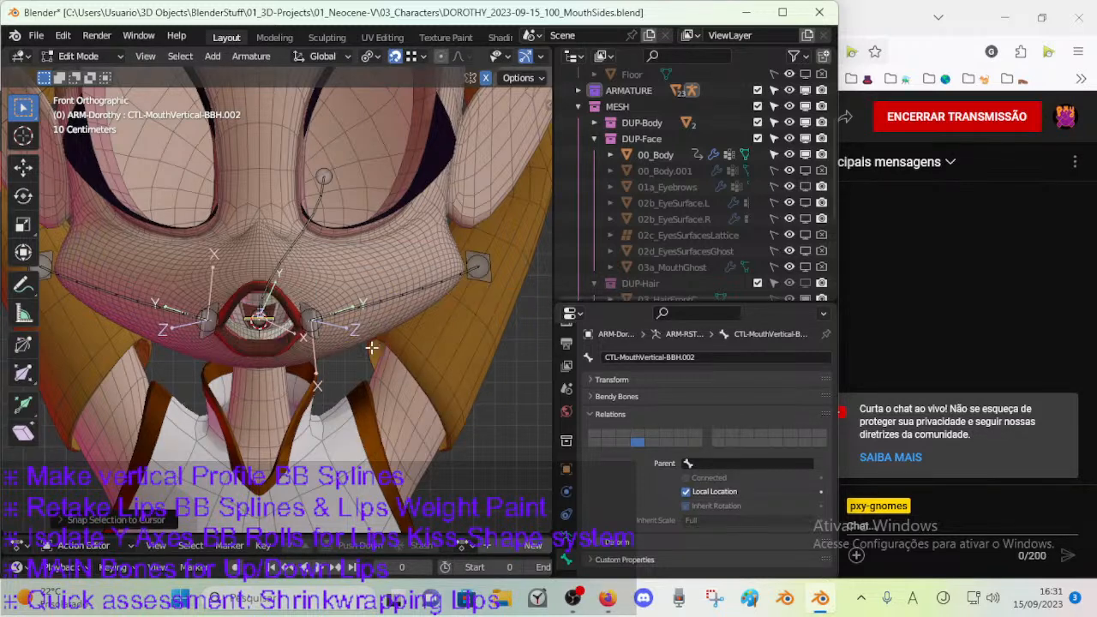
pyautogui.press('g')
pyautogui.press('Escape')
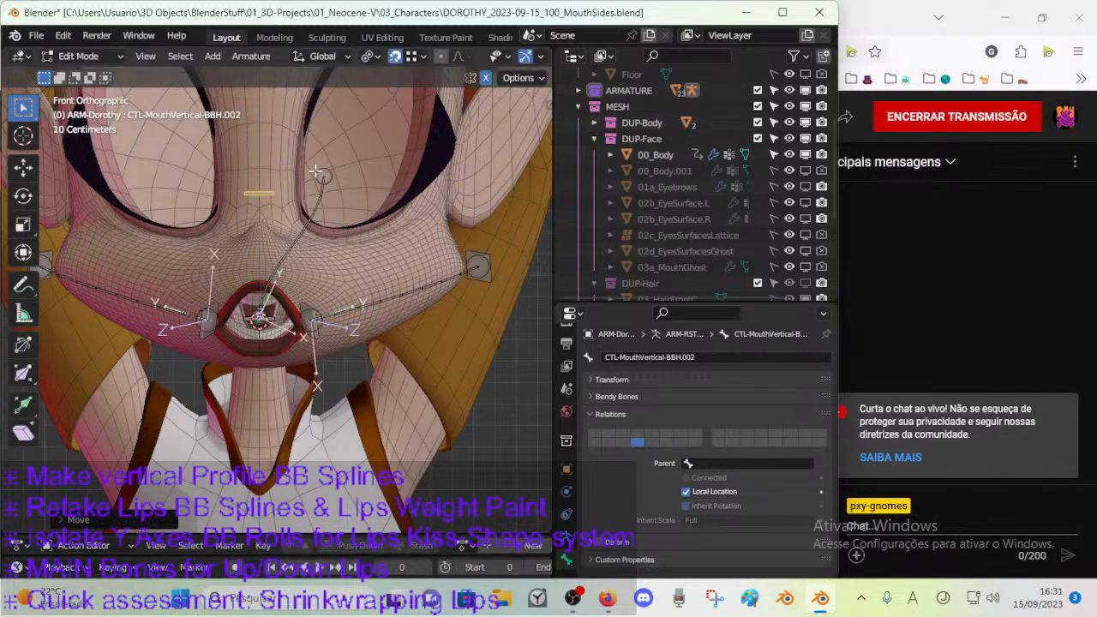
# Move the upper end of the vertical deform bone onto the outer handle between the eyes.
pyautogui.click(318, 169)
pyautogui.press('g')
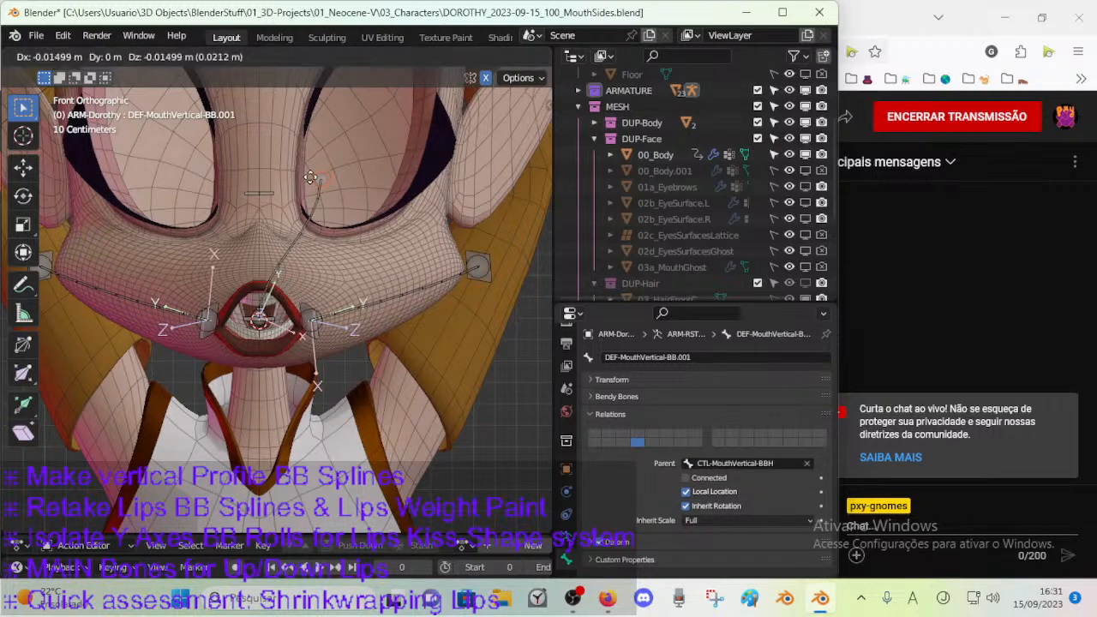
pyautogui.click(258, 197)
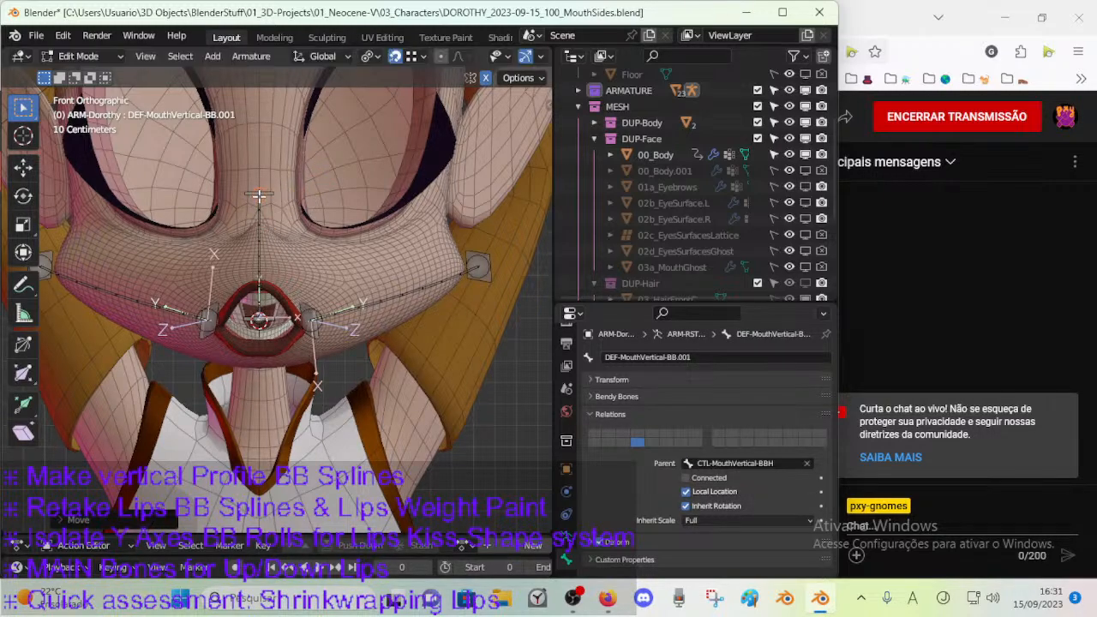
pyautogui.scroll(3, 259, 197)
pyautogui.scroll(3, 259, 197)
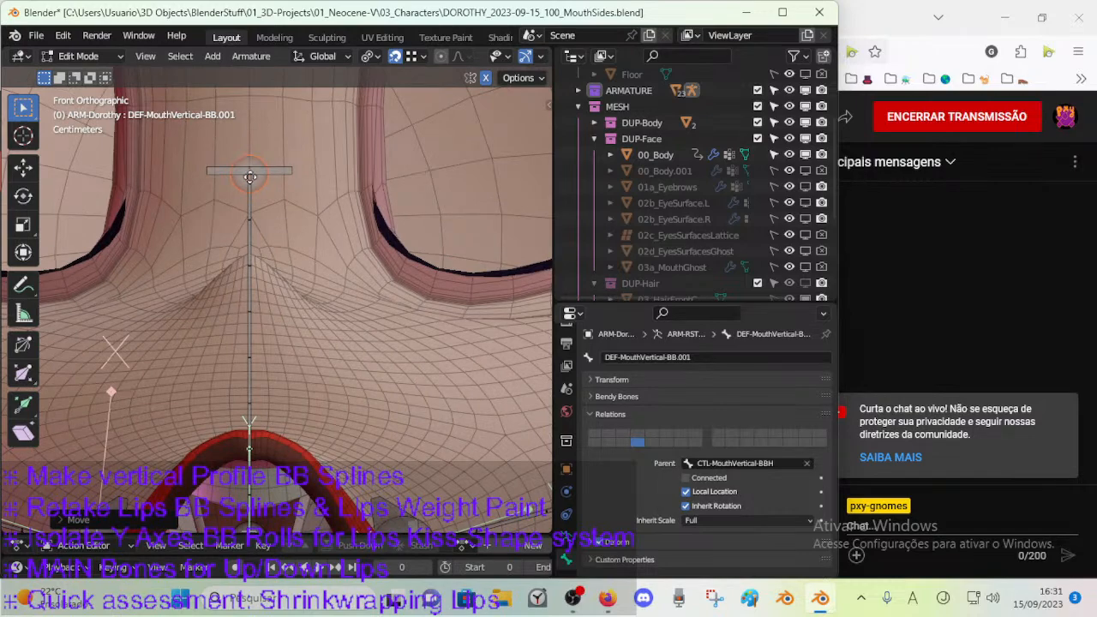
pyautogui.scroll(-3, 241, 233)
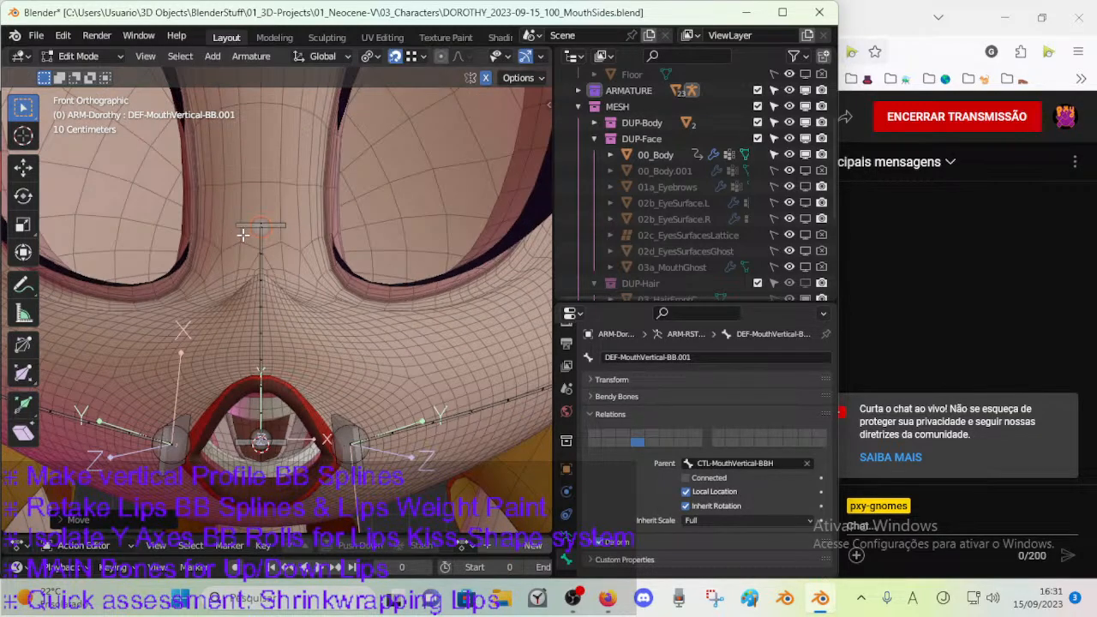
pyautogui.press('g')
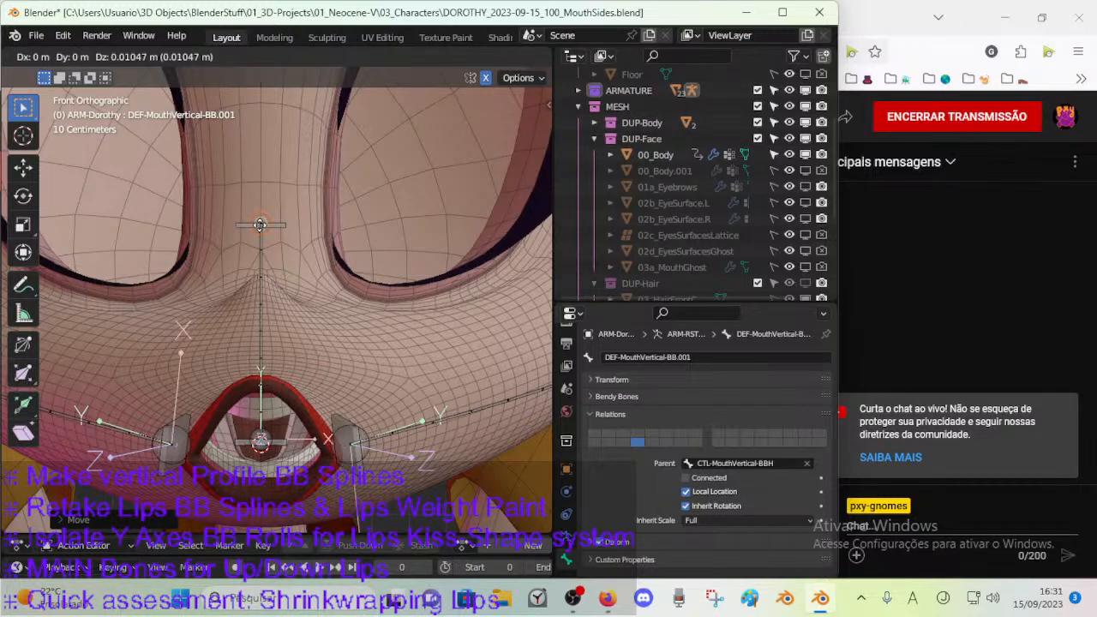
pyautogui.click(259, 224)
pyautogui.moveTo(318, 248); pyautogui.dragTo(272, 234, button='middle')
pyautogui.click(273, 234)
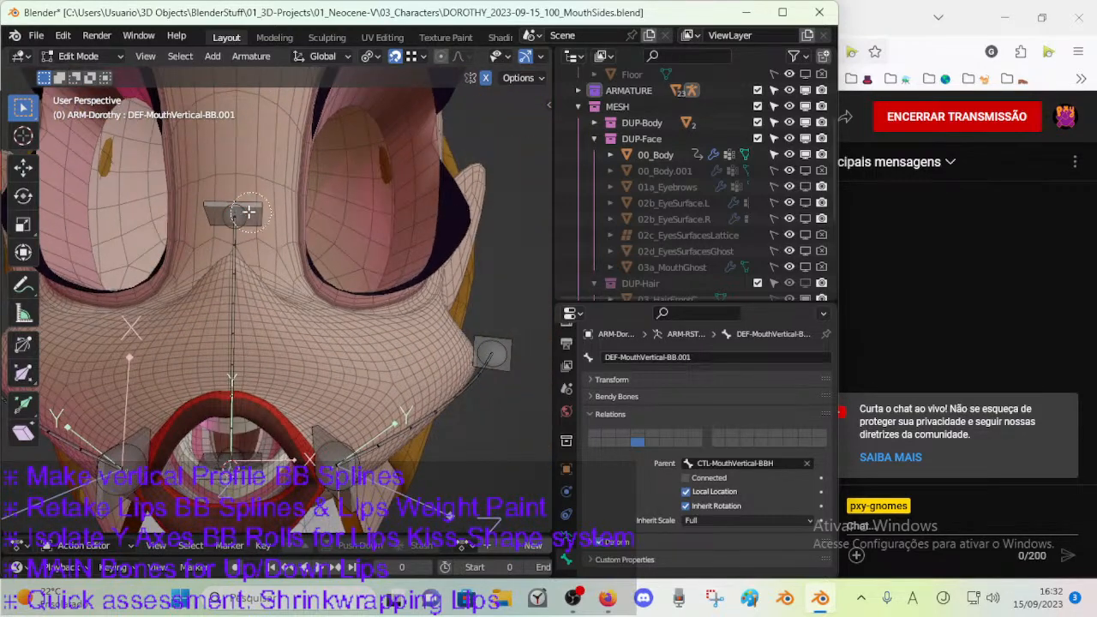
pyautogui.press('r')
pyautogui.rightClick(313, 189)
pyautogui.moveTo(257, 231); pyautogui.dragTo(318, 147, button='middle')
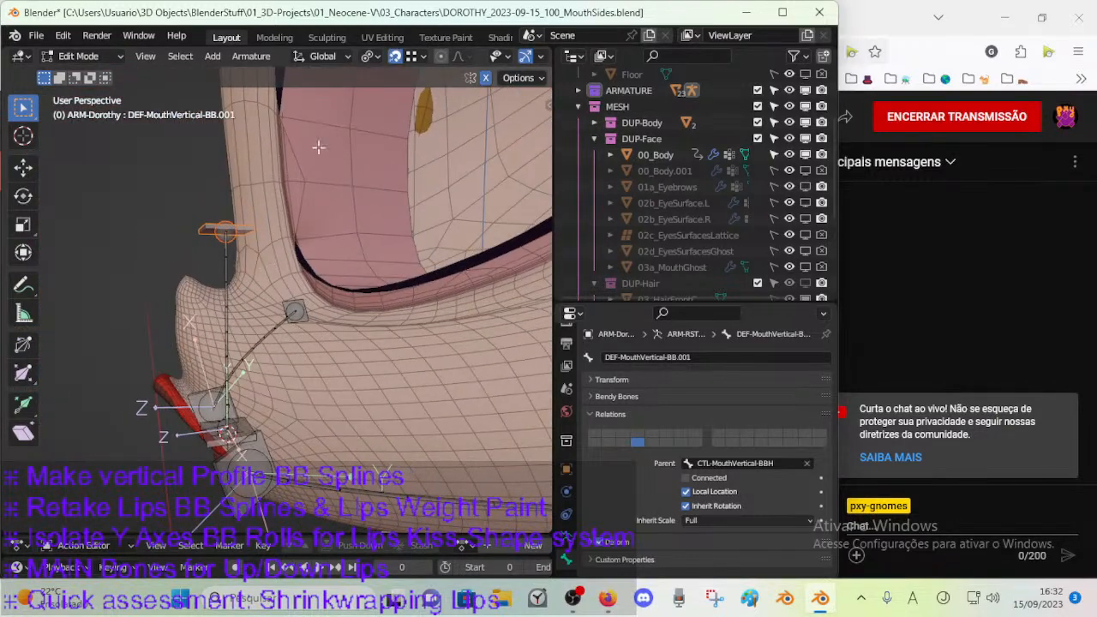
pyautogui.press('r')
pyautogui.press('x')
pyautogui.rightClick(261, 226)
pyautogui.moveTo(255, 287); pyautogui.dragTo(213, 292, button='middle')
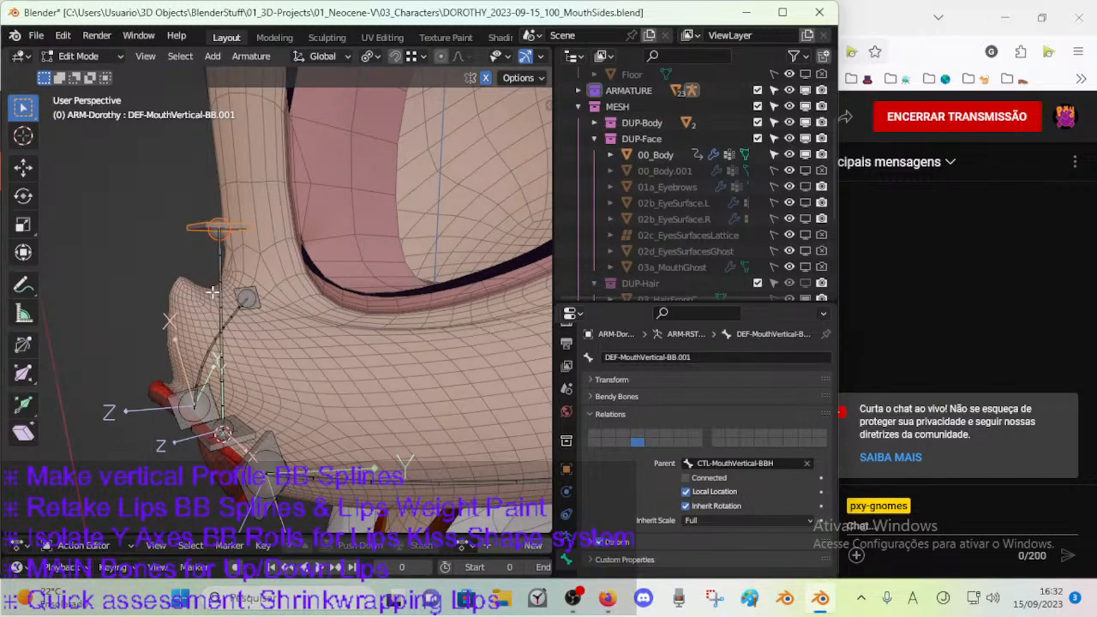
pyautogui.click(218, 231)
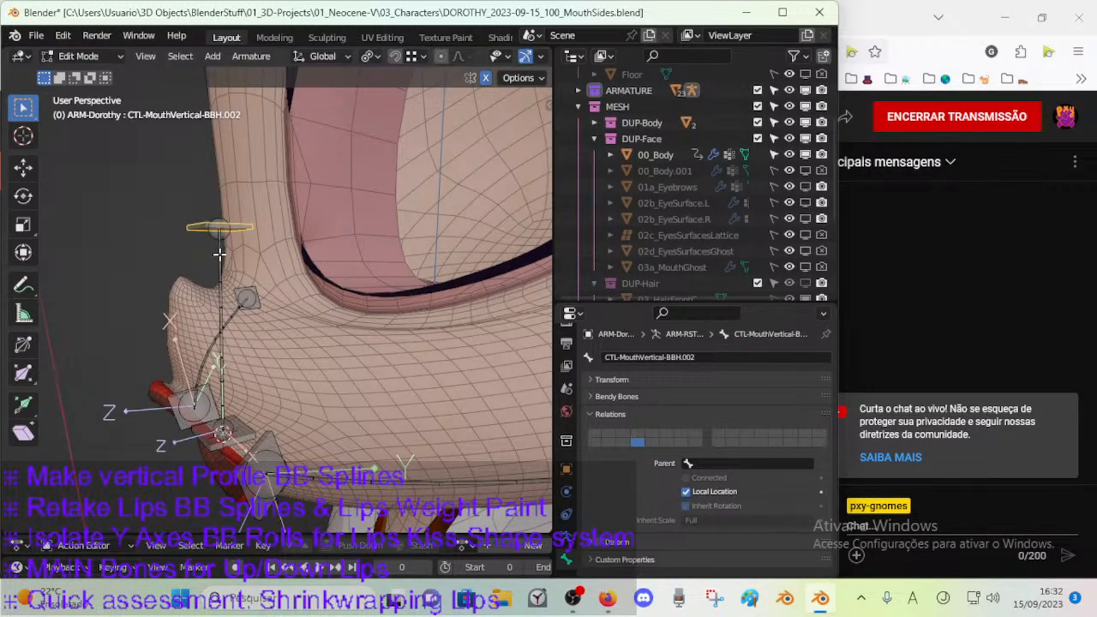
pyautogui.moveTo(218, 252); pyautogui.dragTo(350, 245, button='middle')
pyautogui.press('r')
pyautogui.rightClick(341, 256)
pyautogui.moveTo(276, 452); pyautogui.dragTo(277, 344, button='middle')
pyautogui.click(268, 384)
pyautogui.moveTo(355, 364); pyautogui.dragTo(217, 363, button='middle')
pyautogui.press('r')
pyautogui.rightClick(278, 371)
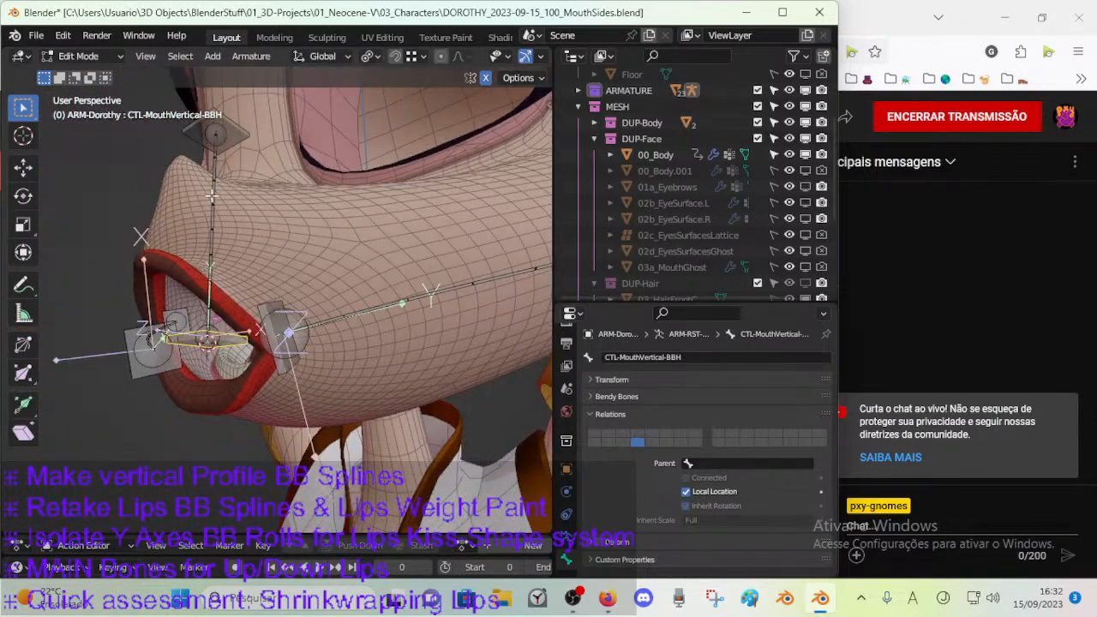
# Select the vertical deform bone and both its handles and move them down along Z to span the mouth.
pyautogui.click(235, 146)
pyautogui.keyDown('shift'); pyautogui.click(214, 203); pyautogui.keyUp('shift')
pyautogui.keyDown('shift'); pyautogui.click(241, 340); pyautogui.keyUp('shift')
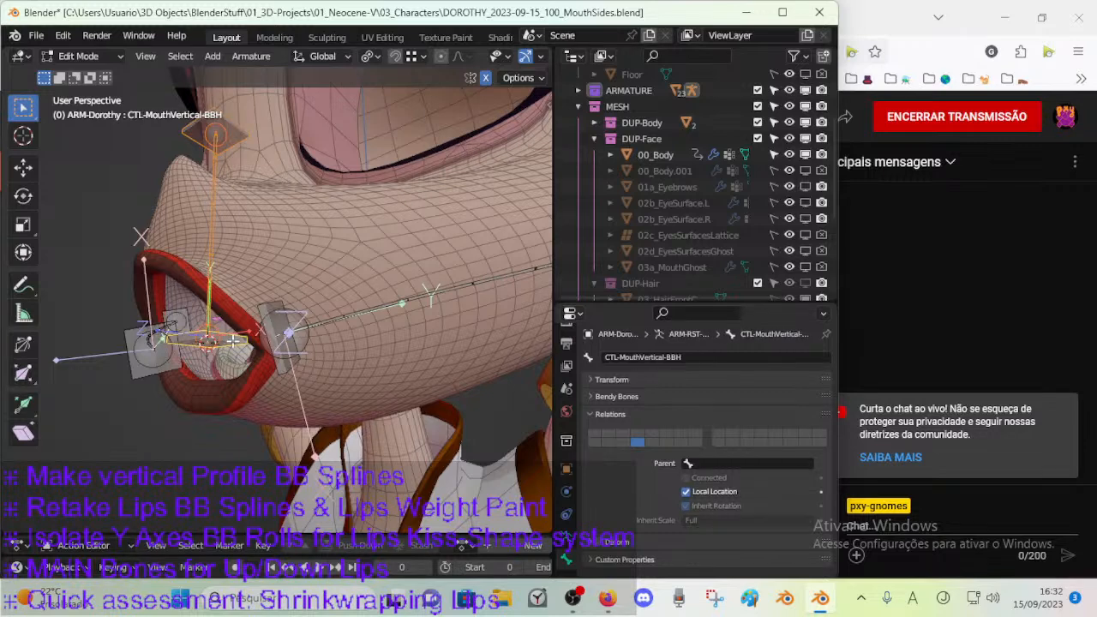
pyautogui.press('g')
pyautogui.press('z')
pyautogui.click(281, 497)
# Set the pivot point to Bounding Box Center and rotate the three vertical bones about X to run front to back.
pyautogui.press('r')
pyautogui.press('x')
pyautogui.rightClick(308, 430)
pyautogui.click(369, 56)
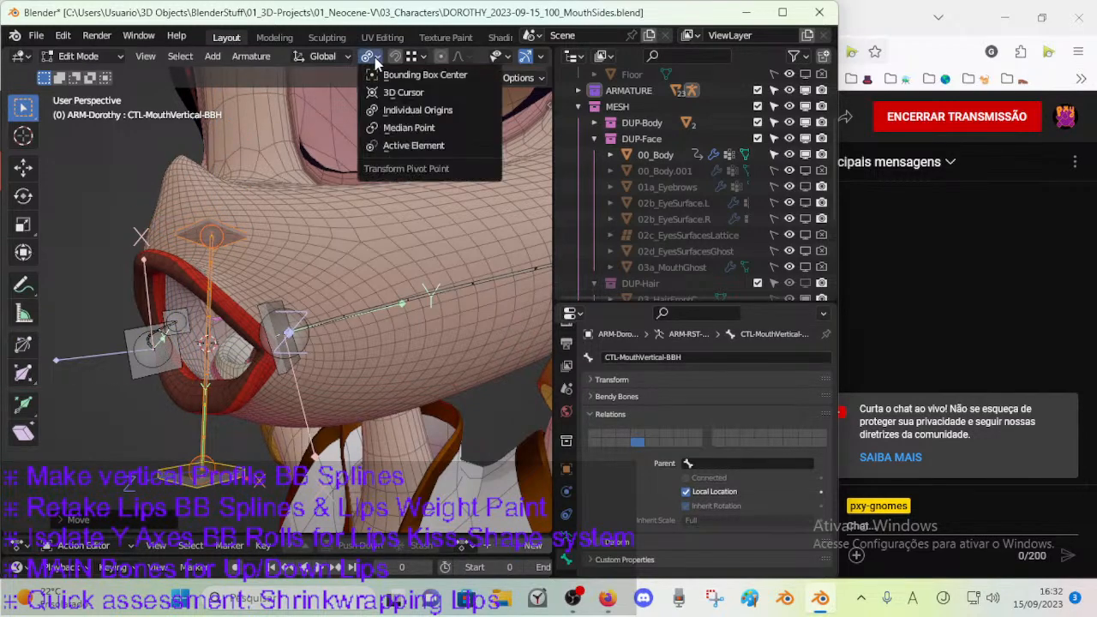
pyautogui.click(463, 74)
pyautogui.moveTo(364, 291); pyautogui.dragTo(297, 419, button='middle')
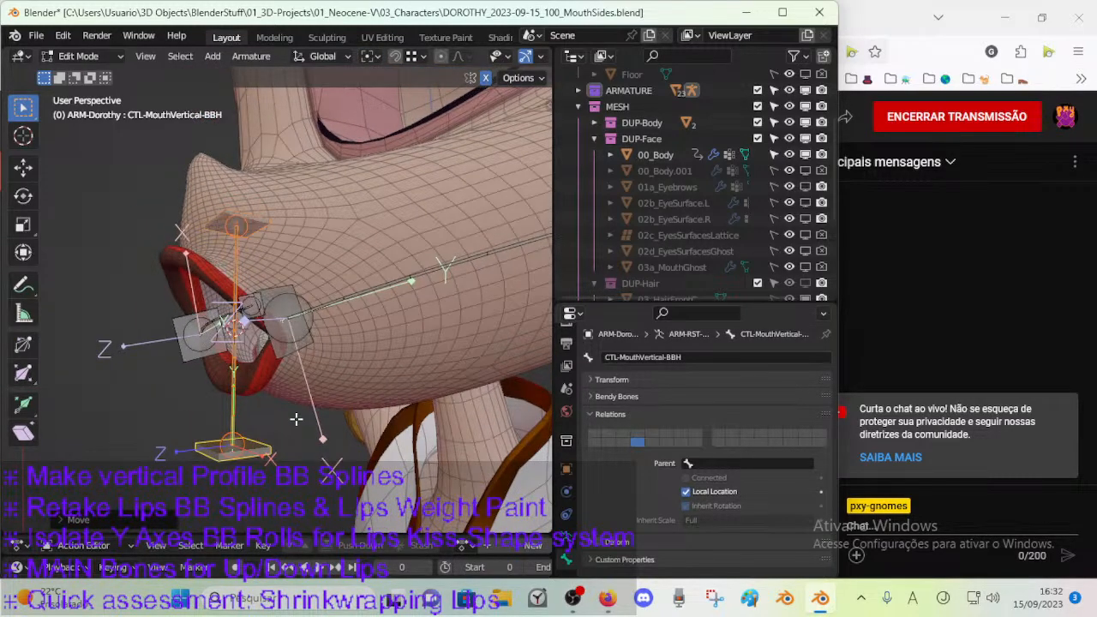
pyautogui.press('r')
pyautogui.press('x')
pyautogui.click(140, 237)
# Select the deform bone and both handles and clear their roll.
pyautogui.moveTo(140, 237); pyautogui.dragTo(282, 313, button='middle')
pyautogui.click(294, 310)
pyautogui.keyDown('shift'); pyautogui.click(254, 335); pyautogui.keyUp('shift')
pyautogui.keyDown('shift'); pyautogui.click(186, 383); pyautogui.keyUp('shift')
pyautogui.hotkey('alt', 'r')
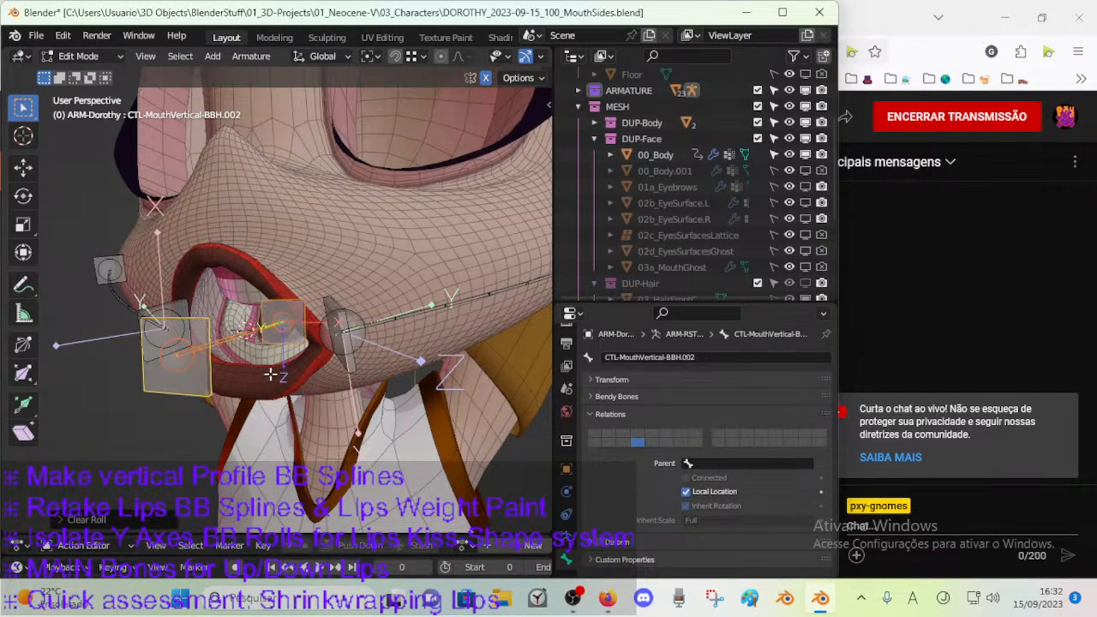
pyautogui.click(298, 306)
pyautogui.moveTo(298, 305); pyautogui.dragTo(204, 331, button='middle')
pyautogui.press('a')
pyautogui.moveTo(295, 341); pyautogui.dragTo(312, 373, button='middle')
pyautogui.click(144, 382)
pyautogui.press('g')
pyautogui.rightClick(148, 419)
# Reselect the deform bone and both handles and rotate them about X into a diagonal slant through the mouth.
pyautogui.scroll(4, 155, 431)
pyautogui.moveTo(157, 434); pyautogui.dragTo(235, 383, button='middle')
pyautogui.click(235, 383)
pyautogui.click(305, 413)
pyautogui.moveTo(334, 406); pyautogui.dragTo(166, 333, button='middle')
pyautogui.scroll(-5, 495, 349)
pyautogui.click(125, 330)
pyautogui.moveTo(428, 338); pyautogui.dragTo(426, 321, button='middle')
pyautogui.press('r')
pyautogui.press('x')
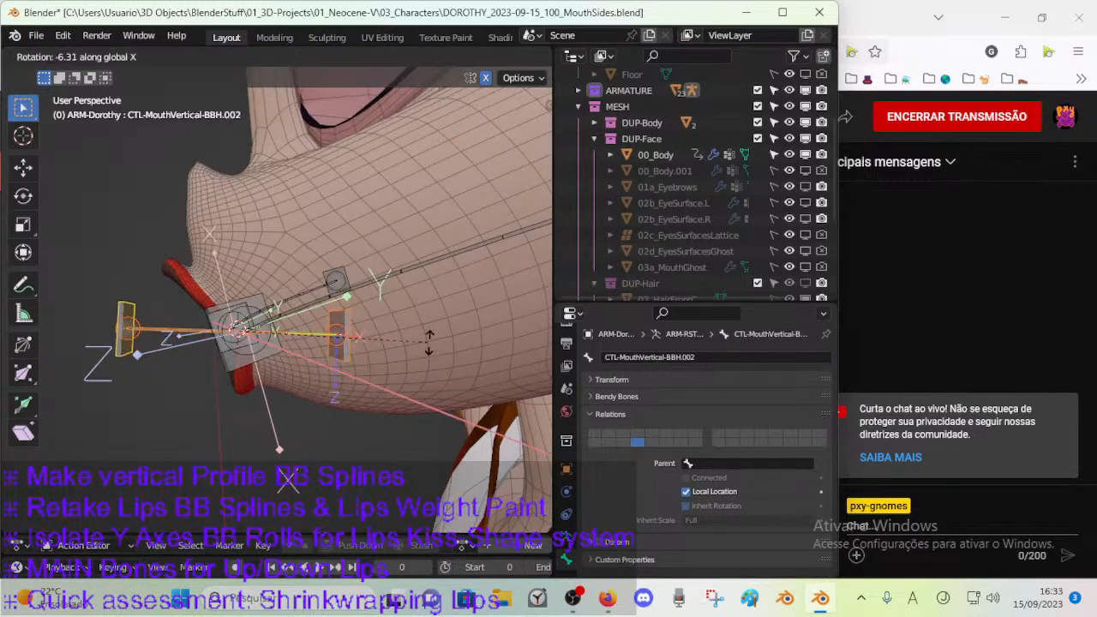
pyautogui.click(375, 424)
pyautogui.press('r')
pyautogui.press('x')
pyautogui.click(361, 444)
# In right view, move the three slanted bones backwards along Y, deeper into the head.
pyautogui.press('KP_3')
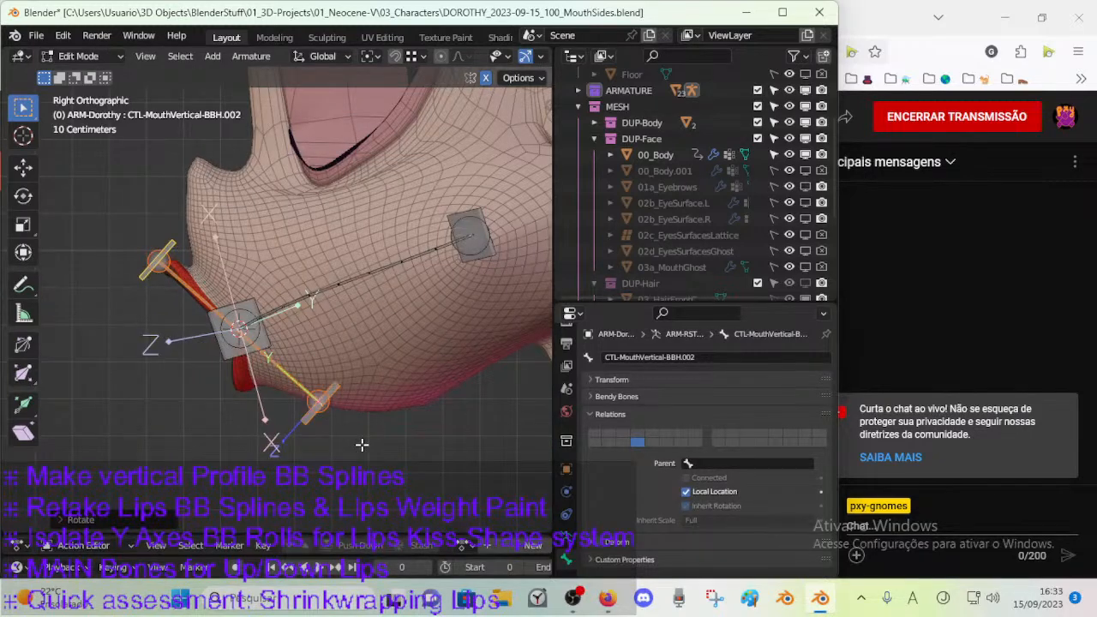
pyautogui.press('g')
pyautogui.press('y')
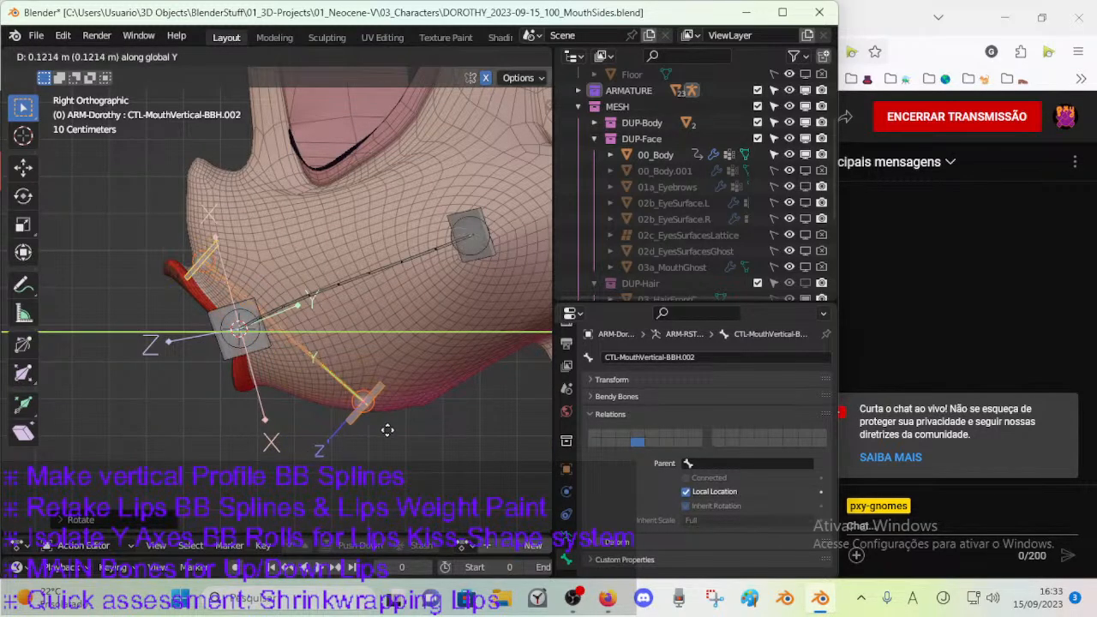
pyautogui.click(423, 425)
# Select the 00_Body mesh and switch between Object and Edit Mode to compare the mouth profile against the bones.
pyautogui.press('Tab')
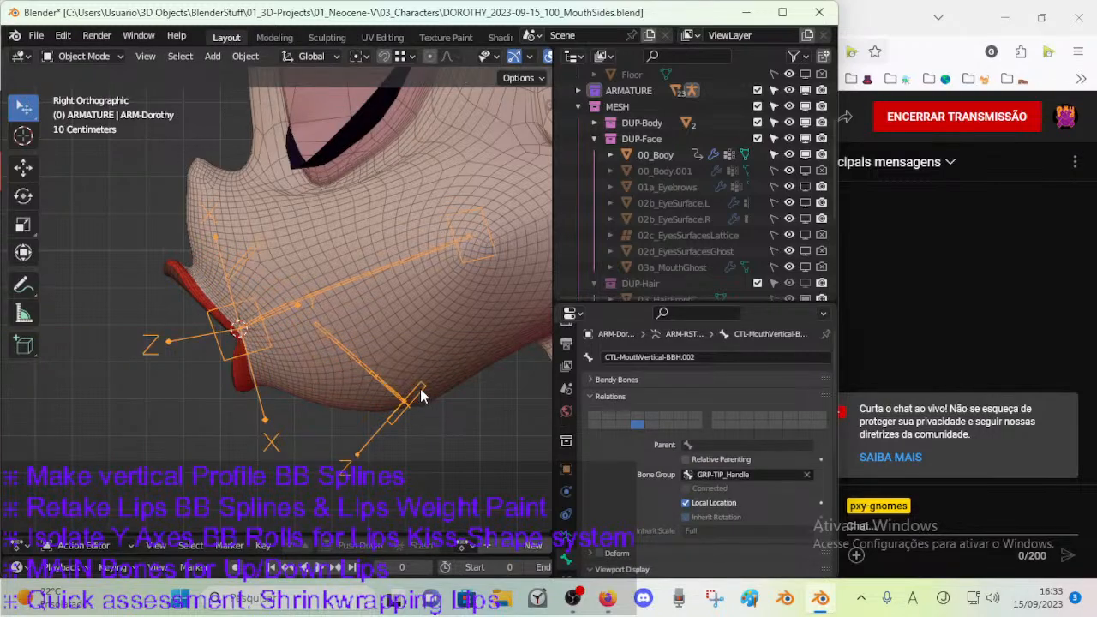
pyautogui.click(420, 377)
pyautogui.press('Tab')
pyautogui.scroll(7, 411, 423)
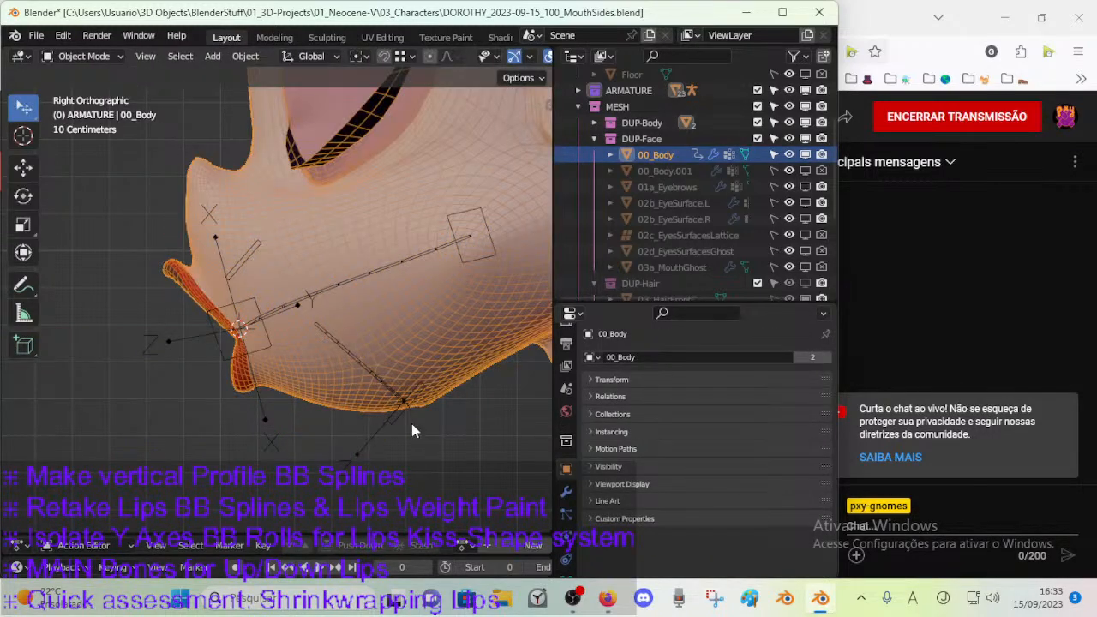
pyautogui.scroll(-8, 411, 423)
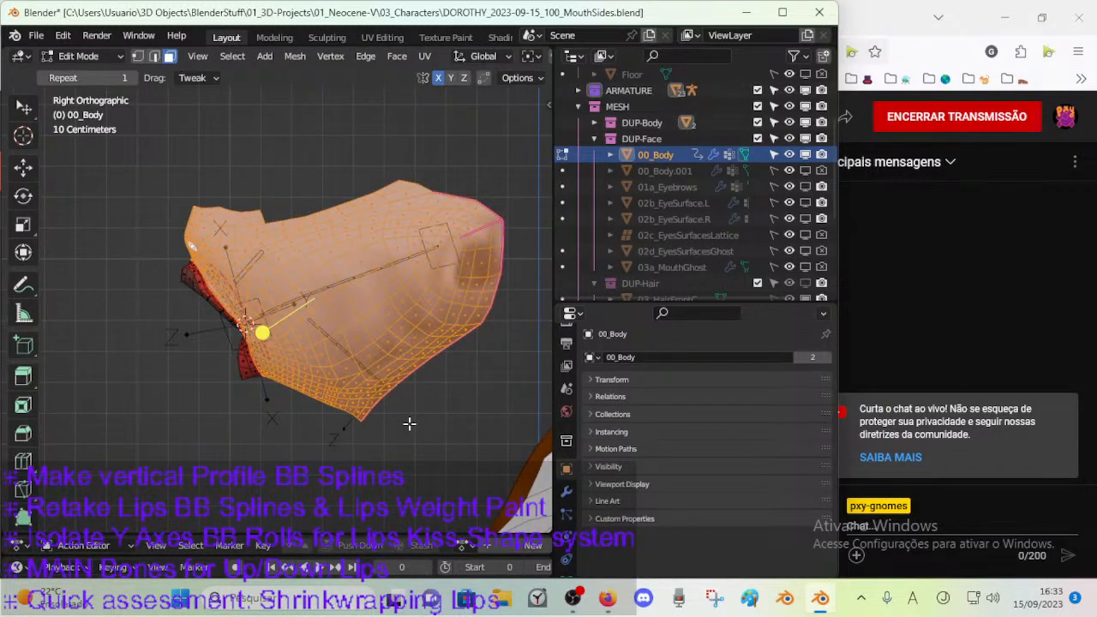
pyautogui.press('Tab')
pyautogui.press('Tab')
pyautogui.press('Tab')
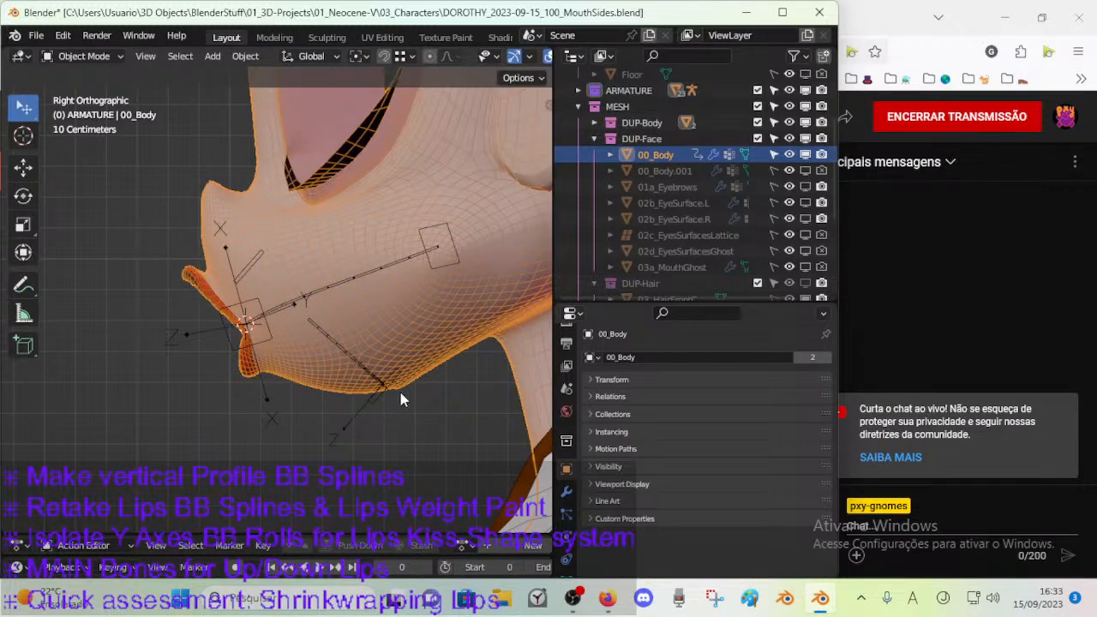
pyautogui.press('Tab')
pyautogui.press('Tab')
# Turn off the viewport display of the CorrectiveSmooth.001 modifier on 00_Body, toggling it to compare the profile.
pyautogui.click(565, 492)
pyautogui.scroll(-4, 669, 412)
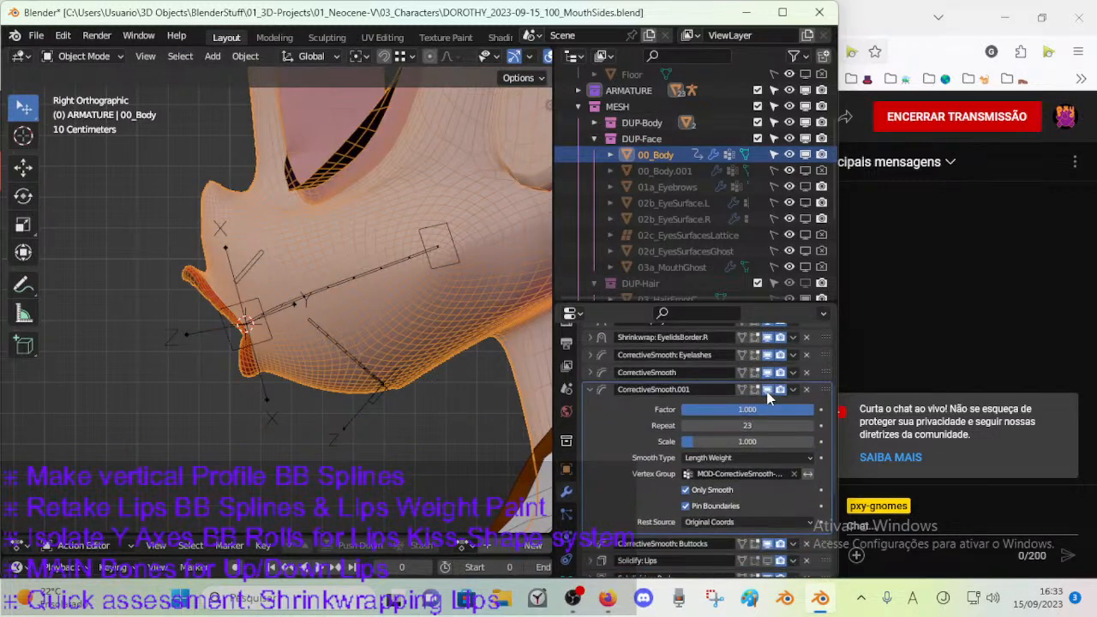
pyautogui.click(768, 390)
pyautogui.click(768, 392)
pyautogui.click(768, 393)
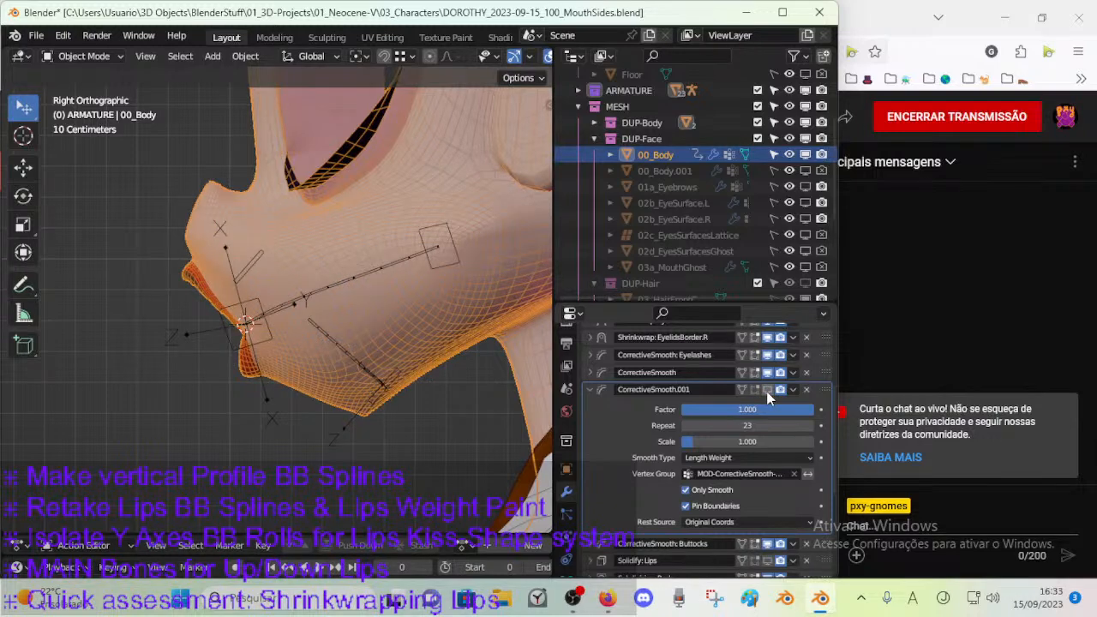
# In Edit Mode on 00_Body, select the geometry assigned to the MOD-CorrectiveSmooth-Face vertex group to check its extent.
pyautogui.keyDown('shift'); pyautogui.moveTo(251, 341); pyautogui.dragTo(373, 376, button='middle'); pyautogui.keyUp('shift')
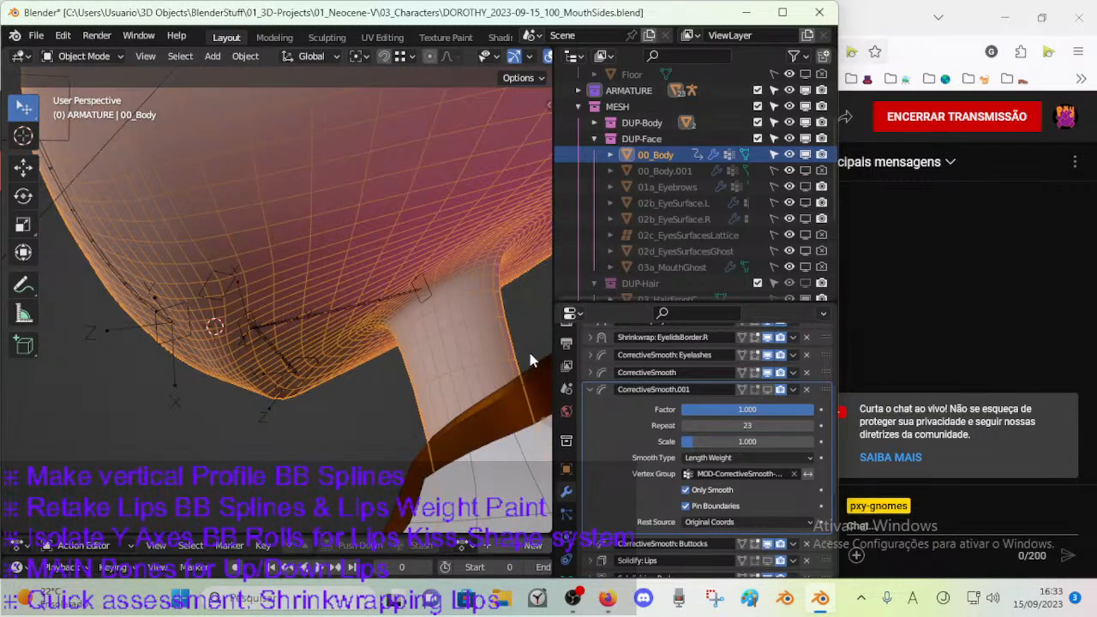
pyautogui.press('Tab')
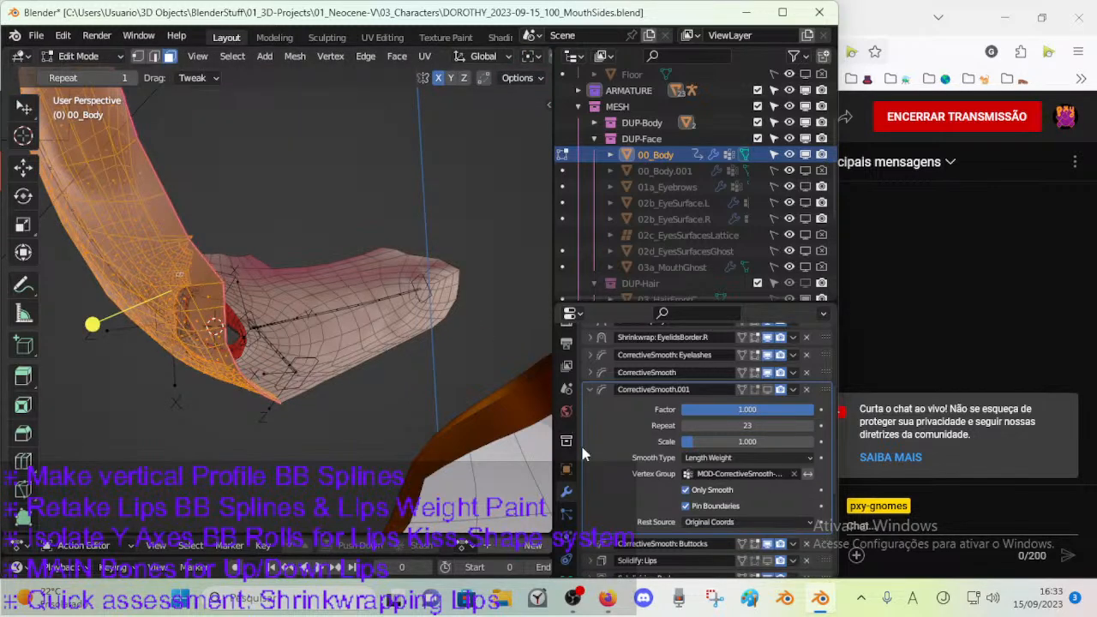
pyautogui.scroll(-2, 569, 532)
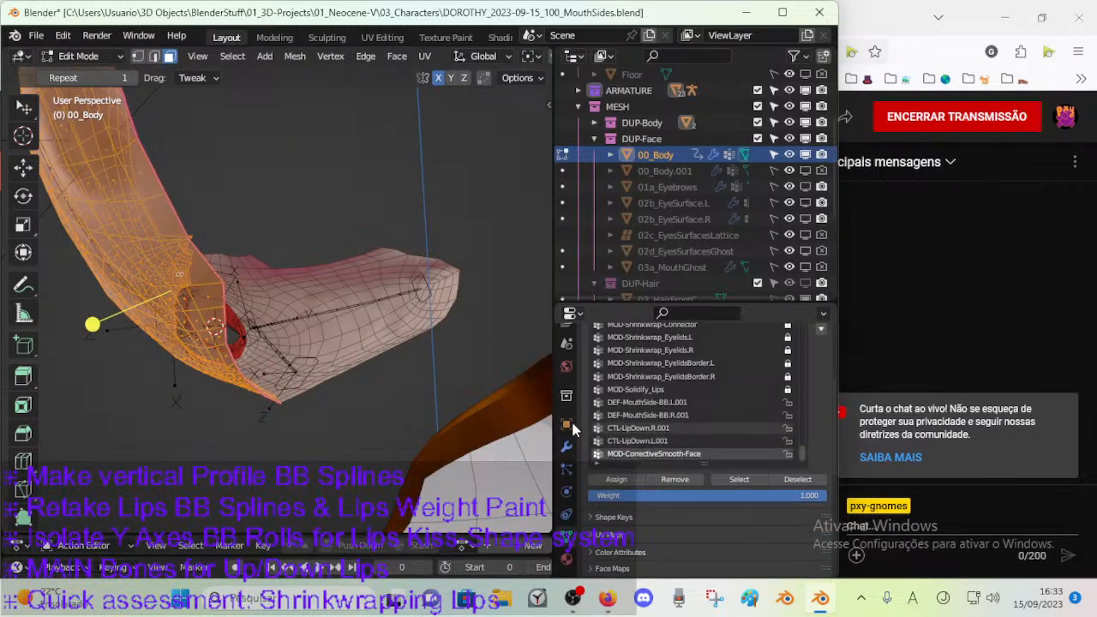
pyautogui.hotkey('alt', 'a')
pyautogui.click(765, 480)
pyautogui.moveTo(306, 360); pyautogui.dragTo(332, 349, button='middle')
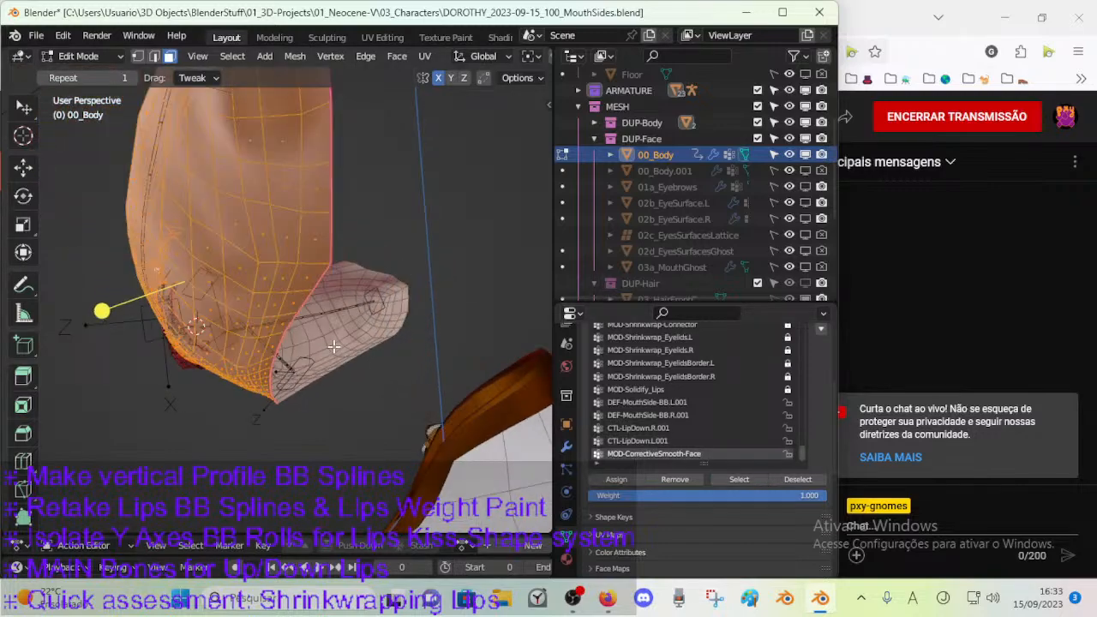
# Select the border edges around the face region in edge mode, remove them from MOD-CorrectiveSmooth-Face, and return to Object Mode.
pyautogui.hotkey('alt', 'a')
pyautogui.press('2')
pyautogui.keyDown('alt'); pyautogui.click(329, 250); pyautogui.keyUp('alt')
pyautogui.moveTo(319, 288); pyautogui.dragTo(327, 339, button='middle')
pyautogui.scroll(-2, 322, 330)
pyautogui.scroll(2, 327, 340)
pyautogui.keyDown('ctrl'); pyautogui.click(365, 262); pyautogui.keyUp('ctrl')
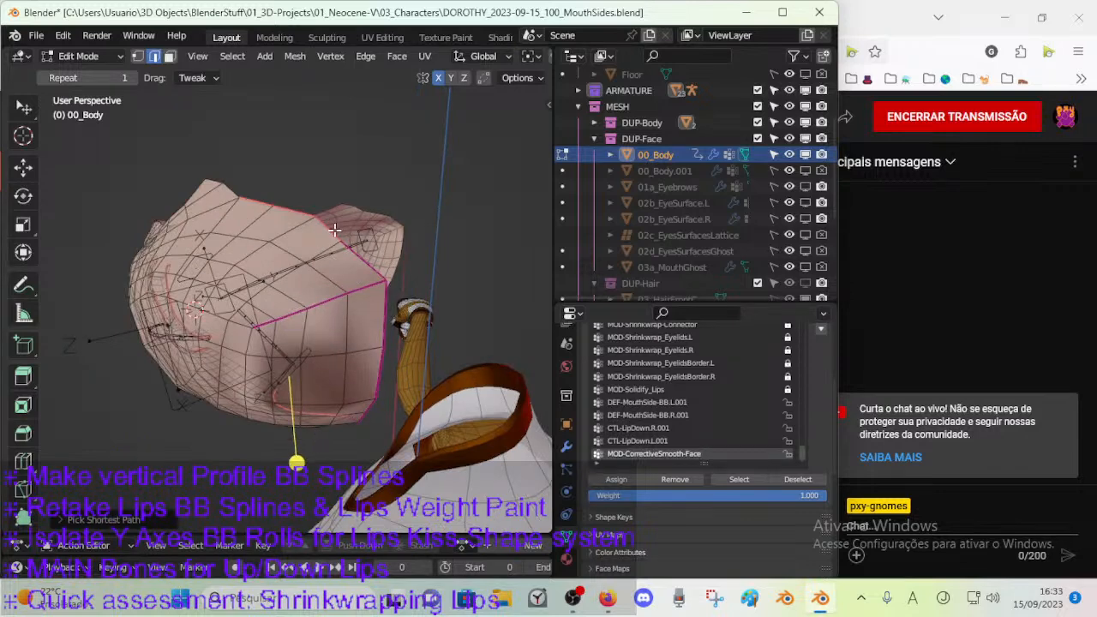
pyautogui.hotkey('alt', 'a')
pyautogui.moveTo(330, 397); pyautogui.dragTo(376, 306, button='middle')
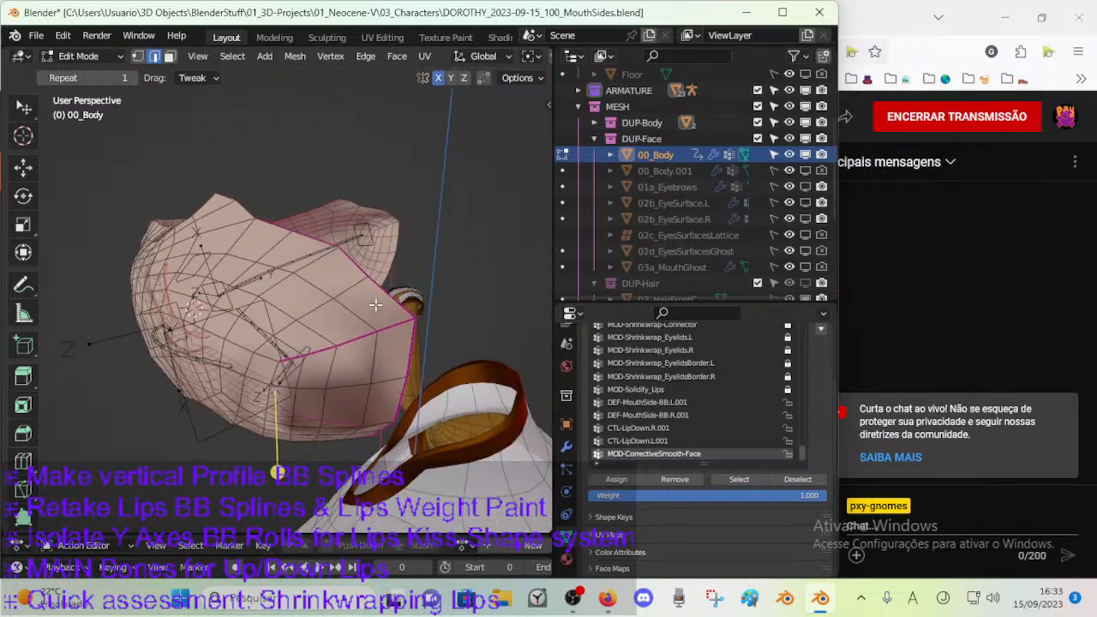
pyautogui.keyDown('ctrl'); pyautogui.click(267, 225); pyautogui.keyUp('ctrl')
pyautogui.moveTo(313, 393); pyautogui.dragTo(318, 333, button='middle')
pyautogui.click(693, 480)
pyautogui.moveTo(438, 377); pyautogui.dragTo(331, 395, button='middle')
pyautogui.press('Tab')
pyautogui.press('Tab')
pyautogui.press('Tab')
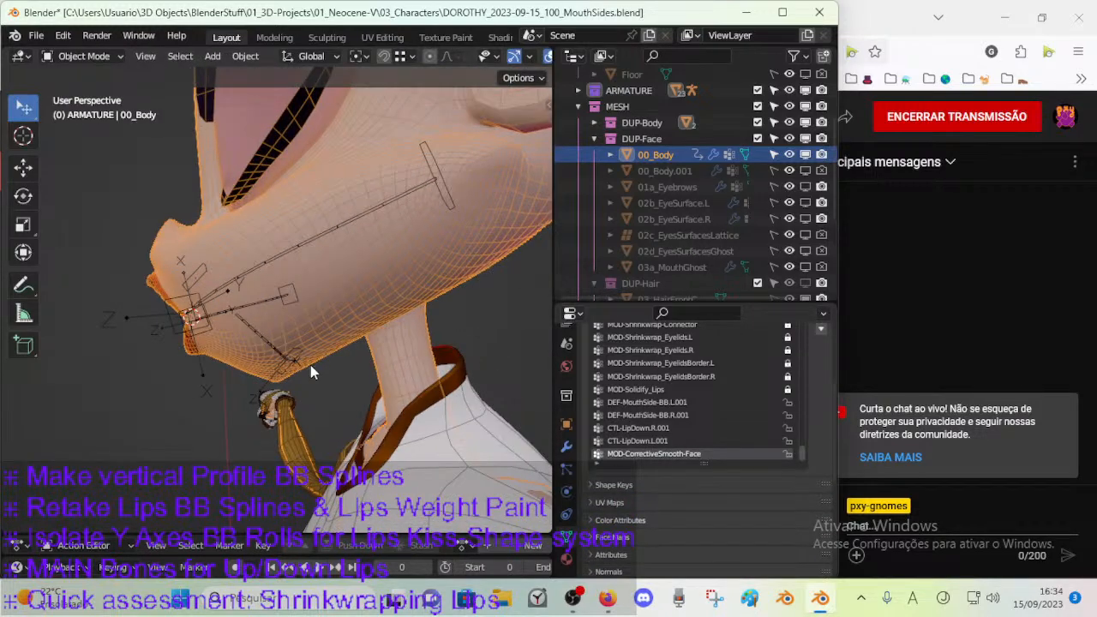
# Turn on the viewport display of CorrectiveSmooth.001, toggling it to compare the mouth shape, and save the file.
pyautogui.click(566, 446)
pyautogui.click(769, 387)
pyautogui.click(769, 387)
pyautogui.click(769, 388)
pyautogui.click(770, 387)
pyautogui.click(770, 387)
pyautogui.moveTo(522, 359); pyautogui.dragTo(298, 360, button='middle')
pyautogui.moveTo(359, 324); pyautogui.dragTo(275, 365, button='middle')
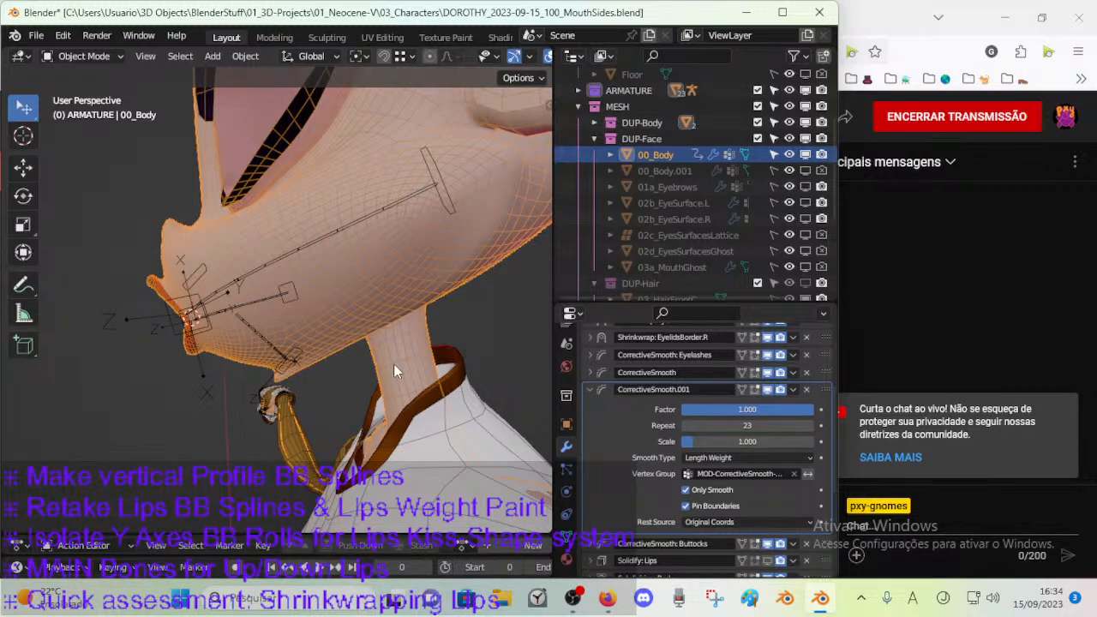
pyautogui.hotkey('ctrl', 's')
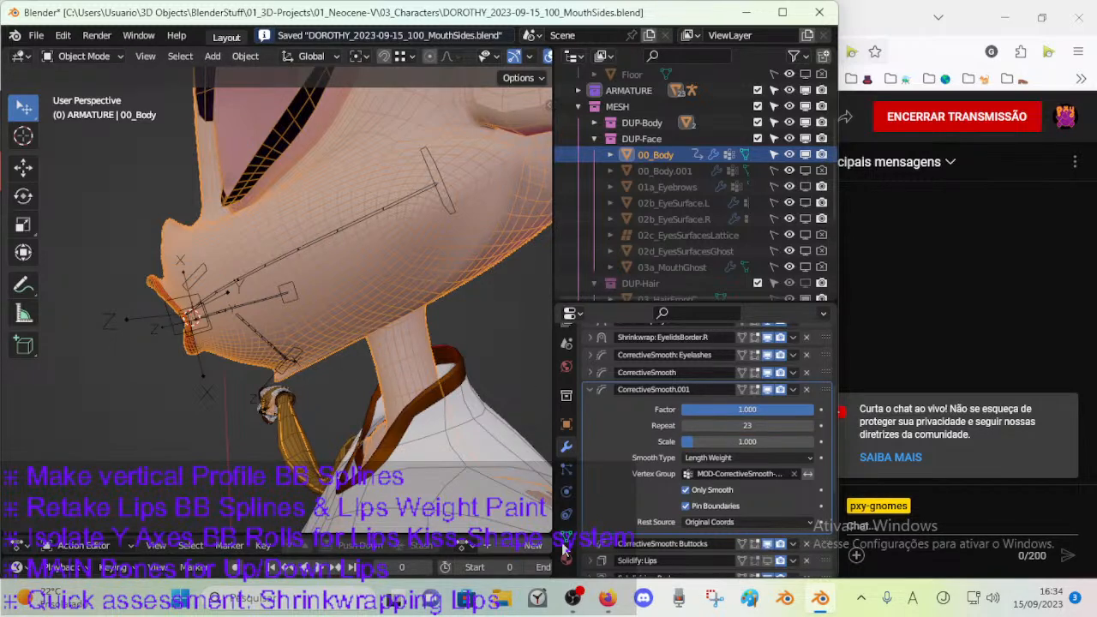
# With the vertex groups shown, enter Edit Mode on 00_Body and select the face loops along the rear lower border of the jaw.
pyautogui.click(565, 538)
pyautogui.moveTo(291, 329); pyautogui.dragTo(260, 345, button='middle')
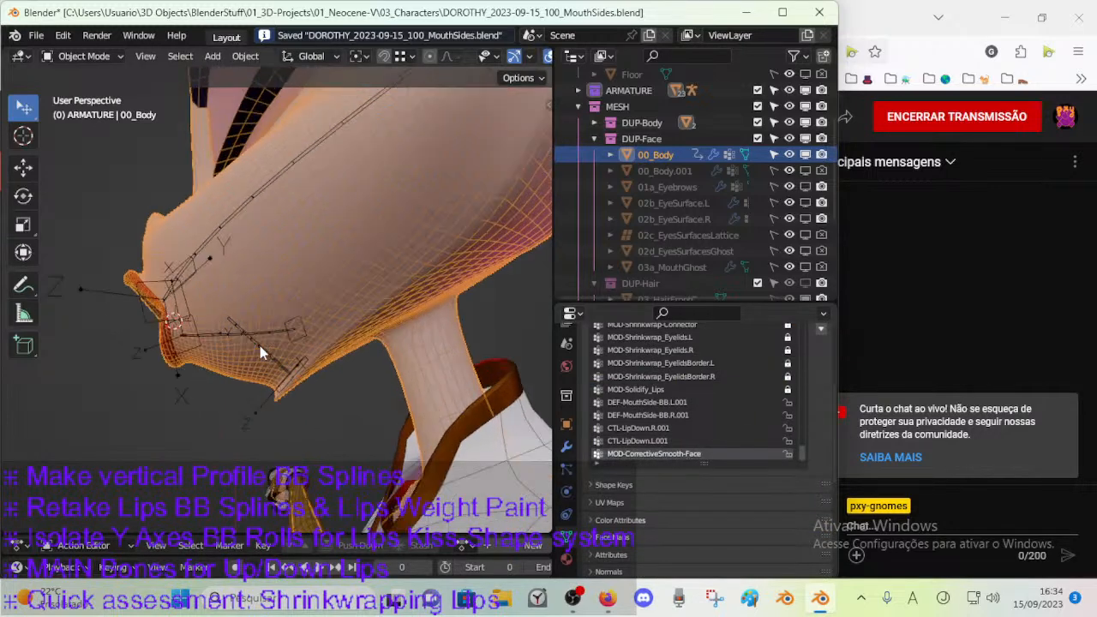
pyautogui.click(564, 445)
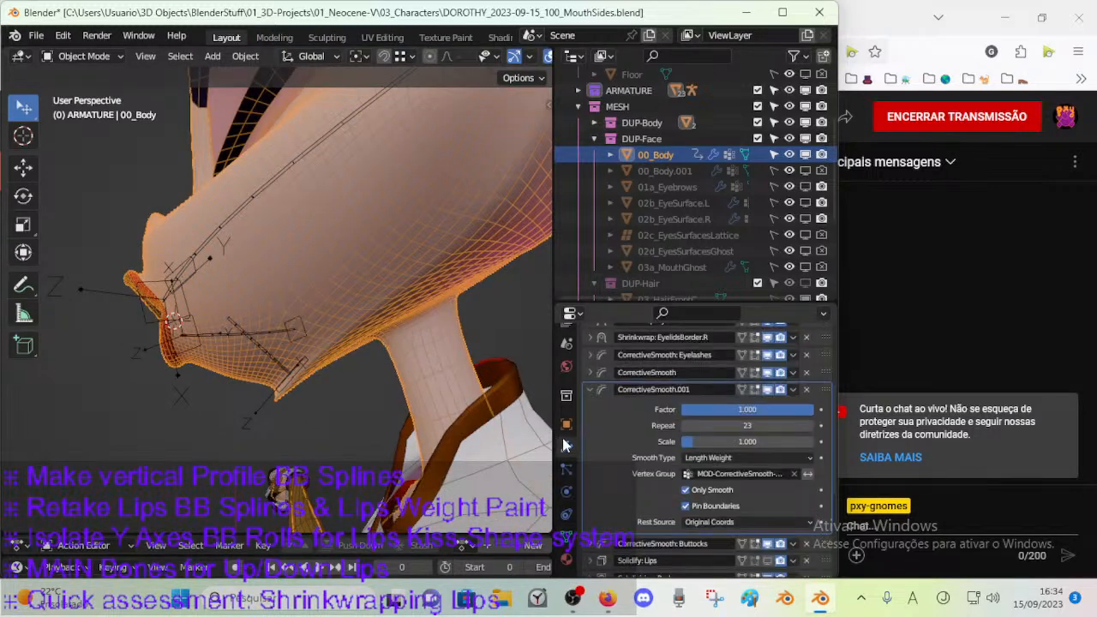
pyautogui.click(566, 537)
pyautogui.moveTo(359, 422); pyautogui.dragTo(384, 394, button='middle')
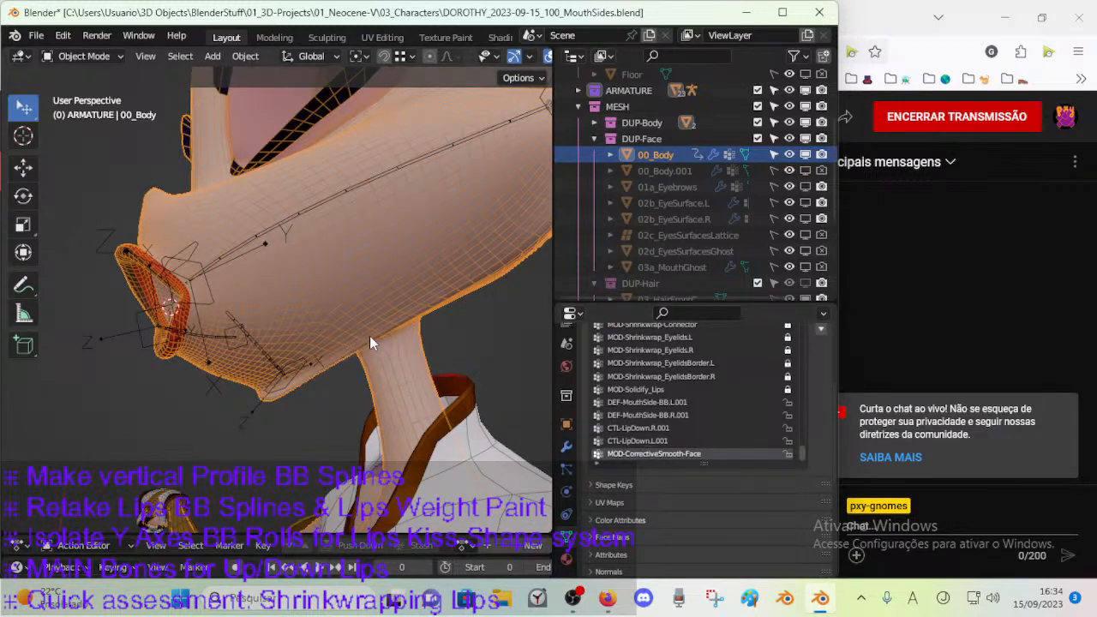
pyautogui.press('Tab')
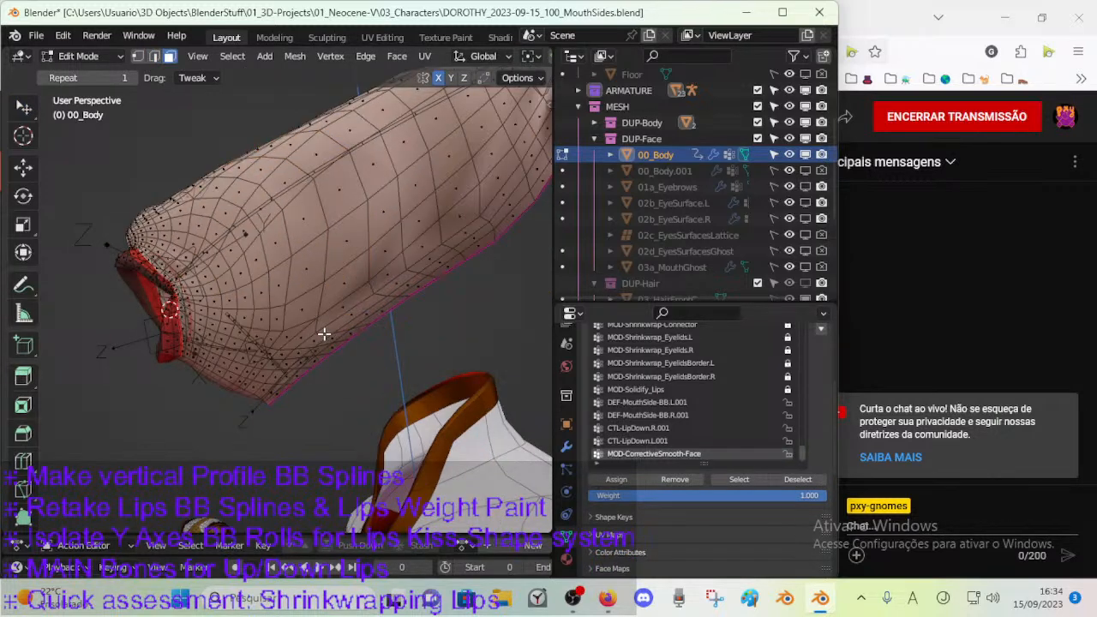
pyautogui.keyDown('alt'); pyautogui.click(324, 339); pyautogui.keyUp('alt')
pyautogui.keyDown('alt'); pyautogui.keyDown('shift'); pyautogui.click(327, 342); pyautogui.keyUp('shift'); pyautogui.keyUp('alt')
pyautogui.keyDown('alt'); pyautogui.keyDown('shift'); pyautogui.click(339, 341); pyautogui.keyUp('shift'); pyautogui.keyUp('alt')
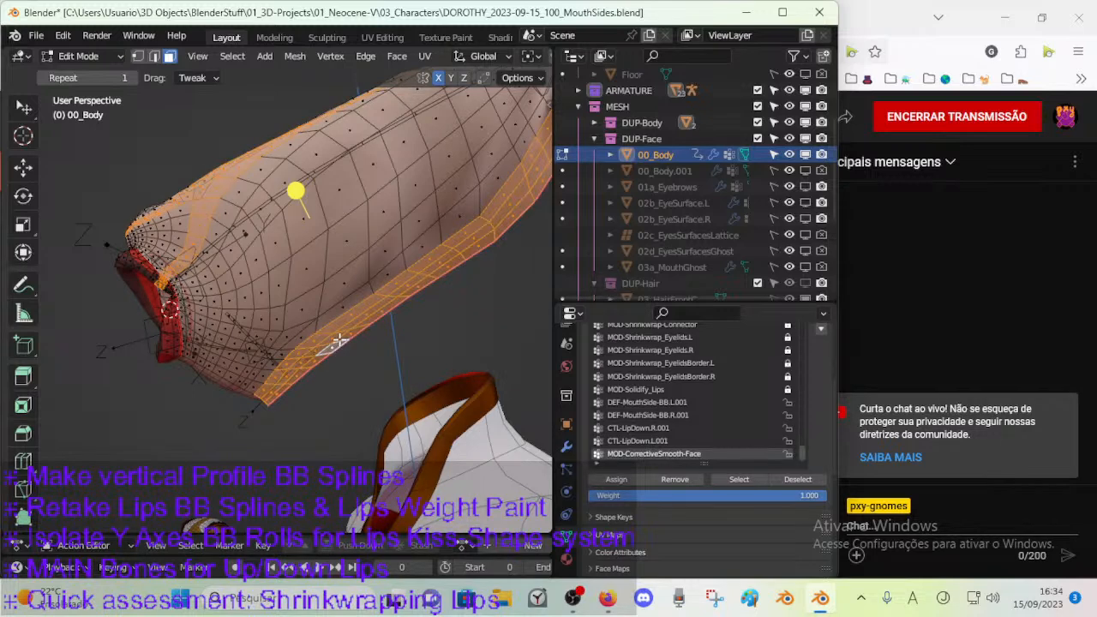
pyautogui.keyDown('alt'); pyautogui.keyDown('shift'); pyautogui.click(286, 350); pyautogui.keyUp('shift'); pyautogui.keyUp('alt')
pyautogui.moveTo(350, 336); pyautogui.dragTo(325, 355, button='middle')
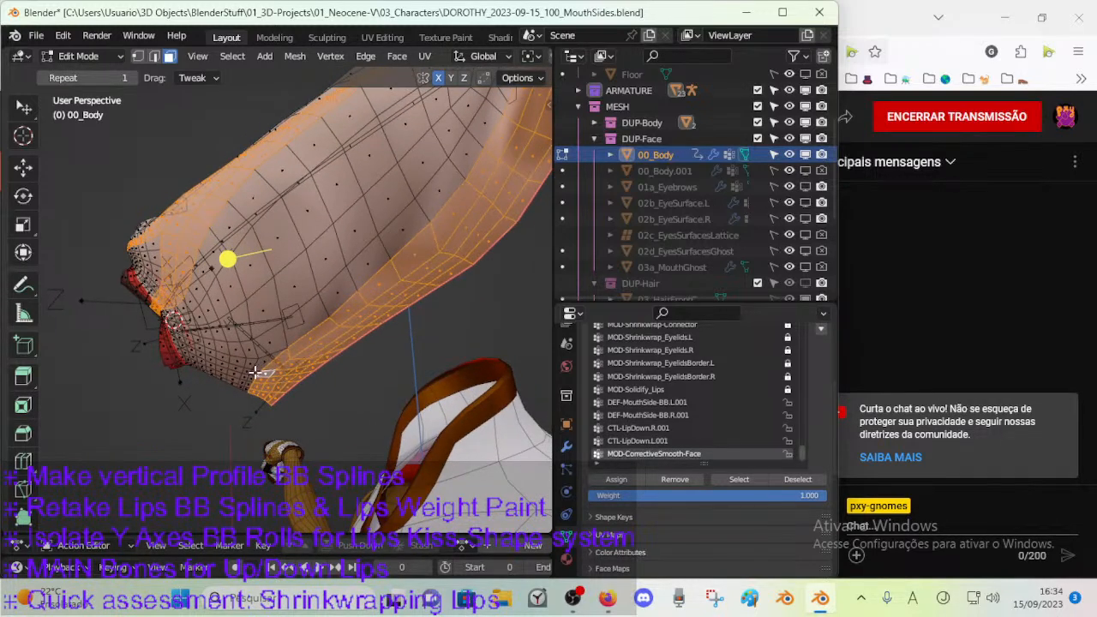
pyautogui.keyDown('alt'); pyautogui.keyDown('shift'); pyautogui.click(256, 371); pyautogui.keyUp('shift'); pyautogui.keyUp('alt')
pyautogui.keyDown('alt'); pyautogui.keyDown('shift'); pyautogui.click(324, 302); pyautogui.keyUp('shift'); pyautogui.keyUp('alt')
pyautogui.moveTo(278, 332); pyautogui.dragTo(254, 328, button='middle')
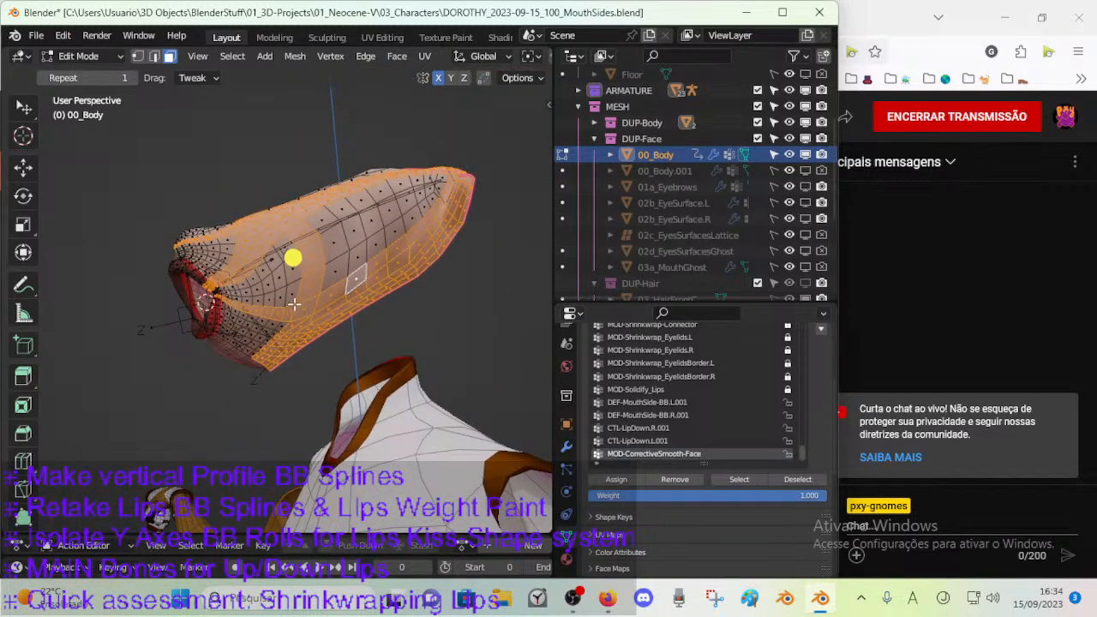
pyautogui.press('c')
pyautogui.moveTo(310, 284); pyautogui.dragTo(257, 310, button='middle')
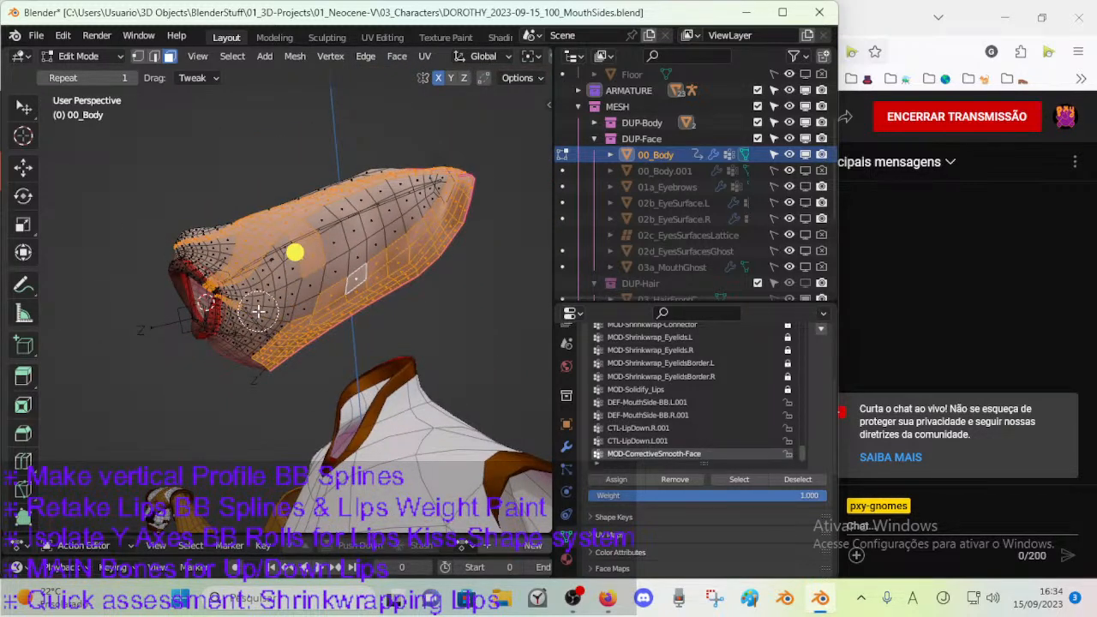
pyautogui.rightClick(286, 311)
pyautogui.hotkey('ctrl', 'z')
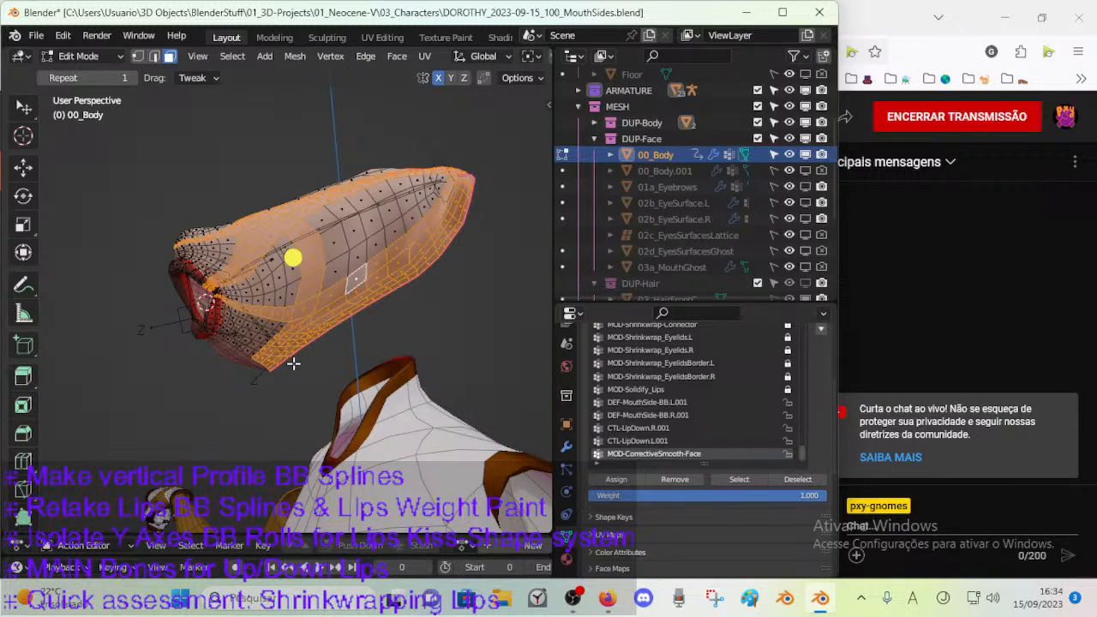
pyautogui.scroll(3, 297, 343)
pyautogui.hotkey('ctrl', 'z')
pyautogui.hotkey('ctrl', 'z')
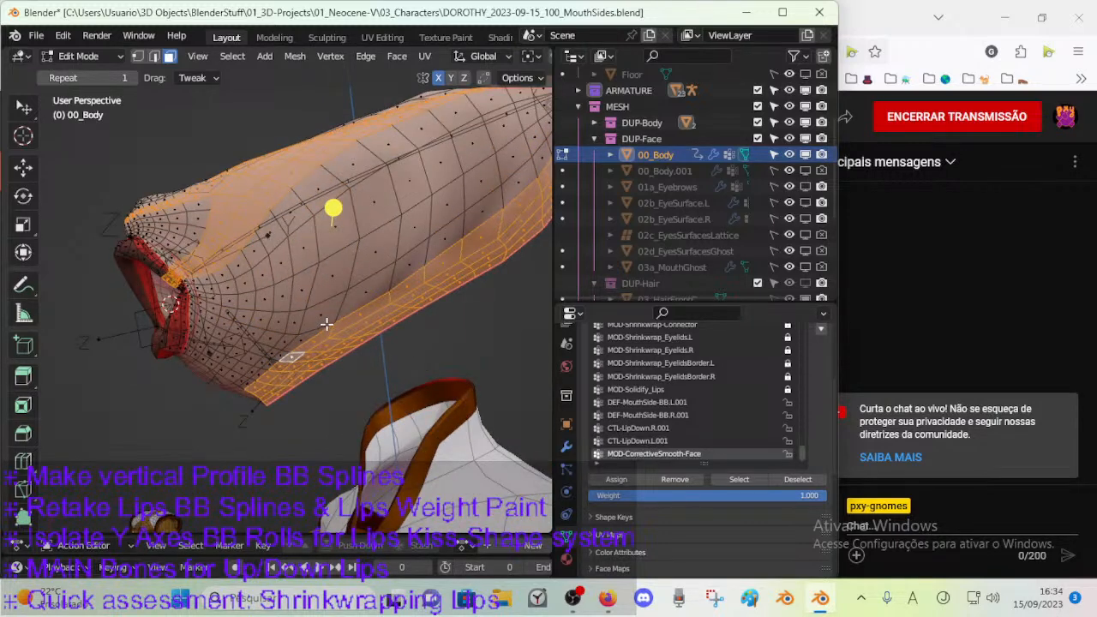
# Circle-deselect the upper muzzle and cheek faces, keeping only the strip of faces along the jaw's rear border selected.
pyautogui.moveTo(334, 335); pyautogui.dragTo(331, 343, button='middle')
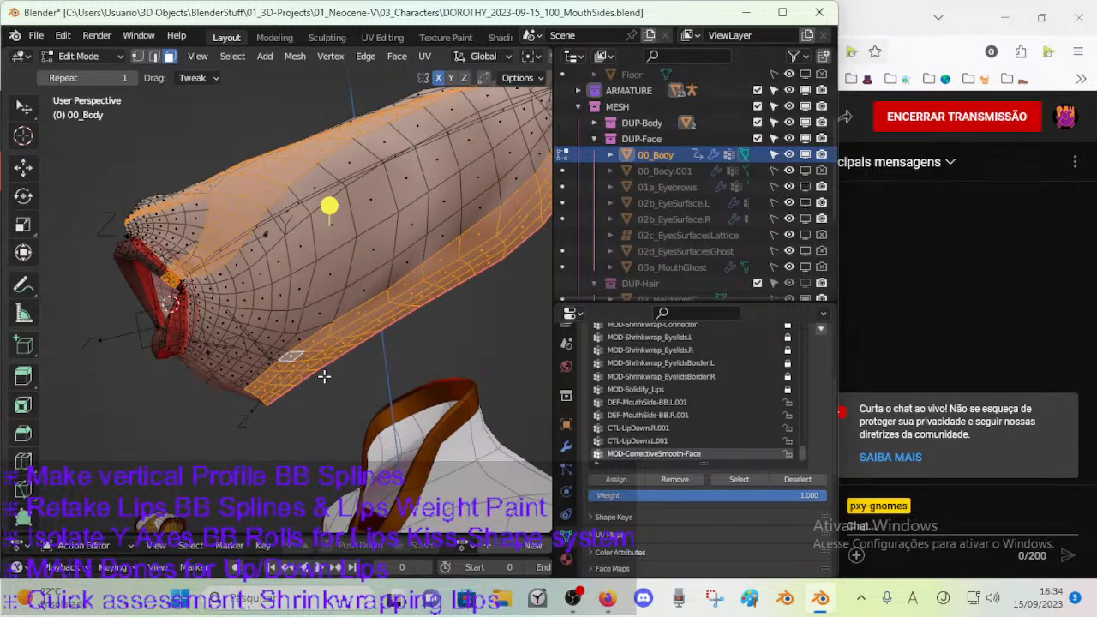
pyautogui.scroll(-2, 311, 363)
pyautogui.press('c')
pyautogui.moveTo(200, 257)
pyautogui.mouseDown(button='middle')
pyautogui.moveTo(390, 159)
pyautogui.moveTo(447, 149)
pyautogui.mouseUp(button='middle')
pyautogui.rightClick(439, 152)
pyautogui.moveTo(442, 222)
pyautogui.mouseDown(button='middle')
pyautogui.moveTo(379, 303)
pyautogui.moveTo(302, 232)
pyautogui.moveTo(368, 192)
pyautogui.moveTo(343, 215)
pyautogui.mouseUp(button='middle')
pyautogui.rightClick(343, 215)
pyautogui.moveTo(259, 291); pyautogui.dragTo(334, 292, button='middle')
# Switch 00_Body to Weight Paint mode and enable face selection masking to limit painting to the jaw strip.
pyautogui.hotkey('ctrl', 'Tab')
pyautogui.press('4')
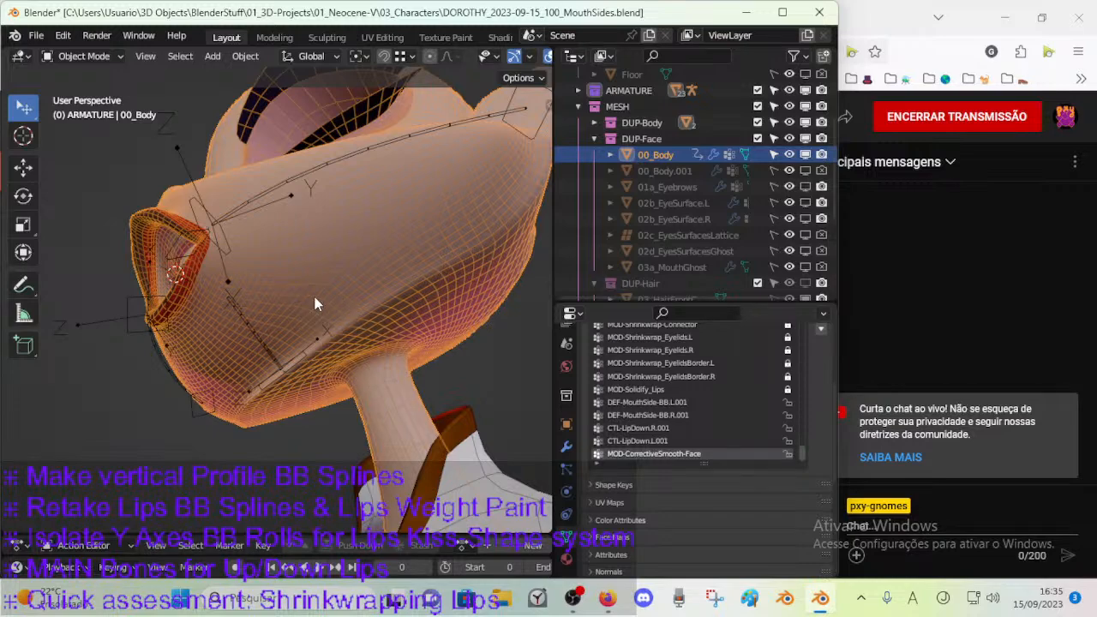
pyautogui.hotkey('ctrl', 'Tab')
pyautogui.press('7')
pyautogui.moveTo(309, 302)
pyautogui.mouseDown(button='middle')
pyautogui.moveTo(278, 362)
pyautogui.moveTo(302, 383)
pyautogui.mouseUp(button='middle')
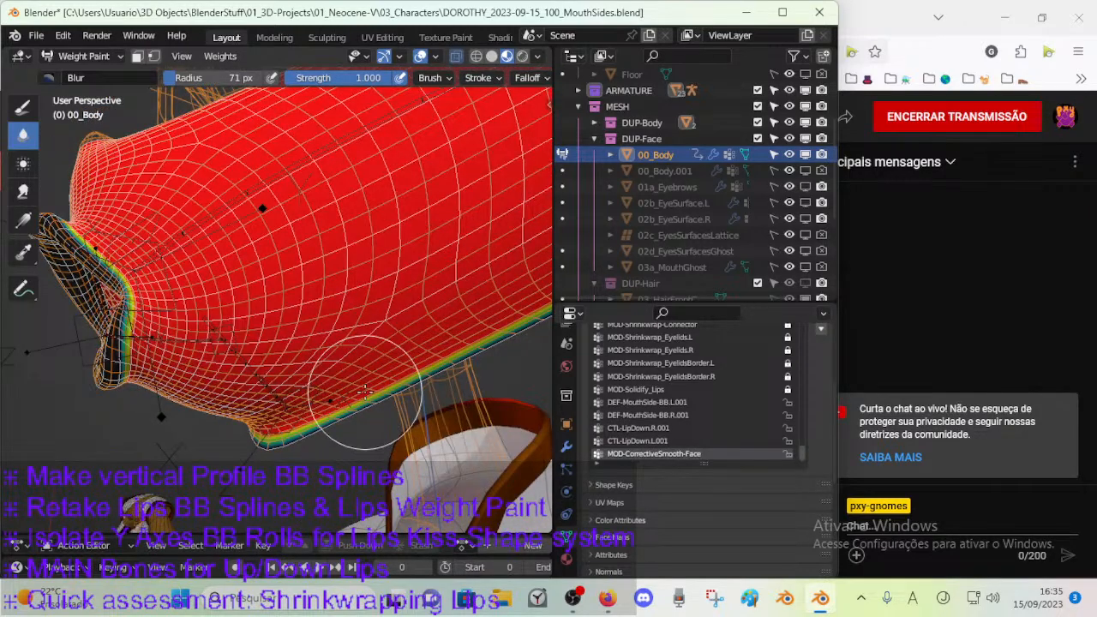
pyautogui.press('m')
pyautogui.moveTo(364, 391); pyautogui.dragTo(378, 446, button='middle')
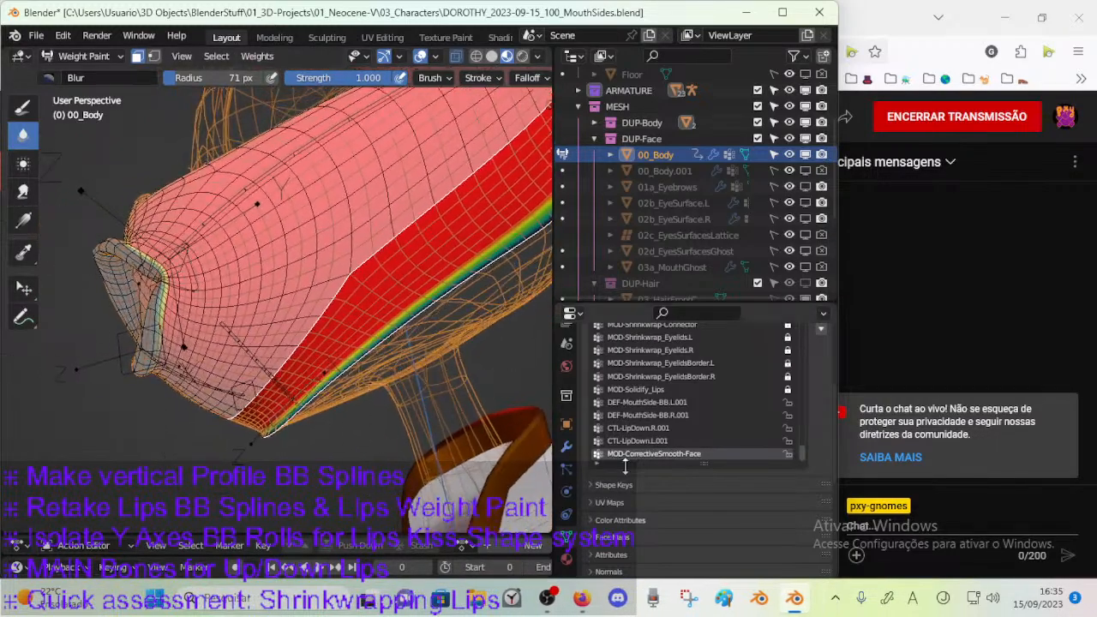
# Toggle the viewport display of CorrectiveSmooth.001 off and on to compare its effect on the jaw border.
pyautogui.moveTo(341, 394); pyautogui.dragTo(364, 388, button='middle')
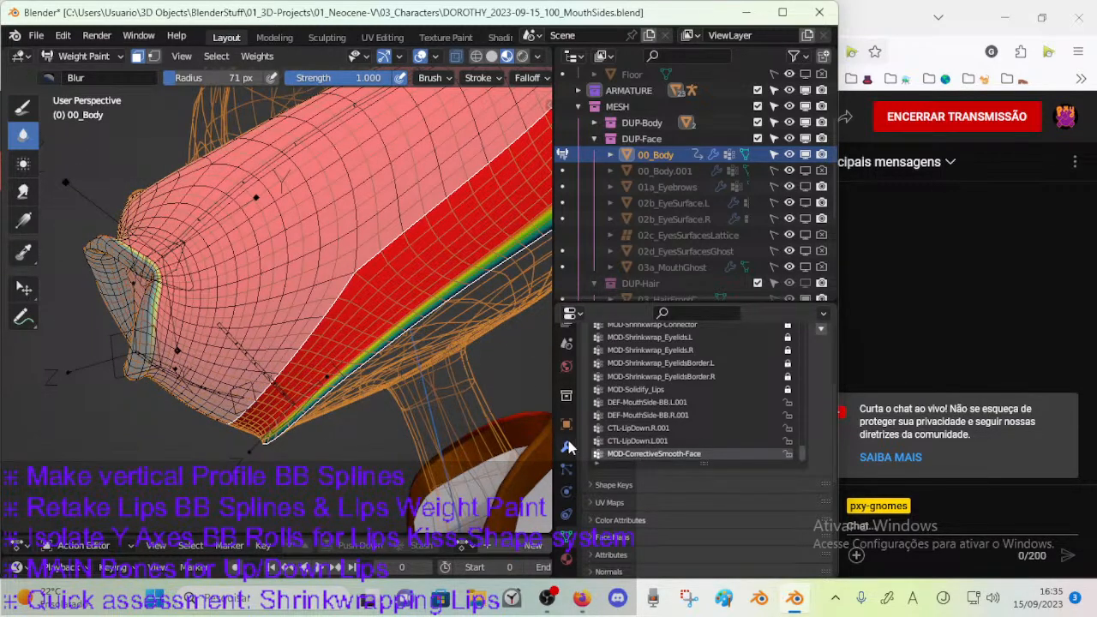
pyautogui.click(566, 447)
pyautogui.click(766, 390)
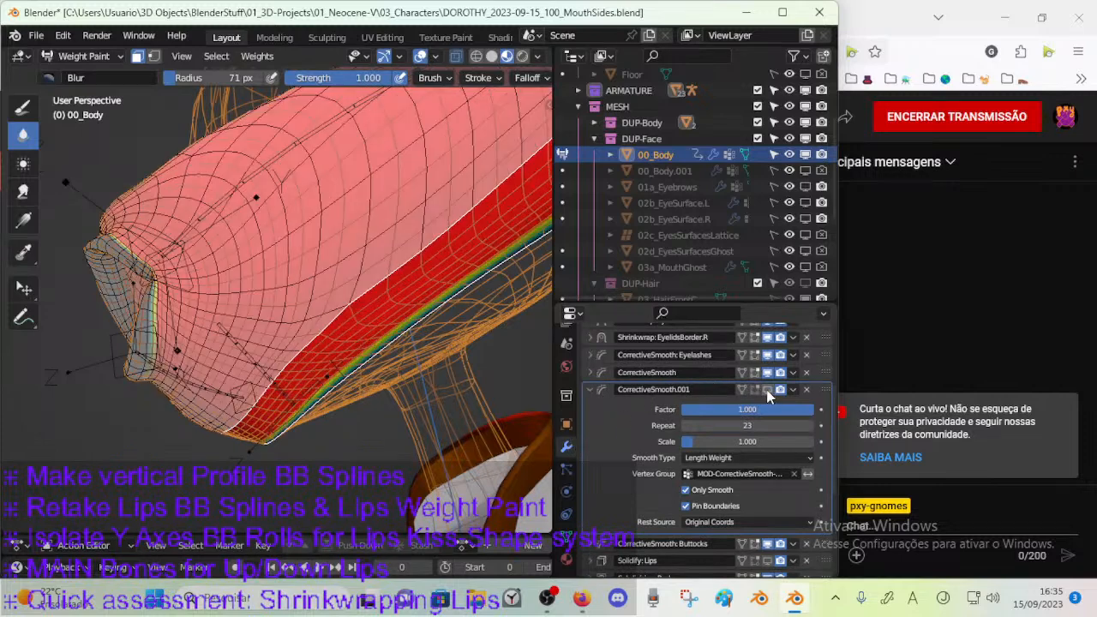
pyautogui.click(766, 390)
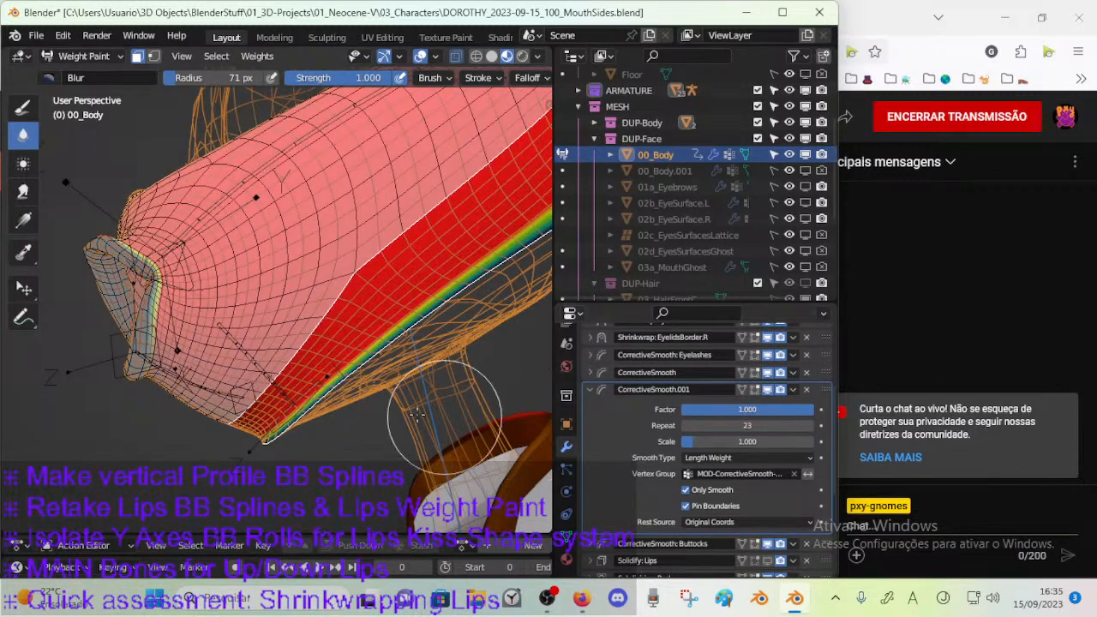
# Set the Blur brush radius to 35 px and soften the weights from the chin along the lower jaw border.
pyautogui.press('f')
pyautogui.click(265, 438)
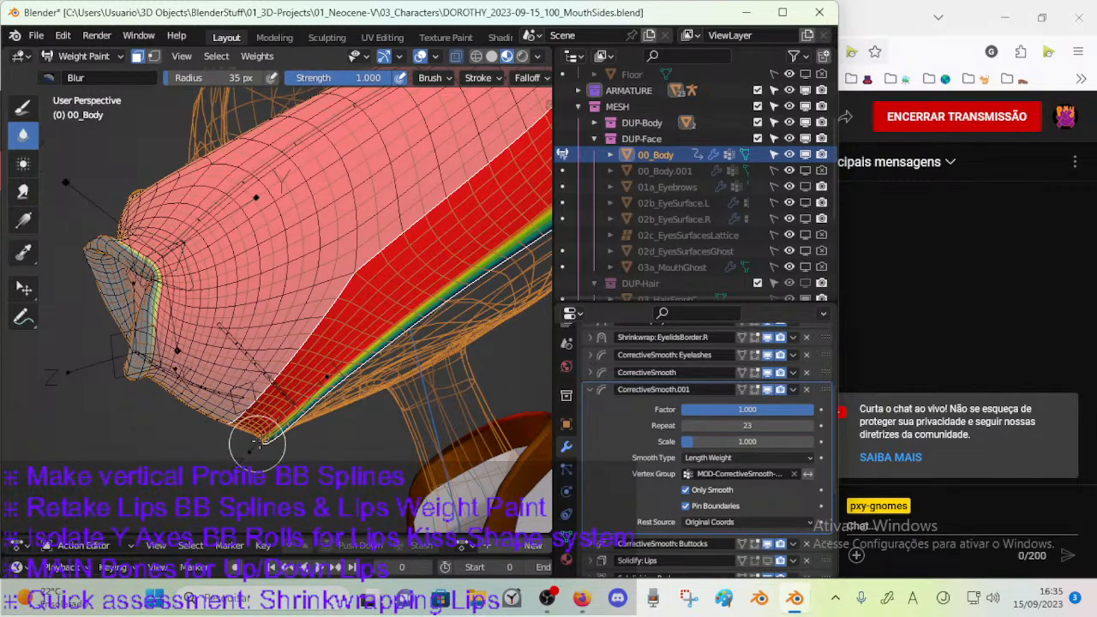
pyautogui.moveTo(270, 436)
pyautogui.mouseDown()
pyautogui.moveTo(377, 334)
pyautogui.moveTo(375, 353)
pyautogui.mouseUp()
pyautogui.scroll(-2, 374, 357)
pyautogui.moveTo(374, 357); pyautogui.dragTo(357, 372, button='middle')
# Set the Blur brush radius to 44 px and blur the masked weights along the jaw up to the cheek corner.
pyautogui.press('f')
pyautogui.click(365, 372)
pyautogui.moveTo(335, 357); pyautogui.dragTo(462, 259)
pyautogui.keyDown('shift'); pyautogui.moveTo(412, 289); pyautogui.dragTo(351, 377, button='middle'); pyautogui.keyUp('shift')
pyautogui.moveTo(351, 377); pyautogui.dragTo(432, 286)
pyautogui.moveTo(431, 287); pyautogui.dragTo(388, 357, button='middle')
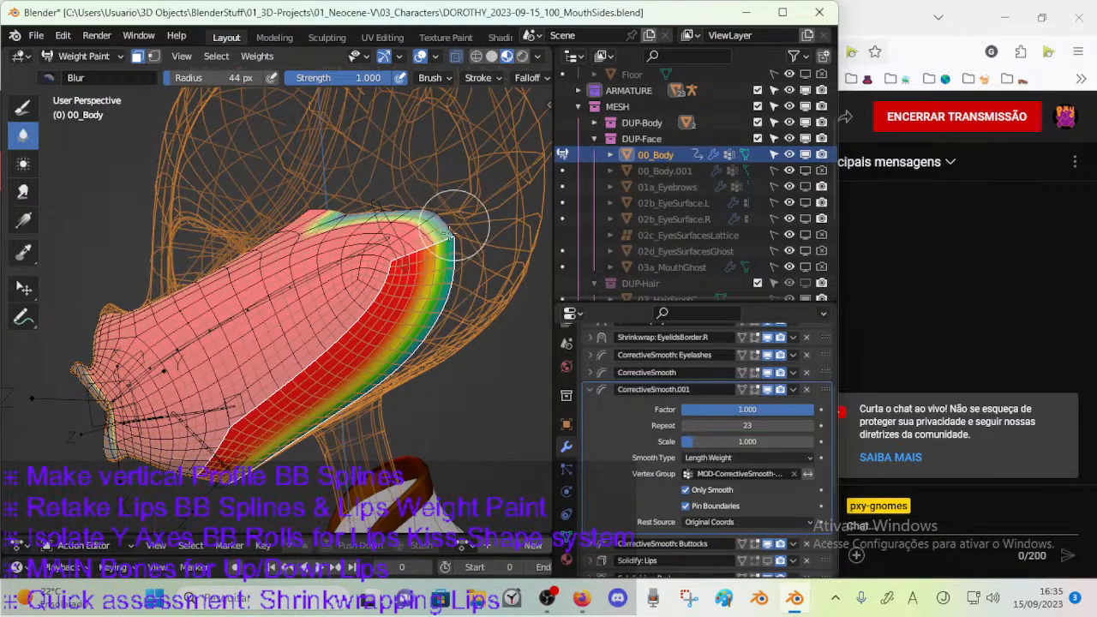
pyautogui.moveTo(459, 219); pyautogui.dragTo(441, 305, button='middle')
pyautogui.moveTo(442, 301)
pyautogui.mouseDown()
pyautogui.moveTo(462, 262)
pyautogui.moveTo(454, 275)
pyautogui.mouseUp()
pyautogui.moveTo(435, 317); pyautogui.dragTo(416, 355, button='middle')
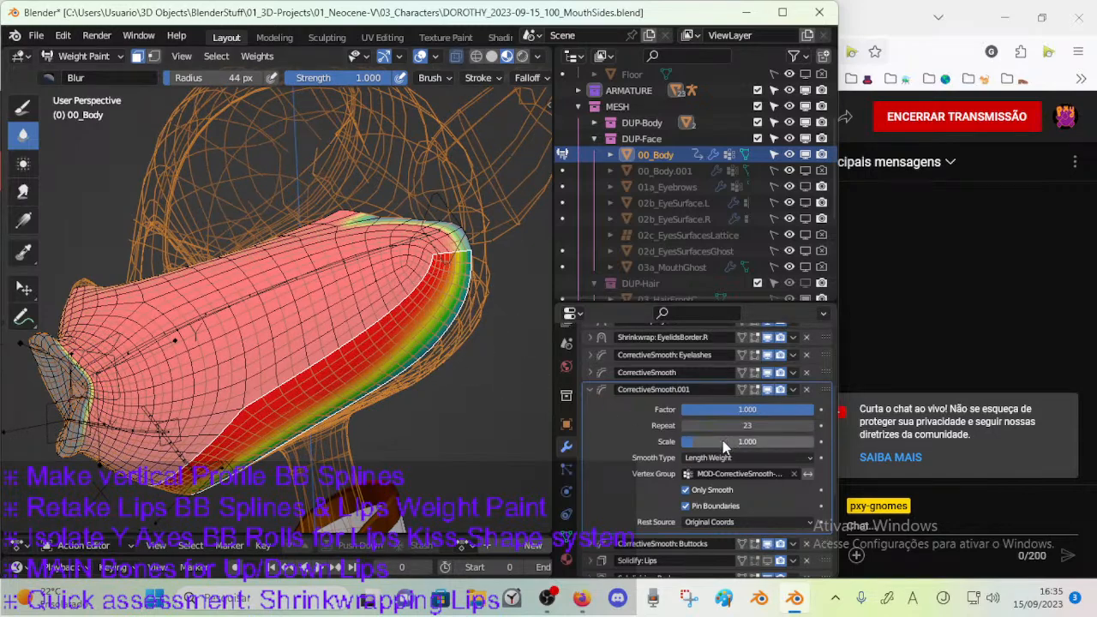
# Blur the jaw strip's weights further inward from the border to widen the gradient between the chin and cheek.
pyautogui.moveTo(428, 291); pyautogui.dragTo(406, 300, button='middle')
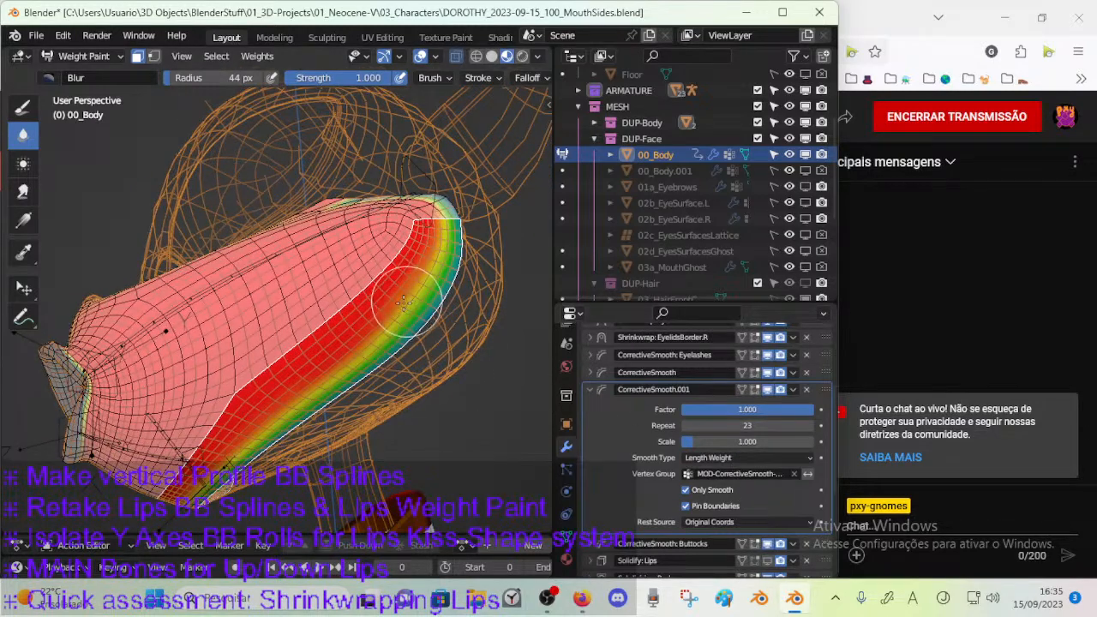
pyautogui.moveTo(316, 373); pyautogui.dragTo(355, 309, button='middle')
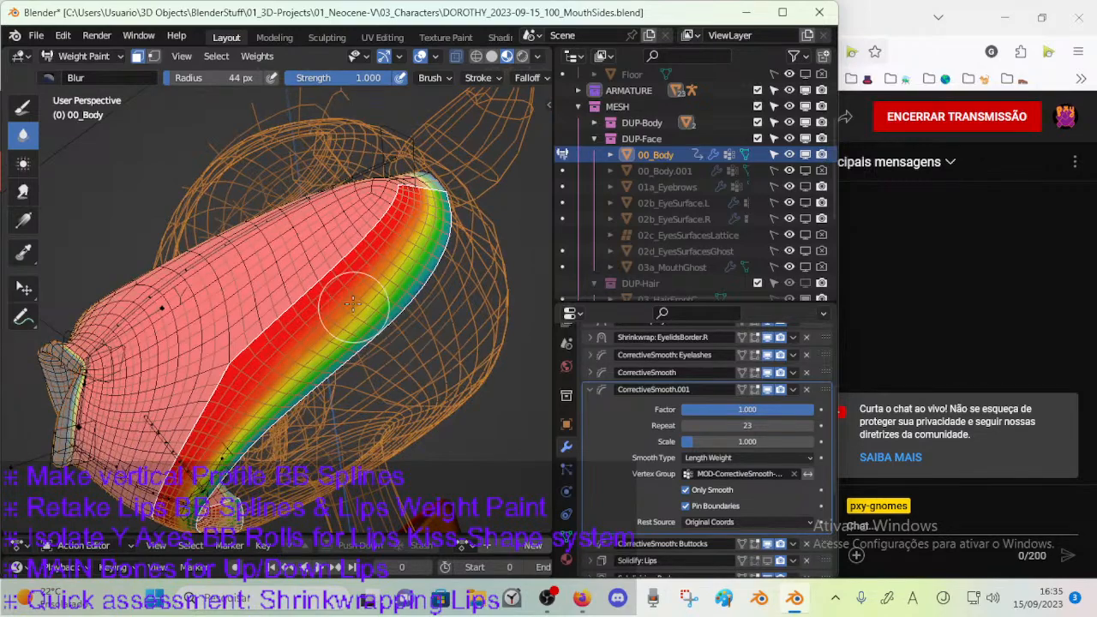
pyautogui.moveTo(324, 345); pyautogui.dragTo(383, 296, button='middle')
pyautogui.moveTo(340, 332)
pyautogui.mouseDown(button='middle')
pyautogui.moveTo(343, 310)
pyautogui.moveTo(324, 290)
pyautogui.moveTo(288, 364)
pyautogui.mouseUp(button='middle')
pyautogui.moveTo(342, 320); pyautogui.dragTo(306, 390, button='middle')
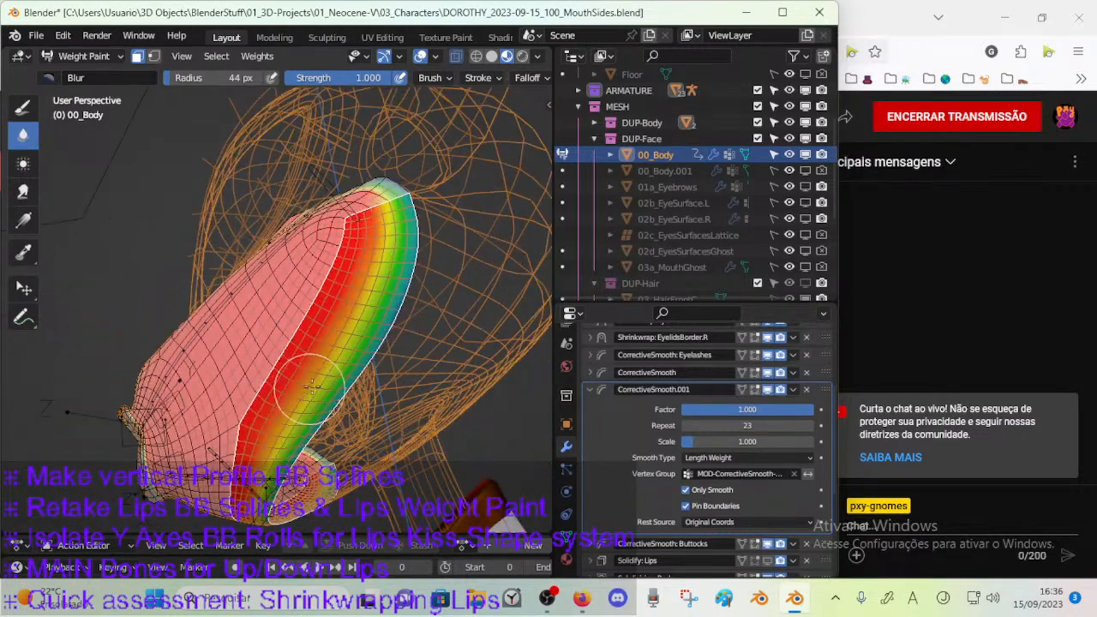
pyautogui.moveTo(385, 229)
pyautogui.mouseDown(button='middle')
pyautogui.moveTo(343, 279)
pyautogui.moveTo(364, 197)
pyautogui.mouseUp(button='middle')
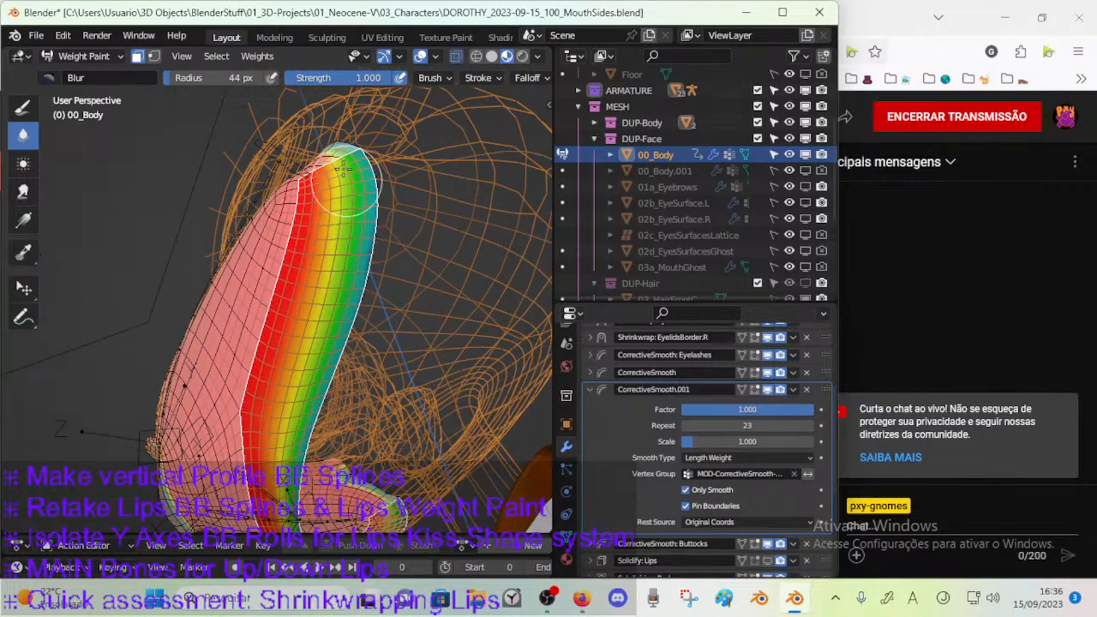
pyautogui.moveTo(322, 245); pyautogui.dragTo(334, 267, button='middle')
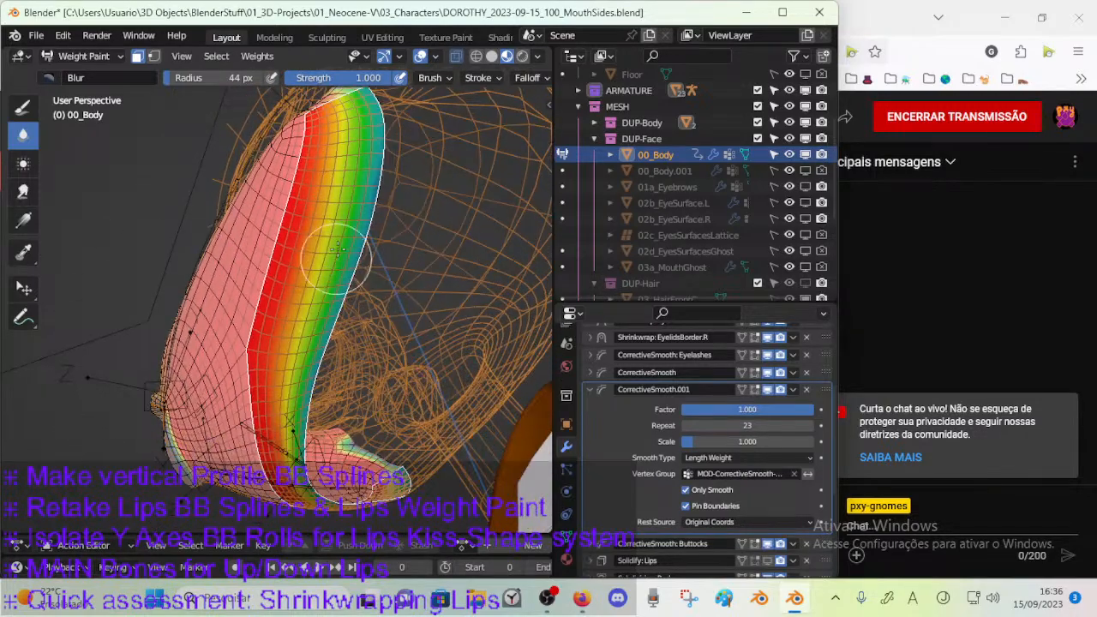
# From beneath the head, blur the strip's weights around the chin and along the underside of the jaw.
pyautogui.moveTo(277, 363)
pyautogui.mouseDown(button='middle')
pyautogui.moveTo(308, 308)
pyautogui.moveTo(309, 327)
pyautogui.mouseUp(button='middle')
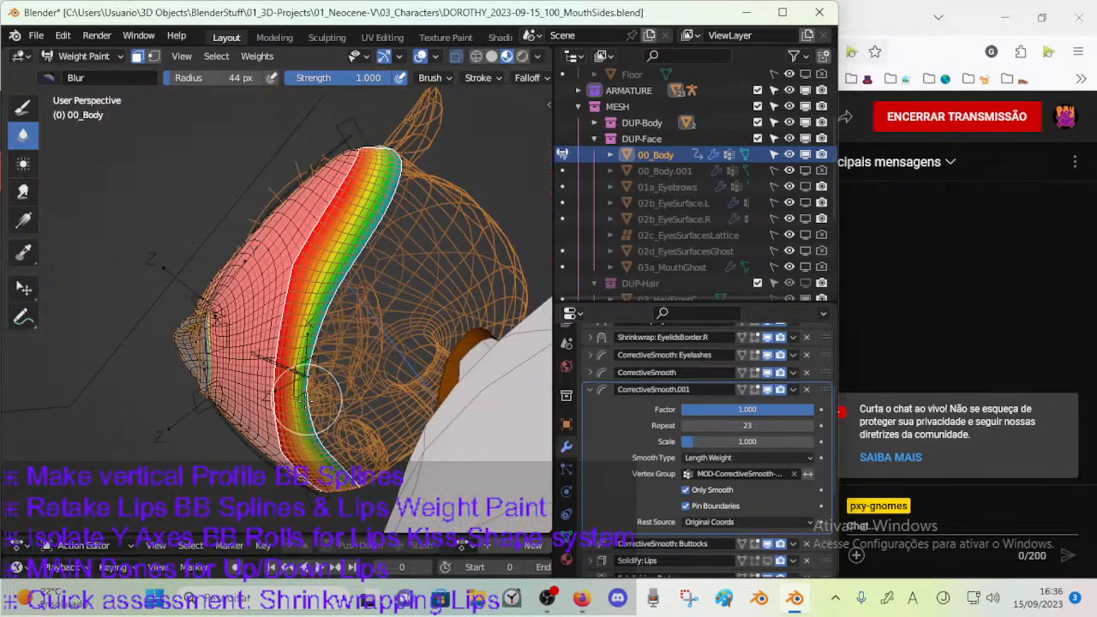
pyautogui.moveTo(295, 403); pyautogui.dragTo(310, 387, button='middle')
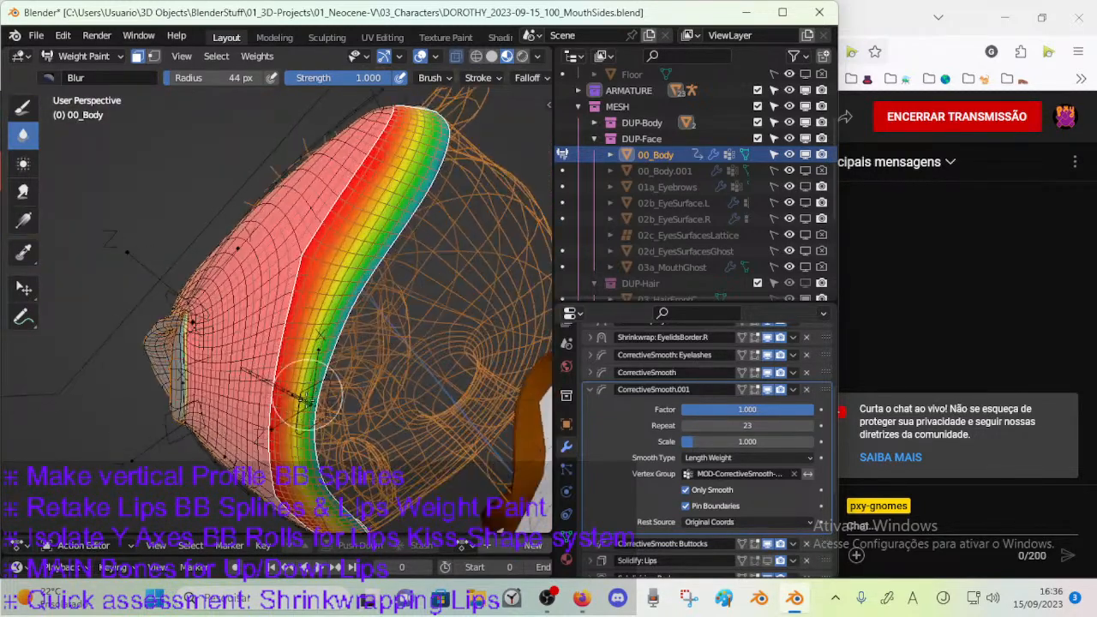
pyautogui.moveTo(319, 333)
pyautogui.mouseDown(button='middle')
pyautogui.moveTo(375, 290)
pyautogui.moveTo(297, 390)
pyautogui.mouseUp(button='middle')
pyautogui.moveTo(359, 320); pyautogui.dragTo(363, 315, button='middle')
pyautogui.moveTo(393, 247)
pyautogui.mouseDown(button='middle')
pyautogui.moveTo(343, 317)
pyautogui.moveTo(360, 287)
pyautogui.mouseUp(button='middle')
pyautogui.moveTo(479, 445)
pyautogui.mouseDown(button='middle')
pyautogui.moveTo(327, 454)
pyautogui.moveTo(341, 378)
pyautogui.moveTo(429, 379)
pyautogui.mouseUp(button='middle')
# Turn off face selection masking and blur the weights along the muzzle's upper border below the eyes.
pyautogui.scroll(2, 341, 378)
pyautogui.press('m')
pyautogui.moveTo(433, 334)
pyautogui.mouseDown(button='middle')
pyautogui.moveTo(450, 360)
pyautogui.moveTo(416, 341)
pyautogui.mouseUp(button='middle')
pyautogui.moveTo(329, 328)
pyautogui.mouseDown(button='middle')
pyautogui.moveTo(381, 322)
pyautogui.moveTo(341, 316)
pyautogui.moveTo(358, 321)
pyautogui.mouseUp(button='middle')
pyautogui.moveTo(230, 365); pyautogui.dragTo(154, 367, button='middle')
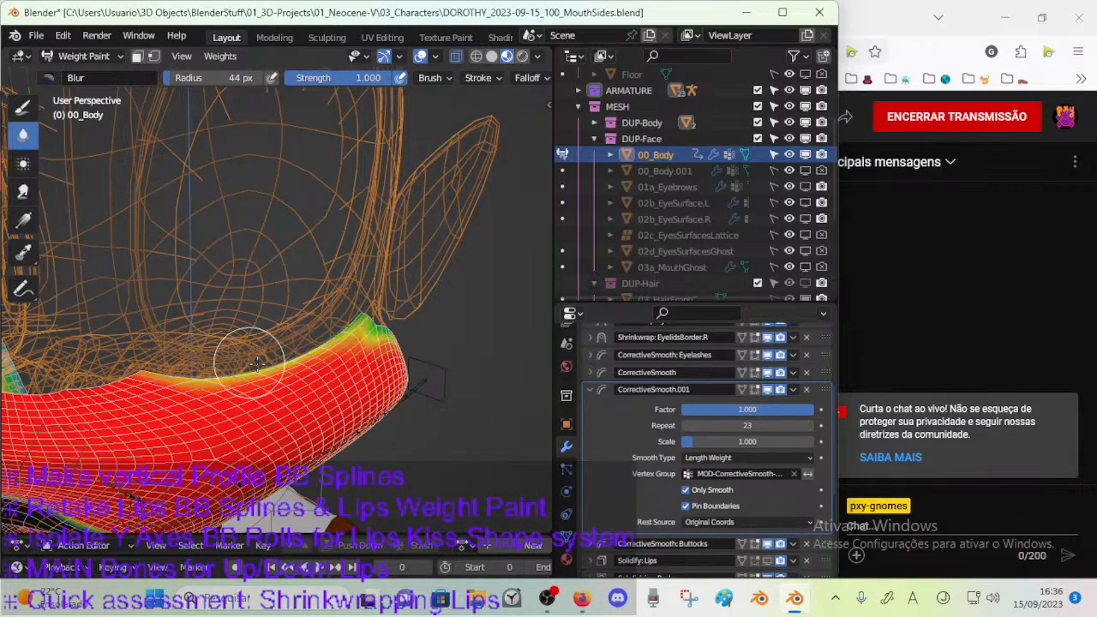
pyautogui.moveTo(246, 363); pyautogui.dragTo(231, 367, button='middle')
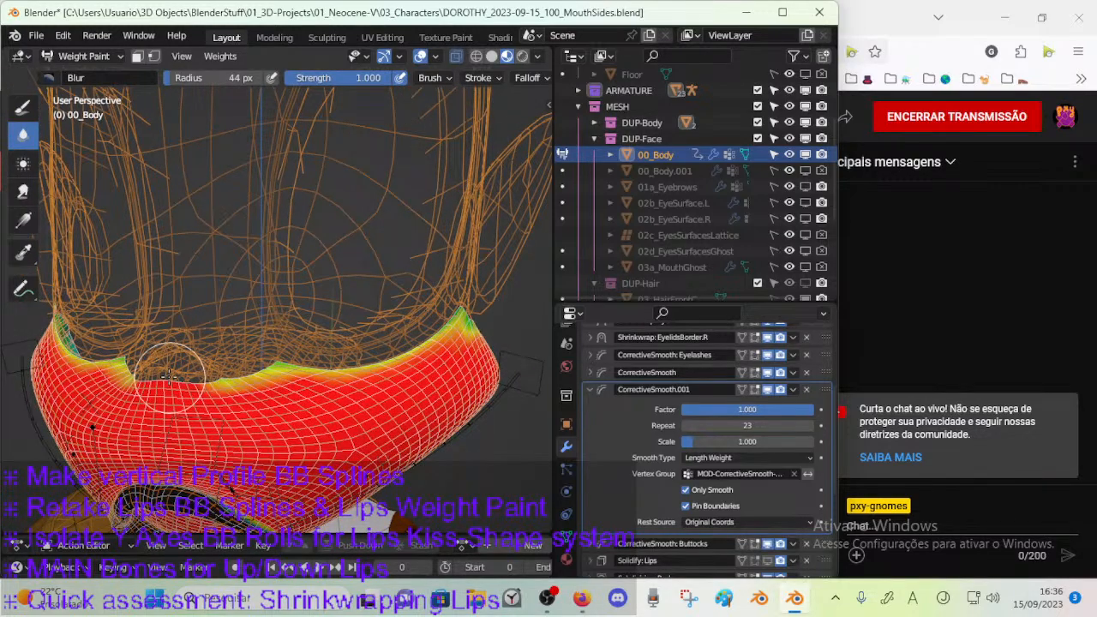
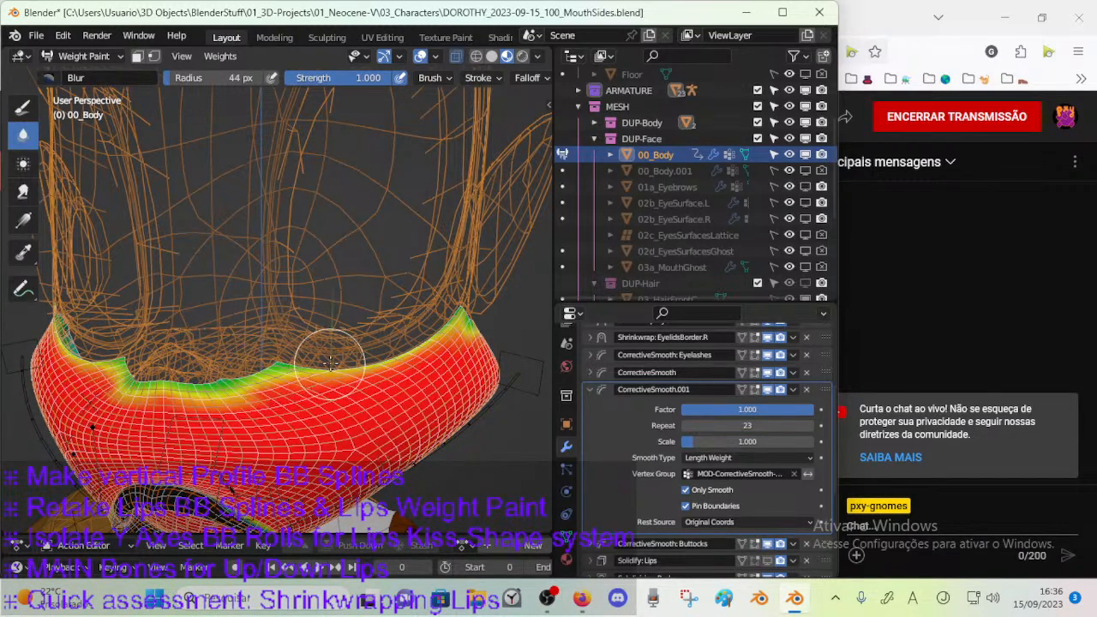
# Blur the weights around the muzzle's cheek corner and down along the jaw's rear border to the chin.
pyautogui.moveTo(325, 363)
pyautogui.mouseDown(button='middle')
pyautogui.moveTo(381, 314)
pyautogui.moveTo(354, 300)
pyautogui.mouseUp(button='middle')
pyautogui.moveTo(444, 299)
pyautogui.mouseDown(button='middle')
pyautogui.moveTo(411, 324)
pyautogui.moveTo(448, 318)
pyautogui.moveTo(393, 305)
pyautogui.mouseUp(button='middle')
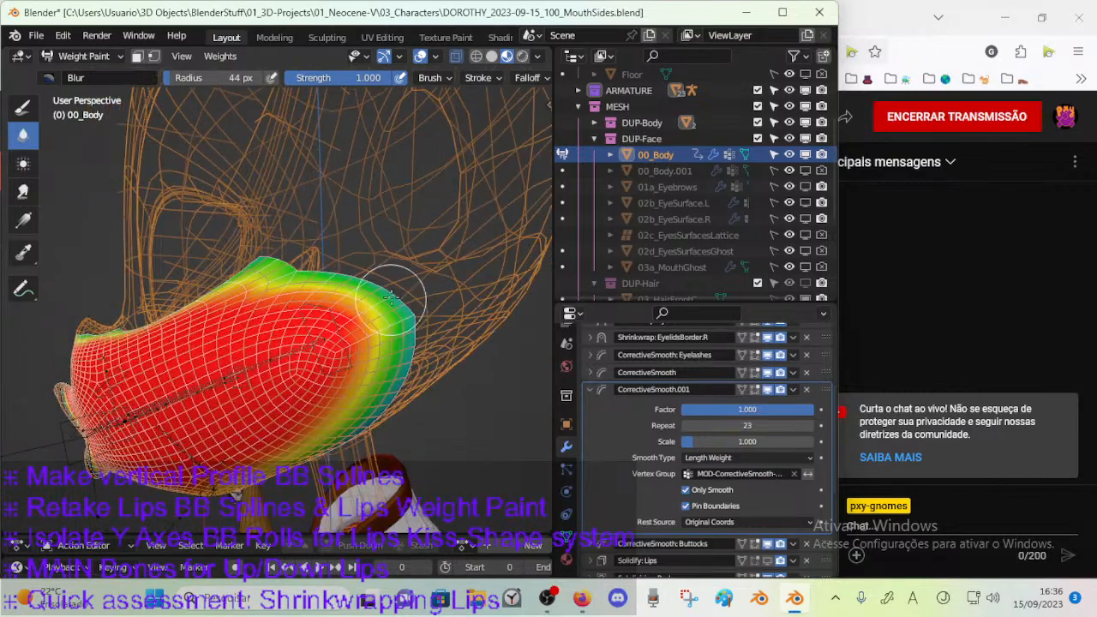
pyautogui.moveTo(418, 356); pyautogui.dragTo(395, 287, button='middle')
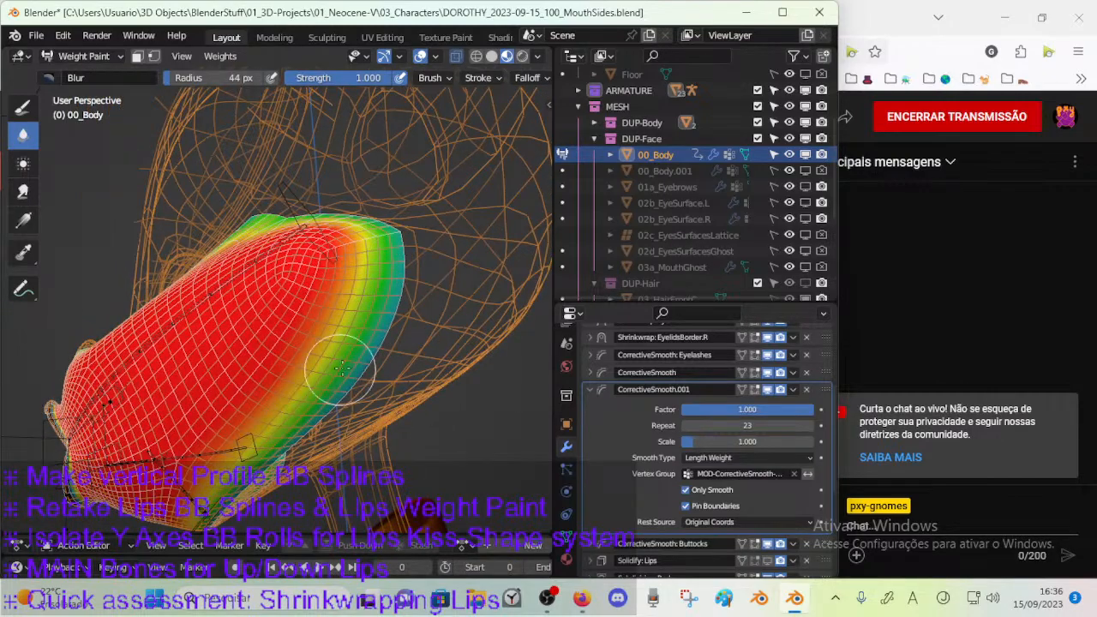
pyautogui.moveTo(336, 371); pyautogui.dragTo(380, 269, button='middle')
pyautogui.moveTo(320, 417); pyautogui.dragTo(356, 308, button='middle')
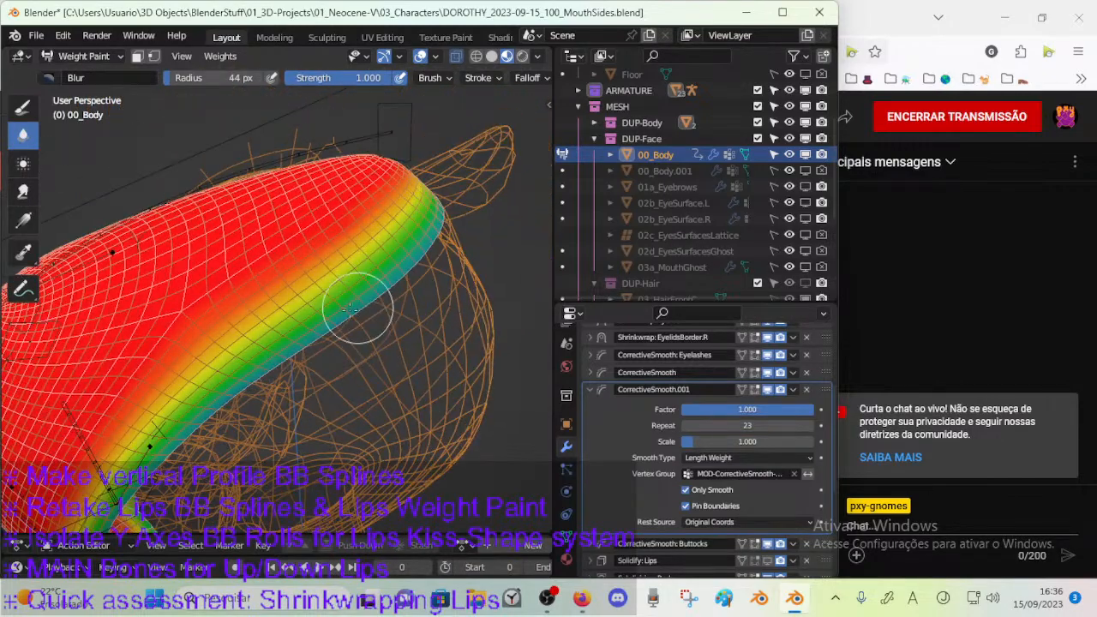
pyautogui.moveTo(238, 401); pyautogui.dragTo(243, 404, button='middle')
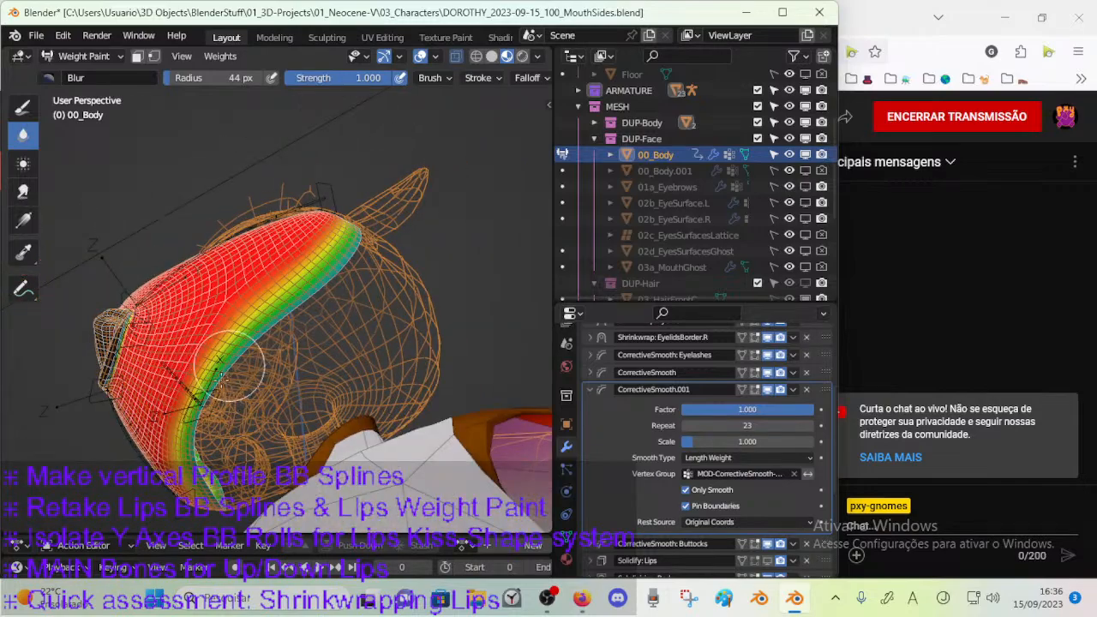
pyautogui.moveTo(239, 348); pyautogui.dragTo(335, 340, button='middle')
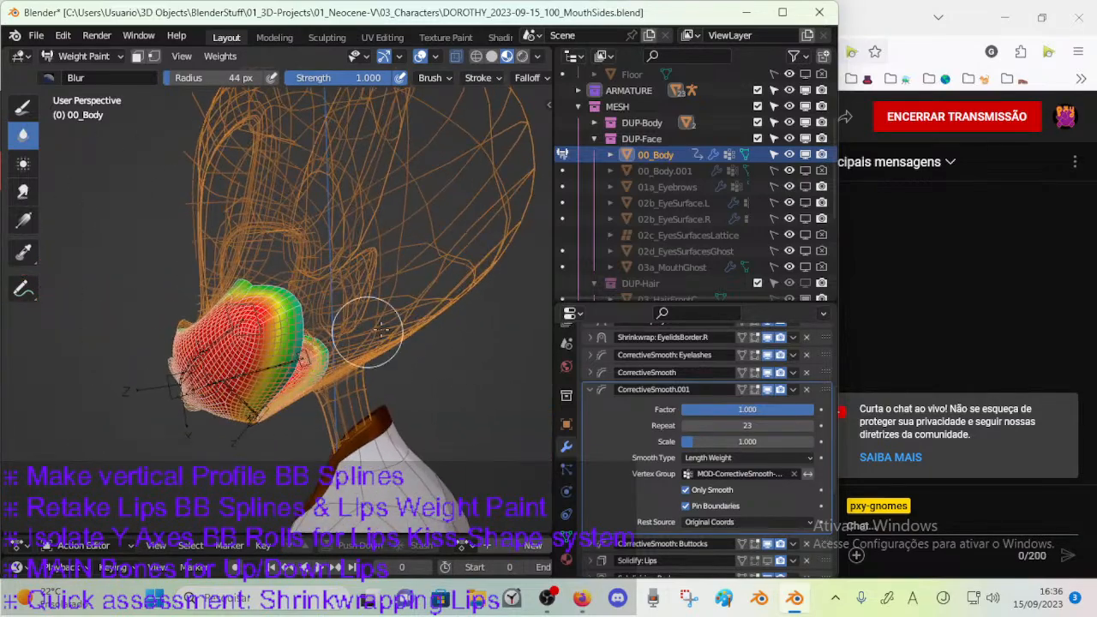
# Compare the face with CorrectiveSmooth.001 shown and hidden in the viewport, leave it hidden, and return to Object Mode.
pyautogui.click(767, 390)
pyautogui.click(770, 390)
pyautogui.click(770, 391)
pyautogui.click(770, 391)
pyautogui.click(769, 390)
pyautogui.click(770, 390)
pyautogui.click(770, 391)
pyautogui.click(768, 392)
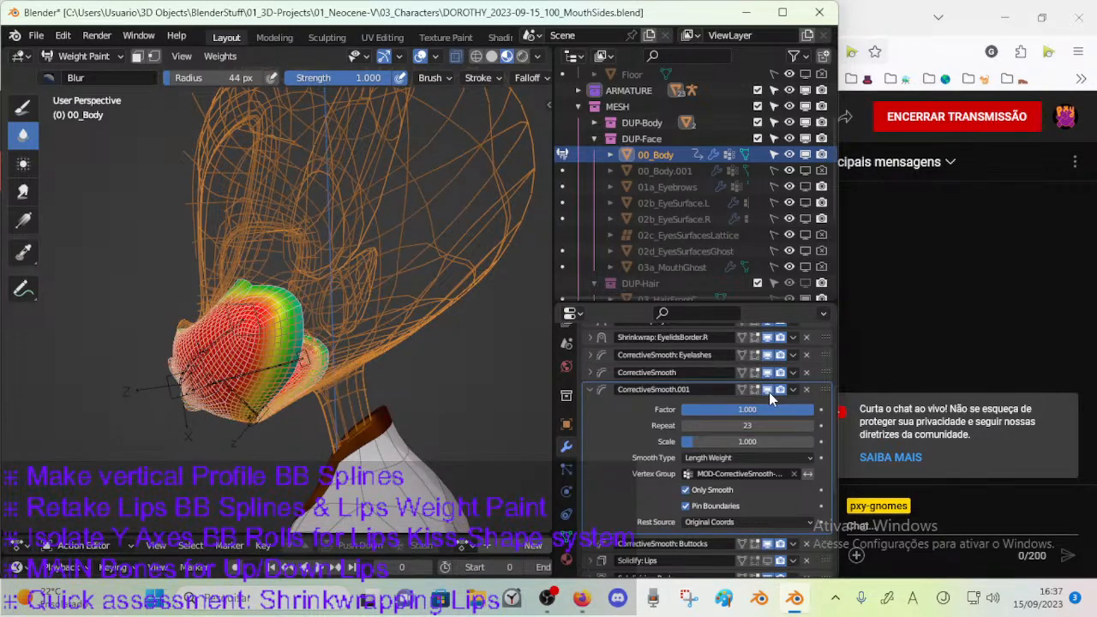
pyautogui.click(768, 391)
pyautogui.moveTo(300, 384)
pyautogui.mouseDown(button='middle')
pyautogui.moveTo(276, 381)
pyautogui.moveTo(329, 339)
pyautogui.mouseUp(button='middle')
pyautogui.hotkey('ctrl', 'Tab')
pyautogui.click(190, 357)
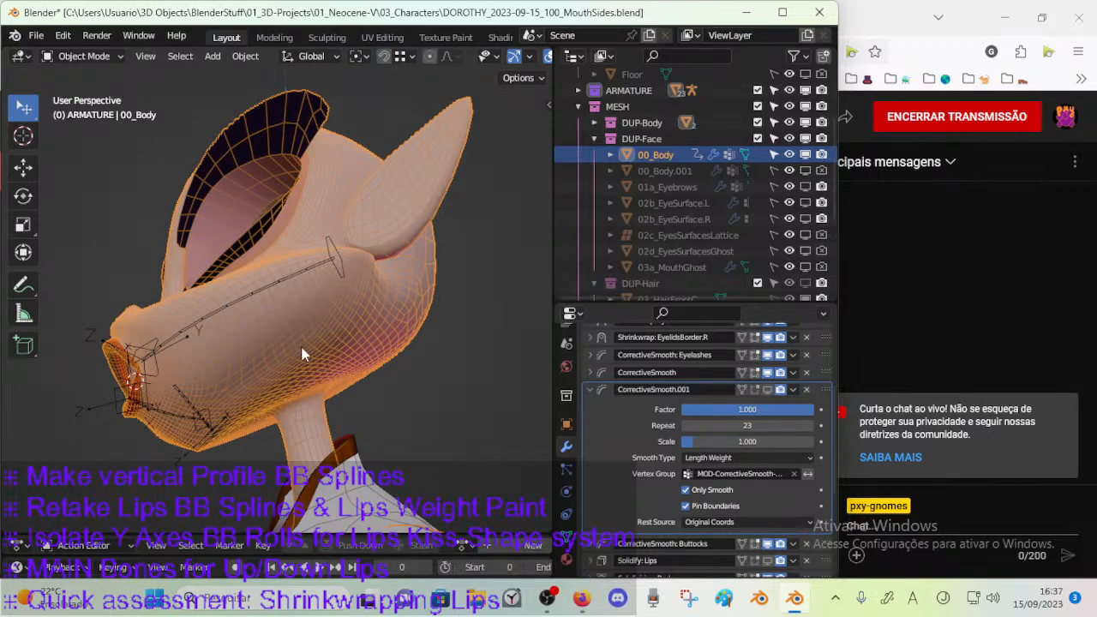
# In Edit Mode, select only the muzzle mesh's open border loop, switch to vertex selection, and return to Object Mode.
pyautogui.press('Tab')
pyautogui.scroll(2, 326, 351)
pyautogui.hotkey('alt', 'a')
pyautogui.press('2')
pyautogui.moveTo(366, 362)
pyautogui.mouseDown(button='middle')
pyautogui.moveTo(354, 403)
pyautogui.moveTo(311, 414)
pyautogui.moveTo(337, 420)
pyautogui.moveTo(332, 429)
pyautogui.moveTo(343, 406)
pyautogui.moveTo(310, 371)
pyautogui.moveTo(322, 342)
pyautogui.moveTo(349, 356)
pyautogui.moveTo(328, 389)
pyautogui.moveTo(320, 334)
pyautogui.moveTo(308, 357)
pyautogui.mouseUp(button='middle')
pyautogui.press('1')
pyautogui.hotkey('ctrl', 'Tab')
pyautogui.click(224, 388)
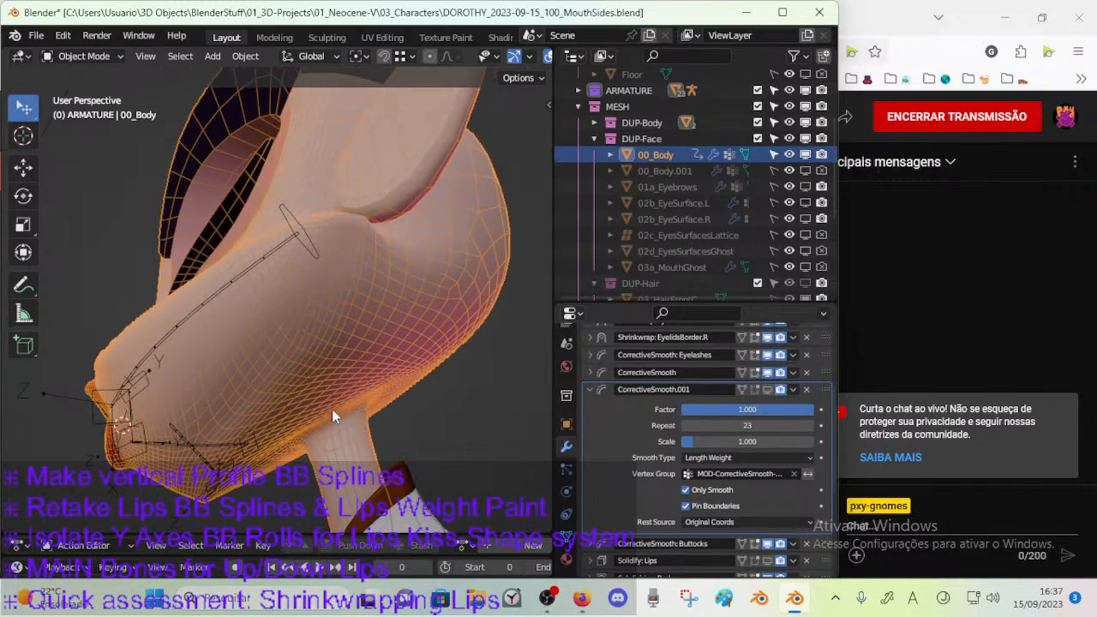
# Return to Weight Paint mode and enable vertex selection masking so painting affects only the selected border vertices.
pyautogui.hotkey('ctrl', 'Tab')
pyautogui.click(217, 307)
pyautogui.moveTo(340, 375); pyautogui.dragTo(327, 386, button='middle')
pyautogui.press('m')
pyautogui.press('v')
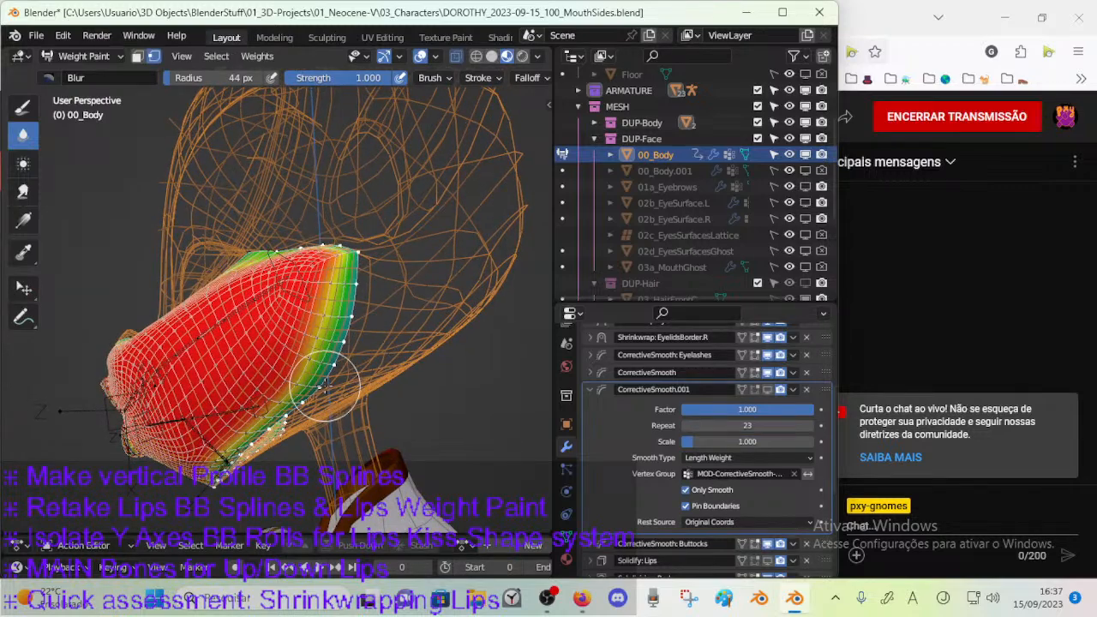
pyautogui.press('m')
pyautogui.press('m')
pyautogui.moveTo(313, 381)
pyautogui.mouseDown(button='middle')
pyautogui.moveTo(331, 366)
pyautogui.moveTo(334, 438)
pyautogui.moveTo(346, 370)
pyautogui.moveTo(368, 343)
pyautogui.mouseUp(button='middle')
pyautogui.press('v')
# Set the Draw brush's weight to 0 and zero the weights of the selected border vertices.
pyautogui.click(23, 107)
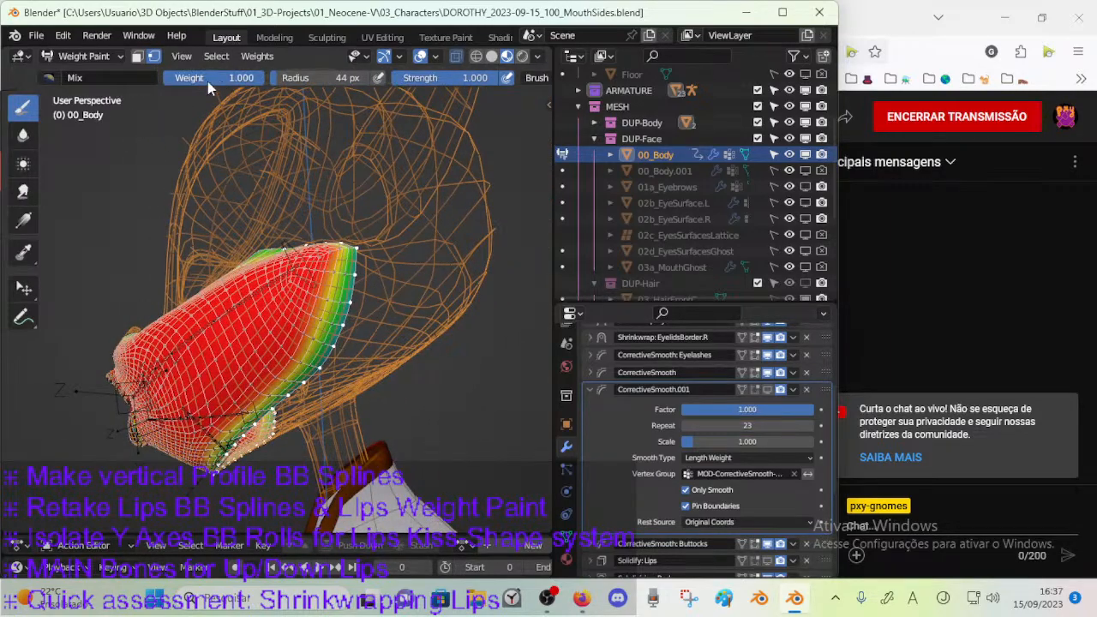
pyautogui.moveTo(134, 80); pyautogui.dragTo(94, 92)
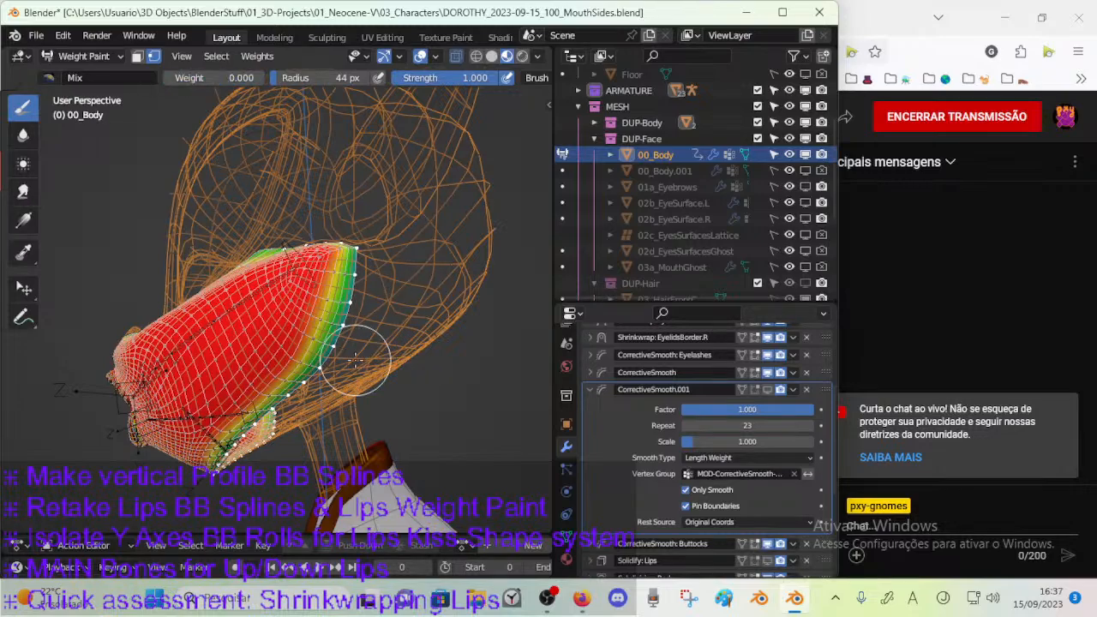
pyautogui.moveTo(375, 355)
pyautogui.mouseDown(button='middle')
pyautogui.moveTo(364, 369)
pyautogui.moveTo(334, 355)
pyautogui.moveTo(341, 375)
pyautogui.moveTo(384, 377)
pyautogui.moveTo(452, 346)
pyautogui.mouseUp(button='middle')
# In Edit Mode, select the edge row running inward from the cheek corner and set its vertices' weights to 0 in Weight Paint.
pyautogui.hotkey('ctrl', 'Tab')
pyautogui.press('4')
pyautogui.press('Tab')
pyautogui.press('2')
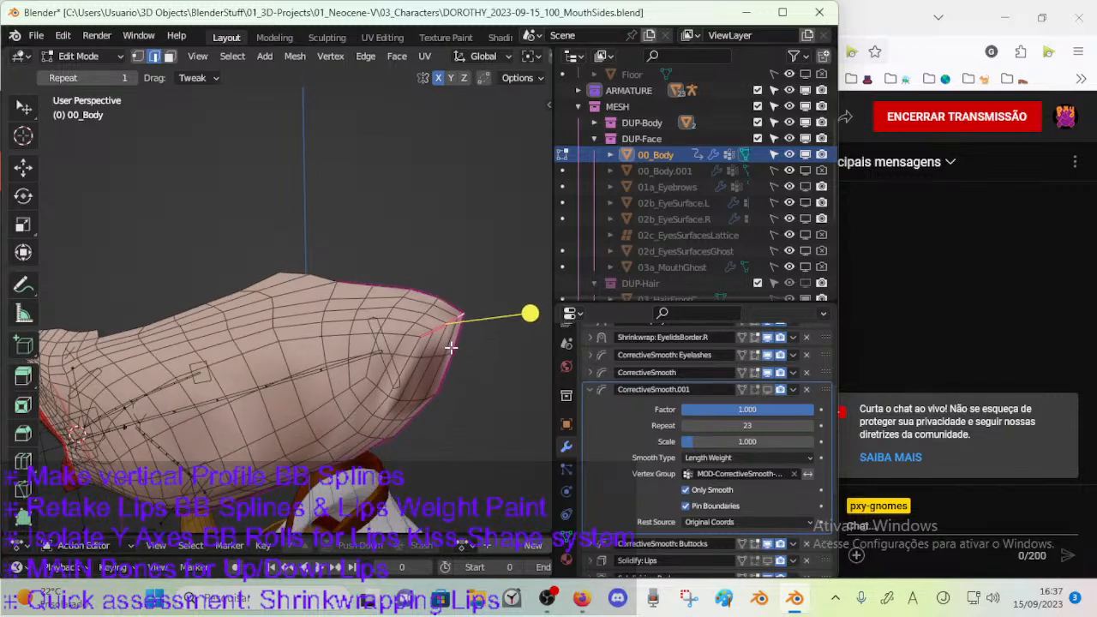
pyautogui.press('Tab')
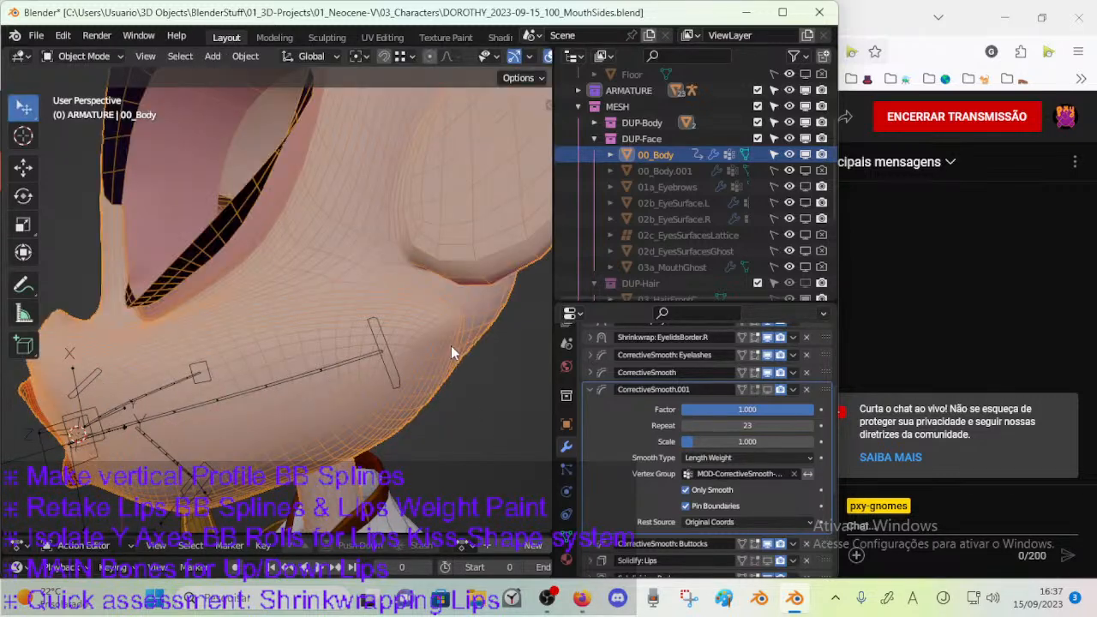
pyautogui.moveTo(450, 347); pyautogui.dragTo(427, 344, button='middle')
pyautogui.hotkey('ctrl', 'Tab')
pyautogui.press('w')
pyautogui.moveTo(402, 364); pyautogui.dragTo(409, 405)
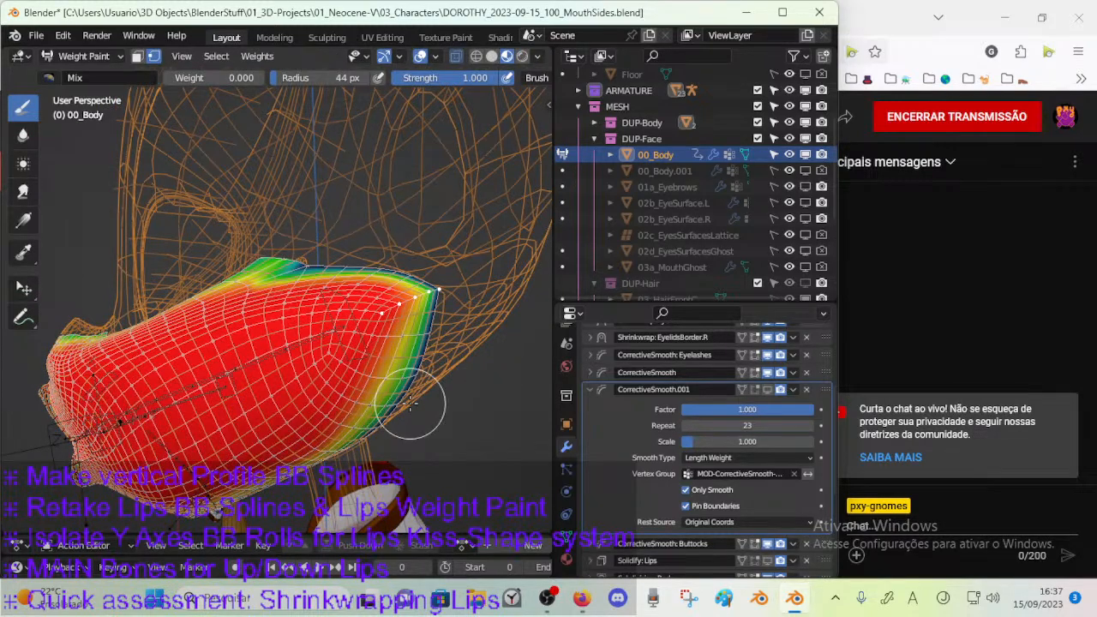
pyautogui.hotkey('shift', 'k')
pyautogui.moveTo(330, 470)
pyautogui.mouseDown(button='middle')
pyautogui.moveTo(333, 391)
pyautogui.moveTo(319, 417)
pyautogui.moveTo(344, 378)
pyautogui.moveTo(305, 407)
pyautogui.moveTo(320, 427)
pyautogui.moveTo(439, 416)
pyautogui.moveTo(402, 363)
pyautogui.moveTo(319, 325)
pyautogui.moveTo(320, 351)
pyautogui.mouseUp(button='middle')
pyautogui.hotkey('ctrl', 'Tab')
pyautogui.press('o')
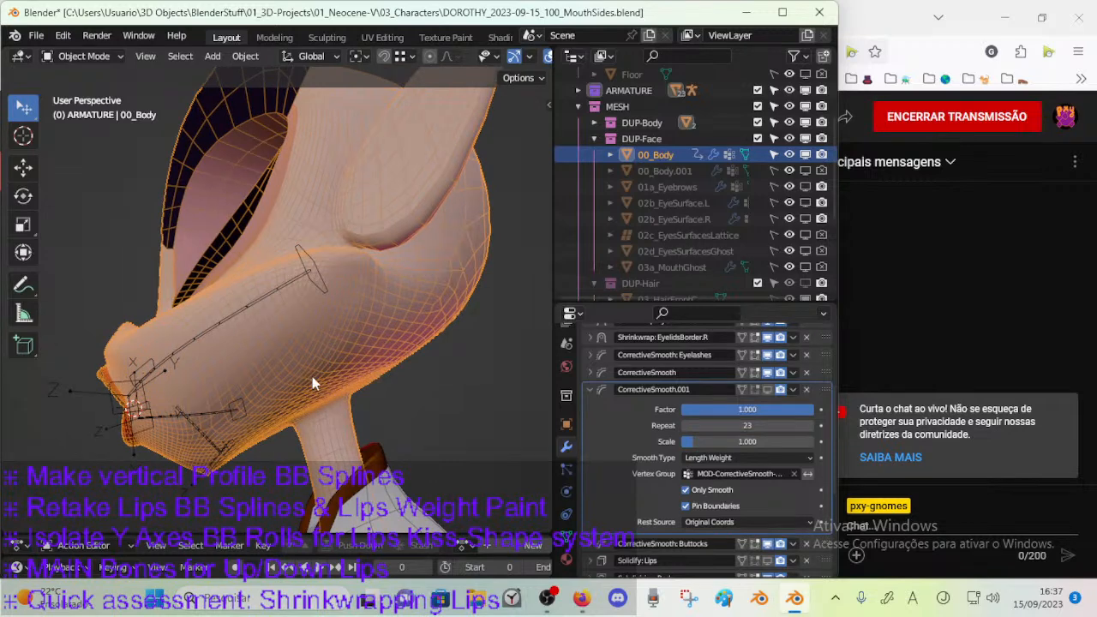
pyautogui.hotkey('ctrl', 'Tab')
pyautogui.press('w')
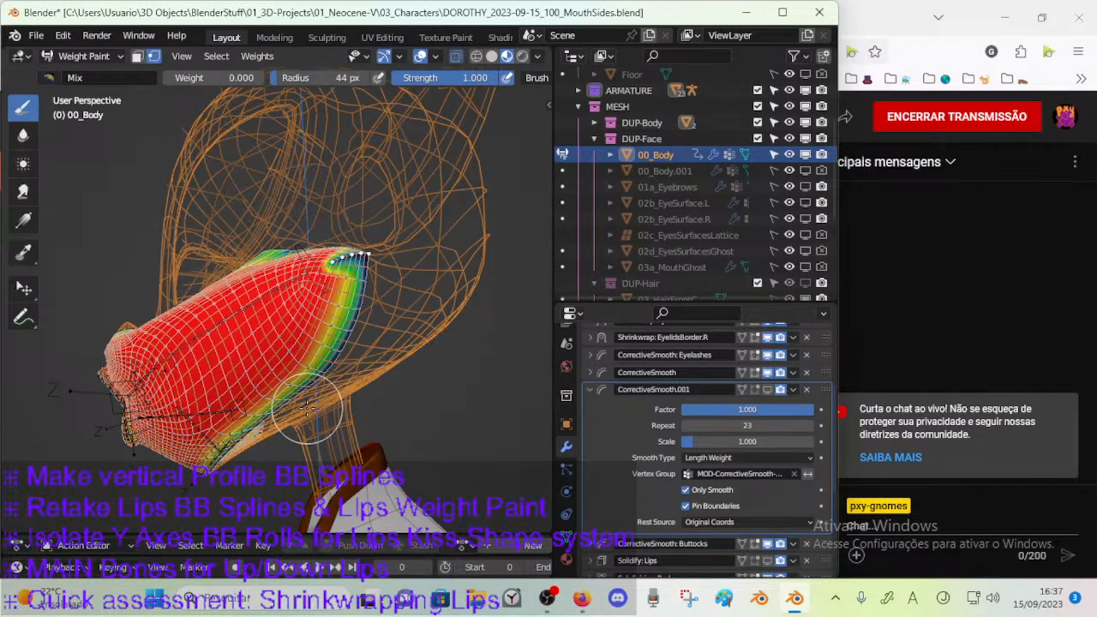
pyautogui.press('a')
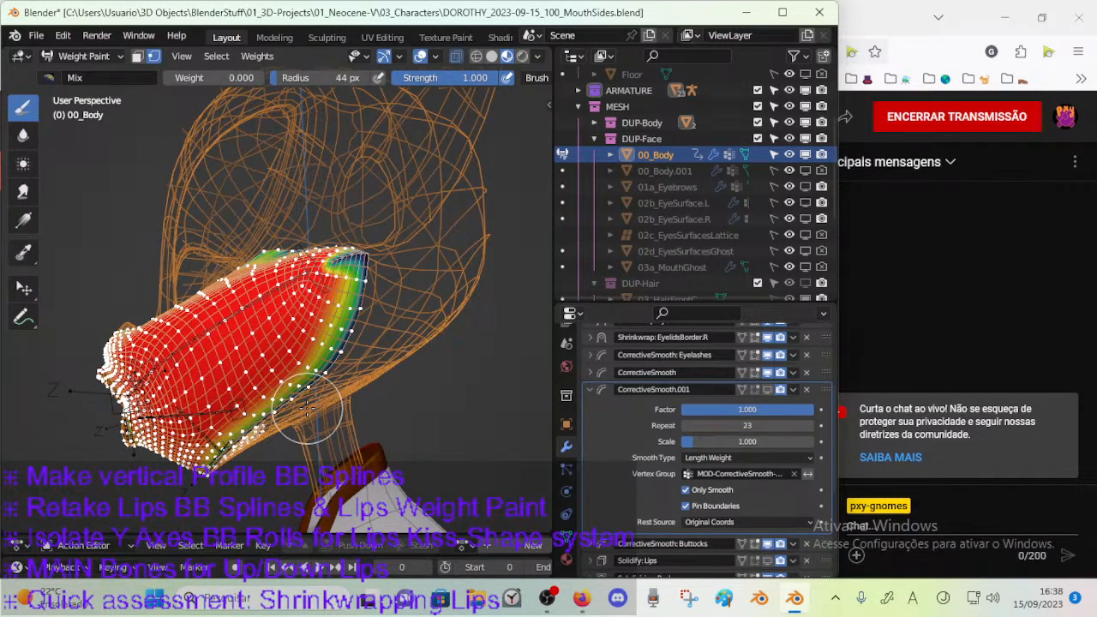
pyautogui.hotkey('ctrl', 'z')
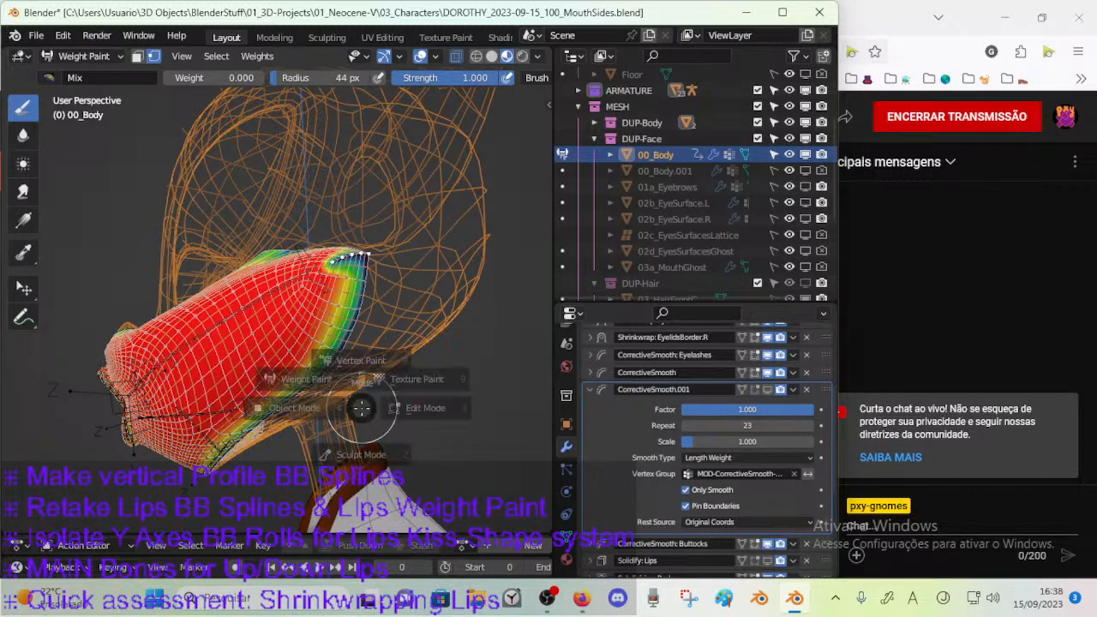
# In Edit Mode, adjust the selection along the muzzle's cheek border, switch to vertex selection, and return to Object Mode.
pyautogui.hotkey('ctrl', 'Tab')
pyautogui.press('o')
pyautogui.press('Tab')
pyautogui.moveTo(346, 351); pyautogui.dragTo(369, 280, button='middle')
pyautogui.click(366, 319)
pyautogui.moveTo(314, 360); pyautogui.dragTo(340, 358, button='middle')
pyautogui.press('1')
pyautogui.hotkey('ctrl', 'Tab')
pyautogui.press('4')
# Return to Weight Paint beneath the jaw and select all vertices of the visible muzzle mesh for masked painting.
pyautogui.scroll(-2, 331, 399)
pyautogui.moveTo(312, 437)
pyautogui.mouseDown(button='middle')
pyautogui.moveTo(302, 376)
pyautogui.moveTo(402, 302)
pyautogui.mouseUp(button='middle')
pyautogui.hotkey('ctrl', 'Tab')
pyautogui.press('w')
pyautogui.scroll(2, 314, 386)
pyautogui.moveTo(296, 374)
pyautogui.mouseDown(button='middle')
pyautogui.moveTo(324, 355)
pyautogui.moveTo(301, 383)
pyautogui.mouseUp(button='middle')
pyautogui.press('a')
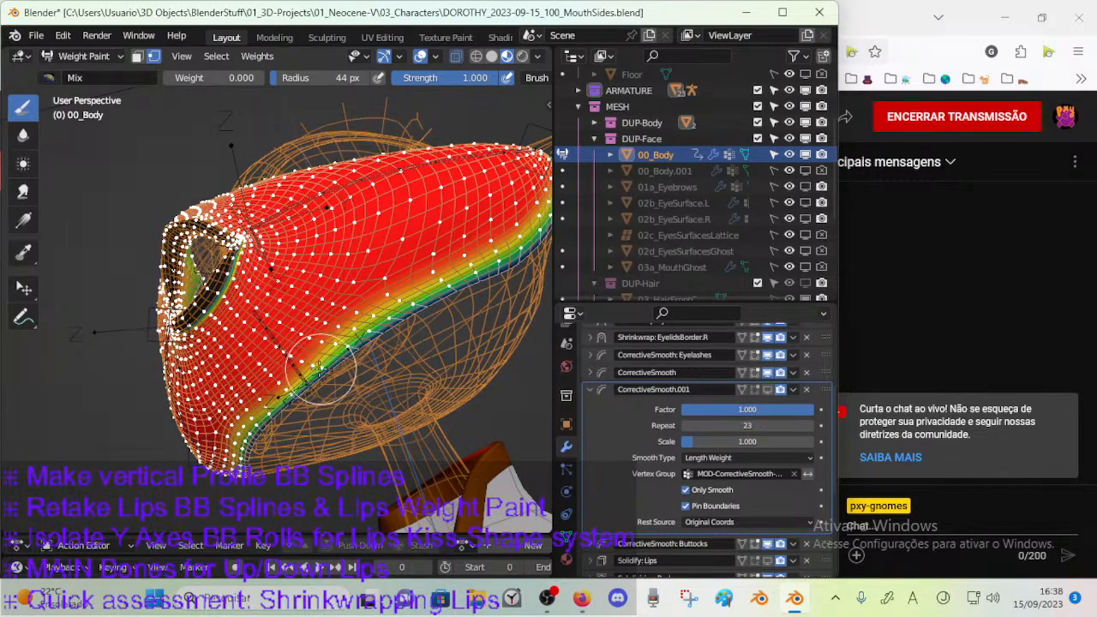
# Discard a trial zero-weight stroke and use the Blur brush to soften the jaw's lower border up to the cheek corner.
pyautogui.moveTo(298, 375); pyautogui.dragTo(329, 363)
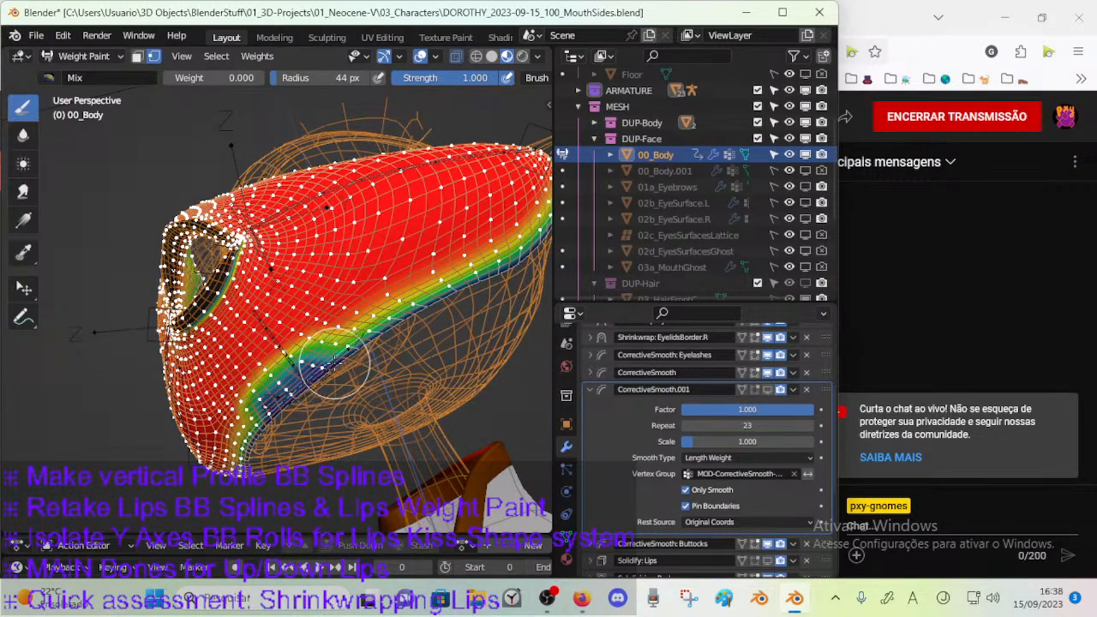
pyautogui.click(23, 135)
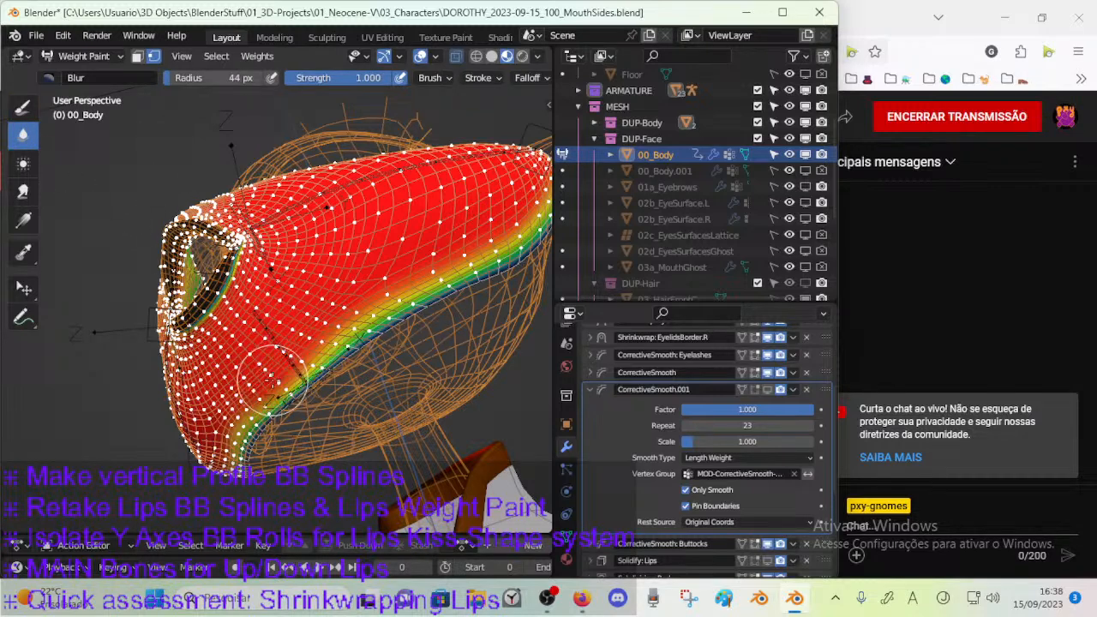
pyautogui.moveTo(283, 382)
pyautogui.mouseDown()
pyautogui.moveTo(373, 335)
pyautogui.moveTo(287, 373)
pyautogui.mouseUp()
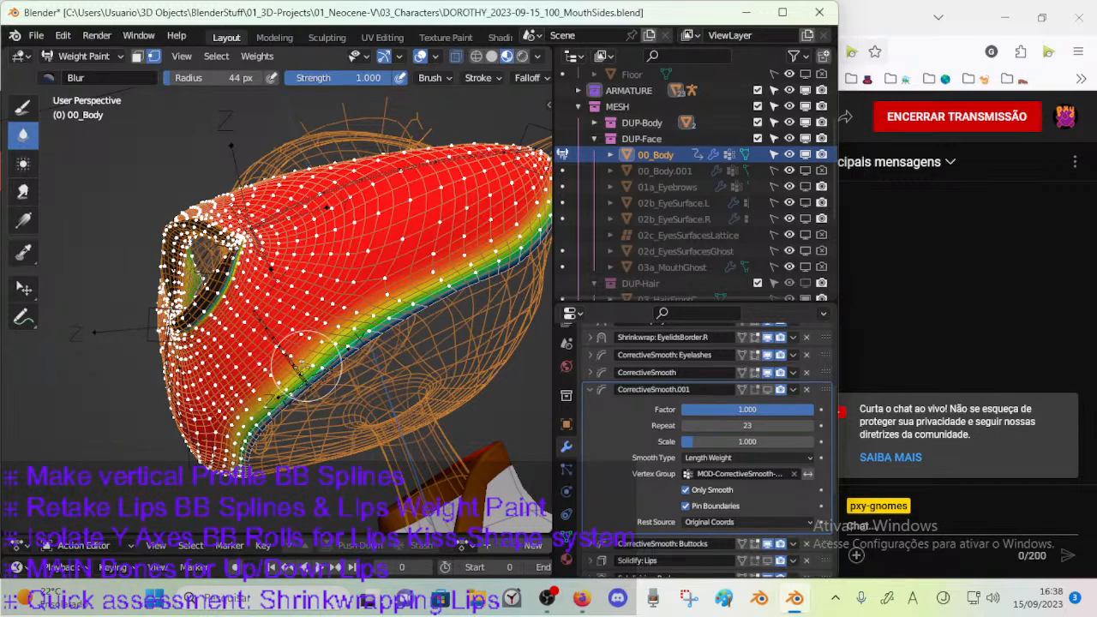
pyautogui.moveTo(324, 351); pyautogui.dragTo(305, 383, button='middle')
pyautogui.moveTo(364, 338); pyautogui.dragTo(311, 351, button='middle')
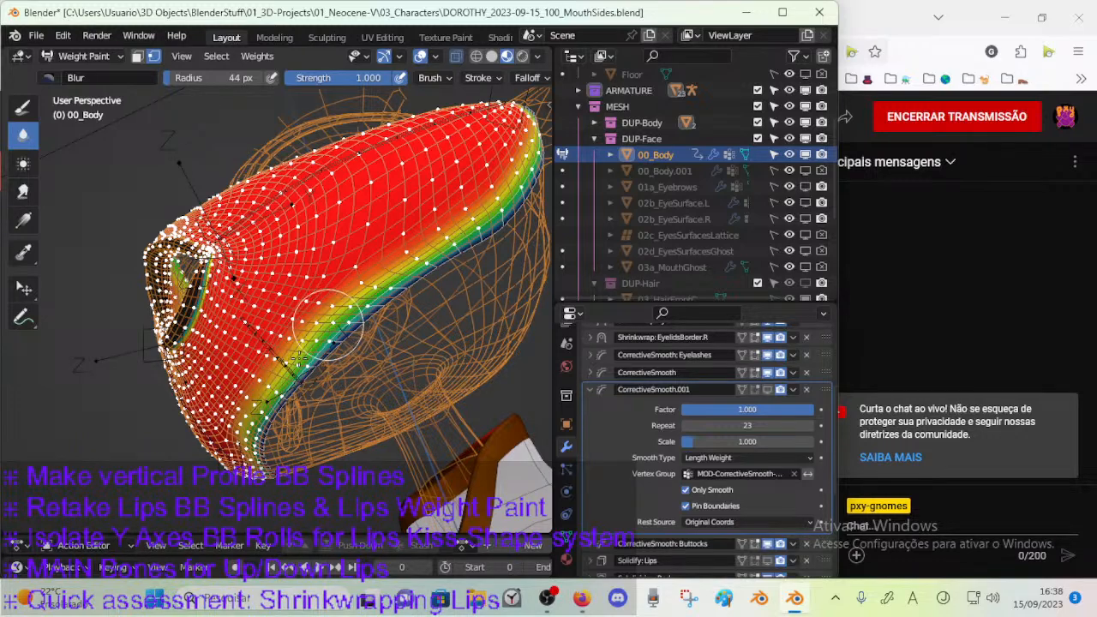
pyautogui.moveTo(427, 265)
pyautogui.mouseDown(button='middle')
pyautogui.moveTo(257, 390)
pyautogui.moveTo(259, 336)
pyautogui.mouseUp(button='middle')
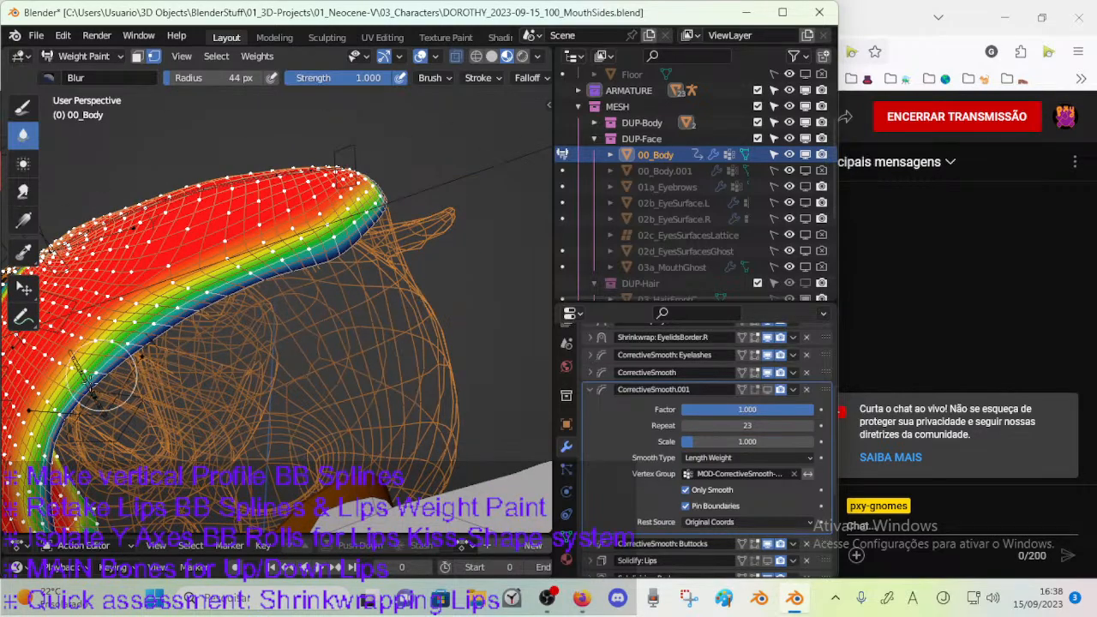
pyautogui.moveTo(324, 255); pyautogui.dragTo(246, 358, button='middle')
# Blur the weights along the muzzle's upper border from the cheek corner to the nose and return to Object Mode.
pyautogui.moveTo(309, 276)
pyautogui.mouseDown(button='middle')
pyautogui.moveTo(254, 383)
pyautogui.moveTo(330, 401)
pyautogui.moveTo(368, 388)
pyautogui.mouseUp(button='middle')
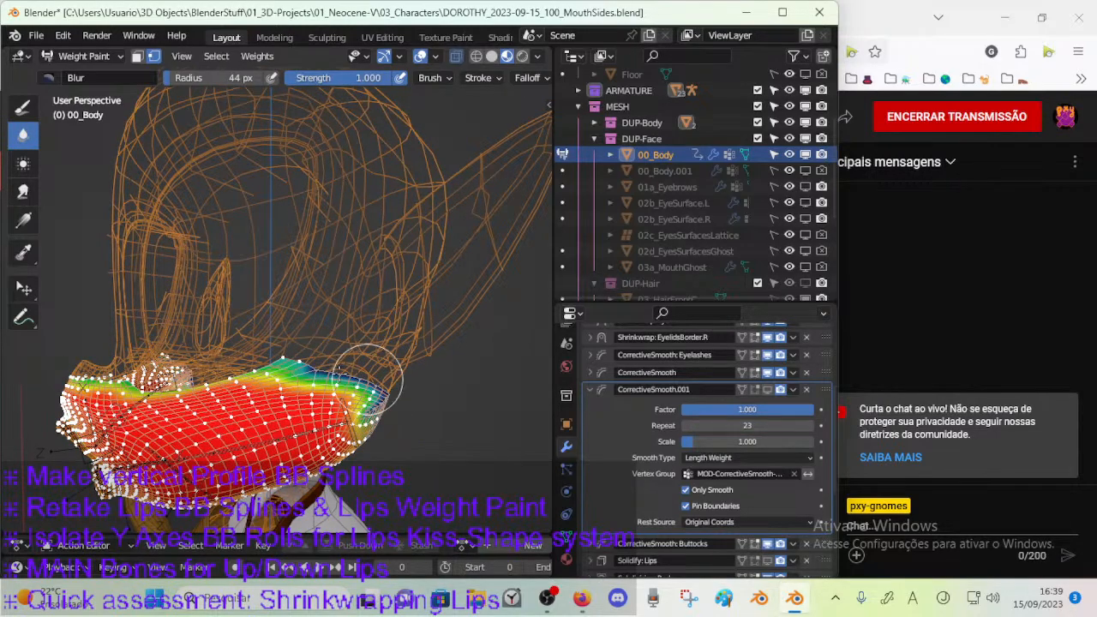
pyautogui.moveTo(263, 366); pyautogui.dragTo(342, 352, button='middle')
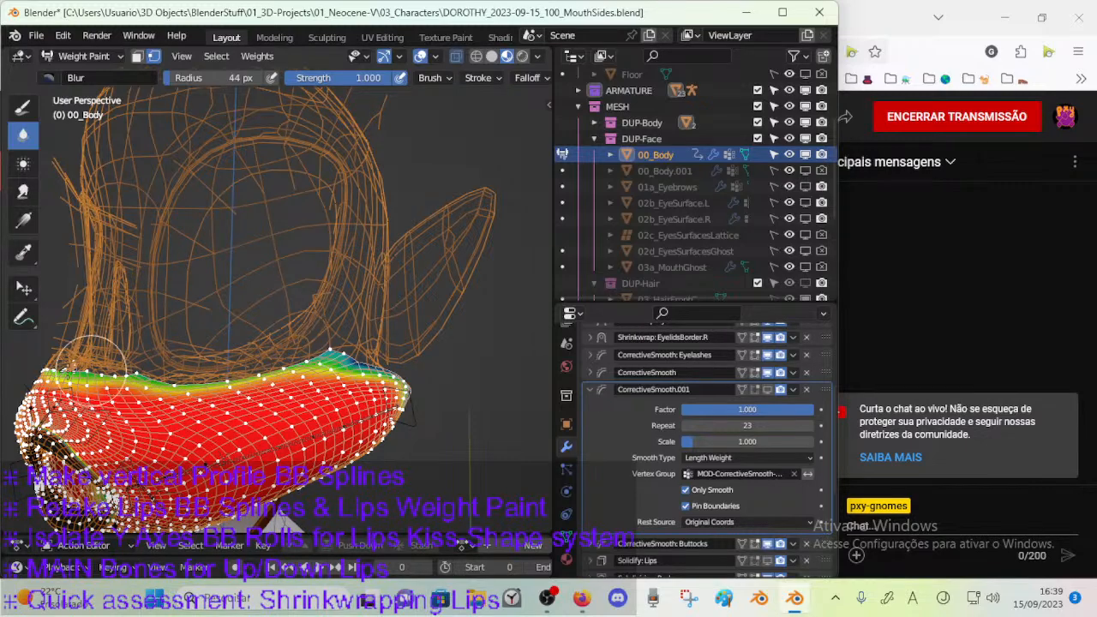
pyautogui.moveTo(86, 368)
pyautogui.mouseDown(button='middle')
pyautogui.moveTo(164, 349)
pyautogui.moveTo(154, 401)
pyautogui.moveTo(137, 406)
pyautogui.moveTo(171, 410)
pyautogui.mouseUp(button='middle')
pyautogui.moveTo(266, 382); pyautogui.dragTo(184, 403, button='middle')
pyautogui.moveTo(313, 367)
pyautogui.mouseDown(button='middle')
pyautogui.moveTo(326, 353)
pyautogui.moveTo(296, 396)
pyautogui.moveTo(341, 390)
pyautogui.moveTo(296, 411)
pyautogui.moveTo(267, 393)
pyautogui.moveTo(329, 367)
pyautogui.moveTo(271, 385)
pyautogui.mouseUp(button='middle')
pyautogui.hotkey('ctrl', 'Tab')
pyautogui.click(297, 378)
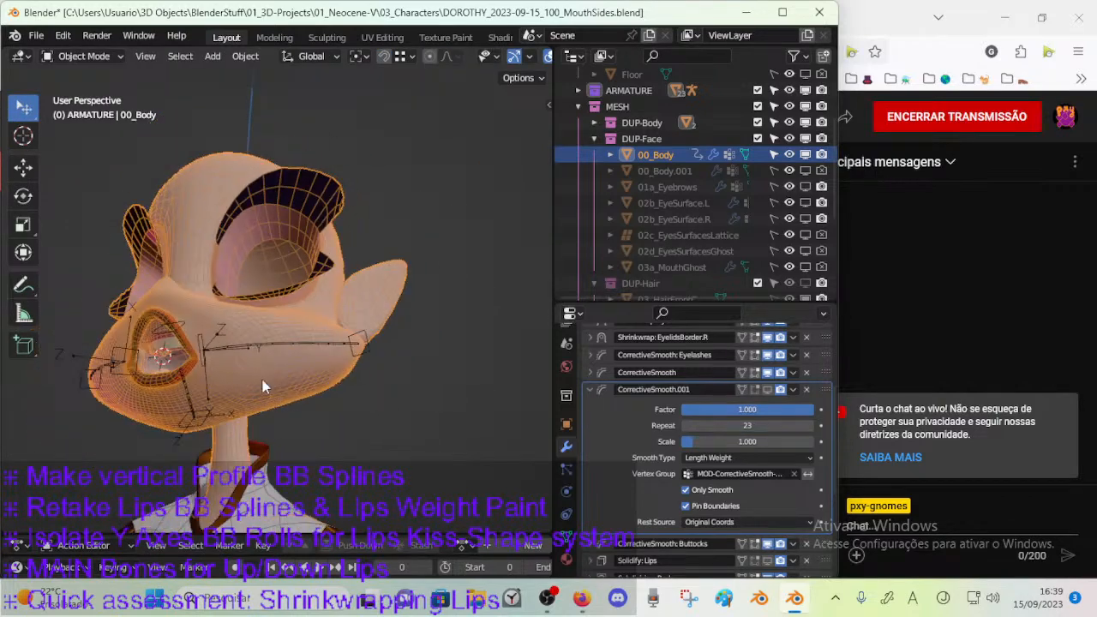
# Select the ARM-Dorothy armature, toggle its mode to compare mouth shapes, and reselect the body mesh.
pyautogui.click(208, 350)
pyautogui.moveTo(208, 350); pyautogui.dragTo(224, 407, button='middle')
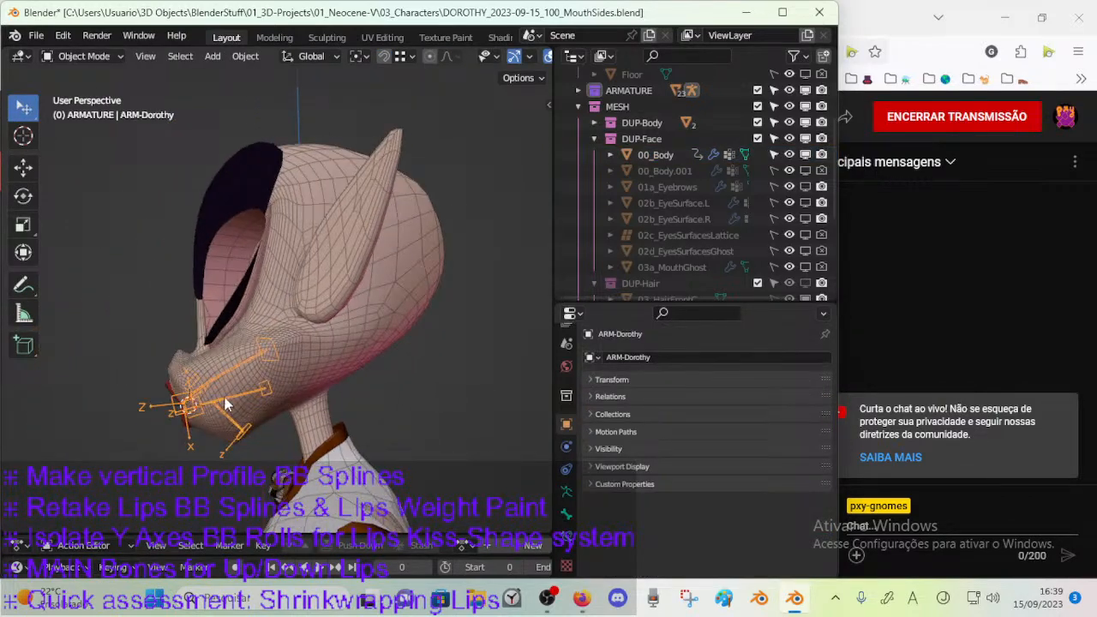
pyautogui.press('Tab')
pyautogui.press('Tab')
pyautogui.press('Tab')
pyautogui.press('Tab')
pyautogui.moveTo(243, 403); pyautogui.dragTo(287, 374, button='middle')
pyautogui.click(289, 375)
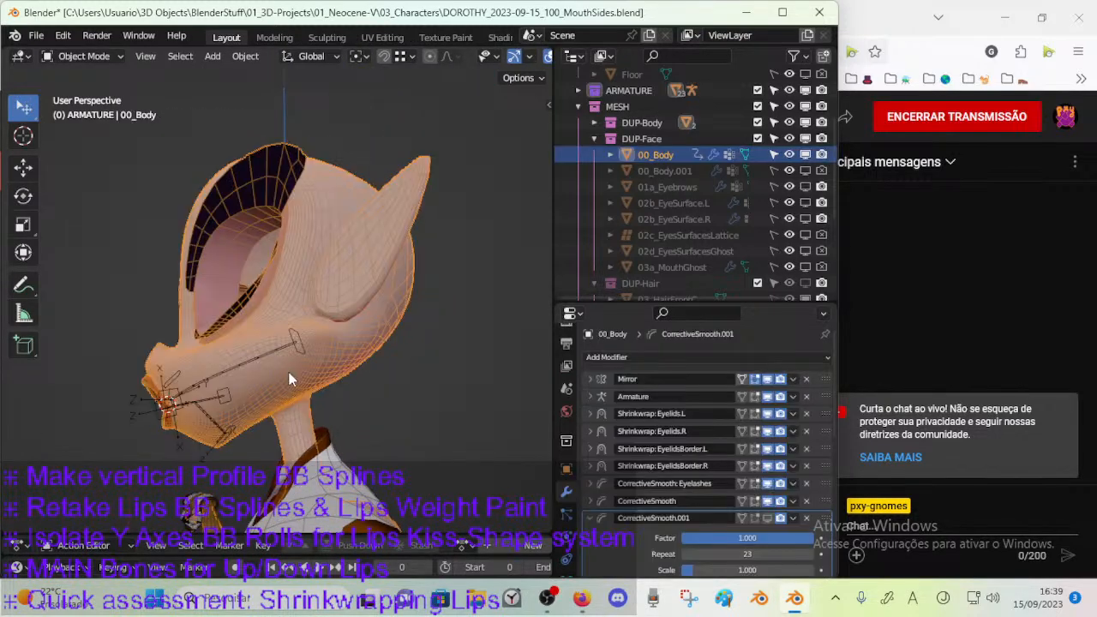
# Turn on CorrectiveSmooth.001 in the viewport and examine its effect on the mouth and cheek up close.
pyautogui.click(767, 518)
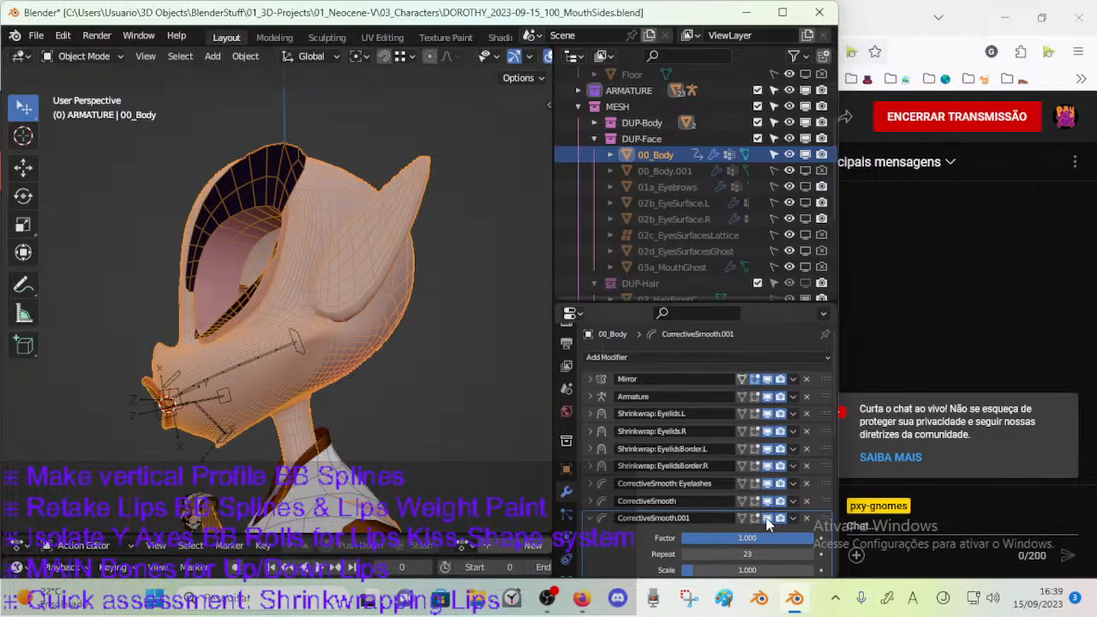
pyautogui.click(766, 519)
pyautogui.click(767, 520)
pyautogui.click(767, 519)
pyautogui.click(766, 519)
pyautogui.moveTo(236, 387); pyautogui.dragTo(251, 431, button='middle')
pyautogui.scroll(3, 287, 352)
pyautogui.moveTo(287, 352); pyautogui.dragTo(344, 357, button='middle')
pyautogui.scroll(5, 344, 360)
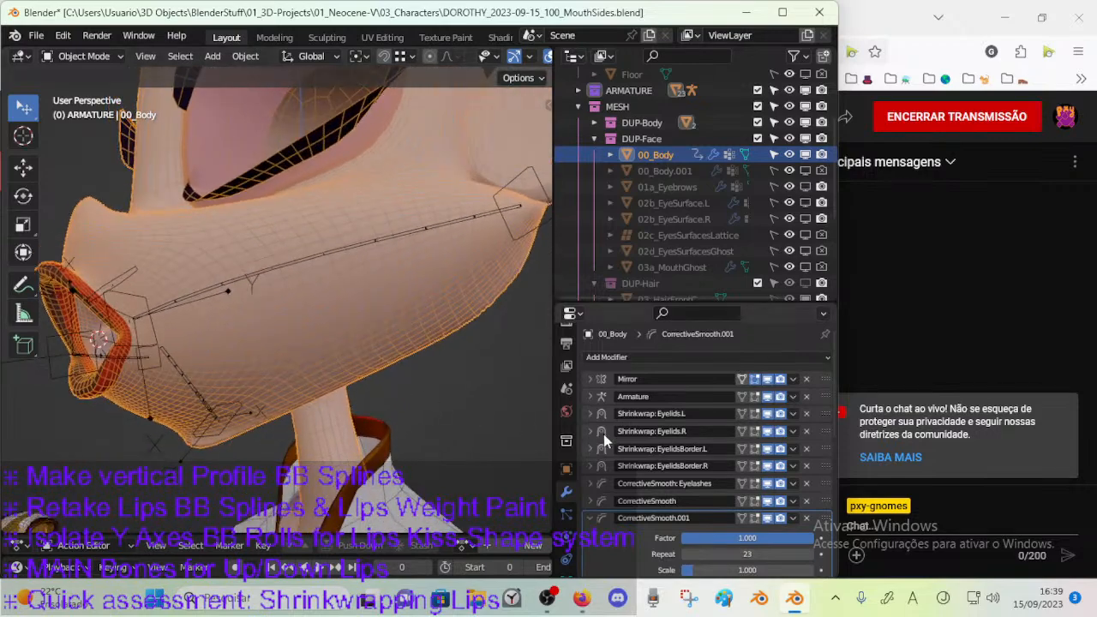
# Try lower smoothing repeats on CorrectiveSmooth.001 and set Repeat to 2.
pyautogui.moveTo(740, 554); pyautogui.dragTo(708, 554)
pyautogui.moveTo(429, 443); pyautogui.dragTo(350, 454, button='middle')
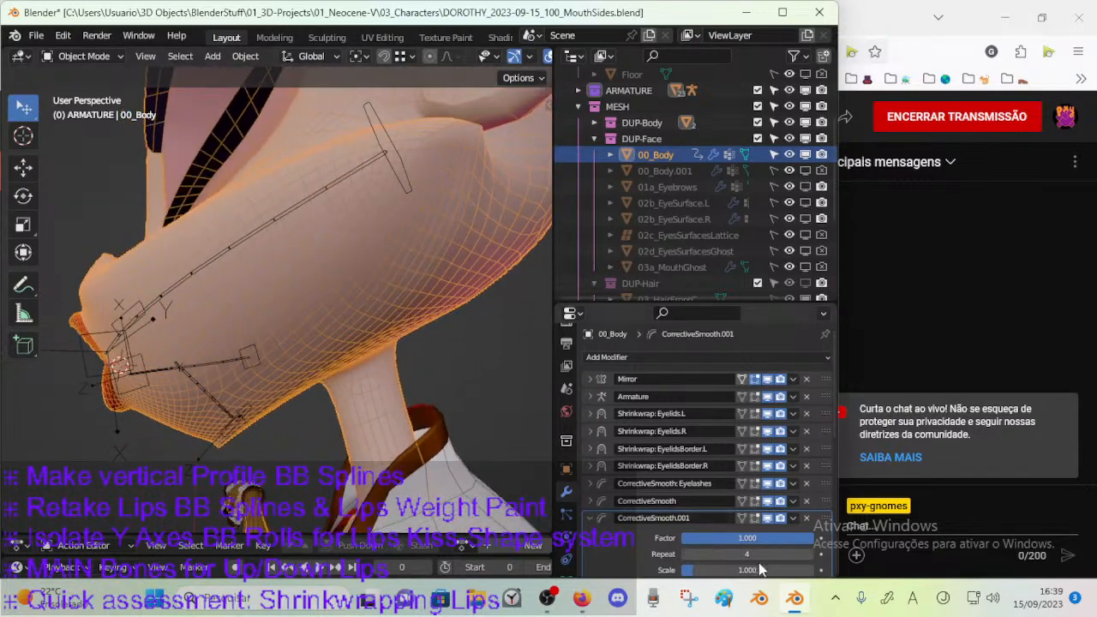
pyautogui.moveTo(753, 555); pyautogui.dragTo(720, 559)
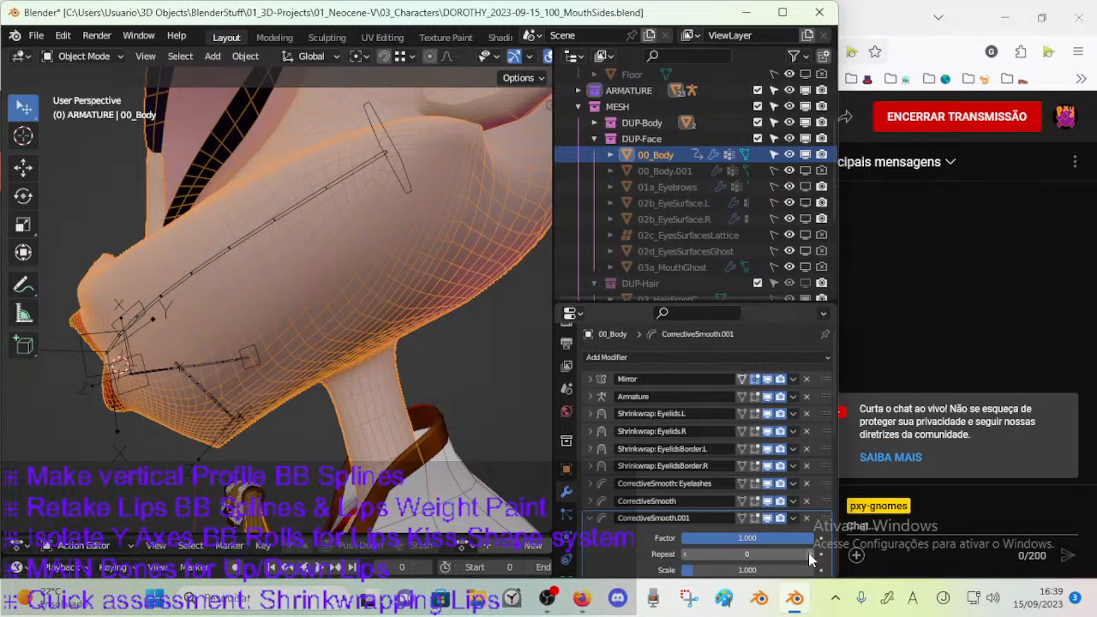
pyautogui.doubleClick(809, 553)
pyautogui.moveTo(351, 456); pyautogui.dragTo(419, 419, button='middle')
# Try other Factor and Scale values on CorrectiveSmooth.001 in an enlarged properties area, returning both to 1.000.
pyautogui.moveTo(728, 540)
pyautogui.mouseDown()
pyautogui.moveTo(662, 540)
pyautogui.moveTo(740, 525)
pyautogui.mouseUp()
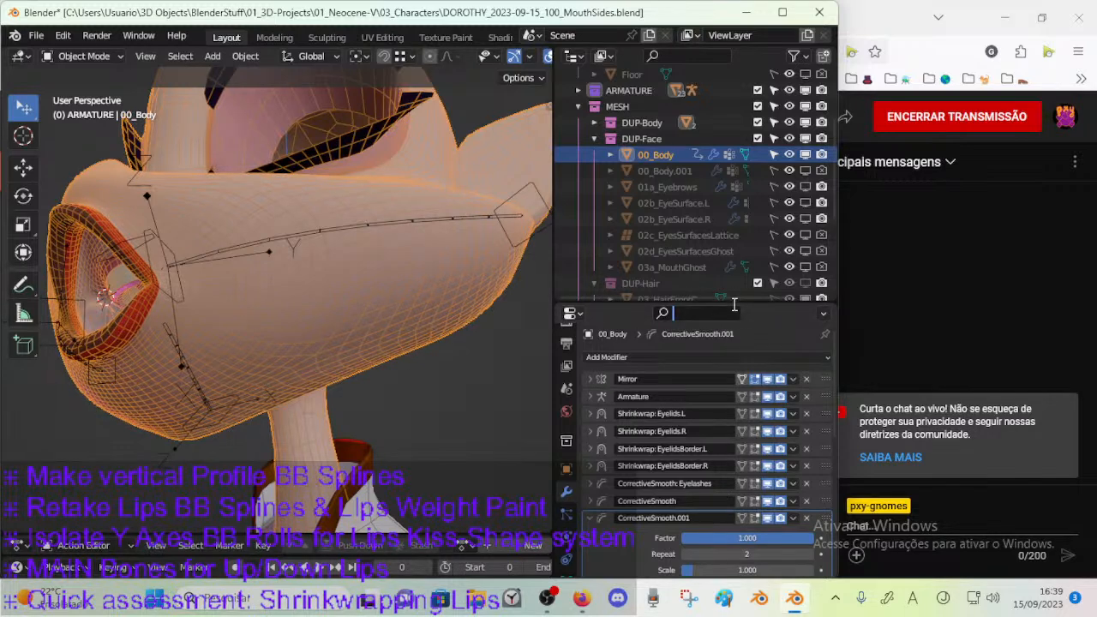
pyautogui.moveTo(742, 301); pyautogui.dragTo(742, 250)
pyautogui.moveTo(743, 484); pyautogui.dragTo(803, 481)
pyautogui.moveTo(722, 519); pyautogui.dragTo(784, 518)
pyautogui.click(658, 500)
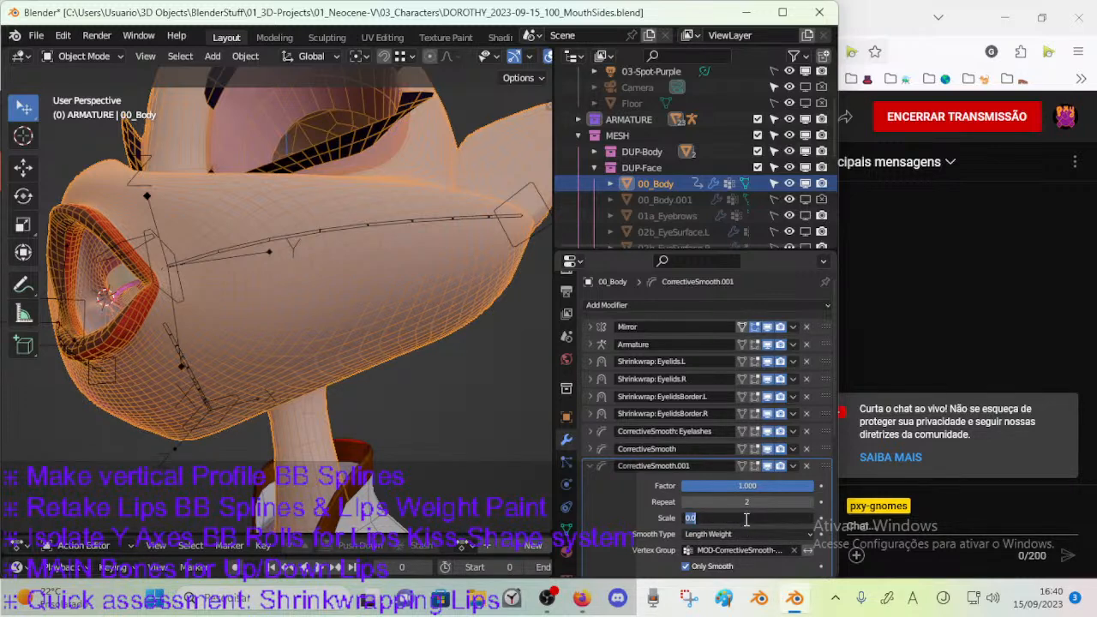
pyautogui.press('Return')
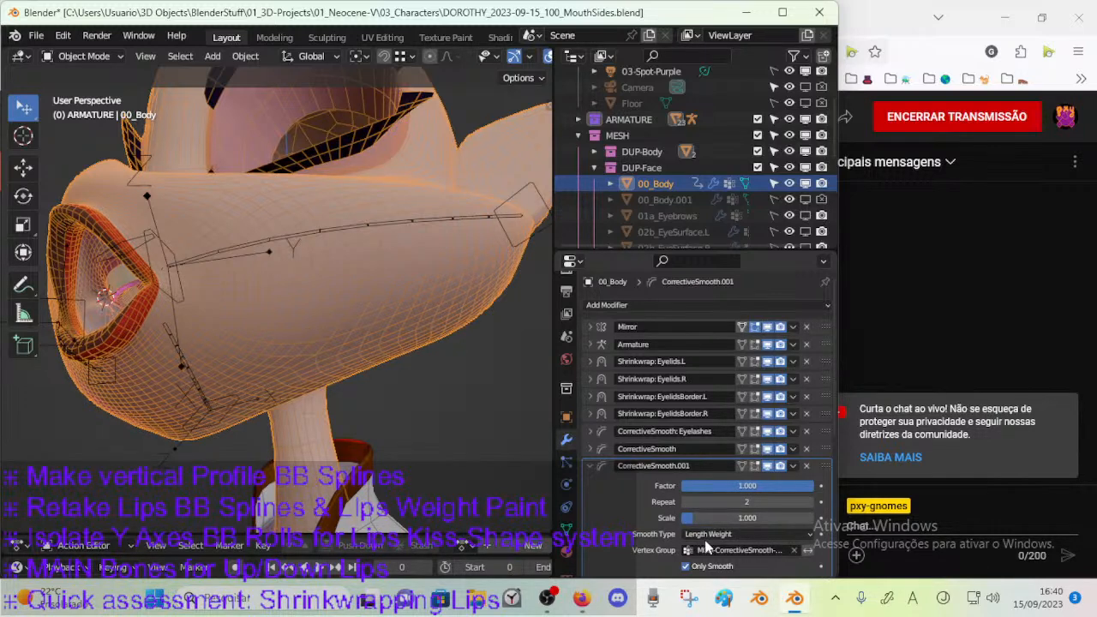
# Try the Simple smooth type on CorrectiveSmooth.001 with Repeat lowered to 0, and switch back to Length Weight.
pyautogui.scroll(-2, 701, 549)
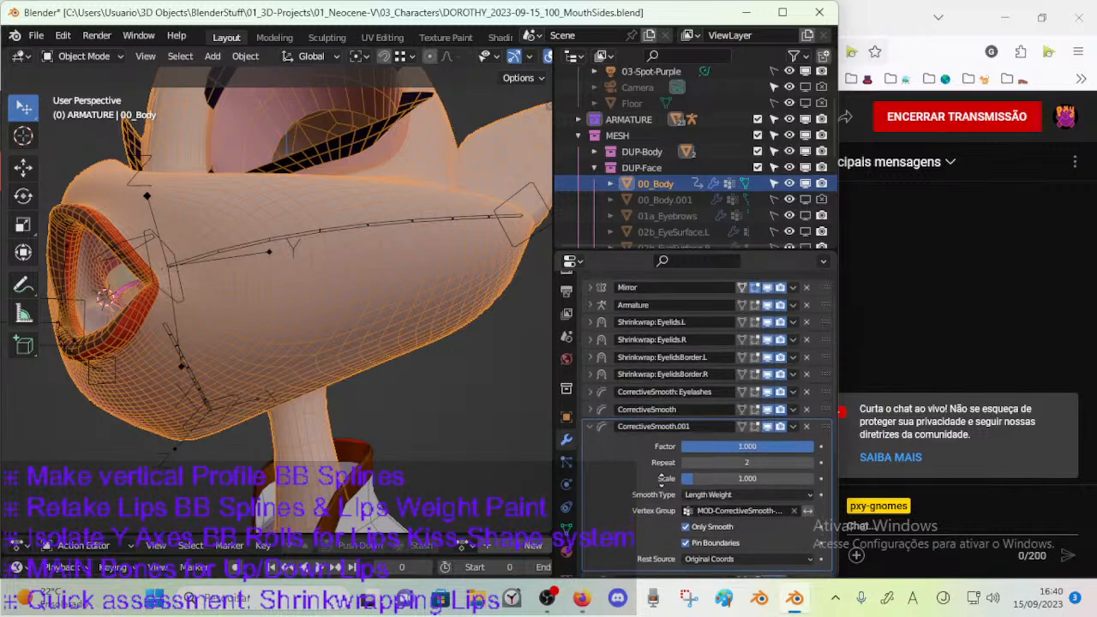
pyautogui.click(713, 494)
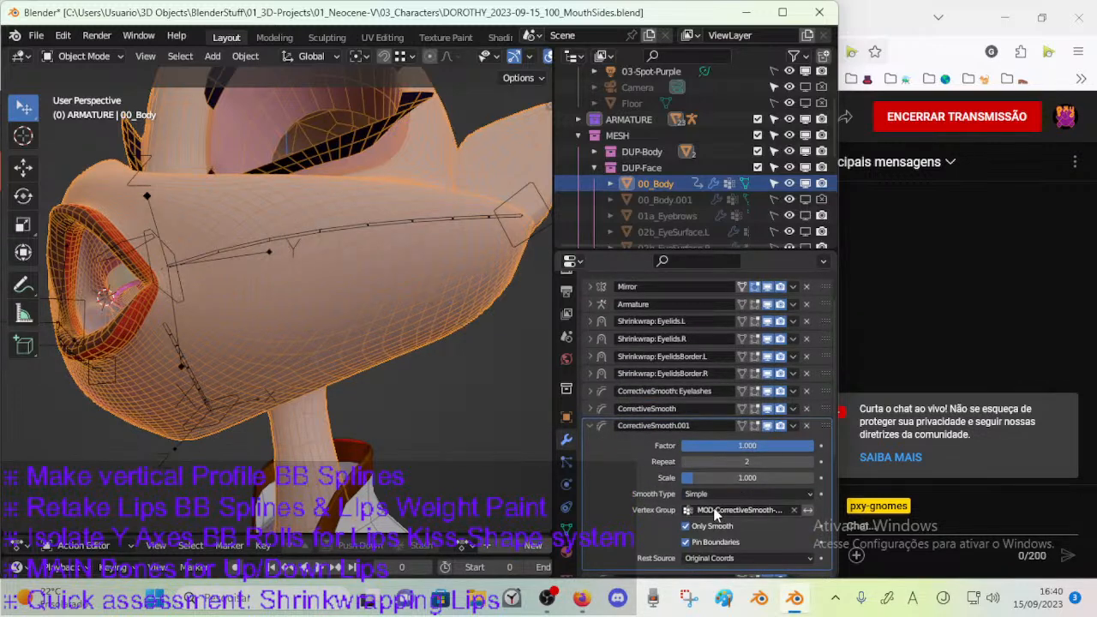
pyautogui.moveTo(733, 461); pyautogui.dragTo(704, 464)
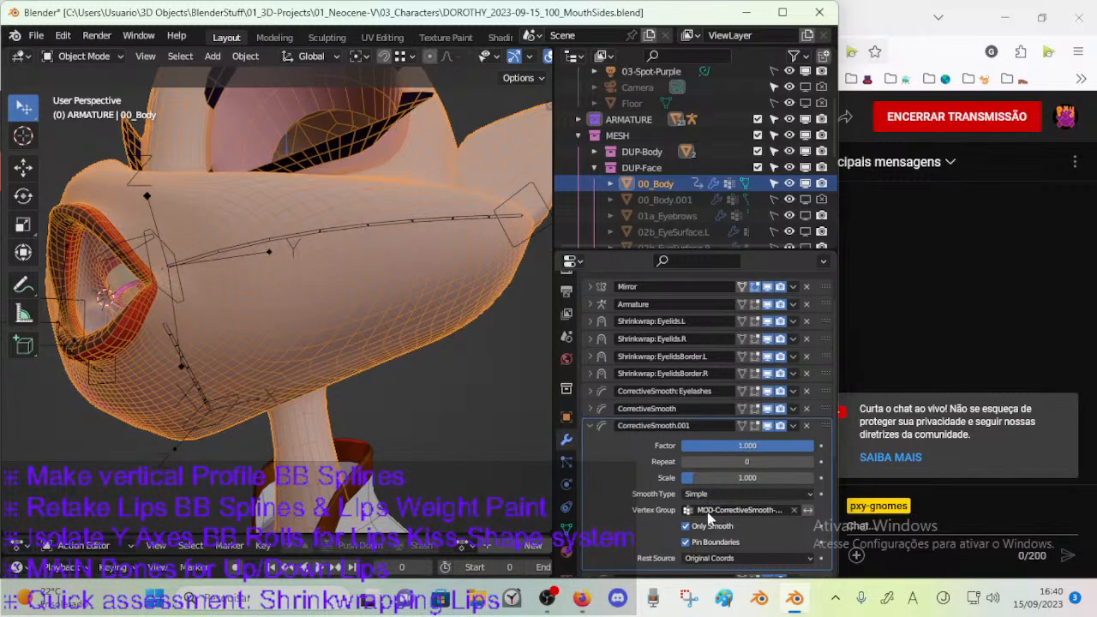
pyautogui.click(710, 493)
pyautogui.click(707, 521)
# Compare several Repeat counts on CorrectiveSmooth.001 from the side, set Repeat to 1, and save the file.
pyautogui.moveTo(724, 463)
pyautogui.mouseDown()
pyautogui.moveTo(739, 461)
pyautogui.moveTo(723, 461)
pyautogui.mouseUp()
pyautogui.click(810, 461)
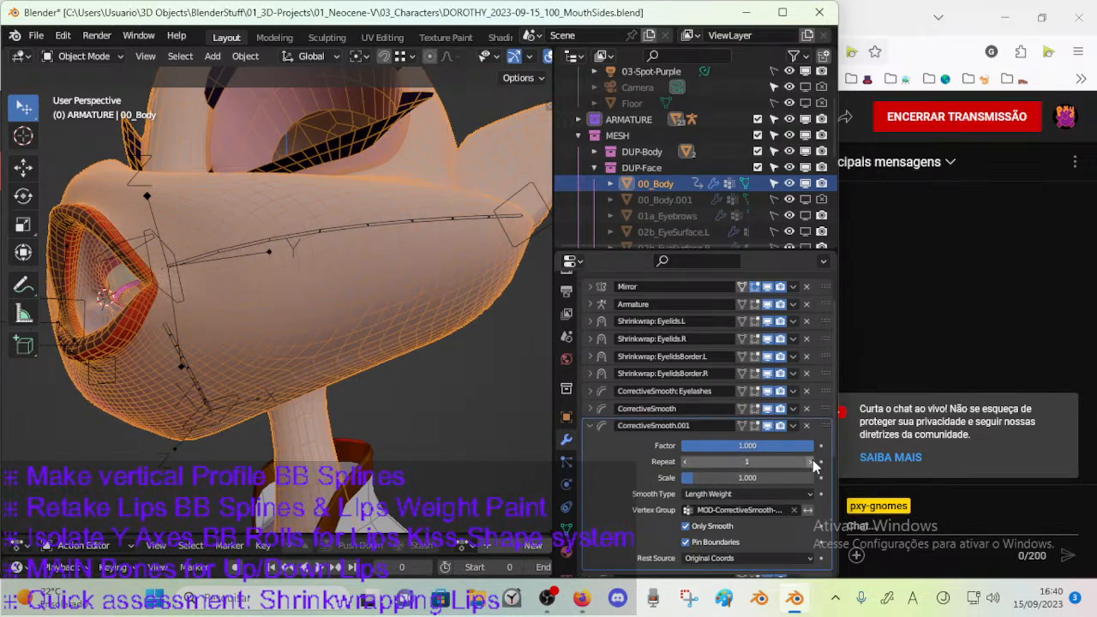
pyautogui.click(811, 462)
pyautogui.click(811, 462)
pyautogui.moveTo(514, 454); pyautogui.dragTo(446, 480, button='middle')
pyautogui.click(685, 462)
pyautogui.click(685, 462)
pyautogui.click(686, 462)
pyautogui.click(812, 462)
pyautogui.click(811, 462)
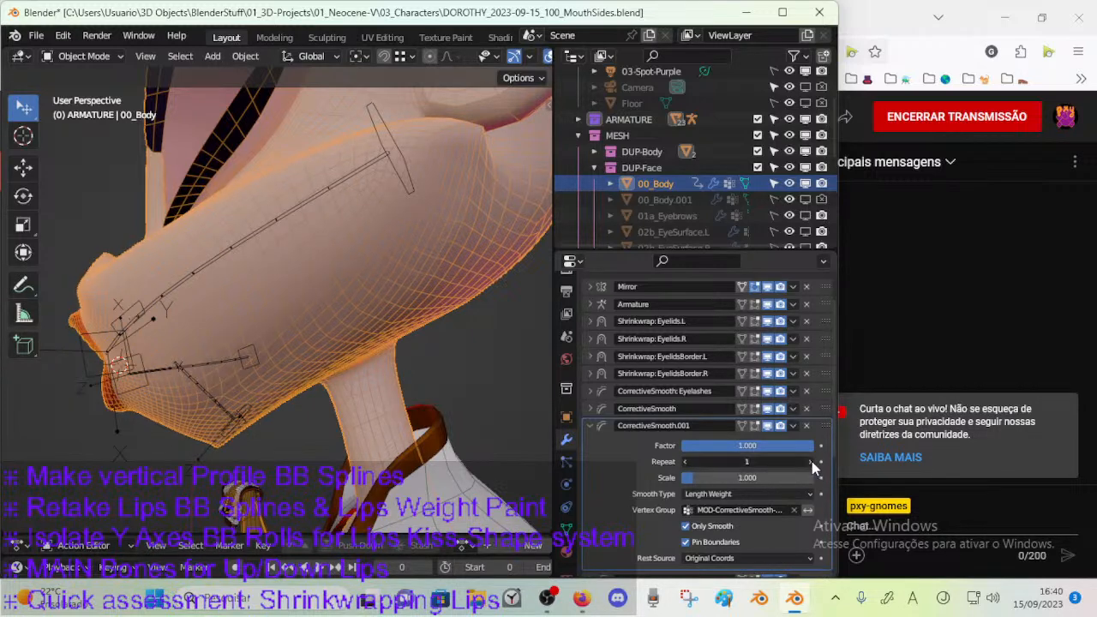
pyautogui.click(685, 462)
pyautogui.moveTo(311, 475); pyautogui.dragTo(363, 465, button='middle')
pyautogui.hotkey('ctrl', 's')
# Pose the mouth-corner control bone of ARM-Dorothy to test the lip deformation, and return to Object Mode.
pyautogui.click(263, 360)
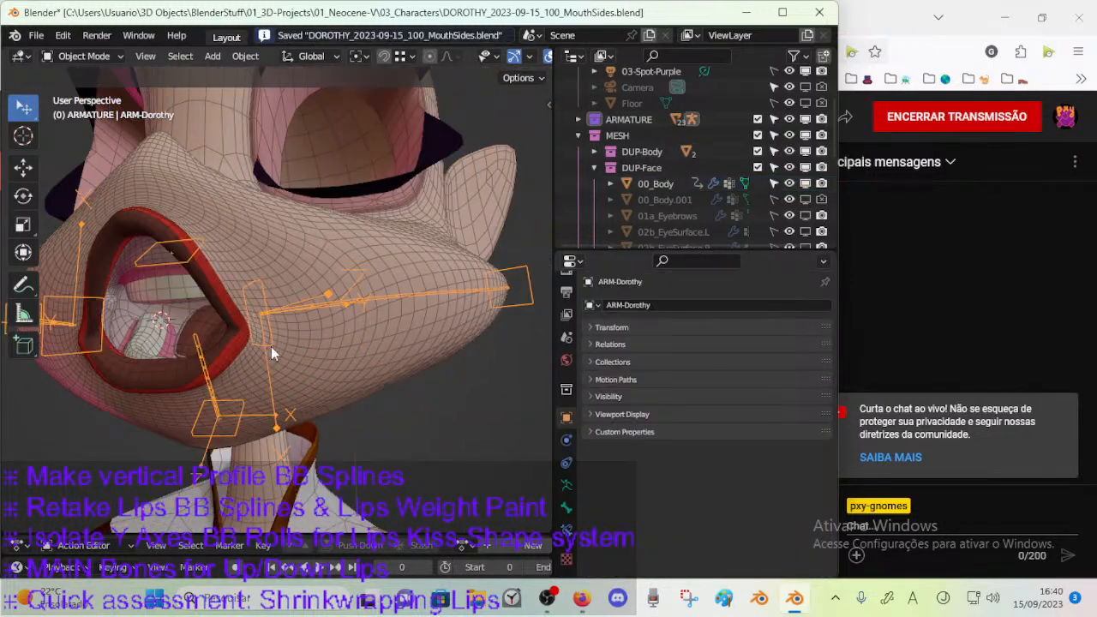
pyautogui.hotkey('ctrl', 'Tab')
pyautogui.click(264, 339)
pyautogui.press('g')
pyautogui.click(467, 342)
pyautogui.moveTo(466, 342); pyautogui.dragTo(368, 401, button='middle')
pyautogui.press('g')
pyautogui.click(454, 395)
pyautogui.moveTo(454, 395); pyautogui.dragTo(338, 404, button='middle')
pyautogui.hotkey('ctrl', 'Tab')
# Examine the muzzle and lip deformation, alternating between the body mesh and armature and toggling Edit Mode to compare shapes.
pyautogui.click(286, 360)
pyautogui.click(312, 329)
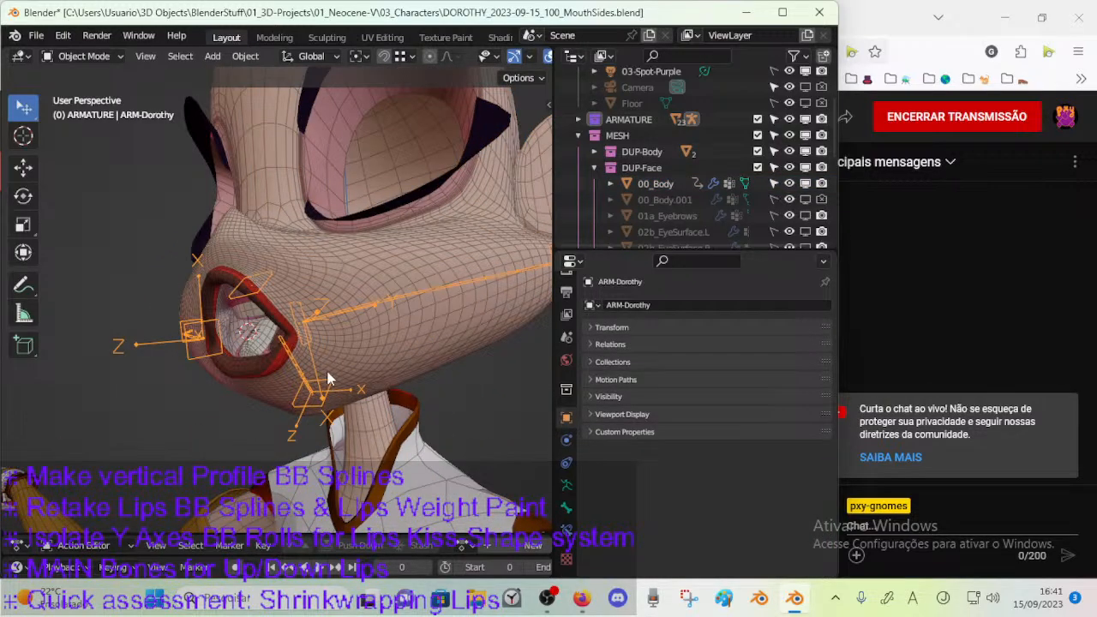
pyautogui.moveTo(324, 365); pyautogui.dragTo(349, 373, button='middle')
pyautogui.click(346, 397)
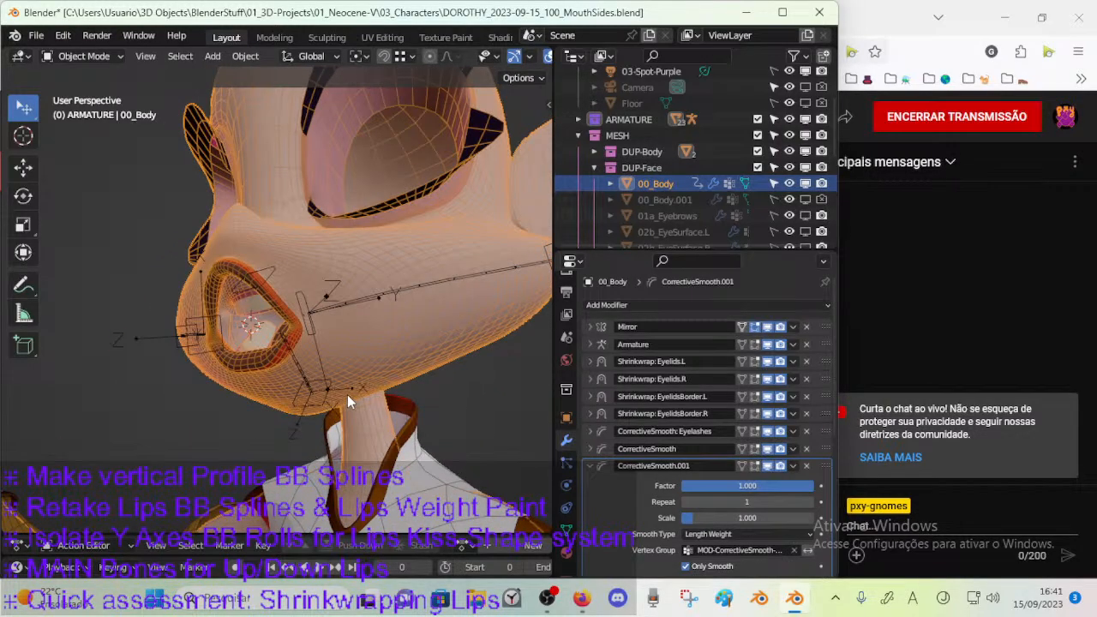
pyautogui.click(304, 354)
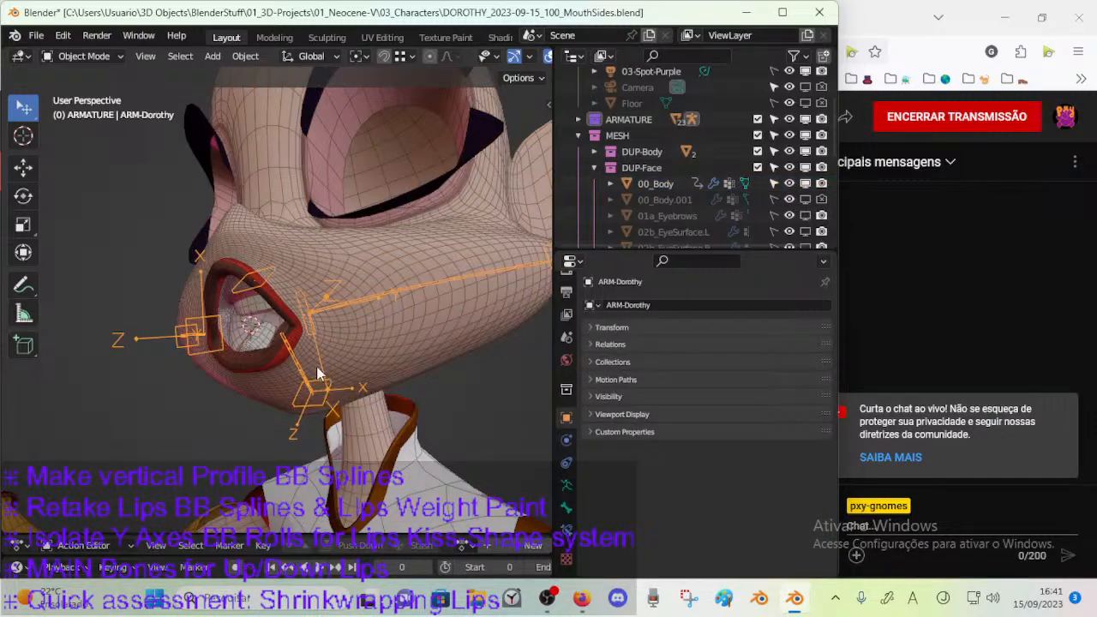
pyautogui.click(332, 404)
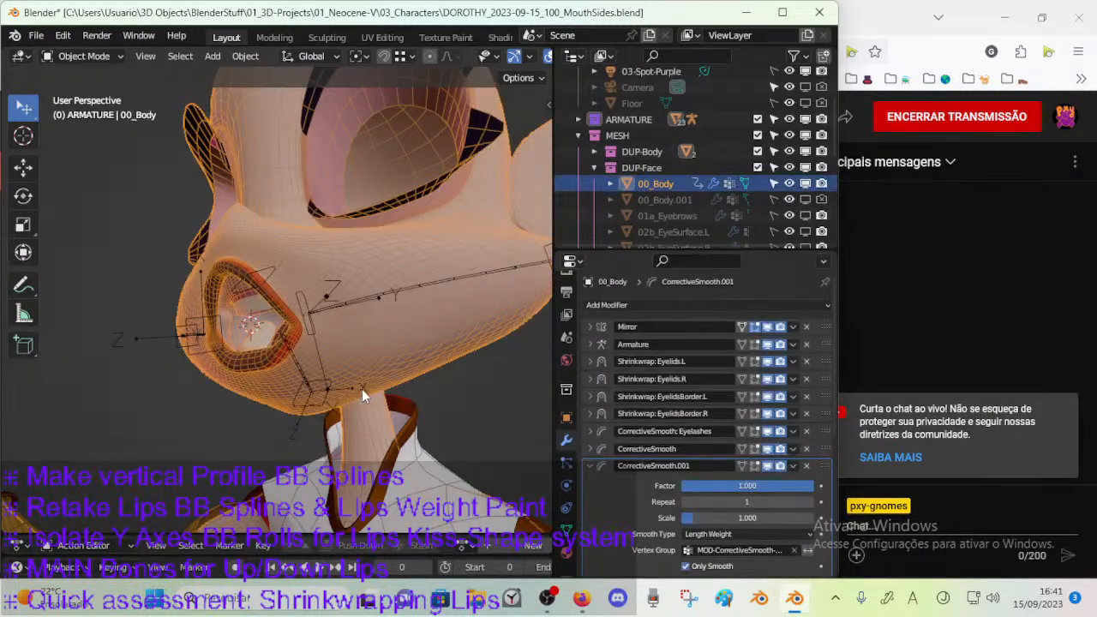
pyautogui.scroll(-3, 736, 412)
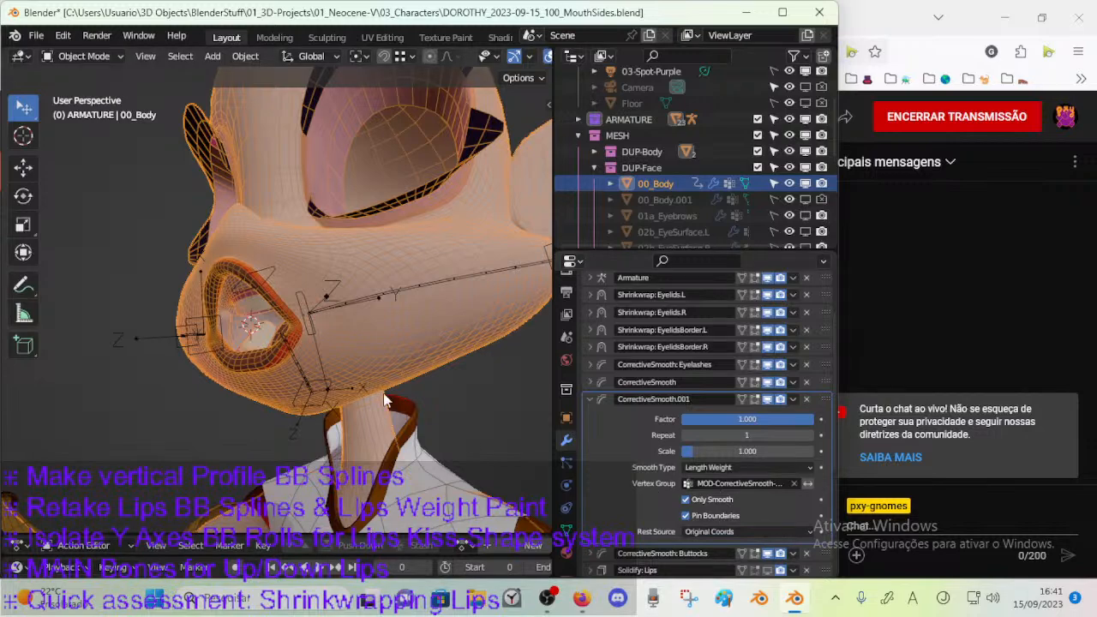
pyautogui.moveTo(370, 462); pyautogui.dragTo(297, 447, button='middle')
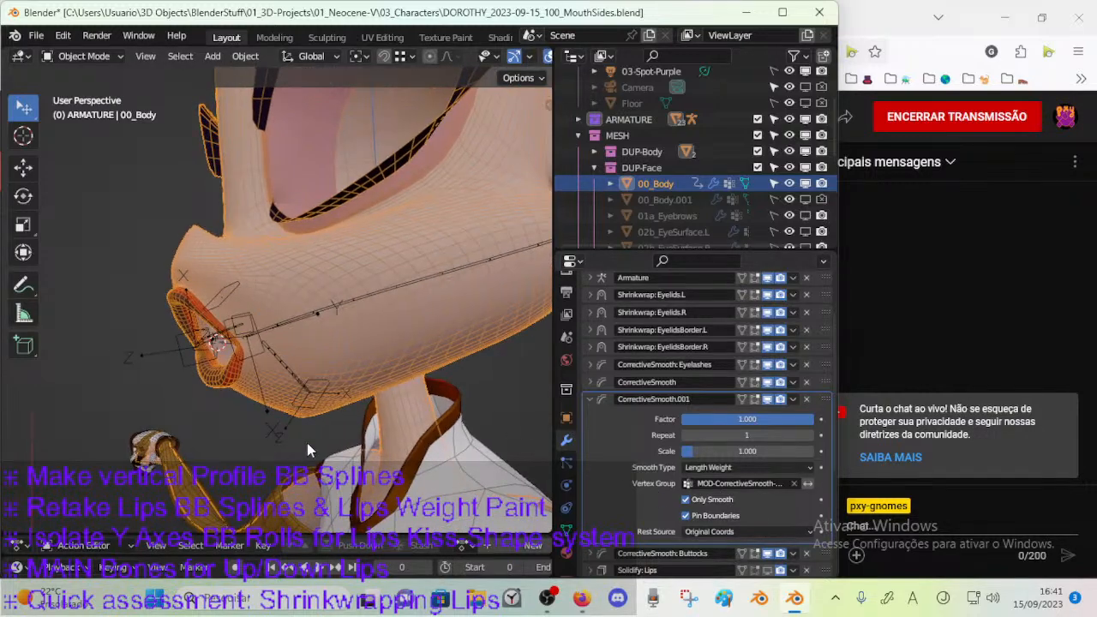
pyautogui.press('Tab')
pyautogui.press('Tab')
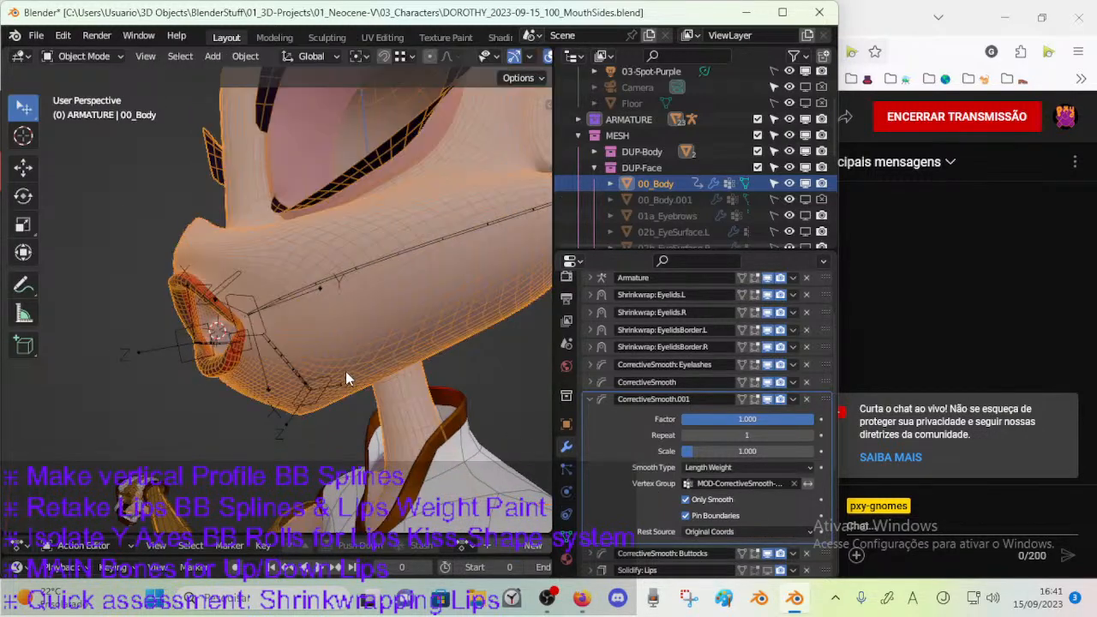
pyautogui.press('Tab')
pyautogui.moveTo(334, 367); pyautogui.dragTo(411, 387, button='middle')
# Enter Edit Mode on ARM-Dorothy, save the file, and select only the vertical profile bone's lower joint in the right view.
pyautogui.press('Tab')
pyautogui.press('Tab')
pyautogui.press('Tab')
pyautogui.click(321, 394)
pyautogui.press('Tab')
pyautogui.moveTo(321, 396)
pyautogui.mouseDown(button='middle')
pyautogui.moveTo(334, 401)
pyautogui.moveTo(307, 422)
pyautogui.moveTo(328, 383)
pyautogui.mouseUp(button='middle')
pyautogui.hotkey('ctrl', 's')
pyautogui.press('KP_3')
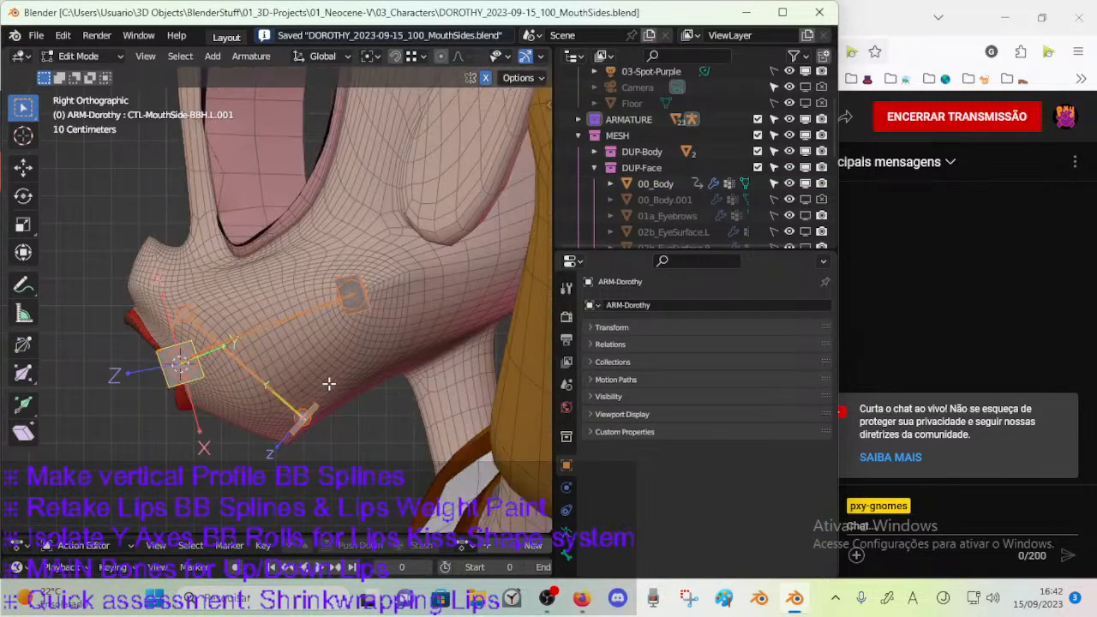
pyautogui.scroll(1, 285, 407)
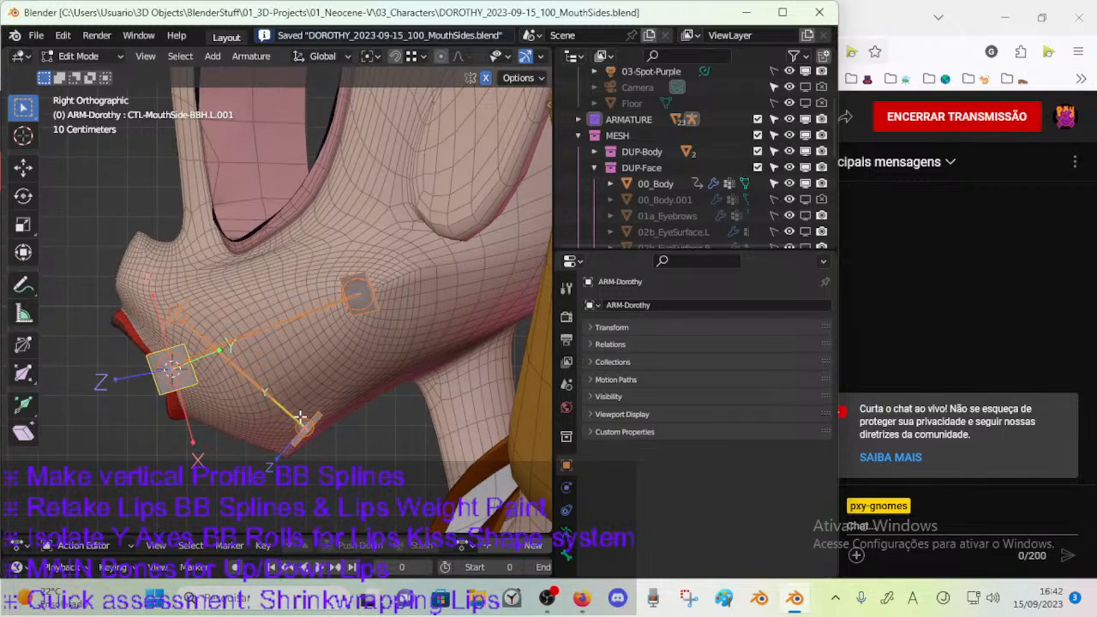
pyautogui.hotkey('alt', 'a')
pyautogui.press('c')
pyautogui.click(304, 434)
pyautogui.rightClick(317, 420)
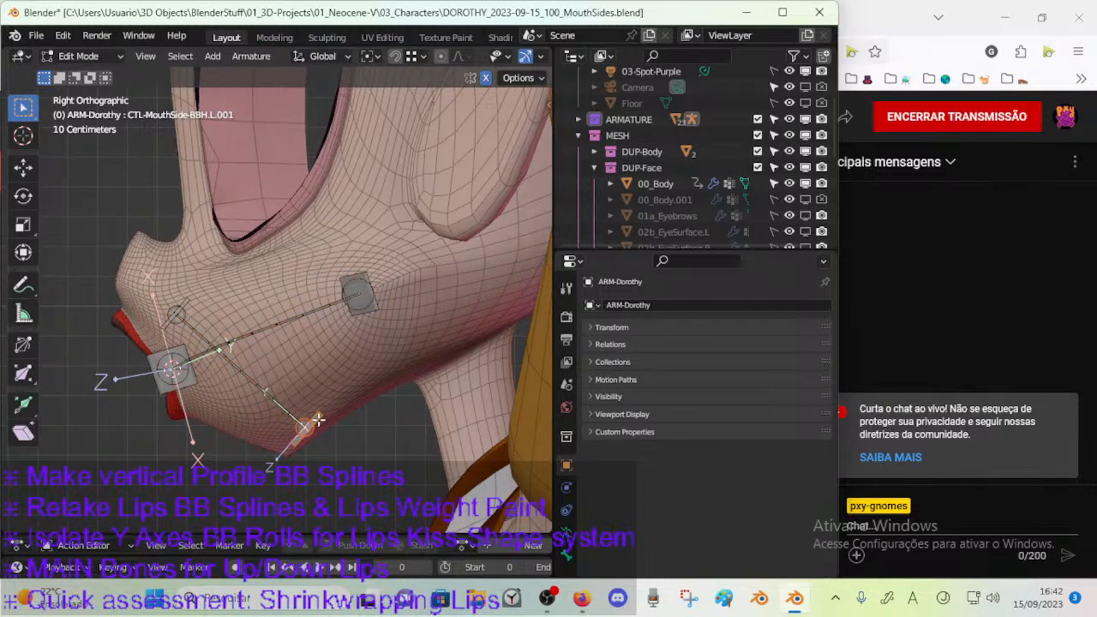
# Move the vertical profile bone's lower joint down to the muzzle's lower corner, refining its position in small moves.
pyautogui.press('g')
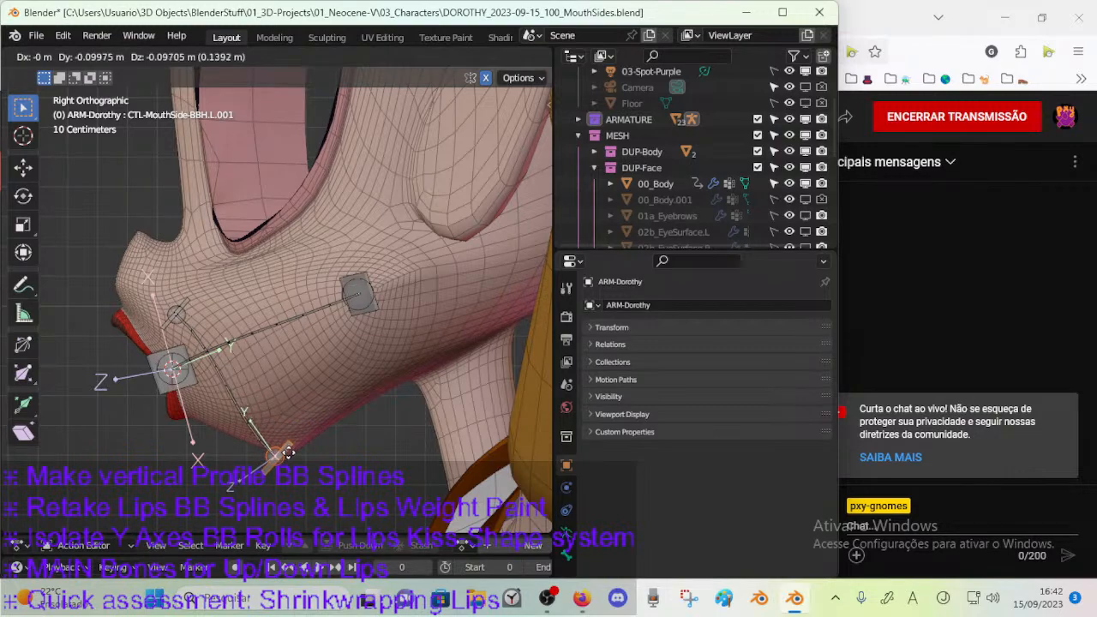
pyautogui.click(293, 446)
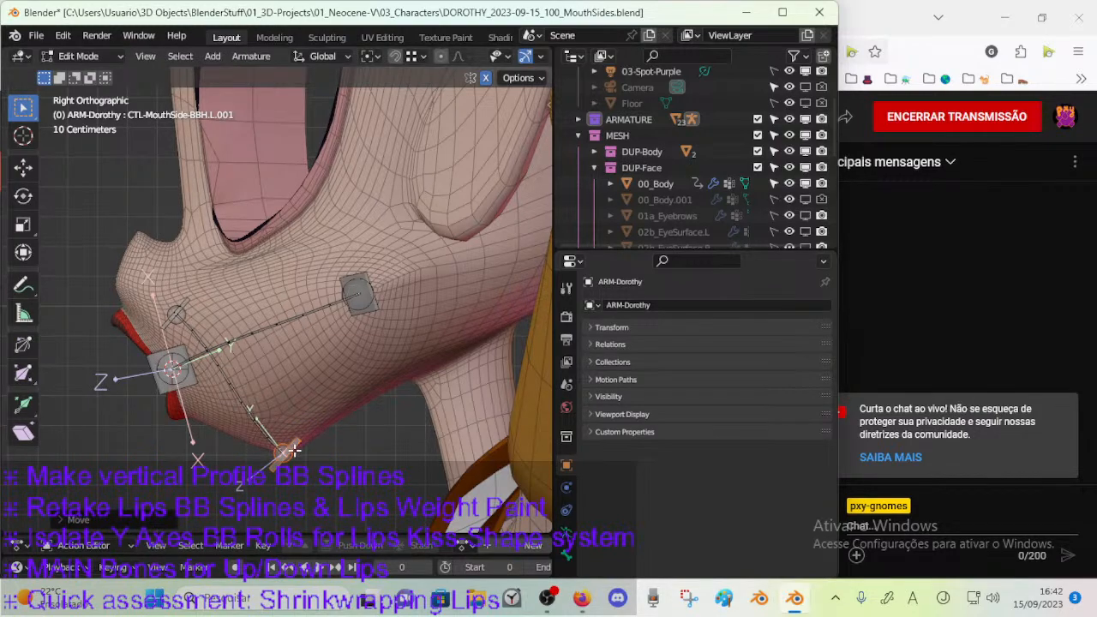
pyautogui.scroll(1, 334, 400)
pyautogui.scroll(1, 335, 400)
pyautogui.keyDown('shift'); pyautogui.moveTo(334, 400); pyautogui.dragTo(372, 339, button='middle'); pyautogui.keyUp('shift')
pyautogui.press('g')
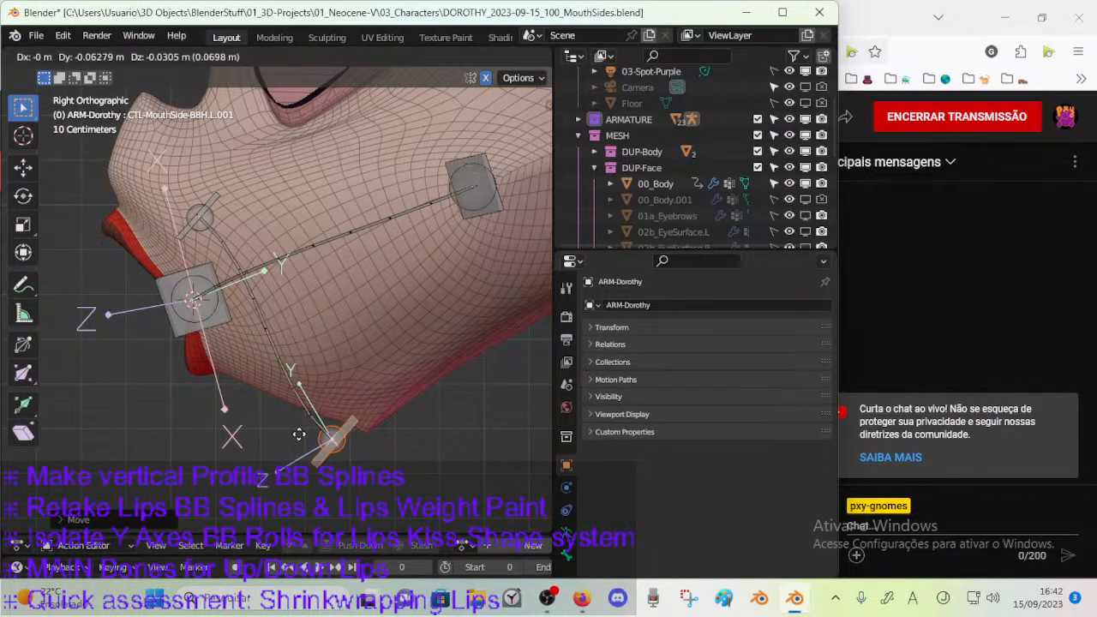
pyautogui.click(332, 427)
pyautogui.press('g')
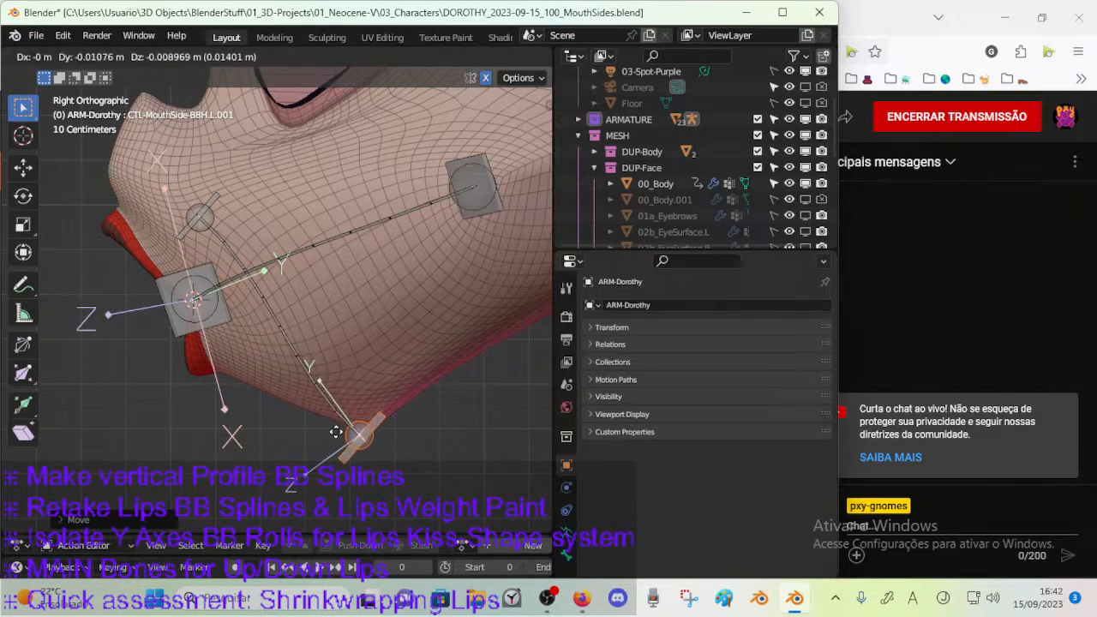
pyautogui.click(342, 429)
pyautogui.press('g')
pyautogui.click(346, 425)
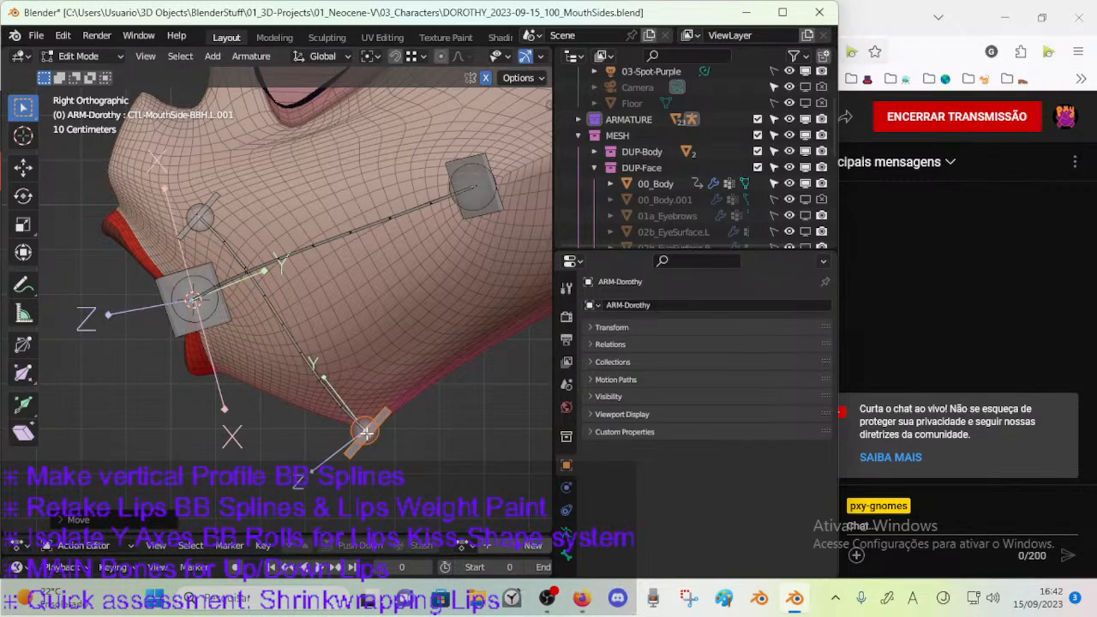
pyautogui.press('g')
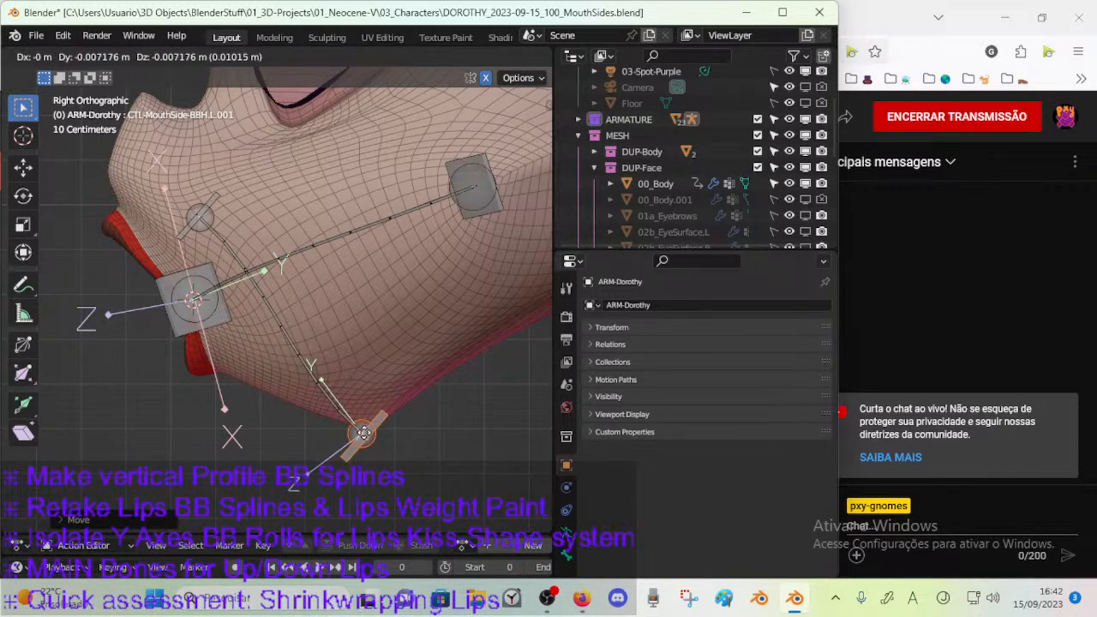
pyautogui.click(366, 431)
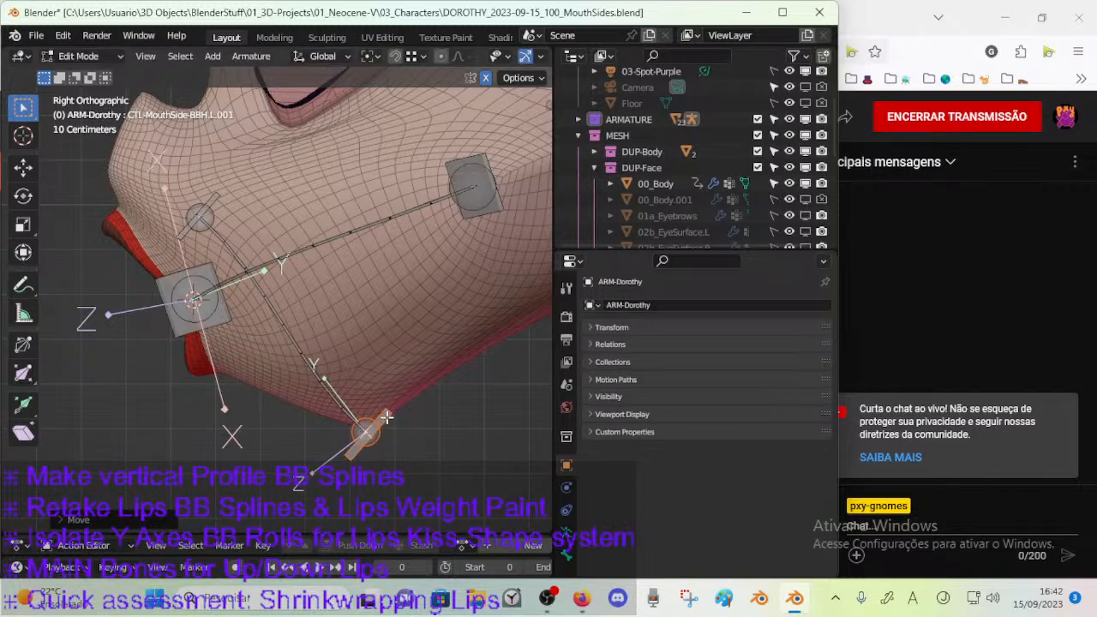
pyautogui.press('g')
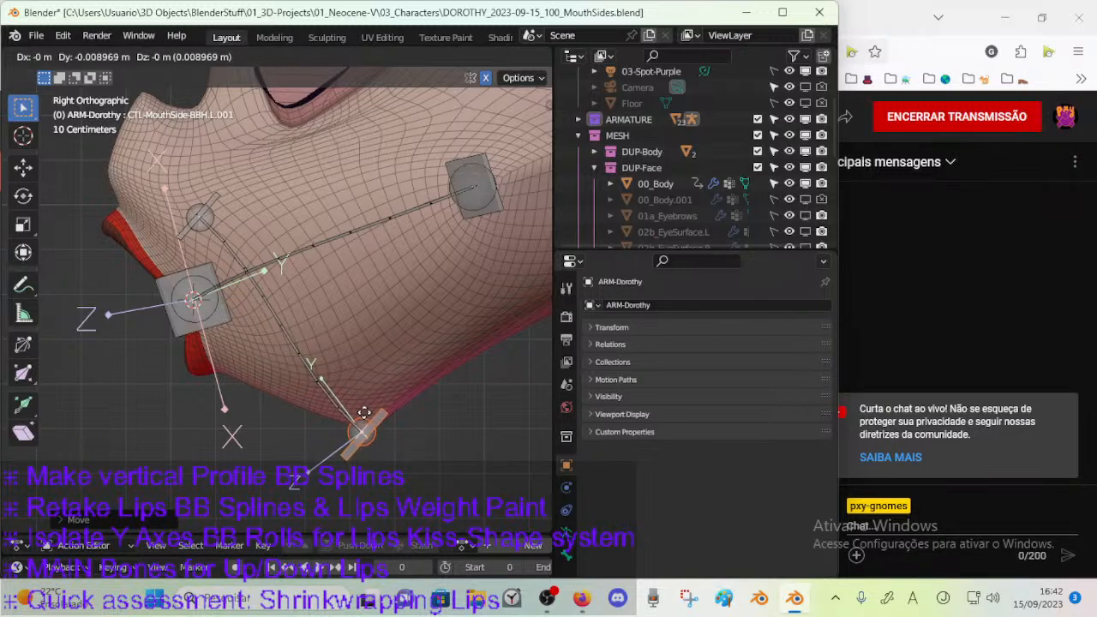
pyautogui.click(365, 413)
# Save the file, enable vertex snapping with Include Non-Edited targets, and snap the lower joint to the muzzle's lower corner.
pyautogui.keyDown('shift'); pyautogui.moveTo(291, 370); pyautogui.dragTo(319, 370, button='middle'); pyautogui.keyUp('shift')
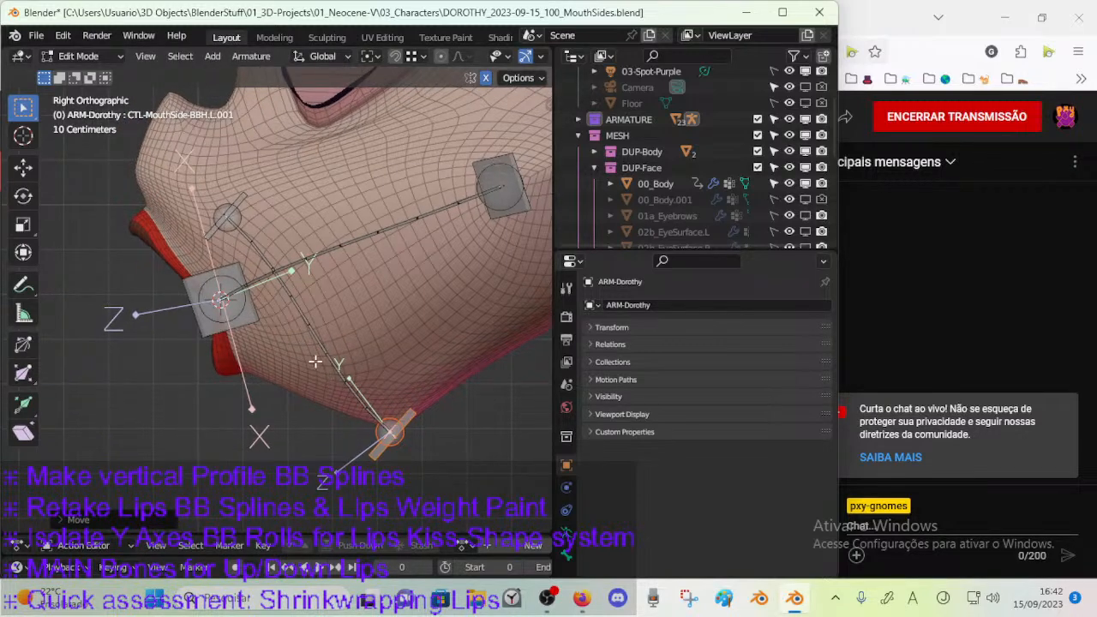
pyautogui.click(372, 57)
pyautogui.click(381, 74)
pyautogui.hotkey('ctrl', 's')
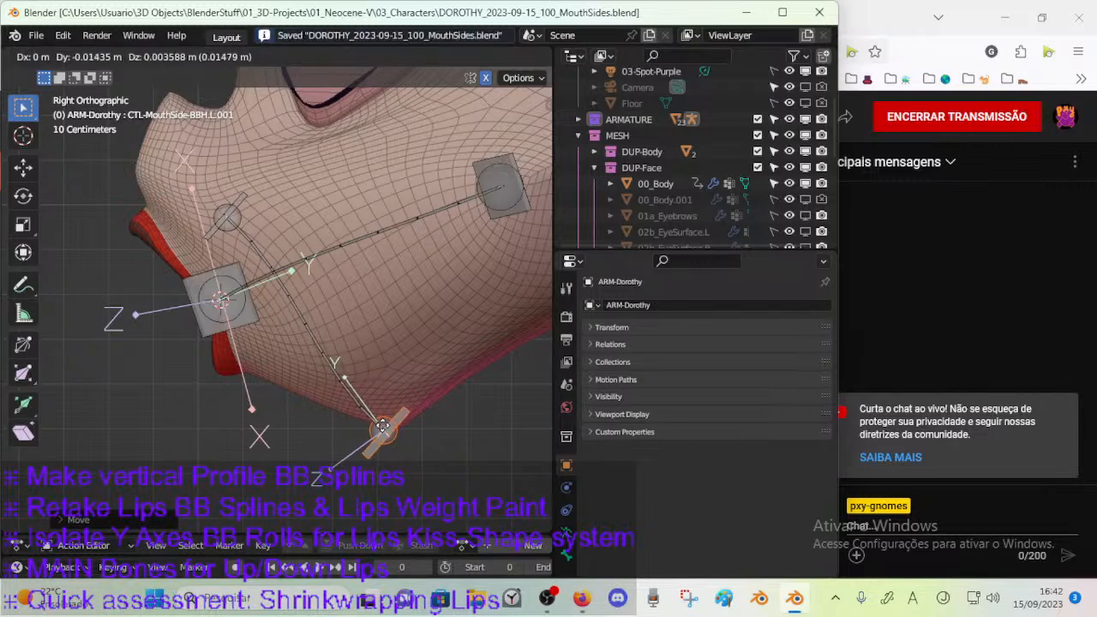
pyautogui.click(418, 57)
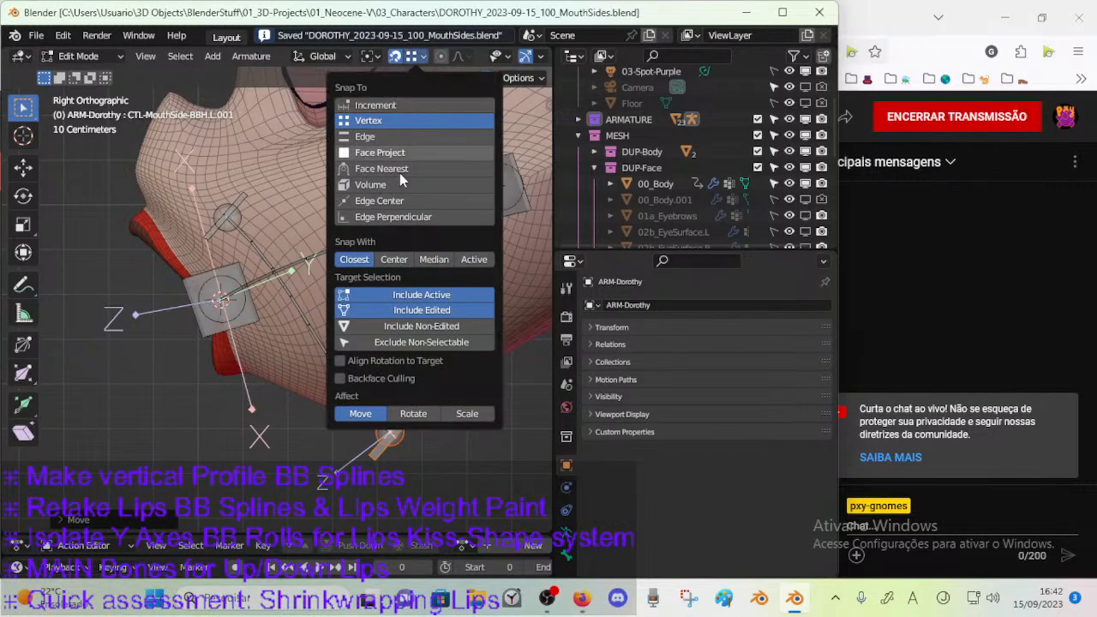
pyautogui.click(387, 327)
pyautogui.press('g')
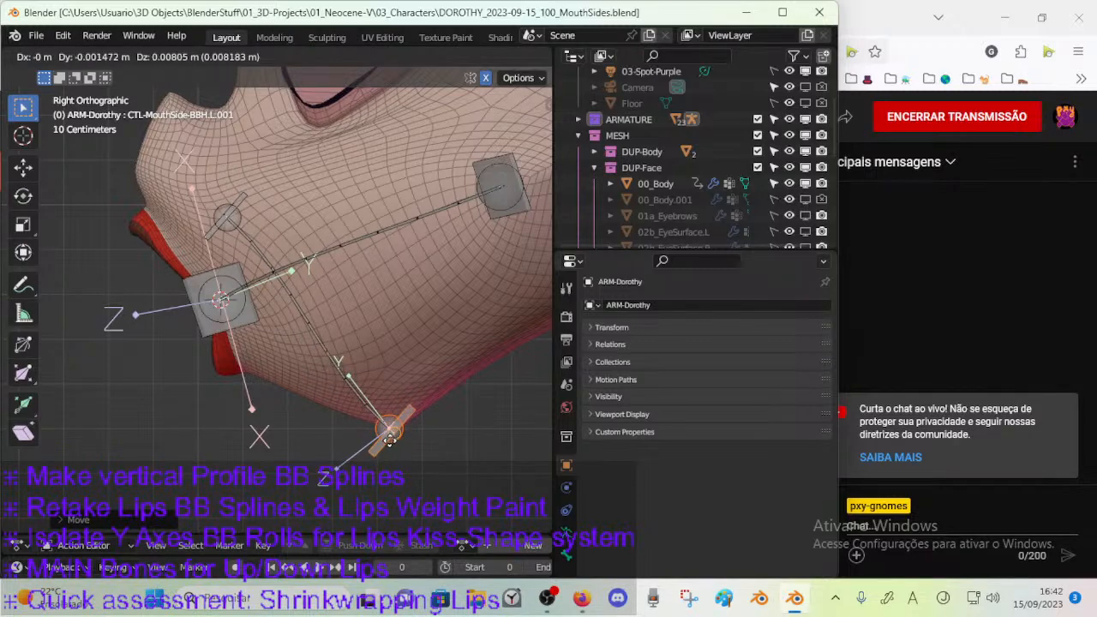
pyautogui.click(385, 445)
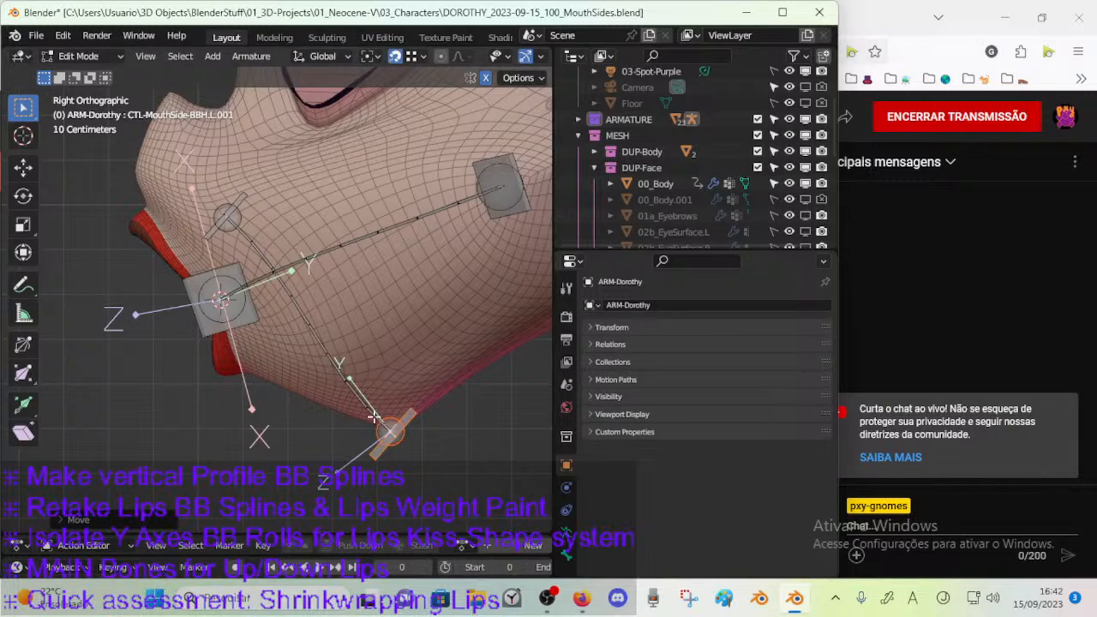
# Select the vertical profile bone's upper joint, change the pivot point, and move the joint to the muzzle's upper front edge.
pyautogui.click(224, 216)
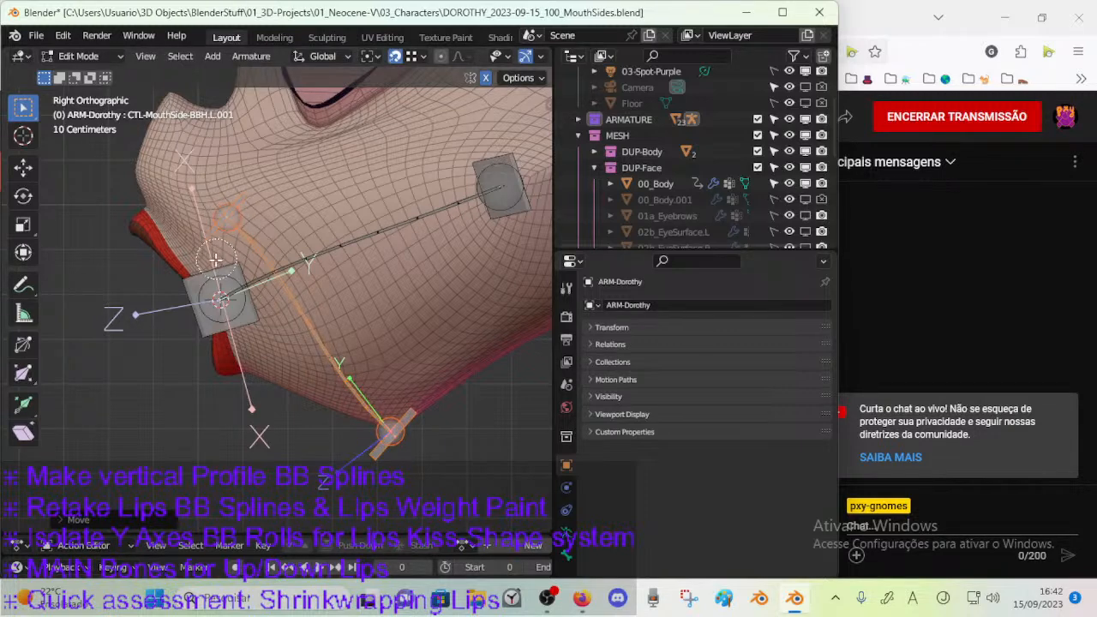
pyautogui.click(220, 239)
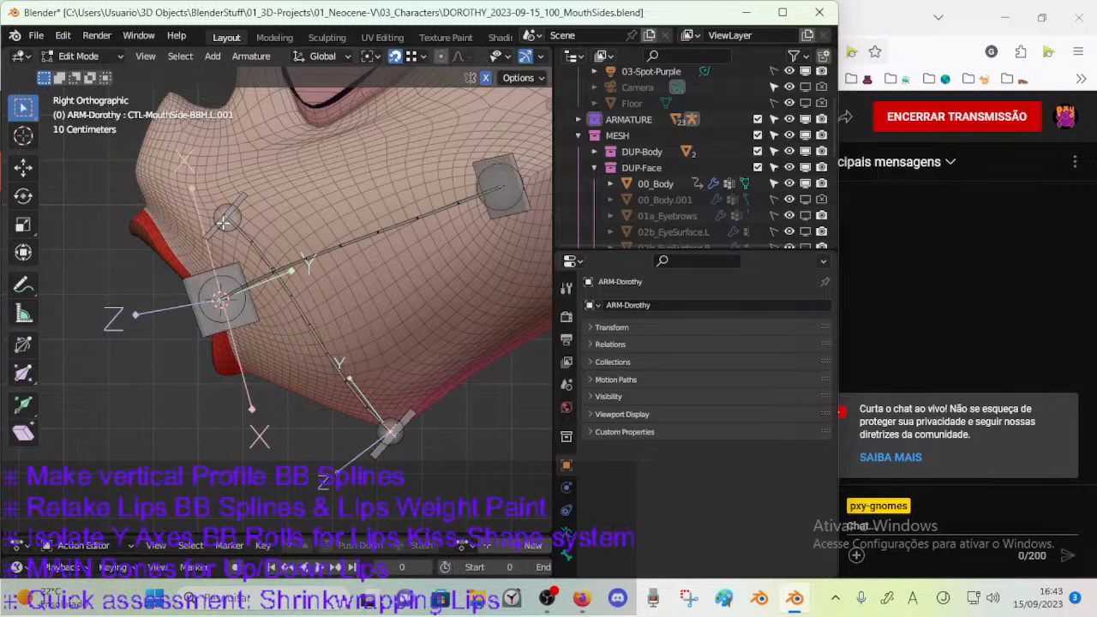
pyautogui.click(372, 57)
pyautogui.click(406, 110)
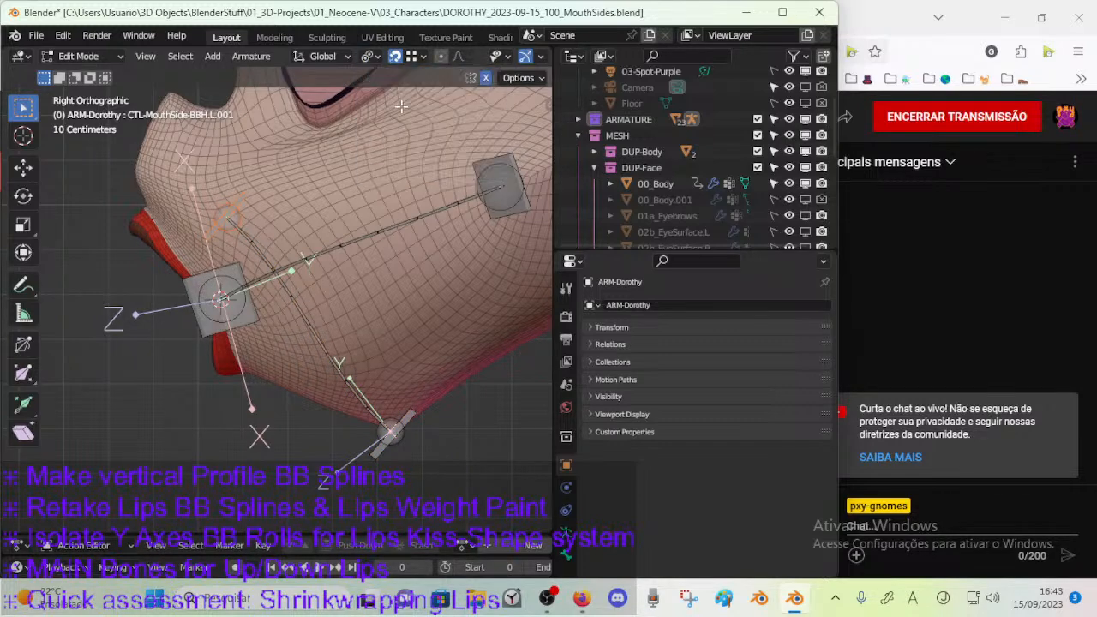
pyautogui.moveTo(350, 377); pyautogui.dragTo(138, 154)
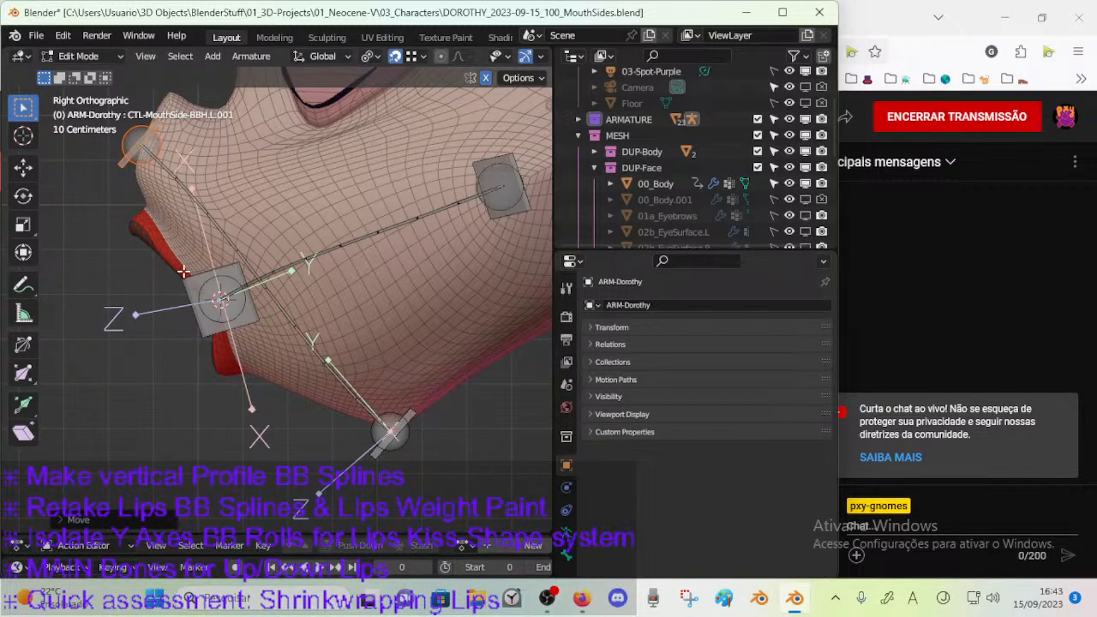
# Select the upper vertical handle bone CTL-MouthVertical-BBH.002 and rotate it about 63 degrees in the right view.
pyautogui.keyDown('shift'); pyautogui.moveTo(178, 264); pyautogui.dragTo(251, 323, button='middle'); pyautogui.keyUp('shift')
pyautogui.press('r')
pyautogui.rightClick(288, 281)
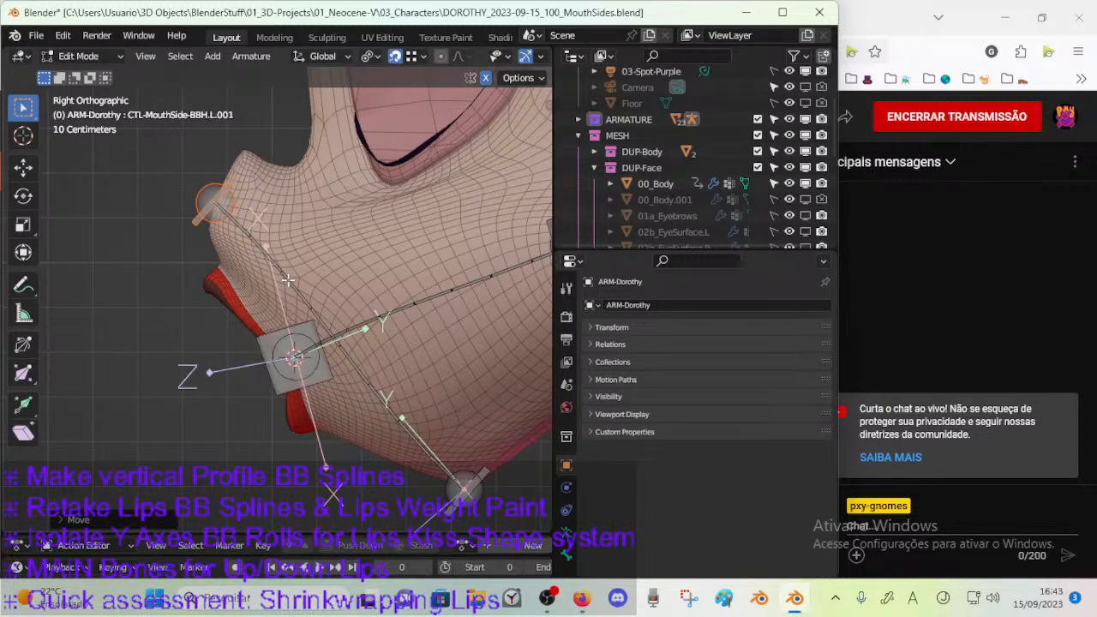
pyautogui.click(236, 202)
pyautogui.press('r')
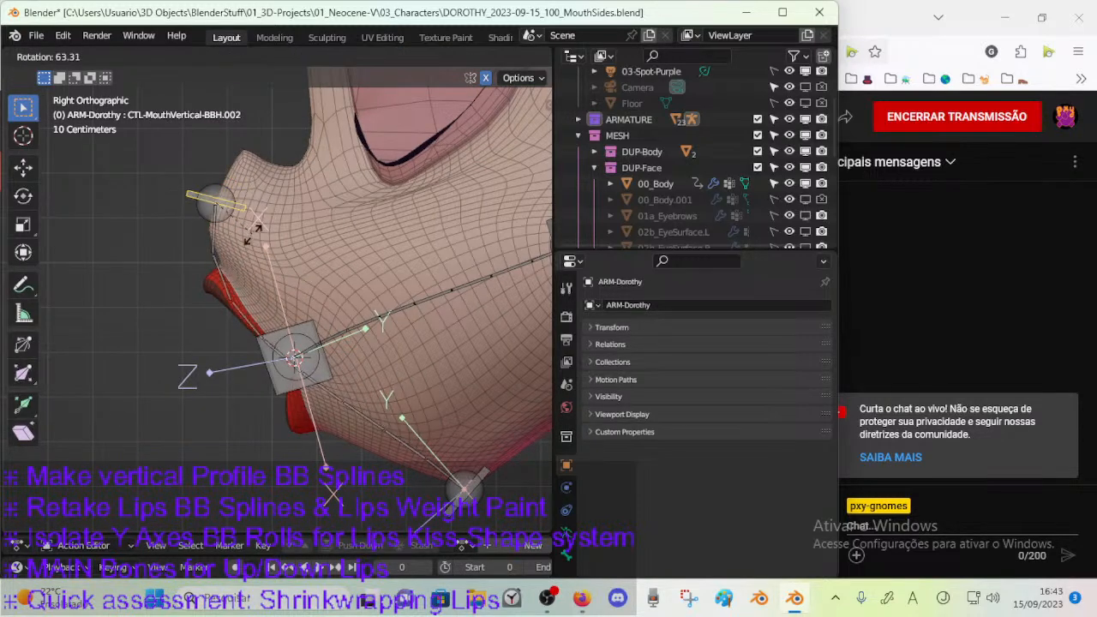
pyautogui.click(246, 236)
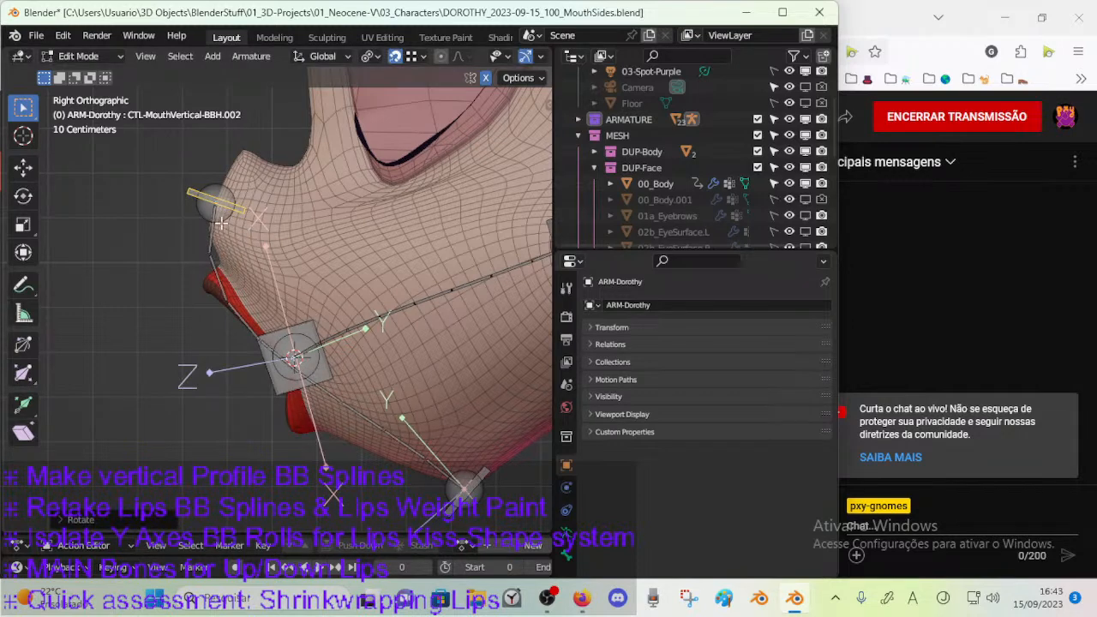
# Move the vertical profile bone's upper joint up to the nose tip and rotate its handle so the curve follows the muzzle front.
pyautogui.press('g')
pyautogui.rightClick(236, 155)
pyautogui.click(219, 200)
pyautogui.press('g')
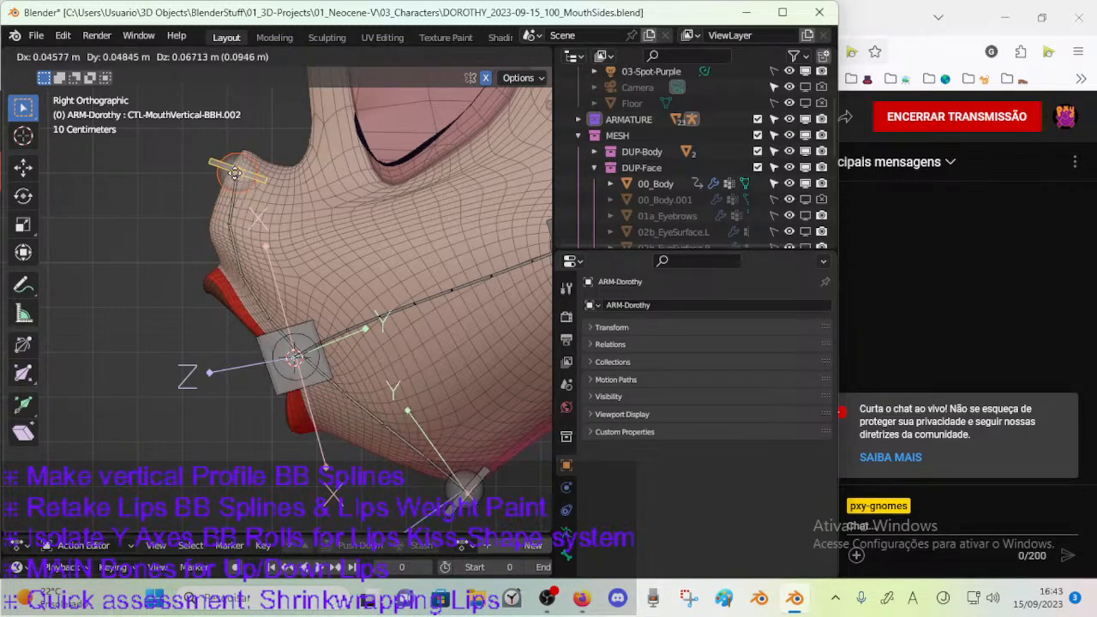
pyautogui.click(243, 151)
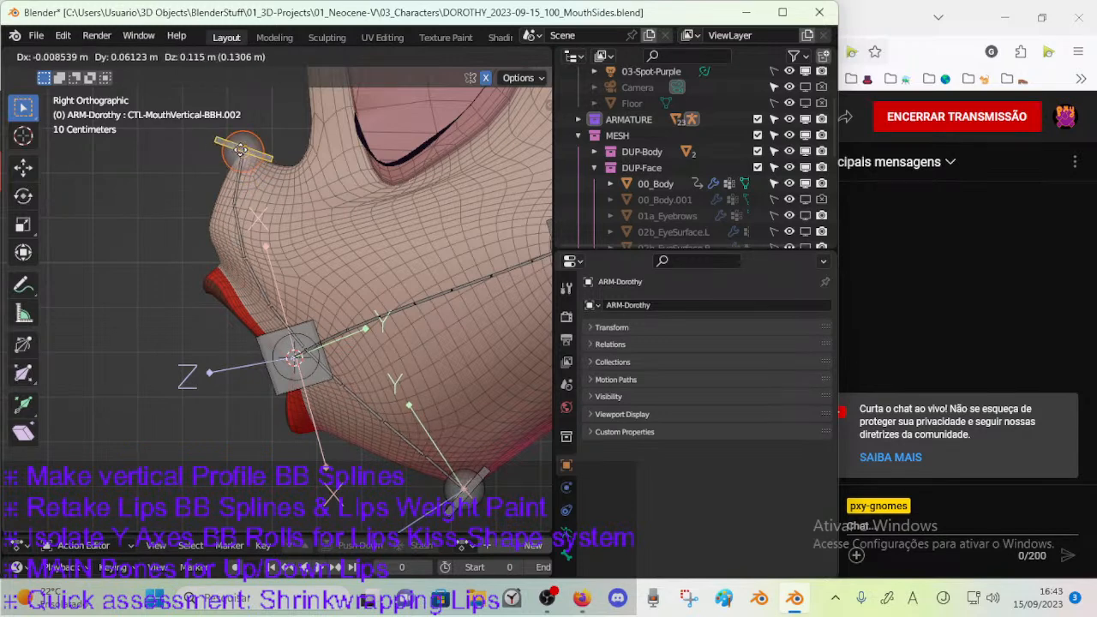
pyautogui.press('r')
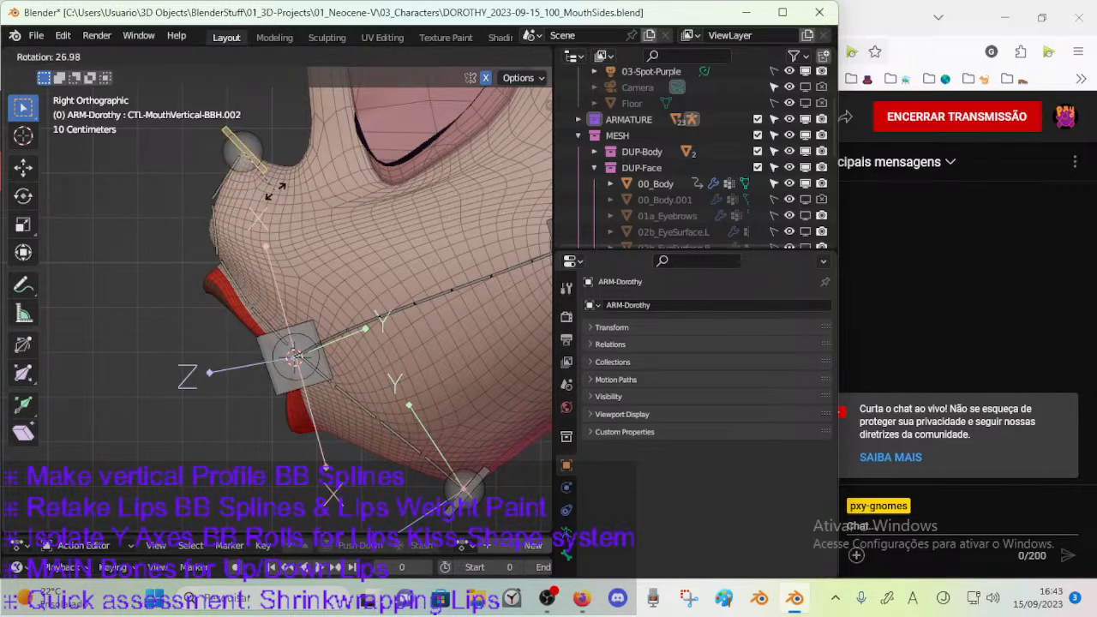
pyautogui.click(285, 233)
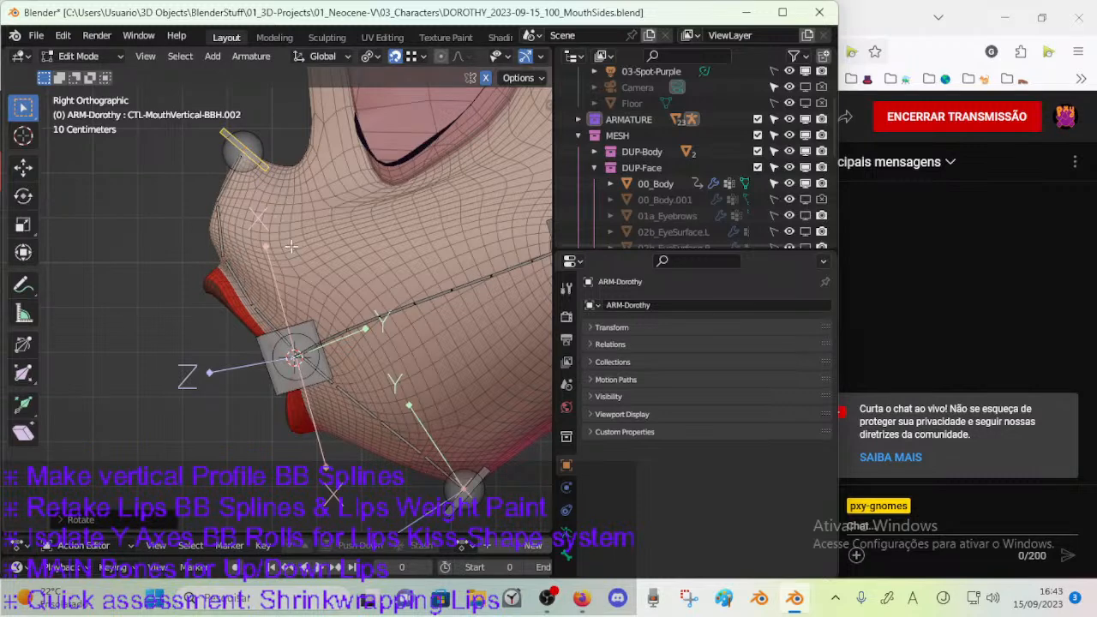
# Select the deform bone DEF-MouthVertical-BB.001 and raise its bendy bone segments to 20.
pyautogui.click(368, 410)
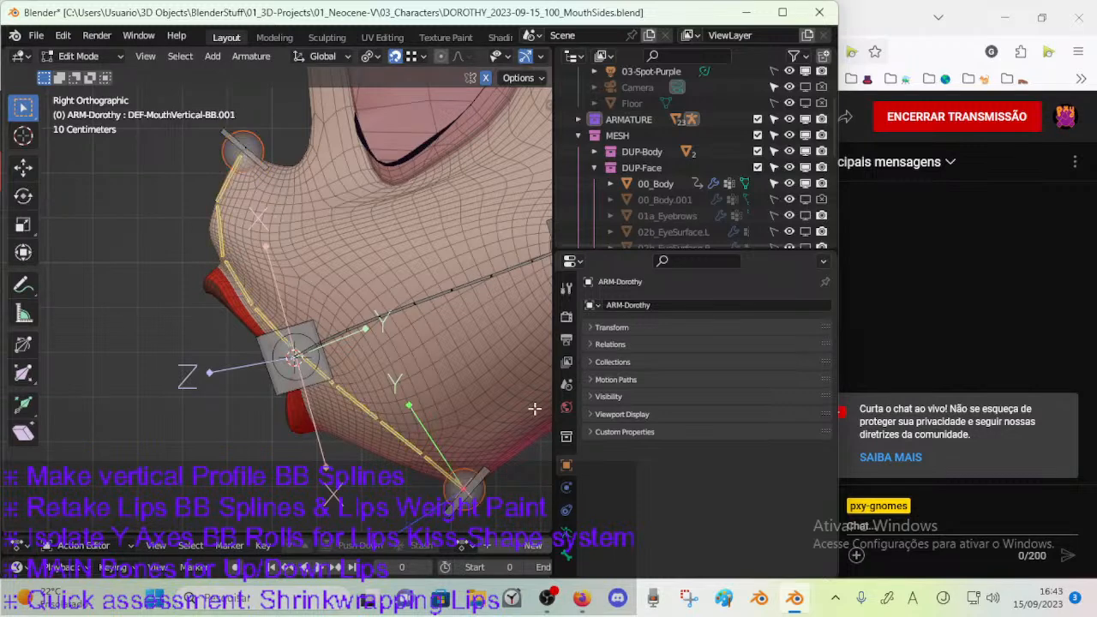
pyautogui.click(564, 551)
pyautogui.click(605, 343)
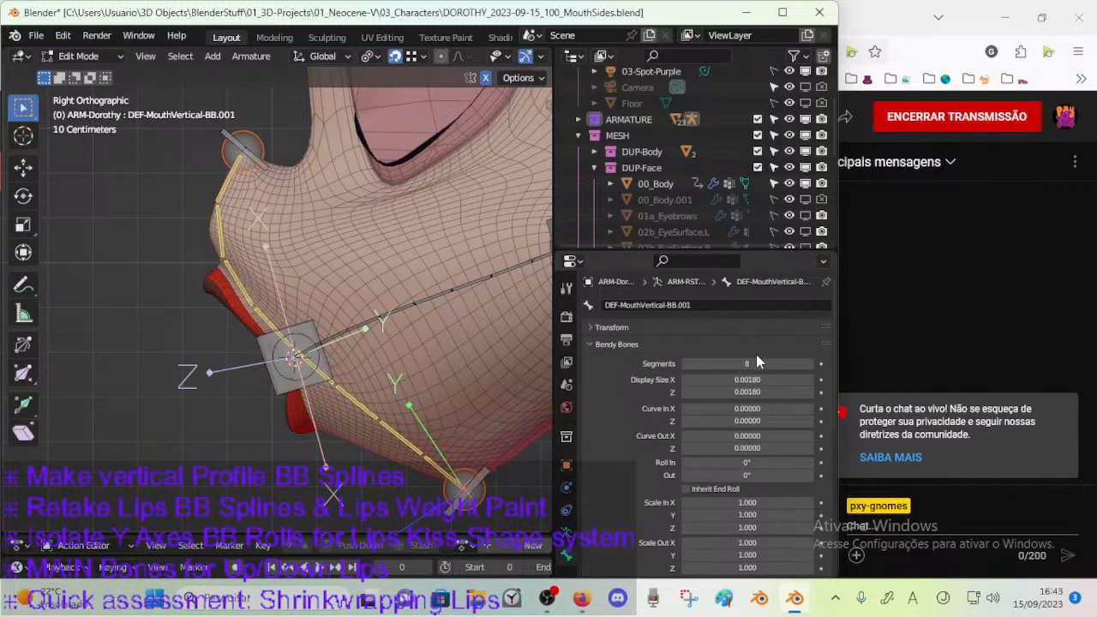
pyautogui.click(811, 363)
pyautogui.click(812, 363)
pyautogui.click(812, 363)
pyautogui.click(811, 363)
pyautogui.click(809, 363)
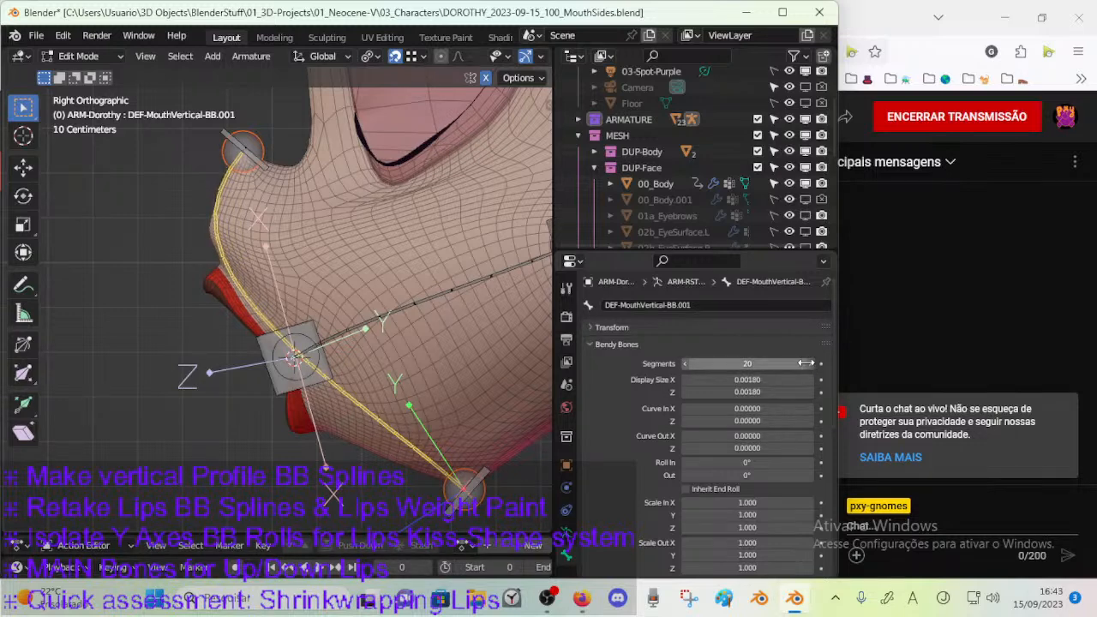
# Try 32 and 16 segments on the vertical bendy bone, and set the count back to 20.
pyautogui.moveTo(755, 362); pyautogui.dragTo(872, 358)
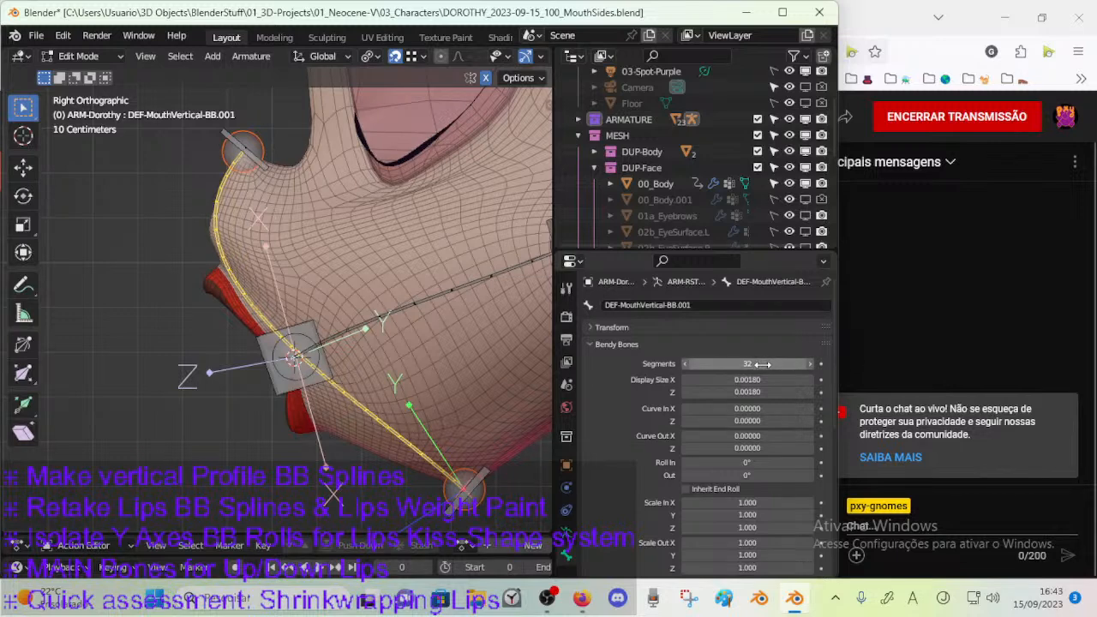
pyautogui.click(762, 364)
pyautogui.write('16')
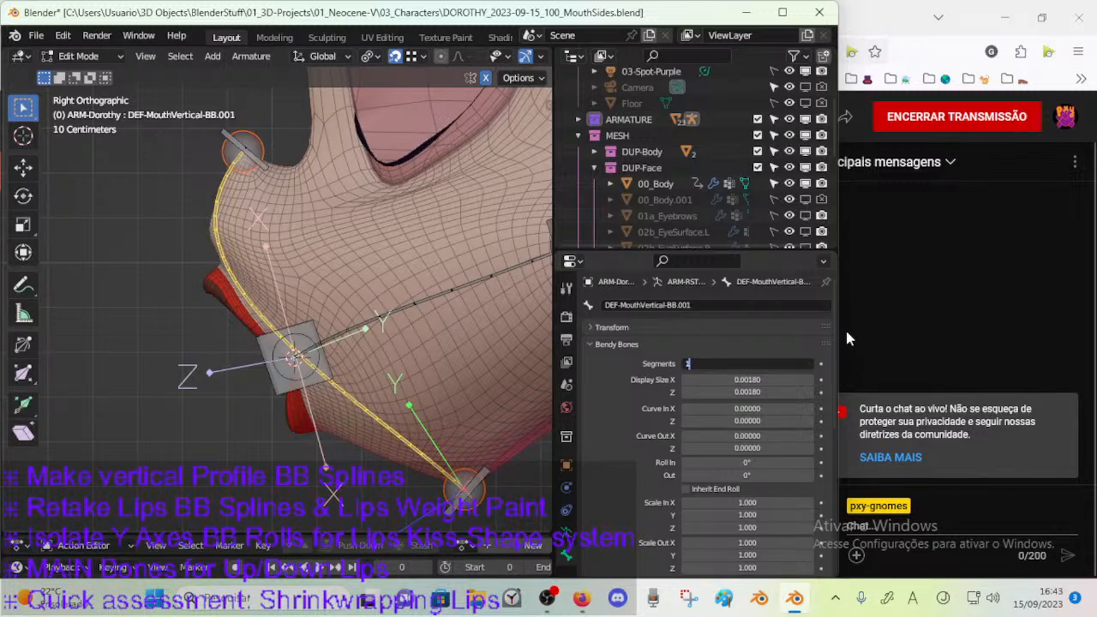
pyautogui.press('Return')
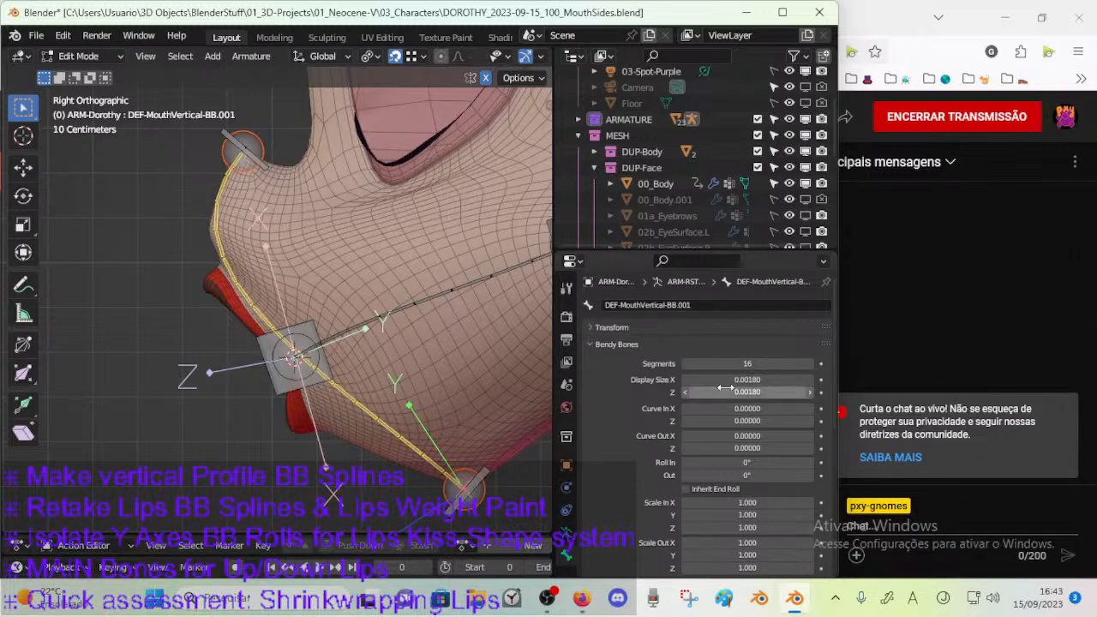
pyautogui.click(781, 361)
pyautogui.write('20')
pyautogui.press('Return')
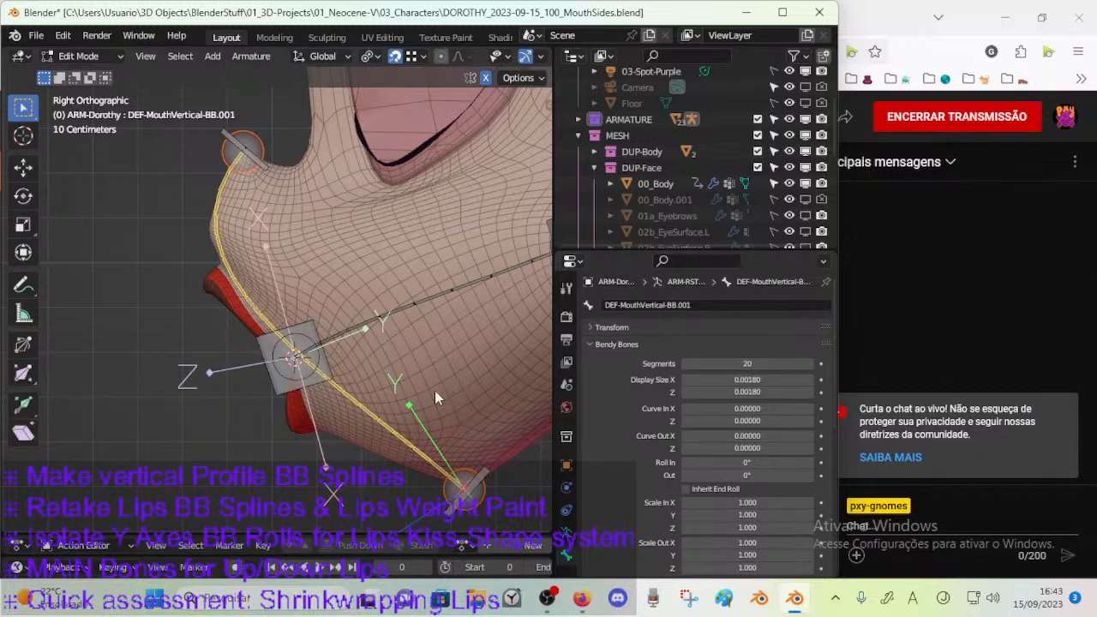
# Rotate the lower handle bone CTL-MouthVertical-BBH about -20 degrees to push the profile curve outward along the chin.
pyautogui.click(471, 484)
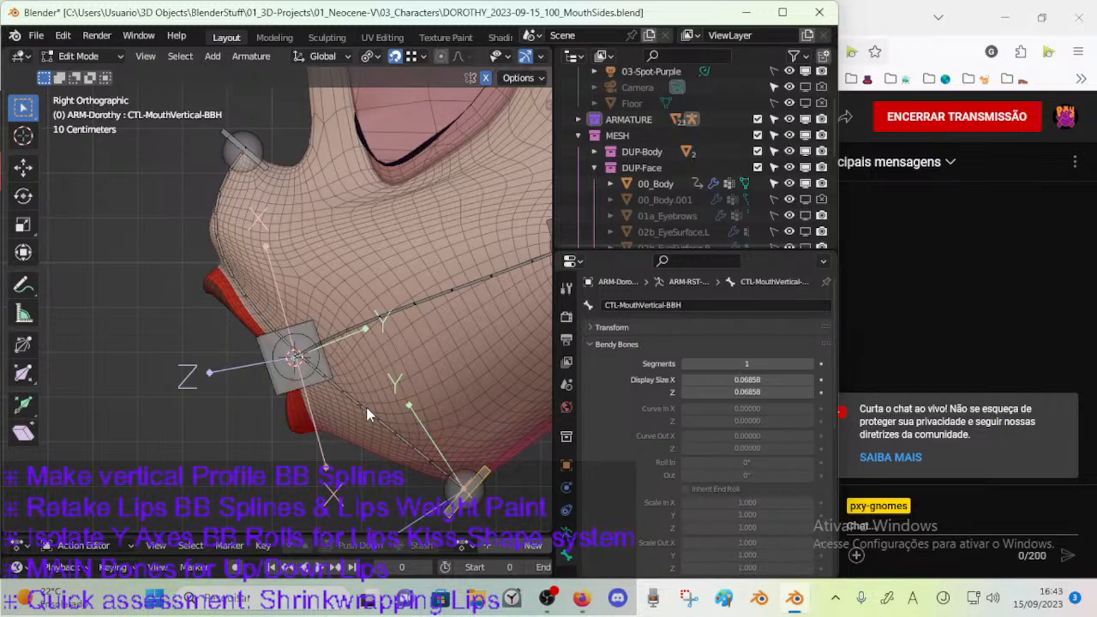
pyautogui.press('r')
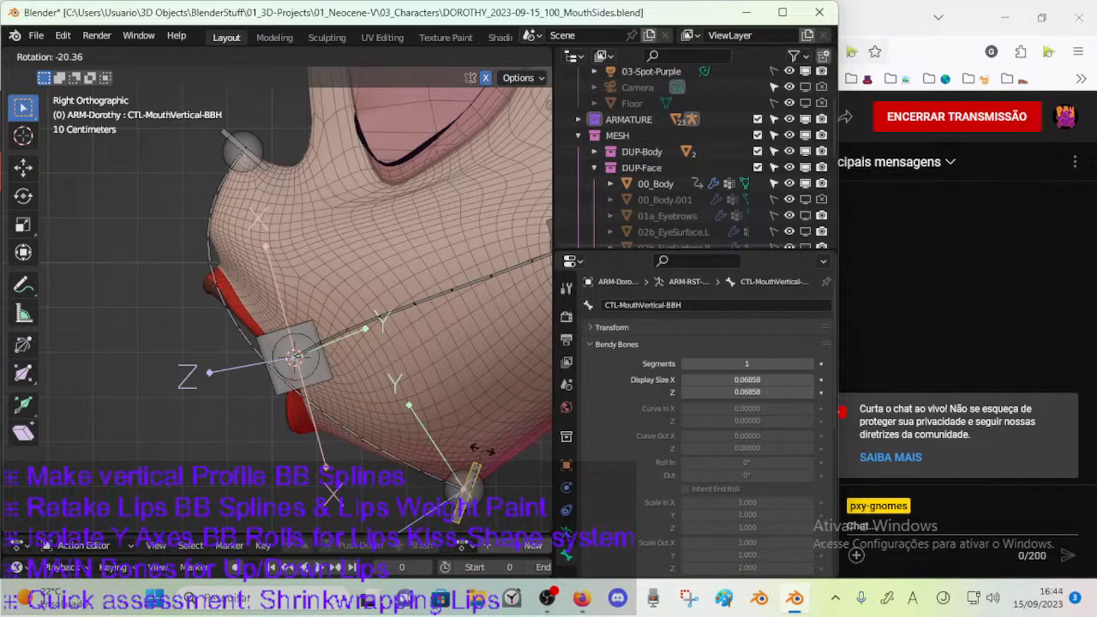
pyautogui.click(485, 439)
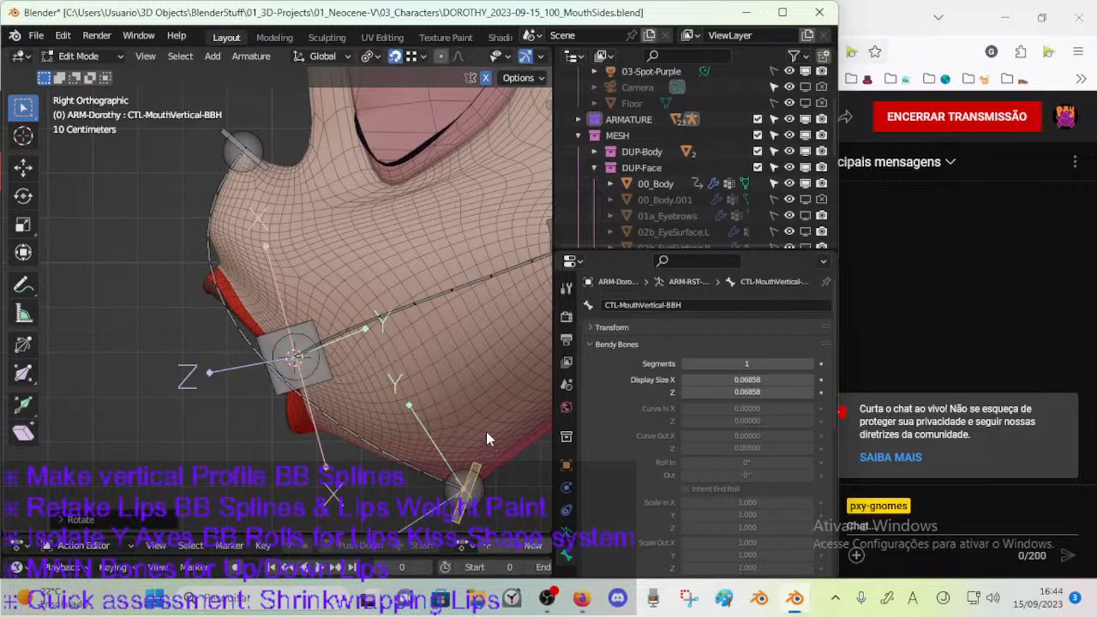
# Fine-tune the rotation of the upper handle bone CTL-MouthVertical-BBH.002 at the nose tip by about -1 degree.
pyautogui.click(248, 168)
pyautogui.press('r')
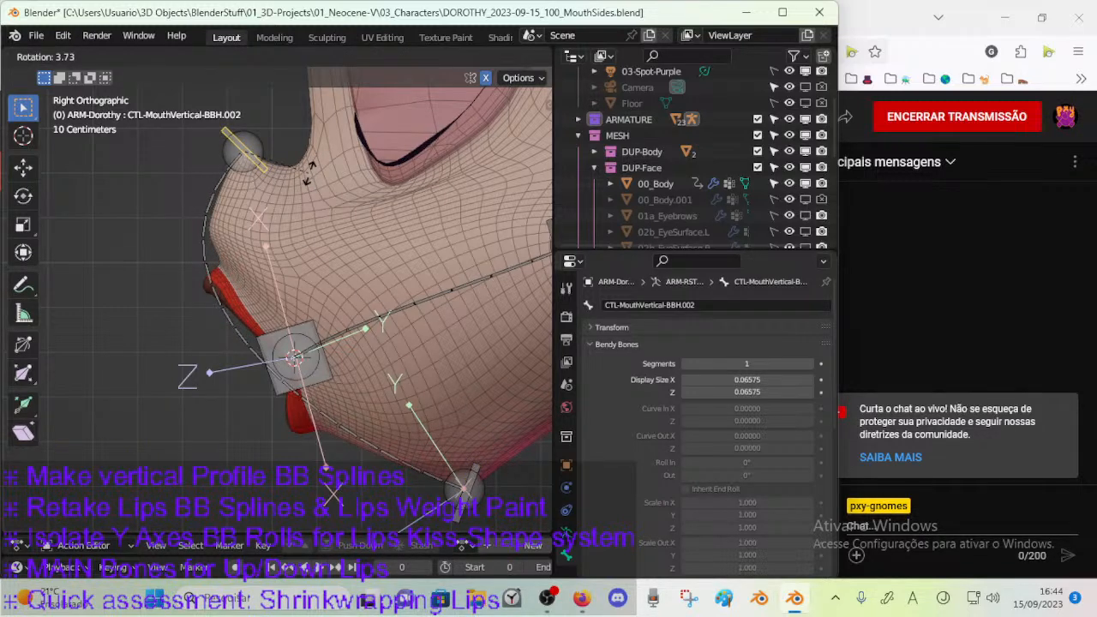
pyautogui.click(235, 163)
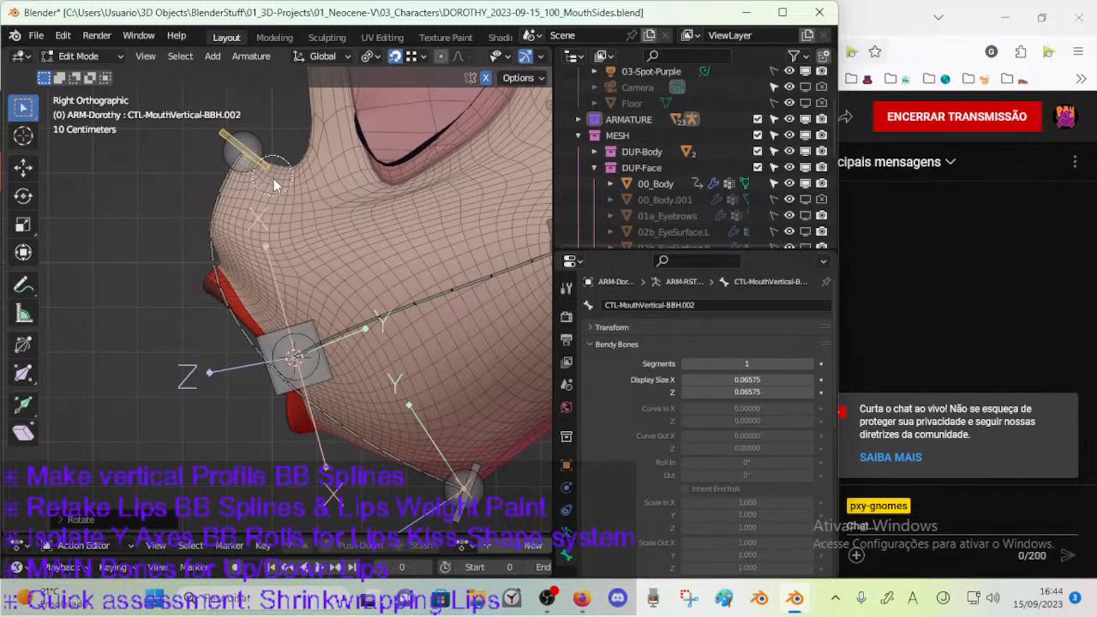
pyautogui.rightClick(272, 173)
pyautogui.press('r')
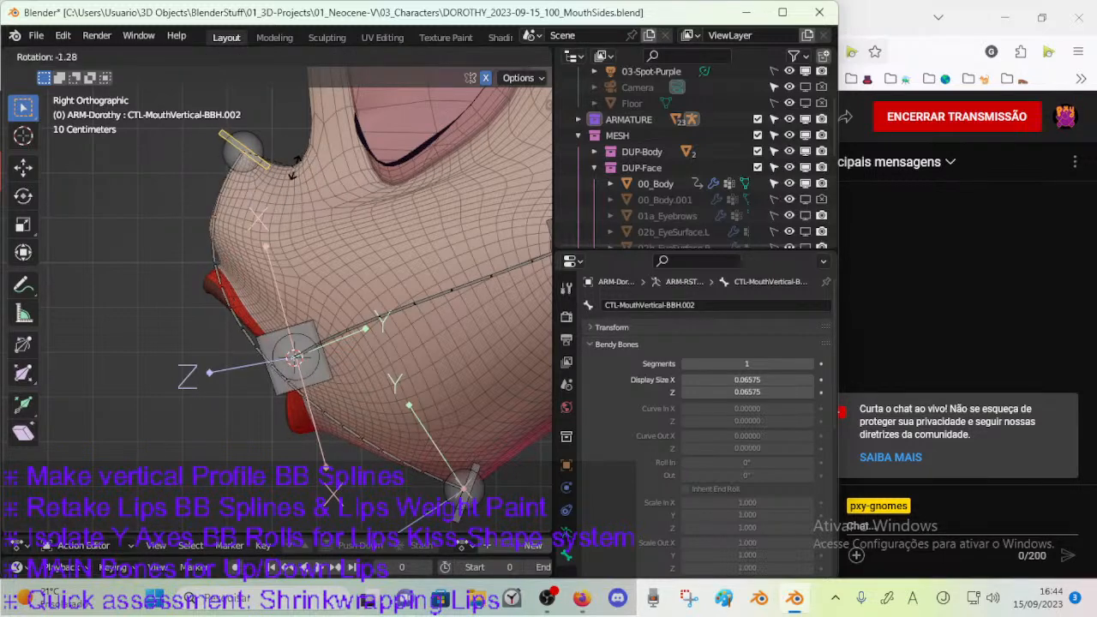
pyautogui.click(294, 167)
pyautogui.press('g')
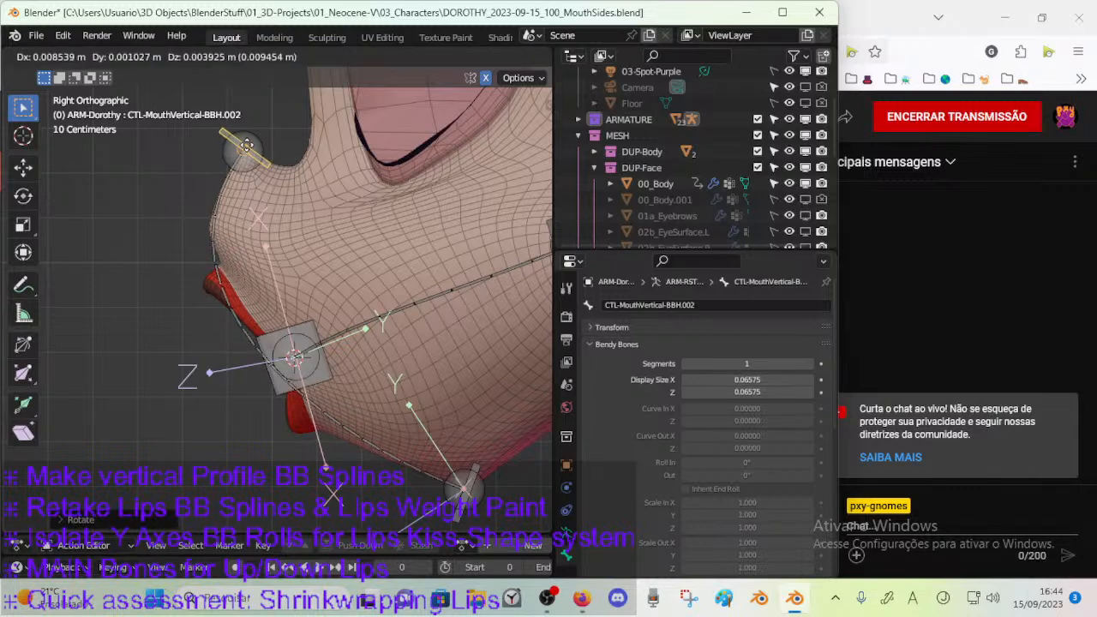
pyautogui.rightClick(243, 147)
pyautogui.press('c')
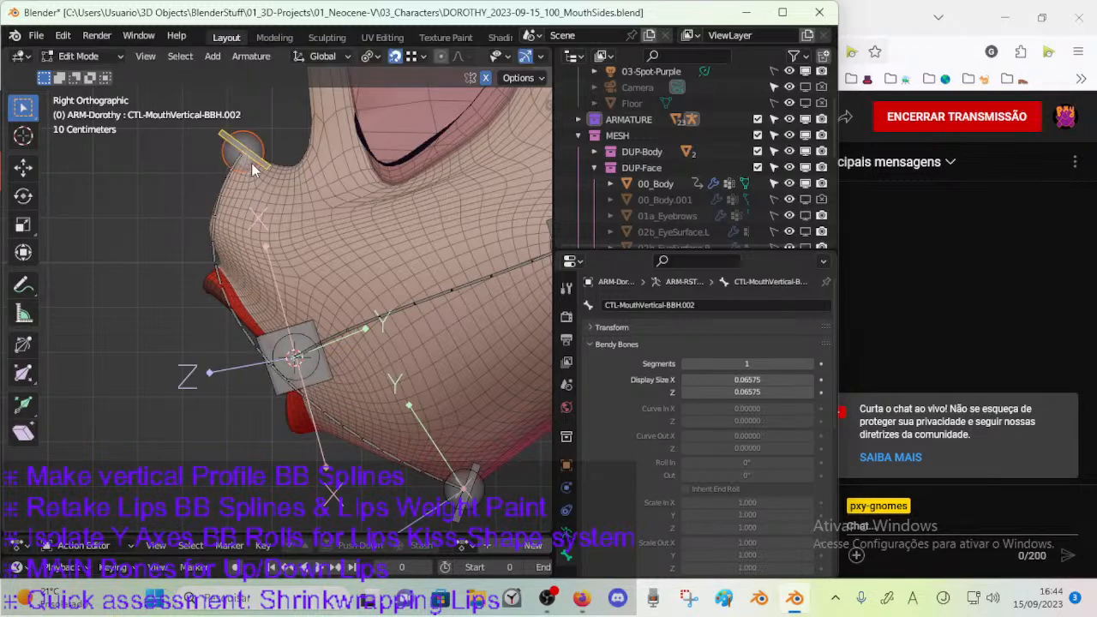
# Select the vertical profile bone's upper joint, check the vertex snapping options, and snap the joint onto the nose tip.
pyautogui.click(251, 162)
pyautogui.press('g')
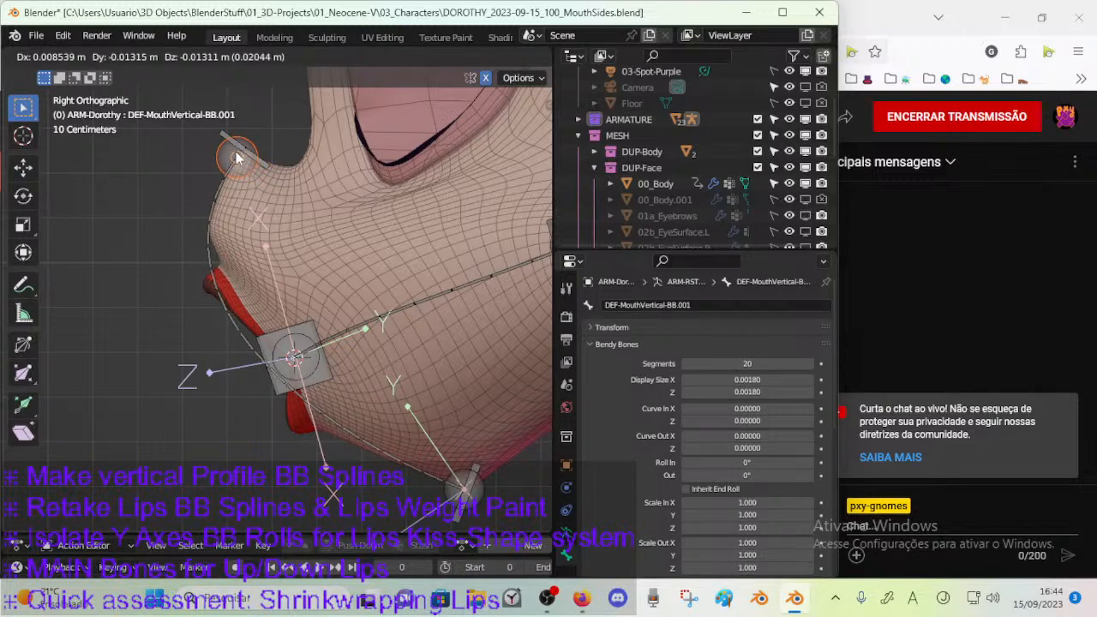
pyautogui.rightClick(237, 152)
pyautogui.click(412, 57)
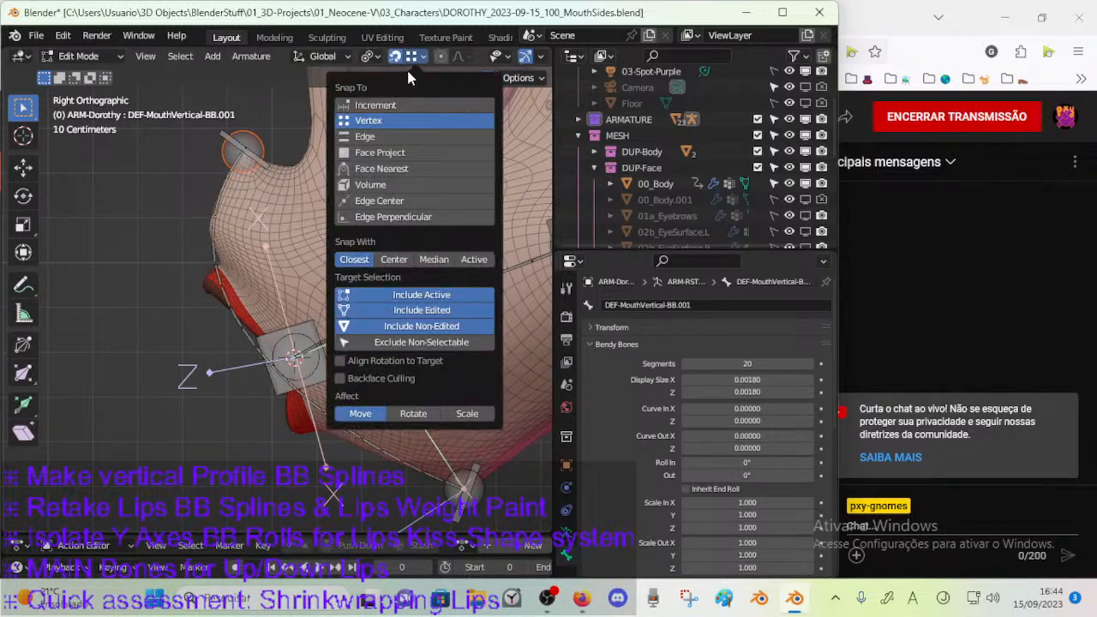
pyautogui.click(381, 58)
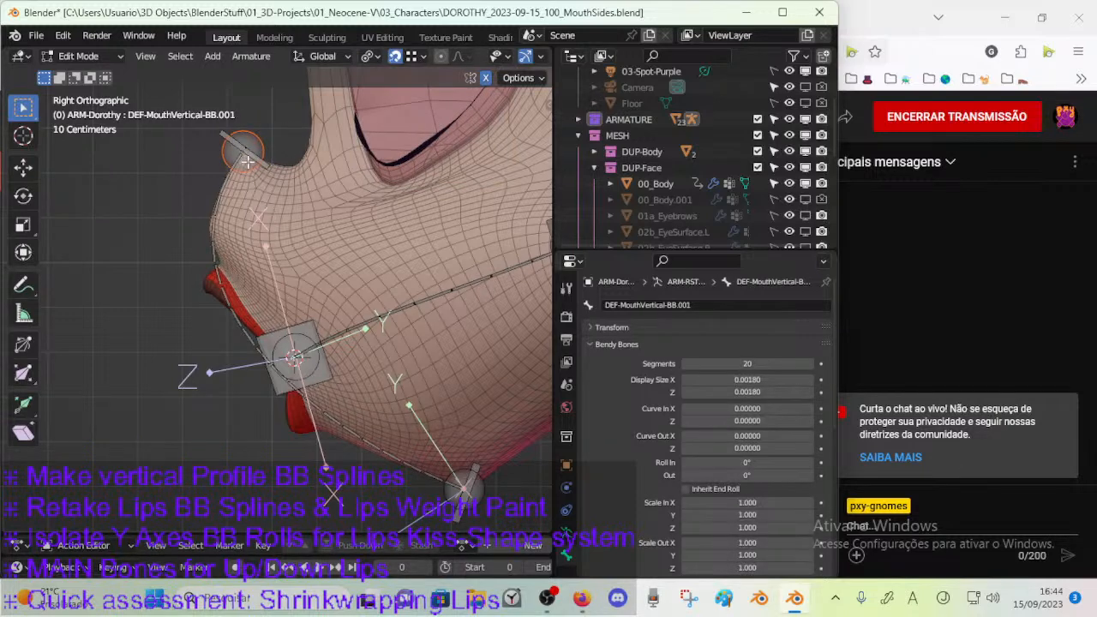
pyautogui.click(422, 58)
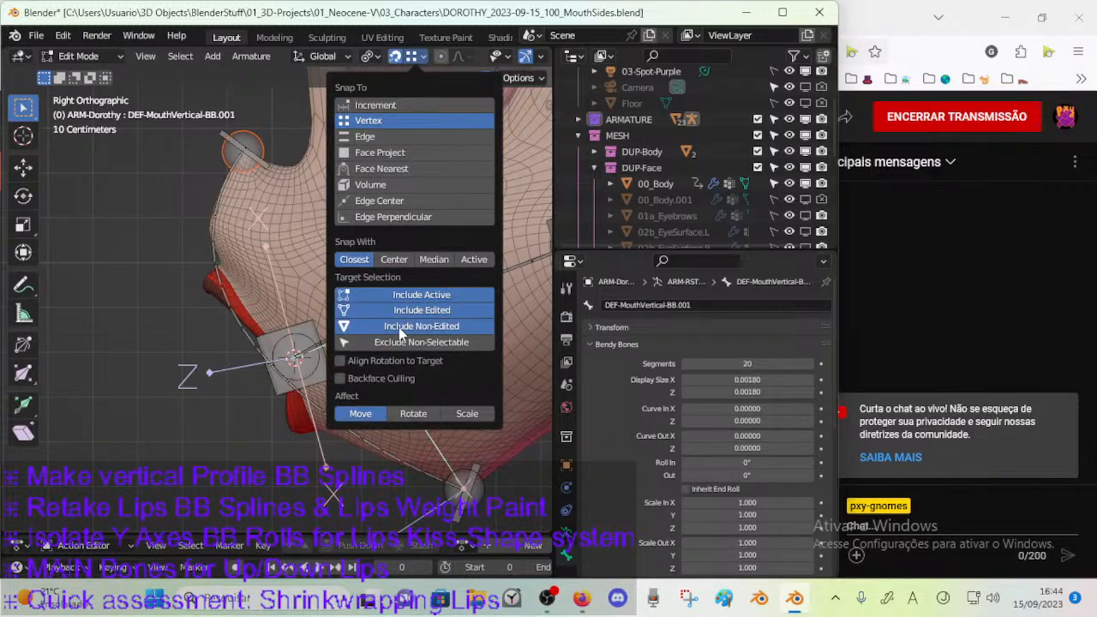
pyautogui.press('g')
pyautogui.click(248, 157)
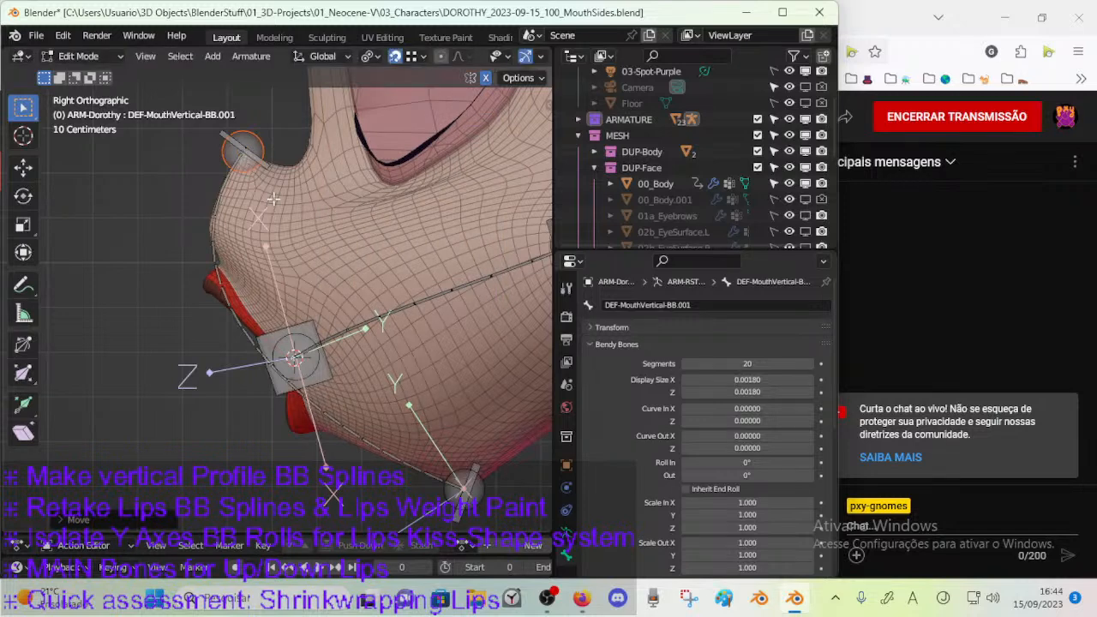
# Nudge the vertical profile bone's lower joint slightly so it snaps to the vertex at the muzzle's lower corner.
pyautogui.click(458, 488)
pyautogui.press('g')
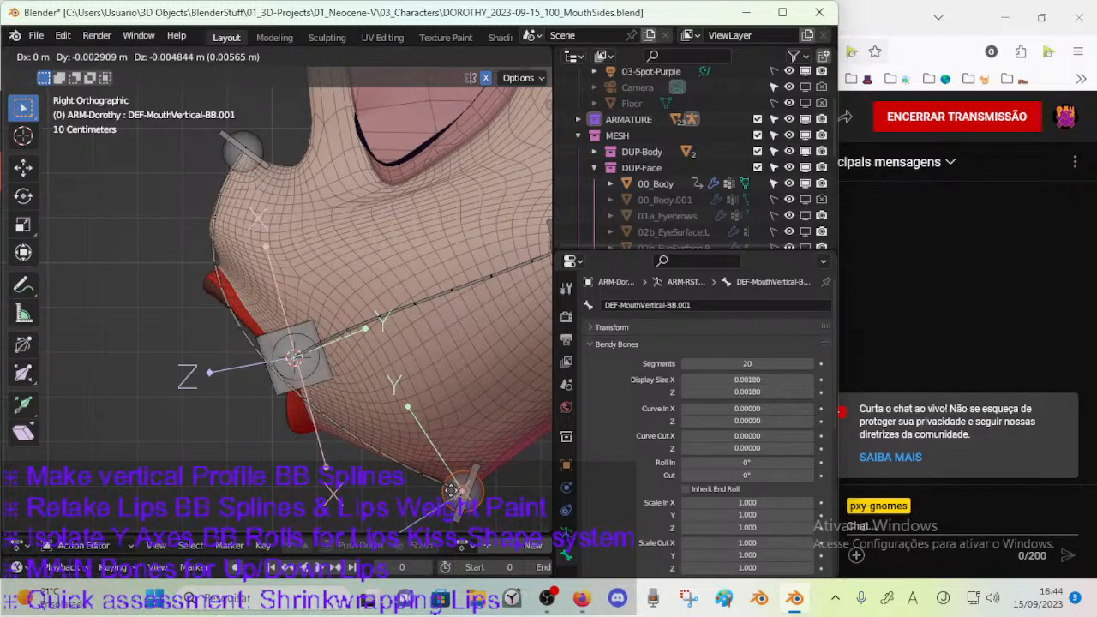
pyautogui.click(461, 494)
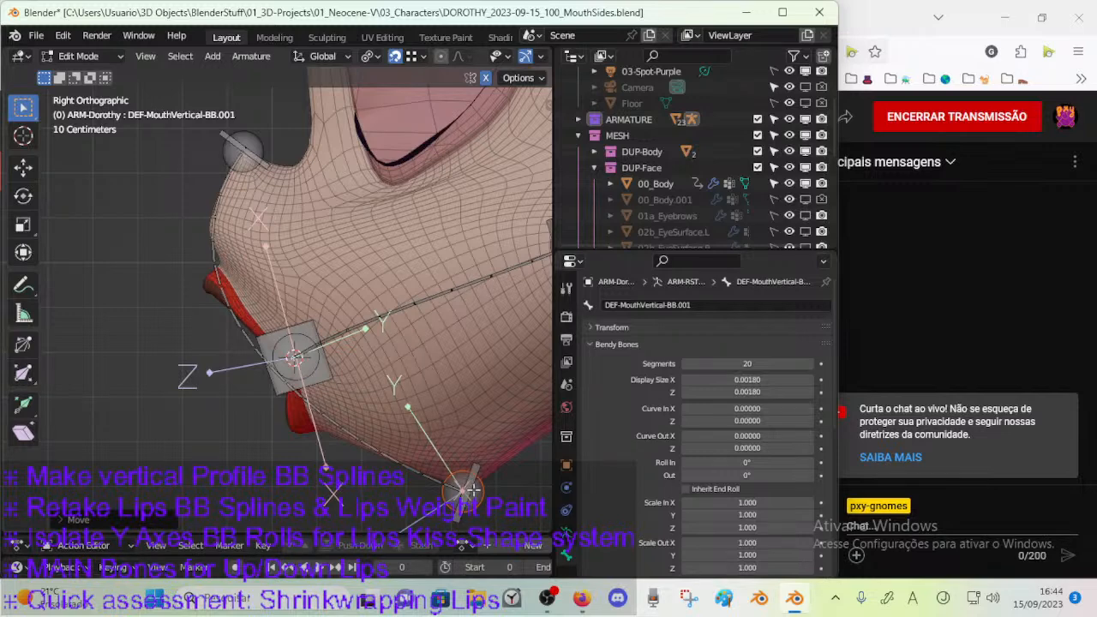
# Select the deform bone DEF-MouthVertical-BB.001 and examine how its curve follows the muzzle in the right and front views.
pyautogui.click(472, 487)
pyautogui.click(473, 472)
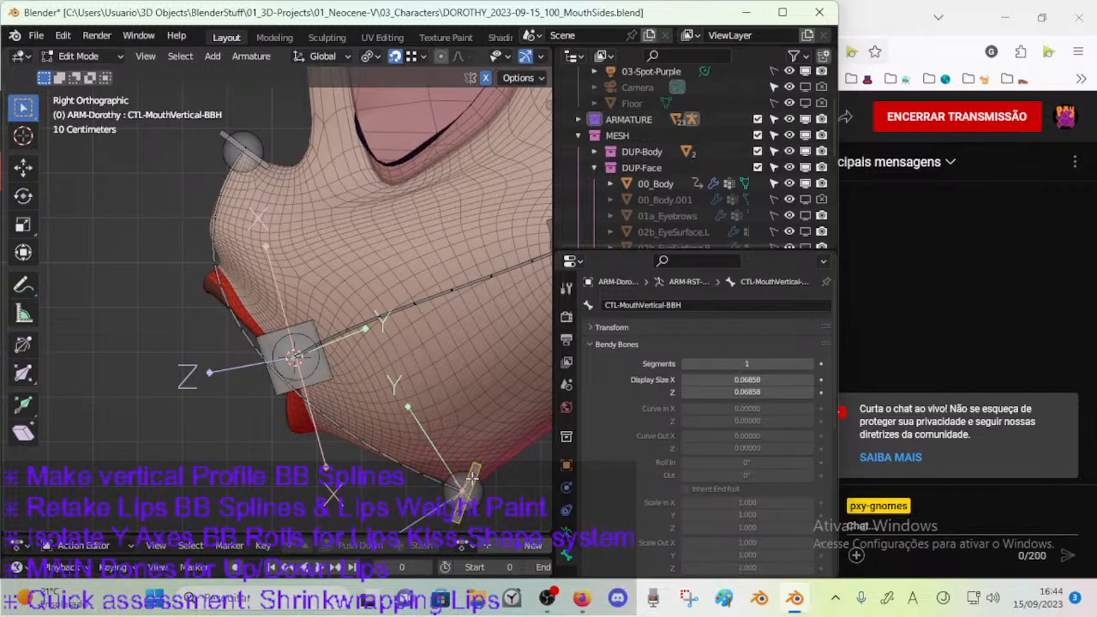
pyautogui.click(264, 149)
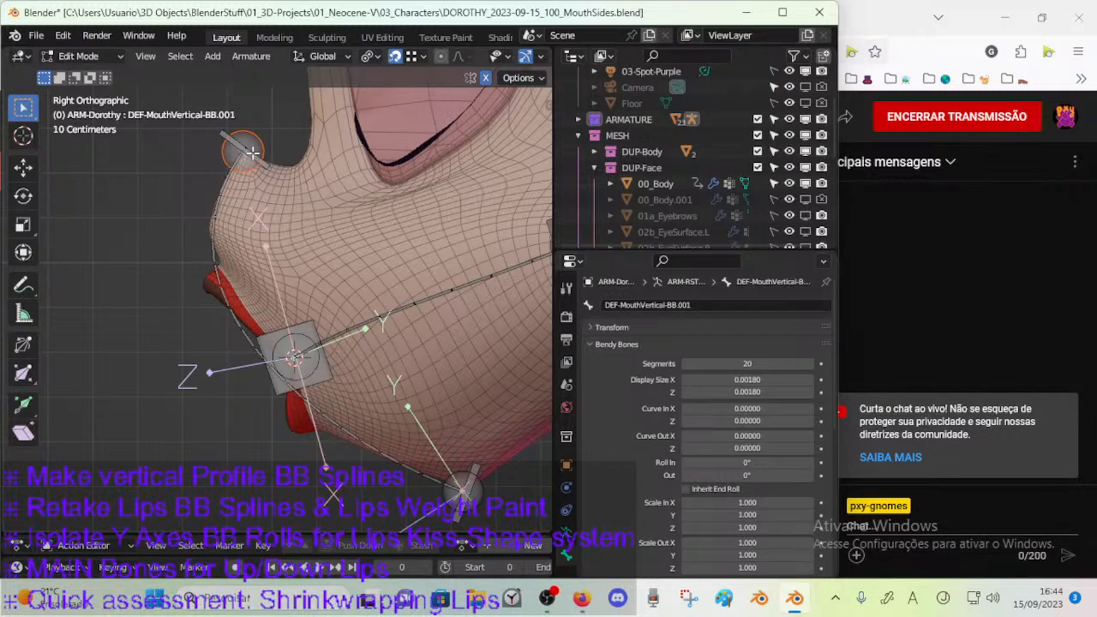
pyautogui.click(214, 185)
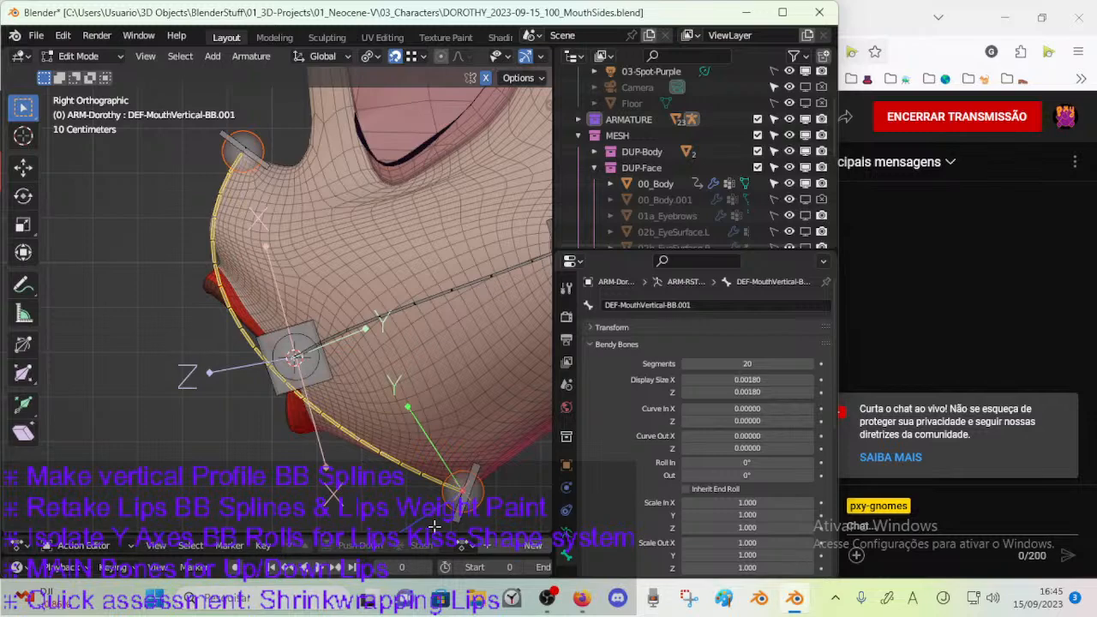
pyautogui.moveTo(483, 399); pyautogui.dragTo(419, 406, button='middle')
pyautogui.press('KP_3')
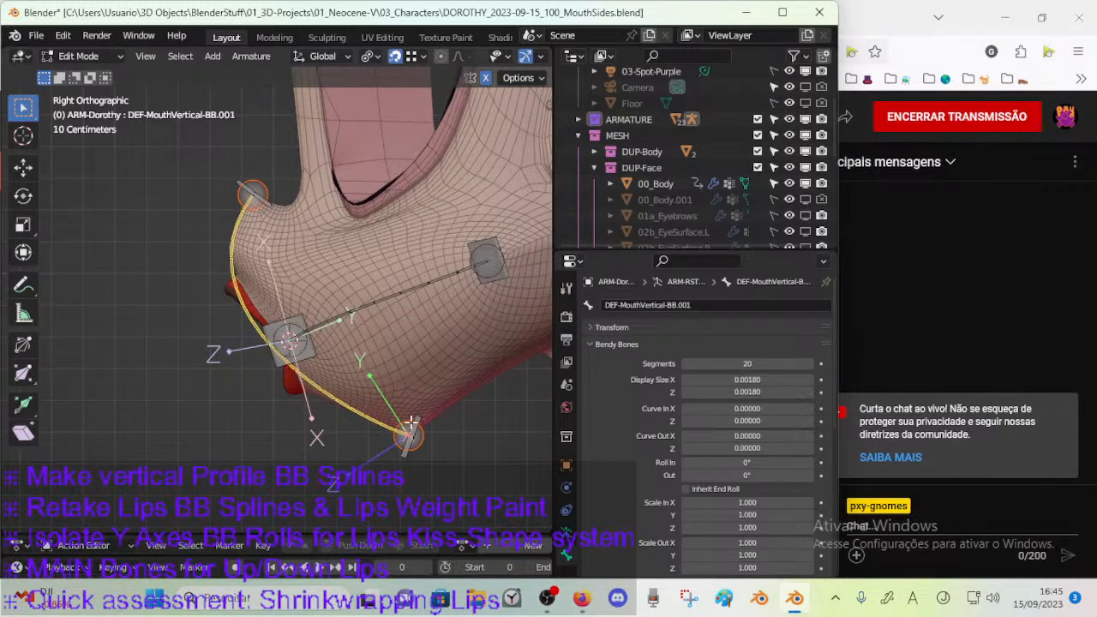
pyautogui.scroll(1, 413, 425)
pyautogui.keyDown('shift'); pyautogui.moveTo(416, 418); pyautogui.dragTo(403, 445, button='middle'); pyautogui.keyUp('shift')
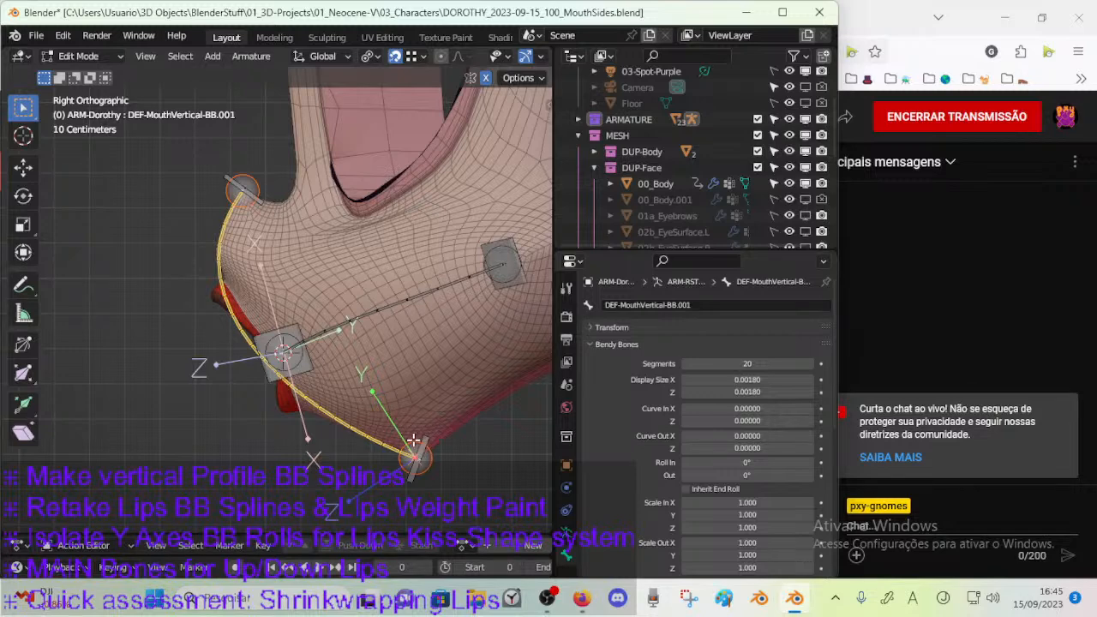
pyautogui.press('KP_1')
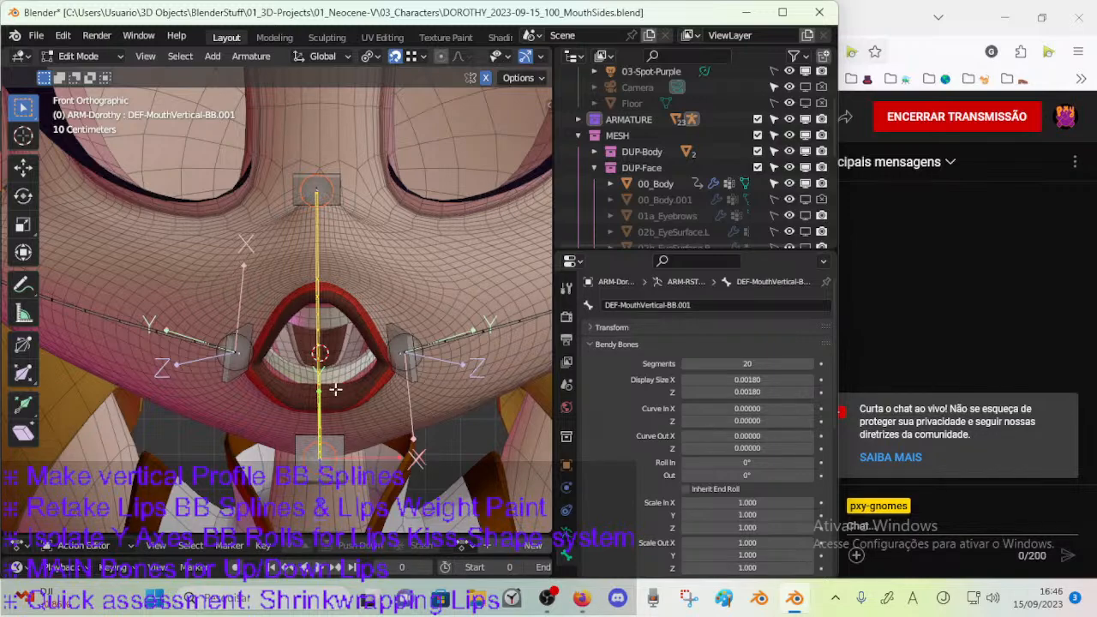
# In Pose Mode, reset the original length of the Stretch To constraint on DEF-MouthVertical-BB.001 and save the file.
pyautogui.scroll(-4, 396, 314)
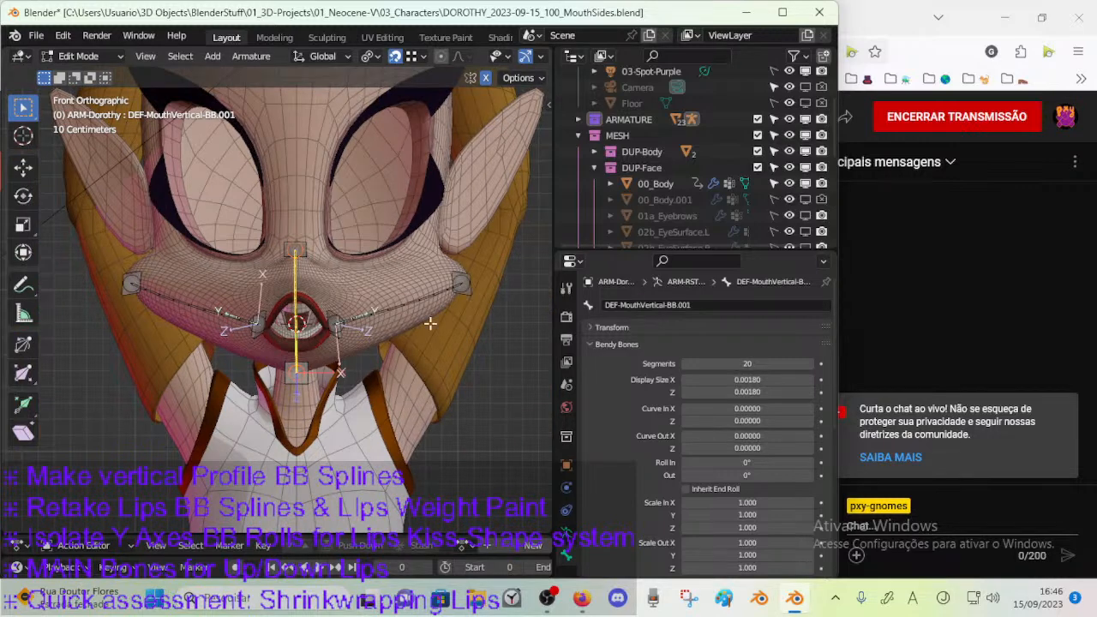
pyautogui.scroll(1, 410, 320)
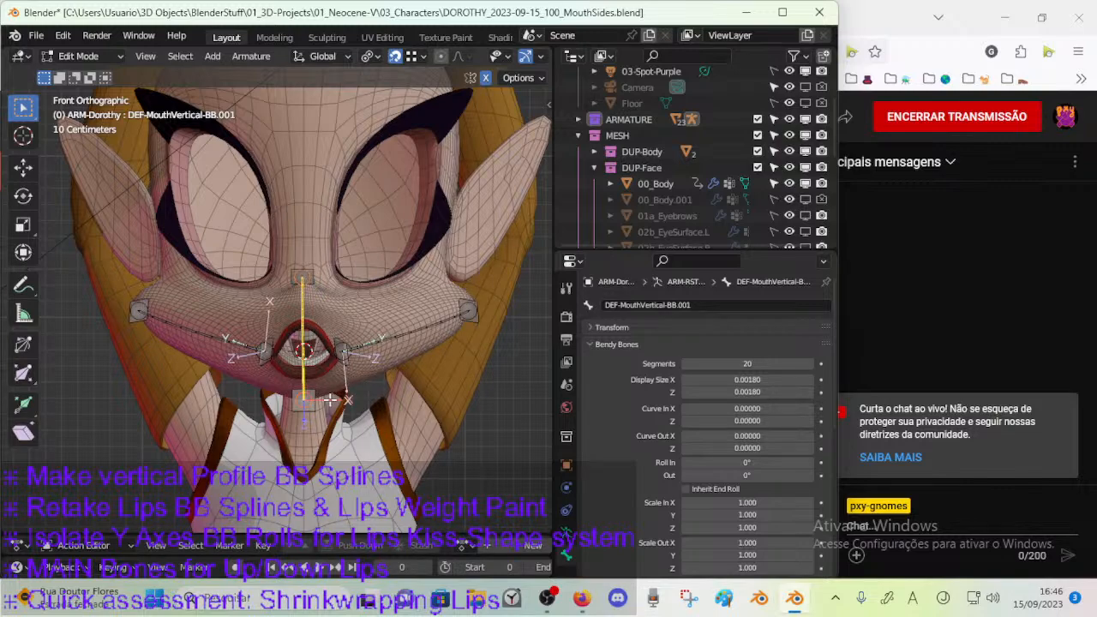
pyautogui.moveTo(374, 358); pyautogui.dragTo(410, 322, button='middle')
pyautogui.scroll(1, 292, 367)
pyautogui.scroll(1, 367, 333)
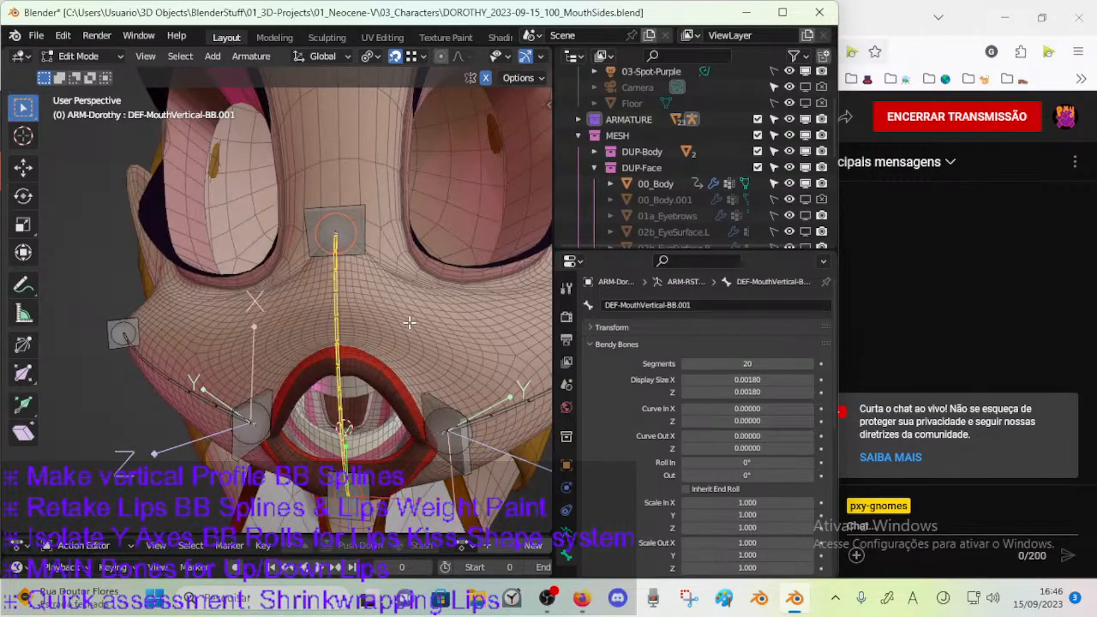
pyautogui.hotkey('ctrl', 'Tab')
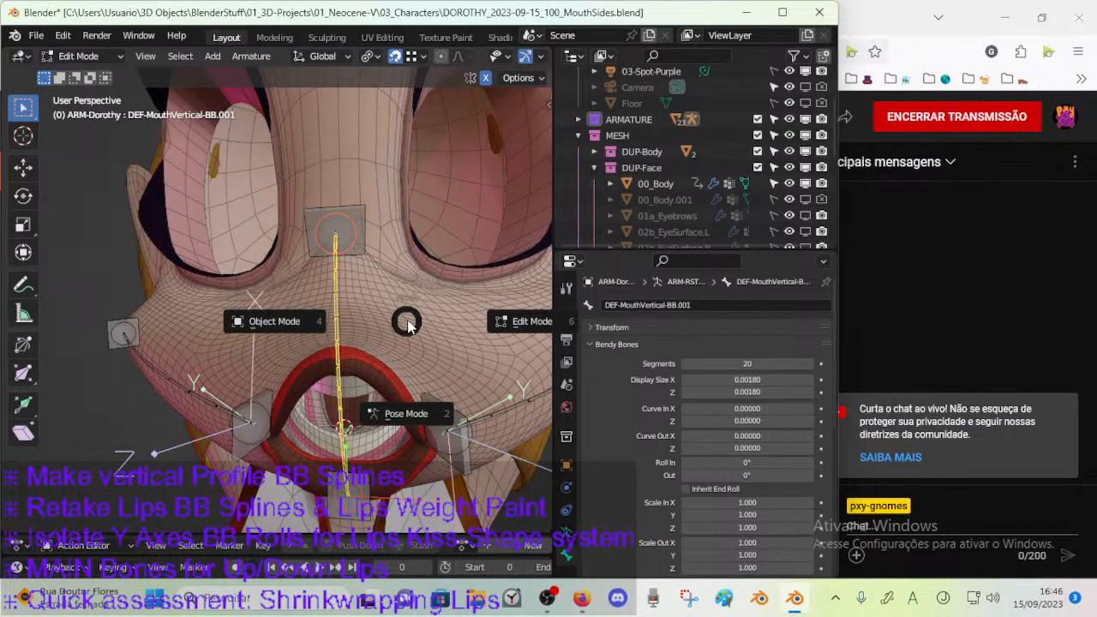
pyautogui.click(408, 342)
pyautogui.click(369, 262)
pyautogui.moveTo(369, 262); pyautogui.dragTo(359, 305, button='middle')
pyautogui.click(321, 290)
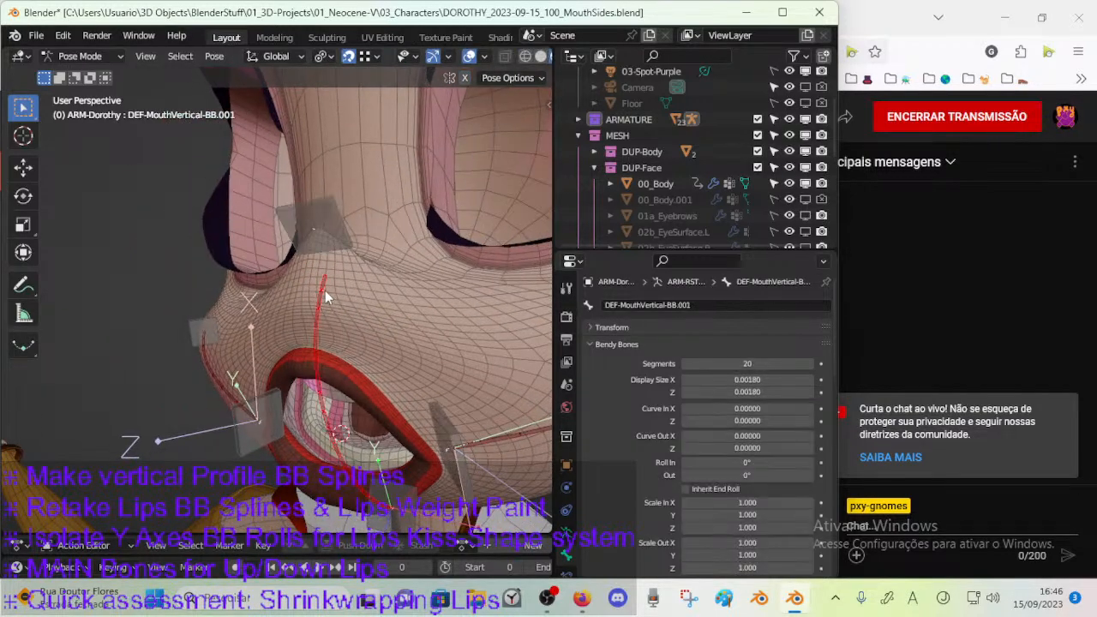
pyautogui.click(566, 573)
pyautogui.moveTo(730, 392); pyautogui.dragTo(727, 392)
pyautogui.moveTo(418, 413); pyautogui.dragTo(416, 443, button='middle')
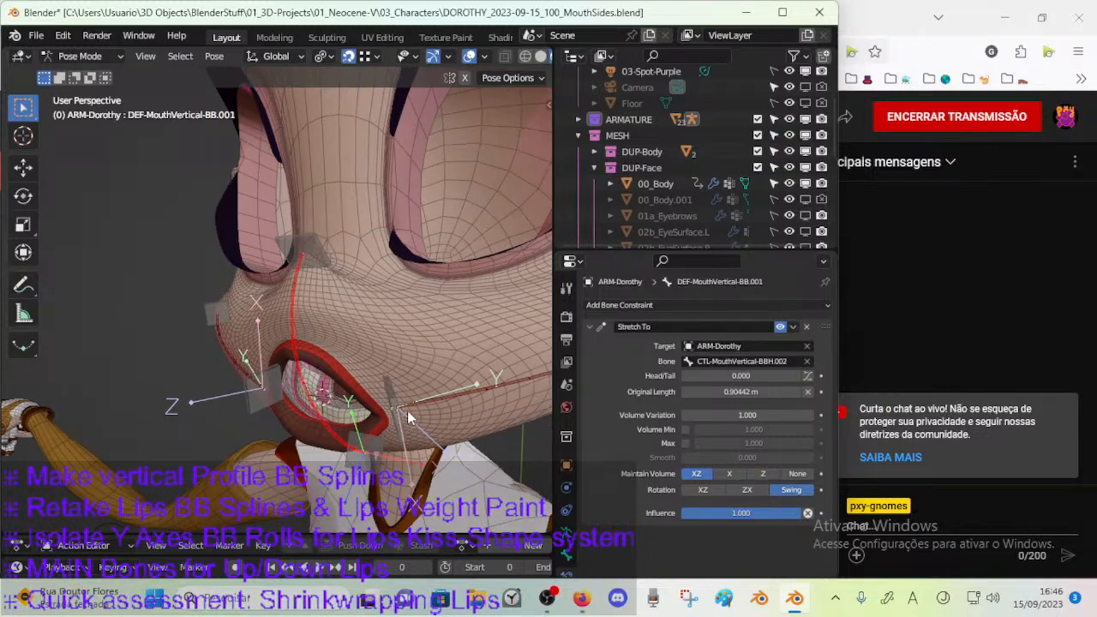
pyautogui.moveTo(433, 401); pyautogui.dragTo(364, 392, button='middle')
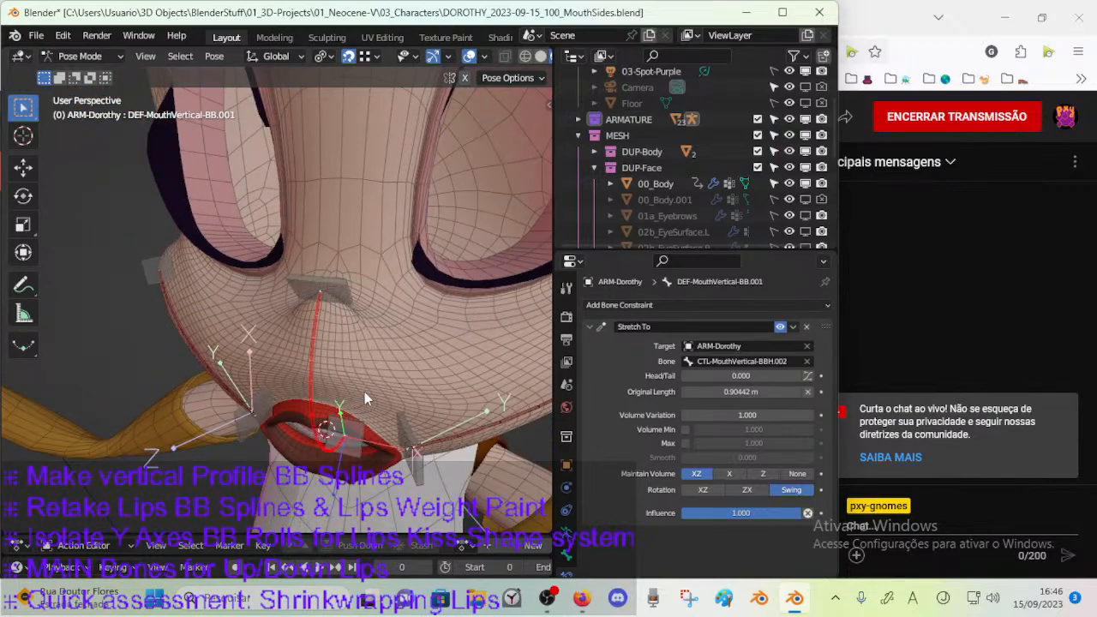
pyautogui.hotkey('ctrl', 's')
# Try rotating the upper handle bone CTL-MouthVertical-BBH.002 in Pose Mode to test the profile curve.
pyautogui.click(330, 284)
pyautogui.moveTo(330, 285)
pyautogui.mouseDown(button='middle')
pyautogui.moveTo(320, 305)
pyautogui.moveTo(323, 293)
pyautogui.mouseUp(button='middle')
pyautogui.press('r')
pyautogui.rightClick(335, 324)
pyautogui.moveTo(350, 328)
pyautogui.mouseDown(button='middle')
pyautogui.moveTo(326, 349)
pyautogui.moveTo(335, 326)
pyautogui.moveTo(399, 394)
pyautogui.moveTo(421, 345)
pyautogui.moveTo(371, 290)
pyautogui.moveTo(437, 272)
pyautogui.moveTo(422, 289)
pyautogui.moveTo(298, 329)
pyautogui.moveTo(333, 317)
pyautogui.moveTo(361, 325)
pyautogui.mouseUp(button='middle')
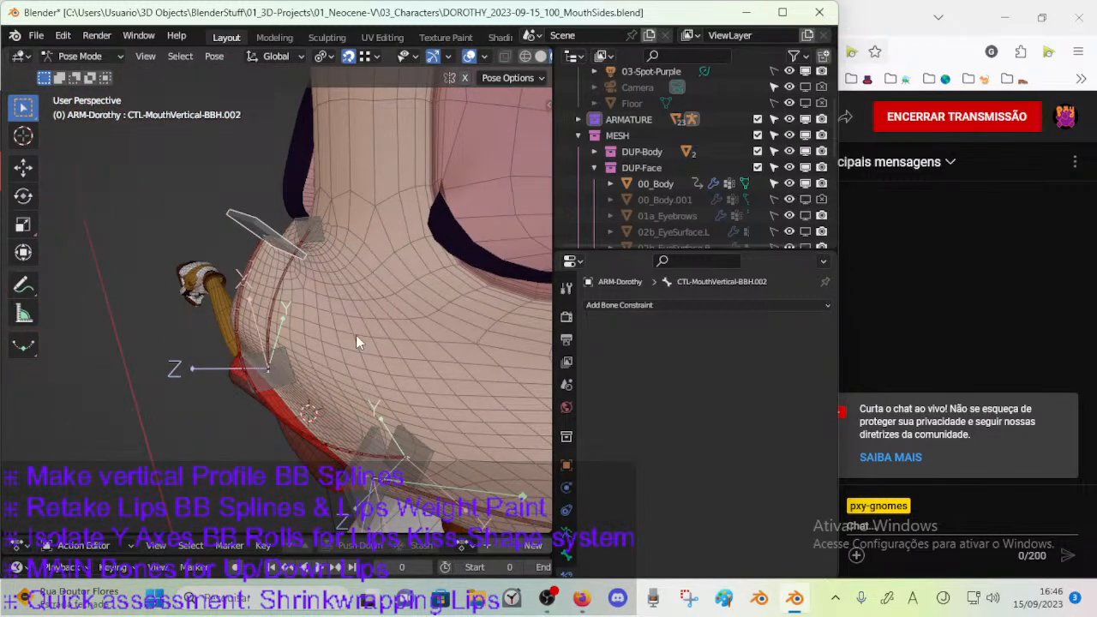
# In Edit Mode, snap the upper handle bone CTL-MouthVertical-BBH.002 to the nose tip and check it in the right view.
pyautogui.moveTo(355, 335); pyautogui.dragTo(262, 281, button='middle')
pyautogui.press('Tab')
pyautogui.press('g')
pyautogui.click(320, 269)
pyautogui.press('KP_1')
pyautogui.moveTo(342, 257); pyautogui.dragTo(179, 320, button='middle')
pyautogui.press('KP_3')
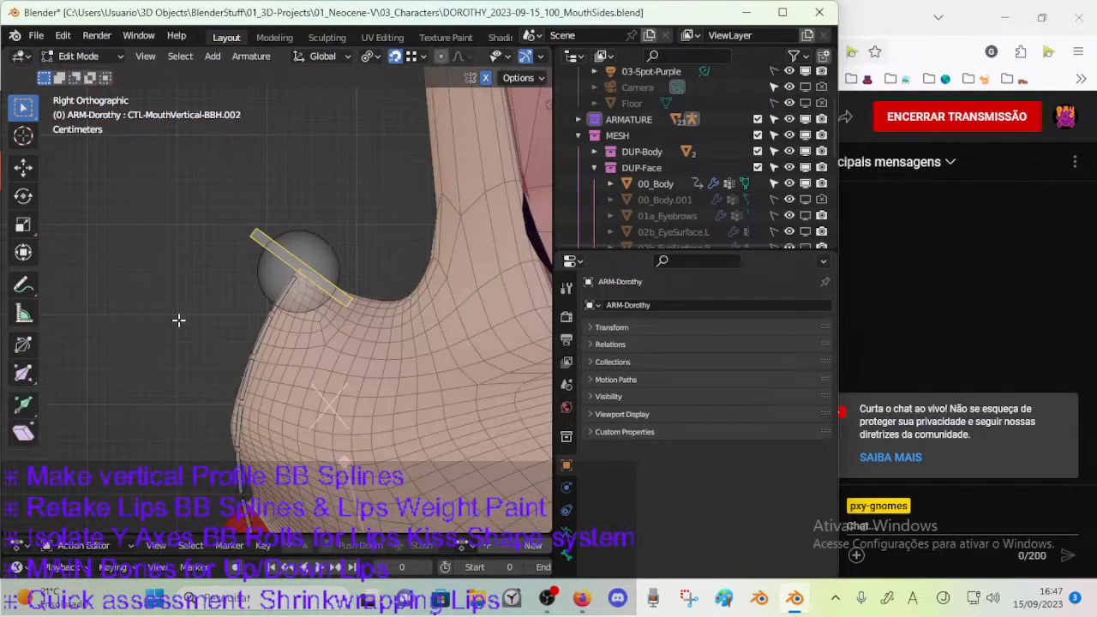
# Try moving the upper joint of DEF-MouthVertical-BB.001 at the nose tip.
pyautogui.click(298, 291)
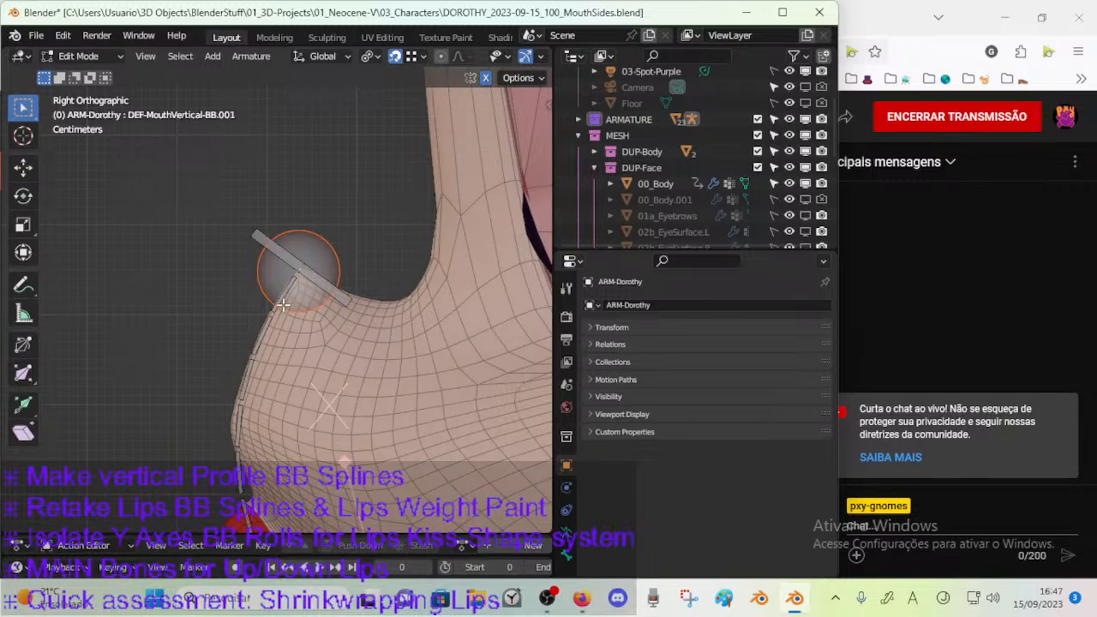
pyautogui.press('g')
pyautogui.rightClick(296, 288)
pyautogui.press('g')
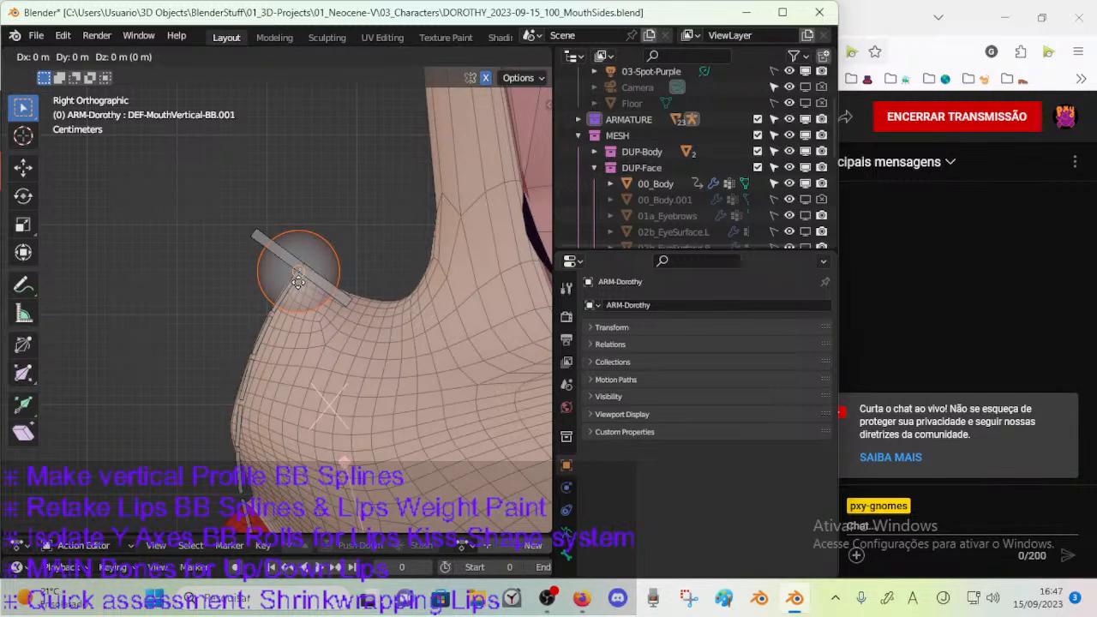
pyautogui.rightClick(304, 275)
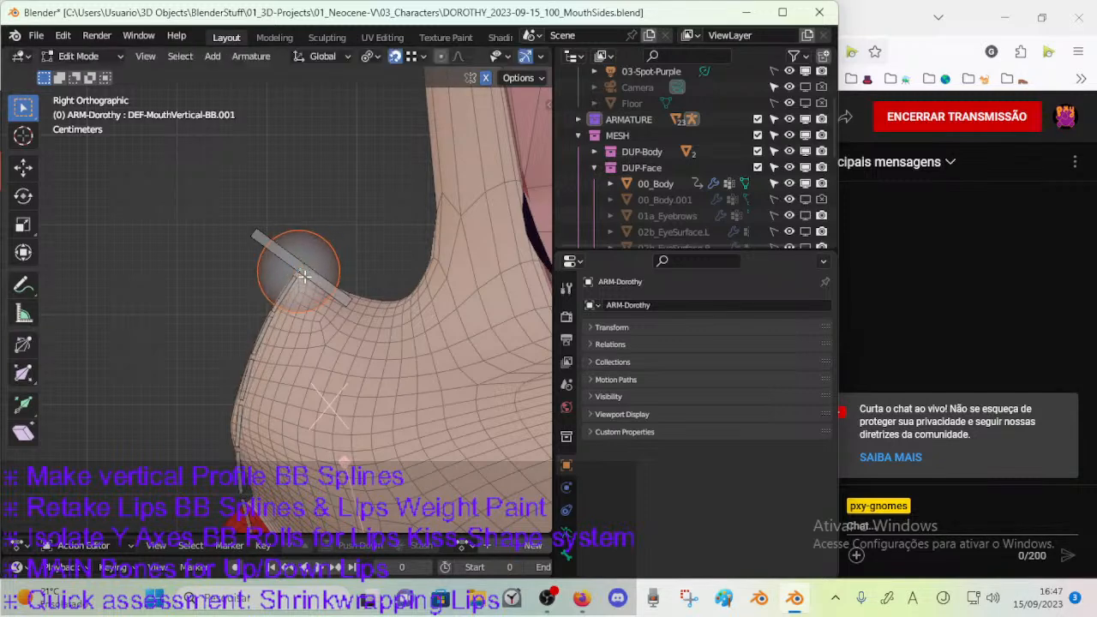
# Try 30 bendy bone segments on DEF-MouthVertical-BB.001, compare the curve with the muzzle, and restore 20 segments.
pyautogui.click(268, 317)
pyautogui.scroll(-1, 267, 459)
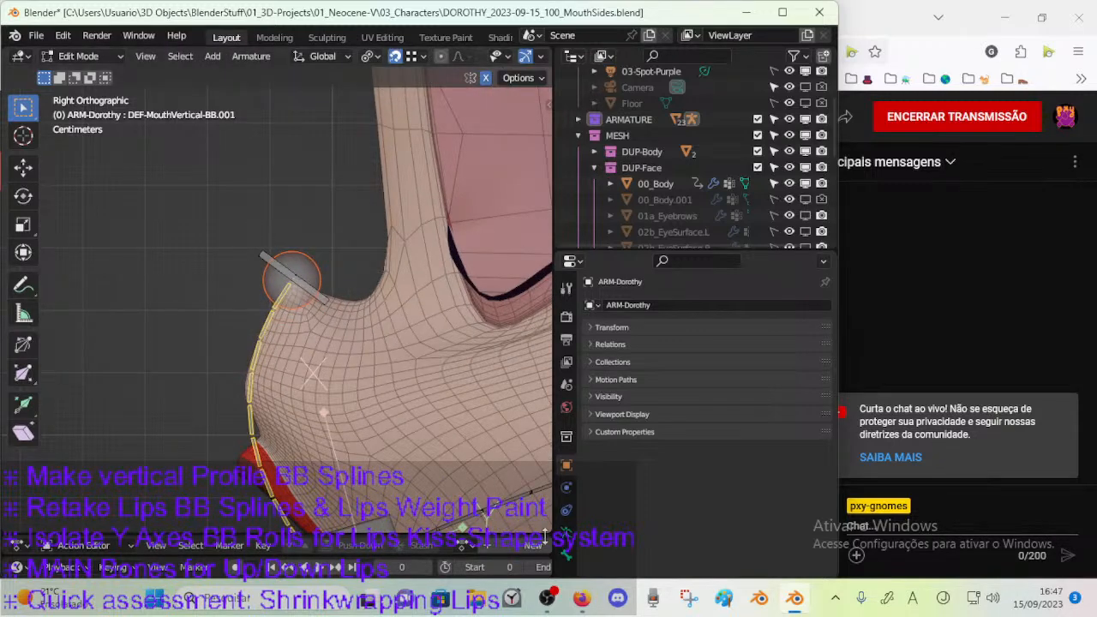
pyautogui.click(565, 555)
pyautogui.click(811, 364)
pyautogui.click(811, 364)
pyautogui.click(812, 363)
pyautogui.click(812, 363)
pyautogui.moveTo(785, 364); pyautogui.dragTo(835, 364)
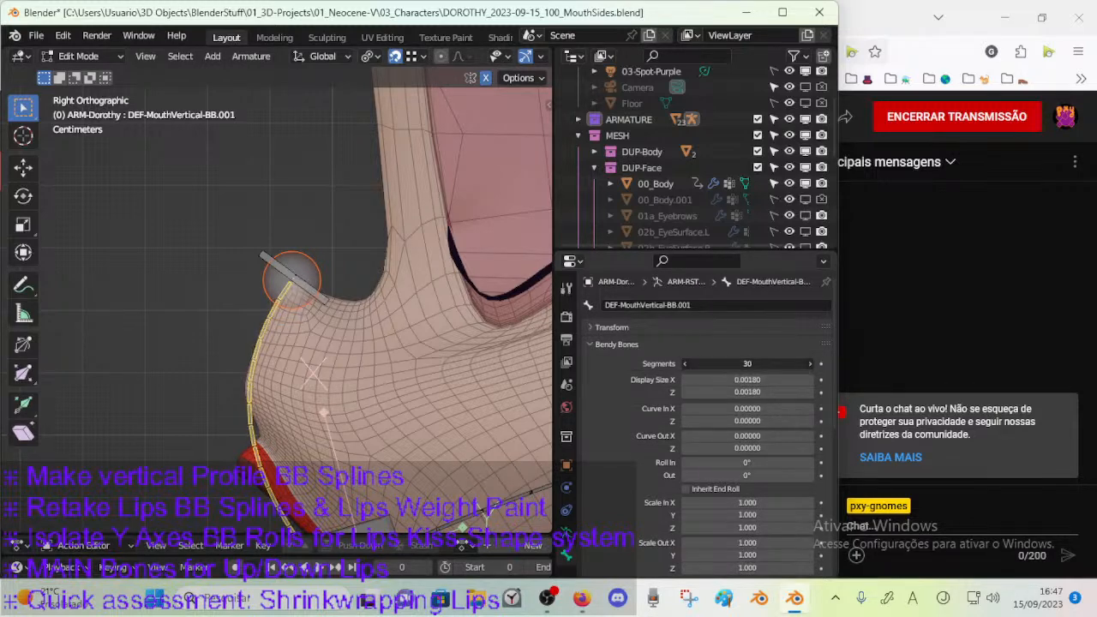
pyautogui.scroll(1, 261, 394)
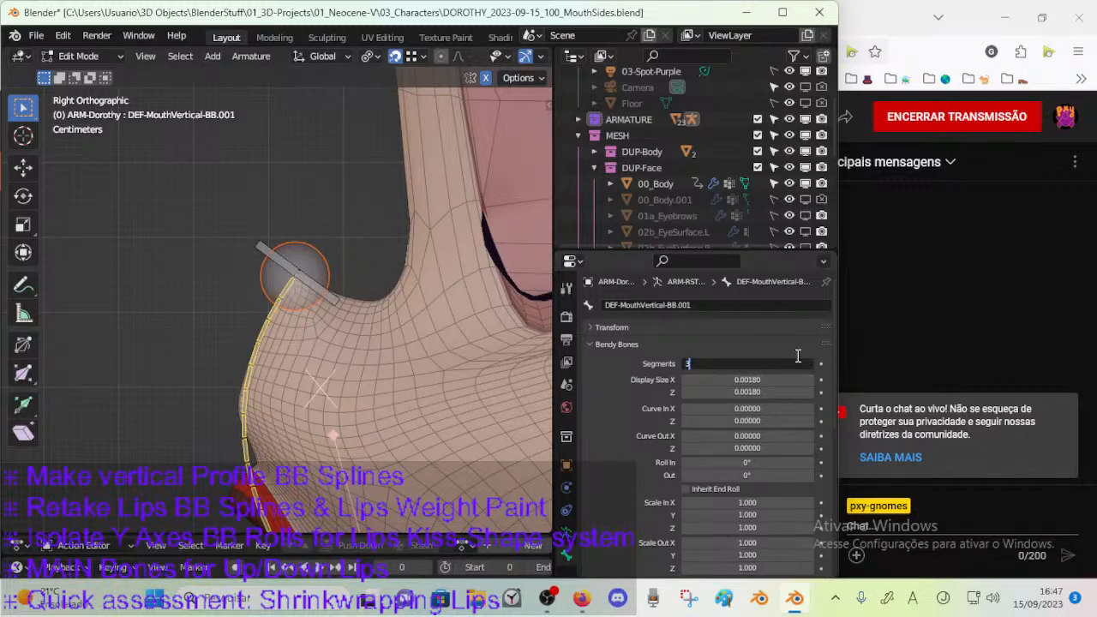
pyautogui.press('Return')
pyautogui.scroll(-7, 370, 382)
pyautogui.scroll(3, 317, 335)
# Save the file, switch the armature to Object Mode, and examine how the vertical profile bone follows the muzzle.
pyautogui.keyDown('shift'); pyautogui.moveTo(315, 421); pyautogui.dragTo(237, 319, button='middle'); pyautogui.keyUp('shift')
pyautogui.hotkey('ctrl', 's')
pyautogui.press('Tab')
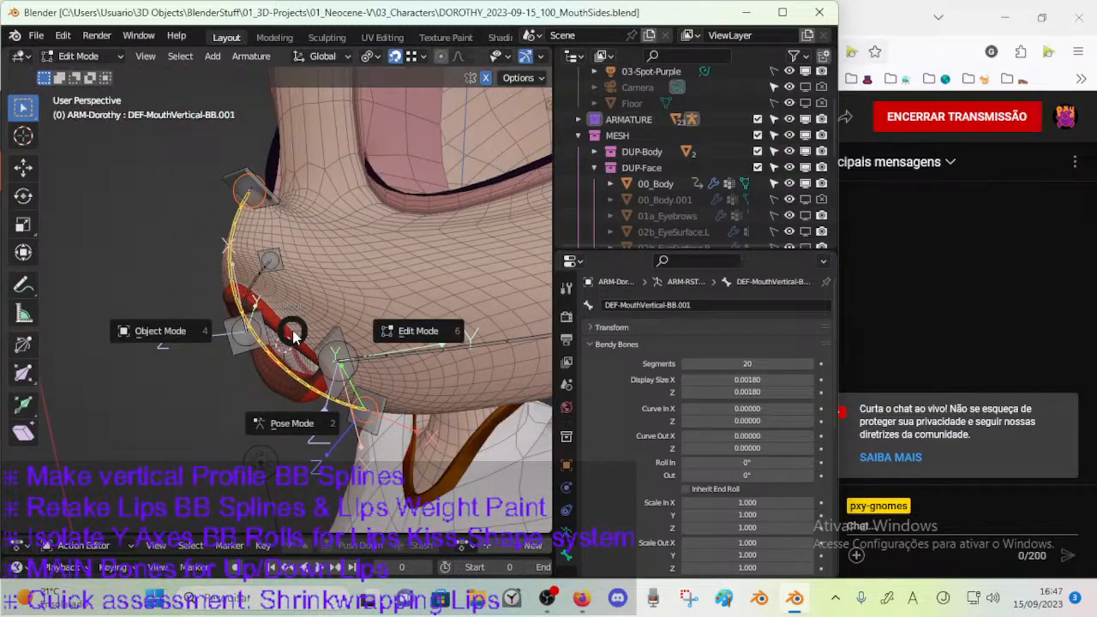
pyautogui.click(270, 336)
pyautogui.click(322, 325)
pyautogui.click(285, 361)
pyautogui.moveTo(285, 361); pyautogui.dragTo(276, 275, button='middle')
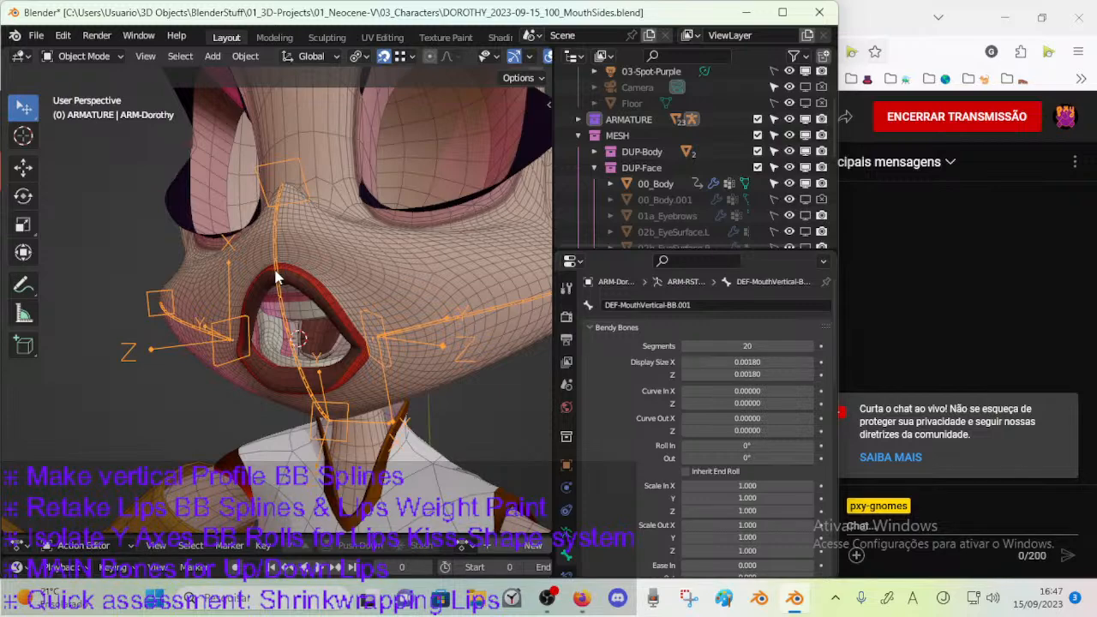
pyautogui.moveTo(277, 293)
pyautogui.mouseDown(button='middle')
pyautogui.moveTo(207, 292)
pyautogui.moveTo(272, 296)
pyautogui.mouseUp(button='middle')
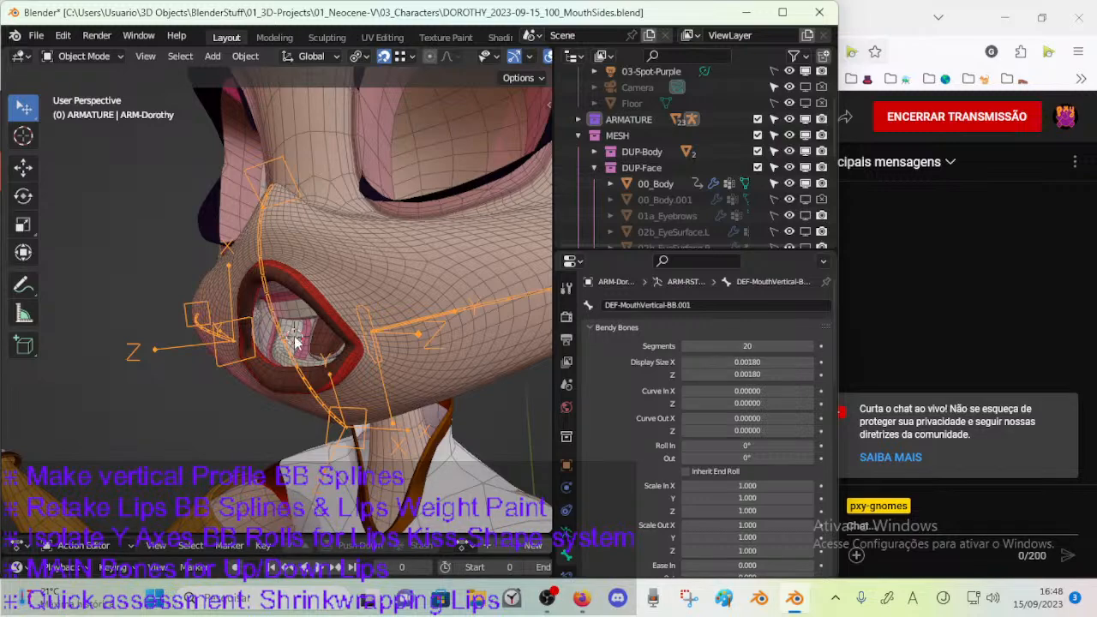
pyautogui.moveTo(302, 370); pyautogui.dragTo(310, 399, button='middle')
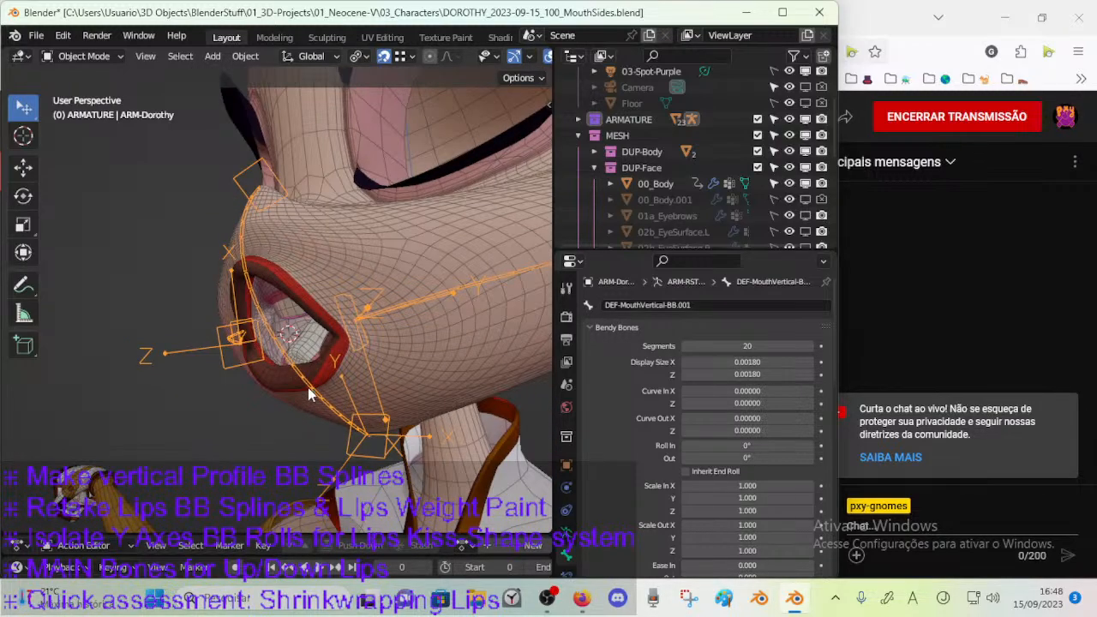
# Save the file, select the 00_Body mesh in Object Mode, and enter Weight Paint mode.
pyautogui.press('Tab')
pyautogui.click(286, 331)
pyautogui.hotkey('ctrl', 's')
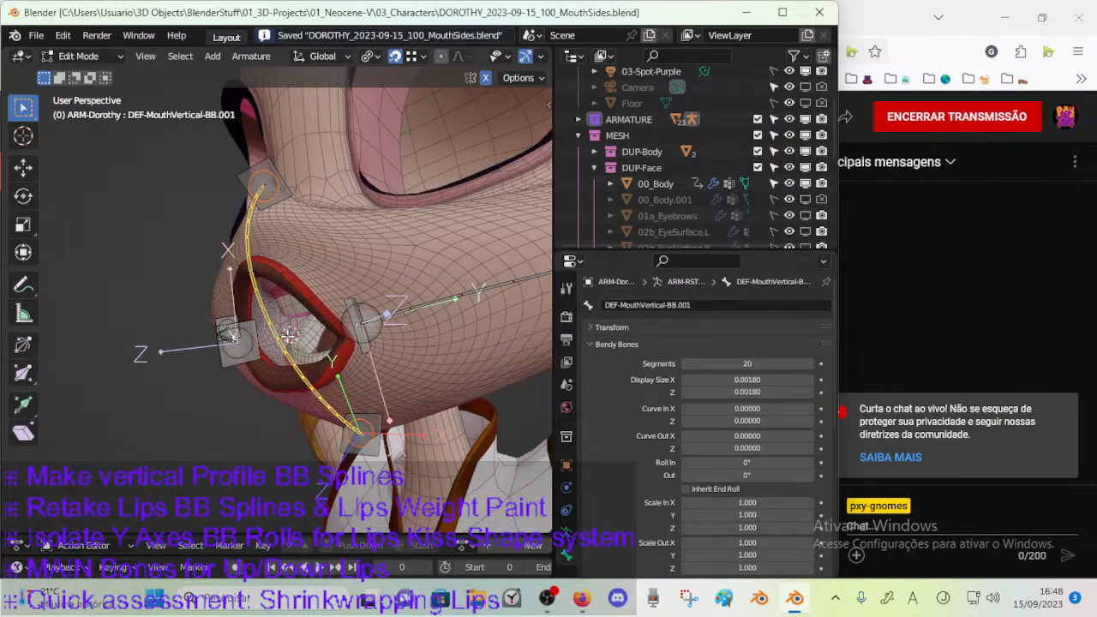
pyautogui.hotkey('ctrl', 'Tab')
pyautogui.click(264, 321)
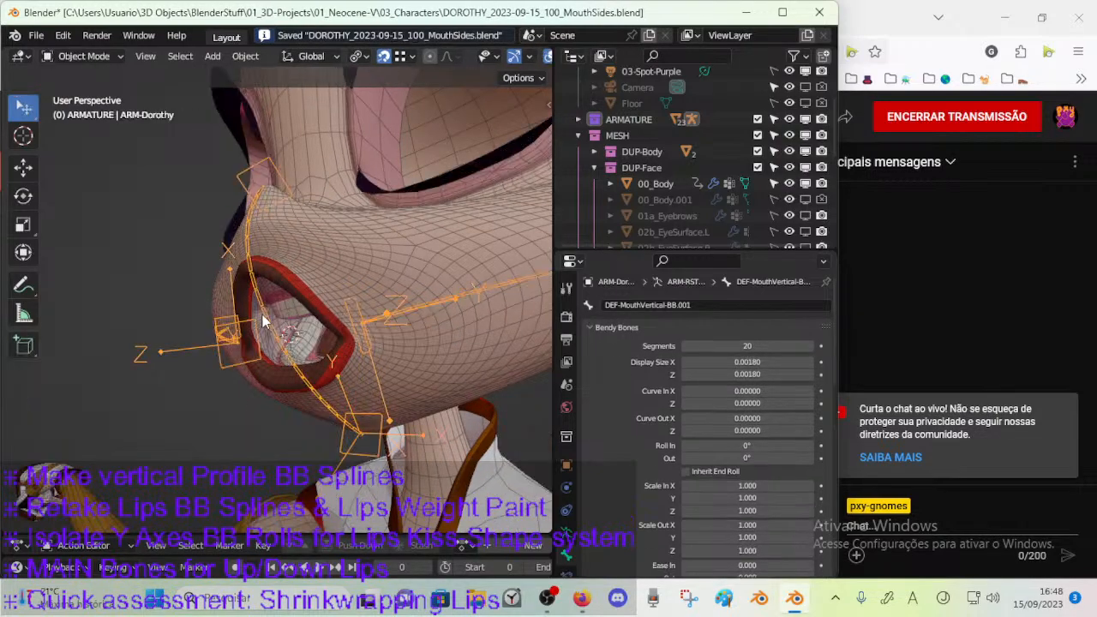
pyautogui.click(330, 271)
pyautogui.hotkey('ctrl', 'Tab')
pyautogui.click(248, 220)
pyautogui.moveTo(352, 262); pyautogui.dragTo(420, 264, button='middle')
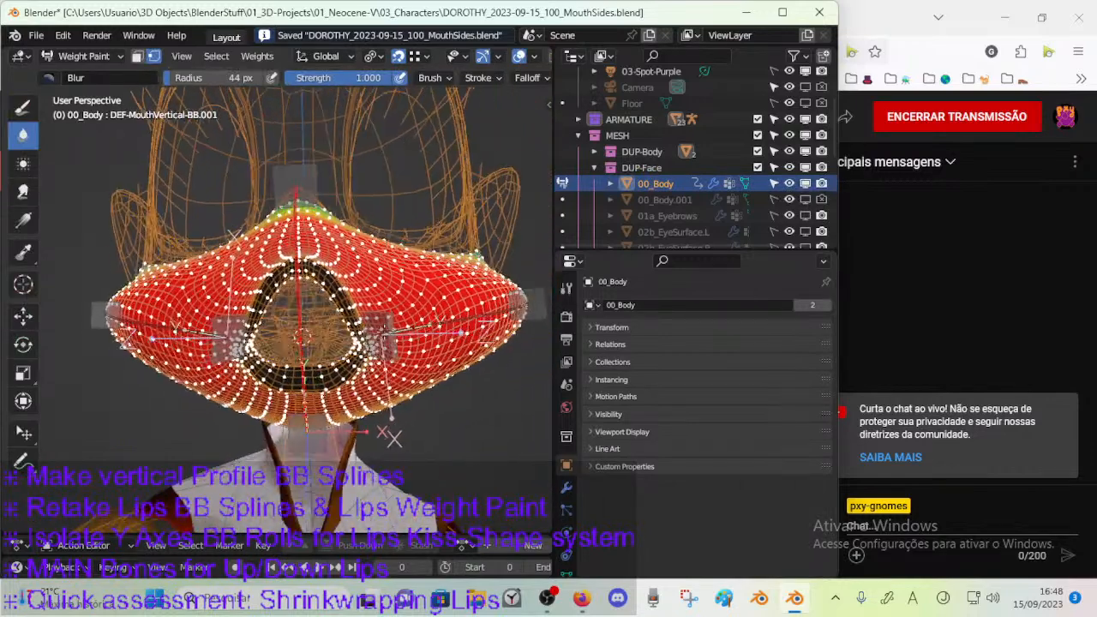
# Switch 00_Body to Edit Mode and examine the selected half of the muzzle mesh around the mouth.
pyautogui.press('Tab')
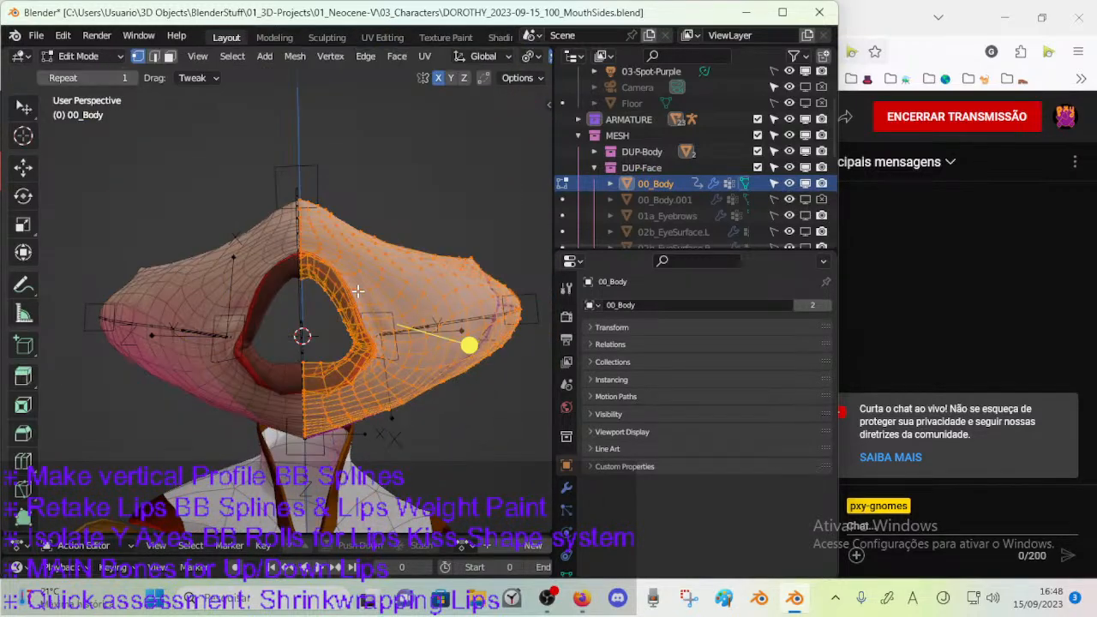
pyautogui.press('Tab')
pyautogui.moveTo(352, 307); pyautogui.dragTo(292, 337, button='middle')
pyautogui.press('Tab')
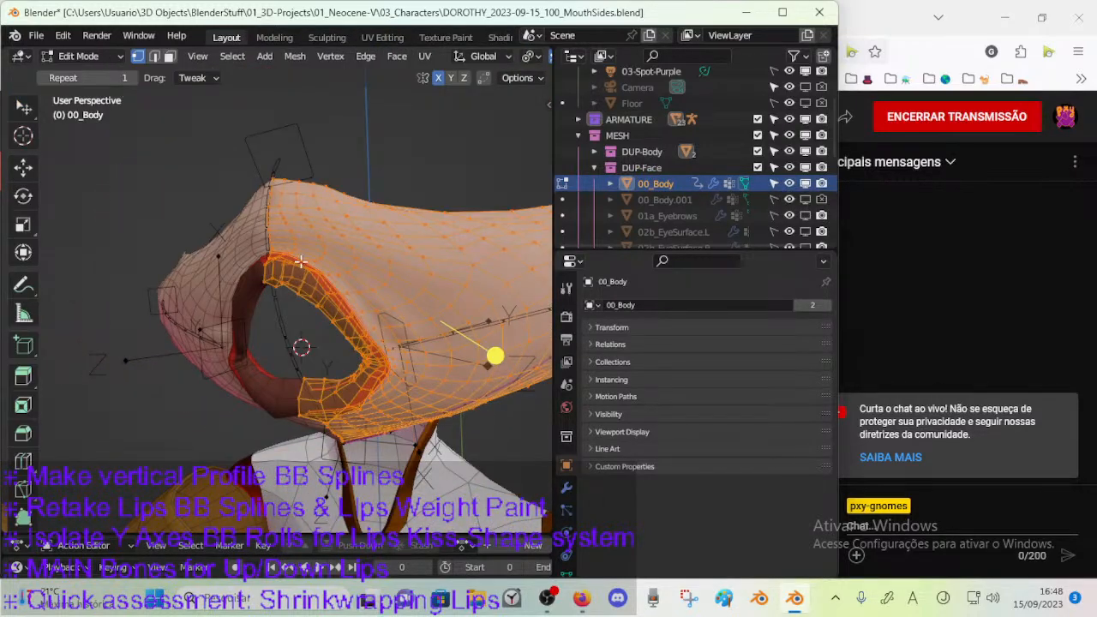
pyautogui.moveTo(337, 253); pyautogui.dragTo(365, 239, button='middle')
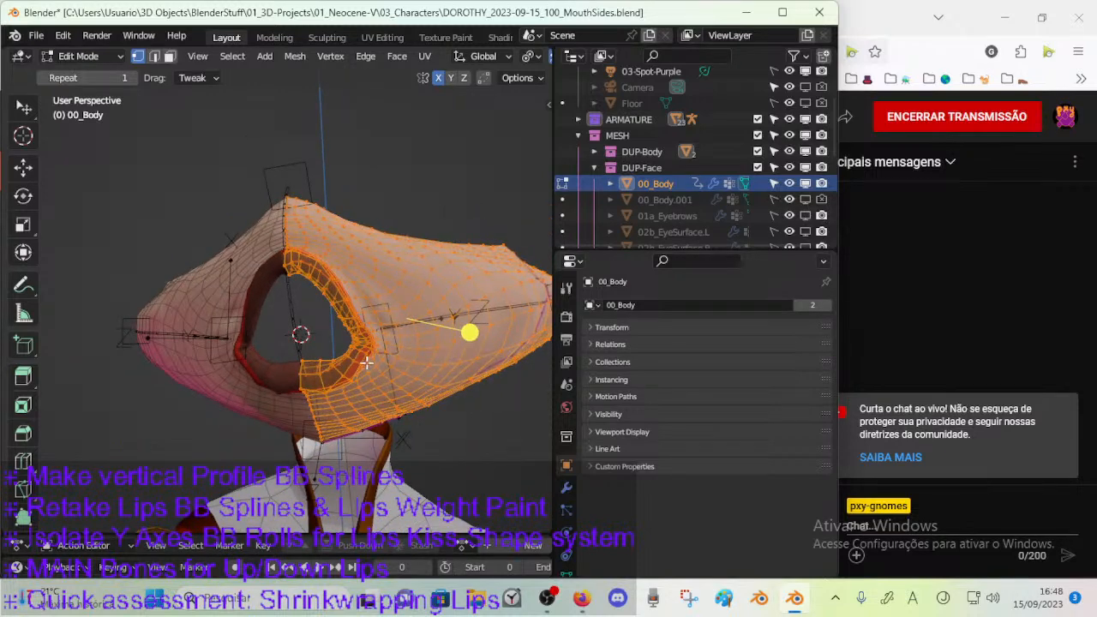
# Select only the centre face strips of the muzzle below and above the mouth in face selection mode.
pyautogui.press('3')
pyautogui.hotkey('alt', 'a')
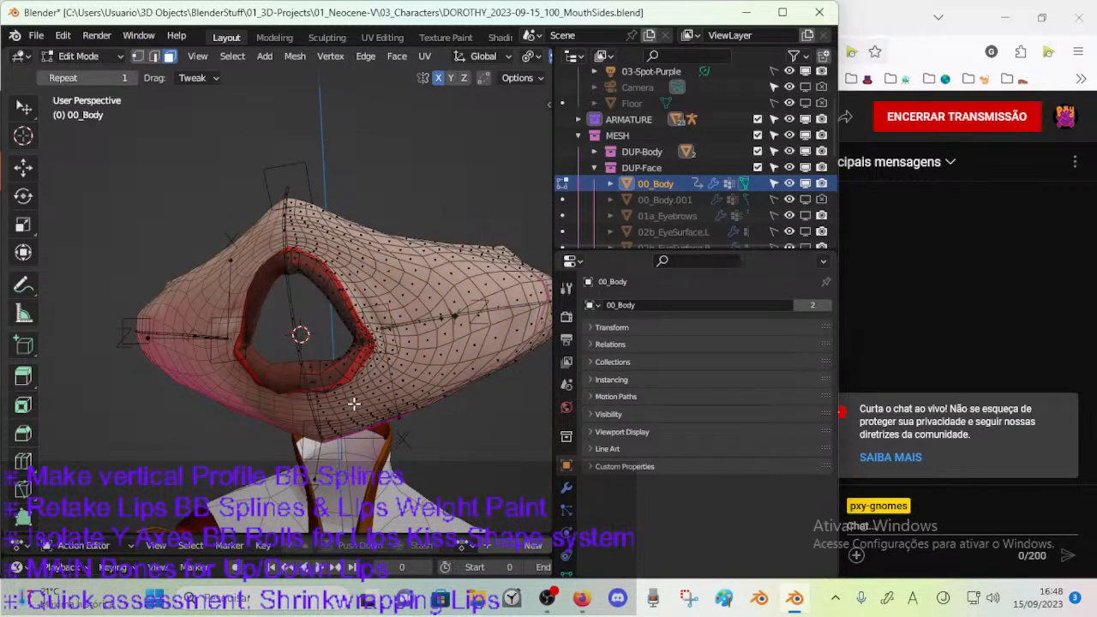
pyautogui.keyDown('alt'); pyautogui.click(334, 410); pyautogui.keyUp('alt')
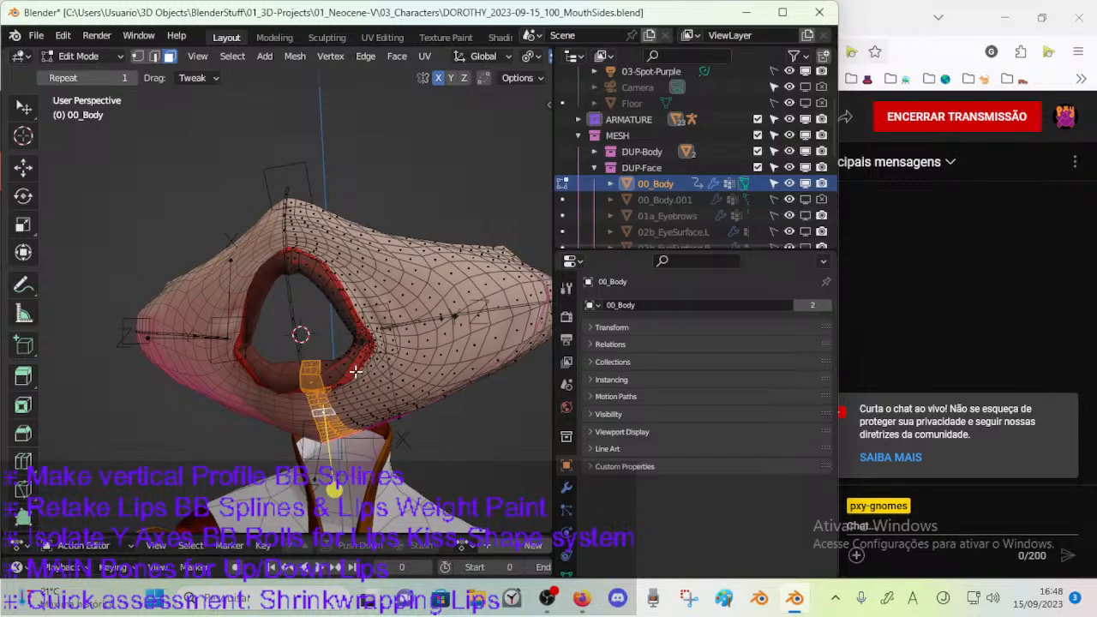
pyautogui.keyDown('alt'); pyautogui.click(290, 227); pyautogui.keyUp('alt')
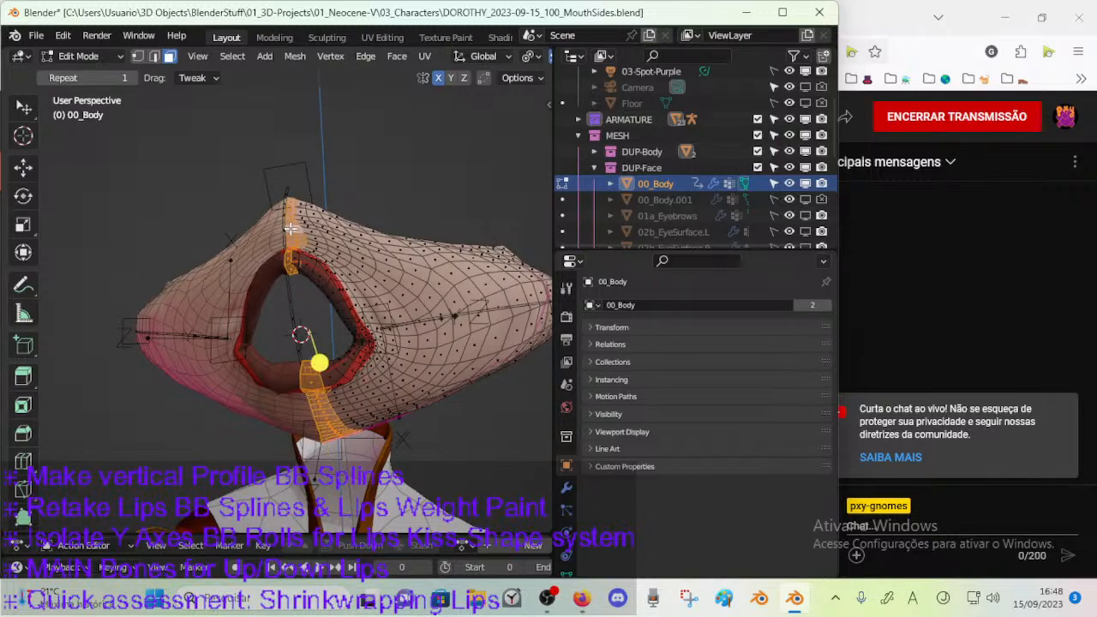
# Reveal all hidden geometry of 00_Body and clear the selection.
pyautogui.hotkey('alt', 'h')
pyautogui.moveTo(291, 228); pyautogui.dragTo(274, 275, button='middle')
pyautogui.hotkey('alt', 'a')
pyautogui.keyDown('alt'); pyautogui.click(299, 217); pyautogui.keyUp('alt')
pyautogui.moveTo(300, 217); pyautogui.dragTo(244, 245, button='middle')
pyautogui.hotkey('alt', 'a')
# Collapse the CorrectiveSmooth.001 modifier settings and select the faces of the !HIDE-1-Head vertex group.
pyautogui.click(566, 488)
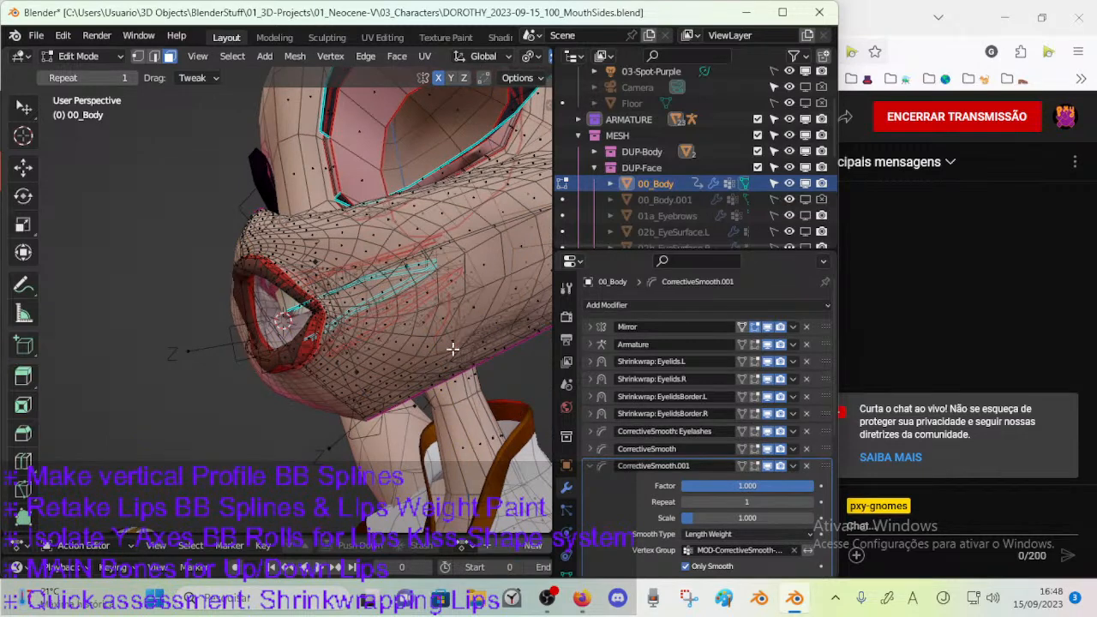
pyautogui.click(590, 465)
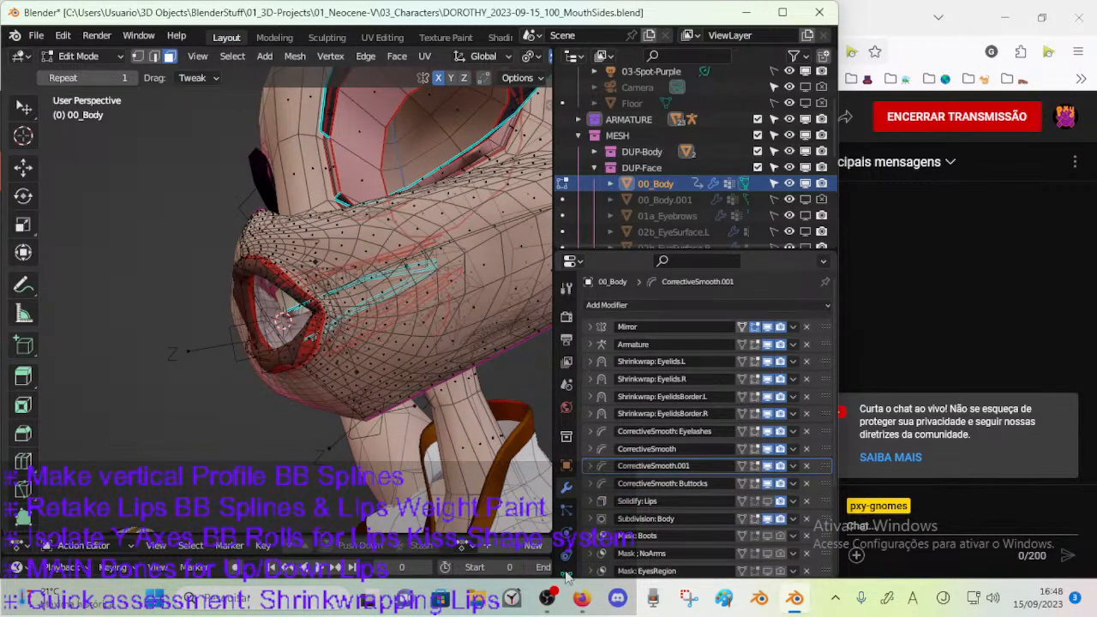
pyautogui.click(565, 574)
pyautogui.scroll(2, 680, 374)
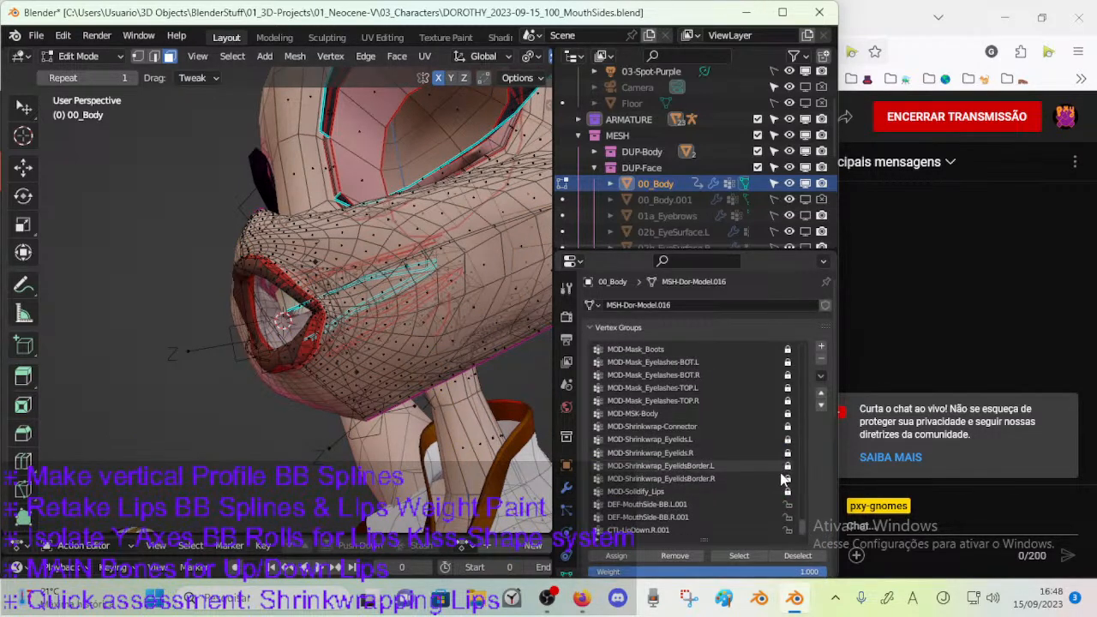
pyautogui.moveTo(802, 526); pyautogui.dragTo(820, 343)
pyautogui.click(705, 348)
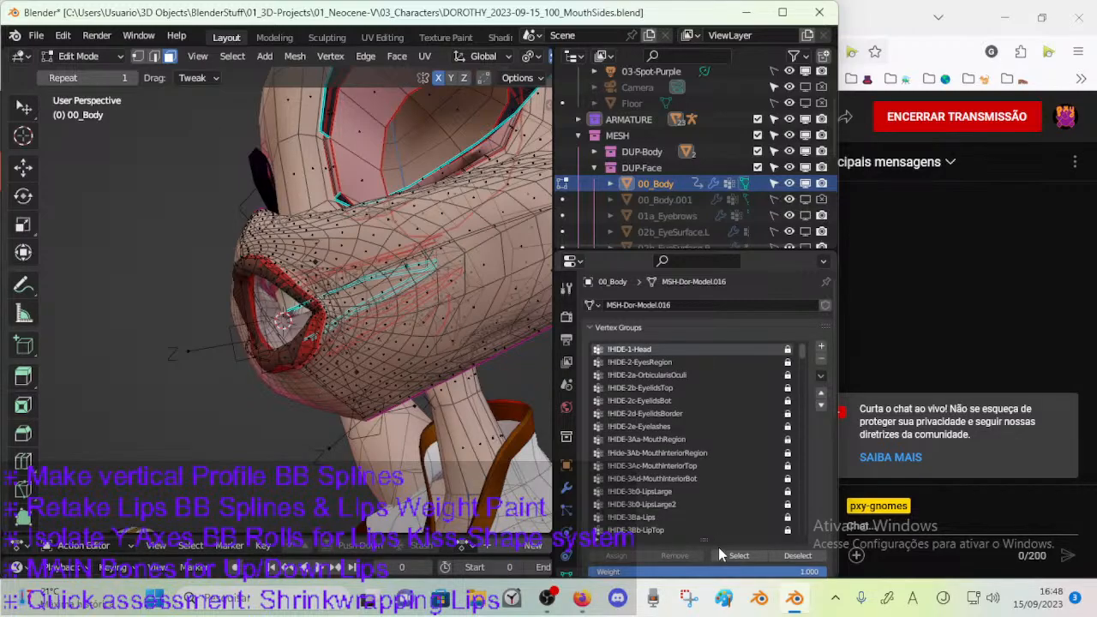
pyautogui.click(738, 555)
# Add the missing faces inside the head with circle select and unlock the !HIDE-1-Head vertex group.
pyautogui.moveTo(445, 239); pyautogui.dragTo(307, 296, button='middle')
pyautogui.scroll(4, 367, 340)
pyautogui.scroll(2, 365, 343)
pyautogui.moveTo(365, 343); pyautogui.dragTo(276, 293, button='middle')
pyautogui.scroll(2, 276, 293)
pyautogui.moveTo(337, 333)
pyautogui.mouseDown(button='middle')
pyautogui.moveTo(343, 351)
pyautogui.moveTo(344, 315)
pyautogui.mouseUp(button='middle')
pyautogui.press('c')
pyautogui.moveTo(351, 405)
pyautogui.mouseDown()
pyautogui.moveTo(330, 425)
pyautogui.moveTo(344, 317)
pyautogui.moveTo(309, 287)
pyautogui.moveTo(311, 403)
pyautogui.moveTo(273, 358)
pyautogui.moveTo(269, 310)
pyautogui.mouseUp()
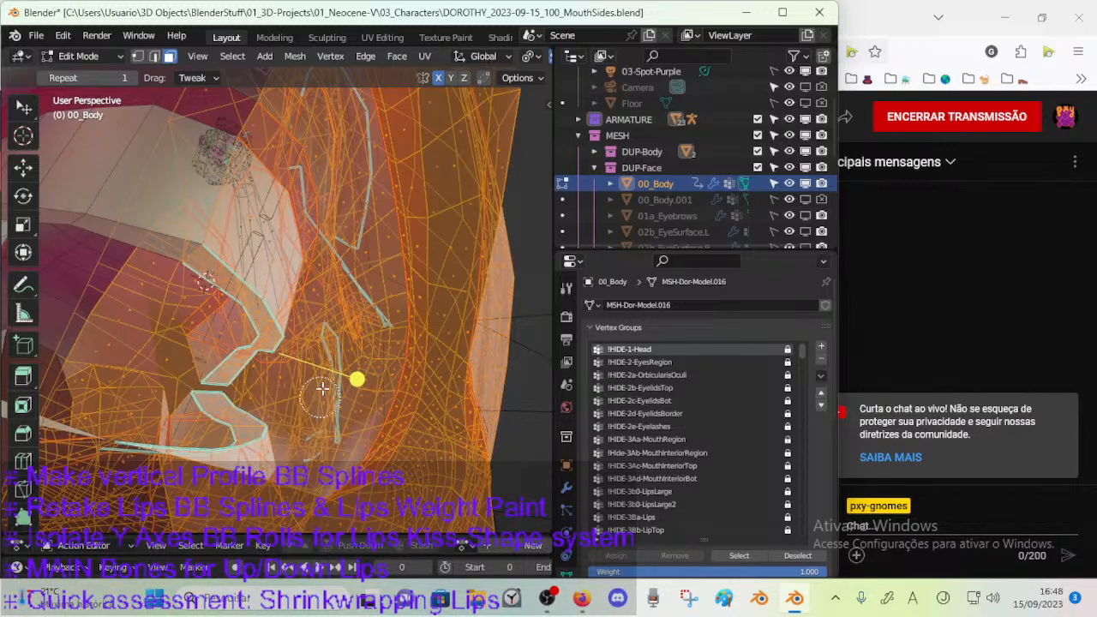
pyautogui.rightClick(377, 275)
pyautogui.moveTo(394, 244); pyautogui.dragTo(291, 340, button='middle')
pyautogui.scroll(-5, 234, 273)
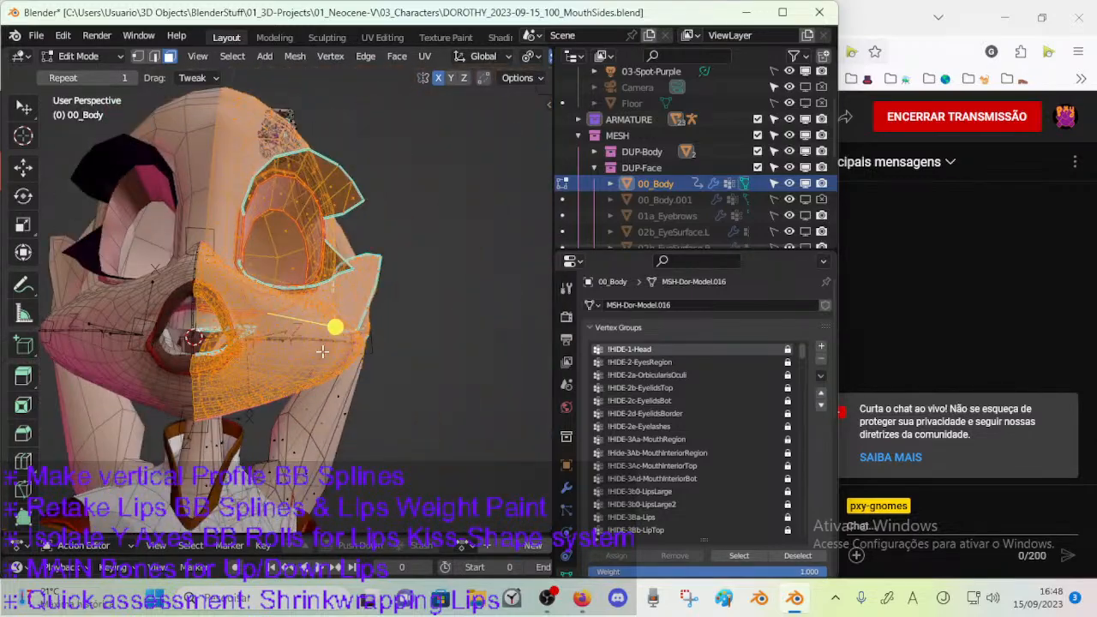
pyautogui.click(787, 349)
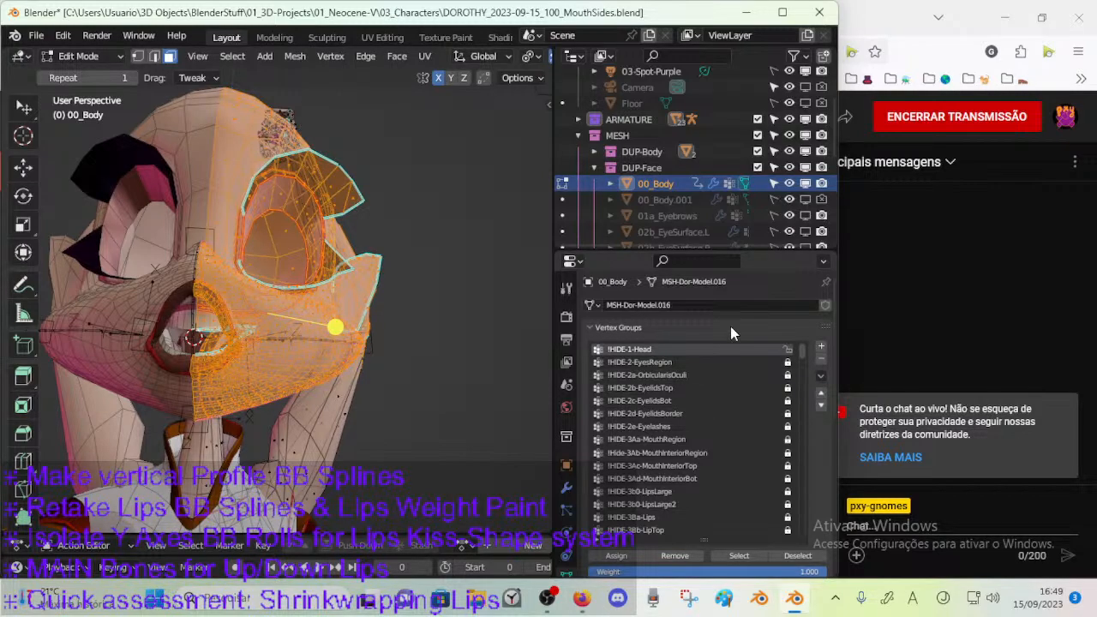
# Lock the !HIDE-1-Head vertex group again and clear the face selection.
pyautogui.click(787, 350)
pyautogui.moveTo(387, 322); pyautogui.dragTo(401, 350, button='middle')
pyautogui.scroll(2, 281, 333)
pyautogui.scroll(2, 401, 349)
pyautogui.hotkey('alt', 'a')
pyautogui.moveTo(284, 252); pyautogui.dragTo(281, 269, button='middle')
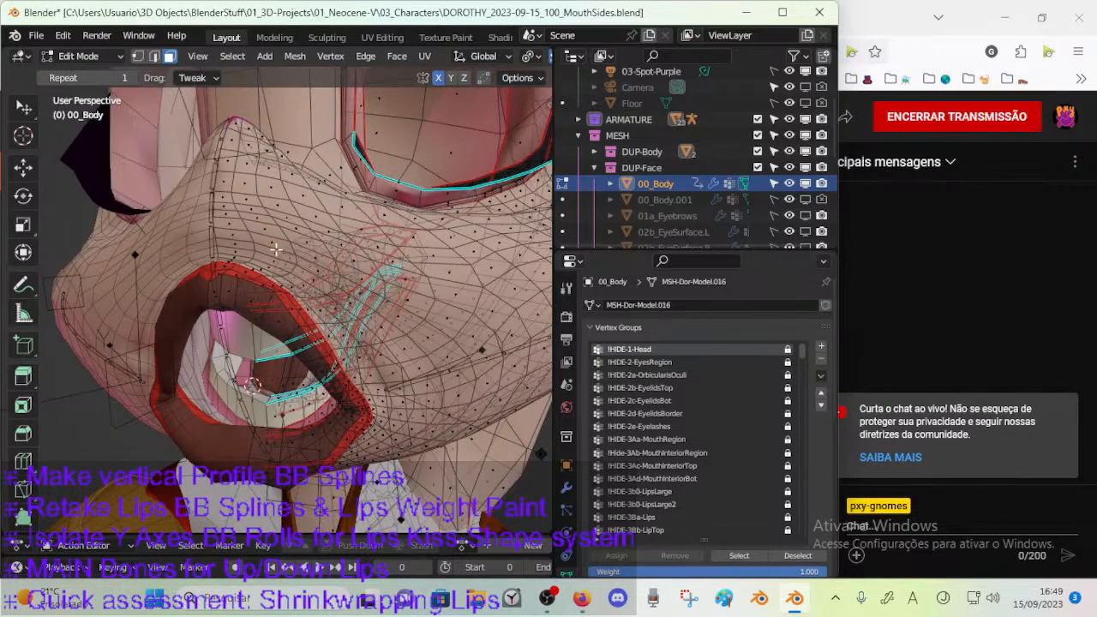
# Select the faces of the !HIDE-1-Head vertex group and hide all unselected geometry of 00_Body.
pyautogui.keyDown('alt'); pyautogui.click(221, 193); pyautogui.keyUp('alt')
pyautogui.scroll(-2, 253, 211)
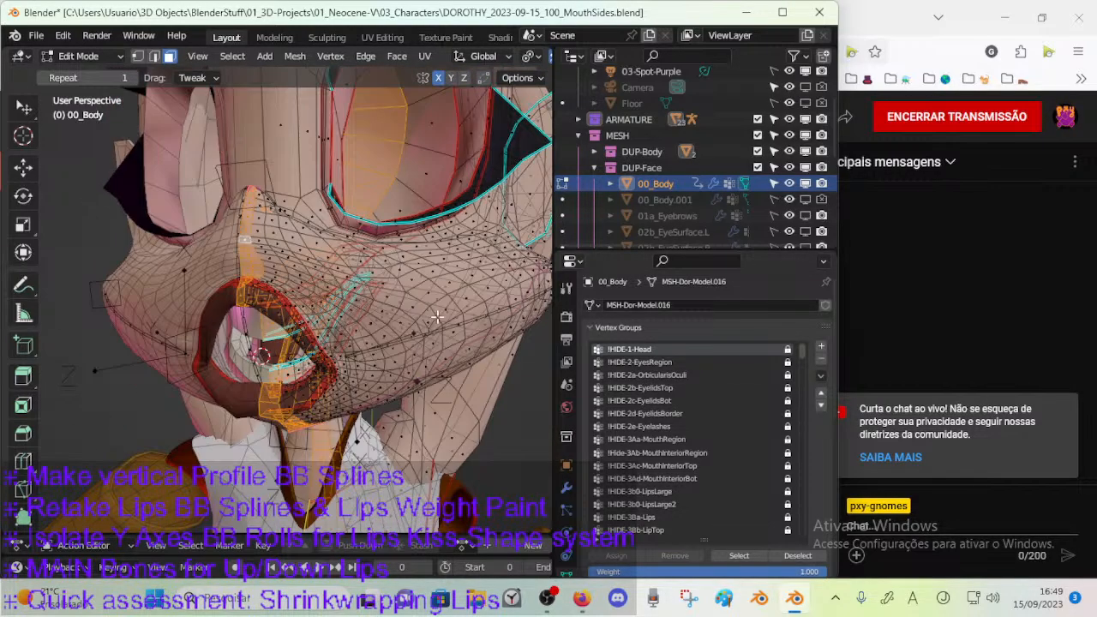
pyautogui.hotkey('alt', 'a')
pyautogui.click(730, 556)
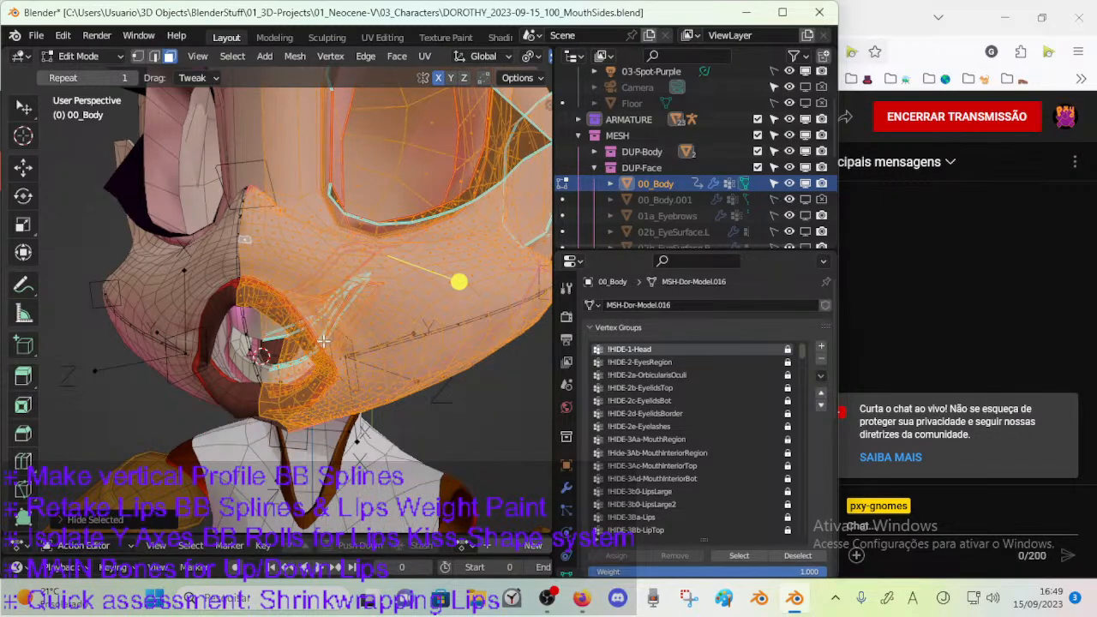
pyautogui.hotkey('shift', 'h')
# Hide the character's clothes in the viewport and return 00_Body to Object Mode.
pyautogui.moveTo(743, 250); pyautogui.dragTo(741, 365)
pyautogui.scroll(-6, 755, 309)
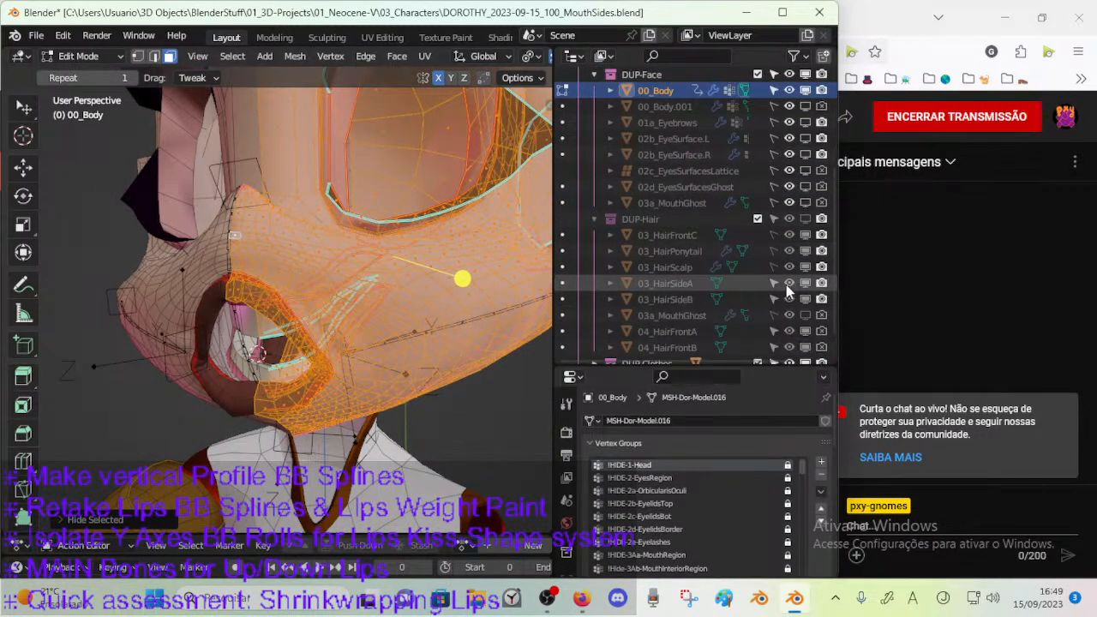
pyautogui.click(806, 333)
pyautogui.scroll(5, 665, 189)
pyautogui.moveTo(480, 257); pyautogui.dragTo(405, 357, button='middle')
pyautogui.press('Tab')
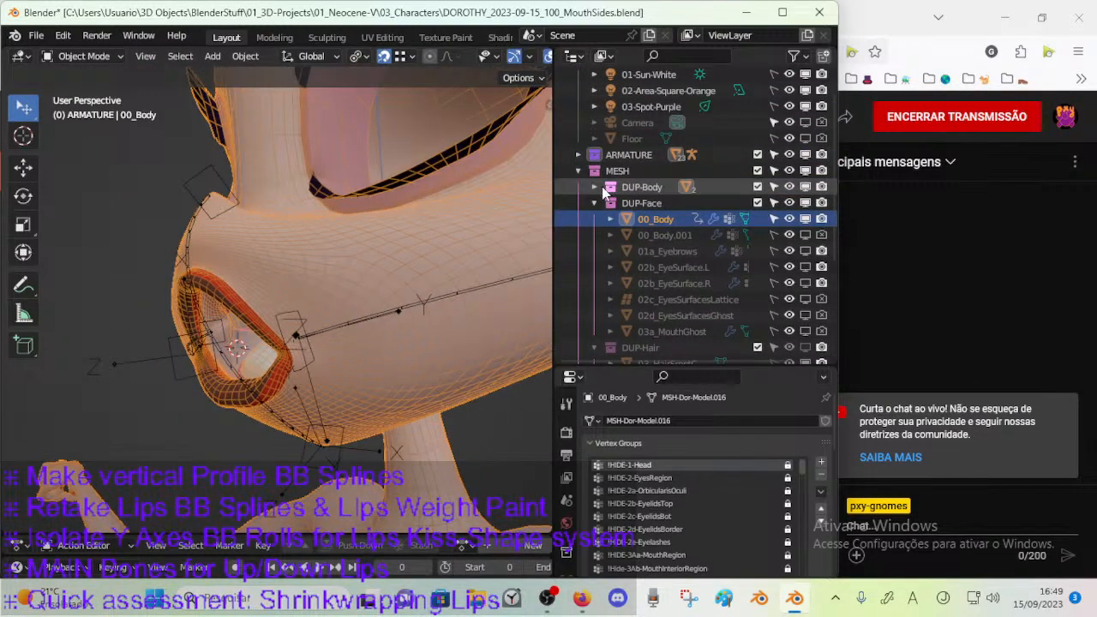
# Enable the viewport display of the Mask modifier on 00_Body and save the file.
pyautogui.scroll(-5, 570, 517)
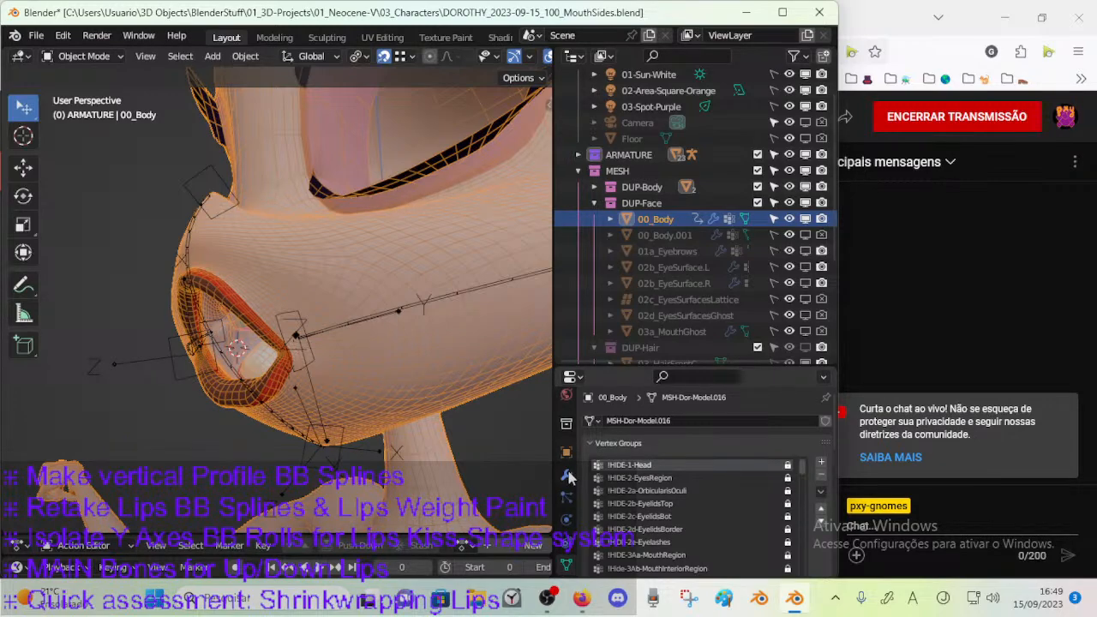
pyautogui.click(567, 476)
pyautogui.scroll(-8, 702, 467)
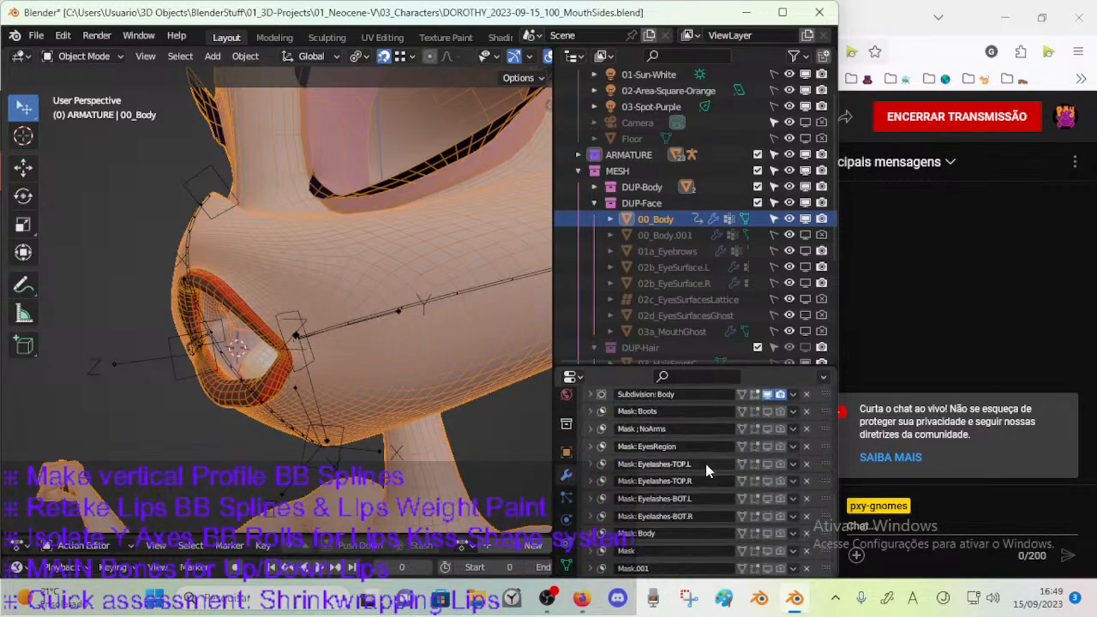
pyautogui.click(767, 551)
pyautogui.moveTo(257, 364); pyautogui.dragTo(363, 380, button='middle')
pyautogui.press('n')
pyautogui.press('n')
pyautogui.hotkey('ctrl', 's')
# Return to 00_Body after briefly selecting the ARM-Dorothy armature, and enter Edit Mode on the mesh.
pyautogui.click(275, 237)
pyautogui.press('Tab')
pyautogui.press('Tab')
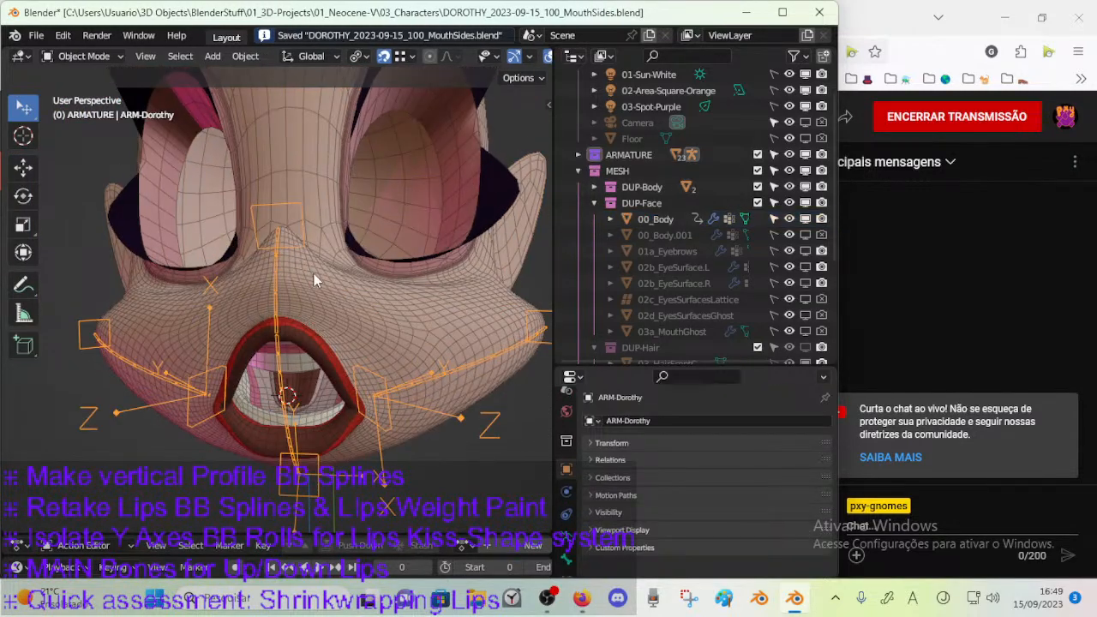
pyautogui.click(314, 273)
pyautogui.press('Tab')
pyautogui.moveTo(307, 297); pyautogui.dragTo(230, 314, button='middle')
pyautogui.press('Tab')
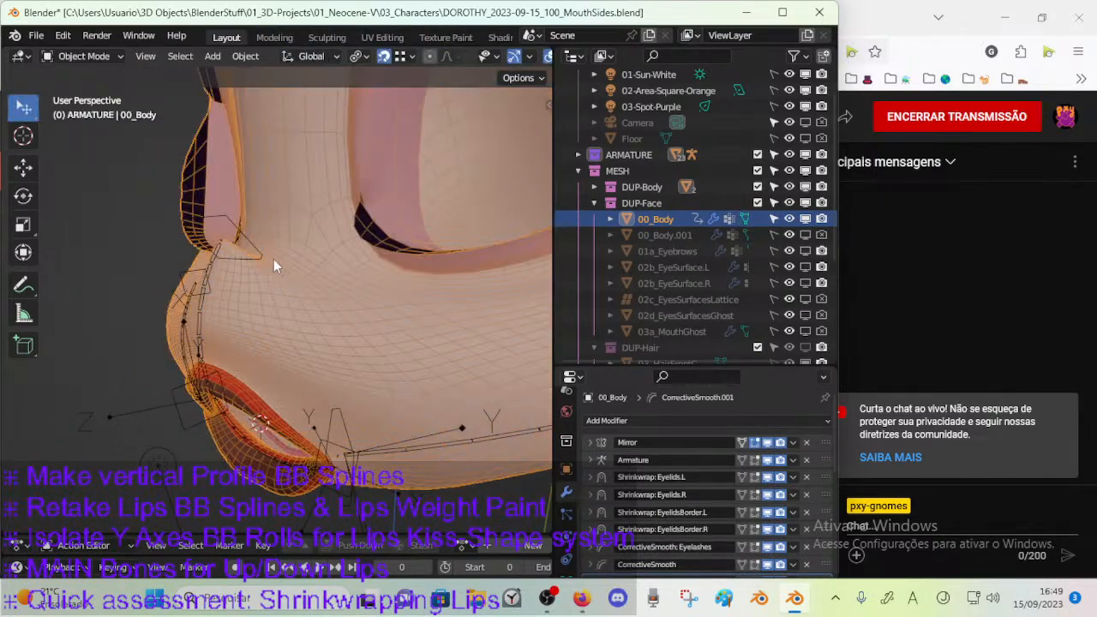
pyautogui.press('Tab')
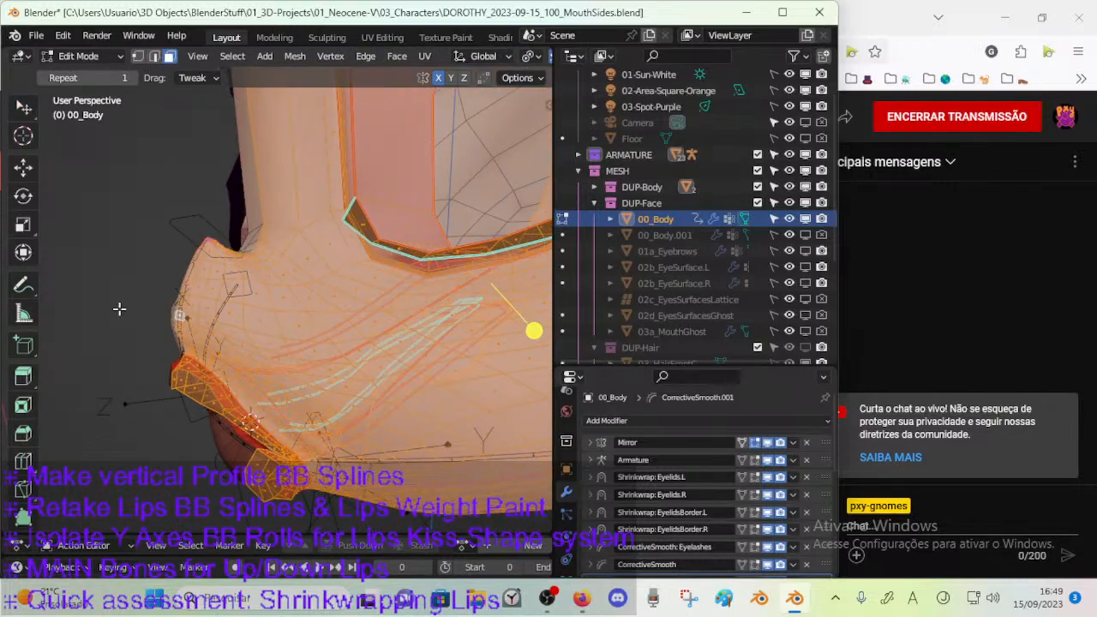
# Try hiding the outer head faces around the eyes, and bring them back with nothing selected.
pyautogui.moveTo(174, 221); pyautogui.dragTo(377, 255, button='middle')
pyautogui.hotkey('alt', 'a')
pyautogui.keyDown('alt'); pyautogui.click(291, 245); pyautogui.keyUp('alt')
pyautogui.press('h')
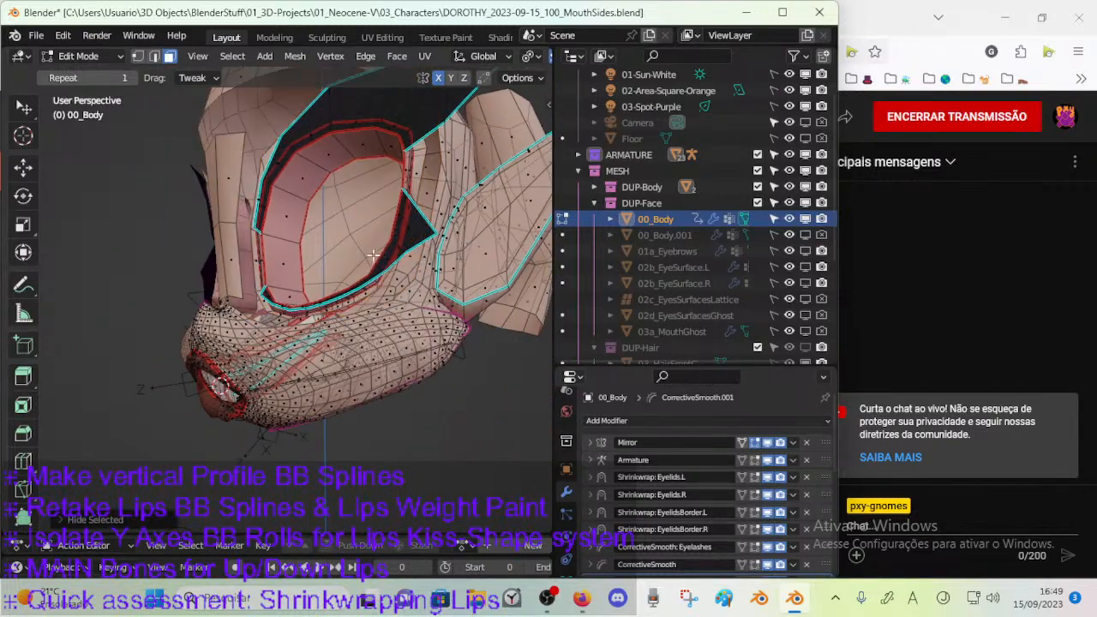
pyautogui.moveTo(254, 229); pyautogui.dragTo(351, 294, button='middle')
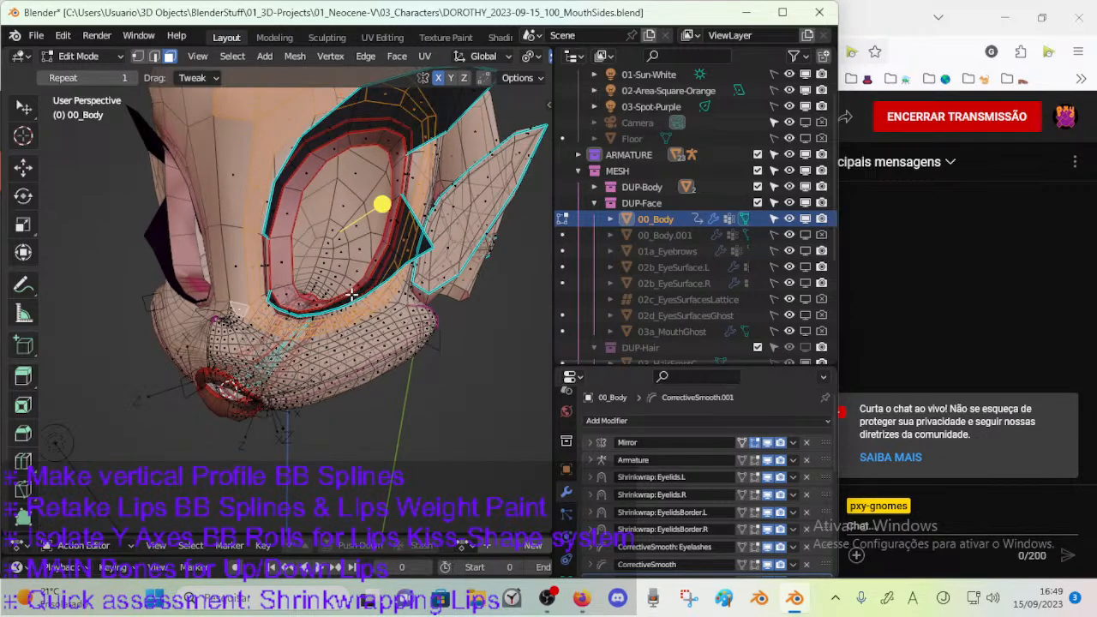
pyautogui.press('h')
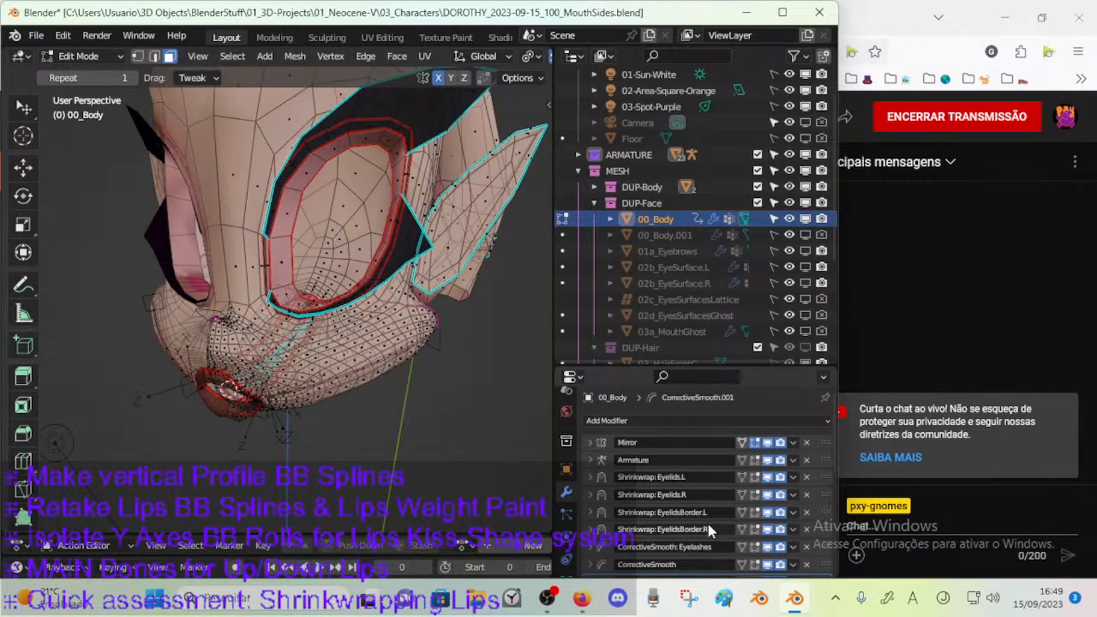
# Browse the vertex groups of 00_Body for the mouth hide groups and check !Hide-3Ab-MouthInteriorRegion.
pyautogui.moveTo(607, 361); pyautogui.dragTo(608, 270)
pyautogui.scroll(-1, 626, 454)
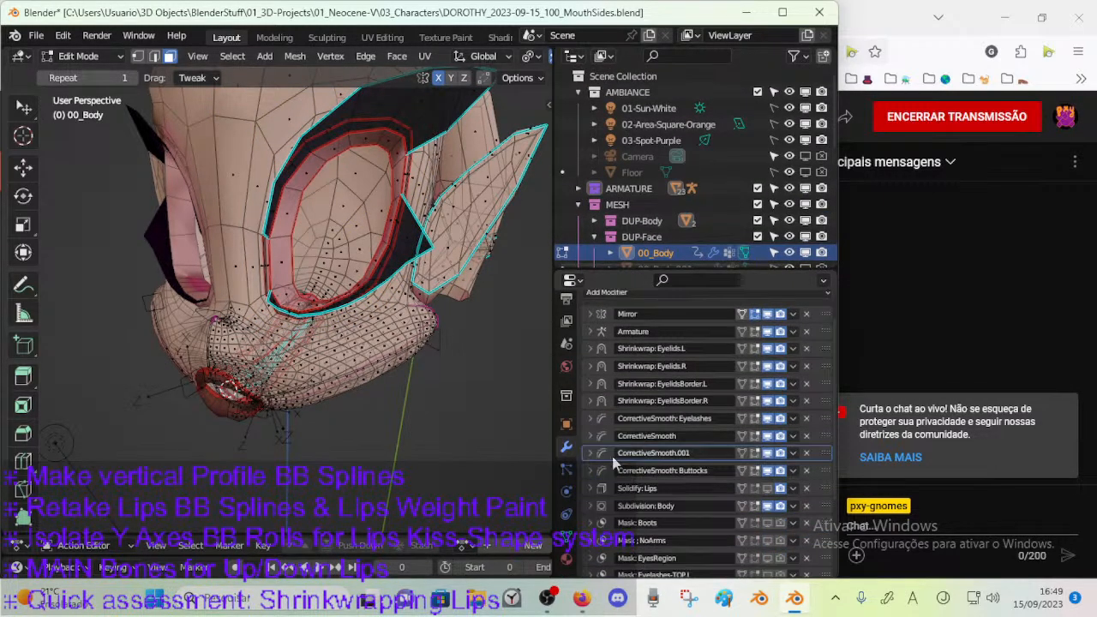
pyautogui.click(570, 537)
pyautogui.moveTo(363, 383); pyautogui.dragTo(315, 363, button='middle')
pyautogui.scroll(-9, 703, 422)
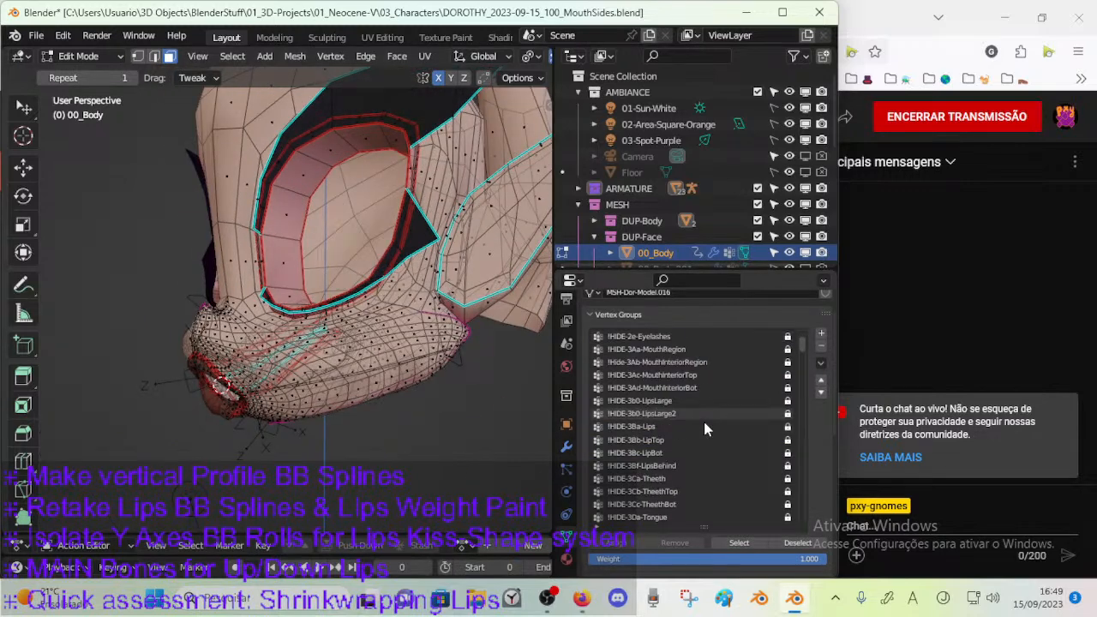
pyautogui.scroll(-4, 702, 428)
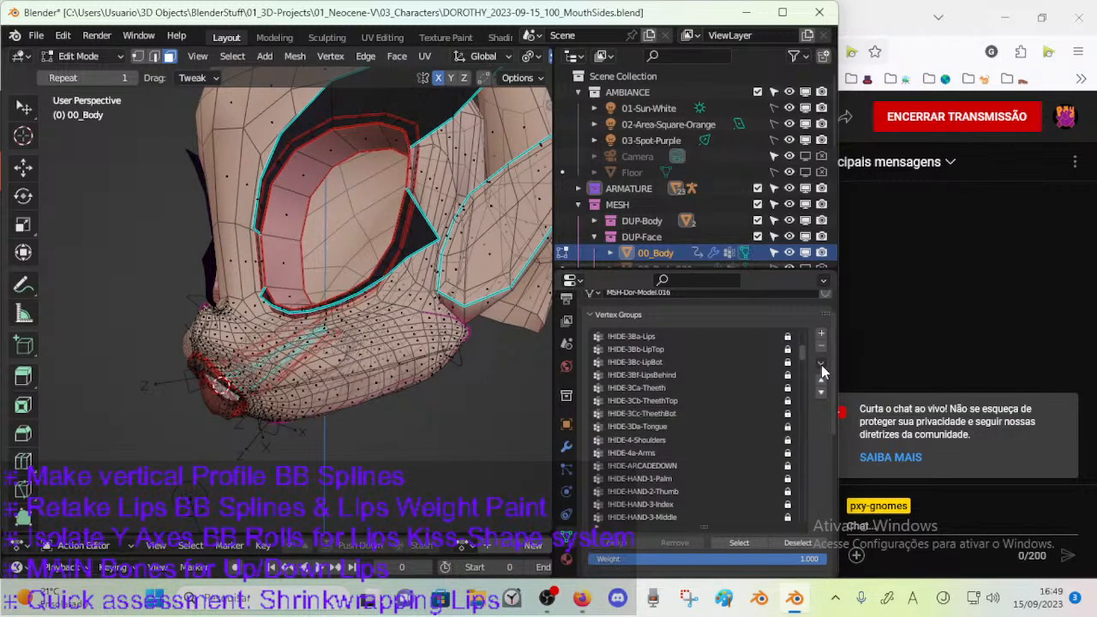
pyautogui.moveTo(803, 351); pyautogui.dragTo(804, 334)
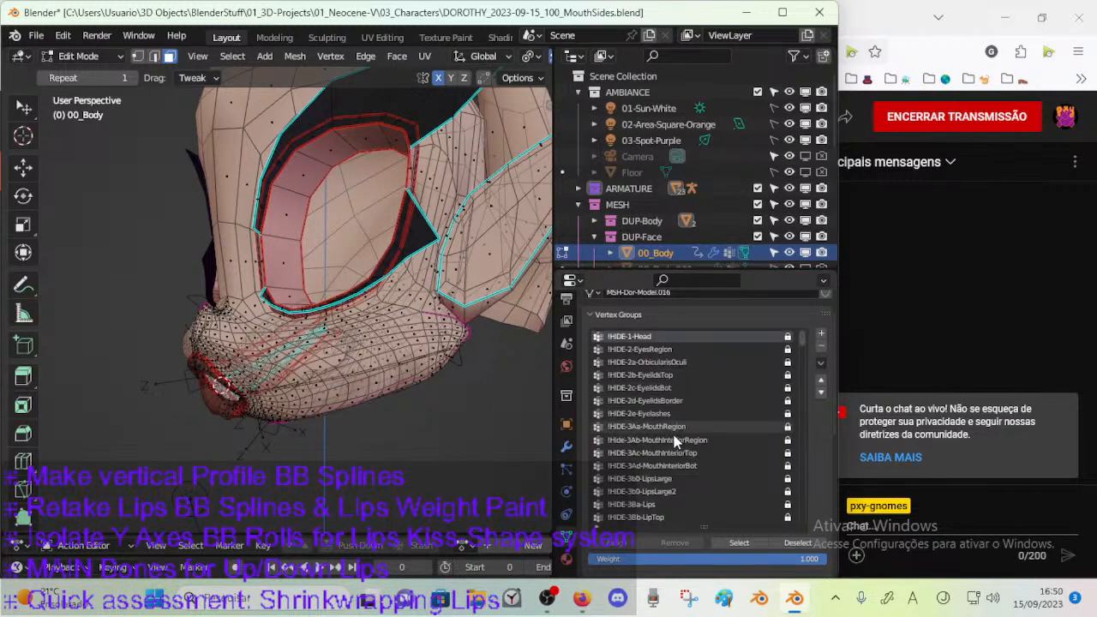
pyautogui.scroll(-3, 673, 450)
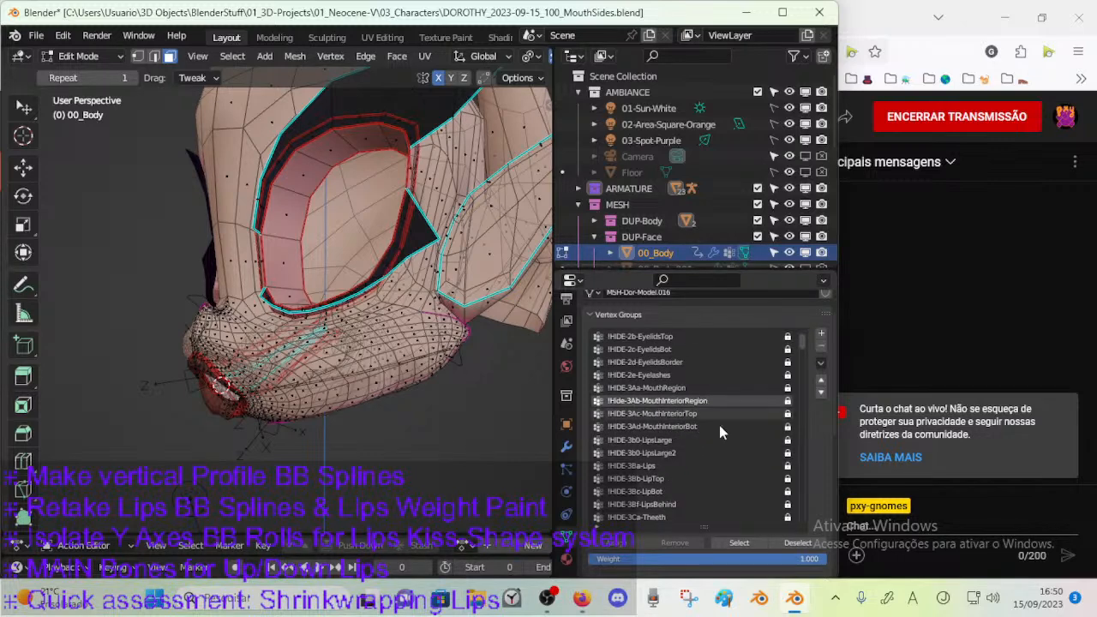
pyautogui.click(750, 540)
pyautogui.hotkey('alt', 'a')
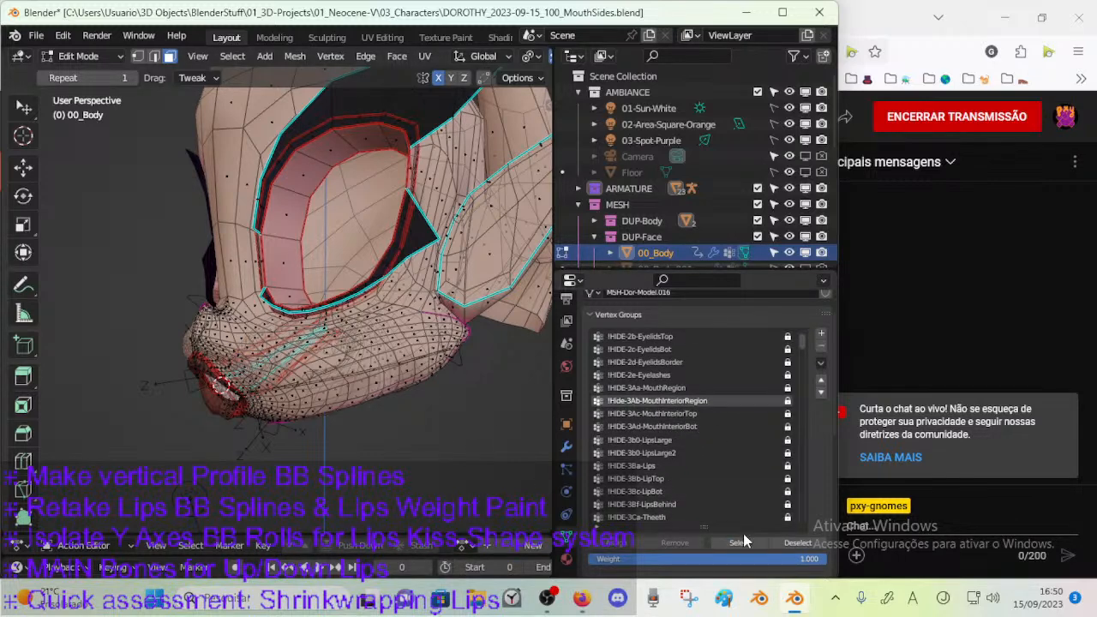
# Compare the faces of !HIDE-3Aa-MouthRegion and !Hide-3Ab-MouthInteriorRegion by selecting each group, clearing the selection each time.
pyautogui.click(681, 387)
pyautogui.click(726, 543)
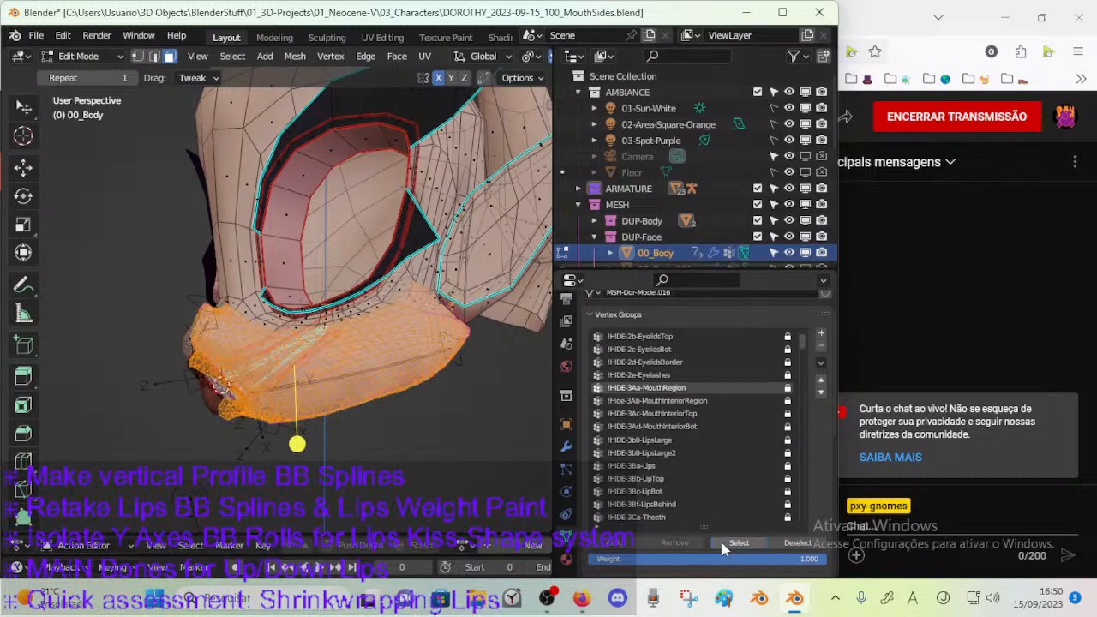
pyautogui.moveTo(358, 412); pyautogui.dragTo(473, 423, button='middle')
pyautogui.hotkey('alt', 'a')
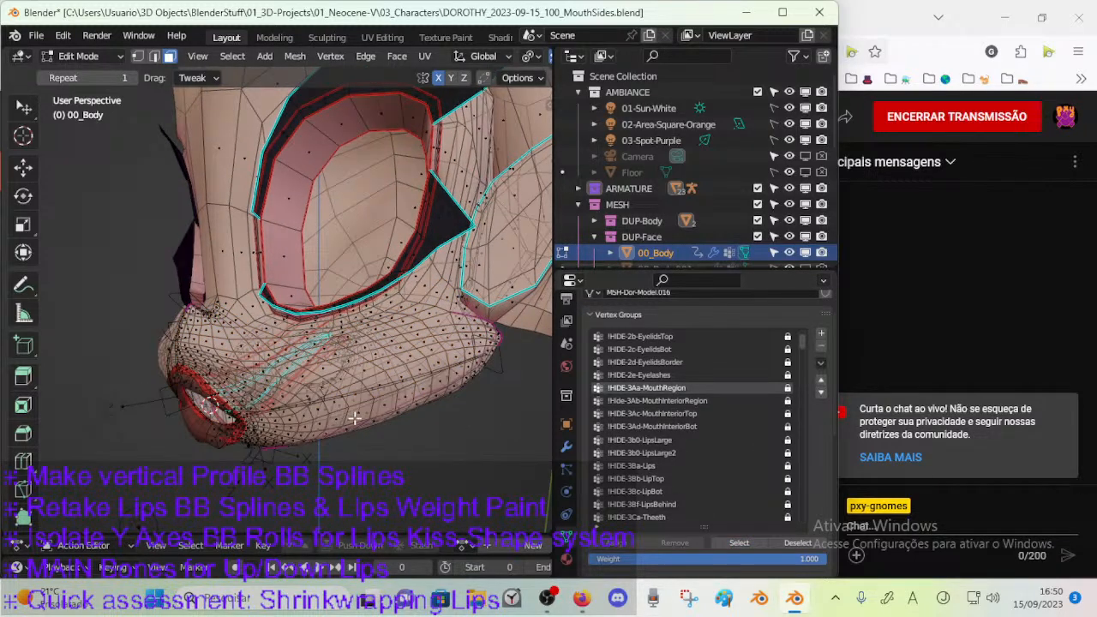
pyautogui.click(675, 401)
pyautogui.click(728, 541)
pyautogui.moveTo(331, 429); pyautogui.dragTo(382, 417, button='middle')
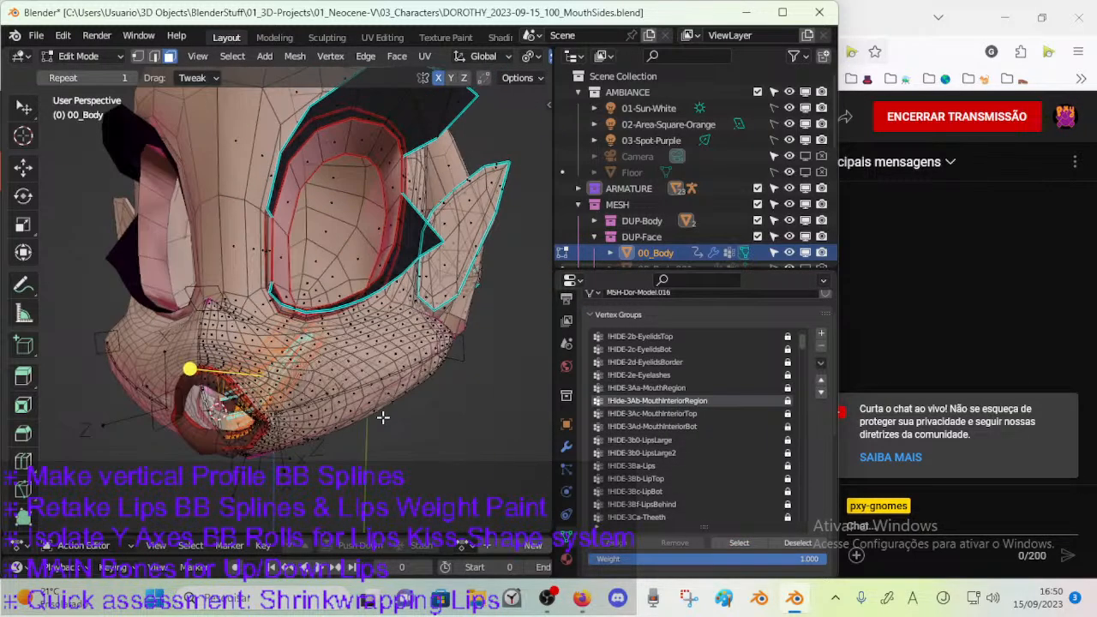
pyautogui.press('h')
pyautogui.scroll(5, 385, 416)
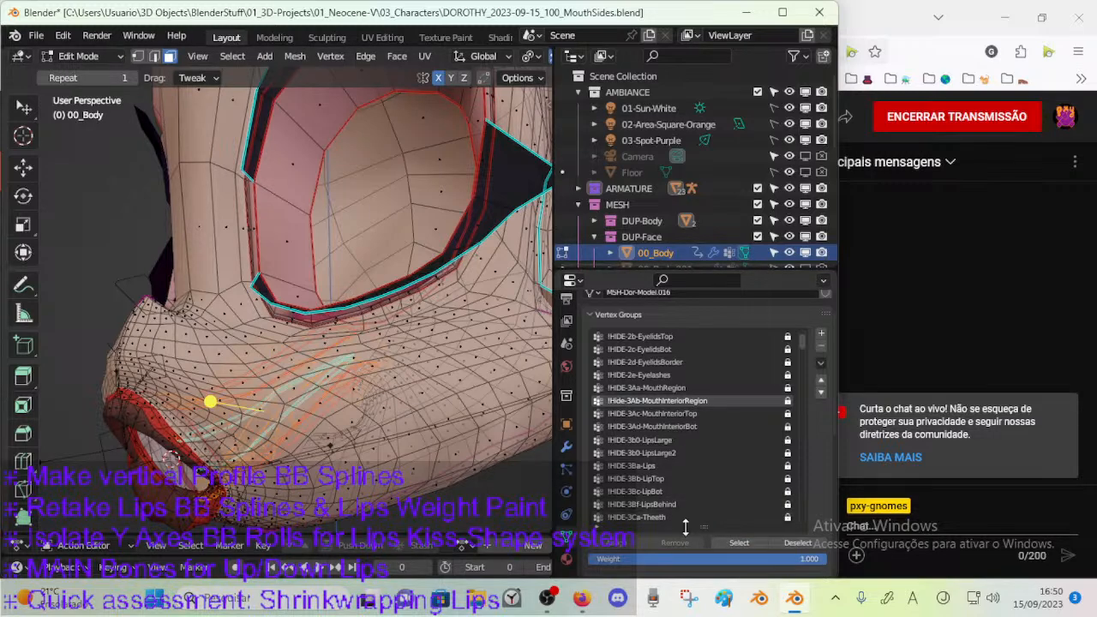
pyautogui.hotkey('alt', 'a')
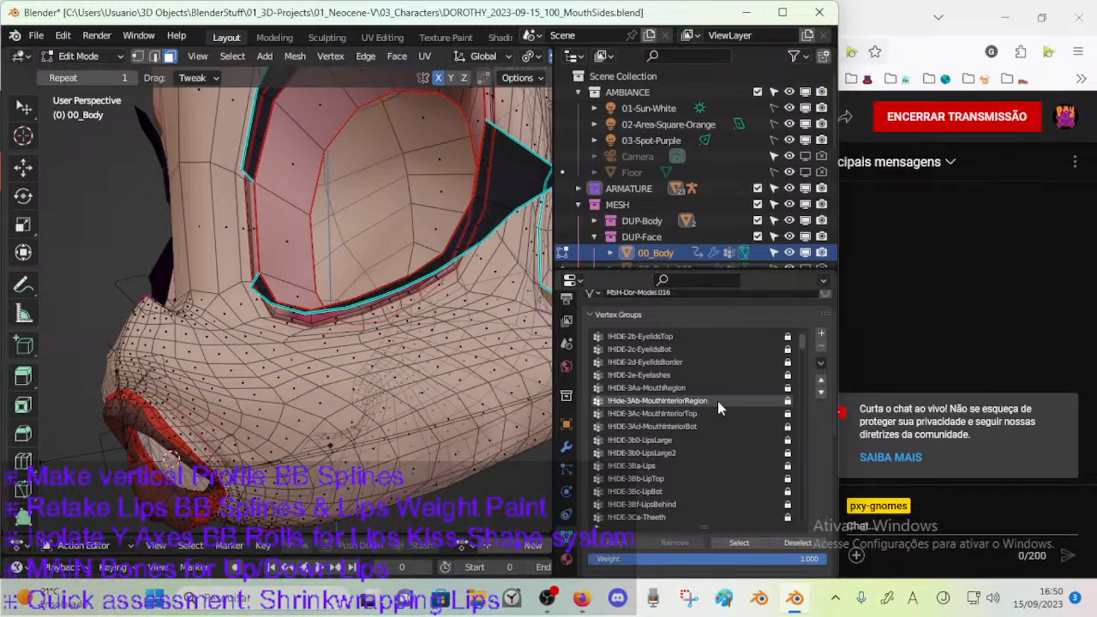
# Isolate the !HIDE-3Aa-MouthRegion faces by hiding everything else, save the file and clear the selection.
pyautogui.click(720, 389)
pyautogui.click(737, 542)
pyautogui.moveTo(257, 385); pyautogui.dragTo(212, 326, button='middle')
pyautogui.moveTo(317, 328); pyautogui.dragTo(191, 316, button='middle')
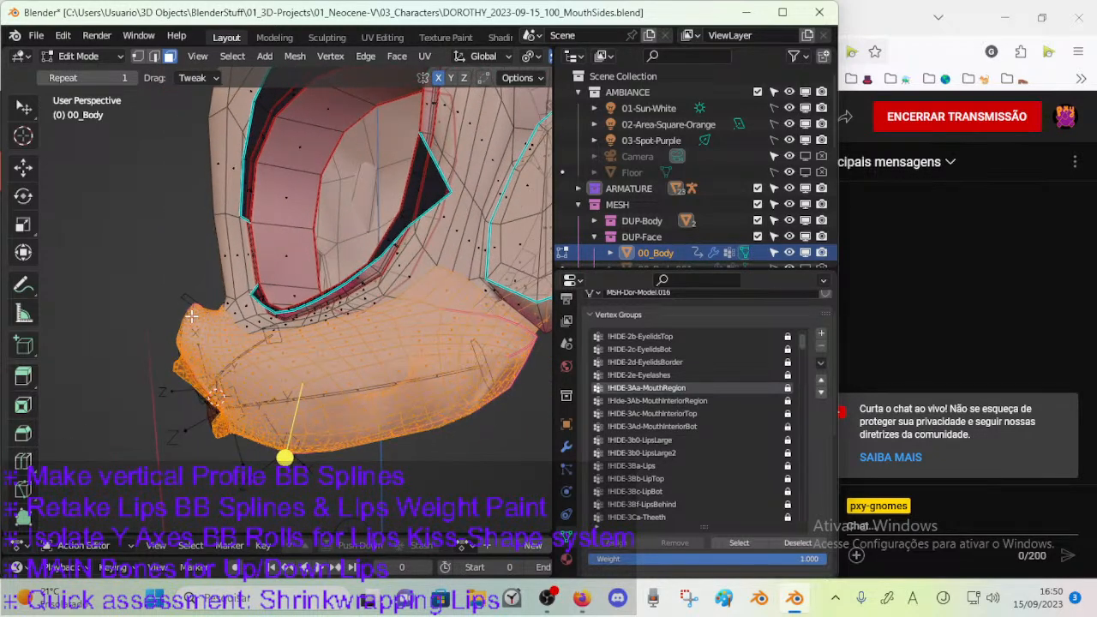
pyautogui.moveTo(255, 304); pyautogui.dragTo(244, 309, button='middle')
pyautogui.moveTo(458, 304); pyautogui.dragTo(423, 415, button='middle')
pyautogui.hotkey('shift', 'h')
pyautogui.moveTo(319, 370); pyautogui.dragTo(291, 295, button='middle')
pyautogui.hotkey('ctrl', 's')
pyautogui.hotkey('alt', 'a')
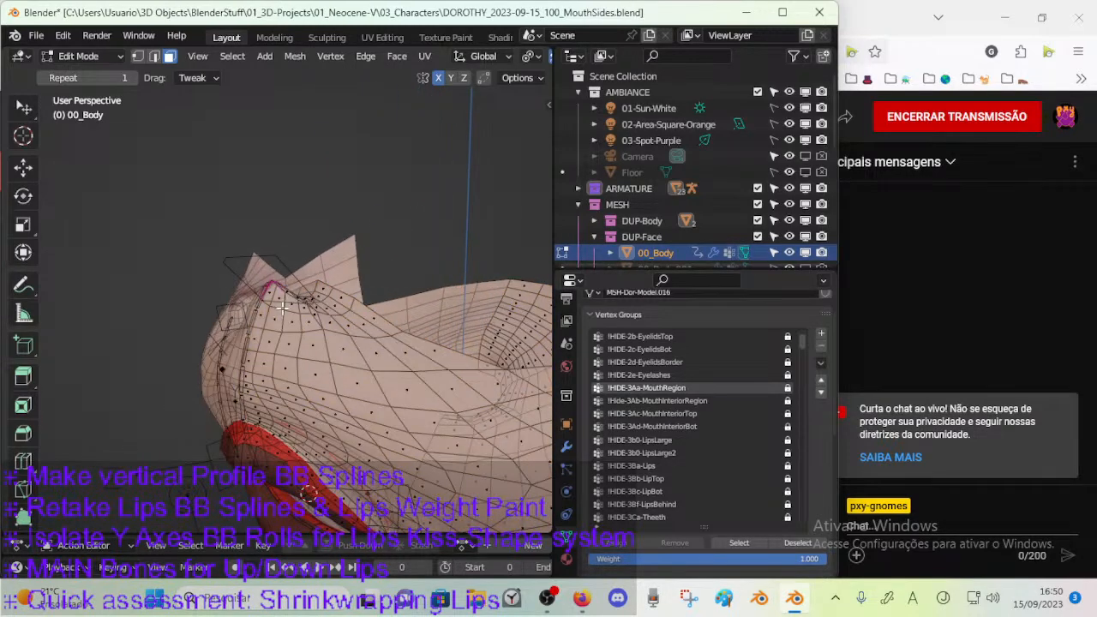
# Select the ARM-Dorothy armature together with 00_Body in Object Mode and enter Weight Paint mode.
pyautogui.hotkey('ctrl', 'Tab')
pyautogui.click(251, 337)
pyautogui.moveTo(294, 432); pyautogui.dragTo(299, 373, button='middle')
pyautogui.hotkey('alt', 'a')
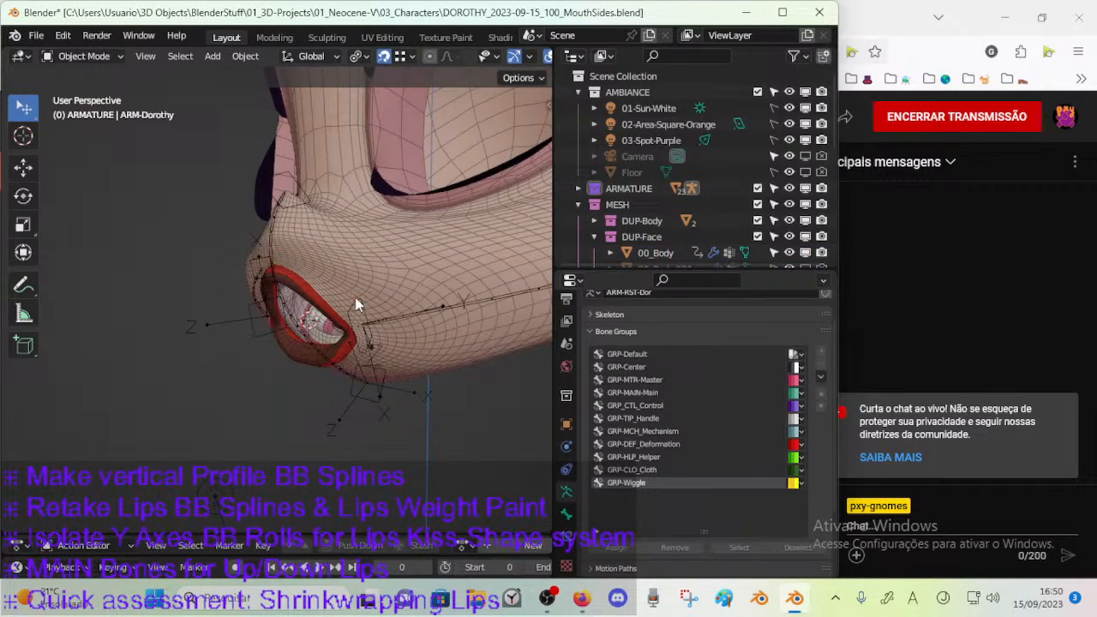
pyautogui.click(311, 328)
pyautogui.click(371, 281)
pyautogui.keyDown('shift'); pyautogui.click(369, 300); pyautogui.keyUp('shift')
pyautogui.hotkey('ctrl', 'Tab')
pyautogui.press('7')
pyautogui.moveTo(360, 312)
pyautogui.mouseDown(button='middle')
pyautogui.moveTo(321, 374)
pyautogui.moveTo(361, 355)
pyautogui.mouseUp(button='middle')
# Try switching the selection mask on and off in Weight Paint, and leave for Object Mode.
pyautogui.press('m')
pyautogui.press('m')
pyautogui.press('m')
pyautogui.press('m')
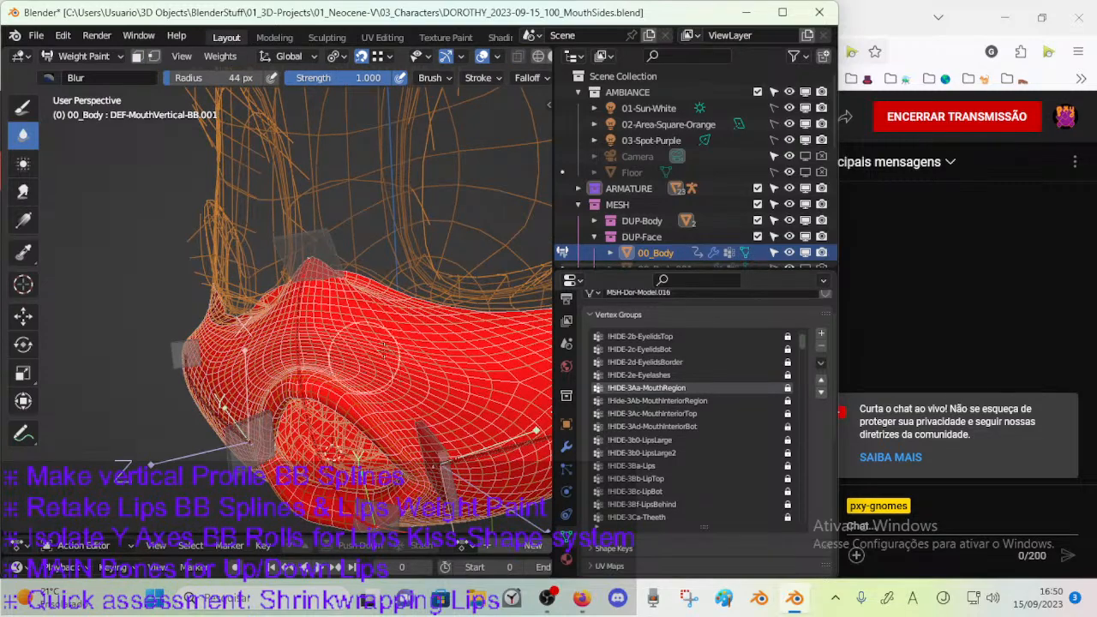
pyautogui.press('m')
pyautogui.press('m')
pyautogui.press('m')
pyautogui.press('m')
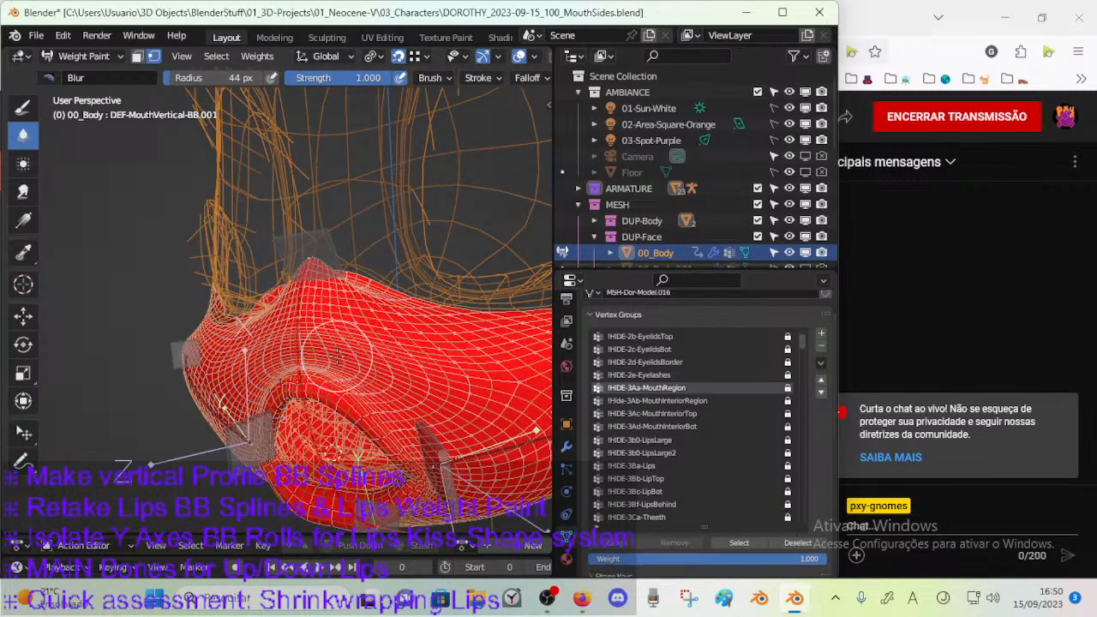
pyautogui.press('m')
pyautogui.press('m')
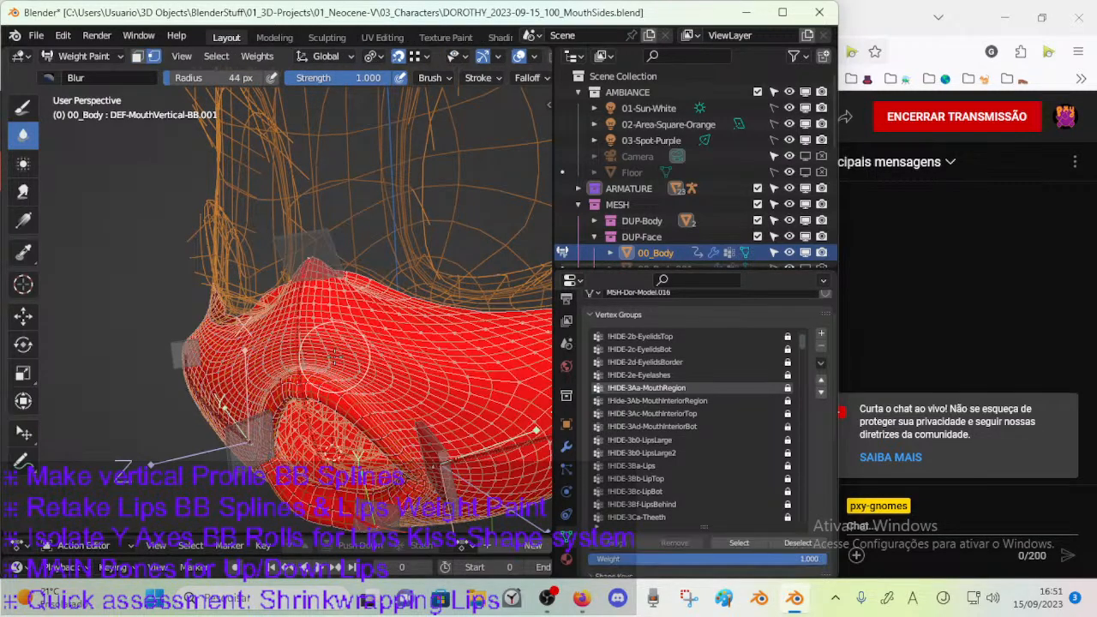
pyautogui.press('m')
pyautogui.hotkey('ctrl', 'Tab')
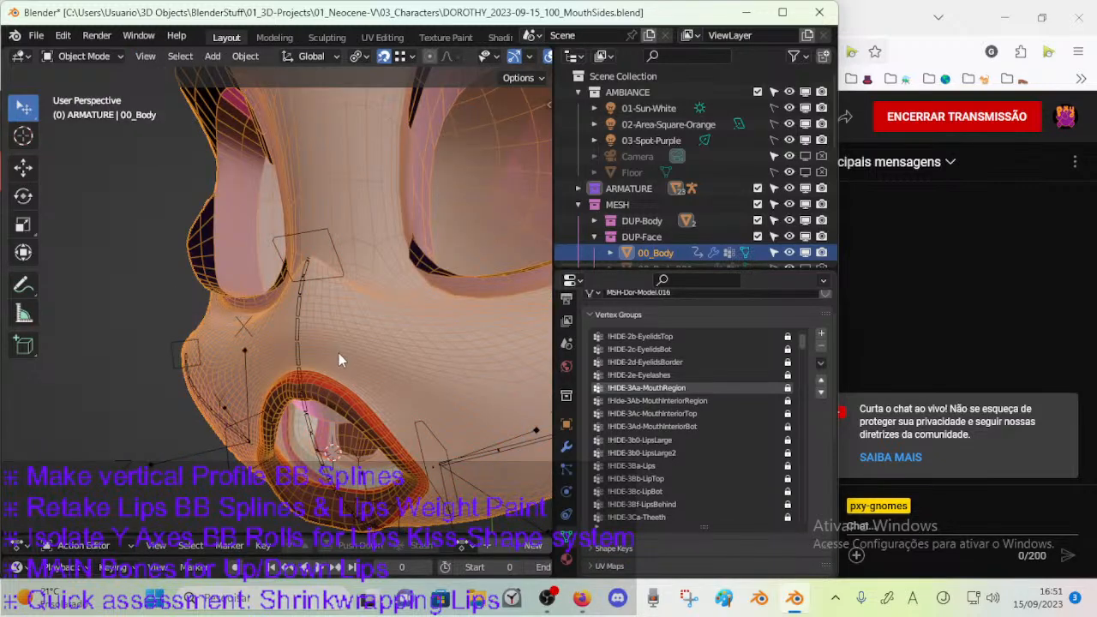
# Select the armature plus 00_Body again, re-enter Weight Paint without selection masking and activate the Draw brush.
pyautogui.click(297, 354)
pyautogui.keyDown('shift'); pyautogui.click(335, 343); pyautogui.keyUp('shift')
pyautogui.hotkey('ctrl', 'Tab')
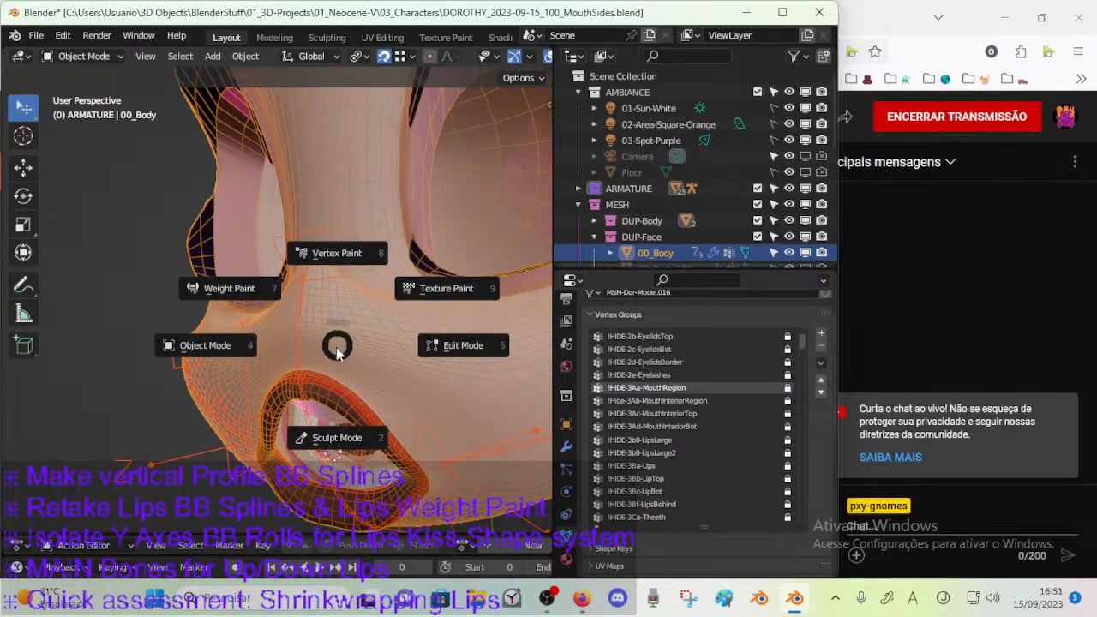
pyautogui.press('w')
pyautogui.press('m')
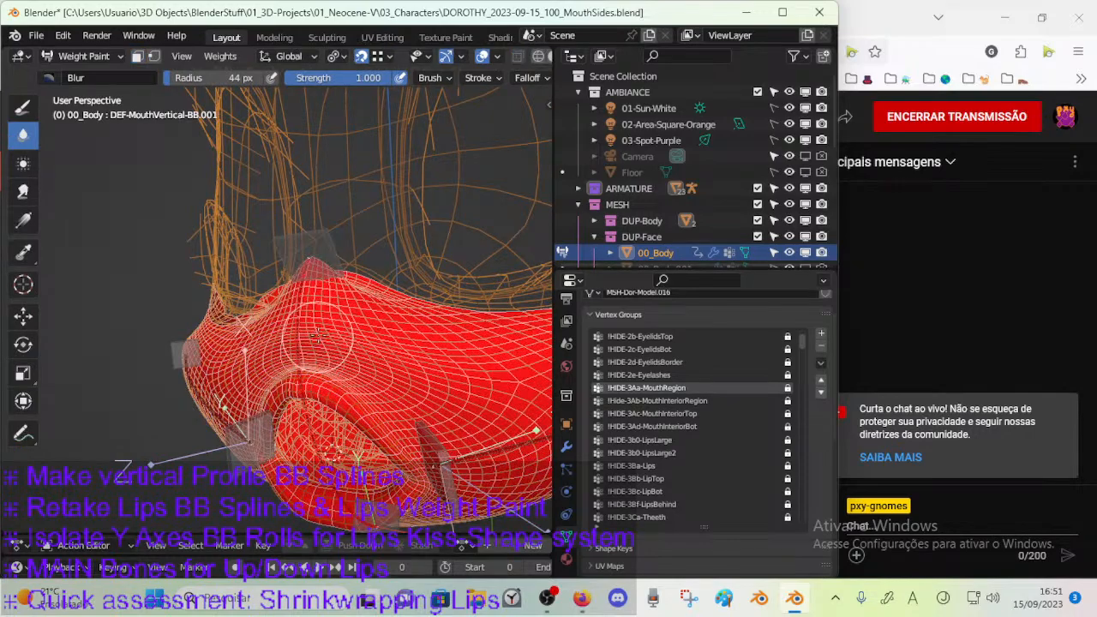
pyautogui.moveTo(311, 360); pyautogui.dragTo(366, 310, button='middle')
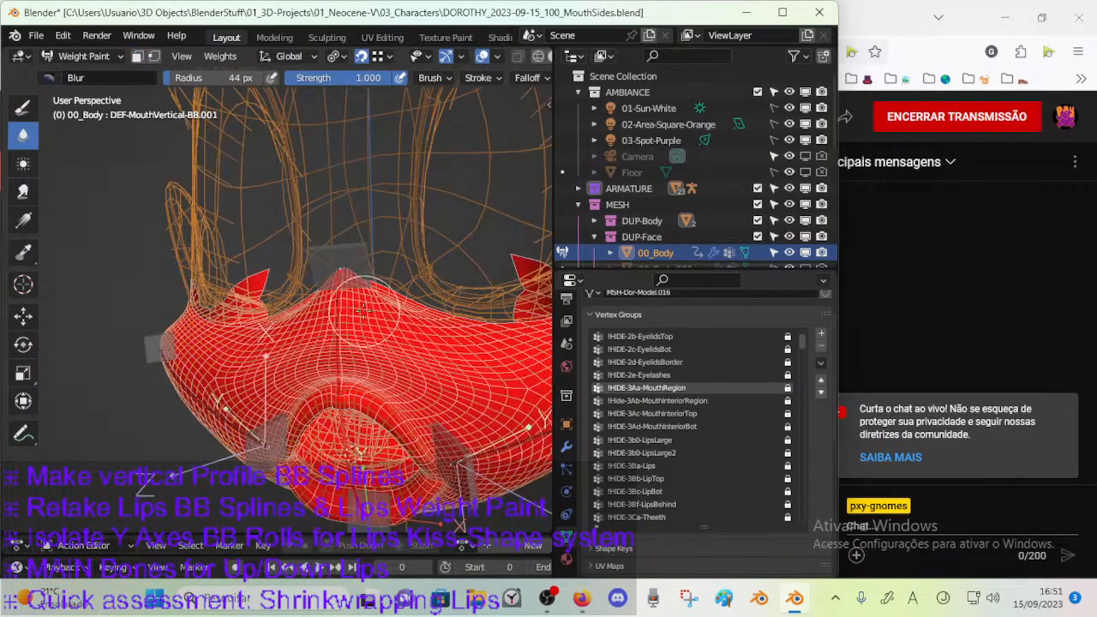
pyautogui.click(34, 114)
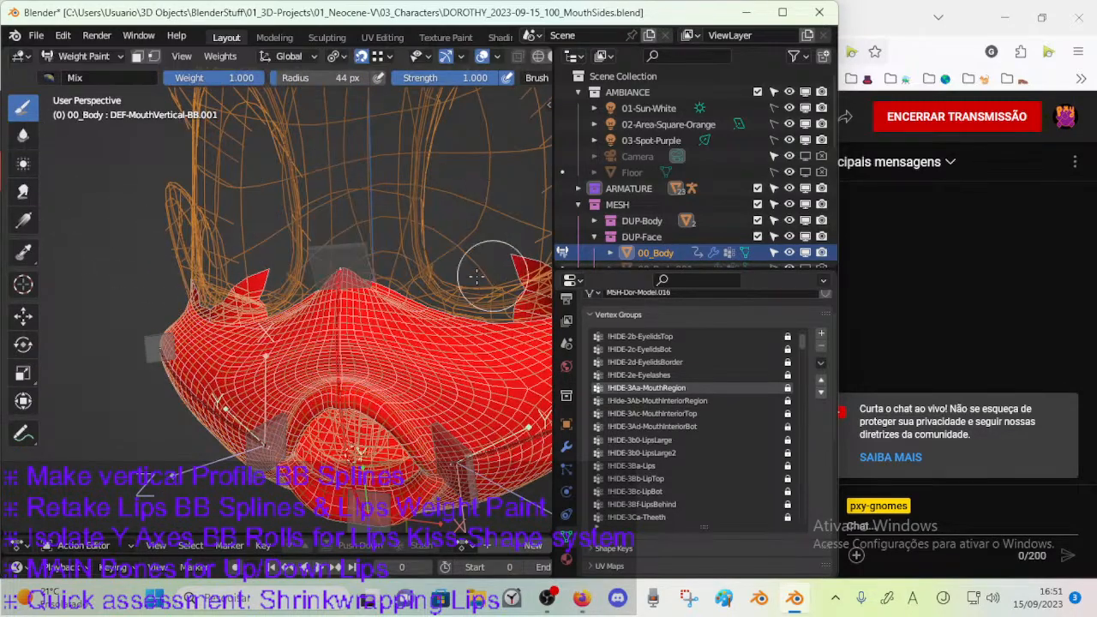
# Leave Weight Paint for Object Mode, reselect the armature together with 00_Body, and re-enter Weight Paint.
pyautogui.click(340, 338)
pyautogui.moveTo(340, 338); pyautogui.dragTo(348, 360, button='middle')
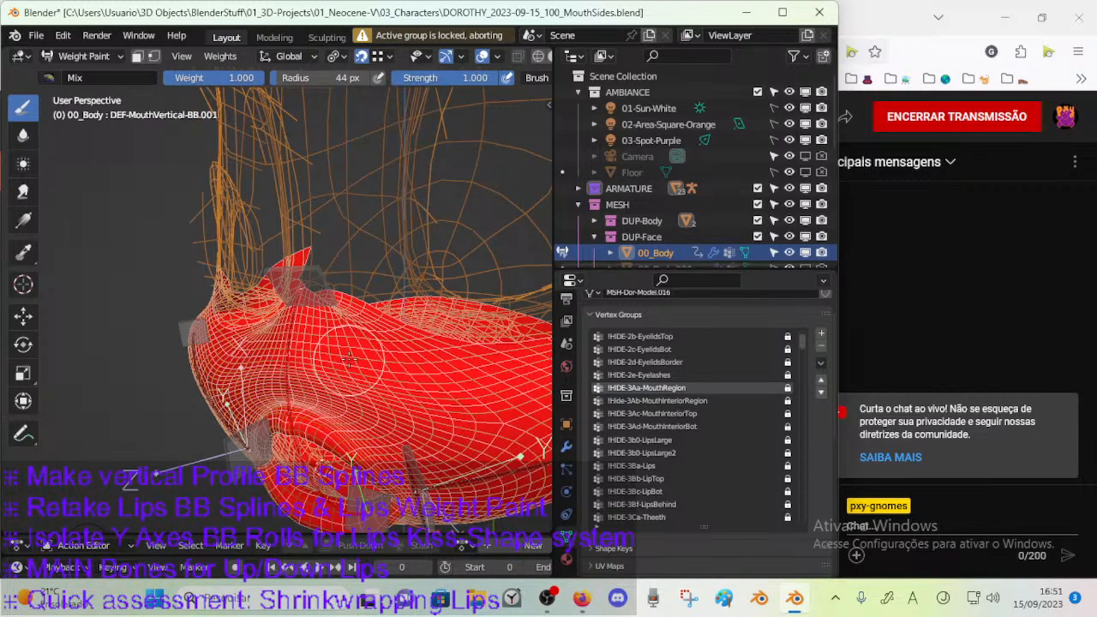
pyautogui.hotkey('ctrl', 'Tab')
pyautogui.click(294, 375)
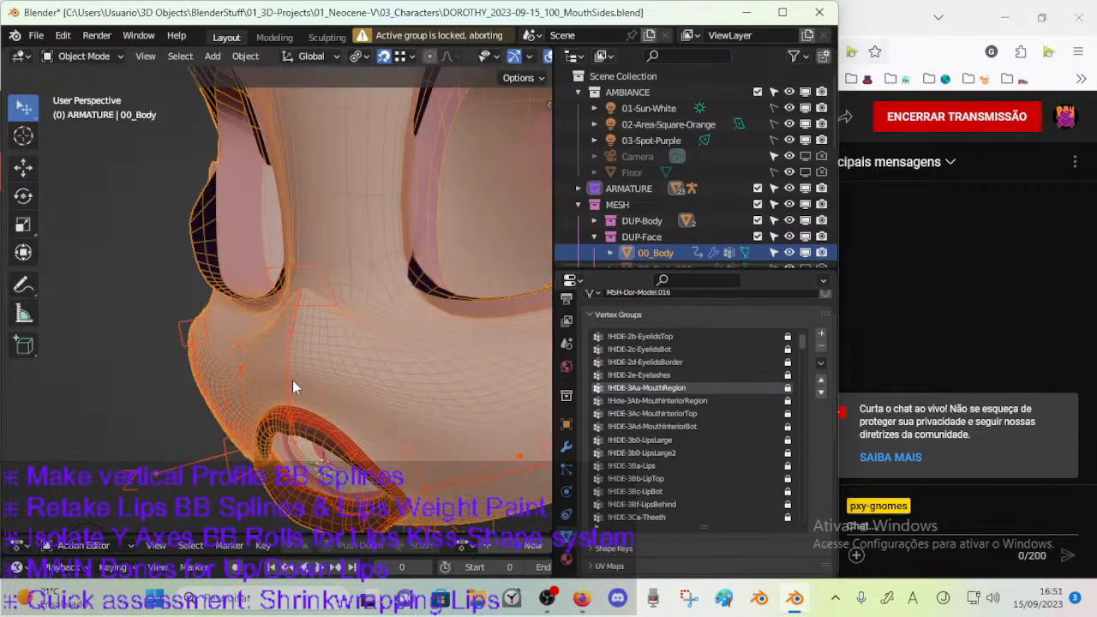
pyautogui.click(289, 382)
pyautogui.click(332, 366)
pyautogui.hotkey('ctrl', 'Tab')
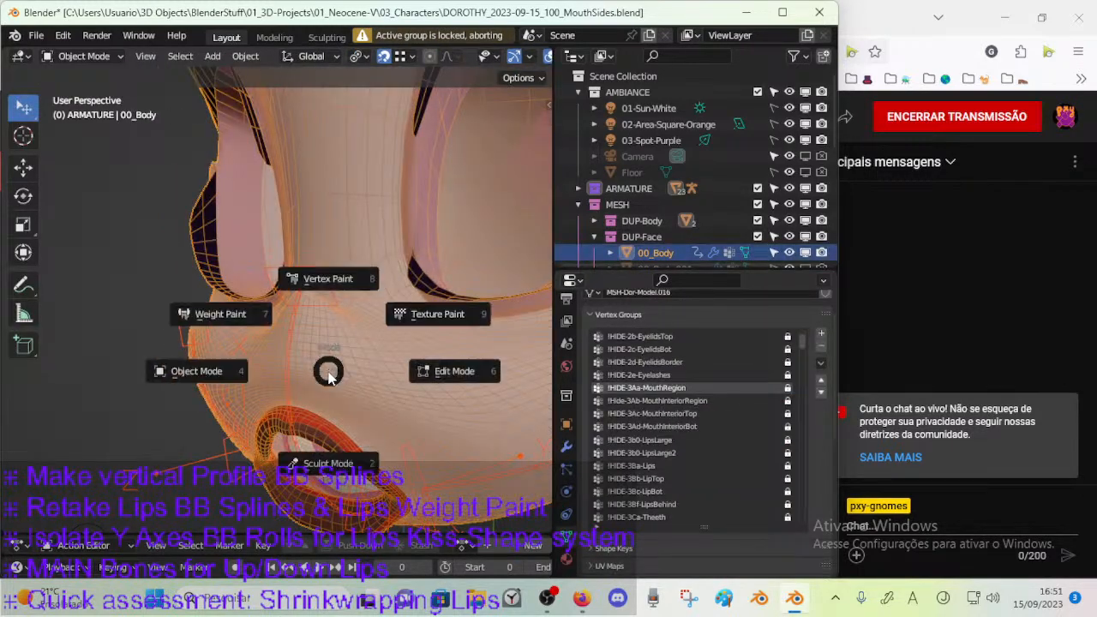
pyautogui.click(308, 358)
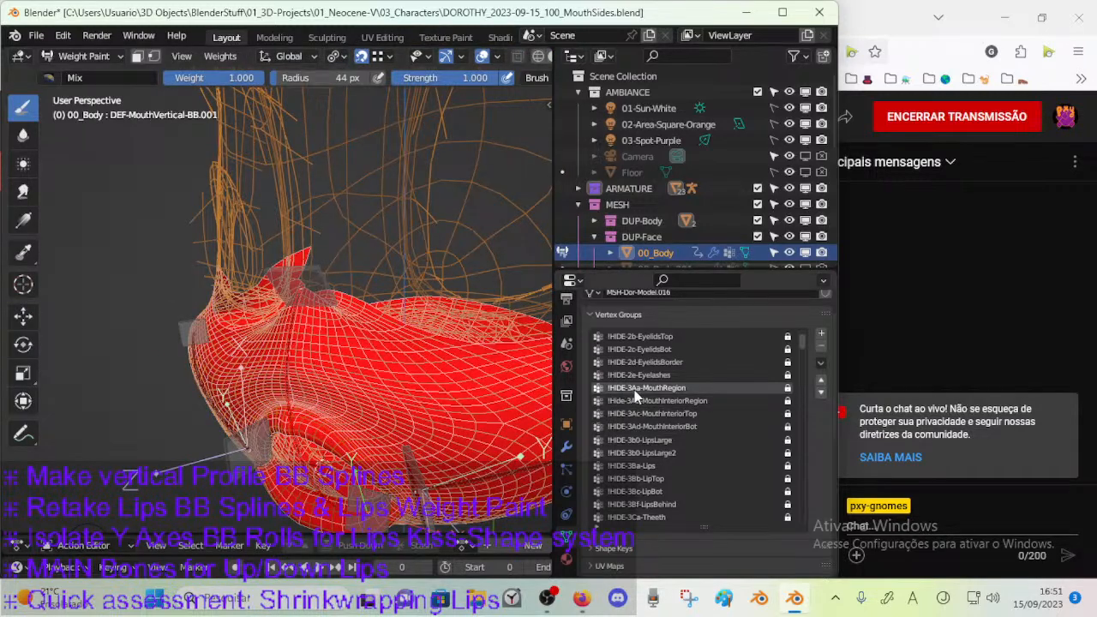
# Toggle the paint selection masks and make DEF-MouthVertical-BB.001 the active vertex group for painting.
pyautogui.press('m')
pyautogui.press('m')
pyautogui.keyDown('ctrl'); pyautogui.click(280, 378); pyautogui.keyUp('ctrl')
pyautogui.moveTo(319, 400)
pyautogui.mouseDown(button='middle')
pyautogui.moveTo(302, 400)
pyautogui.moveTo(315, 406)
pyautogui.mouseUp(button='middle')
pyautogui.press('m')
pyautogui.press('m')
pyautogui.press('v')
pyautogui.press('v')
# Paint DEF-MouthVertical-BB.001 at weight 1.000 down the centre of the muzzle above the upper lip.
pyautogui.moveTo(287, 351)
pyautogui.mouseDown()
pyautogui.moveTo(278, 380)
pyautogui.moveTo(286, 338)
pyautogui.mouseUp()
pyautogui.moveTo(286, 338); pyautogui.dragTo(289, 360, button='middle')
pyautogui.moveTo(292, 356)
pyautogui.mouseDown()
pyautogui.moveTo(286, 382)
pyautogui.moveTo(290, 364)
pyautogui.mouseUp()
pyautogui.moveTo(290, 364); pyautogui.dragTo(343, 353, button='middle')
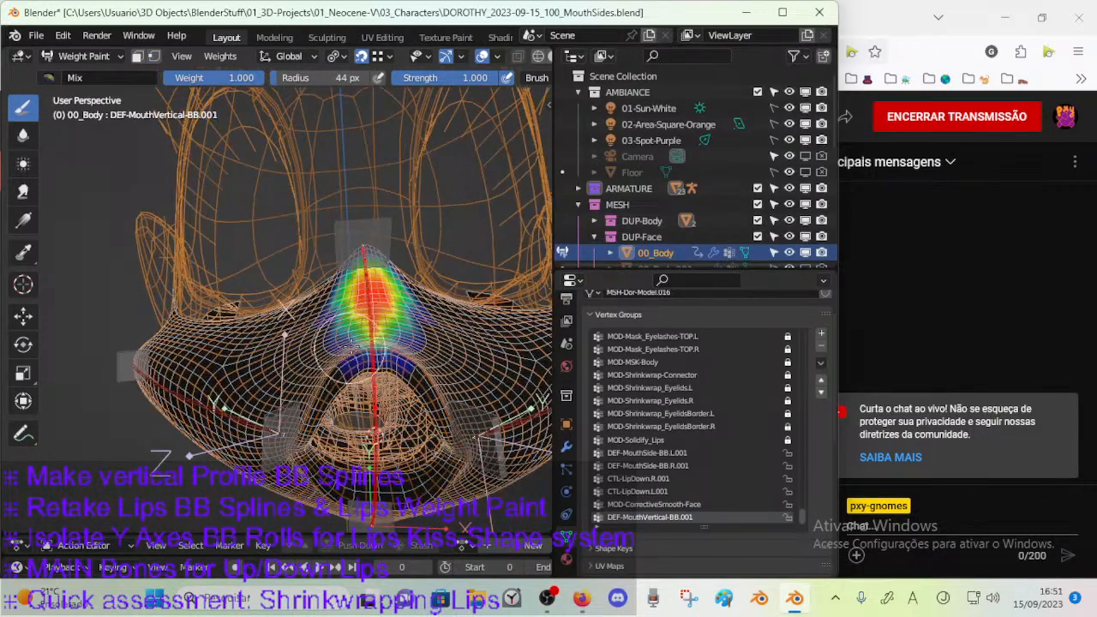
# Try extending the DEF-MouthVertical-BB.001 weight down onto the upper lip, and undo the strokes.
pyautogui.moveTo(370, 341); pyautogui.dragTo(375, 347)
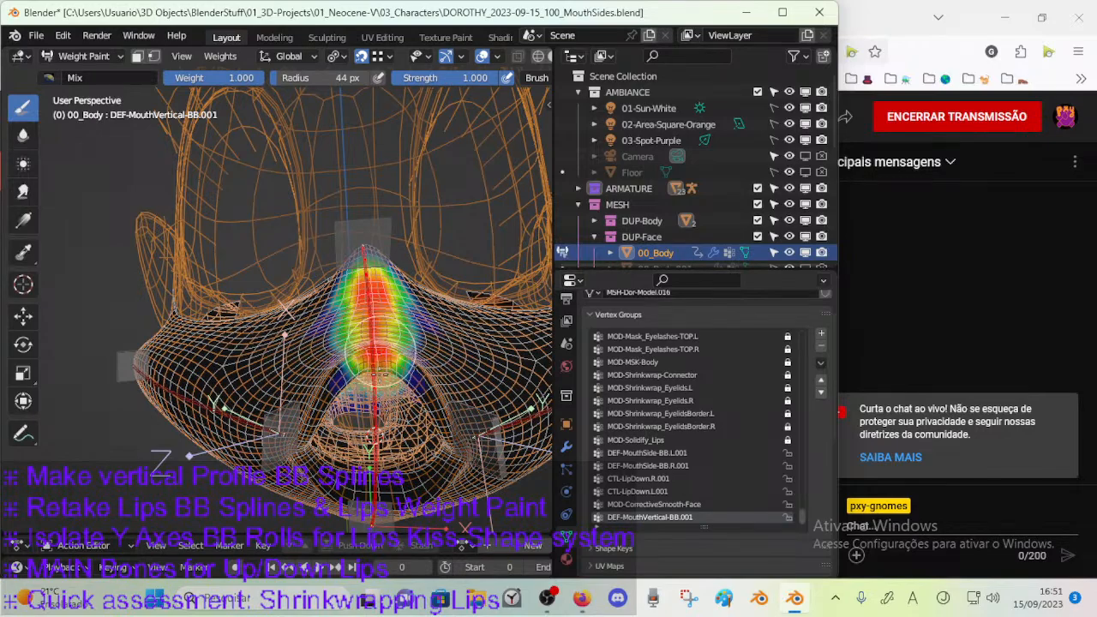
pyautogui.moveTo(375, 351)
pyautogui.mouseDown(button='middle')
pyautogui.moveTo(377, 374)
pyautogui.moveTo(358, 358)
pyautogui.mouseUp(button='middle')
pyautogui.hotkey('ctrl', 'z')
pyautogui.hotkey('ctrl', 'z')
pyautogui.hotkey('ctrl', 'z')
pyautogui.hotkey('ctrl', 'z')
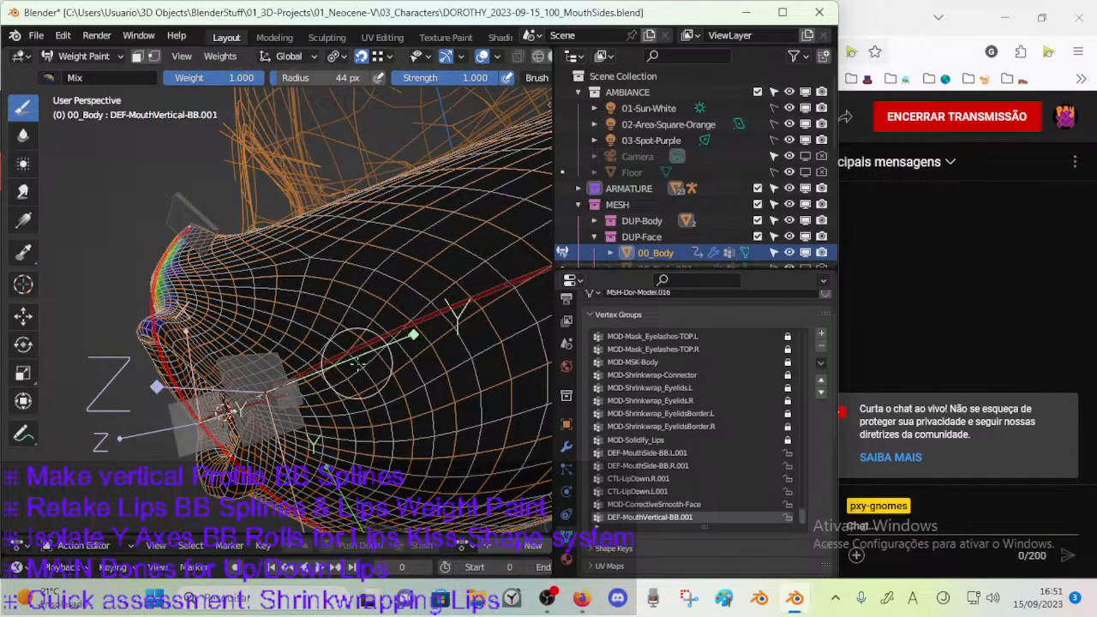
# In Edit Mode, hide the face loop around the throat behind the mouth and the linked faces beyond it, and return to Object Mode.
pyautogui.hotkey('ctrl', 'Tab')
pyautogui.hotkey('shift', 'z')
pyautogui.scroll(-3, 370, 357)
pyautogui.press('Tab')
pyautogui.moveTo(443, 338); pyautogui.dragTo(394, 294, button='middle')
pyautogui.keyDown('alt'); pyautogui.click(379, 212); pyautogui.keyUp('alt')
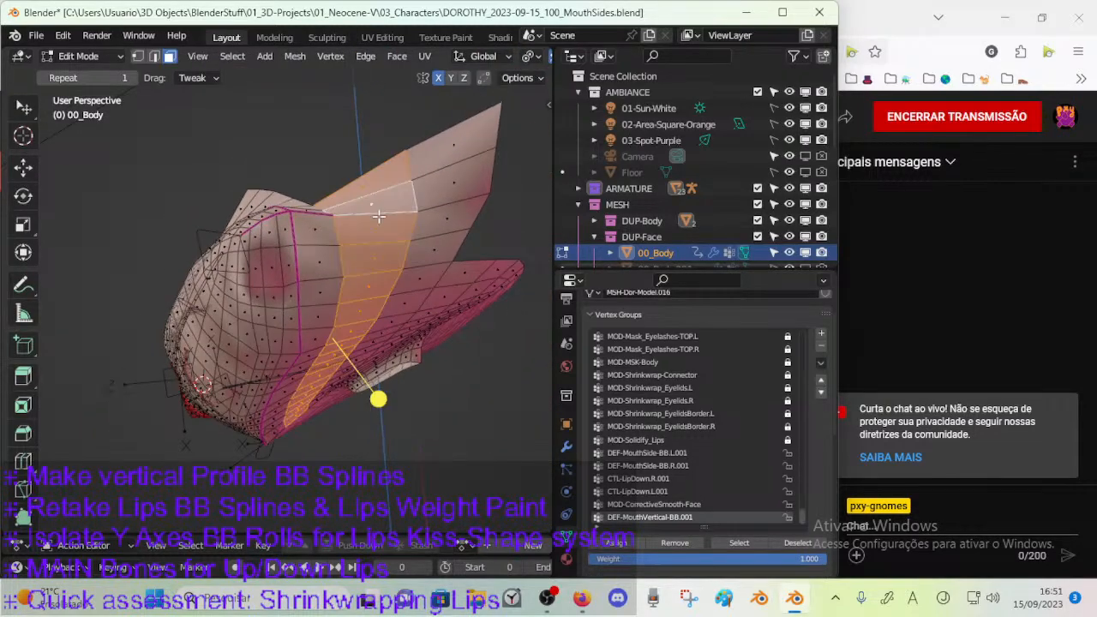
pyautogui.press('h')
pyautogui.press('l')
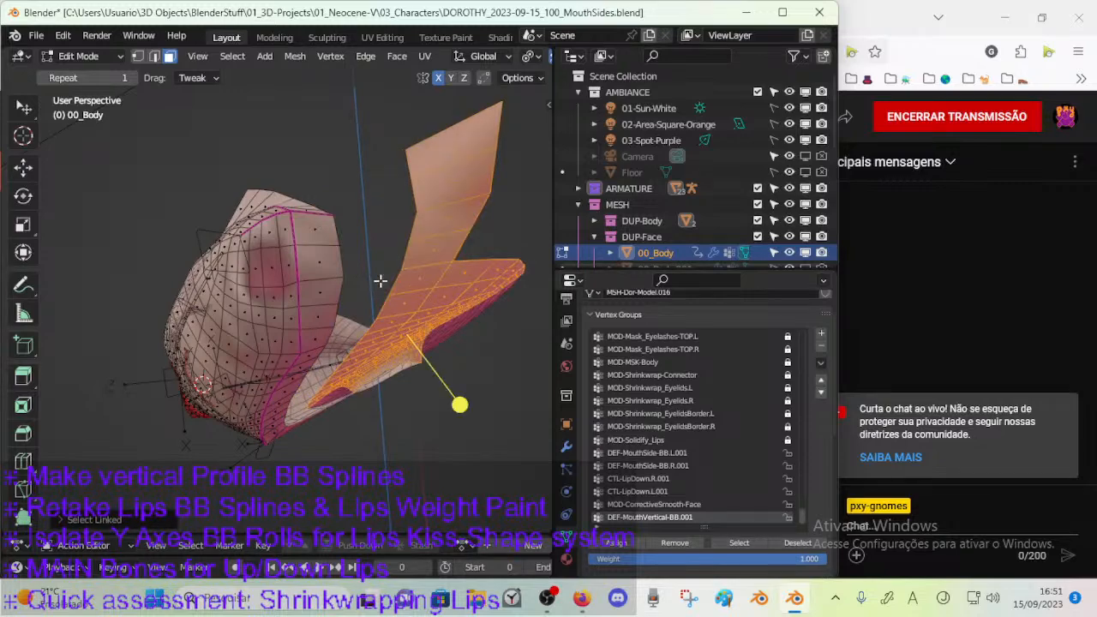
pyautogui.press('h')
pyautogui.moveTo(271, 364); pyautogui.dragTo(340, 372, button='middle')
pyautogui.press('Tab')
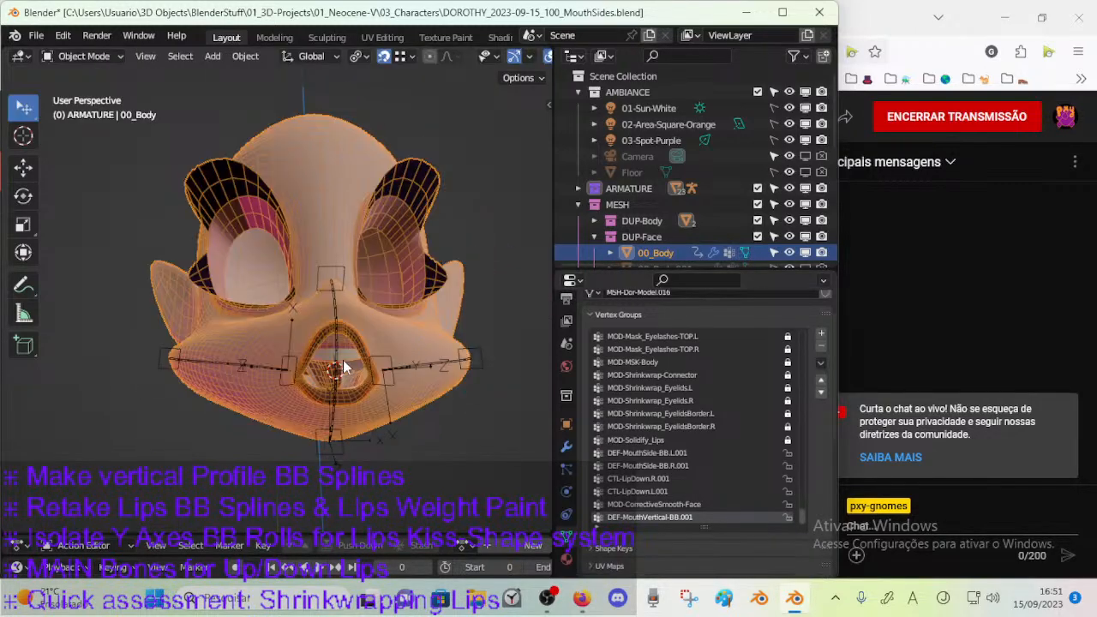
# Re-enter Weight Paint and paint DEF-MouthVertical-BB.001 from the muzzle's peak down onto the upper lip.
pyautogui.scroll(3, 363, 294)
pyautogui.moveTo(364, 294)
pyautogui.mouseDown(button='middle')
pyautogui.moveTo(339, 325)
pyautogui.moveTo(296, 324)
pyautogui.moveTo(342, 317)
pyautogui.moveTo(328, 351)
pyautogui.mouseUp(button='middle')
pyautogui.hotkey('ctrl', 'Tab')
pyautogui.click(243, 261)
pyautogui.scroll(4, 351, 345)
pyautogui.moveTo(317, 339); pyautogui.dragTo(290, 415)
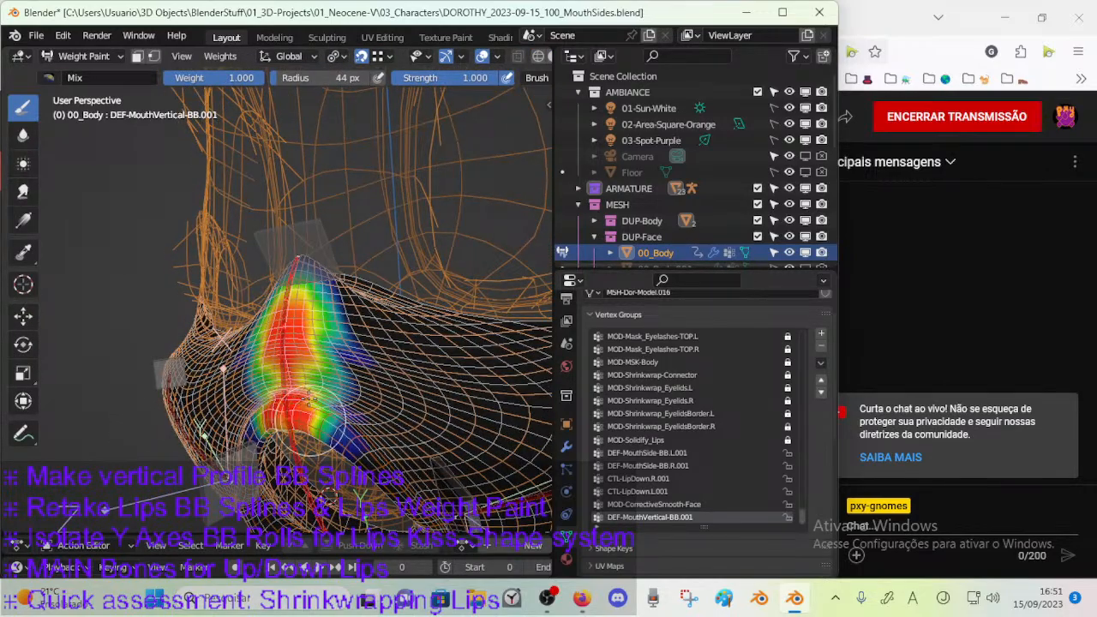
# Inspect the DEF-MouthSide-BB.L.001 weights by selecting its bone, and reselect the DEF-MouthVertical-BB.001 bone.
pyautogui.moveTo(321, 352); pyautogui.dragTo(462, 394, button='middle')
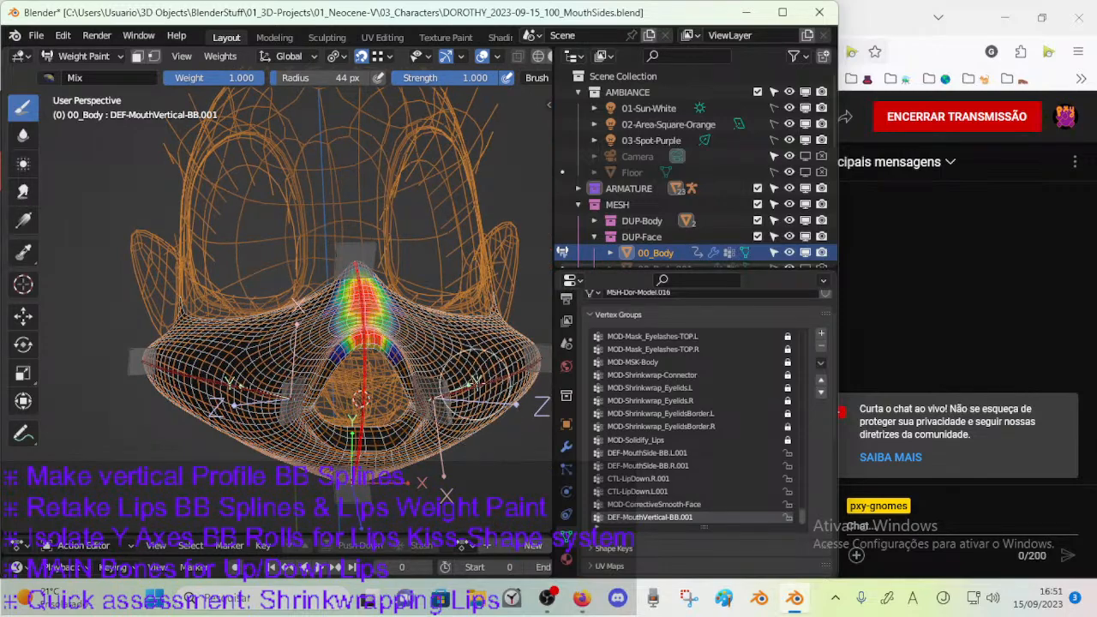
pyautogui.keyDown('ctrl'); pyautogui.click(463, 386); pyautogui.keyUp('ctrl')
pyautogui.moveTo(392, 341); pyautogui.dragTo(367, 309, button='middle')
pyautogui.keyDown('ctrl'); pyautogui.click(359, 312); pyautogui.keyUp('ctrl')
pyautogui.keyDown('ctrl'); pyautogui.click(461, 383); pyautogui.keyUp('ctrl')
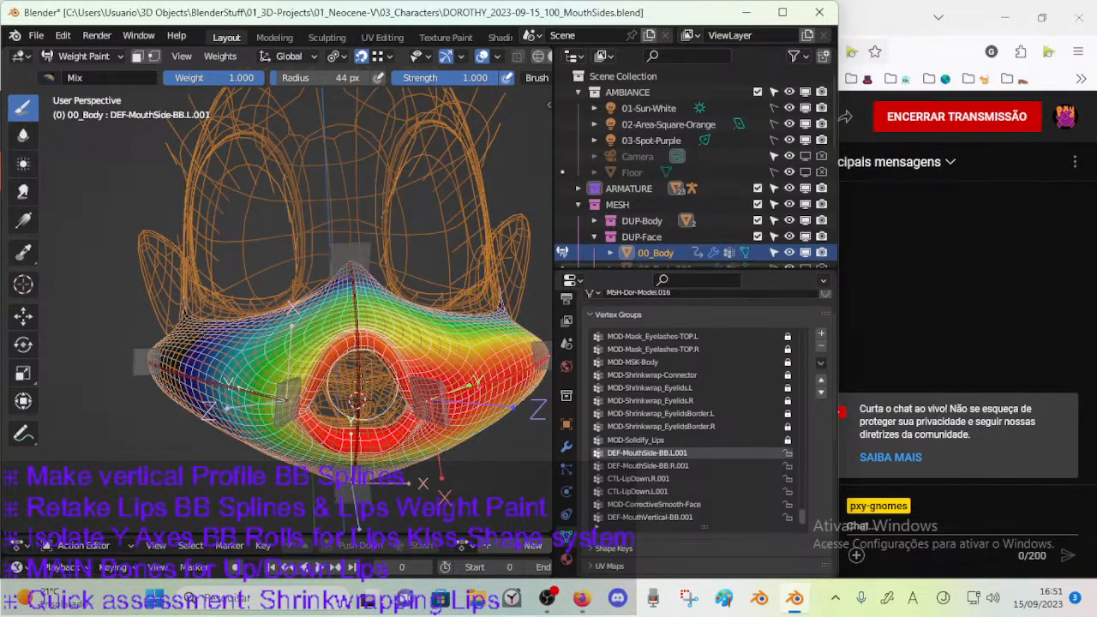
pyautogui.keyDown('ctrl'); pyautogui.click(356, 310); pyautogui.keyUp('ctrl')
# Paint full DEF-MouthVertical-BB.001 weight over the upper lip and up to the muzzle's peak.
pyautogui.moveTo(355, 312)
pyautogui.mouseDown(button='middle')
pyautogui.moveTo(363, 346)
pyautogui.moveTo(347, 370)
pyautogui.mouseUp(button='middle')
pyautogui.moveTo(314, 343)
pyautogui.mouseDown()
pyautogui.moveTo(314, 373)
pyautogui.moveTo(322, 363)
pyautogui.mouseUp()
pyautogui.moveTo(322, 363); pyautogui.dragTo(348, 321, button='middle')
pyautogui.moveTo(341, 301); pyautogui.dragTo(366, 354)
pyautogui.moveTo(365, 341)
pyautogui.mouseDown(button='middle')
pyautogui.moveTo(326, 335)
pyautogui.moveTo(333, 353)
pyautogui.mouseUp(button='middle')
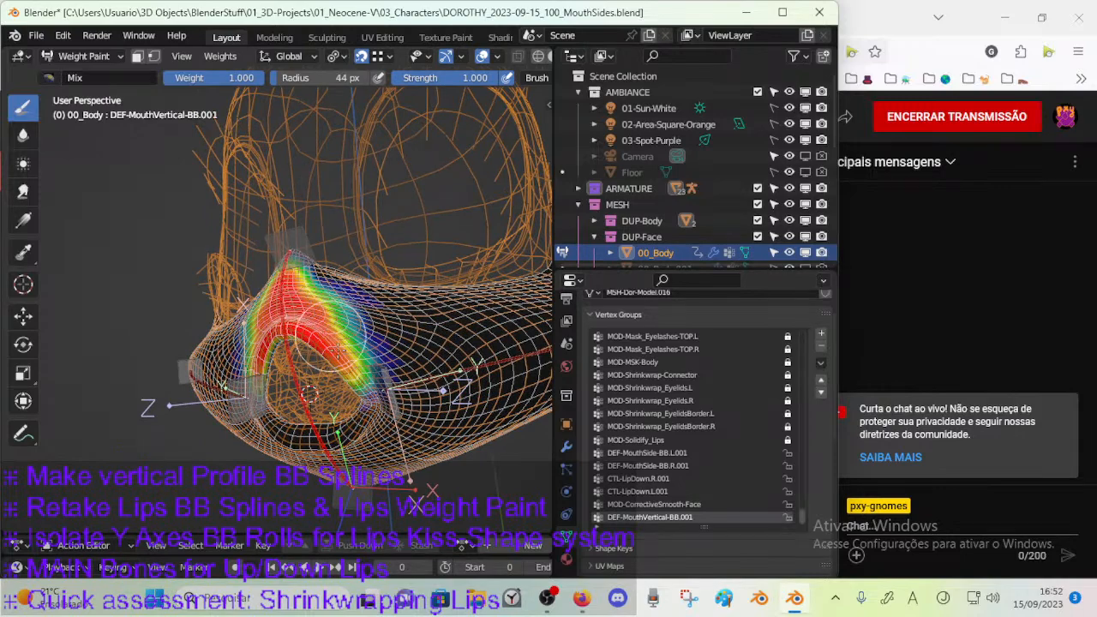
pyautogui.moveTo(352, 411)
pyautogui.mouseDown(button='middle')
pyautogui.moveTo(338, 360)
pyautogui.moveTo(332, 386)
pyautogui.moveTo(347, 420)
pyautogui.moveTo(306, 396)
pyautogui.moveTo(319, 381)
pyautogui.mouseUp(button='middle')
pyautogui.moveTo(396, 335)
pyautogui.mouseDown(button='middle')
pyautogui.moveTo(314, 347)
pyautogui.moveTo(306, 386)
pyautogui.moveTo(271, 353)
pyautogui.moveTo(216, 340)
pyautogui.mouseUp(button='middle')
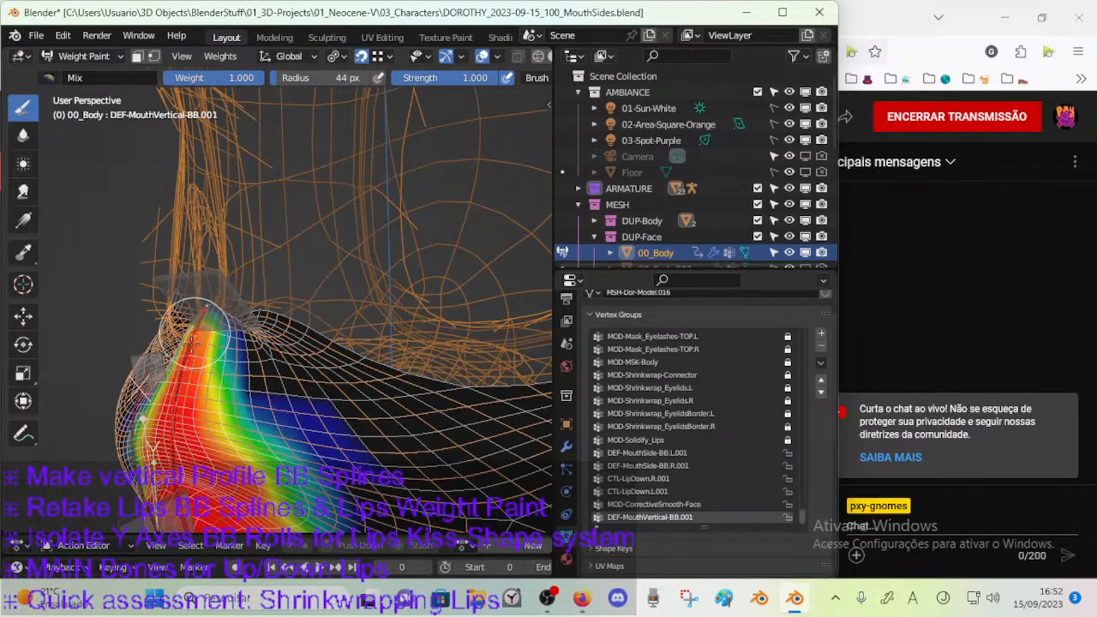
# Widen the full-weight area across both sides of the muzzle and around the mouth corners.
pyautogui.moveTo(240, 377); pyautogui.dragTo(212, 416, button='middle')
pyautogui.moveTo(279, 397); pyautogui.dragTo(283, 371, button='middle')
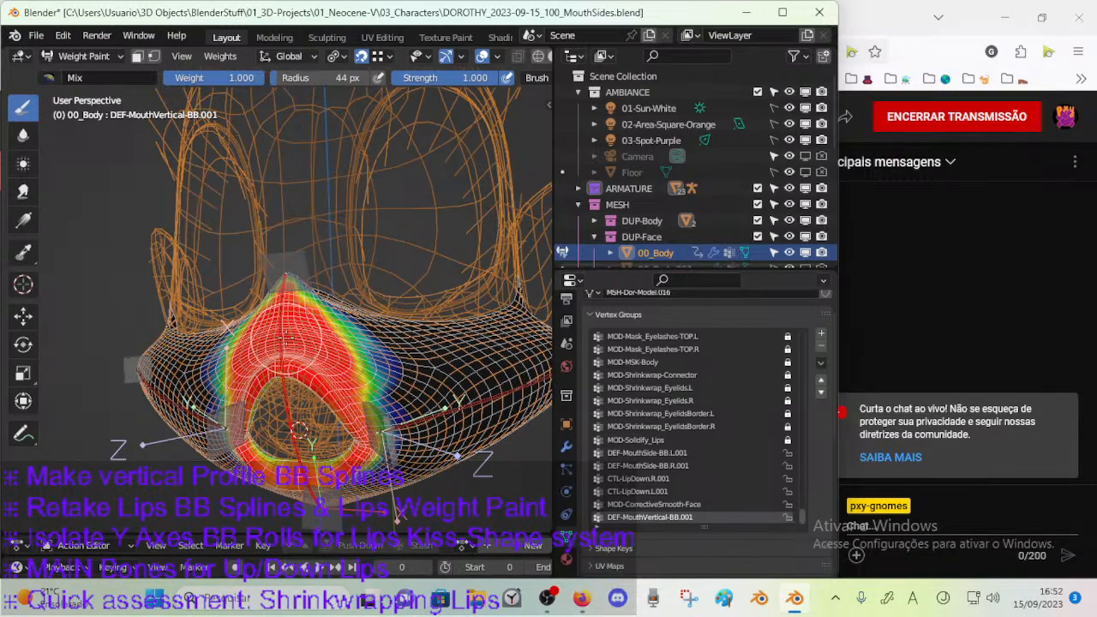
pyautogui.moveTo(282, 369); pyautogui.dragTo(285, 394, button='middle')
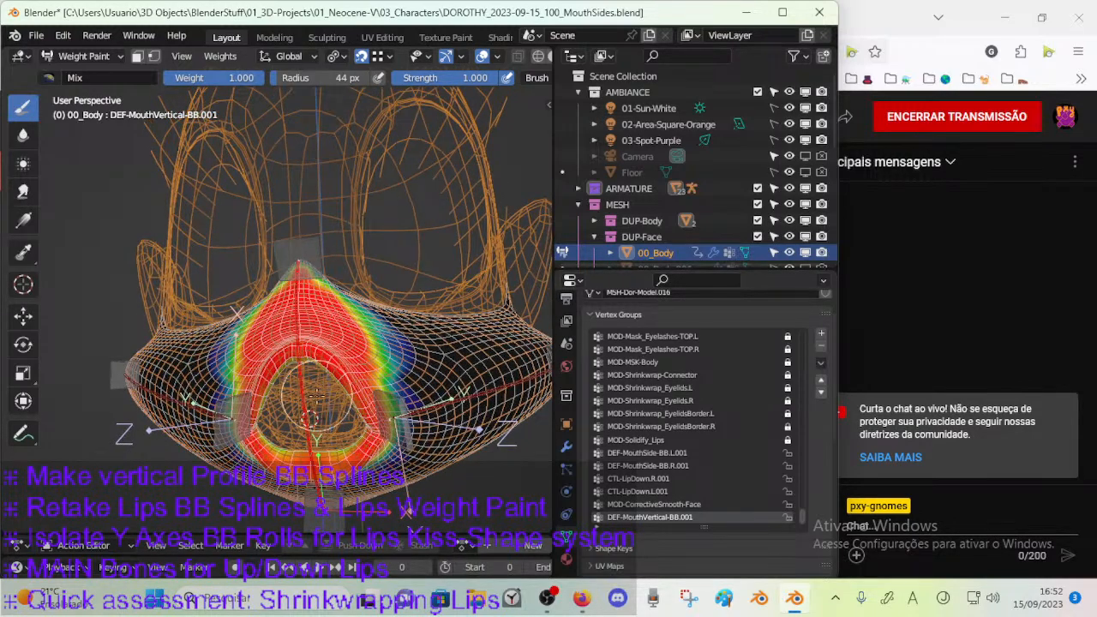
pyautogui.moveTo(332, 335)
pyautogui.mouseDown(button='middle')
pyautogui.moveTo(291, 355)
pyautogui.moveTo(306, 347)
pyautogui.mouseUp(button='middle')
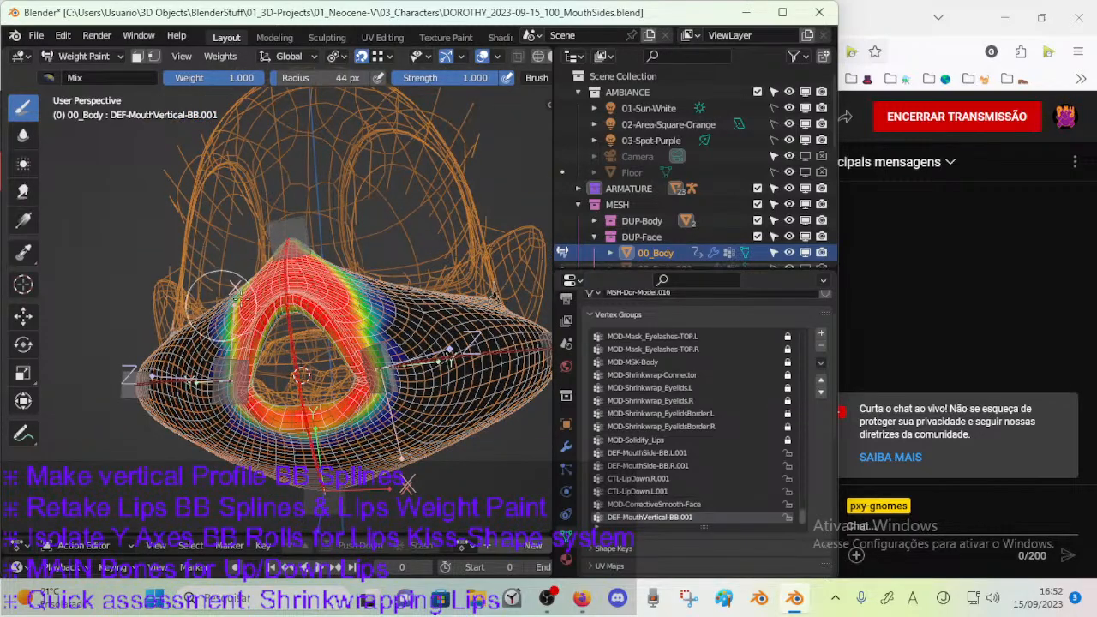
pyautogui.moveTo(262, 282)
pyautogui.mouseDown(button='middle')
pyautogui.moveTo(314, 363)
pyautogui.moveTo(203, 262)
pyautogui.mouseUp(button='middle')
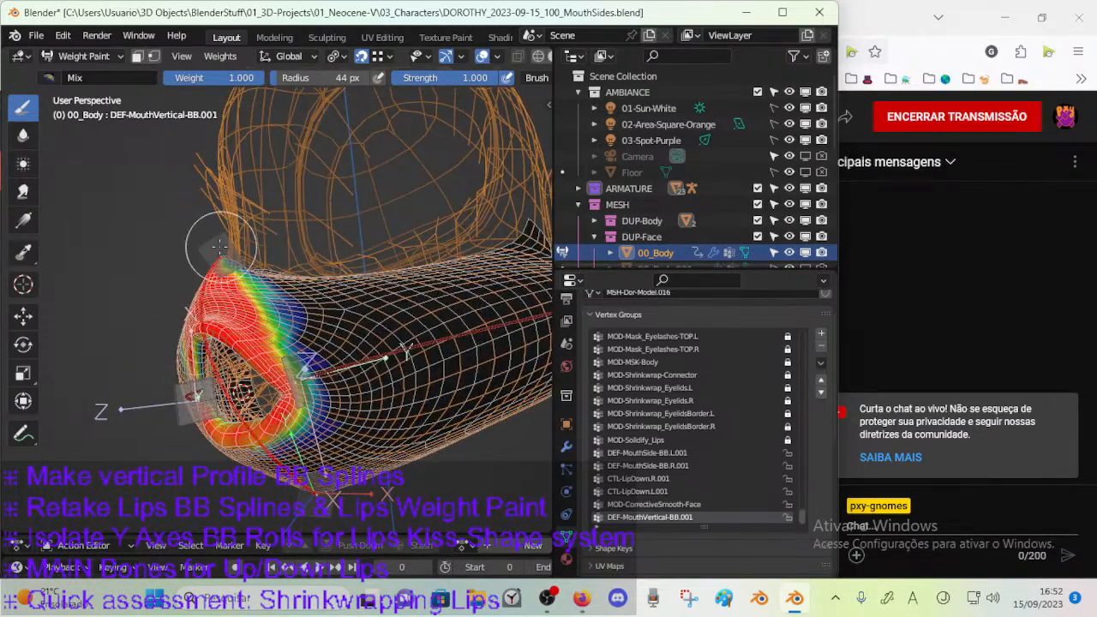
pyautogui.moveTo(292, 343); pyautogui.dragTo(317, 325, button='middle')
pyautogui.moveTo(288, 441); pyautogui.dragTo(279, 417, button='middle')
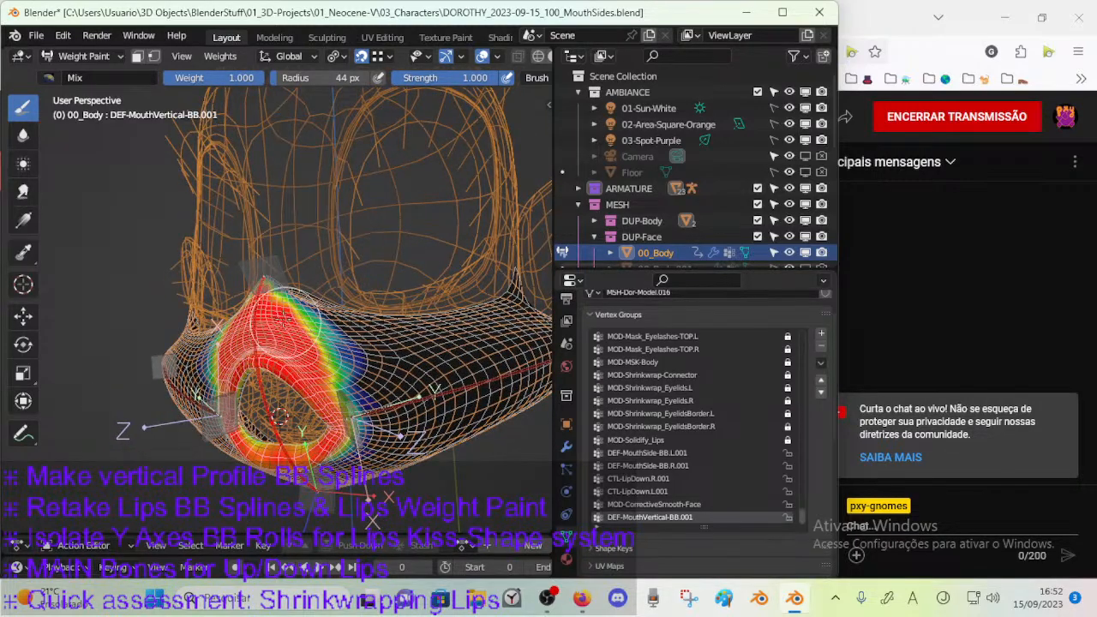
pyautogui.moveTo(317, 364); pyautogui.dragTo(295, 347, button='middle')
pyautogui.moveTo(220, 367); pyautogui.dragTo(405, 335, button='middle')
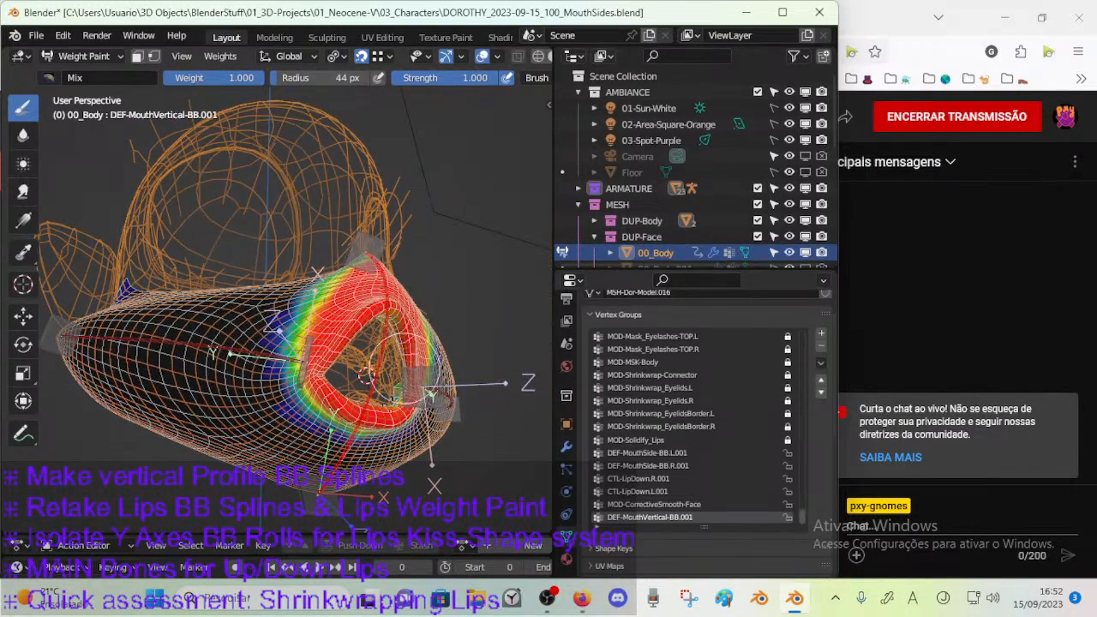
# Paint full DEF-MouthVertical-BB.001 weight over the inner rim of the lips around the mouth opening.
pyautogui.moveTo(384, 388)
pyautogui.mouseDown(button='middle')
pyautogui.moveTo(347, 381)
pyautogui.moveTo(437, 385)
pyautogui.moveTo(394, 402)
pyautogui.moveTo(484, 418)
pyautogui.moveTo(467, 404)
pyautogui.moveTo(512, 455)
pyautogui.moveTo(487, 255)
pyautogui.mouseUp(button='middle')
pyautogui.scroll(4, 369, 394)
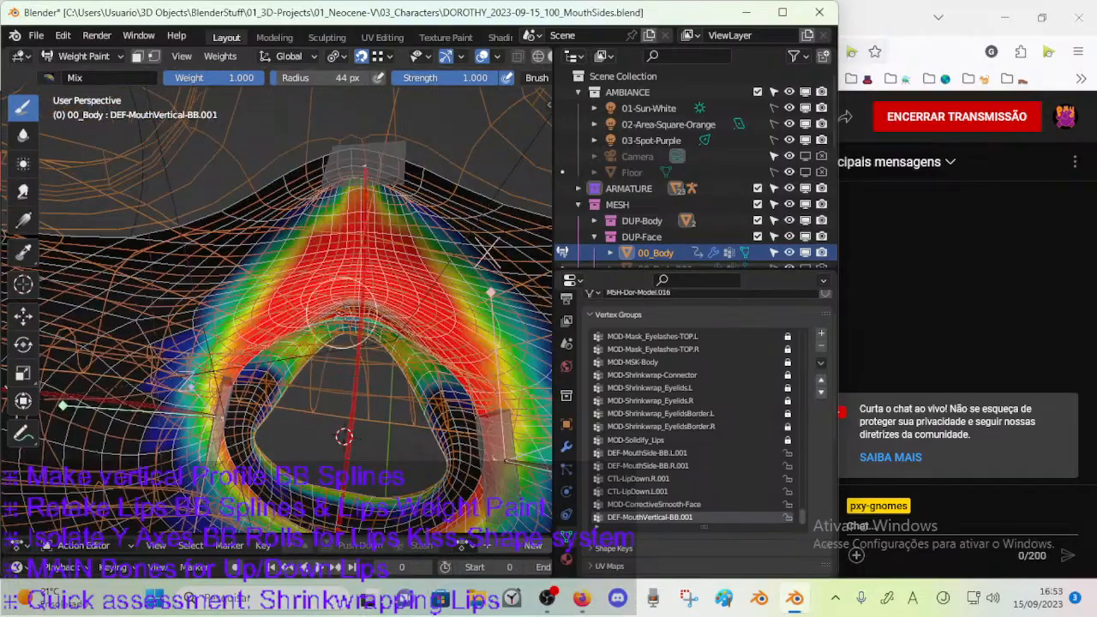
pyautogui.moveTo(355, 317)
pyautogui.mouseDown()
pyautogui.moveTo(309, 398)
pyautogui.moveTo(274, 353)
pyautogui.moveTo(242, 442)
pyautogui.moveTo(252, 462)
pyautogui.moveTo(261, 445)
pyautogui.mouseUp()
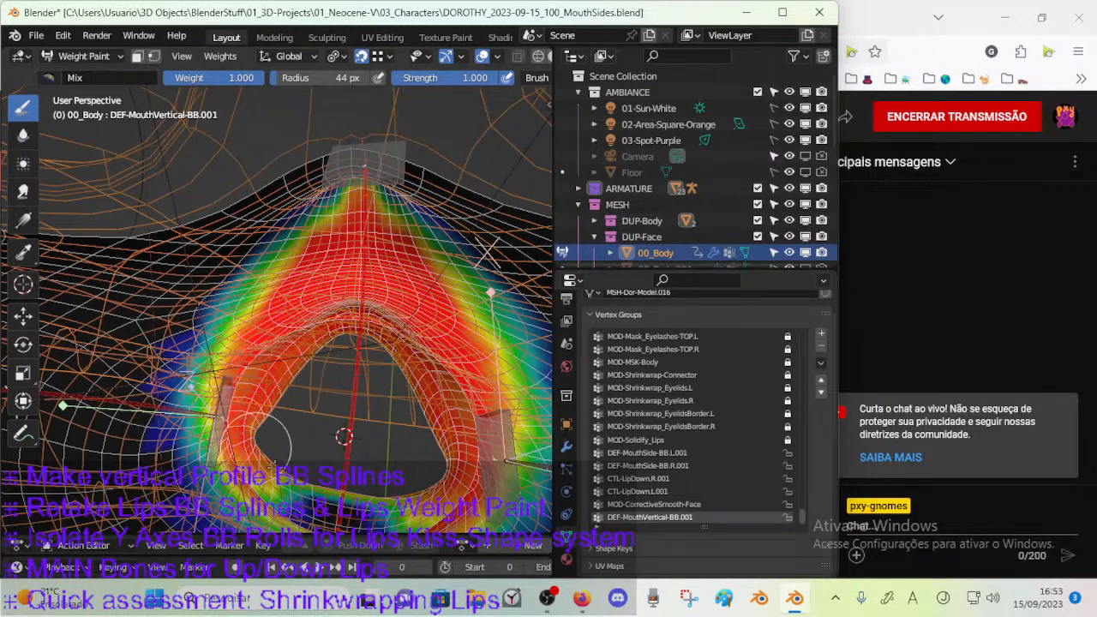
pyautogui.moveTo(262, 445); pyautogui.dragTo(263, 436, button='middle')
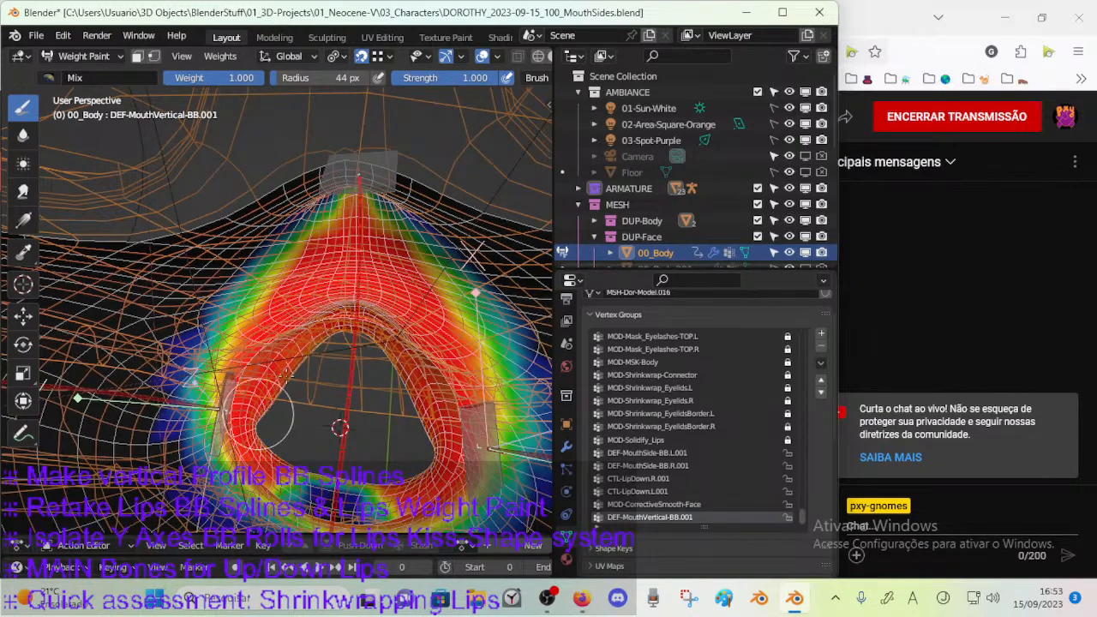
pyautogui.moveTo(257, 439); pyautogui.dragTo(300, 490)
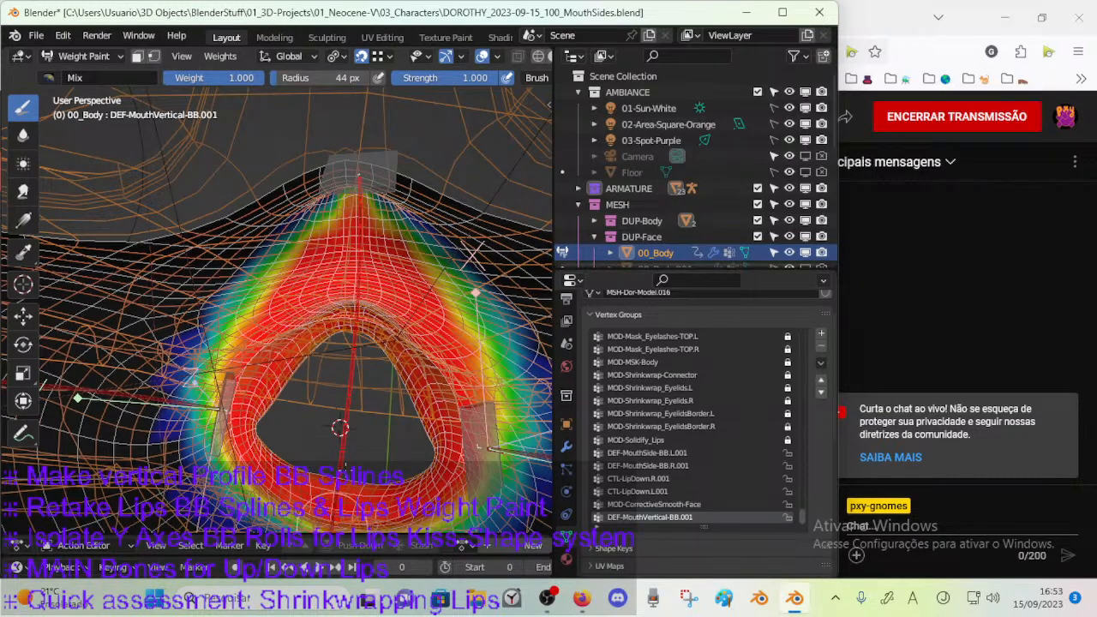
pyautogui.moveTo(267, 405); pyautogui.dragTo(318, 343, button='middle')
pyautogui.moveTo(244, 257)
pyautogui.mouseDown()
pyautogui.moveTo(224, 272)
pyautogui.moveTo(201, 381)
pyautogui.moveTo(253, 431)
pyautogui.moveTo(278, 437)
pyautogui.mouseUp()
pyautogui.moveTo(278, 437)
pyautogui.mouseDown(button='middle')
pyautogui.moveTo(259, 409)
pyautogui.moveTo(272, 449)
pyautogui.moveTo(300, 410)
pyautogui.moveTo(279, 374)
pyautogui.moveTo(284, 383)
pyautogui.mouseUp(button='middle')
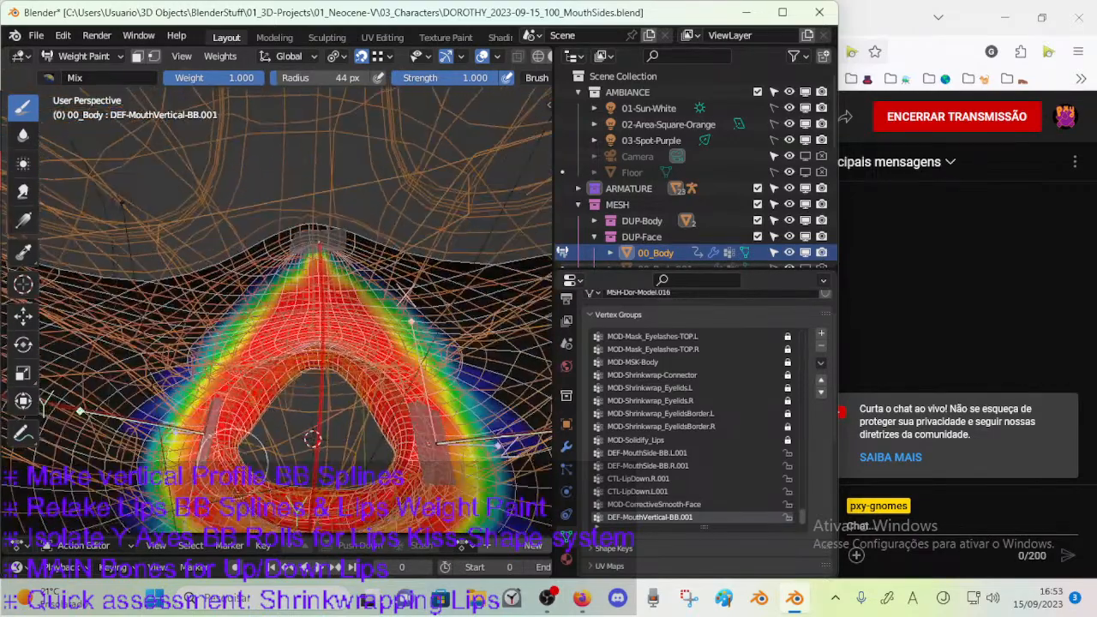
# Paint full weight over the remaining lip surface and the area just beneath the lower lip.
pyautogui.moveTo(225, 482); pyautogui.dragTo(236, 390, button='middle')
pyautogui.moveTo(264, 490)
pyautogui.mouseDown()
pyautogui.moveTo(297, 504)
pyautogui.moveTo(238, 510)
pyautogui.moveTo(167, 433)
pyautogui.mouseUp()
pyautogui.moveTo(177, 385)
pyautogui.mouseDown()
pyautogui.moveTo(163, 490)
pyautogui.moveTo(168, 360)
pyautogui.moveTo(199, 344)
pyautogui.moveTo(178, 487)
pyautogui.mouseUp()
pyautogui.moveTo(177, 485); pyautogui.dragTo(272, 219, button='middle')
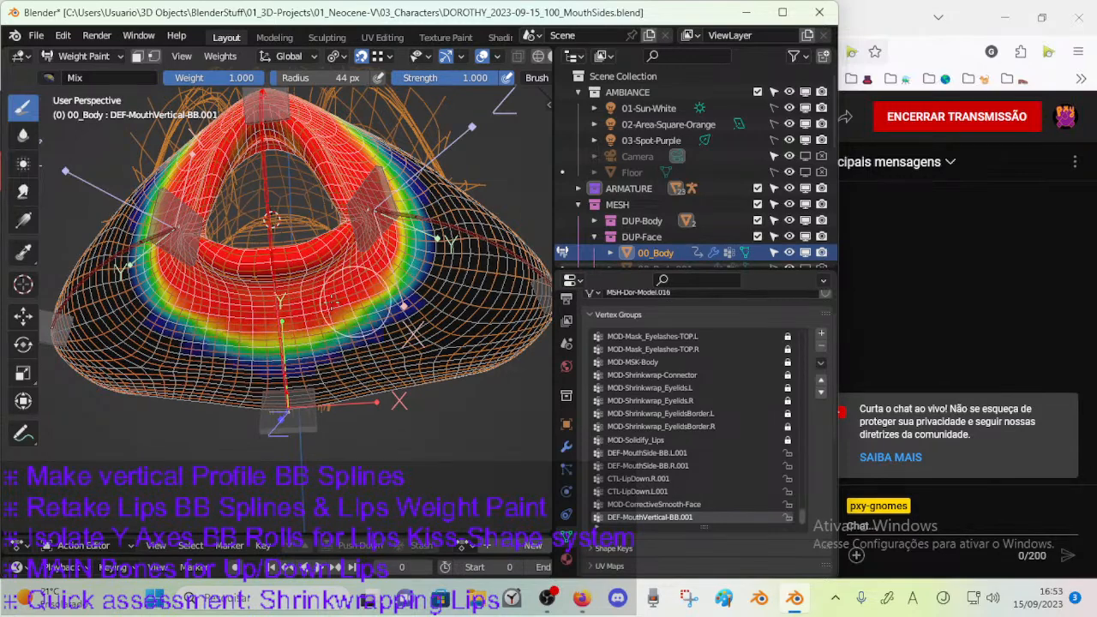
# Extend the full-weight area down over the front of the chin.
pyautogui.moveTo(387, 257); pyautogui.dragTo(338, 289, button='middle')
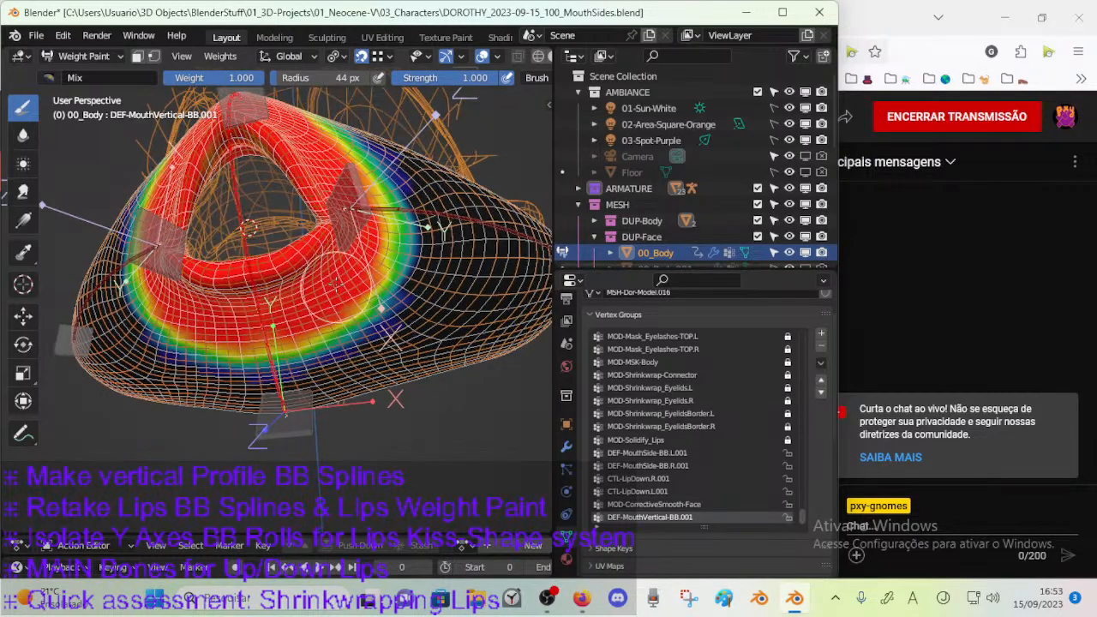
pyautogui.moveTo(374, 276)
pyautogui.mouseDown()
pyautogui.moveTo(366, 313)
pyautogui.moveTo(319, 359)
pyautogui.moveTo(377, 336)
pyautogui.moveTo(337, 358)
pyautogui.mouseUp()
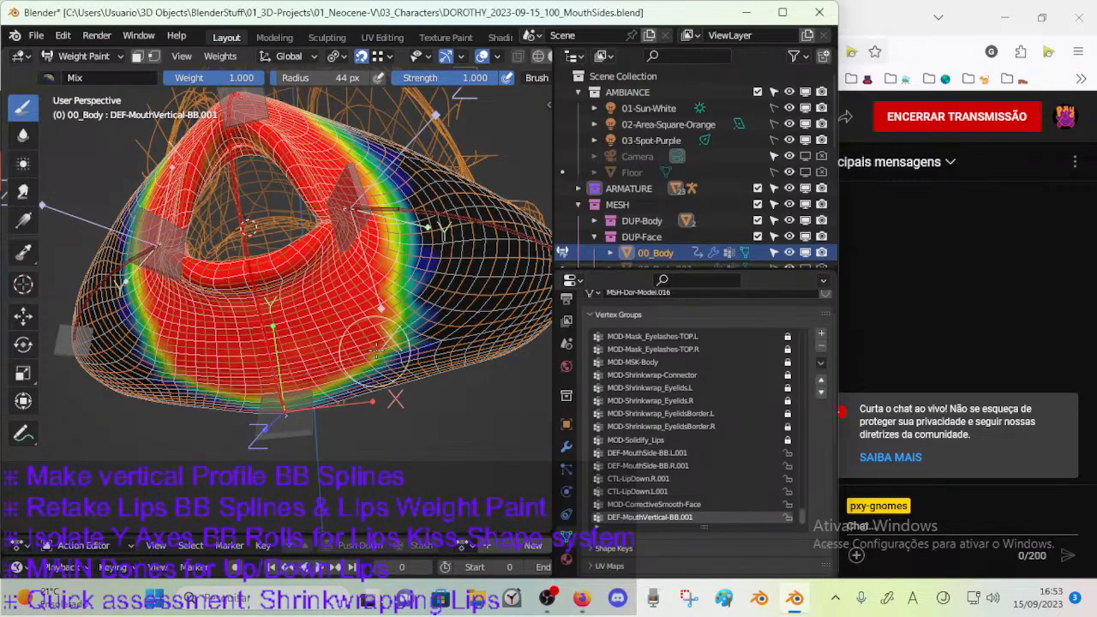
pyautogui.moveTo(376, 303)
pyautogui.mouseDown(button='middle')
pyautogui.moveTo(318, 300)
pyautogui.moveTo(276, 377)
pyautogui.moveTo(268, 357)
pyautogui.moveTo(251, 353)
pyautogui.mouseUp(button='middle')
# Fill in the DEF-MouthVertical-BB.001 weight along the chin's underside edge and its side boundary.
pyautogui.scroll(3, 300, 317)
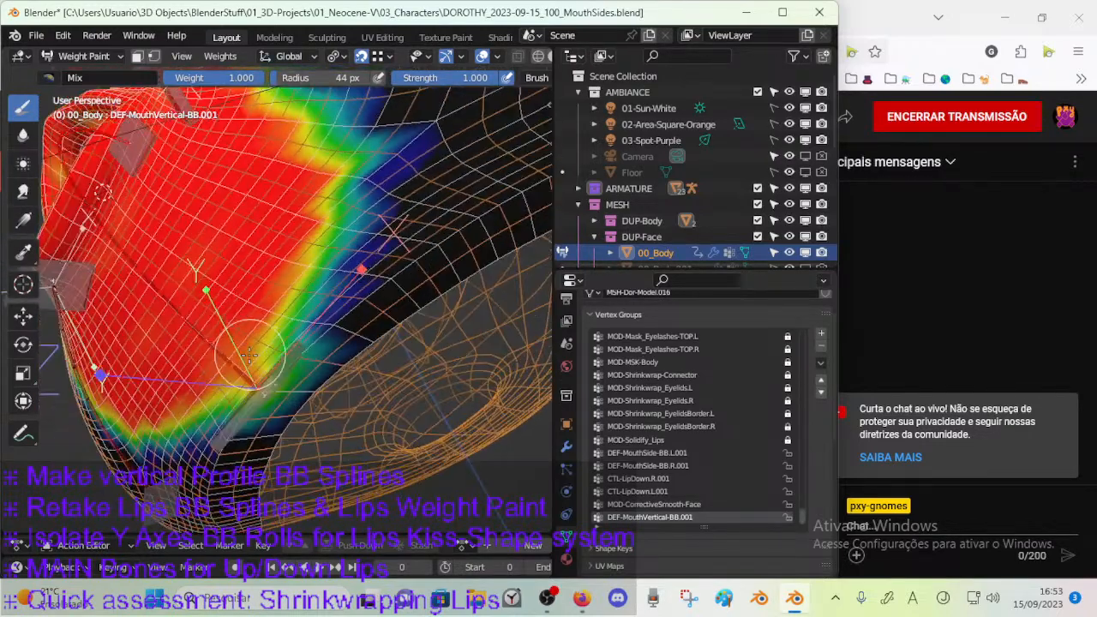
pyautogui.moveTo(244, 383); pyautogui.dragTo(314, 306)
pyautogui.moveTo(293, 323); pyautogui.dragTo(264, 377, button='middle')
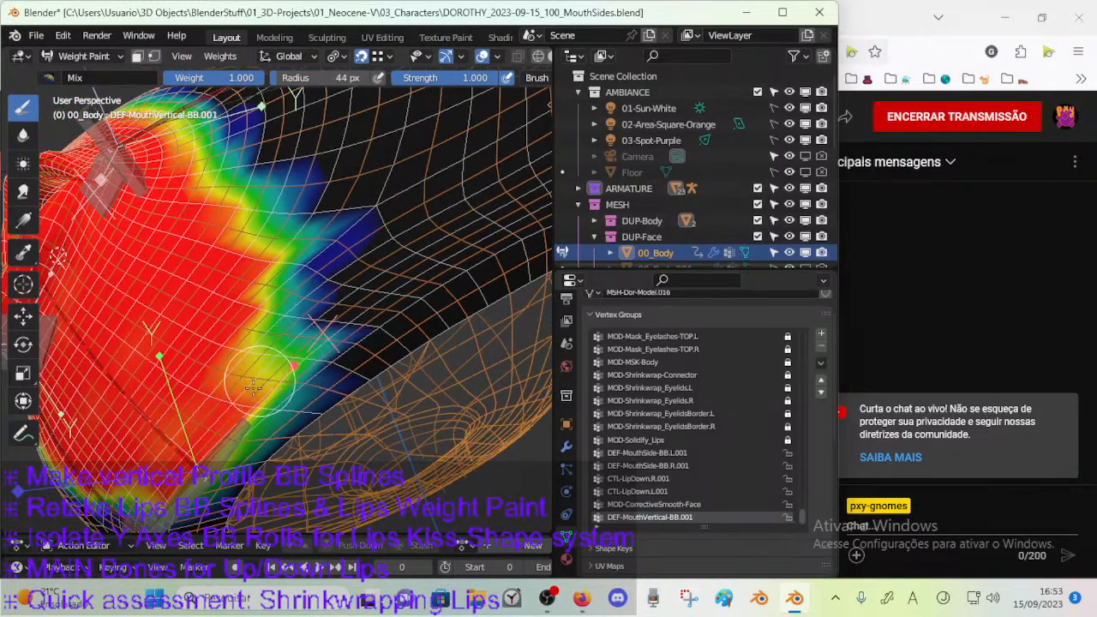
pyautogui.moveTo(254, 378)
pyautogui.mouseDown()
pyautogui.moveTo(276, 330)
pyautogui.moveTo(279, 351)
pyautogui.mouseUp()
pyautogui.scroll(-4, 278, 351)
pyautogui.moveTo(278, 351)
pyautogui.mouseDown(button='middle')
pyautogui.moveTo(307, 378)
pyautogui.moveTo(315, 347)
pyautogui.mouseUp(button='middle')
pyautogui.moveTo(319, 295); pyautogui.dragTo(163, 291, button='middle')
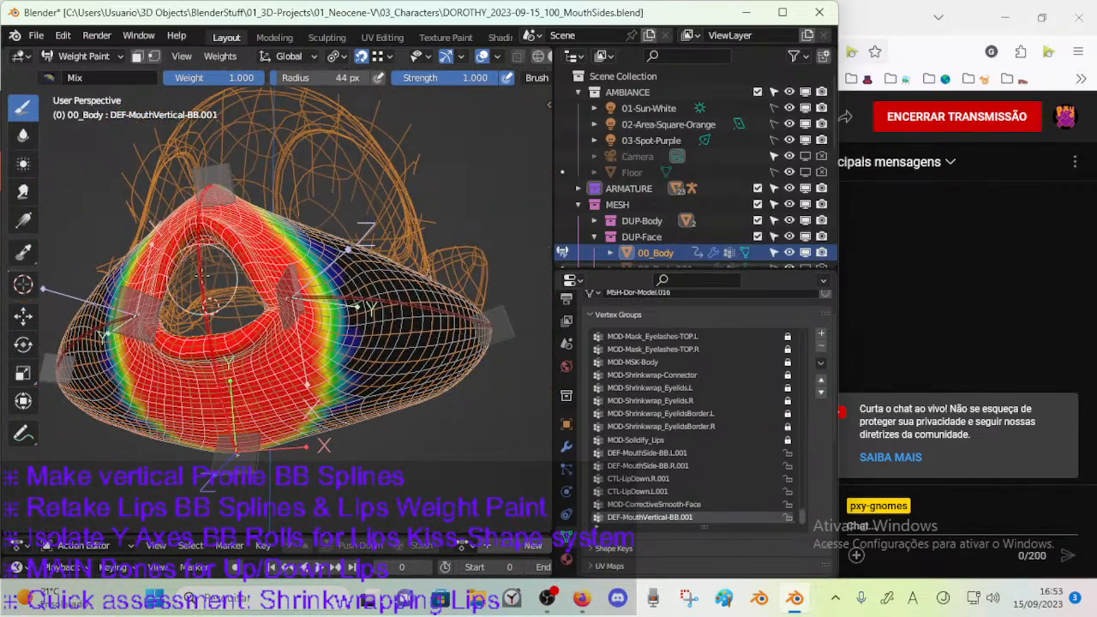
# Blur the edge of the DEF-MouthVertical-BB.001 weight above the upper lip with the Blur brush at strength 1.000.
pyautogui.moveTo(208, 244)
pyautogui.mouseDown(button='middle')
pyautogui.moveTo(214, 334)
pyautogui.moveTo(26, 112)
pyautogui.mouseUp(button='middle')
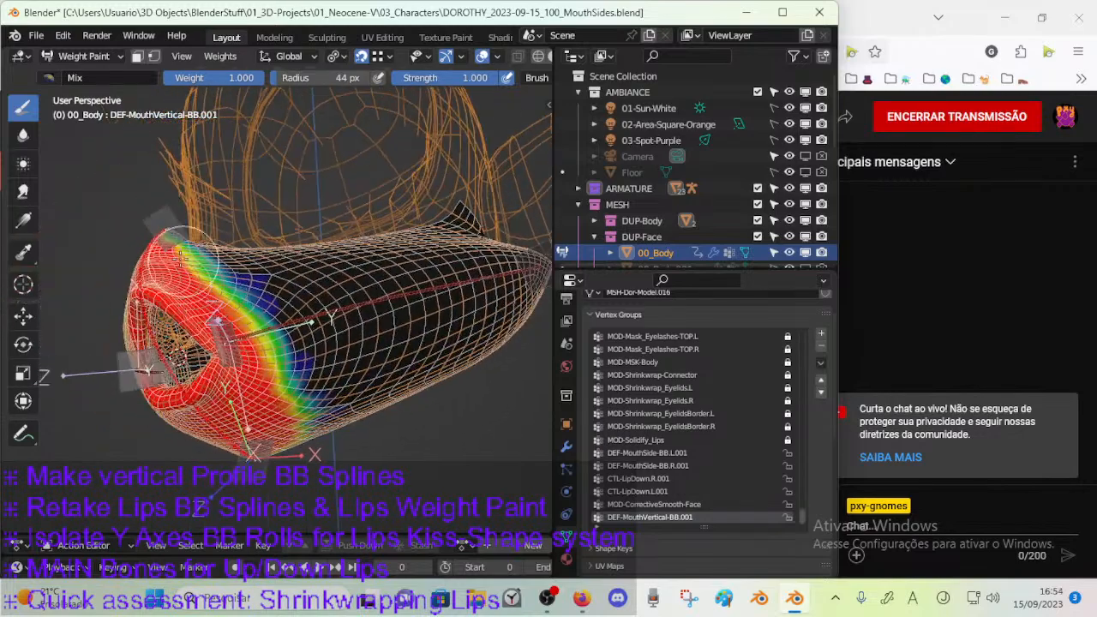
pyautogui.click(23, 134)
pyautogui.moveTo(294, 314); pyautogui.dragTo(274, 368, button='middle')
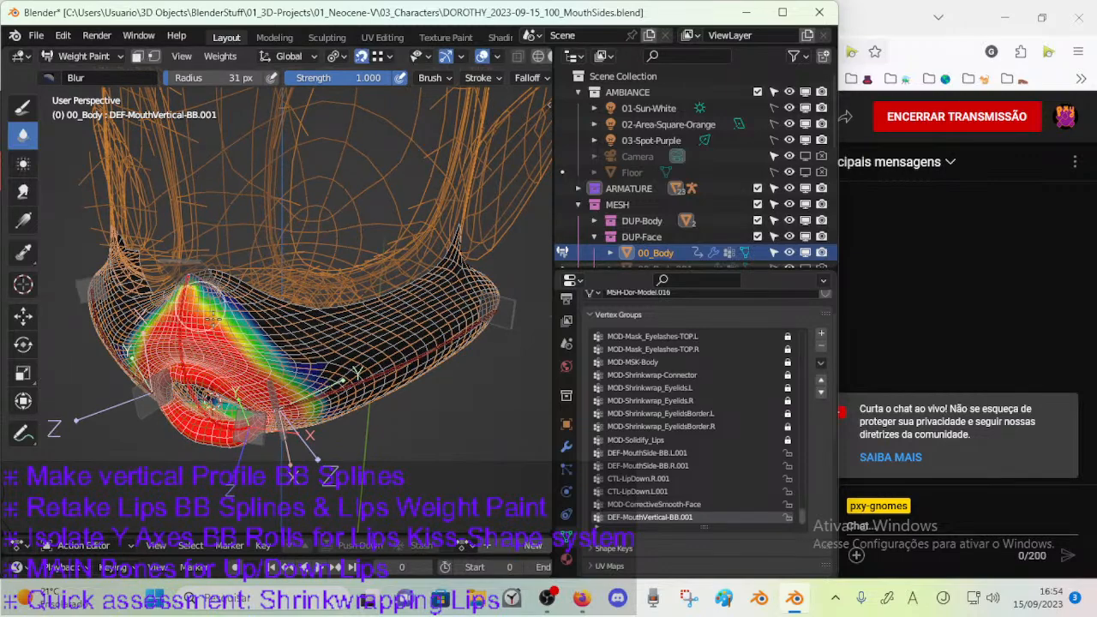
pyautogui.moveTo(195, 298); pyautogui.dragTo(192, 296)
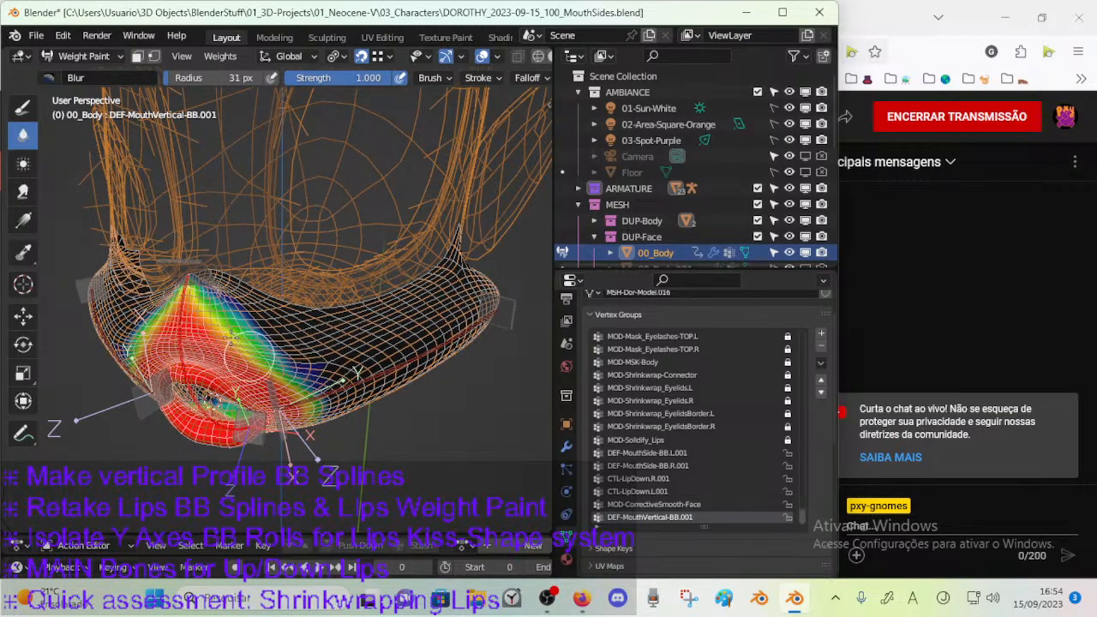
pyautogui.moveTo(245, 347); pyautogui.dragTo(259, 294, button='middle')
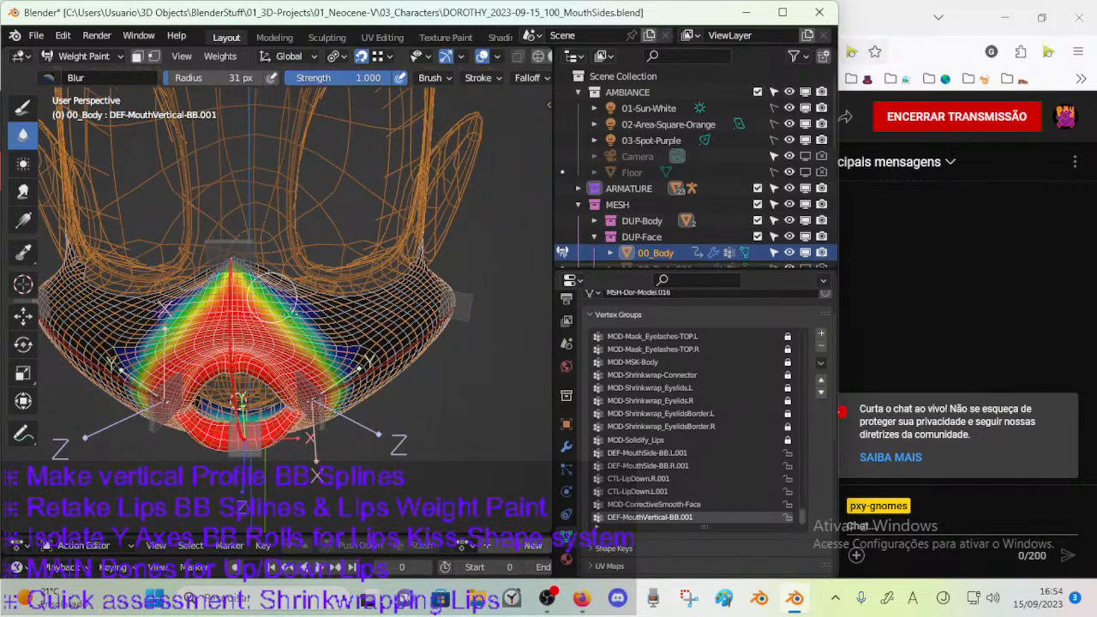
# Smear the DEF-MouthVertical-BB.001 weight outward from above the upper lip toward the cheek with a 59 px brush at strength 0.661.
pyautogui.click(26, 196)
pyautogui.press('f')
pyautogui.click(273, 318)
pyautogui.moveTo(274, 317)
pyautogui.mouseDown()
pyautogui.moveTo(292, 314)
pyautogui.moveTo(331, 341)
pyautogui.mouseUp()
pyautogui.moveTo(331, 330)
pyautogui.mouseDown(button='middle')
pyautogui.moveTo(273, 332)
pyautogui.moveTo(338, 335)
pyautogui.mouseUp(button='middle')
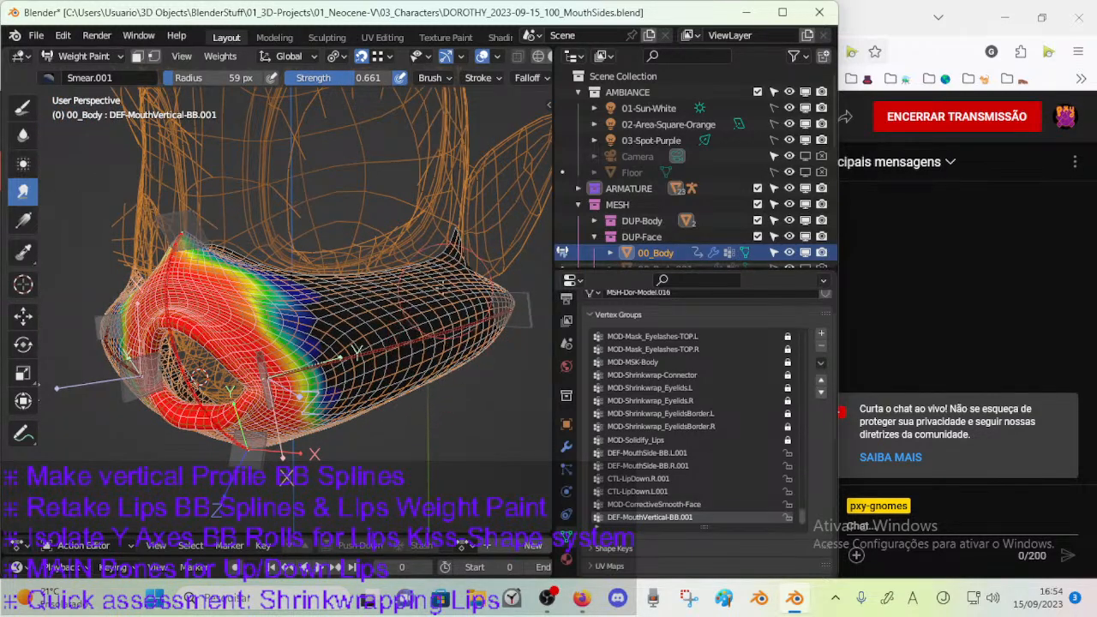
# Annotate the upper and lower contours of the eye opening with curved lines crossed by short tick marks.
pyautogui.moveTo(454, 298); pyautogui.dragTo(383, 291, button='middle')
pyautogui.scroll(-3, 420, 266)
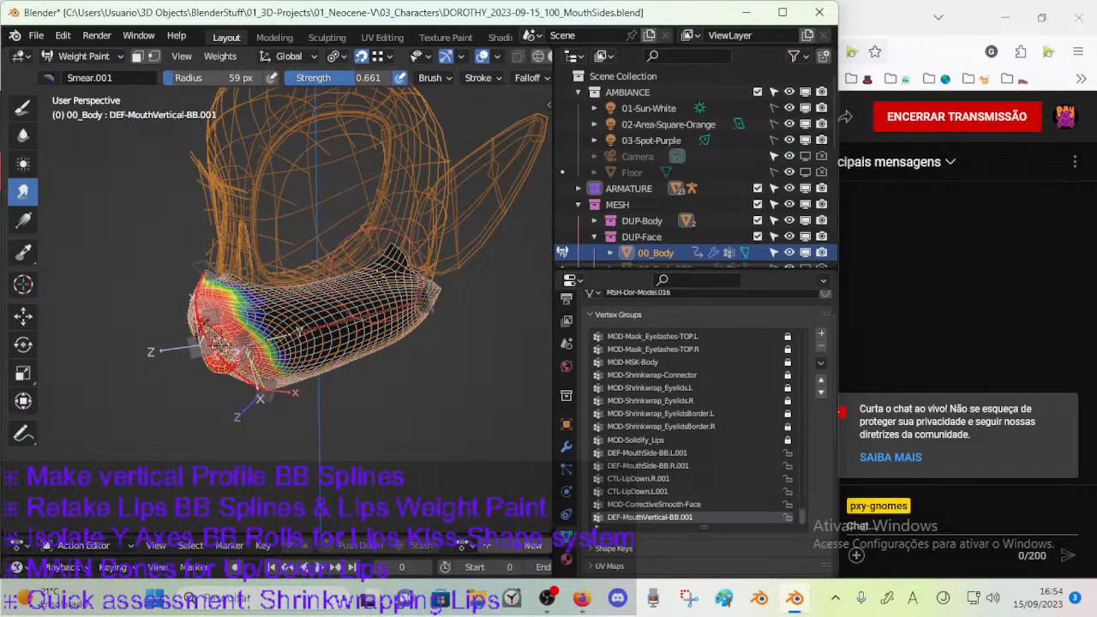
pyautogui.moveTo(391, 249); pyautogui.dragTo(373, 251, button='middle')
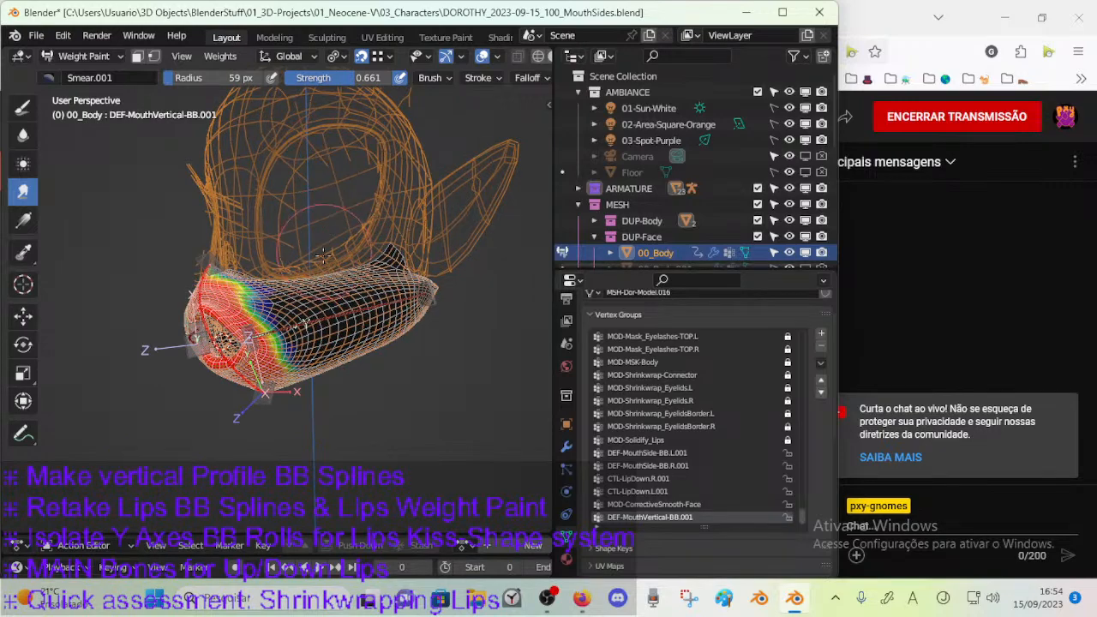
pyautogui.moveTo(315, 229); pyautogui.dragTo(342, 351, button='middle')
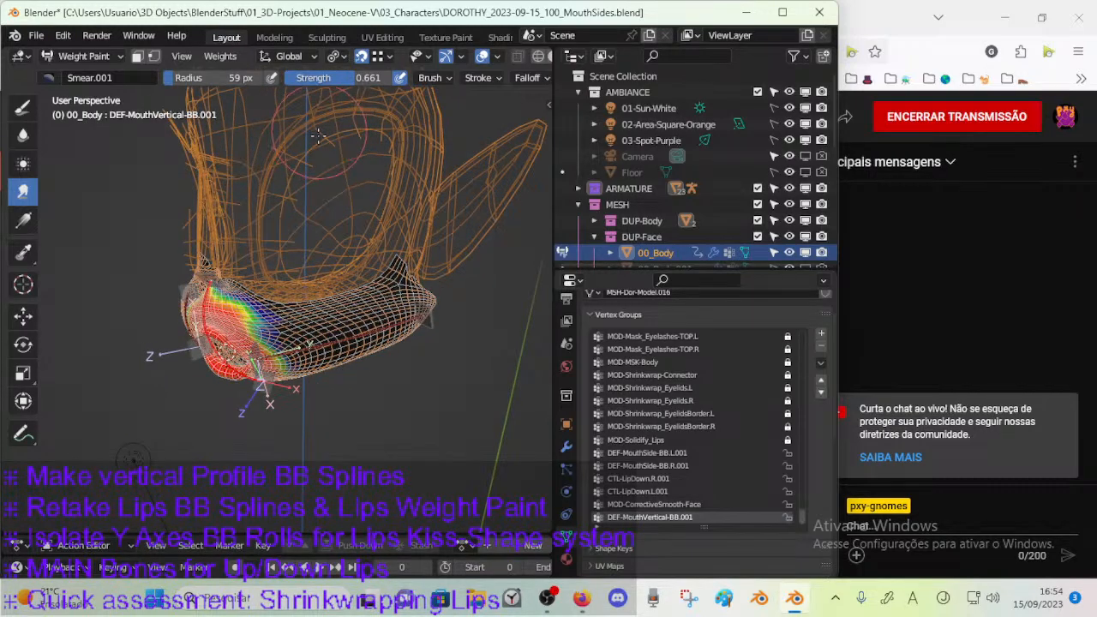
pyautogui.moveTo(319, 128); pyautogui.dragTo(290, 150, button='middle')
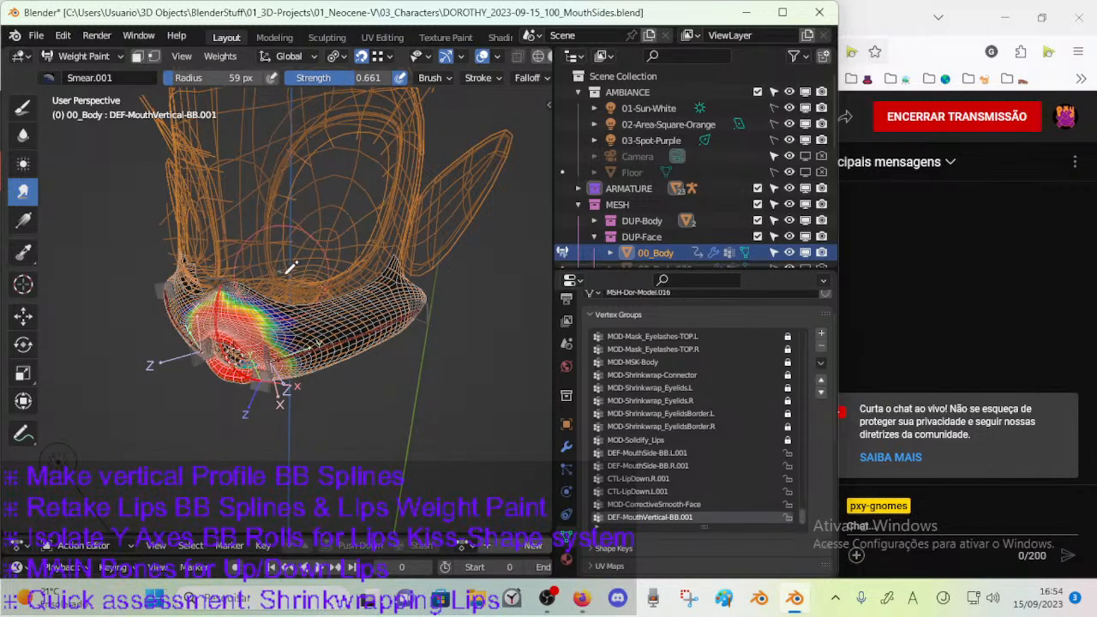
pyautogui.moveTo(280, 196)
pyautogui.mouseDown()
pyautogui.moveTo(294, 167)
pyautogui.moveTo(395, 126)
pyautogui.moveTo(332, 153)
pyautogui.mouseUp()
pyautogui.moveTo(275, 177); pyautogui.dragTo(295, 197)
pyautogui.moveTo(390, 111); pyautogui.dragTo(378, 150)
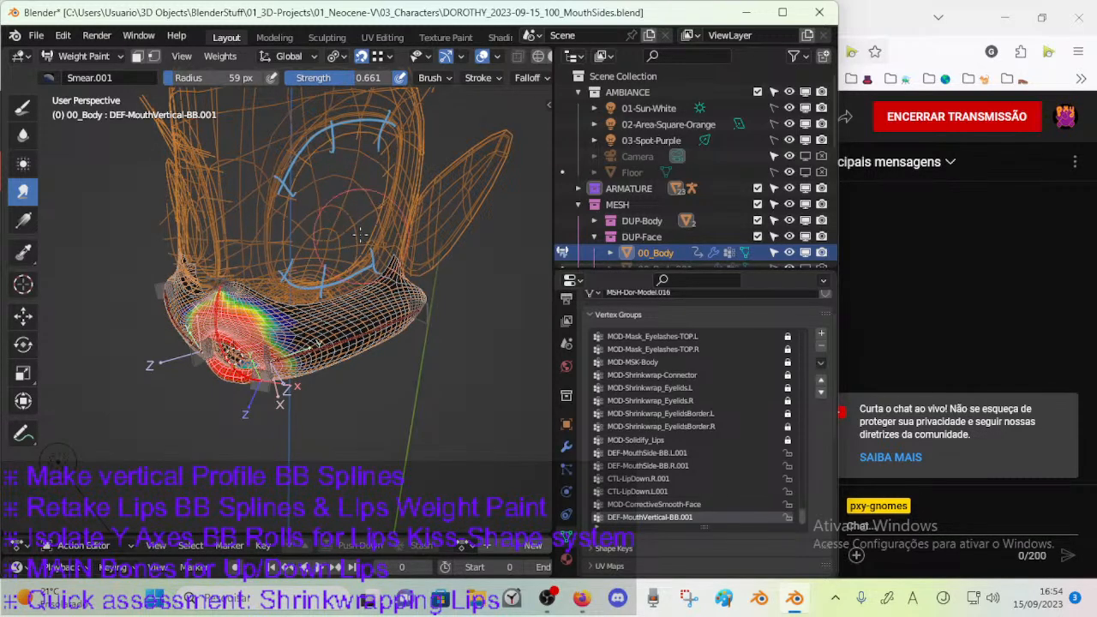
# Annotate a large outer loop around the eye opening and a curved line around the side of the mouth mesh.
pyautogui.moveTo(349, 203); pyautogui.dragTo(324, 268, button='middle')
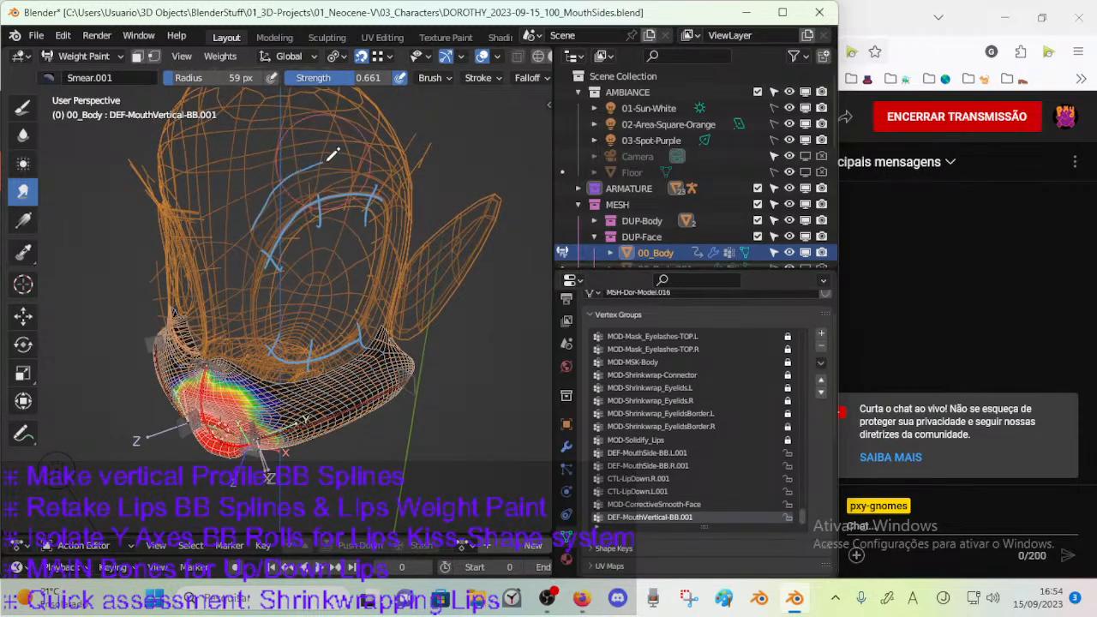
pyautogui.moveTo(397, 166)
pyautogui.mouseDown()
pyautogui.moveTo(405, 257)
pyautogui.moveTo(389, 315)
pyautogui.moveTo(362, 350)
pyautogui.moveTo(311, 366)
pyautogui.moveTo(249, 323)
pyautogui.moveTo(264, 224)
pyautogui.mouseUp()
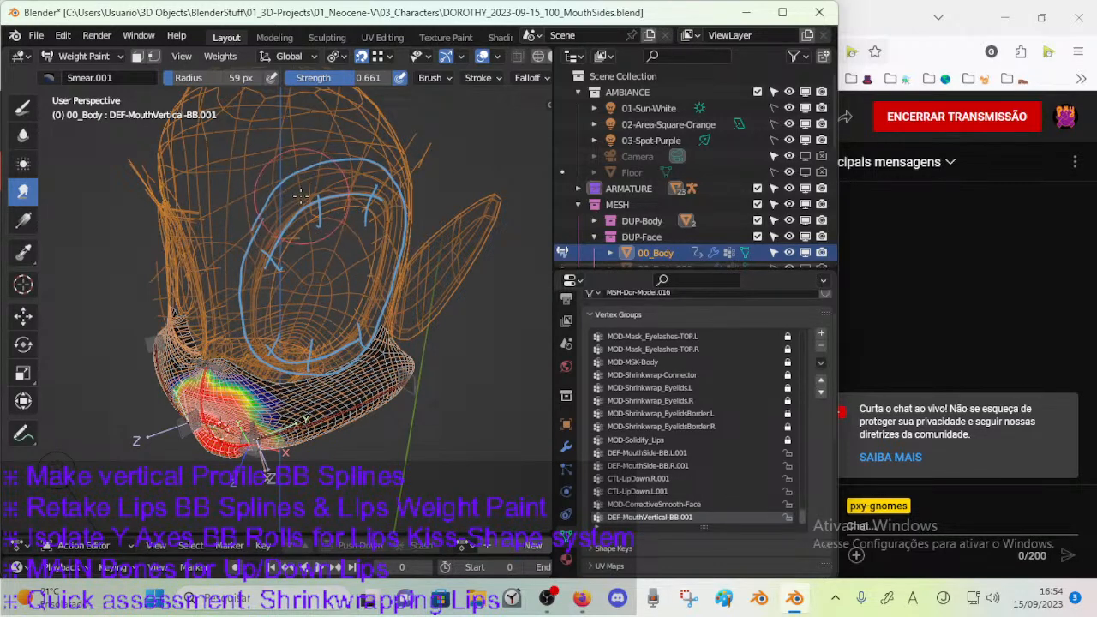
pyautogui.press('n')
pyautogui.press('n')
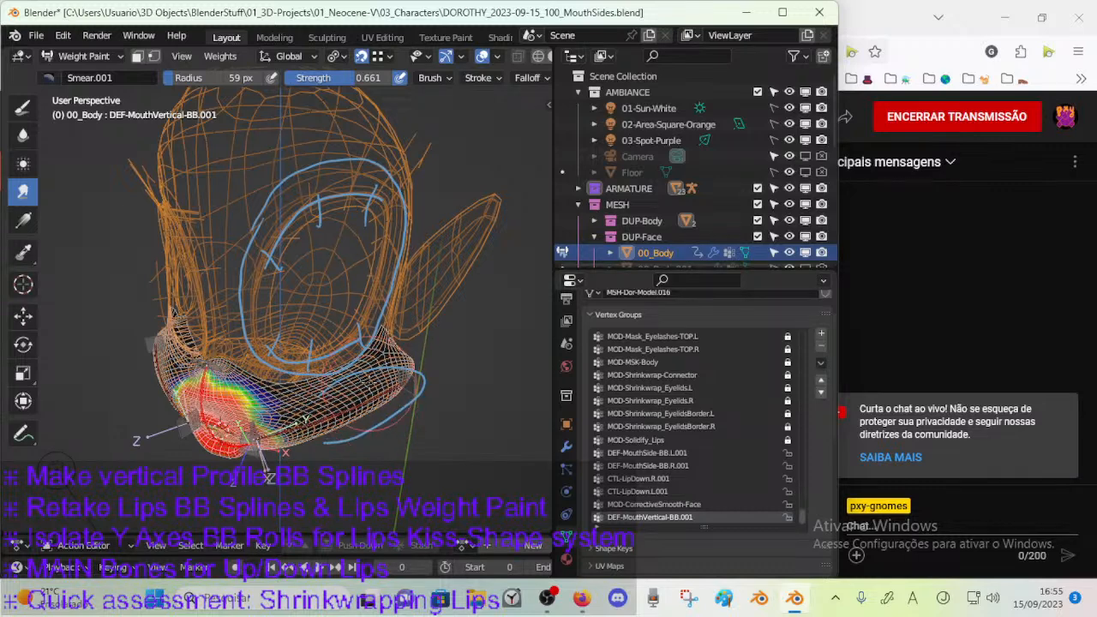
# Remove the annotation layer containing the loops sketched around the eye and the side of the mouth.
pyautogui.press('n')
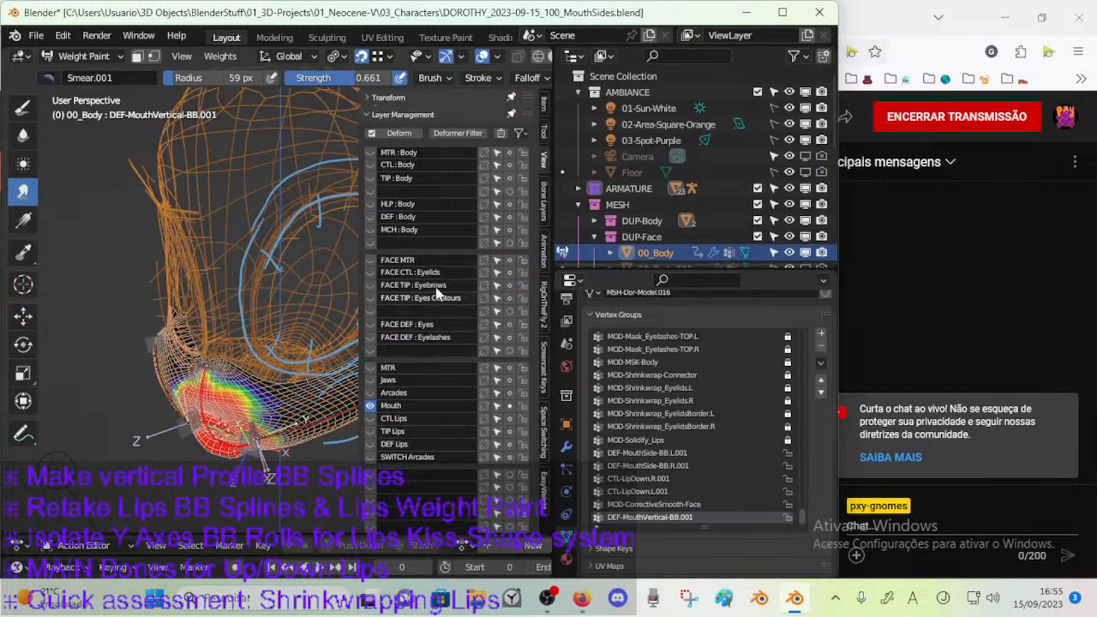
pyautogui.click(411, 116)
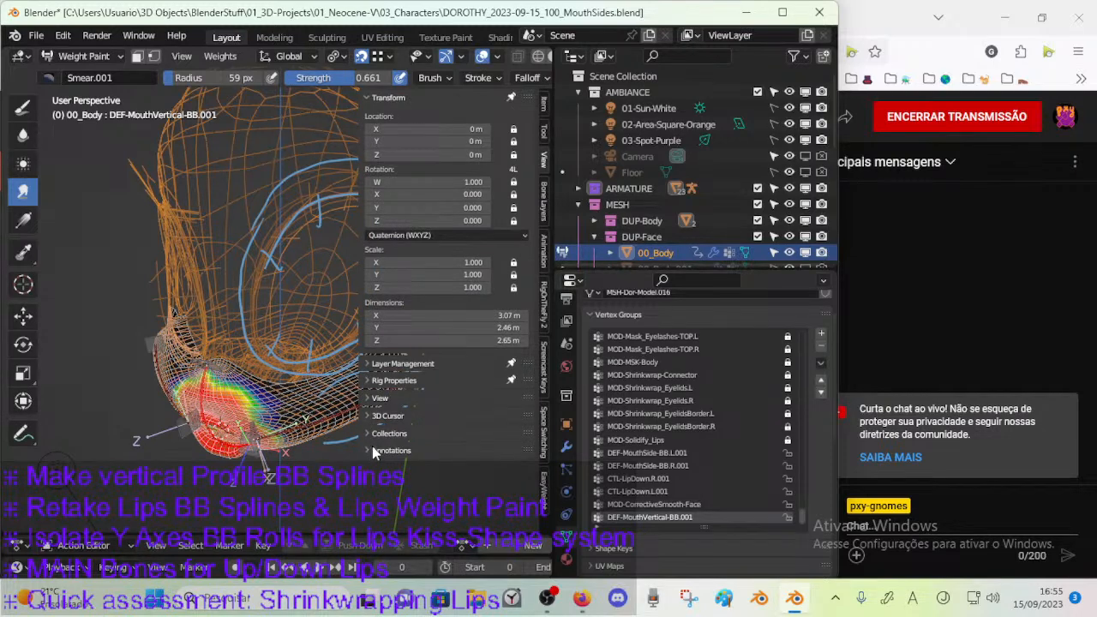
pyautogui.click(374, 450)
pyautogui.click(522, 501)
pyautogui.press('n')
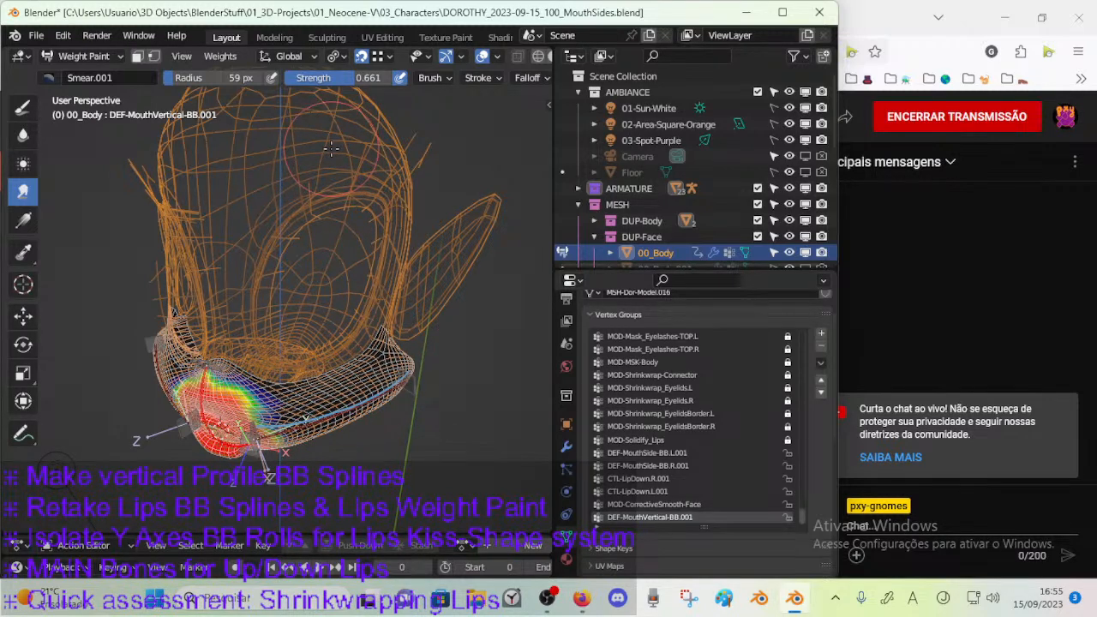
# Annotate two vertical double-headed arrows, one across the upper edge of the eye opening and one across its lower edge.
pyautogui.moveTo(326, 151); pyautogui.dragTo(323, 248)
pyautogui.moveTo(309, 377)
pyautogui.mouseDown()
pyautogui.moveTo(315, 318)
pyautogui.moveTo(333, 320)
pyautogui.mouseUp()
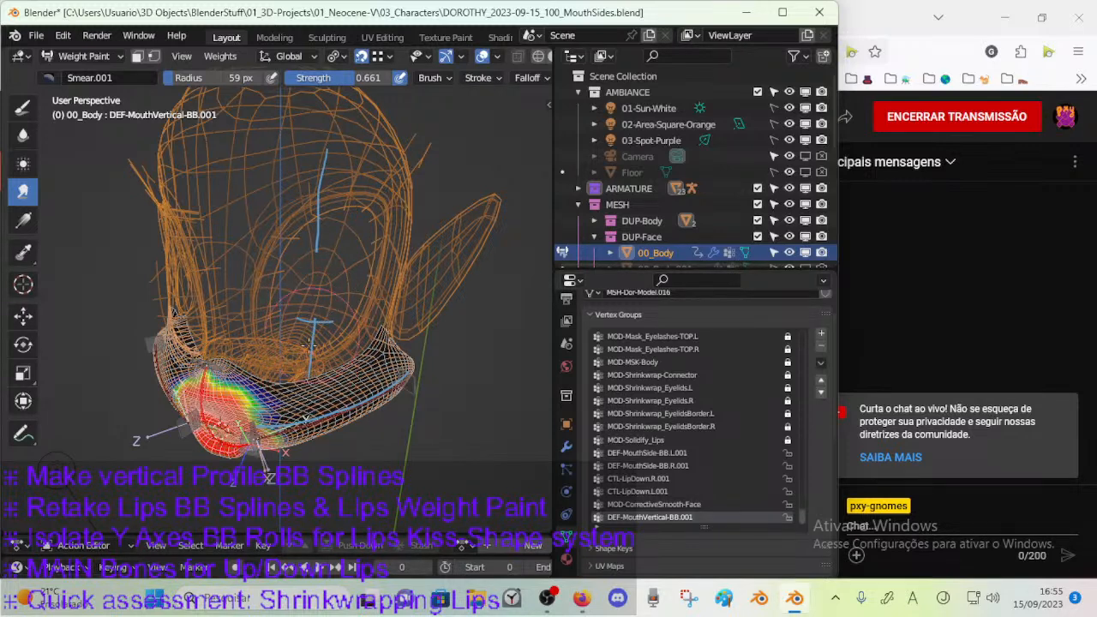
pyautogui.moveTo(317, 151)
pyautogui.mouseDown()
pyautogui.moveTo(343, 151)
pyautogui.moveTo(330, 158)
pyautogui.moveTo(344, 174)
pyautogui.mouseUp()
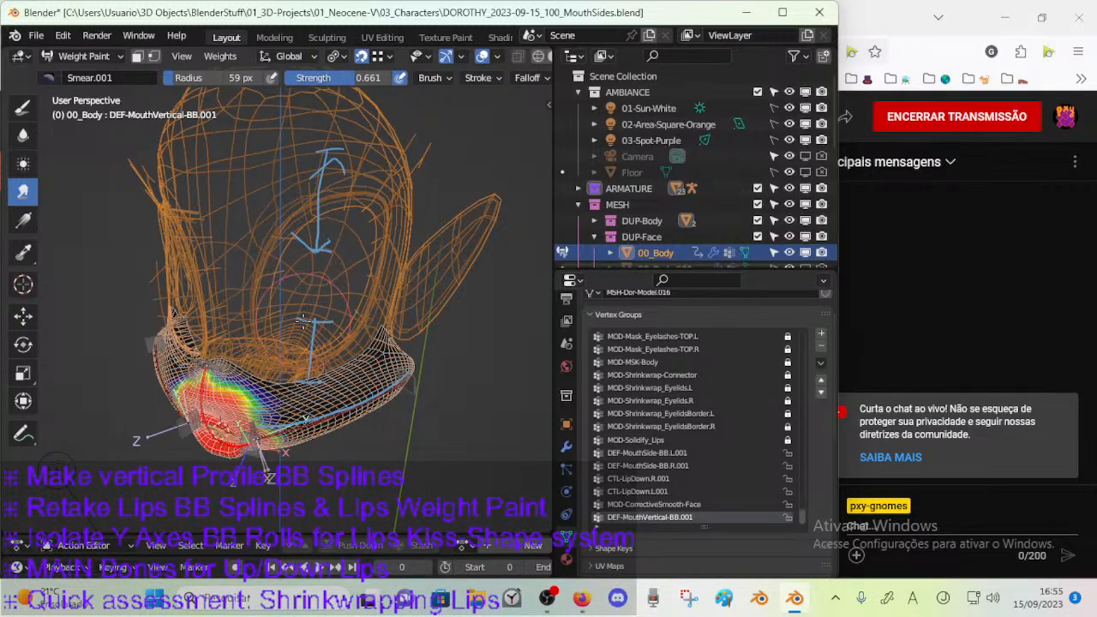
pyautogui.moveTo(307, 381); pyautogui.dragTo(326, 381)
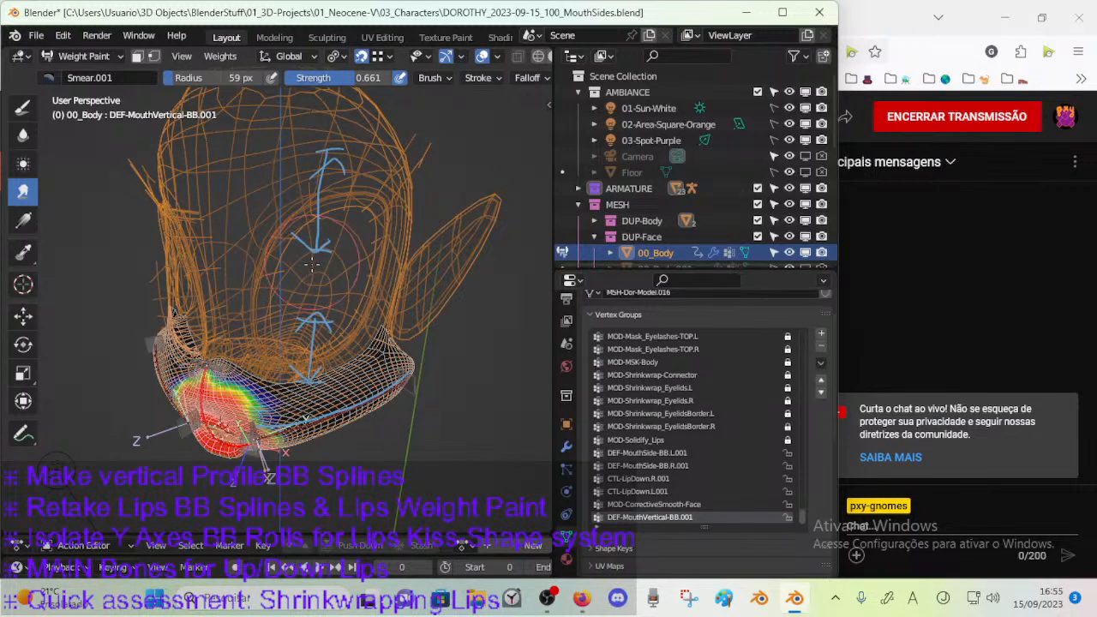
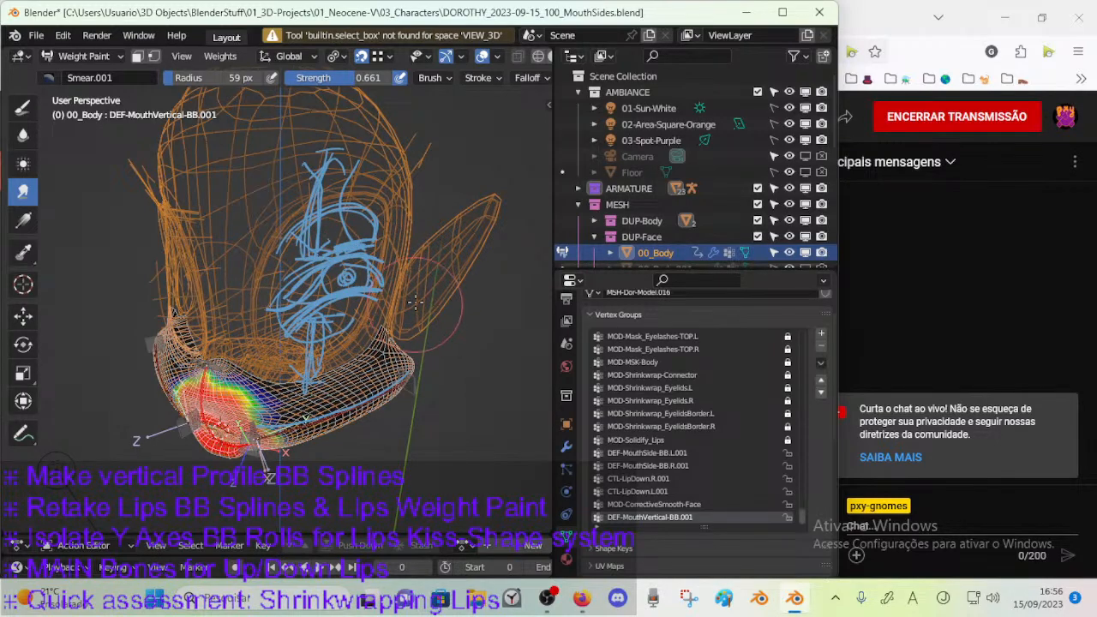
# Remove the annotation layer containing the arrows and sketches around the eye opening.
pyautogui.press('n')
pyautogui.click(521, 501)
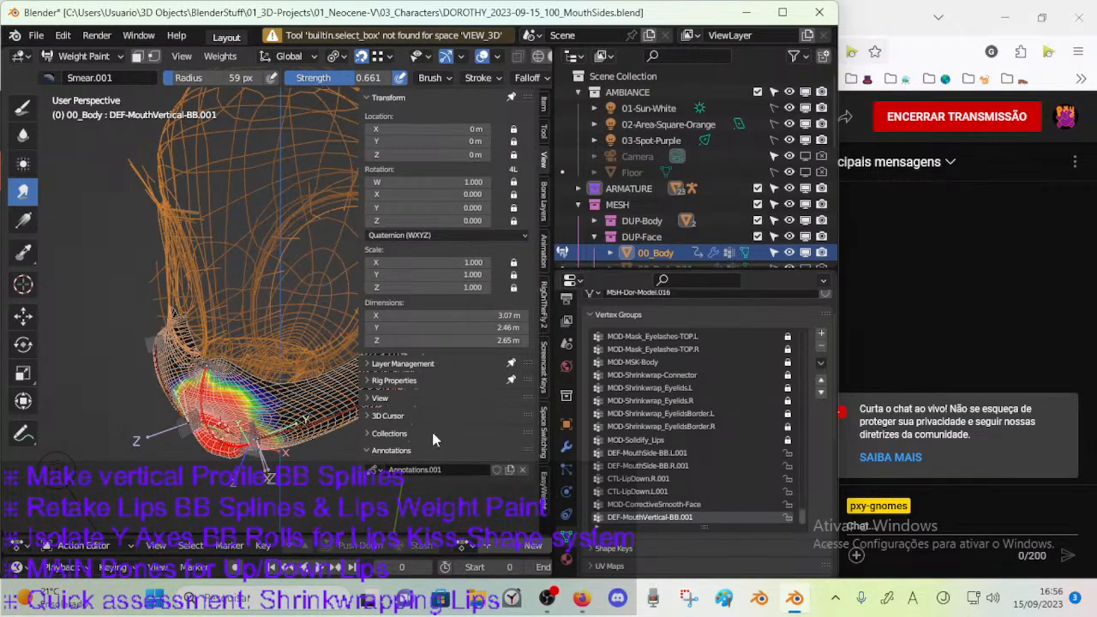
pyautogui.press('n')
# Annotate a short horizontal curve across the eye area, and clear its annotation layer.
pyautogui.moveTo(407, 358)
pyautogui.mouseDown(button='middle')
pyautogui.moveTo(370, 363)
pyautogui.moveTo(365, 301)
pyautogui.mouseUp(button='middle')
pyautogui.moveTo(244, 276); pyautogui.dragTo(309, 277)
pyautogui.press('n')
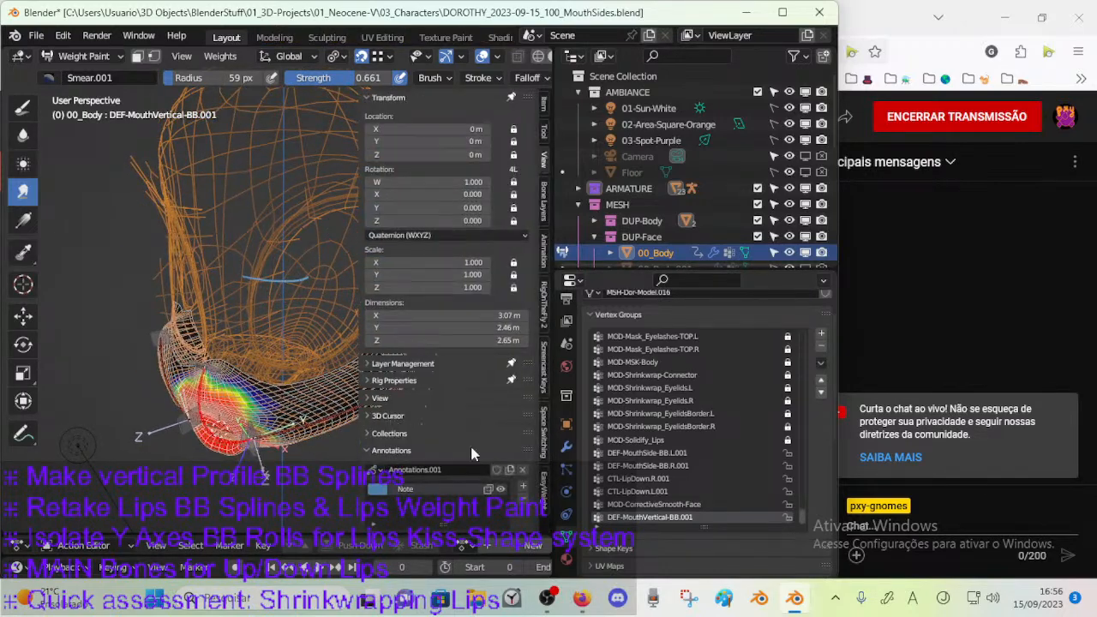
pyautogui.click(521, 501)
pyautogui.press('n')
# Annotate a short vertical line from the forehead down across the upper eye contour, and clear its annotation layer.
pyautogui.moveTo(308, 274); pyautogui.dragTo(301, 248, button='middle')
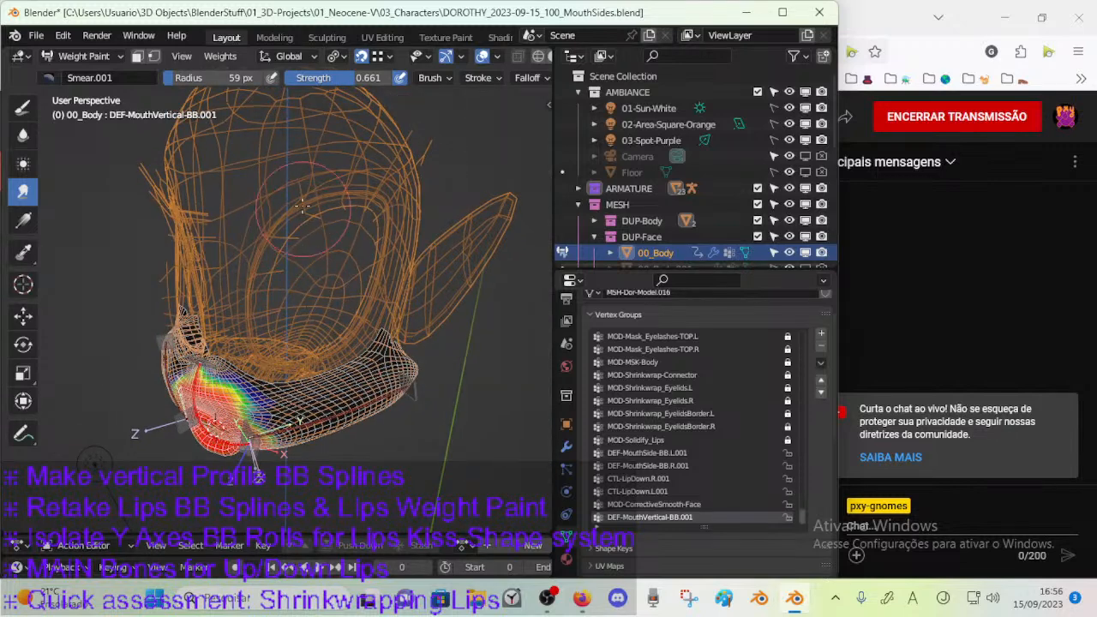
pyautogui.moveTo(315, 154); pyautogui.dragTo(307, 241)
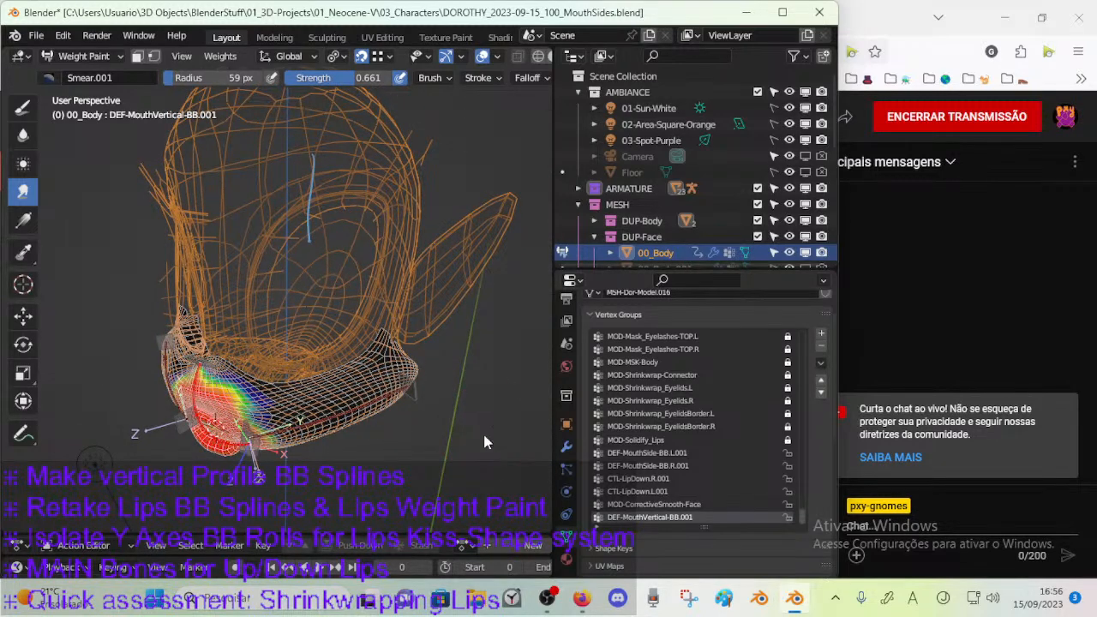
pyautogui.press('n')
pyautogui.click(517, 501)
pyautogui.press('n')
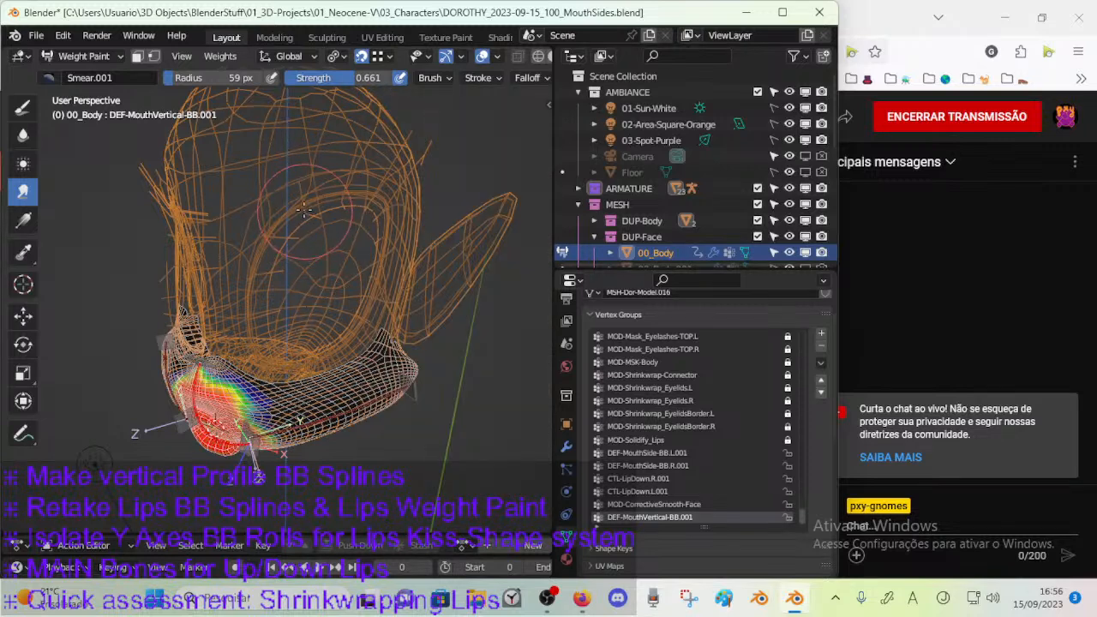
# Annotate the forehead above the eye with two horizontal curves joined by a row of vertical strokes.
pyautogui.moveTo(313, 120)
pyautogui.mouseDown()
pyautogui.moveTo(319, 199)
pyautogui.moveTo(315, 120)
pyautogui.moveTo(338, 117)
pyautogui.mouseUp()
pyautogui.moveTo(278, 203); pyautogui.dragTo(362, 184)
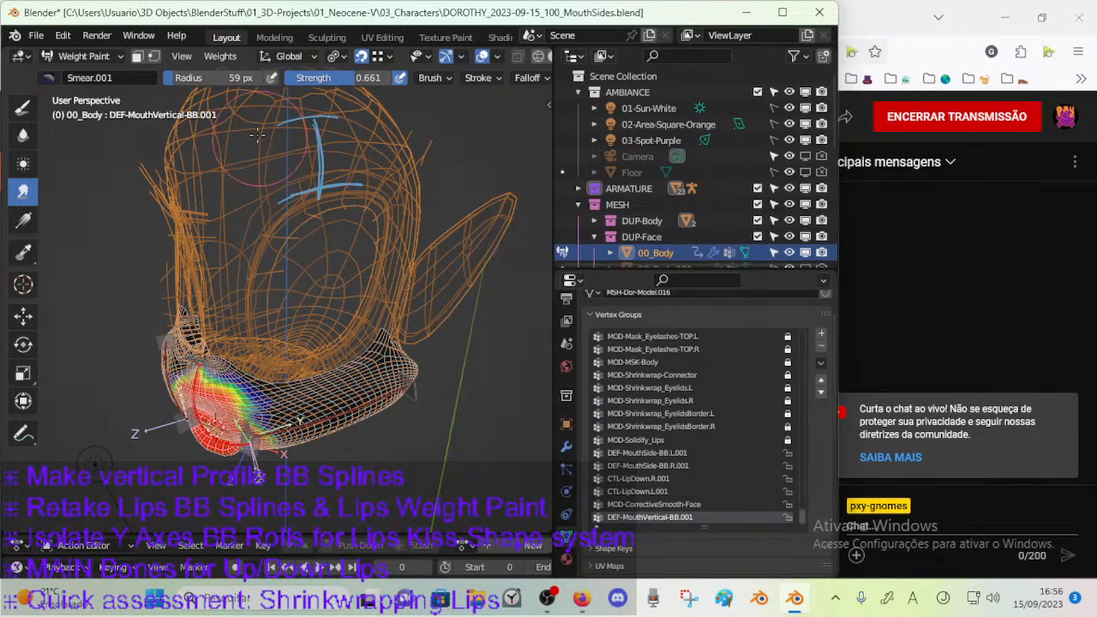
pyautogui.moveTo(257, 129); pyautogui.dragTo(256, 198)
pyautogui.moveTo(344, 128); pyautogui.dragTo(346, 179)
pyautogui.moveTo(376, 122)
pyautogui.mouseDown()
pyautogui.moveTo(381, 197)
pyautogui.moveTo(393, 127)
pyautogui.moveTo(392, 201)
pyautogui.moveTo(357, 129)
pyautogui.moveTo(365, 198)
pyautogui.mouseUp()
pyautogui.moveTo(323, 126)
pyautogui.mouseDown()
pyautogui.moveTo(329, 186)
pyautogui.moveTo(284, 132)
pyautogui.mouseUp()
pyautogui.moveTo(278, 190)
pyautogui.mouseDown()
pyautogui.moveTo(274, 127)
pyautogui.moveTo(244, 195)
pyautogui.mouseUp()
pyautogui.moveTo(230, 193)
pyautogui.mouseDown()
pyautogui.moveTo(252, 113)
pyautogui.moveTo(258, 240)
pyautogui.mouseUp()
pyautogui.moveTo(261, 187)
pyautogui.mouseDown()
pyautogui.moveTo(286, 226)
pyautogui.moveTo(298, 215)
pyautogui.mouseUp()
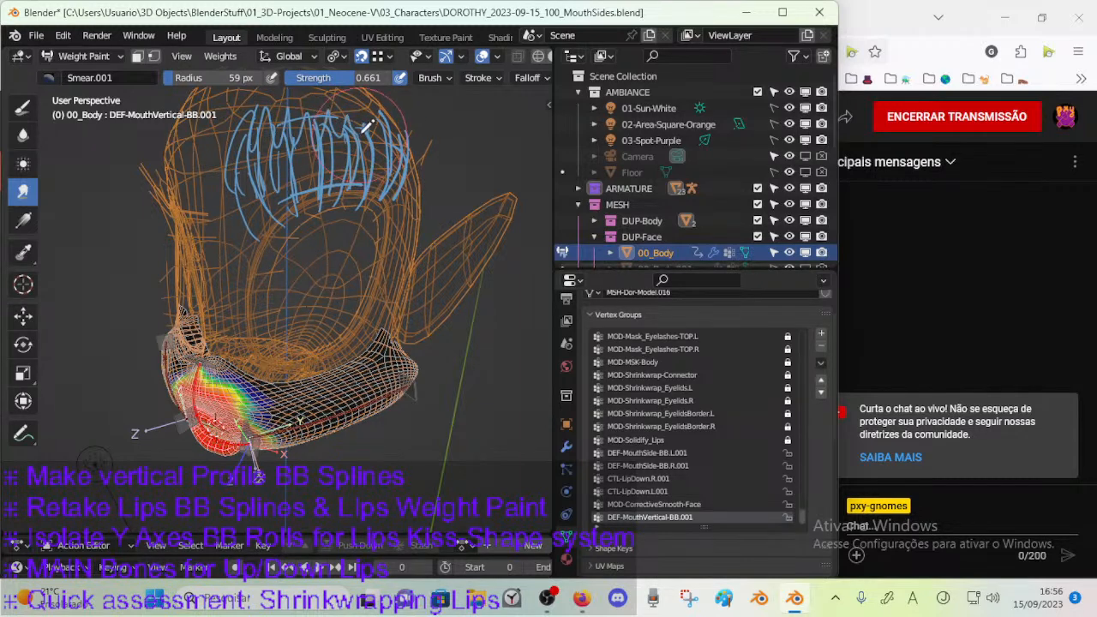
# Remove the annotation layer containing the forehead strokes.
pyautogui.press('n')
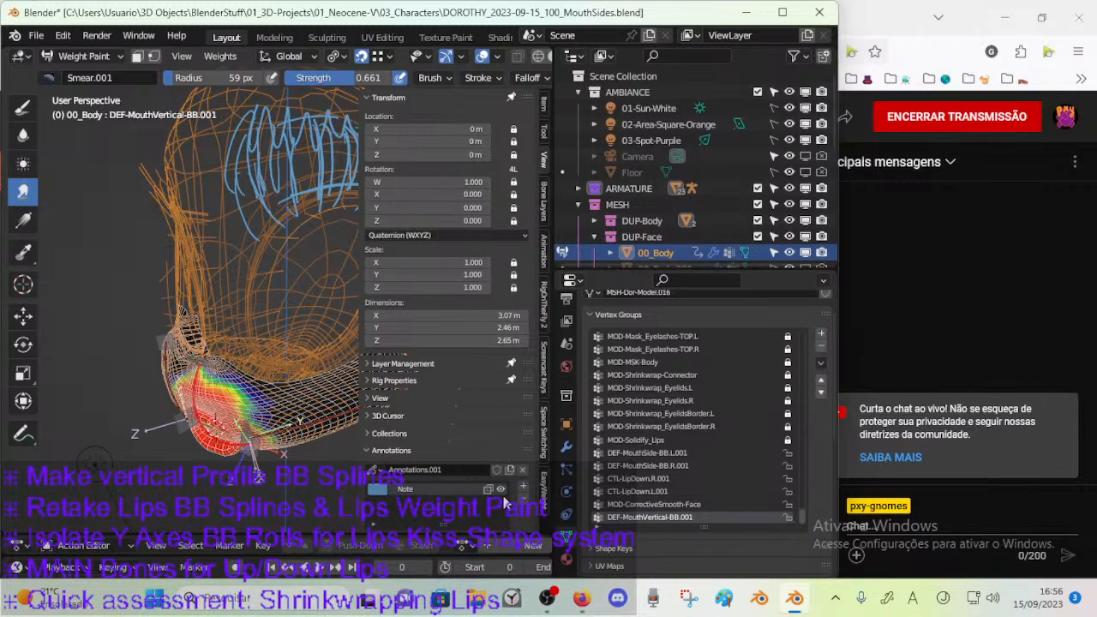
pyautogui.click(524, 502)
pyautogui.press('n')
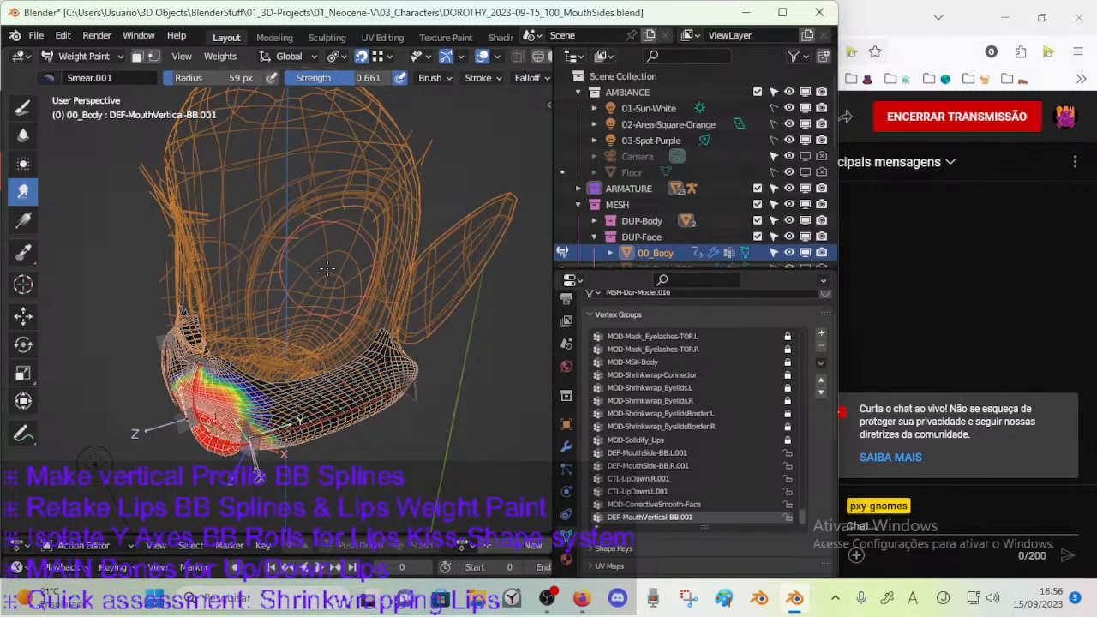
# Annotate a row of upward strokes crossed by a horizontal line over the forehead, and clear the annotation layer.
pyautogui.press('d')
pyautogui.moveTo(251, 175); pyautogui.dragTo(253, 121)
pyautogui.moveTo(285, 170); pyautogui.dragTo(289, 112)
pyautogui.moveTo(320, 159)
pyautogui.mouseDown()
pyautogui.moveTo(317, 116)
pyautogui.moveTo(345, 114)
pyautogui.mouseUp()
pyautogui.moveTo(375, 160); pyautogui.dragTo(369, 120)
pyautogui.moveTo(400, 167); pyautogui.dragTo(401, 128)
pyautogui.moveTo(252, 154)
pyautogui.mouseDown()
pyautogui.moveTo(319, 113)
pyautogui.moveTo(373, 118)
pyautogui.moveTo(394, 139)
pyautogui.mouseUp()
pyautogui.press('n')
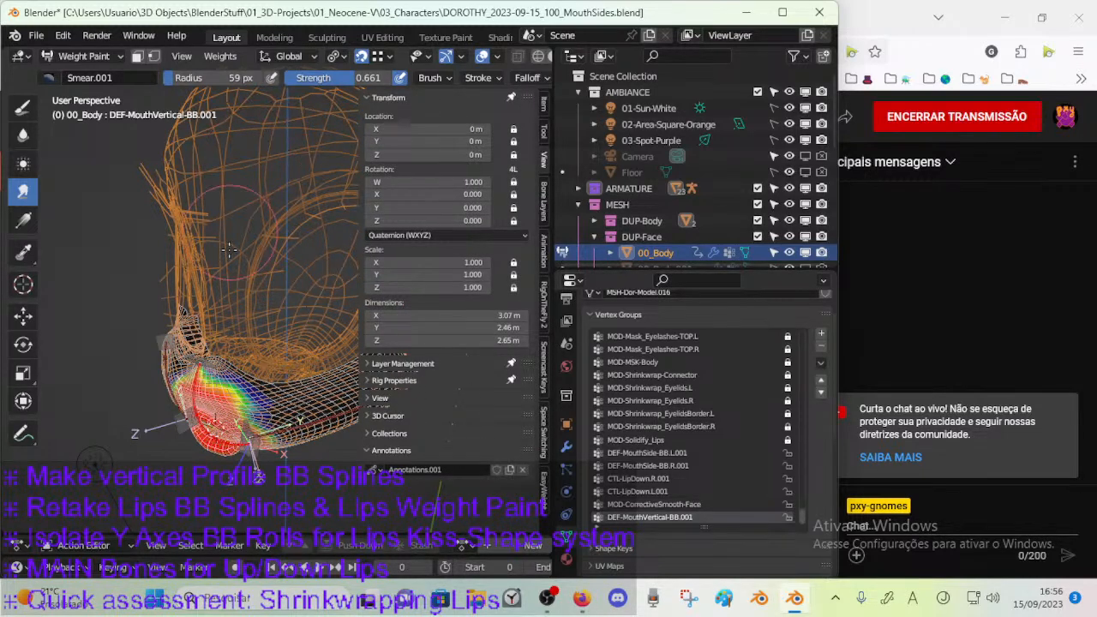
pyautogui.press('n')
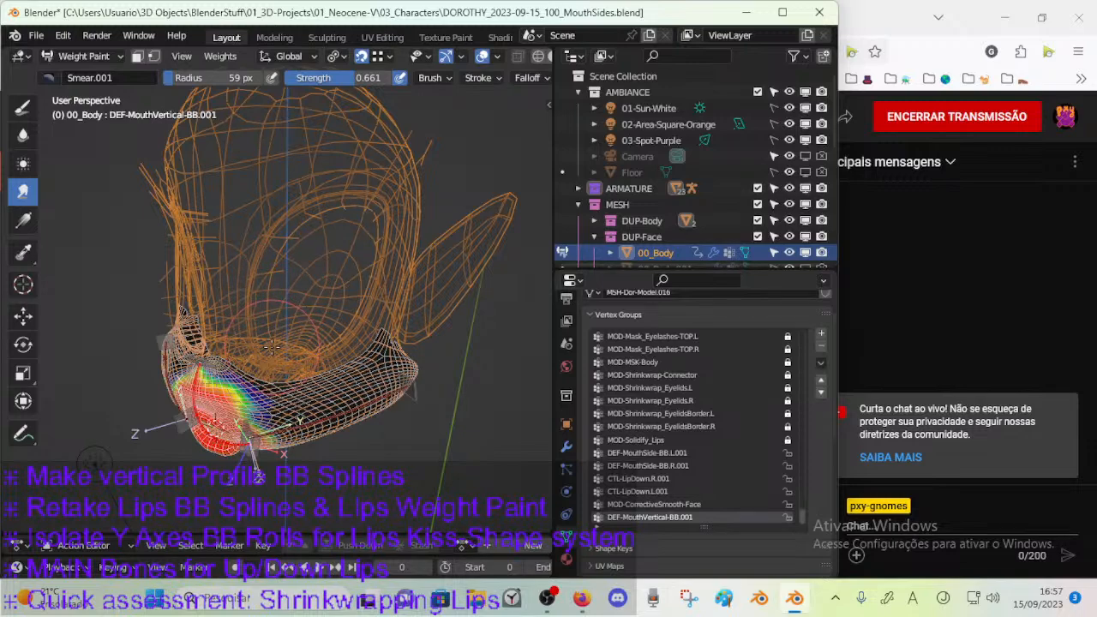
# Examine the DEF-MouthVertical-BB.001 weights around the lips and chin from below, the front and the side.
pyautogui.moveTo(283, 377); pyautogui.dragTo(308, 394, button='middle')
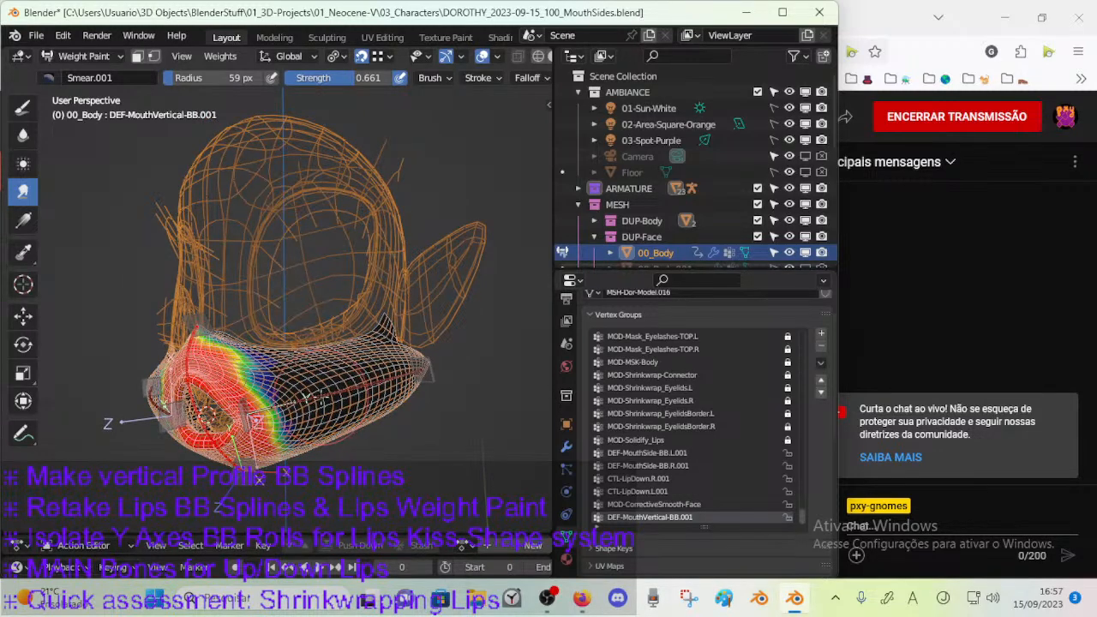
pyautogui.moveTo(355, 380); pyautogui.dragTo(461, 337)
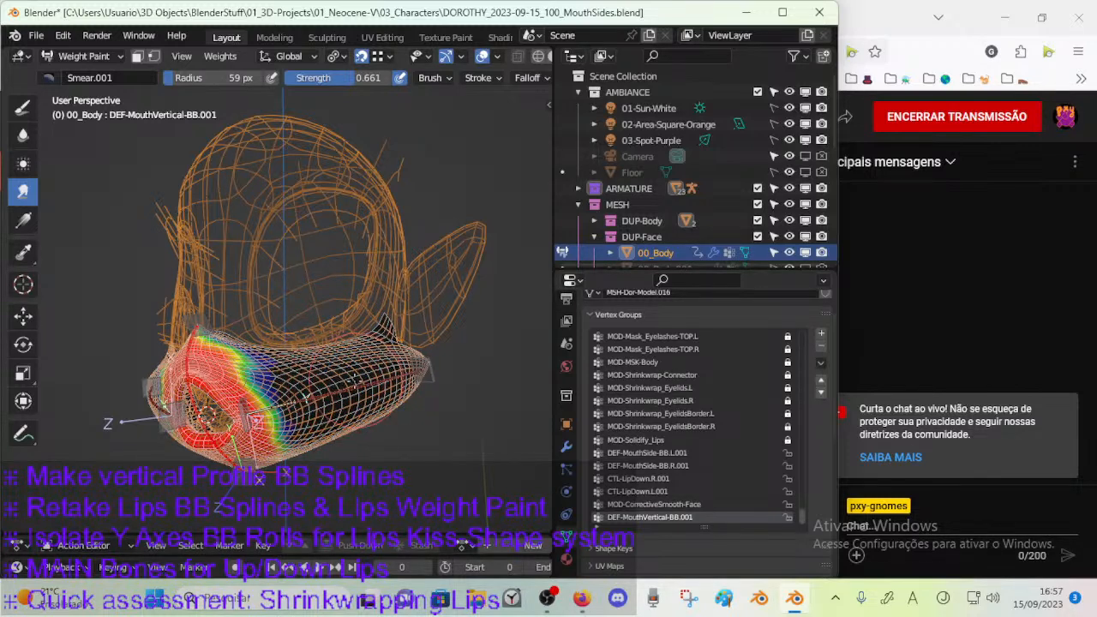
pyautogui.moveTo(390, 398); pyautogui.dragTo(427, 353, button='middle')
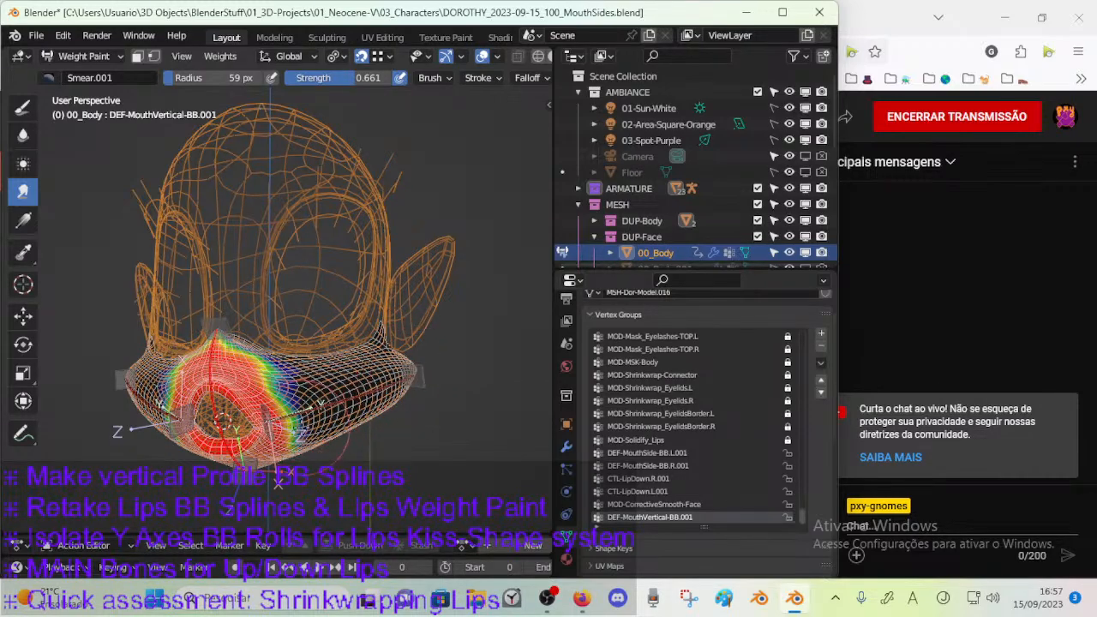
pyautogui.moveTo(278, 482); pyautogui.dragTo(426, 484, button='middle')
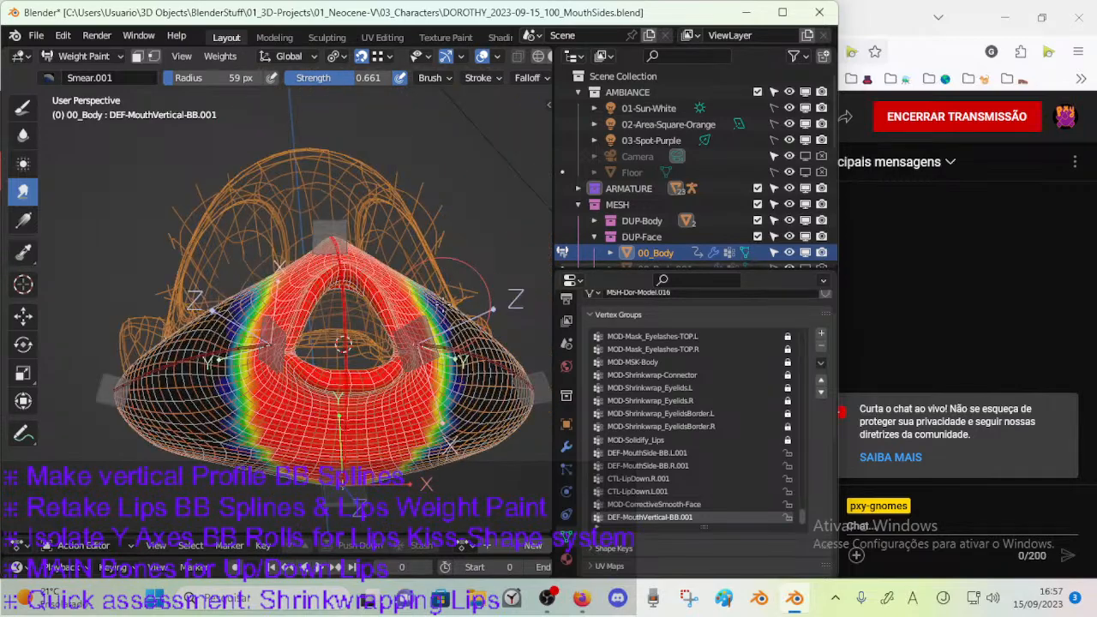
pyautogui.moveTo(538, 369); pyautogui.dragTo(364, 512, button='middle')
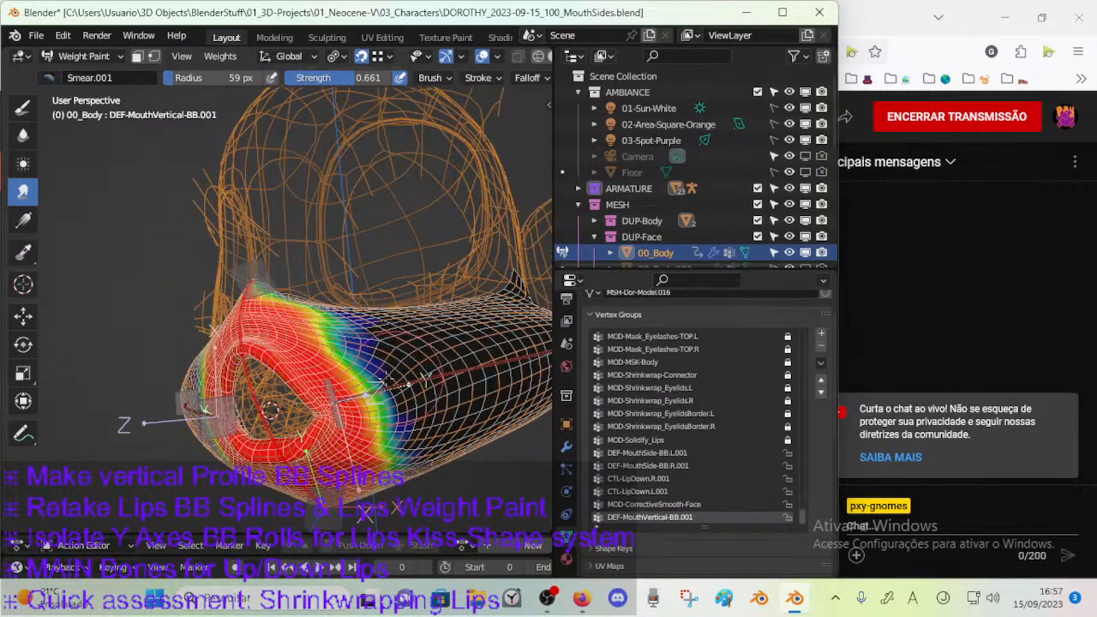
pyautogui.moveTo(296, 296); pyautogui.dragTo(293, 406, button='middle')
pyautogui.moveTo(279, 341); pyautogui.dragTo(275, 363, button='middle')
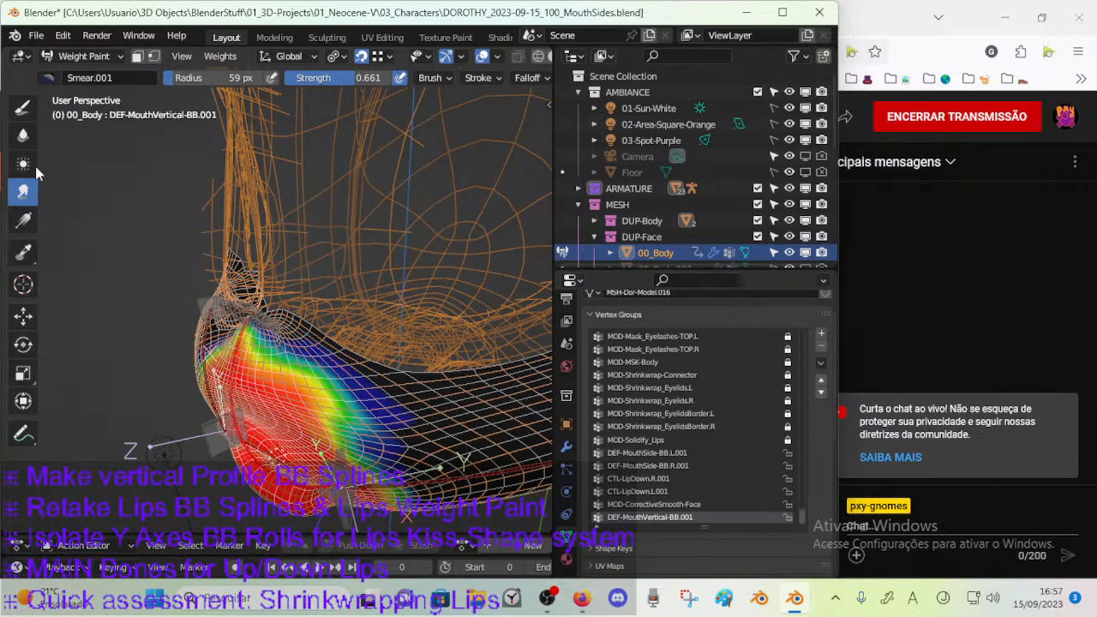
# Switch to the Blur brush and move the upper mouth handle bone CTL-MouthVertical-BBH.002 to test the deformation.
pyautogui.click(23, 137)
pyautogui.moveTo(287, 394); pyautogui.dragTo(284, 375, button='middle')
pyautogui.keyDown('ctrl'); pyautogui.click(273, 310); pyautogui.keyUp('ctrl')
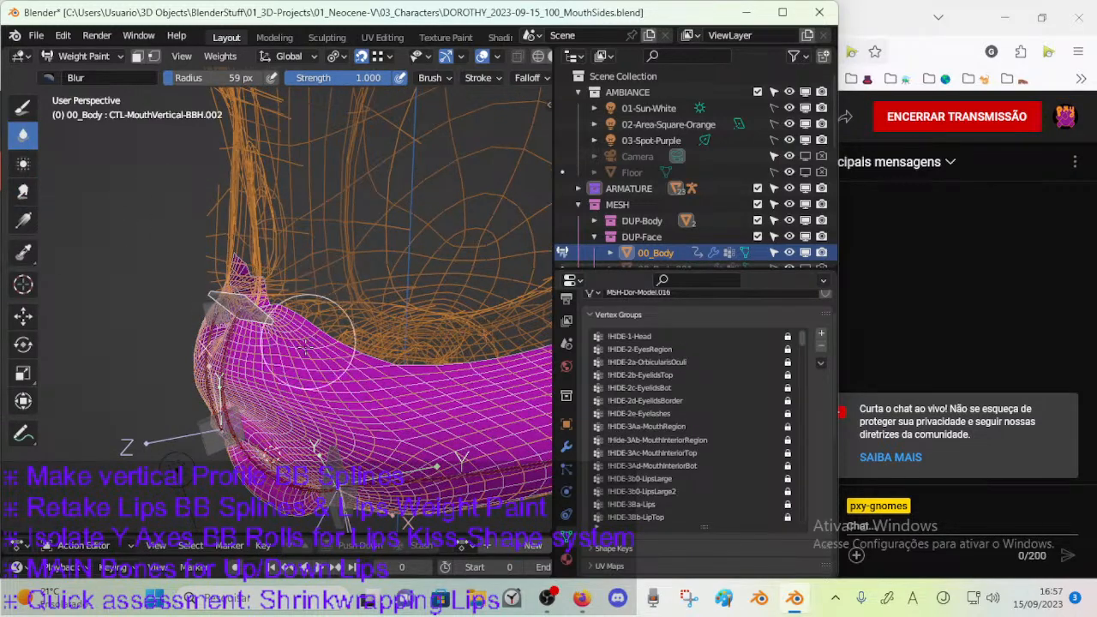
pyautogui.moveTo(302, 310); pyautogui.dragTo(296, 334, button='middle')
pyautogui.press('g')
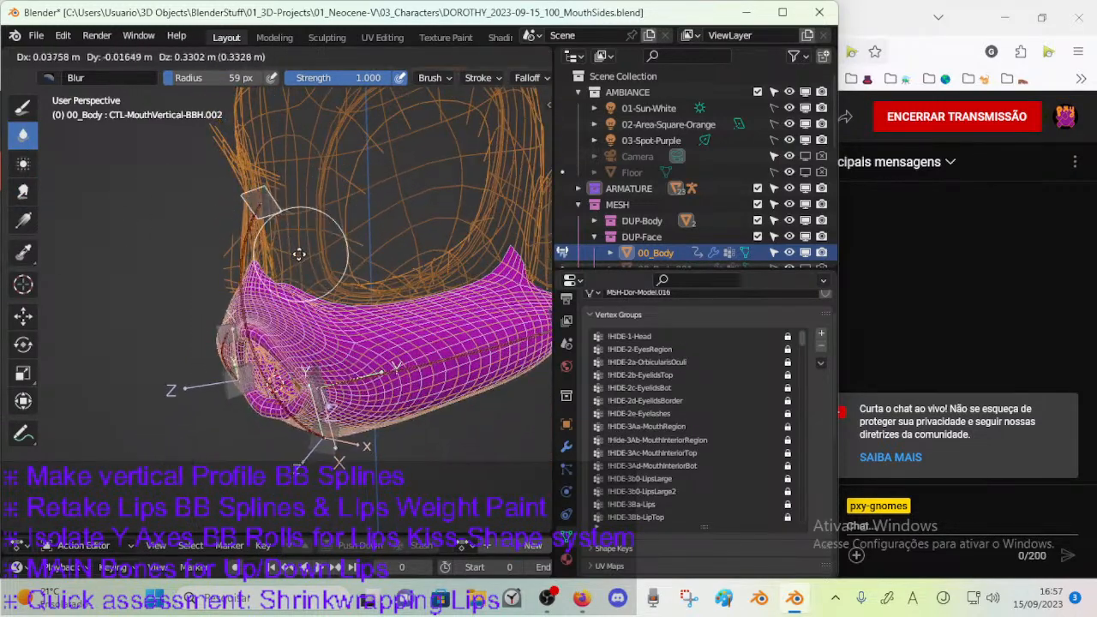
pyautogui.click(287, 283)
pyautogui.moveTo(287, 282); pyautogui.dragTo(300, 291, button='middle')
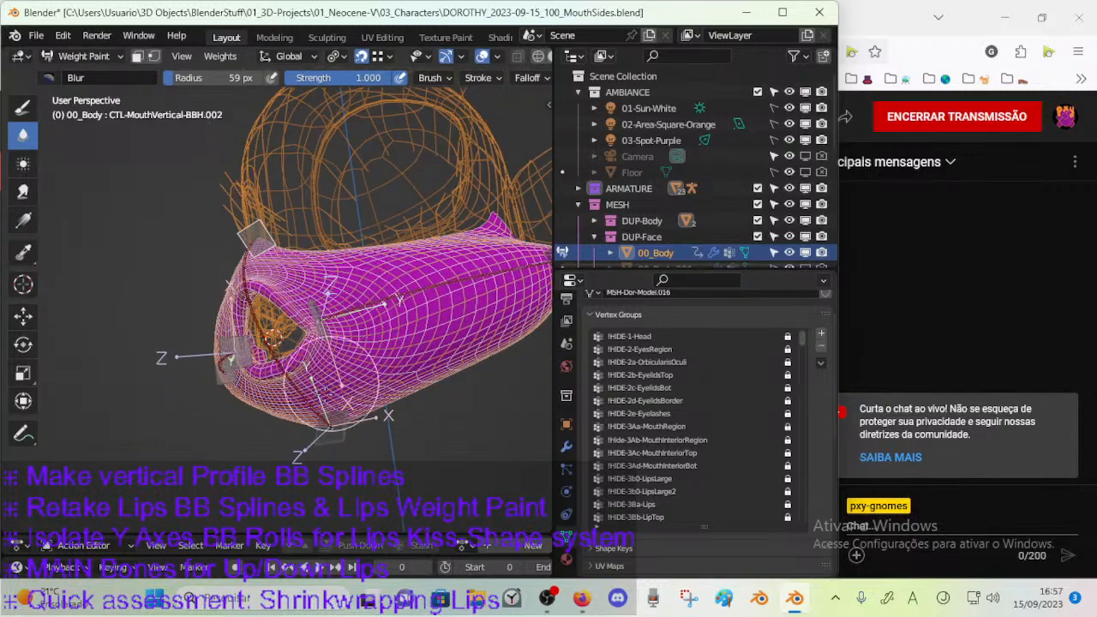
# Select the lower mouth handle bone CTL-MouthVertical-BBH, move it below the chin and rotate it about the X axis.
pyautogui.moveTo(361, 407); pyautogui.dragTo(377, 428, button='middle')
pyautogui.press('g')
pyautogui.click(348, 445)
pyautogui.press('r')
pyautogui.press('x')
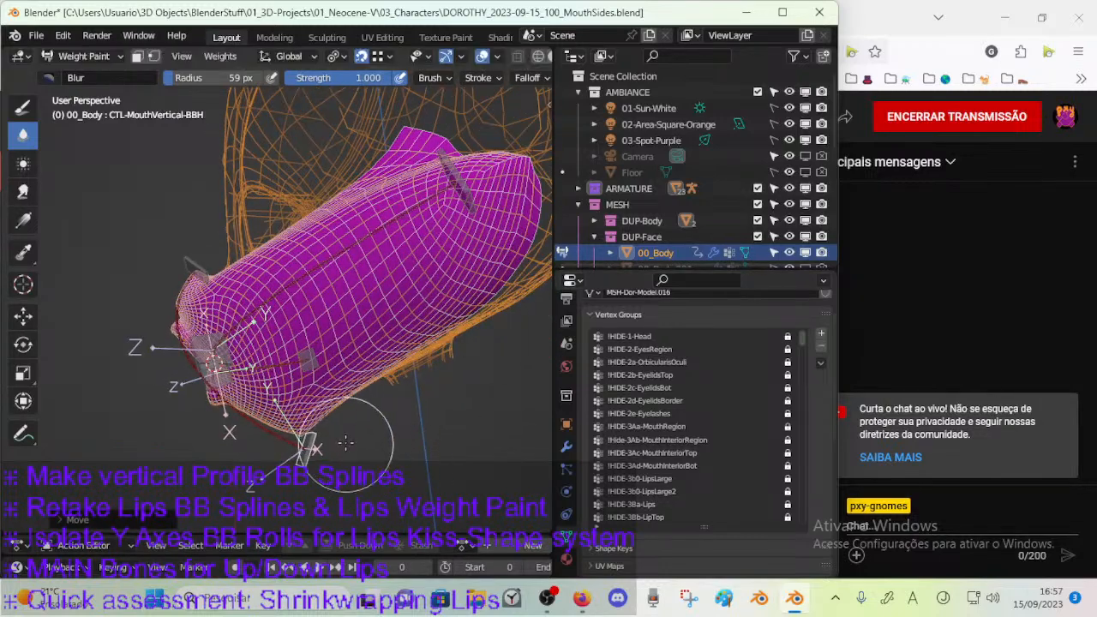
pyautogui.click(341, 458)
# Swing the lower mouth handle bone forward and backward under the chin, rotating it to test the deformation.
pyautogui.press('g')
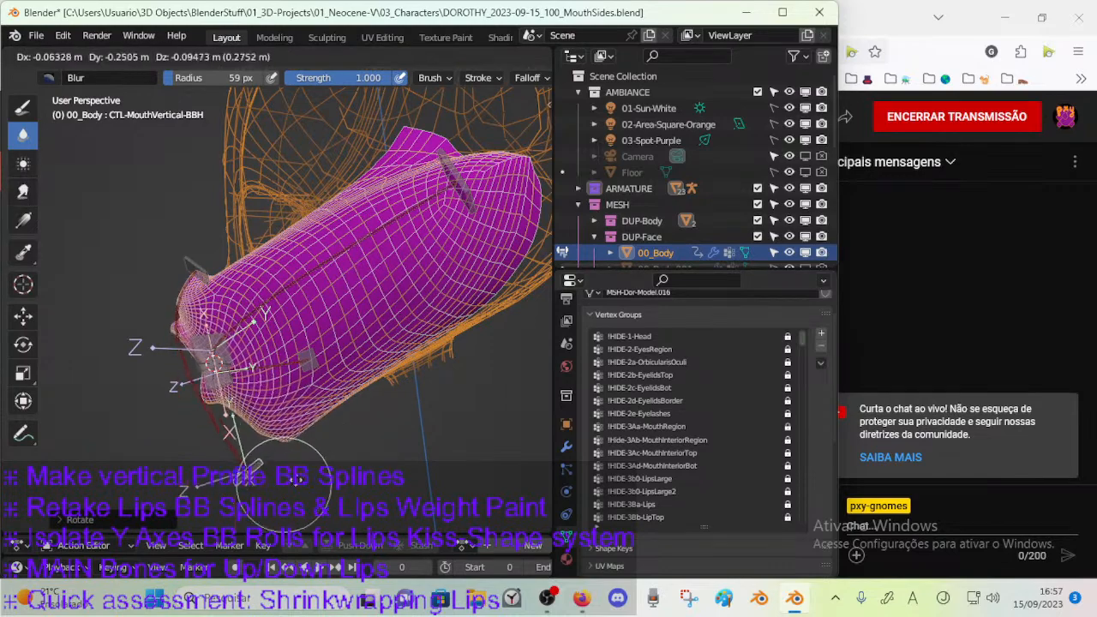
pyautogui.click(329, 484)
pyautogui.press('r')
pyautogui.press('x')
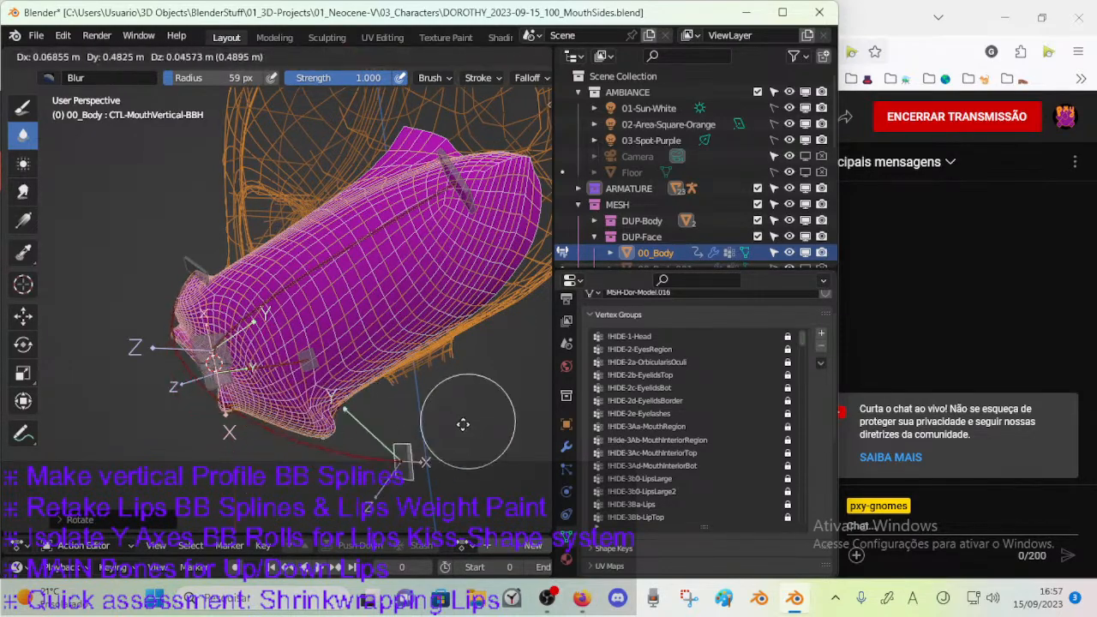
pyautogui.click(347, 439)
pyautogui.press('r')
pyautogui.click(329, 495)
# Reposition the lower mouth handle bone just under the chin and rotate it about the global X axis.
pyautogui.press('g')
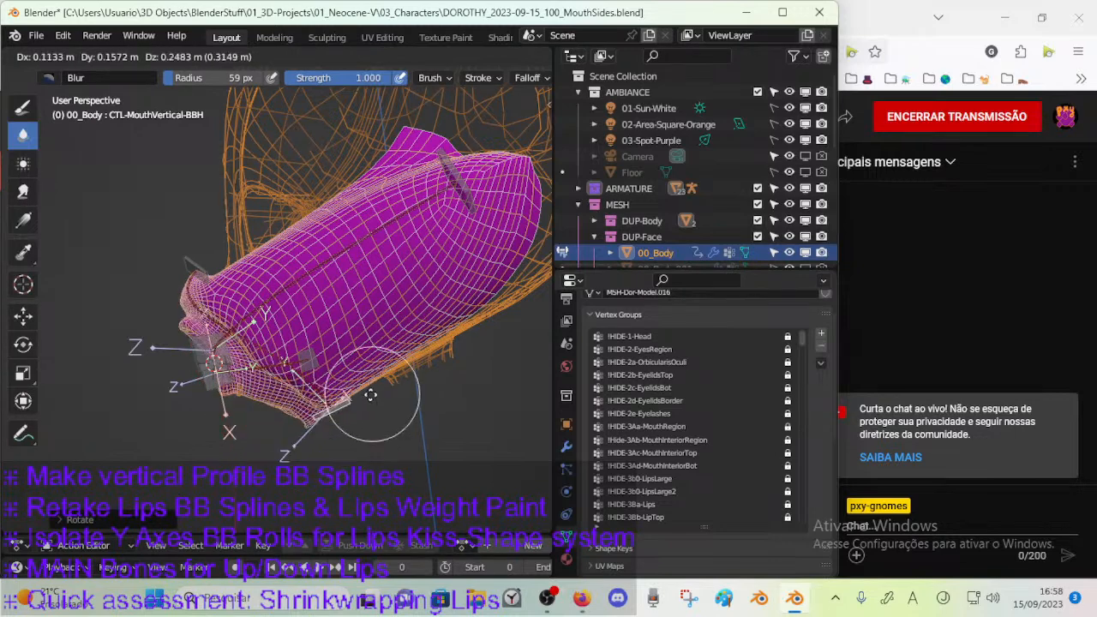
pyautogui.click(318, 432)
pyautogui.press('r')
pyautogui.press('x')
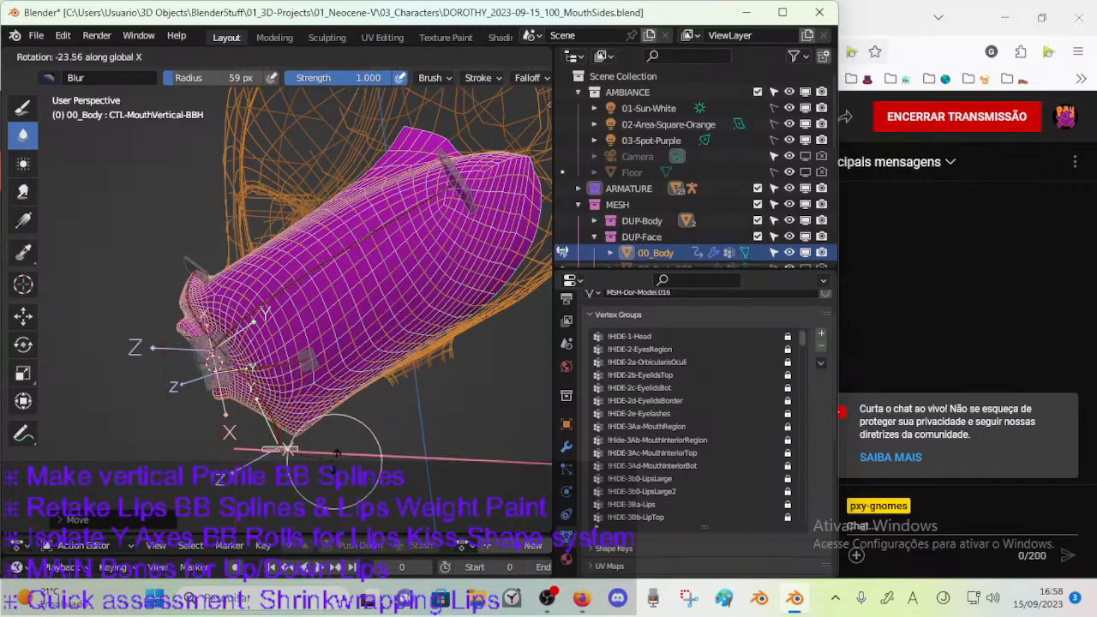
pyautogui.click(298, 383)
# Select the upper mouth handle bone CTL-MouthVertical-BBH.002 and rotate it about the global X axis.
pyautogui.moveTo(300, 383); pyautogui.dragTo(446, 367, button='middle')
pyautogui.keyDown('ctrl'); pyautogui.click(344, 253); pyautogui.keyUp('ctrl')
pyautogui.moveTo(344, 253); pyautogui.dragTo(342, 282, button='middle')
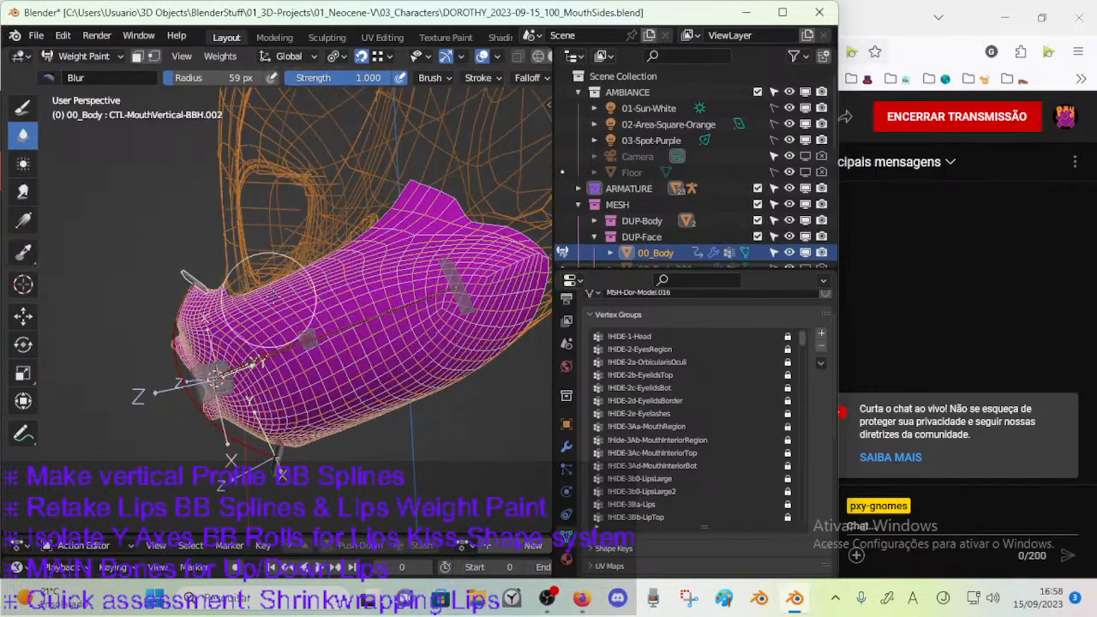
pyautogui.press('r')
pyautogui.press('x')
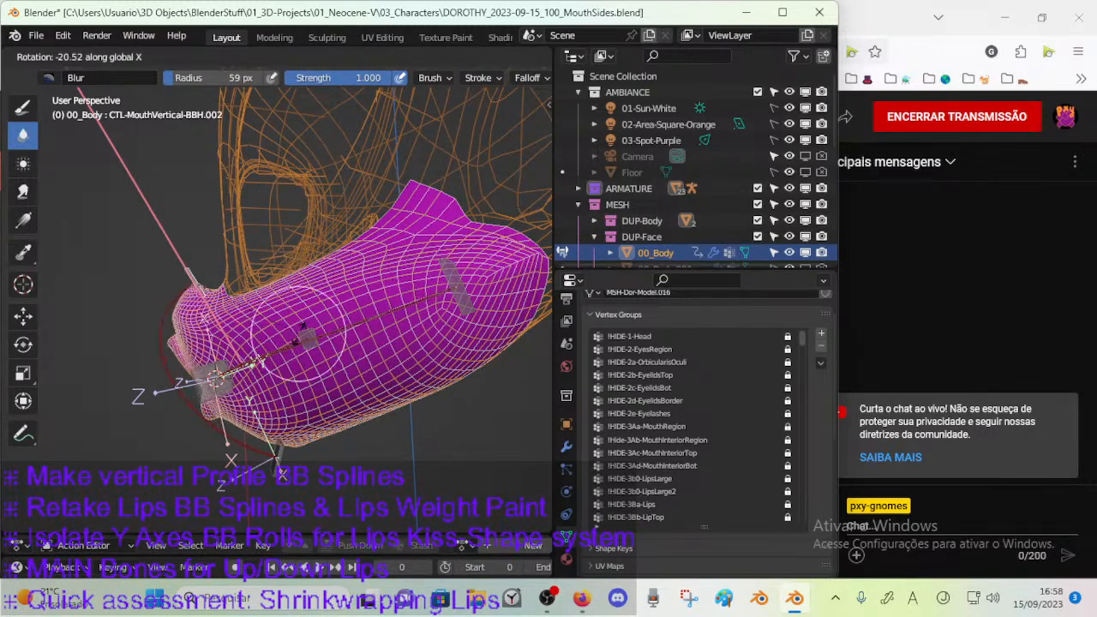
pyautogui.click(257, 325)
# Move the upper mouth handle bone forward and down in front of the upper lip, tilting it along the way.
pyautogui.press('g')
pyautogui.press('r')
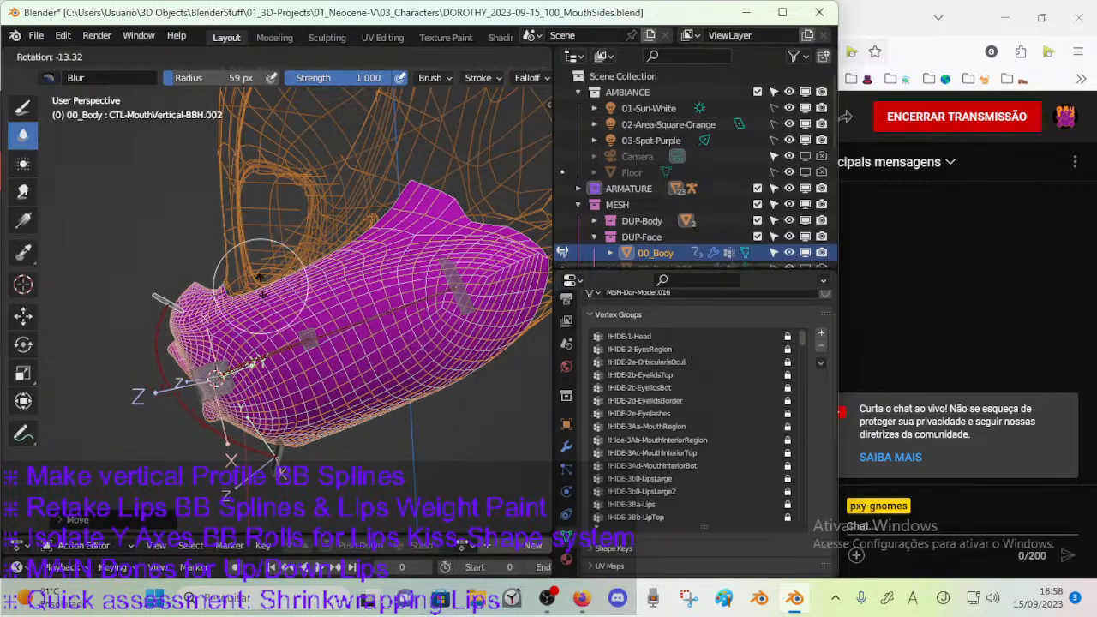
pyautogui.click(214, 273)
pyautogui.press('g')
pyautogui.click(156, 368)
# Raise the lower mouth handle bone CTL-MouthVertical-BBH toward the chin and rotate it about the X axis.
pyautogui.keyDown('ctrl'); pyautogui.click(281, 462); pyautogui.keyUp('ctrl')
pyautogui.press('g')
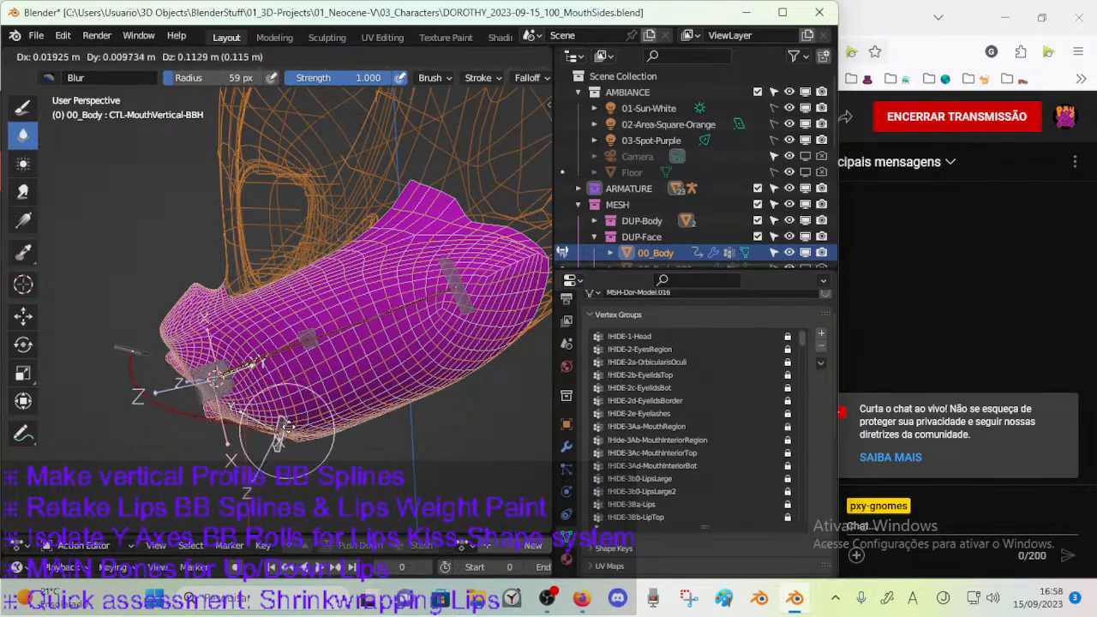
pyautogui.click(295, 431)
pyautogui.press('r')
pyautogui.press('x')
pyautogui.click(309, 451)
# Lower the lower mouth handle bone slightly and rotate it further about the global X axis.
pyautogui.press('g')
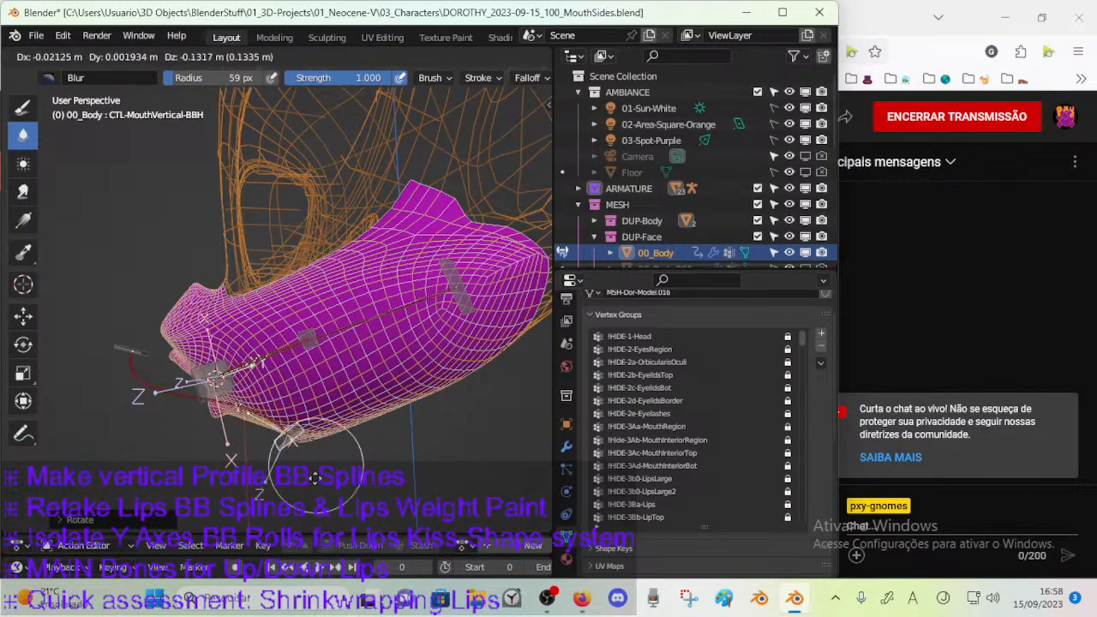
pyautogui.click(324, 488)
pyautogui.press('r')
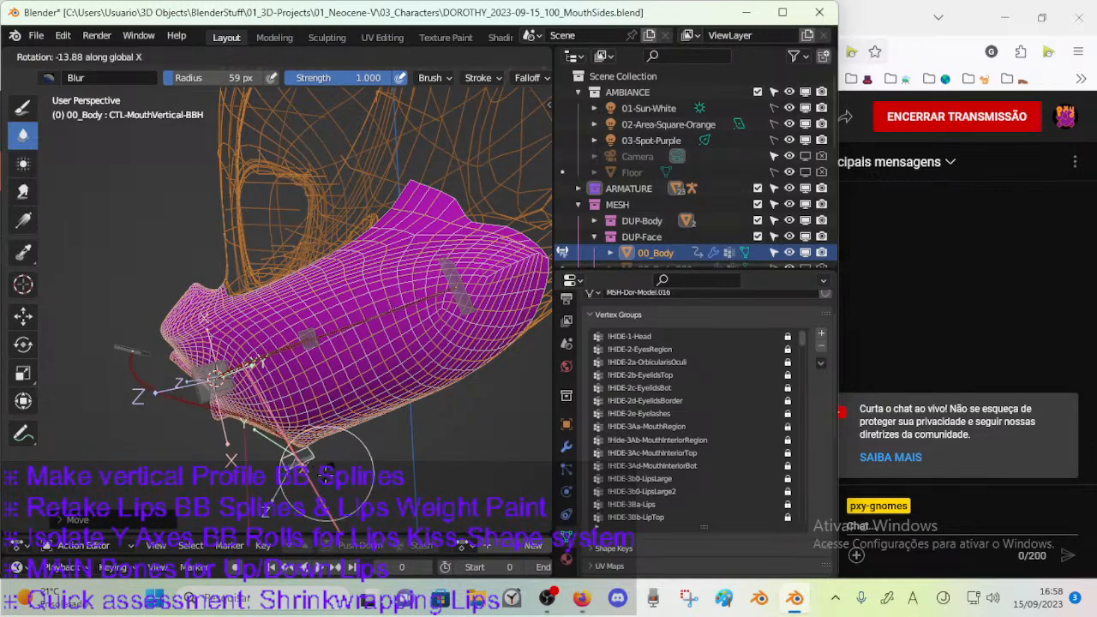
pyautogui.click(326, 474)
# Rotate and shift the upper mouth handle bone CTL-MouthVertical-BBH.002 repeatedly in front of the upper lip.
pyautogui.keyDown('ctrl'); pyautogui.click(149, 349); pyautogui.keyUp('ctrl')
pyautogui.press('r')
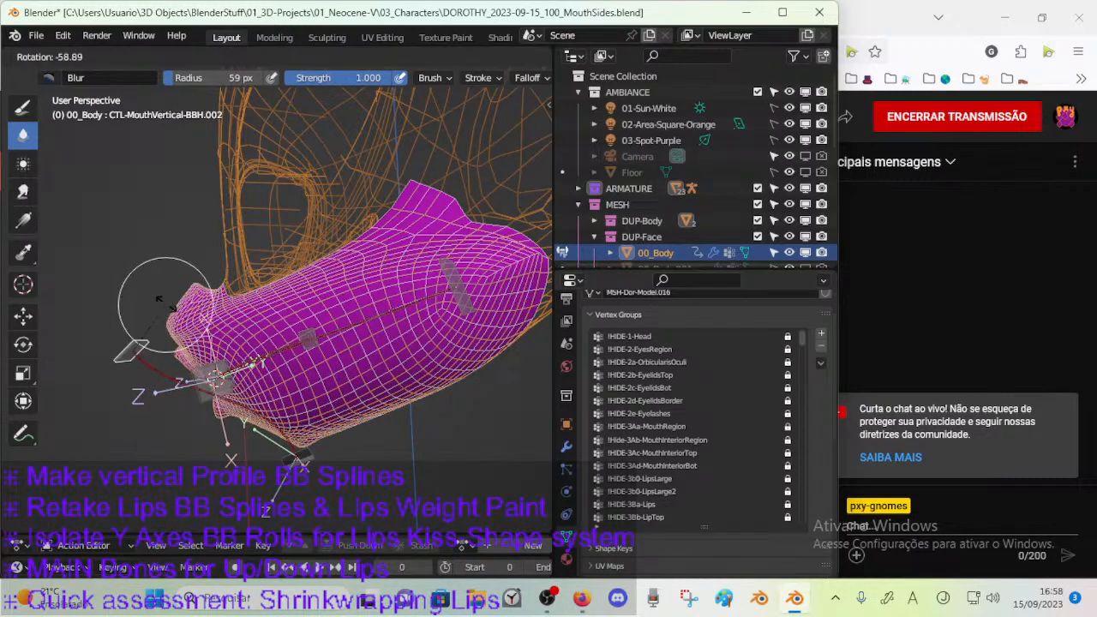
pyautogui.click(158, 298)
pyautogui.press('g')
pyautogui.click(219, 370)
pyautogui.press('r')
pyautogui.click(199, 432)
pyautogui.press('g')
pyautogui.click(228, 412)
# Rotate the lower mouth handle bone CTL-MouthVertical-BBH and move it forward below the lower lip.
pyautogui.keyDown('ctrl'); pyautogui.click(299, 458); pyautogui.keyUp('ctrl')
pyautogui.press('r')
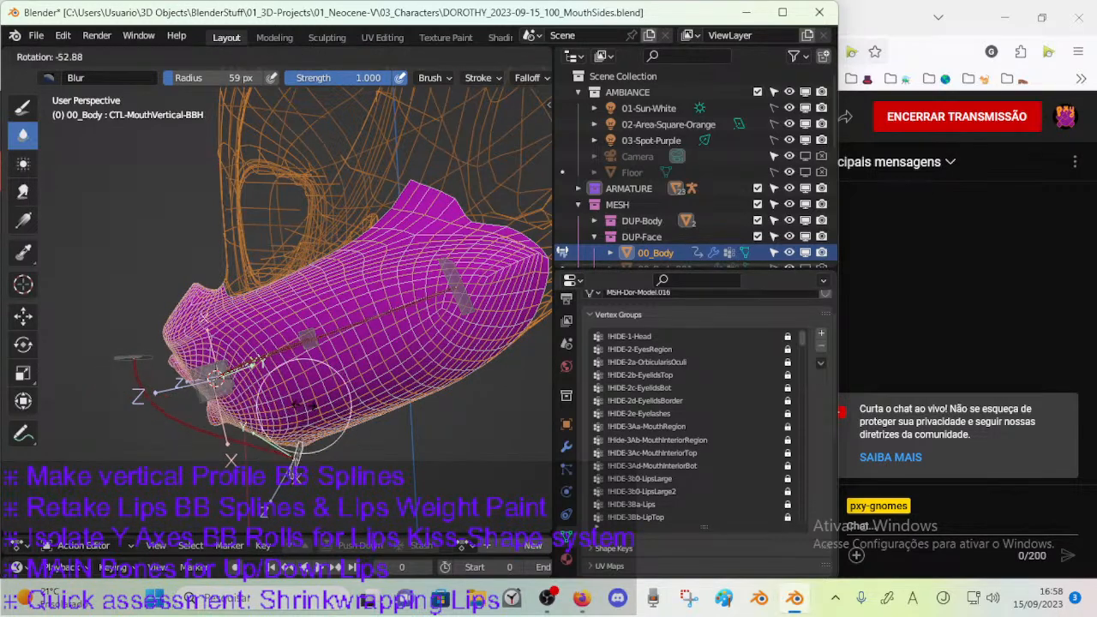
pyautogui.click(278, 385)
pyautogui.press('g')
pyautogui.click(262, 404)
pyautogui.press('g')
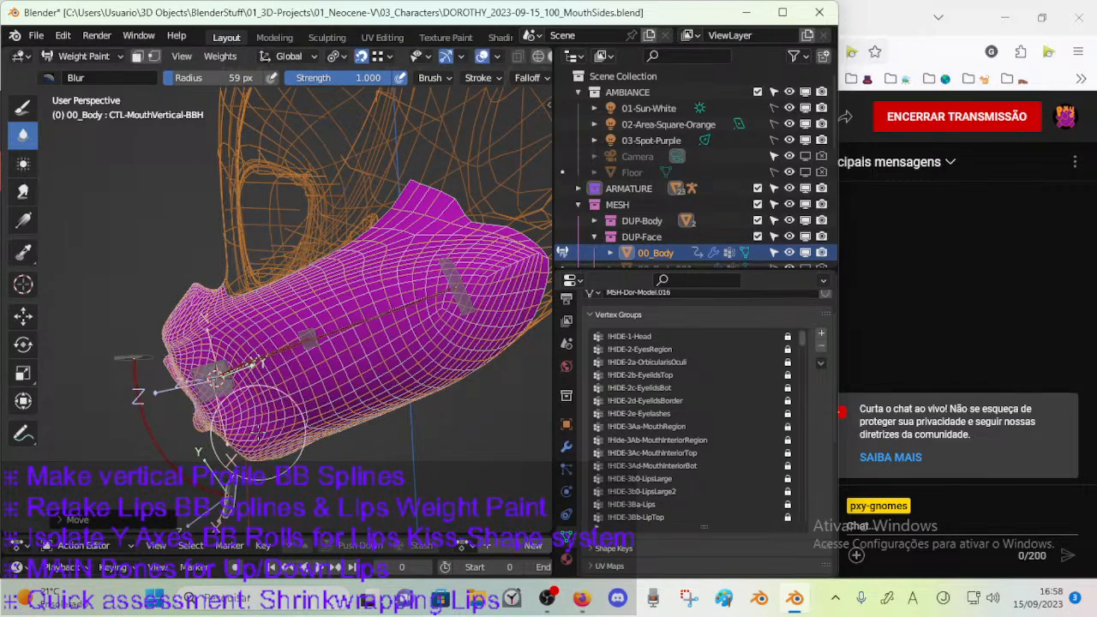
pyautogui.click(277, 412)
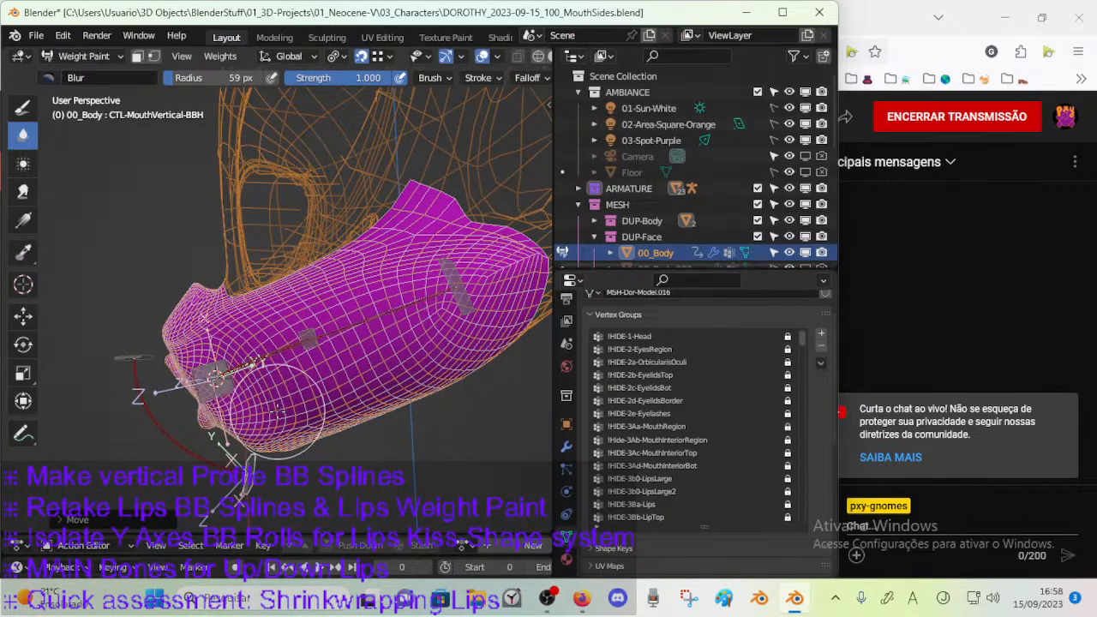
# Shift the lower mouth handle bone CTL-MouthVertical-BBH slightly upward below the lower lip.
pyautogui.press('g')
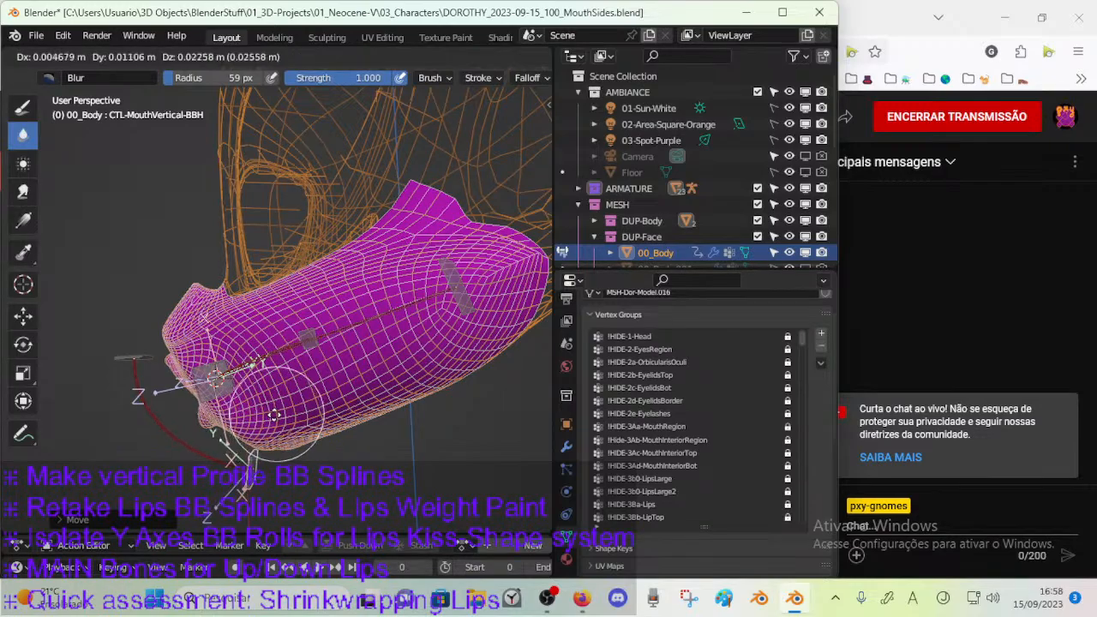
pyautogui.click(250, 416)
pyautogui.moveTo(248, 415); pyautogui.dragTo(375, 332, button='middle')
# Reposition the upper mouth handle bone CTL-MouthVertical-BBH.002 with two successive moves.
pyautogui.keyDown('ctrl'); pyautogui.click(281, 302); pyautogui.keyUp('ctrl')
pyautogui.press('g')
pyautogui.click(363, 293)
pyautogui.press('g')
pyautogui.click(307, 301)
# Move the lower mouth handle bone CTL-MouthVertical-BBH repeatedly to different positions around the chin.
pyautogui.keyDown('ctrl'); pyautogui.click(349, 448); pyautogui.keyUp('ctrl')
pyautogui.press('g')
pyautogui.click(450, 377)
pyautogui.moveTo(450, 377); pyautogui.dragTo(455, 399, button='middle')
pyautogui.press('g')
pyautogui.click(443, 374)
pyautogui.press('g')
pyautogui.click(451, 396)
pyautogui.press('g')
pyautogui.click(407, 398)
# Rotate the lower mouth handle bone CTL-MouthVertical-BBH, shift it slightly and rotate it again.
pyautogui.press('r')
pyautogui.click(448, 360)
pyautogui.press('g')
pyautogui.click(415, 390)
pyautogui.press('r')
pyautogui.click(432, 437)
# Rotate the upper mouth handle bone CTL-MouthVertical-BBH.002, move it slightly and tilt it further.
pyautogui.keyDown('ctrl'); pyautogui.click(353, 237); pyautogui.keyUp('ctrl')
pyautogui.press('r')
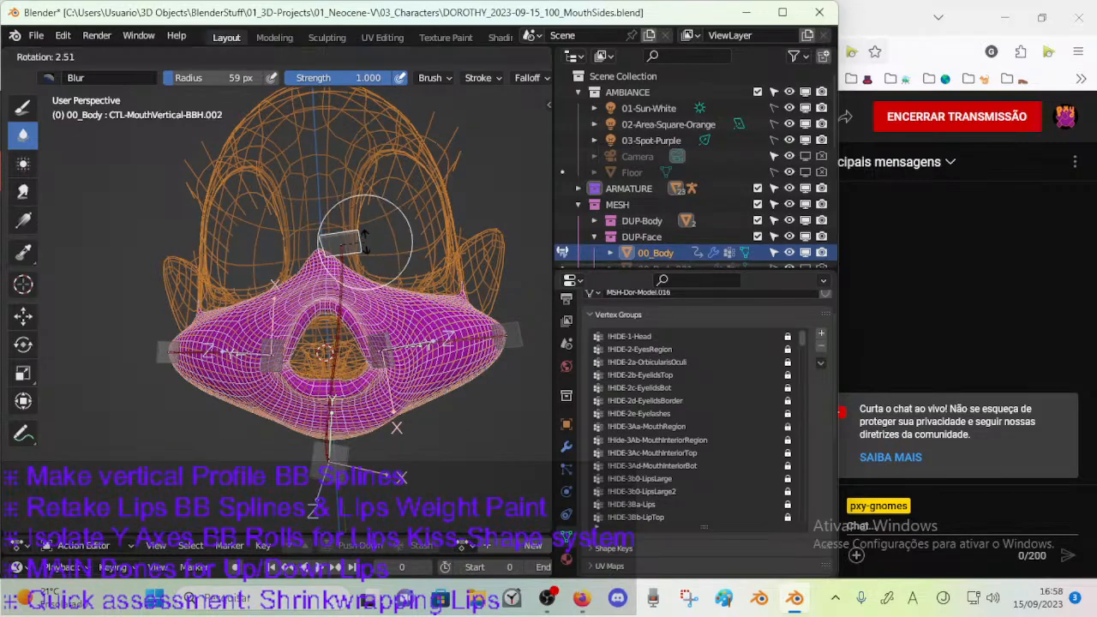
pyautogui.click(399, 256)
pyautogui.press('g')
pyautogui.click(385, 253)
pyautogui.press('r')
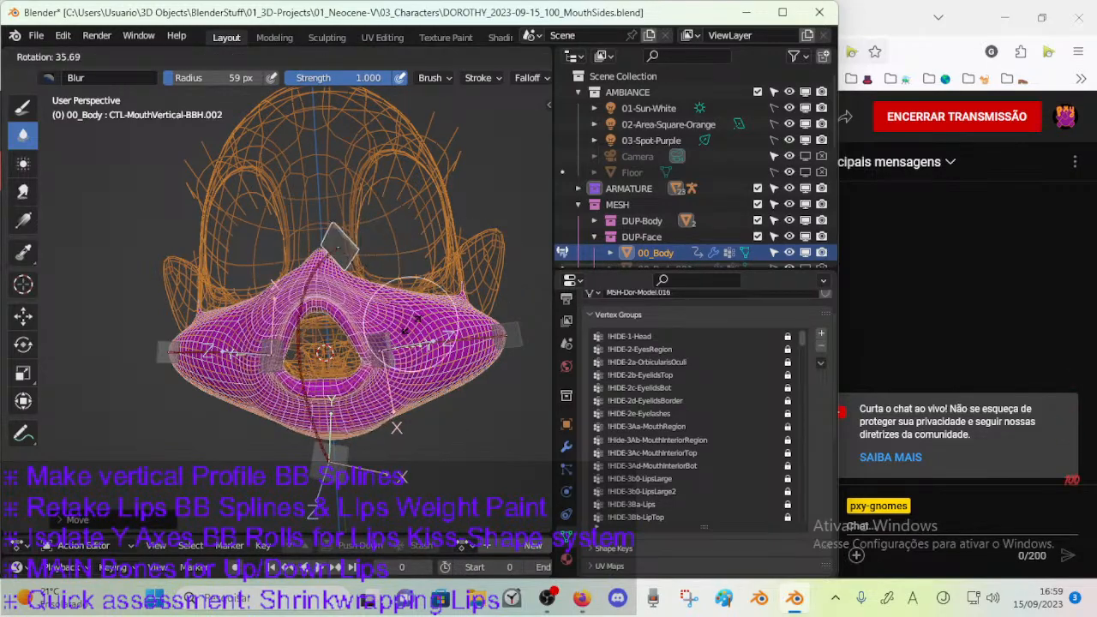
pyautogui.click(385, 257)
pyautogui.moveTo(386, 257); pyautogui.dragTo(386, 291, button='middle')
# Alternate sideways moves and opposing rotations of the upper mouth handle bone CTL-MouthVertical-BBH.002 above the upper lip.
pyautogui.press('g')
pyautogui.click(260, 296)
pyautogui.press('r')
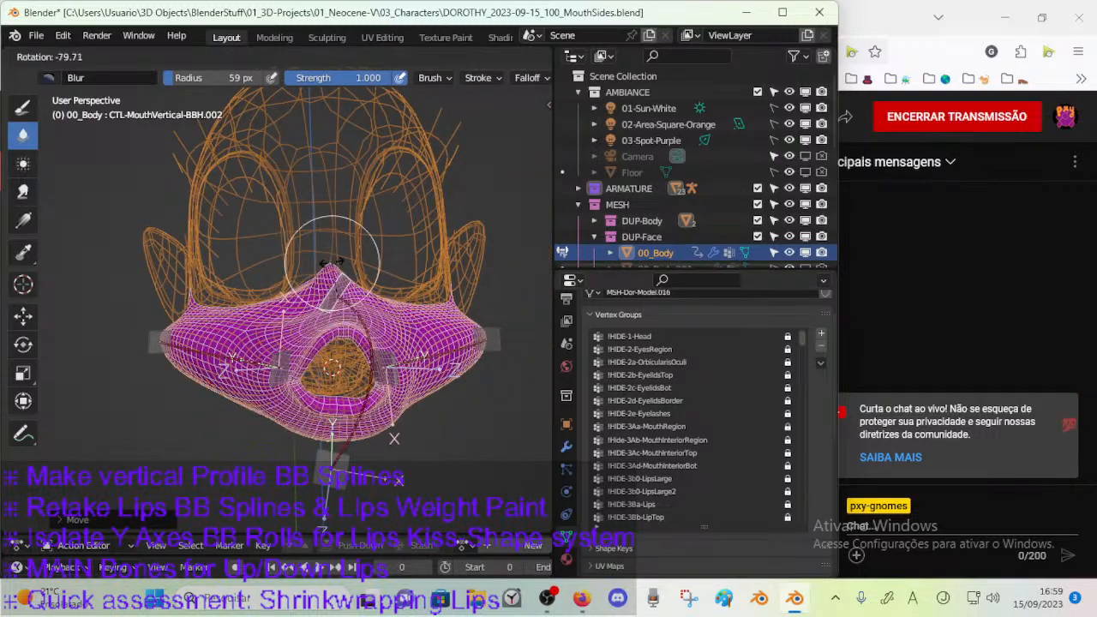
pyautogui.click(409, 286)
pyautogui.press('g')
pyautogui.click(350, 273)
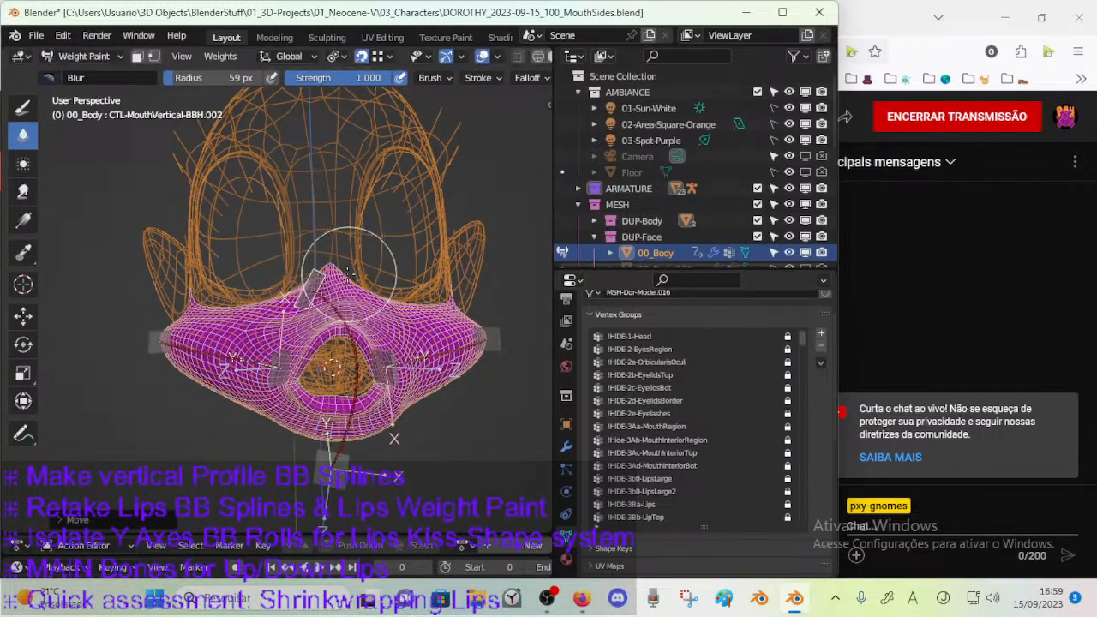
pyautogui.press('r')
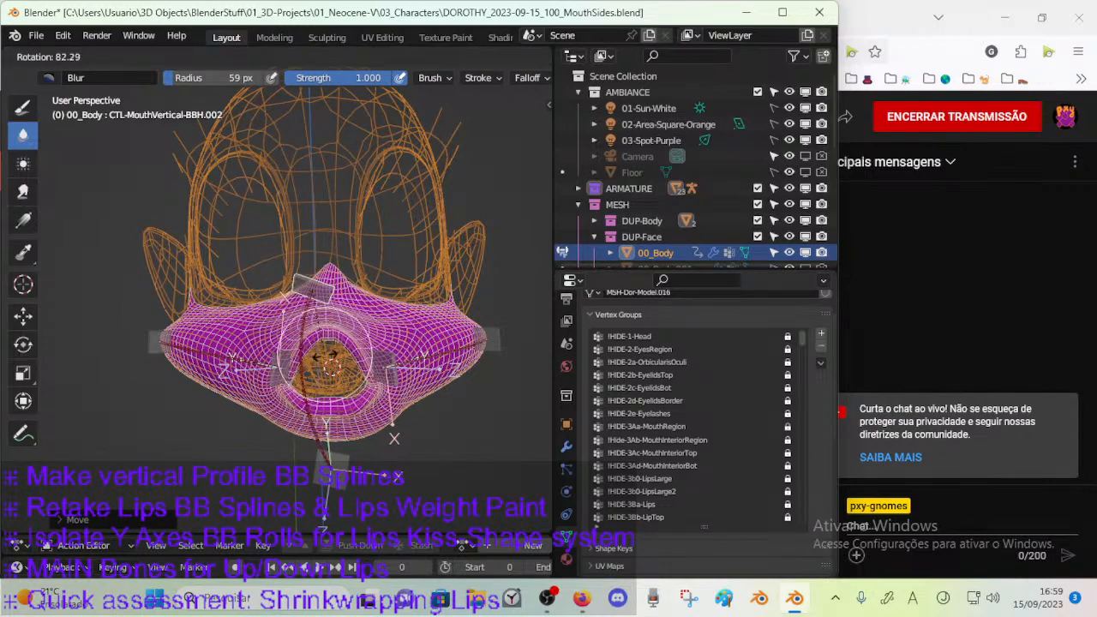
pyautogui.click(347, 317)
# Move the lower mouth handle bone CTL-MouthVertical-BBH sideways toward the character's right.
pyautogui.keyDown('ctrl'); pyautogui.click(334, 451); pyautogui.keyUp('ctrl')
pyautogui.press('g')
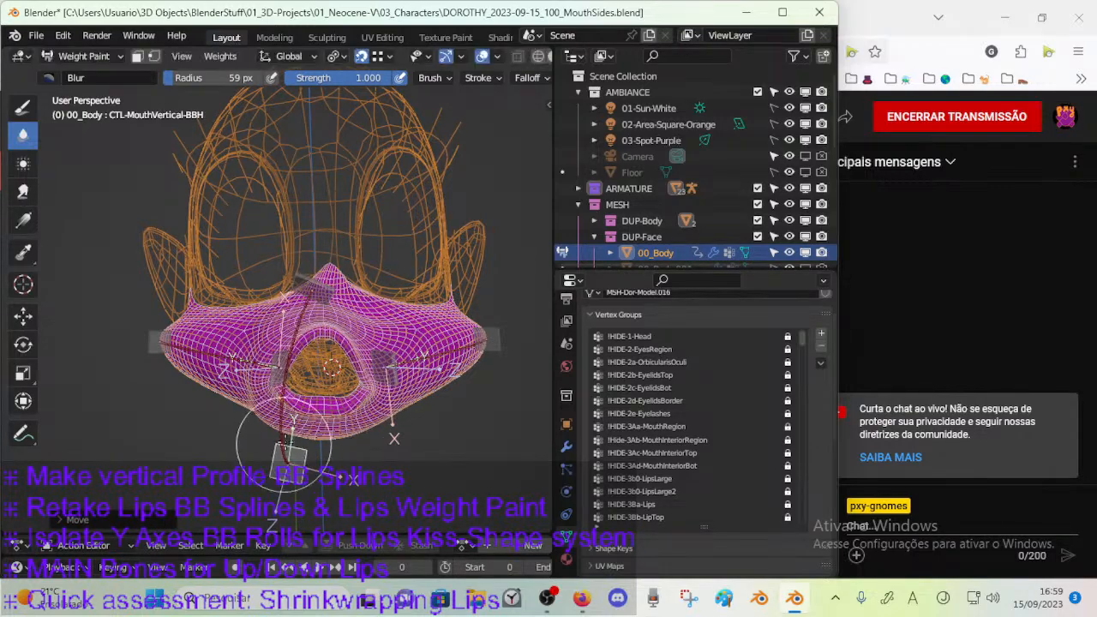
pyautogui.click(279, 497)
pyautogui.moveTo(324, 423)
pyautogui.mouseDown(button='middle')
pyautogui.moveTo(336, 432)
pyautogui.moveTo(339, 372)
pyautogui.moveTo(299, 382)
pyautogui.moveTo(294, 402)
pyautogui.moveTo(368, 416)
pyautogui.moveTo(379, 404)
pyautogui.moveTo(379, 432)
pyautogui.moveTo(295, 424)
pyautogui.moveTo(420, 394)
pyautogui.moveTo(379, 377)
pyautogui.mouseUp(button='middle')
# Rotate the lower mouth handle bone CTL-MouthVertical-BBH twice about the global X axis, rotate it freely and reposition it.
pyautogui.press('r')
pyautogui.press('x')
pyautogui.click(383, 439)
pyautogui.press('r')
pyautogui.press('x')
pyautogui.click(290, 428)
pyautogui.press('r')
pyautogui.click(423, 393)
pyautogui.press('g')
pyautogui.click(425, 385)
# Move the upper mouth handle bone CTL-MouthVertical-BBH.002 down toward the upper lip, rotate it and shift it sideways.
pyautogui.keyDown('ctrl'); pyautogui.click(341, 235); pyautogui.keyUp('ctrl')
pyautogui.press('g')
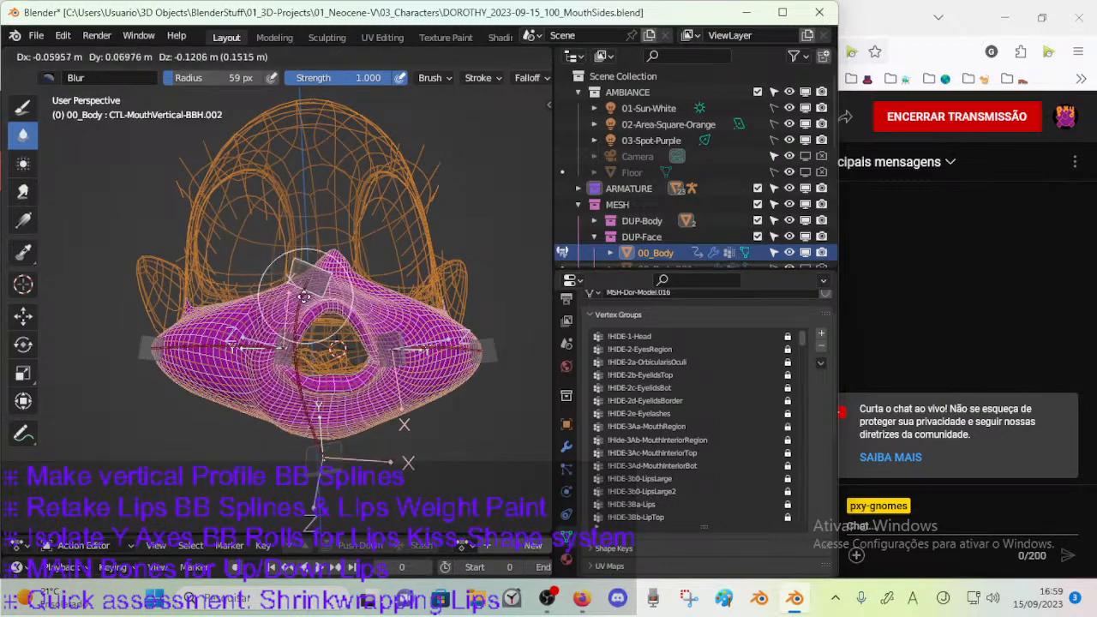
pyautogui.click(326, 293)
pyautogui.press('r')
pyautogui.click(304, 363)
pyautogui.press('g')
pyautogui.click(344, 357)
# Rotate the lower mouth handle bone CTL-MouthVertical-BBH and reposition it below the lower lip.
pyautogui.keyDown('ctrl'); pyautogui.click(336, 469); pyautogui.keyUp('ctrl')
pyautogui.press('r')
pyautogui.click(370, 411)
pyautogui.press('g')
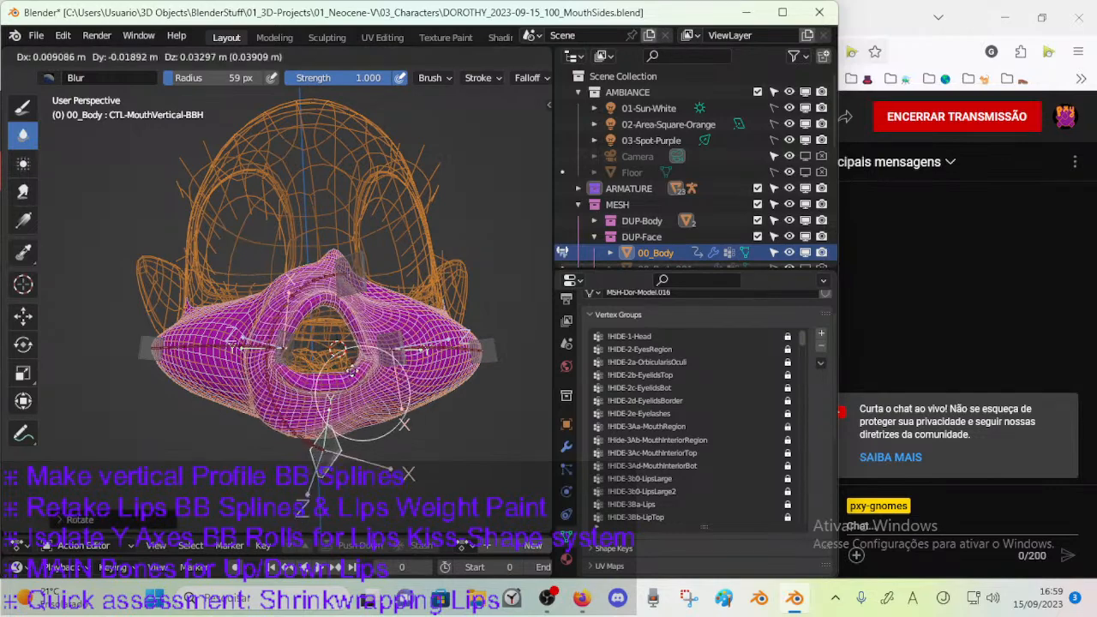
pyautogui.click(382, 411)
pyautogui.moveTo(382, 412); pyautogui.dragTo(358, 407, button='middle')
pyautogui.press('g')
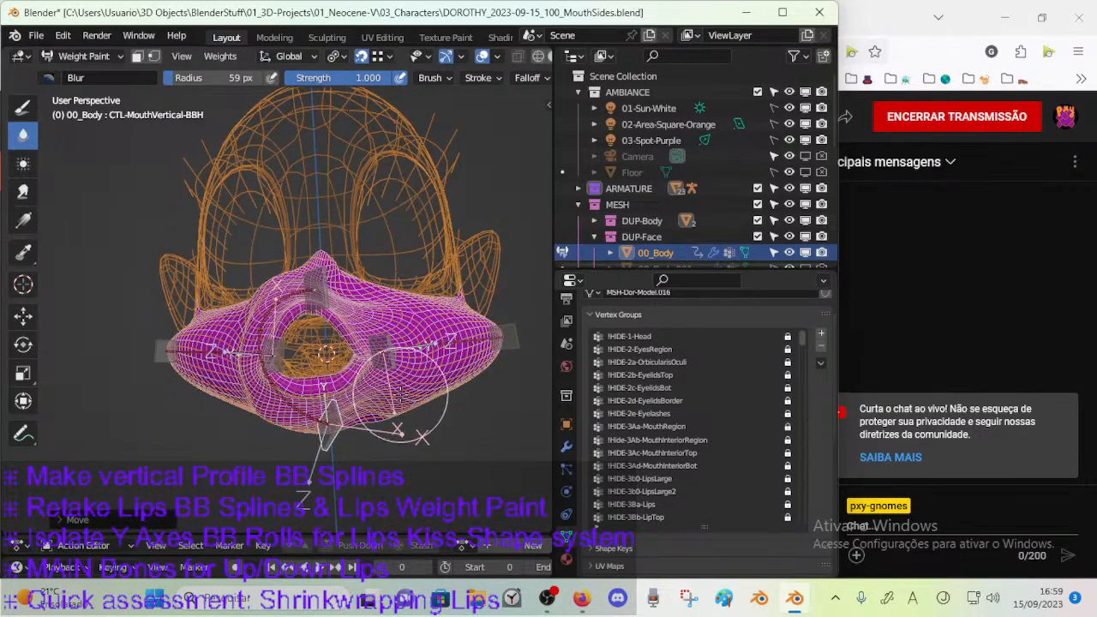
pyautogui.click(400, 391)
pyautogui.hotkey('ctrl', 'z')
pyautogui.hotkey('ctrl', 'shift', 'z')
# Move the left mouth-corner handle bone CTL-MouthSide-BBH.L.001 outward and rotate it.
pyautogui.moveTo(410, 376); pyautogui.dragTo(366, 379, button='middle')
pyautogui.press('g')
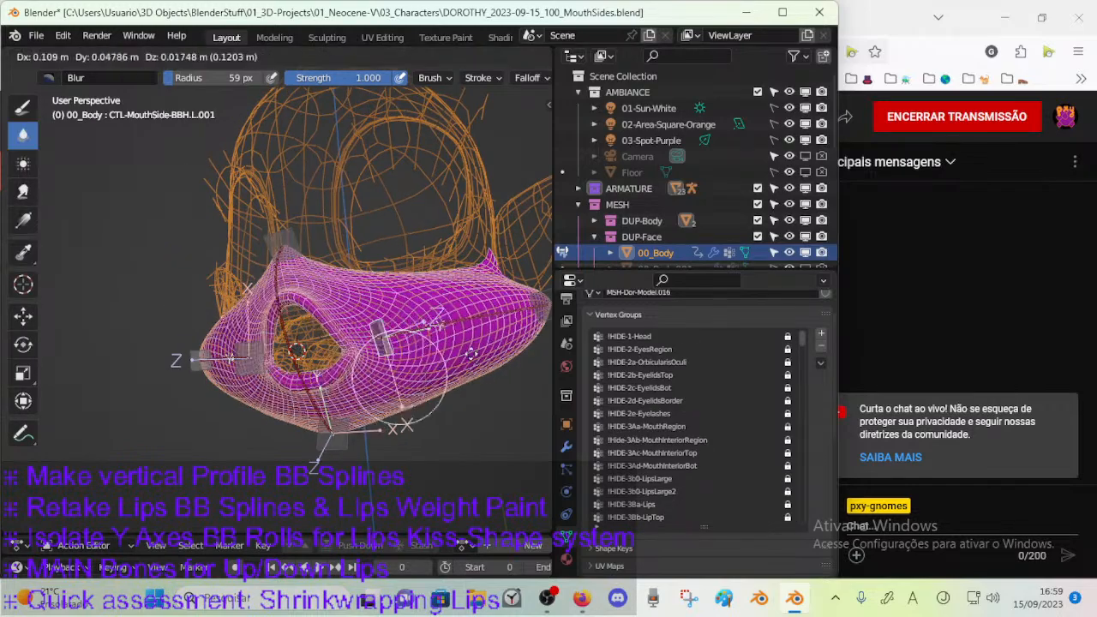
pyautogui.click(478, 349)
pyautogui.press('r')
pyautogui.click(486, 349)
# Move and rotate the right mouth-corner handle bone CTL-MouthSide-BBH.R.001, adjusting its position repeatedly.
pyautogui.keyDown('ctrl'); pyautogui.click(248, 354); pyautogui.keyUp('ctrl')
pyautogui.moveTo(248, 355); pyautogui.dragTo(324, 356, button='middle')
pyautogui.press('g')
pyautogui.click(415, 372)
pyautogui.moveTo(415, 371); pyautogui.dragTo(363, 353, button='middle')
pyautogui.press('r')
pyautogui.click(382, 395)
pyautogui.press('g')
pyautogui.click(336, 406)
pyautogui.press('g')
pyautogui.click(360, 399)
pyautogui.moveTo(361, 402); pyautogui.dragTo(359, 387, button='middle')
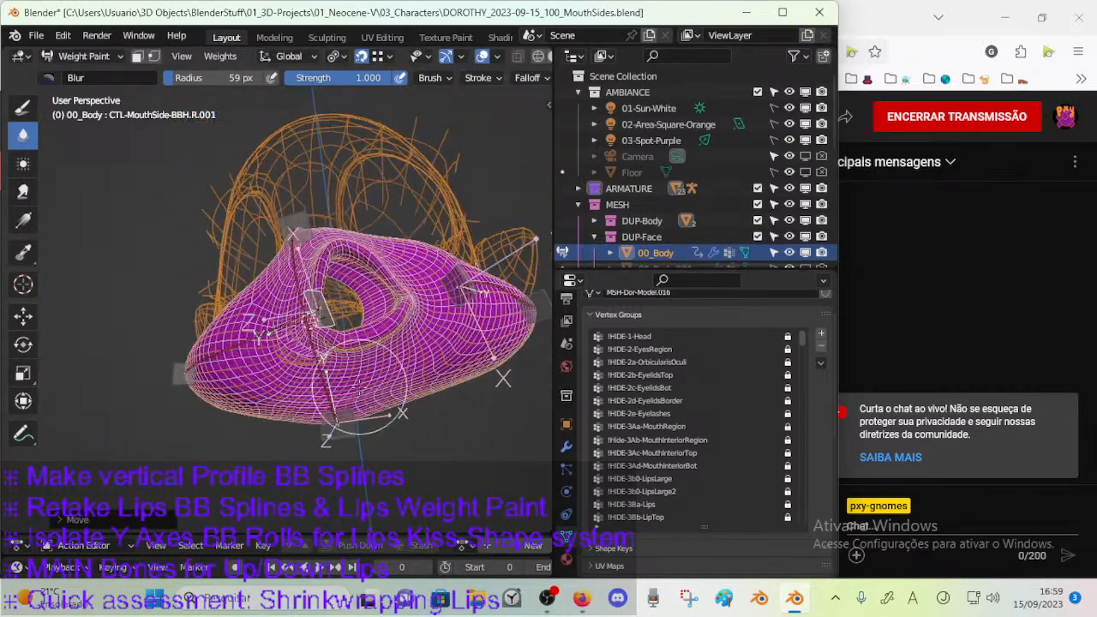
# Move the lower mouth handle bone CTL-MouthVertical-BBH sideways, rotate it and move it again.
pyautogui.keyDown('ctrl'); pyautogui.click(341, 428); pyautogui.keyUp('ctrl')
pyautogui.press('g')
pyautogui.click(439, 428)
pyautogui.press('r')
pyautogui.click(438, 441)
pyautogui.moveTo(439, 441); pyautogui.dragTo(416, 422, button='middle')
pyautogui.press('g')
pyautogui.click(366, 421)
# Rotate and move the upper mouth handle bone CTL-MouthVertical-BBH.002, including a rotation about the global Z axis.
pyautogui.keyDown('ctrl'); pyautogui.click(317, 285); pyautogui.keyUp('ctrl')
pyautogui.press('r')
pyautogui.click(332, 260)
pyautogui.press('g')
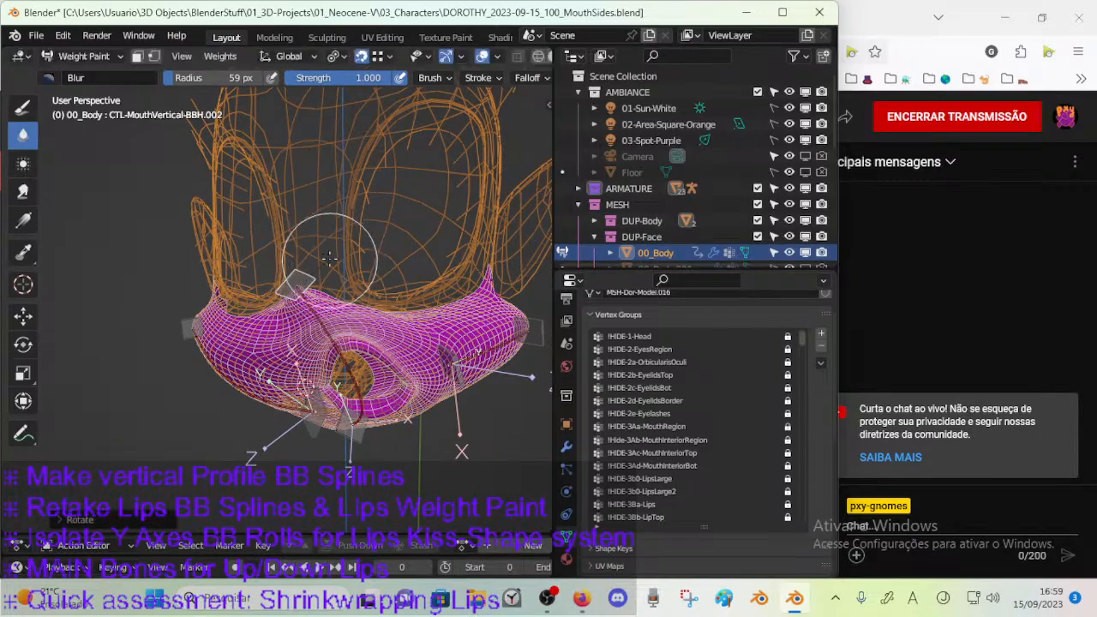
pyautogui.click(371, 278)
pyautogui.moveTo(372, 277); pyautogui.dragTo(370, 240, button='middle')
pyautogui.press('r')
pyautogui.press('z')
pyautogui.click(395, 318)
# Rotate the lower mouth handle bone CTL-MouthVertical-BBH about 45 degrees about the global Z axis.
pyautogui.keyDown('ctrl'); pyautogui.click(347, 422); pyautogui.keyUp('ctrl')
pyautogui.moveTo(347, 423); pyautogui.dragTo(378, 446, button='middle')
pyautogui.press('r')
pyautogui.press('z')
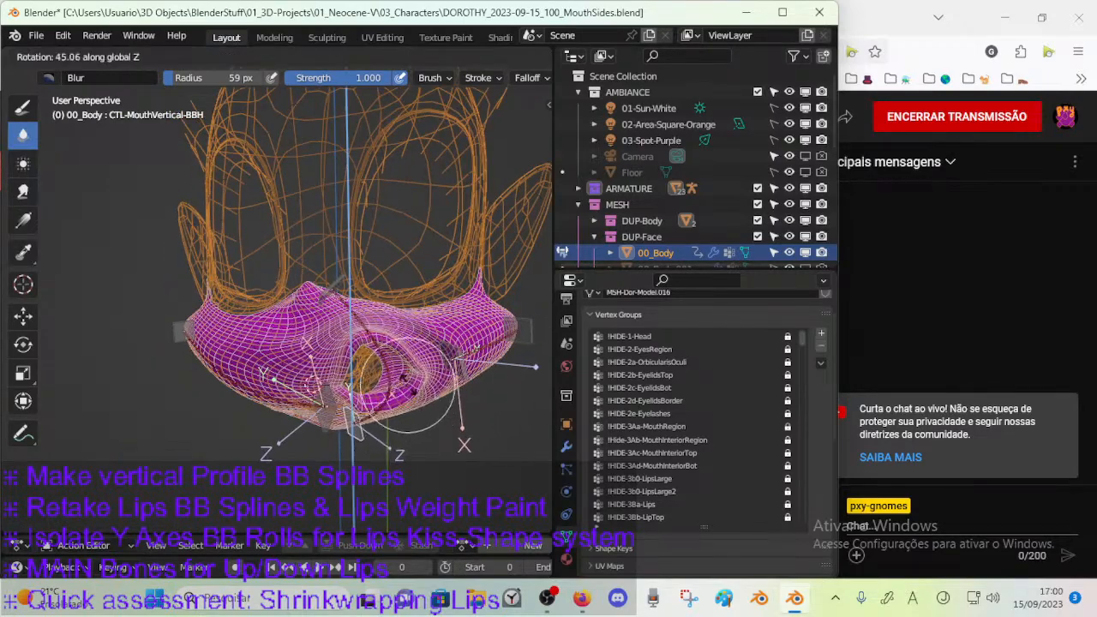
pyautogui.click(409, 385)
pyautogui.moveTo(408, 384); pyautogui.dragTo(514, 391, button='middle')
# Move the left mouth-corner handle bone CTL-MouthSide-BBH.L.001 to a new position.
pyautogui.keyDown('ctrl'); pyautogui.click(460, 387); pyautogui.keyUp('ctrl')
pyautogui.press('g')
pyautogui.click(481, 415)
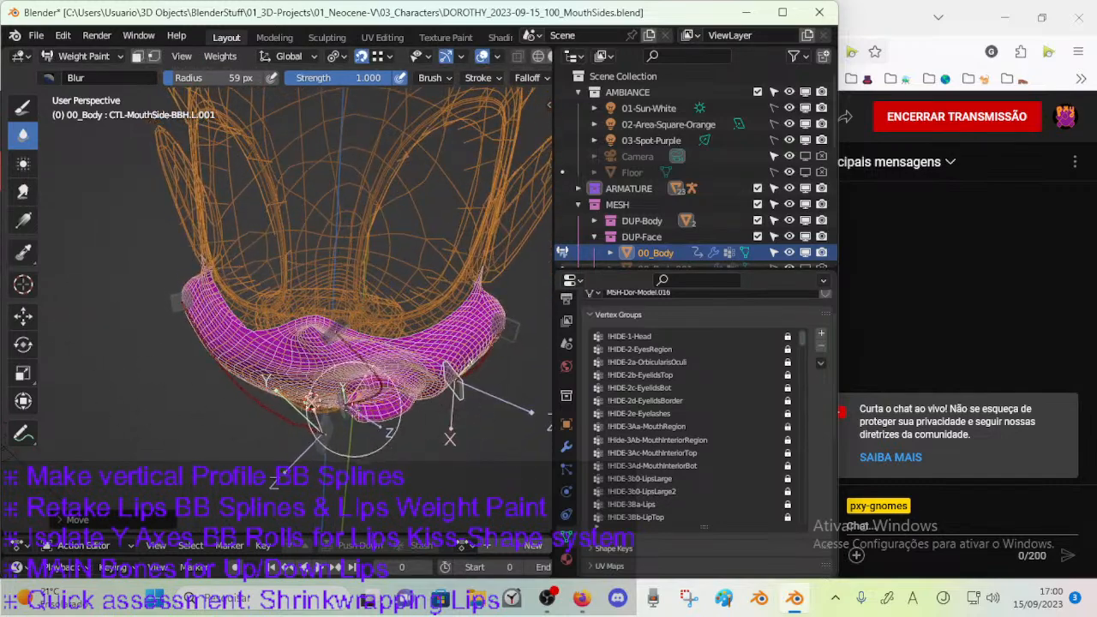
# Rotate the upper mouth handle bone CTL-MouthVertical-BBH.002 freely.
pyautogui.keyDown('ctrl'); pyautogui.click(347, 358); pyautogui.keyUp('ctrl')
pyautogui.press('r')
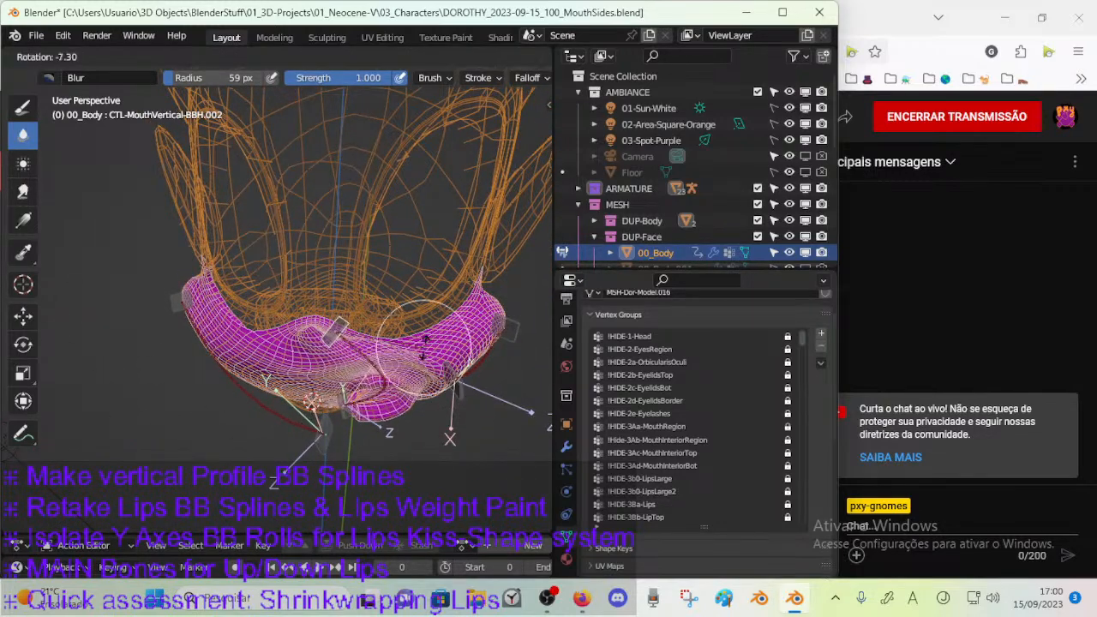
pyautogui.click(394, 375)
# Move the right mouth-corner handle bone CTL-MouthSide-BBH.R.001 sideways, rotate it and reposition it in front of the mouth.
pyautogui.keyDown('ctrl'); pyautogui.click(320, 435); pyautogui.keyUp('ctrl')
pyautogui.moveTo(320, 435); pyautogui.dragTo(396, 428, button='middle')
pyautogui.press('g')
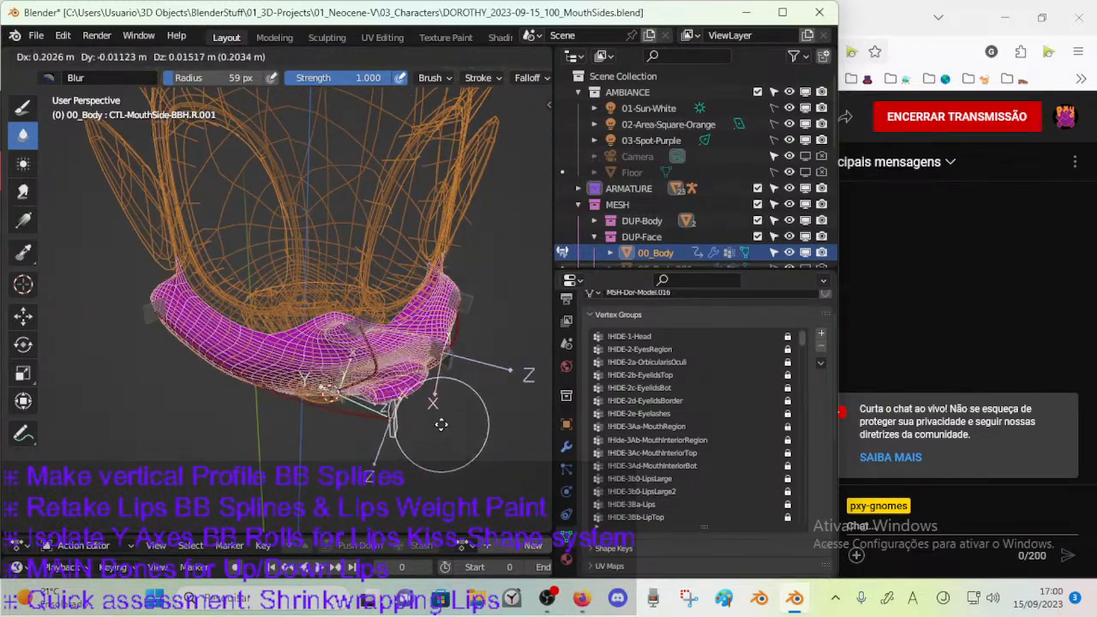
pyautogui.click(440, 427)
pyautogui.press('r')
pyautogui.click(450, 398)
pyautogui.press('g')
pyautogui.click(443, 403)
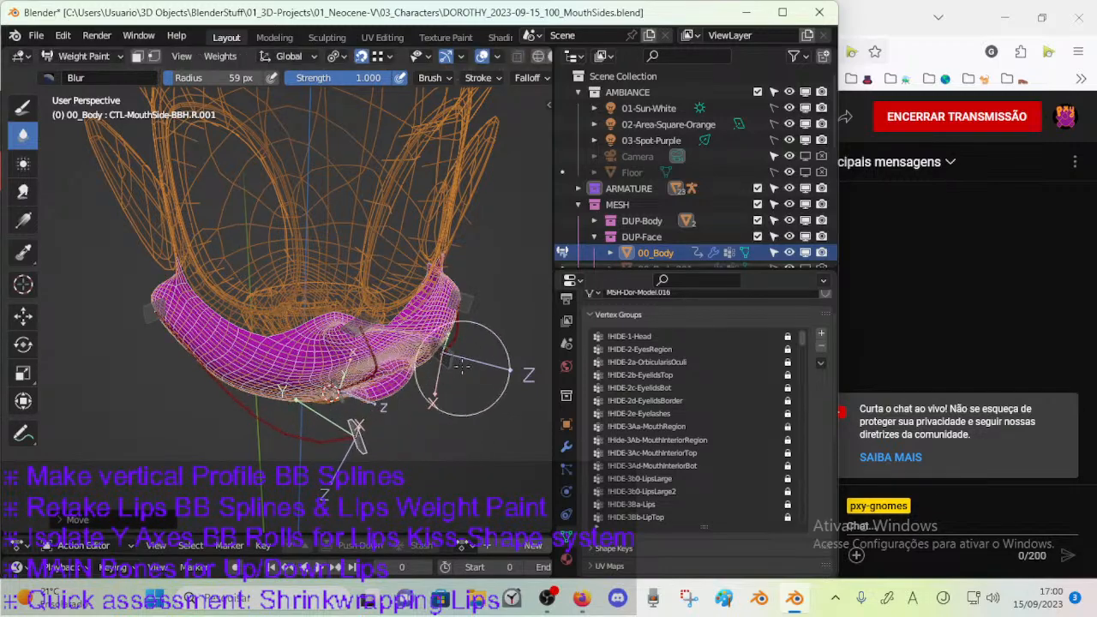
# Shift the left mouth-corner handle bone CTL-MouthSide-BBH.L.001.
pyautogui.keyDown('ctrl'); pyautogui.click(448, 352); pyautogui.keyUp('ctrl')
pyautogui.moveTo(483, 357); pyautogui.dragTo(451, 399, button='middle')
pyautogui.press('g')
pyautogui.click(498, 407)
# Move the outer left cheek handle bone CTL-MouthSide-BBH.L.002, rotate it and reposition it near the ear.
pyautogui.keyDown('ctrl'); pyautogui.click(449, 396); pyautogui.keyUp('ctrl')
pyautogui.press('g')
pyautogui.click(500, 354)
pyautogui.press('r')
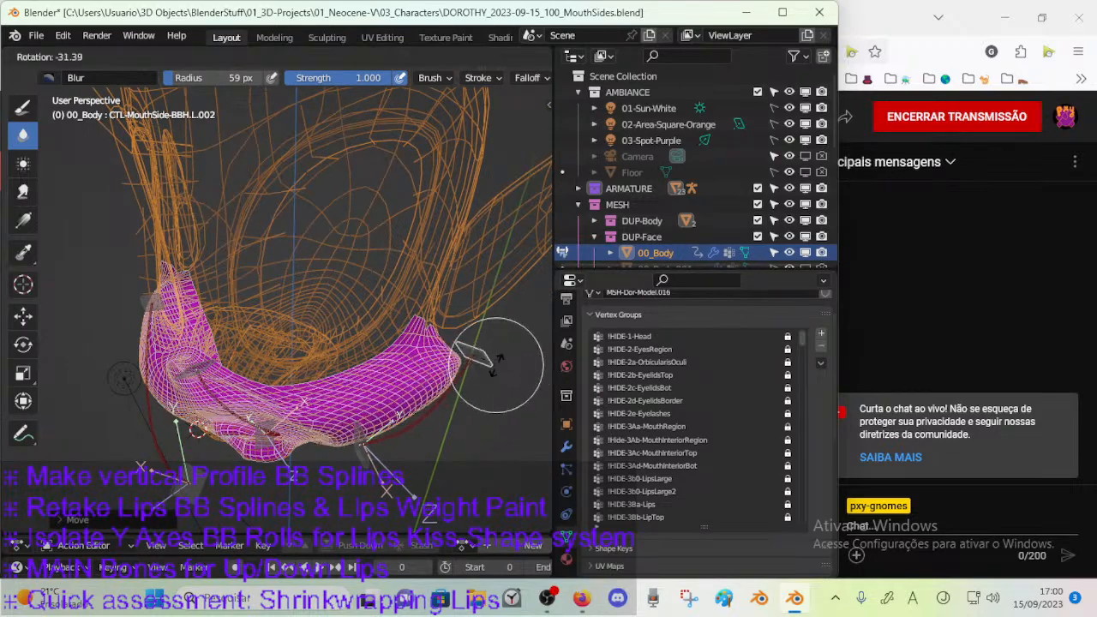
pyautogui.click(497, 356)
pyautogui.press('g')
pyautogui.click(478, 332)
pyautogui.moveTo(478, 332); pyautogui.dragTo(478, 316, button='middle')
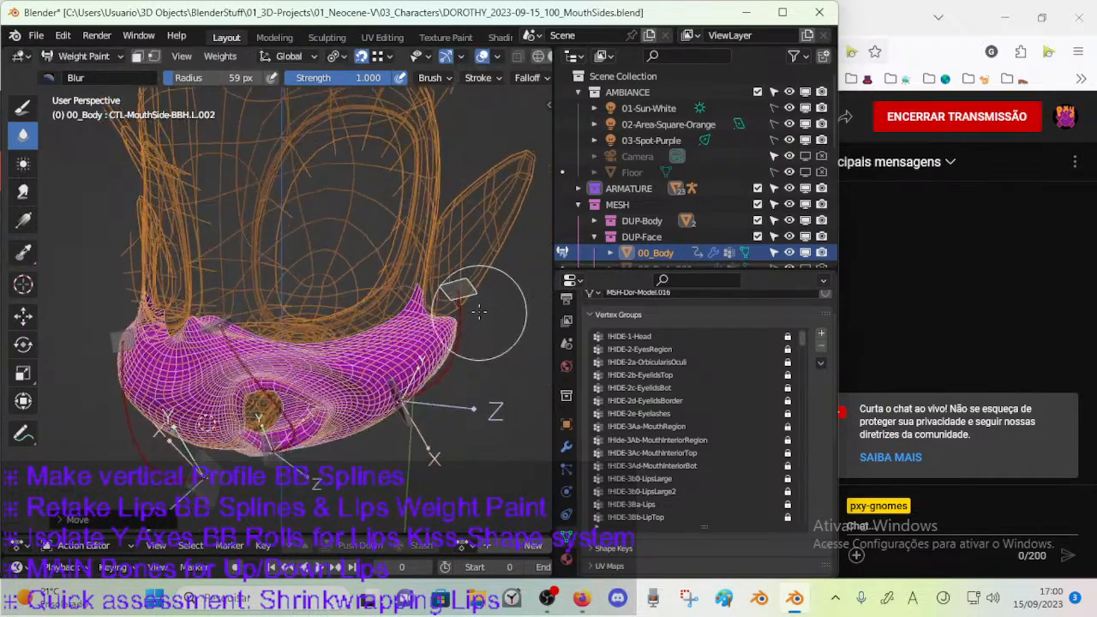
# Reposition the left mouth-corner handle bone CTL-MouthSide-BBH.L.001 beside the lips.
pyautogui.moveTo(418, 419); pyautogui.dragTo(420, 336, button='middle')
pyautogui.keyDown('ctrl'); pyautogui.click(409, 319); pyautogui.keyUp('ctrl')
pyautogui.press('g')
pyautogui.click(436, 338)
# Try rotating the left mouth-corner handle bone CTL-MouthSide-BBH.L.001 about the global Z axis.
pyautogui.press('r')
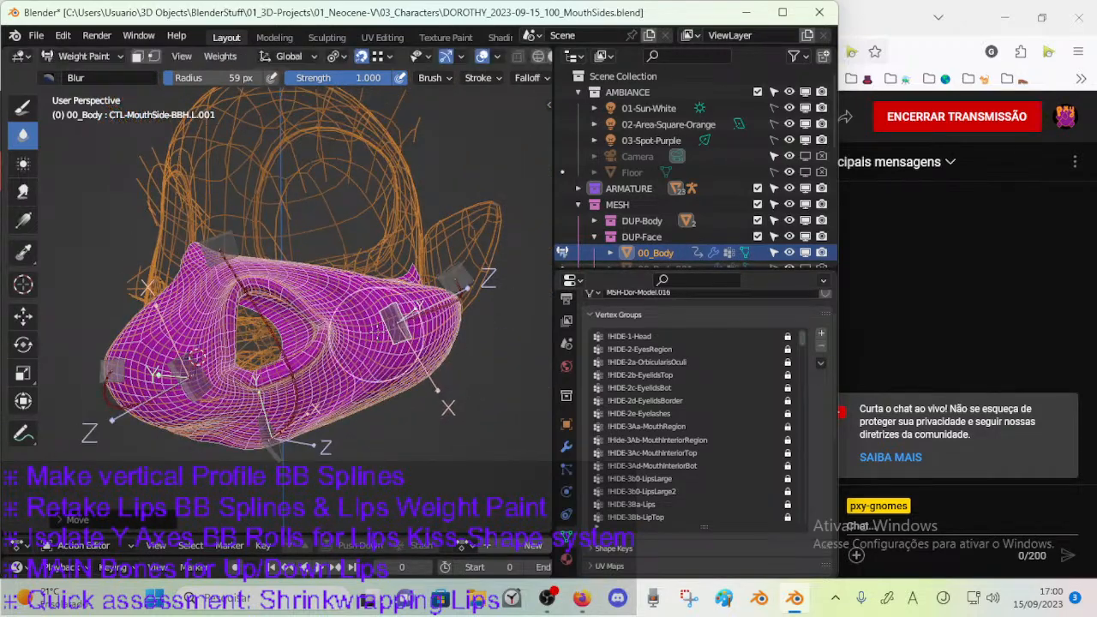
pyautogui.press('z')
pyautogui.click(433, 345)
pyautogui.moveTo(432, 343); pyautogui.dragTo(402, 403, button='middle')
pyautogui.hotkey('ctrl', 'z')
# Rotate the upper mouth handle bone CTL-MouthVertical-BBH.002 and move it above the upper lip.
pyautogui.moveTo(240, 361); pyautogui.dragTo(317, 417, button='middle')
pyautogui.keyDown('ctrl'); pyautogui.click(332, 302); pyautogui.keyUp('ctrl')
pyautogui.press('r')
pyautogui.click(333, 268)
pyautogui.press('g')
pyautogui.click(297, 306)
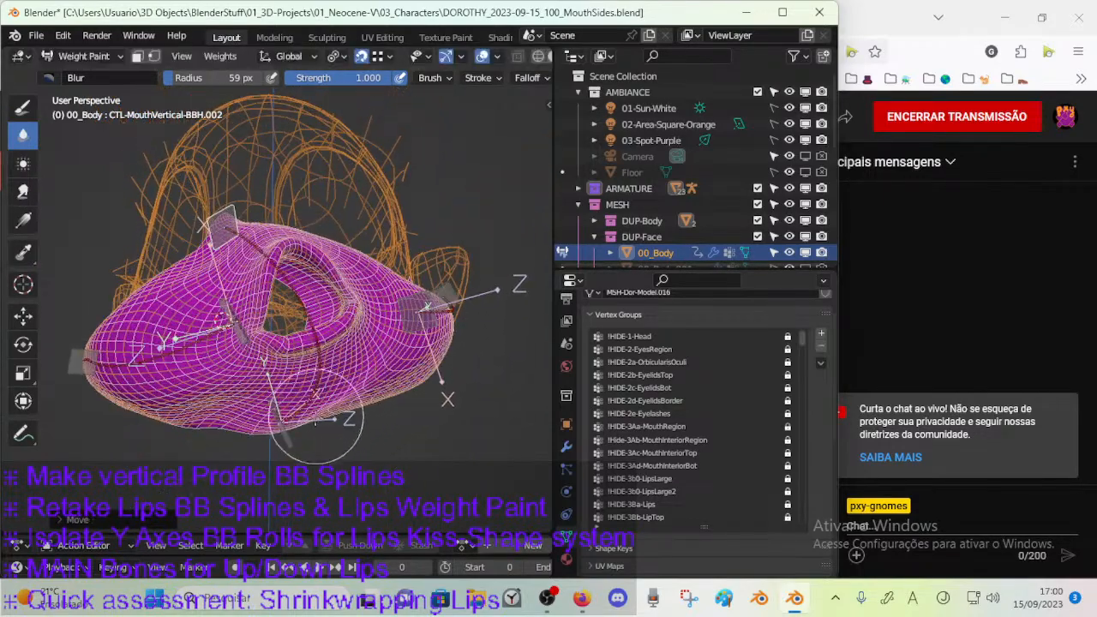
# Rotate and move the lower mouth handle bone below the lips in several passes to reshape the chin area.
pyautogui.keyDown('ctrl'); pyautogui.click(297, 438); pyautogui.keyUp('ctrl')
pyautogui.press('r')
pyautogui.click(349, 396)
pyautogui.press('g')
pyautogui.click(394, 398)
pyautogui.press('r')
pyautogui.click(377, 408)
pyautogui.press('g')
pyautogui.click(352, 410)
# Reposition the right mouth-corner handle bone CTL-MouthSide-BBH.R.001 beside the lips, adjusting it from two viewing angles.
pyautogui.moveTo(355, 412)
pyautogui.mouseDown(button='middle')
pyautogui.moveTo(399, 450)
pyautogui.moveTo(453, 423)
pyautogui.moveTo(394, 393)
pyautogui.moveTo(317, 394)
pyautogui.moveTo(326, 382)
pyautogui.moveTo(315, 369)
pyautogui.moveTo(292, 367)
pyautogui.mouseUp(button='middle')
pyautogui.keyDown('ctrl'); pyautogui.click(308, 374); pyautogui.keyUp('ctrl')
pyautogui.press('g')
pyautogui.click(418, 377)
pyautogui.moveTo(418, 377)
pyautogui.mouseDown(button='middle')
pyautogui.moveTo(386, 396)
pyautogui.moveTo(257, 373)
pyautogui.mouseUp(button='middle')
pyautogui.press('g')
pyautogui.click(369, 372)
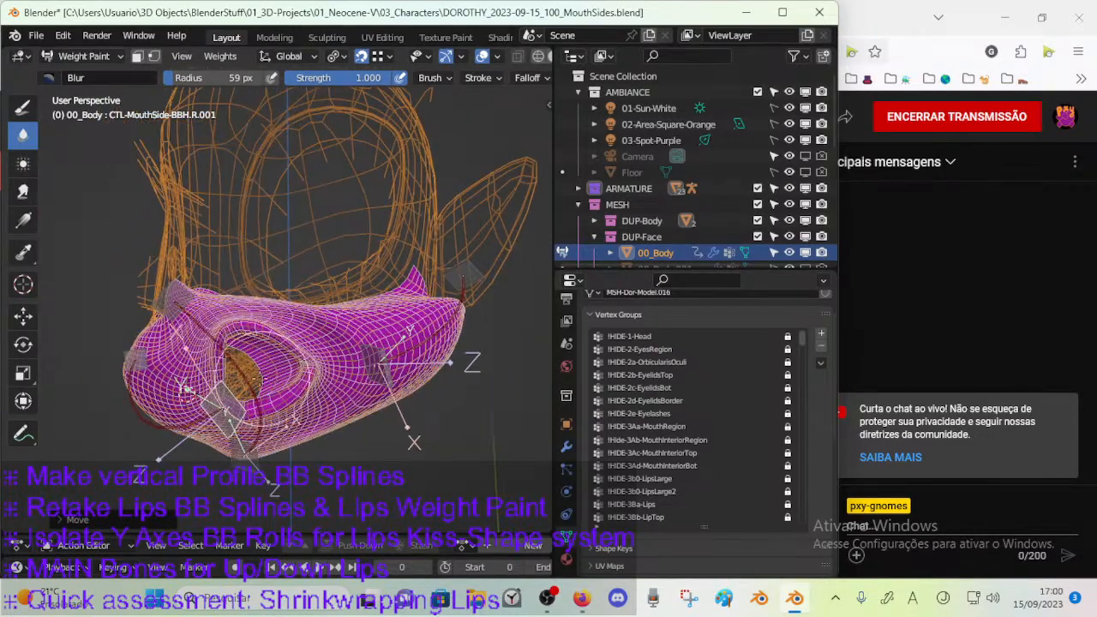
# Move the left mouth-corner handle bone CTL-MouthSide-BBH.L.001 to a new place on the cheek.
pyautogui.keyDown('ctrl'); pyautogui.click(379, 380); pyautogui.keyUp('ctrl')
pyautogui.moveTo(380, 384); pyautogui.dragTo(343, 385, button='middle')
pyautogui.press('g')
pyautogui.click(383, 409)
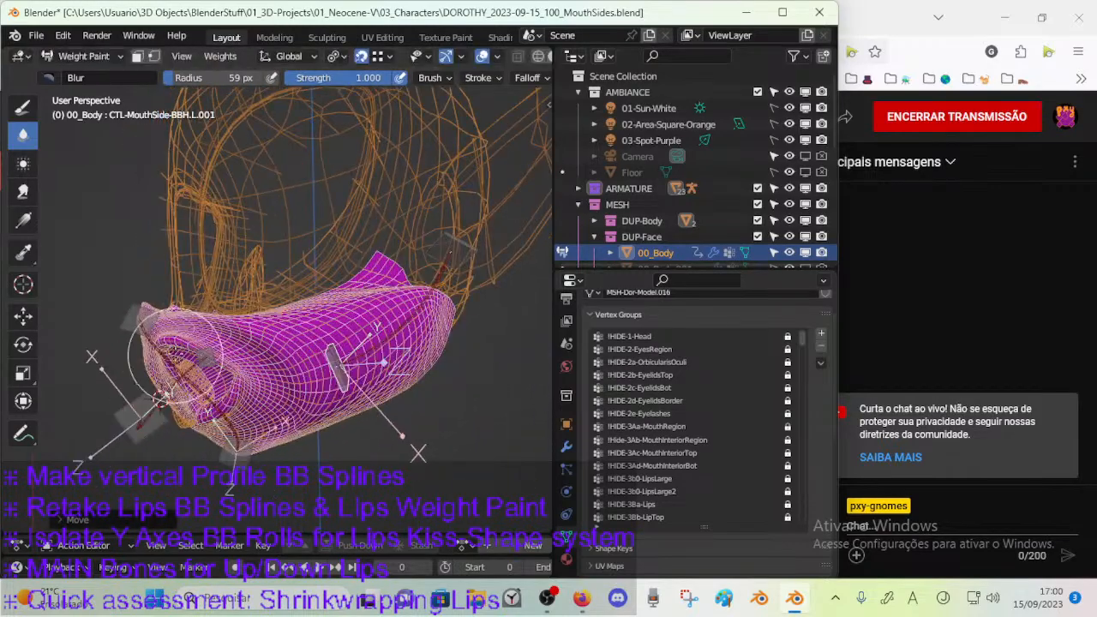
# Select the DEF-MouthVertical-BB.001 bone and examine its weights on the deformed mouth from several angles.
pyautogui.keyDown('ctrl'); pyautogui.click(158, 402); pyautogui.keyUp('ctrl')
pyautogui.moveTo(158, 402)
pyautogui.mouseDown(button='middle')
pyautogui.moveTo(137, 343)
pyautogui.moveTo(206, 317)
pyautogui.moveTo(338, 302)
pyautogui.moveTo(403, 334)
pyautogui.mouseUp(button='middle')
pyautogui.moveTo(266, 417); pyautogui.dragTo(304, 370, button='middle')
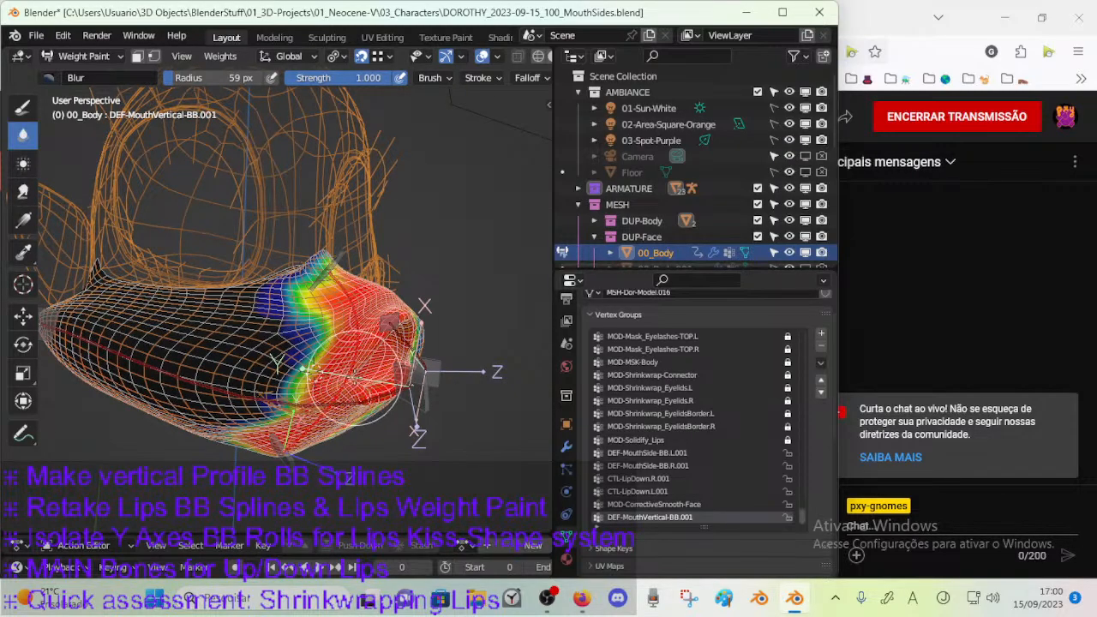
pyautogui.moveTo(356, 377)
pyautogui.mouseDown(button='middle')
pyautogui.moveTo(140, 411)
pyautogui.moveTo(249, 394)
pyautogui.moveTo(275, 368)
pyautogui.moveTo(351, 352)
pyautogui.moveTo(295, 396)
pyautogui.mouseUp(button='middle')
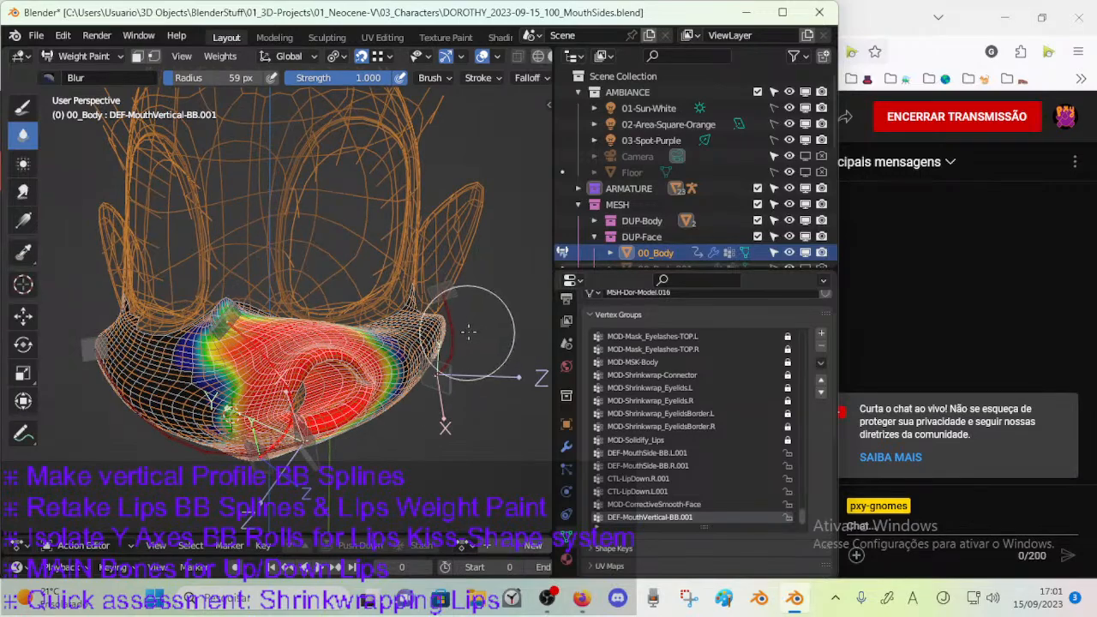
pyautogui.moveTo(455, 346)
pyautogui.mouseDown(button='middle')
pyautogui.moveTo(274, 419)
pyautogui.moveTo(202, 435)
pyautogui.mouseUp(button='middle')
# Return 00_Body from Weight Paint to Object Mode and show the face in solid shading without X-ray.
pyautogui.moveTo(516, 57); pyautogui.dragTo(422, 61, button='middle')
pyautogui.click(492, 58)
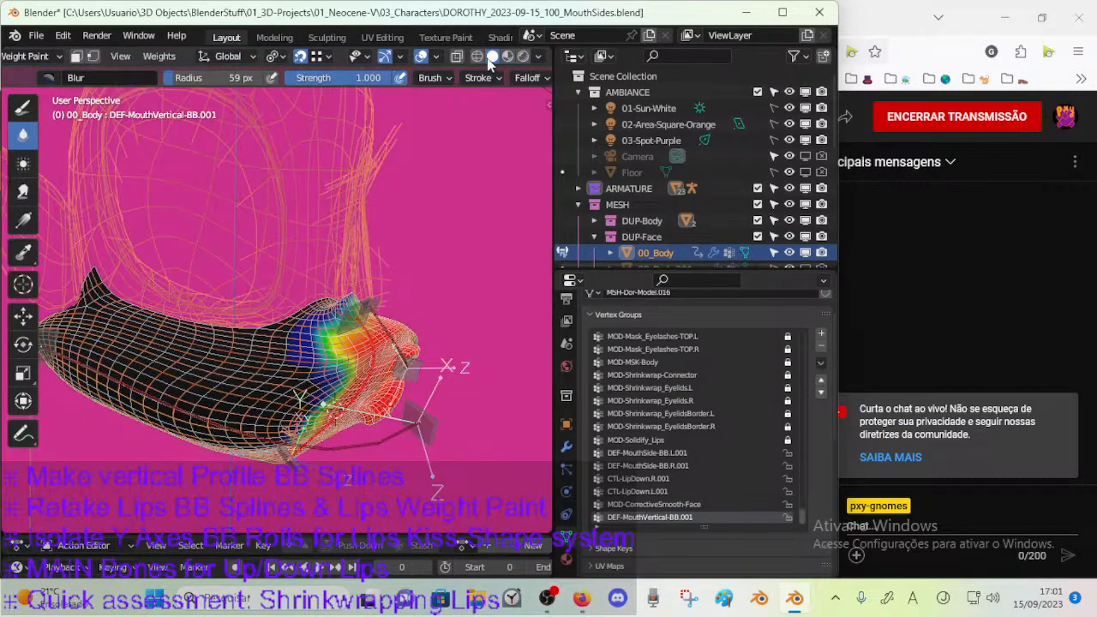
pyautogui.hotkey('ctrl', 'Tab')
pyautogui.moveTo(383, 357)
pyautogui.mouseDown(button='middle')
pyautogui.moveTo(307, 339)
pyautogui.moveTo(319, 340)
pyautogui.mouseUp(button='middle')
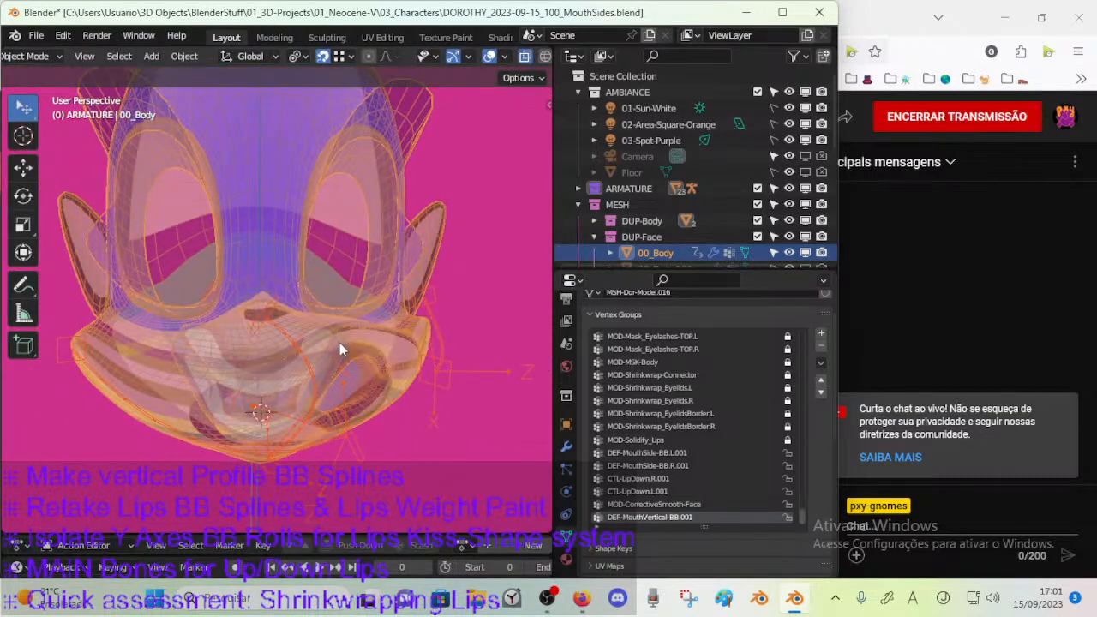
pyautogui.hotkey('alt', 'z')
# Switch the viewport to rendered shading and display the posed face without the wireframe overlay.
pyautogui.moveTo(539, 64); pyautogui.dragTo(419, 66, button='middle')
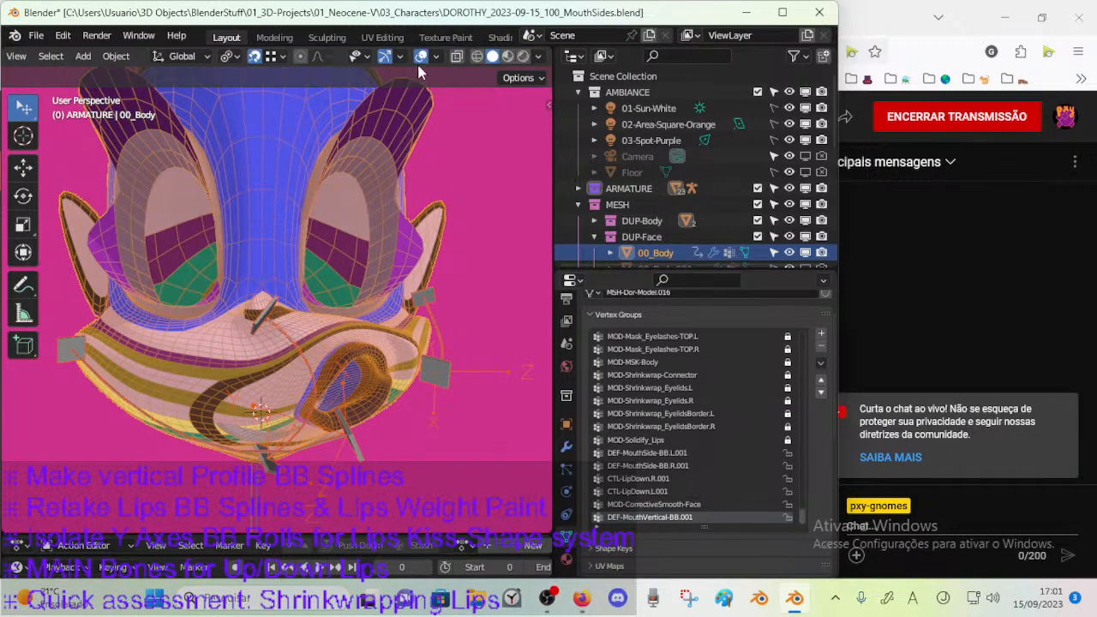
pyautogui.click(507, 56)
pyautogui.moveTo(377, 283); pyautogui.dragTo(400, 348, button='middle')
pyautogui.click(522, 56)
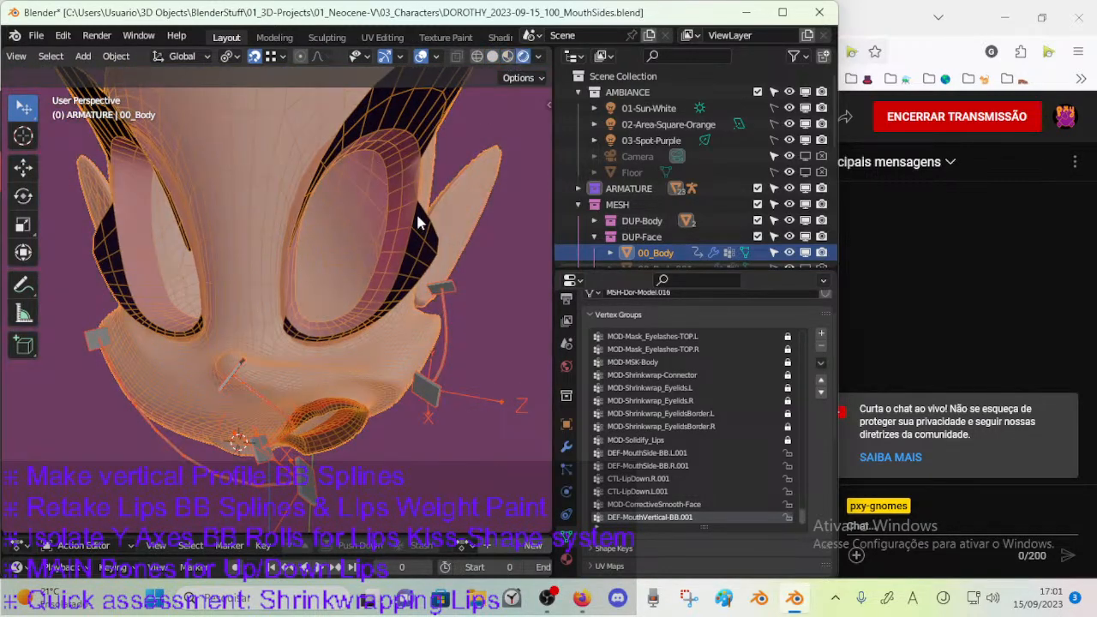
pyautogui.moveTo(410, 259); pyautogui.dragTo(354, 303, button='middle')
pyautogui.click(392, 340)
# Try different Repeat values on 00_Body's CorrectiveSmooth.001 modifier while checking the mouth's smoothing.
pyautogui.click(565, 445)
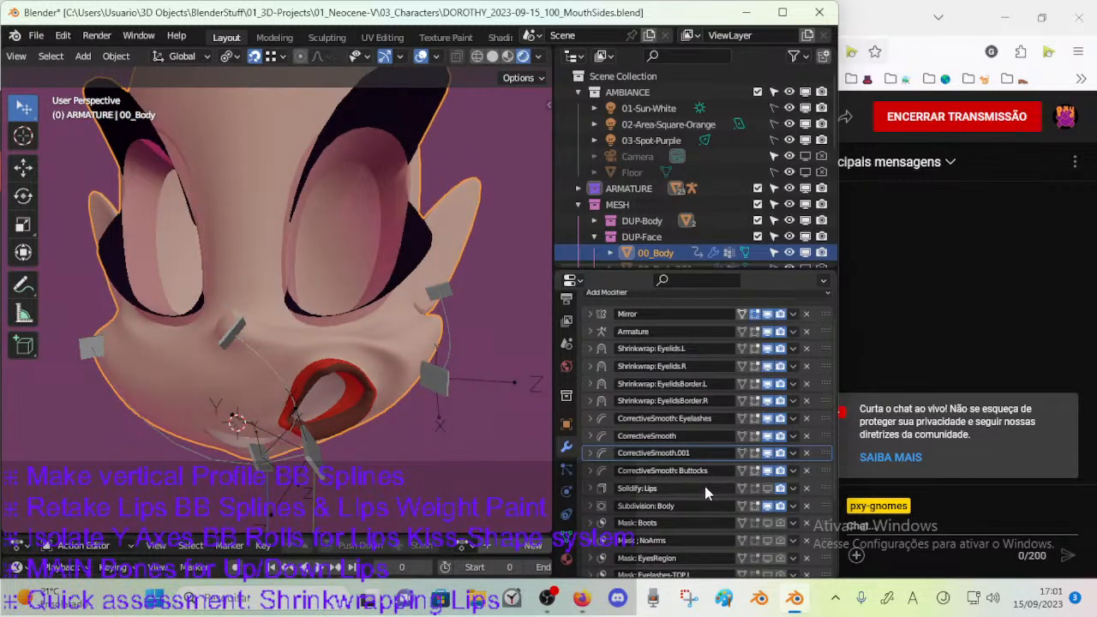
pyautogui.scroll(-5, 705, 484)
pyautogui.scroll(-3, 641, 447)
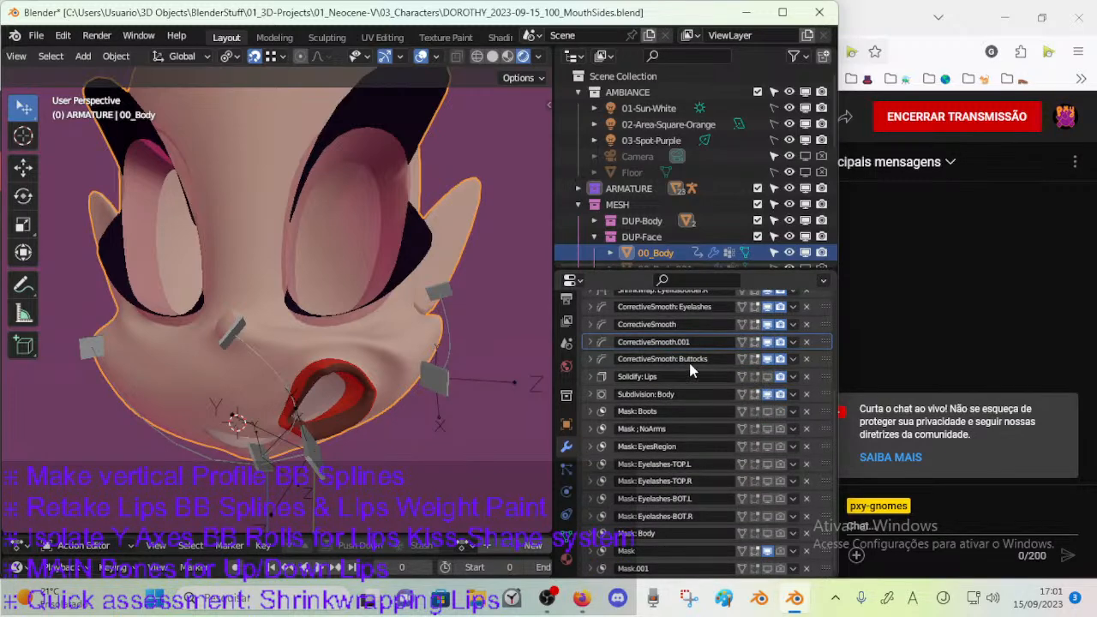
pyautogui.click(588, 342)
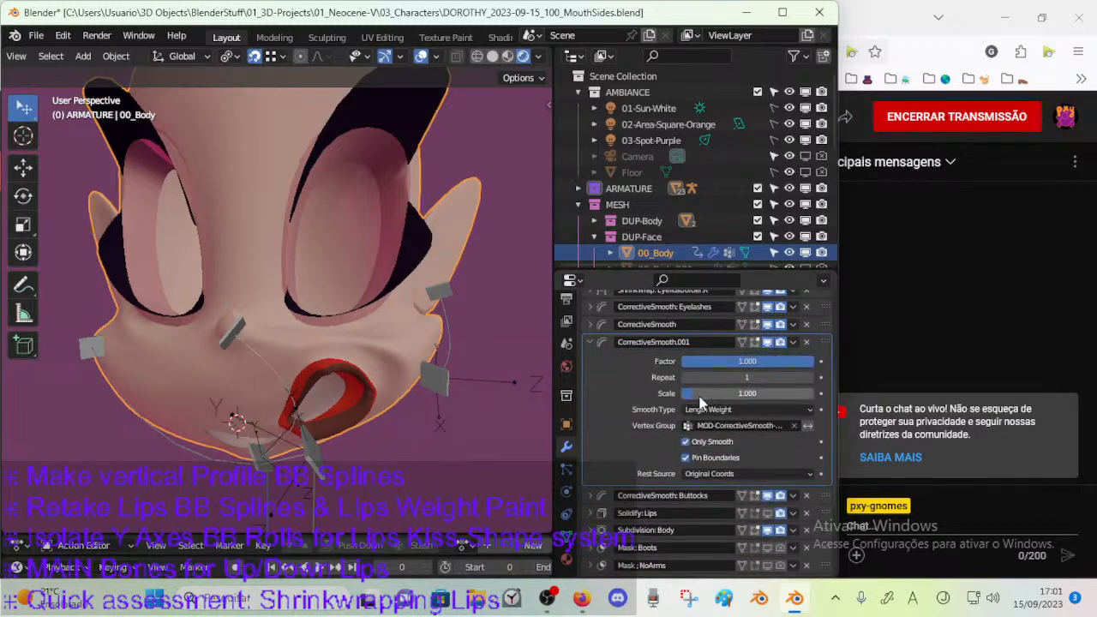
pyautogui.moveTo(734, 378); pyautogui.dragTo(770, 377)
pyautogui.moveTo(693, 382)
pyautogui.mouseDown()
pyautogui.moveTo(658, 385)
pyautogui.moveTo(737, 377)
pyautogui.moveTo(694, 377)
pyautogui.mouseUp()
pyautogui.moveTo(446, 368); pyautogui.dragTo(360, 394, button='middle')
pyautogui.moveTo(709, 377)
pyautogui.mouseDown()
pyautogui.moveTo(674, 377)
pyautogui.moveTo(690, 377)
pyautogui.mouseUp()
pyautogui.click(589, 342)
pyautogui.moveTo(368, 420); pyautogui.dragTo(459, 411, button='middle')
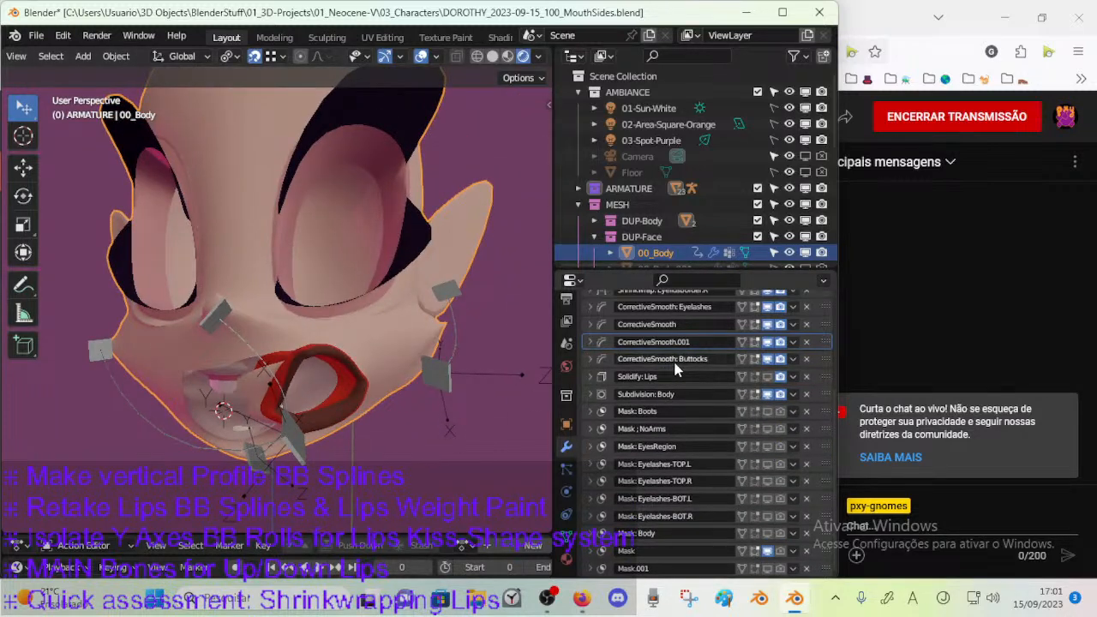
# Set the Repeat of the CorrectiveSmooth.001 modifier to 45 while checking the mouth from the side.
pyautogui.click(589, 342)
pyautogui.moveTo(725, 379); pyautogui.dragTo(670, 377)
pyautogui.moveTo(446, 424); pyautogui.dragTo(252, 455, button='middle')
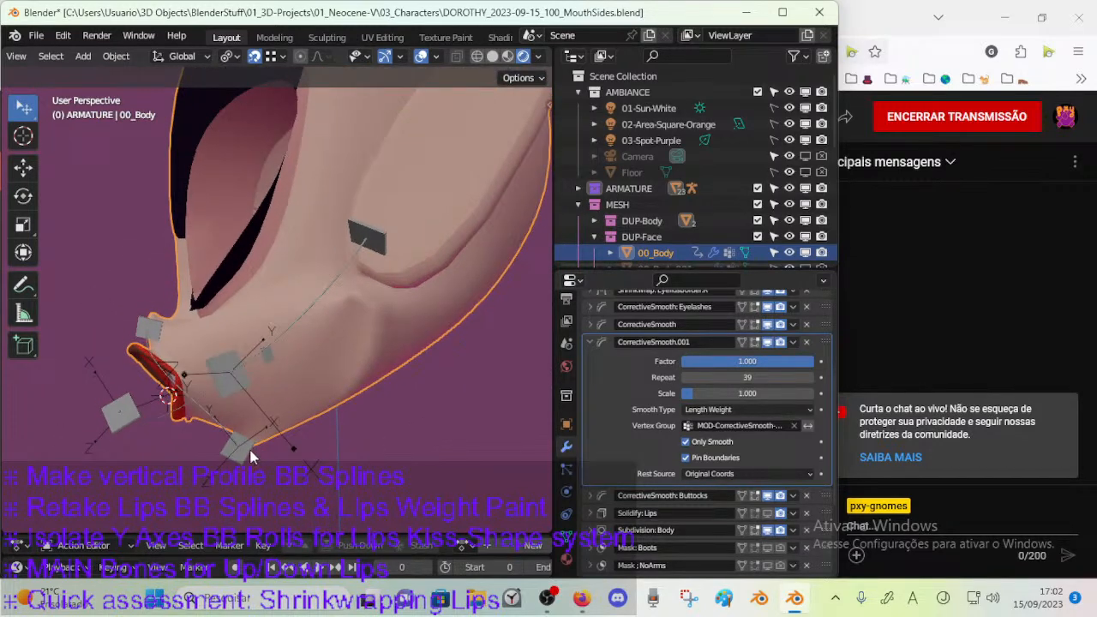
pyautogui.moveTo(763, 364); pyautogui.dragTo(725, 377)
pyautogui.click(590, 342)
pyautogui.moveTo(330, 420); pyautogui.dragTo(479, 386, button='middle')
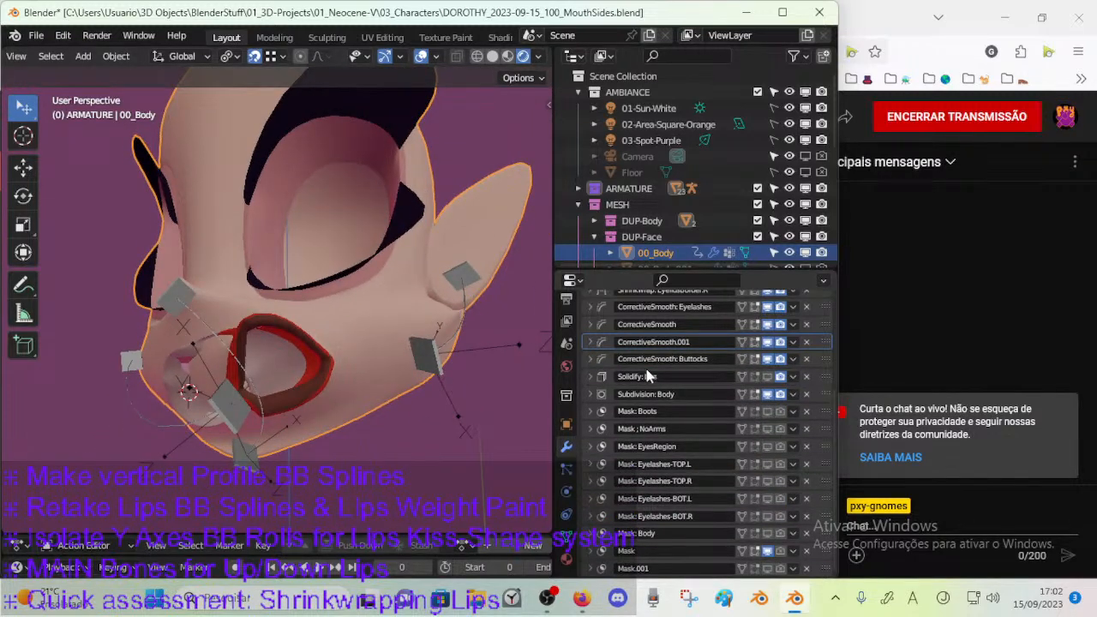
# Rename the CorrectiveSmooth.001 modifier to "CorrectiveSmooth: Mouth" and set its Repeat to 20.
pyautogui.click(590, 342)
pyautogui.press('a')
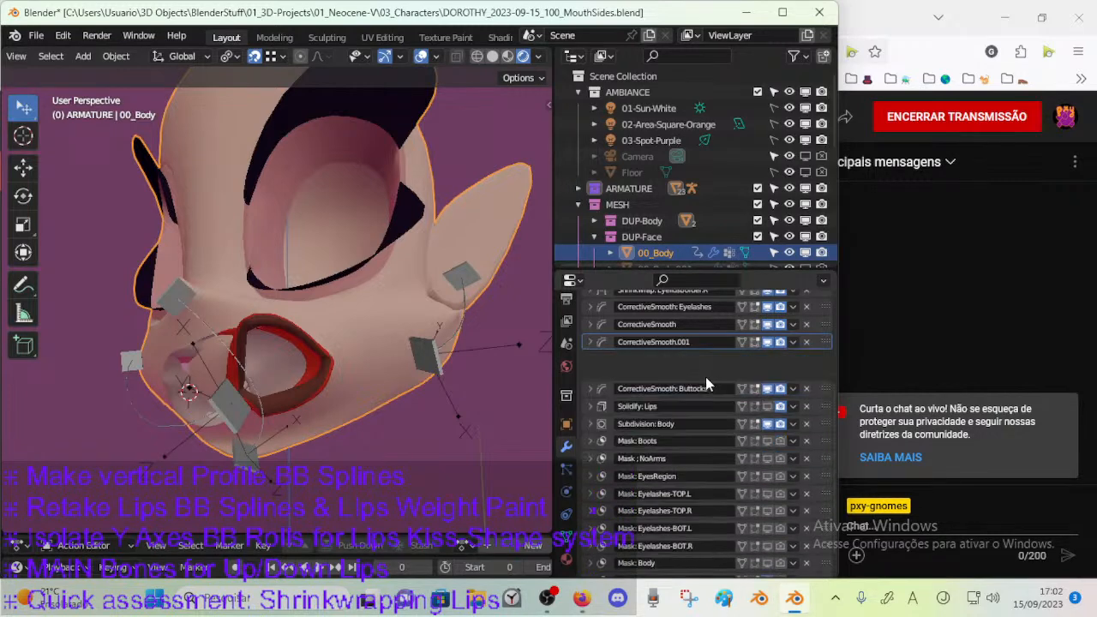
pyautogui.click(591, 342)
pyautogui.doubleClick(706, 341)
pyautogui.click(673, 342)
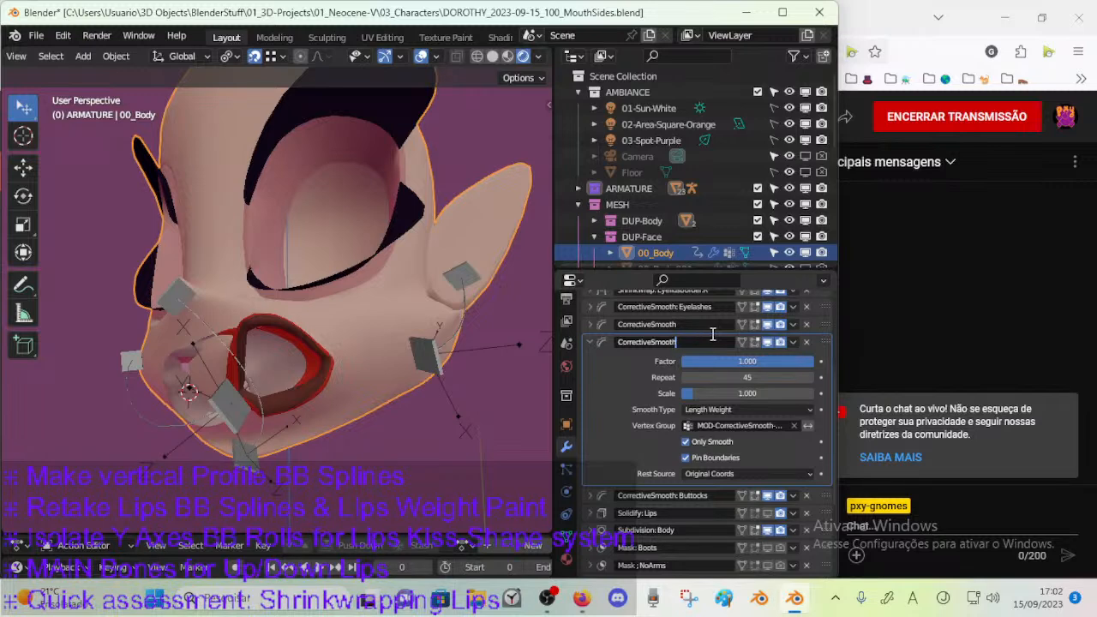
pyautogui.write(': Mouth')
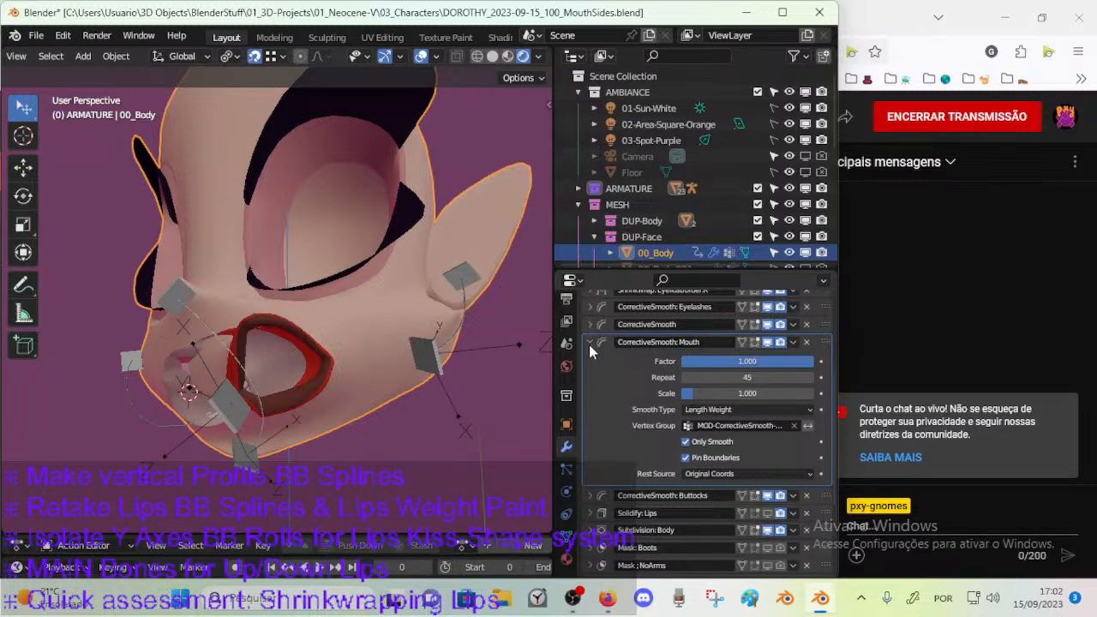
pyautogui.moveTo(713, 377); pyautogui.dragTo(641, 378)
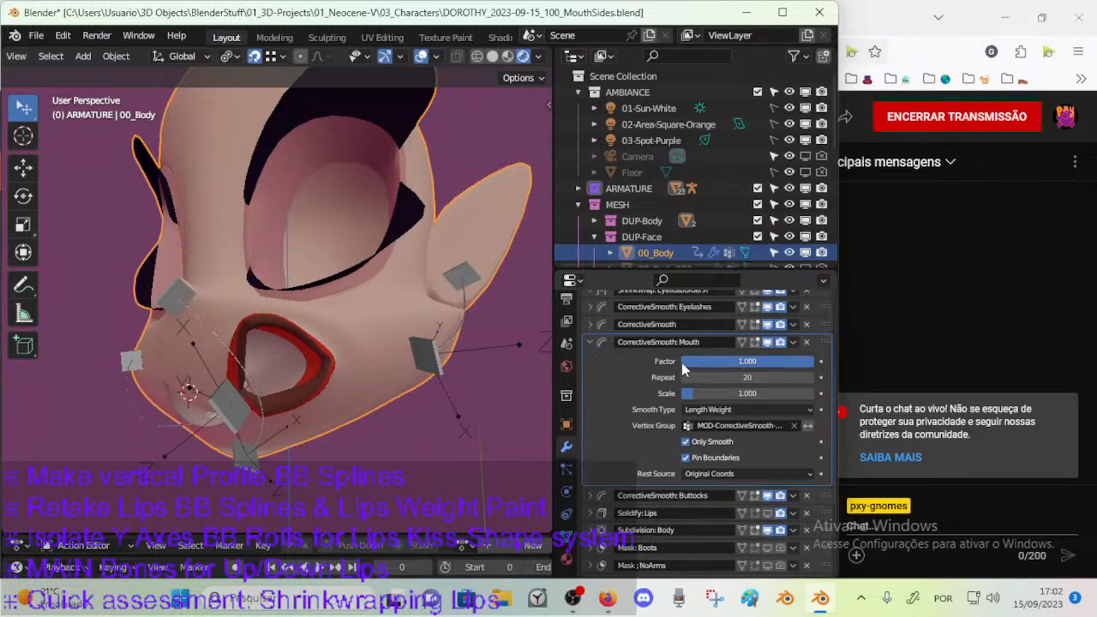
pyautogui.click(592, 341)
# Check the vertex group of the CorrectiveSmooth modifier and rename the modifier to "CorrectiveSmooth: Lips".
pyautogui.click(590, 325)
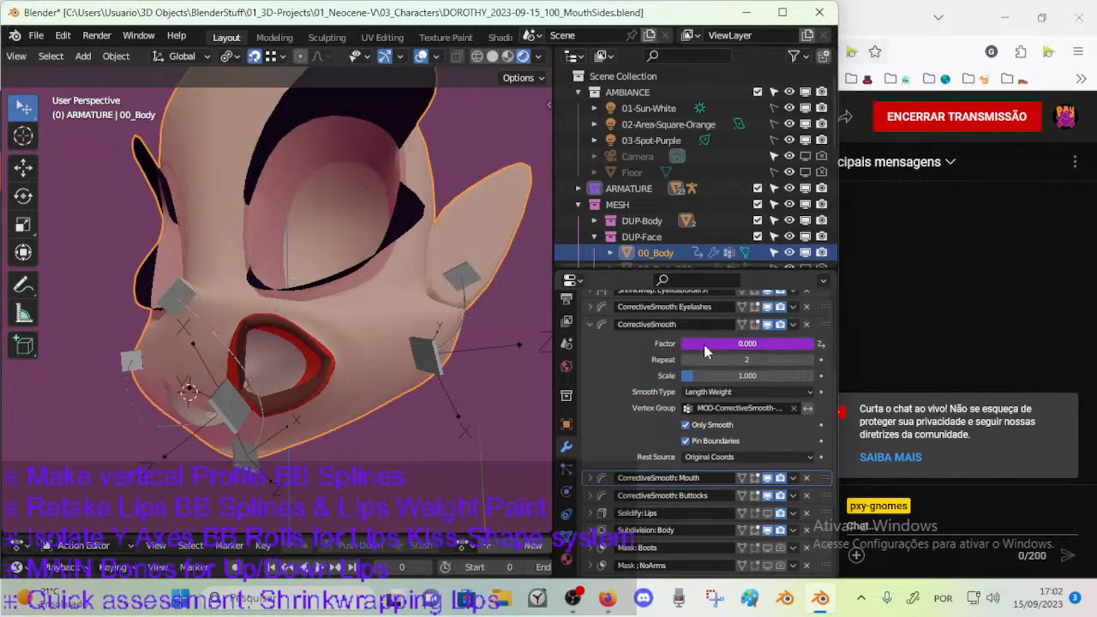
pyautogui.click(727, 406)
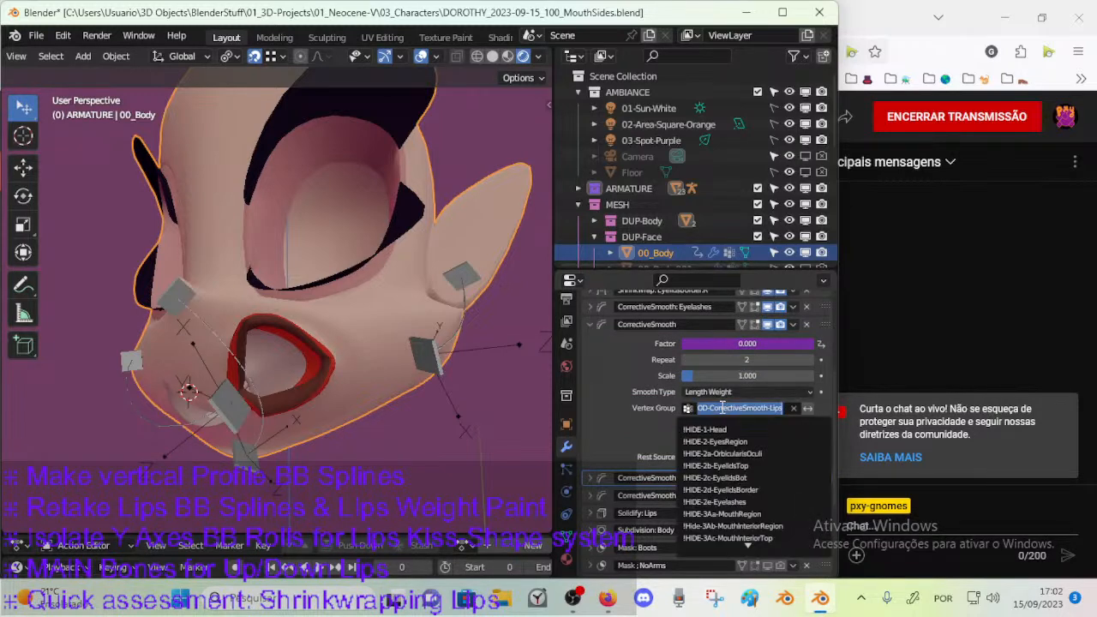
pyautogui.click(635, 368)
pyautogui.click(698, 324)
pyautogui.click(701, 322)
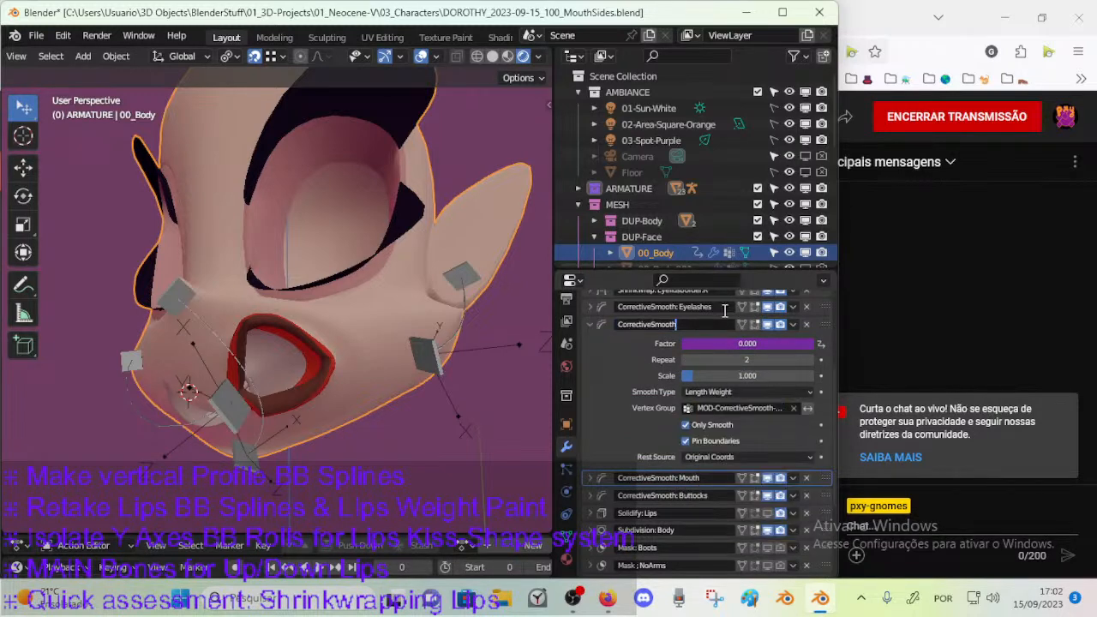
pyautogui.write('Lips')
pyautogui.press('Return')
pyautogui.click(589, 325)
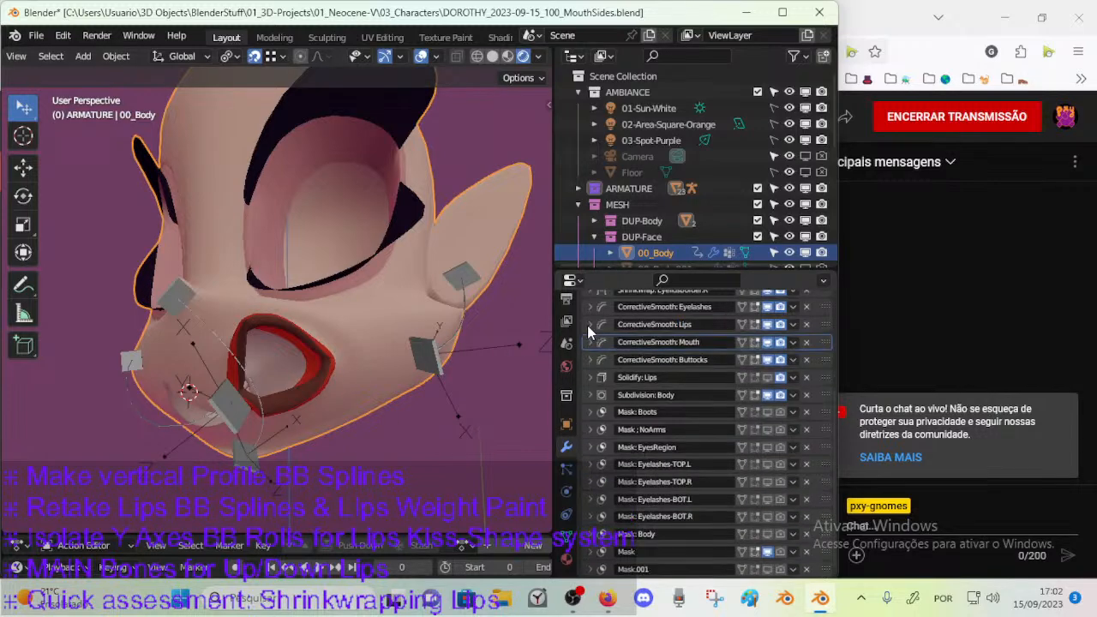
# Move the CorrectiveSmooth: Mouth modifier above CorrectiveSmooth: Lips in the stack and review the settings of both.
pyautogui.moveTo(819, 340)
pyautogui.mouseDown()
pyautogui.moveTo(822, 324)
pyautogui.moveTo(815, 338)
pyautogui.mouseUp()
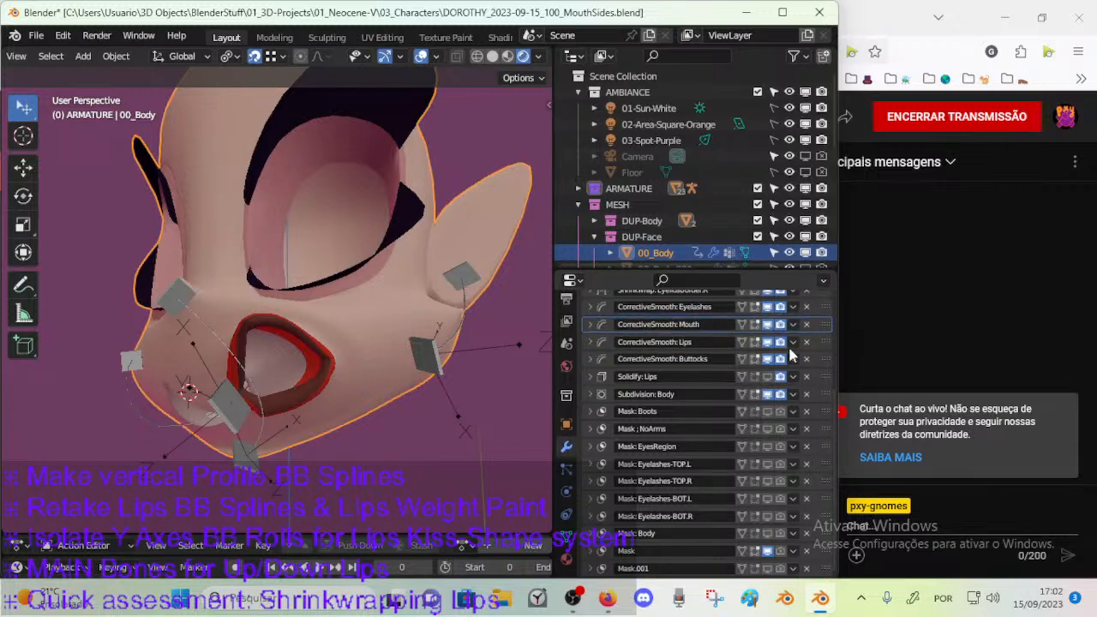
pyautogui.scroll(3, 651, 369)
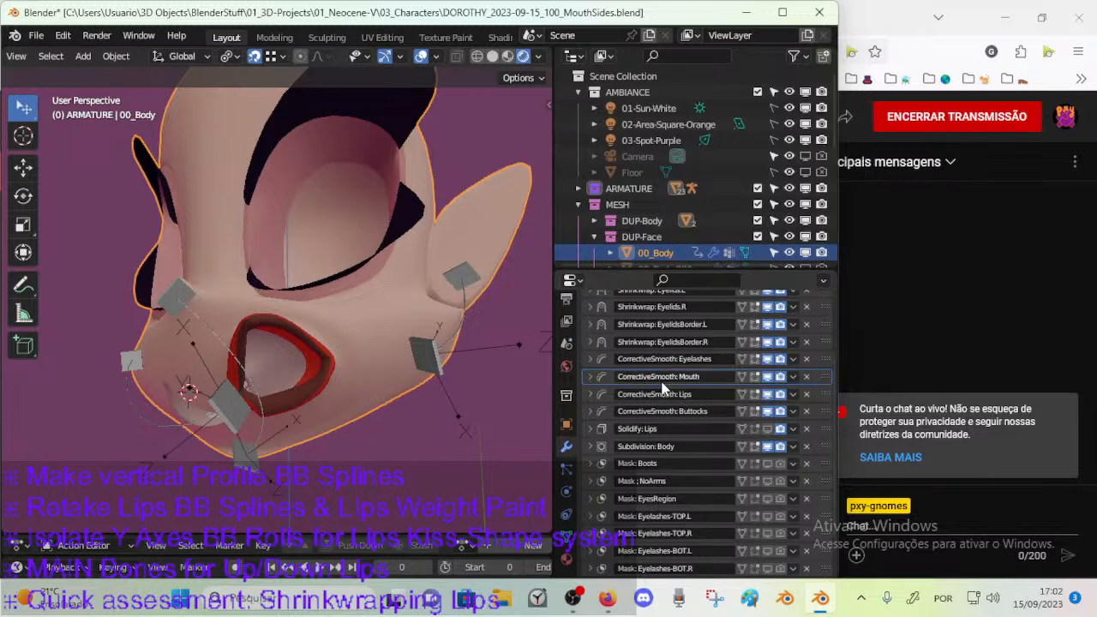
pyautogui.click(589, 377)
pyautogui.click(590, 377)
pyautogui.click(591, 393)
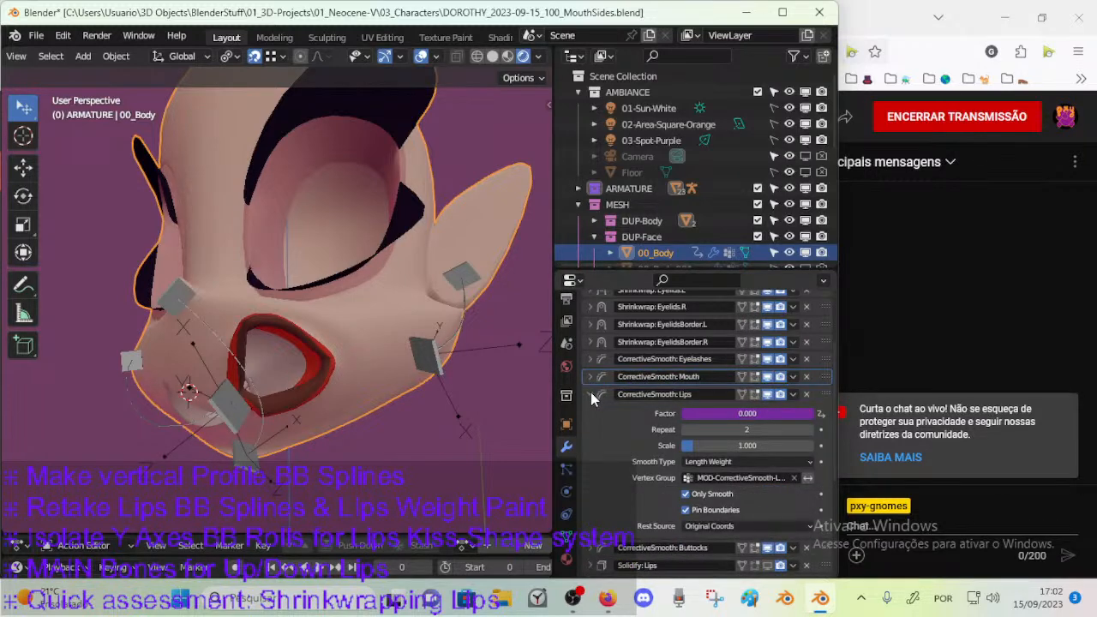
pyautogui.click(591, 392)
# Compare the mouth mesh of 00_Body in Edit Mode with its posed, smoothed shape in Object Mode.
pyautogui.moveTo(548, 392); pyautogui.dragTo(469, 389, button='middle')
pyautogui.click(341, 369)
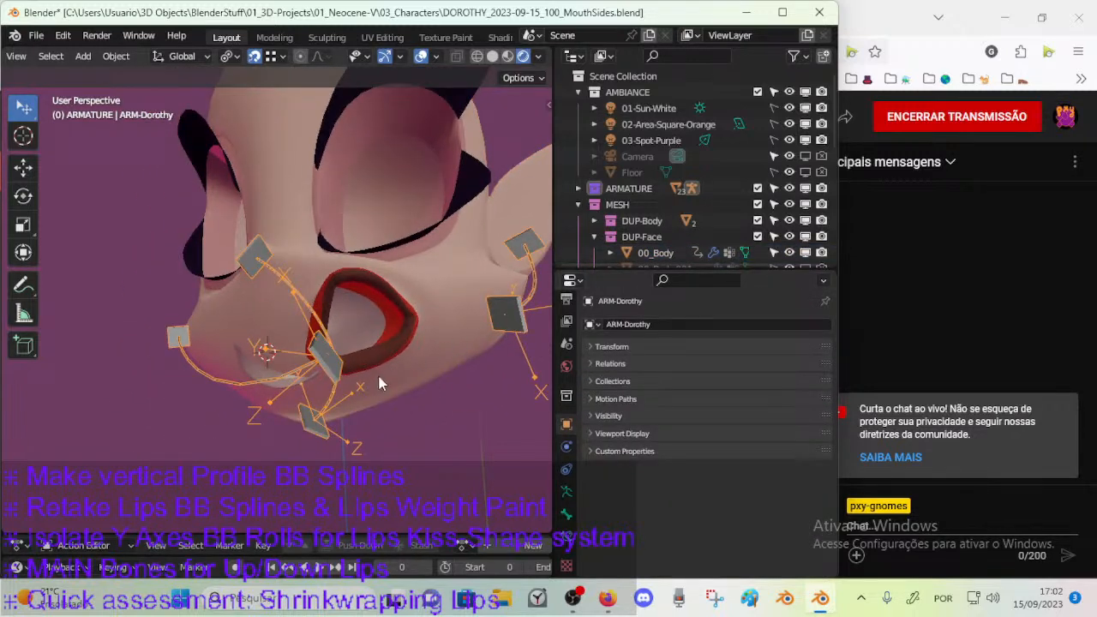
pyautogui.click(386, 374)
pyautogui.press('Tab')
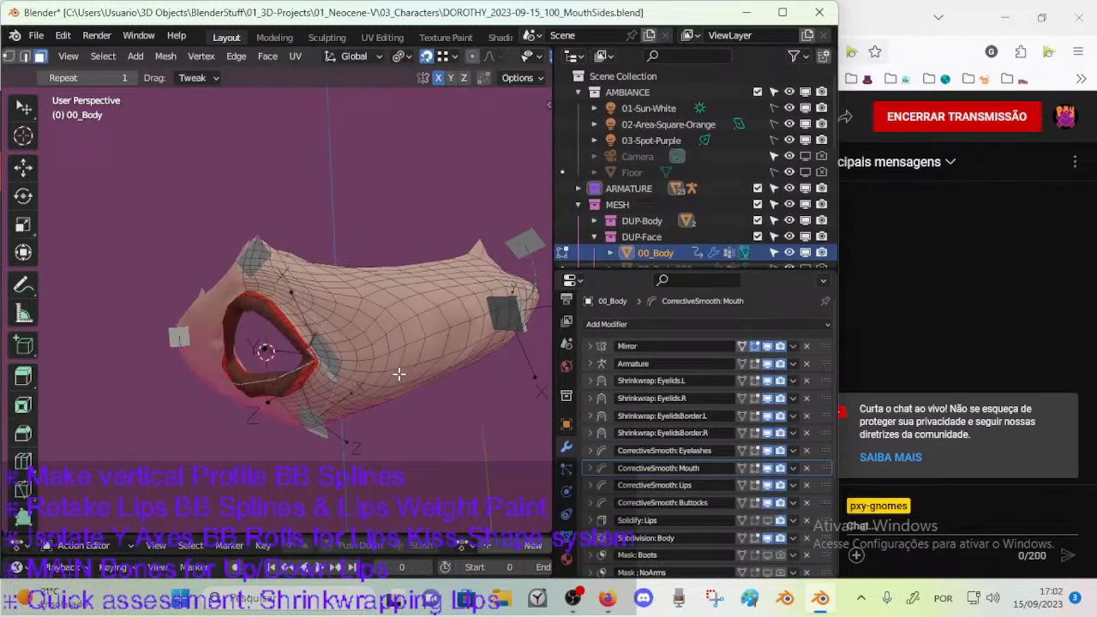
pyautogui.moveTo(373, 374)
pyautogui.mouseDown(button='middle')
pyautogui.moveTo(435, 392)
pyautogui.moveTo(467, 382)
pyautogui.moveTo(480, 352)
pyautogui.moveTo(375, 362)
pyautogui.moveTo(403, 388)
pyautogui.moveTo(371, 380)
pyautogui.moveTo(317, 389)
pyautogui.moveTo(388, 363)
pyautogui.mouseUp(button='middle')
pyautogui.hotkey('ctrl', 'Tab')
pyautogui.click(300, 378)
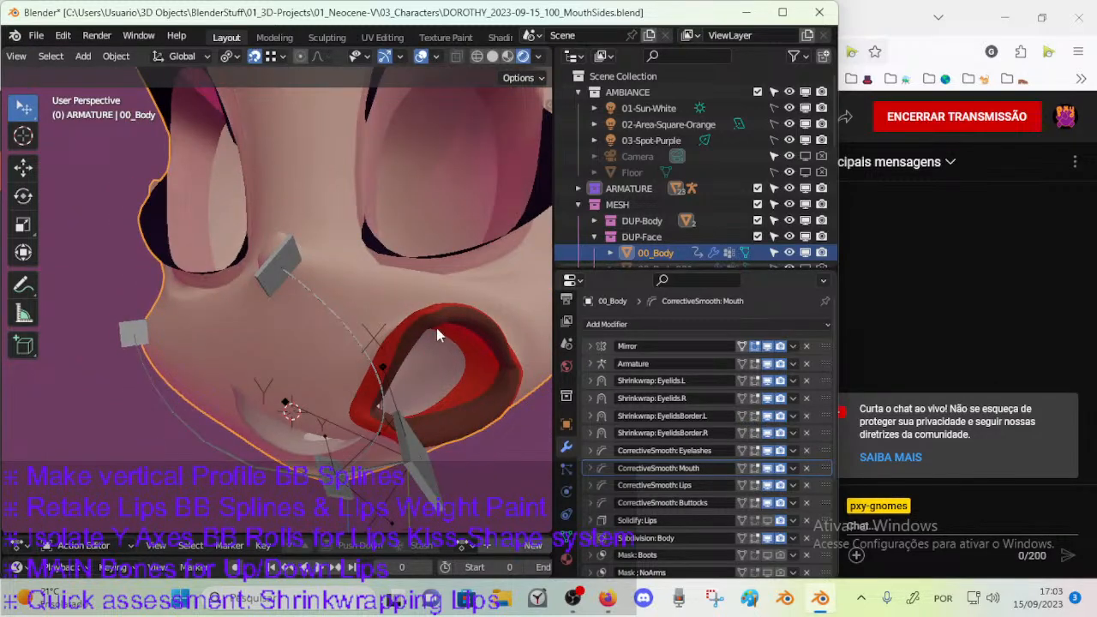
pyautogui.click(368, 352)
pyautogui.scroll(-5, 395, 394)
pyautogui.click(406, 356)
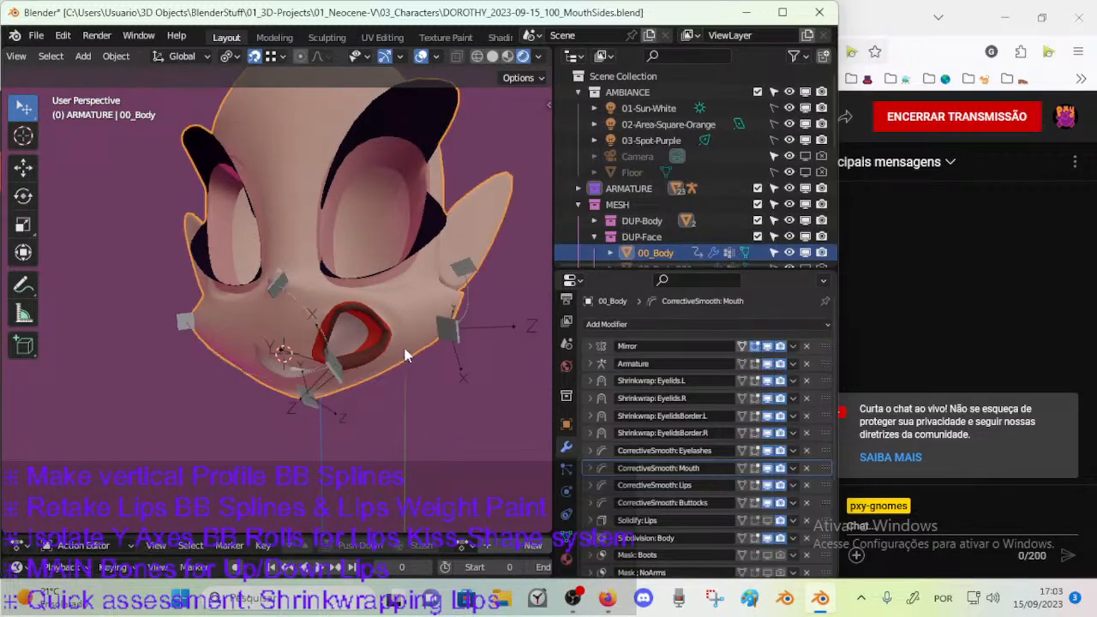
pyautogui.press('Tab')
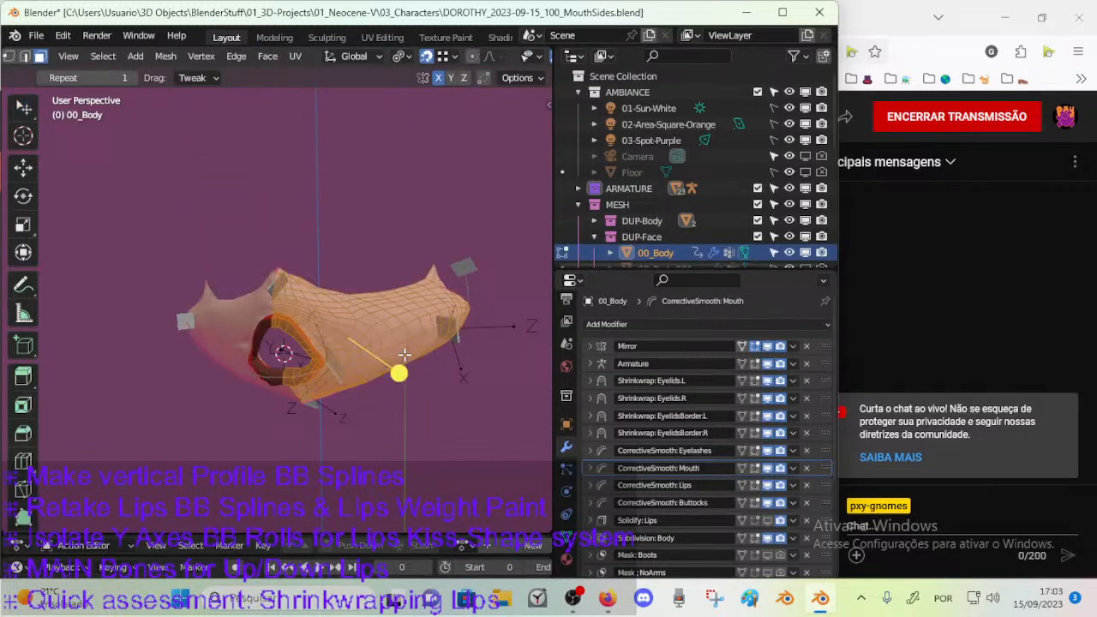
pyautogui.moveTo(405, 356); pyautogui.dragTo(362, 379, button='middle')
pyautogui.hotkey('ctrl', 'Tab')
pyautogui.click(308, 379)
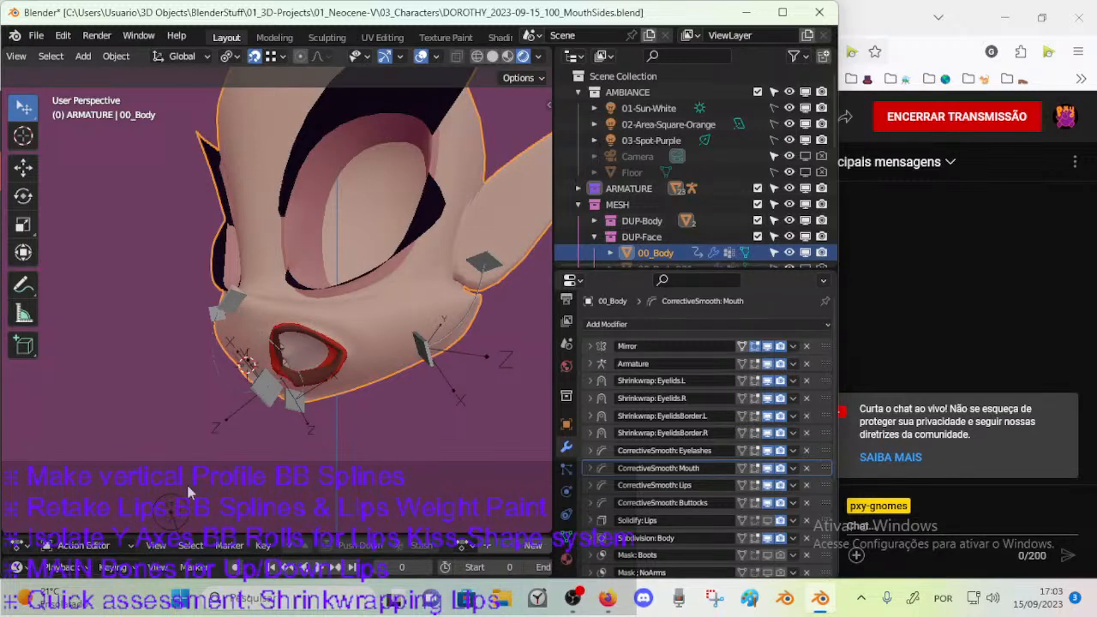
# Examine the smoothed lips and mouth corners up close from several angles.
pyautogui.moveTo(319, 402); pyautogui.dragTo(390, 396, button='middle')
pyautogui.scroll(3, 390, 397)
pyautogui.moveTo(363, 355); pyautogui.dragTo(386, 247, button='middle')
pyautogui.hotkey('ctrl', 'Tab')
pyautogui.press('Escape')
pyautogui.click(312, 304)
pyautogui.press('Tab')
pyautogui.moveTo(353, 335); pyautogui.dragTo(353, 365, button='middle')
pyautogui.click(259, 366)
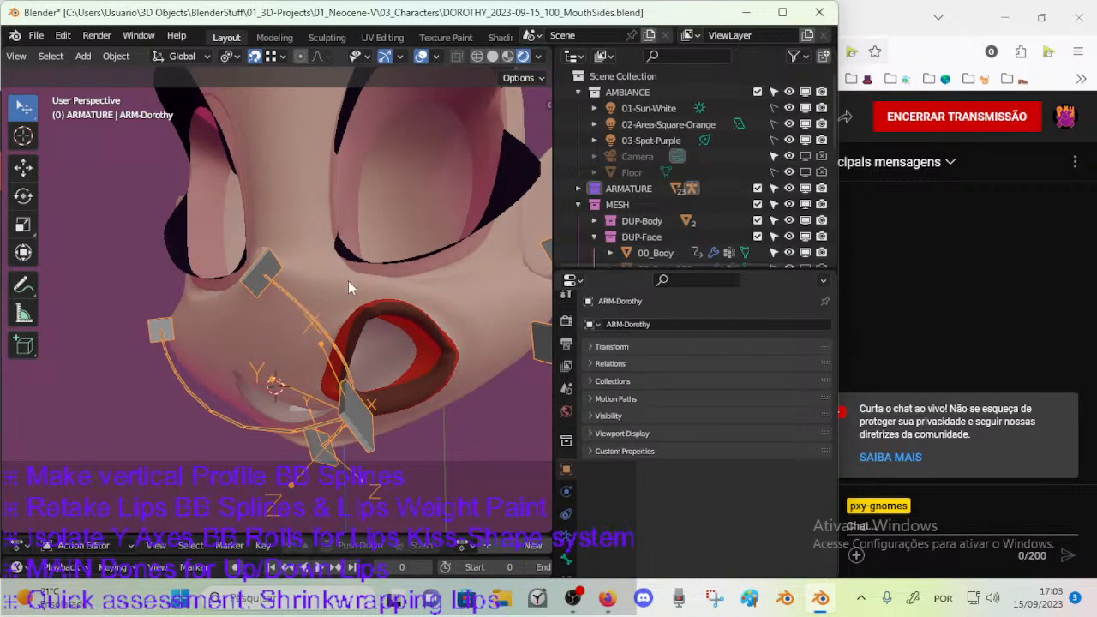
# Put 00_Body into Weight Paint mode and show the DEF-MouthVertical-BB.001 weights on the wireframe mesh.
pyautogui.keyDown('shift'); pyautogui.click(435, 298); pyautogui.keyUp('shift')
pyautogui.press('Tab')
pyautogui.press('w')
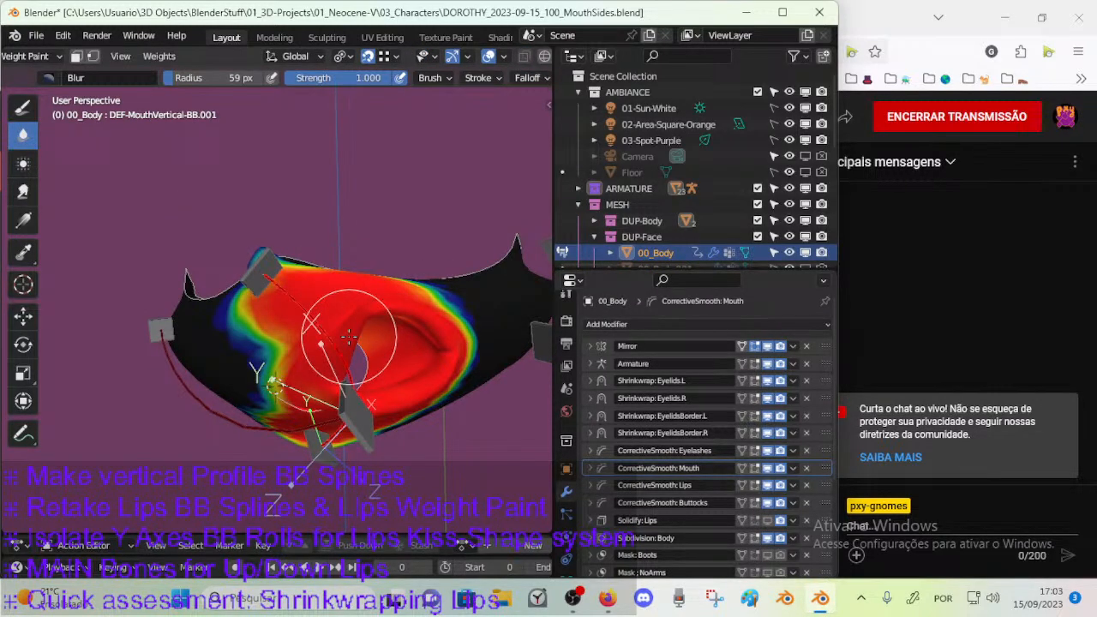
pyautogui.moveTo(342, 324)
pyautogui.mouseDown(button='middle')
pyautogui.moveTo(366, 368)
pyautogui.moveTo(354, 336)
pyautogui.moveTo(256, 327)
pyautogui.mouseUp(button='middle')
pyautogui.hotkey('shift', 'z')
pyautogui.hotkey('ctrl', 'z')
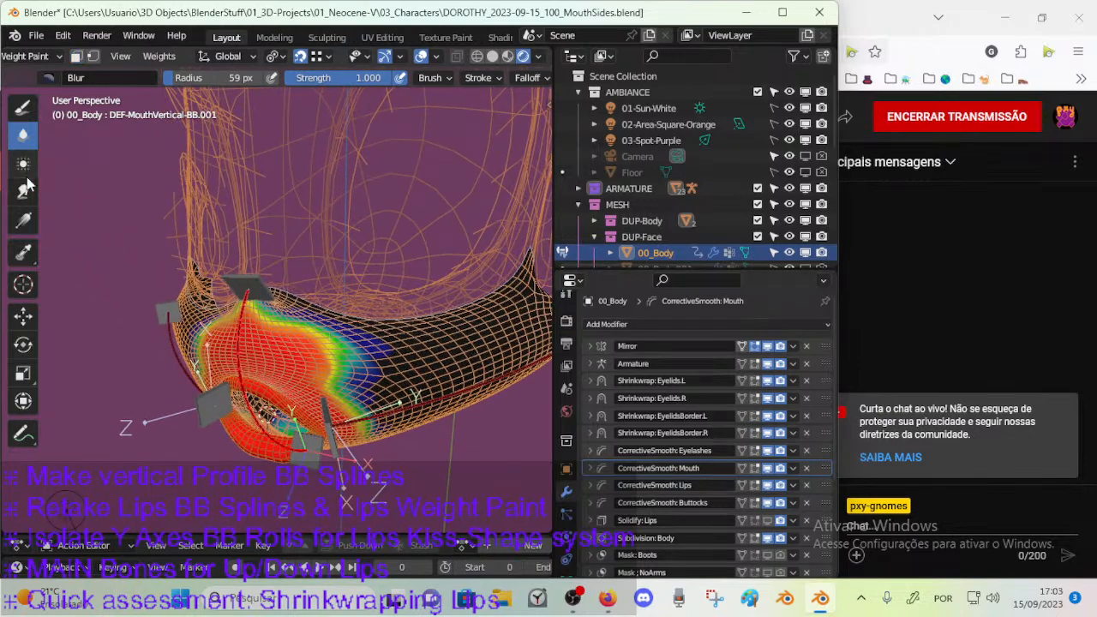
pyautogui.moveTo(144, 202); pyautogui.dragTo(300, 316, button='middle')
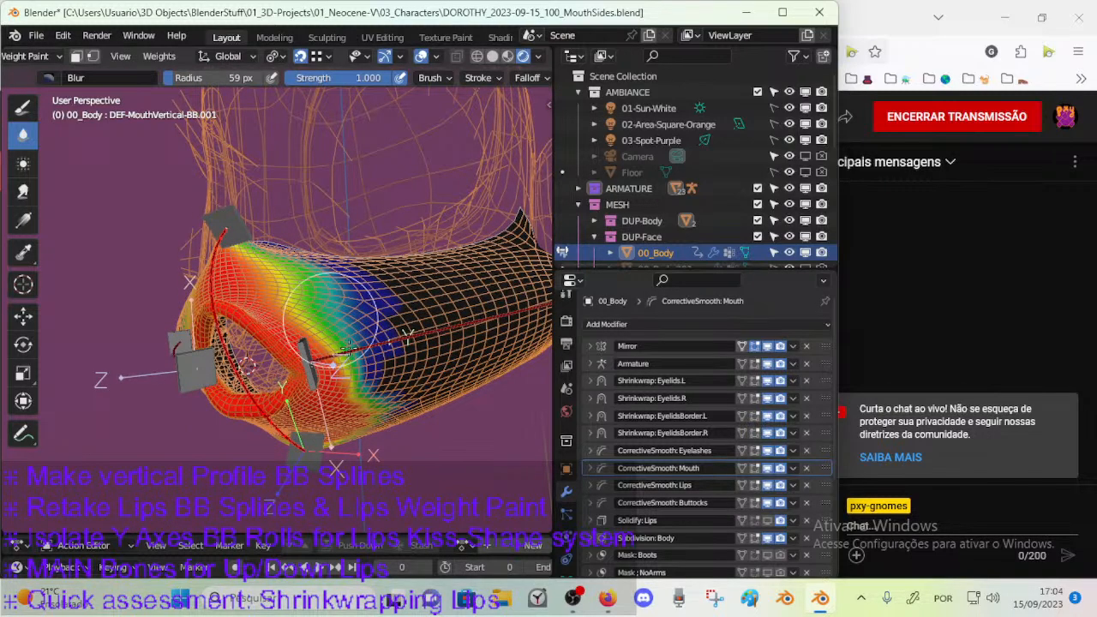
# Blur the DEF-MouthVertical-BB.001 weights along the side of the muzzle with the 59 px brush at full strength.
pyautogui.moveTo(345, 308); pyautogui.dragTo(357, 383, button='middle')
pyautogui.moveTo(324, 320); pyautogui.dragTo(301, 293, button='middle')
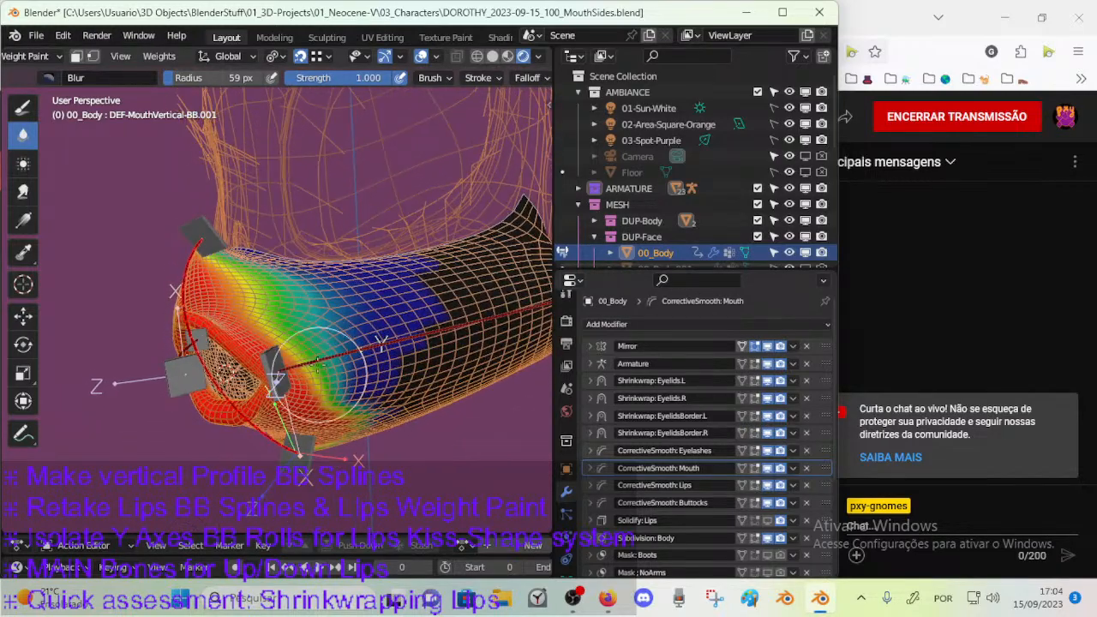
pyautogui.moveTo(322, 377); pyautogui.dragTo(272, 301, button='middle')
pyautogui.moveTo(387, 341); pyautogui.dragTo(347, 274, button='middle')
pyautogui.moveTo(351, 352); pyautogui.dragTo(325, 293, button='middle')
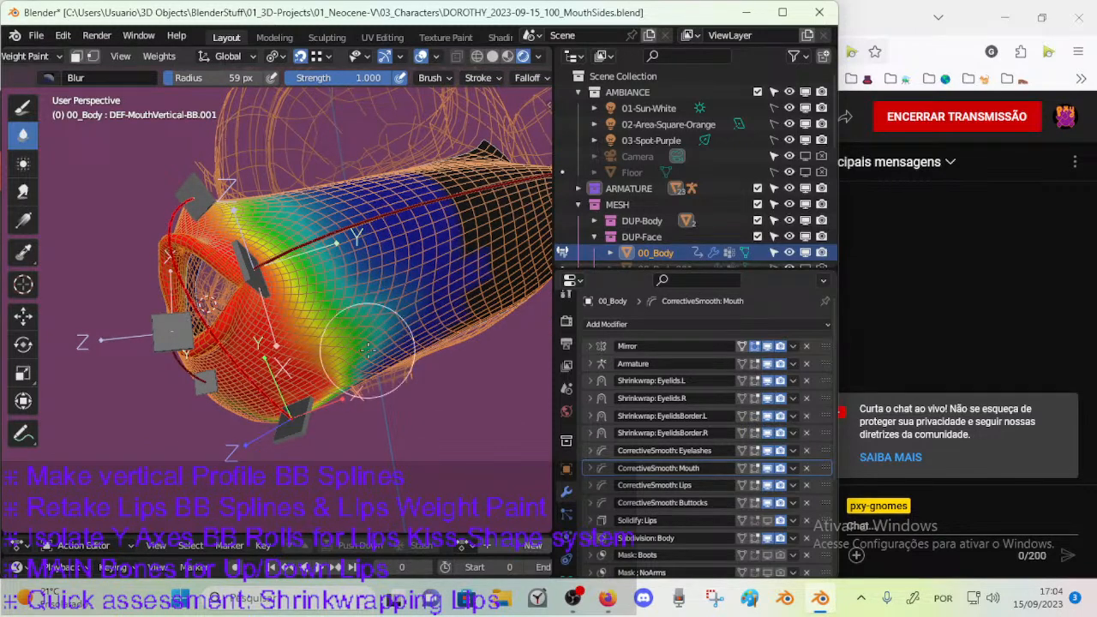
pyautogui.moveTo(347, 304); pyautogui.dragTo(273, 401, button='middle')
# Soften the DEF-MouthVertical-BB.001 weights around the lip opening and both mouth corners with the Blur brush.
pyautogui.scroll(2, 221, 328)
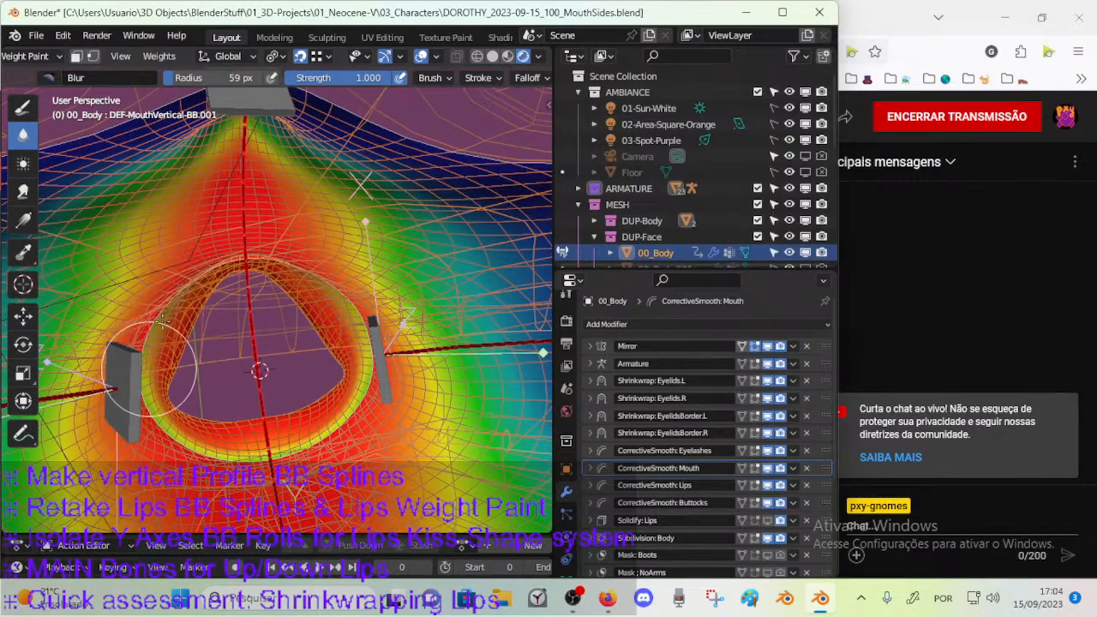
pyautogui.moveTo(184, 292); pyautogui.dragTo(257, 292, button='middle')
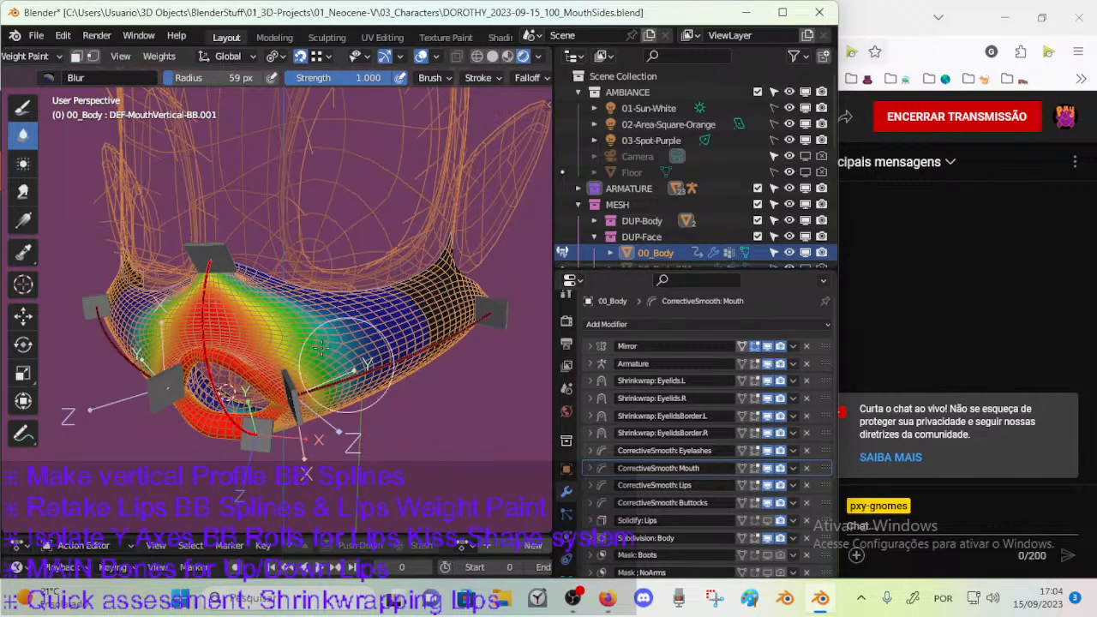
pyautogui.moveTo(329, 333); pyautogui.dragTo(332, 281, button='middle')
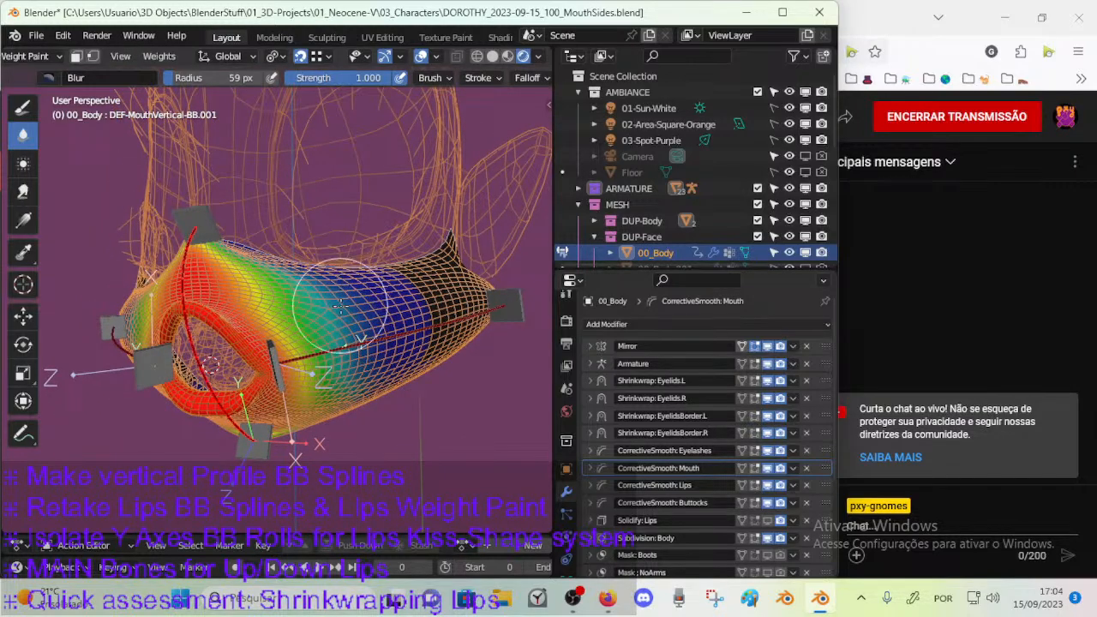
pyautogui.moveTo(335, 328); pyautogui.dragTo(301, 335, button='middle')
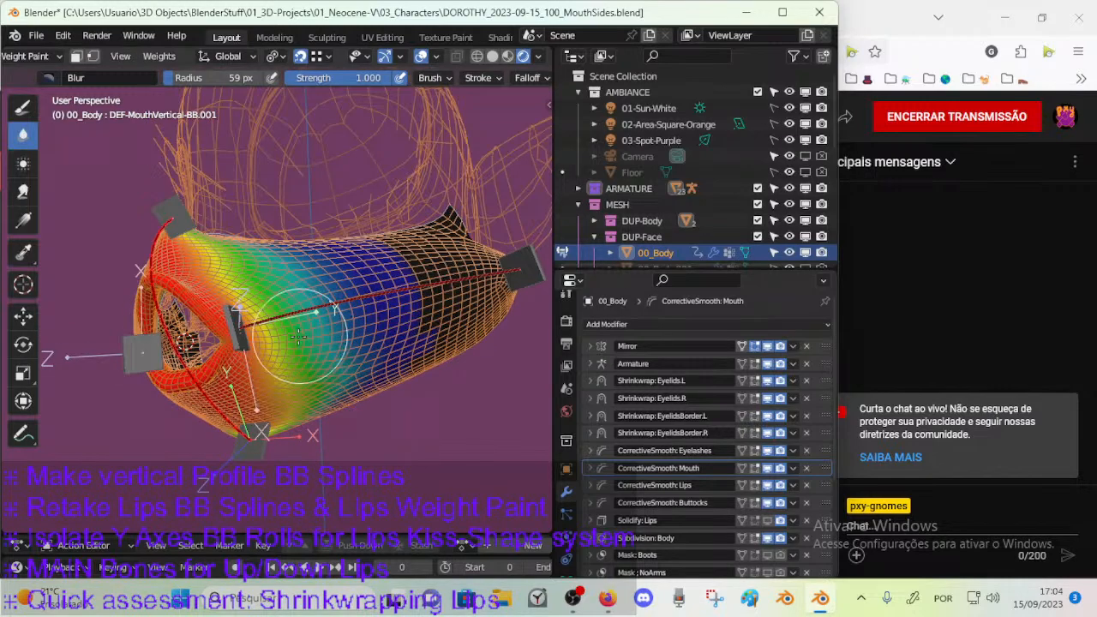
pyautogui.moveTo(225, 403); pyautogui.dragTo(262, 409, button='middle')
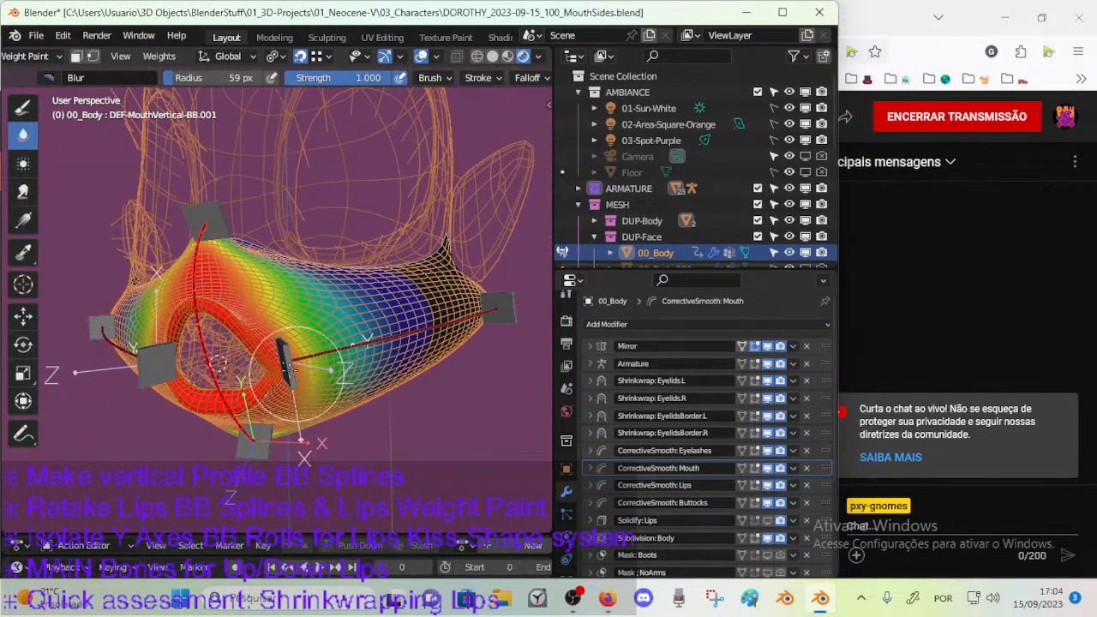
pyautogui.moveTo(307, 374); pyautogui.dragTo(335, 321, button='middle')
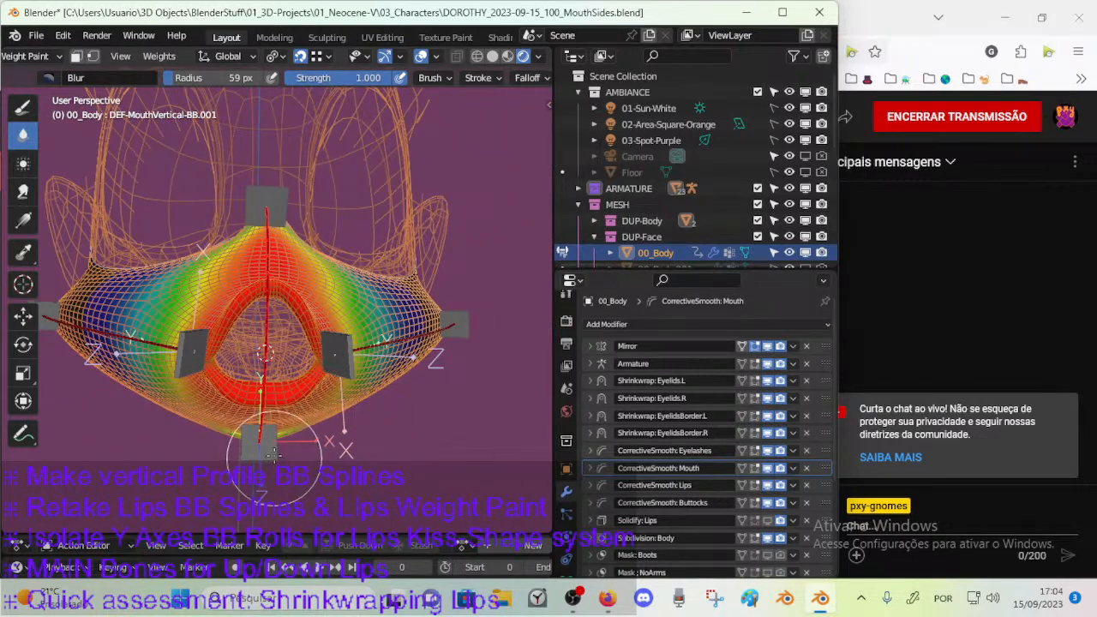
pyautogui.moveTo(317, 255); pyautogui.dragTo(352, 304, button='middle')
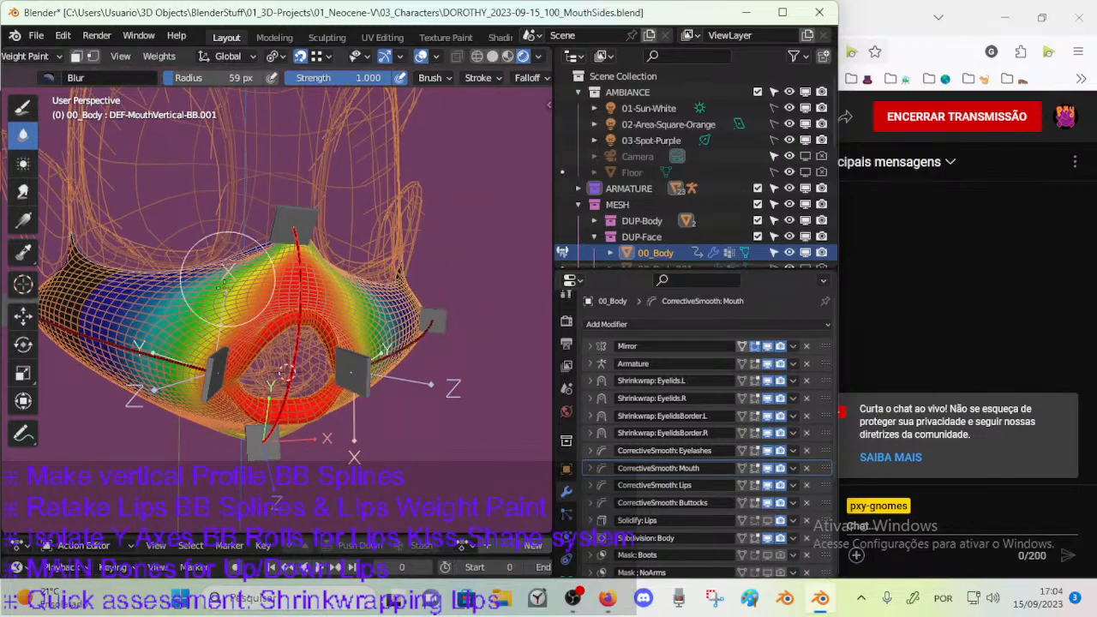
pyautogui.moveTo(221, 286)
pyautogui.mouseDown(button='middle')
pyautogui.moveTo(272, 299)
pyautogui.moveTo(231, 304)
pyautogui.mouseUp(button='middle')
pyautogui.moveTo(276, 398)
pyautogui.mouseDown(button='middle')
pyautogui.moveTo(277, 338)
pyautogui.moveTo(292, 379)
pyautogui.moveTo(330, 384)
pyautogui.moveTo(265, 364)
pyautogui.moveTo(309, 365)
pyautogui.mouseUp(button='middle')
# Pose the lower mouth handle CTL-MouthVertical-BBH by moving it and rotating it about the global X axis.
pyautogui.keyDown('ctrl'); pyautogui.click(268, 393); pyautogui.keyUp('ctrl')
pyautogui.press('r')
pyautogui.press('x')
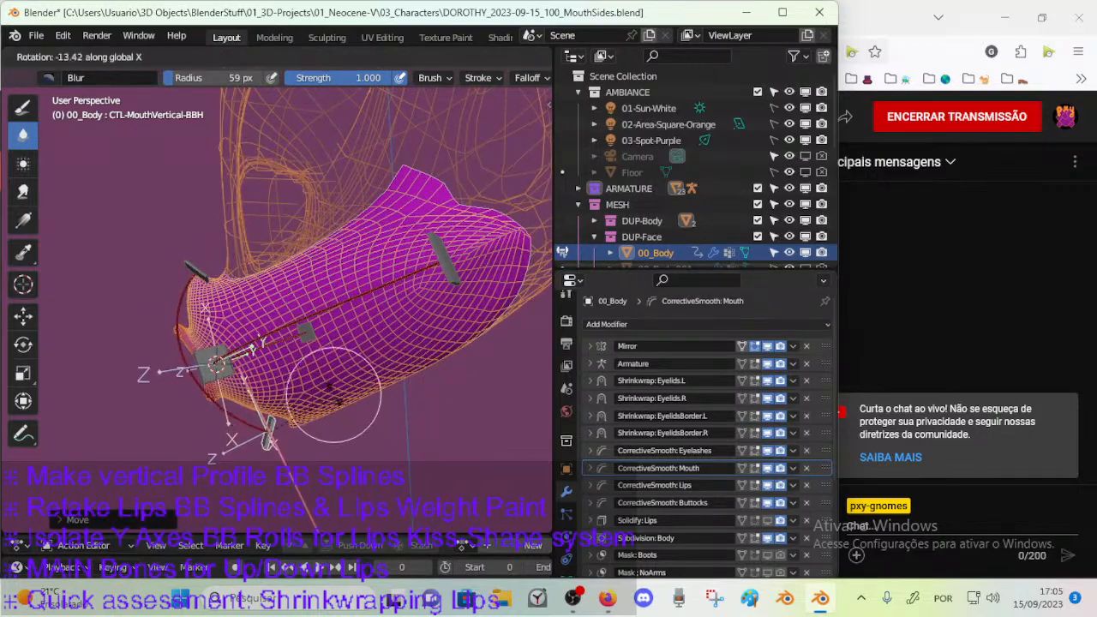
pyautogui.click(335, 413)
pyautogui.press('g')
pyautogui.click(340, 451)
pyautogui.press('g')
pyautogui.click(307, 409)
pyautogui.press('r')
pyautogui.press('x')
pyautogui.click(261, 304)
# Rotate the upper mouth handle CTL-MouthVertical-BBH.002 about the global X axis and move it in front of the lips.
pyautogui.keyDown('ctrl'); pyautogui.click(197, 272); pyautogui.keyUp('ctrl')
pyautogui.press('r')
pyautogui.press('x')
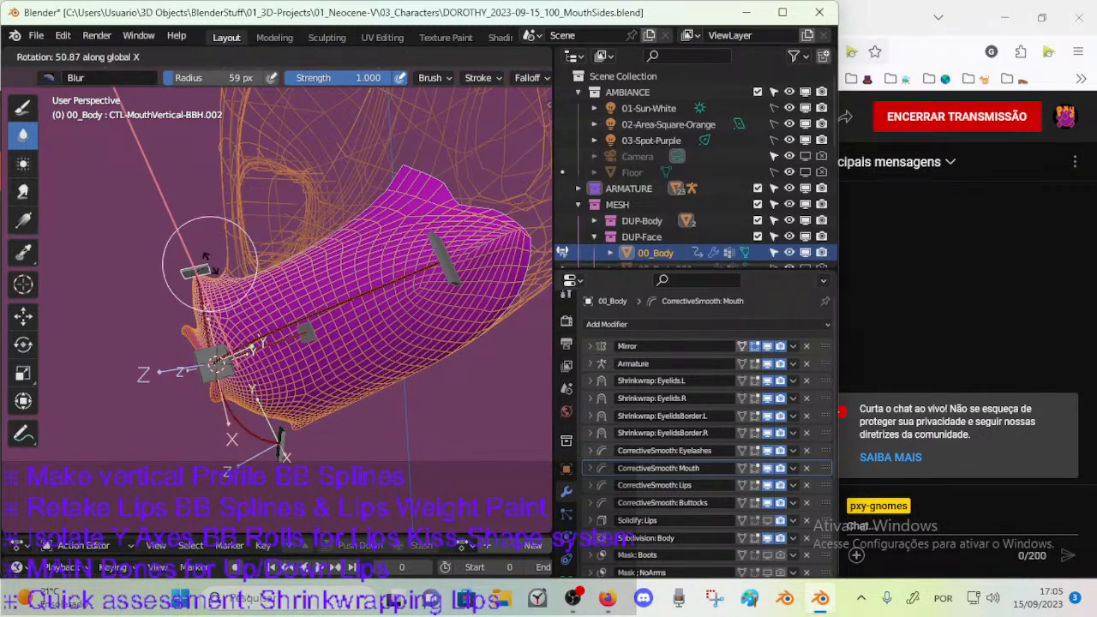
pyautogui.click(221, 313)
pyautogui.press('g')
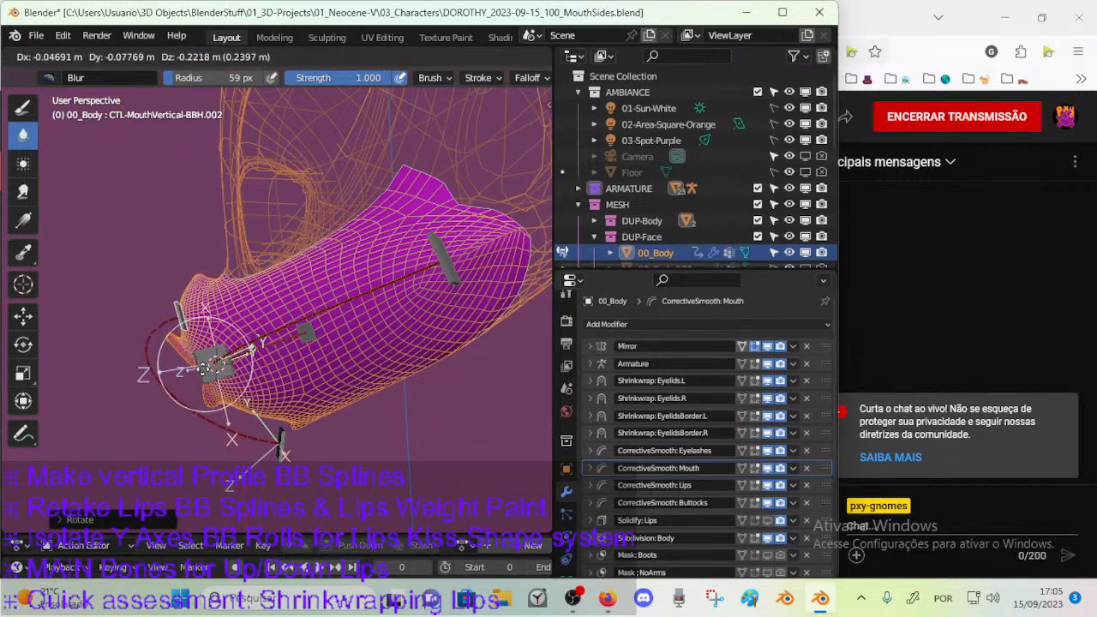
pyautogui.click(209, 355)
pyautogui.press('r')
pyautogui.press('x')
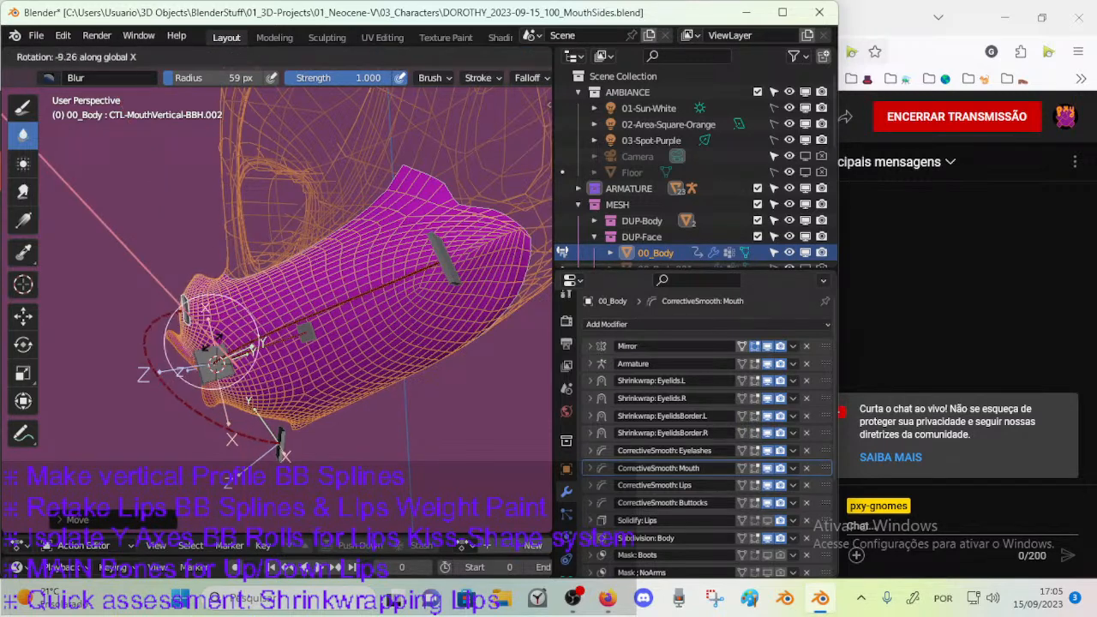
pyautogui.click(210, 308)
pyautogui.press('g')
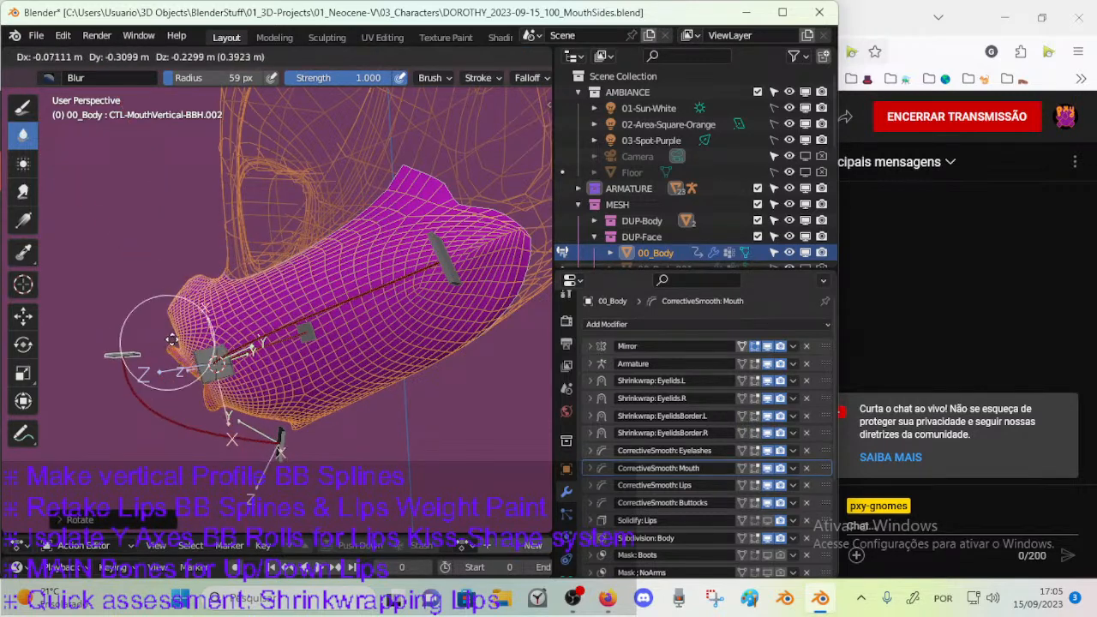
pyautogui.click(202, 313)
# Shift the upper mouth handle CTL-MouthVertical-BBH.002 toward the character's left side of the mouth.
pyautogui.moveTo(204, 312); pyautogui.dragTo(332, 342, button='middle')
pyautogui.press('g')
pyautogui.click(382, 300)
pyautogui.press('g')
pyautogui.click(347, 364)
# Move the lower handle CTL-MouthVertical-BBH toward the character's left and rotate it about the global Z axis.
pyautogui.keyDown('ctrl'); pyautogui.click(316, 448); pyautogui.keyUp('ctrl')
pyautogui.press('g')
pyautogui.click(415, 437)
pyautogui.moveTo(413, 432); pyautogui.dragTo(425, 411, button='middle')
pyautogui.press('r')
pyautogui.press('z')
pyautogui.click(459, 392)
pyautogui.press('g')
pyautogui.click(440, 388)
pyautogui.press('r')
pyautogui.press('z')
pyautogui.click(444, 364)
pyautogui.press('g')
pyautogui.click(468, 388)
pyautogui.moveTo(464, 382); pyautogui.dragTo(452, 306, button='middle')
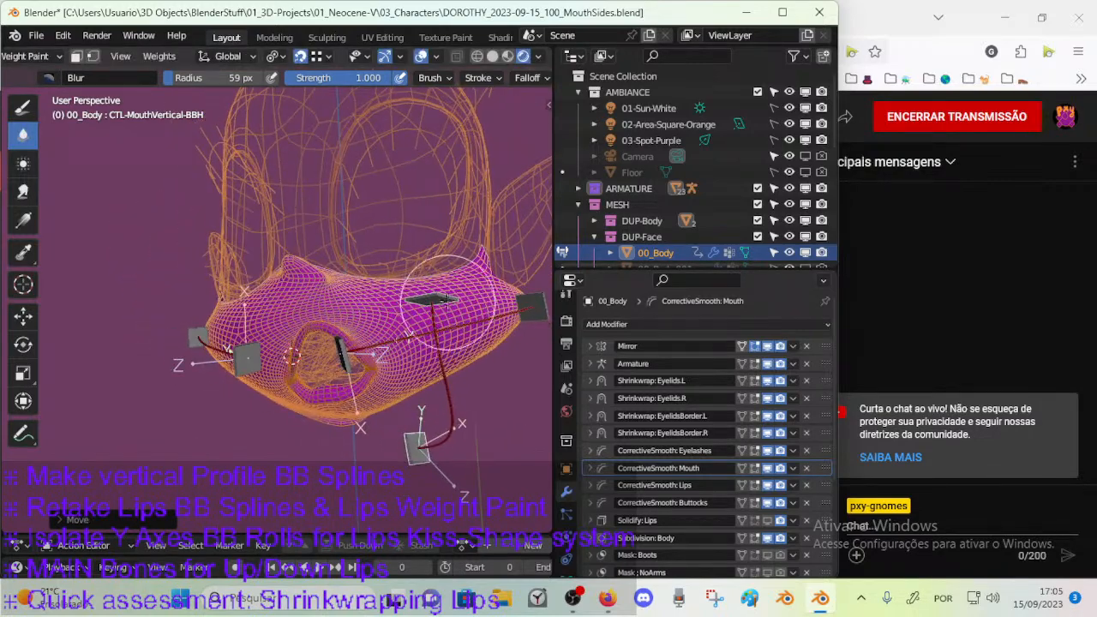
# Rotate the upper mouth handle freely and reposition it above the lips to test the sideways bend.
pyautogui.keyDown('ctrl'); pyautogui.click(454, 287); pyautogui.keyUp('ctrl')
pyautogui.press('r')
pyautogui.click(434, 273)
pyautogui.press('g')
pyautogui.click(372, 264)
pyautogui.moveTo(372, 265); pyautogui.dragTo(421, 294, button='middle')
pyautogui.press('g')
pyautogui.click(321, 317)
pyautogui.press('g')
pyautogui.click(415, 325)
# Move the character's left mouth-corner handle outward toward the cheek and adjust the pose with global Z rotations.
pyautogui.keyDown('ctrl'); pyautogui.click(331, 374); pyautogui.keyUp('ctrl')
pyautogui.moveTo(367, 374); pyautogui.dragTo(409, 429, button='middle')
pyautogui.press('g')
pyautogui.click(464, 355)
pyautogui.press('g')
pyautogui.click(431, 433)
pyautogui.press('r')
pyautogui.press('z')
pyautogui.click(427, 400)
pyautogui.moveTo(478, 392); pyautogui.dragTo(428, 373, button='middle')
pyautogui.keyDown('ctrl'); pyautogui.click(430, 384); pyautogui.keyUp('ctrl')
pyautogui.press('r')
pyautogui.press('z')
pyautogui.click(483, 429)
# Reposition the lower mouth handle beneath the sideways-shifted lips.
pyautogui.keyDown('ctrl'); pyautogui.click(348, 445); pyautogui.keyUp('ctrl')
pyautogui.moveTo(350, 444); pyautogui.dragTo(421, 422, button='middle')
pyautogui.press('g')
pyautogui.click(482, 383)
pyautogui.moveTo(482, 382); pyautogui.dragTo(295, 437, button='middle')
# Move CTL-MouthSide-BBH.R.001 toward the mouth opening and rotate it about the global Z axis.
pyautogui.keyDown('ctrl'); pyautogui.click(226, 360); pyautogui.keyUp('ctrl')
pyautogui.press('g')
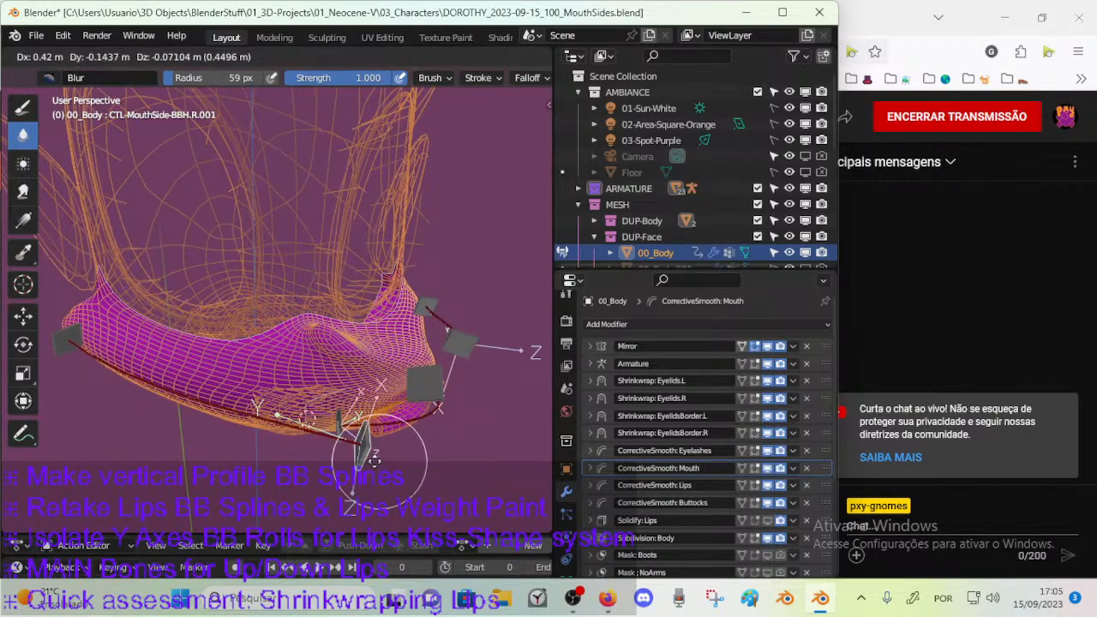
pyautogui.click(367, 435)
pyautogui.press('r')
pyautogui.press('z')
pyautogui.click(403, 390)
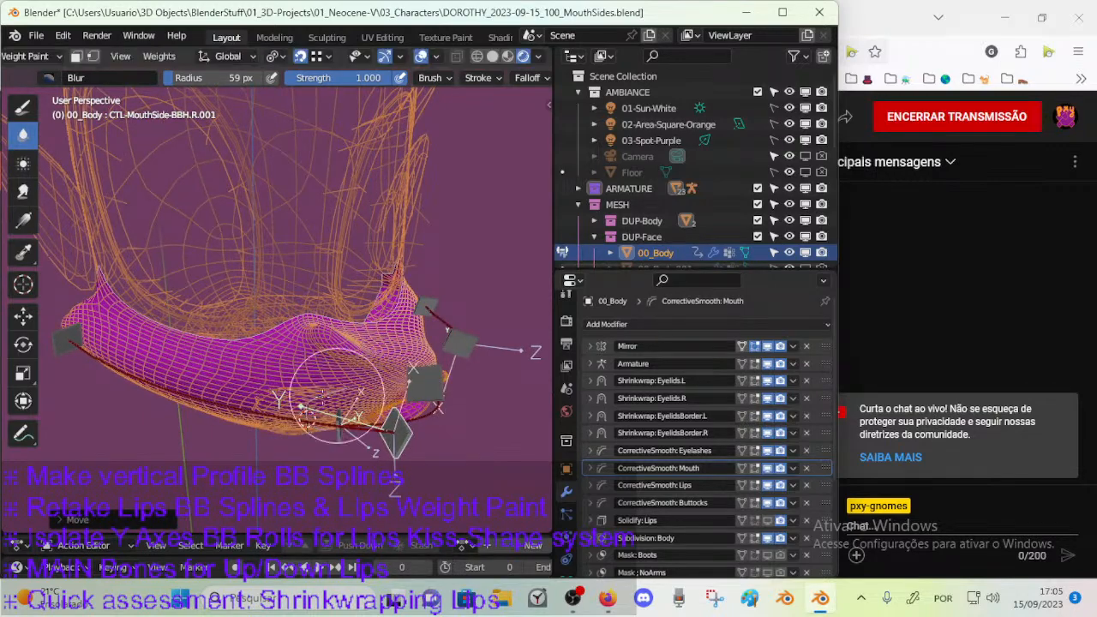
# Reposition the right cheek handle CTL-MouthSide-BBH.R.002 and rotate it, including about the global Z axis.
pyautogui.keyDown('ctrl'); pyautogui.click(62, 340); pyautogui.keyUp('ctrl')
pyautogui.press('g')
pyautogui.click(233, 445)
pyautogui.moveTo(233, 445); pyautogui.dragTo(364, 401, button='middle')
pyautogui.press('r')
pyautogui.click(276, 433)
pyautogui.press('g')
pyautogui.click(294, 467)
pyautogui.press('g')
pyautogui.click(413, 309)
pyautogui.moveTo(413, 308); pyautogui.dragTo(380, 380, button='middle')
pyautogui.press('r')
pyautogui.press('z')
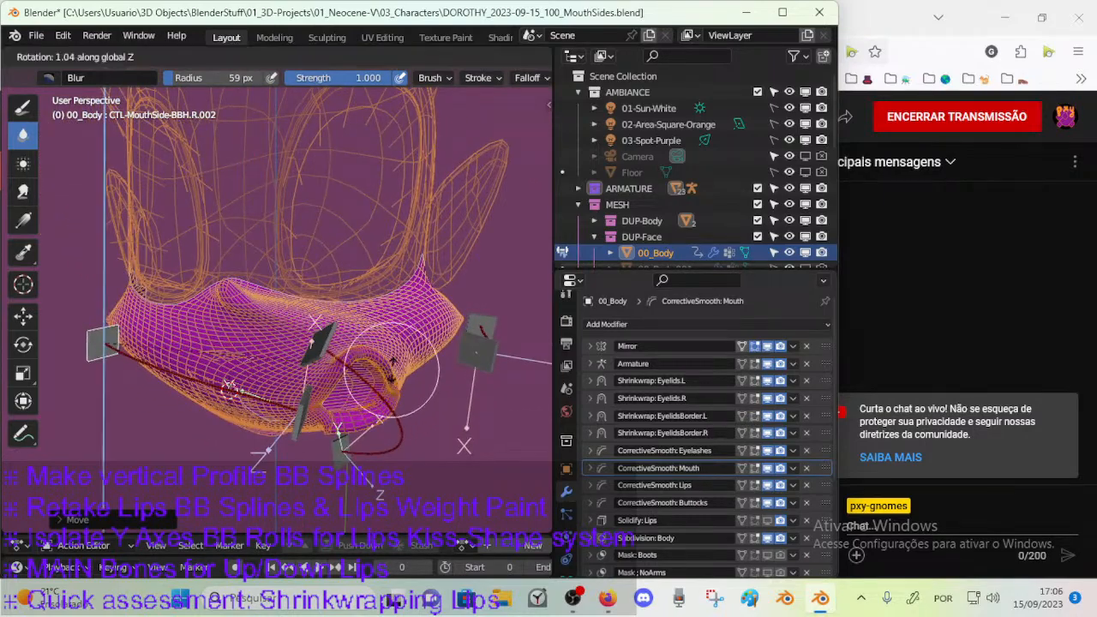
pyautogui.click(384, 347)
# Move the character's right mouth-corner handle to adjust the stretched cheek.
pyautogui.keyDown('ctrl'); pyautogui.click(304, 410); pyautogui.keyUp('ctrl')
pyautogui.moveTo(307, 406); pyautogui.dragTo(315, 398, button='middle')
pyautogui.press('g')
pyautogui.click(302, 373)
# Reposition the upper mouth handle in several moves to pull the upper lip up toward the nose.
pyautogui.keyDown('ctrl'); pyautogui.click(312, 353); pyautogui.keyUp('ctrl')
pyautogui.press('g')
pyautogui.click(282, 361)
pyautogui.moveTo(282, 362); pyautogui.dragTo(334, 363, button='middle')
pyautogui.press('g')
pyautogui.click(361, 336)
pyautogui.moveTo(317, 410); pyautogui.dragTo(348, 379, button='middle')
pyautogui.press('g')
pyautogui.click(314, 386)
pyautogui.press('g')
pyautogui.click(317, 406)
# Move the lower mouth handle outward to the character's left and rotate it about the global Z axis.
pyautogui.keyDown('ctrl'); pyautogui.click(353, 446); pyautogui.keyUp('ctrl')
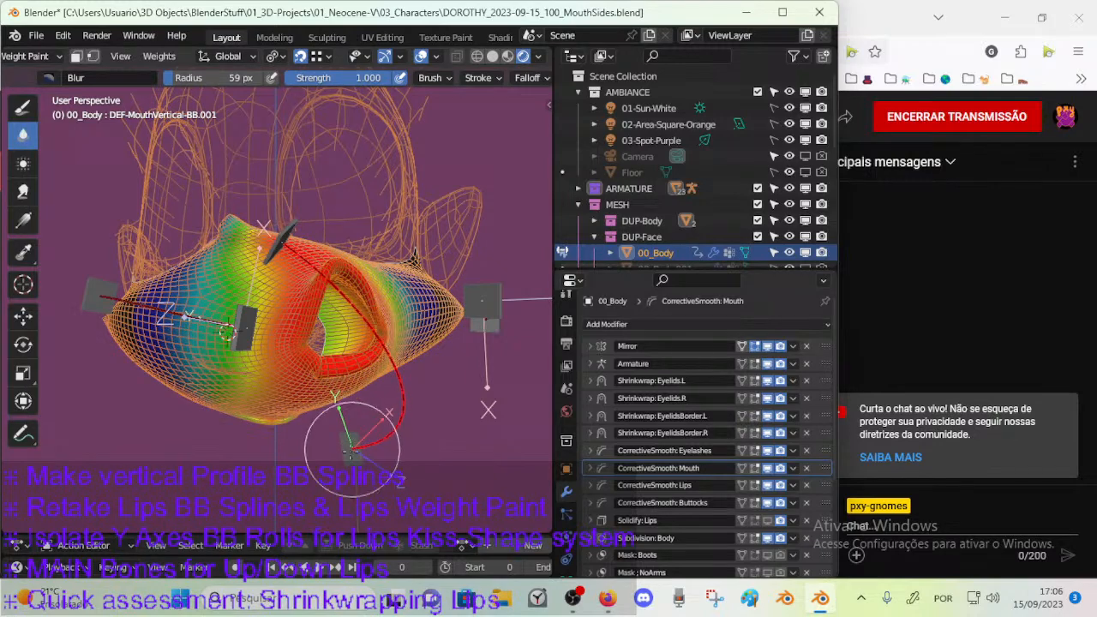
pyautogui.press('g')
pyautogui.click(433, 421)
pyautogui.moveTo(470, 416); pyautogui.dragTo(283, 411, button='middle')
pyautogui.press('r')
pyautogui.press('z')
pyautogui.click(476, 385)
pyautogui.press('g')
pyautogui.click(485, 400)
# Move the right mouth-corner handle outward toward the character's right cheek.
pyautogui.keyDown('ctrl'); pyautogui.click(271, 409); pyautogui.keyUp('ctrl')
pyautogui.press('g')
pyautogui.click(237, 406)
pyautogui.press('g')
pyautogui.click(343, 387)
pyautogui.moveTo(420, 396); pyautogui.dragTo(339, 382, button='middle')
# Move the upper handle CTL-MouthVertical-BBH.002 toward the character's left, above the lower mouth handle.
pyautogui.keyDown('ctrl'); pyautogui.click(226, 300); pyautogui.keyUp('ctrl')
pyautogui.press('g')
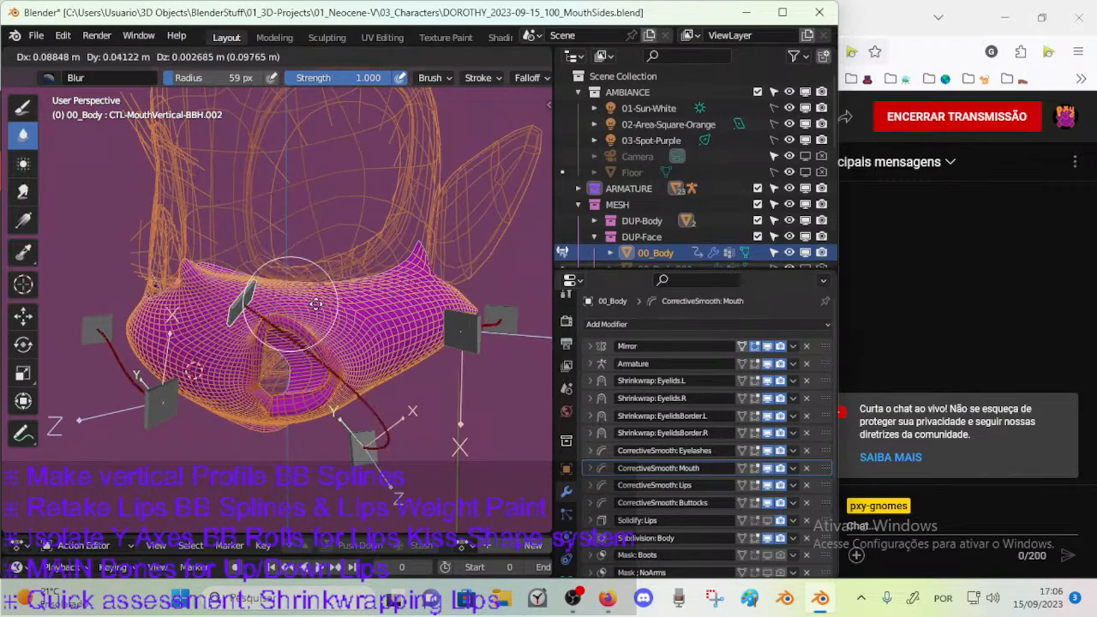
pyautogui.click(347, 334)
pyautogui.press('g')
pyautogui.click(360, 382)
pyautogui.moveTo(381, 386); pyautogui.dragTo(343, 393, button='middle')
# Adjust the lower handle CTL-MouthVertical-BBH with several moves and a rotation about the global Z axis.
pyautogui.keyDown('ctrl'); pyautogui.click(322, 464); pyautogui.keyUp('ctrl')
pyautogui.press('g')
pyautogui.click(374, 428)
pyautogui.moveTo(373, 428)
pyautogui.mouseDown(button='middle')
pyautogui.moveTo(262, 403)
pyautogui.moveTo(366, 414)
pyautogui.mouseUp(button='middle')
pyautogui.press('g')
pyautogui.click(221, 411)
pyautogui.press('g')
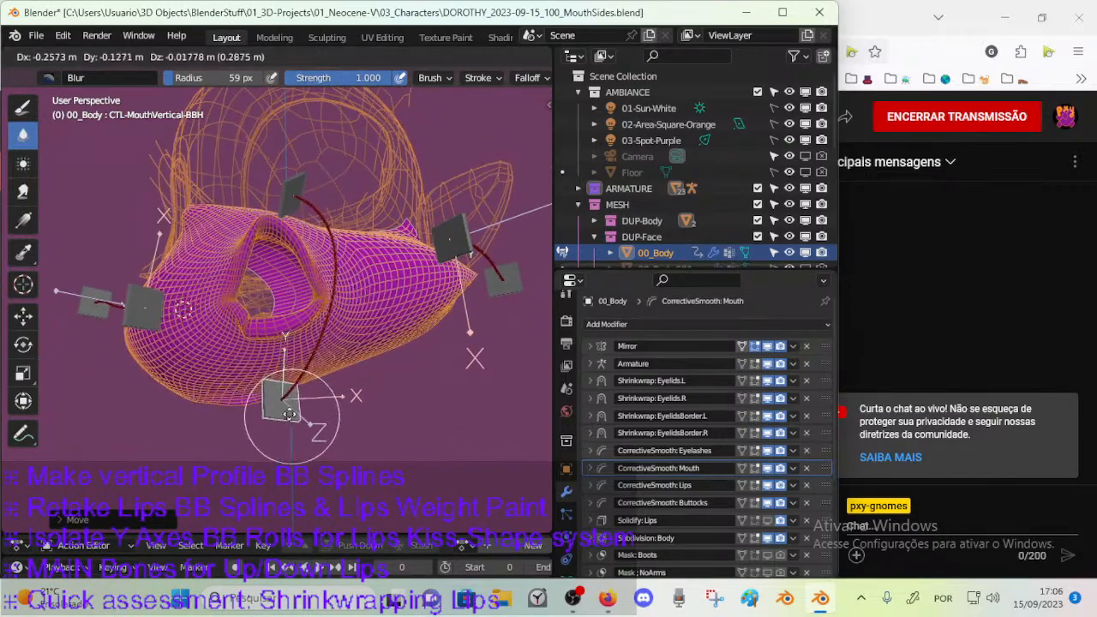
pyautogui.press('r')
pyautogui.press('z')
pyautogui.click(381, 394)
pyautogui.press('g')
pyautogui.click(381, 394)
pyautogui.moveTo(381, 394); pyautogui.dragTo(371, 414, button='middle')
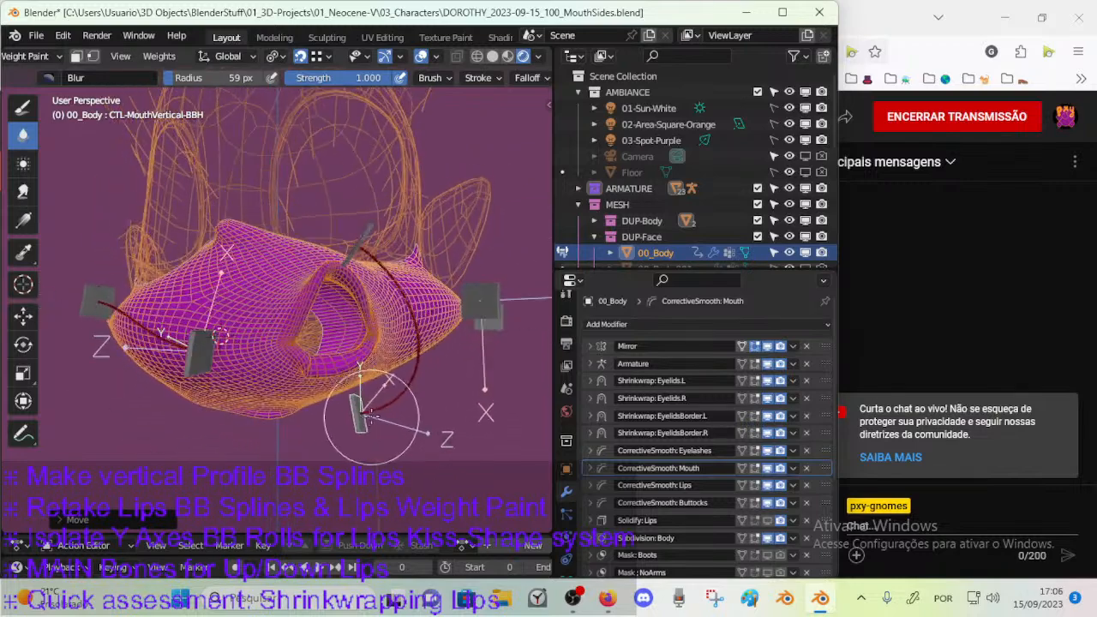
# Open the Layer Management list, collapse the Transform section and make the Jaws bone layer visible.
pyautogui.press('n')
pyautogui.click(379, 371)
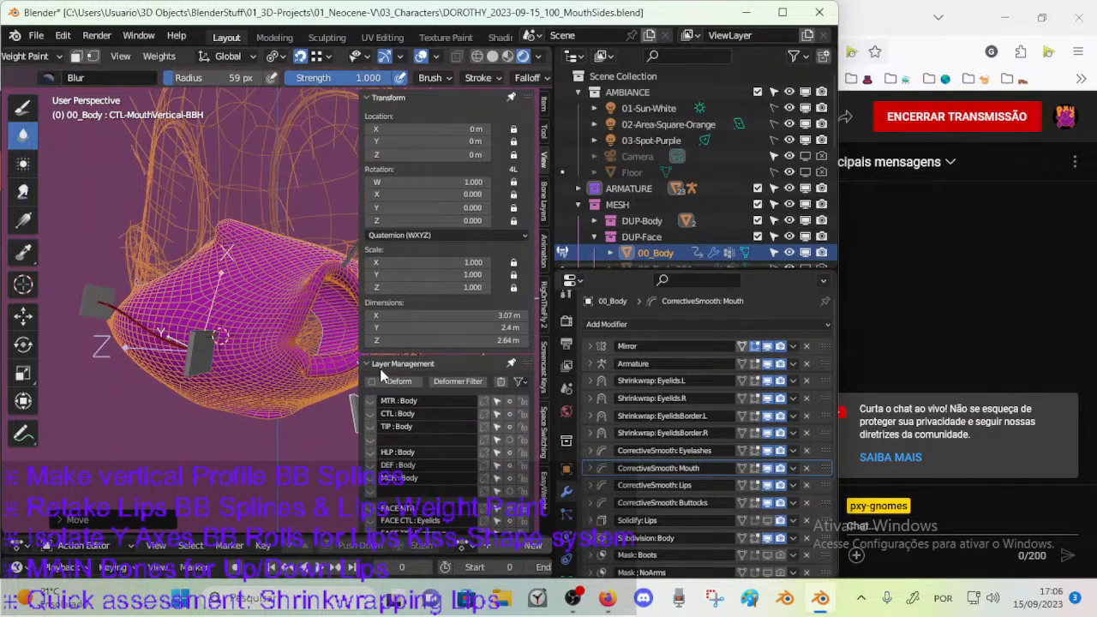
pyautogui.moveTo(372, 463); pyautogui.dragTo(374, 494, button='middle')
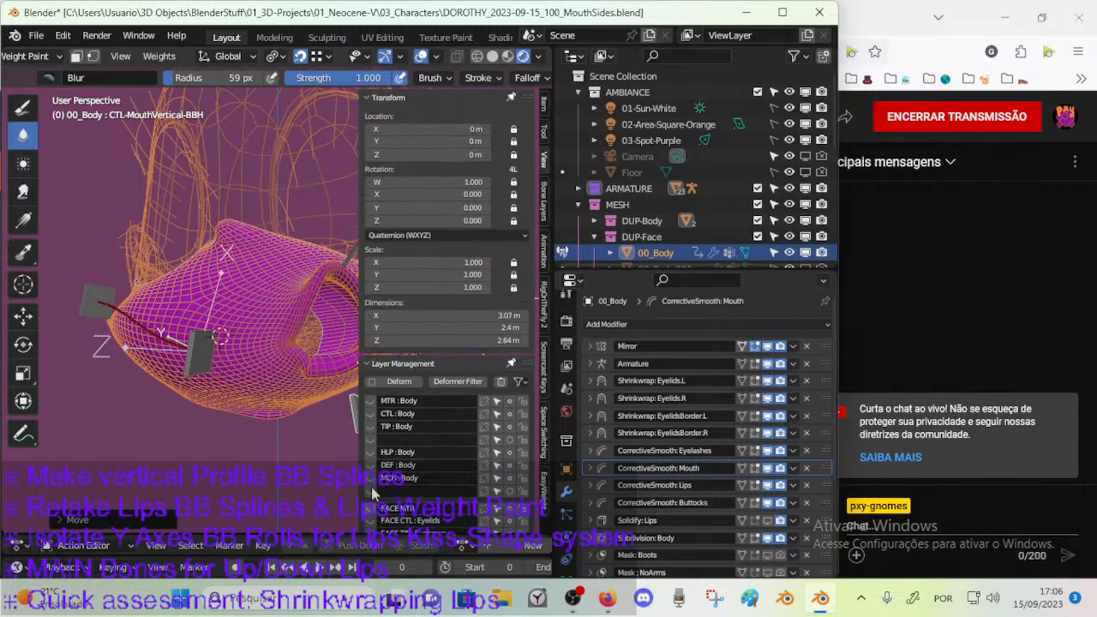
pyautogui.click(396, 97)
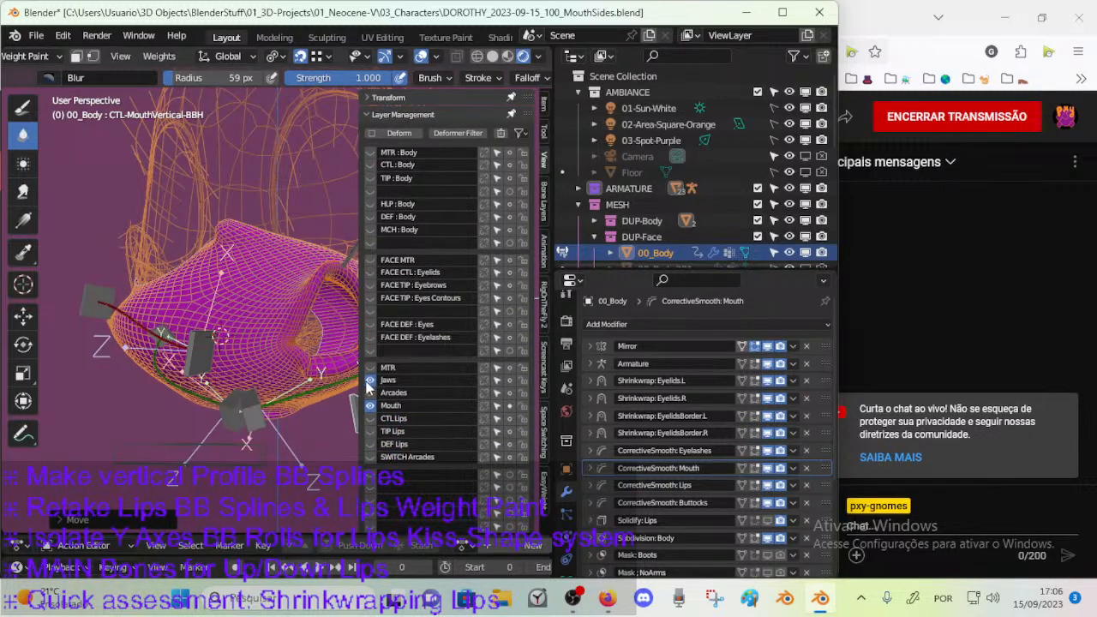
# Hide the Jaws bone layer, show the MTR layer and select the jaw control CTL-JawDown.
pyautogui.click(369, 380)
pyautogui.click(370, 367)
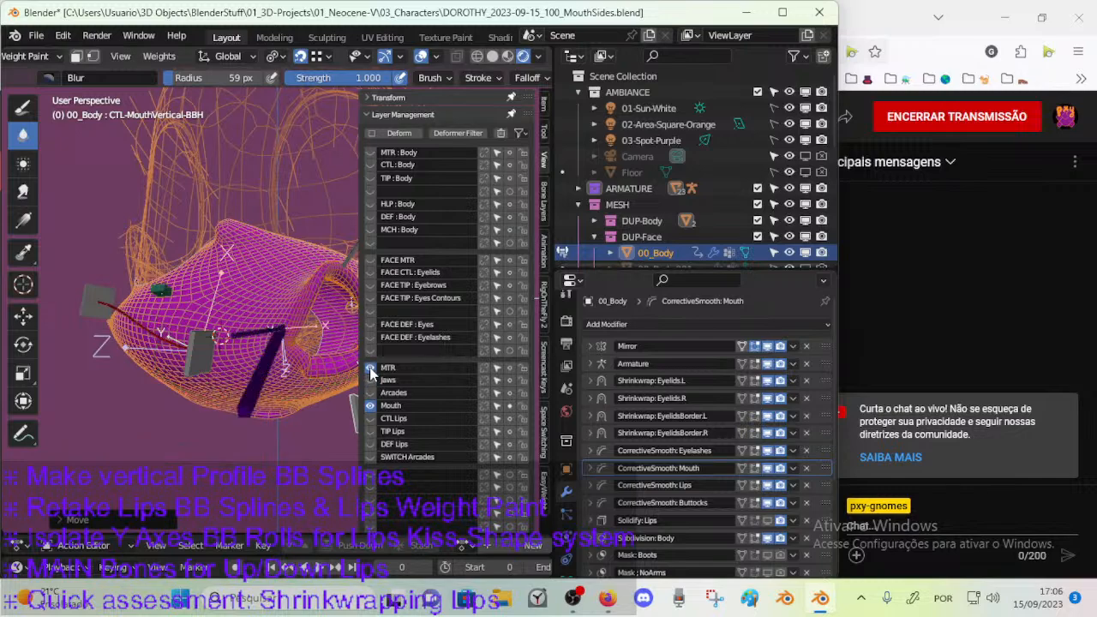
pyautogui.keyDown('ctrl'); pyautogui.click(252, 400); pyautogui.keyUp('ctrl')
pyautogui.press('n')
pyautogui.moveTo(253, 400); pyautogui.dragTo(288, 441, button='middle')
# Try rotating the jaw controls CTL-JawDown and CTL-JawUp and moving the bone MCH-MouthHoleCenter.
pyautogui.press('r')
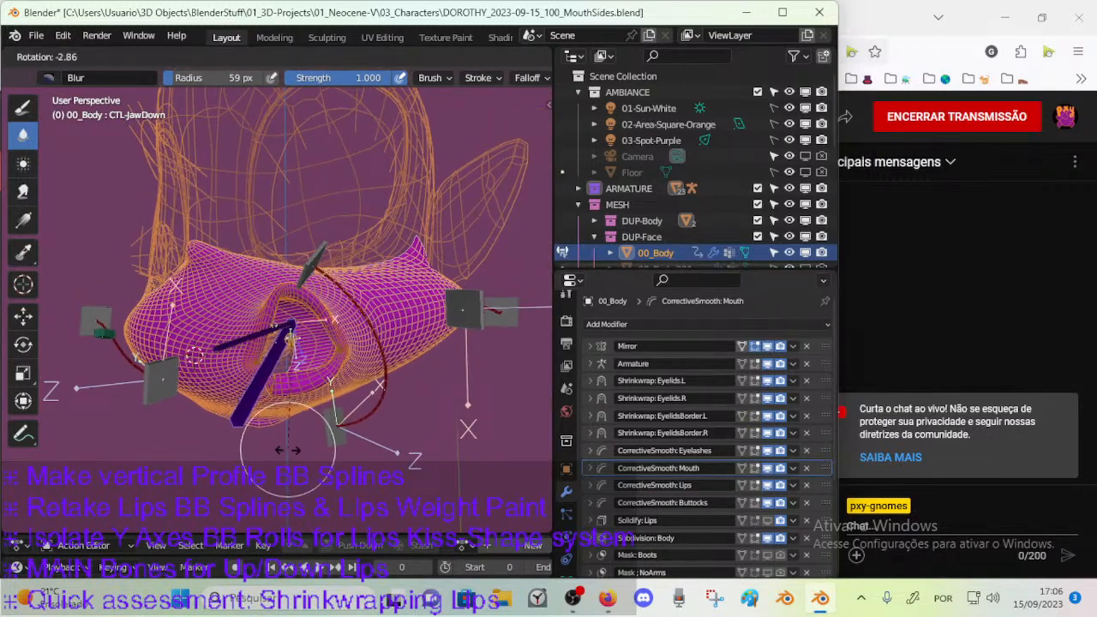
pyautogui.press('r')
pyautogui.click(377, 443)
pyautogui.moveTo(377, 444)
pyautogui.mouseDown(button='middle')
pyautogui.moveTo(287, 424)
pyautogui.moveTo(300, 379)
pyautogui.moveTo(291, 365)
pyautogui.mouseUp(button='middle')
pyautogui.press('r')
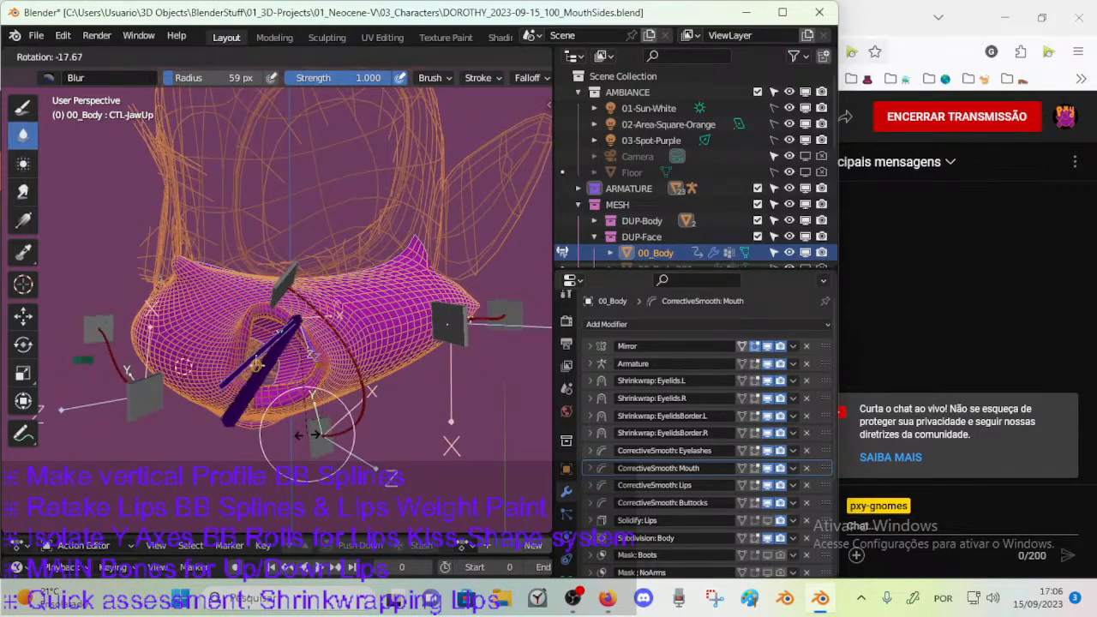
pyautogui.rightClick(265, 400)
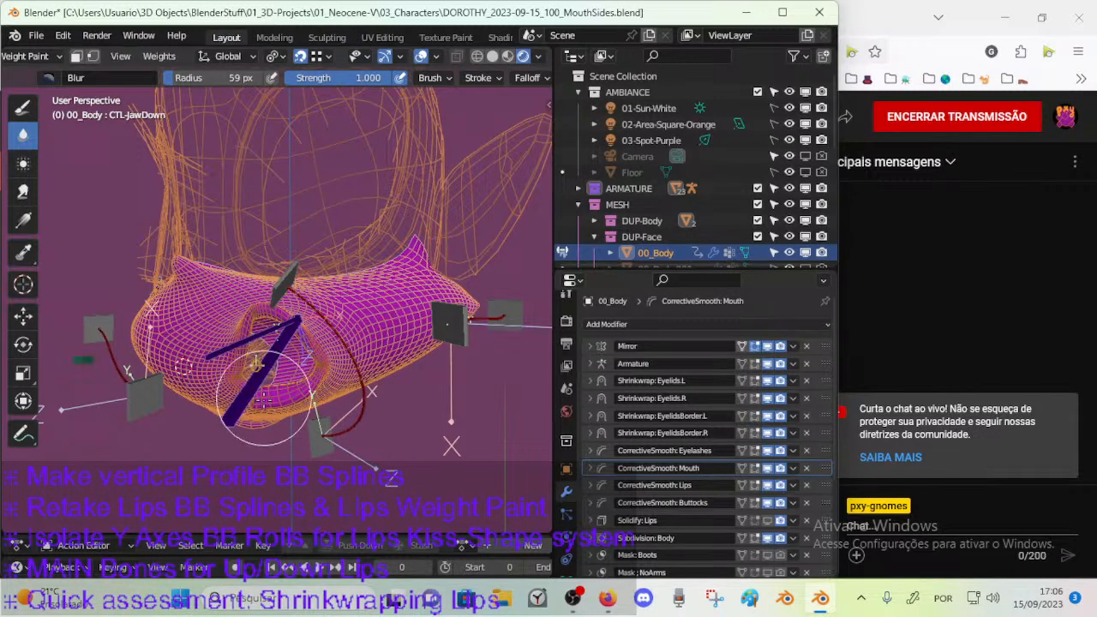
pyautogui.press('r')
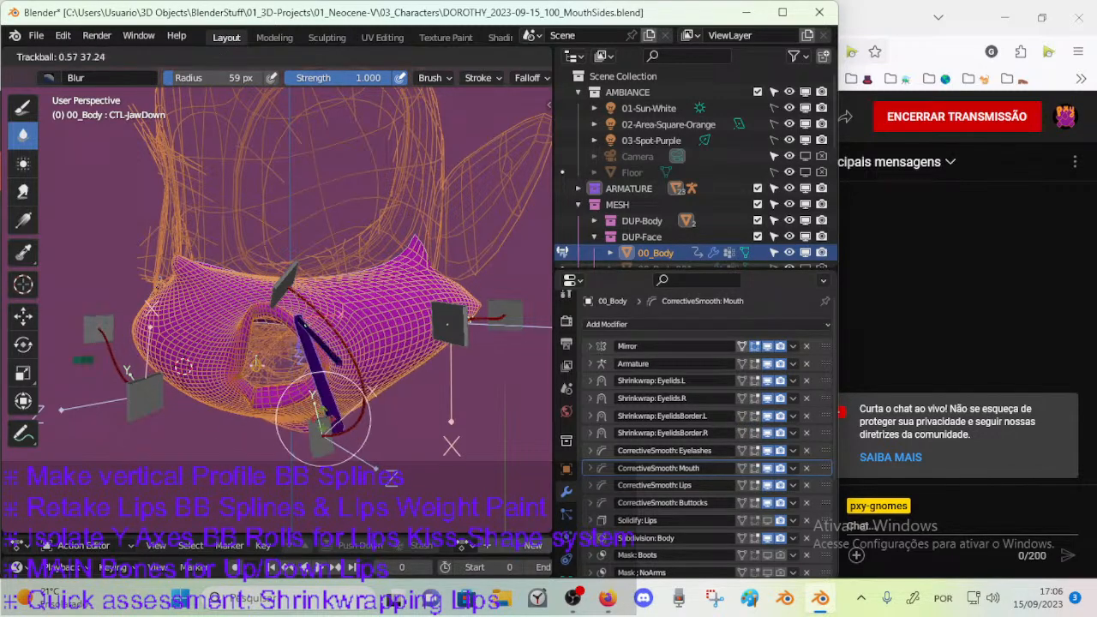
pyautogui.rightClick(257, 366)
pyautogui.press('g')
pyautogui.rightClick(246, 418)
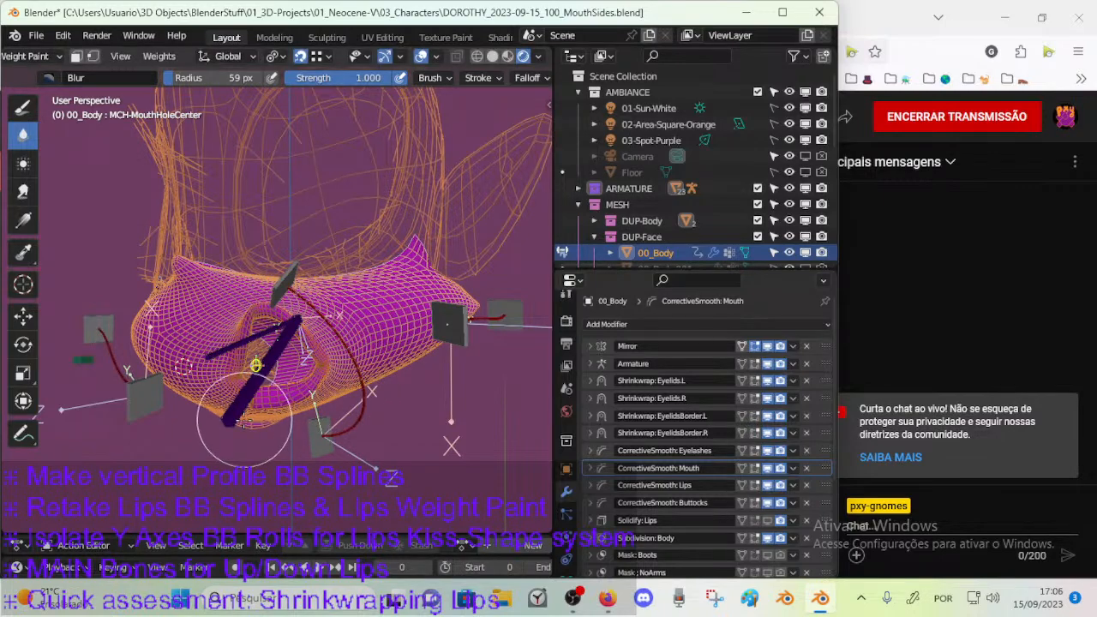
# Rotate and move the lower jaw control CTL-JawDown toward the character's left side.
pyautogui.press('r')
pyautogui.click(368, 442)
pyautogui.moveTo(367, 441); pyautogui.dragTo(369, 407, button='middle')
pyautogui.press('g')
pyautogui.click(399, 402)
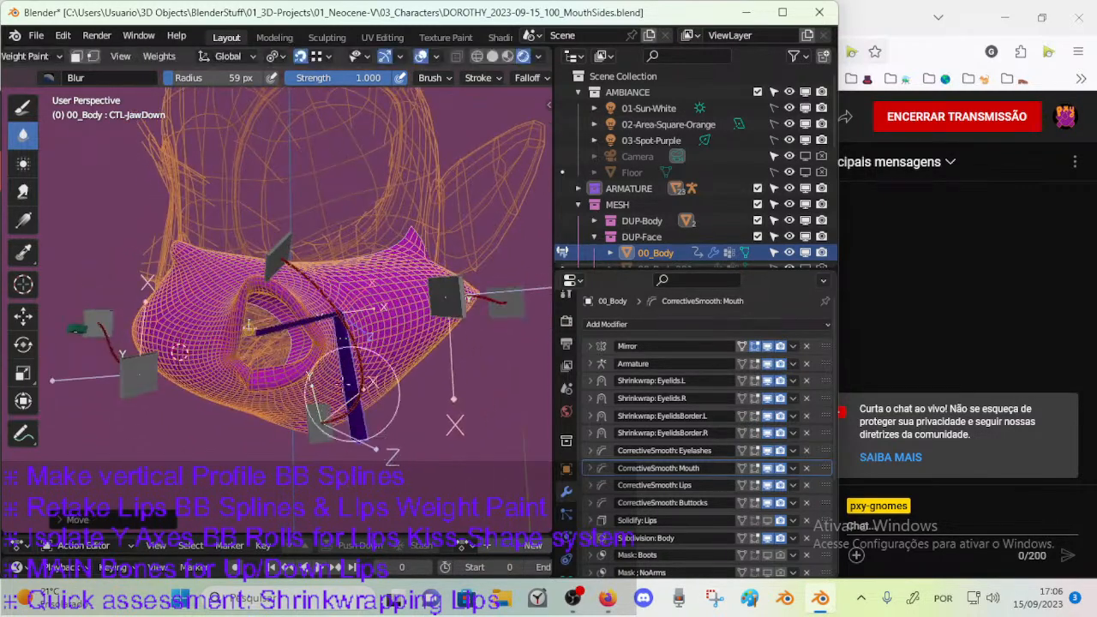
# Rotate the upper jaw control CTL-JawUp freely toward the character's left with a trackball rotation.
pyautogui.keyDown('ctrl'); pyautogui.click(272, 334); pyautogui.keyUp('ctrl')
pyautogui.moveTo(274, 335); pyautogui.dragTo(284, 326, button='middle')
pyautogui.press('r')
pyautogui.press('r')
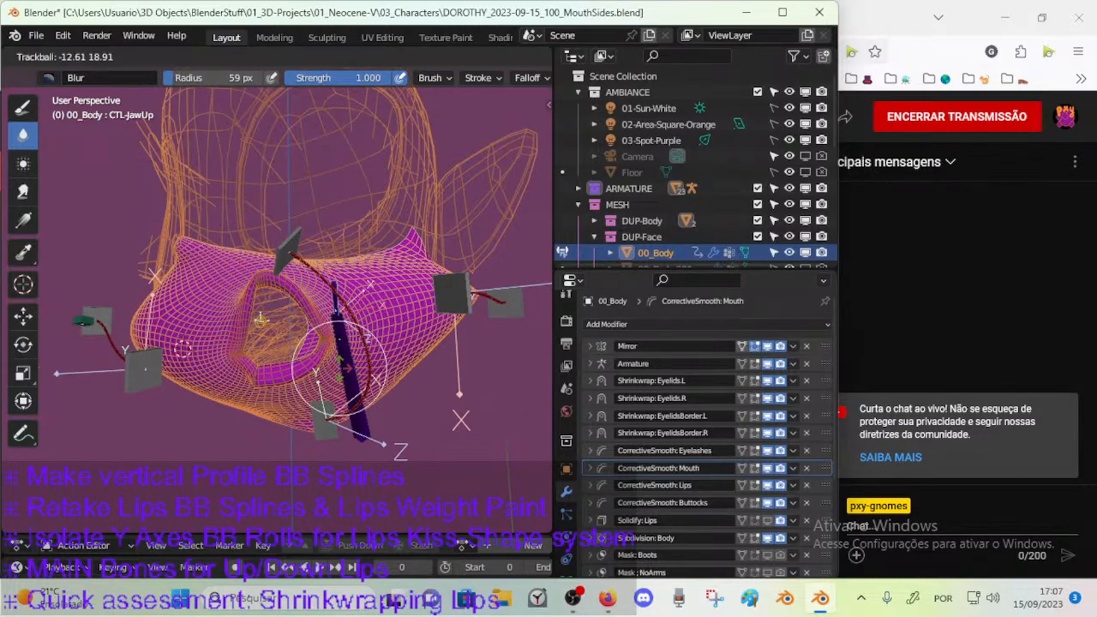
pyautogui.click(365, 353)
pyautogui.moveTo(366, 352); pyautogui.dragTo(351, 433, button='middle')
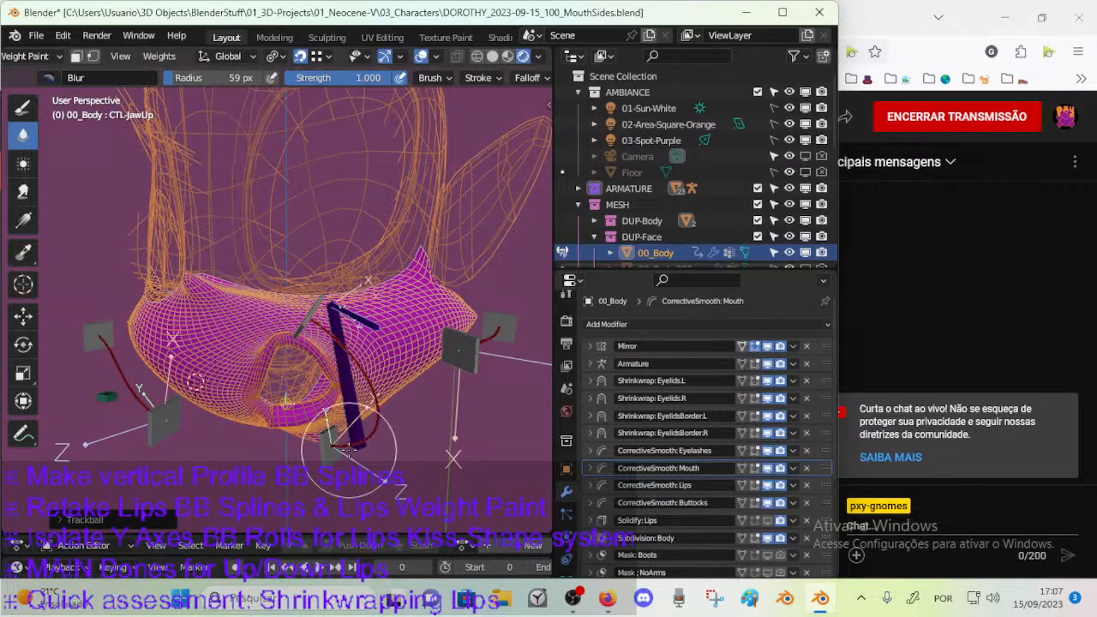
# Leave weight painting for Object Mode and select the armature ARM-Dorothy.
pyautogui.moveTo(347, 446)
pyautogui.mouseDown(button='middle')
pyautogui.moveTo(253, 315)
pyautogui.moveTo(326, 353)
pyautogui.moveTo(266, 349)
pyautogui.moveTo(309, 330)
pyautogui.moveTo(304, 317)
pyautogui.moveTo(274, 326)
pyautogui.mouseUp(button='middle')
pyautogui.moveTo(271, 394); pyautogui.dragTo(212, 381, button='middle')
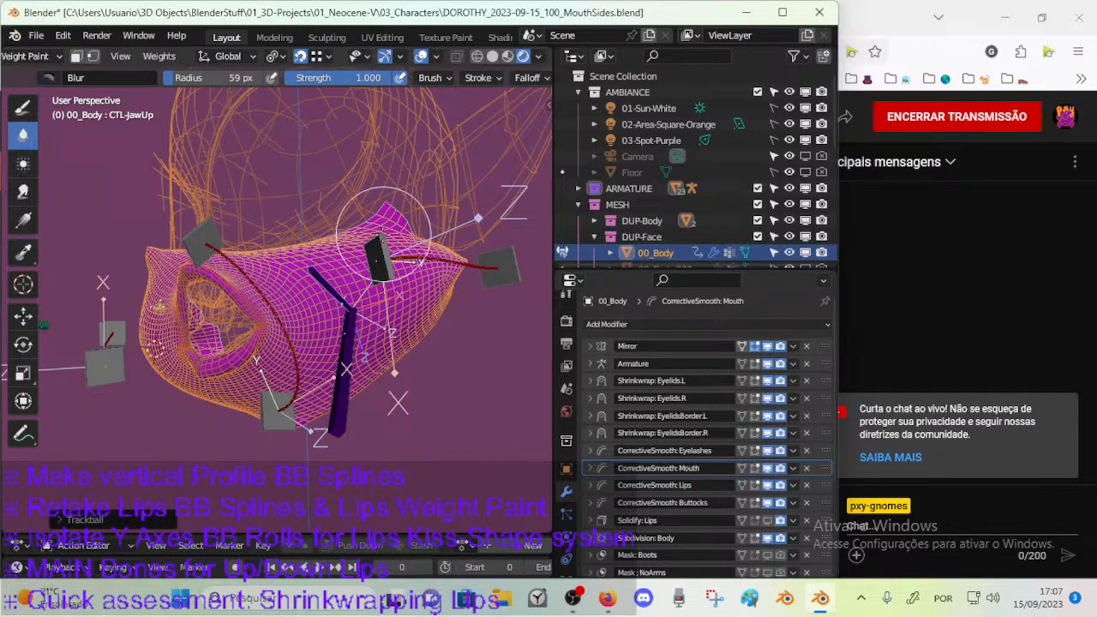
pyautogui.hotkey('ctrl', 'Tab')
pyautogui.click(248, 240)
pyautogui.moveTo(203, 287); pyautogui.dragTo(303, 282, button='middle')
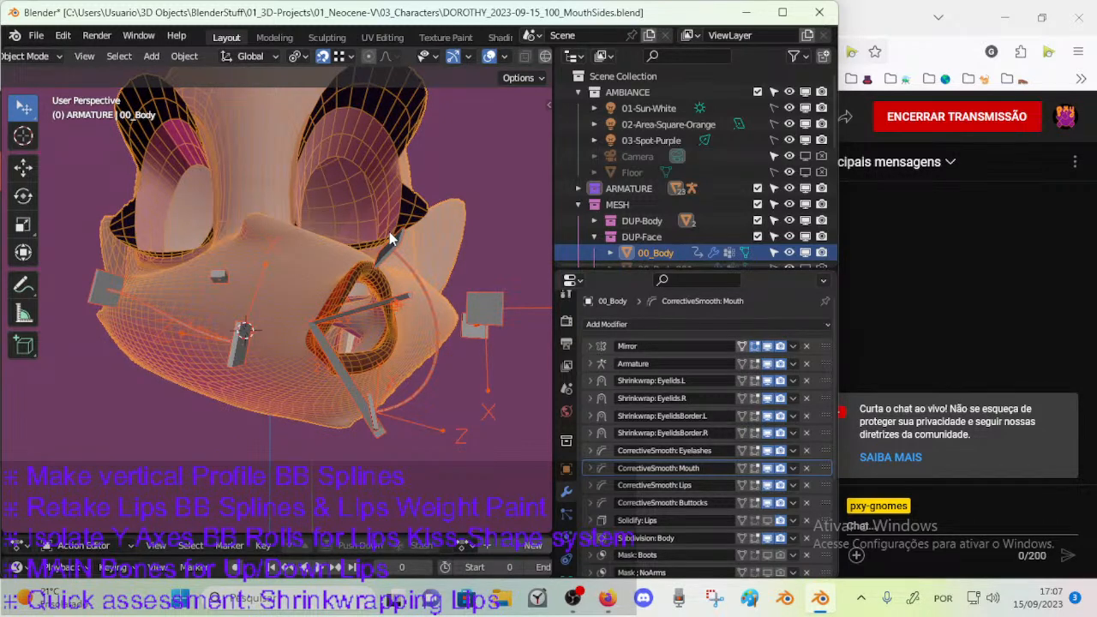
pyautogui.moveTo(390, 238); pyautogui.dragTo(338, 268, button='middle')
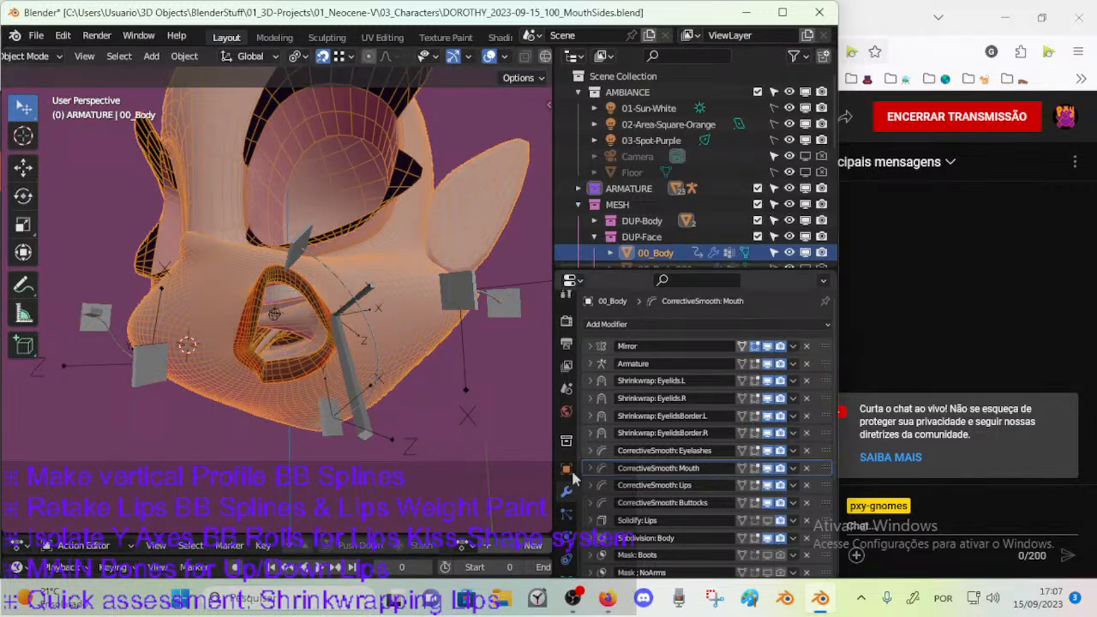
pyautogui.moveTo(320, 313); pyautogui.dragTo(356, 332, button='middle')
pyautogui.click(412, 265)
# Examine the posed mouth, lips and cheek mesh from several angles for deformation quality.
pyautogui.moveTo(417, 283); pyautogui.dragTo(315, 305, button='middle')
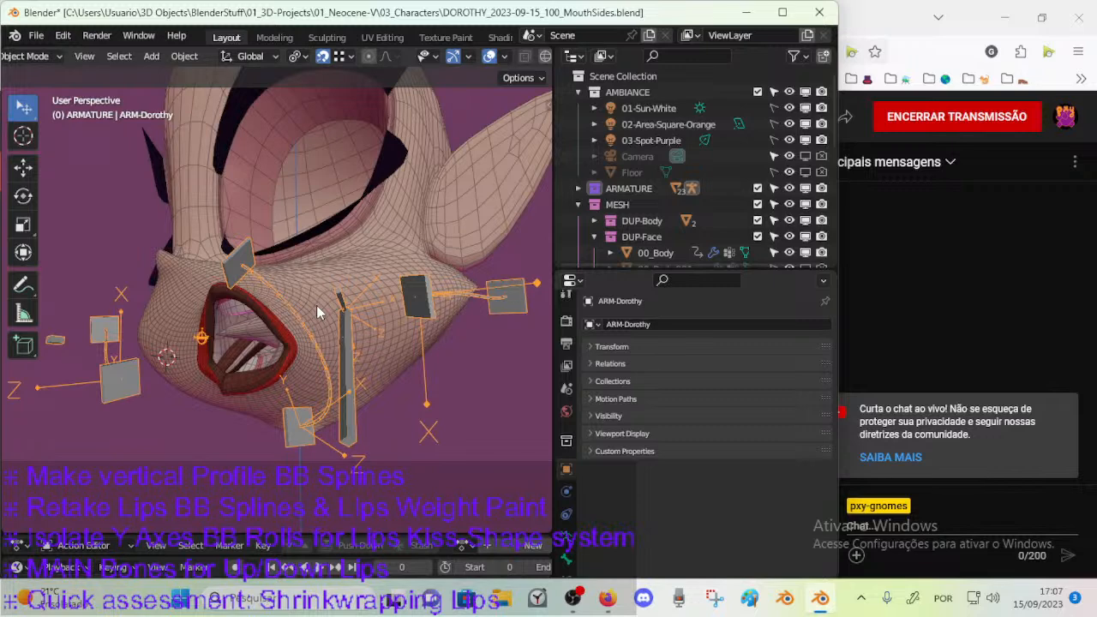
pyautogui.moveTo(307, 350); pyautogui.dragTo(301, 347, button='middle')
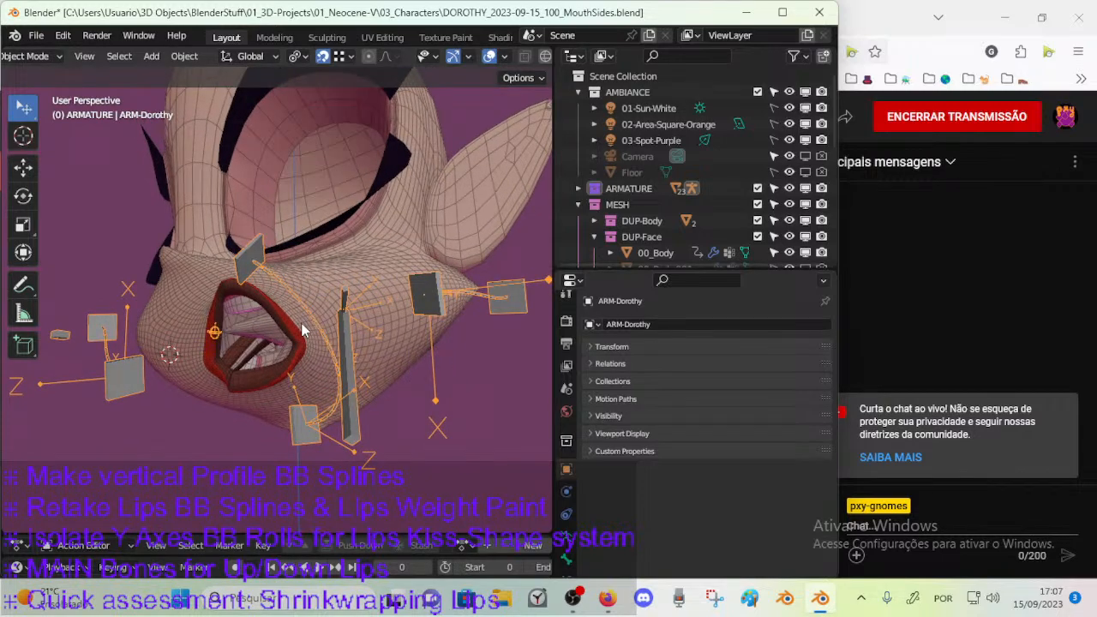
pyautogui.moveTo(305, 334); pyautogui.dragTo(314, 284, button='middle')
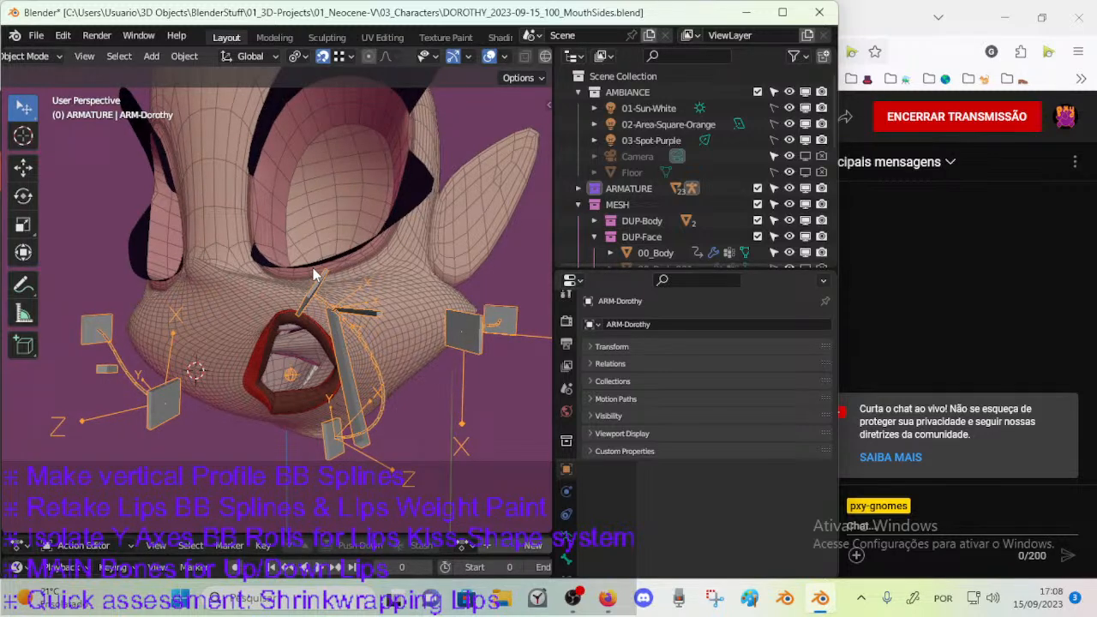
pyautogui.moveTo(302, 300)
pyautogui.mouseDown(button='middle')
pyautogui.moveTo(291, 280)
pyautogui.moveTo(357, 287)
pyautogui.moveTo(320, 289)
pyautogui.mouseUp(button='middle')
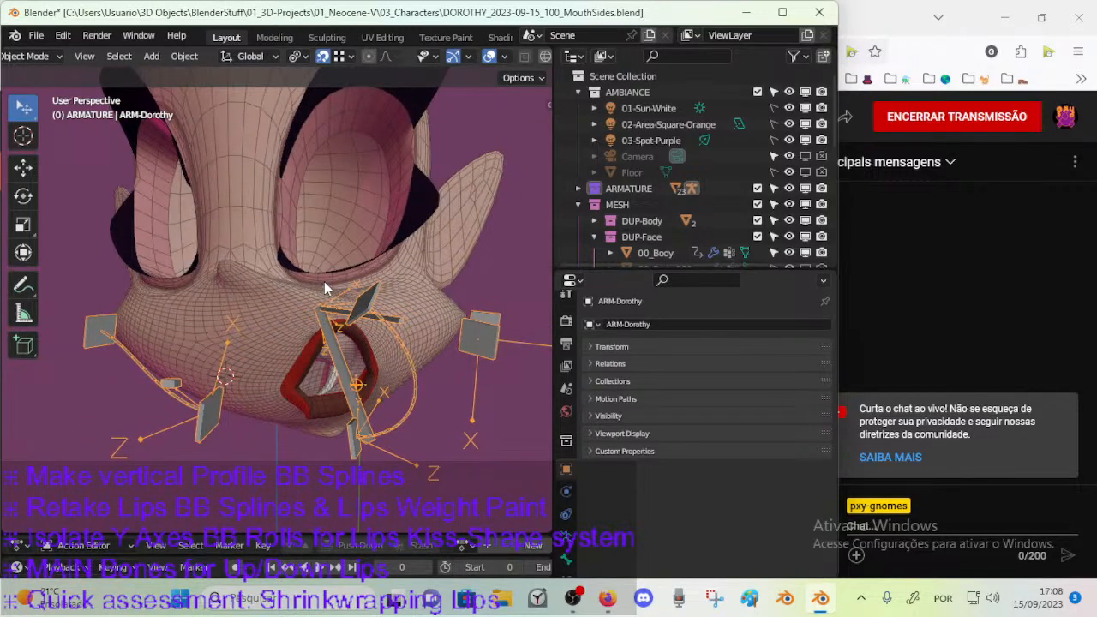
pyautogui.moveTo(324, 283); pyautogui.dragTo(265, 295, button='middle')
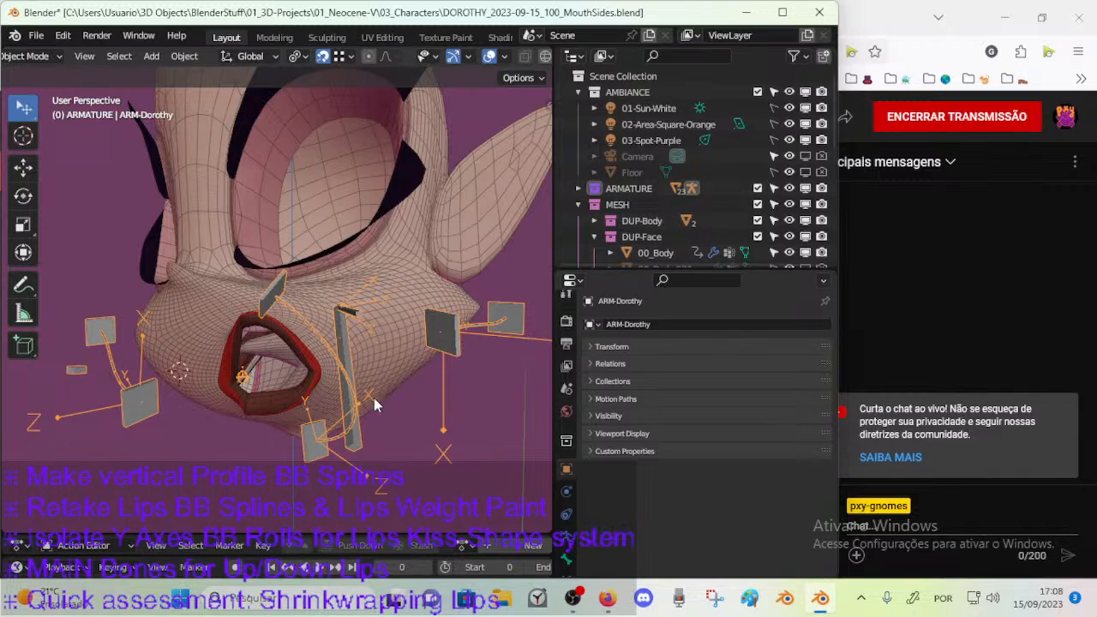
pyautogui.moveTo(485, 319); pyautogui.dragTo(312, 359, button='middle')
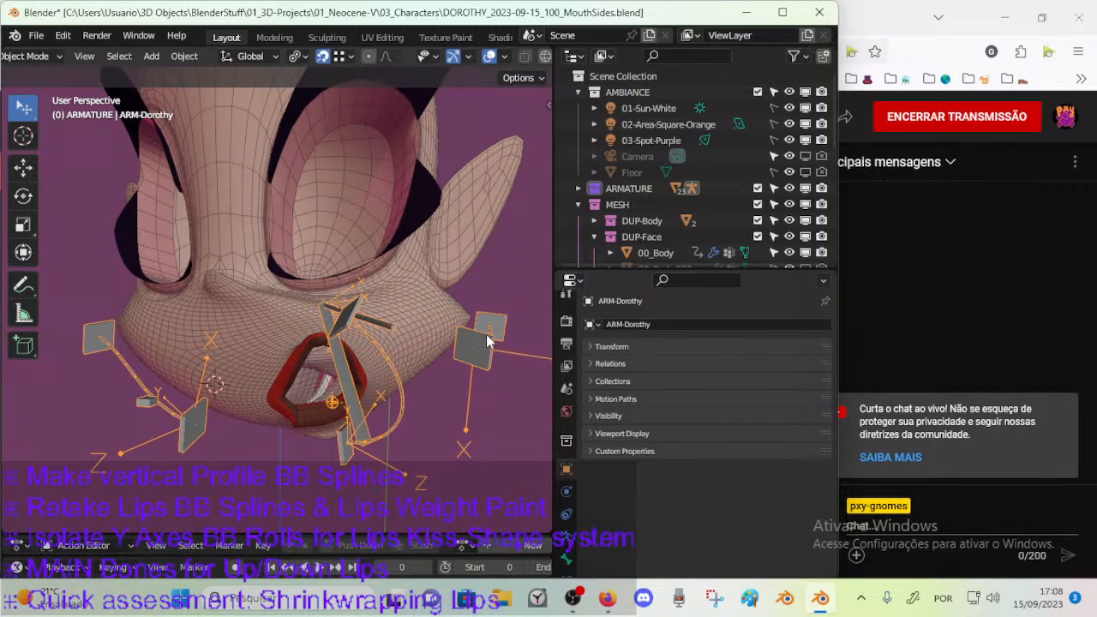
pyautogui.moveTo(427, 350); pyautogui.dragTo(377, 324, button='middle')
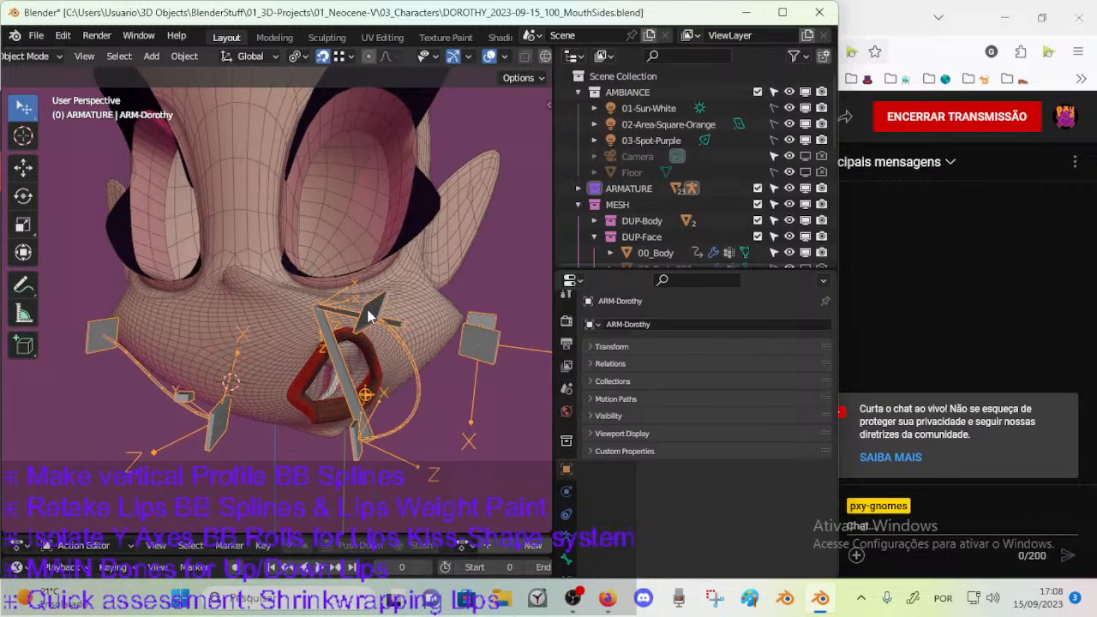
pyautogui.moveTo(385, 364); pyautogui.dragTo(336, 267, button='middle')
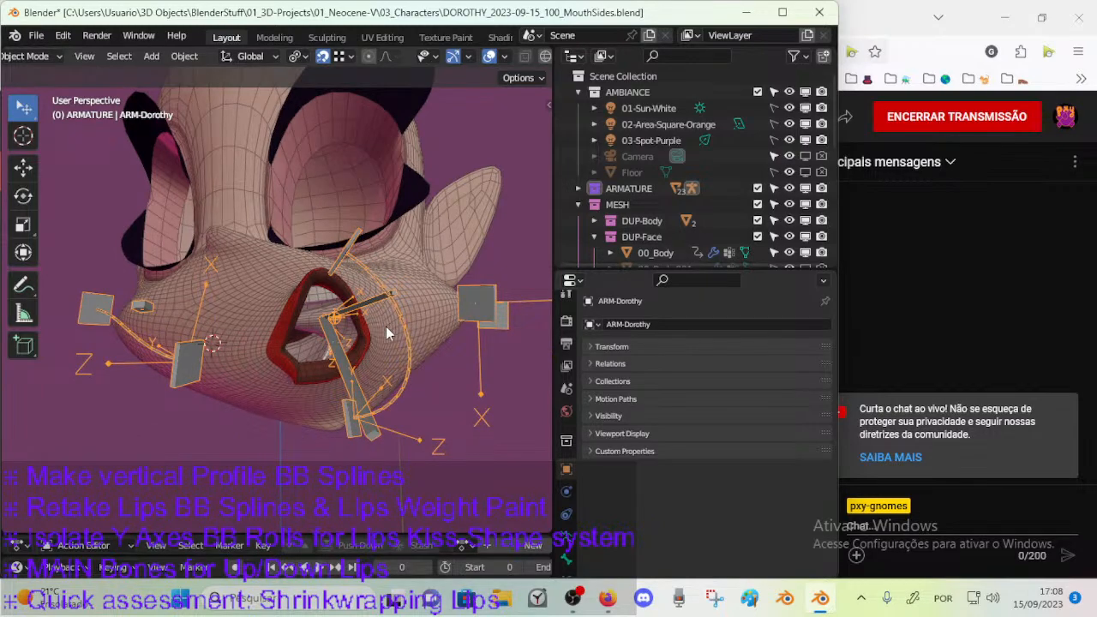
pyautogui.moveTo(404, 305); pyautogui.dragTo(300, 276, button='middle')
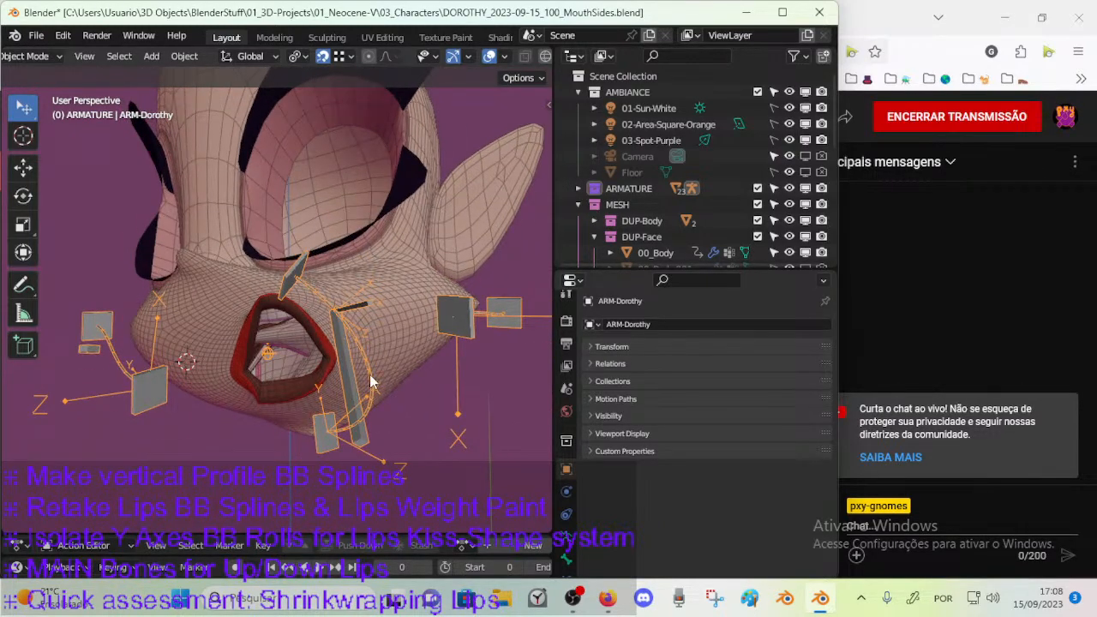
pyautogui.moveTo(318, 392); pyautogui.dragTo(379, 394, button='middle')
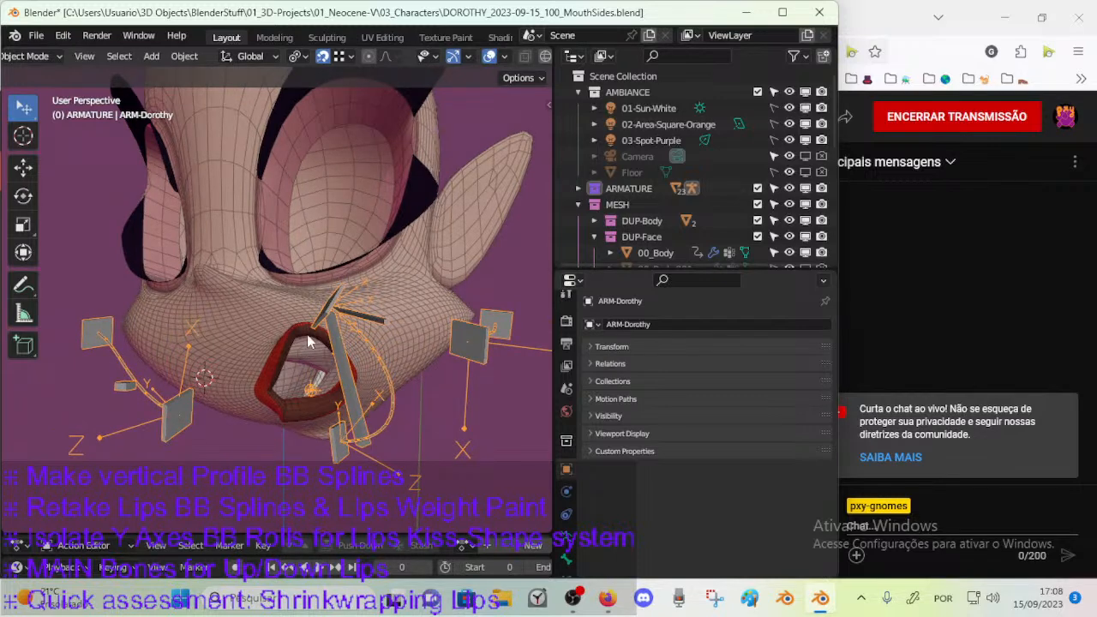
pyautogui.moveTo(341, 394); pyautogui.dragTo(335, 368, button='middle')
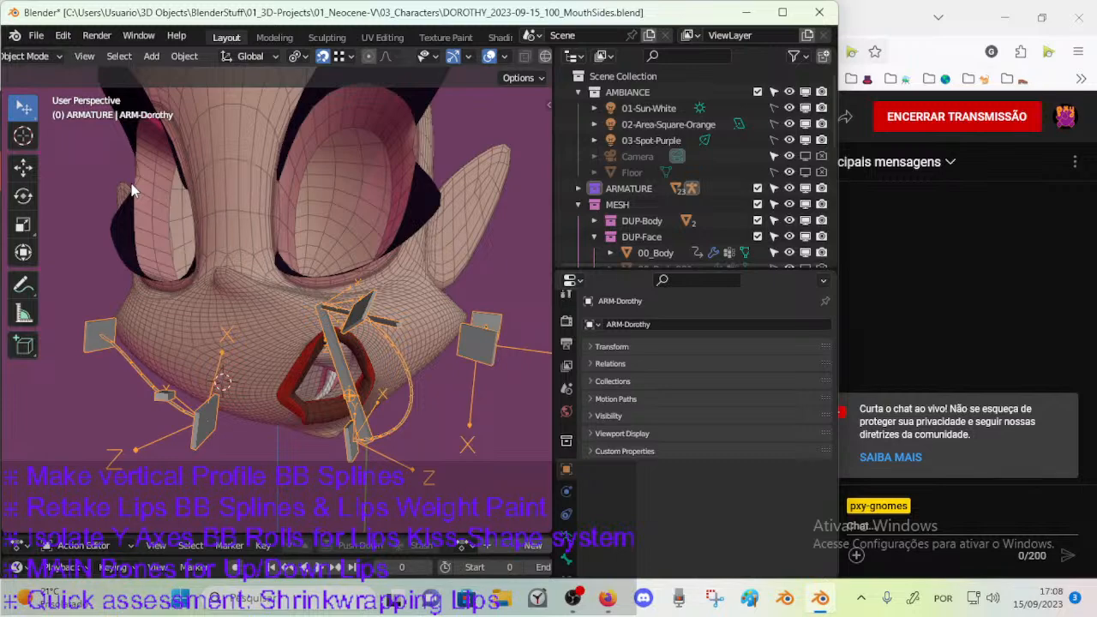
pyautogui.moveTo(361, 319); pyautogui.dragTo(271, 317, button='middle')
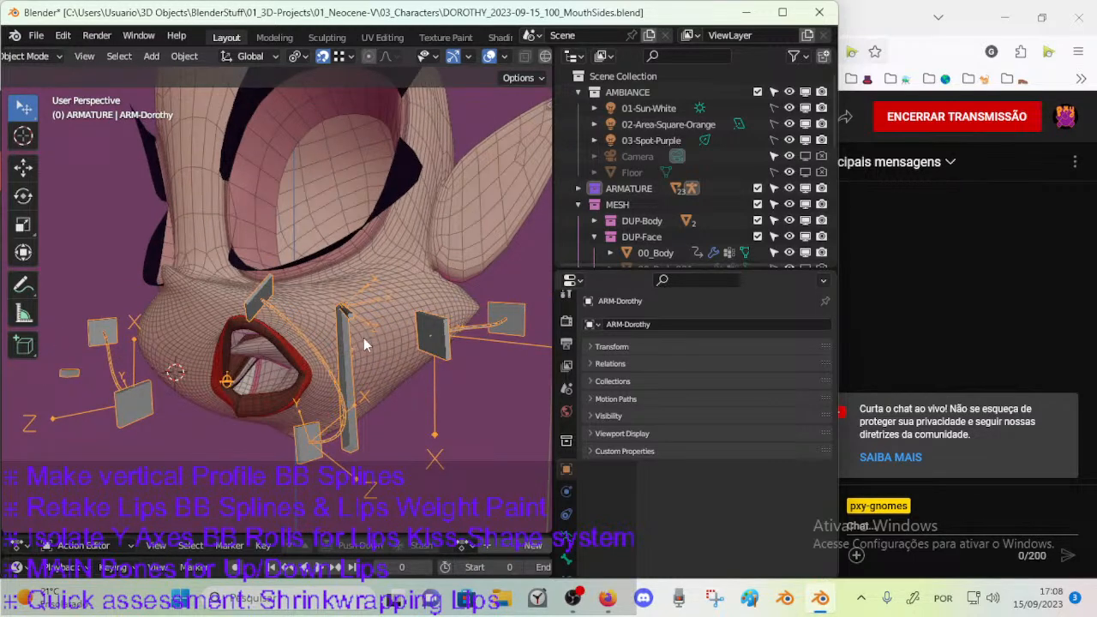
pyautogui.moveTo(254, 301); pyautogui.dragTo(306, 342, button='middle')
pyautogui.moveTo(326, 397); pyautogui.dragTo(282, 399, button='middle')
pyautogui.moveTo(257, 359); pyautogui.dragTo(232, 333, button='middle')
pyautogui.moveTo(414, 205); pyautogui.dragTo(381, 307, button='middle')
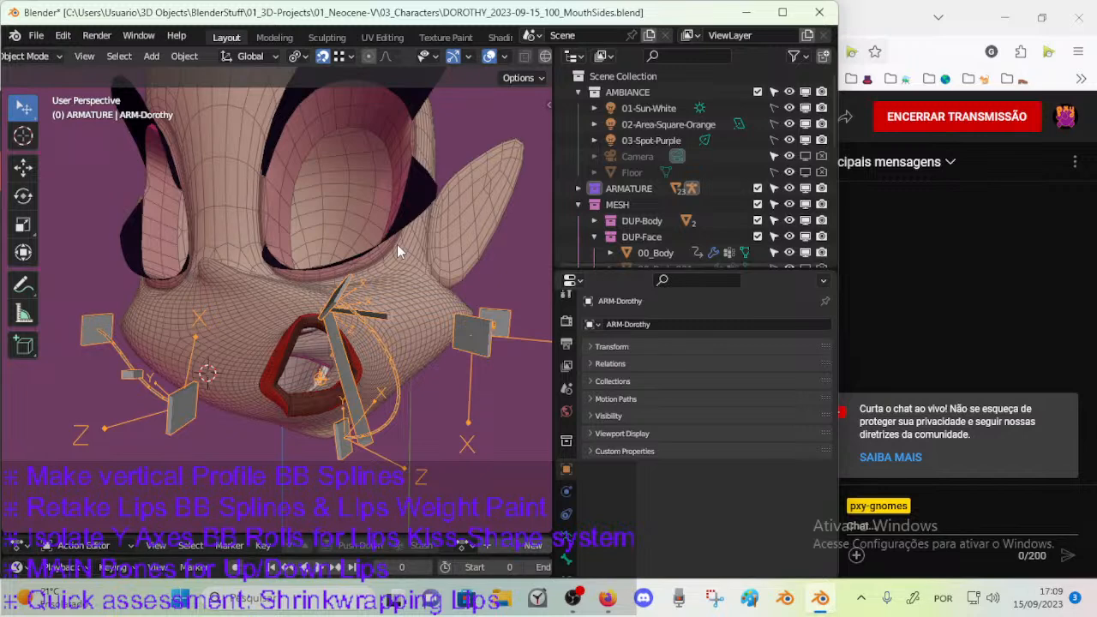
pyautogui.moveTo(371, 361); pyautogui.dragTo(289, 304, button='middle')
pyautogui.scroll(3, 289, 303)
pyautogui.moveTo(298, 354); pyautogui.dragTo(319, 306, button='middle')
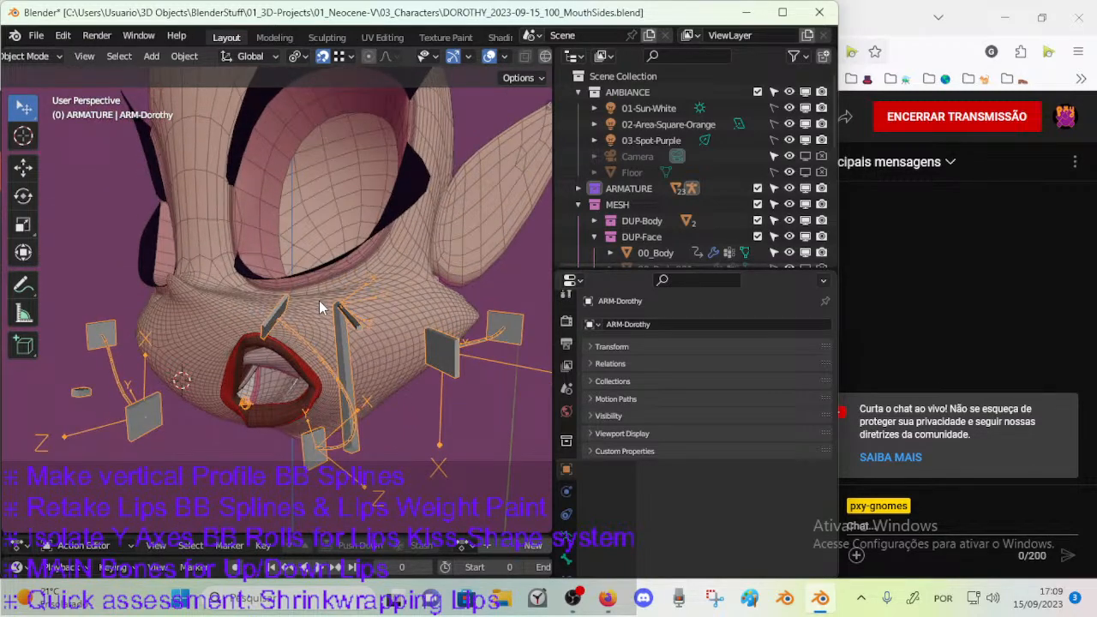
pyautogui.moveTo(318, 390); pyautogui.dragTo(366, 317, button='middle')
pyautogui.scroll(1, 346, 378)
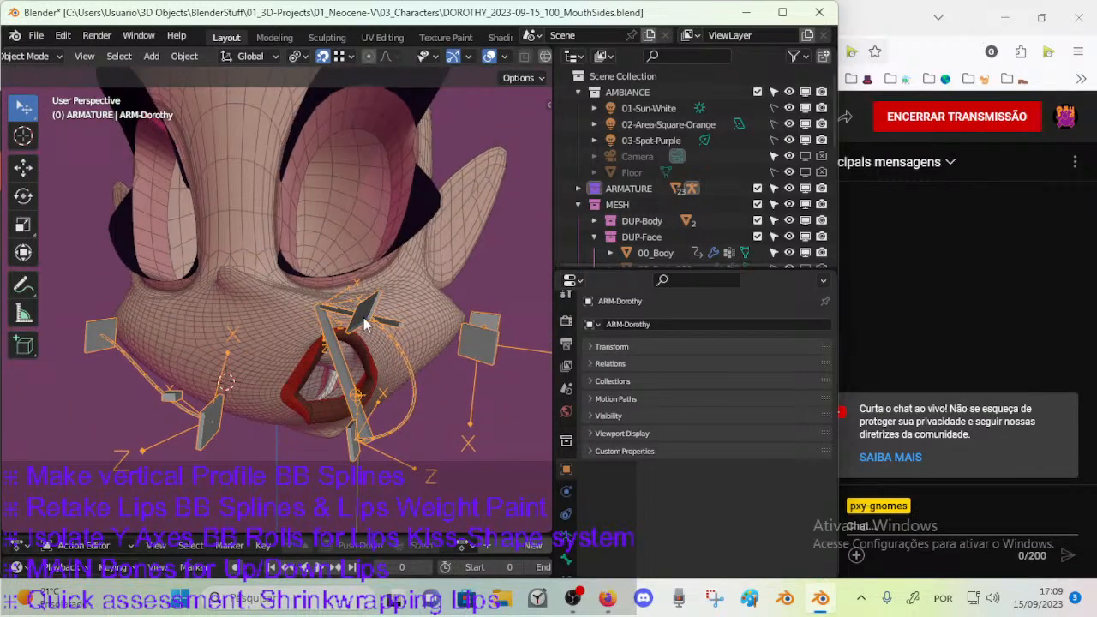
pyautogui.moveTo(343, 435); pyautogui.dragTo(408, 385, button='middle')
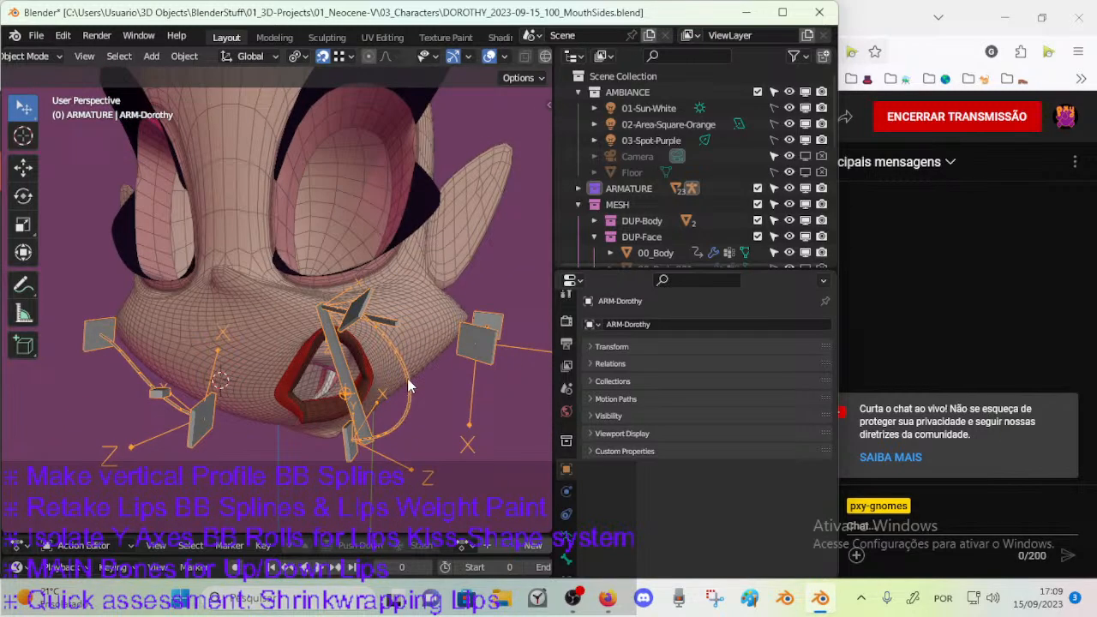
# Enter Pose Mode on the armature, select the curved bone DEF-MouthVertical-BB.001 and open its bone properties.
pyautogui.hotkey('ctrl', 'Tab')
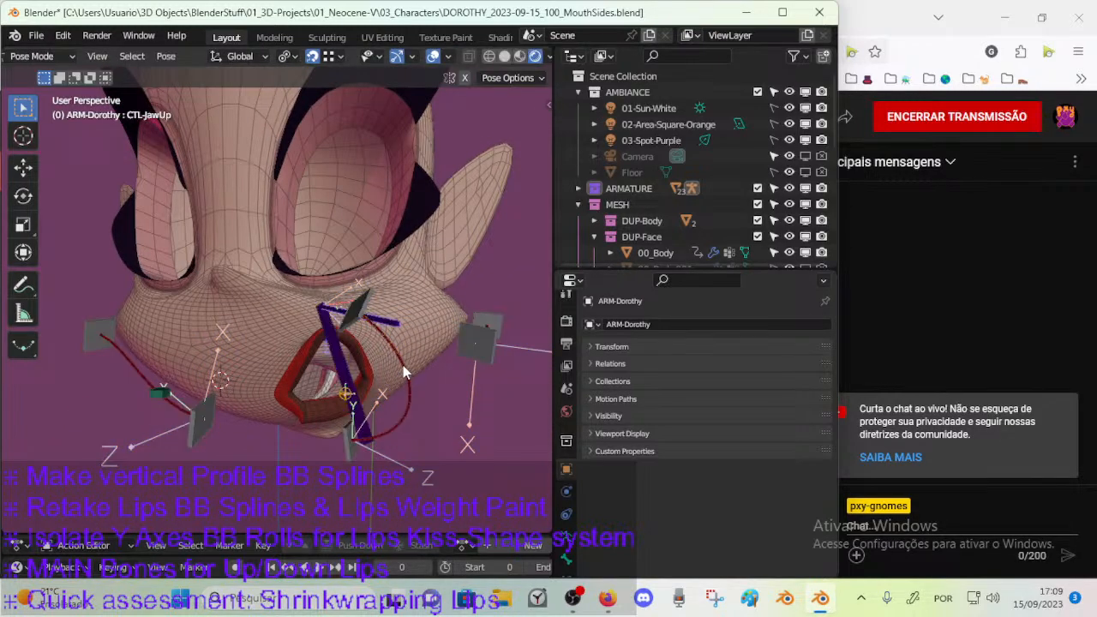
pyautogui.click(406, 377)
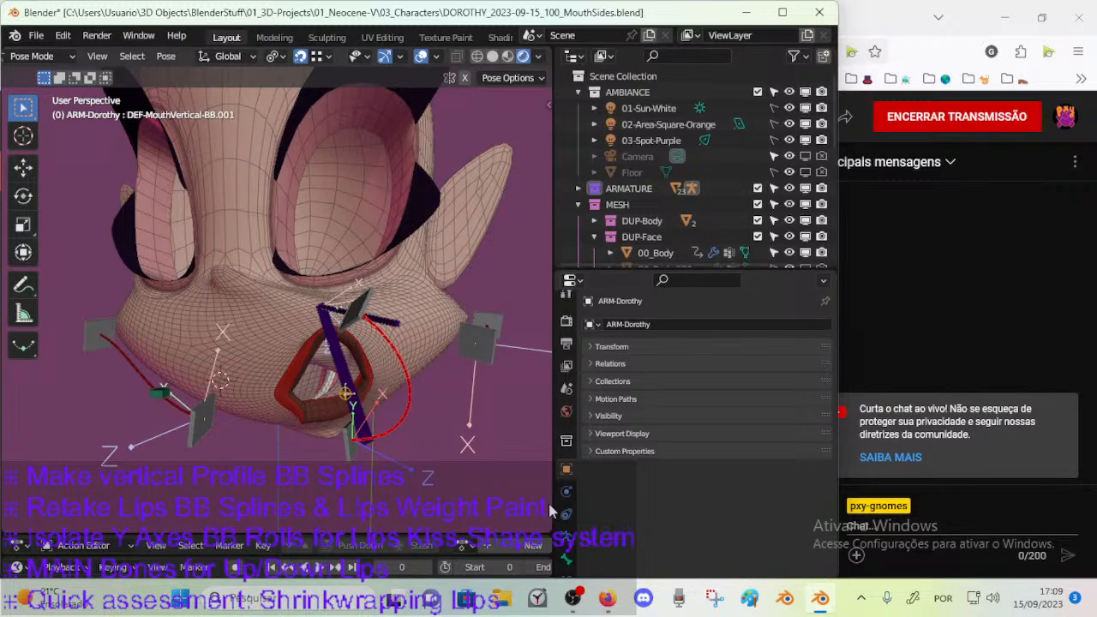
pyautogui.click(565, 558)
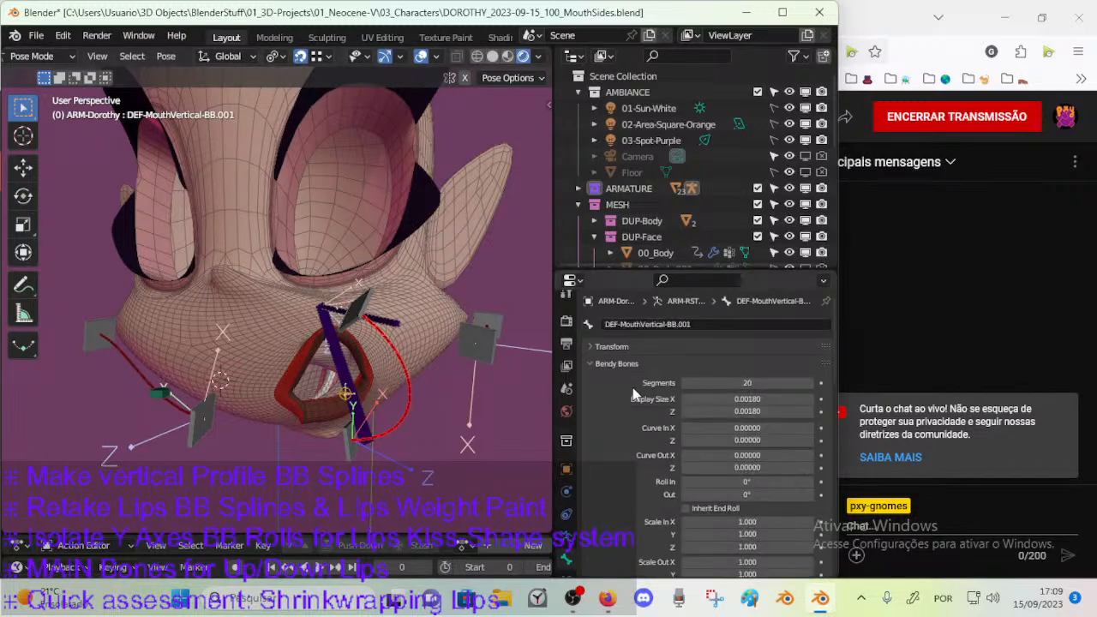
pyautogui.moveTo(359, 375); pyautogui.dragTo(392, 372, button='middle')
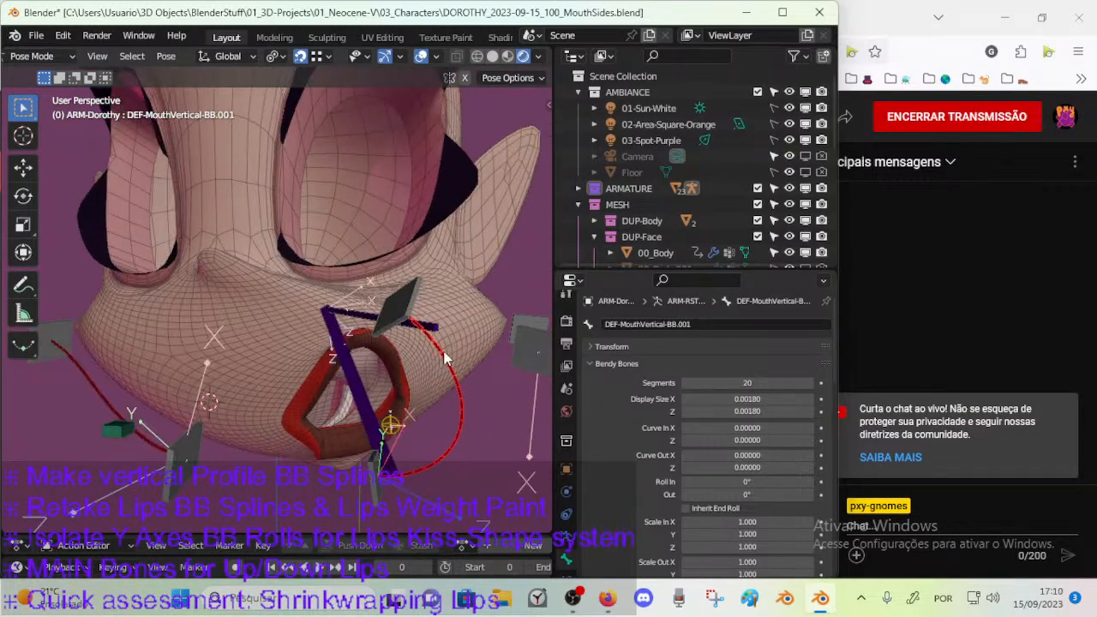
pyautogui.moveTo(411, 306); pyautogui.dragTo(270, 272, button='middle')
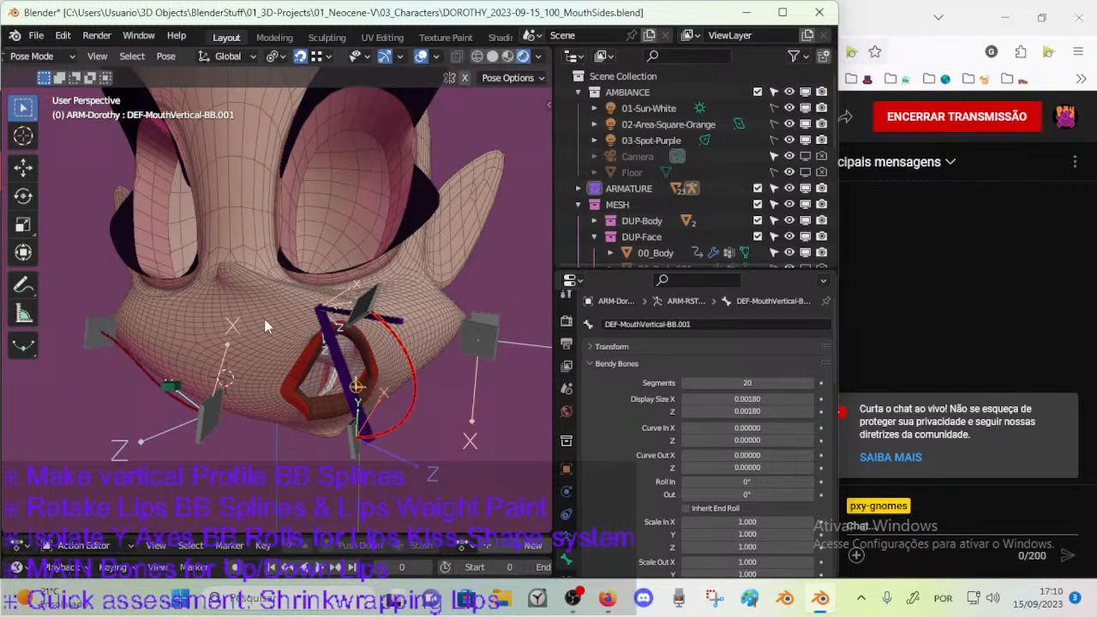
# Try rotating the upper mouth handle CTL-MouthVertical-BBH.002.
pyautogui.moveTo(292, 312); pyautogui.dragTo(300, 273, button='middle')
pyautogui.click(355, 230)
pyautogui.press('r')
pyautogui.rightClick(387, 228)
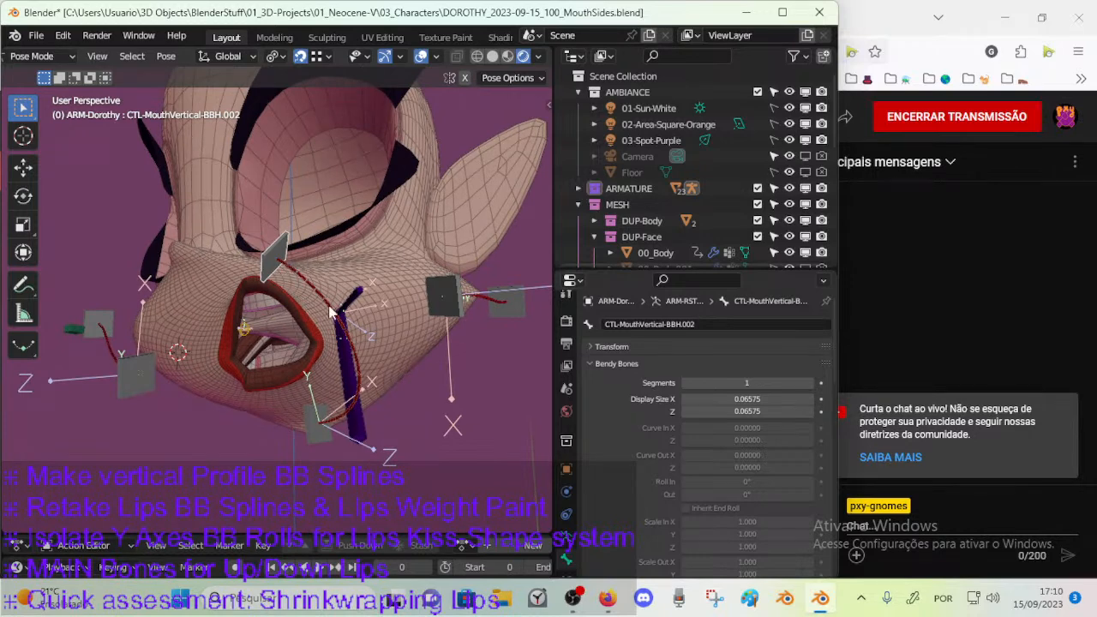
pyautogui.moveTo(335, 420); pyautogui.dragTo(310, 316, button='middle')
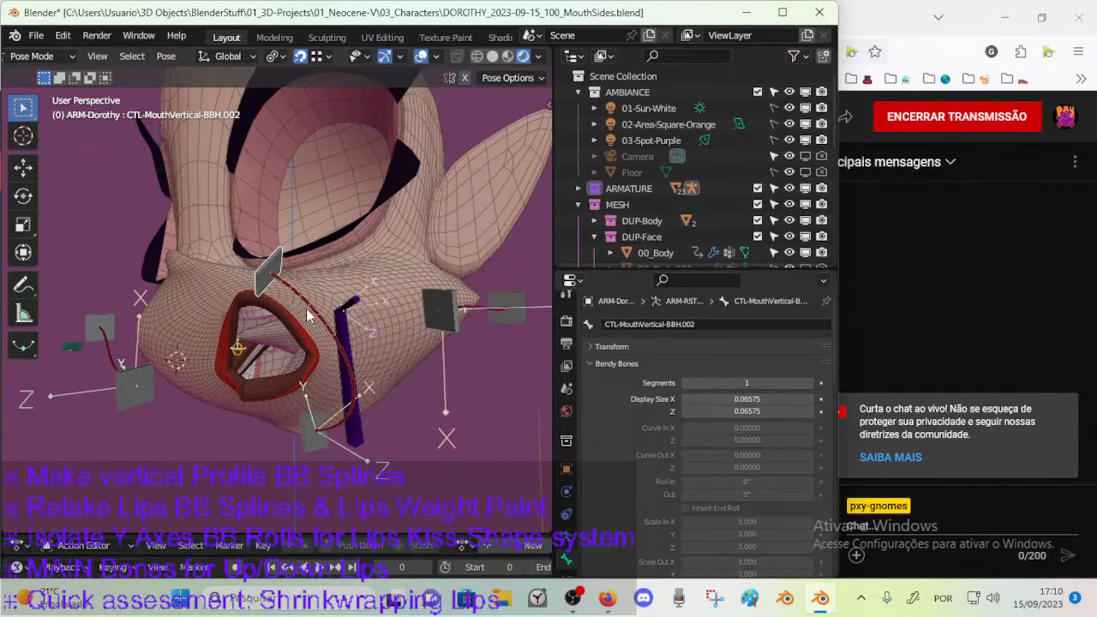
# Rotate the upper mouth handle CTL-MouthVertical-BBH.002 to tilt the end of the vertical mouth curve.
pyautogui.press('r')
pyautogui.press('g')
pyautogui.rightClick(315, 293)
pyautogui.moveTo(316, 293); pyautogui.dragTo(357, 282, button='middle')
pyautogui.press('r')
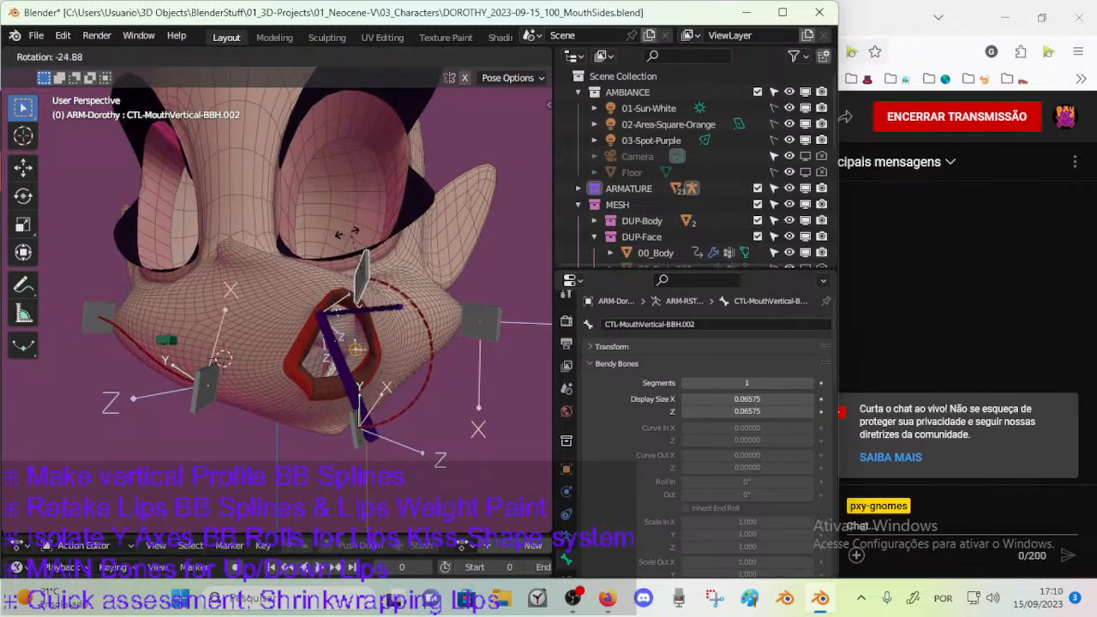
pyautogui.click(371, 268)
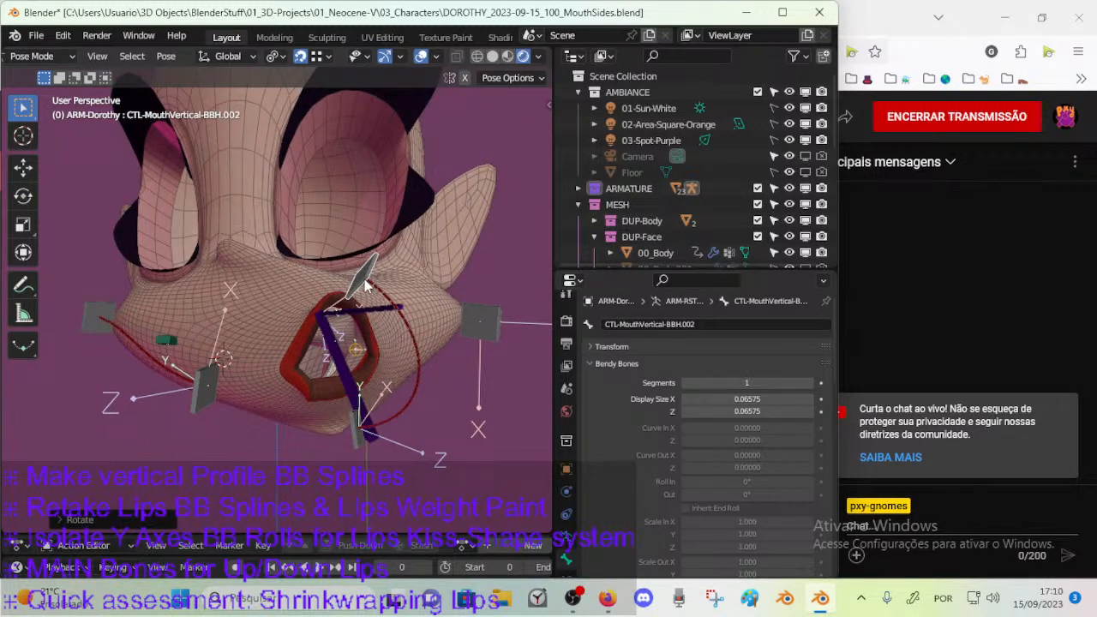
# Alternately move and rotate the upper mouth handle to test how the vertical bendy bone curves from different angles.
pyautogui.moveTo(367, 275)
pyautogui.mouseDown(button='middle')
pyautogui.moveTo(287, 313)
pyautogui.moveTo(332, 411)
pyautogui.moveTo(378, 233)
pyautogui.moveTo(192, 279)
pyautogui.moveTo(420, 263)
pyautogui.moveTo(378, 210)
pyautogui.moveTo(366, 283)
pyautogui.moveTo(236, 358)
pyautogui.moveTo(181, 310)
pyautogui.moveTo(256, 318)
pyautogui.moveTo(339, 283)
pyautogui.moveTo(370, 291)
pyautogui.mouseUp(button='middle')
pyautogui.press('g')
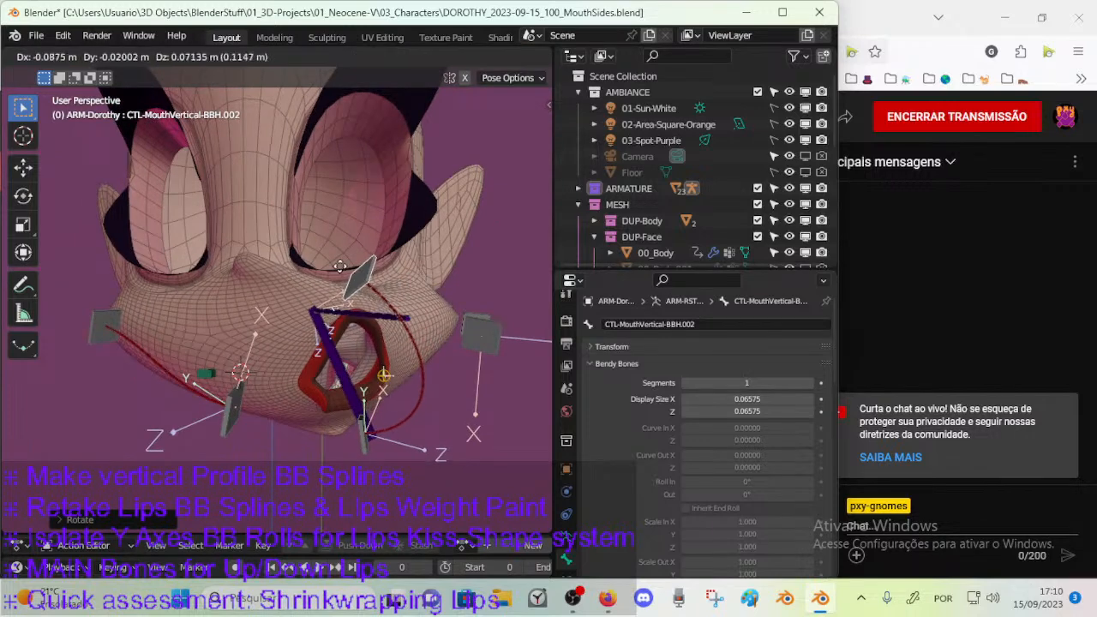
pyautogui.click(330, 247)
pyautogui.press('r')
pyautogui.click(337, 228)
pyautogui.press('g')
pyautogui.click(360, 272)
pyautogui.press('r')
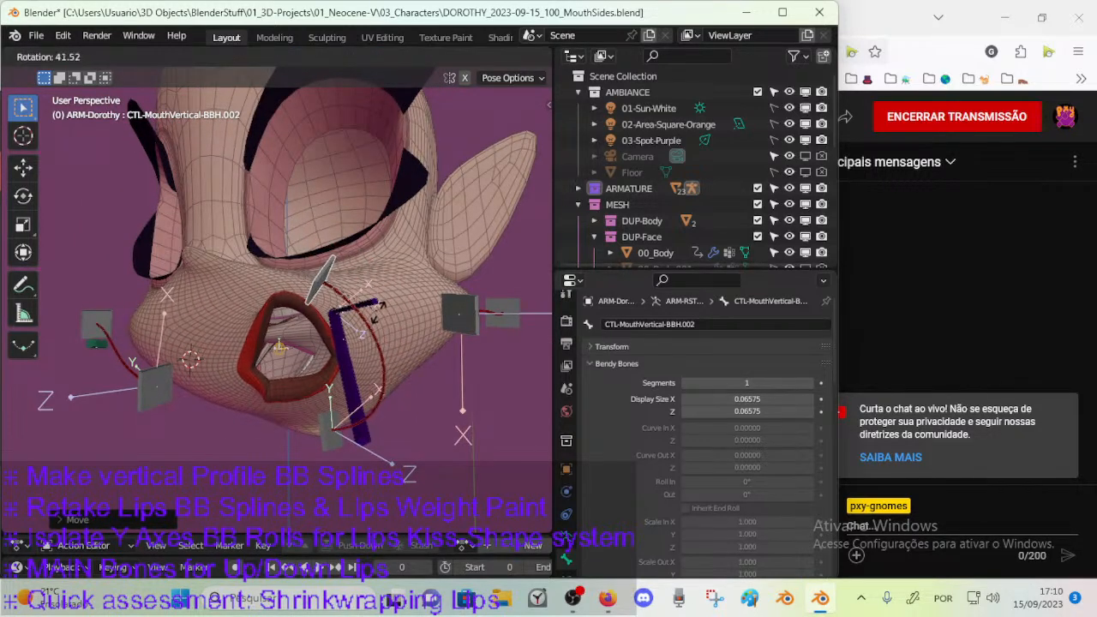
pyautogui.click(377, 311)
pyautogui.press('g')
pyautogui.click(427, 285)
# Select the lower mouth handle CTL-MouthVertical-BBH and repeatedly move and rotate it to test the vertical curve's lower end.
pyautogui.moveTo(296, 324); pyautogui.dragTo(310, 341, button='middle')
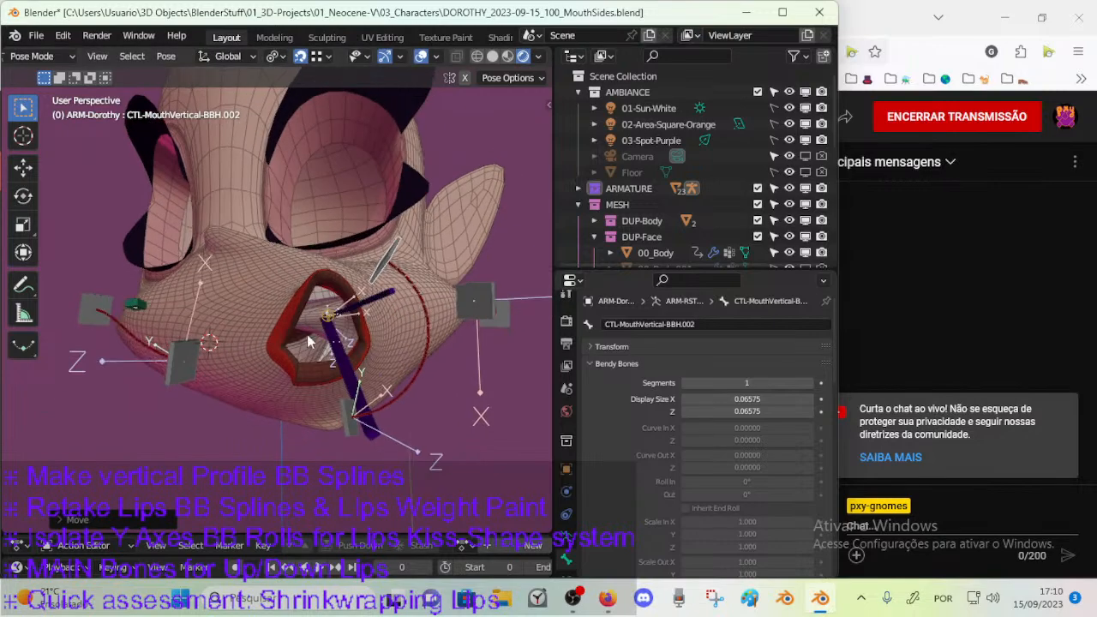
pyautogui.click(348, 433)
pyautogui.press('g')
pyautogui.click(394, 394)
pyautogui.press('r')
pyautogui.click(440, 368)
pyautogui.moveTo(440, 368); pyautogui.dragTo(345, 396, button='middle')
pyautogui.press('g')
pyautogui.click(284, 427)
pyautogui.moveTo(284, 427); pyautogui.dragTo(352, 364, button='middle')
pyautogui.press('g')
pyautogui.click(414, 411)
pyautogui.press('r')
pyautogui.click(402, 382)
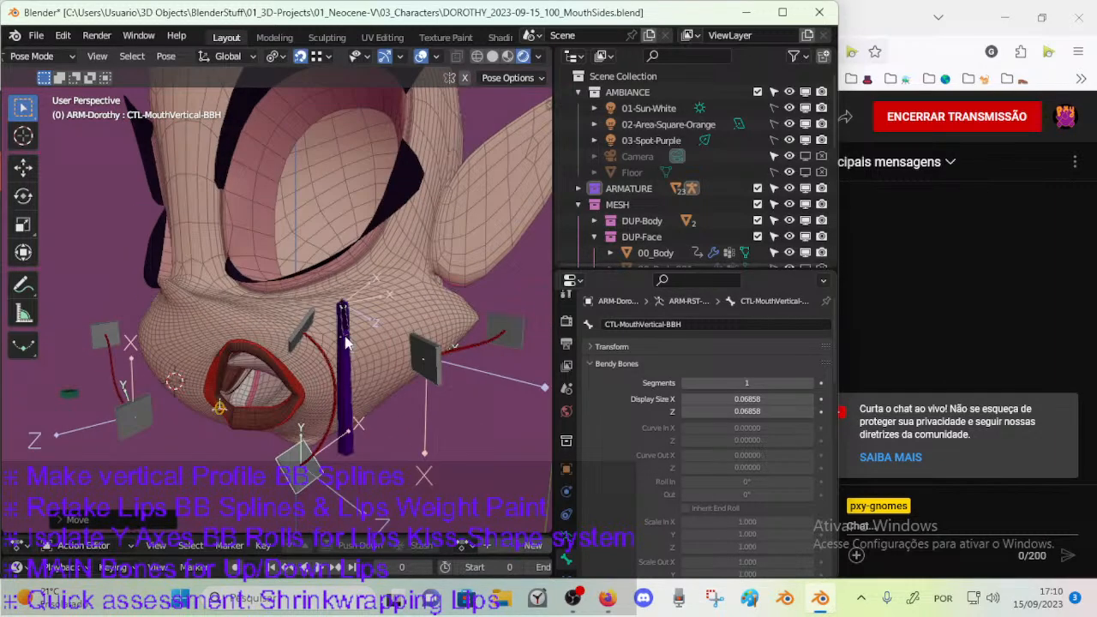
# Select CTL-MouthVertical-BBH.002 again, then rotate it and move it slightly to reshape the upper end of the curve.
pyautogui.click(310, 311)
pyautogui.press('r')
pyautogui.click(324, 322)
pyautogui.press('g')
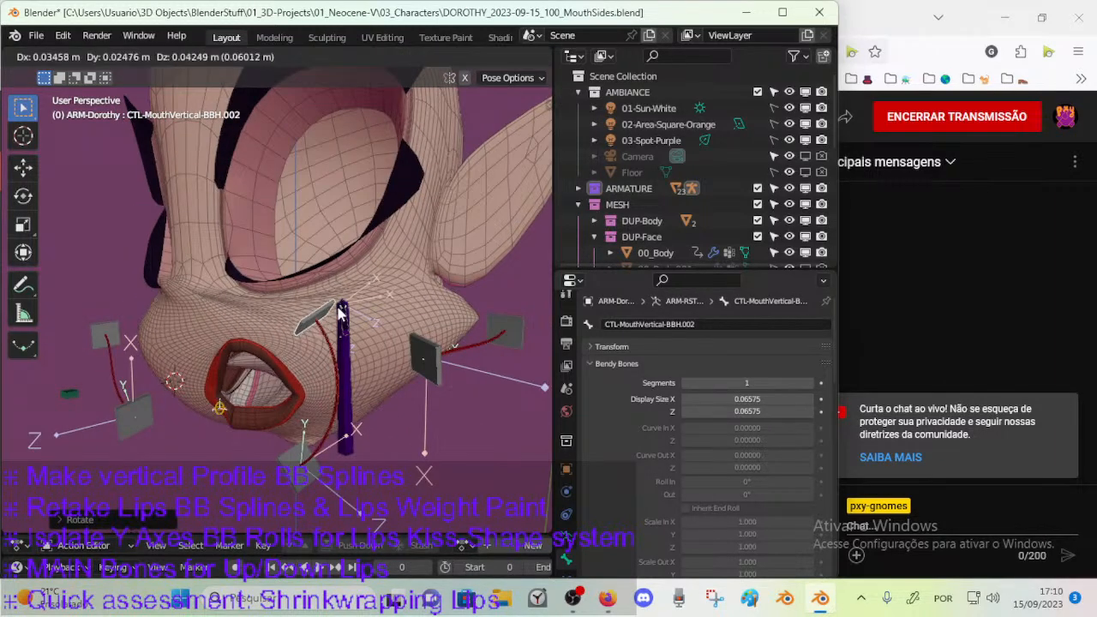
pyautogui.click(363, 352)
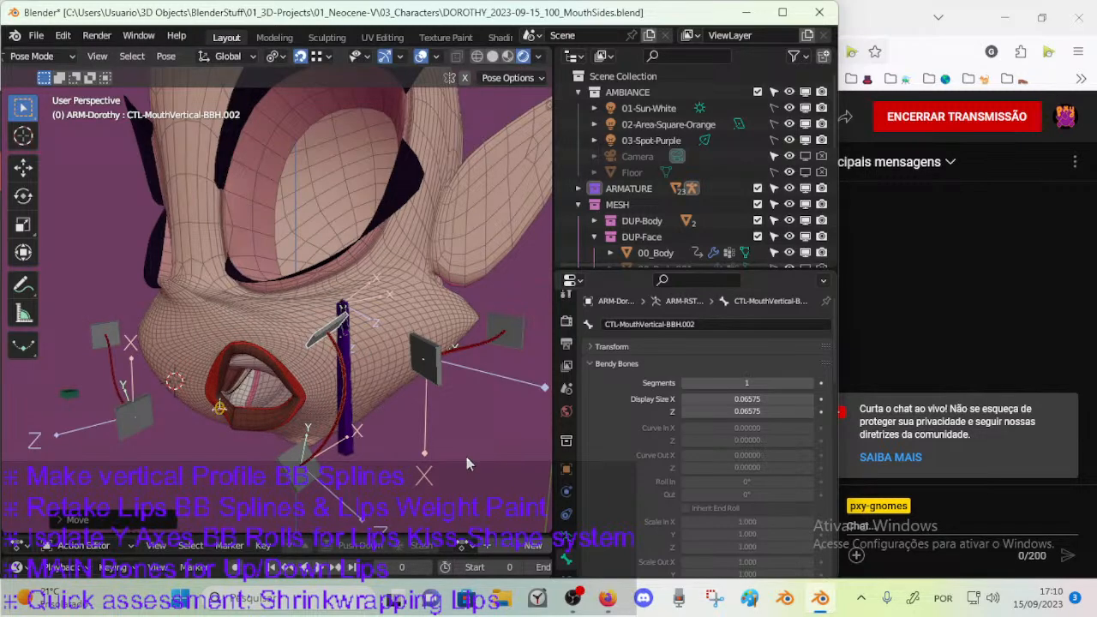
# Switch to Firefox and, in a new tab, find the bookmarked "Eyebrows Rig: Automated Spline IK" video with "*spline IK eyebrow" and open it.
pyautogui.click(608, 596)
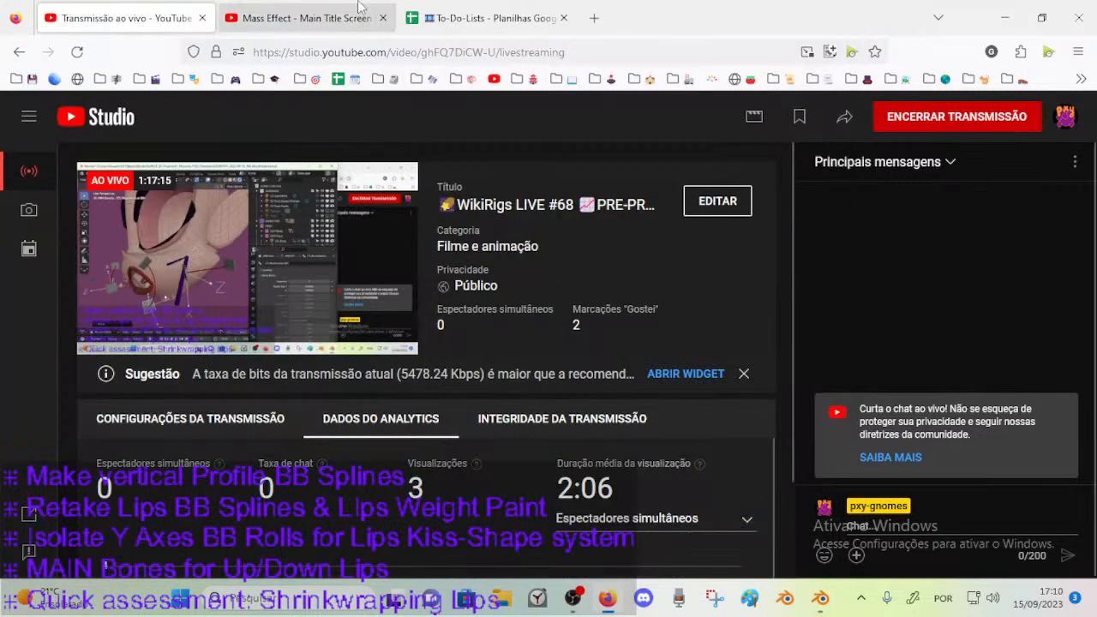
pyautogui.click(591, 18)
pyautogui.click(397, 47)
pyautogui.write('*')
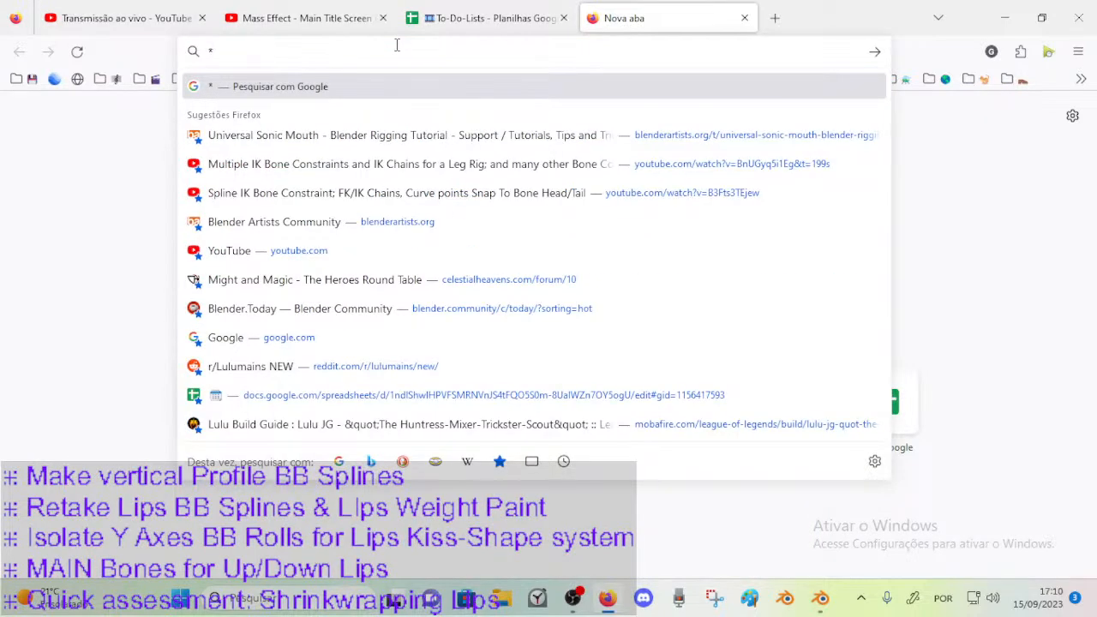
pyautogui.write('spline IK e')
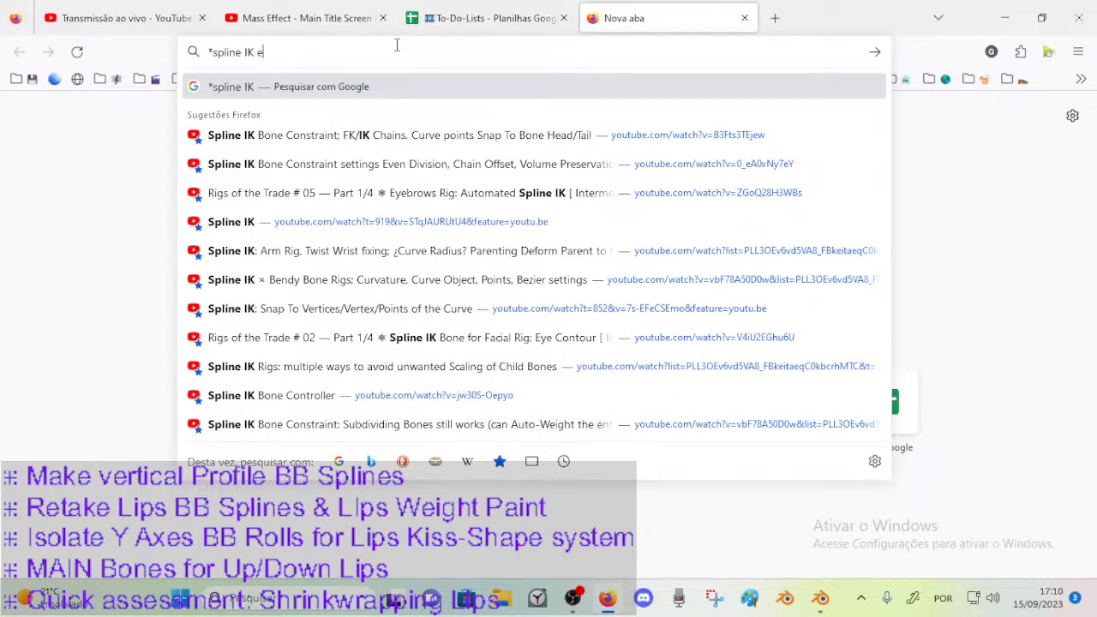
pyautogui.write('yebrow')
pyautogui.press('Down')
pyautogui.press('Return')
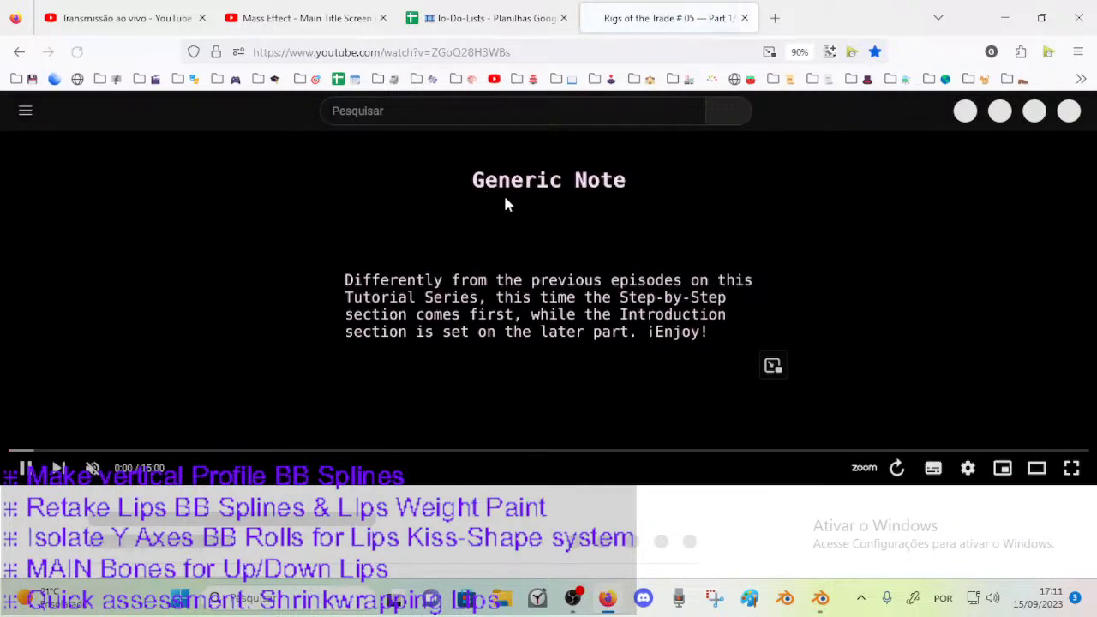
# Pause the video, expand its description and read the passage about the Rigify Feature Set, highlighting "Feature Set".
pyautogui.click(517, 288)
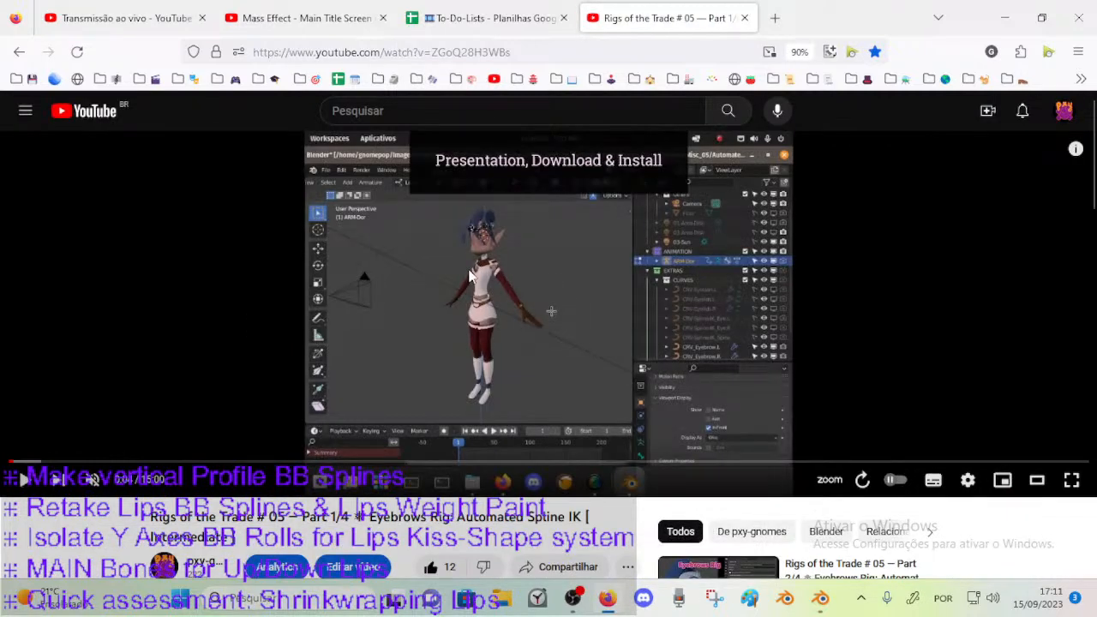
pyautogui.scroll(-4, 248, 450)
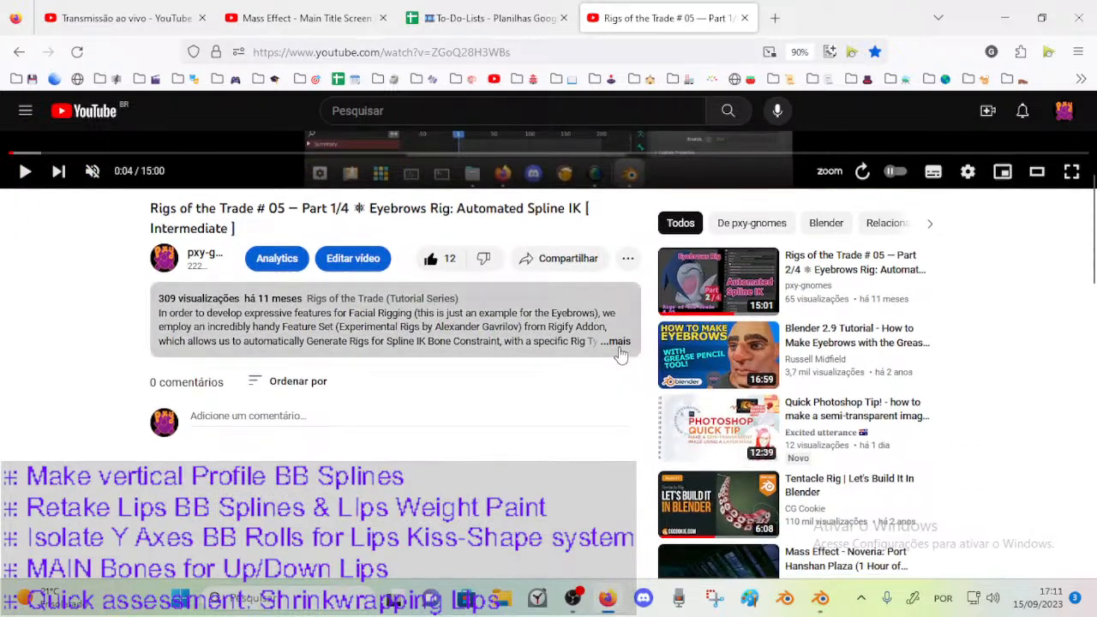
pyautogui.click(618, 342)
pyautogui.moveTo(336, 327); pyautogui.dragTo(613, 336)
pyautogui.click(271, 326)
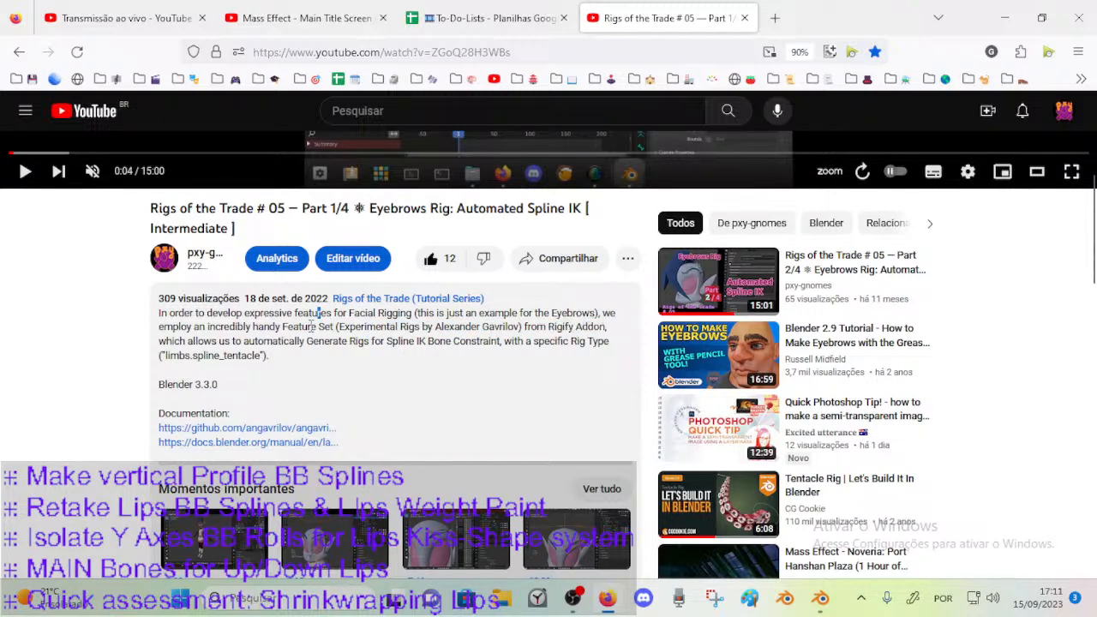
pyautogui.moveTo(285, 328); pyautogui.dragTo(336, 329)
pyautogui.scroll(3, 387, 463)
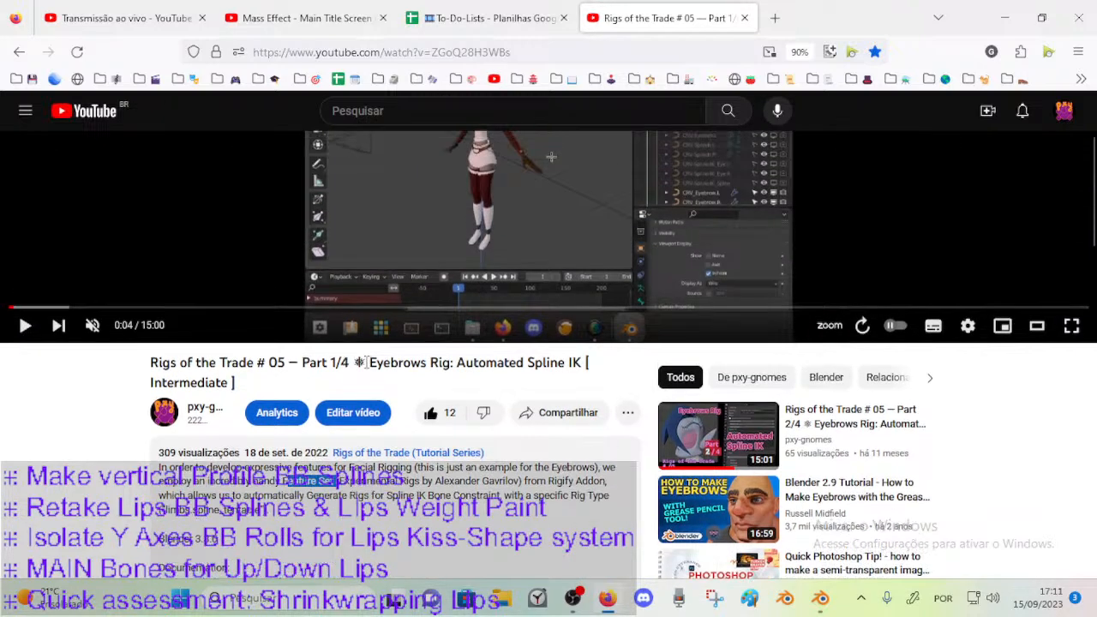
pyautogui.scroll(3, 767, 412)
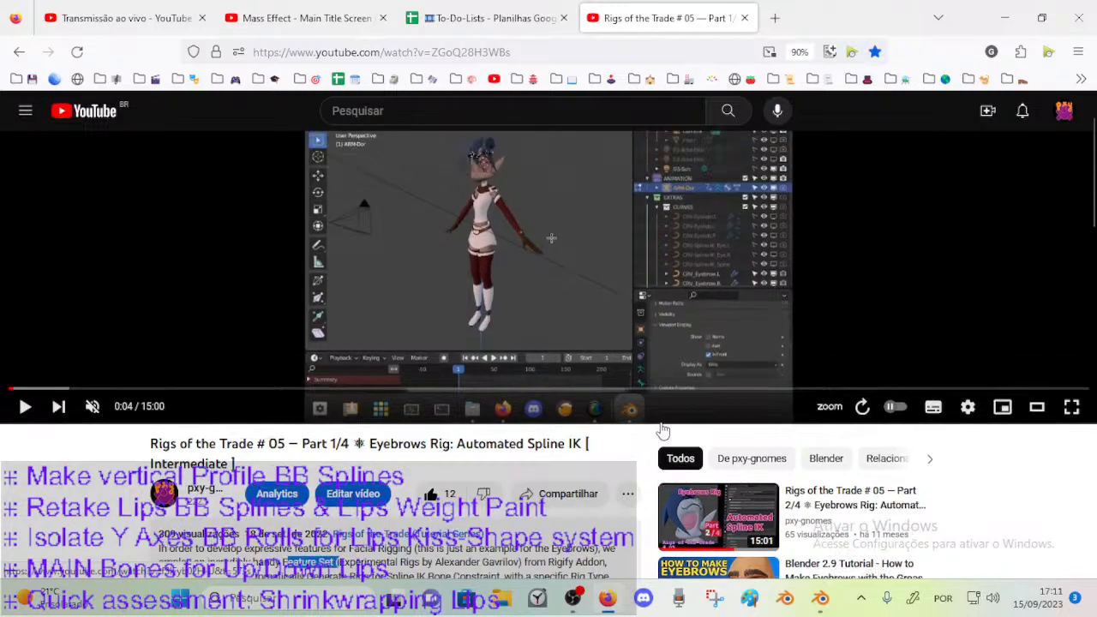
pyautogui.scroll(-4, 769, 204)
pyautogui.scroll(4, 274, 232)
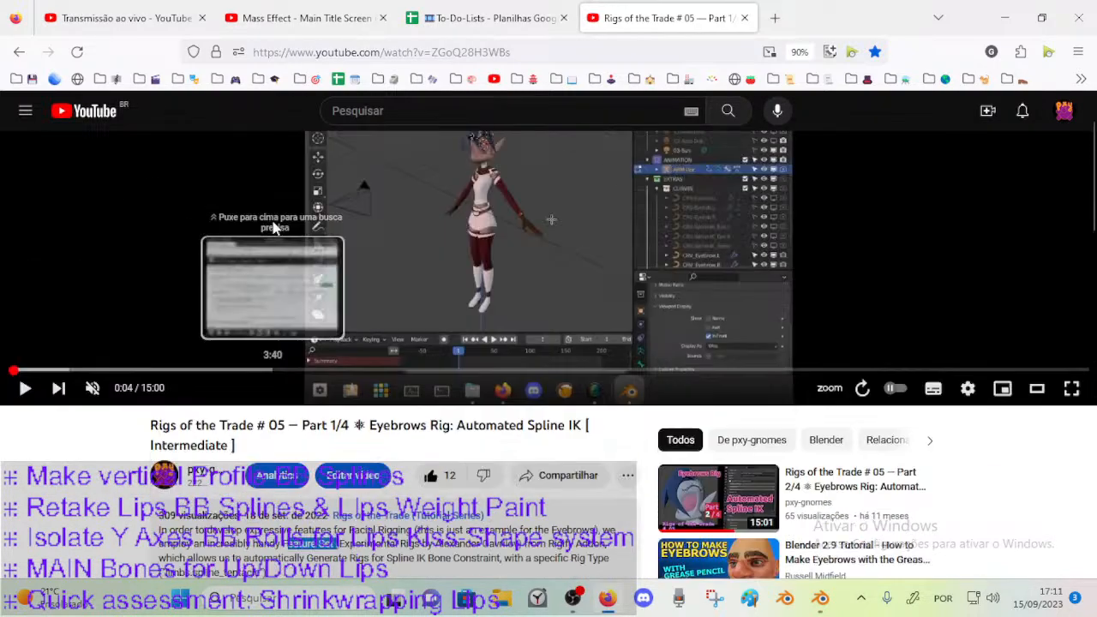
# Check the documentation links in the description and advance the video to 1:14, where the Rigify add-on preferences are shown.
pyautogui.click(139, 384)
pyautogui.click(390, 343)
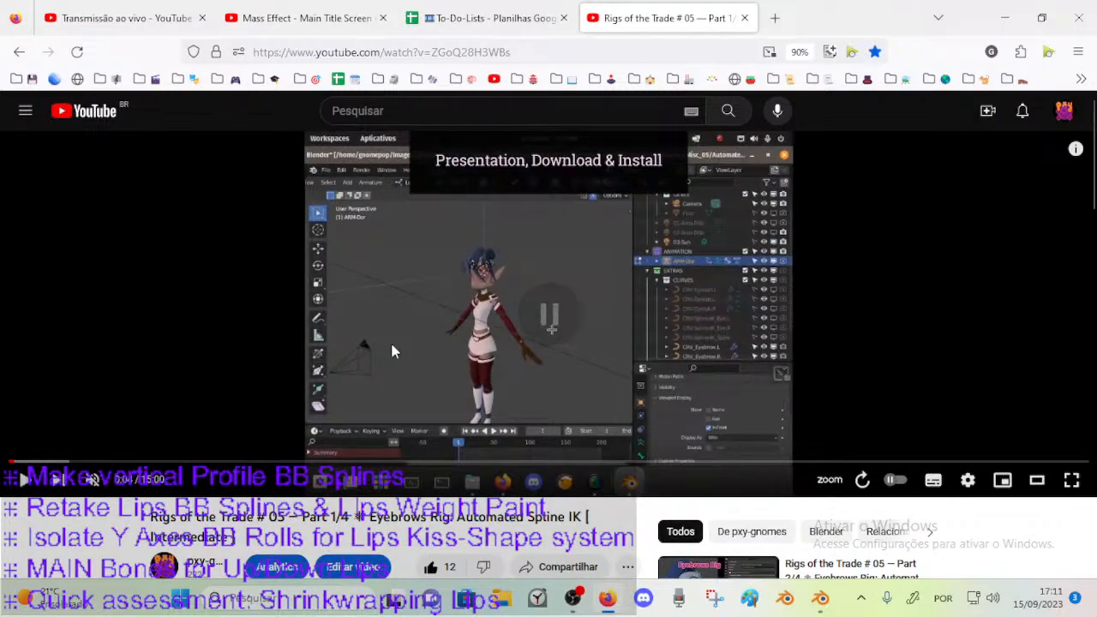
pyautogui.scroll(-4, 385, 351)
pyautogui.scroll(-2, 257, 321)
pyautogui.scroll(2, 266, 343)
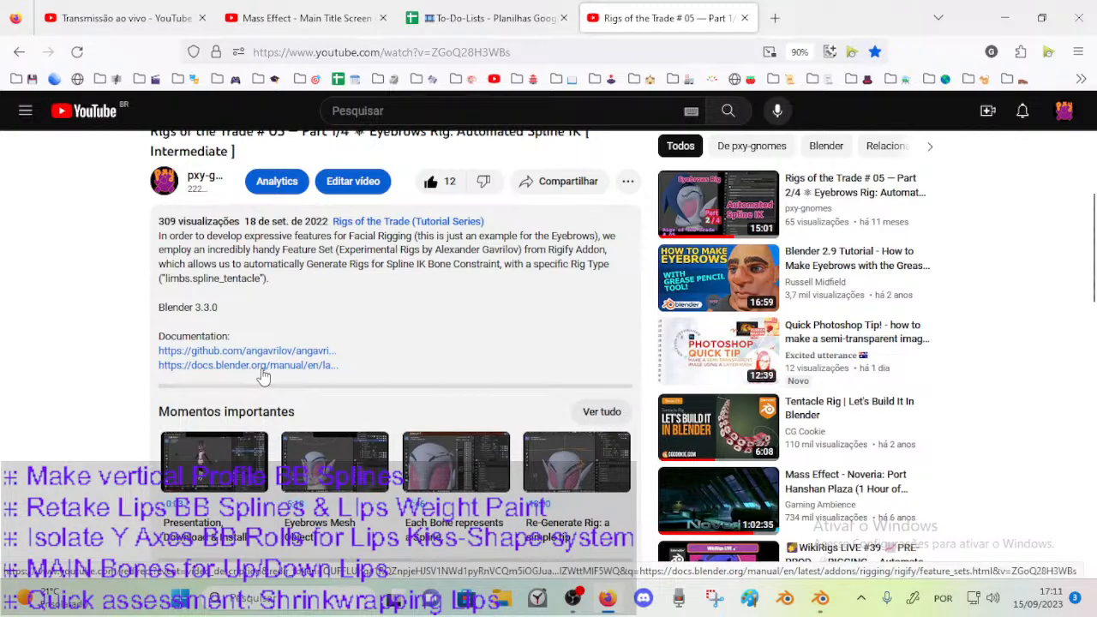
pyautogui.scroll(5, 197, 334)
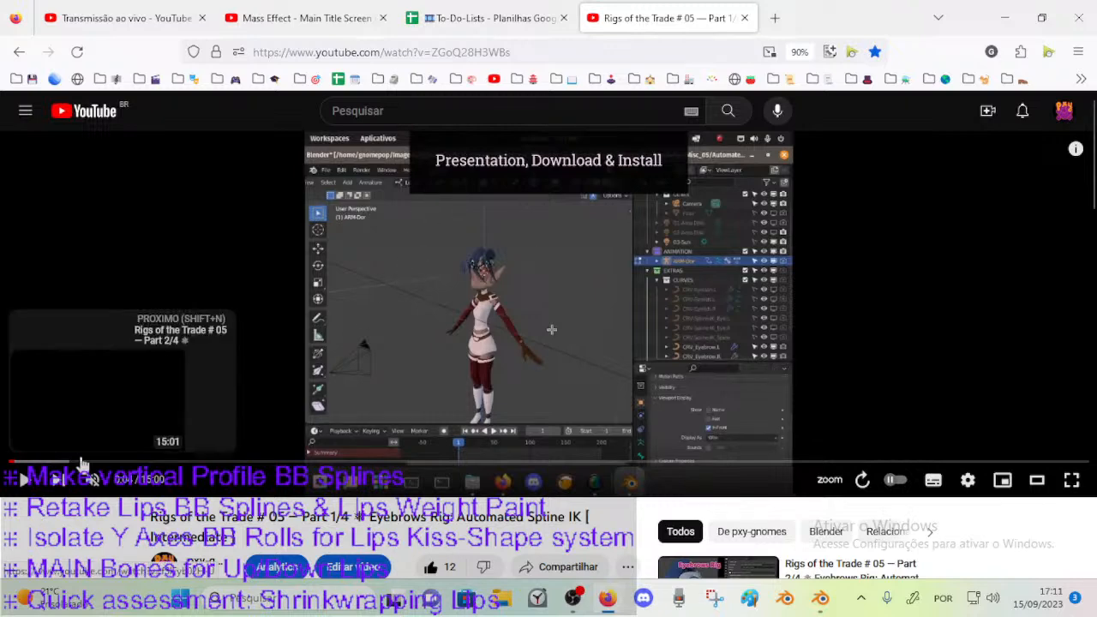
pyautogui.click(51, 463)
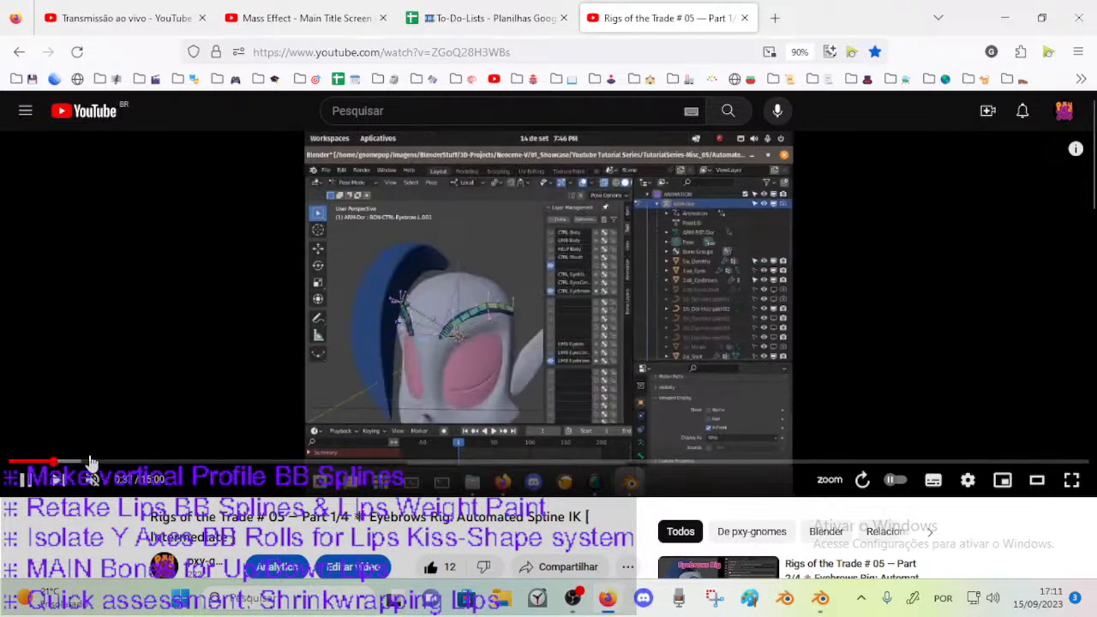
pyautogui.click(92, 462)
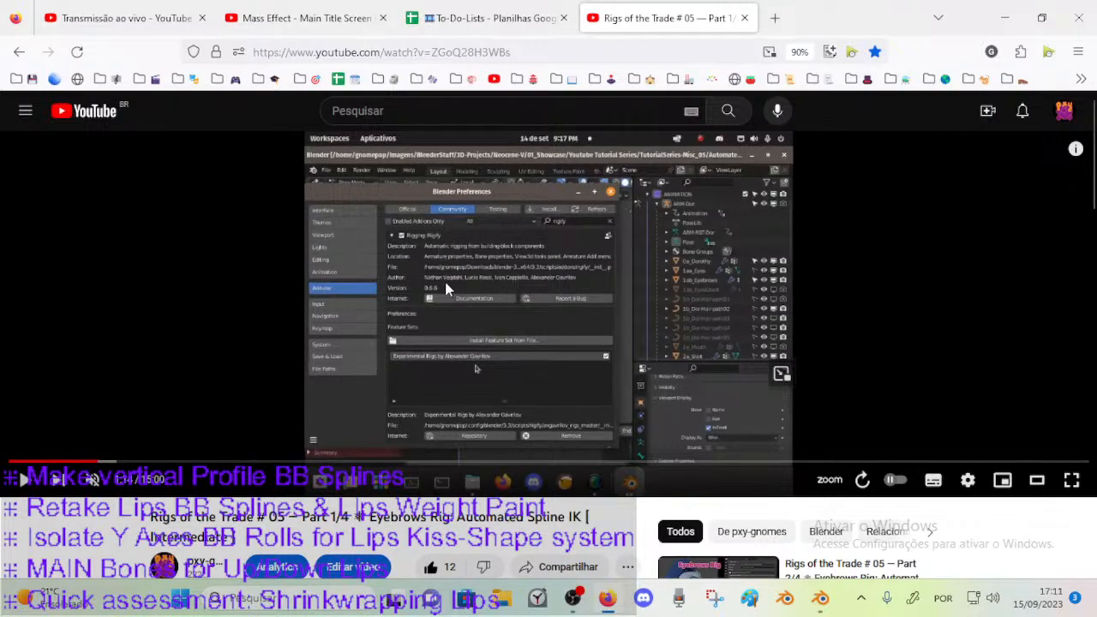
# Highlight the Experimental Rigs feature set name in the description and compare it with the add-on preferences in the video.
pyautogui.scroll(-3, 360, 418)
pyautogui.scroll(-4, 300, 394)
pyautogui.scroll(3, 385, 279)
pyautogui.moveTo(520, 328); pyautogui.dragTo(282, 328)
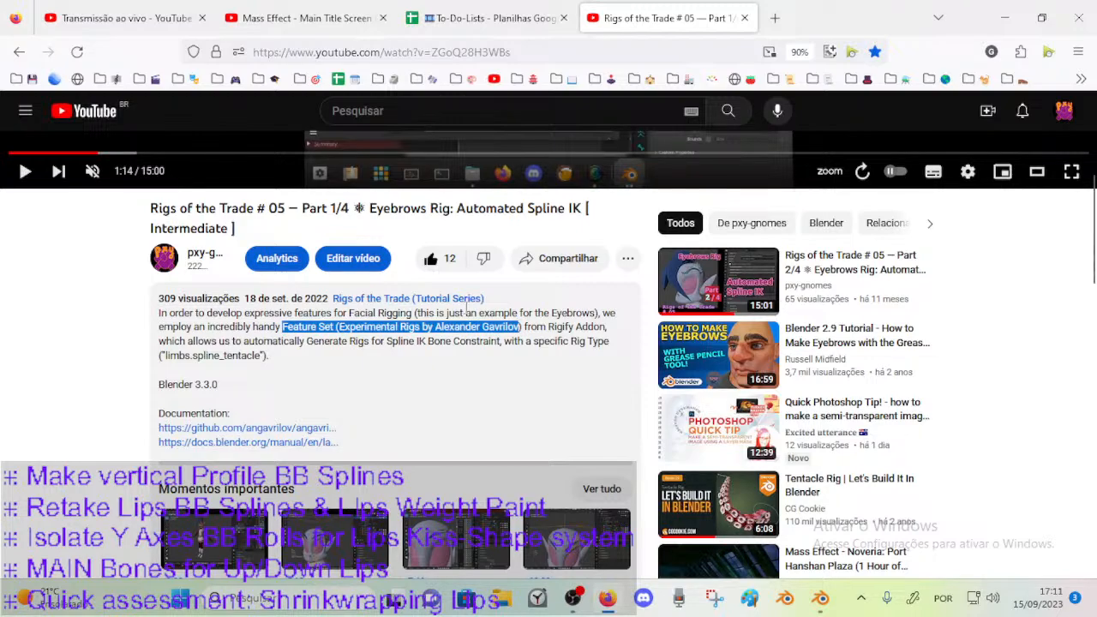
pyautogui.scroll(4, 462, 317)
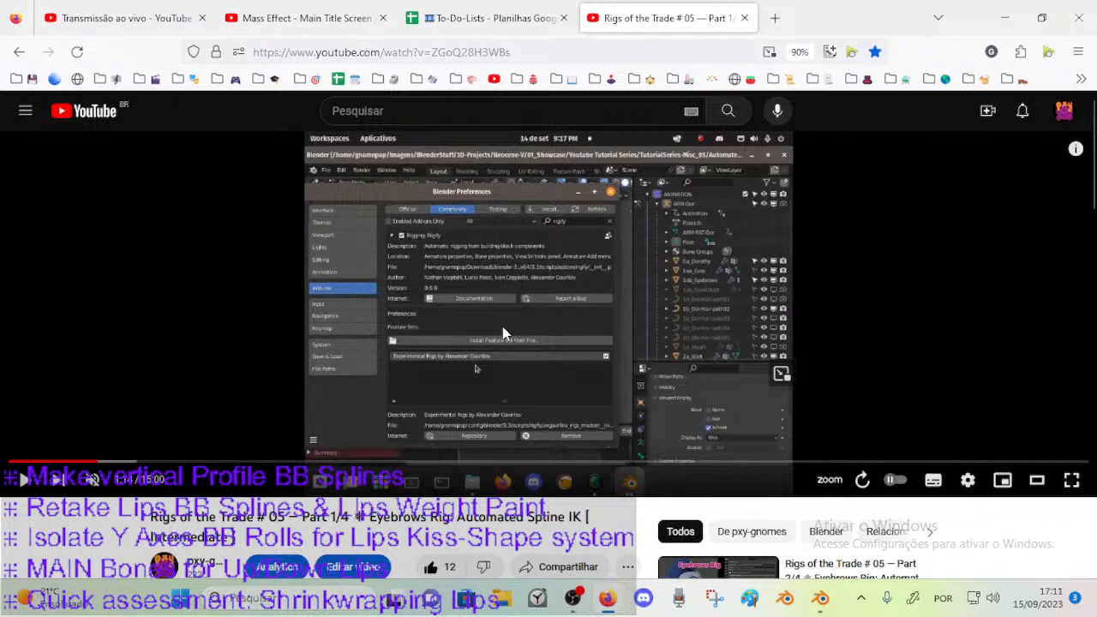
pyautogui.scroll(-3, 501, 311)
pyautogui.scroll(2, 514, 343)
pyautogui.scroll(1, 514, 343)
pyautogui.scroll(-5, 503, 386)
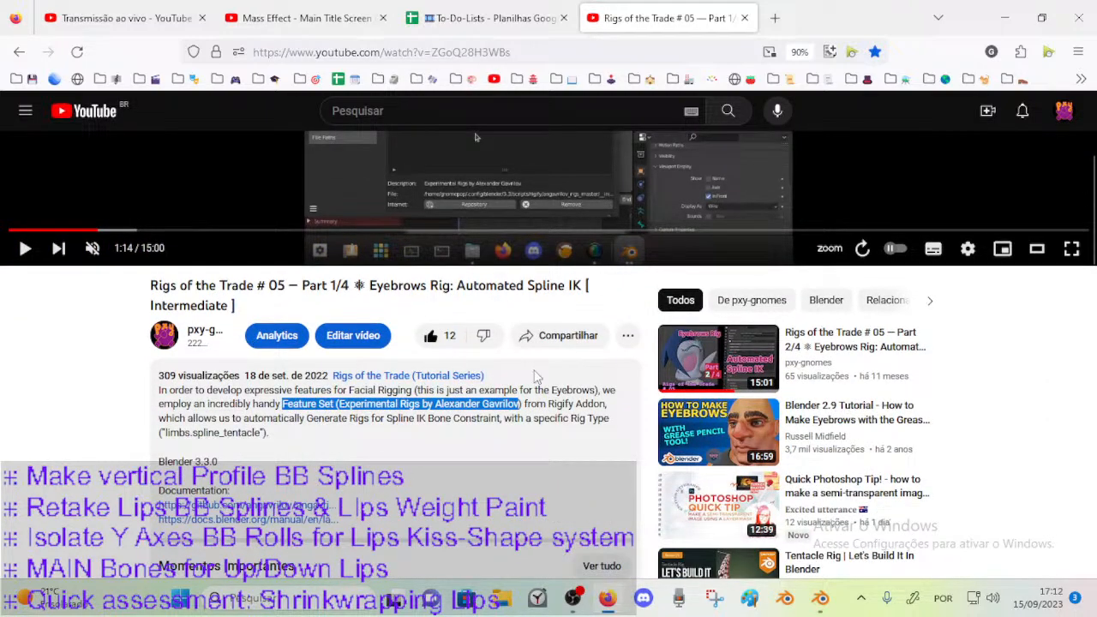
pyautogui.scroll(5, 541, 409)
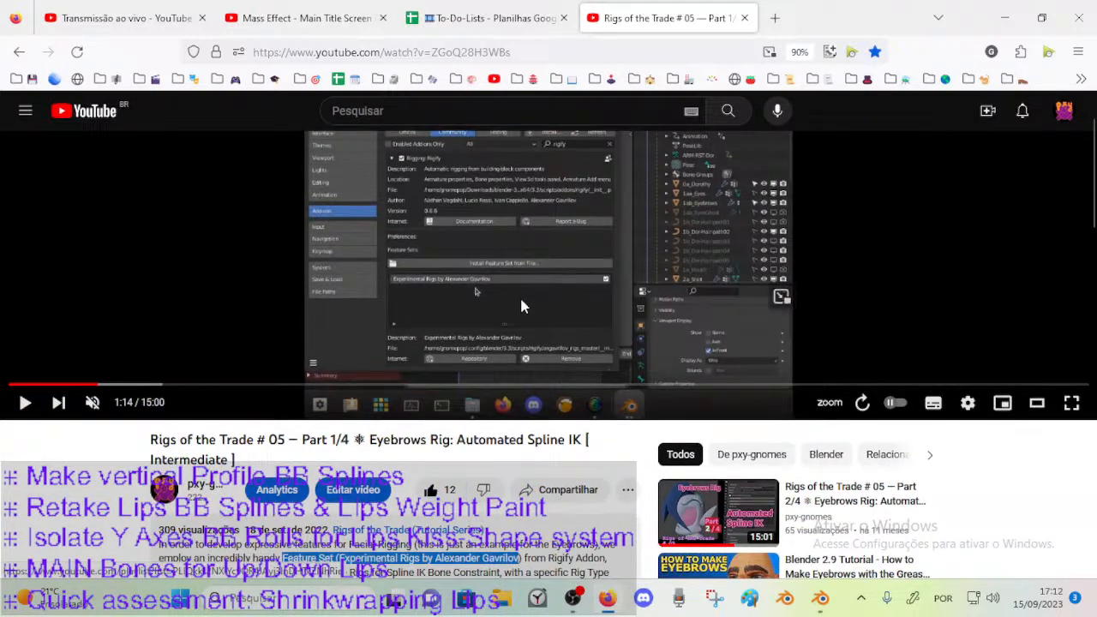
pyautogui.scroll(-2, 471, 306)
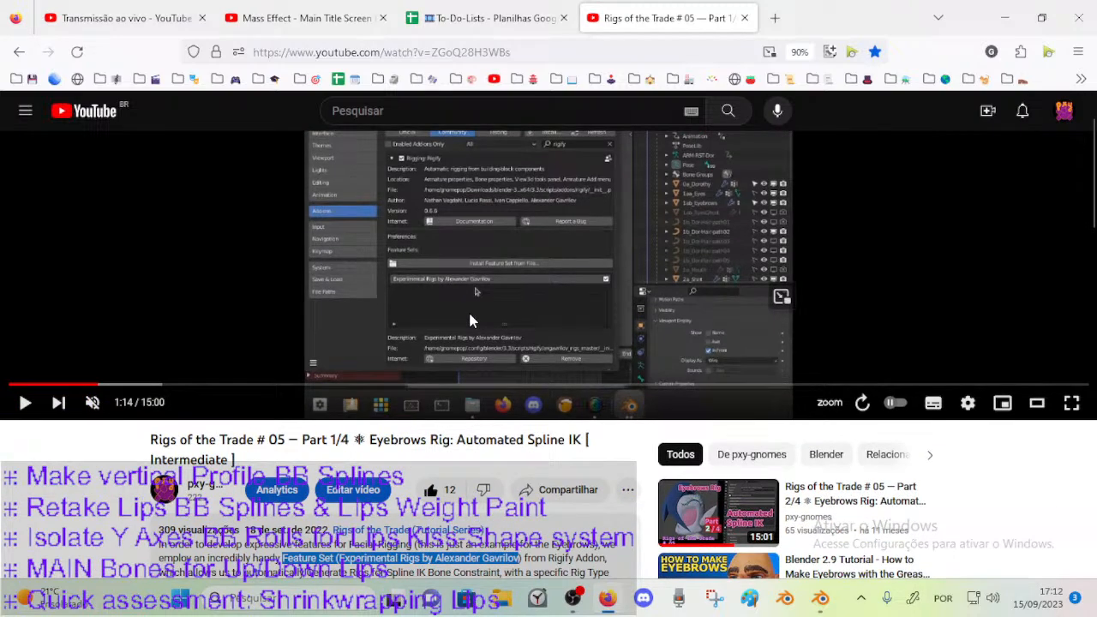
pyautogui.scroll(2, 468, 309)
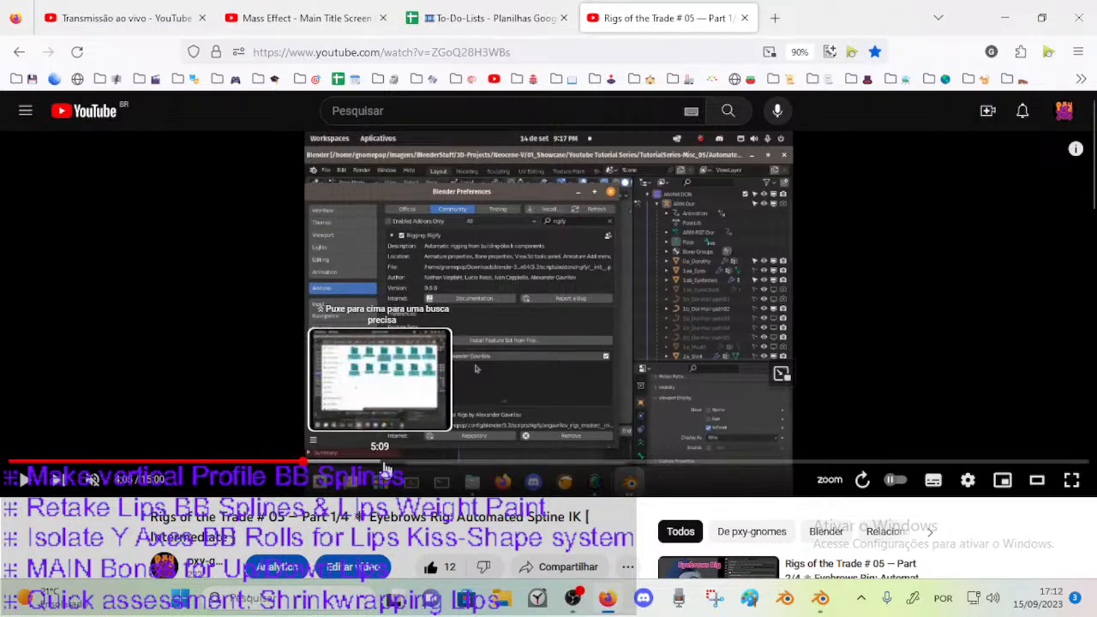
# Skim the rest of the video for the eyebrow bone setup and generated spline rig, stopping at about 10:42.
pyautogui.click(388, 465)
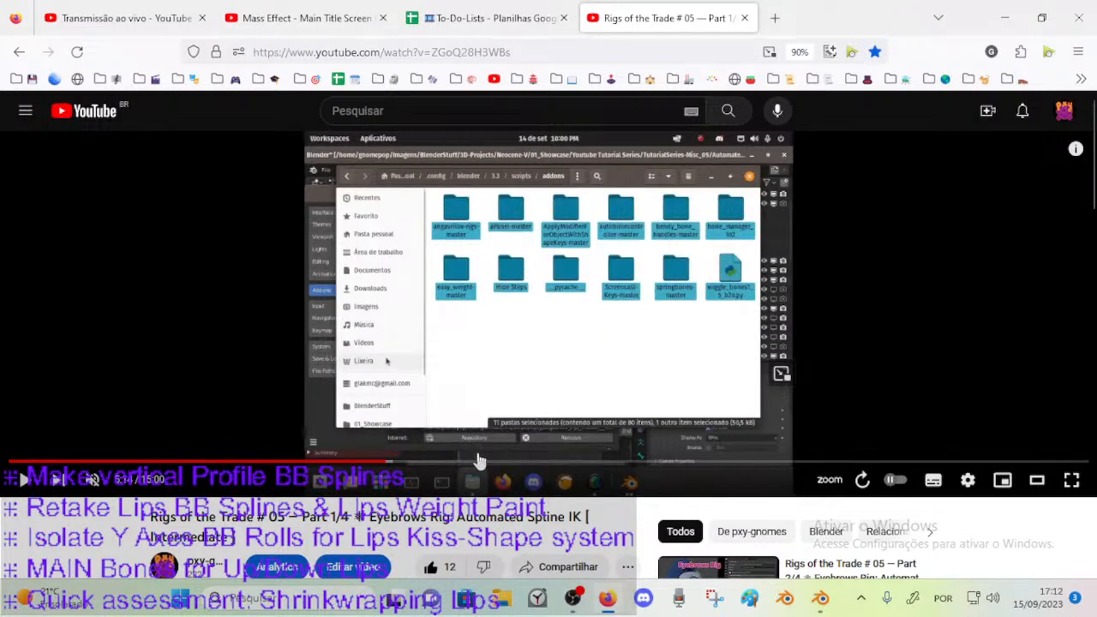
pyautogui.click(527, 463)
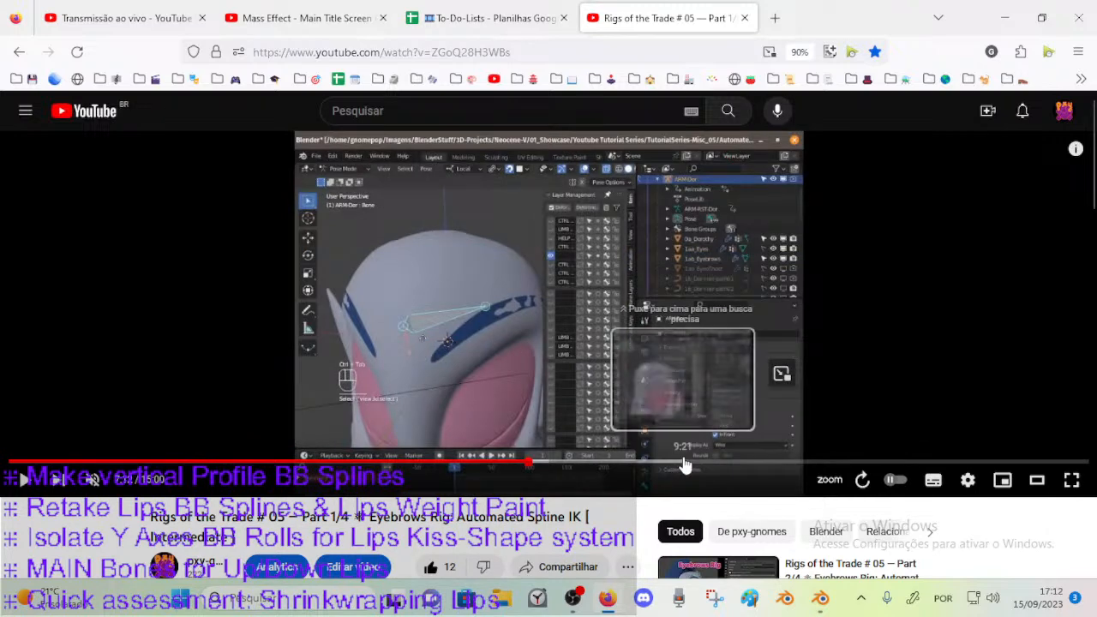
pyautogui.click(928, 463)
pyautogui.click(991, 460)
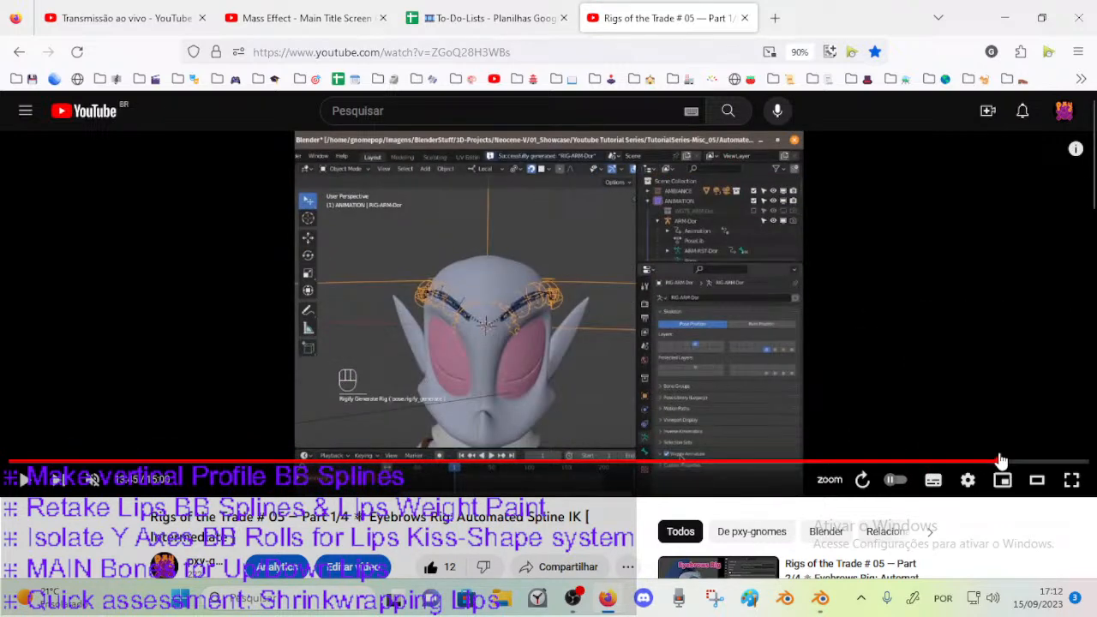
pyautogui.click(517, 336)
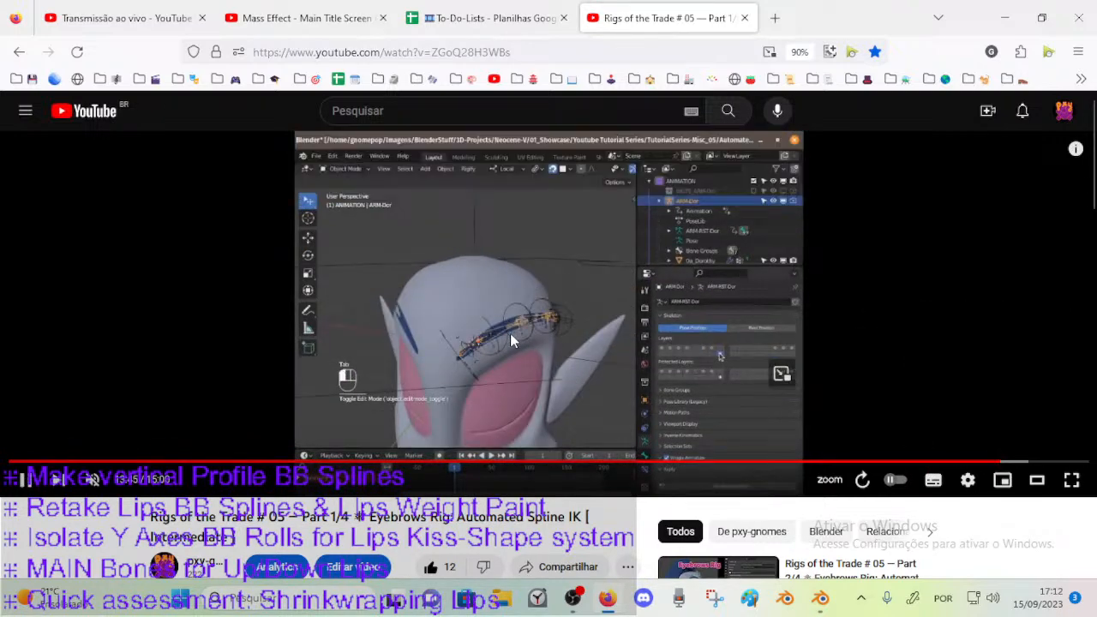
pyautogui.click(852, 463)
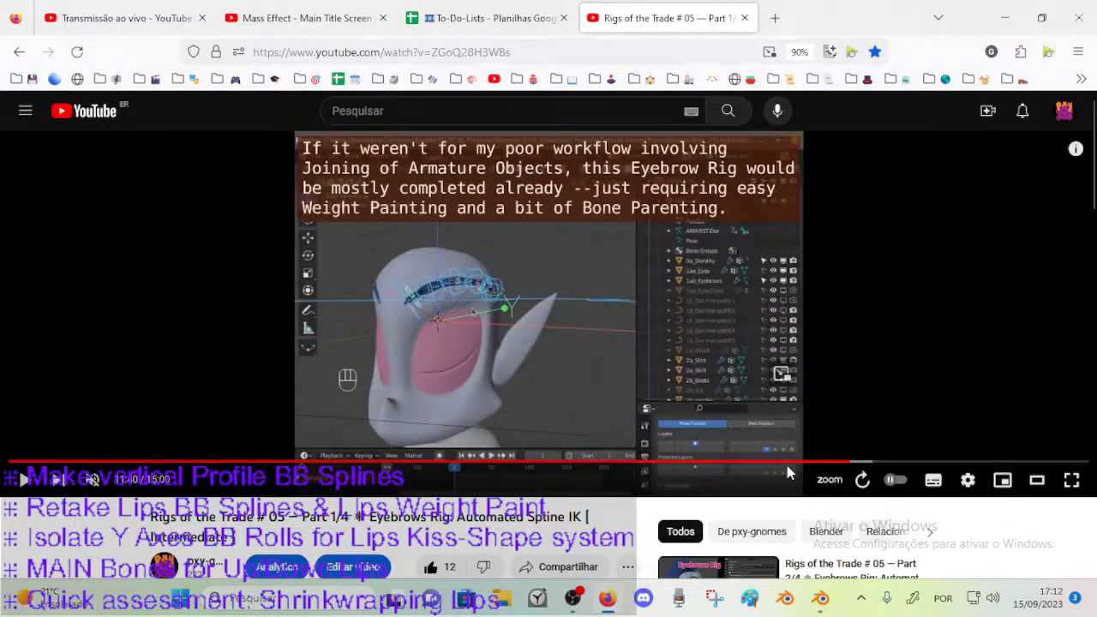
pyautogui.moveTo(745, 466); pyautogui.dragTo(780, 469)
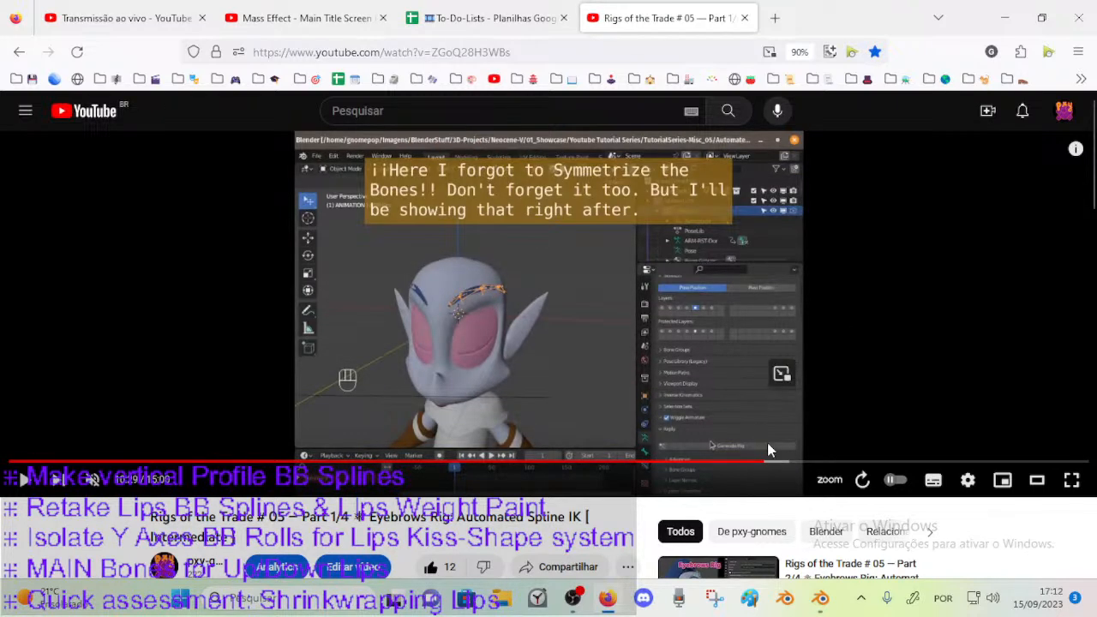
pyautogui.click(781, 466)
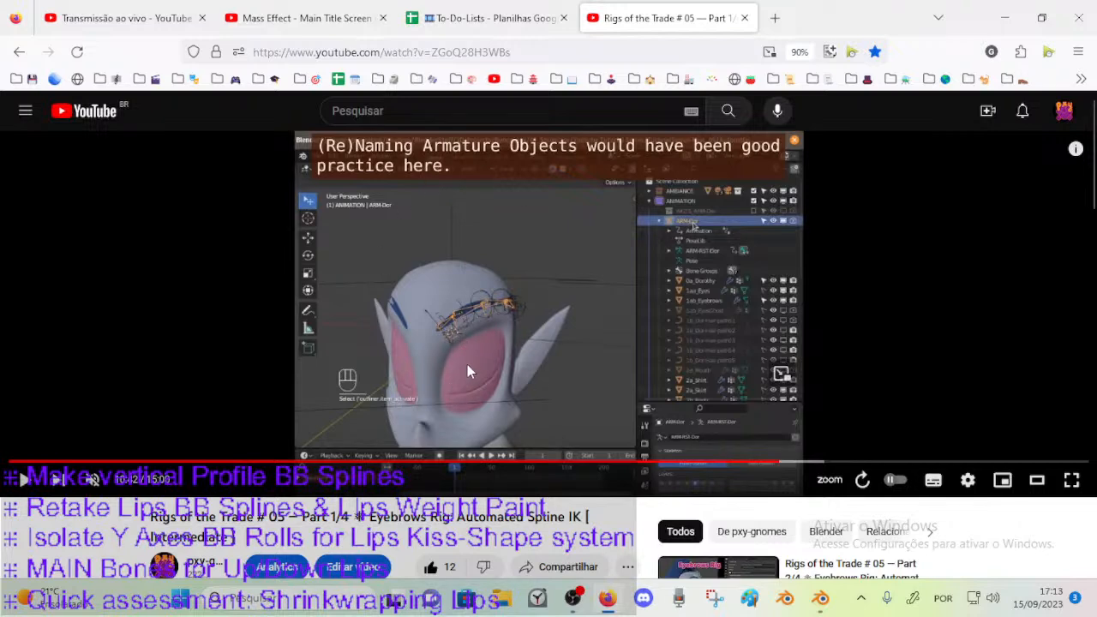
# Skim the eyebrow rig video from 11:10 to 11:54 and examine the spline control movement at about 11:33.
pyautogui.click(812, 462)
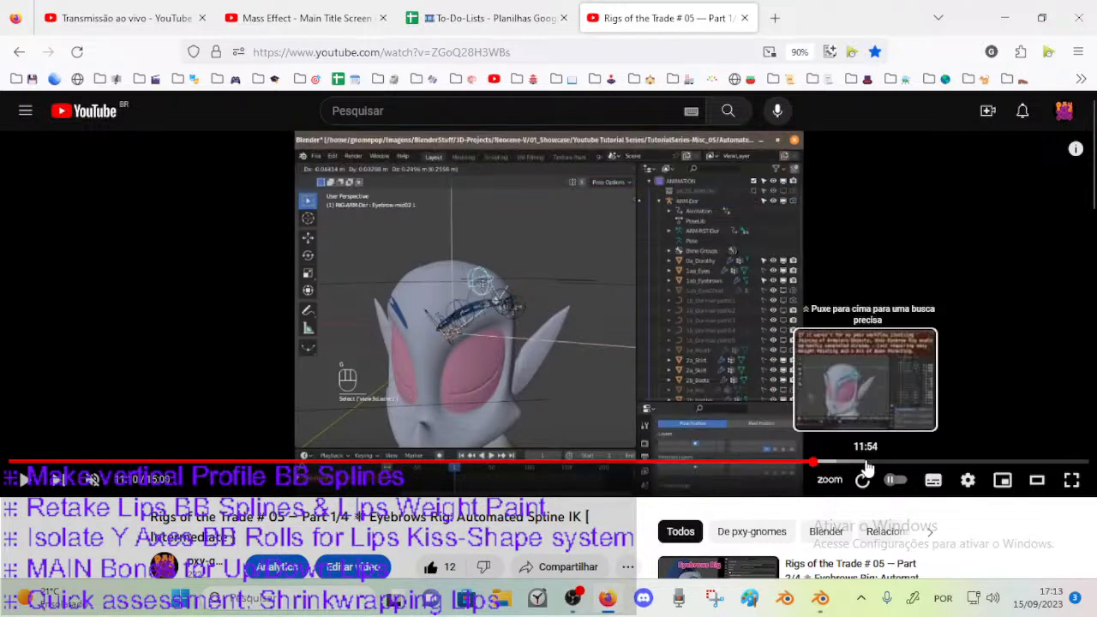
pyautogui.click(865, 465)
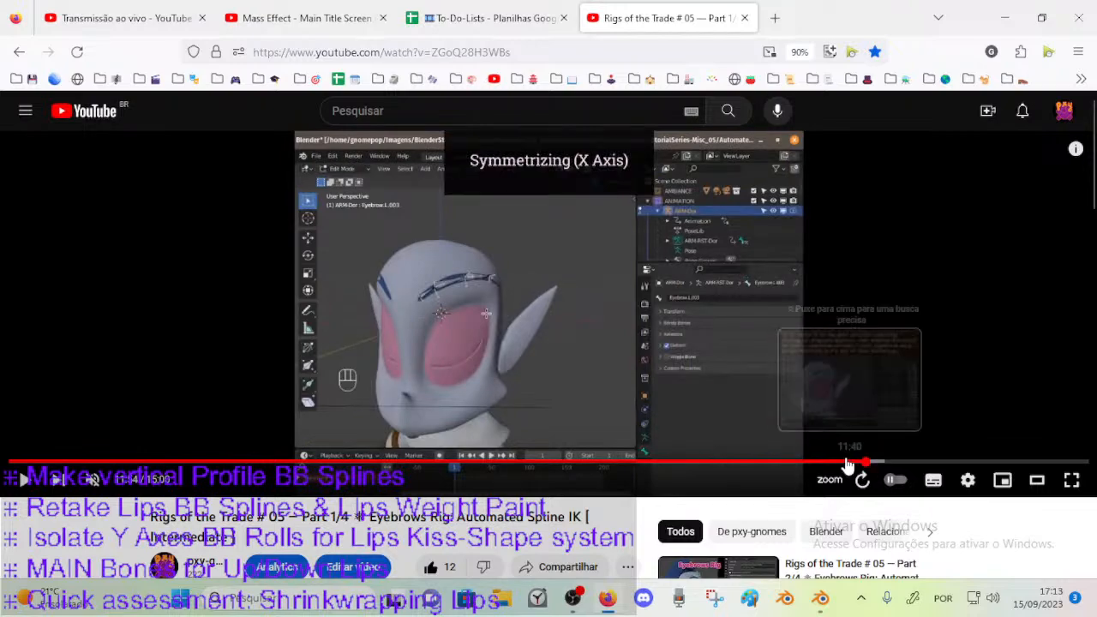
pyautogui.click(844, 463)
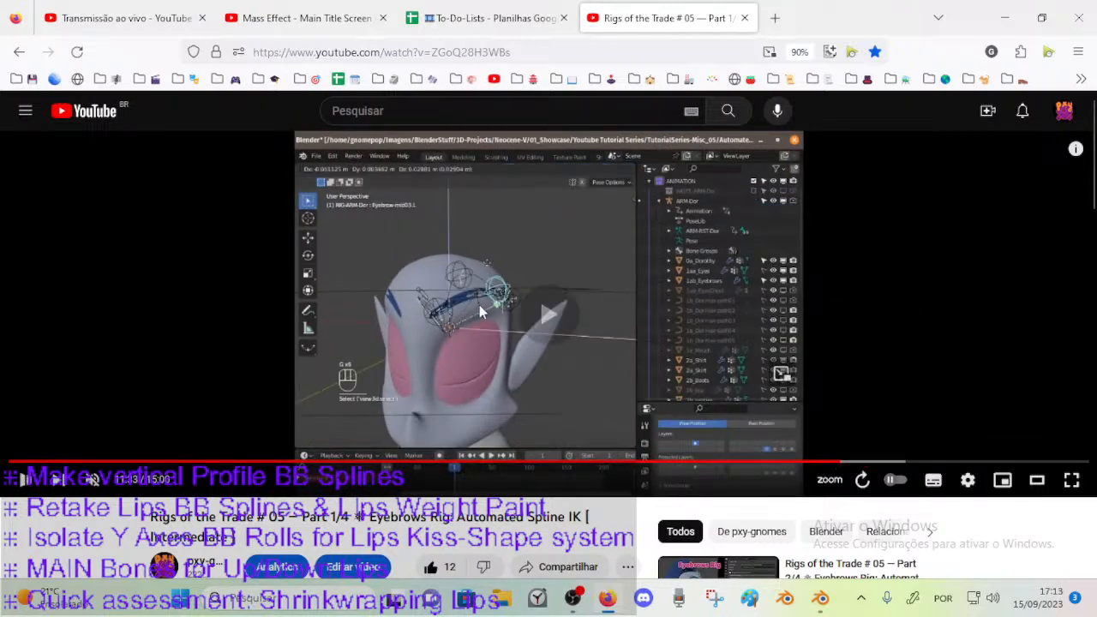
pyautogui.scroll(-2, 462, 398)
pyautogui.scroll(2, 462, 398)
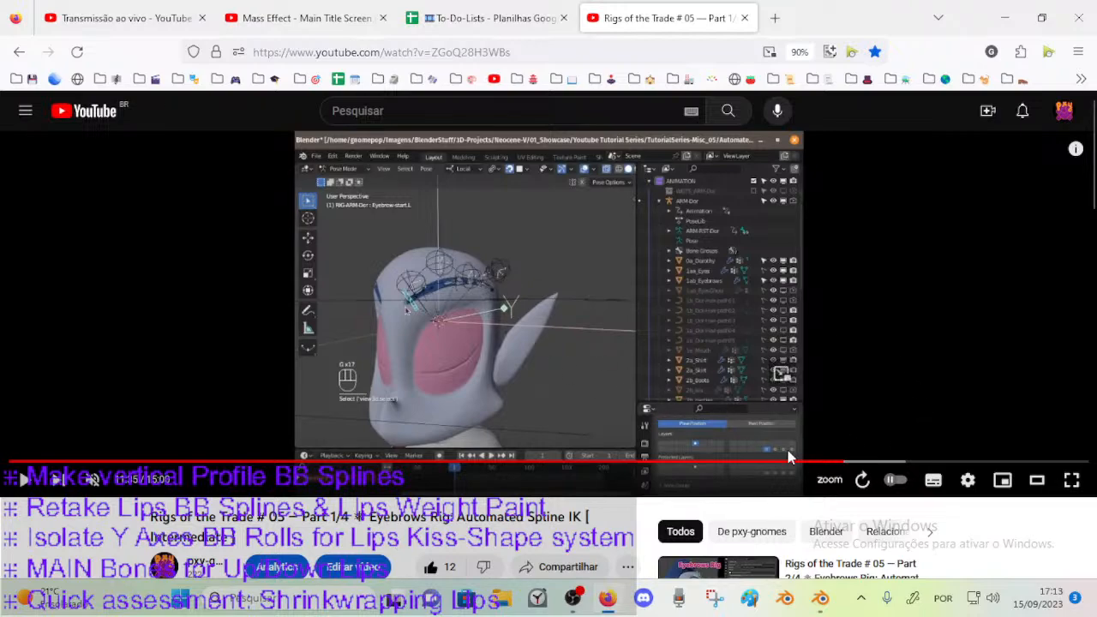
pyautogui.scroll(-2, 638, 347)
pyautogui.scroll(2, 641, 360)
# Go through the open browser tabs and check the YouTube Studio live stream dashboard.
pyautogui.click(328, 20)
pyautogui.click(647, 8)
pyautogui.click(341, 6)
pyautogui.click(664, 18)
pyautogui.hotkey('ctrl', 'shift', 'Tab')
pyautogui.hotkey('ctrl', 'shift', 'Tab')
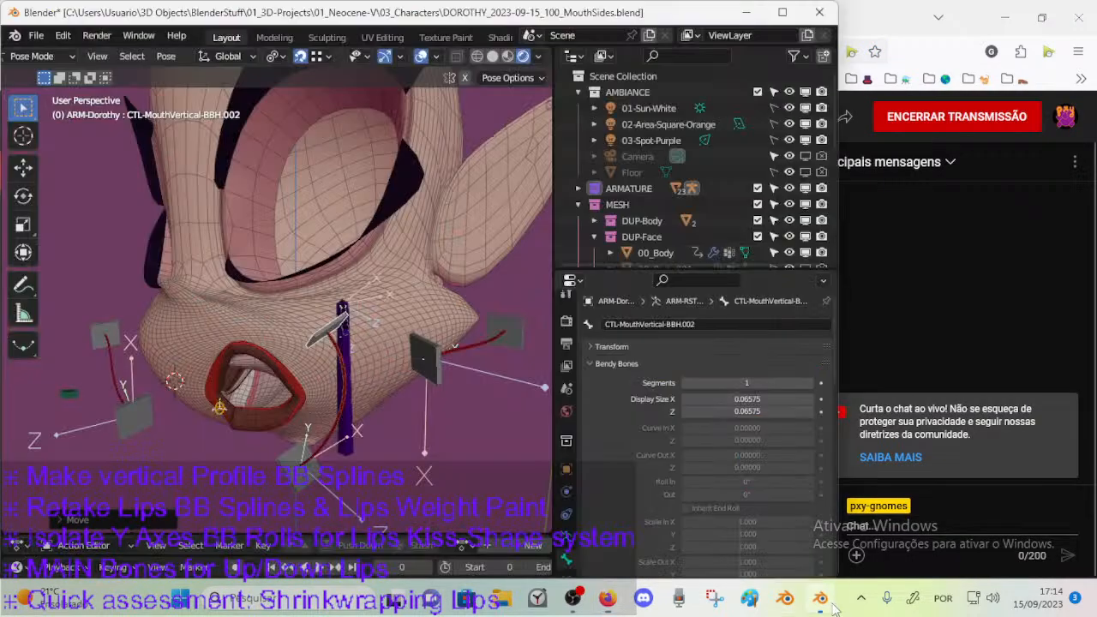
# Switch back to Blender, view the posed mouth rig, and put the Dorothy armature in Edit Mode.
pyautogui.hotkey('alt', 'Tab')
pyautogui.moveTo(369, 291); pyautogui.dragTo(296, 291, button='middle')
pyautogui.hotkey('ctrl', 'Tab')
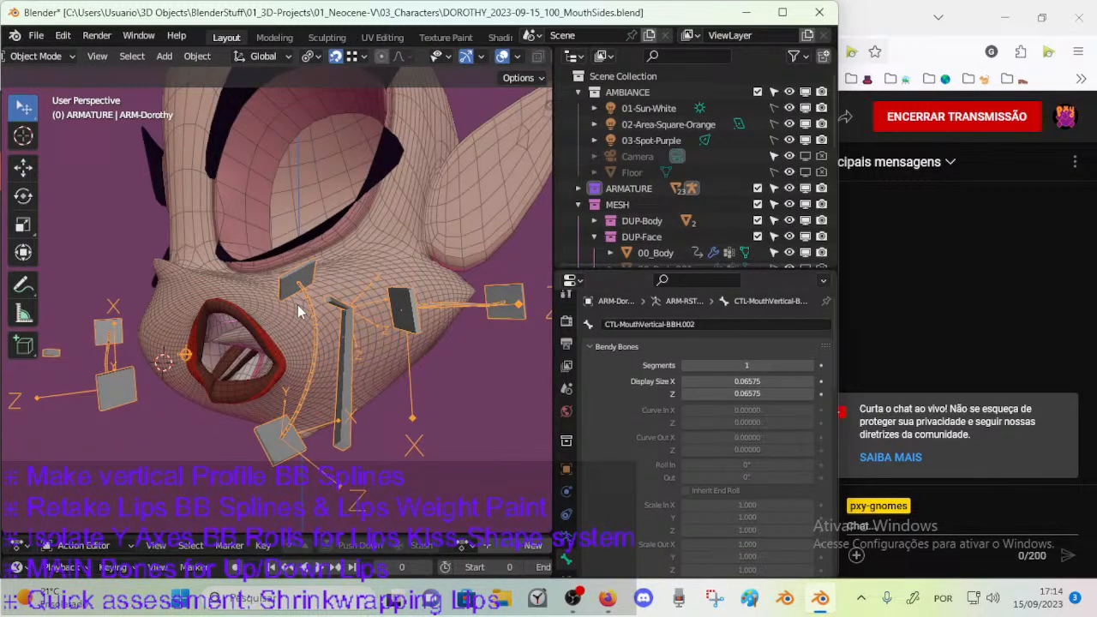
pyautogui.moveTo(299, 312); pyautogui.dragTo(309, 335, button='middle')
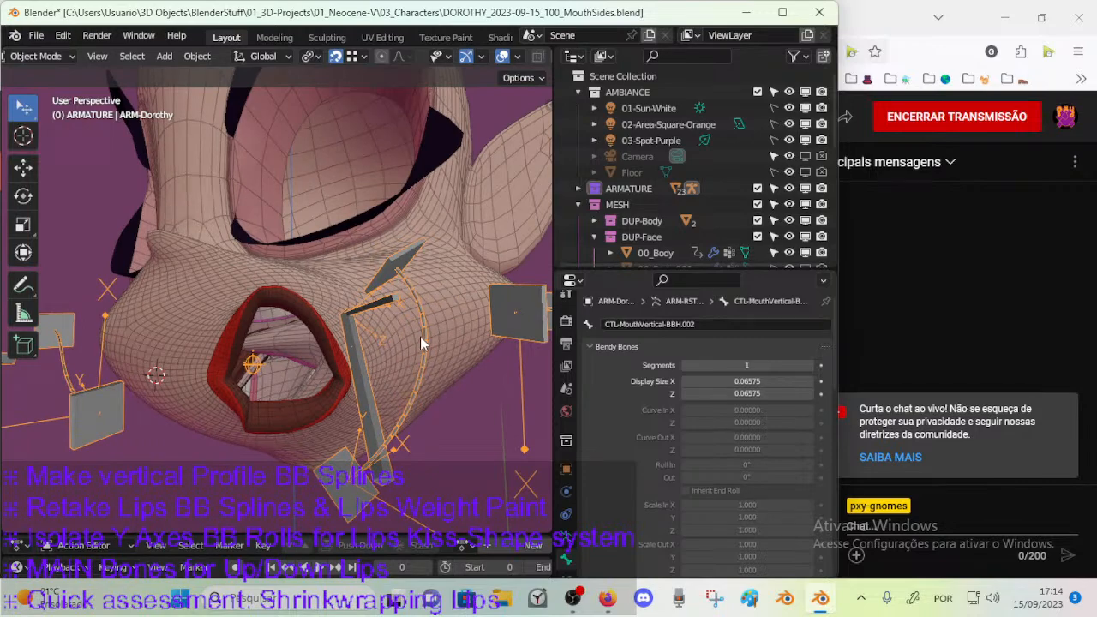
pyautogui.hotkey('ctrl', 'Tab')
pyautogui.press('Tab')
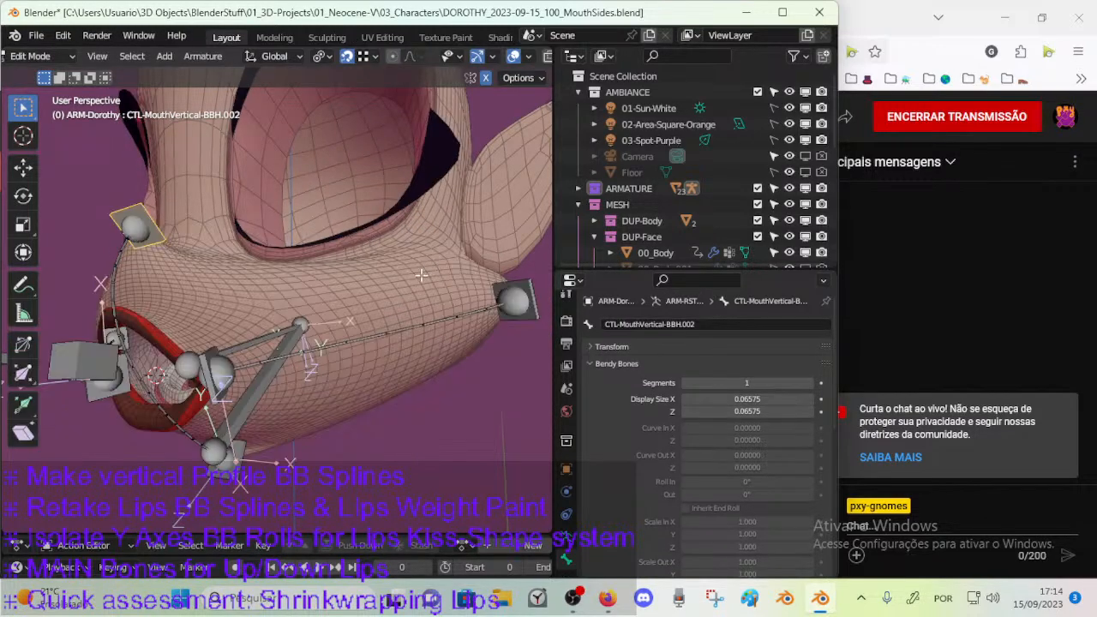
# Check the far handle CTL-MouthSide-BBH.L.002 and the bendy bone settings of DEF-MouthSide-BB.L.001.
pyautogui.click(536, 308)
pyautogui.moveTo(536, 311); pyautogui.dragTo(444, 342, button='middle')
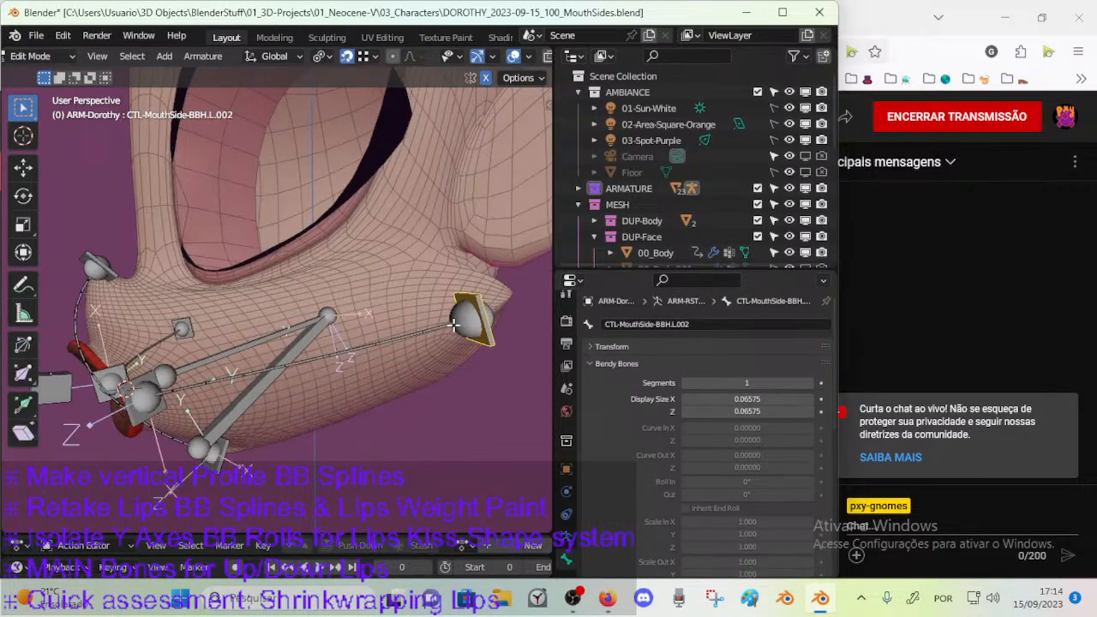
pyautogui.click(464, 334)
pyautogui.moveTo(357, 346); pyautogui.dragTo(402, 365, button='middle')
pyautogui.scroll(-4, 743, 478)
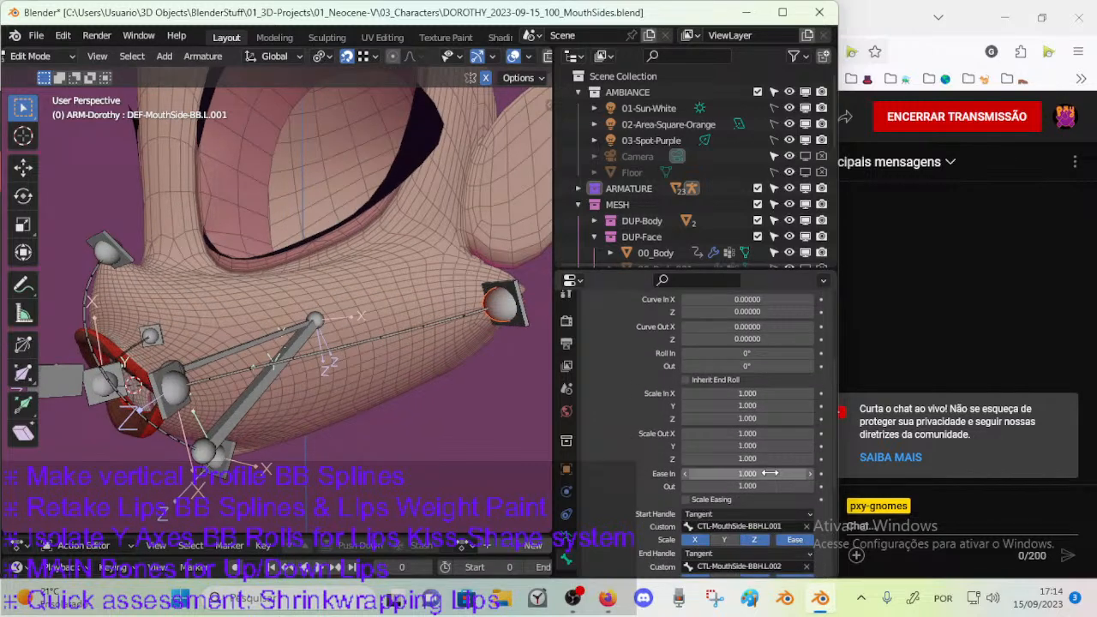
pyautogui.scroll(2, 739, 463)
pyautogui.scroll(-1, 732, 437)
pyautogui.scroll(1, 737, 454)
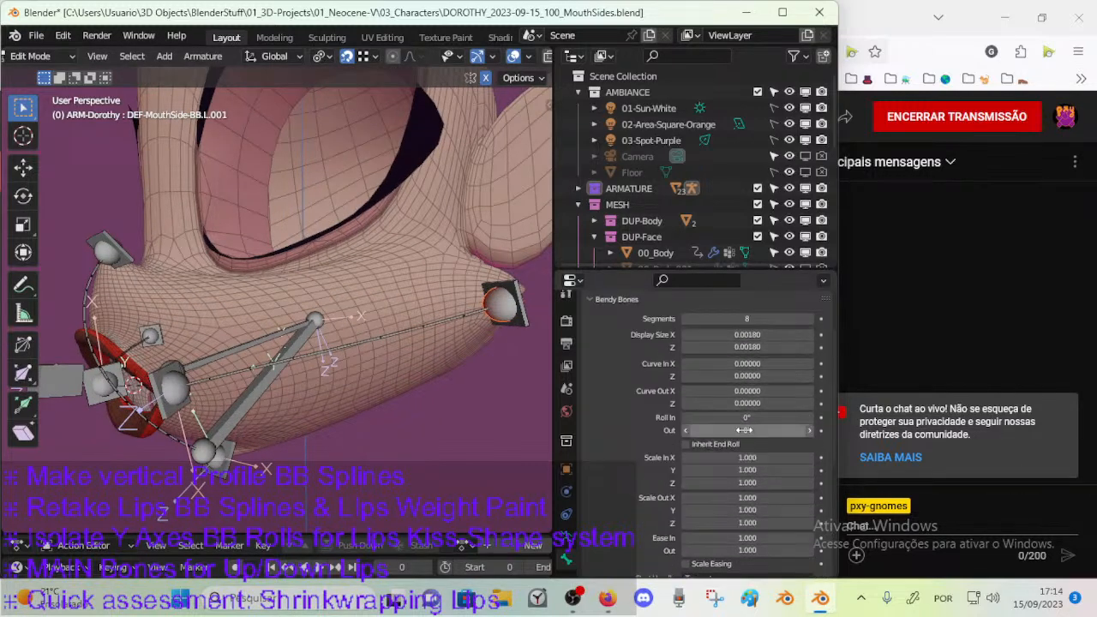
pyautogui.scroll(3, 739, 463)
# Select the CTL-MouthSide-BBH.L.001 handle in Pose Mode and examine the posed mouth deformation from several angles in Object Mode.
pyautogui.moveTo(272, 336); pyautogui.dragTo(342, 345, button='middle')
pyautogui.hotkey('ctrl', 'Tab')
pyautogui.click(466, 354)
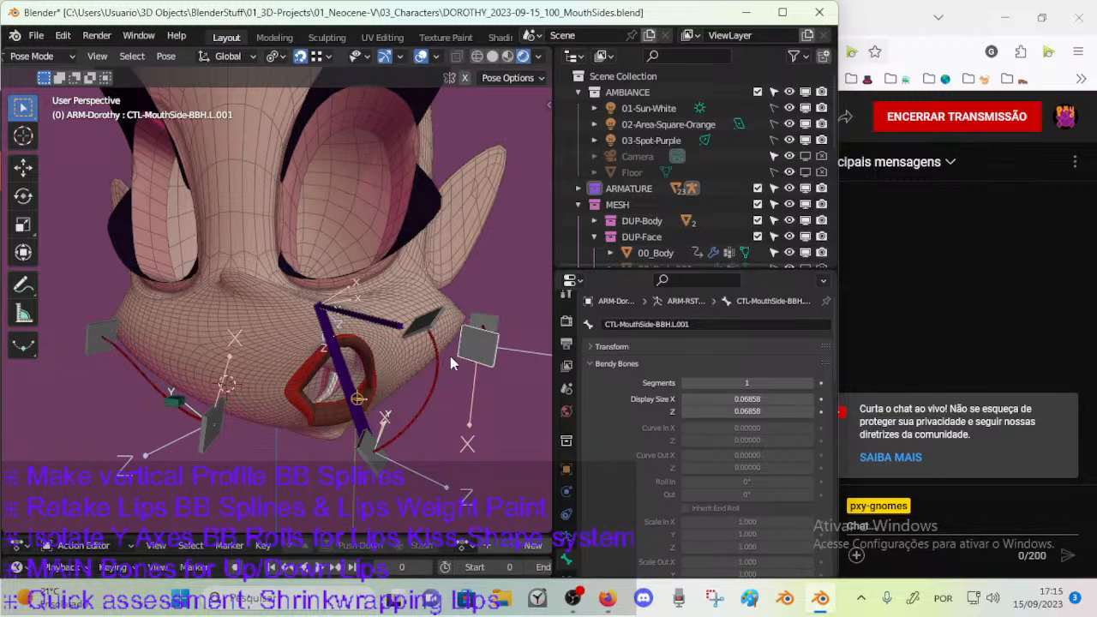
pyautogui.moveTo(449, 356); pyautogui.dragTo(293, 359, button='middle')
pyautogui.hotkey('ctrl', 'Tab')
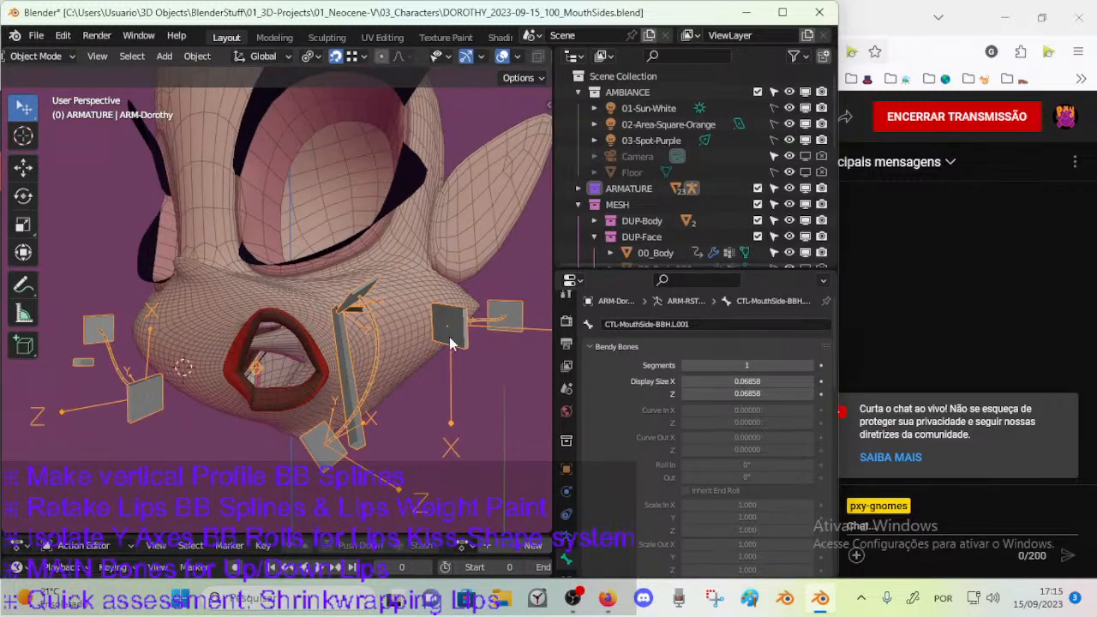
pyautogui.moveTo(465, 332); pyautogui.dragTo(432, 383, button='middle')
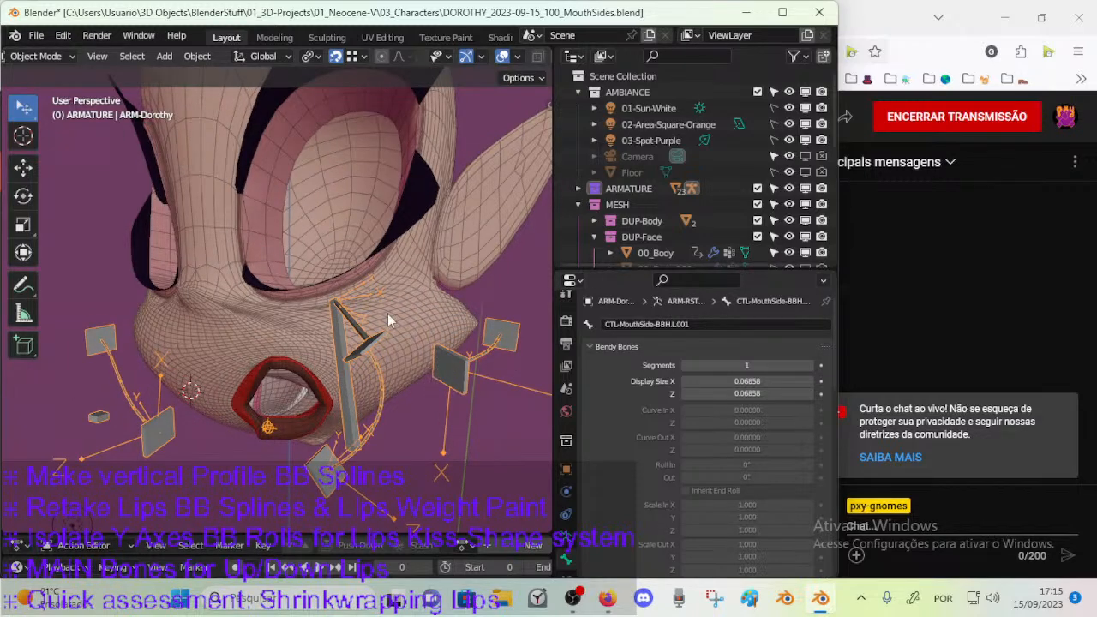
pyautogui.moveTo(306, 374); pyautogui.dragTo(310, 410, button='middle')
pyautogui.moveTo(166, 372); pyautogui.dragTo(260, 375, button='middle')
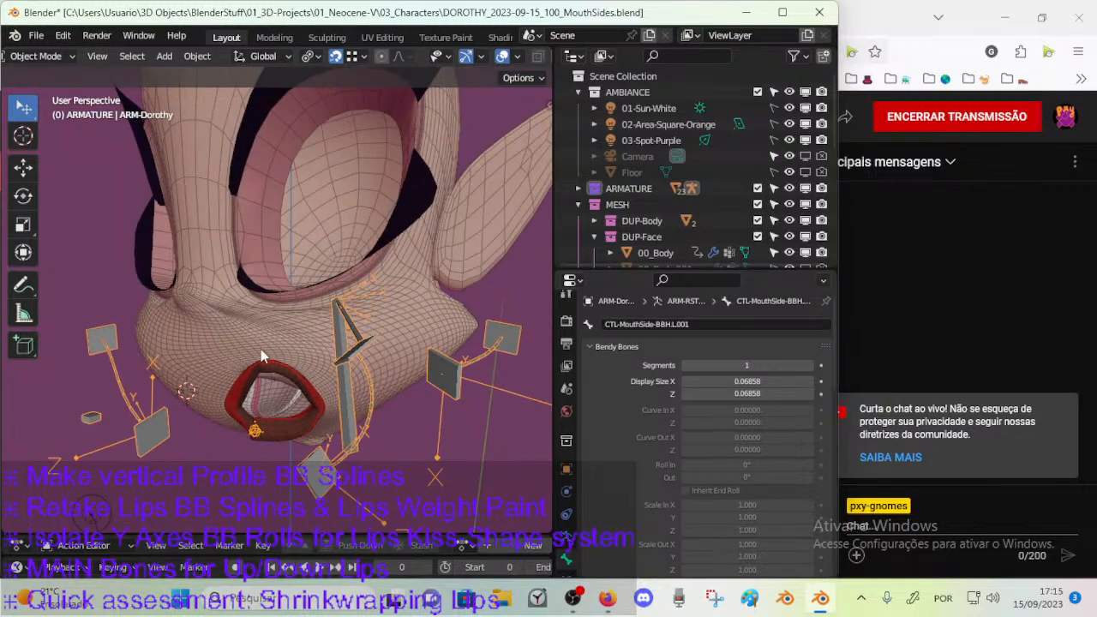
pyautogui.moveTo(312, 403); pyautogui.dragTo(285, 406, button='middle')
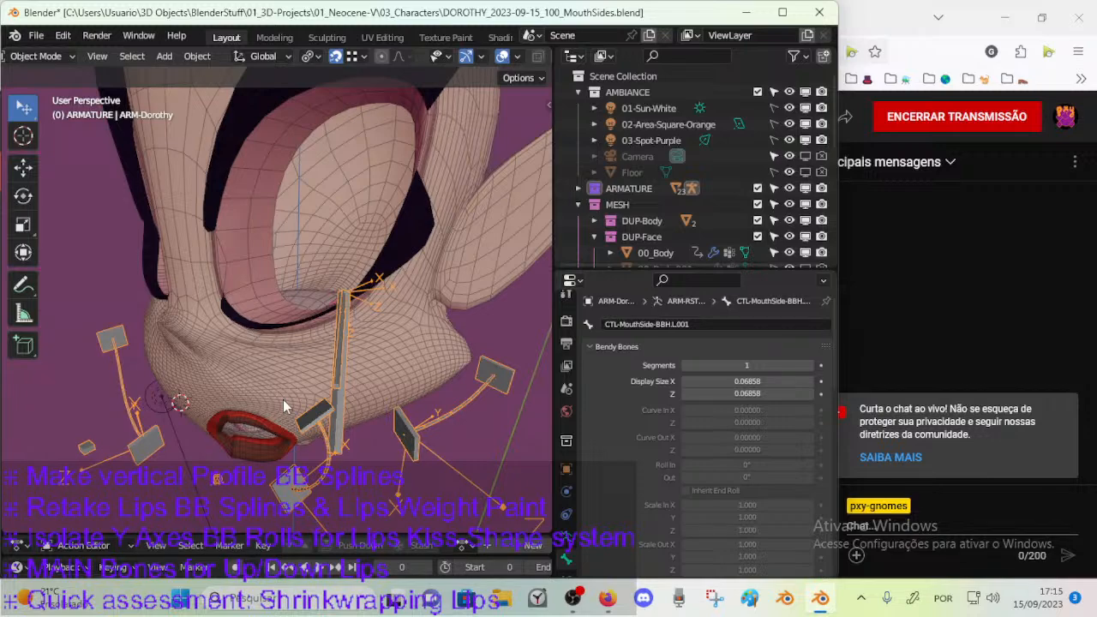
# Compare the posed mouth with its rest shape by switching the armature into and out of Edit Mode.
pyautogui.moveTo(391, 333); pyautogui.dragTo(374, 318, button='middle')
pyautogui.click(396, 322)
pyautogui.click(418, 300)
pyautogui.press('Tab')
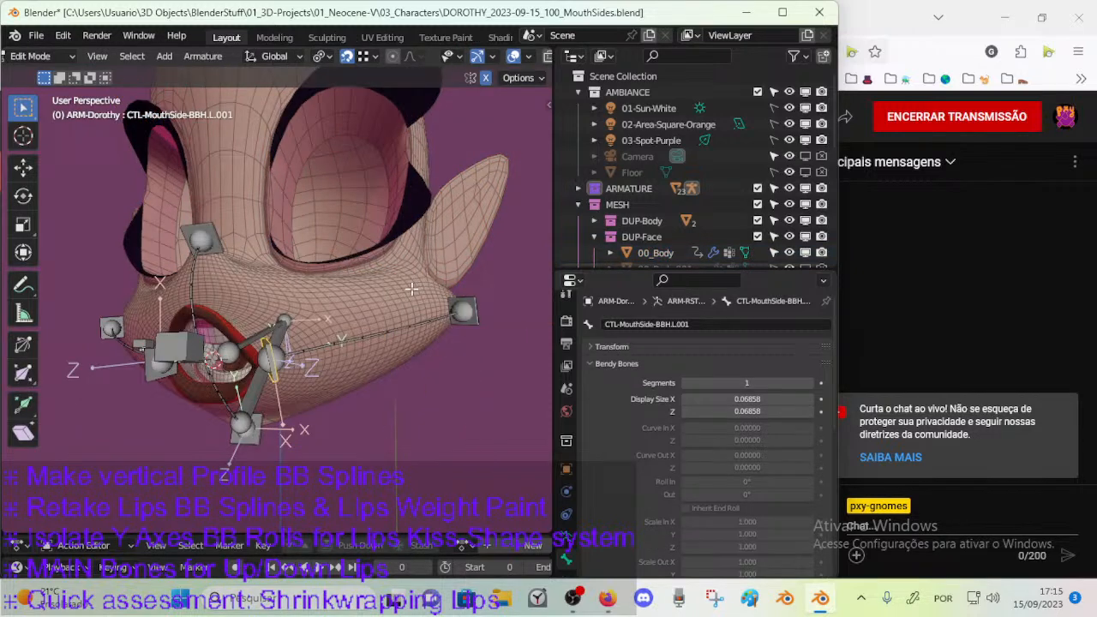
pyautogui.press('Tab')
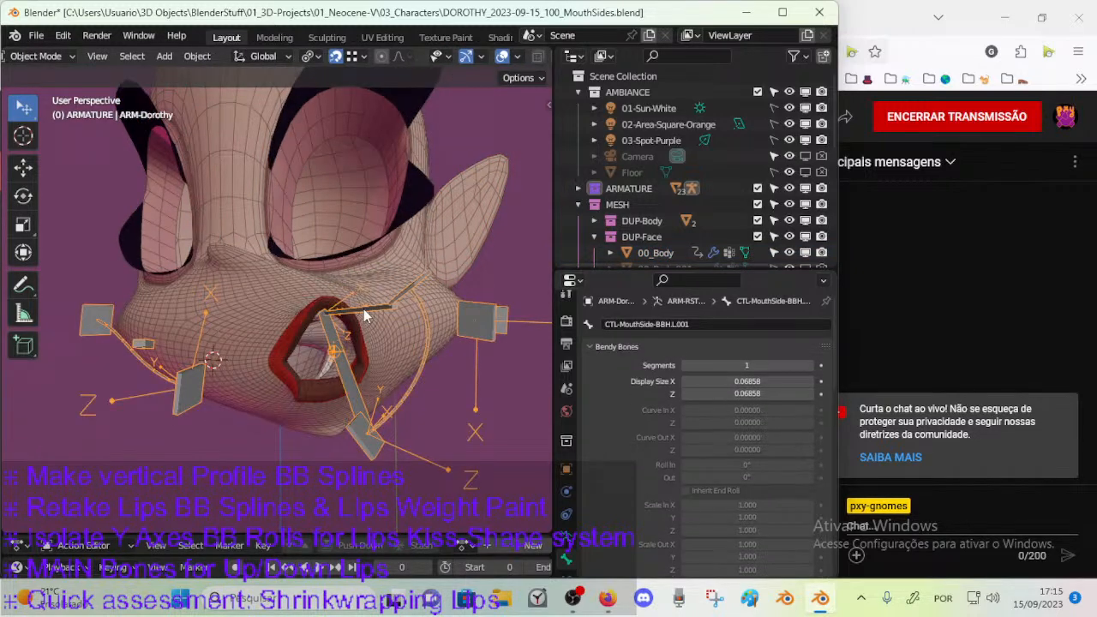
# Try moving the mouth handles in Pose Mode and cancel each move.
pyautogui.hotkey('ctrl', 'Tab')
pyautogui.moveTo(364, 315); pyautogui.dragTo(349, 435, button='middle')
pyautogui.press('g')
pyautogui.rightClick(454, 427)
pyautogui.moveTo(257, 418); pyautogui.dragTo(285, 418, button='middle')
pyautogui.click(273, 420)
pyautogui.press('g')
pyautogui.rightClick(226, 417)
# Move the upper handle CTL-MouthVertical-BBH.002 around to test how the vertical profile spline bends.
pyautogui.click(326, 285)
pyautogui.press('g')
pyautogui.click(356, 297)
pyautogui.moveTo(356, 297); pyautogui.dragTo(204, 333, button='middle')
pyautogui.press('g')
pyautogui.click(176, 305)
pyautogui.press('g')
pyautogui.click(189, 342)
pyautogui.moveTo(224, 408); pyautogui.dragTo(224, 379, button='middle')
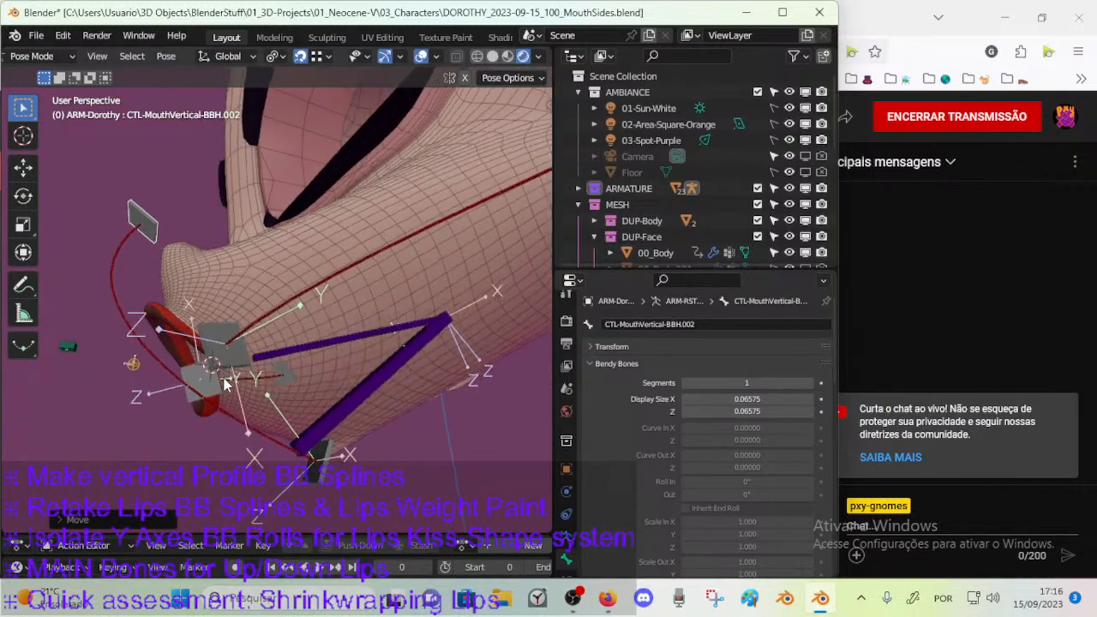
# Move the CTL-MouthVertical-BBH handle below the mouth and rotate it about X to test the spline's lower end.
pyautogui.click(318, 467)
pyautogui.press('g')
pyautogui.click(257, 478)
pyautogui.moveTo(295, 484); pyautogui.dragTo(307, 452, button='middle')
pyautogui.press('r')
pyautogui.press('x')
pyautogui.click(353, 417)
pyautogui.press('g')
pyautogui.click(392, 423)
# Rotate the lower vertical handle about X again, move it, and undo the last pose change.
pyautogui.moveTo(391, 423); pyautogui.dragTo(393, 397, button='middle')
pyautogui.press('r')
pyautogui.press('x')
pyautogui.click(298, 401)
pyautogui.moveTo(299, 401); pyautogui.dragTo(362, 459, button='middle')
pyautogui.press('g')
pyautogui.click(328, 408)
pyautogui.hotkey('ctrl', 'z')
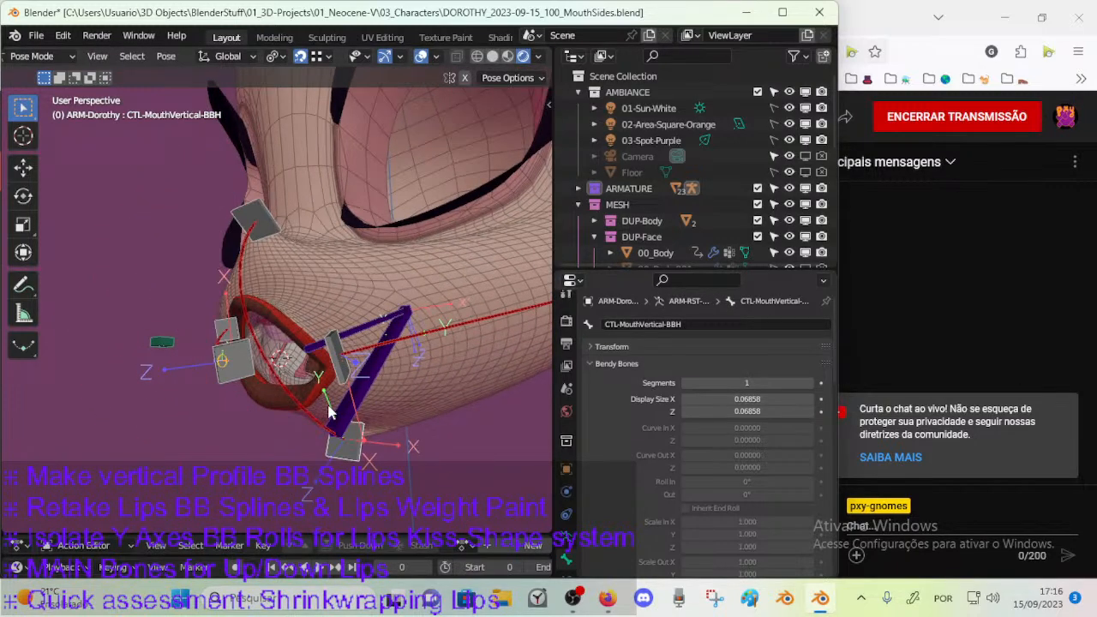
# Undo the accidental isolation of the ORIGINAL collection and inspect the mouth area of the 00_Body mesh in Edit Mode.
pyautogui.moveTo(356, 395); pyautogui.dragTo(303, 401, button='middle')
pyautogui.press('4')
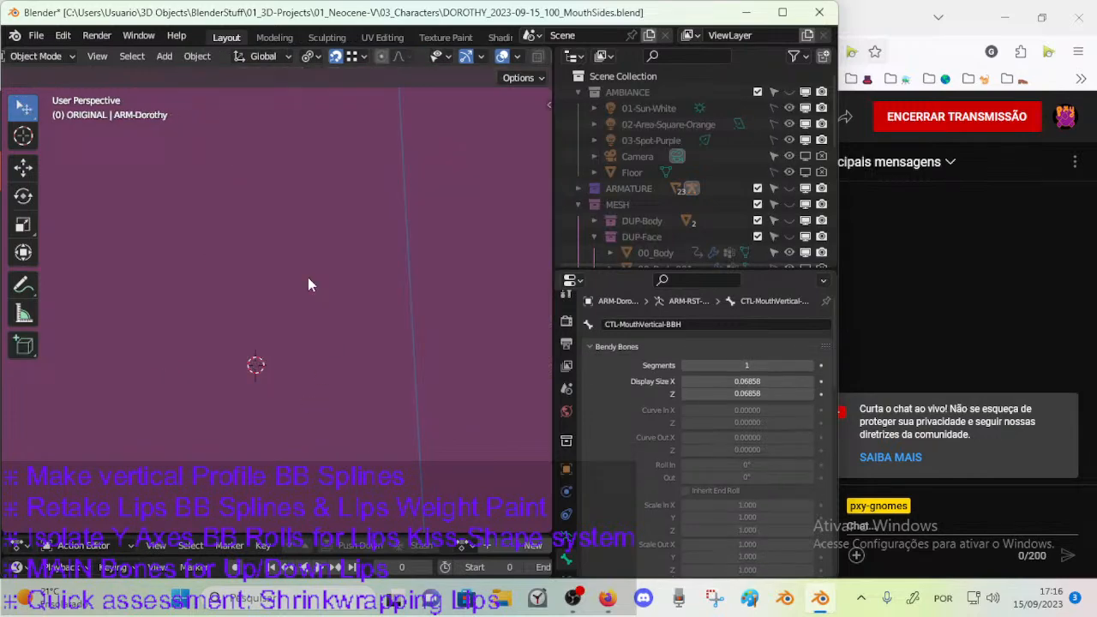
pyautogui.hotkey('ctrl', 'z')
pyautogui.click(327, 352)
pyautogui.press('Tab')
pyautogui.moveTo(316, 363); pyautogui.dragTo(251, 378, button='middle')
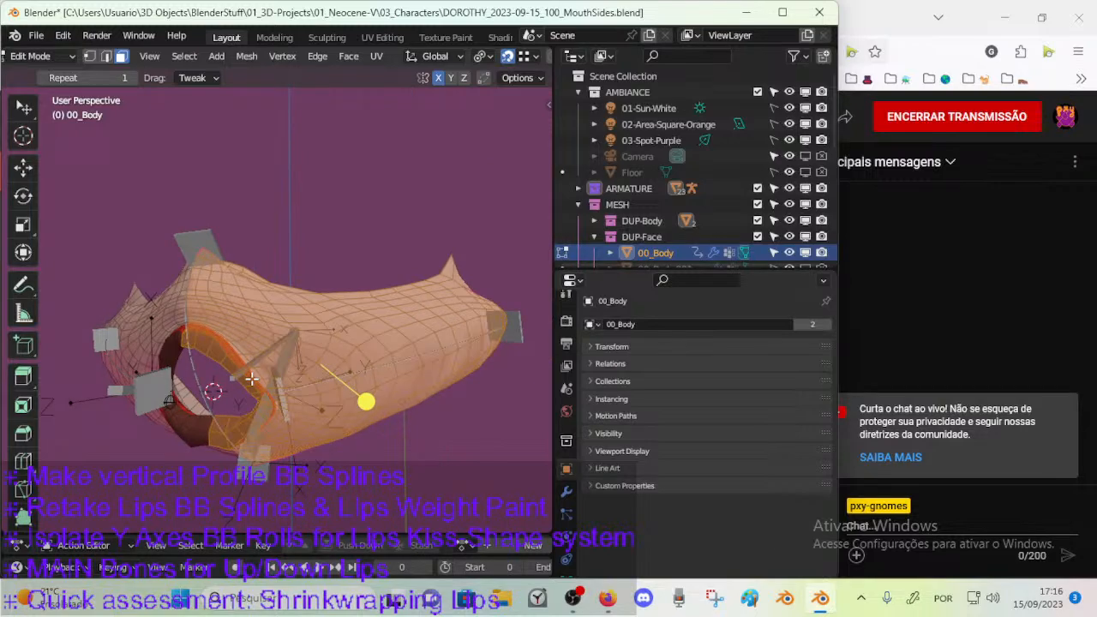
pyautogui.scroll(1, 249, 379)
# Leave editing of the 00_Body mesh, select the Dorothy armature and put it in Edit Mode.
pyautogui.hotkey('ctrl', 'Tab')
pyautogui.click(189, 363)
pyautogui.click(154, 301)
pyautogui.press('Tab')
pyautogui.moveTo(177, 336); pyautogui.dragTo(191, 237, button='middle')
pyautogui.moveTo(207, 370); pyautogui.dragTo(176, 380, button='middle')
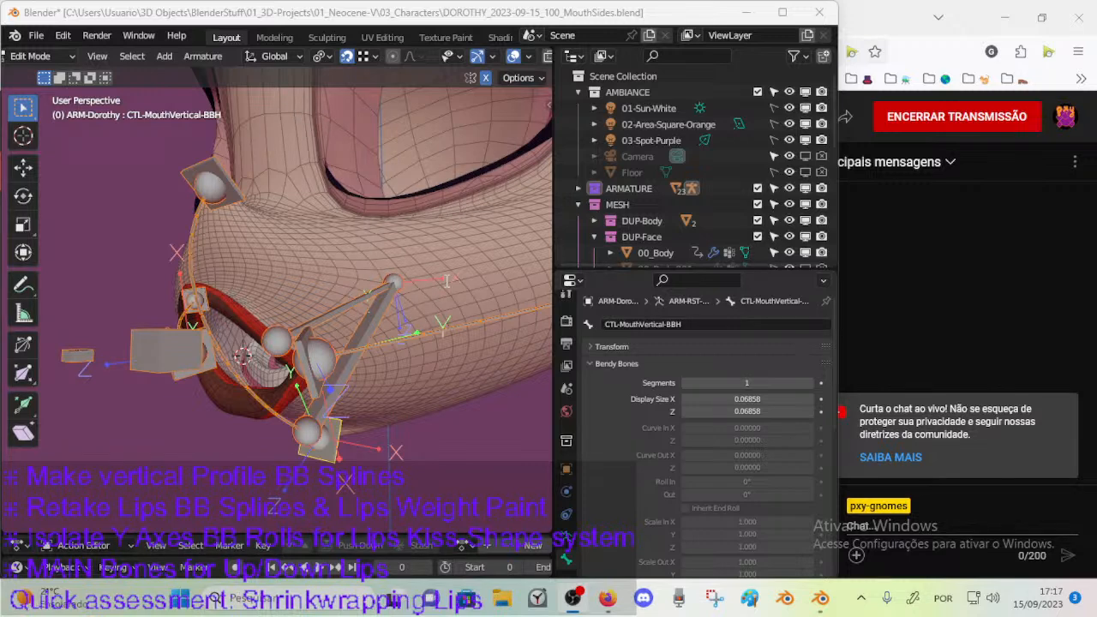
# Add a check-mark emoji to "Make vertical Profile BB Splines" in the on-screen to-do list and return to Blender.
pyautogui.press('super')
pyautogui.press('super')
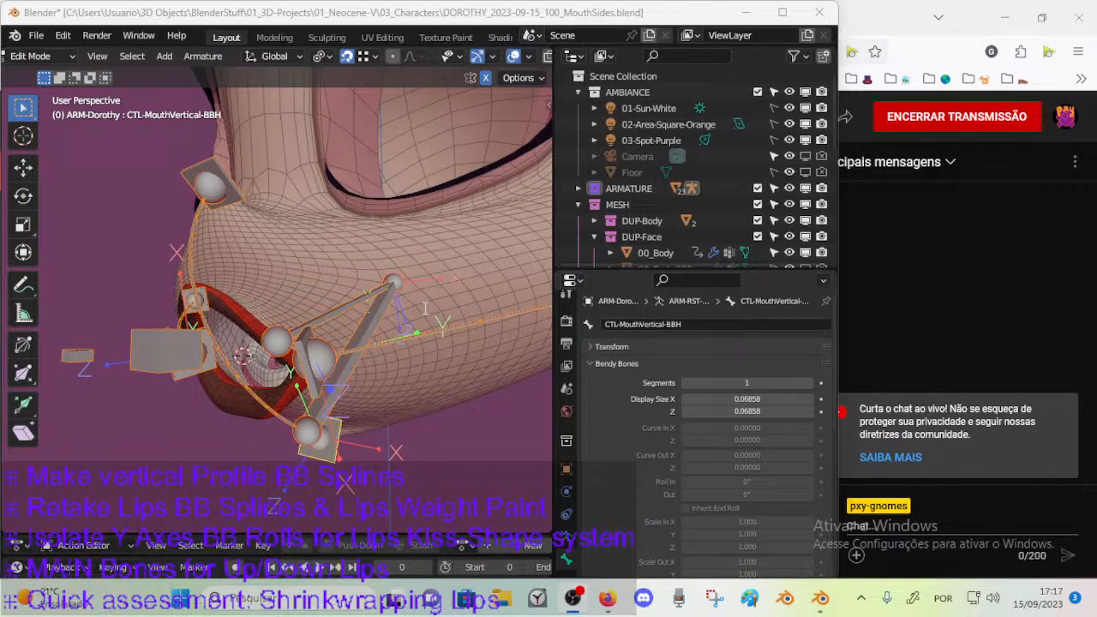
pyautogui.press('super+period')
pyautogui.click(542, 464)
pyautogui.press('Escape')
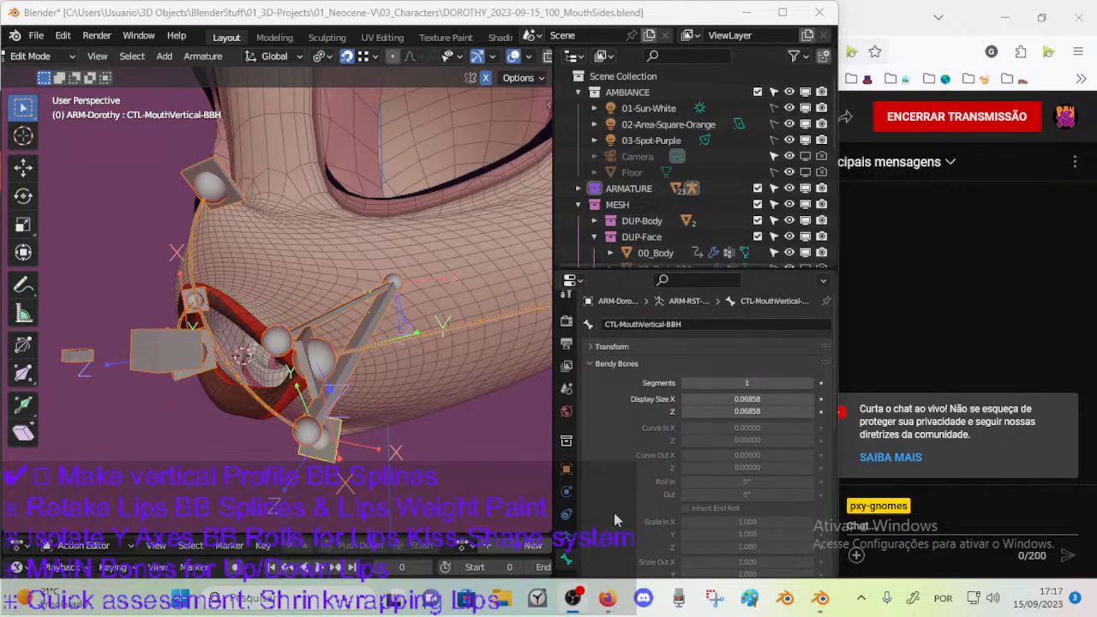
pyautogui.click(820, 604)
# Inspect MCH-MouthHoleCenter, DEF-MouthVertical-BB.001 and the lower handle CTL-MouthVertical-BBH, comparing the armature's rest and posed shapes.
pyautogui.moveTo(246, 320); pyautogui.dragTo(294, 334, button='middle')
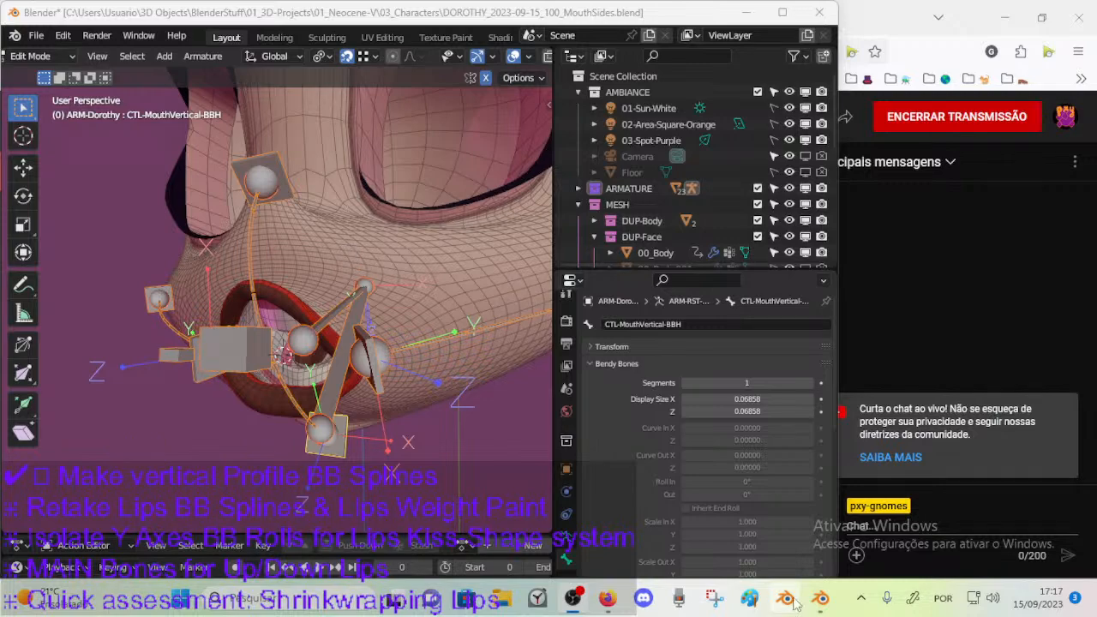
pyautogui.moveTo(397, 340); pyautogui.dragTo(264, 367, button='middle')
pyautogui.click(264, 367)
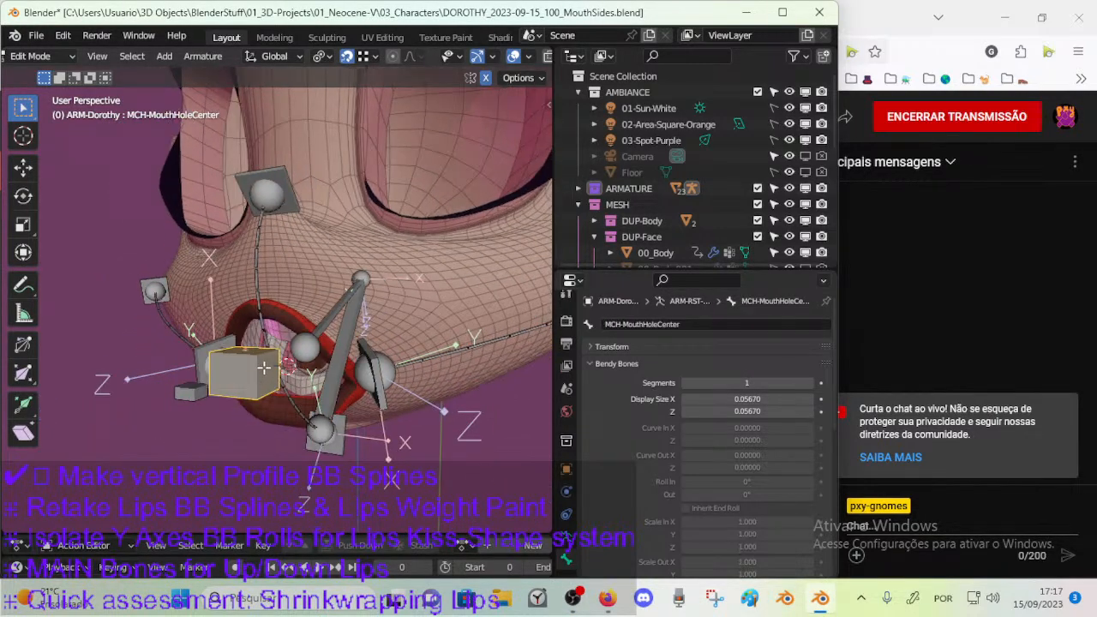
pyautogui.click(257, 278)
pyautogui.moveTo(261, 299); pyautogui.dragTo(217, 312, button='middle')
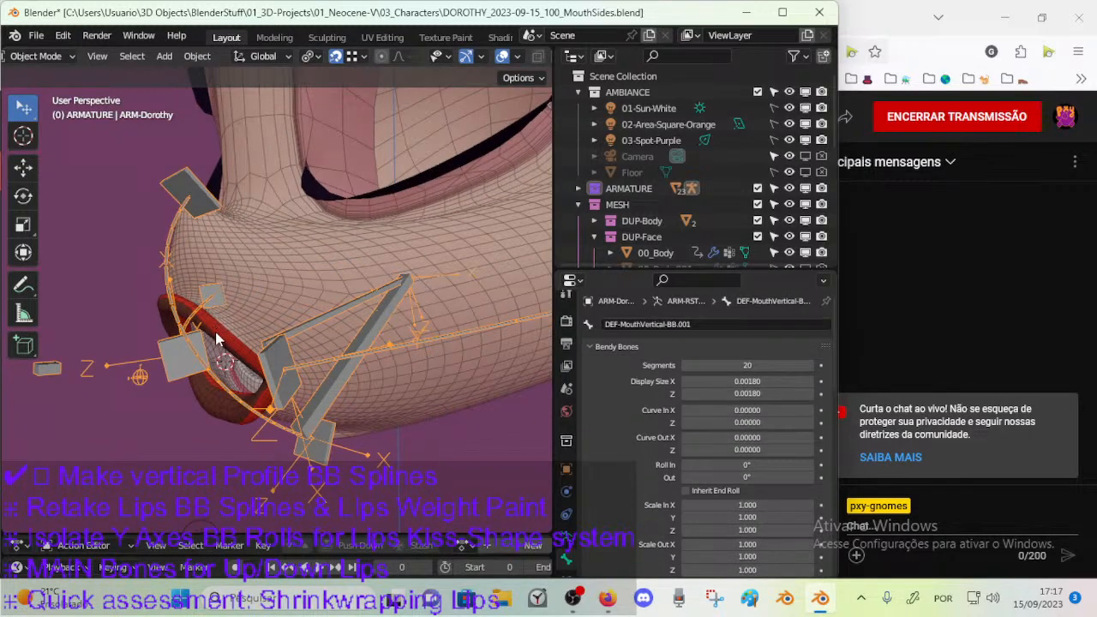
pyautogui.moveTo(209, 220); pyautogui.dragTo(231, 309, button='middle')
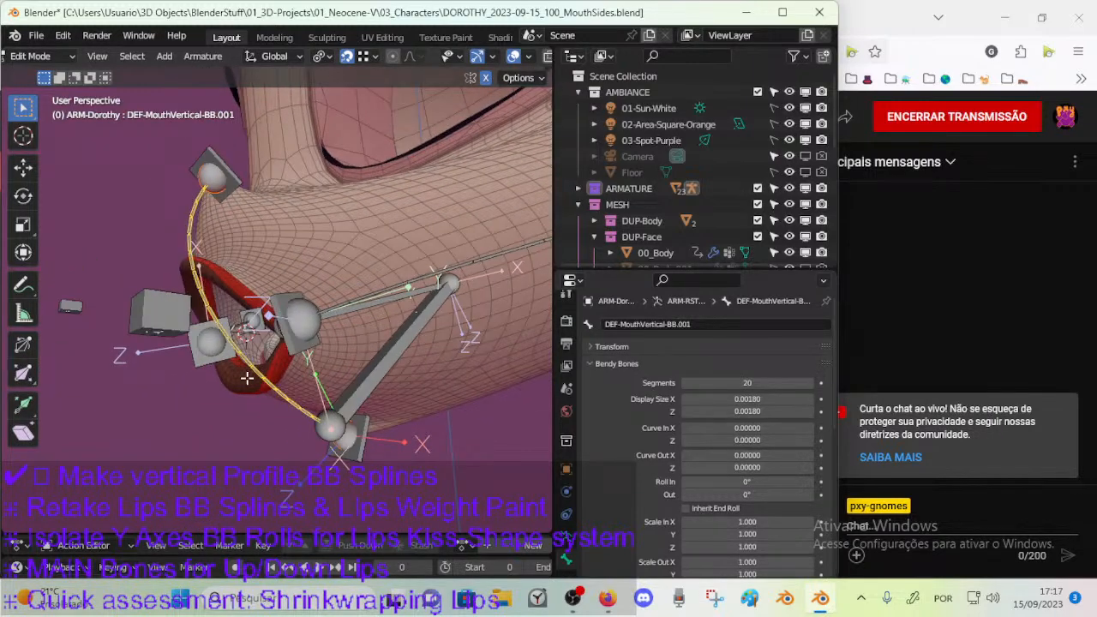
pyautogui.moveTo(365, 435); pyautogui.dragTo(339, 440, button='middle')
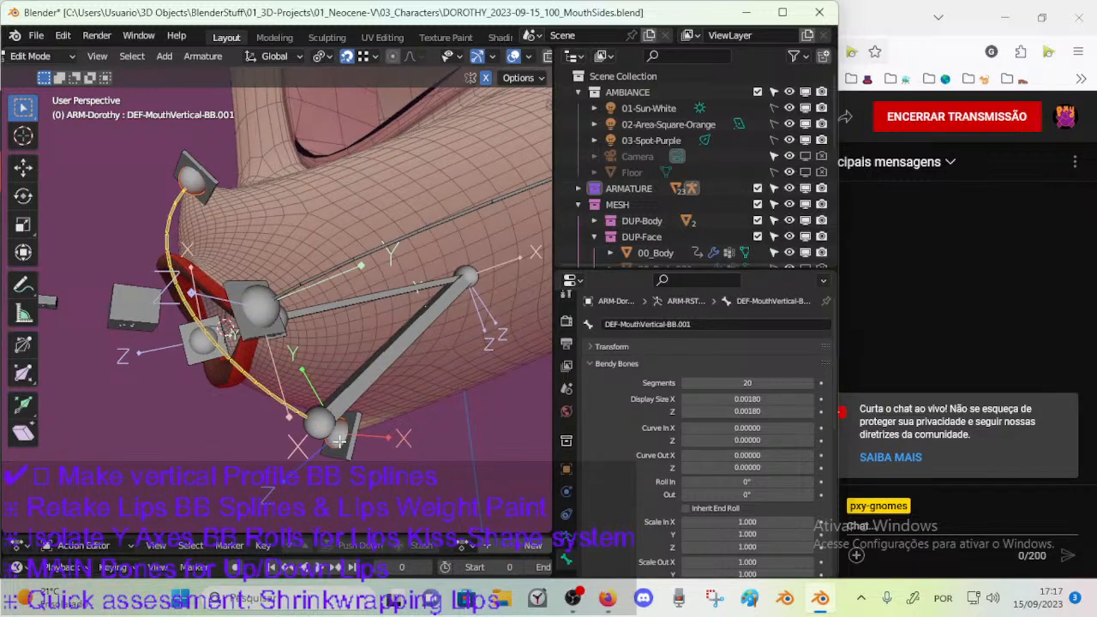
pyautogui.click(336, 439)
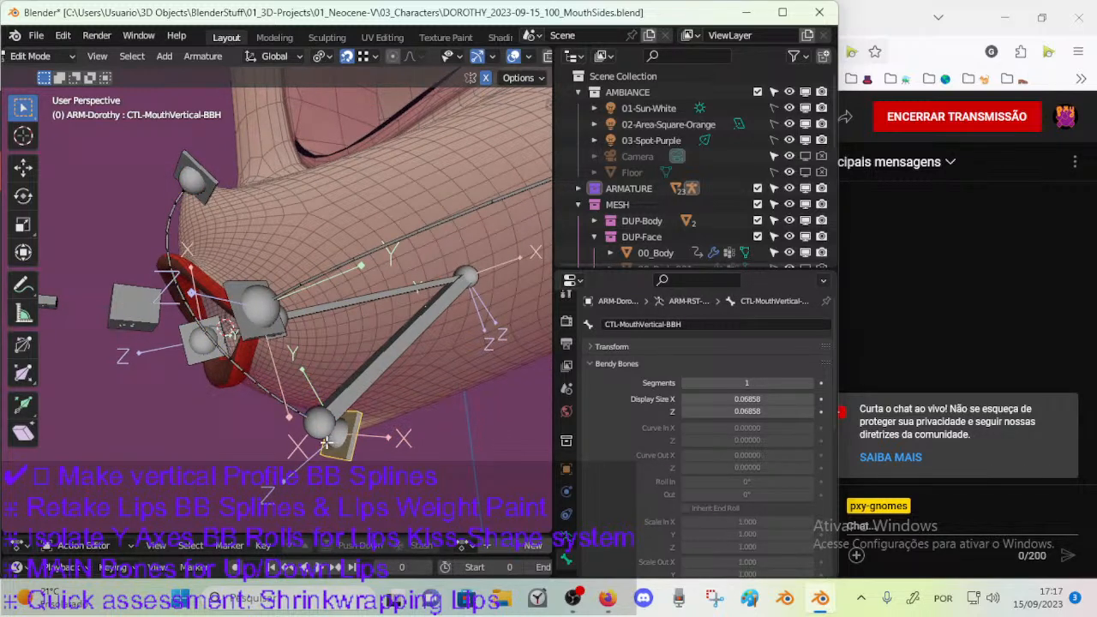
pyautogui.click(325, 440)
pyautogui.moveTo(326, 441); pyautogui.dragTo(266, 377, button='middle')
# Check the remaining MTR bones with the Mouth bone layer hidden, and show the Mouth layer again.
pyautogui.press('n')
pyautogui.click(368, 409)
pyautogui.press('n')
pyautogui.press('n')
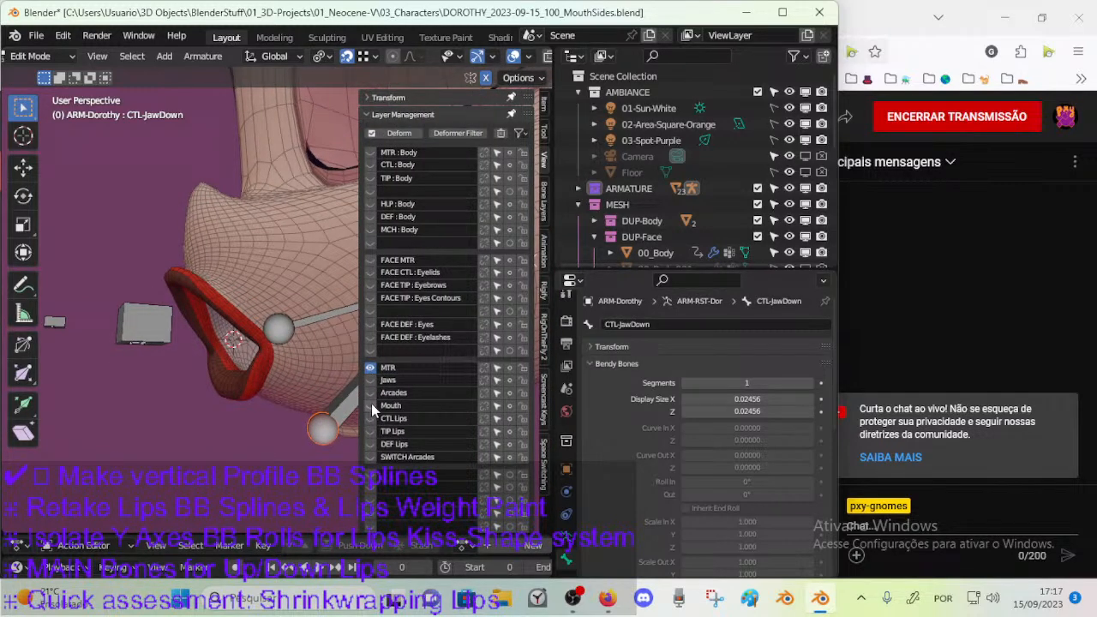
pyautogui.click(371, 405)
pyautogui.press('n')
# Circle-select and hide the mouth side bones and their handles on both sides of the face.
pyautogui.moveTo(275, 344); pyautogui.dragTo(393, 324, button='middle')
pyautogui.scroll(-3, 322, 344)
pyautogui.press('c')
pyautogui.moveTo(389, 312); pyautogui.dragTo(496, 315)
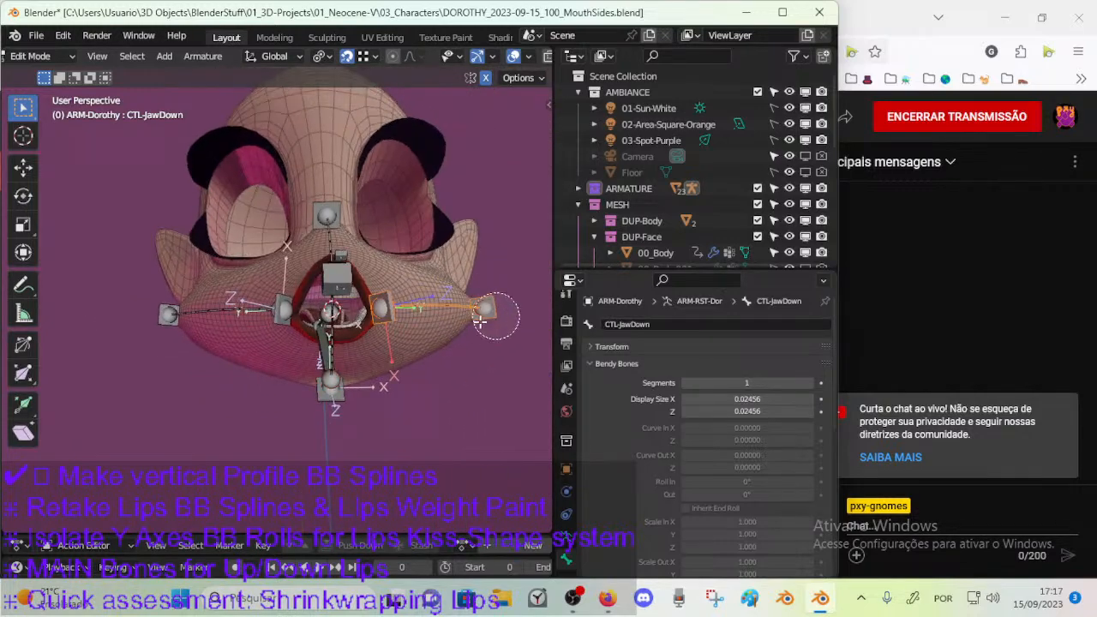
pyautogui.rightClick(497, 316)
pyautogui.press('h')
pyautogui.press('c')
pyautogui.moveTo(281, 320); pyautogui.dragTo(174, 325)
pyautogui.rightClick(172, 328)
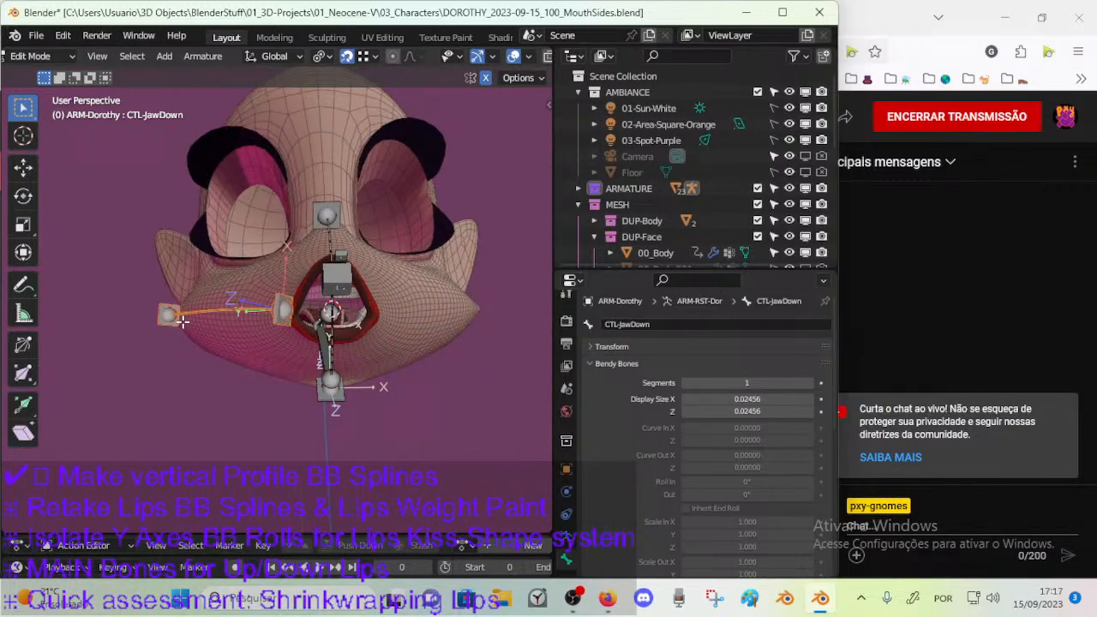
pyautogui.press('h')
pyautogui.moveTo(260, 322); pyautogui.dragTo(195, 350, button='middle')
pyautogui.scroll(3, 190, 349)
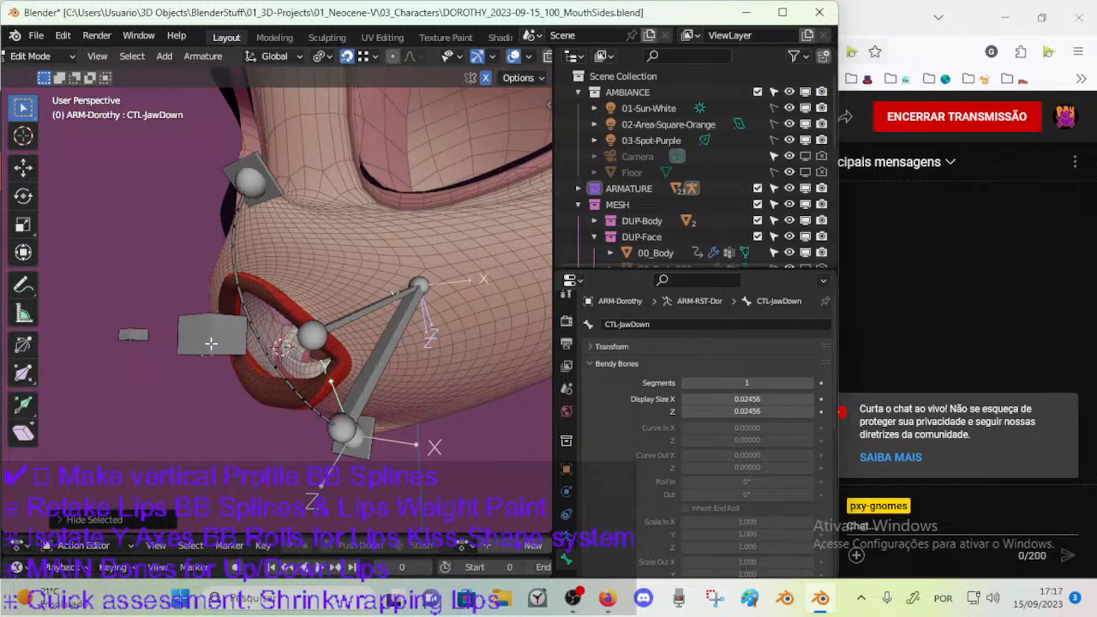
# Hide the MTR bone layer, leaving only the Mouth layer visible, and save the file.
pyautogui.press('n')
pyautogui.click(371, 369)
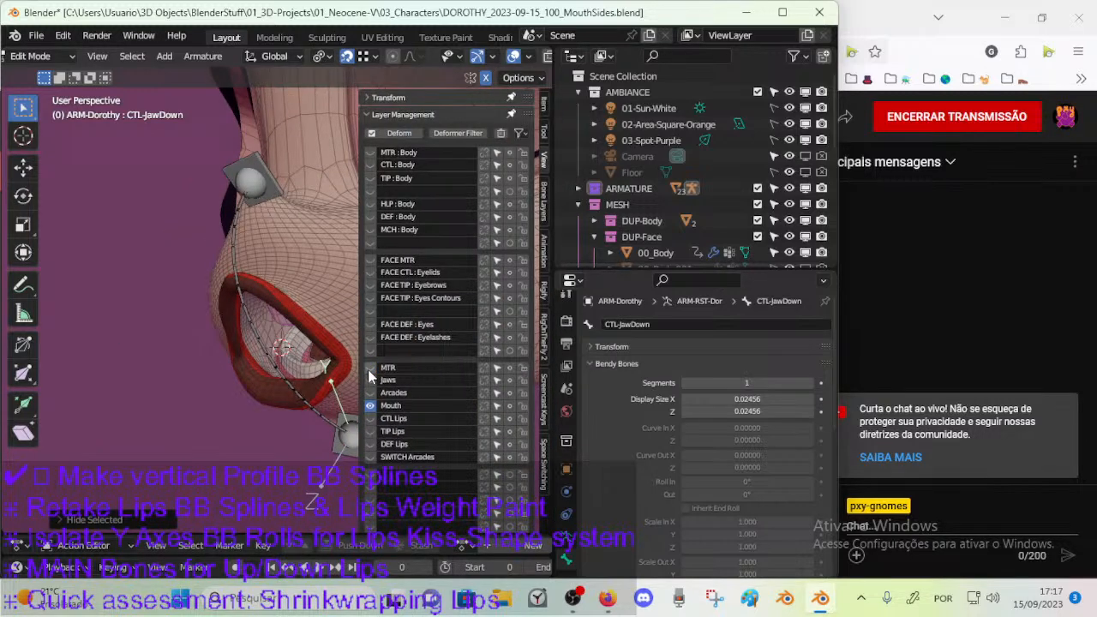
pyautogui.press('n')
pyautogui.moveTo(241, 355); pyautogui.dragTo(213, 295, button='middle')
pyautogui.hotkey('ctrl', 's')
# In right view, duplicate the lower handle CTL-MouthVertical-BBH and place the copy in front of the lips.
pyautogui.click(241, 199)
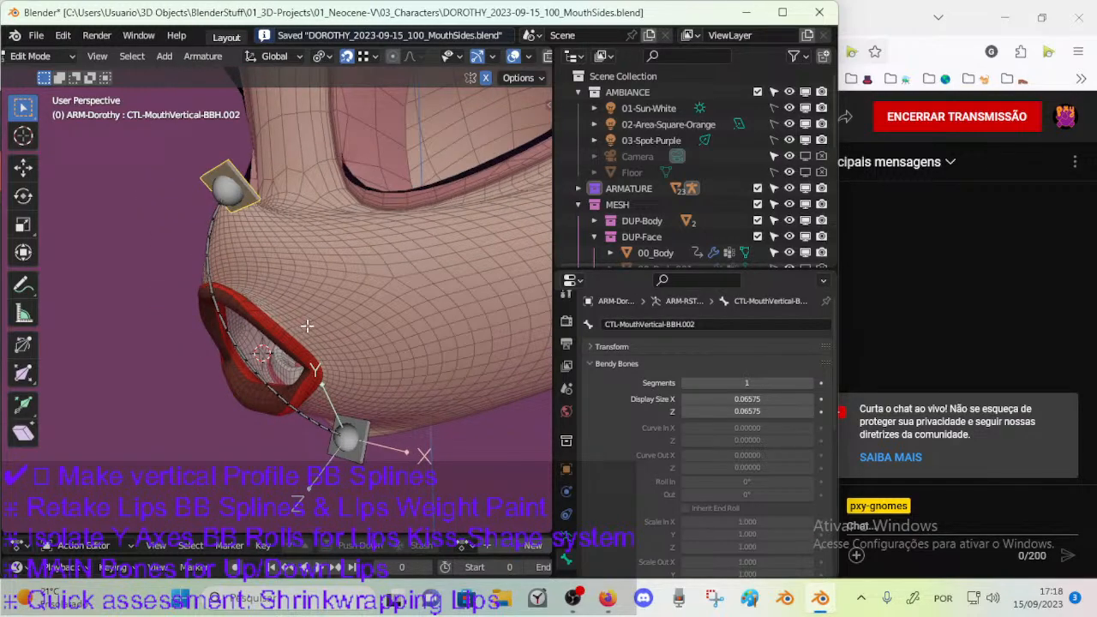
pyautogui.press('KP_3')
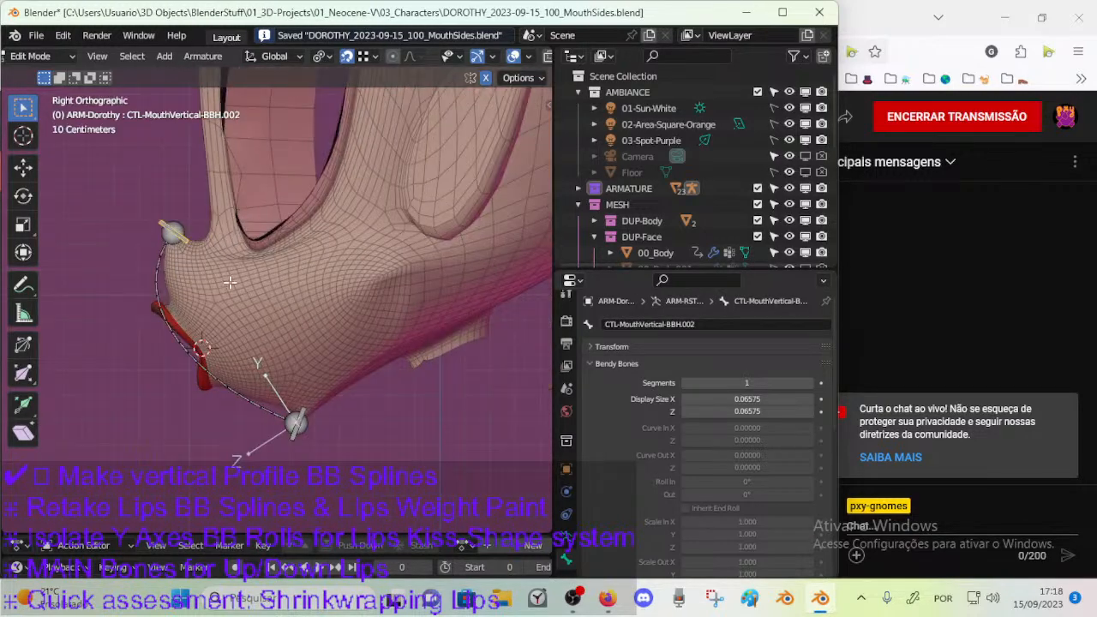
pyautogui.keyDown('shift'); pyautogui.moveTo(237, 293); pyautogui.dragTo(257, 295, button='middle'); pyautogui.keyUp('shift')
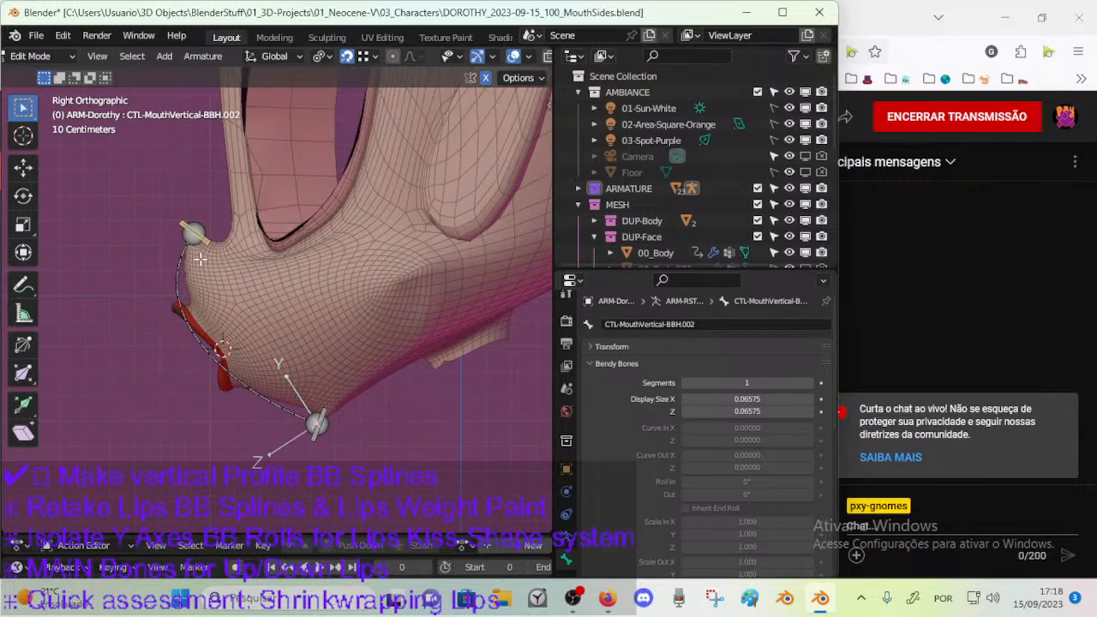
pyautogui.click(316, 439)
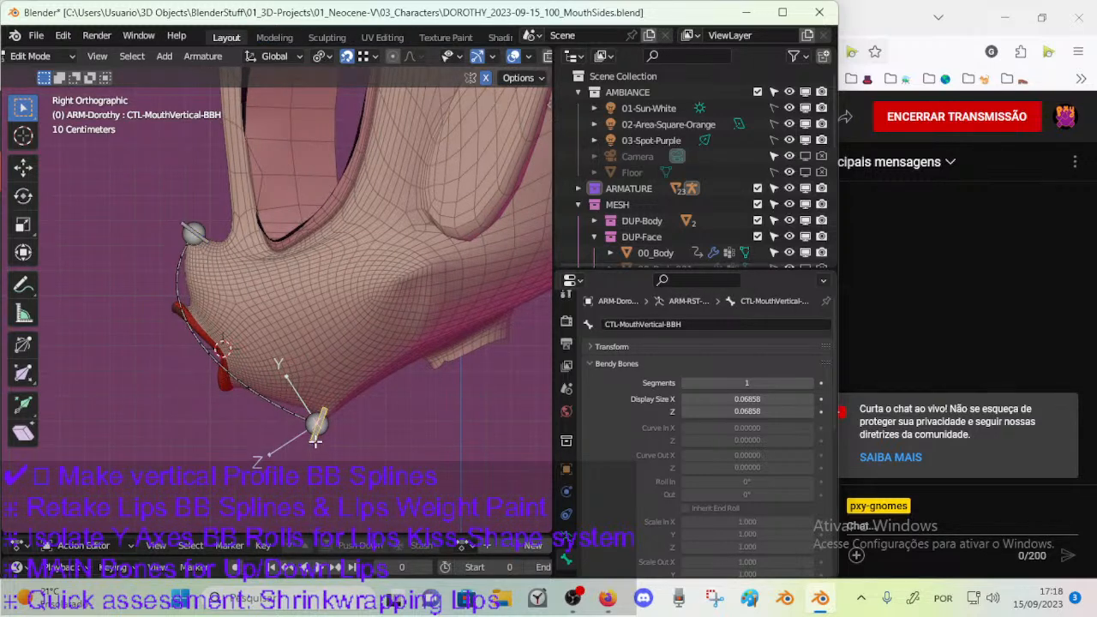
pyautogui.hotkey('shift', 'd')
pyautogui.click(195, 378)
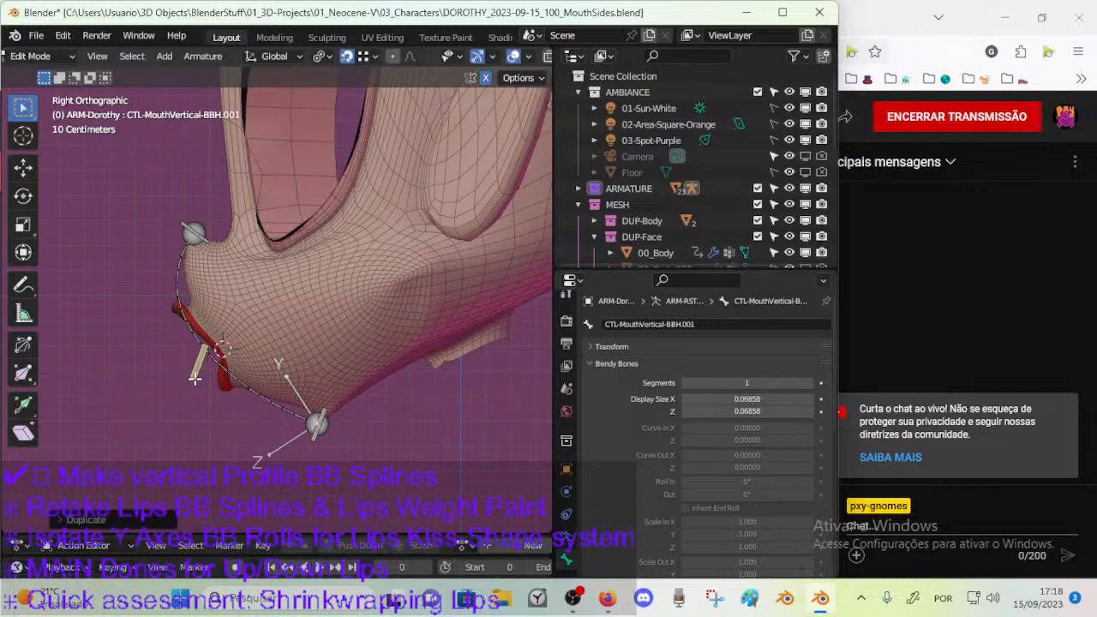
# Move and rotate the duplicated handle so it crosses the vertical spline just below the lower lip.
pyautogui.click(367, 57)
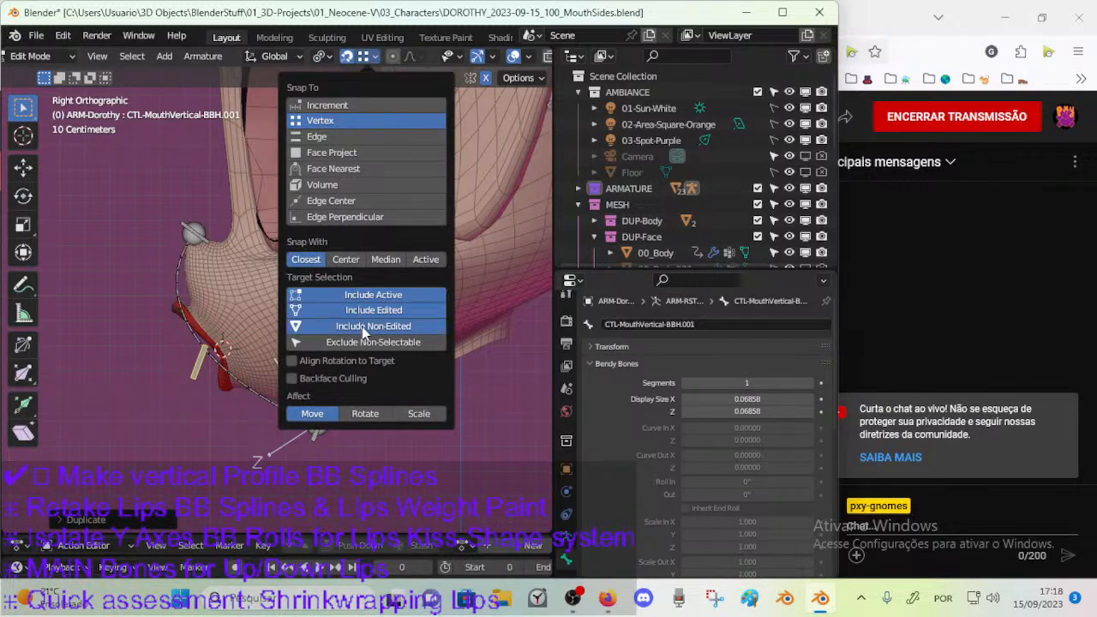
pyautogui.press('r')
pyautogui.click(251, 375)
pyautogui.press('g')
pyautogui.click(238, 388)
pyautogui.press('r')
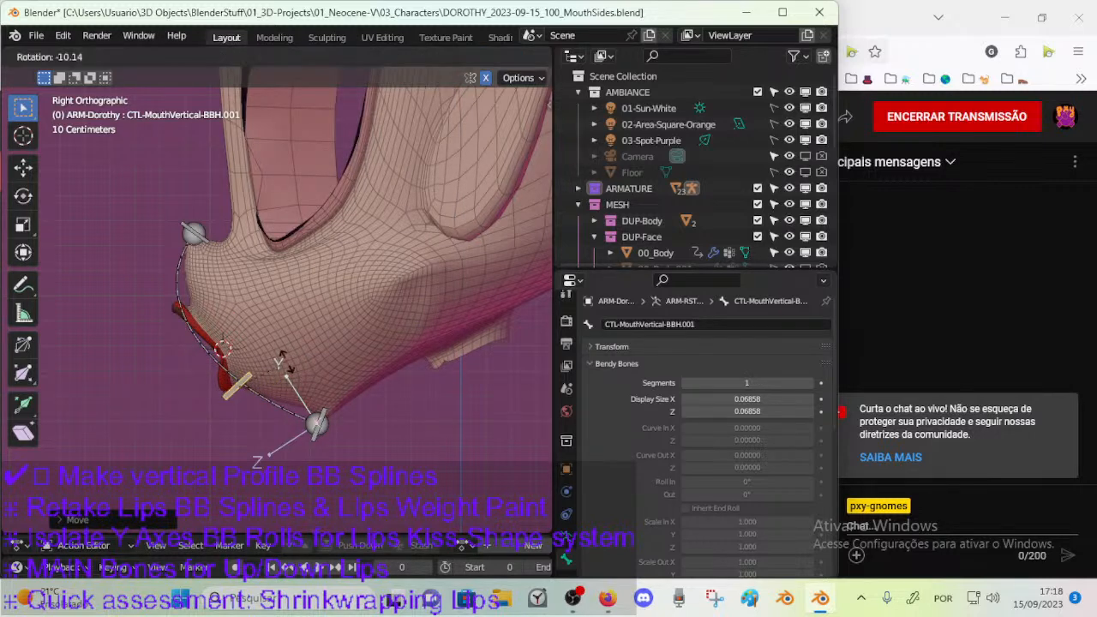
pyautogui.click(271, 343)
# Select the vertical bendy bone DEF-MouthVertical-BB.001 and enlarge the properties area to expose its start and end handle settings.
pyautogui.scroll(5, 268, 359)
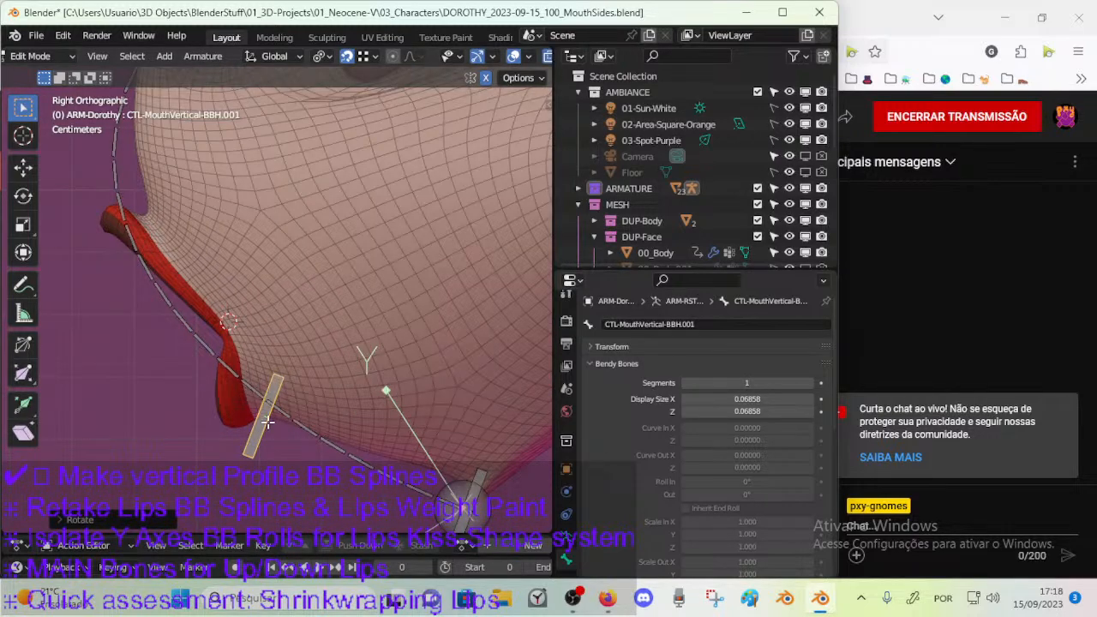
pyautogui.moveTo(267, 414); pyautogui.dragTo(346, 329, button='middle')
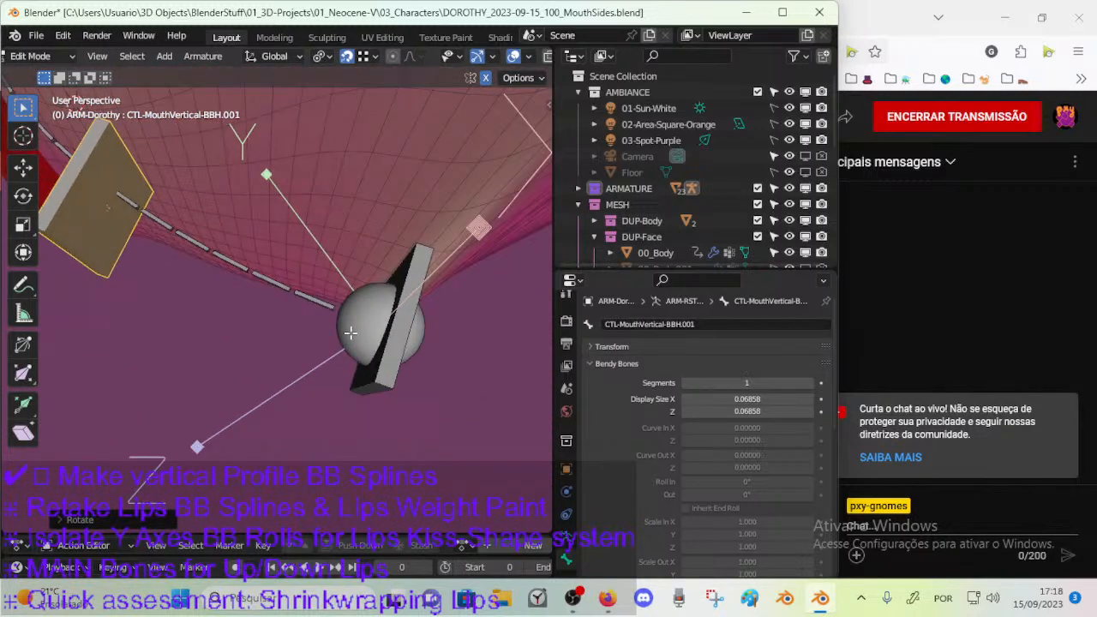
pyautogui.click(387, 364)
pyautogui.click(108, 228)
pyautogui.moveTo(160, 267); pyautogui.dragTo(254, 333, button='middle')
pyautogui.hotkey('alt', 'z')
pyautogui.click(246, 337)
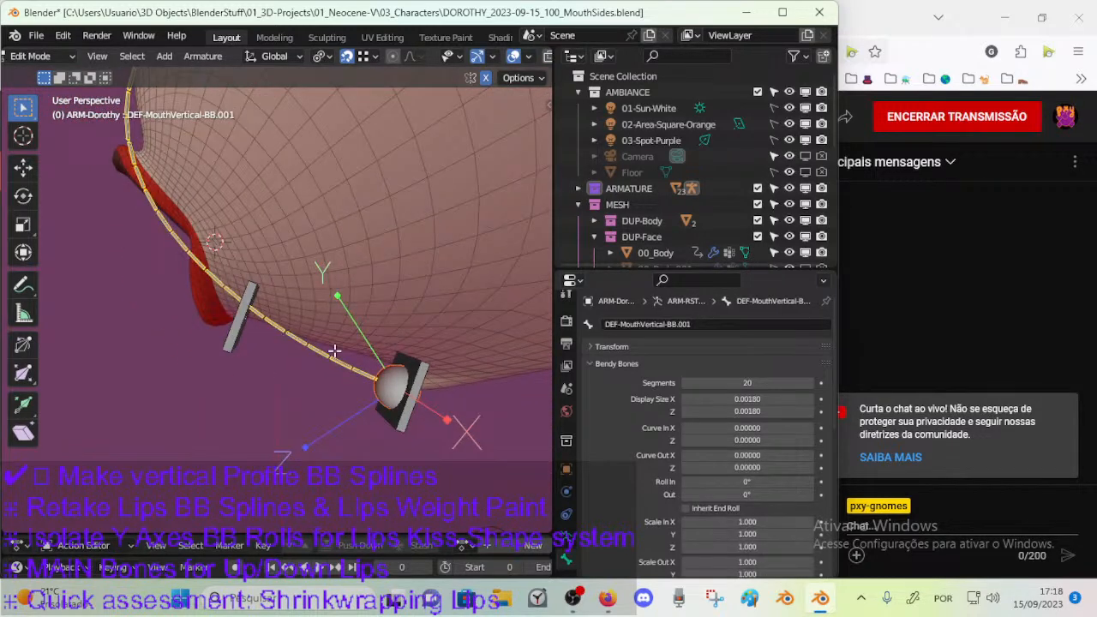
pyautogui.moveTo(634, 267); pyautogui.dragTo(641, 53)
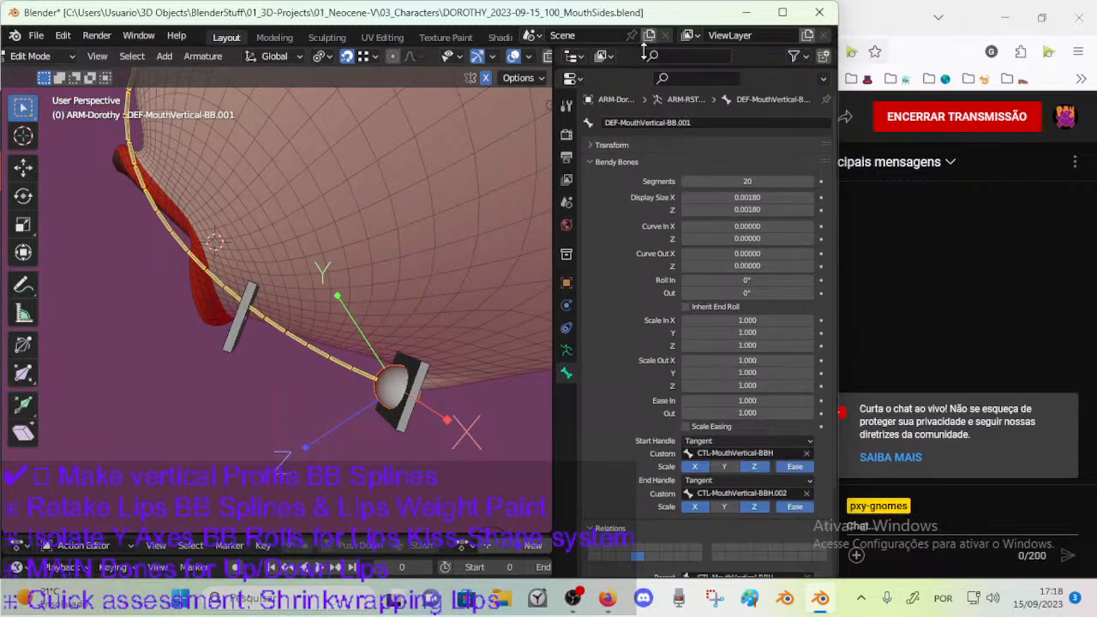
pyautogui.moveTo(276, 316)
pyautogui.mouseDown(button='middle')
pyautogui.moveTo(291, 308)
pyautogui.moveTo(278, 316)
pyautogui.mouseUp(button='middle')
pyautogui.click(208, 142)
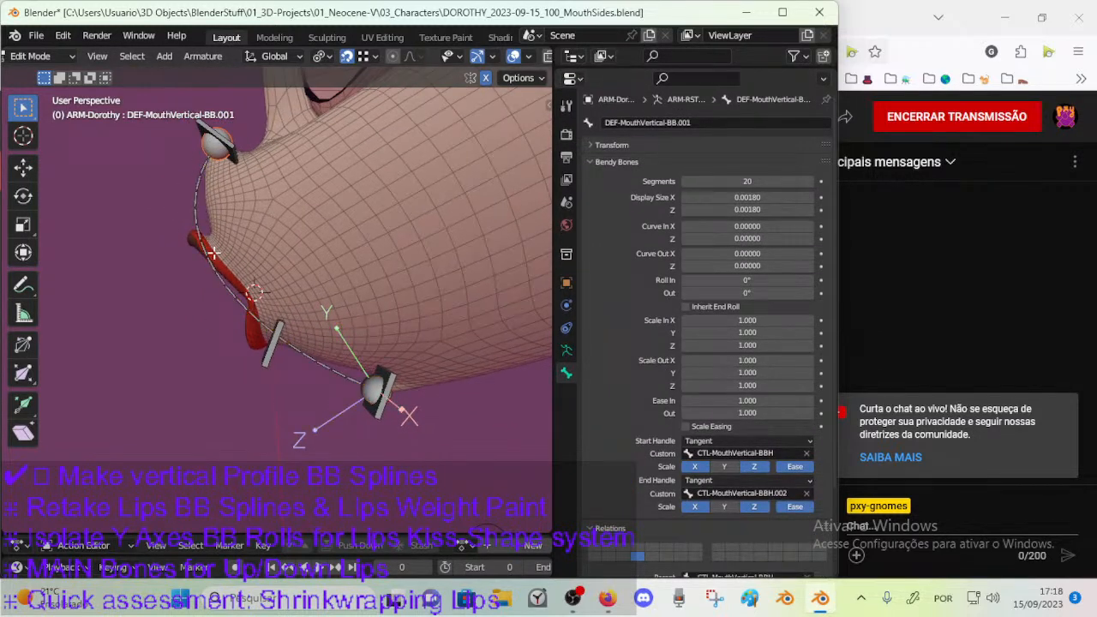
pyautogui.scroll(2, 225, 354)
pyautogui.moveTo(224, 354); pyautogui.dragTo(212, 309, button='middle')
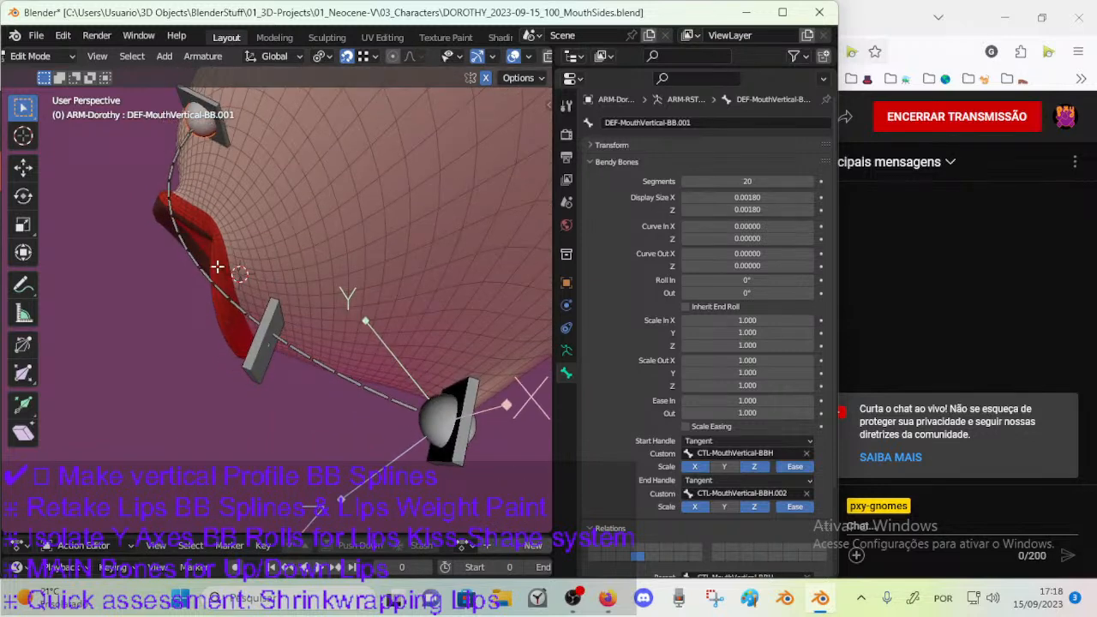
pyautogui.press('g')
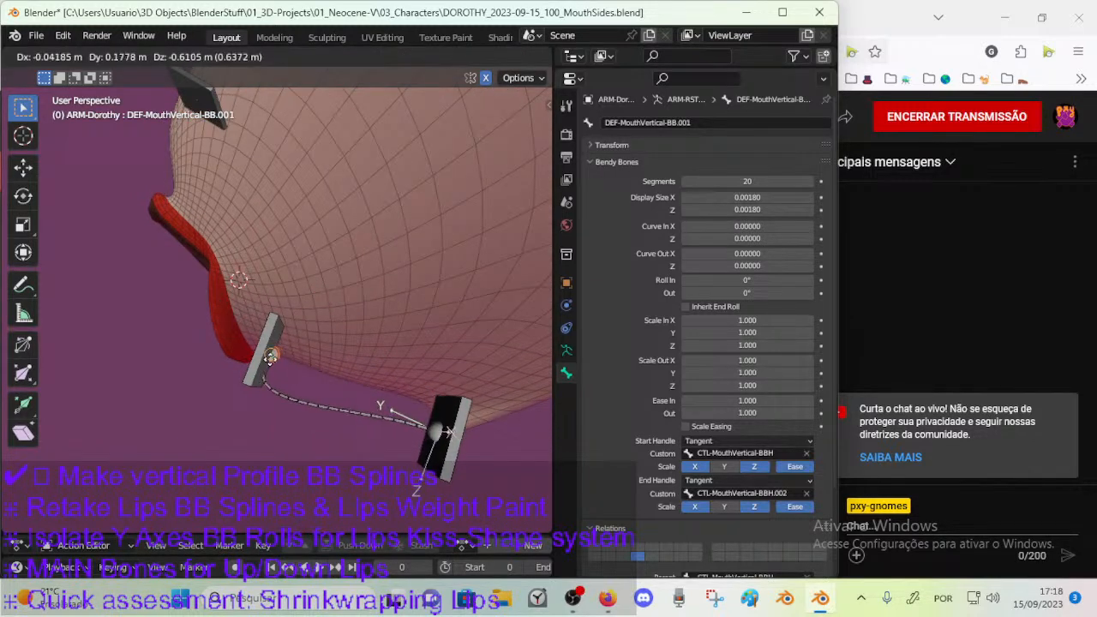
pyautogui.rightClick(270, 359)
pyautogui.moveTo(270, 360); pyautogui.dragTo(283, 340, button='middle')
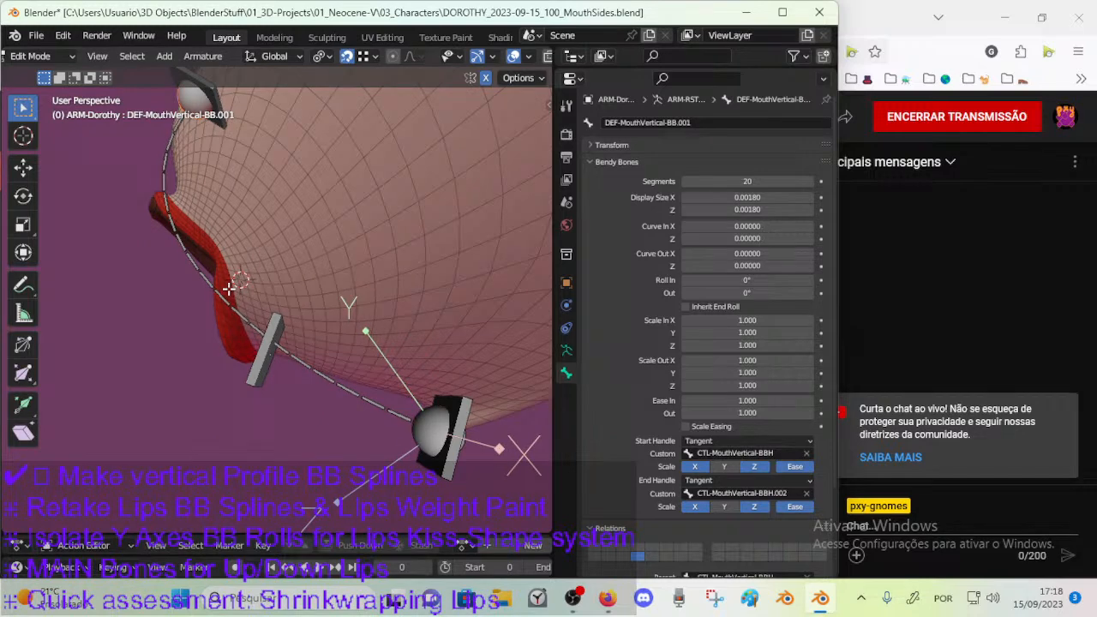
# Copy the new lower-lip handle's name and assign CTL-MouthVertical-BBH.001 as the custom end handle of DEF-MouthVertical-BB.001.
pyautogui.click(278, 323)
pyautogui.hotkey('ctrl', 'c')
pyautogui.press('F2')
pyautogui.click(248, 310)
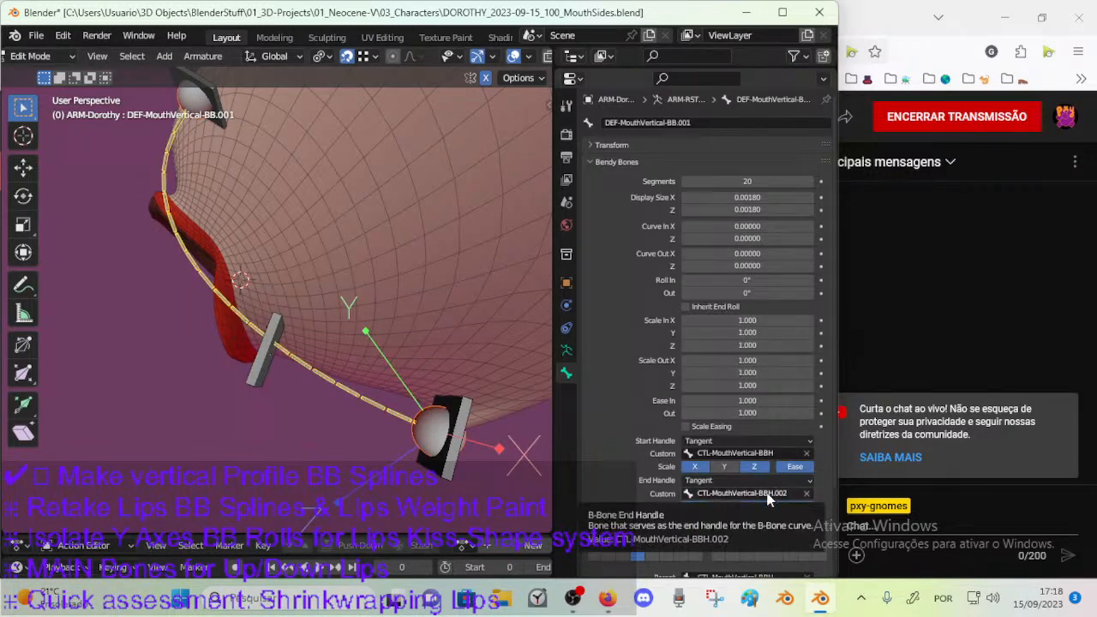
pyautogui.hotkey('ctrl', 'v')
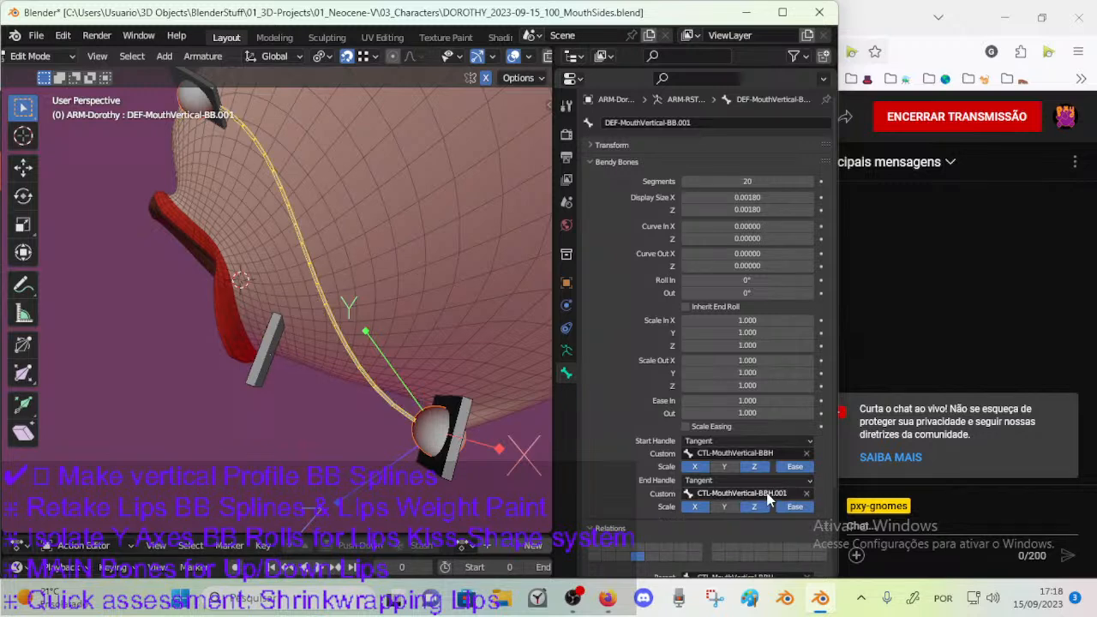
# Rename the lowest vertical handle by adding the suffix .000 to CTL-MouthVertical-BBH.
pyautogui.click(445, 482)
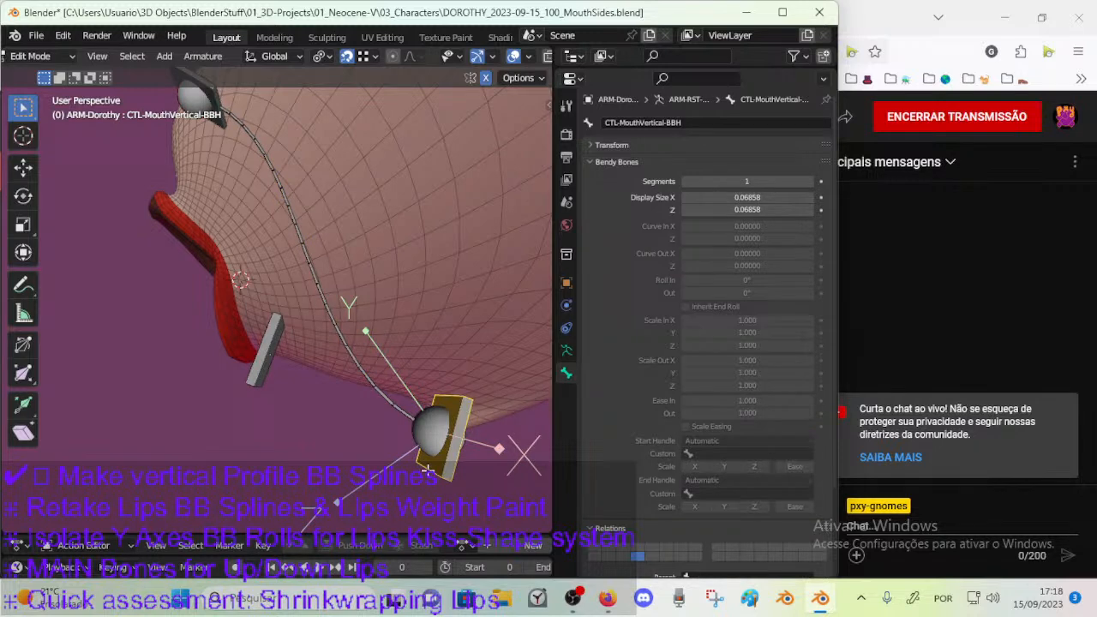
pyautogui.press('F2')
pyautogui.click(452, 470)
pyautogui.write('.000')
pyautogui.press('Return')
pyautogui.click(247, 369)
# Try to rename the uppermost vertical handle as CTL-MouthVertical-BBH.003.
pyautogui.moveTo(219, 164); pyautogui.dragTo(267, 242, button='middle')
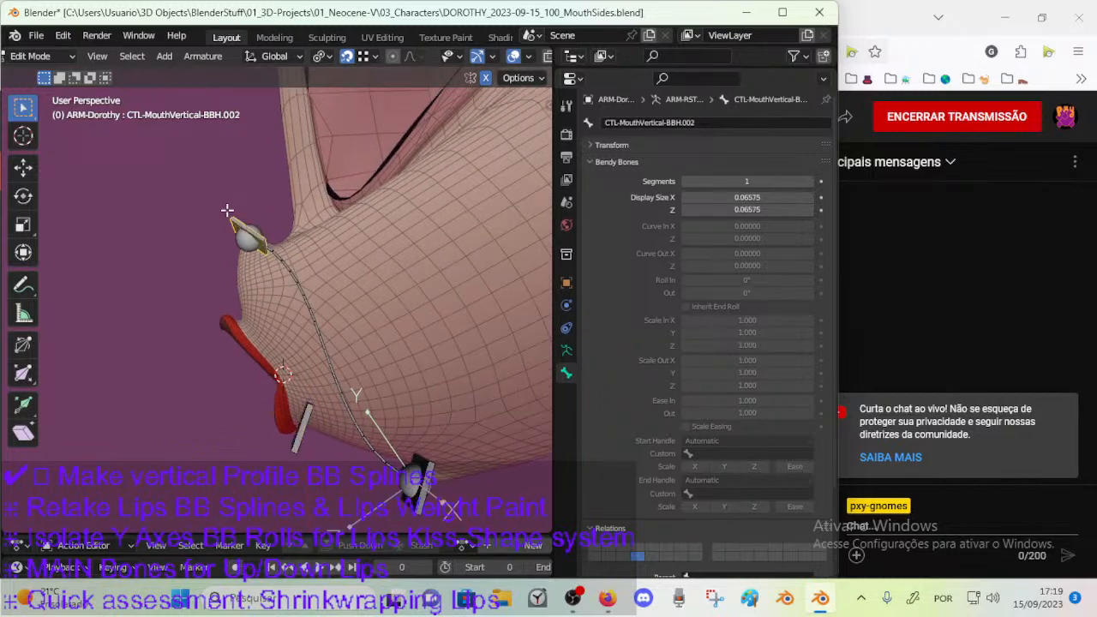
pyautogui.click(257, 239)
pyautogui.press('F2')
pyautogui.press('End')
pyautogui.press('BackSpace')
pyautogui.write('3')
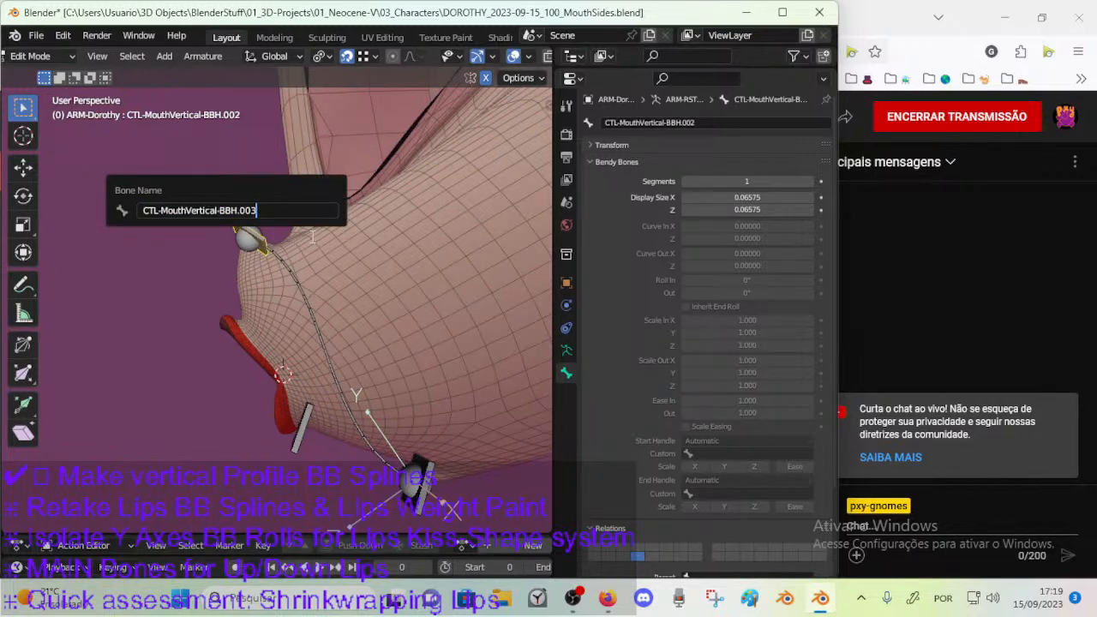
pyautogui.press('Return')
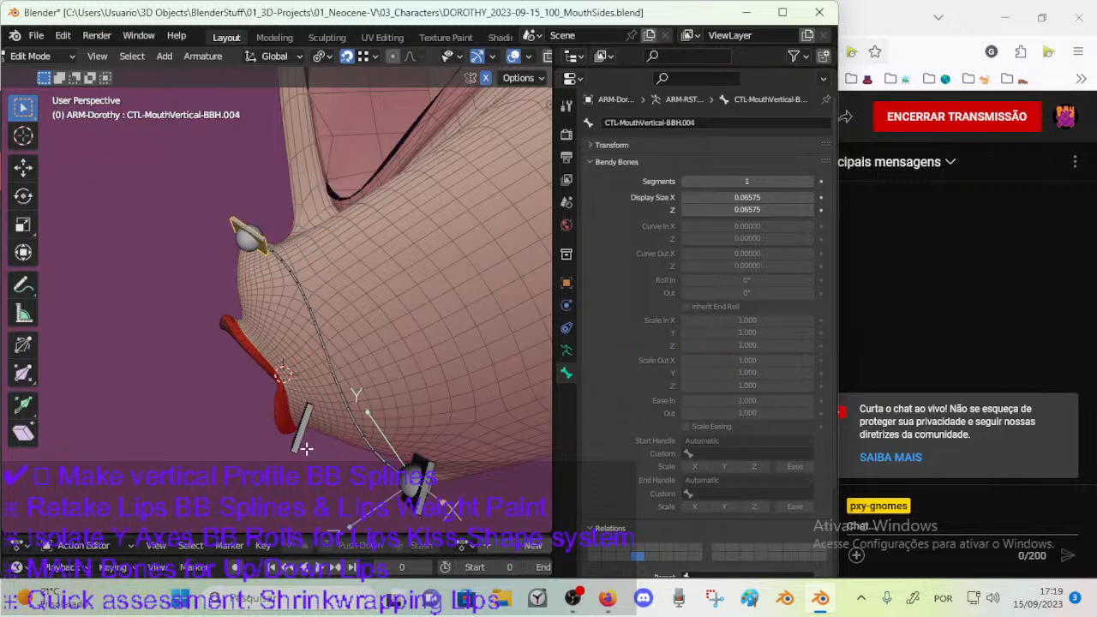
# Rename the handle below the lower lip as CTL-MouthVertical-BBH.002.
pyautogui.click(306, 448)
pyautogui.press('F2')
pyautogui.press('End')
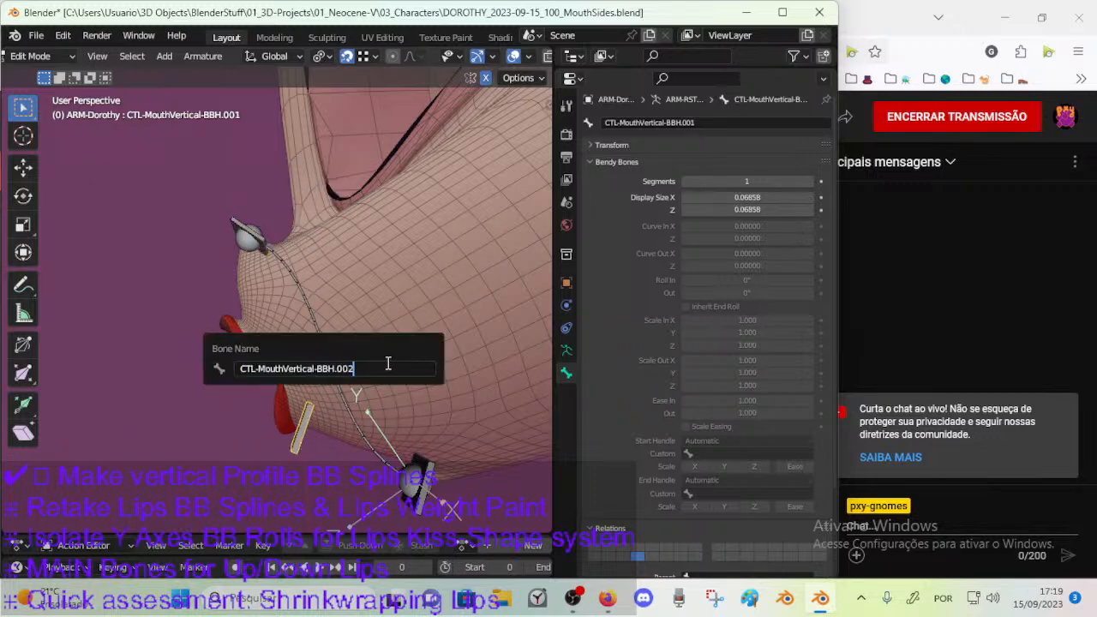
pyautogui.press('Return')
# Rename the uppermost vertical handle as CTL-MouthVertical-BBH.005.
pyautogui.click(231, 217)
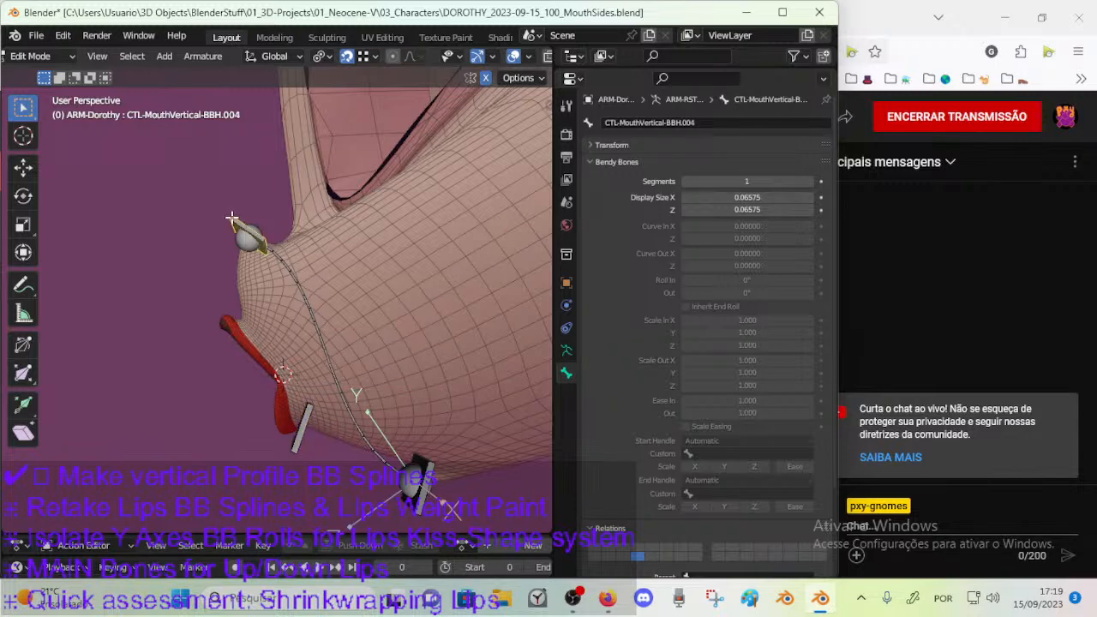
pyautogui.press('F2')
pyautogui.press('End')
pyautogui.press('BackSpace')
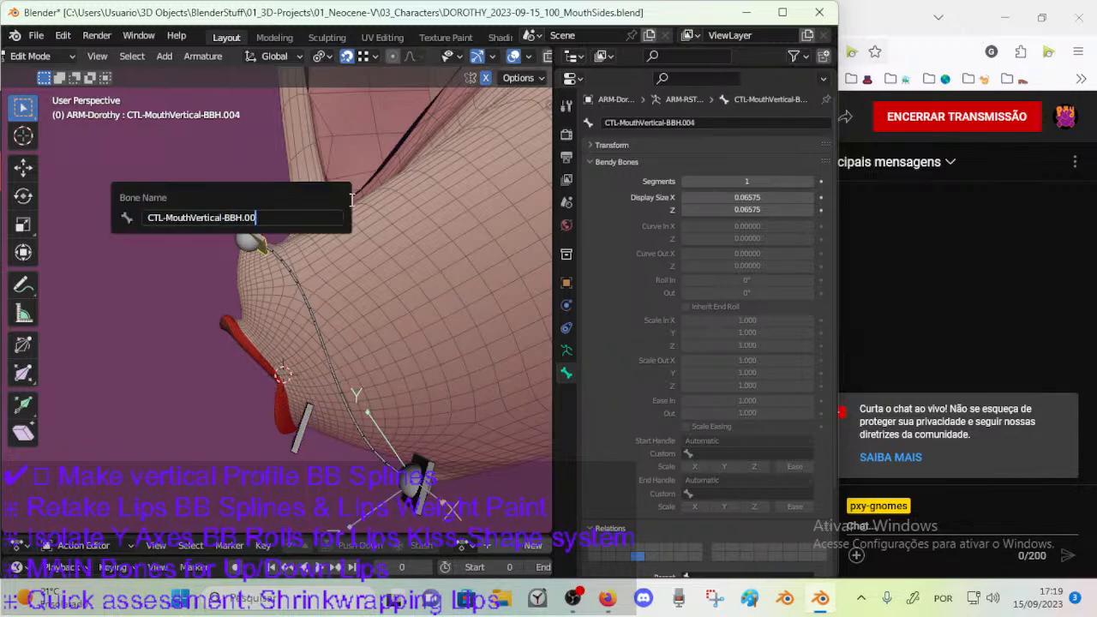
pyautogui.write('5')
pyautogui.press('Return')
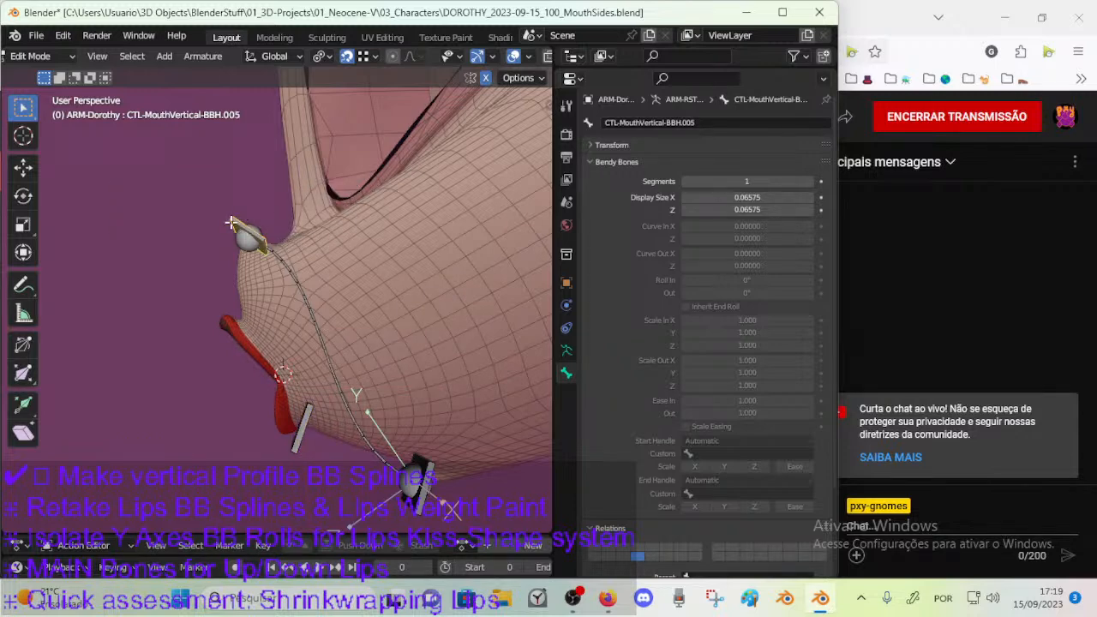
# Correct the uppermost vertical handle's name to CTL-MouthVertical-BBH.004.
pyautogui.press('F2')
pyautogui.press('End')
pyautogui.press('BackSpace')
pyautogui.write('4')
pyautogui.press('Return')
# In right view, duplicate the lower-lip handle CTL-MouthVertical-BBH.002 and place the copy at the upper lip's edge.
pyautogui.click(305, 437)
pyautogui.press('KP_Decimal')
pyautogui.press('KP_3')
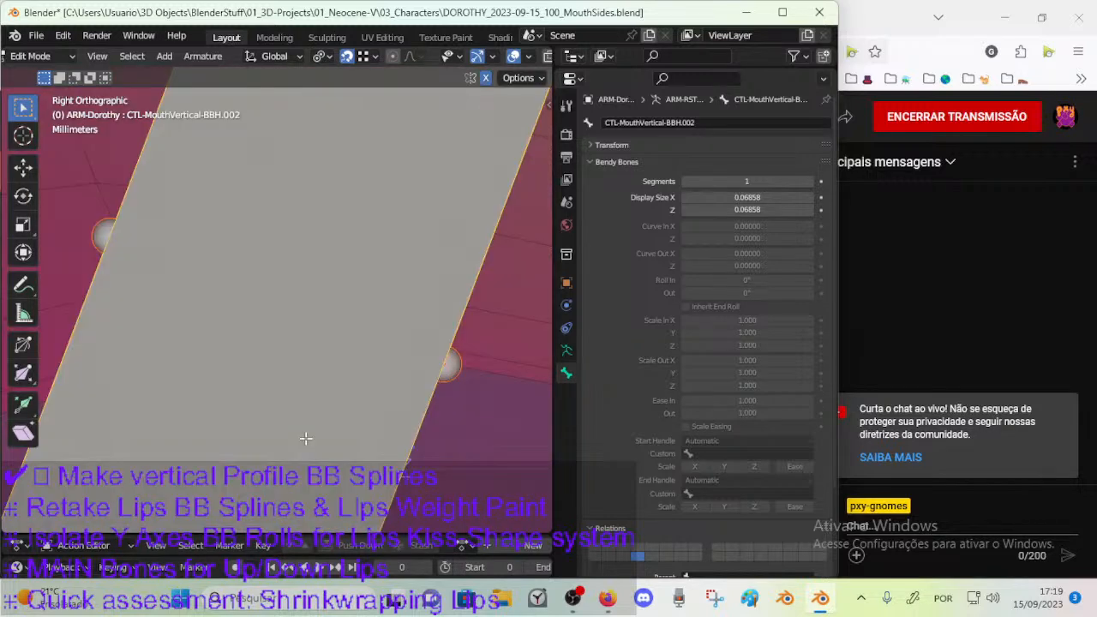
pyautogui.scroll(-11, 339, 404)
pyautogui.keyDown('shift'); pyautogui.moveTo(276, 314); pyautogui.dragTo(298, 374, button='middle'); pyautogui.keyUp('shift')
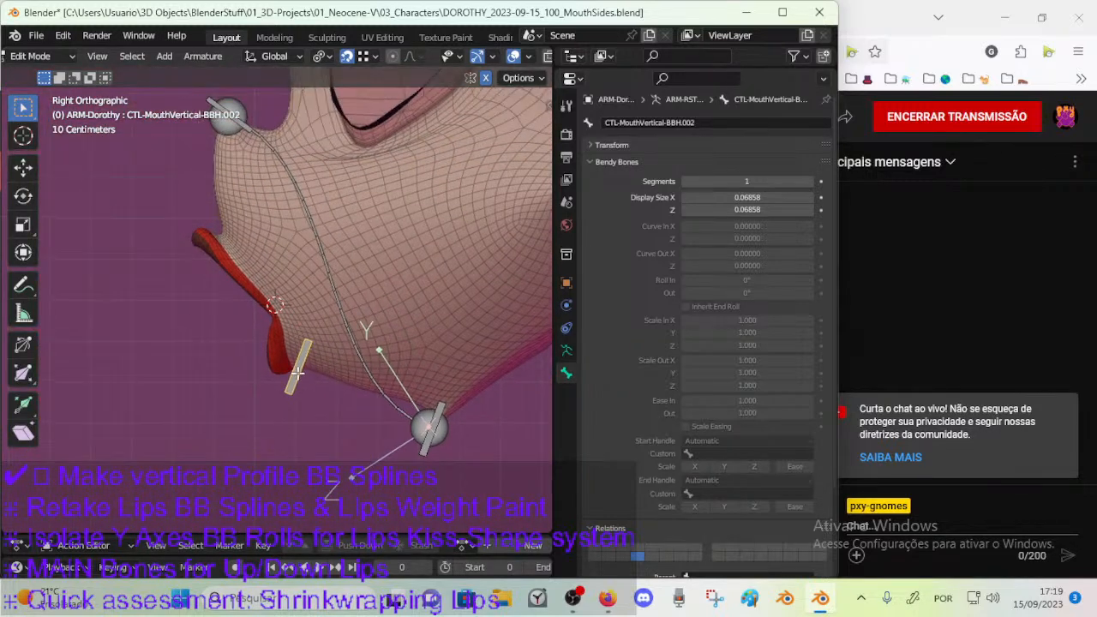
pyautogui.hotkey('shift', 'd')
pyautogui.click(210, 233)
# Rotate the upper-lip handle copy until it lies nearly horizontal across the top edge of the lip.
pyautogui.press('r')
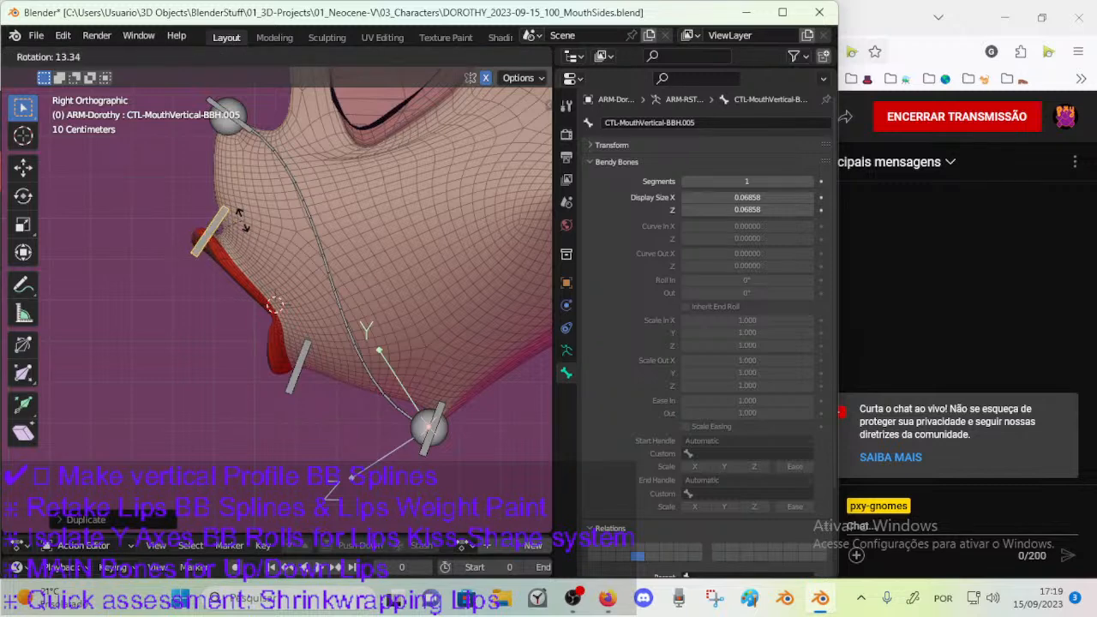
pyautogui.click(239, 218)
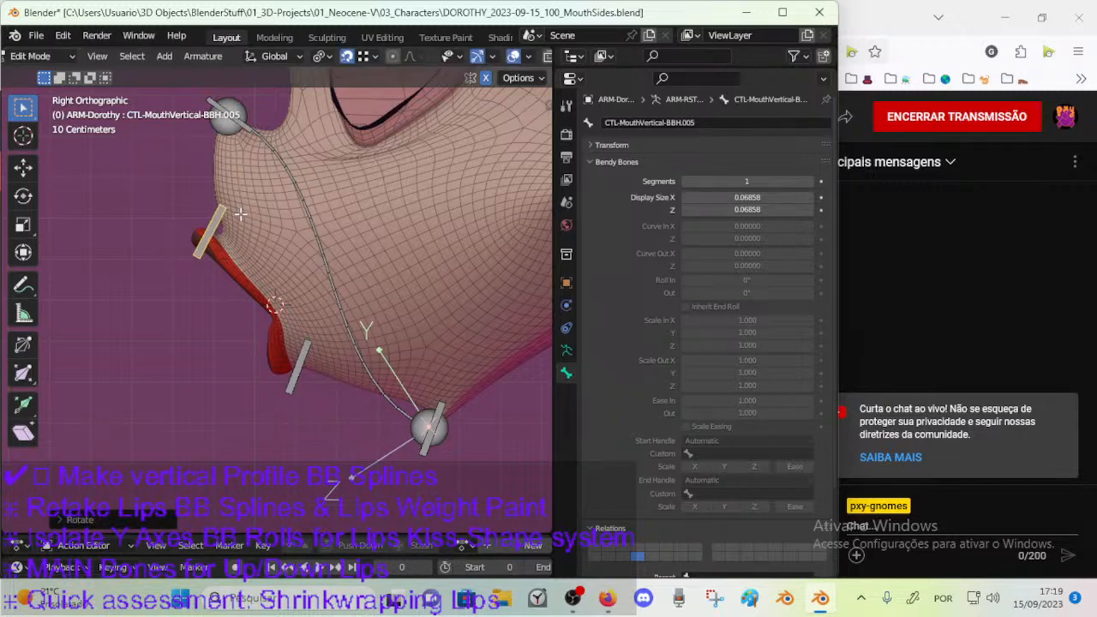
pyautogui.press('r')
pyautogui.click(238, 245)
pyautogui.press('r')
pyautogui.click(243, 220)
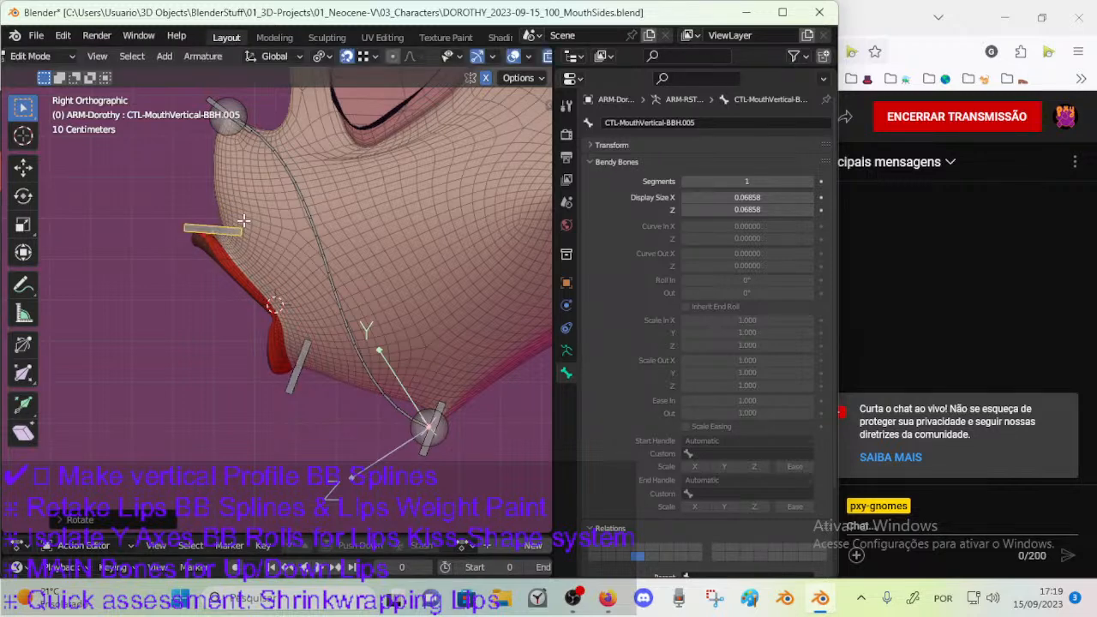
pyautogui.press('r')
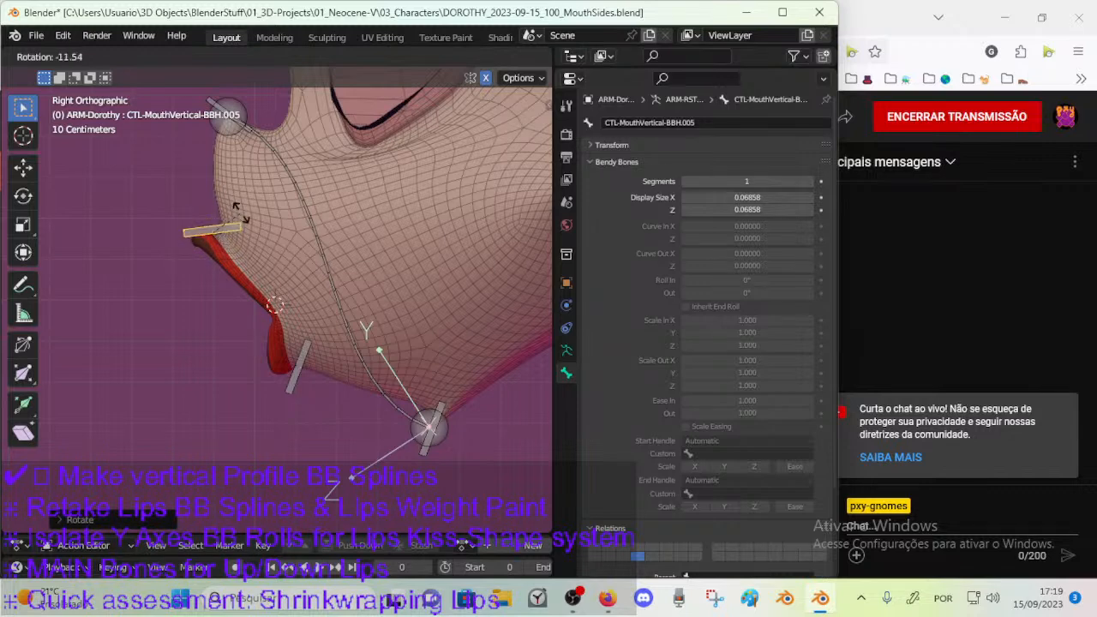
pyautogui.click(244, 237)
# Nudge the upper-lip handle against the lip's top edge and fine-tune its tilt to slope slightly down toward the face.
pyautogui.press('g')
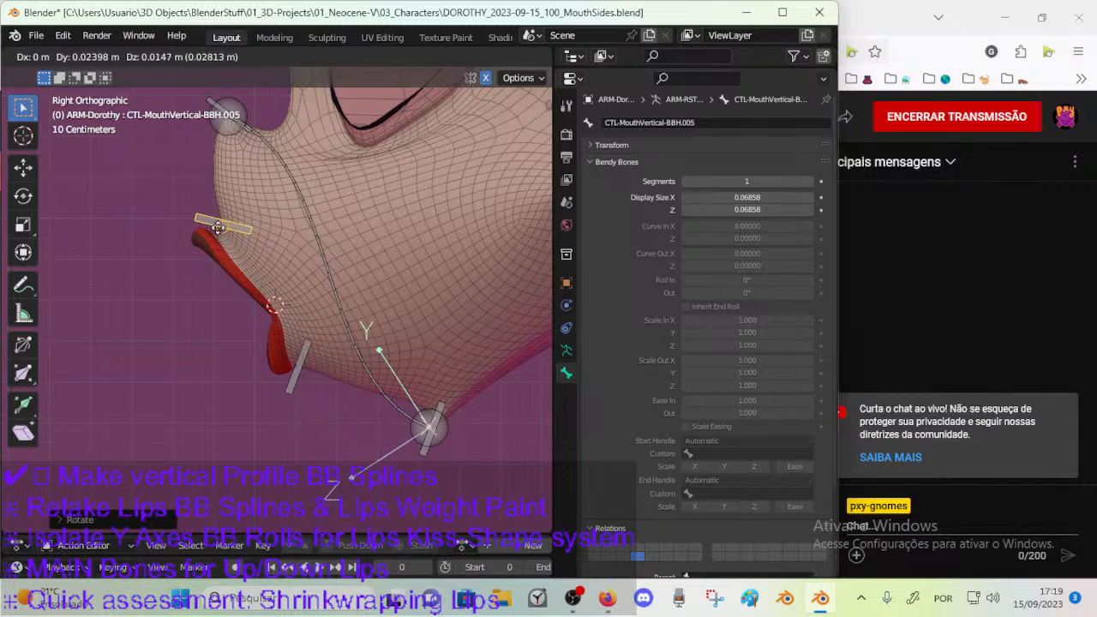
pyautogui.click(216, 228)
pyautogui.press('r')
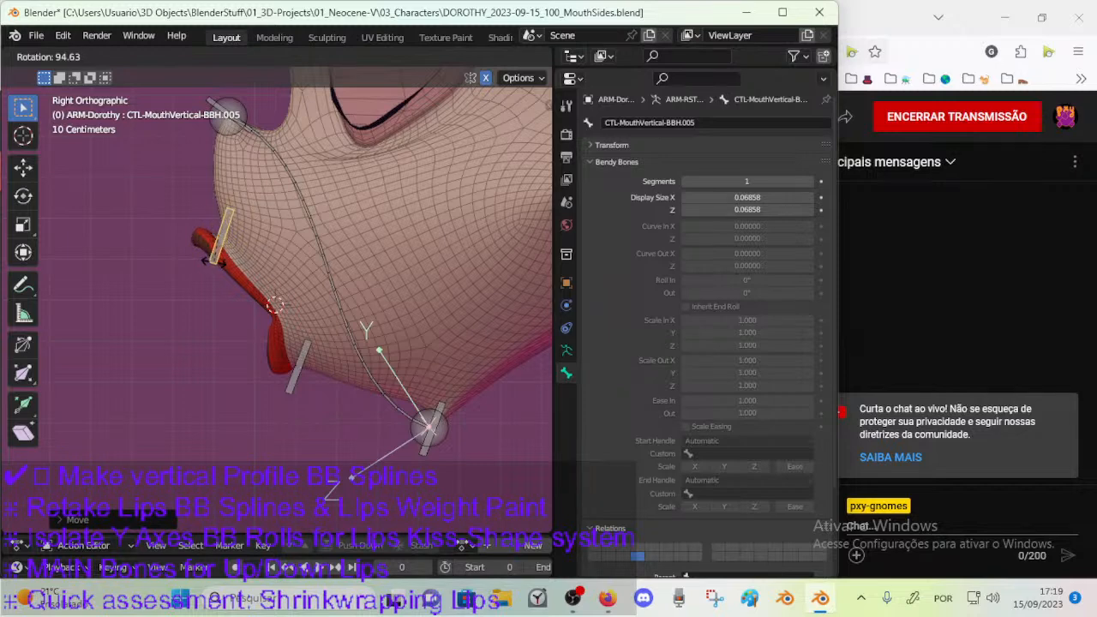
pyautogui.click(253, 238)
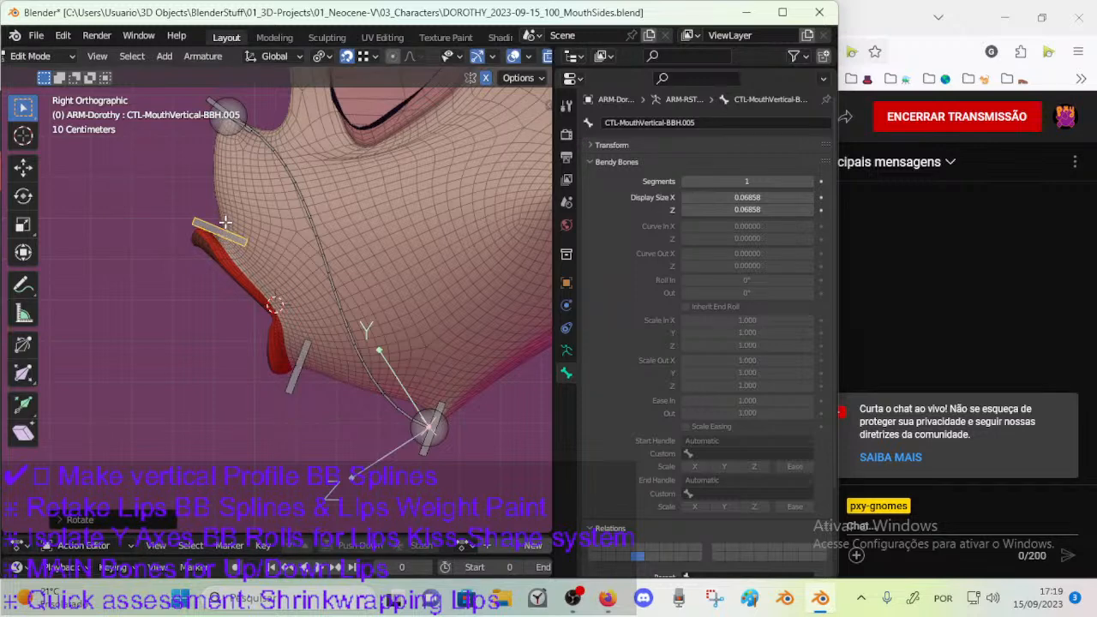
pyautogui.press('r')
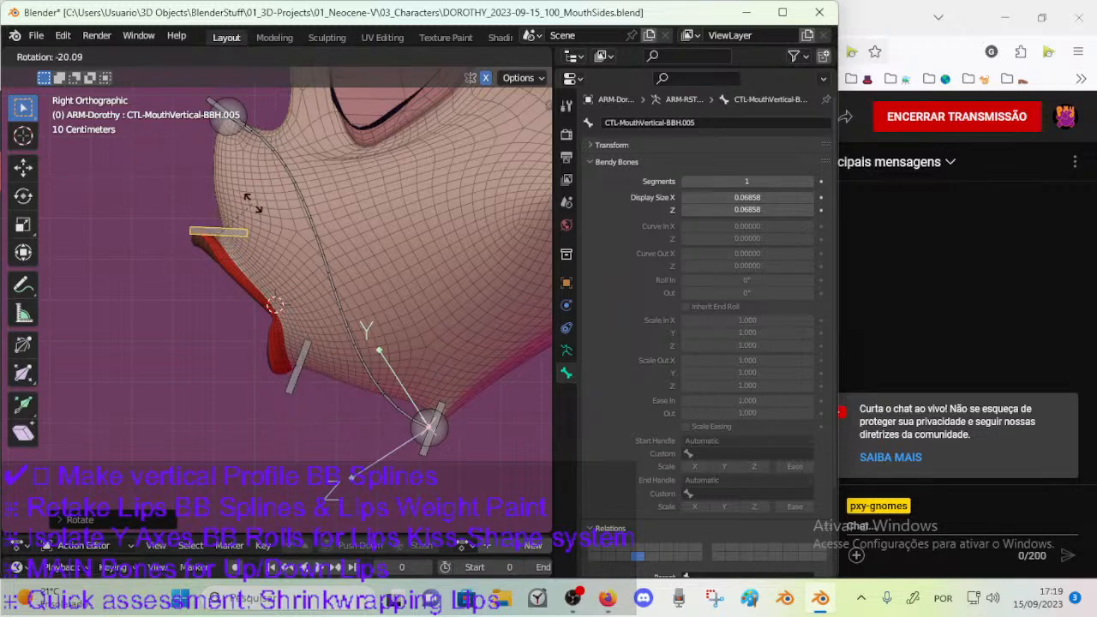
pyautogui.click(248, 208)
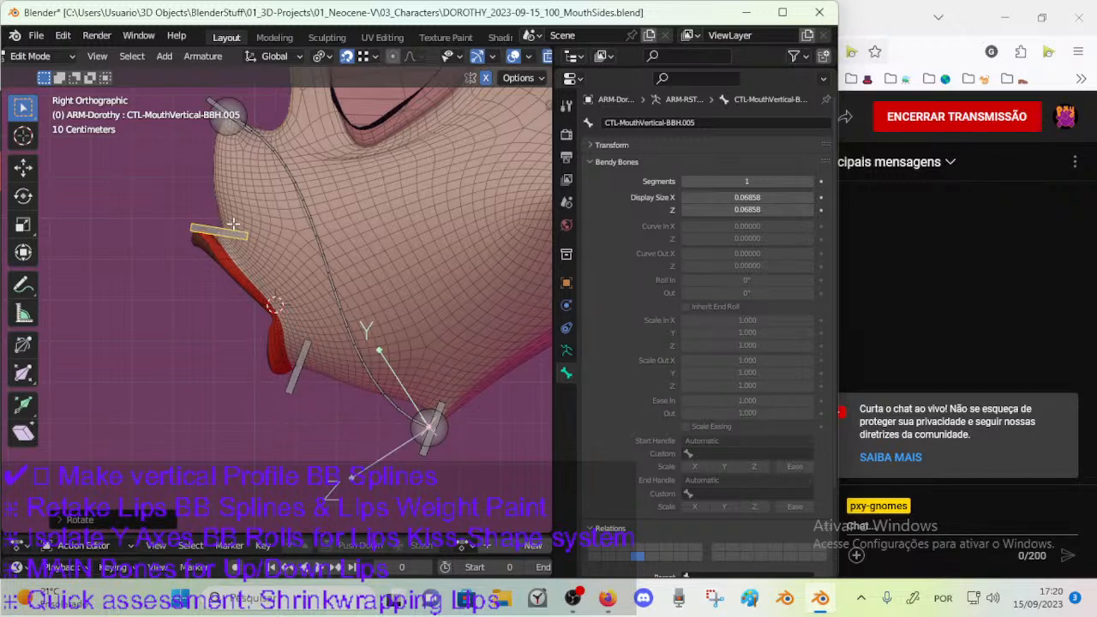
# Rotate the handle bone at the nose tip slightly in the right side view.
pyautogui.keyDown('shift'); pyautogui.moveTo(225, 159); pyautogui.dragTo(251, 193, button='middle'); pyautogui.keyUp('shift')
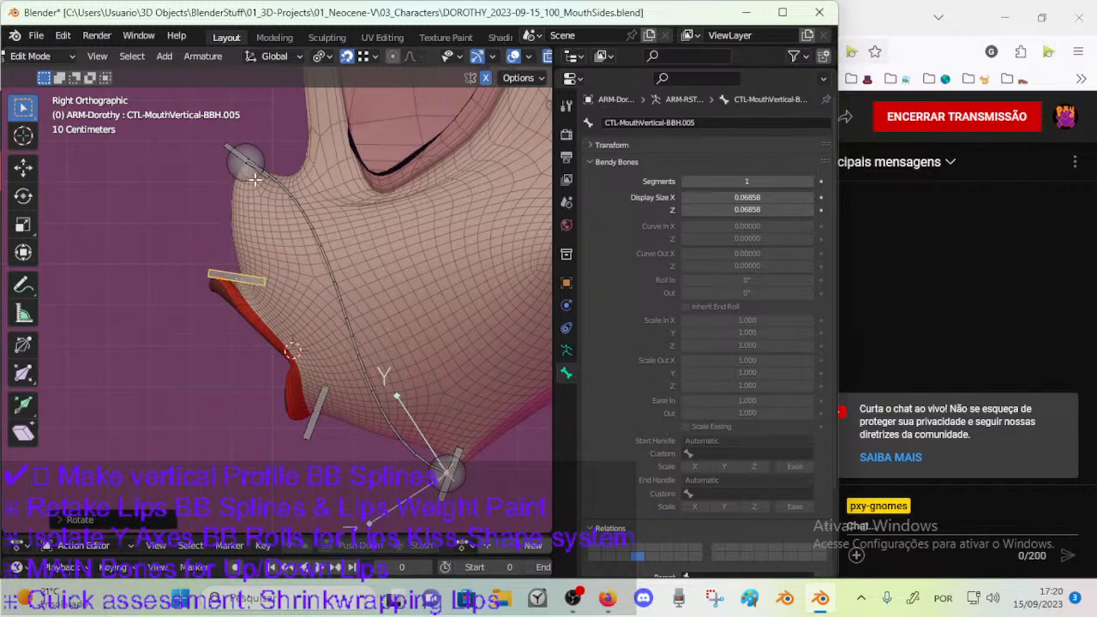
pyautogui.keyDown('shift'); pyautogui.moveTo(252, 151); pyautogui.dragTo(285, 180, button='middle'); pyautogui.keyUp('shift')
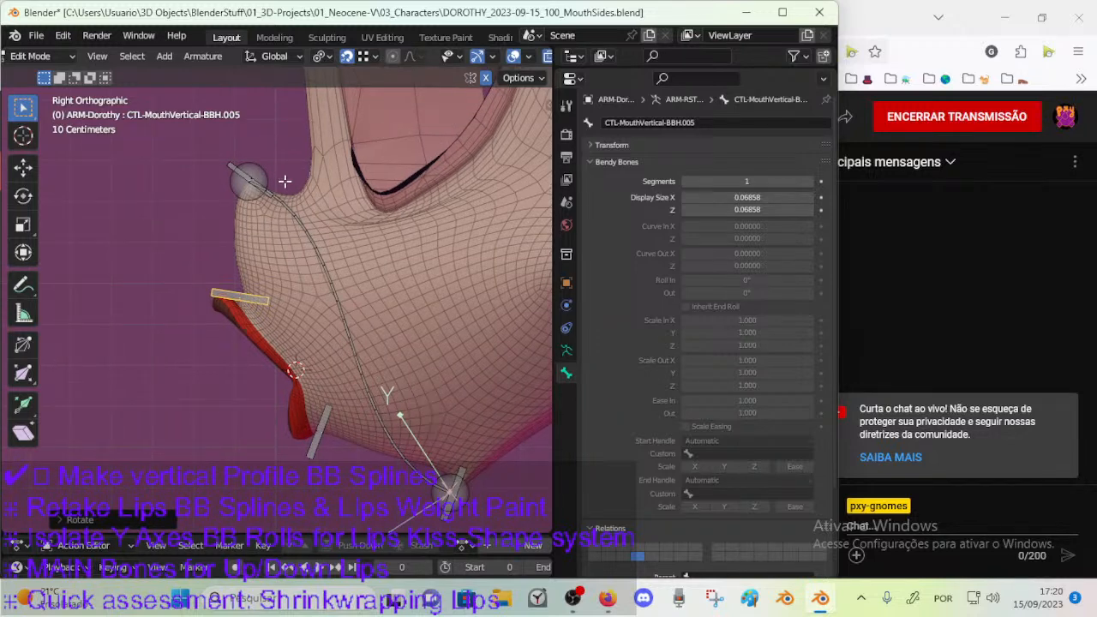
pyautogui.click(240, 170)
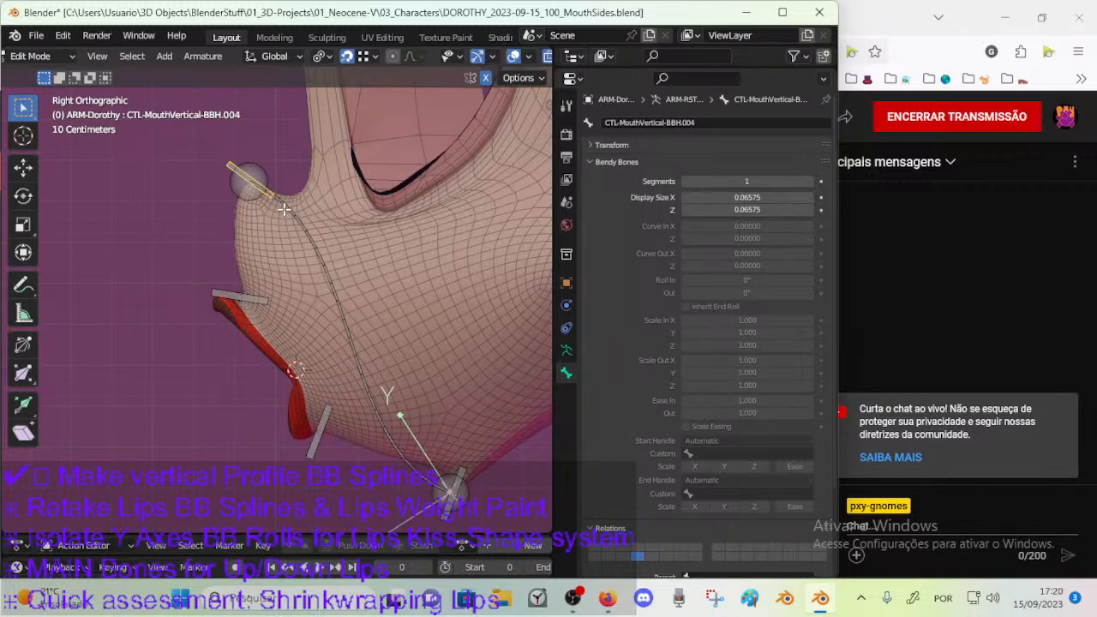
pyautogui.press('r')
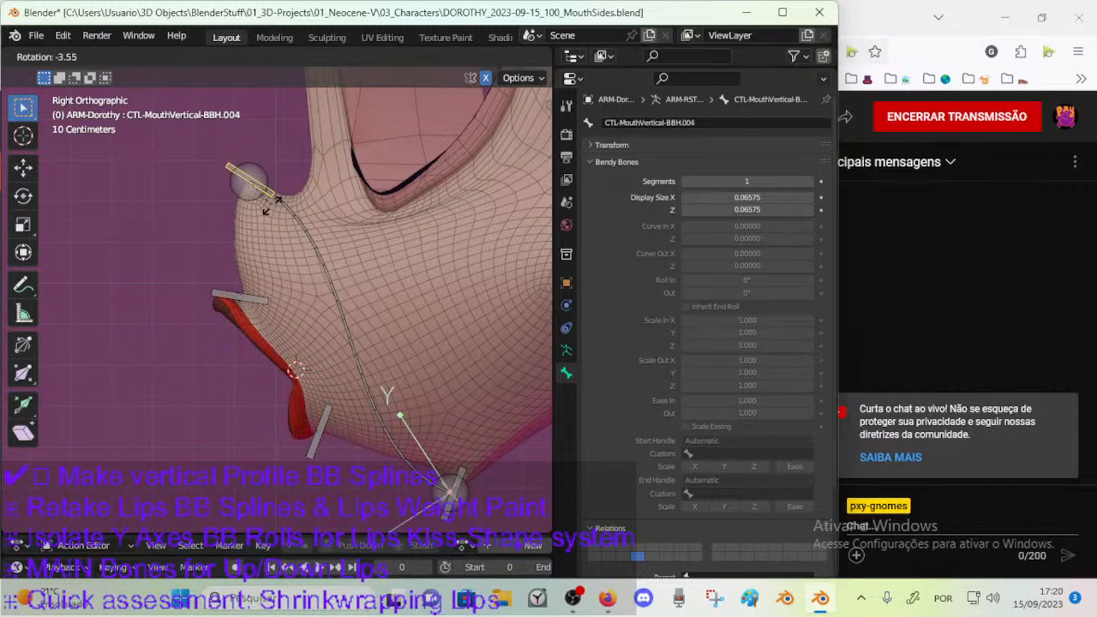
pyautogui.click(265, 208)
pyautogui.keyDown('shift'); pyautogui.moveTo(290, 171); pyautogui.dragTo(294, 217, button='middle'); pyautogui.keyUp('shift')
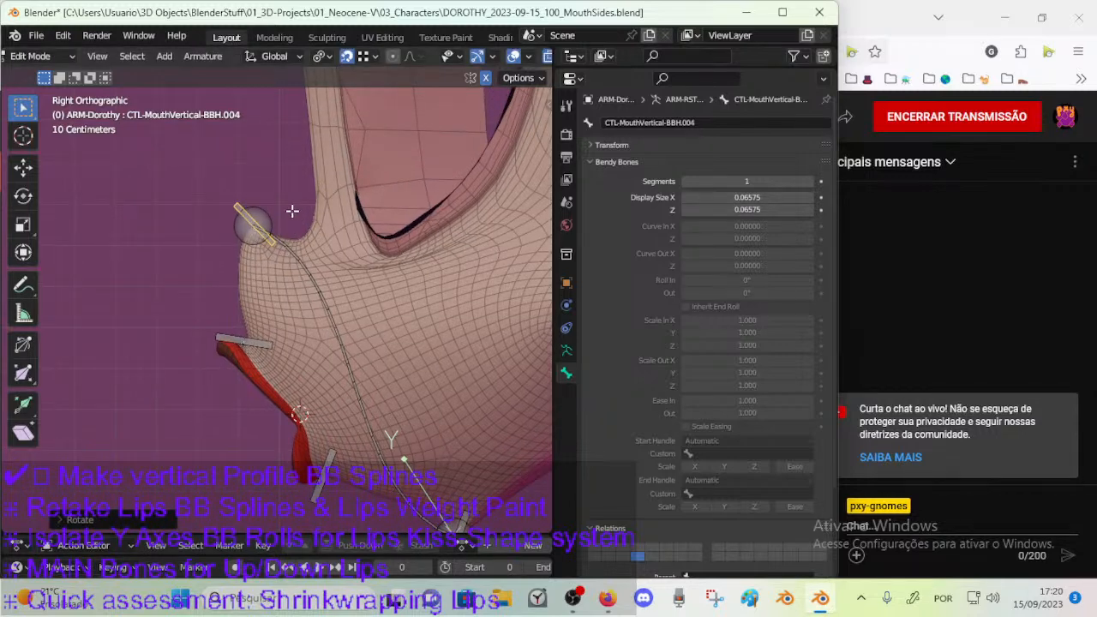
# Duplicate the nose-tip handle bone and place the copy across the bridge of the nose.
pyautogui.hotkey('shift', 'd')
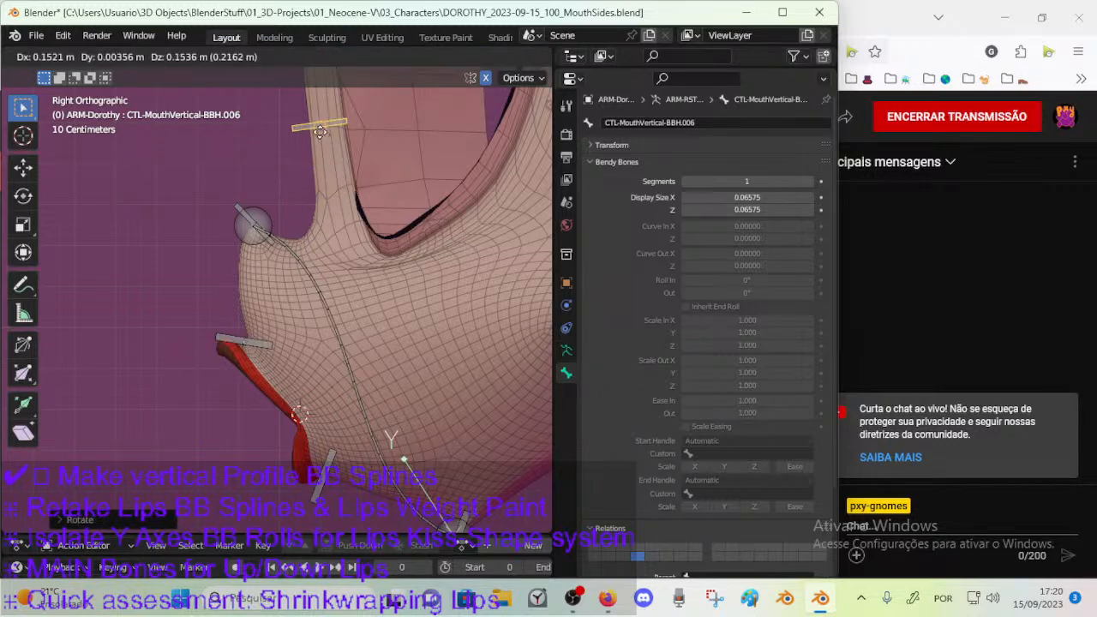
pyautogui.click(298, 131)
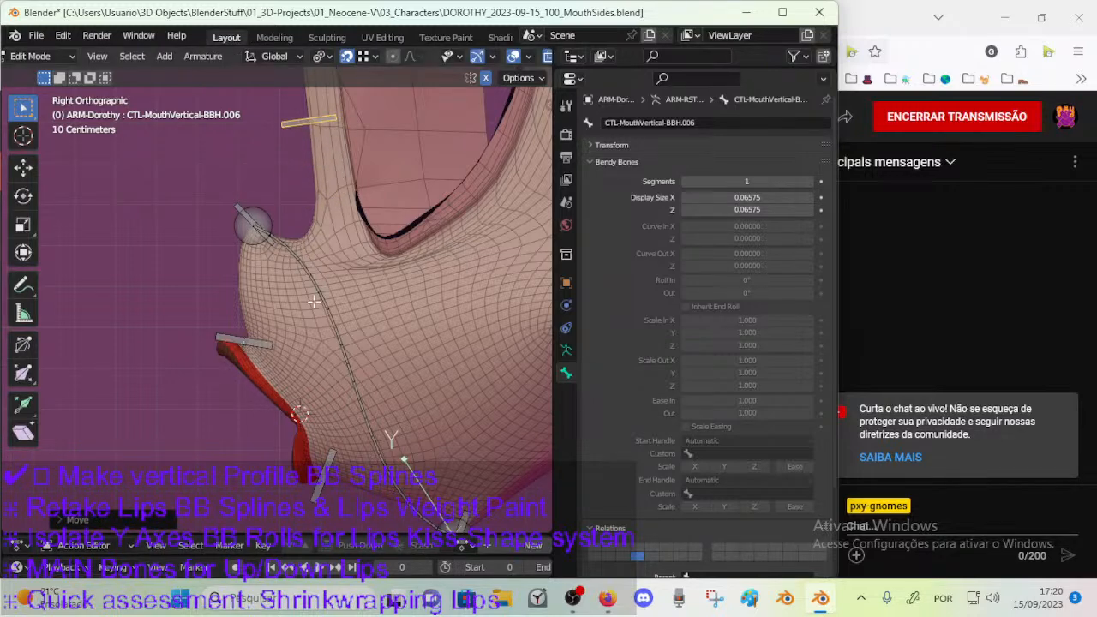
pyautogui.keyDown('shift'); pyautogui.scroll(-1, 310, 172); pyautogui.keyUp('shift')
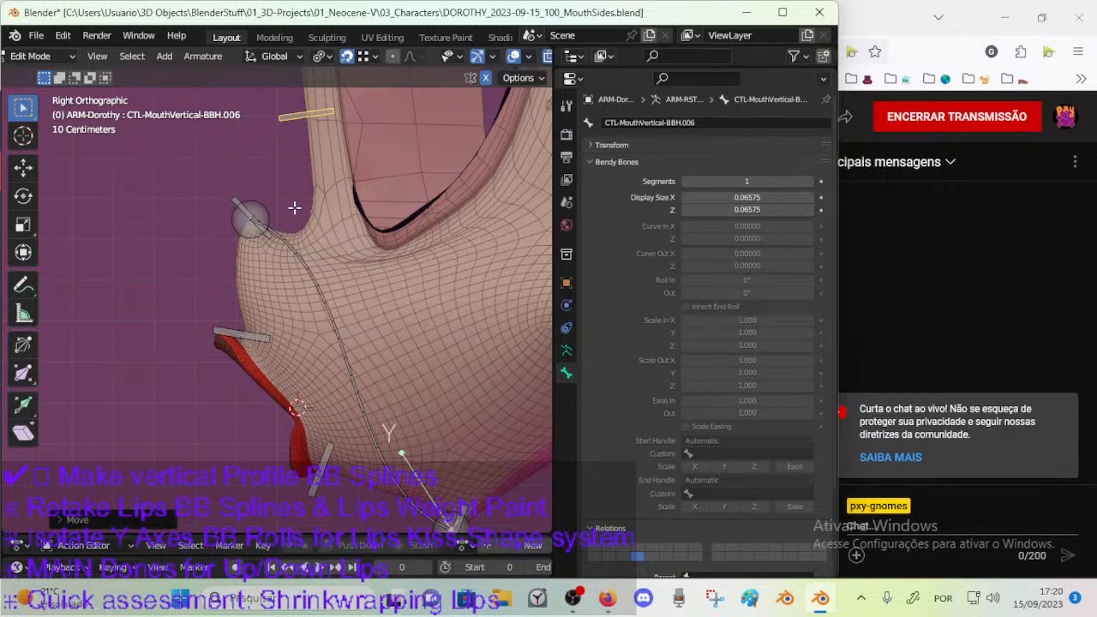
# Rotate the nose-tip handle bone until it stands nearly upright with a slight tilt.
pyautogui.click(255, 210)
pyautogui.press('r')
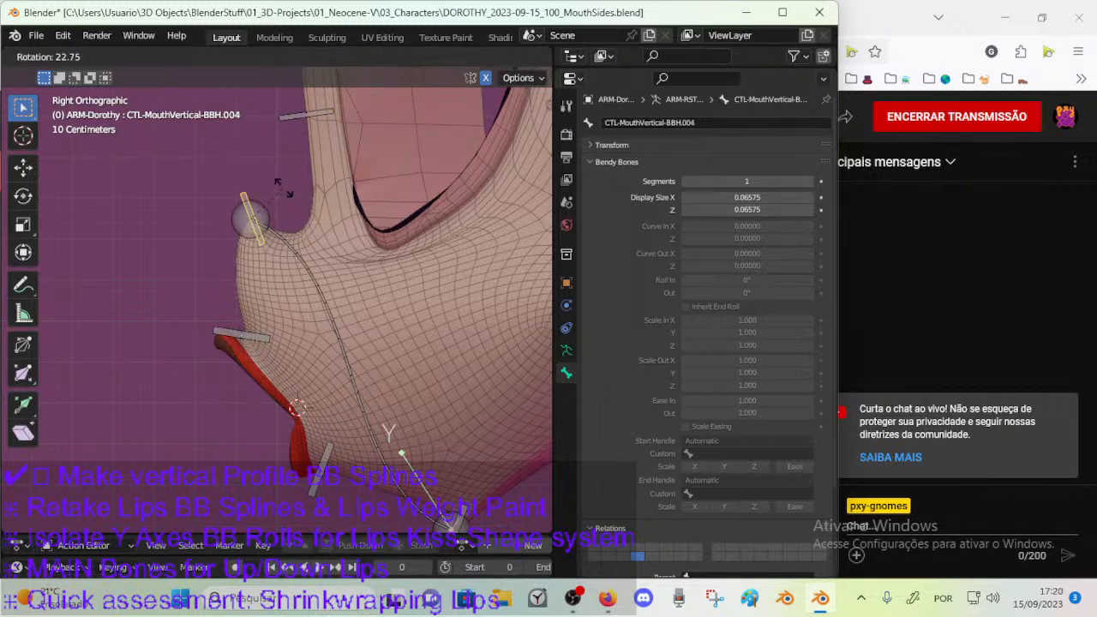
pyautogui.click(291, 199)
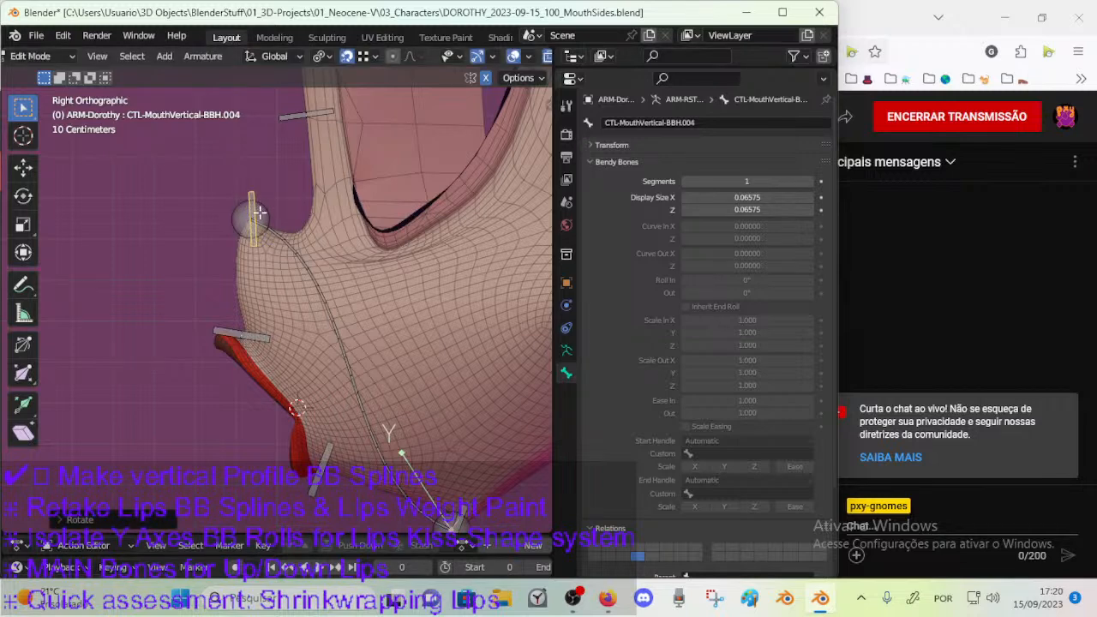
pyautogui.press('r')
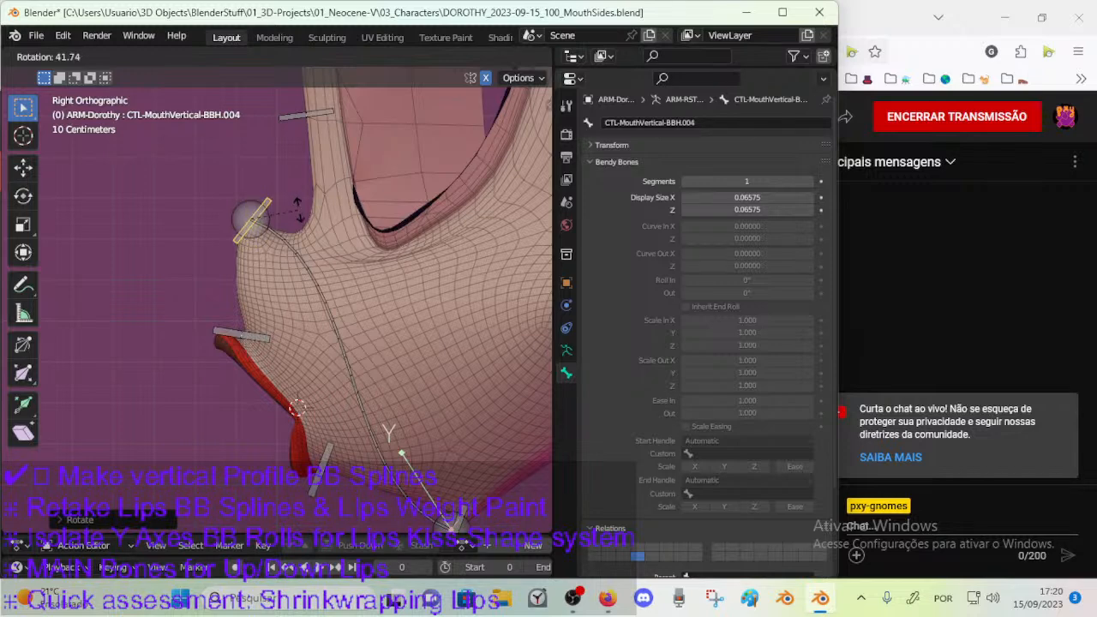
pyautogui.click(291, 196)
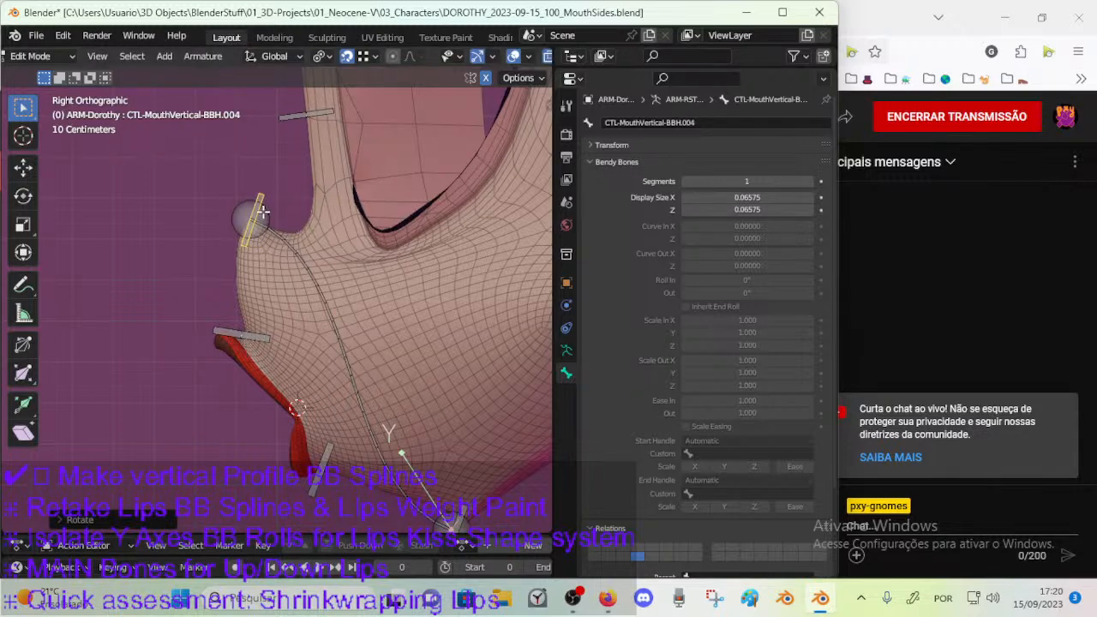
pyautogui.press('r')
pyautogui.click(279, 195)
# Move the nose-tip end of the long bendy deform bone down onto the upper-lip handle bone.
pyautogui.click(247, 327)
pyautogui.click(306, 279)
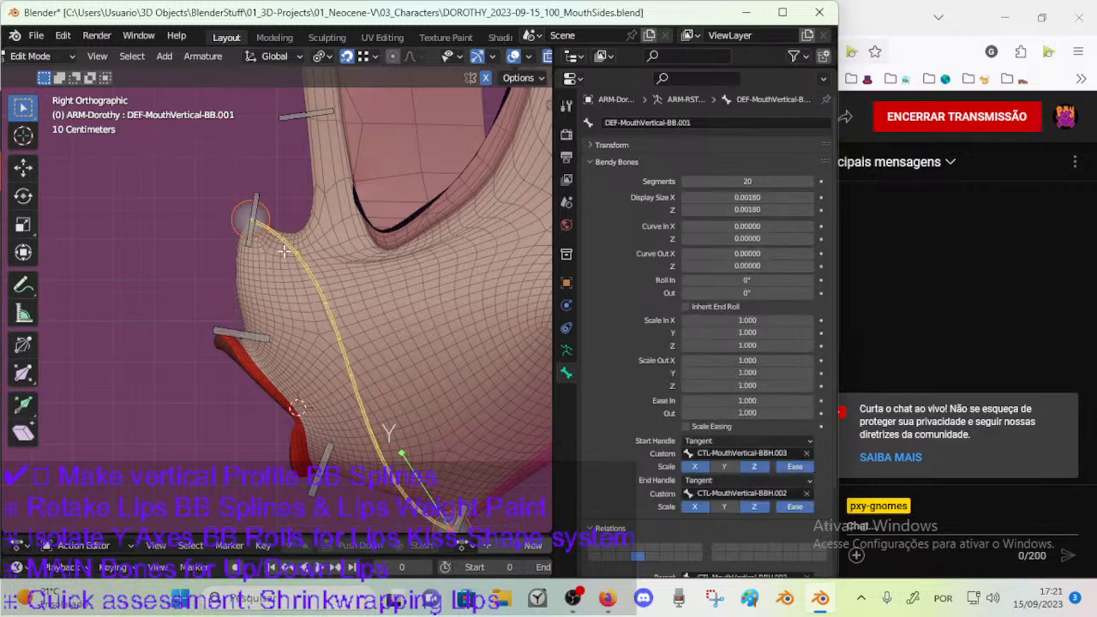
pyautogui.click(259, 232)
pyautogui.press('g')
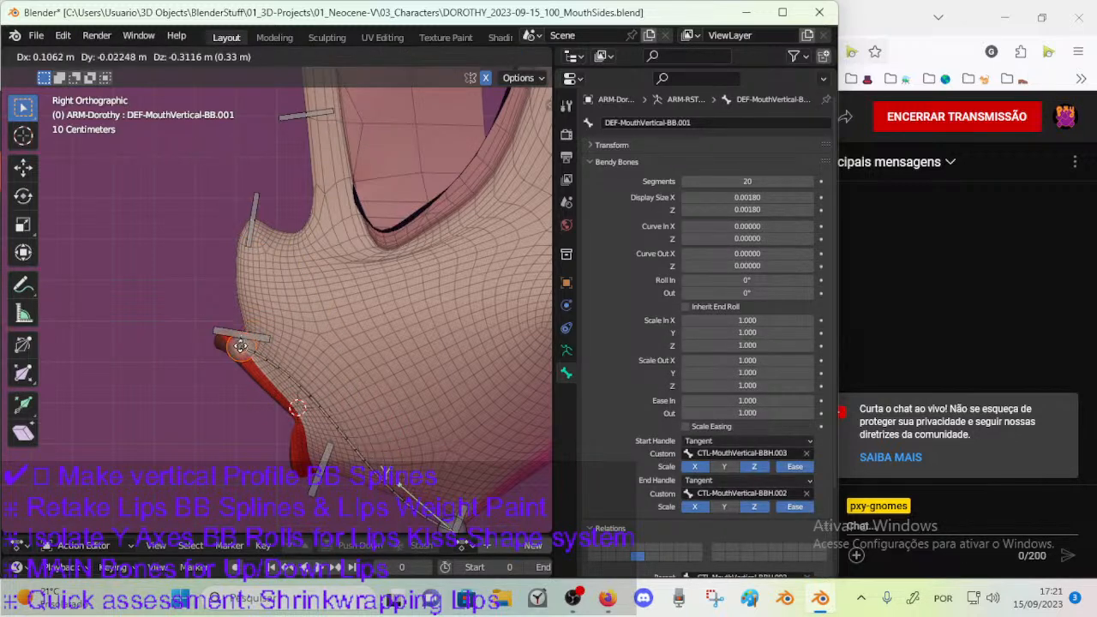
pyautogui.press('Escape')
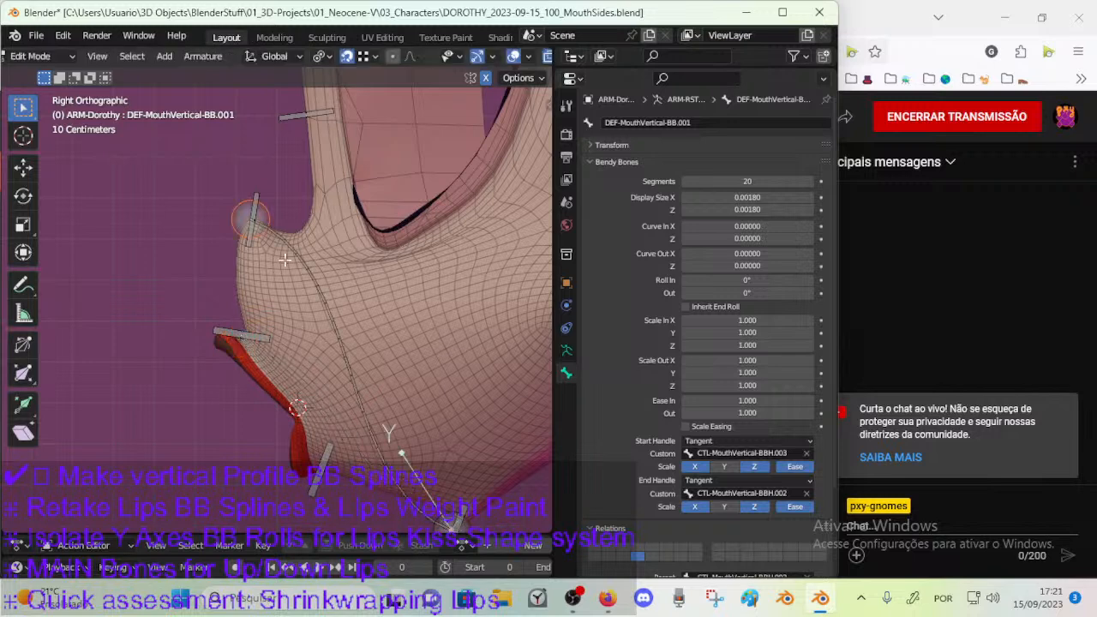
pyautogui.click(370, 57)
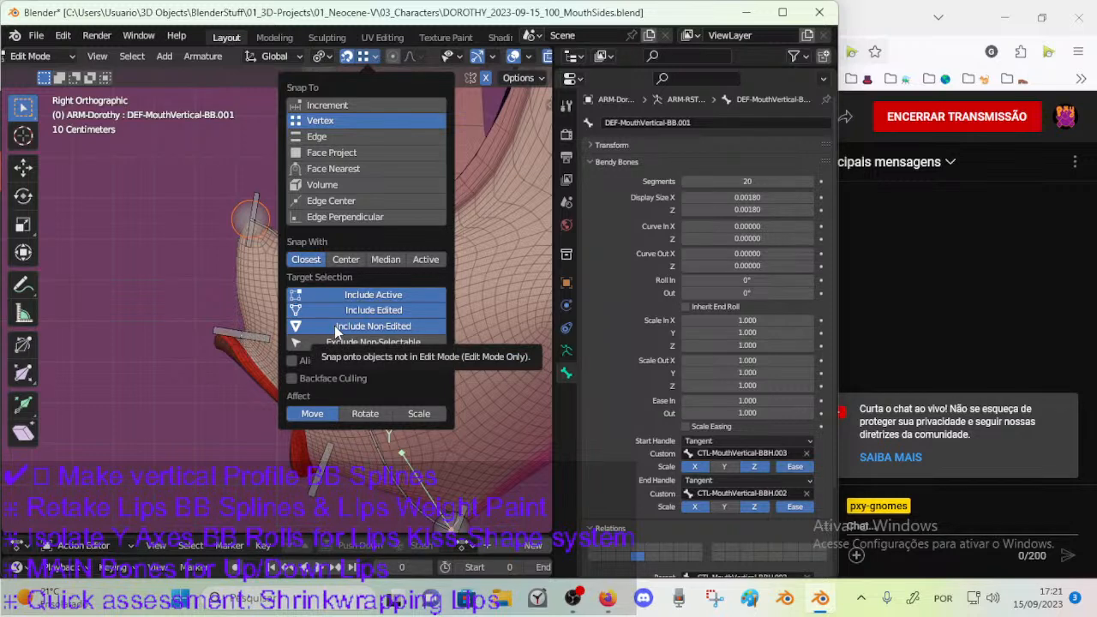
pyautogui.moveTo(266, 202); pyautogui.dragTo(247, 337)
pyautogui.keyDown('shift'); pyautogui.moveTo(328, 390); pyautogui.dragTo(323, 353, button='middle'); pyautogui.keyUp('shift')
# Check the names of the vertical mouth handle bones from the chin up to the nose bridge.
pyautogui.click(441, 516)
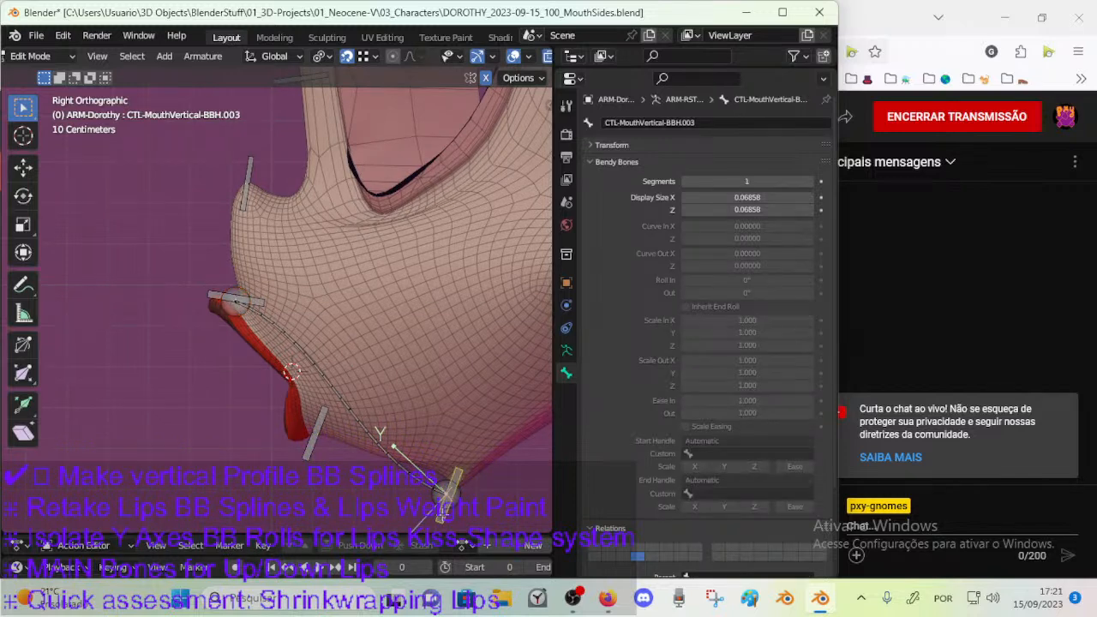
pyautogui.click(330, 460)
pyautogui.click(437, 518)
pyautogui.click(317, 437)
pyautogui.click(206, 294)
pyautogui.click(250, 165)
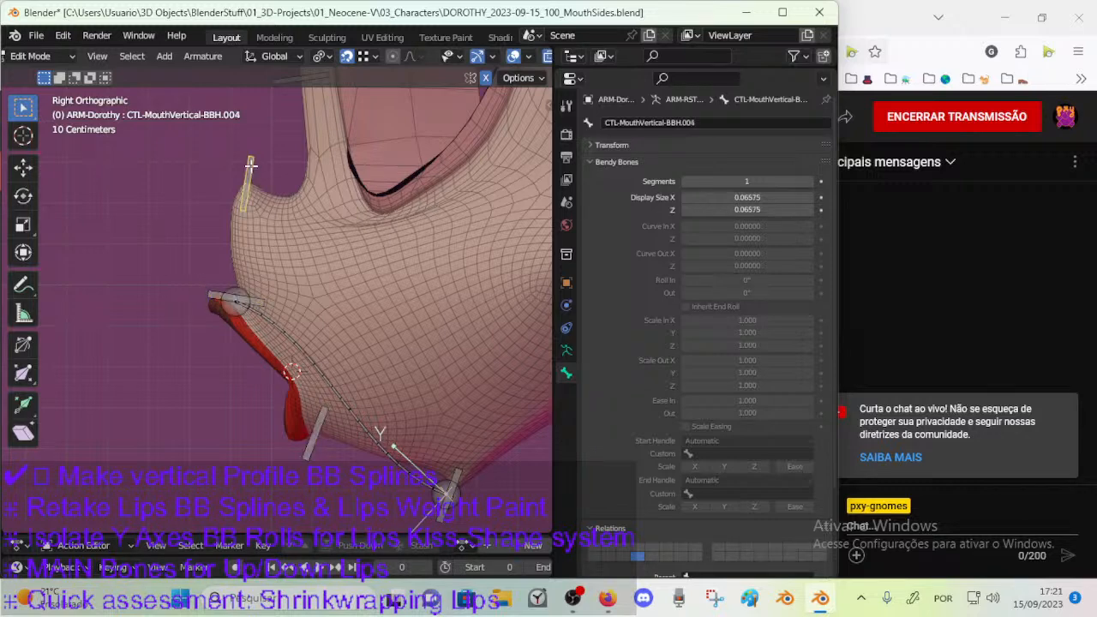
pyautogui.keyDown('shift'); pyautogui.scroll(2, 299, 107); pyautogui.keyUp('shift')
pyautogui.click(288, 95)
pyautogui.keyDown('shift'); pyautogui.moveTo(284, 335); pyautogui.dragTo(273, 280, button='middle'); pyautogui.keyUp('shift')
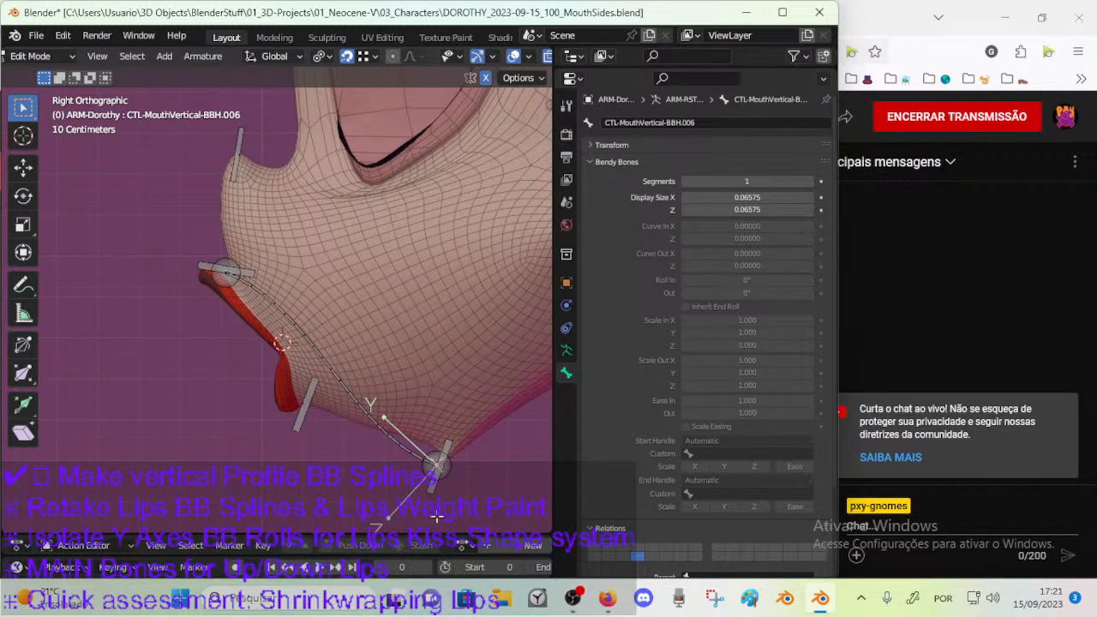
# Number the chin, lower-lip and upper-lip handle bones in ascending order, starting with CTL-MouthVertical-BBH.001 at the chin.
pyautogui.click(438, 487)
pyautogui.click(300, 407)
pyautogui.hotkey('ctrl', 'c')
pyautogui.press('F2')
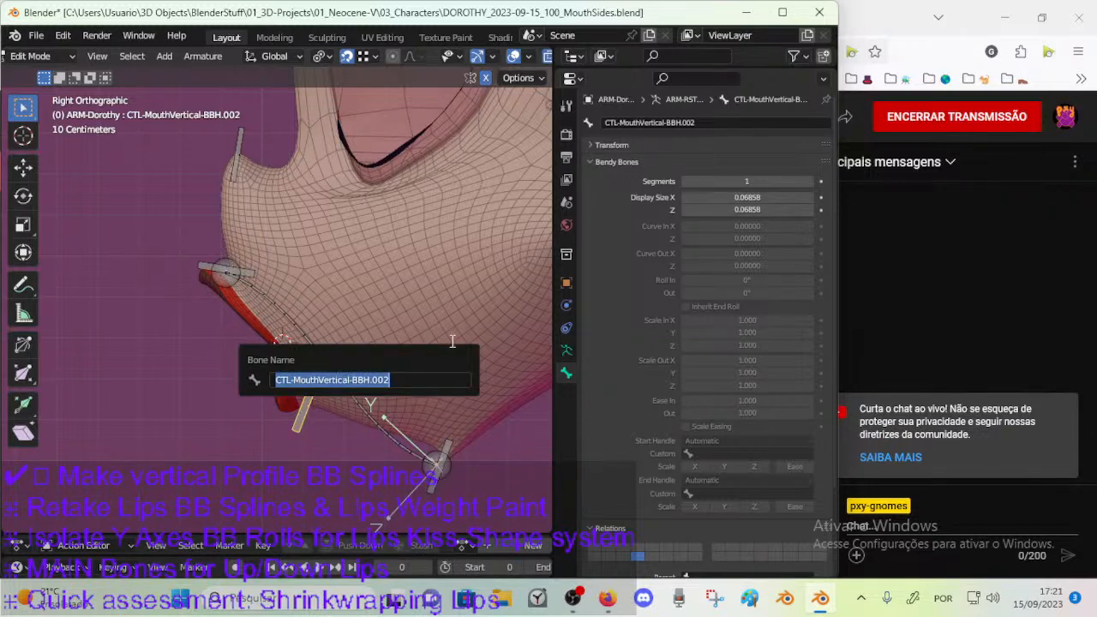
pyautogui.press('Escape')
pyautogui.click(249, 268)
pyautogui.press('F2')
pyautogui.hotkey('ctrl', 'v')
pyautogui.press('Return')
# Continue the numbering with CTL-MouthVertical-BBH.004 for the nose-tip handle bone and CTL-MouthVertical-BBH.005 for the nose-bridge one.
pyautogui.click(237, 164)
pyautogui.press('F2')
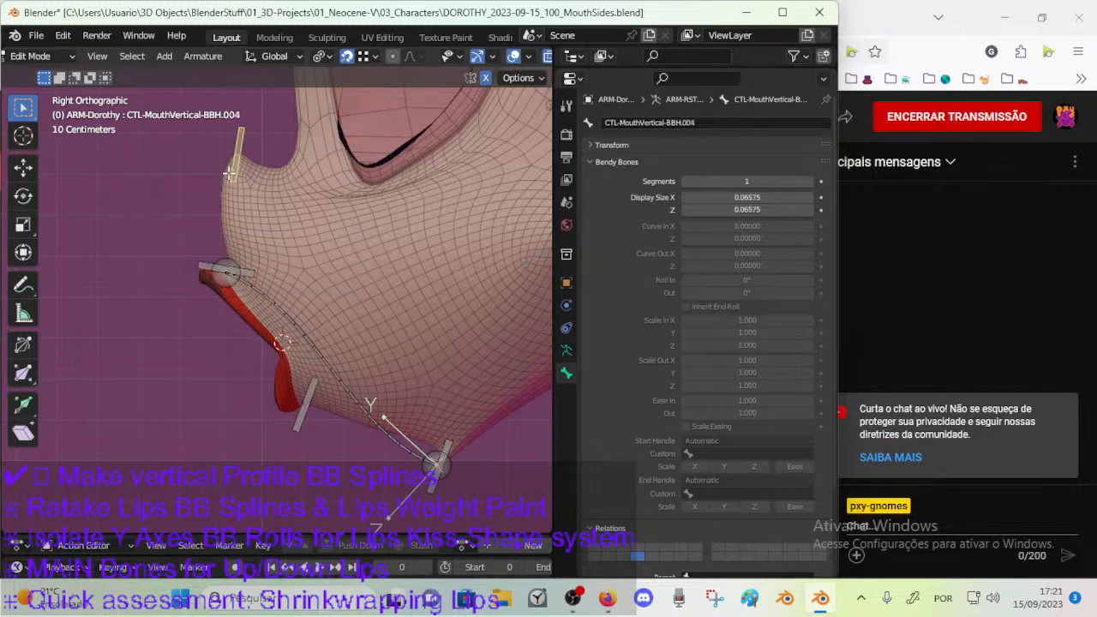
pyautogui.press('Escape')
pyautogui.keyDown('shift'); pyautogui.moveTo(341, 219); pyautogui.dragTo(344, 319, button='middle'); pyautogui.keyUp('shift')
pyautogui.click(306, 155)
pyautogui.press('F2')
pyautogui.press('Escape')
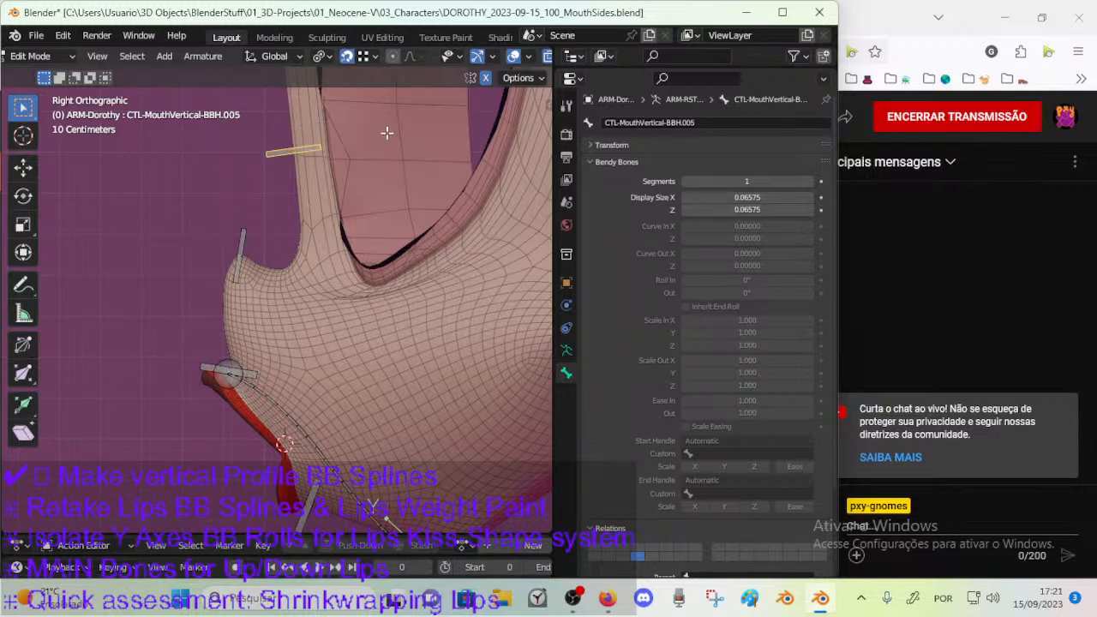
pyautogui.keyDown('shift'); pyautogui.moveTo(368, 291); pyautogui.dragTo(367, 251, button='middle'); pyautogui.keyUp('shift')
# Switch to Firefox, resume the Mass Effect - Main Title Screen video and adjust its volume.
pyautogui.click(608, 598)
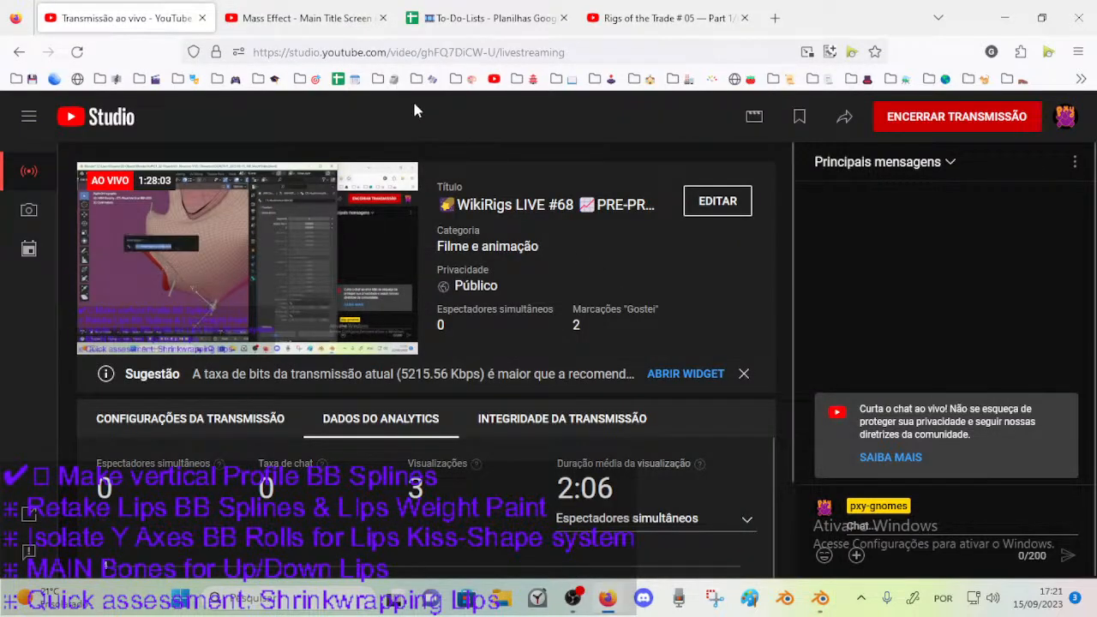
pyautogui.click(329, 17)
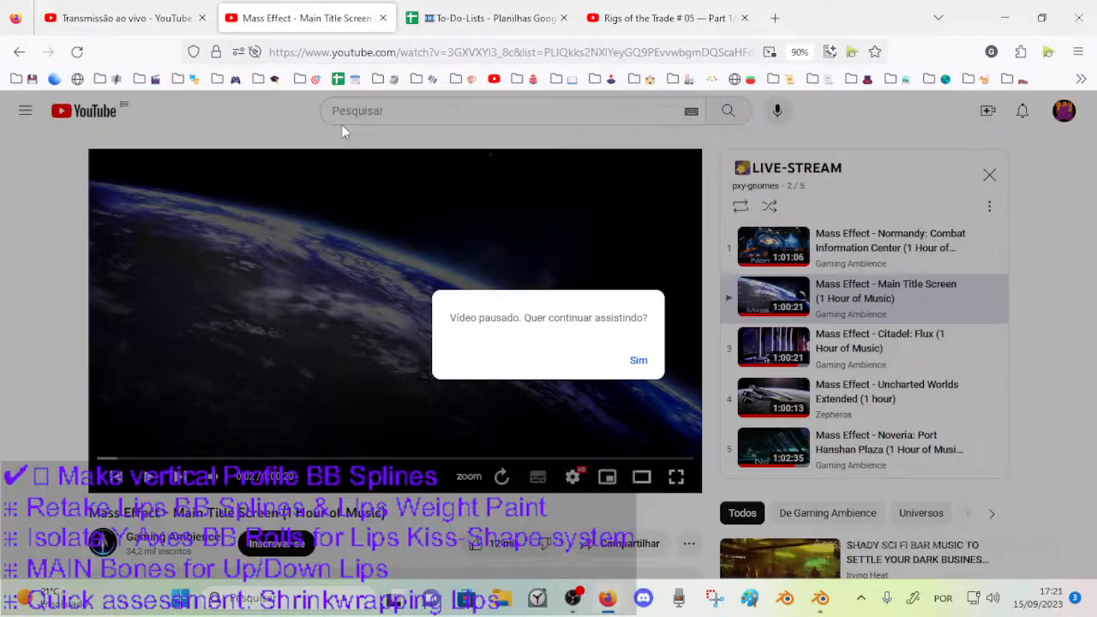
pyautogui.click(638, 361)
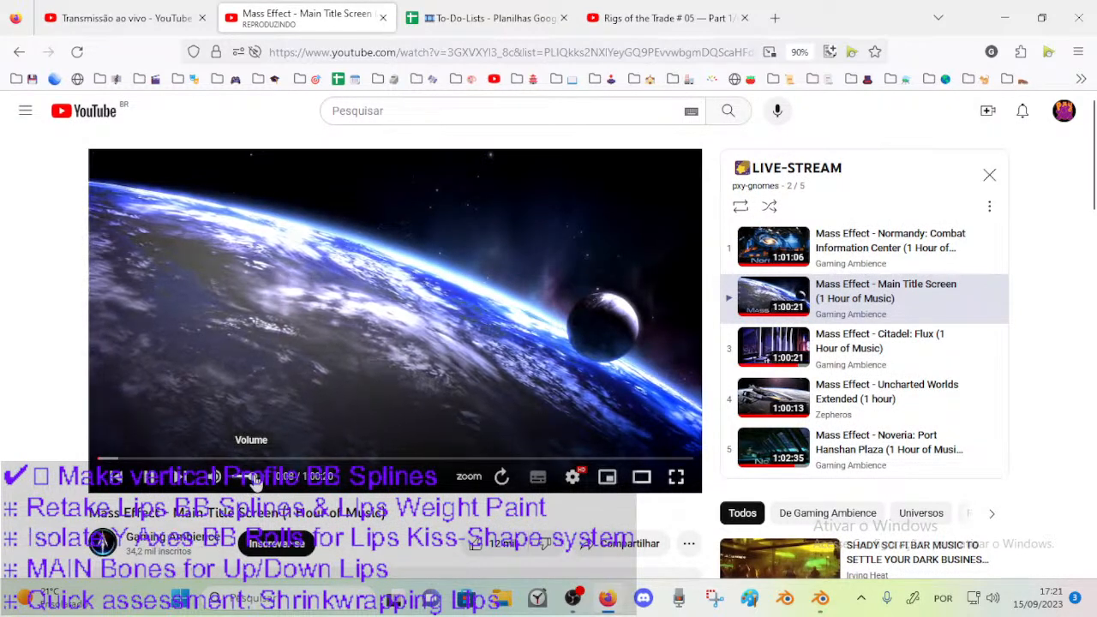
pyautogui.click(820, 598)
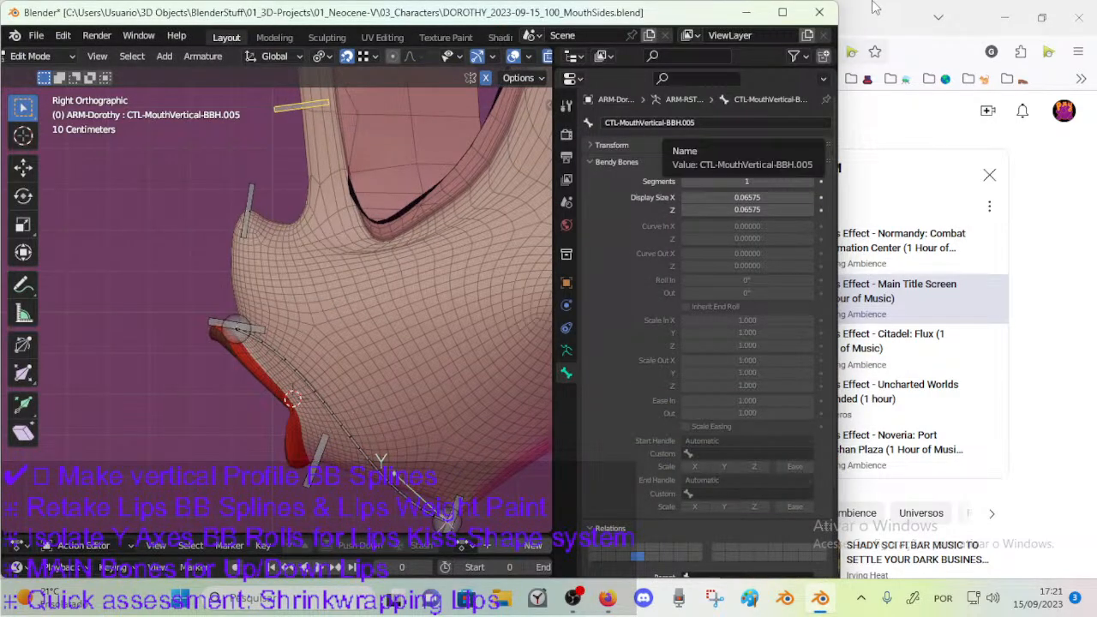
pyautogui.click(936, 10)
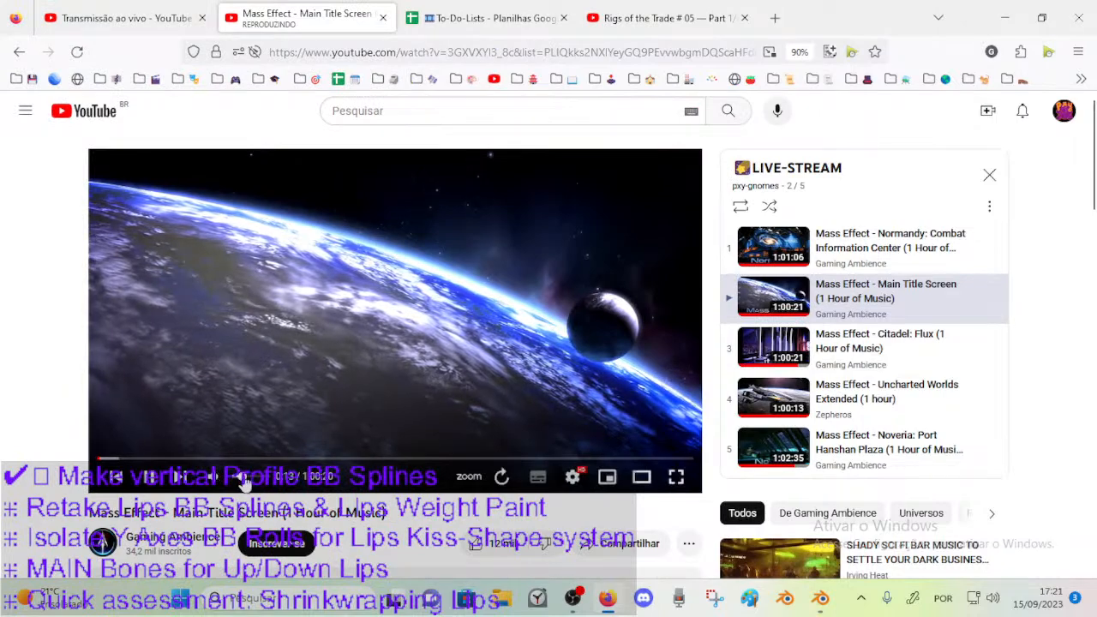
# Return to Blender and move the upper end of the bendy deform bone onto the lower-lip handle bone.
pyautogui.click(826, 600)
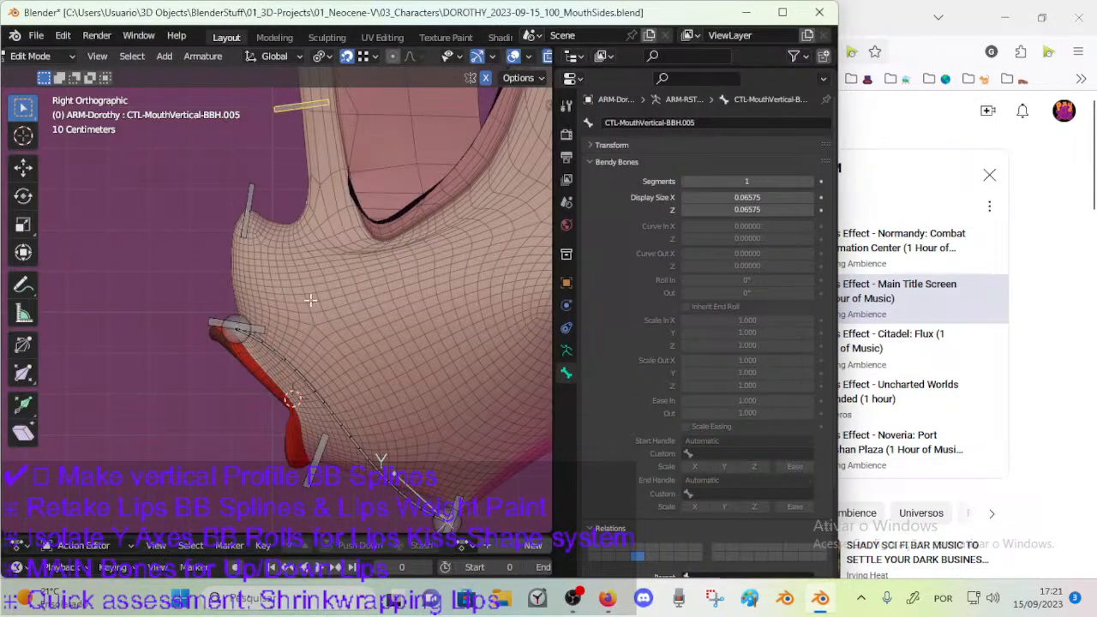
pyautogui.keyDown('shift'); pyautogui.moveTo(346, 416); pyautogui.dragTo(359, 355, button='middle'); pyautogui.keyUp('shift')
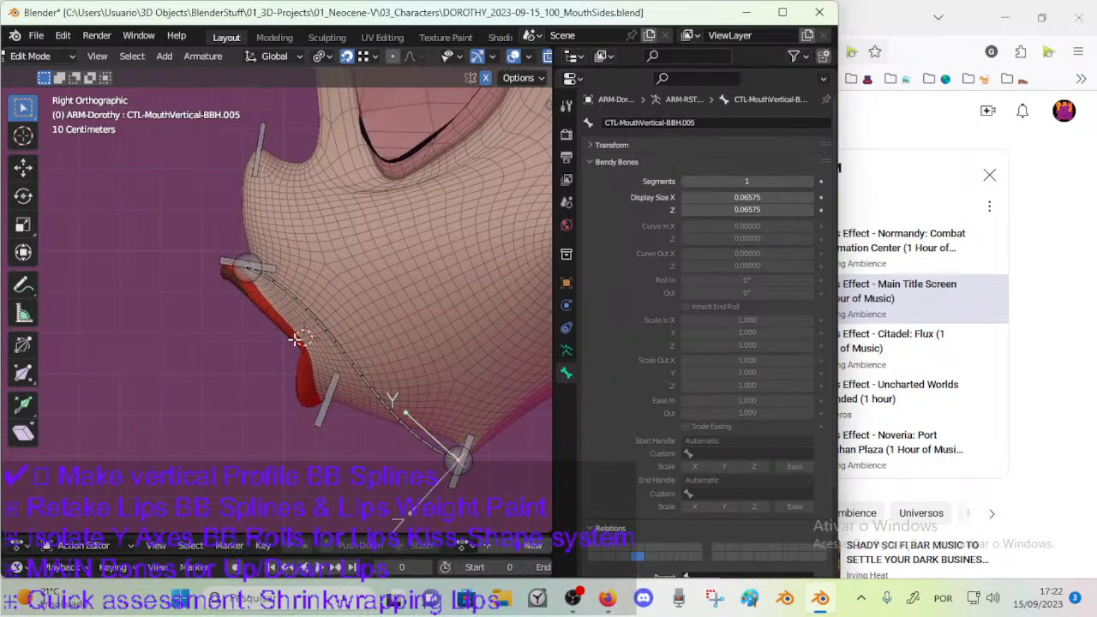
pyautogui.click(246, 281)
pyautogui.keyDown('shift'); pyautogui.moveTo(274, 366); pyautogui.dragTo(262, 353, button='middle'); pyautogui.keyUp('shift')
pyautogui.press('g')
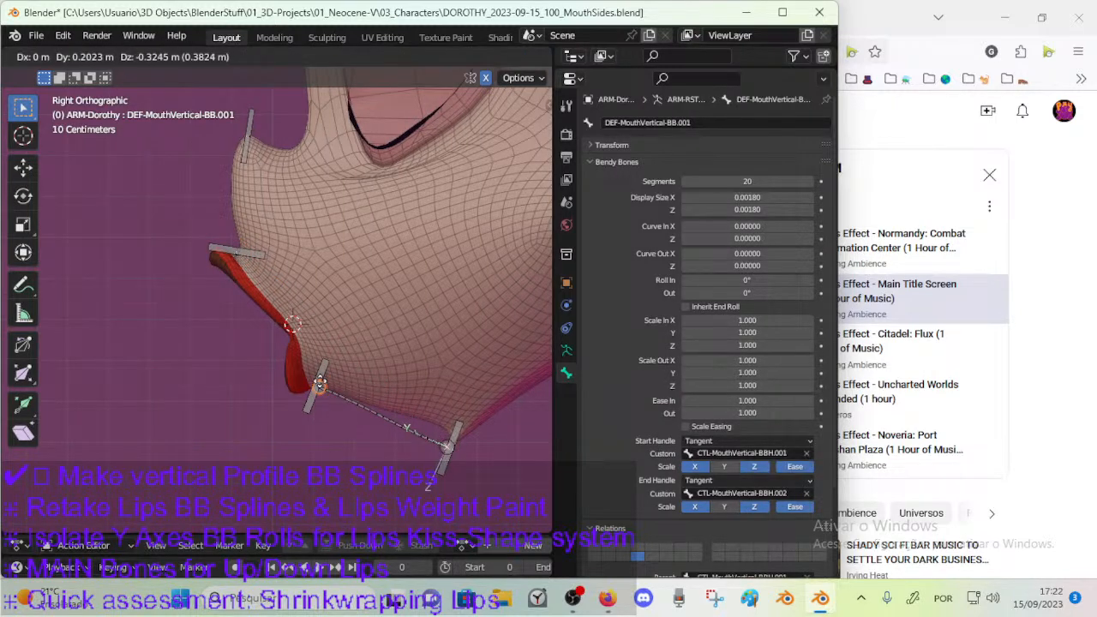
pyautogui.click(322, 390)
# Review the deform bone's custom handles and the numbering of the handle bones from chin to nose bridge.
pyautogui.click(409, 423)
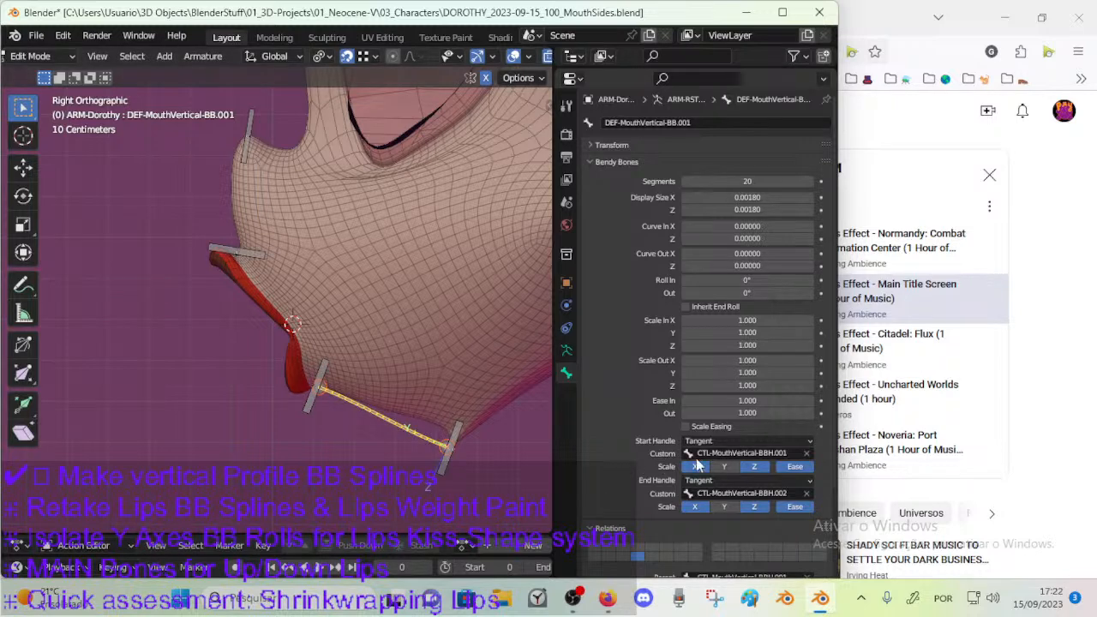
pyautogui.click(464, 433)
pyautogui.click(318, 364)
pyautogui.click(247, 249)
pyautogui.click(243, 138)
pyautogui.keyDown('shift'); pyautogui.moveTo(298, 76); pyautogui.dragTo(288, 158, button='middle'); pyautogui.keyUp('shift')
pyautogui.click(296, 109)
pyautogui.keyDown('shift'); pyautogui.moveTo(349, 453); pyautogui.dragTo(332, 386, button='middle'); pyautogui.keyUp('shift')
# Duplicate the chin-to-lower-lip deform bone three times, placing the copies beside the mouth, in front of the nose and near the nose bridge.
pyautogui.click(362, 432)
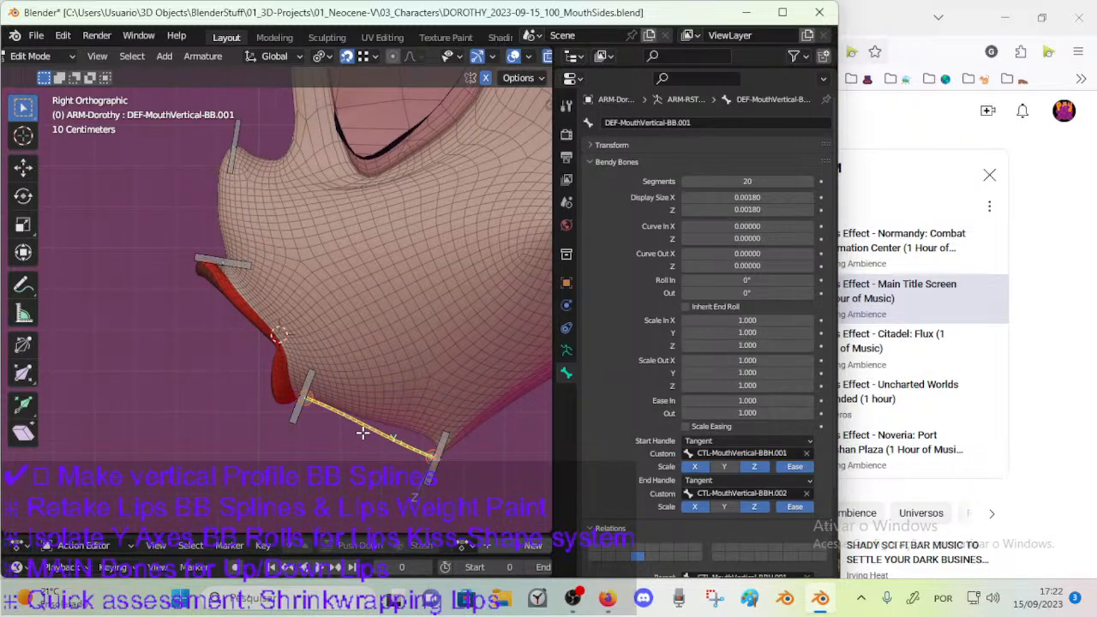
pyautogui.hotkey('shift', 'd')
pyautogui.click(176, 354)
pyautogui.keyDown('shift'); pyautogui.moveTo(176, 354); pyautogui.dragTo(188, 452, button='middle'); pyautogui.keyUp('shift')
pyautogui.hotkey('shift', 'd')
pyautogui.click(130, 207)
pyautogui.hotkey('shift', 'd')
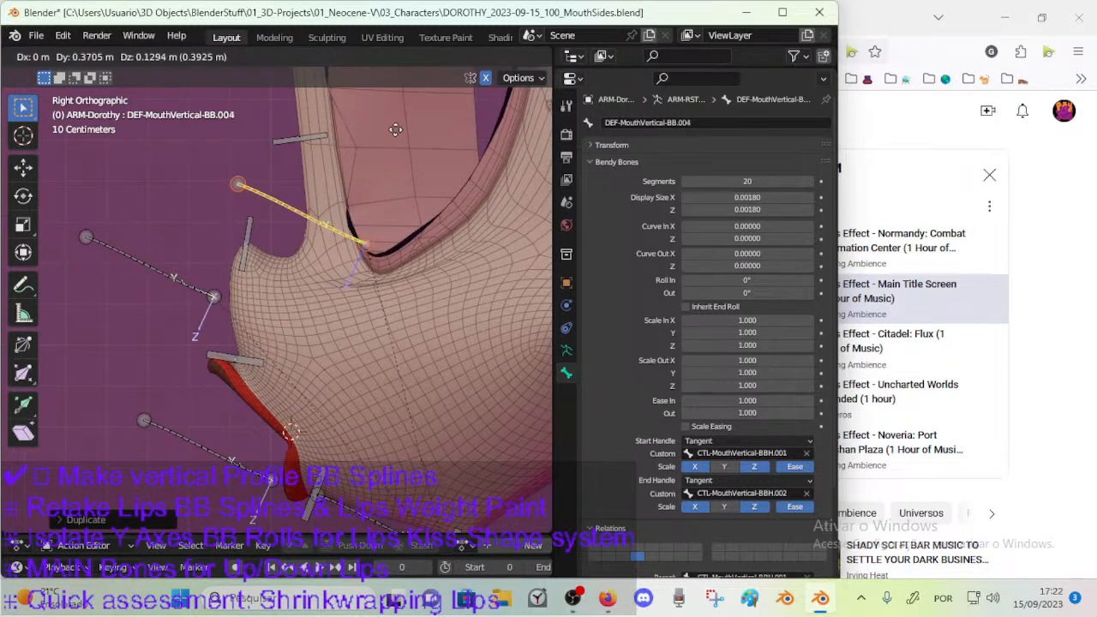
pyautogui.click(394, 131)
pyautogui.keyDown('shift'); pyautogui.moveTo(335, 343); pyautogui.dragTo(311, 199, button='middle'); pyautogui.keyUp('shift')
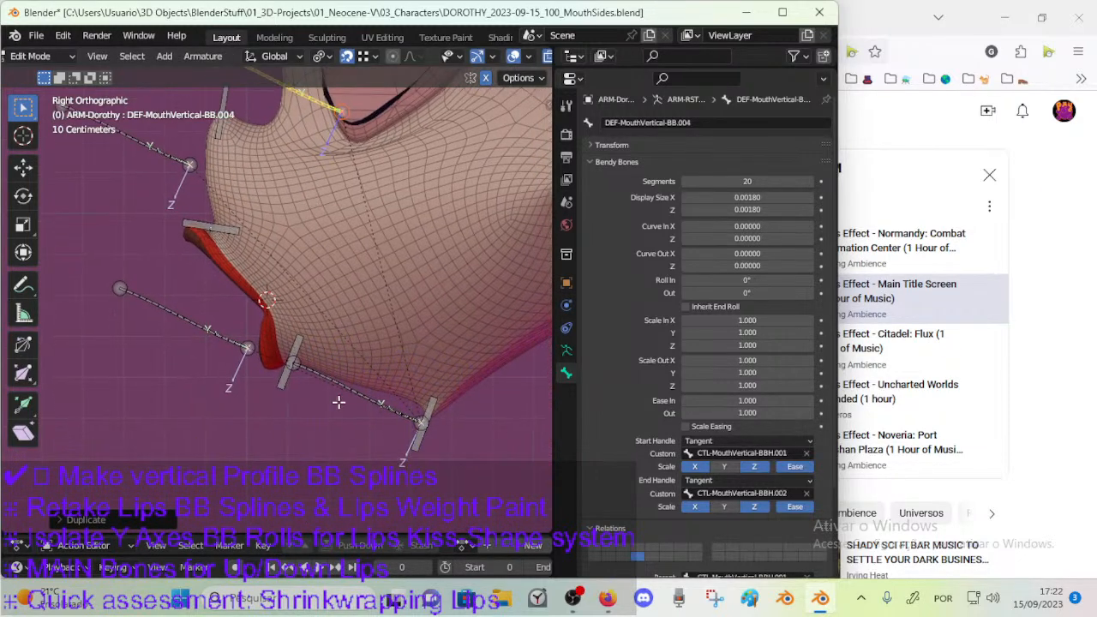
# Set the custom handles of the deform bone beside the mouth to CTL-MouthVertical-BBH.002 at the start and CTL-MouthVertical-BBH.003 at the end.
pyautogui.click(249, 348)
pyautogui.click(215, 322)
pyautogui.click(365, 399)
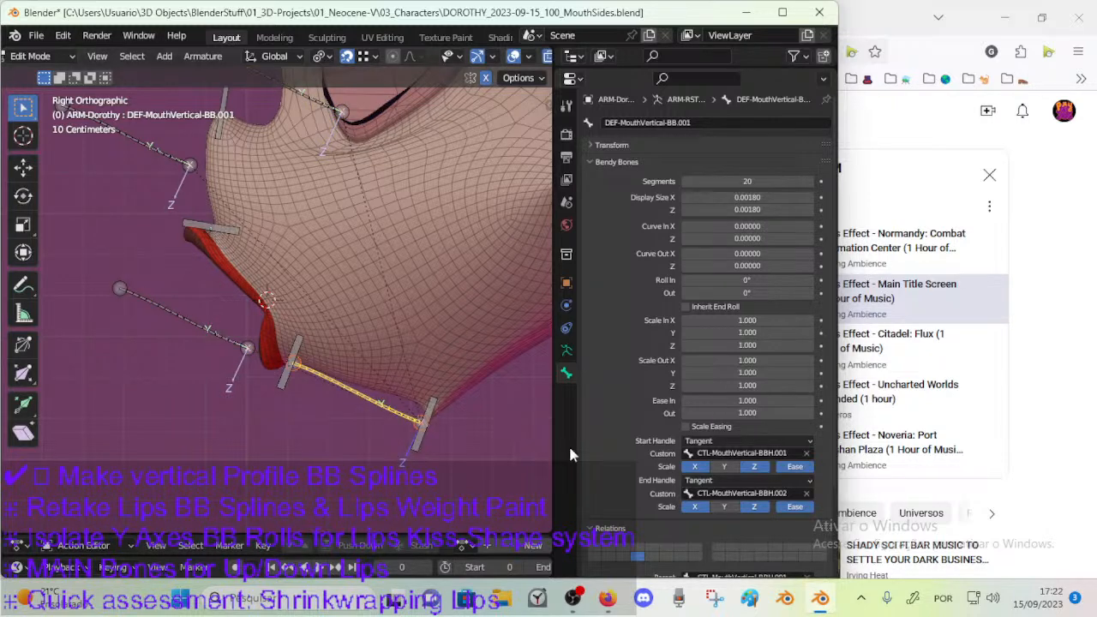
pyautogui.click(195, 324)
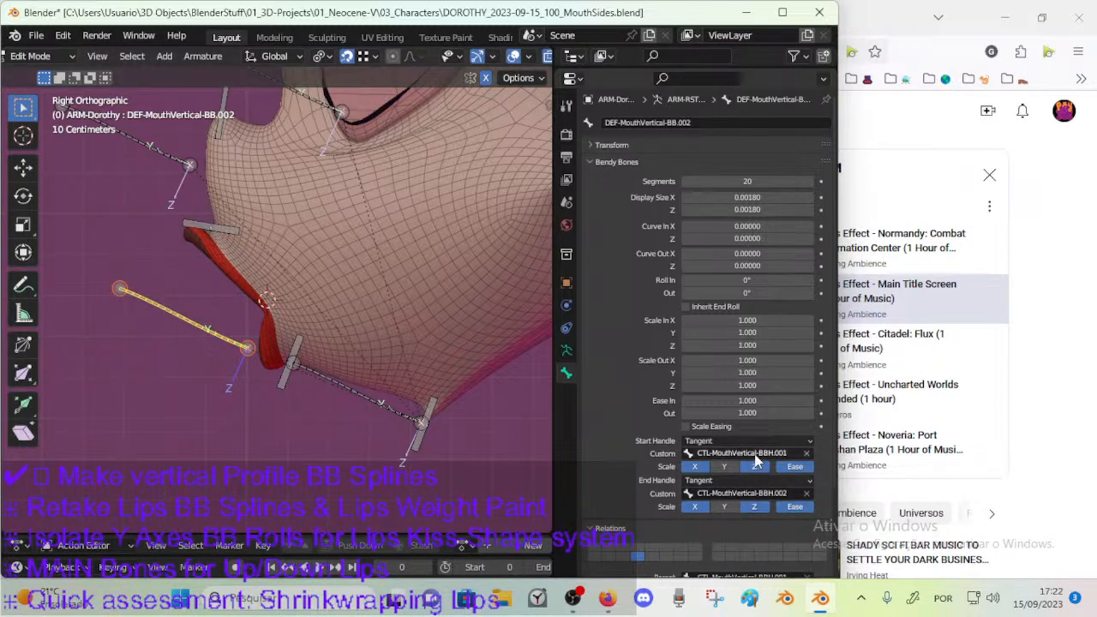
pyautogui.click(760, 493)
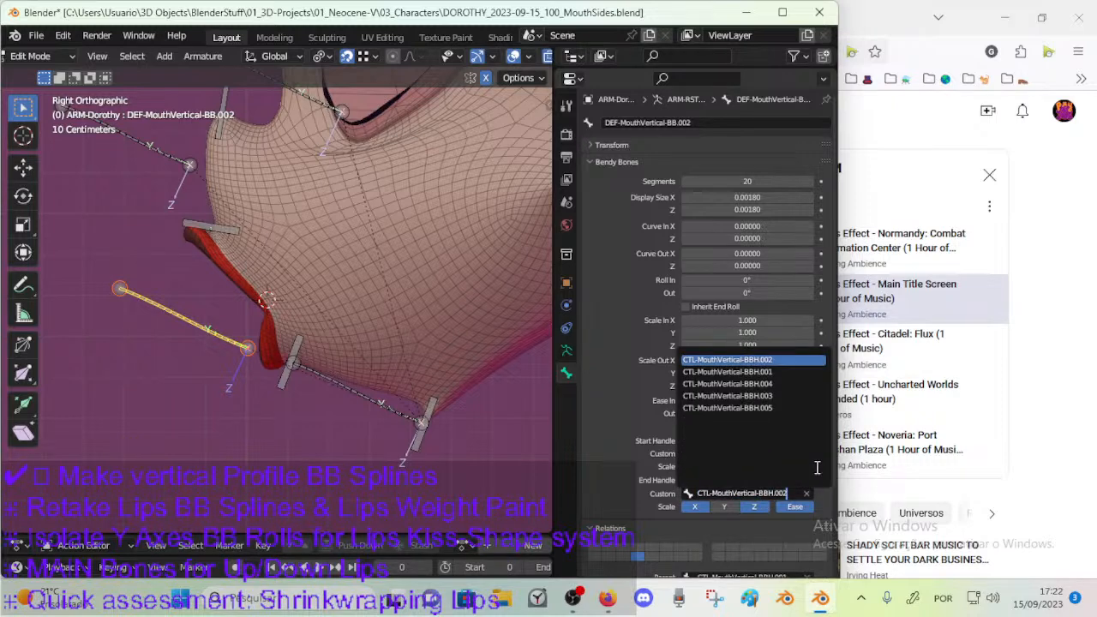
pyautogui.press('BackSpace')
pyautogui.write('3')
pyautogui.press('Return')
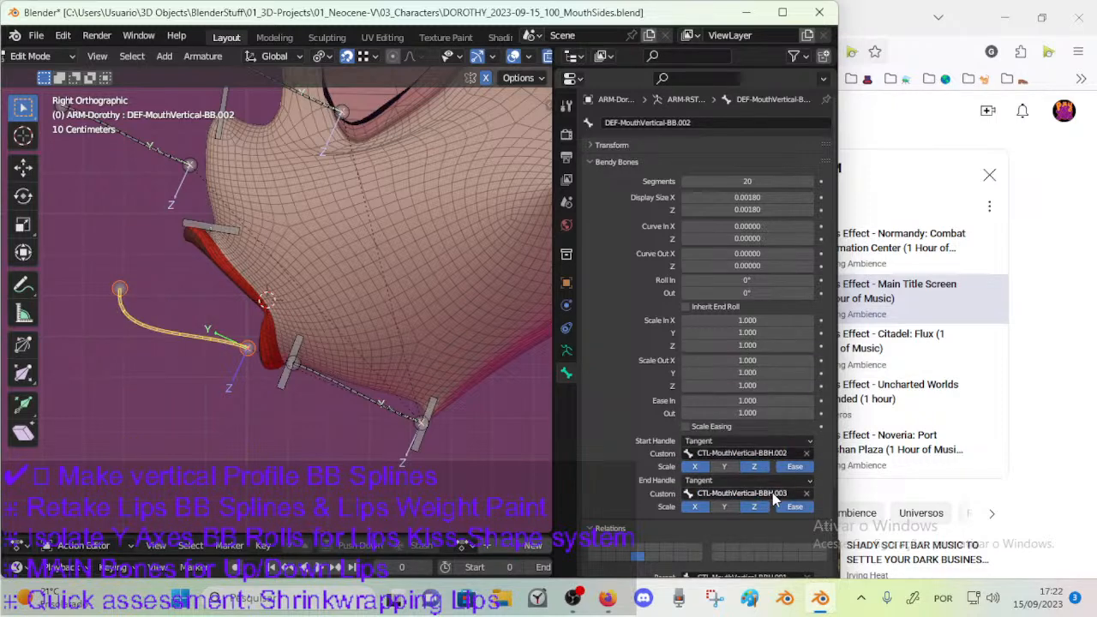
# Set the custom handles of the deform bone in front of the nose to CTL-MouthVertical-BBH.003 at the start and CTL-MouthVertical-BBH.004 at the end.
pyautogui.keyDown('shift'); pyautogui.moveTo(192, 172); pyautogui.dragTo(257, 261, button='middle'); pyautogui.keyUp('shift')
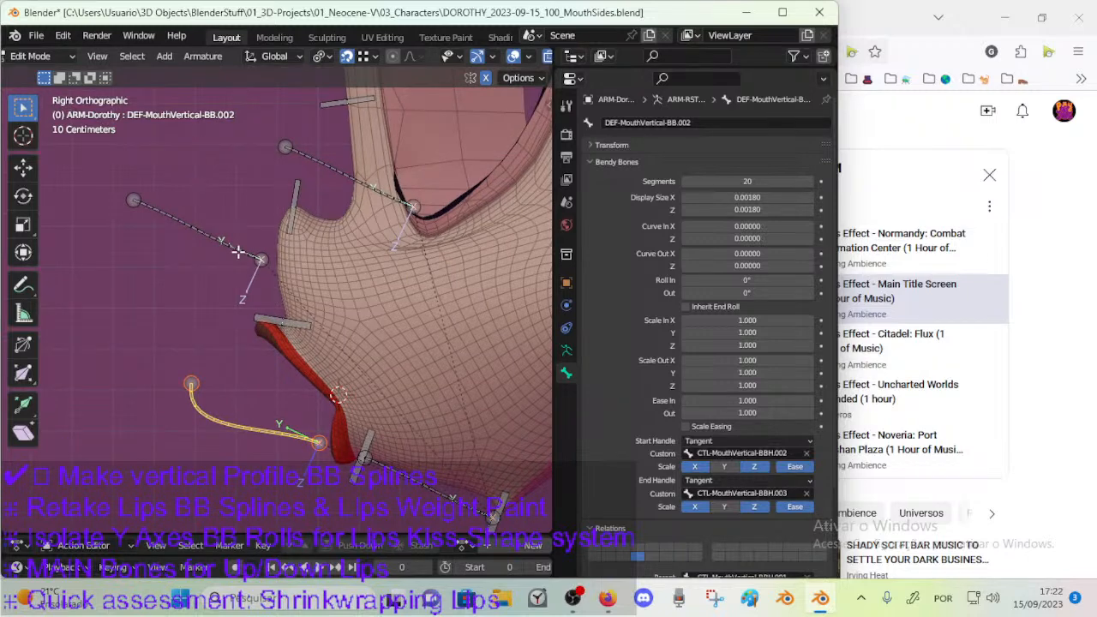
pyautogui.click(257, 257)
pyautogui.write('CTL-MouthVertical-BBH.003')
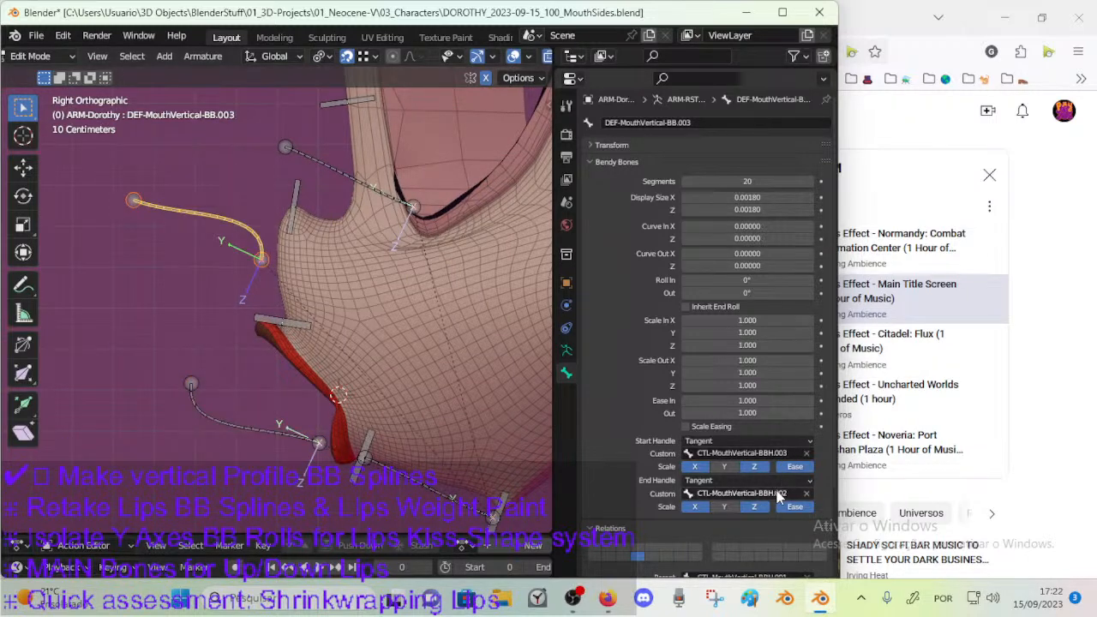
pyautogui.write('CTL-MouthVertical-BBH.003')
pyautogui.click(781, 494)
pyautogui.click(795, 493)
pyautogui.press('Return')
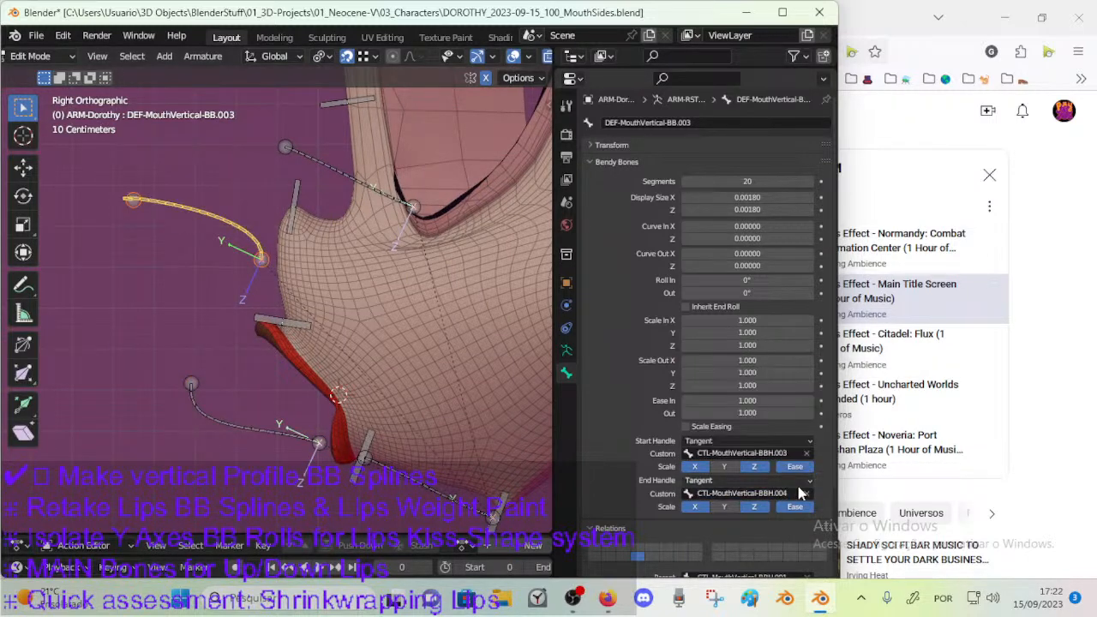
# Set the custom handles of the deform bone near the nose bridge to CTL-MouthVertical-BBH.004 at the start and CTL-MouthVertical-BBH.005 at the end.
pyautogui.click(336, 170)
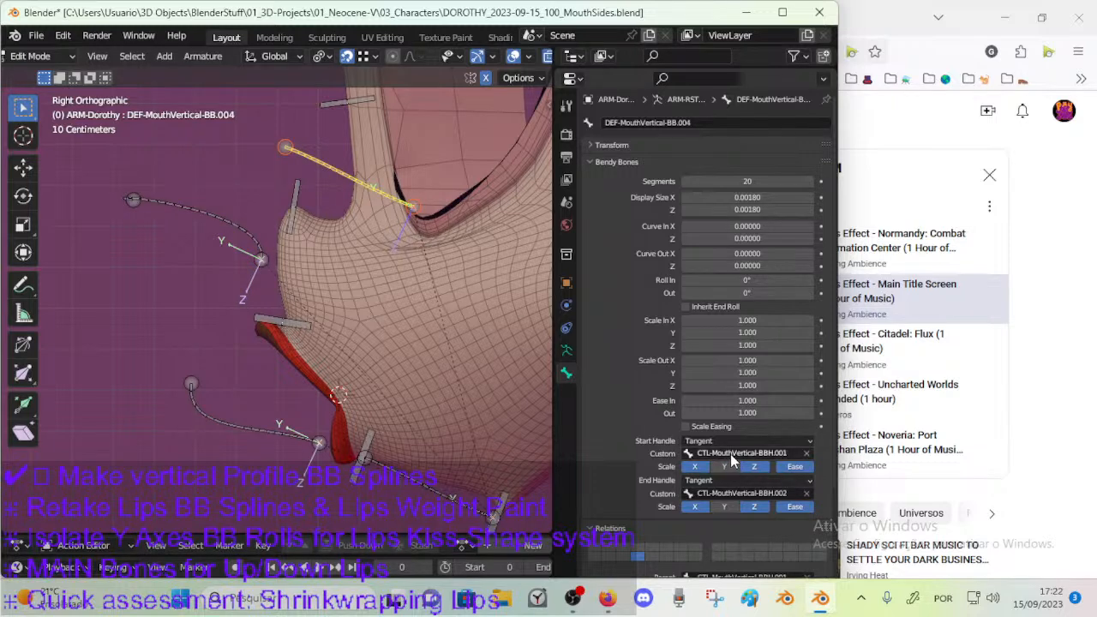
pyautogui.click(219, 215)
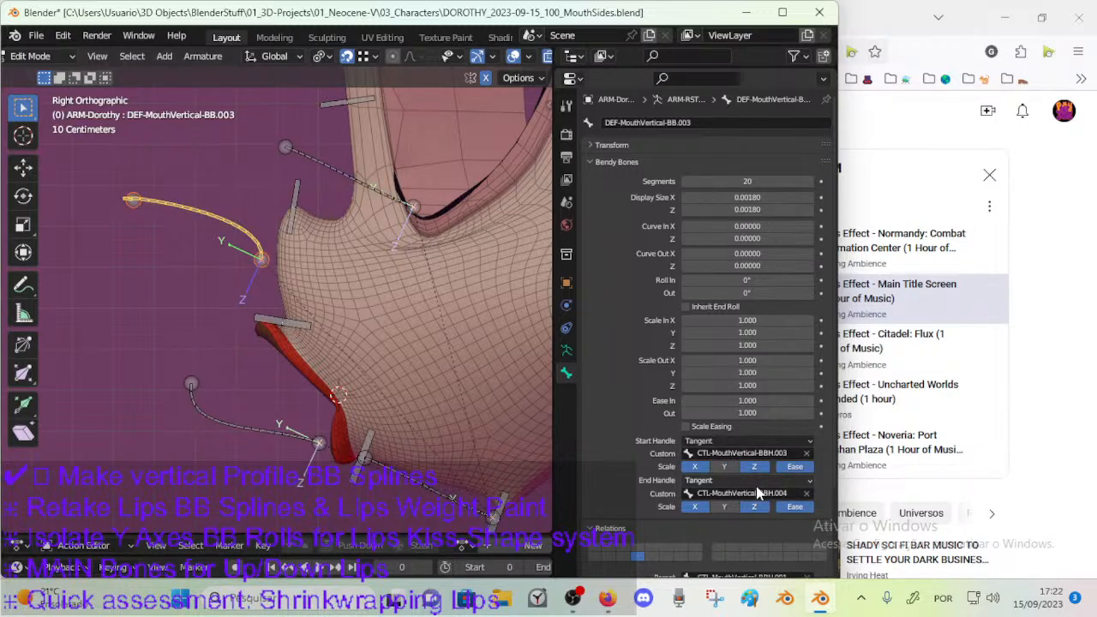
pyautogui.click(334, 162)
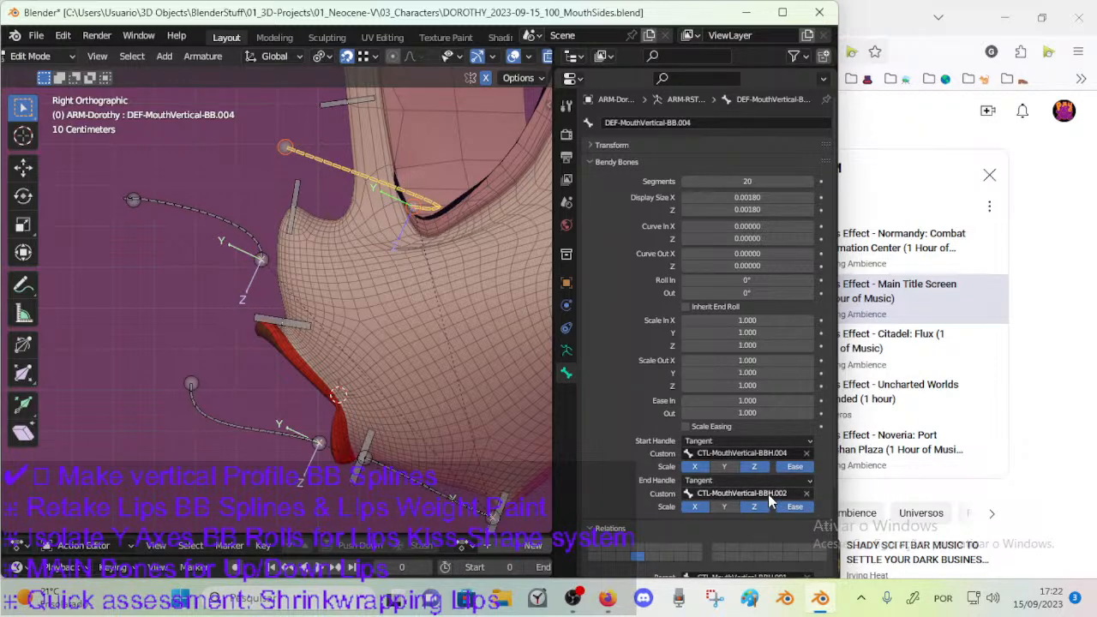
pyautogui.click(768, 493)
pyautogui.write('CTL-MouthVertical-BBH.004')
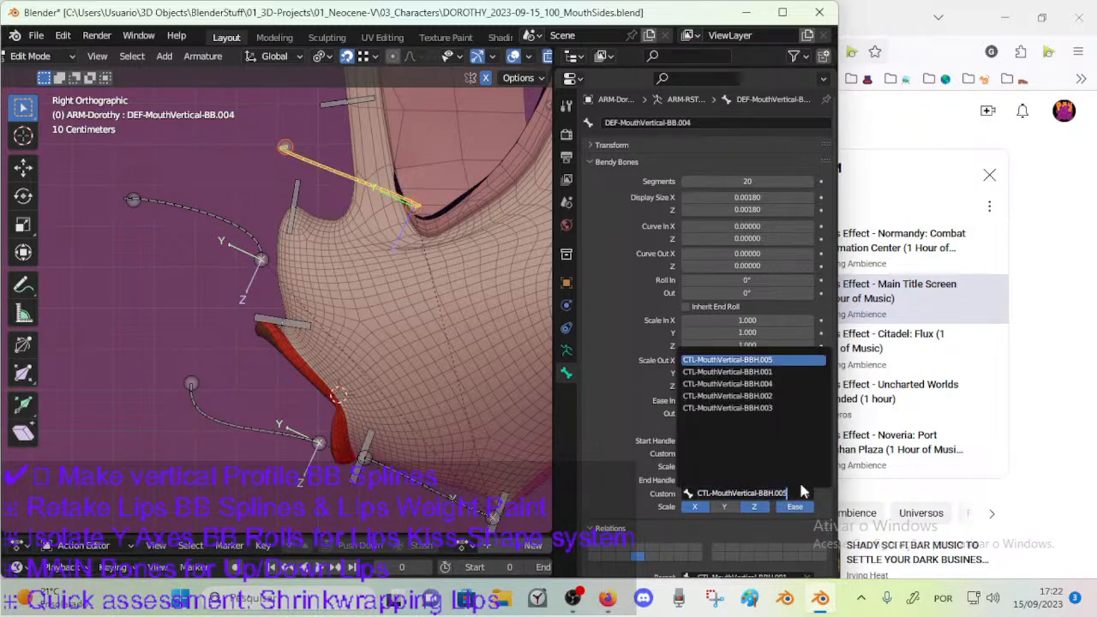
pyautogui.press('Return')
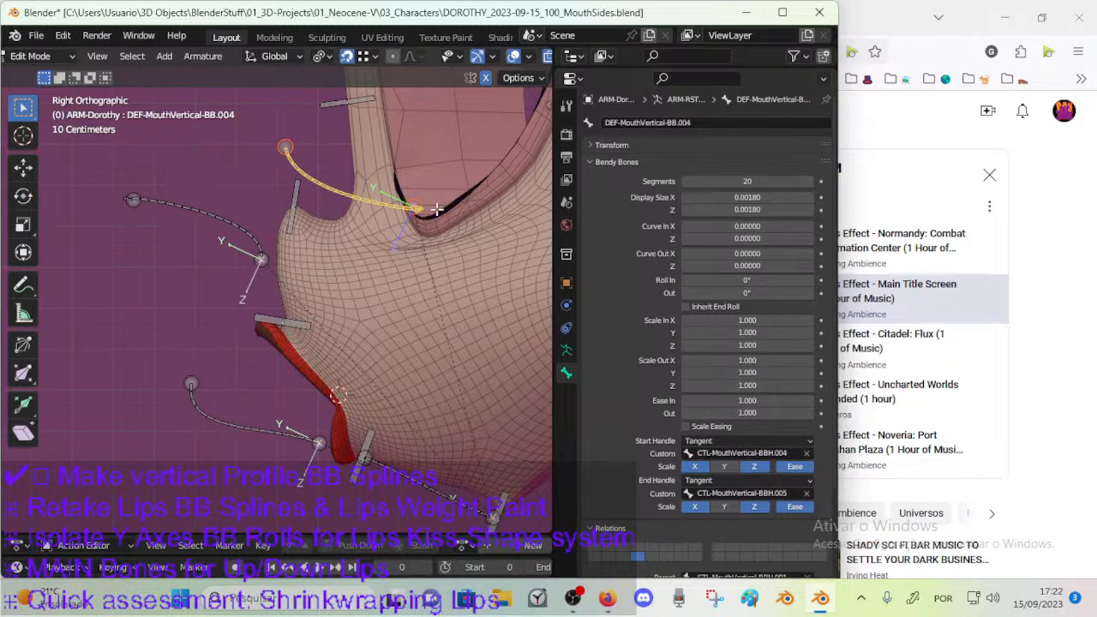
# Snap the ends of the uppermost deform bone so it runs from the nose-tip handle bone to the nose-bridge handle bone.
pyautogui.click(261, 259)
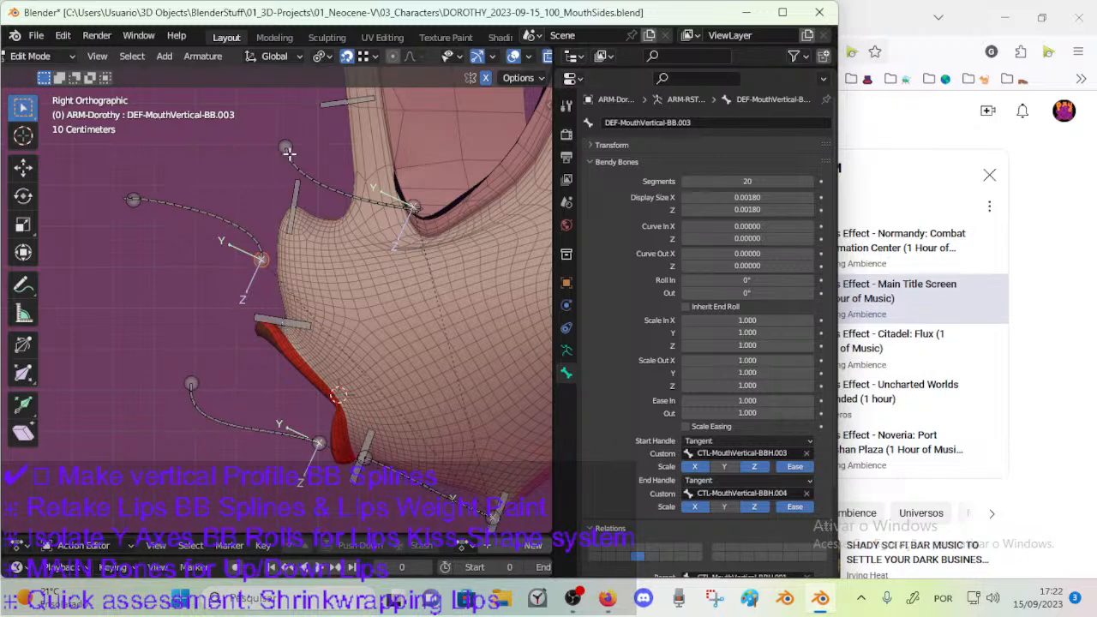
pyautogui.click(566, 349)
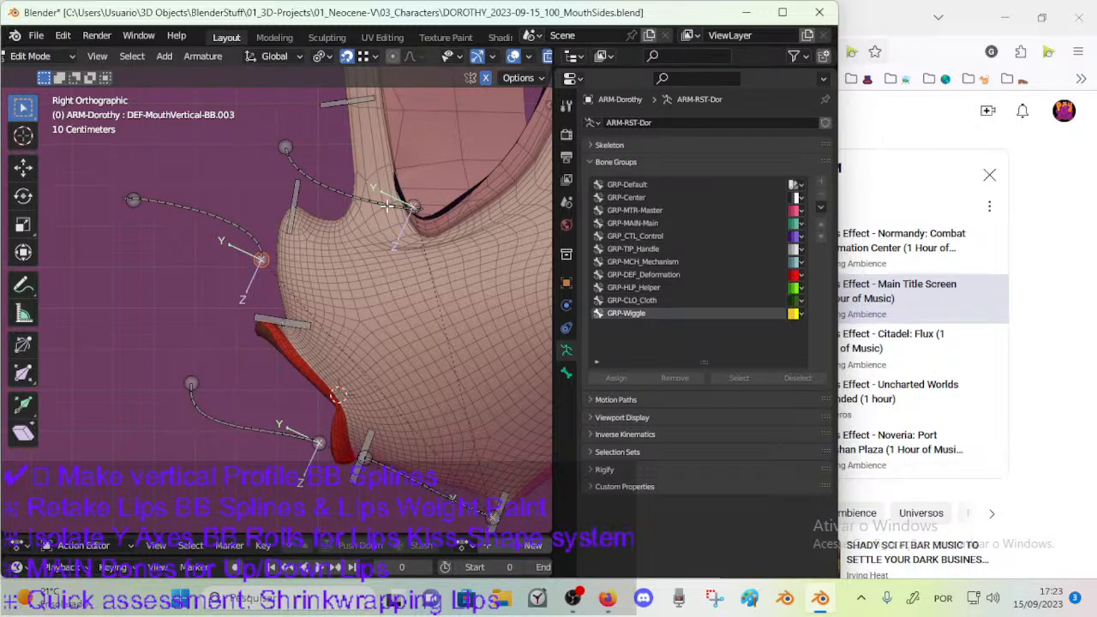
pyautogui.click(287, 148)
pyautogui.press('g')
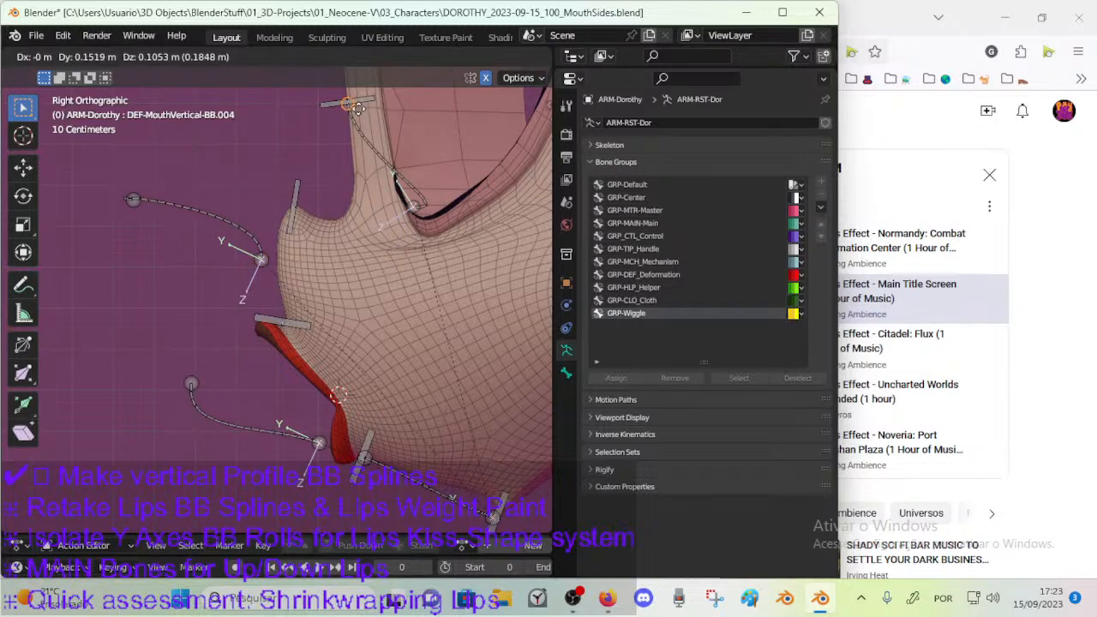
pyautogui.click(357, 109)
pyautogui.click(410, 209)
pyautogui.press('g')
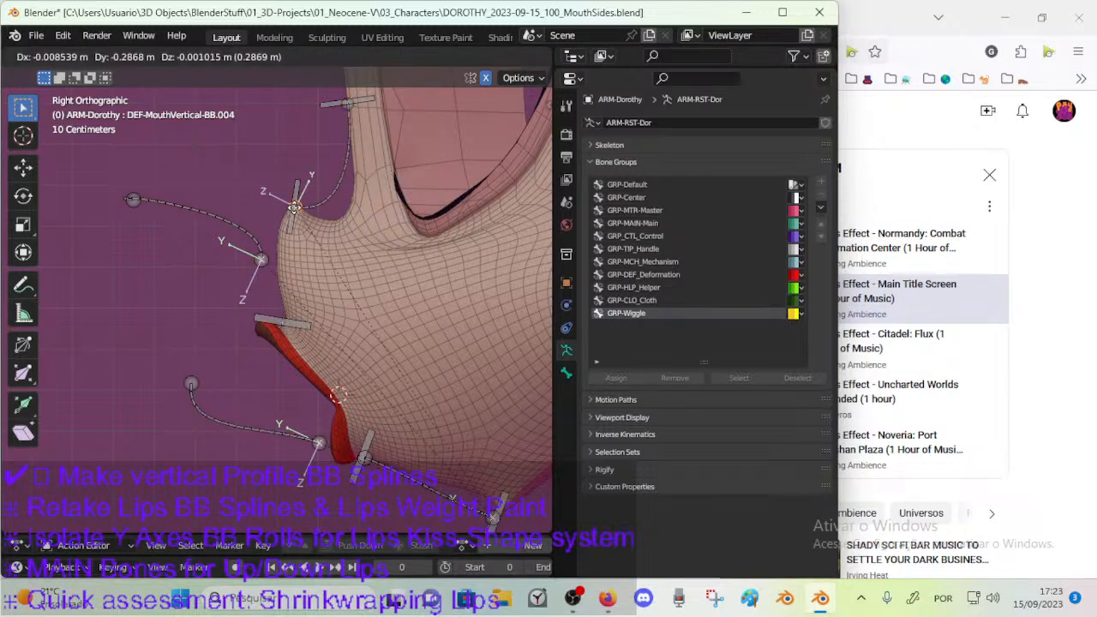
pyautogui.click(298, 208)
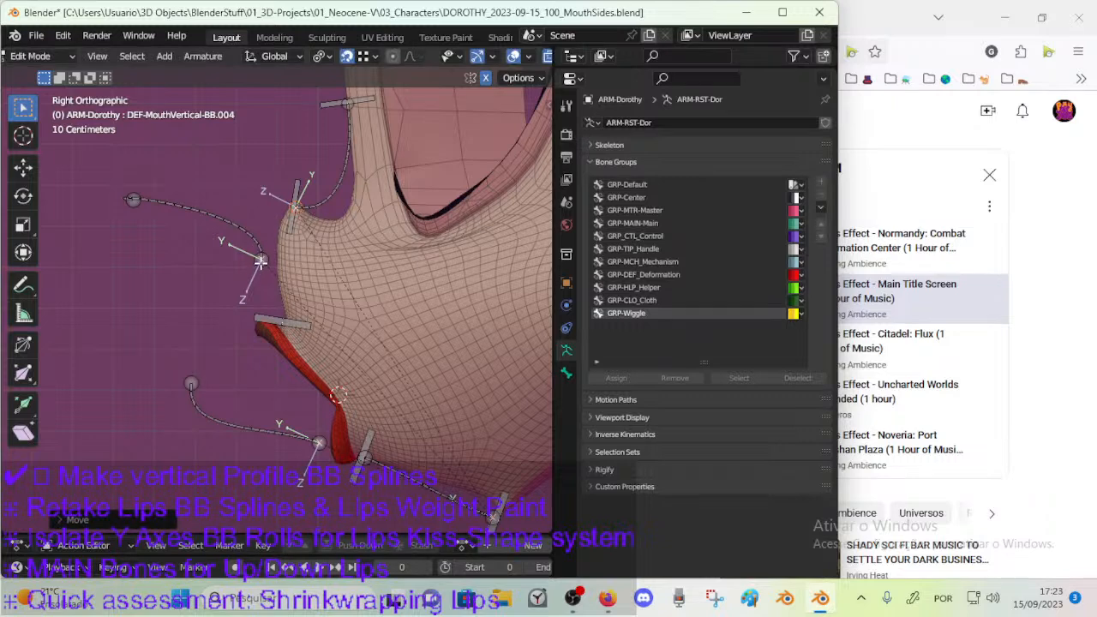
# Snap the ends of the deform bone in front of the nose so it runs from the upper-lip handle bone to the nose-tip handle bone.
pyautogui.click(261, 259)
pyautogui.press('g')
pyautogui.click(287, 306)
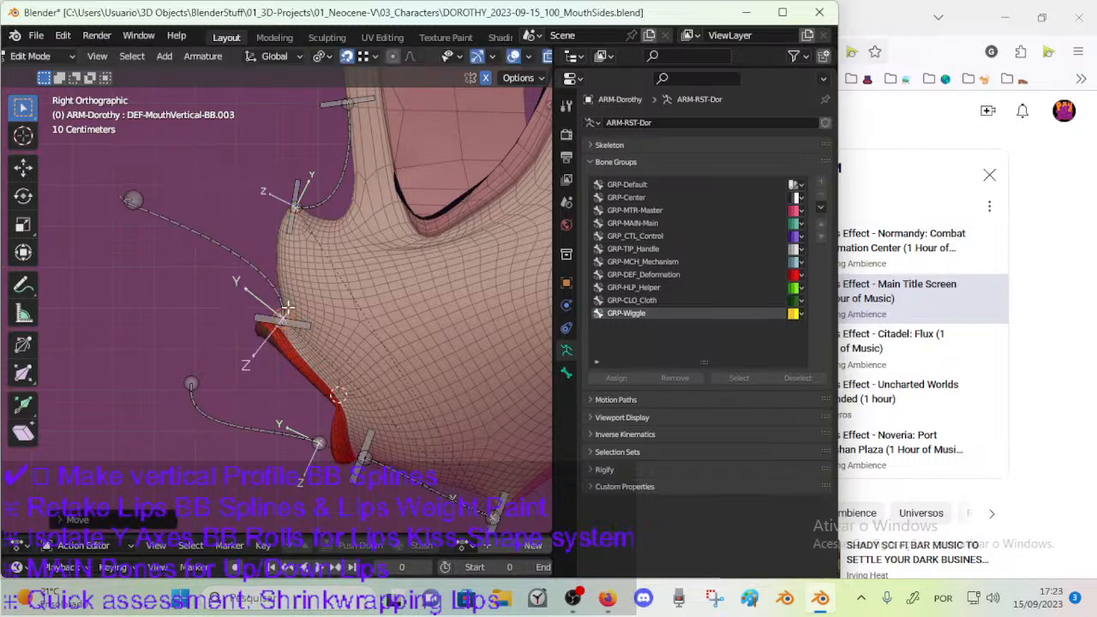
pyautogui.click(133, 200)
pyautogui.press('g')
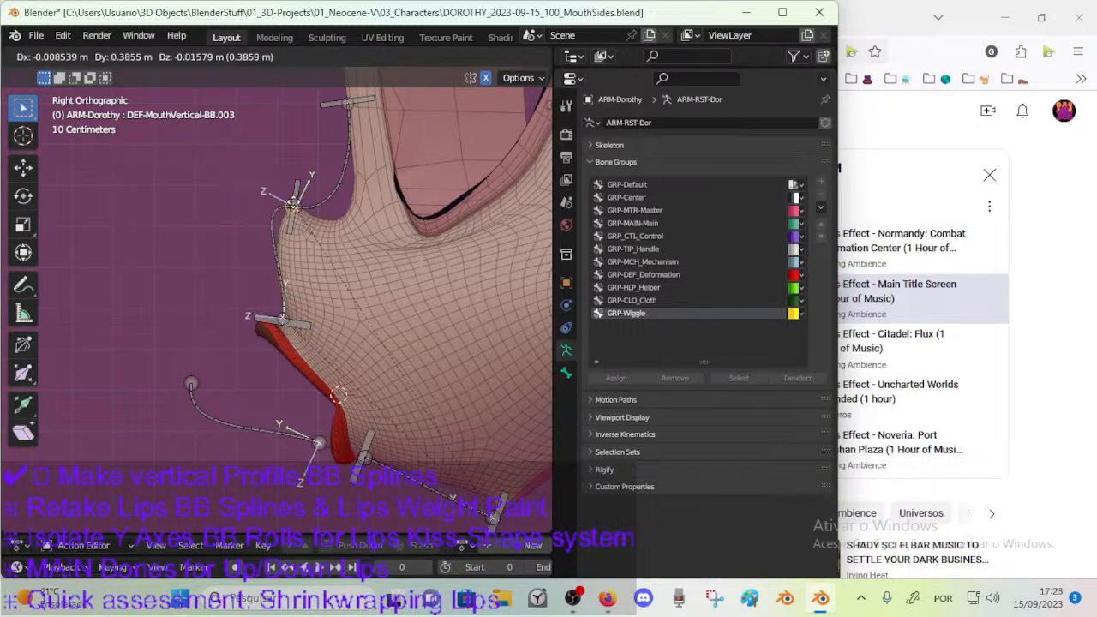
pyautogui.click(293, 204)
pyautogui.press('g')
pyautogui.click(302, 204)
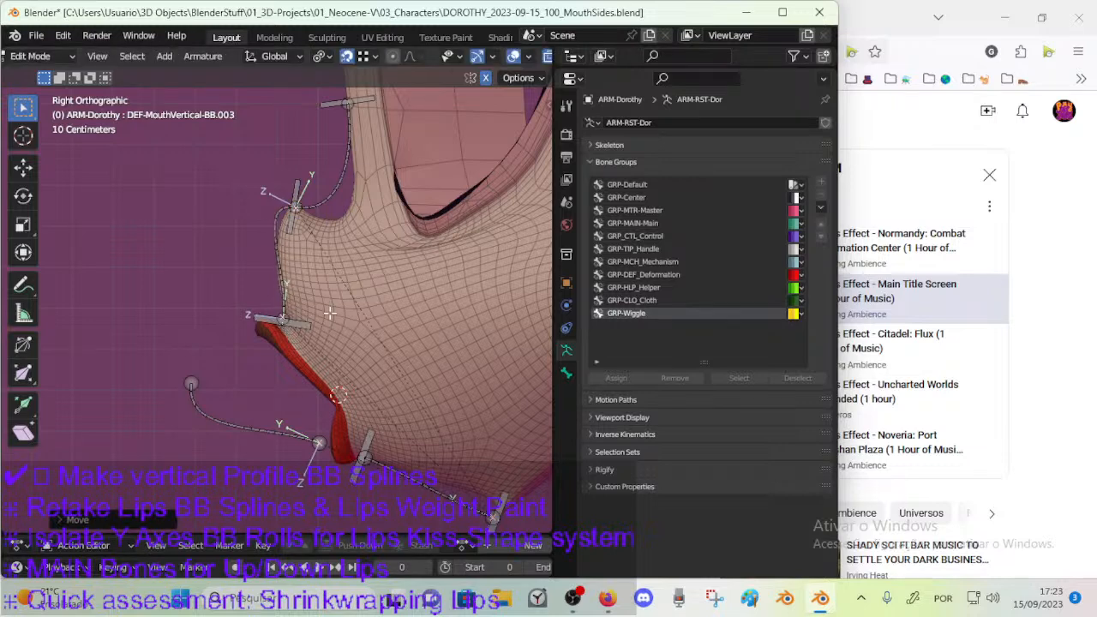
# Delete the loose deform bone beside the mouth, DEF-MouthVertical-BB.002.
pyautogui.keyDown('shift'); pyautogui.moveTo(330, 313); pyautogui.dragTo(323, 270, button='middle'); pyautogui.keyUp('shift')
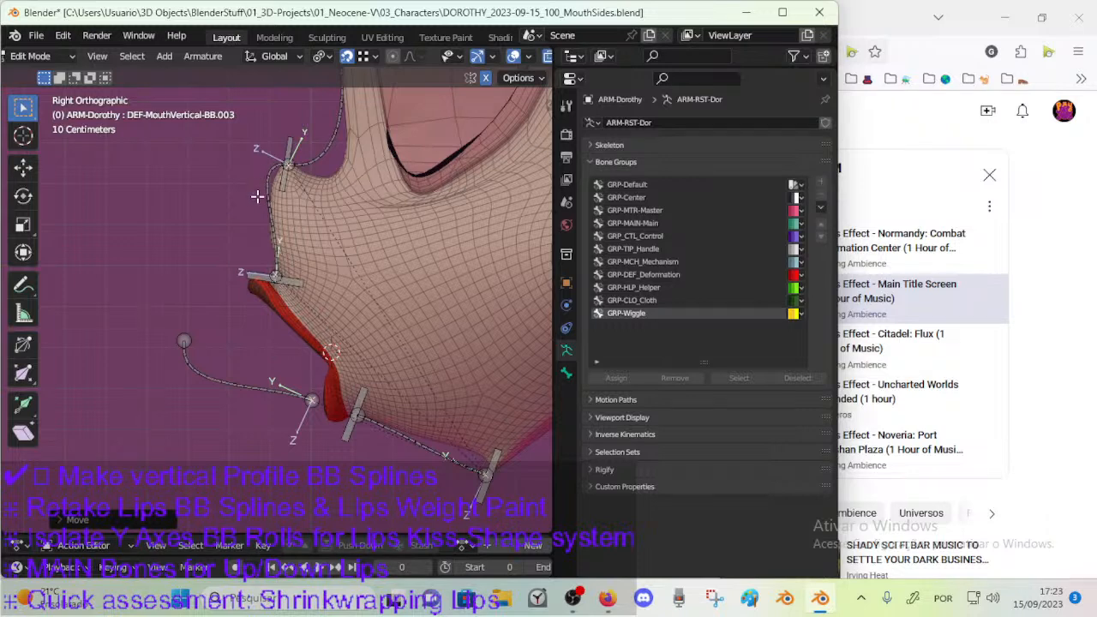
pyautogui.keyDown('shift'); pyautogui.moveTo(292, 363); pyautogui.dragTo(292, 347, button='middle'); pyautogui.keyUp('shift')
pyautogui.click(313, 387)
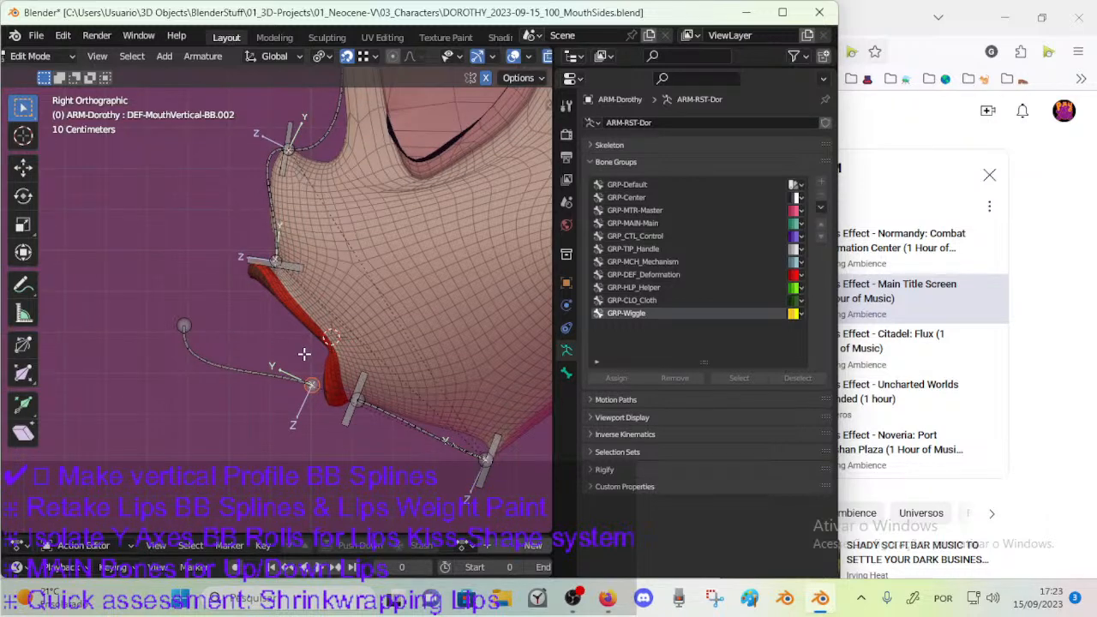
pyautogui.click(256, 374)
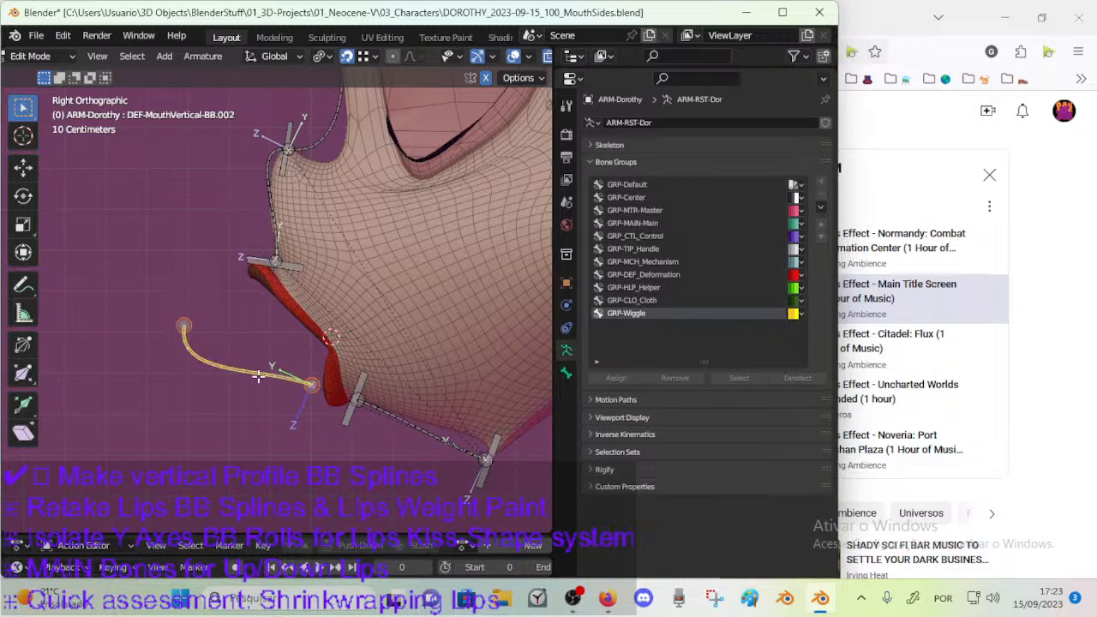
pyautogui.press('x')
pyautogui.click(257, 377)
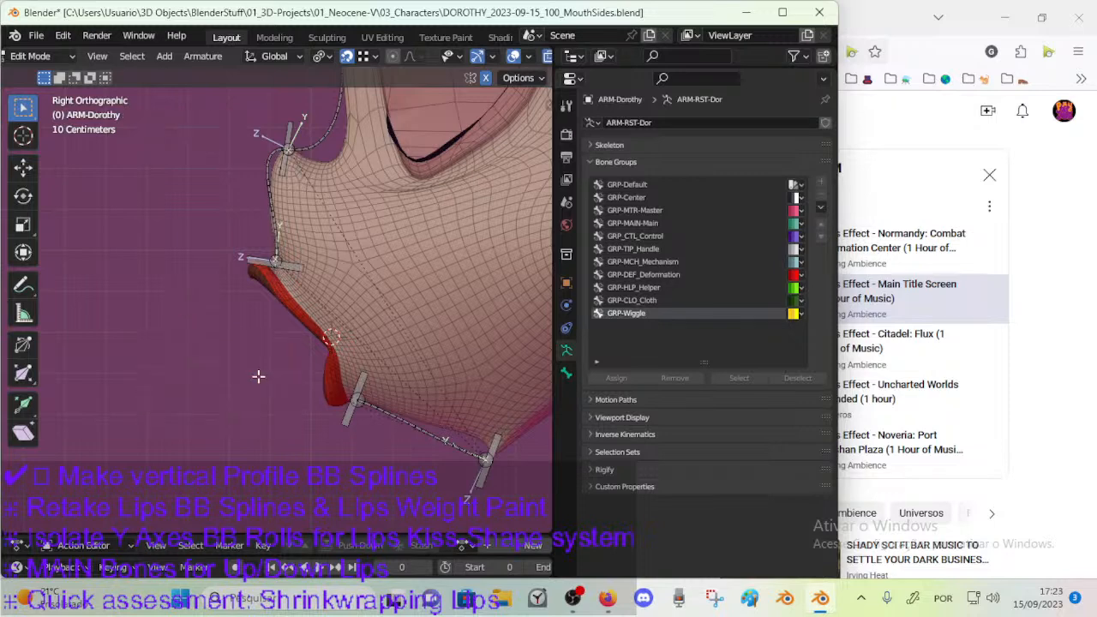
# Rename the upper-lip-to-nose-tip deform bone as DEF-MouthVertical-BB.002 and the nose-bridge deform bone as DEF-MouthVertical-BB.003.
pyautogui.click(351, 418)
pyautogui.click(278, 243)
pyautogui.press('F2')
pyautogui.click(298, 232)
pyautogui.press('Return')
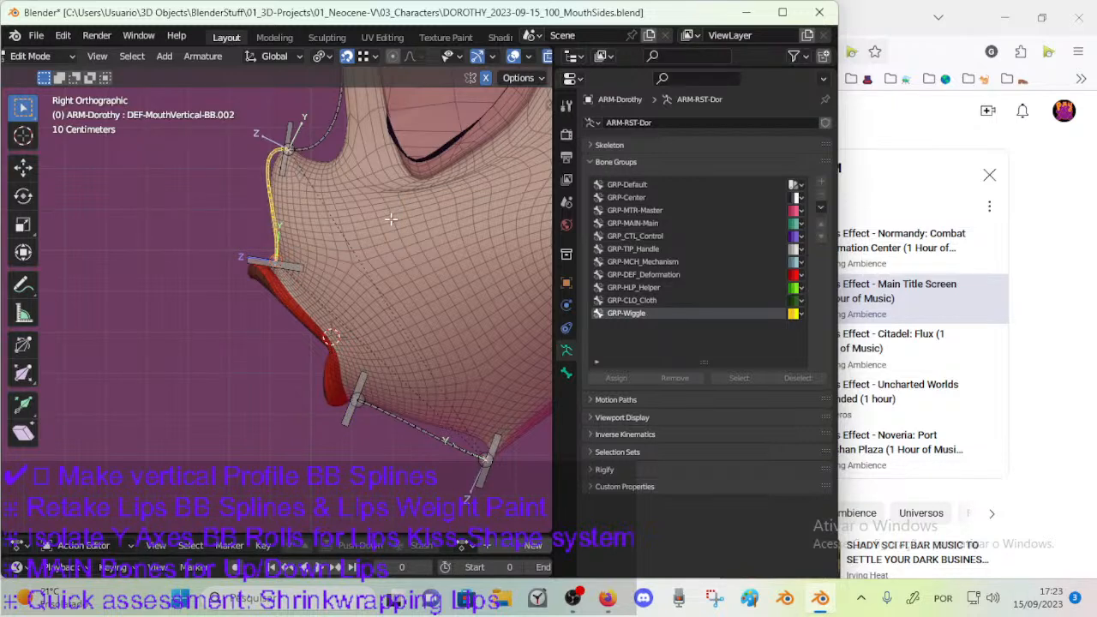
pyautogui.keyDown('shift'); pyautogui.moveTo(325, 97); pyautogui.dragTo(317, 184, button='middle'); pyautogui.keyUp('shift')
pyautogui.press('End')
pyautogui.press('BackSpace')
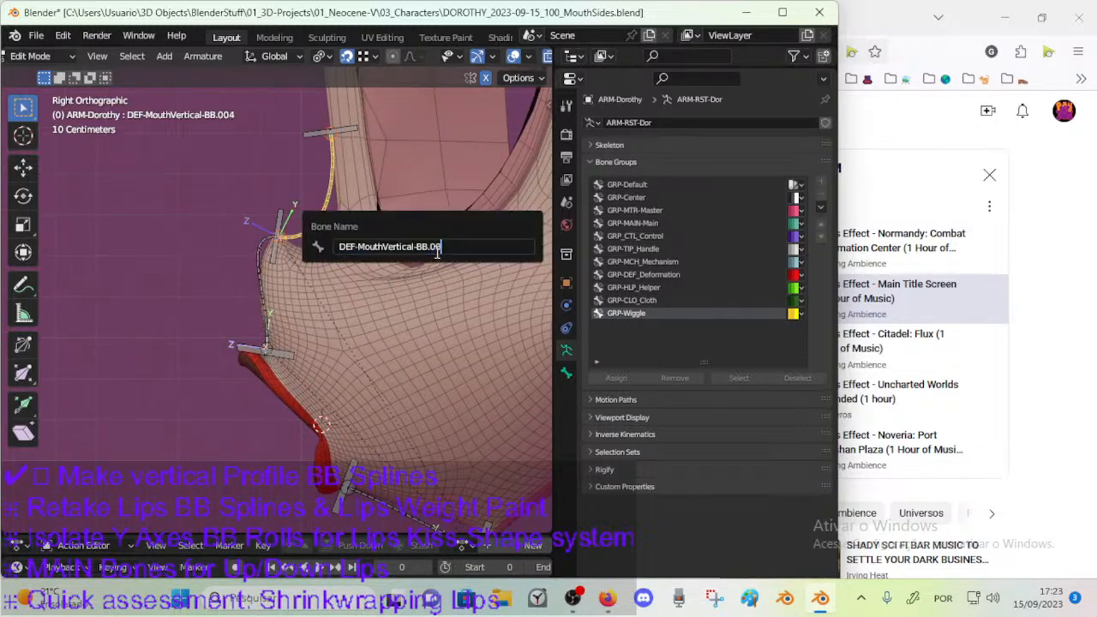
pyautogui.write('3')
pyautogui.press('Return')
pyautogui.keyDown('shift'); pyautogui.moveTo(317, 345); pyautogui.dragTo(301, 267, button='middle'); pyautogui.keyUp('shift')
pyautogui.click(369, 423)
pyautogui.click(315, 136)
pyautogui.keyDown('shift'); pyautogui.moveTo(360, 408); pyautogui.dragTo(369, 446, button='middle'); pyautogui.keyUp('shift')
pyautogui.keyDown('shift'); pyautogui.moveTo(332, 394); pyautogui.dragTo(349, 369, button='middle'); pyautogui.keyUp('shift')
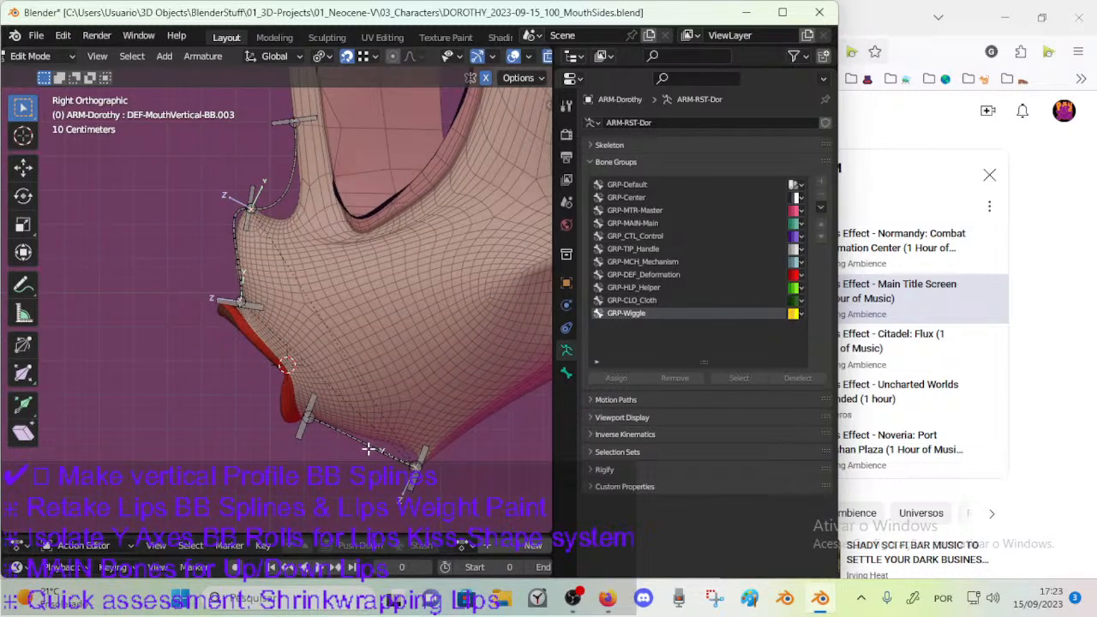
pyautogui.moveTo(221, 326); pyautogui.dragTo(276, 298, button='middle')
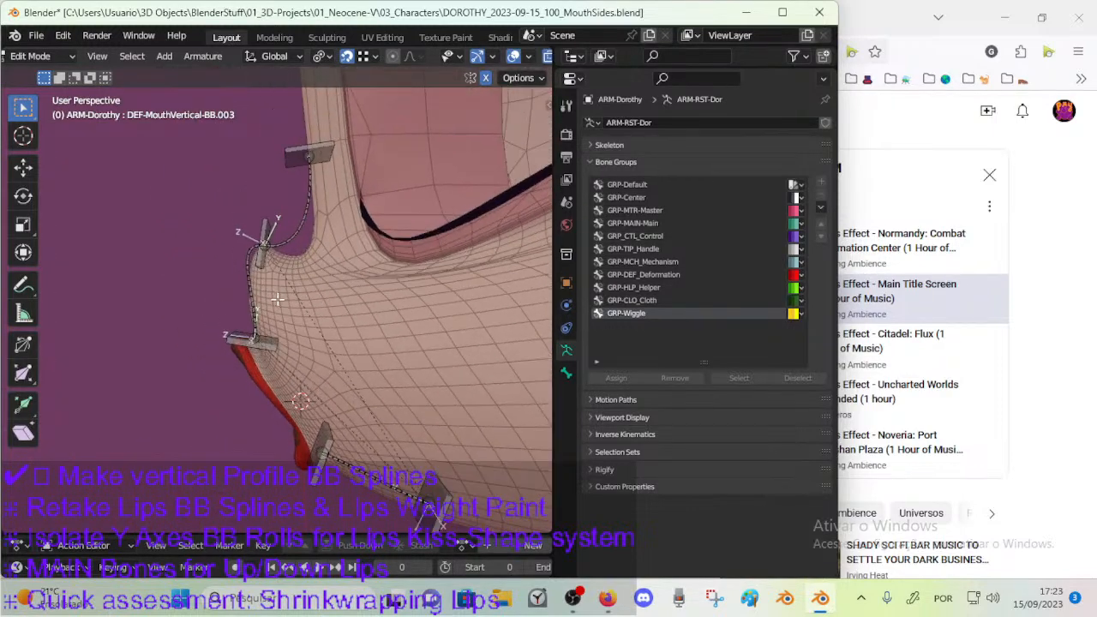
# In the right side view, rotate the nose-tip and upper-lip handle bones to adjust the curve of the spline between them.
pyautogui.click(322, 146)
pyautogui.press('KP_3')
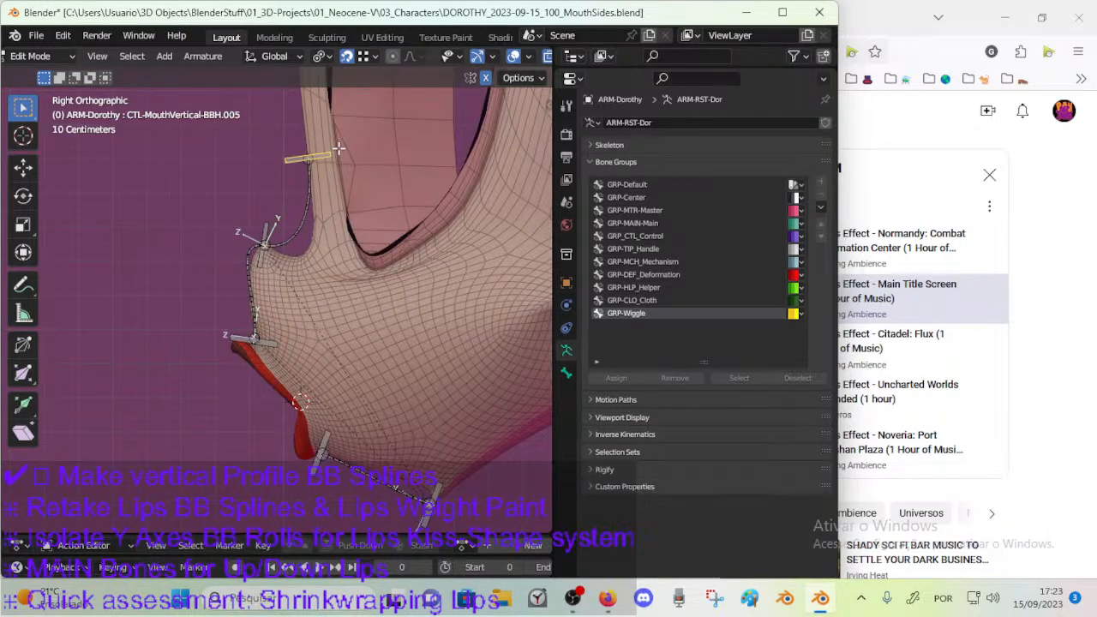
pyautogui.click(274, 264)
pyautogui.press('r')
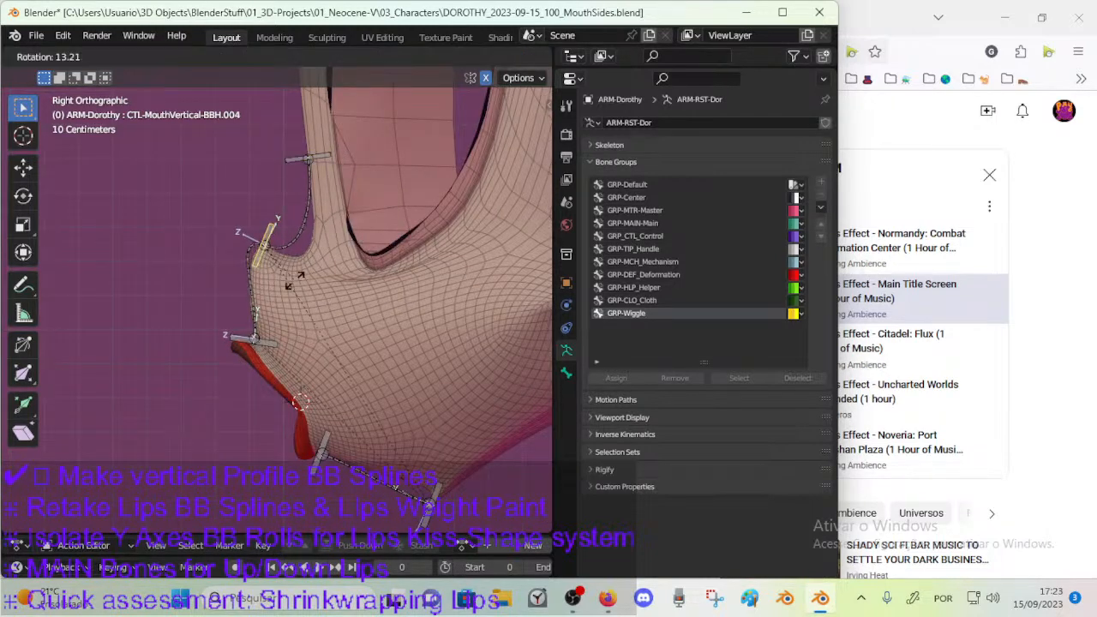
pyautogui.click(279, 306)
pyautogui.click(275, 343)
pyautogui.press('r')
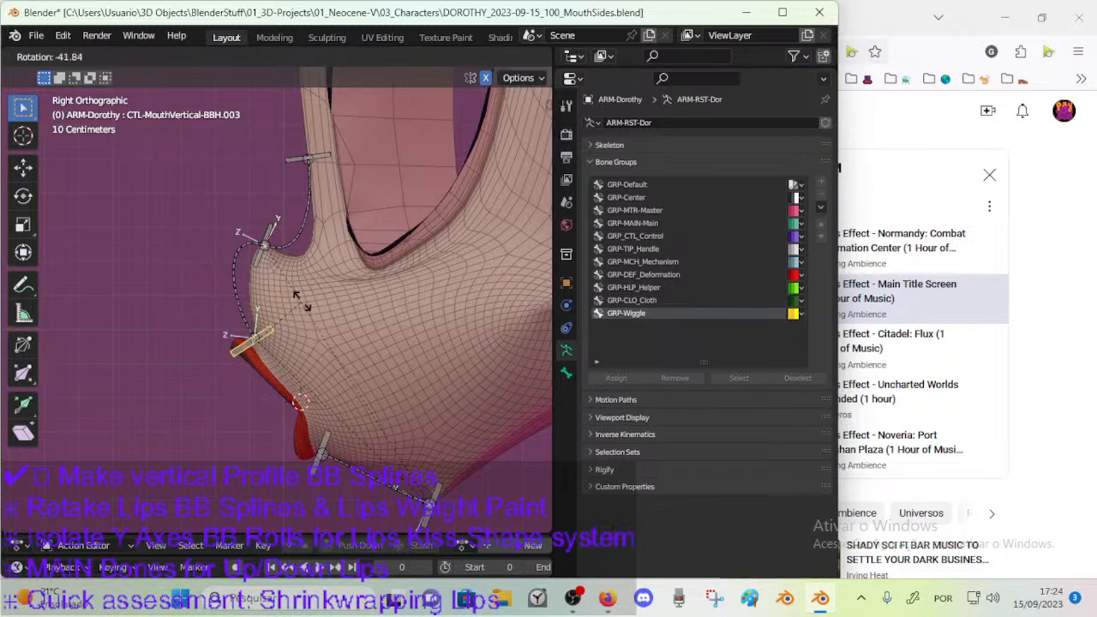
pyautogui.click(284, 304)
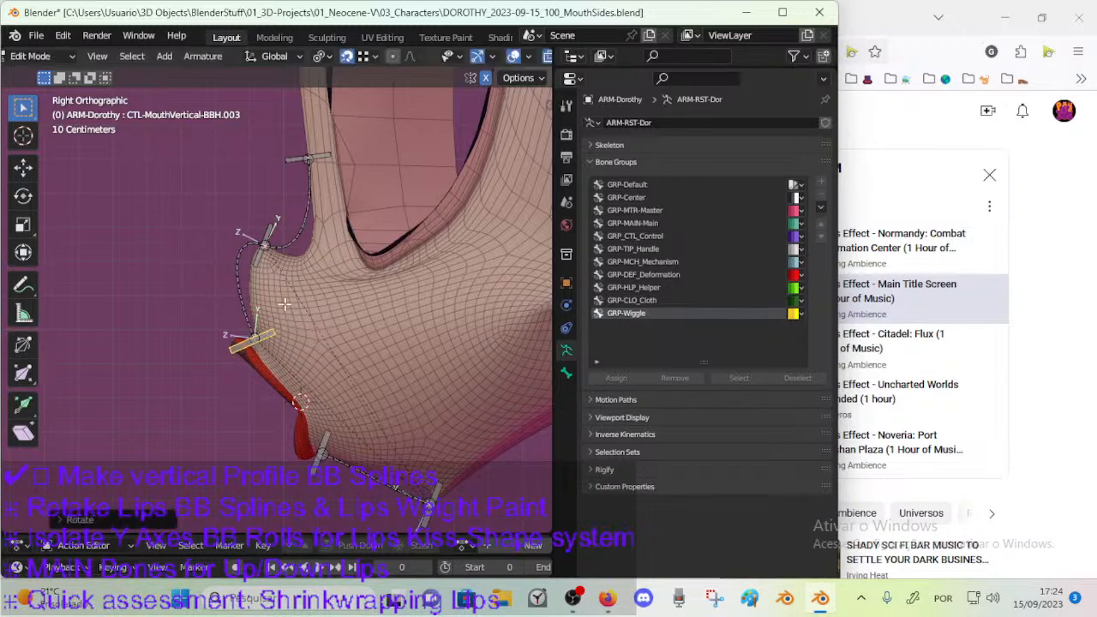
# Rotate the nose-bridge handle bone until it lies level in the side view.
pyautogui.click(299, 159)
pyautogui.press('r')
pyautogui.press('Escape')
pyautogui.press('g')
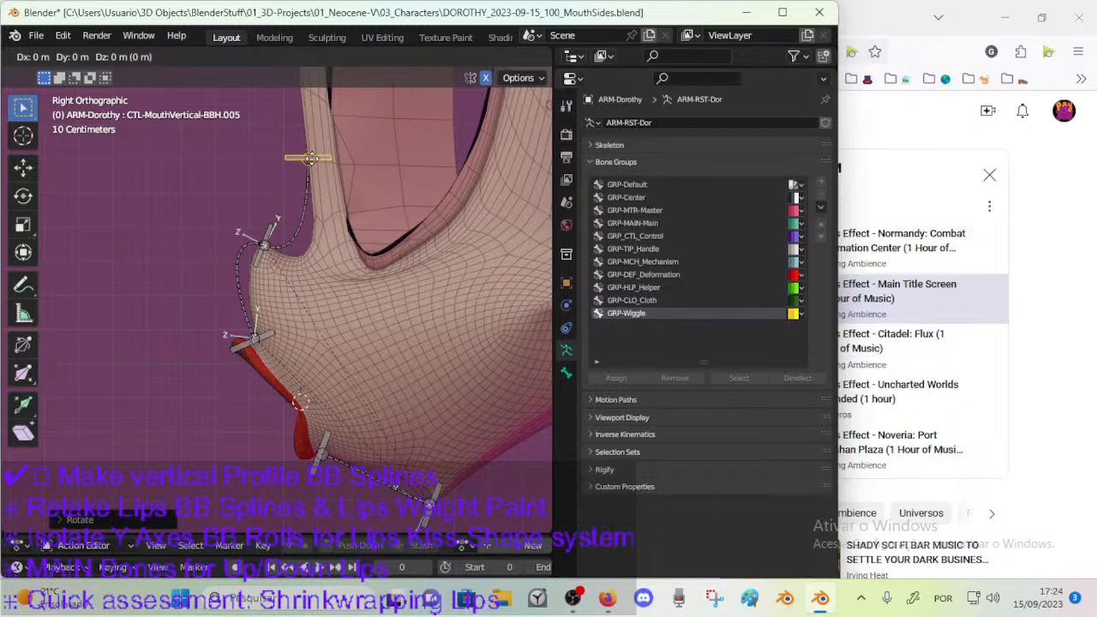
pyautogui.press('Escape')
# Turn off snapping and move the nose-bridge handle bone down to the lower part of the nose bridge.
pyautogui.click(366, 56)
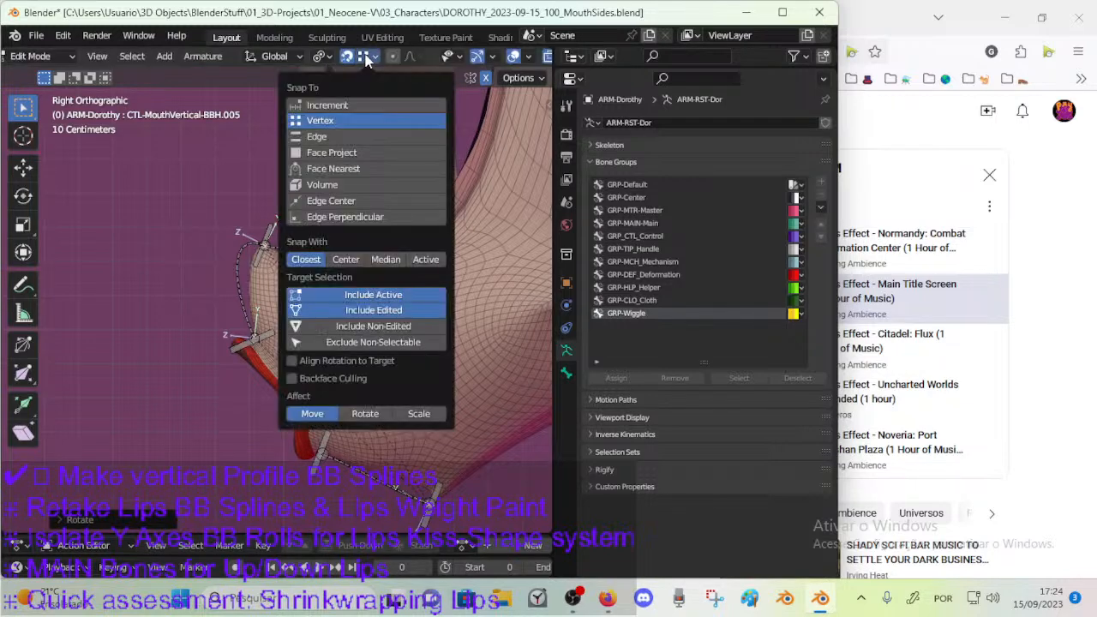
pyautogui.click(321, 57)
pyautogui.click(338, 127)
pyautogui.moveTo(310, 157); pyautogui.dragTo(311, 224)
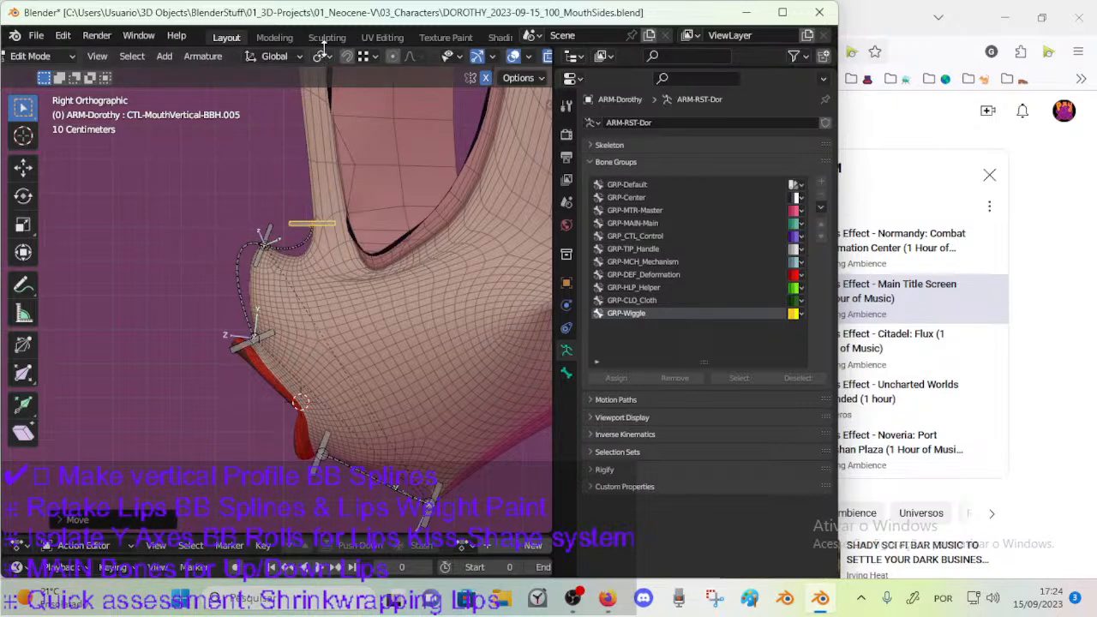
# Turn on snapping and set the transform pivot point to Individual Origins.
pyautogui.click(348, 57)
pyautogui.click(323, 55)
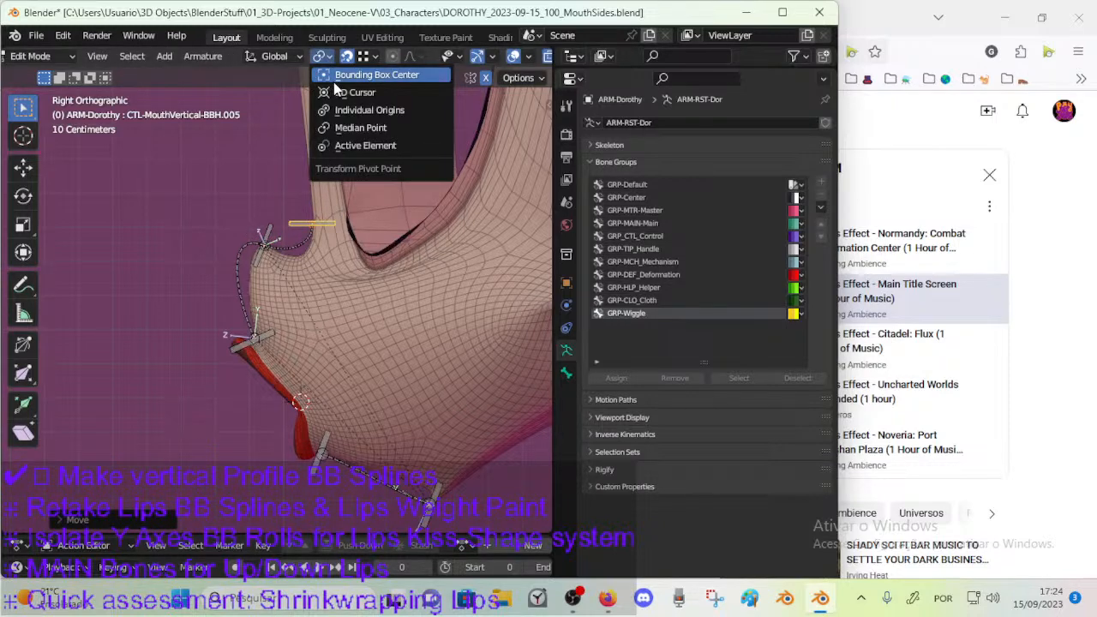
pyautogui.click(347, 109)
# Move the upper end of the nose-bridge spline away from its handle bone, into the empty space above the nose tip.
pyautogui.click(310, 238)
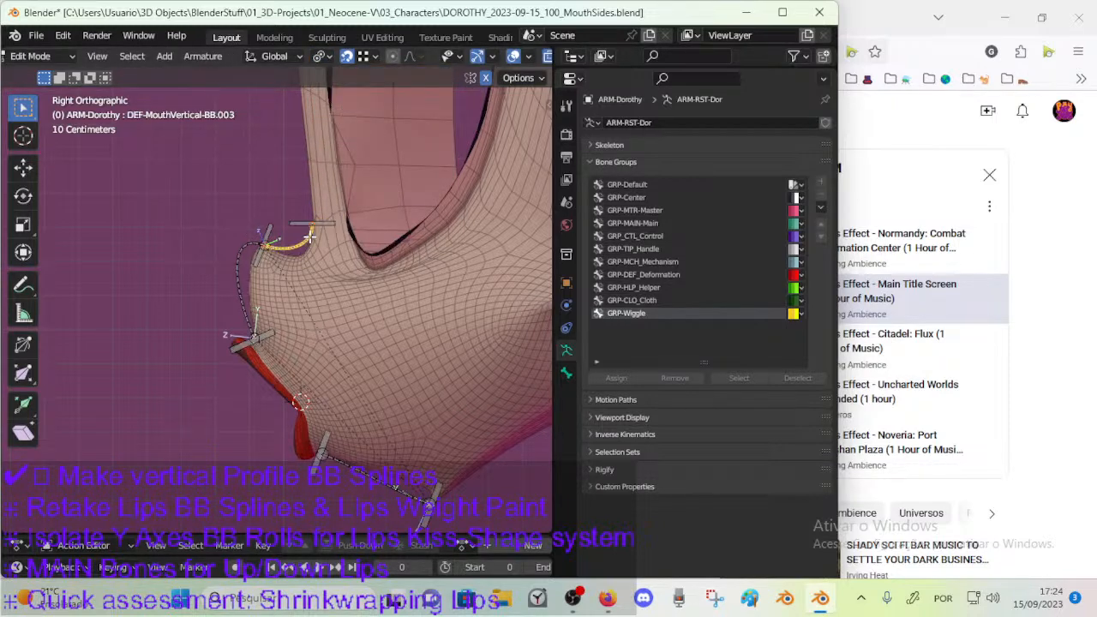
pyautogui.moveTo(329, 224); pyautogui.dragTo(326, 196)
pyautogui.click(313, 233)
pyautogui.click(316, 229)
pyautogui.press('g')
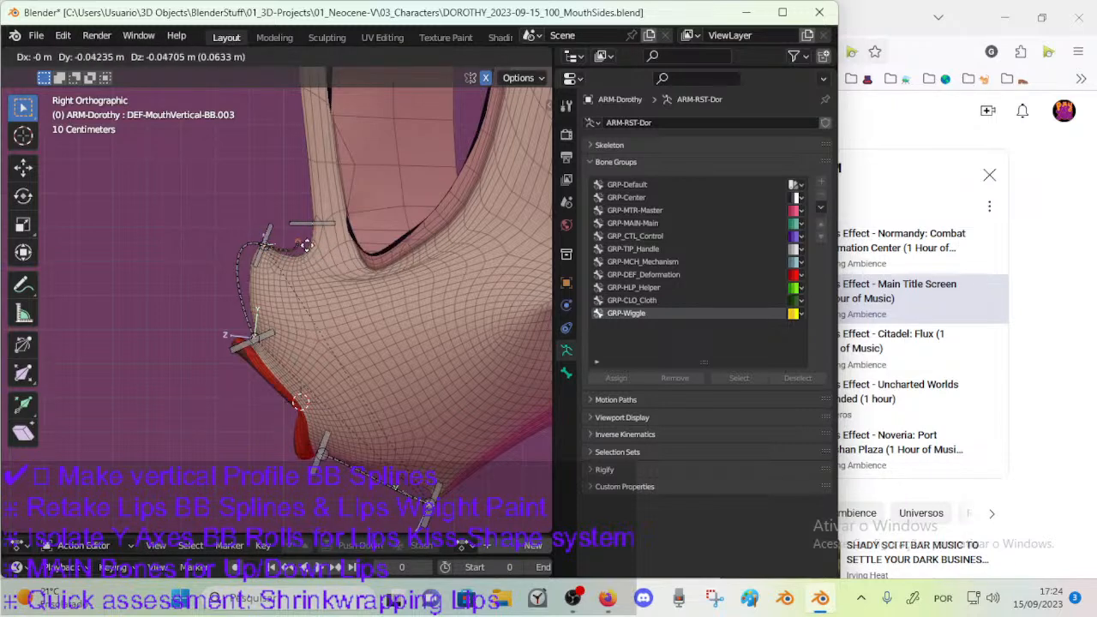
pyautogui.click(278, 180)
# Adjust the snapping options and move the nose-bridge handle bone to a mesh point on the lower nose bridge.
pyautogui.click(314, 222)
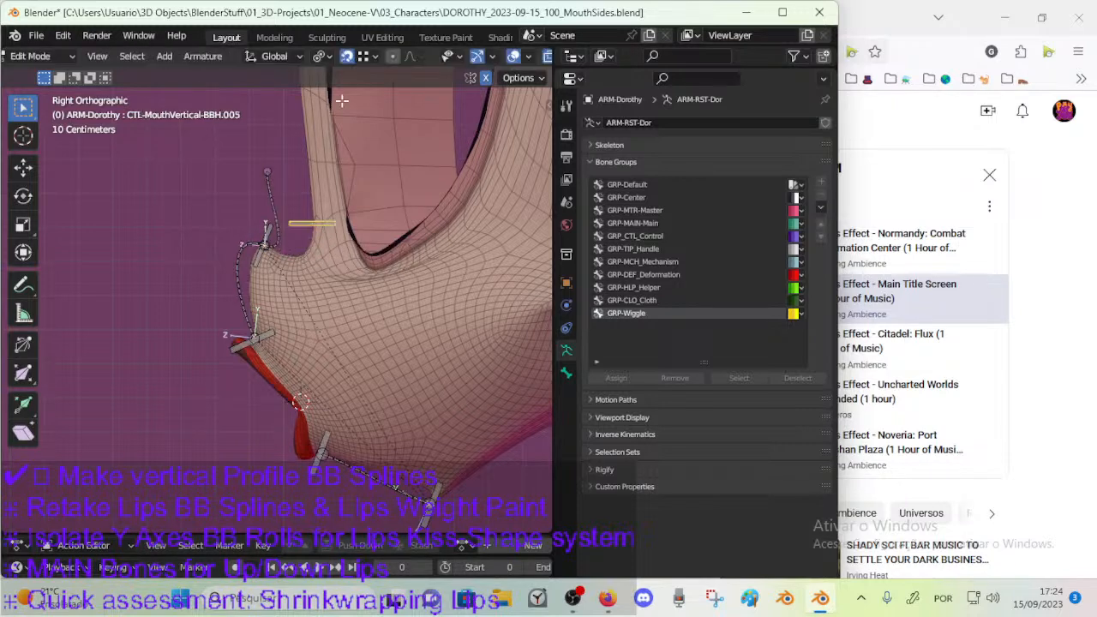
pyautogui.click(370, 58)
pyautogui.press('g')
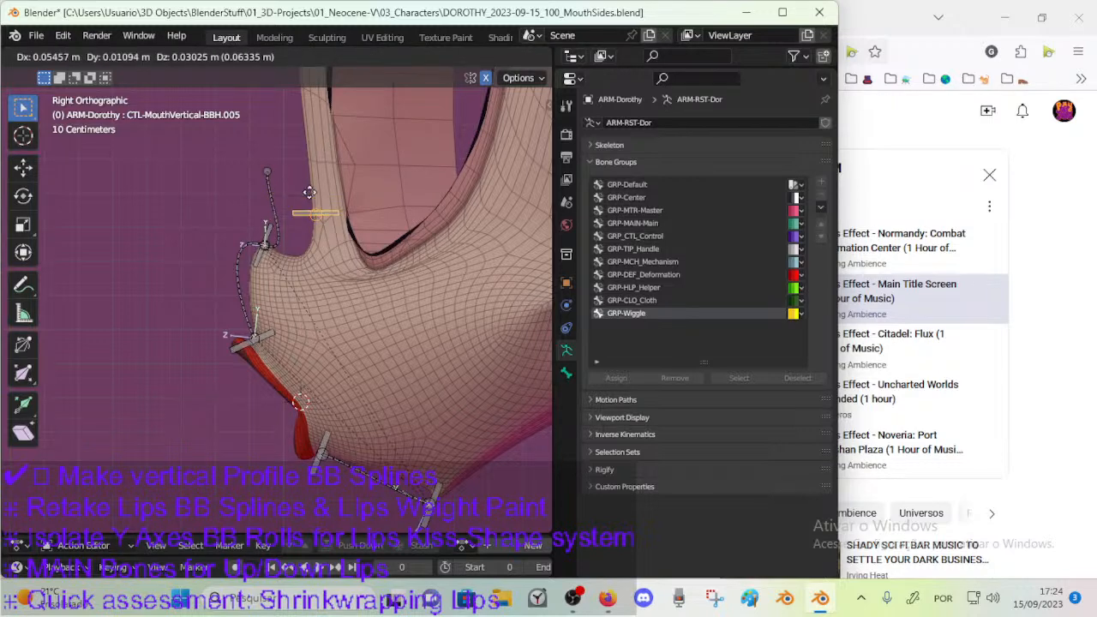
pyautogui.click(315, 198)
pyautogui.click(365, 58)
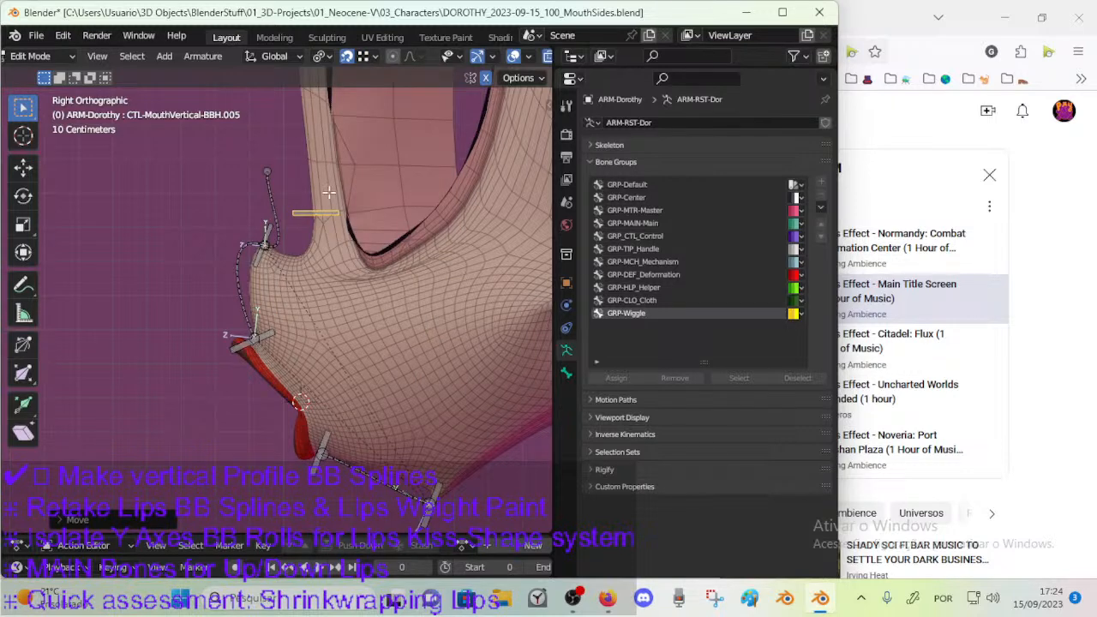
pyautogui.press('g')
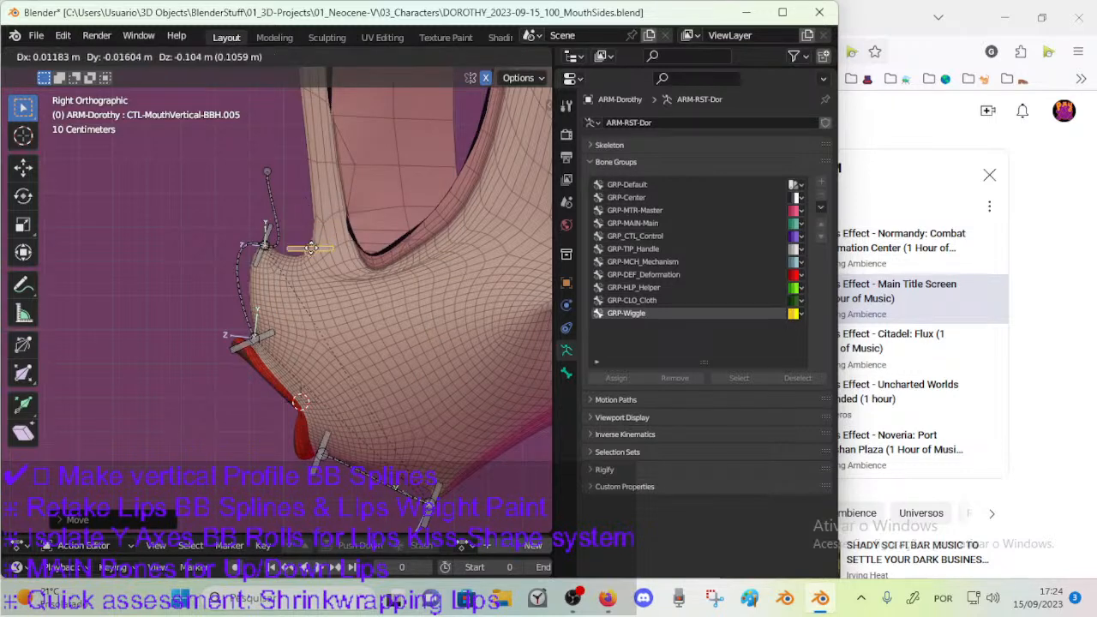
pyautogui.click(273, 172)
pyautogui.press('g')
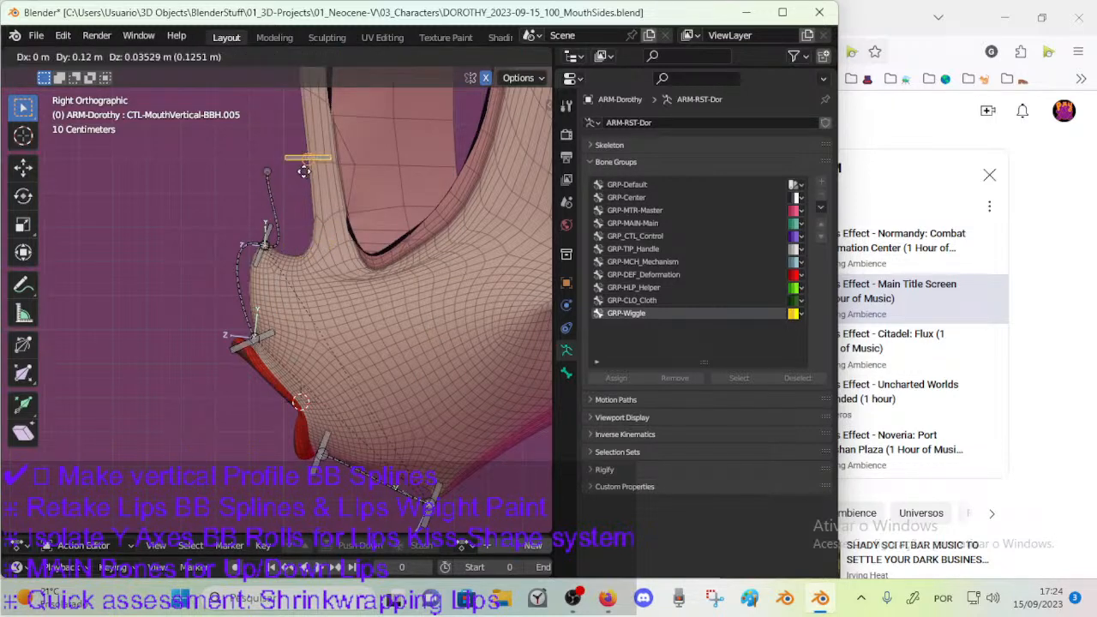
pyautogui.click(297, 209)
# Snap the nose-bridge handle bone onto the front contour of the bridge, just above the curve leading to the nose tip.
pyautogui.scroll(2, 301, 238)
pyautogui.press('g')
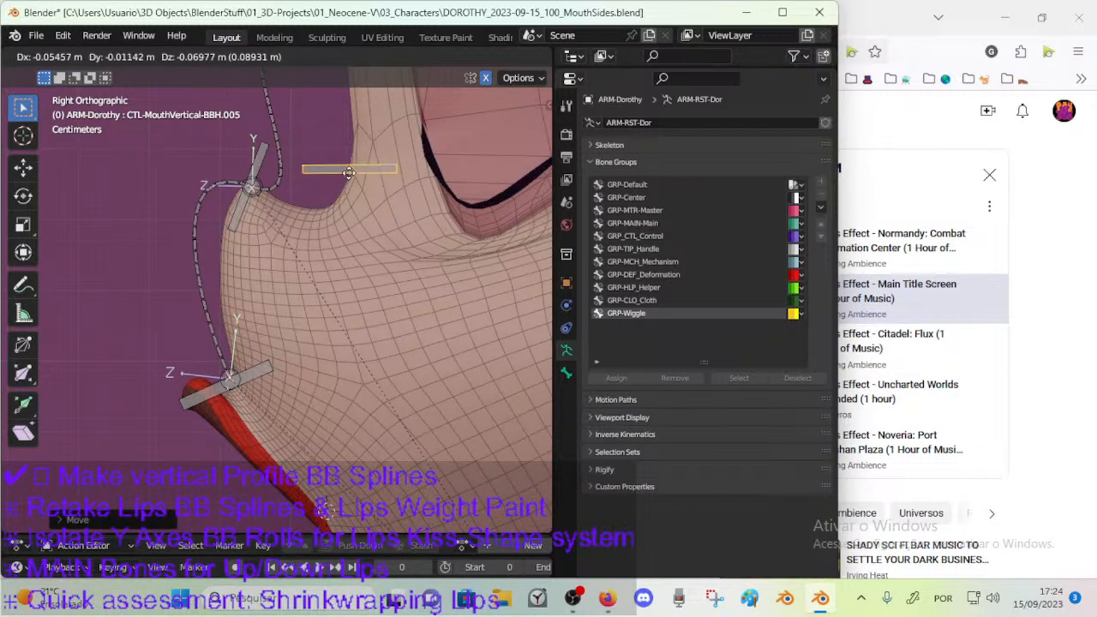
pyautogui.click(335, 197)
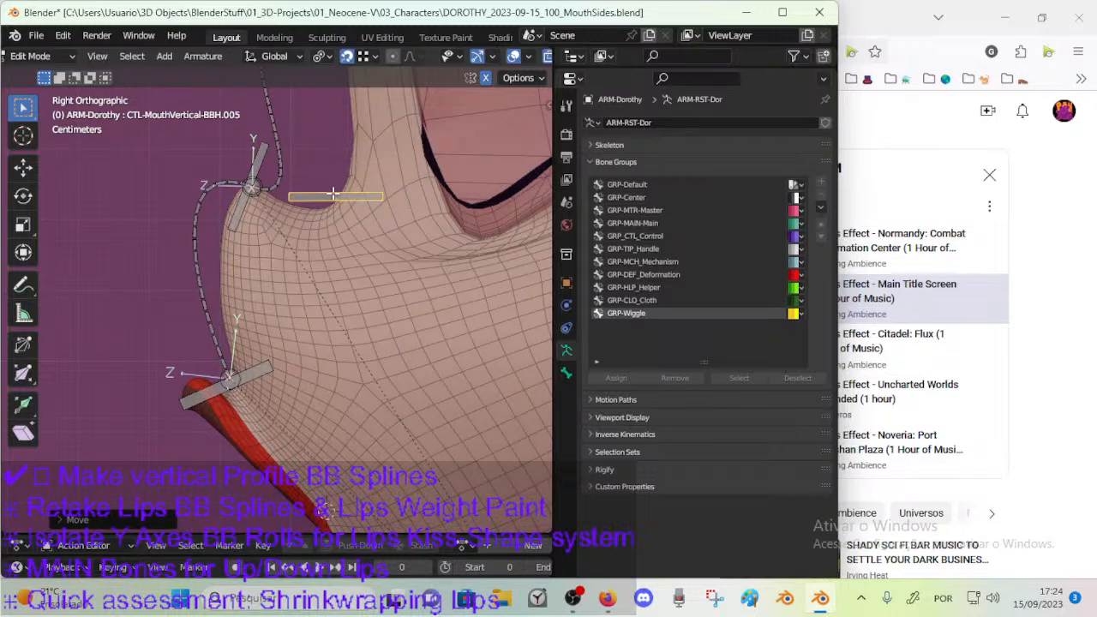
pyautogui.scroll(2, 337, 195)
pyautogui.keyDown('shift'); pyautogui.moveTo(338, 196); pyautogui.dragTo(307, 305, button='middle'); pyautogui.keyUp('shift')
pyautogui.press('g')
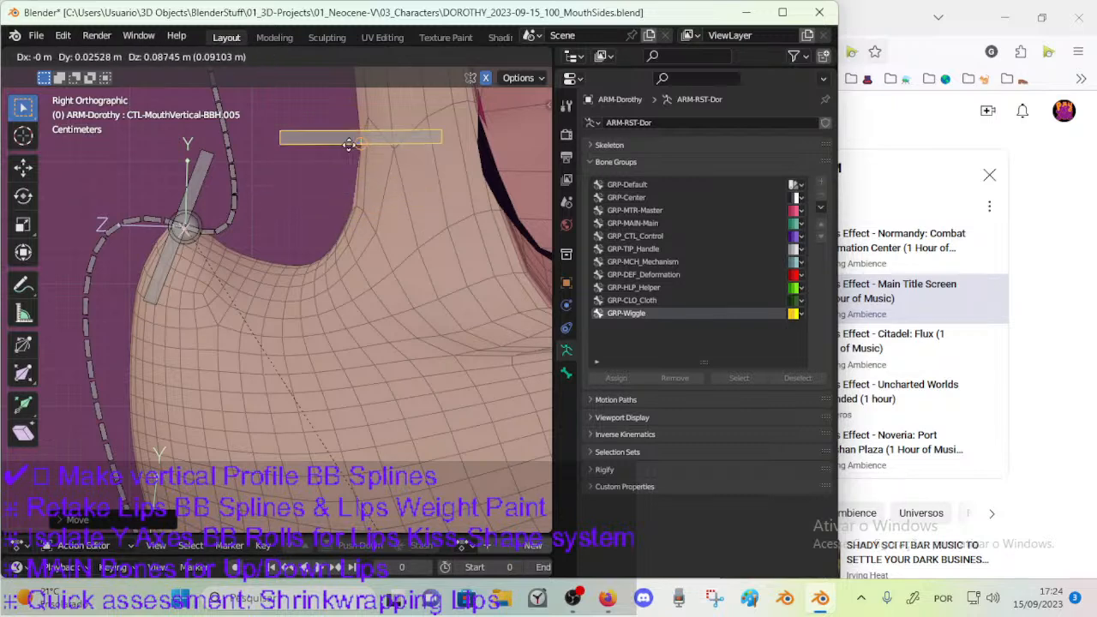
pyautogui.click(349, 143)
# Tilt the nose-bridge handle bone slightly in the right side view.
pyautogui.keyDown('shift'); pyautogui.moveTo(350, 140); pyautogui.dragTo(339, 275, button='middle'); pyautogui.keyUp('shift')
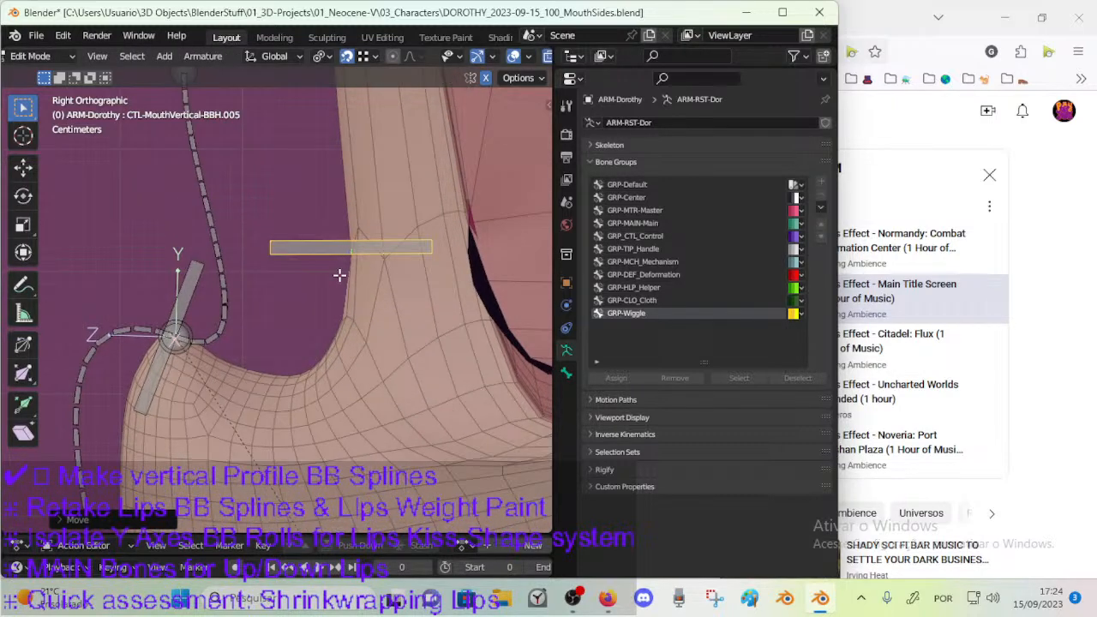
pyautogui.moveTo(340, 219); pyautogui.dragTo(329, 300, button='middle')
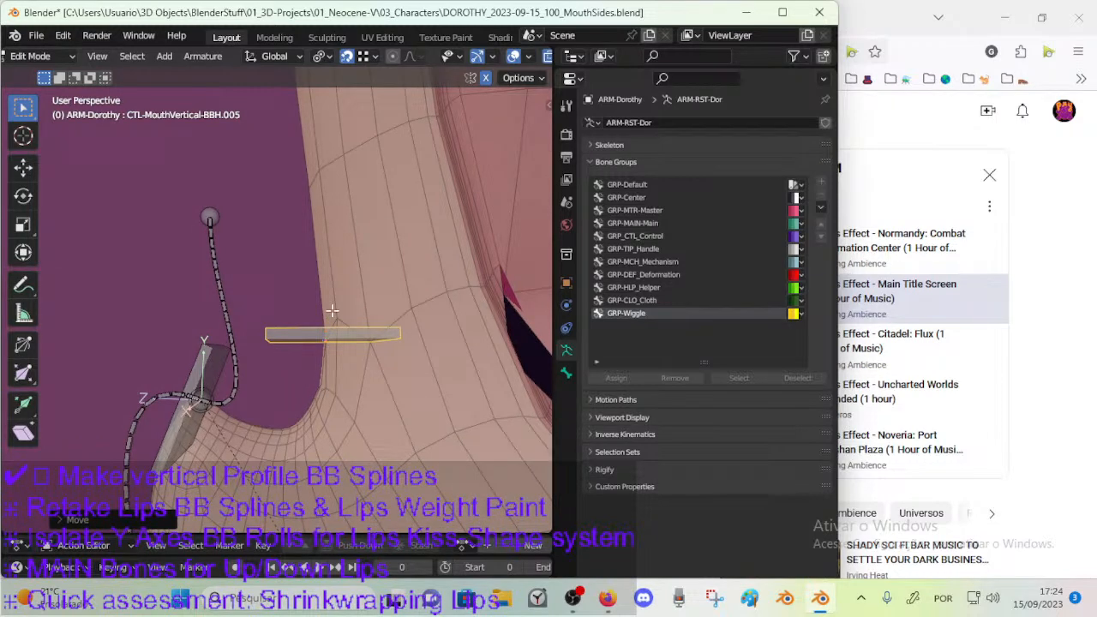
pyautogui.press('KP_3')
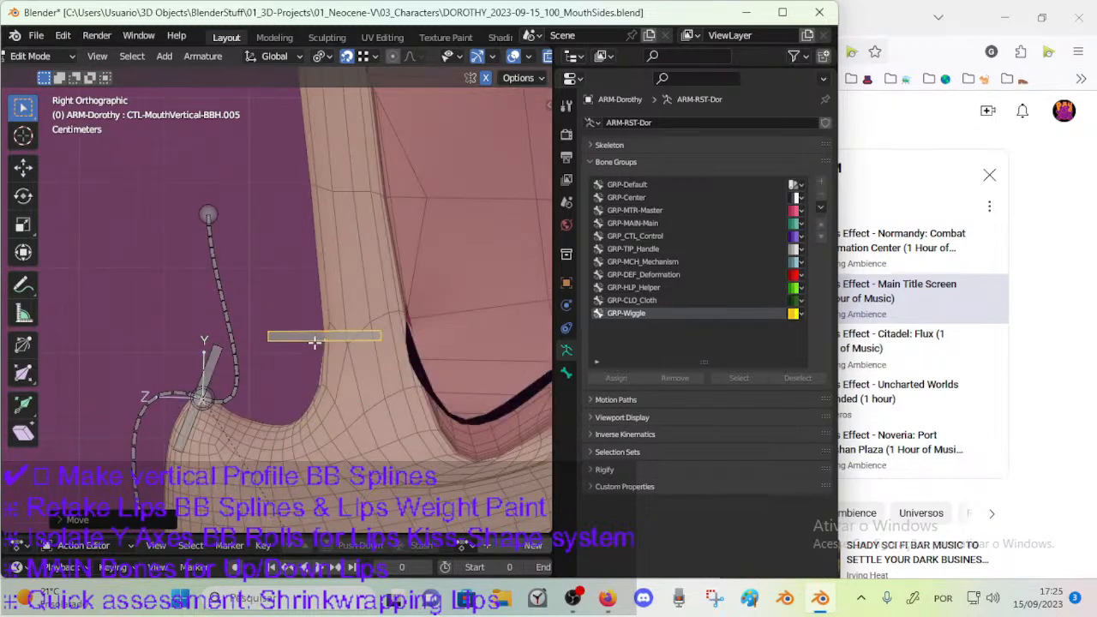
pyautogui.press('r')
pyautogui.click(359, 336)
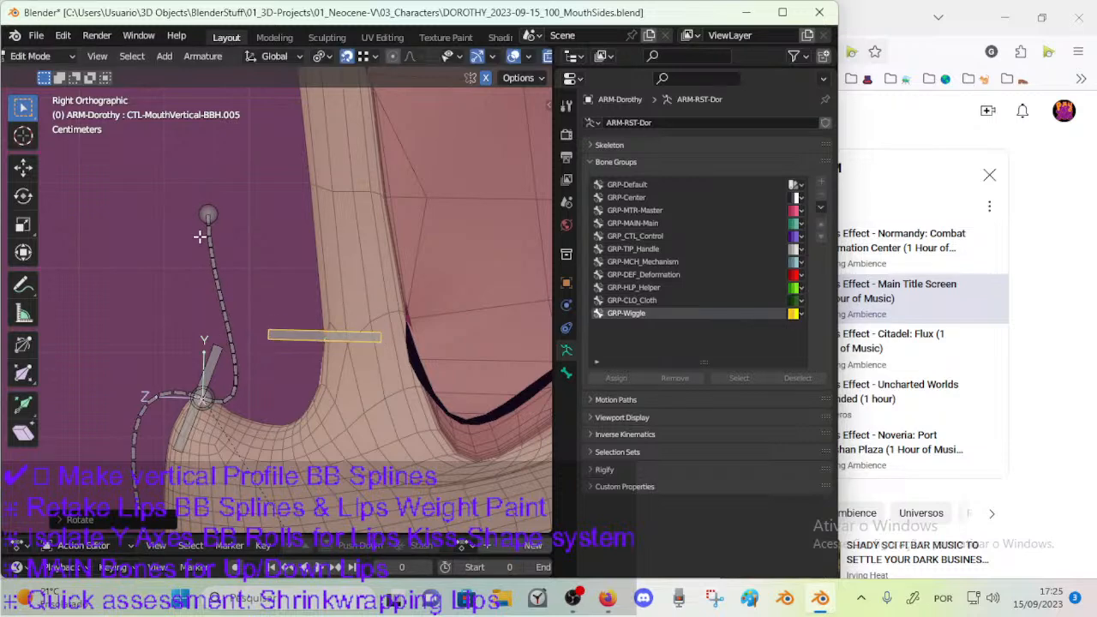
# Snap the free upper end of the nose-bridge spline onto the middle of the nose-bridge handle bone.
pyautogui.click(208, 215)
pyautogui.click(363, 55)
pyautogui.click(381, 342)
pyautogui.press('g')
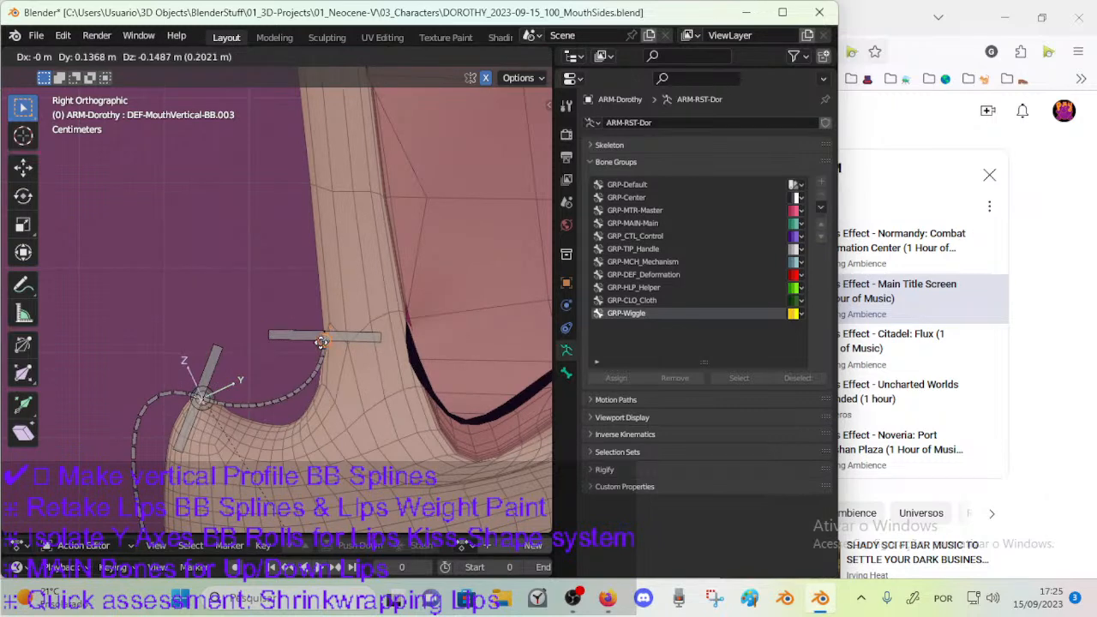
pyautogui.click(325, 341)
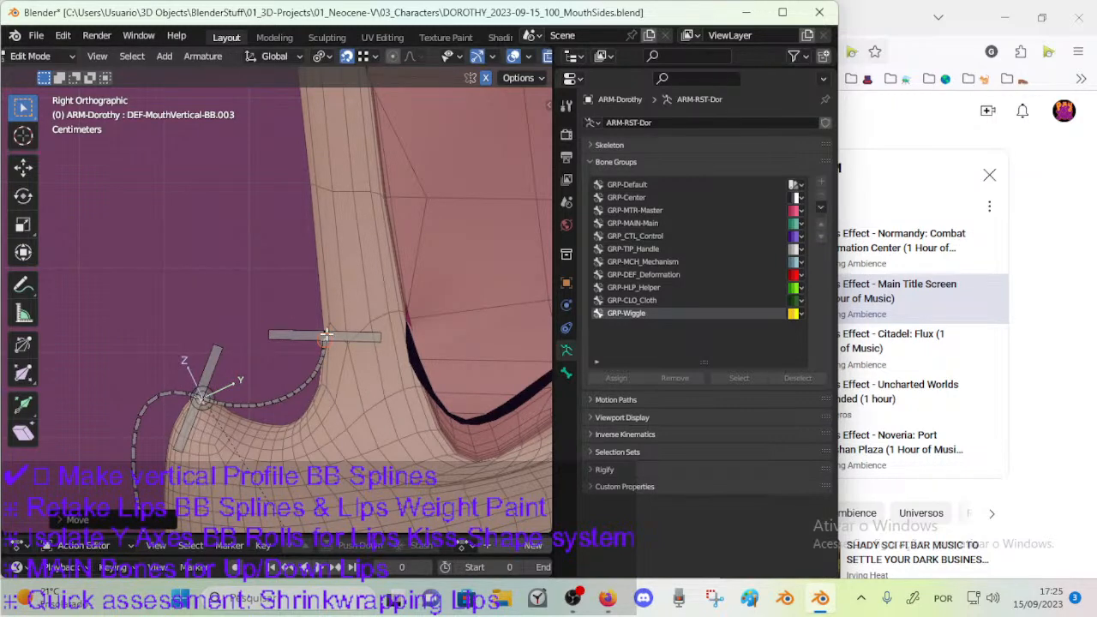
# Rotate the nose-bridge handle bone by about -8° and tilt the nose-tip handle bone slightly to reshape the spline between them.
pyautogui.click(369, 337)
pyautogui.press('r')
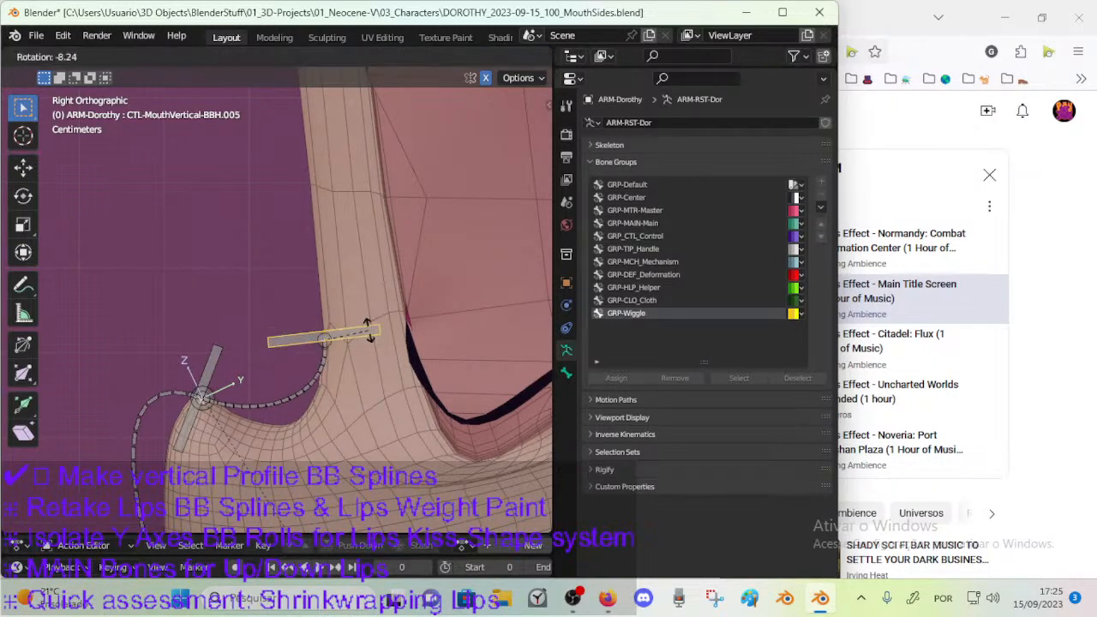
pyautogui.click(370, 330)
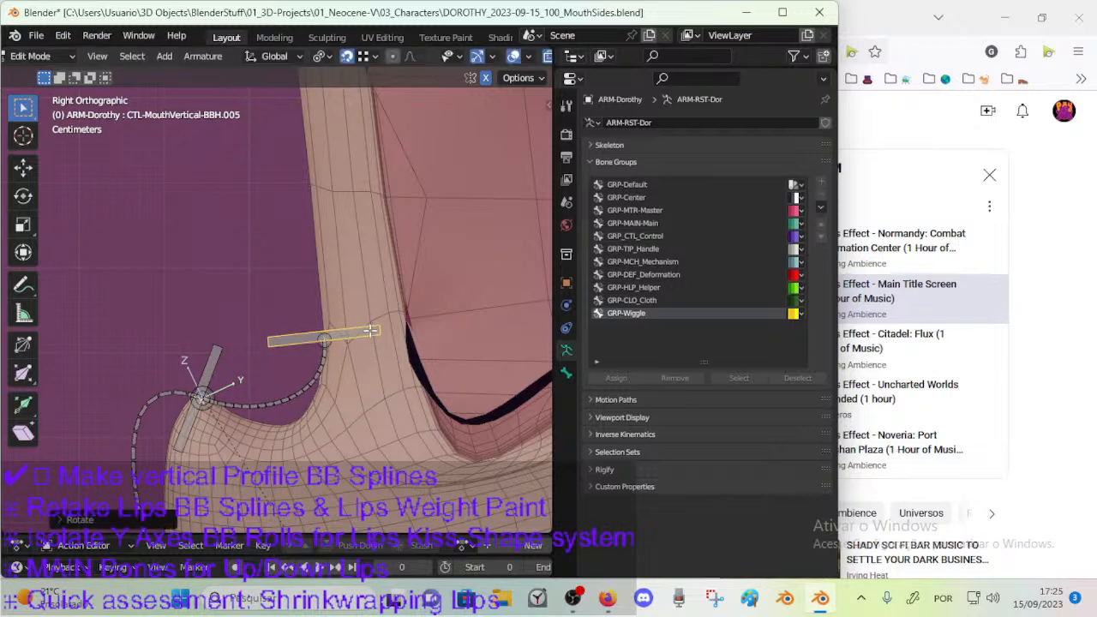
pyautogui.click(202, 358)
pyautogui.press('r')
pyautogui.click(261, 343)
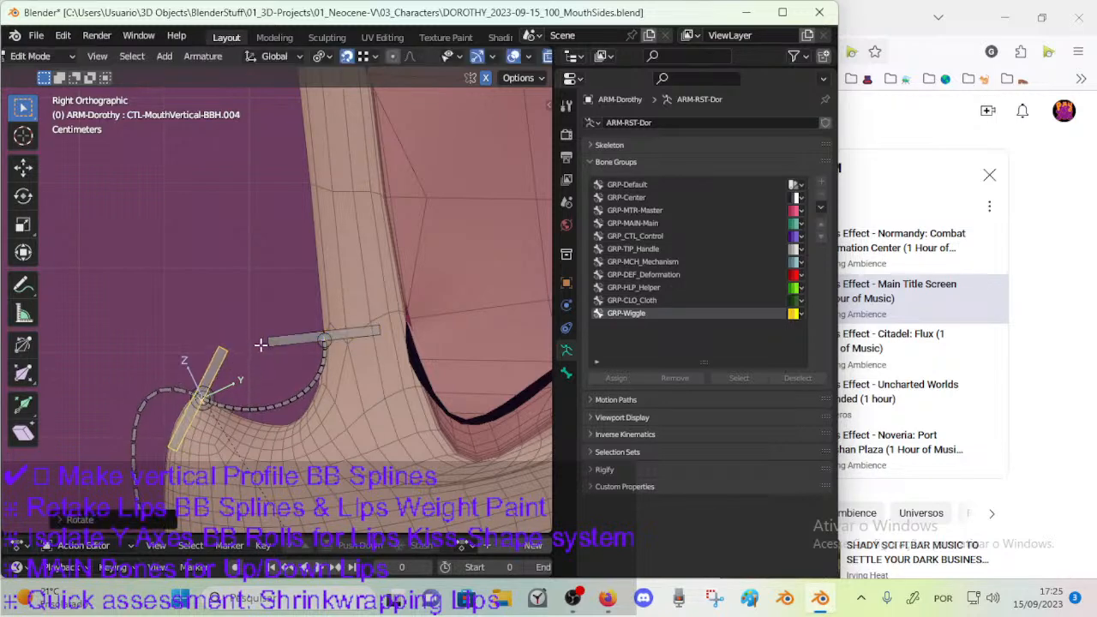
pyautogui.click(372, 333)
pyautogui.scroll(-2, 242, 363)
pyautogui.keyDown('shift'); pyautogui.moveTo(230, 357); pyautogui.dragTo(216, 298, button='middle'); pyautogui.keyUp('shift')
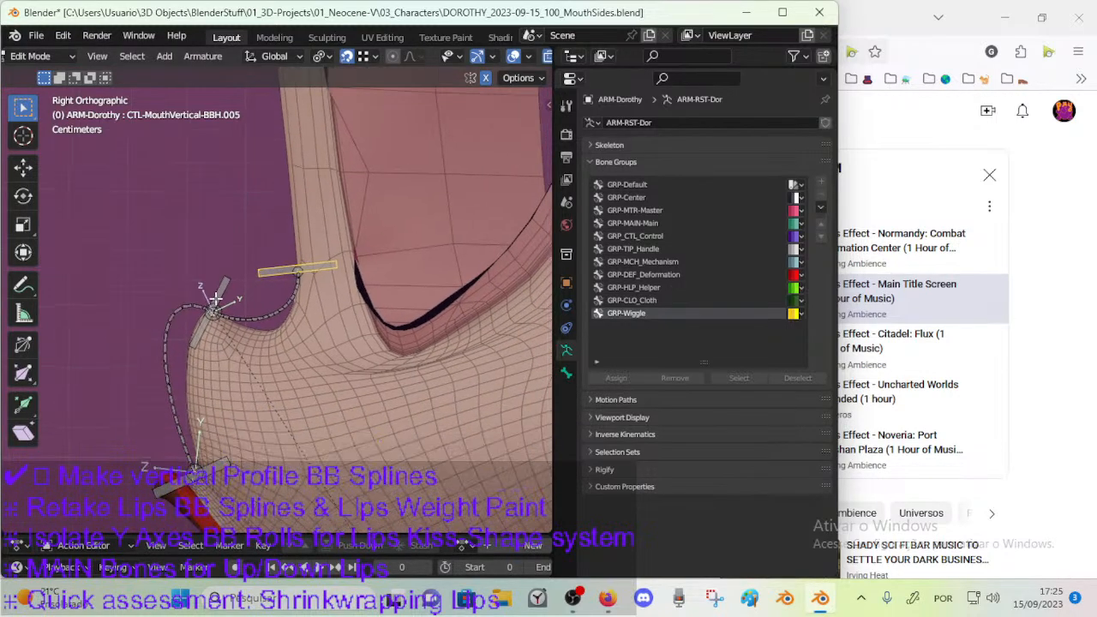
# Set the Ease In of the nose-bridge bendy bone DEF-MouthVertical-BB.003 to 2.
pyautogui.click(260, 312)
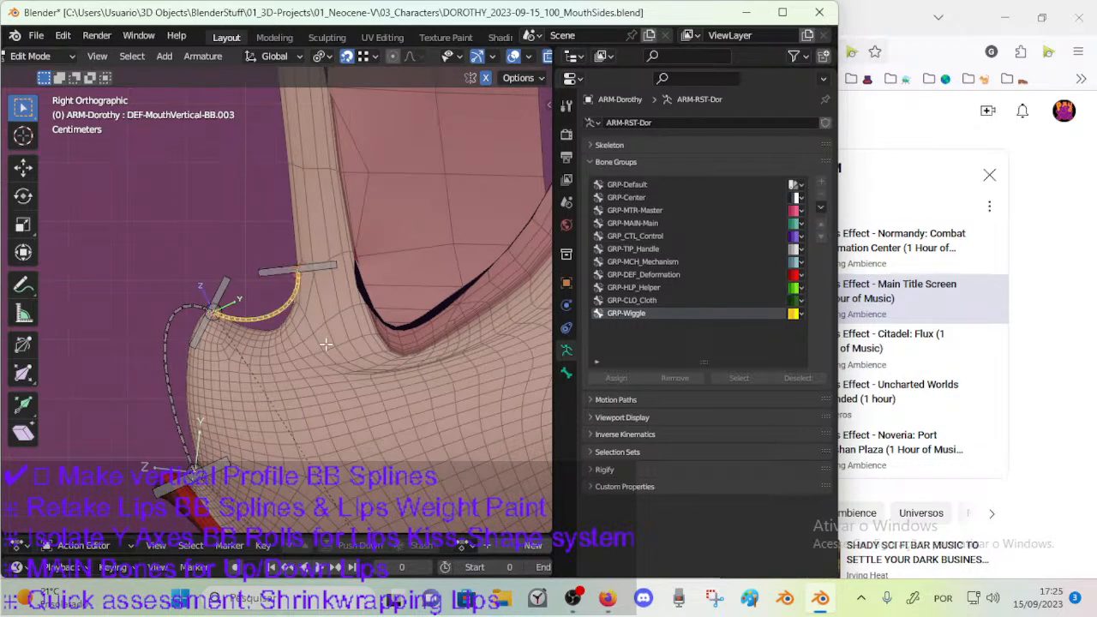
pyautogui.click(614, 162)
pyautogui.click(565, 373)
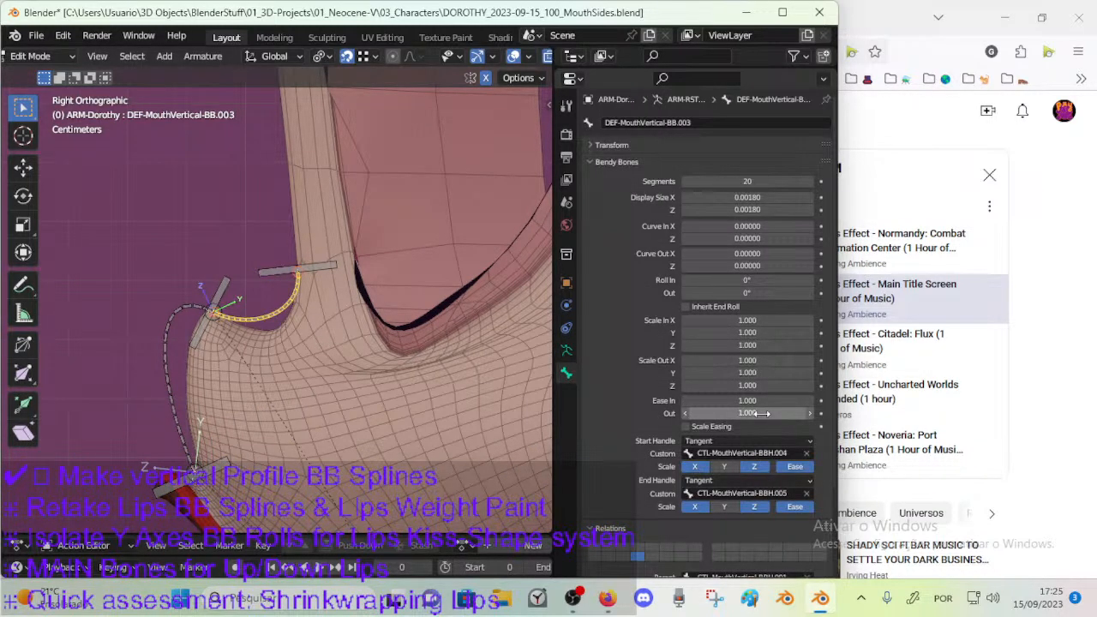
pyautogui.moveTo(743, 413); pyautogui.dragTo(805, 414)
pyautogui.hotkey('ctrl', 'z')
pyautogui.moveTo(744, 400); pyautogui.dragTo(780, 400)
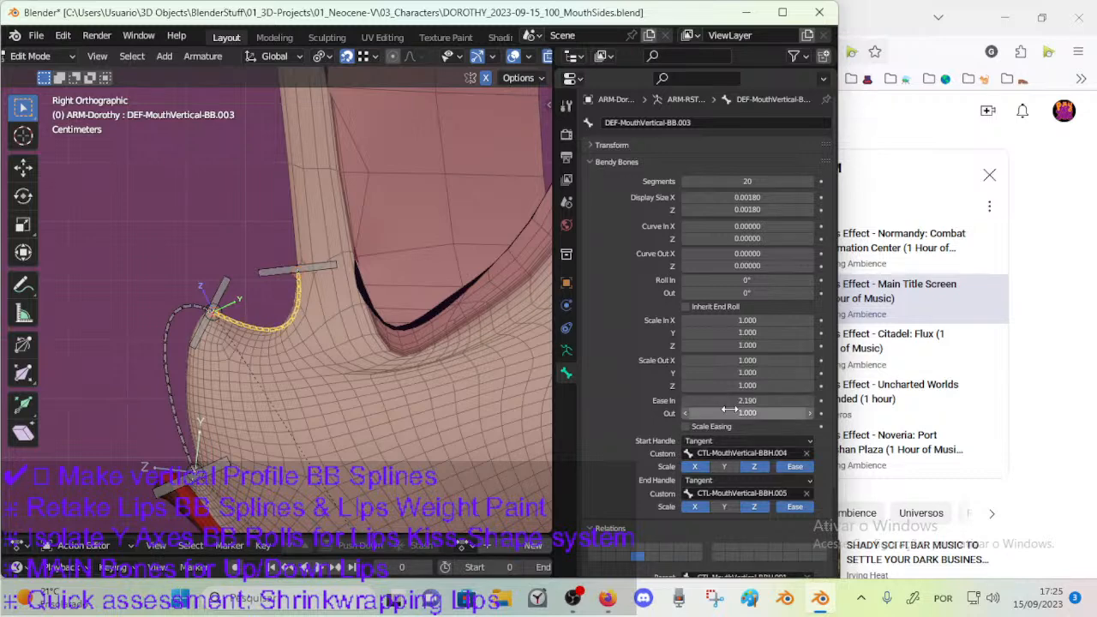
pyautogui.click(717, 400)
pyautogui.write('2')
pyautogui.press('Return')
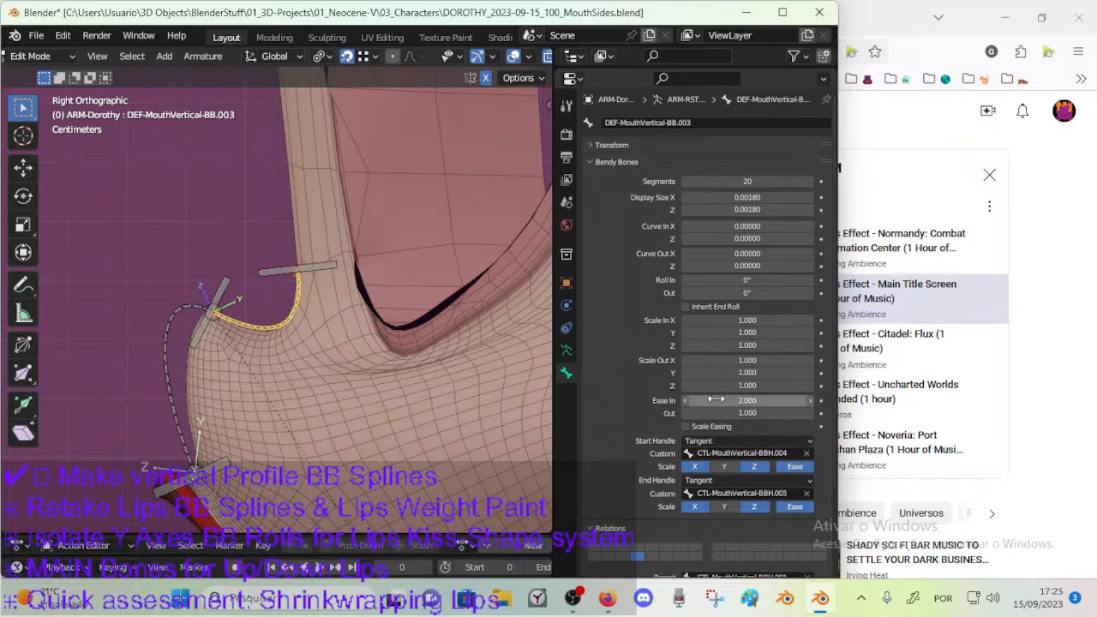
# Rotate the nose-bridge handle bone by about 9° so the spline end follows the bridge contour.
pyautogui.click(215, 286)
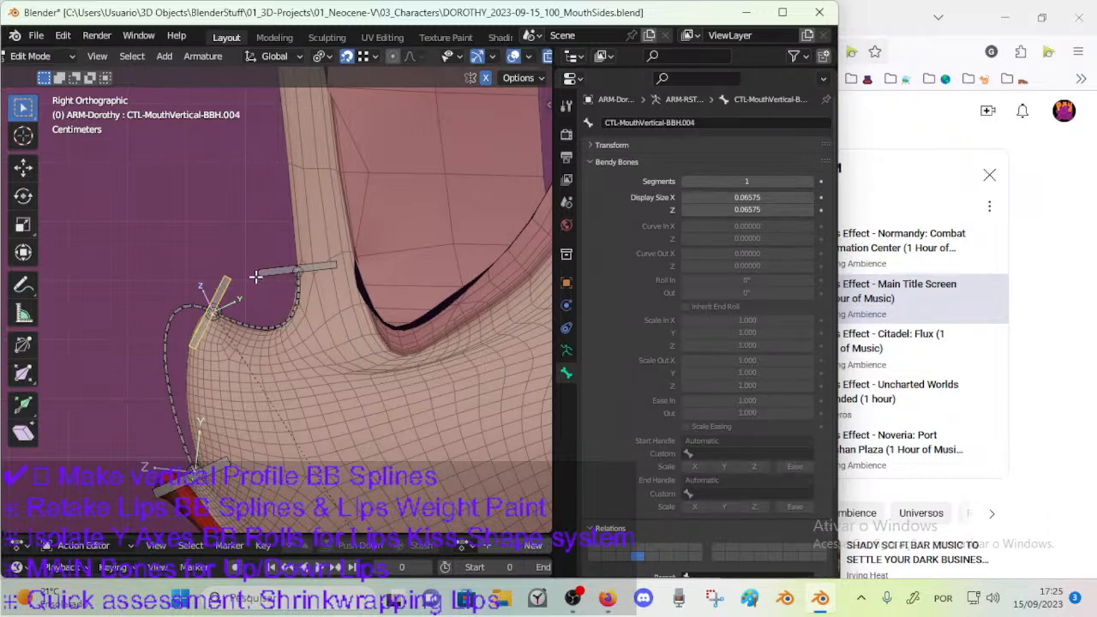
pyautogui.click(317, 271)
pyautogui.press('r')
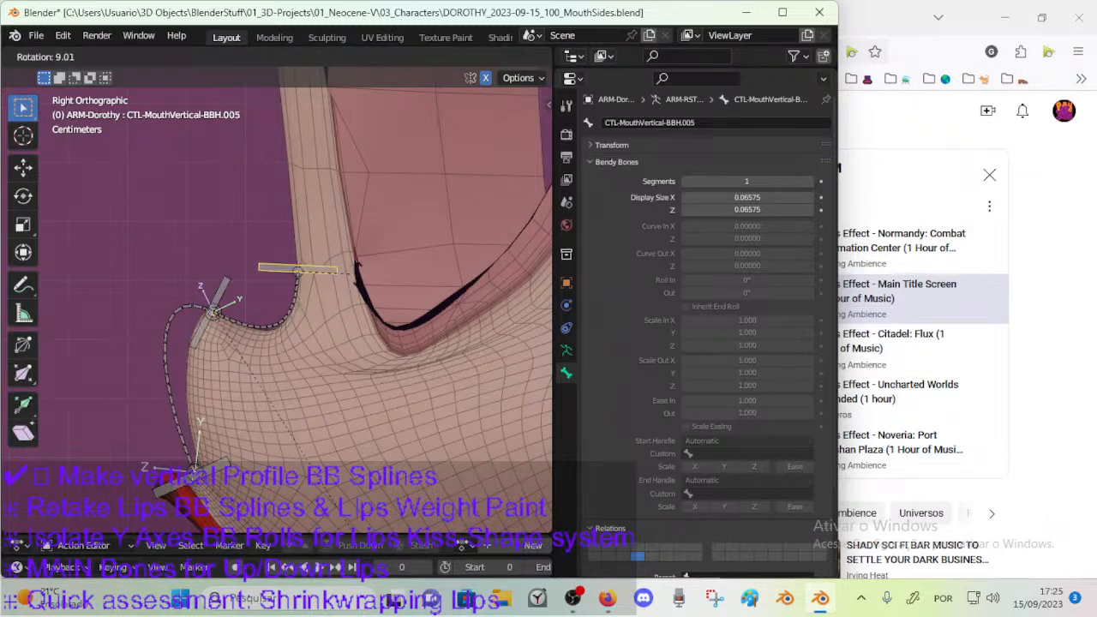
pyautogui.click(265, 271)
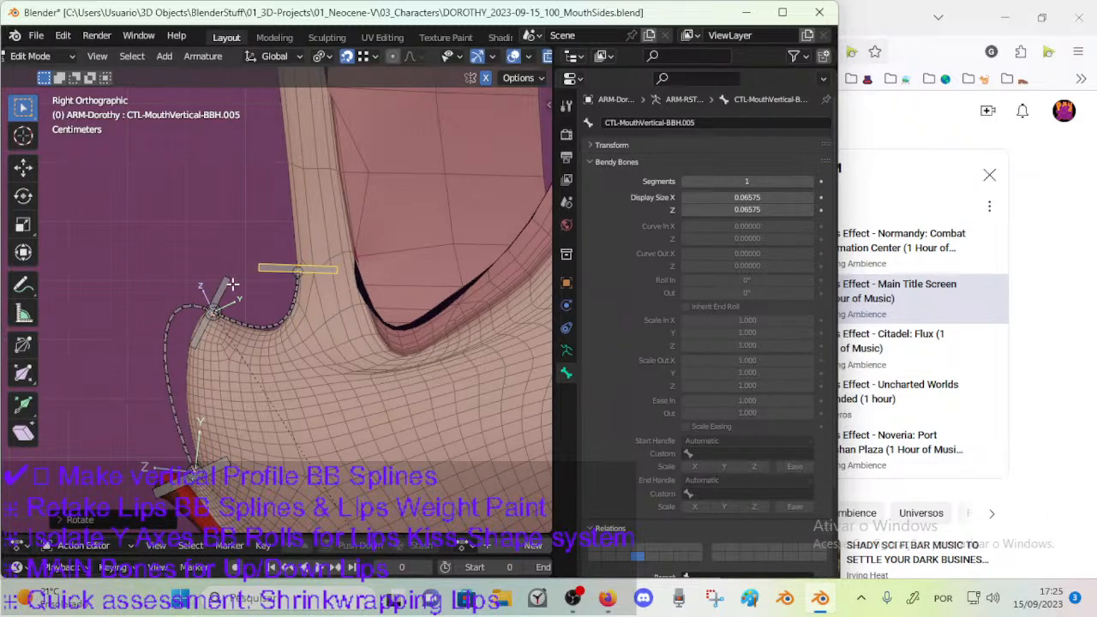
# Try a nearly upright angle for the nose-tip handle bone.
pyautogui.click(231, 284)
pyautogui.press('r')
pyautogui.click(239, 262)
pyautogui.press('r')
pyautogui.click(259, 309)
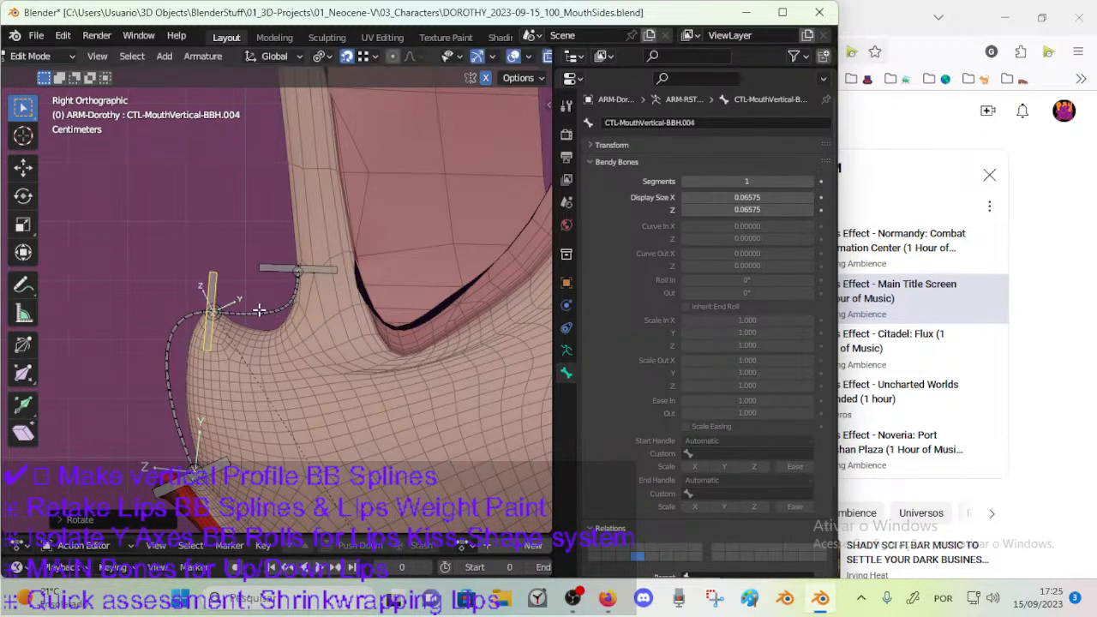
# Readjust the nose-bridge spline's Ease In and rotate the nose-tip handle bone so it leans diagonally across the nose tip.
pyautogui.click(258, 310)
pyautogui.moveTo(746, 400)
pyautogui.mouseDown()
pyautogui.moveTo(784, 401)
pyautogui.moveTo(766, 400)
pyautogui.mouseUp()
pyautogui.click(216, 280)
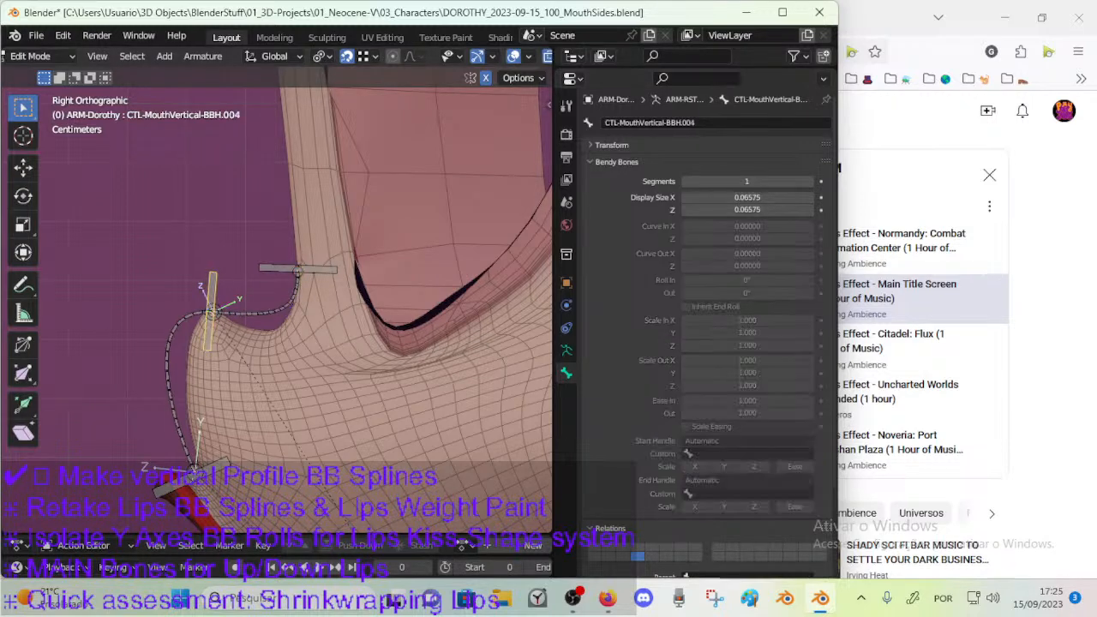
pyautogui.press('r')
pyautogui.click(233, 279)
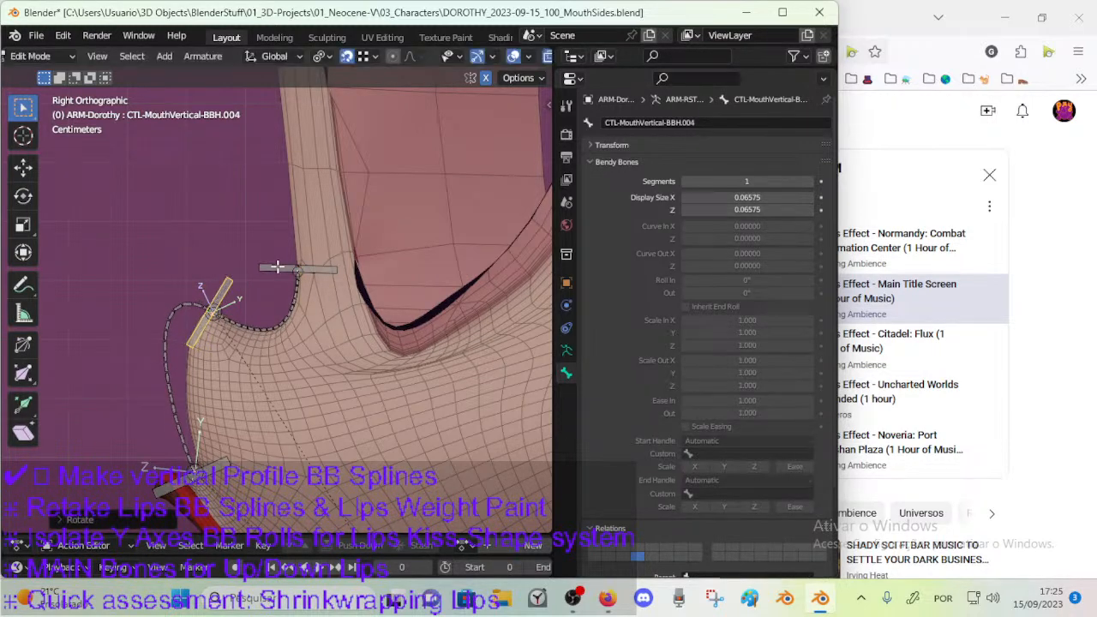
# Move the centre joint of the nose-tip handle bone slightly so it meets the nose-tip surface.
pyautogui.click(217, 308)
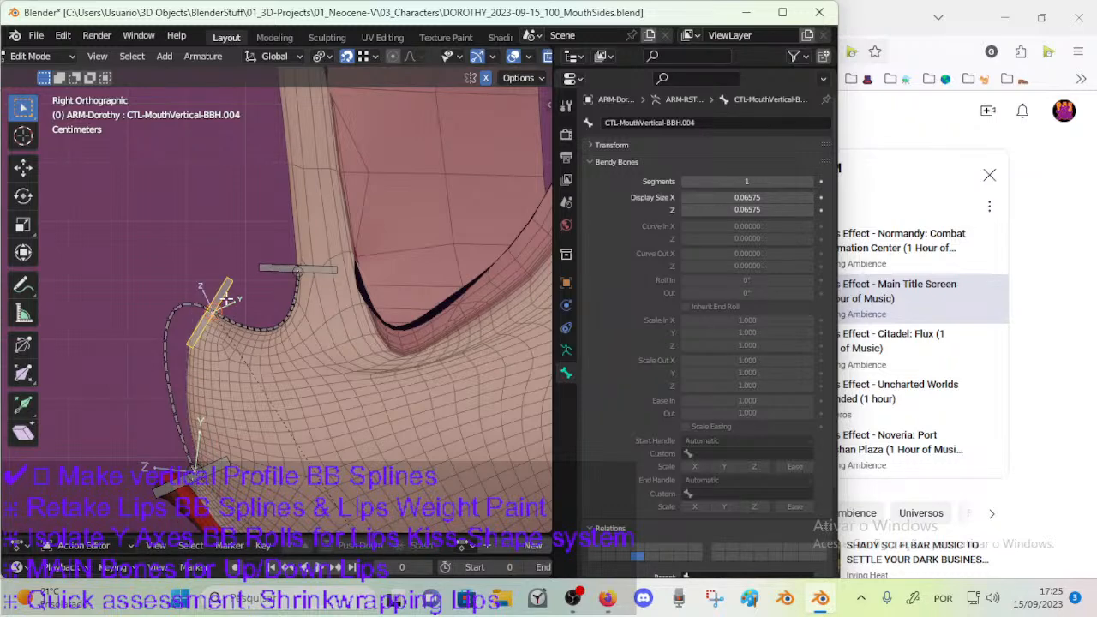
pyautogui.scroll(5, 227, 299)
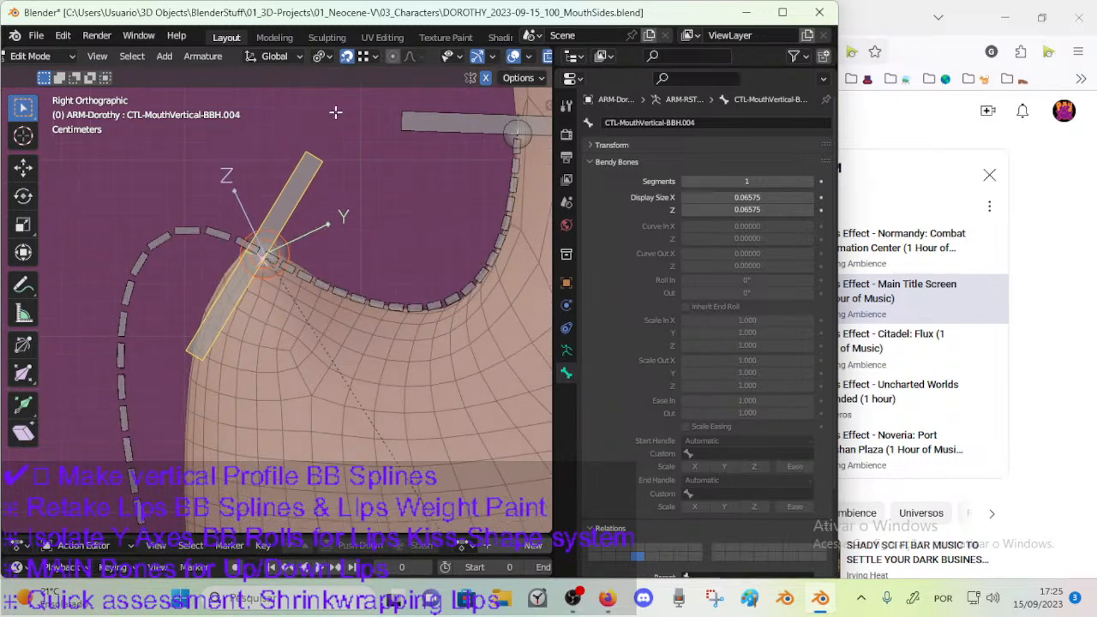
pyautogui.click(368, 60)
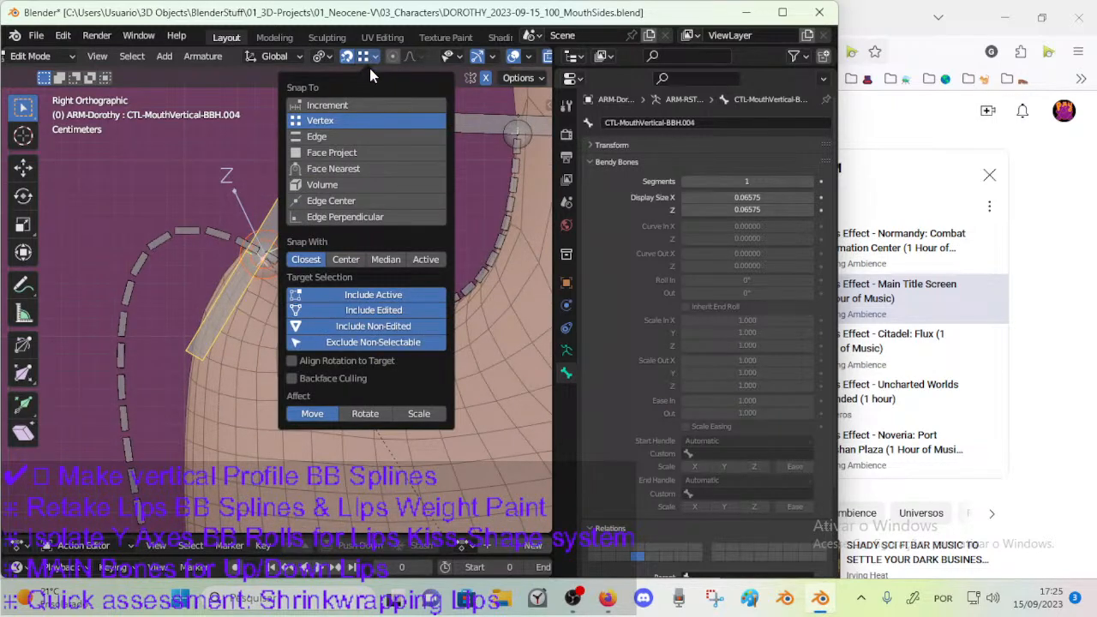
pyautogui.press('g')
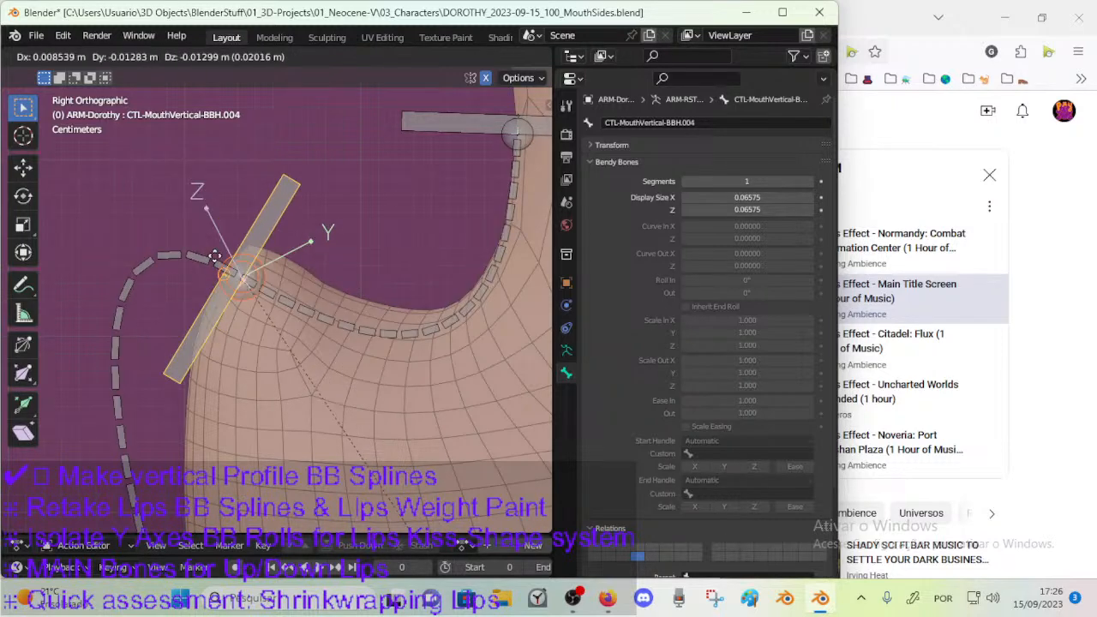
pyautogui.click(232, 238)
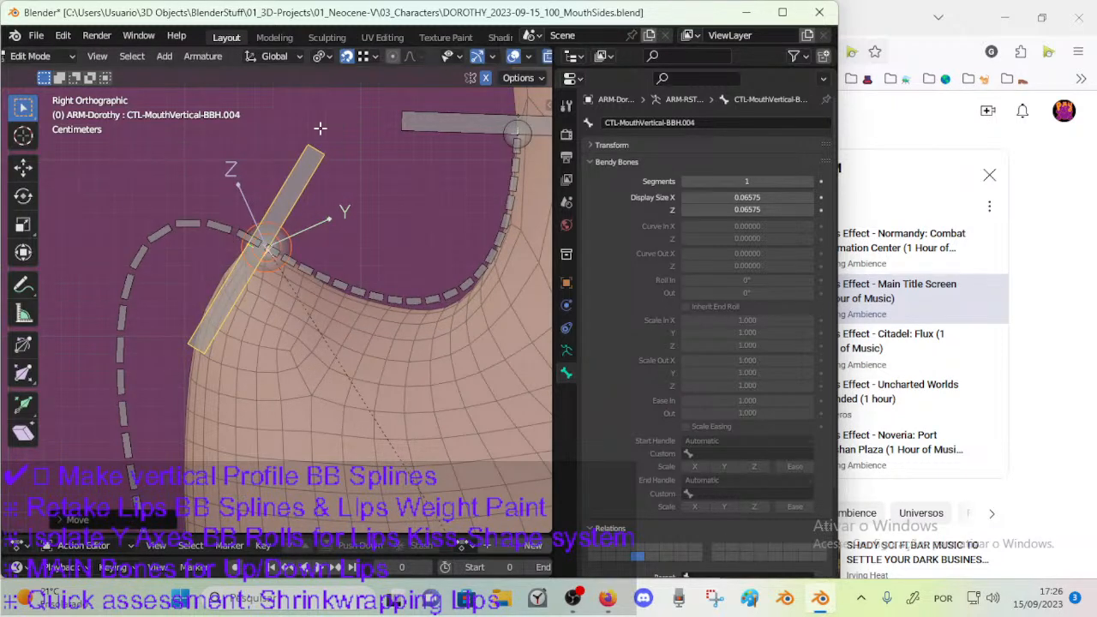
pyautogui.click(319, 55)
pyautogui.click(363, 128)
pyautogui.press('g')
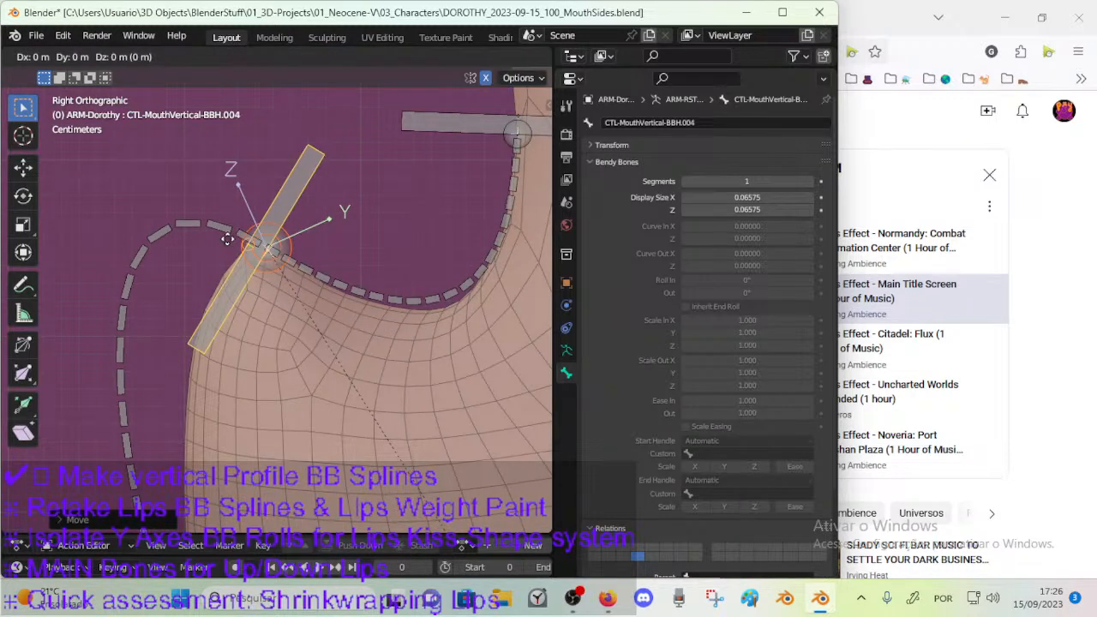
pyautogui.press('Escape')
pyautogui.click(238, 247)
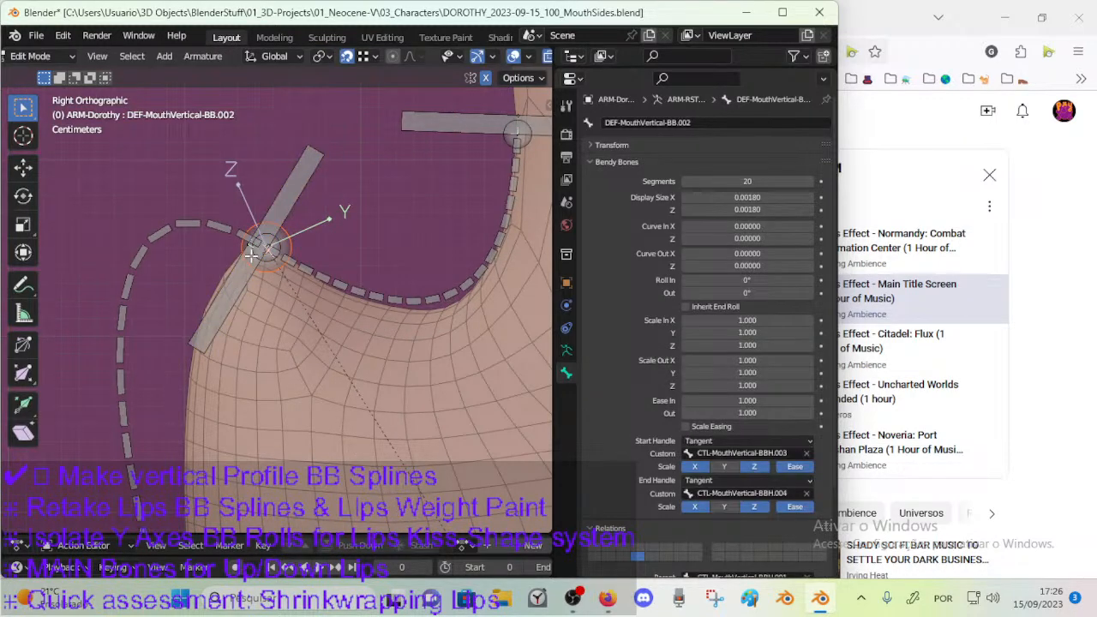
pyautogui.click(280, 234)
pyautogui.press('g')
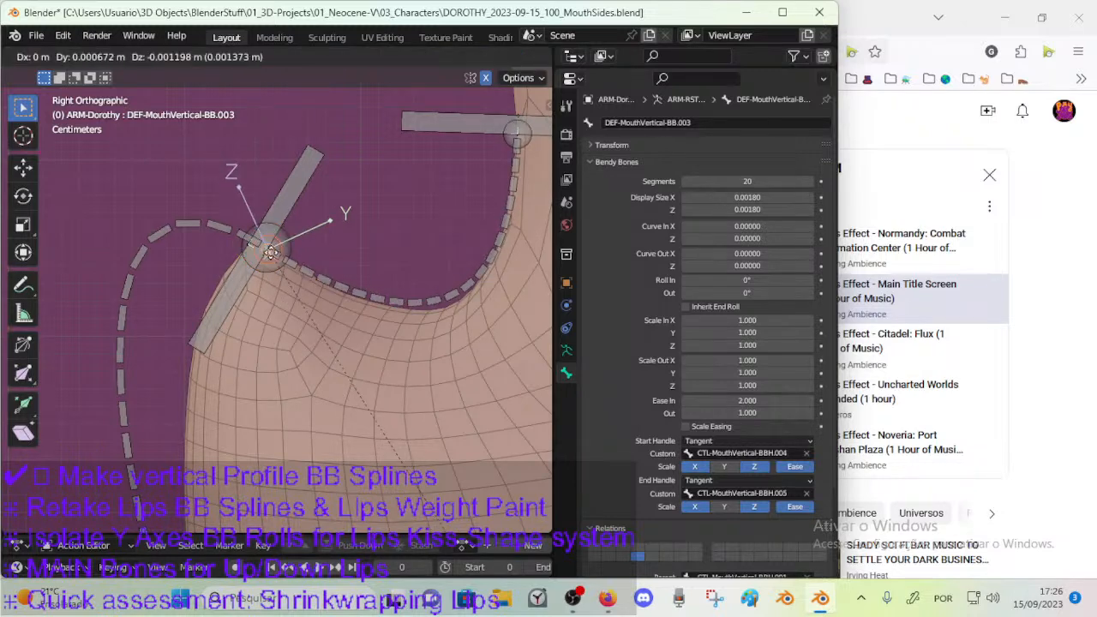
pyautogui.press('Escape')
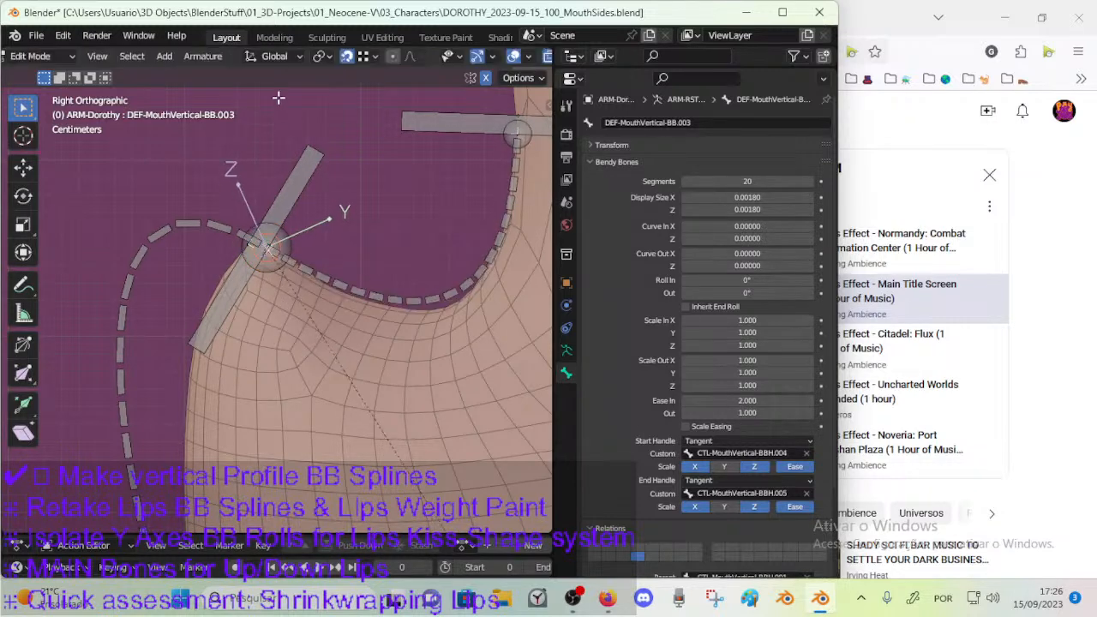
pyautogui.click(374, 55)
pyautogui.click(323, 56)
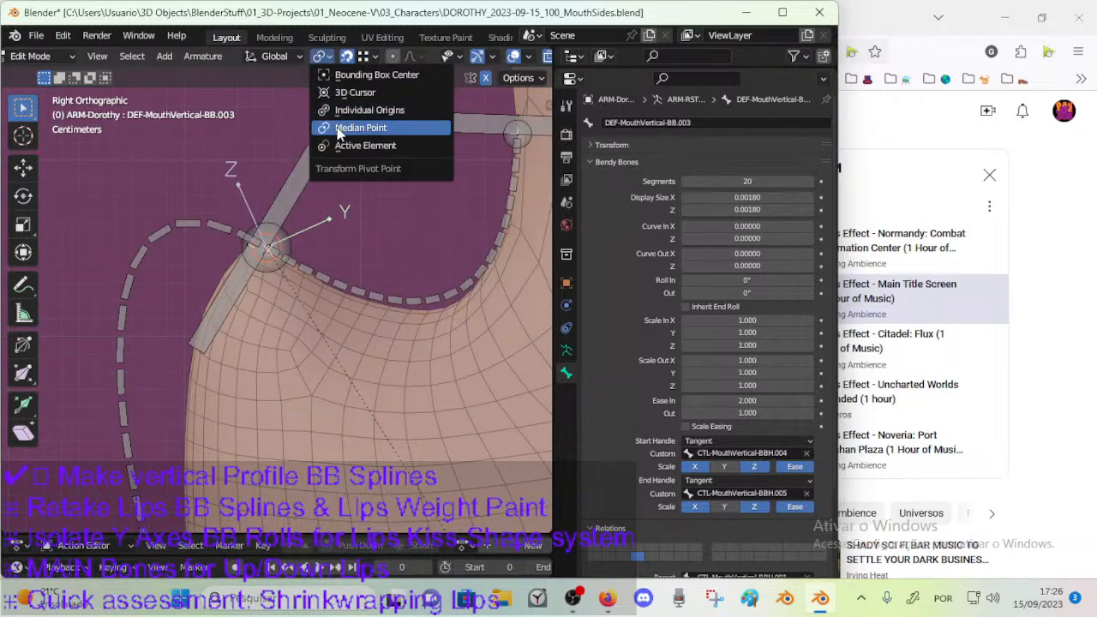
pyautogui.click(365, 60)
# Reposition the start joint of the nose-bridge spline and the end joint of the nose spline beside the nose-tip handle's centre.
pyautogui.press('g')
pyautogui.click(271, 259)
pyautogui.click(241, 233)
pyautogui.press('g')
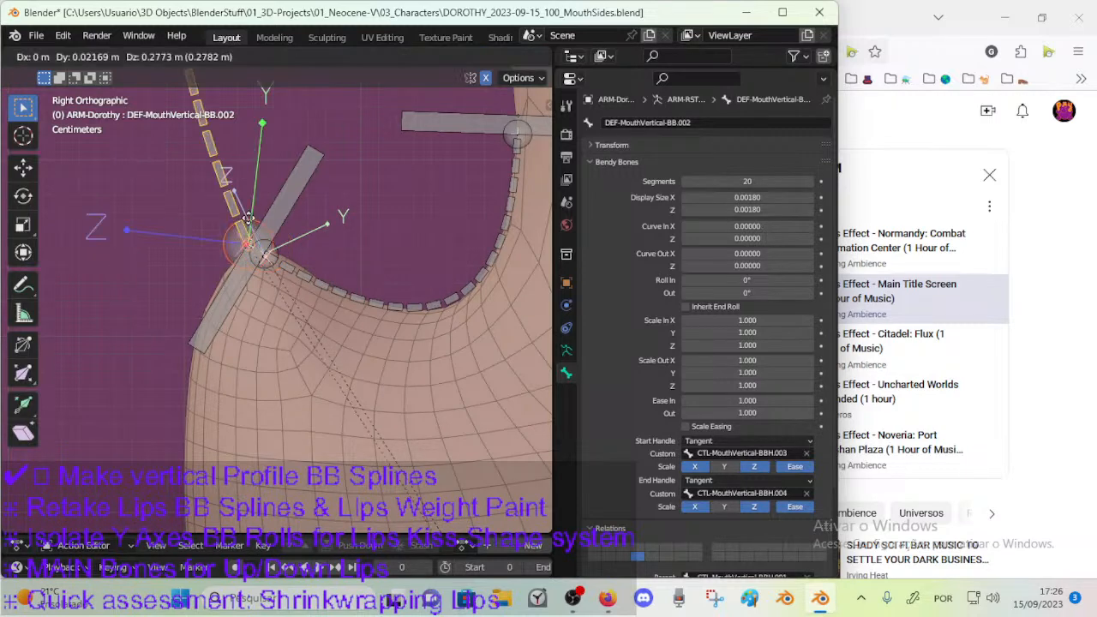
pyautogui.click(247, 240)
pyautogui.scroll(-4, 253, 247)
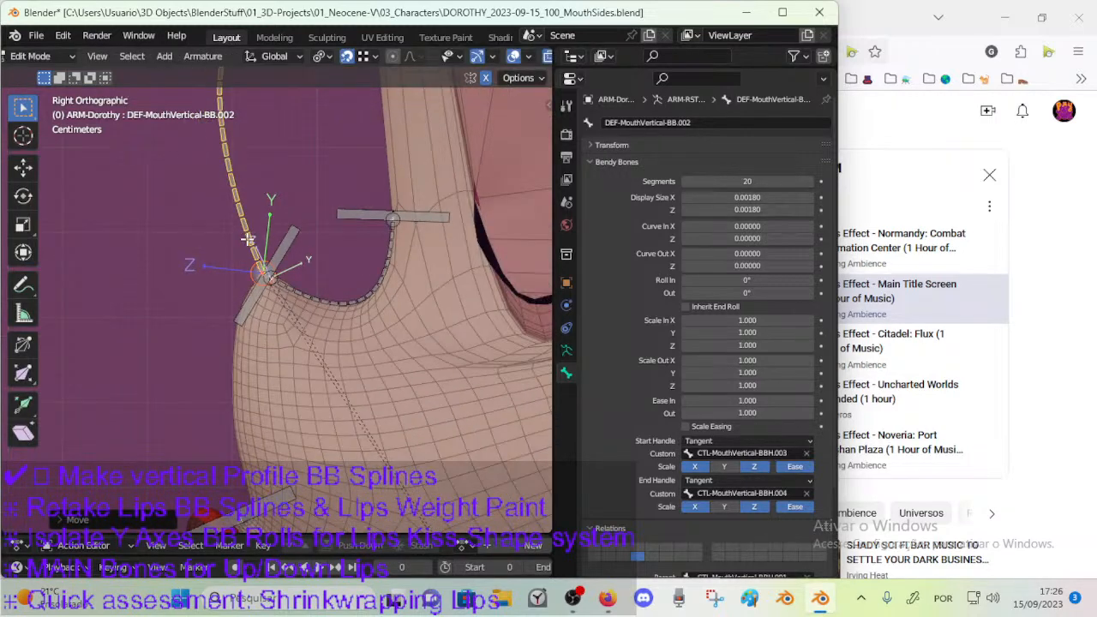
pyautogui.click(292, 271)
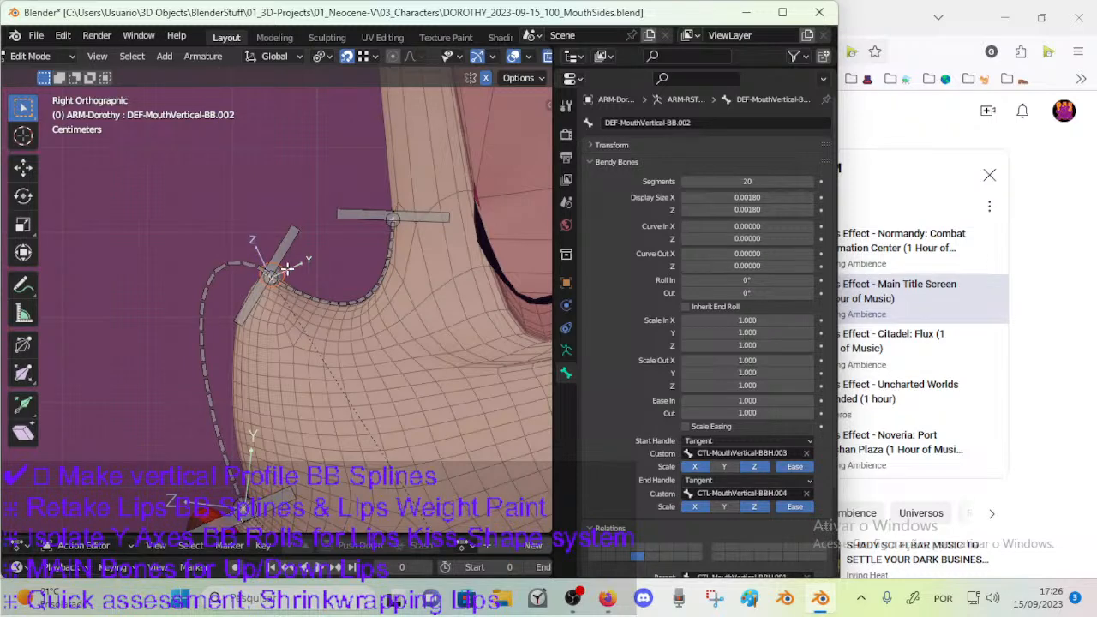
pyautogui.press('g')
pyautogui.click(270, 259)
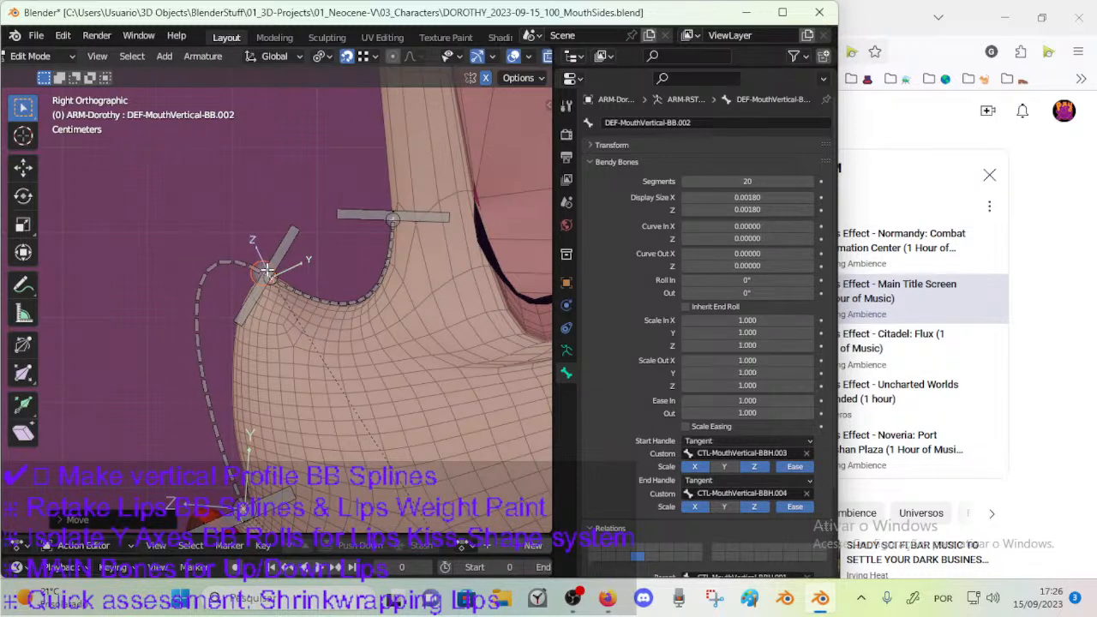
# Rotate the nose-tip handle bone CTL-MouthVertical-BBH.004 slightly, keeping its diagonal lean across the nose tip.
pyautogui.scroll(2, 267, 270)
pyautogui.click(285, 243)
pyautogui.press('r')
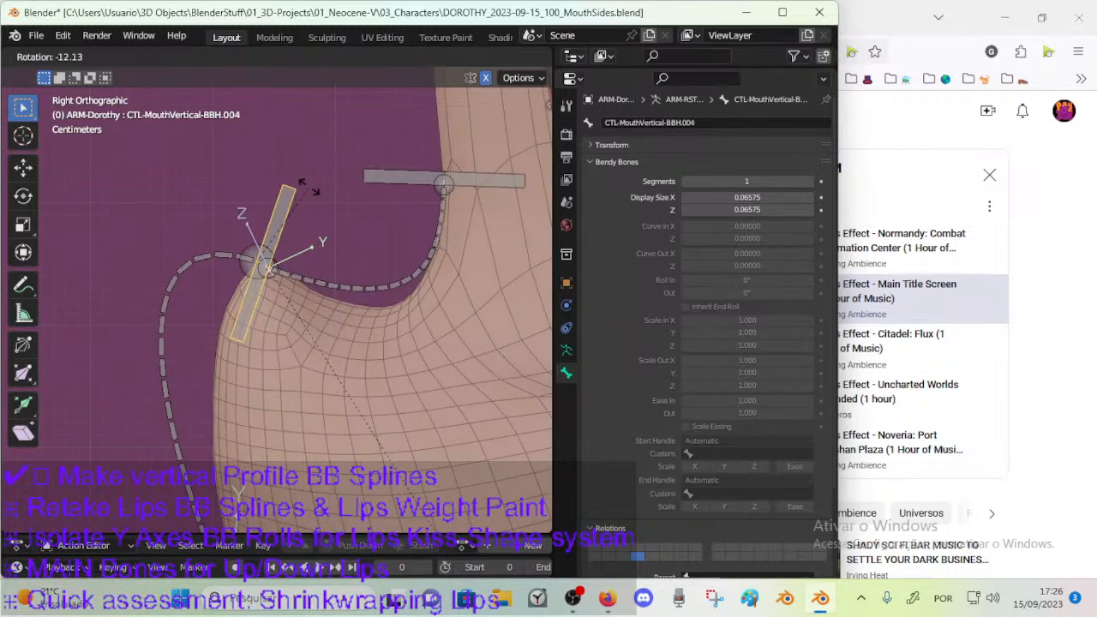
pyautogui.click(316, 205)
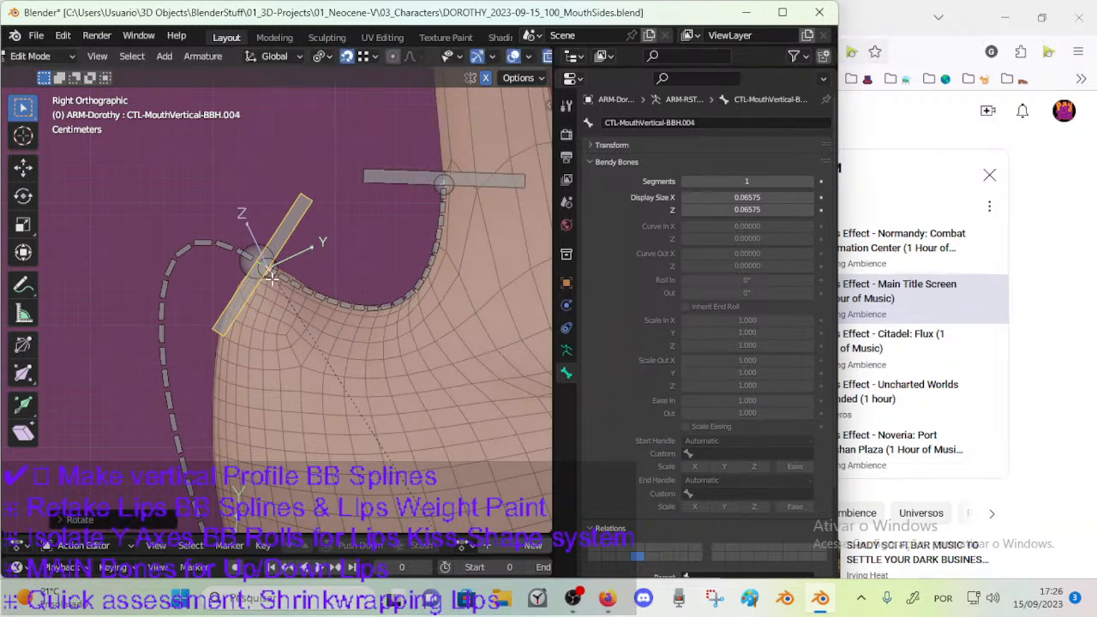
# Nudge the nose-tip joint together with its handle bone so the nose-bridge spline starts along the mesh contour.
pyautogui.click(269, 272)
pyautogui.press('g')
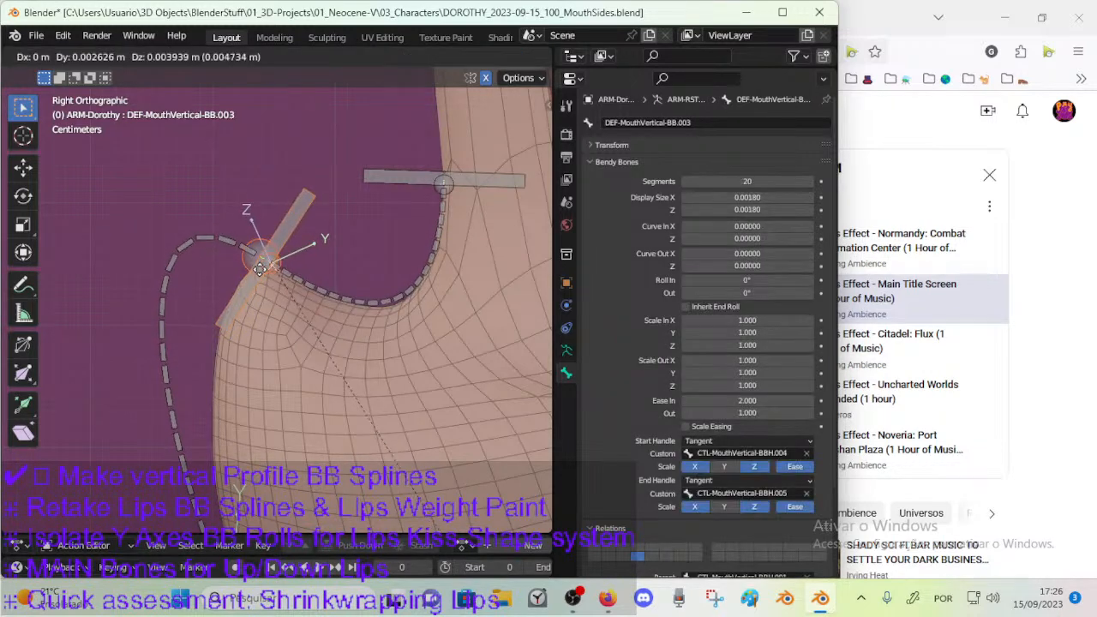
pyautogui.click(282, 275)
pyautogui.click(289, 279)
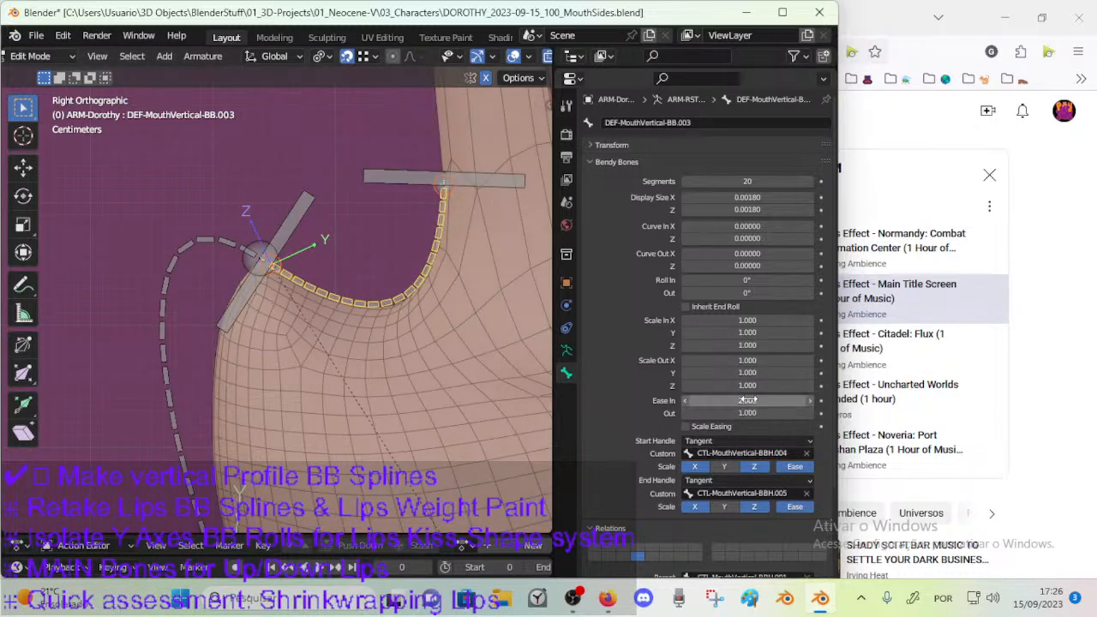
pyautogui.scroll(-2, 385, 283)
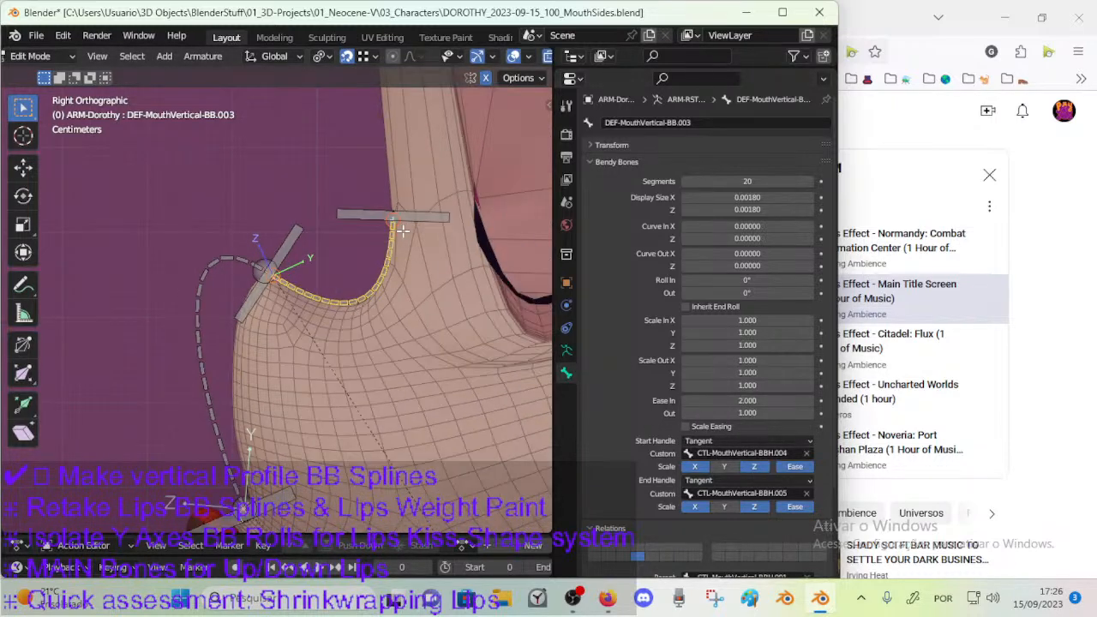
# Reduce the Ease Out of the nose bendy bone DEF-MouthVertical-BB.002 to 0.4.
pyautogui.click(230, 259)
pyautogui.keyDown('shift'); pyautogui.moveTo(281, 316); pyautogui.dragTo(312, 248, button='middle'); pyautogui.keyUp('shift')
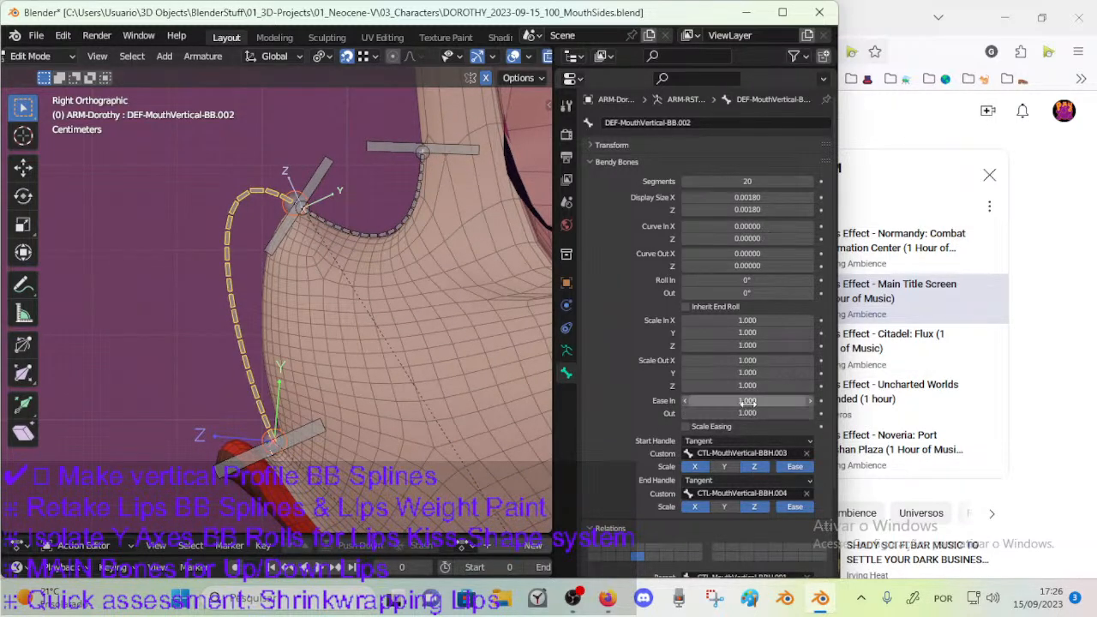
pyautogui.moveTo(746, 413); pyautogui.dragTo(712, 412)
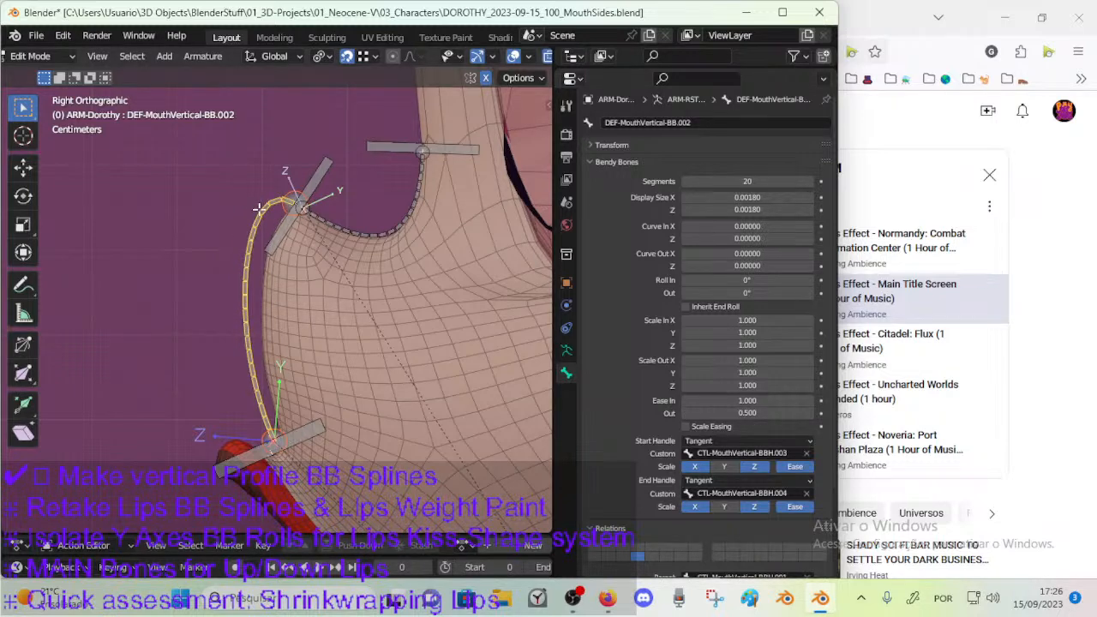
pyautogui.click(285, 226)
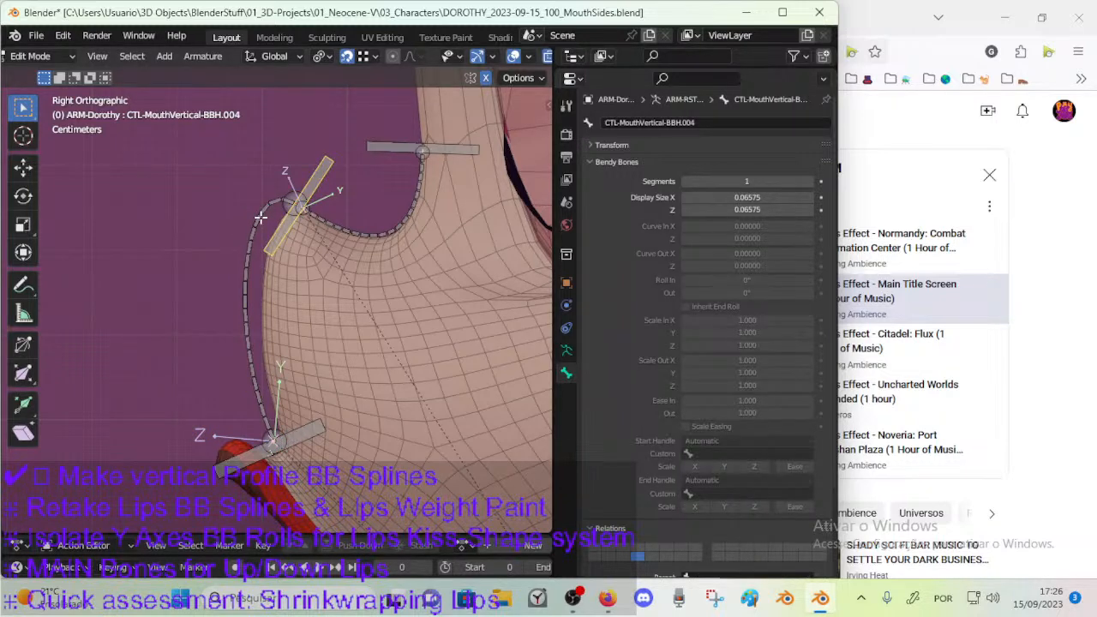
pyautogui.click(260, 219)
pyautogui.moveTo(747, 413); pyautogui.dragTo(695, 413)
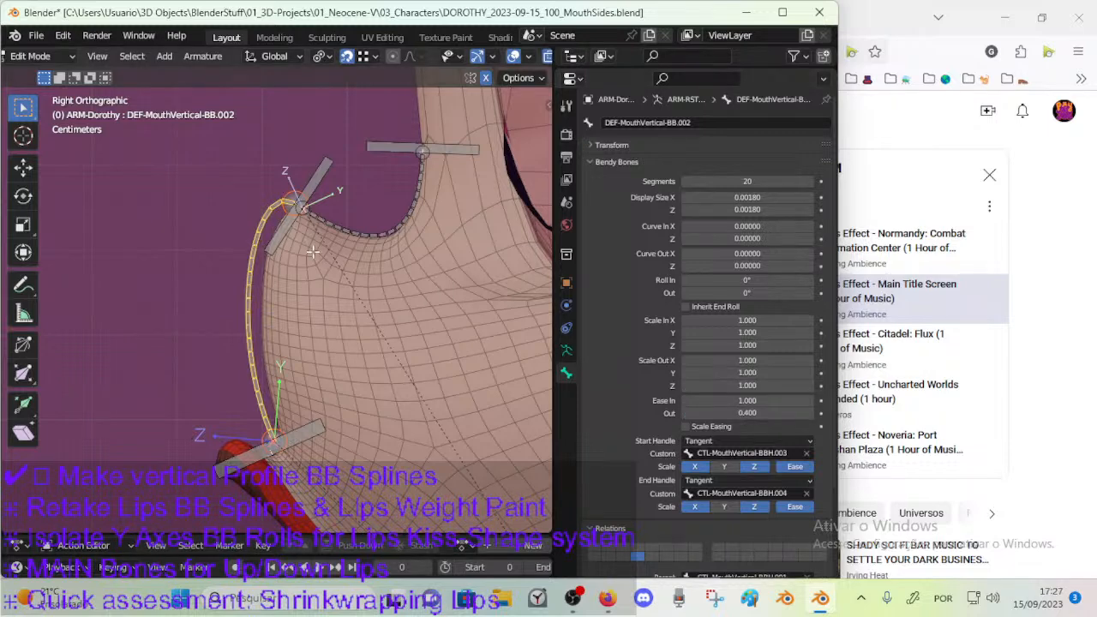
# Rotate the nose-tip handle bone slightly and flatten the tilt of the upper-lip handle bone to pull the nose spline toward the profile.
pyautogui.click(315, 187)
pyautogui.press('r')
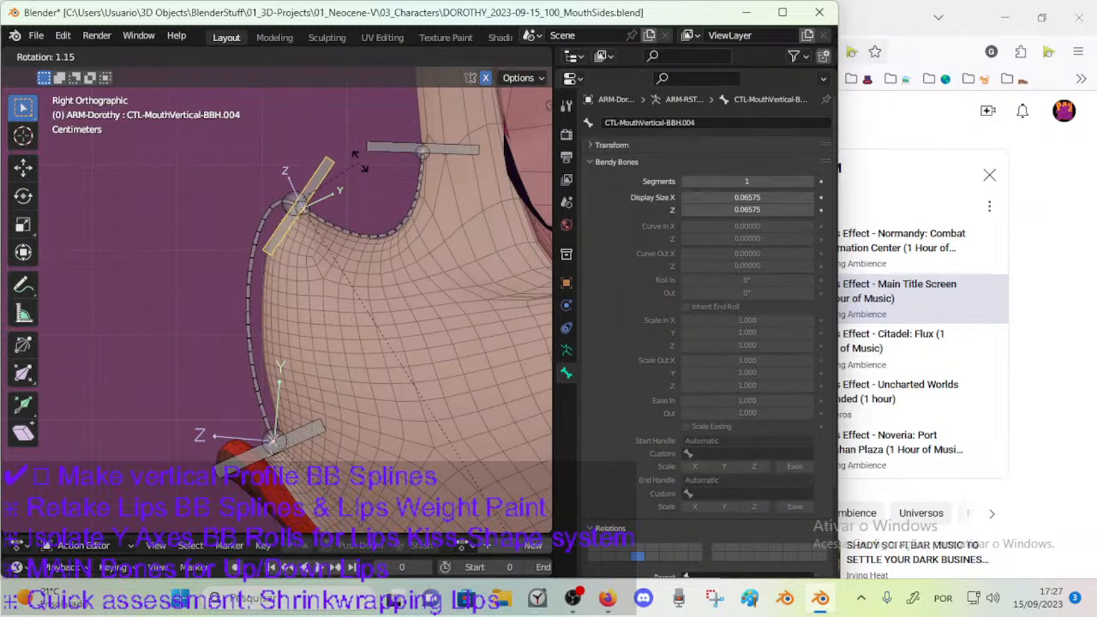
pyautogui.click(360, 163)
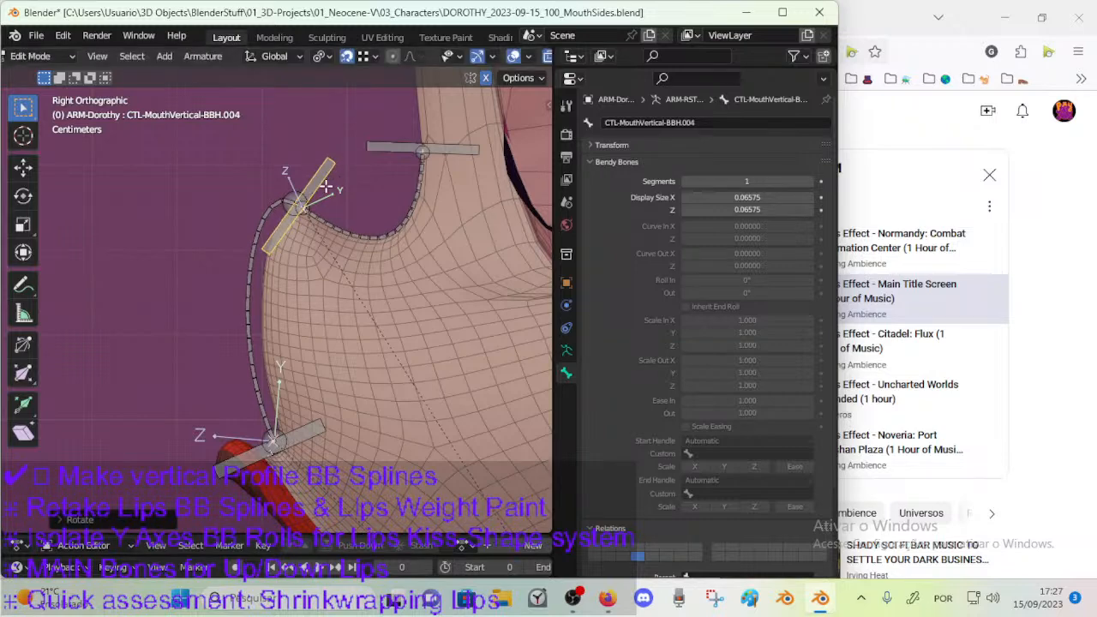
pyautogui.click(314, 421)
pyautogui.press('r')
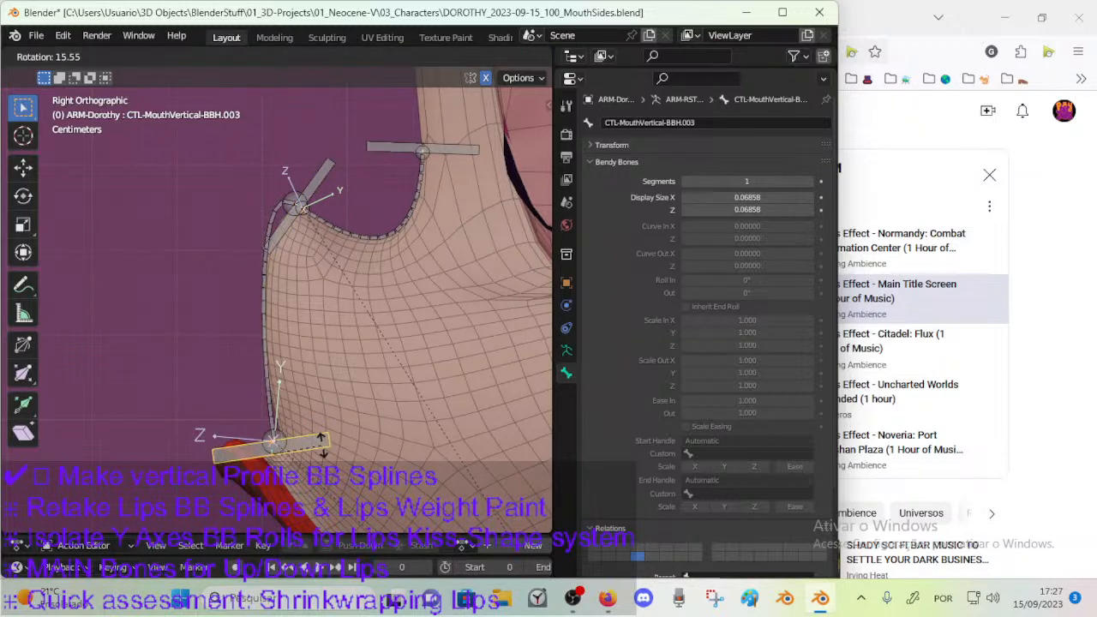
pyautogui.click(307, 432)
# Try a flatter angle for the upper-lip handle bone CTL-MouthVertical-BBH.003 and undo that rotation.
pyautogui.click(281, 446)
pyautogui.click(274, 438)
pyautogui.press('r')
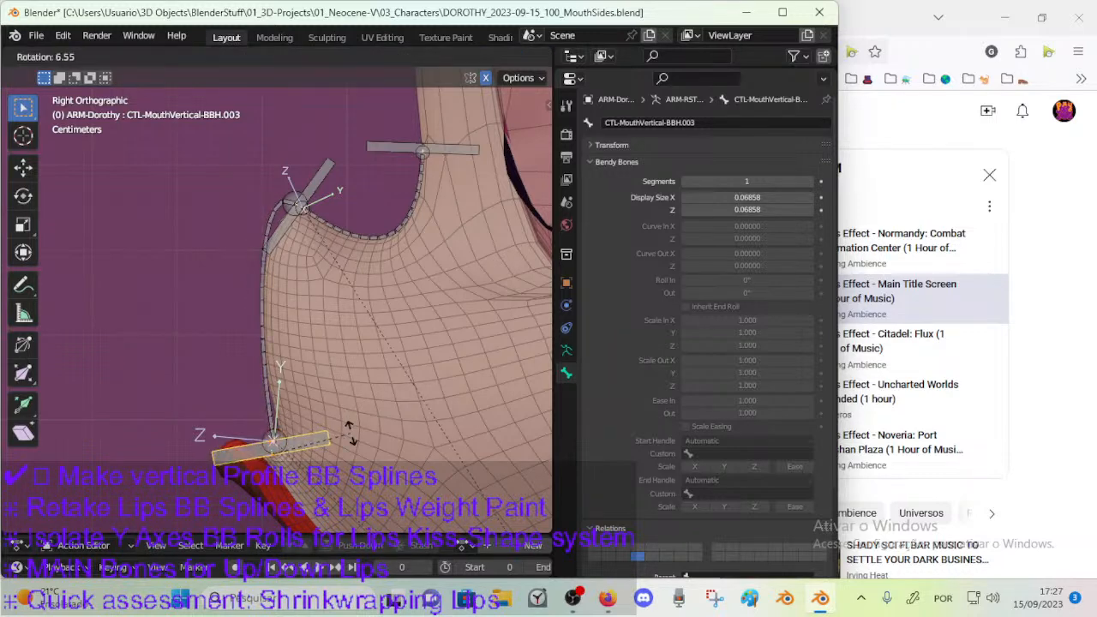
pyautogui.click(351, 428)
pyautogui.click(296, 193)
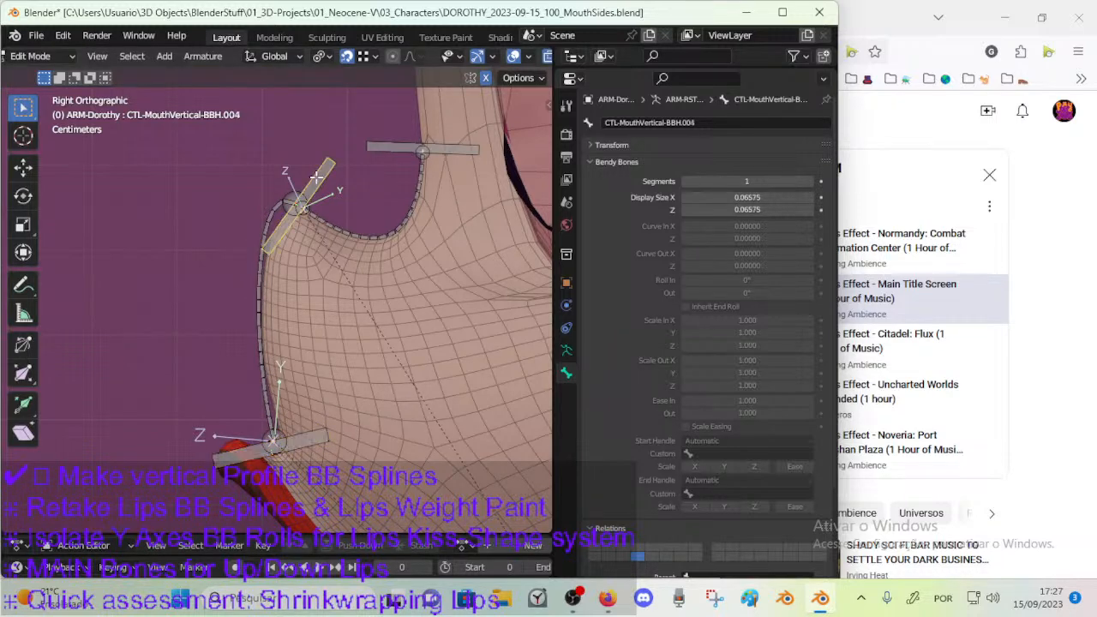
pyautogui.click(290, 193)
pyautogui.hotkey('ctrl', 'z')
pyautogui.hotkey('ctrl', 'z')
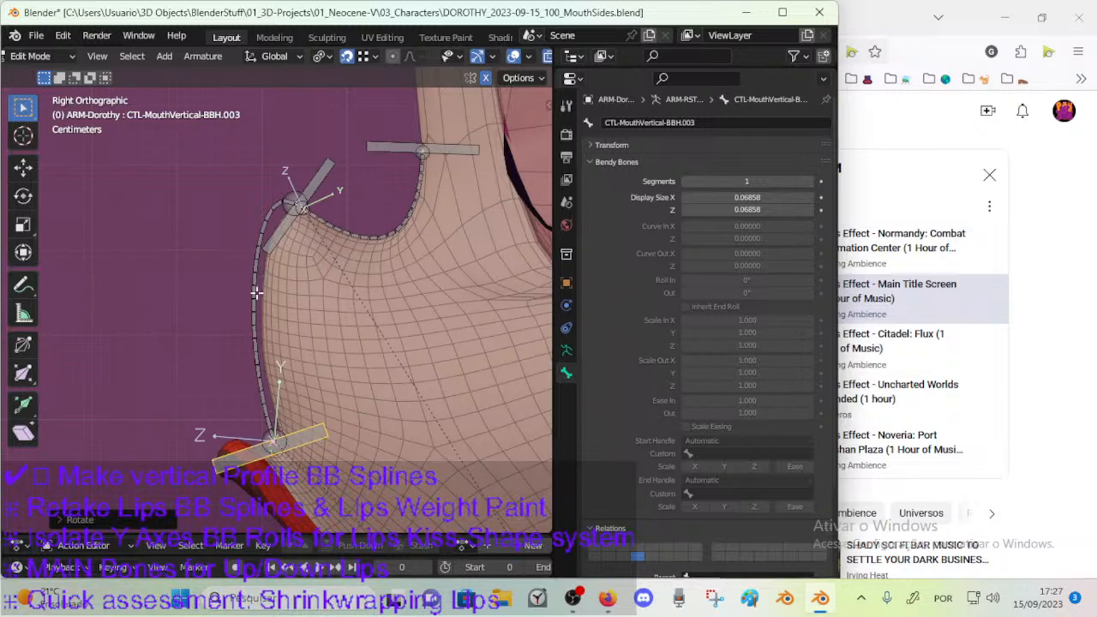
# Fine-tune the rotation of the upper-lip handle bone so the nose spline runs just outside the mesh profile.
pyautogui.press('r')
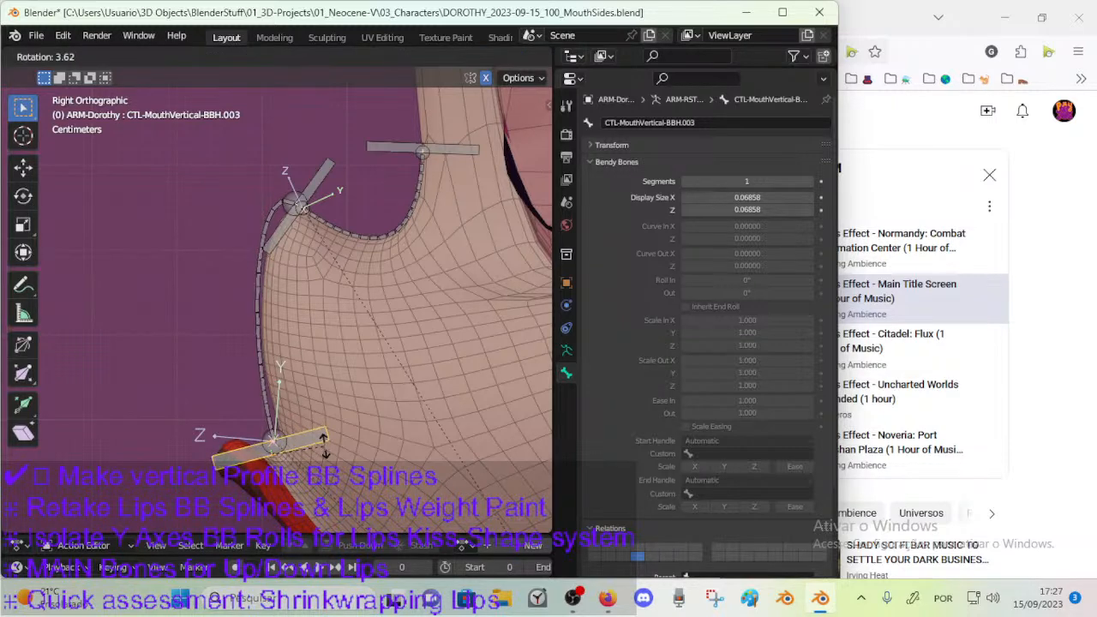
pyautogui.click(318, 448)
pyautogui.press('r')
pyautogui.click(318, 442)
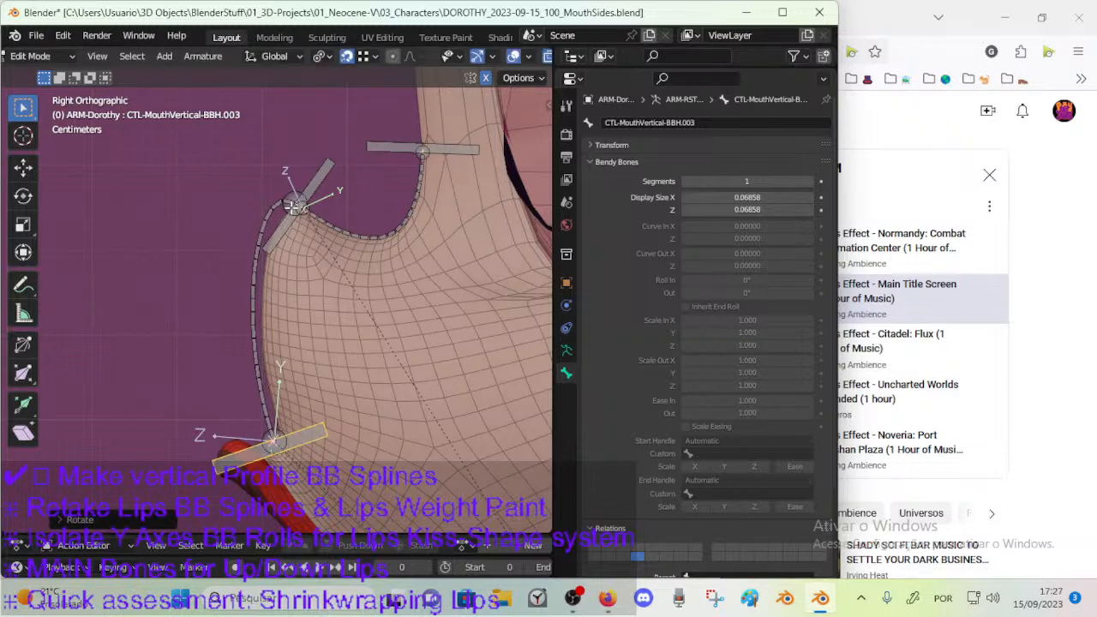
# Set the Ease In of the nose bendy bone DEF-MouthVertical-BB.002 to 1.2.
pyautogui.click(261, 335)
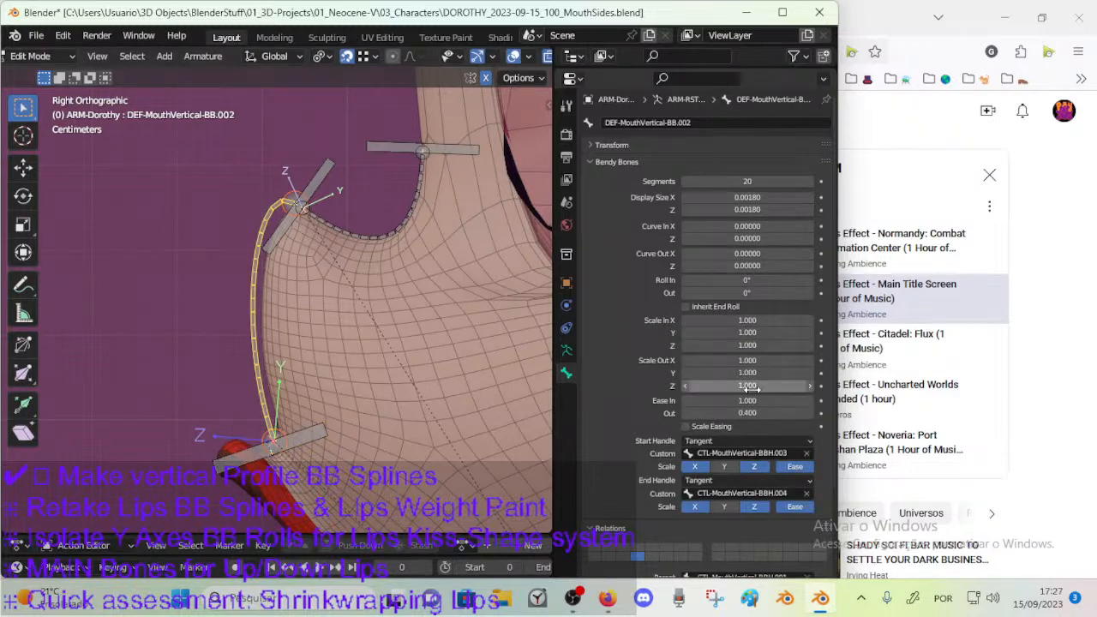
pyautogui.moveTo(747, 400)
pyautogui.mouseDown()
pyautogui.moveTo(763, 400)
pyautogui.moveTo(732, 400)
pyautogui.moveTo(765, 400)
pyautogui.mouseUp()
pyautogui.click(788, 399)
pyautogui.write('1')
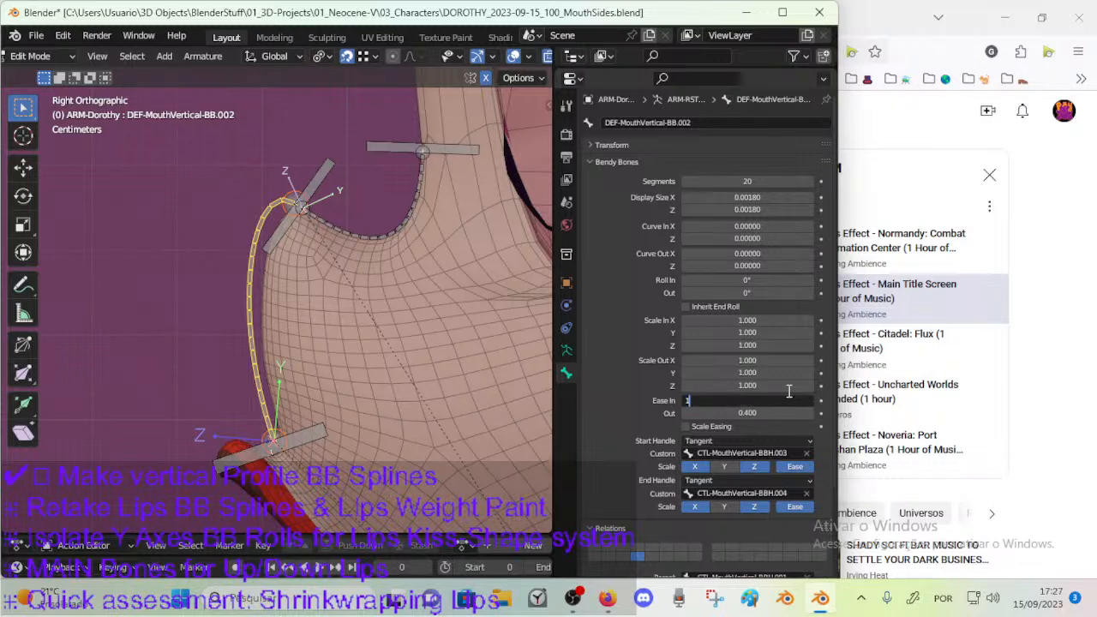
pyautogui.write('.2')
pyautogui.press('Return')
# Try a different Ease Out on the nose bendy bone and set it back to 0.4.
pyautogui.moveTo(759, 412)
pyautogui.mouseDown()
pyautogui.moveTo(724, 413)
pyautogui.moveTo(773, 413)
pyautogui.moveTo(764, 413)
pyautogui.mouseUp()
pyautogui.click(779, 413)
pyautogui.write('0.4')
pyautogui.press('Return')
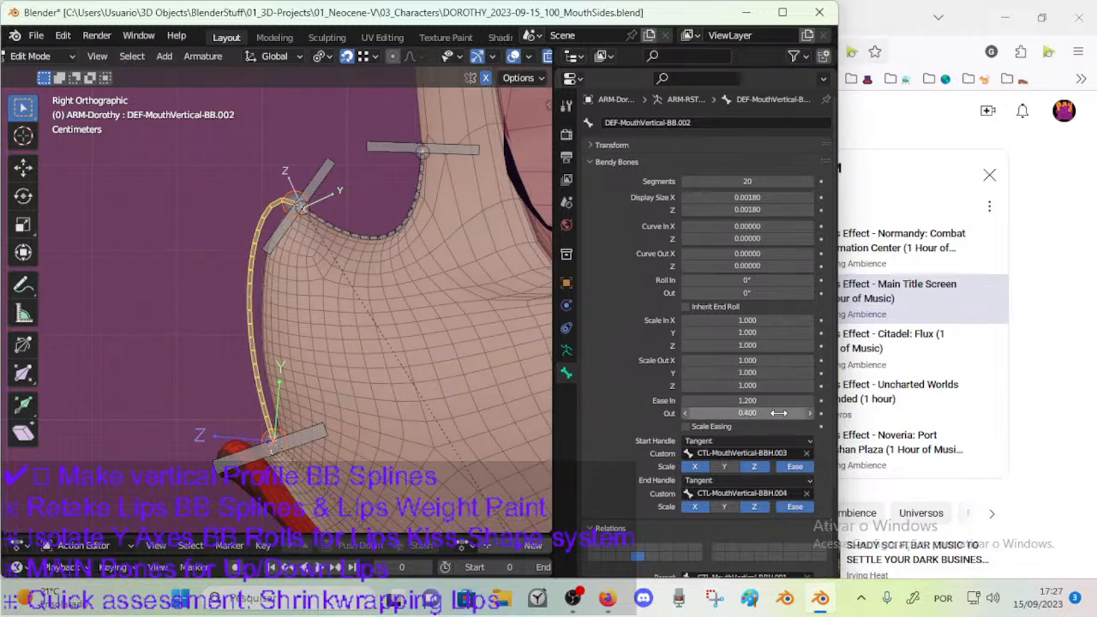
pyautogui.scroll(-2, 257, 257)
pyautogui.scroll(-2, 308, 285)
pyautogui.keyDown('shift'); pyautogui.moveTo(316, 360); pyautogui.dragTo(315, 307, button='middle'); pyautogui.keyUp('shift')
pyautogui.click(330, 313)
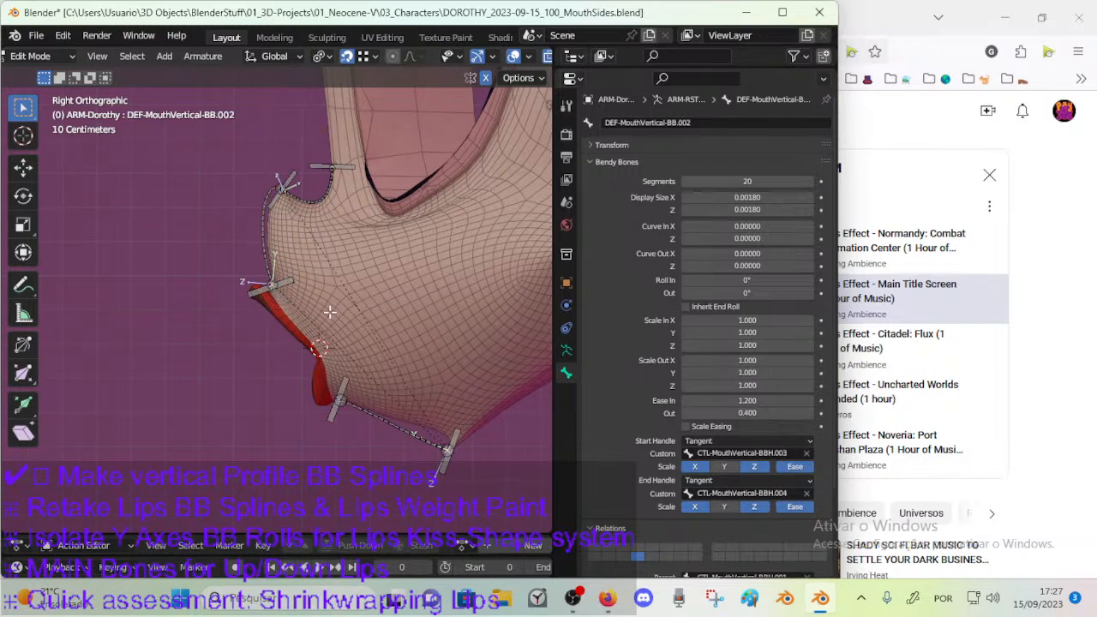
# Rotate the chin handle bone CTL-MouthVertical-BBH.001 so the chin spline curves closer to the mesh profile.
pyautogui.scroll(2, 354, 419)
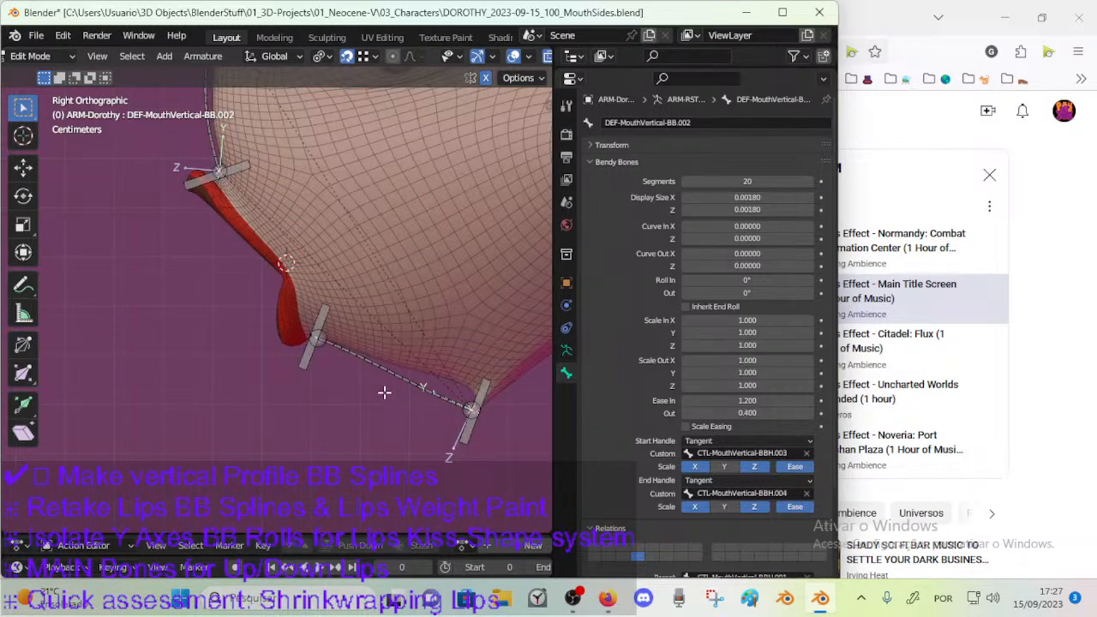
pyautogui.click(485, 394)
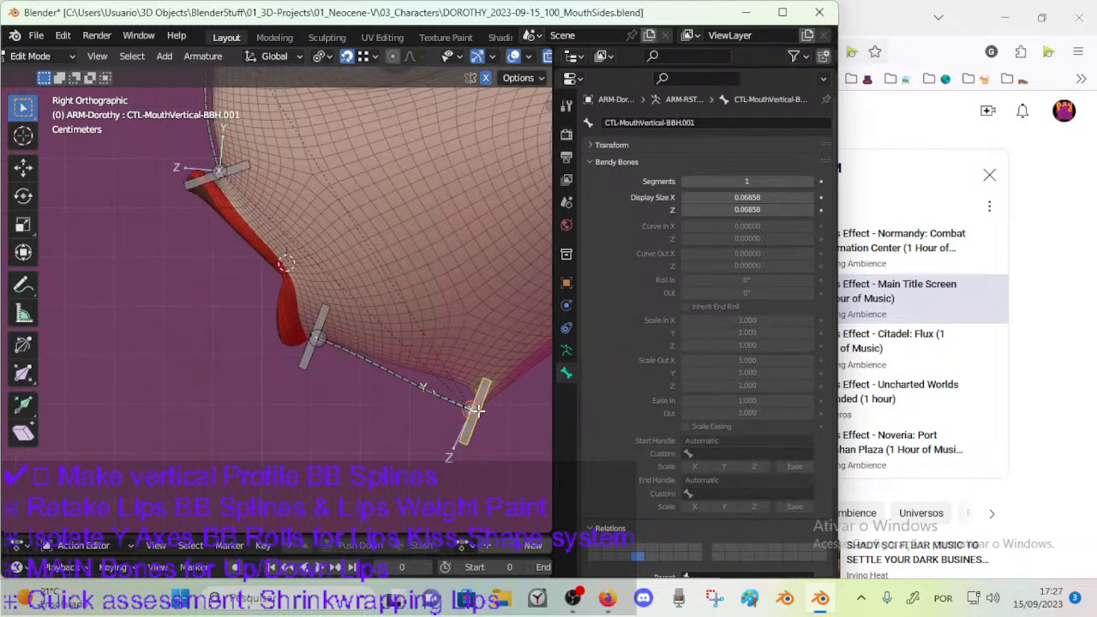
pyautogui.press('r')
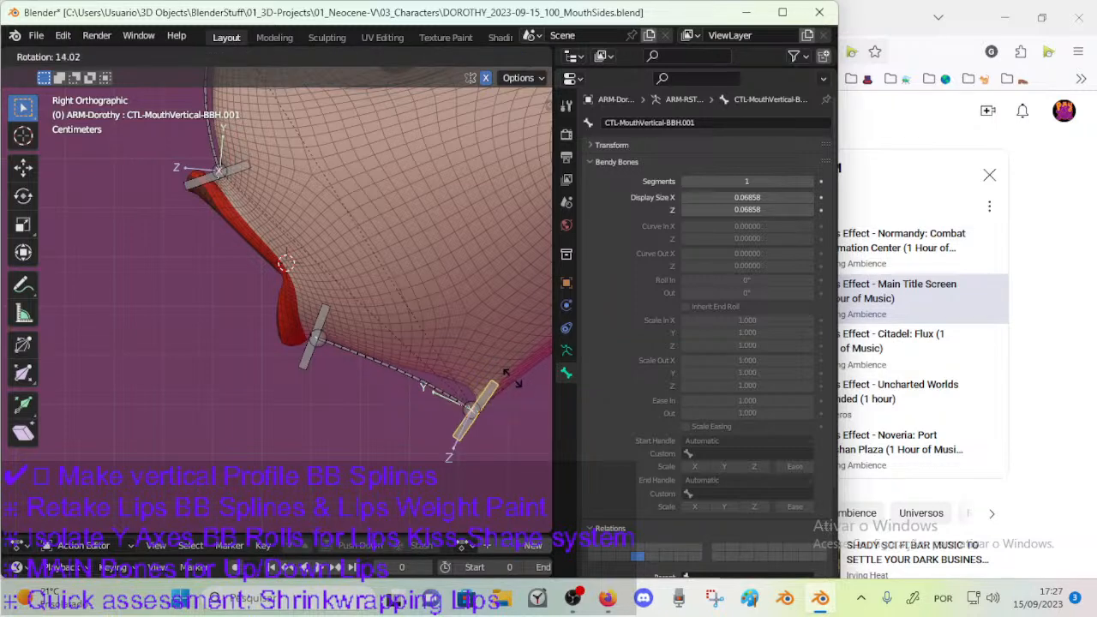
pyautogui.click(511, 386)
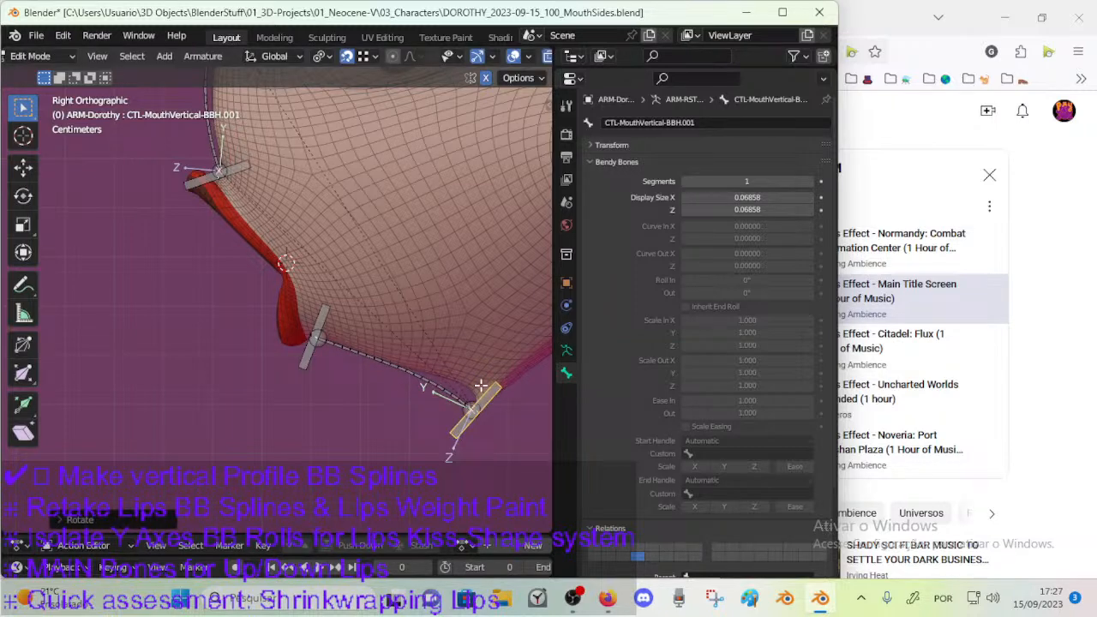
# Make small rotation adjustments to the lower-lip handle bone CTL-MouthVertical-BBH.002 at its current position.
pyautogui.click(332, 346)
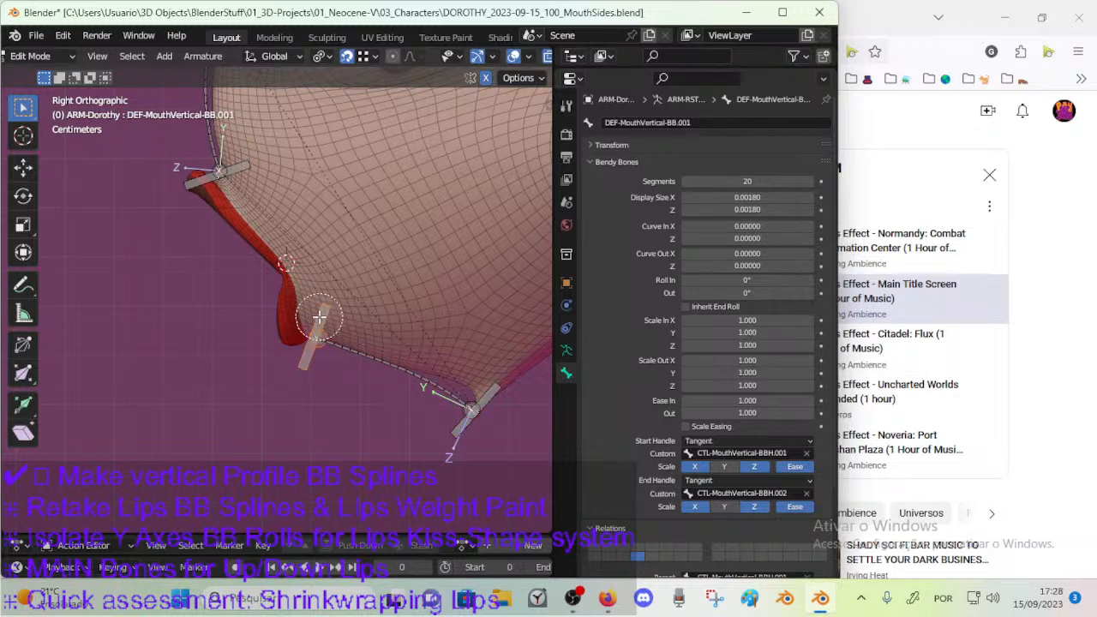
pyautogui.click(324, 316)
pyautogui.scroll(3, 325, 316)
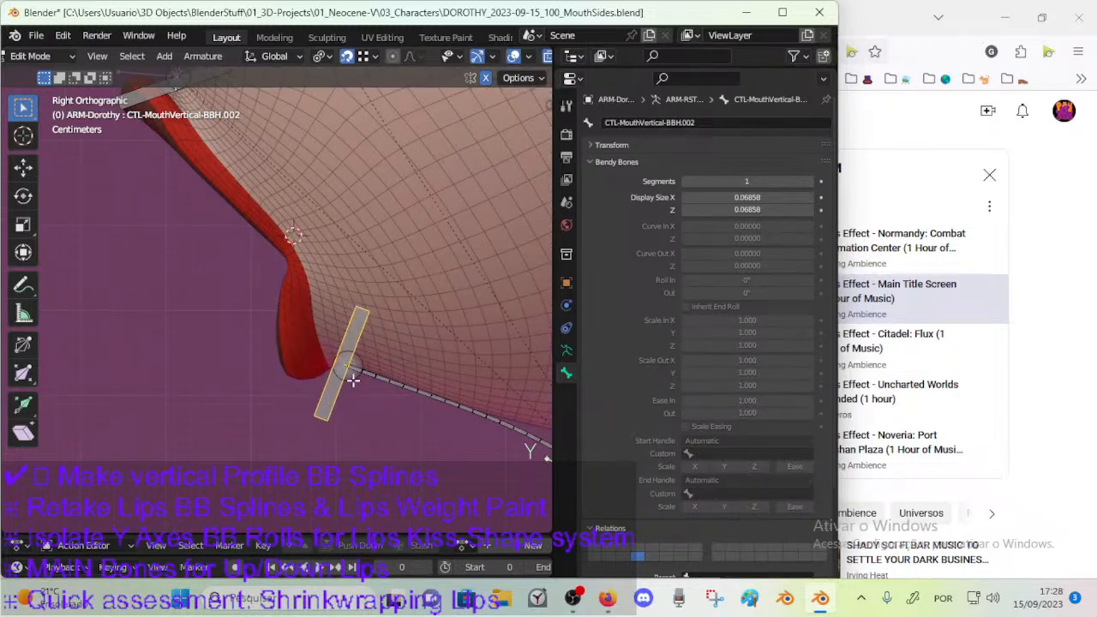
pyautogui.scroll(-2, 428, 360)
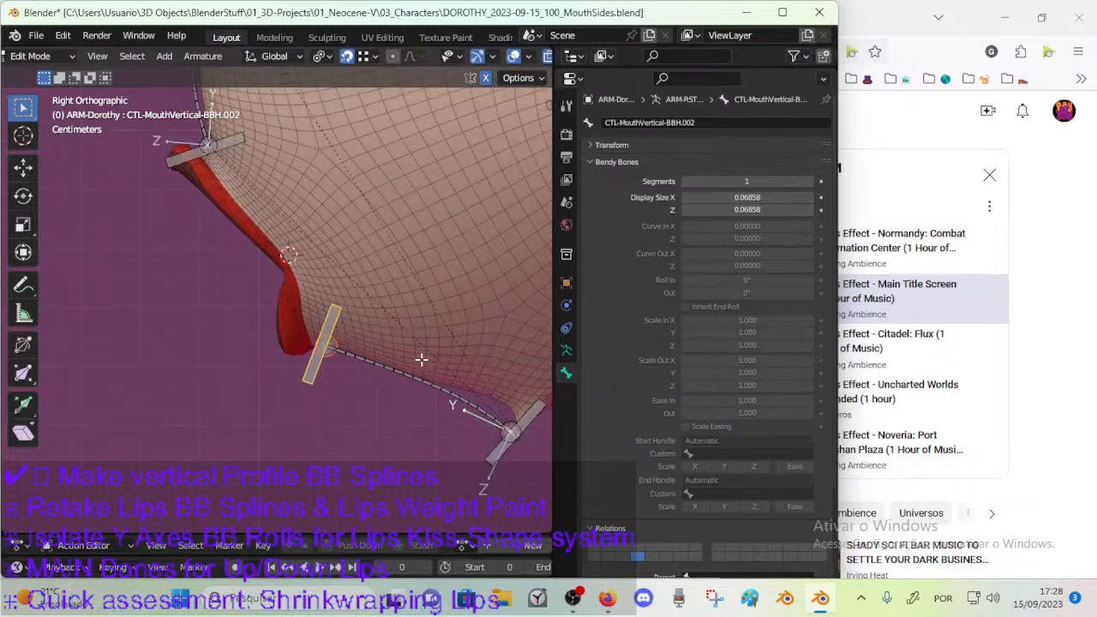
pyautogui.press('r')
pyautogui.click(432, 339)
pyautogui.press('r')
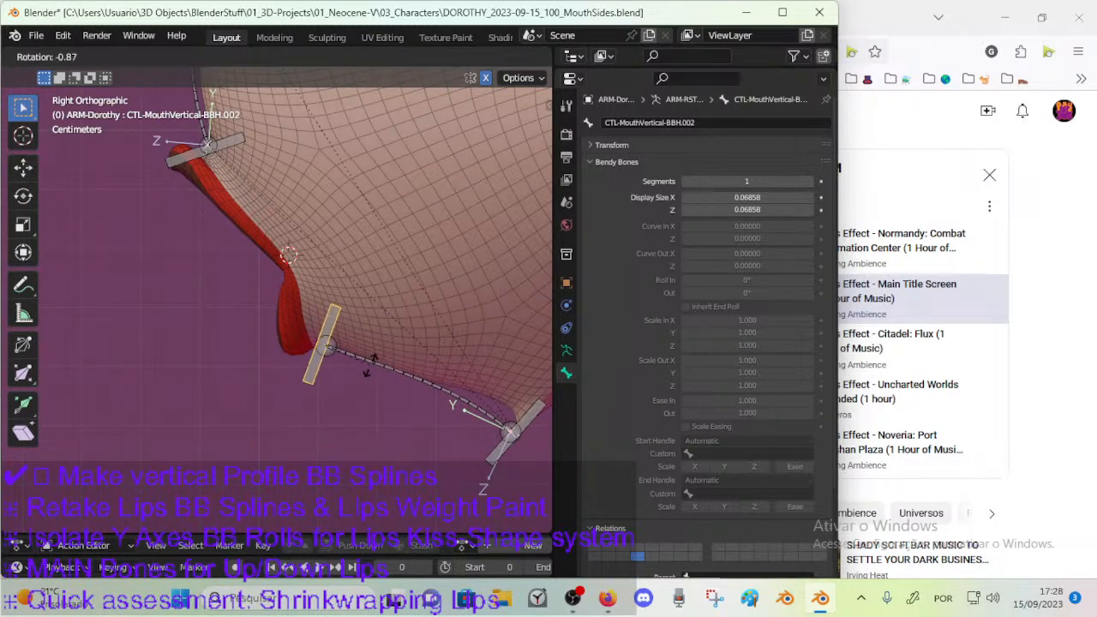
pyautogui.click(349, 357)
pyautogui.click(317, 344)
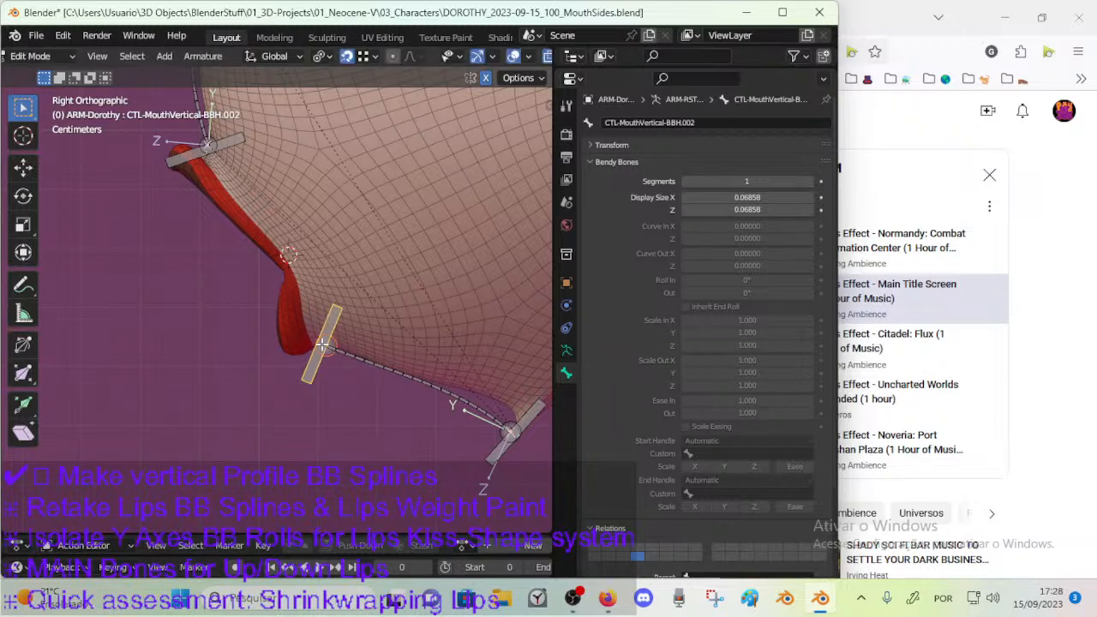
# Move the lower-lip handle bone CTL-MouthVertical-BBH.002 about 0.03 m forward to the base of the lower lip.
pyautogui.scroll(2, 324, 347)
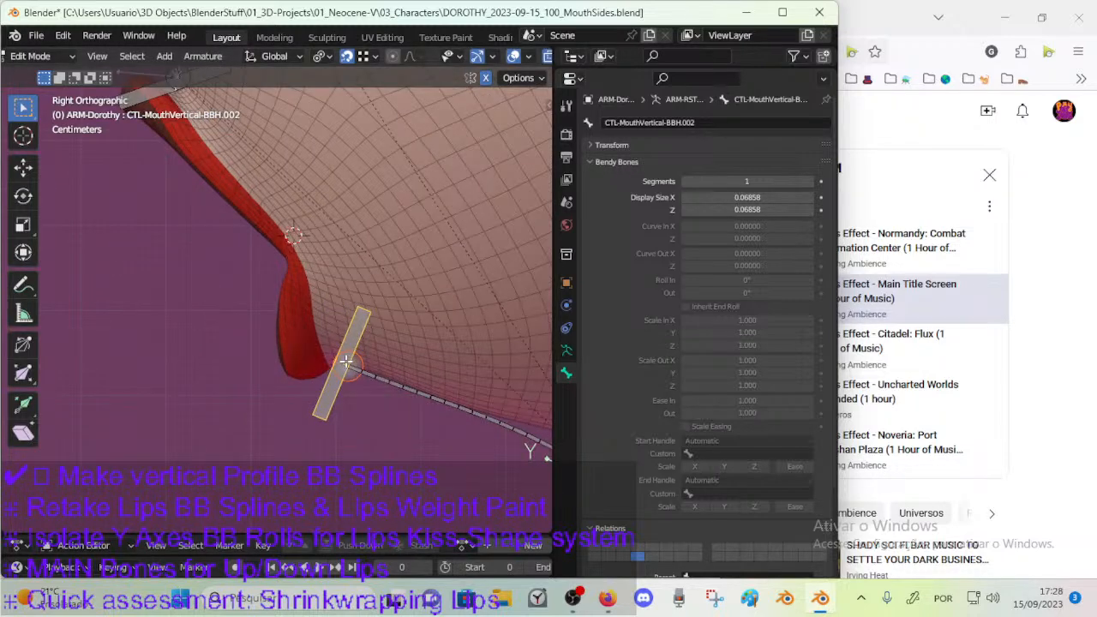
pyautogui.click(369, 57)
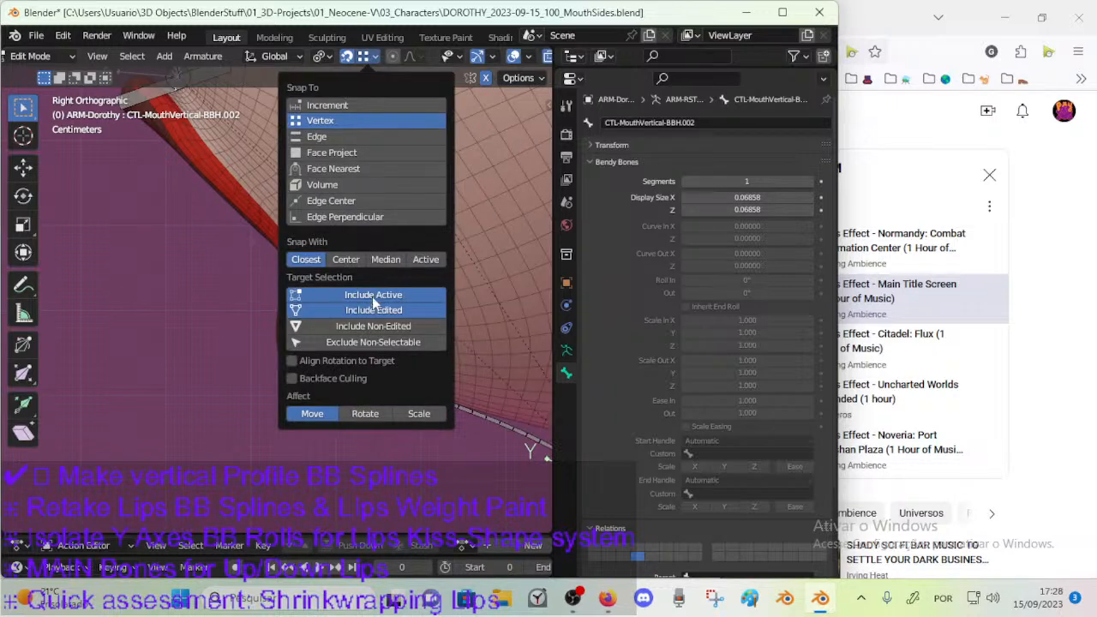
pyautogui.click(326, 383)
pyautogui.click(337, 379)
pyautogui.press('g')
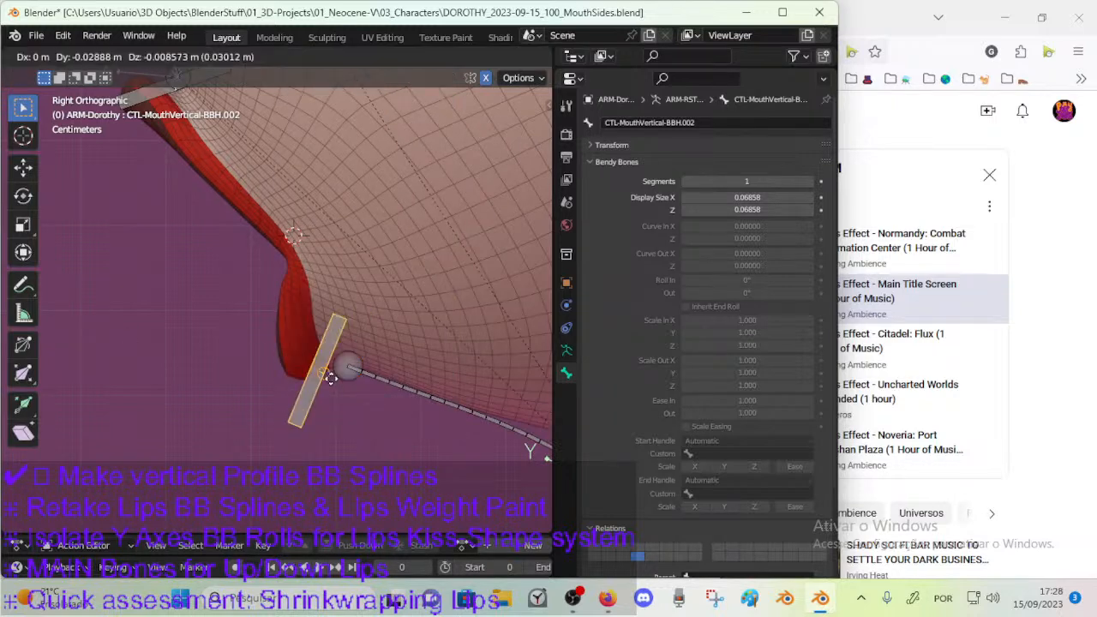
pyautogui.click(334, 375)
# Rotate the lower-lip handle bone CTL-MouthVertical-BBH.002 by about -29° so it stands nearly upright.
pyautogui.scroll(2, 321, 367)
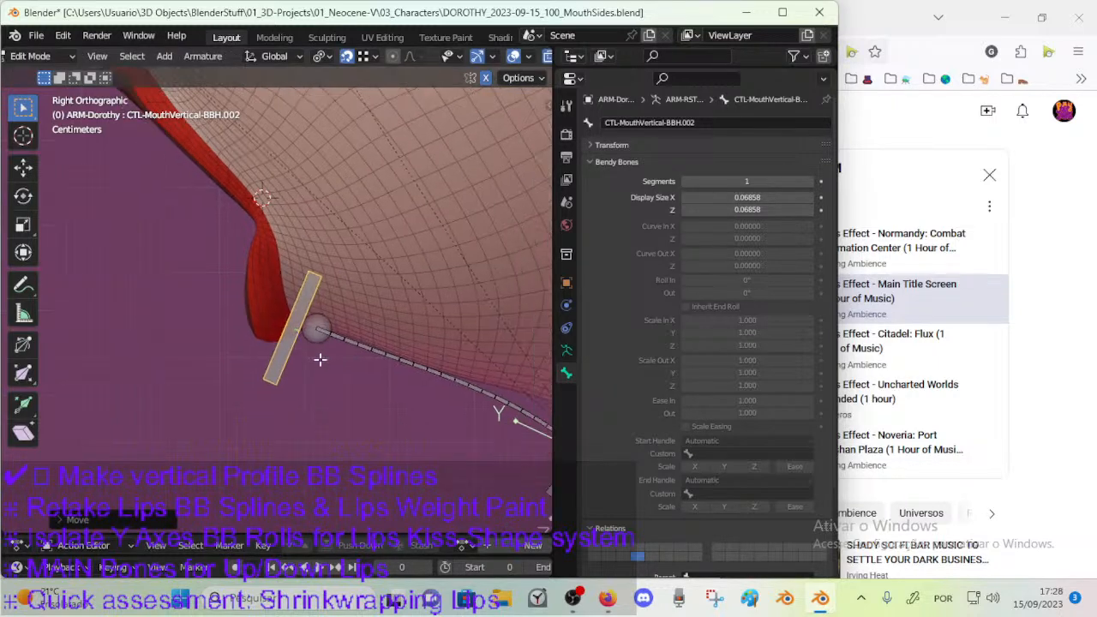
pyautogui.press('r')
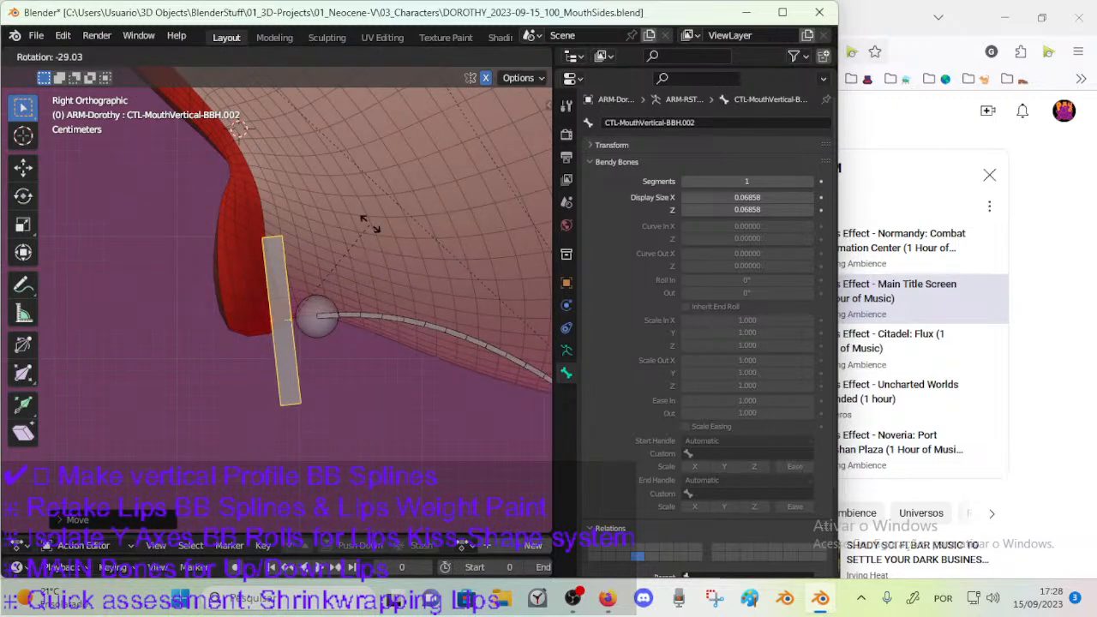
pyautogui.click(377, 240)
pyautogui.scroll(-3, 356, 315)
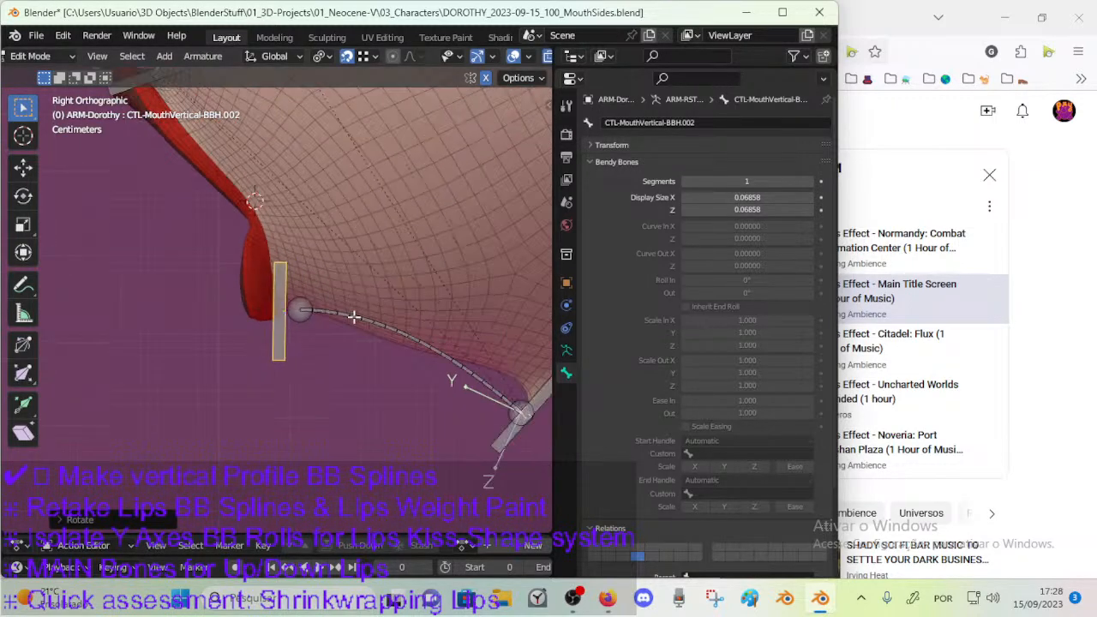
# Move the lip end of the bendy bone DEF-MouthVertical-BB.001 onto the relocated lower-lip handle bone.
pyautogui.click(311, 321)
pyautogui.click(366, 57)
pyautogui.click(366, 60)
pyautogui.click(365, 60)
pyautogui.moveTo(291, 310); pyautogui.dragTo(281, 311)
# Rotate the lower-lip handle bone CTL-MouthVertical-BBH.002 slightly to refine the start of the curve below the lip.
pyautogui.click(278, 361)
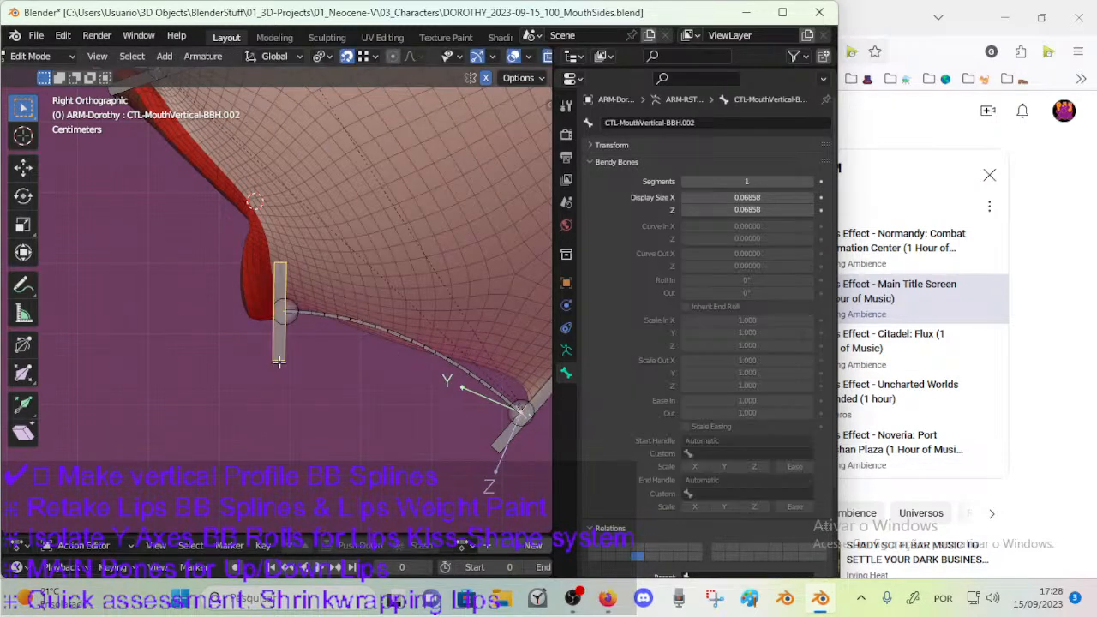
pyautogui.press('r')
pyautogui.click(301, 301)
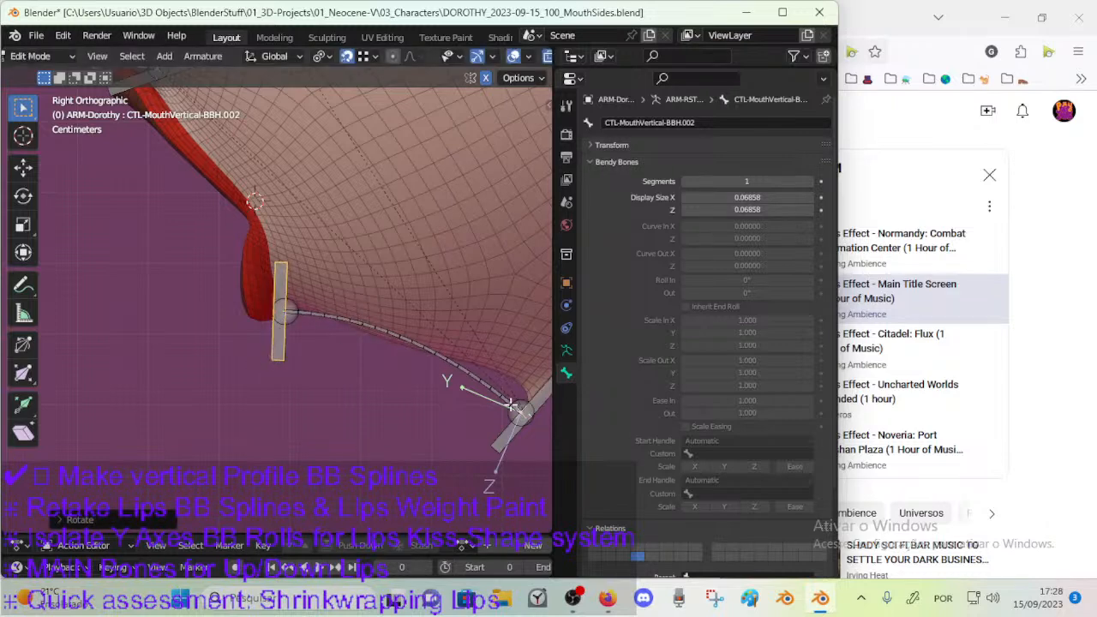
# Rotate the chin handle bone CTL-MouthVertical-BBH.001 back toward a steeper angle in several small adjustments.
pyautogui.click(513, 441)
pyautogui.press('r')
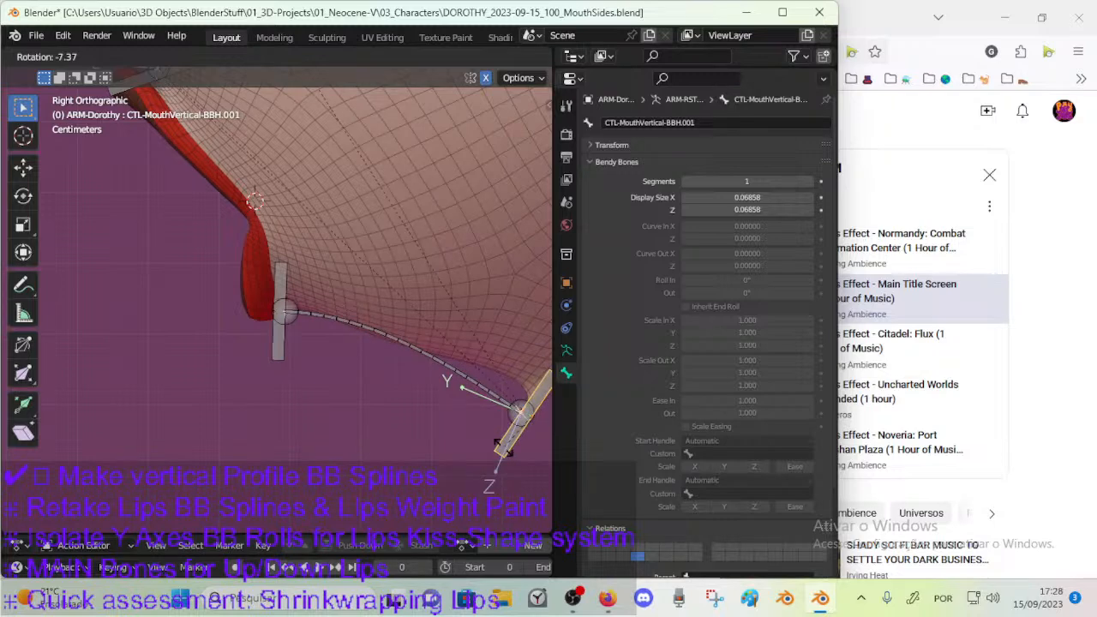
pyautogui.click(503, 448)
pyautogui.press('r')
pyautogui.click(509, 448)
pyautogui.press('r')
pyautogui.click(478, 421)
# Try an Ease In of 1.23 and an Ease Out of about 1.22 on the chin bendy bone DEF-MouthVertical-BB.001.
pyautogui.click(426, 348)
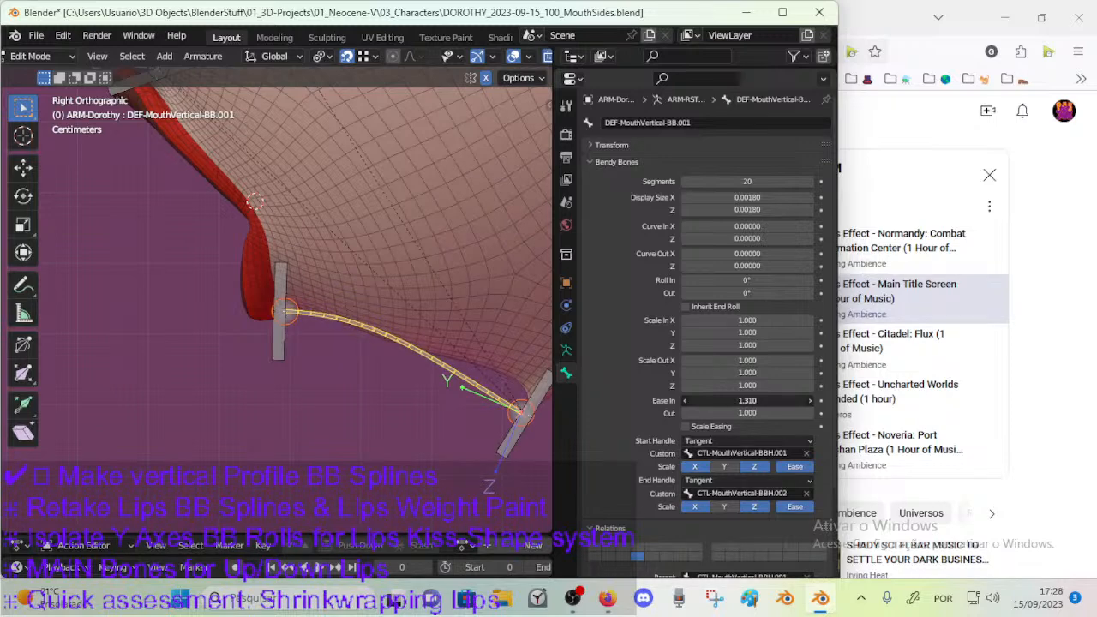
pyautogui.moveTo(746, 413); pyautogui.dragTo(774, 413)
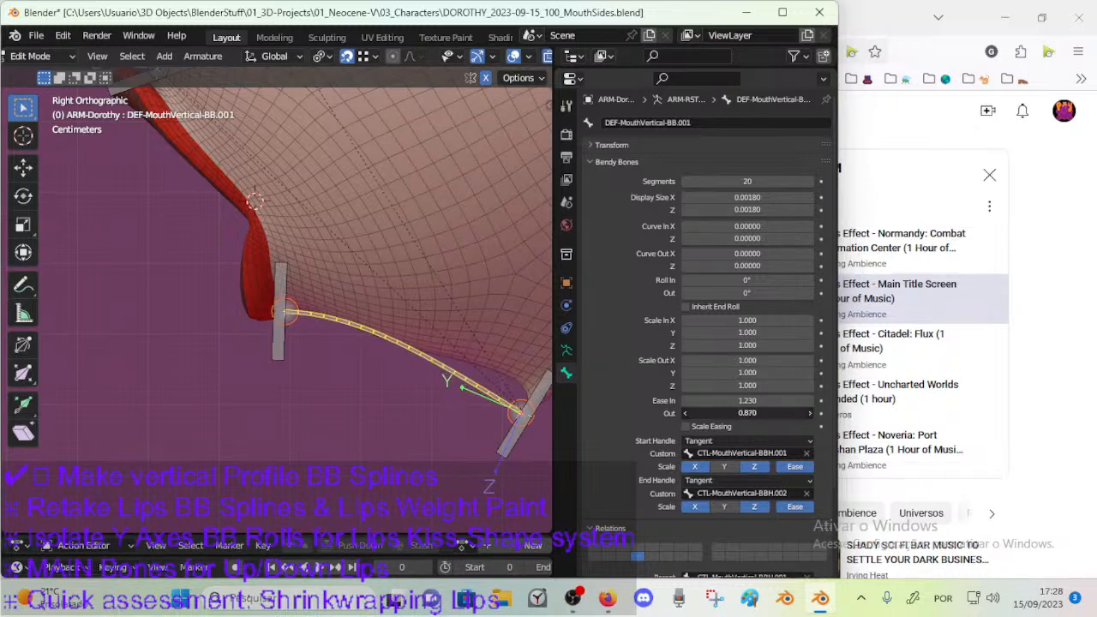
pyautogui.moveTo(741, 415); pyautogui.dragTo(729, 414)
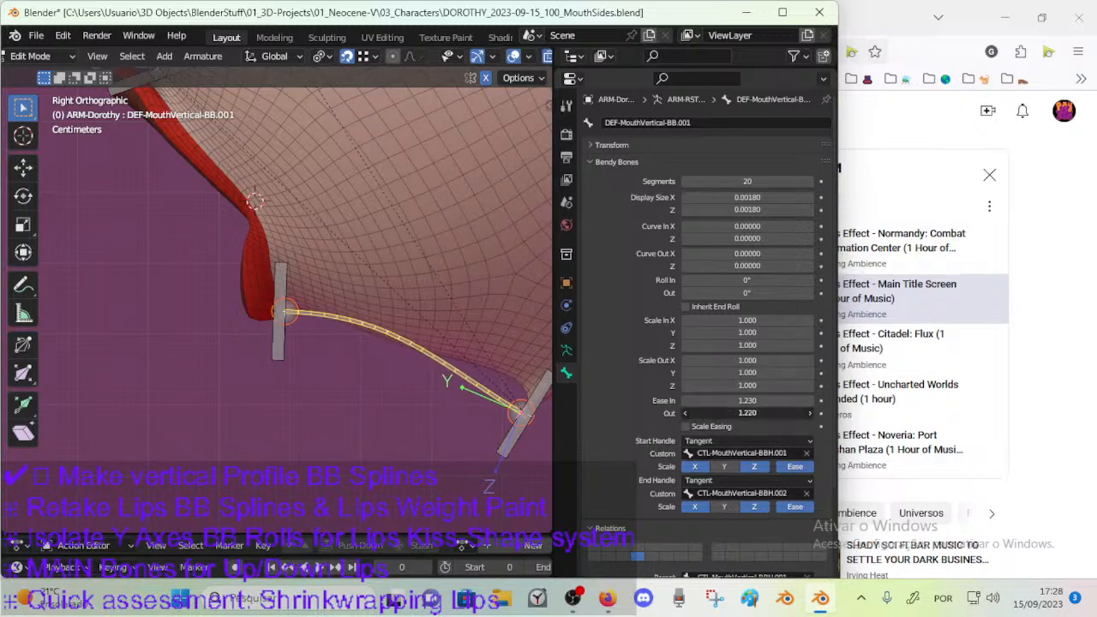
# Tilt the lower-lip handle bone CTL-MouthVertical-BBH.002 slightly so the spline leaves the lip at a steeper slope.
pyautogui.click(281, 347)
pyautogui.press('r')
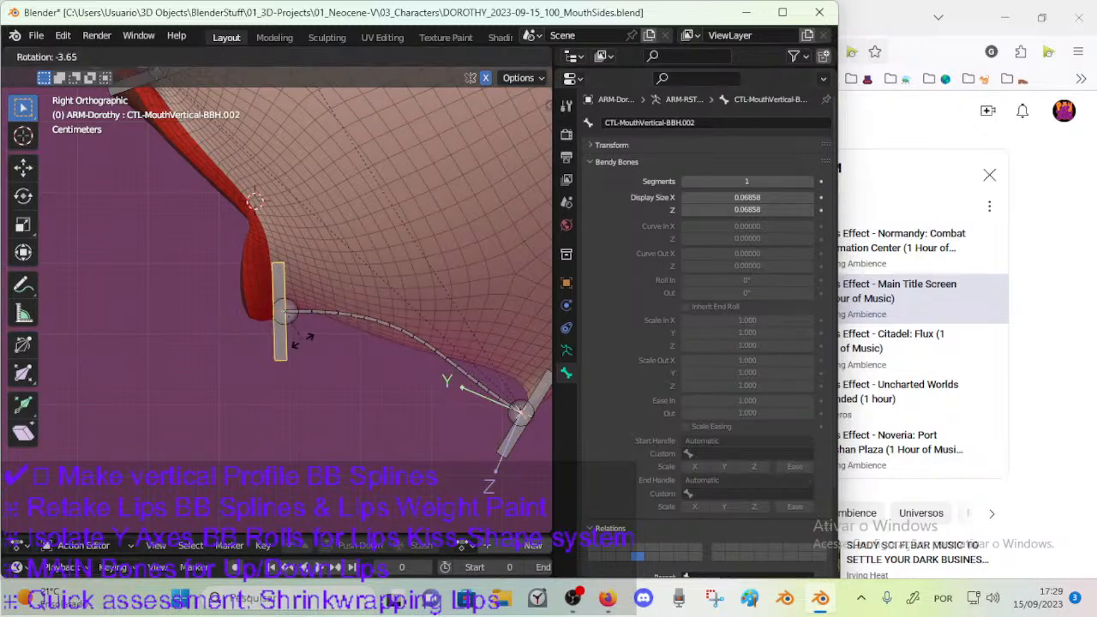
pyautogui.click(297, 339)
# Try an Ease Out of 1.54 on DEF-MouthVertical-BB.001 and reset both its Ease In and Ease Out to 1.
pyautogui.click(324, 314)
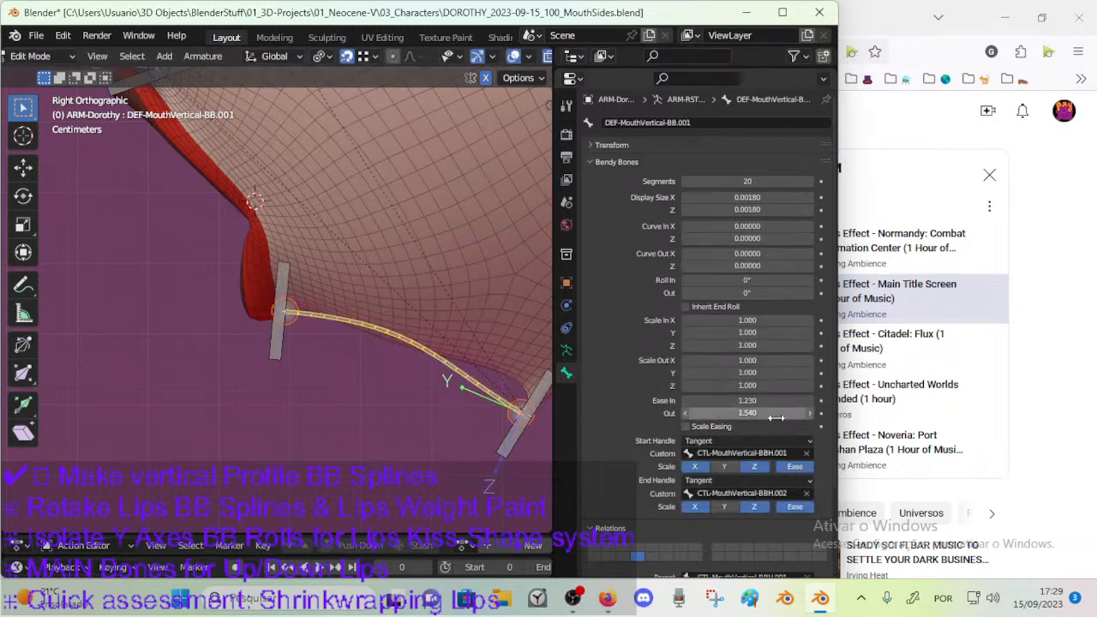
pyautogui.moveTo(745, 413)
pyautogui.mouseDown()
pyautogui.moveTo(766, 413)
pyautogui.moveTo(759, 401)
pyautogui.mouseUp()
pyautogui.press('BackSpace')
pyautogui.press('BackSpace')
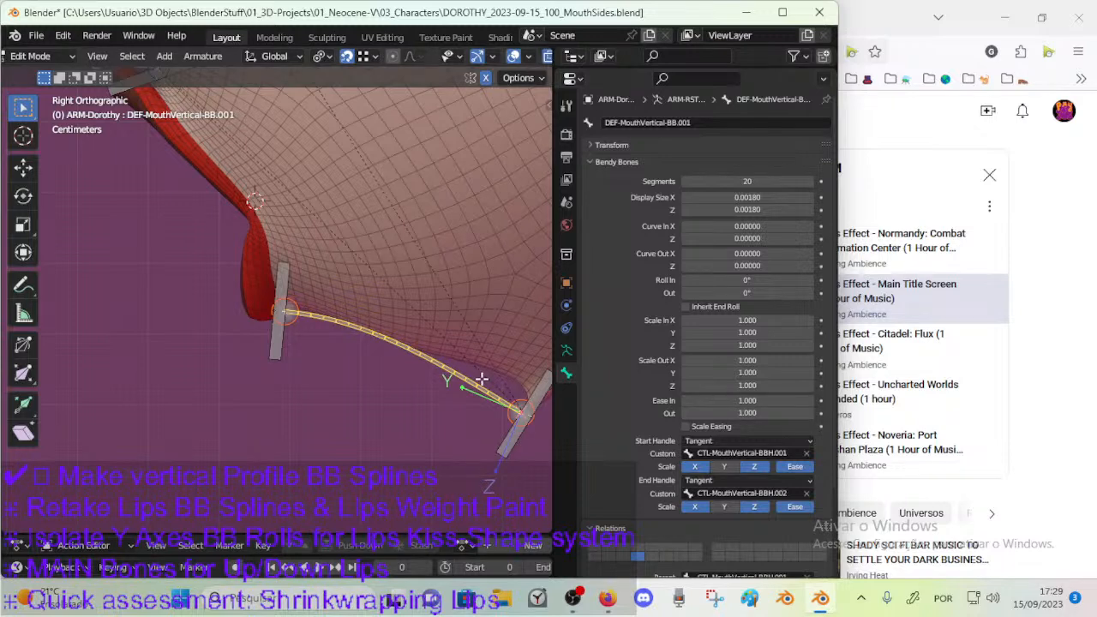
# Examine the chin bendy bone's curve, its two handle bones and its start and end handle assignments.
pyautogui.click(525, 444)
pyautogui.click(364, 347)
pyautogui.click(286, 350)
pyautogui.click(366, 341)
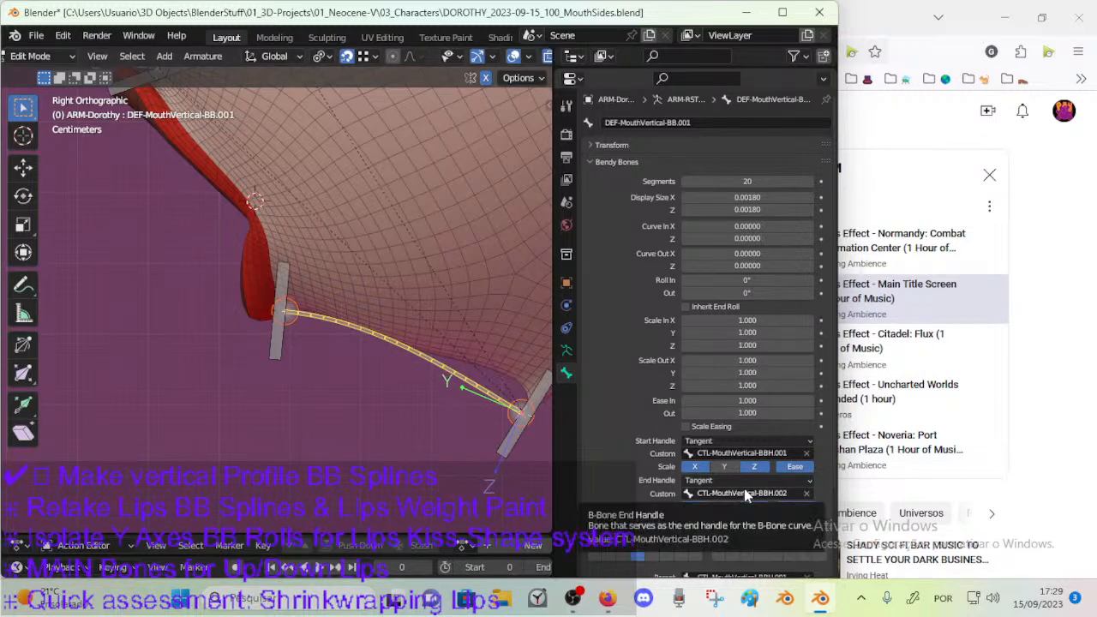
pyautogui.click(520, 439)
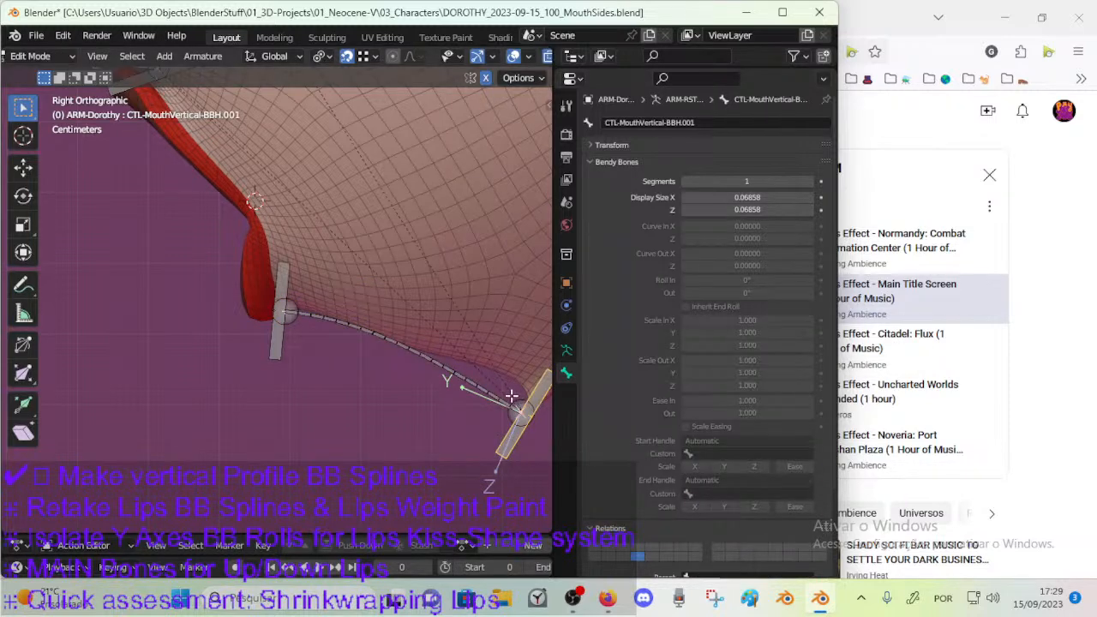
pyautogui.click(366, 353)
pyautogui.scroll(6, 286, 343)
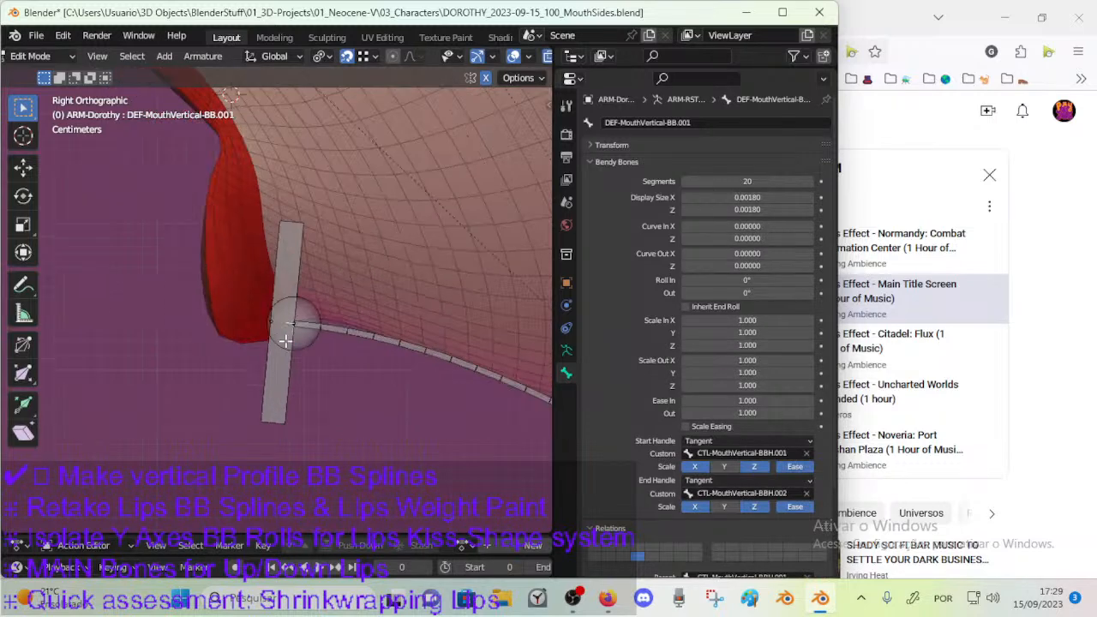
pyautogui.keyDown('shift'); pyautogui.moveTo(398, 416); pyautogui.dragTo(127, 300, button='middle'); pyautogui.keyUp('shift')
pyautogui.scroll(-4, 349, 360)
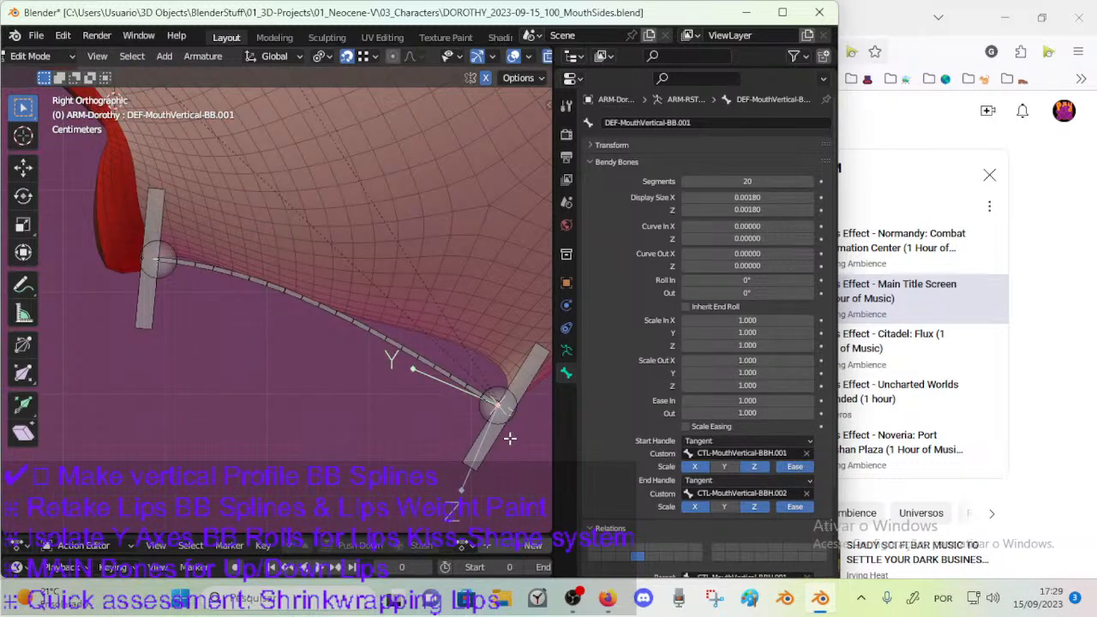
pyautogui.keyDown('shift'); pyautogui.moveTo(508, 438); pyautogui.dragTo(428, 418, button='middle'); pyautogui.keyUp('shift')
pyautogui.keyDown('shift'); pyautogui.moveTo(322, 343); pyautogui.dragTo(362, 356, button='middle'); pyautogui.keyUp('shift')
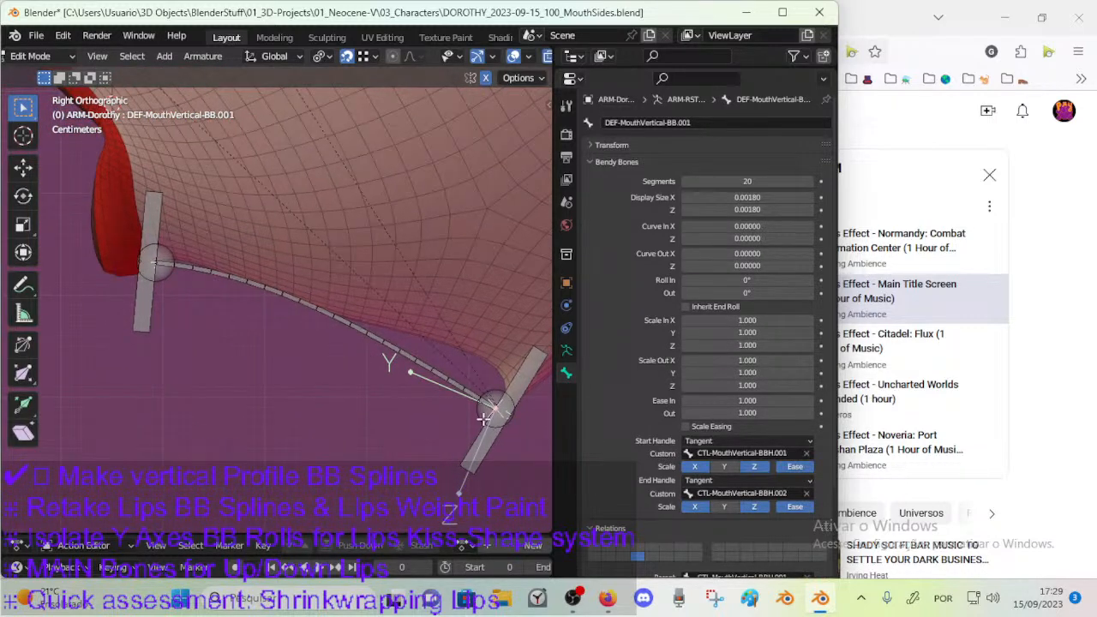
# Rotate the chin handle bone CTL-MouthVertical-BBH.001 to a flatter angle so the spline bulges toward the chin mesh.
pyautogui.click(529, 361)
pyautogui.press('r')
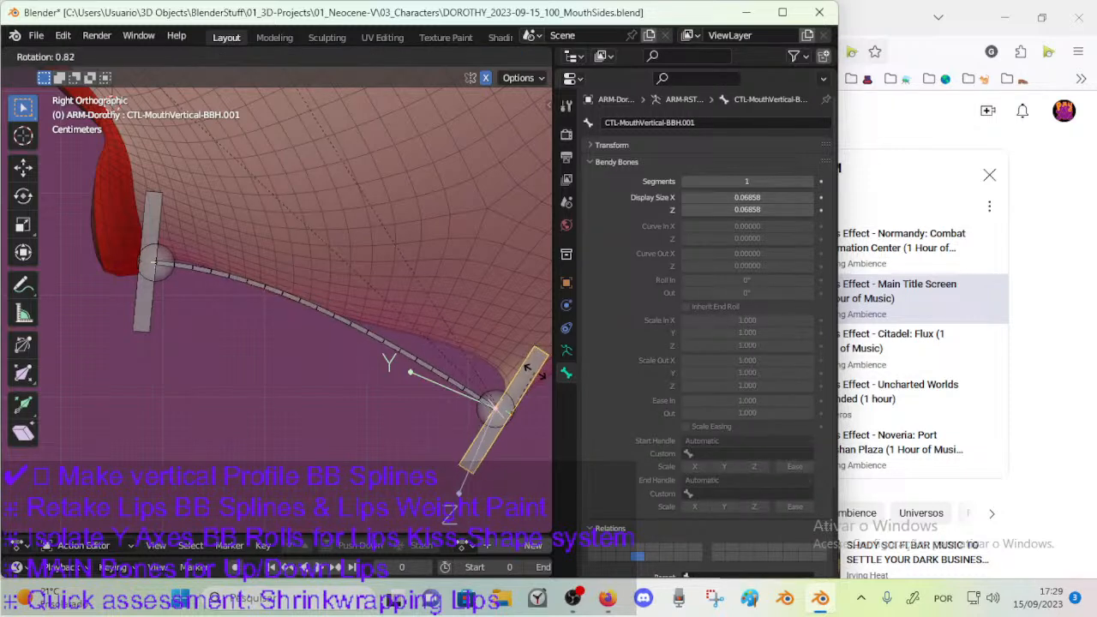
pyautogui.click(525, 375)
pyautogui.scroll(-1, 369, 330)
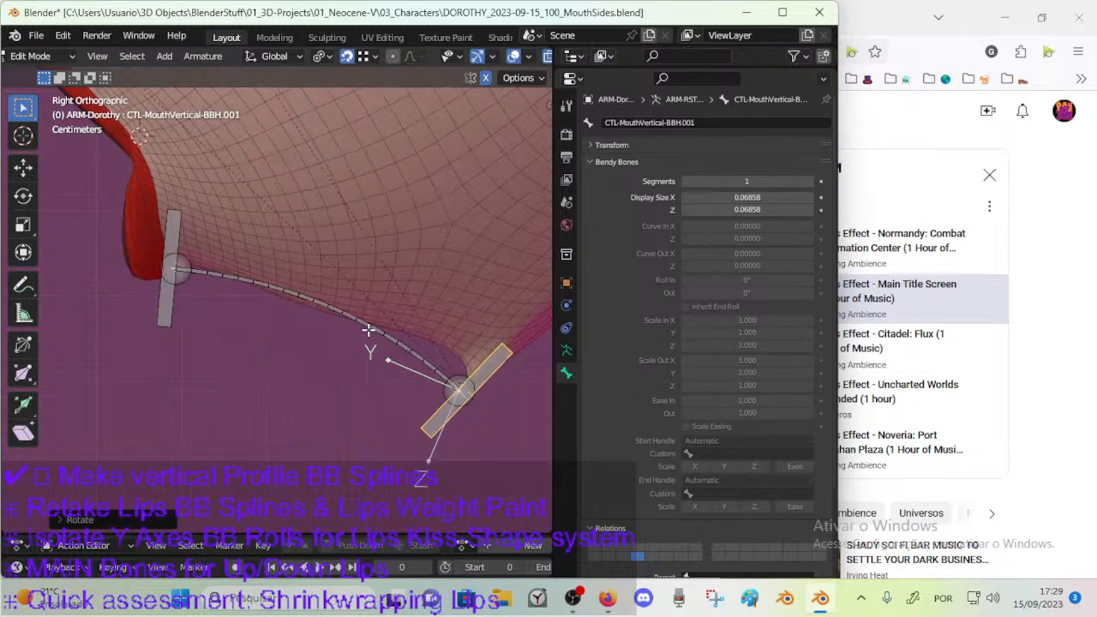
# Set the Ease In of the chin bendy bone DEF-MouthVertical-BB.001 to 1.2.
pyautogui.click(362, 323)
pyautogui.moveTo(747, 400); pyautogui.dragTo(818, 400)
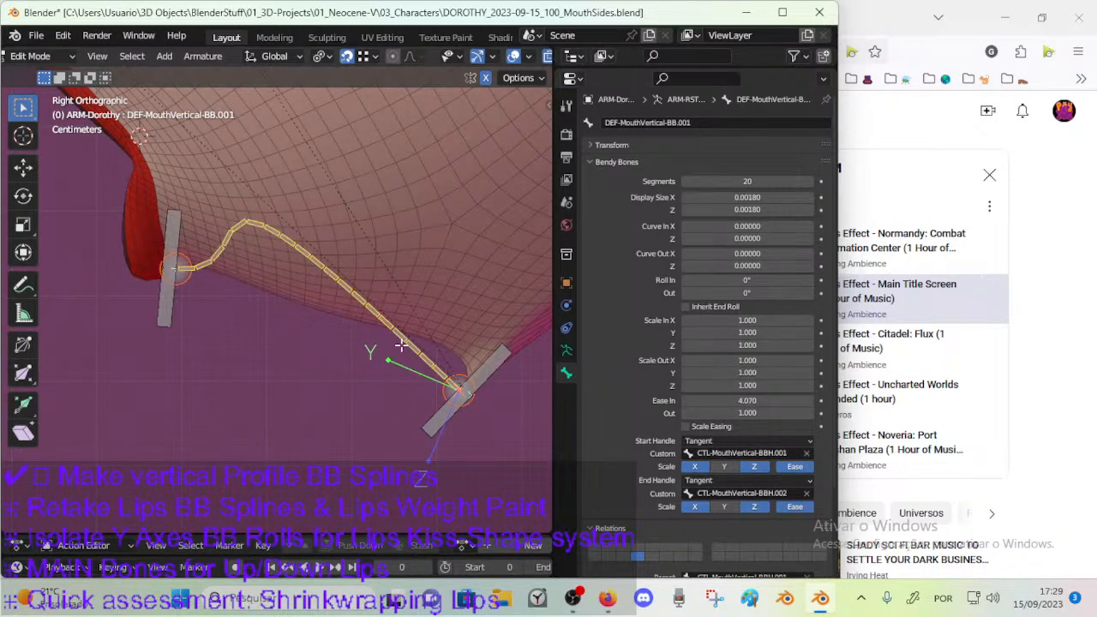
pyautogui.moveTo(735, 403); pyautogui.dragTo(625, 403)
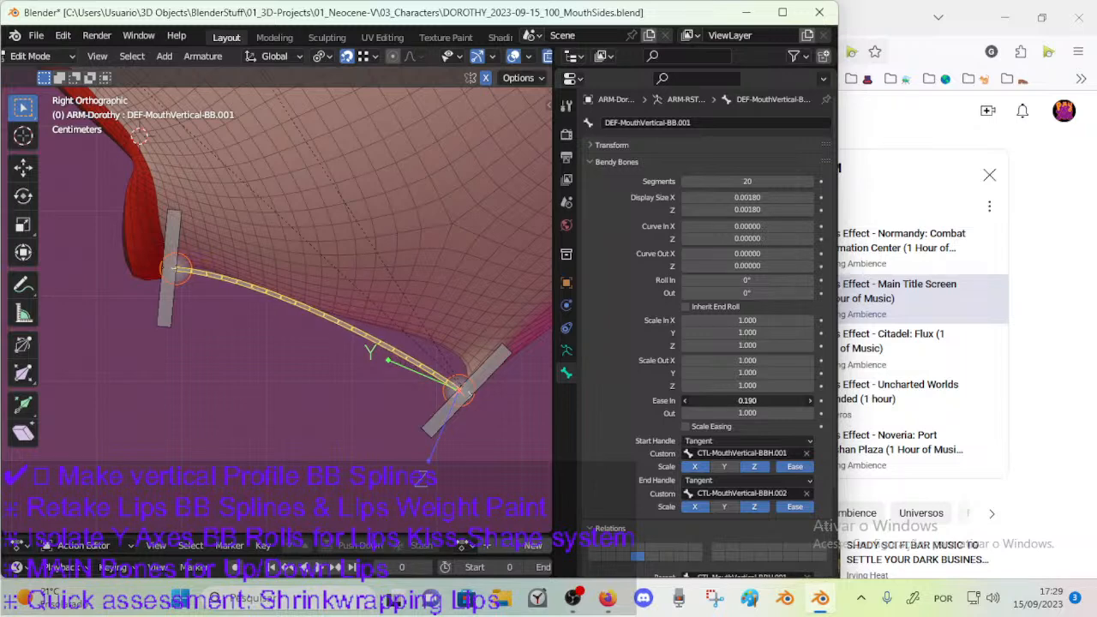
pyautogui.moveTo(748, 403); pyautogui.dragTo(773, 400)
pyautogui.press('BackSpace')
pyautogui.click(773, 400)
pyautogui.write('1.2')
pyautogui.press('Return')
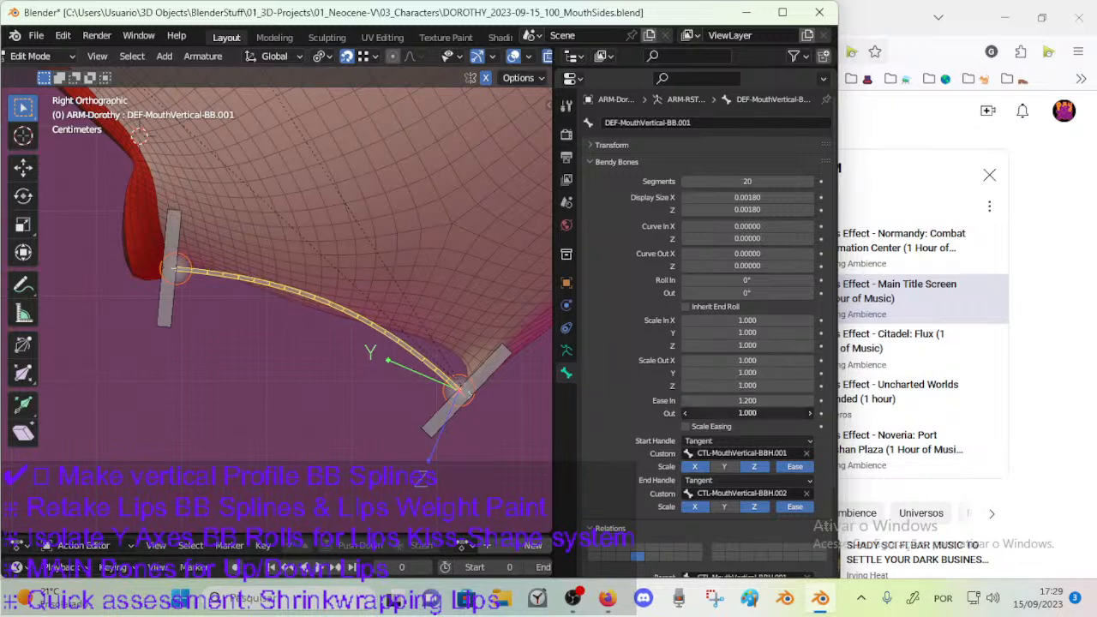
# Try lower Ease Out values such as 0.25 and 0.44 on DEF-MouthVertical-BB.001 and undo them.
pyautogui.moveTo(747, 413); pyautogui.dragTo(713, 413)
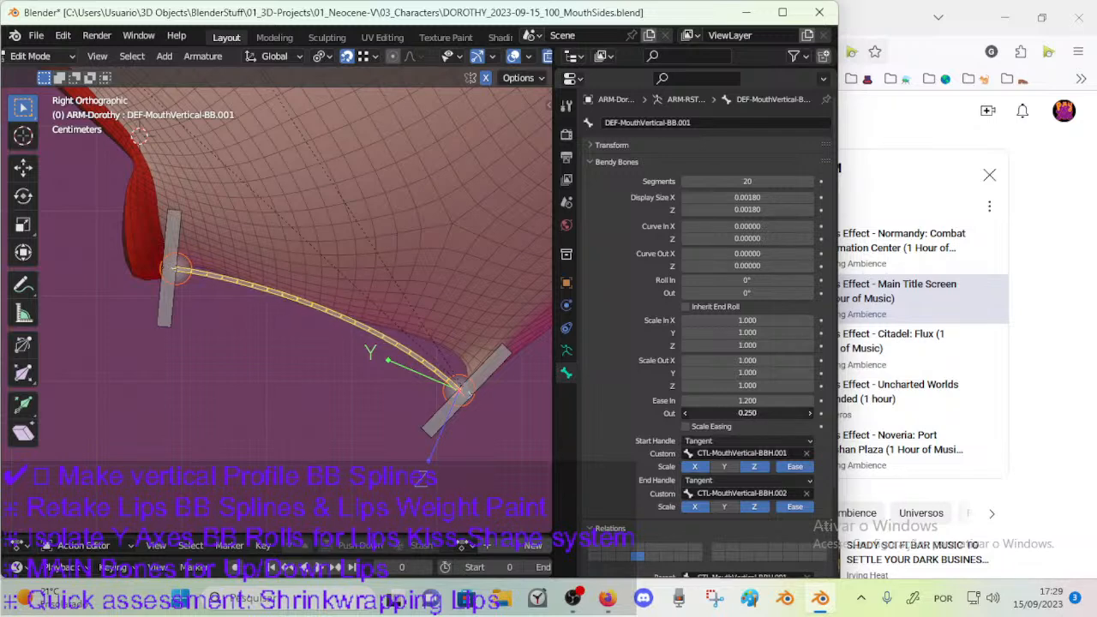
pyautogui.moveTo(747, 413)
pyautogui.mouseDown()
pyautogui.moveTo(722, 413)
pyautogui.moveTo(749, 414)
pyautogui.mouseUp()
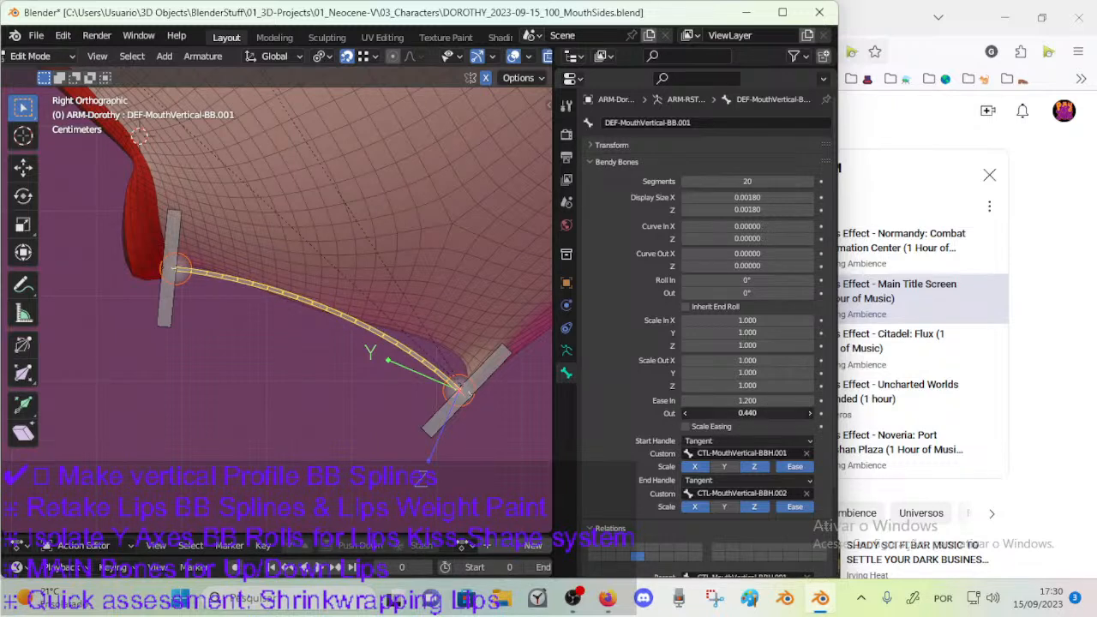
pyautogui.moveTo(747, 413); pyautogui.dragTo(721, 413)
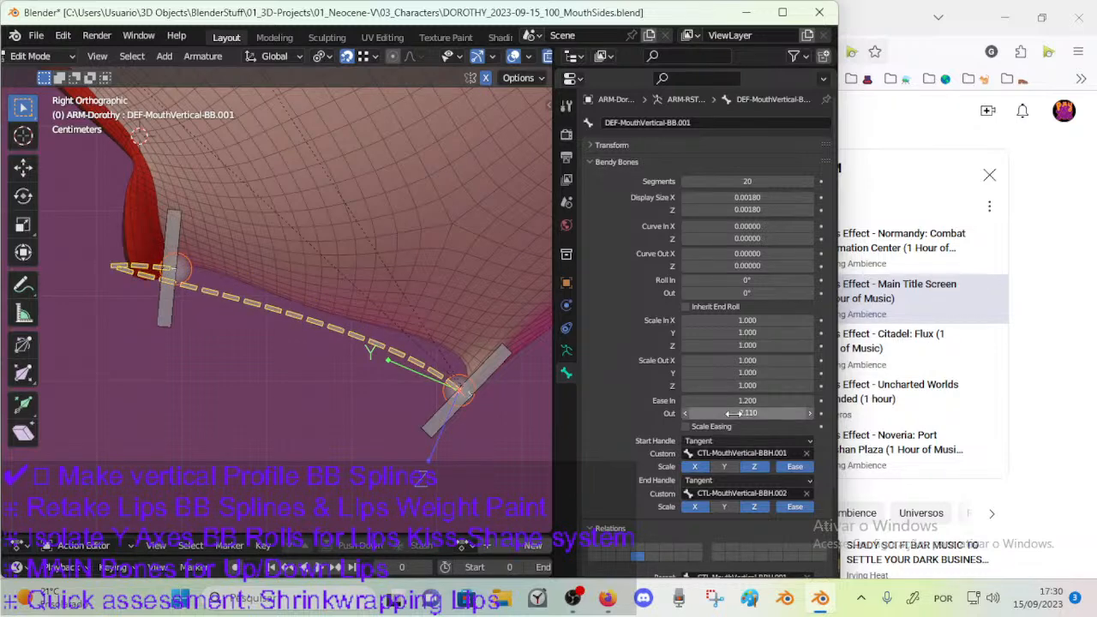
pyautogui.hotkey('ctrl', 'z')
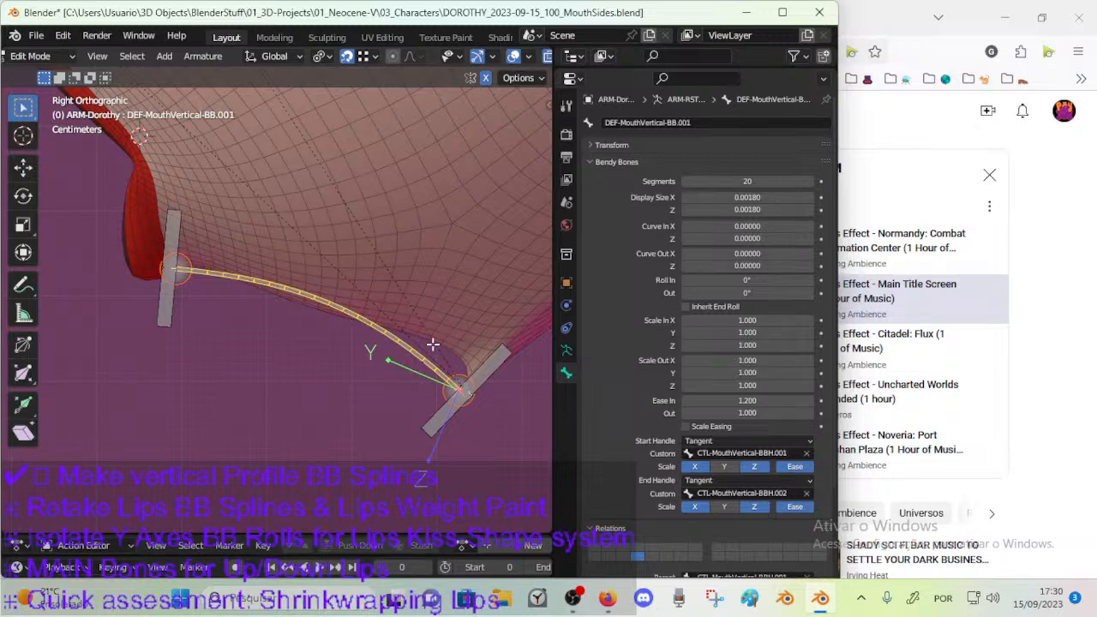
# Leave armature editing for Object Mode and make the body mesh 00_Body the active object.
pyautogui.hotkey('ctrl', 'Tab')
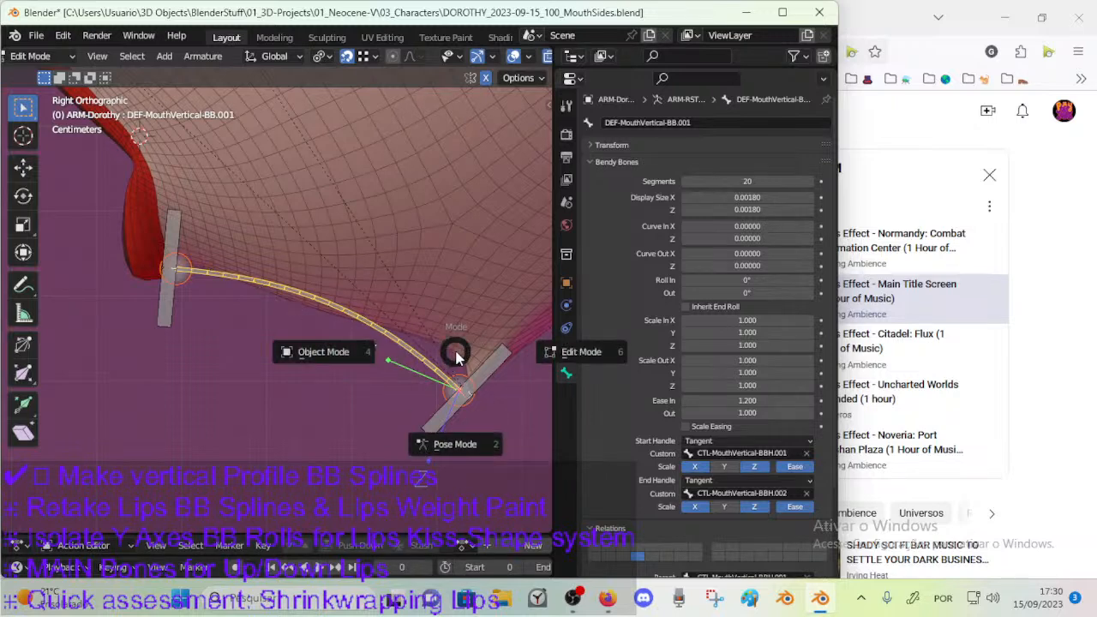
pyautogui.click(323, 351)
pyautogui.click(438, 259)
pyautogui.press('Tab')
pyautogui.scroll(-2, 438, 260)
pyautogui.keyDown('shift'); pyautogui.moveTo(438, 260); pyautogui.dragTo(386, 311, button='middle'); pyautogui.keyUp('shift')
pyautogui.hotkey('ctrl', 'Tab')
pyautogui.press('4')
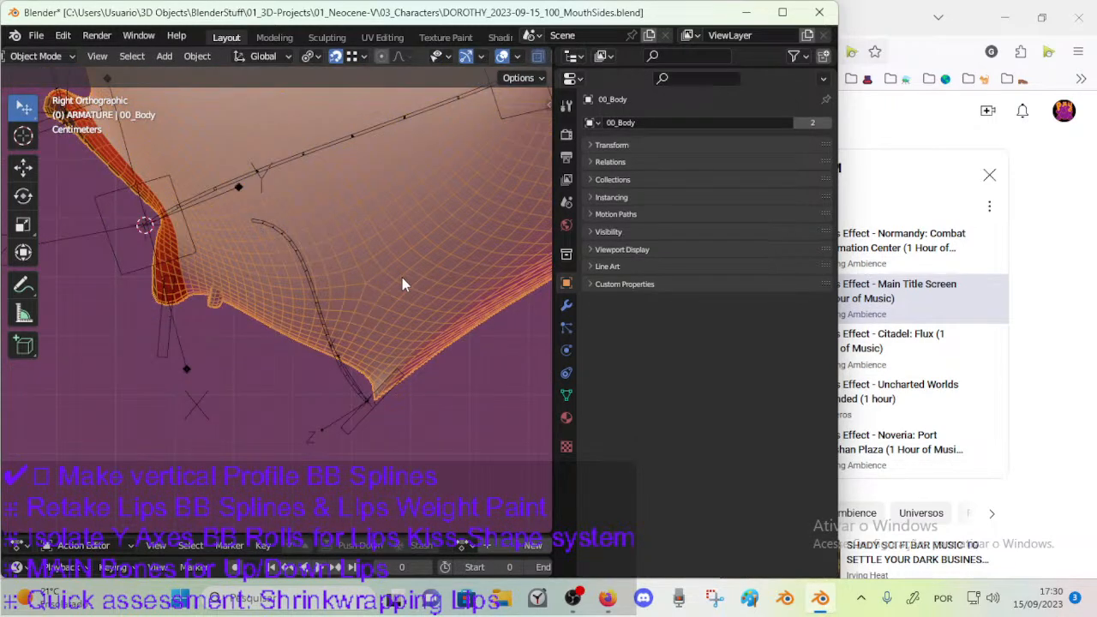
# Turn off the viewport display of the CorrectiveSmooth: Mouth modifier on 00_Body.
pyautogui.click(566, 305)
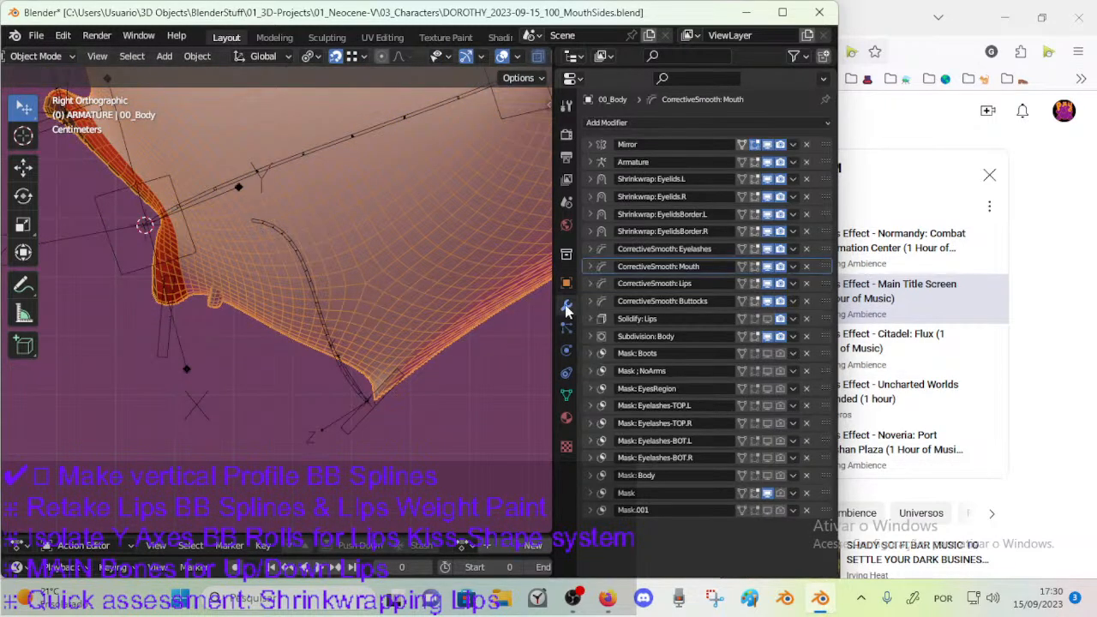
pyautogui.click(766, 267)
pyautogui.click(766, 265)
pyautogui.click(766, 265)
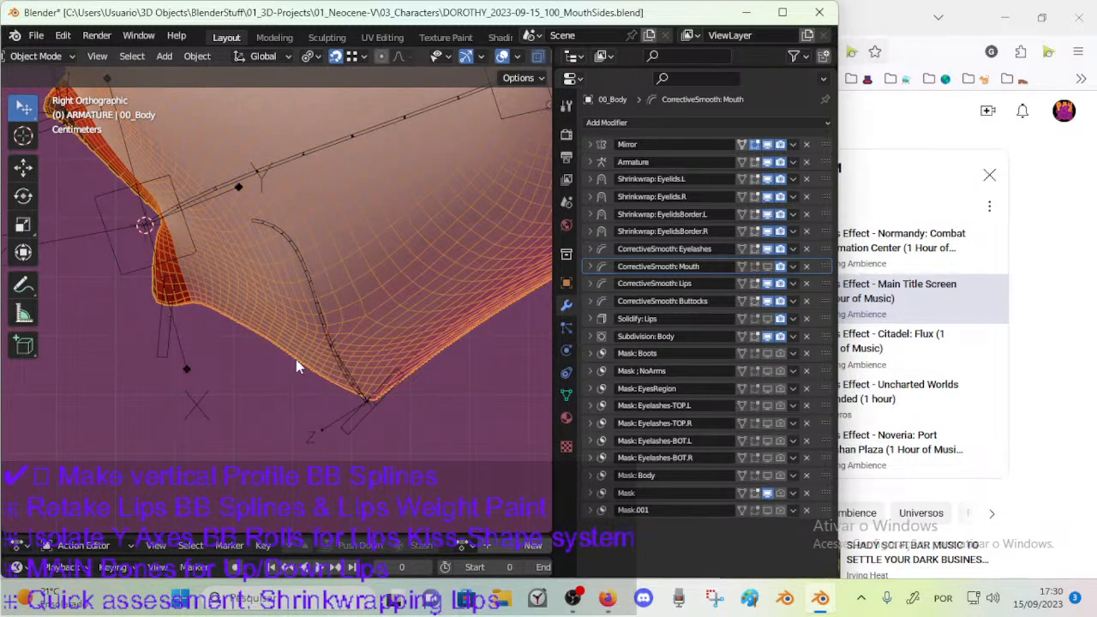
# Compare the unsmoothed chin and lower-lip profile of 00_Body between Edit Mode and Object Mode, saving the file along the way.
pyautogui.press('Tab')
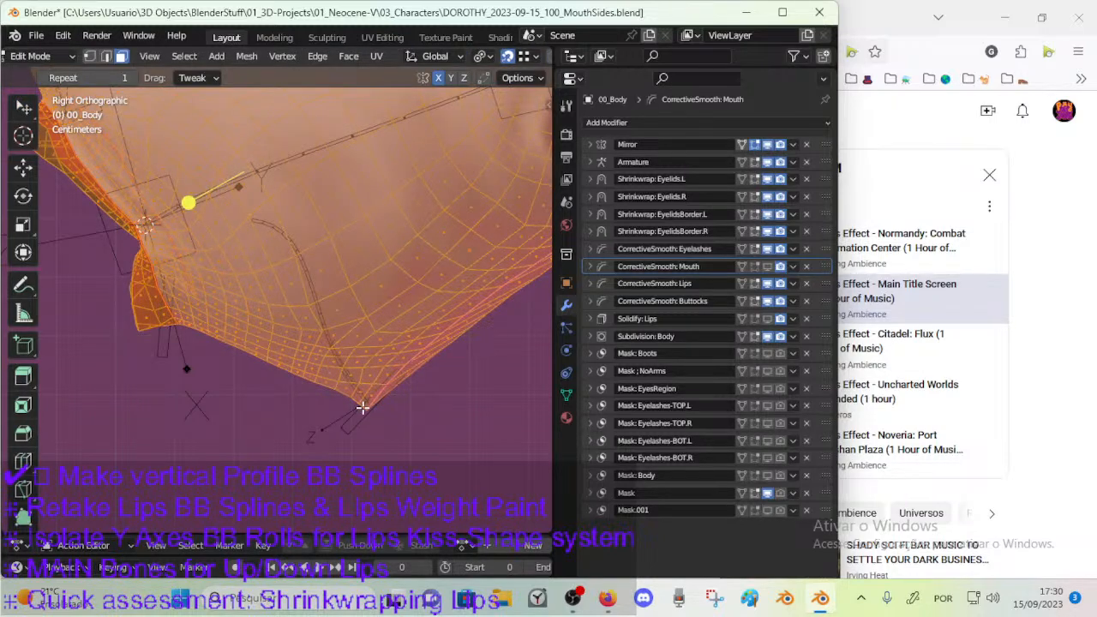
pyautogui.press('Tab')
pyautogui.press('Tab')
pyautogui.press('Tab')
pyautogui.press('Tab')
pyautogui.press('Tab')
pyautogui.hotkey('ctrl', 's')
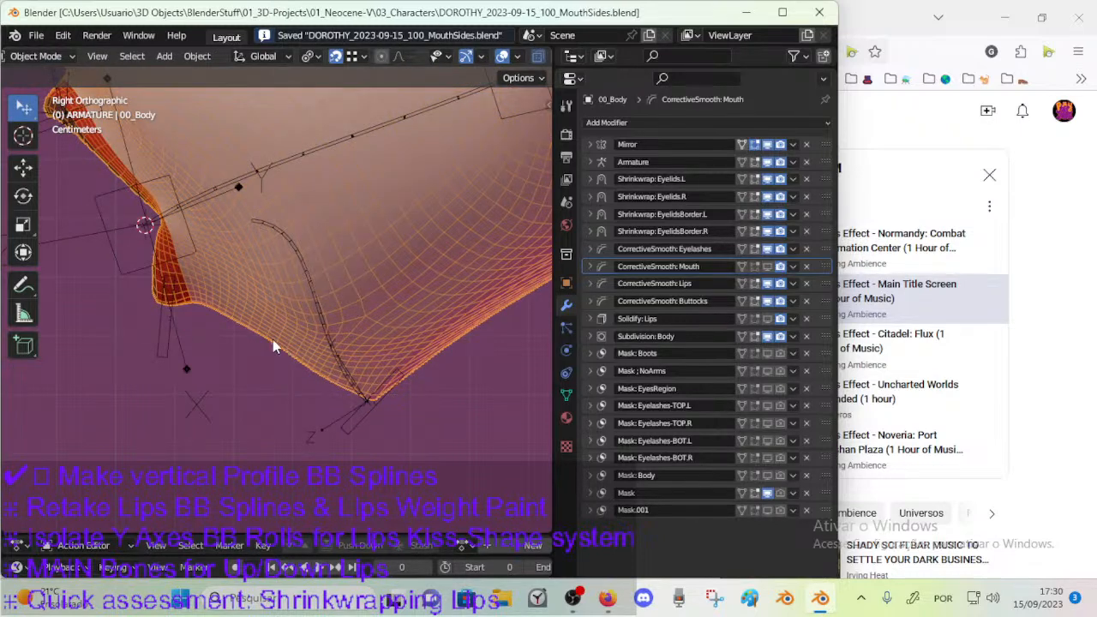
pyautogui.press('Tab')
pyautogui.press('Tab')
pyautogui.press('Tab')
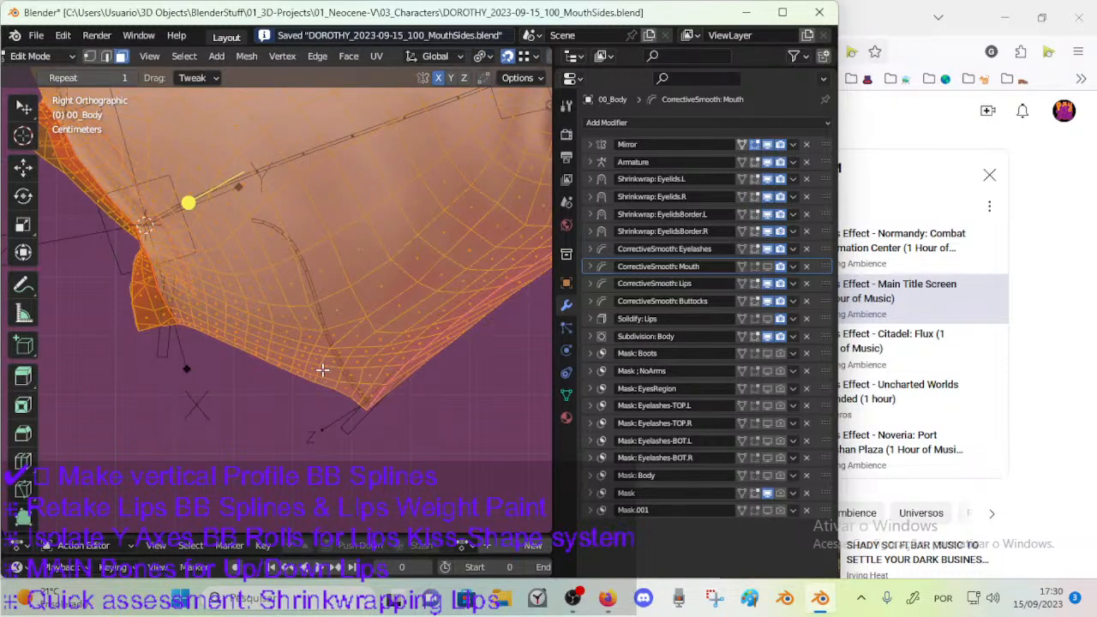
pyautogui.press('Tab')
pyautogui.hotkey('ctrl', 's')
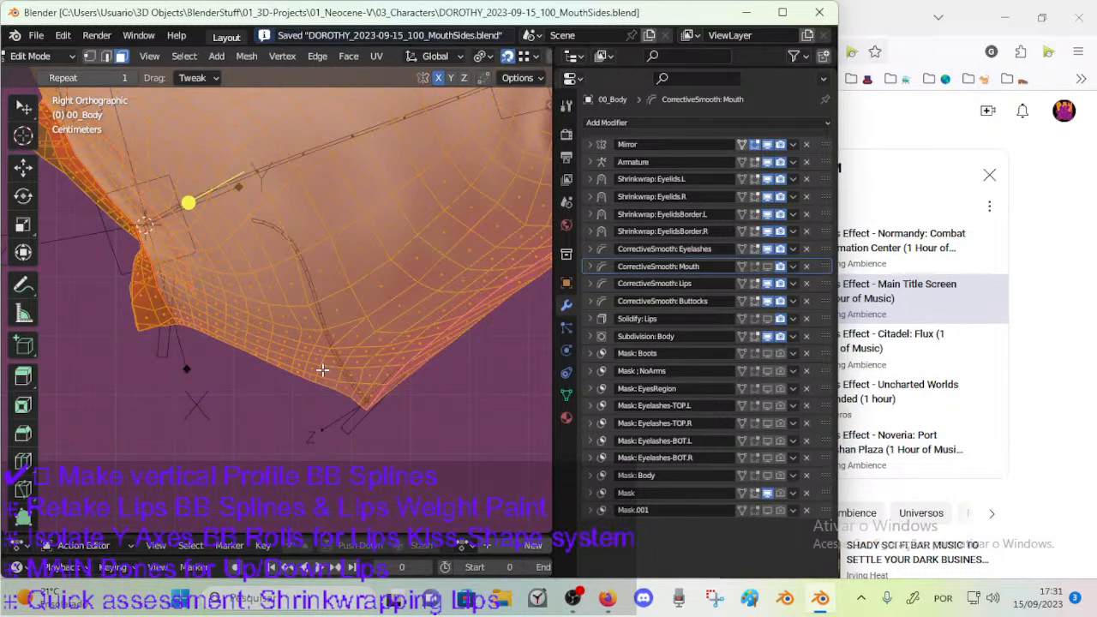
pyautogui.press('Tab')
pyautogui.press('Tab')
pyautogui.press('Tab')
pyautogui.press('Tab')
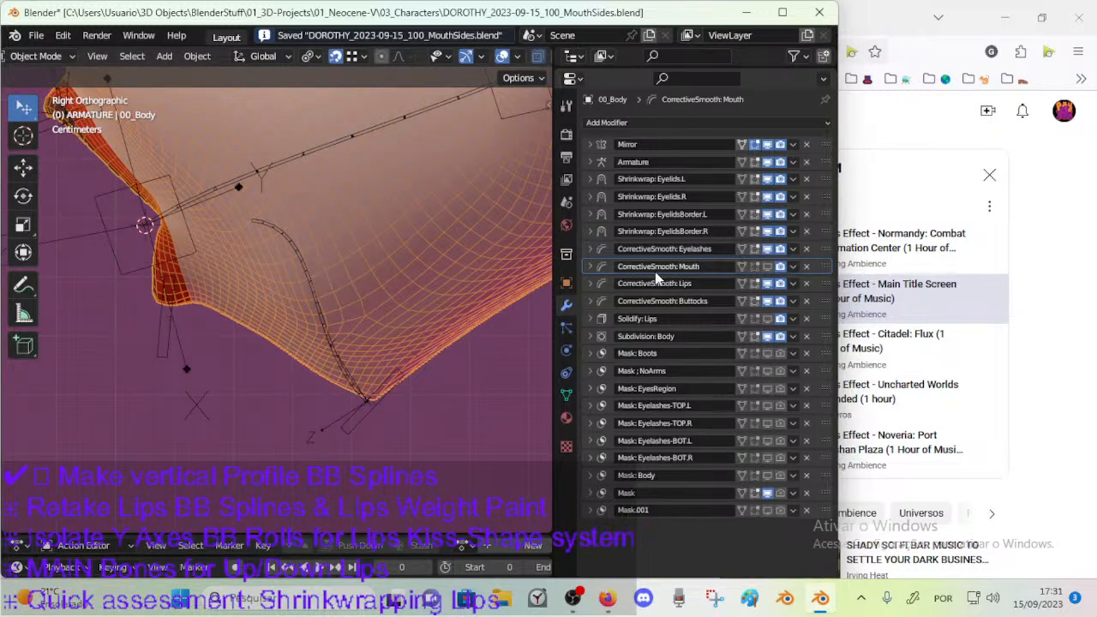
# Turn the viewport display of CorrectiveSmooth: Mouth back on and compare the mesh in Edit Mode and Object Mode.
pyautogui.click(767, 265)
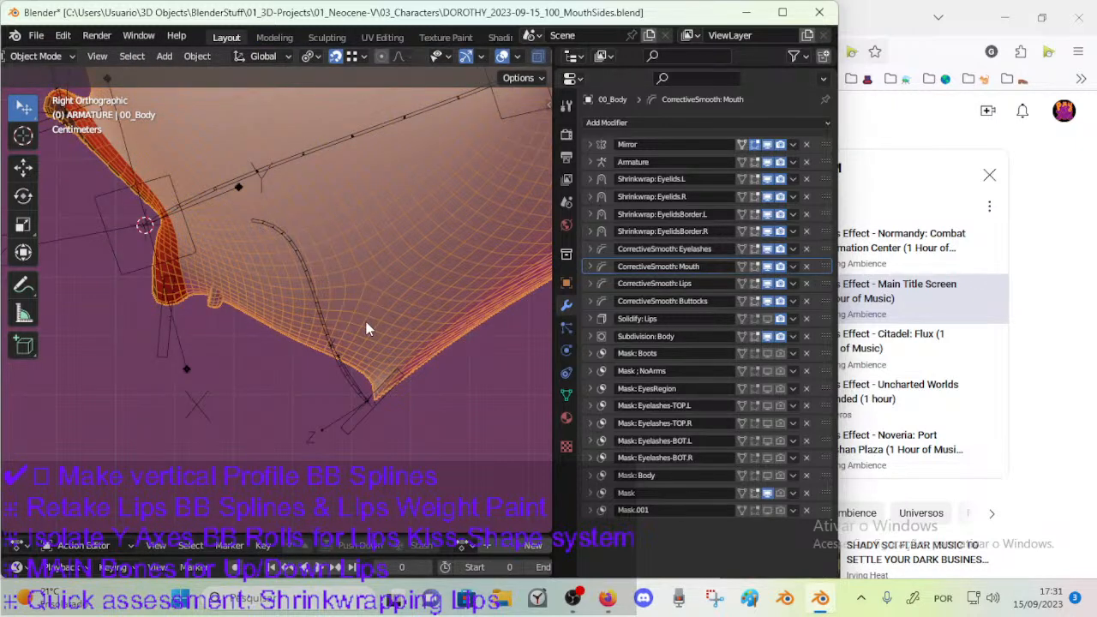
pyautogui.press('Tab')
pyautogui.press('Tab')
pyautogui.press('Tab')
pyautogui.press('Tab')
# Draw a freehand annotation line along the smoothed profile from below the lower lip to the chin, and save the file.
pyautogui.moveTo(192, 297)
pyautogui.mouseDown()
pyautogui.moveTo(220, 289)
pyautogui.moveTo(347, 358)
pyautogui.mouseUp()
pyautogui.hotkey('ctrl', 'z')
pyautogui.moveTo(204, 297)
pyautogui.mouseDown()
pyautogui.moveTo(230, 294)
pyautogui.moveTo(339, 346)
pyautogui.moveTo(367, 364)
pyautogui.moveTo(374, 392)
pyautogui.mouseUp()
pyautogui.press('w')
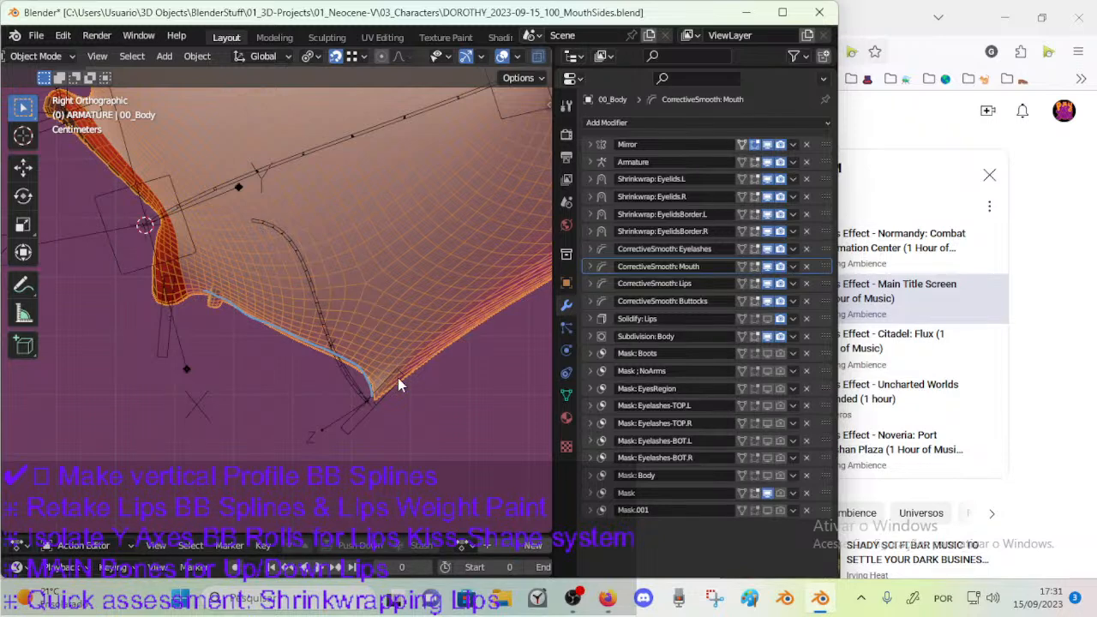
pyautogui.hotkey('ctrl', 's')
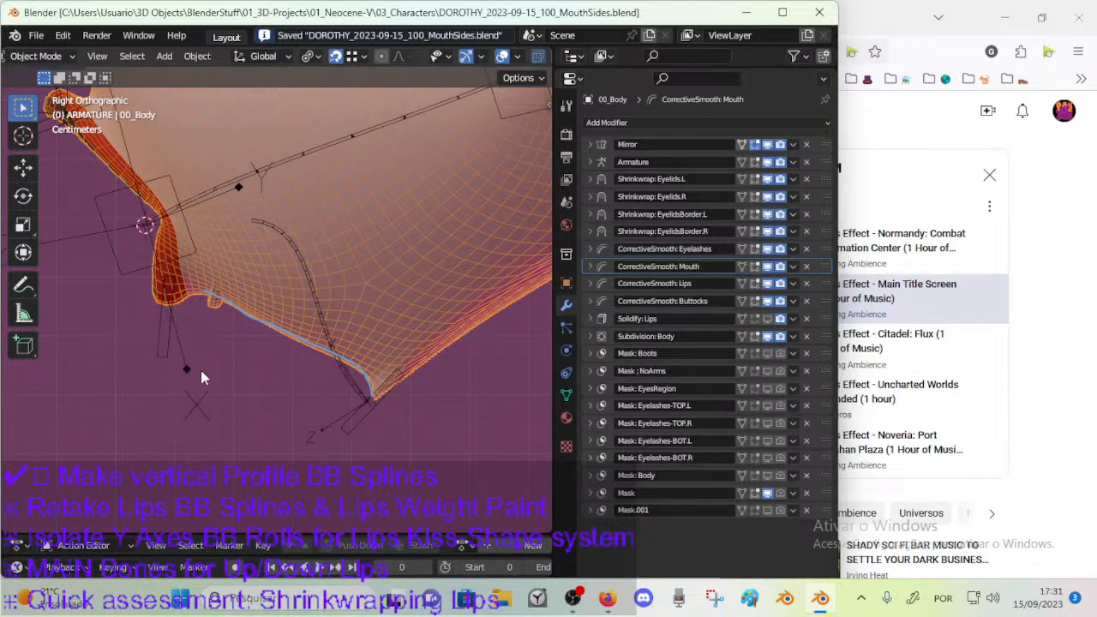
# Compare the chin profile with and without the CorrectiveSmooth: Mouth modifier against the annotation line, leaving the modifier displayed.
pyautogui.click(766, 268)
pyautogui.click(767, 270)
pyautogui.click(766, 270)
pyautogui.click(767, 270)
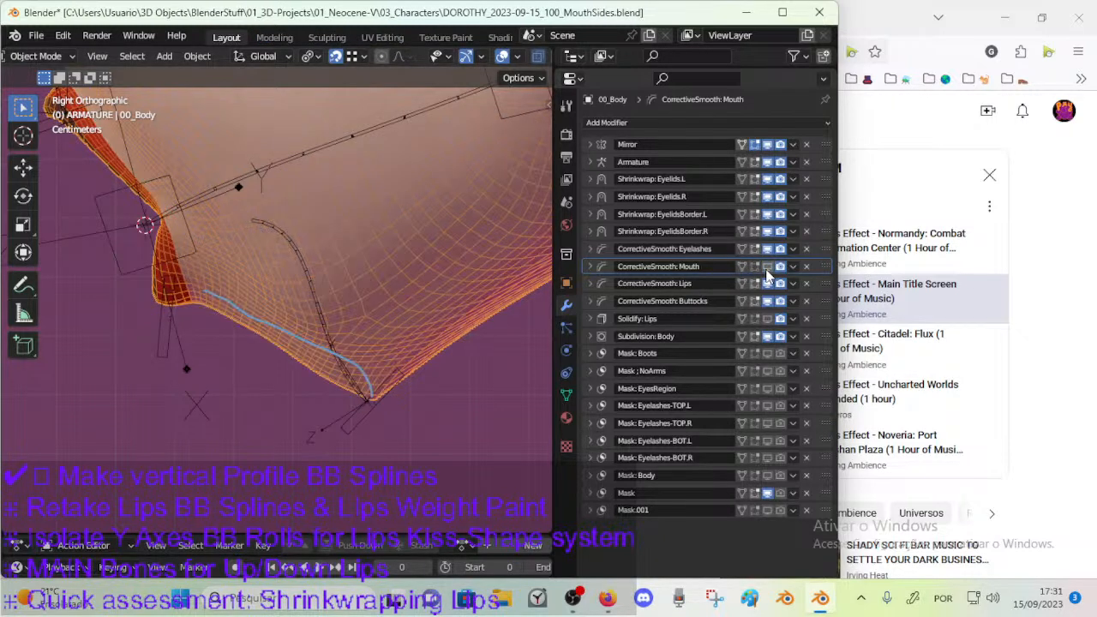
pyautogui.click(767, 267)
pyautogui.click(767, 267)
pyautogui.click(766, 269)
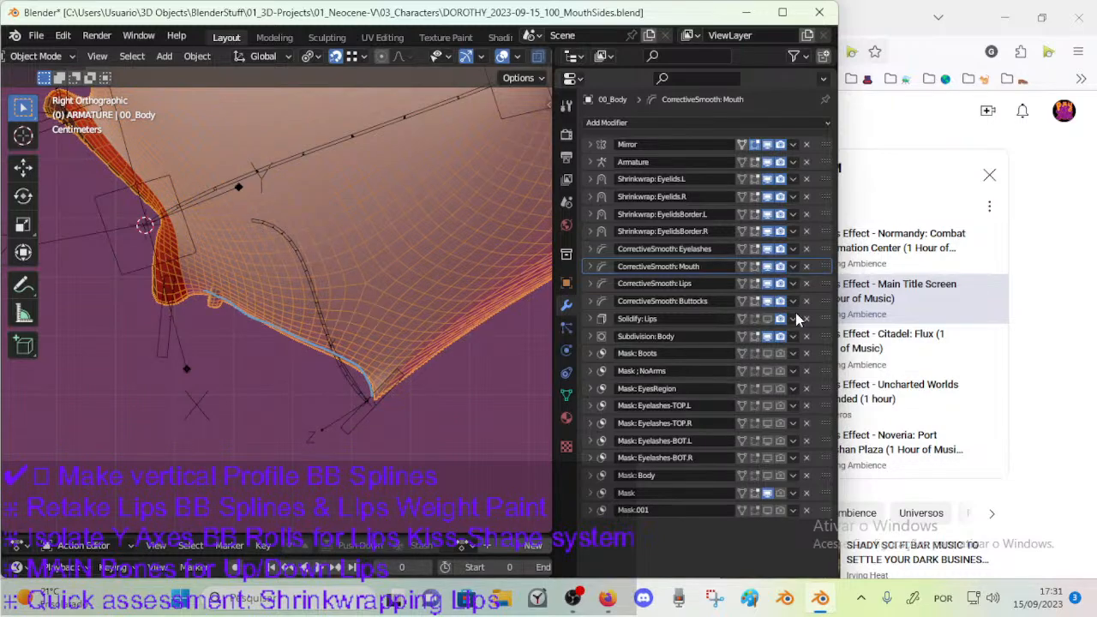
# Check the live stream dashboard in YouTube Studio and return to Blender.
pyautogui.click(1036, 260)
pyautogui.click(133, 7)
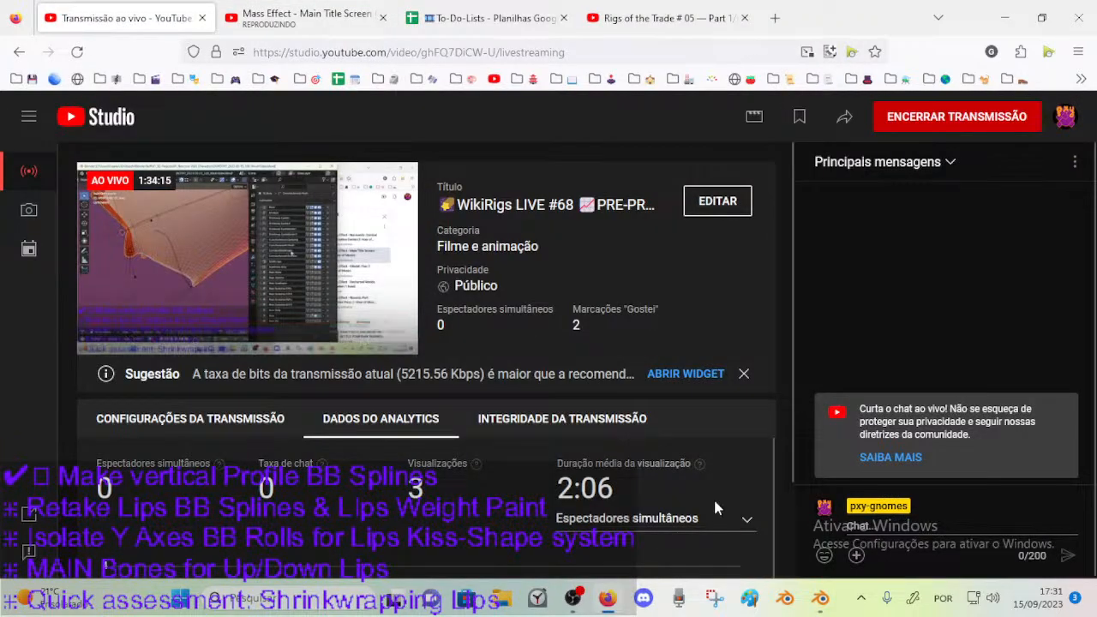
pyautogui.click(821, 599)
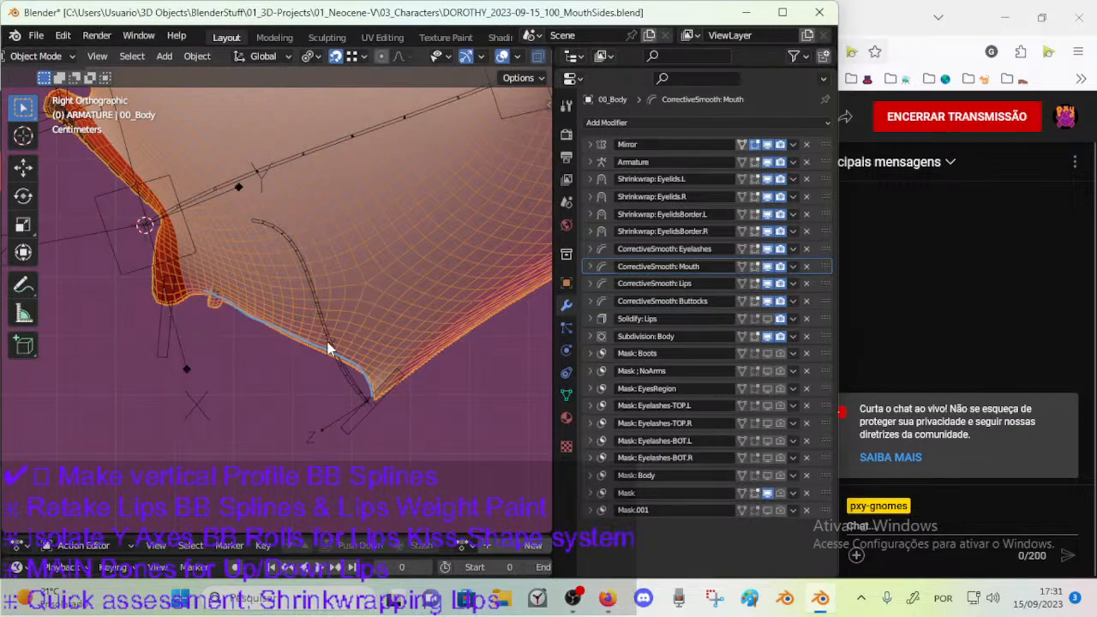
# Enable CorrectiveSmooth: Mouth in Edit Mode on 00_Body, try its On Cage display, and save the file.
pyautogui.press('Tab')
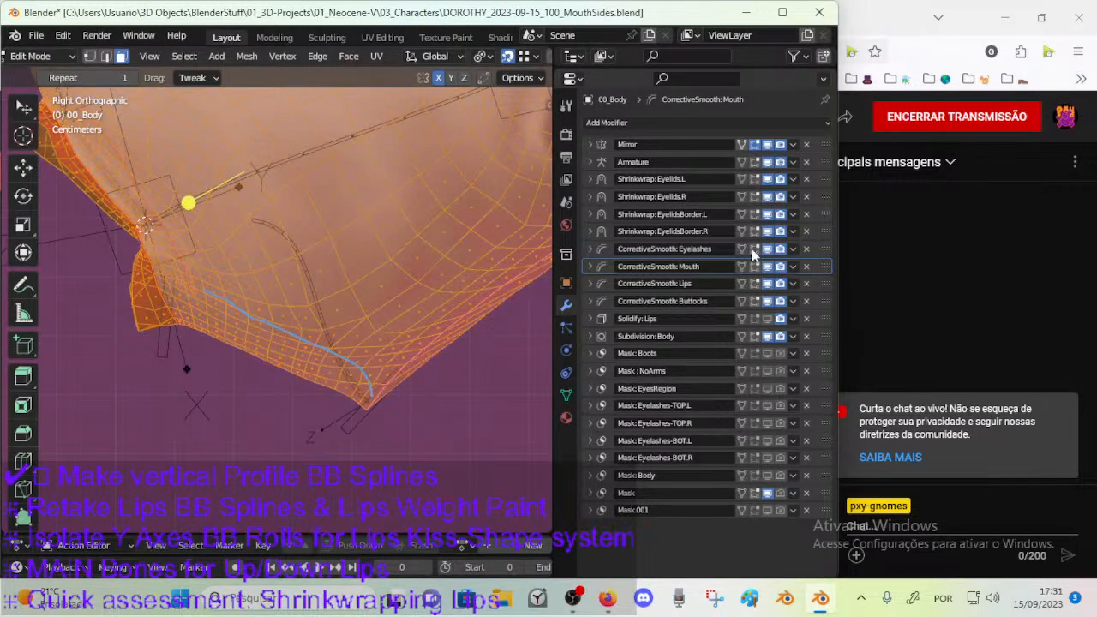
pyautogui.click(742, 267)
pyautogui.click(742, 266)
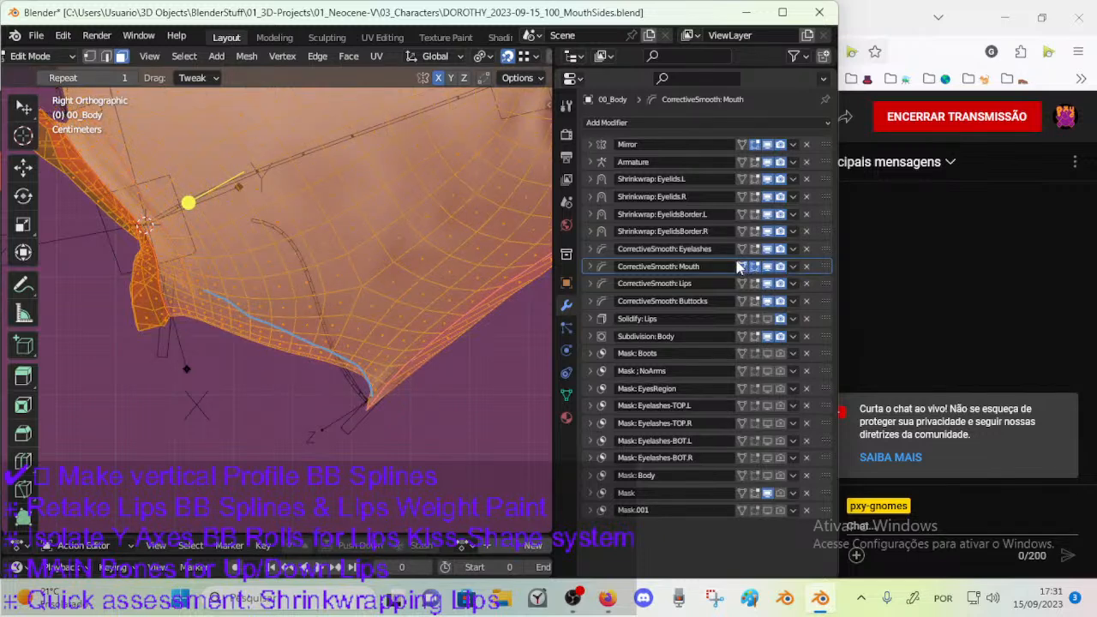
pyautogui.click(742, 267)
pyautogui.scroll(2, 394, 391)
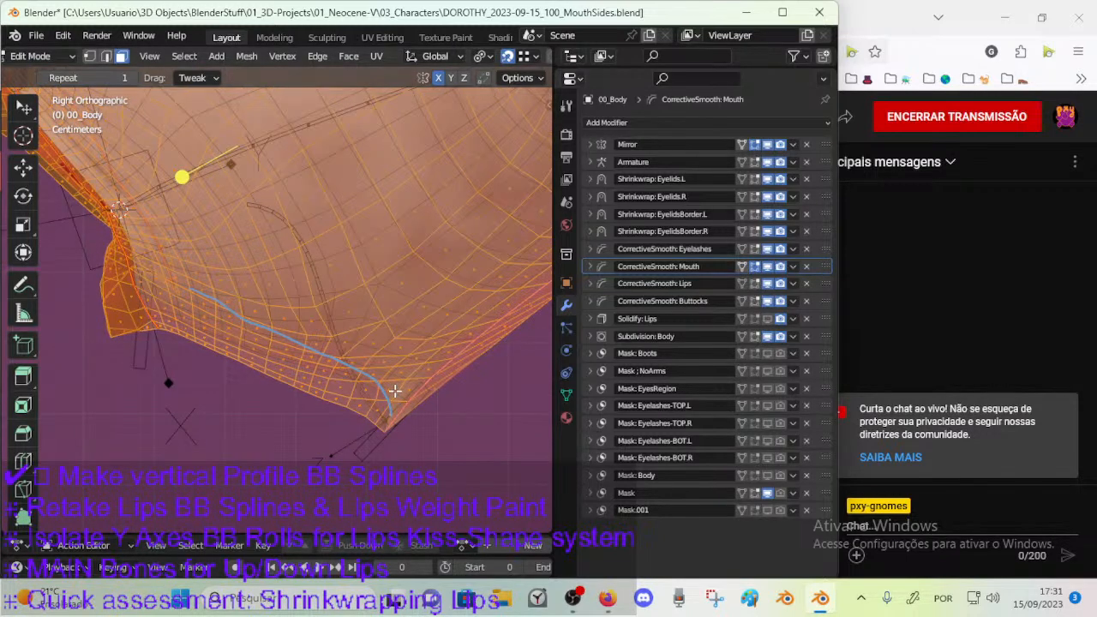
pyautogui.hotkey('ctrl', 's')
# Deselect the whole mesh and make MOD-CorrectiveSmooth-Face the active vertex group of 00_Body.
pyautogui.hotkey('alt', 'a')
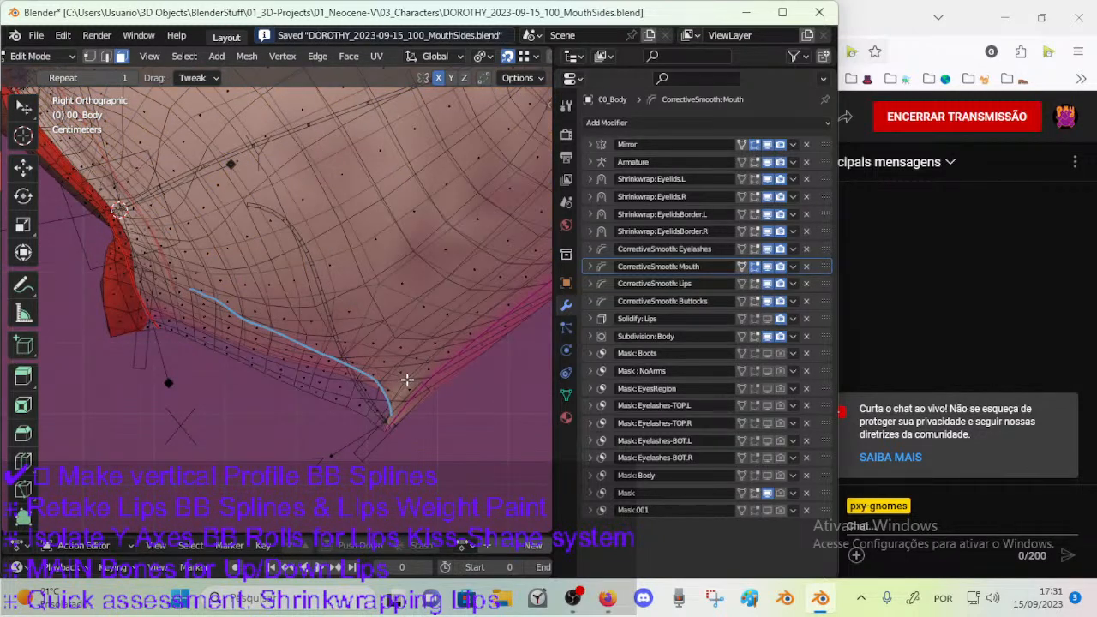
pyautogui.click(565, 417)
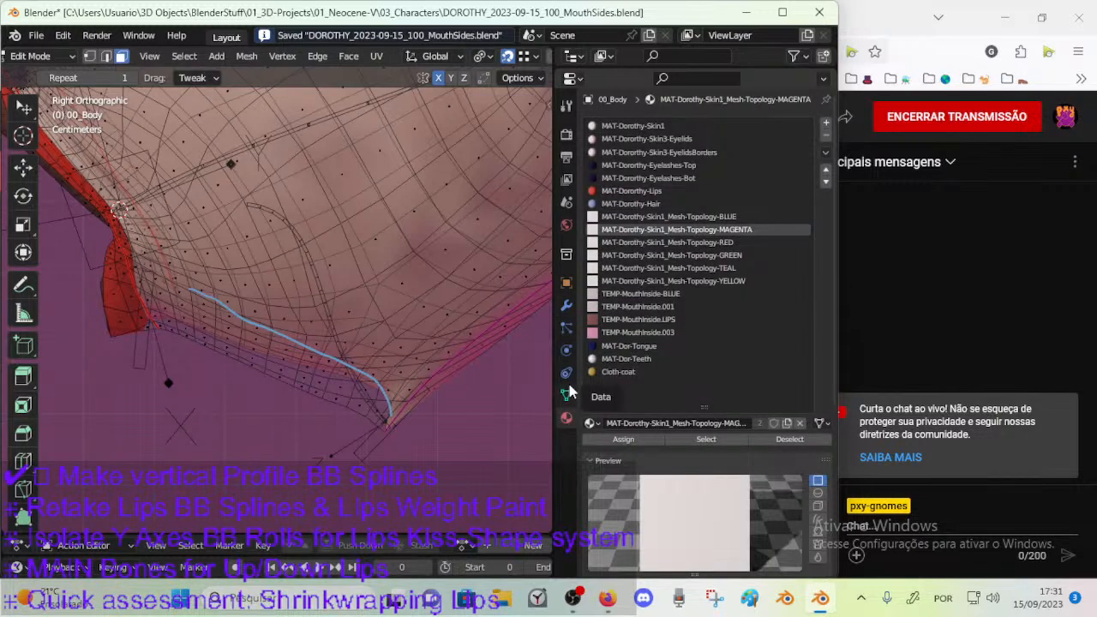
pyautogui.click(567, 393)
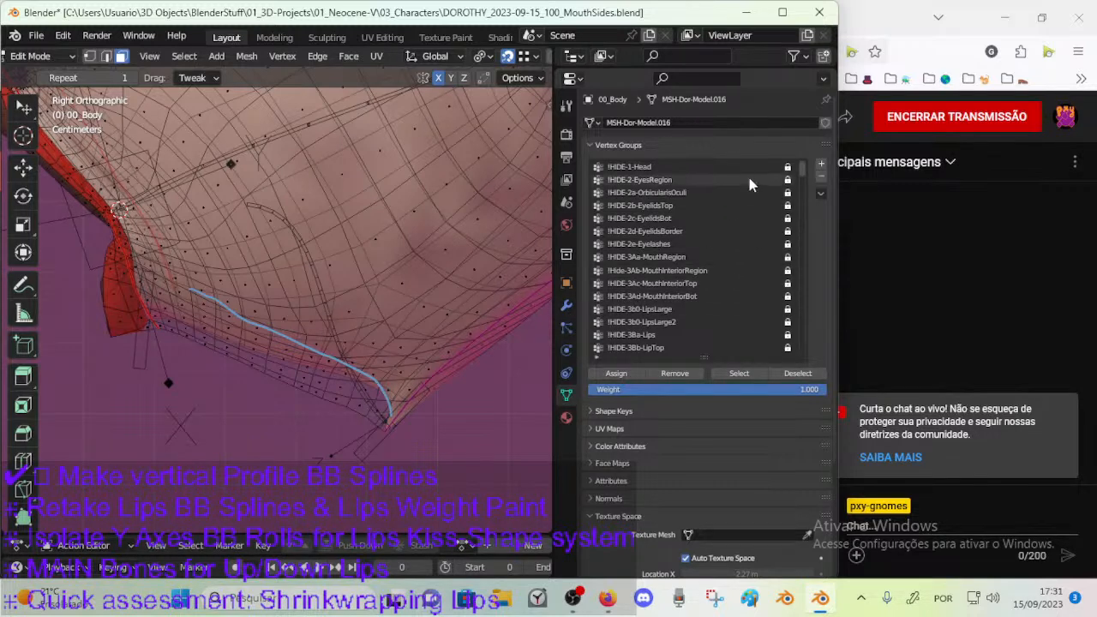
pyautogui.moveTo(802, 169); pyautogui.dragTo(797, 359)
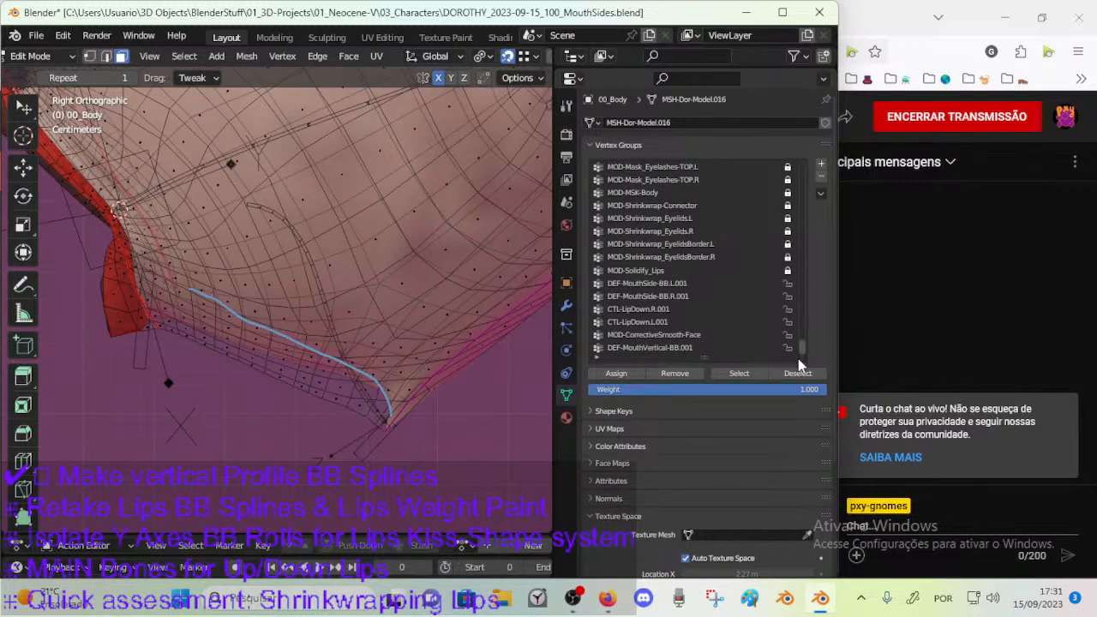
pyautogui.scroll(7, 677, 278)
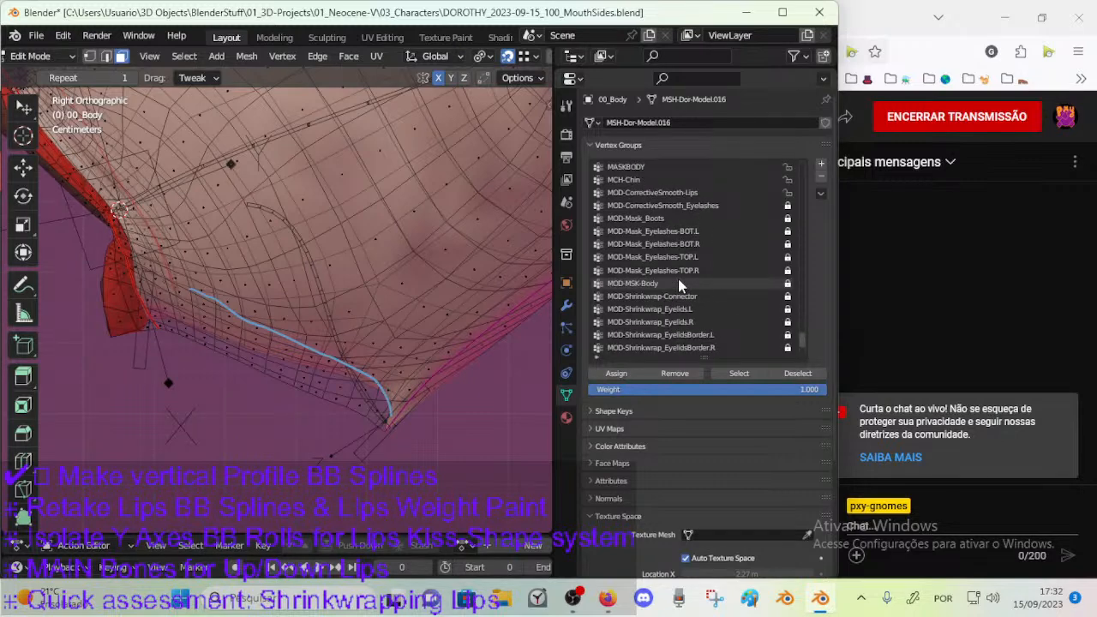
pyautogui.scroll(2, 678, 279)
pyautogui.scroll(-9, 803, 344)
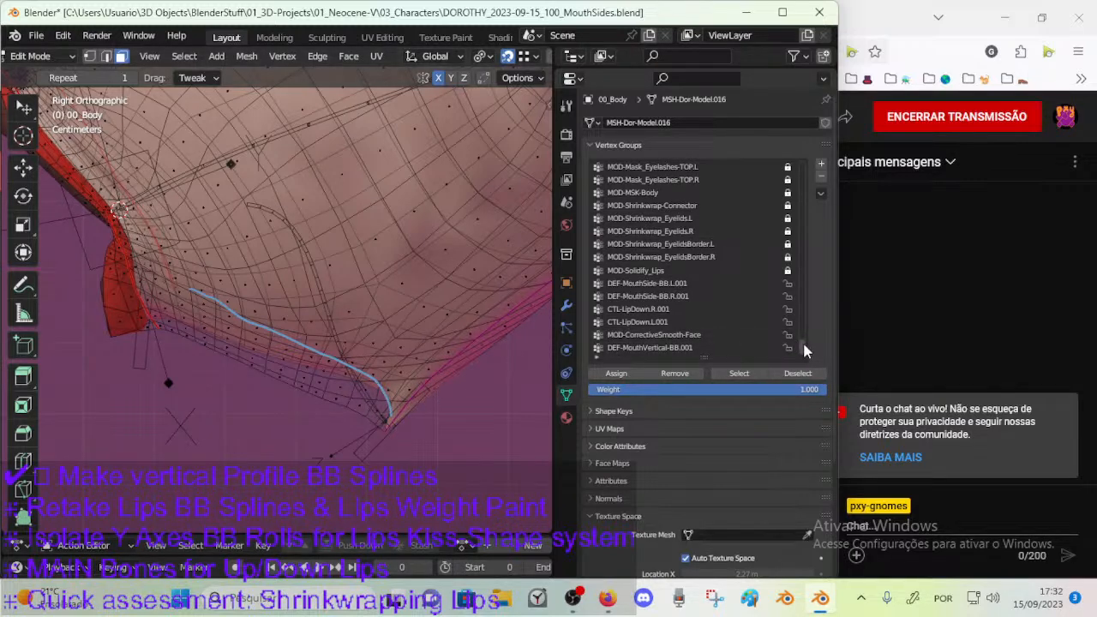
pyautogui.moveTo(804, 343)
pyautogui.mouseDown()
pyautogui.moveTo(797, 303)
pyautogui.moveTo(797, 348)
pyautogui.mouseUp()
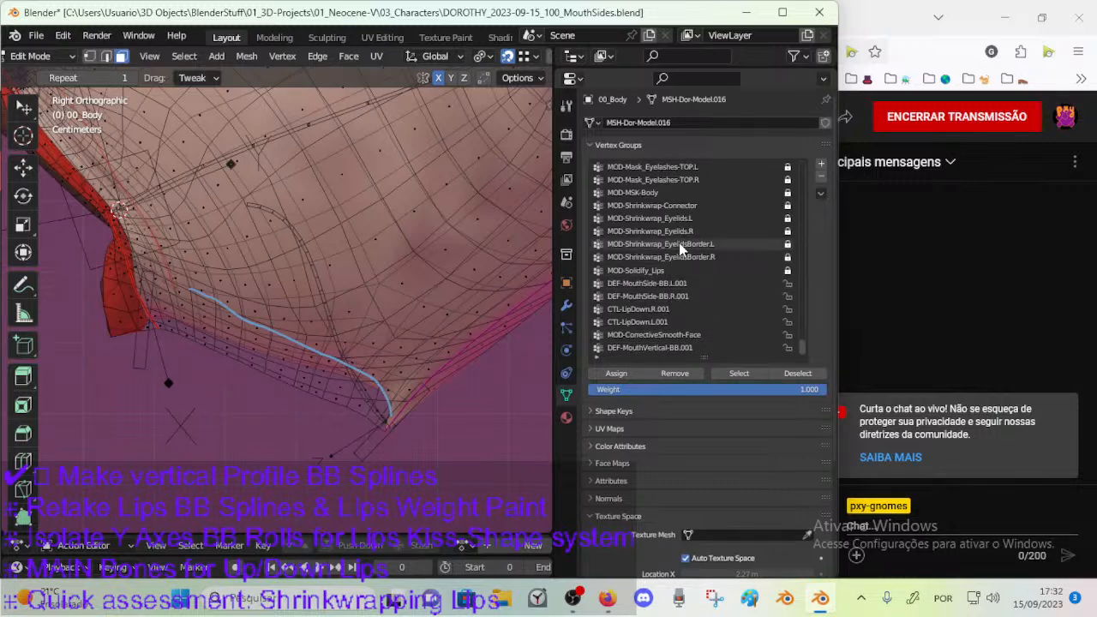
pyautogui.click(659, 334)
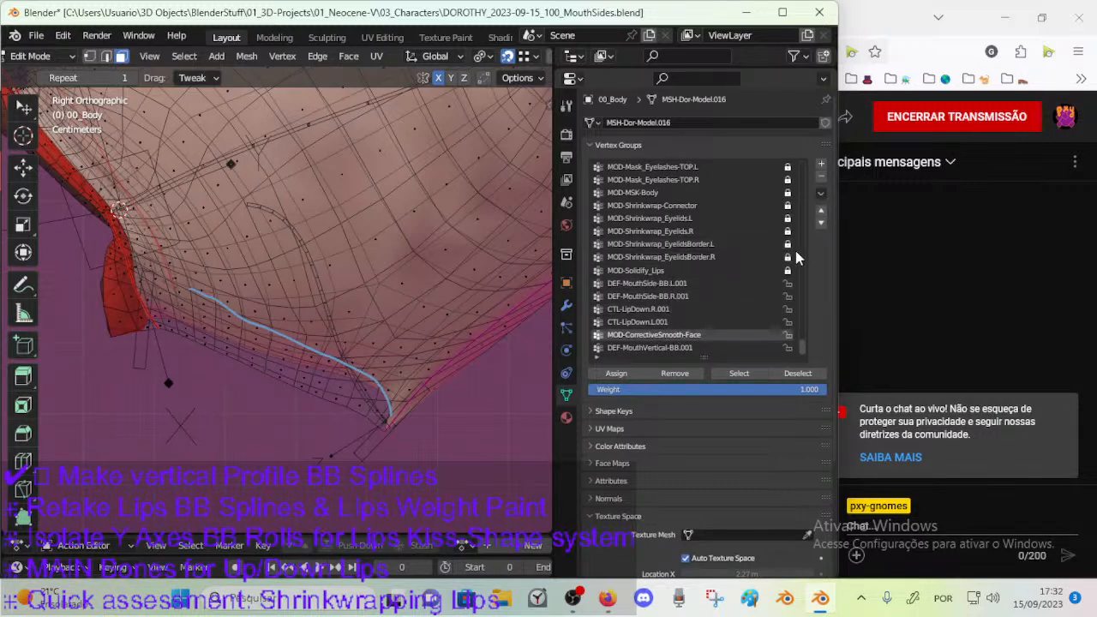
# Sort the body's vertex groups by name and save the file.
pyautogui.click(820, 194)
pyautogui.moveTo(775, 234)
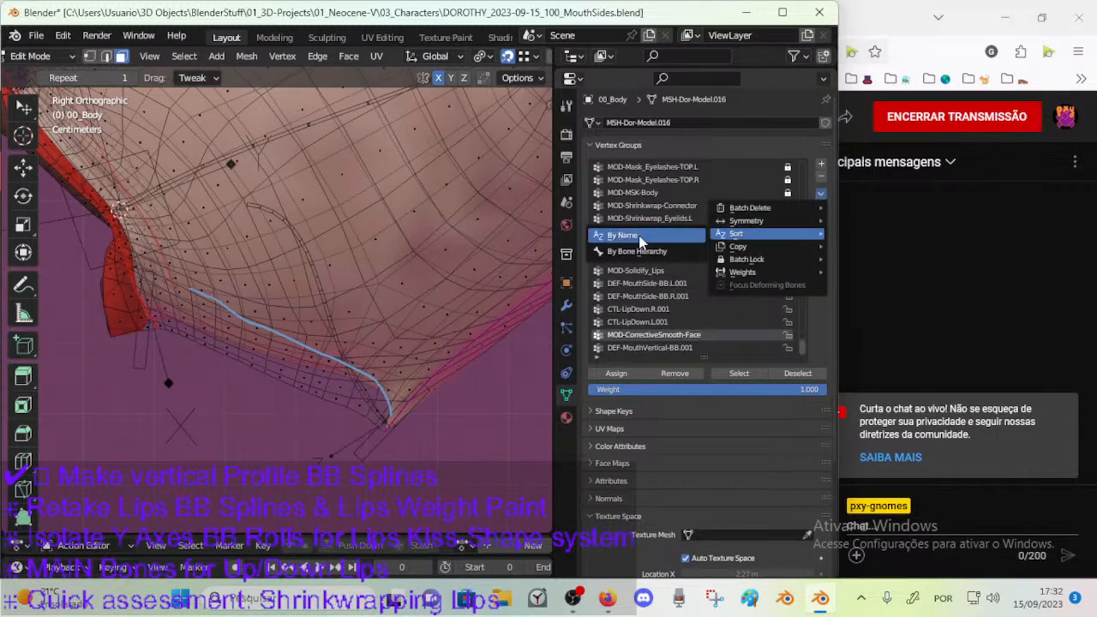
pyautogui.click(683, 232)
pyautogui.scroll(3, 659, 214)
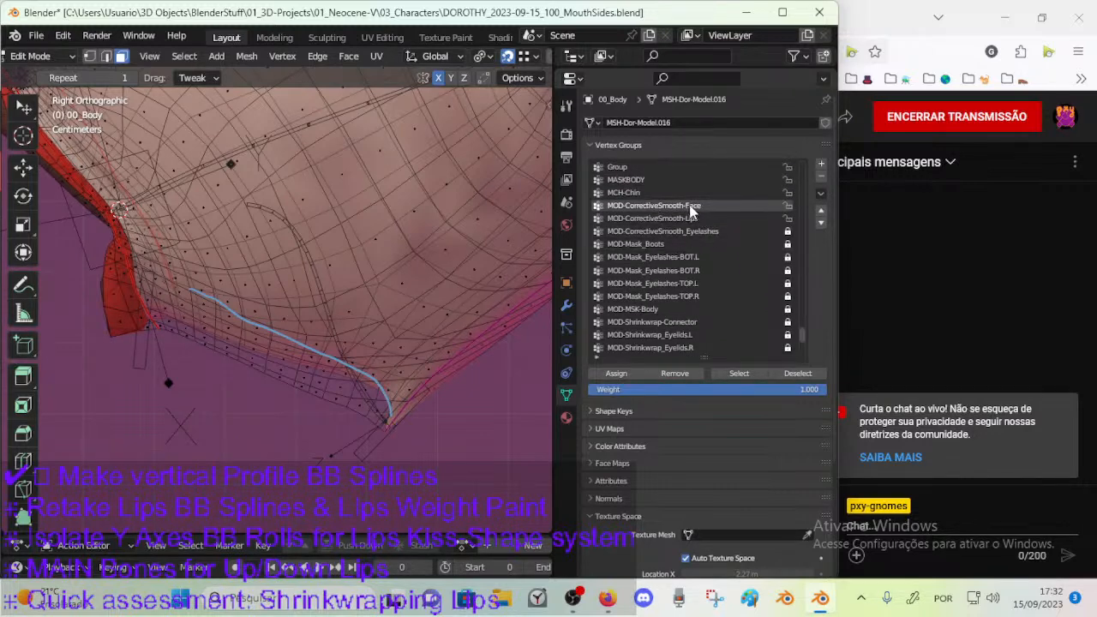
pyautogui.hotkey('ctrl', 's')
# Select the members of MOD-CorrectiveSmooth-Face to inspect the group's coverage around the chin, and clear the selection.
pyautogui.click(736, 374)
pyautogui.press('KP_Decimal')
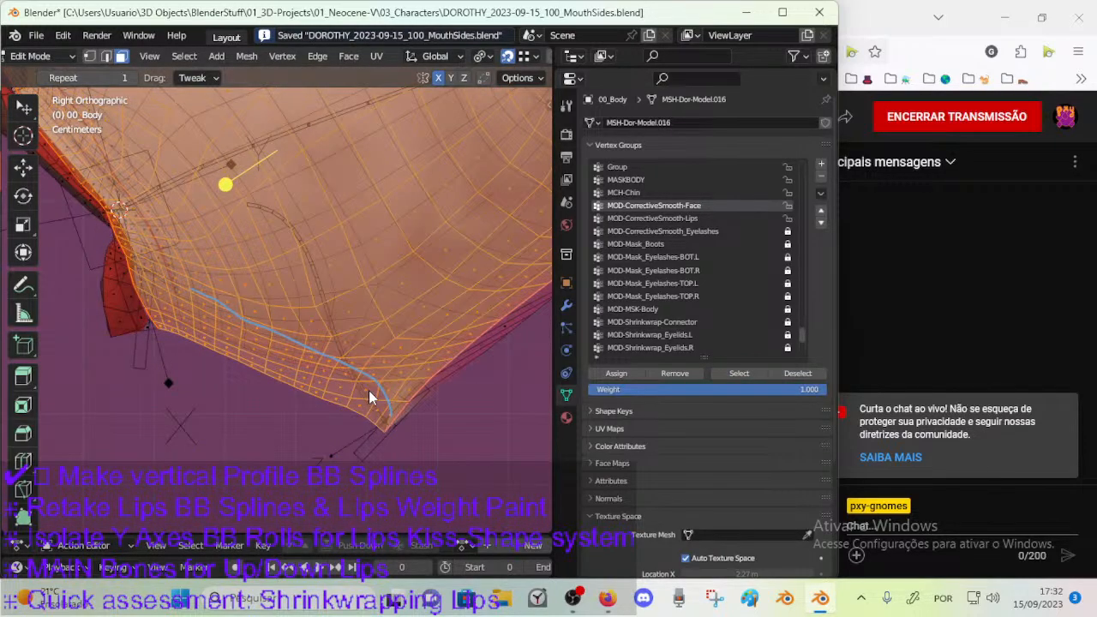
pyautogui.keyDown('shift'); pyautogui.moveTo(371, 397); pyautogui.dragTo(341, 395, button='middle'); pyautogui.keyUp('shift')
pyautogui.hotkey('alt', 'a')
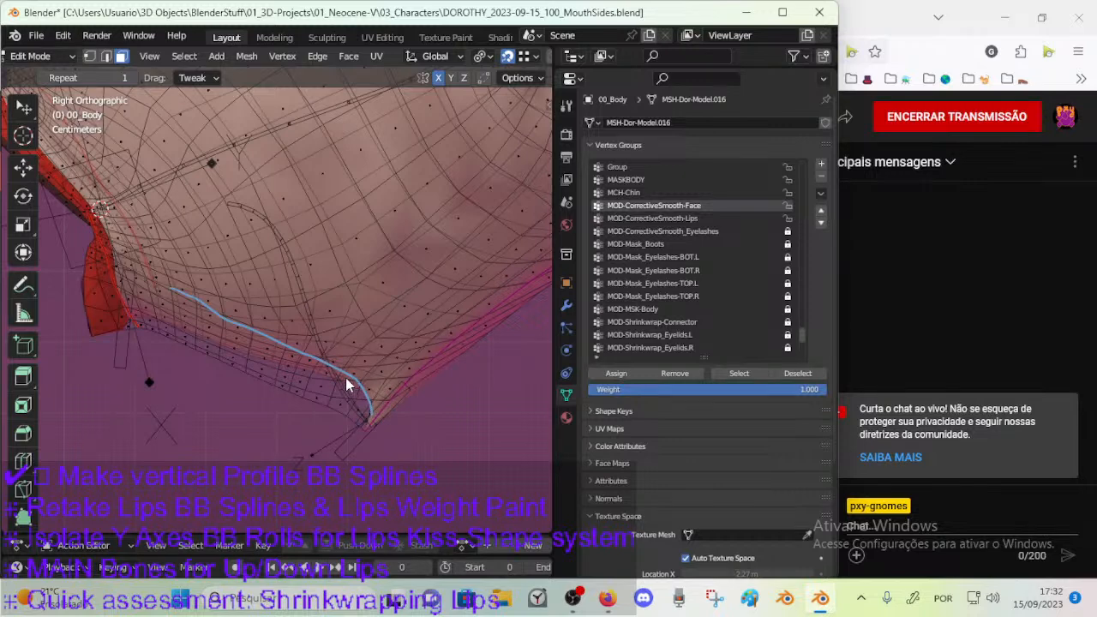
pyautogui.keyDown('alt'); pyautogui.click(325, 374); pyautogui.keyUp('alt')
pyautogui.keyDown('alt'); pyautogui.keyDown('shift'); pyautogui.click(359, 373); pyautogui.keyUp('shift'); pyautogui.keyUp('alt')
pyautogui.scroll(-1, 353, 375)
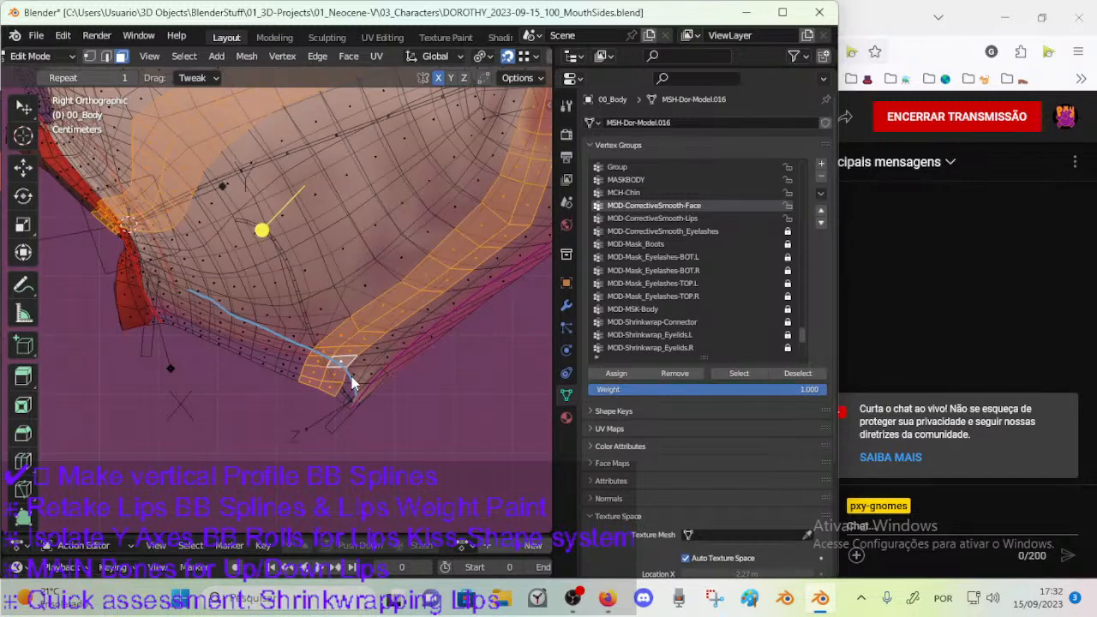
pyautogui.hotkey('alt', 'a')
# Circle-select a patch of faces around the chin and assign it to MOD-CorrectiveSmooth-Face with a weight of 1.000.
pyautogui.press('c')
pyautogui.moveTo(326, 363)
pyautogui.mouseDown()
pyautogui.moveTo(346, 294)
pyautogui.moveTo(293, 375)
pyautogui.moveTo(329, 358)
pyautogui.moveTo(384, 305)
pyautogui.mouseUp()
pyautogui.moveTo(775, 389); pyautogui.dragTo(693, 389)
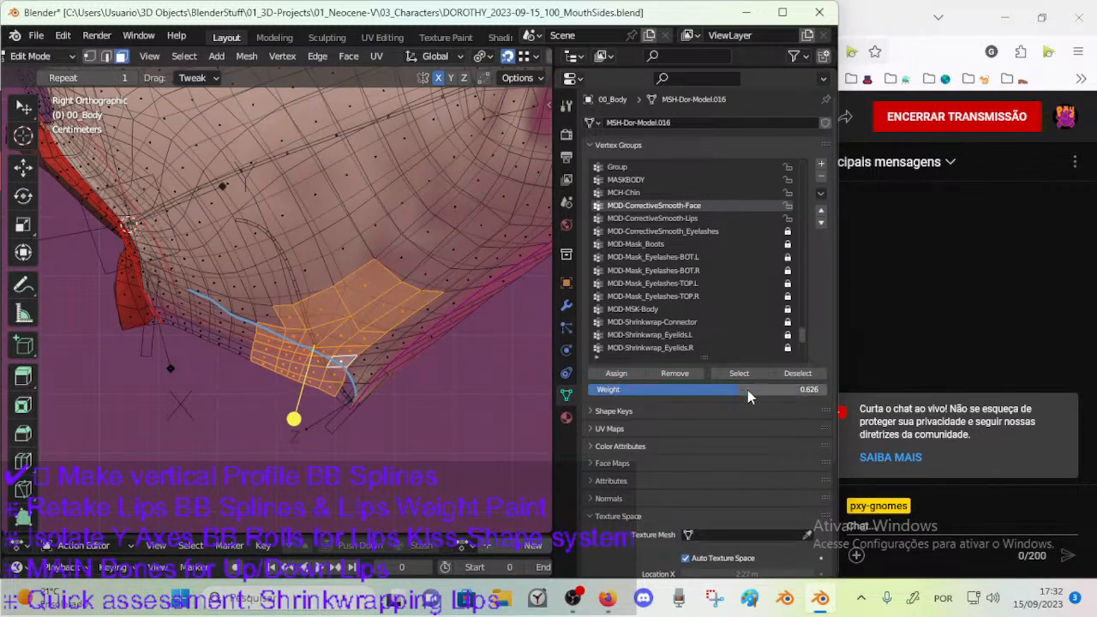
pyautogui.click(616, 375)
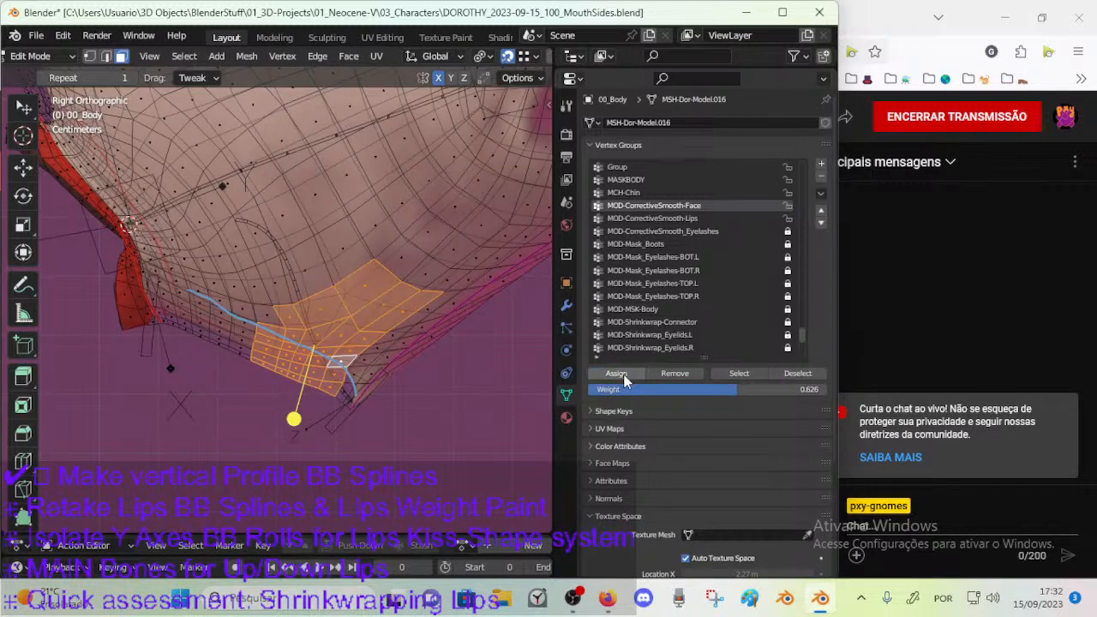
pyautogui.moveTo(737, 389); pyautogui.dragTo(818, 389)
pyautogui.click(616, 374)
pyautogui.click(613, 374)
pyautogui.click(598, 375)
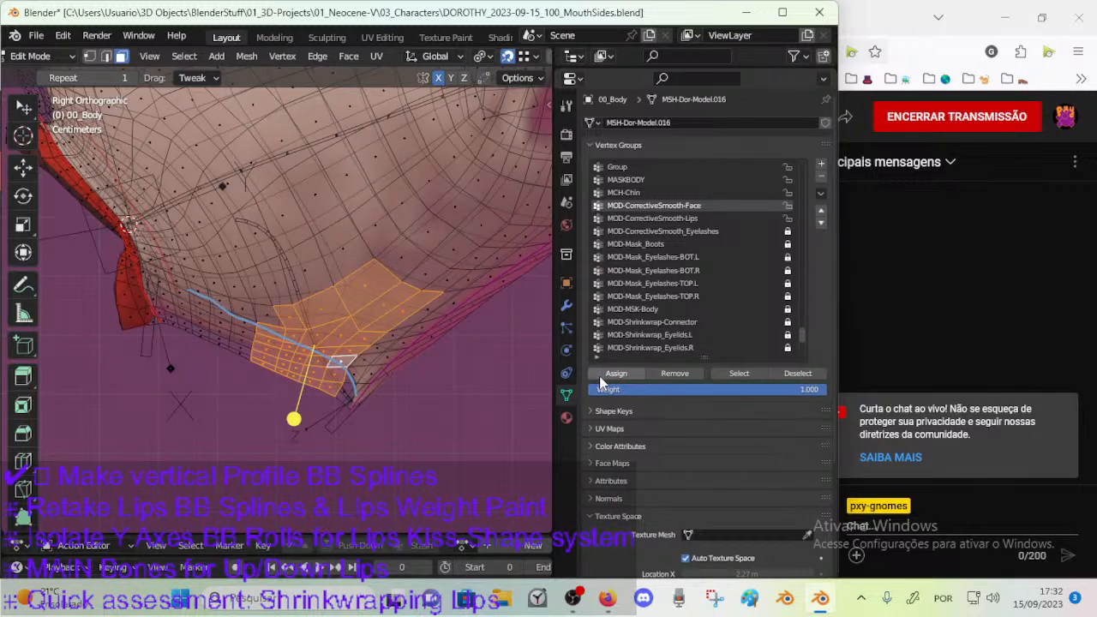
# In vertex selection, pick the shortest path beside the jaw seam down to the chin, save the file, and assign the path a weight of 0.1.
pyautogui.keyDown('shift'); pyautogui.moveTo(366, 380); pyautogui.dragTo(261, 417, button='middle'); pyautogui.keyUp('shift')
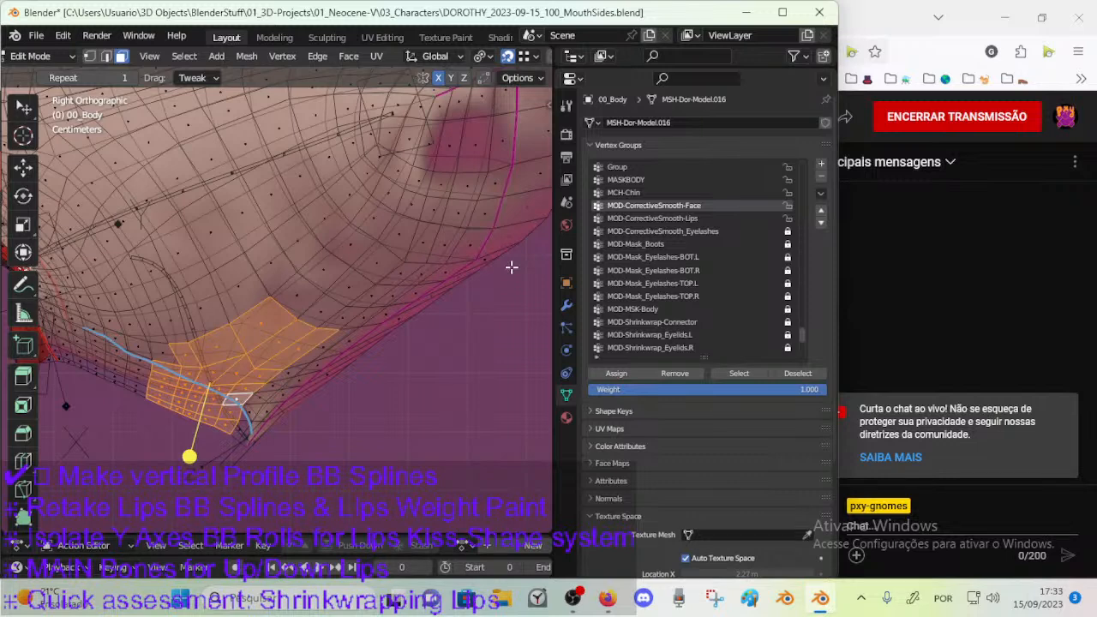
pyautogui.scroll(-3, 512, 268)
pyautogui.keyDown('shift'); pyautogui.moveTo(340, 245); pyautogui.dragTo(350, 250, button='middle'); pyautogui.keyUp('shift')
pyautogui.scroll(1, 363, 312)
pyautogui.click(433, 184)
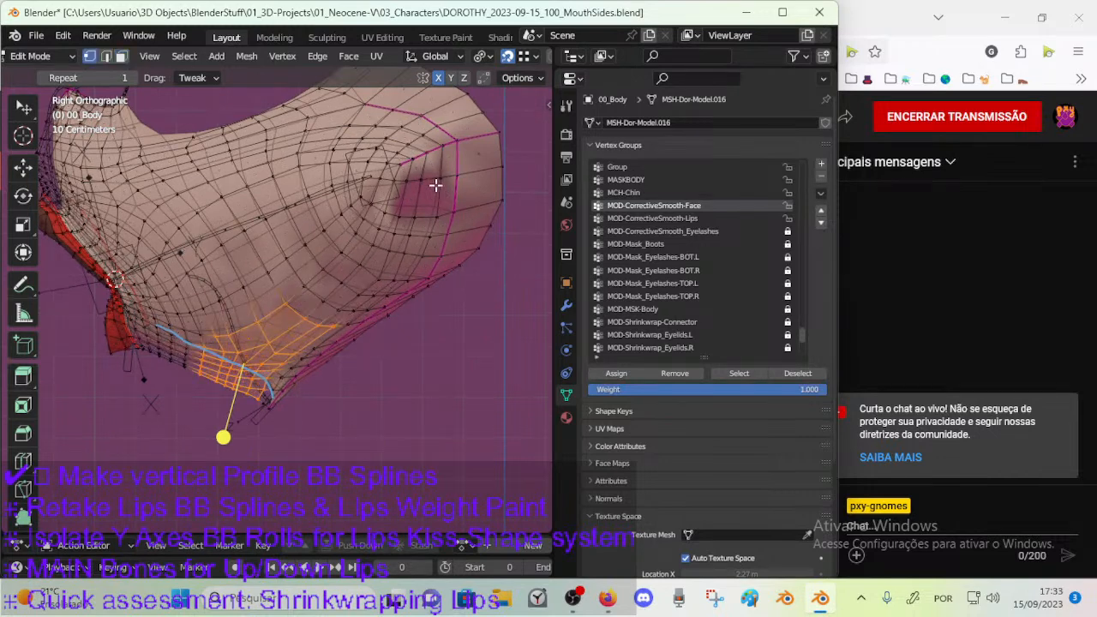
pyautogui.click(440, 179)
pyautogui.scroll(2, 386, 336)
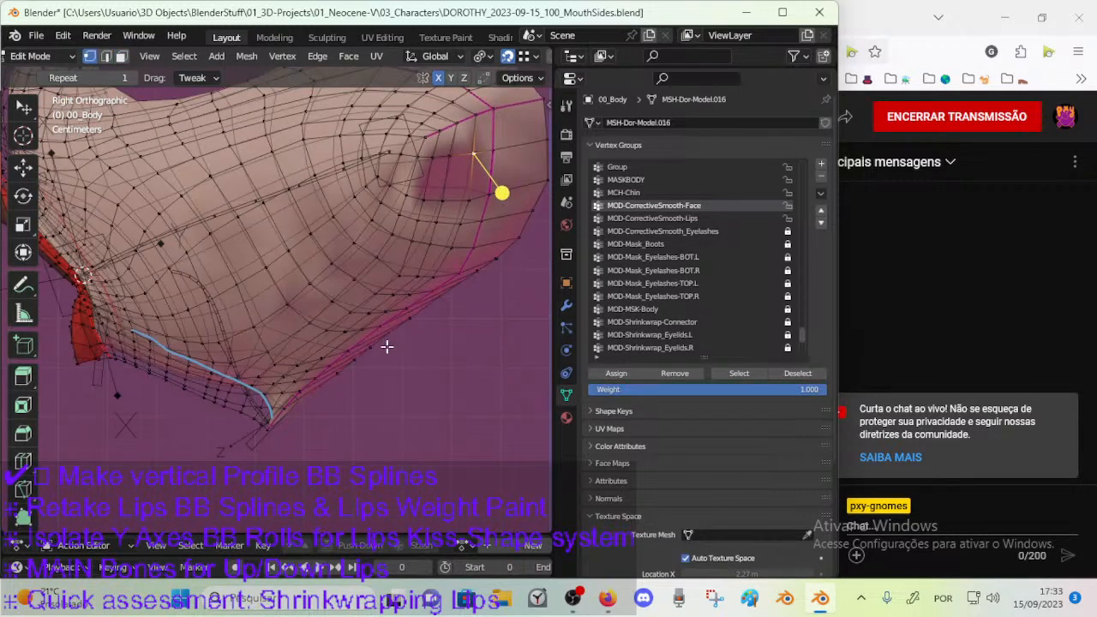
pyautogui.scroll(1, 381, 332)
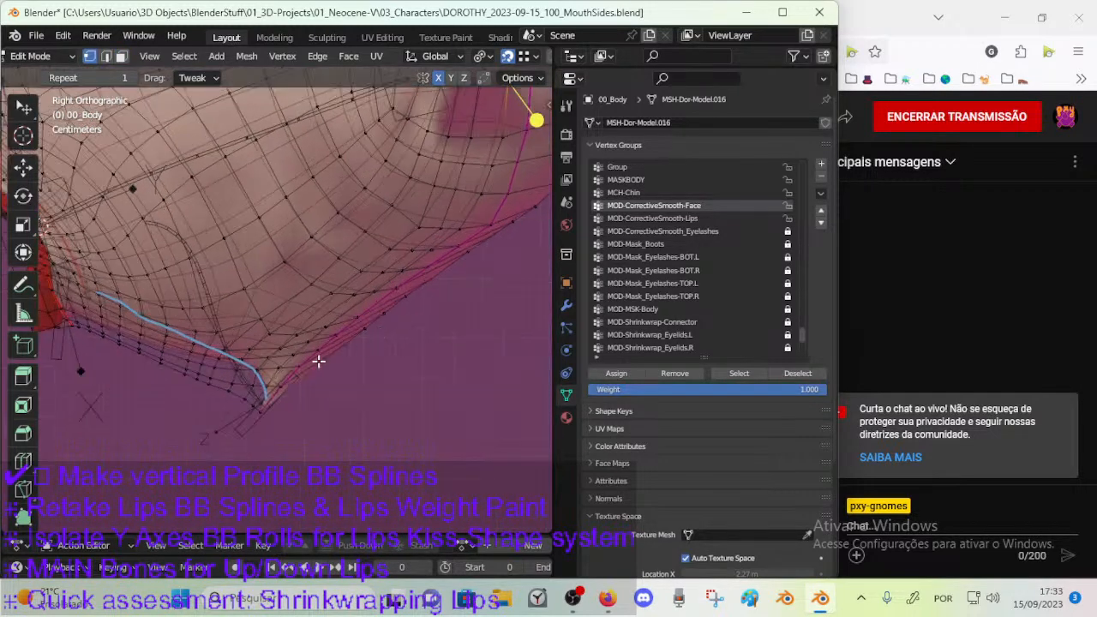
pyautogui.keyDown('ctrl'); pyautogui.click(253, 404); pyautogui.keyUp('ctrl')
pyautogui.hotkey('ctrl', 's')
pyautogui.moveTo(424, 318); pyautogui.dragTo(411, 374, button='middle')
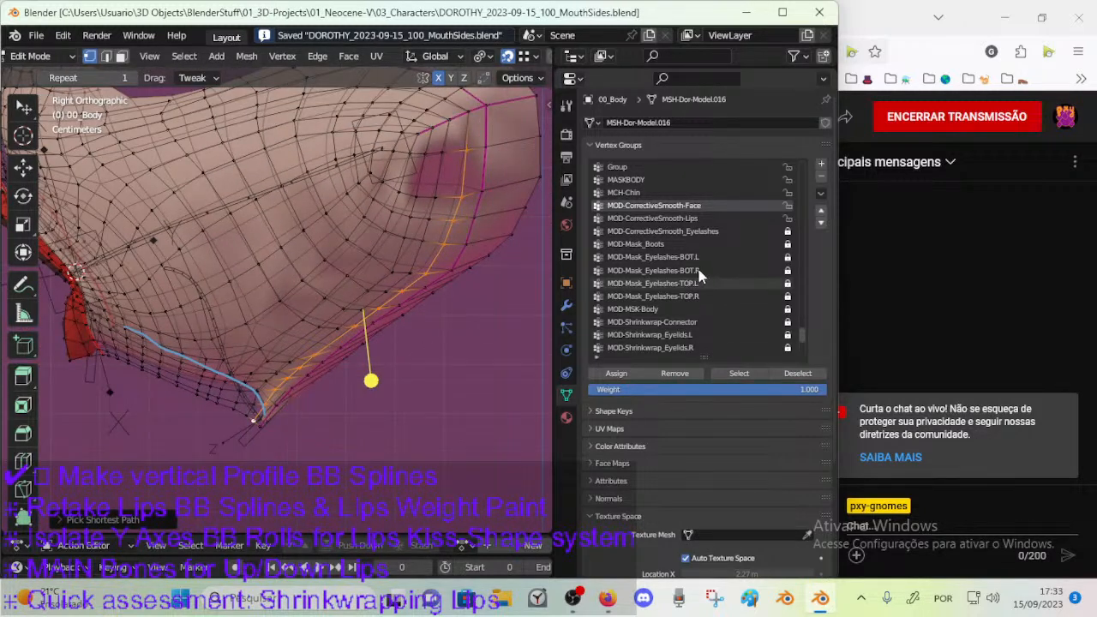
pyautogui.click(777, 388)
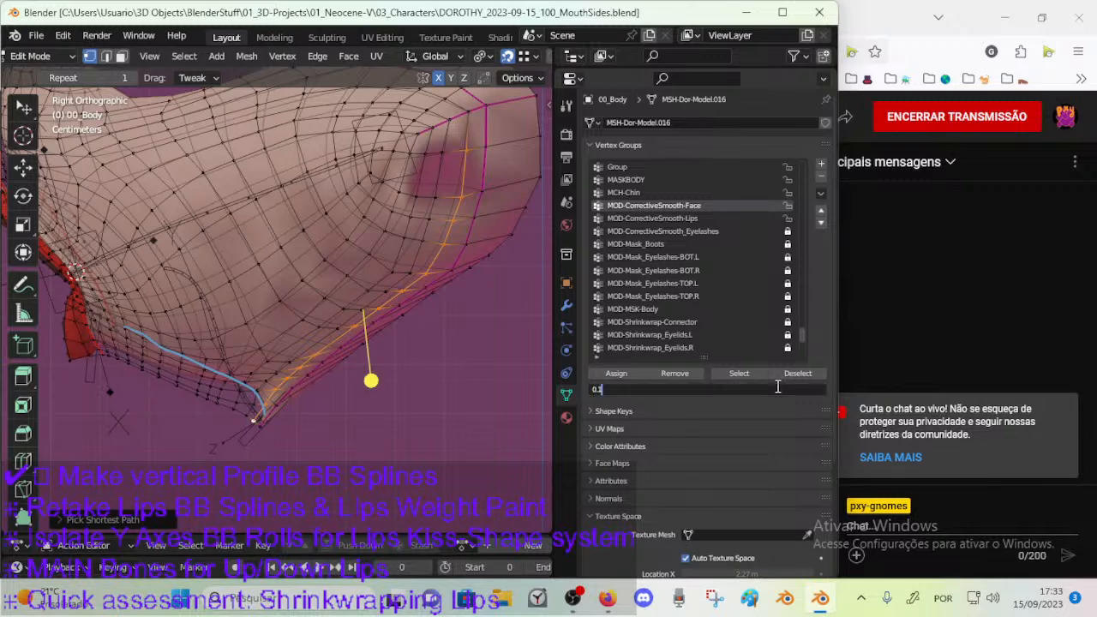
pyautogui.press('Return')
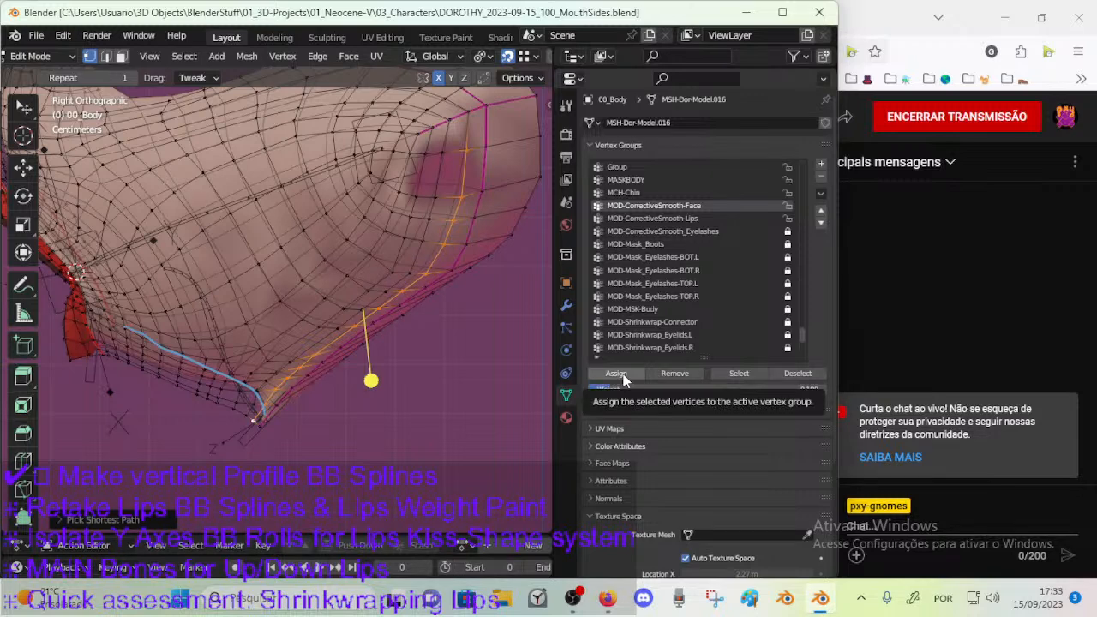
pyautogui.click(623, 379)
# Pick the next vertex path inward along the jaw to the chin and assign it to MOD-CorrectiveSmooth-Face at weight 0.3.
pyautogui.keyDown('shift'); pyautogui.moveTo(403, 350); pyautogui.dragTo(428, 365, button='middle'); pyautogui.keyUp('shift')
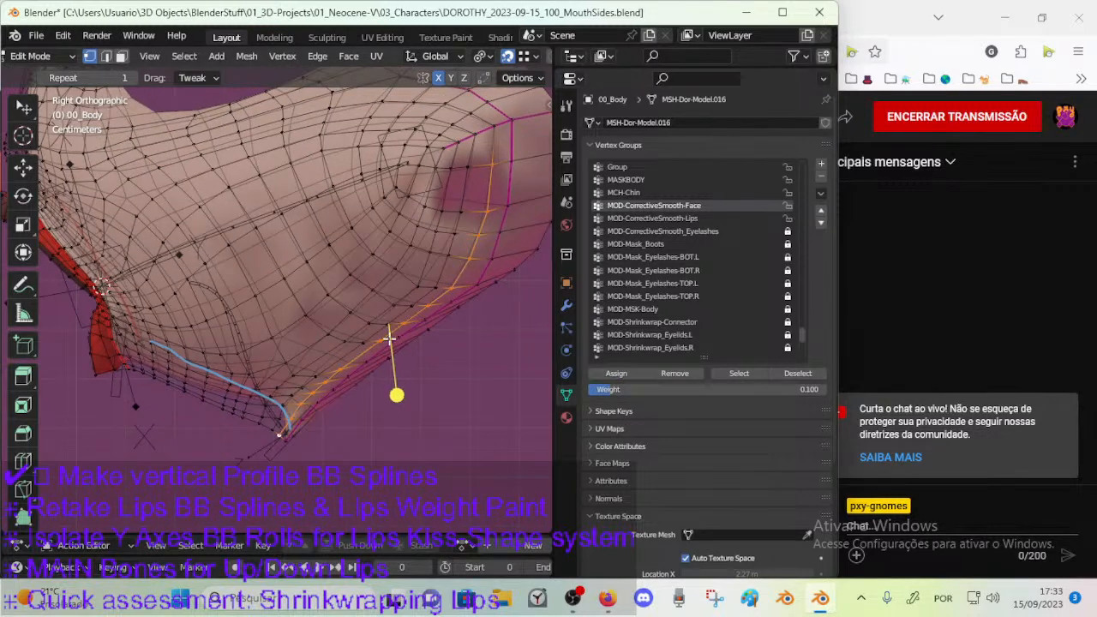
pyautogui.click(467, 172)
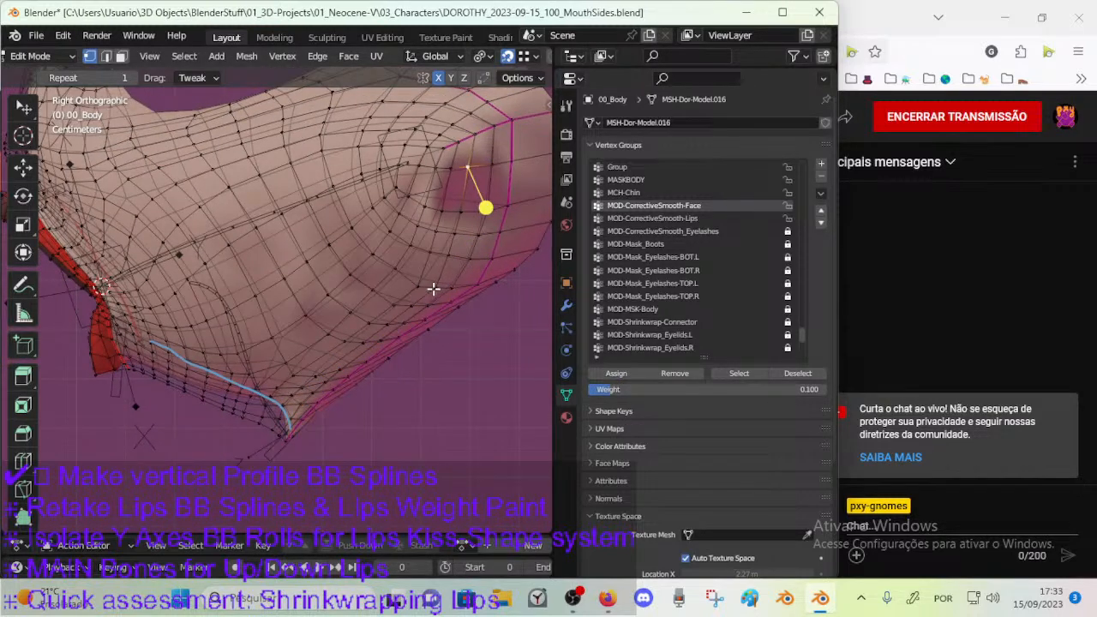
pyautogui.keyDown('ctrl'); pyautogui.click(434, 288); pyautogui.keyUp('ctrl')
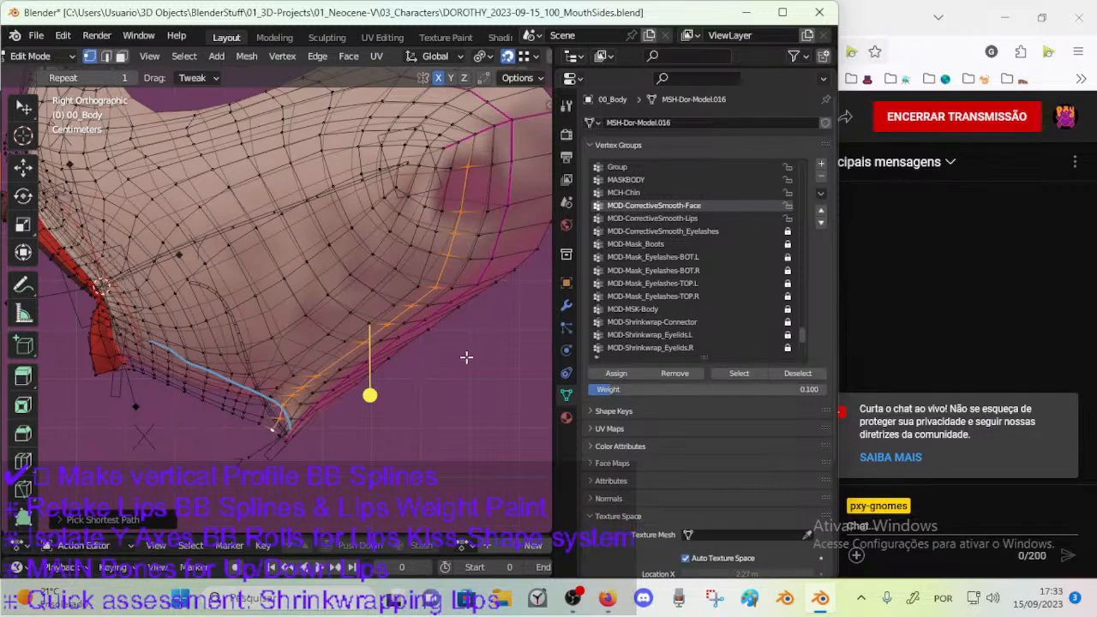
pyautogui.click(694, 390)
pyautogui.write('0.3')
pyautogui.press('Return')
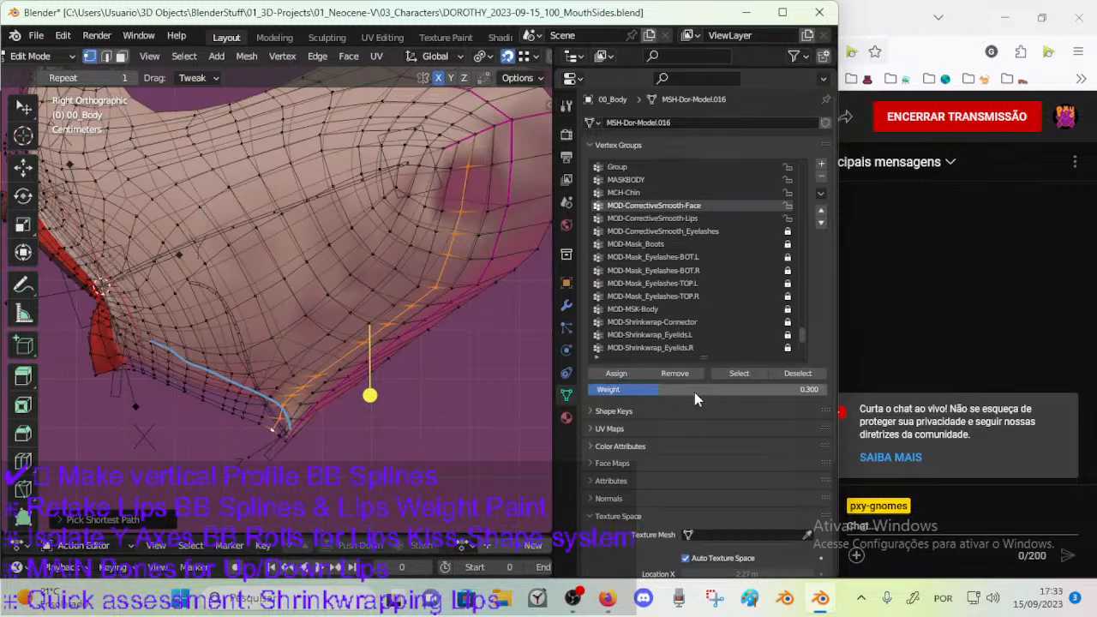
pyautogui.click(606, 371)
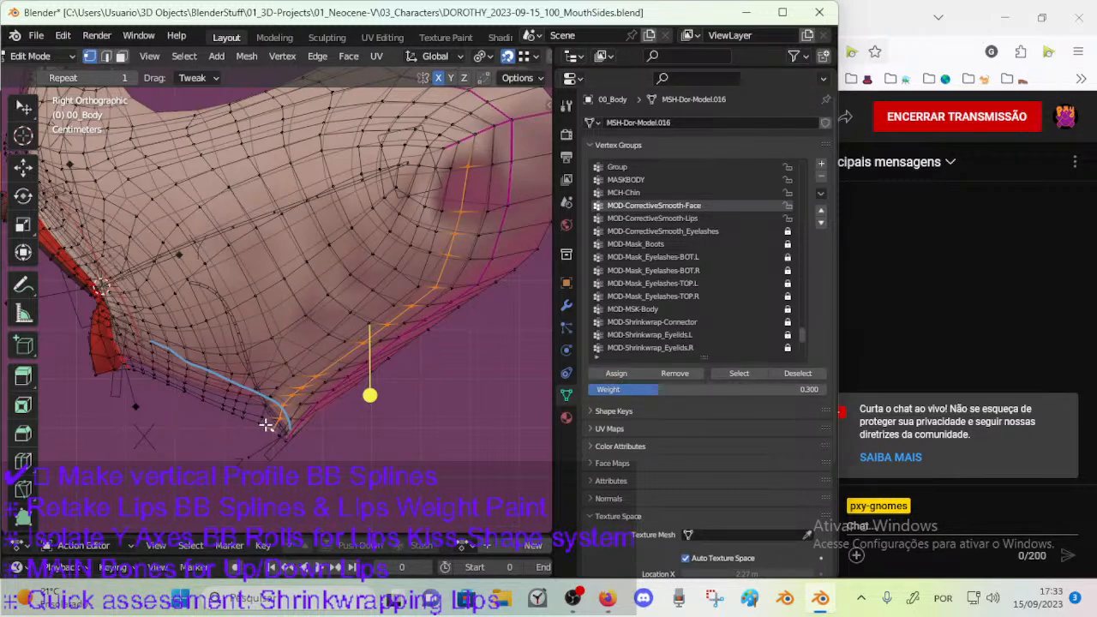
# Pick the third vertex path inward along the jaw and chin and assign it a weight of 0.5, keeping the vertex group list open.
pyautogui.click(448, 169)
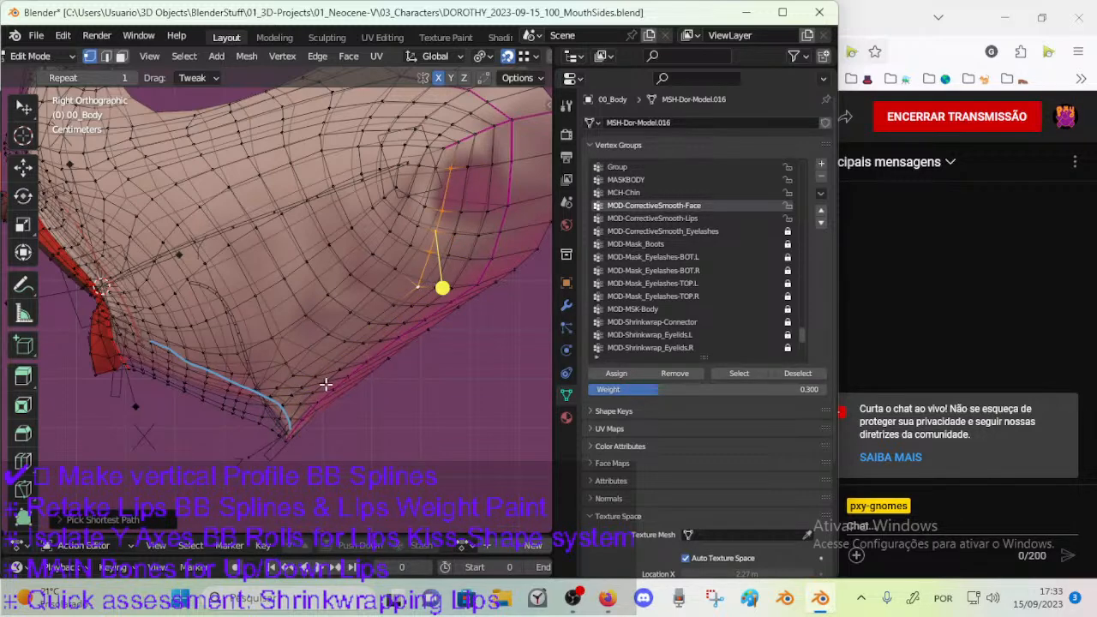
pyautogui.keyDown('ctrl'); pyautogui.click(256, 421); pyautogui.keyUp('ctrl')
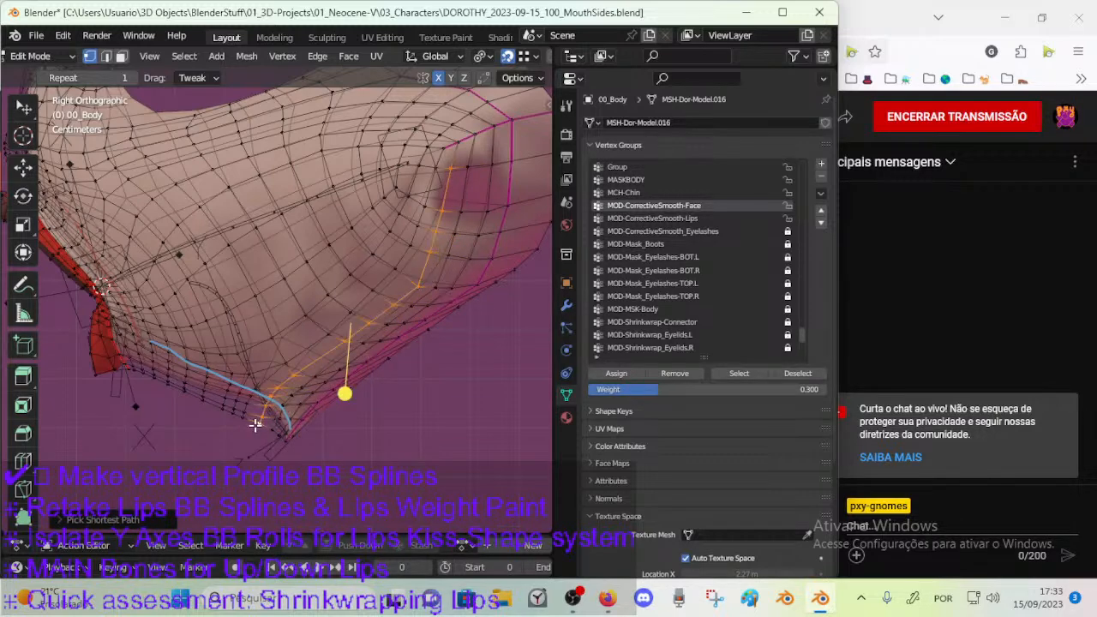
pyautogui.click(667, 389)
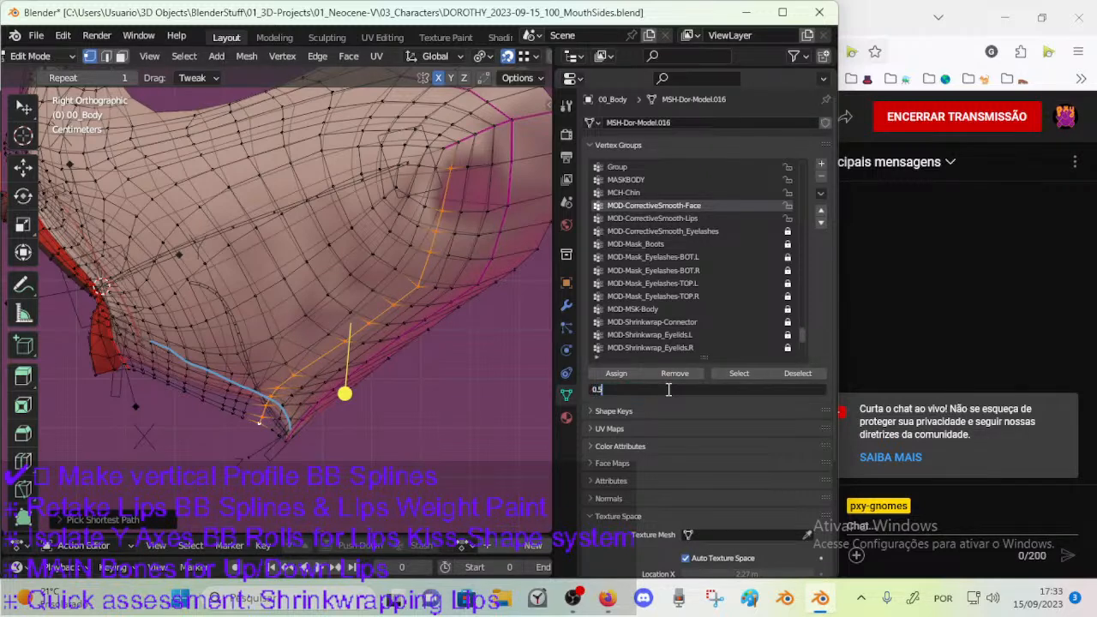
pyautogui.press('Return')
pyautogui.click(628, 370)
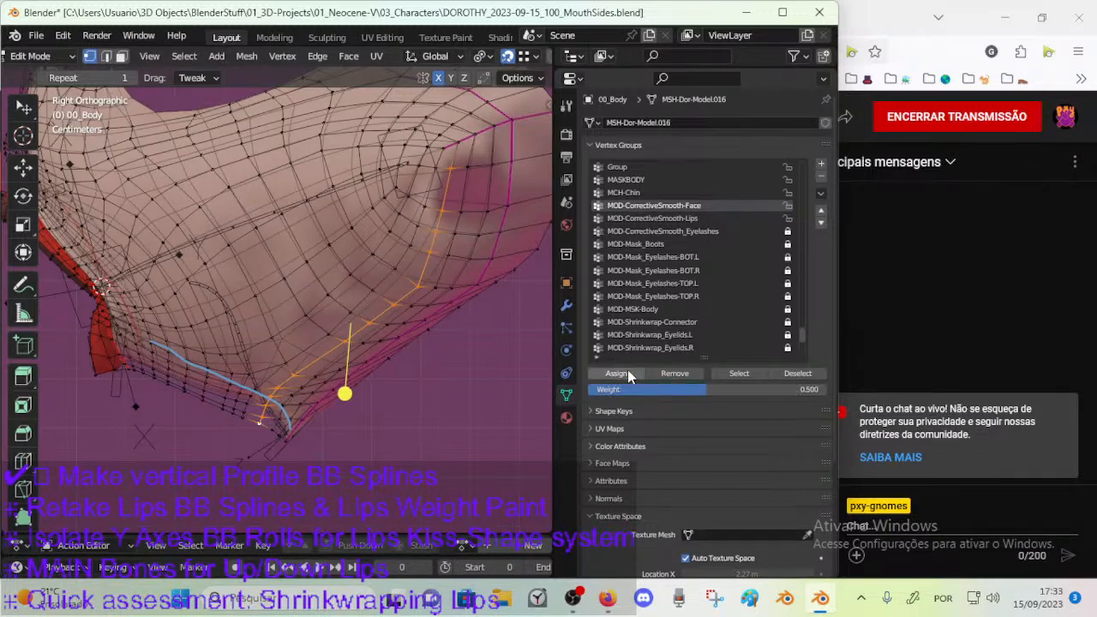
pyautogui.press('a')
pyautogui.press('a')
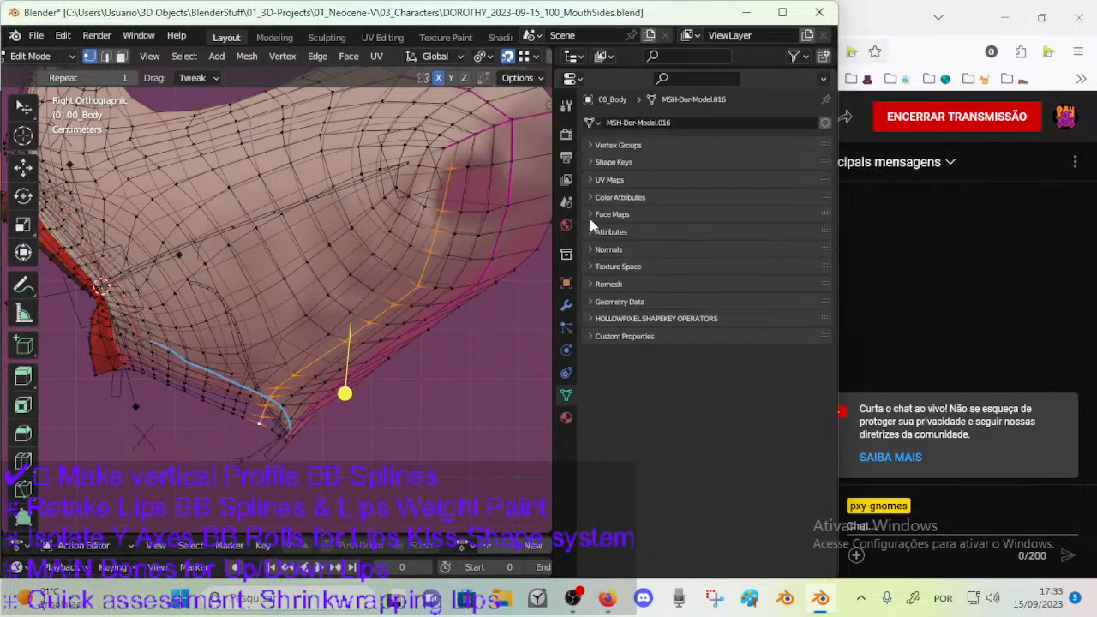
pyautogui.click(606, 146)
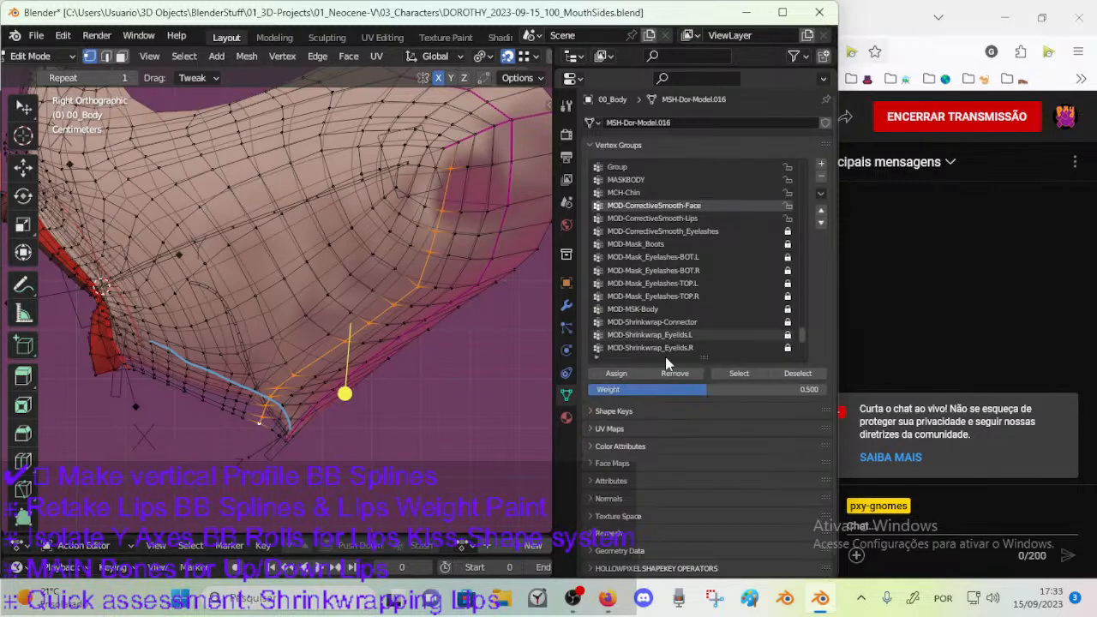
# Replace the selection with the fourth vertex path inward along the cheek and chin, and assign it a weight of 0.7.
pyautogui.hotkey('alt', 'a')
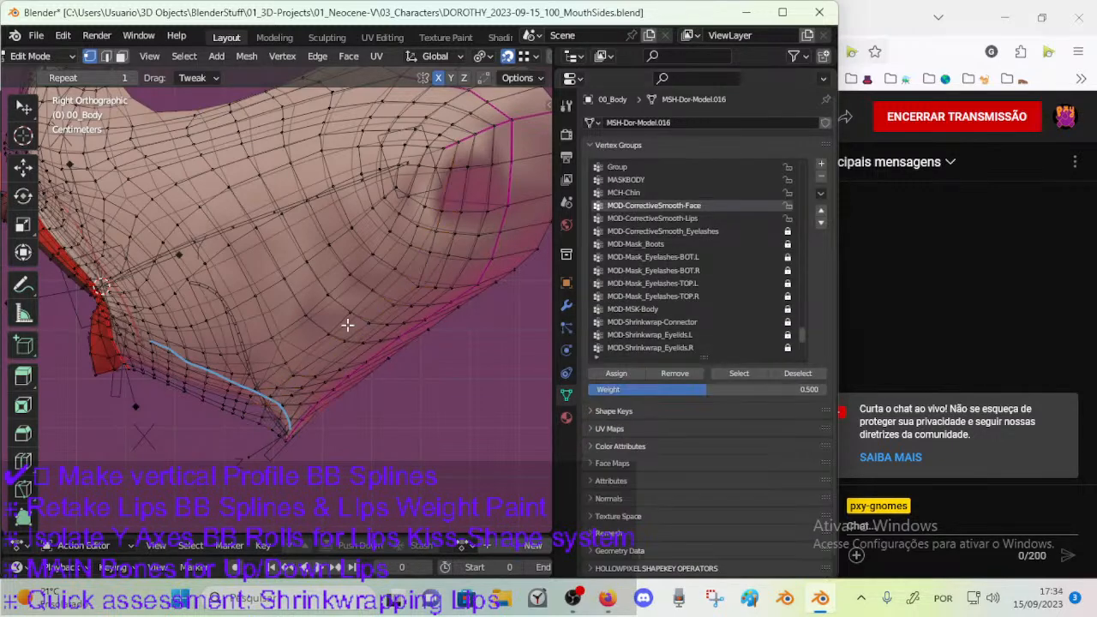
pyautogui.click(422, 209)
pyautogui.click(429, 173)
pyautogui.keyDown('ctrl'); pyautogui.click(396, 265); pyautogui.keyUp('ctrl')
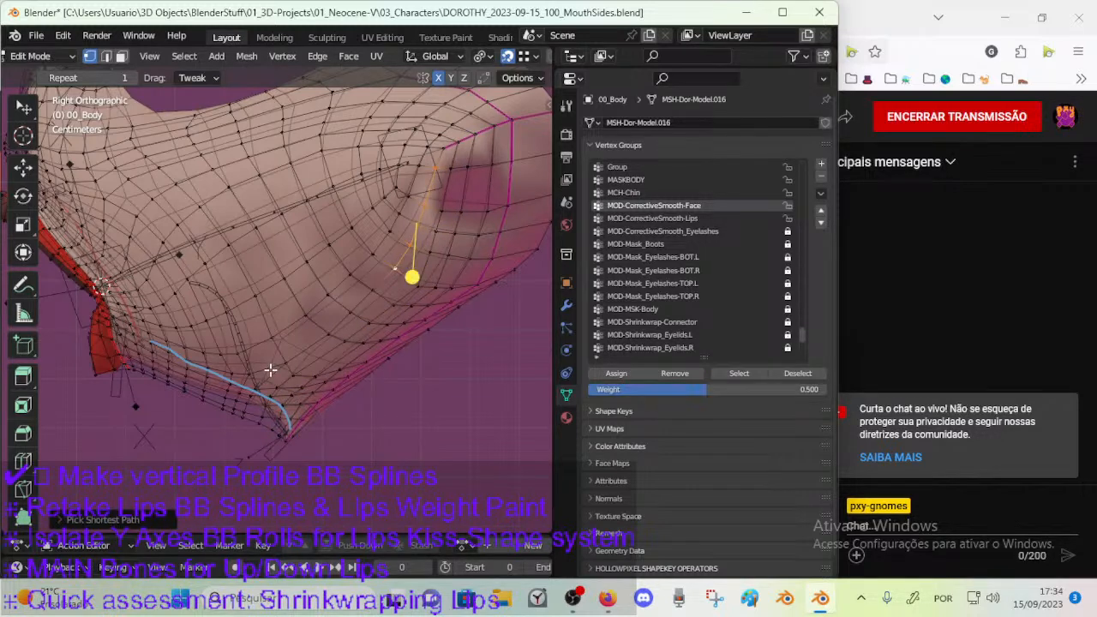
pyautogui.keyDown('ctrl'); pyautogui.click(277, 369); pyautogui.keyUp('ctrl')
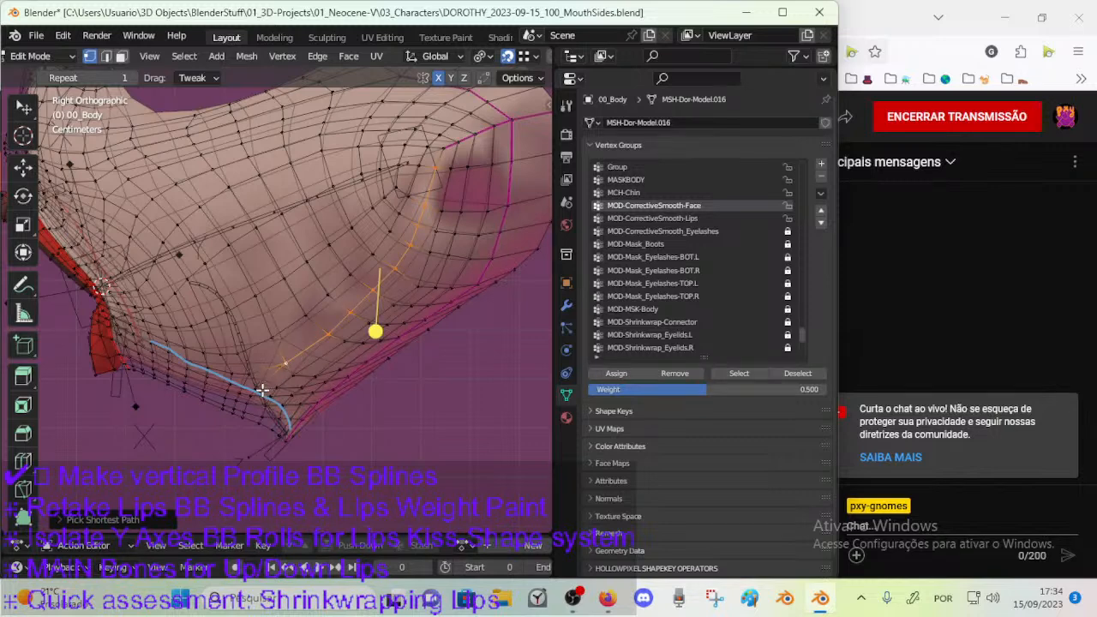
pyautogui.keyDown('shift'); pyautogui.click(260, 391); pyautogui.keyUp('shift')
pyautogui.keyDown('shift'); pyautogui.click(249, 405); pyautogui.keyUp('shift')
pyautogui.keyDown('shift'); pyautogui.click(245, 413); pyautogui.keyUp('shift')
pyautogui.keyDown('shift'); pyautogui.click(242, 419); pyautogui.keyUp('shift')
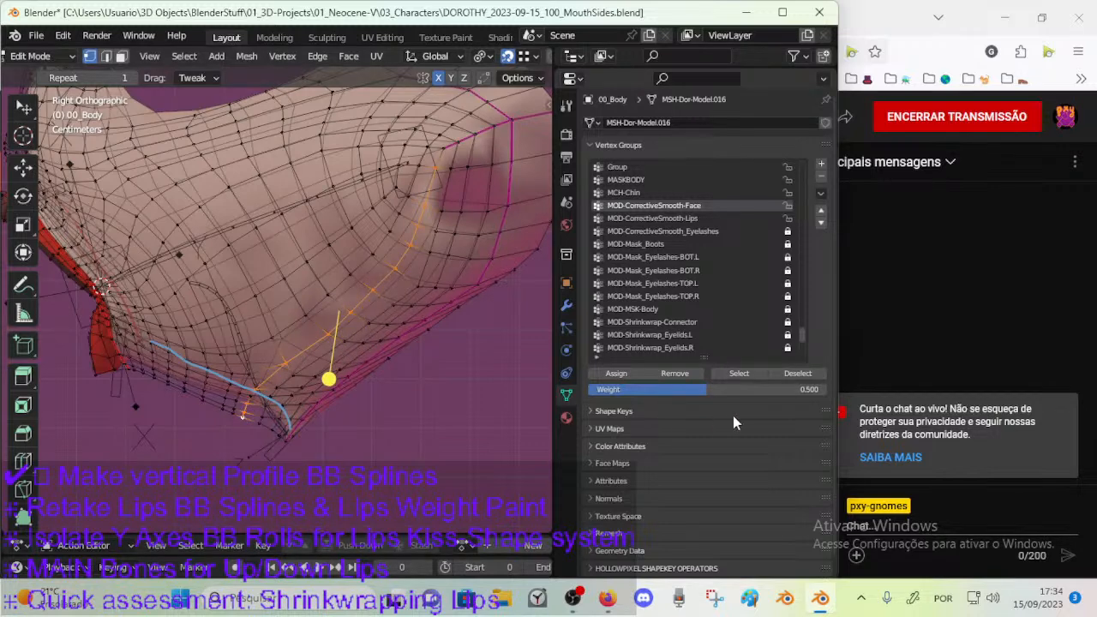
pyautogui.click(729, 389)
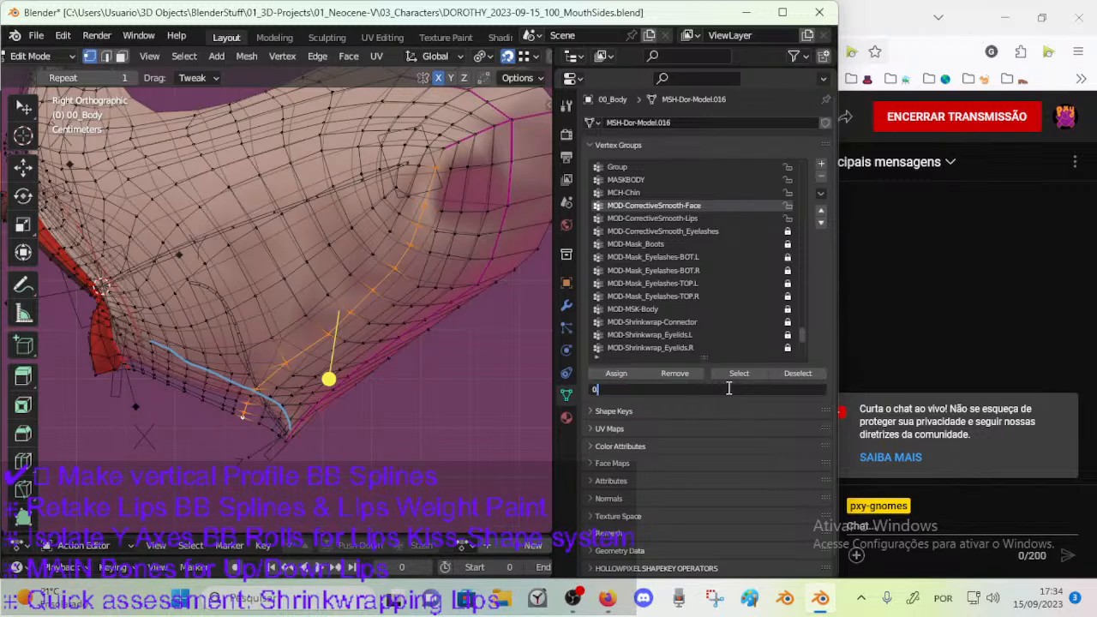
pyautogui.press('Return')
pyautogui.click(728, 389)
pyautogui.click(618, 374)
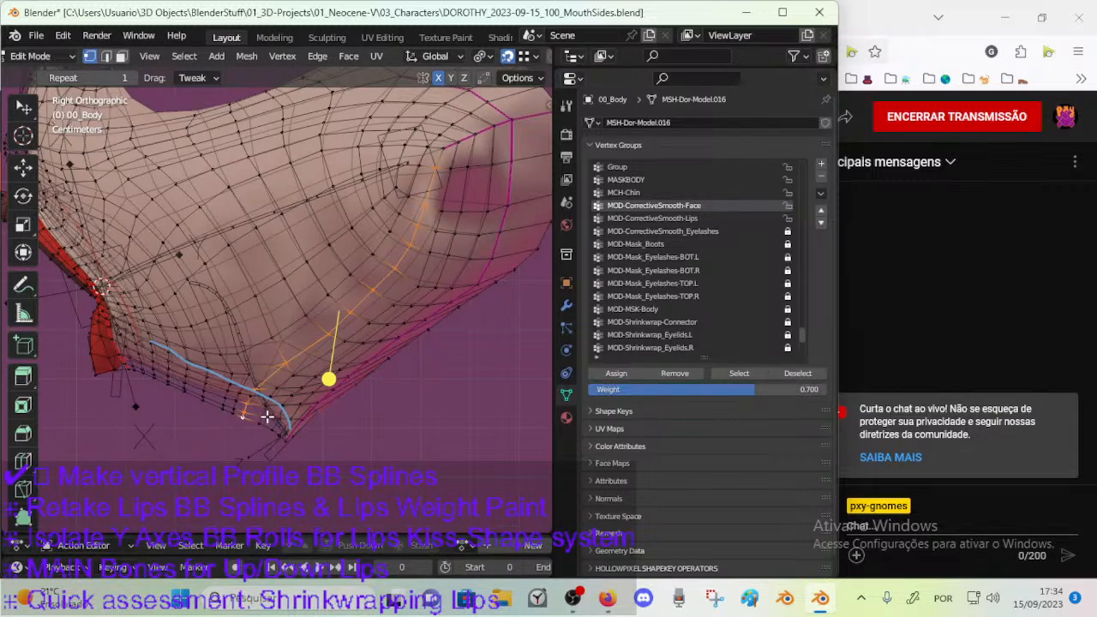
# Compare the chin profile in Object Mode and Edit Mode and try moving the vertex at the chin tip.
pyautogui.press('Tab')
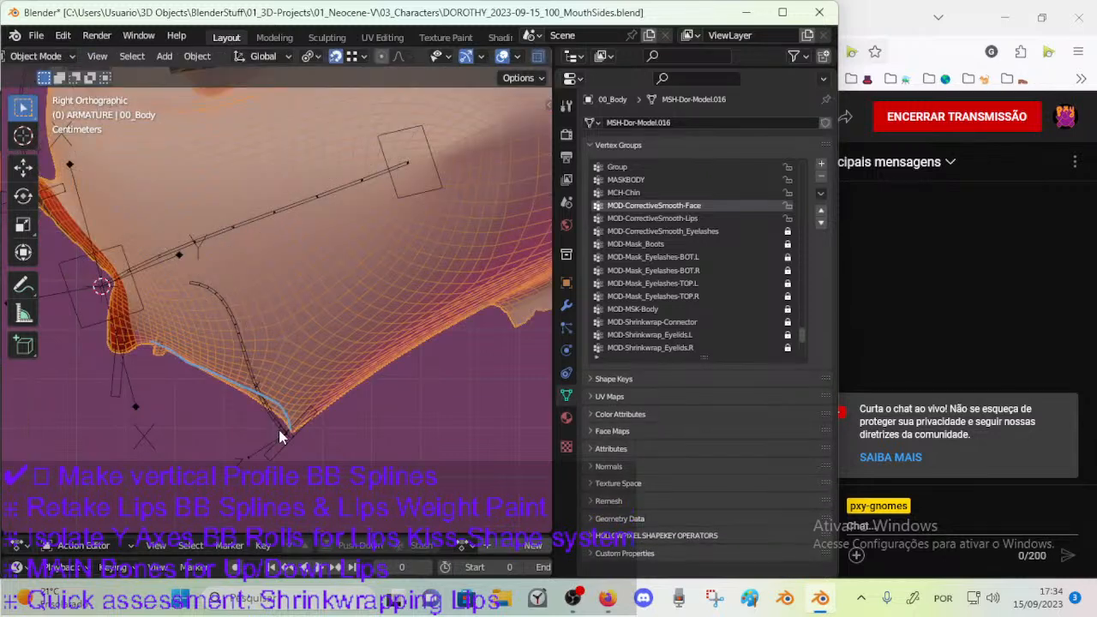
pyautogui.press('Tab')
pyautogui.press('Tab')
pyautogui.press('Tab')
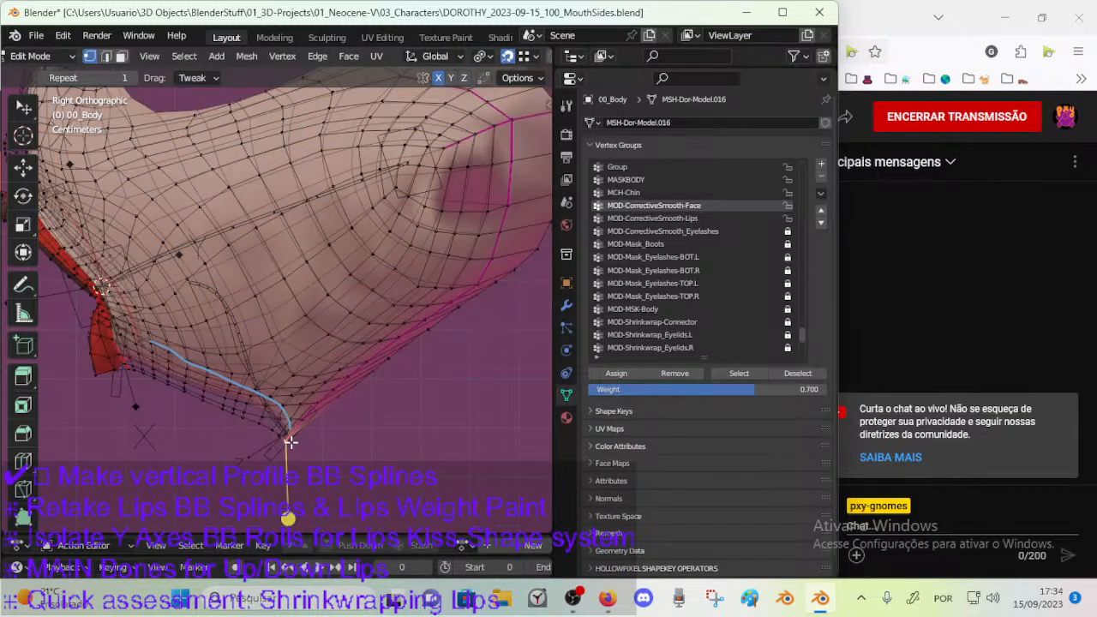
pyautogui.press('g')
pyautogui.rightClick(322, 437)
# Pick the vertex paths along the upper seam branches at the back of the cheek, using vertex selection.
pyautogui.press('2')
pyautogui.keyDown('alt'); pyautogui.click(480, 258); pyautogui.keyUp('alt')
pyautogui.scroll(-2, 446, 292)
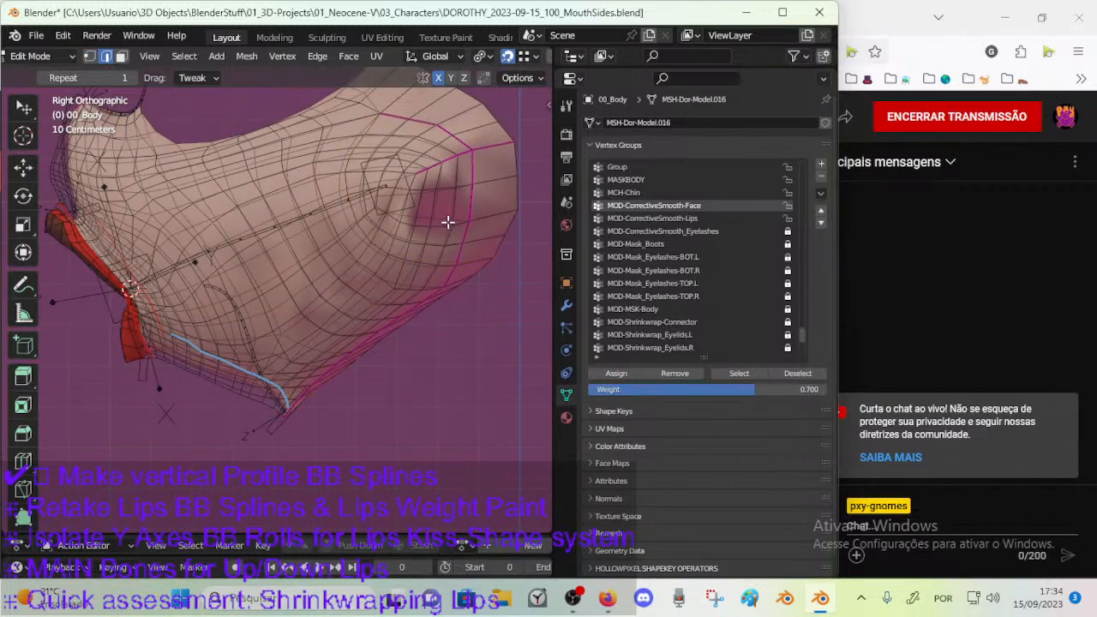
pyautogui.press('1')
pyautogui.click(388, 110)
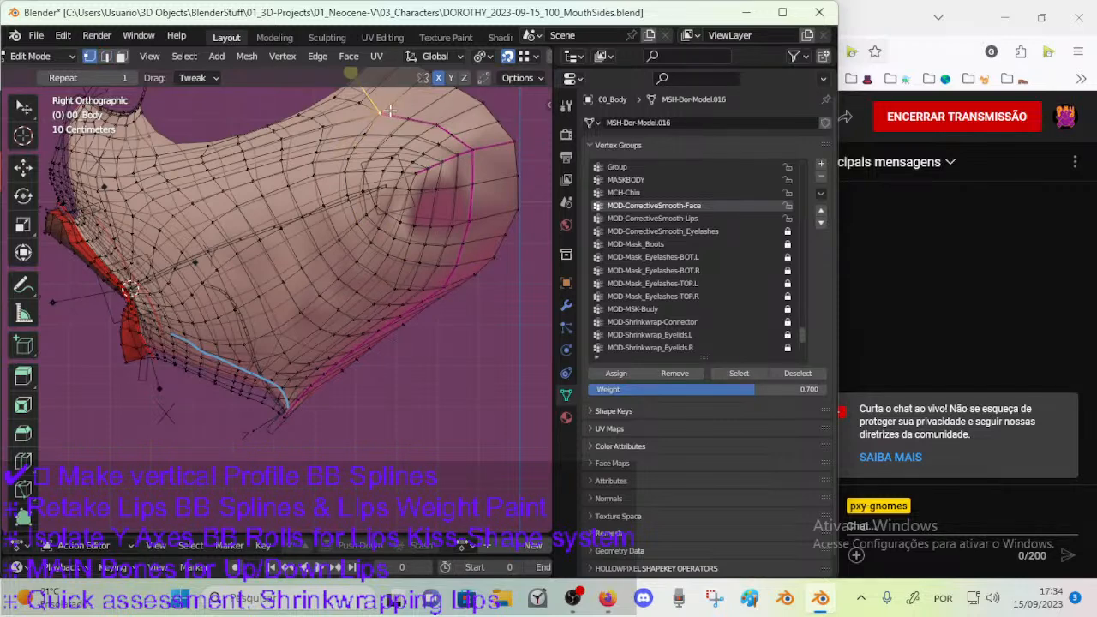
pyautogui.keyDown('ctrl'); pyautogui.click(472, 151); pyautogui.keyUp('ctrl')
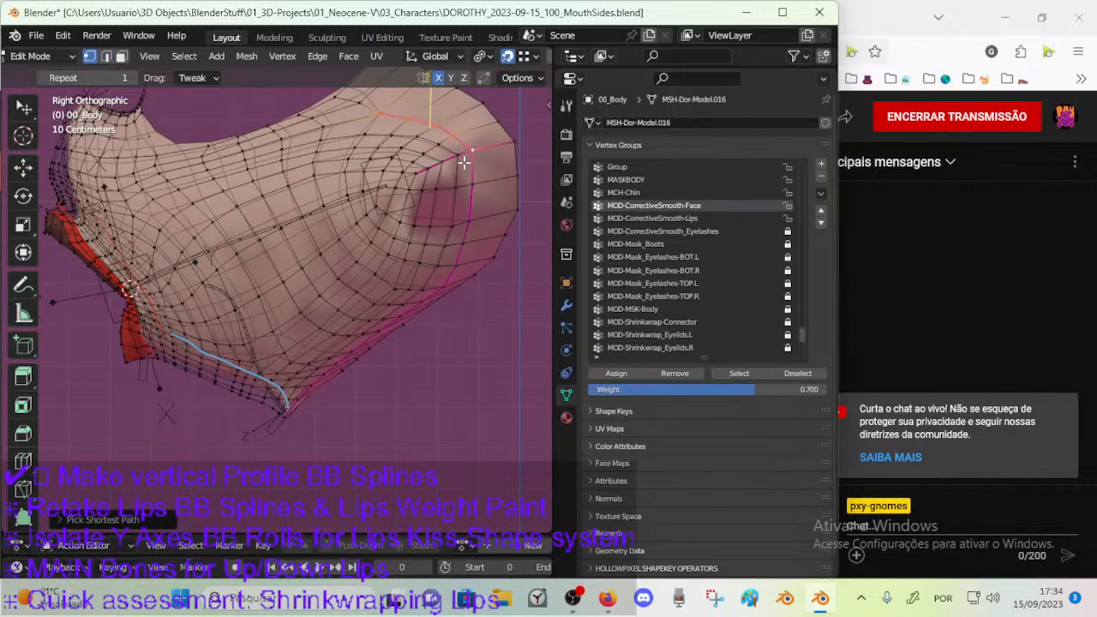
pyautogui.keyDown('shift'); pyautogui.click(412, 174); pyautogui.keyUp('shift')
pyautogui.keyDown('shift'); pyautogui.click(429, 170); pyautogui.keyUp('shift')
pyautogui.keyDown('shift'); pyautogui.click(445, 161); pyautogui.keyUp('shift')
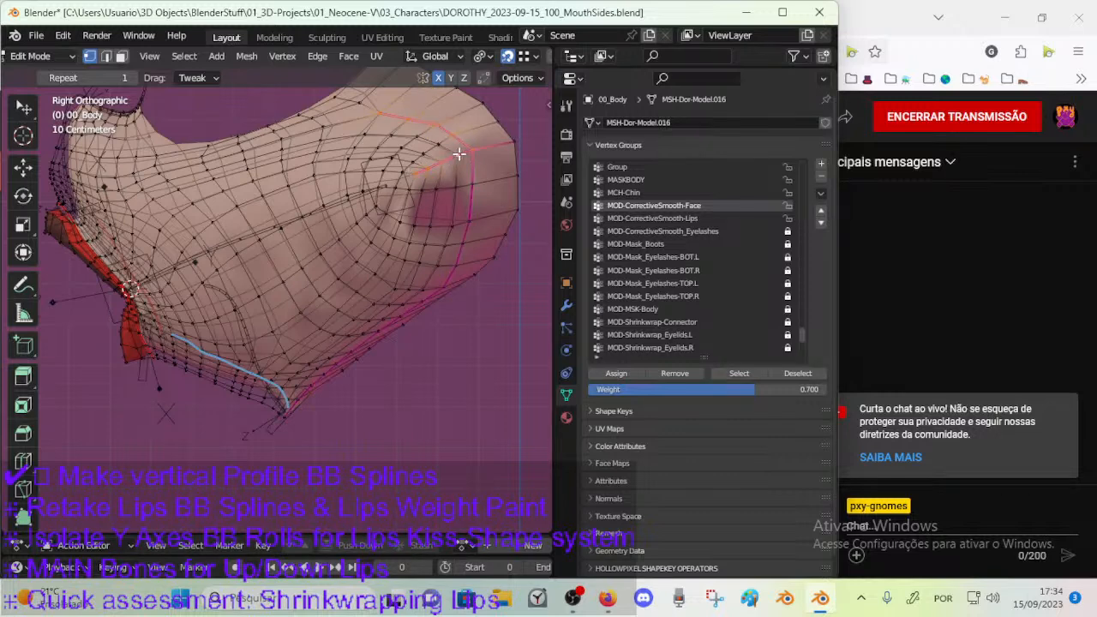
pyautogui.keyDown('shift'); pyautogui.click(517, 139); pyautogui.keyUp('shift')
# Extend the selection down the jaw seam to the chin tip and assign it to MOD-CorrectiveSmooth-Face at weight 0.
pyautogui.keyDown('ctrl'); pyautogui.click(445, 285); pyautogui.keyUp('ctrl')
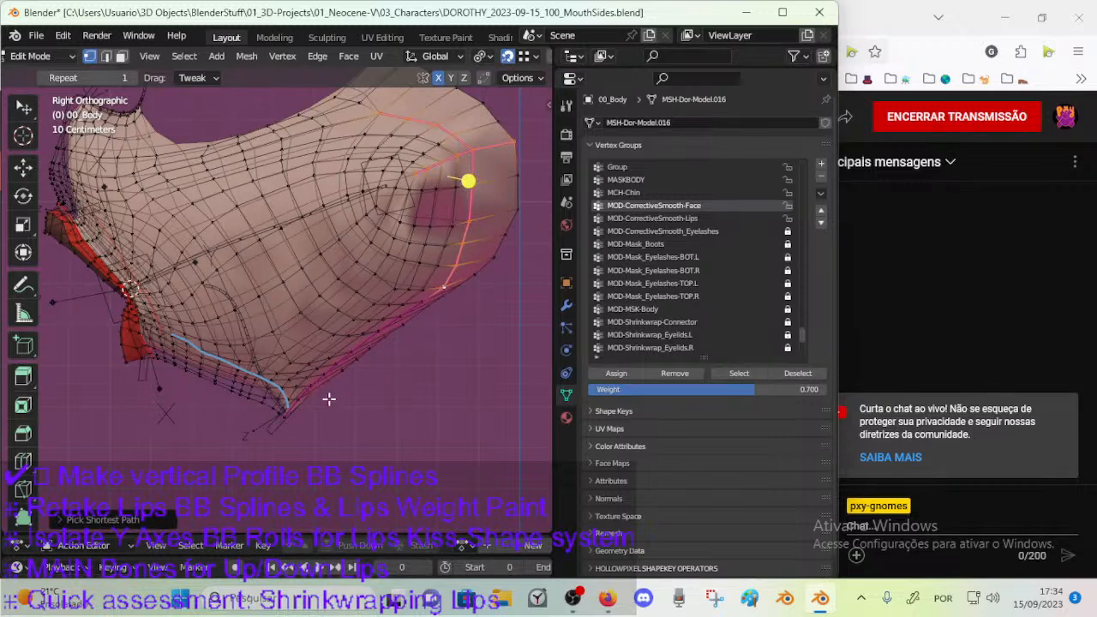
pyautogui.scroll(3, 328, 396)
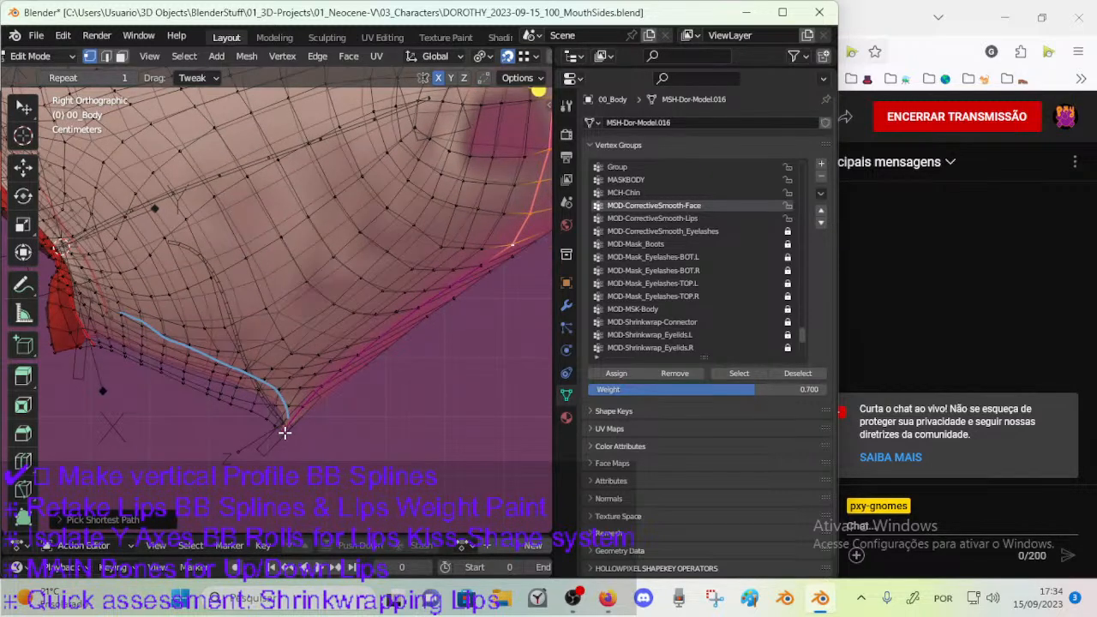
pyautogui.keyDown('ctrl'); pyautogui.click(284, 431); pyautogui.keyUp('ctrl')
pyautogui.press('BackSpace')
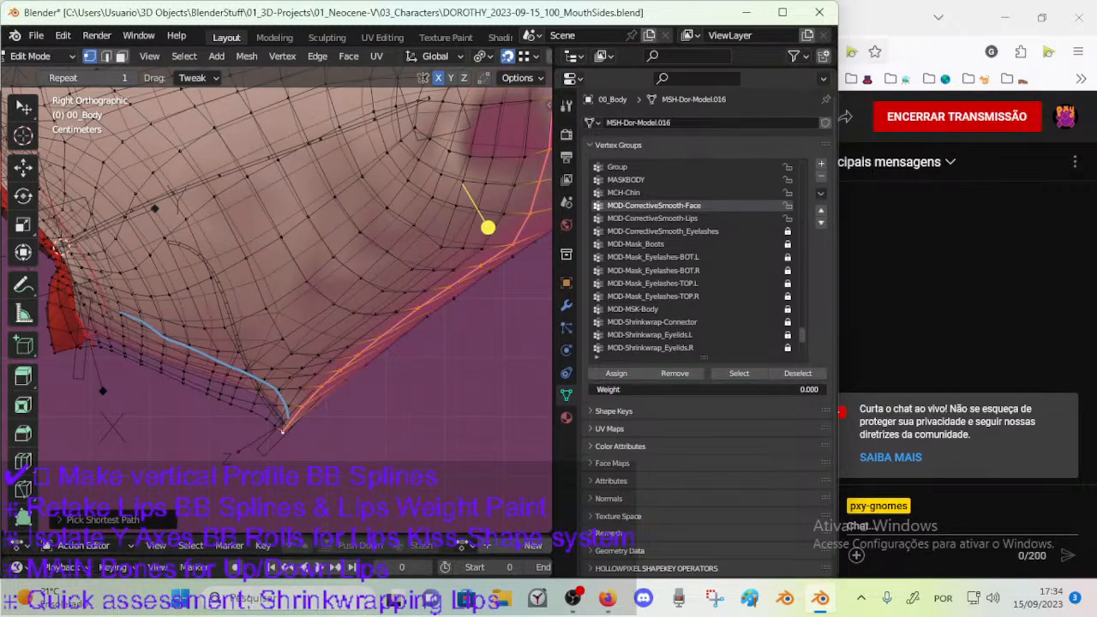
pyautogui.click(618, 375)
pyautogui.scroll(-3, 411, 321)
pyautogui.keyDown('shift'); pyautogui.moveTo(404, 327); pyautogui.dragTo(409, 349, button='middle'); pyautogui.keyUp('shift')
pyautogui.scroll(2, 398, 357)
pyautogui.scroll(-1, 398, 357)
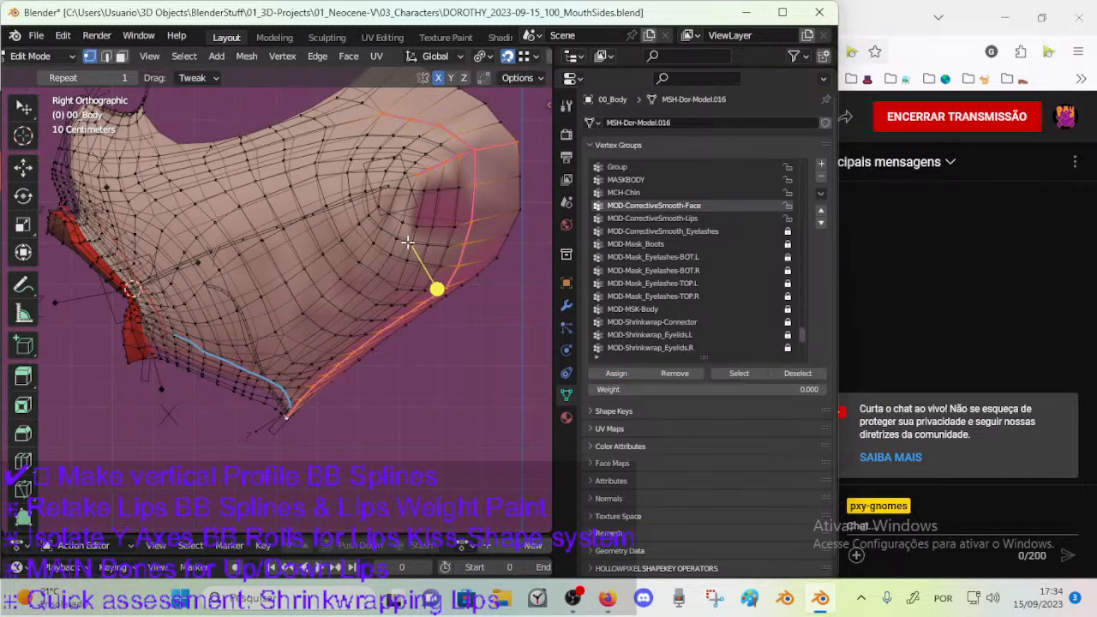
# Try assigning the selected jaw seam a weight of 0.363 and inspect the cheek and jaw in Object Mode.
pyautogui.moveTo(702, 389); pyautogui.dragTo(787, 389)
pyautogui.click(603, 374)
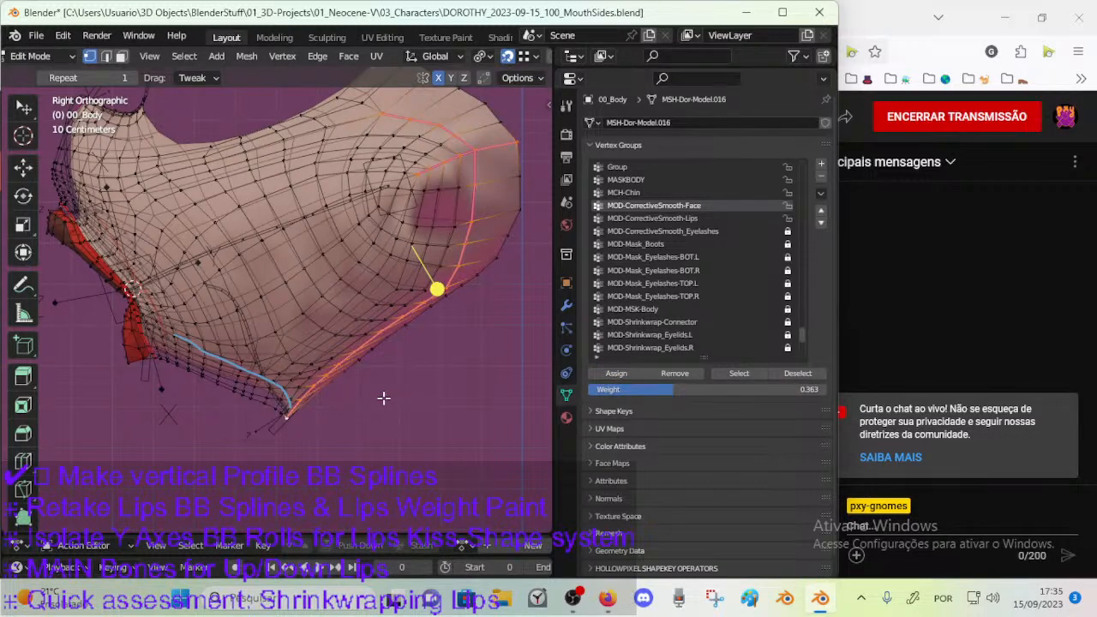
pyautogui.keyDown('shift'); pyautogui.moveTo(385, 391); pyautogui.dragTo(362, 392, button='middle'); pyautogui.keyUp('shift')
pyautogui.keyDown('shift'); pyautogui.moveTo(371, 335); pyautogui.dragTo(357, 387, button='middle'); pyautogui.keyUp('shift')
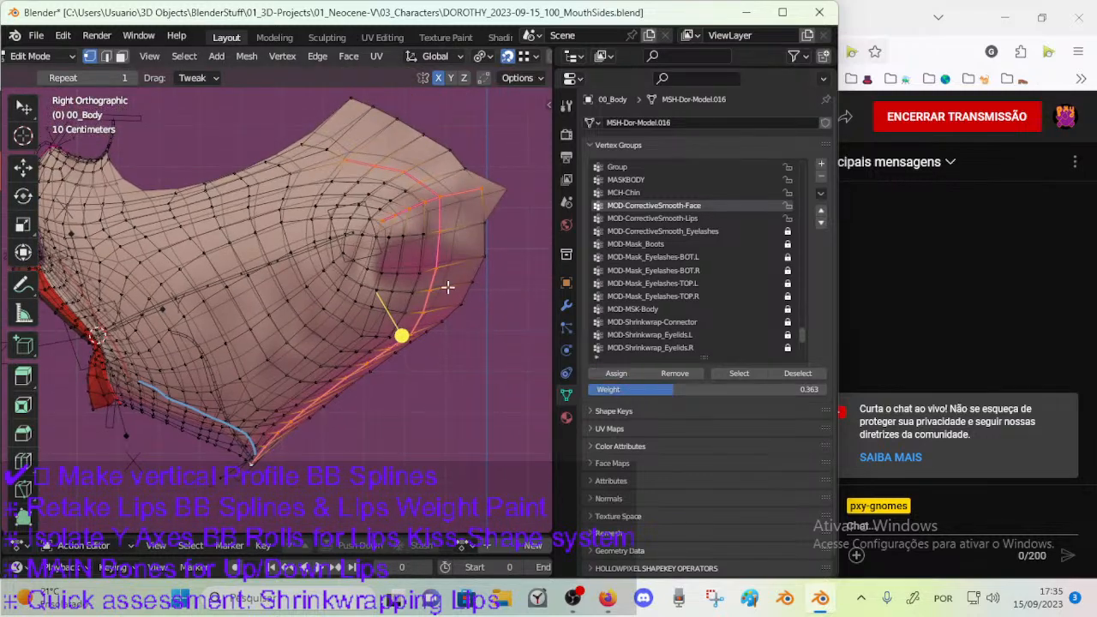
pyautogui.press('Tab')
pyautogui.moveTo(436, 215); pyautogui.dragTo(352, 292, button='middle')
pyautogui.scroll(8, 308, 312)
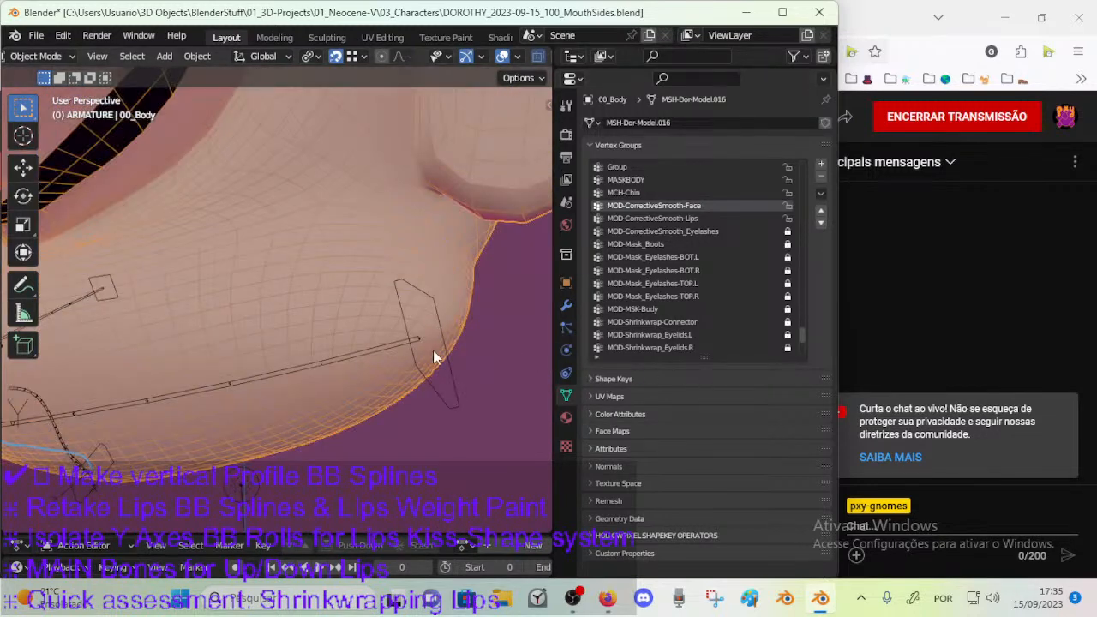
# Try a lower weight on the selected jaw seam, check the surface in Object Mode and undo the last change.
pyautogui.press('Tab')
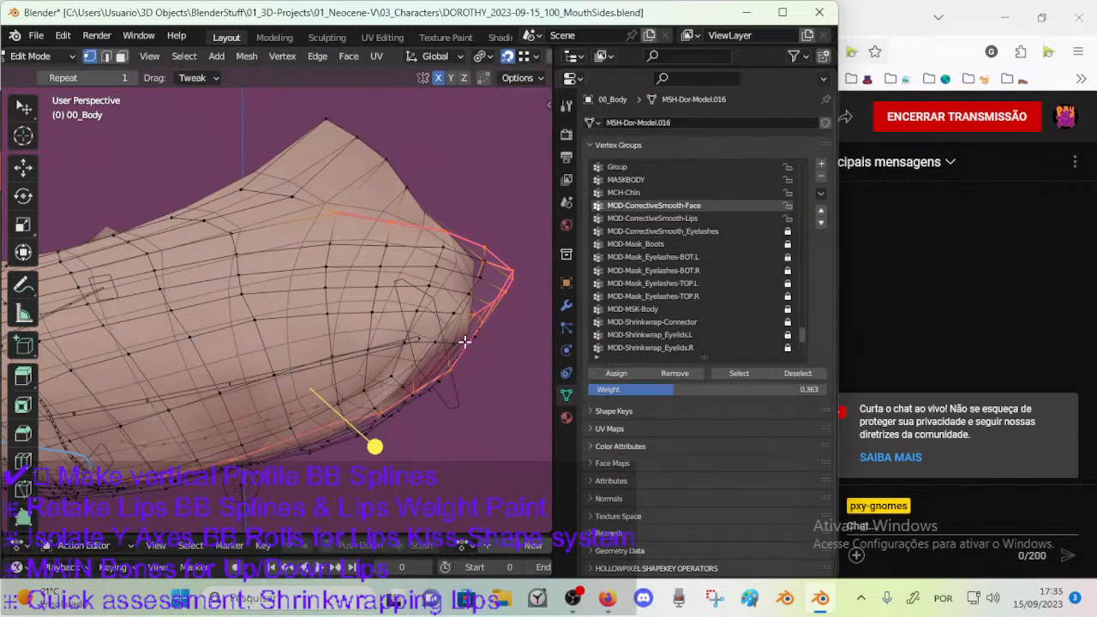
pyautogui.moveTo(634, 390); pyautogui.dragTo(545, 390)
pyautogui.click(635, 372)
pyautogui.press('Tab')
pyautogui.moveTo(442, 344); pyautogui.dragTo(396, 321, button='middle')
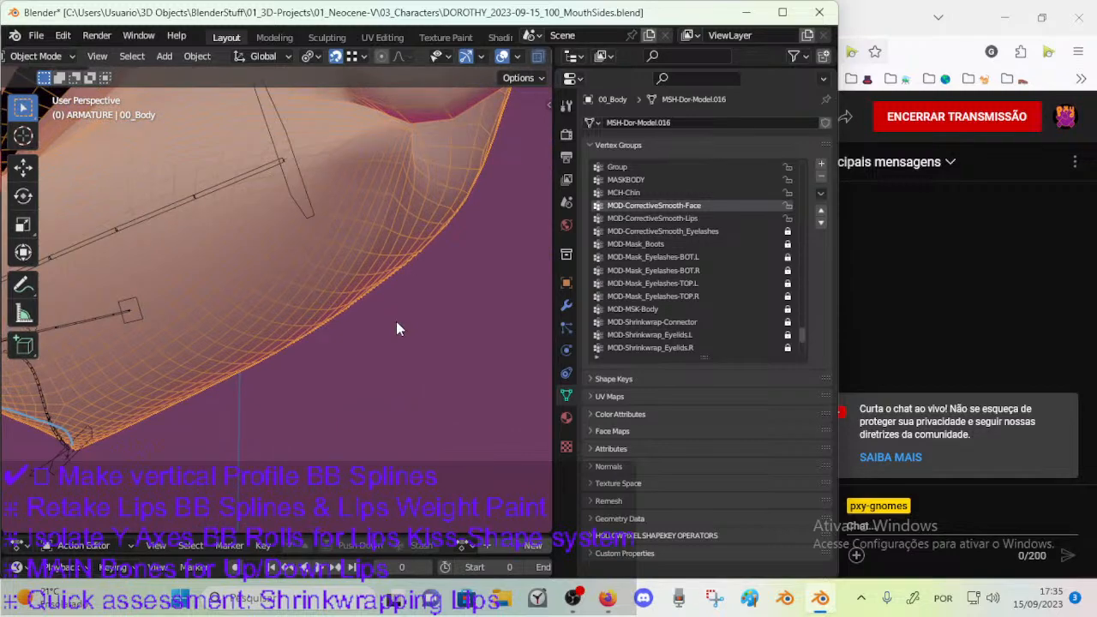
pyautogui.moveTo(311, 351)
pyautogui.mouseDown(button='middle')
pyautogui.moveTo(373, 316)
pyautogui.moveTo(279, 350)
pyautogui.moveTo(316, 364)
pyautogui.moveTo(300, 356)
pyautogui.mouseUp(button='middle')
pyautogui.press('Tab')
pyautogui.hotkey('ctrl', 'z')
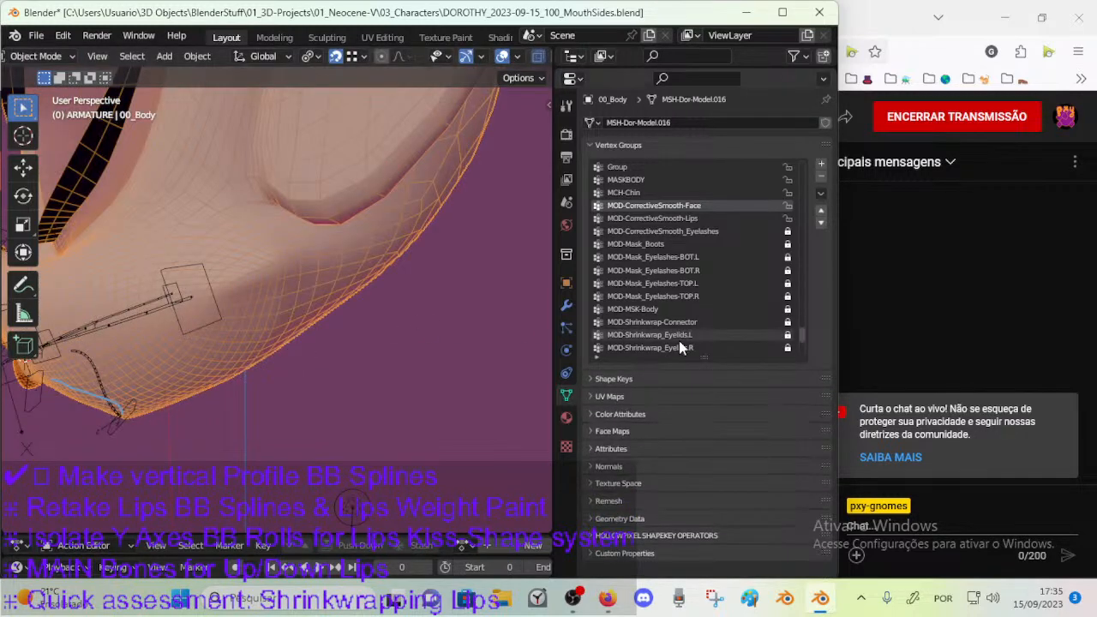
# Set the weight to 0.05 and assign the selected jaw seam to MOD-CorrectiveSmooth-Face.
pyautogui.press('Tab')
pyautogui.click(659, 389)
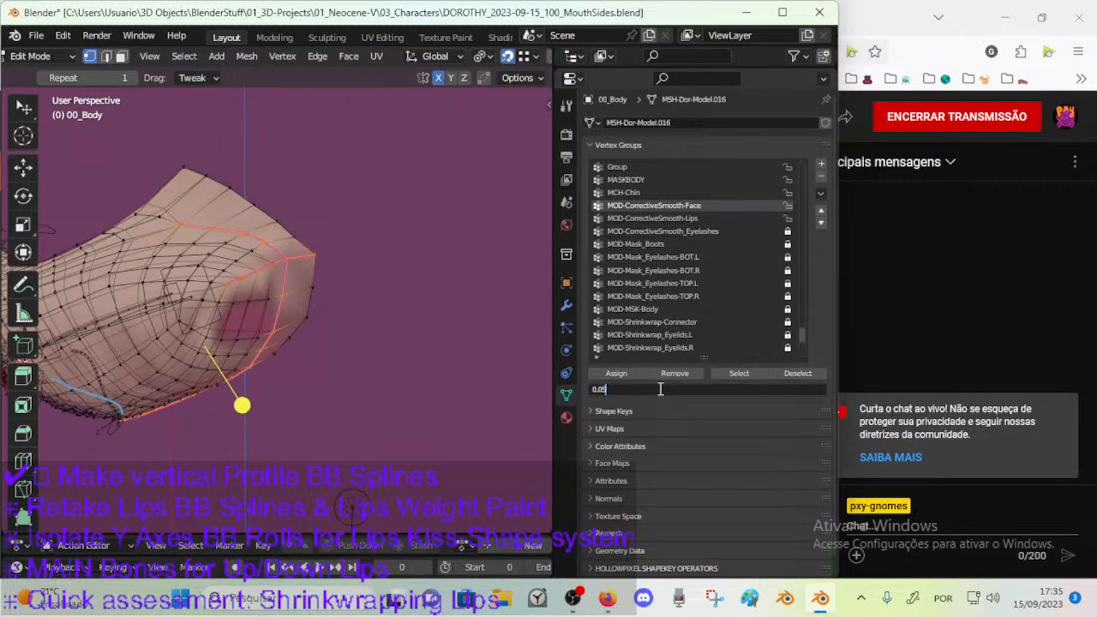
pyautogui.write('0.05')
pyautogui.press('Return')
pyautogui.click(616, 373)
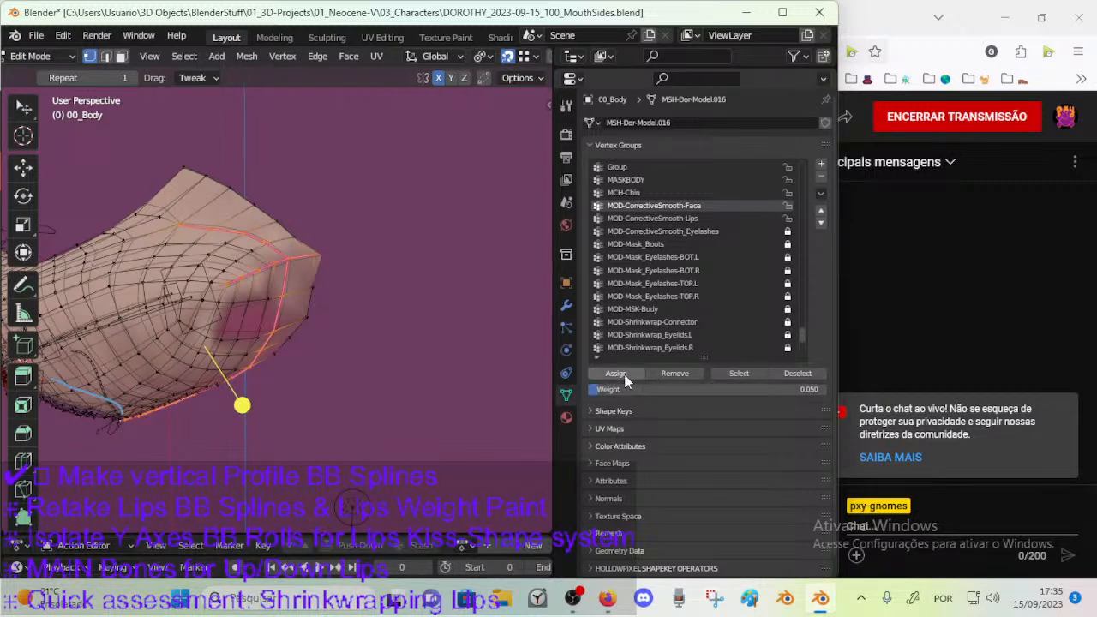
# Inspect the smoothed jaw and chin profile in Object Mode and compare the chin tip with Edit Mode.
pyautogui.press('Tab')
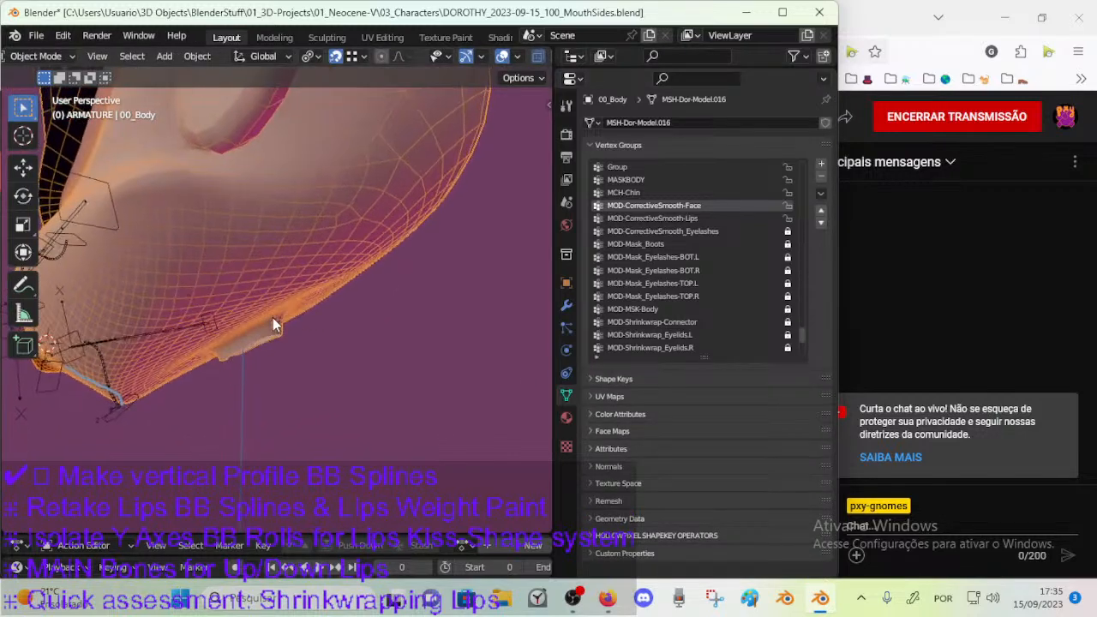
pyautogui.moveTo(340, 324); pyautogui.dragTo(184, 414, button='middle')
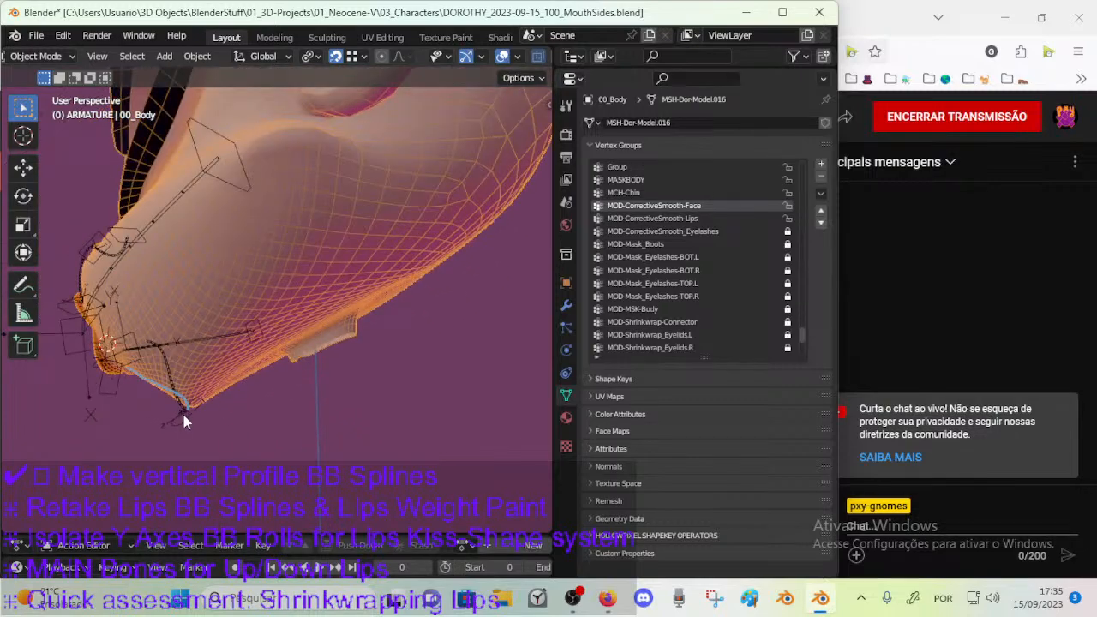
pyautogui.press('KP_3')
pyautogui.scroll(3, 183, 415)
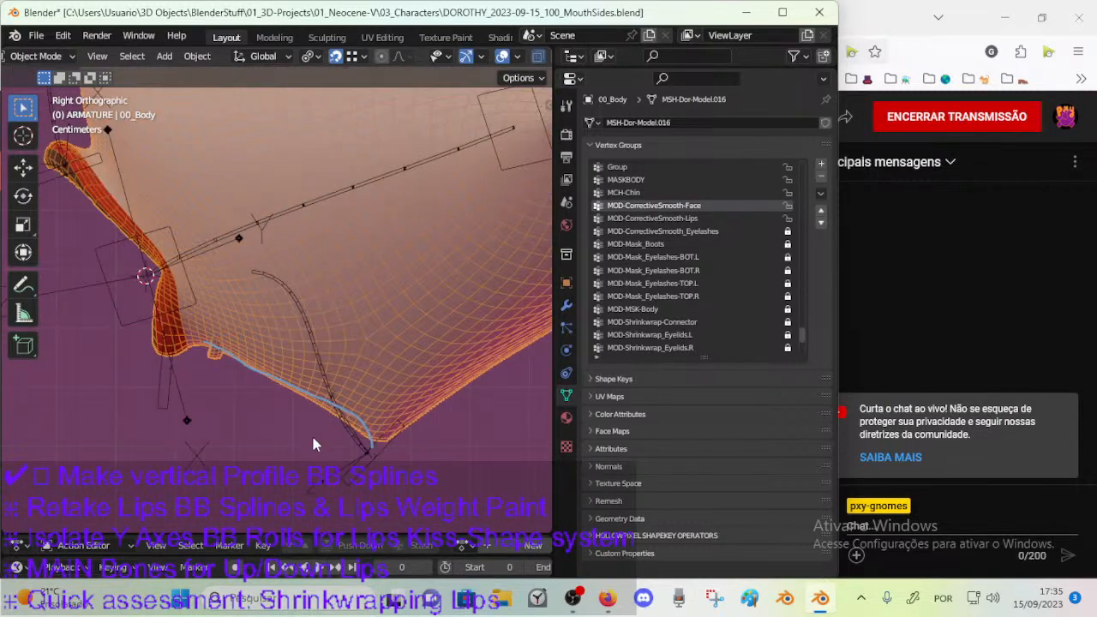
pyautogui.scroll(2, 311, 431)
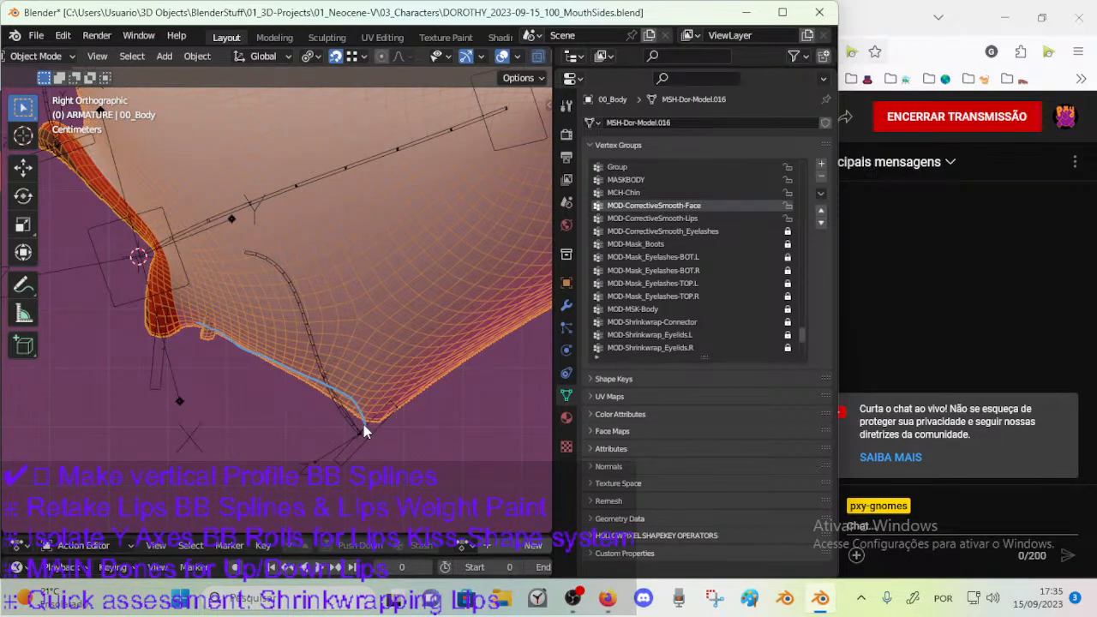
pyautogui.press('Tab')
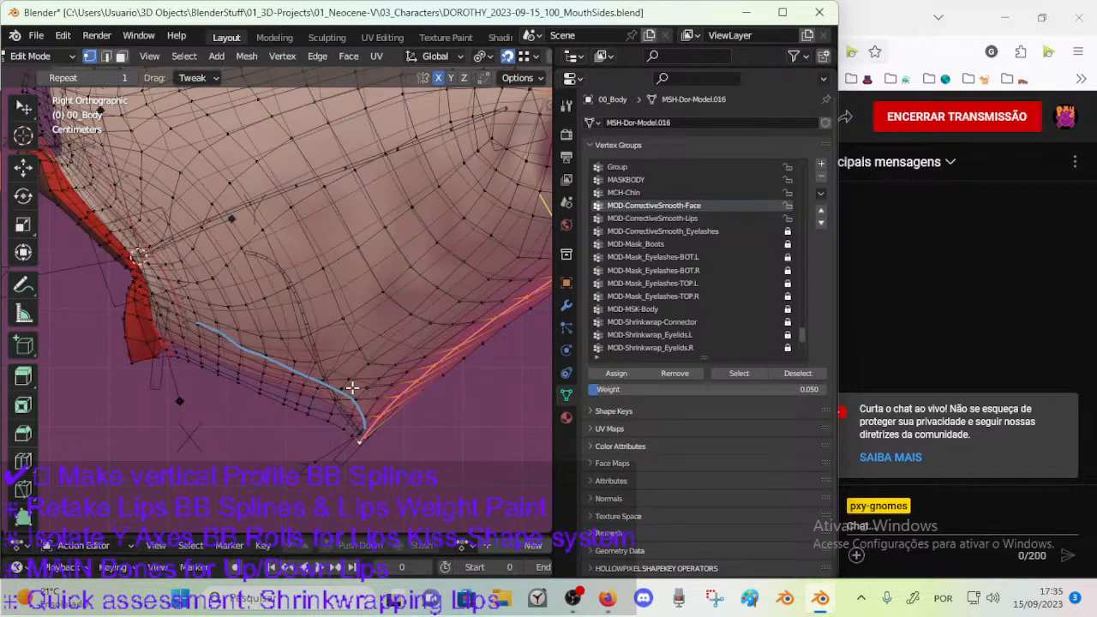
pyautogui.scroll(-3, 364, 382)
pyautogui.moveTo(379, 369); pyautogui.dragTo(309, 359, button='middle')
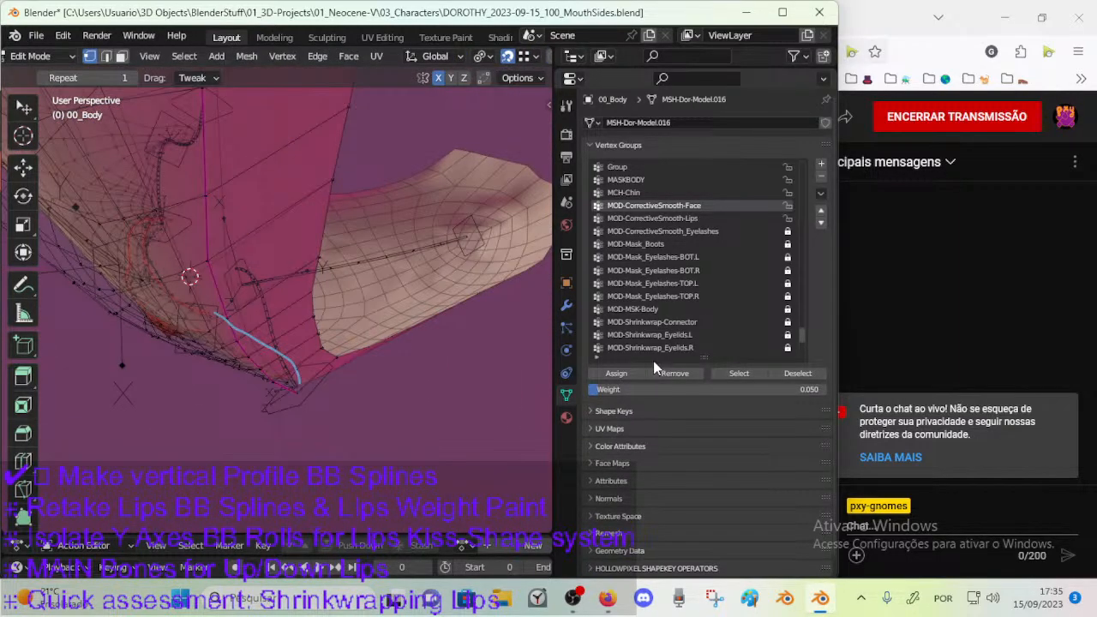
# Select the vertex path just inside the seam from cheek to chin tip and assign it a weight of 0.1.
pyautogui.click(739, 373)
pyautogui.moveTo(376, 370); pyautogui.dragTo(464, 185, button='middle')
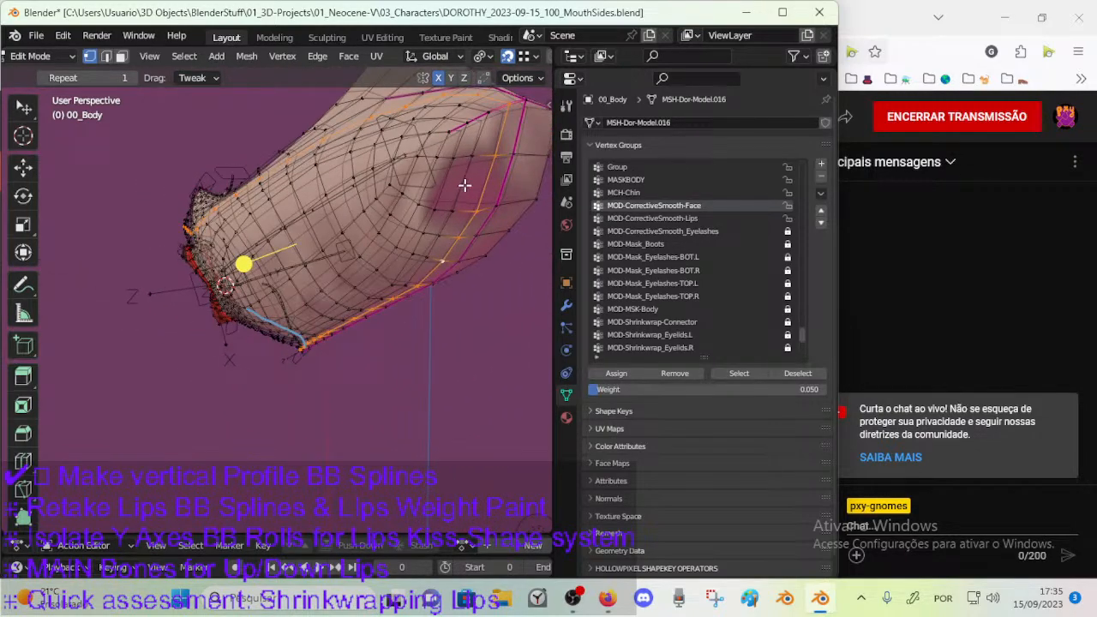
pyautogui.moveTo(500, 147); pyautogui.dragTo(321, 357, button='middle')
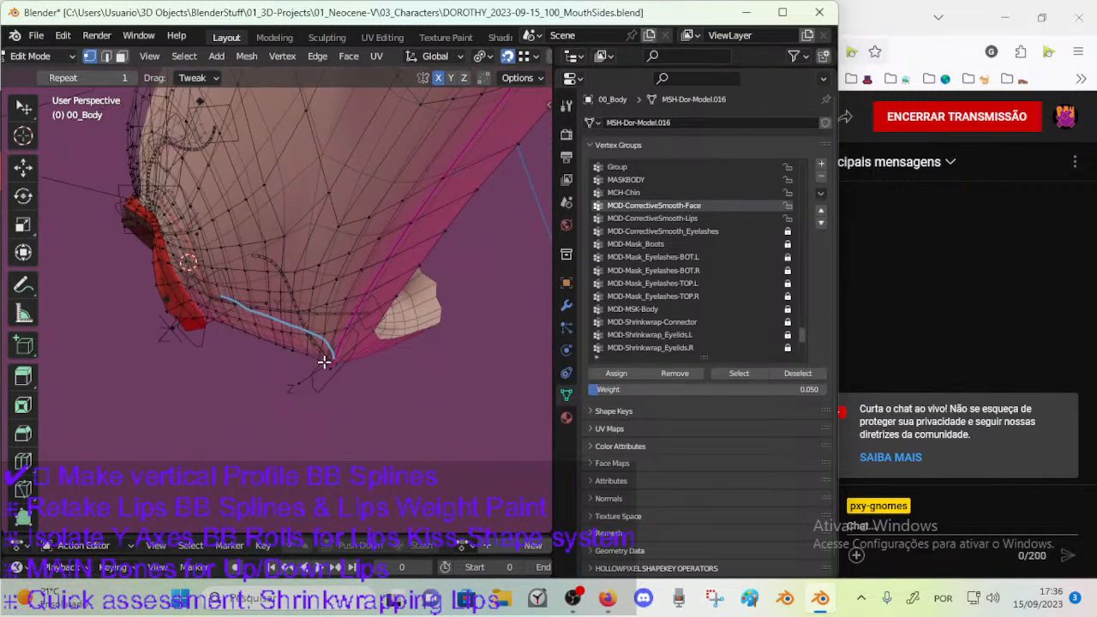
pyautogui.keyDown('ctrl'); pyautogui.click(320, 367); pyautogui.keyUp('ctrl')
pyautogui.scroll(5, 317, 386)
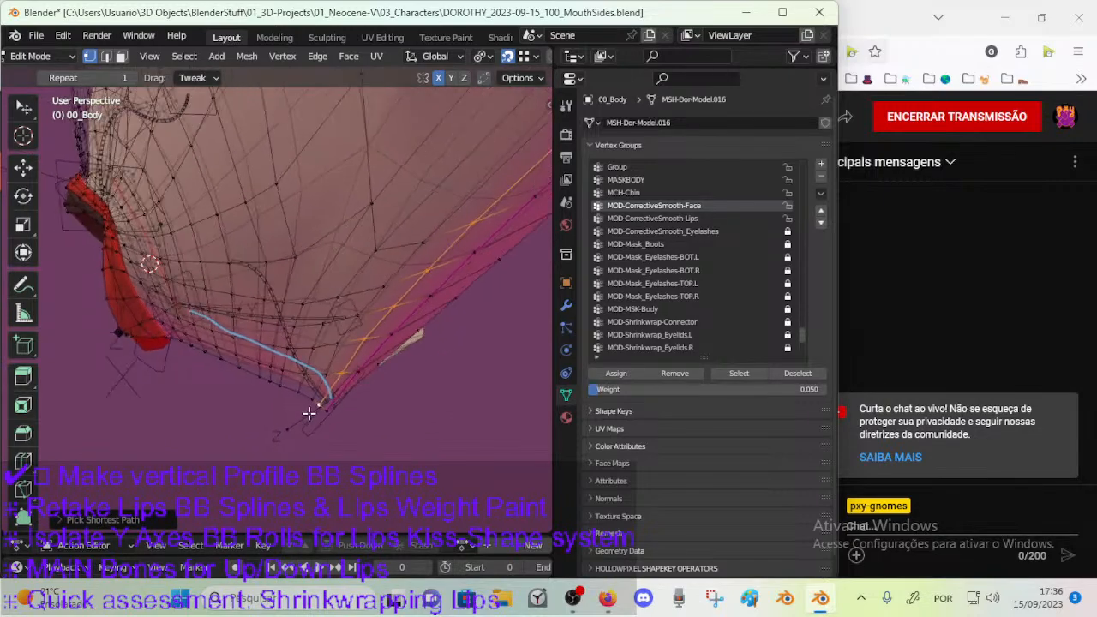
pyautogui.moveTo(313, 414); pyautogui.dragTo(519, 411, button='middle')
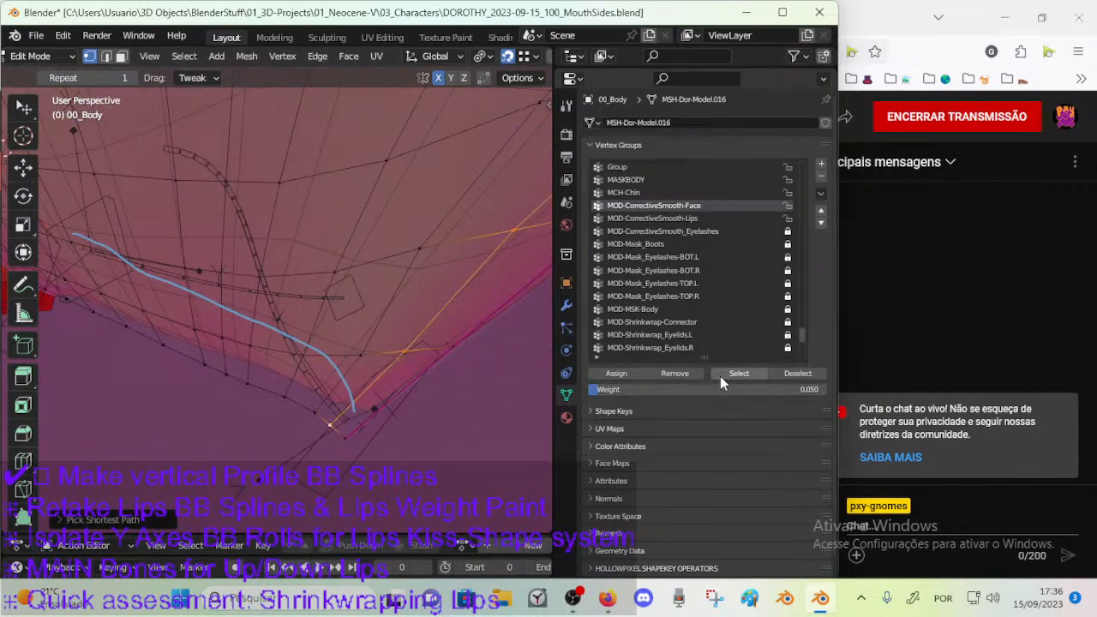
pyautogui.click(631, 389)
pyautogui.write('0.1')
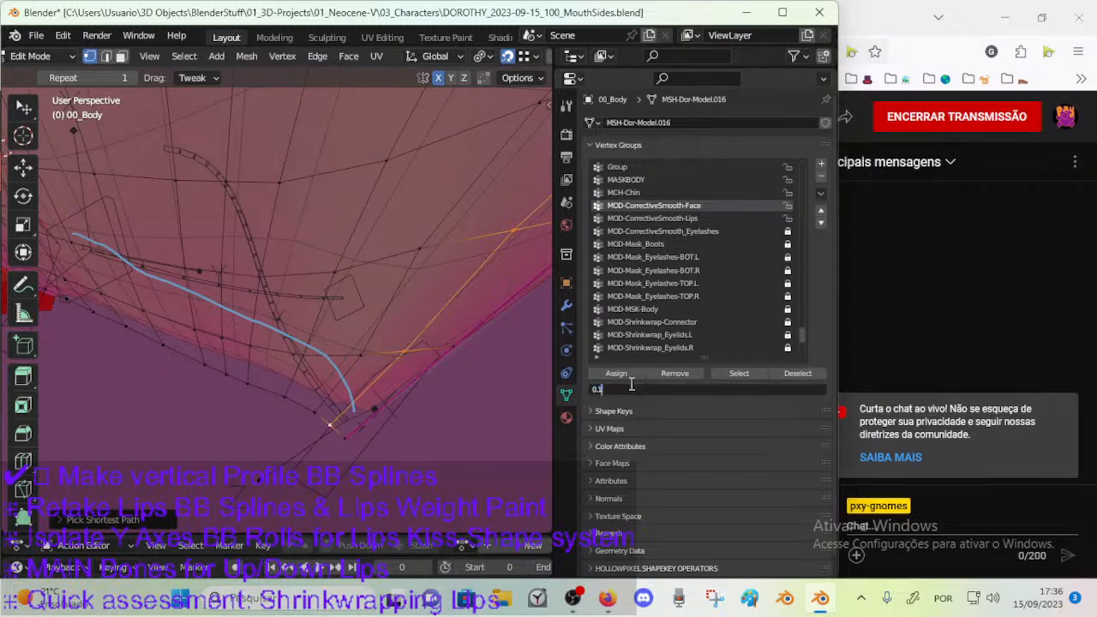
pyautogui.press('Return')
pyautogui.click(624, 374)
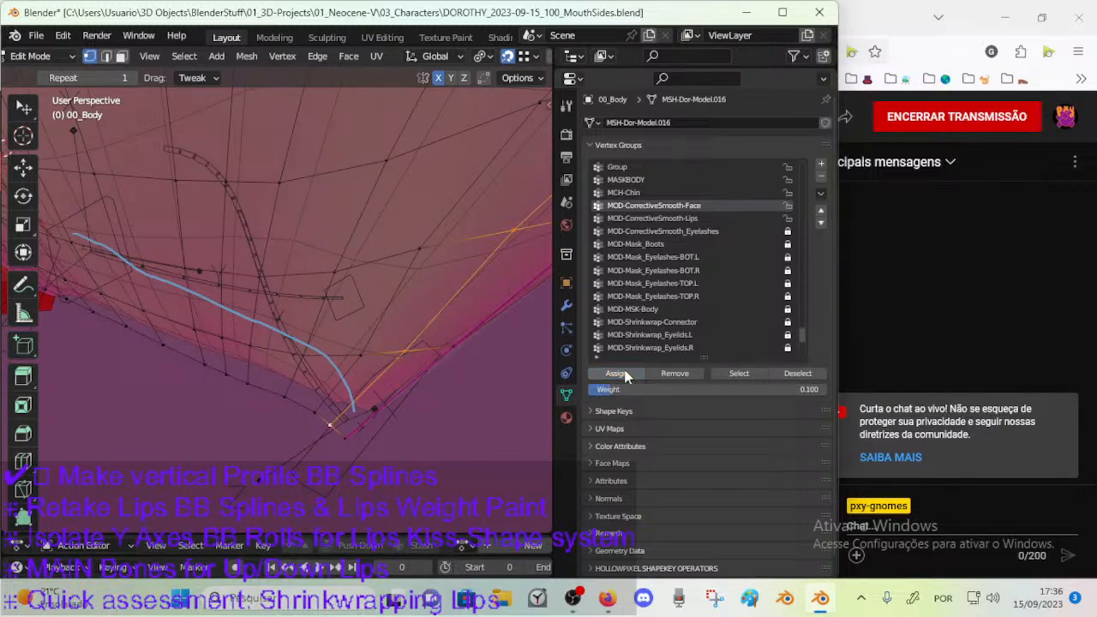
# Try assigning the inner jaw path a weight of 0.35, and undo the latest changes.
pyautogui.moveTo(698, 388); pyautogui.dragTo(756, 387)
pyautogui.click(616, 374)
pyautogui.scroll(3, 352, 382)
pyautogui.moveTo(340, 387); pyautogui.dragTo(333, 386, button='middle')
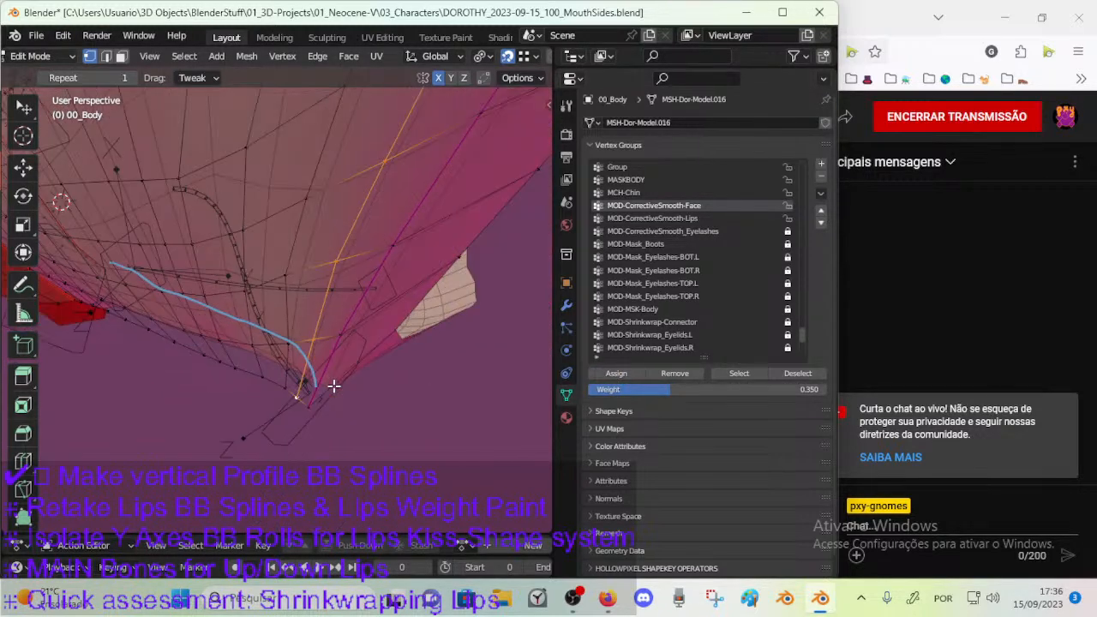
pyautogui.click(380, 393)
pyautogui.hotkey('ctrl', 'z')
pyautogui.hotkey('ctrl', 'z')
pyautogui.hotkey('ctrl', 'z')
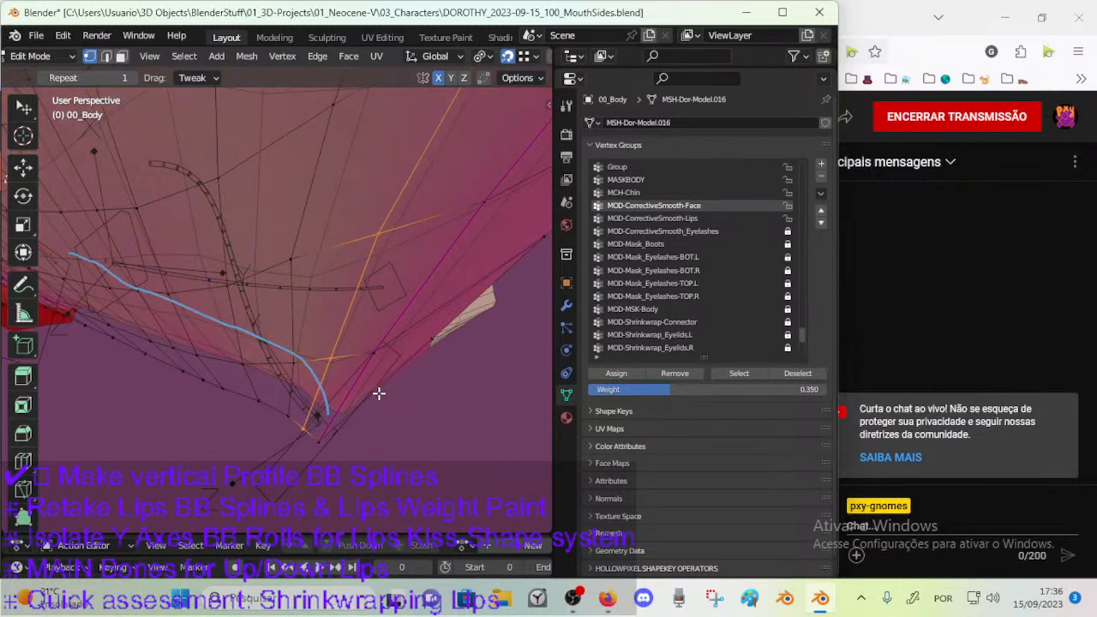
# Set the weight to 0.1, raise it to about 0.261 and assign it to the inner jaw path.
pyautogui.click(665, 390)
pyautogui.write('0')
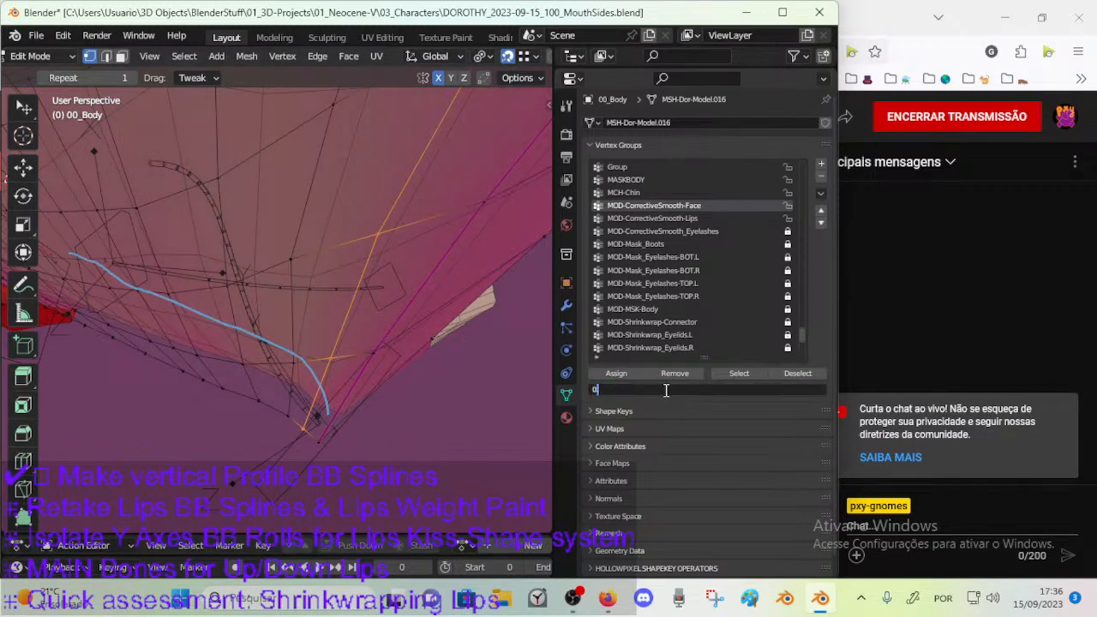
pyautogui.write('.1')
pyautogui.press('Return')
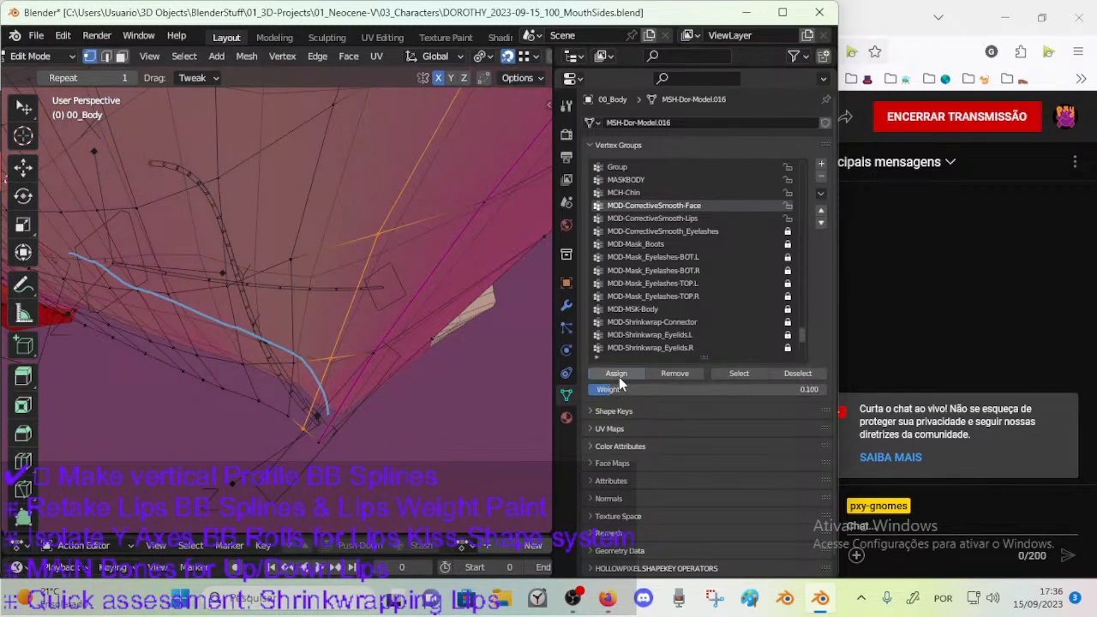
pyautogui.moveTo(682, 391); pyautogui.dragTo(720, 390)
pyautogui.click(626, 377)
# Set the vertex weight to 0.2 and check the chin tip from a closer angle.
pyautogui.click(625, 391)
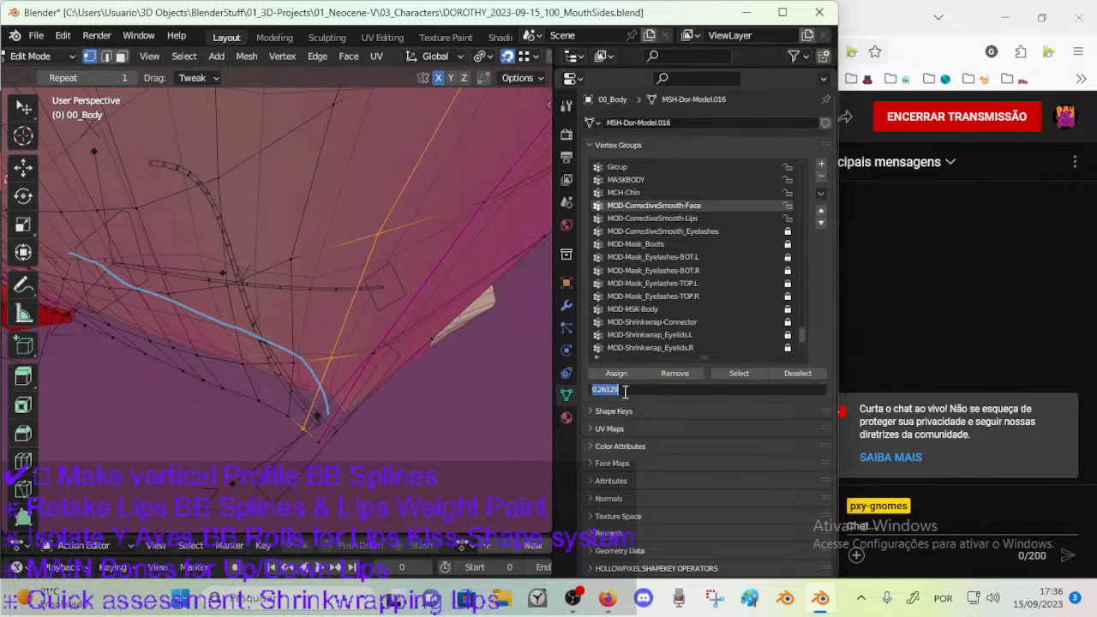
pyautogui.write('0.2')
pyautogui.press('Return')
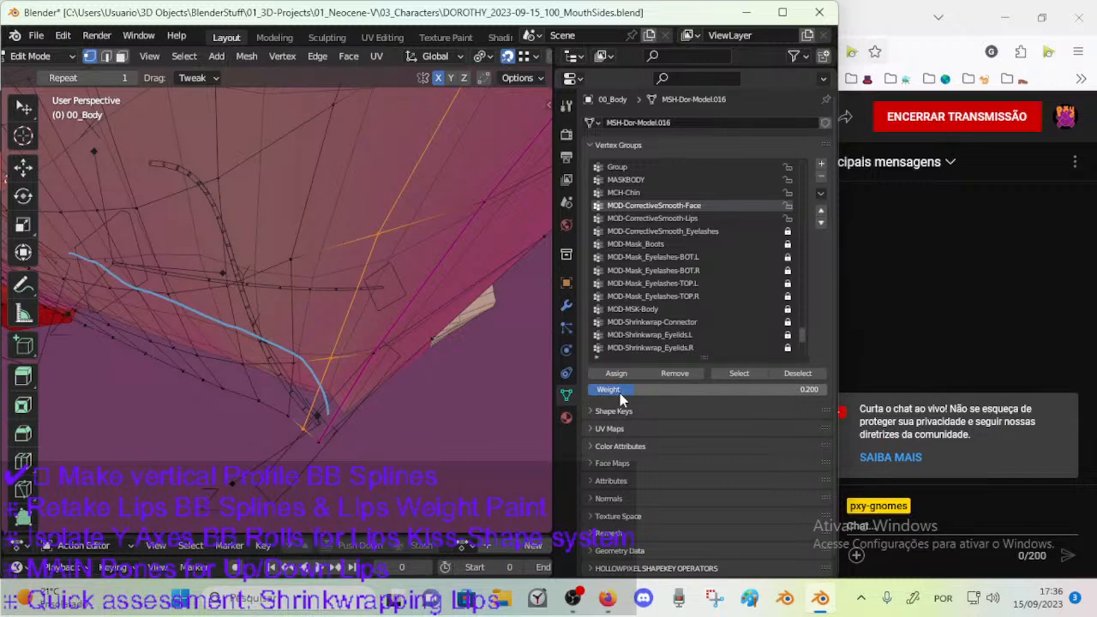
pyautogui.scroll(-3, 347, 406)
pyautogui.moveTo(345, 409); pyautogui.dragTo(357, 425, button='middle')
pyautogui.scroll(3, 357, 426)
pyautogui.press('Tab')
pyautogui.click(363, 435)
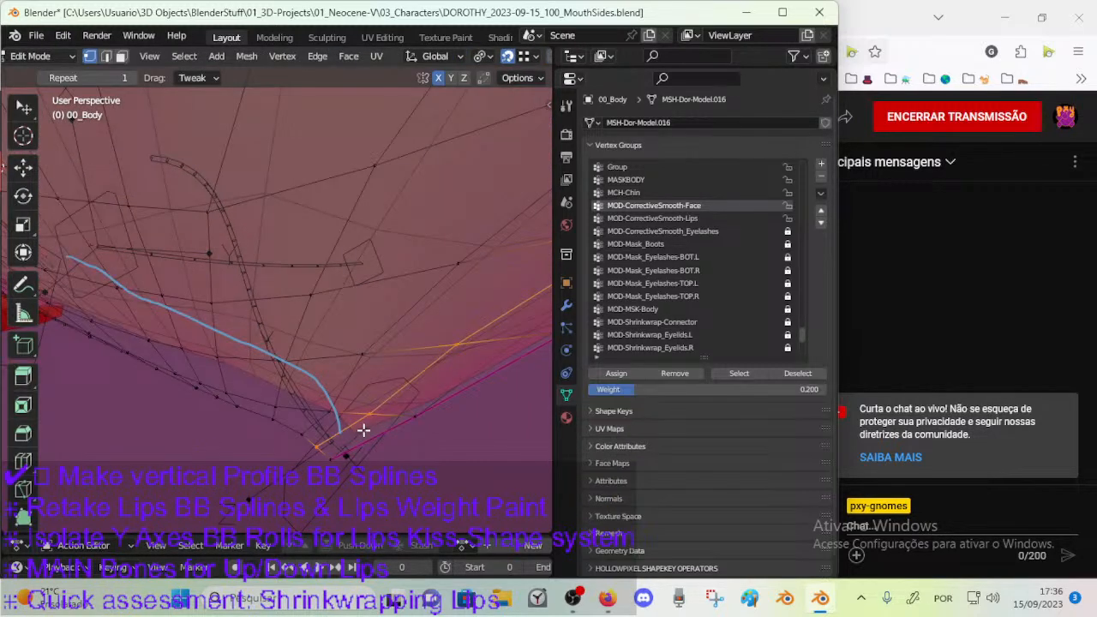
# Compare the chin mesh in right orthographic view with and without CorrectiveSmooth: Mouth, leaving that modifier's edit-mode display off.
pyautogui.press('Tab')
pyautogui.press('KP_3')
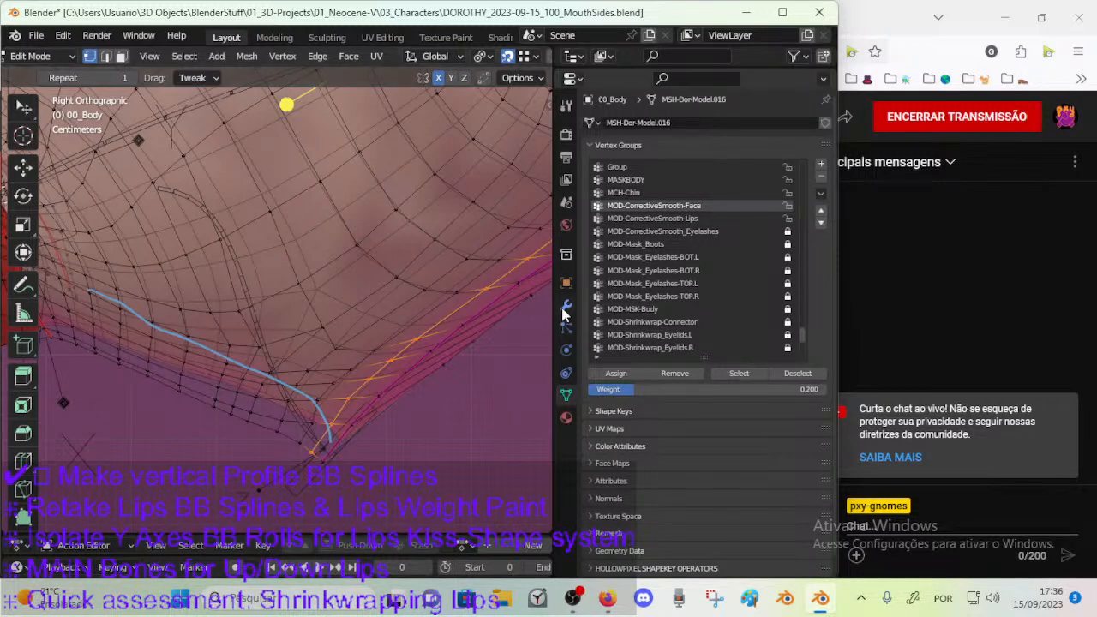
pyautogui.click(603, 144)
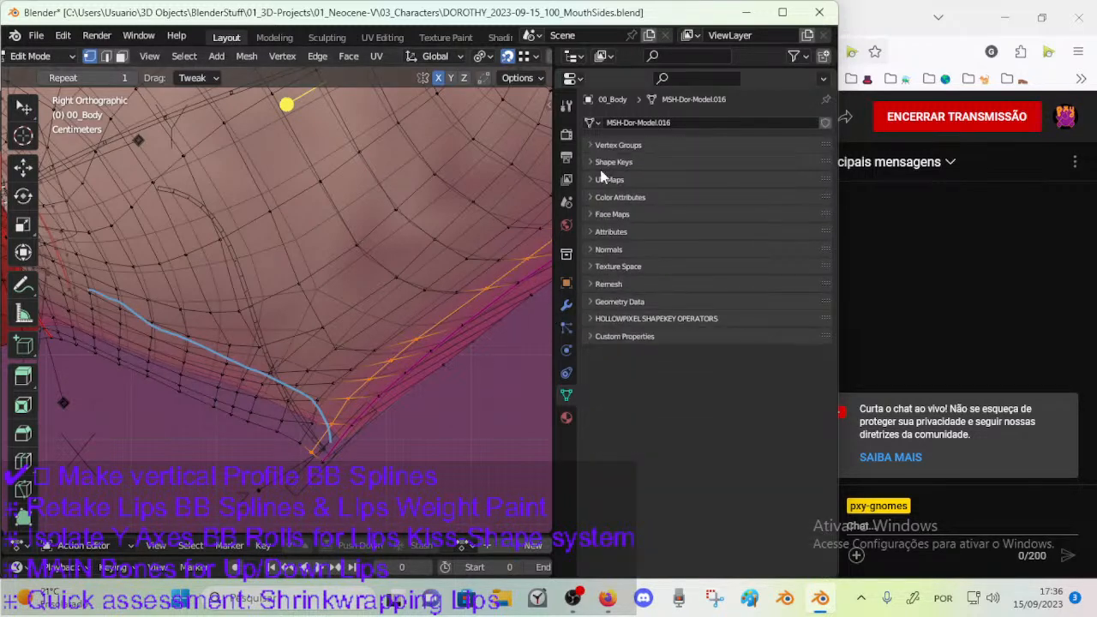
pyautogui.click(567, 307)
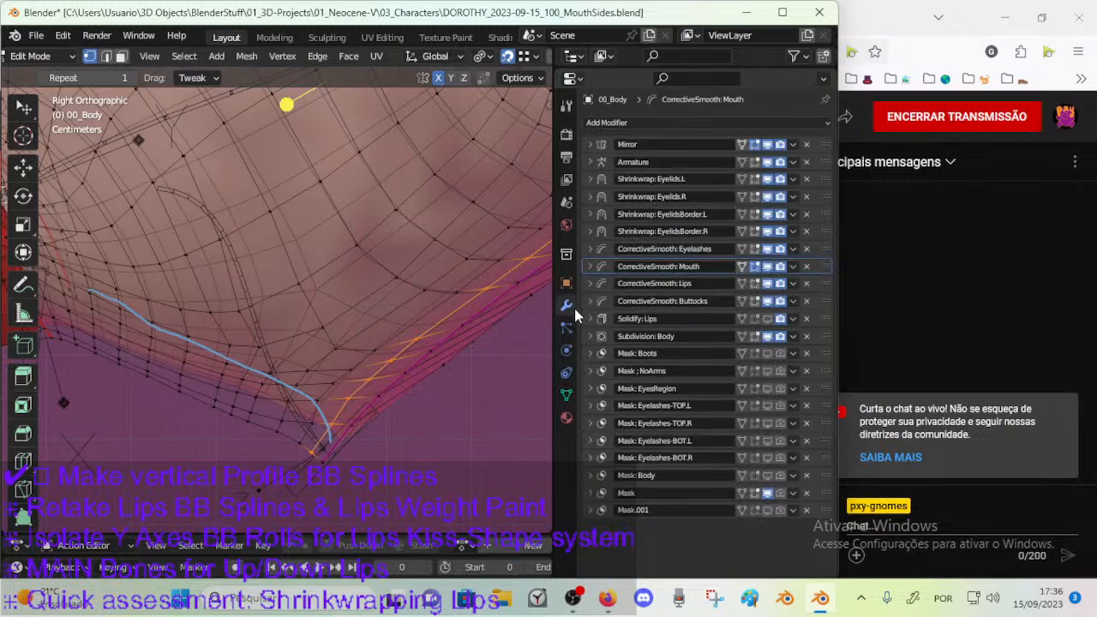
pyautogui.click(755, 267)
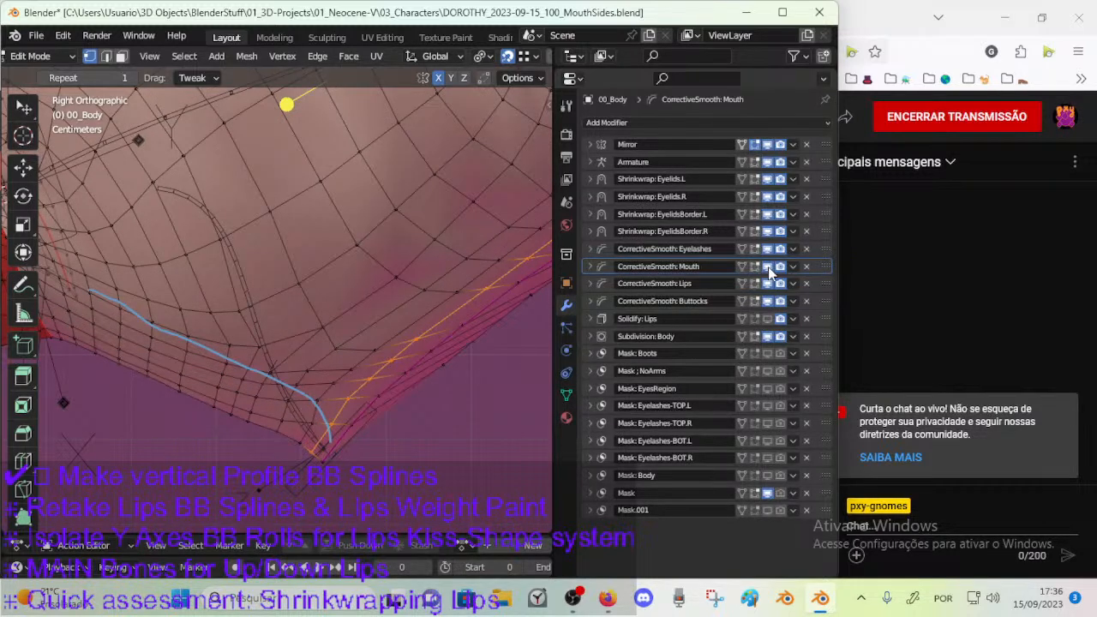
pyautogui.click(766, 268)
pyautogui.click(755, 268)
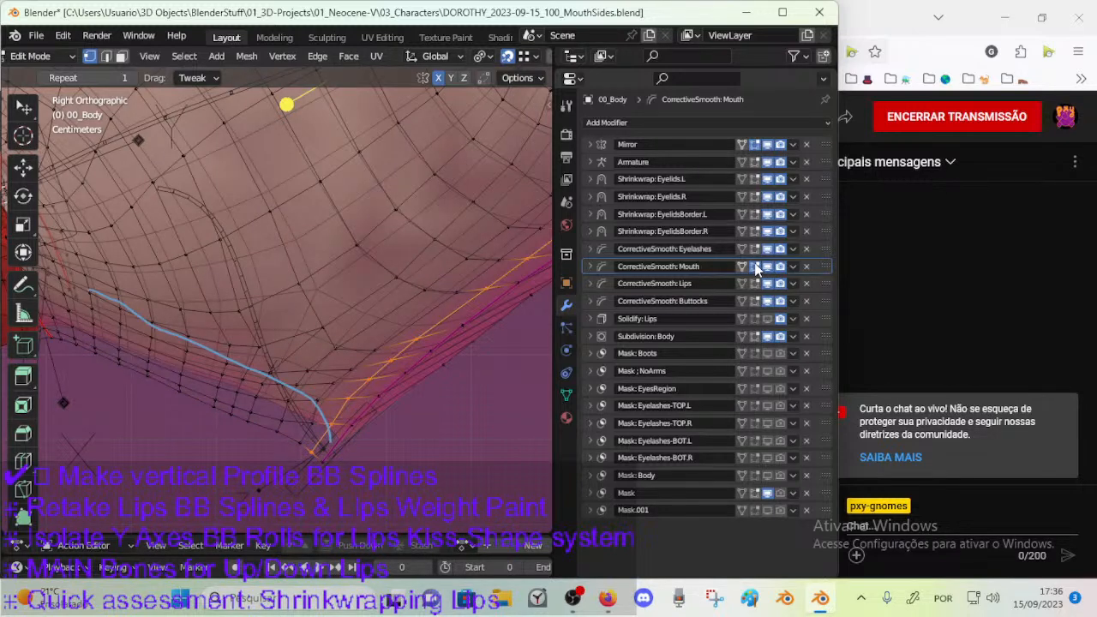
pyautogui.click(755, 265)
pyautogui.click(755, 265)
pyautogui.click(755, 265)
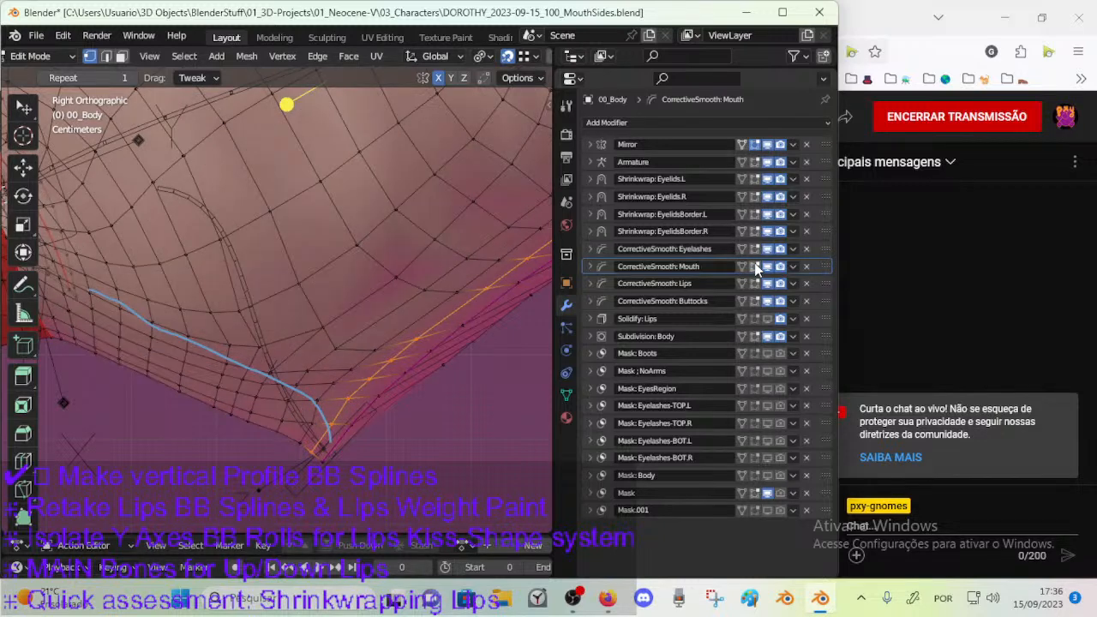
# Turn off the Armature modifier's viewport display and toggle the corrective smooth and Mirror modifiers to check their effect on the chin mesh.
pyautogui.click(764, 163)
pyautogui.click(762, 278)
pyautogui.click(762, 277)
pyautogui.click(768, 301)
pyautogui.click(765, 266)
pyautogui.click(765, 266)
pyautogui.click(766, 144)
pyautogui.click(767, 144)
pyautogui.click(766, 144)
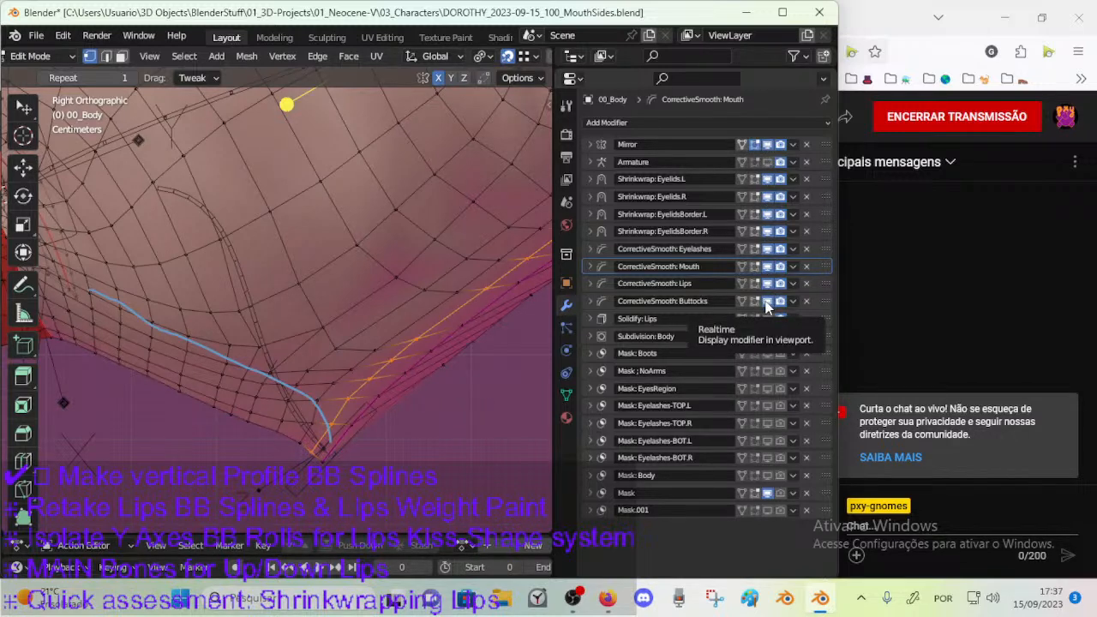
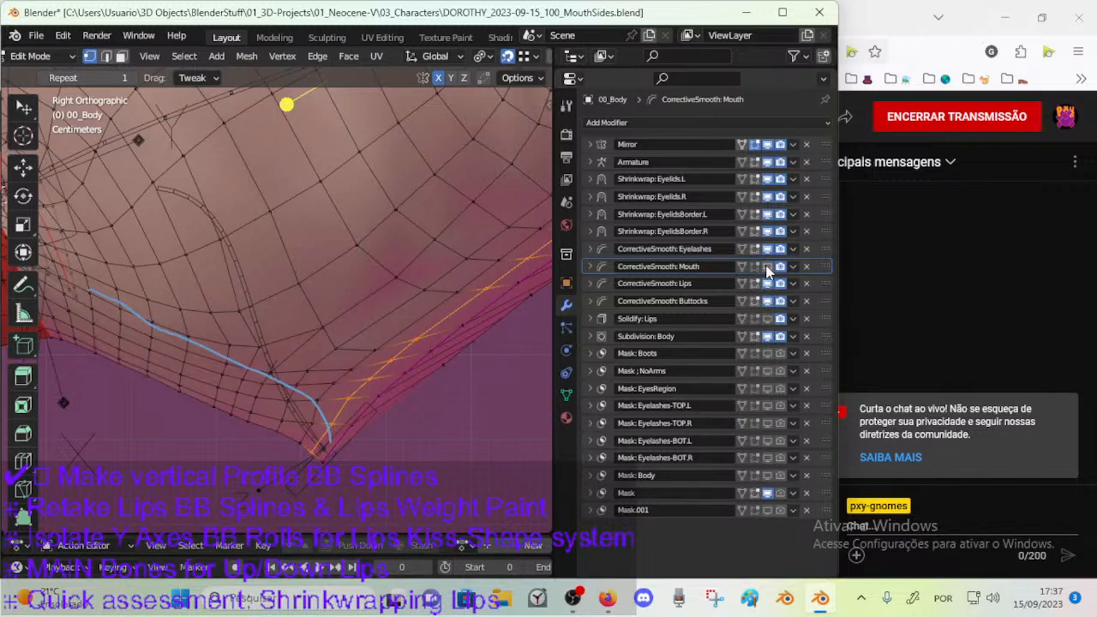
# Turn on the edit-mode display of CorrectiveSmooth: Mouth and save the file.
pyautogui.click(753, 267)
pyautogui.click(754, 266)
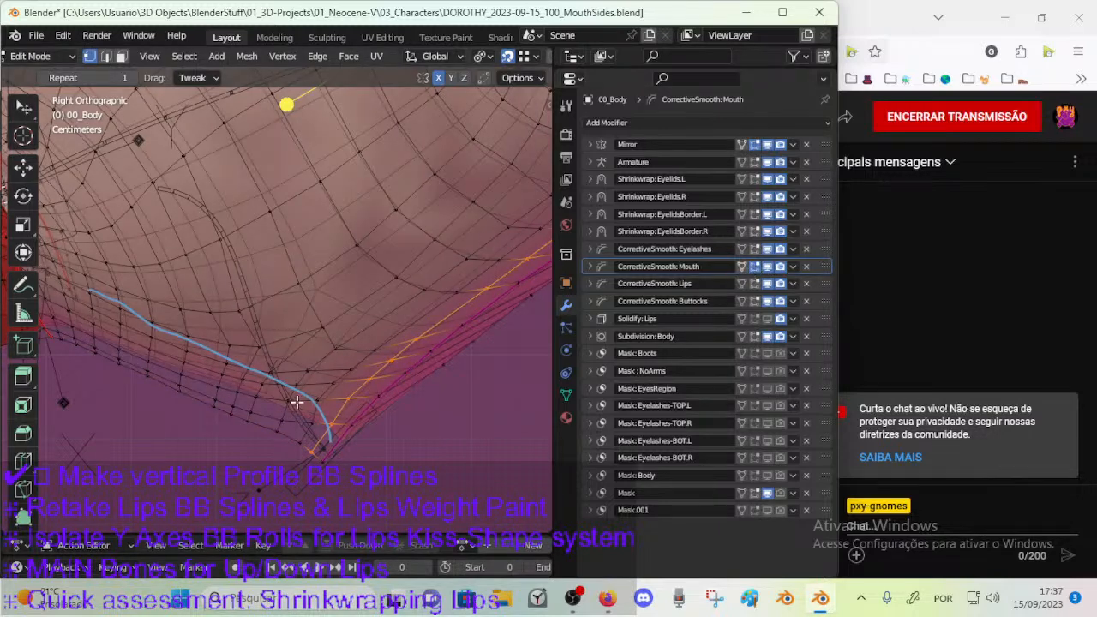
pyautogui.hotkey('ctrl', 's')
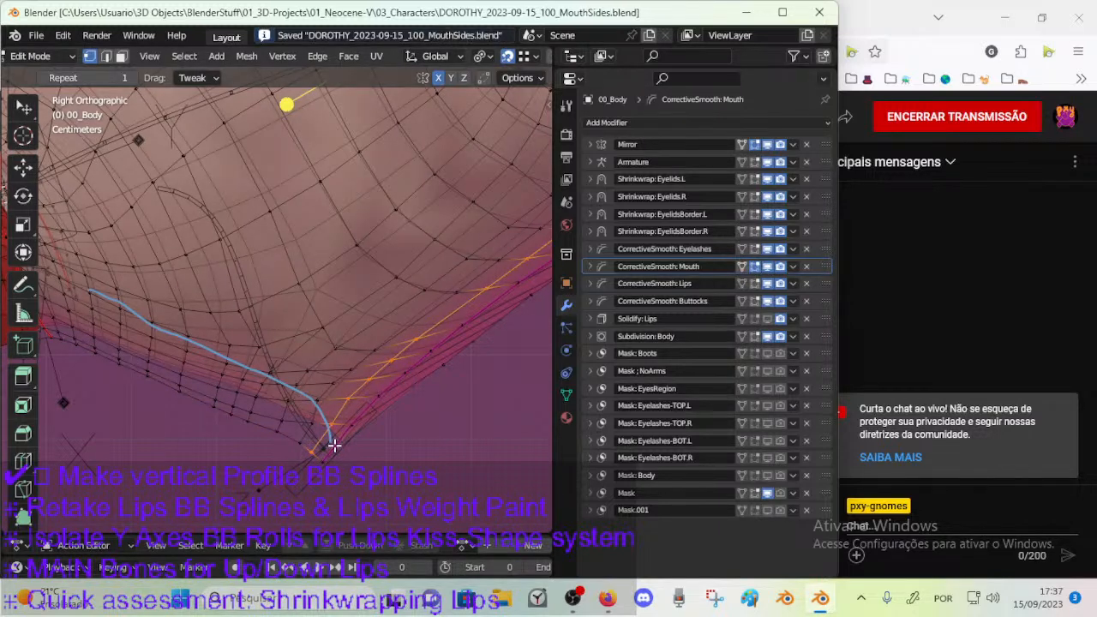
# Compare the jaw mesh with and without the viewport effect of CorrectiveSmooth: Mouth, leaving the modifier shown.
pyautogui.click(768, 266)
pyautogui.keyDown('shift'); pyautogui.moveTo(329, 422); pyautogui.dragTo(363, 418, button='middle'); pyautogui.keyUp('shift')
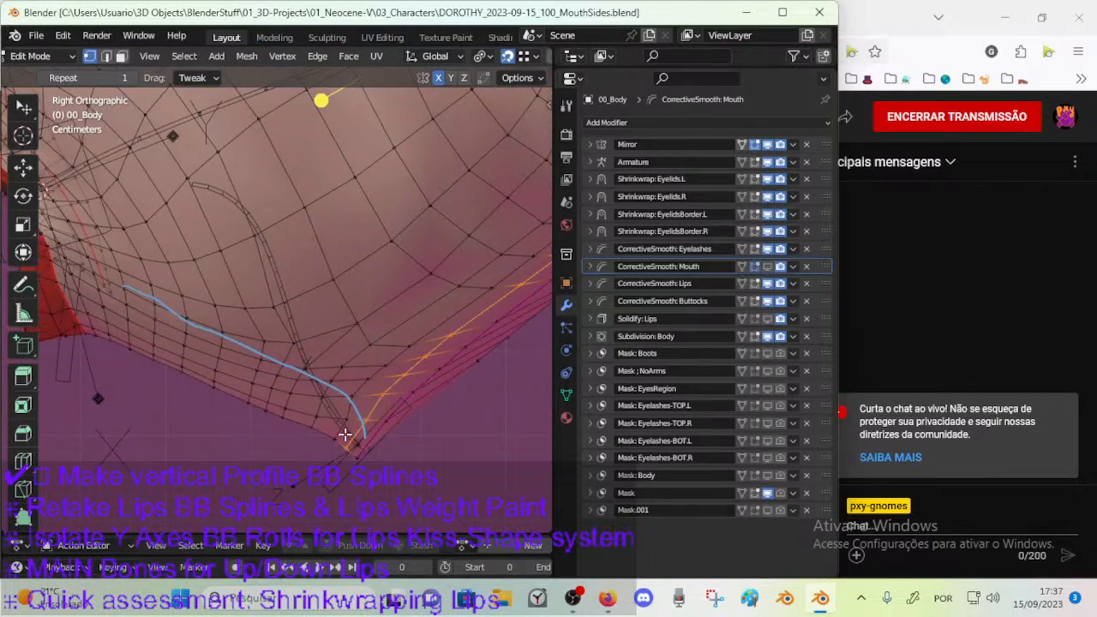
pyautogui.click(767, 267)
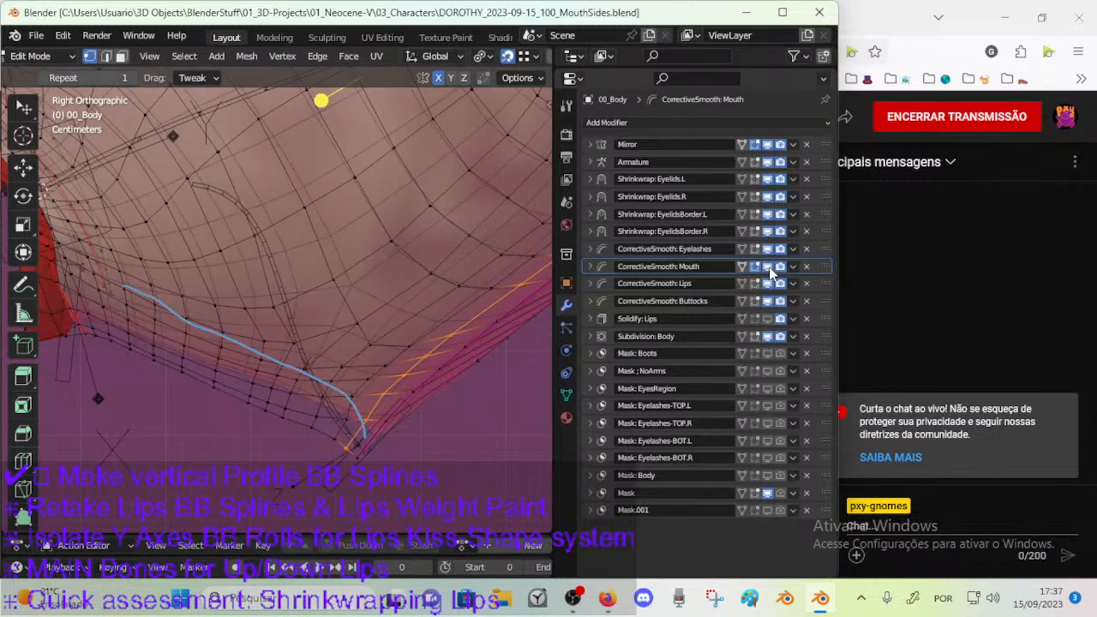
pyautogui.click(769, 266)
pyautogui.click(768, 267)
pyautogui.scroll(-2, 286, 335)
pyautogui.scroll(1, 268, 357)
# Delete the blue annotation note layer drawn over the jaw.
pyautogui.press('n')
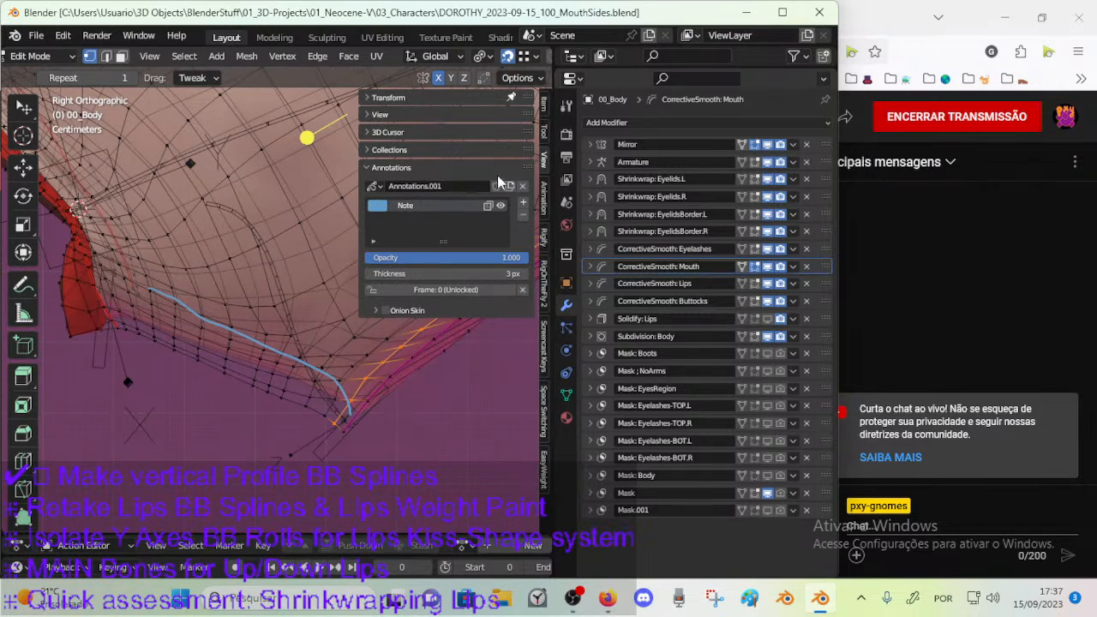
pyautogui.click(524, 216)
pyautogui.scroll(3, 355, 397)
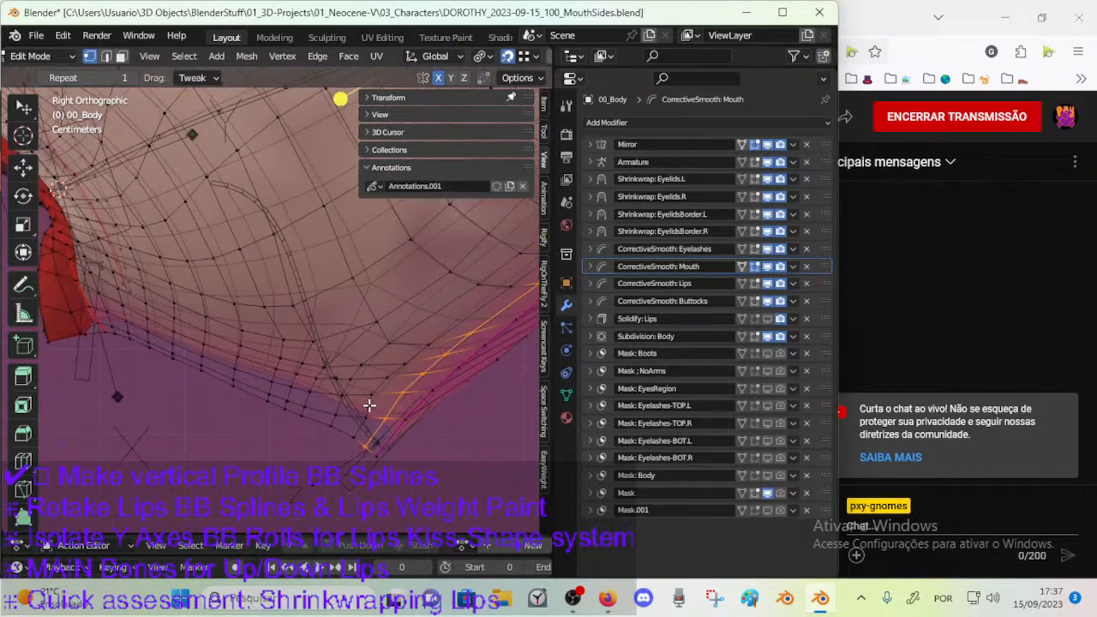
pyautogui.moveTo(369, 447)
pyautogui.mouseDown()
pyautogui.moveTo(262, 392)
pyautogui.moveTo(139, 360)
pyautogui.mouseUp()
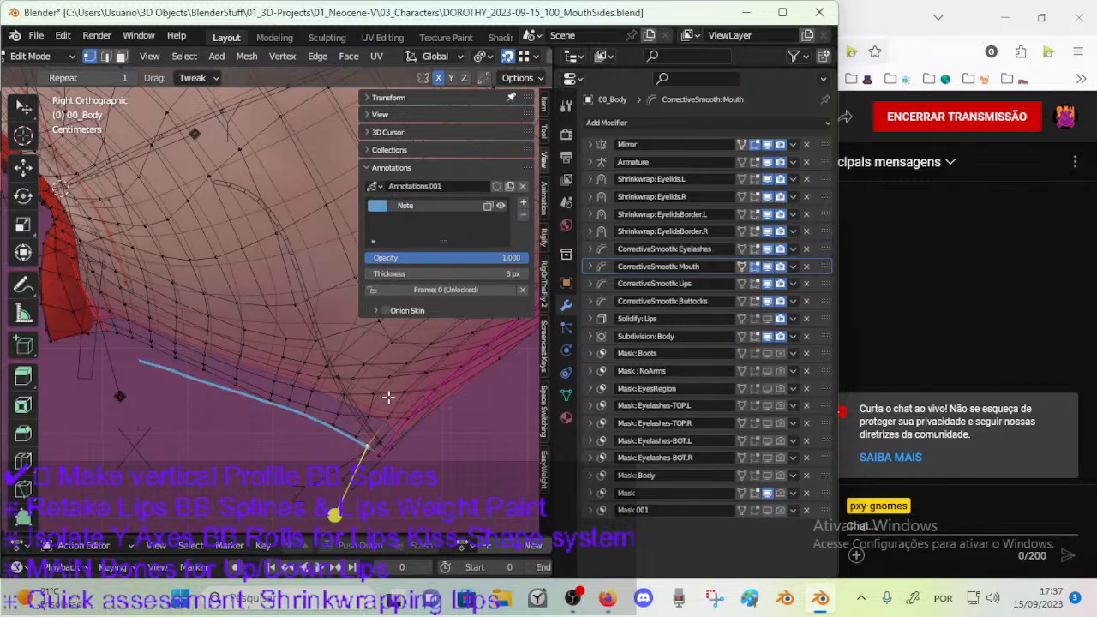
pyautogui.click(524, 217)
pyautogui.moveTo(397, 434); pyautogui.dragTo(346, 389)
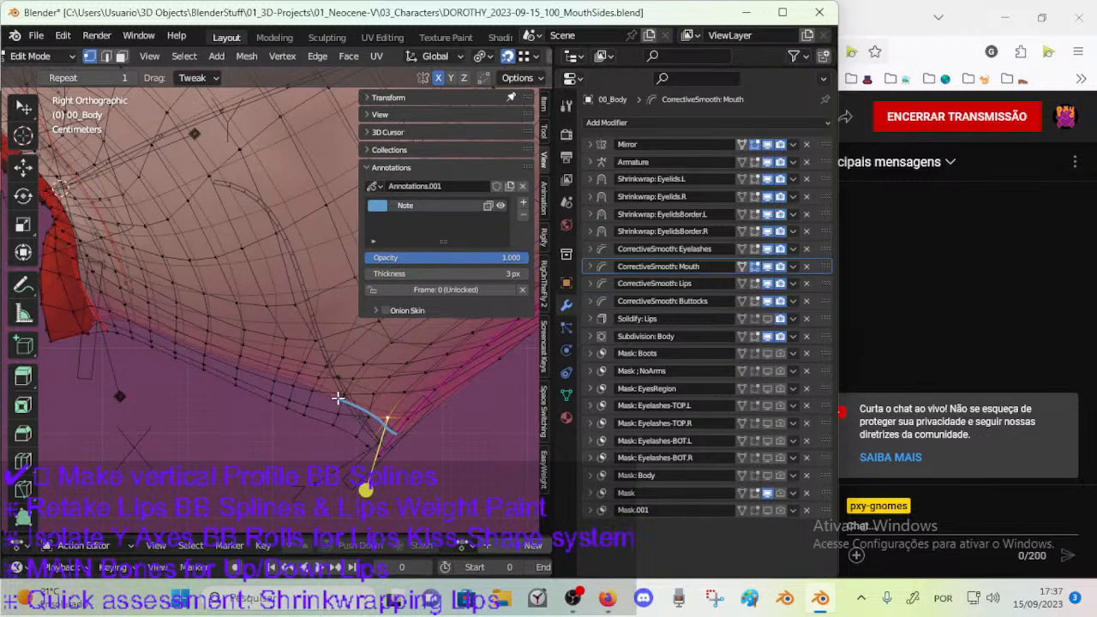
pyautogui.click(523, 214)
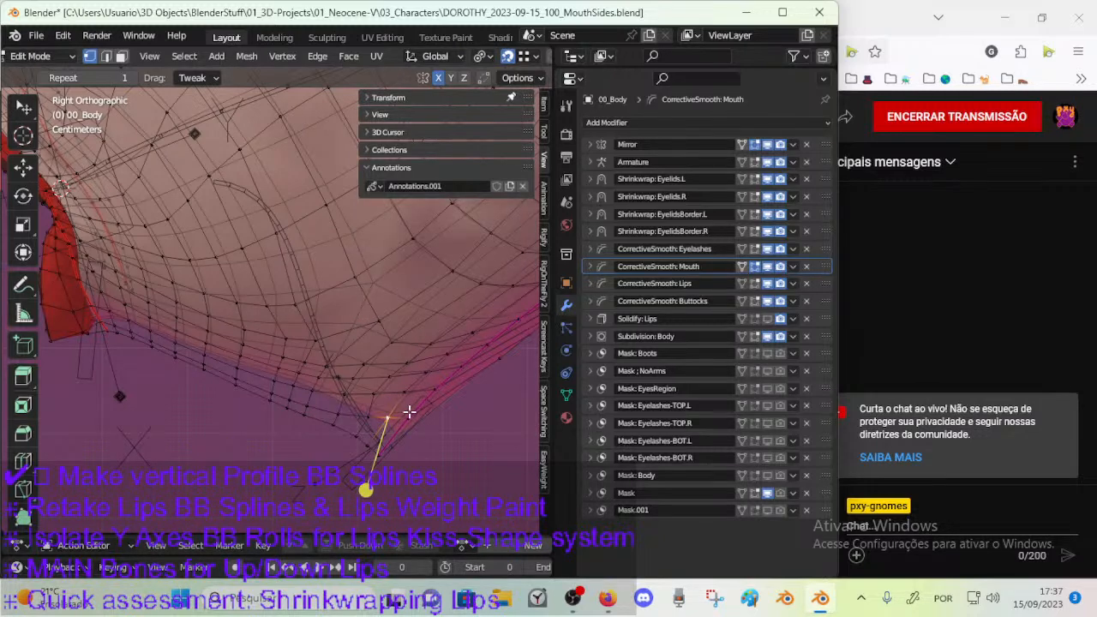
pyautogui.scroll(1, 411, 409)
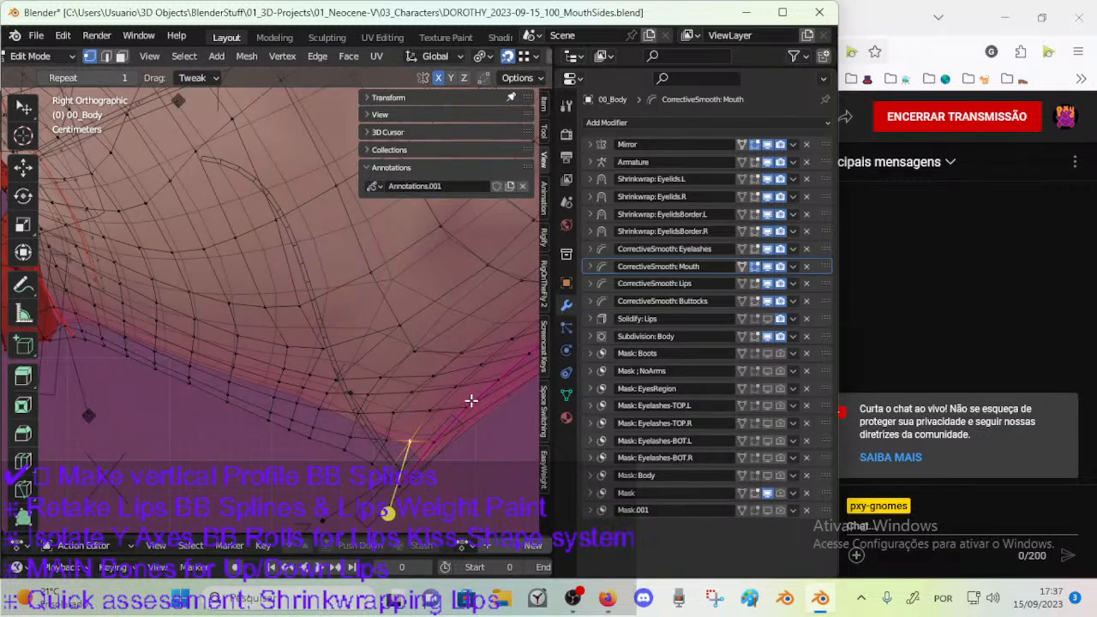
# Draw an annotation guide line from the jaw tip along the lower edge to the red mesh area, then return to the selection tool.
pyautogui.moveTo(424, 461)
pyautogui.mouseDown()
pyautogui.moveTo(342, 403)
pyautogui.moveTo(110, 323)
pyautogui.moveTo(57, 327)
pyautogui.mouseUp()
pyautogui.press('w')
pyautogui.moveTo(312, 371)
pyautogui.keyDown('shift'); pyautogui.mouseDown(button='middle')
pyautogui.moveTo(293, 394)
pyautogui.moveTo(303, 413)
pyautogui.moveTo(385, 367)
pyautogui.moveTo(343, 373)
pyautogui.mouseUp(button='middle'); pyautogui.keyUp('shift')
pyautogui.scroll(-1, 384, 366)
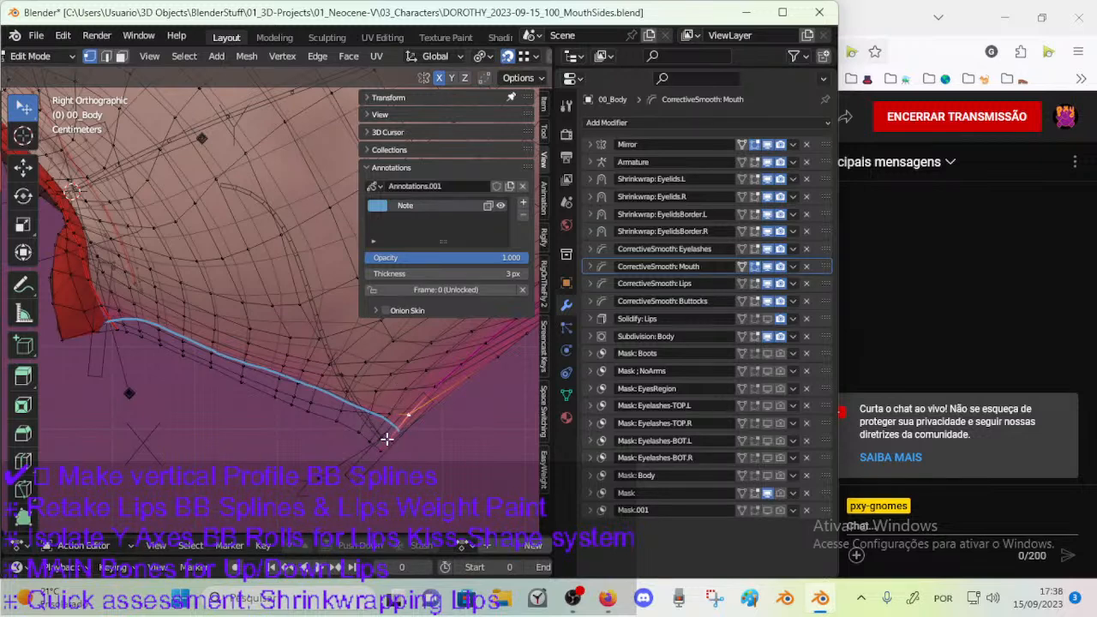
# Set the Repeat value of CorrectiveSmooth: Mouth to 10 and save the file.
pyautogui.click(600, 272)
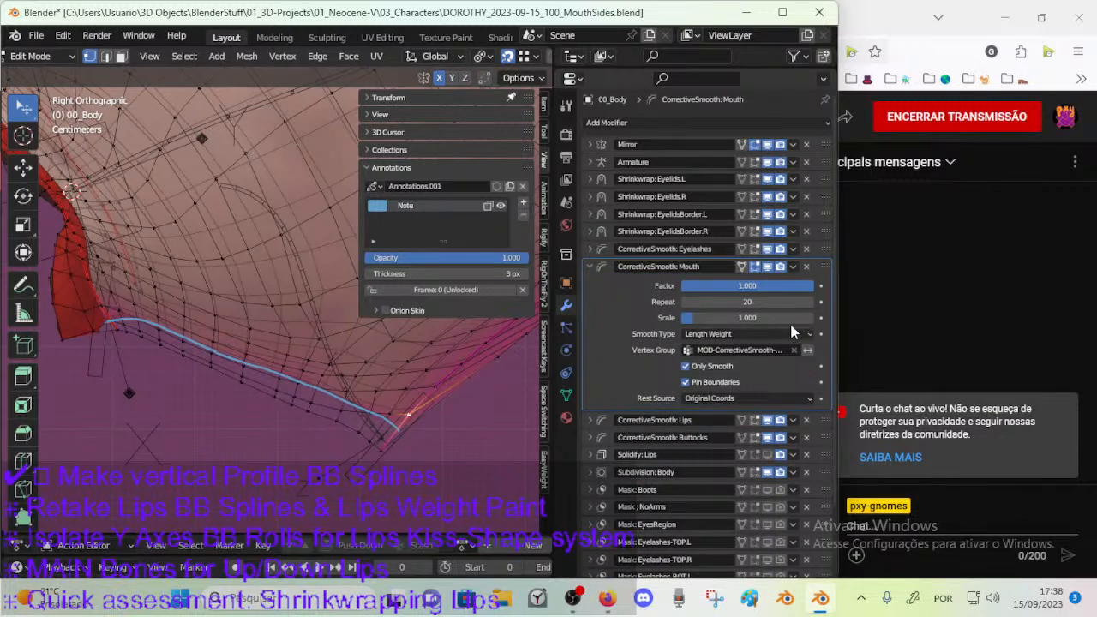
pyautogui.moveTo(752, 303); pyautogui.dragTo(722, 304)
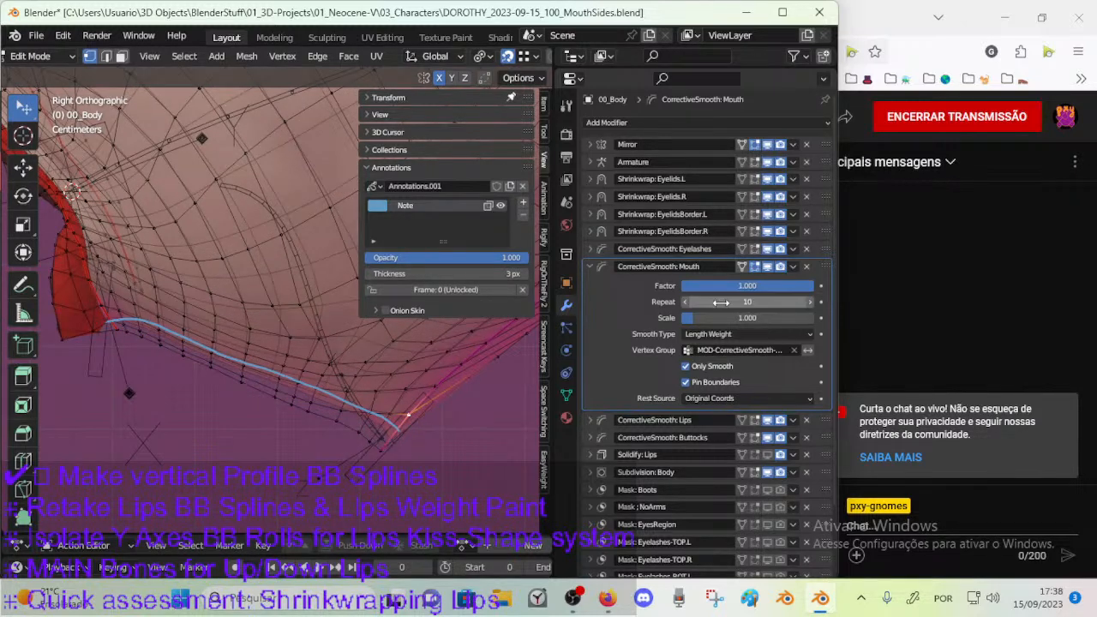
pyautogui.hotkey('ctrl', 's')
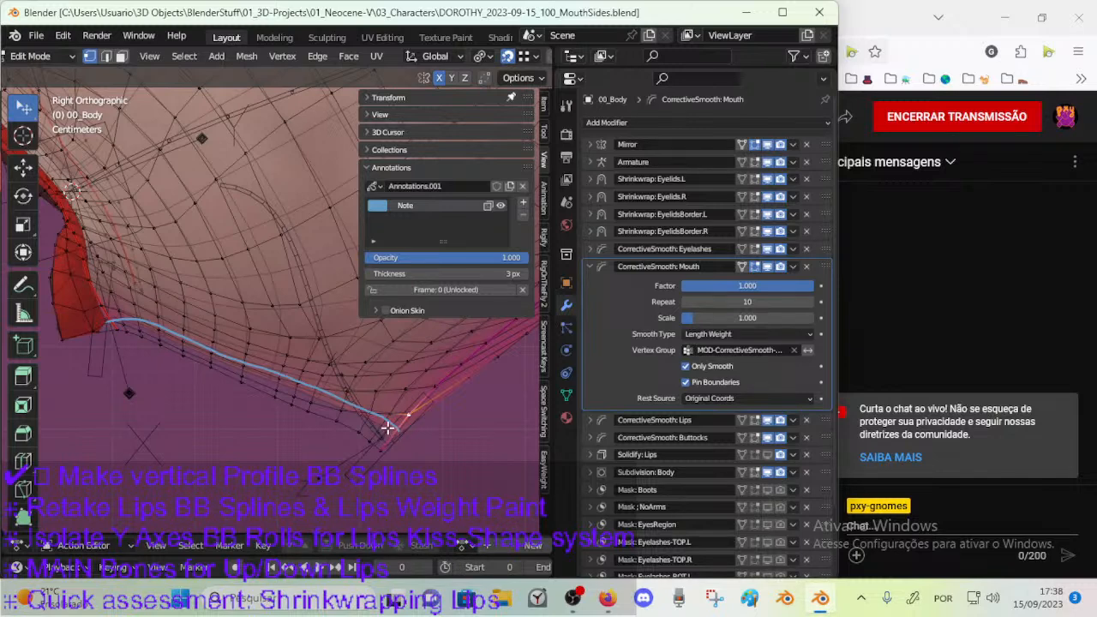
pyautogui.press('n')
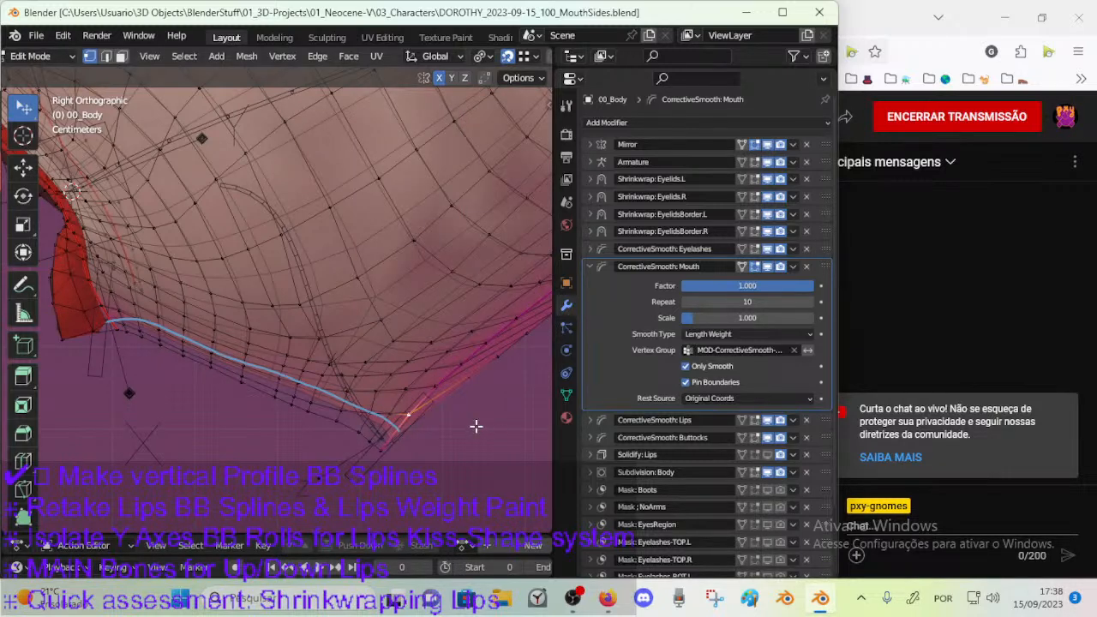
# Check the smoothed jaw against the annotation line in Object Mode, then resume editing the body in right orthographic view.
pyautogui.hotkey('ctrl', 'Tab')
pyautogui.click(410, 435)
pyautogui.moveTo(412, 380); pyautogui.dragTo(311, 334, button='middle')
pyautogui.scroll(3, 331, 342)
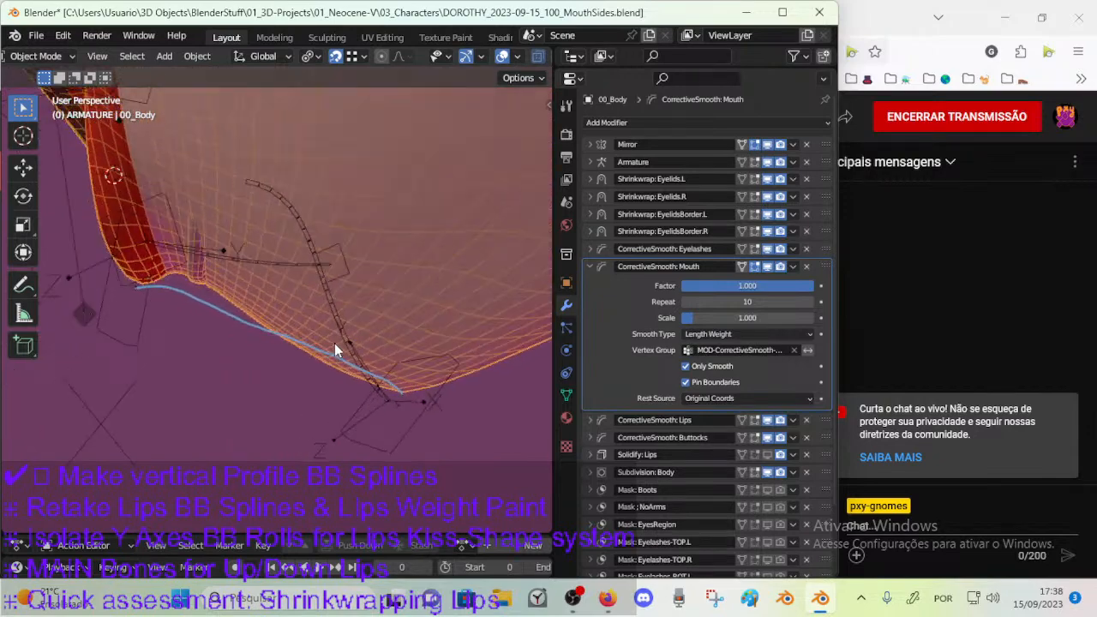
pyautogui.press('Tab')
pyautogui.moveTo(347, 399)
pyautogui.mouseDown(button='middle')
pyautogui.moveTo(321, 393)
pyautogui.moveTo(355, 409)
pyautogui.moveTo(341, 407)
pyautogui.mouseUp(button='middle')
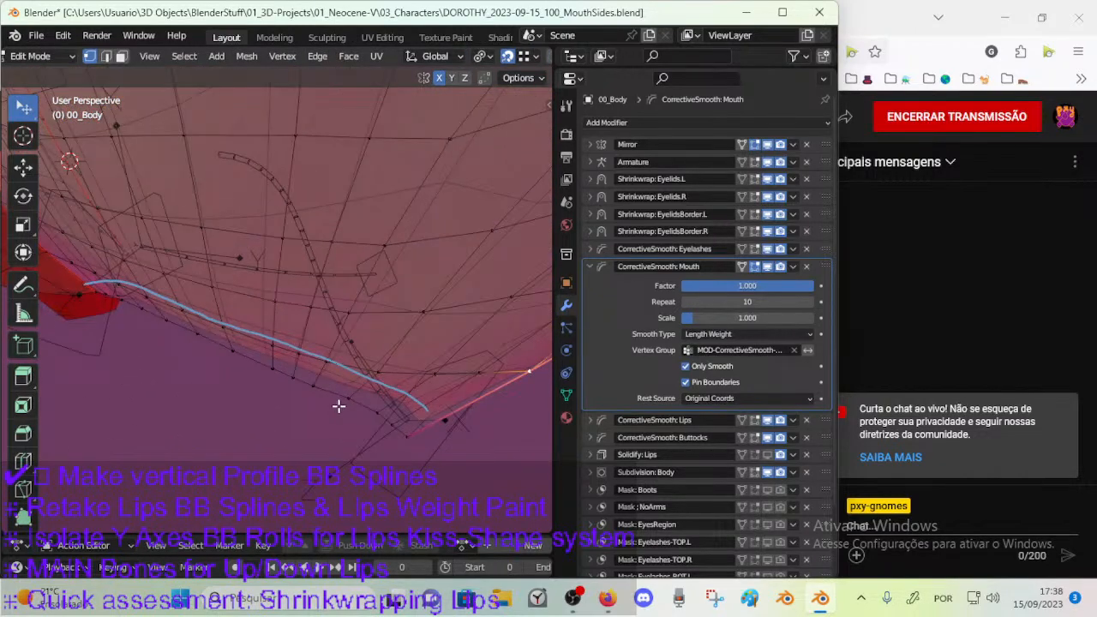
pyautogui.press('KP_3')
# Circle-select vertices along the jaw's lower edge and reposition the one just before the tip.
pyautogui.press('c')
pyautogui.moveTo(299, 387); pyautogui.dragTo(317, 394)
pyautogui.rightClick(318, 395)
pyautogui.scroll(-1, 203, 349)
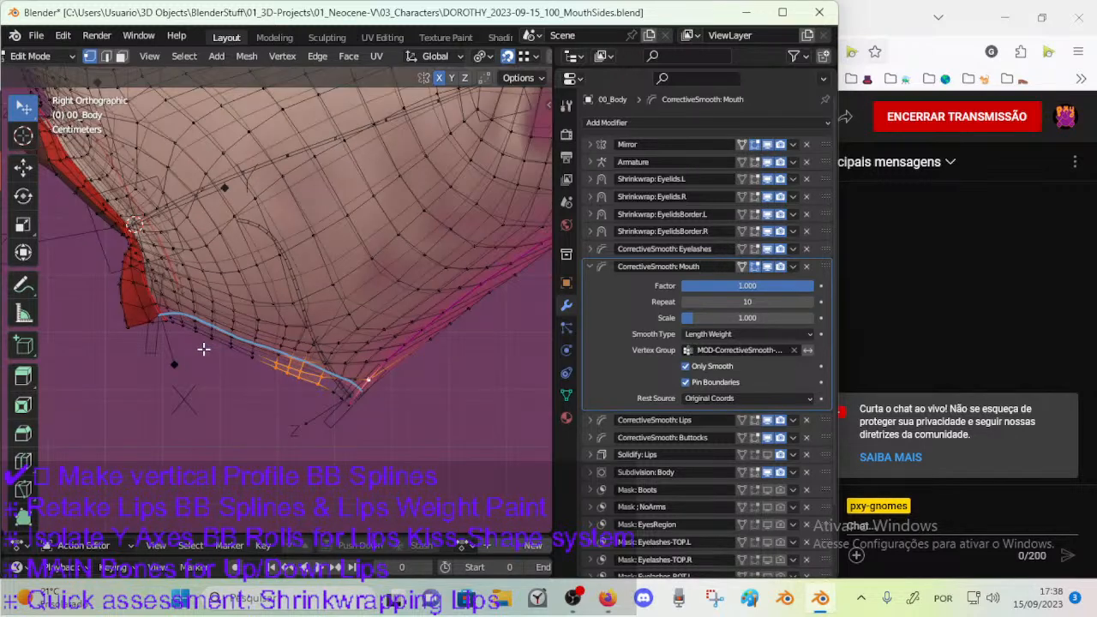
pyautogui.scroll(-1, 211, 344)
pyautogui.keyDown('shift'); pyautogui.moveTo(274, 310); pyautogui.dragTo(285, 316, button='middle'); pyautogui.keyUp('shift')
pyautogui.scroll(2, 330, 395)
pyautogui.press('c')
pyautogui.rightClick(358, 388)
pyautogui.press('g')
pyautogui.click(357, 404)
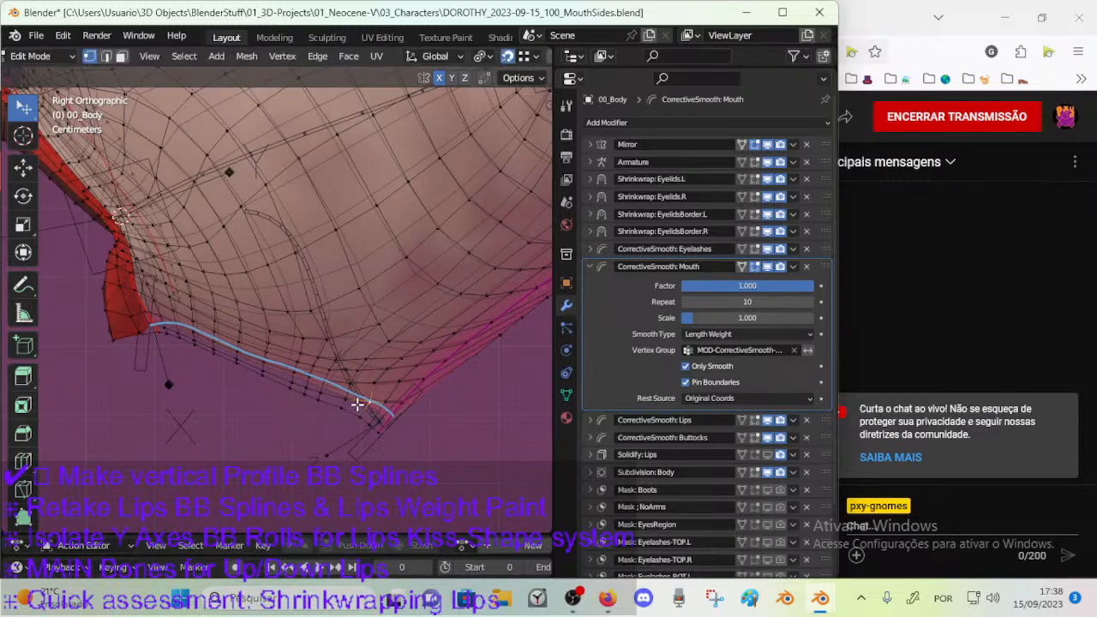
# Turn off snapping, widen the viewport and enable proportional editing.
pyautogui.click(509, 58)
pyautogui.keyDown('shift'); pyautogui.moveTo(466, 182); pyautogui.dragTo(394, 185, button='middle'); pyautogui.keyUp('shift')
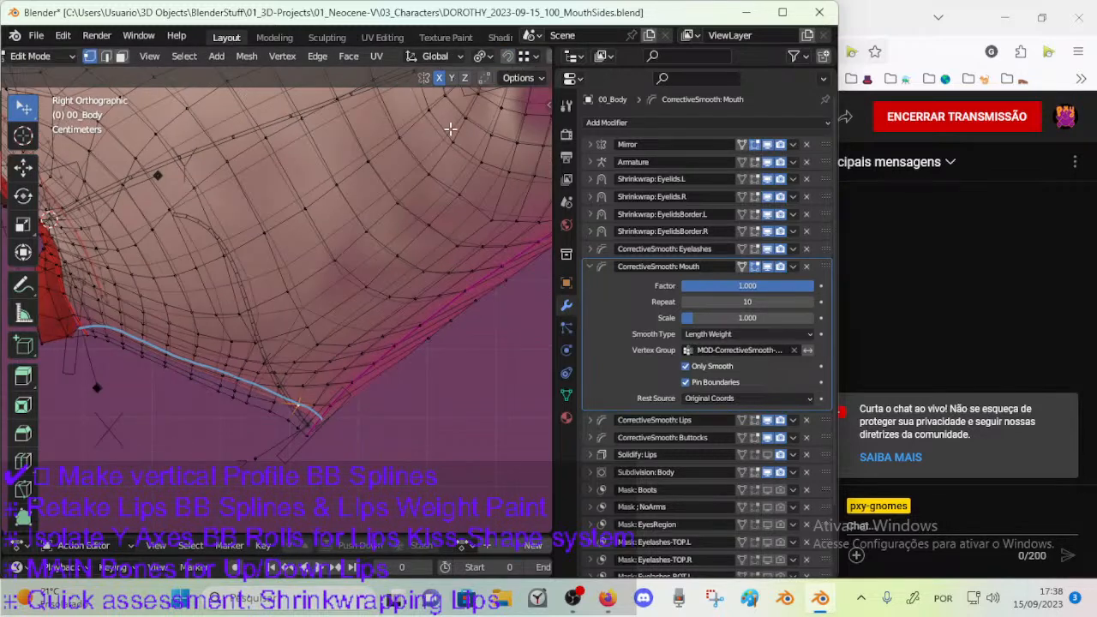
pyautogui.moveTo(548, 100); pyautogui.dragTo(587, 94)
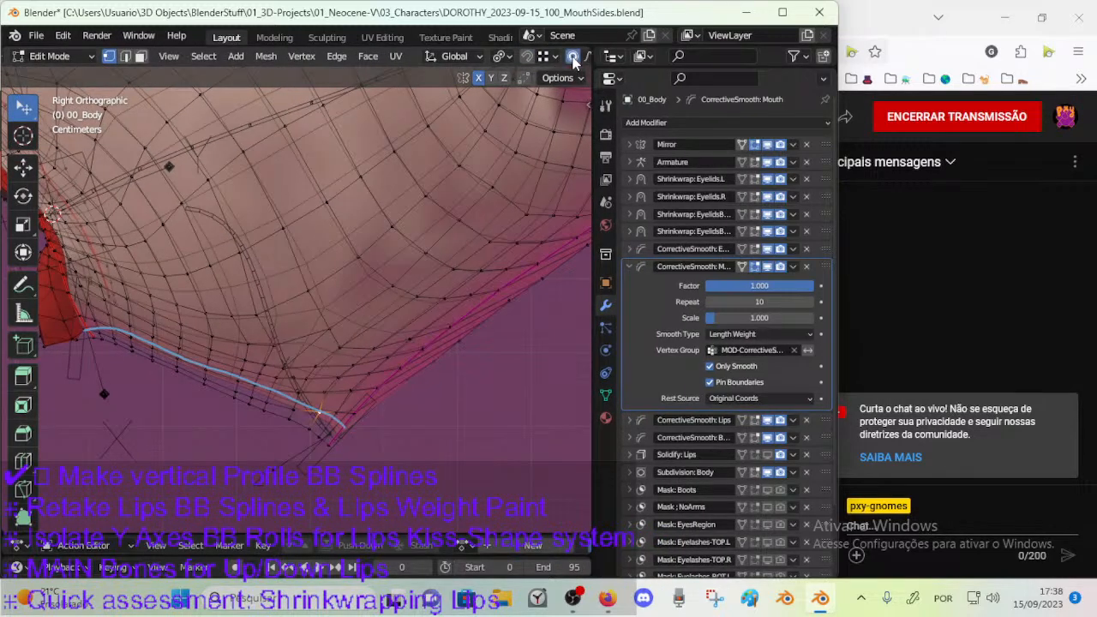
# Move the vertices just before the jaw tip with proportional editing to follow the annotation line.
pyautogui.keyDown('shift'); pyautogui.moveTo(314, 392); pyautogui.dragTo(362, 321, button='middle'); pyautogui.keyUp('shift')
pyautogui.press('g')
pyautogui.click(325, 372)
pyautogui.press('c')
pyautogui.click(346, 344)
pyautogui.rightClick(346, 344)
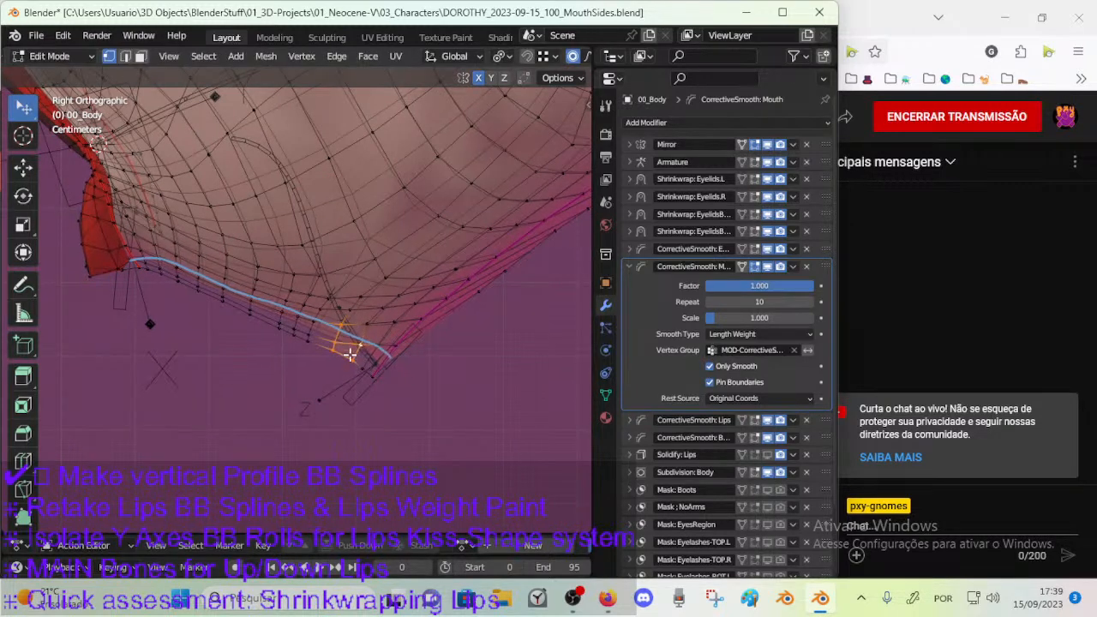
pyautogui.keyDown('shift'); pyautogui.moveTo(344, 347); pyautogui.dragTo(356, 357, button='middle'); pyautogui.keyUp('shift')
# Use the Smooth tool on circle-selected vertices along the jaw's lower edge near the tip.
pyautogui.scroll(-5, 25, 462)
pyautogui.click(26, 498)
pyautogui.click(26, 421)
pyautogui.moveTo(333, 430); pyautogui.dragTo(369, 427)
pyautogui.press('c')
pyautogui.moveTo(339, 336); pyautogui.dragTo(298, 341)
pyautogui.rightClick(298, 341)
pyautogui.moveTo(301, 416)
pyautogui.mouseDown()
pyautogui.moveTo(360, 418)
pyautogui.moveTo(341, 424)
pyautogui.moveTo(360, 391)
pyautogui.mouseUp()
# Move the lower-edge vertex beside the jaw tip with proportional editing.
pyautogui.click(365, 369)
pyautogui.press('g')
pyautogui.moveTo(379, 331); pyautogui.dragTo(352, 361)
# Try to reshape the pink seam edge behind the jaw tip by moving its vertices one after another.
pyautogui.moveTo(430, 332); pyautogui.dragTo(431, 334)
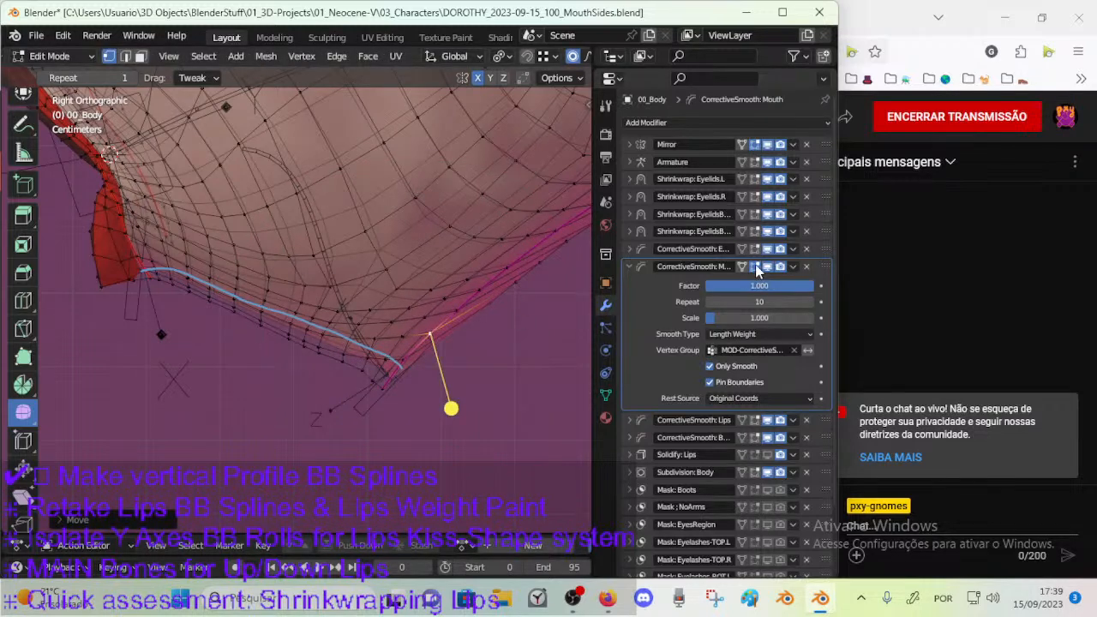
pyautogui.keyDown('shift'); pyautogui.moveTo(467, 300); pyautogui.dragTo(387, 370, button='middle'); pyautogui.keyUp('shift')
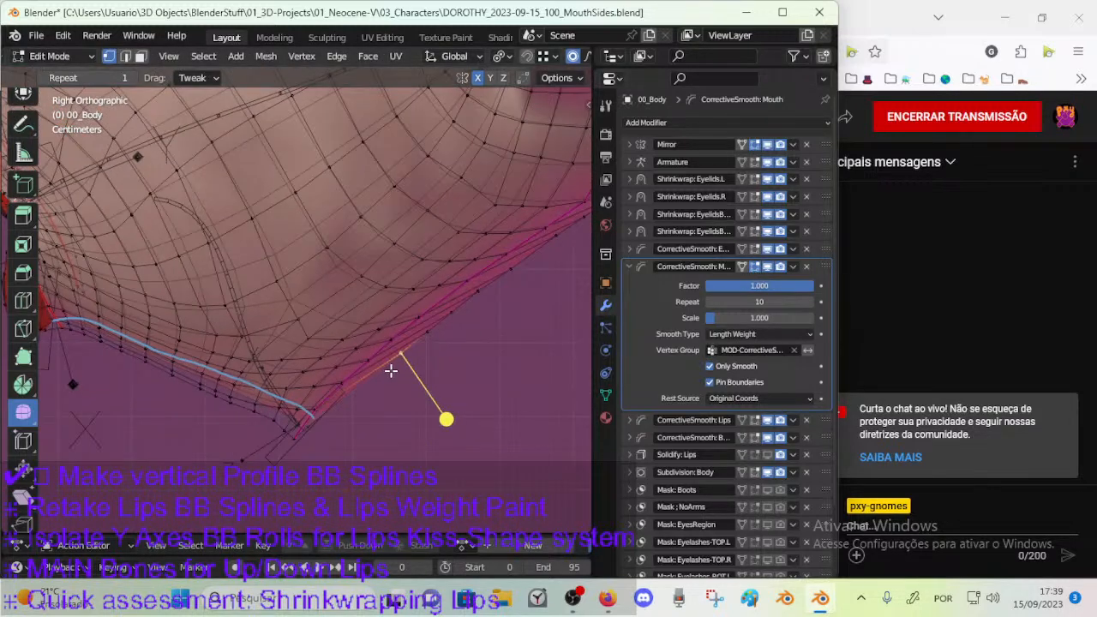
pyautogui.moveTo(418, 364); pyautogui.dragTo(377, 329)
pyautogui.moveTo(445, 310); pyautogui.dragTo(421, 318)
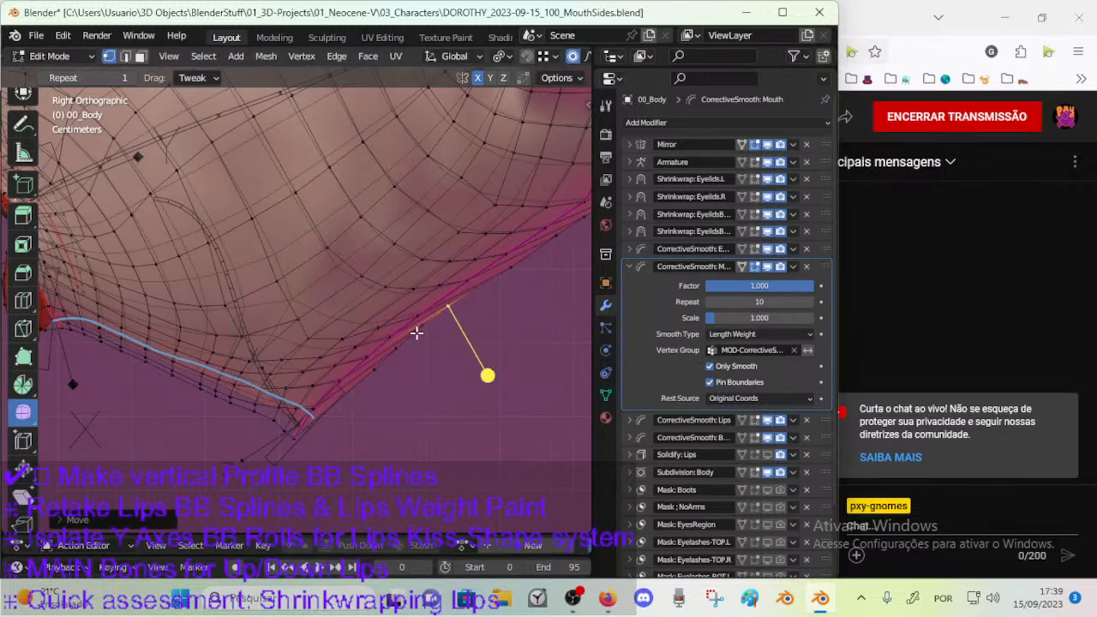
pyautogui.moveTo(394, 353); pyautogui.dragTo(352, 335)
pyautogui.scroll(-1, 432, 314)
pyautogui.moveTo(470, 269); pyautogui.dragTo(438, 230)
pyautogui.scroll(1, 425, 318)
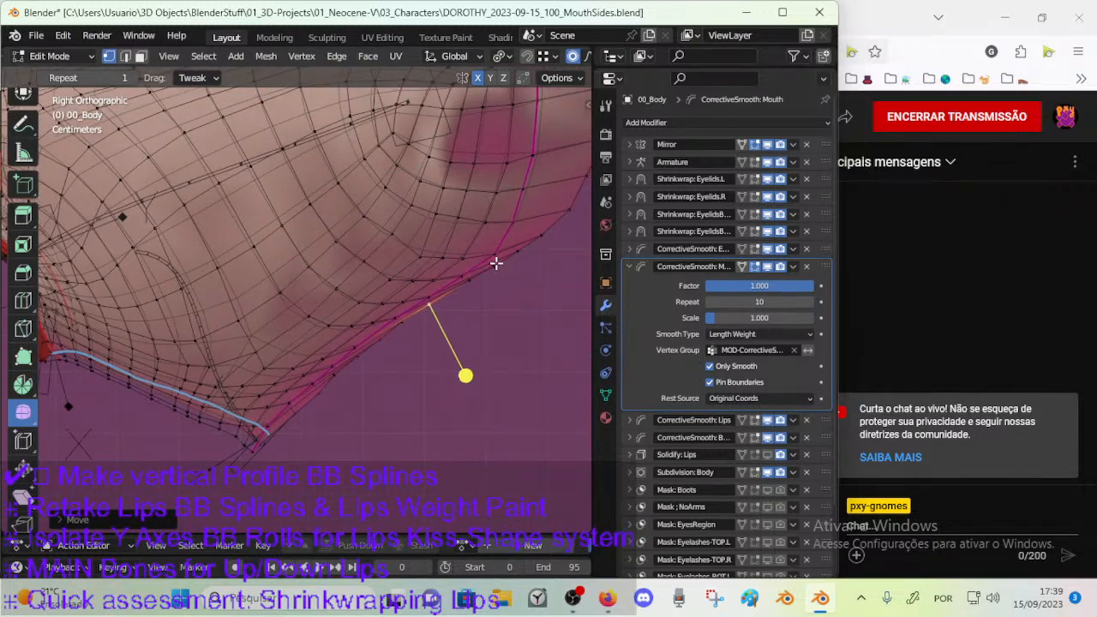
pyautogui.scroll(-2, 493, 270)
# Undo the last vertex moves along the pink seam edge.
pyautogui.hotkey('ctrl', 'z')
pyautogui.hotkey('ctrl', 'z')
pyautogui.hotkey('ctrl', 'z')
pyautogui.hotkey('ctrl', 'z')
pyautogui.hotkey('ctrl', 'z')
pyautogui.hotkey('ctrl', 'z')
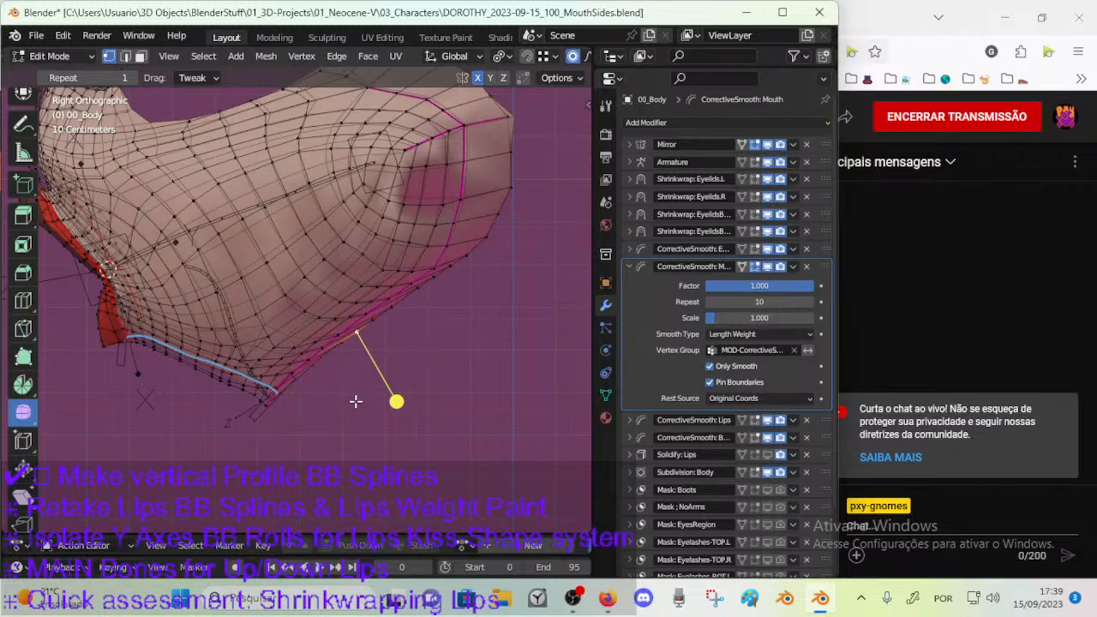
pyautogui.scroll(1, 356, 401)
pyautogui.hotkey('ctrl', 'z')
pyautogui.hotkey('ctrl', 'z')
pyautogui.hotkey('ctrl', 'z')
# Circle-select the vertices along the pink seam behind the jaw tip and smooth them.
pyautogui.press('c')
pyautogui.moveTo(318, 389); pyautogui.dragTo(446, 277)
pyautogui.rightClick(448, 276)
pyautogui.moveTo(396, 397); pyautogui.dragTo(425, 408)
pyautogui.keyDown('shift'); pyautogui.moveTo(333, 416); pyautogui.dragTo(418, 380, button='middle'); pyautogui.keyUp('shift')
# Clear the selection, circle-select the vertices around the jaw tip and smooth them.
pyautogui.hotkey('alt', 'a')
pyautogui.press('c')
pyautogui.moveTo(386, 330); pyautogui.dragTo(327, 382)
pyautogui.rightClick(326, 382)
pyautogui.moveTo(333, 428); pyautogui.dragTo(345, 436)
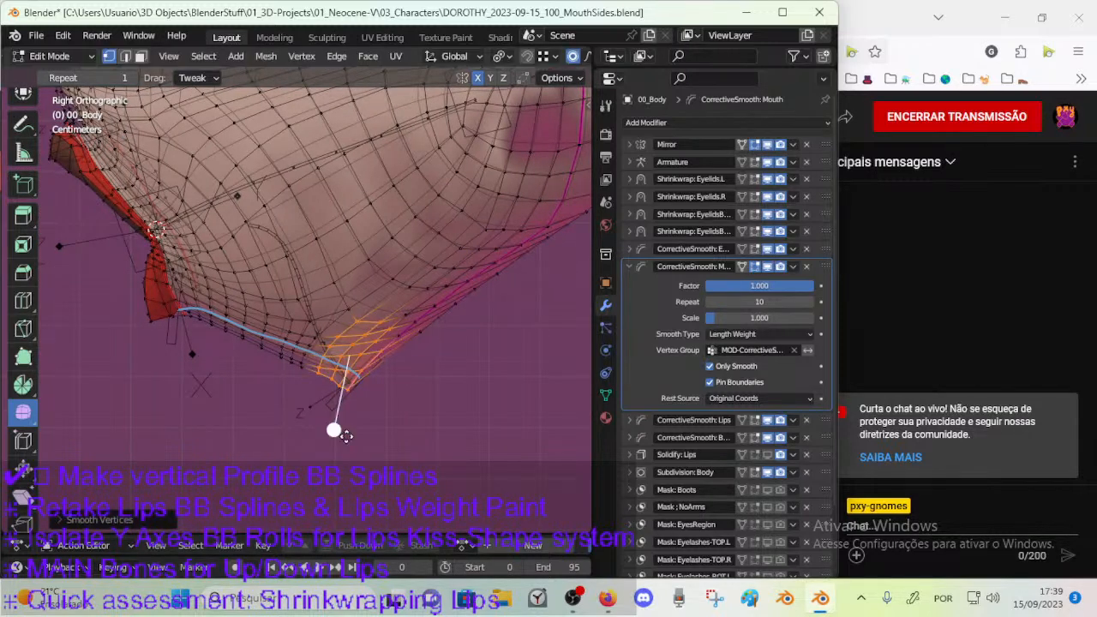
pyautogui.scroll(2, 345, 436)
# Move the jaw tip vertex with proportional editing, then adjust the vertex beside it with Rotate and Vertex Slide.
pyautogui.press('g')
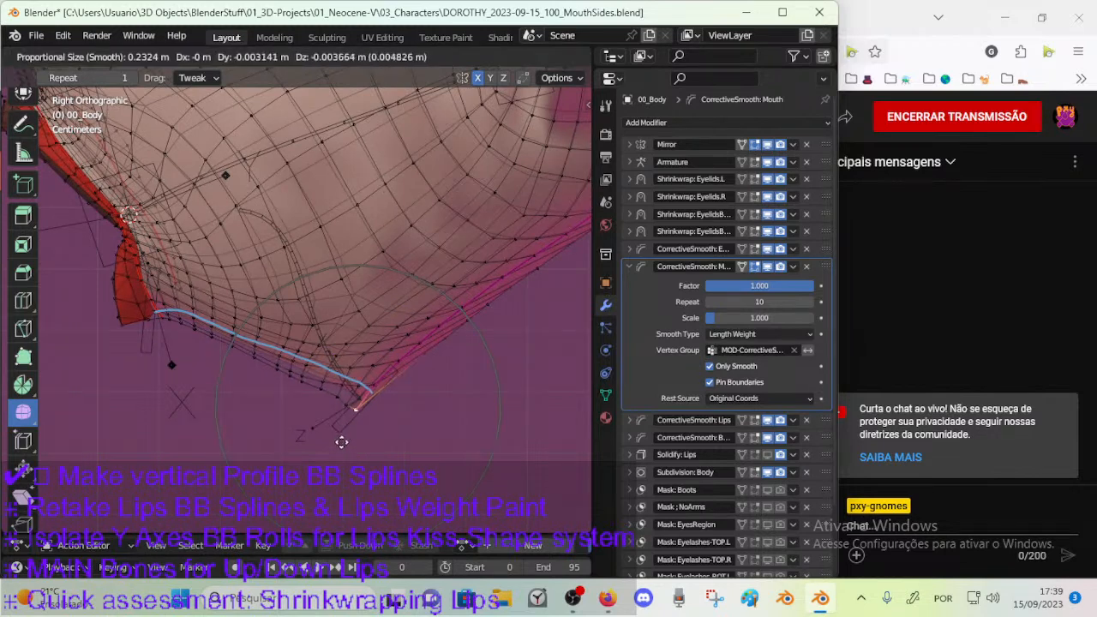
pyautogui.click(341, 444)
pyautogui.click(347, 411)
pyautogui.press('r')
pyautogui.click(416, 402)
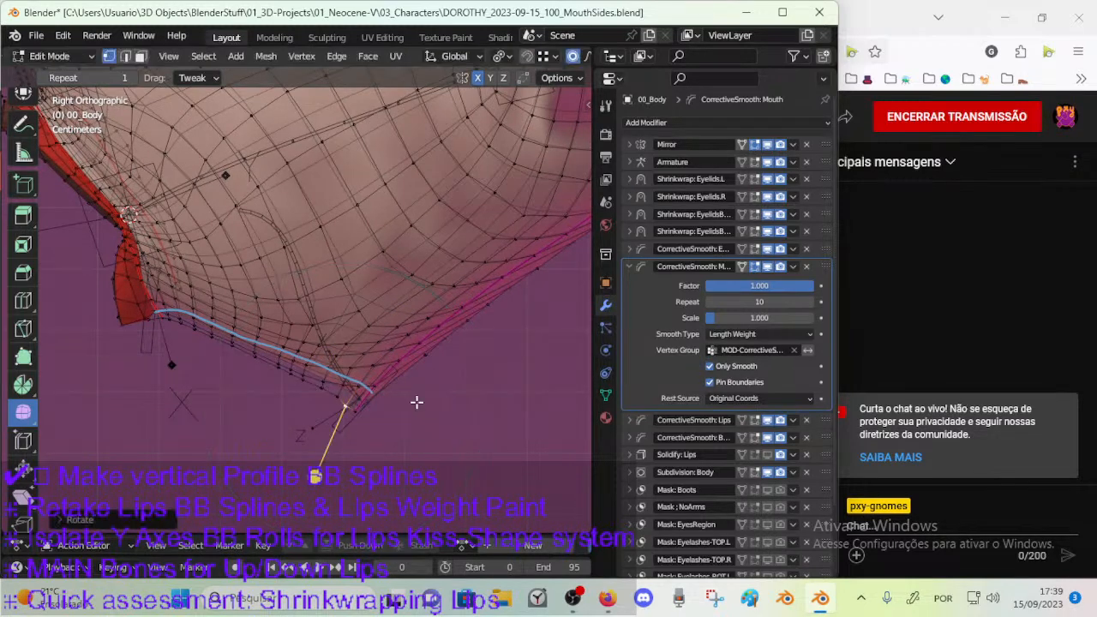
pyautogui.hotkey('shift', 'v')
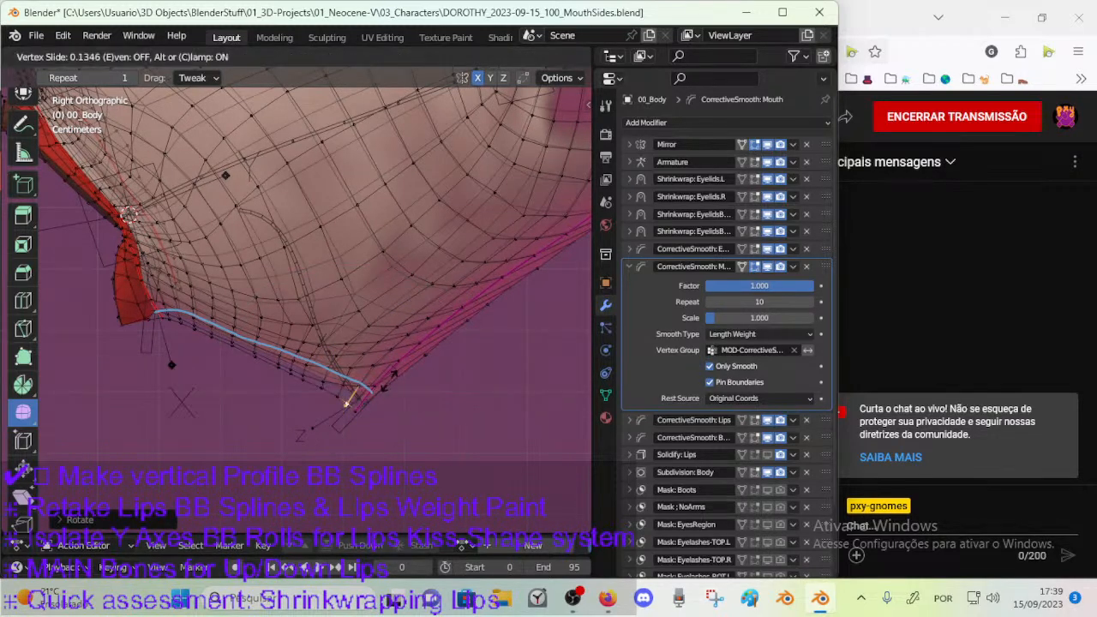
pyautogui.click(389, 382)
# Move the lower-edge vertex next to the jaw tip to refine the profile.
pyautogui.scroll(1, 377, 397)
pyautogui.click(347, 415)
pyautogui.press('g')
pyautogui.click(316, 405)
# Circle-select the lower-edge vertices just before the jaw tip and smooth them.
pyautogui.click(303, 392)
pyautogui.press('c')
pyautogui.moveTo(296, 385); pyautogui.dragTo(255, 359)
pyautogui.rightClick(255, 359)
pyautogui.moveTo(247, 444); pyautogui.dragTo(312, 457)
# Extend the circle selection along the jaw's lower edge toward the red mesh area and smooth it in two passes.
pyautogui.press('c')
pyautogui.click(204, 342)
pyautogui.rightClick(200, 337)
pyautogui.moveTo(223, 429)
pyautogui.mouseDown()
pyautogui.moveTo(286, 448)
pyautogui.moveTo(324, 436)
pyautogui.mouseUp()
pyautogui.press('c')
pyautogui.moveTo(320, 363); pyautogui.dragTo(221, 317)
pyautogui.rightClick(222, 322)
pyautogui.moveTo(227, 425)
pyautogui.mouseDown()
pyautogui.moveTo(297, 438)
pyautogui.moveTo(321, 427)
pyautogui.mouseUp()
# Clear the selection, then circle-select the vertices above the jaw tip and smooth them.
pyautogui.hotkey('alt', 'a')
pyautogui.press('c')
pyautogui.moveTo(339, 358)
pyautogui.mouseDown()
pyautogui.moveTo(375, 305)
pyautogui.moveTo(390, 313)
pyautogui.mouseUp()
pyautogui.rightClick(392, 315)
pyautogui.moveTo(310, 419); pyautogui.dragTo(350, 415)
# Clear the selection and smooth the patch of vertices between the middle of the jaw and the red mesh area.
pyautogui.hotkey('alt', 'a')
pyautogui.press('c')
pyautogui.moveTo(360, 293)
pyautogui.mouseDown()
pyautogui.moveTo(332, 322)
pyautogui.moveTo(167, 287)
pyautogui.moveTo(274, 337)
pyautogui.mouseUp()
pyautogui.rightClick(277, 338)
pyautogui.moveTo(178, 382); pyautogui.dragTo(192, 384)
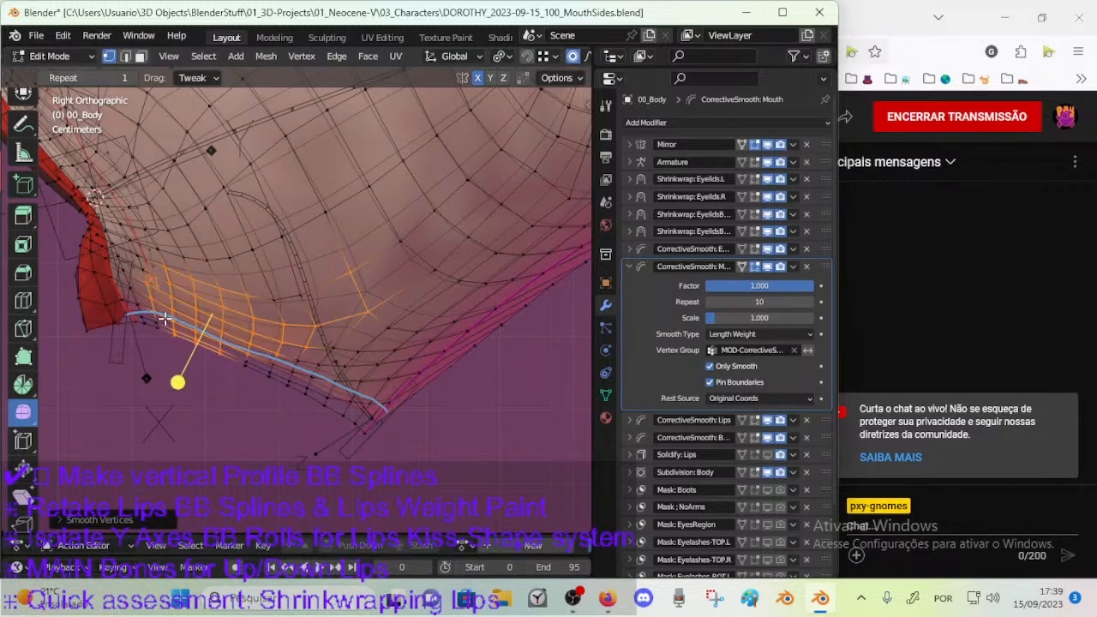
# Deselect everything and move the lower-edge vertex beside the red mesh area with proportional editing.
pyautogui.hotkey('alt', 'a')
pyautogui.click(145, 317)
pyautogui.press('g')
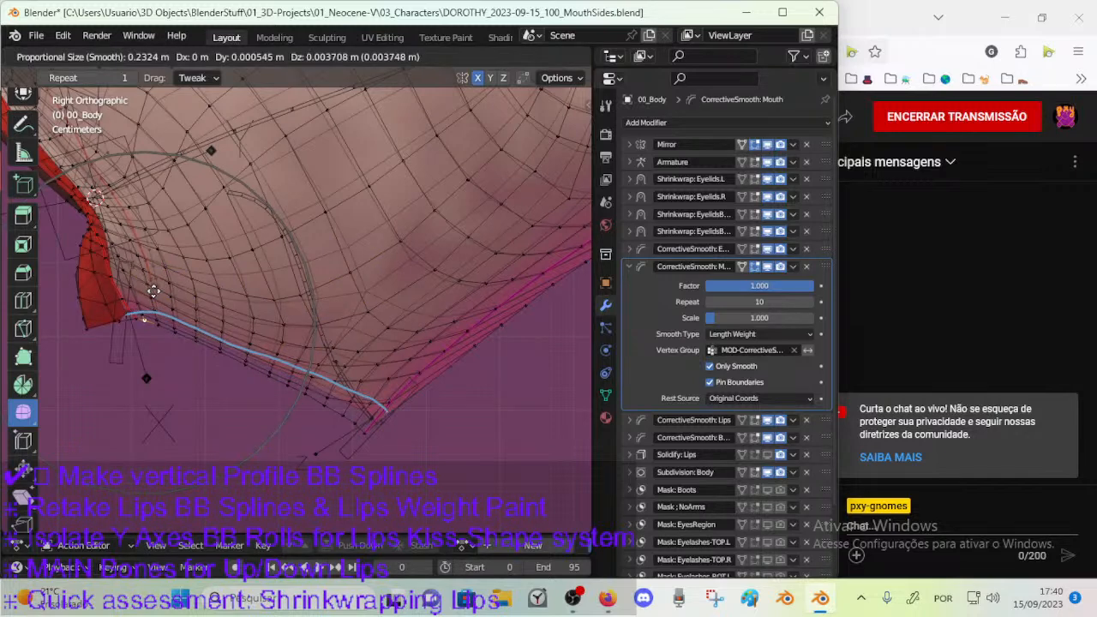
pyautogui.click(150, 322)
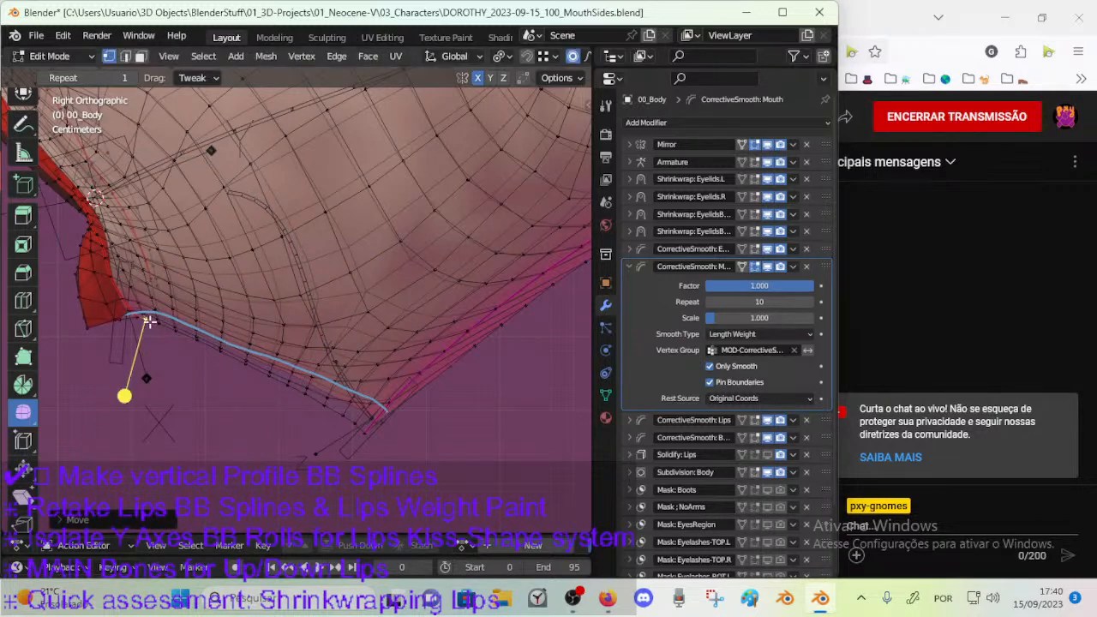
pyautogui.keyDown('shift'); pyautogui.moveTo(177, 343); pyautogui.dragTo(274, 350, button='middle'); pyautogui.keyUp('shift')
pyautogui.scroll(3, 275, 376)
# Circle-select the lower-edge vertices just past the red mesh area and move them onto the blue profile line with proportional editing.
pyautogui.press('c')
pyautogui.moveTo(228, 353); pyautogui.dragTo(265, 373)
pyautogui.rightClick(265, 373)
pyautogui.press('c')
pyautogui.scroll(-3, 261, 367)
pyautogui.click(257, 363)
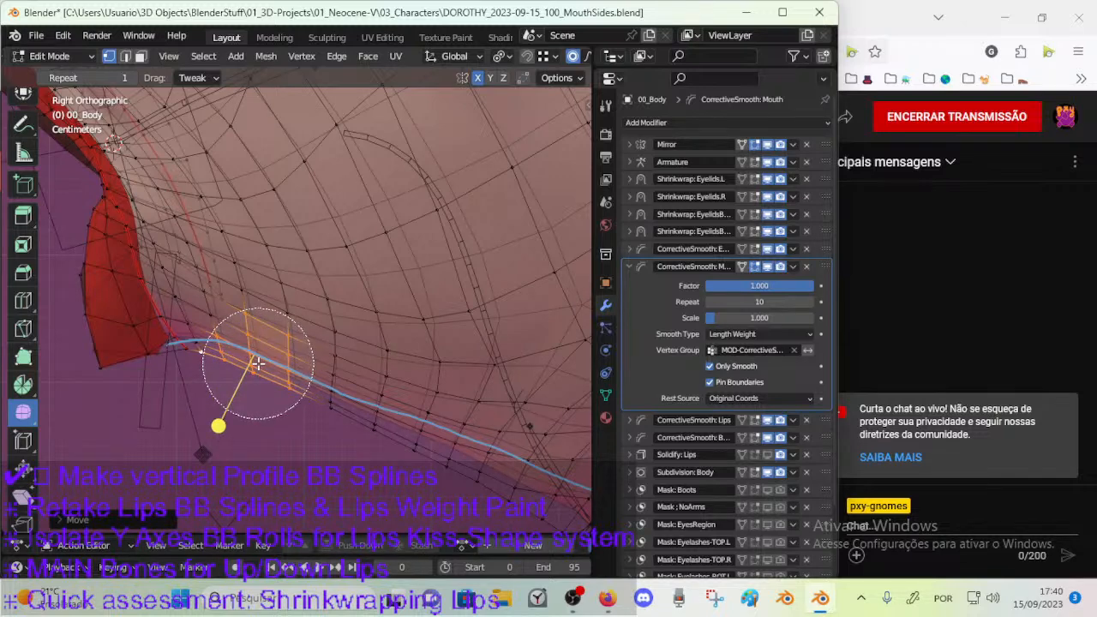
pyautogui.rightClick(248, 370)
pyautogui.press('g')
pyautogui.scroll(-3, 249, 370)
pyautogui.scroll(4, 250, 369)
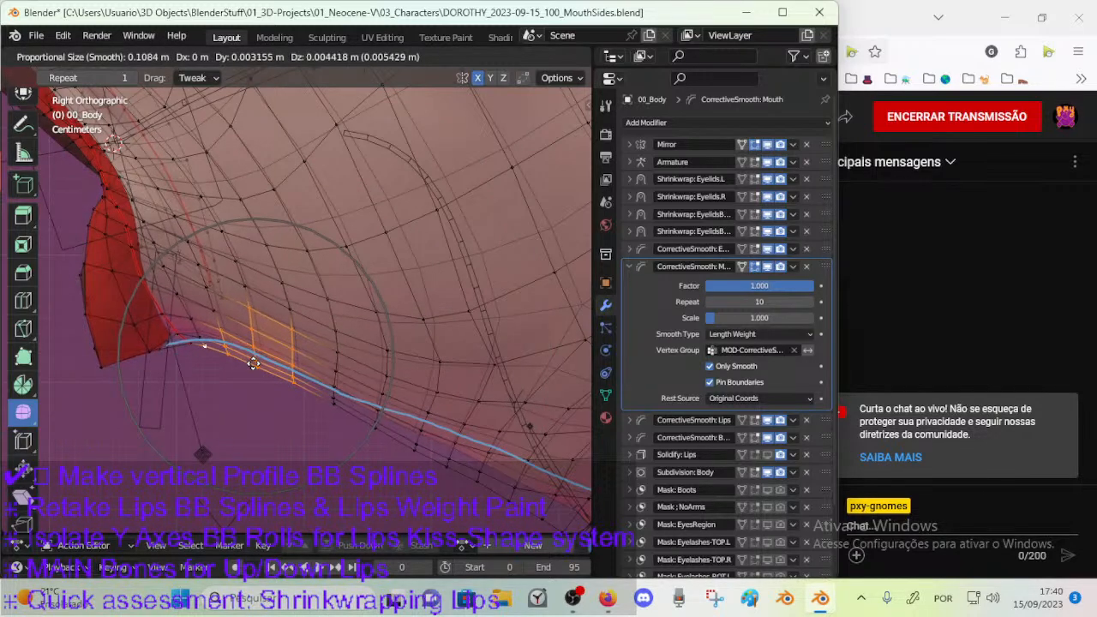
pyautogui.click(255, 358)
# Clear the selection, then rotate and move the lower-edge vertices bordering the red mesh area with proportional editing.
pyautogui.hotkey('alt', 'a')
pyautogui.click(195, 333)
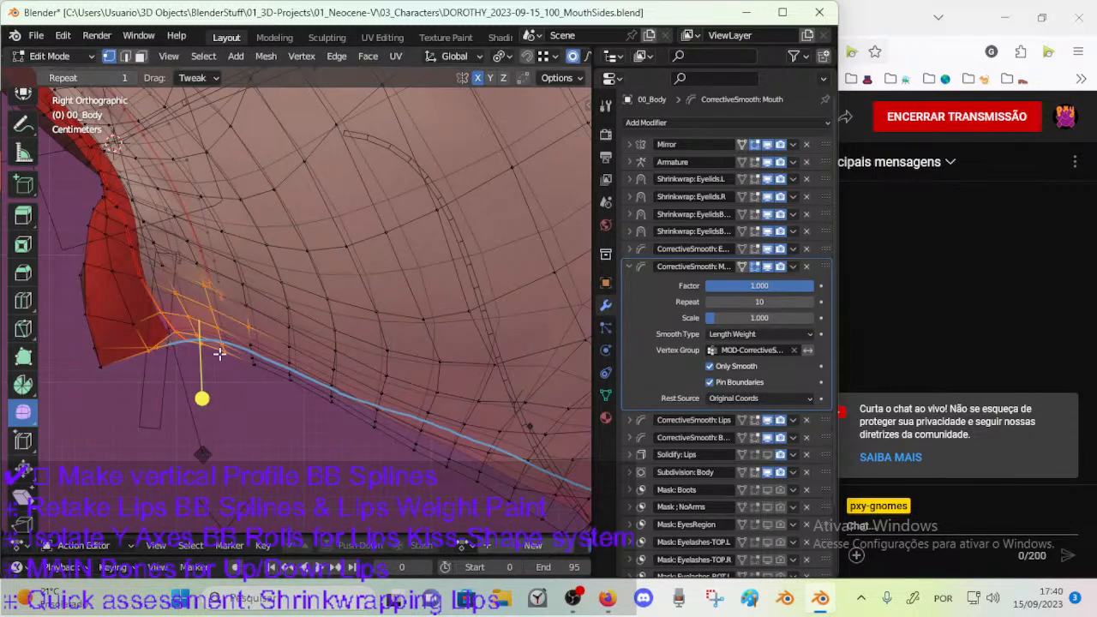
pyautogui.press('r')
pyautogui.click(230, 342)
pyautogui.press('g')
pyautogui.click(233, 339)
pyautogui.press('g')
pyautogui.click(247, 324)
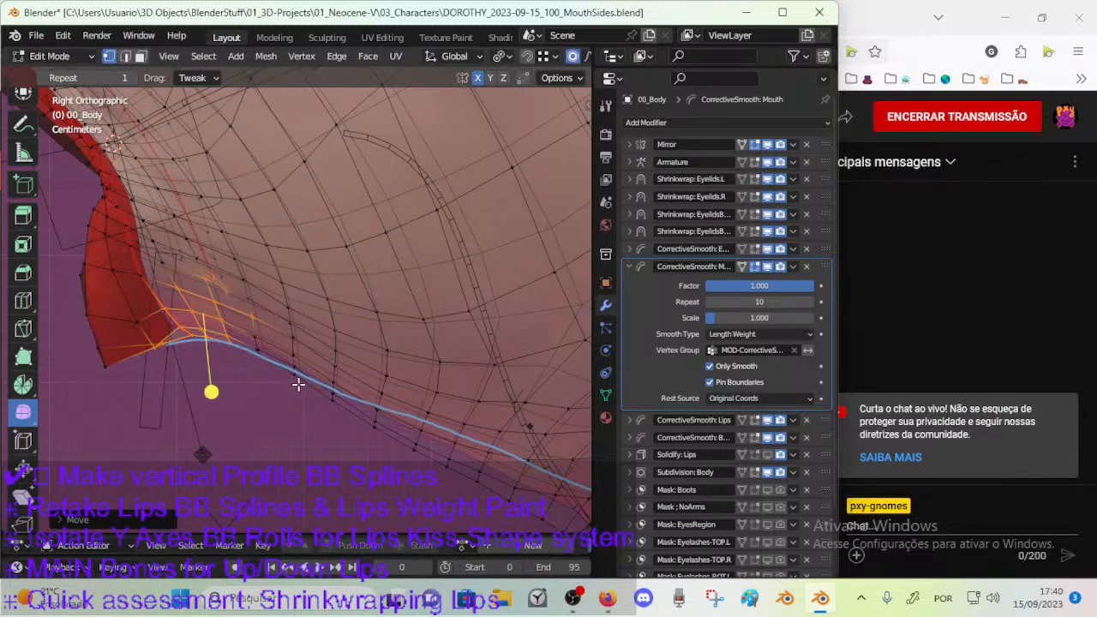
# Circle-select successive vertex groups along the lower edge toward the jaw tip and smooth them in three passes.
pyautogui.press('c')
pyautogui.moveTo(298, 383); pyautogui.dragTo(359, 435)
pyautogui.rightClick(359, 436)
pyautogui.moveTo(236, 417); pyautogui.dragTo(283, 419)
pyautogui.press('c')
pyautogui.moveTo(293, 363); pyautogui.dragTo(389, 443)
pyautogui.rightClick(389, 443)
pyautogui.moveTo(276, 438); pyautogui.dragTo(392, 454)
pyautogui.scroll(-2, 391, 454)
pyautogui.press('c')
pyautogui.moveTo(372, 408); pyautogui.dragTo(408, 418)
pyautogui.rightClick(408, 417)
pyautogui.moveTo(369, 468); pyautogui.dragTo(425, 468)
# Clear the selection, circle-select the small vertex group at the crest of the blue line and rotate it with proportional editing.
pyautogui.hotkey('alt', 'a')
pyautogui.press('c')
pyautogui.rightClick(285, 341)
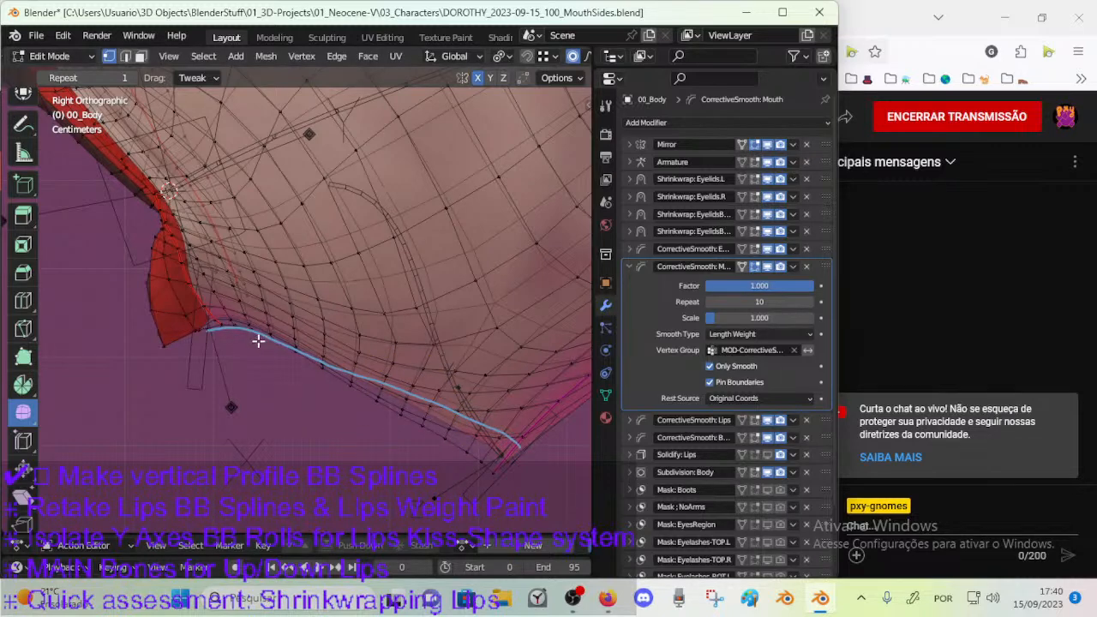
pyautogui.scroll(3, 262, 335)
pyautogui.press('c')
pyautogui.moveTo(194, 355); pyautogui.dragTo(185, 354)
pyautogui.rightClick(198, 370)
pyautogui.press('r')
pyautogui.click(219, 348)
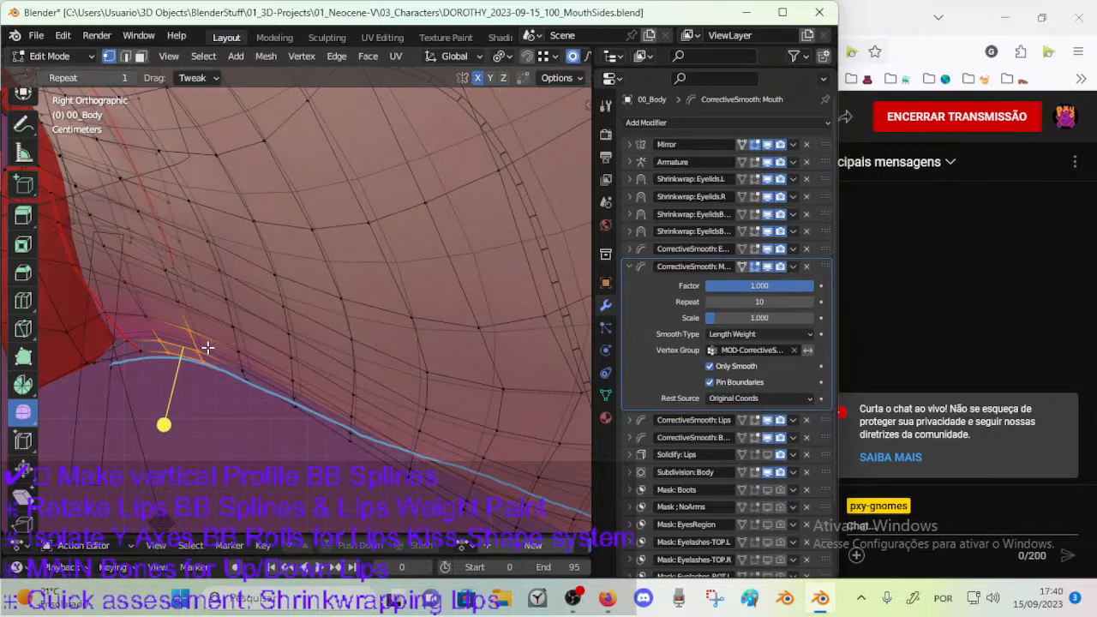
pyautogui.press('r')
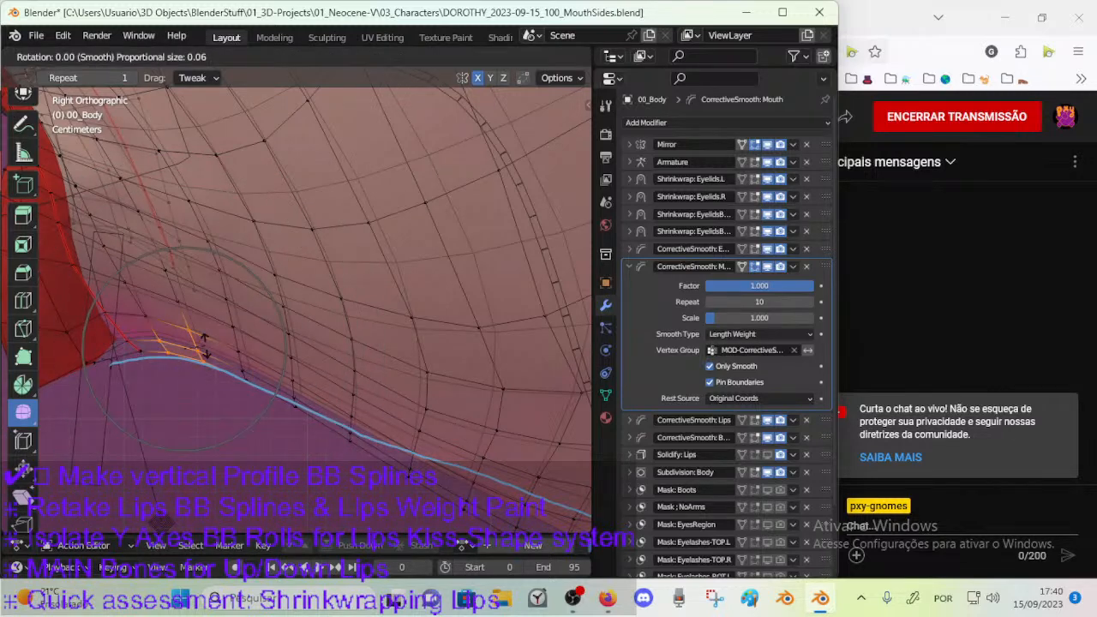
pyautogui.click(206, 351)
# Move the selected vertices at the crest up and toward the red mesh area with proportional editing in two moves.
pyautogui.press('g')
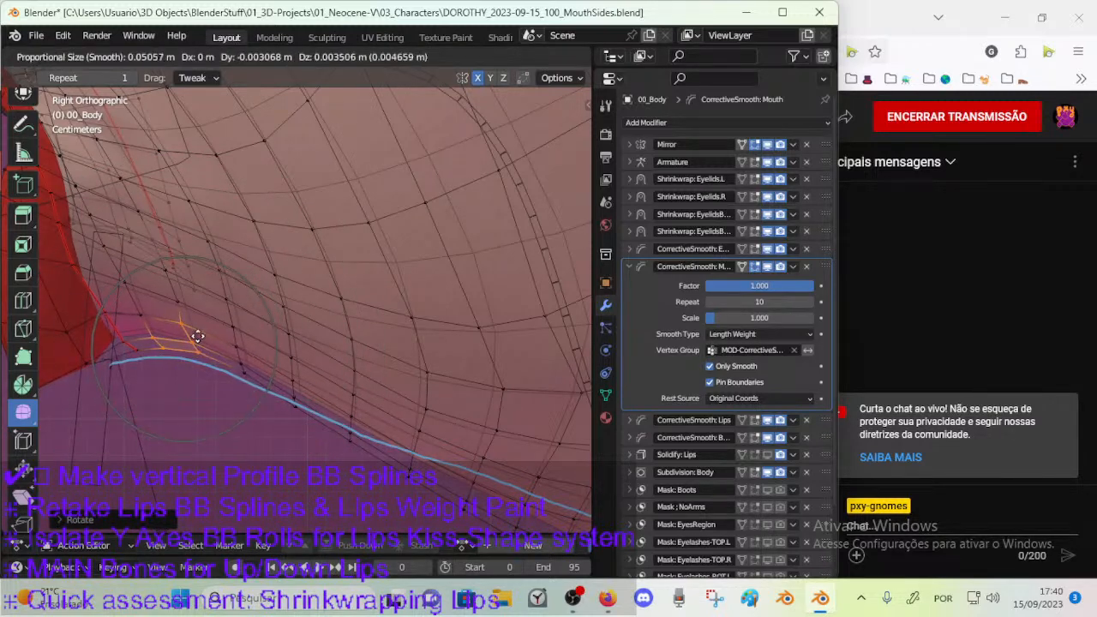
pyautogui.click(192, 329)
pyautogui.scroll(-3, 192, 338)
pyautogui.press('g')
pyautogui.click(258, 332)
# Circle-select the lower-edge vertices between the crest and the middle of the jaw and smooth them.
pyautogui.press('c')
pyautogui.moveTo(278, 342); pyautogui.dragTo(338, 392)
pyautogui.rightClick(337, 392)
pyautogui.moveTo(248, 415); pyautogui.dragTo(301, 423)
# Clear the selection, circle-select the vertices mid-edge and move them toward the jaw tip with a proportional size of about 0.17 m.
pyautogui.hotkey('alt', 'a')
pyautogui.press('c')
pyautogui.moveTo(326, 375); pyautogui.dragTo(342, 390)
pyautogui.rightClick(360, 394)
pyautogui.press('g')
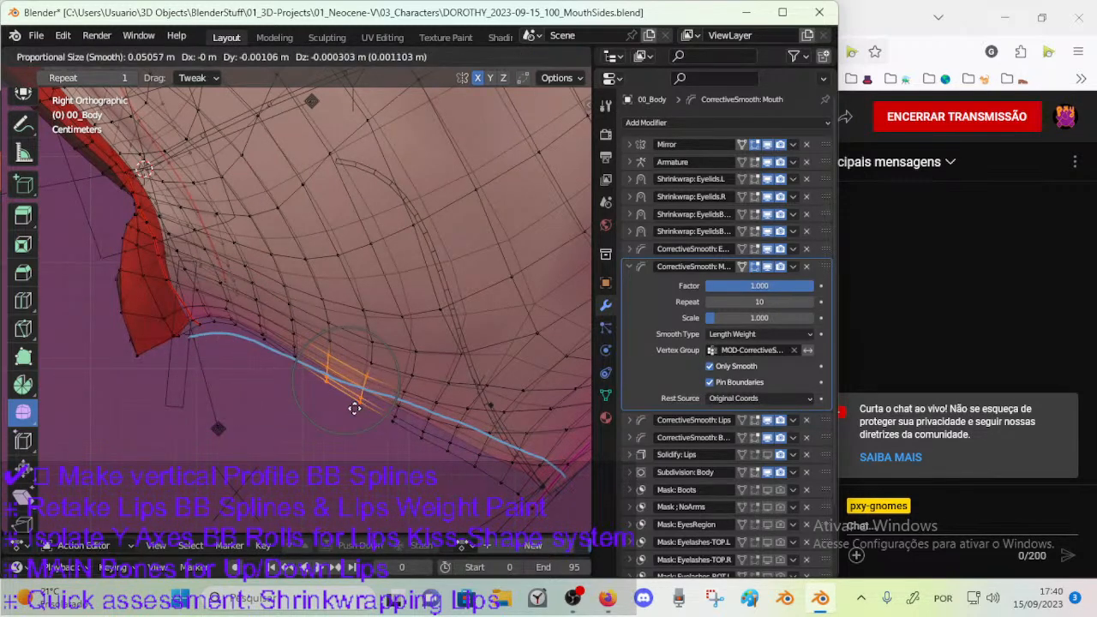
pyautogui.scroll(-9, 351, 407)
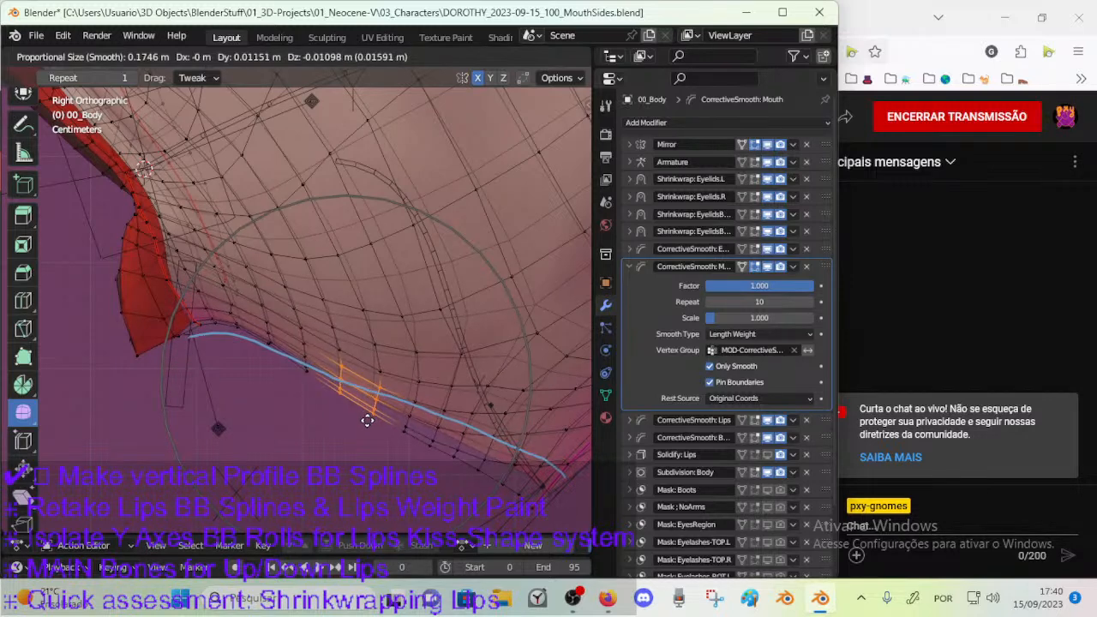
pyautogui.click(418, 367)
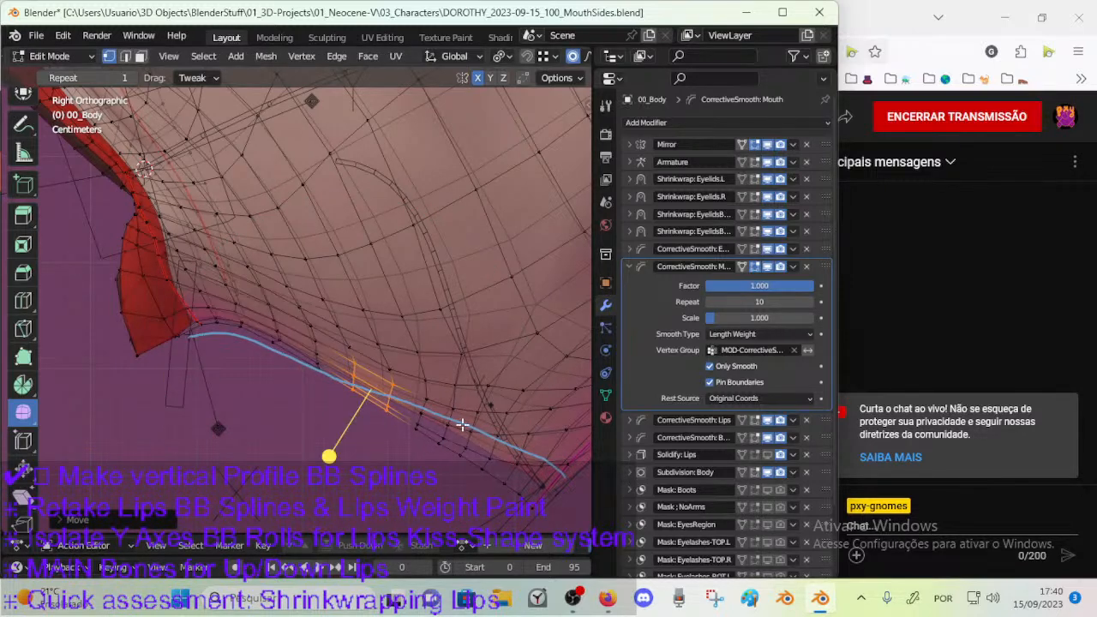
# Select the vertex at the jaw tip, then alternately rotate and move it in two rounds with proportional editing.
pyautogui.keyDown('shift'); pyautogui.moveTo(463, 425); pyautogui.dragTo(397, 426, button='middle'); pyautogui.keyUp('shift')
pyautogui.click(476, 474)
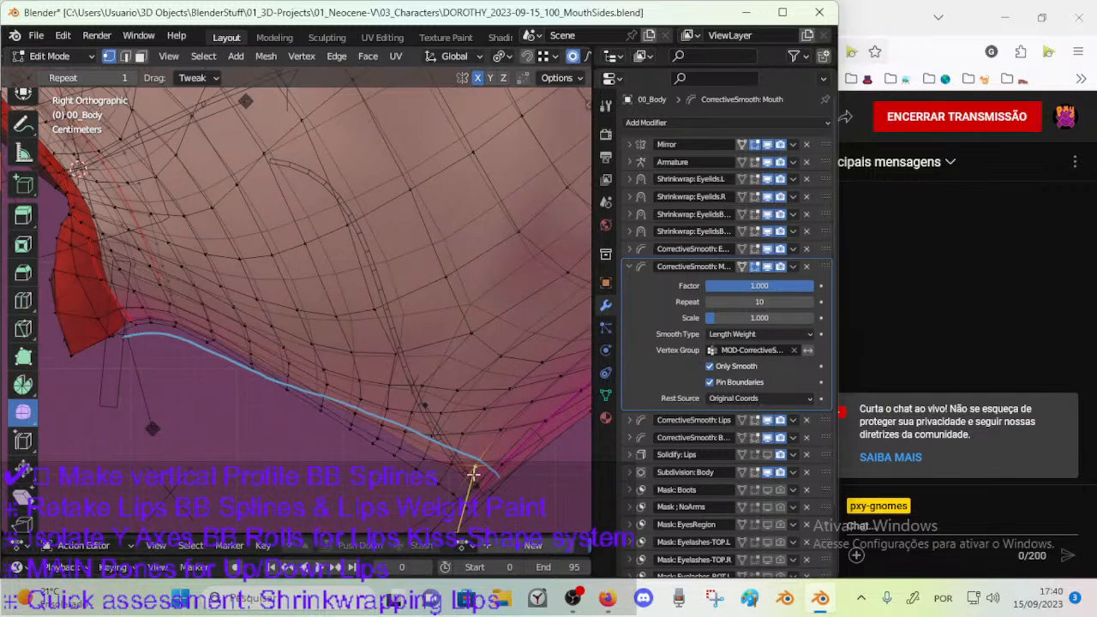
pyautogui.scroll(-1, 486, 448)
pyautogui.press('r')
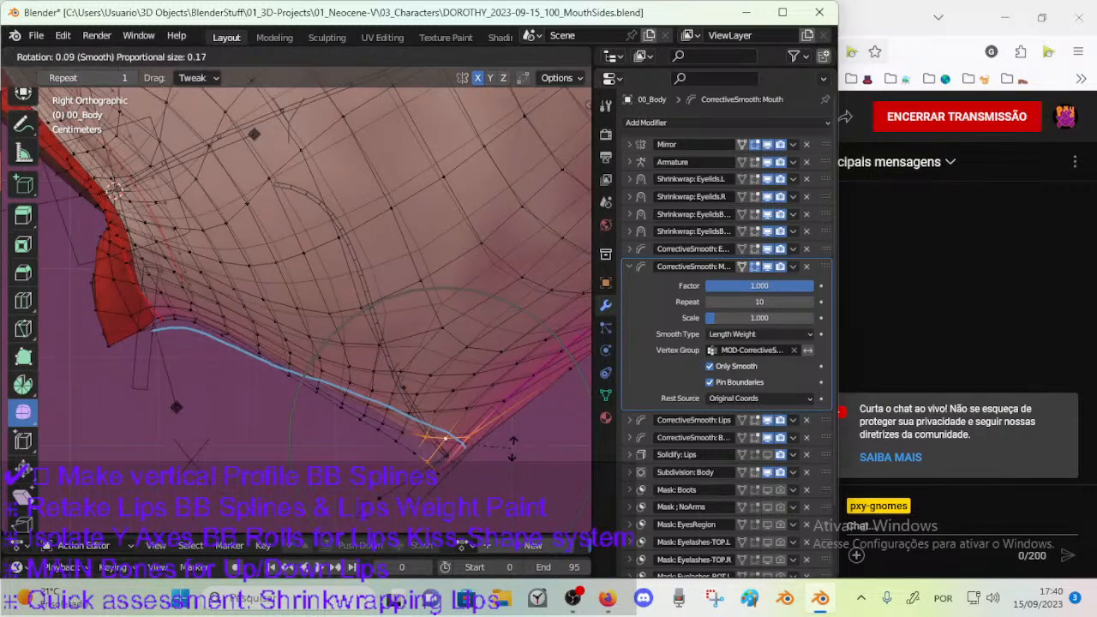
pyautogui.click(453, 477)
pyautogui.press('g')
pyautogui.click(490, 441)
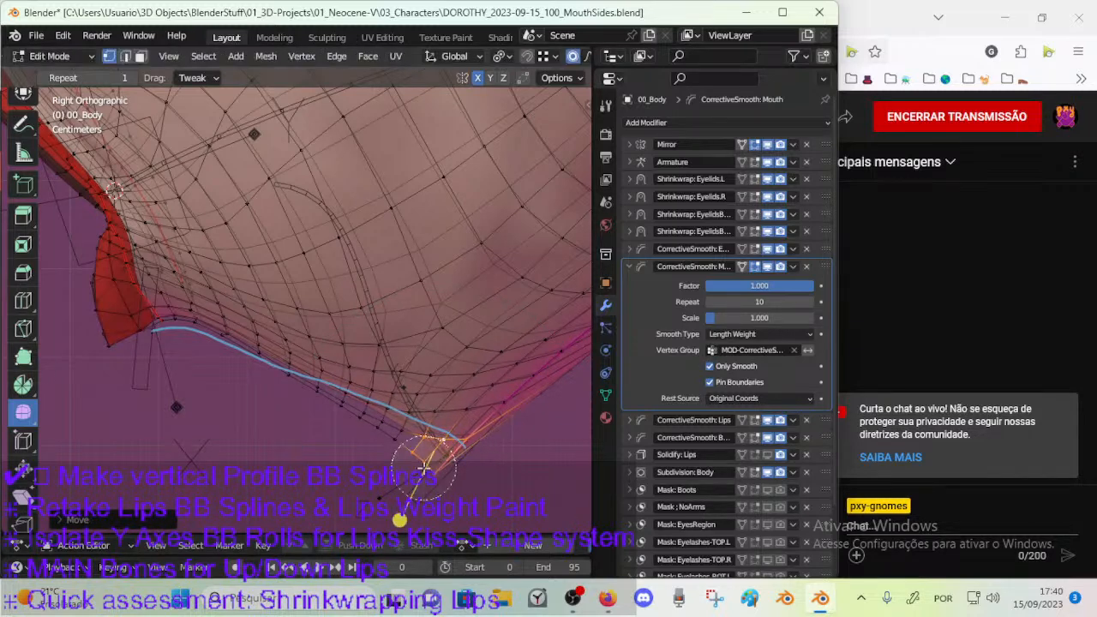
pyautogui.press('r')
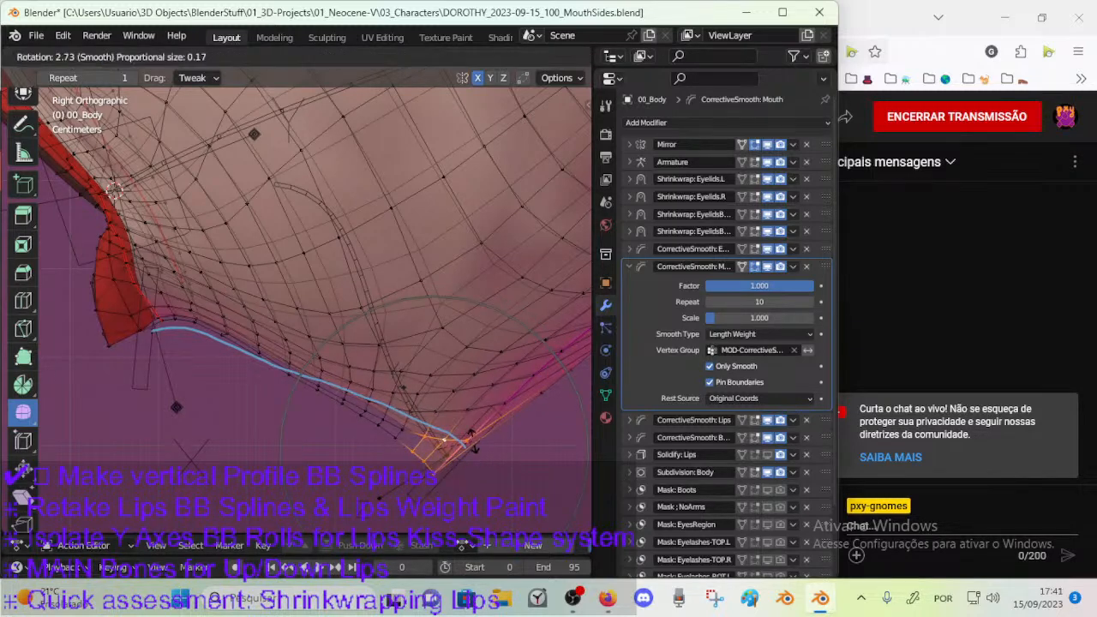
pyautogui.click(471, 440)
pyautogui.press('g')
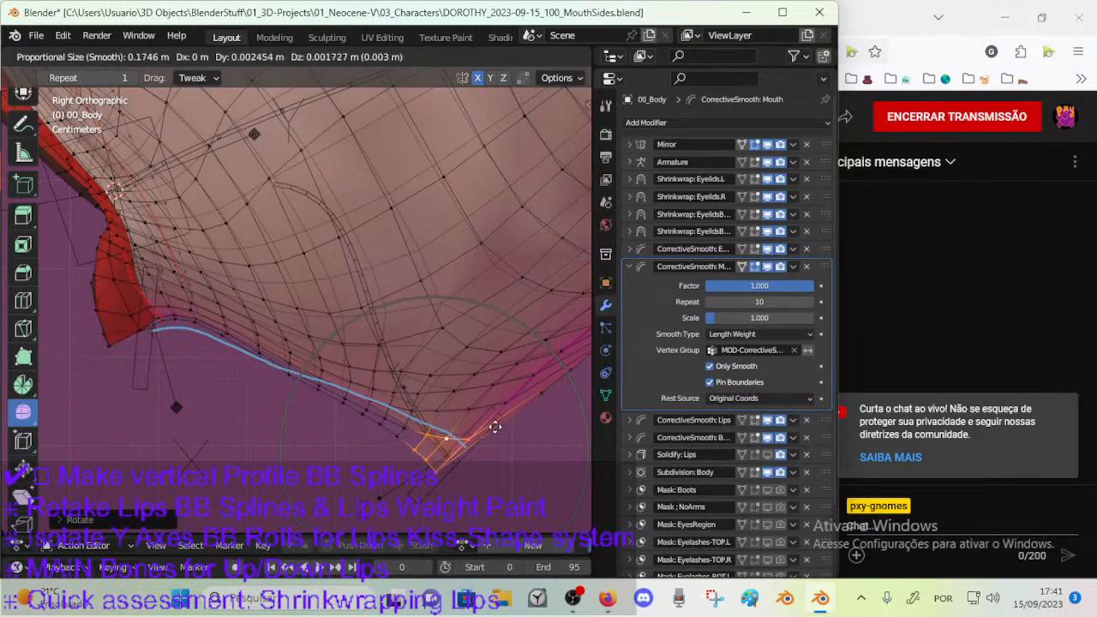
pyautogui.click(492, 432)
# Switch to Object Mode and examine the smoothed jaw in perspective and from the front.
pyautogui.moveTo(480, 431); pyautogui.dragTo(367, 382, button='middle')
pyautogui.scroll(-4, 466, 429)
pyautogui.hotkey('ctrl', 'Tab')
pyautogui.click(372, 415)
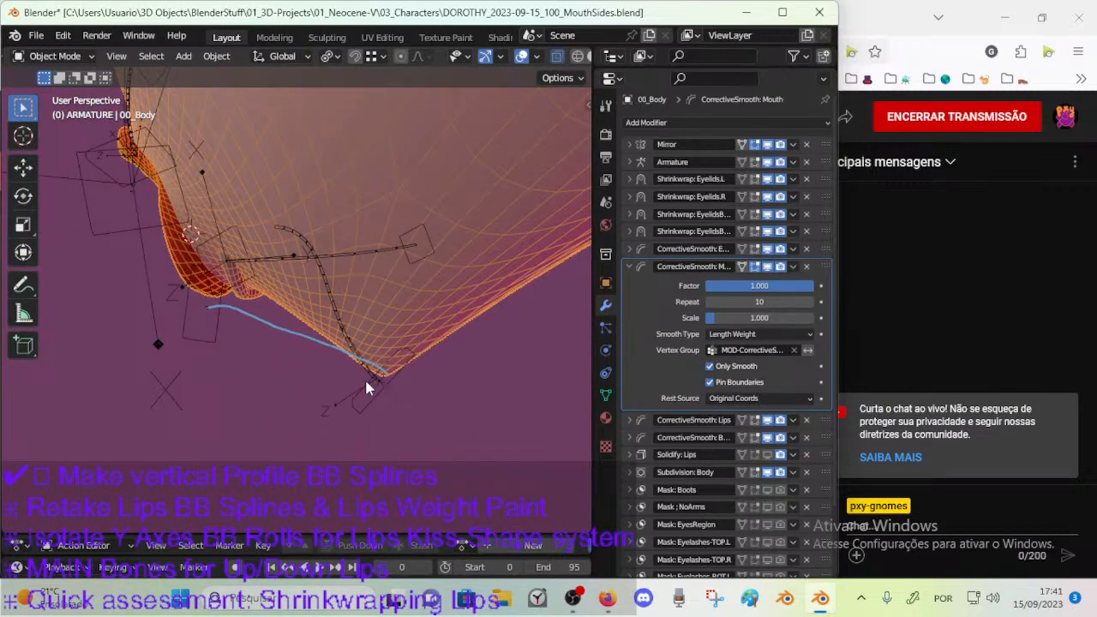
pyautogui.press('KP_3')
pyautogui.press('KP_1')
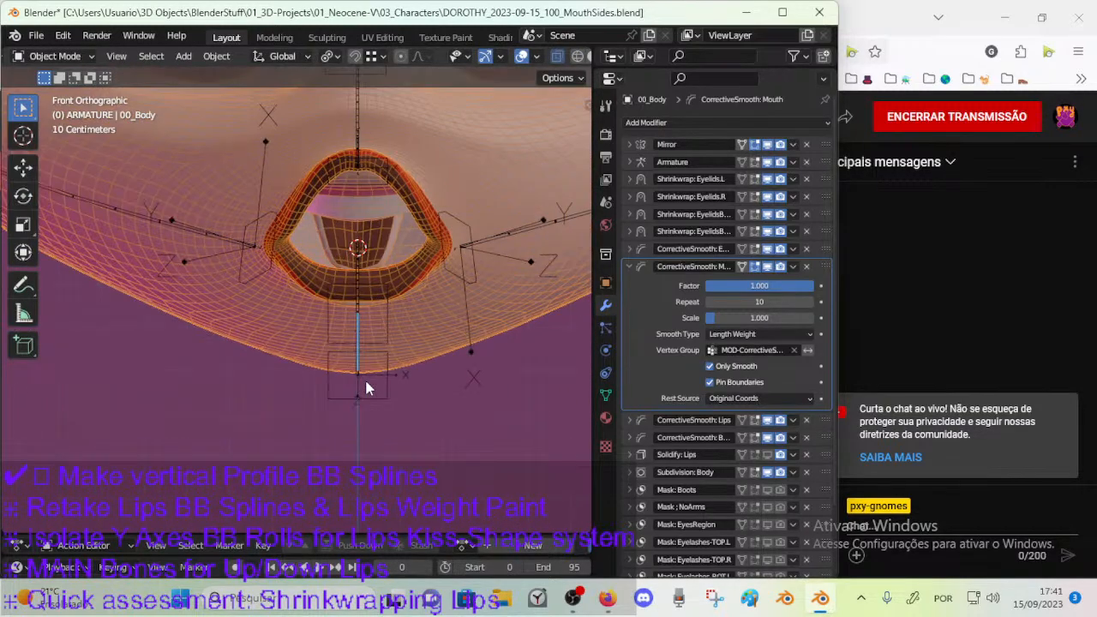
pyautogui.moveTo(365, 383)
pyautogui.mouseDown(button='middle')
pyautogui.moveTo(191, 294)
pyautogui.moveTo(123, 279)
pyautogui.moveTo(270, 308)
pyautogui.moveTo(374, 292)
pyautogui.moveTo(368, 370)
pyautogui.mouseUp(button='middle')
# Return to Edit Mode, turn off proportional editing and slide a vertex on the jaw's side along its edge.
pyautogui.press('Tab')
pyautogui.hotkey('alt', 'a')
pyautogui.moveTo(370, 242); pyautogui.dragTo(472, 305, button='middle')
pyautogui.click(496, 310)
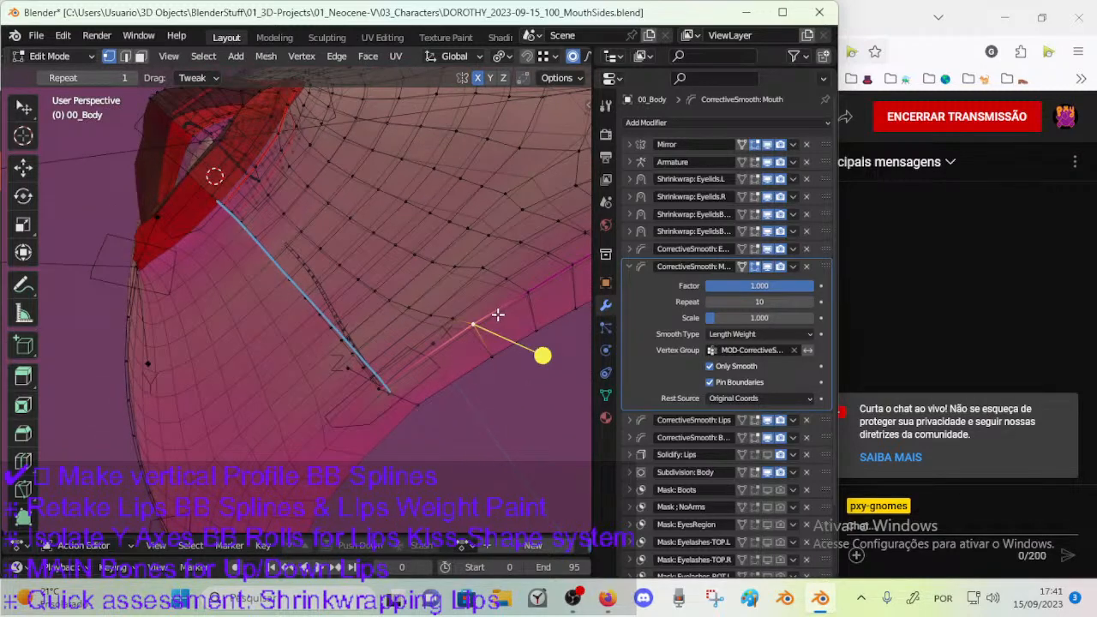
pyautogui.moveTo(475, 269); pyautogui.dragTo(431, 369, button='middle')
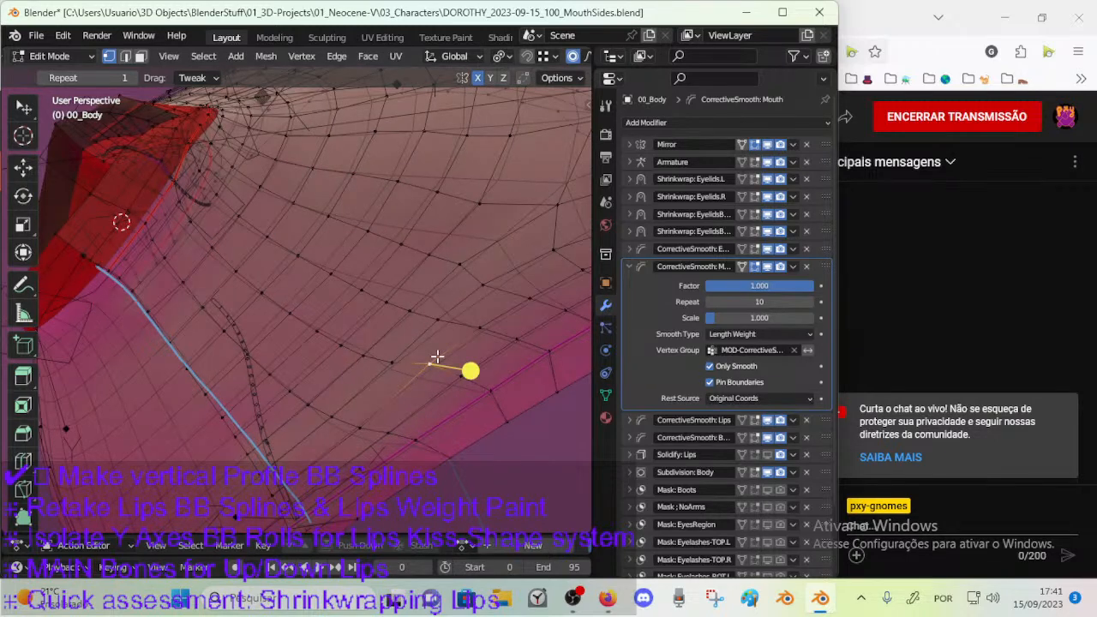
pyautogui.press('o')
pyautogui.press('g')
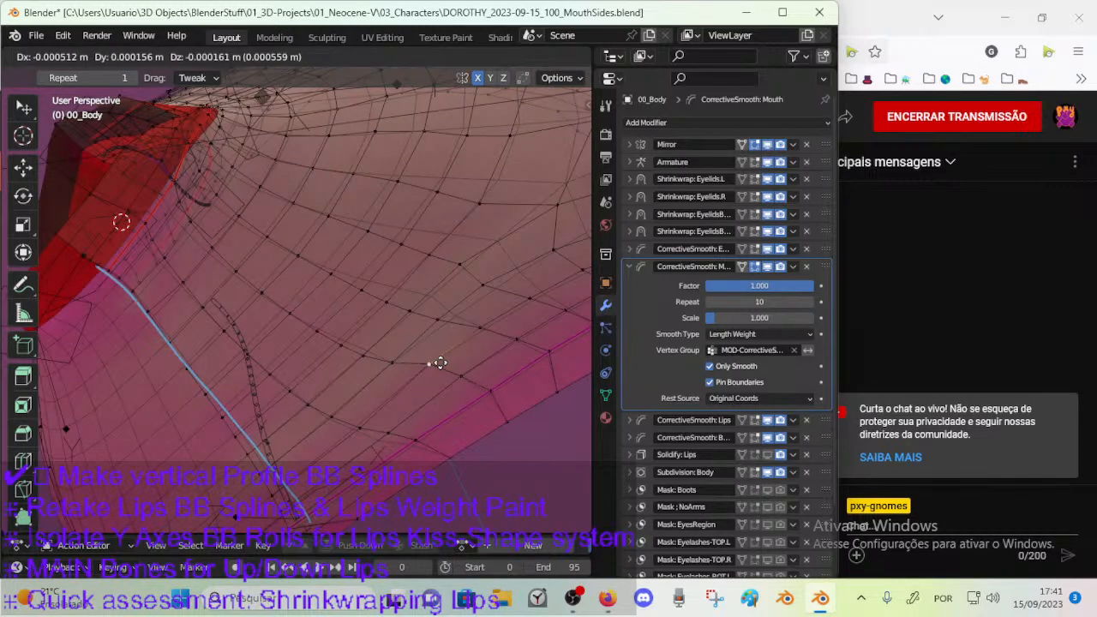
pyautogui.click(433, 367)
pyautogui.hotkey('ctrl', 'z')
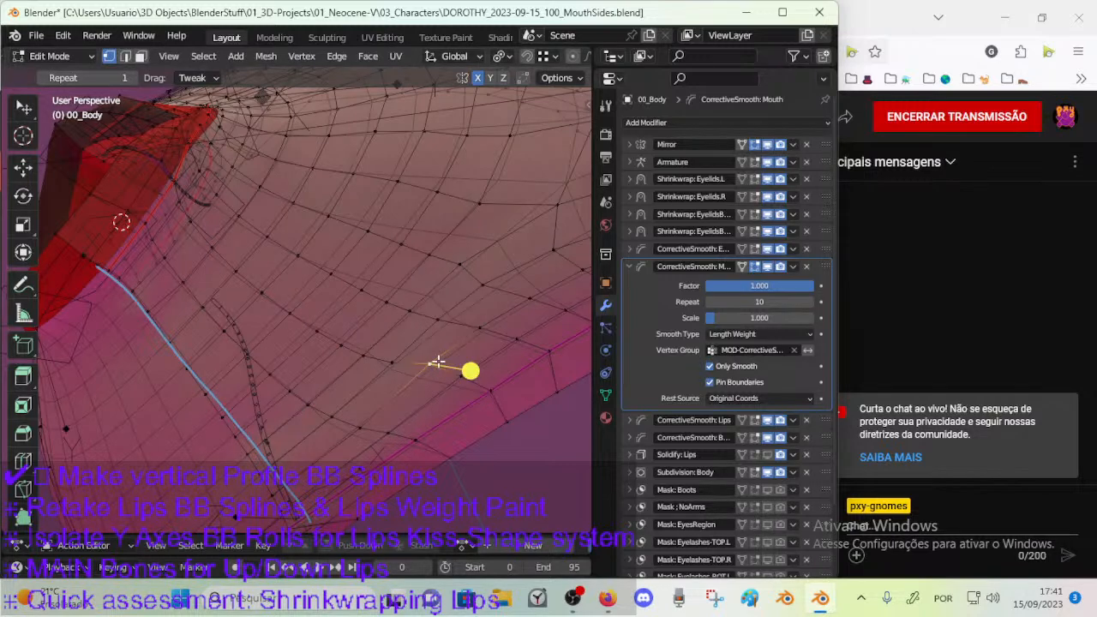
pyautogui.hotkey('shift', 'v')
pyautogui.click(433, 370)
pyautogui.moveTo(406, 377); pyautogui.dragTo(398, 395, button='middle')
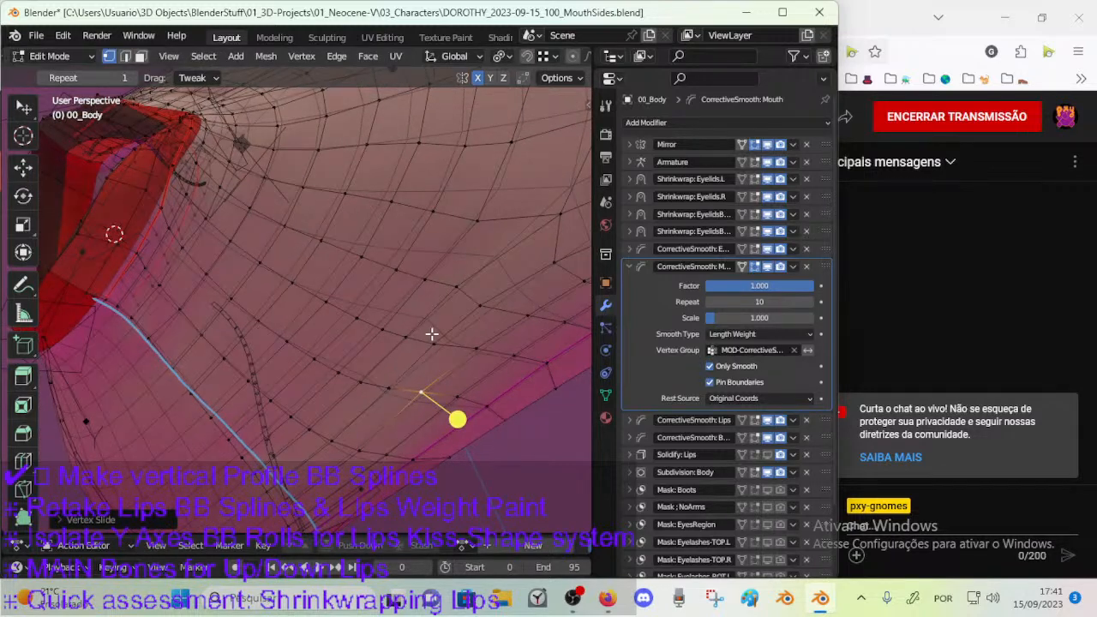
# Select the vertex farther up the side of the jaw and adjust it with Vertex Slide.
pyautogui.click(482, 308)
pyautogui.hotkey('shift', 'v')
pyautogui.click(488, 298)
pyautogui.moveTo(487, 298); pyautogui.dragTo(450, 301, button='middle')
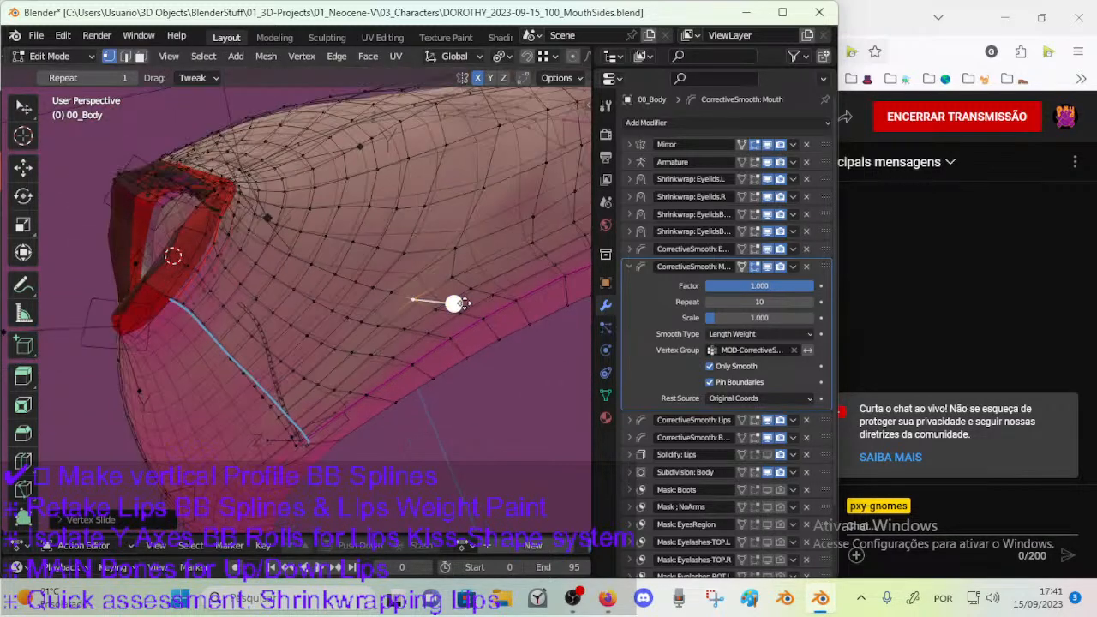
pyautogui.hotkey('shift', 'v')
pyautogui.click(450, 253)
pyautogui.moveTo(449, 253); pyautogui.dragTo(328, 340, button='middle')
# Save the file, check the jaw's surface in Object Mode and return to Edit Mode.
pyautogui.hotkey('ctrl', 's')
pyautogui.press('Tab')
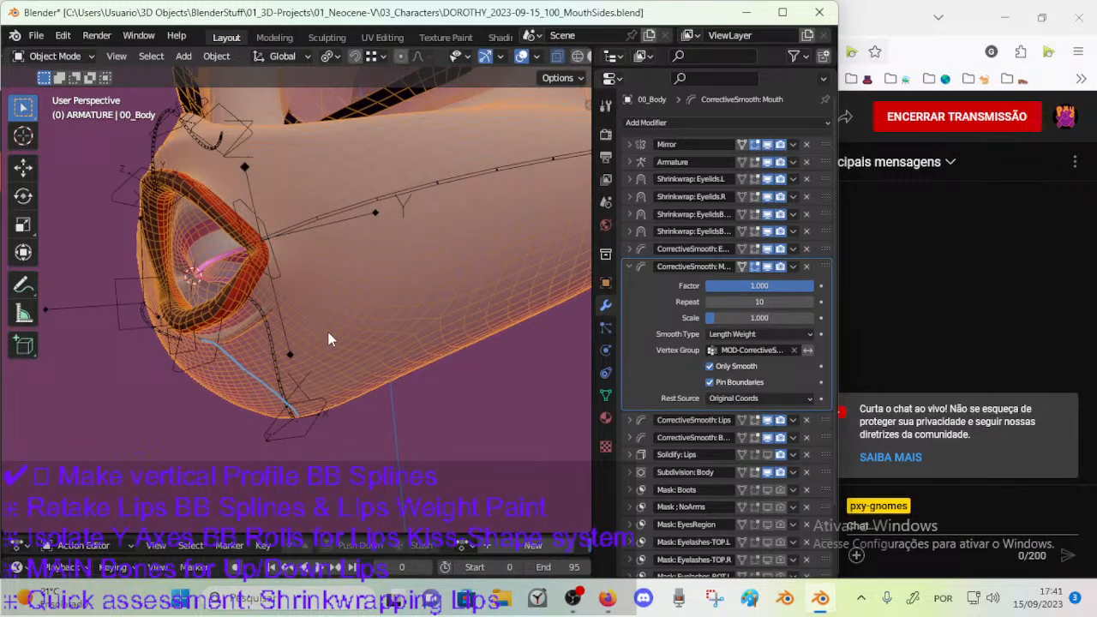
pyautogui.moveTo(343, 298); pyautogui.dragTo(381, 312, button='middle')
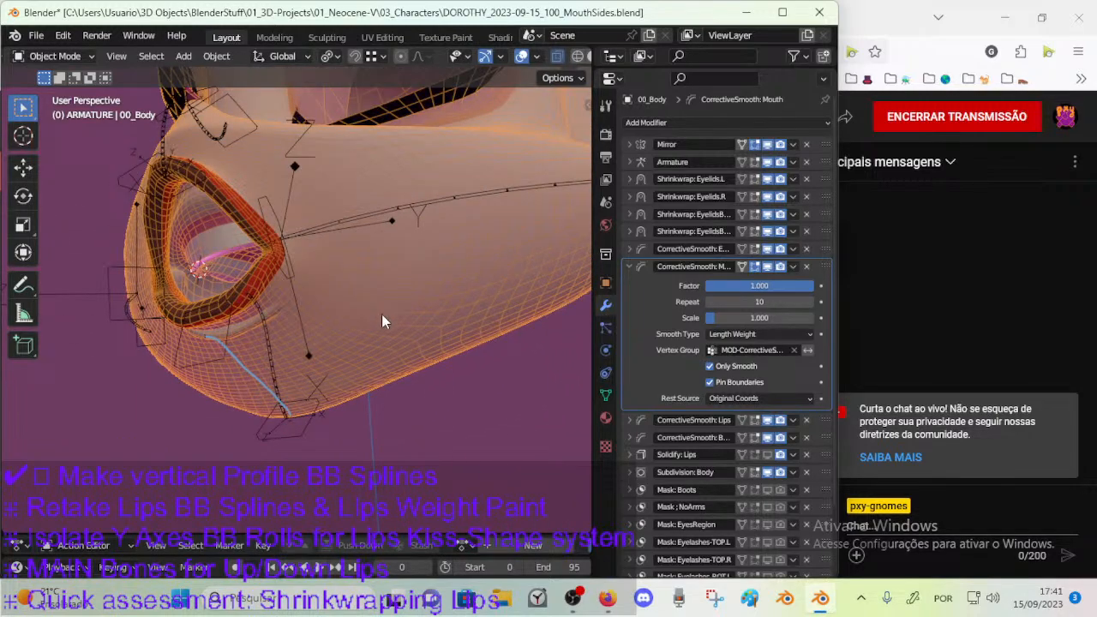
pyautogui.press('Tab')
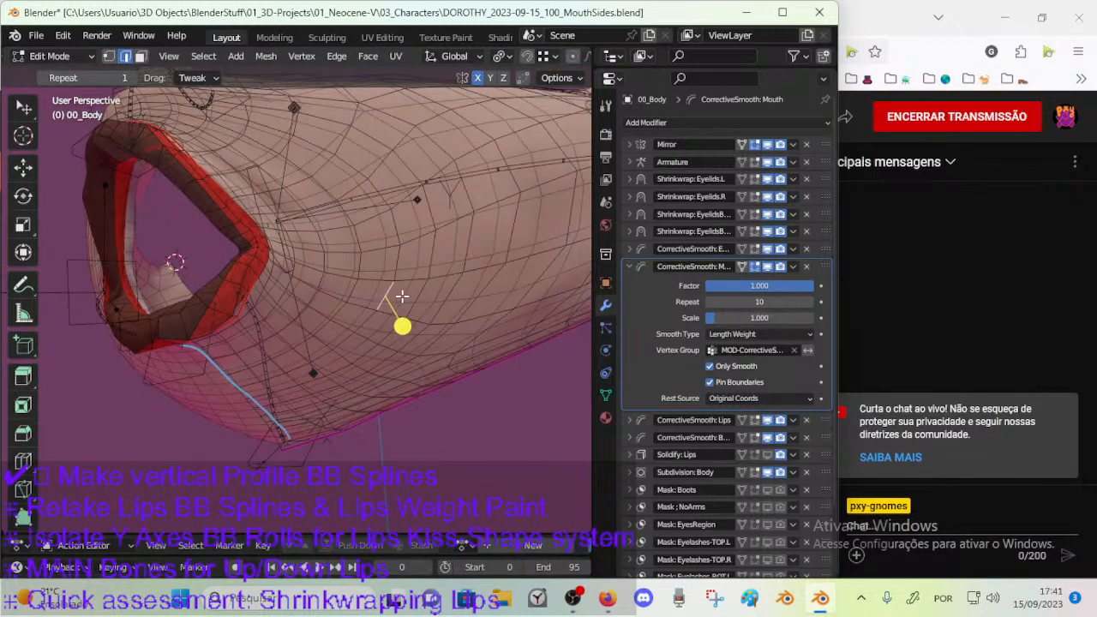
pyautogui.hotkey('ctrl', 'e')
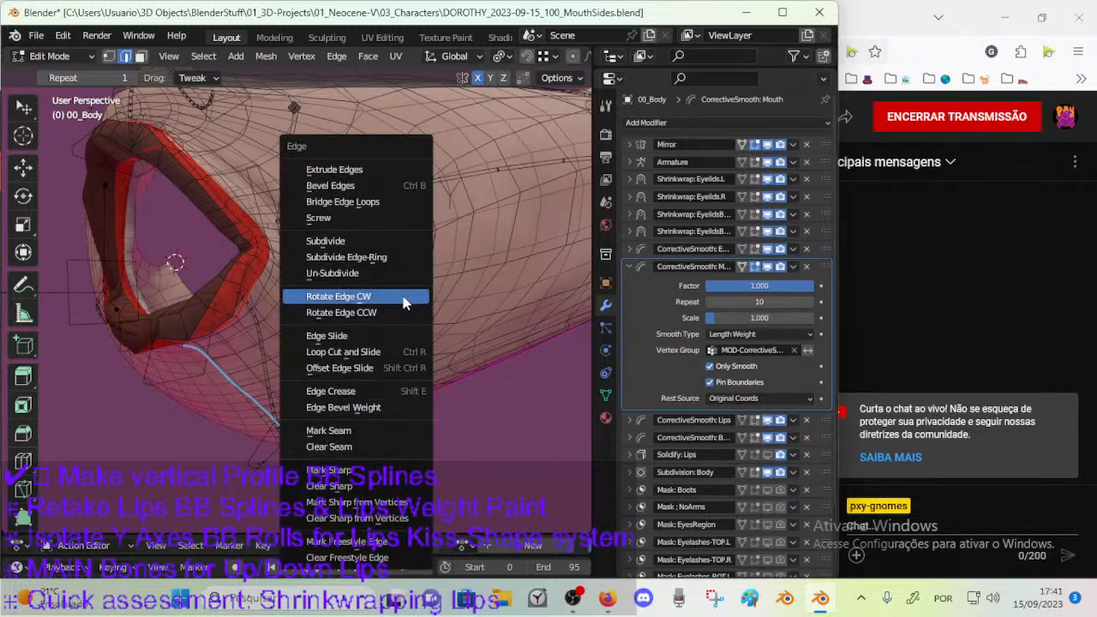
pyautogui.press('Escape')
pyautogui.click(337, 56)
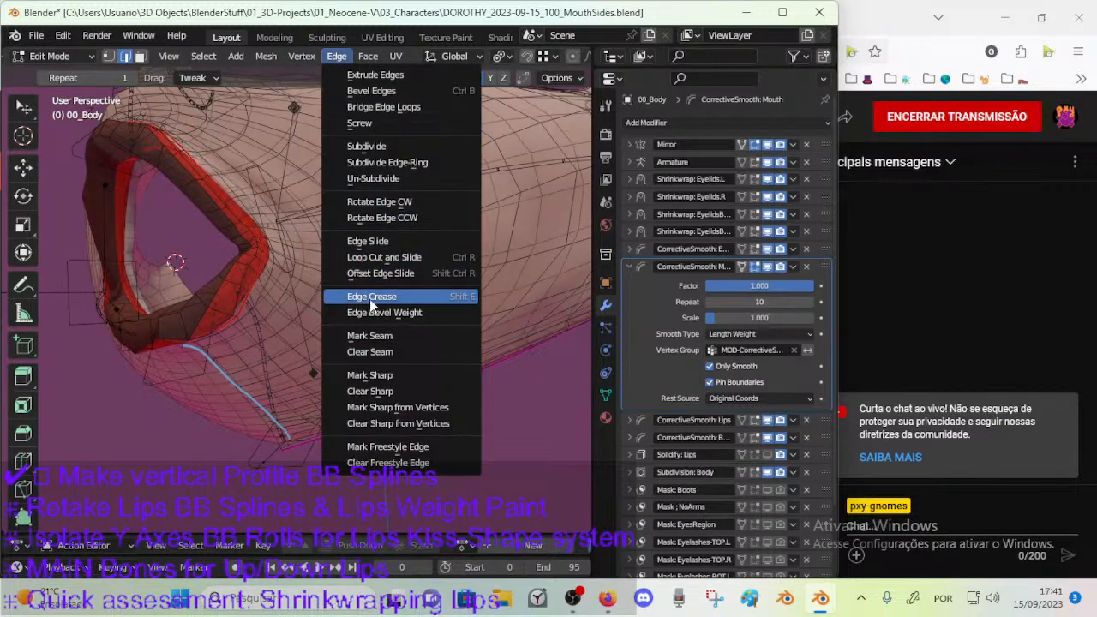
pyautogui.press('Escape')
pyautogui.scroll(1, 384, 305)
pyautogui.keyDown('shift'); pyautogui.moveTo(436, 306); pyautogui.dragTo(378, 318, button='middle'); pyautogui.keyUp('shift')
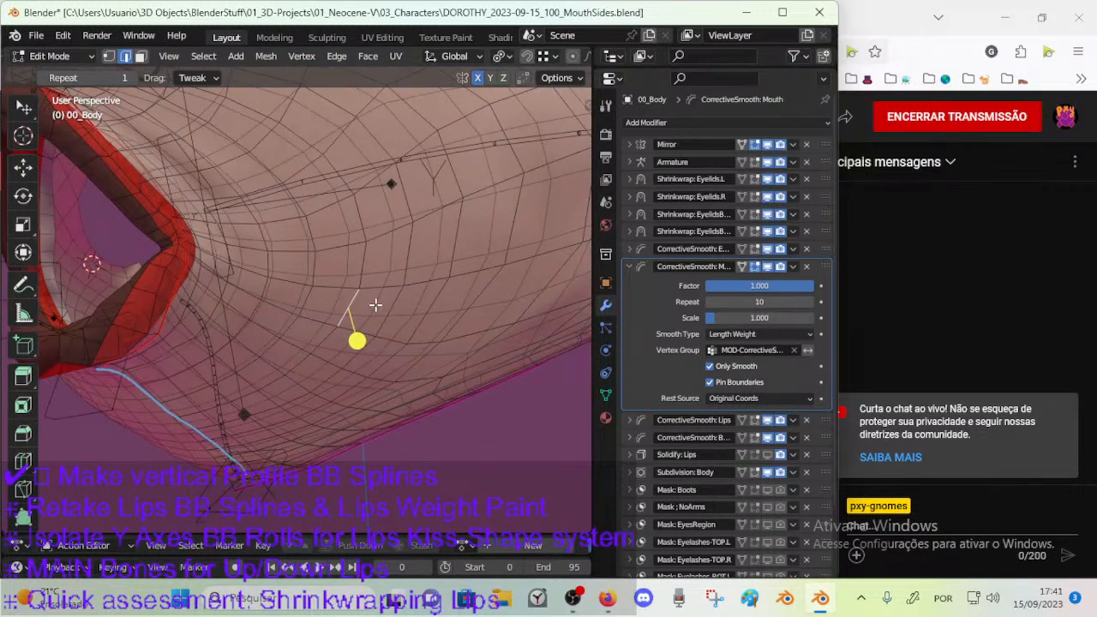
pyautogui.click(337, 56)
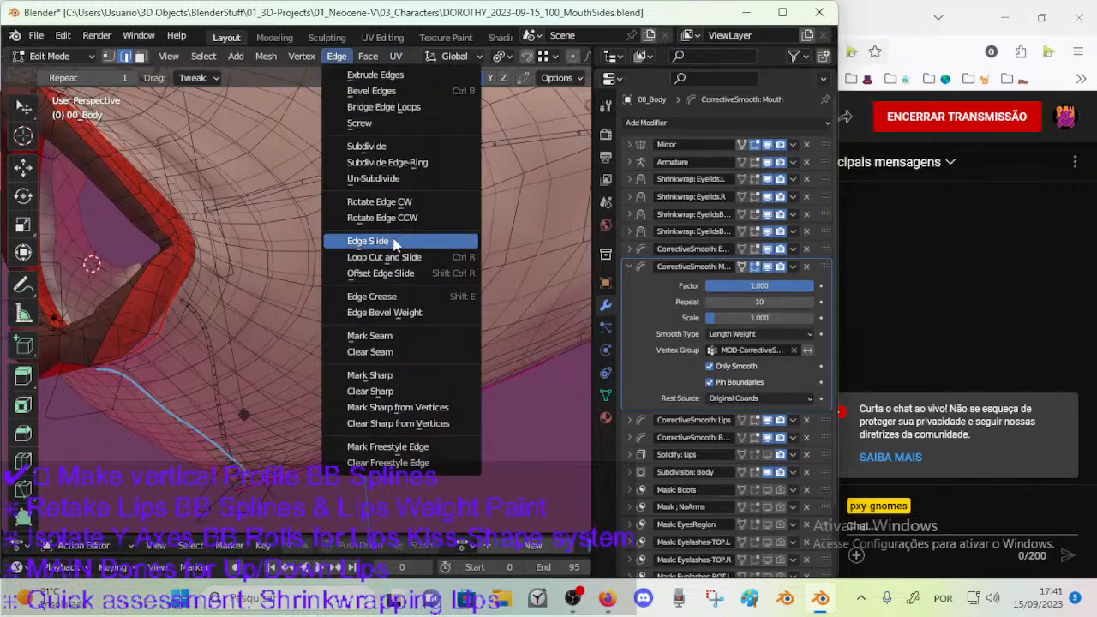
pyautogui.click(449, 299)
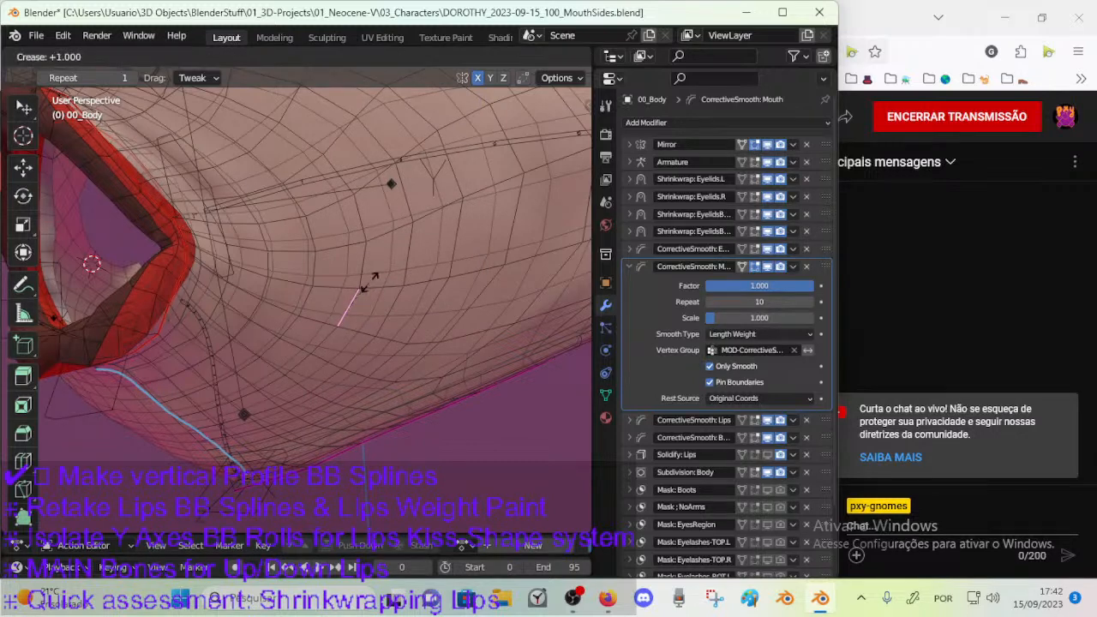
pyautogui.rightClick(354, 302)
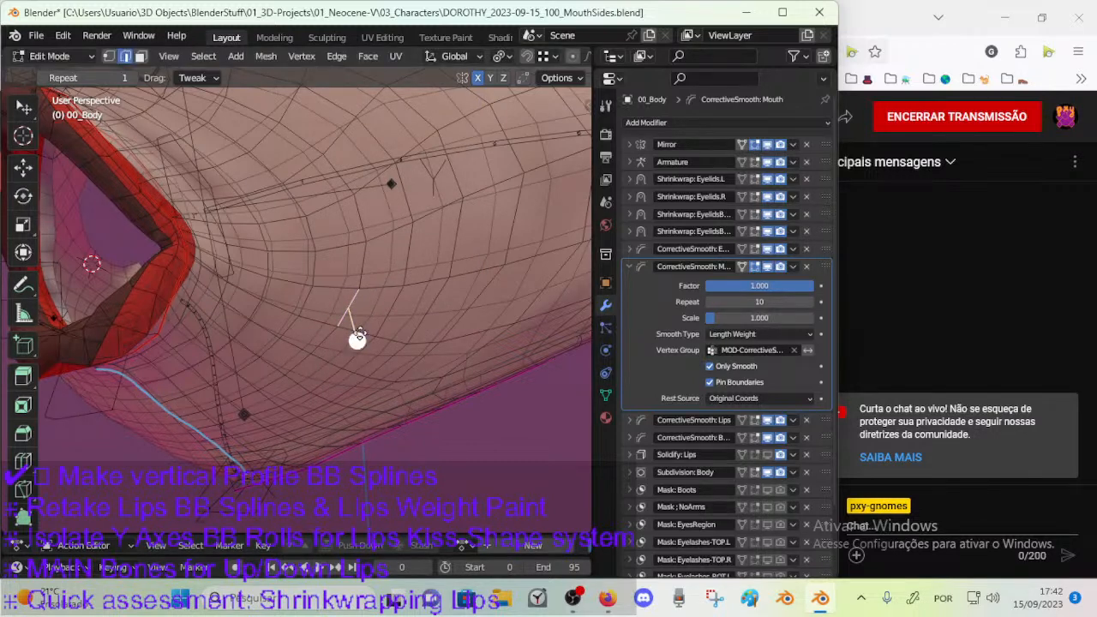
# Set the edge crease offset to 0 for the selected edge on the side of the jaw.
pyautogui.hotkey('shift', 'e')
pyautogui.write('0.')
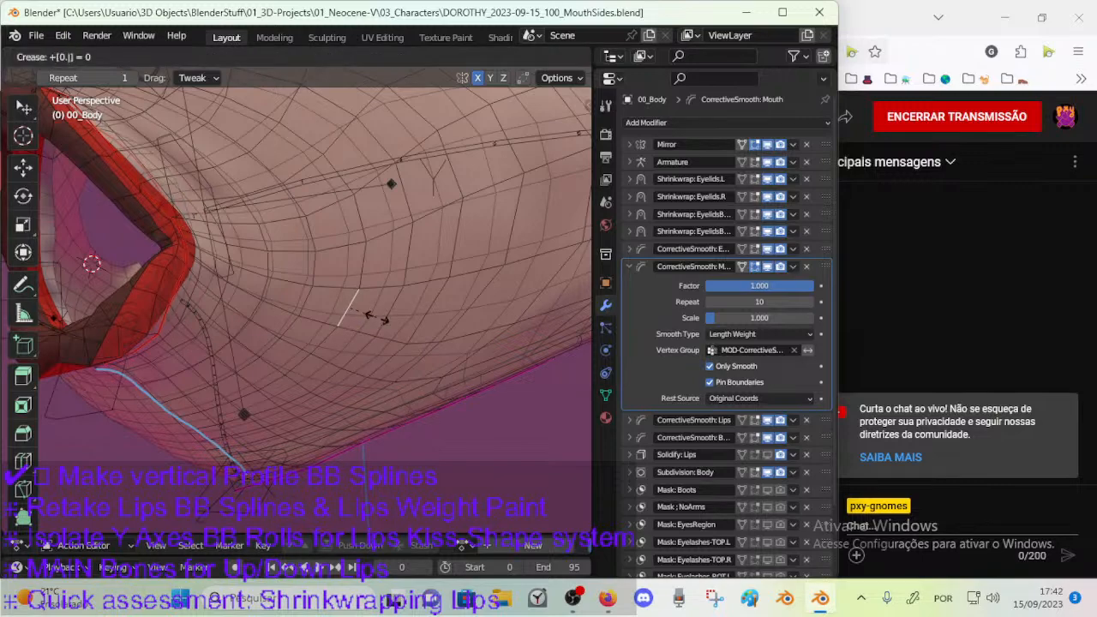
pyautogui.press('Return')
pyautogui.moveTo(404, 331); pyautogui.dragTo(487, 235, button='middle')
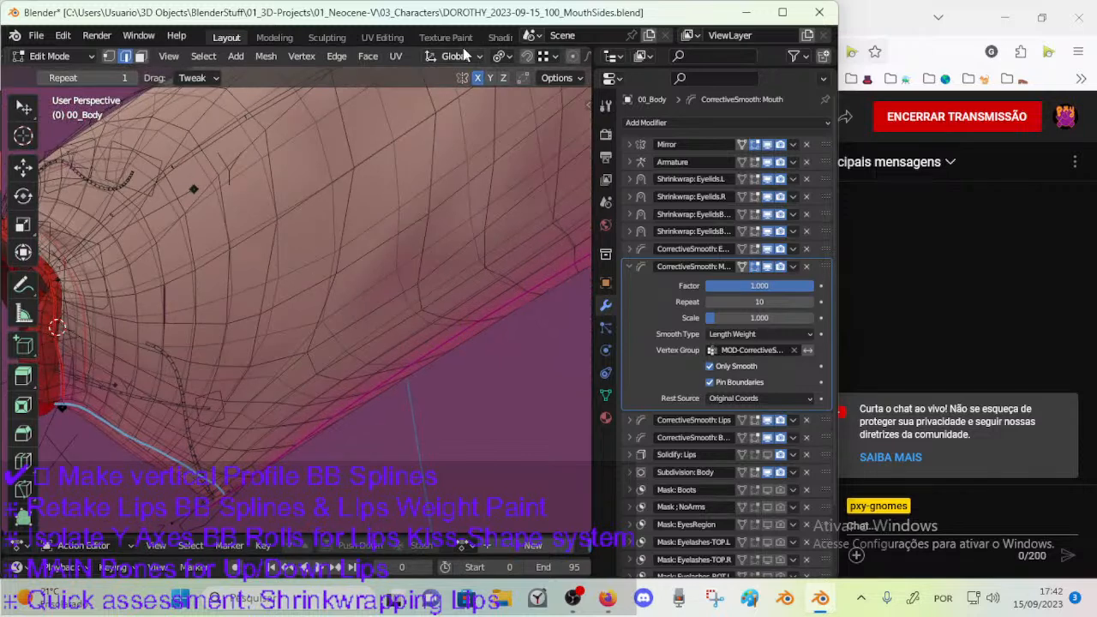
# Open the viewport overlay settings and examine which mesh edge markings are displayed.
pyautogui.scroll(-4, 551, 55)
pyautogui.click(545, 55)
pyautogui.click(546, 55)
pyautogui.scroll(-3, 548, 58)
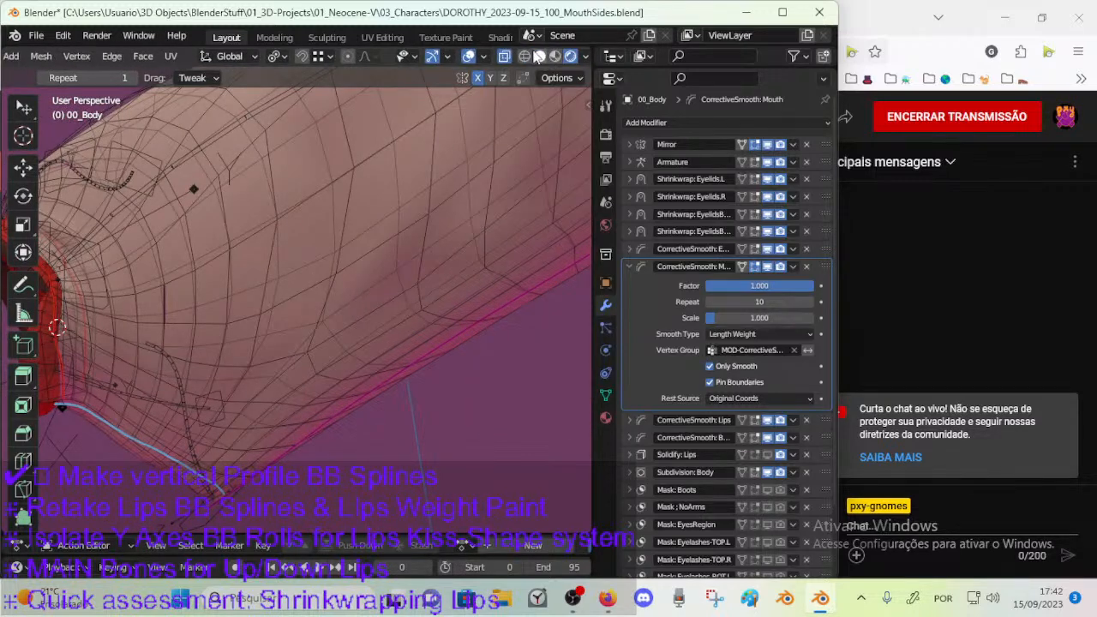
pyautogui.click(483, 57)
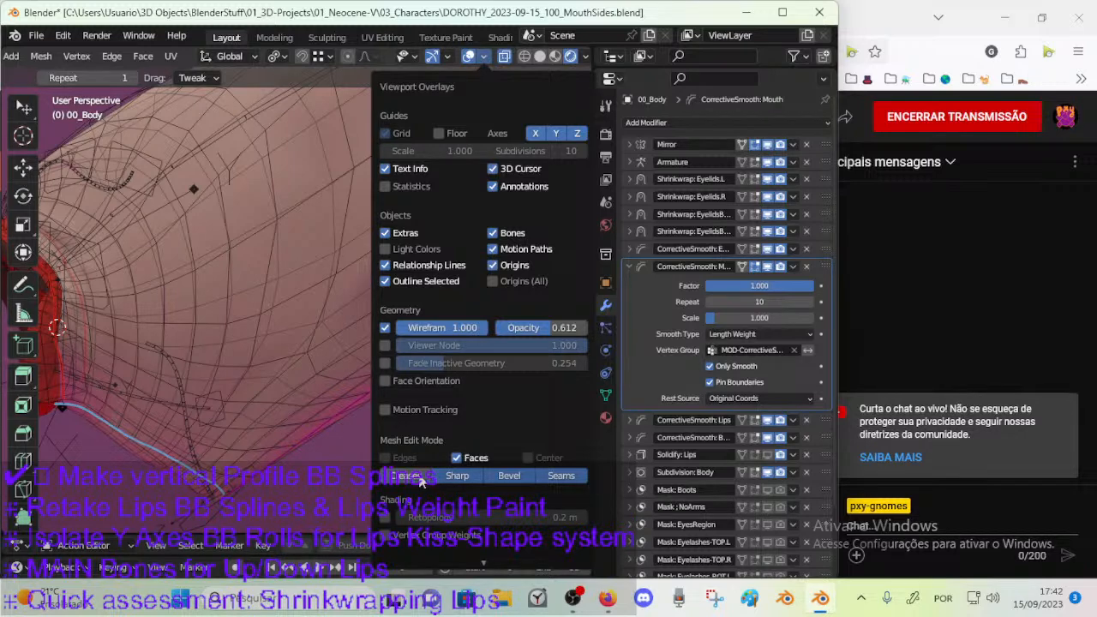
# Select the edges of the marked face on the jaw's side and raise their crease by 0.882.
pyautogui.click(183, 277)
pyautogui.keyDown('shift'); pyautogui.click(203, 298); pyautogui.keyUp('shift')
pyautogui.keyDown('shift'); pyautogui.click(179, 322); pyautogui.keyUp('shift')
pyautogui.hotkey('shift', 'e')
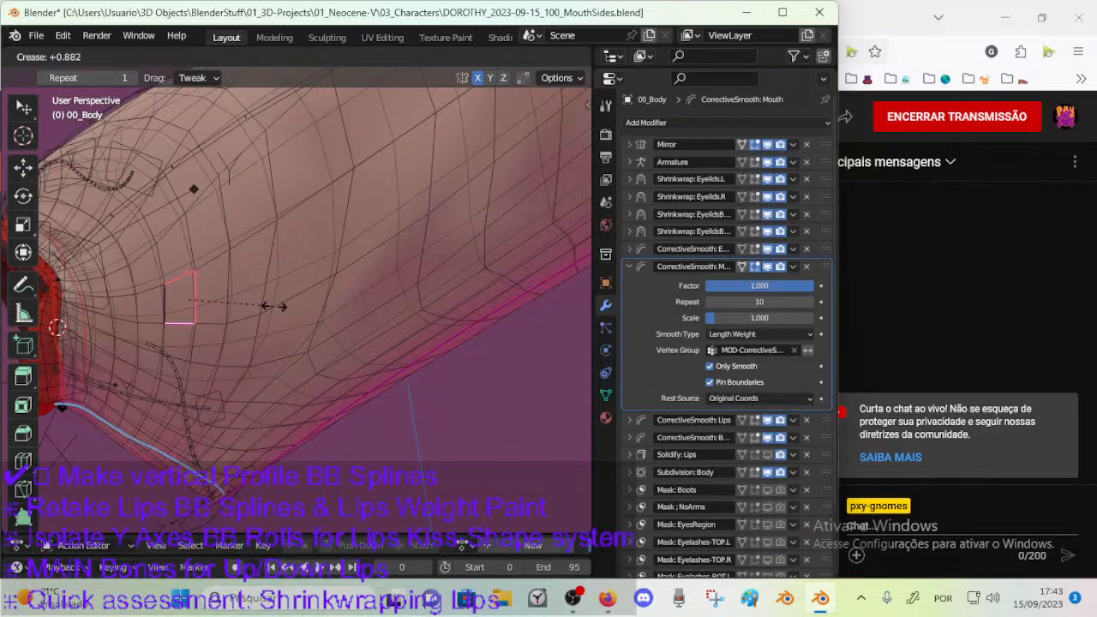
pyautogui.click(272, 306)
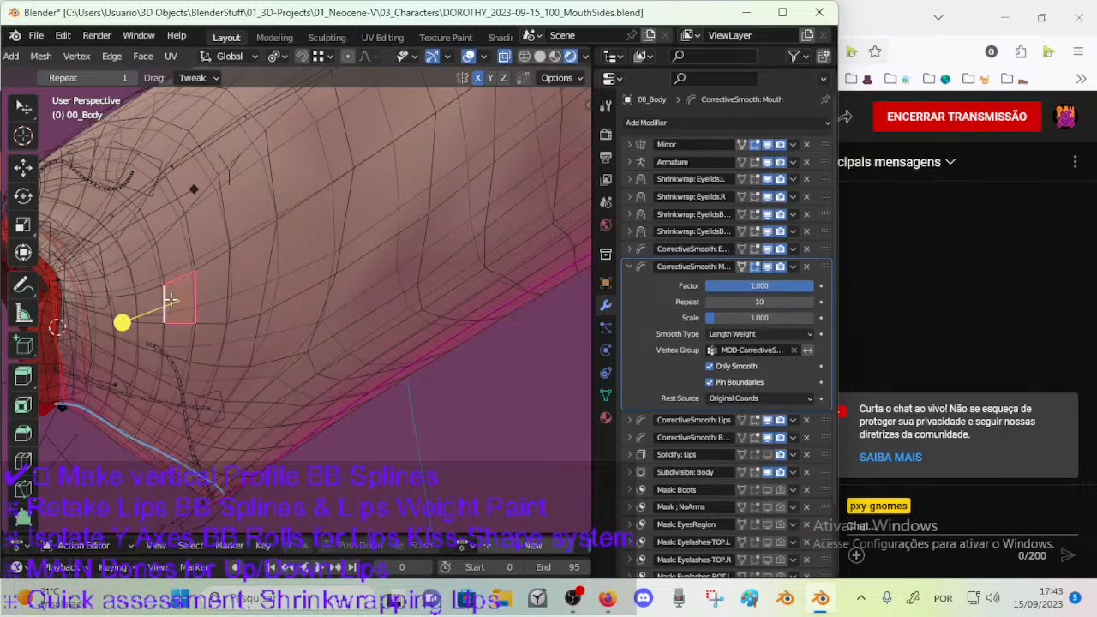
# Try to clear the crease on the marked face's edges with an edge crease offset of 0.
pyautogui.hotkey('shift', 'e')
pyautogui.press('0')
pyautogui.press('Return')
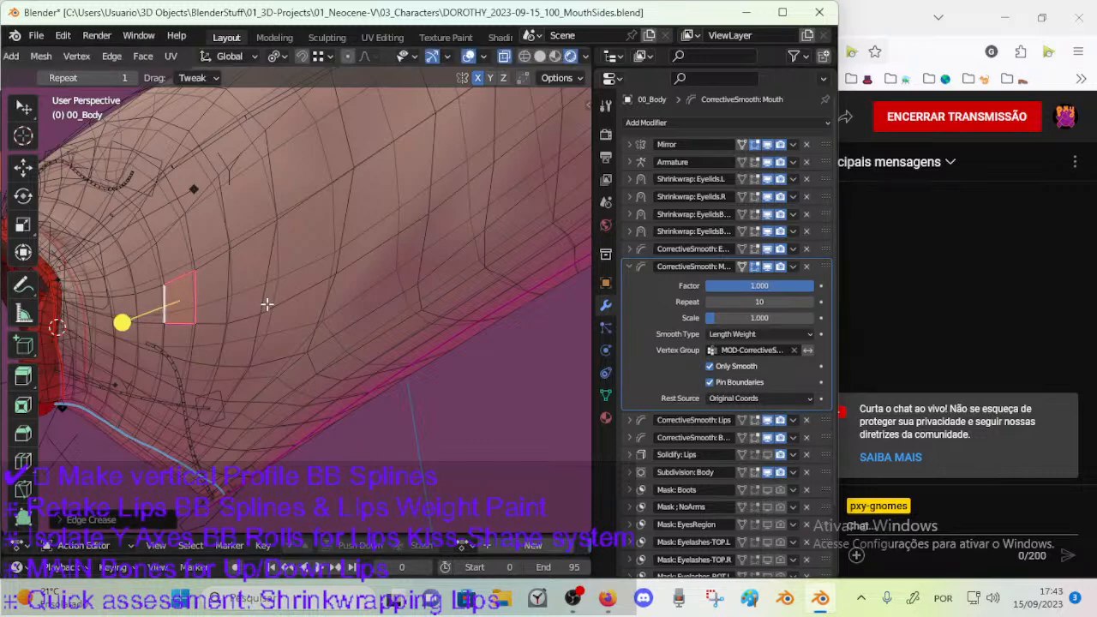
pyautogui.hotkey('shift', 'e')
pyautogui.press('0')
pyautogui.press('Return')
# Lower the crease of the marked face's edges by 0.068 and clear their sharp marks.
pyautogui.click(261, 348)
pyautogui.click(165, 302)
pyautogui.keyDown('shift'); pyautogui.click(166, 276); pyautogui.keyUp('shift')
pyautogui.keyDown('shift'); pyautogui.click(199, 294); pyautogui.keyUp('shift')
pyautogui.hotkey('shift', 'e')
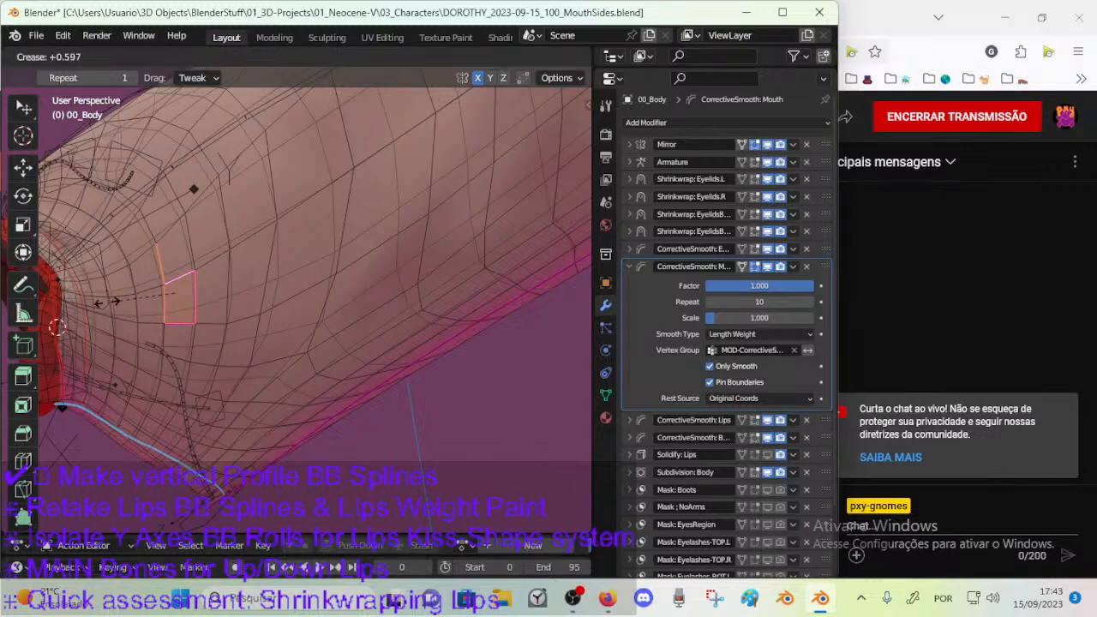
pyautogui.click(221, 280)
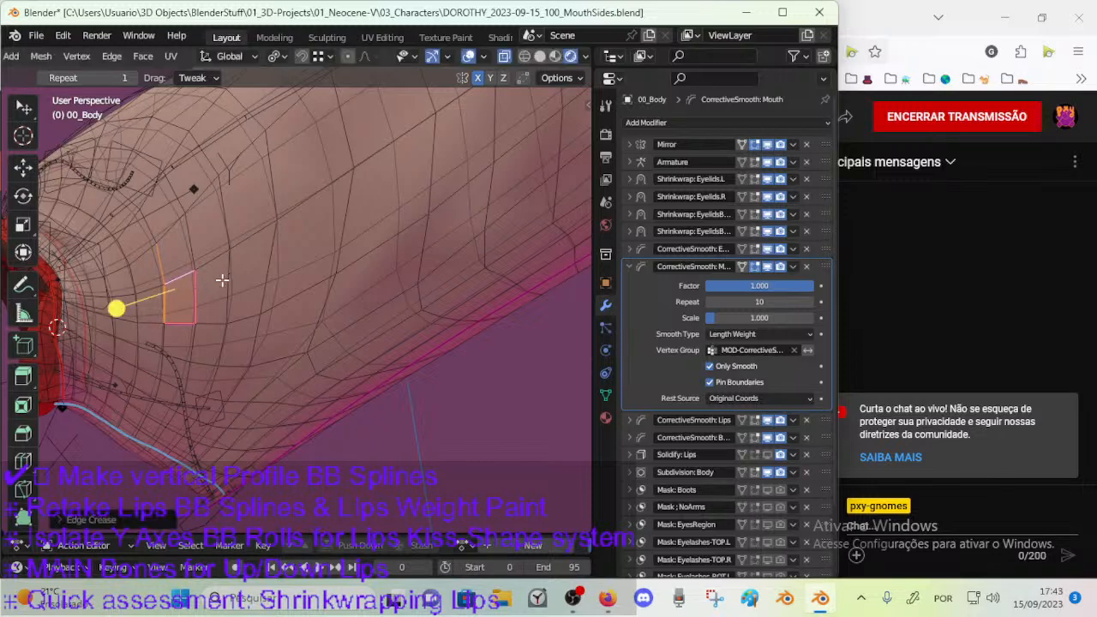
pyautogui.hotkey('ctrl', 'e')
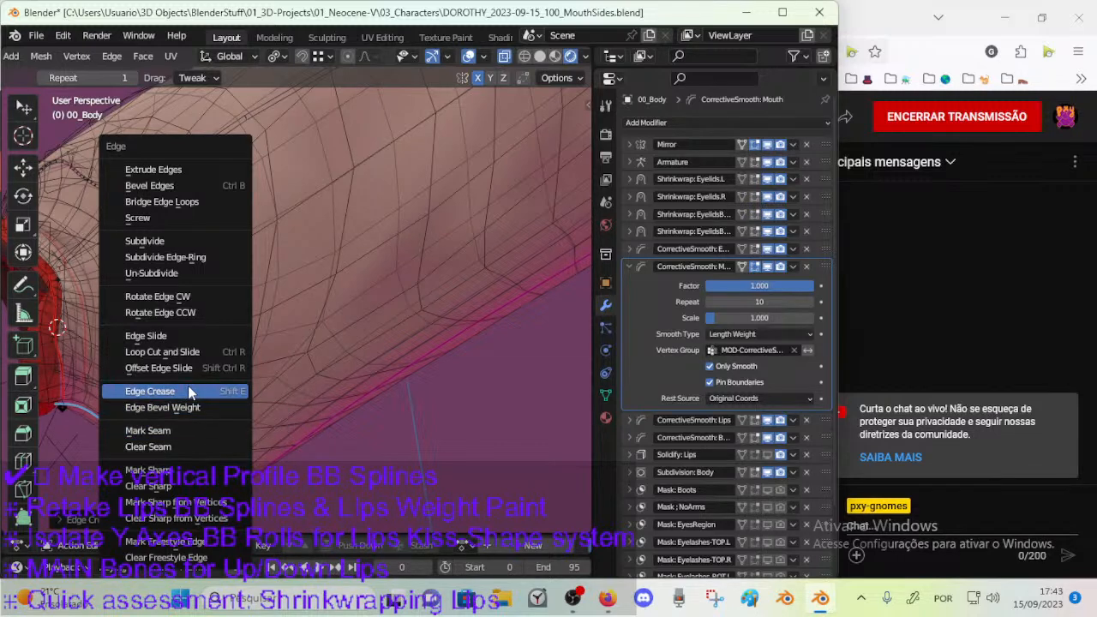
pyautogui.click(171, 486)
# Select the upper edge of the marked face and apply an edge crease offset of 0 to it.
pyautogui.click(204, 307)
pyautogui.click(180, 281)
pyautogui.click(168, 301)
pyautogui.click(175, 324)
pyautogui.click(166, 280)
pyautogui.click(175, 280)
pyautogui.hotkey('ctrl', 'e')
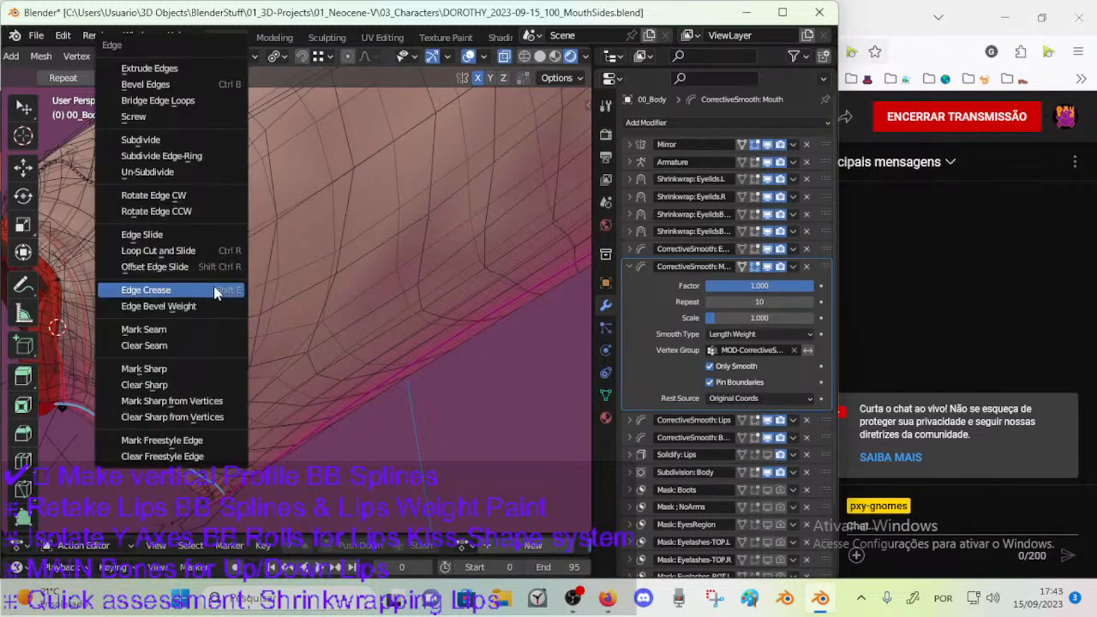
pyautogui.click(206, 291)
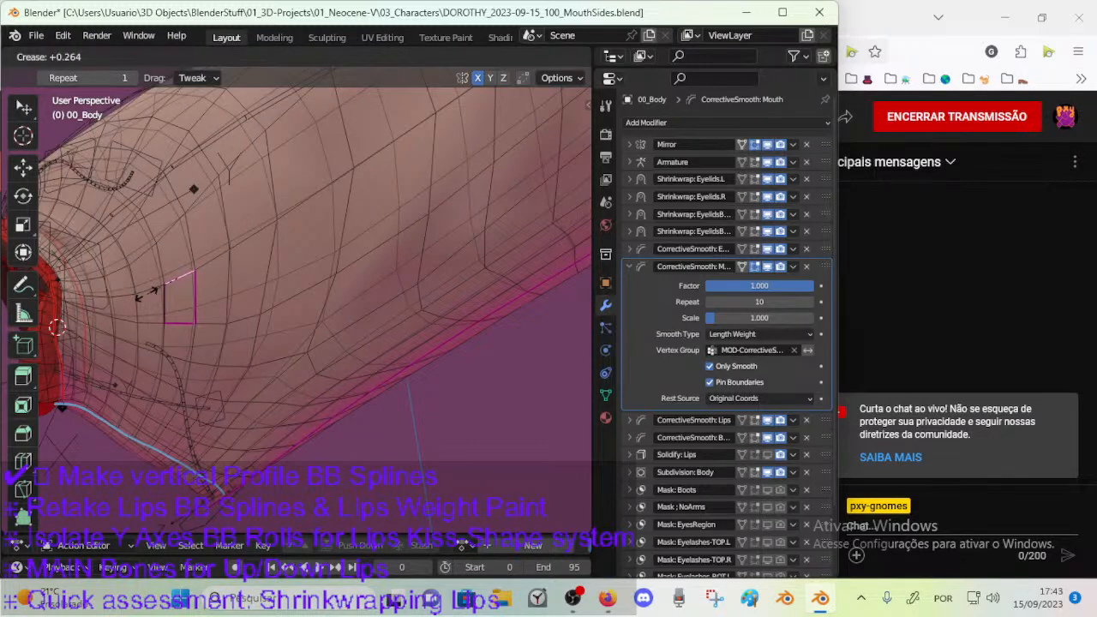
pyautogui.write('0')
pyautogui.press('Return')
# Show the item transform data with the edge's crease value in the viewport sidebar.
pyautogui.press('n')
pyautogui.click(413, 168)
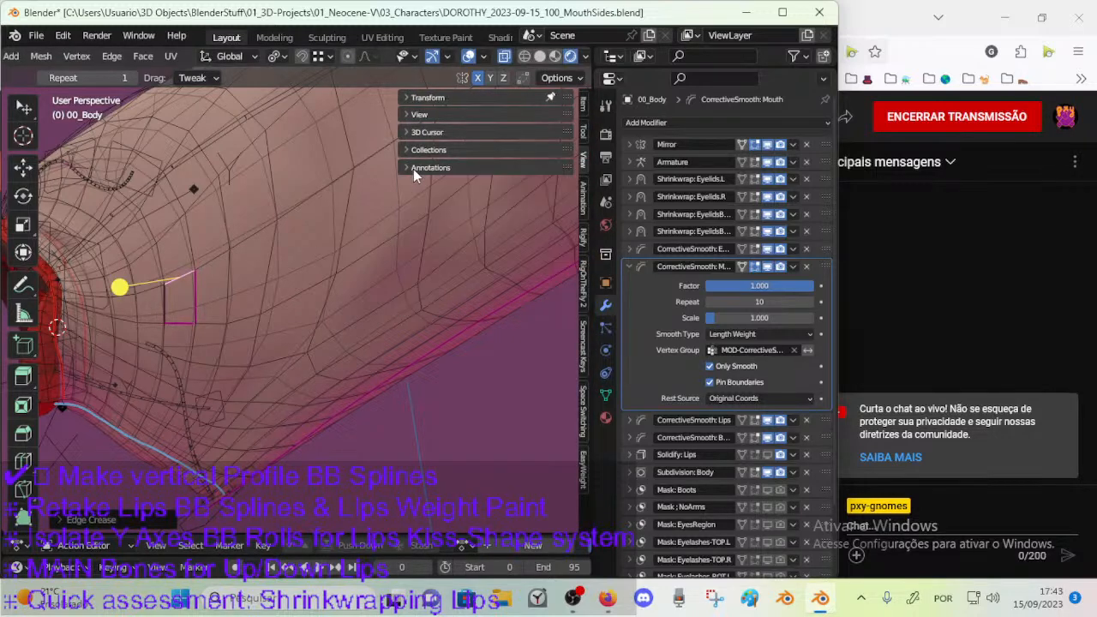
pyautogui.click(584, 109)
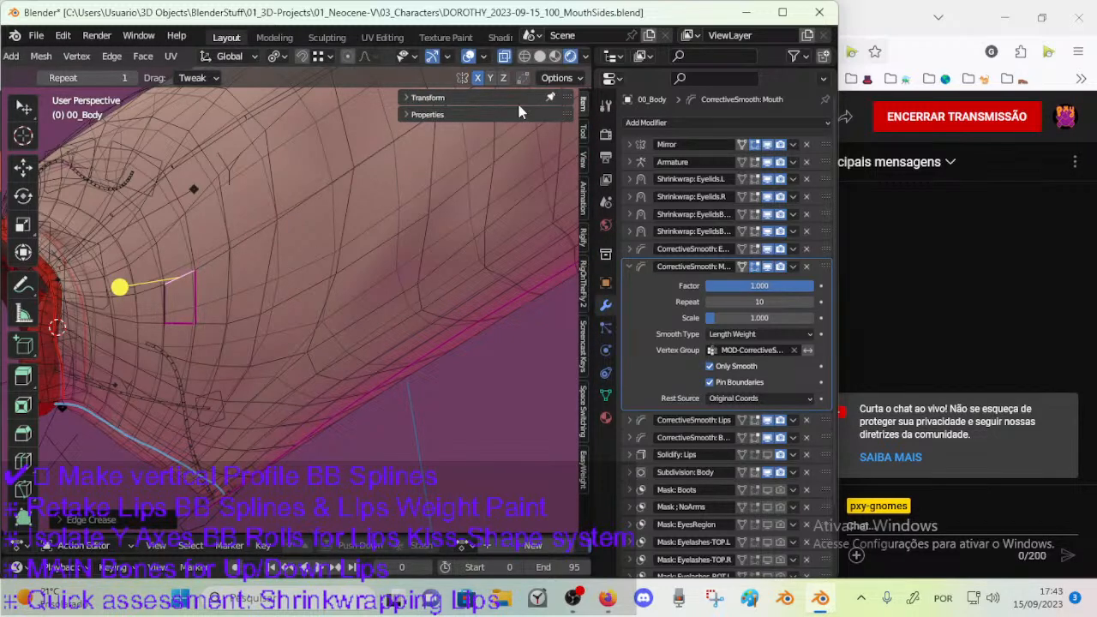
pyautogui.click(583, 133)
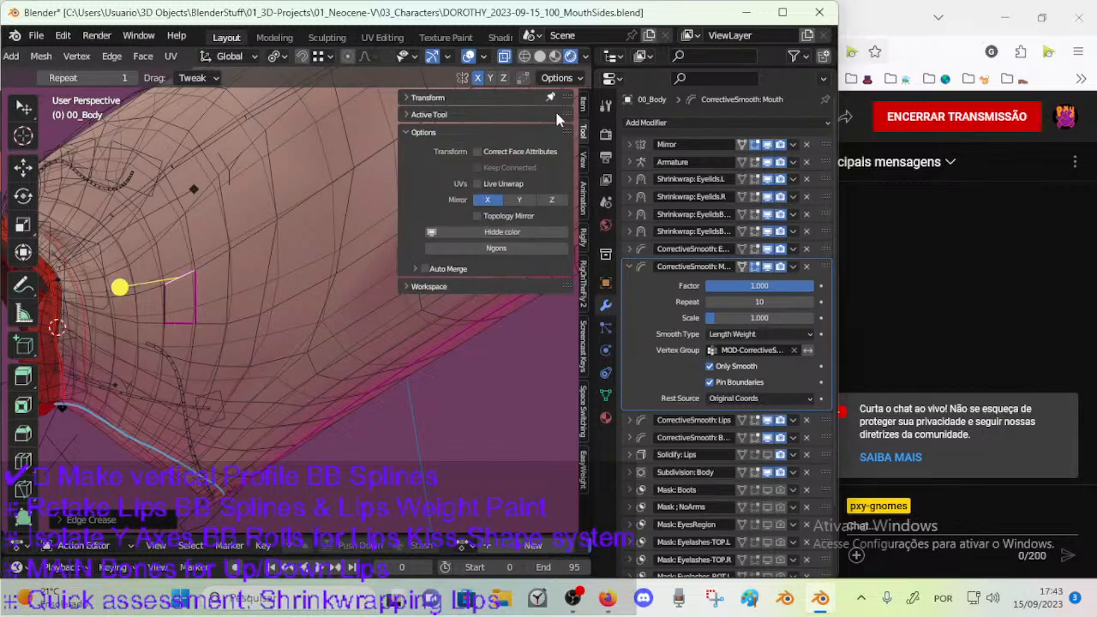
pyautogui.click(585, 103)
pyautogui.click(423, 98)
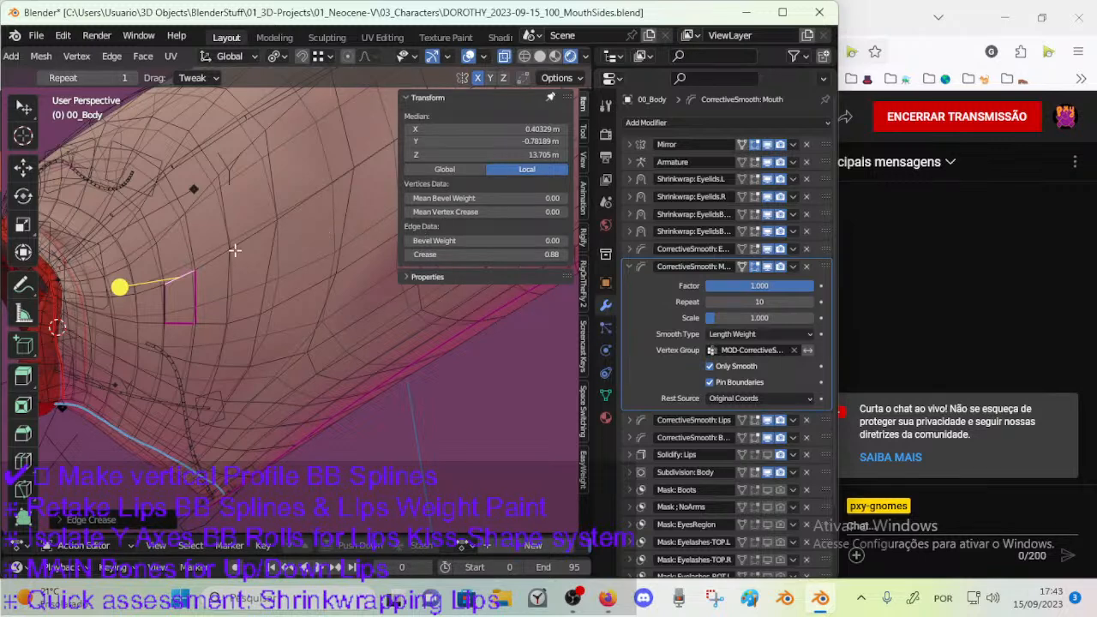
# Select the marked face's edges in turn and examine the crease value of each.
pyautogui.click(188, 291)
pyautogui.click(179, 274)
pyautogui.click(159, 306)
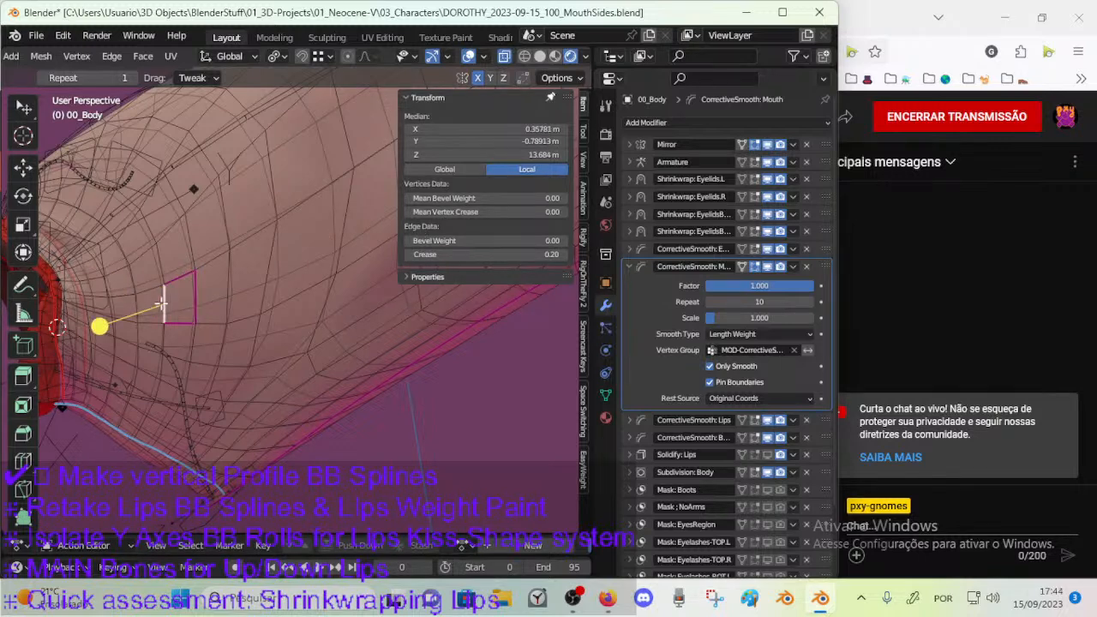
pyautogui.keyDown('shift'); pyautogui.click(175, 318); pyautogui.keyUp('shift')
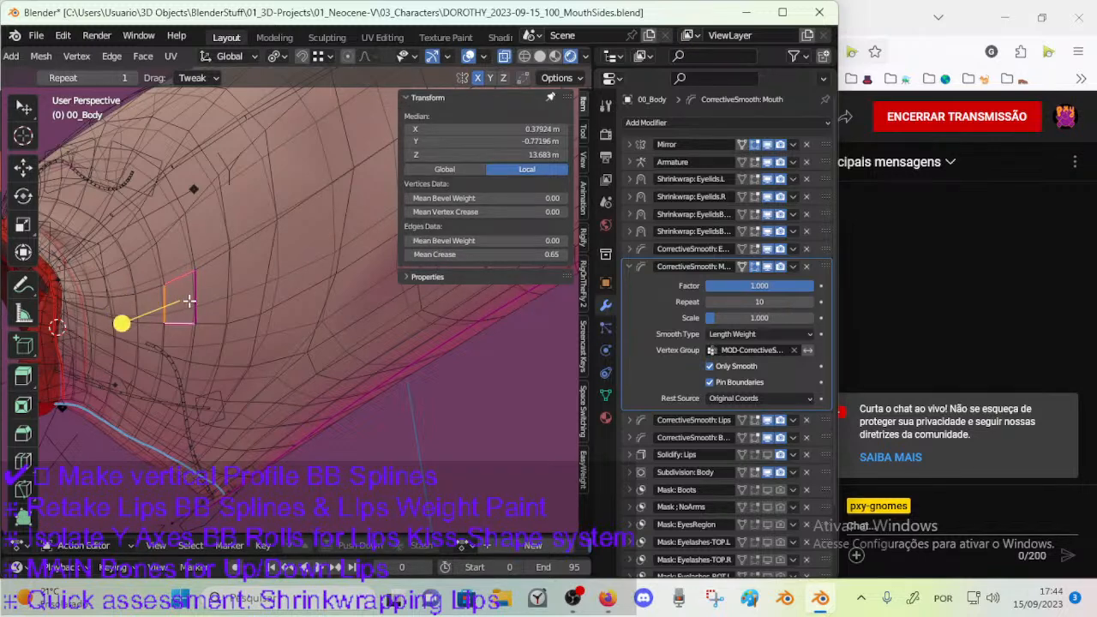
pyautogui.click(190, 300)
pyautogui.keyDown('shift'); pyautogui.click(179, 325); pyautogui.keyUp('shift')
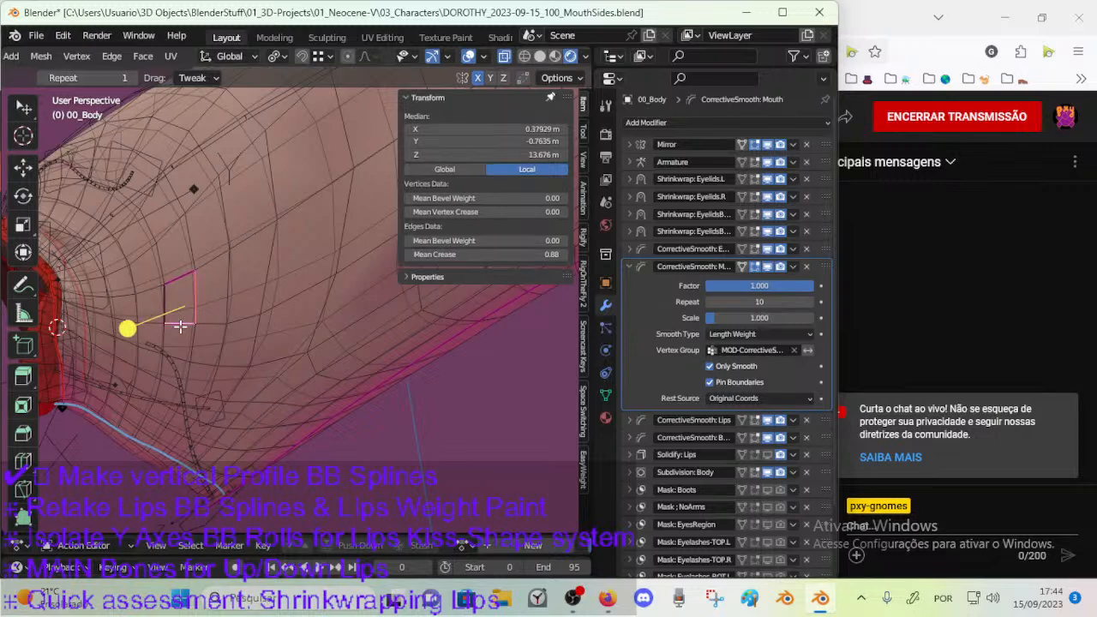
pyautogui.click(162, 307)
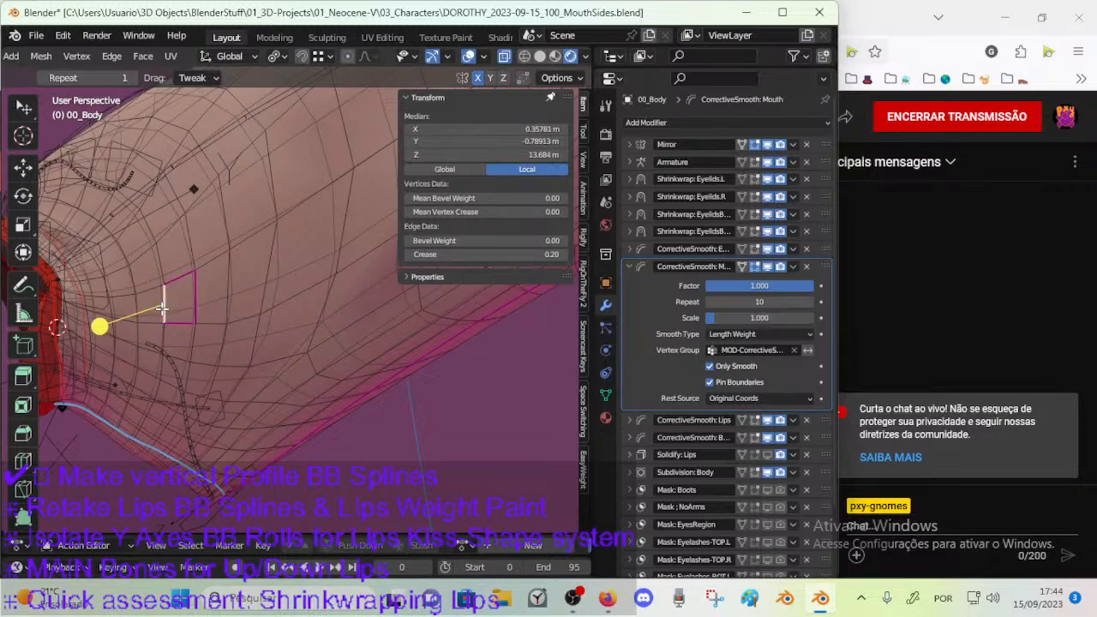
pyautogui.click(186, 278)
pyautogui.click(174, 298)
pyautogui.keyDown('shift'); pyautogui.click(184, 279); pyautogui.keyUp('shift')
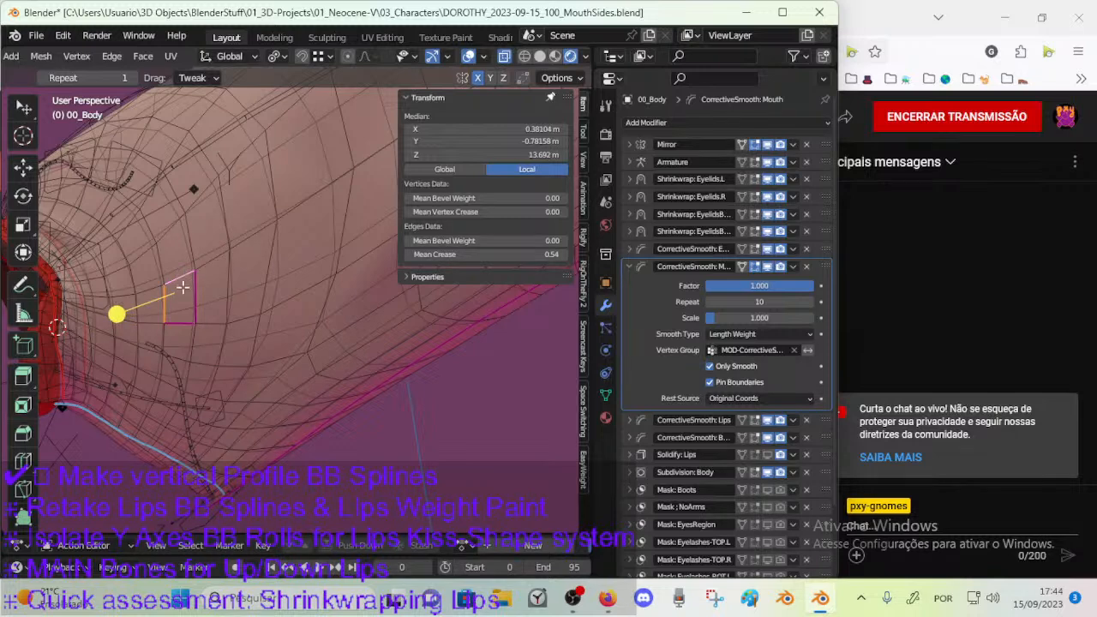
pyautogui.keyDown('shift'); pyautogui.click(175, 323); pyautogui.keyUp('shift')
pyautogui.keyDown('shift'); pyautogui.click(190, 299); pyautogui.keyUp('shift')
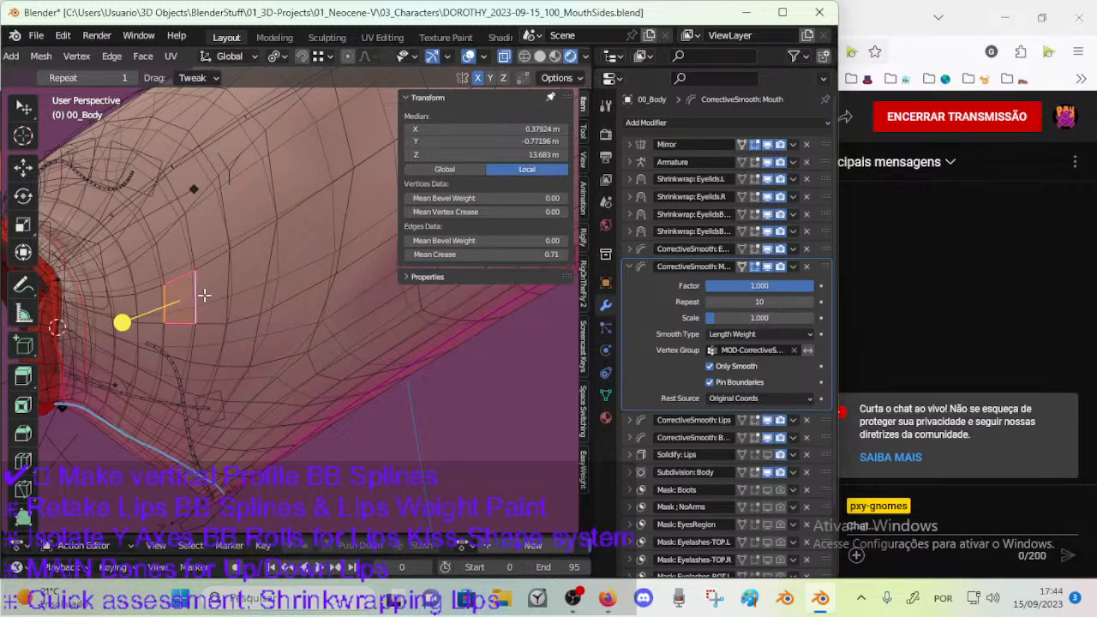
# Set the crease of the marked face's edge nearest the mouth to 0 and deselect everything.
pyautogui.click(167, 297)
pyautogui.click(517, 253)
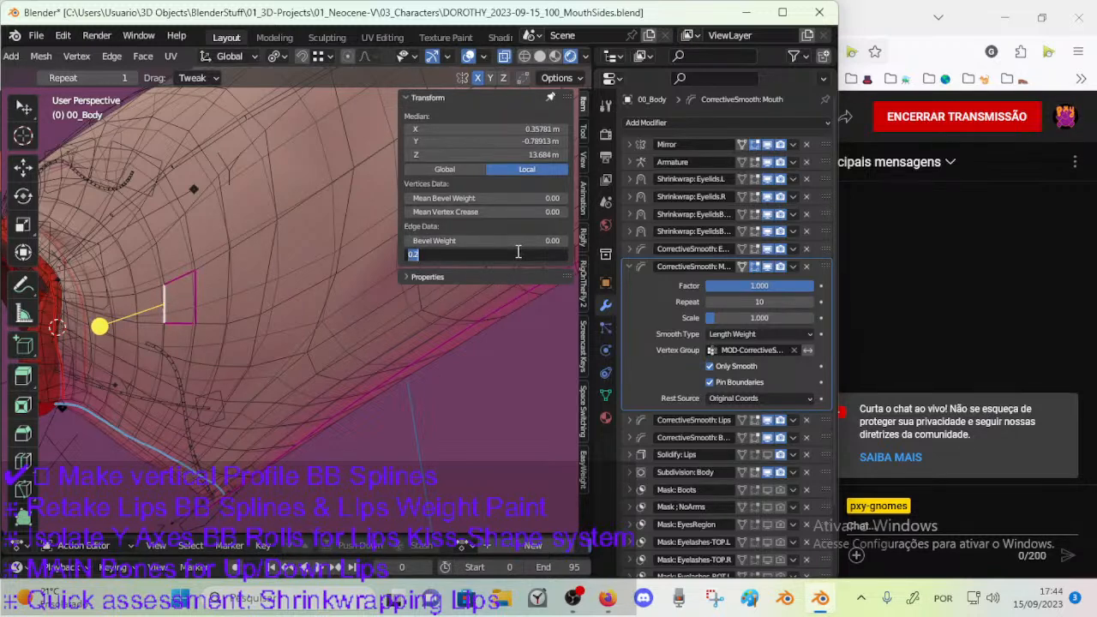
pyautogui.write('0')
pyautogui.press('Return')
pyautogui.hotkey('alt', 'a')
# Select the whole marked face in face mode, set its mean crease to 0 and collapse the transform data.
pyautogui.click(195, 293)
pyautogui.keyDown('shift'); pyautogui.click(181, 321); pyautogui.keyUp('shift')
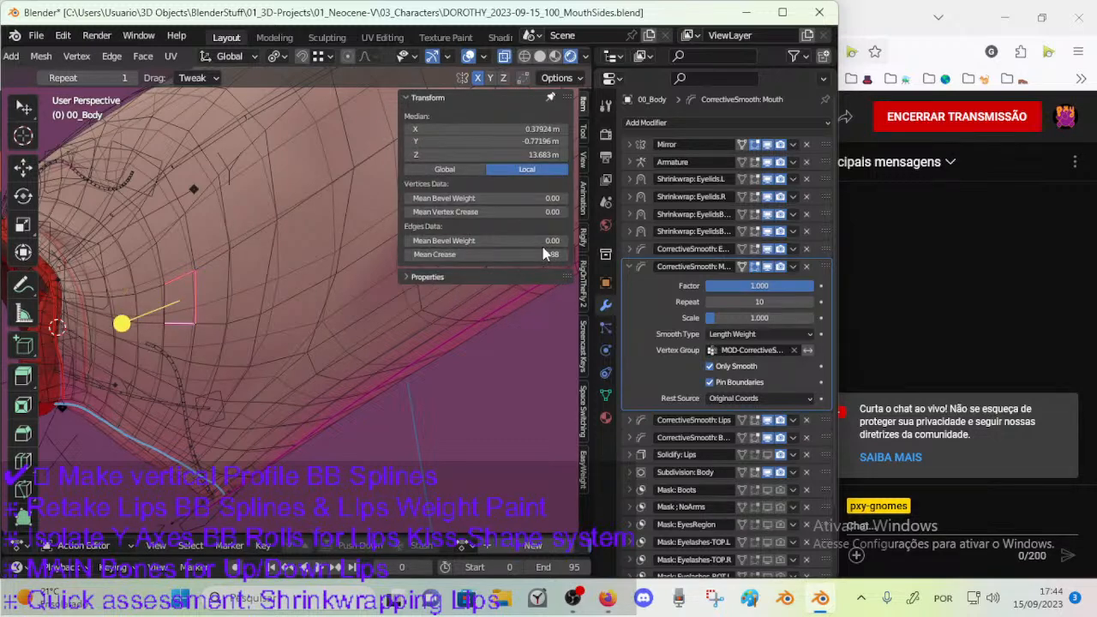
pyautogui.hotkey('alt', 'a')
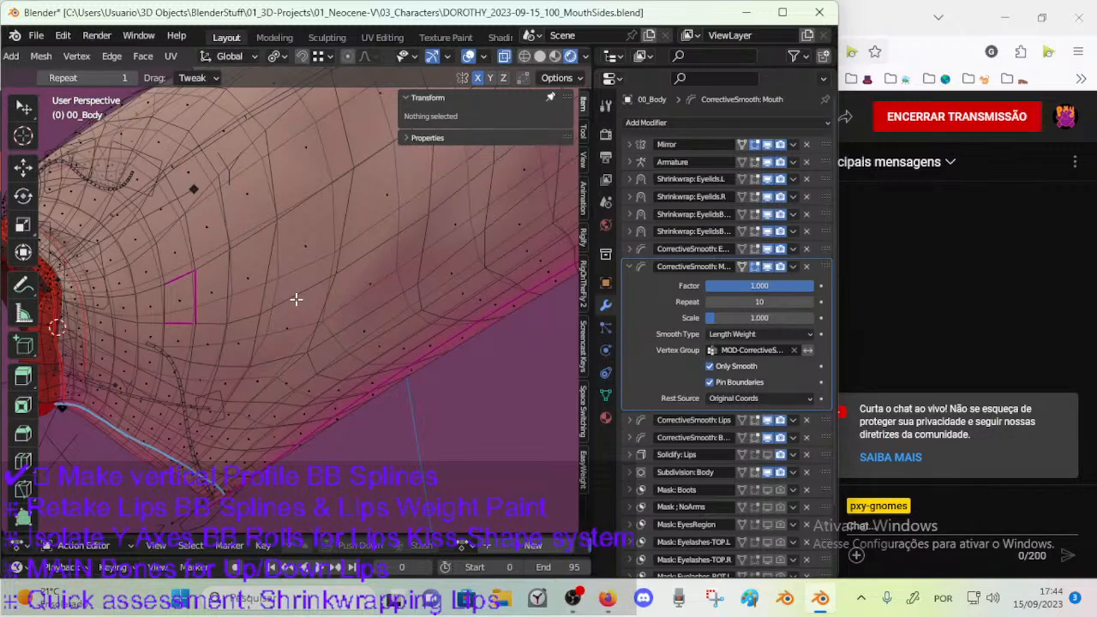
pyautogui.click(188, 313)
pyautogui.press('3')
pyautogui.click(173, 309)
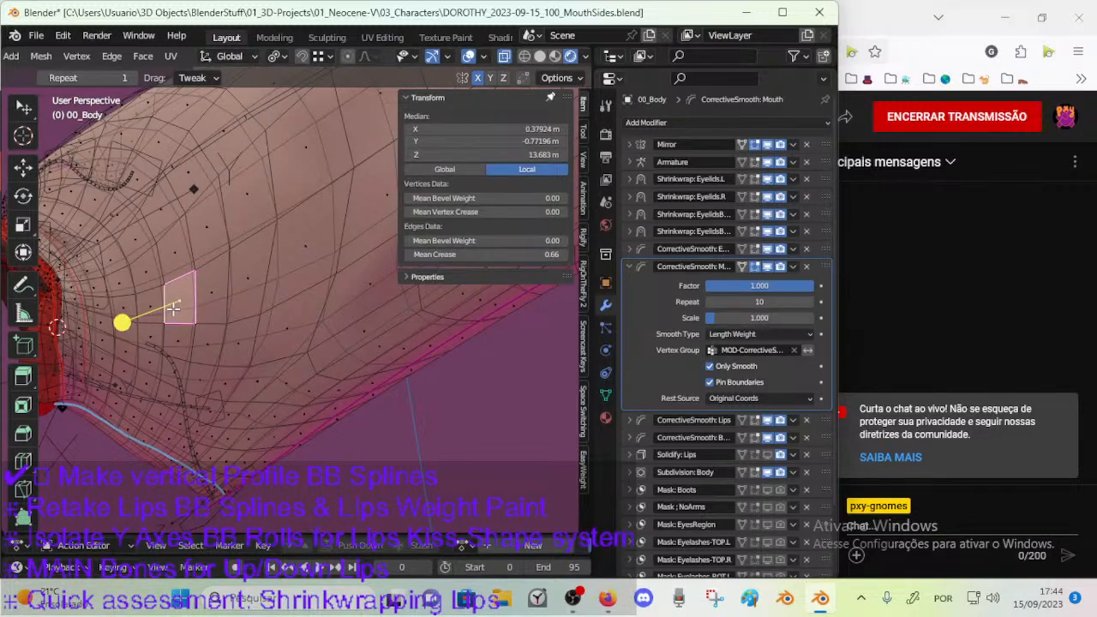
pyautogui.click(505, 255)
pyautogui.write('00')
pyautogui.press('Return')
pyautogui.click(245, 294)
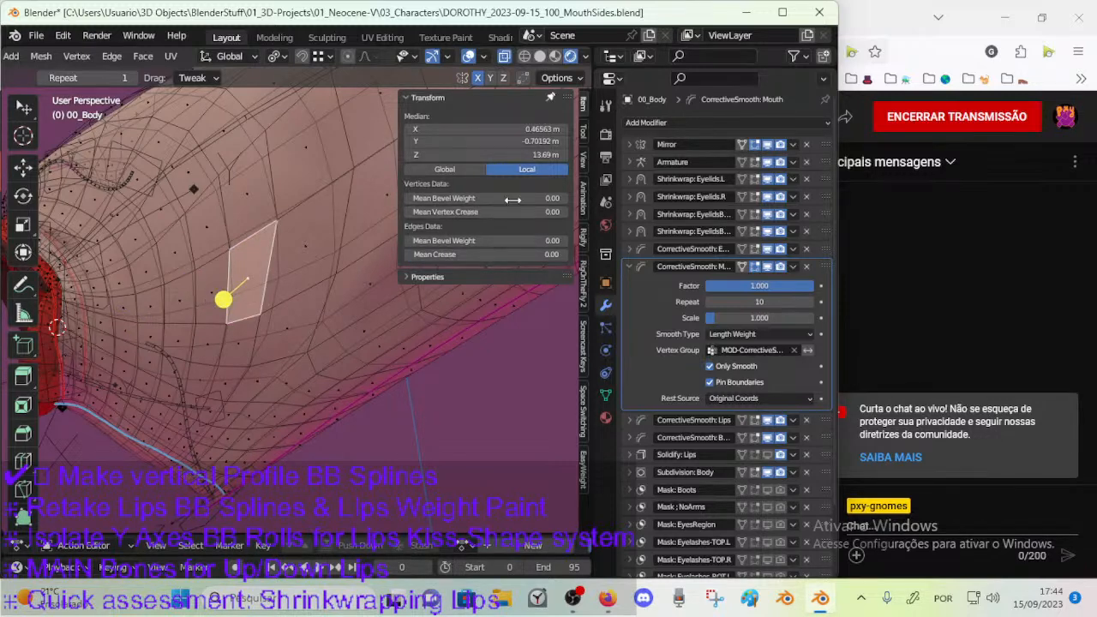
pyautogui.click(419, 99)
# Switch to the right orthographic view, return to Object Mode and save the file.
pyautogui.scroll(-3, 385, 172)
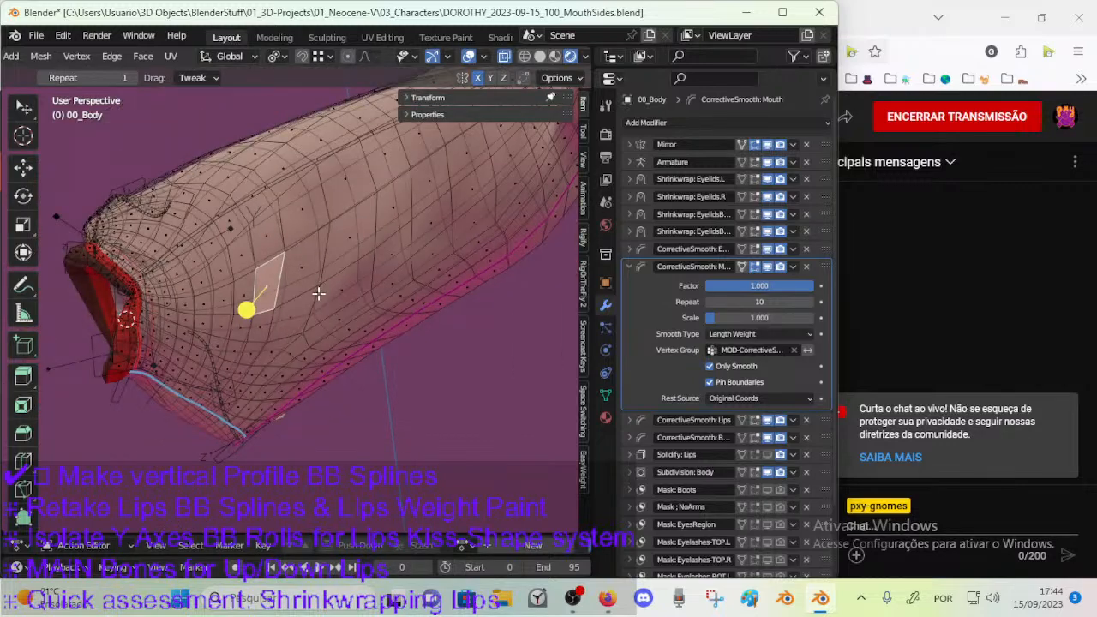
pyautogui.scroll(2, 318, 291)
pyautogui.press('KP_3')
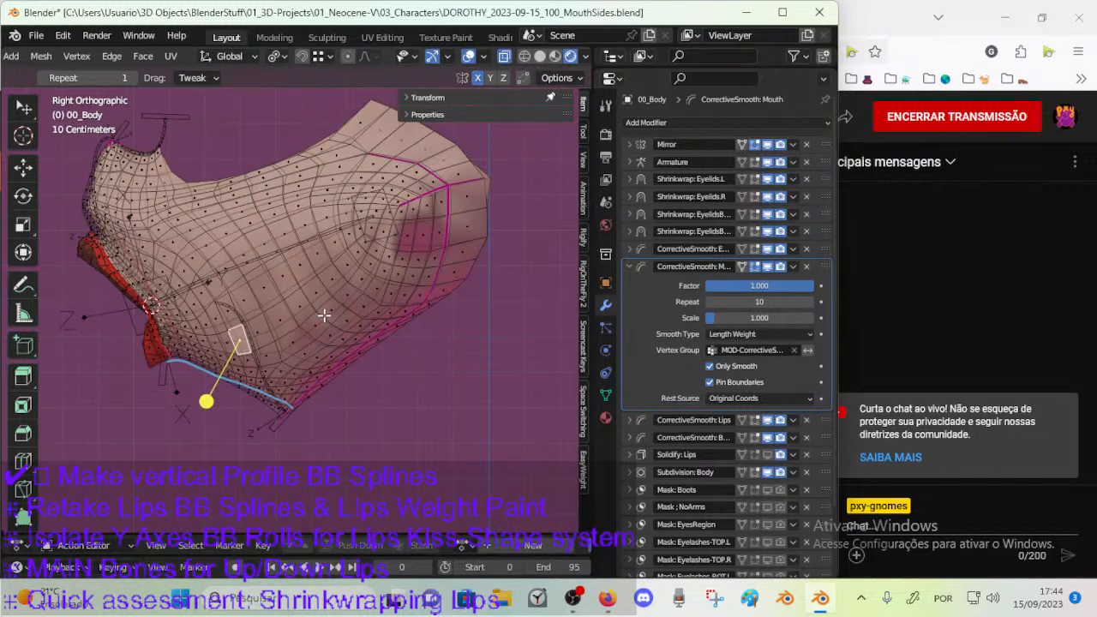
pyautogui.hotkey('ctrl', 'Tab')
pyautogui.click(224, 368)
pyautogui.scroll(3, 231, 345)
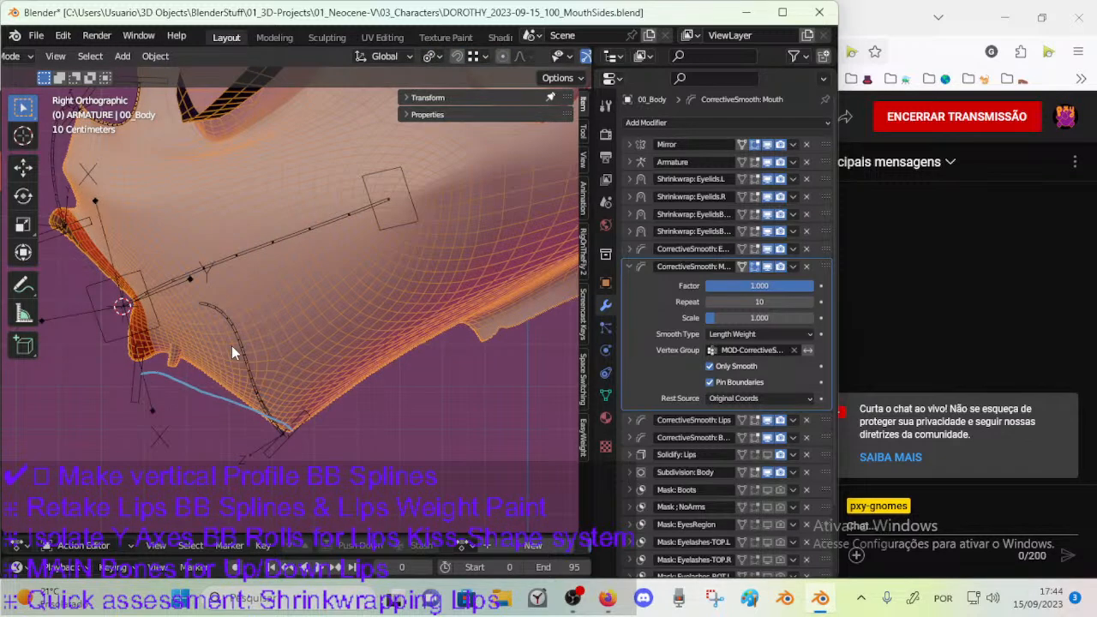
pyautogui.hotkey('ctrl', 's')
pyautogui.keyDown('shift'); pyautogui.moveTo(235, 372); pyautogui.dragTo(377, 311, button='middle'); pyautogui.keyUp('shift')
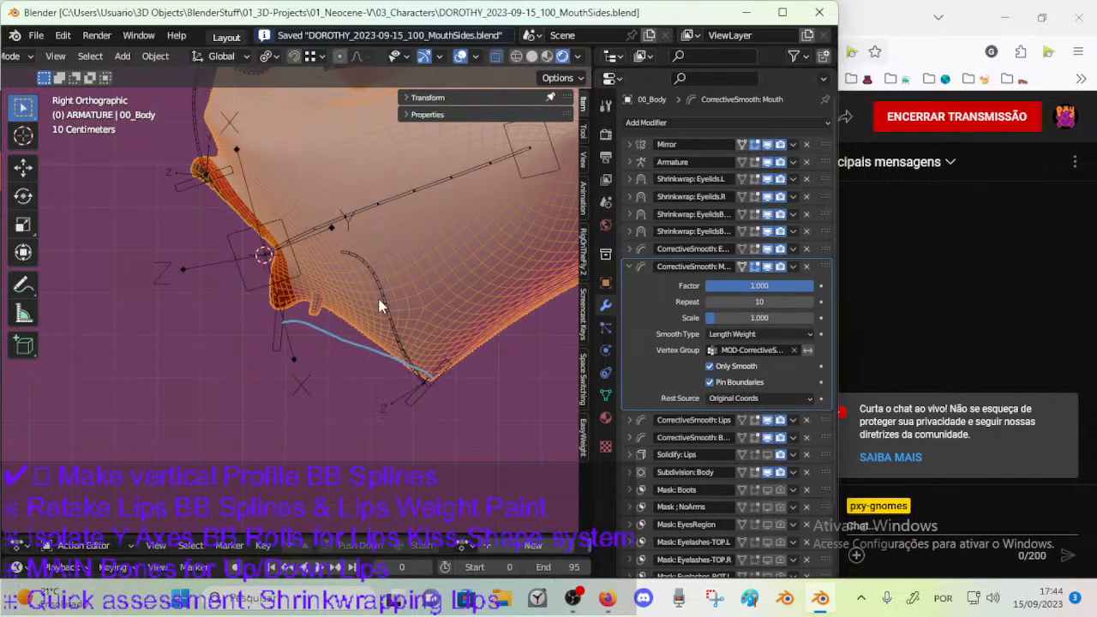
# Hide the sidebar, select the ARM-Dorothy armature and enter its Edit Mode.
pyautogui.click(382, 301)
pyautogui.scroll(2, 390, 338)
pyautogui.press('n')
pyautogui.click(461, 268)
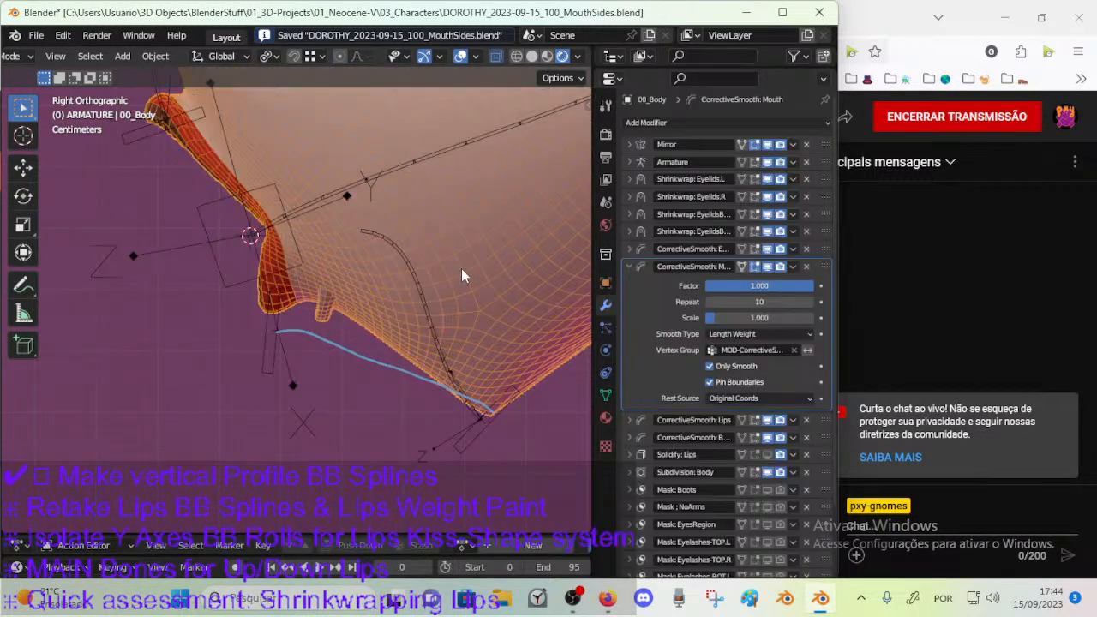
pyautogui.click(391, 244)
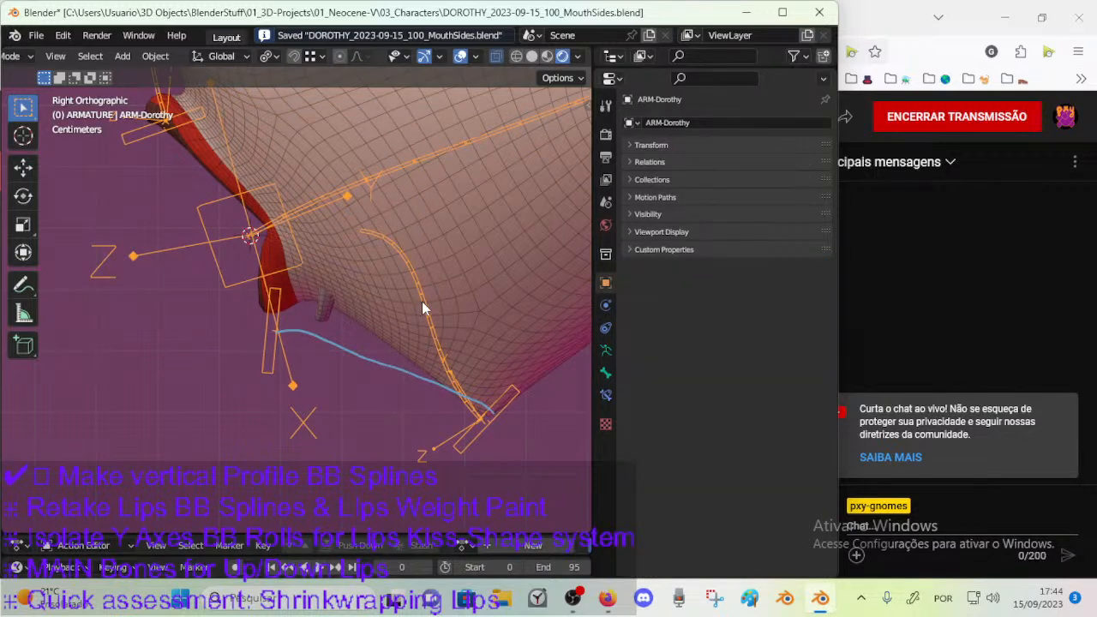
pyautogui.scroll(1, 508, 377)
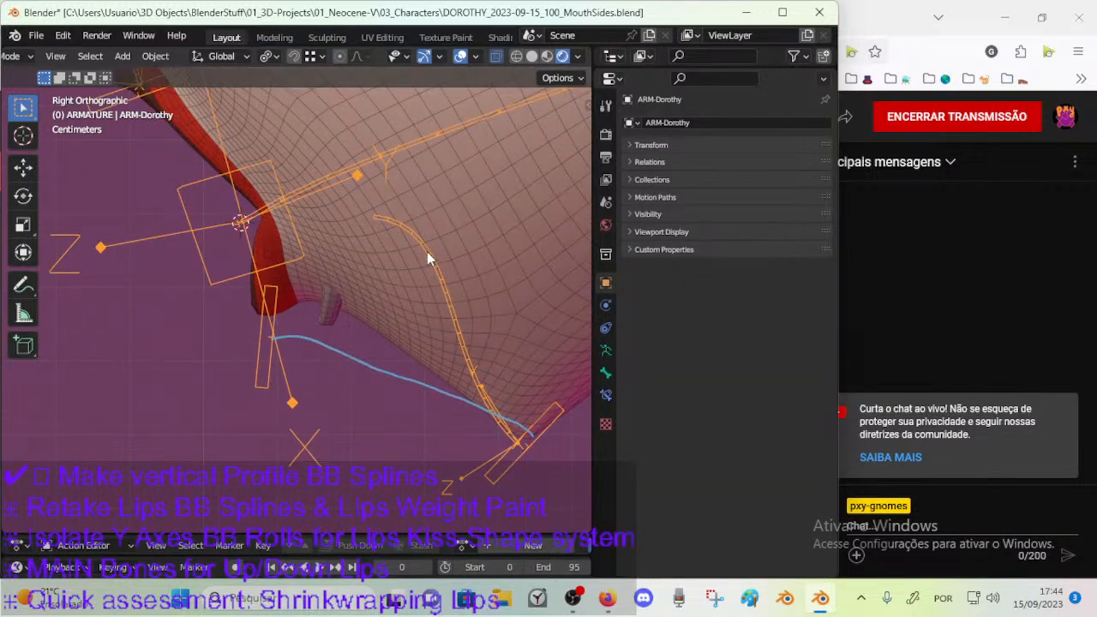
pyautogui.press('Tab')
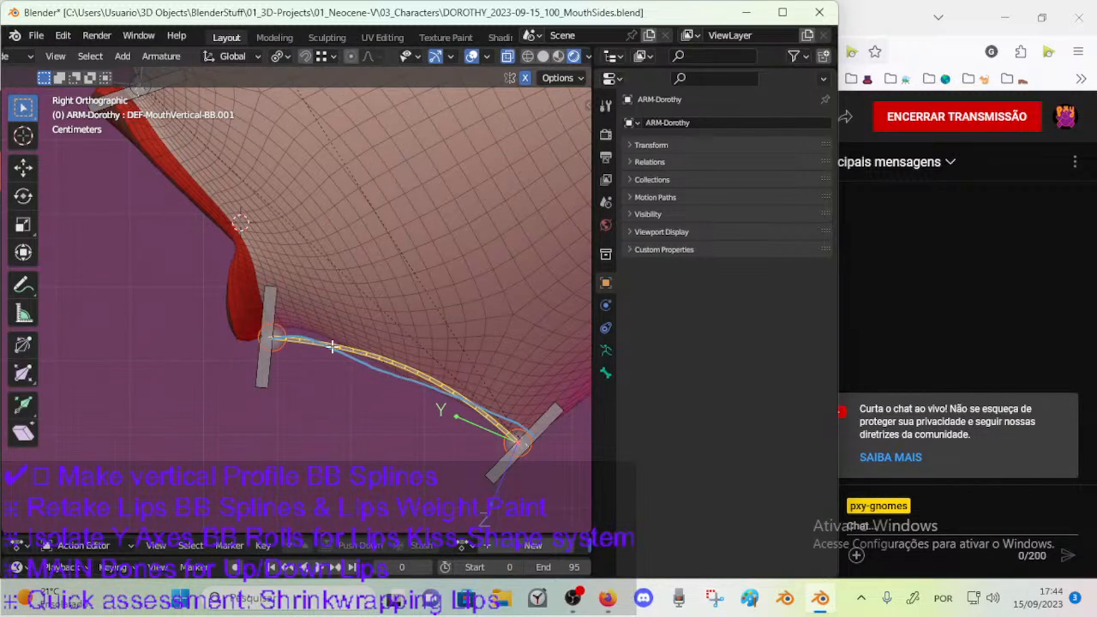
# Leave the armature's Edit Mode and try rotating the control bone at the lower lip.
pyautogui.scroll(-1, 279, 330)
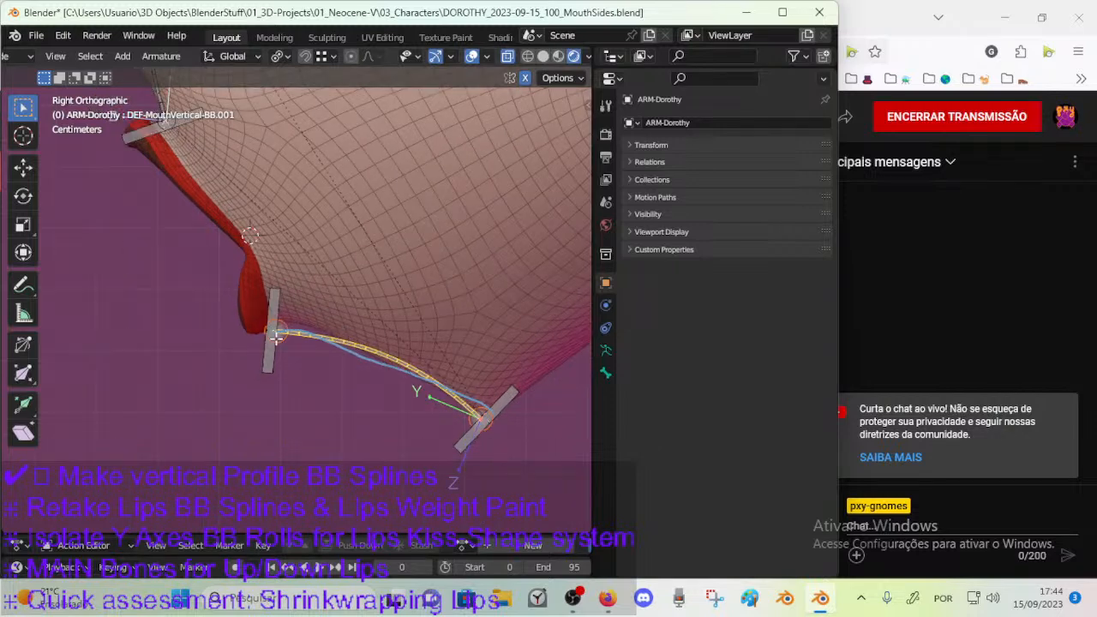
pyautogui.press('Tab')
pyautogui.click(281, 297)
pyautogui.press('r')
pyautogui.rightClick(394, 319)
# Return to the armature's Edit Mode with DEF-MouthVertical-BB.001 active and save the file.
pyautogui.click(321, 343)
pyautogui.press('Tab')
pyautogui.press('Tab')
pyautogui.scroll(-3, 312, 334)
pyautogui.hotkey('ctrl', 's')
pyautogui.scroll(3, 300, 303)
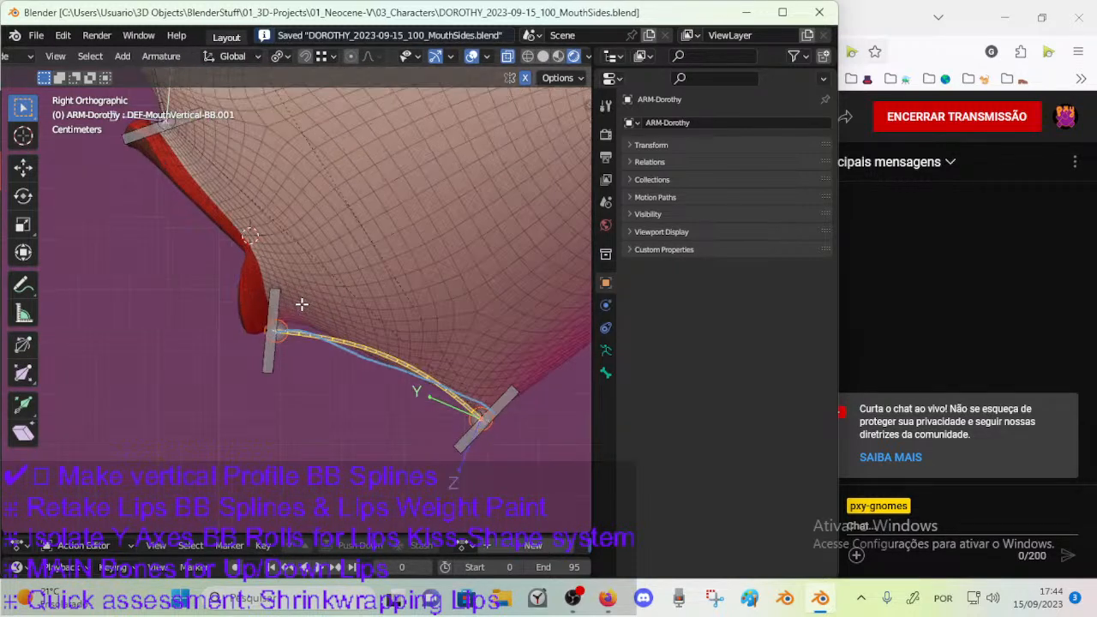
# In the armature's Edit Mode, parent DEF-MouthVertical-BB.001 to the chin handle bone CTL-MouthVertical-BBH.001.
pyautogui.click(605, 374)
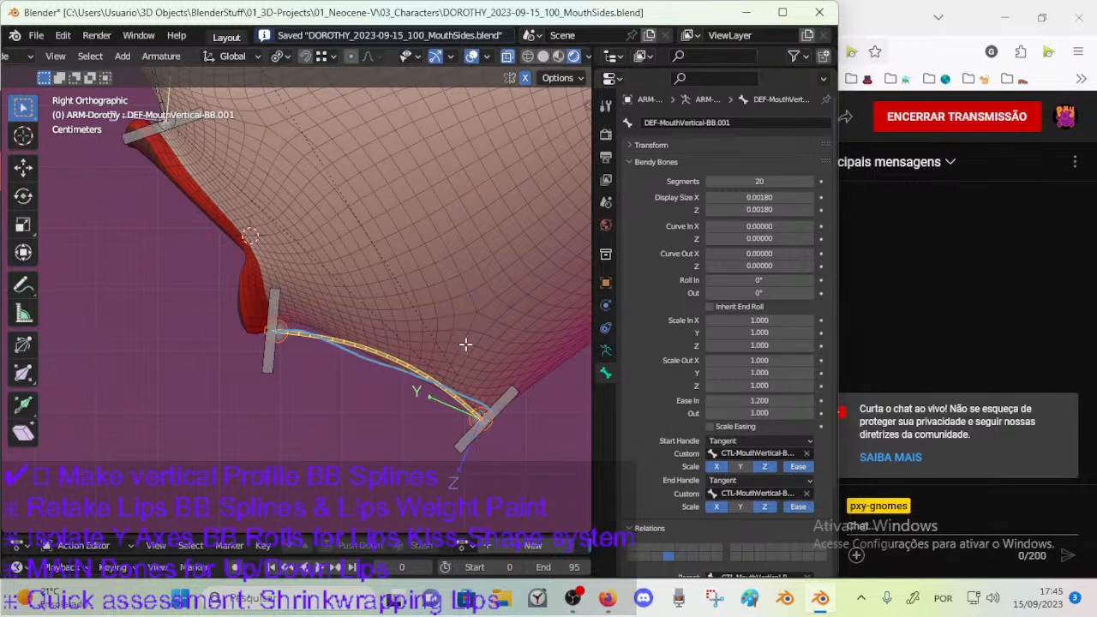
pyautogui.hotkey('ctrl', 'Tab')
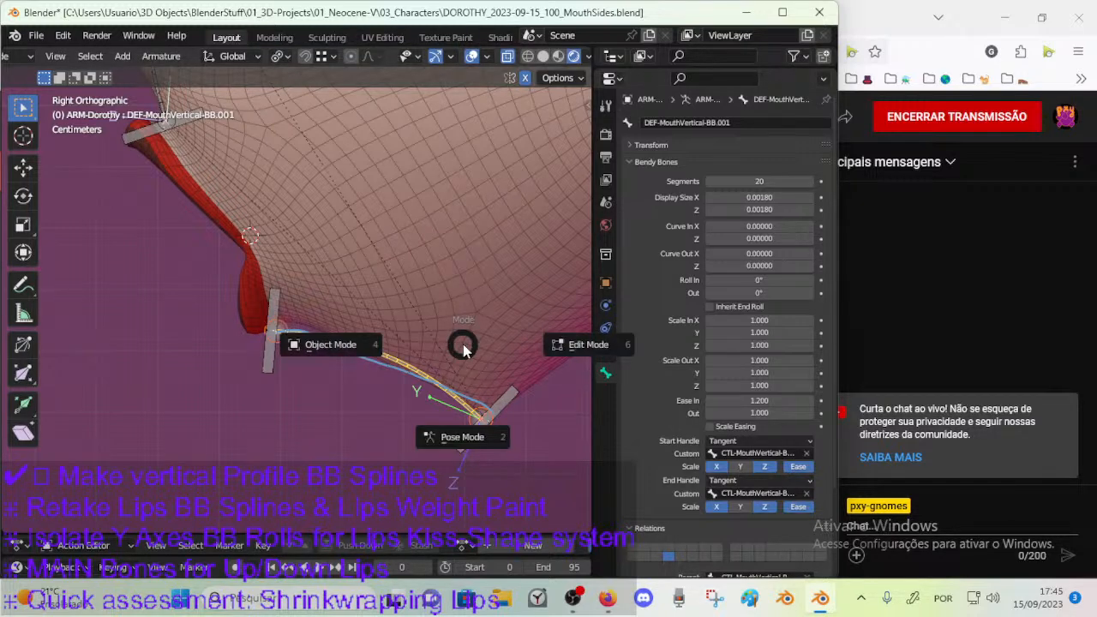
pyautogui.click(447, 355)
pyautogui.press('Tab')
pyautogui.scroll(-2, 354, 327)
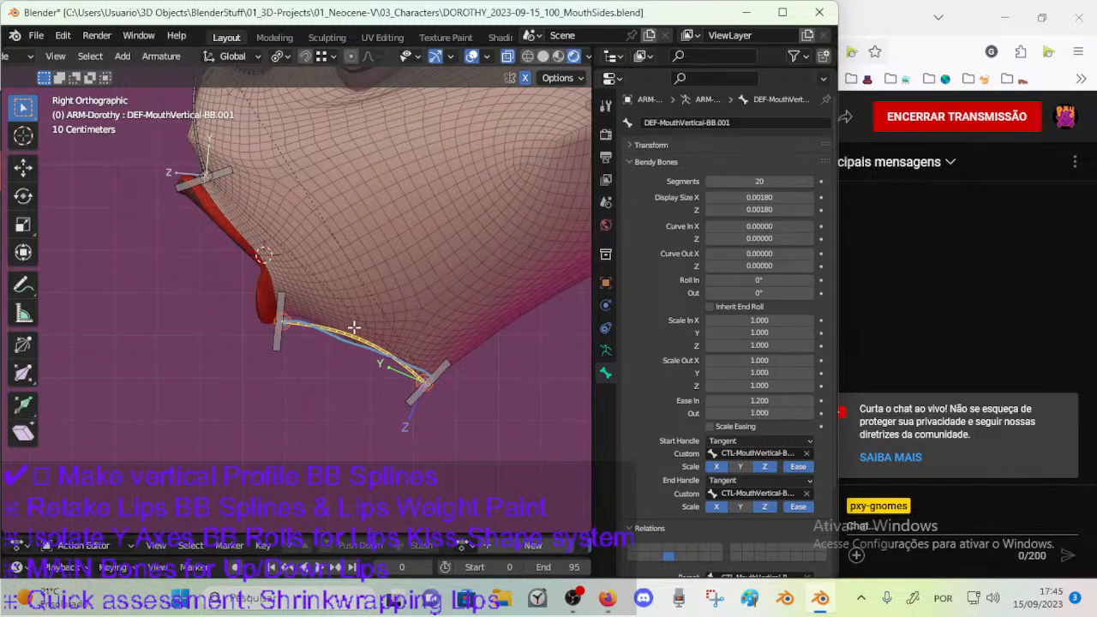
pyautogui.click(445, 367)
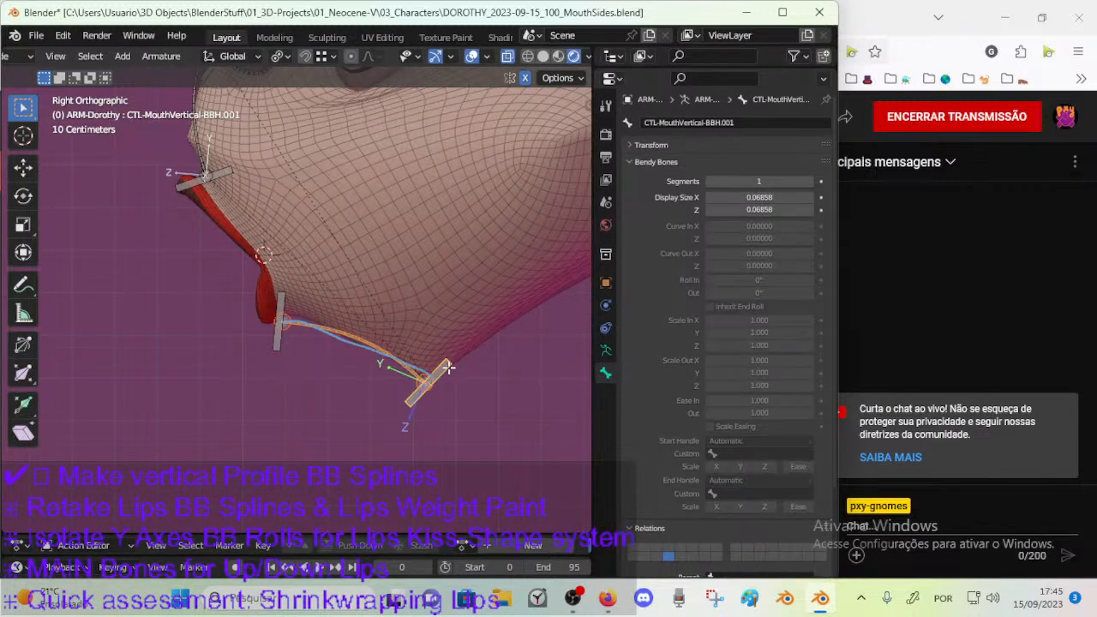
pyautogui.hotkey('ctrl', 'p')
pyautogui.press('Escape')
# Parent the bendy bone above the upper lip, DEF-MouthVertical-BB.002, to the handle CTL-MouthVertical-BBH.003.
pyautogui.keyDown('shift'); pyautogui.moveTo(278, 234); pyautogui.dragTo(314, 320, button='middle'); pyautogui.keyUp('shift')
pyautogui.click(242, 224)
pyautogui.click(238, 209)
pyautogui.keyDown('shift'); pyautogui.click(267, 256); pyautogui.keyUp('shift')
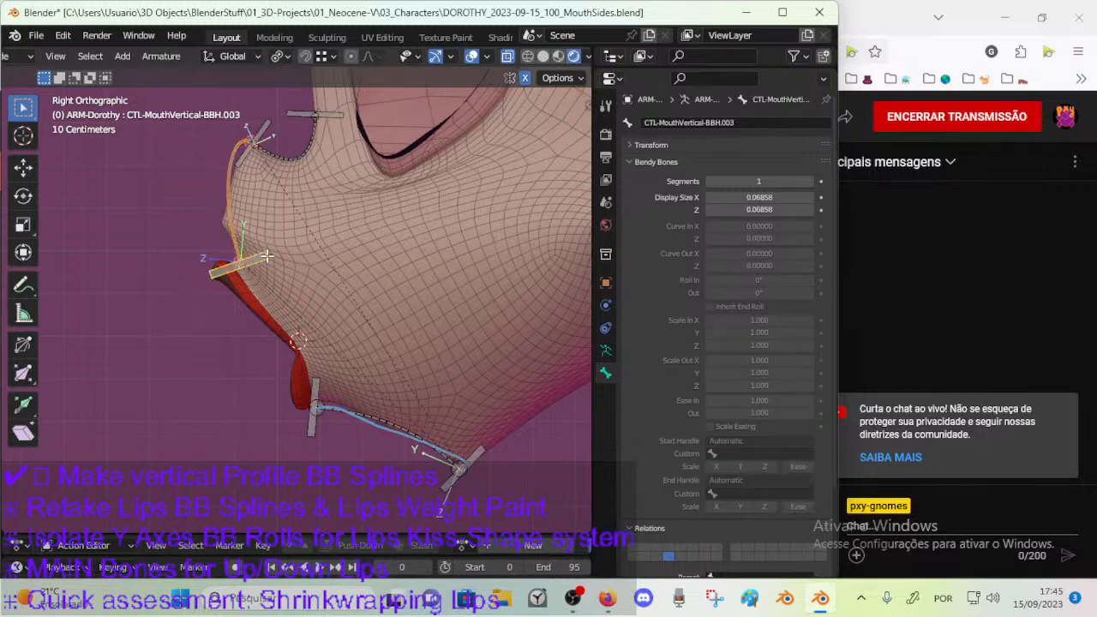
pyautogui.hotkey('ctrl', 'p')
pyautogui.click(268, 256)
# Parent DEF-MouthVertical-BB.003 to the nose-tip handle CTL-MouthVertical-BBH.004 and save the file.
pyautogui.click(274, 133)
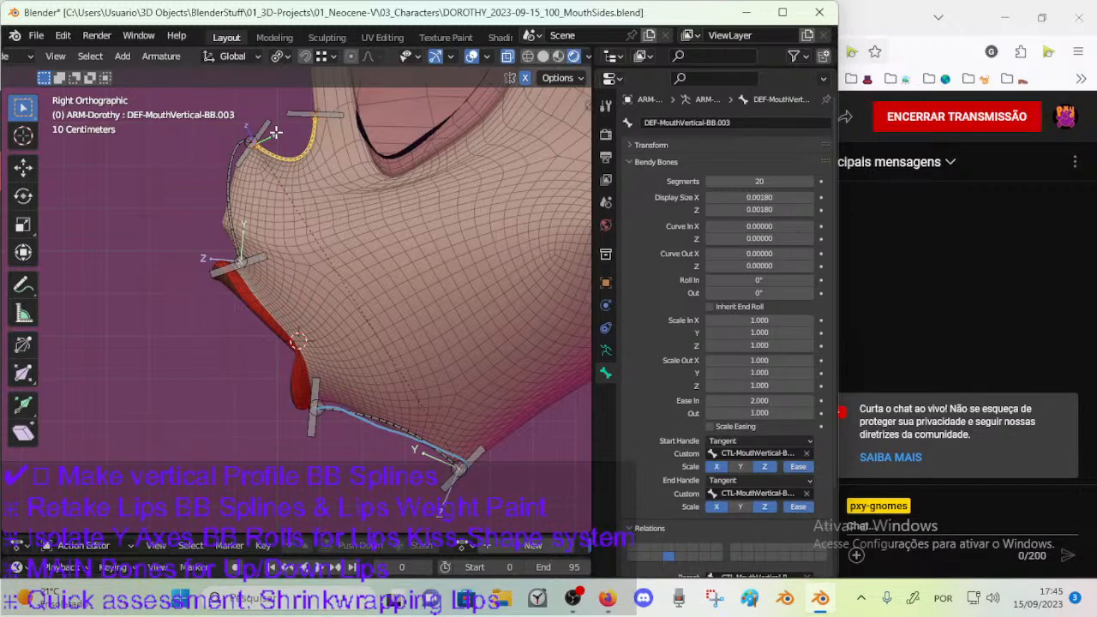
pyautogui.hotkey('ctrl', 'p')
pyautogui.click(274, 133)
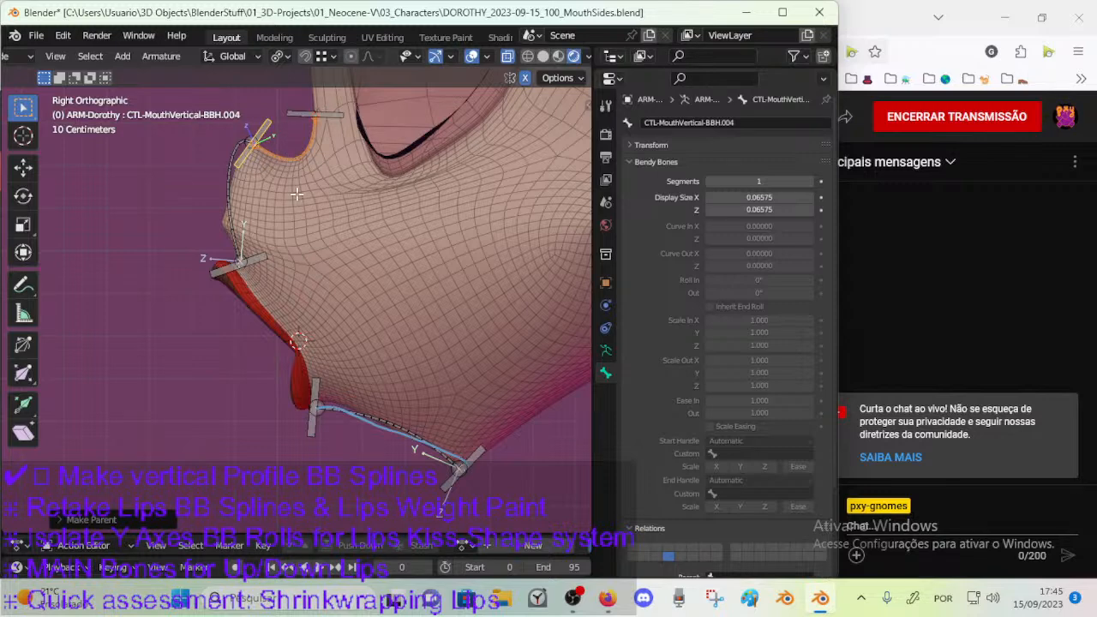
pyautogui.hotkey('ctrl', 's')
# Put ARM-Dorothy in Pose Mode and open the bone constraints of DEF-MouthVertical-BB.001.
pyautogui.press('Tab')
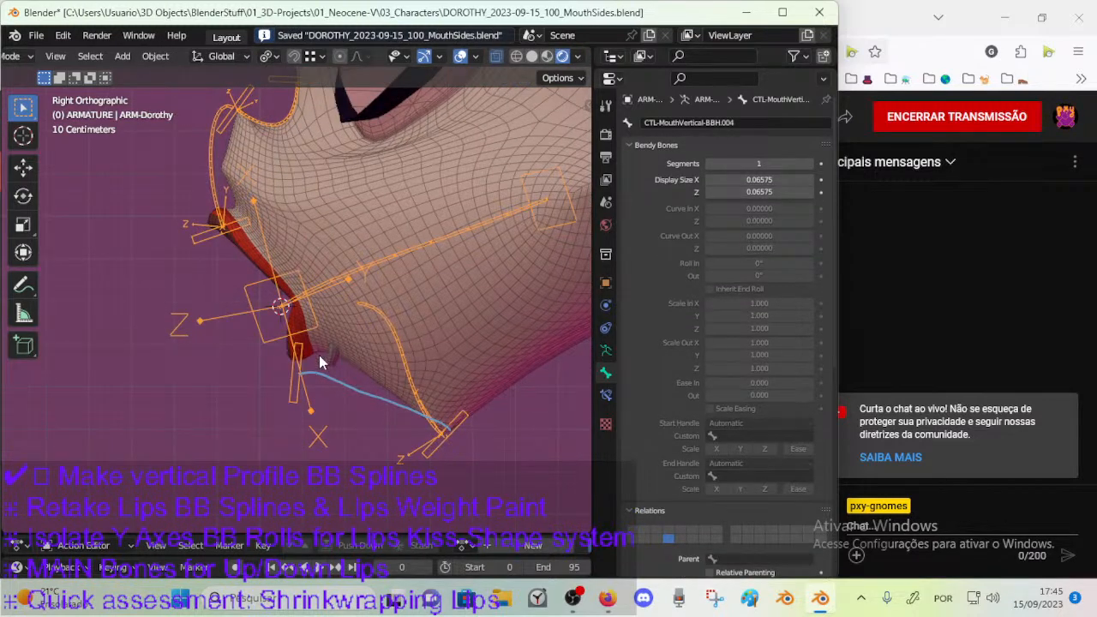
pyautogui.click(391, 337)
pyautogui.hotkey('ctrl', 'Tab')
pyautogui.press('Escape')
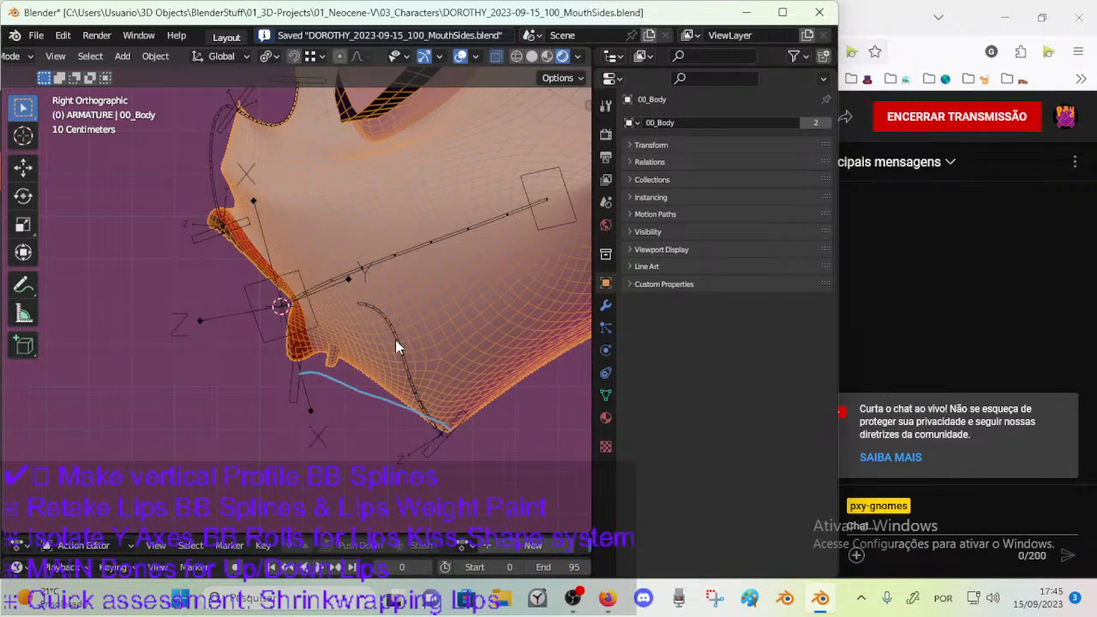
pyautogui.click(397, 340)
pyautogui.hotkey('ctrl', 'Tab')
pyautogui.click(398, 340)
pyautogui.click(606, 394)
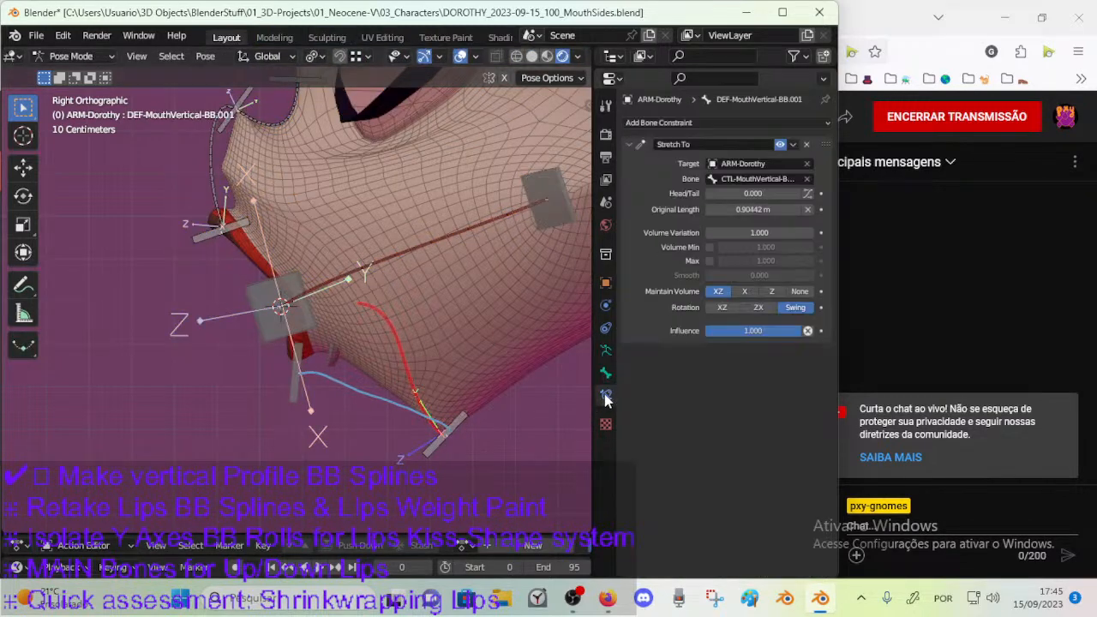
# Retarget the Stretch To constraint of DEF-MouthVertical-BB.001 to CTL-MouthVertical-BBH.002 and reset its original length.
pyautogui.click(310, 370)
pyautogui.press('F2')
pyautogui.hotkey('ctrl', 'c')
pyautogui.press('Return')
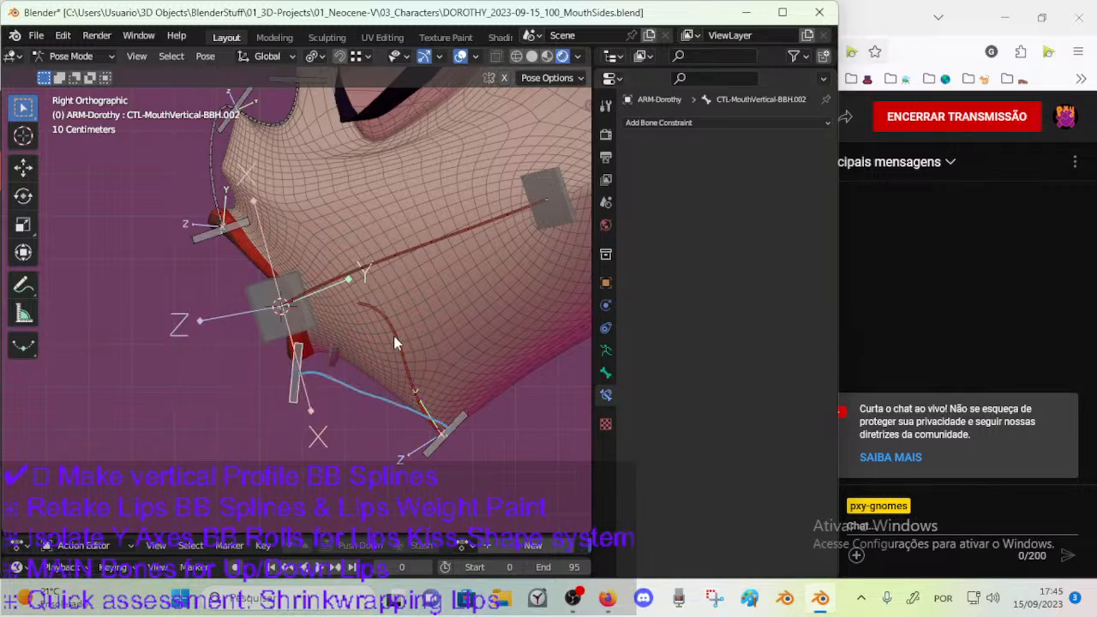
pyautogui.click(394, 340)
pyautogui.hotkey('ctrl', 'v')
pyautogui.keyDown('shift'); pyautogui.moveTo(305, 294); pyautogui.dragTo(311, 318, button='middle'); pyautogui.keyUp('shift')
pyautogui.press('BackSpace')
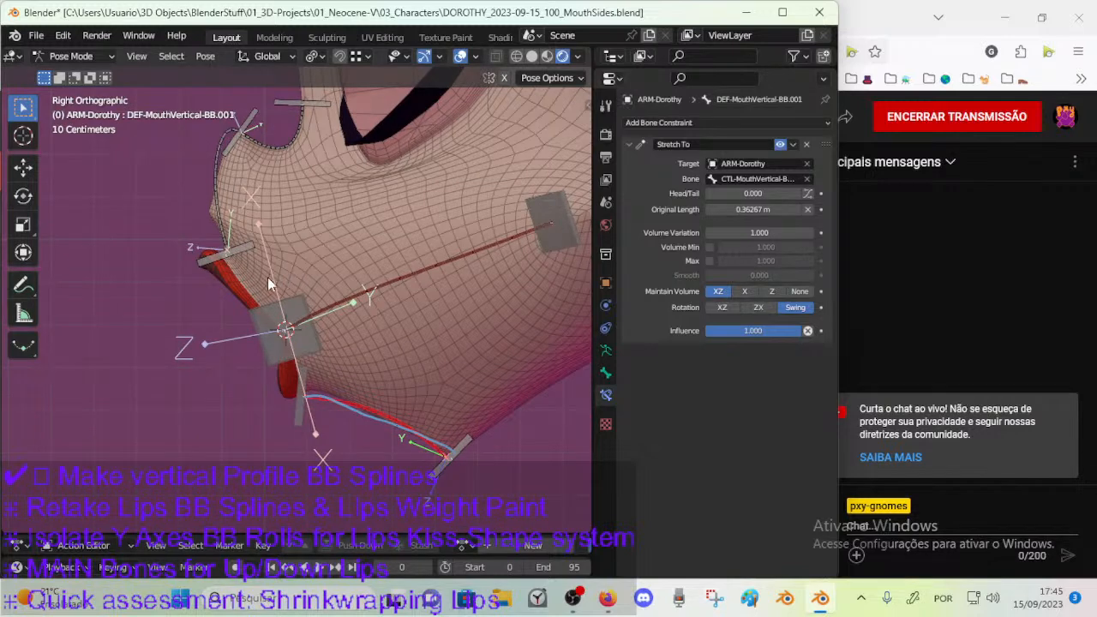
# Add a Stretch To constraint to DEF-MouthVertical-BB.002, targeting the nose-tip handle CTL-MouthVertical-BBH.004.
pyautogui.click(221, 224)
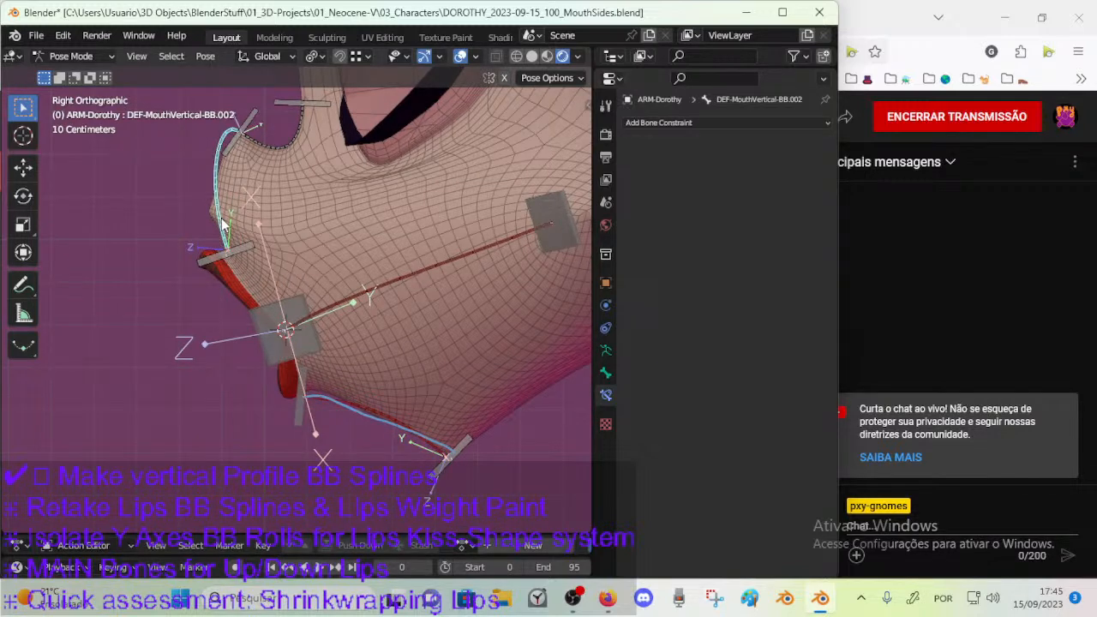
pyautogui.hotkey('ctrl', 'Tab')
pyautogui.hotkey('ctrl', 'Tab')
pyautogui.click(230, 141)
pyautogui.click(219, 173)
pyautogui.click(236, 145)
pyautogui.keyDown('shift'); pyautogui.click(214, 179); pyautogui.keyUp('shift')
pyautogui.hotkey('ctrl', 'shift', 'c')
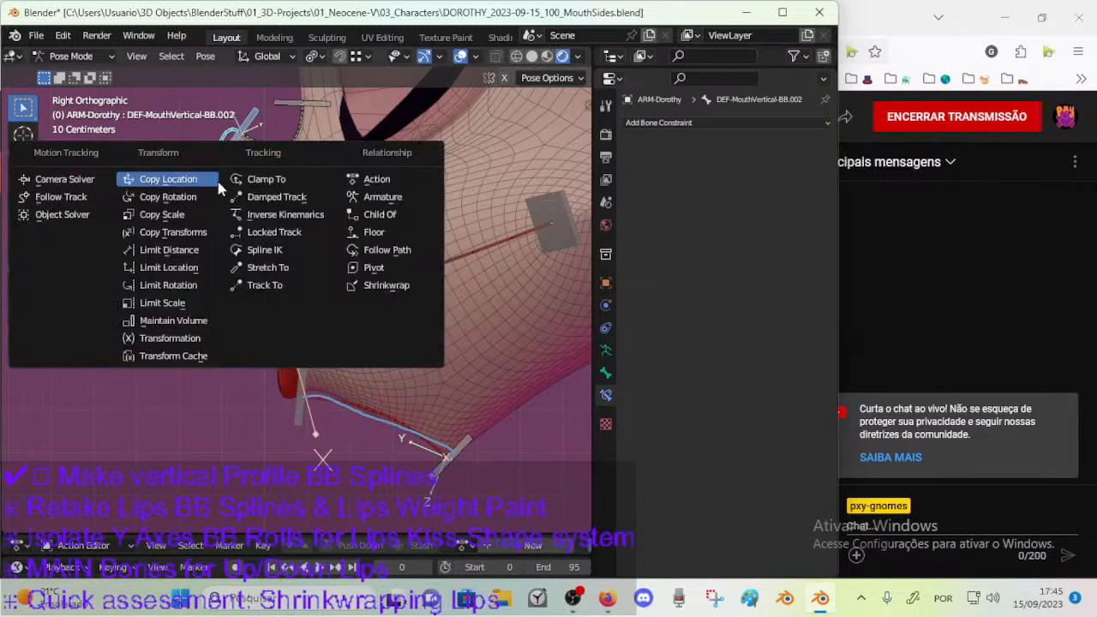
pyautogui.click(274, 273)
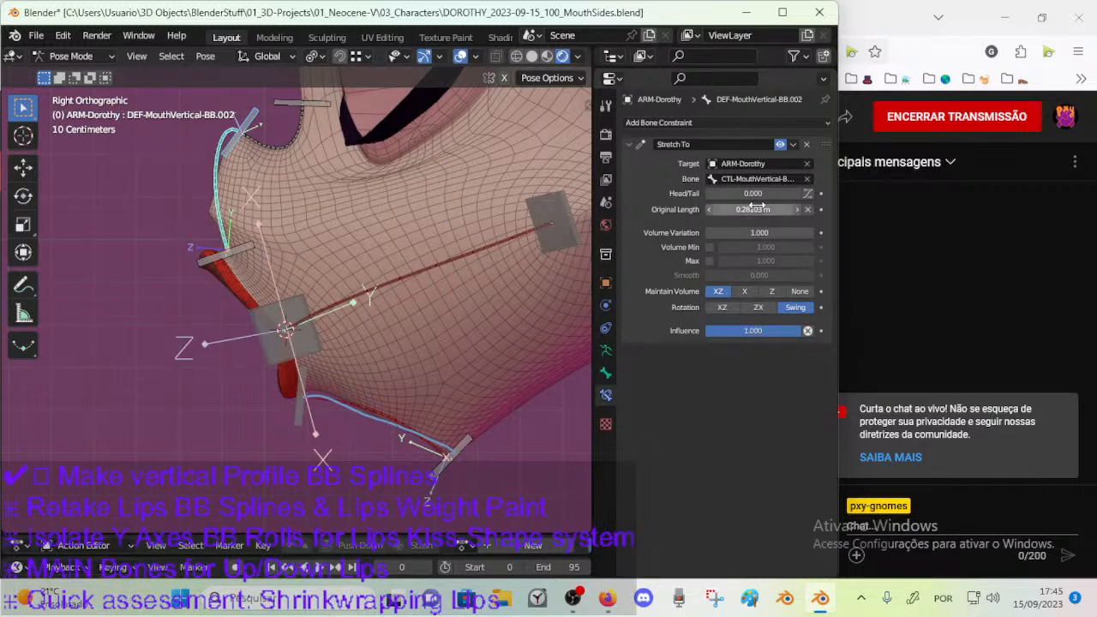
# Add a Stretch To constraint to DEF-MouthVertical-BB.003, targeting the handle CTL-MouthVertical-BBH.005.
pyautogui.click(299, 115)
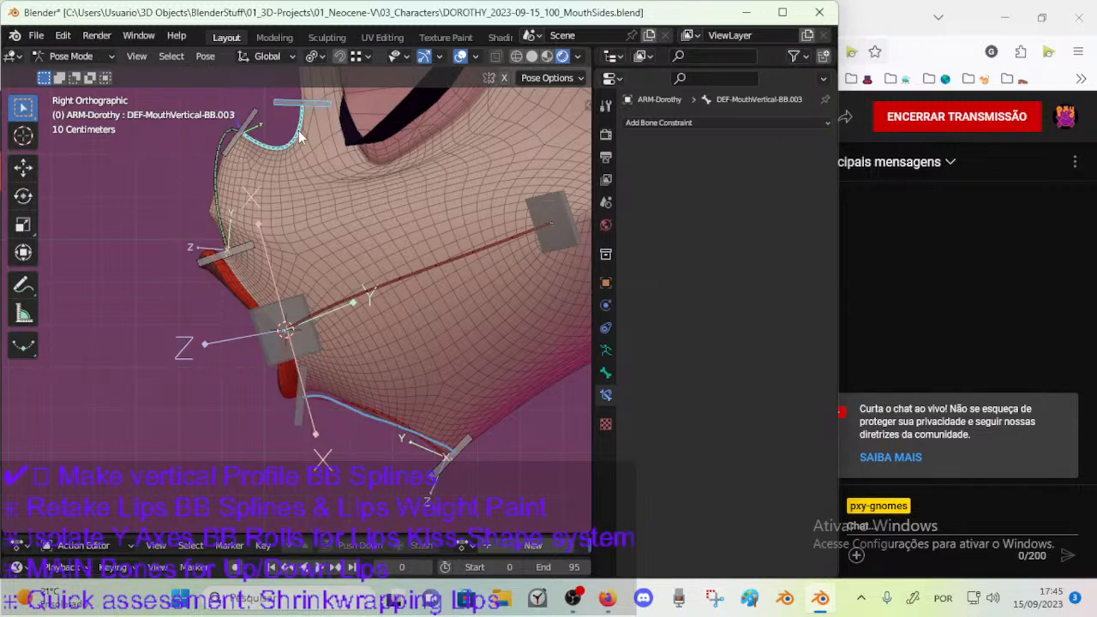
pyautogui.hotkey('shift', 'ctrl', 'c')
pyautogui.click(290, 161)
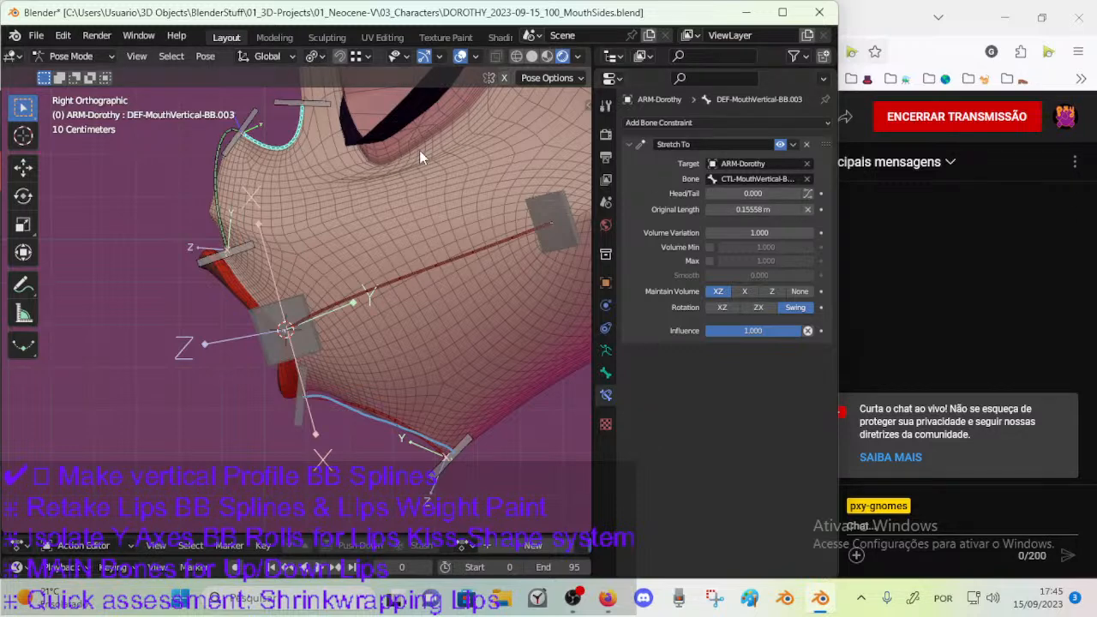
# Select the five CTL-MouthVertical-BBH handle bones and assign them to the GRP-TIP_Handle bone group.
pyautogui.keyDown('shift'); pyautogui.moveTo(337, 144); pyautogui.dragTo(353, 174, button='middle'); pyautogui.keyUp('shift')
pyautogui.click(320, 137)
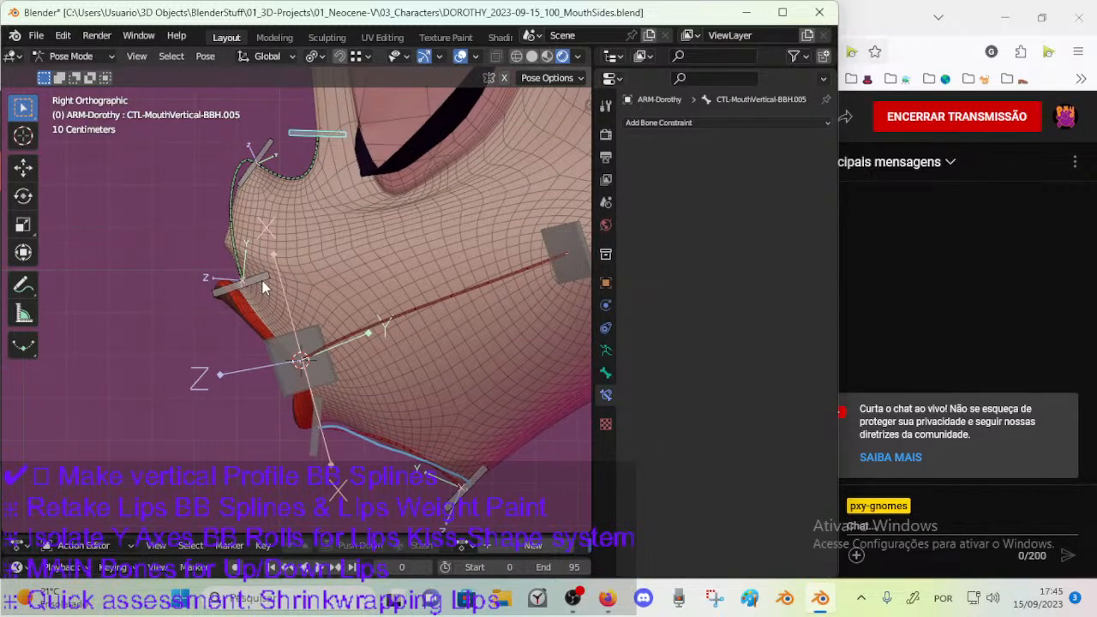
pyautogui.click(469, 477)
pyautogui.keyDown('shift'); pyautogui.click(319, 406); pyautogui.keyUp('shift')
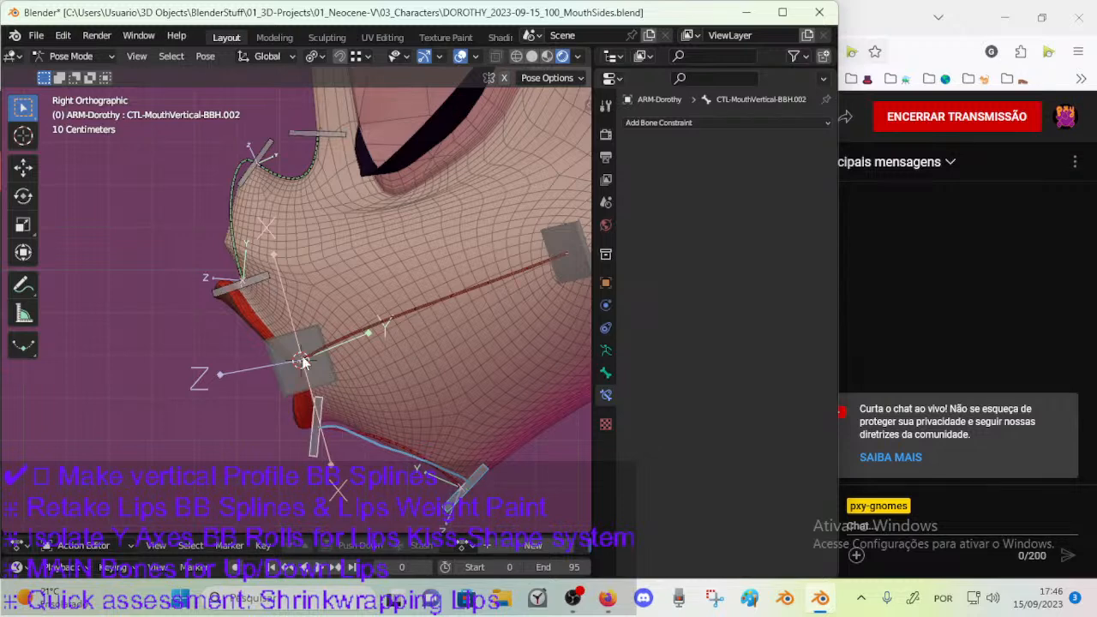
pyautogui.keyDown('shift'); pyautogui.click(254, 276); pyautogui.keyUp('shift')
pyautogui.keyDown('shift'); pyautogui.click(325, 130); pyautogui.keyUp('shift')
pyautogui.keyDown('shift'); pyautogui.click(266, 147); pyautogui.keyUp('shift')
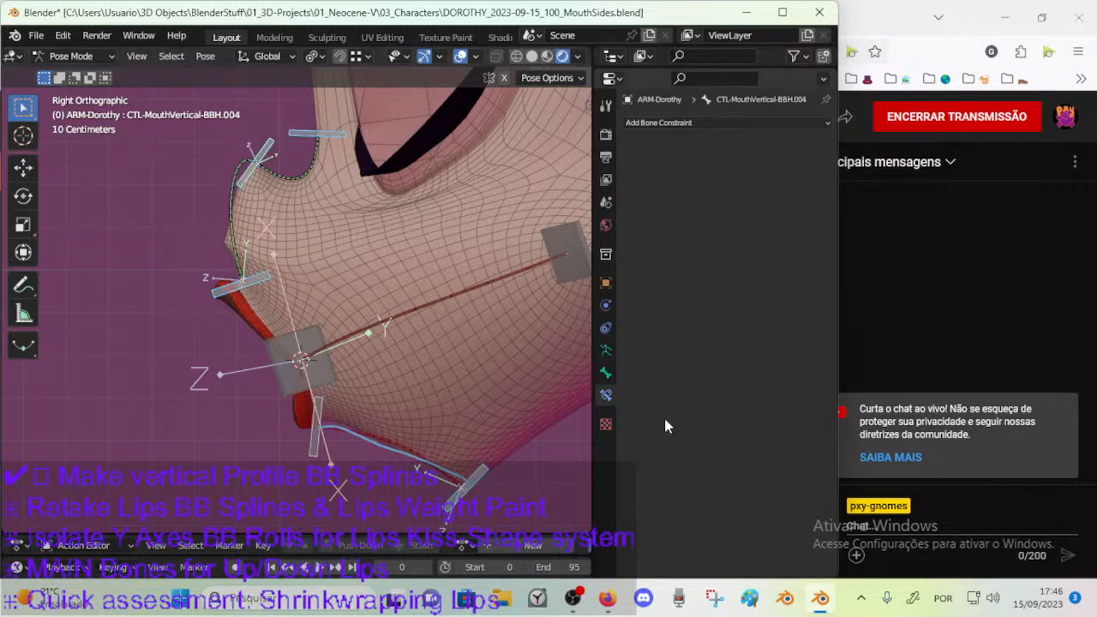
pyautogui.click(605, 350)
pyautogui.click(639, 164)
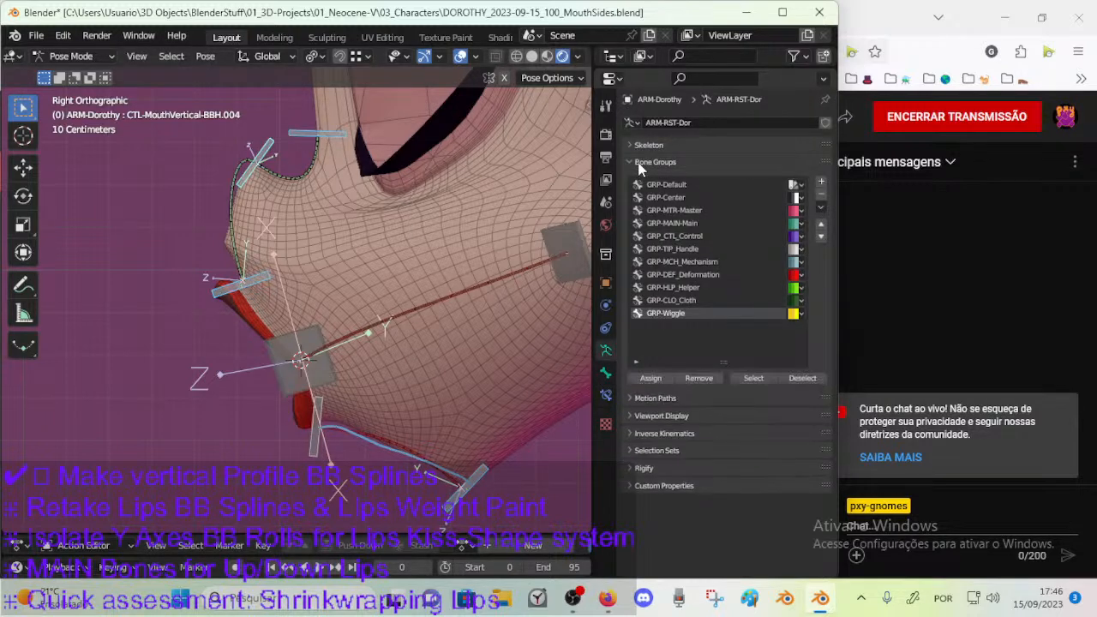
pyautogui.click(767, 225)
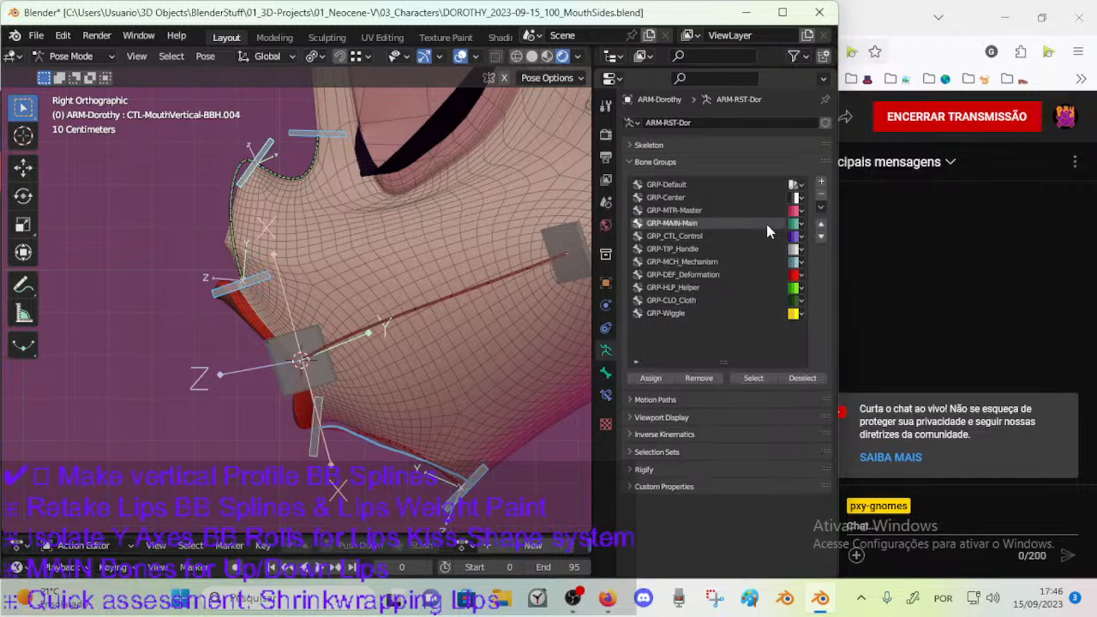
pyautogui.click(704, 249)
pyautogui.click(650, 378)
# Assign the three DEF-MouthVertical-BB bendy bones to the GRP-DEF_Deformation bone group and save the file.
pyautogui.hotkey('alt', 'a')
pyautogui.click(230, 222)
pyautogui.keyDown('shift'); pyautogui.click(304, 176); pyautogui.keyUp('shift')
pyautogui.keyDown('shift'); pyautogui.click(374, 438); pyautogui.keyUp('shift')
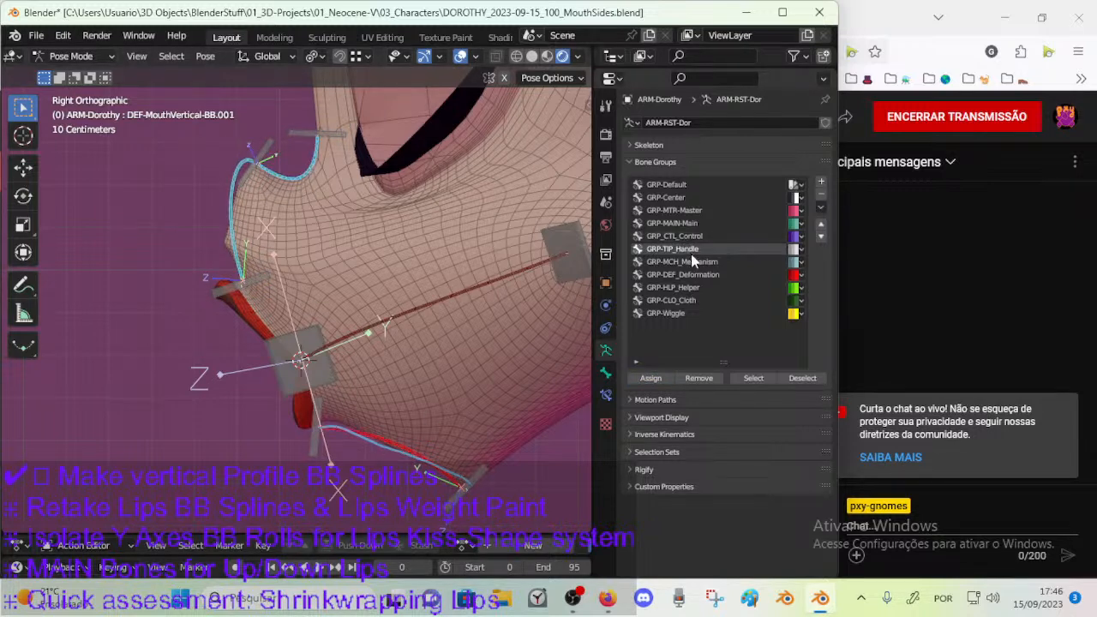
pyautogui.click(691, 274)
pyautogui.click(650, 378)
pyautogui.moveTo(297, 326); pyautogui.dragTo(194, 335, button='middle')
pyautogui.hotkey('ctrl', 's')
# Return to Object Mode, select the armature together with 00_Body and enter Weight Paint mode on the body.
pyautogui.hotkey('ctrl', 'Tab')
pyautogui.keyDown('shift'); pyautogui.click(380, 386); pyautogui.keyUp('shift')
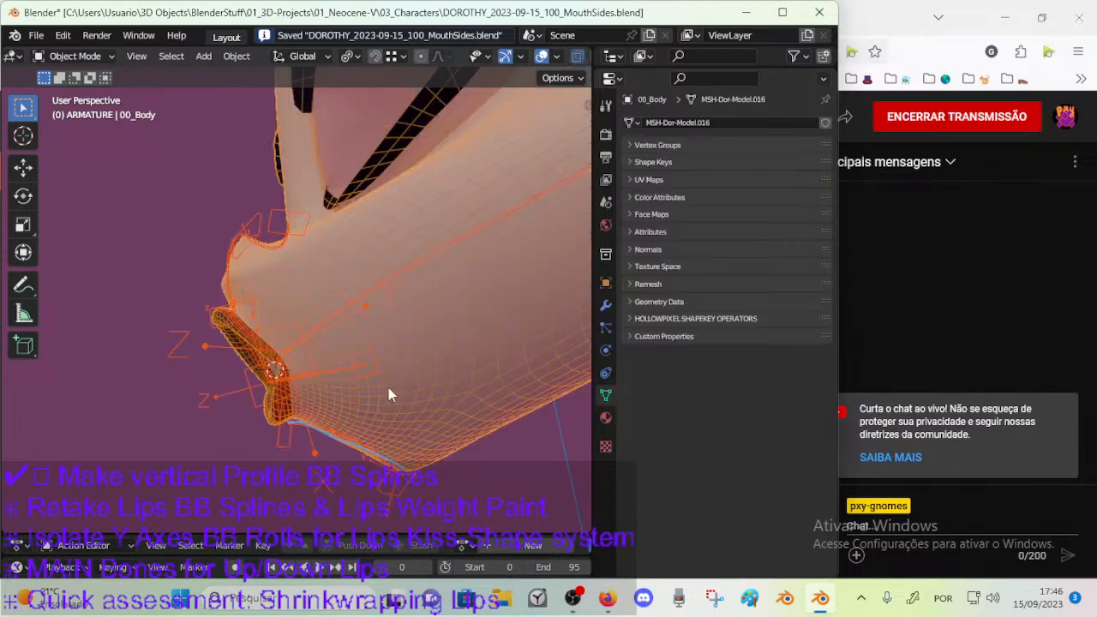
pyautogui.hotkey('ctrl', 'Tab')
pyautogui.click(302, 333)
pyautogui.moveTo(390, 390)
pyautogui.mouseDown(button='middle')
pyautogui.moveTo(414, 412)
pyautogui.moveTo(369, 390)
pyautogui.mouseUp(button='middle')
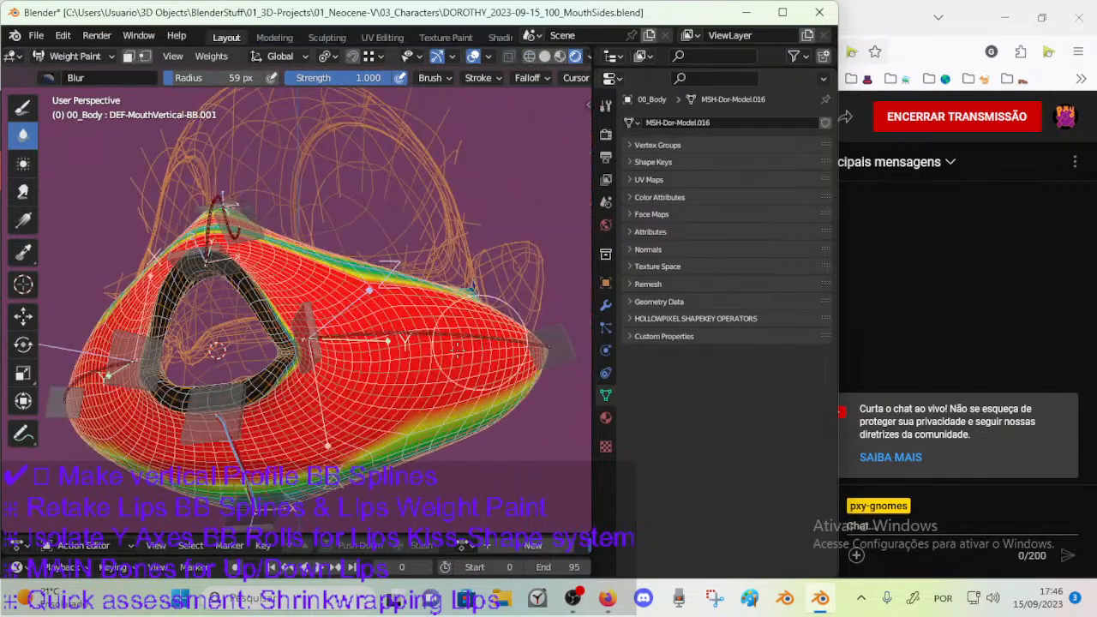
# Check the weights of DEF-MouthVertical-BB.003, make DEF-MouthVertical-BB.001 the active bone again and save the file.
pyautogui.moveTo(237, 457); pyautogui.dragTo(259, 395, button='middle')
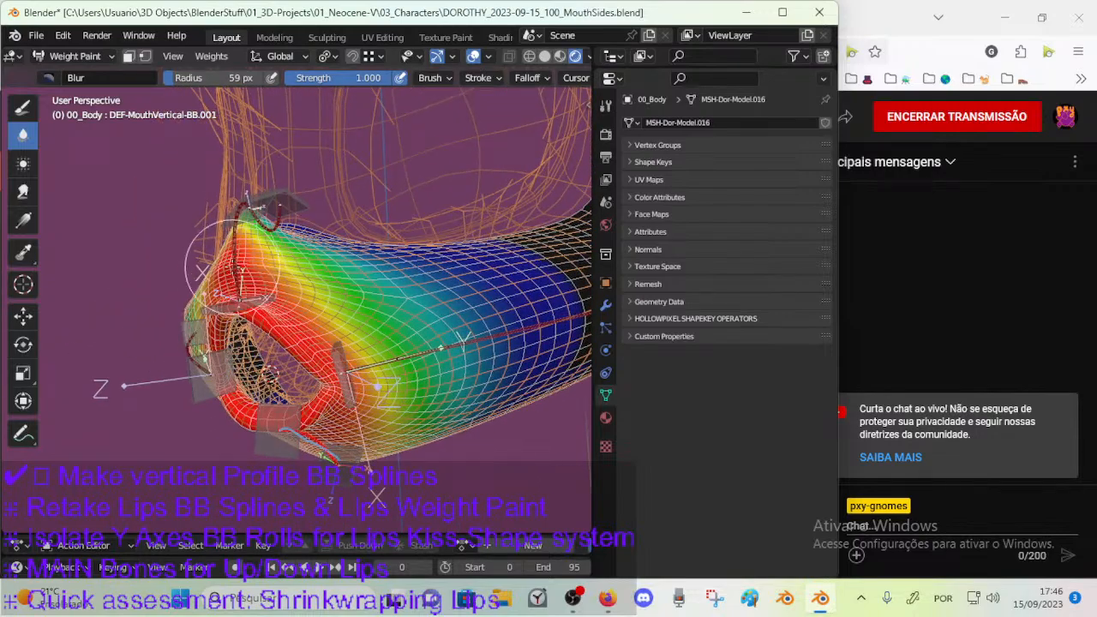
pyautogui.keyDown('ctrl'); pyautogui.click(232, 267); pyautogui.keyUp('ctrl')
pyautogui.moveTo(275, 239); pyautogui.dragTo(314, 252, button='middle')
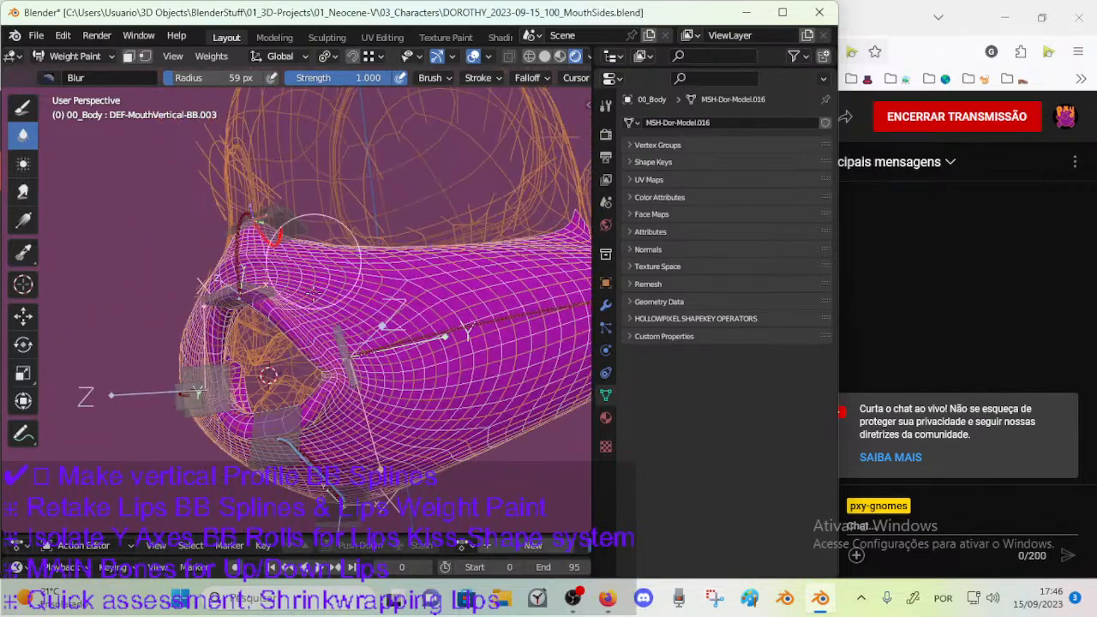
pyautogui.keyDown('ctrl'); pyautogui.click(314, 443); pyautogui.keyUp('ctrl')
pyautogui.moveTo(313, 444)
pyautogui.mouseDown(button='middle')
pyautogui.moveTo(423, 358)
pyautogui.moveTo(399, 218)
pyautogui.moveTo(326, 351)
pyautogui.mouseUp(button='middle')
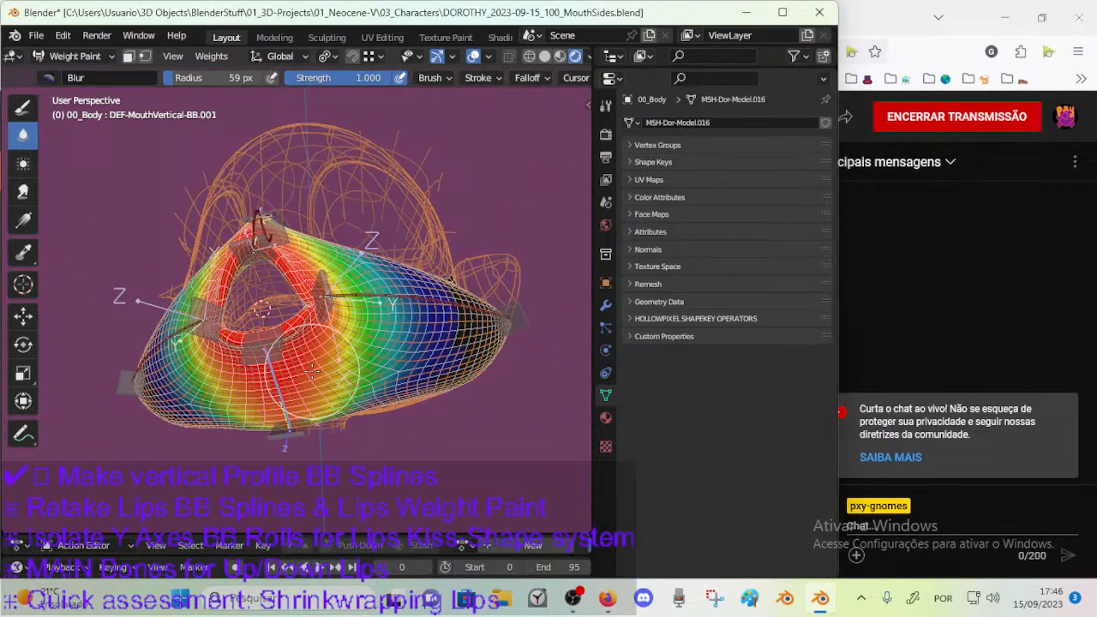
pyautogui.hotkey('ctrl', 's')
pyautogui.moveTo(317, 373)
pyautogui.mouseDown(button='middle')
pyautogui.moveTo(341, 389)
pyautogui.moveTo(154, 360)
pyautogui.moveTo(154, 257)
pyautogui.mouseUp(button='middle')
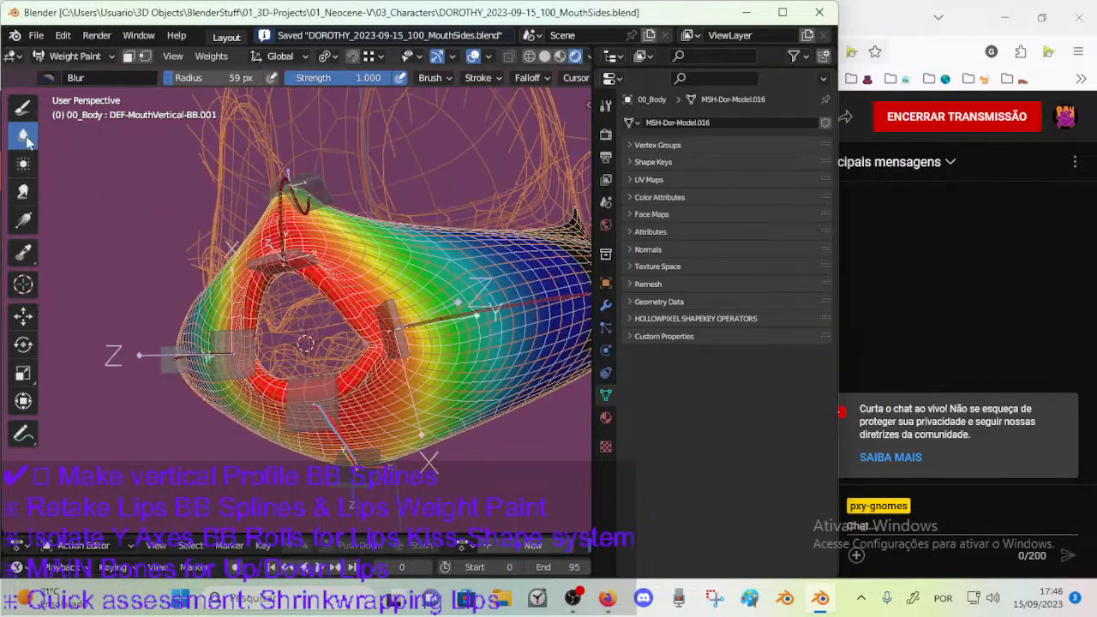
# Switch to the Draw brush with Subtract blending and a 115 px radius.
pyautogui.click(23, 106)
pyautogui.hotkey('ctrl', 'f')
pyautogui.click(355, 254)
pyautogui.moveTo(360, 265)
pyautogui.mouseDown(button='middle')
pyautogui.moveTo(377, 317)
pyautogui.moveTo(319, 417)
pyautogui.mouseUp(button='middle')
pyautogui.moveTo(327, 310)
pyautogui.mouseDown(button='middle')
pyautogui.moveTo(351, 330)
pyautogui.moveTo(369, 411)
pyautogui.moveTo(331, 374)
pyautogui.moveTo(351, 340)
pyautogui.moveTo(362, 342)
pyautogui.moveTo(347, 352)
pyautogui.moveTo(381, 344)
pyautogui.moveTo(360, 335)
pyautogui.mouseUp(button='middle')
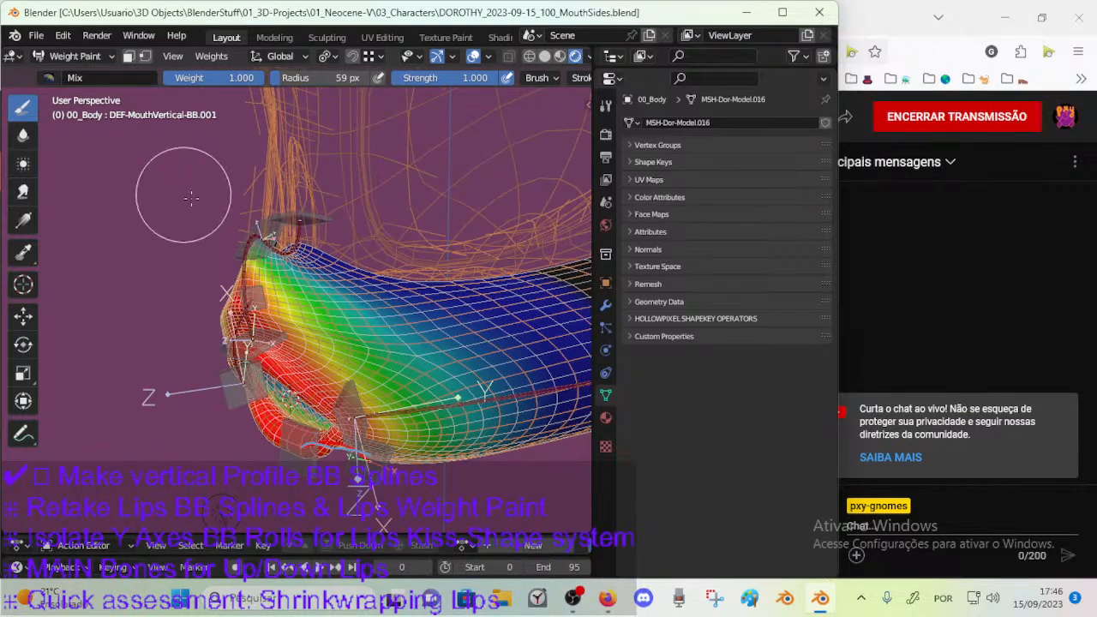
pyautogui.click(49, 76)
pyautogui.click(452, 129)
pyautogui.press('f')
pyautogui.click(396, 205)
# Subtract DEF-MouthVertical-BB.001's weight from the nose area and the upper part of the muzzle.
pyautogui.moveTo(306, 257); pyautogui.dragTo(246, 259)
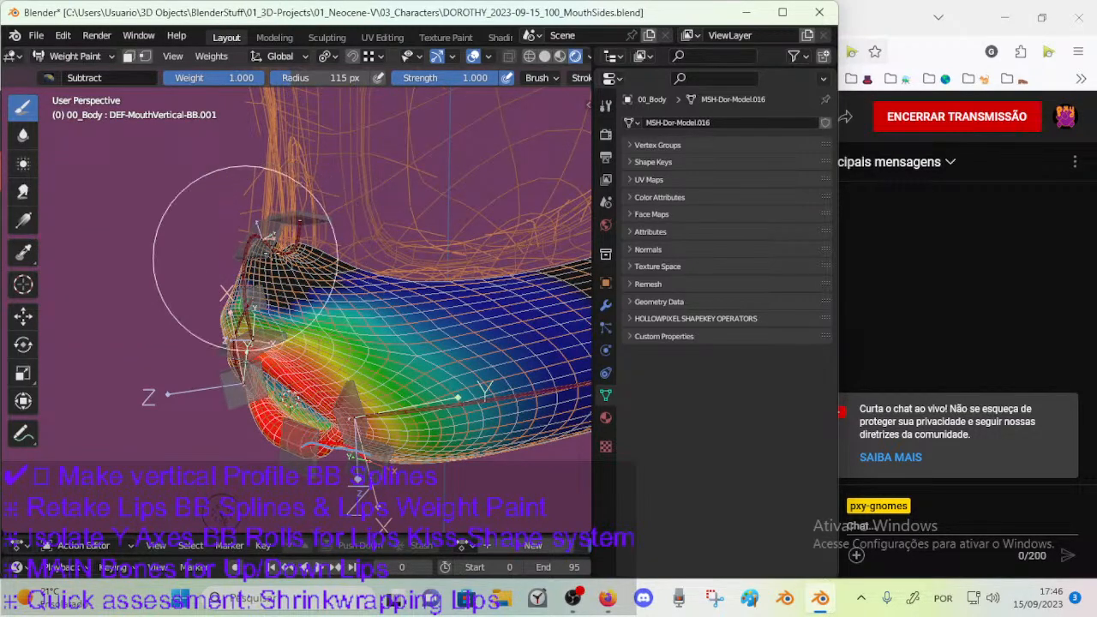
pyautogui.moveTo(254, 279); pyautogui.dragTo(265, 304, button='middle')
pyautogui.moveTo(367, 290); pyautogui.dragTo(391, 283, button='middle')
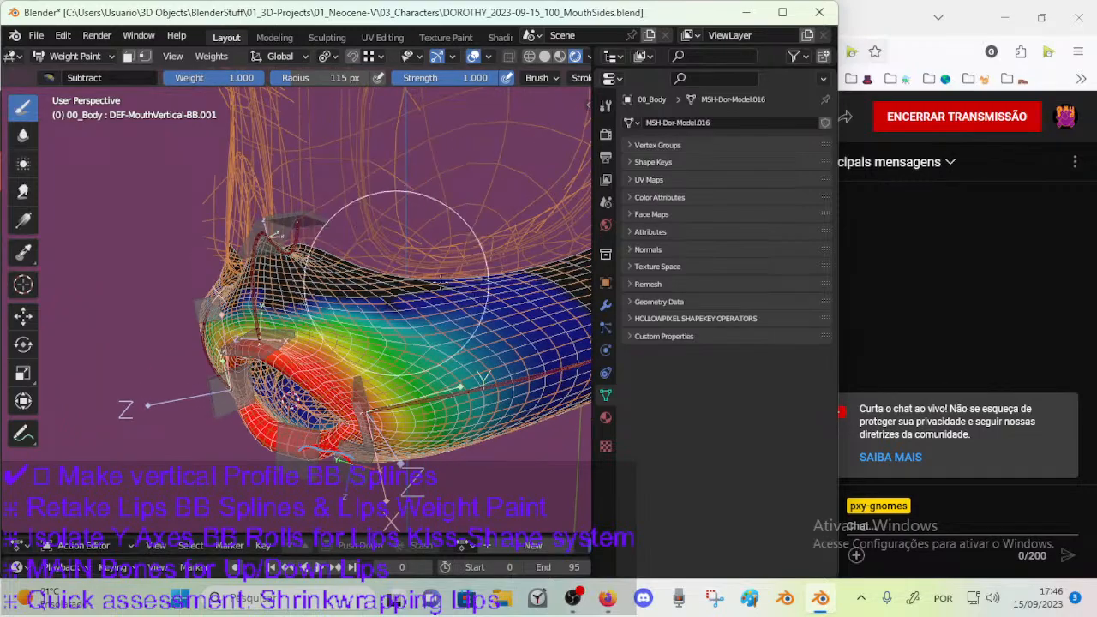
pyautogui.moveTo(230, 291)
pyautogui.mouseDown(button='middle')
pyautogui.moveTo(288, 283)
pyautogui.moveTo(300, 308)
pyautogui.moveTo(293, 330)
pyautogui.moveTo(339, 283)
pyautogui.moveTo(394, 326)
pyautogui.mouseUp(button='middle')
# Shrink the Subtract brush to 68 px and remove DEF-MouthVertical-BB.001's weight from the upper muzzle and the rear of the cheek.
pyautogui.press('f')
pyautogui.click(364, 302)
pyautogui.moveTo(362, 386); pyautogui.dragTo(372, 271)
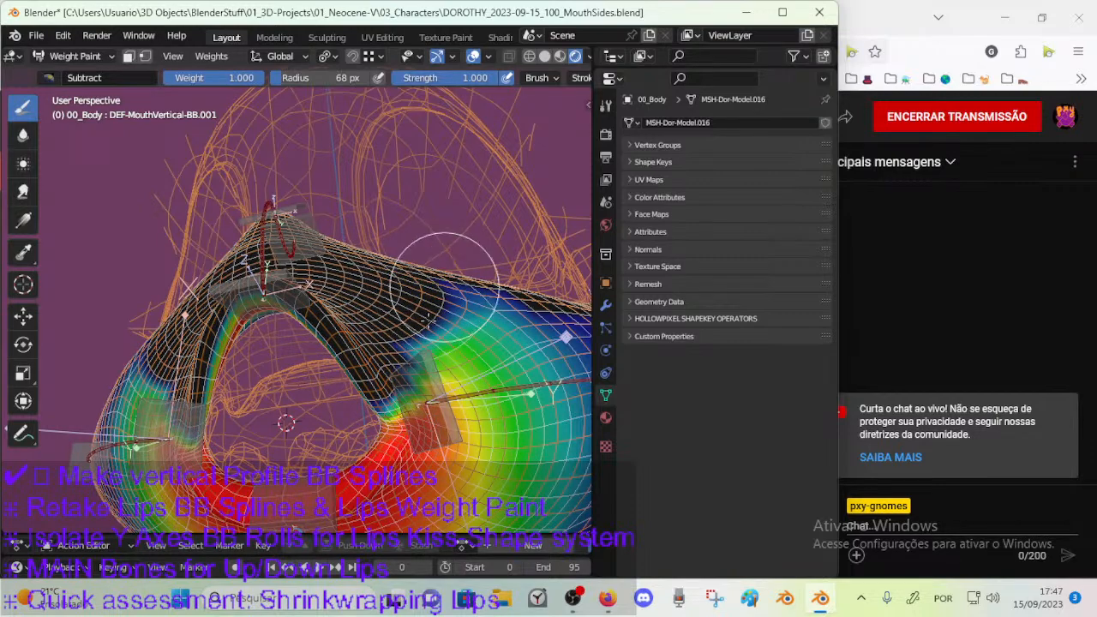
pyautogui.moveTo(429, 317); pyautogui.dragTo(443, 298, button='middle')
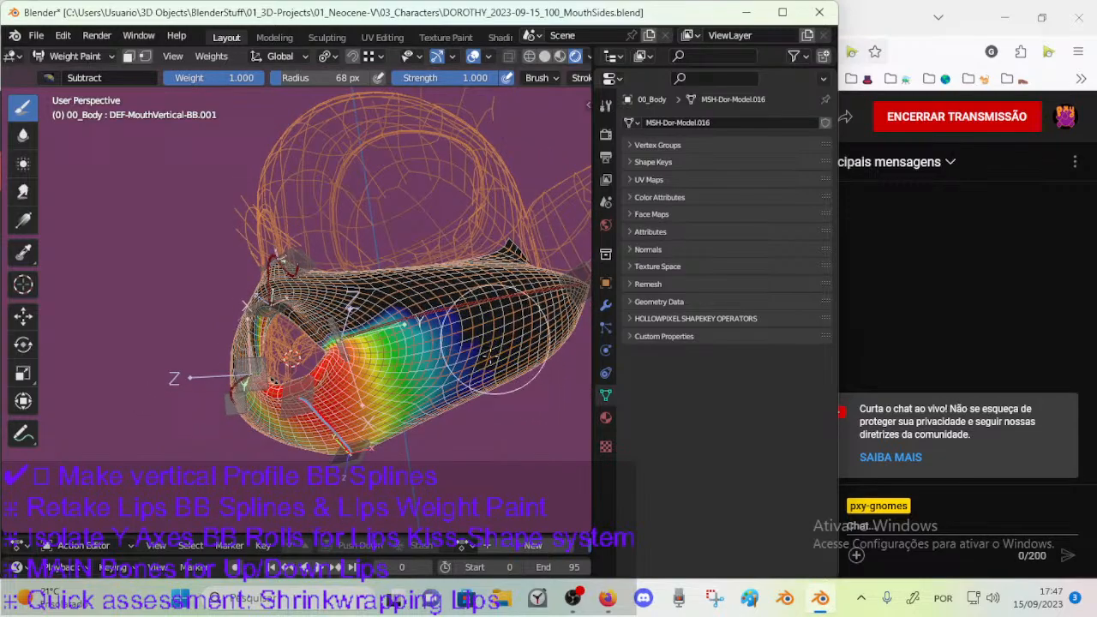
pyautogui.moveTo(477, 404); pyautogui.dragTo(486, 393, button='middle')
pyautogui.moveTo(489, 319); pyautogui.dragTo(422, 328, button='middle')
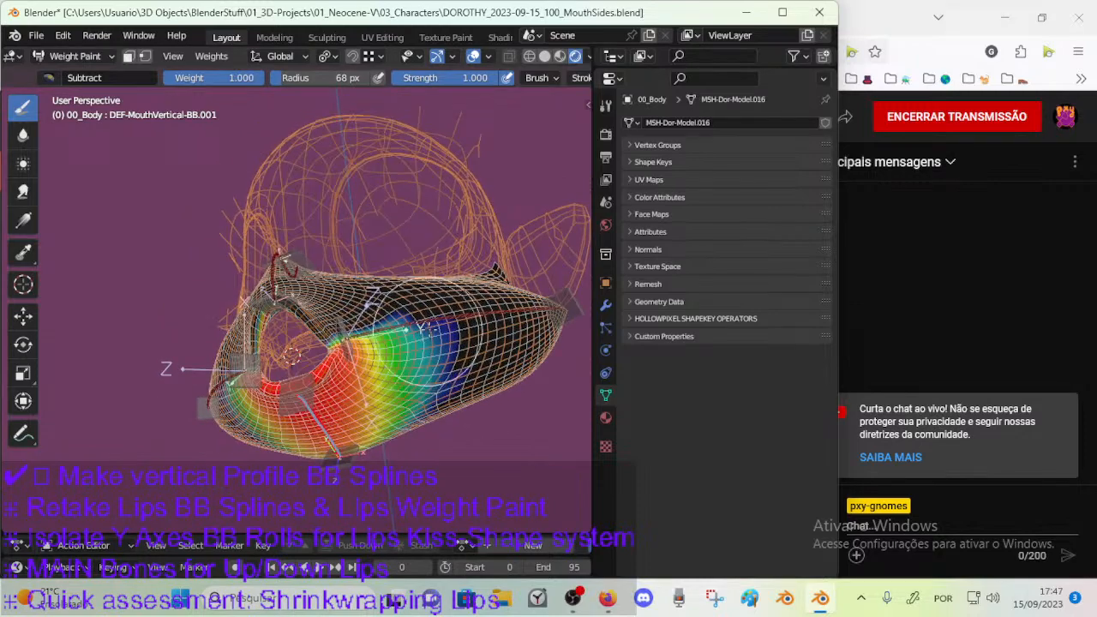
pyautogui.moveTo(452, 387)
pyautogui.mouseDown(button='middle')
pyautogui.moveTo(500, 384)
pyautogui.moveTo(491, 375)
pyautogui.mouseUp(button='middle')
# Switch the Draw brush to Mix blending and view the mouth corner from the front.
pyautogui.click(47, 80)
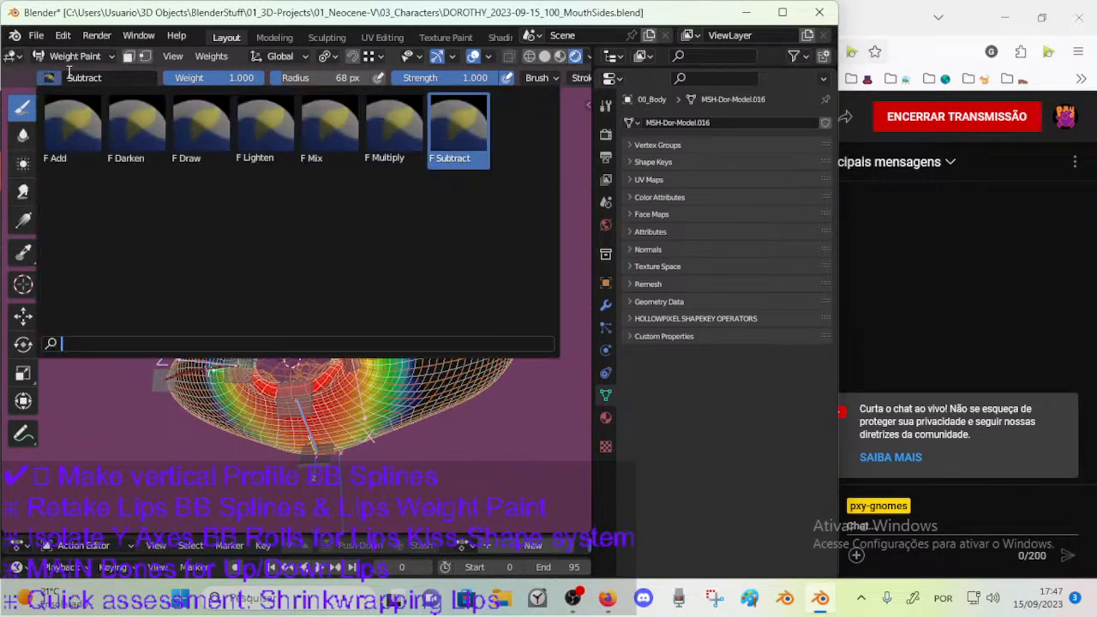
pyautogui.click(313, 123)
pyautogui.moveTo(368, 197)
pyautogui.mouseDown(button='middle')
pyautogui.moveTo(400, 291)
pyautogui.moveTo(385, 257)
pyautogui.mouseUp(button='middle')
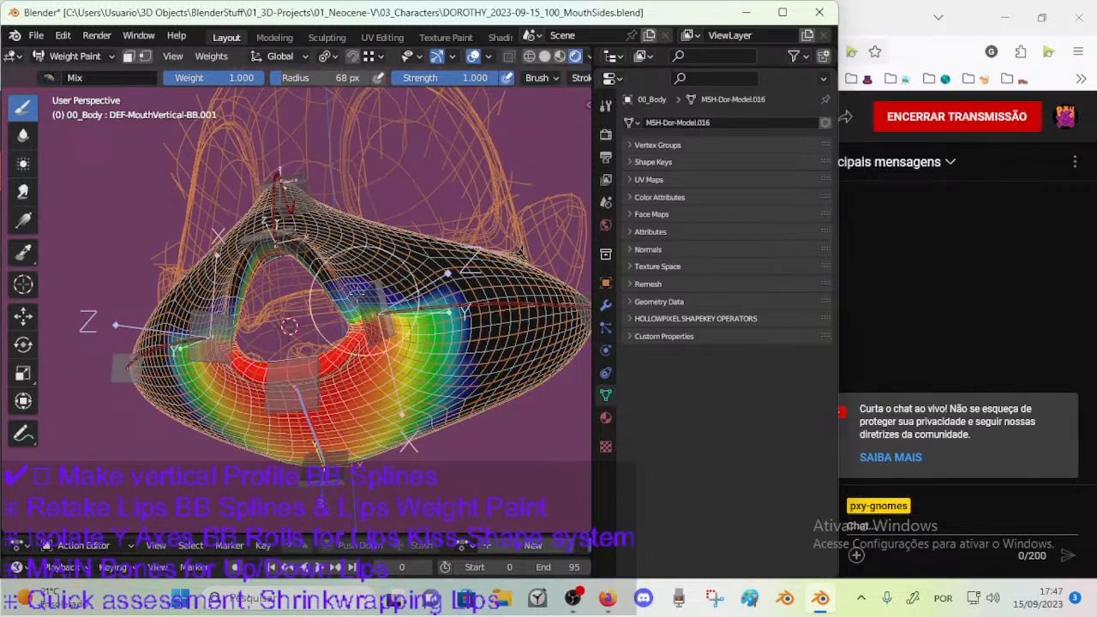
# Smooth DEF-MouthVertical-BB.001's weight falloff with the Blur brush at 46 px, around the mouth corner, cheek and muzzle side.
pyautogui.click(24, 134)
pyautogui.press('f')
pyautogui.click(389, 327)
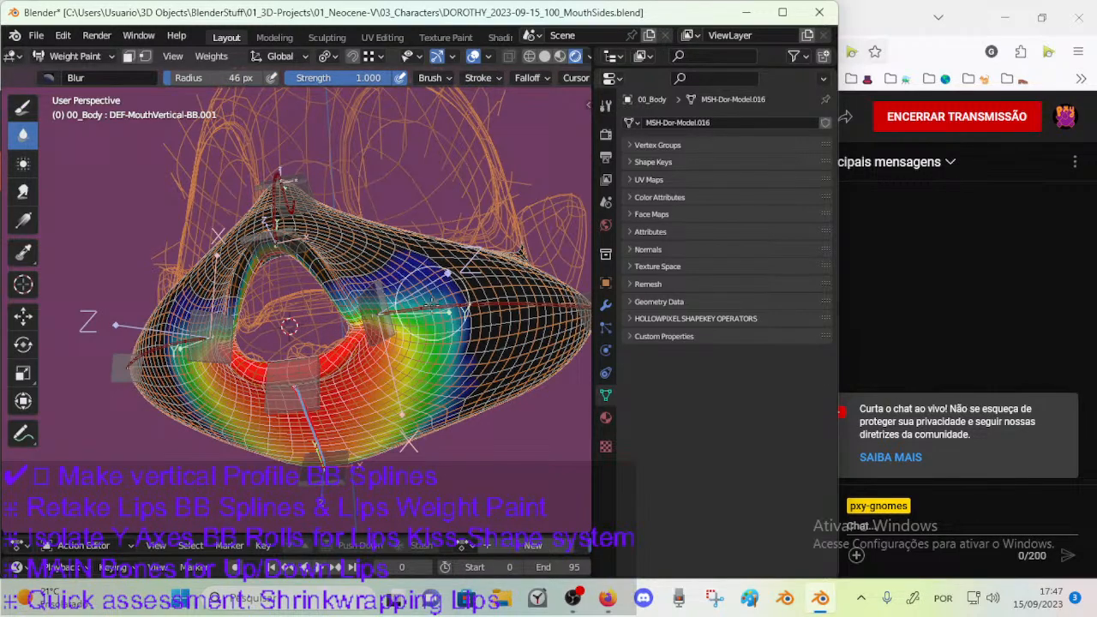
pyautogui.moveTo(428, 365); pyautogui.dragTo(445, 360, button='middle')
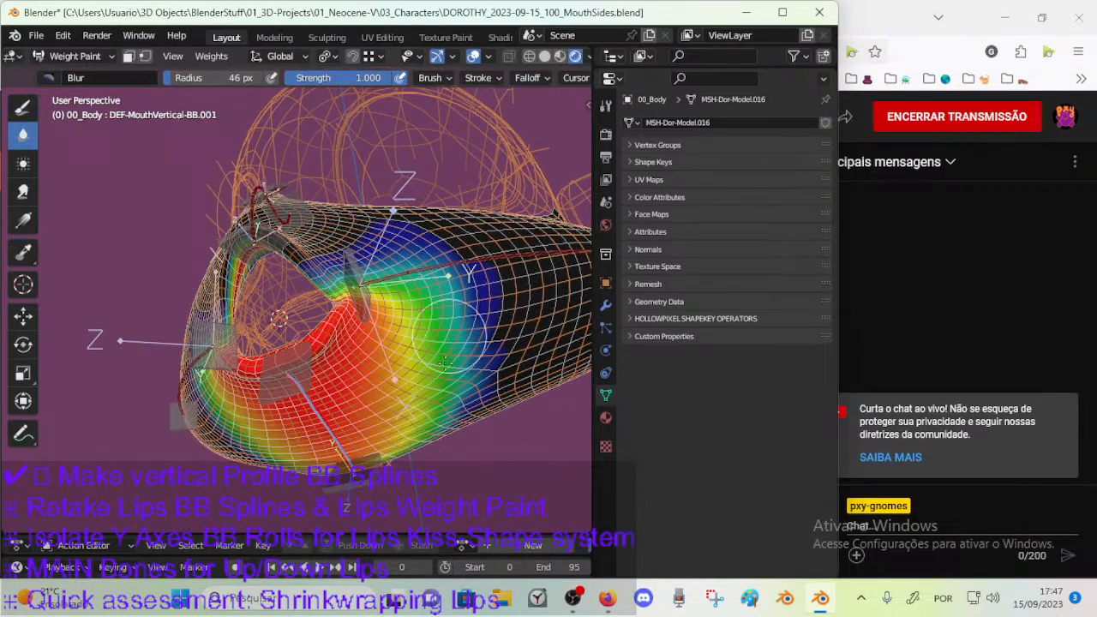
pyautogui.moveTo(436, 411); pyautogui.dragTo(470, 310, button='middle')
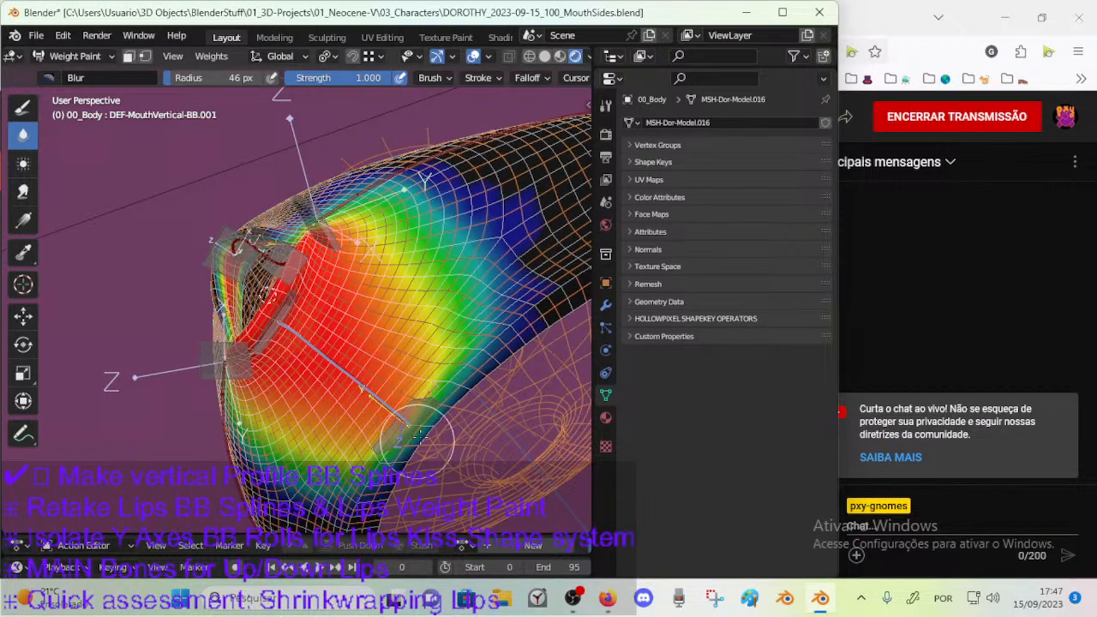
pyautogui.moveTo(526, 308); pyautogui.dragTo(542, 329, button='middle')
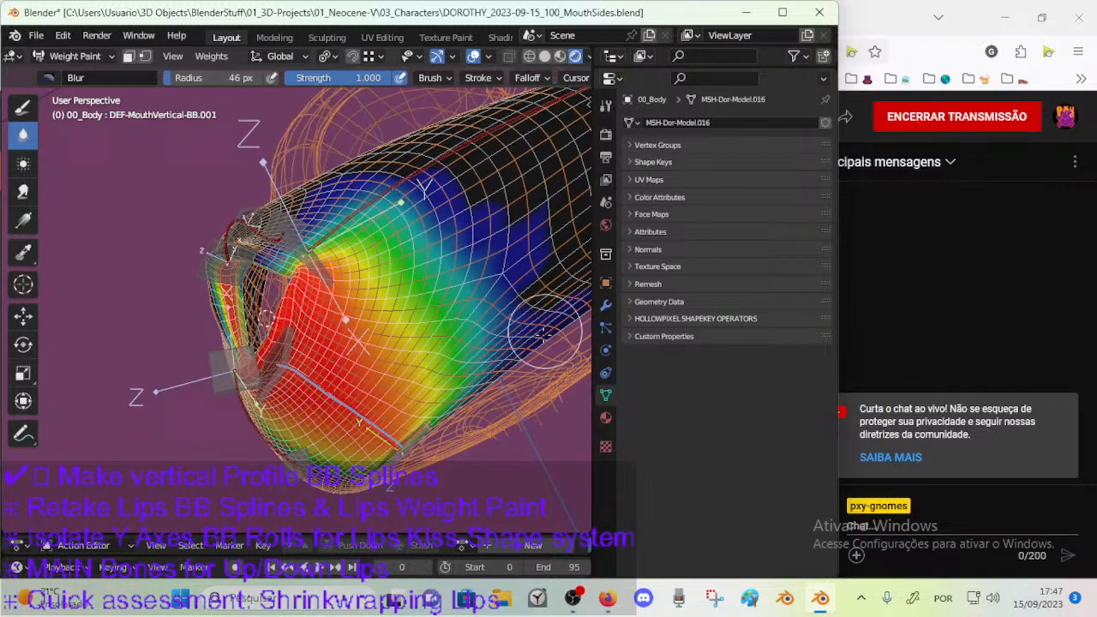
pyautogui.moveTo(533, 261)
pyautogui.mouseDown(button='middle')
pyautogui.moveTo(488, 324)
pyautogui.moveTo(497, 343)
pyautogui.moveTo(513, 308)
pyautogui.mouseUp(button='middle')
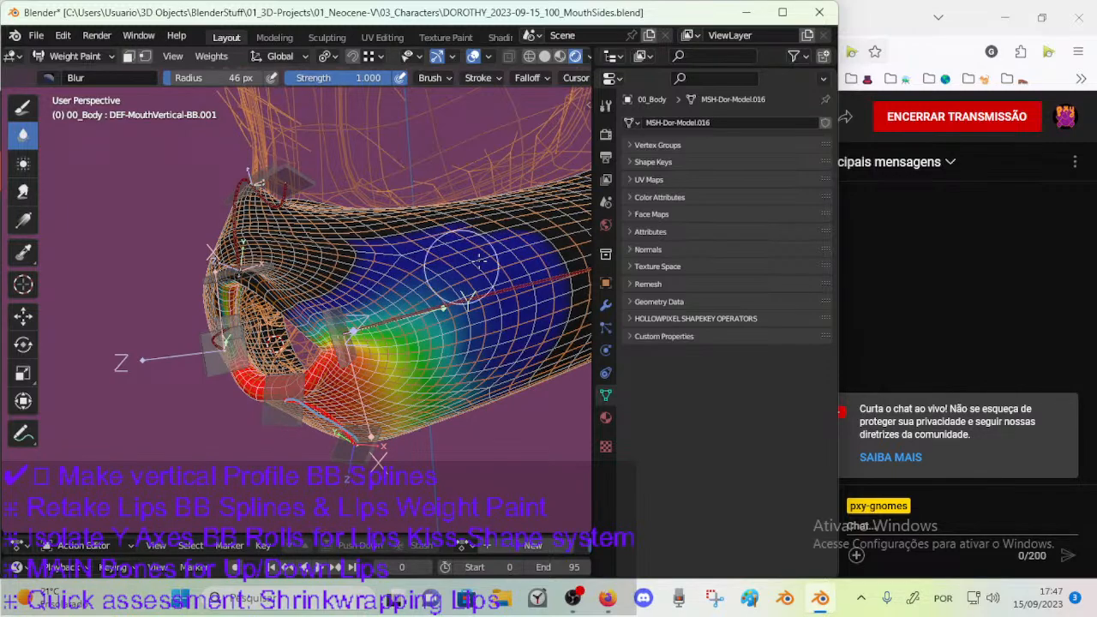
pyautogui.moveTo(362, 300); pyautogui.dragTo(348, 329, button='middle')
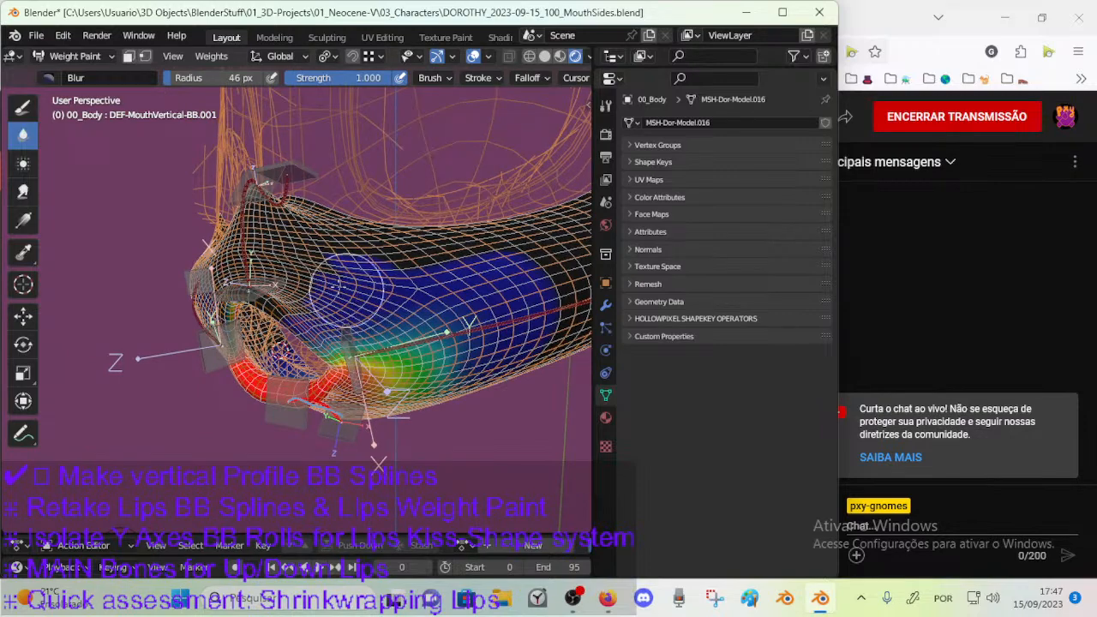
# Subtract the blurred weight that spread above the mouth corner and along the upper muzzle, using the Draw brush at 46 px.
pyautogui.click(23, 106)
pyautogui.click(51, 77)
pyautogui.click(460, 128)
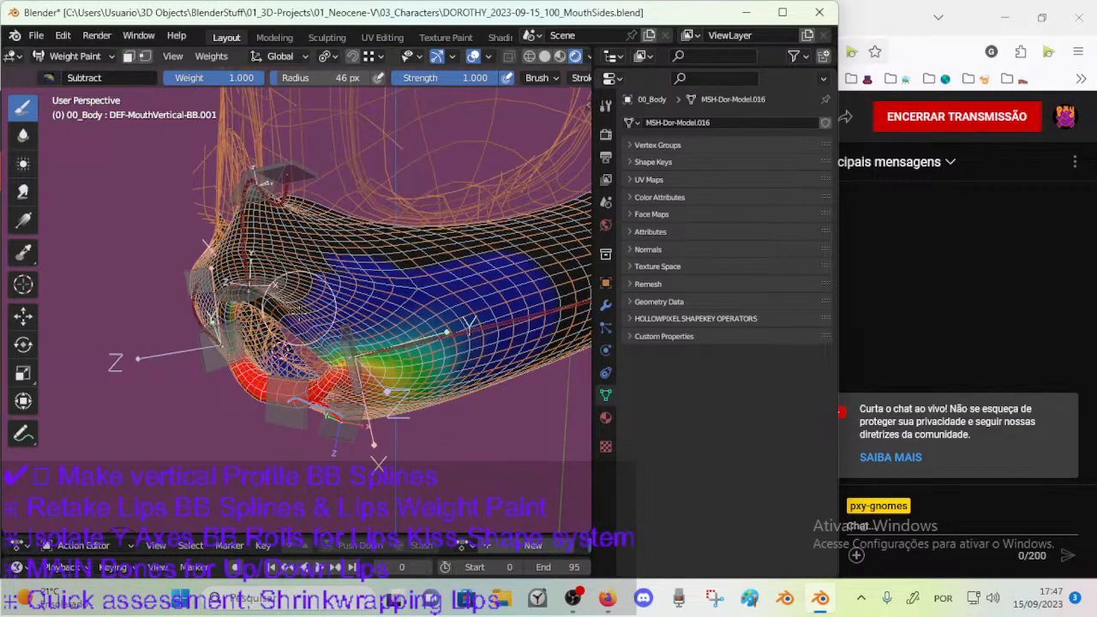
pyautogui.moveTo(300, 283); pyautogui.dragTo(377, 243, button='middle')
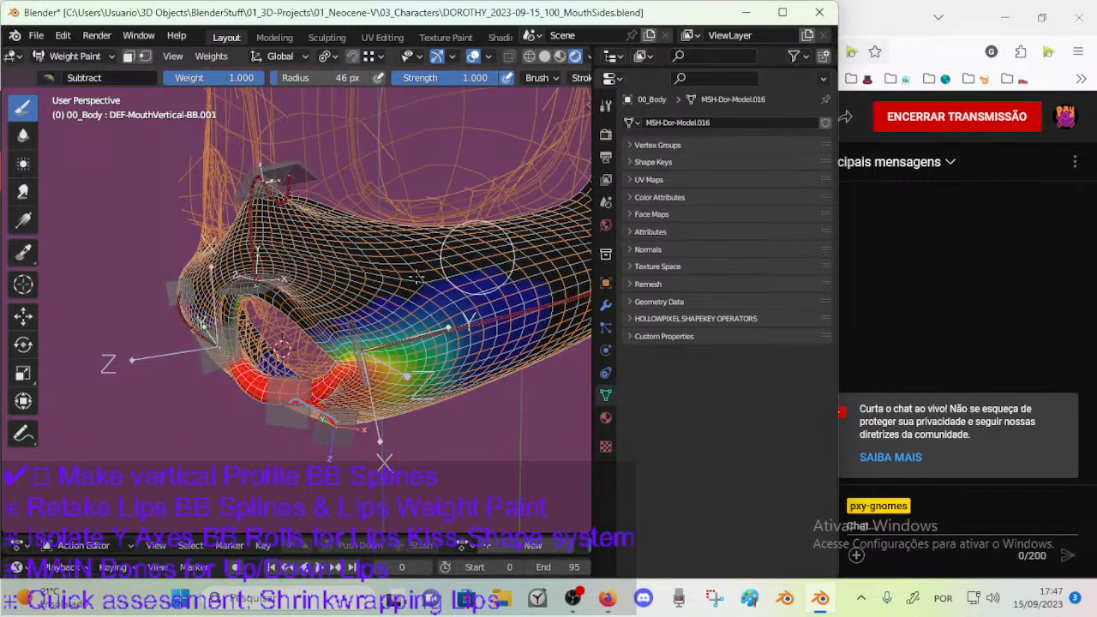
pyautogui.moveTo(466, 244); pyautogui.dragTo(411, 240, button='middle')
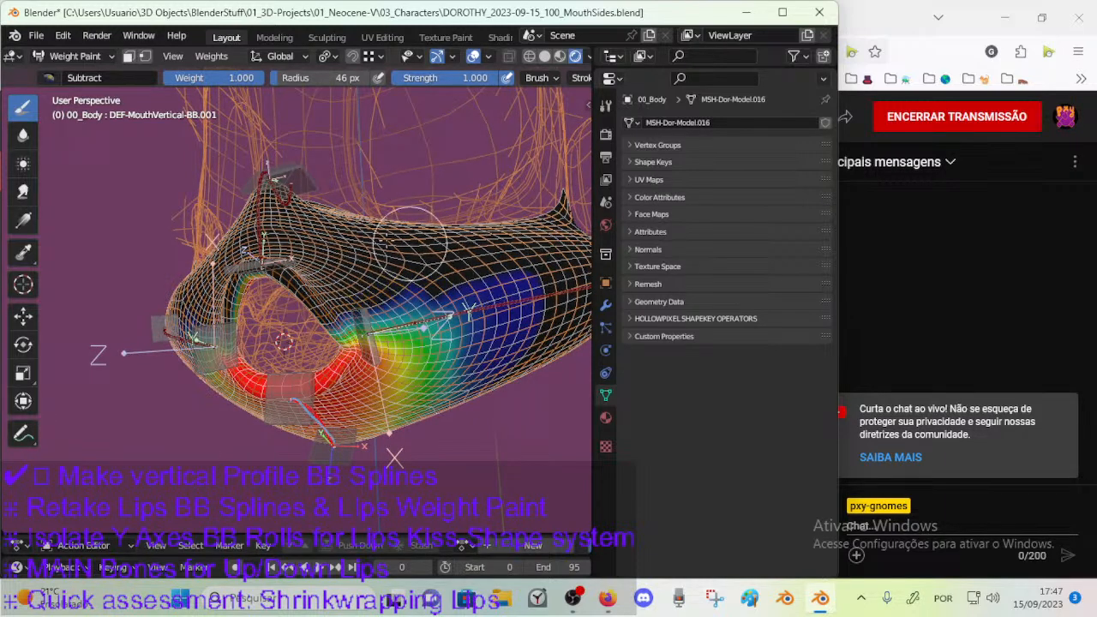
# Blur the weight edge at the mouth corner and upper cheek with a 23 px brush.
pyautogui.click(26, 136)
pyautogui.moveTo(300, 291); pyautogui.dragTo(377, 312, button='middle')
pyautogui.scroll(1, 407, 322)
pyautogui.press('f')
pyautogui.click(394, 323)
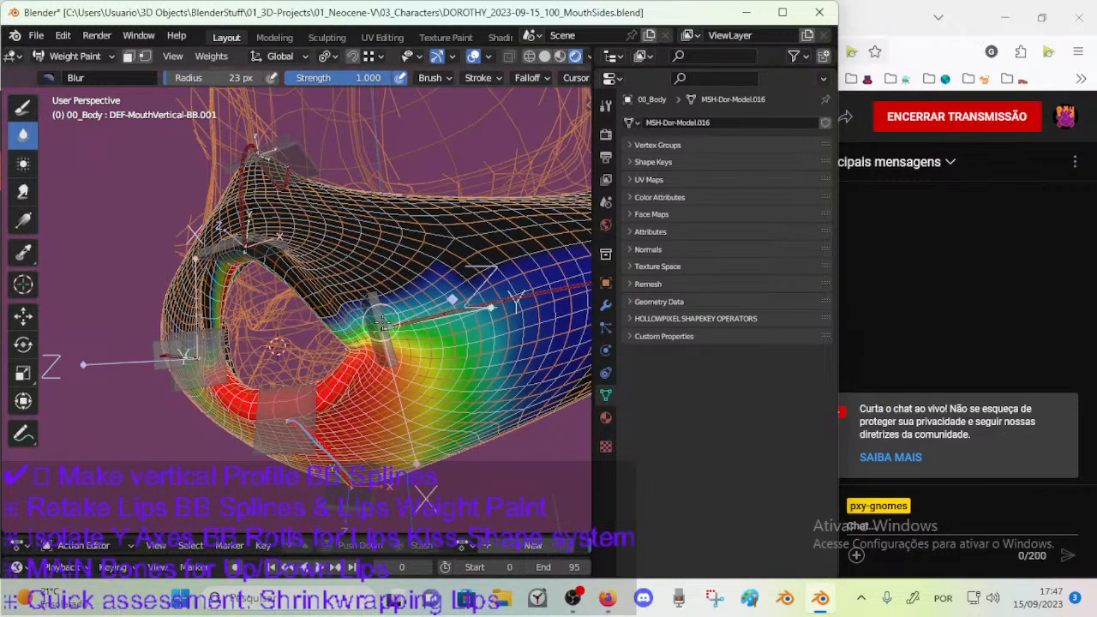
pyautogui.moveTo(496, 283); pyautogui.dragTo(400, 304, button='middle')
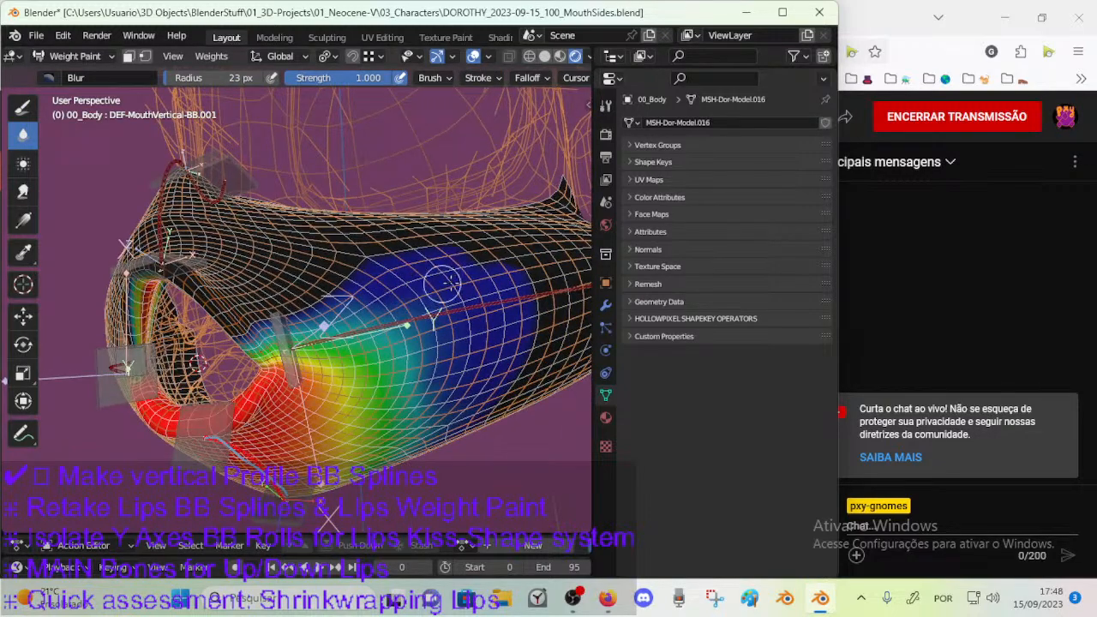
pyautogui.moveTo(492, 275); pyautogui.dragTo(457, 284, button='middle')
# Enlarge the Blur brush to 54 px and then 74 px while softening the cheek's weight gradient.
pyautogui.press('f')
pyautogui.click(483, 284)
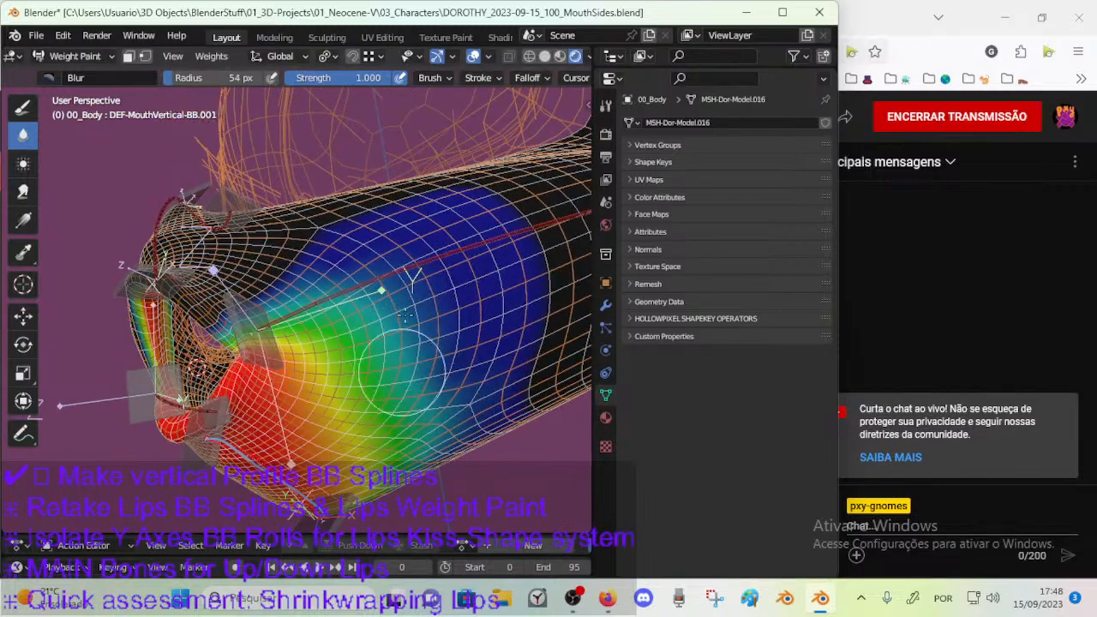
pyautogui.scroll(-3, 439, 343)
pyautogui.moveTo(446, 341); pyautogui.dragTo(504, 343, button='middle')
pyautogui.press('f')
pyautogui.click(521, 343)
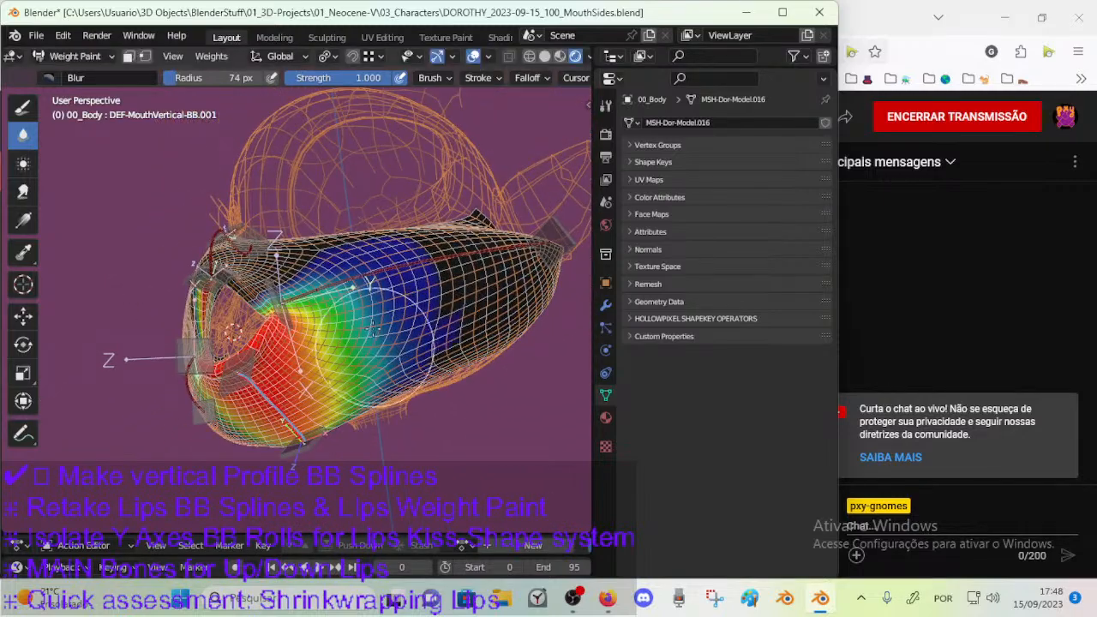
# Blur the lower cheek gradient toward the chin, reducing the brush to 38 px.
pyautogui.moveTo(372, 370); pyautogui.dragTo(396, 330, button='middle')
pyautogui.press('f')
pyautogui.click(399, 326)
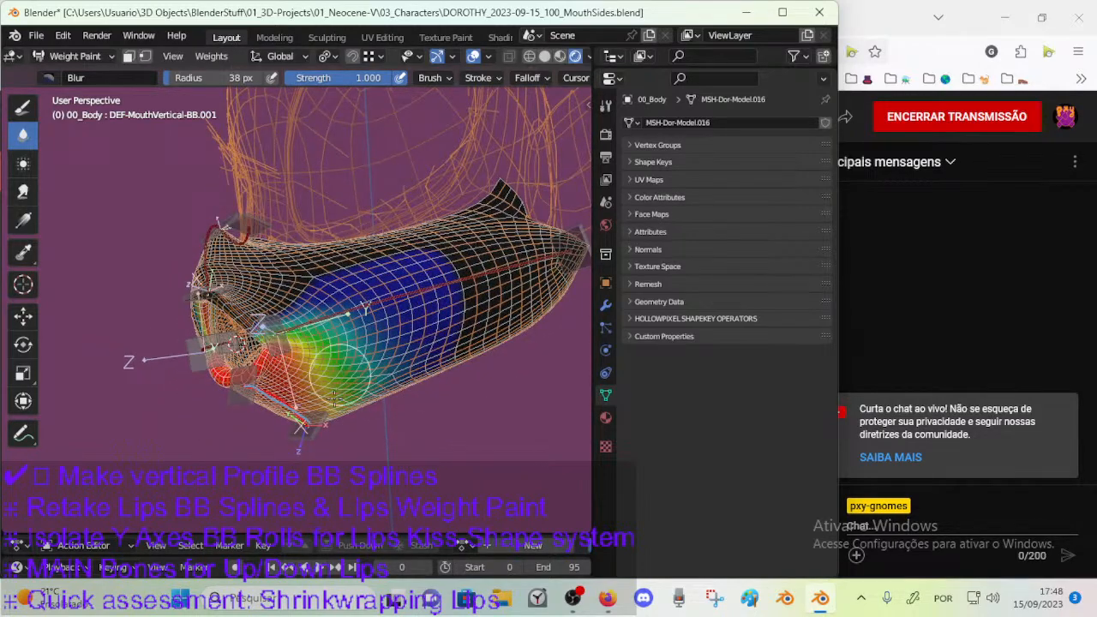
pyautogui.moveTo(336, 394); pyautogui.dragTo(353, 322, button='middle')
pyautogui.moveTo(385, 396)
pyautogui.mouseDown(button='middle')
pyautogui.moveTo(313, 373)
pyautogui.moveTo(386, 306)
pyautogui.moveTo(403, 271)
pyautogui.moveTo(129, 206)
pyautogui.mouseUp(button='middle')
pyautogui.scroll(4, 340, 303)
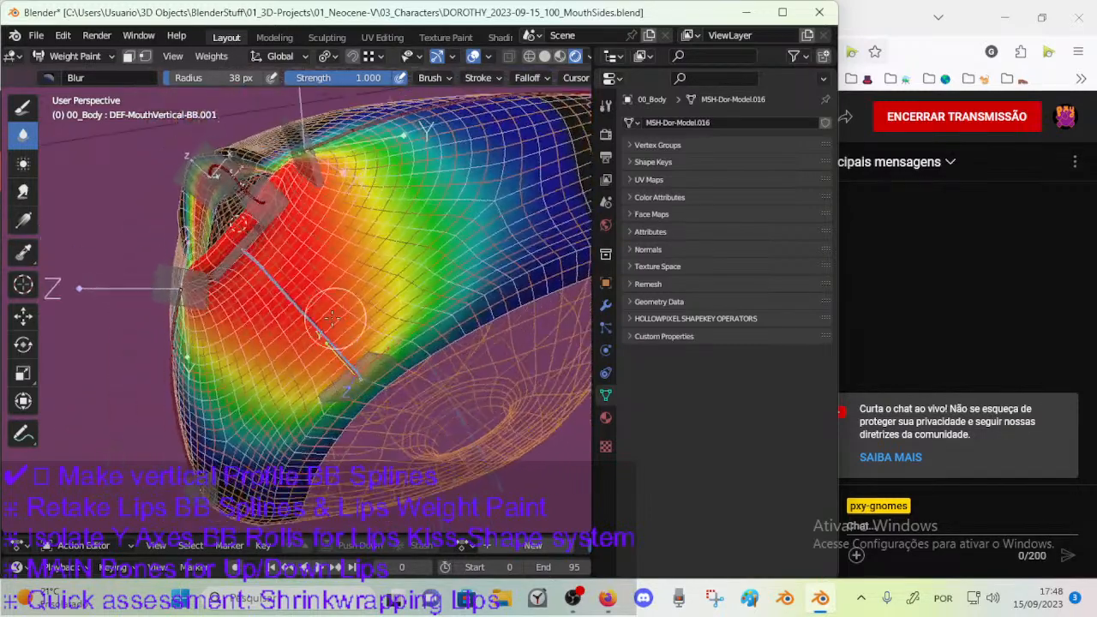
# Paint full weight on the chin around the bone's lower end with the Mix brush at 59 px.
pyautogui.click(24, 106)
pyautogui.click(48, 78)
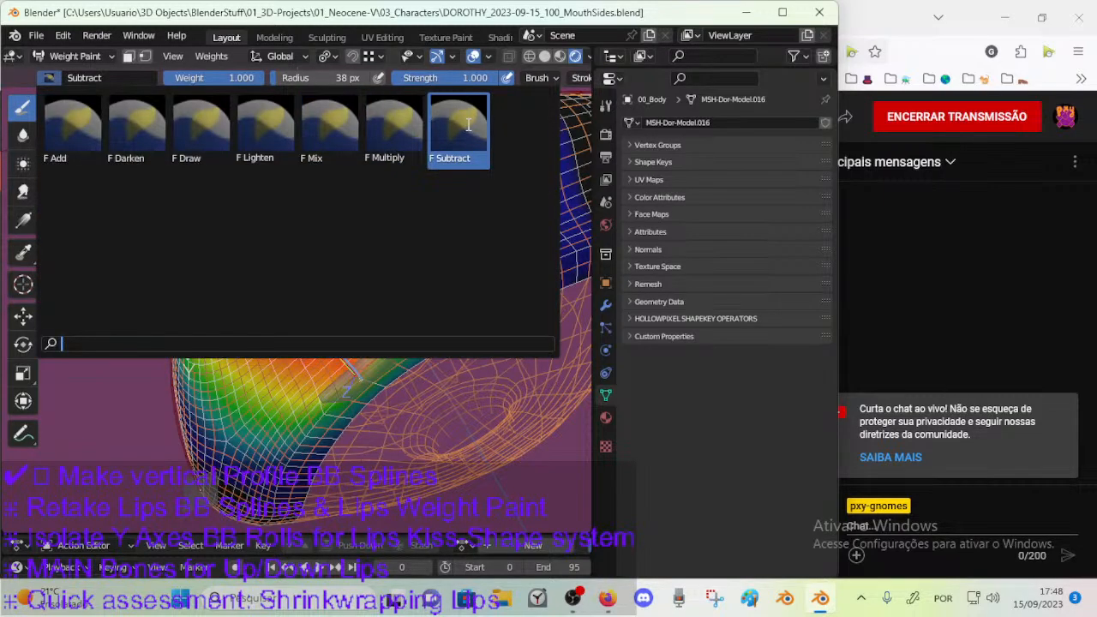
pyautogui.click(343, 130)
pyautogui.moveTo(302, 357)
pyautogui.mouseDown(button='middle')
pyautogui.moveTo(352, 339)
pyautogui.moveTo(358, 360)
pyautogui.mouseUp(button='middle')
pyautogui.press('f')
pyautogui.click(364, 364)
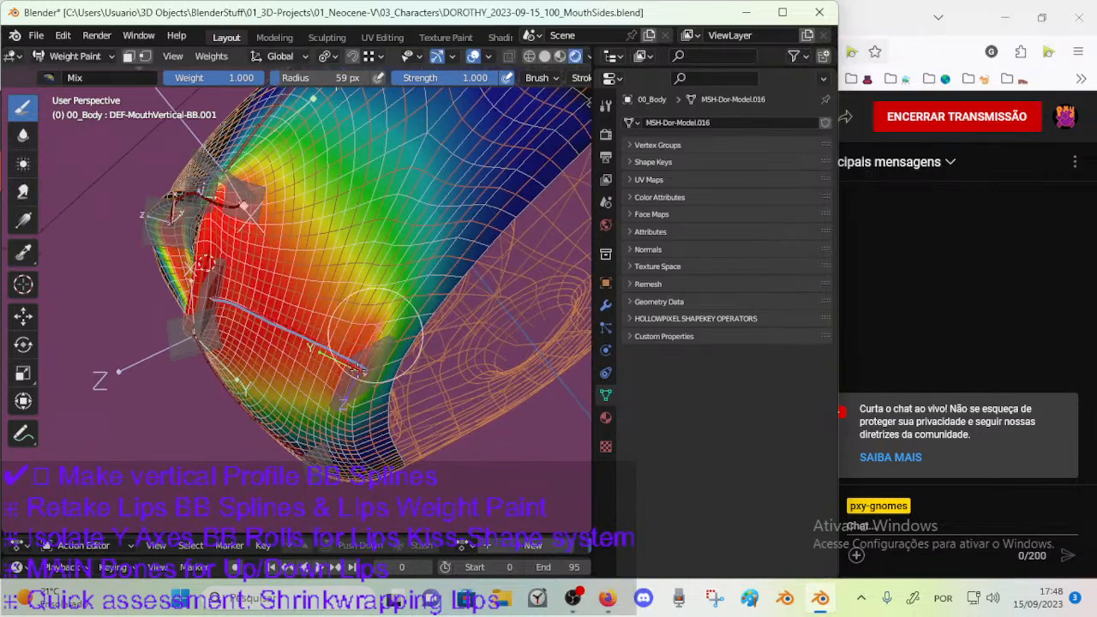
pyautogui.moveTo(286, 364)
pyautogui.mouseDown(button='middle')
pyautogui.moveTo(329, 364)
pyautogui.moveTo(337, 317)
pyautogui.moveTo(357, 353)
pyautogui.mouseUp(button='middle')
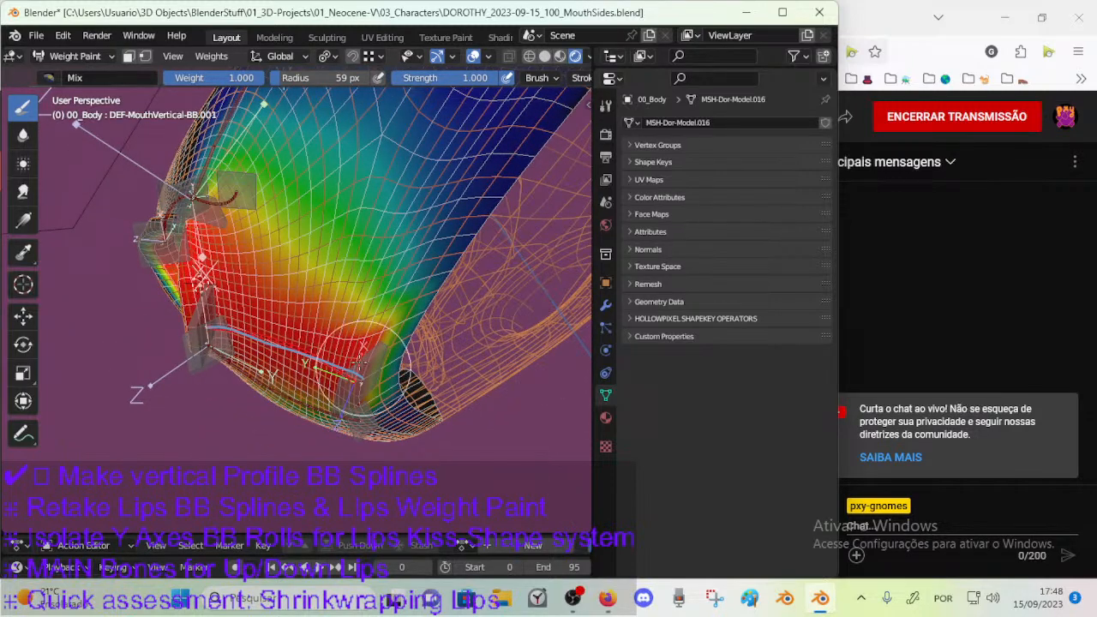
# Reduce the Mix brush to 26 px and extend full weight along the chin's rear underside edge.
pyautogui.press('f')
pyautogui.click(362, 310)
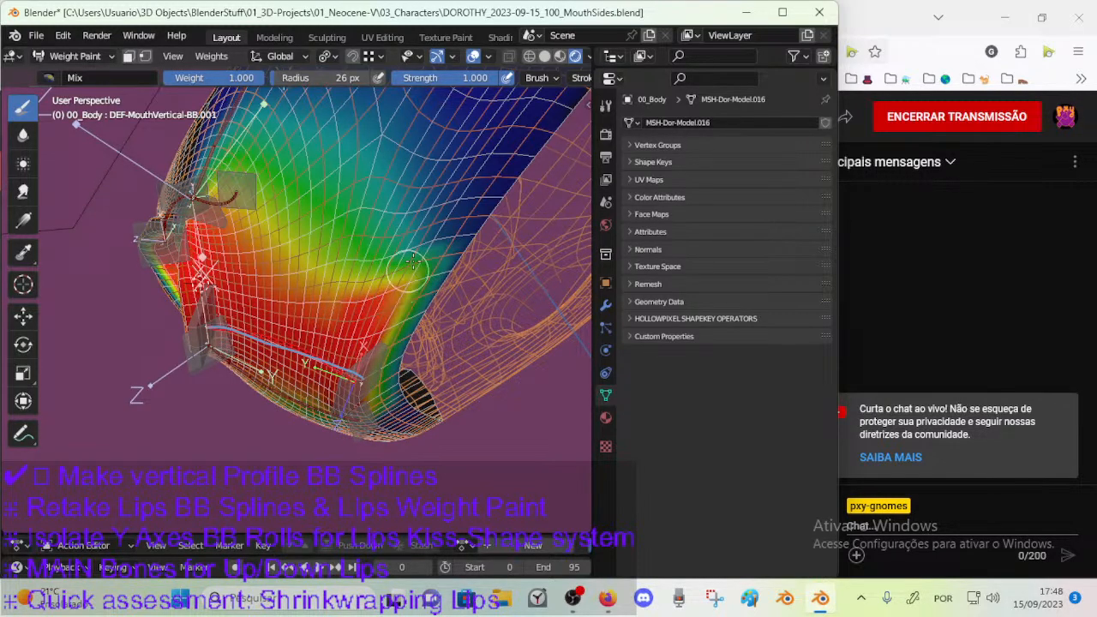
pyautogui.moveTo(384, 301); pyautogui.dragTo(107, 149, button='middle')
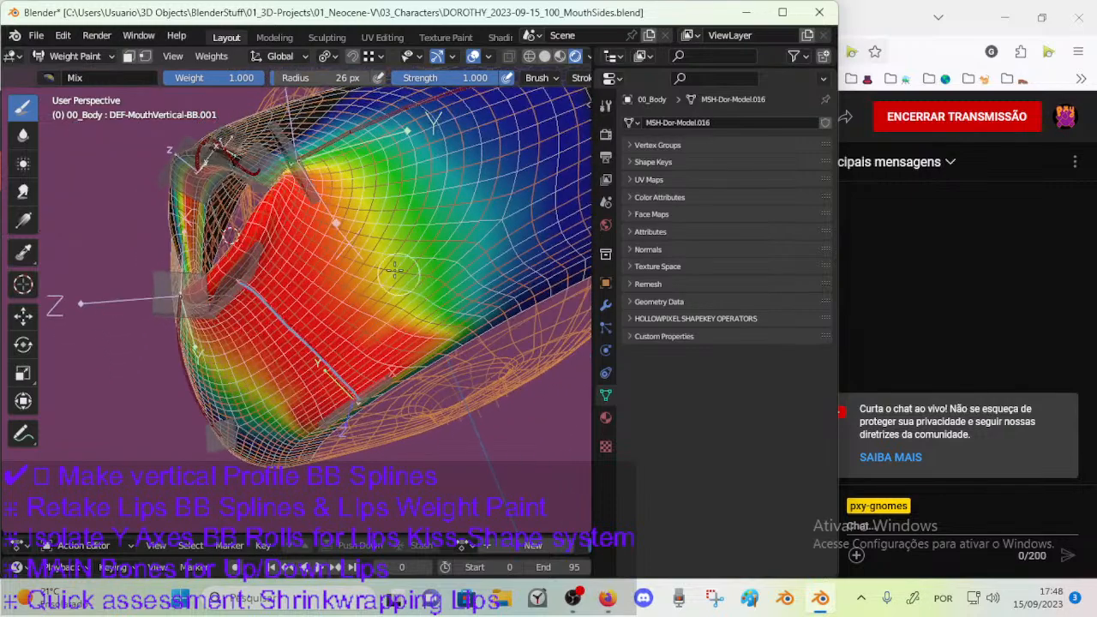
# Blend the chin and lower cheek weights with the Blur brush at 58 px and save the file.
pyautogui.click(23, 134)
pyautogui.moveTo(391, 281)
pyautogui.mouseDown()
pyautogui.moveTo(351, 200)
pyautogui.moveTo(382, 279)
pyautogui.moveTo(416, 302)
pyautogui.moveTo(332, 210)
pyautogui.moveTo(343, 167)
pyautogui.moveTo(426, 313)
pyautogui.mouseUp()
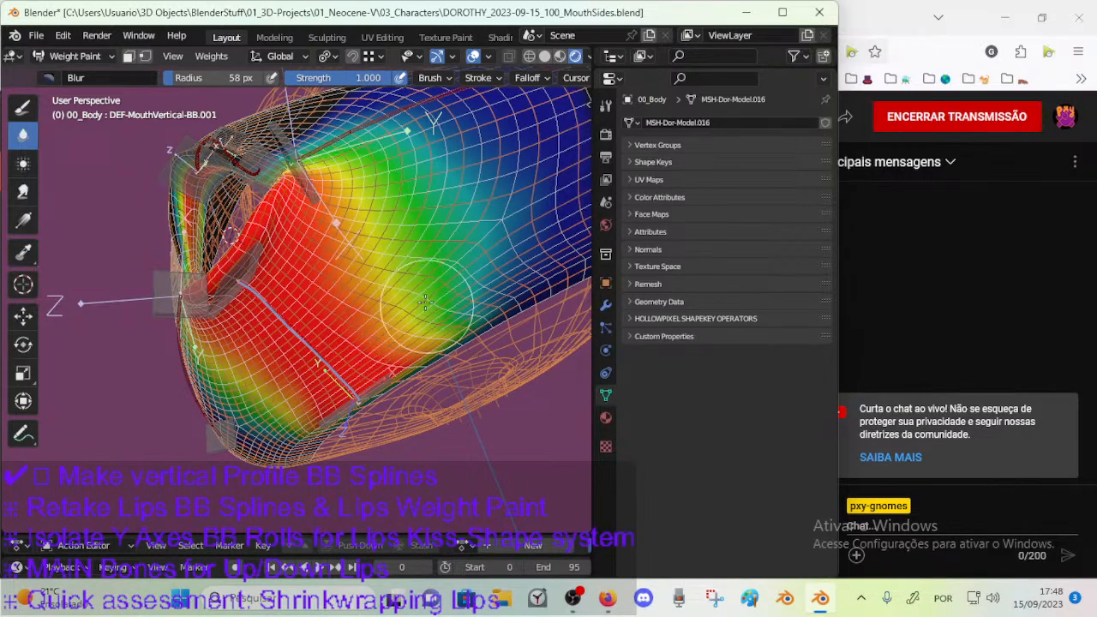
pyautogui.moveTo(459, 325)
pyautogui.mouseDown(button='middle')
pyautogui.moveTo(429, 283)
pyautogui.moveTo(480, 214)
pyautogui.mouseUp(button='middle')
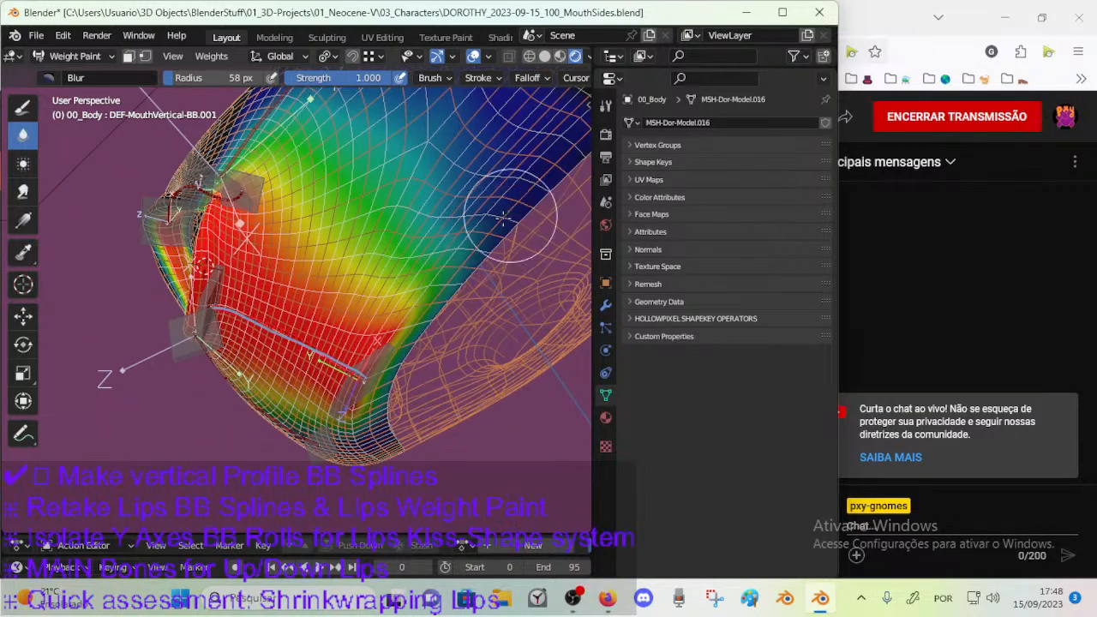
pyautogui.moveTo(469, 286); pyautogui.dragTo(493, 334, button='middle')
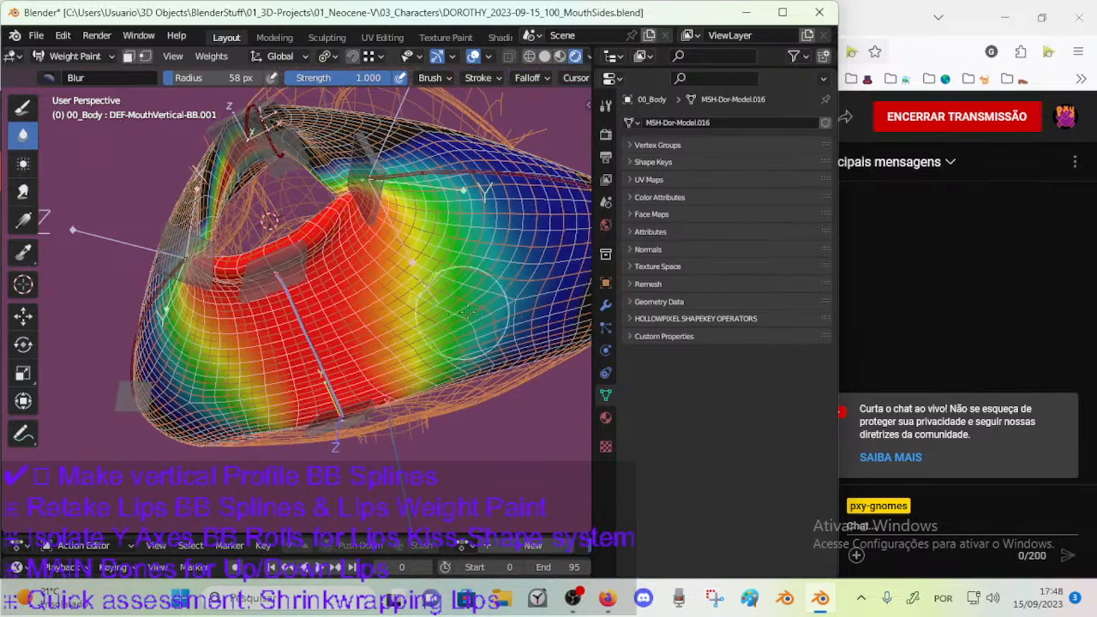
pyautogui.moveTo(490, 352); pyautogui.dragTo(478, 252)
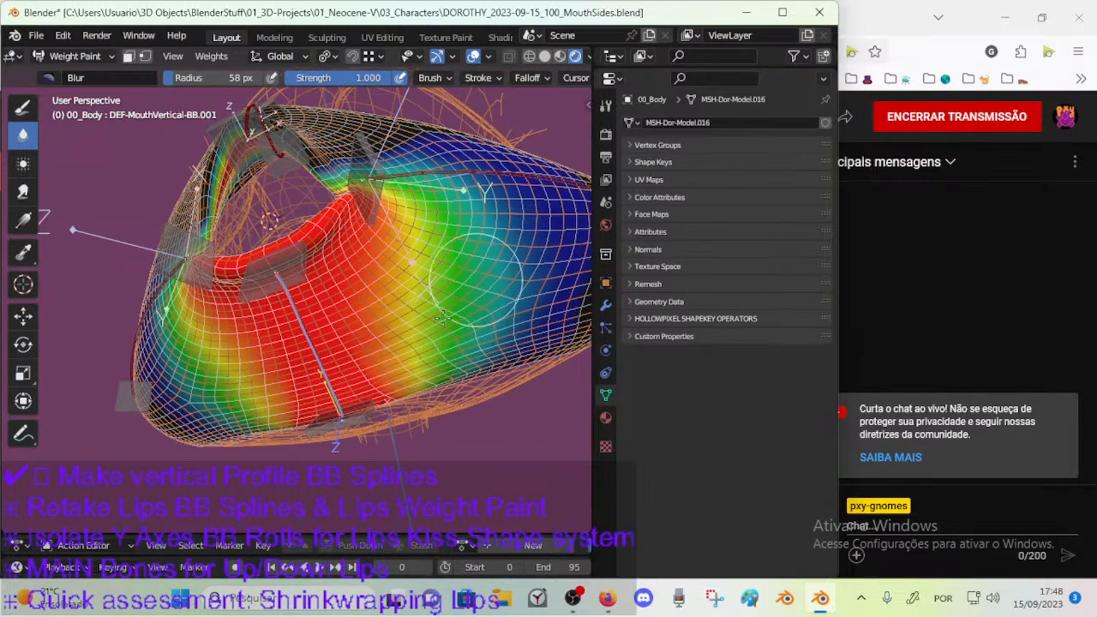
pyautogui.moveTo(447, 247); pyautogui.dragTo(367, 351, button='middle')
pyautogui.hotkey('ctrl', 's')
# Select the lower lip control CTL-MouthVertical-BBH.002 and move it around to test the lower lip's deformation.
pyautogui.keyDown('ctrl'); pyautogui.click(365, 351); pyautogui.keyUp('ctrl')
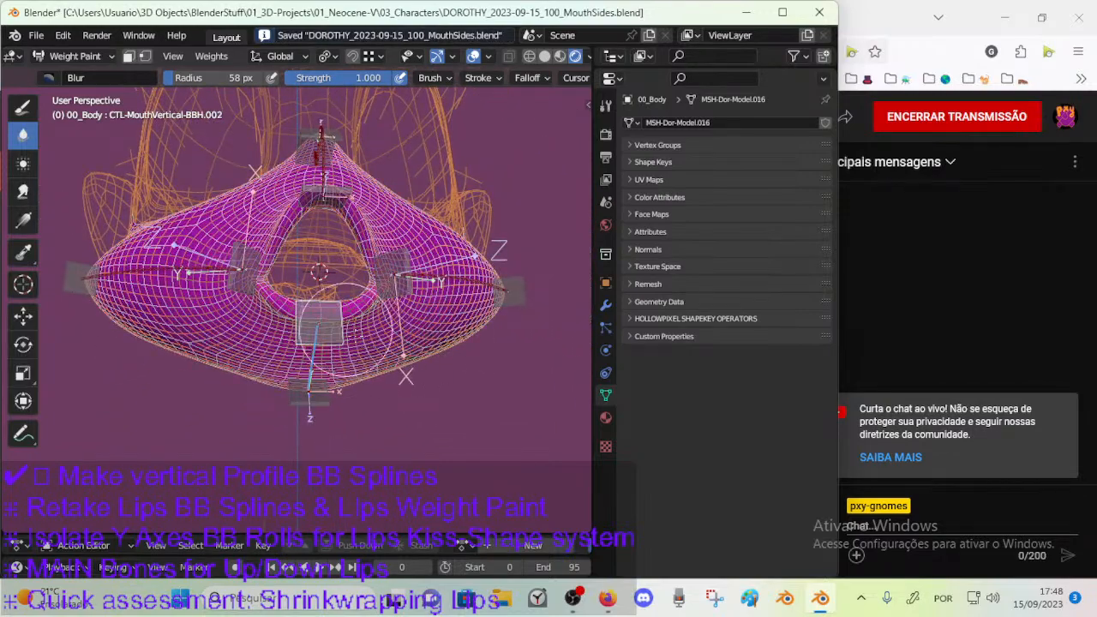
pyautogui.press('g')
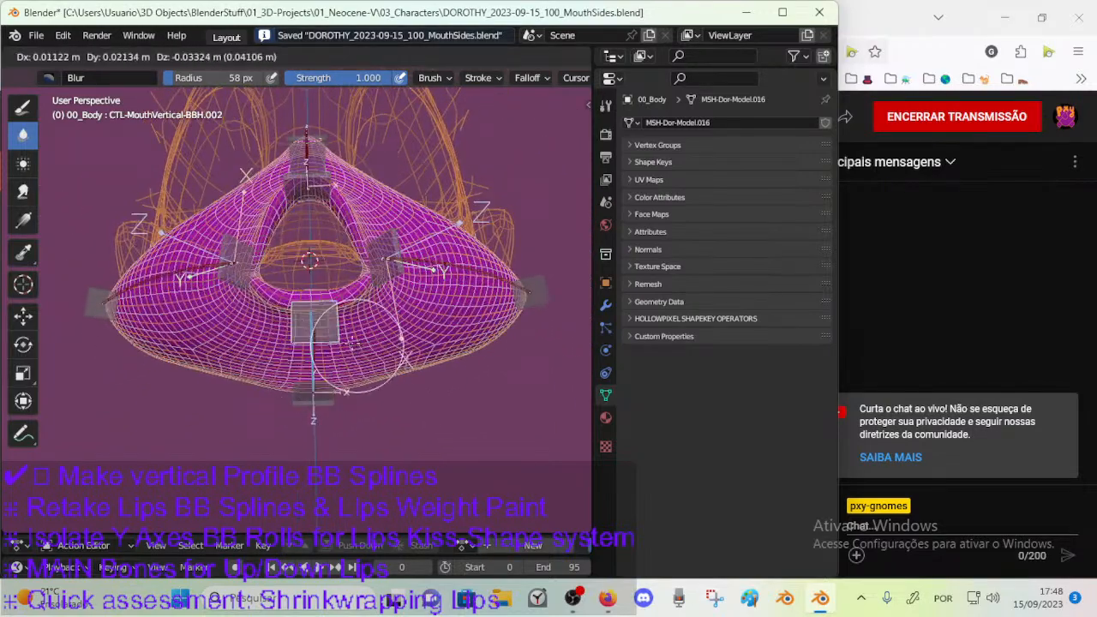
pyautogui.click(360, 354)
pyautogui.moveTo(370, 353); pyautogui.dragTo(344, 341, button='middle')
pyautogui.press('g')
pyautogui.click(347, 315)
pyautogui.press('g')
pyautogui.click(287, 278)
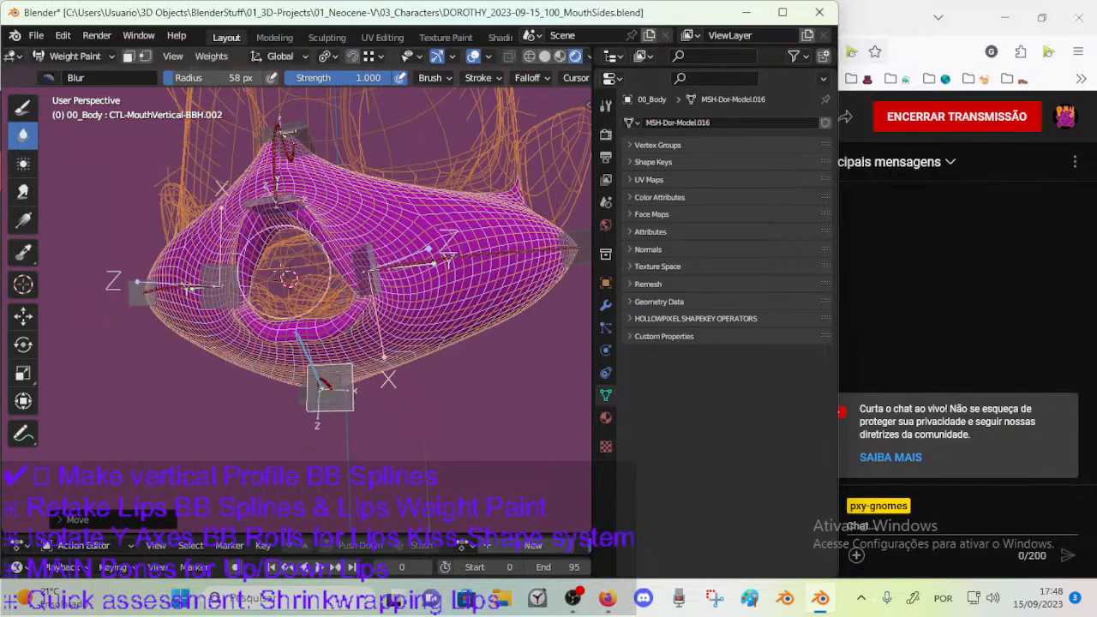
# Move the lower lip control again and rotate it about the global X axis in a side view.
pyautogui.moveTo(285, 245); pyautogui.dragTo(295, 284, button='middle')
pyautogui.press('g')
pyautogui.click(311, 324)
pyautogui.moveTo(314, 326); pyautogui.dragTo(187, 377, button='middle')
pyautogui.press('r')
pyautogui.press('x')
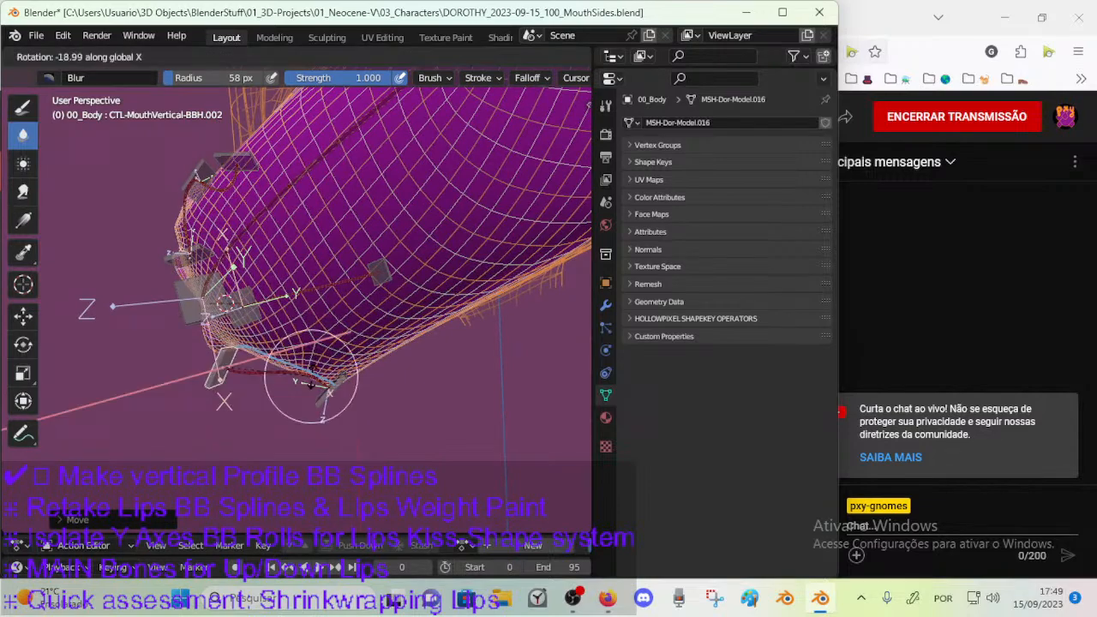
pyautogui.click(275, 329)
# Alternate moving the lower lip control and rotating it about global X to test how the chin bends.
pyautogui.moveTo(276, 329); pyautogui.dragTo(318, 340, button='middle')
pyautogui.press('g')
pyautogui.click(336, 331)
pyautogui.press('r')
pyautogui.press('x')
pyautogui.click(301, 345)
pyautogui.press('g')
pyautogui.click(311, 339)
pyautogui.press('r')
pyautogui.press('x')
pyautogui.click(257, 381)
# Lower CTL-MouthVertical-BBH.002 to open the mouth and adjust its tilt with further moves and rotations, ending about the X axis.
pyautogui.press('g')
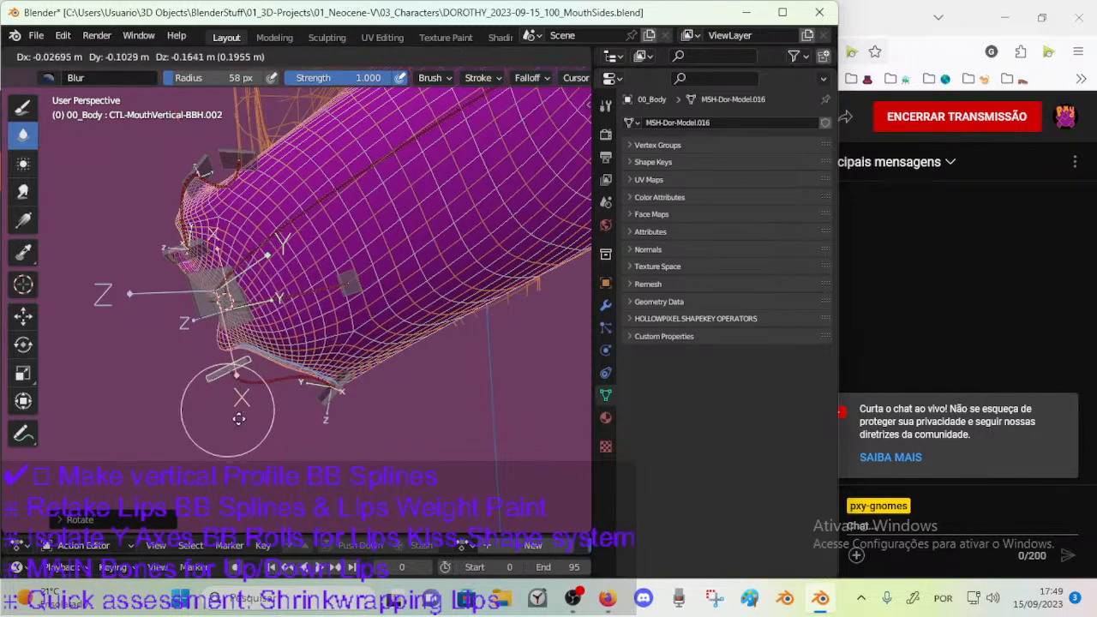
pyautogui.click(291, 359)
pyautogui.press('r')
pyautogui.click(291, 381)
pyautogui.press('g')
pyautogui.click(298, 392)
pyautogui.press('r')
pyautogui.press('x')
pyautogui.click(300, 396)
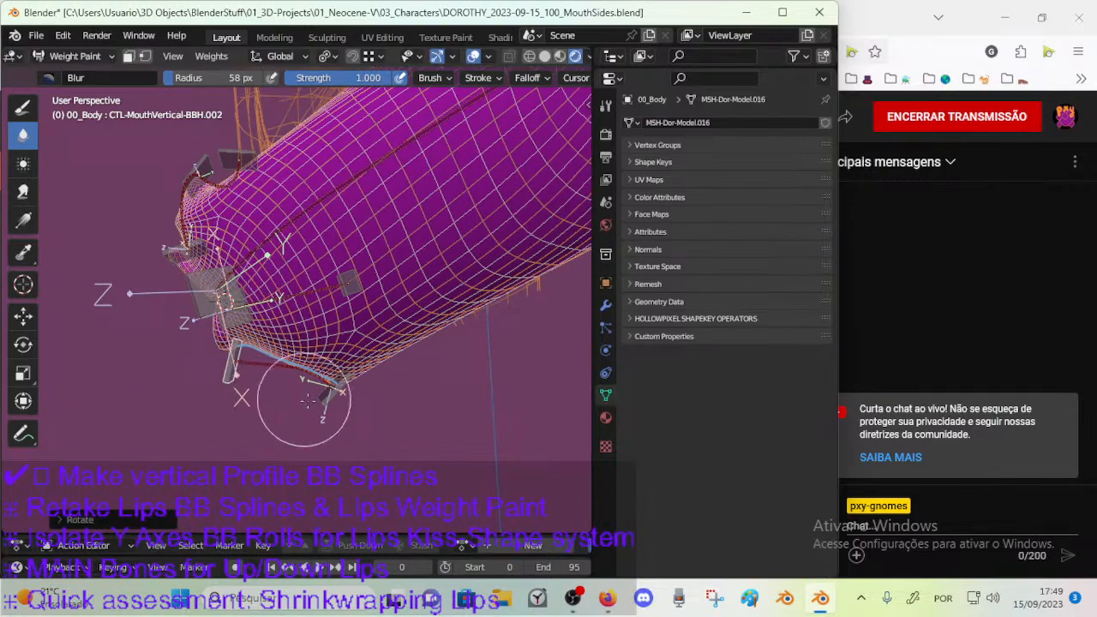
# Select the chin control CTL-MouthVertical-BBH.001 and test the chin by rotating and moving it, ending with a global X rotation.
pyautogui.keyDown('ctrl'); pyautogui.click(329, 396); pyautogui.keyUp('ctrl')
pyautogui.press('r')
pyautogui.click(347, 411)
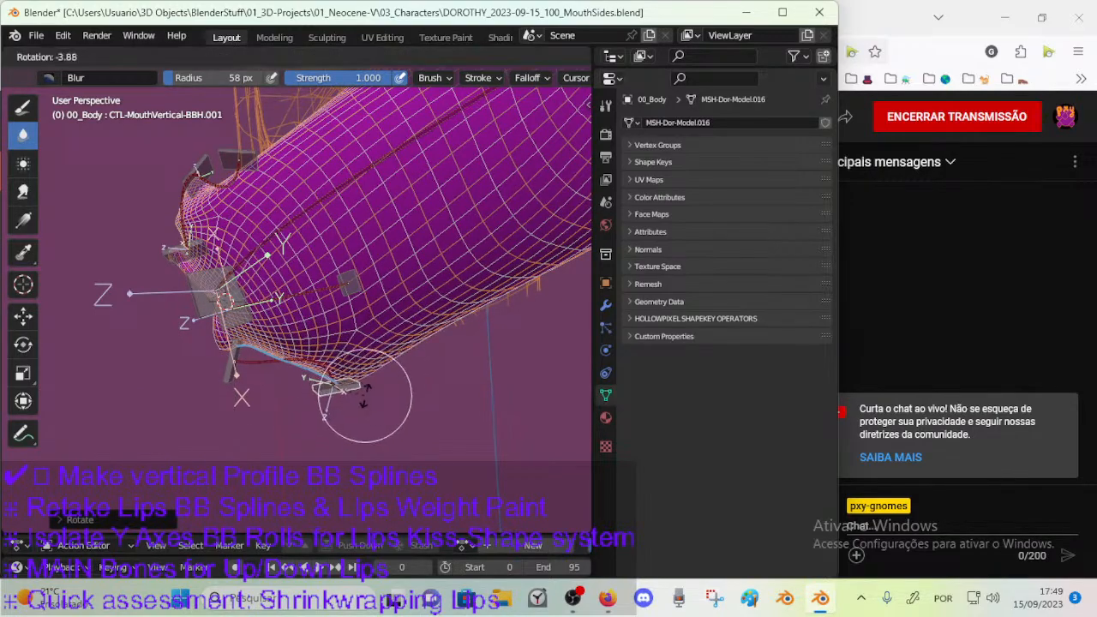
pyautogui.press('g')
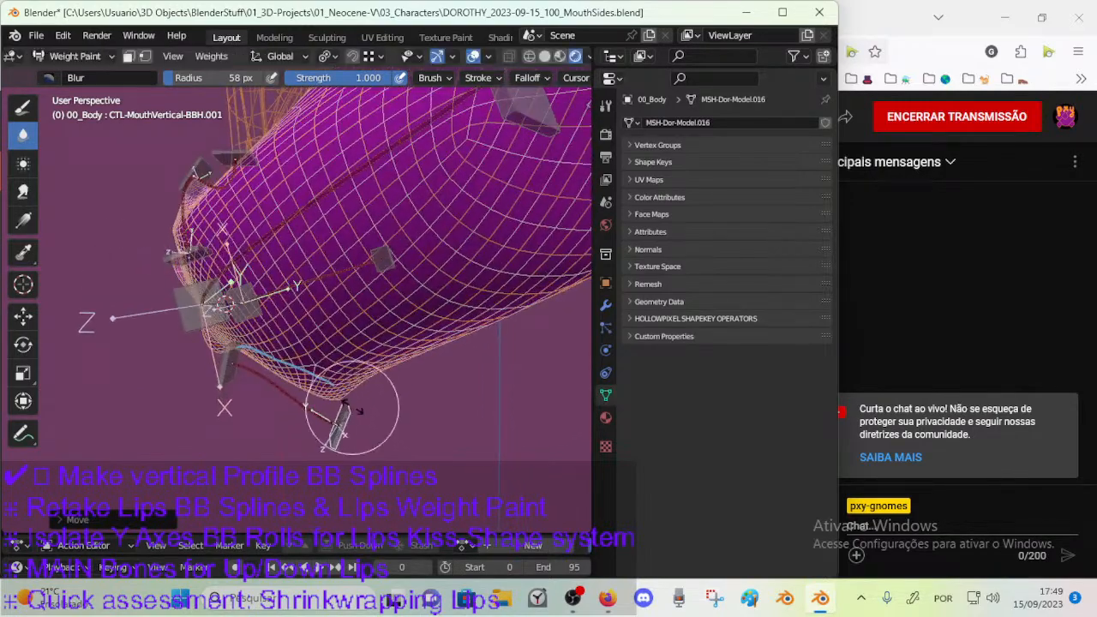
pyautogui.click(351, 321)
pyautogui.press('r')
pyautogui.press('x')
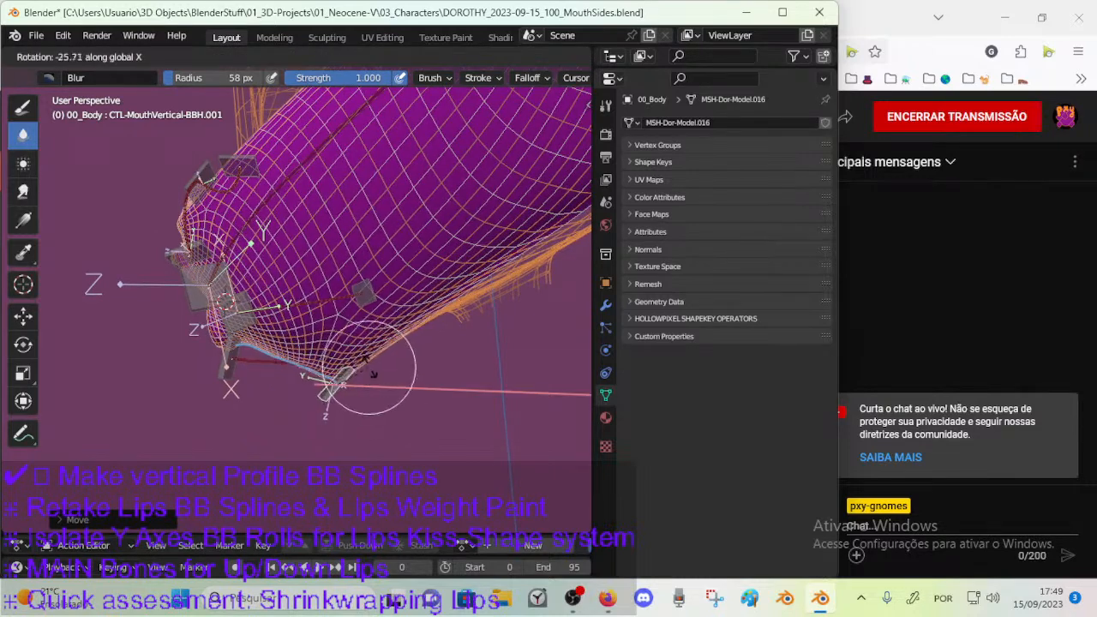
pyautogui.click(366, 368)
# Refine the chin control's pose with small moves and another rotation about the global X axis.
pyautogui.press('g')
pyautogui.click(365, 388)
pyautogui.press('g')
pyautogui.click(367, 385)
pyautogui.press('r')
pyautogui.press('x')
pyautogui.click(367, 393)
pyautogui.press('g')
pyautogui.click(367, 396)
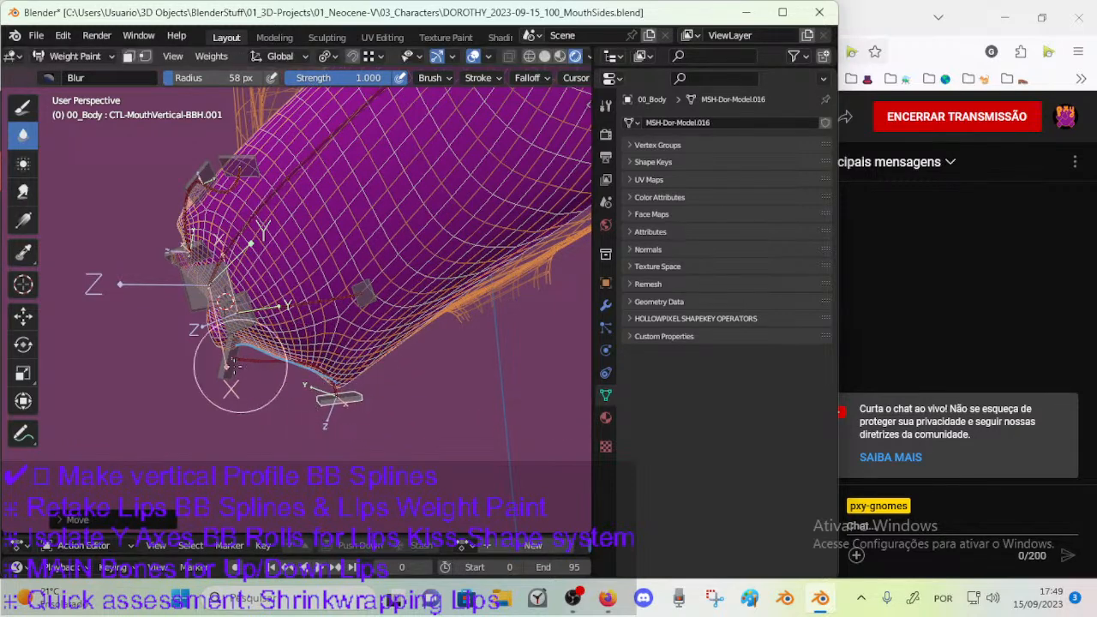
# Rotate the lower lip control CTL-MouthVertical-BBH.002 about the global X axis and move it up toward the mouth.
pyautogui.keyDown('ctrl'); pyautogui.click(226, 372); pyautogui.keyUp('ctrl')
pyautogui.press('r')
pyautogui.press('x')
pyautogui.click(291, 345)
pyautogui.press('g')
pyautogui.click(309, 329)
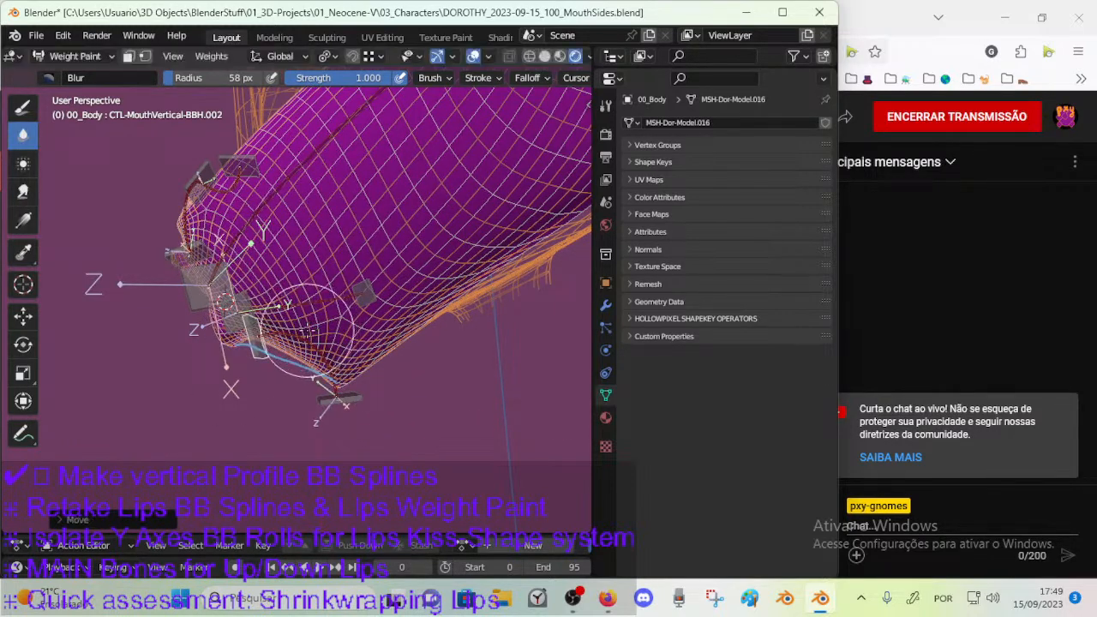
# Tilt the lower lip control back and forth with free rotations and reposition it below the lip.
pyautogui.press('r')
pyautogui.click(306, 379)
pyautogui.press('r')
pyautogui.click(306, 318)
pyautogui.moveTo(306, 318)
pyautogui.mouseDown(button='middle')
pyautogui.moveTo(306, 393)
pyautogui.moveTo(322, 378)
pyautogui.moveTo(286, 391)
pyautogui.mouseUp(button='middle')
pyautogui.press('g')
pyautogui.click(273, 383)
# Display the weights of DEF-MouthVertical-BB.001, then reselect the lower lip control and rotate it again.
pyautogui.keyDown('ctrl'); pyautogui.click(344, 382); pyautogui.keyUp('ctrl')
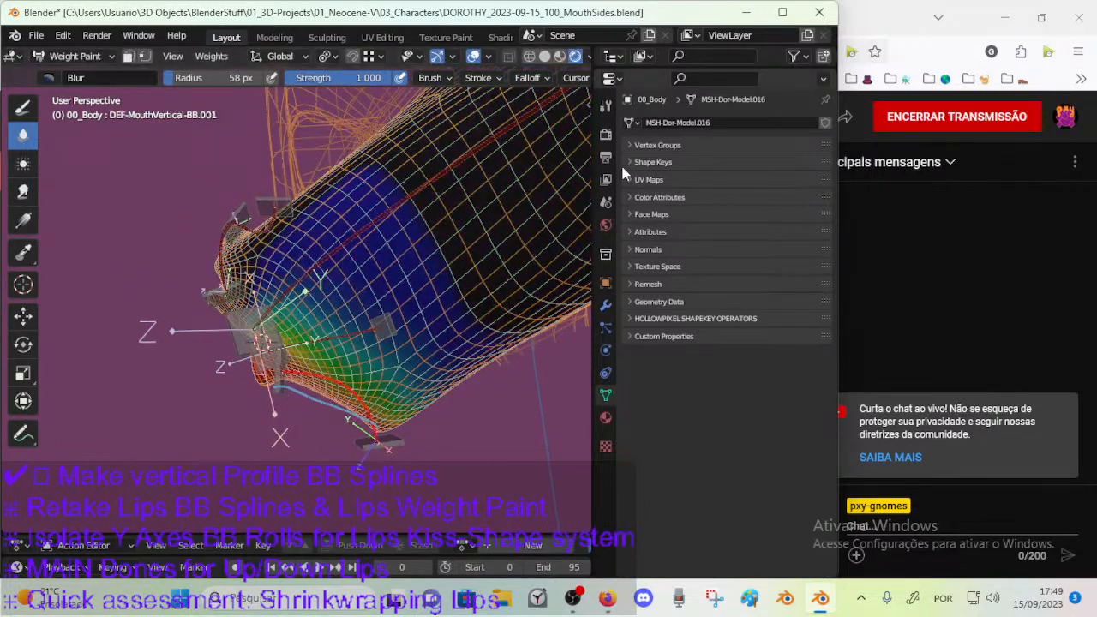
pyautogui.keyDown('ctrl'); pyautogui.click(279, 386); pyautogui.keyUp('ctrl')
pyautogui.press('r')
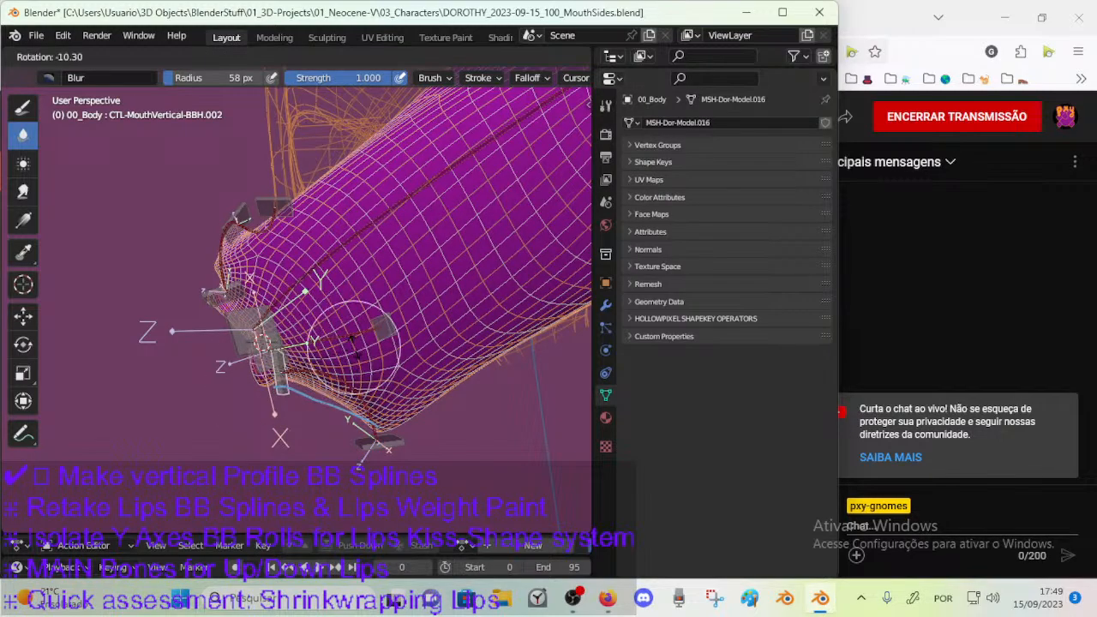
pyautogui.click(333, 381)
pyautogui.press('r')
pyautogui.click(329, 382)
# Orbit to another side angle and move the lower lip control repeatedly, finishing with a rotation to test the lip curve.
pyautogui.moveTo(300, 382)
pyautogui.mouseDown(button='middle')
pyautogui.moveTo(360, 370)
pyautogui.moveTo(282, 373)
pyautogui.moveTo(296, 382)
pyautogui.mouseUp(button='middle')
pyautogui.press('g')
pyautogui.click(330, 382)
pyautogui.press('g')
pyautogui.click(247, 370)
pyautogui.press('g')
pyautogui.click(322, 377)
pyautogui.press('g')
pyautogui.click(338, 384)
pyautogui.press('r')
pyautogui.click(396, 414)
# Rotate and move the chin control CTL-MouthVertical-BBH.001, then shift the lower lip control CTL-MouthVertical-BBH.002.
pyautogui.keyDown('ctrl'); pyautogui.click(372, 436); pyautogui.keyUp('ctrl')
pyautogui.press('r')
pyautogui.click(379, 380)
pyautogui.press('g')
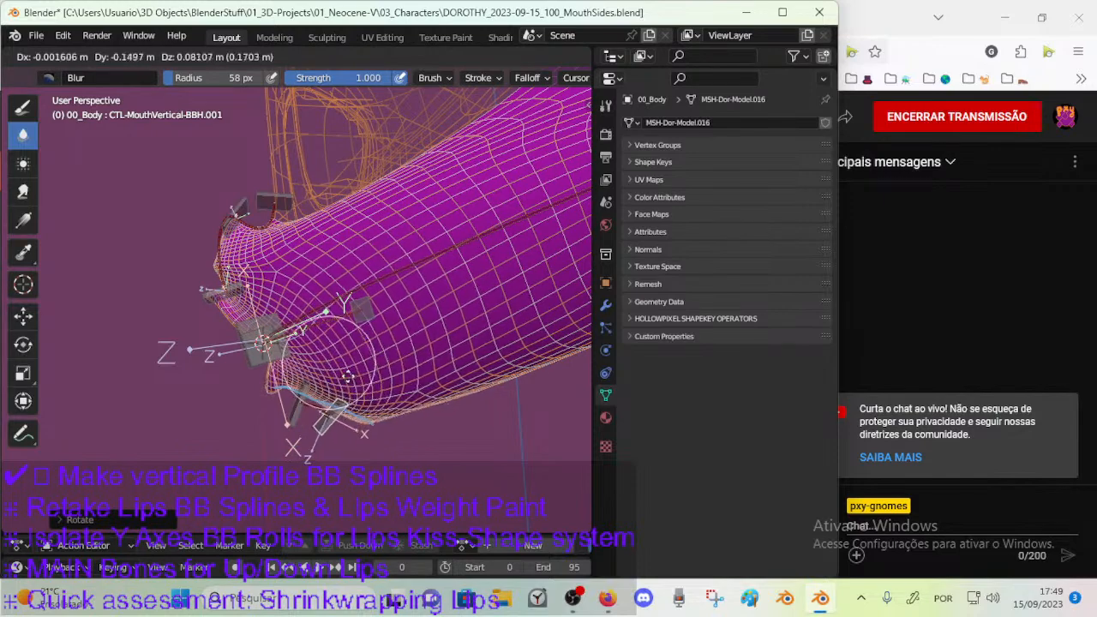
pyautogui.click(368, 393)
pyautogui.keyDown('ctrl'); pyautogui.click(302, 393); pyautogui.keyUp('ctrl')
pyautogui.press('g')
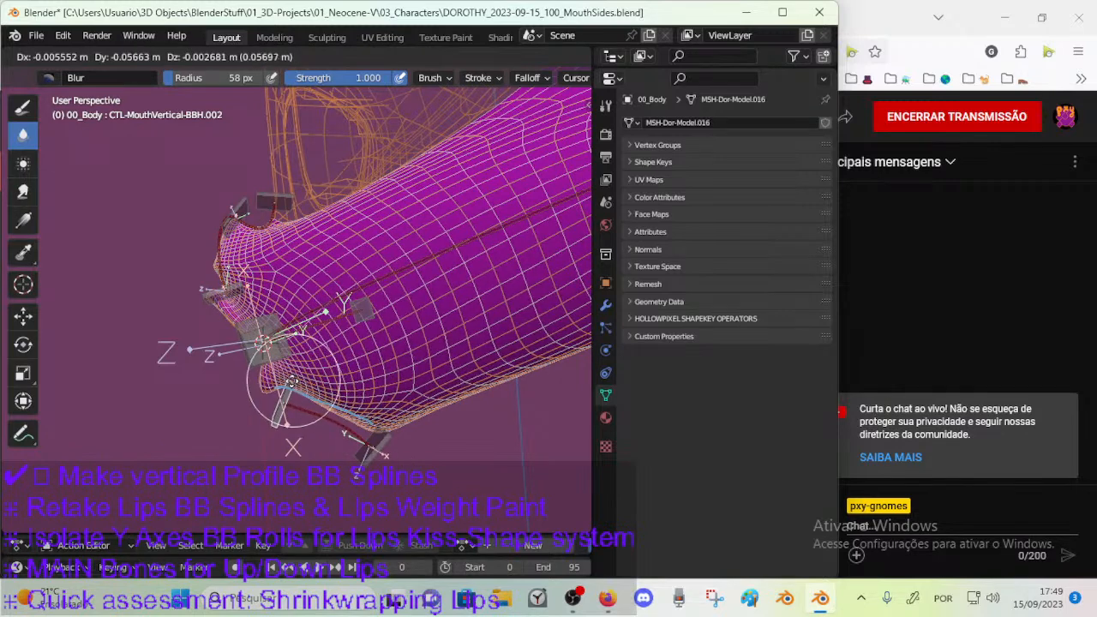
pyautogui.click(326, 399)
# Pull the chin control CTL-MouthVertical-BBH.001 away from the mouth and back, rotating it between moves to test the chin's deformation.
pyautogui.keyDown('ctrl'); pyautogui.click(377, 445); pyautogui.keyUp('ctrl')
pyautogui.press('g')
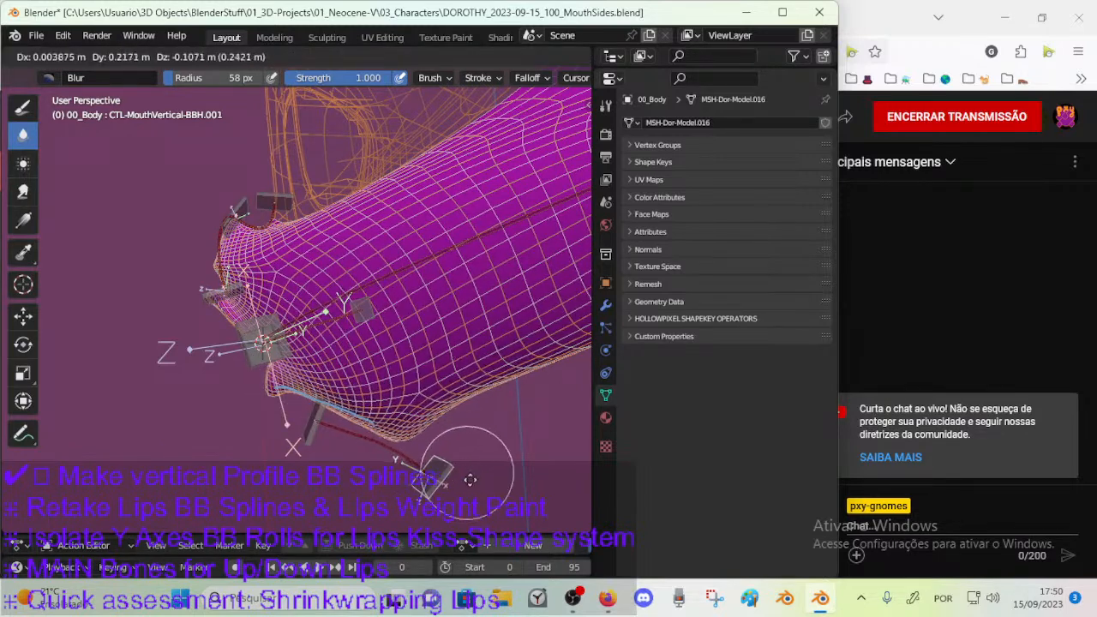
pyautogui.click(454, 441)
pyautogui.press('r')
pyautogui.click(452, 435)
pyautogui.press('g')
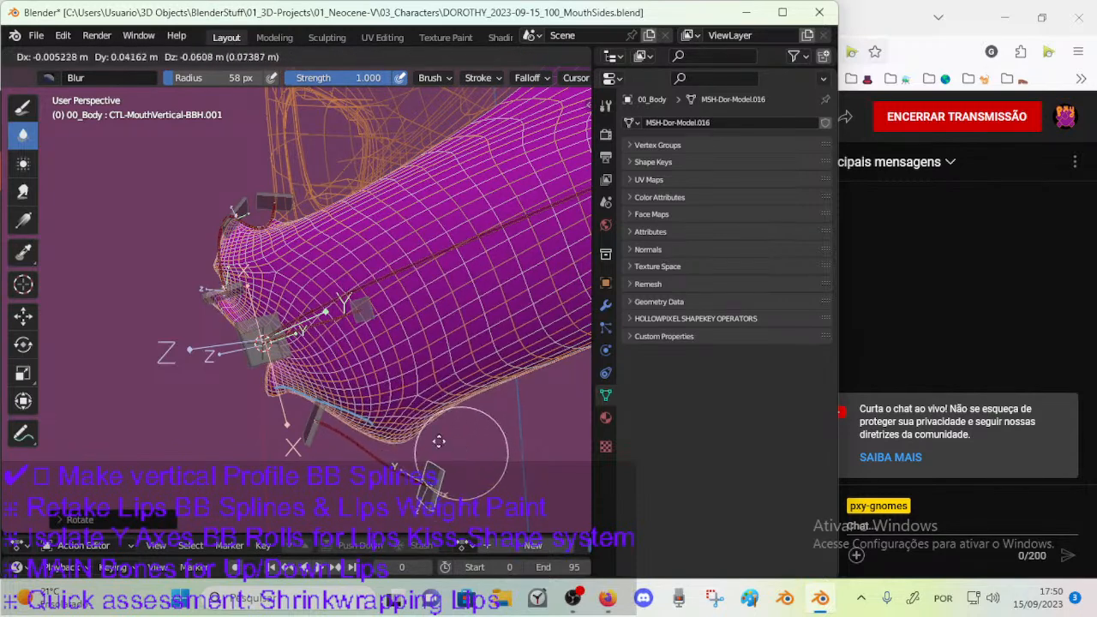
pyautogui.click(441, 440)
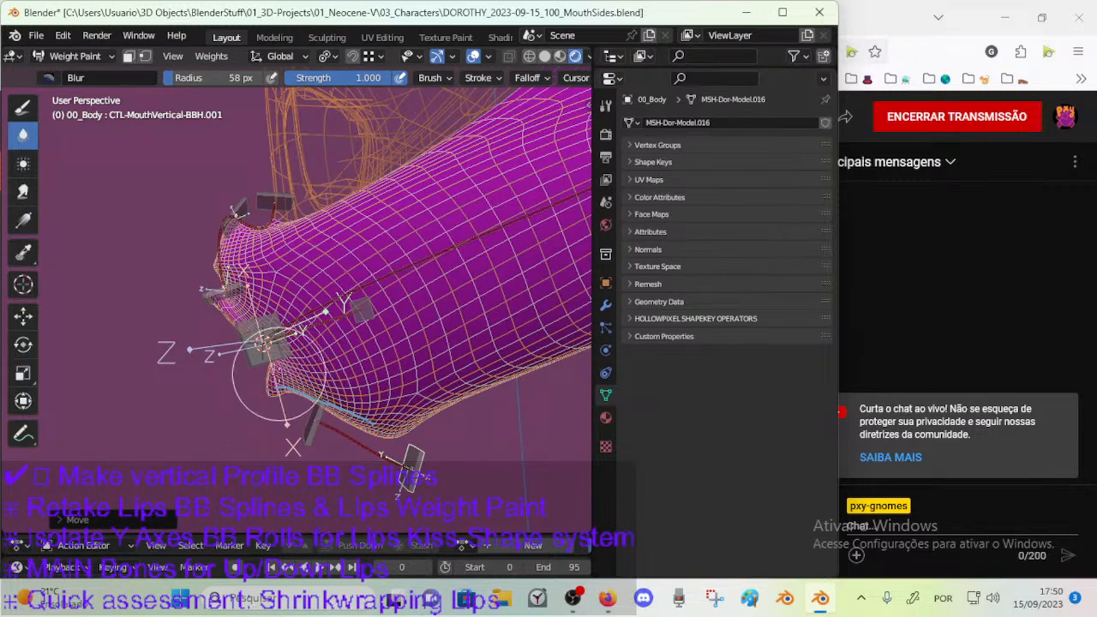
pyautogui.press('g')
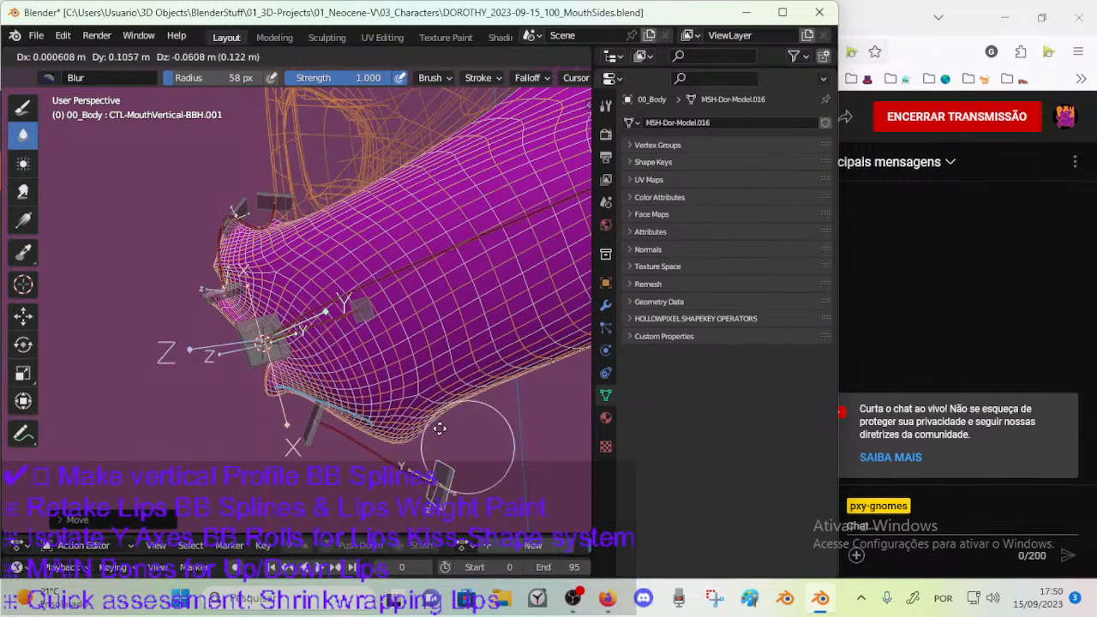
pyautogui.press('r')
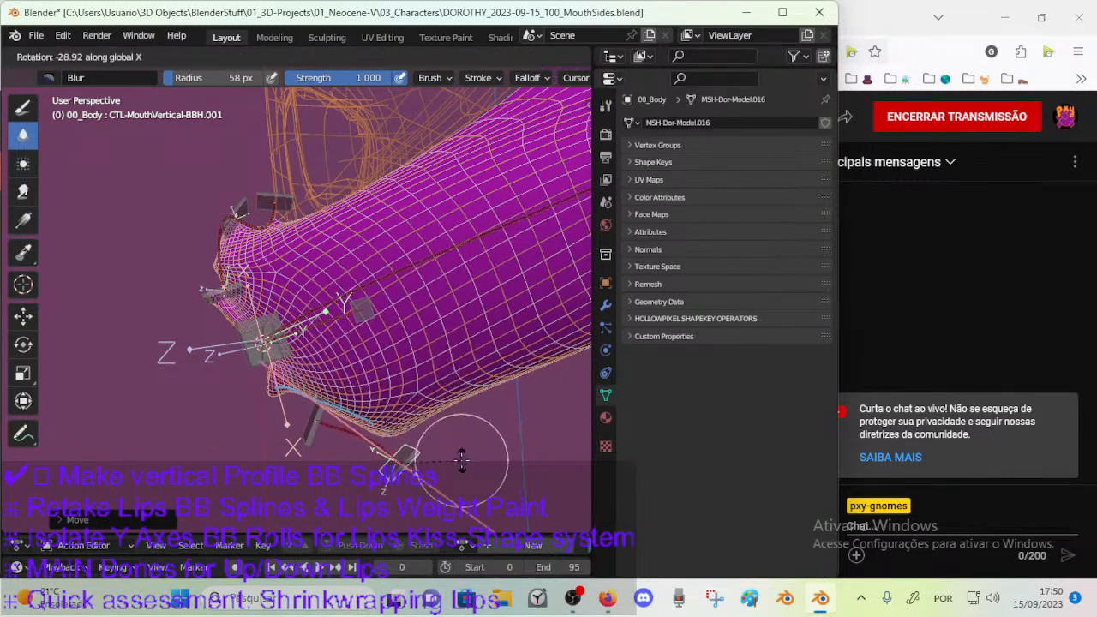
pyautogui.click(399, 421)
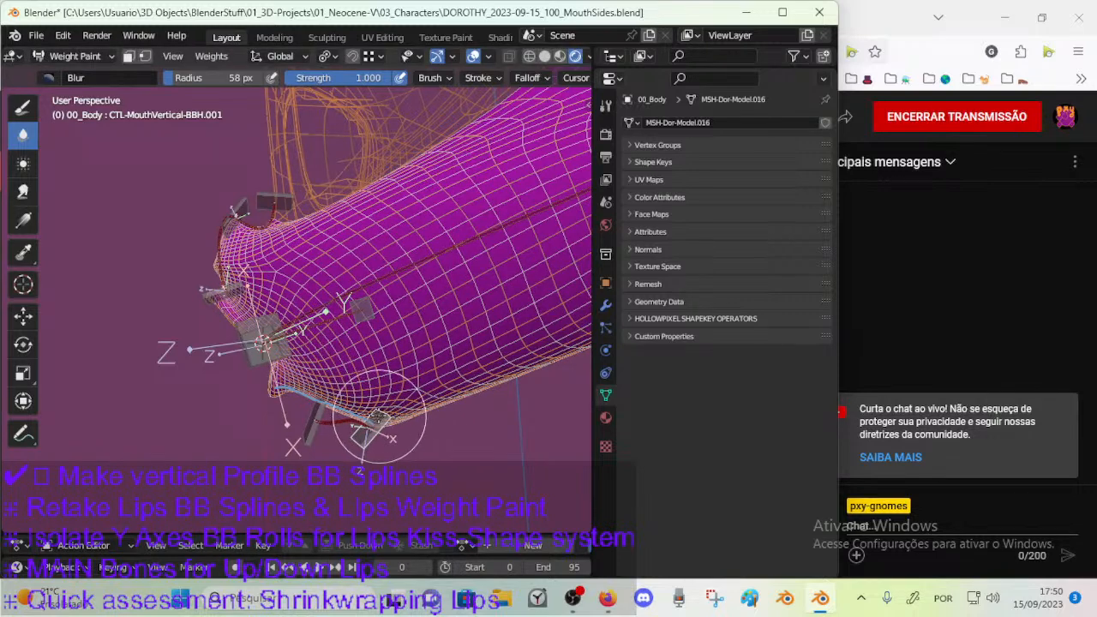
# Test the lower lip by alternately moving and rotating CTL-MouthVertical-BBH.002 along the lip and chin profile.
pyautogui.press('a')
pyautogui.keyDown('ctrl'); pyautogui.click(273, 403); pyautogui.keyUp('ctrl')
pyautogui.press('g')
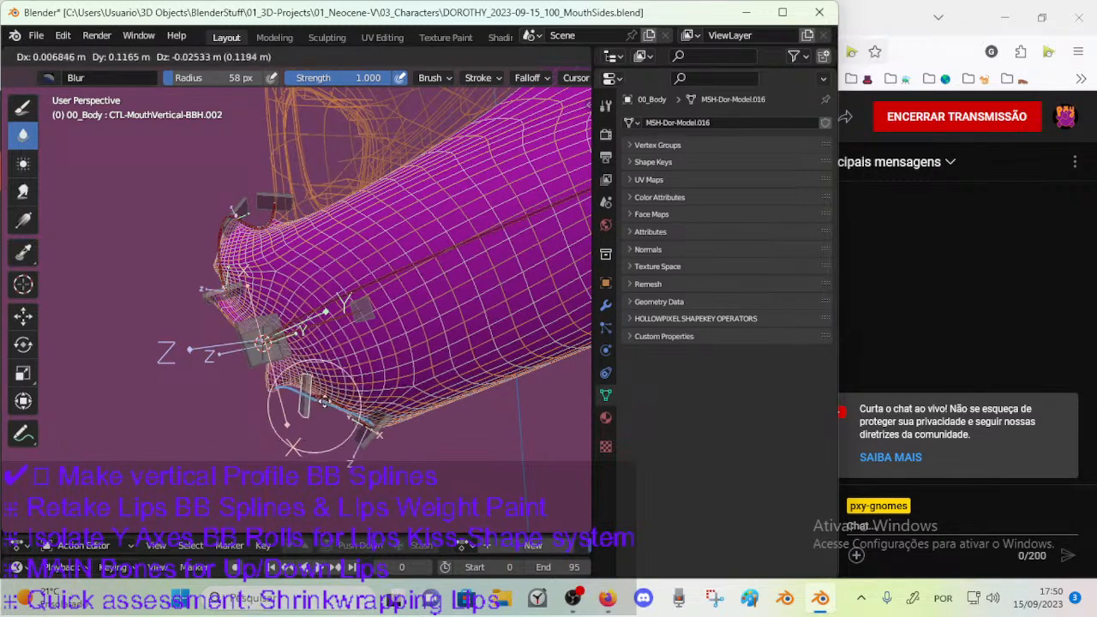
pyautogui.click(299, 399)
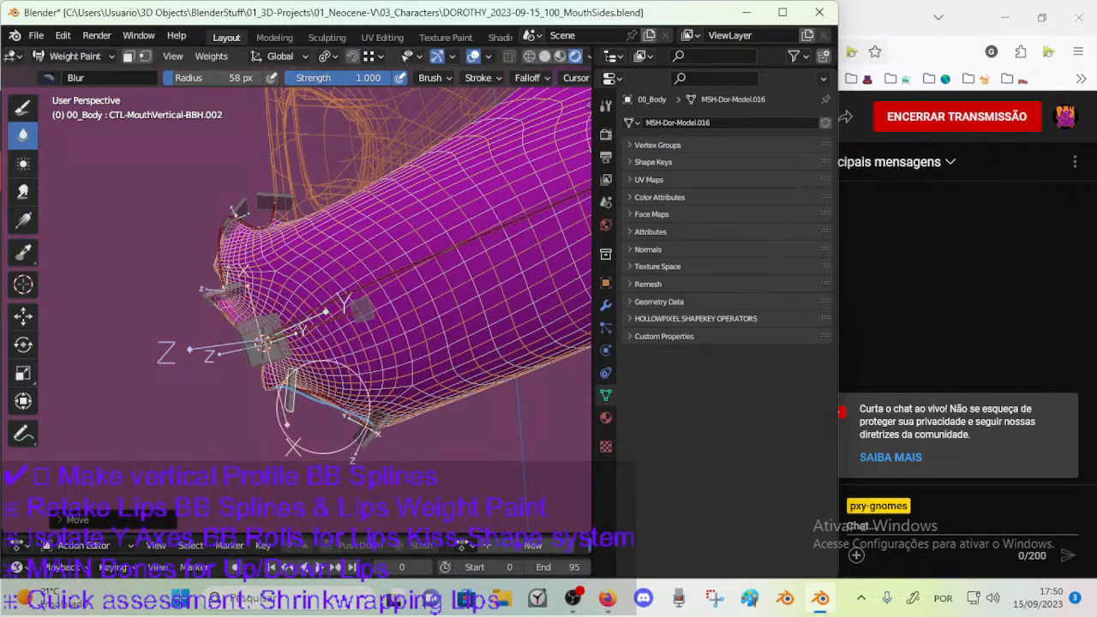
pyautogui.press('r')
pyautogui.click(343, 399)
pyautogui.press('g')
pyautogui.click(344, 390)
pyautogui.press('g')
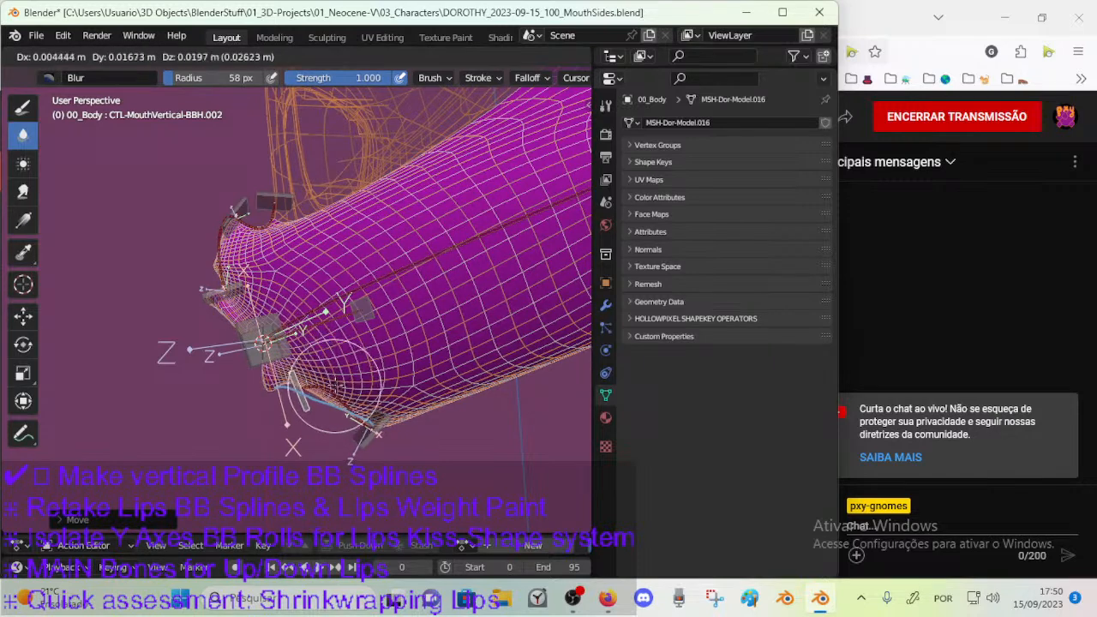
pyautogui.click(335, 385)
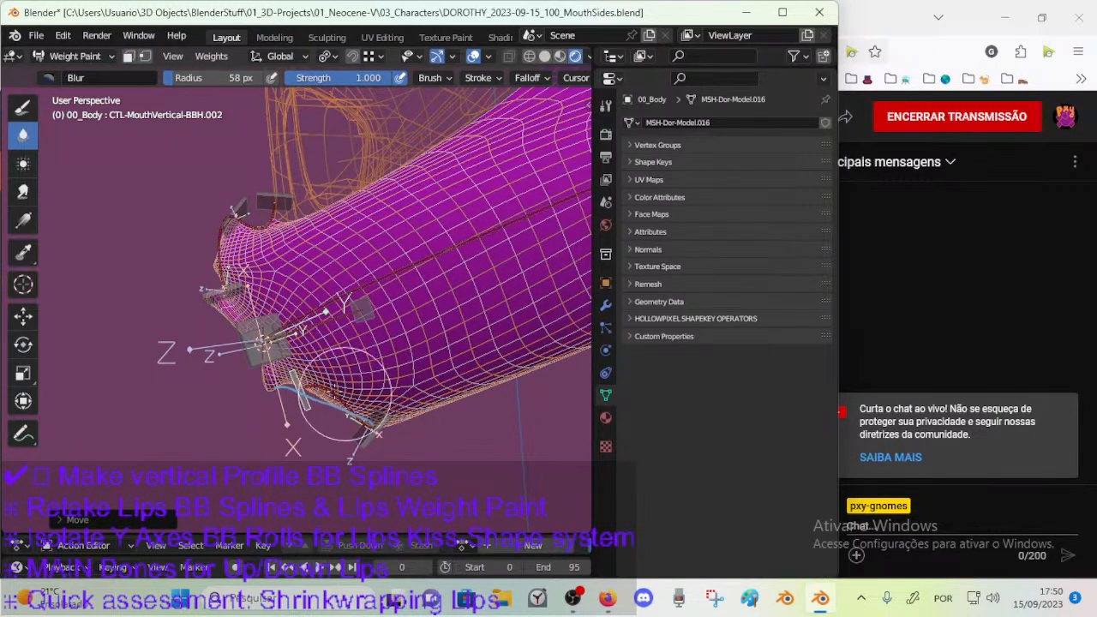
pyautogui.press('g')
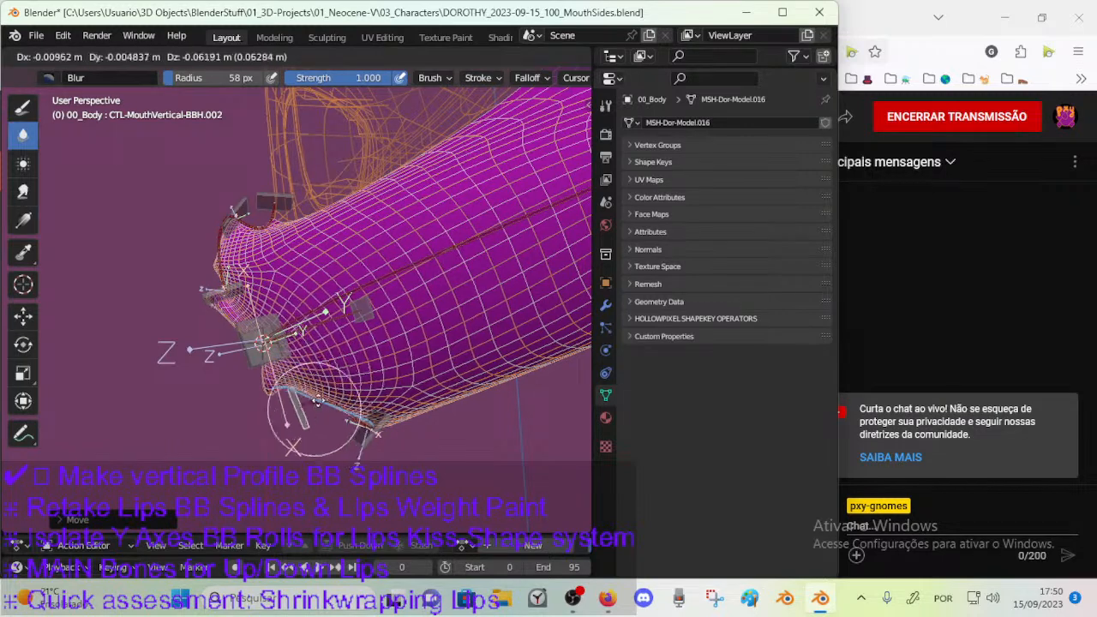
pyautogui.click(314, 410)
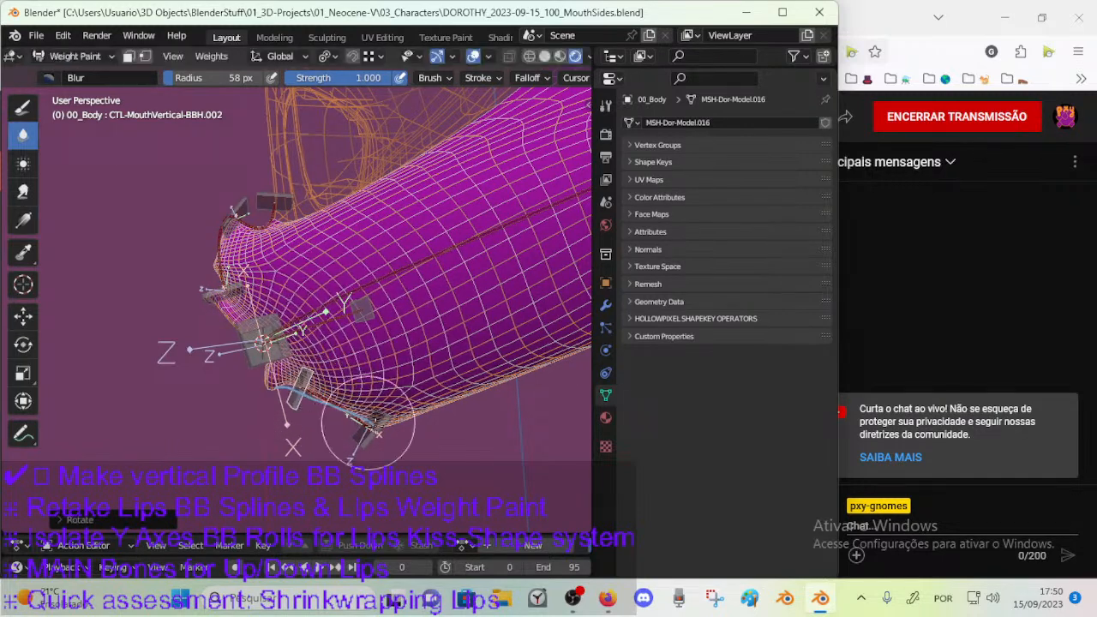
# Rotate the chin control CTL-MouthVertical-BBH.001 with trackball rotation, then move the lower lip control CTL-MouthVertical-BBH.002.
pyautogui.click(375, 424)
pyautogui.press('r')
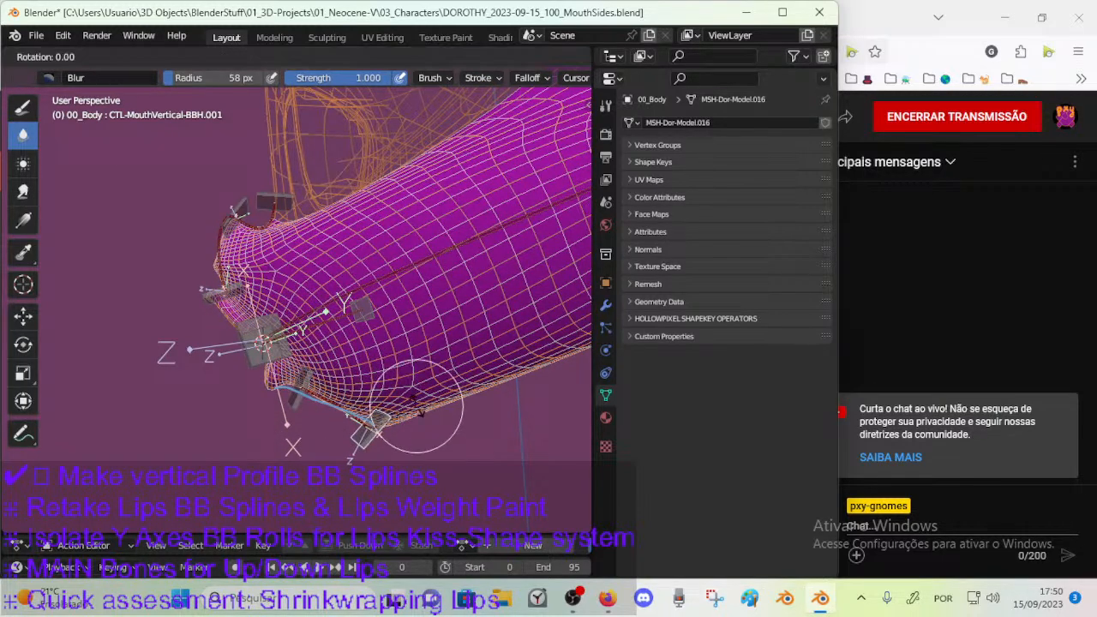
pyautogui.press('r')
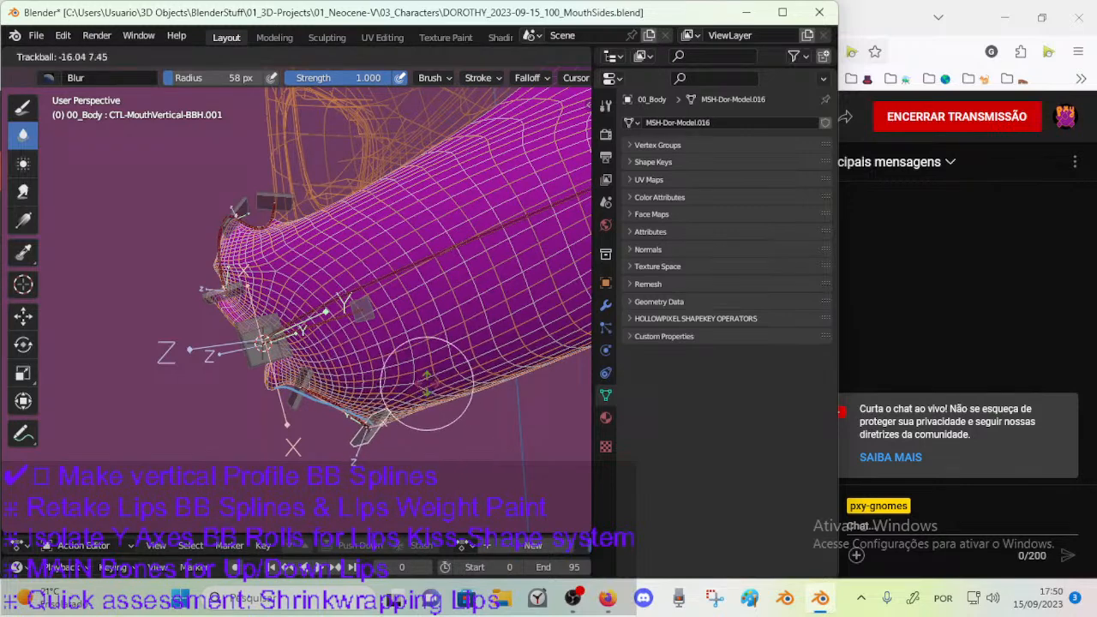
pyautogui.click(386, 393)
pyautogui.click(292, 368)
pyautogui.press('g')
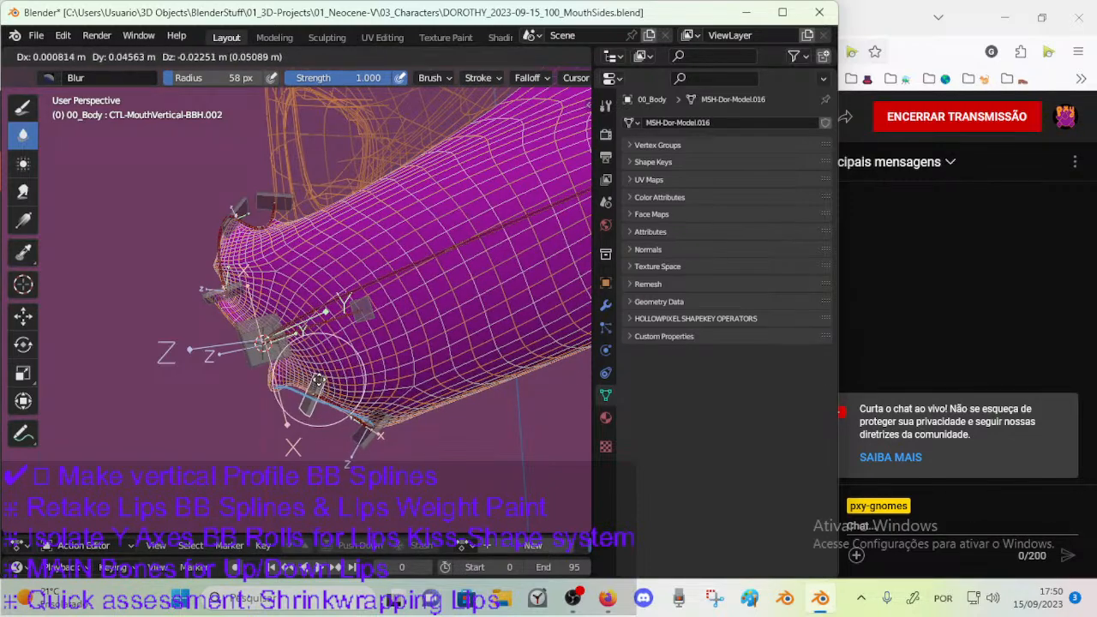
pyautogui.click(319, 380)
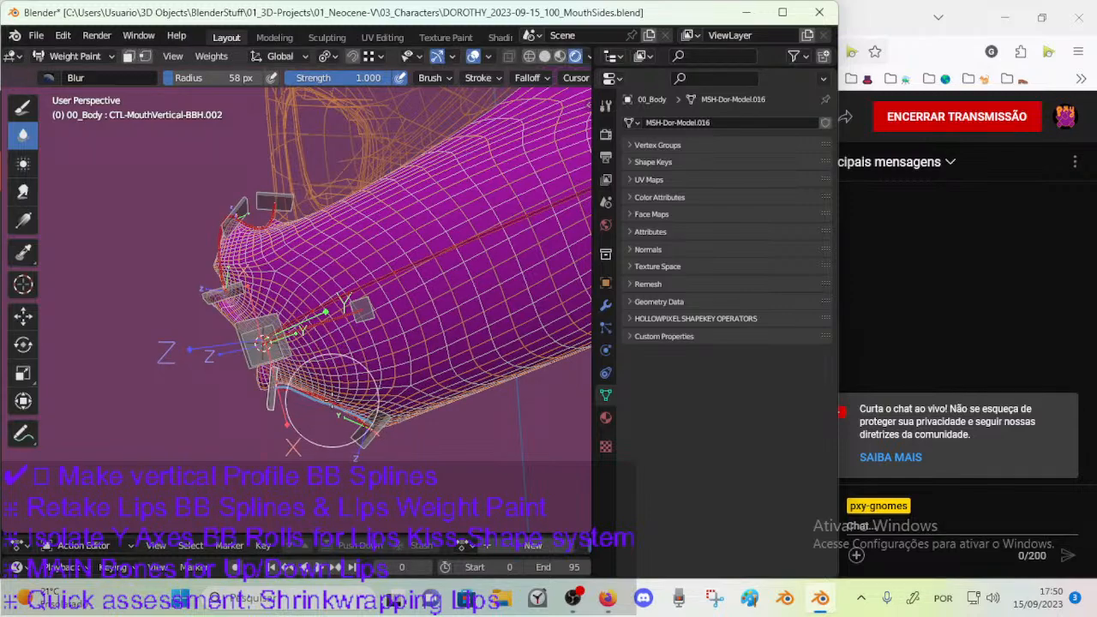
# Select DEF-MouthVertical-BB.001, put ARM-Dorothy in Pose Mode and examine the bone's Stretch To constraint and its Volume Variation.
pyautogui.keyDown('ctrl'); pyautogui.click(337, 401); pyautogui.keyUp('ctrl')
pyautogui.moveTo(352, 401)
pyautogui.mouseDown(button='middle')
pyautogui.moveTo(406, 390)
pyautogui.moveTo(400, 343)
pyautogui.mouseUp(button='middle')
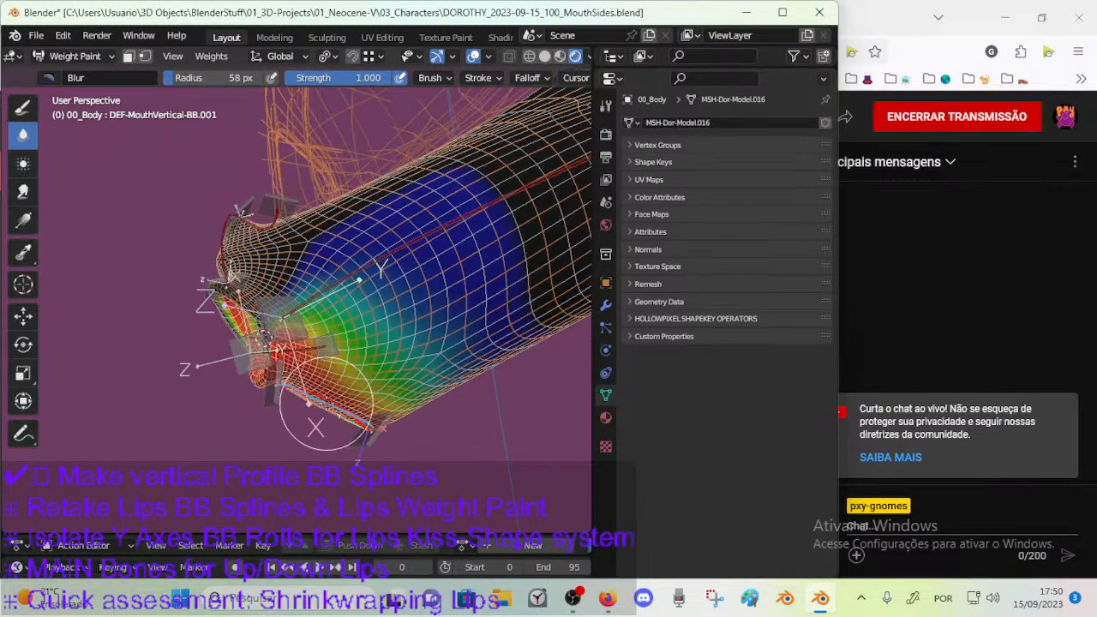
pyautogui.hotkey('ctrl', 'Tab')
pyautogui.click(346, 360)
pyautogui.click(339, 402)
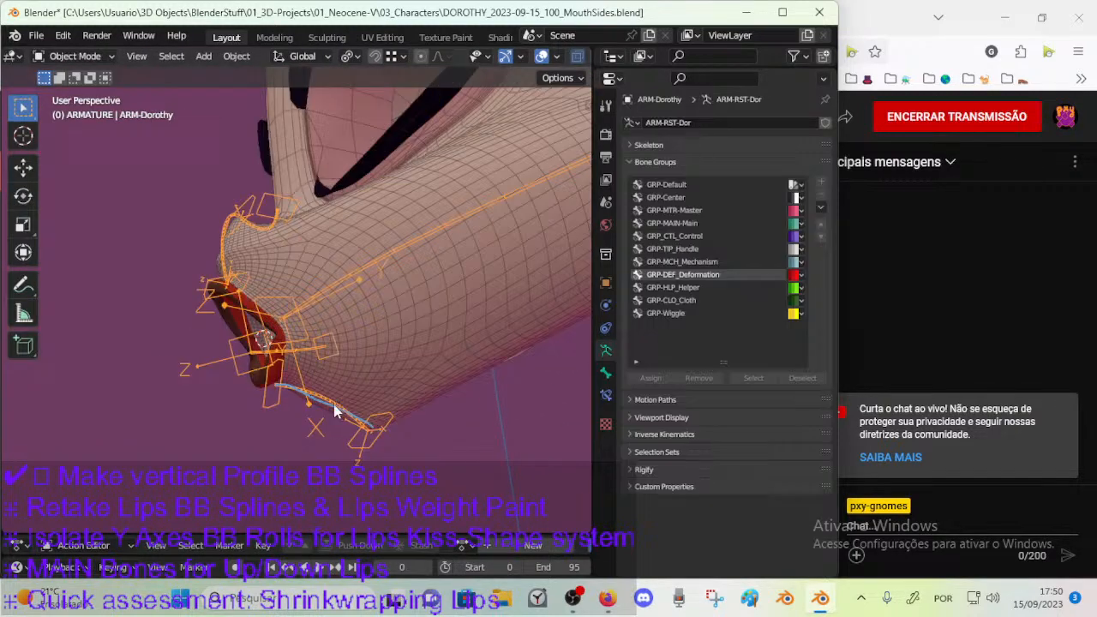
pyautogui.hotkey('ctrl', 'Tab')
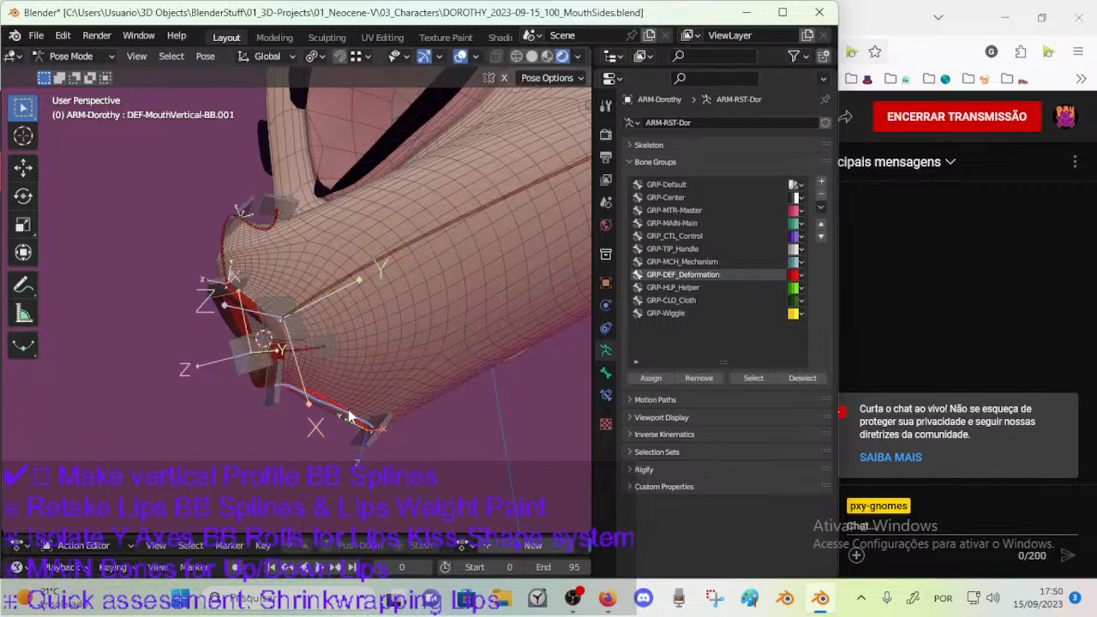
pyautogui.click(604, 394)
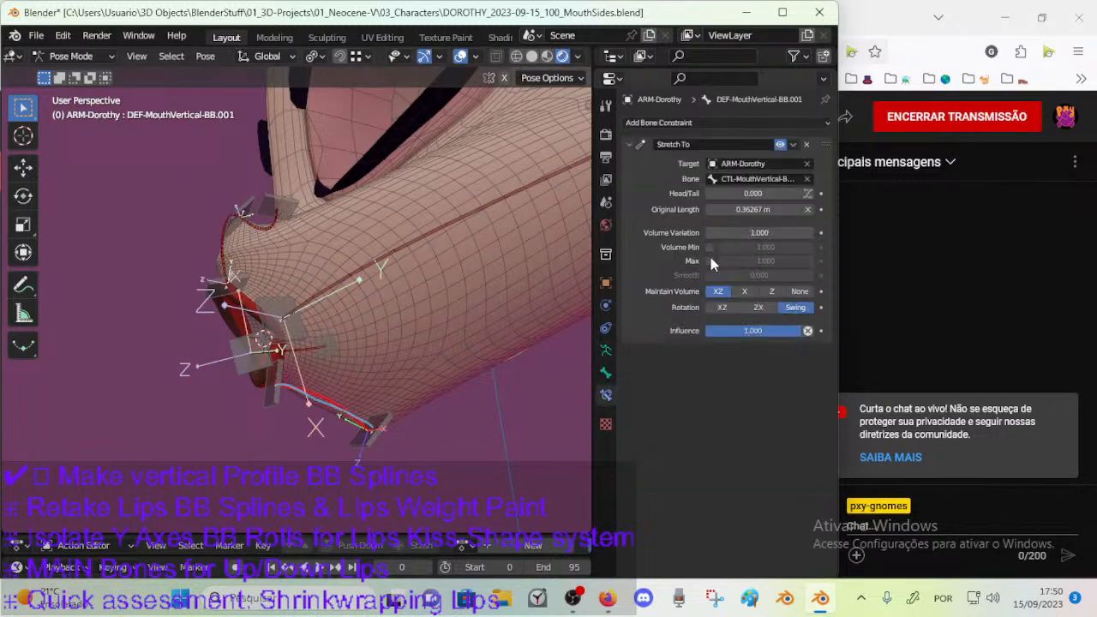
pyautogui.click(765, 232)
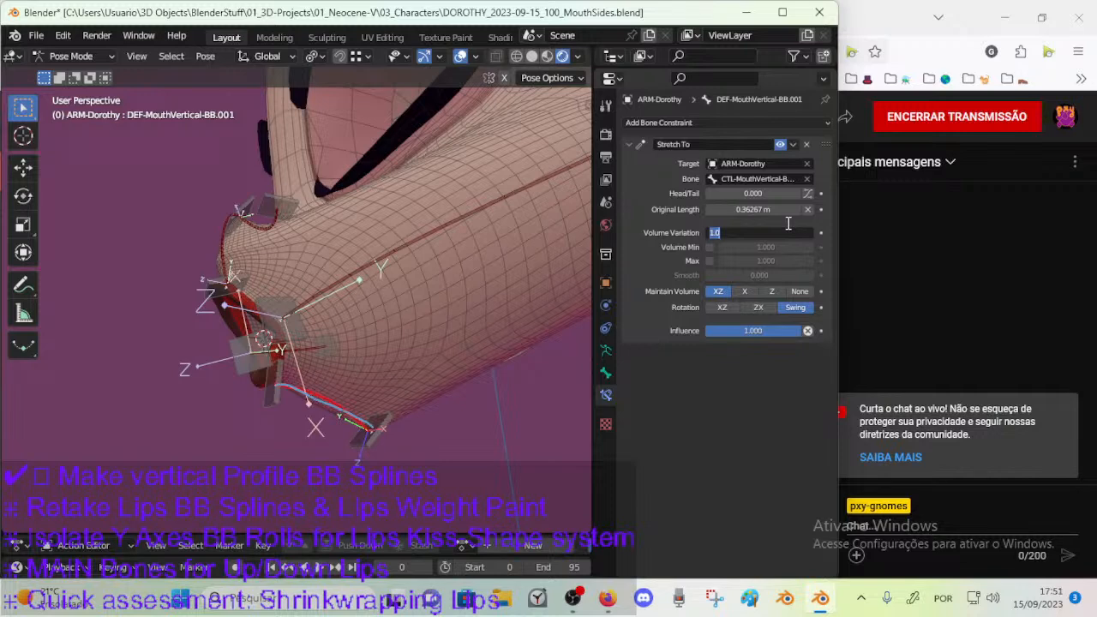
pyautogui.press('Escape')
# Leave Pose Mode and return to Weight Paint mode on 00_Body with the armature still selected.
pyautogui.moveTo(416, 394); pyautogui.dragTo(319, 380, button='middle')
pyautogui.press('Tab')
pyautogui.hotkey('ctrl', 'Tab')
pyautogui.press('o')
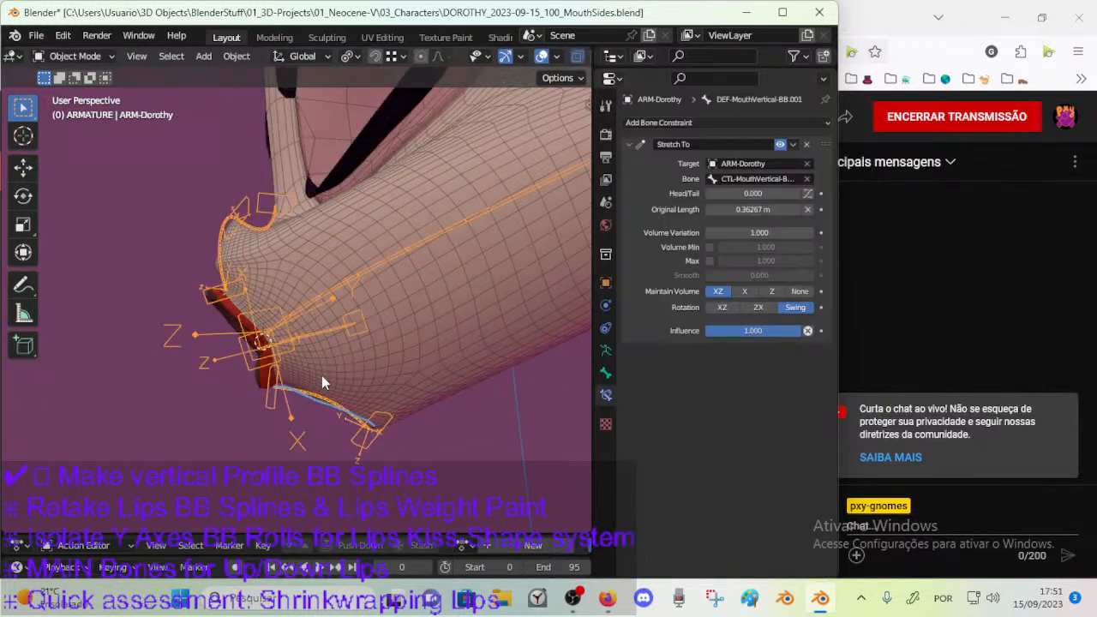
pyautogui.keyDown('shift'); pyautogui.click(338, 373); pyautogui.keyUp('shift')
pyautogui.hotkey('ctrl', 'Tab')
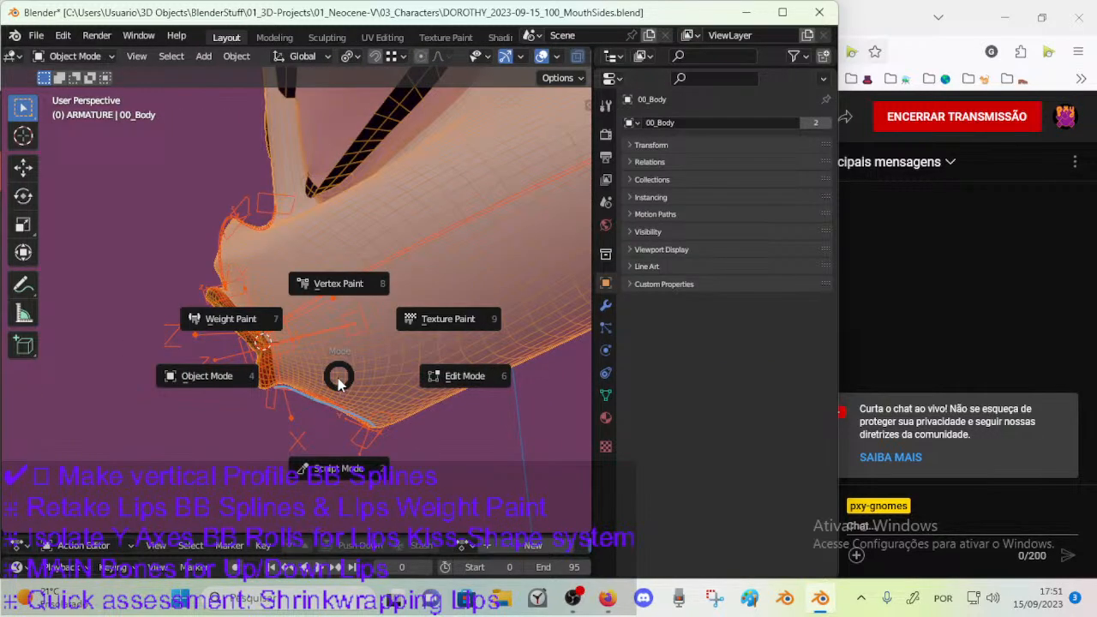
pyautogui.press('w')
# Select the lower lip control CTL-MouthVertical-BBH.002 and move and rotate it to test the lip again.
pyautogui.keyDown('ctrl'); pyautogui.click(283, 390); pyautogui.keyUp('ctrl')
pyautogui.press('g')
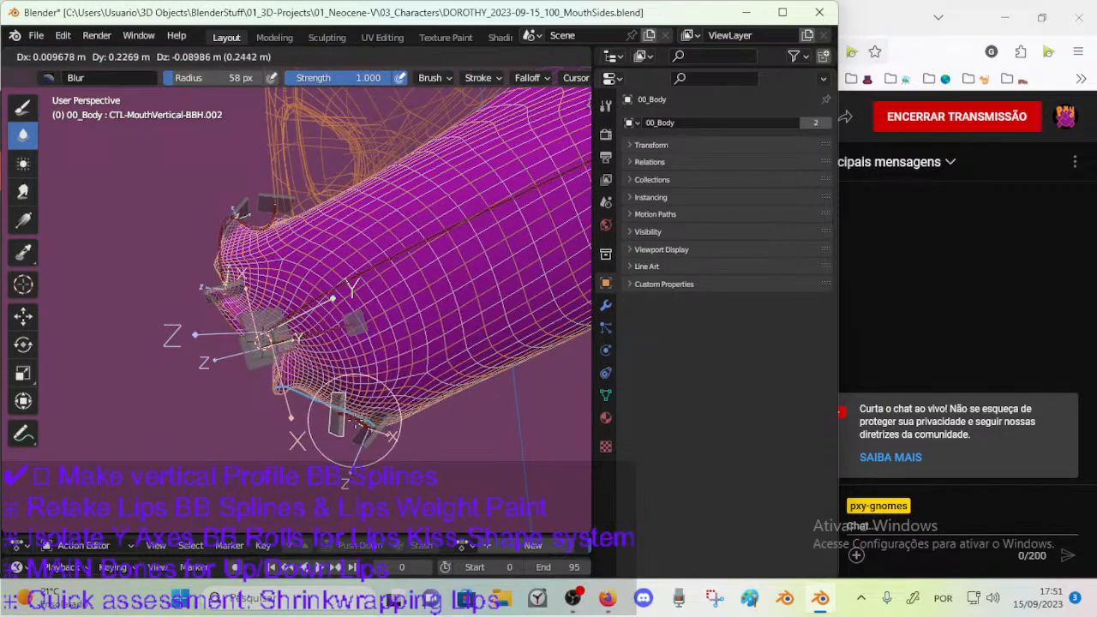
pyautogui.click(347, 396)
pyautogui.press('r')
pyautogui.click(369, 409)
pyautogui.press('g')
pyautogui.click(381, 403)
# Move and rotate the lower lip control CTL-MouthVertical-BBH.002 in several directions to test the mouth deformation.
pyautogui.moveTo(373, 402); pyautogui.dragTo(445, 365, button='middle')
pyautogui.press('g')
pyautogui.click(377, 370)
pyautogui.press('g')
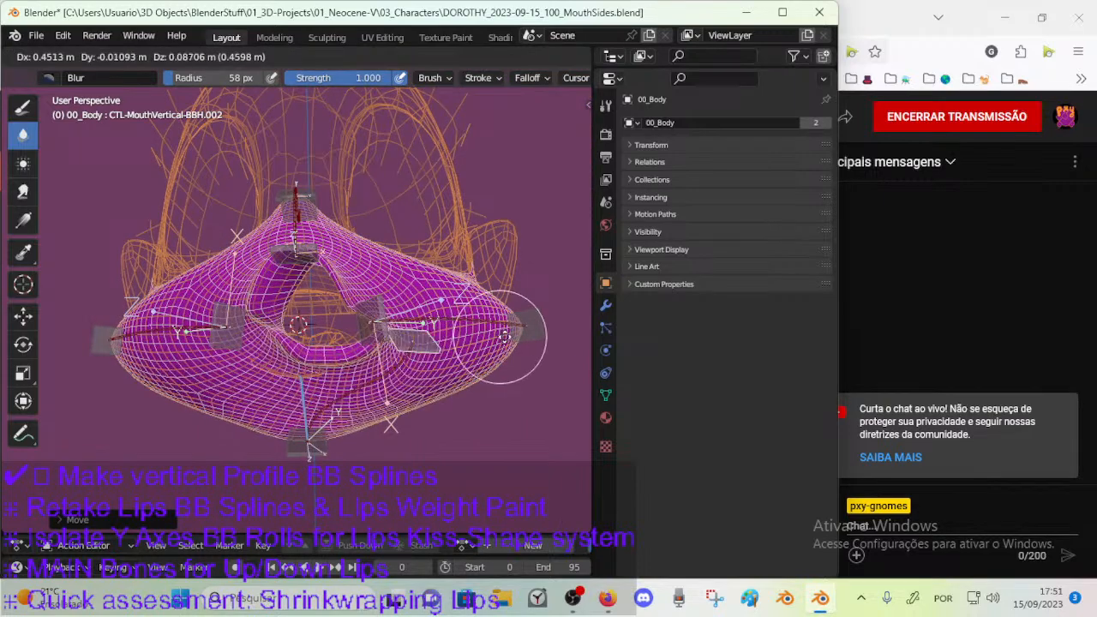
pyautogui.click(454, 355)
pyautogui.press('g')
pyautogui.click(409, 397)
pyautogui.press('r')
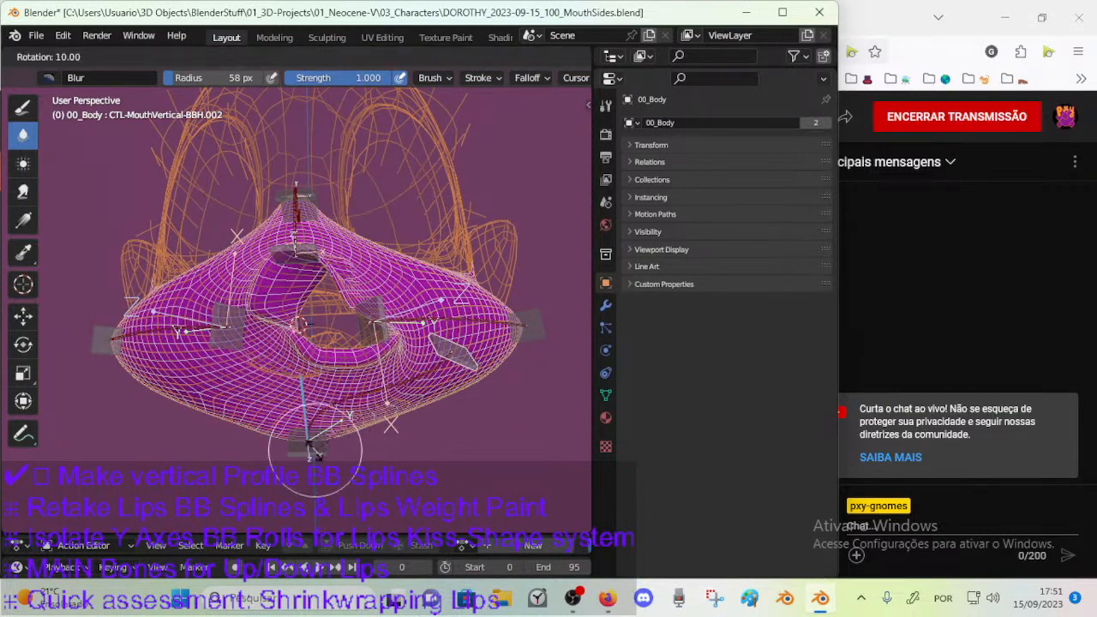
pyautogui.click(315, 447)
pyautogui.keyDown('ctrl'); pyautogui.click(315, 449); pyautogui.keyUp('ctrl')
pyautogui.moveTo(313, 448); pyautogui.dragTo(231, 428, button='middle')
# Try moving the chin control CTL-MouthVertical-BBH.001 and the lower lip control CTL-MouthVertical-BBH.002 to test the bendy bone between them.
pyautogui.press('g')
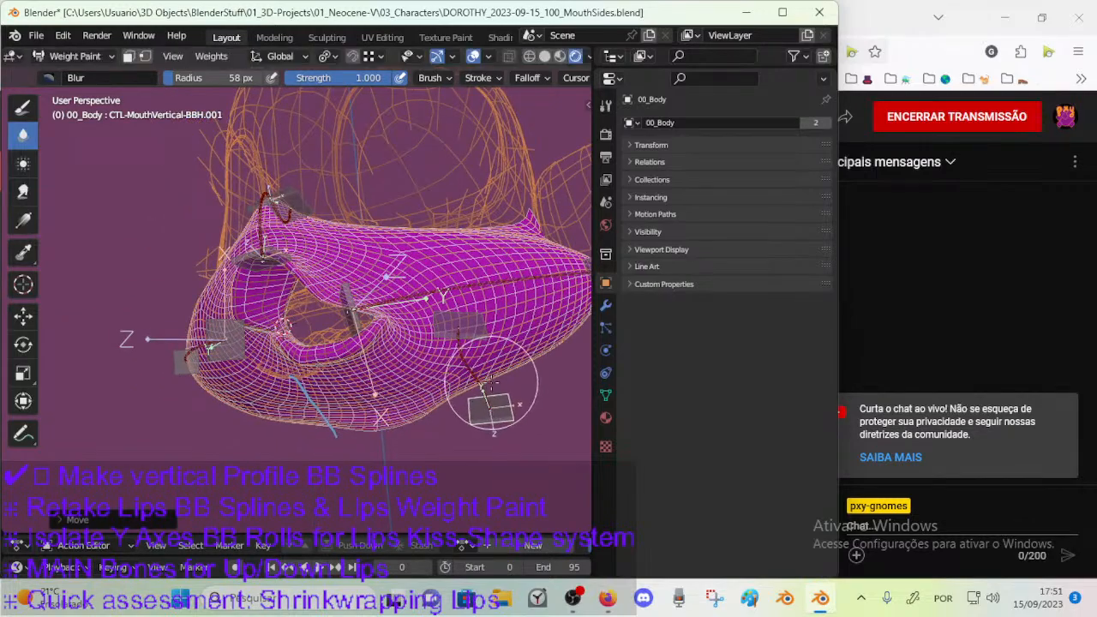
pyautogui.click(489, 403)
pyautogui.moveTo(490, 403); pyautogui.dragTo(439, 401, button='middle')
pyautogui.press('g')
pyautogui.click(376, 413)
pyautogui.keyDown('ctrl'); pyautogui.click(443, 323); pyautogui.keyUp('ctrl')
pyautogui.press('g')
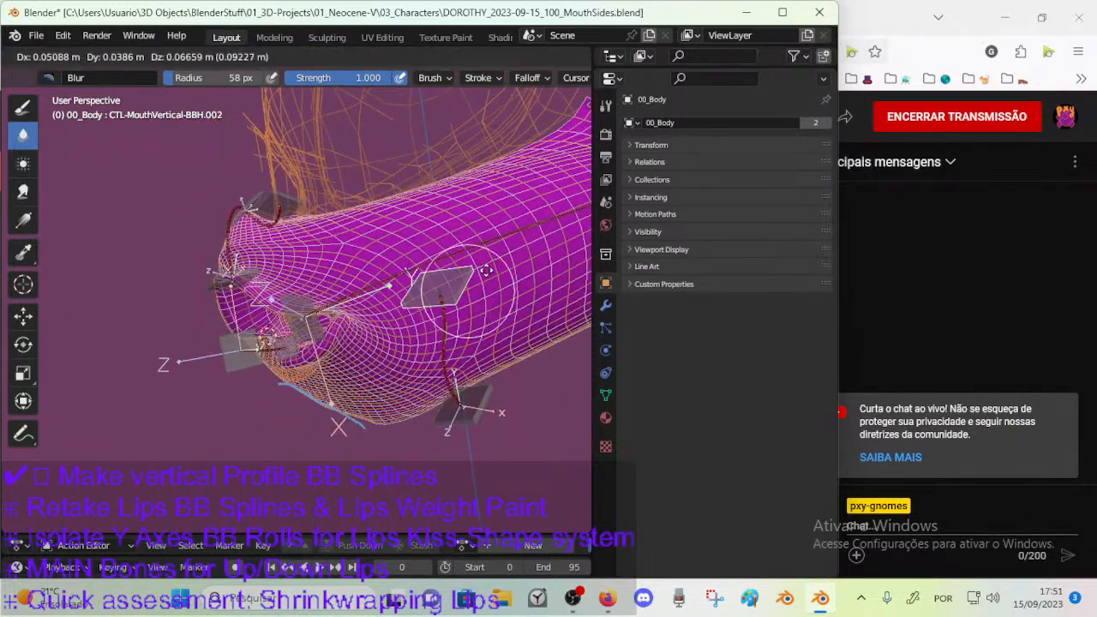
pyautogui.click(418, 368)
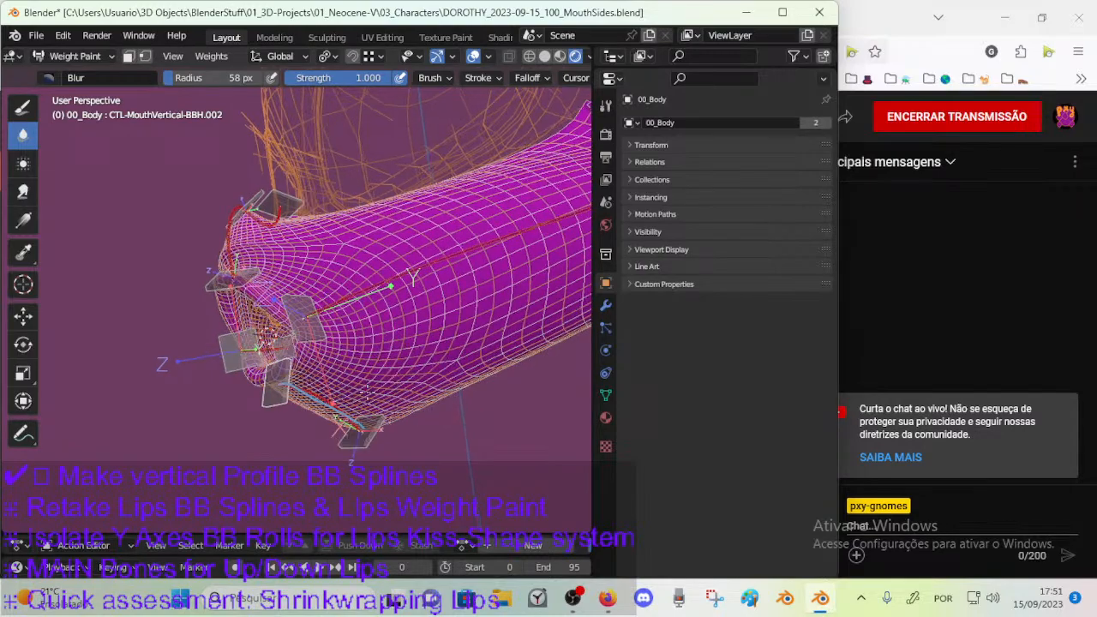
# Save the file and select the lower lip bone DEF-MouthVertical-BB.001 to display its weights on the body mesh.
pyautogui.moveTo(349, 395); pyautogui.dragTo(424, 381, button='middle')
pyautogui.keyDown('ctrl'); pyautogui.click(333, 395); pyautogui.keyUp('ctrl')
pyautogui.moveTo(342, 377)
pyautogui.mouseDown(button='middle')
pyautogui.moveTo(521, 337)
pyautogui.moveTo(322, 353)
pyautogui.moveTo(262, 385)
pyautogui.moveTo(241, 329)
pyautogui.moveTo(267, 385)
pyautogui.moveTo(343, 358)
pyautogui.moveTo(317, 444)
pyautogui.moveTo(329, 370)
pyautogui.mouseUp(button='middle')
pyautogui.keyDown('ctrl'); pyautogui.click(241, 333); pyautogui.keyUp('ctrl')
pyautogui.hotkey('ctrl', 's')
pyautogui.keyDown('ctrl'); pyautogui.click(318, 444); pyautogui.keyUp('ctrl')
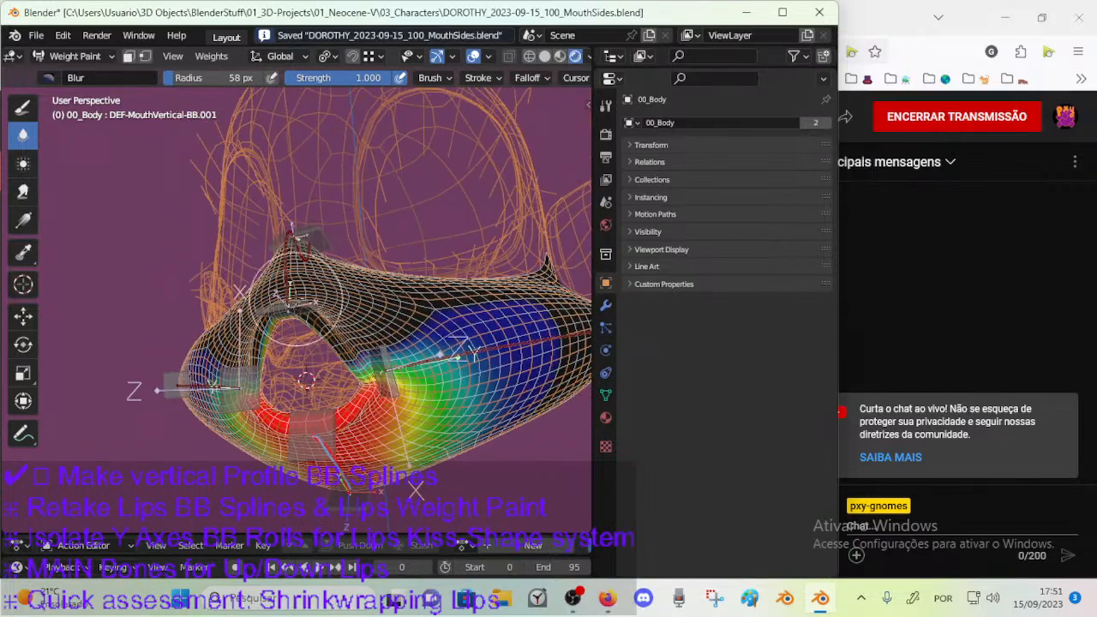
pyautogui.keyDown('ctrl'); pyautogui.click(294, 300); pyautogui.keyUp('ctrl')
pyautogui.keyDown('ctrl'); pyautogui.click(334, 463); pyautogui.keyUp('ctrl')
pyautogui.moveTo(335, 462)
pyautogui.mouseDown(button='middle')
pyautogui.moveTo(257, 404)
pyautogui.moveTo(327, 315)
pyautogui.mouseUp(button='middle')
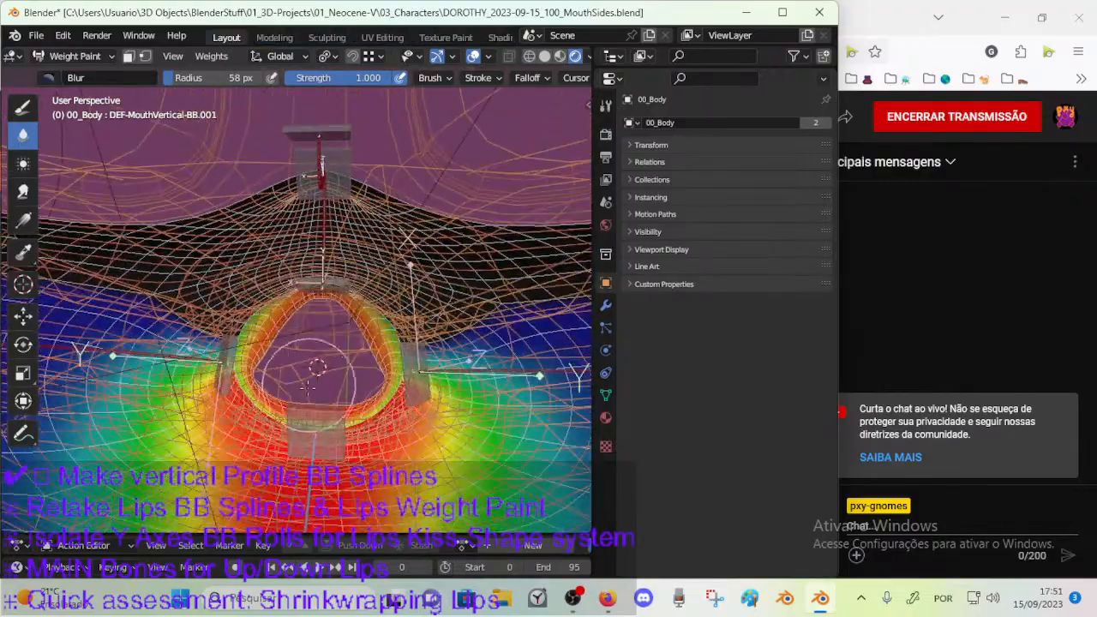
# Set the Draw brush to Subtract and remove DEF-MouthVertical-BB.001 weights from the upper lip, using a 54 px radius for the sides.
pyautogui.scroll(4, 328, 313)
pyautogui.click(24, 108)
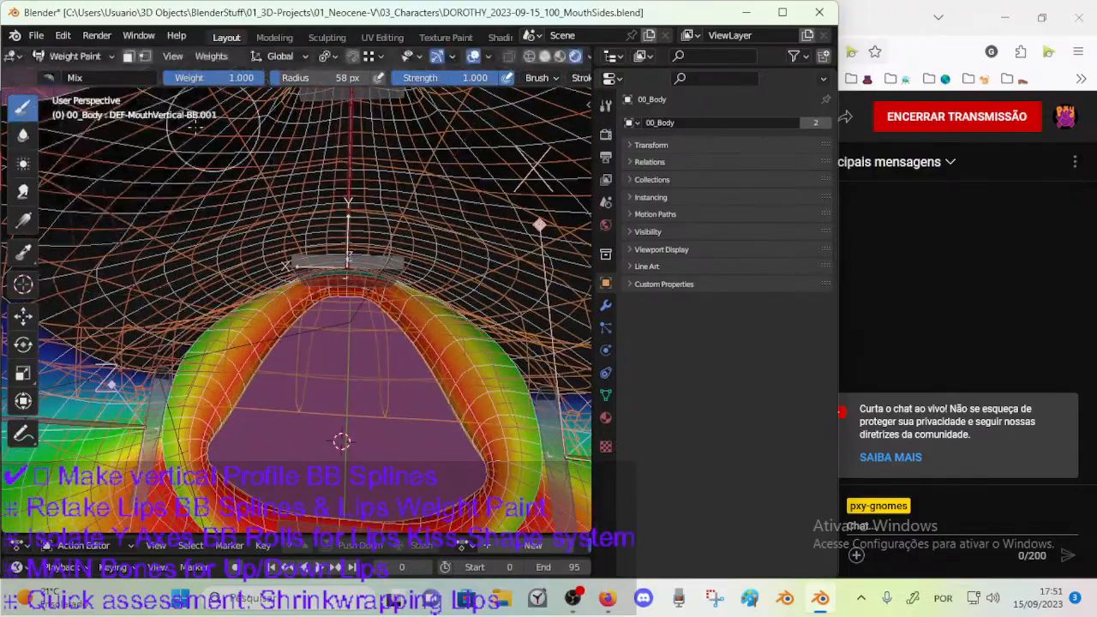
pyautogui.click(48, 77)
pyautogui.click(455, 129)
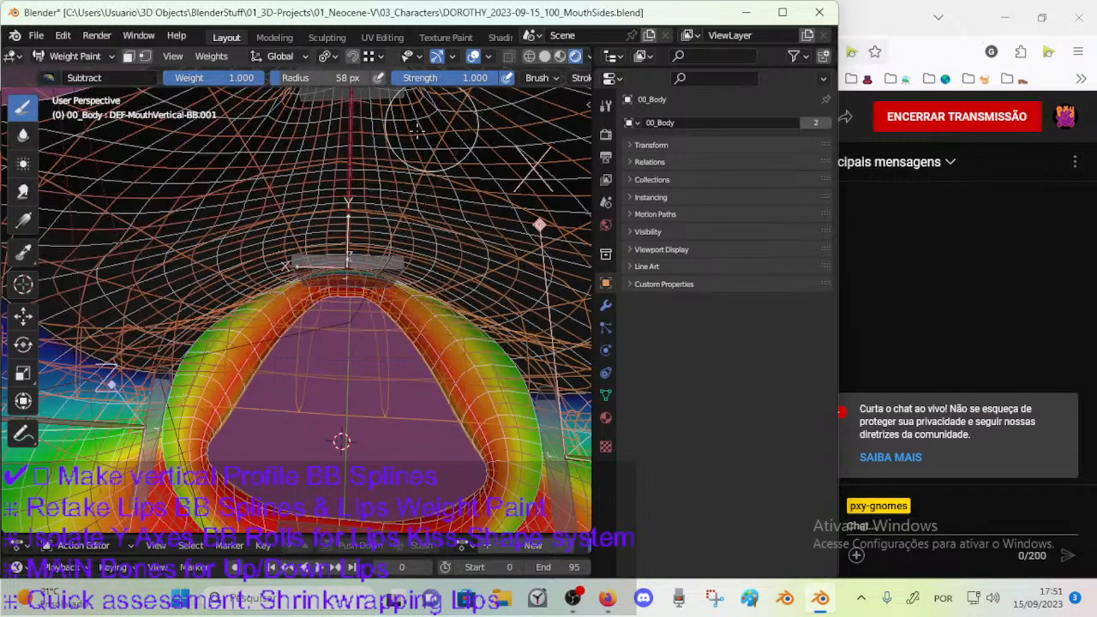
pyautogui.moveTo(371, 276); pyautogui.dragTo(377, 299)
pyautogui.press('f')
pyautogui.click(411, 301)
pyautogui.moveTo(280, 327)
pyautogui.mouseDown(button='middle')
pyautogui.moveTo(440, 277)
pyautogui.moveTo(362, 313)
pyautogui.moveTo(224, 262)
pyautogui.mouseUp(button='middle')
pyautogui.press('f')
pyautogui.click(272, 372)
pyautogui.moveTo(323, 389)
pyautogui.mouseDown(button='middle')
pyautogui.moveTo(377, 368)
pyautogui.moveTo(289, 334)
pyautogui.mouseUp(button='middle')
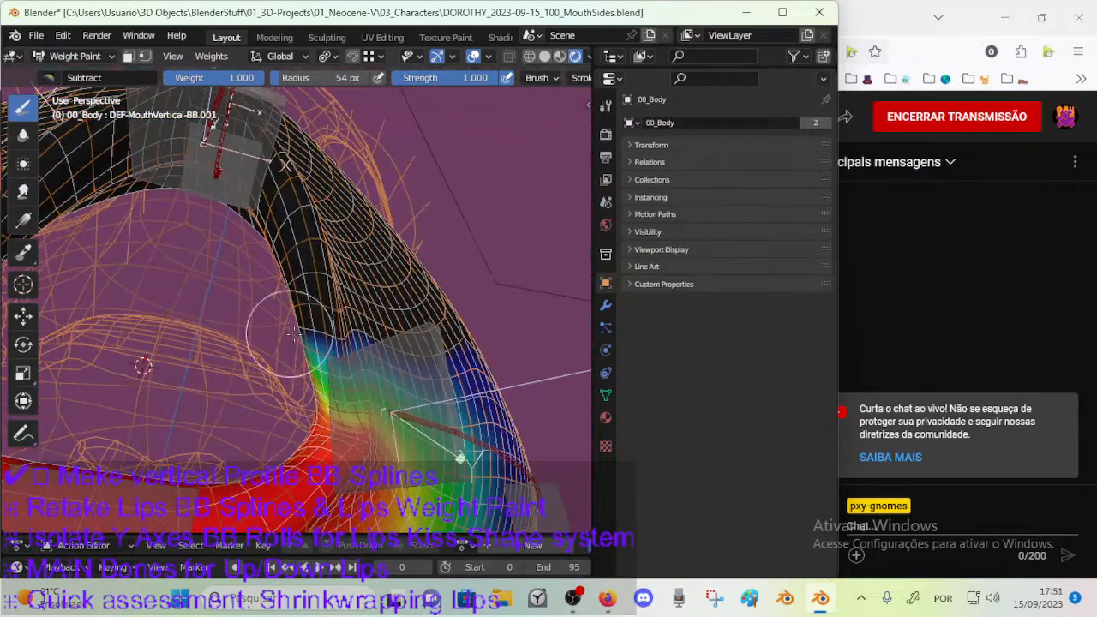
# Blur the DEF-MouthVertical-BB.001 weights around the mouth corners, inside and outside, using a 40 px brush, and save the file.
pyautogui.click(22, 134)
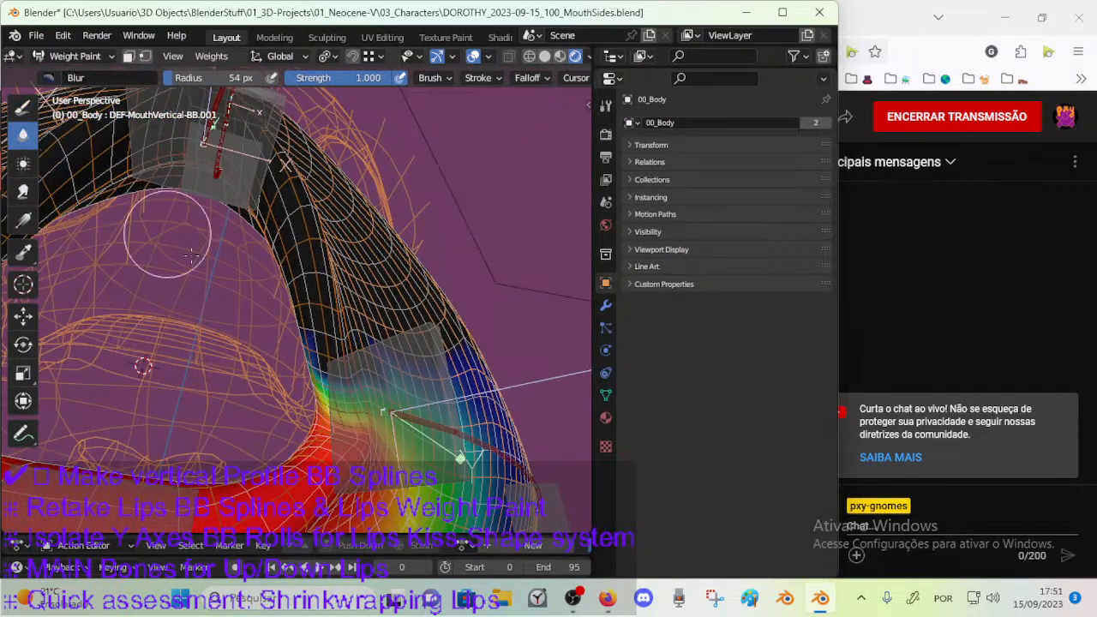
pyautogui.moveTo(170, 244); pyautogui.dragTo(310, 393, button='middle')
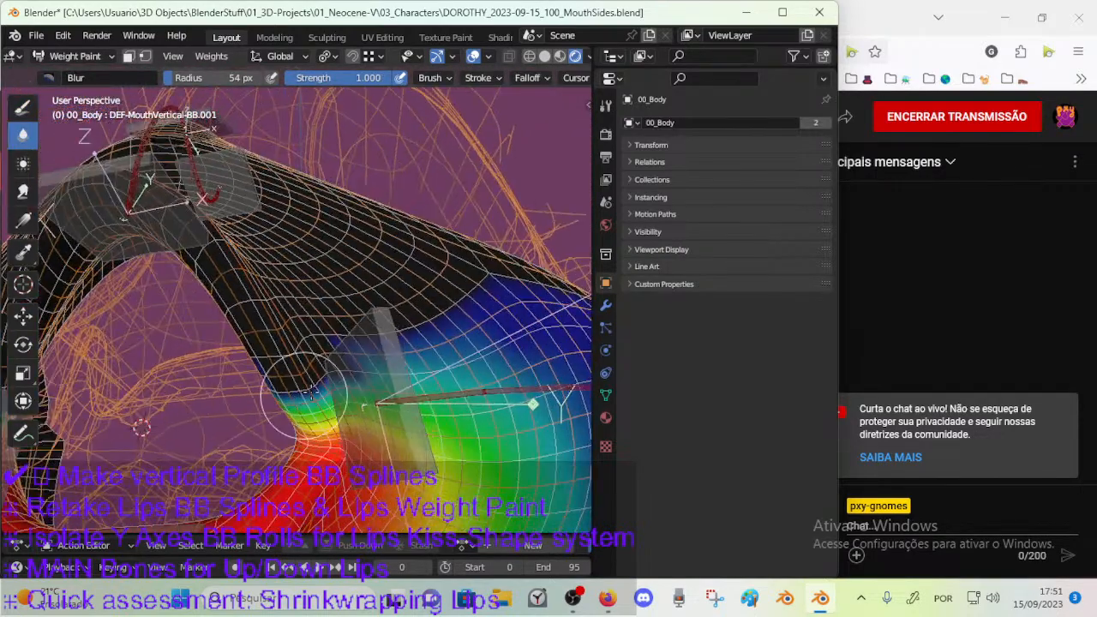
pyautogui.press('f')
pyautogui.click(356, 392)
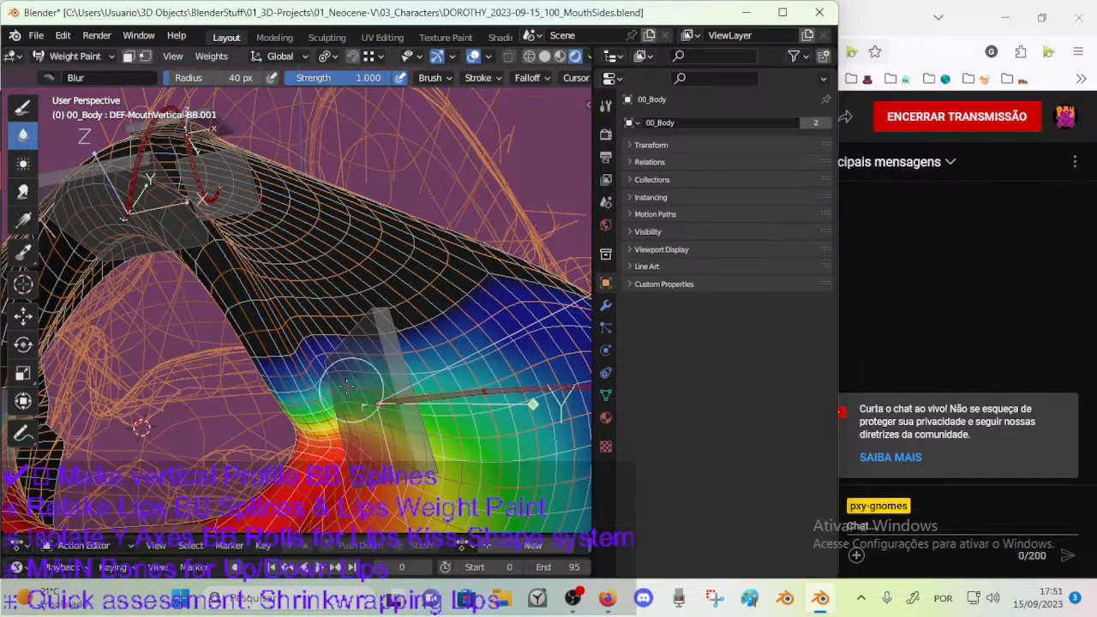
pyautogui.moveTo(348, 382); pyautogui.dragTo(317, 381, button='middle')
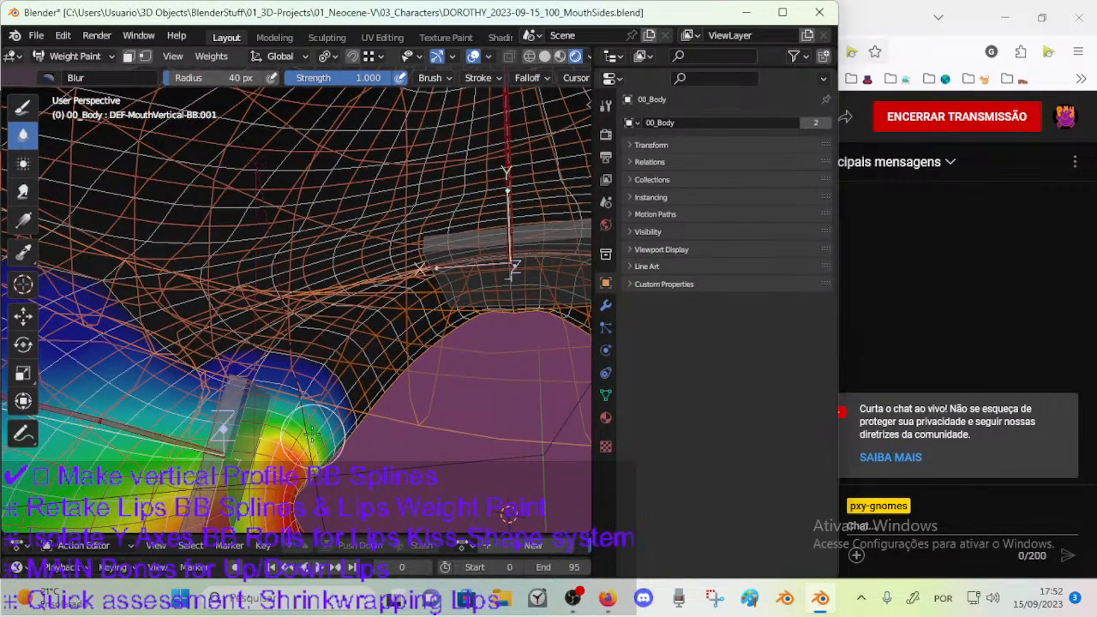
pyautogui.moveTo(302, 416); pyautogui.dragTo(317, 422, button='middle')
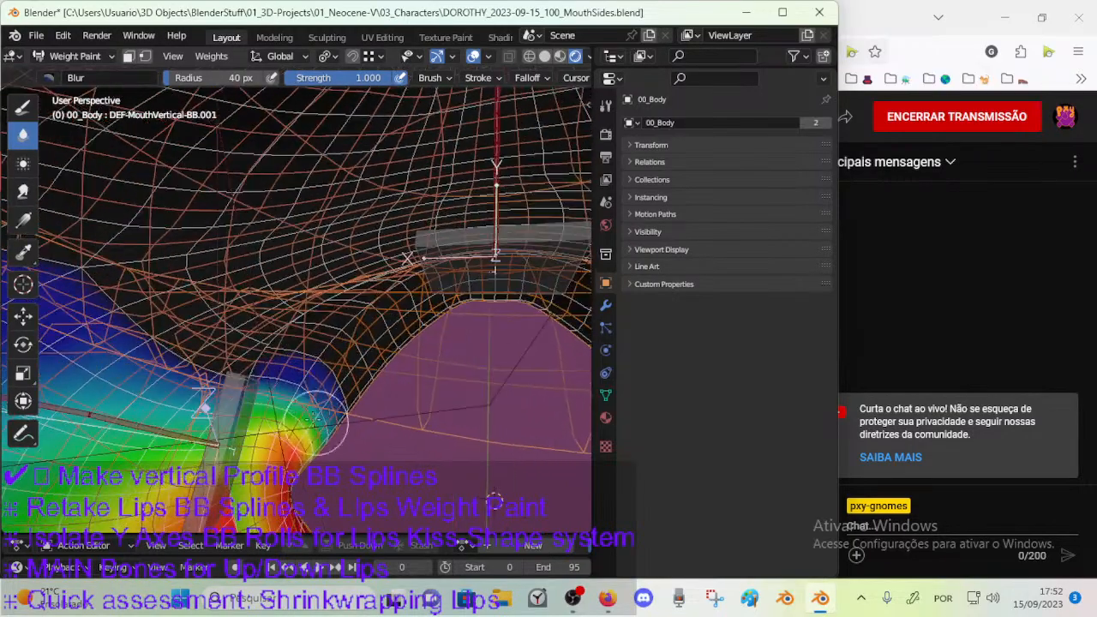
pyautogui.moveTo(271, 394); pyautogui.dragTo(324, 378, button='middle')
pyautogui.moveTo(247, 409); pyautogui.dragTo(271, 406, button='middle')
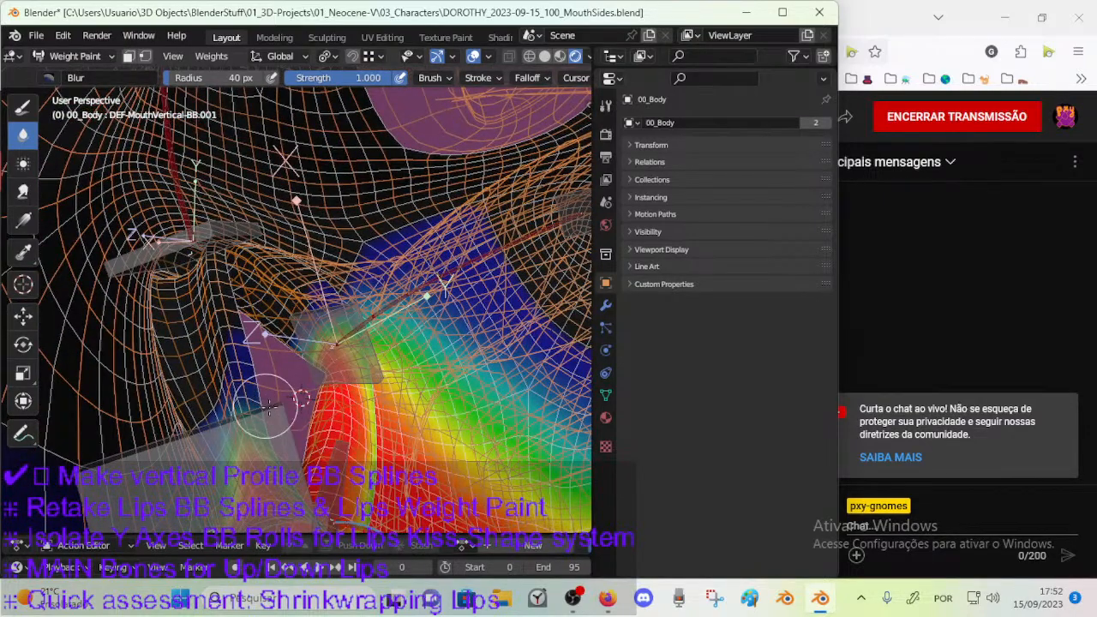
pyautogui.moveTo(267, 433); pyautogui.dragTo(442, 416, button='middle')
pyautogui.moveTo(231, 371)
pyautogui.mouseDown(button='middle')
pyautogui.moveTo(231, 347)
pyautogui.moveTo(255, 358)
pyautogui.moveTo(256, 344)
pyautogui.mouseUp(button='middle')
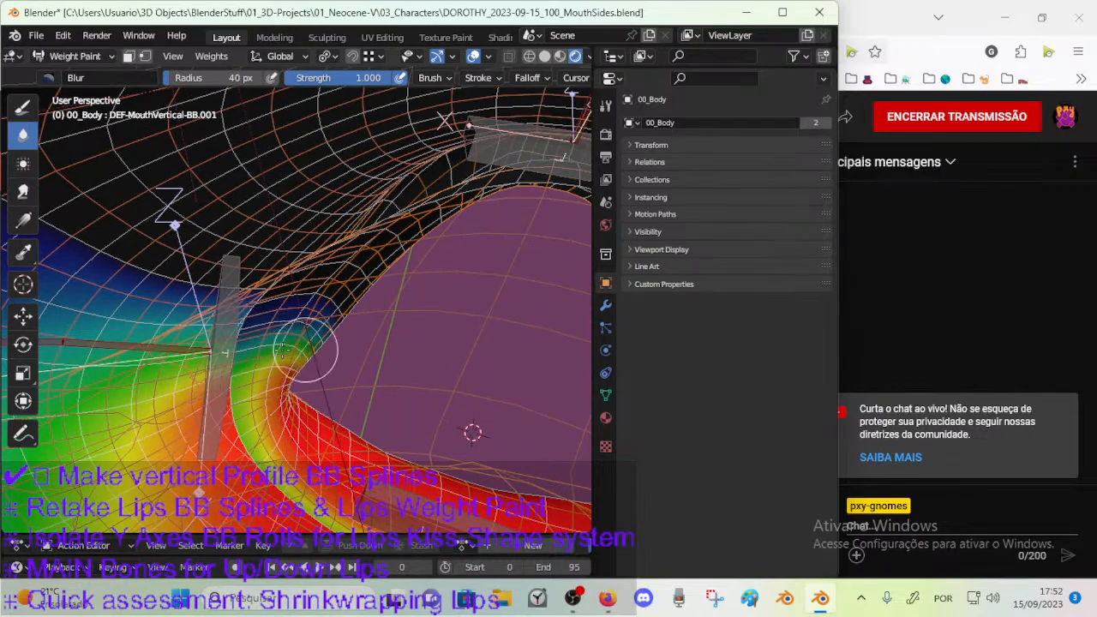
pyautogui.moveTo(240, 356); pyautogui.dragTo(314, 313, button='middle')
pyautogui.scroll(-5, 276, 301)
pyautogui.hotkey('ctrl', 's')
# Try moving a mouth control to test the weights and select the upper lip bone DEF-MouthVertical-BB.002.
pyautogui.keyDown('ctrl'); pyautogui.click(263, 361); pyautogui.keyUp('ctrl')
pyautogui.keyDown('ctrl'); pyautogui.click(296, 184); pyautogui.keyUp('ctrl')
pyautogui.keyDown('ctrl'); pyautogui.click(347, 175); pyautogui.keyUp('ctrl')
pyautogui.press('g')
pyautogui.click(382, 135)
pyautogui.moveTo(377, 225)
pyautogui.mouseDown(button='middle')
pyautogui.moveTo(356, 306)
pyautogui.moveTo(334, 315)
pyautogui.mouseUp(button='middle')
pyautogui.keyDown('ctrl'); pyautogui.click(299, 278); pyautogui.keyUp('ctrl')
pyautogui.hotkey('ctrl', 'f')
pyautogui.click(444, 279)
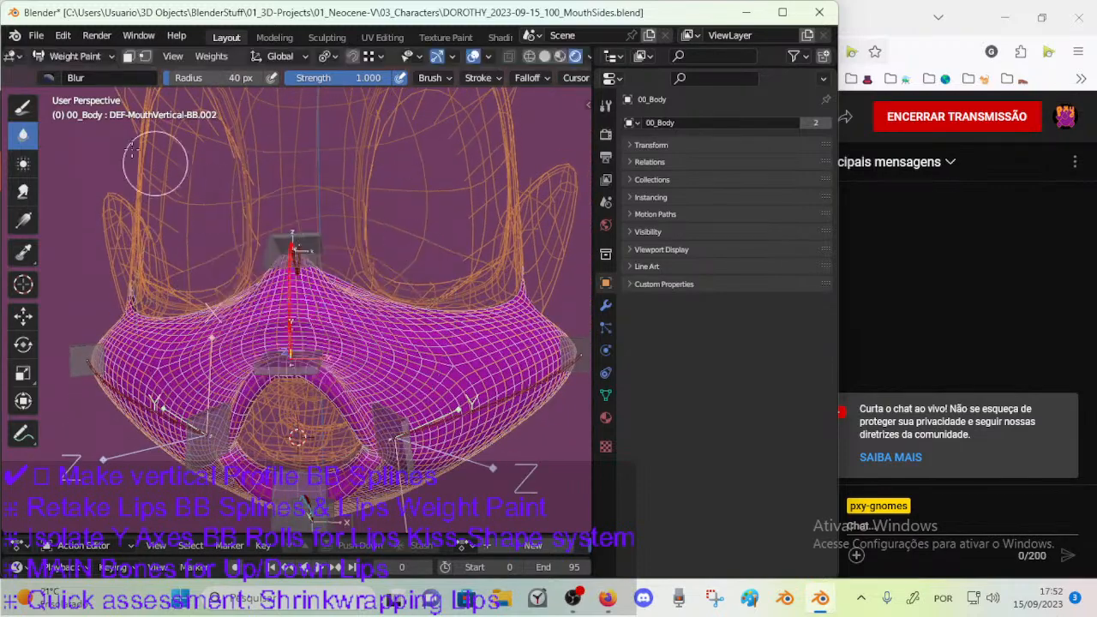
# Switch to the Draw brush with Mix blending at weight 1.000 and save the file.
pyautogui.click(23, 107)
pyautogui.click(43, 76)
pyautogui.click(314, 134)
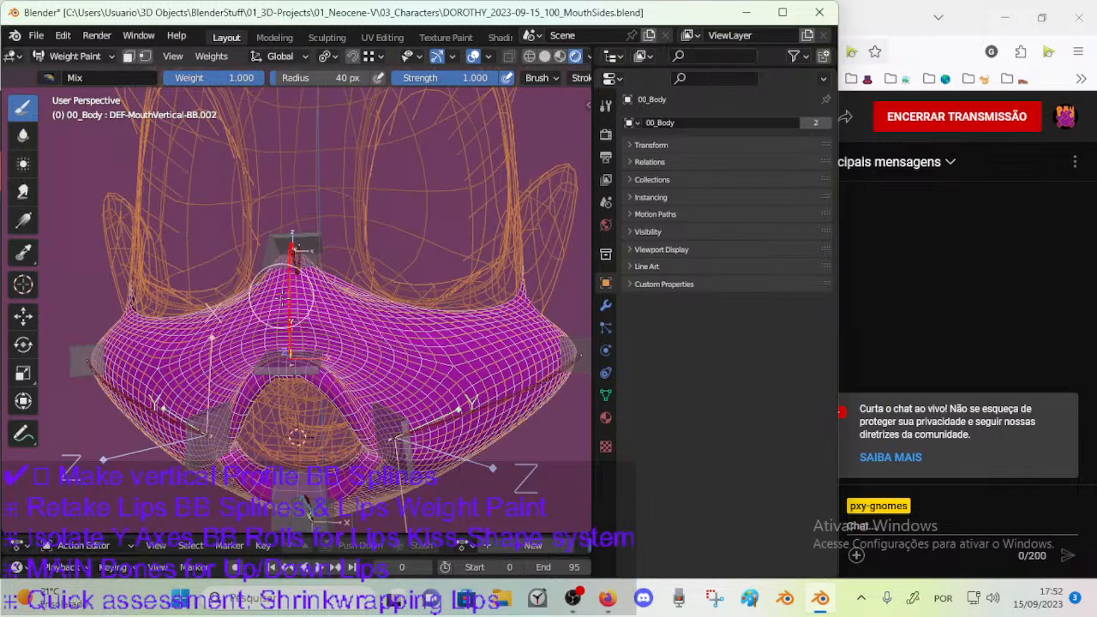
pyautogui.hotkey('ctrl', 's')
# Paint full DEF-MouthVertical-BB.002 weight on the centre of the snout above the upper lip, enlarging the brush to 70 px.
pyautogui.moveTo(281, 292); pyautogui.dragTo(282, 351, button='middle')
pyautogui.moveTo(340, 493); pyautogui.dragTo(345, 507, button='middle')
pyautogui.press('f')
pyautogui.click(385, 296)
pyautogui.moveTo(289, 336); pyautogui.dragTo(289, 364)
pyautogui.moveTo(289, 364); pyautogui.dragTo(382, 364, button='middle')
pyautogui.press('f')
pyautogui.click(342, 359)
pyautogui.moveTo(288, 360); pyautogui.dragTo(290, 382)
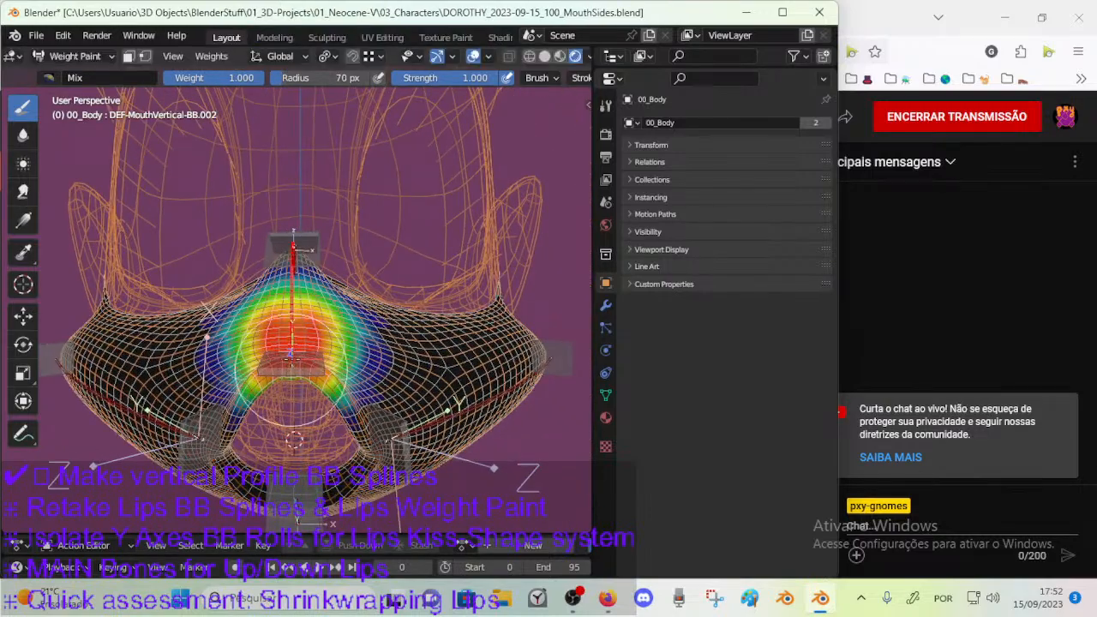
pyautogui.scroll(3, 298, 300)
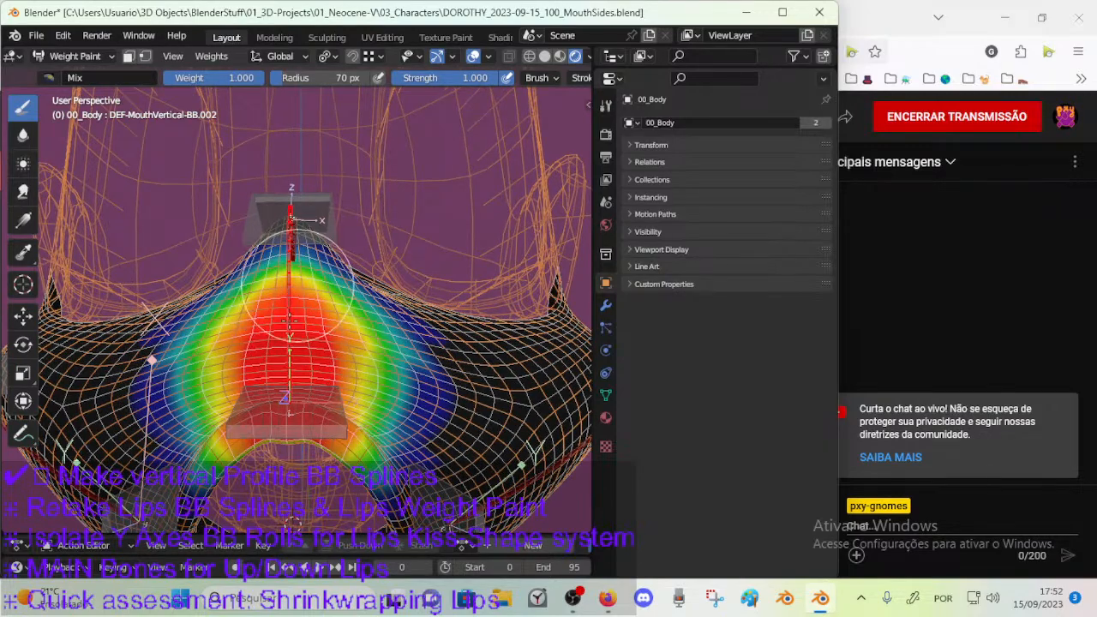
pyautogui.moveTo(292, 304); pyautogui.dragTo(283, 339, button='middle')
pyautogui.moveTo(281, 292); pyautogui.dragTo(240, 285, button='middle')
# Extend the DEF-MouthVertical-BB.002 weight up to the nose tip and along the upper lip's sides with 36 px and 61 px brushes.
pyautogui.press('f')
pyautogui.click(218, 282)
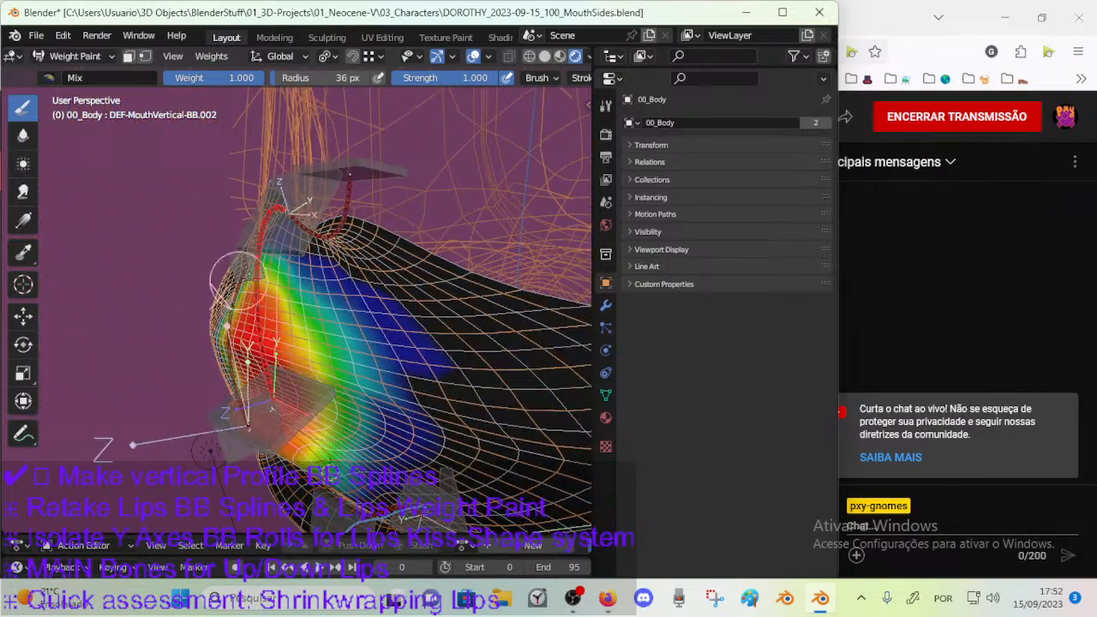
pyautogui.moveTo(273, 248)
pyautogui.mouseDown(button='middle')
pyautogui.moveTo(262, 262)
pyautogui.moveTo(290, 306)
pyautogui.moveTo(291, 257)
pyautogui.moveTo(281, 262)
pyautogui.moveTo(296, 244)
pyautogui.mouseUp(button='middle')
pyautogui.press('f')
pyautogui.click(298, 244)
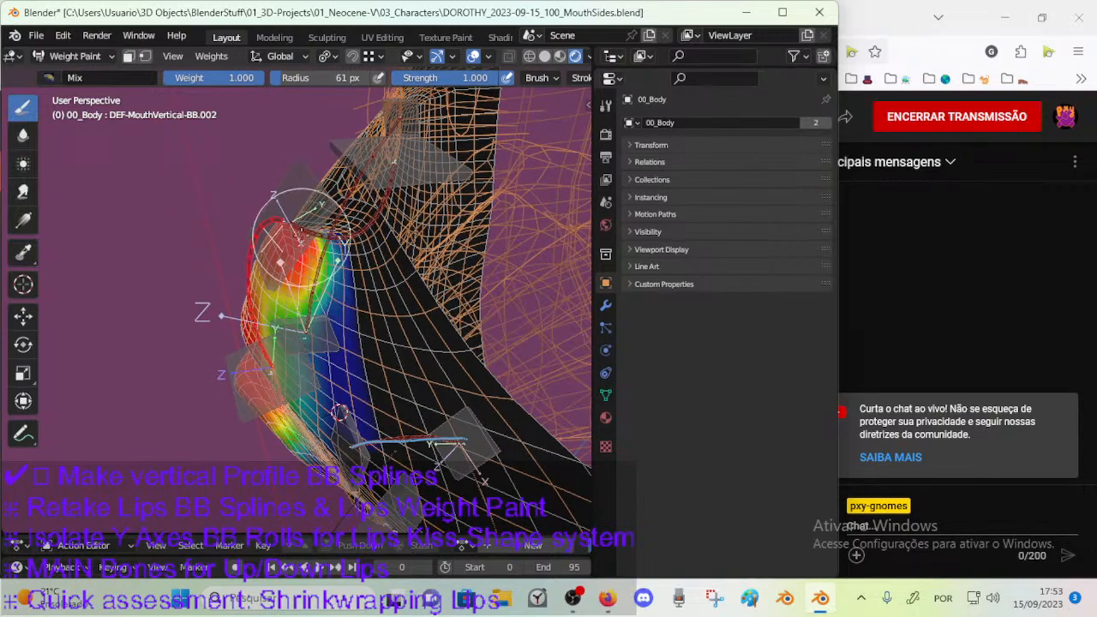
pyautogui.moveTo(281, 261)
pyautogui.mouseDown(button='middle')
pyautogui.moveTo(381, 307)
pyautogui.moveTo(324, 330)
pyautogui.moveTo(323, 360)
pyautogui.moveTo(375, 364)
pyautogui.mouseUp(button='middle')
pyautogui.moveTo(377, 360)
pyautogui.mouseDown()
pyautogui.moveTo(313, 411)
pyautogui.moveTo(411, 381)
pyautogui.moveTo(345, 428)
pyautogui.mouseUp()
pyautogui.moveTo(361, 400); pyautogui.dragTo(362, 370, button='middle')
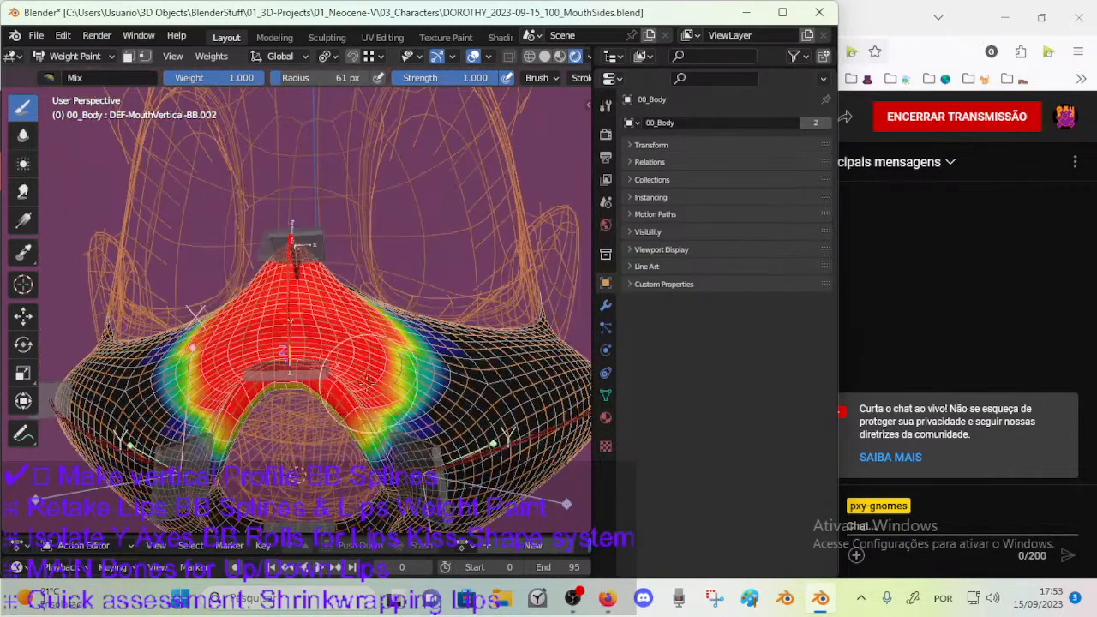
# Select CTL-MouthVertical-BBH.002 and DEF-MouthVertical-BB.001 to compare weights, and return to the upper lip bone DEF-MouthVertical-BB.002.
pyautogui.scroll(-2, 360, 373)
pyautogui.keyDown('ctrl'); pyautogui.click(300, 465); pyautogui.keyUp('ctrl')
pyautogui.moveTo(300, 465); pyautogui.dragTo(255, 453, button='middle')
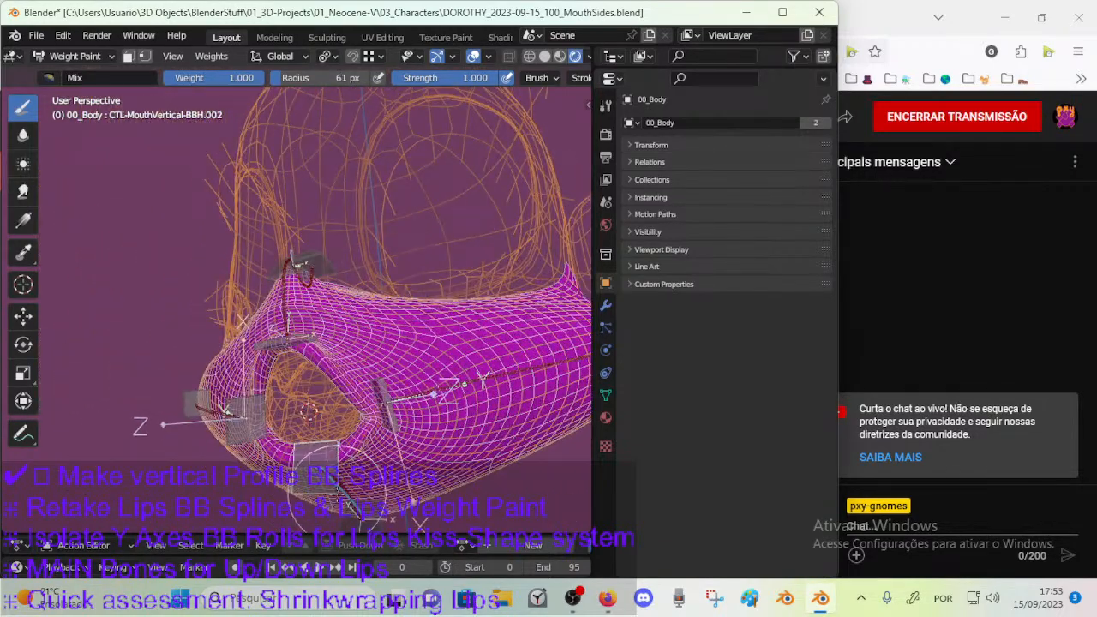
pyautogui.keyDown('ctrl'); pyautogui.click(361, 473); pyautogui.keyUp('ctrl')
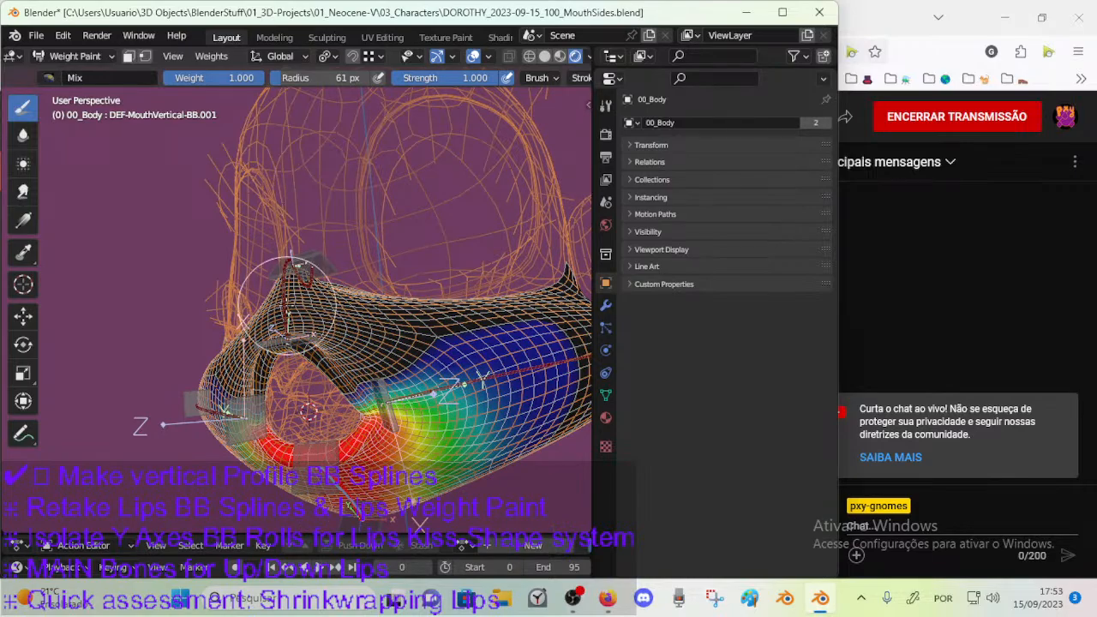
pyautogui.keyDown('ctrl'); pyautogui.click(293, 296); pyautogui.keyUp('ctrl')
# Paint full DEF-MouthVertical-BB.002 weight along the upper lip's inner rim with a 74 px brush.
pyautogui.moveTo(347, 382)
pyautogui.mouseDown(button='middle')
pyautogui.moveTo(315, 351)
pyautogui.moveTo(327, 300)
pyautogui.moveTo(319, 275)
pyautogui.mouseUp(button='middle')
pyautogui.press('f')
pyautogui.moveTo(319, 357)
pyautogui.mouseDown(button='middle')
pyautogui.moveTo(305, 310)
pyautogui.moveTo(413, 299)
pyautogui.moveTo(390, 249)
pyautogui.mouseUp(button='middle')
pyautogui.click(315, 349)
pyautogui.scroll(3, 396, 278)
pyautogui.scroll(2, 330, 308)
pyautogui.moveTo(330, 307); pyautogui.dragTo(364, 292, button='middle')
pyautogui.scroll(-2, 343, 278)
pyautogui.moveTo(274, 248); pyautogui.dragTo(306, 238, button='middle')
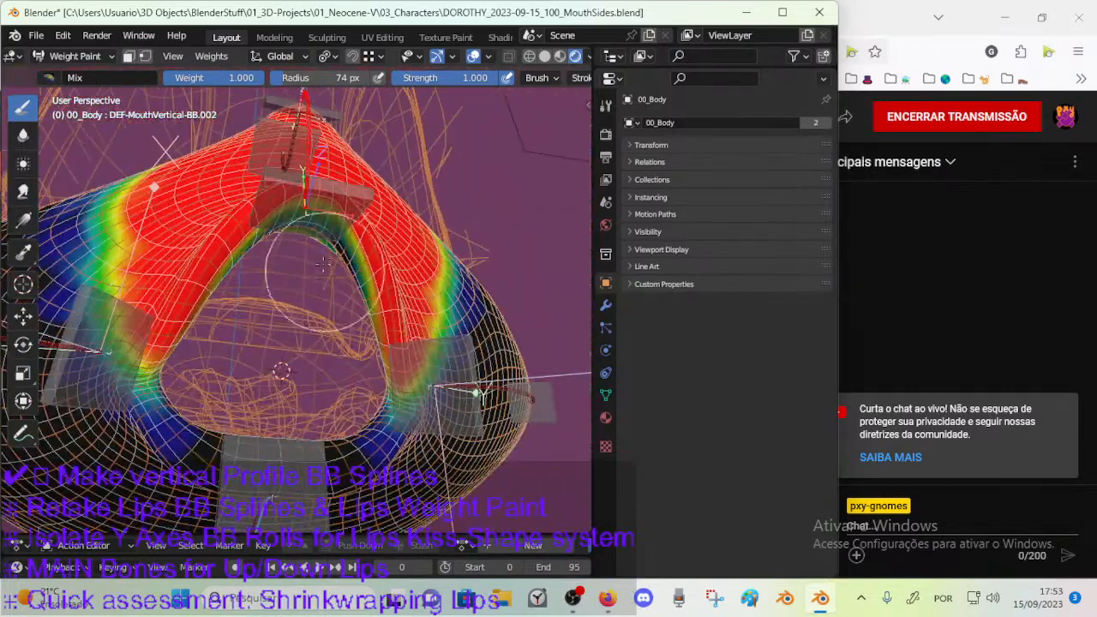
pyautogui.moveTo(300, 227)
pyautogui.mouseDown()
pyautogui.moveTo(307, 250)
pyautogui.moveTo(347, 268)
pyautogui.mouseUp()
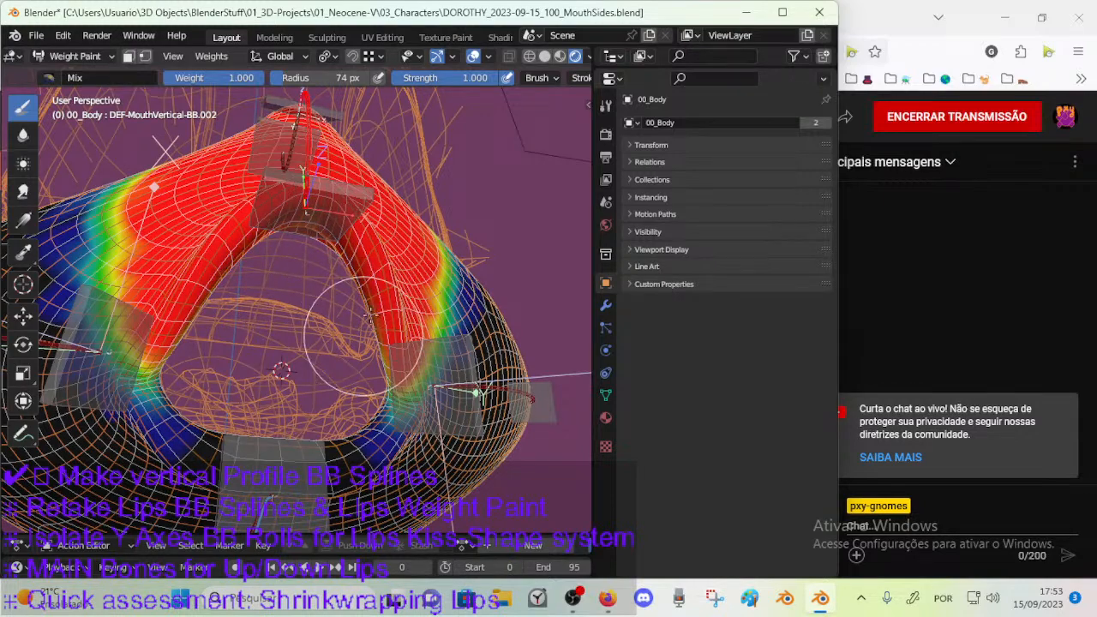
pyautogui.moveTo(363, 332); pyautogui.dragTo(296, 334, button='middle')
# Paint DEF-MouthVertical-BB.002 weight onto the mouth corner with a 42 px brush and check it against the lower lip bone's weights.
pyautogui.press('f')
pyautogui.click(392, 348)
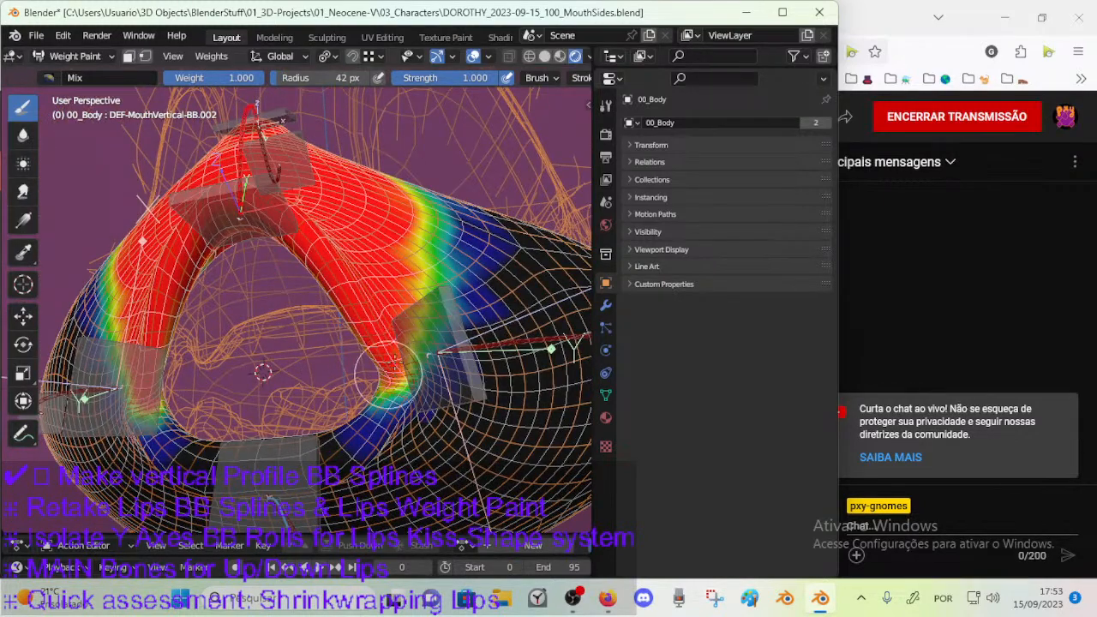
pyautogui.moveTo(398, 377); pyautogui.dragTo(399, 390)
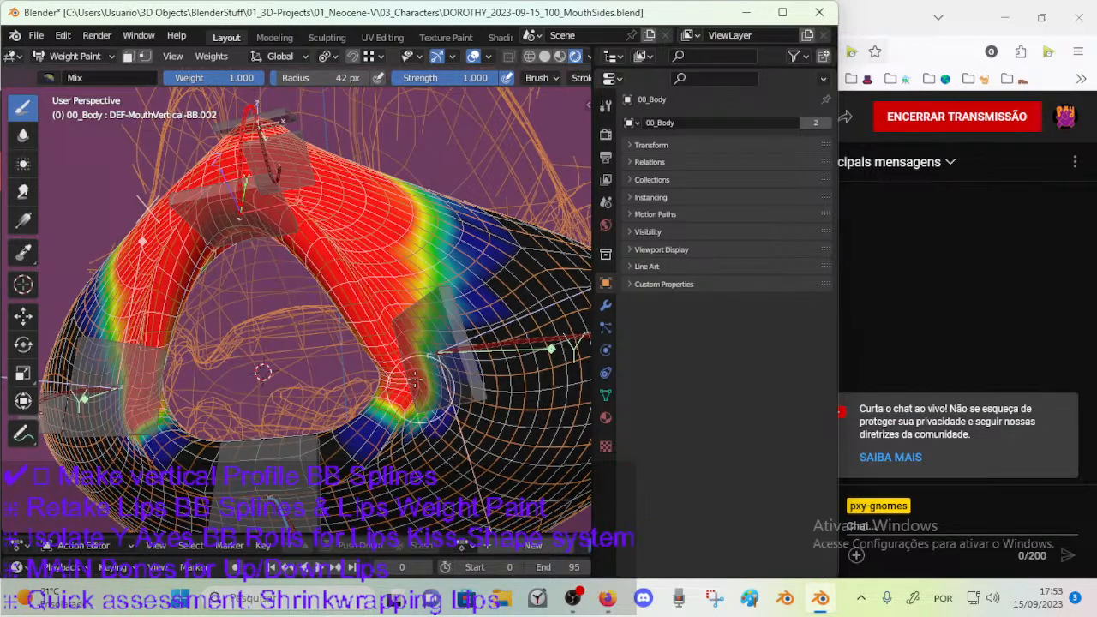
pyautogui.moveTo(291, 480); pyautogui.dragTo(358, 391, button='middle')
pyautogui.keyDown('ctrl'); pyautogui.click(321, 476); pyautogui.keyUp('ctrl')
pyautogui.keyDown('ctrl'); pyautogui.click(239, 193); pyautogui.keyUp('ctrl')
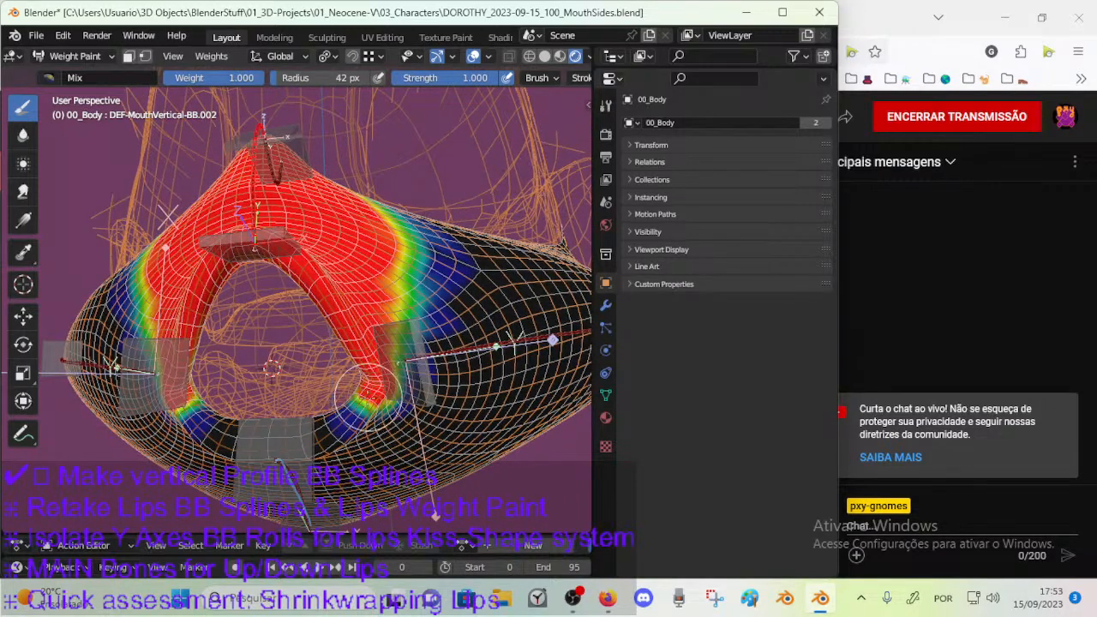
# Enlarge the brush to 109 px and paint DEF-MouthVertical-BB.002 weight over the inner side of the upper lip.
pyautogui.scroll(3, 369, 396)
pyautogui.moveTo(368, 396); pyautogui.dragTo(489, 396, button='middle')
pyautogui.moveTo(338, 404)
pyautogui.mouseDown(button='middle')
pyautogui.moveTo(318, 392)
pyautogui.moveTo(330, 377)
pyautogui.mouseUp(button='middle')
pyautogui.press('f')
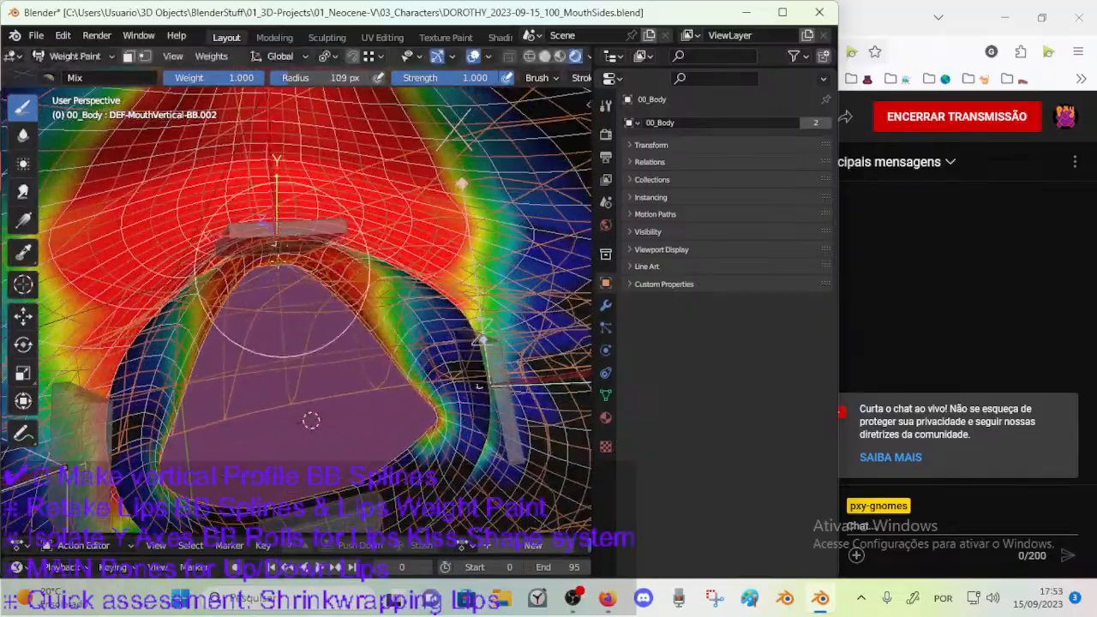
pyautogui.moveTo(287, 306); pyautogui.dragTo(223, 315, button='middle')
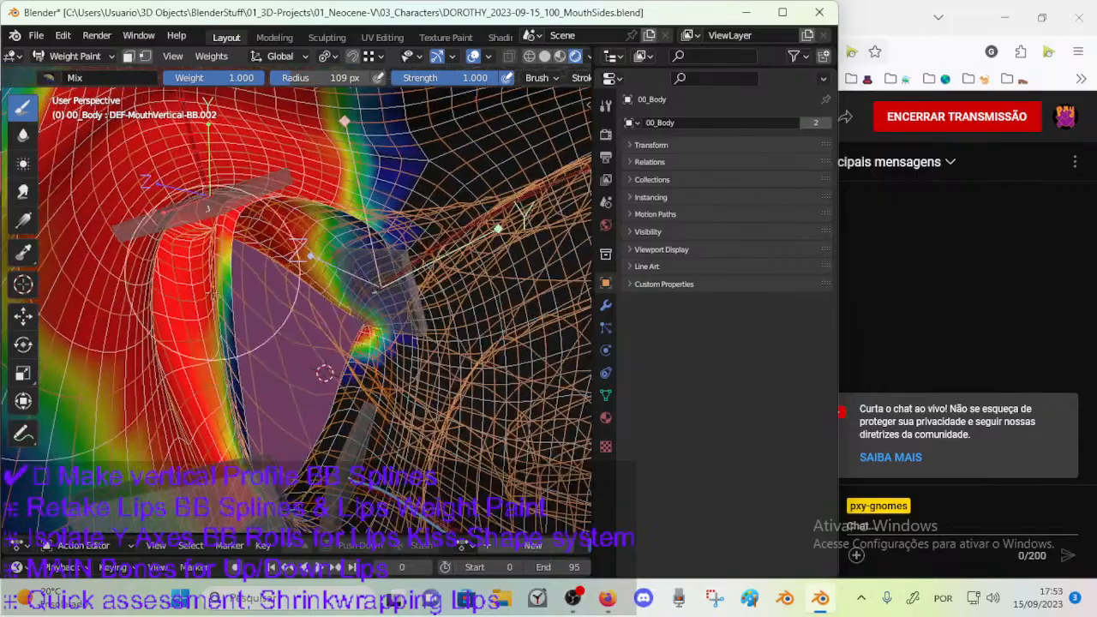
pyautogui.moveTo(232, 274)
pyautogui.mouseDown(button='middle')
pyautogui.moveTo(233, 317)
pyautogui.moveTo(356, 259)
pyautogui.mouseUp(button='middle')
# Reduce the brush to 32 px and fill the DEF-MouthVertical-BB.002 weight at the mouth corner from inside the mouth.
pyautogui.scroll(-3, 289, 295)
pyautogui.press('f')
pyautogui.click(315, 262)
pyautogui.moveTo(310, 312)
pyautogui.mouseDown()
pyautogui.moveTo(313, 287)
pyautogui.moveTo(300, 324)
pyautogui.mouseUp()
pyautogui.moveTo(299, 324); pyautogui.dragTo(347, 322, button='middle')
pyautogui.press('f')
pyautogui.click(322, 336)
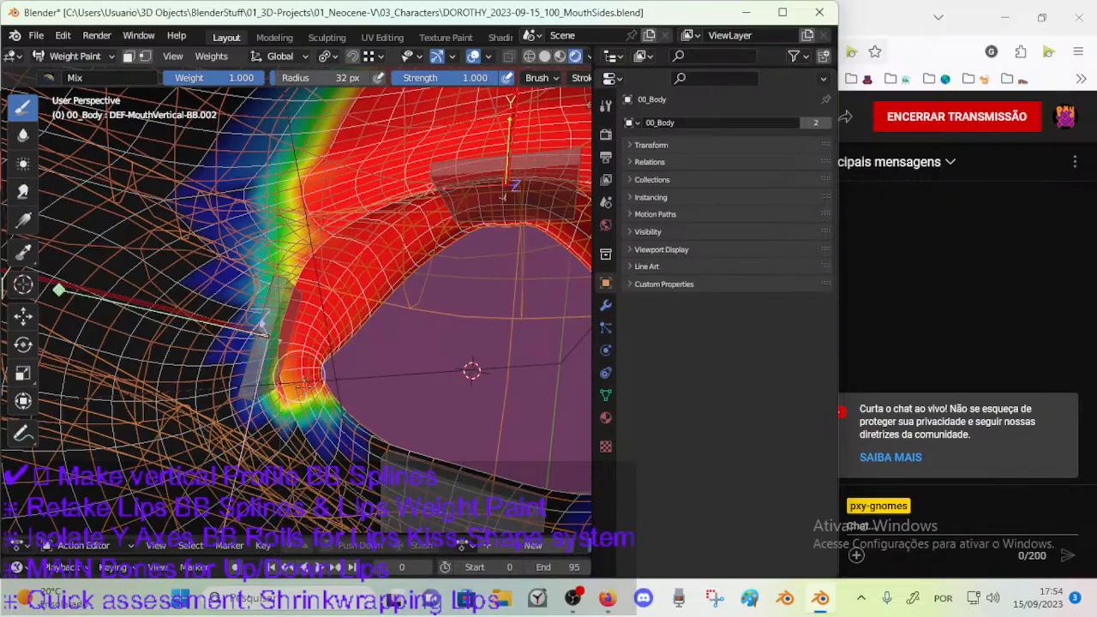
pyautogui.moveTo(307, 360)
pyautogui.mouseDown(button='middle')
pyautogui.moveTo(368, 395)
pyautogui.moveTo(356, 433)
pyautogui.moveTo(334, 402)
pyautogui.moveTo(369, 310)
pyautogui.moveTo(379, 313)
pyautogui.moveTo(351, 308)
pyautogui.mouseUp(button='middle')
# Select the lower lip bone DEF-MouthVertical-BB.001 and save the file.
pyautogui.scroll(-2, 374, 360)
pyautogui.keyDown('ctrl'); pyautogui.click(361, 488); pyautogui.keyUp('ctrl')
pyautogui.hotkey('ctrl', 's')
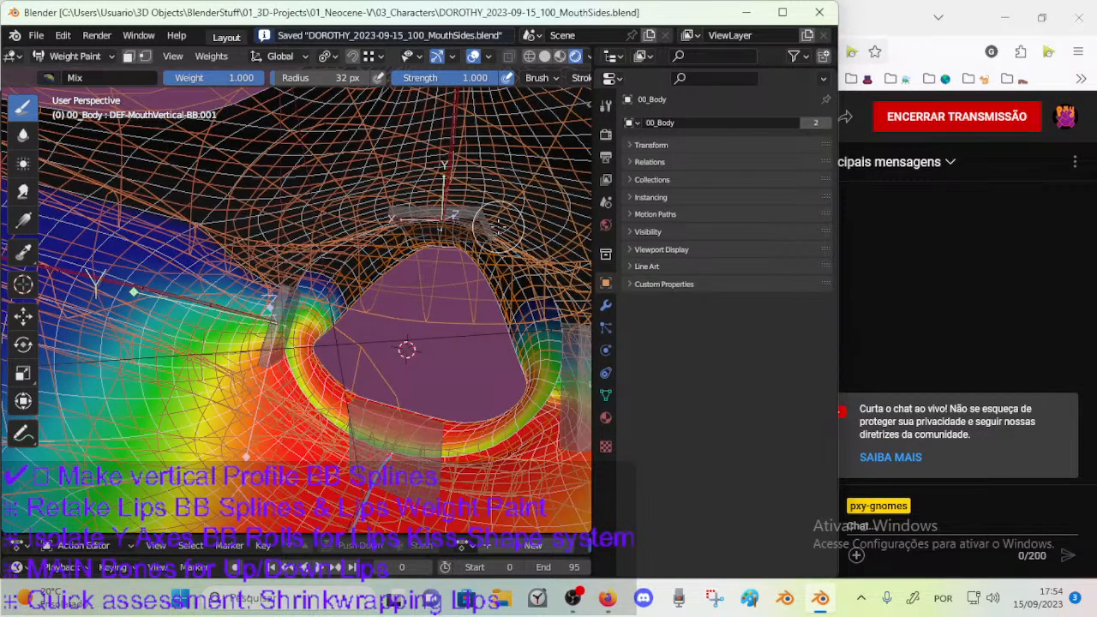
# Select the upper lip bone DEF-MouthVertical-BB.002 and paint its weight onto the mouth corner from inside the mouth with the 32 px brush.
pyautogui.moveTo(394, 308)
pyautogui.mouseDown(button='middle')
pyautogui.moveTo(329, 350)
pyautogui.moveTo(196, 305)
pyautogui.mouseUp(button='middle')
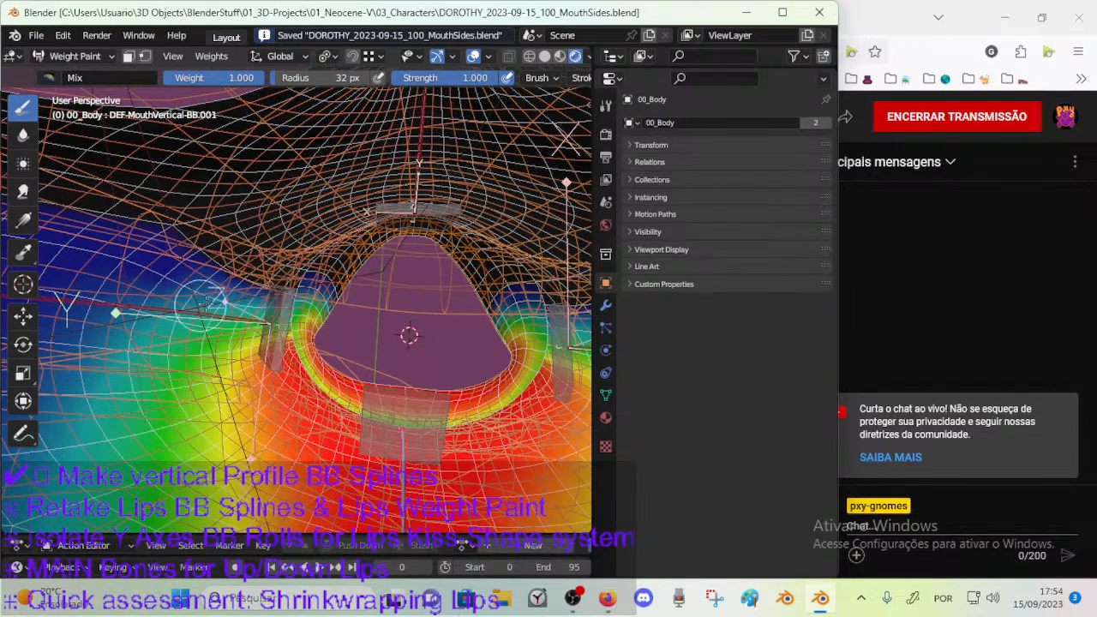
pyautogui.keyDown('ctrl'); pyautogui.click(421, 173); pyautogui.keyUp('ctrl')
pyautogui.moveTo(356, 243); pyautogui.dragTo(311, 330, button='middle')
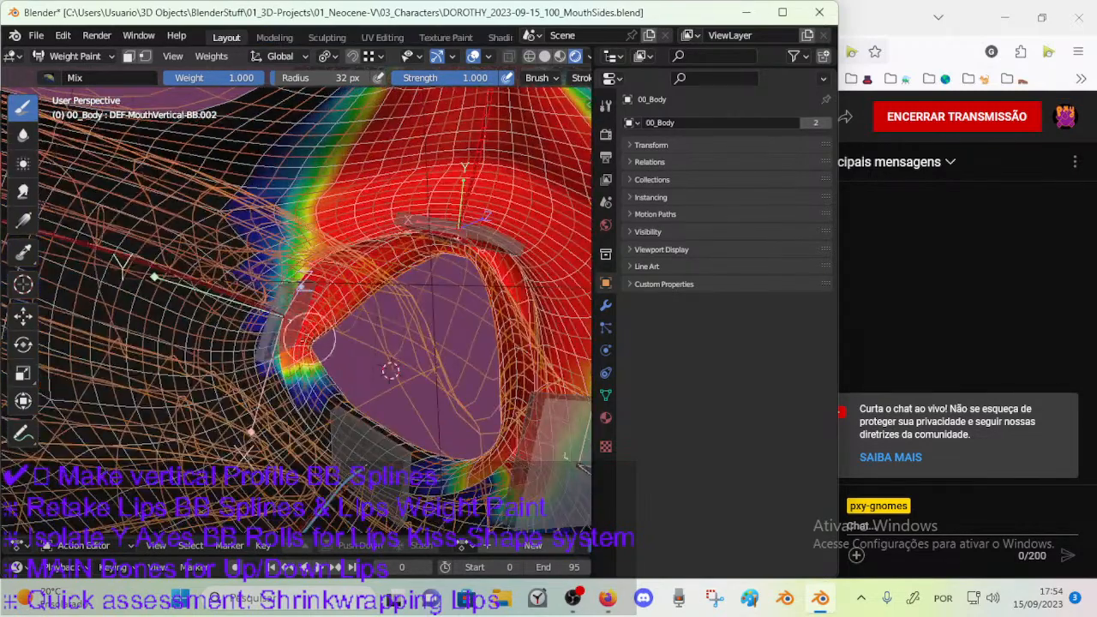
pyautogui.scroll(2, 334, 316)
pyautogui.moveTo(357, 299); pyautogui.dragTo(338, 366, button='middle')
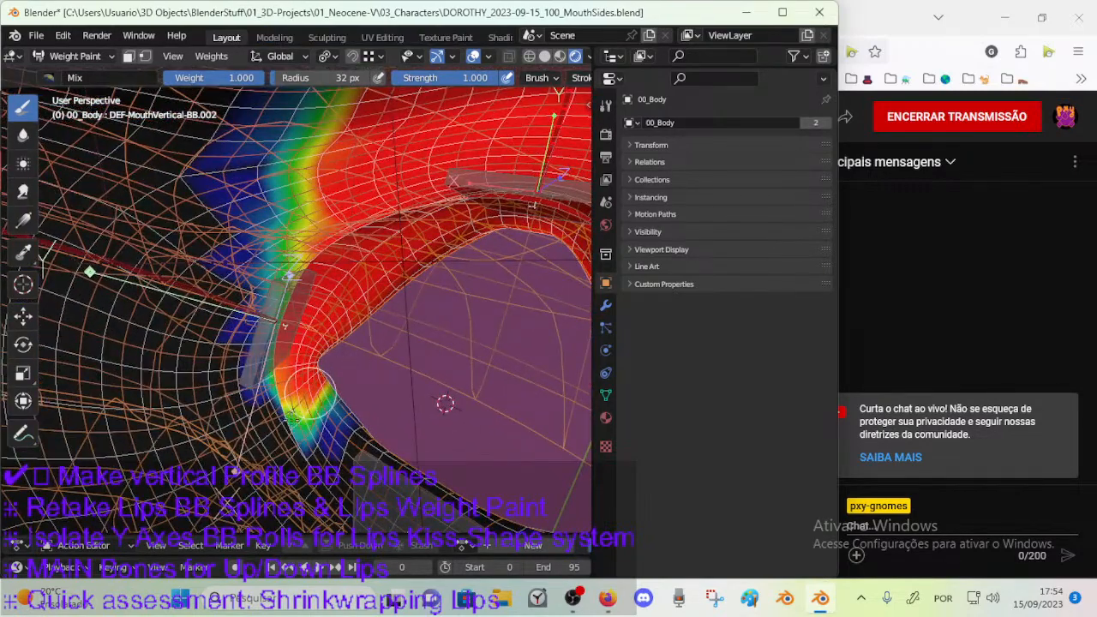
pyautogui.moveTo(445, 404)
pyautogui.mouseDown(button='middle')
pyautogui.moveTo(440, 318)
pyautogui.moveTo(377, 360)
pyautogui.moveTo(373, 319)
pyautogui.moveTo(399, 310)
pyautogui.moveTo(305, 367)
pyautogui.mouseUp(button='middle')
# Compare the lower lip bone's weights with those of DEF-MouthVertical-BB.002 around the outer mouth corner.
pyautogui.scroll(-3, 369, 351)
pyautogui.scroll(-2, 373, 319)
pyautogui.keyDown('ctrl'); pyautogui.click(225, 428); pyautogui.keyUp('ctrl')
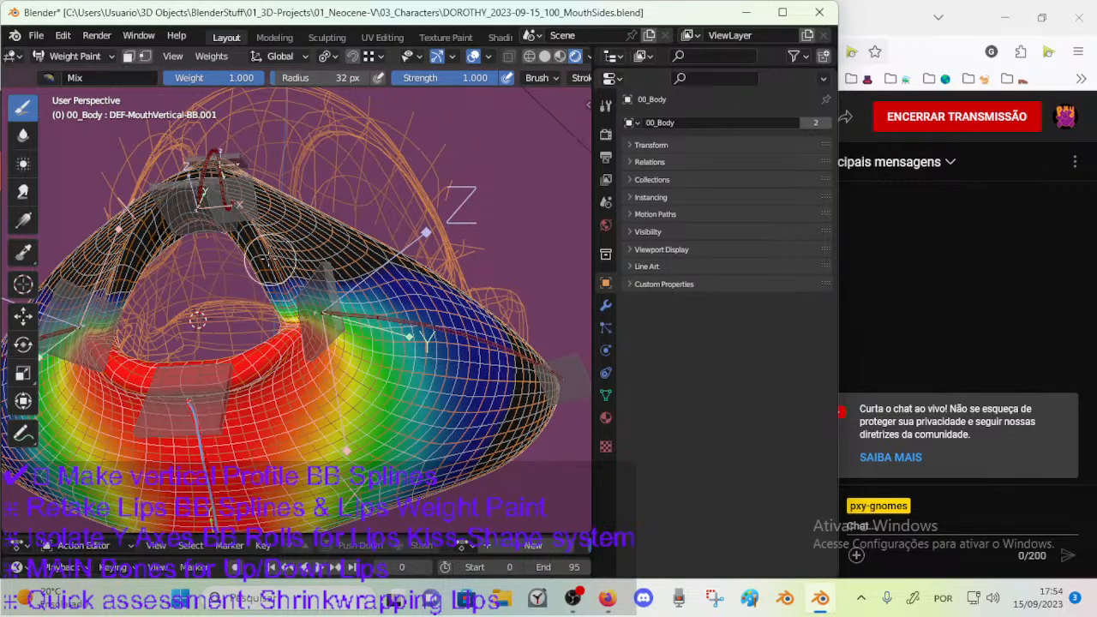
pyautogui.keyDown('ctrl'); pyautogui.click(205, 177); pyautogui.keyUp('ctrl')
pyautogui.moveTo(229, 216); pyautogui.dragTo(314, 309, button='middle')
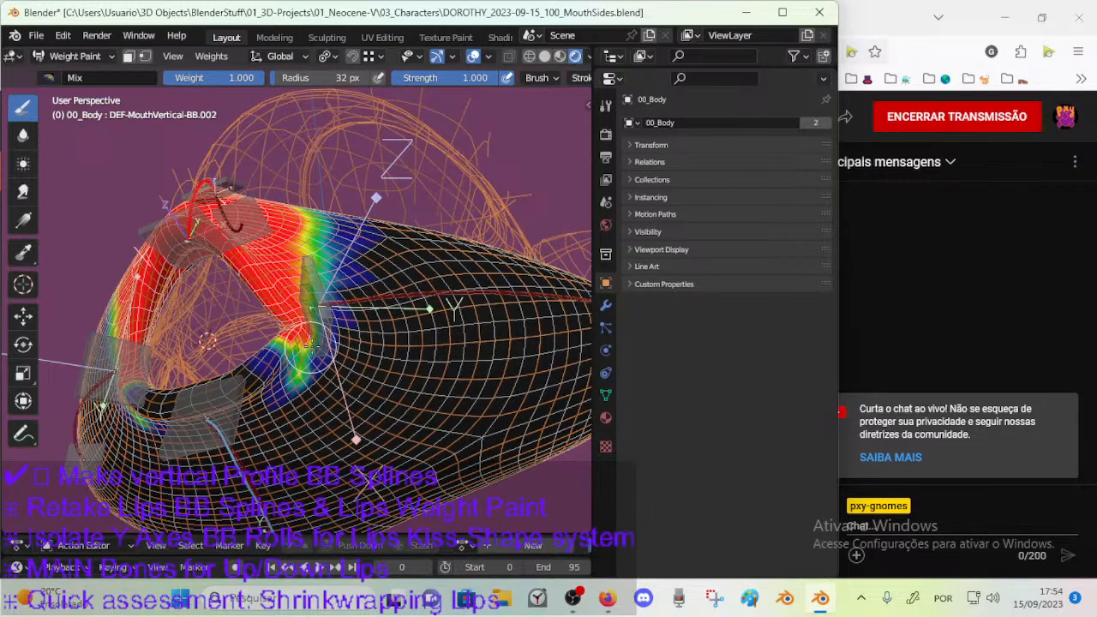
pyautogui.moveTo(343, 347); pyautogui.dragTo(255, 306, button='middle')
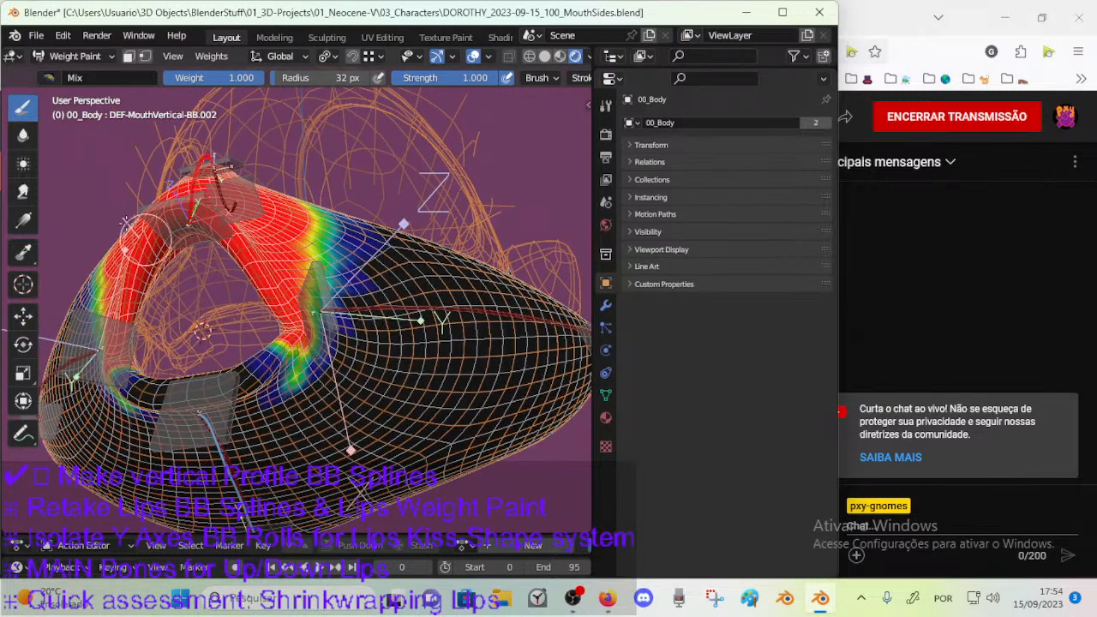
# Switch to the Blur brush at 32 px and soften the DEF-MouthVertical-BB.002 weight at the inner and outer mouth corner.
pyautogui.click(23, 135)
pyautogui.scroll(1, 251, 343)
pyautogui.moveTo(201, 242)
pyautogui.mouseDown(button='middle')
pyautogui.moveTo(251, 343)
pyautogui.moveTo(351, 329)
pyautogui.moveTo(347, 369)
pyautogui.mouseUp(button='middle')
pyautogui.scroll(1, 265, 393)
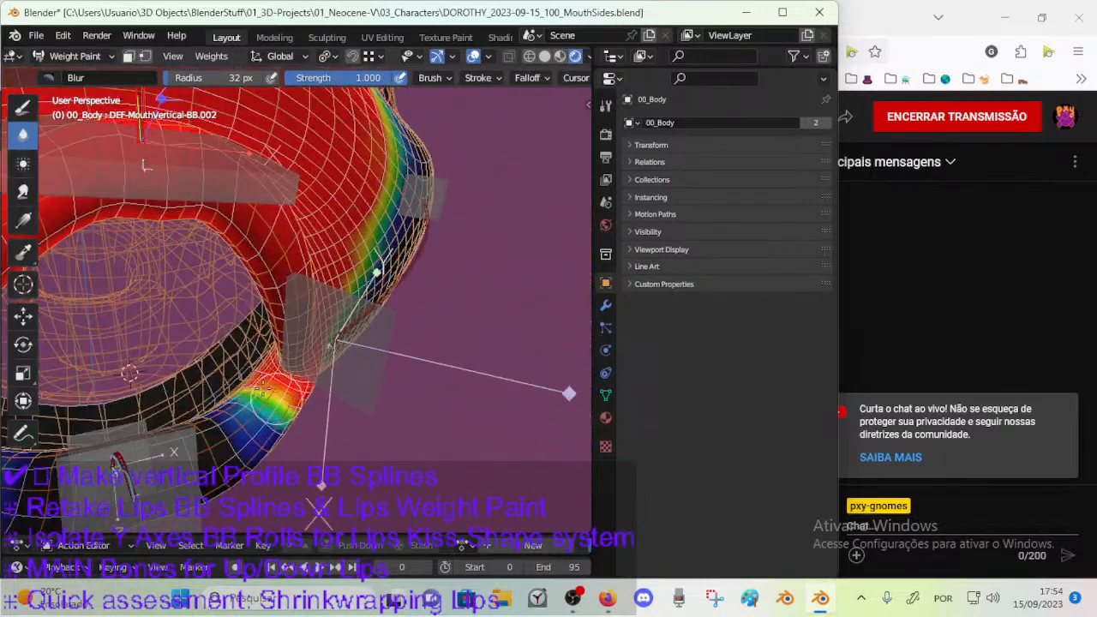
pyautogui.moveTo(261, 390); pyautogui.dragTo(324, 395, button='middle')
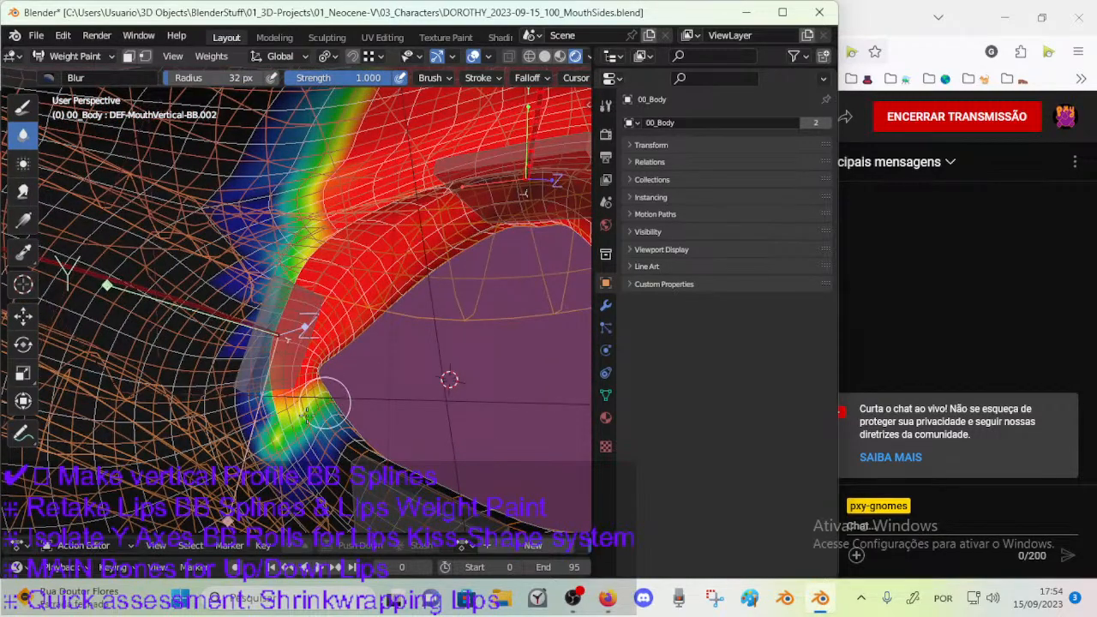
pyautogui.moveTo(374, 418)
pyautogui.mouseDown(button='middle')
pyautogui.moveTo(353, 441)
pyautogui.moveTo(299, 369)
pyautogui.mouseUp(button='middle')
pyautogui.moveTo(395, 317); pyautogui.dragTo(270, 352, button='middle')
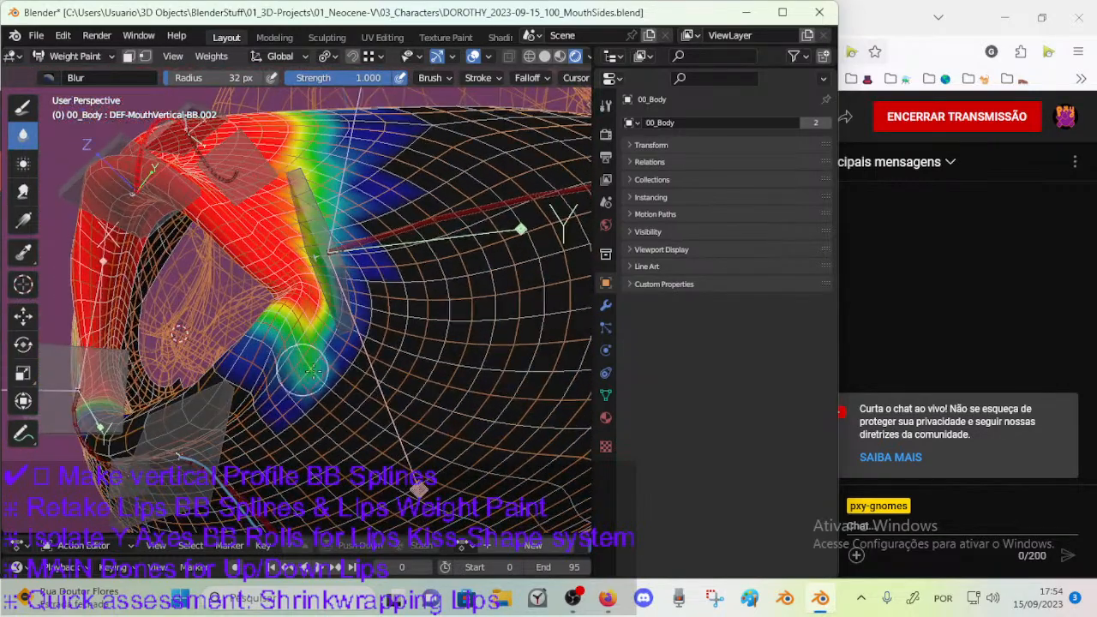
# Enlarge the Blur brush to 68 px and spread the upper lip weight falloff below the mouth corner.
pyautogui.press('f')
pyautogui.click(312, 354)
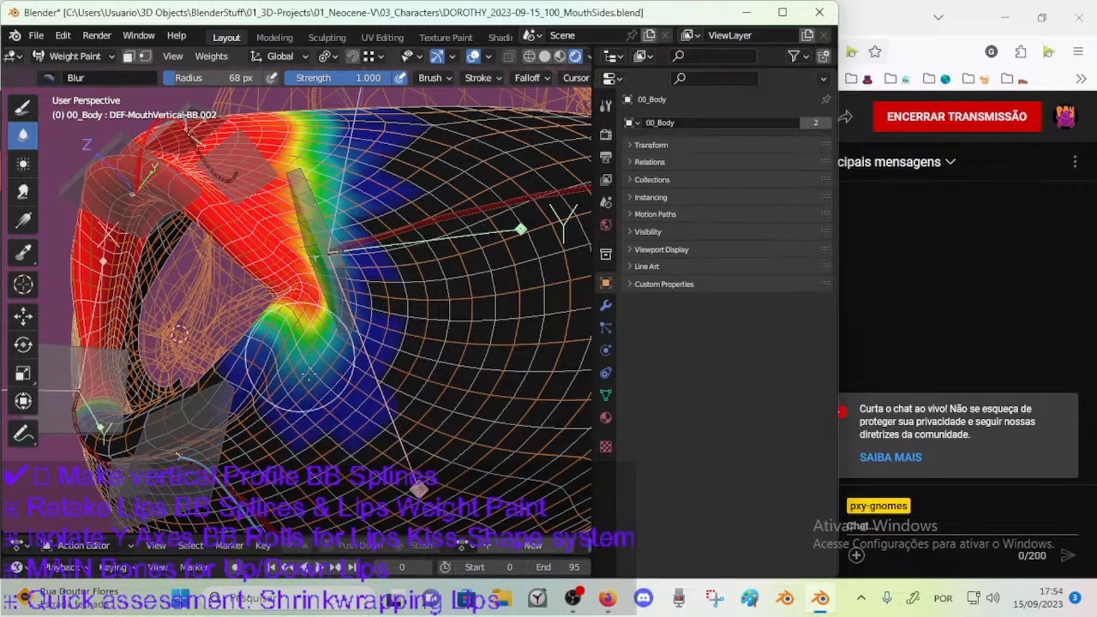
pyautogui.moveTo(310, 374)
pyautogui.mouseDown()
pyautogui.moveTo(329, 383)
pyautogui.moveTo(376, 339)
pyautogui.moveTo(324, 347)
pyautogui.moveTo(362, 318)
pyautogui.moveTo(339, 327)
pyautogui.mouseUp()
pyautogui.moveTo(317, 337); pyautogui.dragTo(338, 345, button='middle')
# Reduce the Blur brush to 33 px and smooth the weight transition right at the mouth corner, outside and inside.
pyautogui.press('f')
pyautogui.click(310, 345)
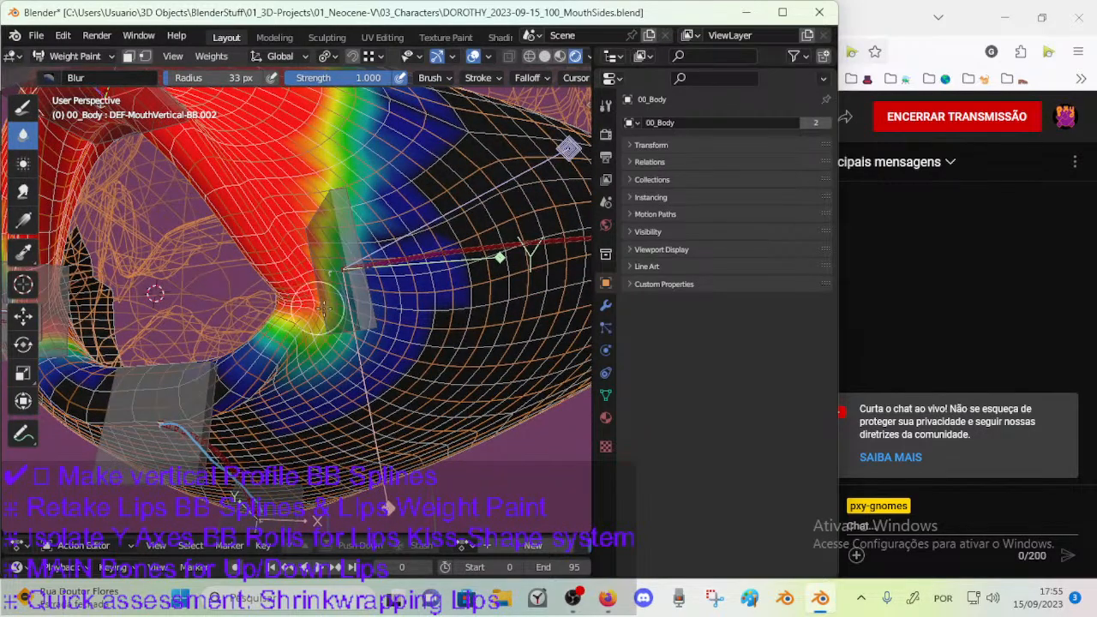
pyautogui.moveTo(313, 305); pyautogui.dragTo(295, 333, button='middle')
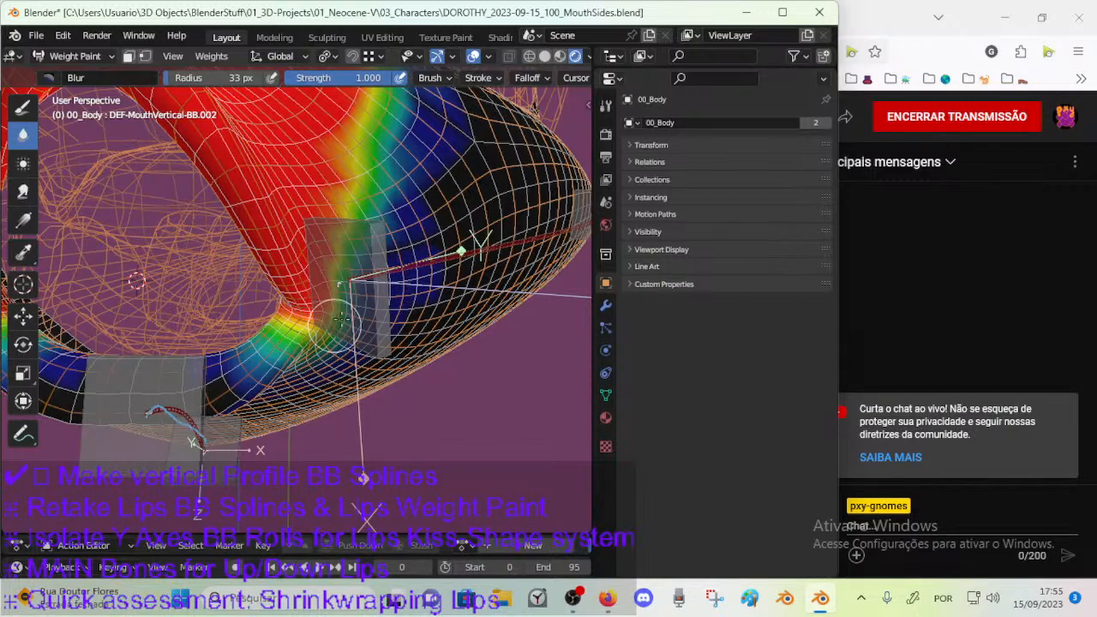
pyautogui.moveTo(306, 328)
pyautogui.mouseDown(button='middle')
pyautogui.moveTo(326, 325)
pyautogui.moveTo(291, 324)
pyautogui.moveTo(321, 317)
pyautogui.mouseUp(button='middle')
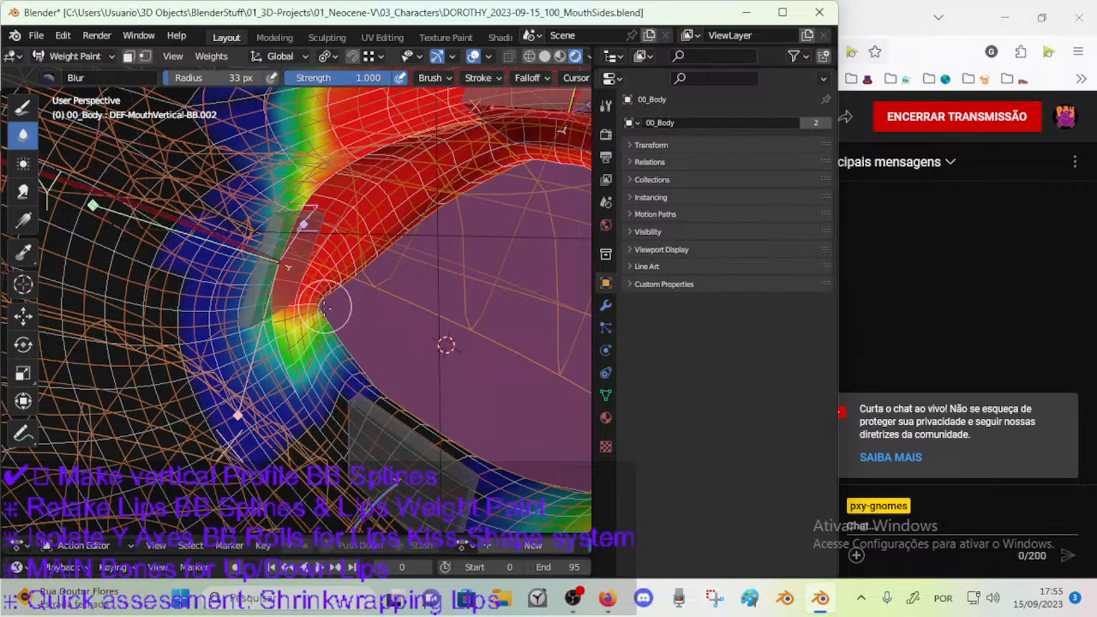
pyautogui.moveTo(385, 318); pyautogui.dragTo(330, 323, button='middle')
pyautogui.scroll(5, 352, 323)
pyautogui.scroll(-4, 352, 323)
# Set the Blur brush to 58 px, smooth the weight beside the mouth corner and save the file.
pyautogui.press('f')
pyautogui.click(363, 308)
pyautogui.moveTo(304, 283)
pyautogui.mouseDown(button='middle')
pyautogui.moveTo(300, 274)
pyautogui.moveTo(314, 297)
pyautogui.moveTo(310, 287)
pyautogui.moveTo(295, 303)
pyautogui.moveTo(305, 309)
pyautogui.moveTo(292, 351)
pyautogui.mouseUp(button='middle')
pyautogui.hotkey('ctrl', 's')
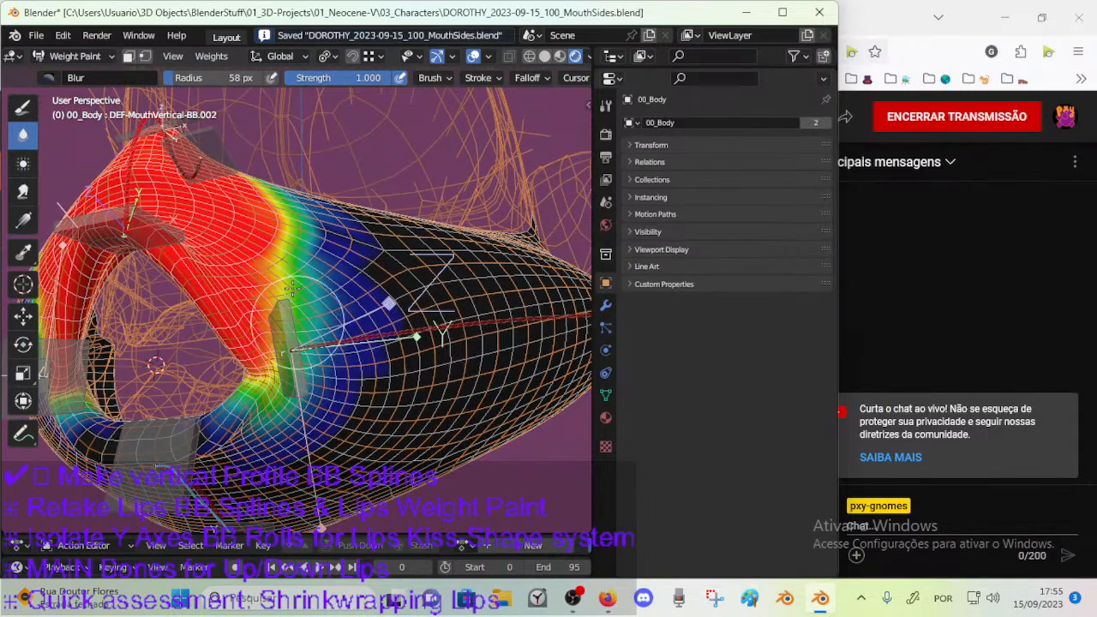
# Switch to the Smear brush at 77 px and 0.661 strength and smear the weight beside the mouth corner.
pyautogui.moveTo(292, 329); pyautogui.dragTo(338, 362, button='middle')
pyautogui.click(23, 193)
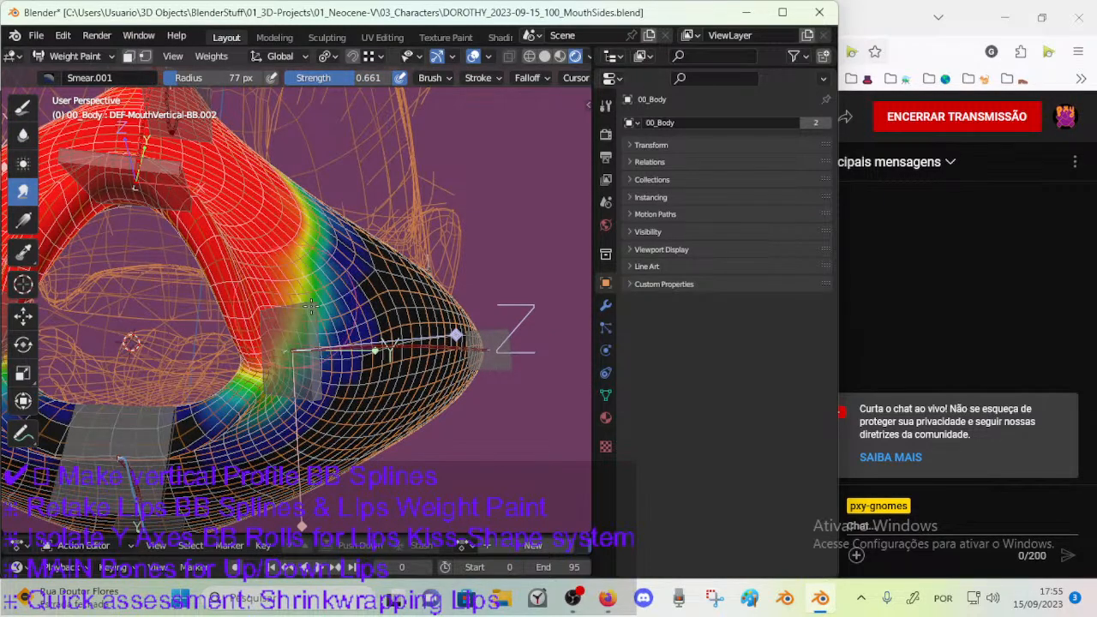
pyautogui.moveTo(292, 341); pyautogui.dragTo(268, 350, button='middle')
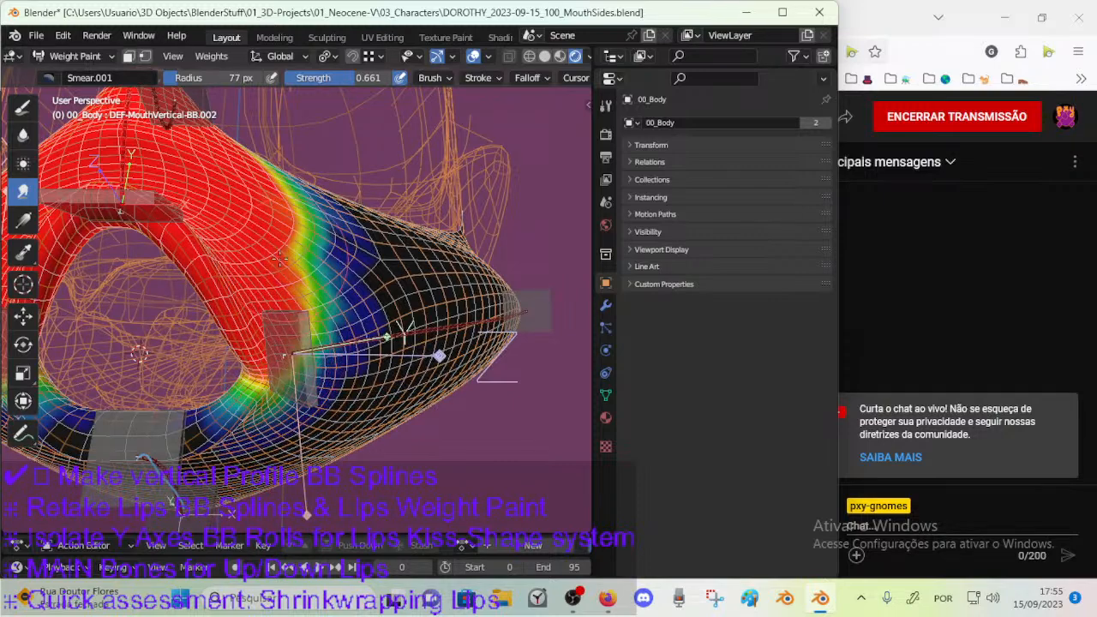
# Return to the Blur brush, set it to 55 px and soften the upper lip weight falloff across the cheek and mouth corner.
pyautogui.click(23, 134)
pyautogui.moveTo(211, 394); pyautogui.dragTo(287, 376, button='middle')
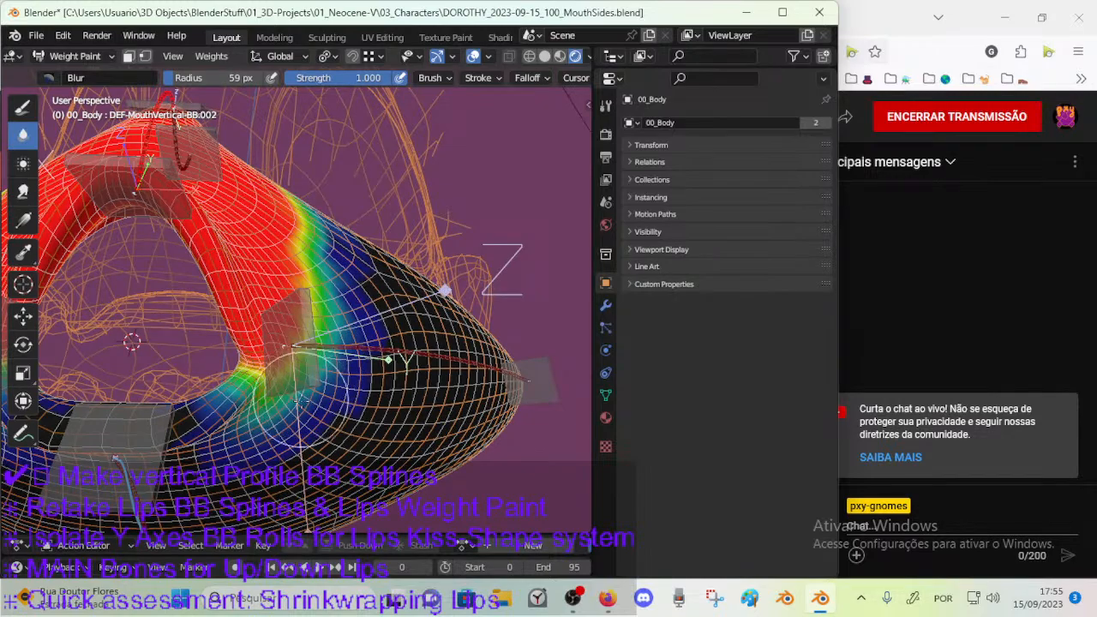
pyautogui.press('f')
pyautogui.click(332, 402)
pyautogui.moveTo(339, 351); pyautogui.dragTo(294, 428, button='middle')
pyautogui.moveTo(326, 324)
pyautogui.mouseDown(button='middle')
pyautogui.moveTo(327, 366)
pyautogui.moveTo(305, 381)
pyautogui.moveTo(319, 373)
pyautogui.mouseUp(button='middle')
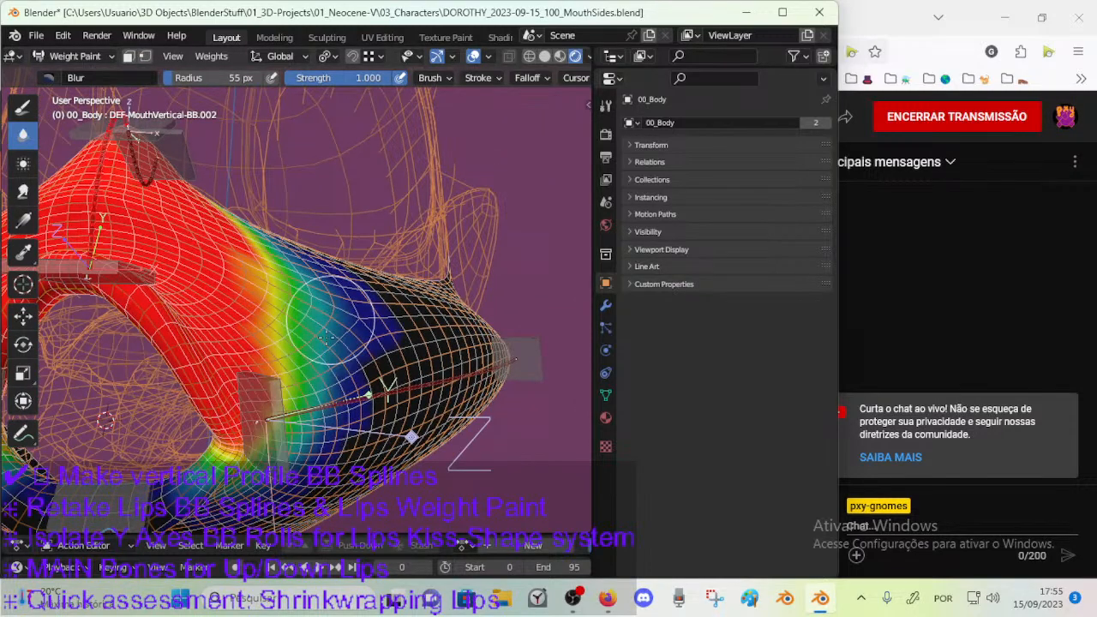
pyautogui.moveTo(306, 319); pyautogui.dragTo(265, 390, button='middle')
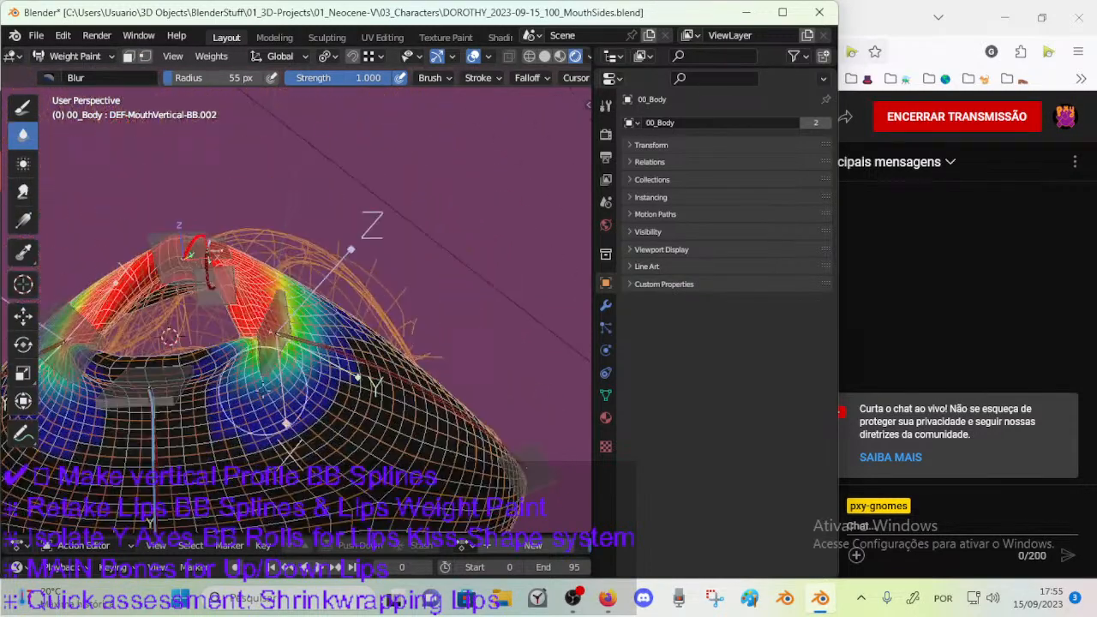
# Blur the mouth corner with a 50 px brush, check the lower lip bone's weights, reselect DEF-MouthVertical-BB.002 and save the file.
pyautogui.press('[')
pyautogui.moveTo(314, 364)
pyautogui.mouseDown(button='middle')
pyautogui.moveTo(344, 322)
pyautogui.moveTo(313, 342)
pyautogui.moveTo(300, 377)
pyautogui.moveTo(319, 272)
pyautogui.mouseUp(button='middle')
pyautogui.keyDown('ctrl'); pyautogui.click(232, 492); pyautogui.keyUp('ctrl')
pyautogui.moveTo(329, 368); pyautogui.dragTo(330, 408, button='middle')
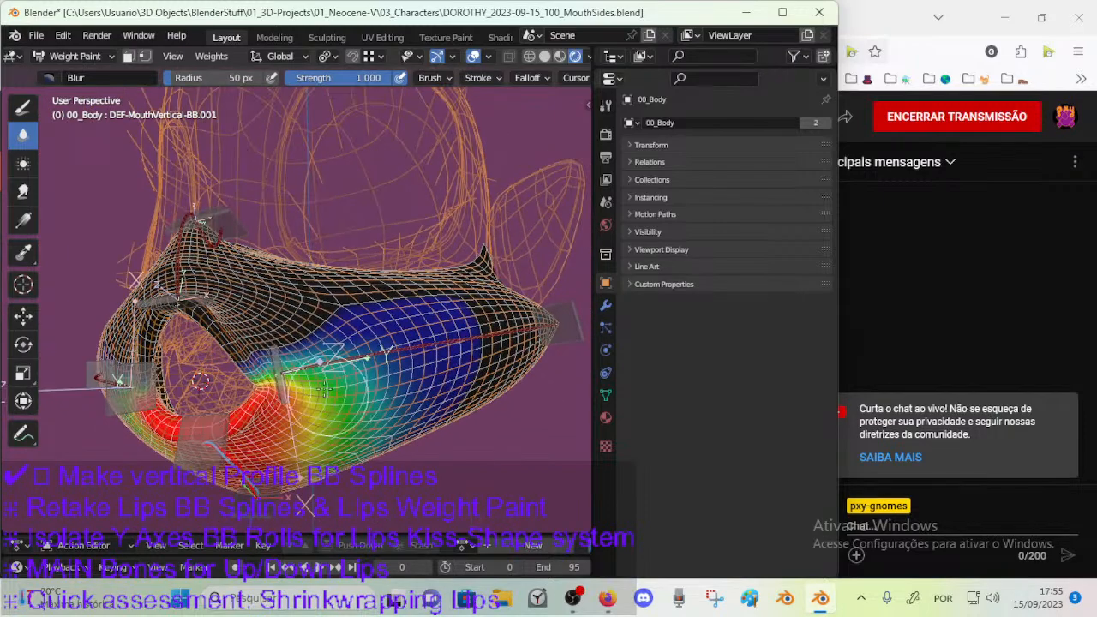
pyautogui.keyDown('ctrl'); pyautogui.click(181, 260); pyautogui.keyUp('ctrl')
pyautogui.hotkey('ctrl', 's')
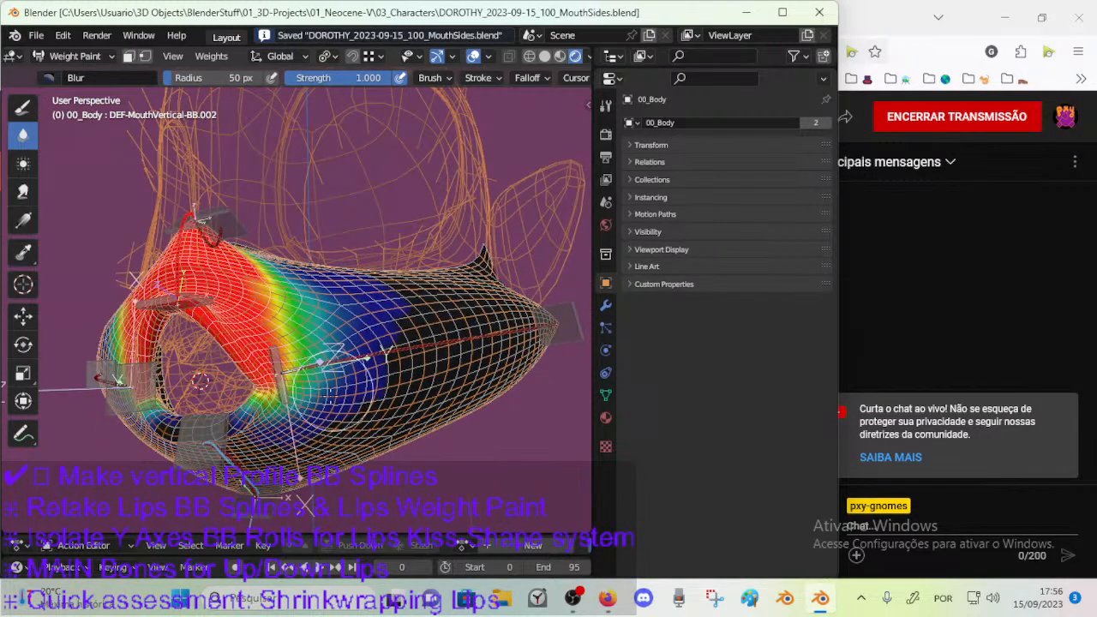
# Blur the DEF-MouthVertical-BB.002 weight with the 50 px brush over the lower cheek below the mouth corner.
pyautogui.moveTo(345, 380); pyautogui.dragTo(335, 400)
pyautogui.moveTo(343, 364)
pyautogui.mouseDown(button='middle')
pyautogui.moveTo(366, 322)
pyautogui.moveTo(384, 401)
pyautogui.moveTo(379, 318)
pyautogui.moveTo(333, 345)
pyautogui.mouseUp(button='middle')
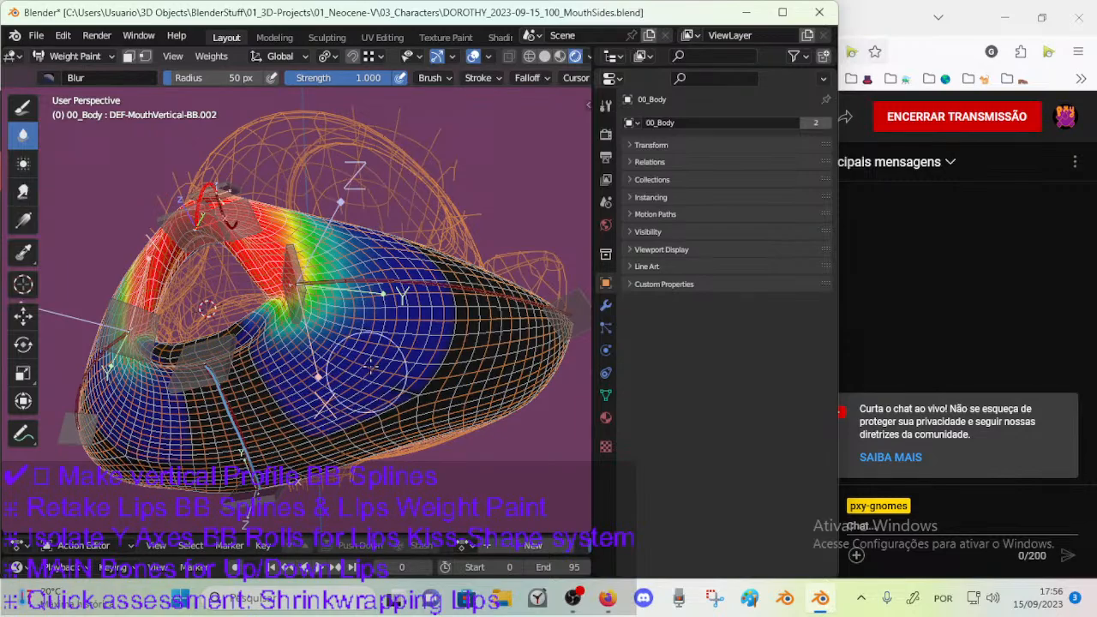
pyautogui.moveTo(376, 360); pyautogui.dragTo(362, 374, button='middle')
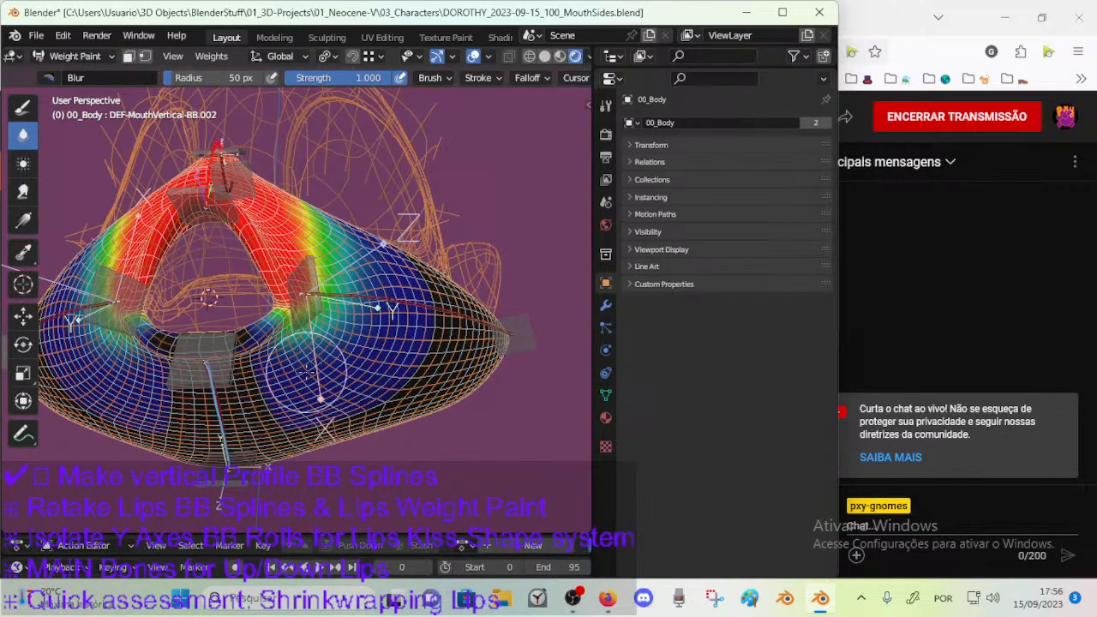
pyautogui.scroll(3, 308, 370)
pyautogui.moveTo(250, 393)
pyautogui.mouseDown(button='middle')
pyautogui.moveTo(233, 310)
pyautogui.moveTo(367, 314)
pyautogui.moveTo(413, 399)
pyautogui.moveTo(387, 385)
pyautogui.moveTo(379, 318)
pyautogui.moveTo(355, 343)
pyautogui.moveTo(369, 282)
pyautogui.mouseUp(button='middle')
# Switch to the Draw brush at 33 px, pick its brush option, paint around the inner mouth corner and save the file.
pyautogui.press('f')
pyautogui.click(224, 300)
pyautogui.click(24, 106)
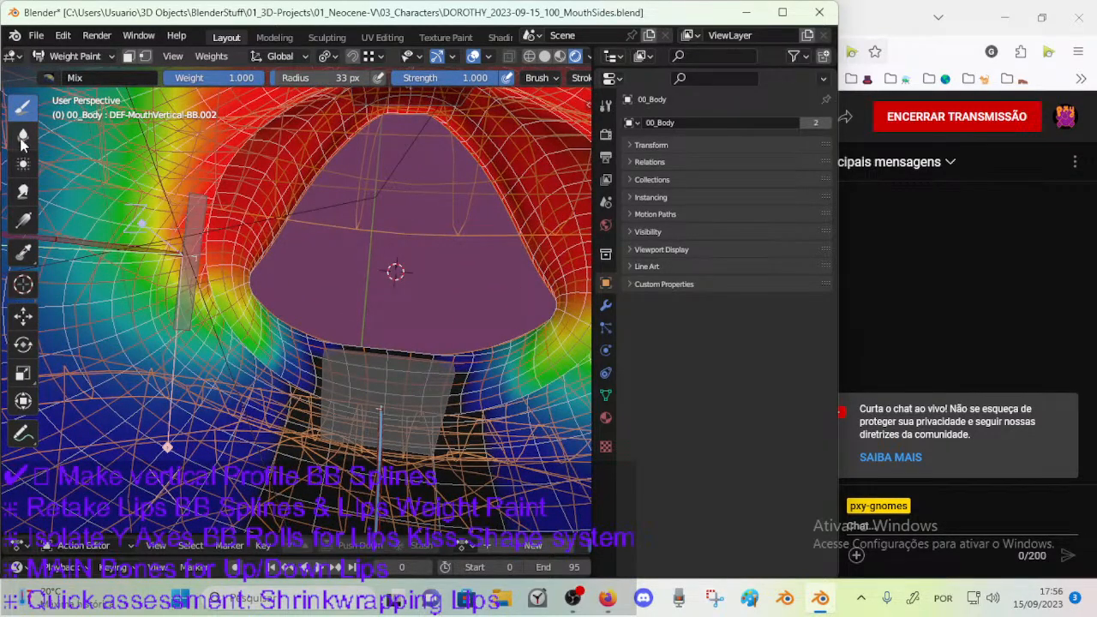
pyautogui.click(54, 80)
pyautogui.click(452, 141)
pyautogui.moveTo(341, 319); pyautogui.dragTo(254, 282, button='middle')
pyautogui.moveTo(285, 355); pyautogui.dragTo(381, 347, button='middle')
pyautogui.hotkey('ctrl', 's')
# Switch back to Blur with a 69 px brush and soften the upper lip weight falloff along the cheek.
pyautogui.click(26, 137)
pyautogui.scroll(2, 274, 287)
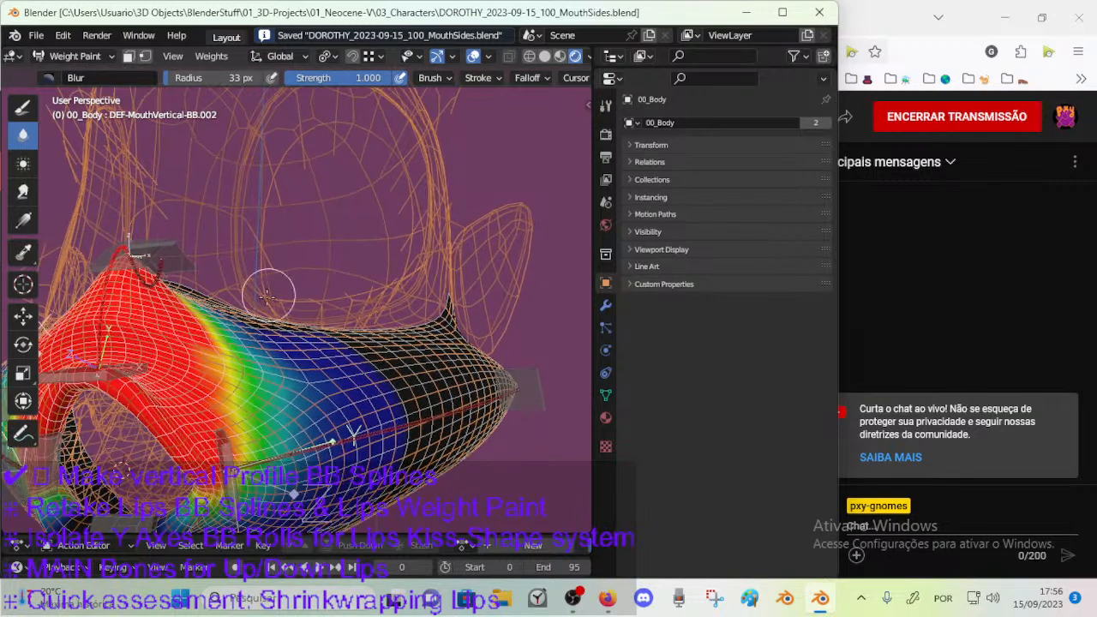
pyautogui.press('f')
pyautogui.click(316, 392)
pyautogui.moveTo(292, 390); pyautogui.dragTo(247, 385)
pyautogui.moveTo(246, 381)
pyautogui.mouseDown(button='middle')
pyautogui.moveTo(291, 373)
pyautogui.moveTo(300, 386)
pyautogui.mouseUp(button='middle')
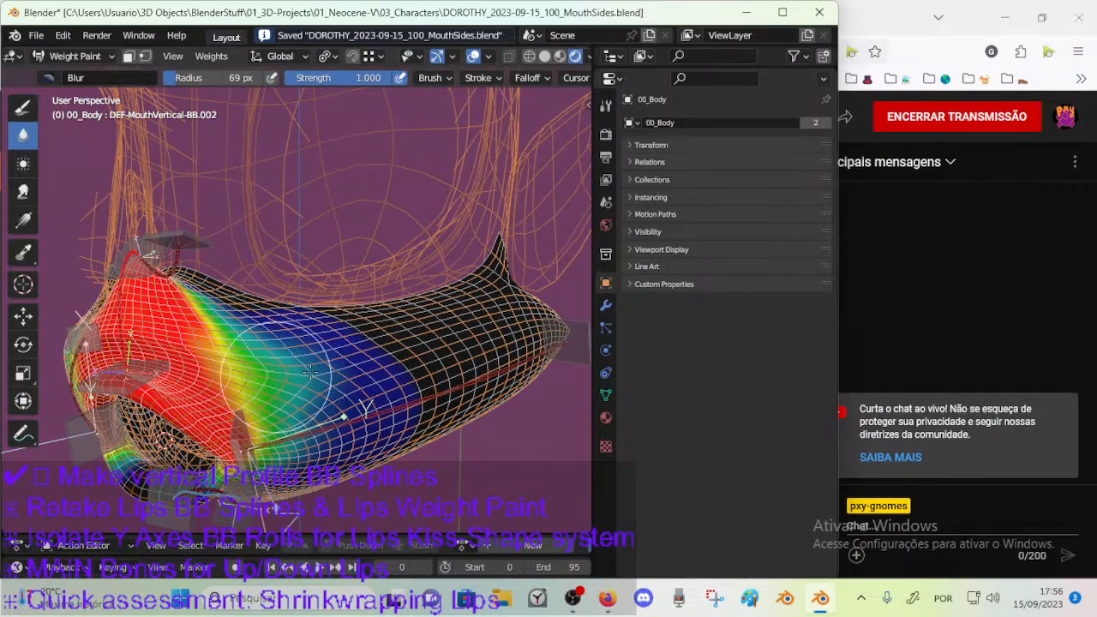
pyautogui.moveTo(321, 401); pyautogui.dragTo(311, 355, button='middle')
# Check the lower lip bone DEF-MouthVertical-BB.001's weights against the upper lip bone's on the side of the muzzle.
pyautogui.scroll(-3, 308, 354)
pyautogui.moveTo(274, 467)
pyautogui.mouseDown(button='middle')
pyautogui.moveTo(232, 411)
pyautogui.moveTo(248, 423)
pyautogui.moveTo(287, 376)
pyautogui.mouseUp(button='middle')
pyautogui.keyDown('ctrl'); pyautogui.click(236, 424); pyautogui.keyUp('ctrl')
pyautogui.keyDown('ctrl'); pyautogui.click(228, 413); pyautogui.keyUp('ctrl')
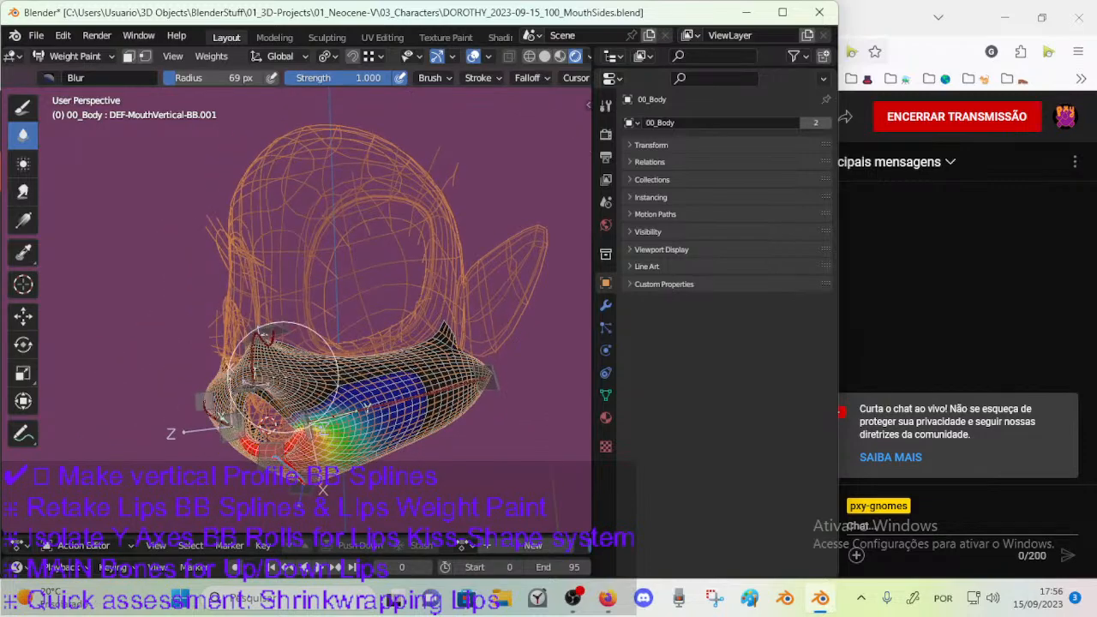
# Reduce the Blur brush to 32 px and smooth the DEF-MouthVertical-BB.002 falloff on the upper cheek.
pyautogui.scroll(6, 251, 360)
pyautogui.press('f')
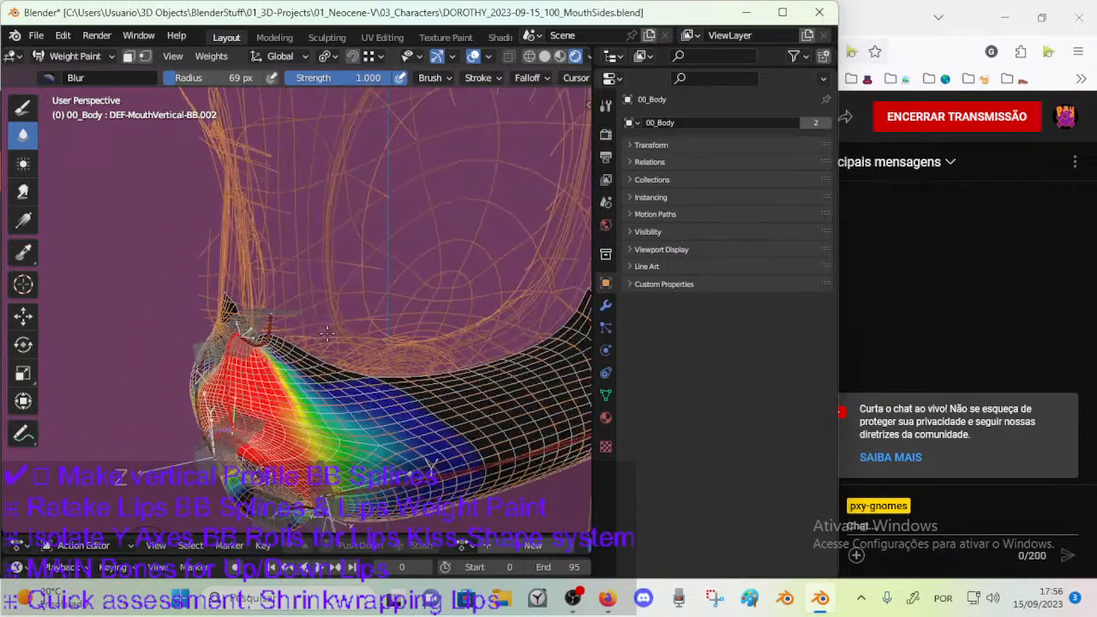
pyautogui.click(334, 390)
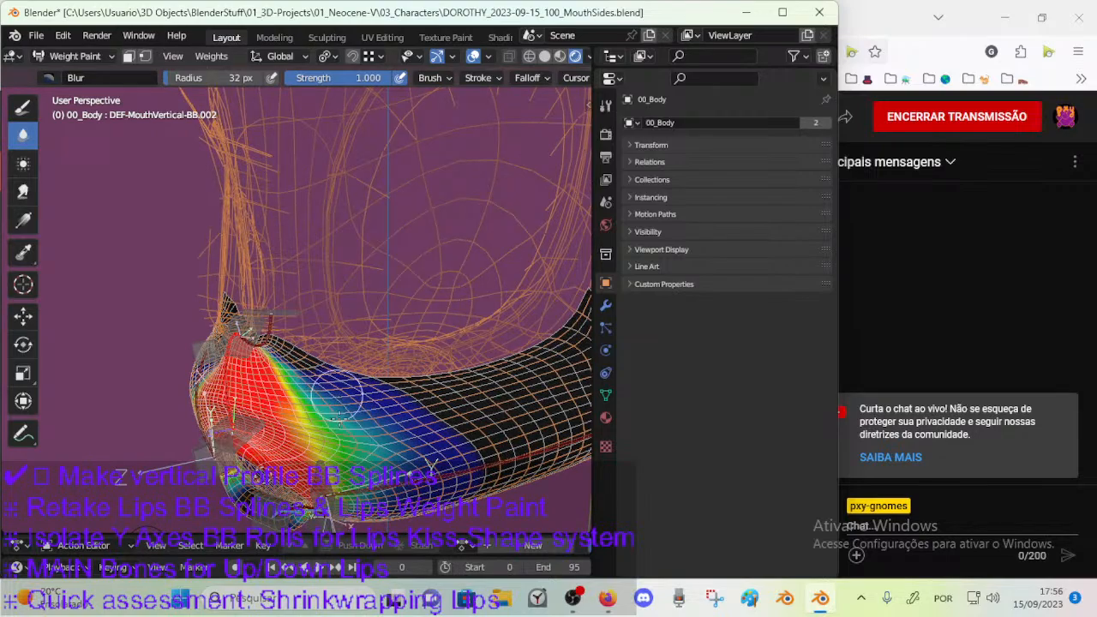
pyautogui.moveTo(332, 394)
pyautogui.mouseDown(button='middle')
pyautogui.moveTo(310, 382)
pyautogui.moveTo(342, 379)
pyautogui.moveTo(343, 358)
pyautogui.moveTo(377, 356)
pyautogui.mouseUp(button='middle')
# Enlarge the Blur brush to 62 px and spread the upper lip weight falloff along the upper edge of the muzzle.
pyautogui.press('f')
pyautogui.click(377, 355)
pyautogui.moveTo(323, 324); pyautogui.dragTo(255, 285, button='middle')
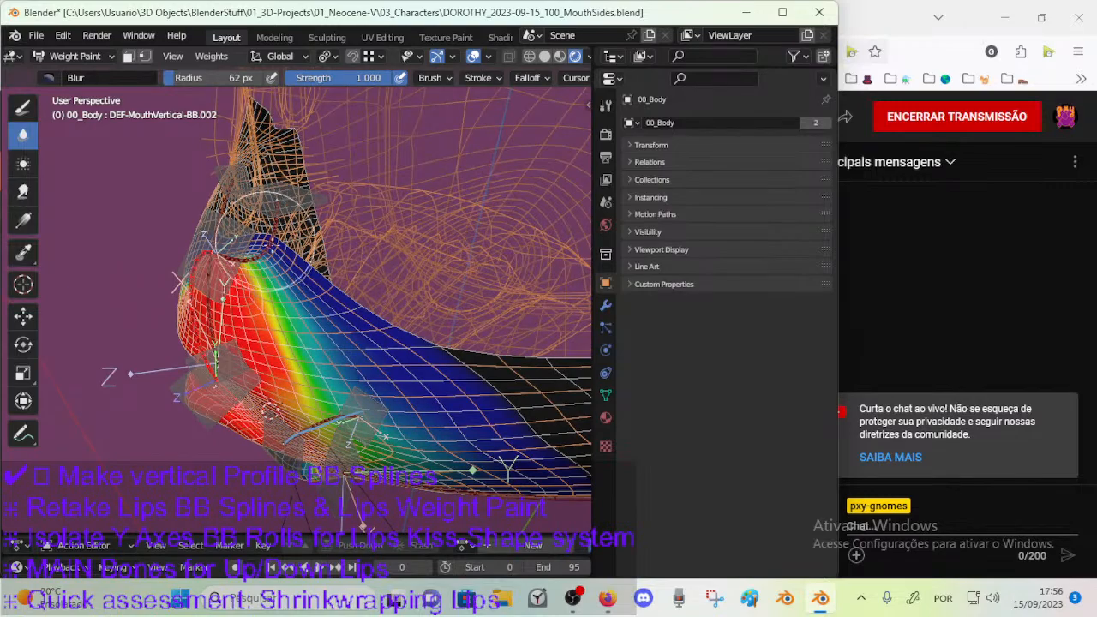
pyautogui.moveTo(386, 358)
pyautogui.mouseDown(button='middle')
pyautogui.moveTo(431, 433)
pyautogui.moveTo(435, 370)
pyautogui.moveTo(424, 366)
pyautogui.mouseUp(button='middle')
pyautogui.moveTo(338, 364); pyautogui.dragTo(266, 300, button='middle')
# Reduce the Blur brush to 35 px and soften the far end of the weight falloff on the rear cheek.
pyautogui.press('f')
pyautogui.click(264, 293)
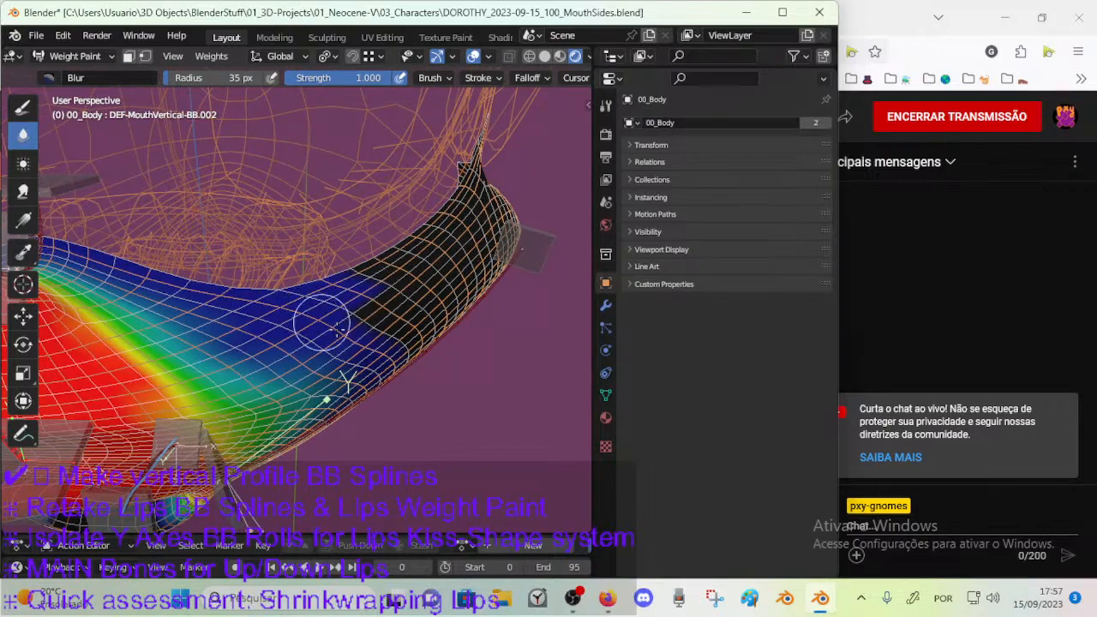
pyautogui.moveTo(390, 336)
pyautogui.mouseDown(button='middle')
pyautogui.moveTo(379, 404)
pyautogui.moveTo(391, 403)
pyautogui.moveTo(352, 360)
pyautogui.moveTo(352, 342)
pyautogui.mouseUp(button='middle')
# Enlarge the Blur brush to 74 px, smooth the weight falloff over the side of the muzzle and save the file.
pyautogui.press('f')
pyautogui.click(344, 383)
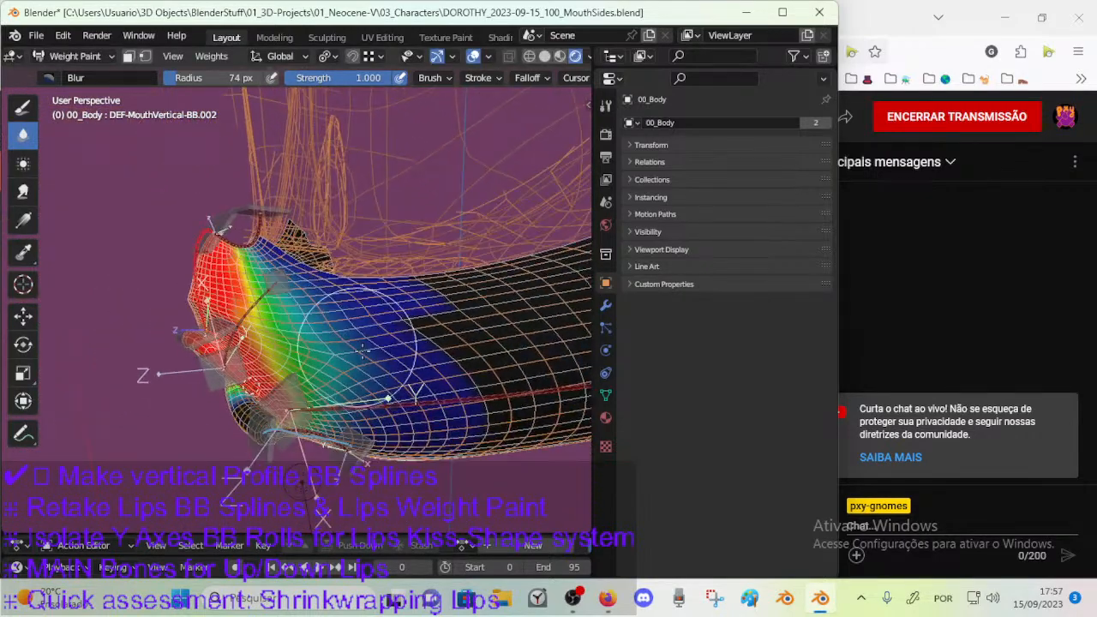
pyautogui.moveTo(391, 377)
pyautogui.mouseDown(button='middle')
pyautogui.moveTo(403, 386)
pyautogui.moveTo(377, 304)
pyautogui.mouseUp(button='middle')
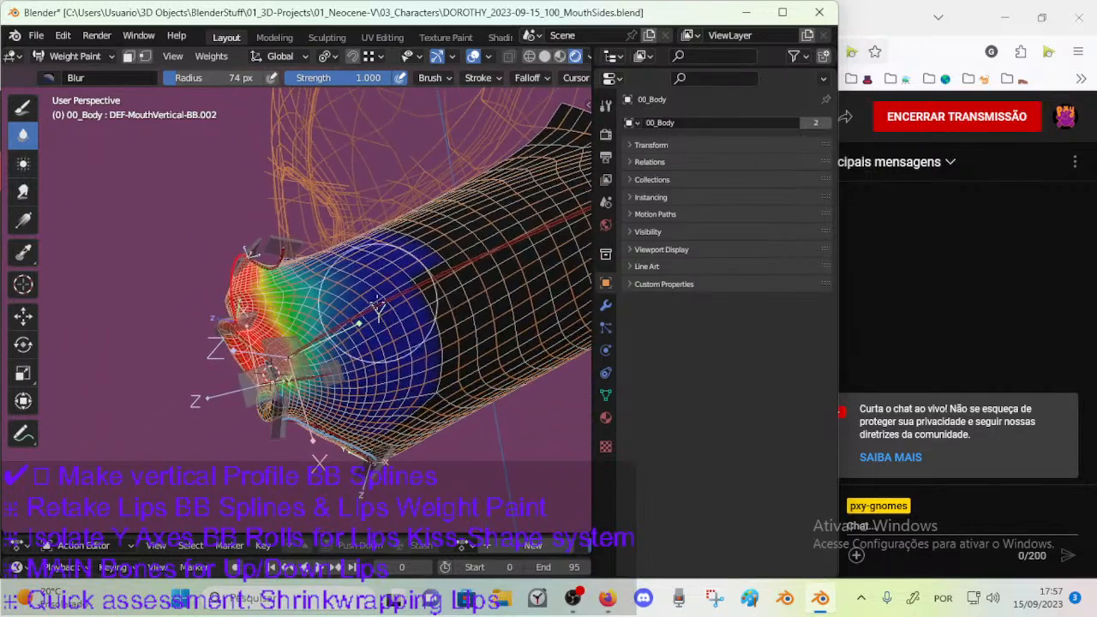
pyautogui.moveTo(389, 343)
pyautogui.mouseDown(button='middle')
pyautogui.moveTo(377, 360)
pyautogui.moveTo(390, 399)
pyautogui.moveTo(394, 335)
pyautogui.moveTo(394, 352)
pyautogui.moveTo(152, 427)
pyautogui.mouseUp(button='middle')
pyautogui.hotkey('ctrl', 's')
# Reduce the Blur brush to 26 px, save the file, and smooth the muzzle weights while resizing the brush.
pyautogui.press('f')
pyautogui.click(395, 349)
pyautogui.hotkey('ctrl', 's')
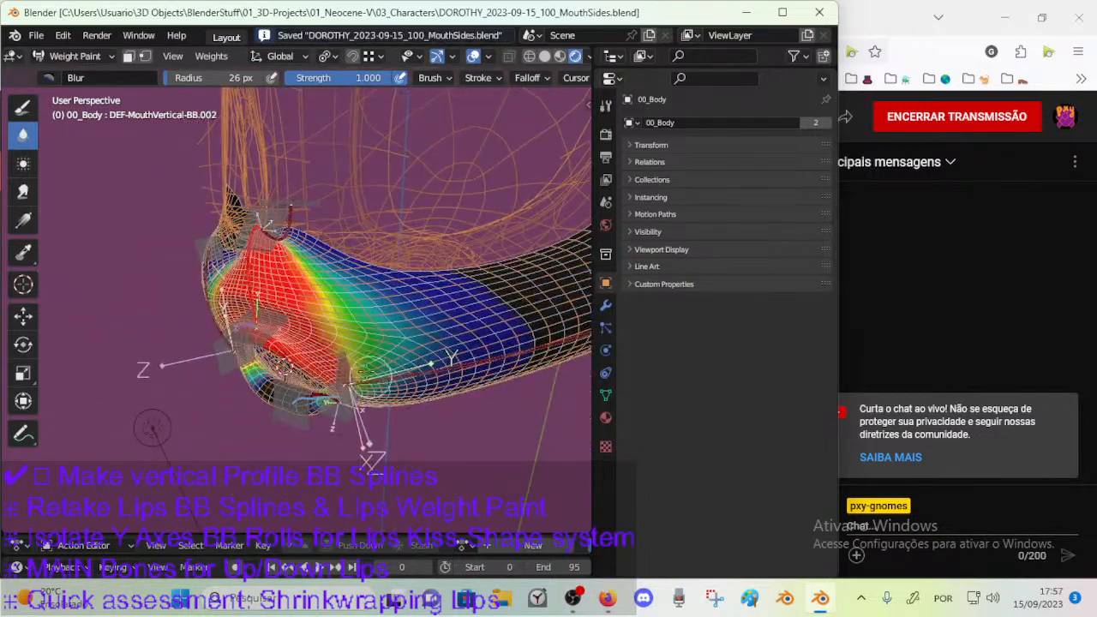
pyautogui.scroll(3, 375, 391)
pyautogui.moveTo(384, 317)
pyautogui.mouseDown(button='middle')
pyautogui.moveTo(313, 385)
pyautogui.moveTo(279, 374)
pyautogui.moveTo(383, 328)
pyautogui.moveTo(340, 368)
pyautogui.mouseUp(button='middle')
pyautogui.press('f')
pyautogui.click(406, 367)
pyautogui.moveTo(406, 368); pyautogui.dragTo(384, 363, button='middle')
# Set the Blur brush to 65 px and soften the DEF-MouthVertical-BB.002 weight along the top of the muzzle beneath the nose.
pyautogui.press('f')
pyautogui.click(257, 347)
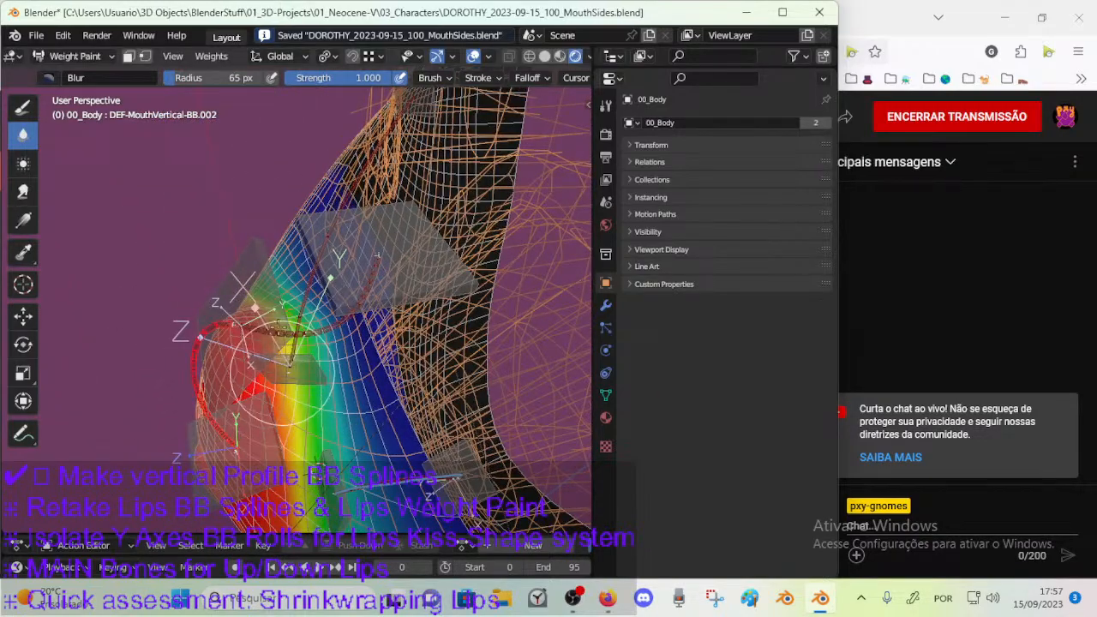
pyautogui.moveTo(247, 387); pyautogui.dragTo(269, 312, button='middle')
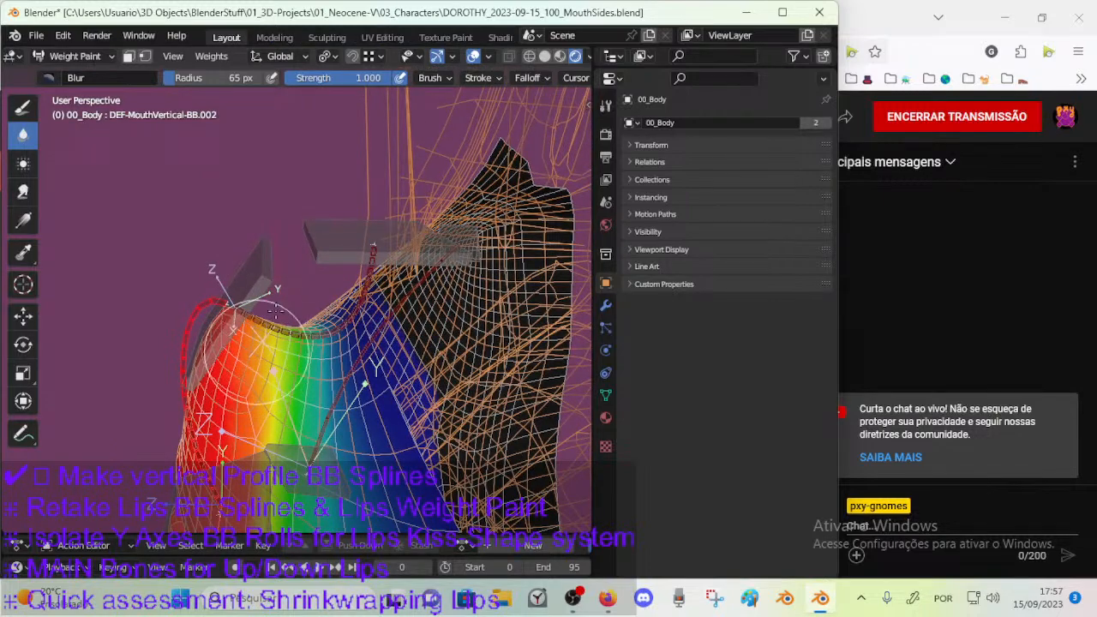
pyautogui.moveTo(244, 401); pyautogui.dragTo(302, 314, button='middle')
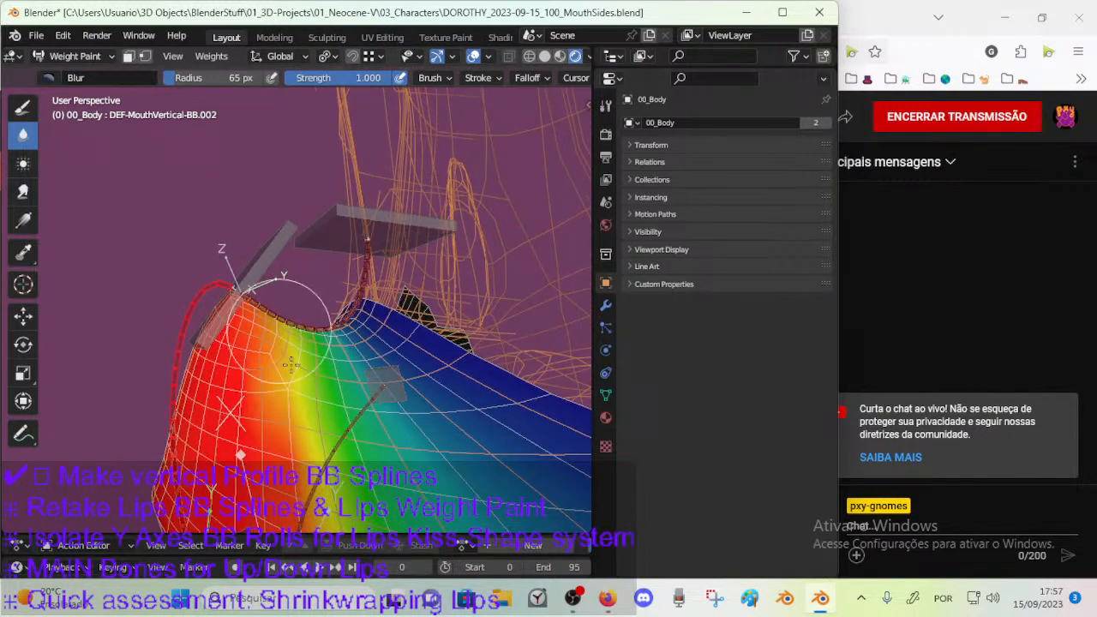
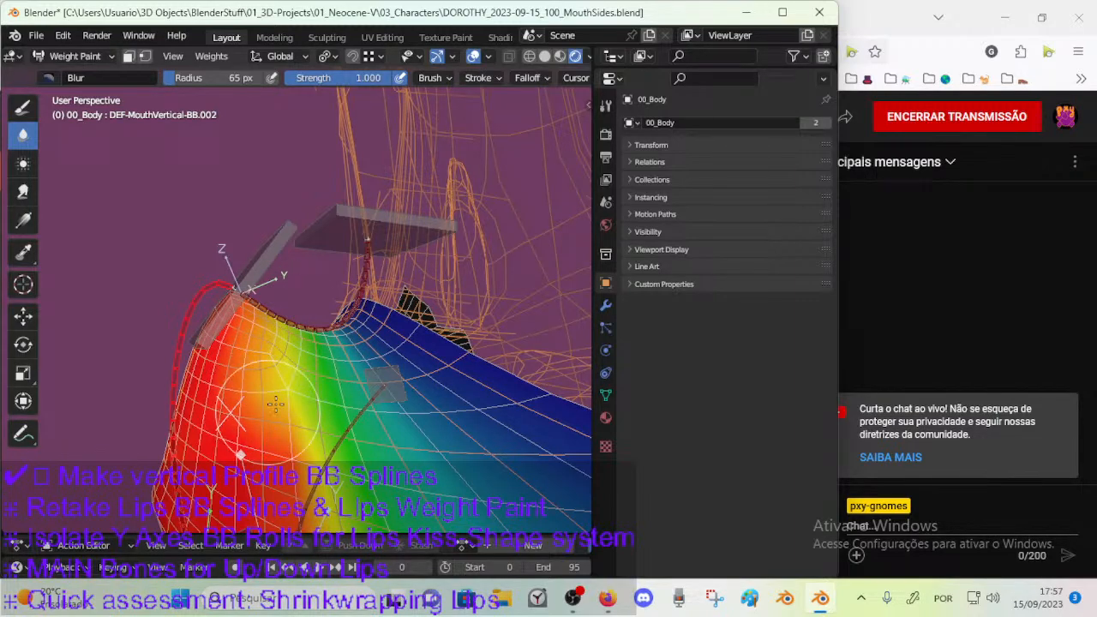
# Save the file and even out the DEF-MouthVertical-BB.002 weight beneath the nose with the Average brush.
pyautogui.moveTo(294, 374)
pyautogui.mouseDown(button='middle')
pyautogui.moveTo(297, 390)
pyautogui.moveTo(287, 347)
pyautogui.moveTo(295, 368)
pyautogui.mouseUp(button='middle')
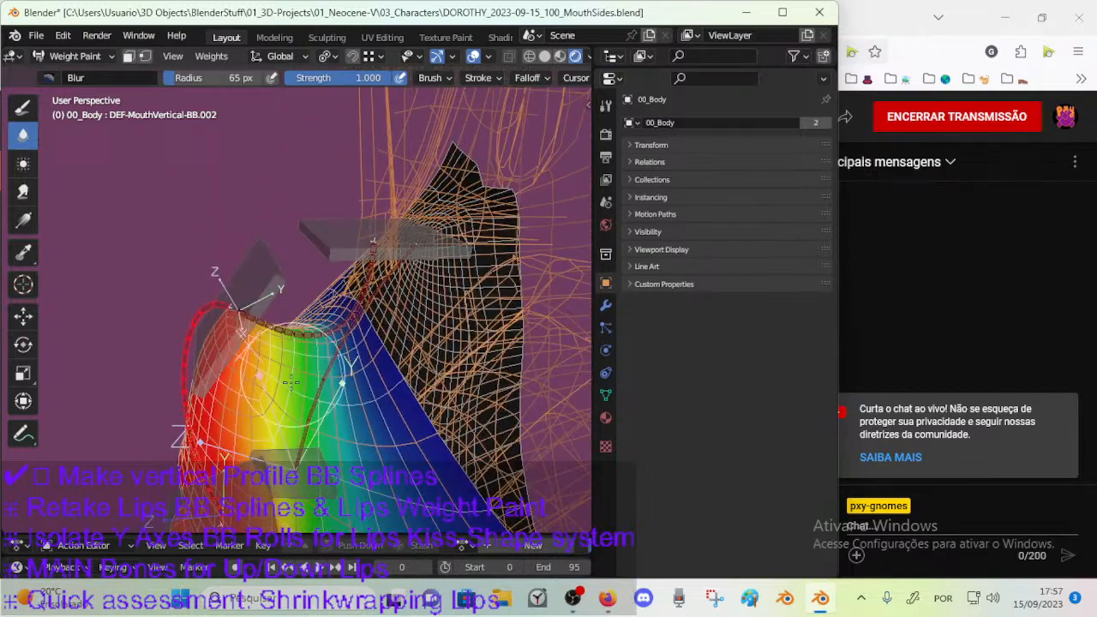
pyautogui.hotkey('ctrl', 's')
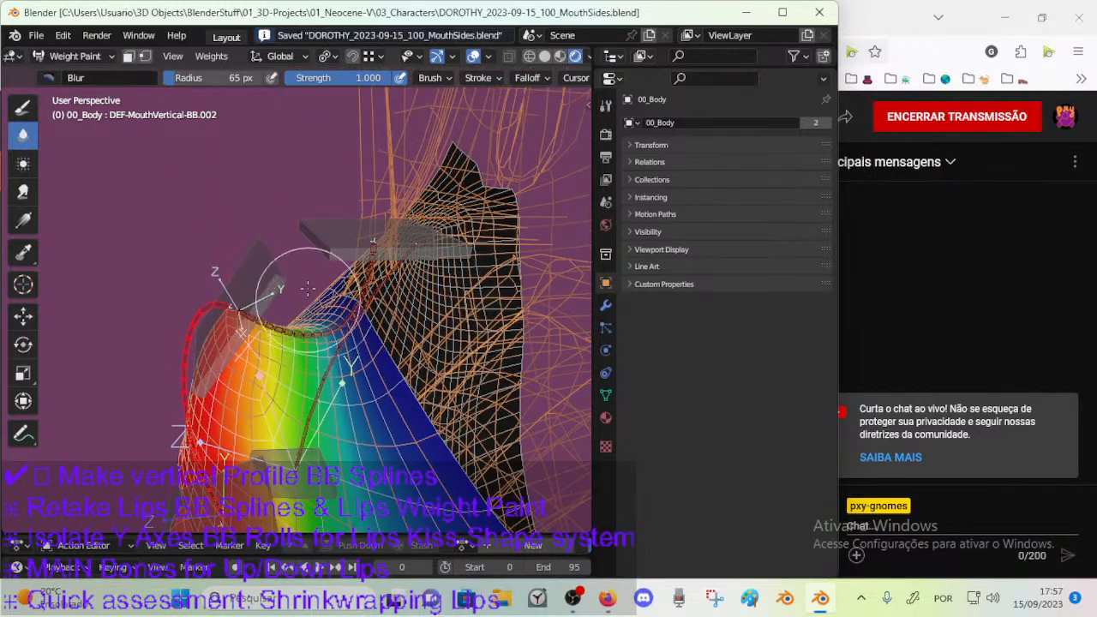
pyautogui.click(24, 163)
pyautogui.moveTo(325, 341); pyautogui.dragTo(322, 353)
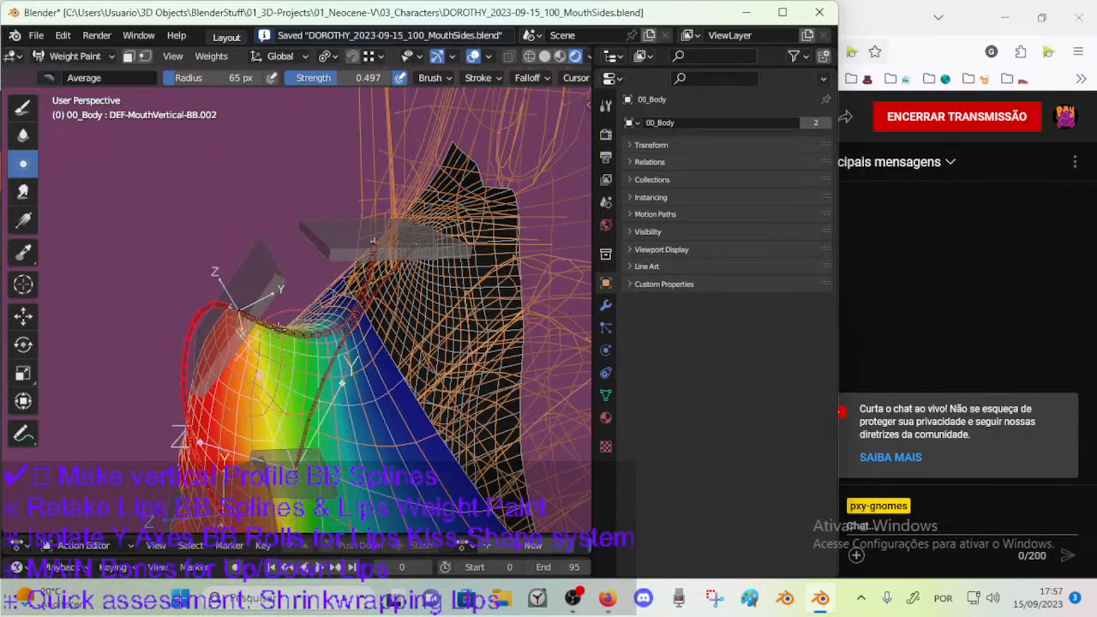
# Resize the Smear brush and smear the DEF-MouthVertical-BB.002 weight along the muzzle's upper edge beneath the nose.
pyautogui.click(23, 192)
pyautogui.press('f')
pyautogui.click(401, 276)
pyautogui.moveTo(308, 329); pyautogui.dragTo(329, 336)
pyautogui.moveTo(336, 337); pyautogui.dragTo(366, 365, button='middle')
pyautogui.moveTo(345, 332); pyautogui.dragTo(332, 333)
pyautogui.moveTo(344, 332)
pyautogui.mouseDown(button='middle')
pyautogui.moveTo(315, 299)
pyautogui.moveTo(321, 353)
pyautogui.mouseUp(button='middle')
# Set the Blur brush to 79 px and soften the weight falloff over the top and side of the muzzle.
pyautogui.click(23, 135)
pyautogui.press('f')
pyautogui.click(282, 394)
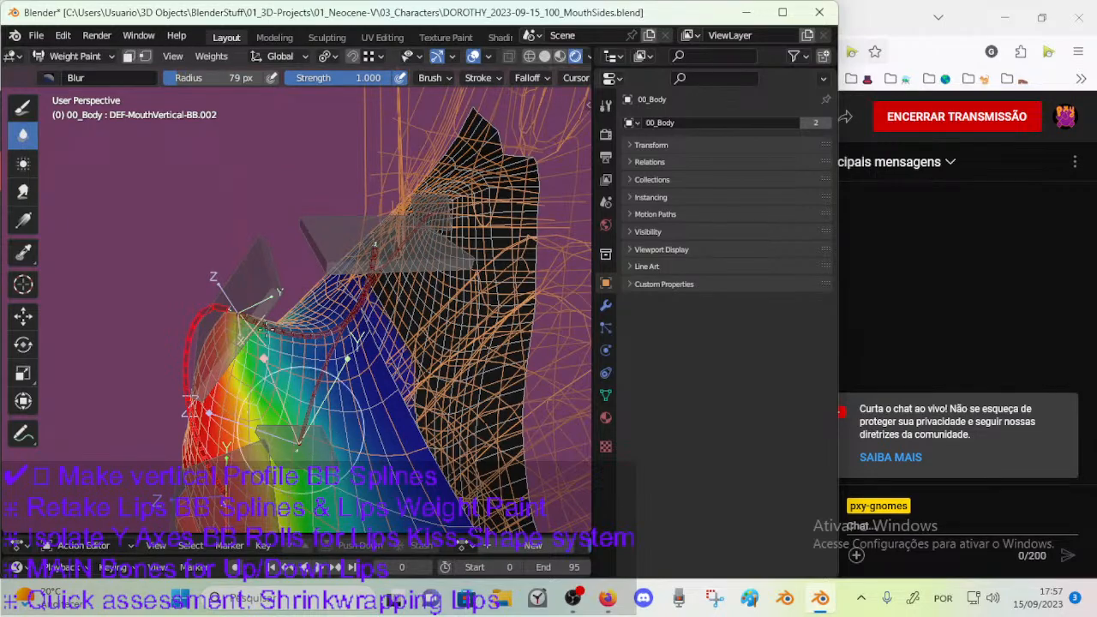
pyautogui.moveTo(323, 393); pyautogui.dragTo(370, 287, button='middle')
pyautogui.moveTo(317, 354); pyautogui.dragTo(270, 341, button='middle')
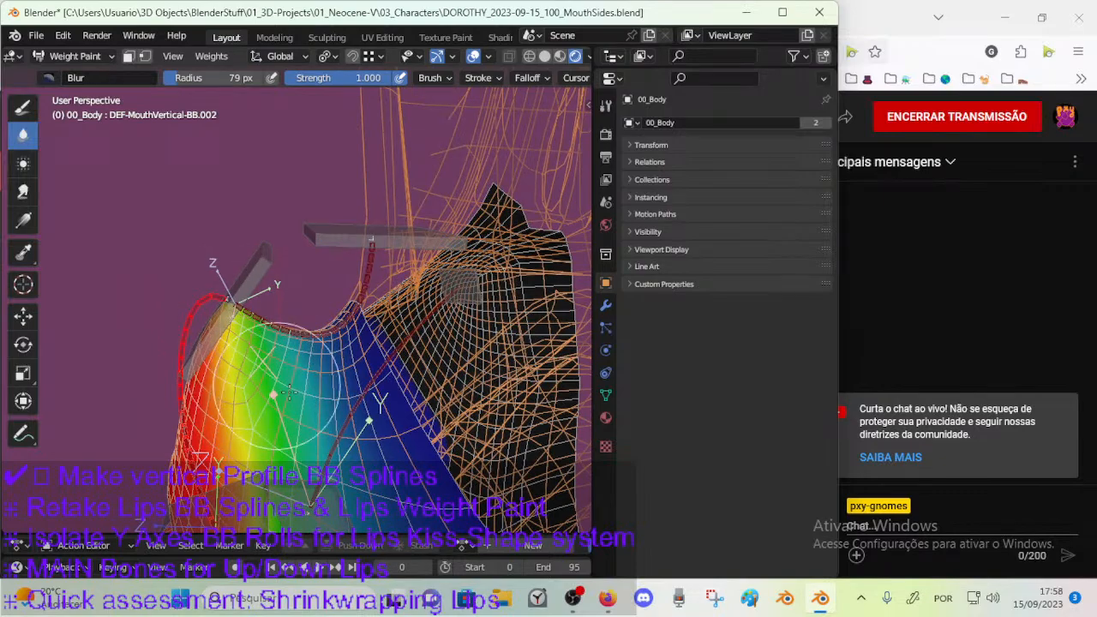
pyautogui.moveTo(320, 346); pyautogui.dragTo(352, 426, button='middle')
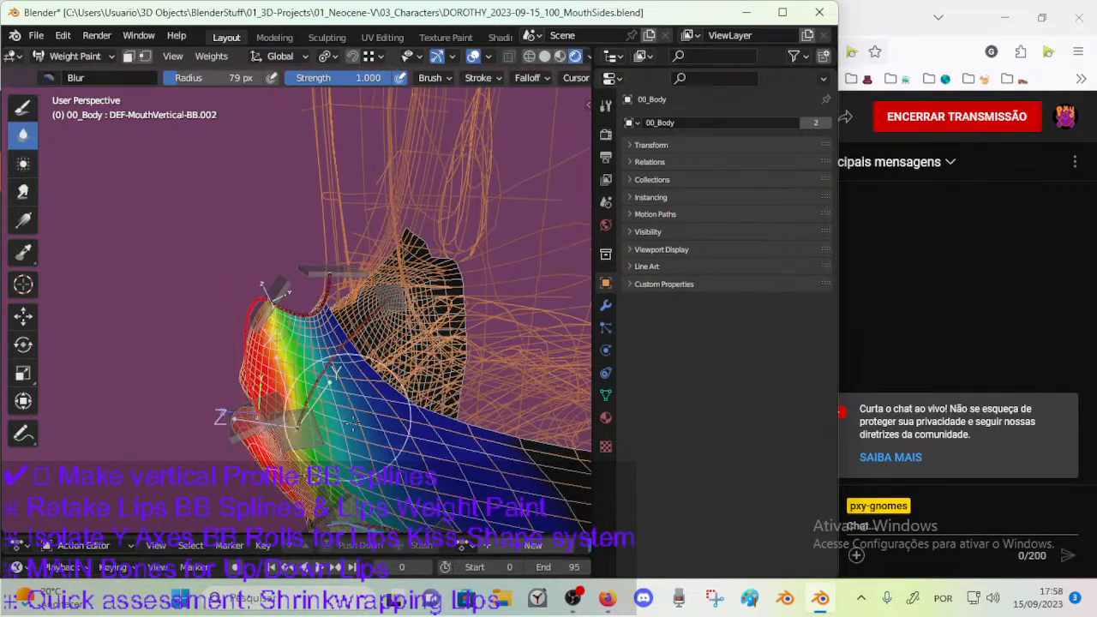
pyautogui.moveTo(337, 375)
pyautogui.mouseDown(button='middle')
pyautogui.moveTo(417, 348)
pyautogui.moveTo(428, 354)
pyautogui.moveTo(421, 386)
pyautogui.moveTo(440, 354)
pyautogui.mouseUp(button='middle')
# Soften the weight falloff on the cheek with Smear and a 42 px Blur brush, and save the file.
pyautogui.click(23, 191)
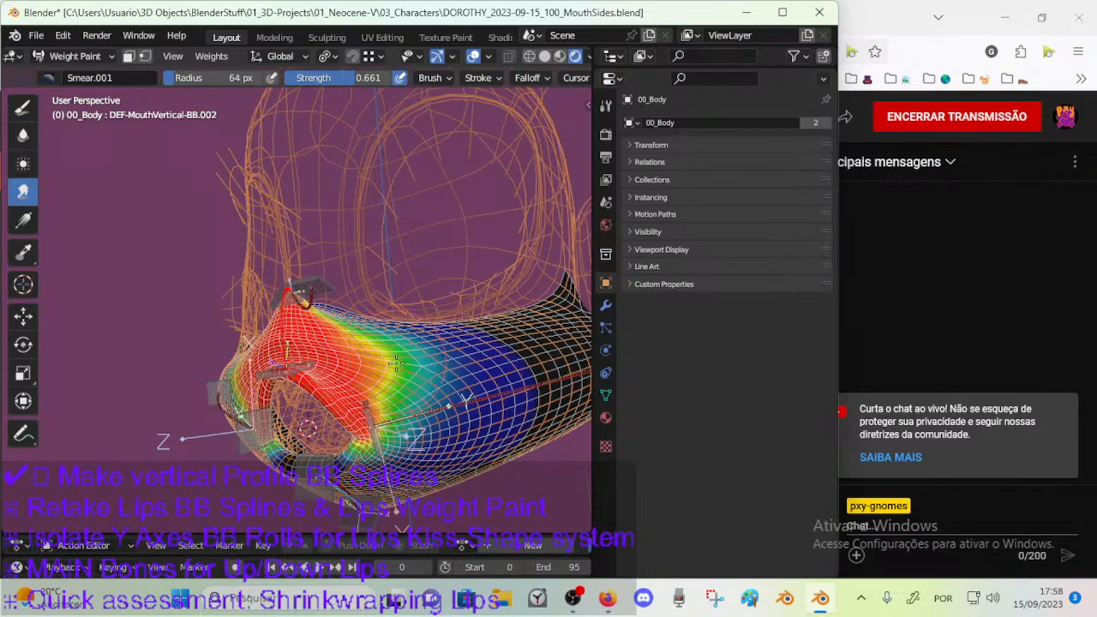
pyautogui.click(23, 135)
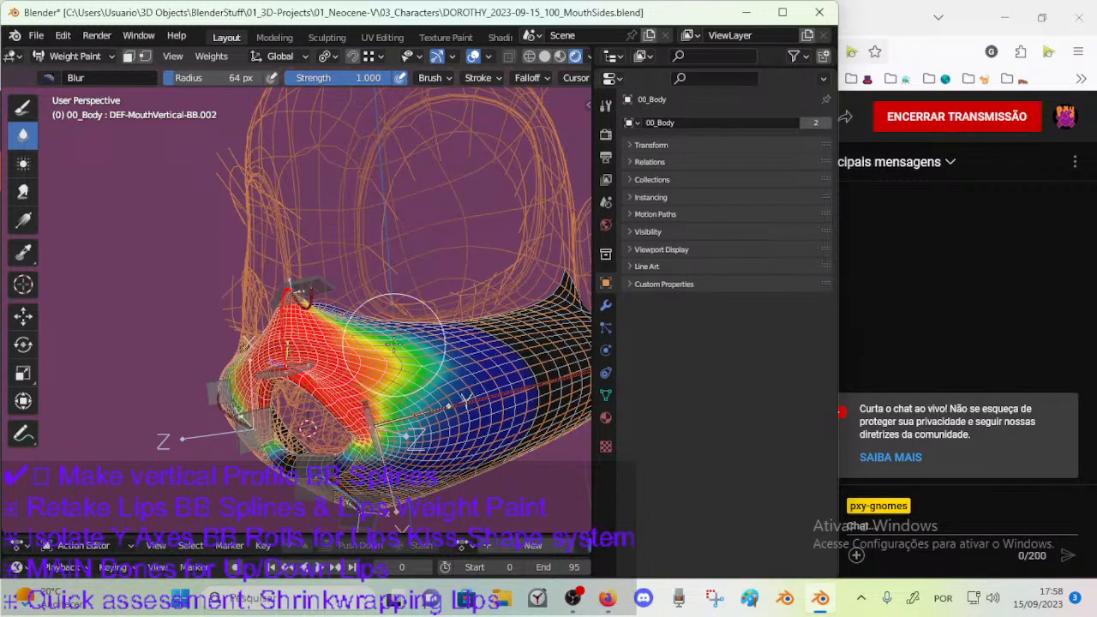
pyautogui.moveTo(427, 374); pyautogui.dragTo(420, 408, button='middle')
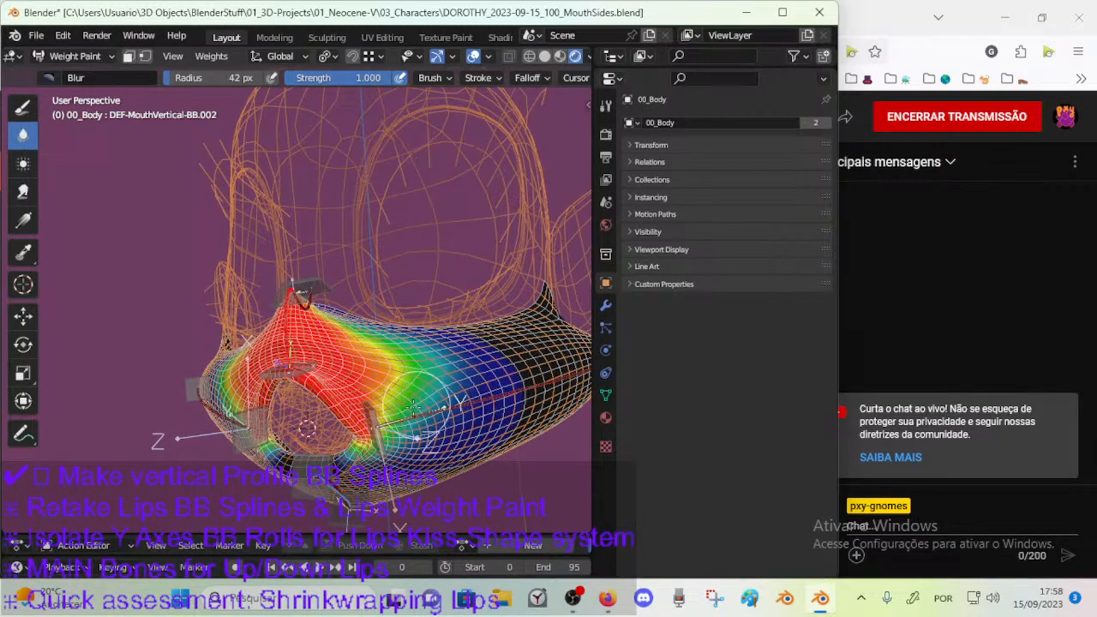
pyautogui.hotkey('ctrl', 's')
pyautogui.moveTo(471, 382); pyautogui.dragTo(428, 372, button='middle')
# Select the CTL-MouthVertical-BBH.003 control bone and move it down over the mouth opening to test the upper lip's deformation.
pyautogui.scroll(1, 306, 365)
pyautogui.keyDown('ctrl'); pyautogui.click(305, 417); pyautogui.keyUp('ctrl')
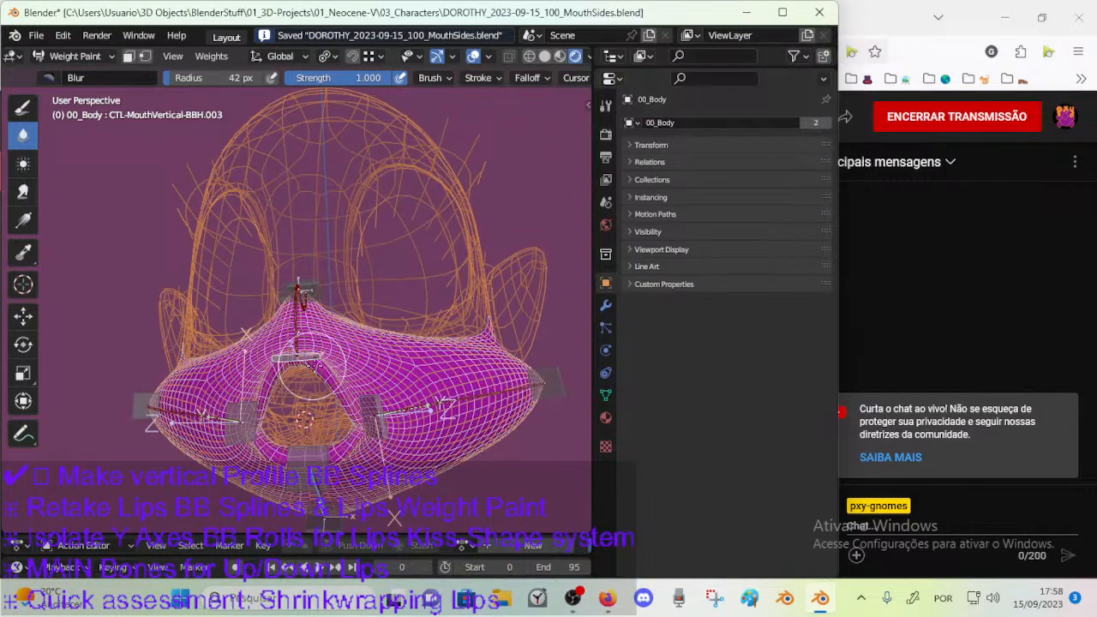
pyautogui.press('g')
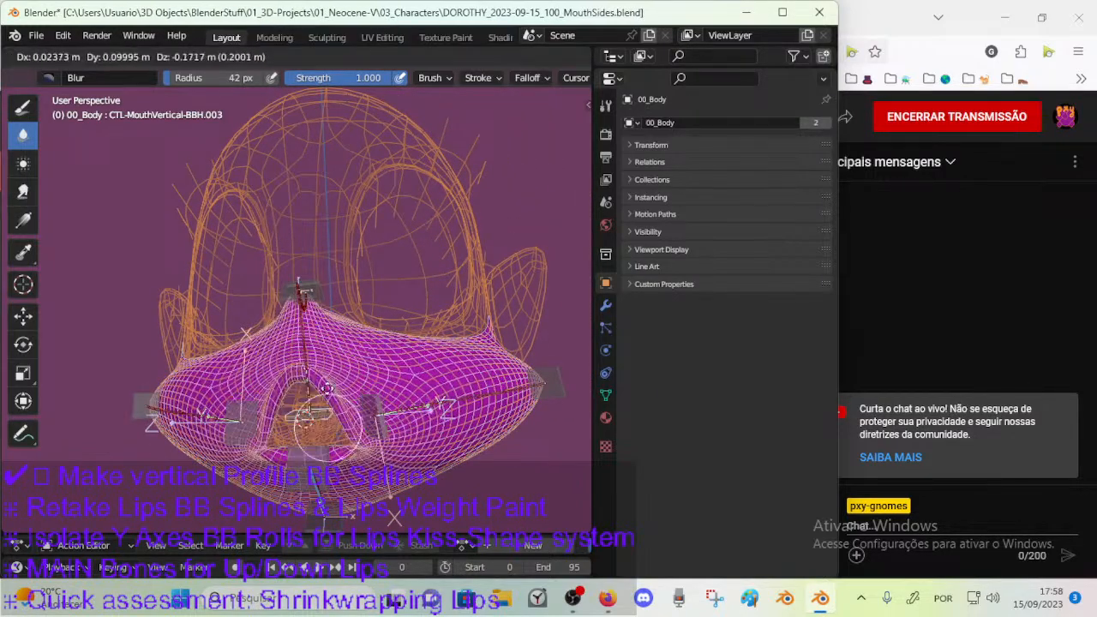
pyautogui.click(332, 451)
pyautogui.press('g')
pyautogui.click(325, 462)
pyautogui.moveTo(375, 444); pyautogui.dragTo(349, 421, button='middle')
pyautogui.press('g')
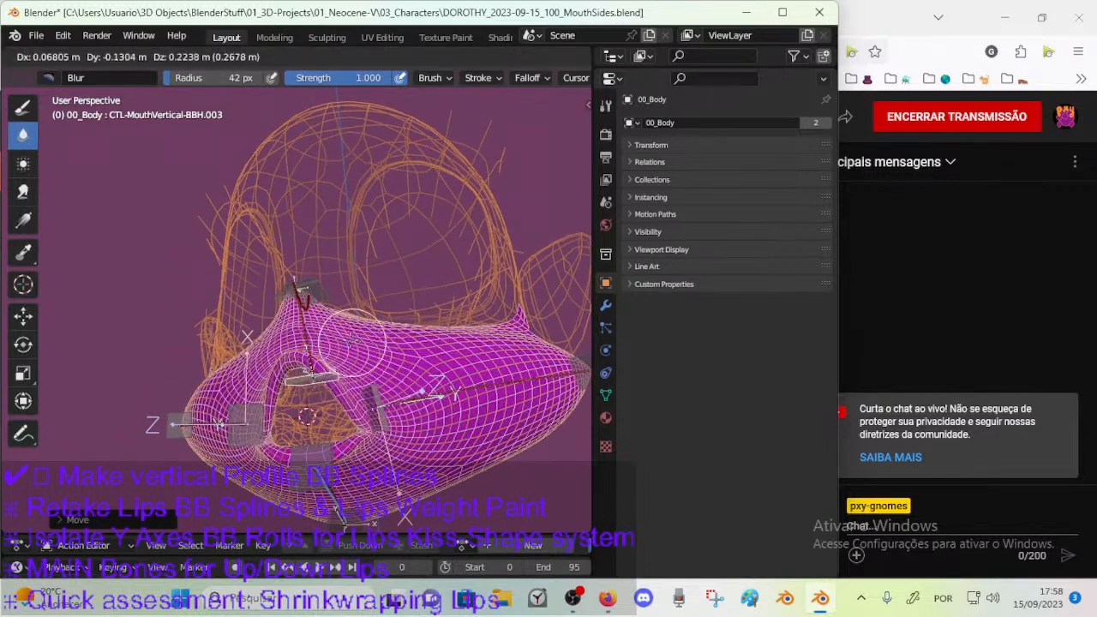
pyautogui.click(340, 434)
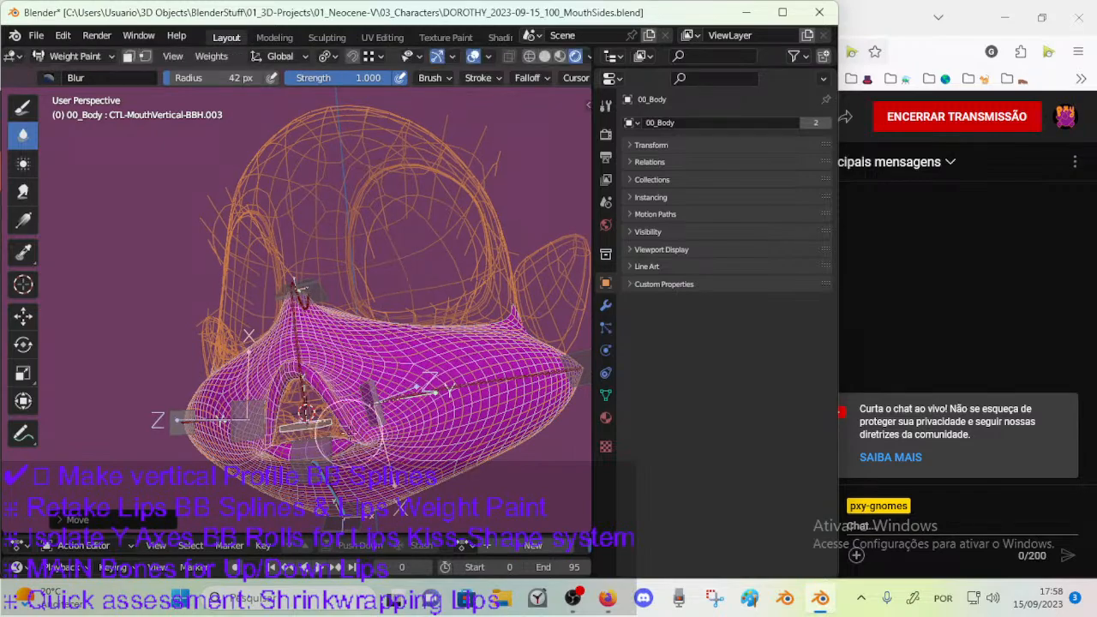
pyautogui.press('g')
pyautogui.click(340, 431)
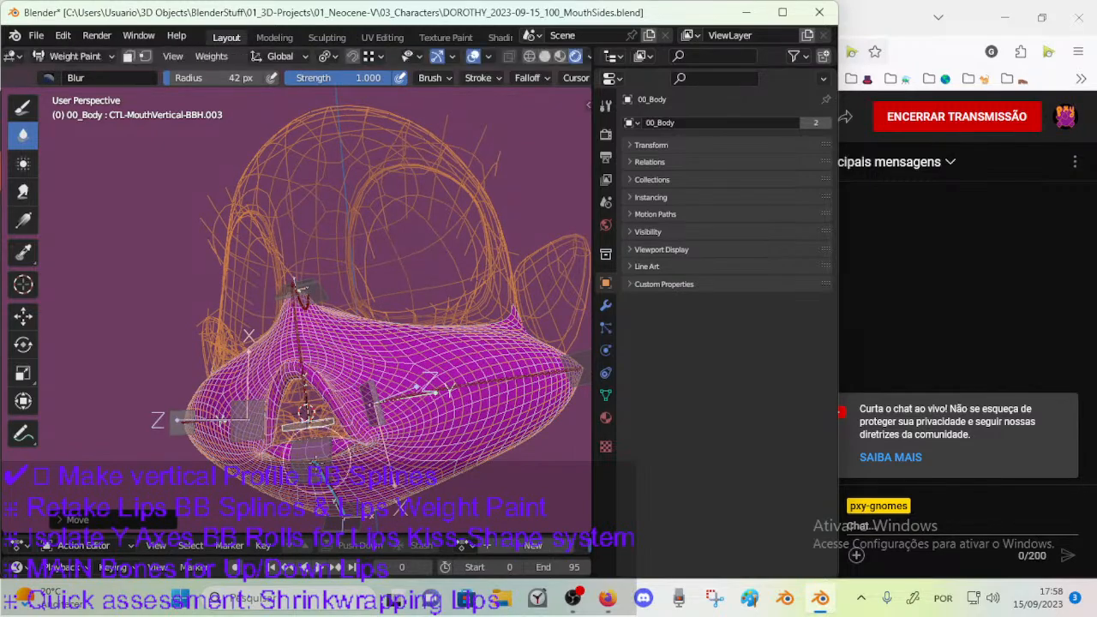
pyautogui.keyDown('ctrl'); pyautogui.click(314, 448); pyautogui.keyUp('ctrl')
# Raise the CTL-MouthVertical-BBH.003 control toward the nose, rotate it and lower it over the mouth again.
pyautogui.moveTo(317, 444); pyautogui.dragTo(301, 418, button='middle')
pyautogui.press('g')
pyautogui.click(296, 329)
pyautogui.moveTo(296, 329); pyautogui.dragTo(341, 378, button='middle')
pyautogui.press('r')
pyautogui.click(333, 439)
pyautogui.press('g')
pyautogui.click(335, 463)
# Move the upper-lip control bone up and sideways to test how the muzzle follows it.
pyautogui.keyDown('ctrl'); pyautogui.click(308, 377); pyautogui.keyUp('ctrl')
pyautogui.press('g')
pyautogui.click(305, 354)
pyautogui.moveTo(305, 354); pyautogui.dragTo(390, 351, button='middle')
pyautogui.press('g')
pyautogui.click(353, 350)
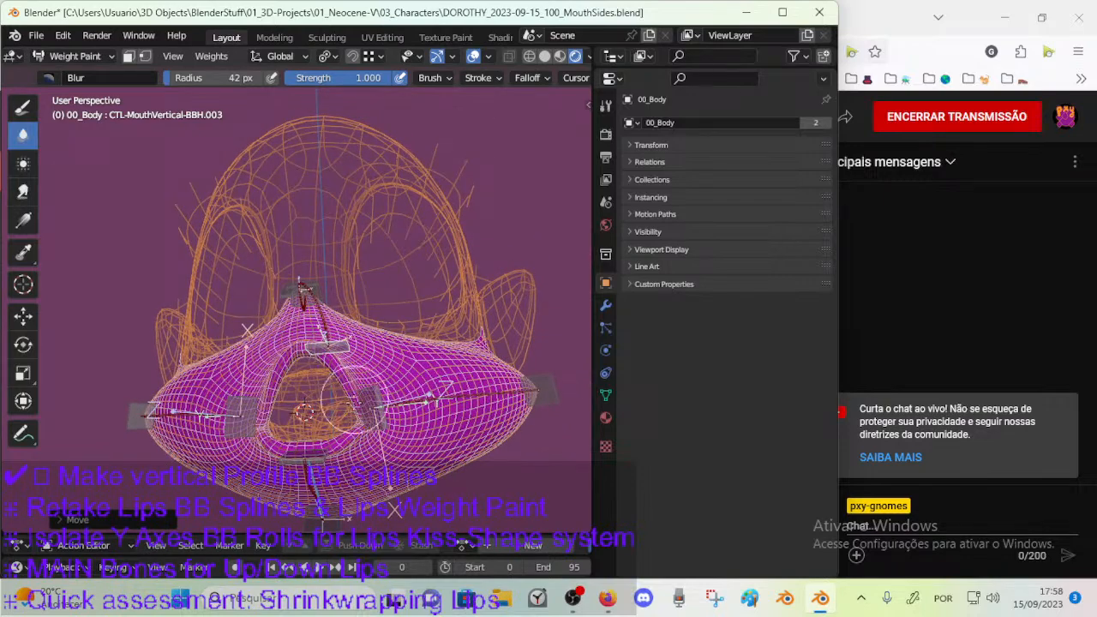
pyautogui.press('g')
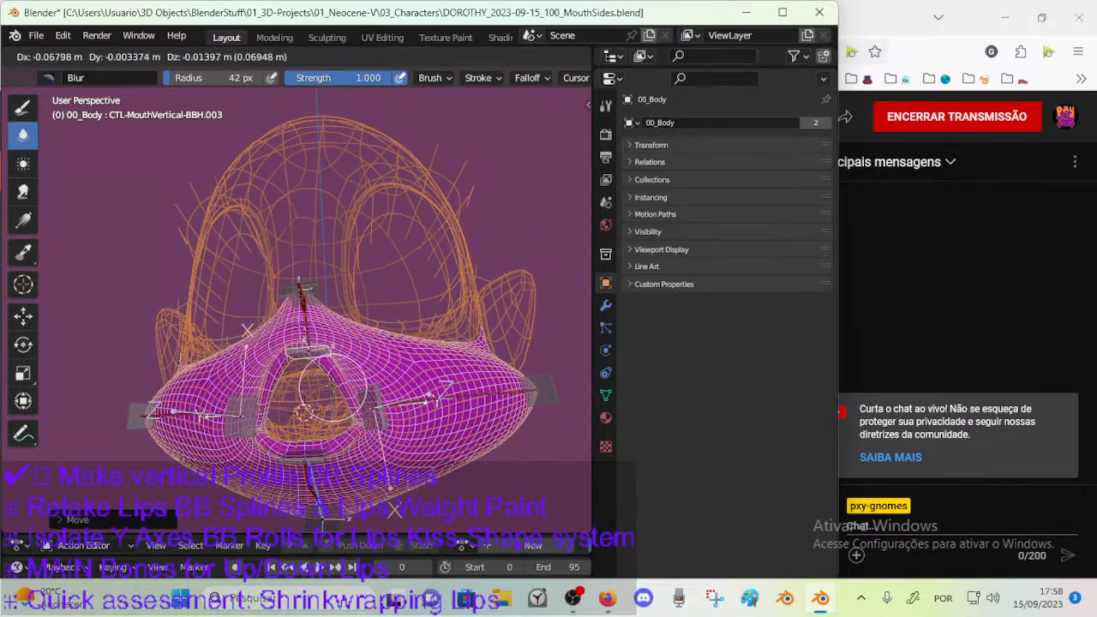
pyautogui.click(334, 377)
# Reposition the upper-lip control bone from another angle and rotate it around the X axis.
pyautogui.moveTo(368, 379); pyautogui.dragTo(223, 394, button='middle')
pyautogui.press('g')
pyautogui.click(340, 387)
pyautogui.press('g')
pyautogui.click(365, 390)
pyautogui.press('r')
pyautogui.press('x')
pyautogui.click(393, 398)
# Pull the CTL-MouthVertical-BBH.003 control forward of the muzzle and rotate it to test the lip's bend.
pyautogui.press('g')
pyautogui.click(196, 398)
pyautogui.press('g')
pyautogui.click(224, 413)
pyautogui.press('r')
pyautogui.click(279, 417)
# Pose the lip control bone in profile just in front of the mouth, tilting it to follow the lip.
pyautogui.moveTo(279, 418); pyautogui.dragTo(285, 365, button='middle')
pyautogui.press('g')
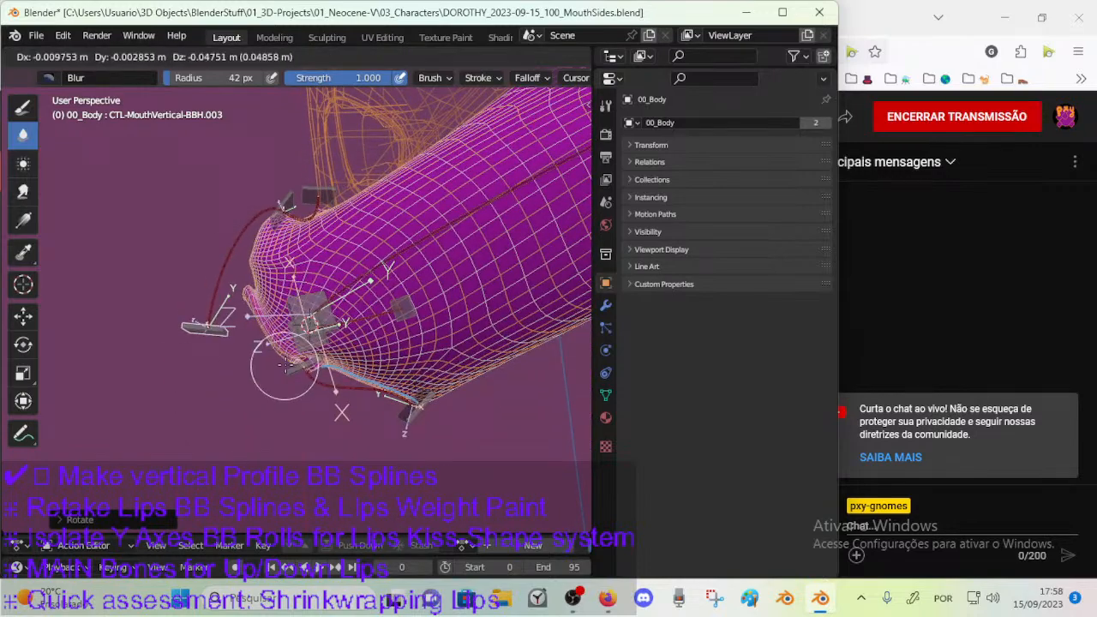
pyautogui.click(281, 371)
pyautogui.press('g')
pyautogui.click(275, 246)
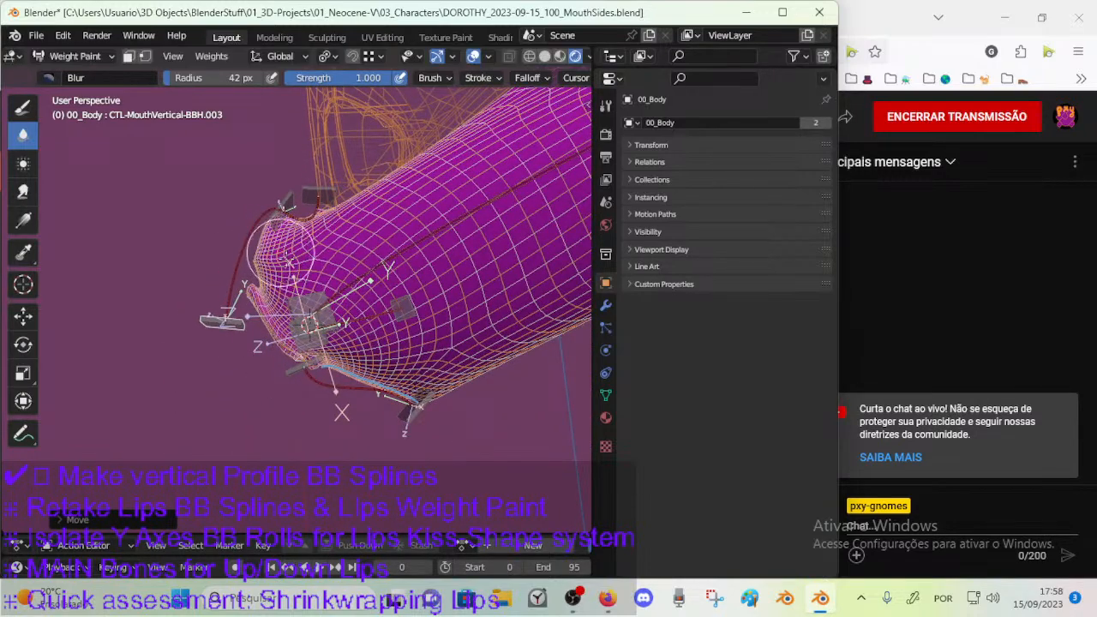
pyautogui.press('r')
pyautogui.click(286, 322)
pyautogui.press('g')
pyautogui.click(293, 320)
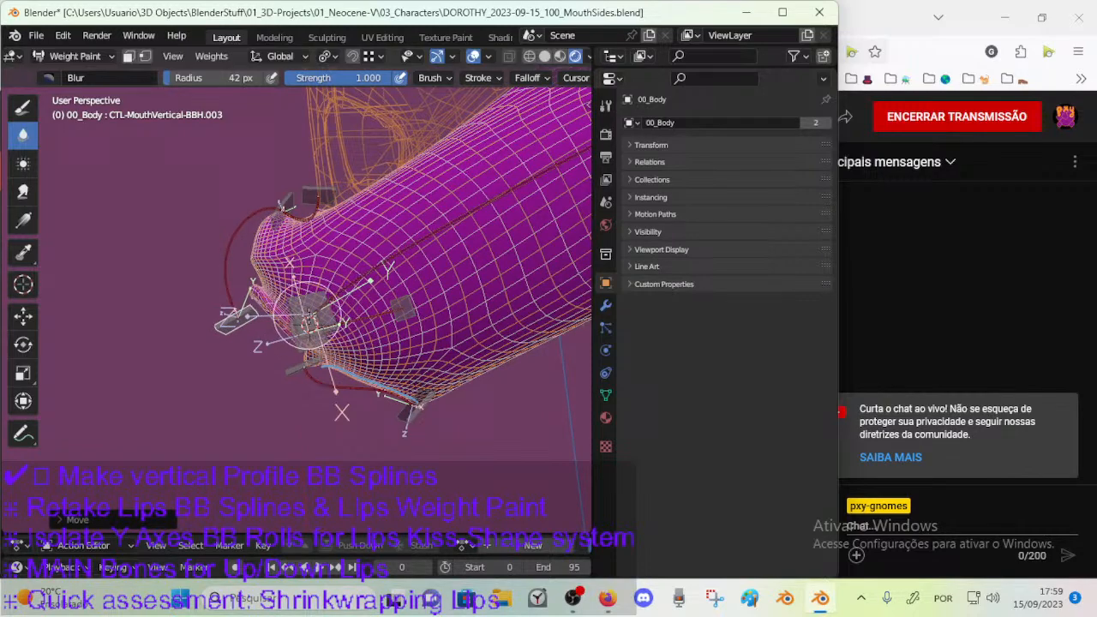
# Enter Edit Mode on the body mesh, circle-select the vertices at the front of the upper lip and smooth them.
pyautogui.press('Tab')
pyautogui.moveTo(309, 324); pyautogui.dragTo(272, 277, button='middle')
pyautogui.moveTo(245, 233)
pyautogui.mouseDown()
pyautogui.moveTo(237, 211)
pyautogui.moveTo(261, 242)
pyautogui.moveTo(257, 233)
pyautogui.mouseUp()
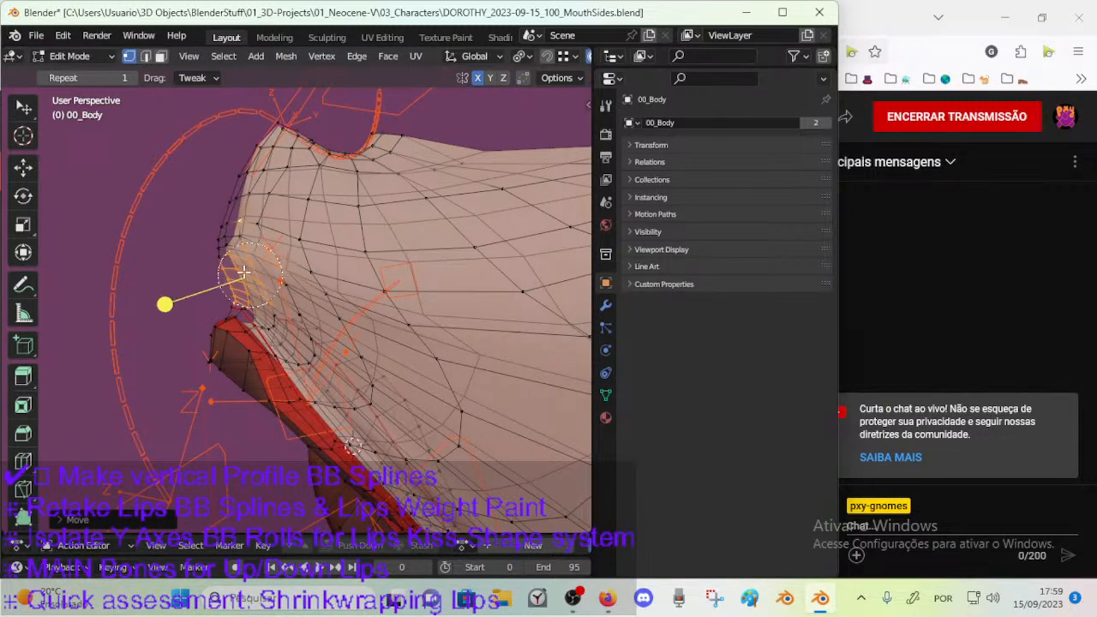
pyautogui.rightClick(239, 271)
pyautogui.moveTo(161, 280); pyautogui.dragTo(211, 286)
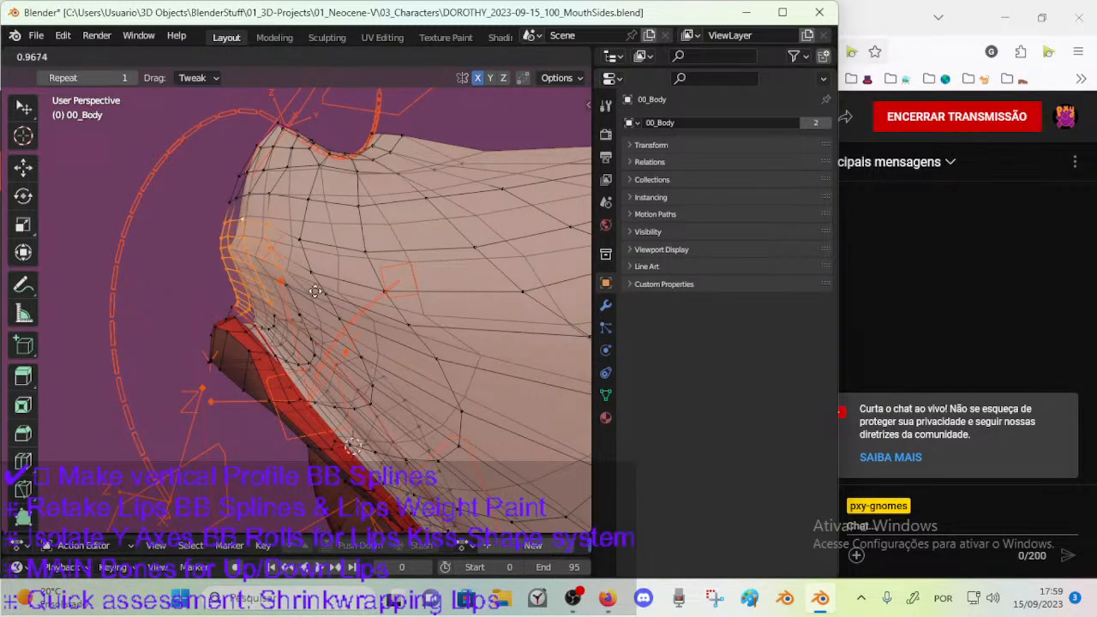
pyautogui.click(157, 272)
pyautogui.moveTo(157, 271)
pyautogui.mouseDown(button='middle')
pyautogui.moveTo(318, 299)
pyautogui.moveTo(277, 350)
pyautogui.moveTo(326, 334)
pyautogui.moveTo(282, 318)
pyautogui.moveTo(234, 325)
pyautogui.mouseUp(button='middle')
# Circle-select further vertices around the upper lip's front and smooth them.
pyautogui.press('c')
pyautogui.moveTo(211, 293); pyautogui.dragTo(267, 309)
pyautogui.moveTo(157, 326); pyautogui.dragTo(261, 326)
pyautogui.moveTo(346, 325); pyautogui.dragTo(346, 324)
pyautogui.moveTo(344, 322)
pyautogui.mouseDown(button='middle')
pyautogui.moveTo(223, 308)
pyautogui.moveTo(249, 294)
pyautogui.mouseUp(button='middle')
# Clear the selection, circle-select vertices along the muzzle front between nose and lip, and smooth them.
pyautogui.hotkey('alt', 'a')
pyautogui.press('c')
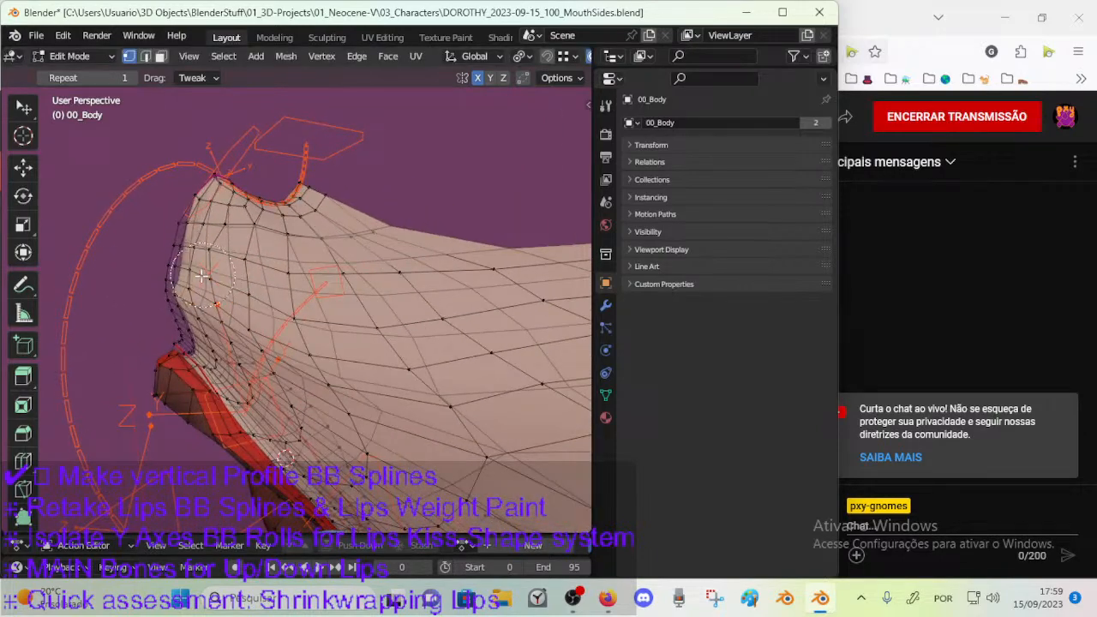
pyautogui.moveTo(204, 274); pyautogui.dragTo(206, 282)
pyautogui.moveTo(125, 239); pyautogui.dragTo(197, 244)
pyautogui.moveTo(224, 274); pyautogui.dragTo(221, 297, button='middle')
pyautogui.press('c')
pyautogui.moveTo(240, 303); pyautogui.dragTo(257, 304)
pyautogui.rightClick(256, 303)
pyautogui.moveTo(150, 255); pyautogui.dragTo(183, 260)
# Check the smoothed muzzle outside Edit Mode and switch to Object Mode with the body mesh selected.
pyautogui.press('Tab')
pyautogui.press('Tab')
pyautogui.moveTo(221, 313); pyautogui.dragTo(309, 298, button='middle')
pyautogui.press('Tab')
pyautogui.hotkey('ctrl', 'Tab')
pyautogui.press('o')
pyautogui.click(318, 295)
# Show the body mesh's vertex groups and make MOD-CorrectiveSmooth-Face the active group.
pyautogui.click(603, 415)
pyautogui.click(604, 395)
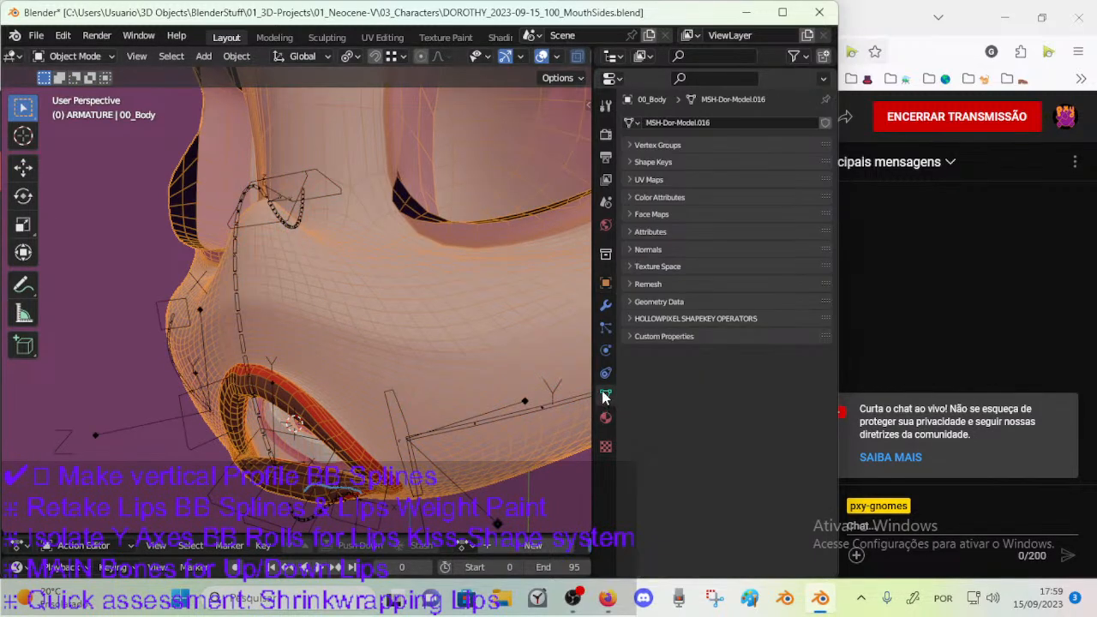
pyautogui.click(632, 145)
pyautogui.moveTo(800, 171); pyautogui.dragTo(797, 374)
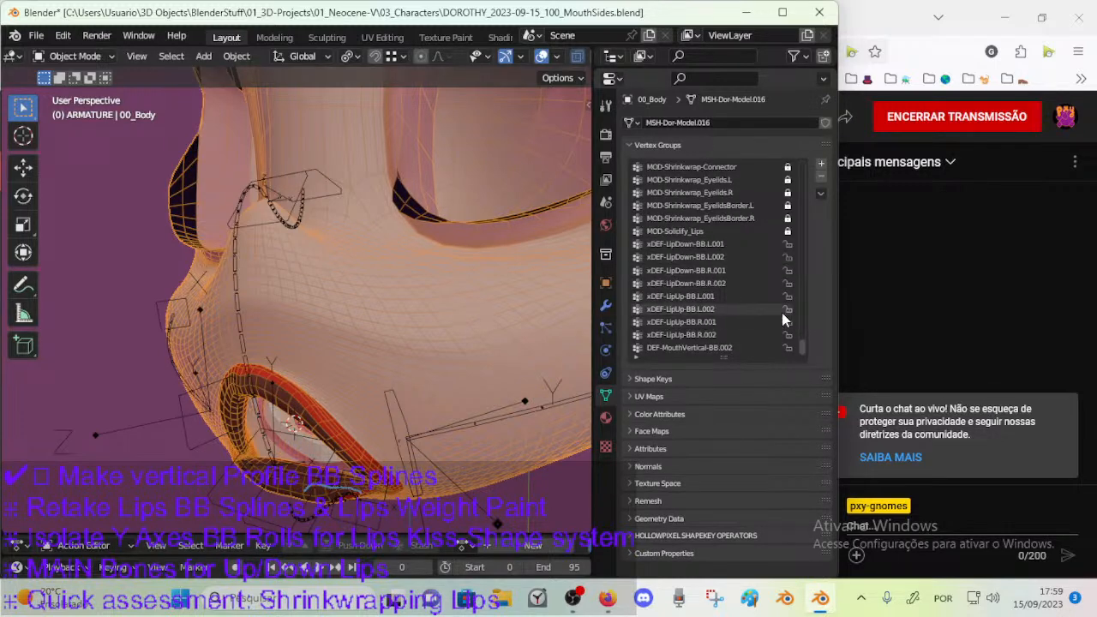
pyautogui.scroll(9, 799, 335)
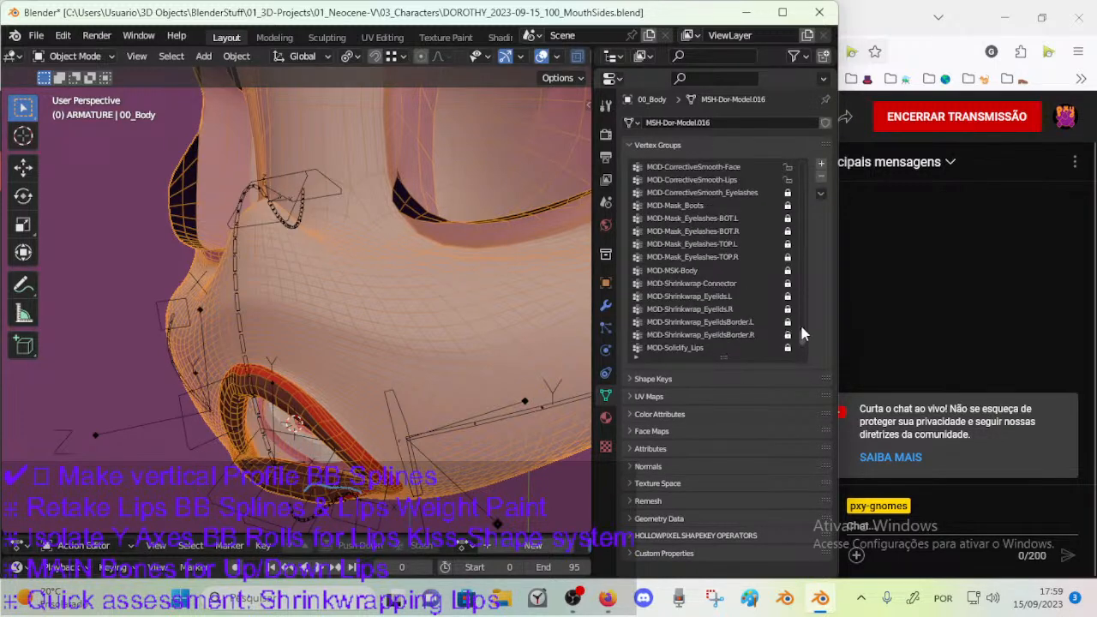
pyautogui.scroll(-1, 799, 336)
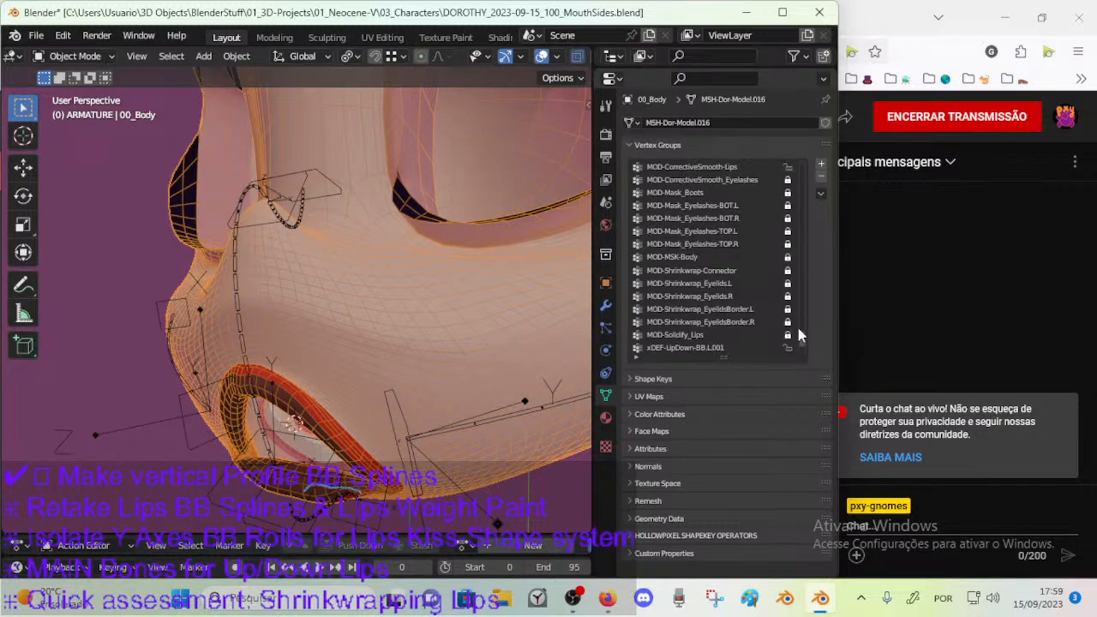
pyautogui.doubleClick(724, 282)
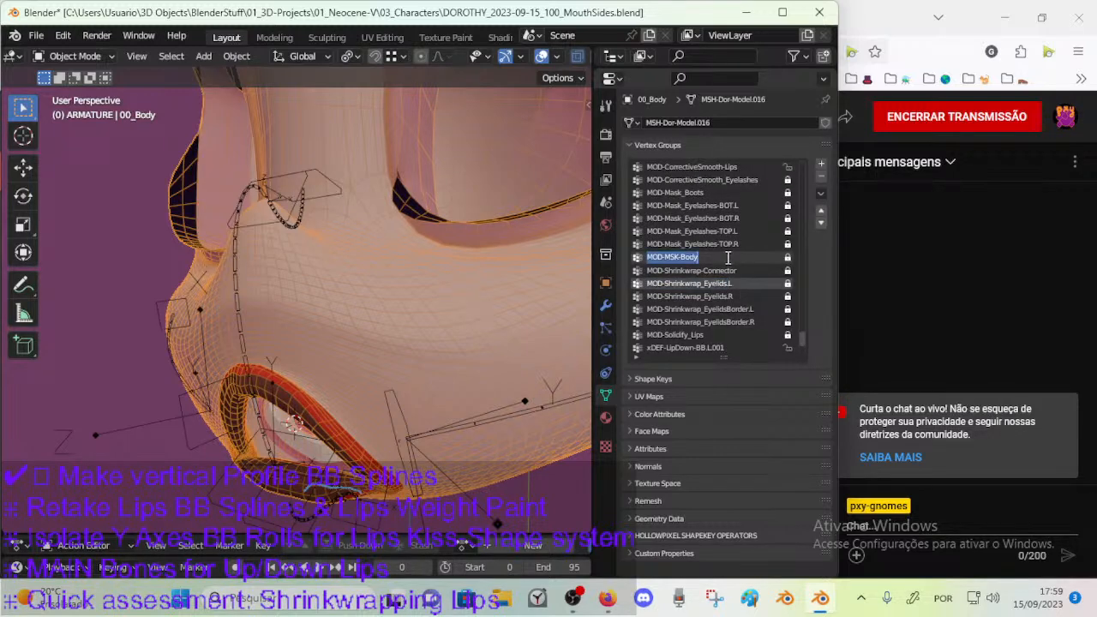
pyautogui.click(747, 169)
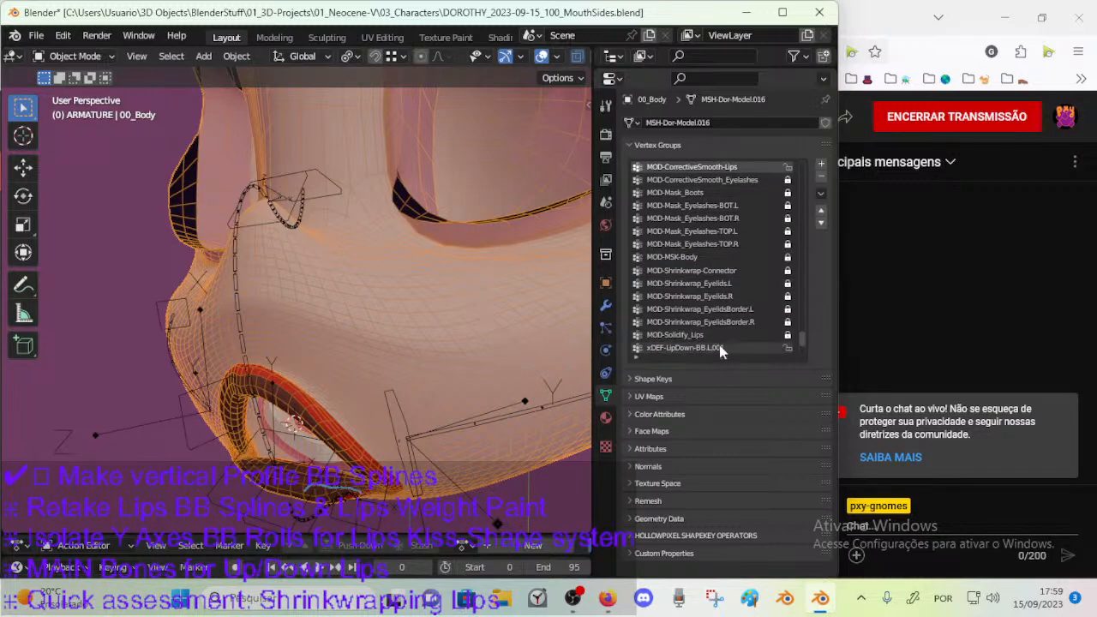
pyautogui.scroll(4, 796, 339)
pyautogui.click(739, 206)
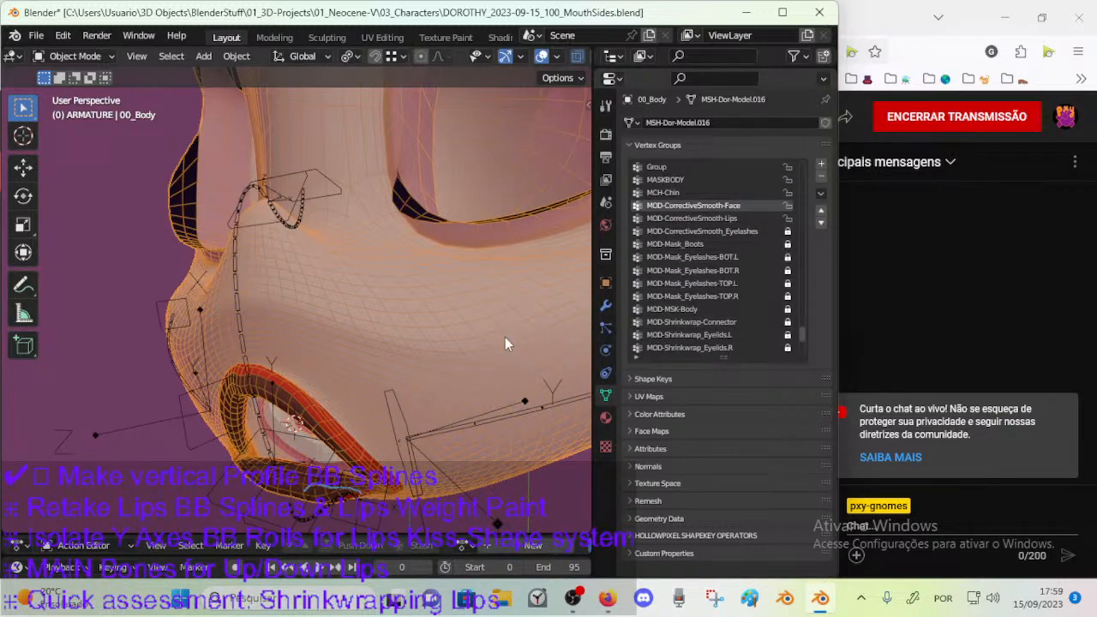
# Select the MOD-CorrectiveSmooth-Face vertices in Edit Mode and switch the body mesh to Weight Paint mode.
pyautogui.press('Tab')
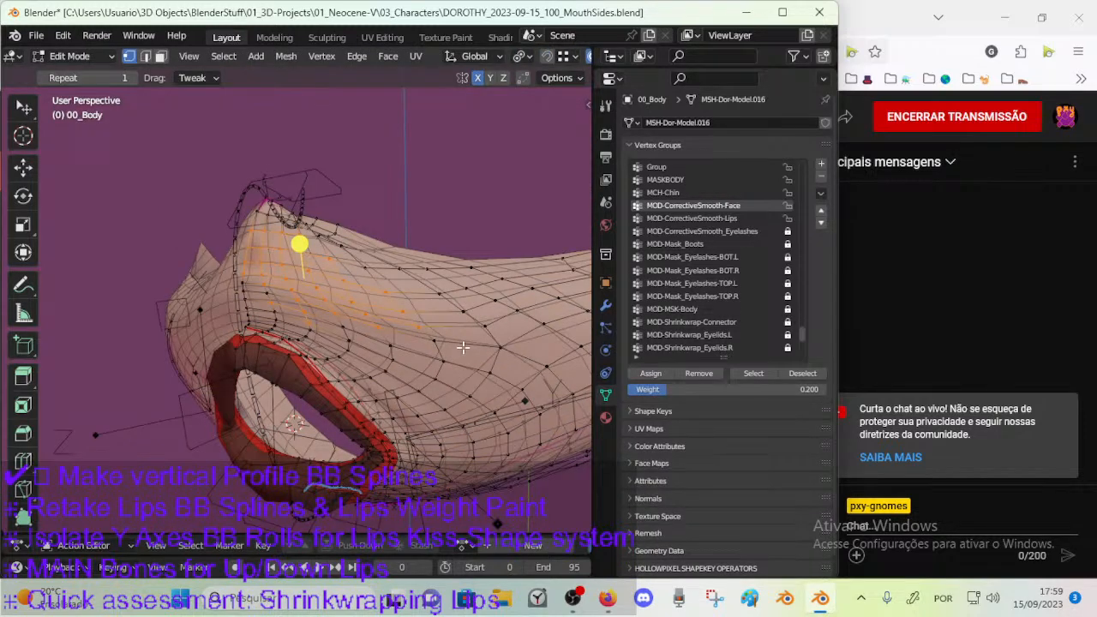
pyautogui.click(753, 373)
pyautogui.moveTo(522, 377)
pyautogui.mouseDown(button='middle')
pyautogui.moveTo(458, 363)
pyautogui.moveTo(496, 346)
pyautogui.moveTo(462, 358)
pyautogui.moveTo(454, 318)
pyautogui.moveTo(409, 361)
pyautogui.moveTo(431, 364)
pyautogui.moveTo(434, 385)
pyautogui.mouseUp(button='middle')
pyautogui.hotkey('ctrl', 'Tab')
pyautogui.press('7')
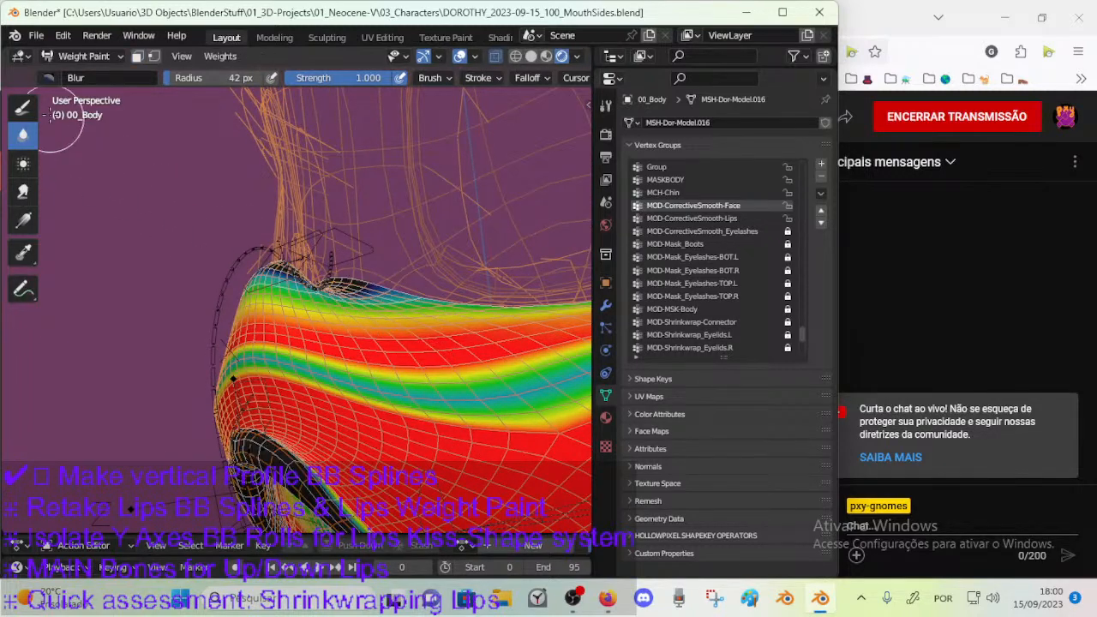
# Paint MOD-CorrectiveSmooth-Face with the Mix brush at weight 1.000, filling the low-weight band running across both sides of the muzzle.
pyautogui.click(23, 106)
pyautogui.click(50, 77)
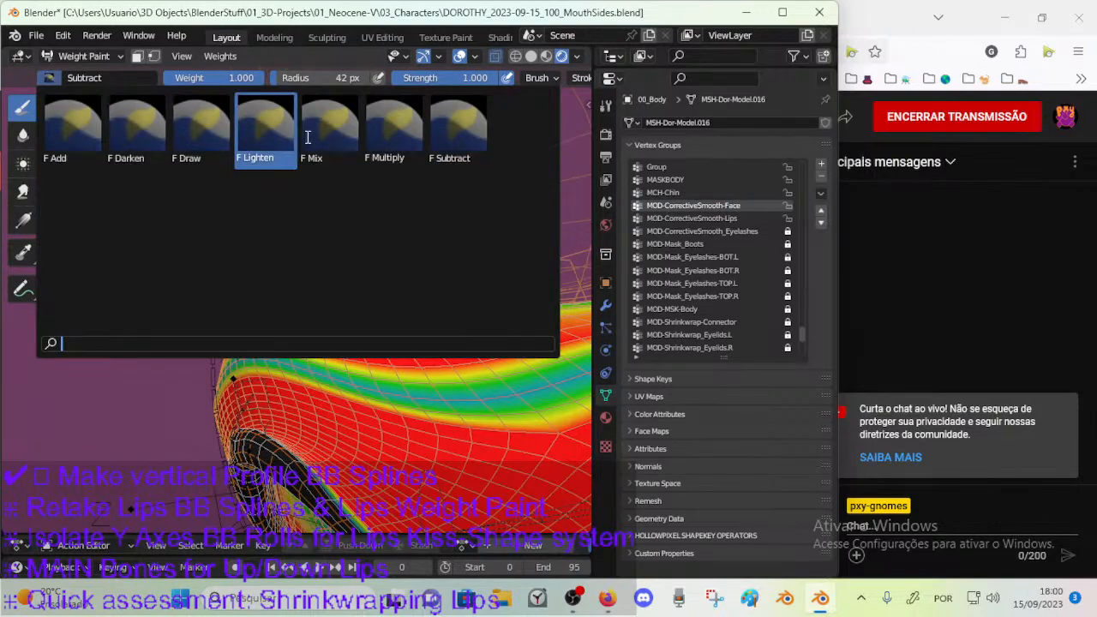
pyautogui.click(334, 146)
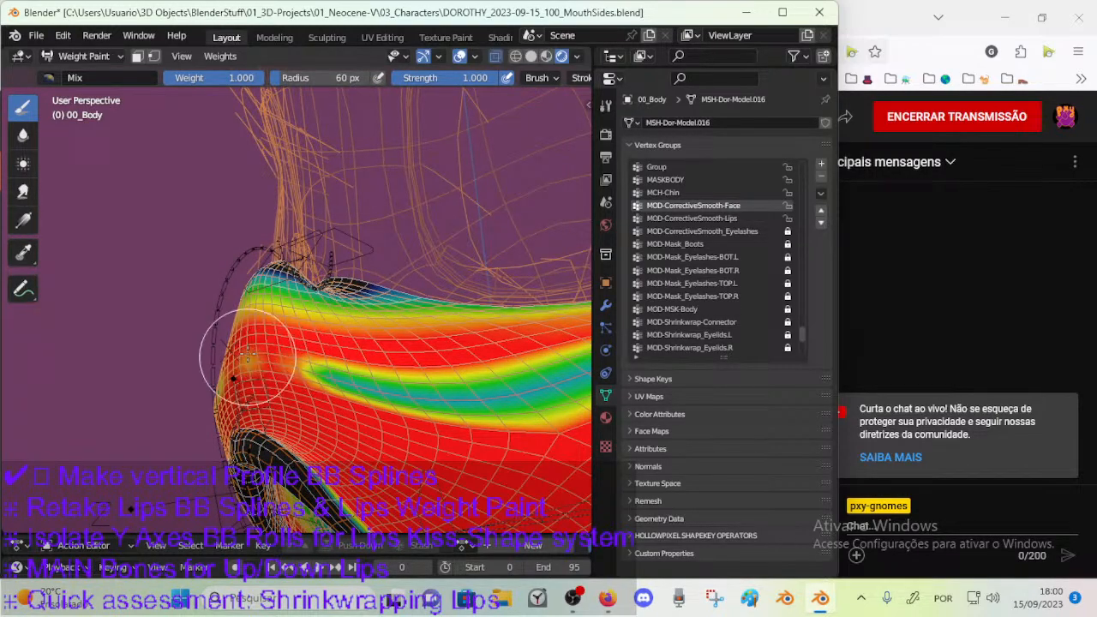
pyautogui.moveTo(366, 386); pyautogui.dragTo(339, 370, button='middle')
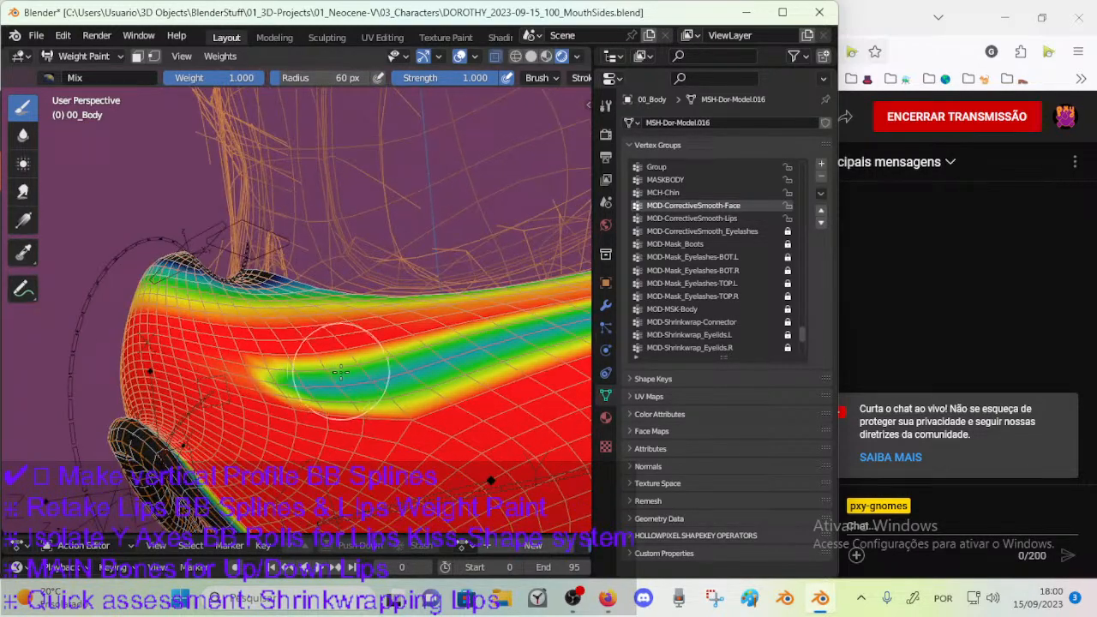
pyautogui.moveTo(412, 347); pyautogui.dragTo(404, 390, button='middle')
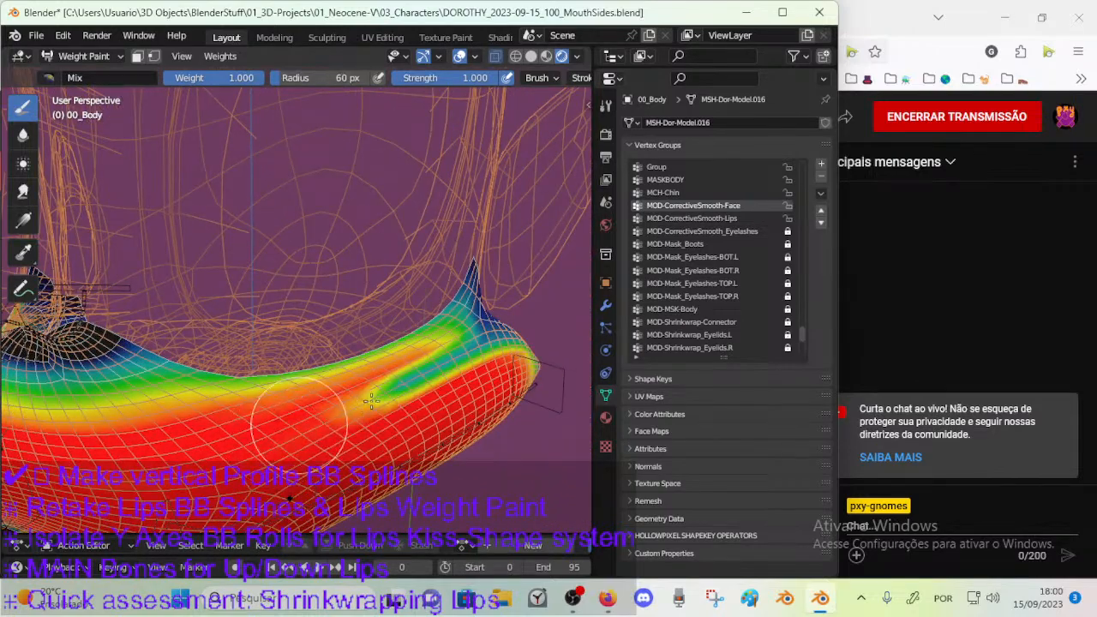
pyautogui.press('f')
pyautogui.moveTo(454, 368)
pyautogui.mouseDown(button='middle')
pyautogui.moveTo(292, 417)
pyautogui.moveTo(199, 363)
pyautogui.moveTo(171, 357)
pyautogui.moveTo(133, 369)
pyautogui.moveTo(143, 347)
pyautogui.mouseUp(button='middle')
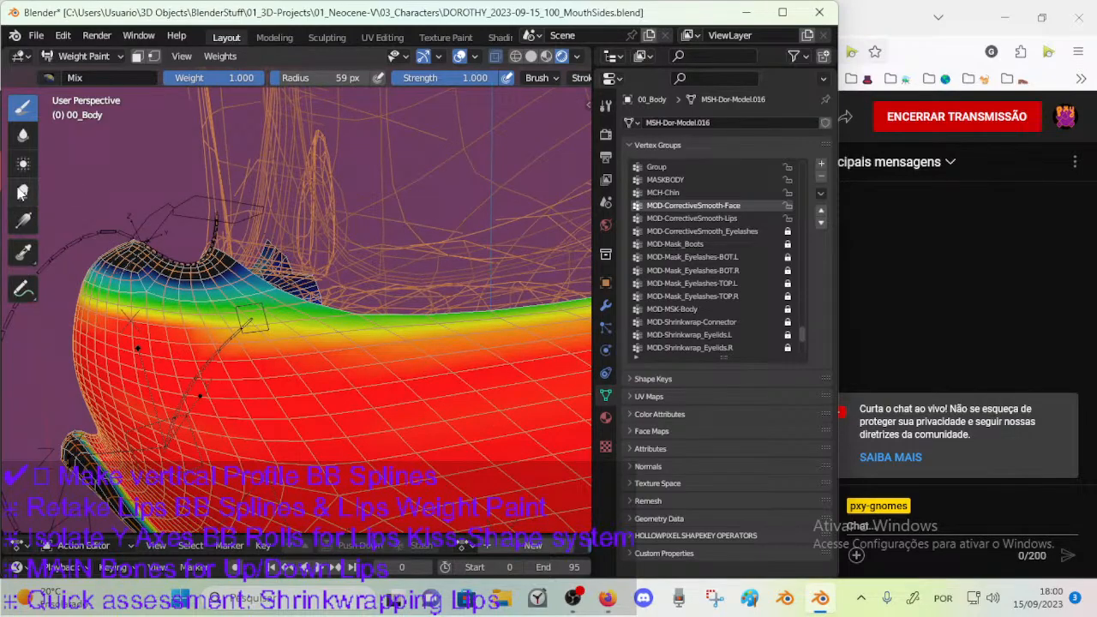
# Blur the corrective-smooth weights around the nose and muzzle top, enlarging the Blur brush to 73 px.
pyautogui.click(23, 134)
pyautogui.moveTo(257, 368)
pyautogui.mouseDown(button='middle')
pyautogui.moveTo(294, 390)
pyautogui.moveTo(272, 350)
pyautogui.moveTo(312, 364)
pyautogui.mouseUp(button='middle')
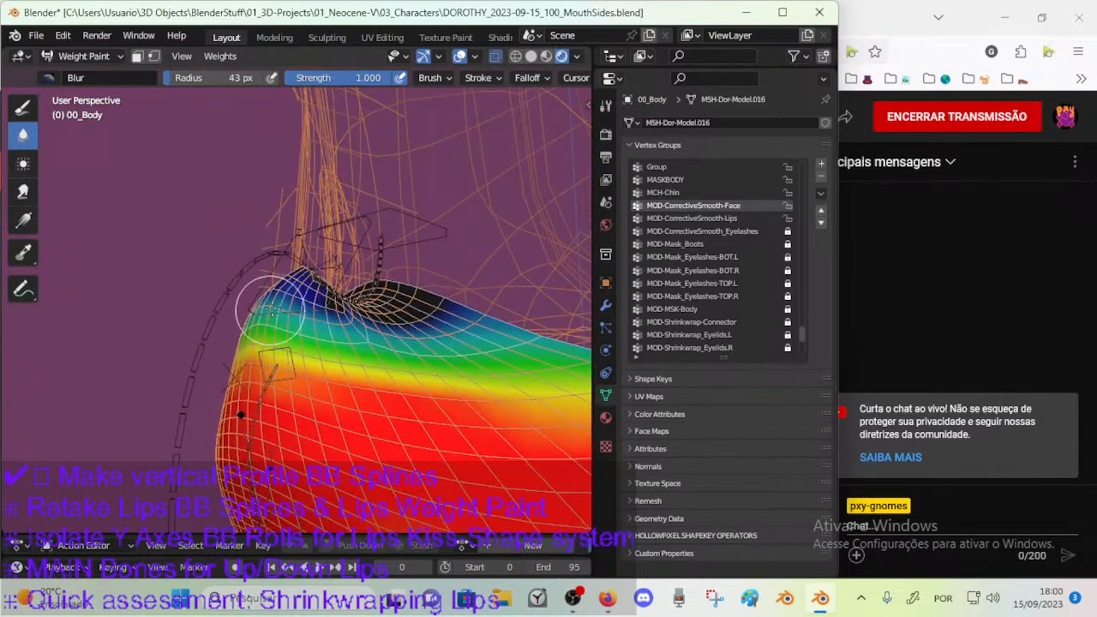
pyautogui.moveTo(325, 332); pyautogui.dragTo(299, 336, button='middle')
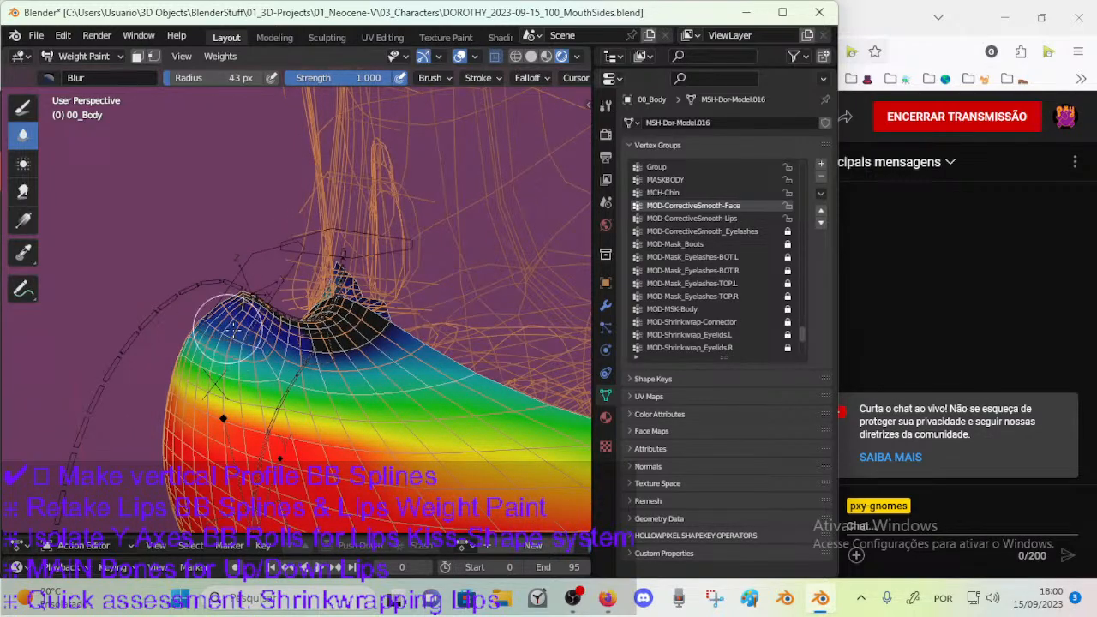
pyautogui.moveTo(229, 326); pyautogui.dragTo(261, 389, button='middle')
pyautogui.press('f')
pyautogui.click(330, 402)
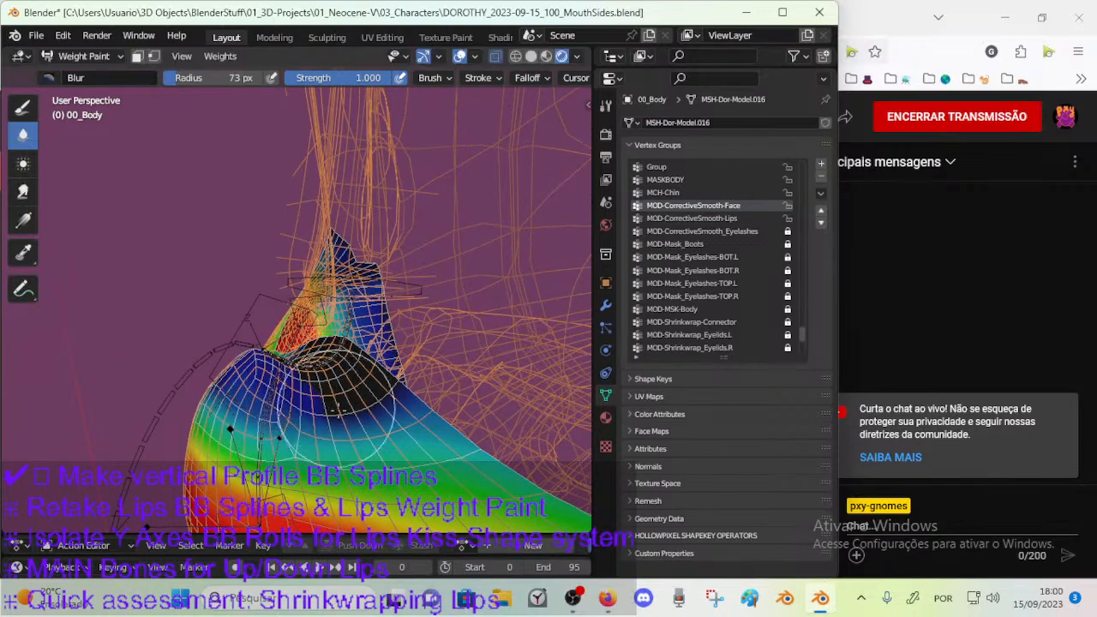
pyautogui.moveTo(331, 353)
pyautogui.mouseDown(button='middle')
pyautogui.moveTo(364, 397)
pyautogui.moveTo(368, 368)
pyautogui.moveTo(338, 403)
pyautogui.moveTo(333, 363)
pyautogui.moveTo(292, 353)
pyautogui.mouseUp(button='middle')
pyautogui.moveTo(418, 347)
pyautogui.mouseDown(button='middle')
pyautogui.moveTo(452, 306)
pyautogui.moveTo(345, 367)
pyautogui.mouseUp(button='middle')
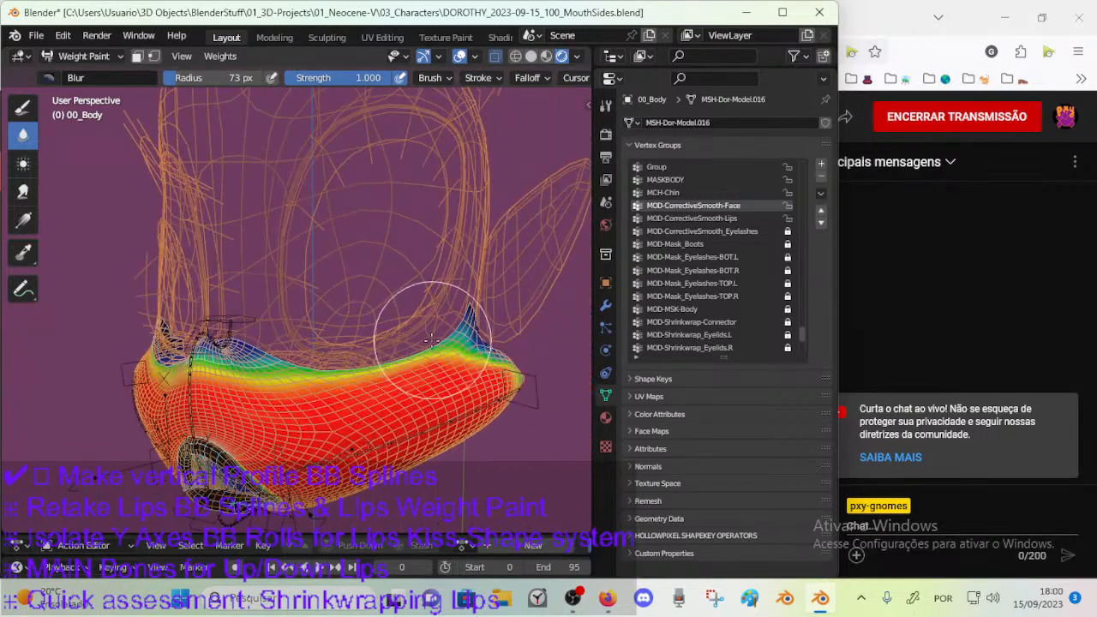
# Blur the weight falloff over the upper and outer cheek, using Blur radii of 43 and 33 px.
pyautogui.moveTo(449, 355)
pyautogui.mouseDown(button='middle')
pyautogui.moveTo(473, 336)
pyautogui.moveTo(445, 341)
pyautogui.mouseUp(button='middle')
pyautogui.press('f')
pyautogui.click(461, 367)
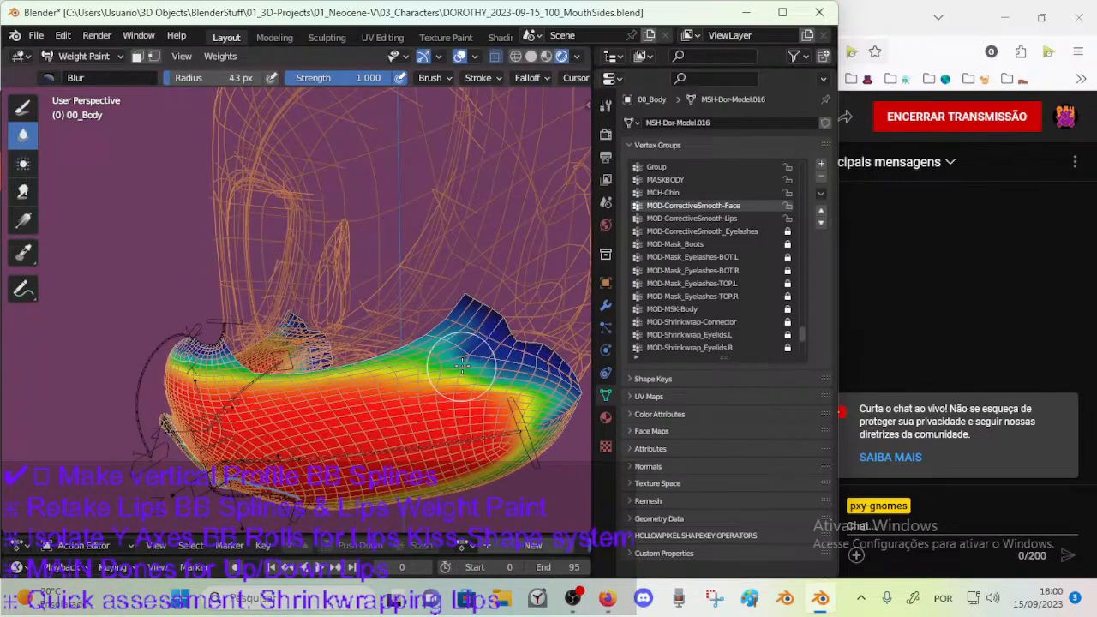
pyautogui.moveTo(493, 360)
pyautogui.mouseDown(button='middle')
pyautogui.moveTo(380, 341)
pyautogui.moveTo(358, 310)
pyautogui.moveTo(312, 298)
pyautogui.mouseUp(button='middle')
pyautogui.press('f')
pyautogui.click(376, 340)
pyautogui.press('f')
pyautogui.click(371, 340)
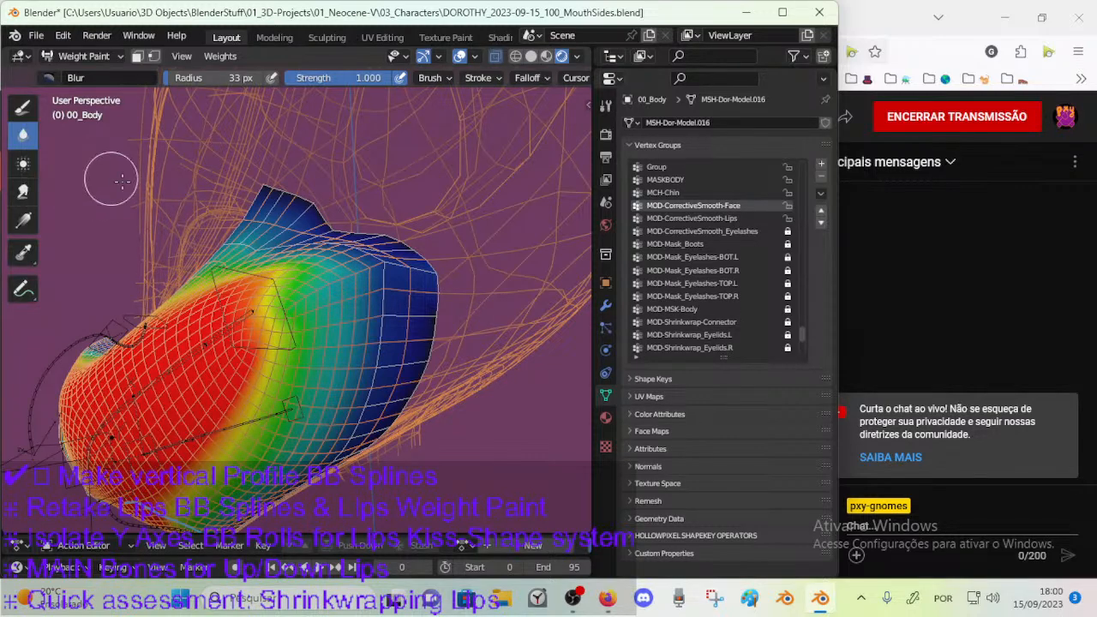
pyautogui.moveTo(360, 268); pyautogui.dragTo(402, 288, button='middle')
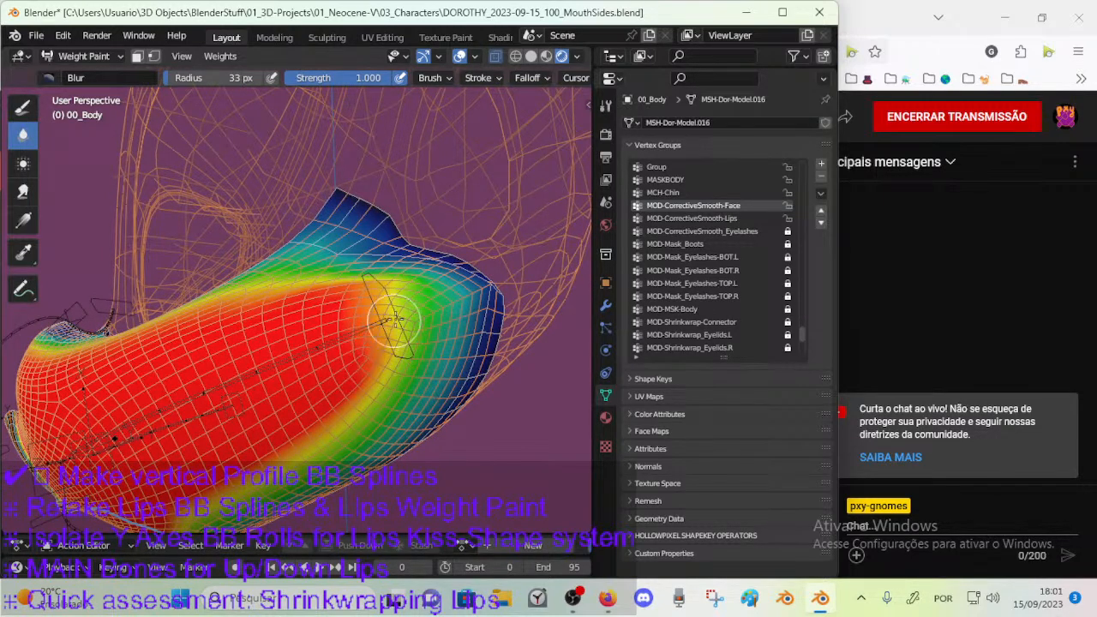
# Smear the full weights outward at the cheek corner with the Smear.001 brush, 57 px radius and 0.661 strength.
pyautogui.click(23, 191)
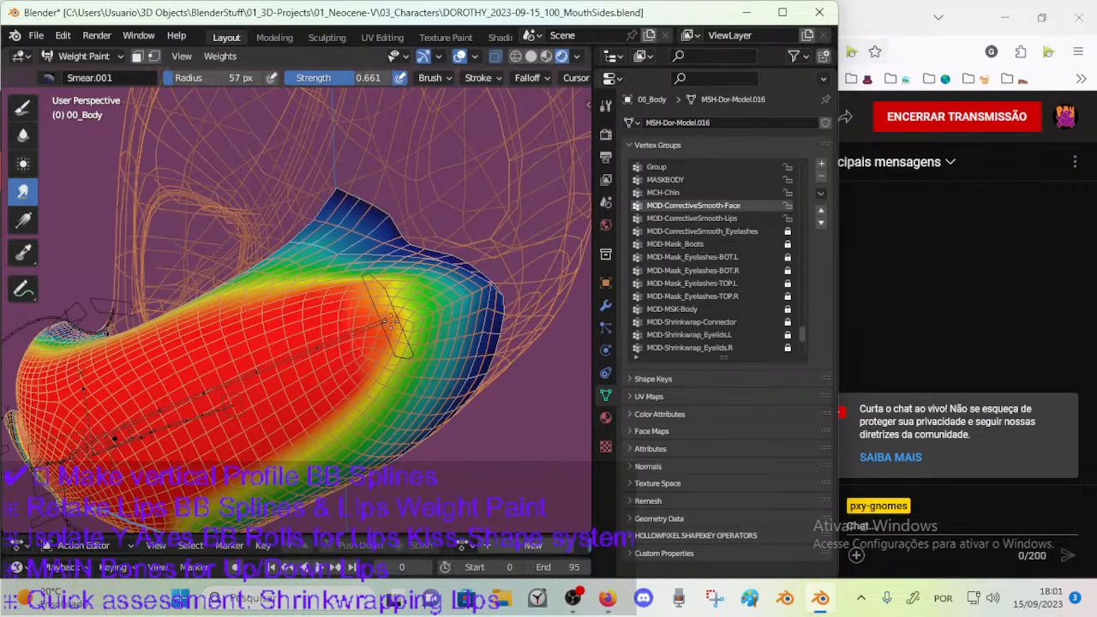
pyautogui.moveTo(396, 320); pyautogui.dragTo(390, 295)
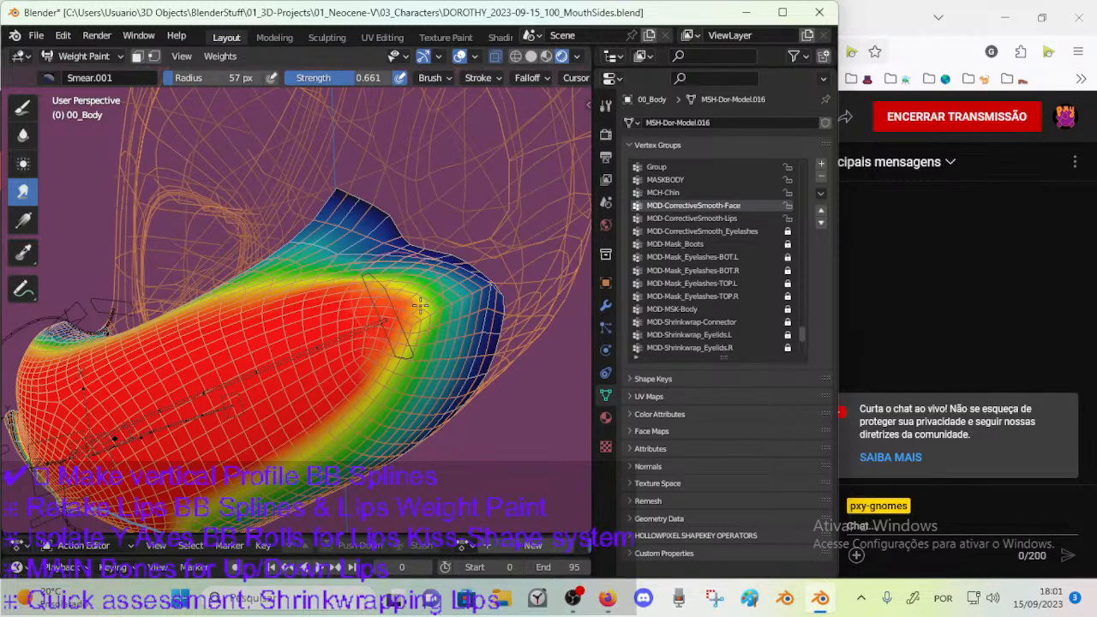
pyautogui.moveTo(323, 392); pyautogui.dragTo(318, 337, button='middle')
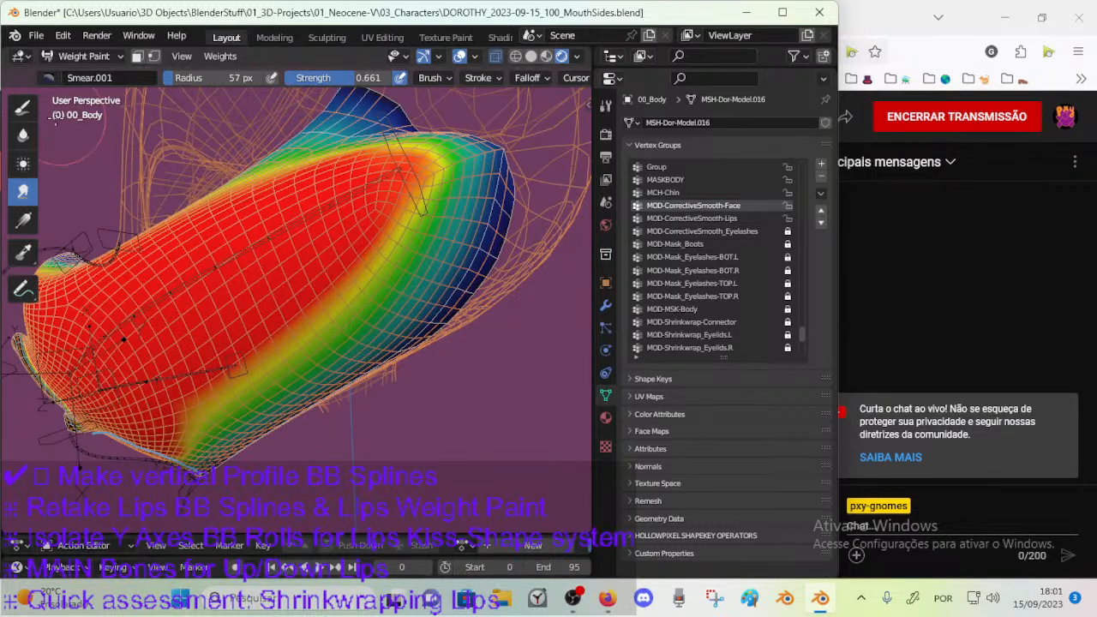
# Blur the weight transition along the underside of the muzzle with a 42 px Blur brush.
pyautogui.click(23, 136)
pyautogui.moveTo(185, 434); pyautogui.dragTo(286, 344, button='middle')
pyautogui.press('f')
pyautogui.click(277, 355)
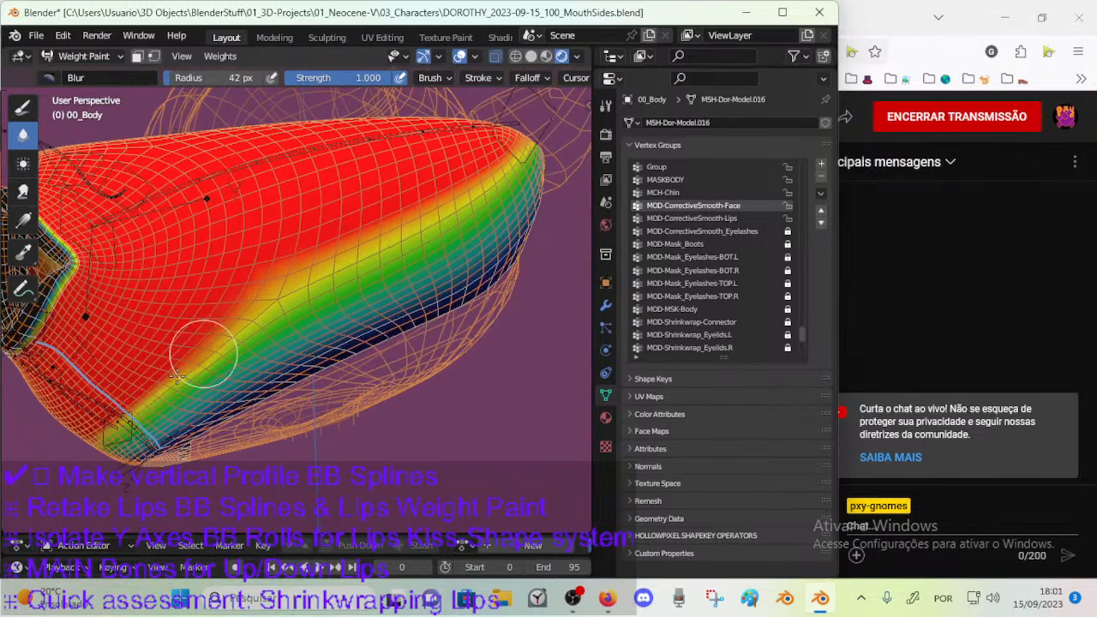
pyautogui.moveTo(224, 351); pyautogui.dragTo(245, 334, button='middle')
# Reduce the Blur brush to 39 px and soften the weight gradient along the jaw and lower cheek.
pyautogui.press('f')
pyautogui.click(160, 340)
pyautogui.press('f')
pyautogui.click(144, 341)
pyautogui.press('f')
pyautogui.click(156, 336)
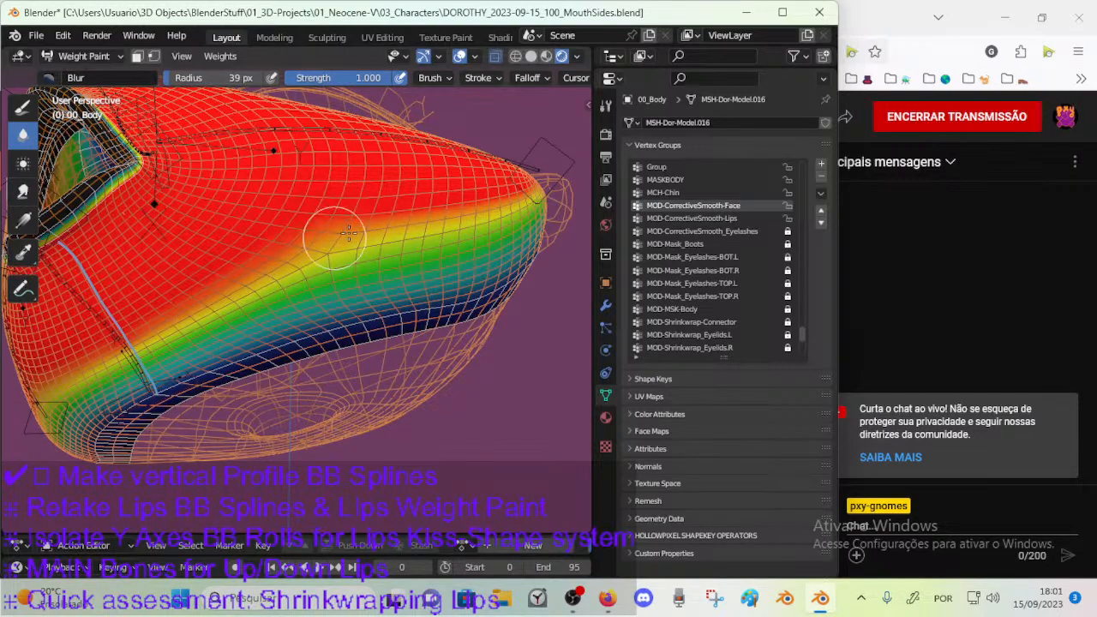
pyautogui.moveTo(434, 242)
pyautogui.mouseDown(button='middle')
pyautogui.moveTo(342, 360)
pyautogui.moveTo(257, 428)
pyautogui.moveTo(188, 462)
pyautogui.mouseUp(button='middle')
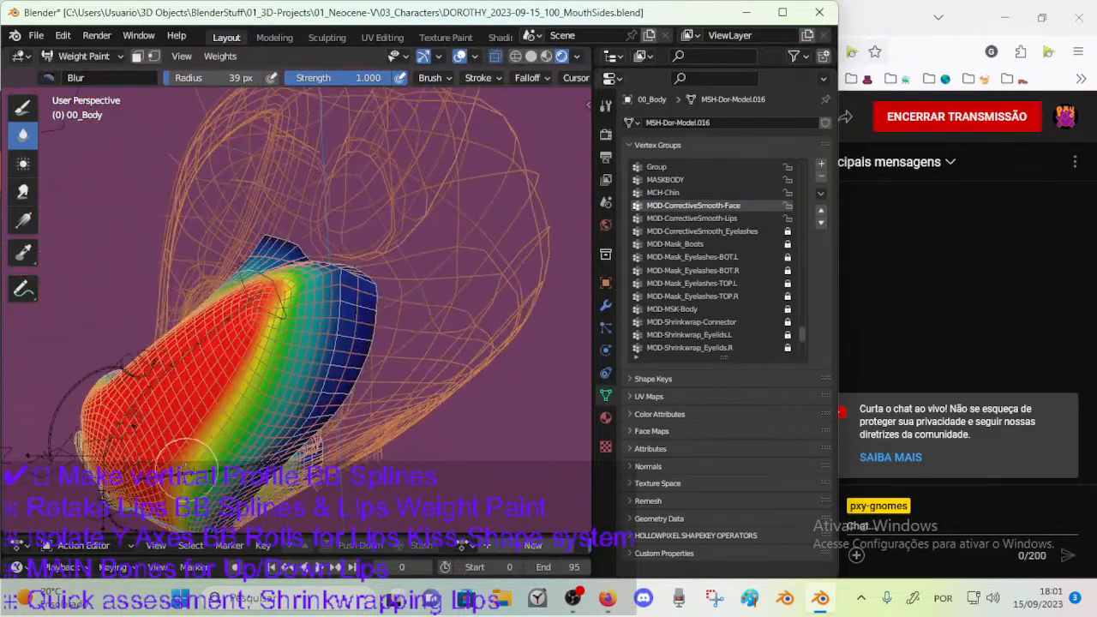
pyautogui.moveTo(260, 333); pyautogui.dragTo(248, 390, button='middle')
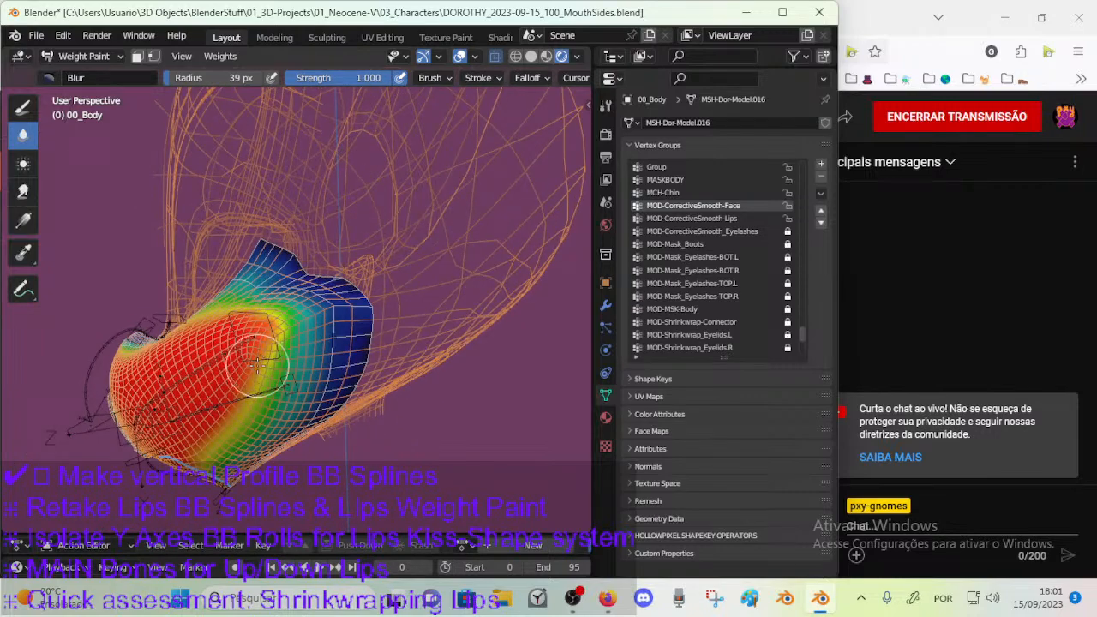
pyautogui.moveTo(274, 338)
pyautogui.mouseDown(button='middle')
pyautogui.moveTo(295, 377)
pyautogui.moveTo(244, 343)
pyautogui.moveTo(198, 331)
pyautogui.moveTo(302, 320)
pyautogui.moveTo(446, 329)
pyautogui.moveTo(323, 319)
pyautogui.moveTo(329, 361)
pyautogui.moveTo(277, 336)
pyautogui.moveTo(363, 312)
pyautogui.moveTo(359, 264)
pyautogui.mouseUp(button='middle')
# Blur the low-weight outer border behind the cheek and jaw with a 54 px brush.
pyautogui.press('Tab')
pyautogui.press('Tab')
pyautogui.moveTo(365, 361); pyautogui.dragTo(352, 322, button='middle')
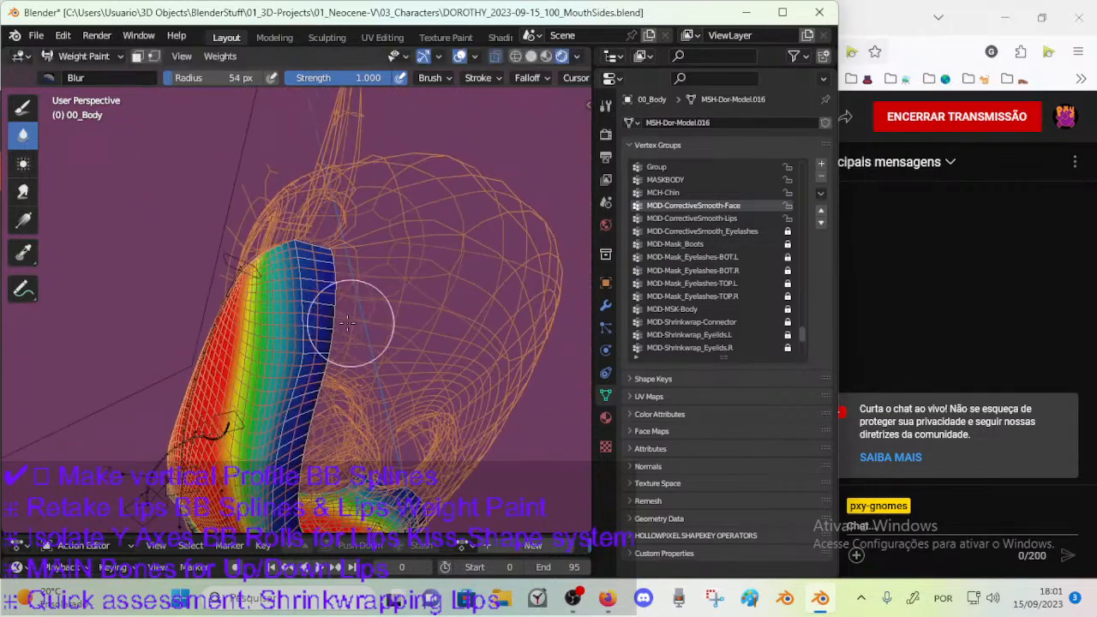
pyautogui.moveTo(317, 377); pyautogui.dragTo(312, 315, button='middle')
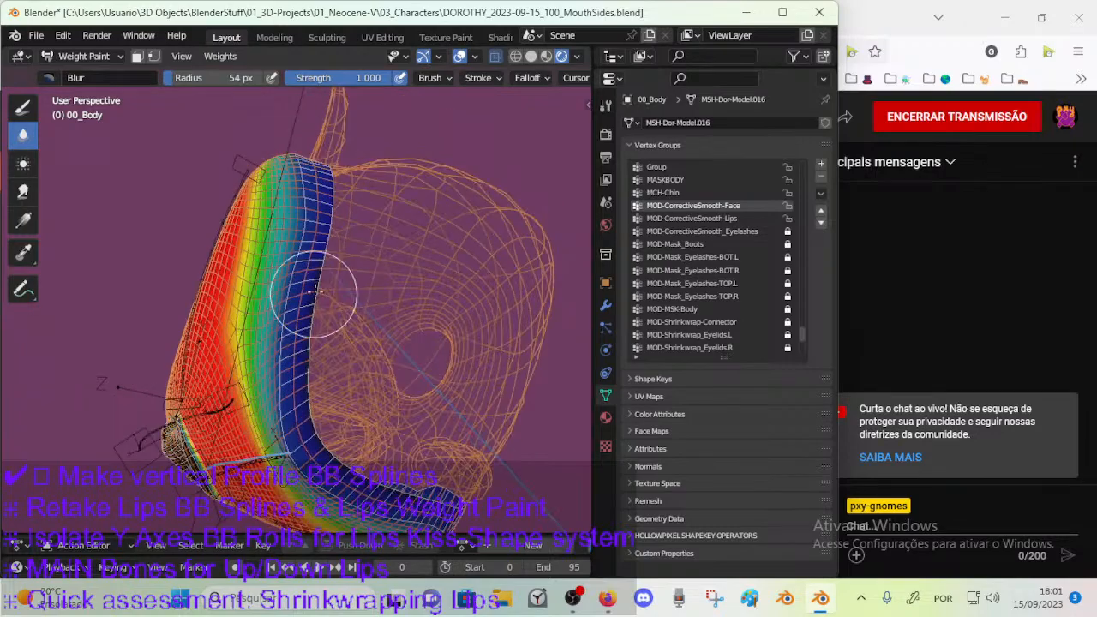
pyautogui.moveTo(332, 352)
pyautogui.mouseDown(button='middle')
pyautogui.moveTo(327, 291)
pyautogui.moveTo(274, 329)
pyautogui.moveTo(204, 353)
pyautogui.moveTo(198, 330)
pyautogui.moveTo(173, 317)
pyautogui.moveTo(176, 299)
pyautogui.mouseUp(button='middle')
# Enlarge the Blur brush to 63 px and soften the weights across the upper muzzle and cheek end.
pyautogui.press('f')
pyautogui.click(178, 298)
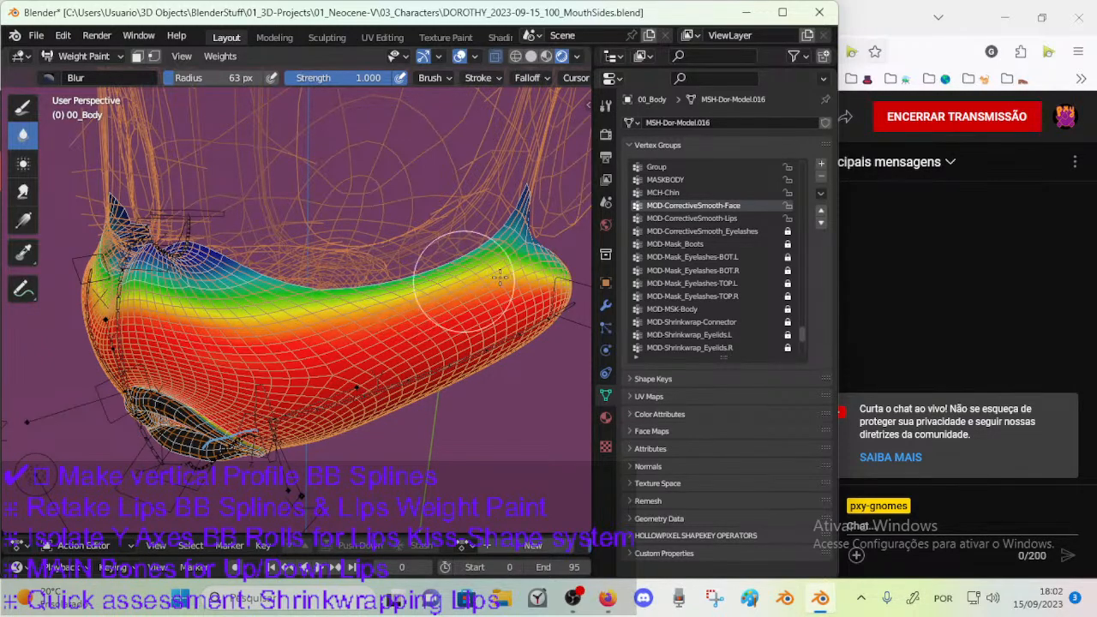
pyautogui.moveTo(449, 276); pyautogui.dragTo(296, 304, button='middle')
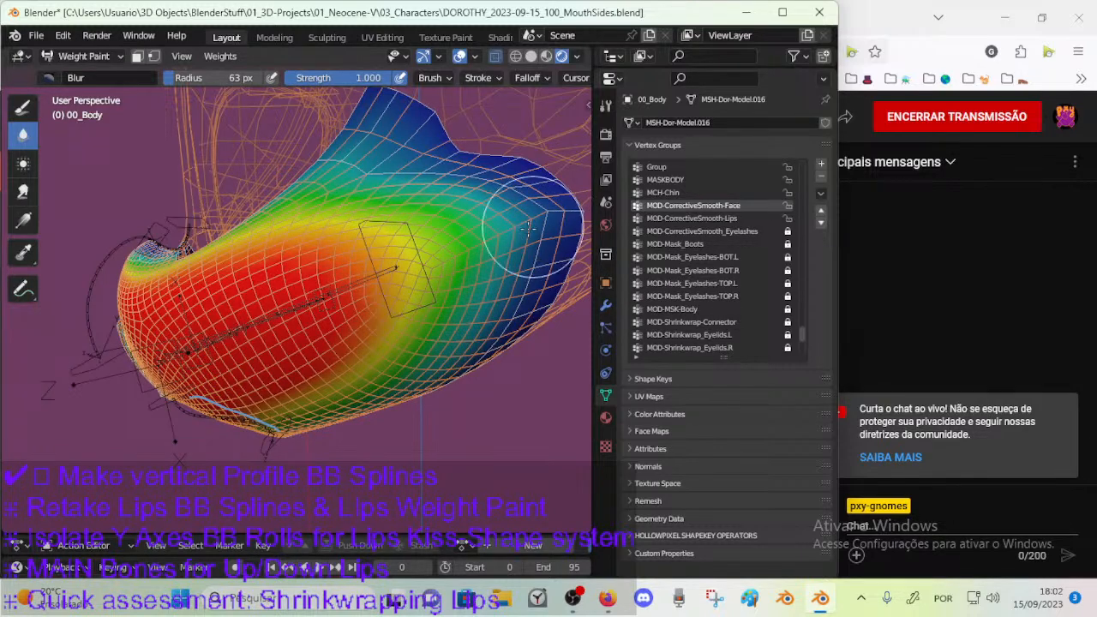
pyautogui.moveTo(377, 296)
pyautogui.mouseDown(button='middle')
pyautogui.moveTo(424, 307)
pyautogui.moveTo(418, 340)
pyautogui.moveTo(522, 317)
pyautogui.moveTo(342, 343)
pyautogui.moveTo(385, 372)
pyautogui.moveTo(362, 364)
pyautogui.mouseUp(button='middle')
# Return to Object Mode, select the ARM-Dorothy armature and save the file.
pyautogui.hotkey('ctrl', 'Tab')
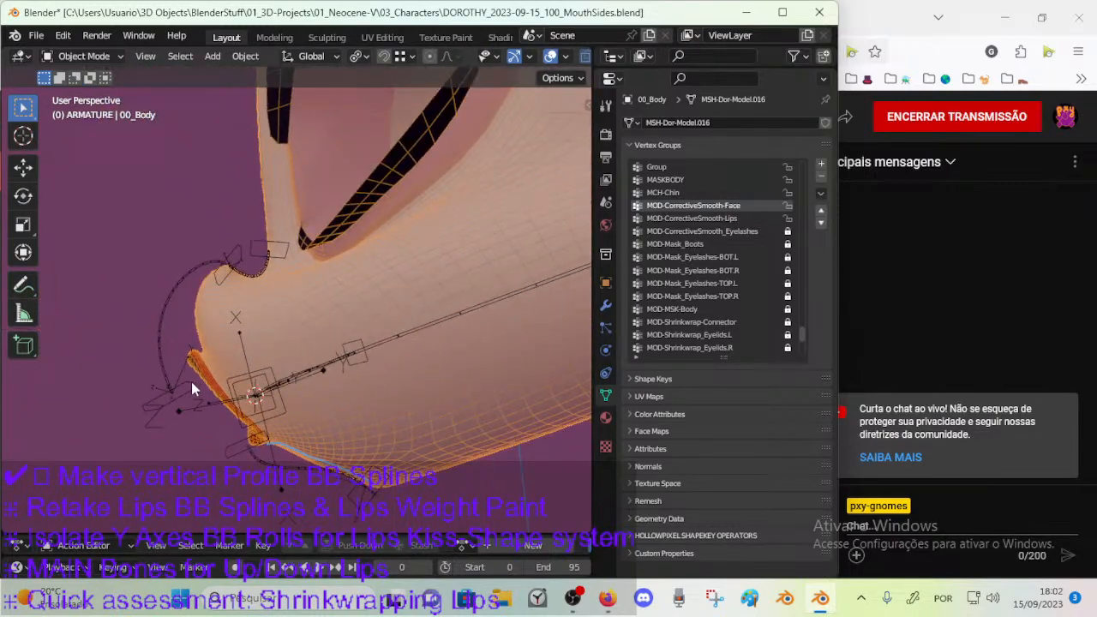
pyautogui.click(195, 381)
pyautogui.moveTo(206, 376); pyautogui.dragTo(278, 353, button='middle')
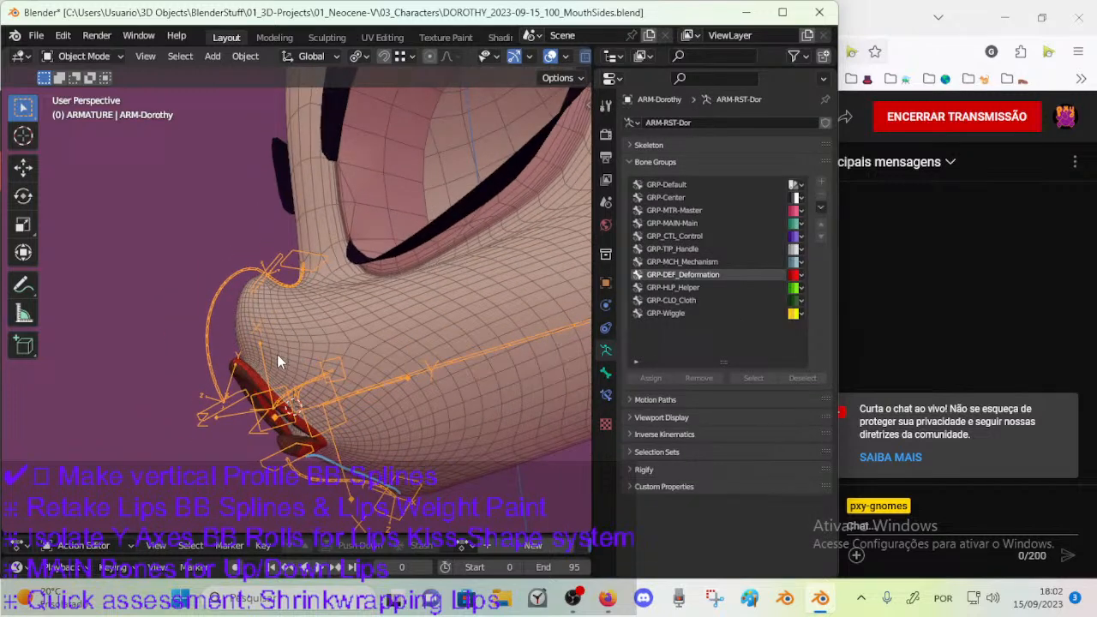
pyautogui.hotkey('ctrl', 's')
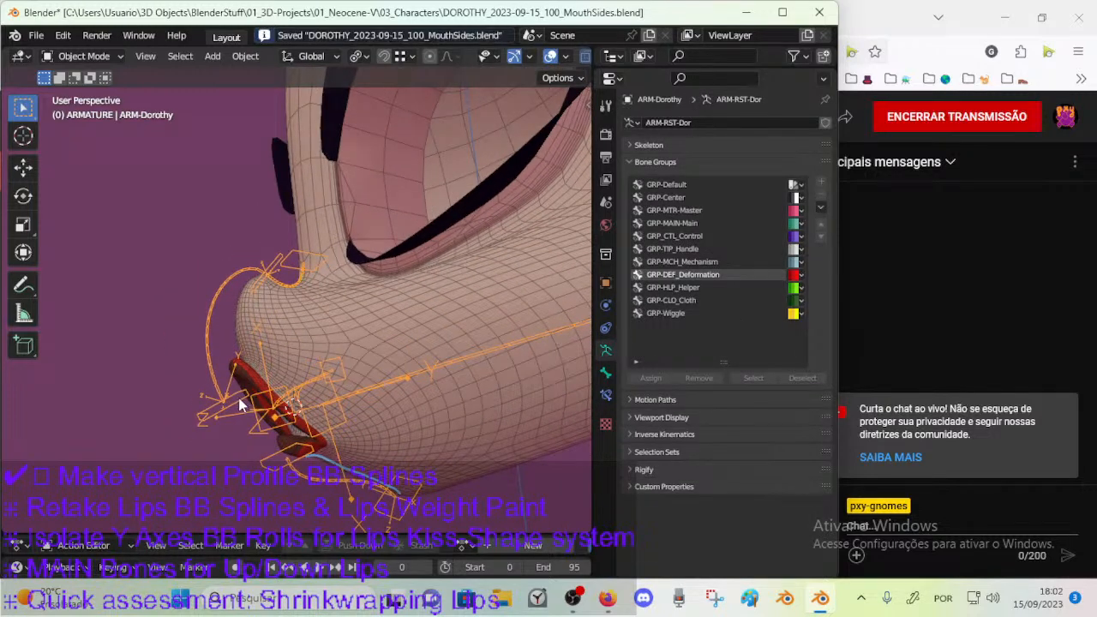
# Enter Pose Mode on the armature, then rotate a vertical mouth control about X and reposition the mouth controls.
pyautogui.hotkey('ctrl', 'Tab')
pyautogui.moveTo(271, 359); pyautogui.dragTo(276, 350, button='middle')
pyautogui.press('r')
pyautogui.press('x')
pyautogui.click(293, 350)
pyautogui.press('g')
pyautogui.click(269, 410)
pyautogui.press('g')
pyautogui.click(278, 415)
# Move and rotate the vertical mouth controls, including an X rotation, ending with CTL-MouthVertical-BBH.003 pulled toward the left cheek.
pyautogui.moveTo(281, 413); pyautogui.dragTo(370, 406, button='middle')
pyautogui.press('g')
pyautogui.click(356, 418)
pyautogui.press('r')
pyautogui.press('x')
pyautogui.click(412, 364)
pyautogui.press('g')
pyautogui.click(463, 343)
pyautogui.press('r')
pyautogui.click(421, 345)
pyautogui.press('g')
pyautogui.click(457, 345)
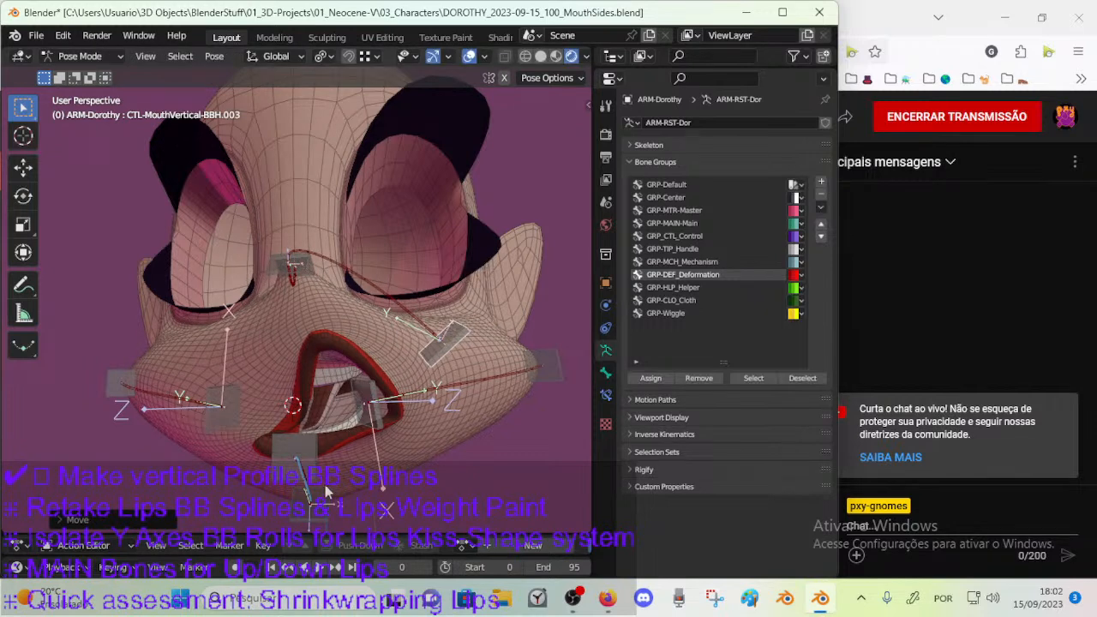
# Reposition the control below the lower lip to test the chin deformation.
pyautogui.press('g')
pyautogui.click(342, 434)
pyautogui.press('g')
pyautogui.click(313, 455)
pyautogui.moveTo(324, 461); pyautogui.dragTo(369, 448, button='middle')
pyautogui.scroll(-2, 330, 411)
# Move CTL-MouthVertical-BBH.002 from the lower lip toward the left side of the mouth and rotate it about X.
pyautogui.click(301, 397)
pyautogui.press('g')
pyautogui.click(384, 406)
pyautogui.press('r')
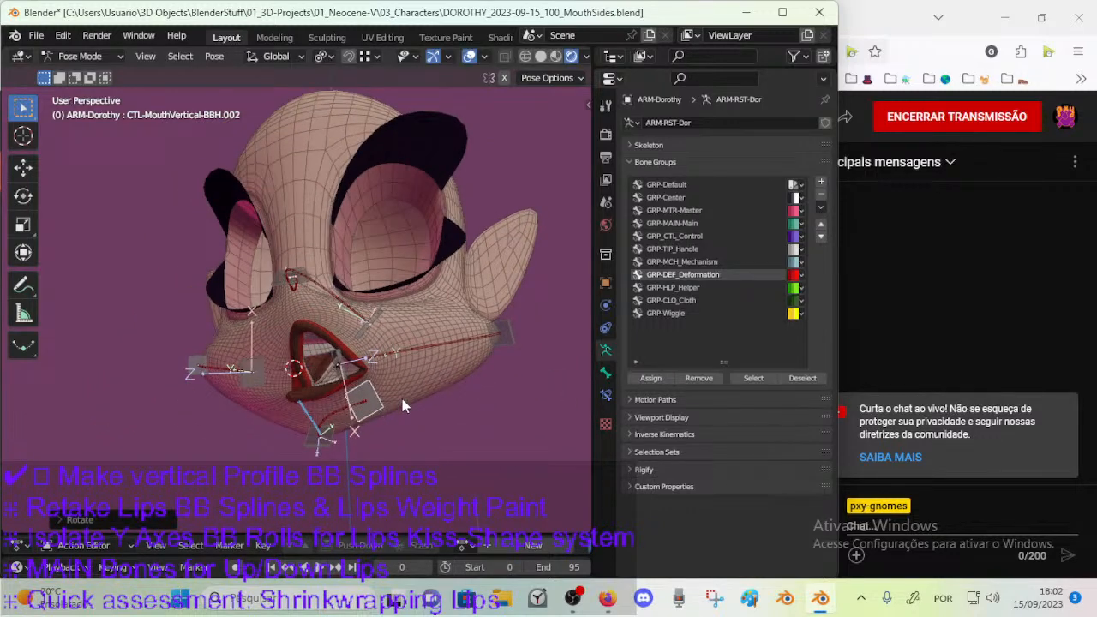
pyautogui.press('x')
pyautogui.click(367, 411)
pyautogui.press('r')
pyautogui.press('x')
pyautogui.click(357, 427)
# Select CTL-MouthVertical-BBH.001 and move it outward from under the chin.
pyautogui.click(354, 429)
pyautogui.moveTo(357, 429); pyautogui.dragTo(374, 397, button='middle')
pyautogui.press('g')
pyautogui.click(377, 401)
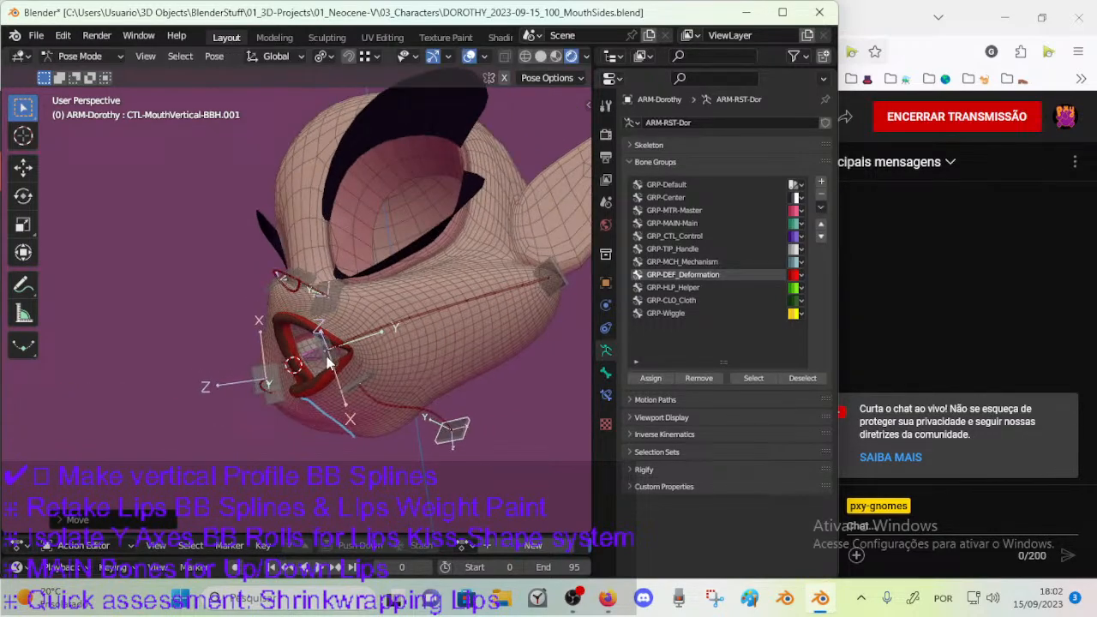
# Select the left mouth-corner control, move it outward, rotate it about Z and adjust its position.
pyautogui.click(328, 354)
pyautogui.moveTo(331, 356); pyautogui.dragTo(397, 371, button='middle')
pyautogui.press('g')
pyautogui.click(485, 352)
pyautogui.moveTo(484, 355); pyautogui.dragTo(438, 412, button='middle')
pyautogui.press('r')
pyautogui.press('z')
pyautogui.click(415, 353)
pyautogui.press('g')
pyautogui.click(488, 394)
# Select the left cheek control, move it upward and rotate it.
pyautogui.click(546, 354)
pyautogui.press('g')
pyautogui.click(555, 317)
pyautogui.moveTo(554, 315); pyautogui.dragTo(507, 357, button='middle')
pyautogui.press('r')
pyautogui.click(506, 317)
# Move CTL-MouthSide-BBH.R.001 inward toward the mouth and rotate it.
pyautogui.click(260, 361)
pyautogui.press('g')
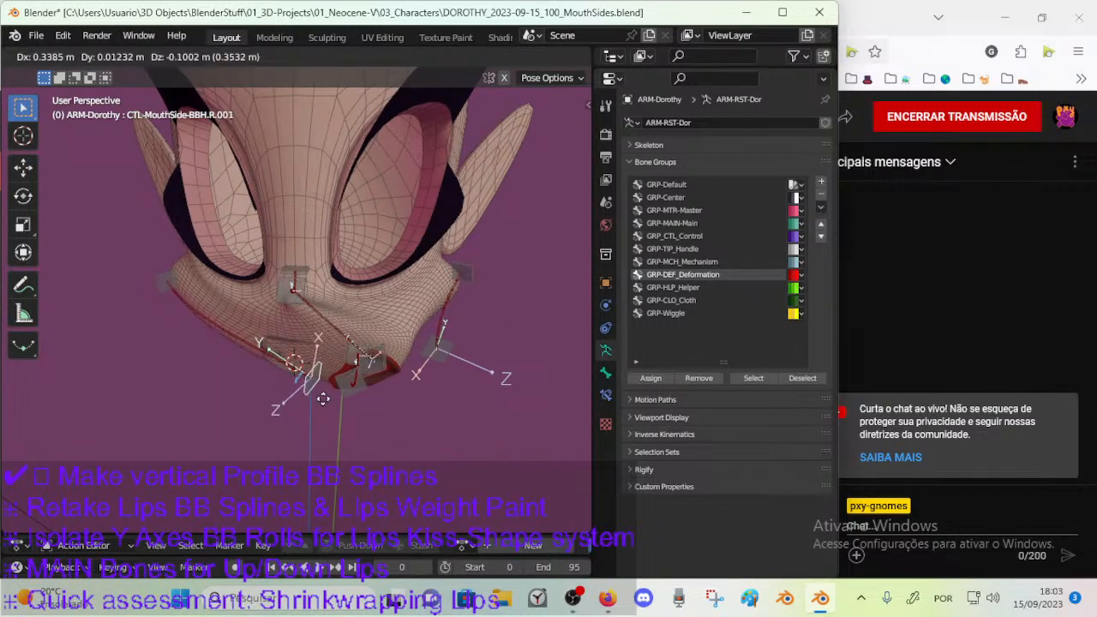
pyautogui.click(316, 381)
pyautogui.press('r')
pyautogui.click(250, 328)
# Move the control at the outer end of the right cheek downward, and shift the posed control along Z.
pyautogui.click(161, 283)
pyautogui.moveTo(161, 292); pyautogui.dragTo(207, 373, button='middle')
pyautogui.press('g')
pyautogui.click(274, 455)
pyautogui.moveTo(311, 410); pyautogui.dragTo(377, 415, button='middle')
pyautogui.press('g')
pyautogui.press('z')
pyautogui.click(371, 368)
pyautogui.moveTo(372, 368); pyautogui.dragTo(241, 374, button='middle')
# Select the control near the mouth's right side and refine its position in several moves.
pyautogui.click(304, 384)
pyautogui.press('g')
pyautogui.click(374, 382)
pyautogui.press('g')
pyautogui.click(341, 413)
pyautogui.press('g')
pyautogui.click(340, 410)
# Select another control on the right side of the muzzle and move it downward.
pyautogui.click(210, 335)
pyautogui.moveTo(210, 335); pyautogui.dragTo(307, 318, button='middle')
pyautogui.press('g')
pyautogui.click(296, 414)
# Select CTL-MouthVertical-BBH.004 at the nose and move it through several positions around the muzzle.
pyautogui.click(298, 280)
pyautogui.moveTo(298, 279); pyautogui.dragTo(279, 296, button='middle')
pyautogui.scroll(2, 345, 307)
pyautogui.press('g')
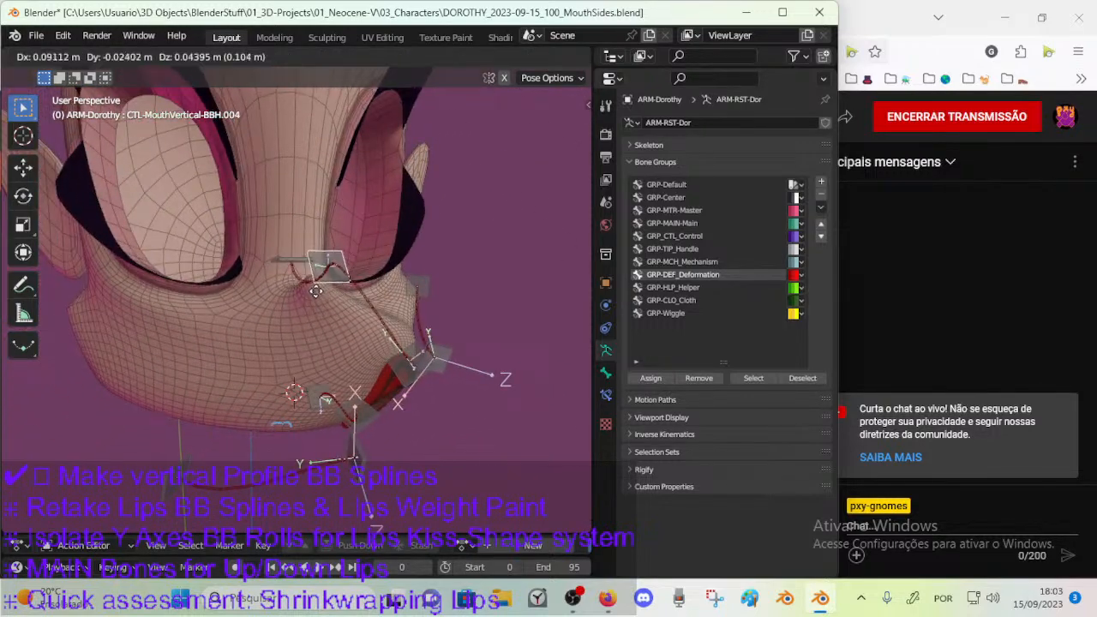
pyautogui.click(320, 282)
pyautogui.moveTo(361, 318); pyautogui.dragTo(163, 336, button='middle')
pyautogui.press('g')
pyautogui.click(211, 293)
pyautogui.moveTo(213, 294); pyautogui.dragTo(277, 276, button='middle')
pyautogui.press('g')
pyautogui.click(247, 312)
# Rotate CTL-MouthVertical-BBH.004 several times, beginning with a Z-axis rotation, to test the nose deformation.
pyautogui.press('r')
pyautogui.press('z')
pyautogui.click(366, 279)
pyautogui.press('r')
pyautogui.click(294, 317)
pyautogui.press('r')
pyautogui.click(364, 301)
# Alternate further moves and rotations of CTL-MouthVertical-BBH.004, pulling it out in front of the nose.
pyautogui.press('g')
pyautogui.click(409, 248)
pyautogui.press('g')
pyautogui.click(247, 298)
pyautogui.press('r')
pyautogui.click(326, 305)
pyautogui.moveTo(327, 305); pyautogui.dragTo(343, 287, button='middle')
pyautogui.press('g')
pyautogui.click(371, 292)
pyautogui.press('r')
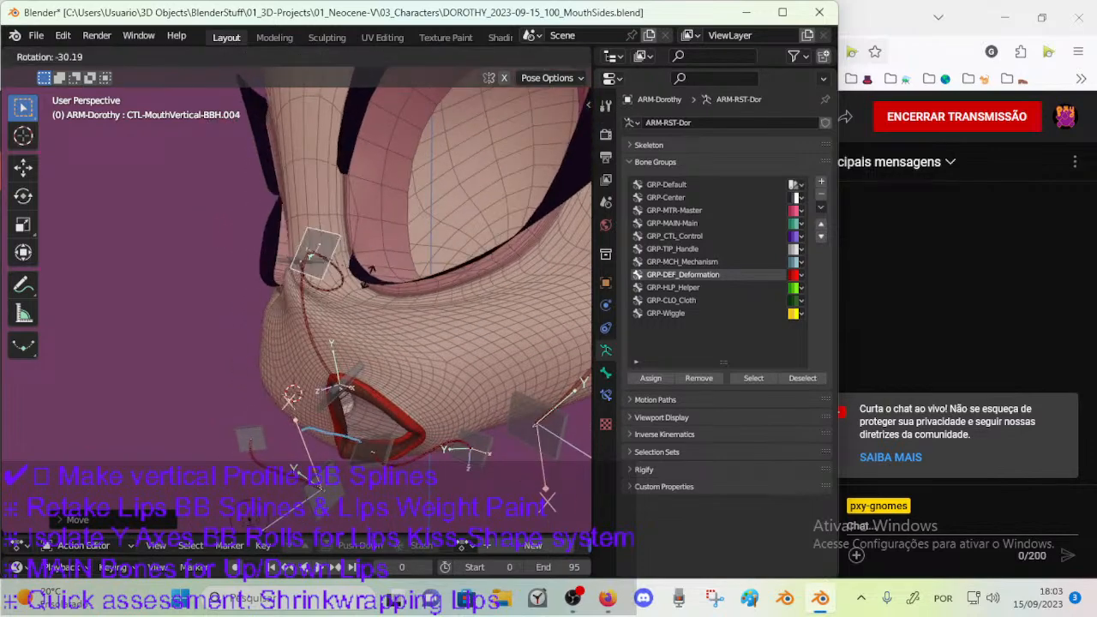
pyautogui.click(343, 387)
pyautogui.moveTo(343, 387); pyautogui.dragTo(278, 303, button='middle')
pyautogui.click(243, 320)
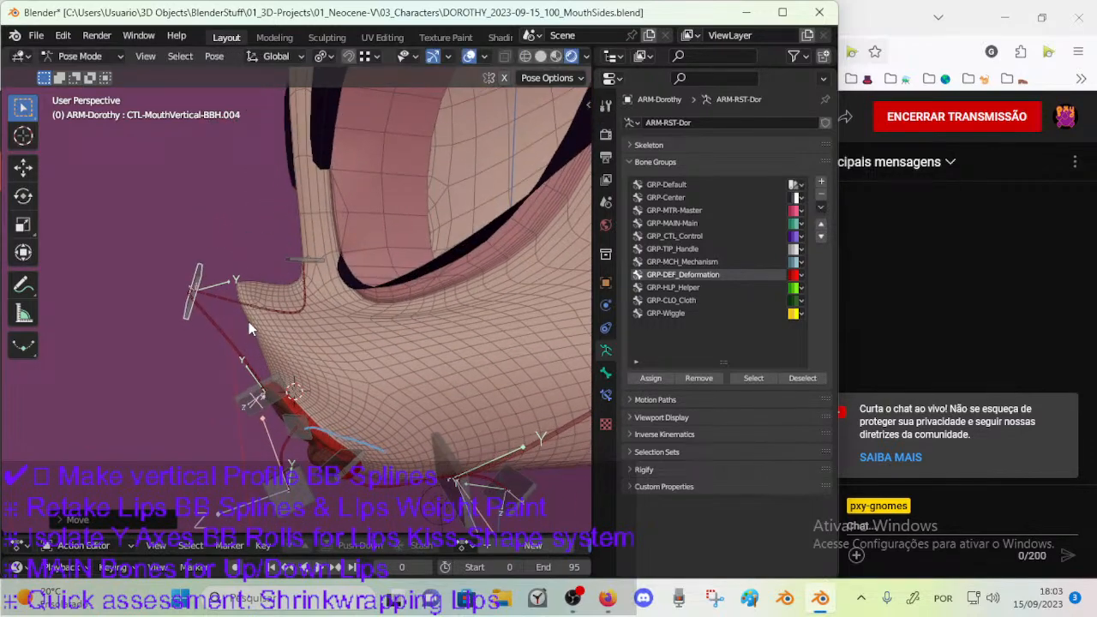
# Readjust the position and rotation of CTL-MouthVertical-BBH.004 in front of the nose tip, testing a strong twist.
pyautogui.moveTo(248, 319); pyautogui.dragTo(261, 303, button='middle')
pyautogui.press('g')
pyautogui.click(285, 300)
pyautogui.click(316, 263)
pyautogui.press('r')
pyautogui.click(331, 268)
pyautogui.click(214, 283)
pyautogui.press('r')
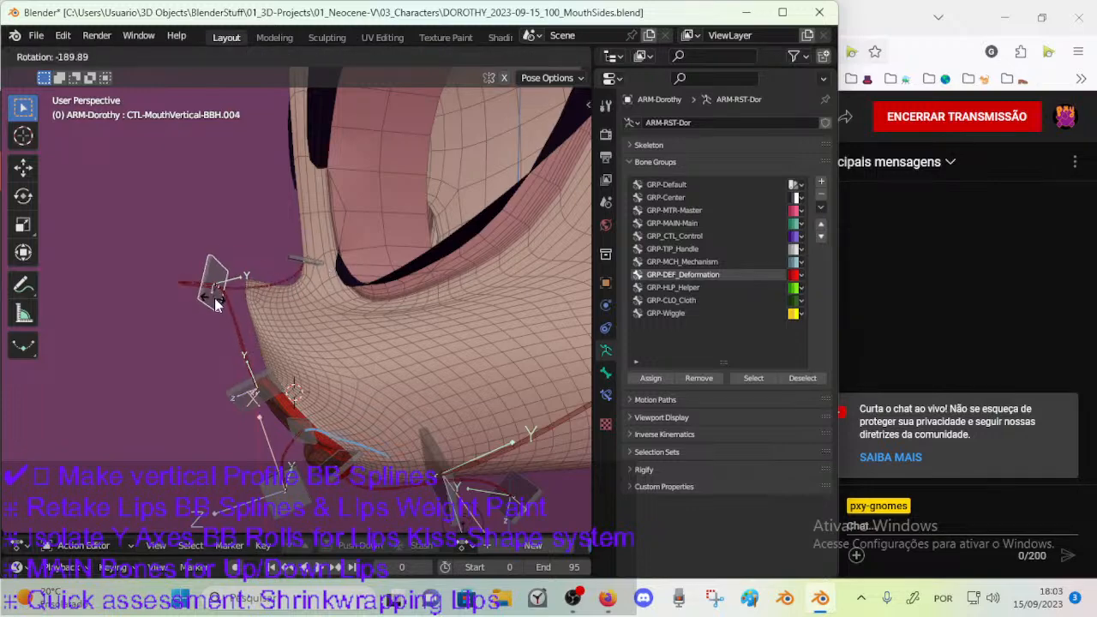
pyautogui.click(216, 300)
# Select all pose controls and clear their location and rotation.
pyautogui.press('a')
pyautogui.hotkey('alt', 'g')
pyautogui.hotkey('alt', 'r')
# Test-move the vertical mouth controls around the nose, drawing the nose control forward and away from the face.
pyautogui.moveTo(259, 334); pyautogui.dragTo(419, 336, button='middle')
pyautogui.click(282, 355)
pyautogui.press('g')
pyautogui.click(322, 294)
pyautogui.click(302, 276)
pyautogui.moveTo(303, 278); pyautogui.dragTo(286, 326, button='middle')
pyautogui.press('g')
pyautogui.click(394, 260)
pyautogui.press('g')
pyautogui.click(215, 293)
# Select CTL-MouthVertical-BBH.003 on the muzzle and move it to a new position.
pyautogui.click(312, 346)
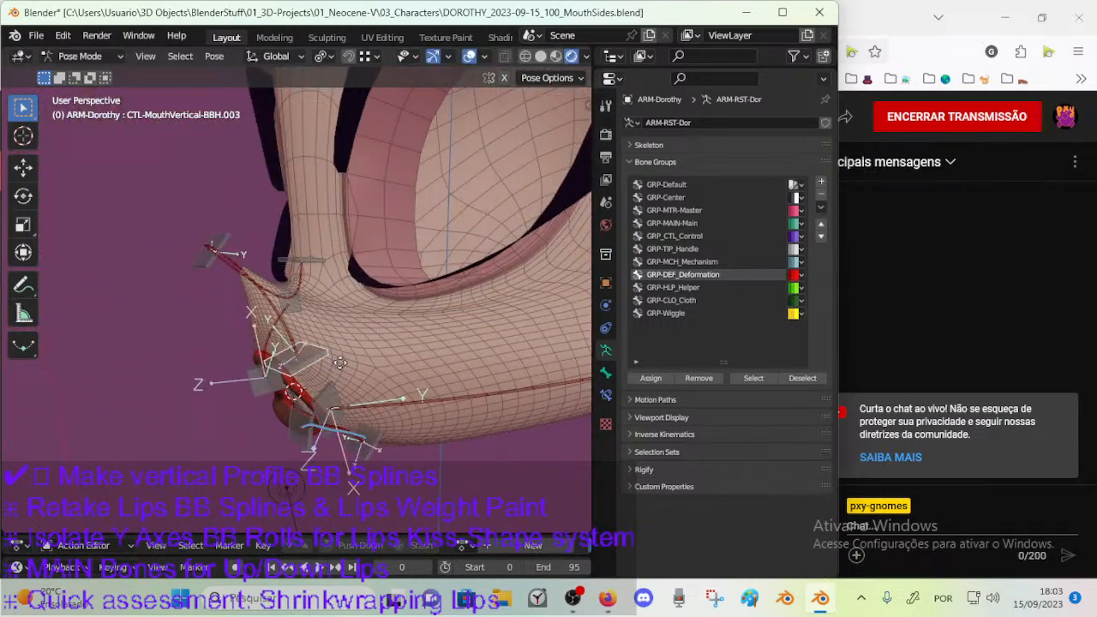
pyautogui.press('g')
pyautogui.click(412, 375)
pyautogui.moveTo(412, 376); pyautogui.dragTo(303, 276, button='middle')
# Try raising CTL-MouthVertical-BBH.005 along the bridge of the nose.
pyautogui.click(312, 258)
pyautogui.press('g')
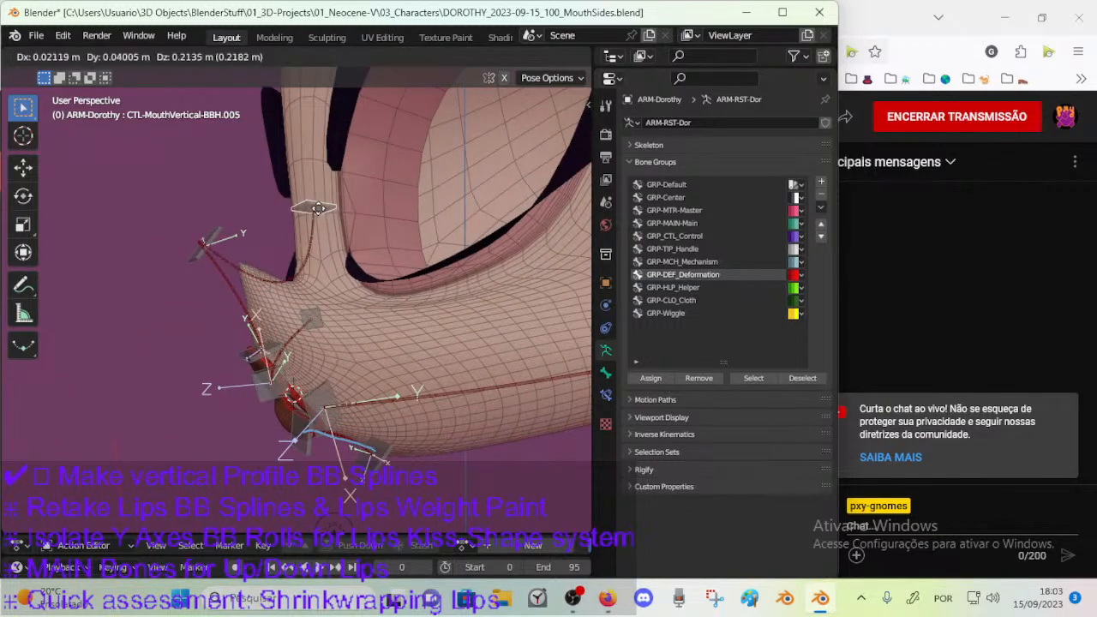
pyautogui.click(323, 221)
pyautogui.hotkey('ctrl', 'a')
pyautogui.click(323, 223)
# Put 00_Body in Weight Paint mode with the armature selected, save the file, and activate CTL-MouthVertical-BBH.005.
pyautogui.hotkey('ctrl', 'Tab')
pyautogui.click(300, 272)
pyautogui.click(297, 276)
pyautogui.keyDown('shift'); pyautogui.click(341, 289); pyautogui.keyUp('shift')
pyautogui.hotkey('ctrl', 'Tab')
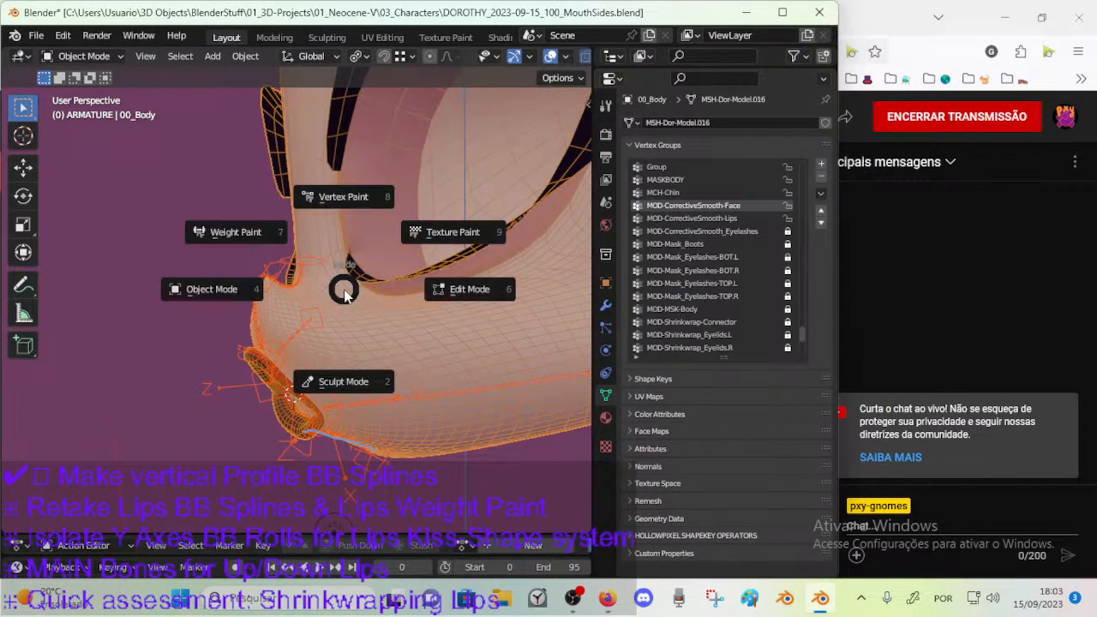
pyautogui.click(232, 230)
pyautogui.hotkey('ctrl', 's')
pyautogui.keyDown('ctrl'); pyautogui.click(311, 265); pyautogui.keyUp('ctrl')
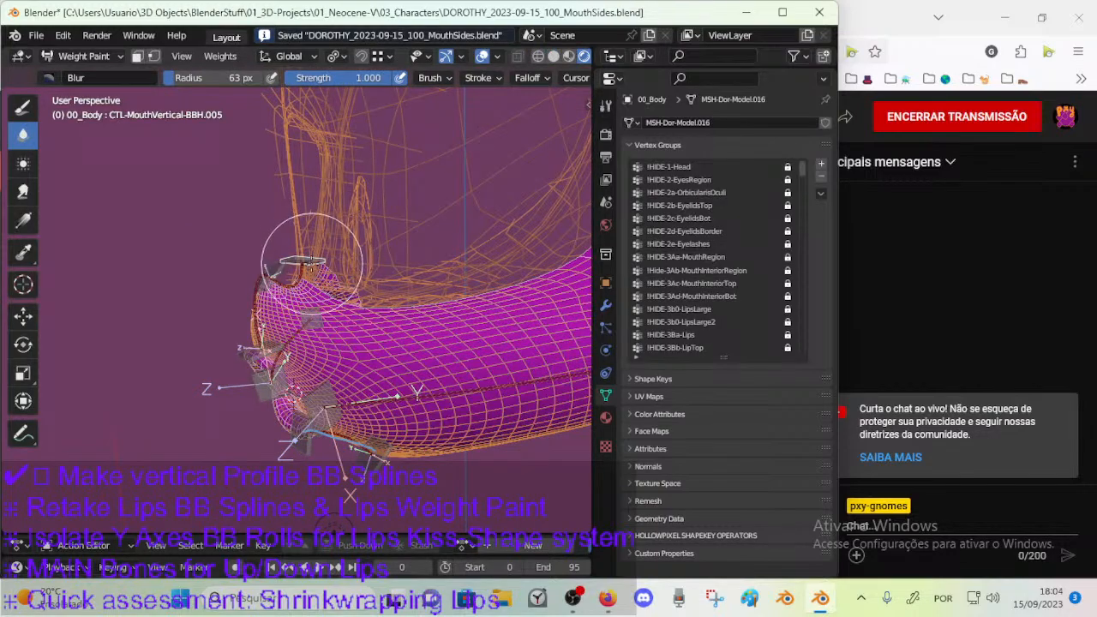
# Paint CTL-MouthVertical-BBH.005 weights around the nose tip using the Draw brush with weight 1.000, strength 1.000 and radius 37 px.
pyautogui.moveTo(311, 303); pyautogui.dragTo(309, 337, button='middle')
pyautogui.scroll(3, 328, 276)
pyautogui.moveTo(328, 276); pyautogui.dragTo(334, 351, button='middle')
pyautogui.scroll(2, 335, 350)
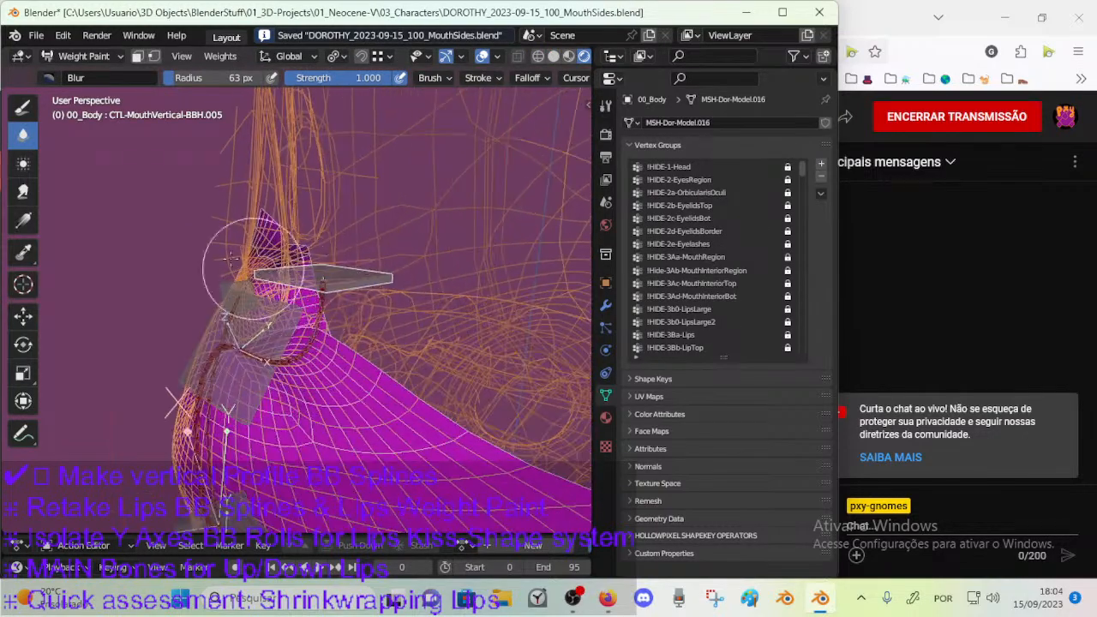
pyautogui.click(19, 113)
pyautogui.hotkey('ctrl', 'f')
pyautogui.click(325, 283)
pyautogui.moveTo(326, 283); pyautogui.dragTo(340, 348, button='middle')
pyautogui.press('f')
pyautogui.click(319, 349)
pyautogui.moveTo(268, 351)
pyautogui.mouseDown()
pyautogui.moveTo(249, 351)
pyautogui.moveTo(324, 327)
pyautogui.moveTo(302, 352)
pyautogui.moveTo(232, 353)
pyautogui.mouseUp()
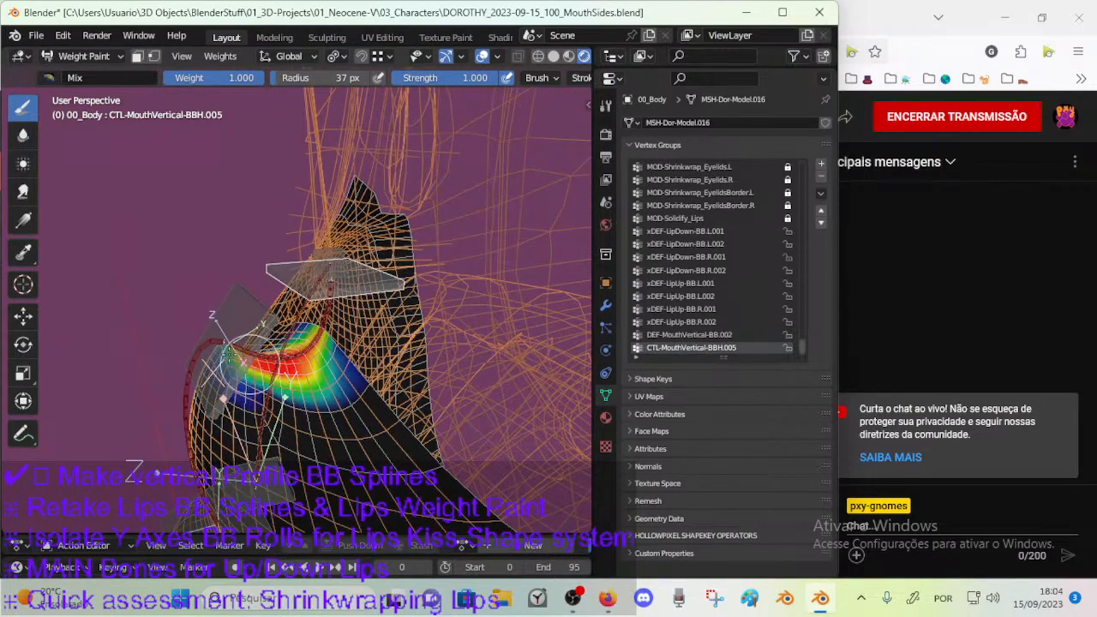
pyautogui.moveTo(313, 355); pyautogui.dragTo(321, 330, button='middle')
pyautogui.moveTo(229, 346); pyautogui.dragTo(267, 347, button='middle')
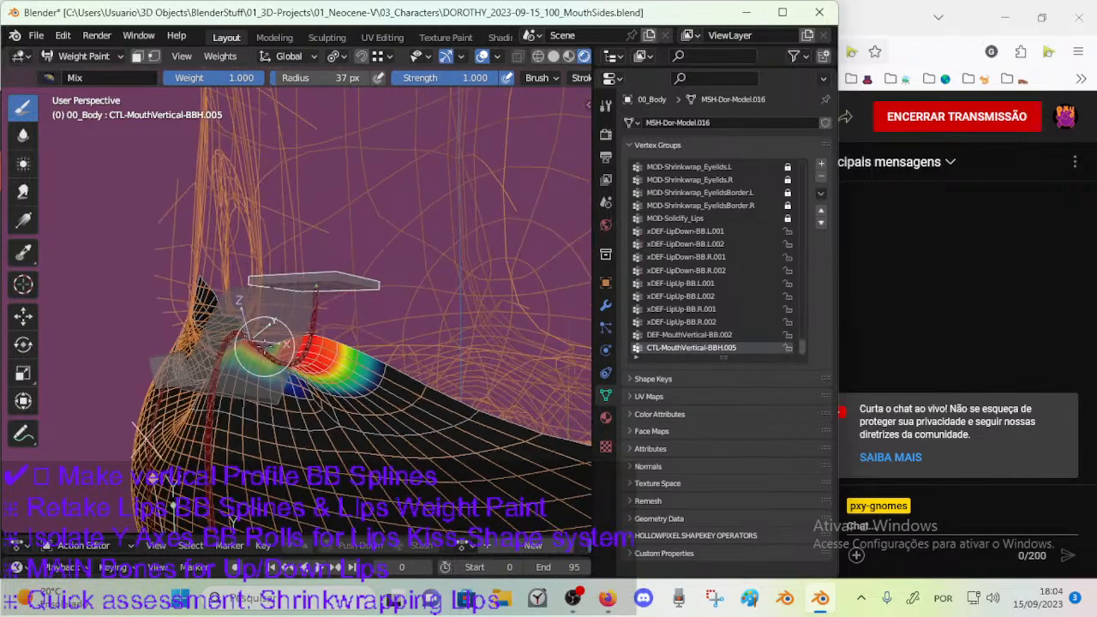
# Extend the CTL-MouthVertical-BBH.005 weights across the upper muzzle below the nose and toward the bridge.
pyautogui.moveTo(245, 397)
pyautogui.mouseDown()
pyautogui.moveTo(257, 383)
pyautogui.moveTo(224, 429)
pyautogui.moveTo(297, 402)
pyautogui.mouseUp()
pyautogui.moveTo(297, 402); pyautogui.dragTo(289, 377, button='middle')
pyautogui.moveTo(283, 416)
pyautogui.mouseDown()
pyautogui.moveTo(228, 401)
pyautogui.moveTo(262, 441)
pyautogui.moveTo(296, 426)
pyautogui.moveTo(293, 437)
pyautogui.moveTo(323, 403)
pyautogui.moveTo(307, 389)
pyautogui.mouseUp()
pyautogui.moveTo(334, 360); pyautogui.dragTo(339, 349, button='middle')
# Save the file, reveal all hidden geometry of 00_Body in Edit Mode, and return to Object Mode with nothing selected in the mesh.
pyautogui.hotkey('ctrl', 'Tab')
pyautogui.press('4')
pyautogui.hotkey('ctrl', 's')
pyautogui.click(347, 348)
pyautogui.press('Tab')
pyautogui.hotkey('alt', 'h')
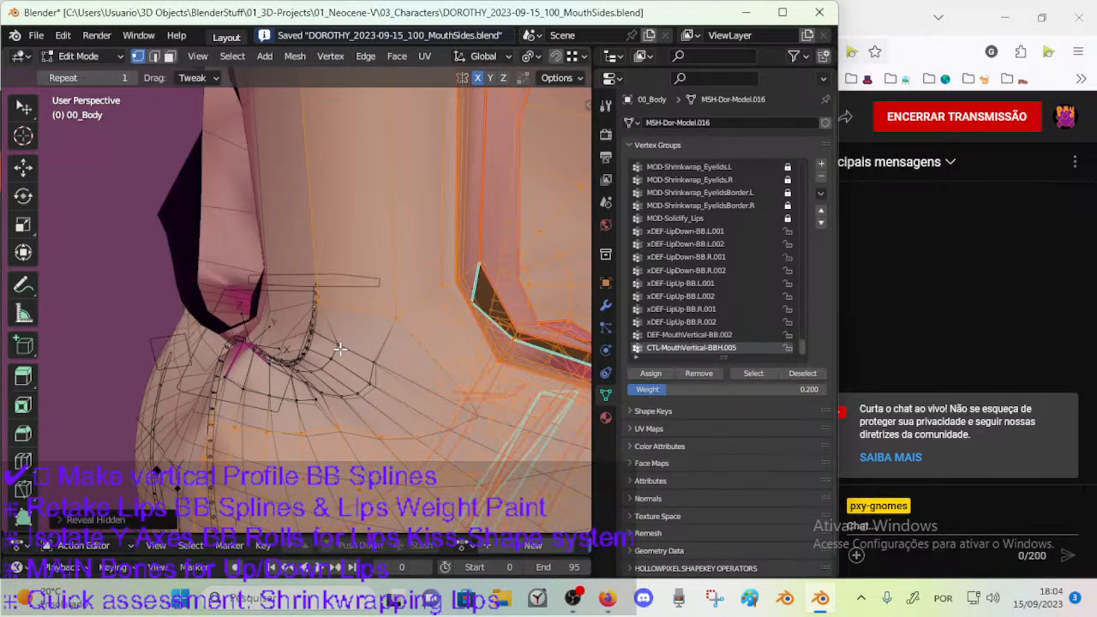
pyautogui.hotkey('alt', 'a')
pyautogui.press('Tab')
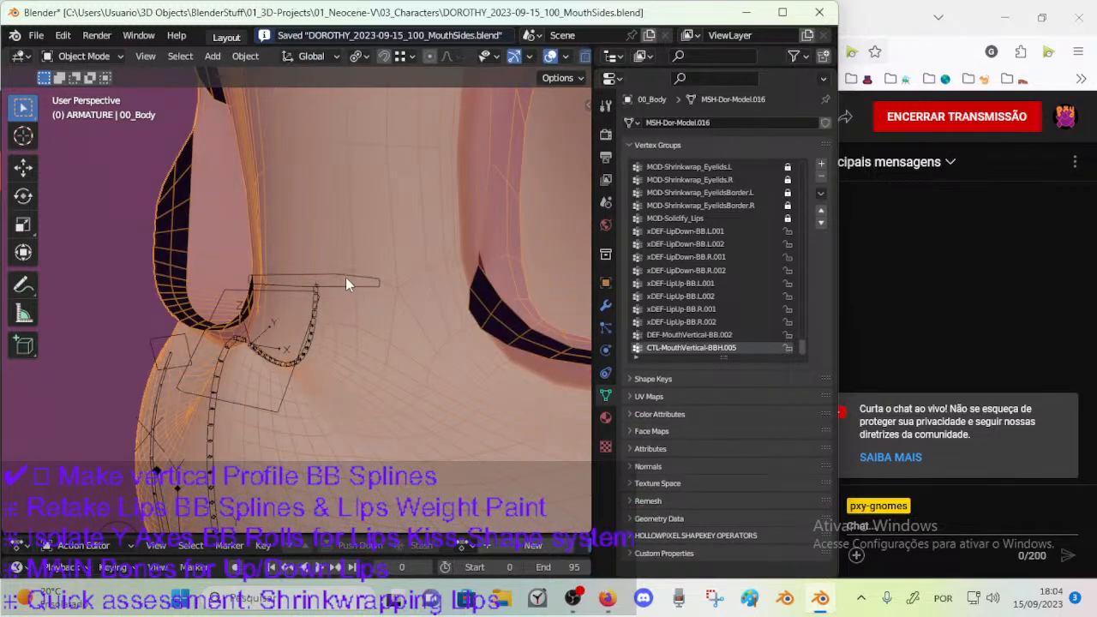
pyautogui.hotkey('ctrl', 'Tab')
pyautogui.press('7')
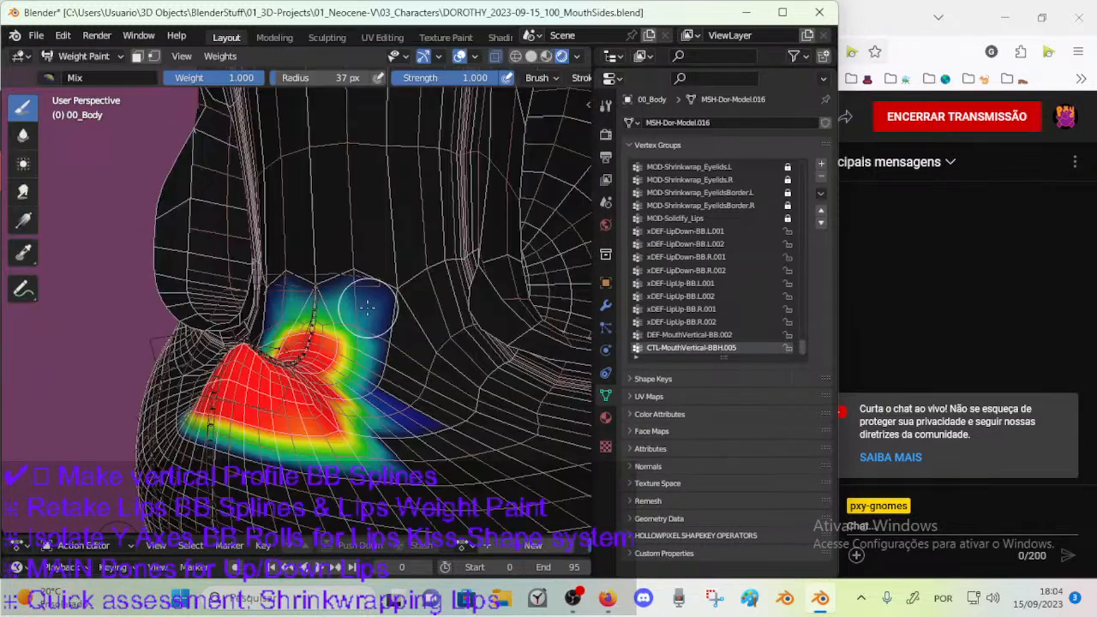
pyautogui.hotkey('ctrl', 'Tab')
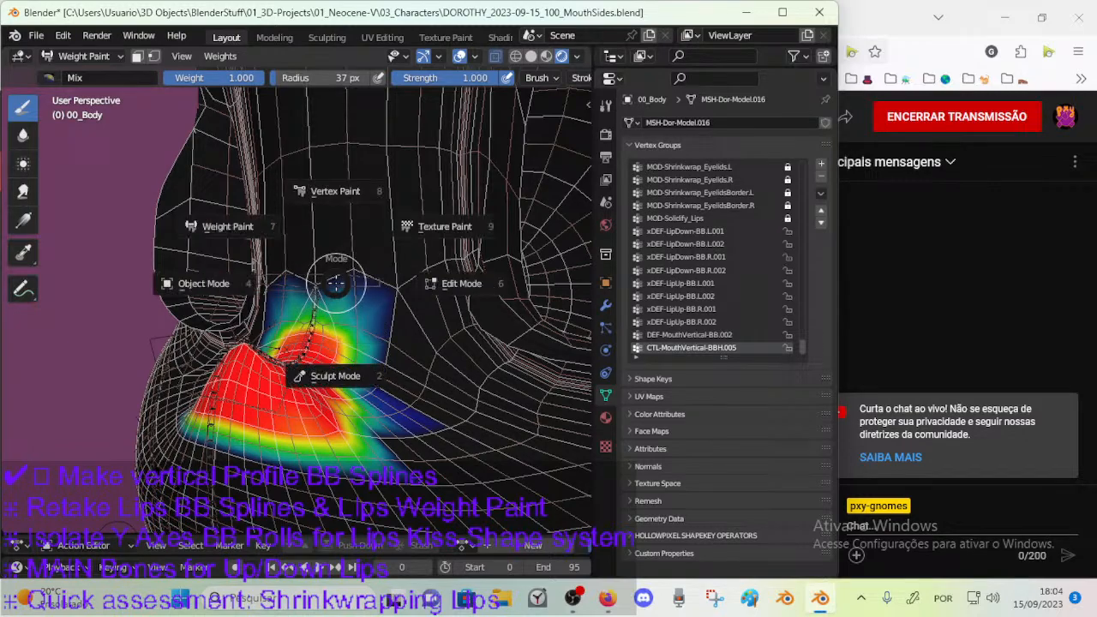
pyautogui.press('4')
# Return 00_Body to Weight Paint mode with the armature selected, and compare the weights of CTL-MouthVertical-BBH.005 and DEF-MouthVertical-BB.003.
pyautogui.click(317, 311)
pyautogui.keyDown('shift'); pyautogui.click(355, 318); pyautogui.keyUp('shift')
pyautogui.hotkey('ctrl', 'Tab')
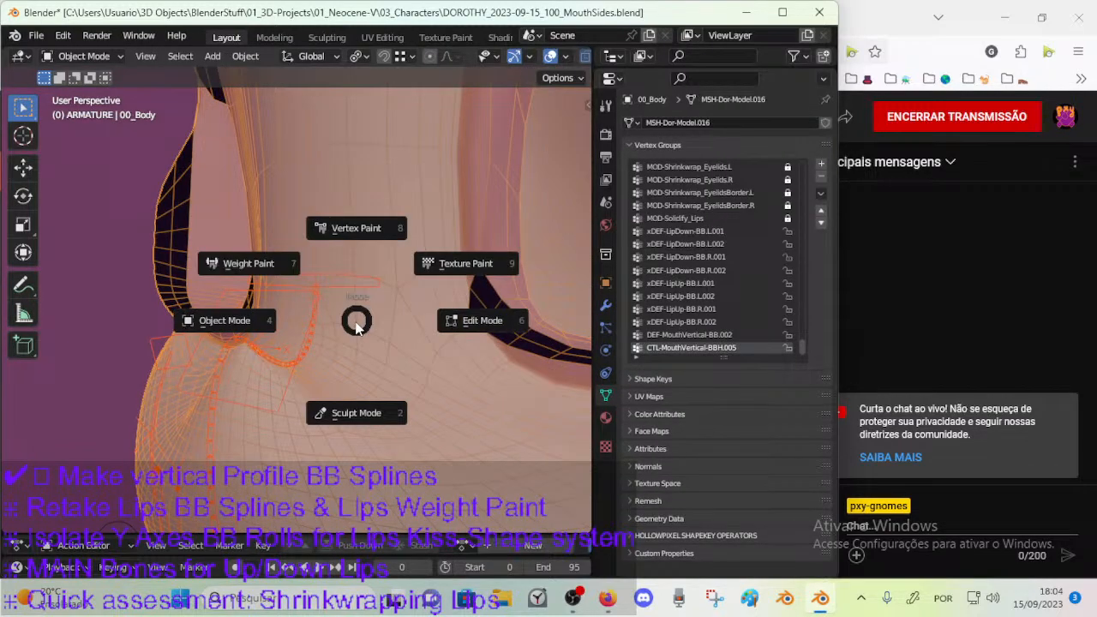
pyautogui.press('7')
pyautogui.keyDown('ctrl'); pyautogui.click(325, 335); pyautogui.keyUp('ctrl')
pyautogui.moveTo(325, 336); pyautogui.dragTo(310, 339, button='middle')
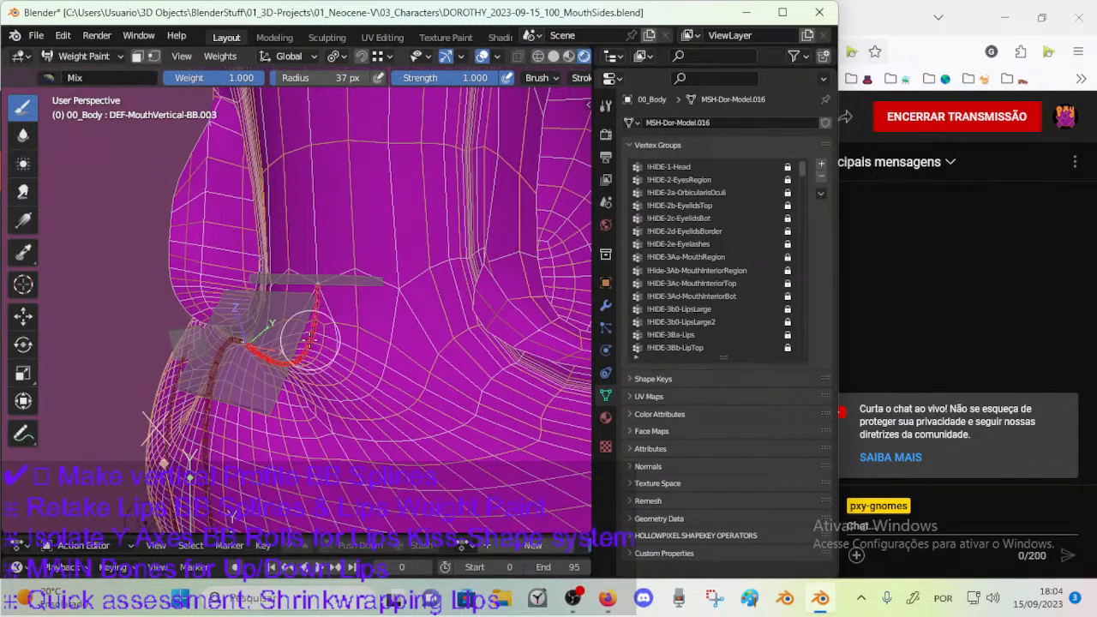
pyautogui.keyDown('ctrl'); pyautogui.click(341, 282); pyautogui.keyUp('ctrl')
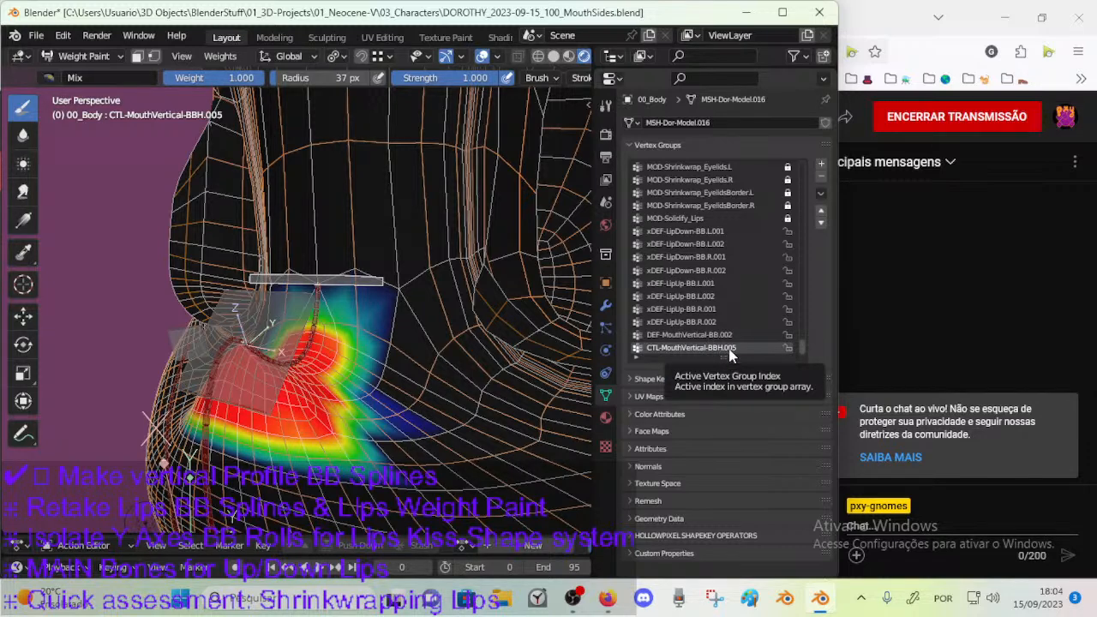
pyautogui.keyDown('ctrl'); pyautogui.click(322, 321); pyautogui.keyUp('ctrl')
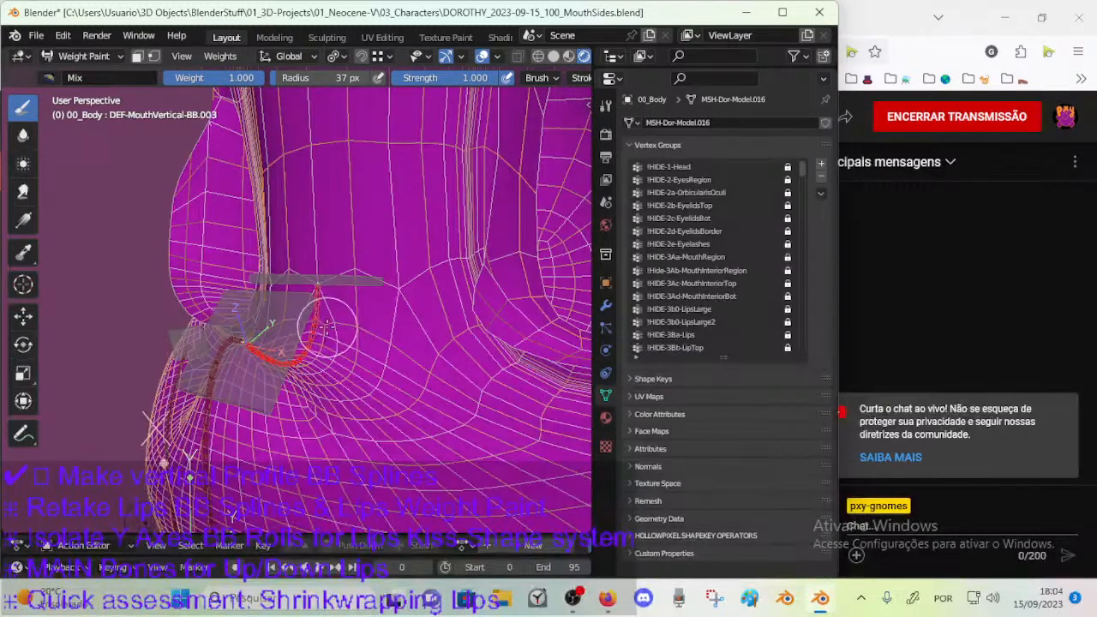
pyautogui.press('F2')
pyautogui.press('Escape')
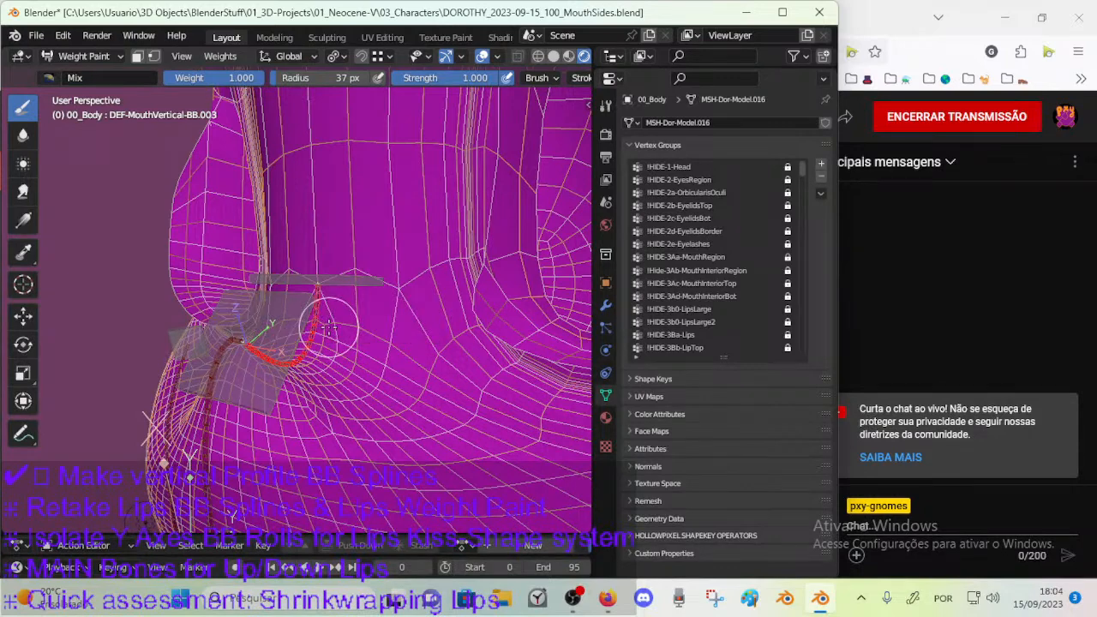
pyautogui.press('F2')
pyautogui.press('Escape')
# Put ARM-Dorothy in Pose Mode and copy the name of bone DEF-MouthVertical-BB.003.
pyautogui.hotkey('ctrl', 'Tab')
pyautogui.click(323, 327)
pyautogui.click(312, 328)
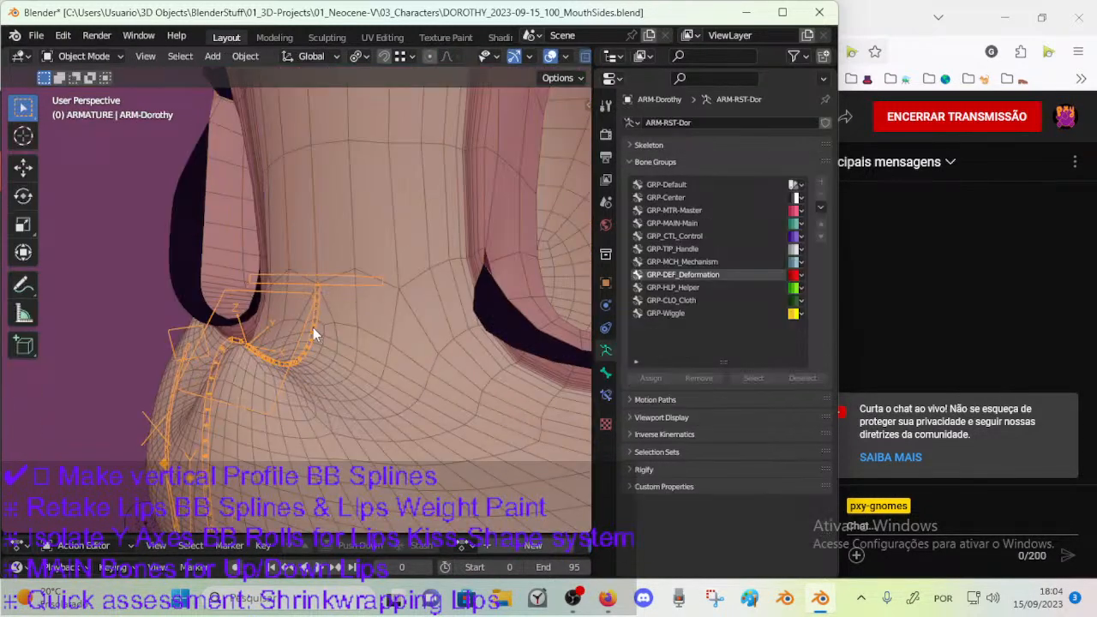
pyautogui.hotkey('ctrl', 'Tab')
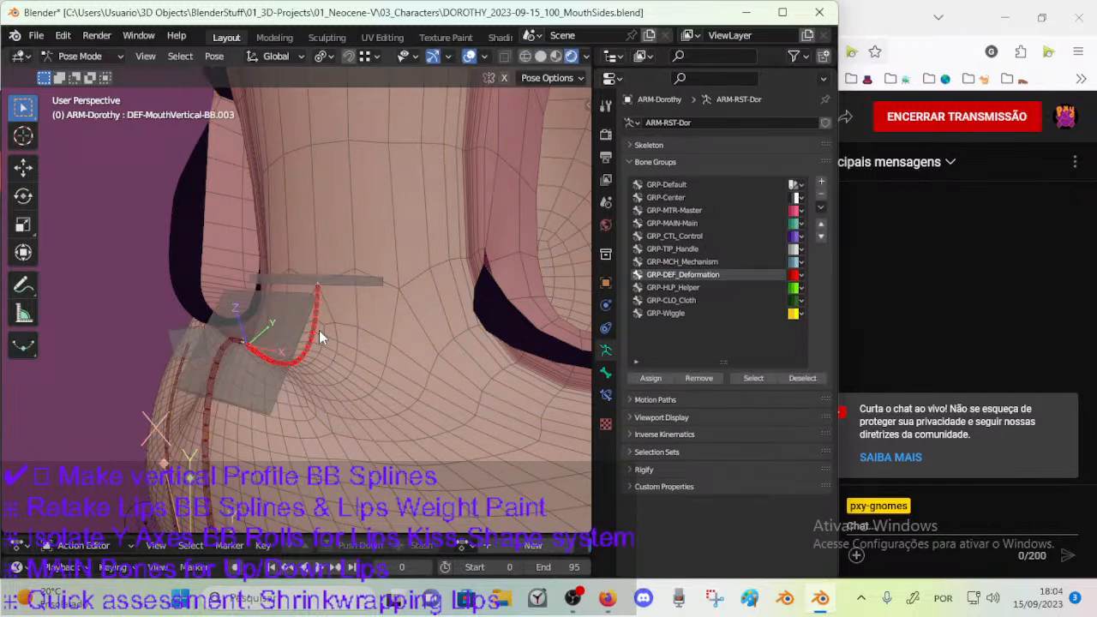
pyautogui.press('F2')
pyautogui.press('Escape')
# Leave Pose Mode and put 00_Body back in Weight Paint mode with the armature selected.
pyautogui.click(348, 279)
pyautogui.hotkey('ctrl', 'Tab')
pyautogui.keyDown('shift'); pyautogui.click(353, 323); pyautogui.keyUp('shift')
pyautogui.hotkey('ctrl', 'Tab')
pyautogui.press('w')
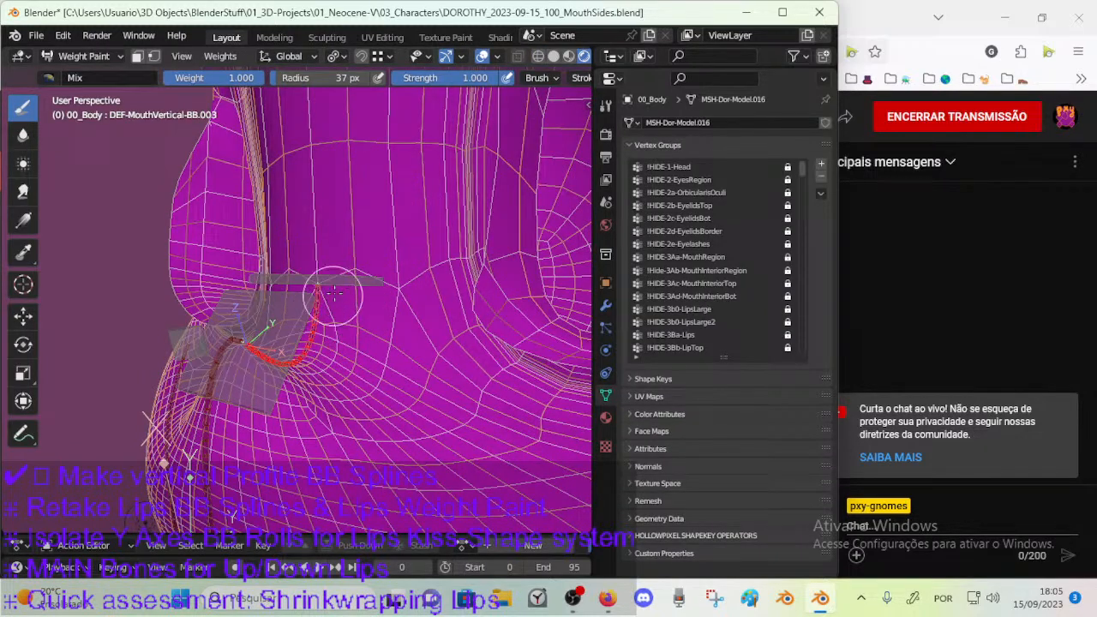
# Rename the CTL-MouthVertical-BBH.005 vertex group to DEF-MouthVertical-BB.003 and activate the matching deform bone.
pyautogui.keyDown('ctrl'); pyautogui.click(373, 281); pyautogui.keyUp('ctrl')
pyautogui.doubleClick(718, 350)
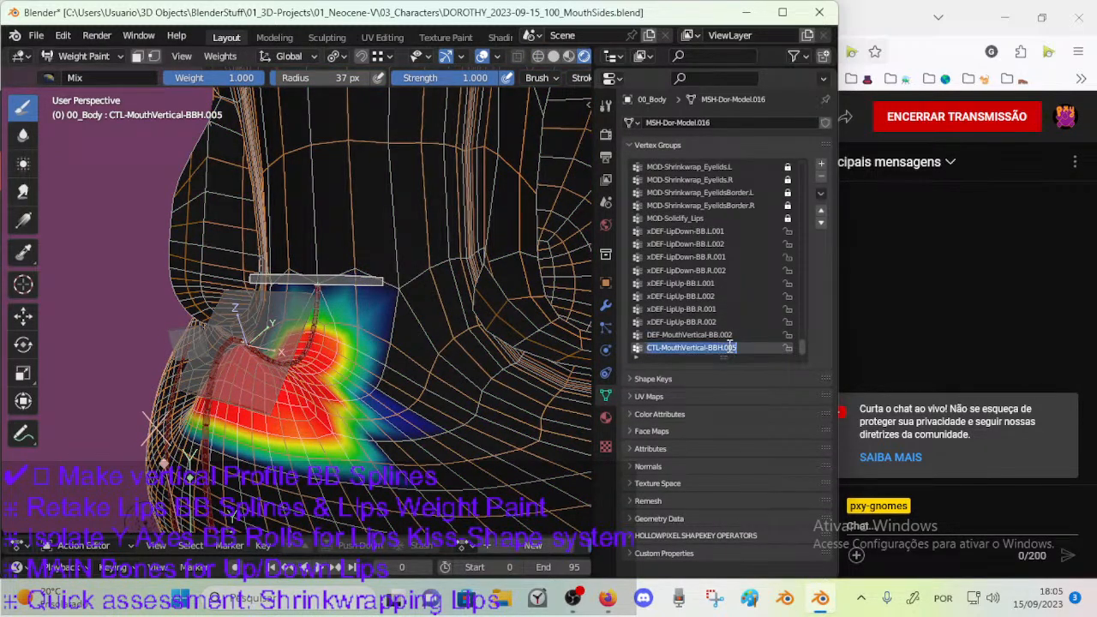
pyautogui.press('Return')
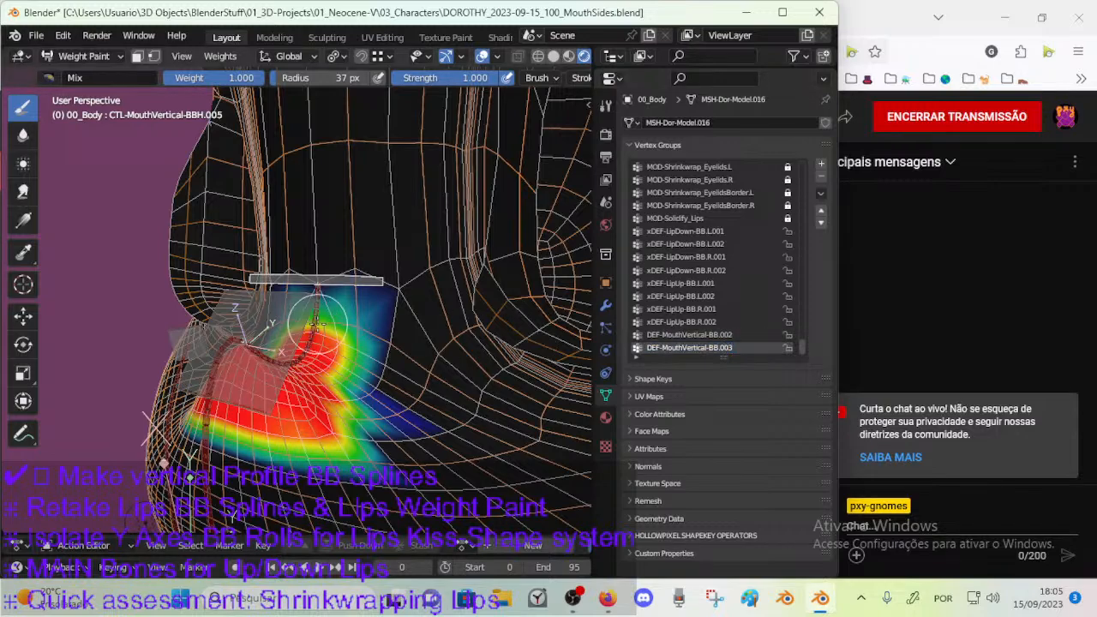
pyautogui.keyDown('ctrl'); pyautogui.click(345, 285); pyautogui.keyUp('ctrl')
pyautogui.keyDown('ctrl'); pyautogui.click(323, 339); pyautogui.keyUp('ctrl')
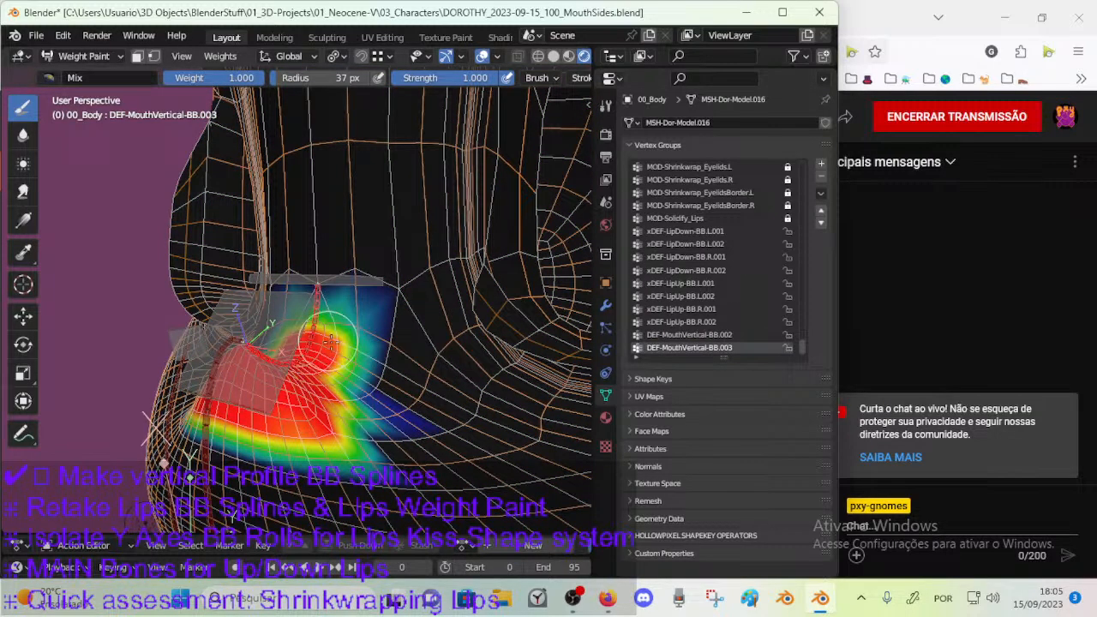
# Try rotating the vertical mouth control above the nose about the X axis.
pyautogui.moveTo(339, 343); pyautogui.dragTo(355, 298, button='middle')
pyautogui.keyDown('ctrl'); pyautogui.click(376, 286); pyautogui.keyUp('ctrl')
pyautogui.press('r')
pyautogui.press('x')
pyautogui.rightClick(368, 311)
# Move CTL-MouthVertical-BBH.004 to several positions around the nose tip to test how the muzzle deforms.
pyautogui.keyDown('ctrl'); pyautogui.click(268, 308); pyautogui.keyUp('ctrl')
pyautogui.moveTo(272, 309); pyautogui.dragTo(310, 348, button='middle')
pyautogui.press('g')
pyautogui.click(317, 341)
pyautogui.press('g')
pyautogui.click(370, 344)
pyautogui.press('g')
pyautogui.click(249, 307)
pyautogui.press('g')
pyautogui.click(411, 338)
pyautogui.moveTo(411, 339); pyautogui.dragTo(489, 310, button='middle')
pyautogui.press('g')
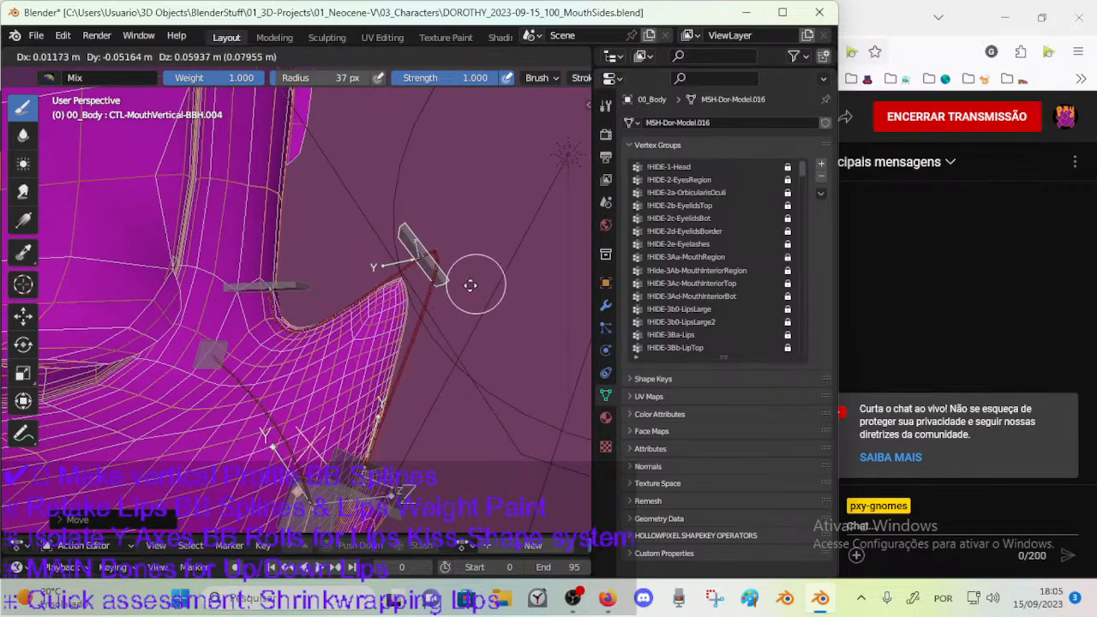
pyautogui.click(342, 289)
# Reposition the vertical mouth control near the nose tip once more and check the deformation from another angle.
pyautogui.click(308, 257)
pyautogui.press('g')
pyautogui.click(322, 269)
pyautogui.moveTo(322, 269)
pyautogui.mouseDown(button='middle')
pyautogui.moveTo(389, 258)
pyautogui.moveTo(351, 310)
pyautogui.moveTo(320, 316)
pyautogui.mouseUp(button='middle')
# Switch 00_Body to Object Mode and back to Weight Paint with the armature selected, and activate DEF-MouthVertical-BB.003.
pyautogui.hotkey('ctrl', 'Tab')
pyautogui.click(383, 264)
pyautogui.click(321, 316)
pyautogui.keyDown('shift'); pyautogui.click(340, 326); pyautogui.keyUp('shift')
pyautogui.hotkey('ctrl', 'Tab')
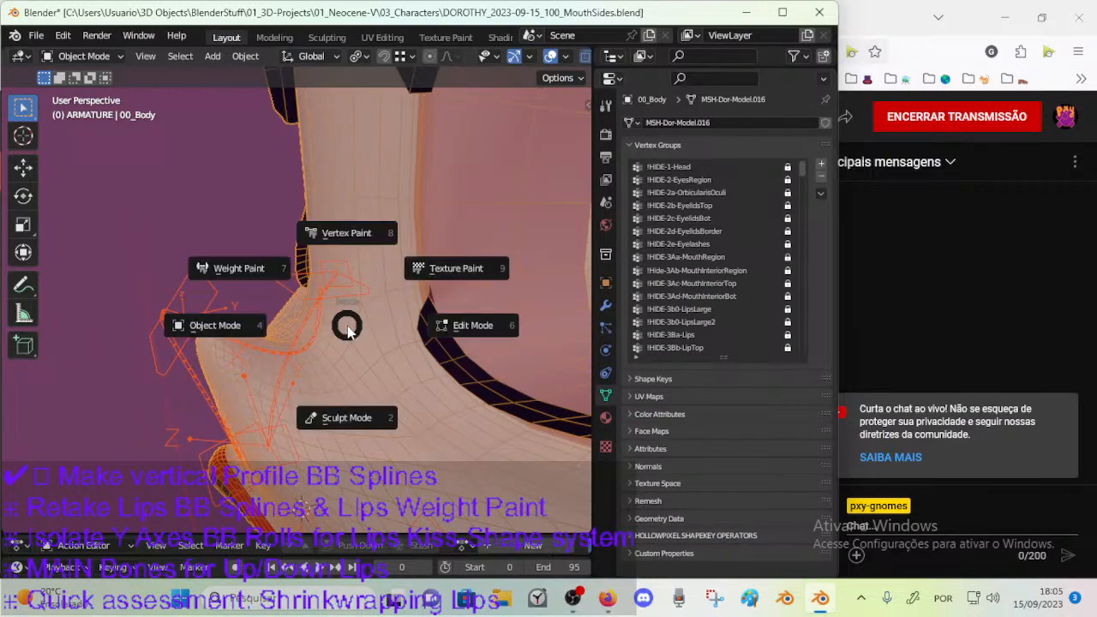
pyautogui.click(335, 315)
pyautogui.keyDown('ctrl'); pyautogui.click(322, 329); pyautogui.keyUp('ctrl')
pyautogui.moveTo(322, 329); pyautogui.dragTo(318, 343, button='middle')
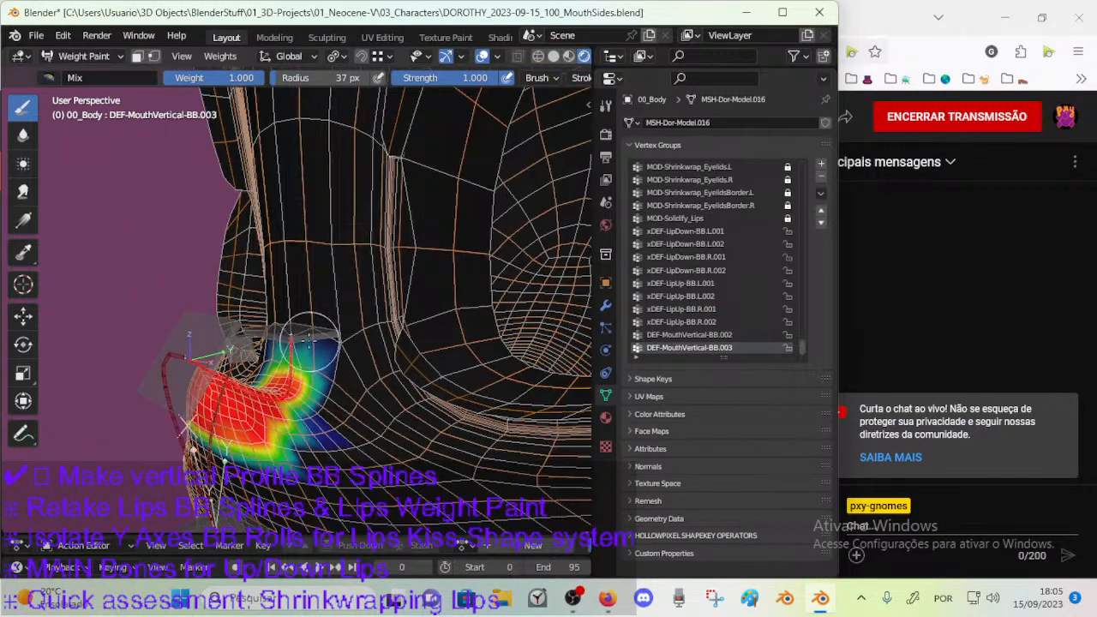
# Blur the DEF-MouthVertical-BB.003 weights from the nose up the bridge between the eyes with a 54 px brush.
pyautogui.click(30, 137)
pyautogui.moveTo(346, 292); pyautogui.dragTo(342, 303, button='middle')
pyautogui.press('f')
pyautogui.click(346, 331)
pyautogui.moveTo(293, 315)
pyautogui.mouseDown()
pyautogui.moveTo(300, 324)
pyautogui.moveTo(304, 257)
pyautogui.mouseUp()
pyautogui.moveTo(304, 257)
pyautogui.mouseDown(button='middle')
pyautogui.moveTo(330, 312)
pyautogui.moveTo(300, 347)
pyautogui.mouseUp(button='middle')
pyautogui.moveTo(296, 362)
pyautogui.mouseDown()
pyautogui.moveTo(305, 284)
pyautogui.moveTo(307, 307)
pyautogui.mouseUp()
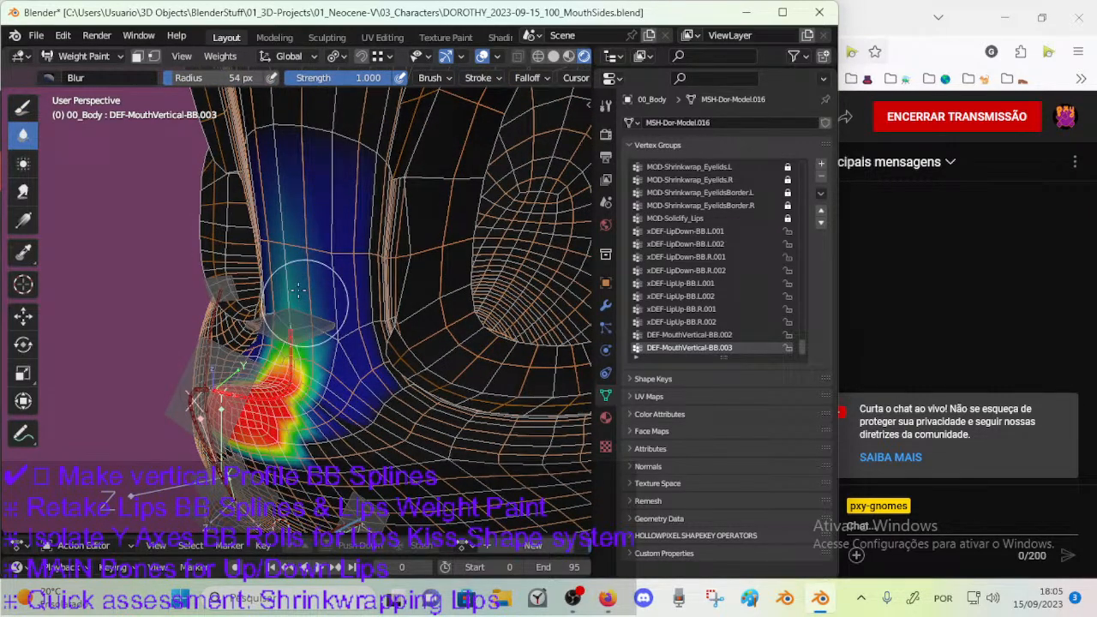
# Smooth the DEF-MouthVertical-BB.003 falloff around the nose base and along the side of the bridge.
pyautogui.moveTo(307, 307); pyautogui.dragTo(298, 382, button='middle')
pyautogui.moveTo(298, 383)
pyautogui.mouseDown()
pyautogui.moveTo(279, 332)
pyautogui.moveTo(283, 341)
pyautogui.mouseUp()
pyautogui.moveTo(283, 341); pyautogui.dragTo(299, 366, button='middle')
pyautogui.moveTo(299, 366)
pyautogui.mouseDown()
pyautogui.moveTo(313, 416)
pyautogui.moveTo(306, 345)
pyautogui.mouseUp()
pyautogui.moveTo(307, 345); pyautogui.dragTo(373, 296, button='middle')
pyautogui.moveTo(329, 286); pyautogui.dragTo(325, 302)
pyautogui.moveTo(325, 302); pyautogui.dragTo(323, 328, button='middle')
pyautogui.moveTo(323, 328); pyautogui.dragTo(321, 270)
pyautogui.moveTo(319, 273)
pyautogui.mouseDown(button='middle')
pyautogui.moveTo(300, 294)
pyautogui.moveTo(326, 297)
pyautogui.mouseUp(button='middle')
# Reduce the Blur brush radius to 34 px and soften the weights beside the nose.
pyautogui.press('[')
pyautogui.press('[')
pyautogui.press('[')
pyautogui.press('[')
pyautogui.moveTo(305, 377); pyautogui.dragTo(342, 351, button='middle')
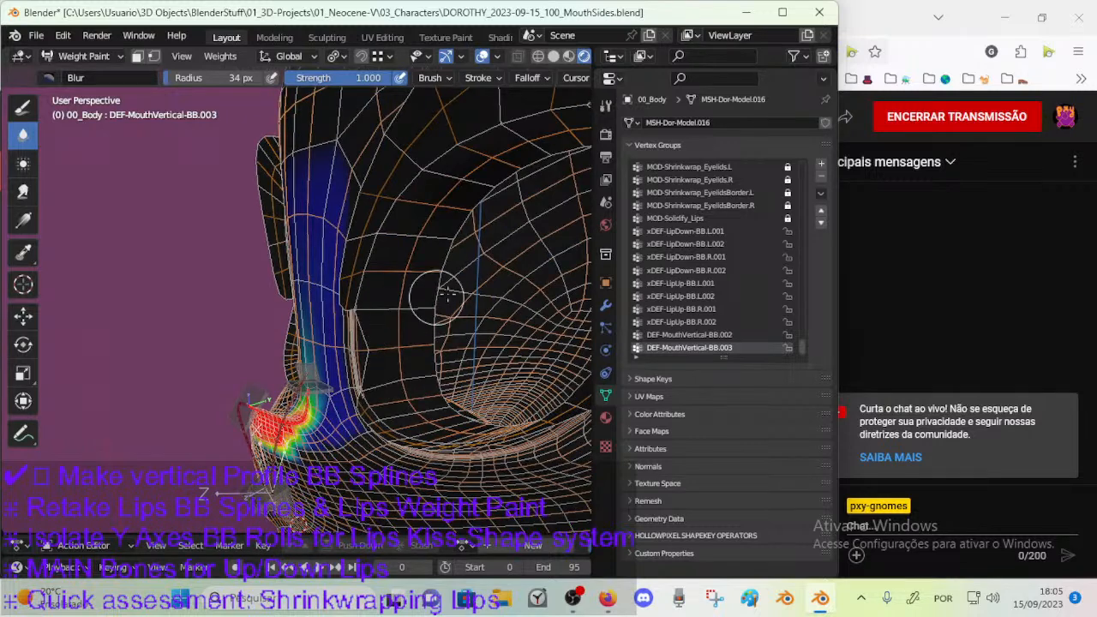
# Enter Edit Mode on 00_Body, select the !HIDE-2e-Eyelashes vertex group and hide its vertices.
pyautogui.hotkey('ctrl', 'Tab')
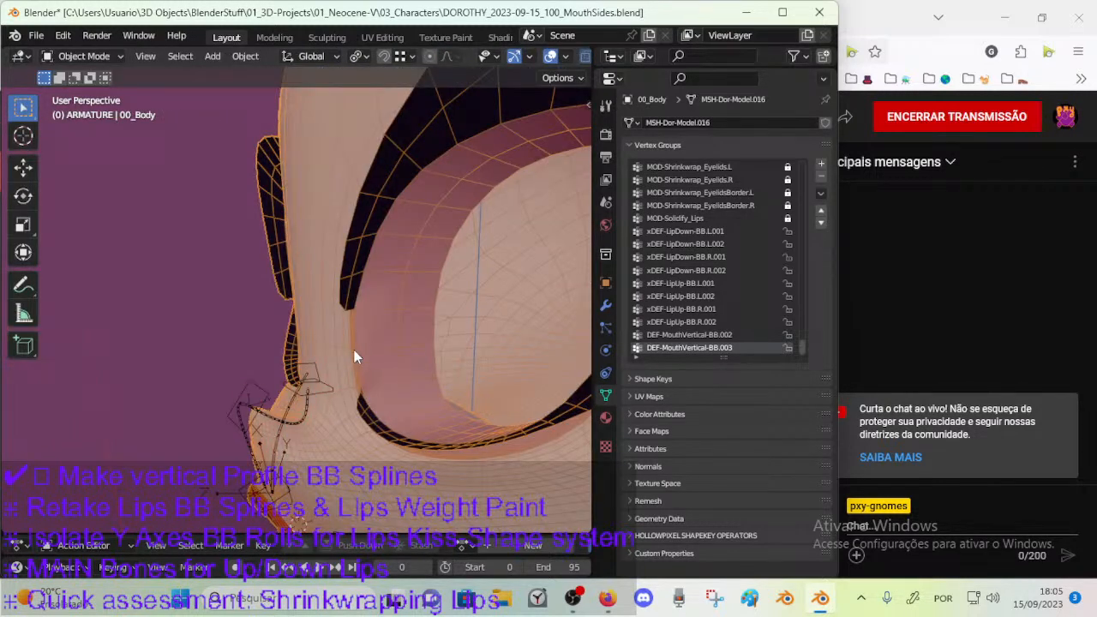
pyautogui.scroll(10, 803, 342)
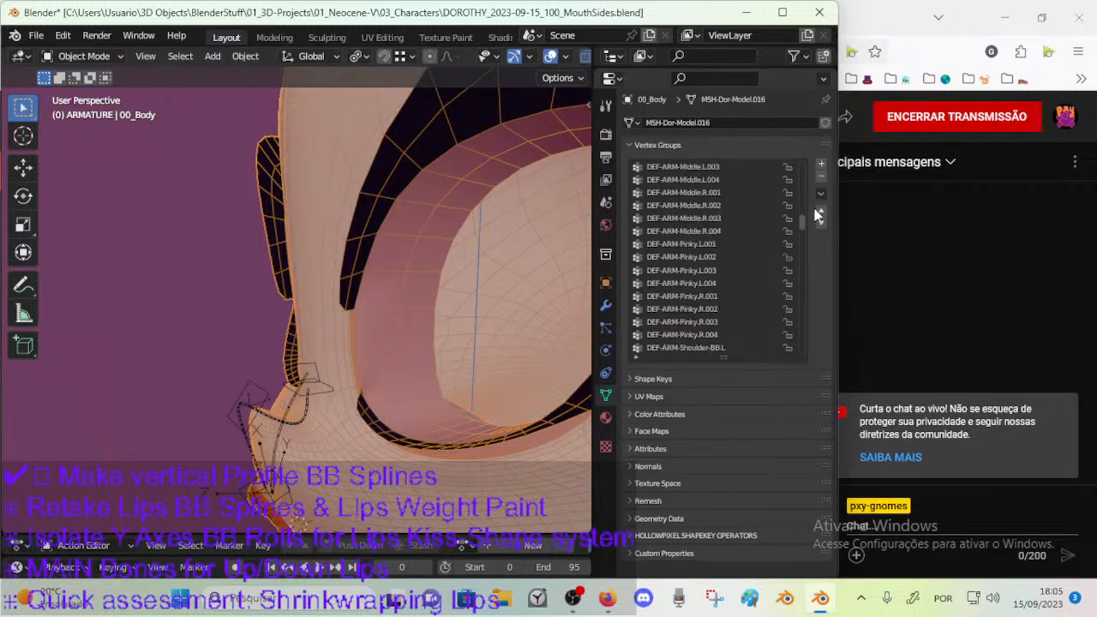
pyautogui.press('Tab')
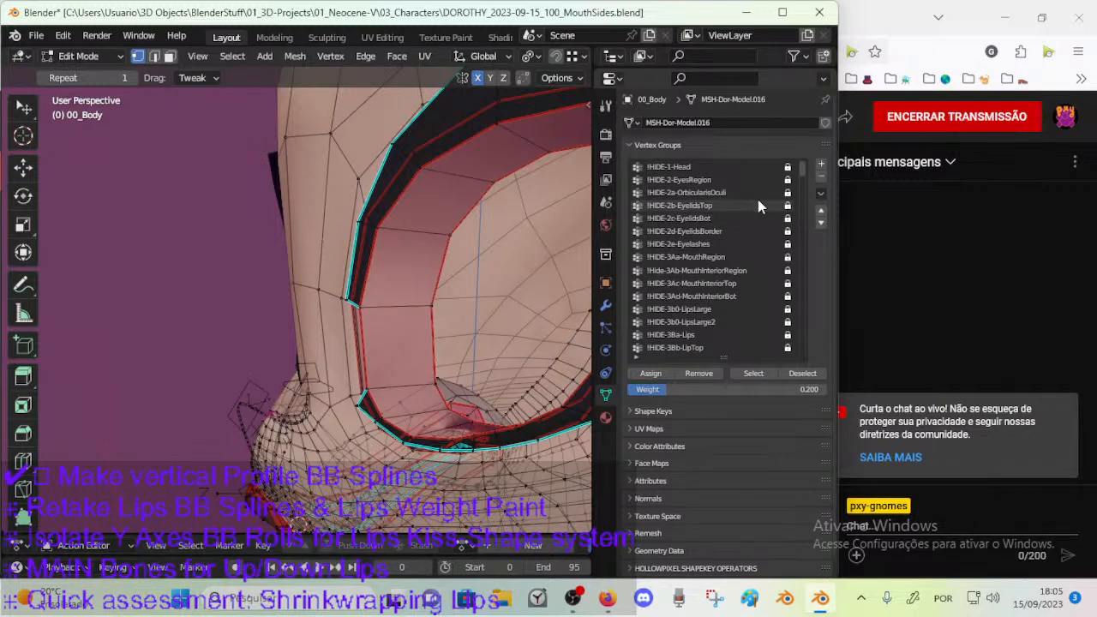
pyautogui.click(724, 244)
pyautogui.click(742, 375)
pyautogui.press('3')
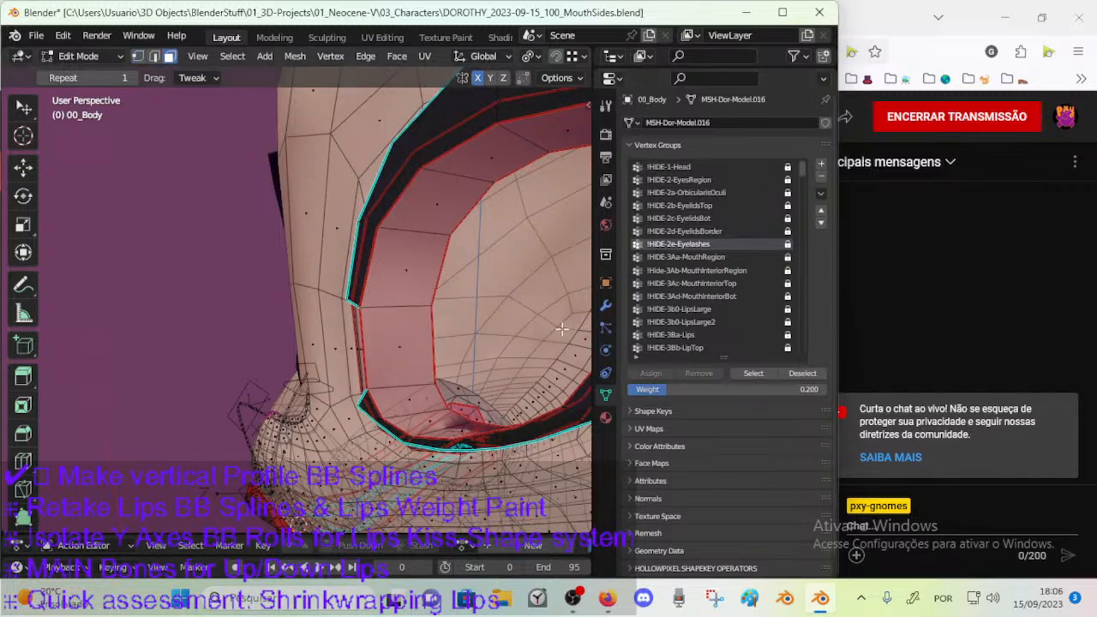
pyautogui.click(742, 376)
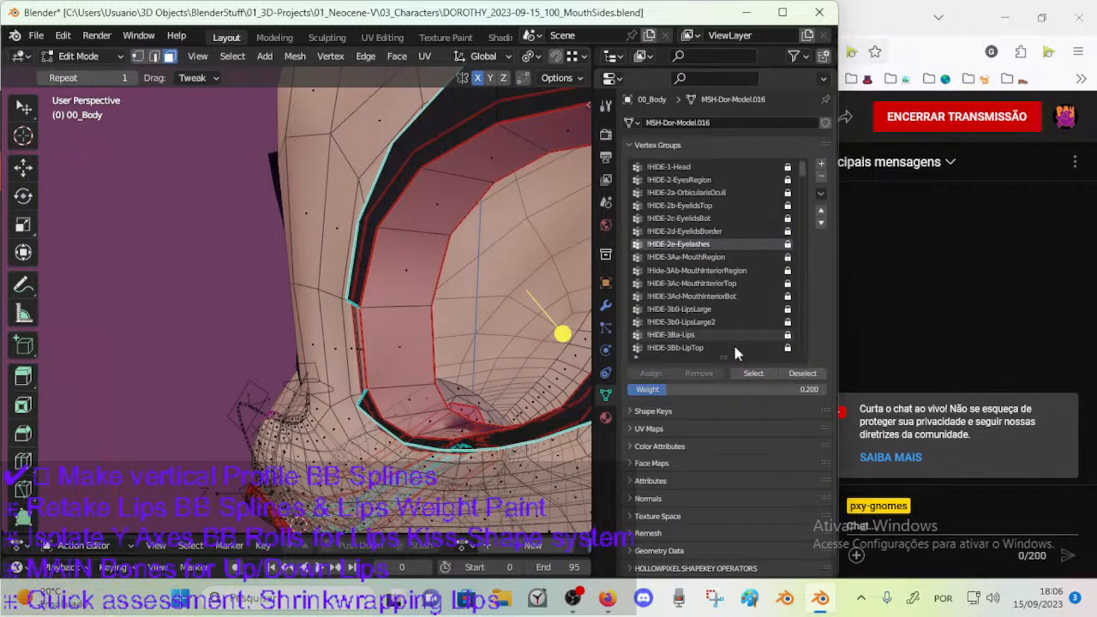
pyautogui.press('1')
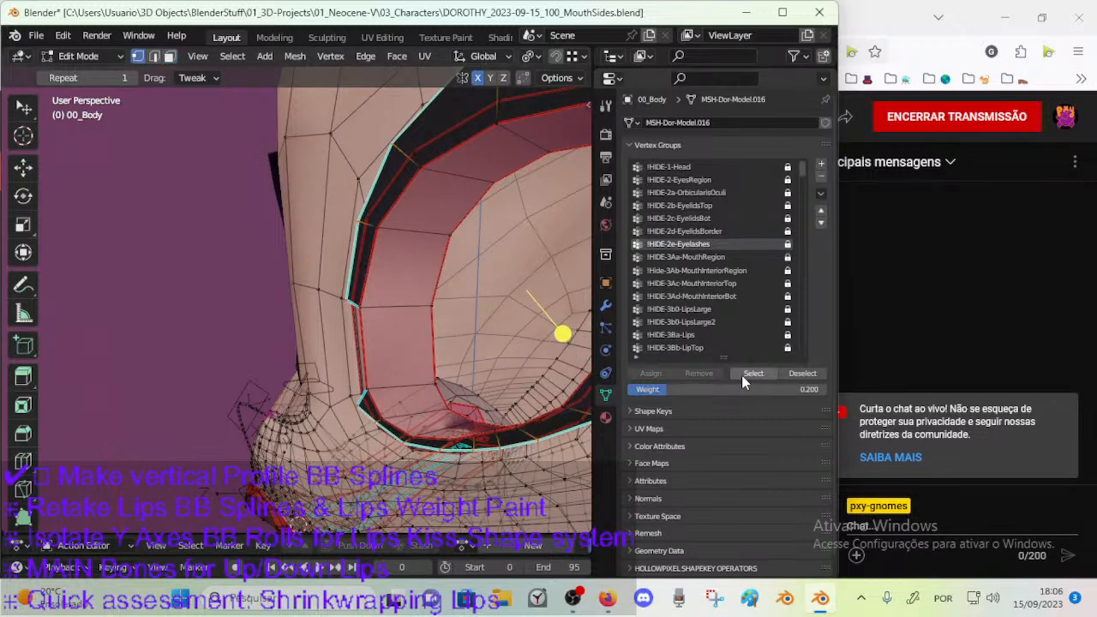
pyautogui.press('h')
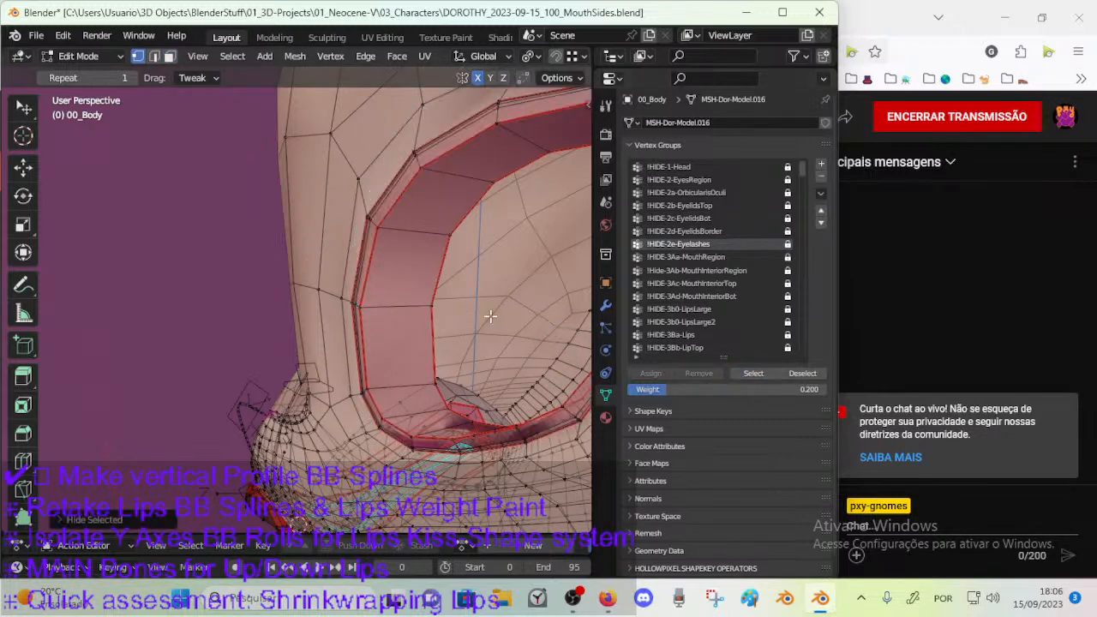
# Select the !HIDE-2d-EyelidsBorder vertex group and hide its vertices.
pyautogui.click(702, 232)
pyautogui.click(734, 374)
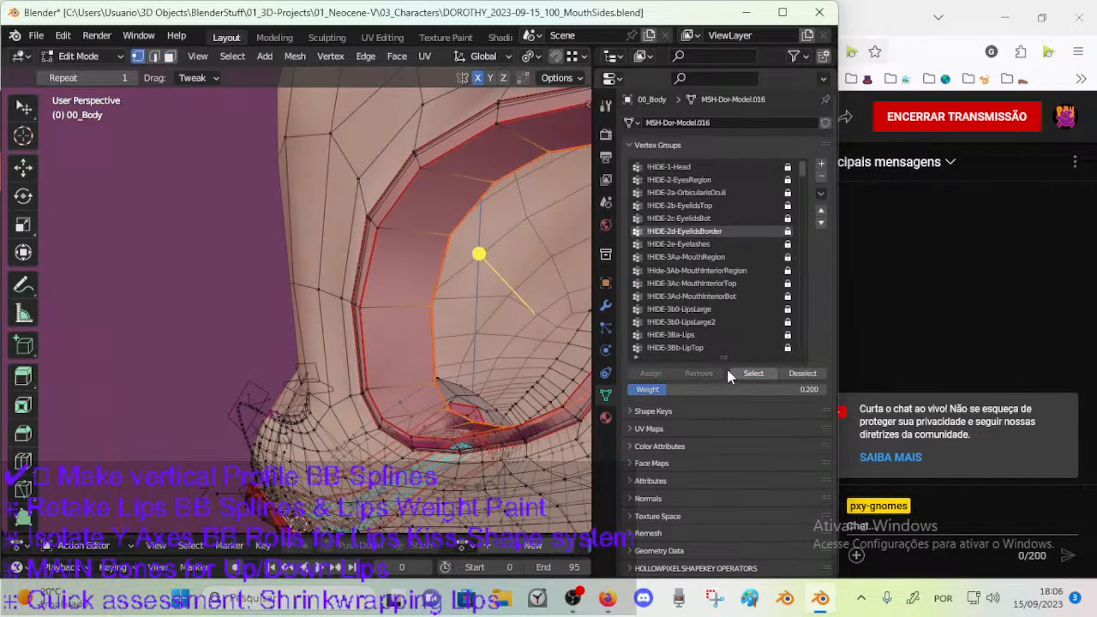
pyautogui.press('h')
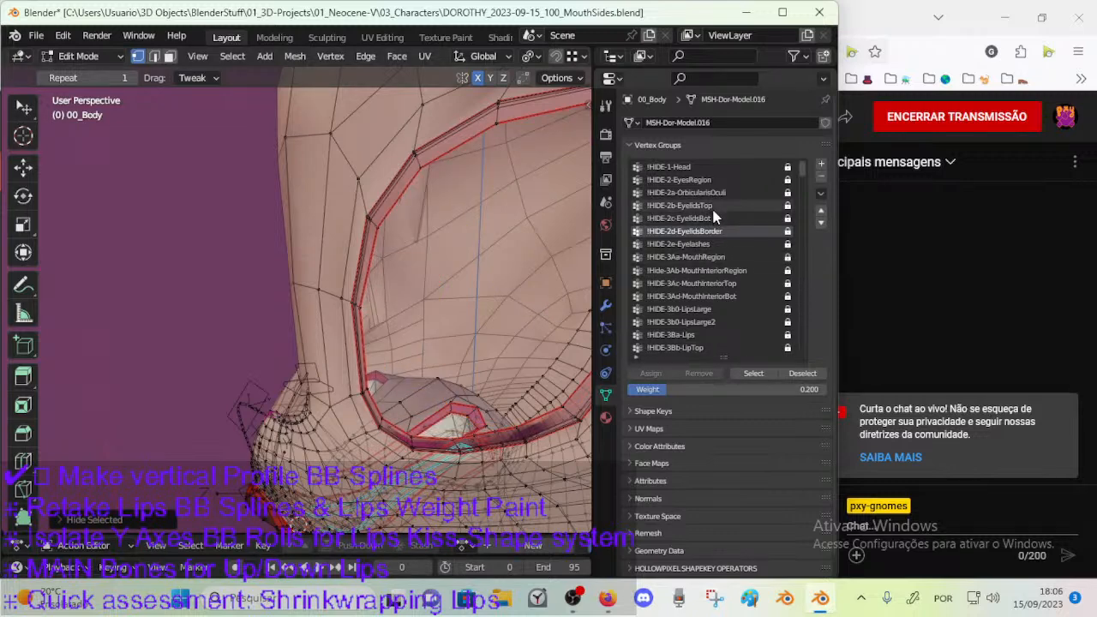
# Select the !HIDE-2b-EyelidsTop and !HIDE-2c-EyelidsBot vertex groups together and hide the eyelid vertices.
pyautogui.click(713, 206)
pyautogui.click(738, 367)
pyautogui.click(702, 217)
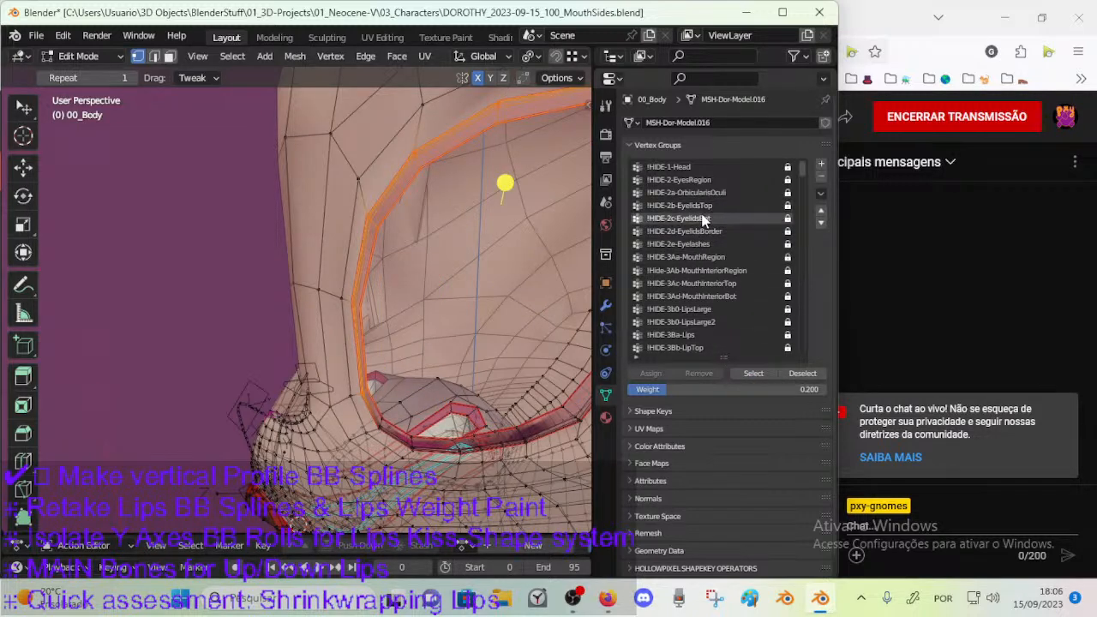
pyautogui.click(744, 372)
pyautogui.press('h')
pyautogui.moveTo(379, 317)
pyautogui.mouseDown(button='middle')
pyautogui.moveTo(413, 304)
pyautogui.moveTo(378, 337)
pyautogui.mouseUp(button='middle')
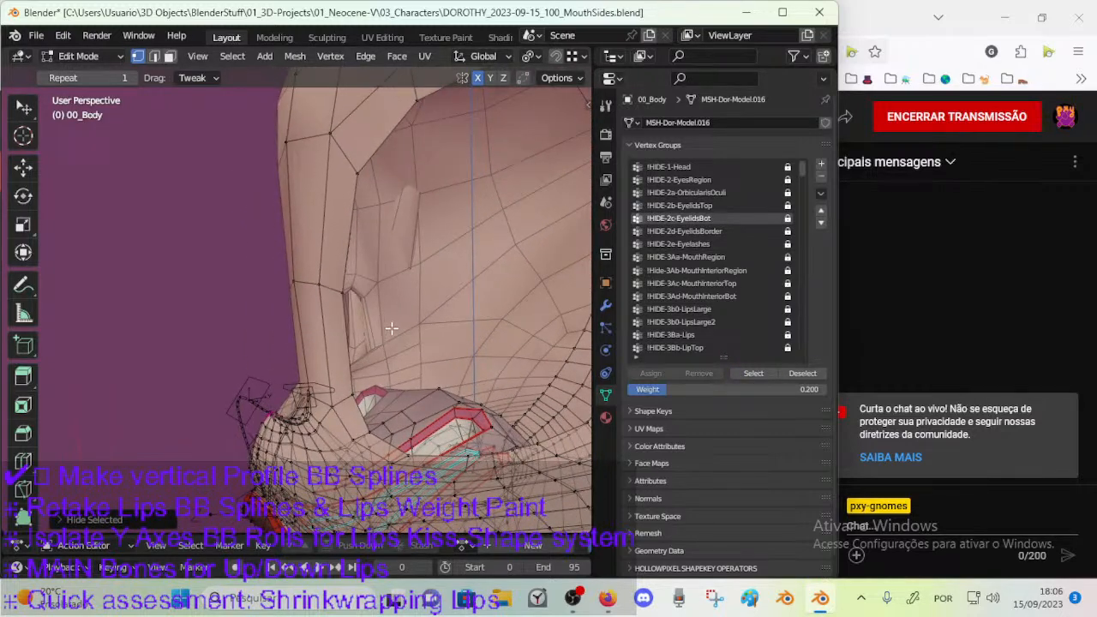
pyautogui.hotkey('alt', 'h')
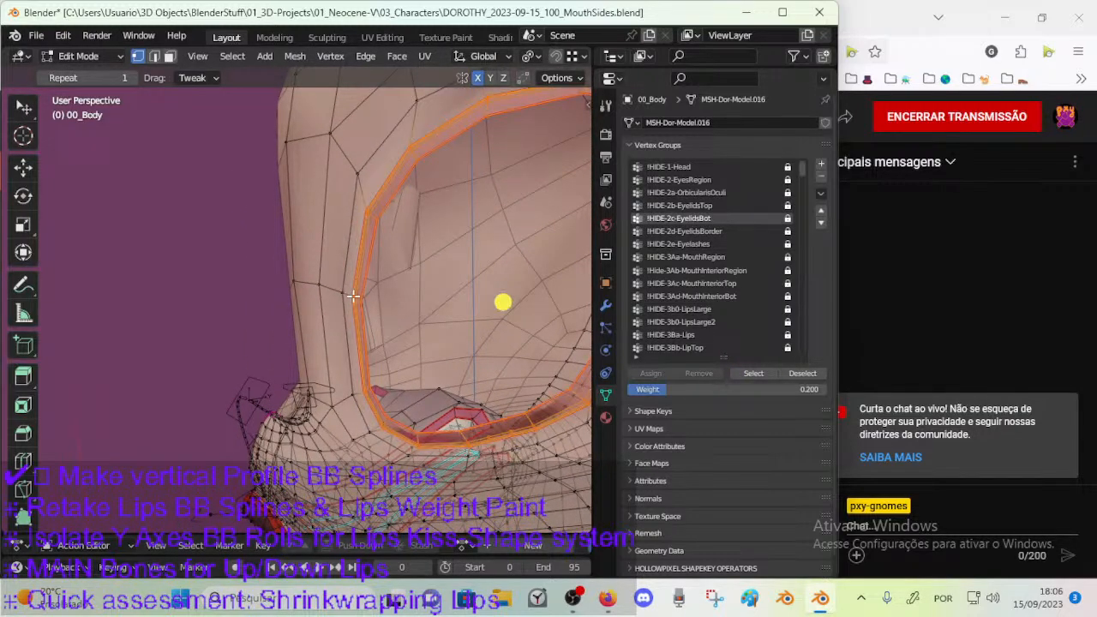
pyautogui.press('h')
pyautogui.moveTo(351, 295); pyautogui.dragTo(361, 349, button='middle')
# Leave Edit Mode, return 00_Body to Weight Paint with the armature selected, and activate bone DEF-MouthVertical-BB.003.
pyautogui.press('Tab')
pyautogui.click(313, 420)
pyautogui.keyDown('shift'); pyautogui.click(340, 407); pyautogui.keyUp('shift')
pyautogui.hotkey('ctrl', 'Tab')
pyautogui.press('w')
pyautogui.scroll(1, 334, 364)
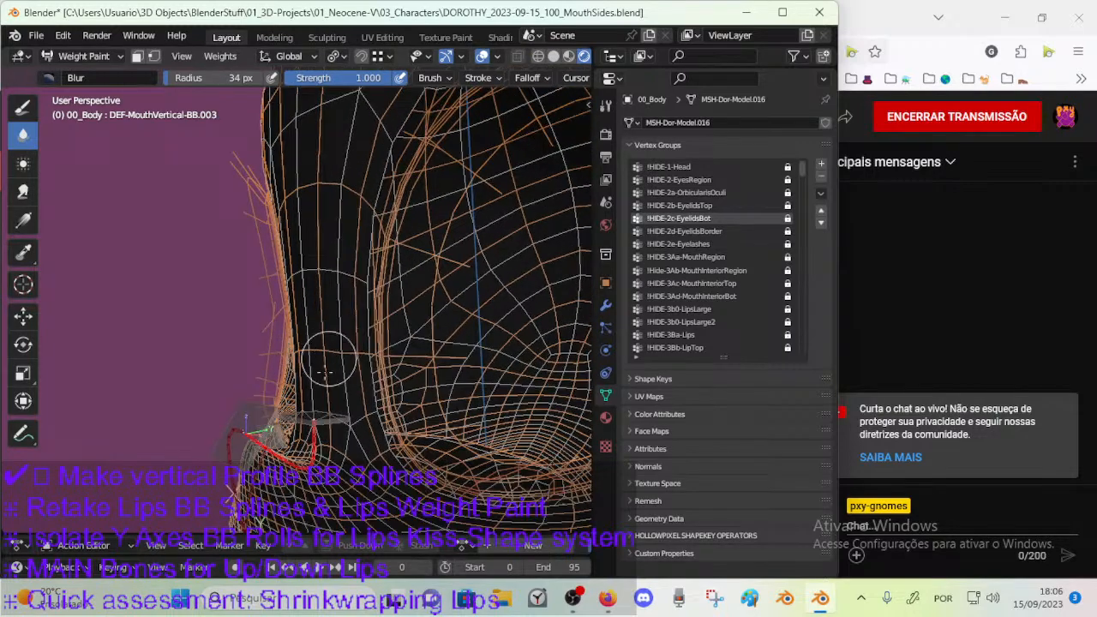
pyautogui.keyDown('ctrl'); pyautogui.click(316, 446); pyautogui.keyUp('ctrl')
# Blur the DEF-MouthVertical-BB.003 weights along the inner eye side of the nose bridge with a 69 px brush.
pyautogui.press('f')
pyautogui.click(412, 363)
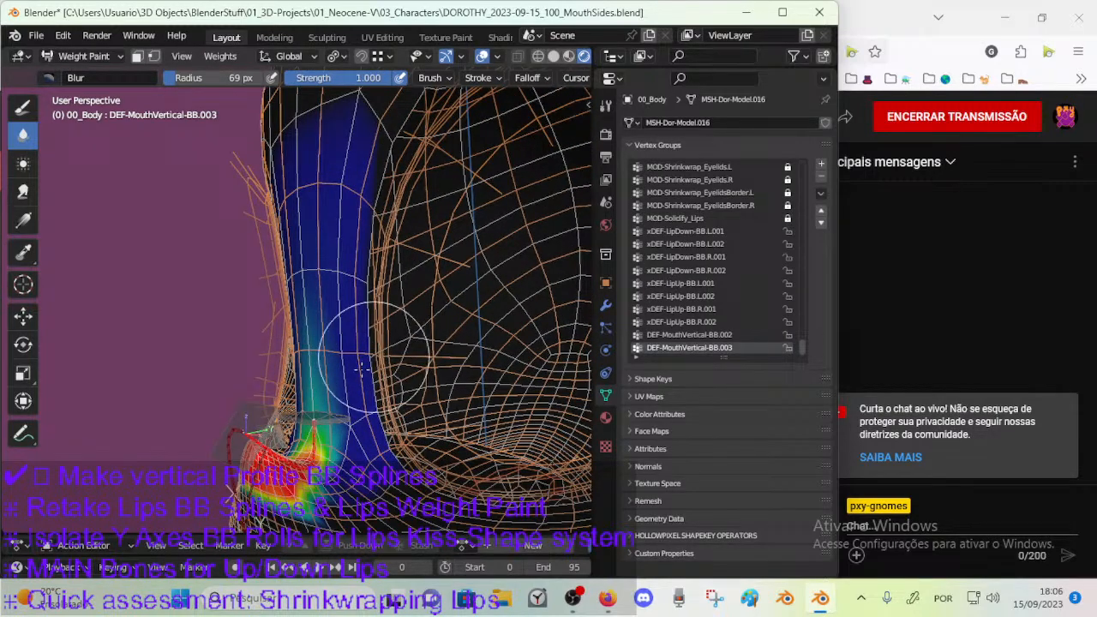
pyautogui.moveTo(371, 310); pyautogui.dragTo(447, 303, button='middle')
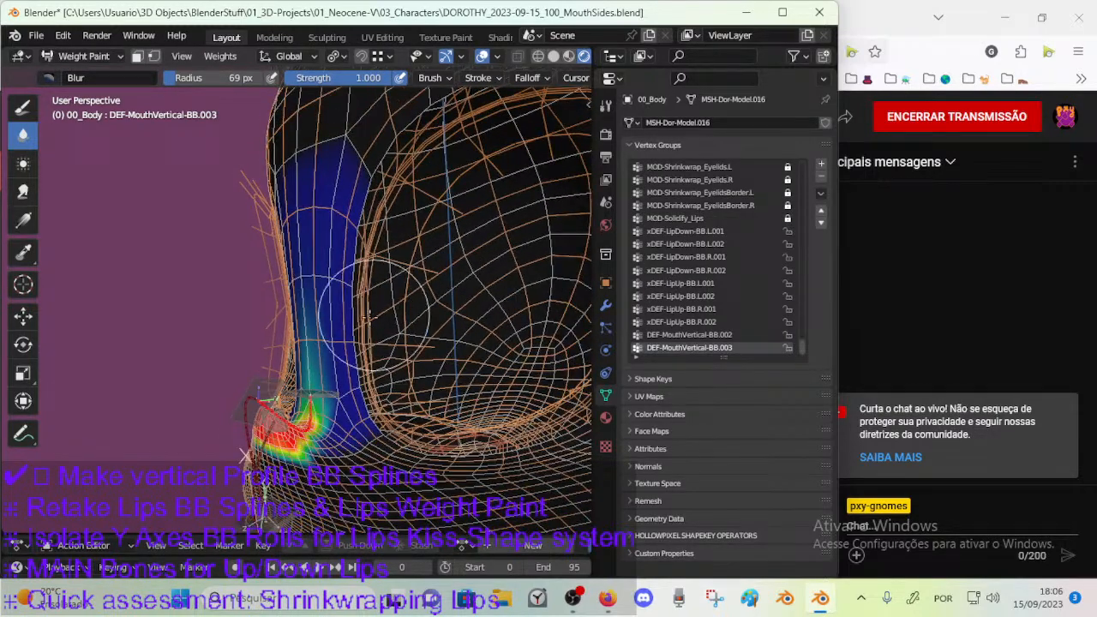
pyautogui.moveTo(319, 348)
pyautogui.mouseDown(button='middle')
pyautogui.moveTo(352, 329)
pyautogui.moveTo(358, 364)
pyautogui.mouseUp(button='middle')
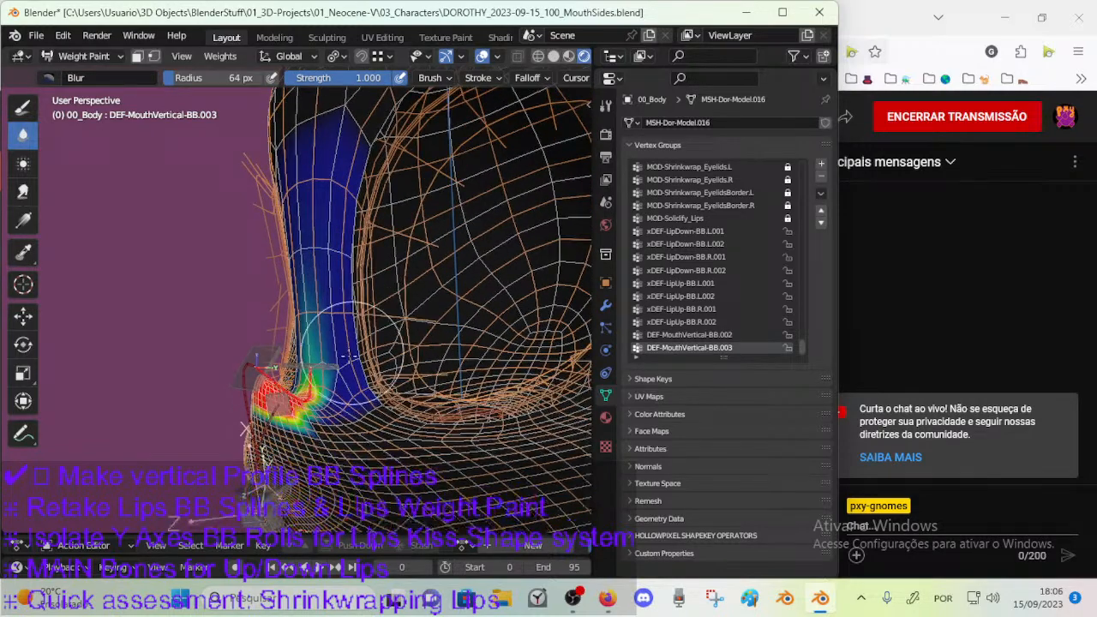
# Blur the DEF-MouthVertical-BB.003 weights across the nose bridge, under the eye and onto the muzzle with a 43 px brush.
pyautogui.press('f')
pyautogui.click(352, 371)
pyautogui.moveTo(350, 377)
pyautogui.mouseDown()
pyautogui.moveTo(341, 397)
pyautogui.moveTo(361, 398)
pyautogui.moveTo(346, 417)
pyautogui.moveTo(324, 343)
pyautogui.mouseUp()
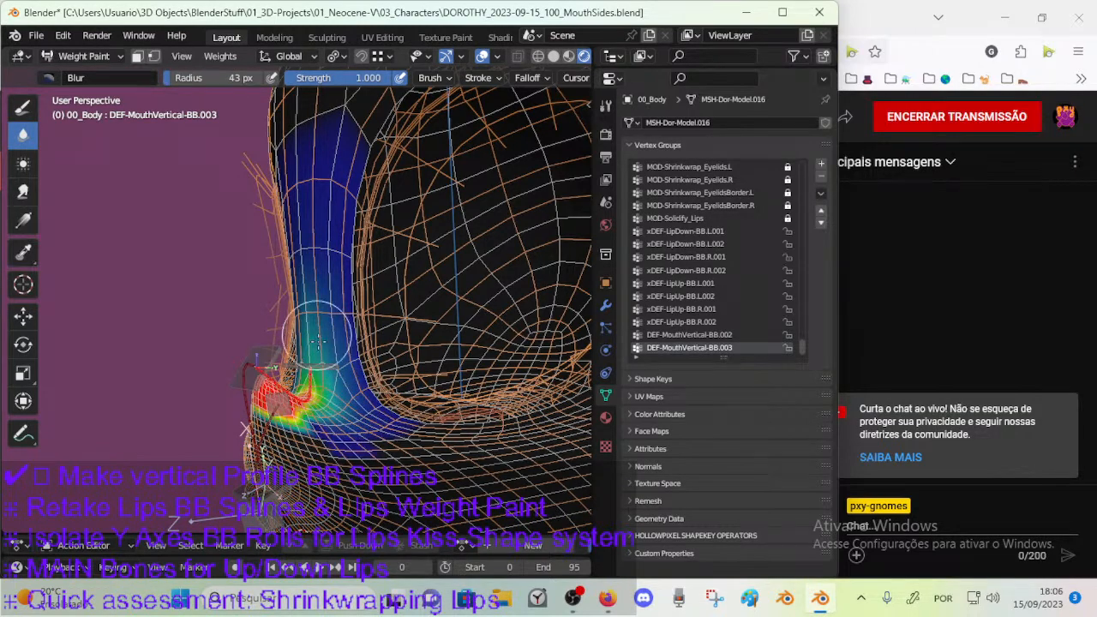
pyautogui.moveTo(375, 420); pyautogui.dragTo(422, 424, button='middle')
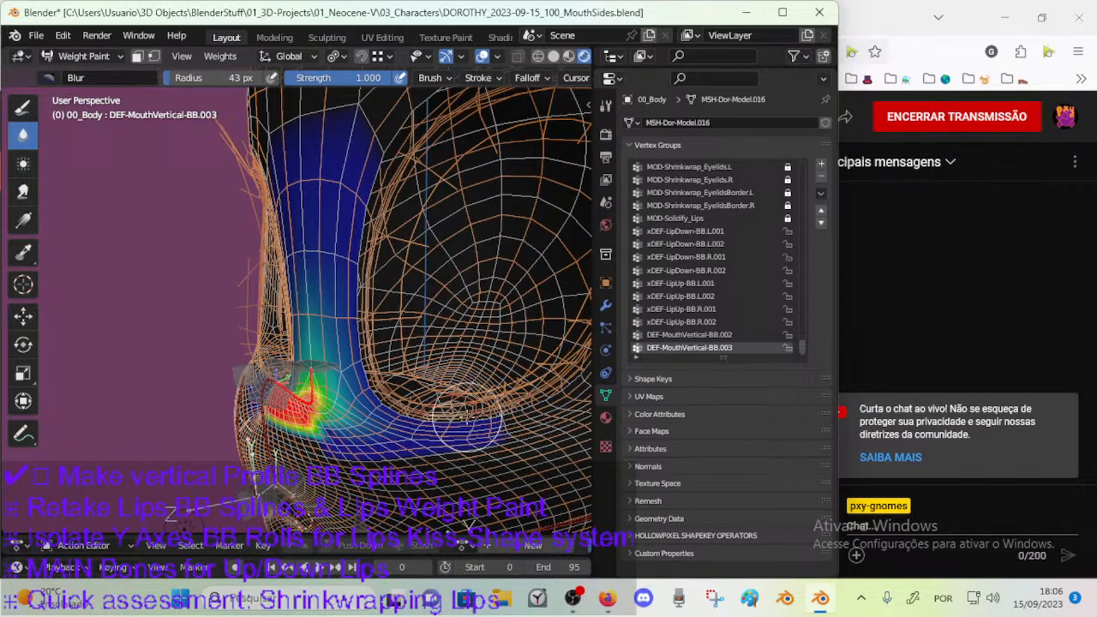
pyautogui.moveTo(349, 429); pyautogui.dragTo(377, 387, button='middle')
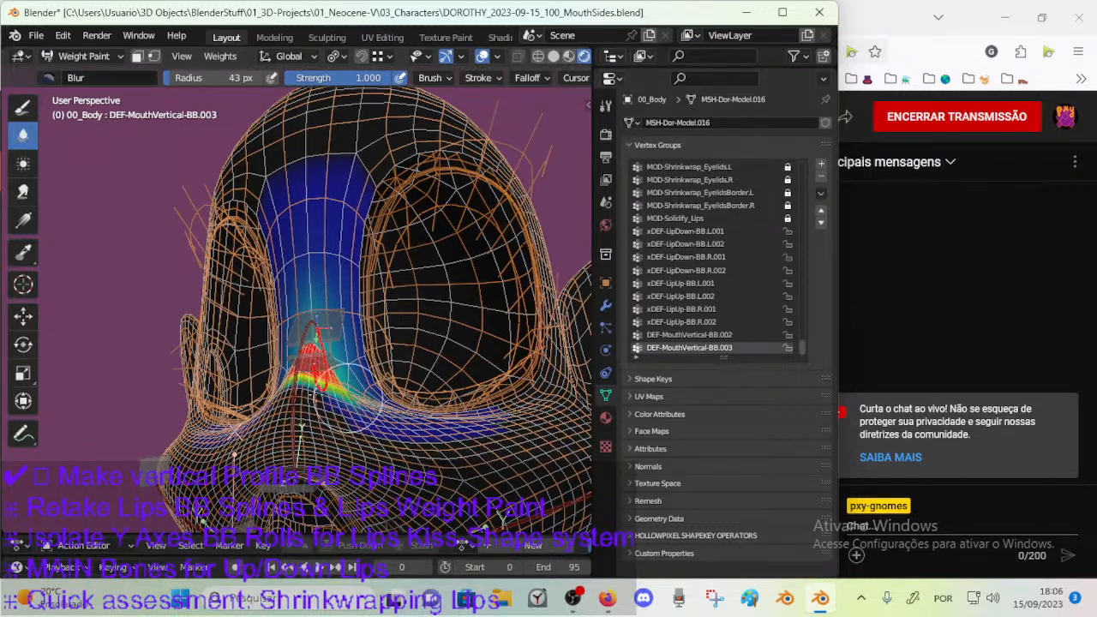
pyautogui.moveTo(375, 409); pyautogui.dragTo(396, 450, button='middle')
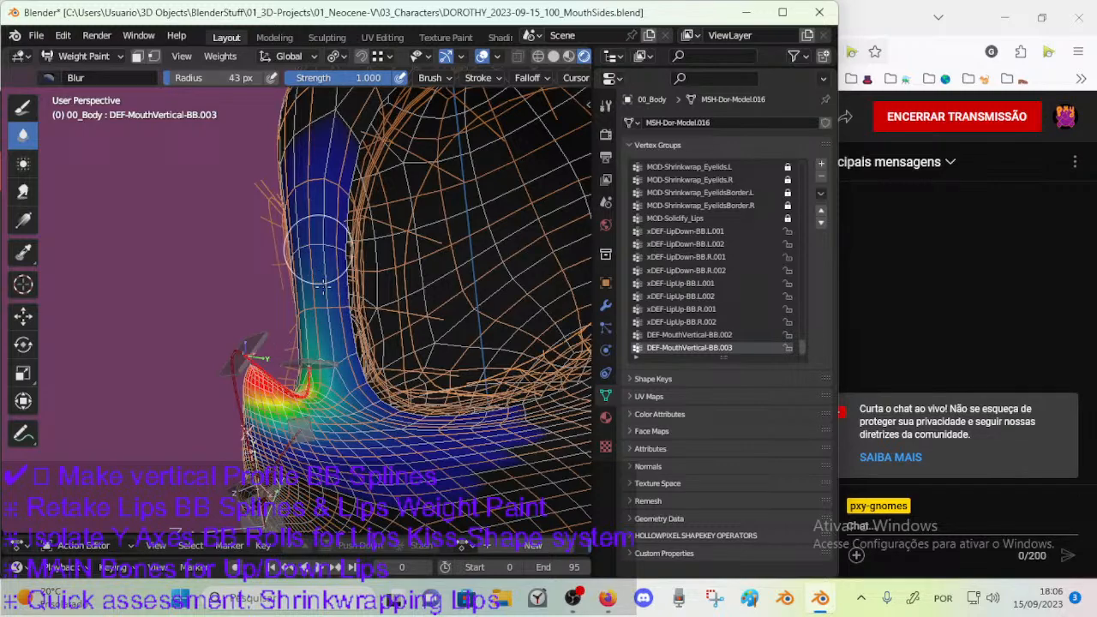
pyautogui.moveTo(305, 262); pyautogui.dragTo(295, 356, button='middle')
pyautogui.moveTo(299, 409); pyautogui.dragTo(310, 437, button='middle')
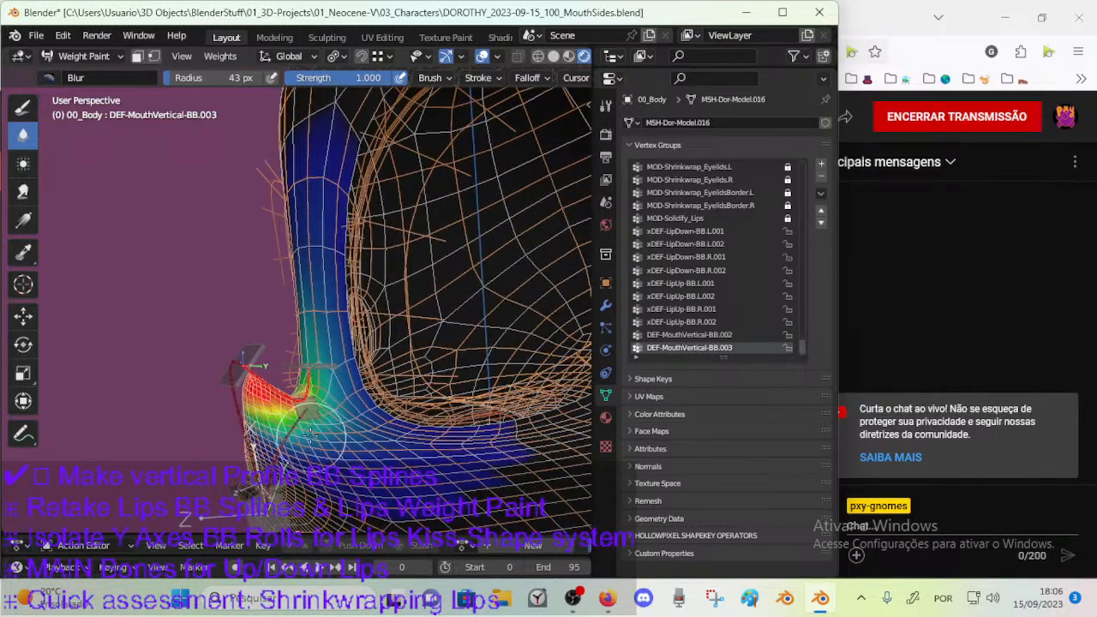
# Pose-test CTL-MouthVertical-BBH.005 by moving and rotating it around the nose bridge.
pyautogui.keyDown('ctrl'); pyautogui.click(316, 370); pyautogui.keyUp('ctrl')
pyautogui.press('g')
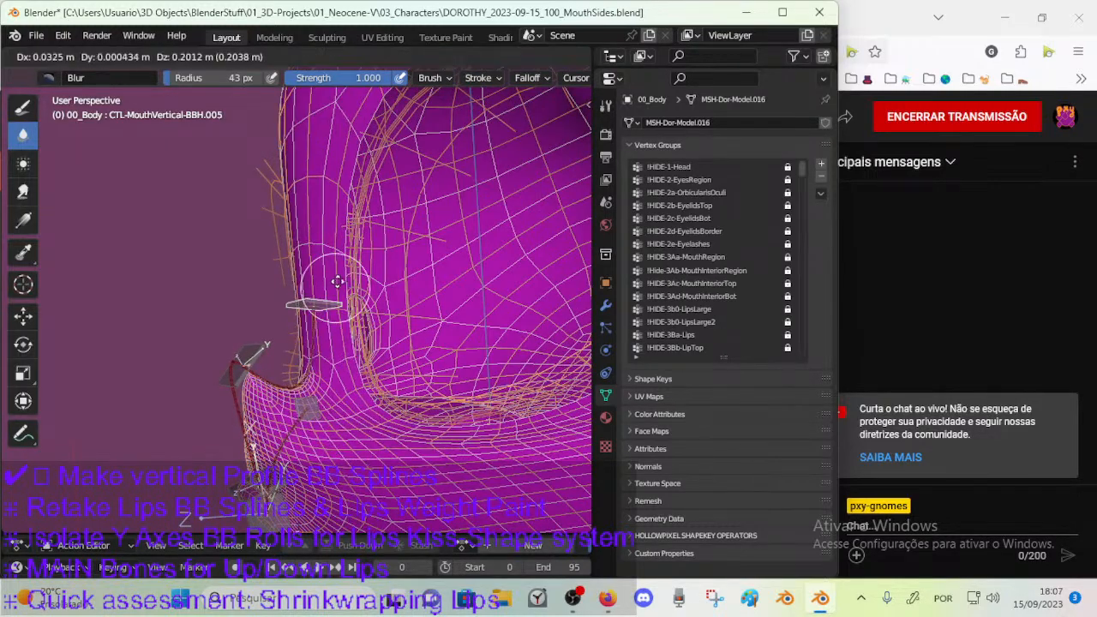
pyautogui.click(316, 227)
pyautogui.moveTo(316, 229); pyautogui.dragTo(312, 275, button='middle')
pyautogui.press('g')
pyautogui.click(298, 245)
pyautogui.press('r')
pyautogui.click(337, 264)
pyautogui.press('g')
pyautogui.click(352, 305)
pyautogui.keyDown('ctrl'); pyautogui.click(279, 346); pyautogui.keyUp('ctrl')
pyautogui.moveTo(281, 348); pyautogui.dragTo(329, 379, button='middle')
# Activate bone DEF-MouthVertical-BB.002 and smear its weights at the nose base and along the muzzle side.
pyautogui.keyDown('ctrl'); pyautogui.click(280, 369); pyautogui.keyUp('ctrl')
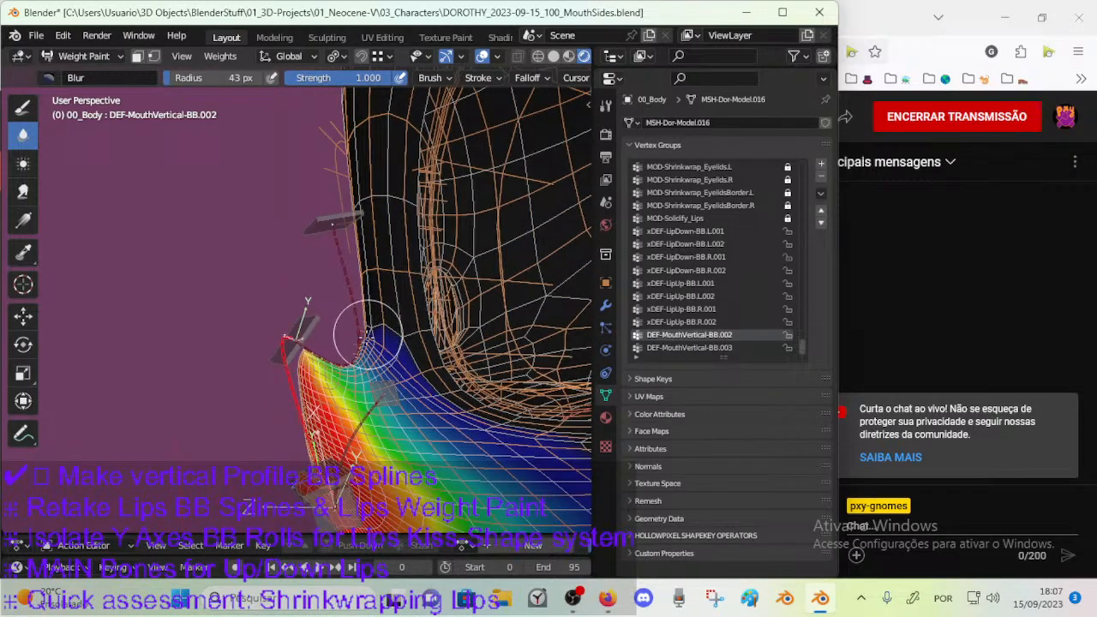
pyautogui.click(23, 191)
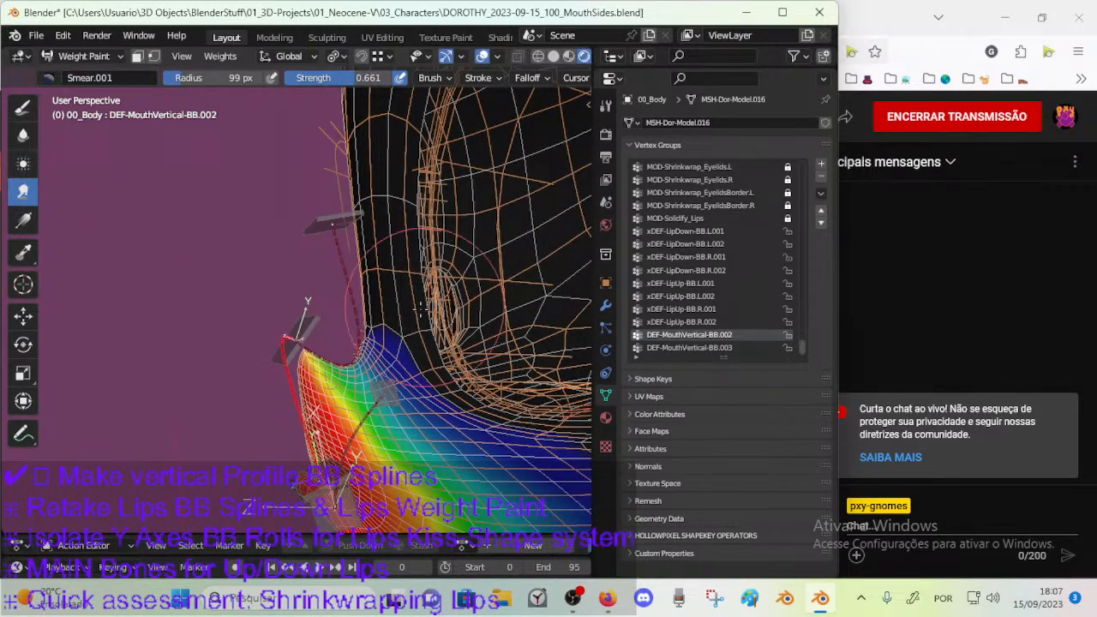
pyautogui.moveTo(376, 363); pyautogui.dragTo(371, 361)
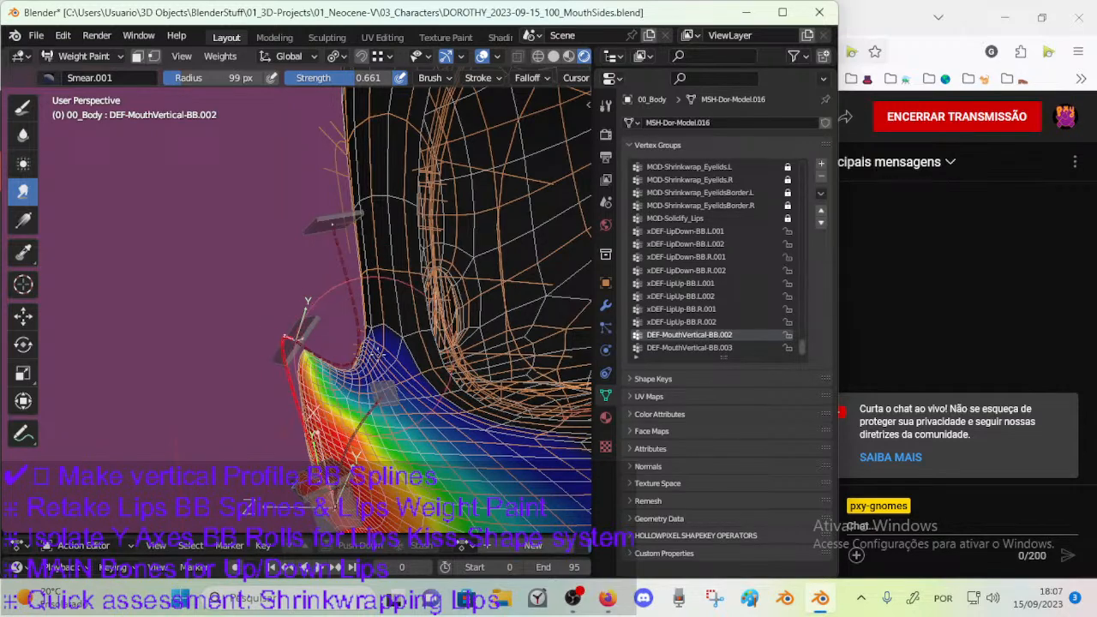
pyautogui.moveTo(446, 384); pyautogui.dragTo(441, 411, button='middle')
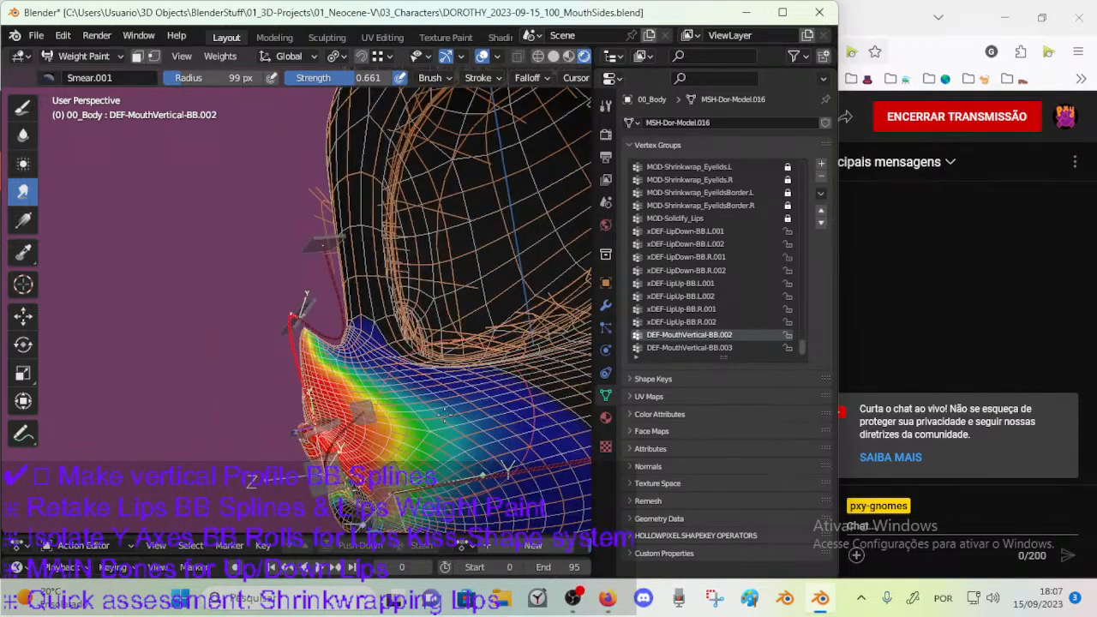
# Switch to the Blur brush at 67 px and soften the DEF-MouthVertical-BB.002 weights from the nose across the muzzle.
pyautogui.click(23, 134)
pyautogui.press('f')
pyautogui.click(397, 357)
pyautogui.moveTo(306, 338); pyautogui.dragTo(365, 382)
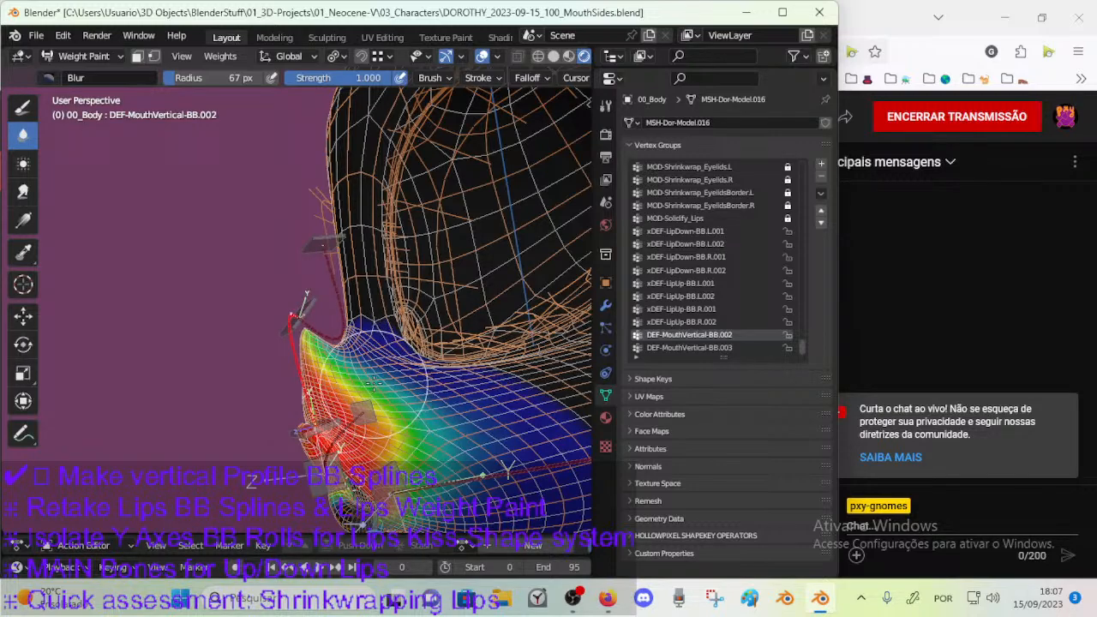
pyautogui.press('f')
pyautogui.click(406, 375)
pyautogui.moveTo(404, 374); pyautogui.dragTo(374, 354, button='middle')
# Blur the DEF-MouthVertical-BB.002 weights across the muzzle and beside the nose, setting the brush radius to 24, 52 and 34 px.
pyautogui.press('f')
pyautogui.click(352, 353)
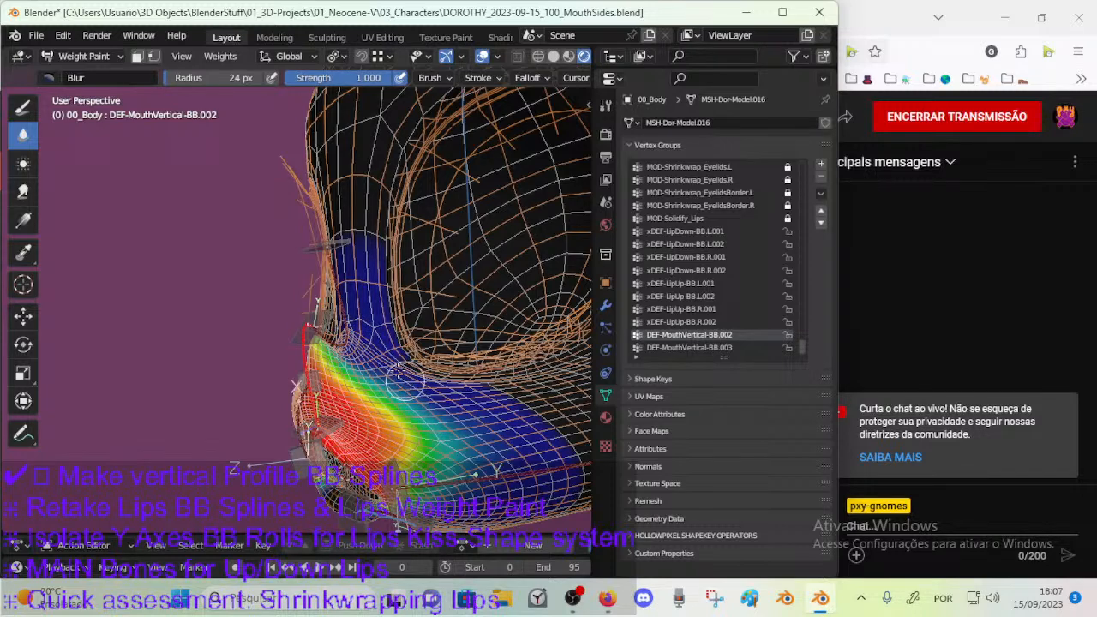
pyautogui.press('f')
pyautogui.click(423, 380)
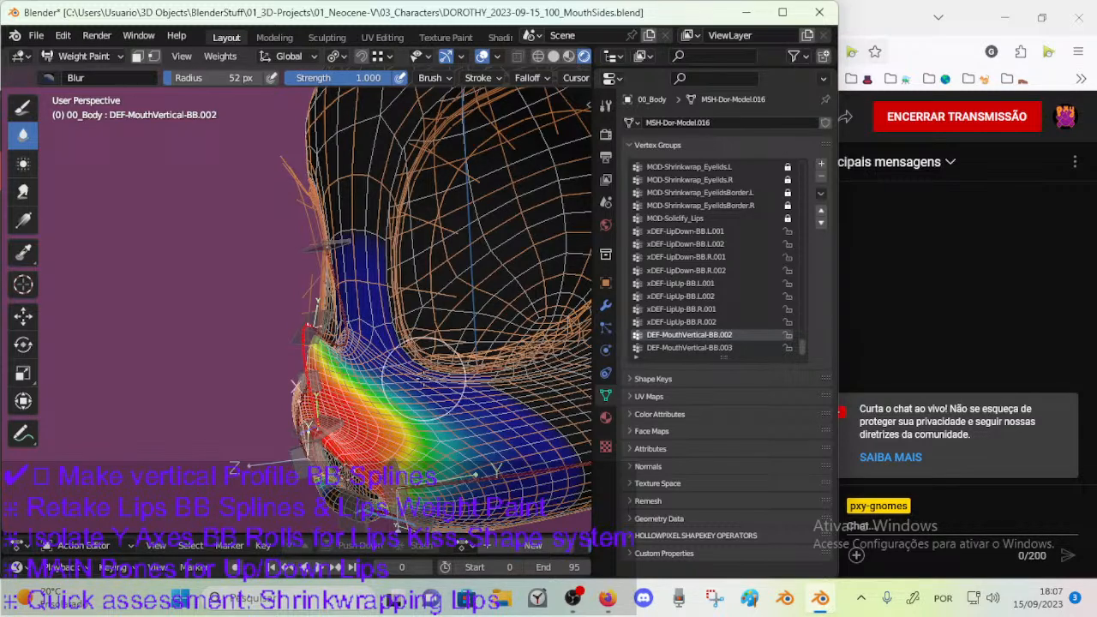
pyautogui.moveTo(416, 388); pyautogui.dragTo(351, 372, button='middle')
pyautogui.press('f')
pyautogui.click(351, 372)
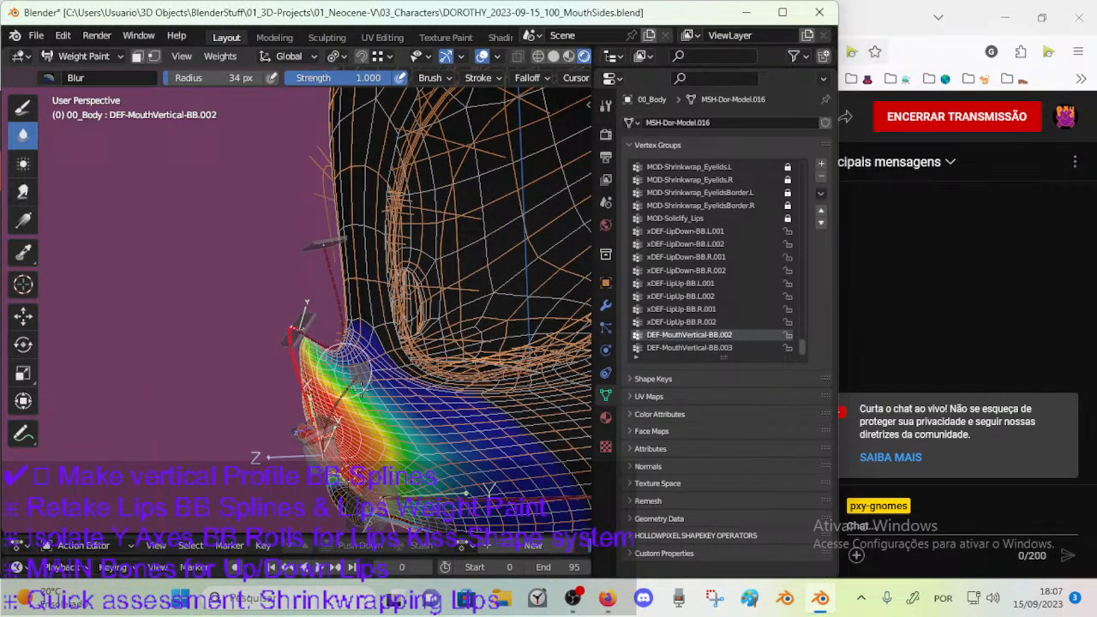
pyautogui.moveTo(428, 452)
pyautogui.mouseDown(button='middle')
pyautogui.moveTo(480, 450)
pyautogui.moveTo(409, 366)
pyautogui.mouseUp(button='middle')
# Select CTL-MouthVertical-BBH.005 and pose-test it by moving and rotating it up and down in front of the nose bridge.
pyautogui.keyDown('ctrl'); pyautogui.click(342, 299); pyautogui.keyUp('ctrl')
pyautogui.moveTo(342, 299); pyautogui.dragTo(295, 333, button='middle')
pyautogui.press('a')
pyautogui.keyDown('ctrl'); pyautogui.click(355, 283); pyautogui.keyUp('ctrl')
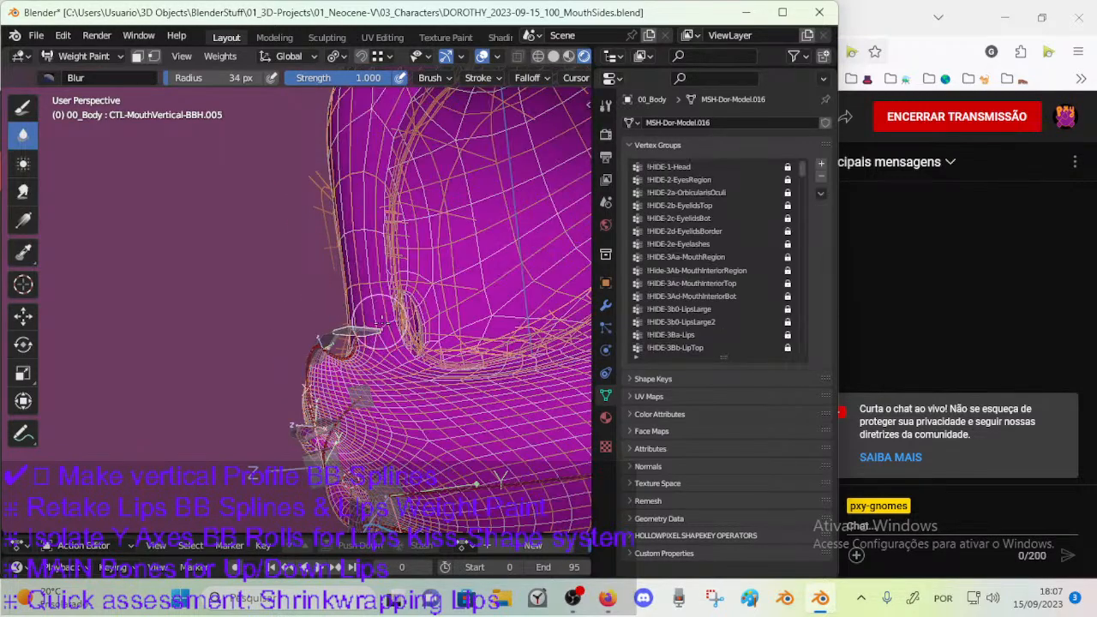
pyautogui.press('g')
pyautogui.click(350, 259)
pyautogui.press('r')
pyautogui.click(350, 304)
pyautogui.press('g')
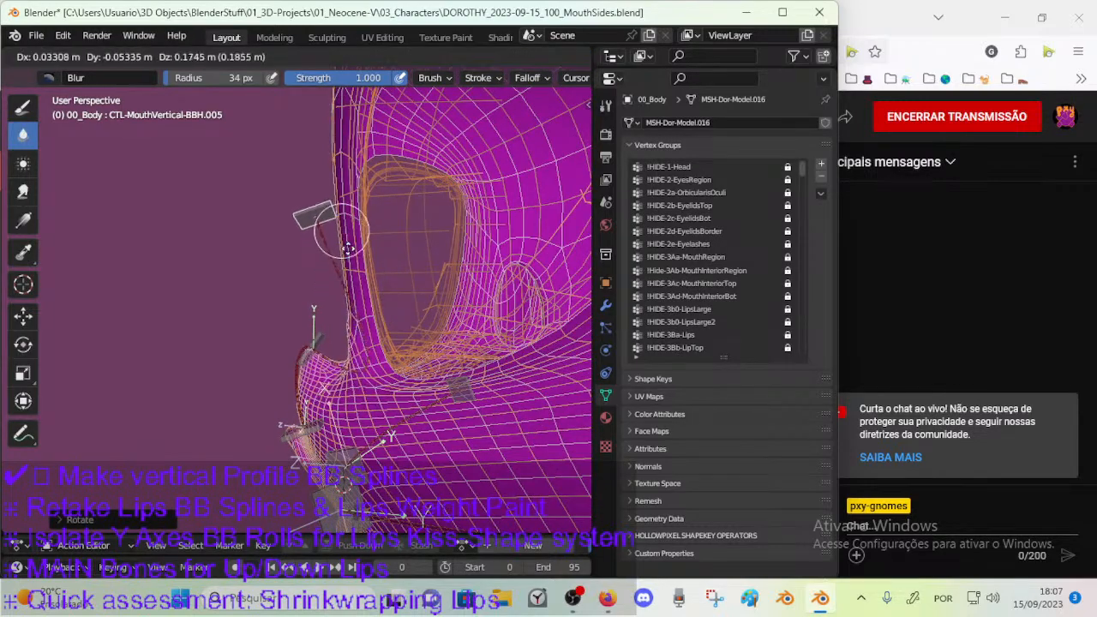
pyautogui.click(348, 290)
# Pull CTL-MouthVertical-BBH.005 forward and back with slight tilts, and settle it low over the nose dip.
pyautogui.press('g')
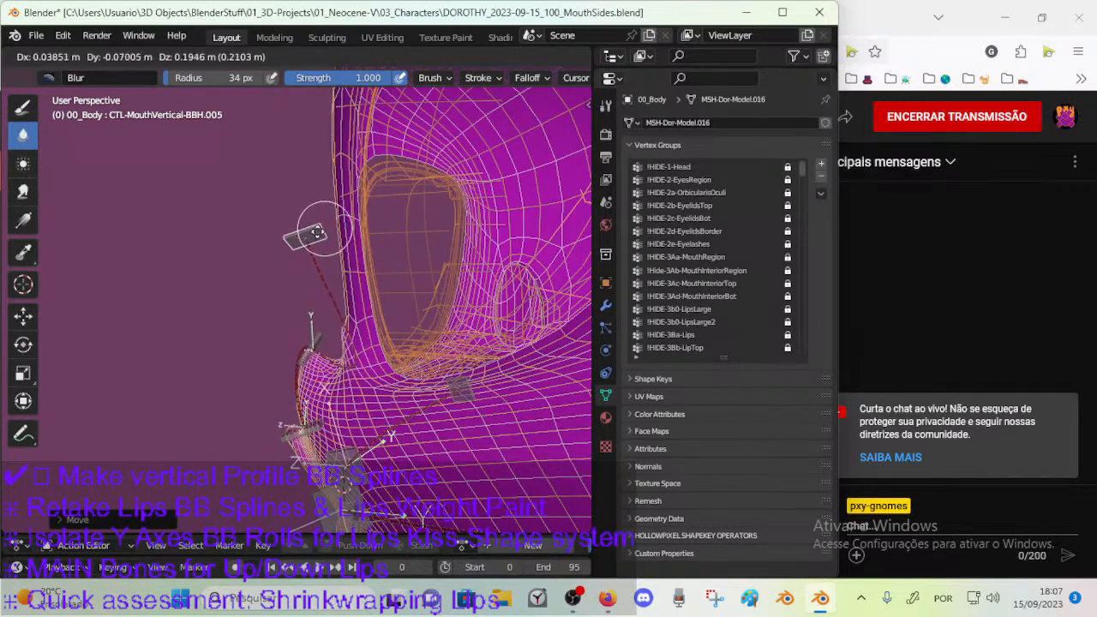
pyautogui.click(351, 263)
pyautogui.press('r')
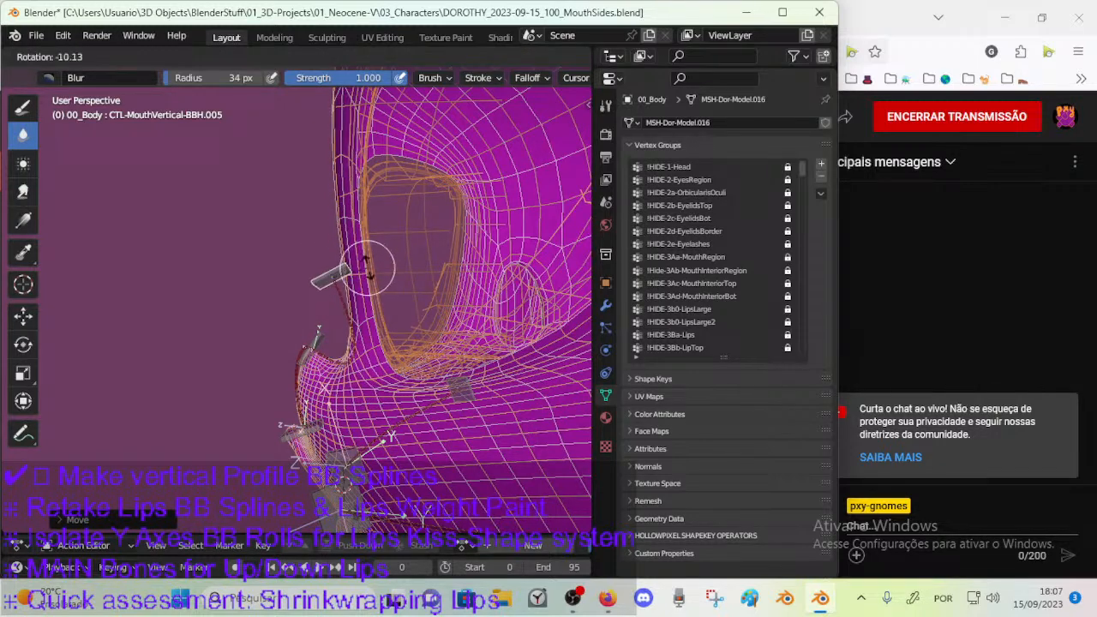
pyautogui.click(375, 274)
pyautogui.press('g')
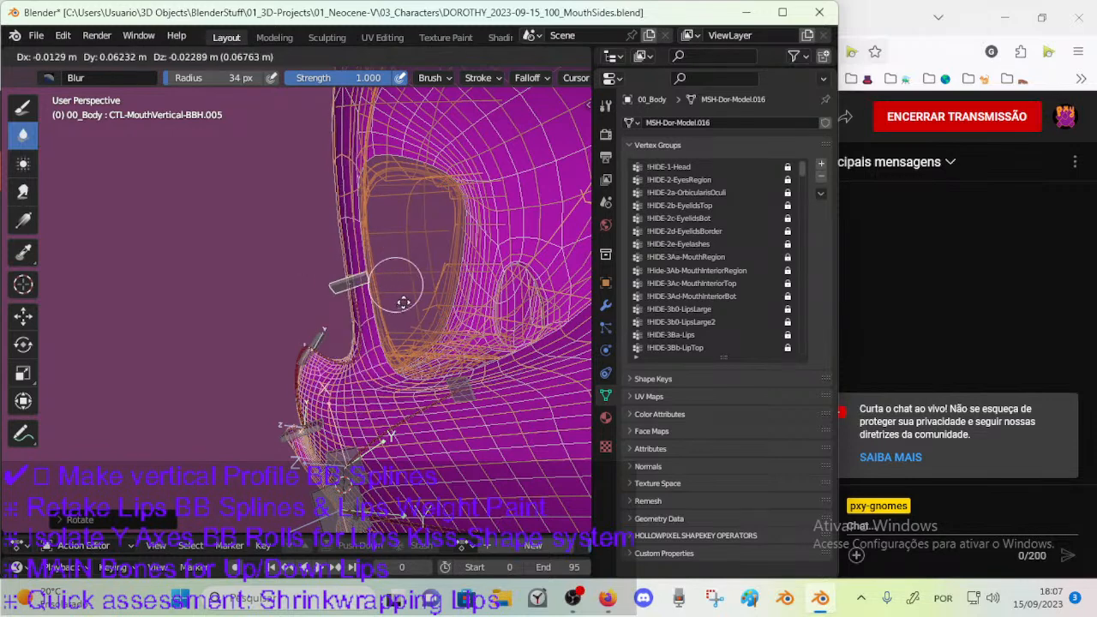
pyautogui.click(379, 305)
pyautogui.press('r')
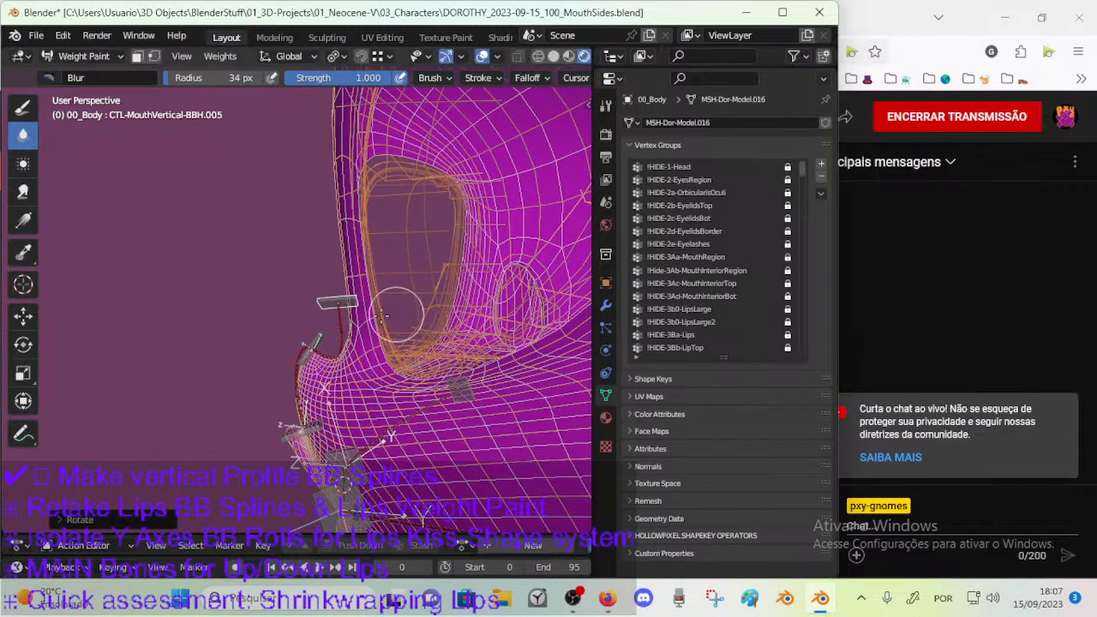
pyautogui.click(398, 312)
# Select CTL-MouthVertical-BBH.004 at the nose tip and pose-test it by moving and rotating it.
pyautogui.click(309, 336)
pyautogui.press('g')
pyautogui.click(262, 298)
pyautogui.press('r')
pyautogui.click(347, 334)
pyautogui.press('g')
pyautogui.click(363, 309)
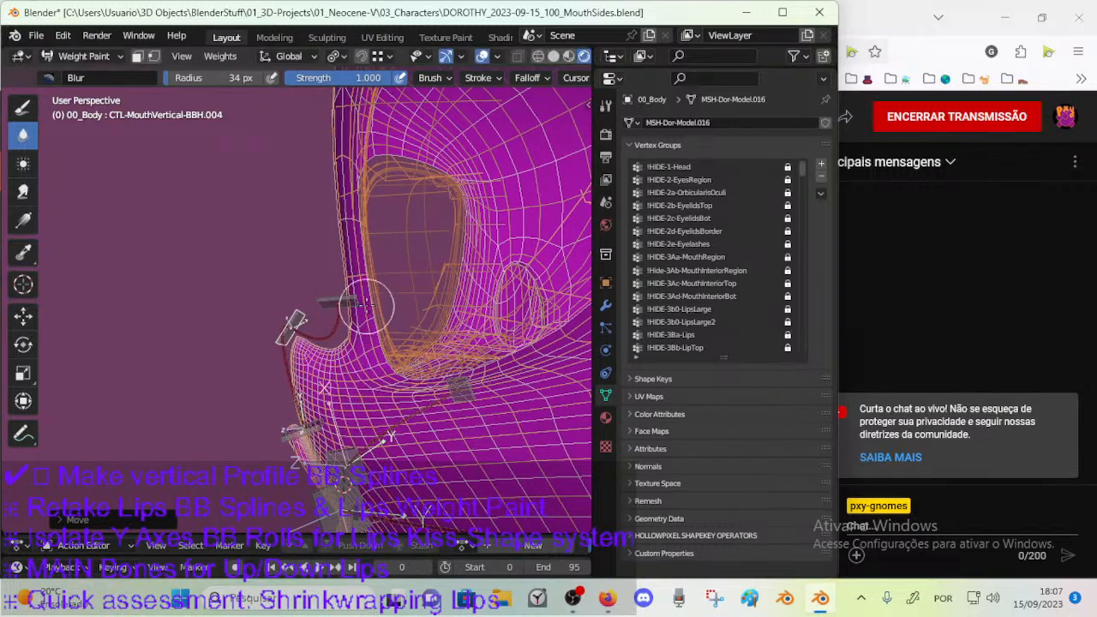
pyautogui.press('g')
pyautogui.click(293, 310)
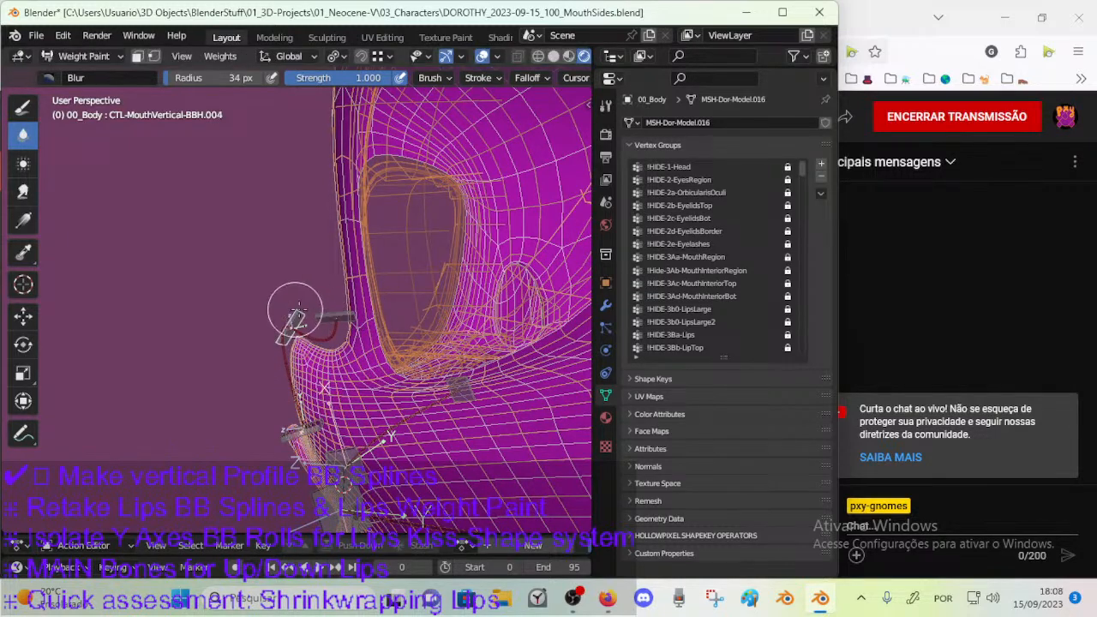
# Tilt and reposition CTL-MouthVertical-BBH.004 further around the nose tip to test the muzzle deformation.
pyautogui.press('g')
pyautogui.click(300, 309)
pyautogui.press('r')
pyautogui.click(324, 341)
pyautogui.press('g')
pyautogui.click(406, 342)
pyautogui.press('g')
pyautogui.click(397, 348)
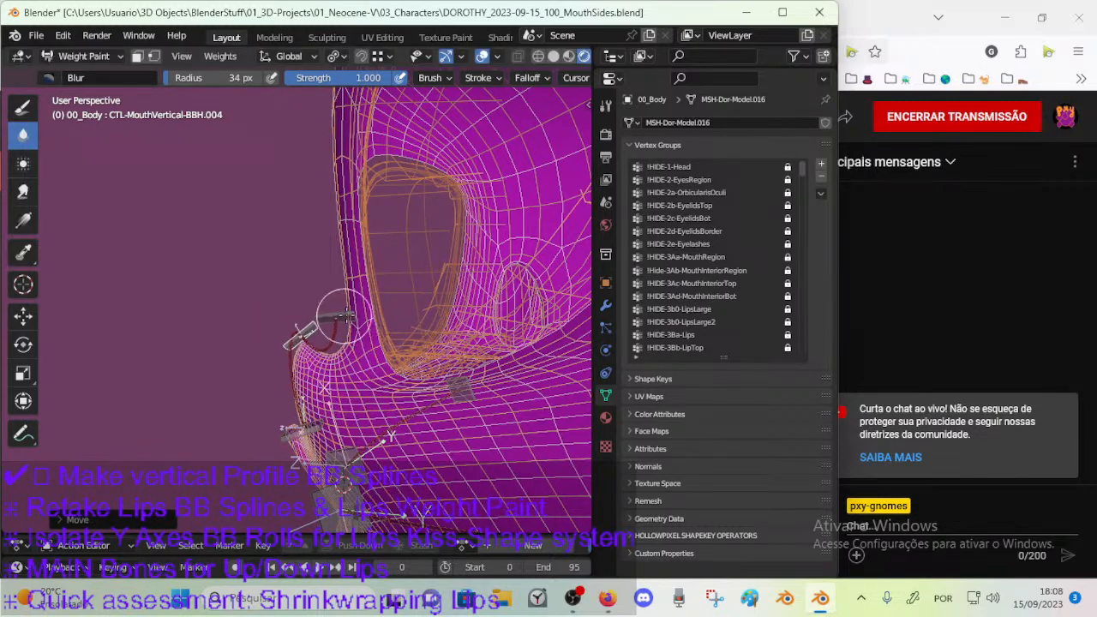
# Select CTL-MouthVertical-BBH.005 again and test it by rotating and moving it up and in toward the nose bridge.
pyautogui.keyDown('ctrl'); pyautogui.click(338, 313); pyautogui.keyUp('ctrl')
pyautogui.press('r')
pyautogui.click(360, 300)
pyautogui.press('g')
pyautogui.click(364, 277)
pyautogui.press('r')
pyautogui.click(355, 267)
pyautogui.press('g')
pyautogui.click(390, 300)
pyautogui.press('g')
pyautogui.click(422, 297)
# From a turned view, move CTL-MouthVertical-BBH.005 into the bridge, rotate it and bring it back out.
pyautogui.moveTo(424, 298); pyautogui.dragTo(404, 295, button='middle')
pyautogui.press('g')
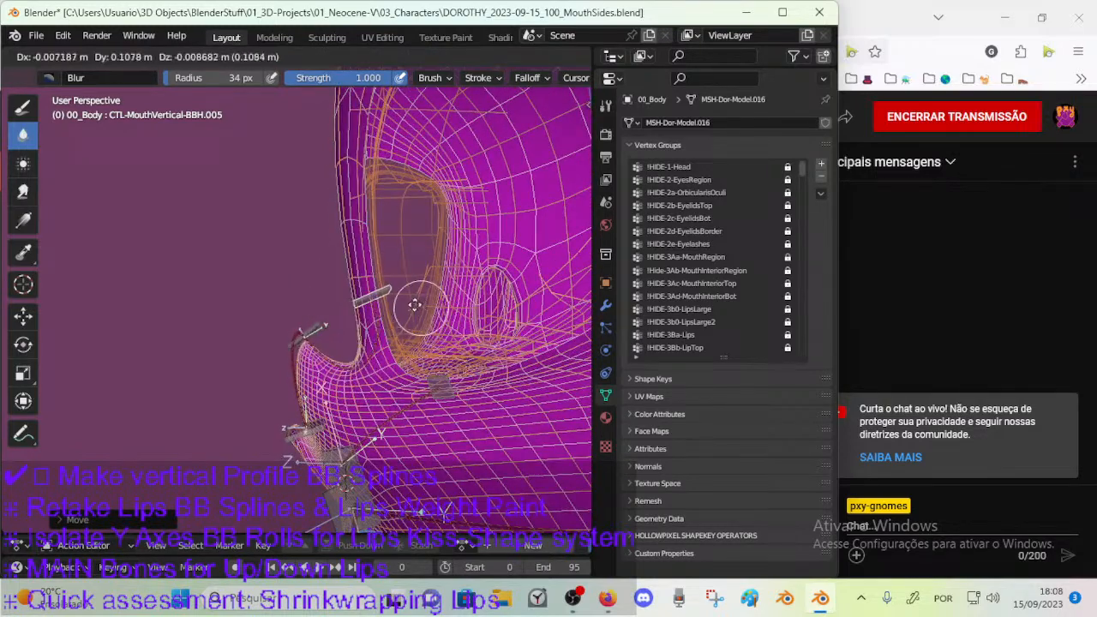
pyautogui.click(428, 304)
pyautogui.press('r')
pyautogui.click(424, 281)
pyautogui.press('g')
pyautogui.click(323, 311)
# Select CTL-MouthVertical-BBH.004 and move it slightly outward from the nose tip.
pyautogui.keyDown('ctrl'); pyautogui.click(313, 323); pyautogui.keyUp('ctrl')
pyautogui.press('g')
pyautogui.click(289, 311)
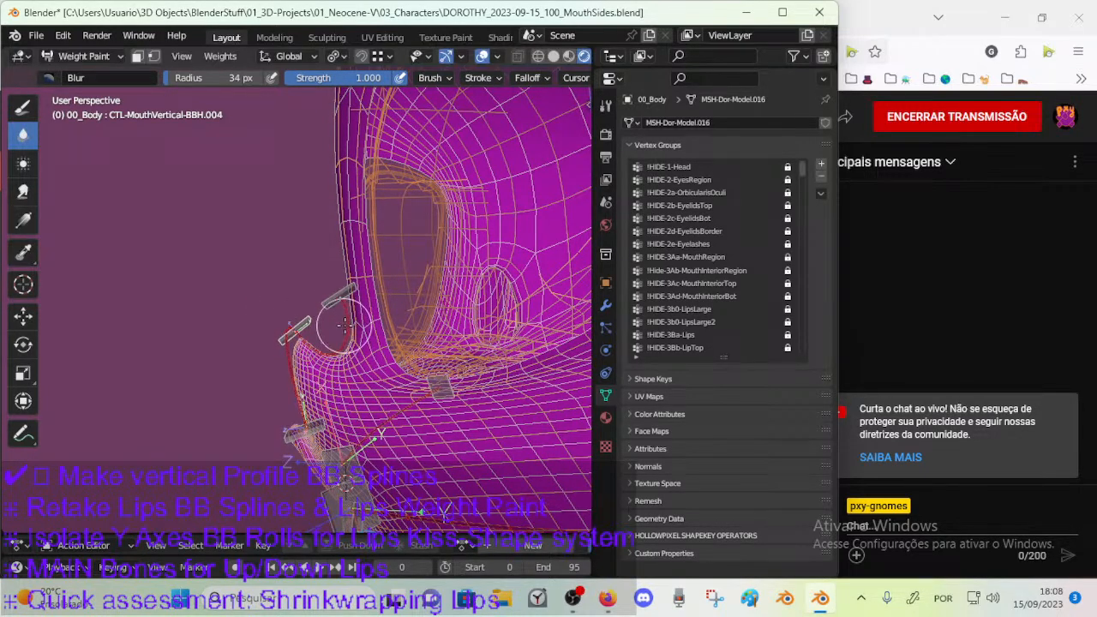
pyautogui.moveTo(341, 326)
pyautogui.mouseDown(button='middle')
pyautogui.moveTo(384, 322)
pyautogui.moveTo(379, 349)
pyautogui.moveTo(343, 367)
pyautogui.moveTo(355, 325)
pyautogui.moveTo(336, 328)
pyautogui.mouseUp(button='middle')
# Activate bone DEF-MouthVertical-BB.002 for weight painting, save the file, and blur its weights at the nose tip.
pyautogui.keyDown('ctrl'); pyautogui.click(375, 369); pyautogui.keyUp('ctrl')
pyautogui.moveTo(358, 369); pyautogui.dragTo(339, 331, button='middle')
pyautogui.hotkey('ctrl', 's')
pyautogui.keyDown('ctrl'); pyautogui.click(275, 385); pyautogui.keyUp('ctrl')
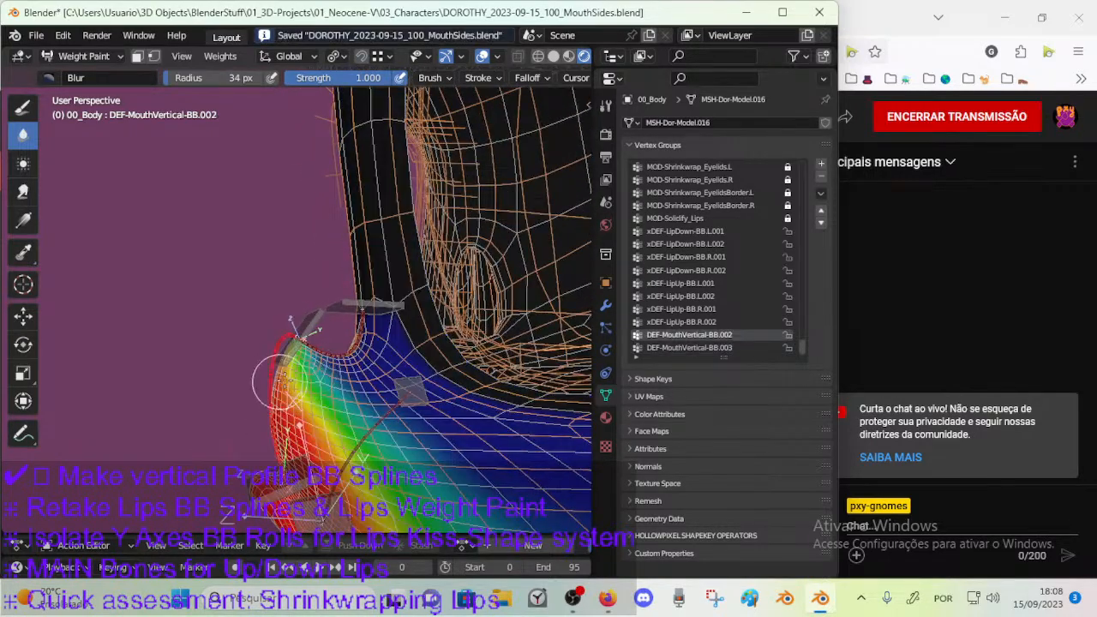
# Activate bone DEF-MouthVertical-BB.003 and set the Blur brush radius to 53 px.
pyautogui.keyDown('ctrl'); pyautogui.click(315, 370); pyautogui.keyUp('ctrl')
pyautogui.moveTo(351, 354)
pyautogui.mouseDown(button='middle')
pyautogui.moveTo(364, 371)
pyautogui.moveTo(412, 366)
pyautogui.moveTo(370, 358)
pyautogui.moveTo(382, 342)
pyautogui.mouseUp(button='middle')
pyautogui.press('f')
pyautogui.click(426, 367)
pyautogui.press('f')
pyautogui.click(385, 341)
pyautogui.press('f')
pyautogui.click(407, 327)
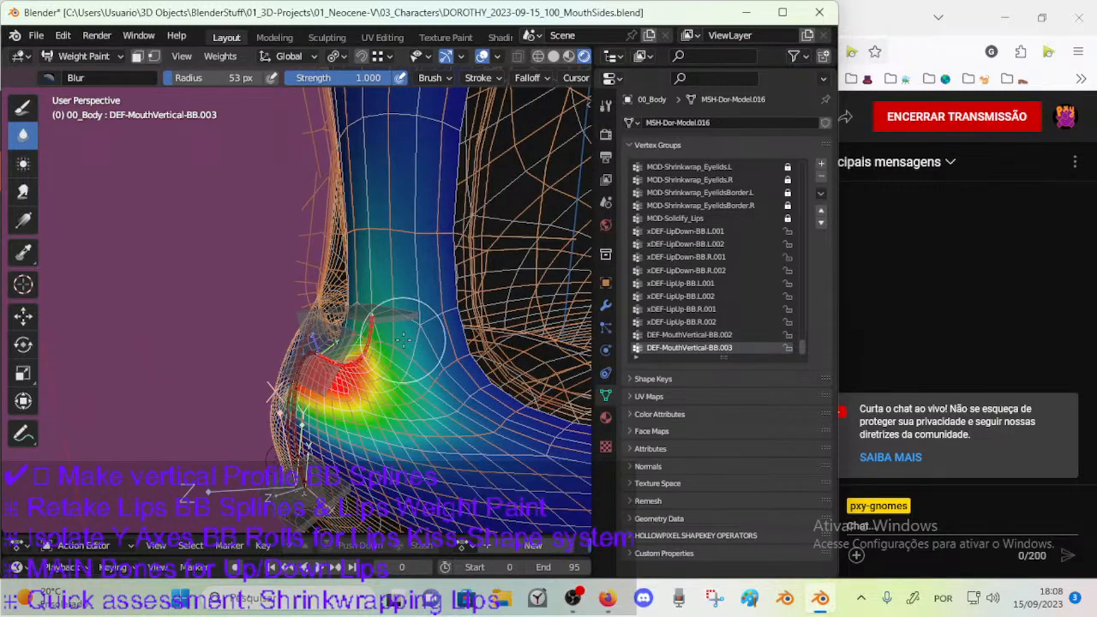
# Blur the DEF-MouthVertical-BB.003 weights around the nose base and the upper muzzle side with the 53 px brush.
pyautogui.moveTo(405, 387); pyautogui.dragTo(401, 371, button='middle')
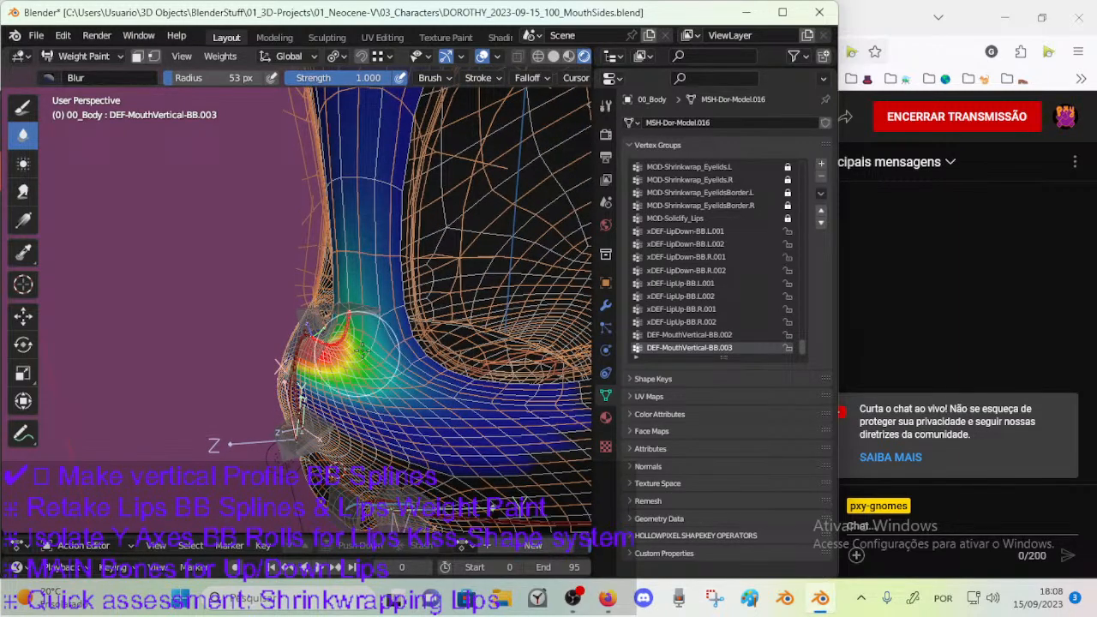
pyautogui.moveTo(359, 352); pyautogui.dragTo(384, 348, button='middle')
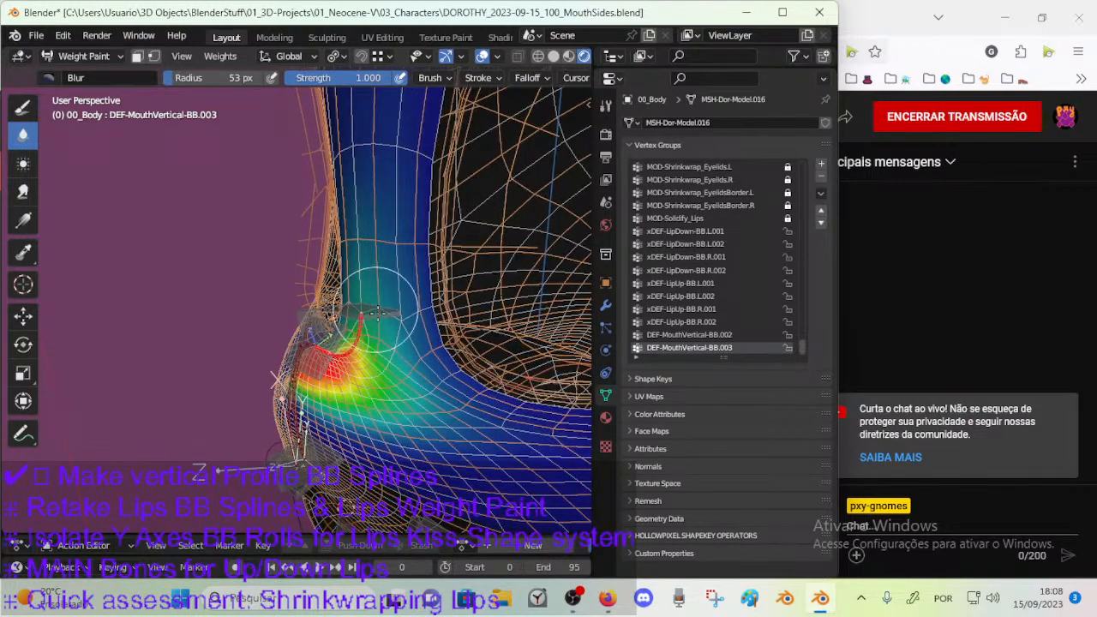
pyautogui.moveTo(395, 353); pyautogui.dragTo(312, 368, button='middle')
pyautogui.keyDown('ctrl'); pyautogui.click(293, 372); pyautogui.keyUp('ctrl')
pyautogui.moveTo(319, 325); pyautogui.dragTo(344, 348, button='middle')
pyautogui.keyDown('ctrl'); pyautogui.click(362, 345); pyautogui.keyUp('ctrl')
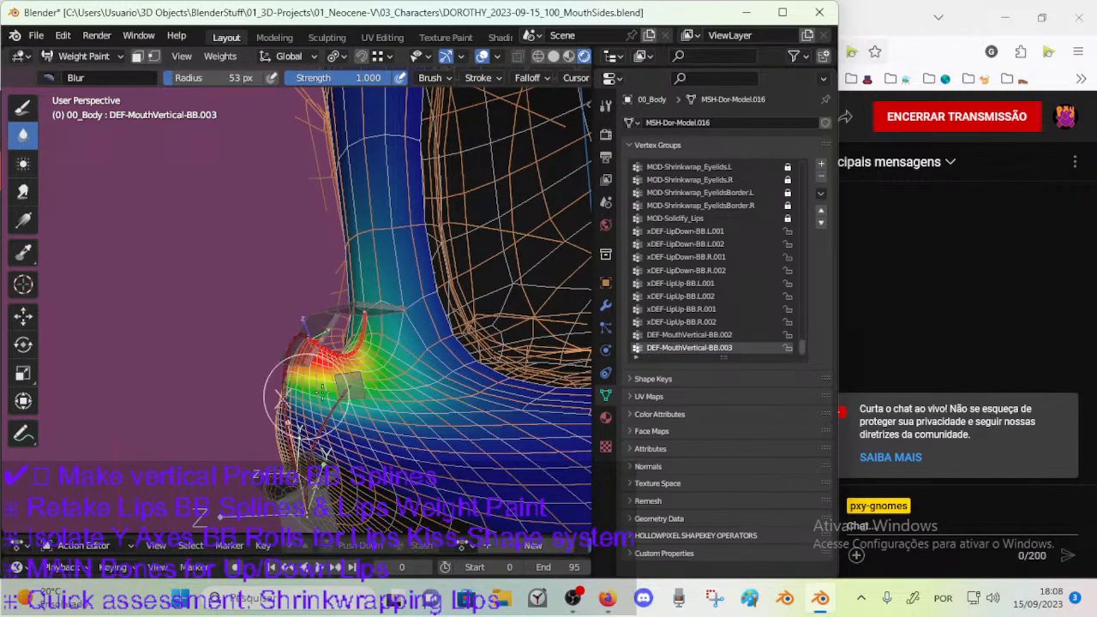
pyautogui.moveTo(338, 384); pyautogui.dragTo(299, 237, button='middle')
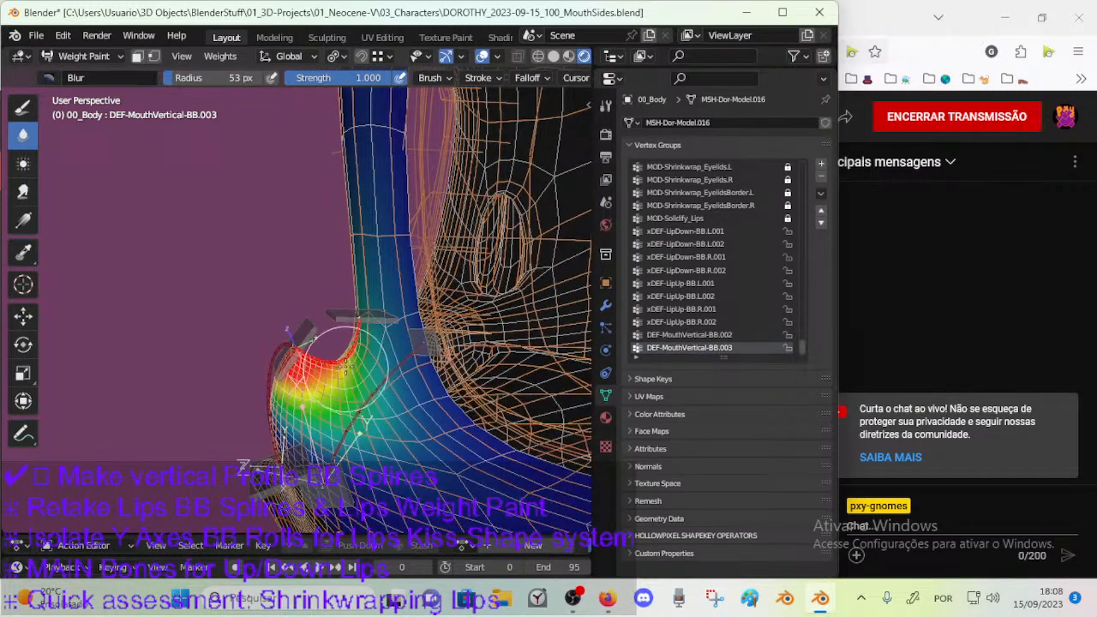
# Switch to the Draw brush at weight 1.000 and 48 px, and paint DEF-MouthVertical-BB.003 weight around the nose dip.
pyautogui.click(26, 106)
pyautogui.moveTo(367, 353)
pyautogui.mouseDown(button='middle')
pyautogui.moveTo(373, 388)
pyautogui.moveTo(347, 396)
pyautogui.moveTo(367, 383)
pyautogui.moveTo(356, 384)
pyautogui.mouseUp(button='middle')
pyautogui.press('f')
pyautogui.click(331, 415)
pyautogui.moveTo(364, 343); pyautogui.dragTo(391, 347, button='middle')
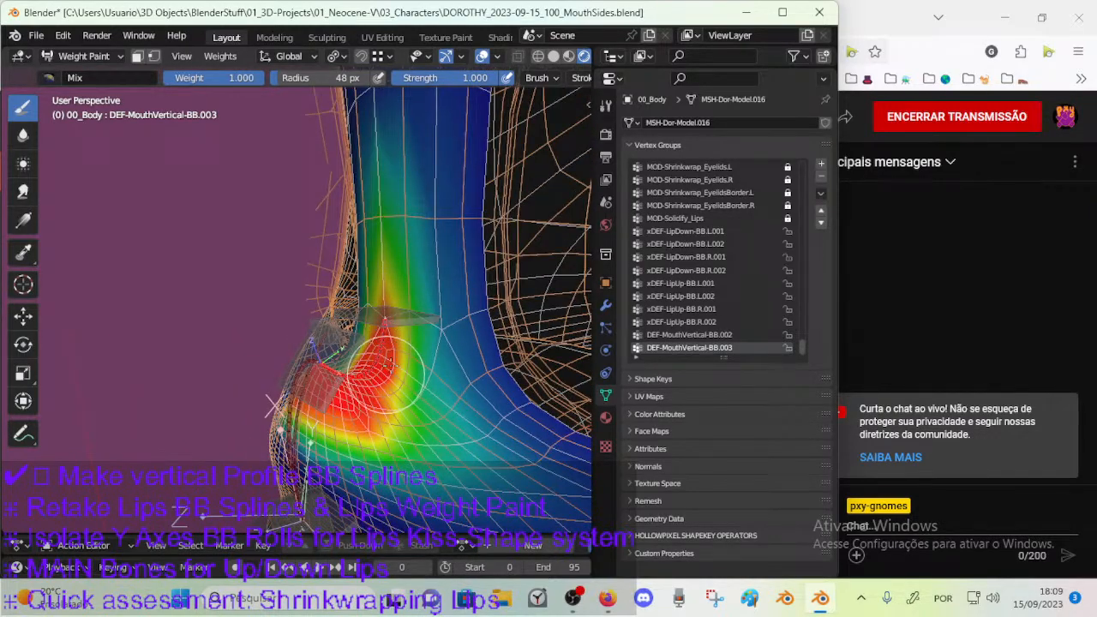
# Paint full DEF-MouthVertical-BB.003 weight up the nose bridge and down to the corner where it meets the muzzle.
pyautogui.moveTo(399, 233)
pyautogui.mouseDown(button='middle')
pyautogui.moveTo(362, 204)
pyautogui.moveTo(355, 324)
pyautogui.mouseUp(button='middle')
pyautogui.moveTo(339, 280)
pyautogui.mouseDown()
pyautogui.moveTo(334, 327)
pyautogui.moveTo(325, 268)
pyautogui.mouseUp()
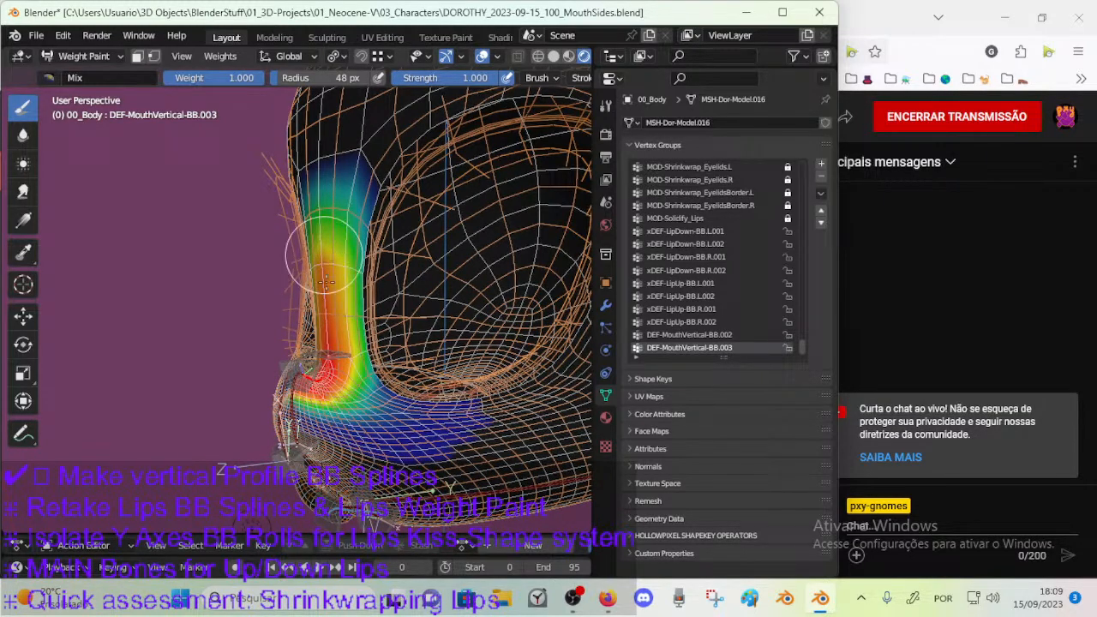
pyautogui.moveTo(332, 333)
pyautogui.mouseDown(button='middle')
pyautogui.moveTo(325, 377)
pyautogui.moveTo(335, 363)
pyautogui.moveTo(345, 377)
pyautogui.mouseUp(button='middle')
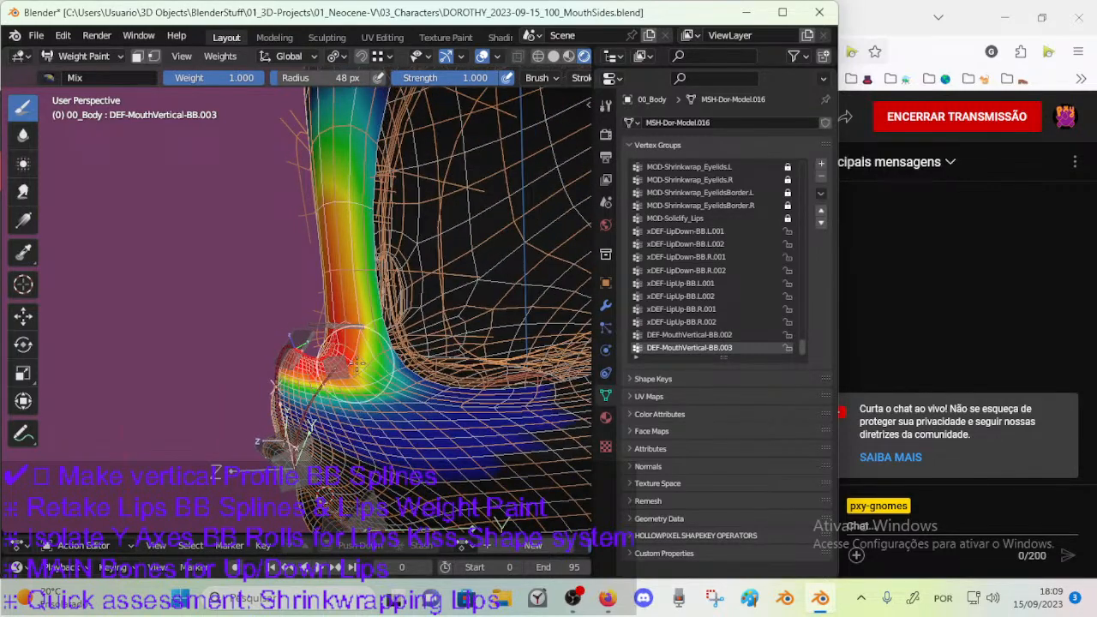
pyautogui.moveTo(366, 364); pyautogui.dragTo(377, 369)
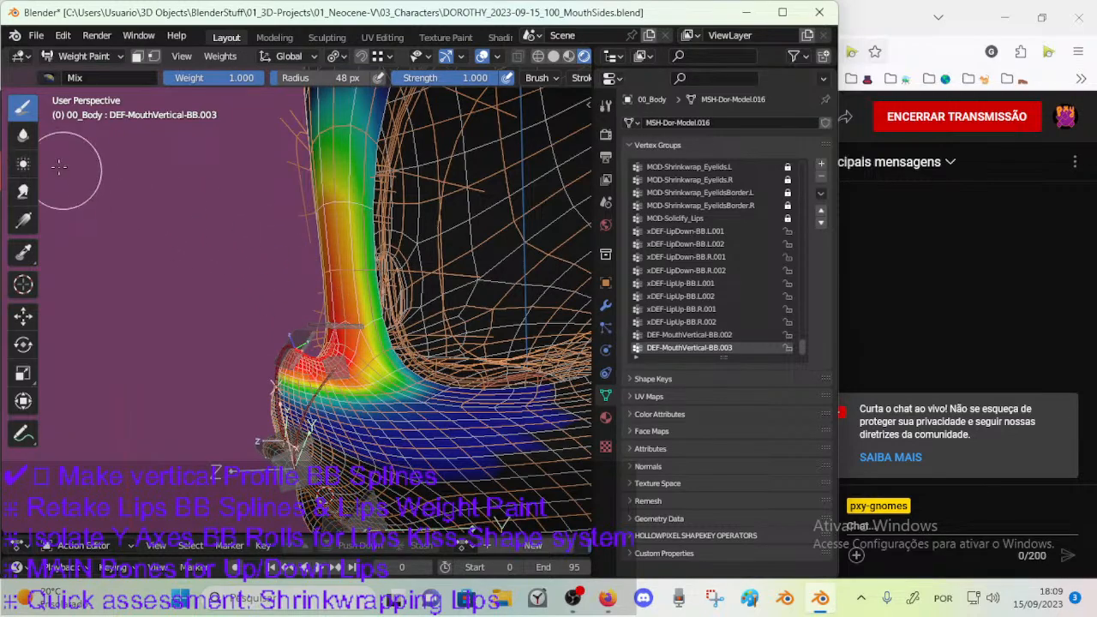
# Switch to the Blur brush, enlarge it to 68 px, and soften the DEF-MouthVertical-BB.003 weights on the upper nose bridge.
pyautogui.click(24, 134)
pyautogui.moveTo(253, 240); pyautogui.dragTo(282, 276, button='middle')
pyautogui.moveTo(366, 207)
pyautogui.mouseDown()
pyautogui.moveTo(346, 189)
pyautogui.moveTo(341, 205)
pyautogui.mouseUp()
pyautogui.moveTo(375, 197); pyautogui.dragTo(360, 244, button='middle')
pyautogui.moveTo(353, 204); pyautogui.dragTo(356, 234)
pyautogui.moveTo(356, 234); pyautogui.dragTo(344, 249, button='middle')
pyautogui.hotkey('ctrl', 'z')
pyautogui.press('f')
pyautogui.click(323, 253)
pyautogui.moveTo(323, 253)
pyautogui.mouseDown()
pyautogui.moveTo(321, 196)
pyautogui.moveTo(323, 269)
pyautogui.moveTo(348, 240)
pyautogui.mouseUp()
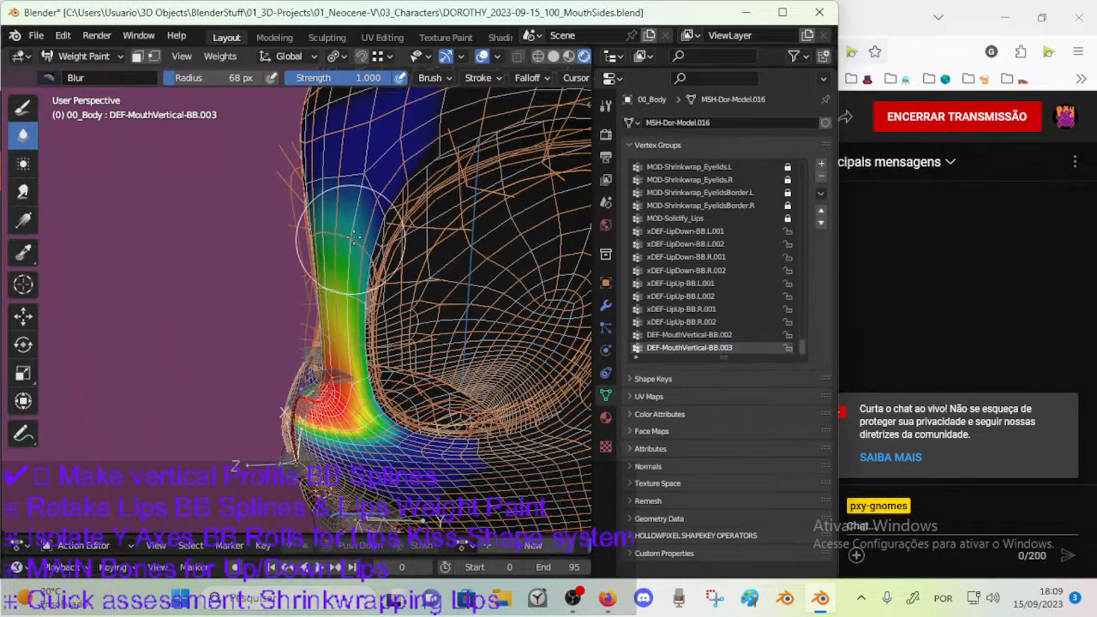
# Blur the DEF-MouthVertical-BB.003 weights along the side of the nose bridge with a 46 px brush.
pyautogui.press('f')
pyautogui.click(359, 329)
pyautogui.moveTo(373, 352); pyautogui.dragTo(343, 262, button='middle')
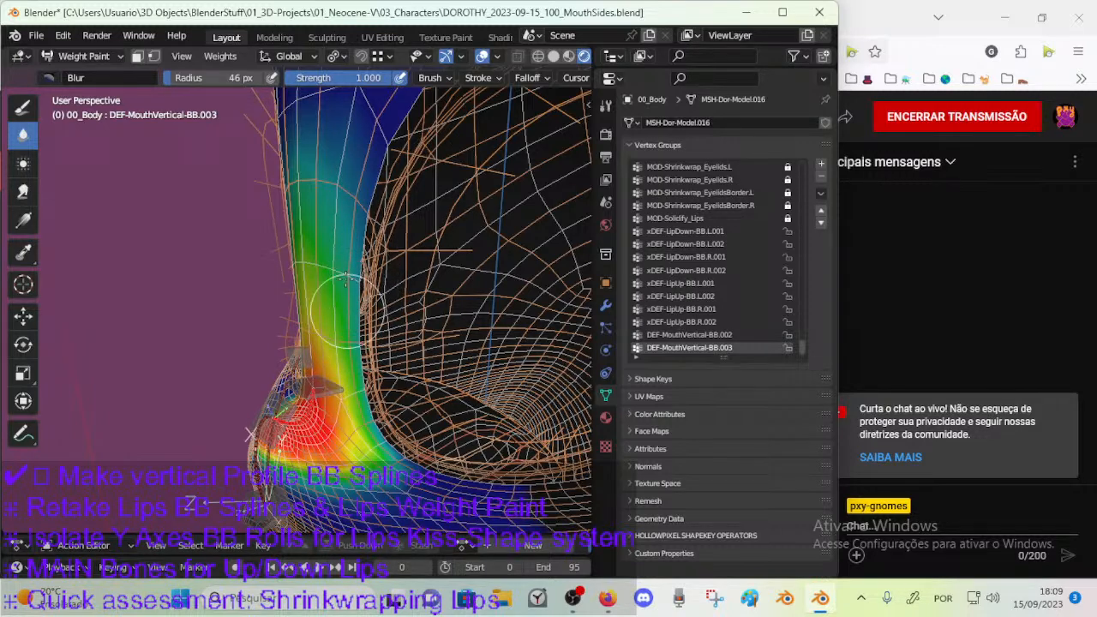
pyautogui.moveTo(295, 395)
pyautogui.mouseDown(button='middle')
pyautogui.moveTo(307, 421)
pyautogui.moveTo(355, 331)
pyautogui.moveTo(321, 358)
pyautogui.moveTo(367, 225)
pyautogui.mouseUp(button='middle')
pyautogui.moveTo(347, 184)
pyautogui.mouseDown(button='middle')
pyautogui.moveTo(332, 233)
pyautogui.moveTo(314, 230)
pyautogui.moveTo(339, 225)
pyautogui.moveTo(335, 250)
pyautogui.mouseUp(button='middle')
# Set the Blur brush to 56 px and soften the DEF-MouthVertical-BB.003 weights below the inner eye corner.
pyautogui.press('f')
pyautogui.click(330, 232)
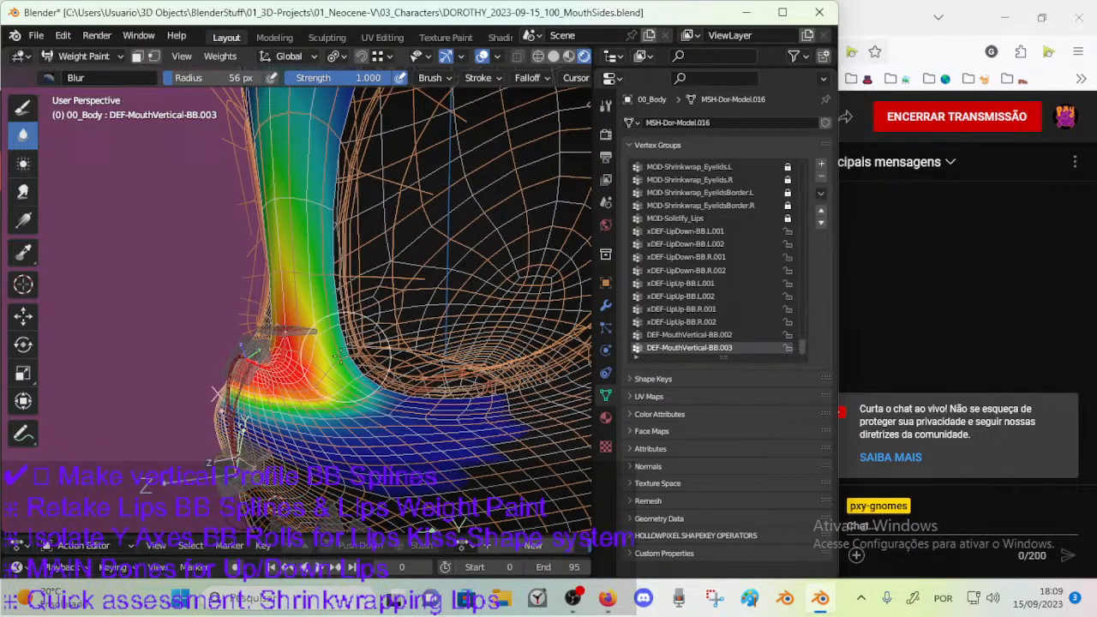
pyautogui.moveTo(360, 375); pyautogui.dragTo(372, 383, button='middle')
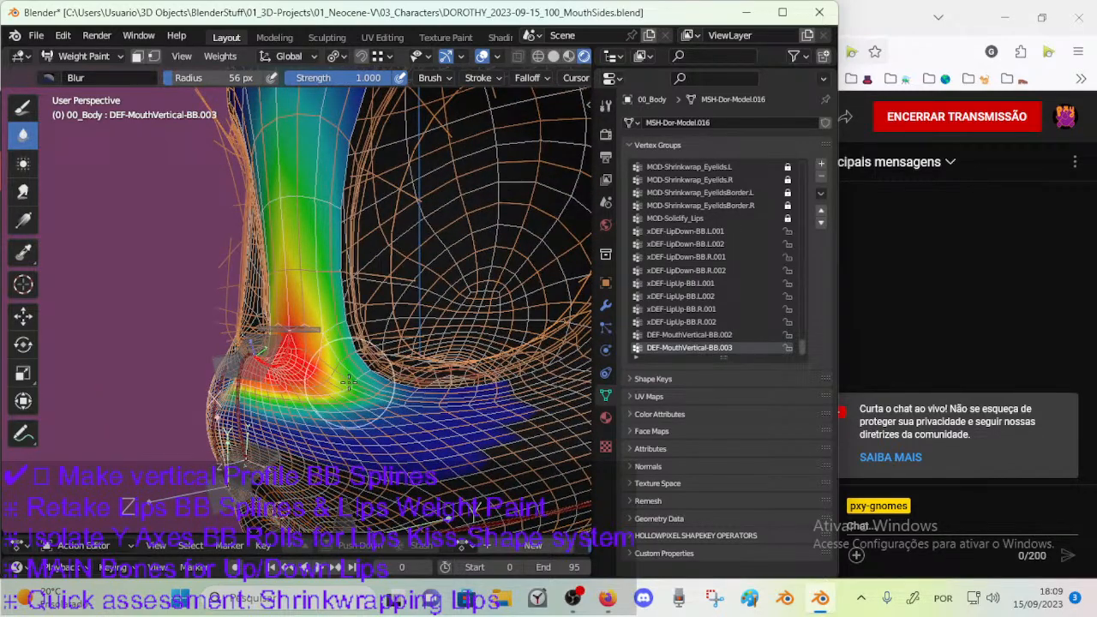
pyautogui.moveTo(315, 335); pyautogui.dragTo(404, 299, button='middle')
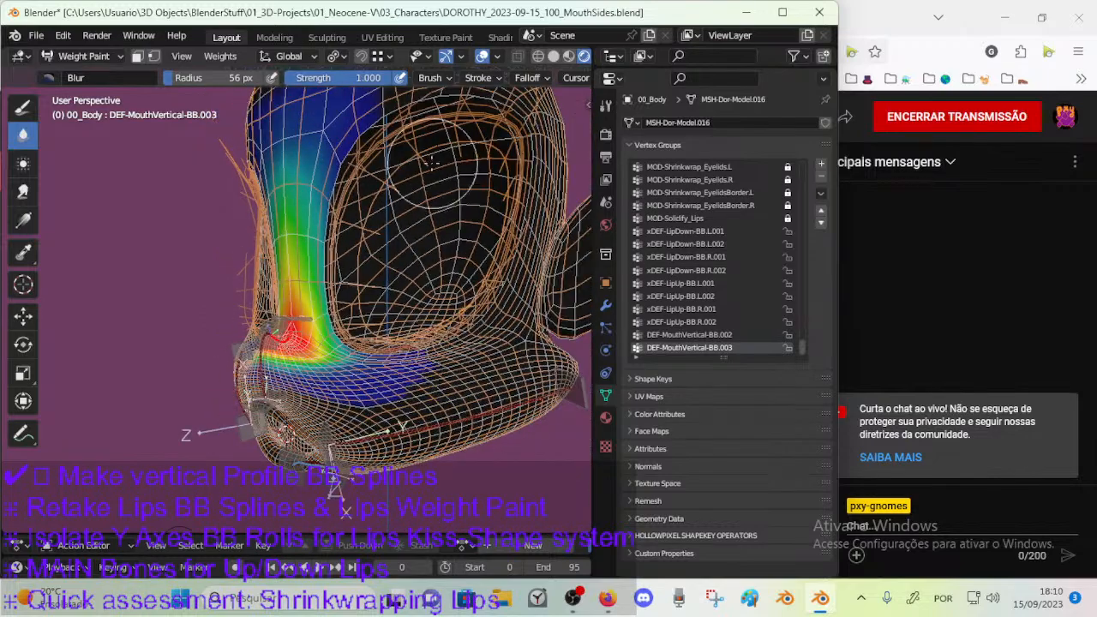
pyautogui.moveTo(396, 257)
pyautogui.mouseDown(button='middle')
pyautogui.moveTo(329, 298)
pyautogui.moveTo(293, 345)
pyautogui.moveTo(306, 318)
pyautogui.moveTo(337, 332)
pyautogui.moveTo(301, 297)
pyautogui.mouseUp(button='middle')
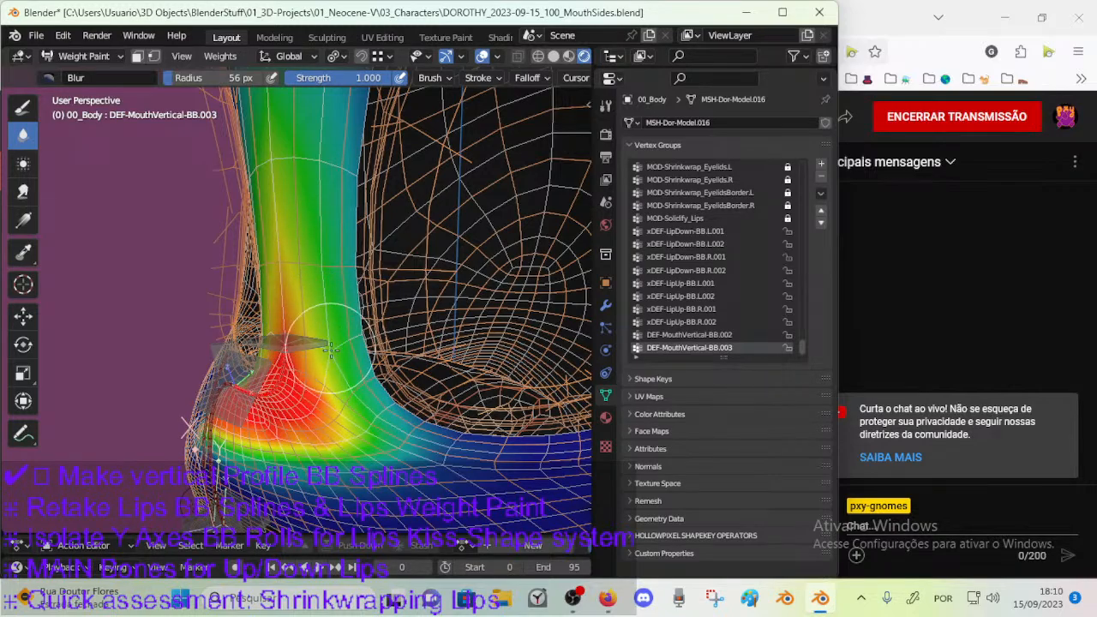
# Blur the DEF-MouthVertical-BB.003 transition from the nose base onto the muzzle side.
pyautogui.moveTo(357, 401)
pyautogui.mouseDown(button='middle')
pyautogui.moveTo(348, 375)
pyautogui.moveTo(352, 386)
pyautogui.moveTo(379, 370)
pyautogui.mouseUp(button='middle')
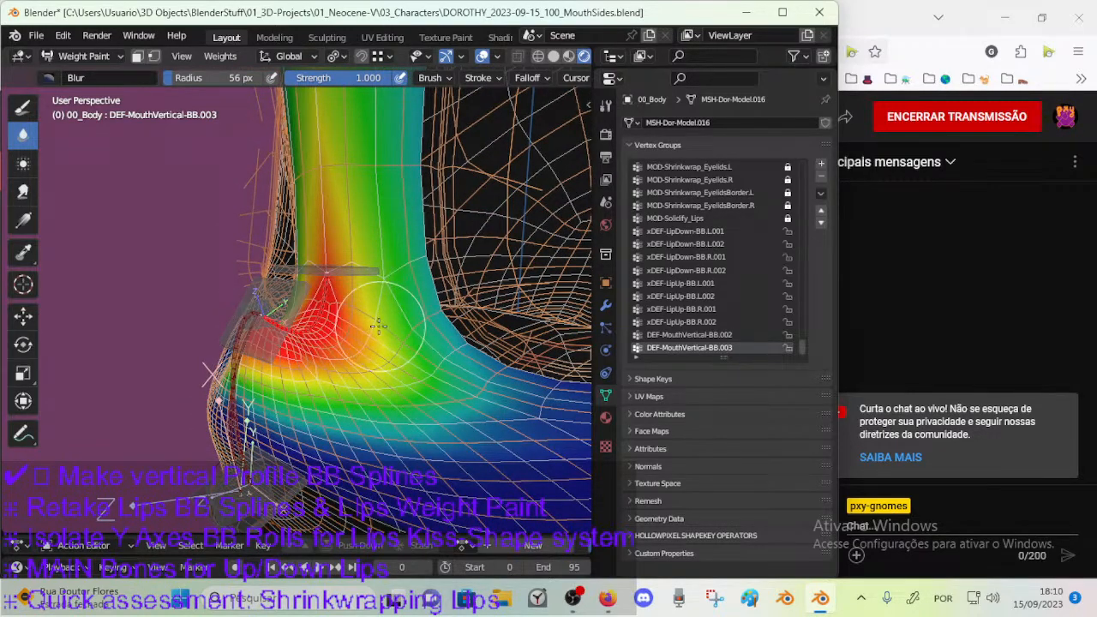
pyautogui.moveTo(394, 349)
pyautogui.mouseDown(button='middle')
pyautogui.moveTo(414, 334)
pyautogui.moveTo(306, 371)
pyautogui.mouseUp(button='middle')
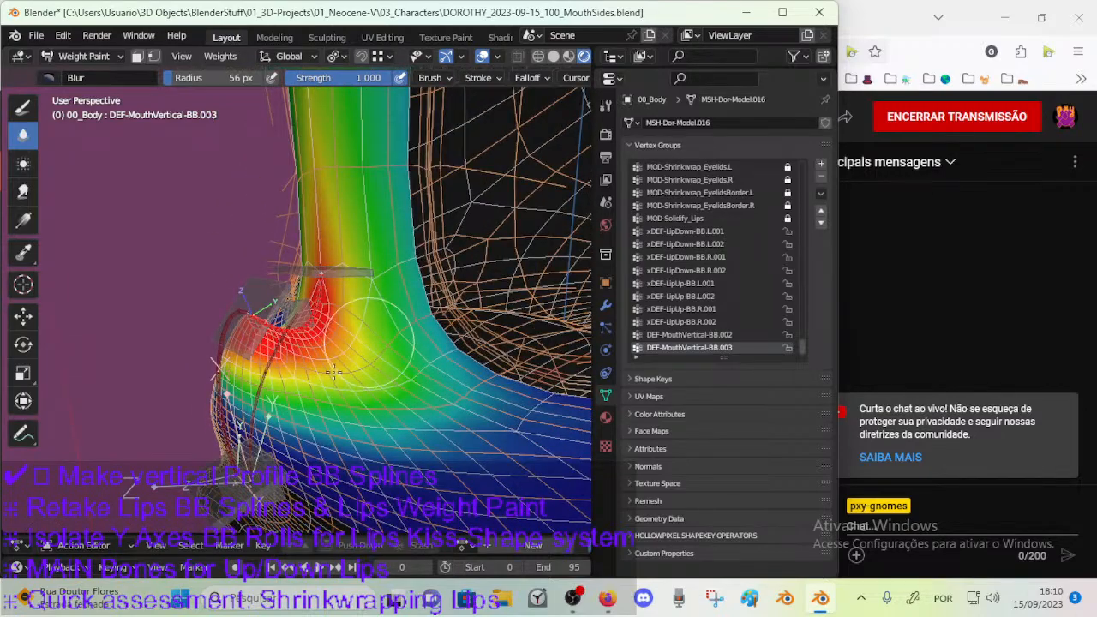
pyautogui.moveTo(360, 365); pyautogui.dragTo(386, 360, button='middle')
pyautogui.moveTo(379, 299); pyautogui.dragTo(312, 317, button='middle')
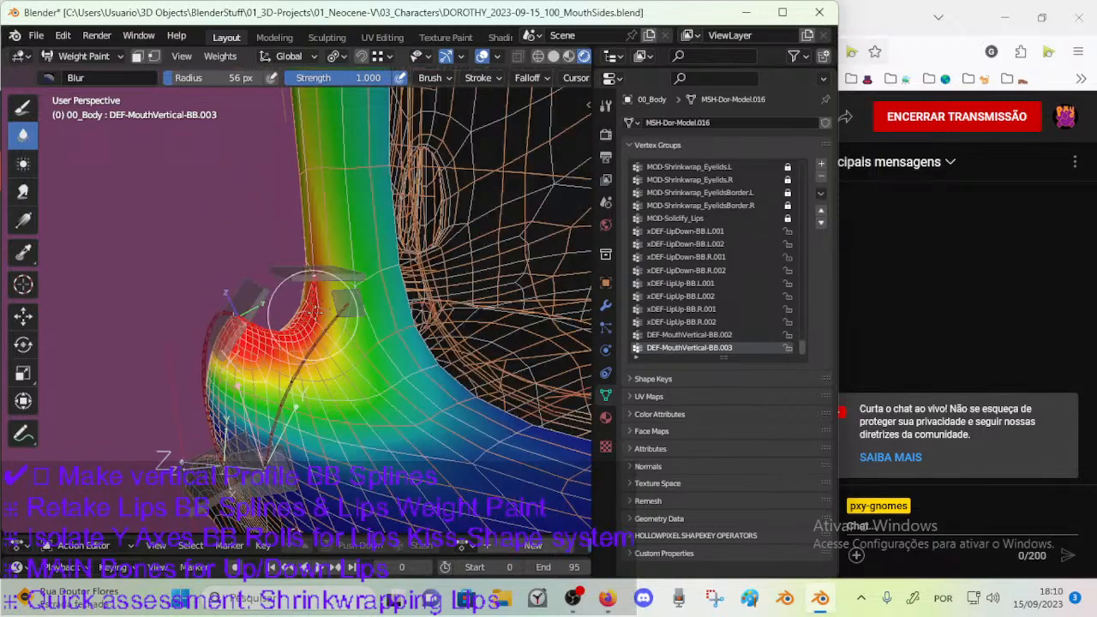
# Select CTL-MouthVertical-BBH.005, move it up the nose bridge, and try rotating it to test the new weights.
pyautogui.keyDown('ctrl'); pyautogui.click(339, 274); pyautogui.keyUp('ctrl')
pyautogui.moveTo(340, 274)
pyautogui.mouseDown(button='middle')
pyautogui.moveTo(329, 271)
pyautogui.moveTo(335, 257)
pyautogui.mouseUp(button='middle')
pyautogui.press('g')
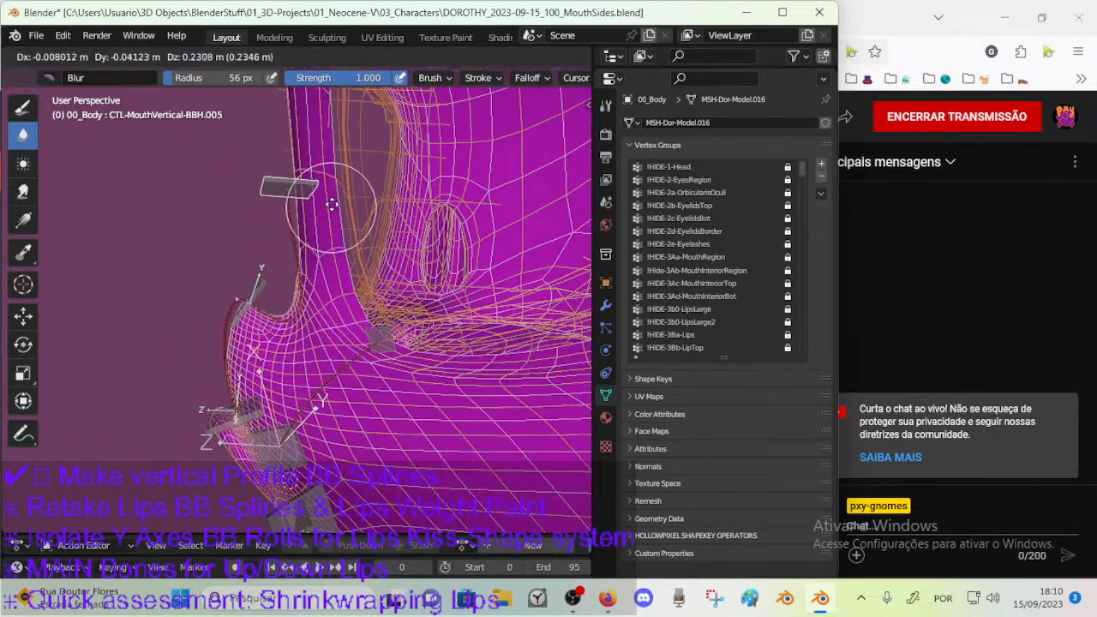
pyautogui.click(350, 214)
pyautogui.press('r')
pyautogui.rightClick(366, 233)
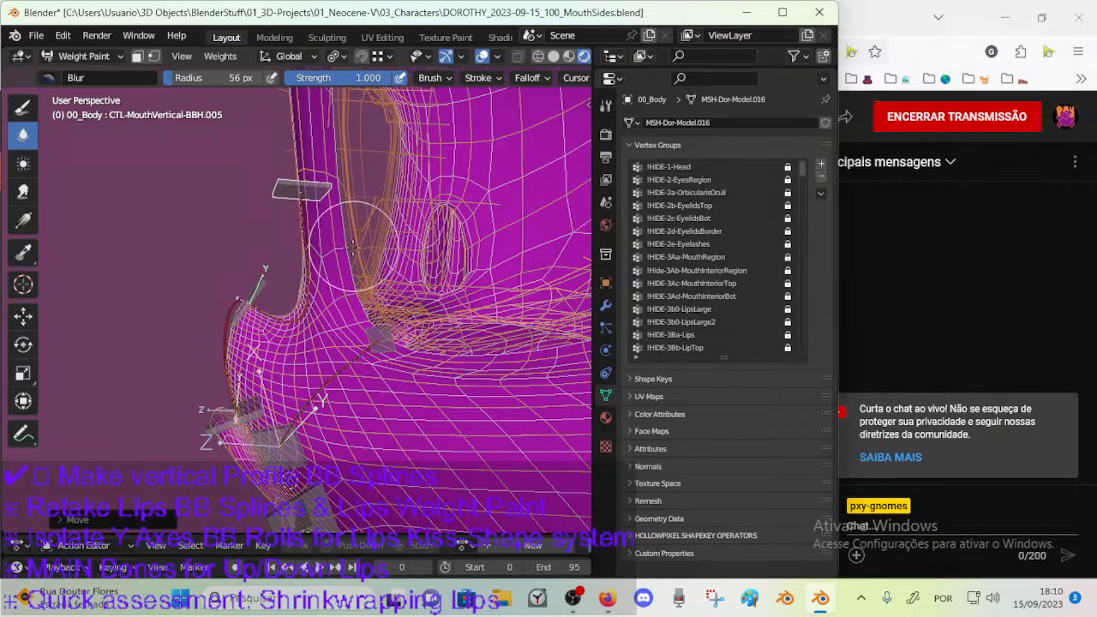
# Save the file, leave weight painting, and put the ARM-Dorothy armature into Edit Mode, saving again.
pyautogui.hotkey('ctrl', 's')
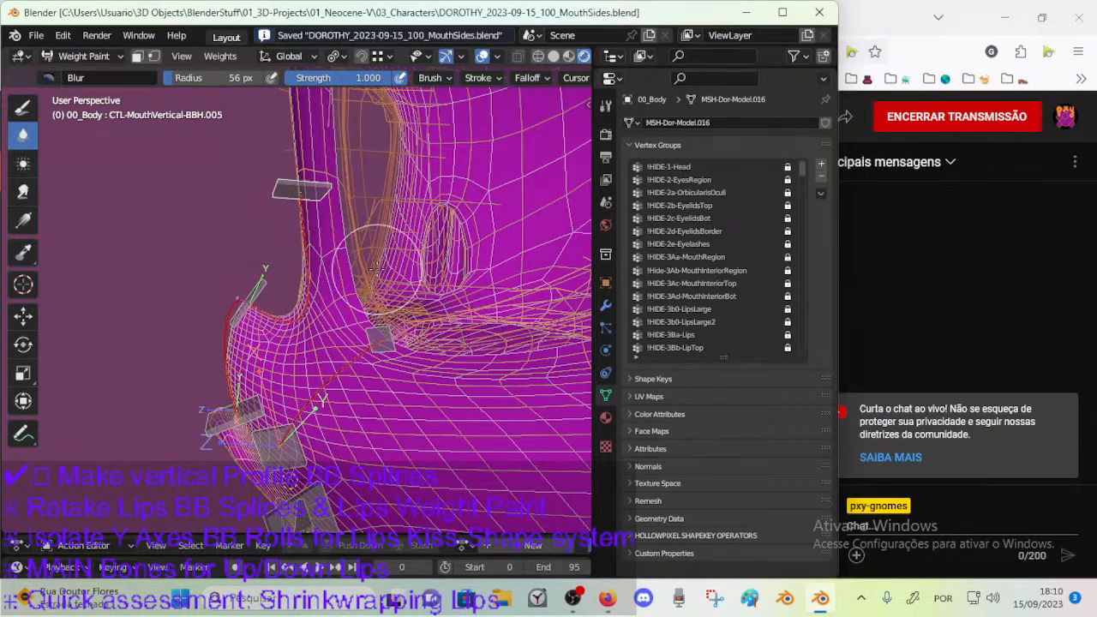
pyautogui.keyDown('ctrl'); pyautogui.click(226, 354); pyautogui.keyUp('ctrl')
pyautogui.keyDown('ctrl'); pyautogui.click(293, 318); pyautogui.keyUp('ctrl')
pyautogui.hotkey('ctrl', 'Tab')
pyautogui.click(163, 316)
pyautogui.click(282, 318)
pyautogui.hotkey('ctrl', 's')
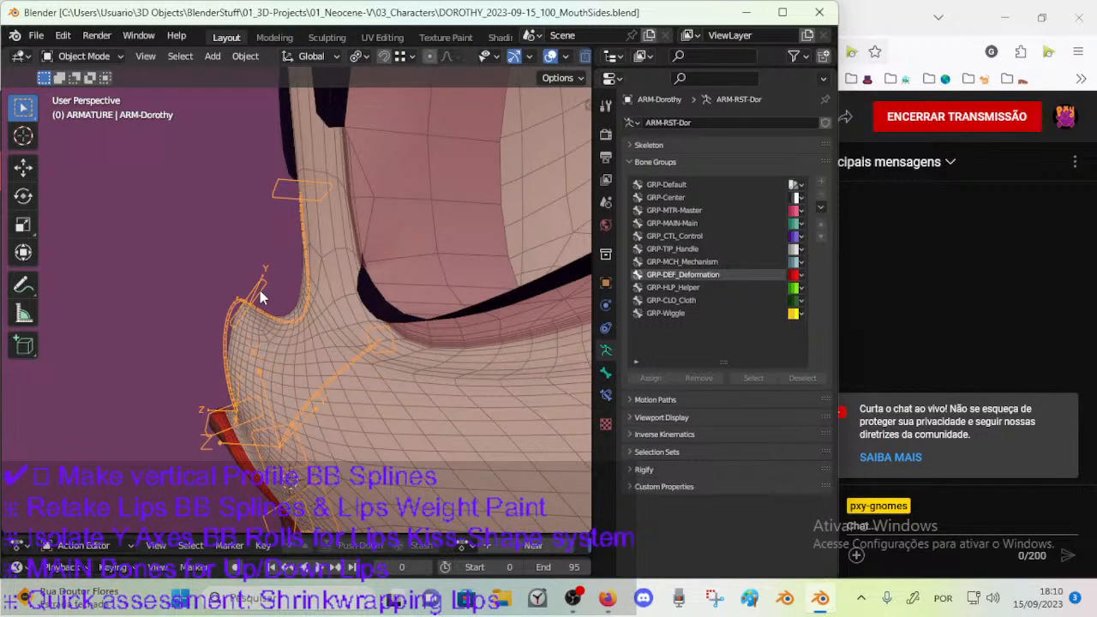
pyautogui.press('Tab')
# Rename the upper nose-bridge handle bone CTL-MouthVertical-BBH.005 as CTL-MouthVertical-BBH.006.
pyautogui.scroll(1, 263, 295)
pyautogui.scroll(1, 263, 294)
pyautogui.click(248, 295)
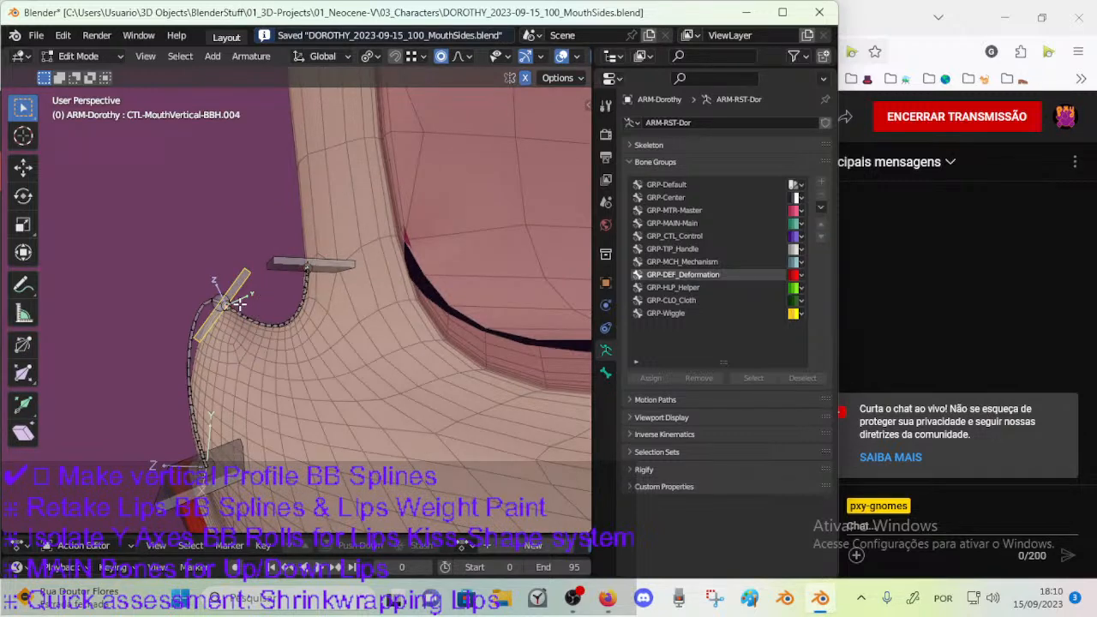
pyautogui.click(288, 261)
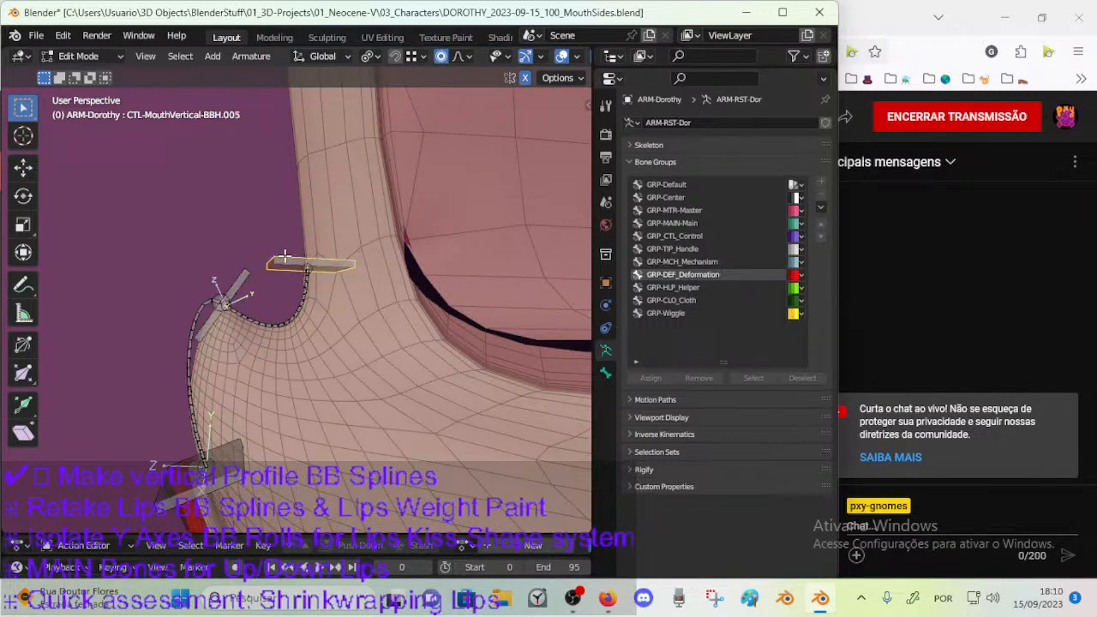
pyautogui.press('F2')
pyautogui.click(341, 262)
pyautogui.write('6')
pyautogui.press('Return')
pyautogui.click(275, 328)
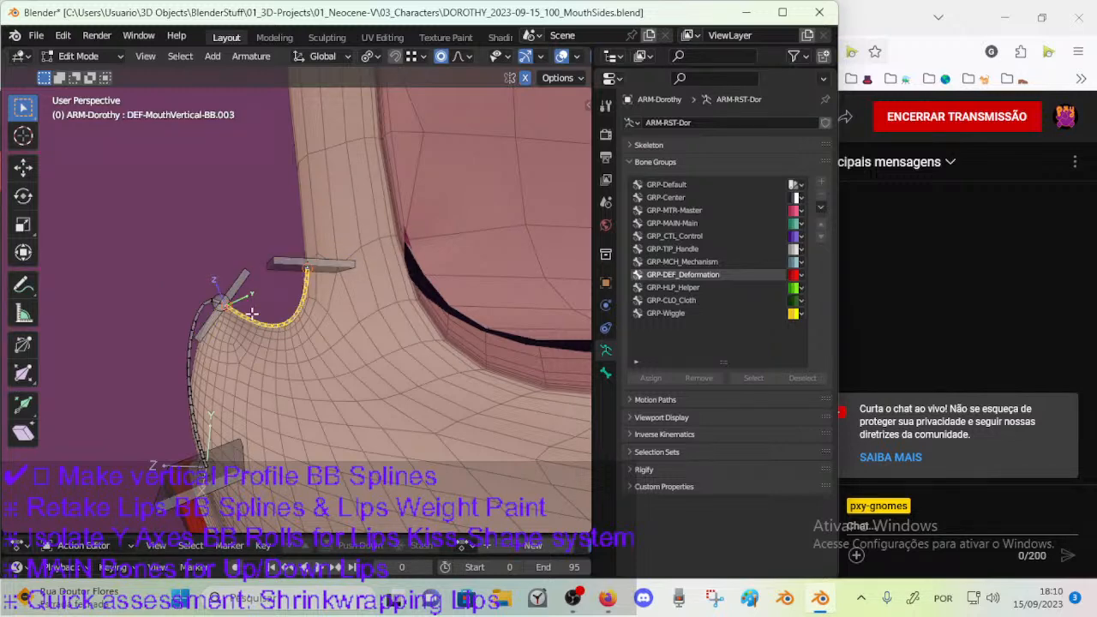
pyautogui.click(237, 283)
pyautogui.keyDown('shift'); pyautogui.click(244, 315); pyautogui.keyUp('shift')
pyautogui.press('g')
pyautogui.rightClick(255, 312)
# Duplicate the nose-tip handle CTL-MouthVertical-BBH.004 and, in the right orthographic view, move the copy slightly toward the nose bridge.
pyautogui.click(241, 292)
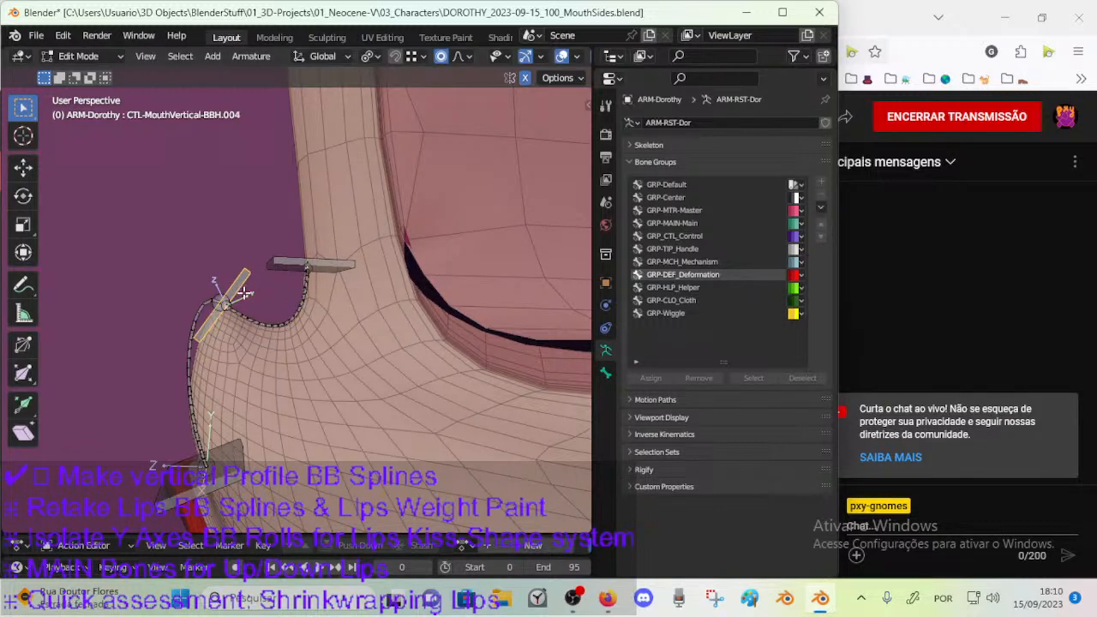
pyautogui.hotkey('shift', 'd')
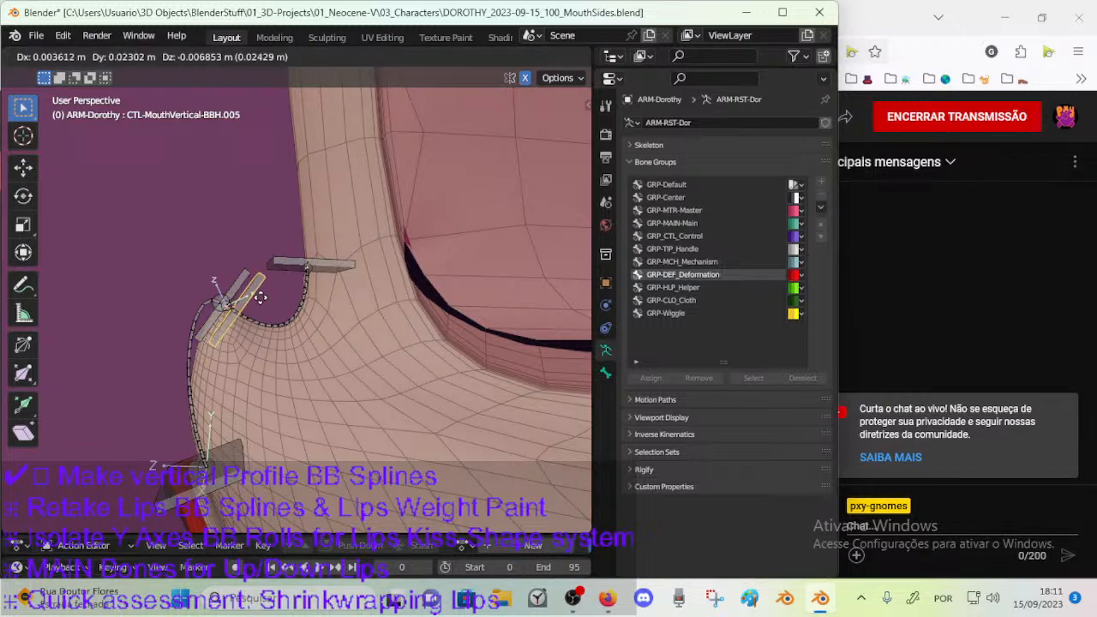
pyautogui.rightClick(271, 296)
pyautogui.press('KP_3')
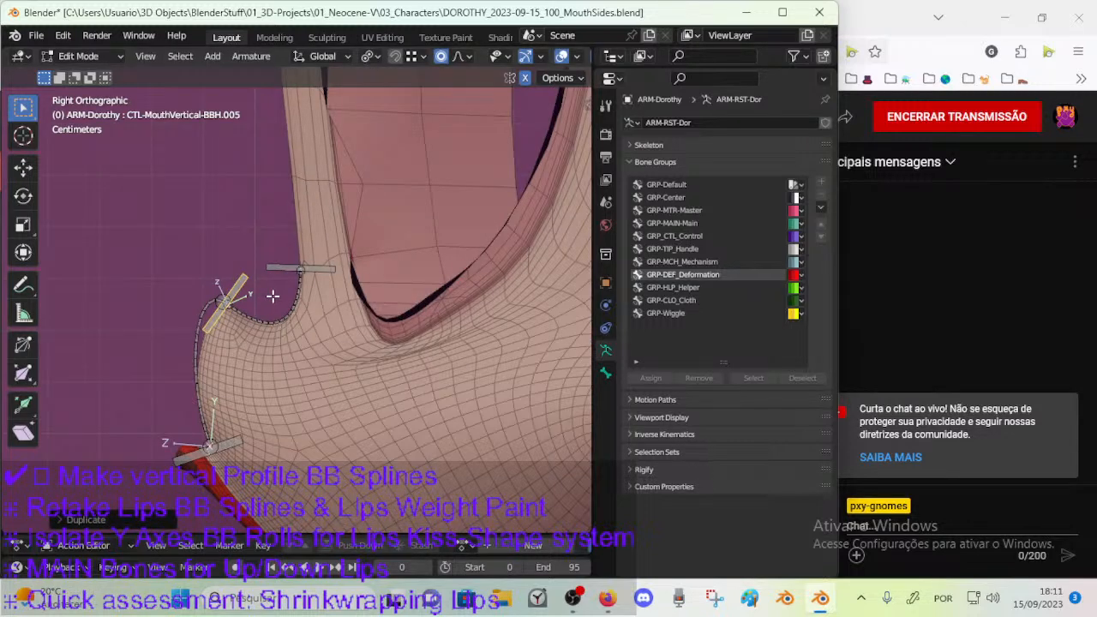
pyautogui.press('g')
pyautogui.click(283, 311)
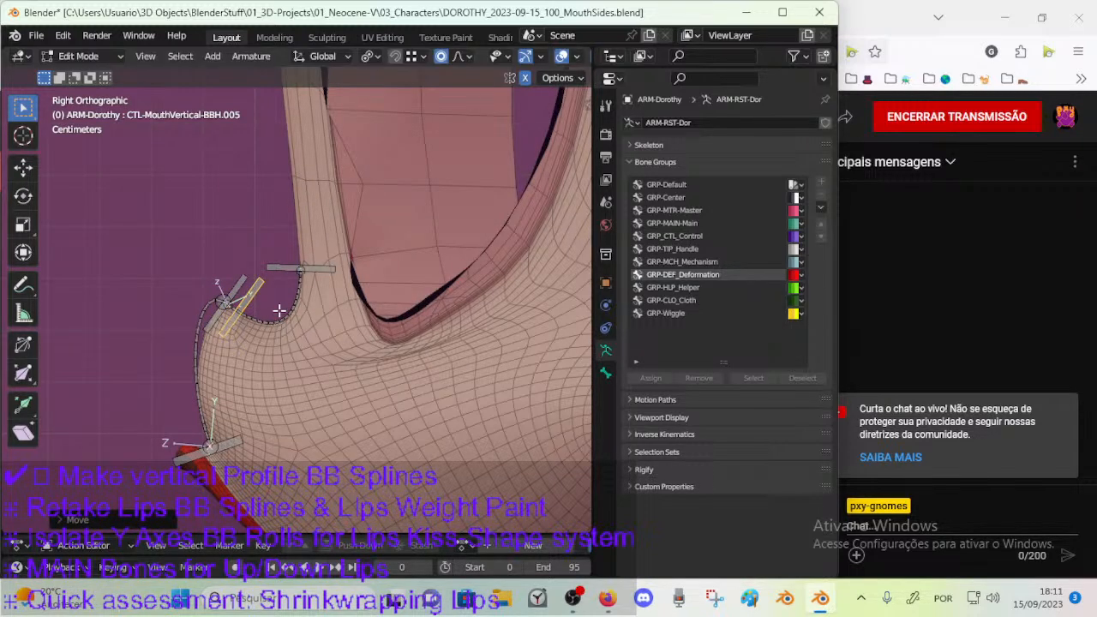
# Enable Vertex snapping with non-edited objects included, disable proportional editing, and move the duplicated handle closer to the nose-tip joint.
pyautogui.click(394, 55)
pyautogui.click(418, 56)
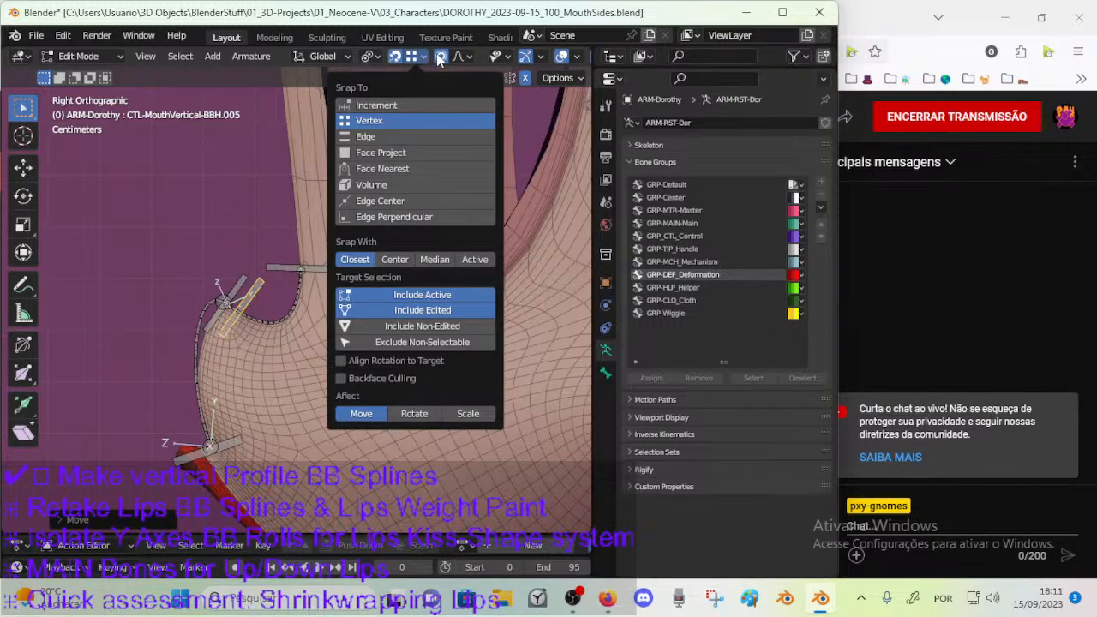
pyautogui.click(412, 57)
pyautogui.click(385, 326)
pyautogui.press('g')
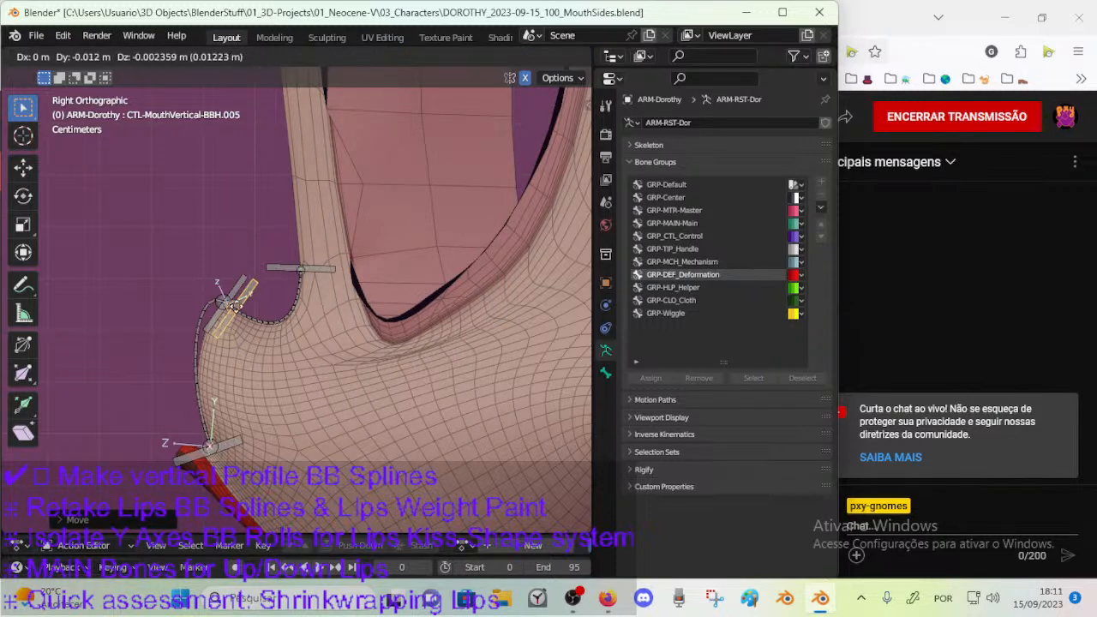
pyautogui.click(239, 306)
# Rotate CTL-MouthVertical-BBH.004 so it crosses the duplicated handle roughly at a right angle.
pyautogui.scroll(5, 239, 306)
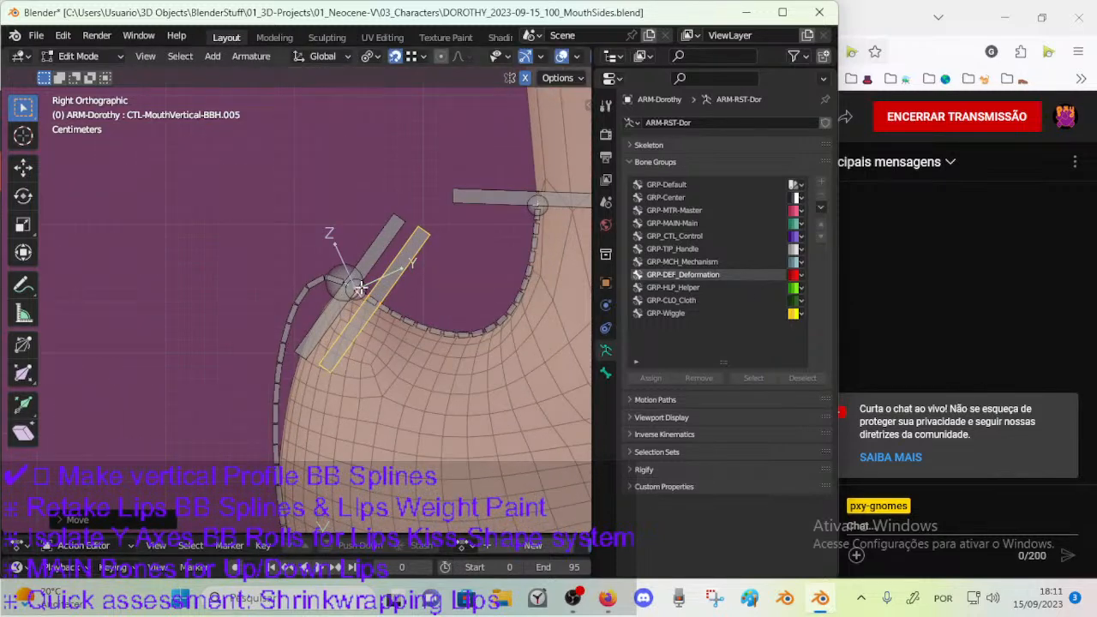
pyautogui.click(373, 244)
pyautogui.press('r')
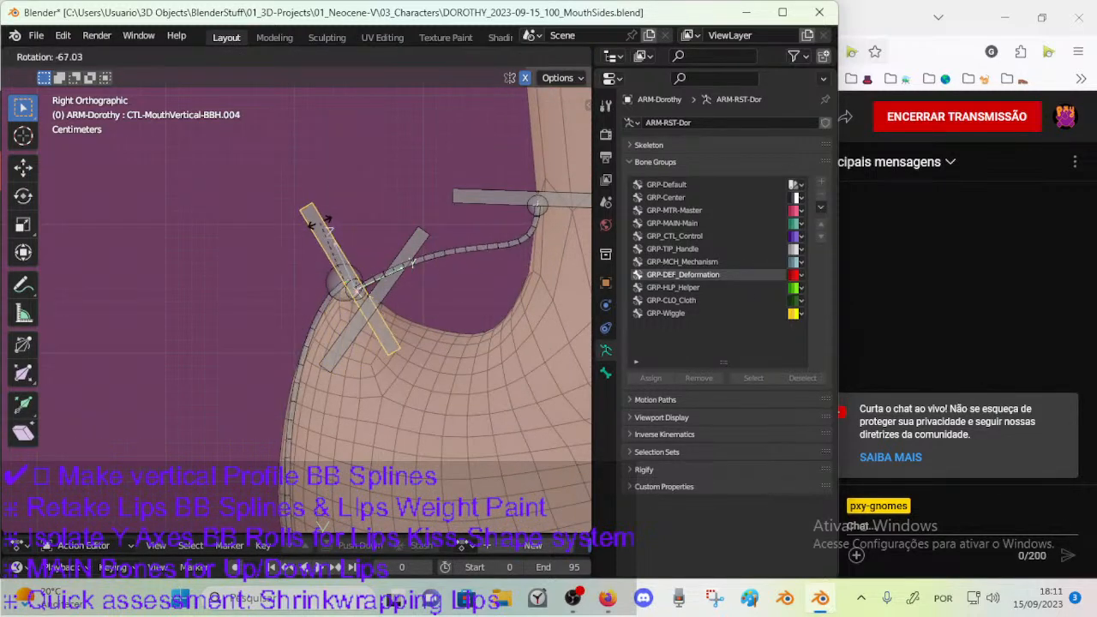
pyautogui.click(302, 242)
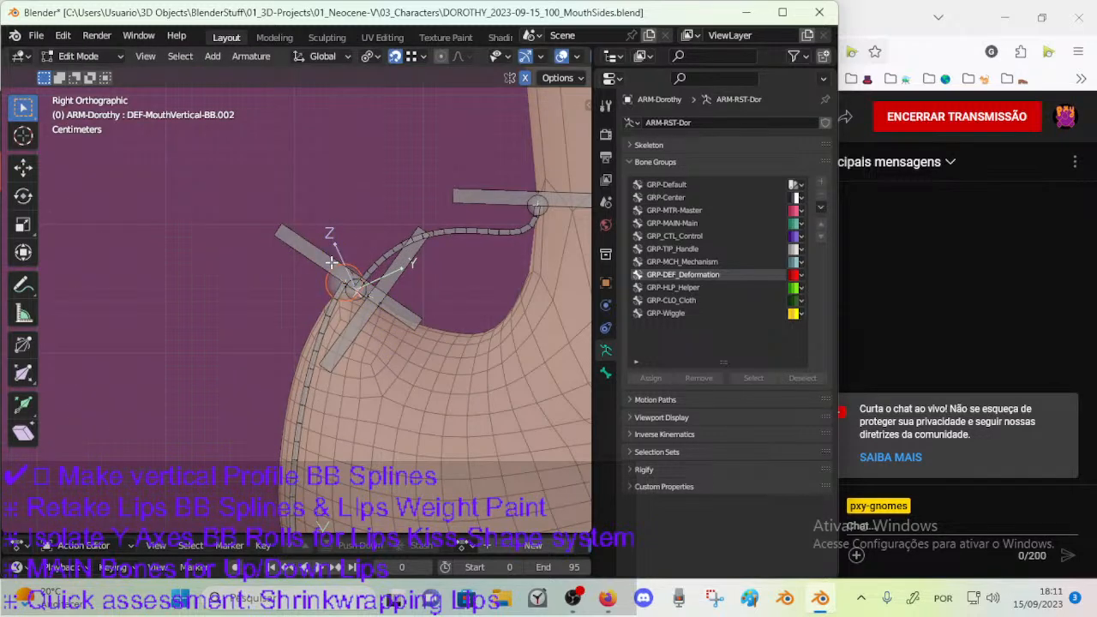
# Reposition CTL-MouthVertical-BBH.004 with snapping so it sits on the nose-tip joint.
pyautogui.press('g')
pyautogui.click(271, 322)
pyautogui.press('g')
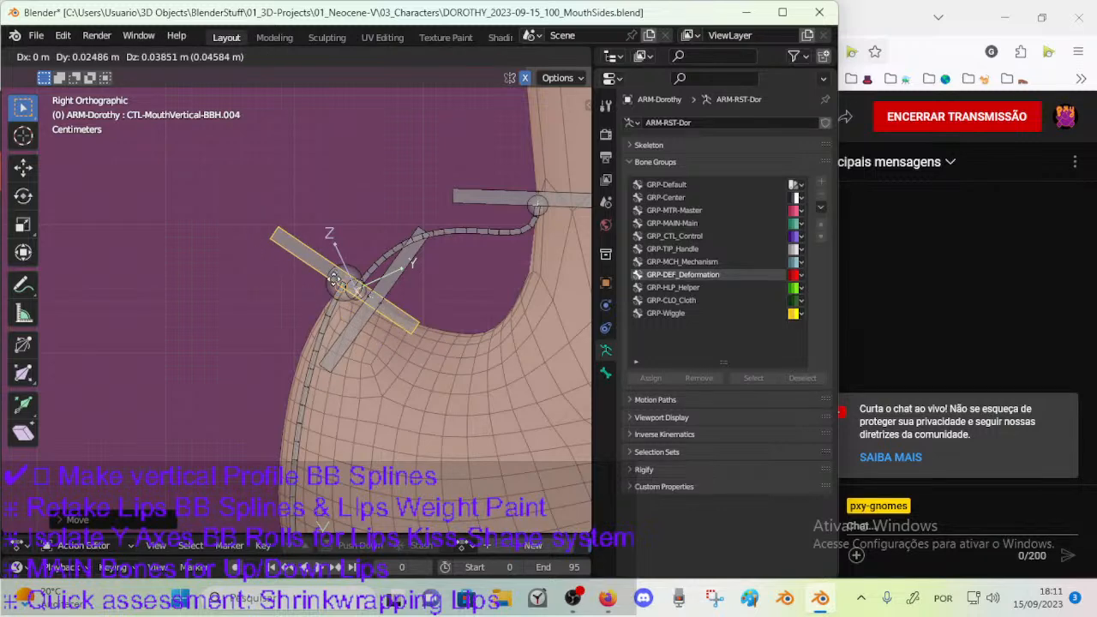
pyautogui.click(315, 297)
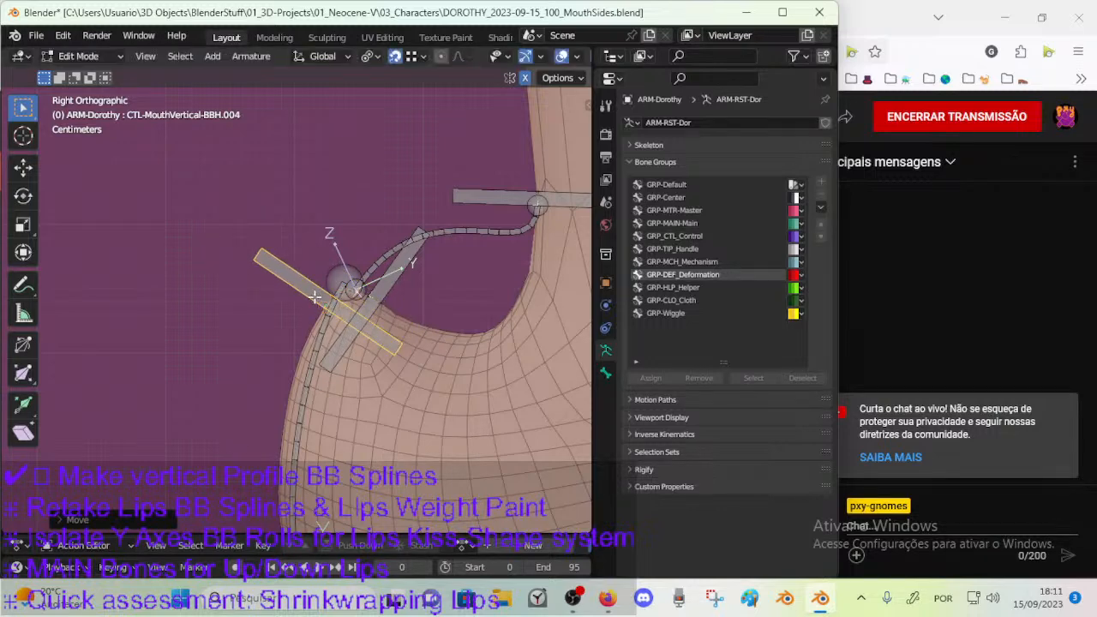
pyautogui.press('g')
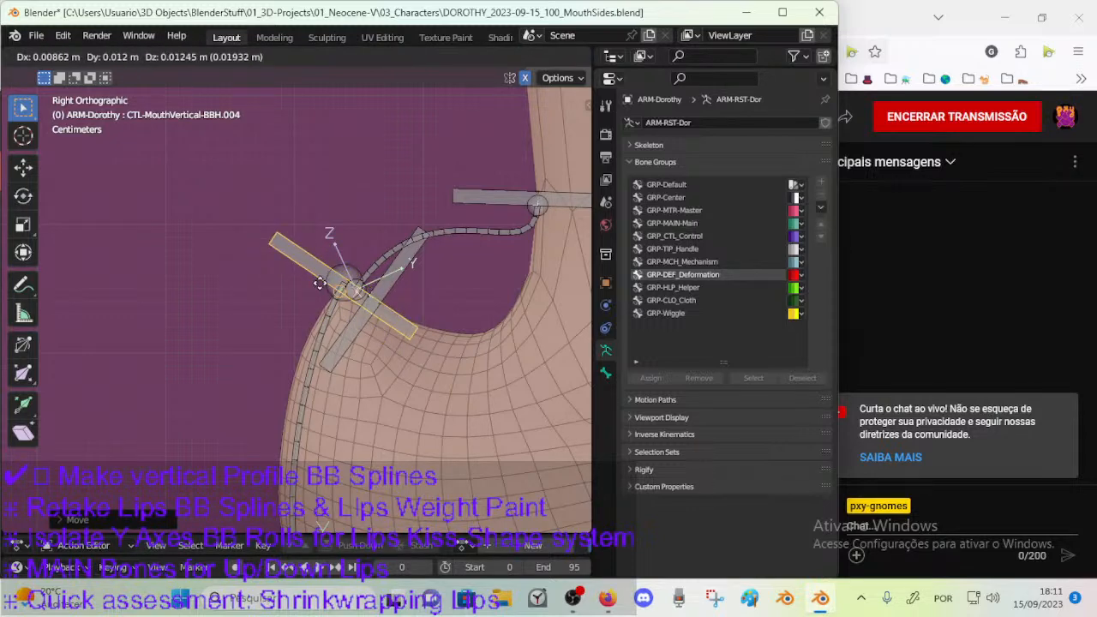
pyautogui.click(323, 274)
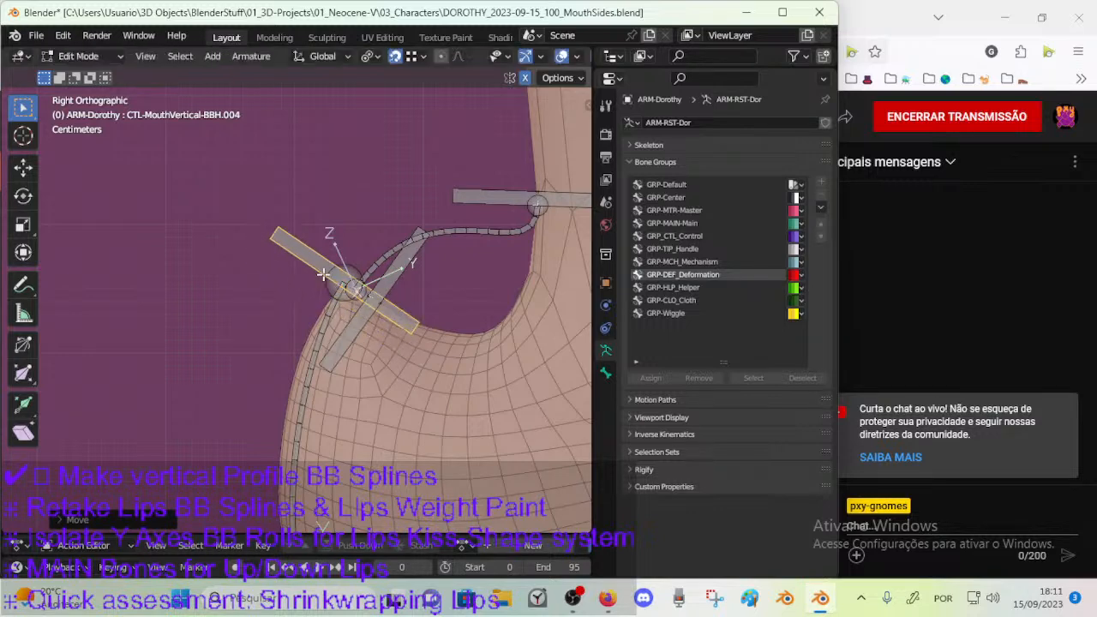
# Try rotating CTL-MouthVertical-BBH.005, and move it down onto the curve between nose tip and bridge.
pyautogui.click(399, 272)
pyautogui.press('r')
pyautogui.rightClick(416, 282)
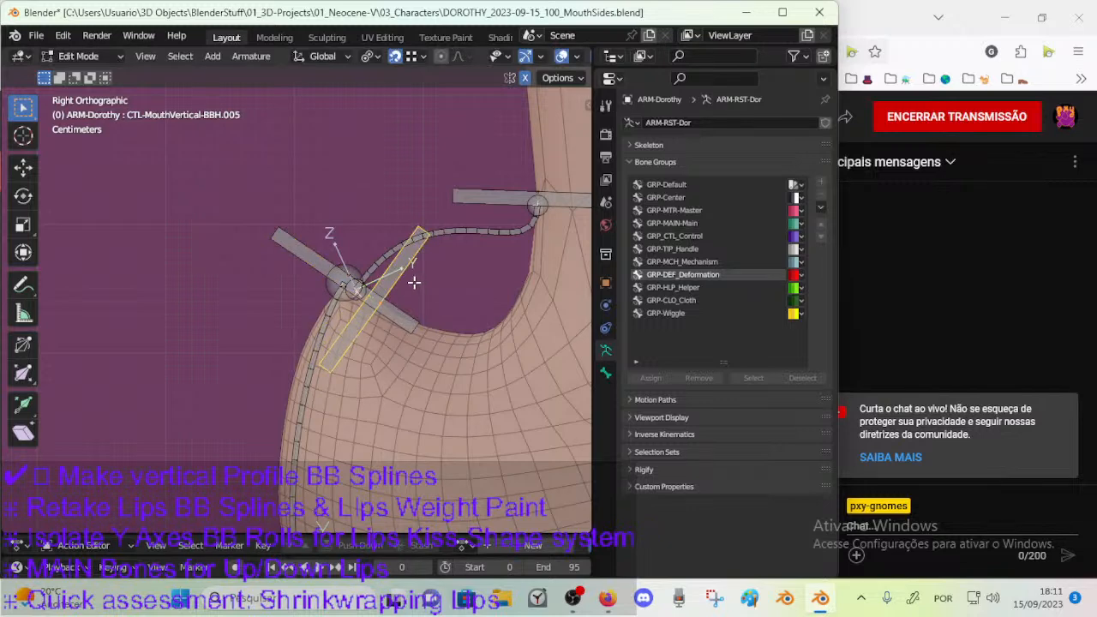
pyautogui.press('g')
pyautogui.click(387, 232)
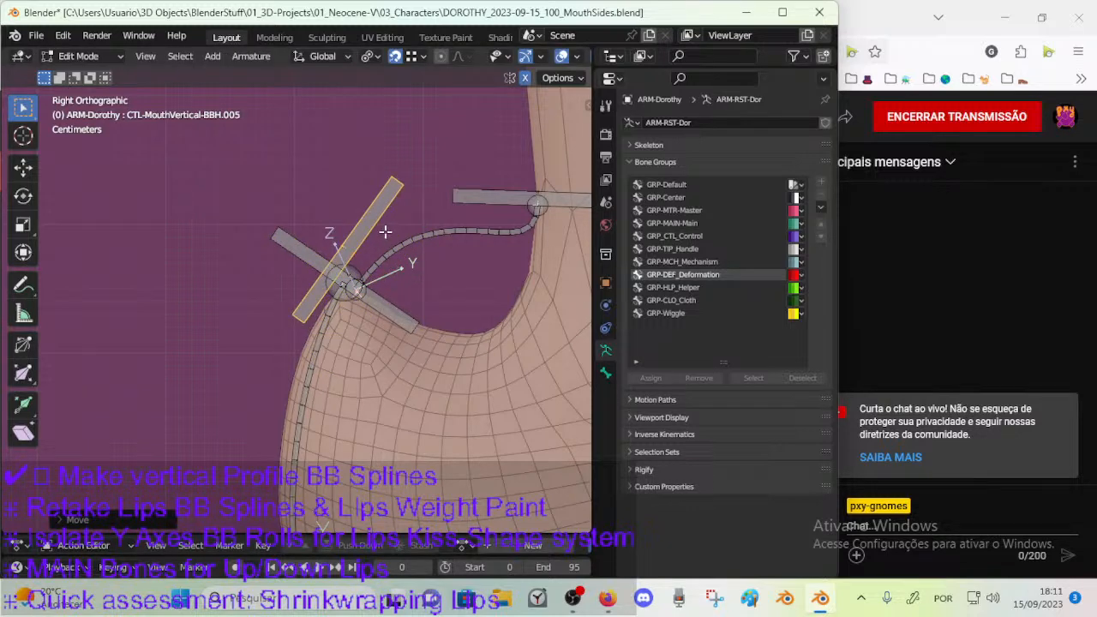
pyautogui.press('g')
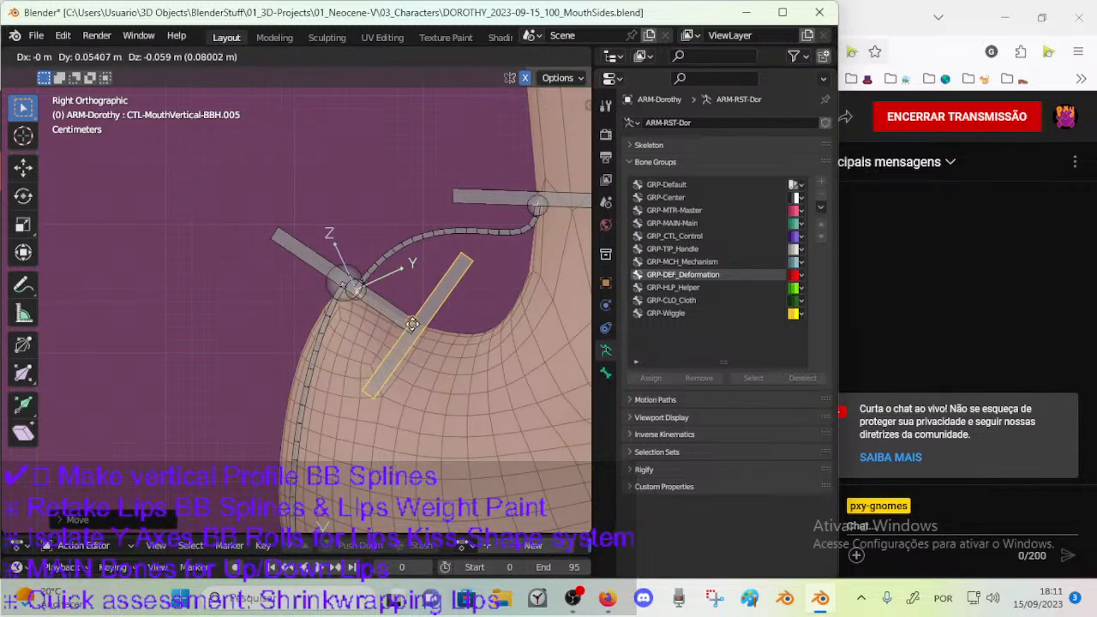
pyautogui.click(409, 310)
# Check the snapping targets and snap the nose-tip end of DEF-MouthVertical-BB.002 to CTL-MouthVertical-BBH.004.
pyautogui.click(333, 274)
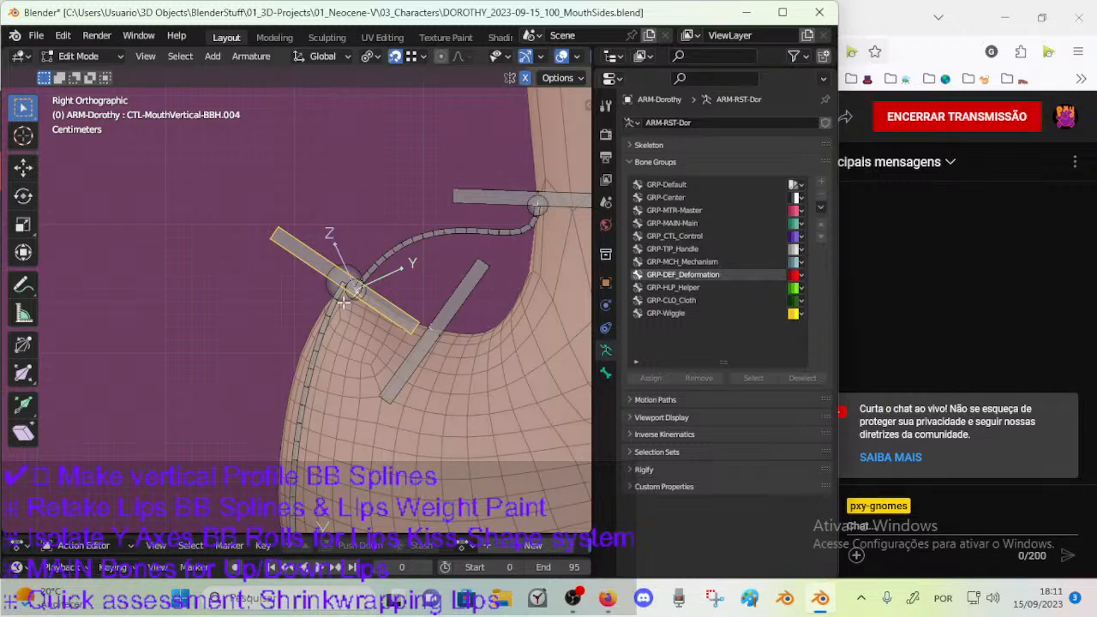
pyautogui.click(329, 286)
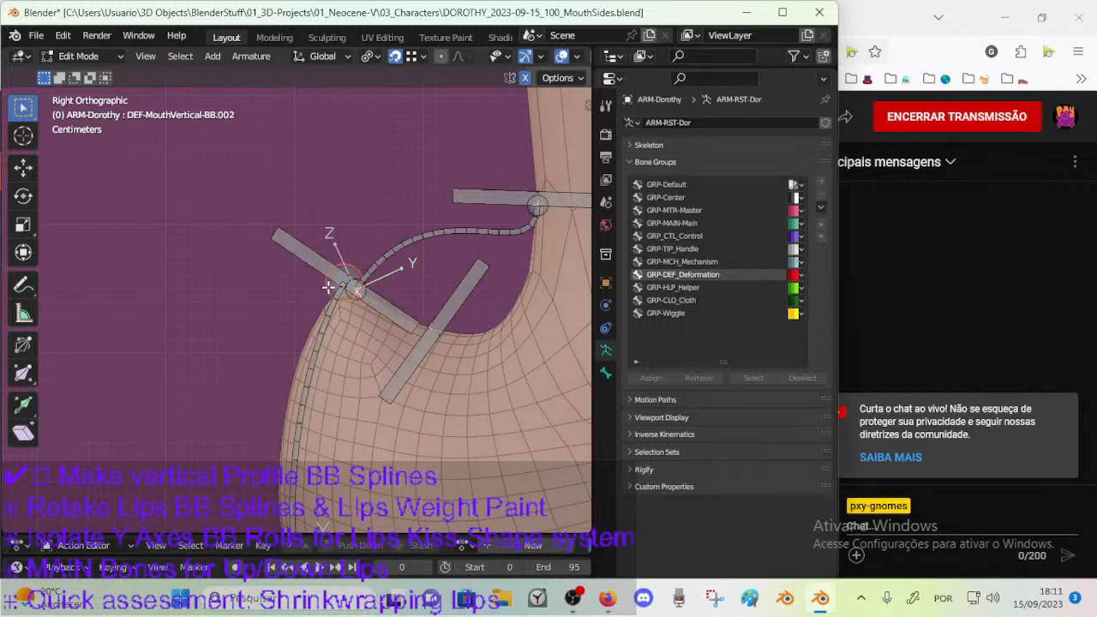
pyautogui.click(409, 56)
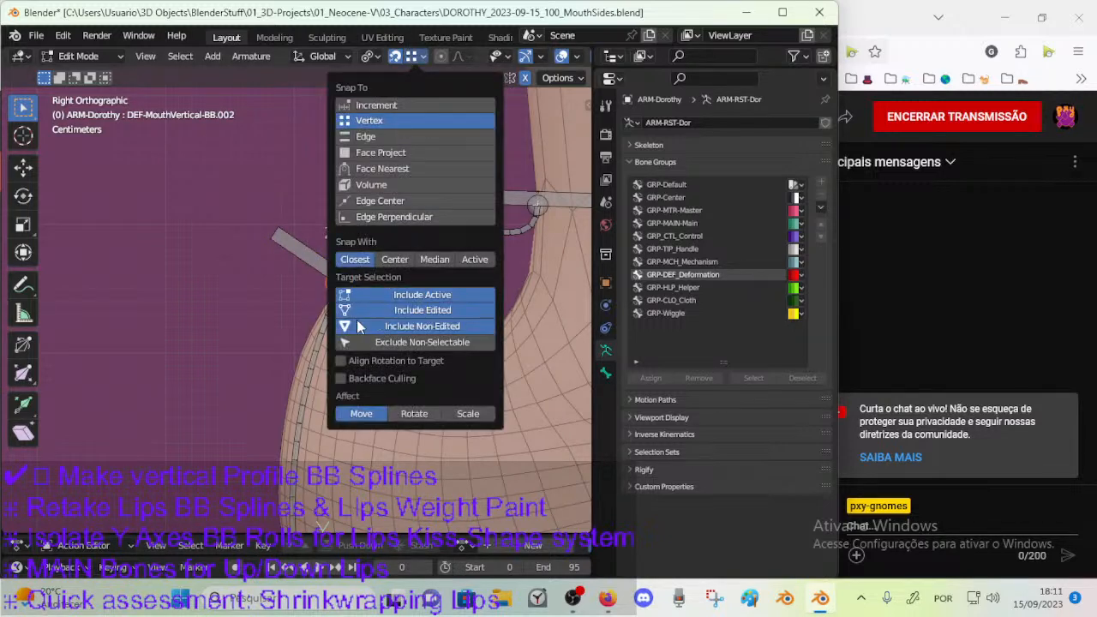
pyautogui.press('g')
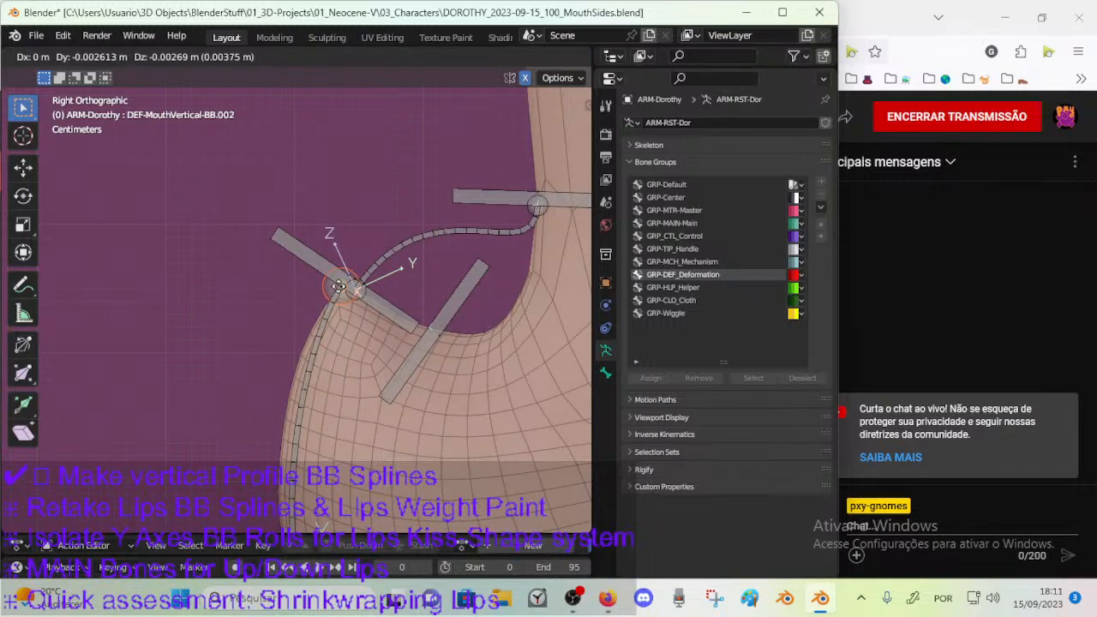
pyautogui.click(340, 287)
# Snap CTL-MouthVertical-BBH.004 and CTL-MouthVertical-BBH.005 onto the nose-tip end of DEF-MouthVertical-BB.002.
pyautogui.click(370, 295)
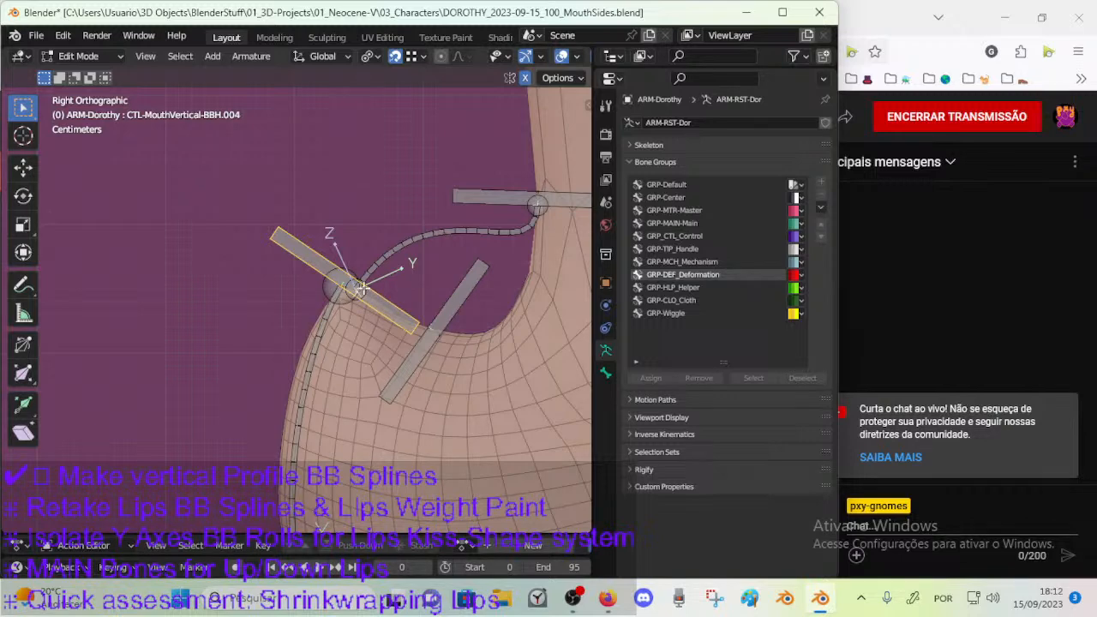
pyautogui.press('g')
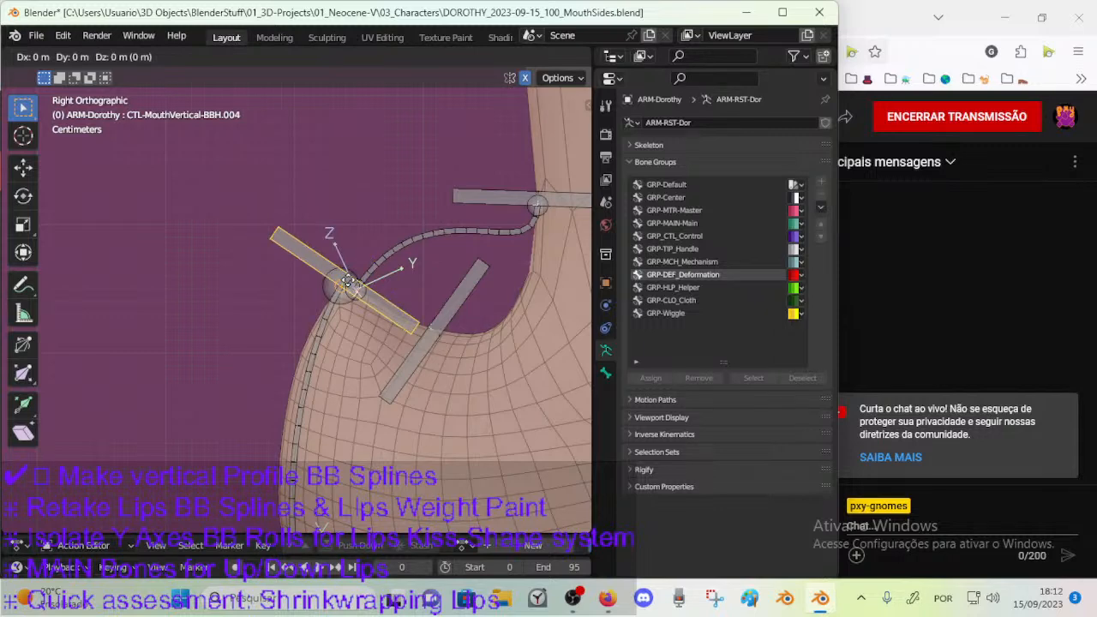
pyautogui.click(342, 278)
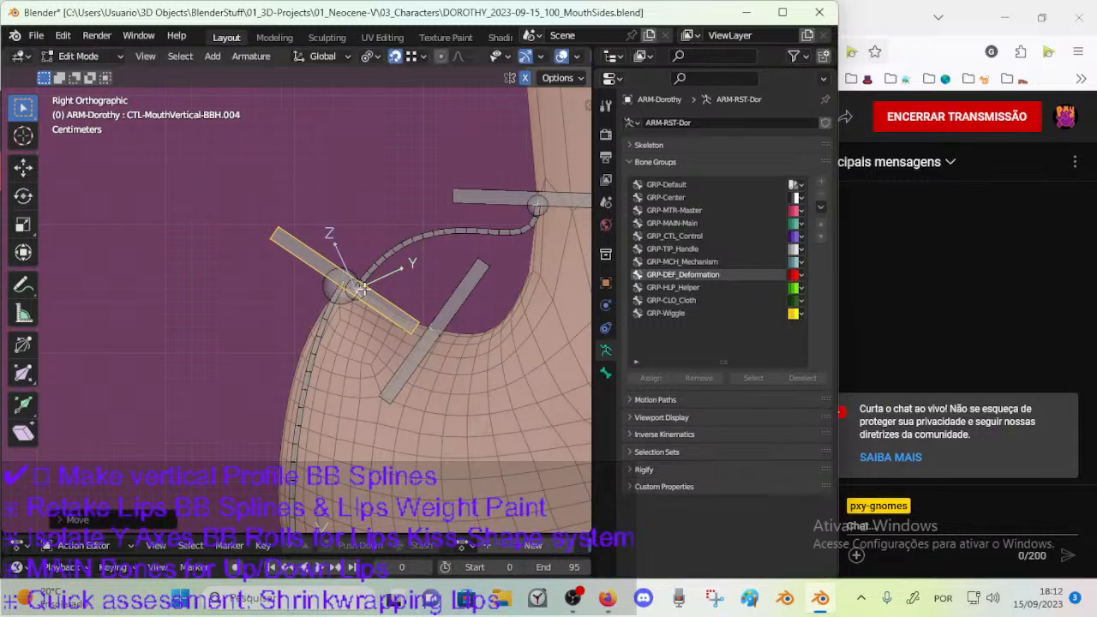
pyautogui.click(451, 315)
pyautogui.press('g')
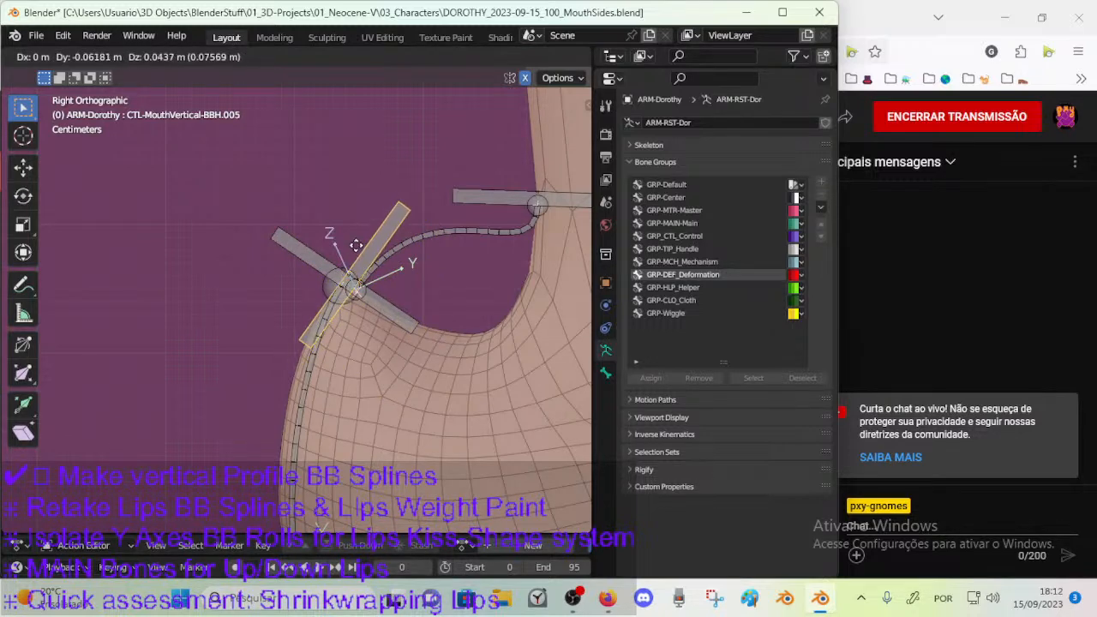
pyautogui.click(343, 285)
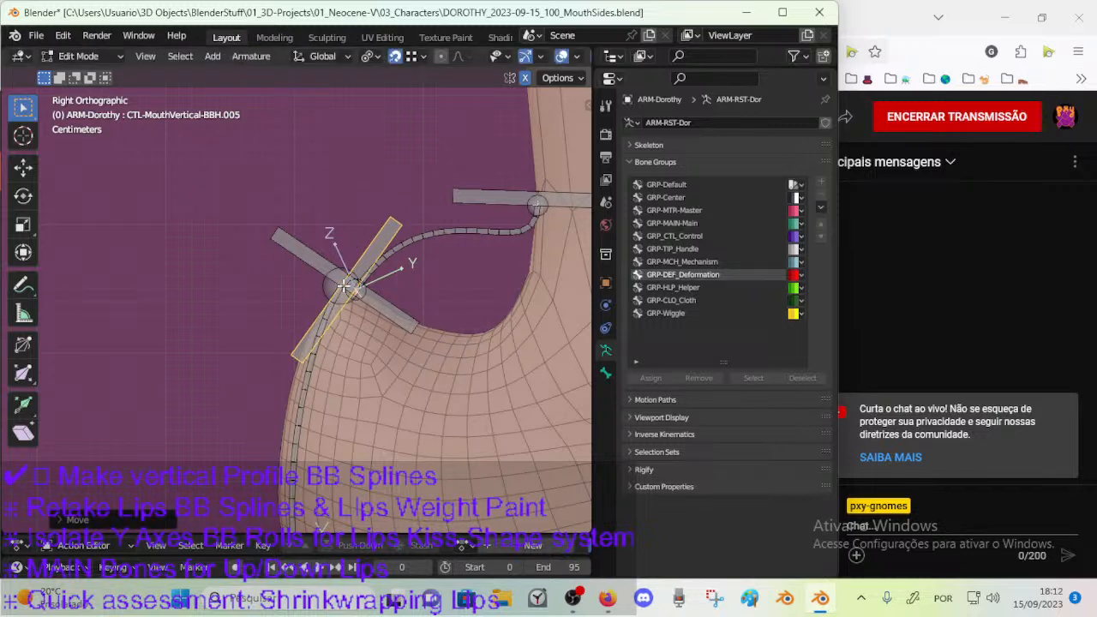
# Move the head of DEF-MouthVertical-BB.003 toward the crossed handles at the nose tip.
pyautogui.click(370, 281)
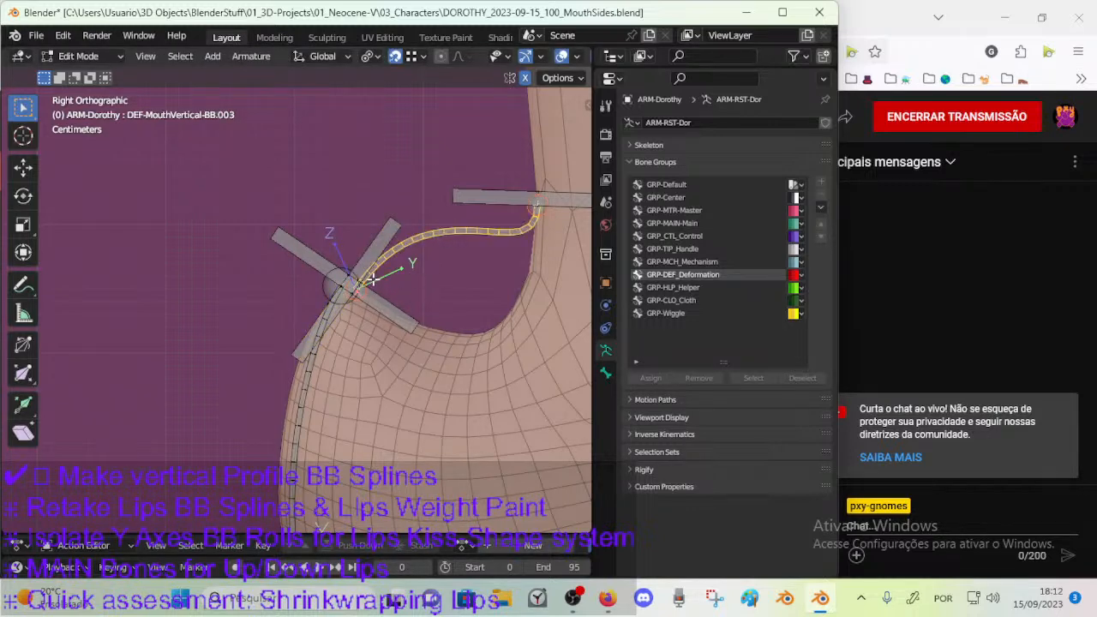
pyautogui.click(361, 298)
pyautogui.click(370, 289)
pyautogui.click(367, 288)
pyautogui.press('g')
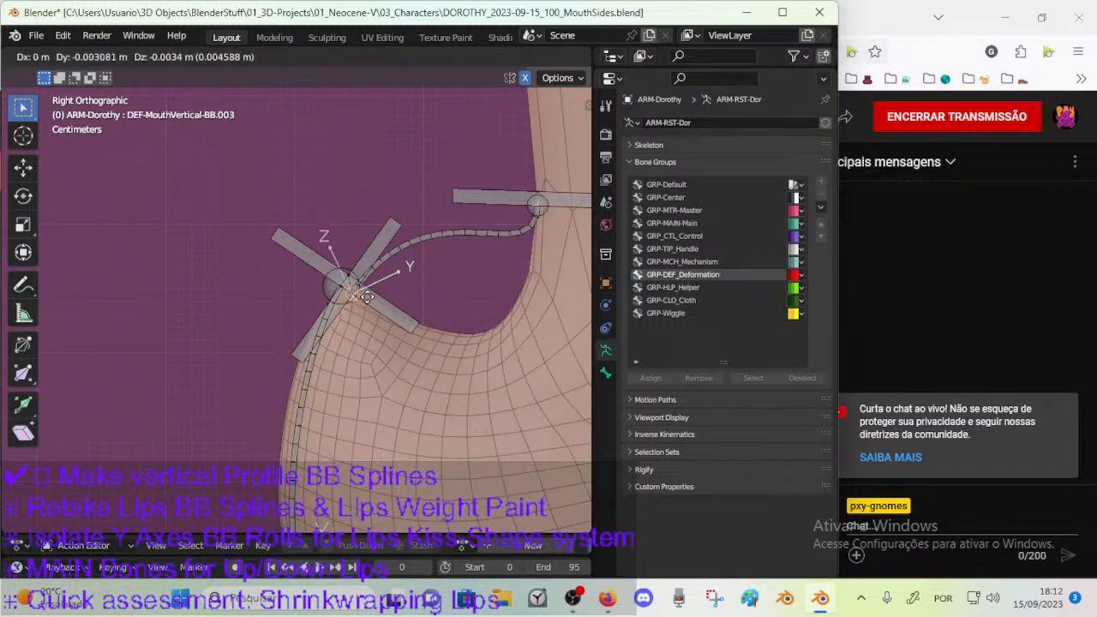
pyautogui.click(359, 294)
# Open the Bendy Bones settings of DEF-MouthVertical-BB.002 and widen the properties area to read its custom handle names.
pyautogui.click(432, 230)
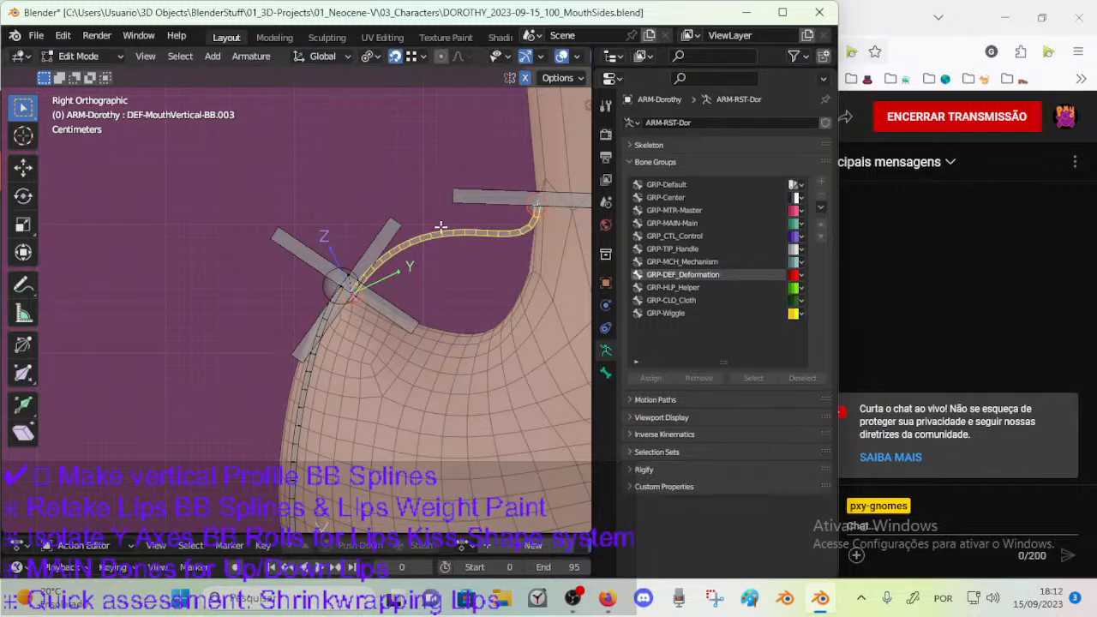
pyautogui.click(516, 197)
pyautogui.click(403, 254)
pyautogui.click(376, 225)
pyautogui.click(445, 234)
pyautogui.click(606, 375)
pyautogui.click(306, 396)
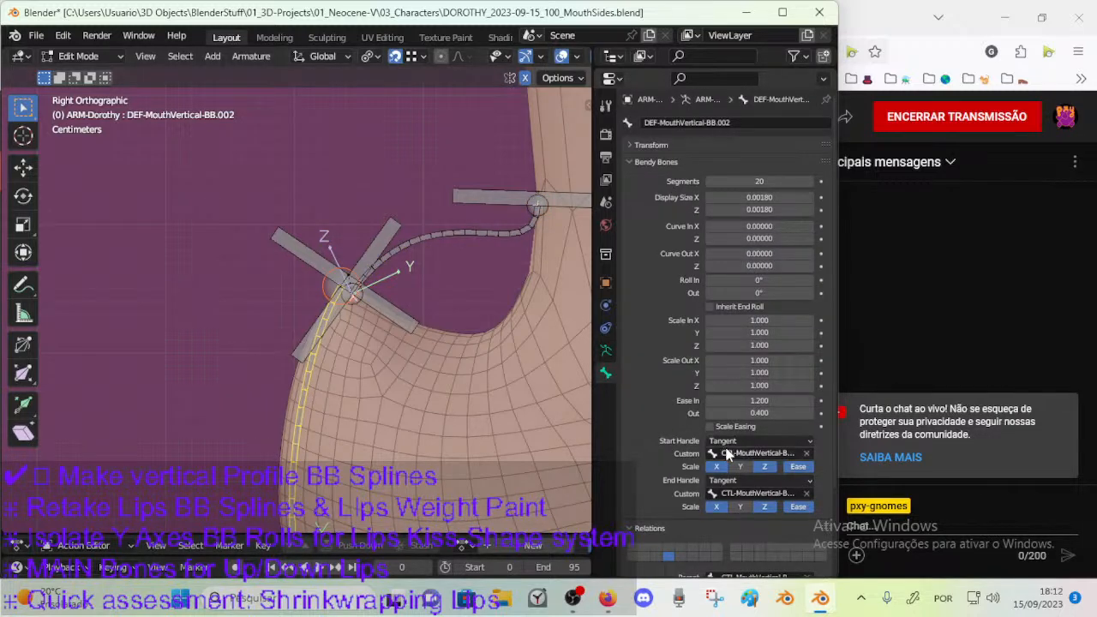
pyautogui.moveTo(593, 414); pyautogui.dragTo(506, 407)
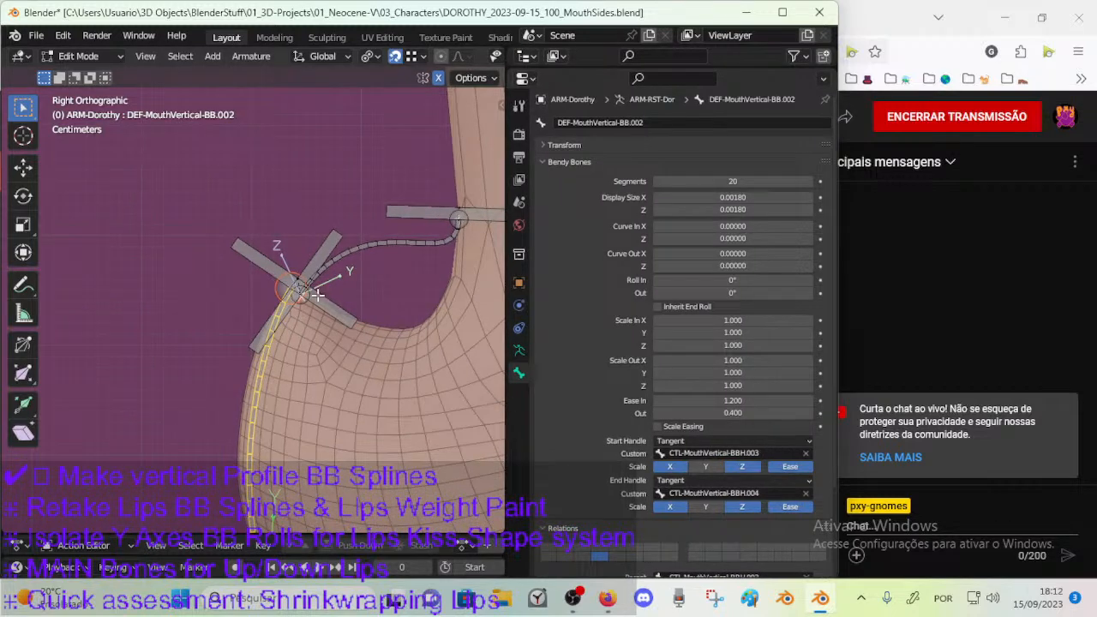
# Set the custom start handle of DEF-MouthVertical-BB.003 to CTL-MouthVertical-BBH.005.
pyautogui.click(368, 245)
pyautogui.press('F2')
pyautogui.press('Escape')
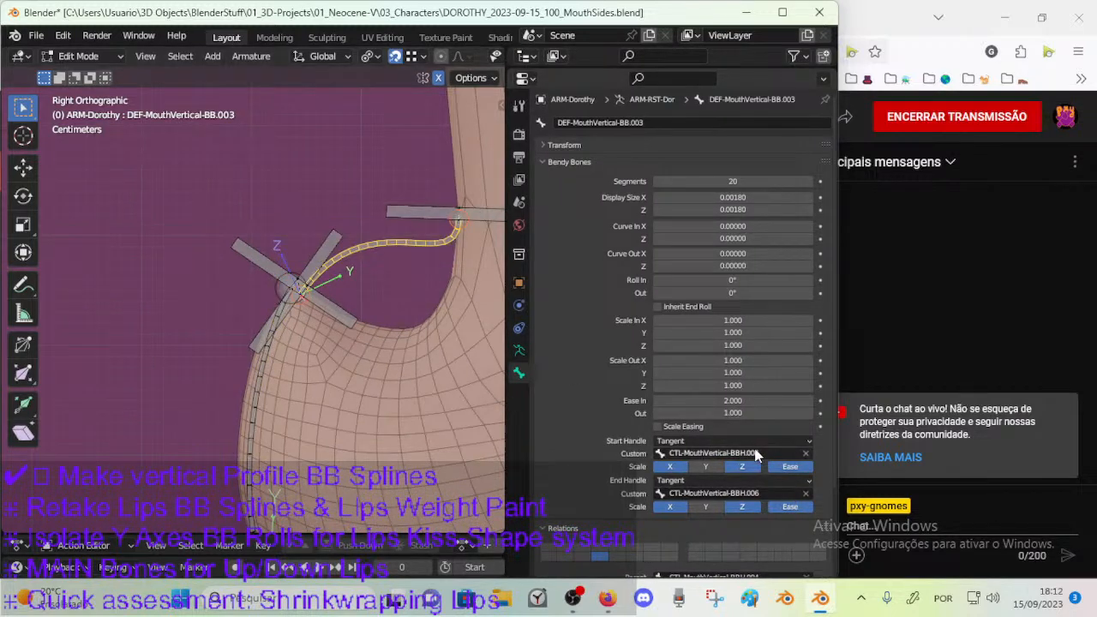
pyautogui.click(318, 250)
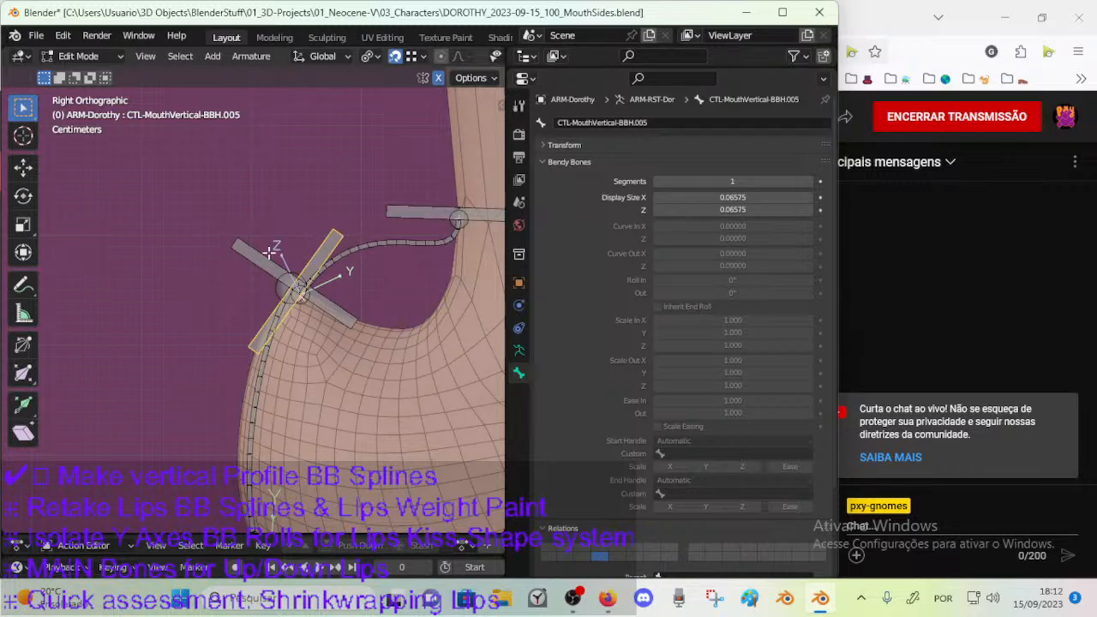
pyautogui.click(375, 244)
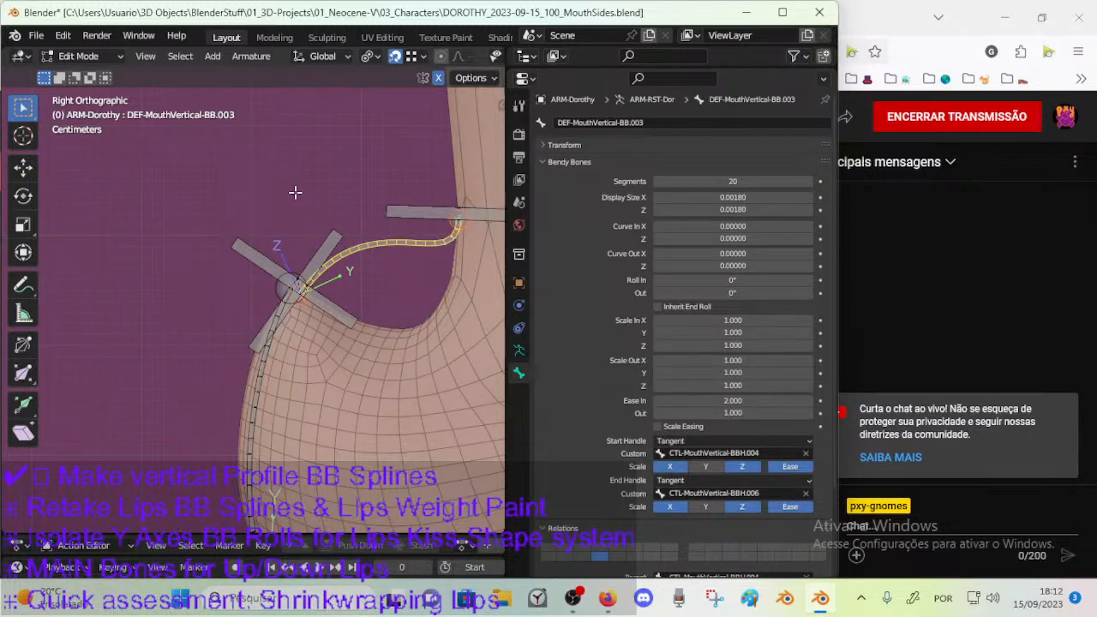
pyautogui.click(326, 245)
pyautogui.hotkey('ctrl', 'c')
pyautogui.press('F2')
pyautogui.press('Escape')
pyautogui.click(375, 249)
pyautogui.hotkey('ctrl', 'v')
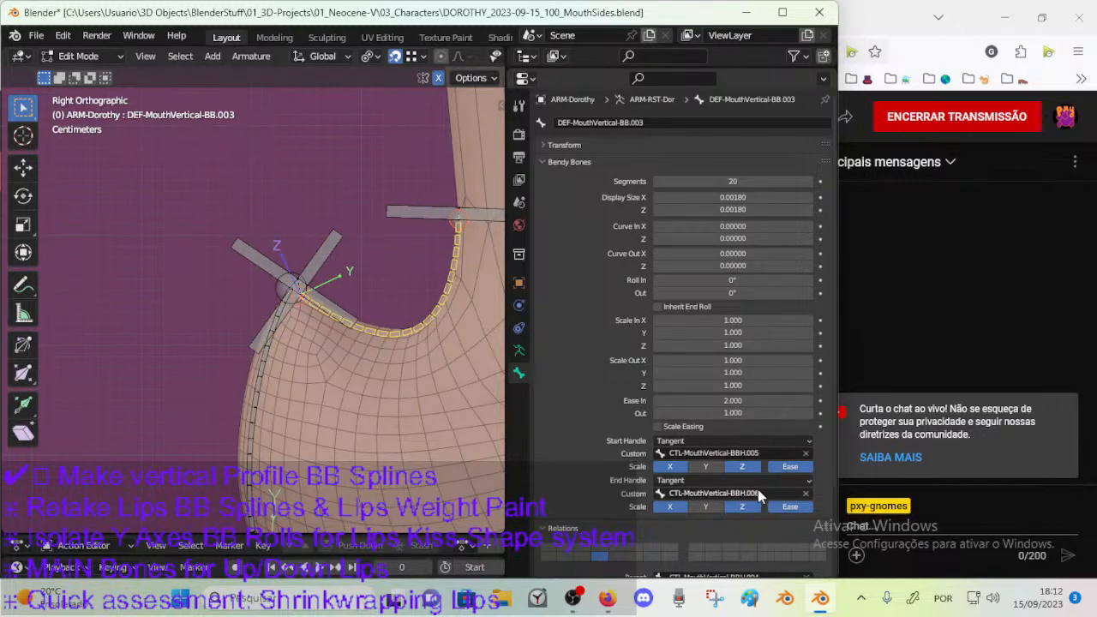
# Reset Ease In of DEF-MouthVertical-BB.003 to 1.000 and save the file.
pyautogui.scroll(-3, 620, 444)
pyautogui.scroll(1, 727, 310)
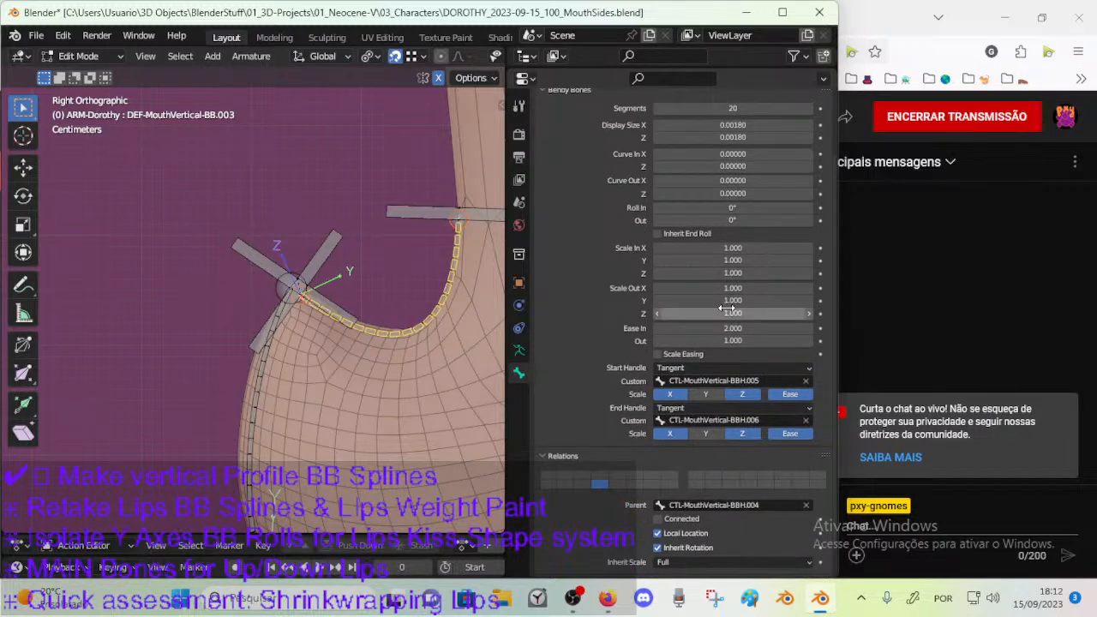
pyautogui.press('BackSpace')
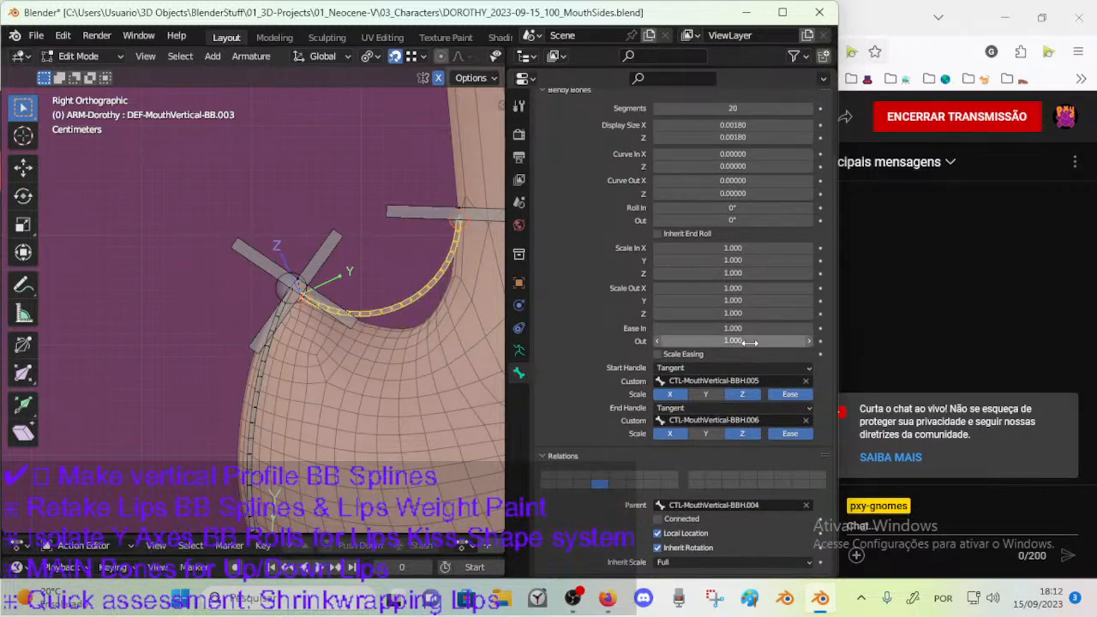
pyautogui.click(423, 212)
pyautogui.press('c')
pyautogui.rightClick(457, 214)
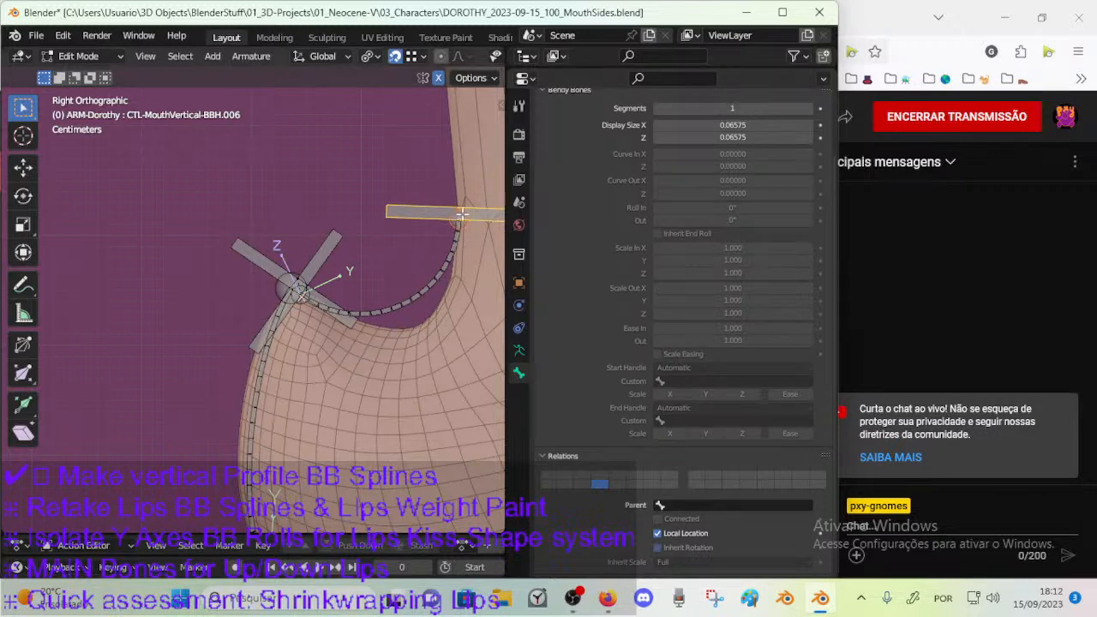
pyautogui.keyDown('shift'); pyautogui.moveTo(457, 226); pyautogui.dragTo(425, 253, button='middle'); pyautogui.keyUp('shift')
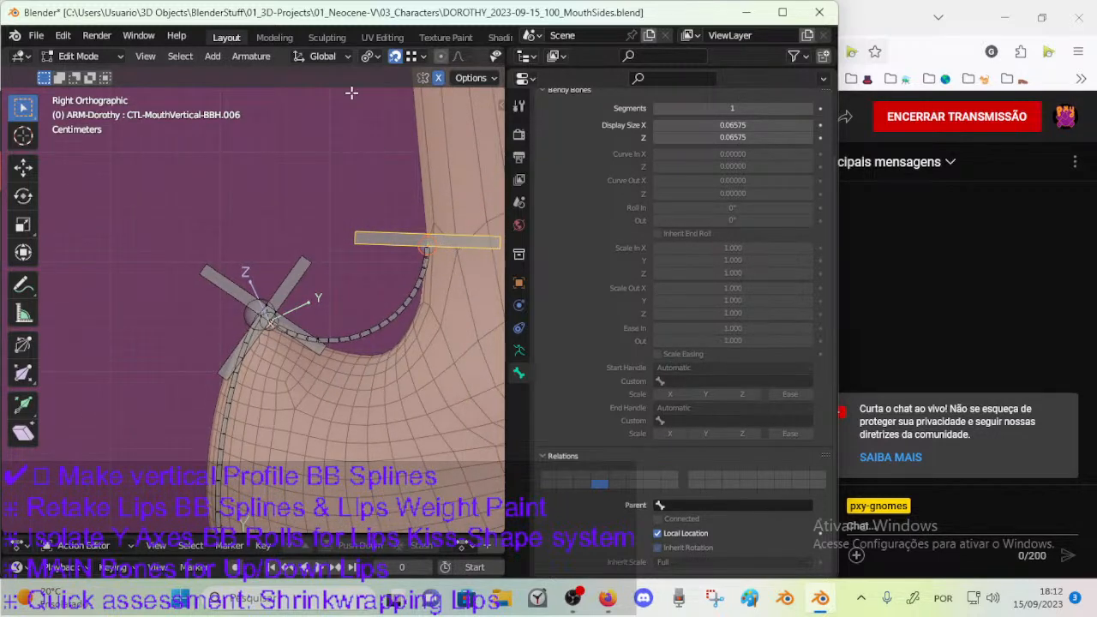
pyautogui.hotkey('ctrl', 's')
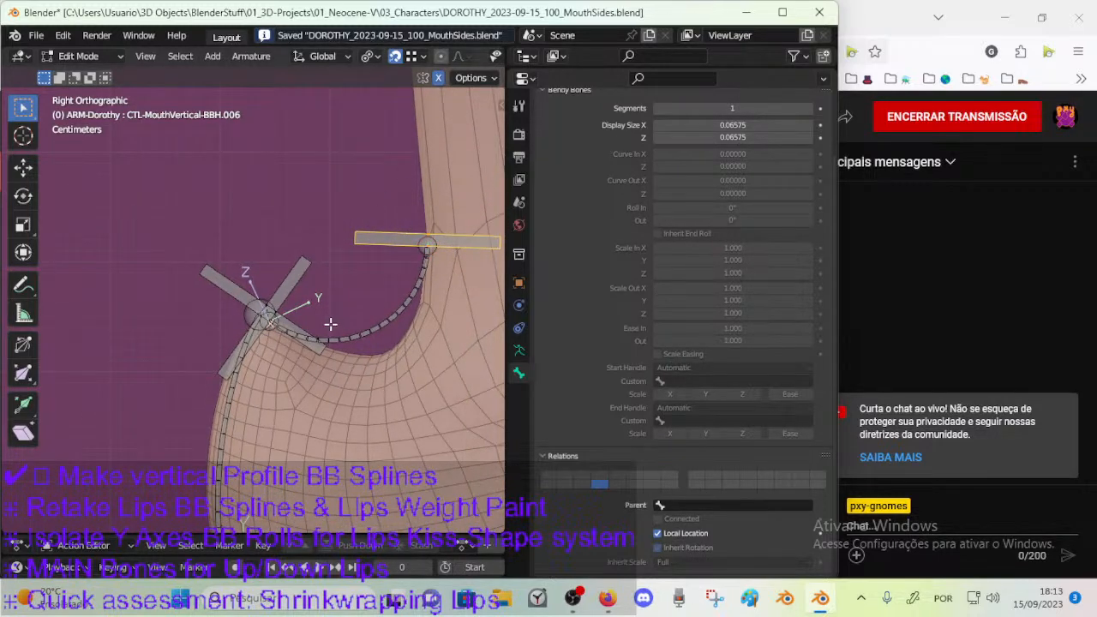
# Rotate CTL-MouthVertical-BBH.005 slightly to reshape the start of the nose-bridge curve and save the file.
pyautogui.click(297, 279)
pyautogui.press('r')
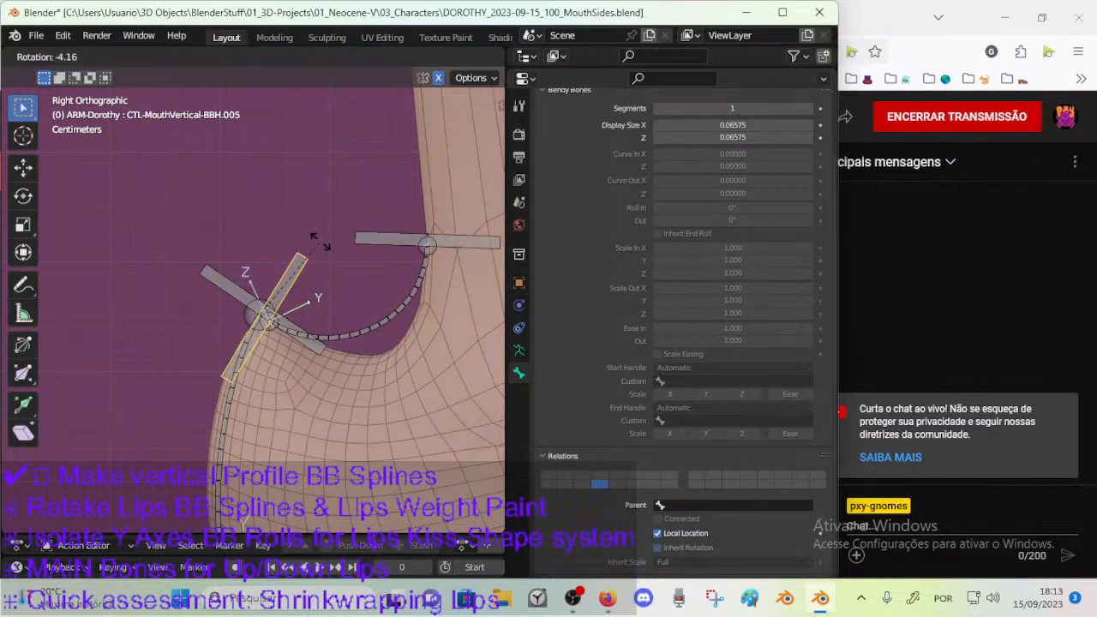
pyautogui.click(314, 233)
pyautogui.hotkey('ctrl', 's')
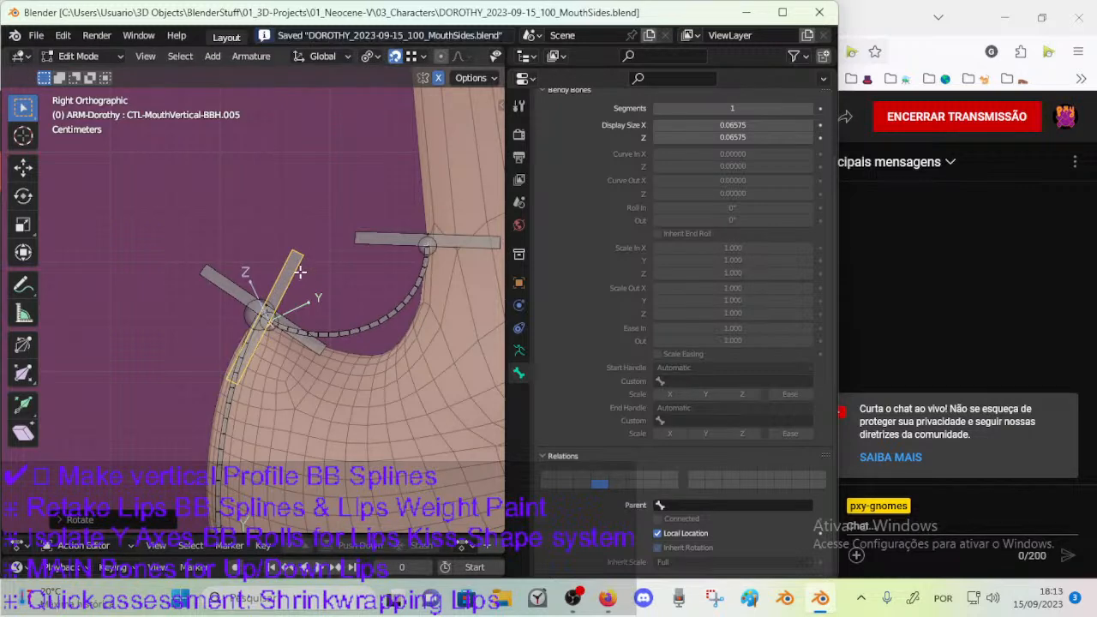
pyautogui.press('r')
pyautogui.rightClick(320, 245)
# Try rotating CTL-MouthVertical-BBH.006 and lowering it along the nose bridge to fit the muzzle curve.
pyautogui.click(476, 244)
pyautogui.press('r')
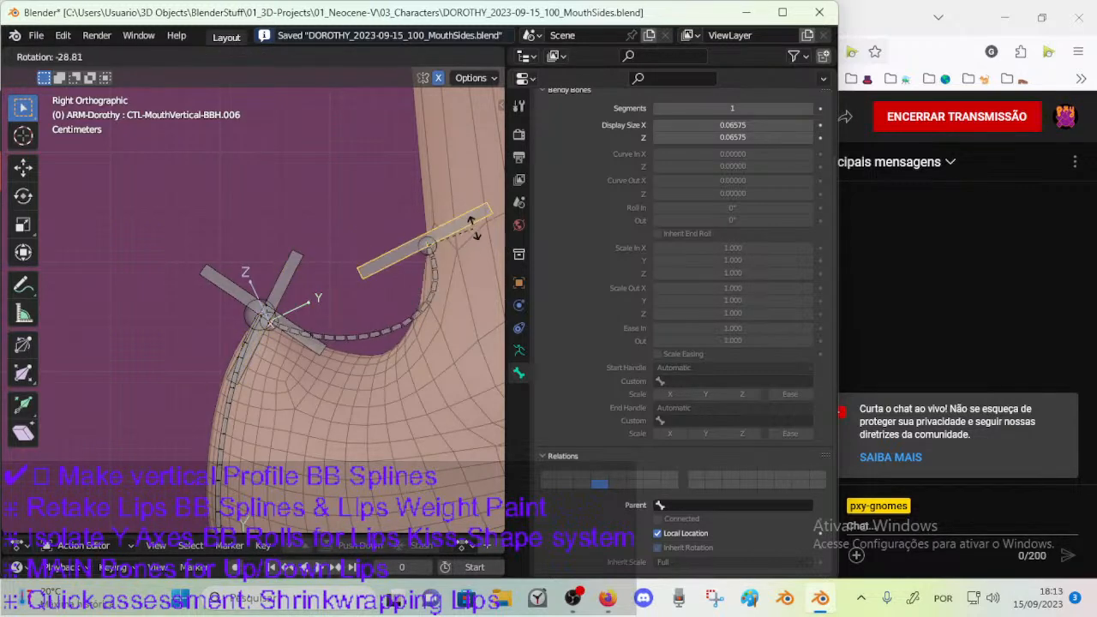
pyautogui.rightClick(455, 236)
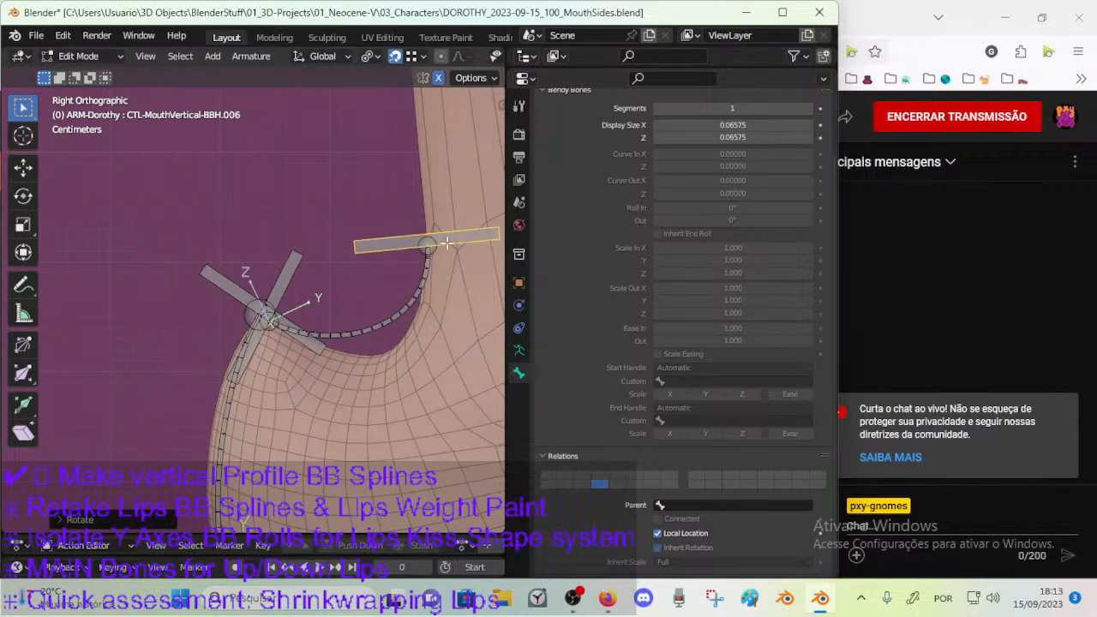
pyautogui.press('g')
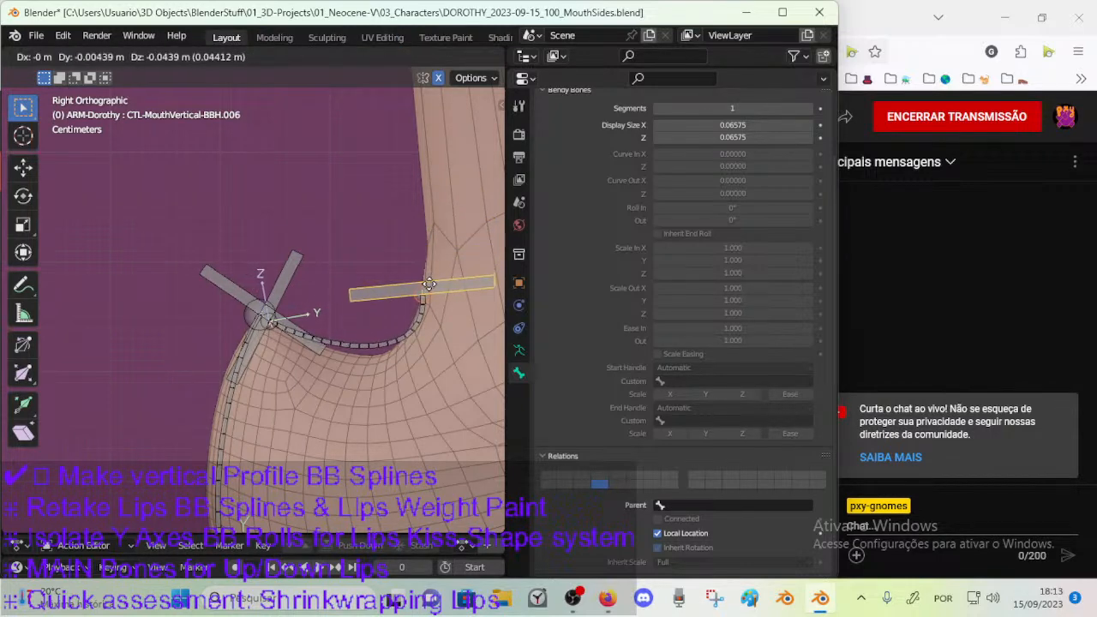
pyautogui.click(441, 291)
pyautogui.press('r')
pyautogui.click(452, 302)
pyautogui.press('g')
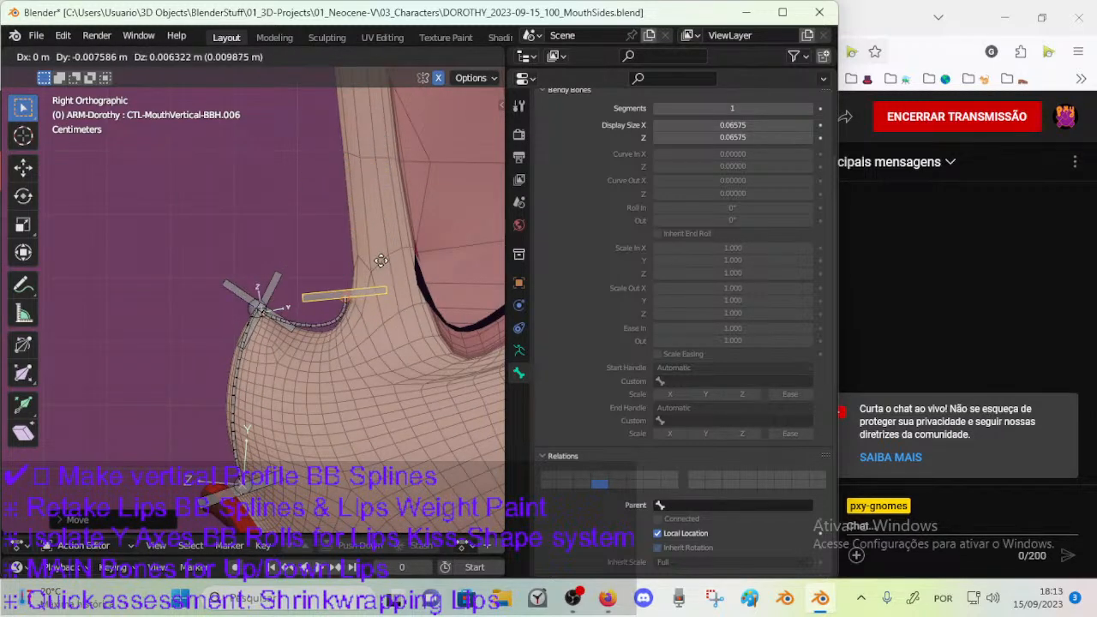
pyautogui.click(435, 287)
pyautogui.press('r')
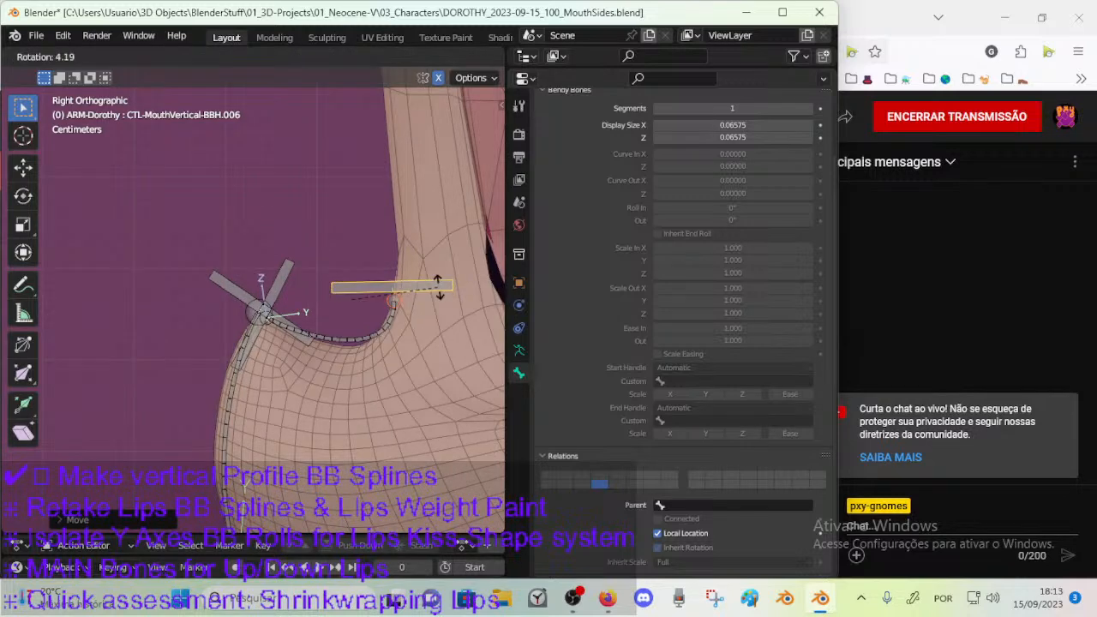
pyautogui.click(434, 280)
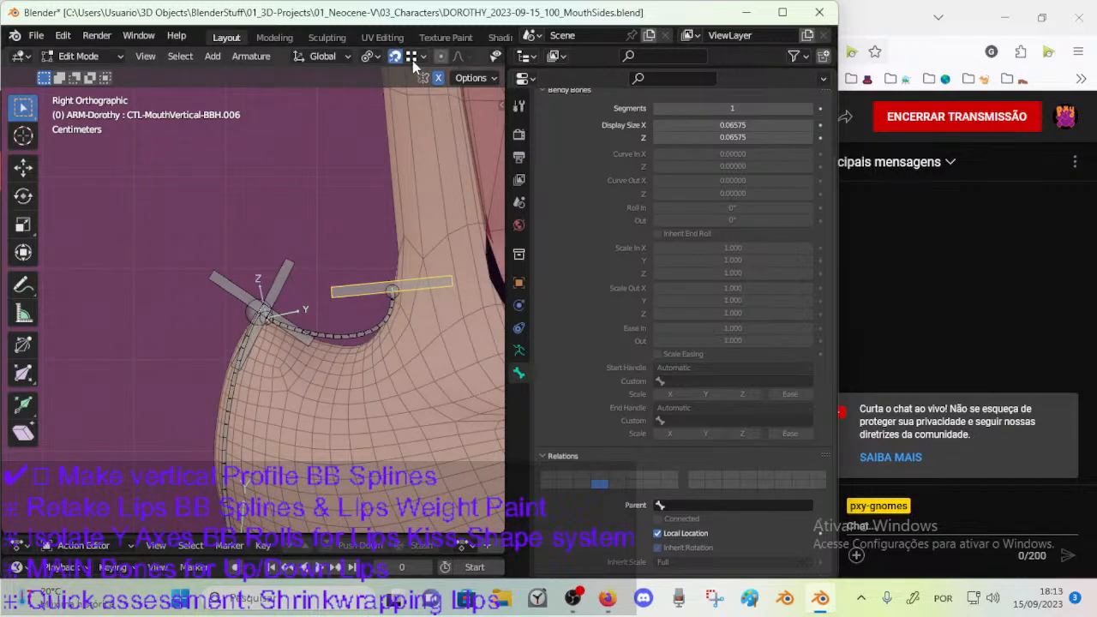
# Try tilting CTL-MouthVertical-BBH.006 down toward the face and shifting it lower on the muzzle curve.
pyautogui.click(412, 56)
pyautogui.press('r')
pyautogui.click(441, 302)
pyautogui.press('g')
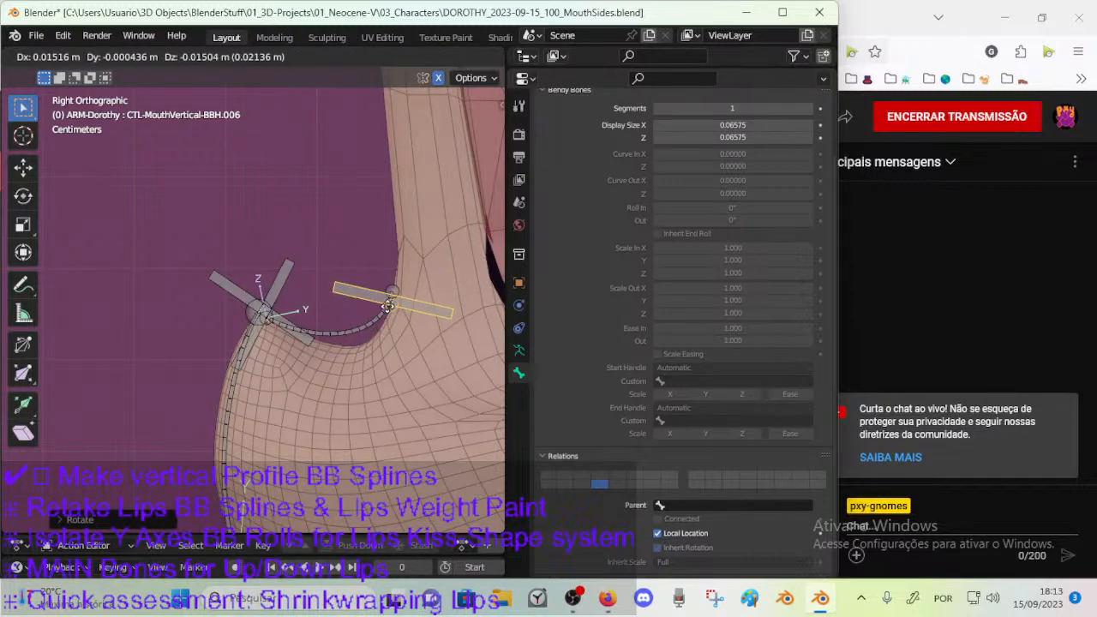
pyautogui.click(393, 308)
pyautogui.scroll(1, 395, 310)
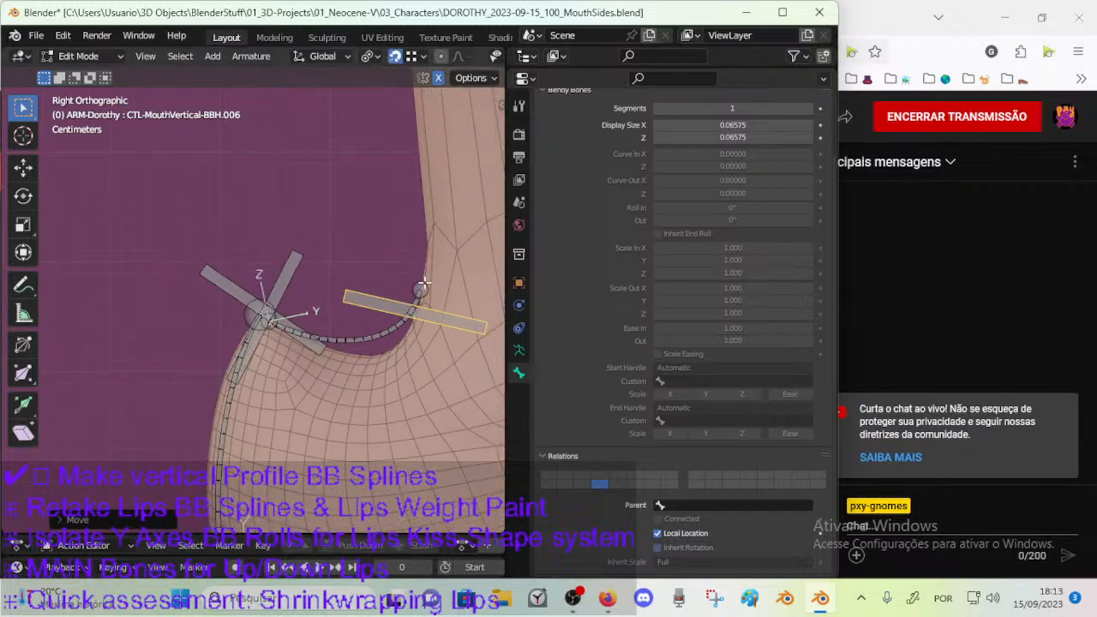
# Move CTL-MouthVertical-BBH.006 and the tail of DEF-MouthVertical-BB.003 up onto the same point of the nose bridge.
pyautogui.click(364, 349)
pyautogui.click(426, 317)
pyautogui.press('g')
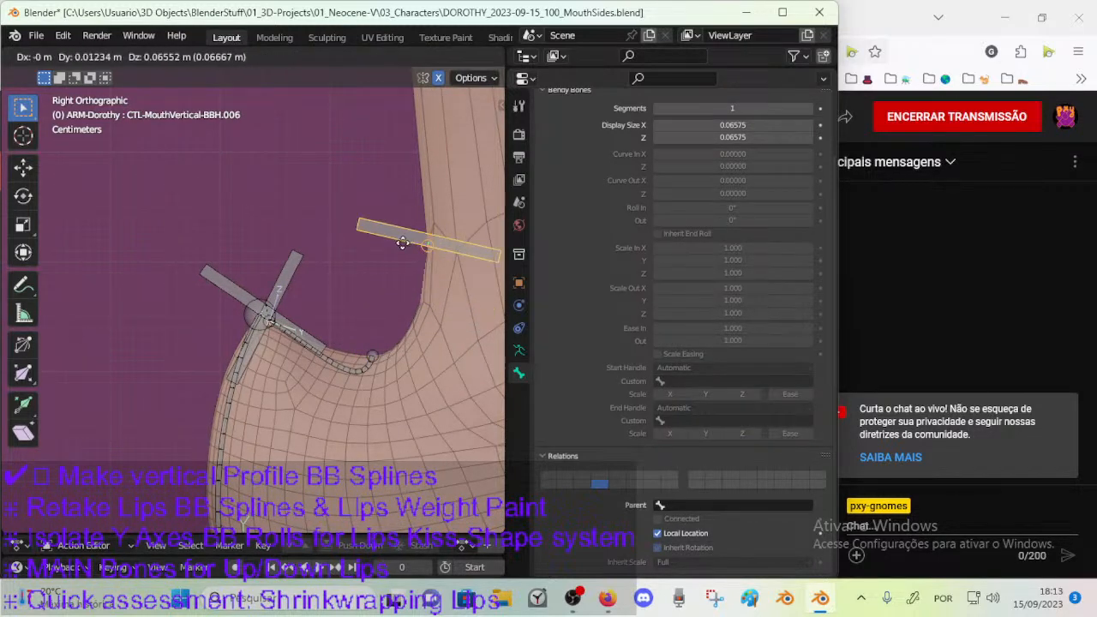
pyautogui.click(404, 242)
pyautogui.click(377, 354)
pyautogui.press('g')
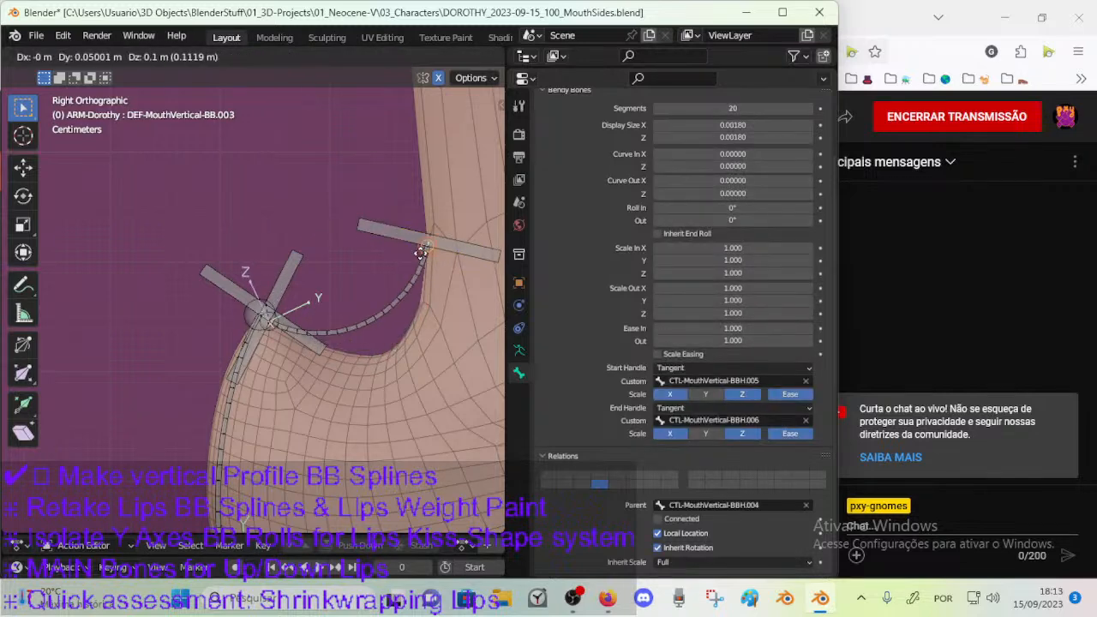
pyautogui.click(421, 248)
# Rotate CTL-MouthVertical-BBH.006 until it lies horizontal at the nose bridge.
pyautogui.click(463, 250)
pyautogui.press('r')
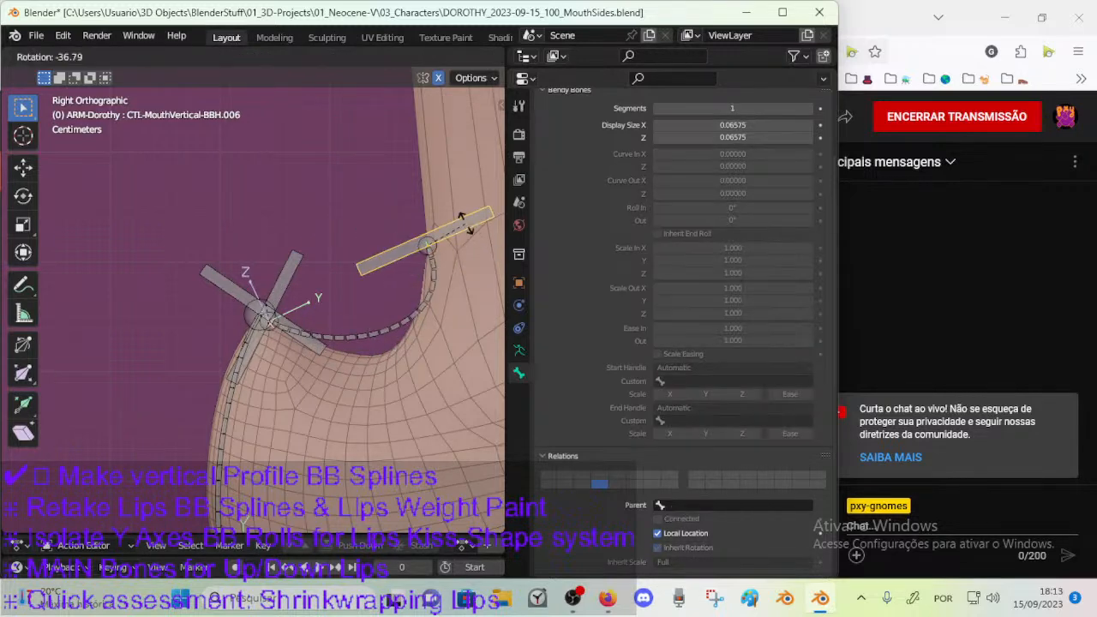
pyautogui.click(463, 242)
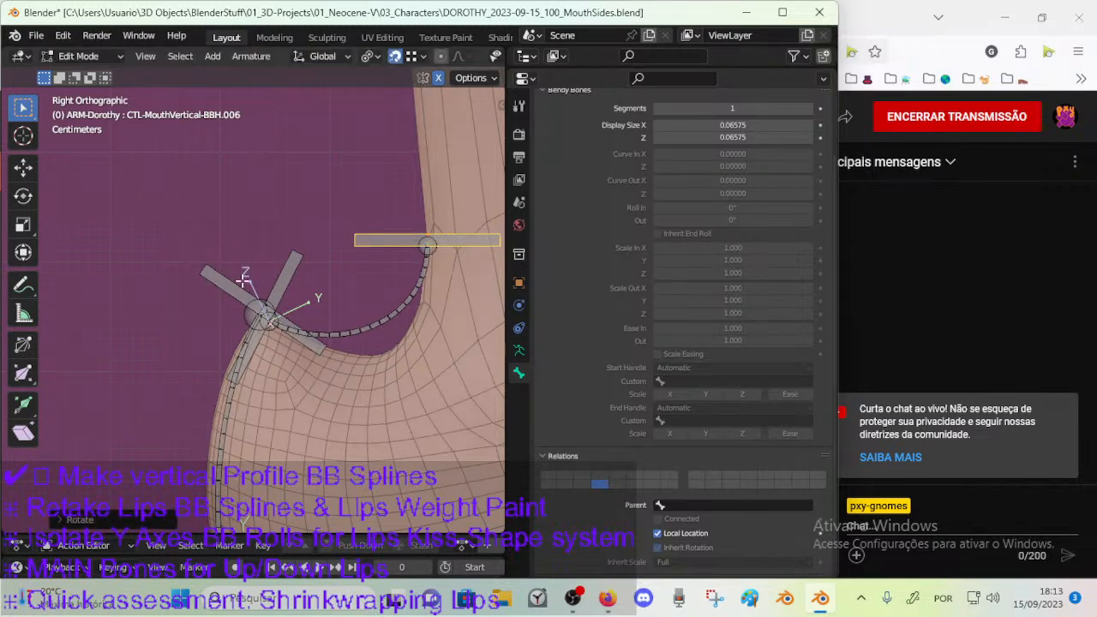
# Rotate CTL-MouthVertical-BBH.005 so DEF-MouthVertical-BB.003 leaves the nose tip closer to the muzzle surface.
pyautogui.click(295, 259)
pyautogui.press('r')
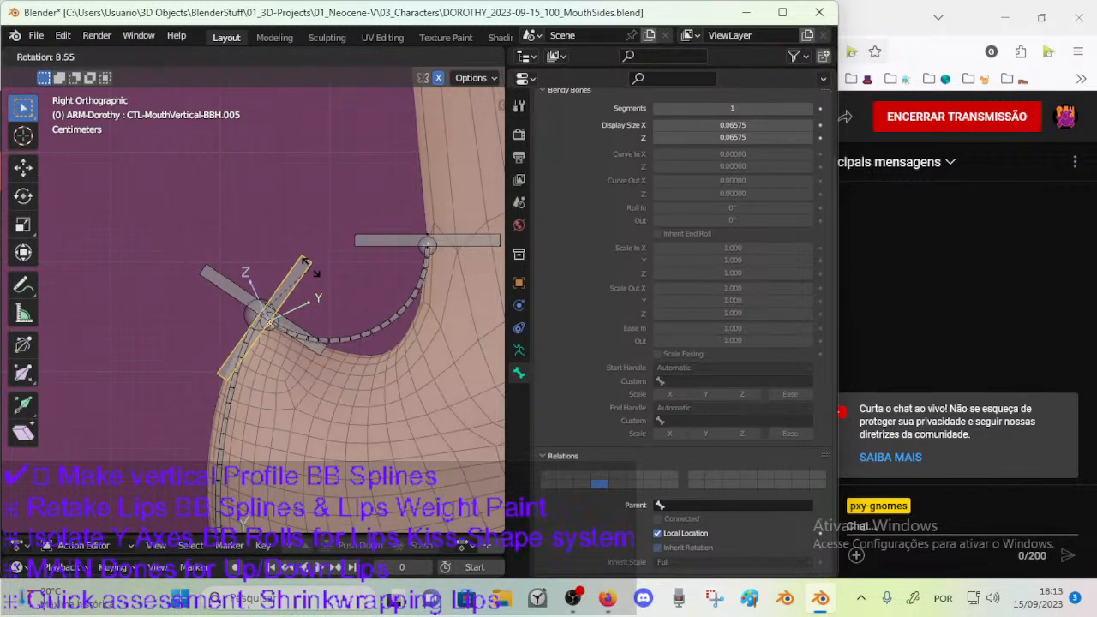
pyautogui.click(307, 268)
pyautogui.scroll(5, 306, 269)
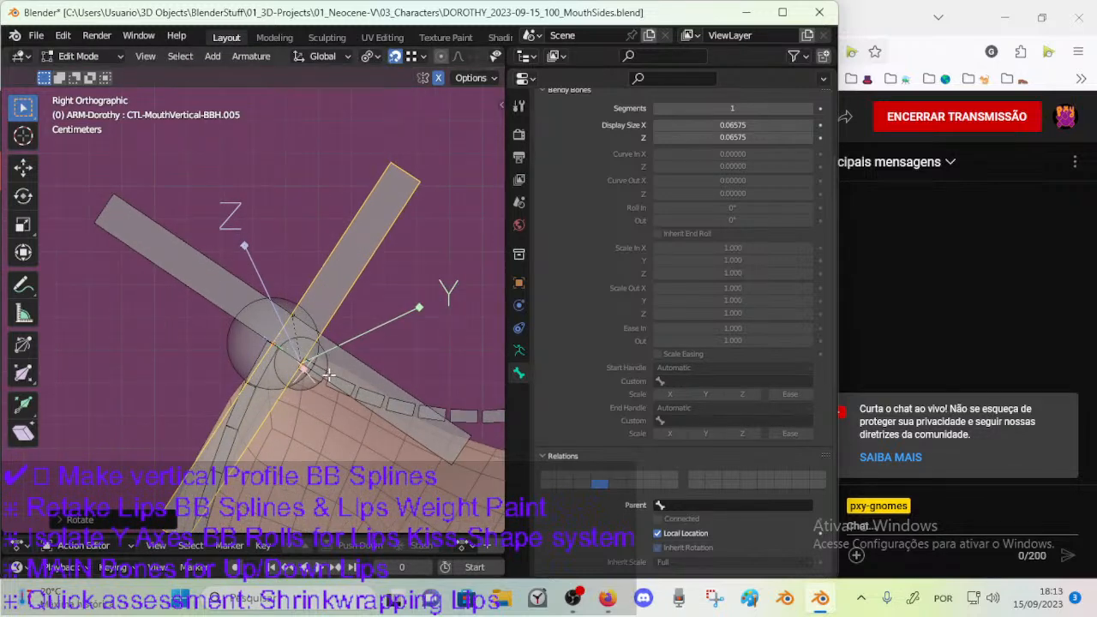
pyautogui.press('r')
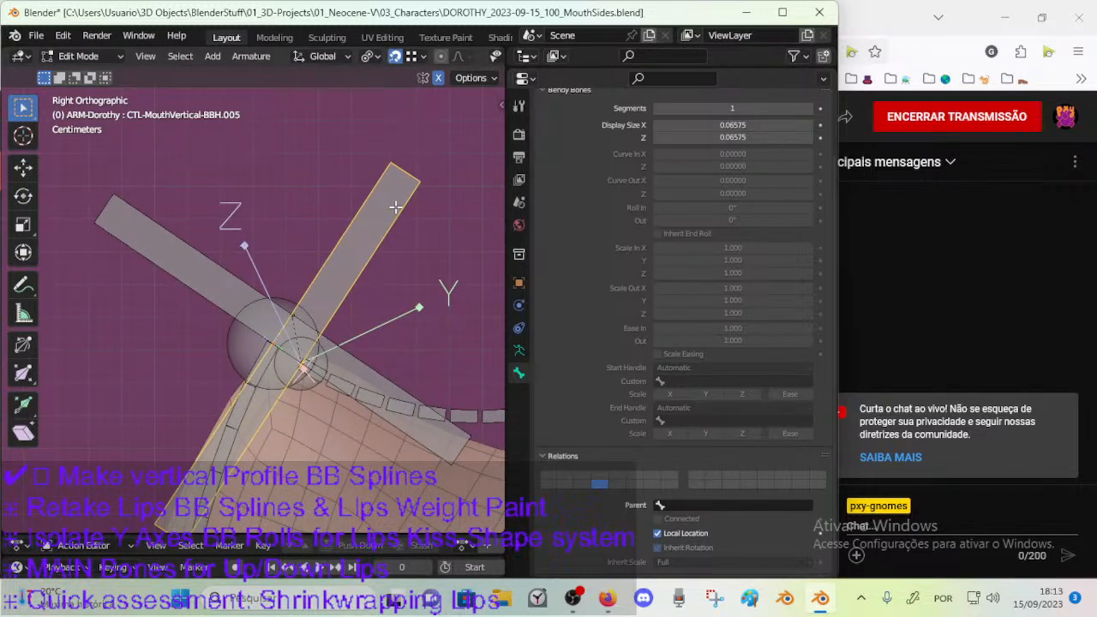
pyautogui.click(403, 224)
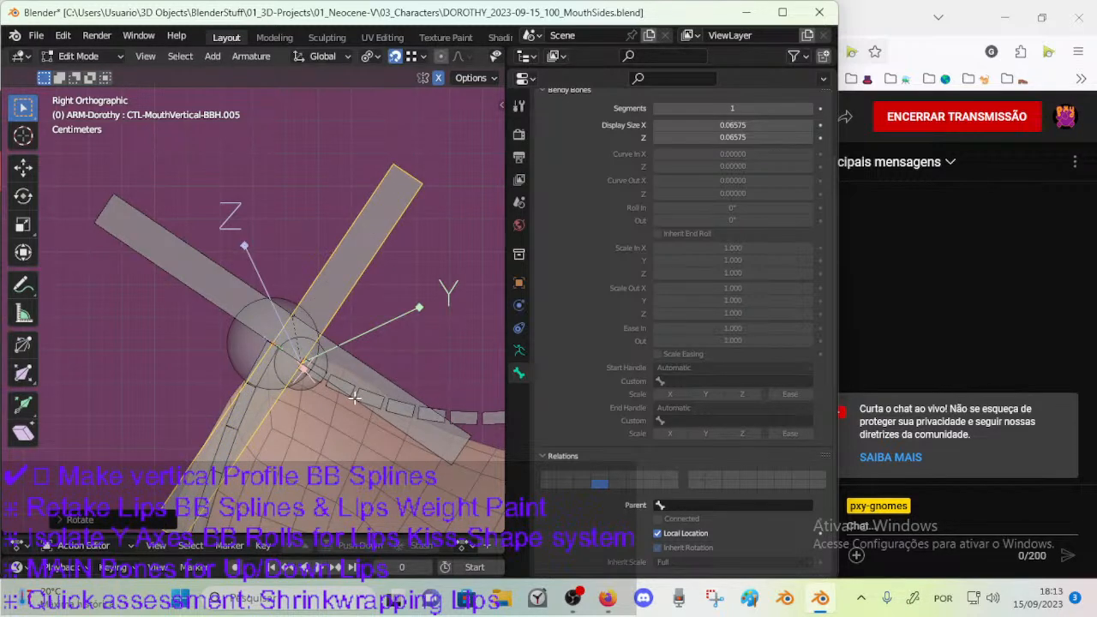
# Leave armature editing and enter Edit Mode on the 00_Body mesh at the nose tip.
pyautogui.scroll(-2, 354, 397)
pyautogui.hotkey('ctrl', 'Tab')
pyautogui.click(232, 401)
pyautogui.click(316, 418)
pyautogui.press('Tab')
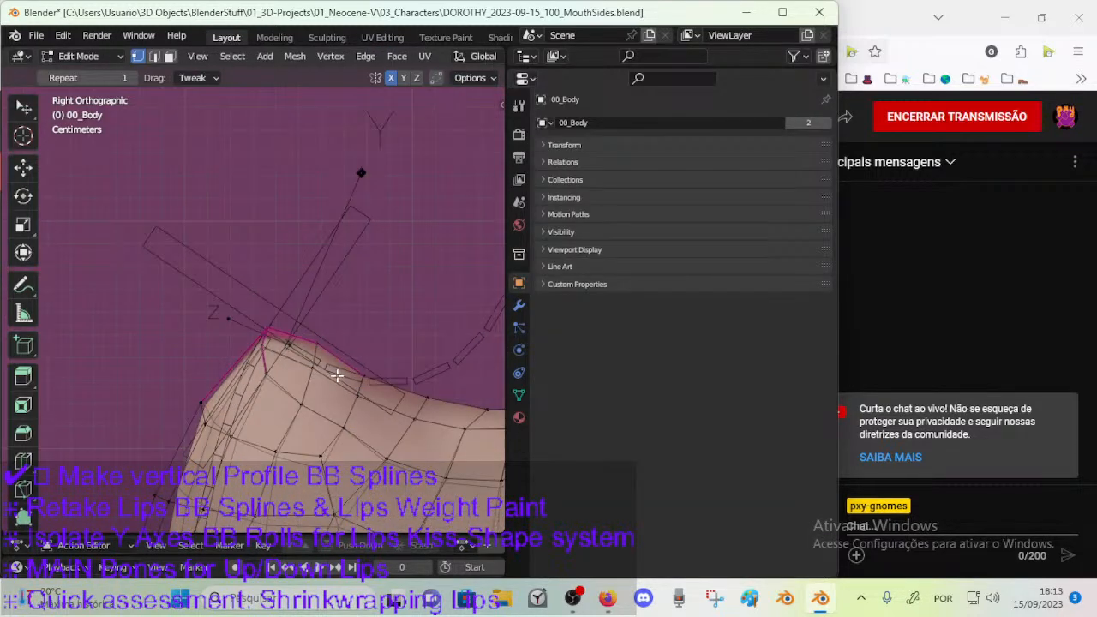
# Turn off snapping and lower the 00_Body profile vertex just behind the nose tip to flatten the bump.
pyautogui.press('g')
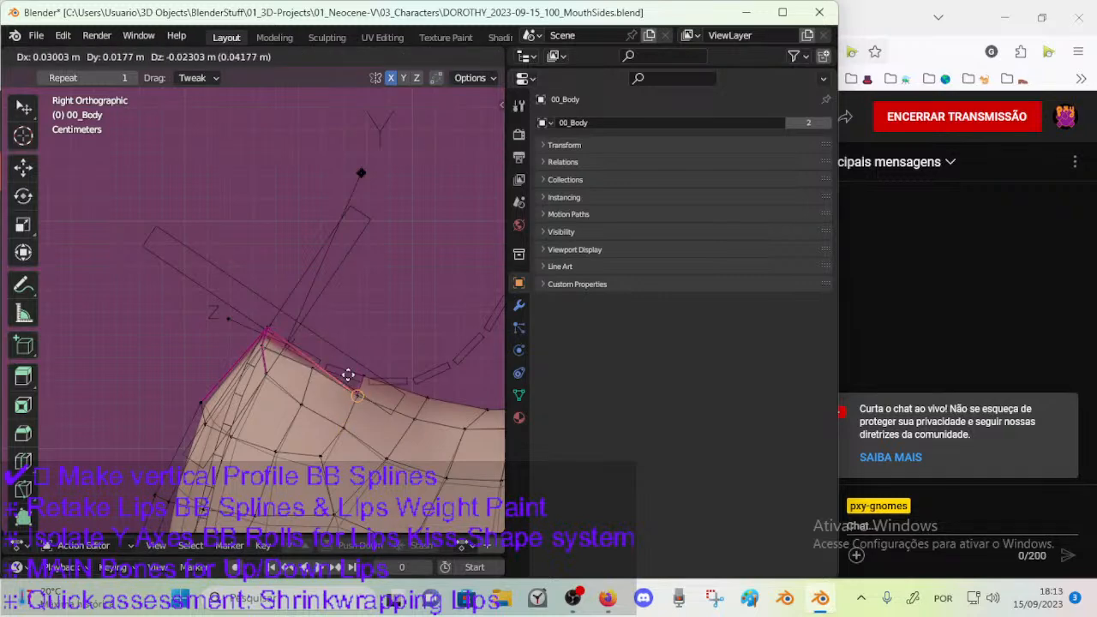
pyautogui.rightClick(348, 360)
pyautogui.scroll(-5, 437, 65)
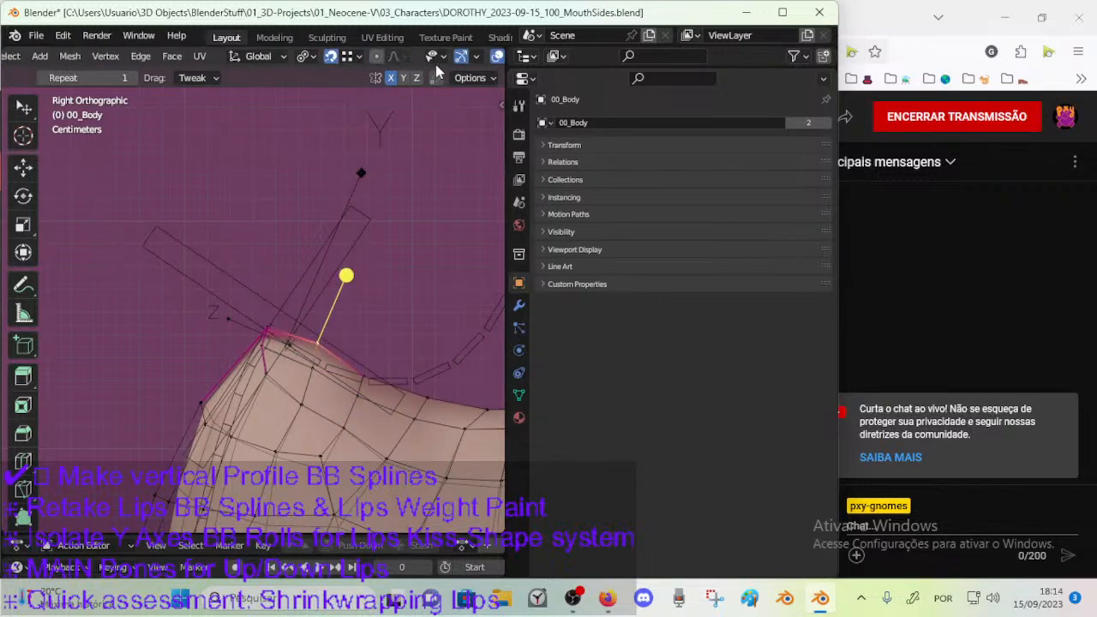
pyautogui.press('g')
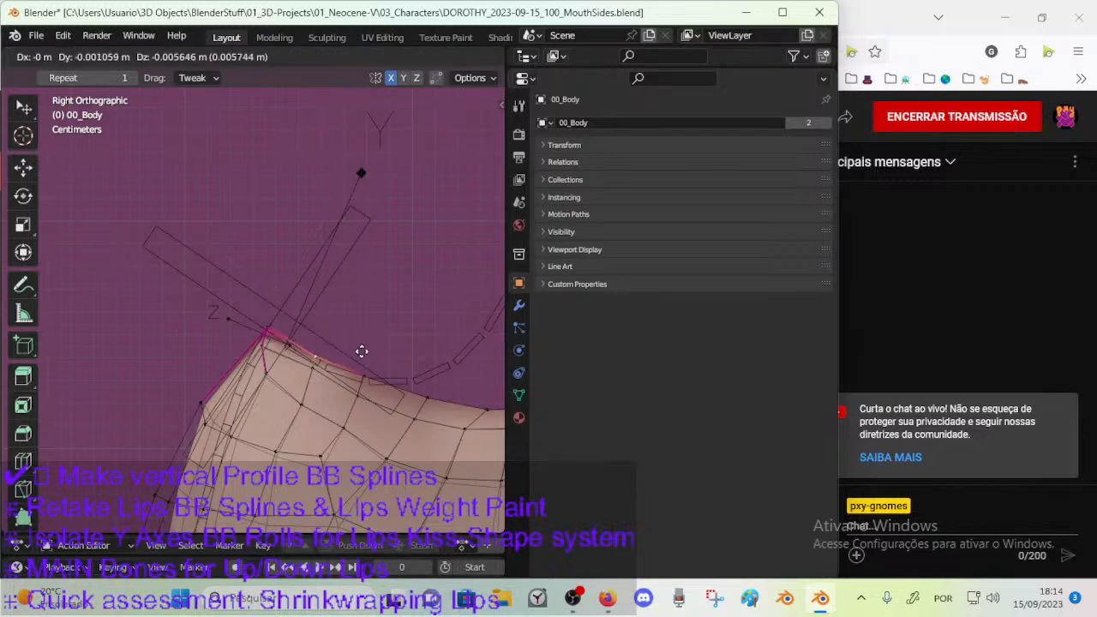
pyautogui.click(360, 345)
pyautogui.keyDown('shift'); pyautogui.click(366, 368); pyautogui.keyUp('shift')
pyautogui.keyDown('shift'); pyautogui.click(419, 392); pyautogui.keyUp('shift')
# Select the 00_Body vertices behind the nose tip and adjust their position along the muzzle profile.
pyautogui.scroll(-2, 394, 386)
pyautogui.press('c')
pyautogui.click(322, 370)
pyautogui.moveTo(323, 370); pyautogui.dragTo(359, 394)
pyautogui.rightClick(353, 339)
pyautogui.moveTo(367, 299); pyautogui.dragTo(409, 302)
pyautogui.click(307, 336)
pyautogui.press('c')
pyautogui.moveTo(318, 299); pyautogui.dragTo(359, 304)
pyautogui.click(333, 352)
pyautogui.press('g')
pyautogui.click(375, 362)
# Switch to edge selection and move the profile edge in the dip behind the nose tip slightly.
pyautogui.press('2')
pyautogui.click(402, 369)
pyautogui.press('g')
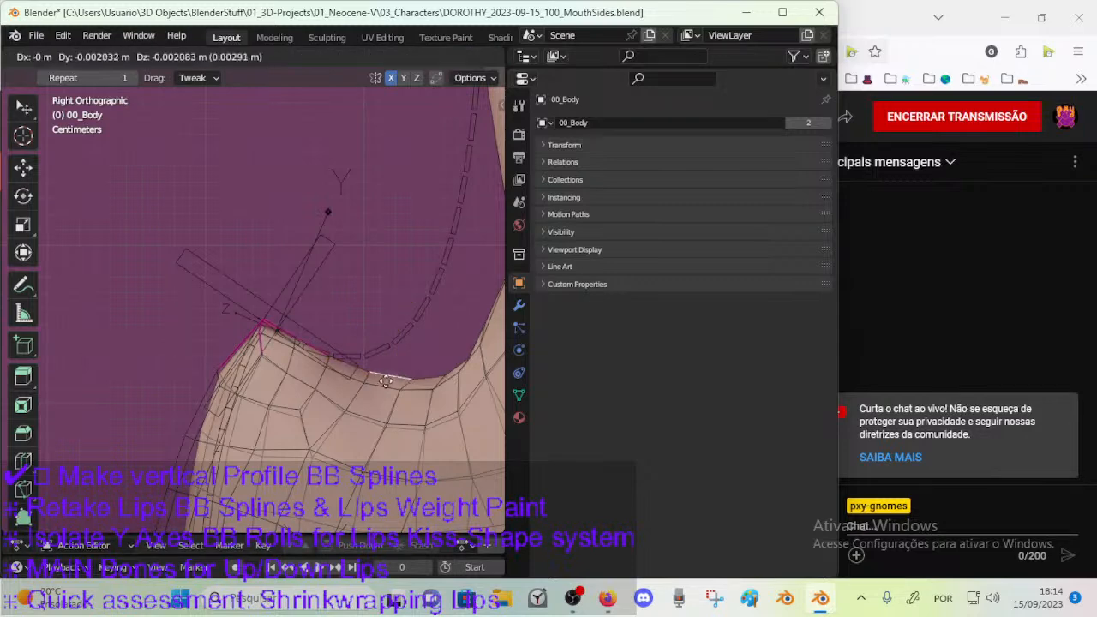
pyautogui.click(400, 374)
pyautogui.press('ctrl+KP_Add')
pyautogui.press('ctrl+KP_Add')
# Settle the dip edge, then move the profile vertex at the back of the dip about 0.011 m toward the nose bridge.
pyautogui.moveTo(392, 320); pyautogui.dragTo(482, 333)
pyautogui.click(434, 376)
pyautogui.scroll(-3, 428, 343)
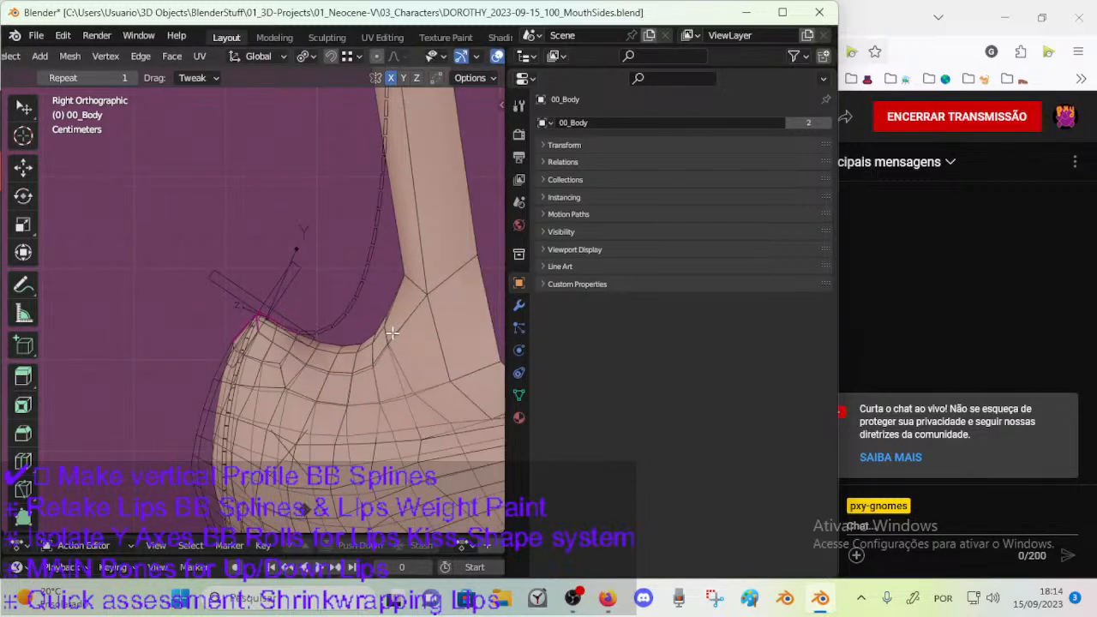
pyautogui.click(387, 329)
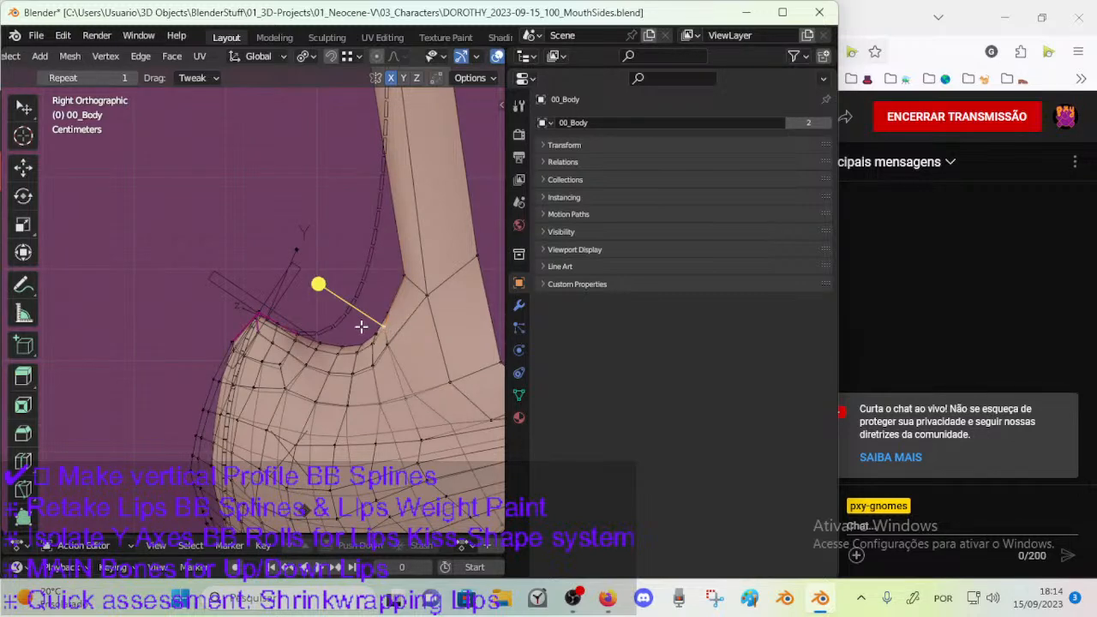
pyautogui.press('g')
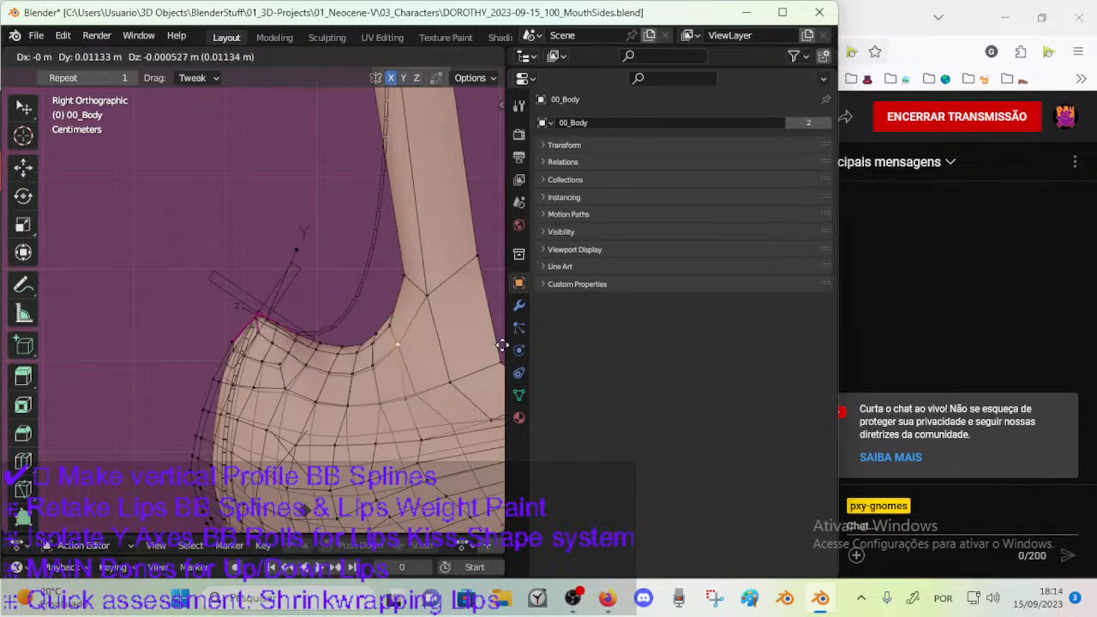
pyautogui.click(405, 340)
# Circle-select the vertices around the back corner of the dip and smooth them into a rounder curve.
pyautogui.press('c')
pyautogui.moveTo(390, 321)
pyautogui.mouseDown()
pyautogui.moveTo(388, 311)
pyautogui.moveTo(371, 350)
pyautogui.mouseUp()
pyautogui.rightClick(391, 343)
pyautogui.press('g')
pyautogui.click(404, 361)
pyautogui.moveTo(321, 293); pyautogui.dragTo(367, 296)
pyautogui.press('c')
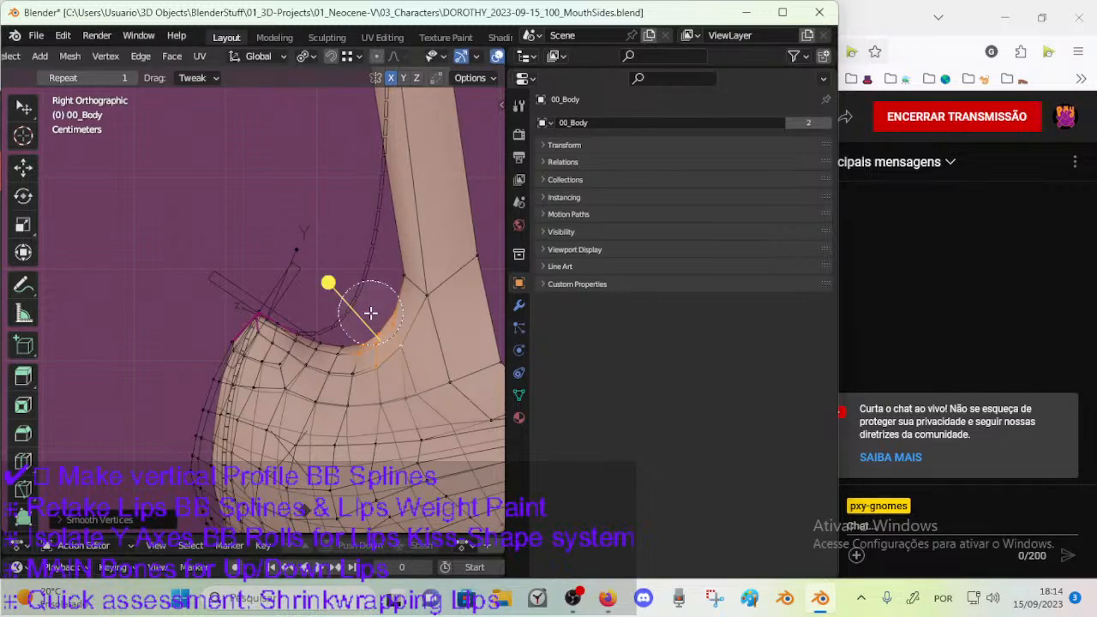
# Move the back-corner vertices toward the nose bridge and rotate them to follow the profile curve.
pyautogui.rightClick(369, 311)
pyautogui.press('g')
pyautogui.click(377, 306)
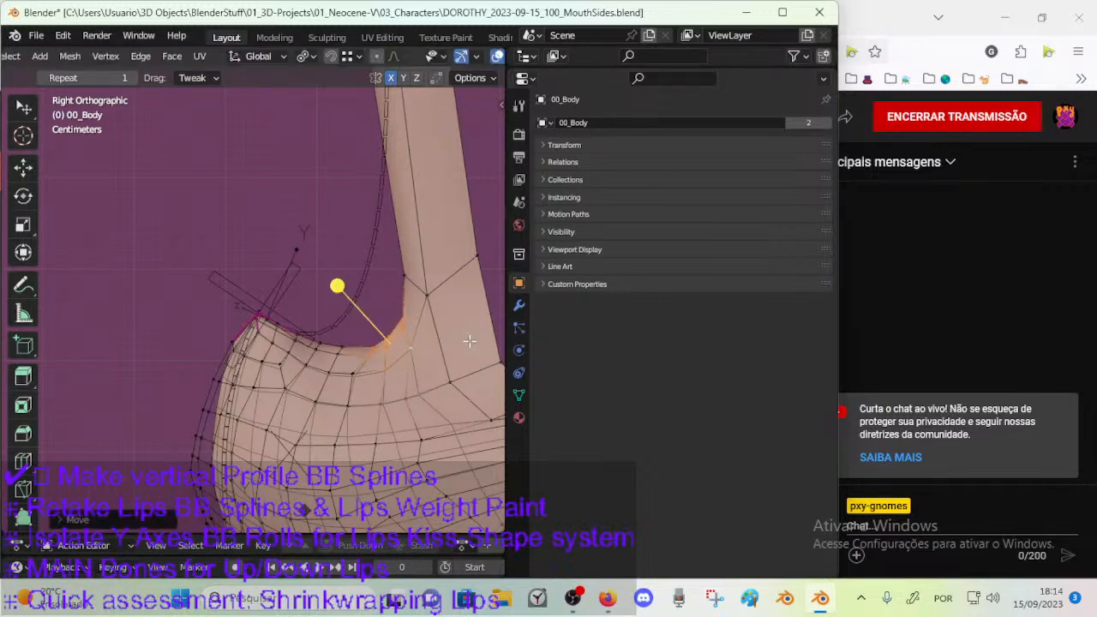
pyautogui.press('r')
pyautogui.click(422, 321)
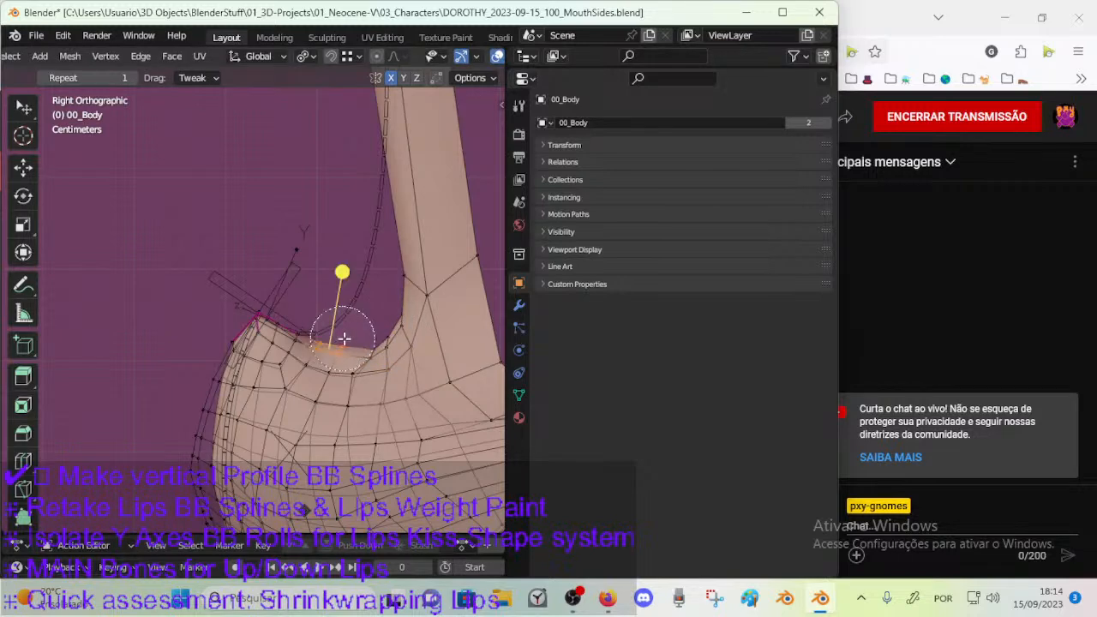
# Adjust the vertices at the floor of the dip, then shift them together with the back-corner vertices slightly toward the bridge.
pyautogui.click(357, 367)
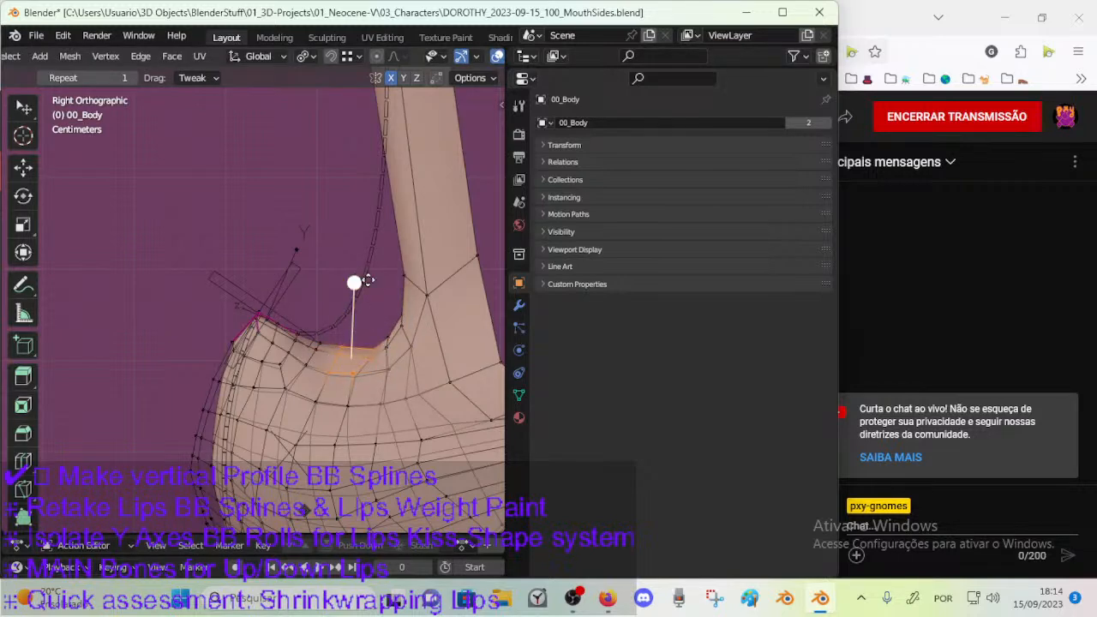
pyautogui.press('g')
pyautogui.click(382, 314)
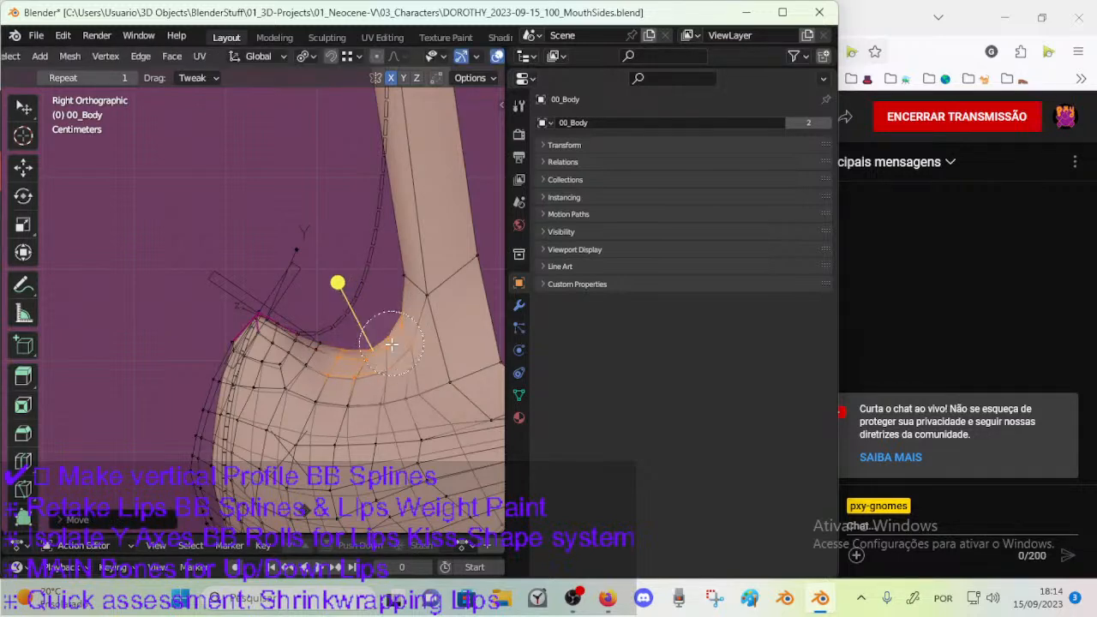
pyautogui.press('g')
pyautogui.click(448, 335)
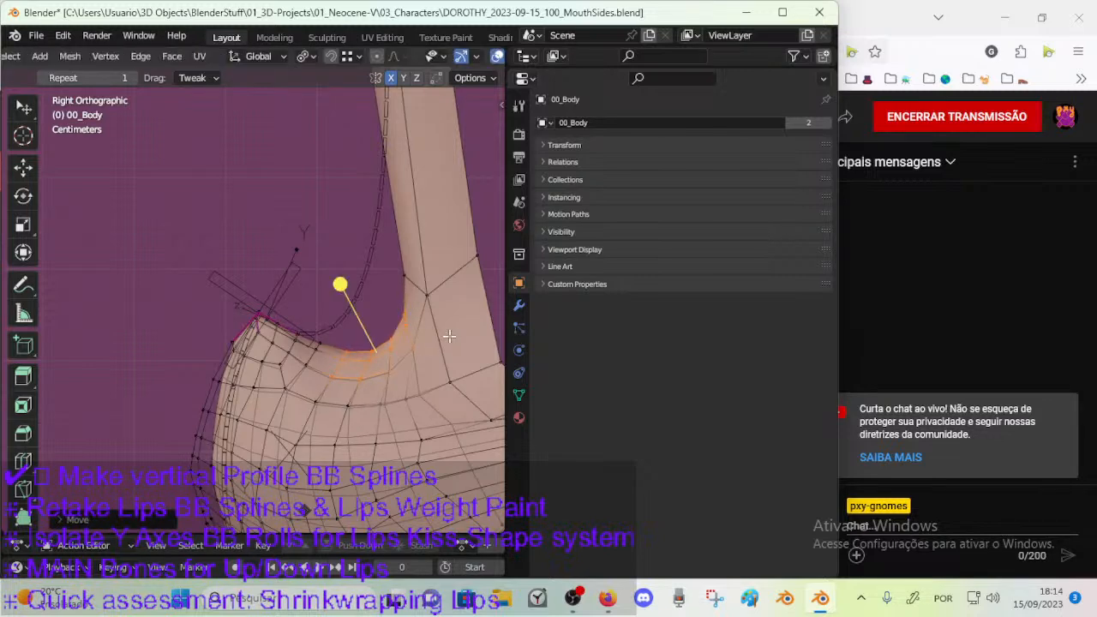
# Reposition the vertex just below the back corner and nudge the muzzle-side vertex beneath it.
pyautogui.click(411, 354)
pyautogui.press('g')
pyautogui.click(440, 344)
pyautogui.click(425, 436)
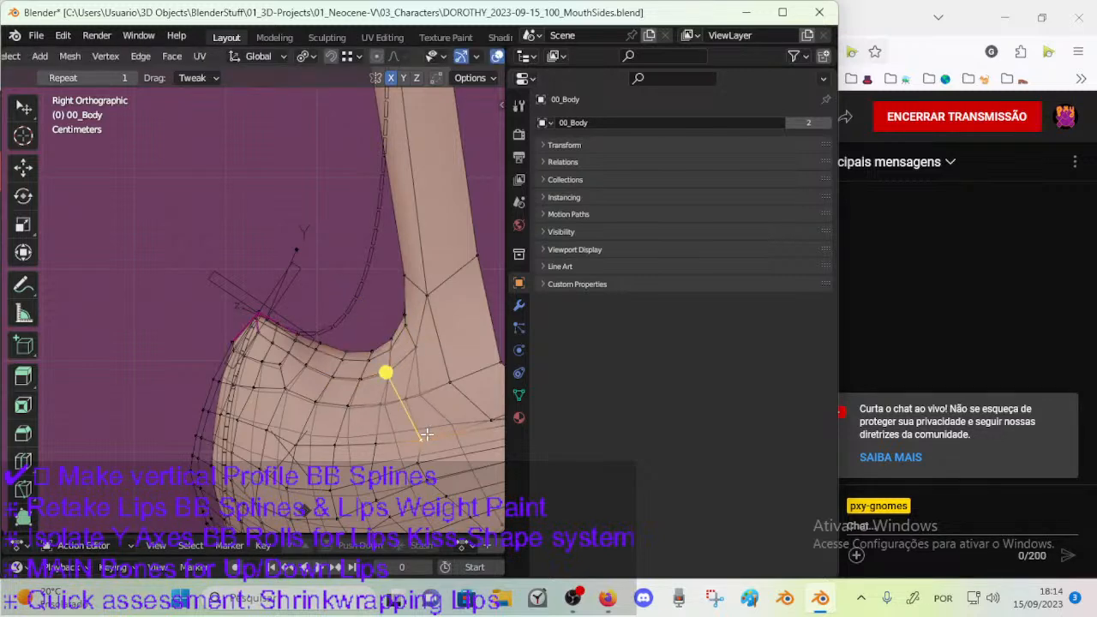
pyautogui.press('g')
pyautogui.click(426, 396)
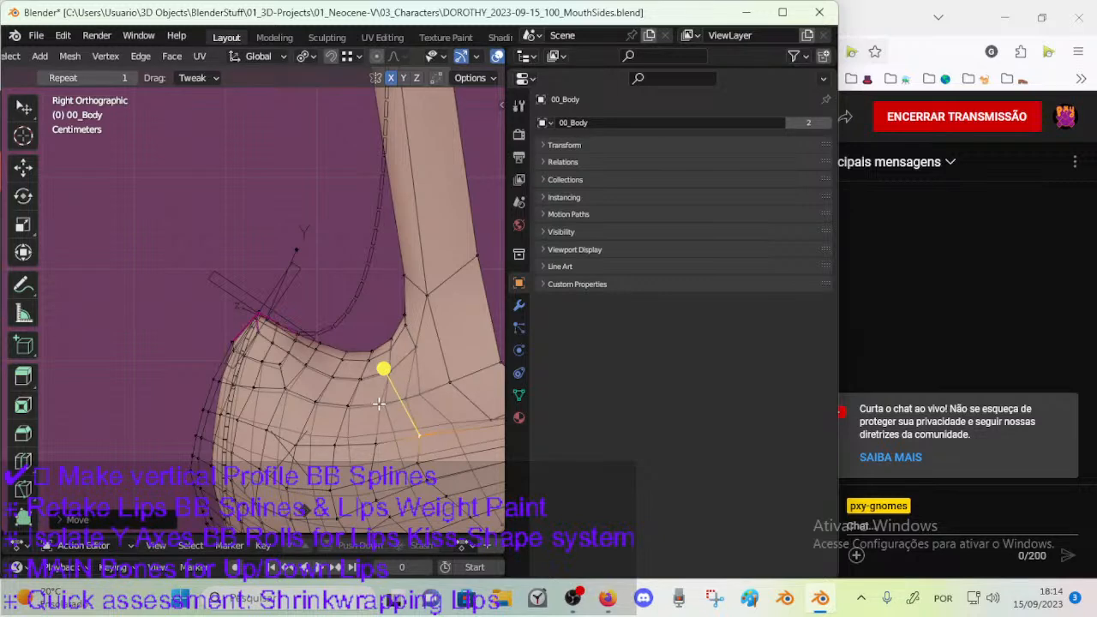
# Adjust the muzzle-side vertices between the dip and the nose bridge base to even out the mesh spacing.
pyautogui.click(378, 403)
pyautogui.press('g')
pyautogui.click(428, 352)
pyautogui.moveTo(422, 356); pyautogui.dragTo(432, 356)
pyautogui.press('c')
pyautogui.moveTo(442, 399)
pyautogui.mouseDown()
pyautogui.moveTo(408, 377)
pyautogui.moveTo(406, 319)
pyautogui.mouseUp()
pyautogui.press('Escape')
# Circle-select the vertices around the nose bridge base and refine the transition from the dip's back corner.
pyautogui.moveTo(347, 301); pyautogui.dragTo(435, 388)
pyautogui.click(389, 336)
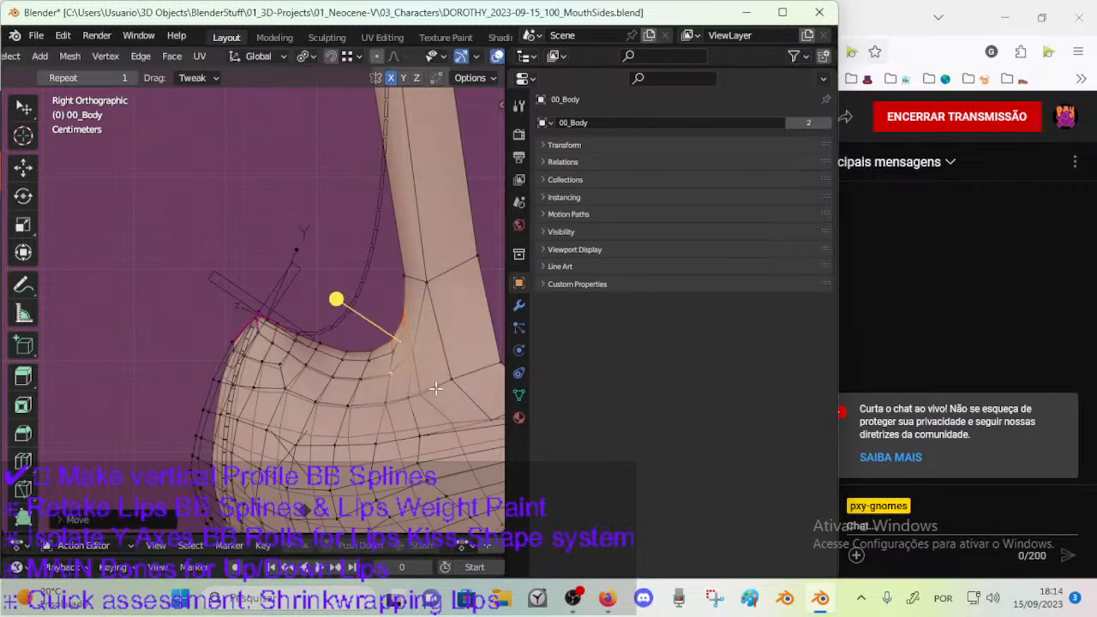
pyautogui.press('c')
pyautogui.moveTo(391, 330)
pyautogui.mouseDown()
pyautogui.moveTo(410, 321)
pyautogui.moveTo(411, 282)
pyautogui.mouseUp()
pyautogui.moveTo(331, 308)
pyautogui.mouseDown()
pyautogui.moveTo(350, 309)
pyautogui.moveTo(339, 313)
pyautogui.mouseUp()
pyautogui.scroll(-2, 337, 314)
# Compare the body's Object Mode surface with its edit mesh and the bendy bones around the muzzle dip.
pyautogui.press('Tab')
pyautogui.moveTo(335, 332); pyautogui.dragTo(346, 352, button='middle')
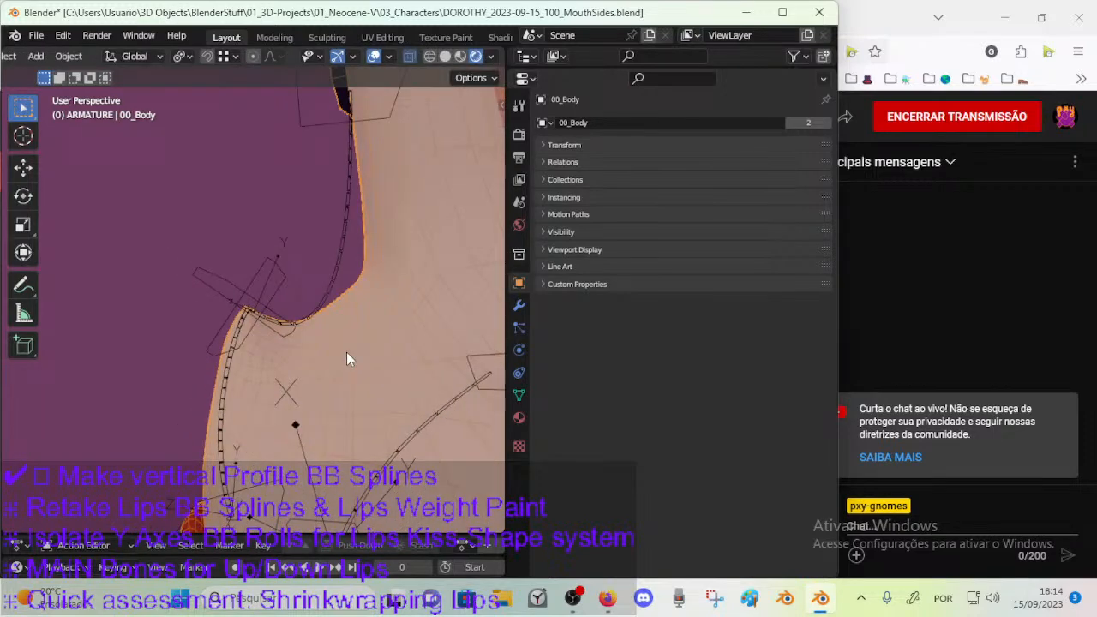
pyautogui.press('Tab')
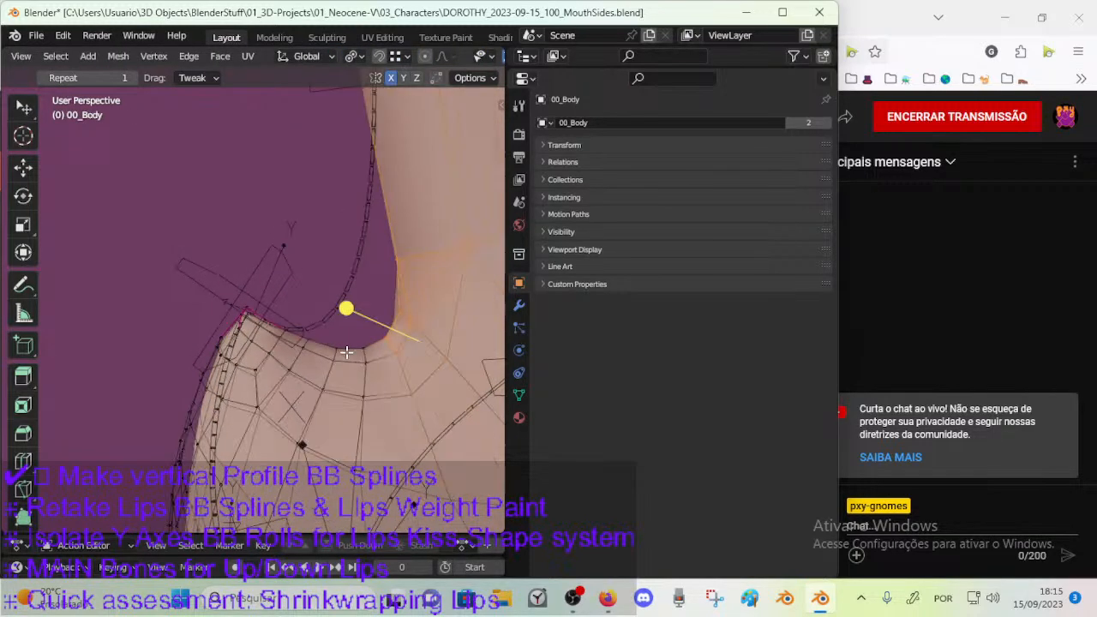
pyautogui.press('Tab')
pyautogui.press('KP_3')
pyautogui.press('Tab')
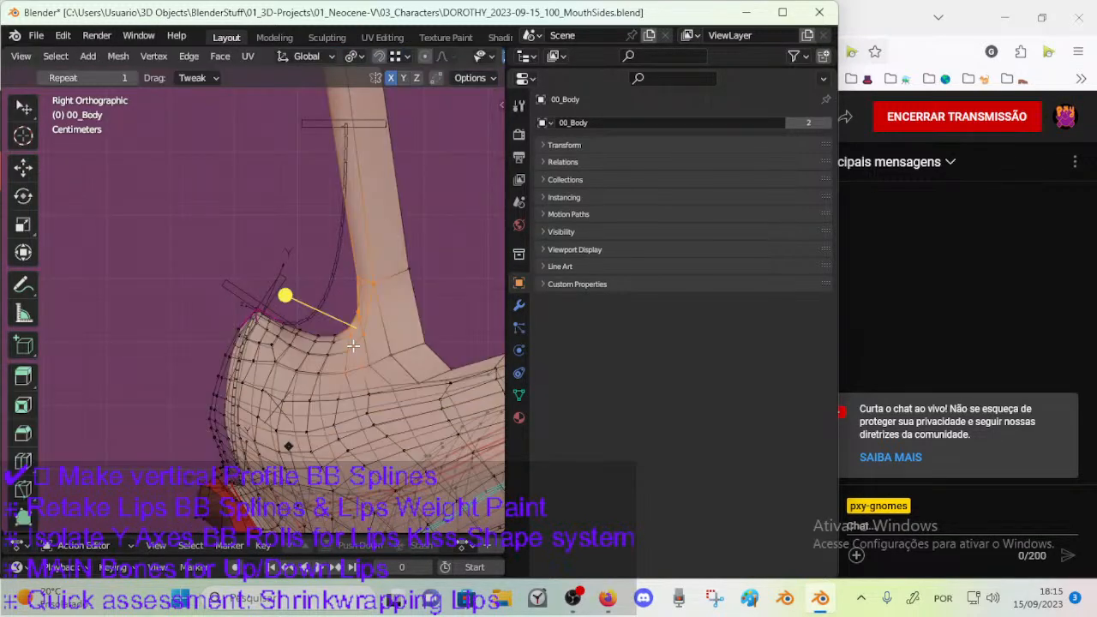
pyautogui.press('Tab')
pyautogui.scroll(-2, 340, 341)
pyautogui.moveTo(329, 346); pyautogui.dragTo(347, 365, button='middle')
pyautogui.hotkey('ctrl', 'Tab')
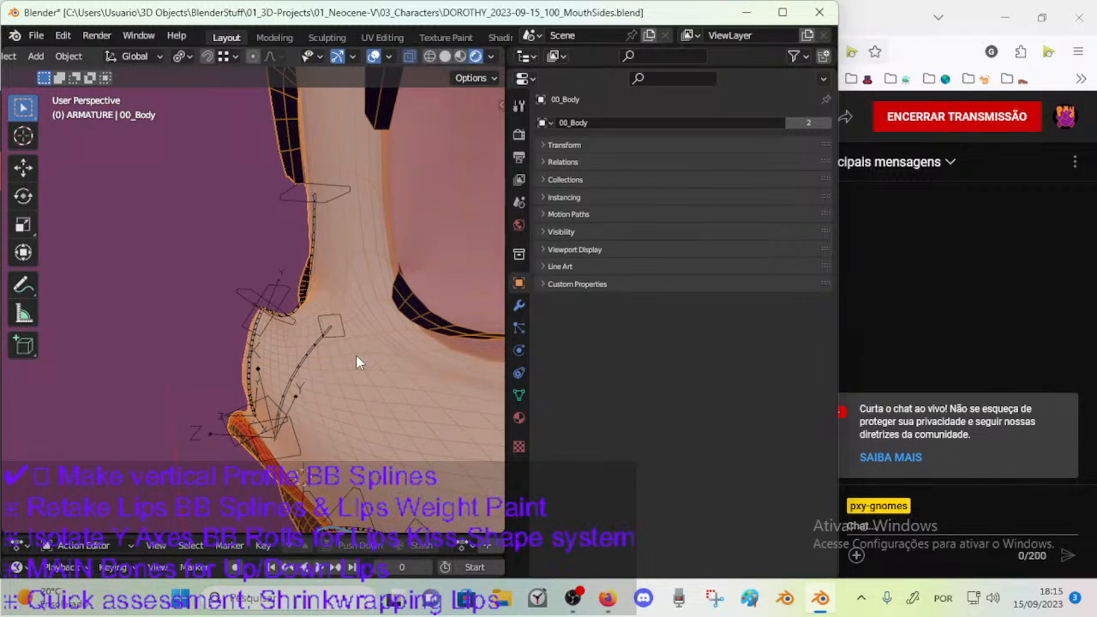
# Choose the MOD-CorrectiveSmooth-Face vertex group of 00_Body in Edit Mode and select its vertices.
pyautogui.click(518, 396)
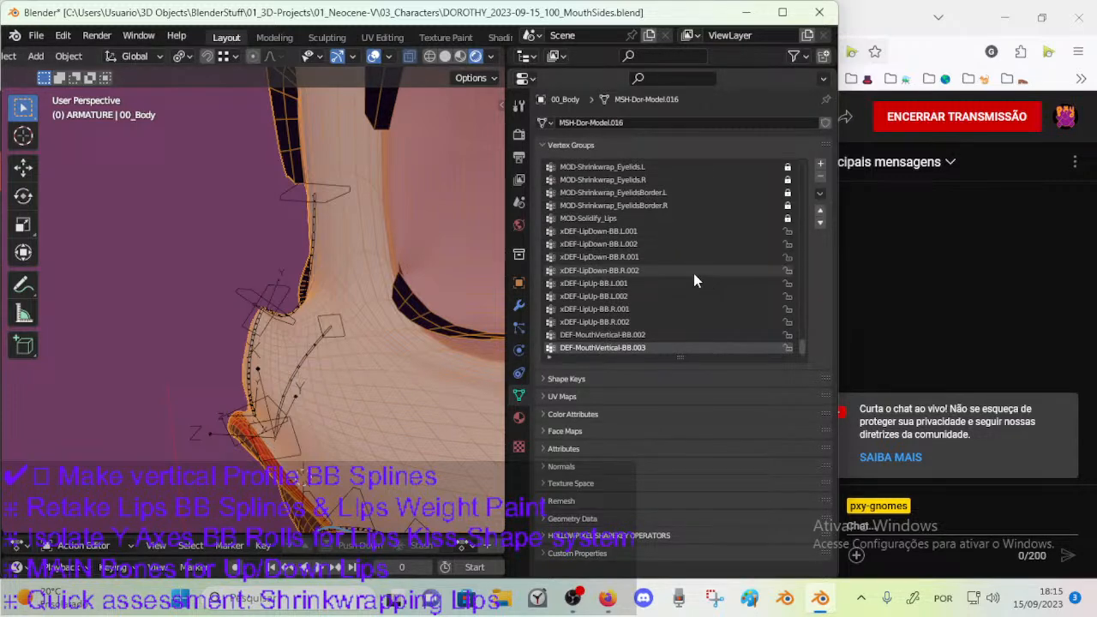
pyautogui.press('Tab')
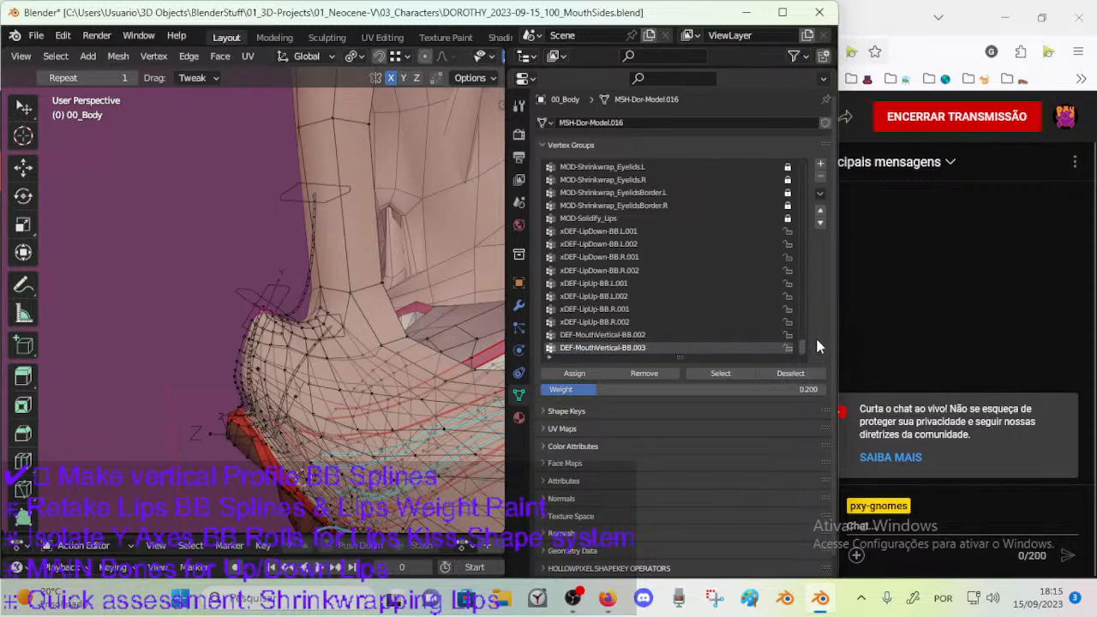
pyautogui.scroll(4, 651, 252)
pyautogui.scroll(8, 661, 253)
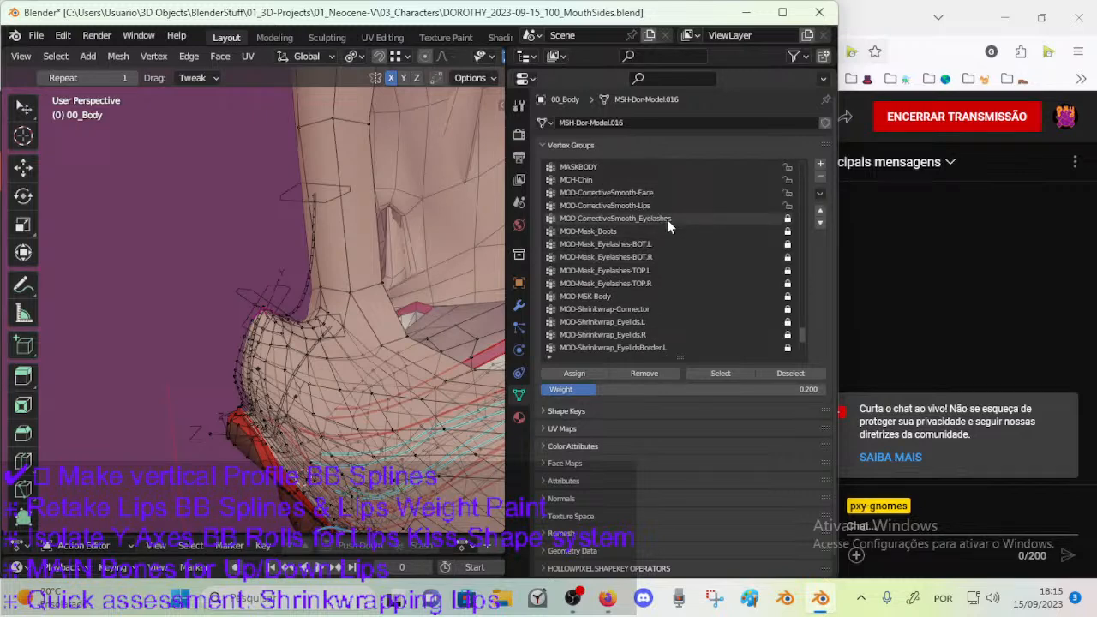
pyautogui.scroll(-3, 667, 288)
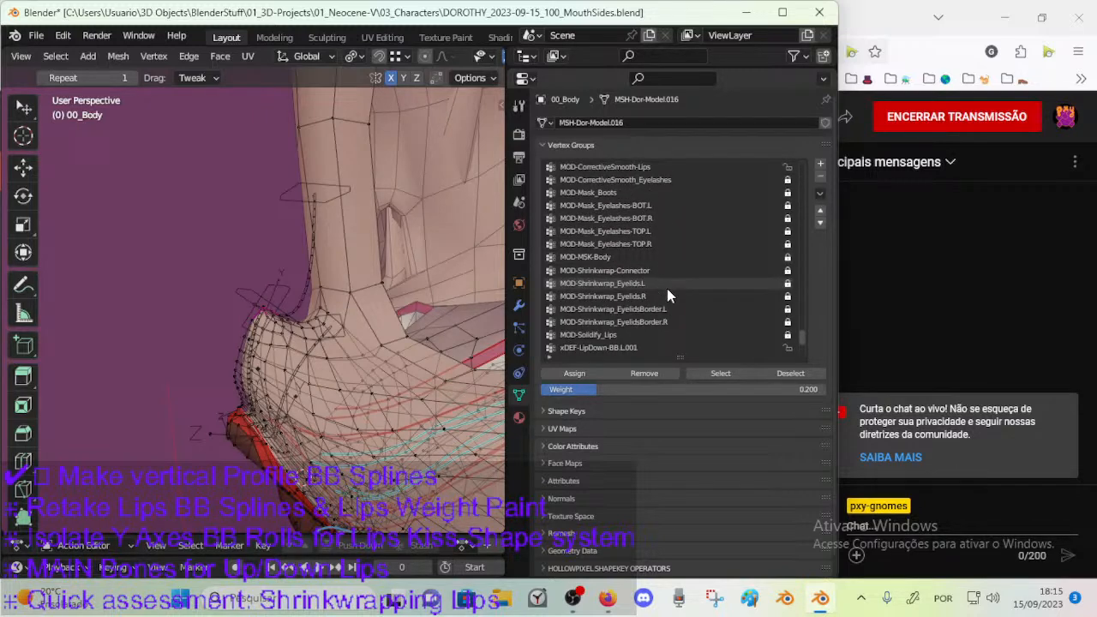
pyautogui.scroll(3, 667, 292)
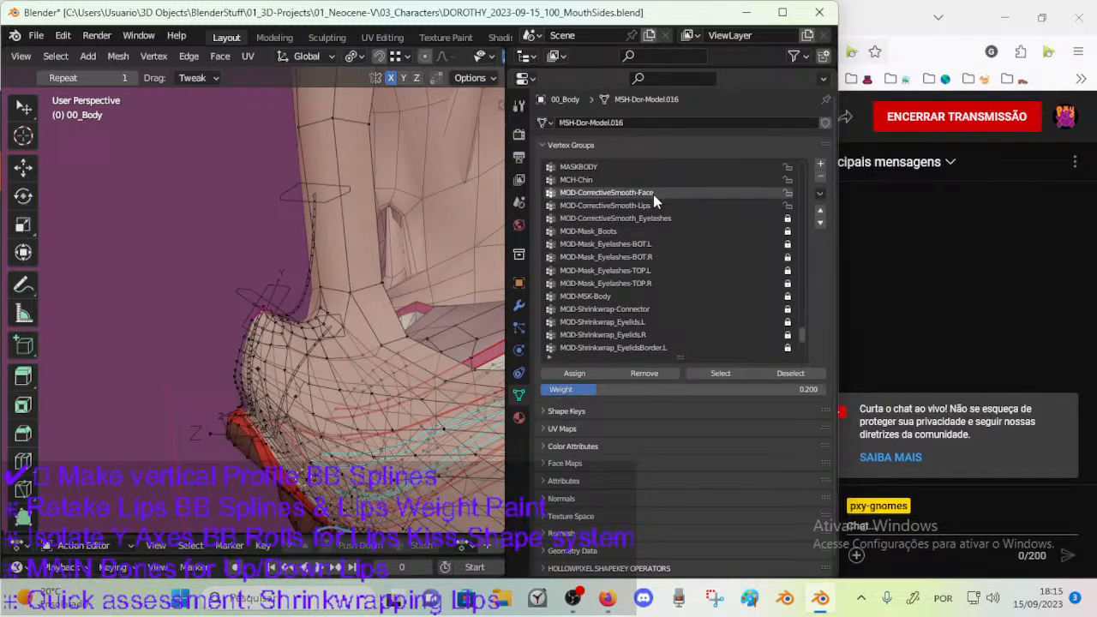
pyautogui.click(722, 374)
# Clear the selection and circle-select the vertices over the nose top, muzzle dip and nose bridge.
pyautogui.moveTo(374, 340)
pyautogui.mouseDown(button='middle')
pyautogui.moveTo(367, 319)
pyautogui.moveTo(352, 335)
pyautogui.mouseUp(button='middle')
pyautogui.hotkey('alt', 'a')
pyautogui.press('c')
pyautogui.moveTo(323, 315)
pyautogui.mouseDown()
pyautogui.moveTo(303, 306)
pyautogui.moveTo(233, 336)
pyautogui.moveTo(288, 368)
pyautogui.moveTo(368, 392)
pyautogui.moveTo(420, 375)
pyautogui.mouseUp()
pyautogui.moveTo(422, 374); pyautogui.dragTo(358, 326, button='middle')
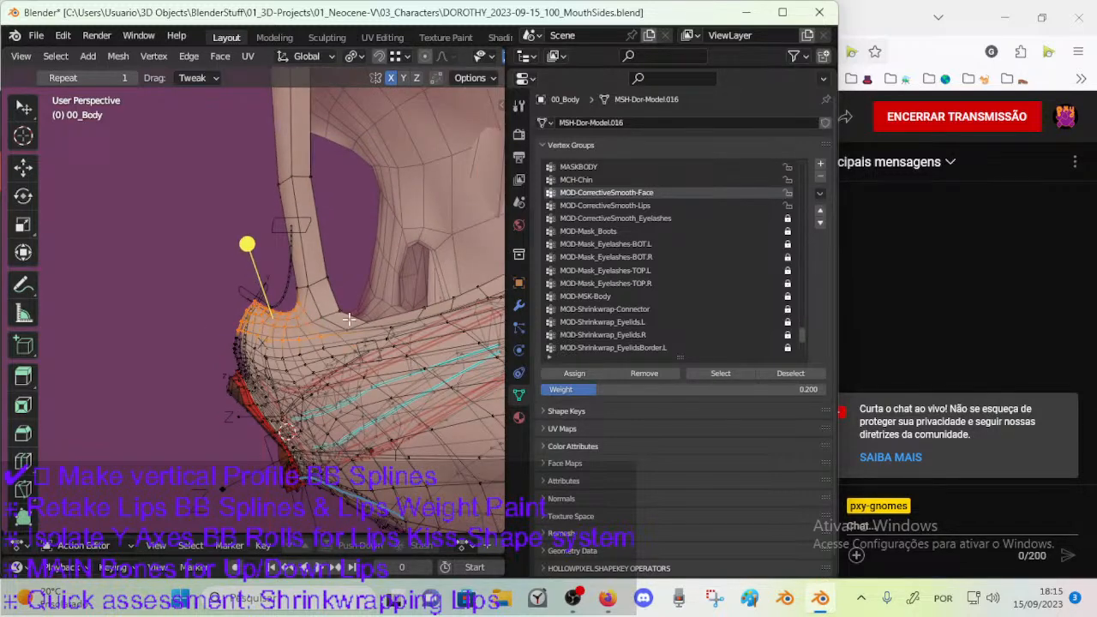
pyautogui.rightClick(338, 302)
pyautogui.moveTo(377, 301)
pyautogui.mouseDown()
pyautogui.moveTo(311, 273)
pyautogui.moveTo(302, 199)
pyautogui.mouseUp()
pyautogui.rightClick(317, 221)
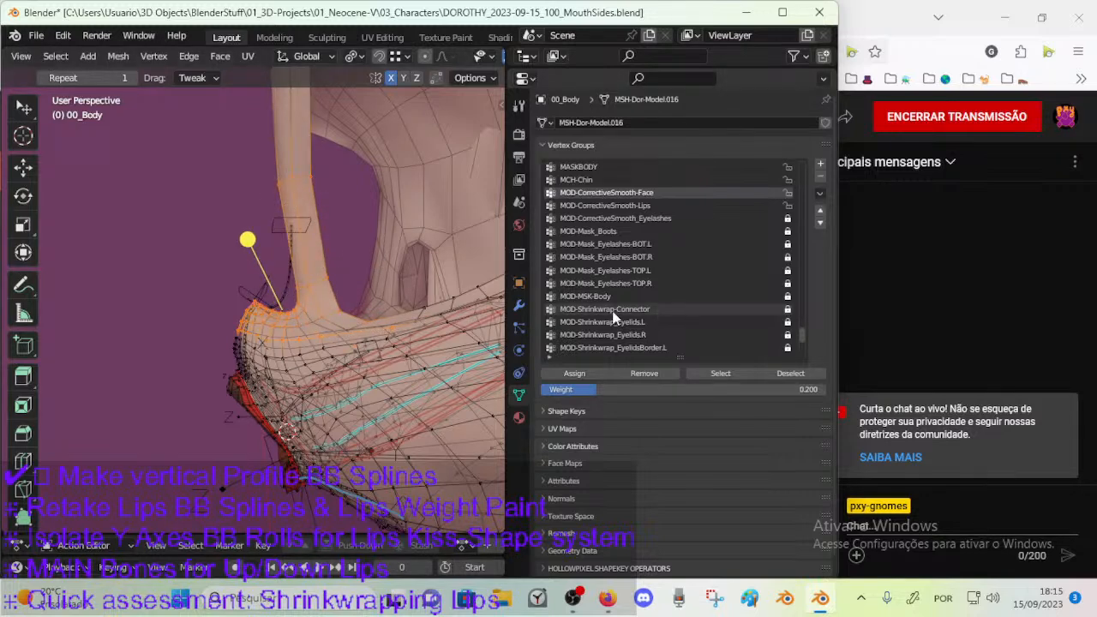
# Assign the selected nose and bridge vertices to MOD-CorrectiveSmooth-Face with a lowered weight and leave Edit Mode.
pyautogui.moveTo(334, 335); pyautogui.dragTo(369, 336, button='middle')
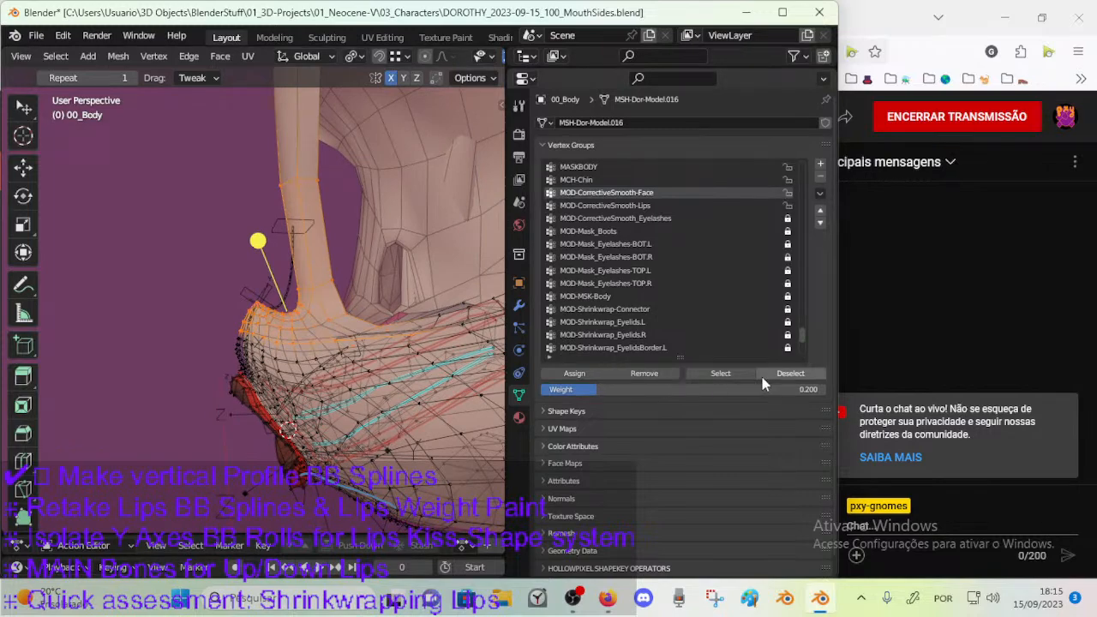
pyautogui.moveTo(611, 391); pyautogui.dragTo(550, 390)
pyautogui.click(567, 372)
pyautogui.moveTo(344, 314); pyautogui.dragTo(323, 347, button='middle')
pyautogui.press('Tab')
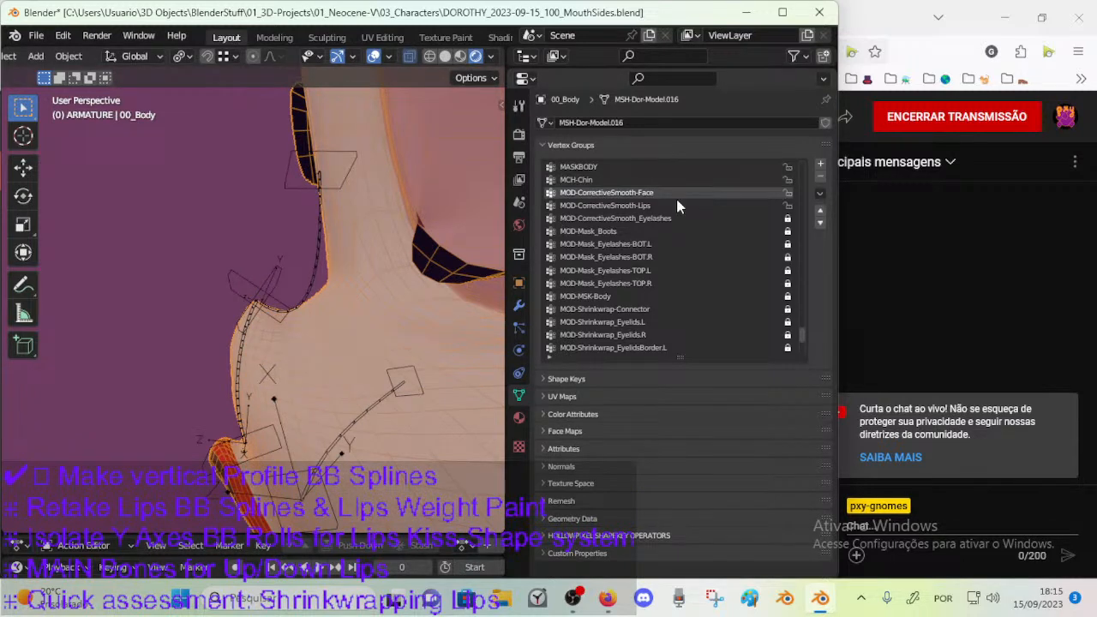
# Compare the edit mesh with the Object Mode profile from the right side and inspect the CorrectiveSmooth: Mouth modifier.
pyautogui.press('Tab')
pyautogui.moveTo(344, 309); pyautogui.dragTo(324, 320, button='middle')
pyautogui.press('KP_3')
pyautogui.press('Tab')
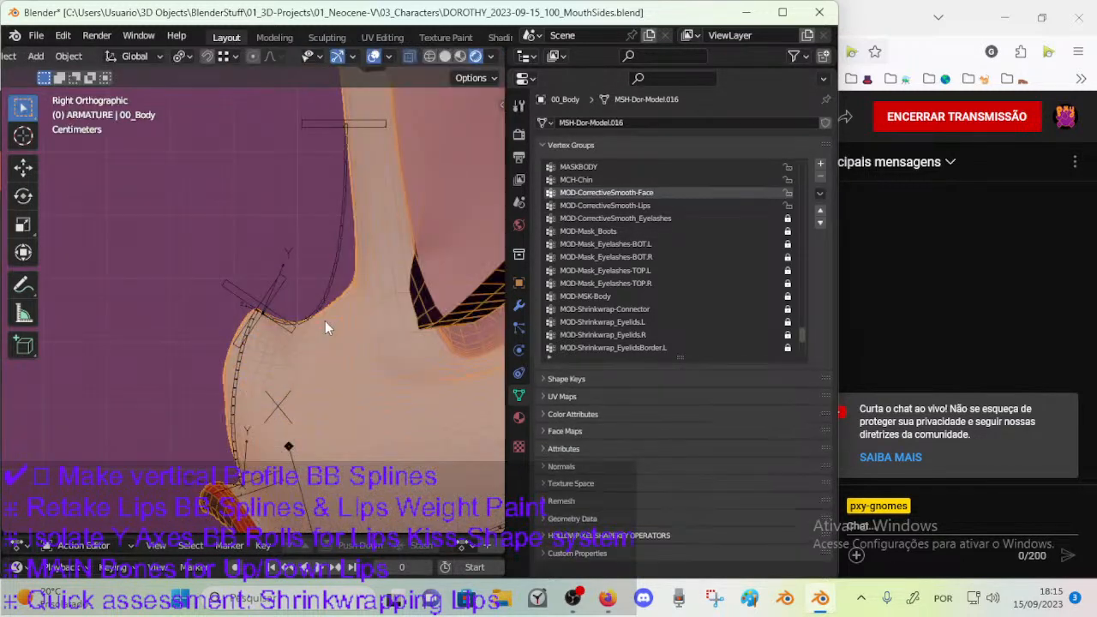
pyautogui.click(519, 306)
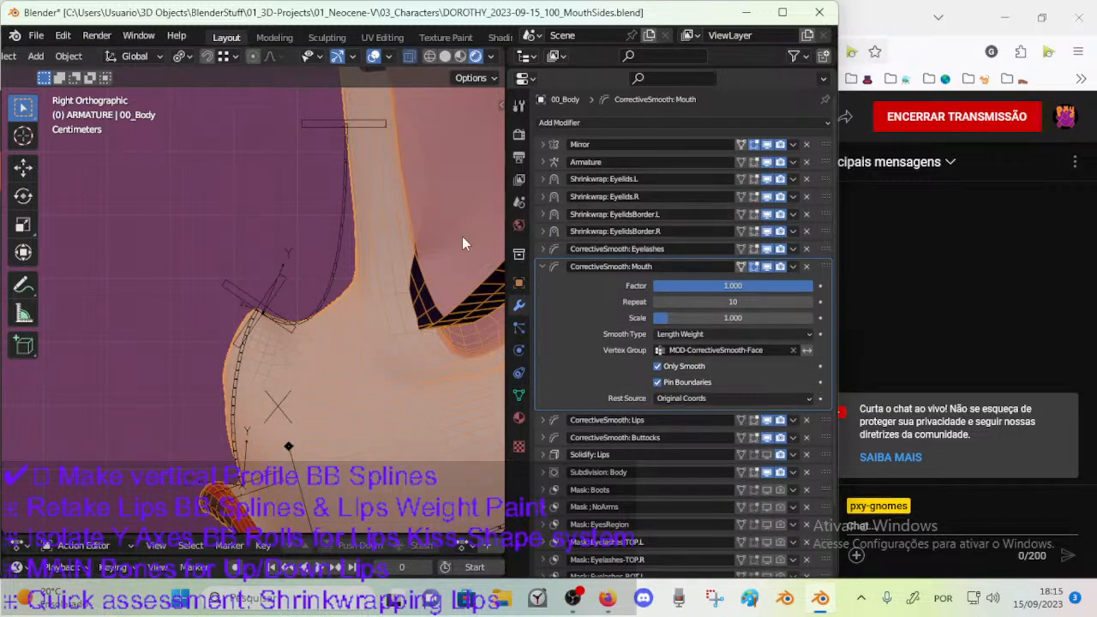
# Edit the ARM-Dorothy armature and lower the upper bendy-bone handle to the back corner of the muzzle dip.
pyautogui.click(334, 286)
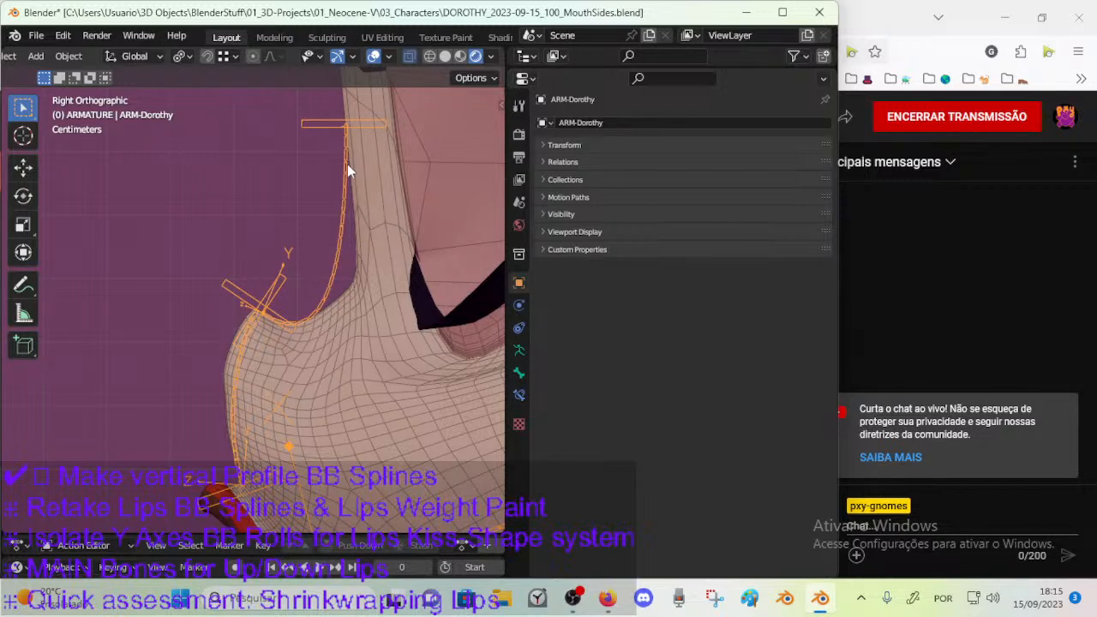
pyautogui.hotkey('ctrl', 'Tab')
pyautogui.moveTo(349, 210); pyautogui.dragTo(357, 299)
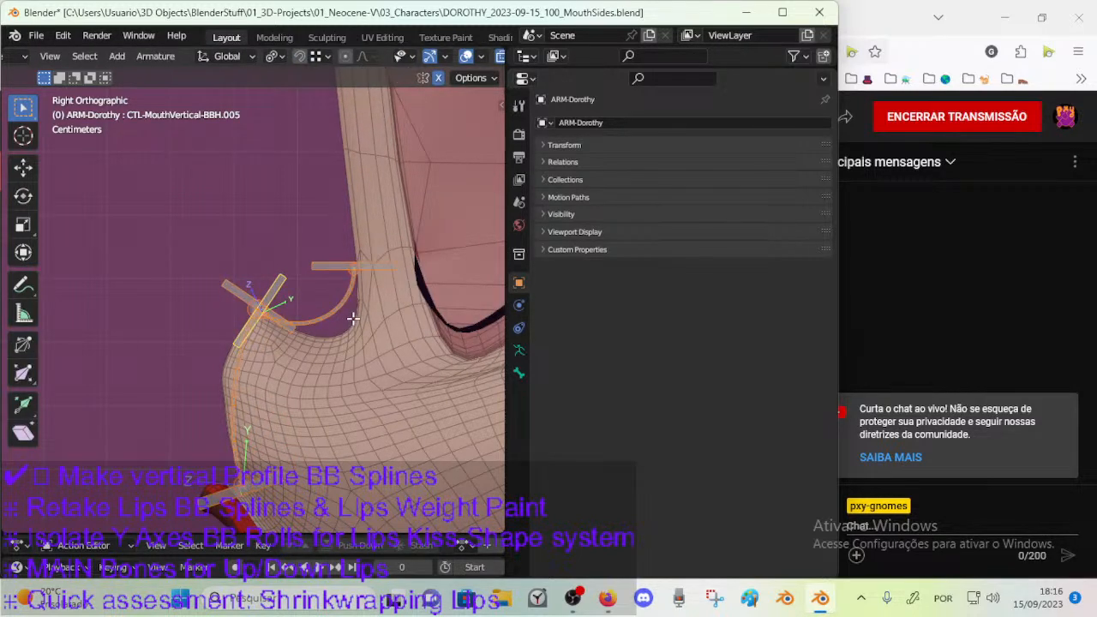
pyautogui.scroll(2, 355, 326)
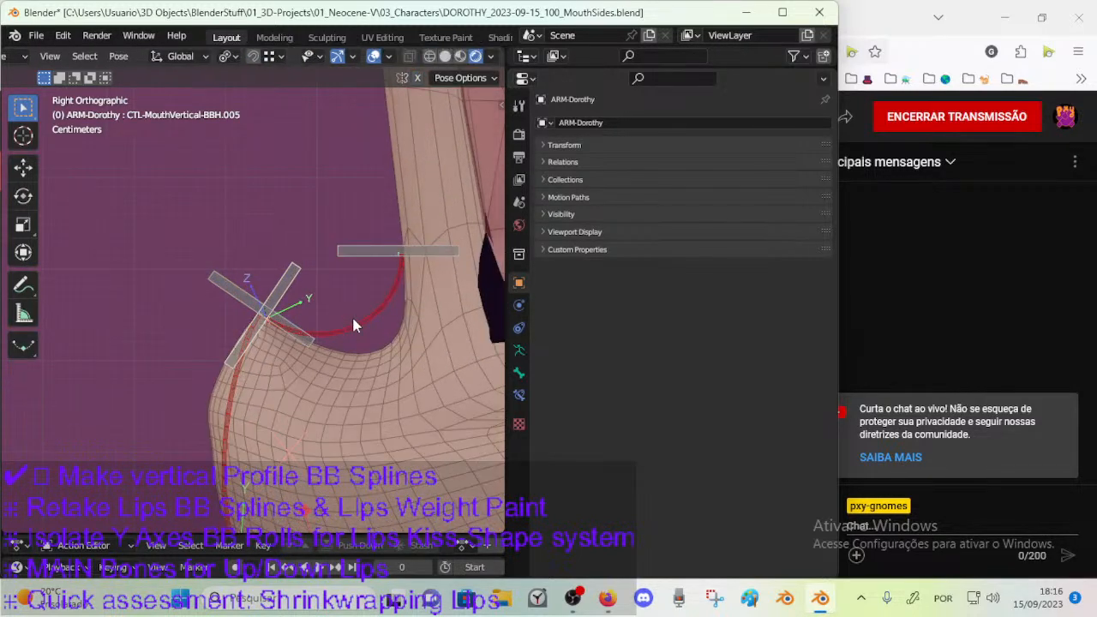
pyautogui.click(412, 250)
pyautogui.press('Tab')
pyautogui.press('r')
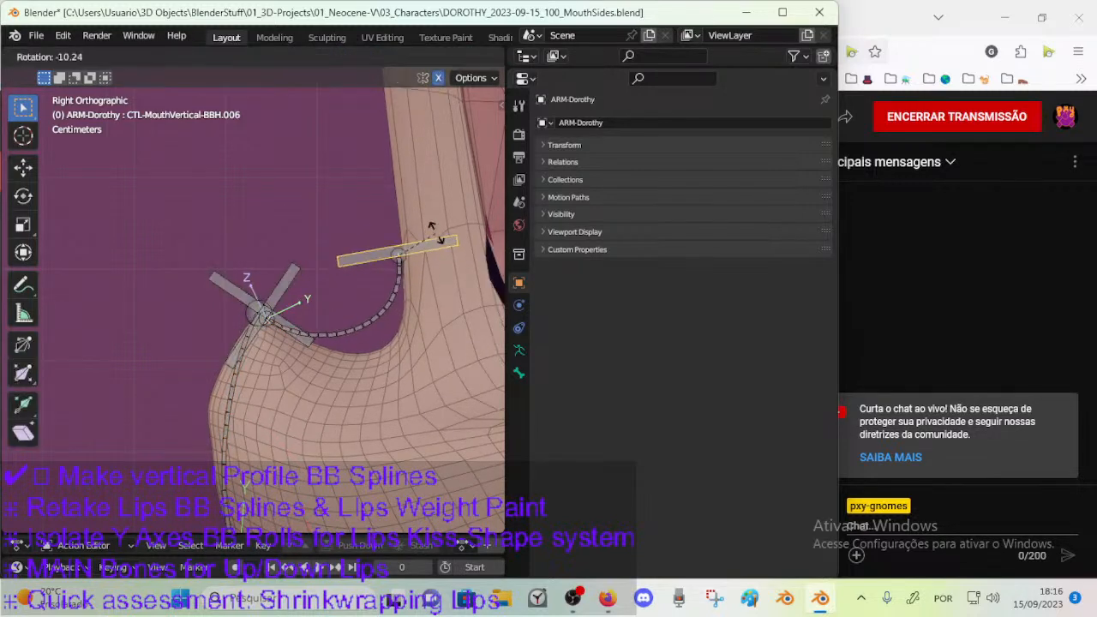
pyautogui.rightClick(435, 239)
pyautogui.press('Tab')
pyautogui.press('Tab')
pyautogui.press('Tab')
pyautogui.press('Tab')
pyautogui.press('Tab')
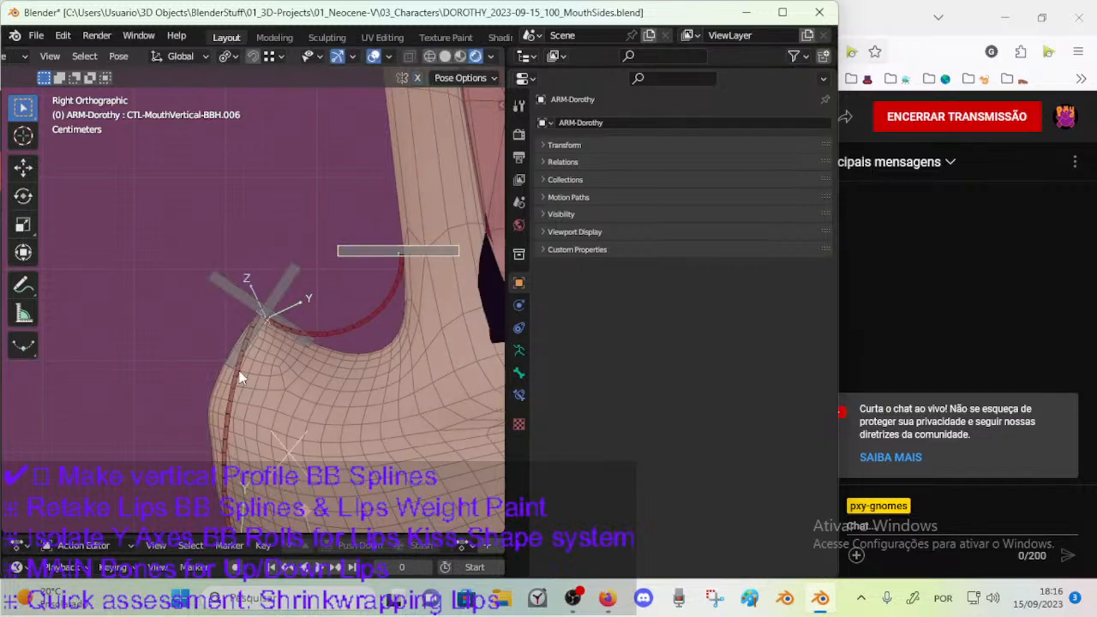
# Inspect the Stretch To constraints on the vertical mouth bones and reset the original length for DEF-MouthVertical-BB.003.
pyautogui.click(238, 400)
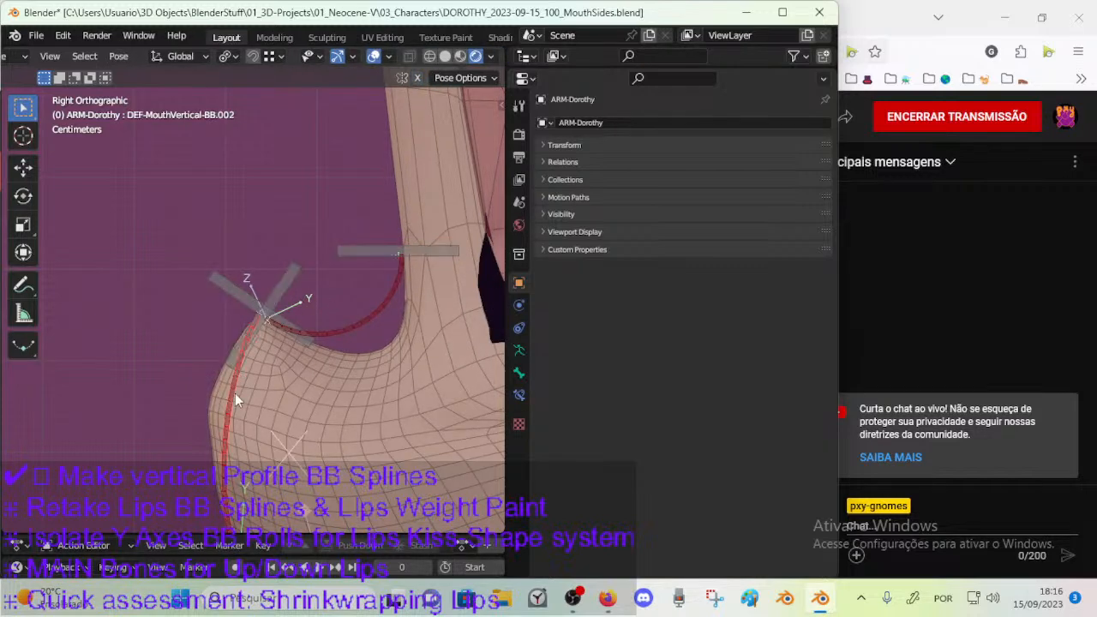
pyautogui.click(519, 395)
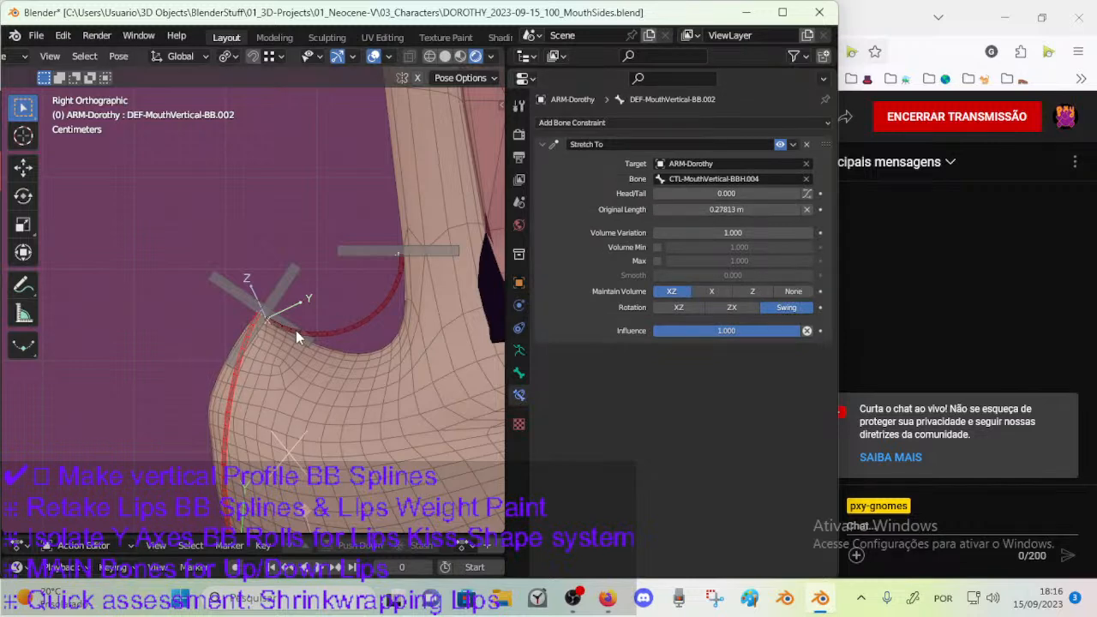
pyautogui.click(320, 331)
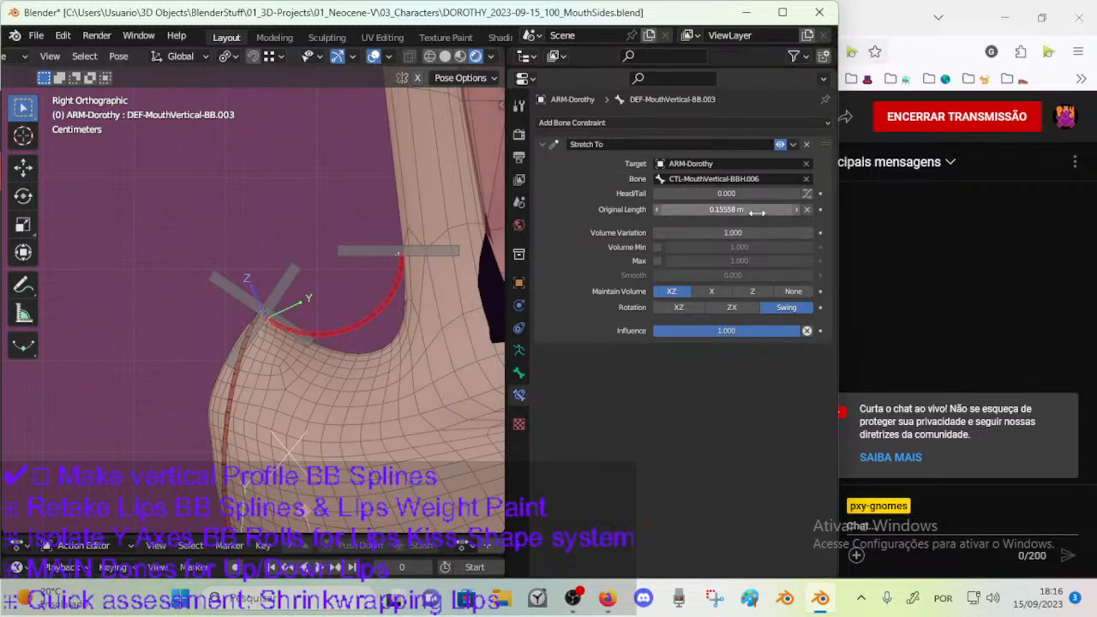
pyautogui.click(807, 210)
# Lower and slightly rotate the rest position of CTL-MouthVertical-BBH.006 until the upper bendy bone follows the muzzle dip.
pyautogui.click(418, 252)
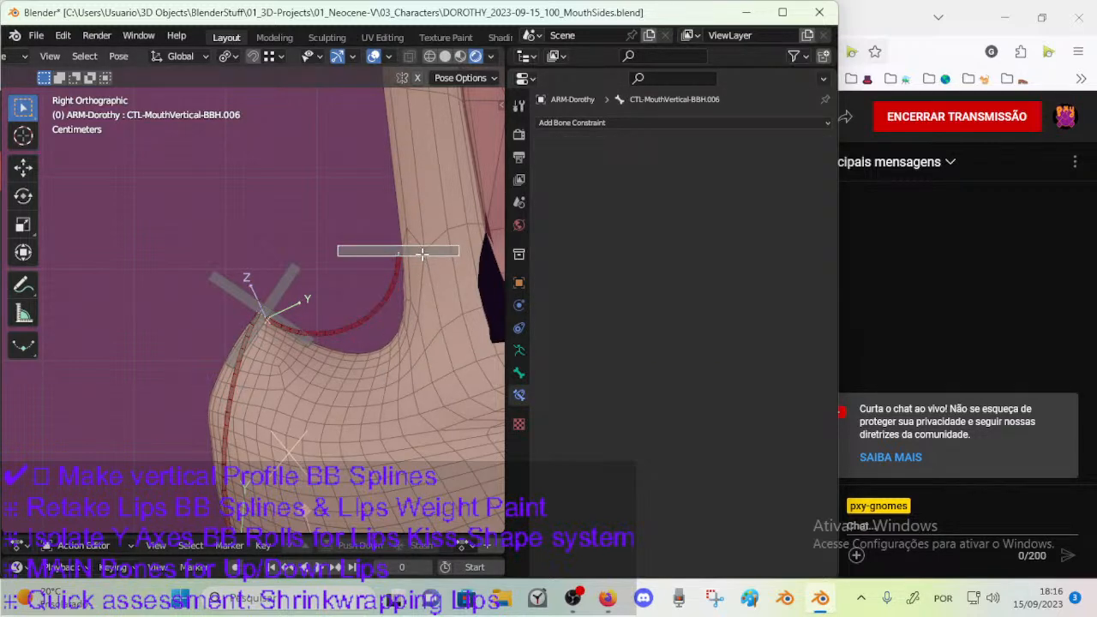
pyautogui.press('Tab')
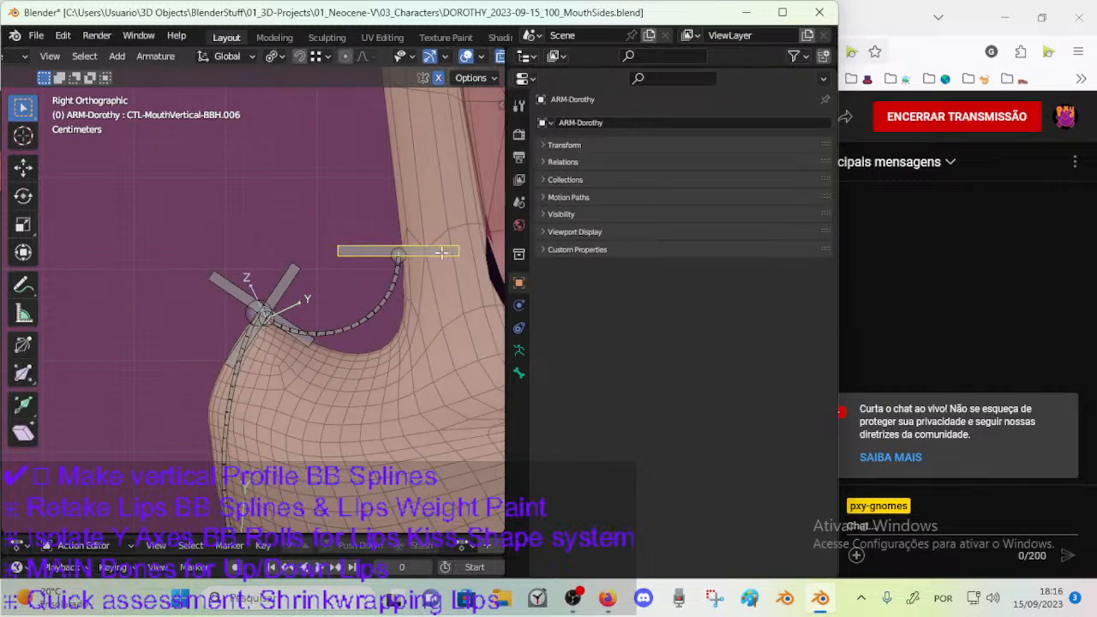
pyautogui.press('g')
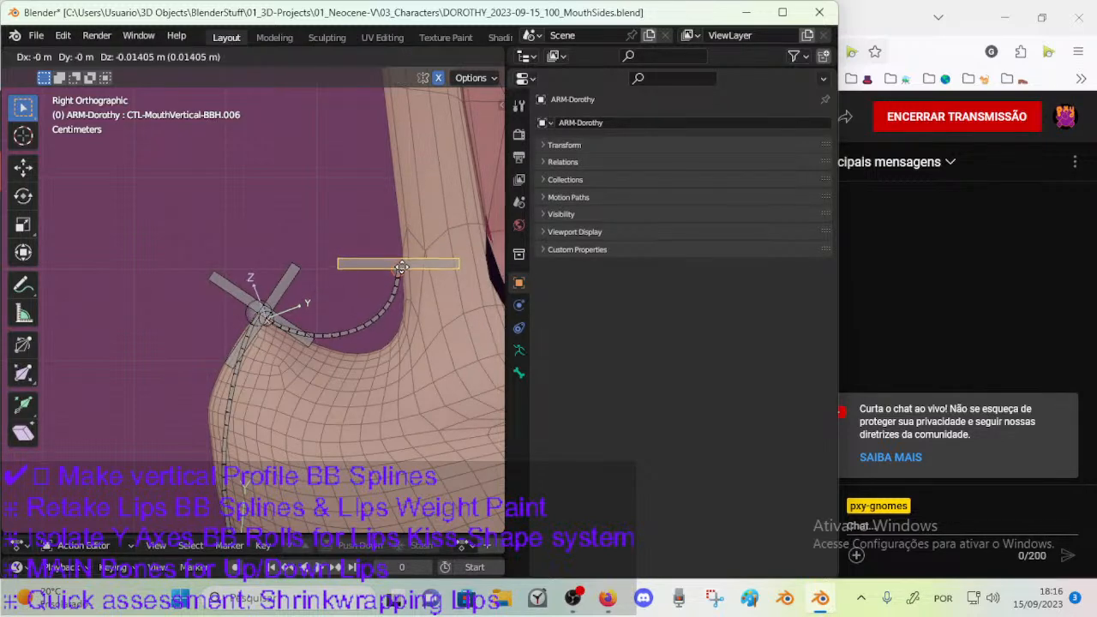
pyautogui.click(407, 306)
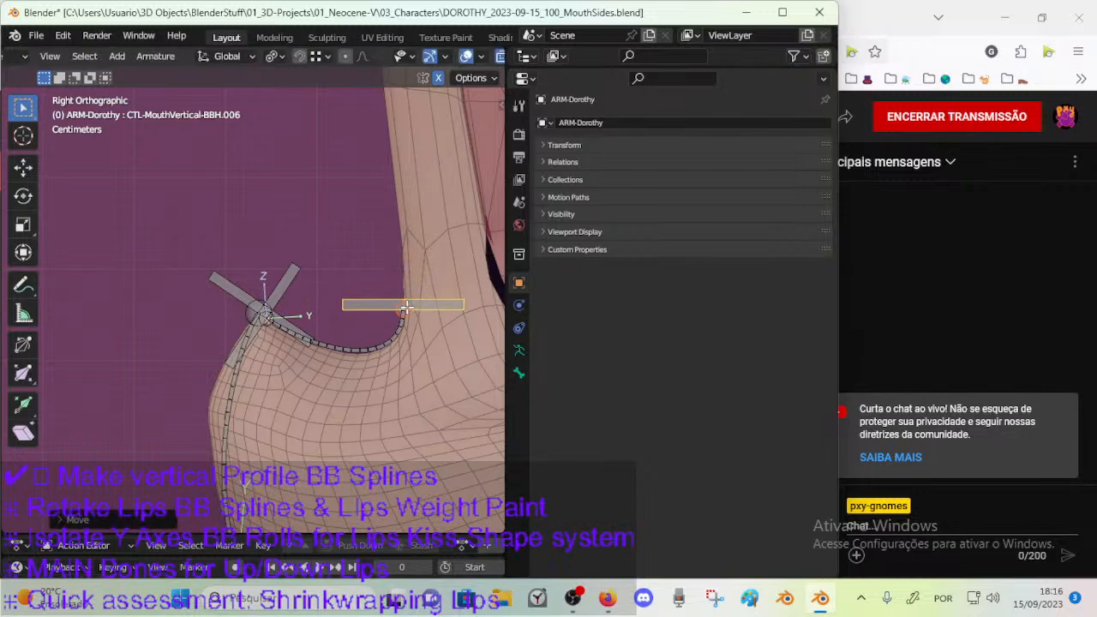
pyautogui.press('g')
pyautogui.click(457, 298)
pyautogui.press('r')
pyautogui.click(459, 295)
pyautogui.press('g')
pyautogui.click(437, 299)
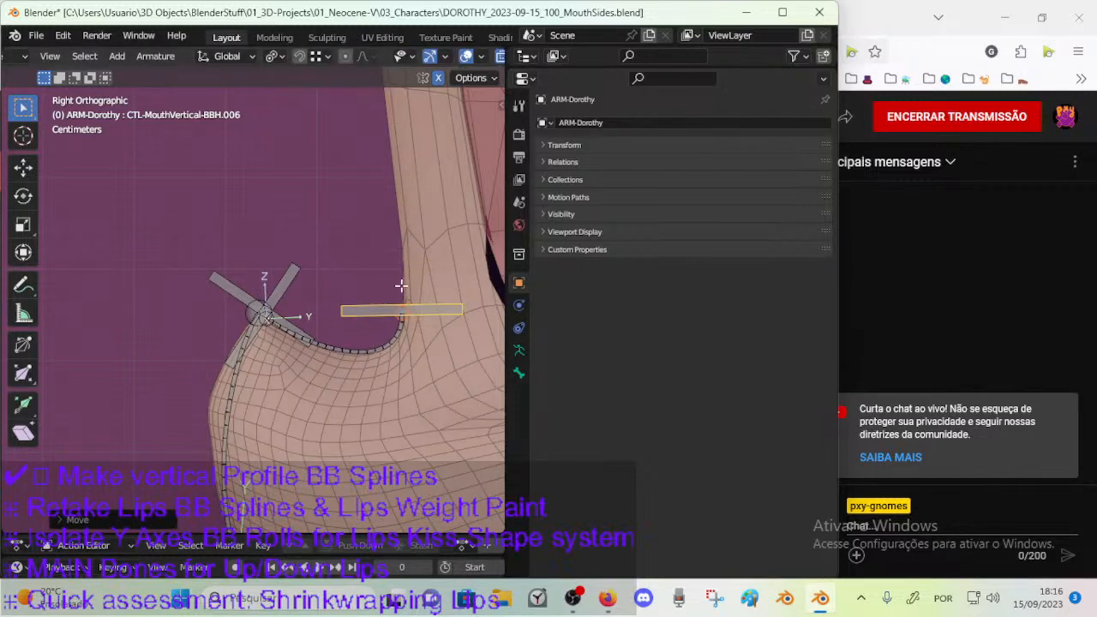
# Return to Pose Mode and reset the Stretch To original length of the reshaped DEF-MouthVertical-BB.003.
pyautogui.hotkey('ctrl', 'Tab')
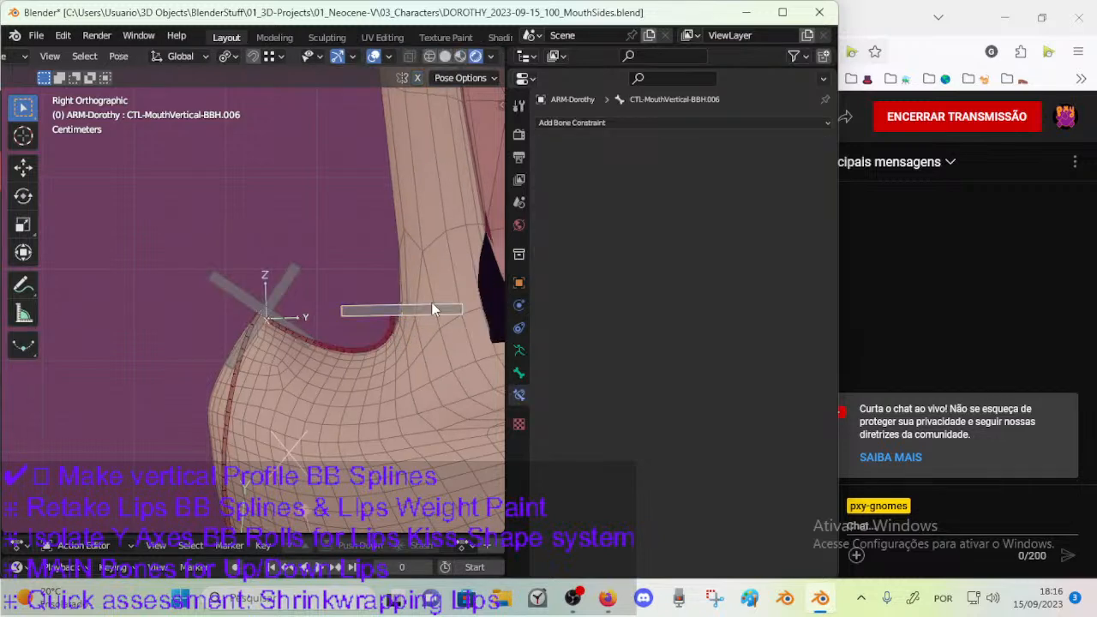
pyautogui.click(390, 335)
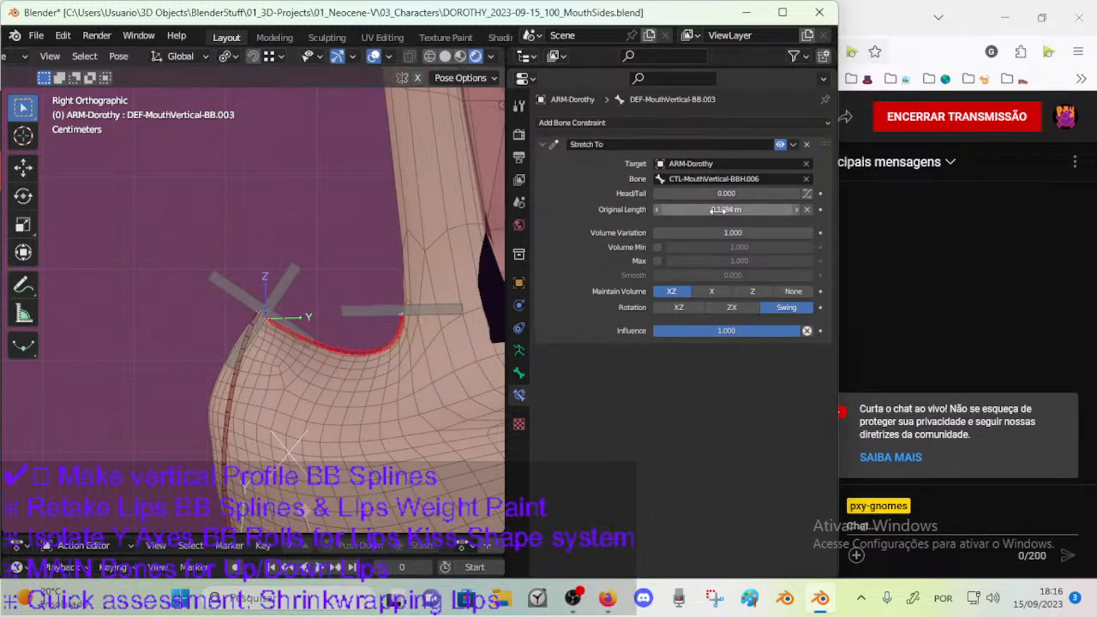
# Test-pose CTL-MouthVertical-BBH.006 in side view by moving and rotating it around the nose bridge.
pyautogui.click(423, 309)
pyautogui.scroll(-3, 374, 274)
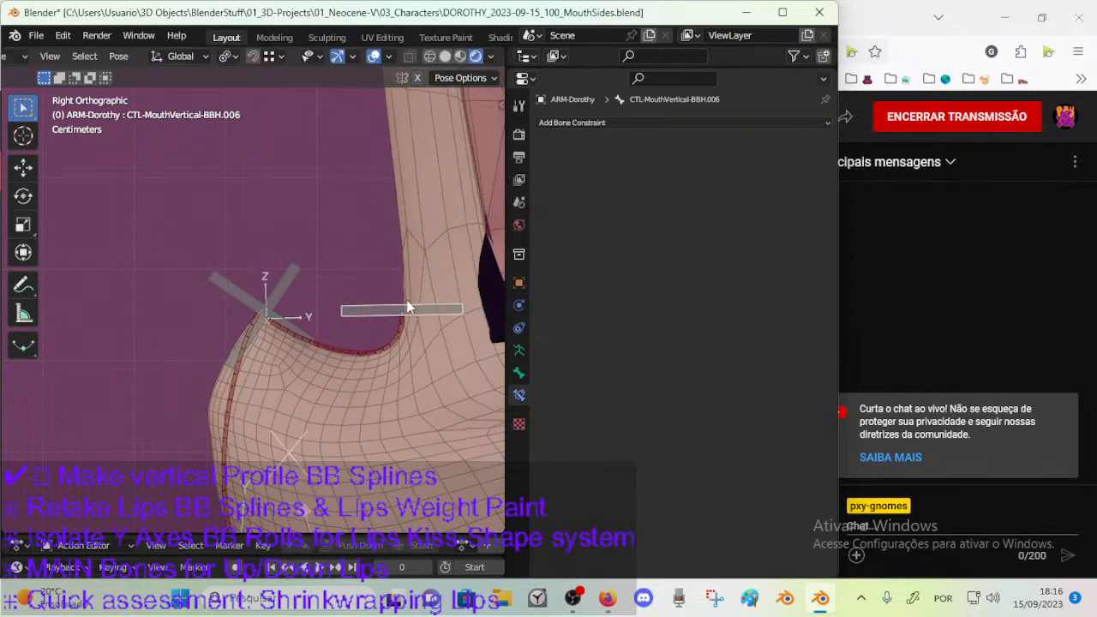
pyautogui.press('g')
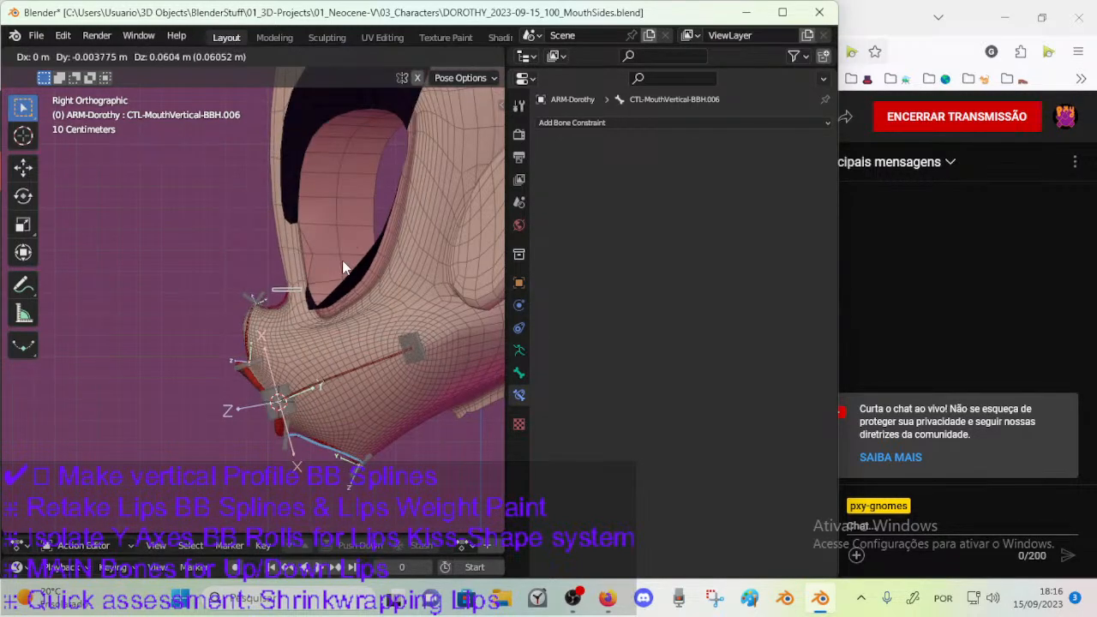
pyautogui.click(342, 260)
pyautogui.press('r')
pyautogui.click(333, 244)
pyautogui.press('g')
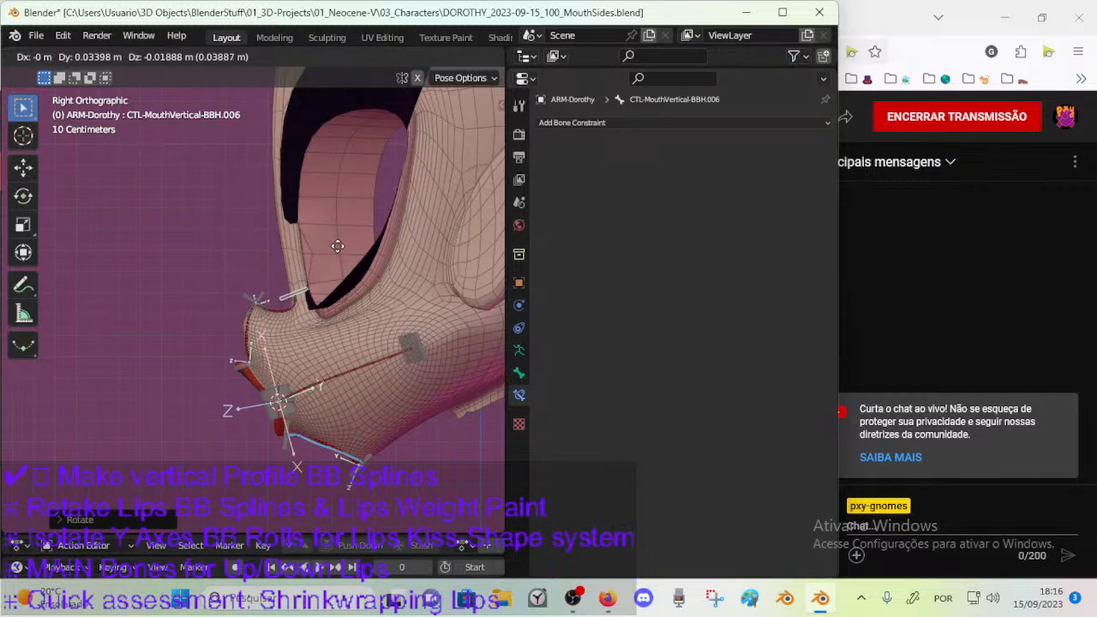
pyautogui.press('z')
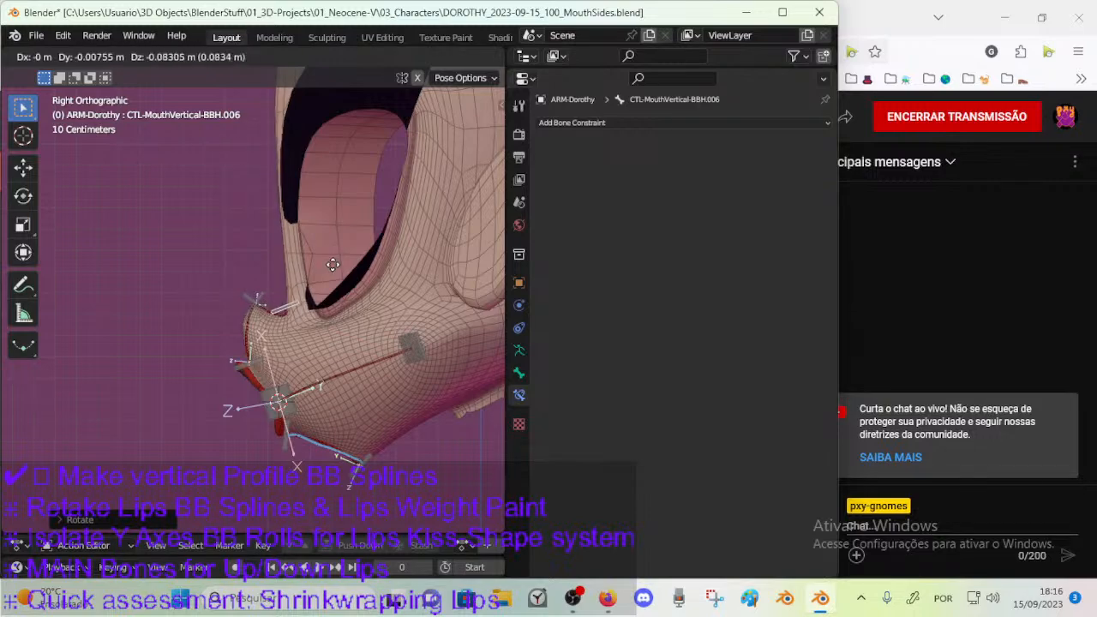
pyautogui.click(337, 249)
# Try moving and rotating CTL-MouthVertical-BBH.006 from an angled perspective to check how the upper bendy bone curves.
pyautogui.moveTo(272, 285); pyautogui.dragTo(176, 283, button='middle')
pyautogui.press('g')
pyautogui.click(305, 318)
pyautogui.press('g')
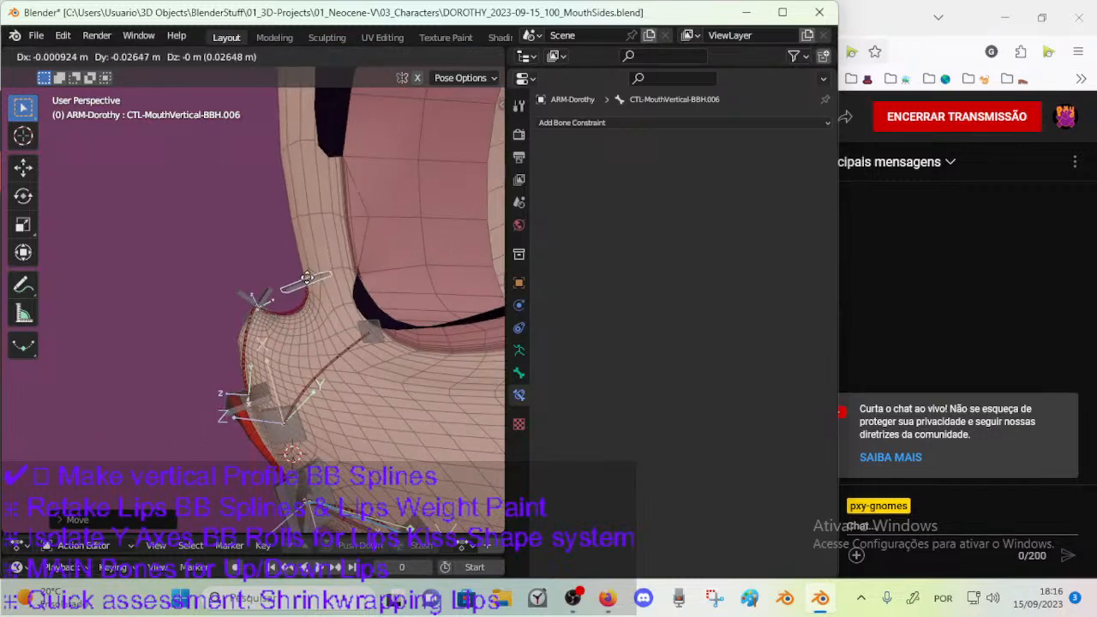
pyautogui.click(321, 285)
pyautogui.press('r')
pyautogui.click(325, 271)
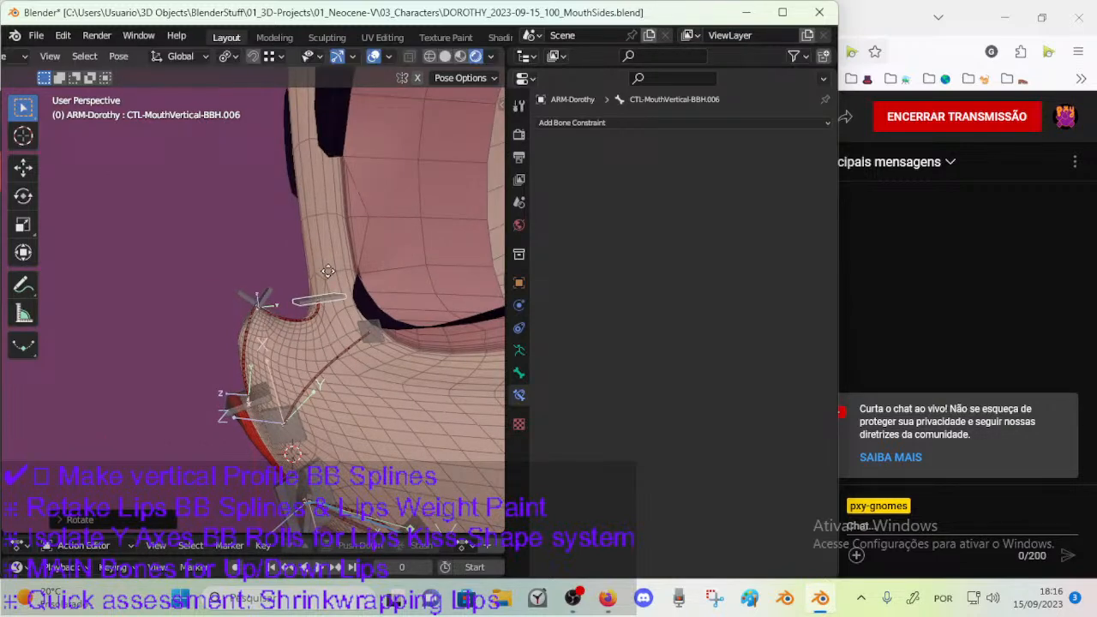
pyautogui.moveTo(320, 267); pyautogui.dragTo(283, 281, button='middle')
pyautogui.click(282, 281)
pyautogui.press('g')
pyautogui.click(284, 291)
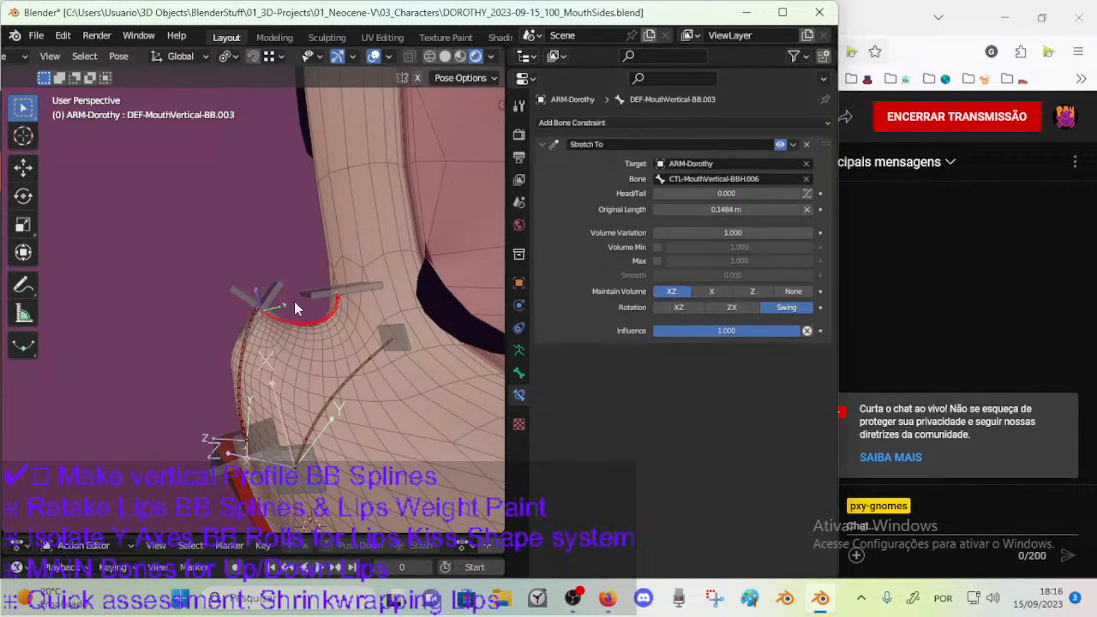
# Parent DEF-MouthVertical-BB.003 to the handle bone at its base in Edit Mode and return to Pose Mode.
pyautogui.press('Tab')
pyautogui.click(281, 292)
pyautogui.hotkey('ctrl', 'p')
pyautogui.click(280, 292)
pyautogui.press('Tab')
# Test-move the handle at the nose top to check that the upper bendy bone follows it.
pyautogui.press('g')
pyautogui.click(257, 244)
pyautogui.moveTo(257, 237); pyautogui.dragTo(254, 254, button='middle')
pyautogui.press('g')
pyautogui.click(245, 275)
# Test-rotate the nose-bridge handle from several viewing angles to check the bending of the upper vertical mouth bone.
pyautogui.click(365, 286)
pyautogui.press('r')
pyautogui.click(373, 300)
pyautogui.scroll(-3, 368, 303)
pyautogui.press('r')
pyautogui.click(340, 234)
pyautogui.moveTo(337, 237); pyautogui.dragTo(375, 249, button='middle')
pyautogui.press('r')
pyautogui.click(354, 206)
pyautogui.moveTo(354, 206); pyautogui.dragTo(364, 275, button='middle')
pyautogui.press('r')
pyautogui.click(344, 268)
# Try moving the handles at the nose tip to compare how the adjoining bendy bones respond.
pyautogui.click(266, 304)
pyautogui.press('g')
pyautogui.click(281, 313)
pyautogui.scroll(4, 363, 278)
pyautogui.moveTo(335, 320); pyautogui.dragTo(182, 275, button='middle')
pyautogui.click(275, 290)
pyautogui.press('g')
pyautogui.click(364, 309)
# Test the nose-tip handles with combined moves and rotations from different angles.
pyautogui.moveTo(364, 309); pyautogui.dragTo(257, 396, button='middle')
pyautogui.press('g')
pyautogui.click(222, 307)
pyautogui.click(257, 397)
pyautogui.press('r')
pyautogui.click(258, 253)
pyautogui.click(229, 250)
pyautogui.press('r')
pyautogui.click(286, 269)
pyautogui.press('g')
pyautogui.click(274, 278)
pyautogui.moveTo(274, 278)
pyautogui.mouseDown(button='middle')
pyautogui.moveTo(243, 301)
pyautogui.moveTo(265, 298)
pyautogui.mouseUp(button='middle')
# Select the vertical mouth control bones and save DOROTHY_2023-09-15_100_MouthSides.blend.
pyautogui.click(243, 302)
pyautogui.scroll(2, 243, 301)
pyautogui.click(248, 314)
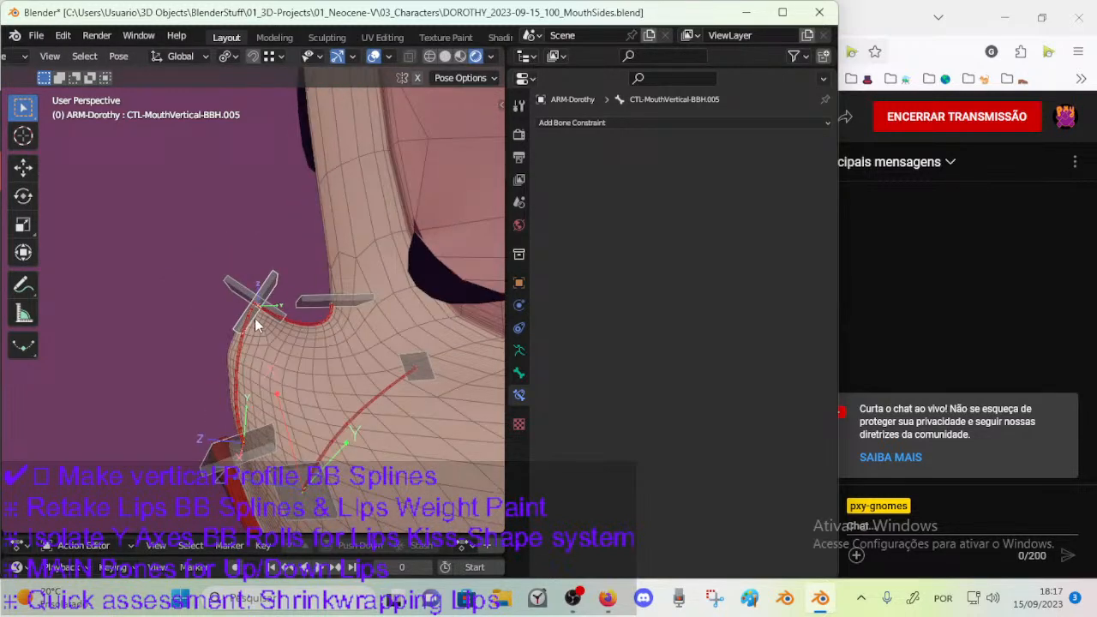
pyautogui.hotkey('ctrl', 's')
# In armature Edit Mode, select CTL-MouthVertical-BBH.004 at the nose tip and snap the 3D cursor to it.
pyautogui.click(263, 292)
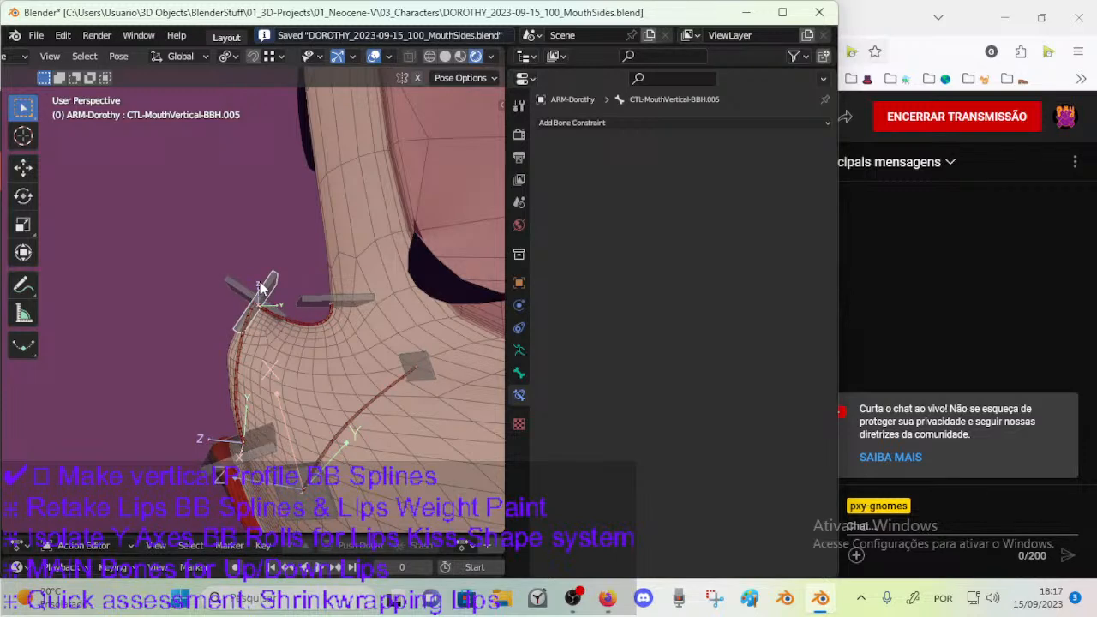
pyautogui.press('KP_1')
pyautogui.press('Tab')
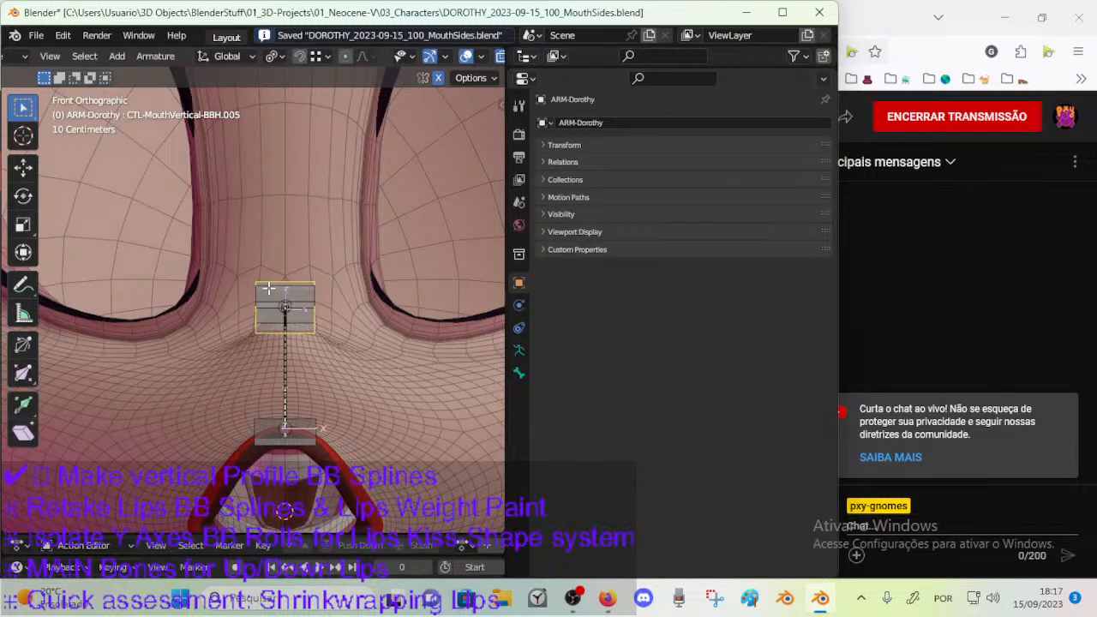
pyautogui.scroll(3, 268, 289)
pyautogui.moveTo(319, 301); pyautogui.dragTo(246, 308, button='middle')
pyautogui.click(293, 288)
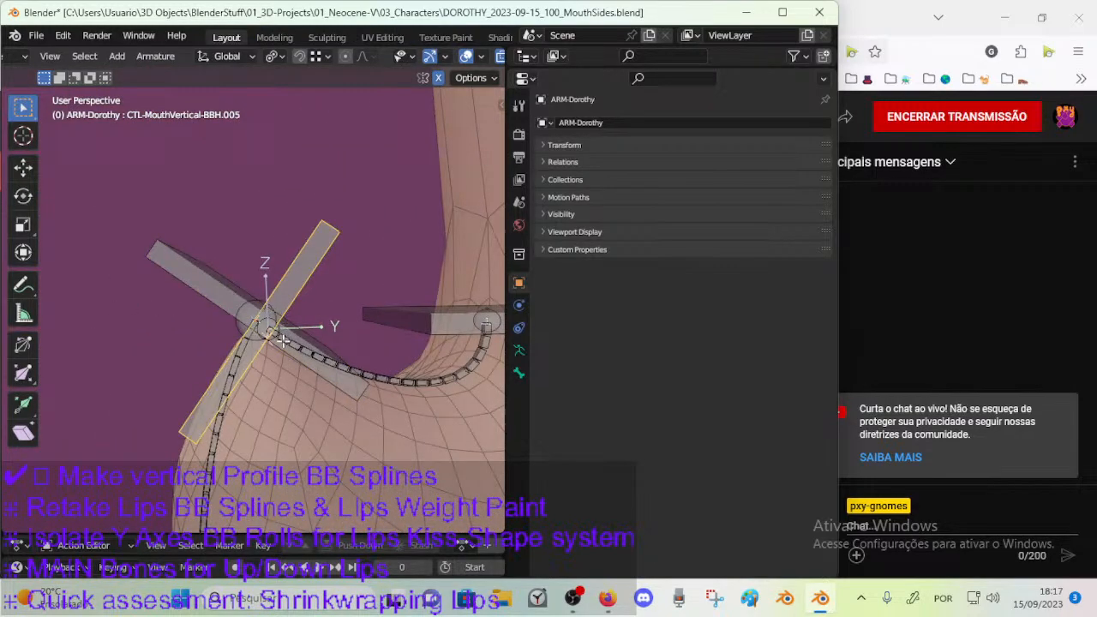
pyautogui.scroll(2, 283, 344)
pyautogui.click(187, 283)
pyautogui.moveTo(187, 284); pyautogui.dragTo(229, 303, button='middle')
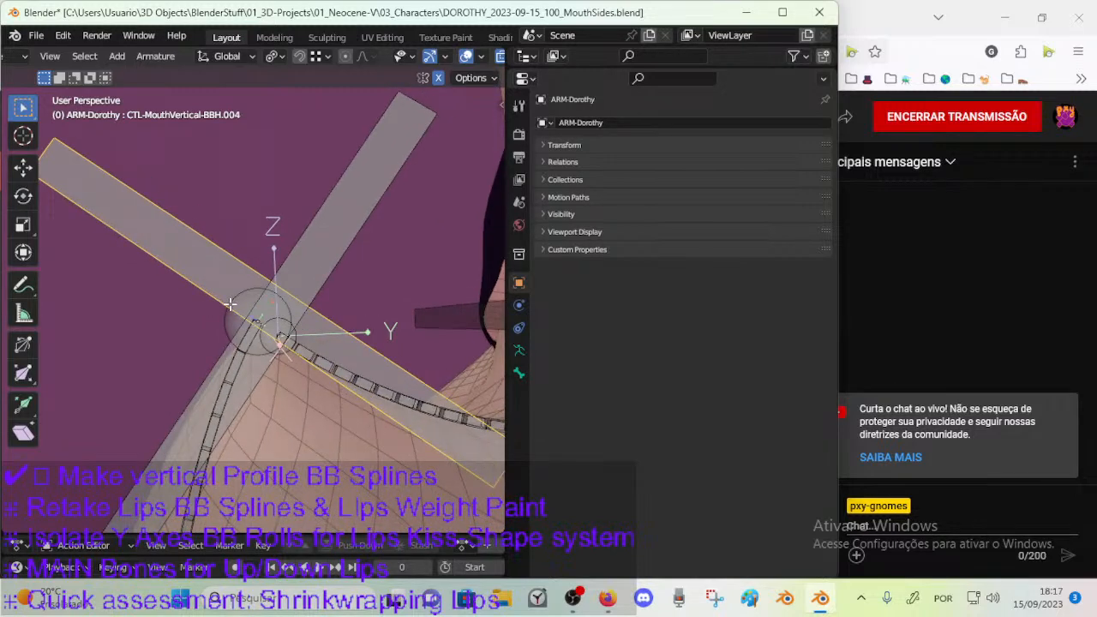
pyautogui.hotkey('shift', 's')
pyautogui.click(270, 326)
pyautogui.moveTo(270, 325); pyautogui.dragTo(272, 255, button='middle')
# Add an upright bone at the 3D cursor, thin its B-Bone display size and scale it down to a short control.
pyautogui.hotkey('shift', 'a')
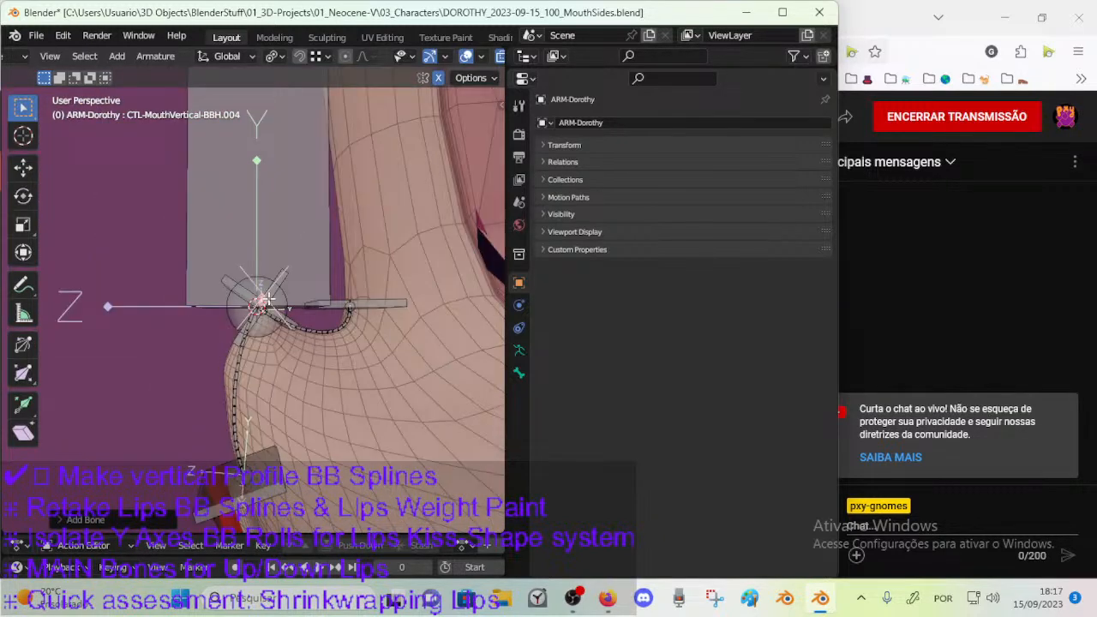
pyautogui.scroll(-6, 273, 254)
pyautogui.click(261, 171)
pyautogui.hotkey('ctrl', 'alt', 's')
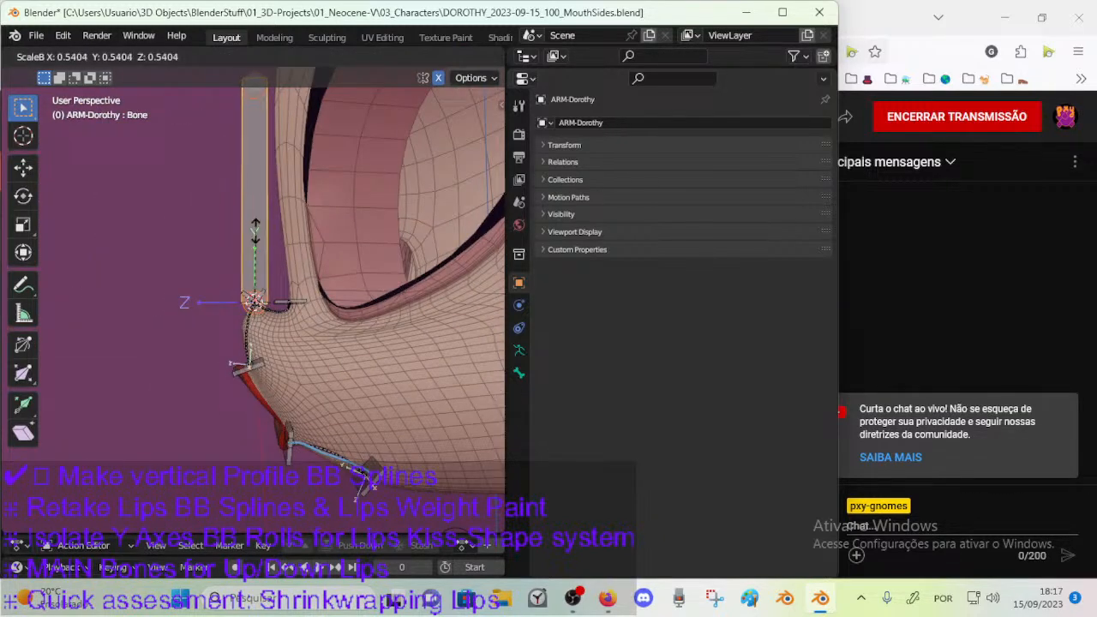
pyautogui.click(249, 283)
pyautogui.press('s')
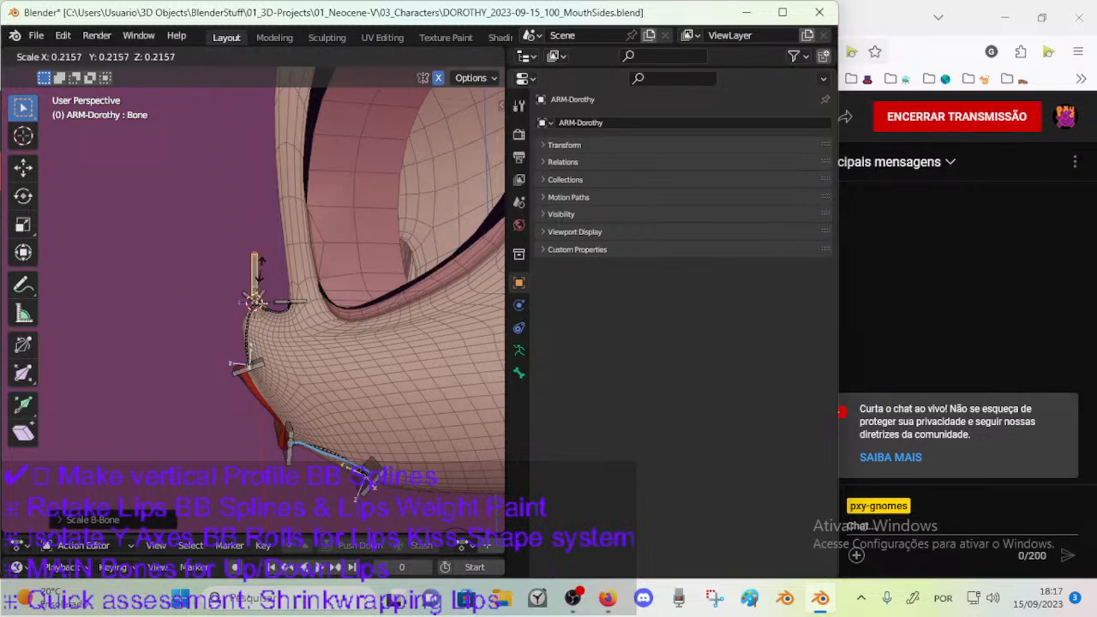
pyautogui.click(247, 281)
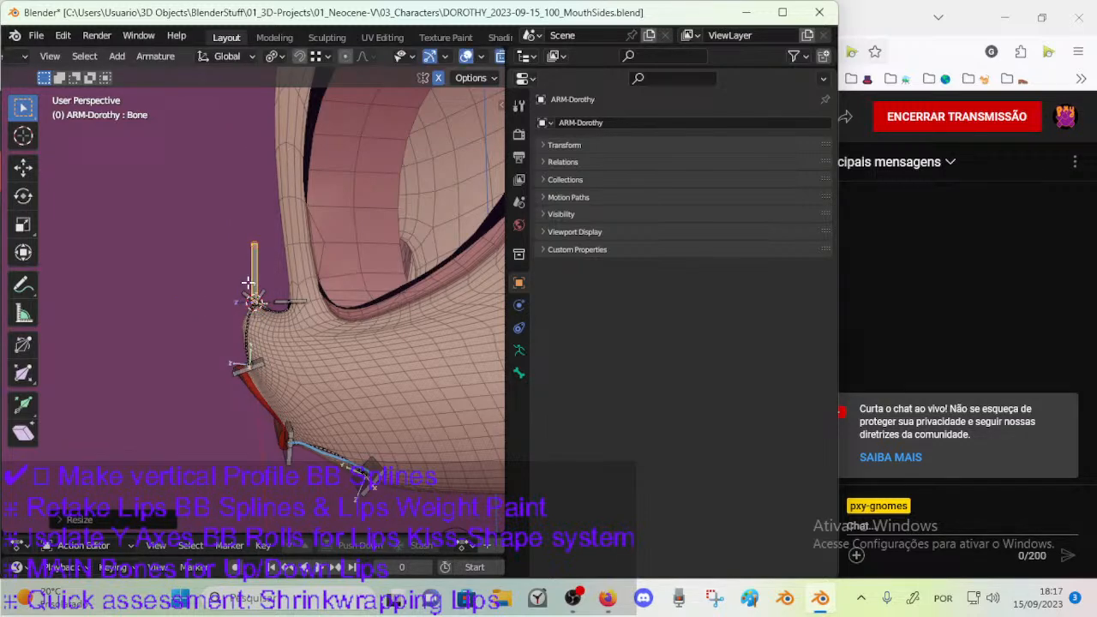
# Rename the new nose-tip bone, beginning its name with the CTL prefix.
pyautogui.scroll(4, 247, 283)
pyautogui.press('F2')
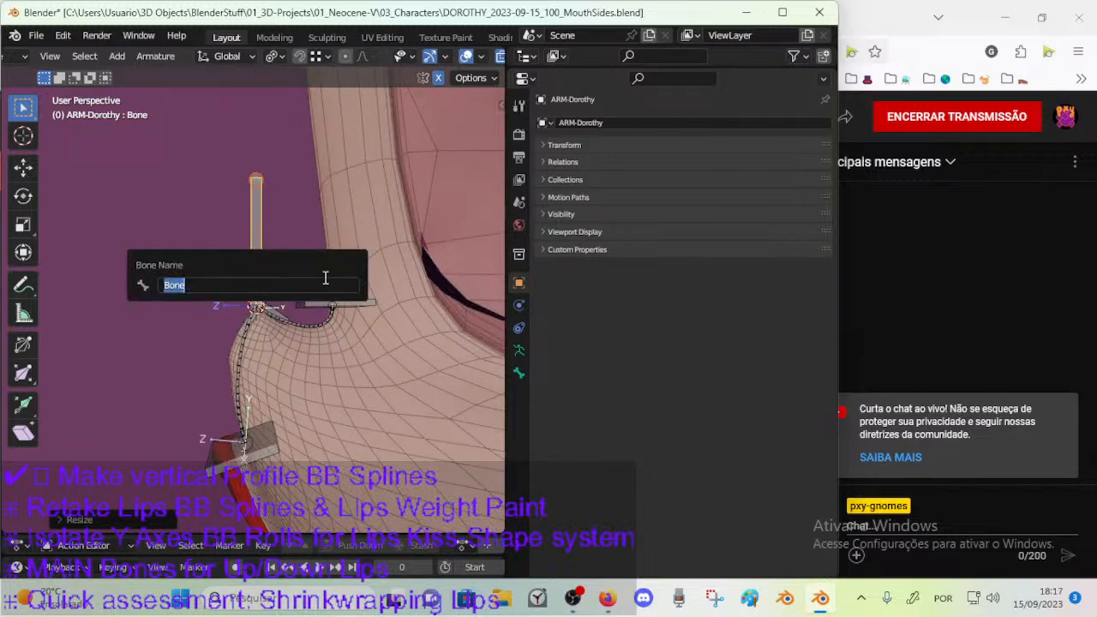
pyautogui.write('c')
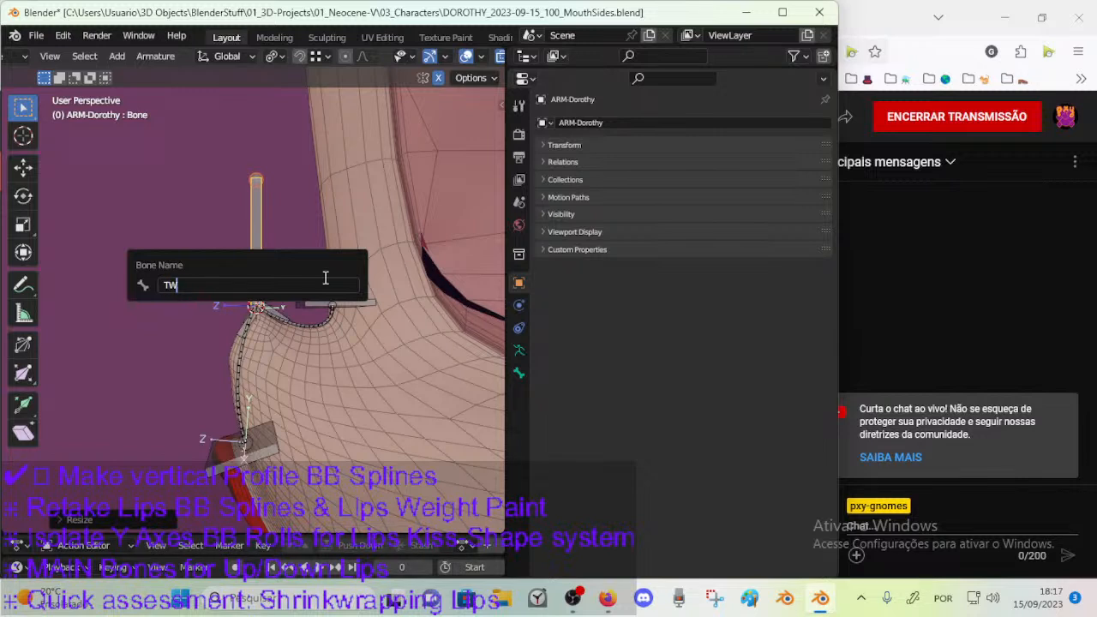
# Name the tall vertical bone at the tip of the nose TWK.
pyautogui.press('Return')
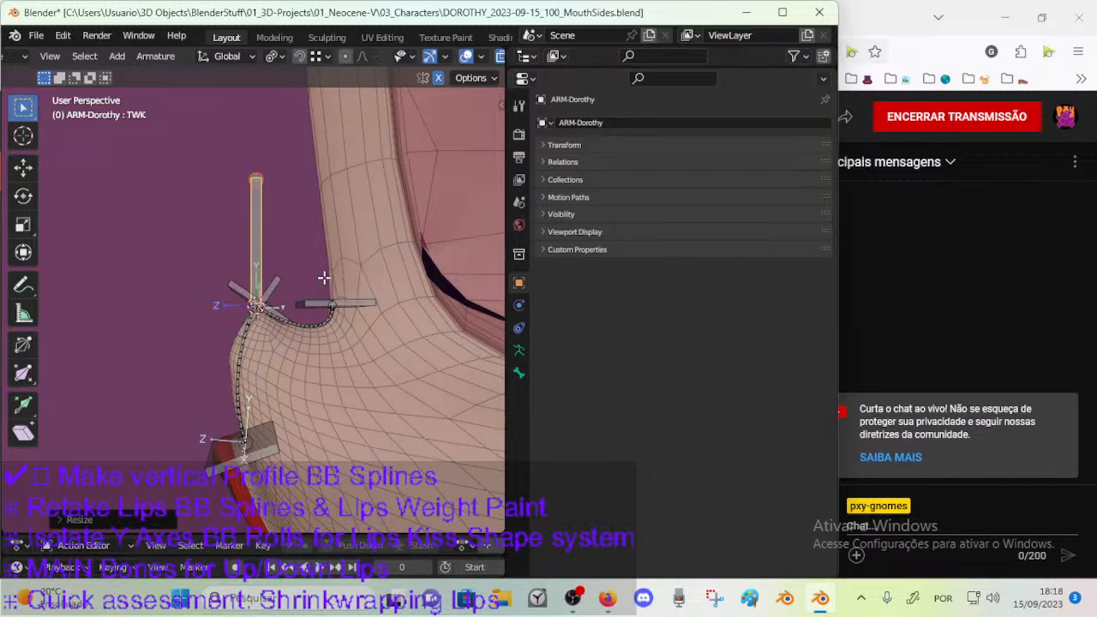
pyautogui.scroll(2, 268, 253)
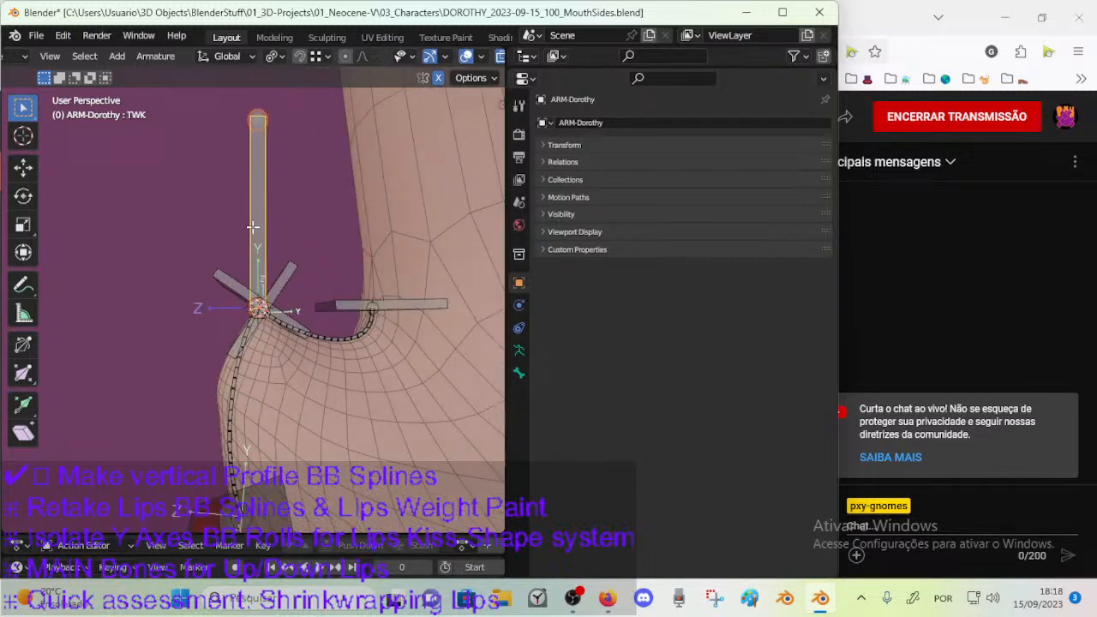
pyautogui.press('F2')
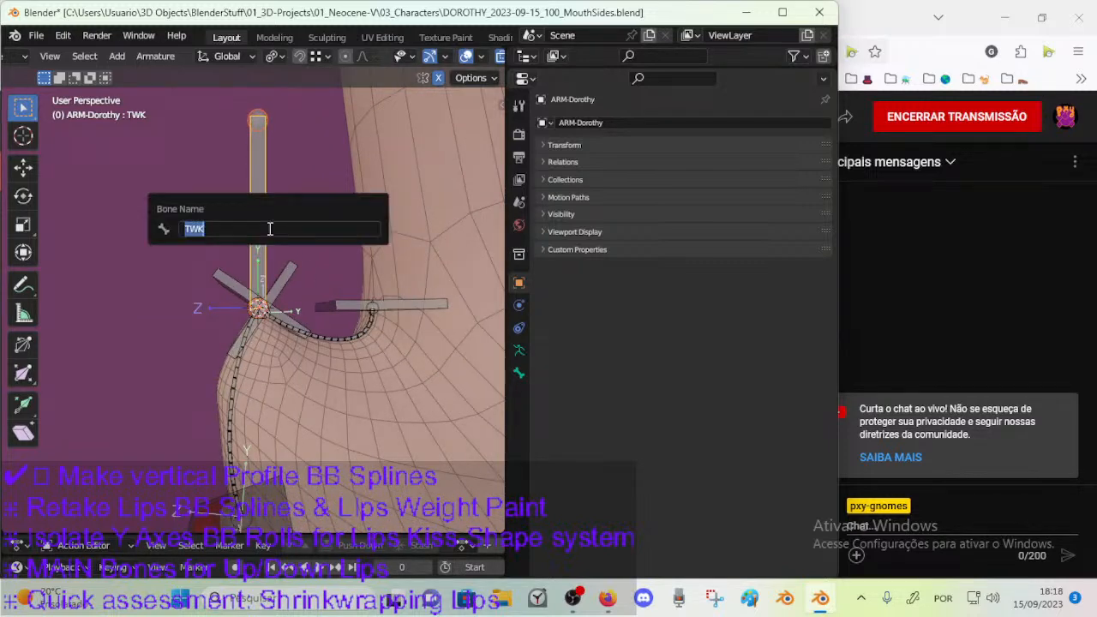
pyautogui.press('Return')
# Examine how the two short crossing control bones at the nose tip relate to the vertical TWK bone by selecting each.
pyautogui.click(281, 277)
pyautogui.click(223, 279)
pyautogui.click(263, 223)
pyautogui.click(282, 276)
pyautogui.click(282, 291)
pyautogui.click(292, 275)
pyautogui.click(289, 293)
pyautogui.click(286, 296)
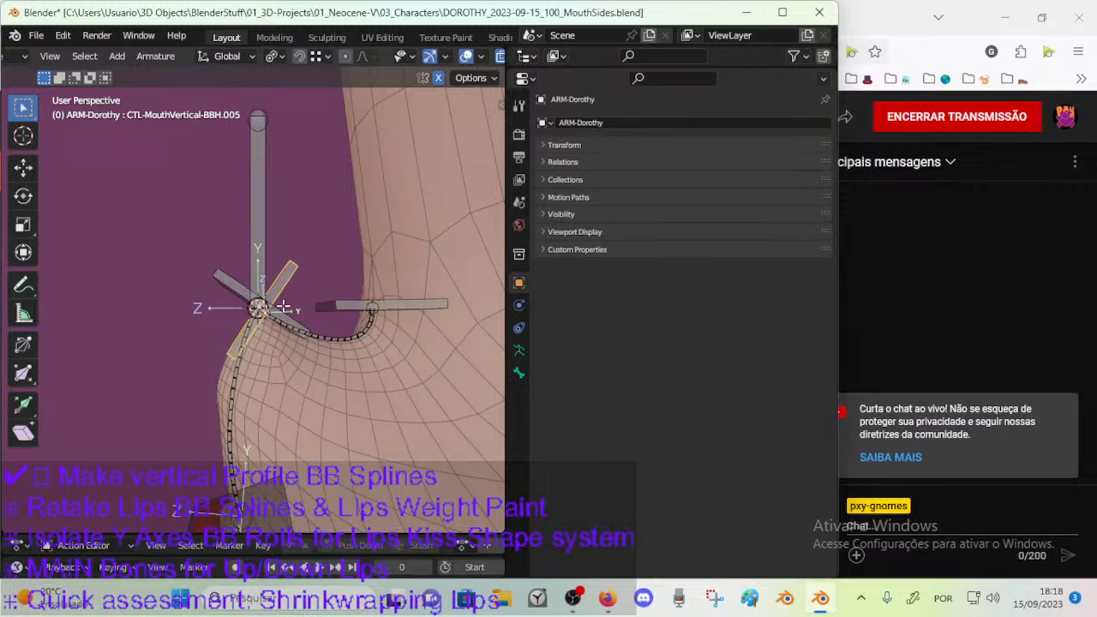
pyautogui.click(266, 238)
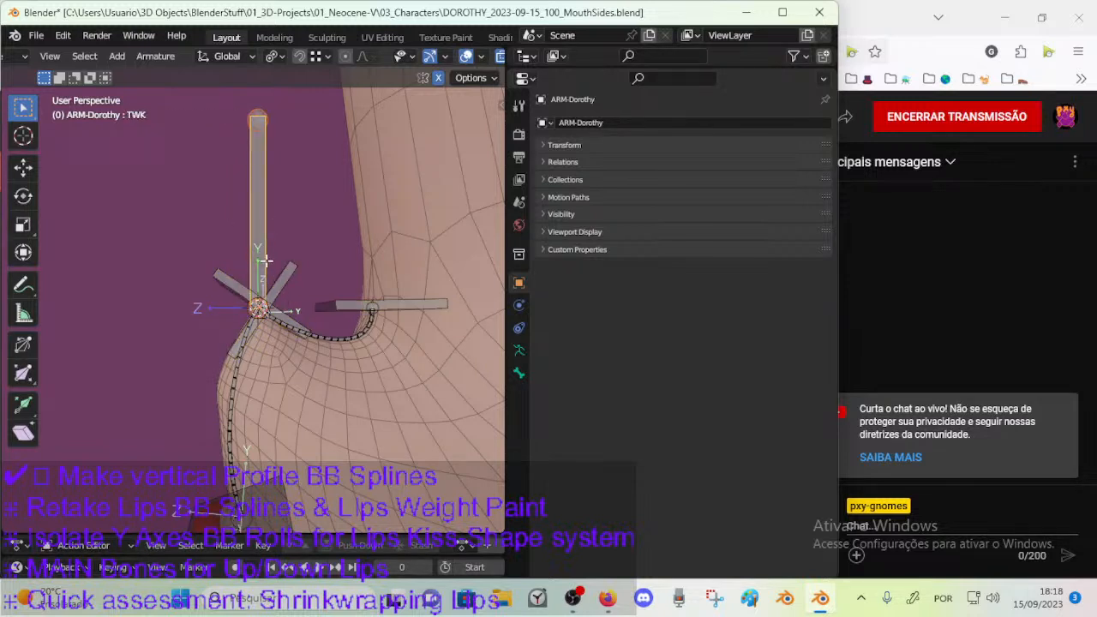
pyautogui.click(226, 279)
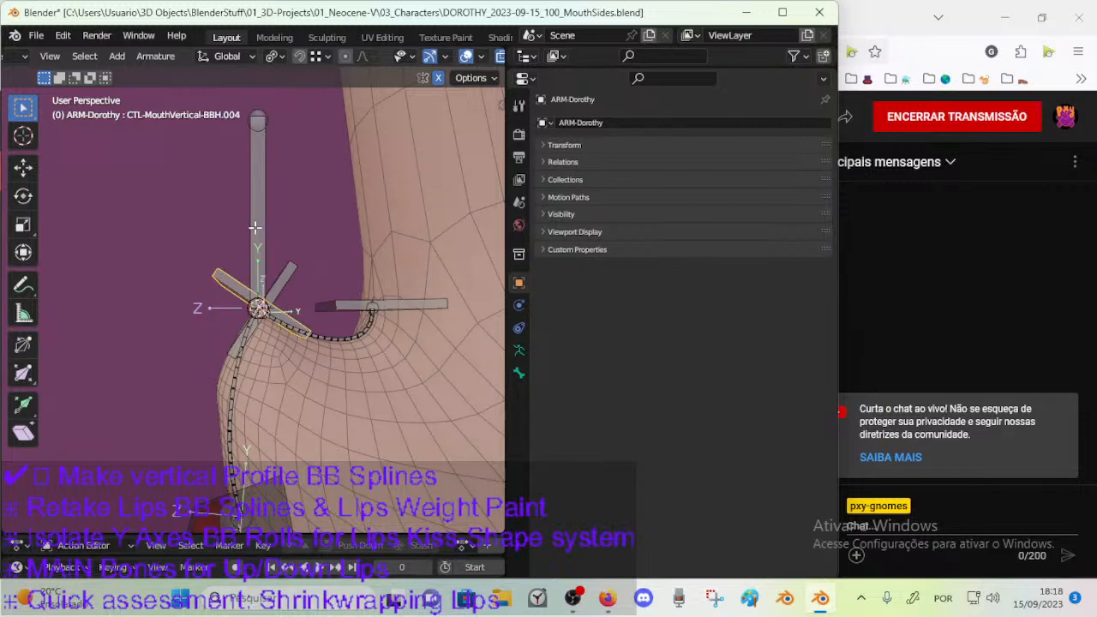
pyautogui.click(254, 227)
pyautogui.click(230, 277)
pyautogui.click(269, 232)
pyautogui.click(238, 286)
pyautogui.click(255, 240)
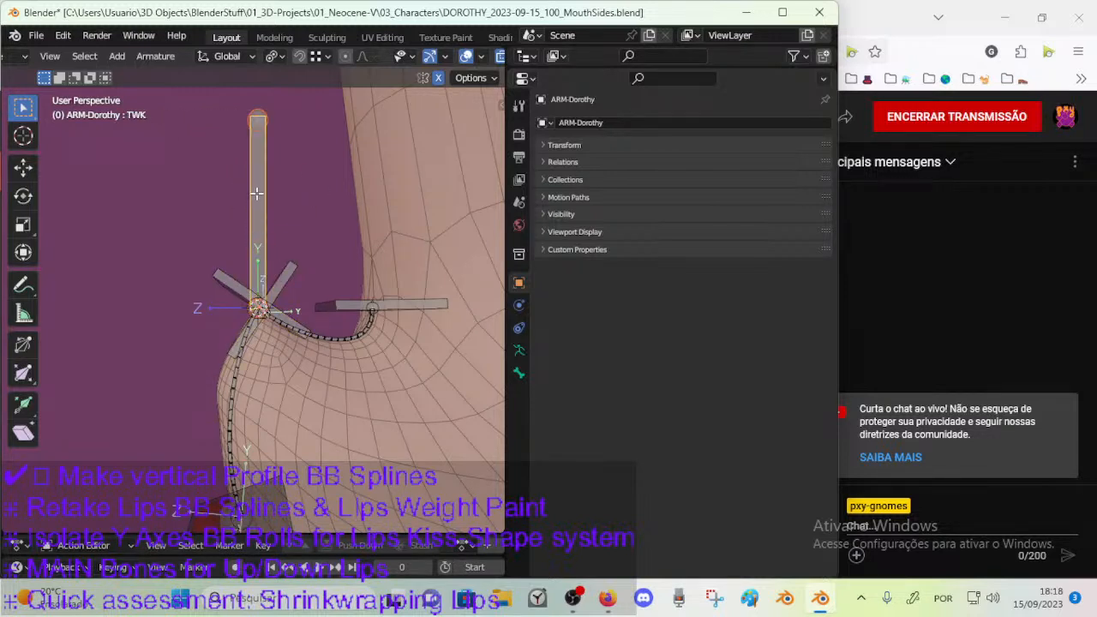
# Rename the TWK bone as TWK-NoseTip and save the file.
pyautogui.press('F2')
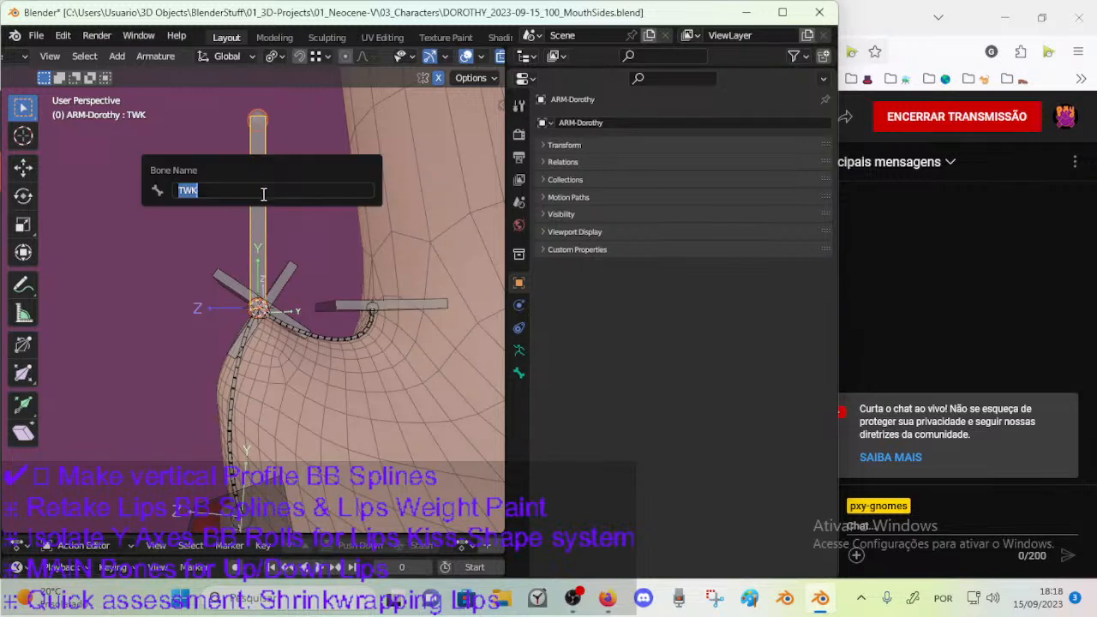
pyautogui.press('End')
pyautogui.press('Return')
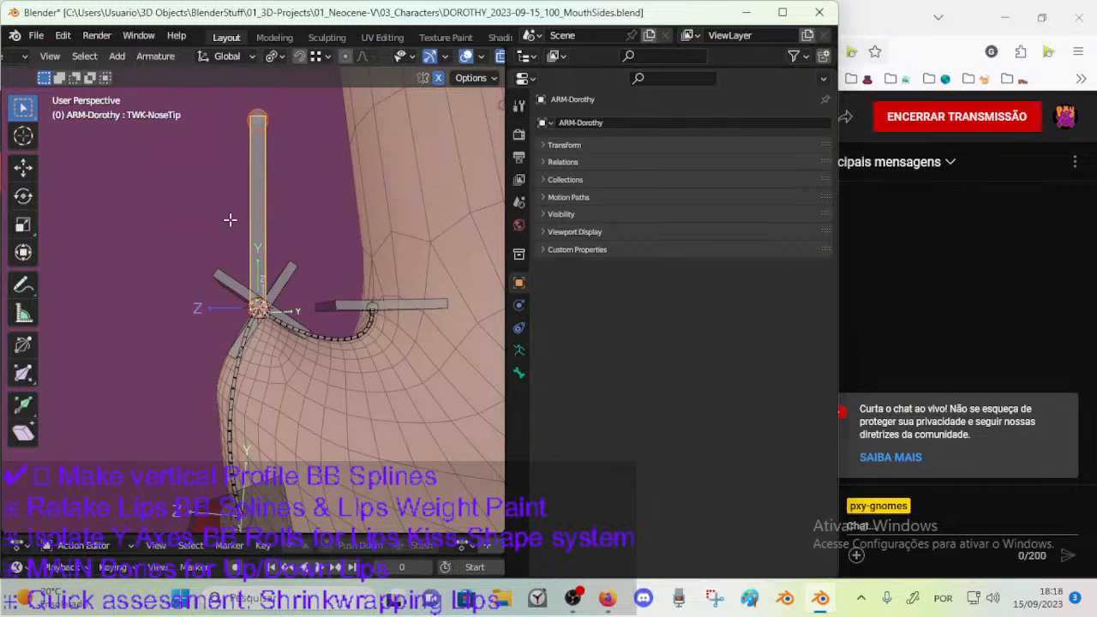
pyautogui.click(383, 298)
pyautogui.hotkey('ctrl', 's')
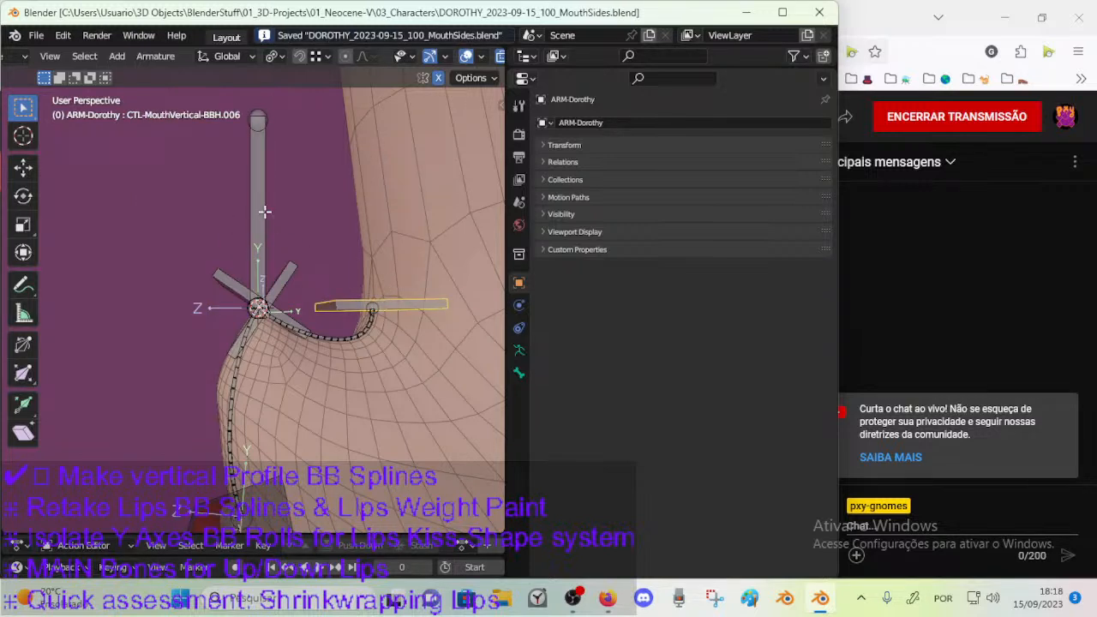
# In Pose Mode, assign the TWK-NoseTip bone to the GRP_CTL_Control bone group and save the file.
pyautogui.click(265, 221)
pyautogui.hotkey('ctrl', 'Tab')
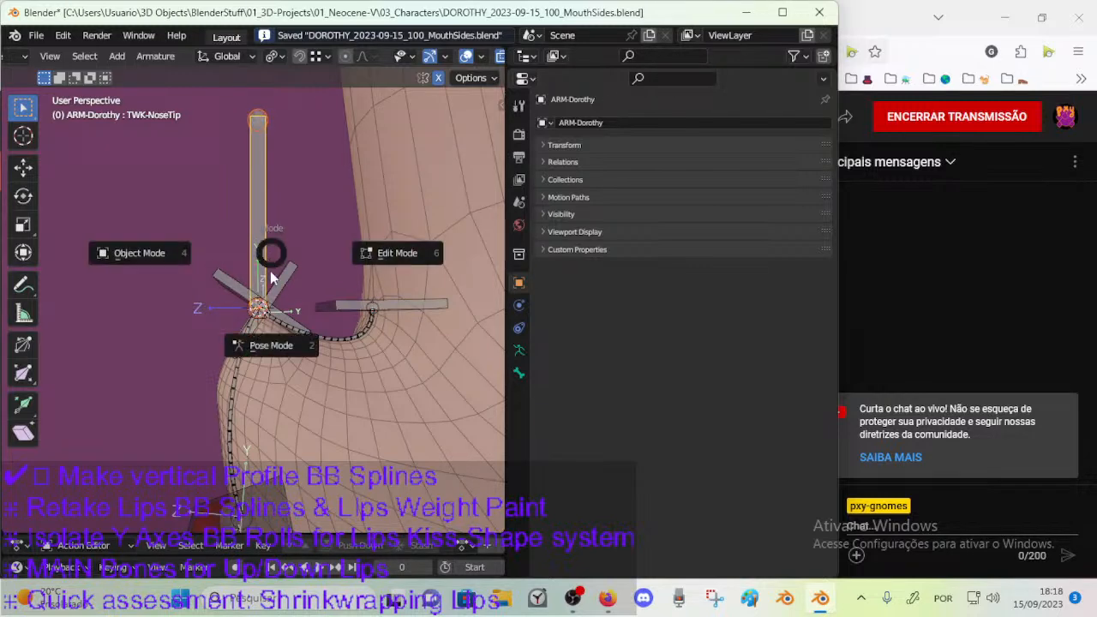
pyautogui.click(272, 273)
pyautogui.click(519, 351)
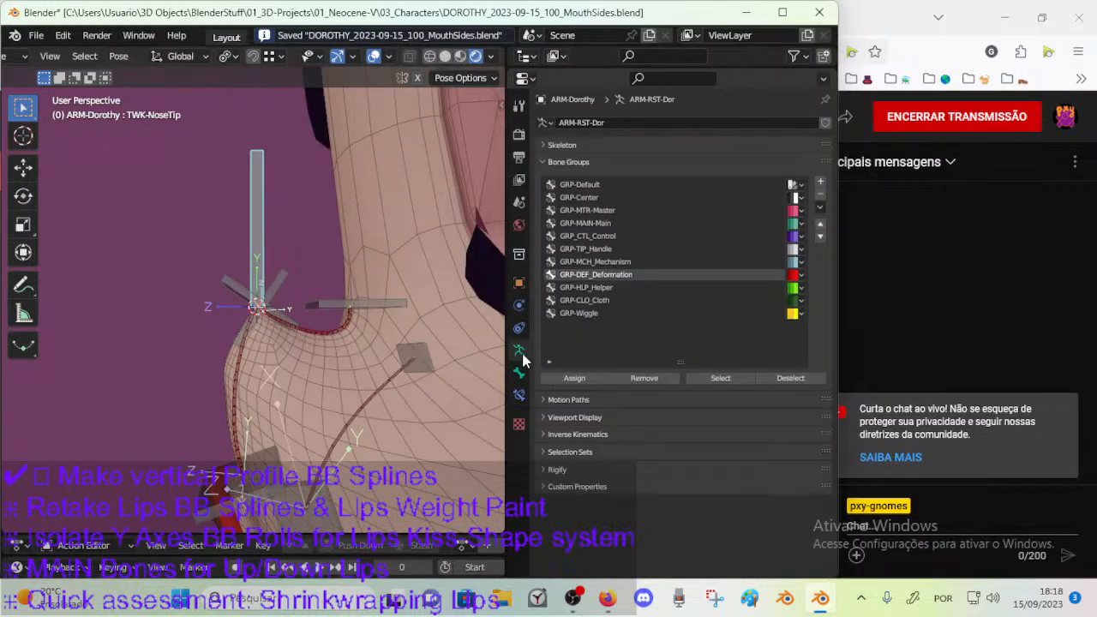
pyautogui.click(693, 235)
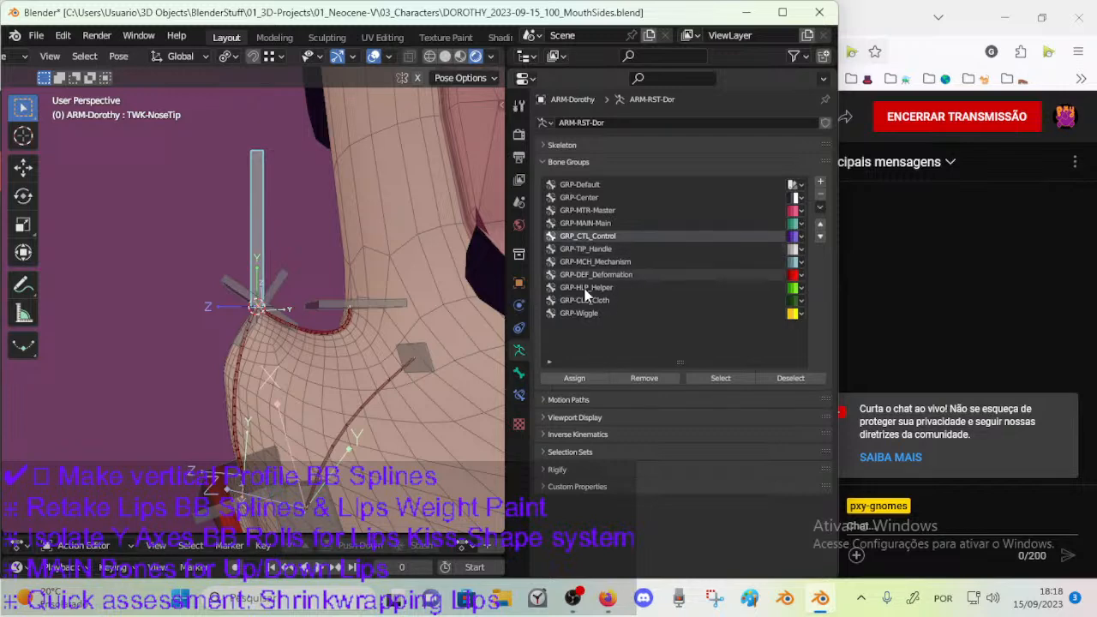
pyautogui.click(574, 378)
pyautogui.moveTo(309, 260); pyautogui.dragTo(260, 245, button='middle')
pyautogui.hotkey('ctrl', 's')
# Try moving the TWK-NoseTip bone in Pose Mode.
pyautogui.click(254, 229)
pyautogui.press('g')
pyautogui.rightClick(176, 171)
# Add a Copy Transforms constraint to CTL-MouthVertical-BBH.005 with TWK-NoseTip as its target.
pyautogui.click(228, 292)
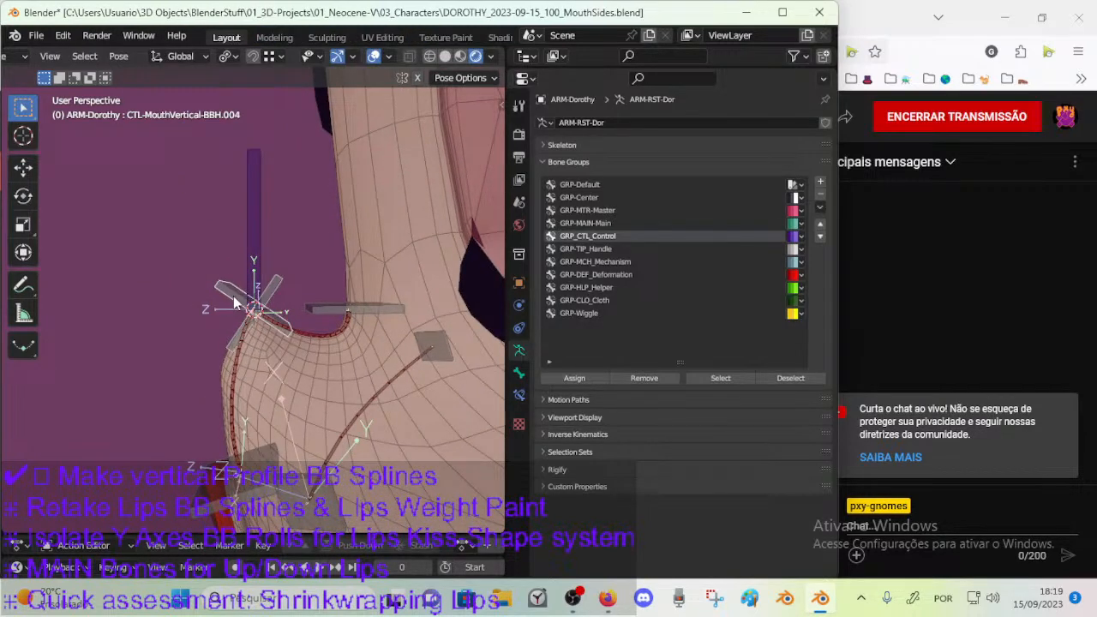
pyautogui.click(258, 249)
pyautogui.keyDown('shift'); pyautogui.click(279, 292); pyautogui.keyUp('shift')
pyautogui.hotkey('shift', 'ctrl', 'c')
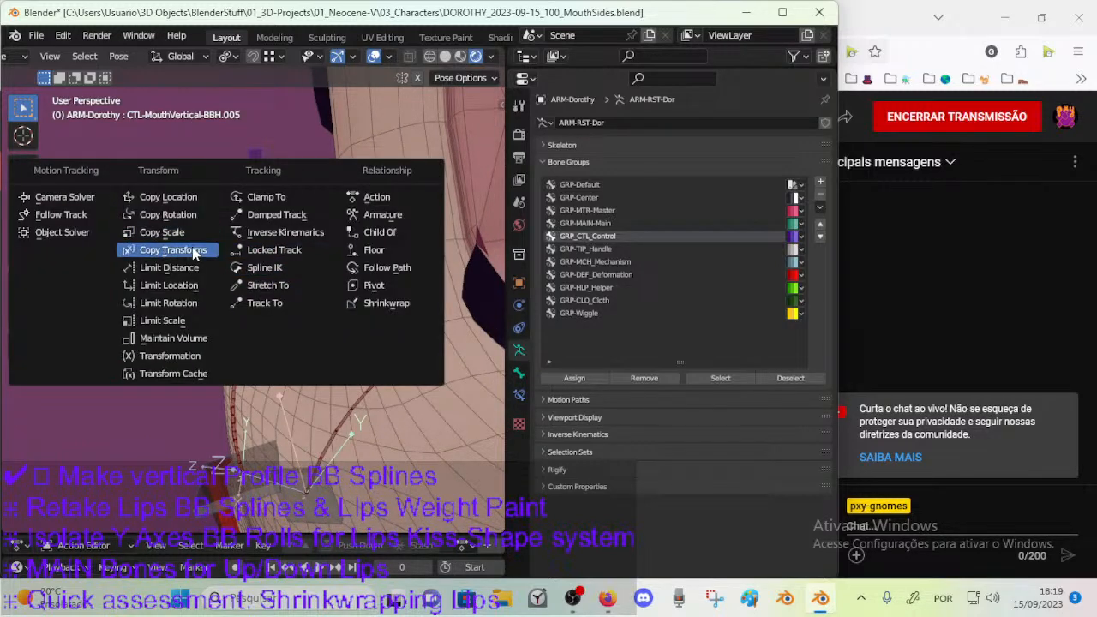
pyautogui.click(173, 249)
pyautogui.click(549, 163)
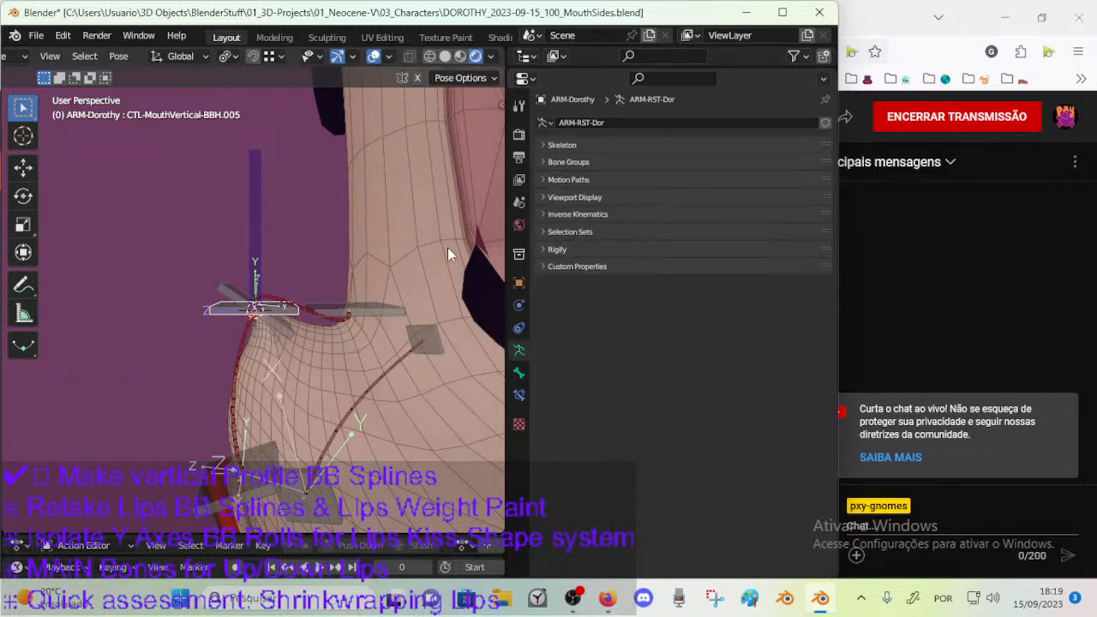
# Add a Copy Transforms constraint to CTL-MouthVertical-BBH.004 with TWK-NoseTip as its target.
pyautogui.click(231, 288)
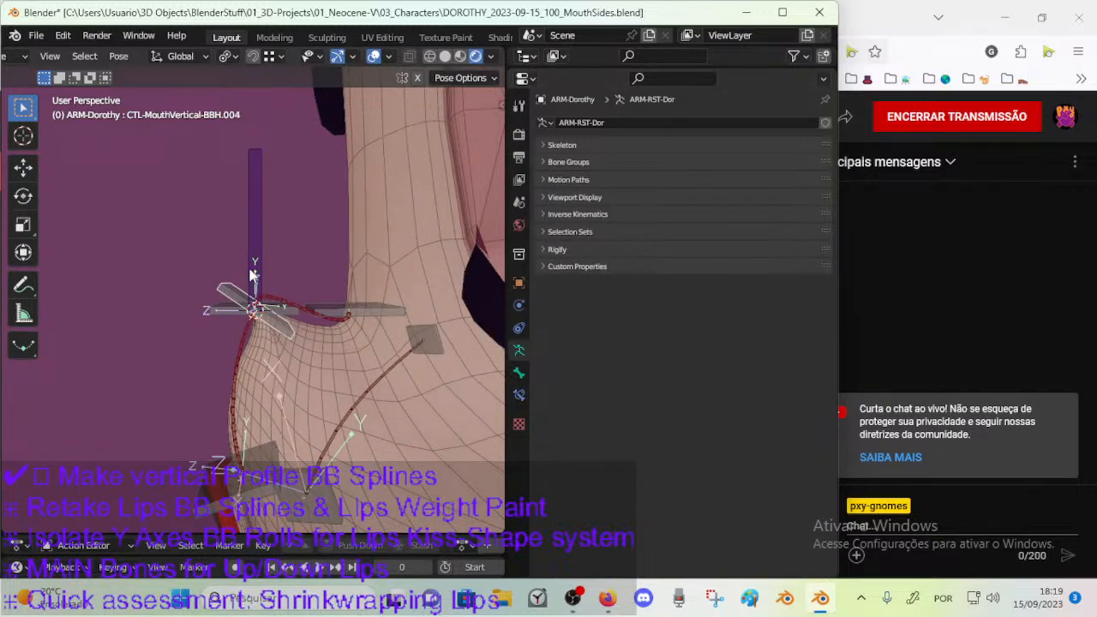
pyautogui.click(257, 235)
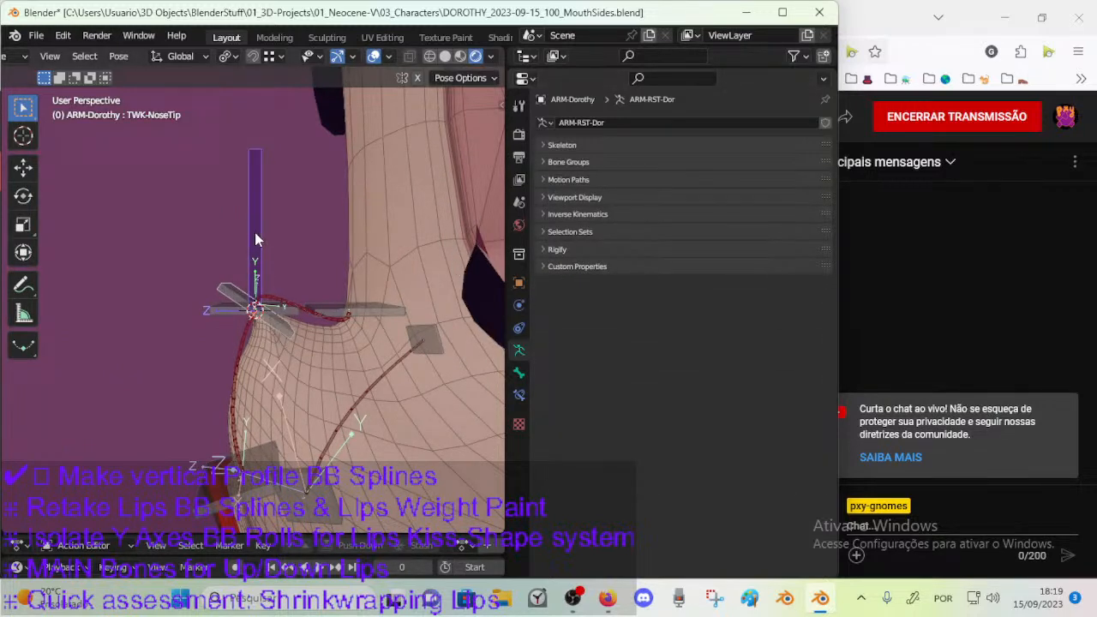
pyautogui.keyDown('shift'); pyautogui.click(228, 290); pyautogui.keyUp('shift')
pyautogui.hotkey('shift', 'ctrl', 'c')
pyautogui.click(228, 291)
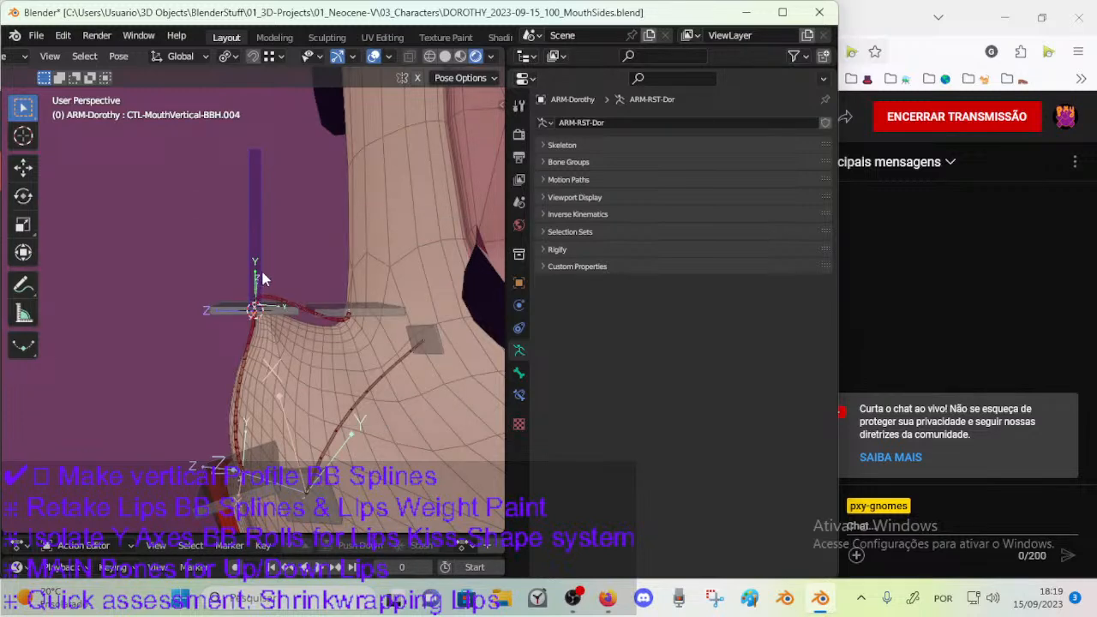
pyautogui.click(260, 241)
pyautogui.click(234, 309)
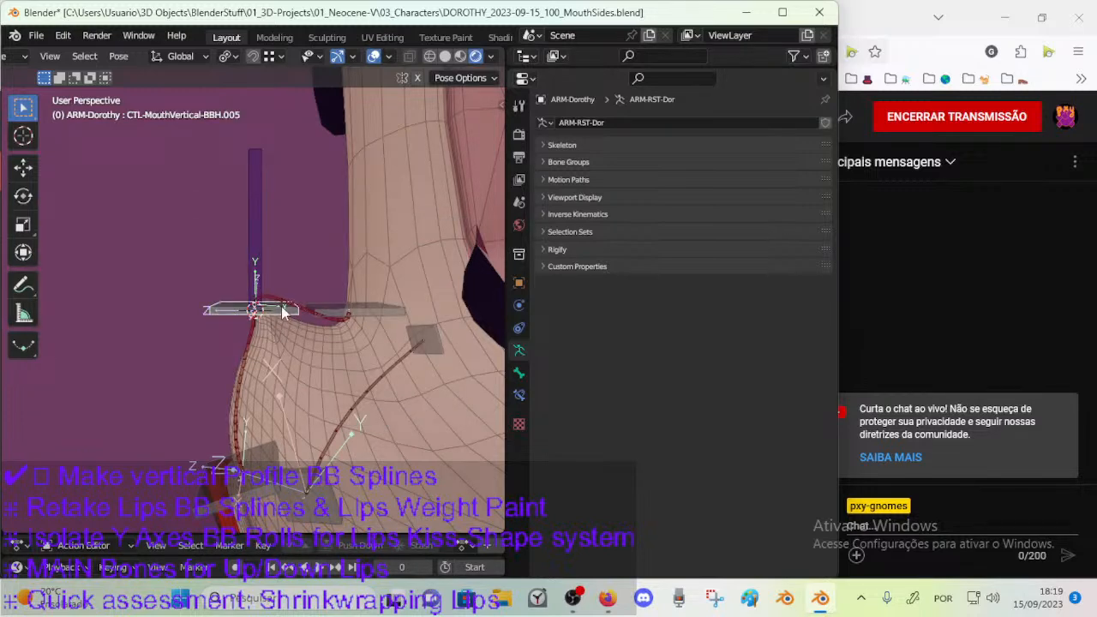
# Set Copy Transforms on CTL-MouthVertical-BBH.004 and .005 to target Local Space (Owner Orientation), owner Local Space and mix Before Original (Full).
pyautogui.click(518, 394)
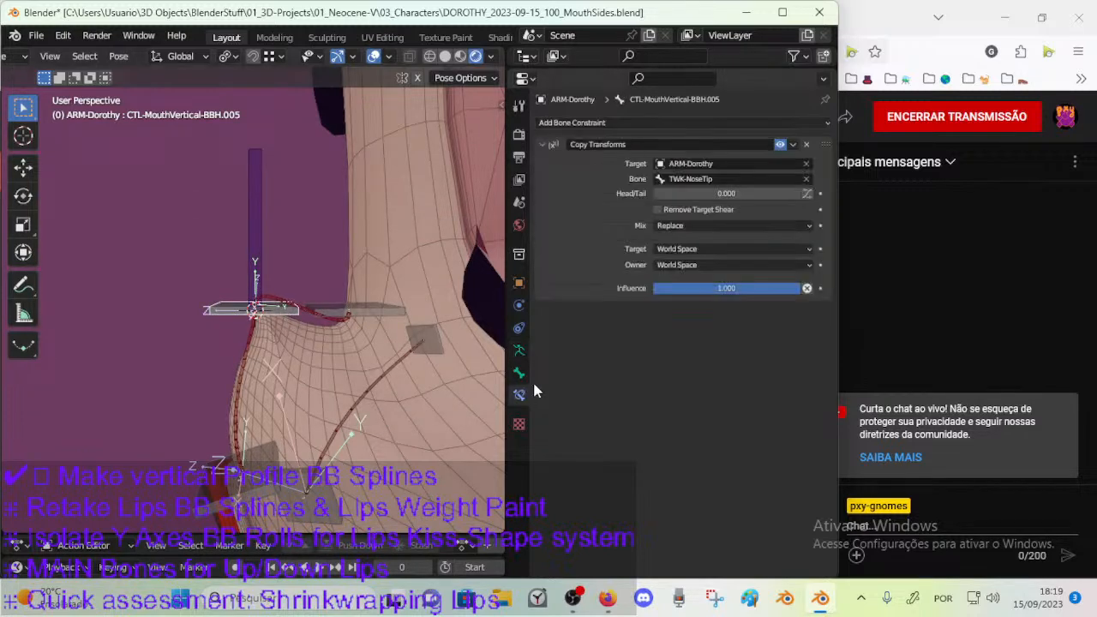
pyautogui.keyDown('alt'); pyautogui.click(228, 307); pyautogui.keyUp('alt')
pyautogui.click(230, 325)
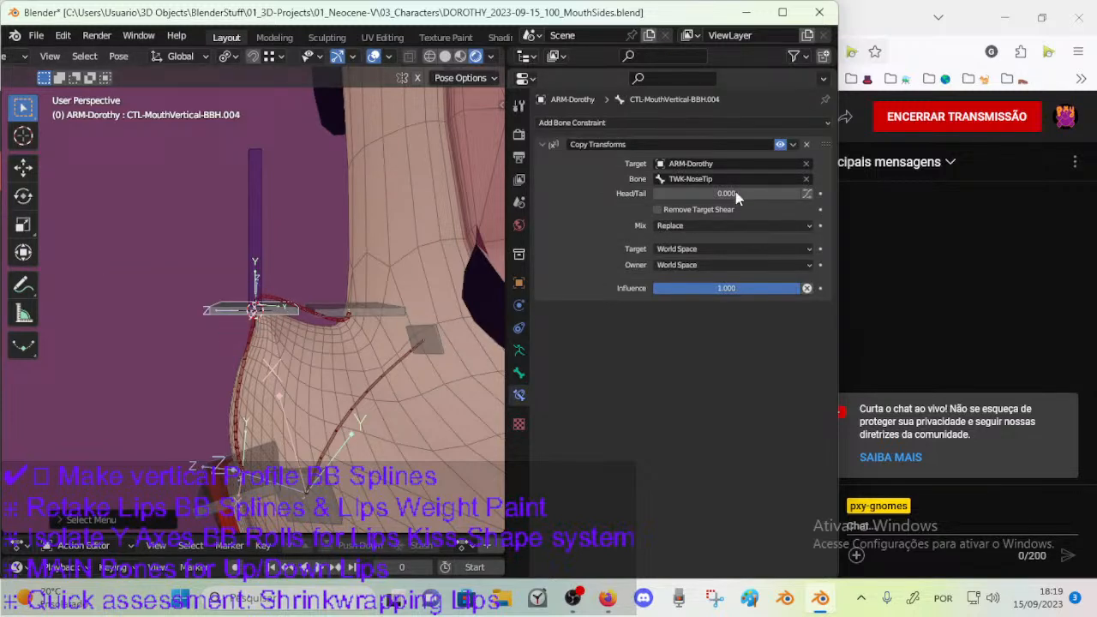
pyautogui.click(781, 145)
pyautogui.click(781, 145)
pyautogui.click(685, 248)
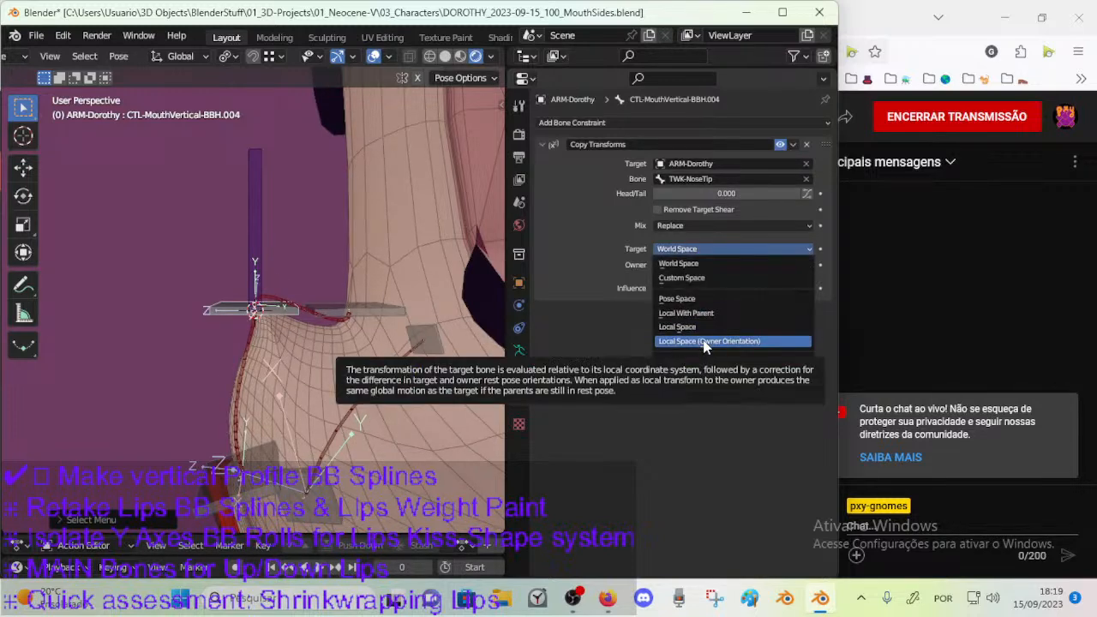
pyautogui.click(704, 340)
pyautogui.click(685, 264)
pyautogui.click(677, 344)
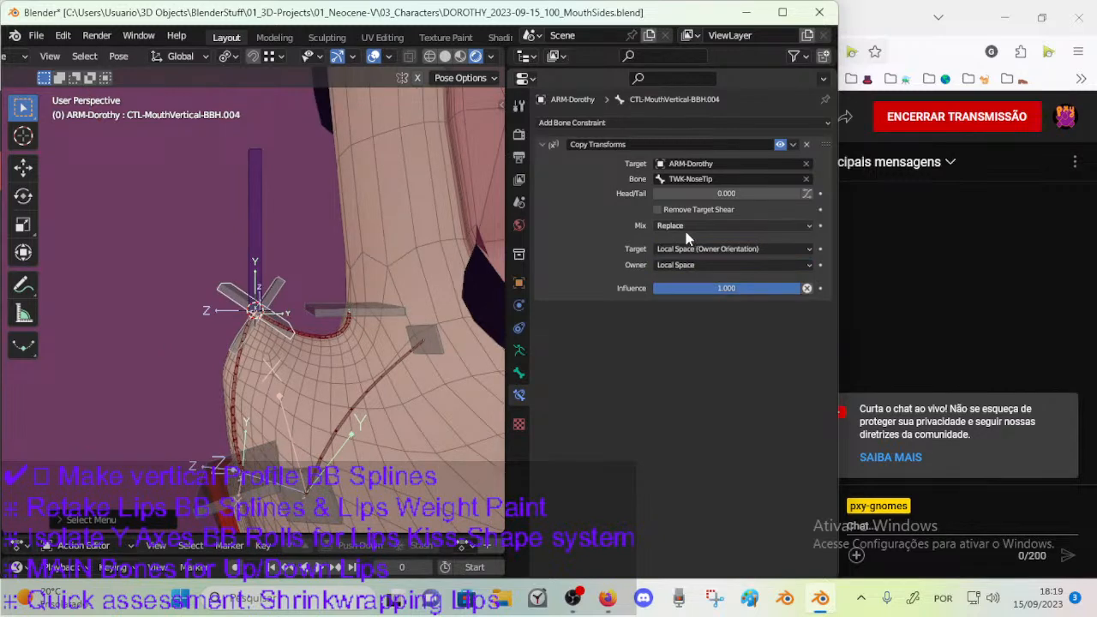
pyautogui.click(688, 227)
pyautogui.click(690, 262)
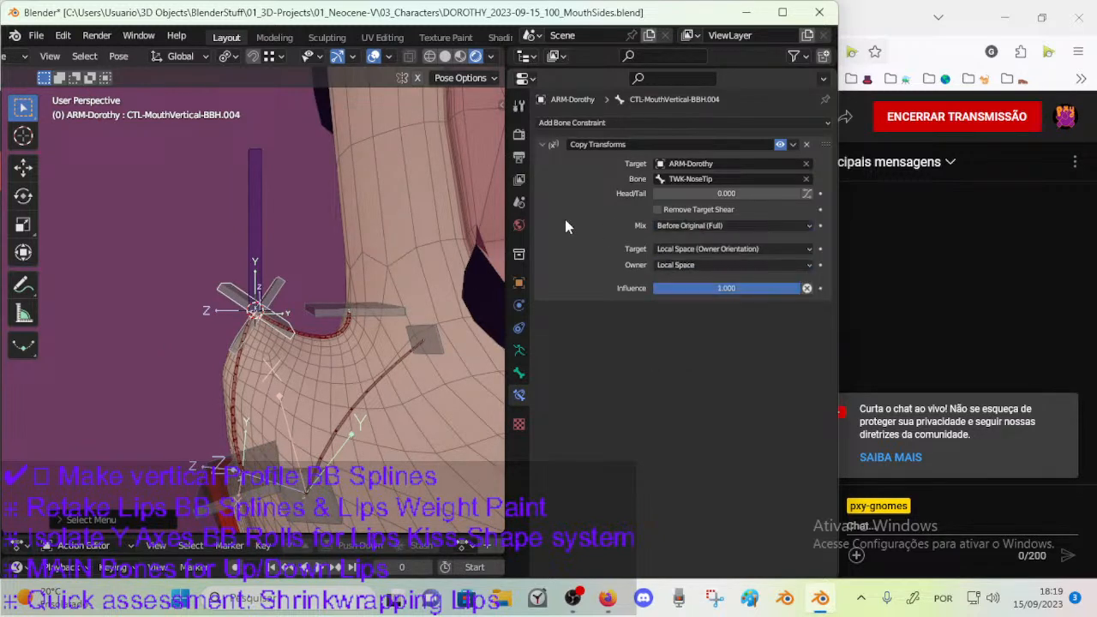
# Test the constraints by moving and rotating TWK-NoseTip, and clear its rotation and location.
pyautogui.click(256, 222)
pyautogui.press('g')
pyautogui.click(226, 203)
pyautogui.press('r')
pyautogui.rightClick(289, 213)
pyautogui.press('g')
pyautogui.rightClick(295, 224)
pyautogui.hotkey('alt', 'r')
pyautogui.hotkey('alt', 'g')
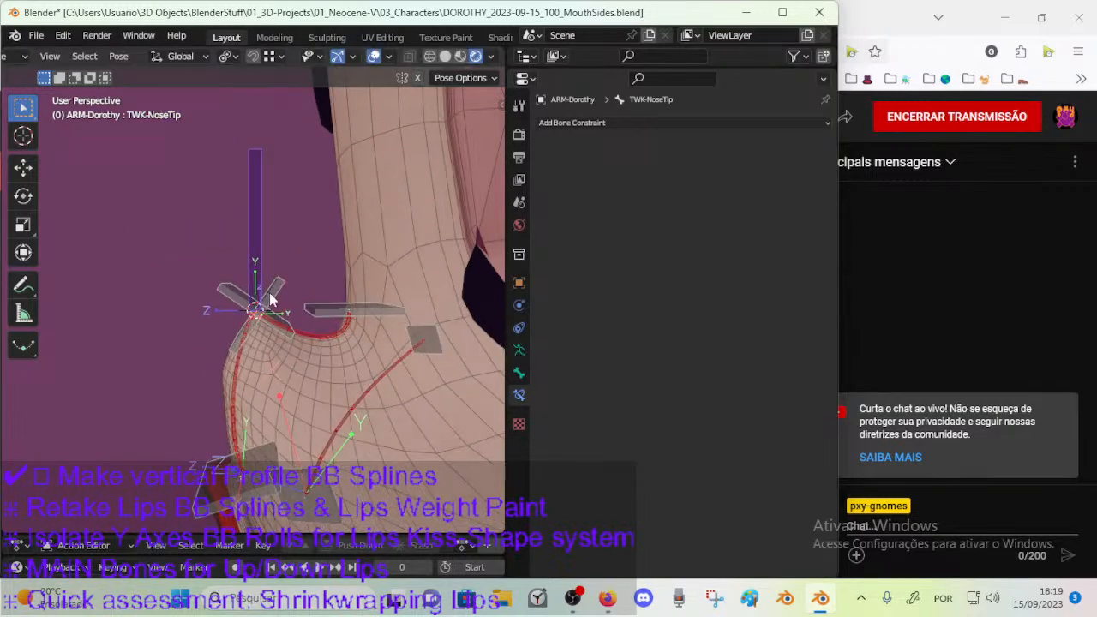
# Try moving CTL-MouthVertical-BBH.005 on its own.
pyautogui.click(268, 293)
pyautogui.press('g')
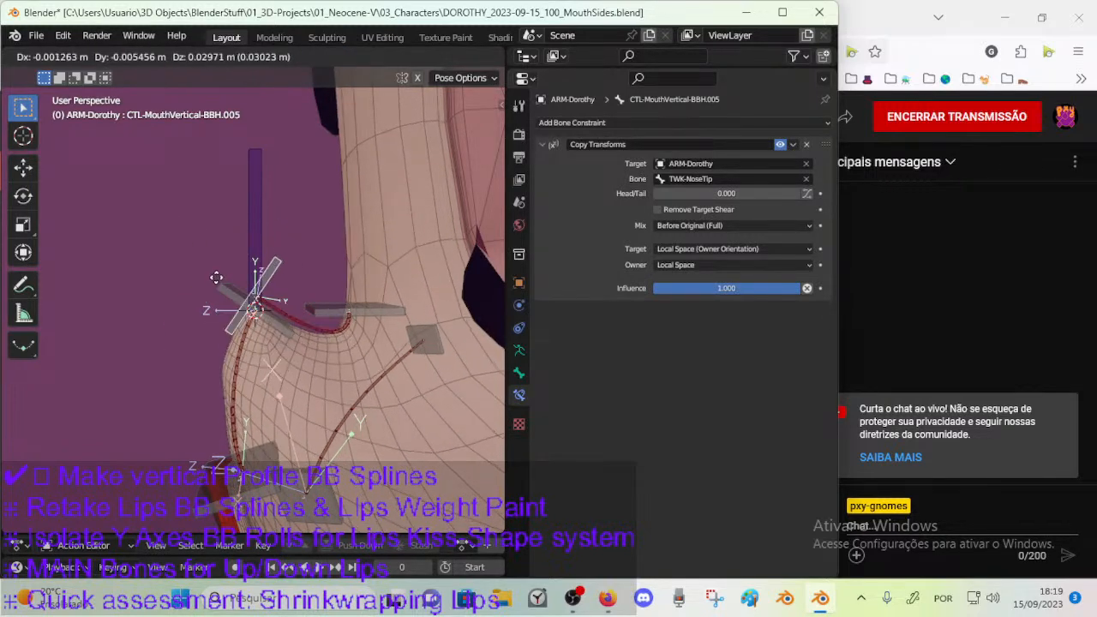
pyautogui.rightClick(217, 273)
# Pose the CTL-MouthVertical-BBH.006 bone at the base of the nose by repeatedly moving and rotating it, and try scaling it.
pyautogui.click(384, 310)
pyautogui.press('g')
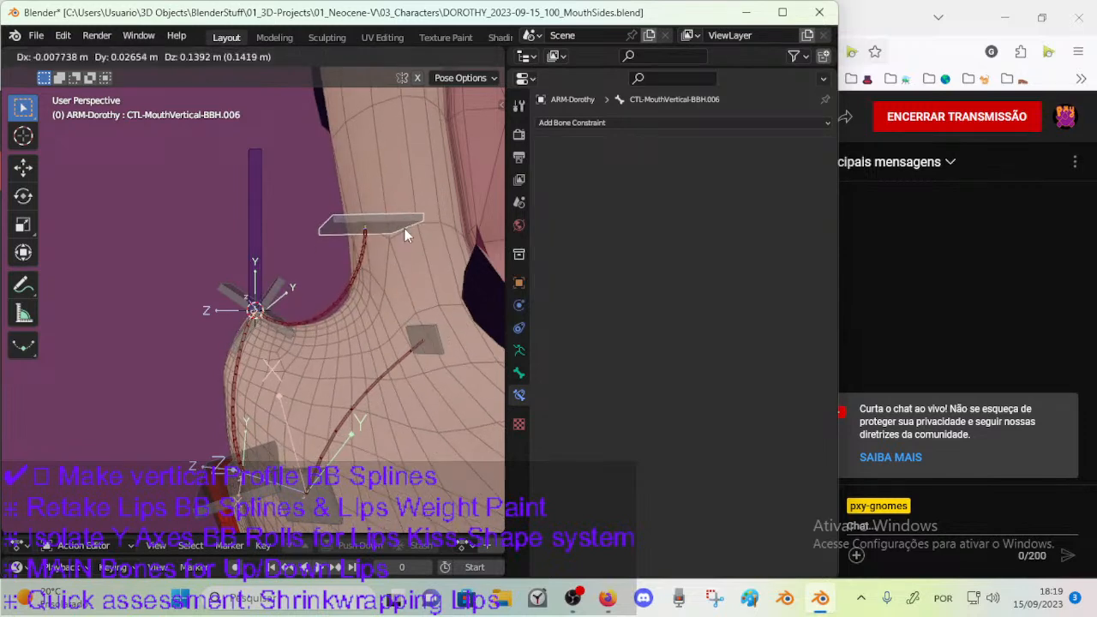
pyautogui.click(406, 229)
pyautogui.press('r')
pyautogui.click(381, 248)
pyautogui.press('g')
pyautogui.click(391, 271)
pyautogui.press('r')
pyautogui.click(390, 276)
pyautogui.press('g')
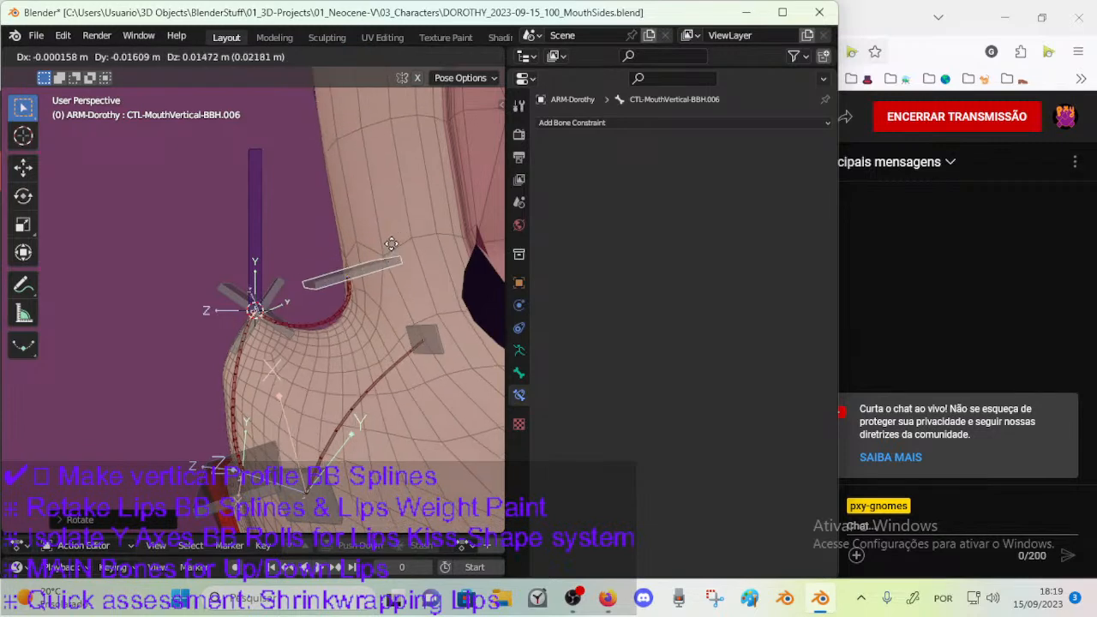
pyautogui.click(401, 305)
pyautogui.press('r')
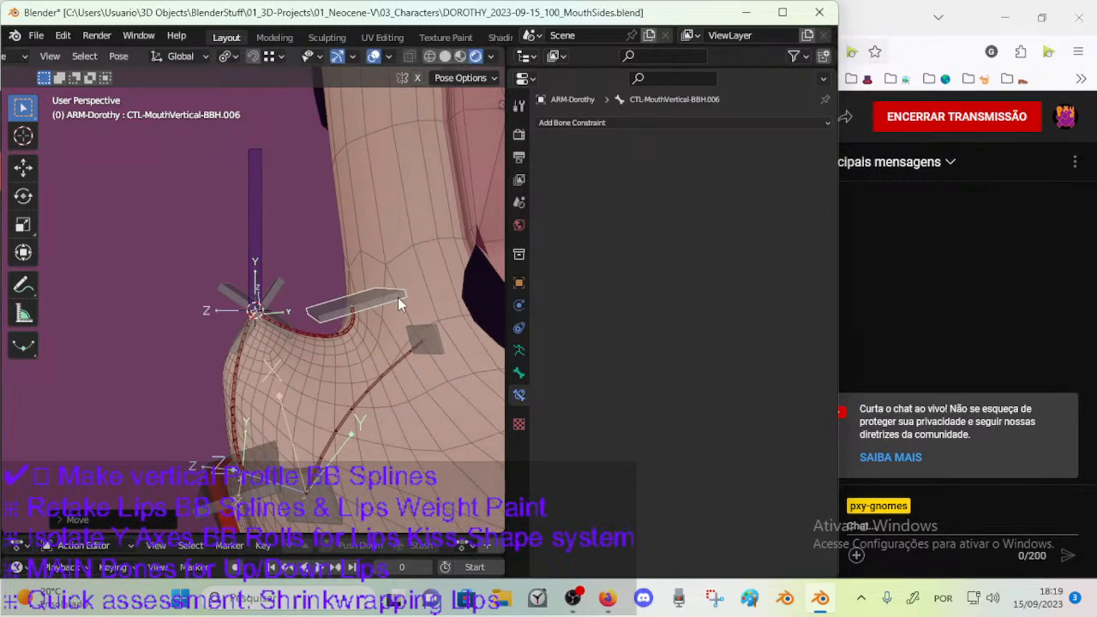
pyautogui.click(404, 323)
pyautogui.press('s')
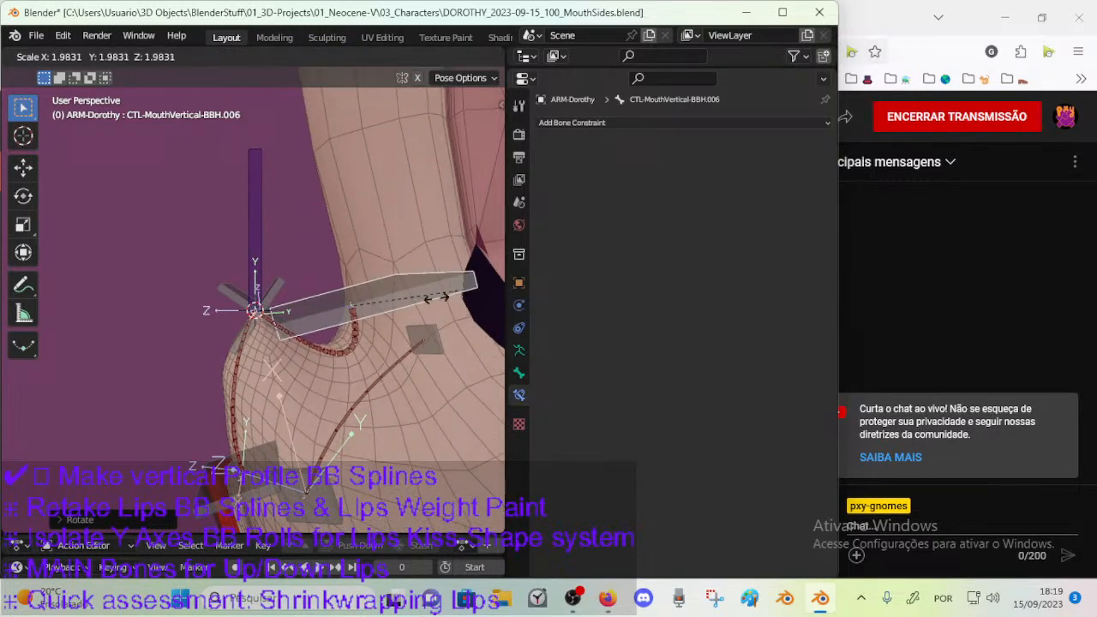
pyautogui.click(403, 306)
# Switch the armature to Edit Mode and save the file.
pyautogui.press('Tab')
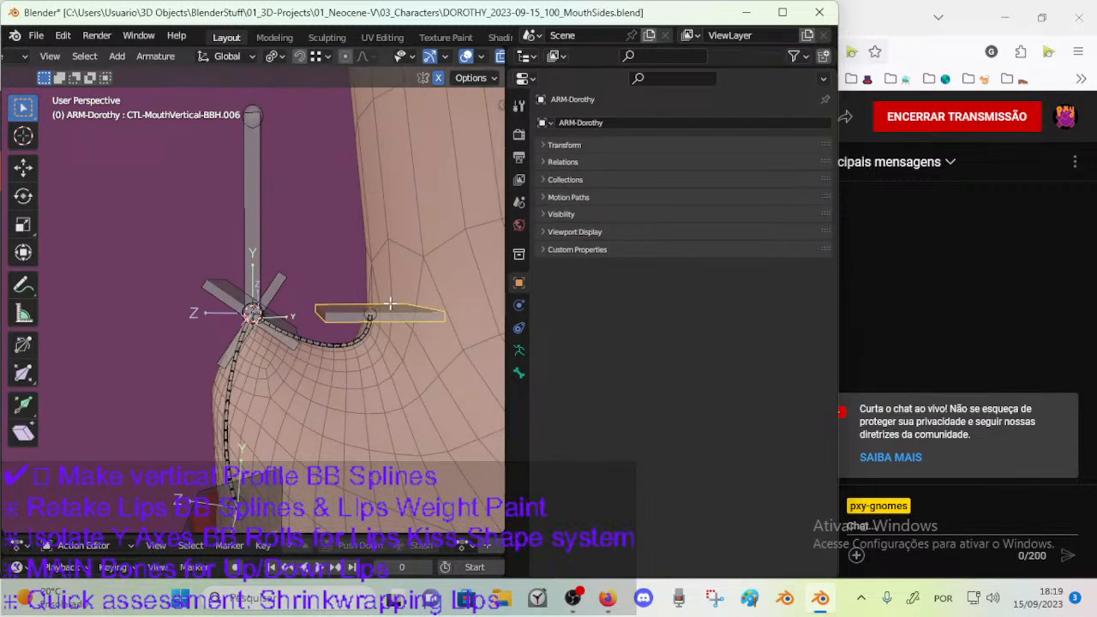
pyautogui.press('KP_3')
pyautogui.hotkey('ctrl', 's')
# Try moving CTL-MouthVertical-BBH.006 in Edit Mode and check the snapping options.
pyautogui.press('g')
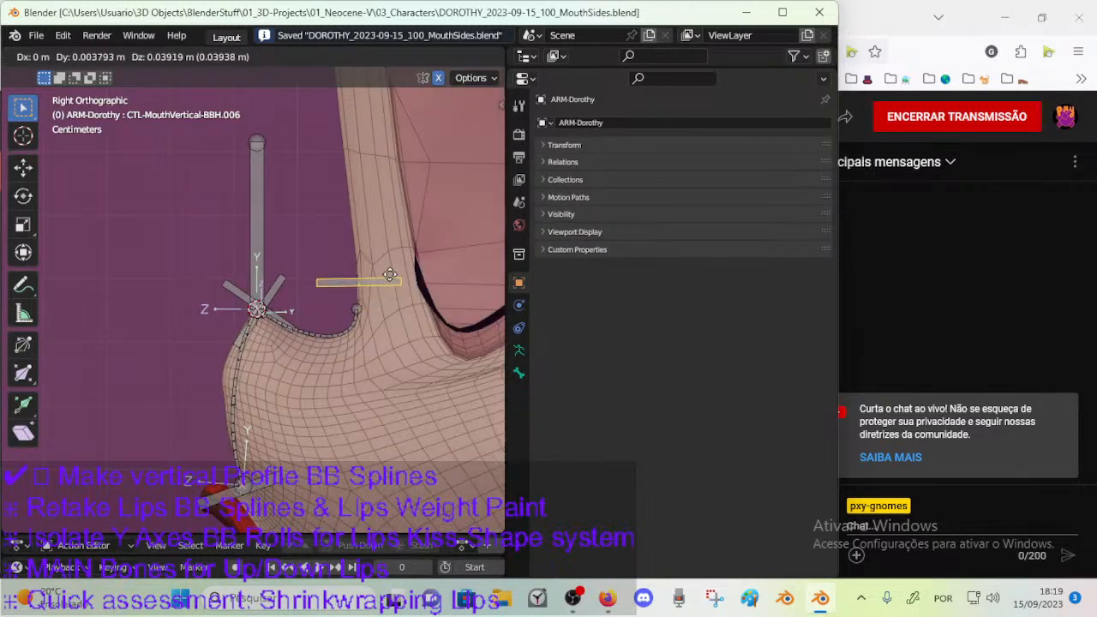
pyautogui.press('Escape')
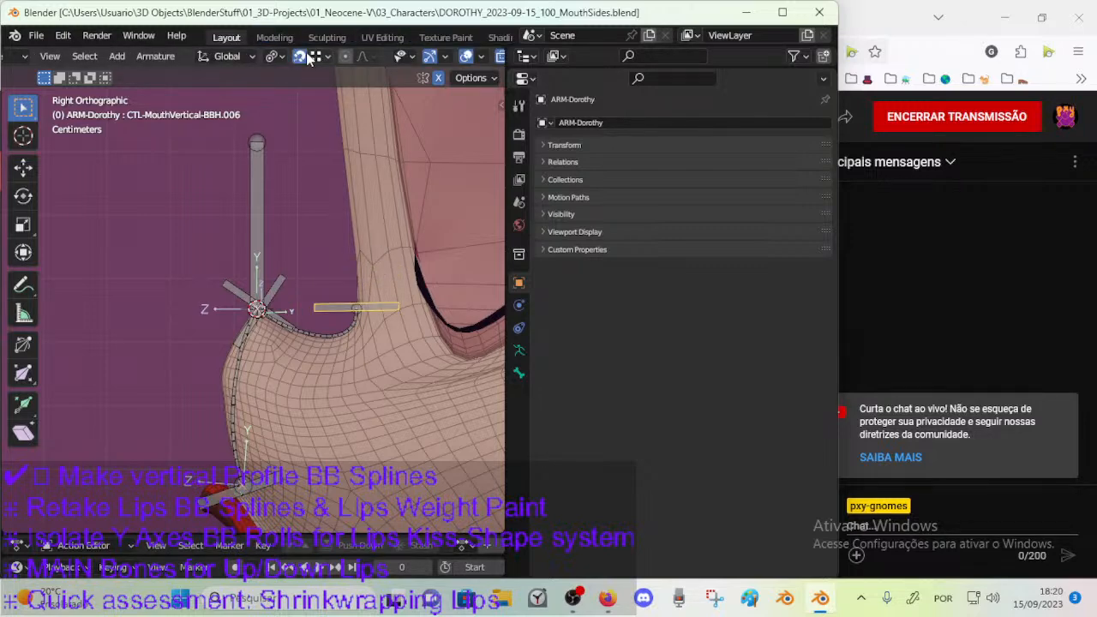
pyautogui.click(318, 58)
pyautogui.press('g')
pyautogui.press('Escape')
pyautogui.scroll(2, 366, 274)
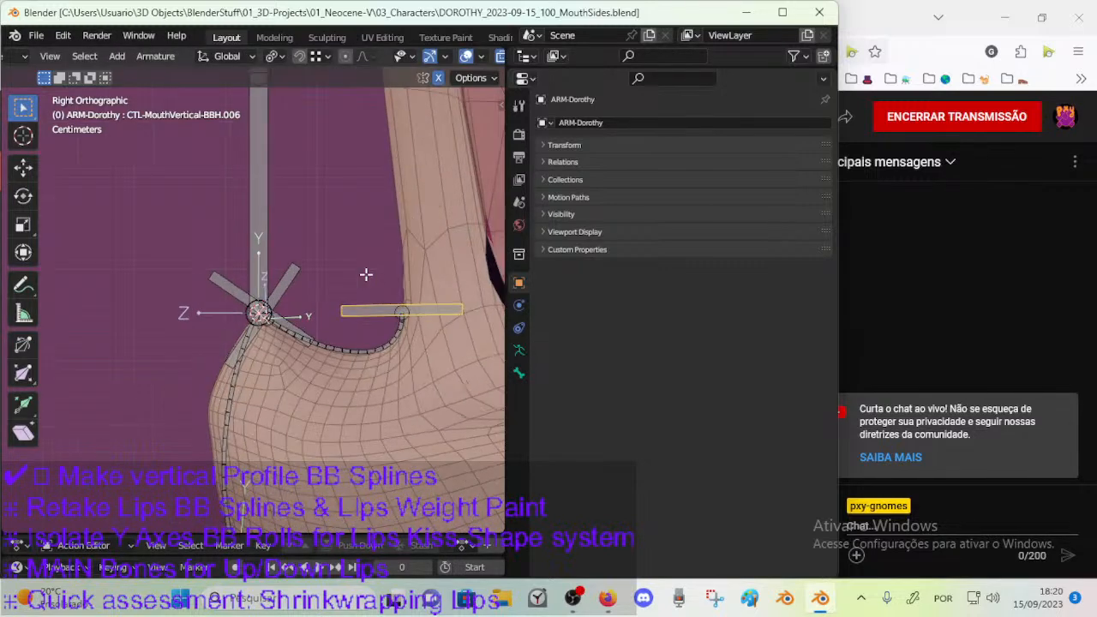
# Move the CTL-MouthVertical-BBH.006 bone up the nose bridge and snap it onto the face mesh's profile.
pyautogui.press('g')
pyautogui.click(425, 247)
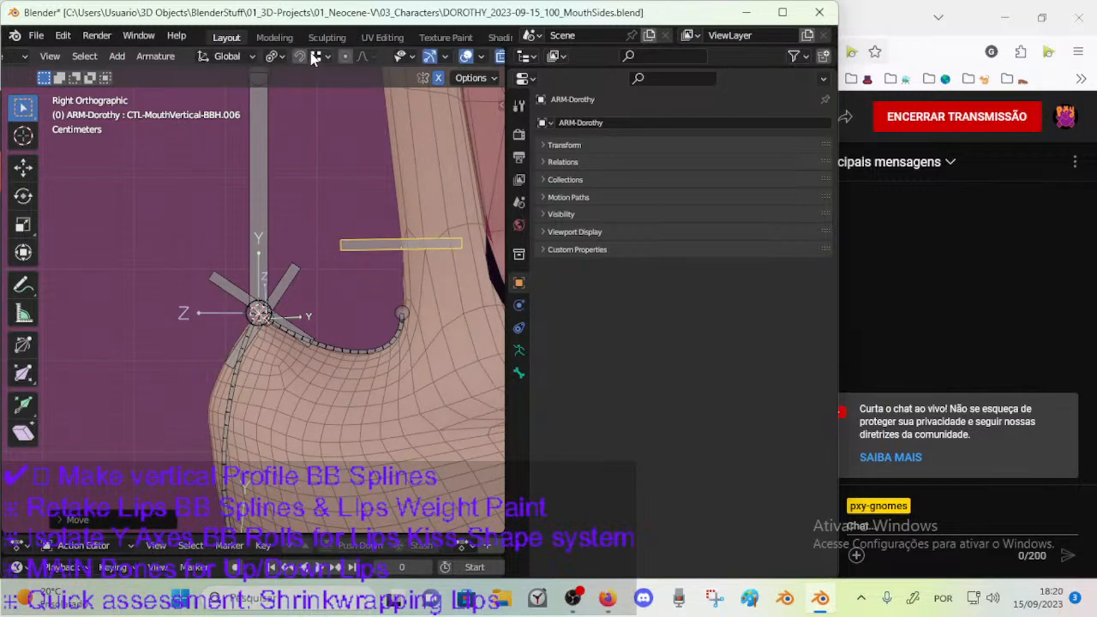
pyautogui.press('g')
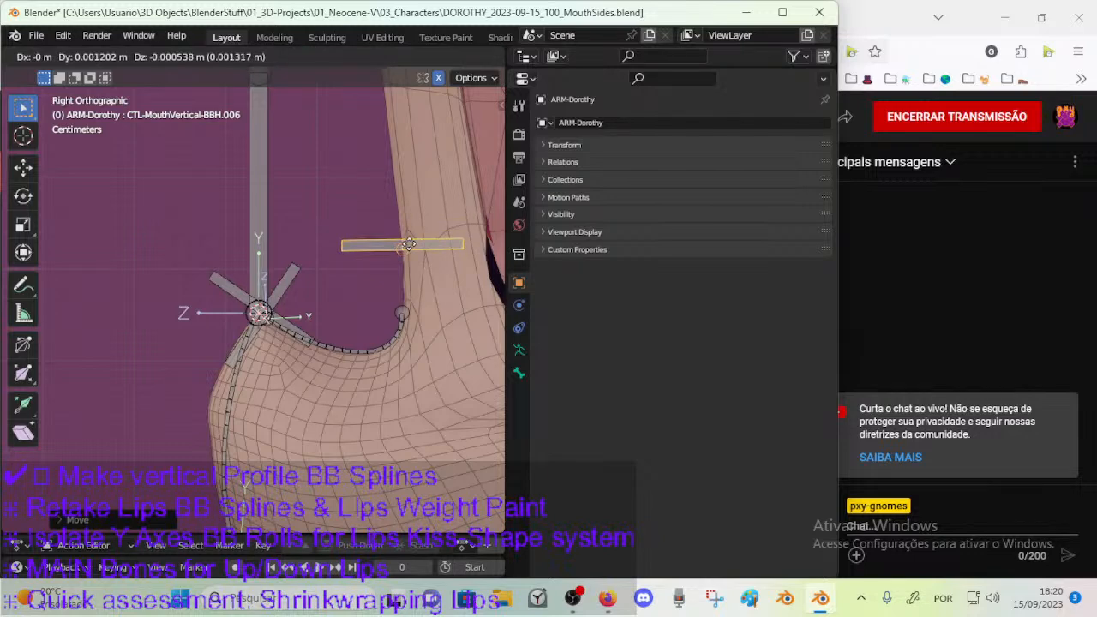
pyautogui.click(408, 238)
pyautogui.keyDown('shift'); pyautogui.moveTo(407, 247); pyautogui.dragTo(366, 257, button='middle'); pyautogui.keyUp('shift')
pyautogui.scroll(2, 366, 257)
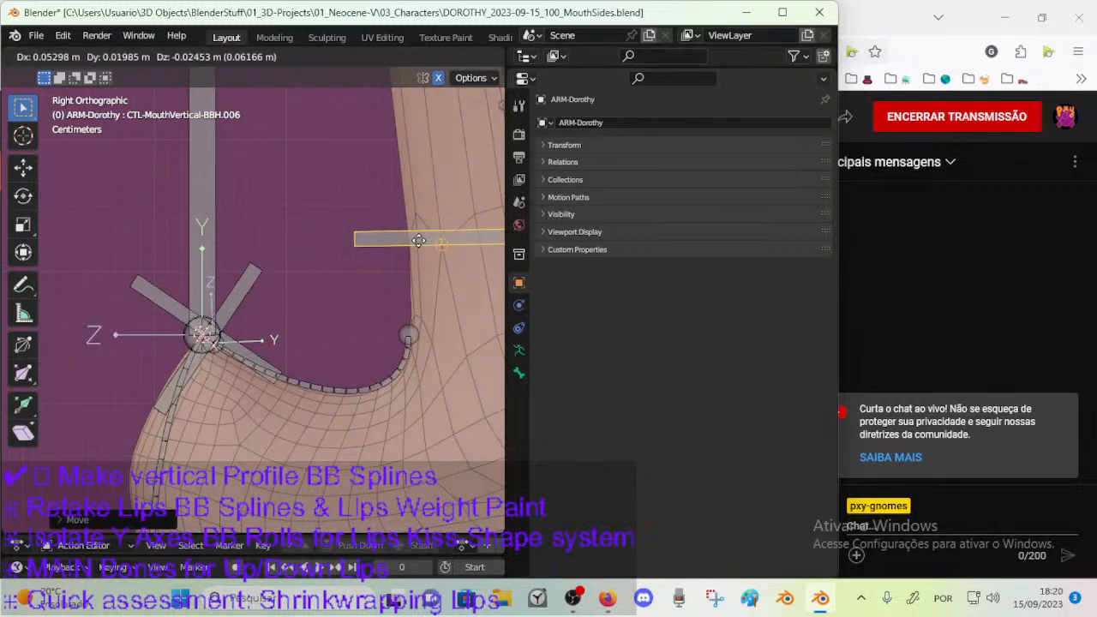
pyautogui.press('g')
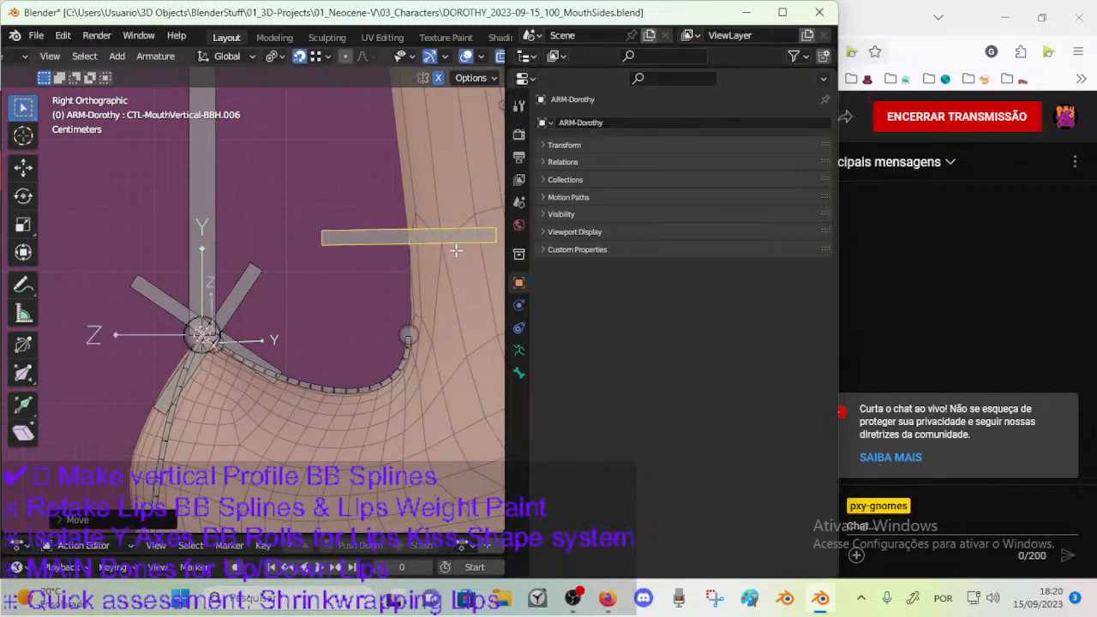
pyautogui.click(407, 328)
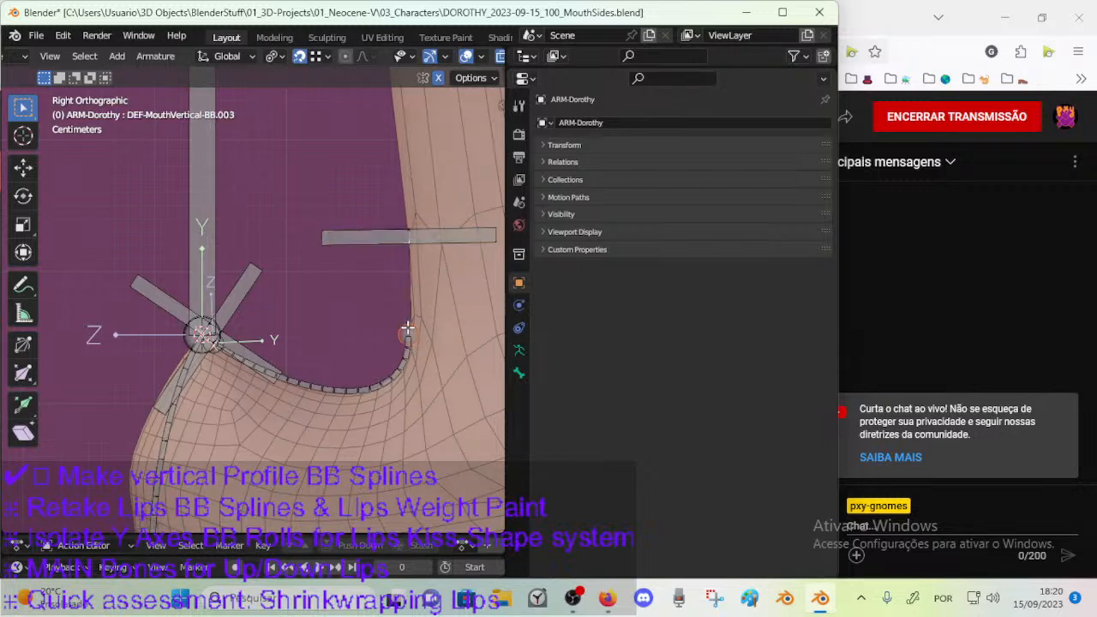
pyautogui.click(419, 234)
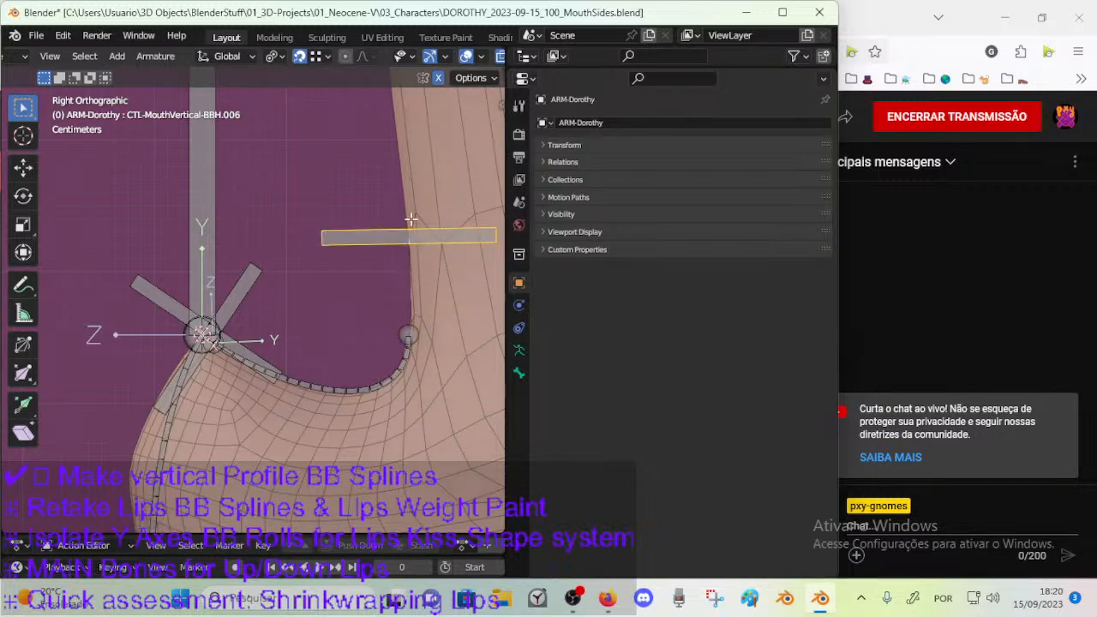
# Adjust the snap target selection for vertex snapping and move the tail of DEF-MouthVertical-BB.003 up to CTL-MouthVertical-BBH.006.
pyautogui.click(315, 58)
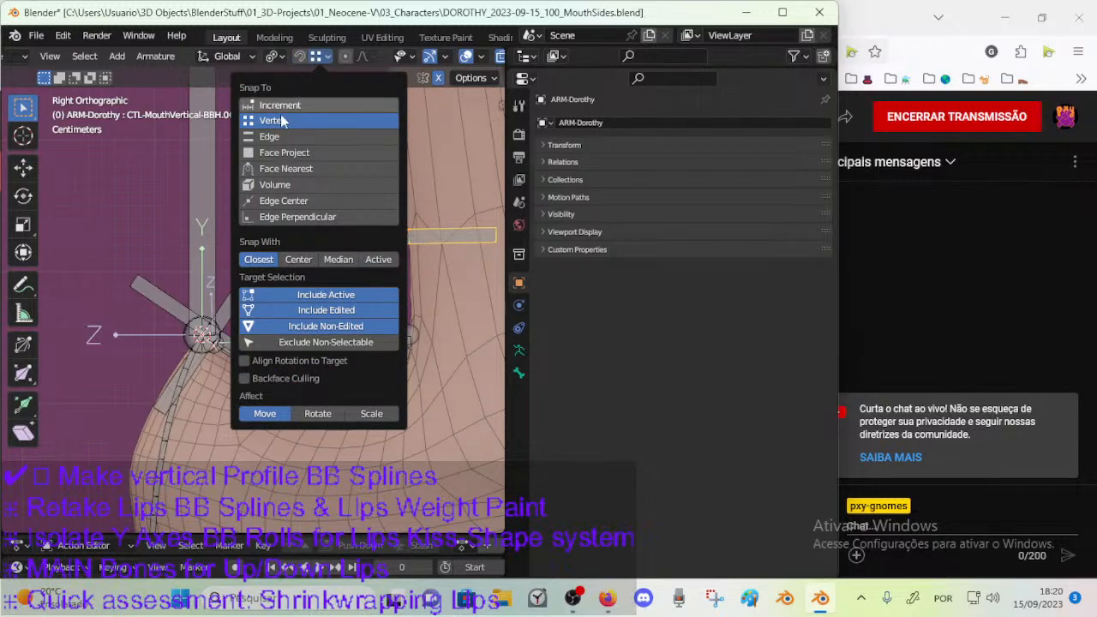
pyautogui.click(299, 56)
pyautogui.click(317, 56)
pyautogui.click(324, 313)
pyautogui.click(329, 323)
pyautogui.click(336, 313)
pyautogui.click(408, 331)
pyautogui.press('g')
pyautogui.click(410, 250)
pyautogui.scroll(-1, 371, 323)
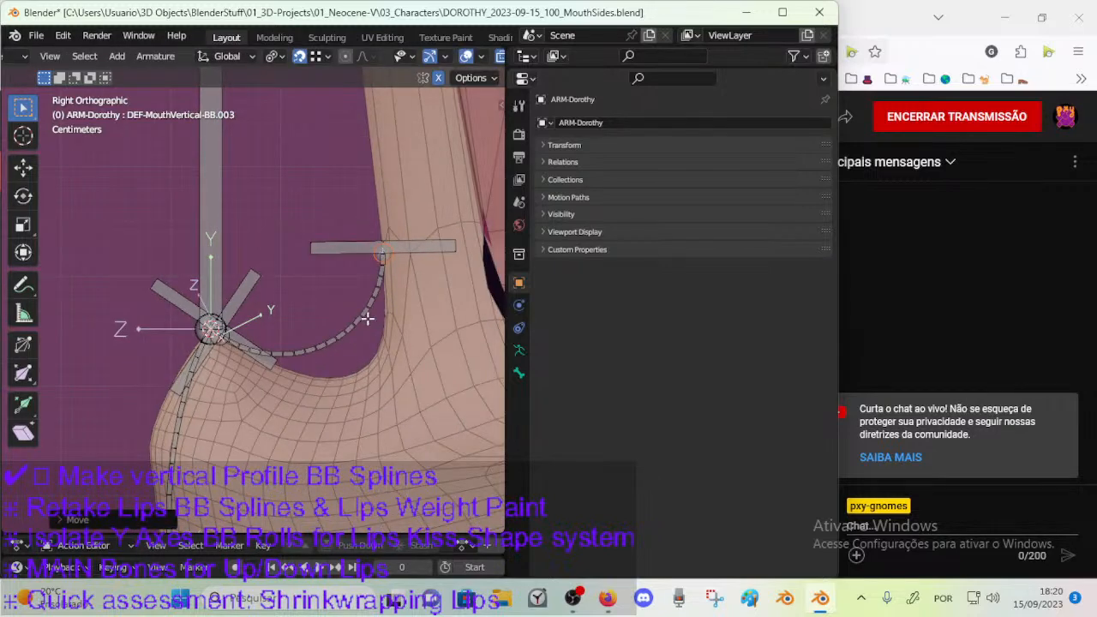
# Rotate CTL-MouthVertical-BBH.005 slightly and CTL-MouthVertical-BBH.006 by about -13° to reshape the curve under the nose bridge.
pyautogui.click(342, 324)
pyautogui.click(257, 280)
pyautogui.press('r')
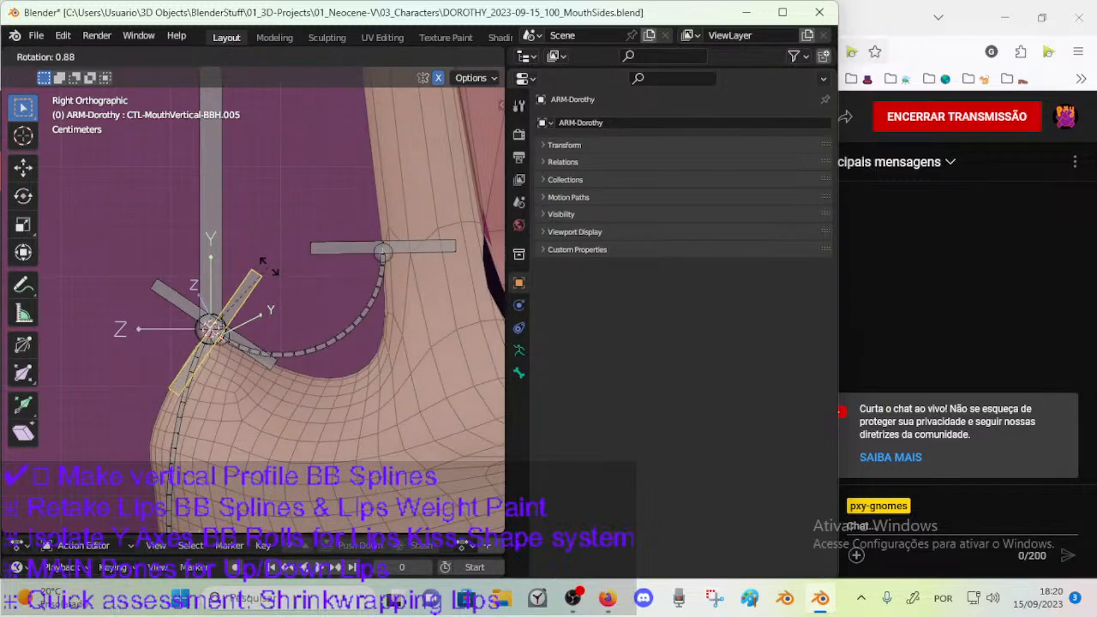
pyautogui.click(268, 267)
pyautogui.click(414, 256)
pyautogui.press('r')
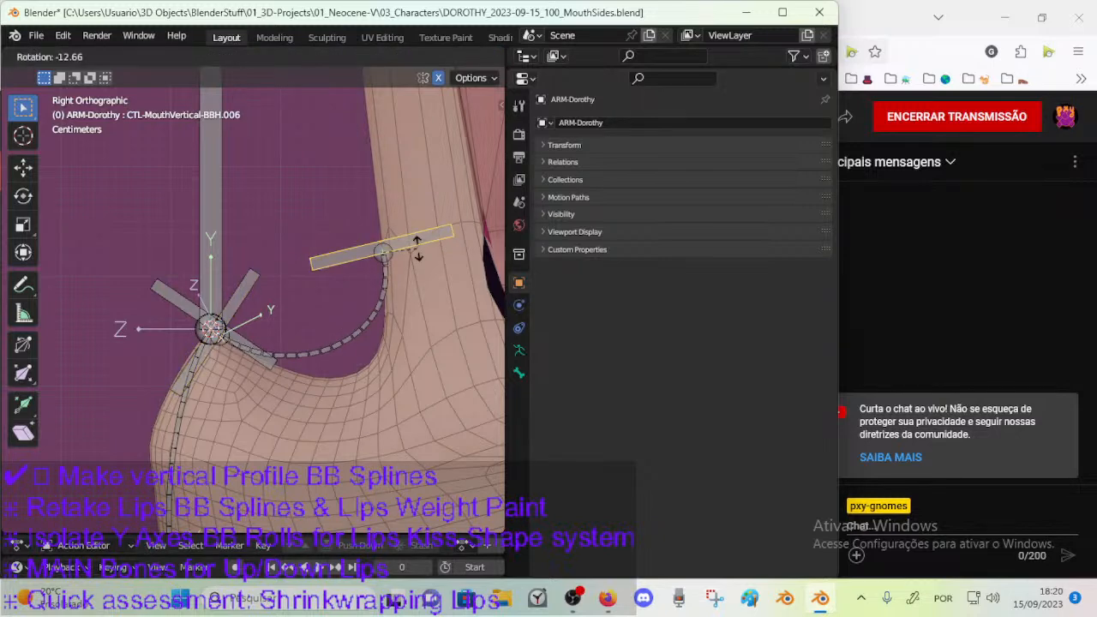
pyautogui.click(416, 248)
# Set both the Ease In and Ease Out of the DEF-MouthVertical-BB.003 bendy bone to 1.5.
pyautogui.click(367, 331)
pyautogui.click(518, 373)
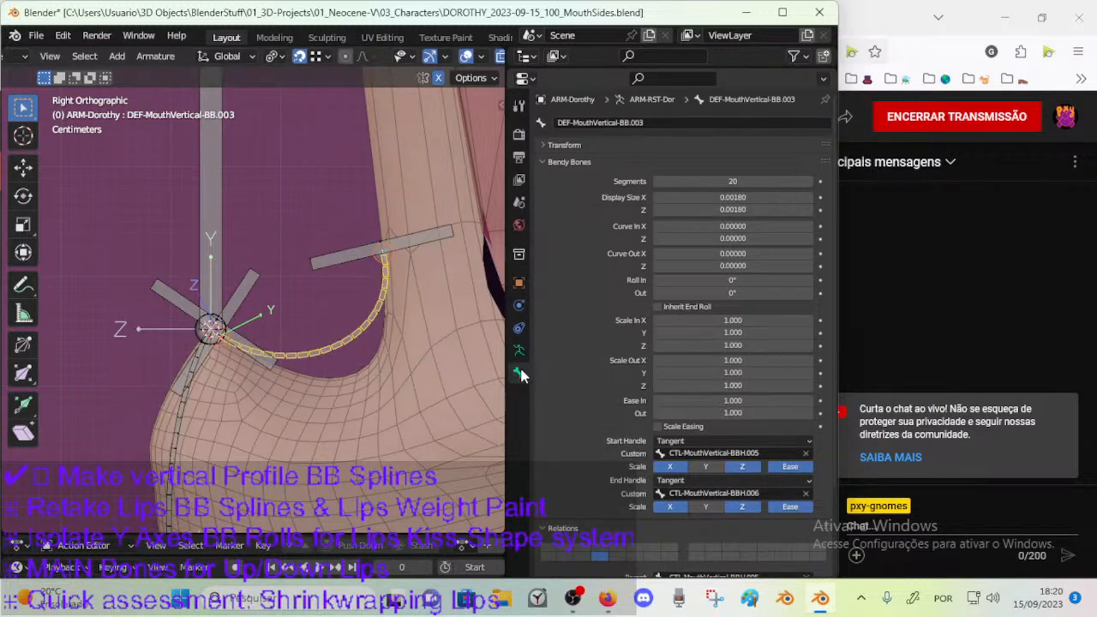
pyautogui.moveTo(733, 400); pyautogui.dragTo(749, 416)
pyautogui.click(730, 404)
pyautogui.press('Return')
pyautogui.click(734, 418)
pyautogui.write('1')
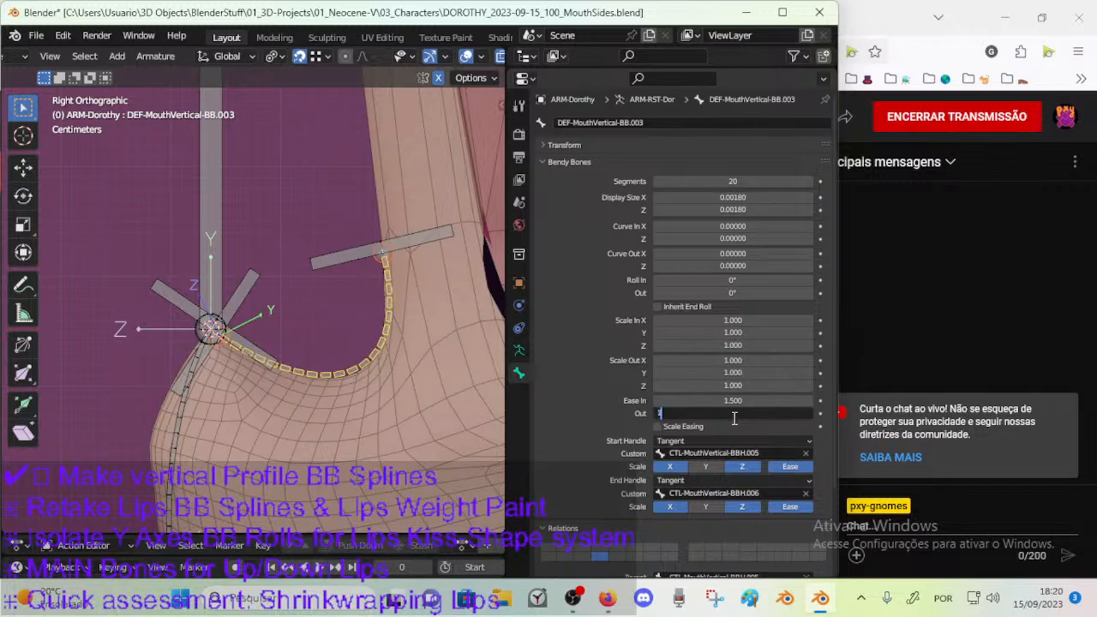
pyautogui.write('.5')
pyautogui.press('Return')
# Return to Pose Mode and reset the original length of DEF-MouthVertical-BB.003's Stretch To constraint.
pyautogui.press('Tab')
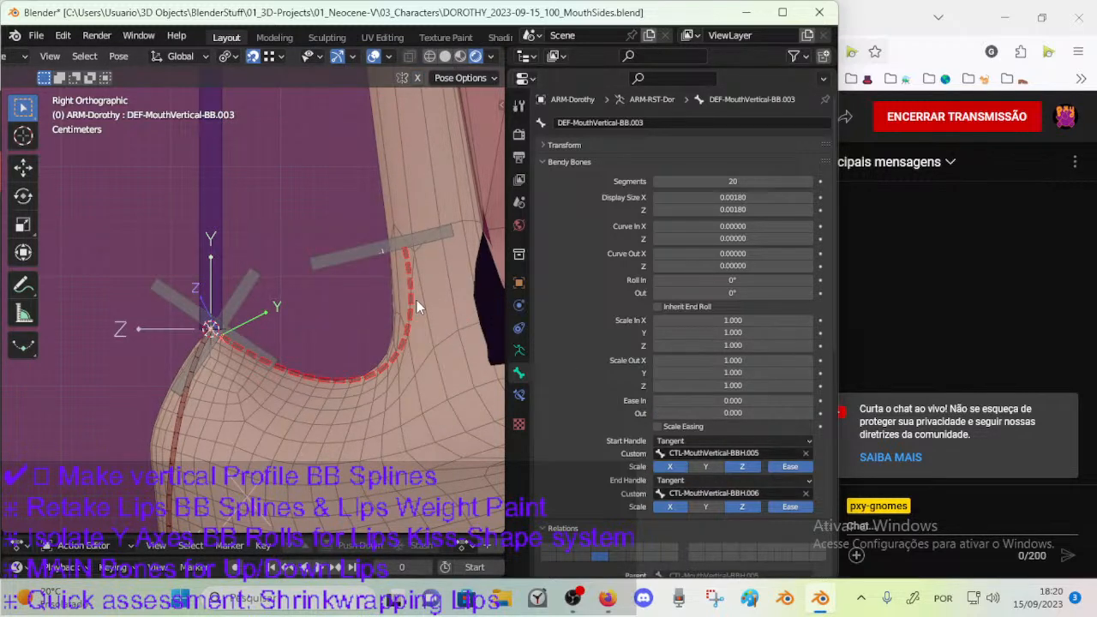
pyautogui.click(518, 394)
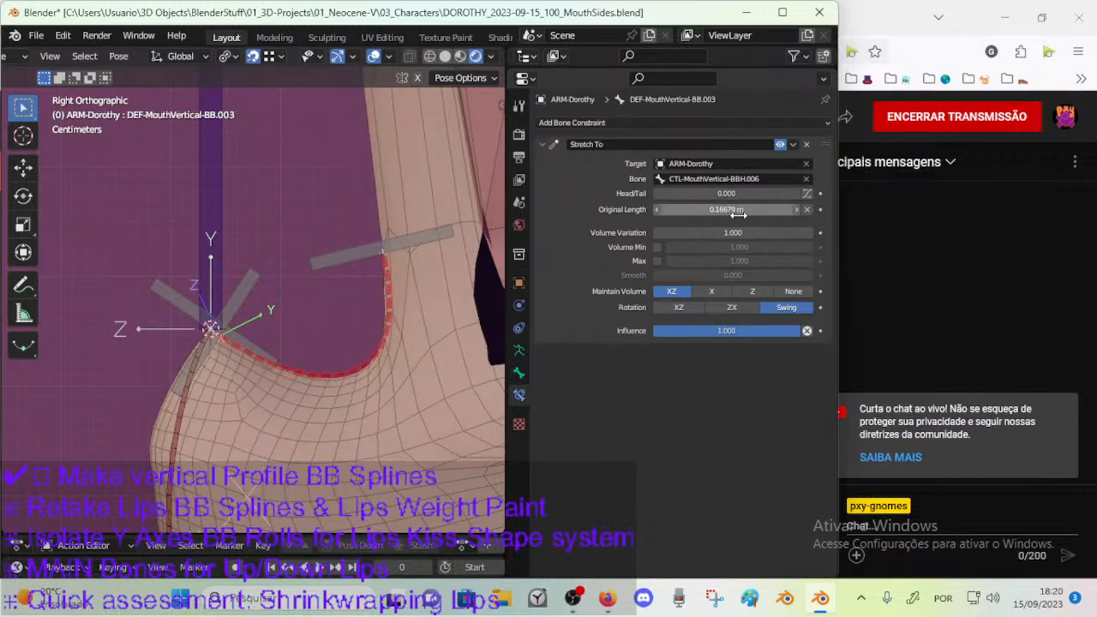
pyautogui.scroll(-3, 353, 248)
# Try moving and rotating CTL-MouthVertical-BBH.006 in Pose Mode to test how the nose bridge curve deforms.
pyautogui.click(353, 257)
pyautogui.press('g')
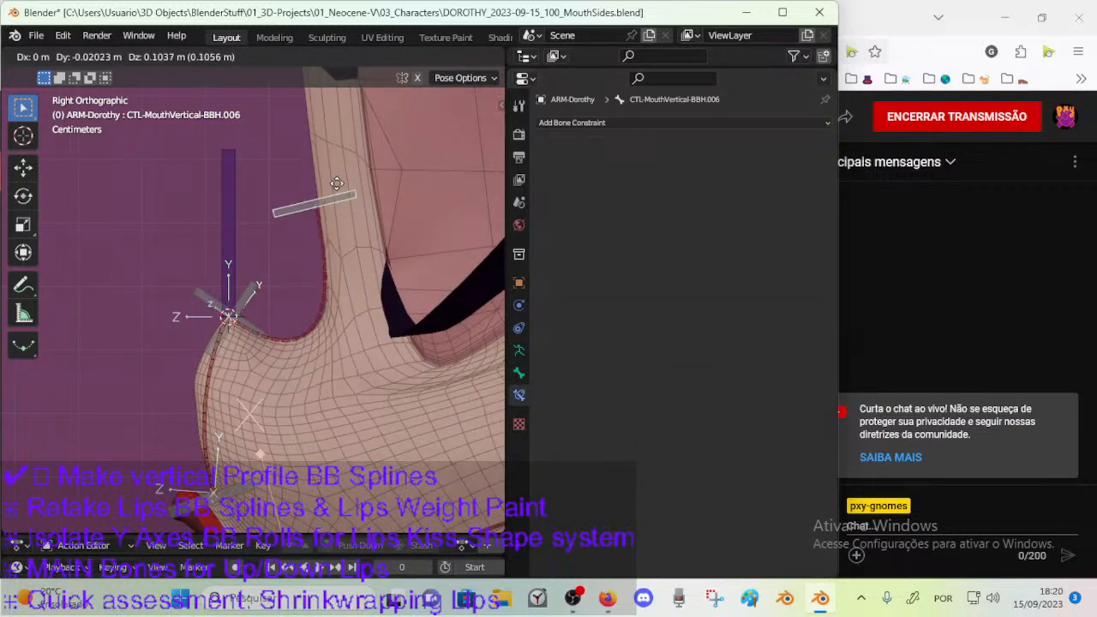
pyautogui.click(330, 180)
pyautogui.press('r')
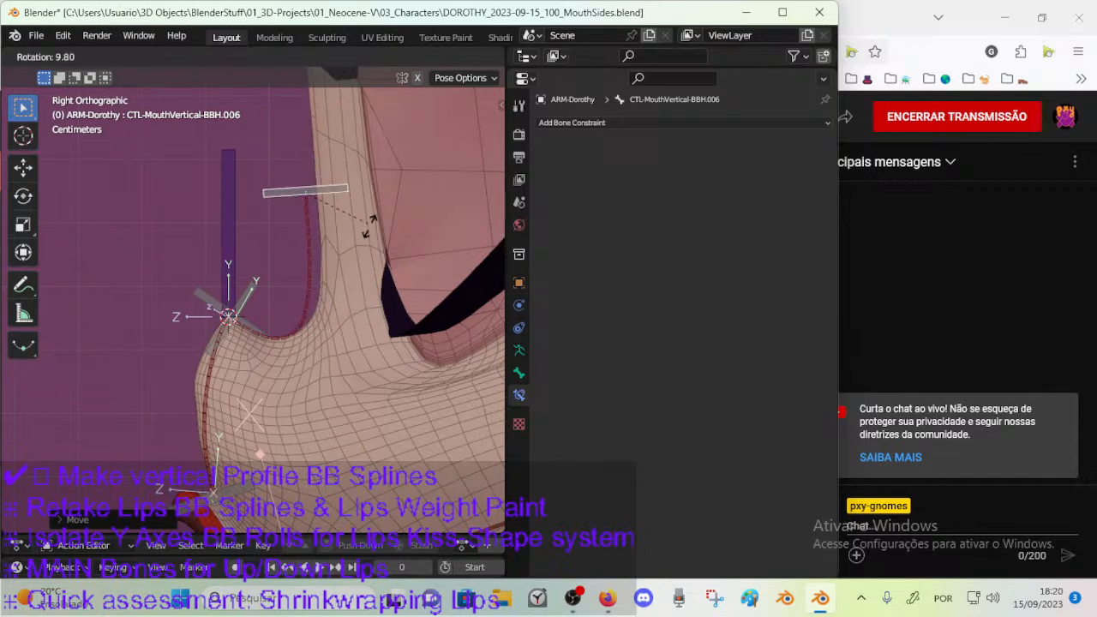
pyautogui.click(334, 199)
pyautogui.press('g')
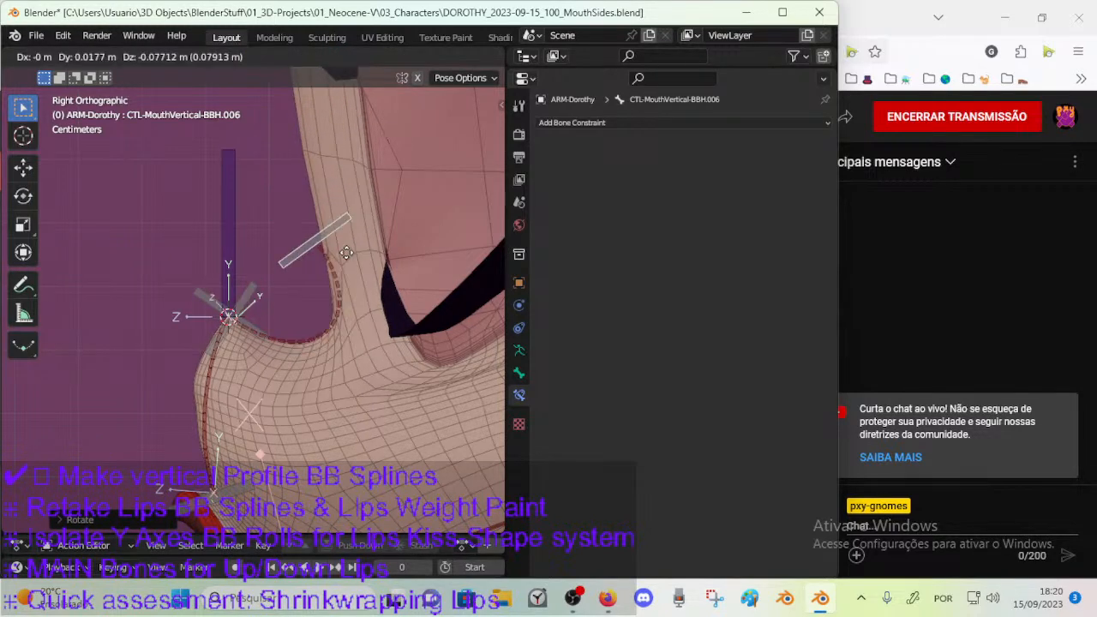
pyautogui.click(343, 252)
pyautogui.press('r')
pyautogui.click(365, 277)
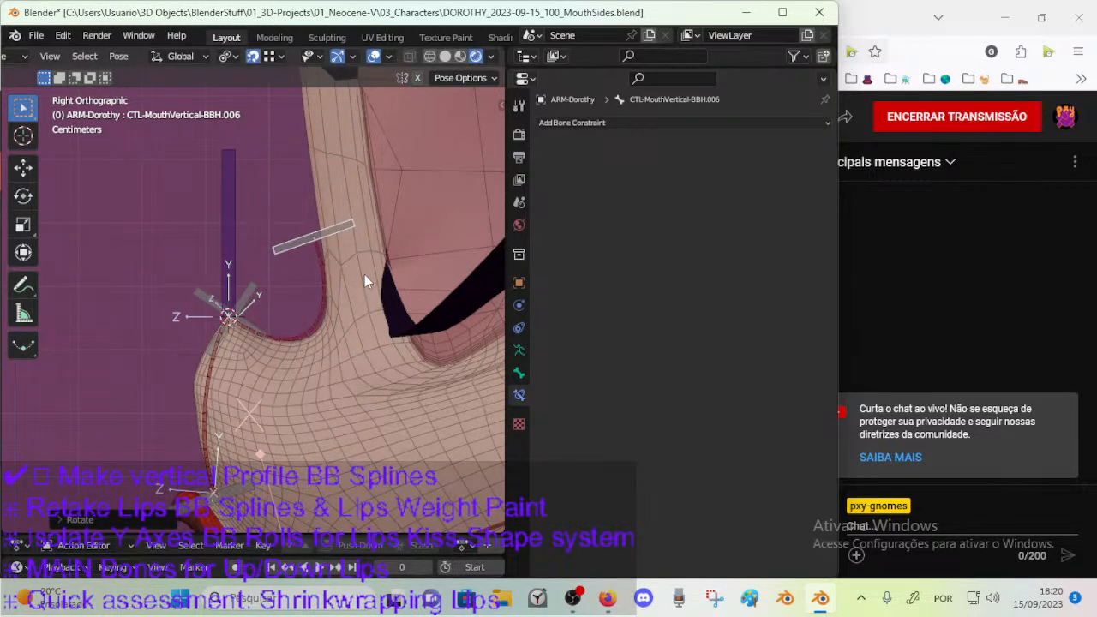
pyautogui.scroll(-2, 365, 279)
pyautogui.press('g')
pyautogui.click(363, 248)
# Try repeatedly moving and rotating CTL-MouthVertical-BBH.005 at the nose tip to test the bendy bone's response.
pyautogui.click(302, 310)
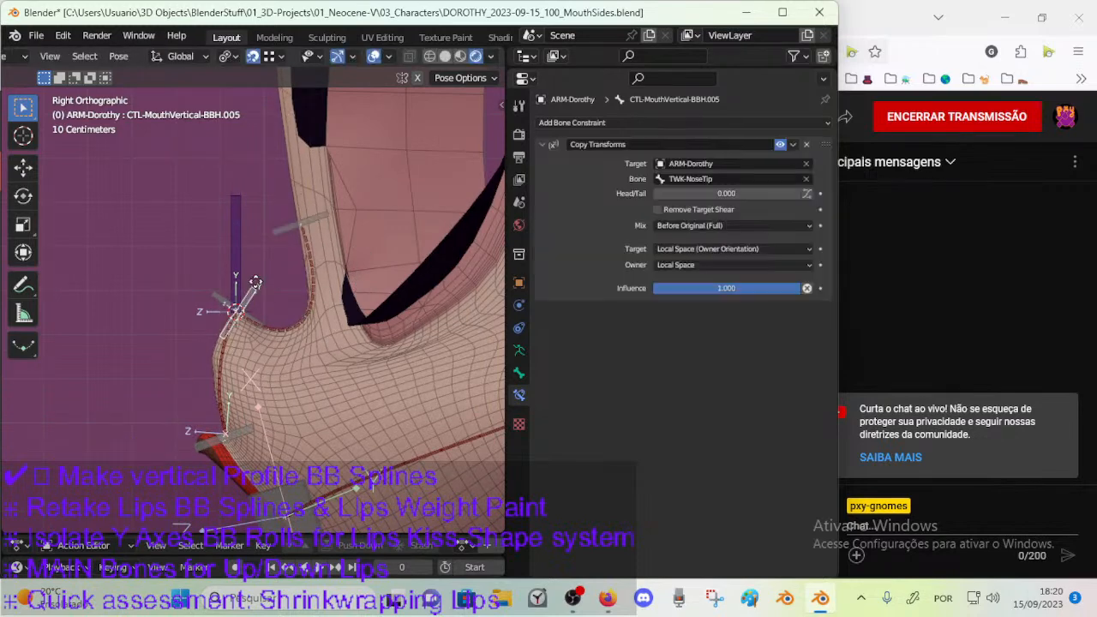
pyautogui.press('g')
pyautogui.click(261, 266)
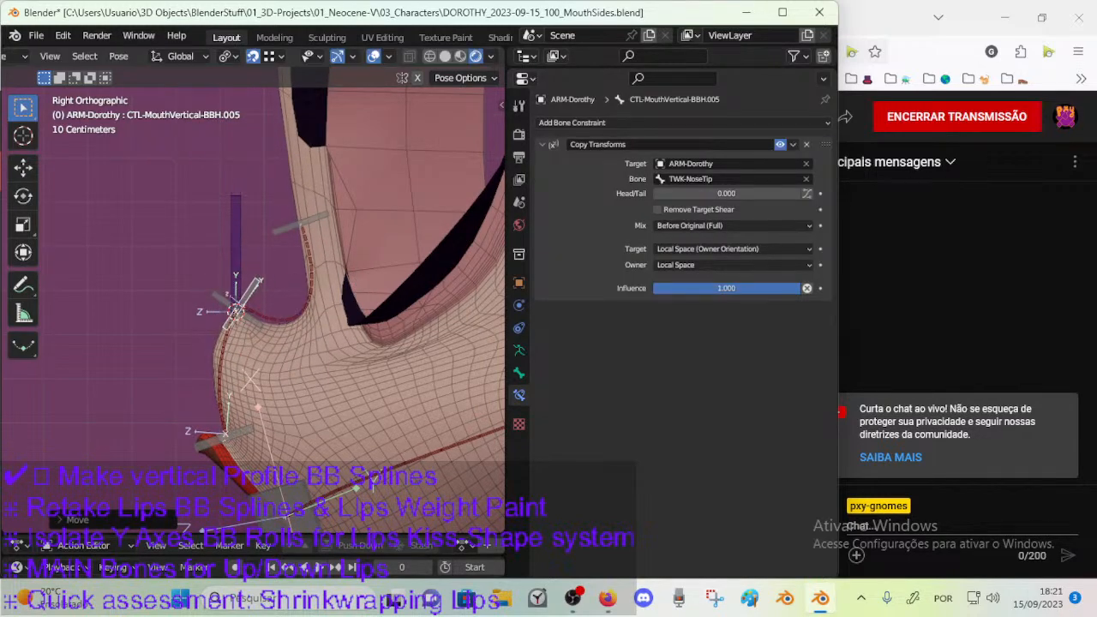
pyautogui.press('r')
pyautogui.click(284, 292)
pyautogui.press('g')
pyautogui.click(285, 292)
pyautogui.press('r')
pyautogui.click(288, 261)
pyautogui.press('g')
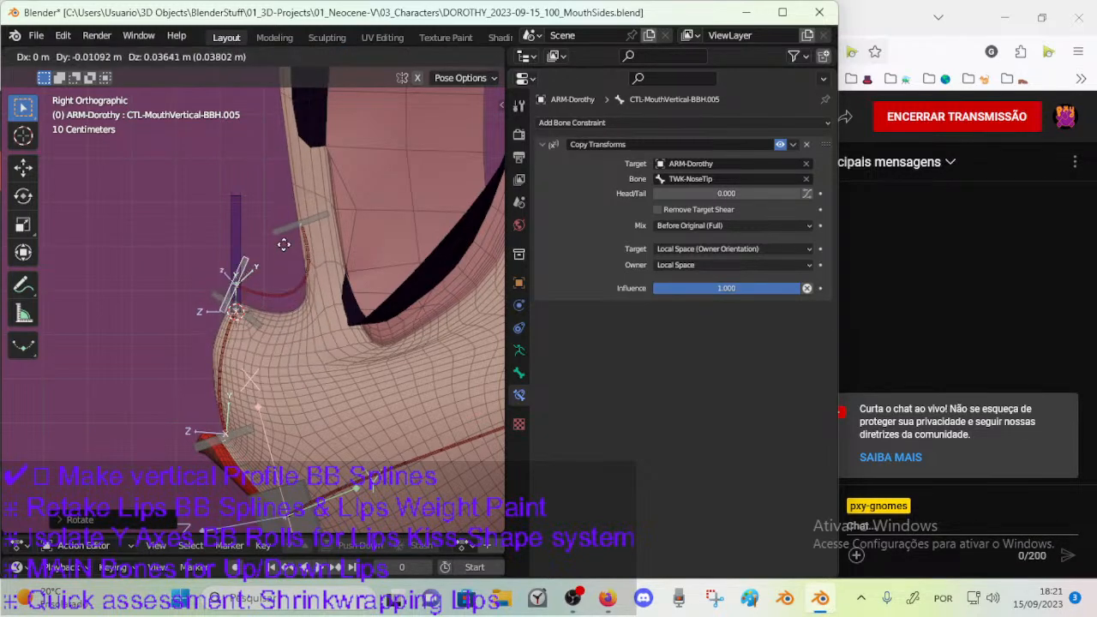
pyautogui.click(295, 260)
pyautogui.press('g')
pyautogui.click(302, 253)
pyautogui.press('g')
pyautogui.click(292, 265)
pyautogui.press('g')
pyautogui.click(309, 241)
pyautogui.press('g')
pyautogui.click(356, 295)
pyautogui.press('r')
pyautogui.click(359, 304)
pyautogui.press('g')
pyautogui.click(353, 299)
pyautogui.press('g')
pyautogui.click(342, 290)
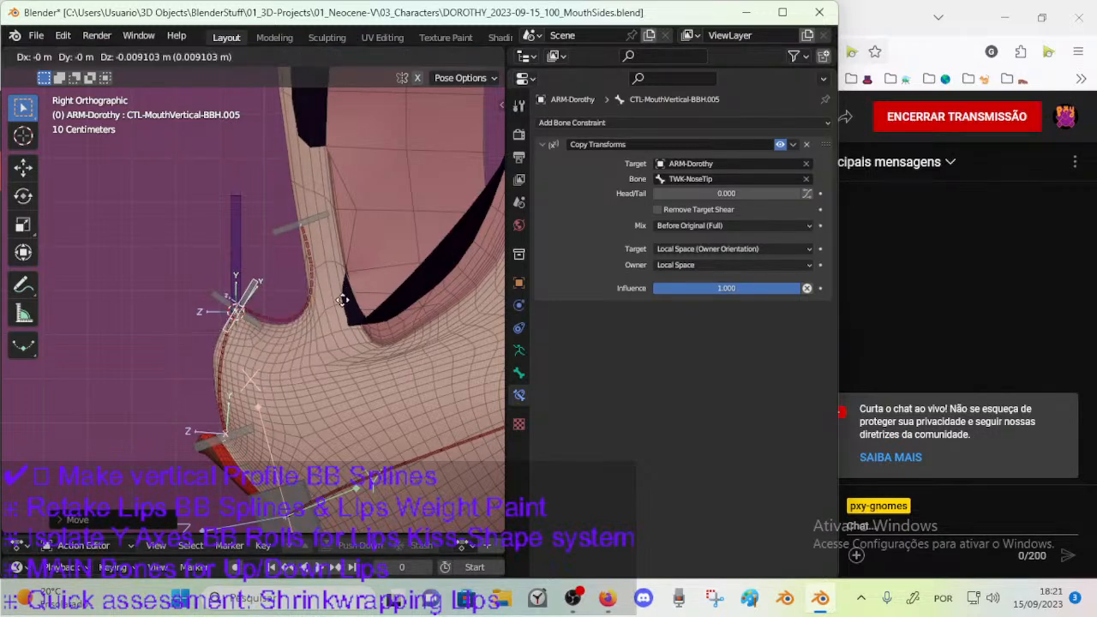
# Examine the nose profile's bendy bones from an angle and from the side, and try moving TWK-NoseTip.
pyautogui.press('KP_5')
pyautogui.moveTo(343, 303); pyautogui.dragTo(244, 276, button='middle')
pyautogui.click(229, 306)
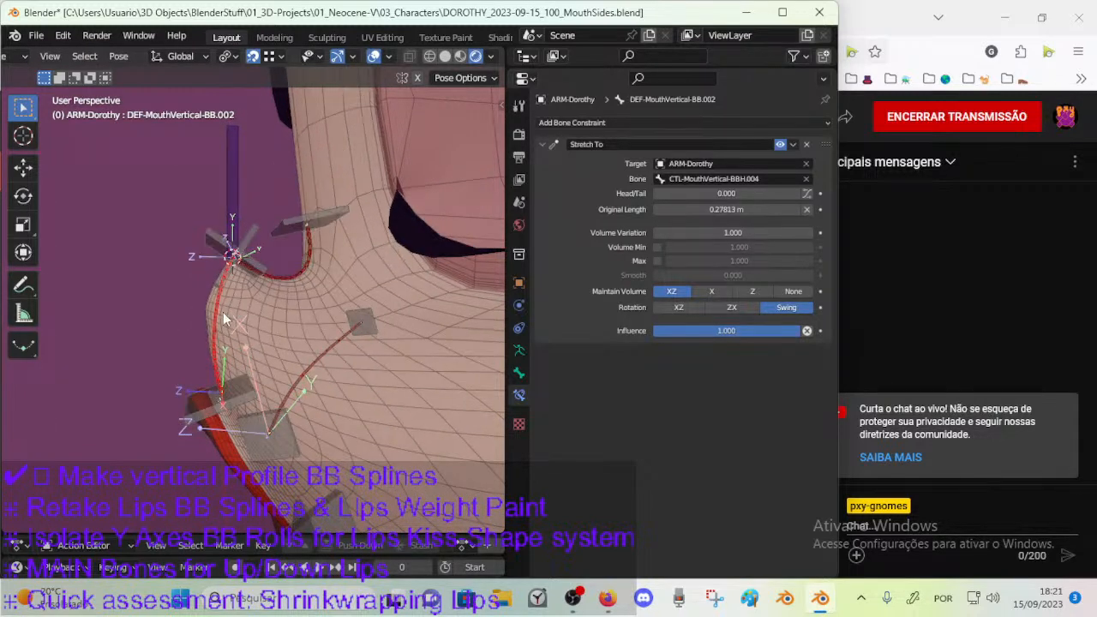
pyautogui.press('KP_3')
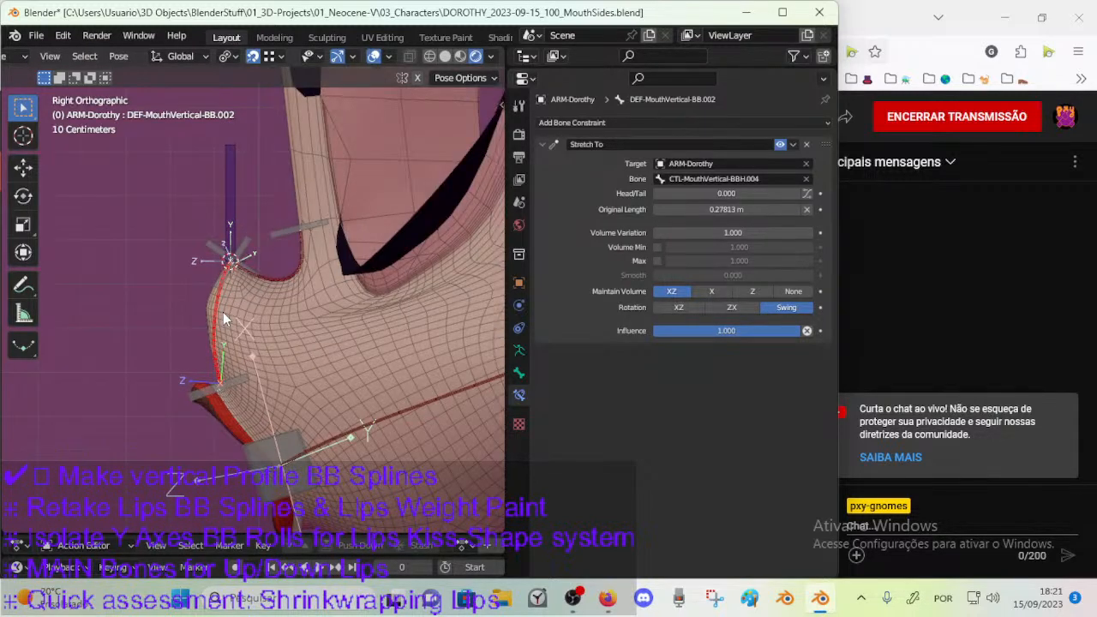
pyautogui.click(304, 252)
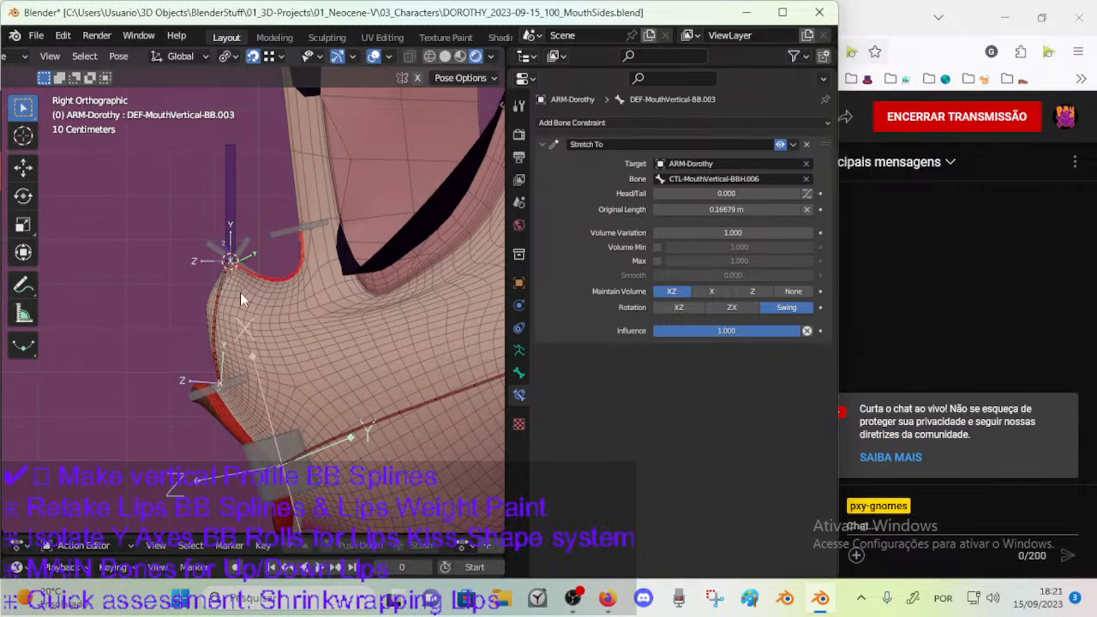
pyautogui.click(227, 312)
pyautogui.click(229, 217)
pyautogui.press('g')
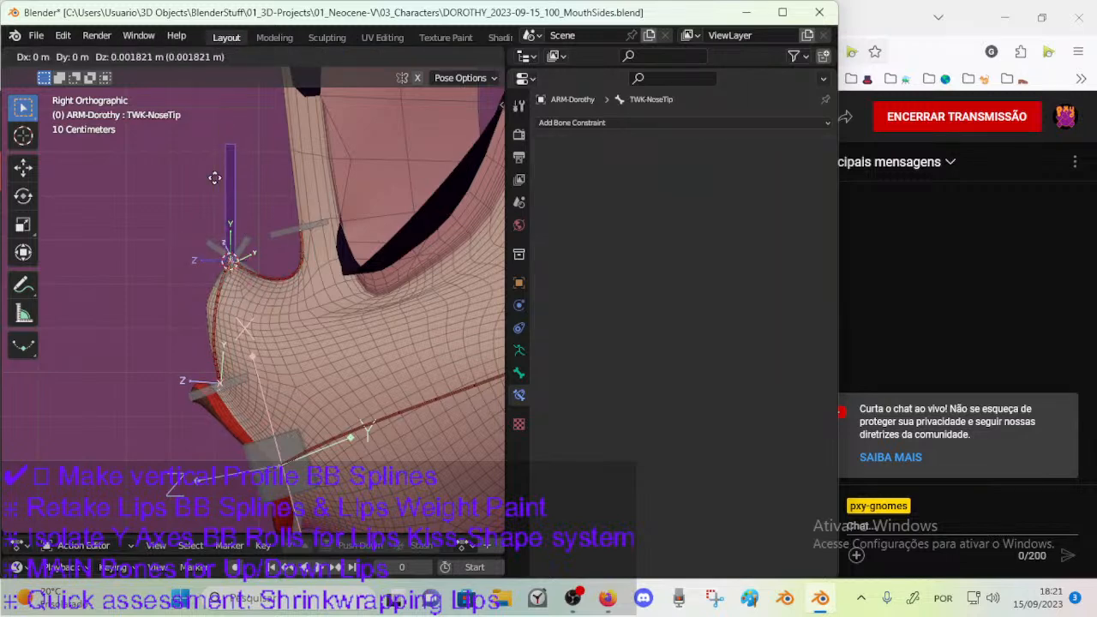
pyautogui.rightClick(230, 210)
# Compare DEF-MouthVertical-BB.002 and the face mesh between Edit Mode and Pose Mode.
pyautogui.click(222, 313)
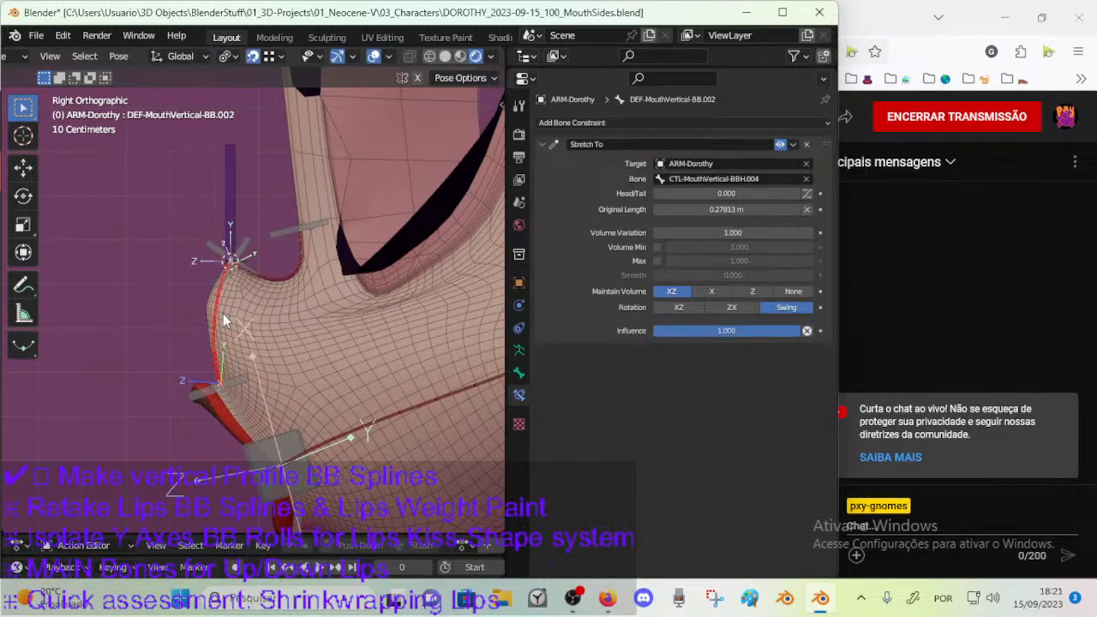
pyautogui.press('Tab')
pyautogui.scroll(2, 314, 330)
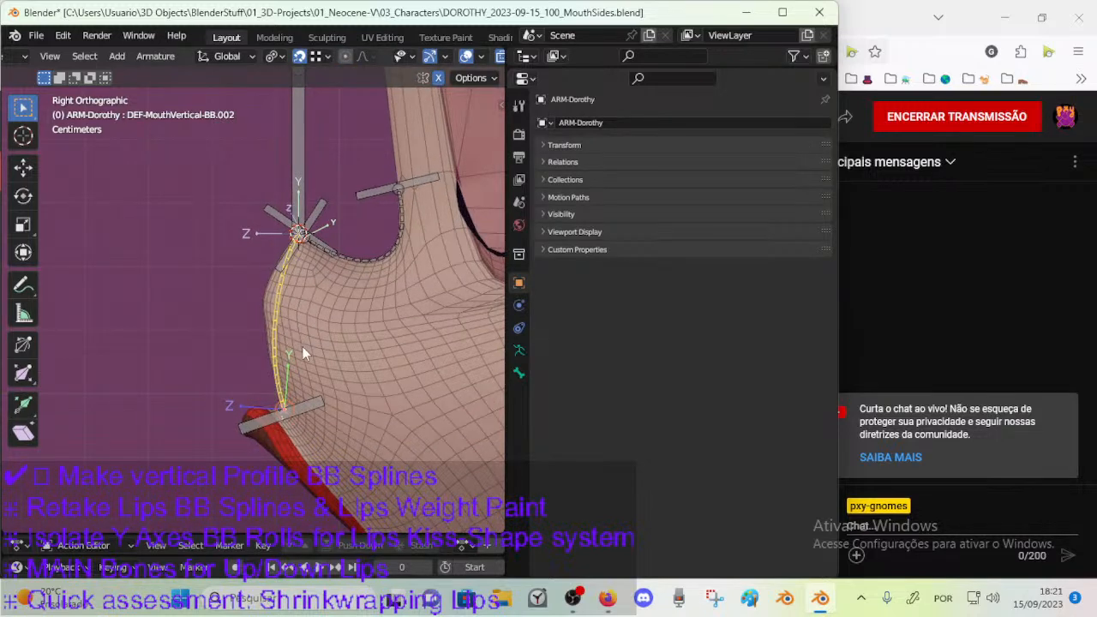
pyautogui.press('Tab')
pyautogui.press('Tab')
pyautogui.press('Tab')
pyautogui.hotkey('ctrl', 'Tab')
pyautogui.press('Tab')
pyautogui.press('Tab')
pyautogui.hotkey('ctrl', 'Tab')
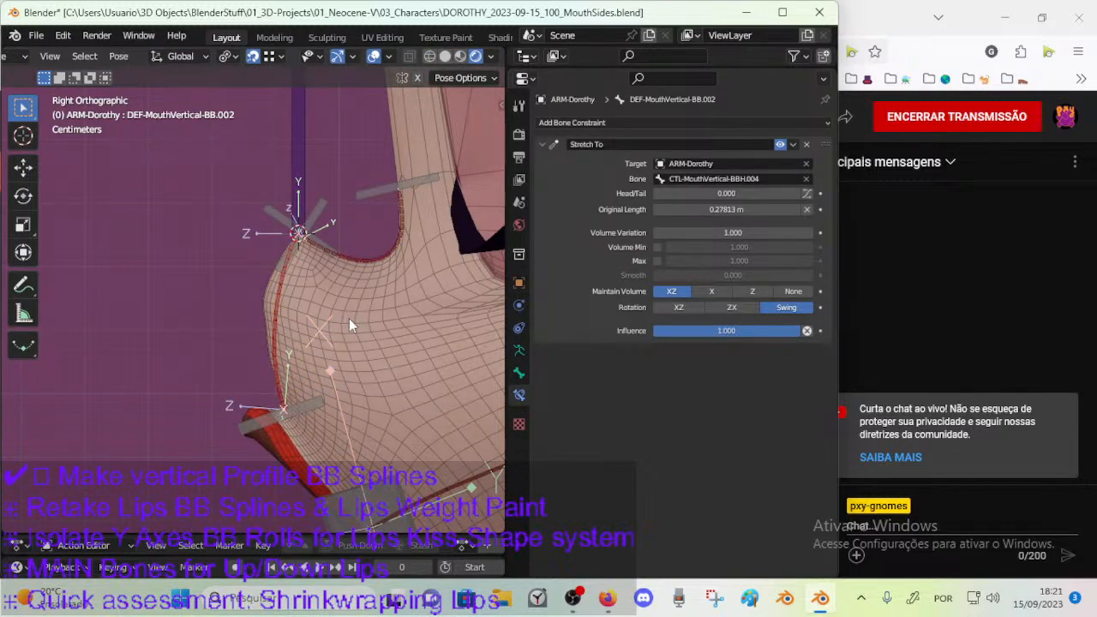
pyautogui.press('Tab')
# Open the 00_Body mesh in Edit Mode and try moving a vertex on the profile below the nose tip.
pyautogui.press('Tab')
pyautogui.hotkey('ctrl', 'Tab')
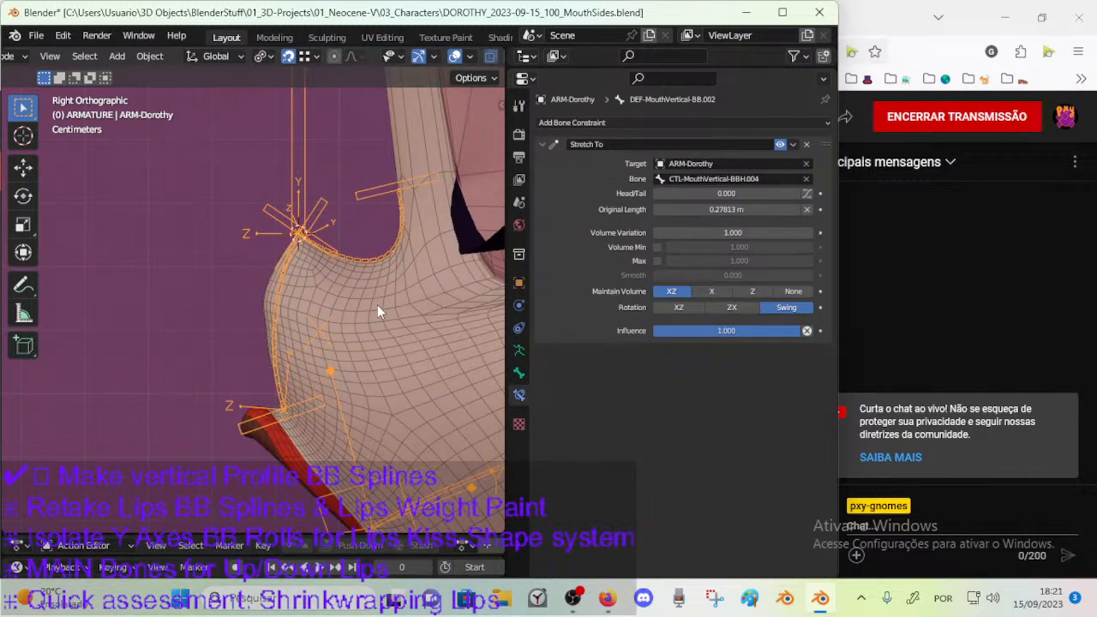
pyautogui.click(378, 307)
pyautogui.press('Tab')
pyautogui.scroll(1, 331, 332)
pyautogui.scroll(2, 331, 332)
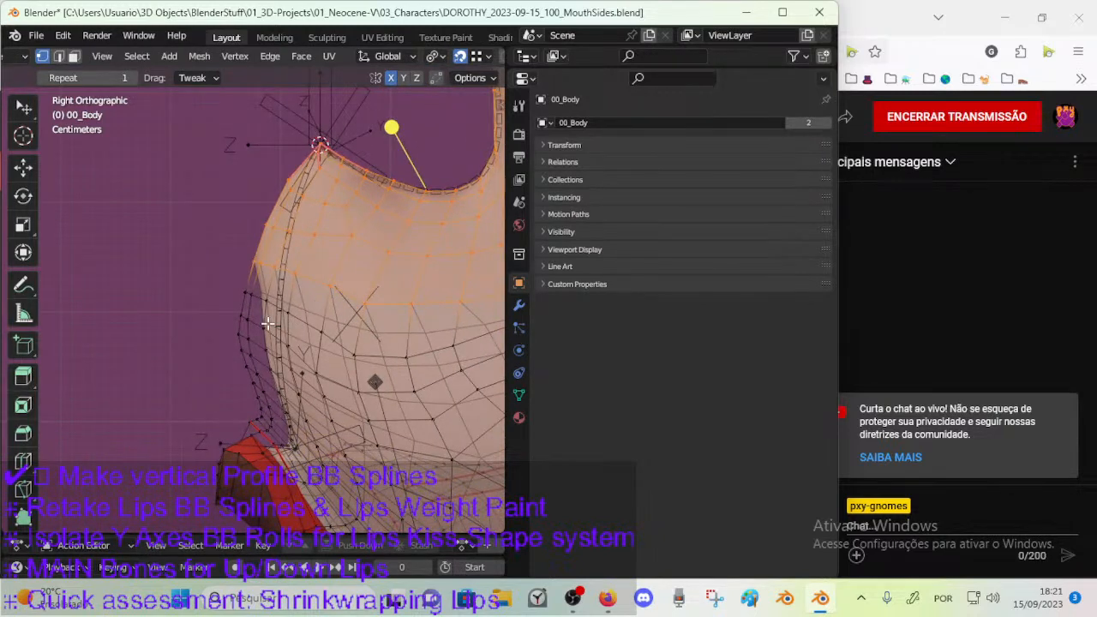
pyautogui.click(267, 324)
pyautogui.rightClick(268, 326)
pyautogui.press('Escape')
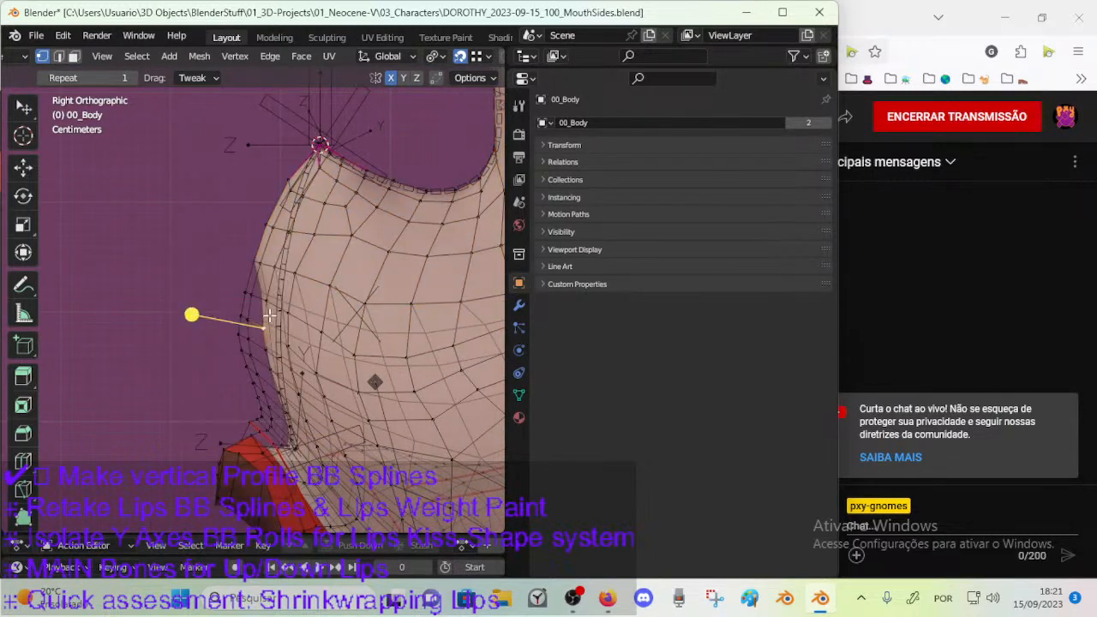
pyautogui.press('g')
pyautogui.rightClick(247, 319)
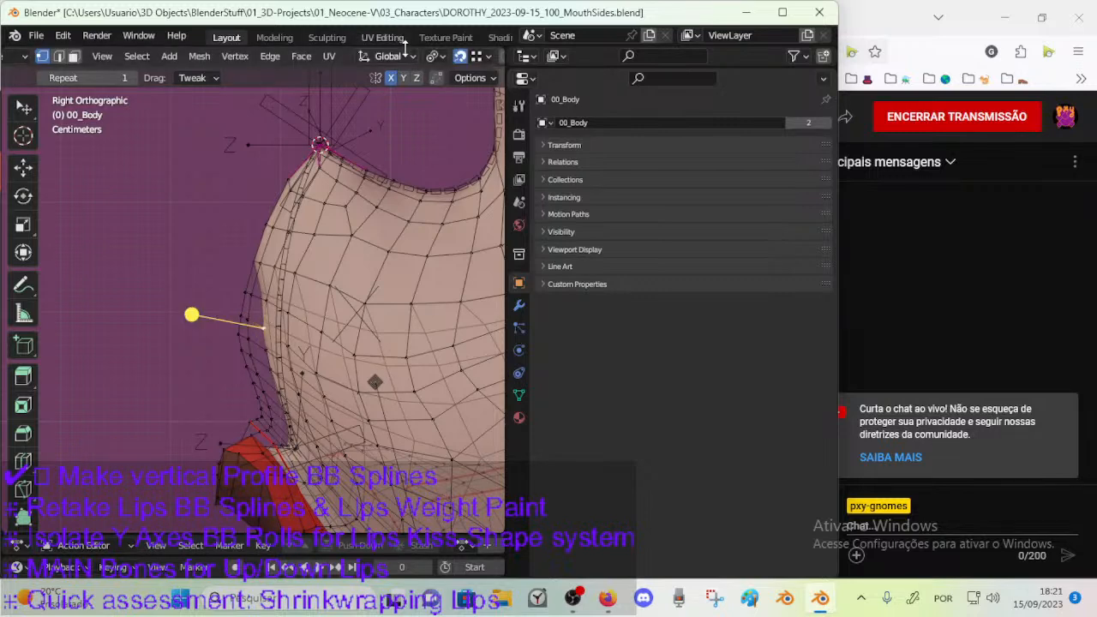
# Toggle the Edit Mode display of 00_Body's CorrectiveSmooth: Mouth modifier on and off to compare its effect on the profile.
pyautogui.scroll(-2, 329, 298)
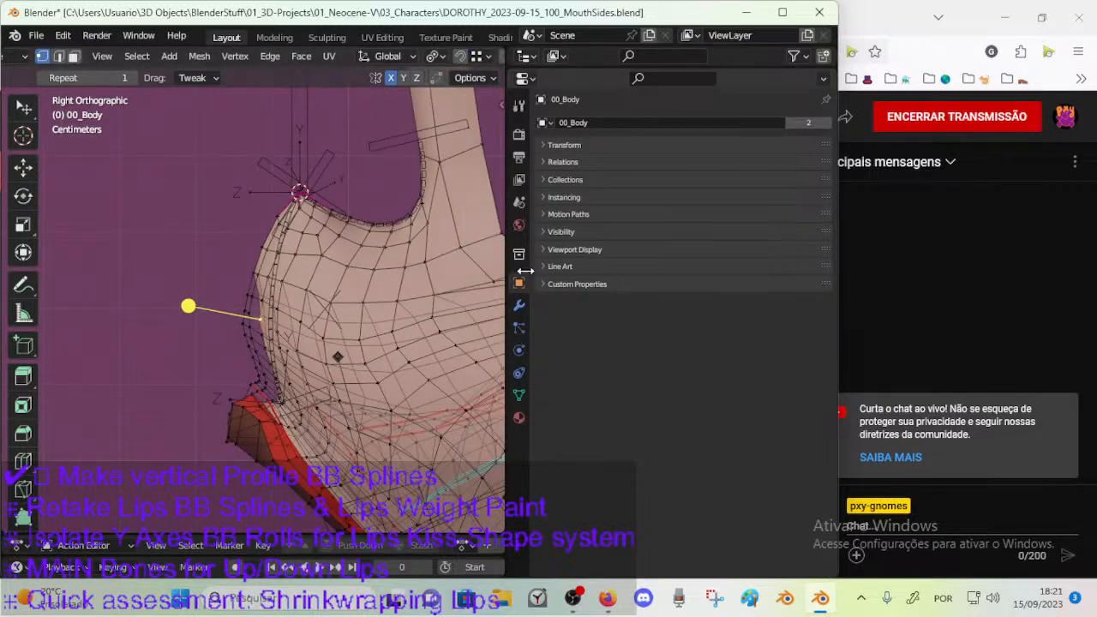
pyautogui.click(518, 305)
pyautogui.click(756, 267)
pyautogui.click(757, 267)
pyautogui.click(757, 266)
pyautogui.click(756, 267)
pyautogui.click(756, 265)
pyautogui.click(756, 265)
pyautogui.click(757, 266)
pyautogui.click(754, 266)
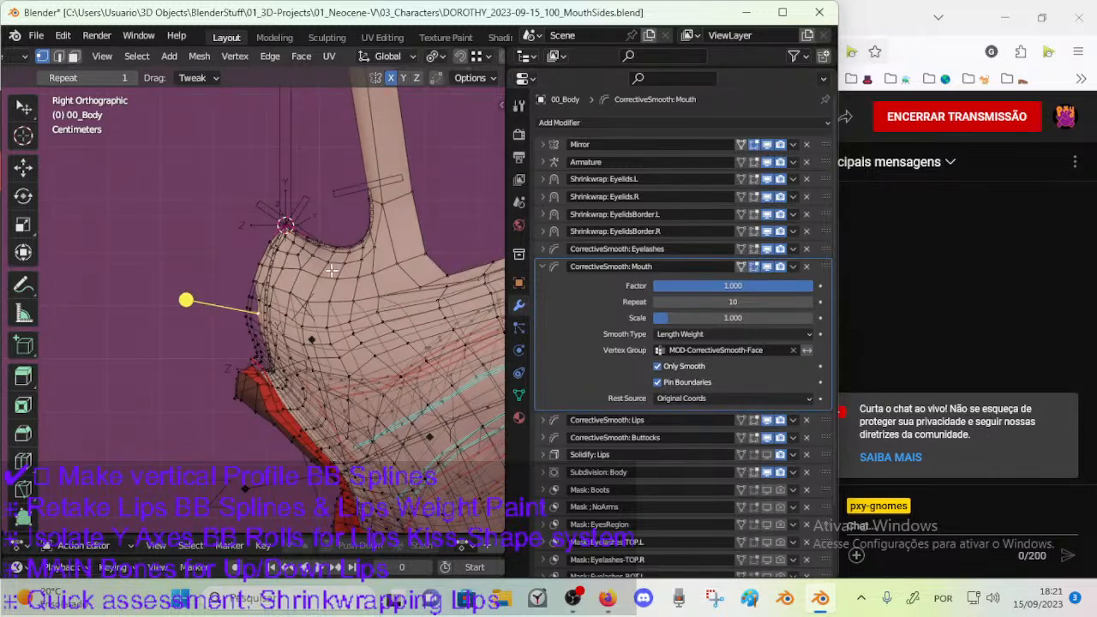
# Try Repeat values of 2 and 4 on the CorrectiveSmooth: Mouth modifier of 00_Body.
pyautogui.scroll(-2, 332, 273)
pyautogui.click(728, 301)
pyautogui.write('2')
pyautogui.press('Return')
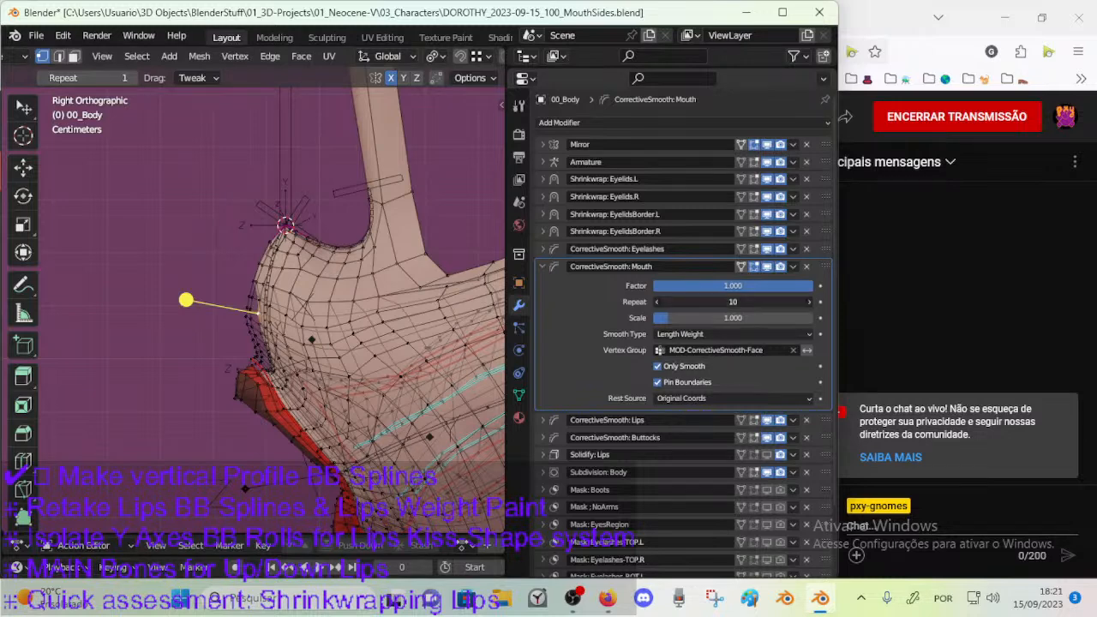
pyautogui.click(715, 302)
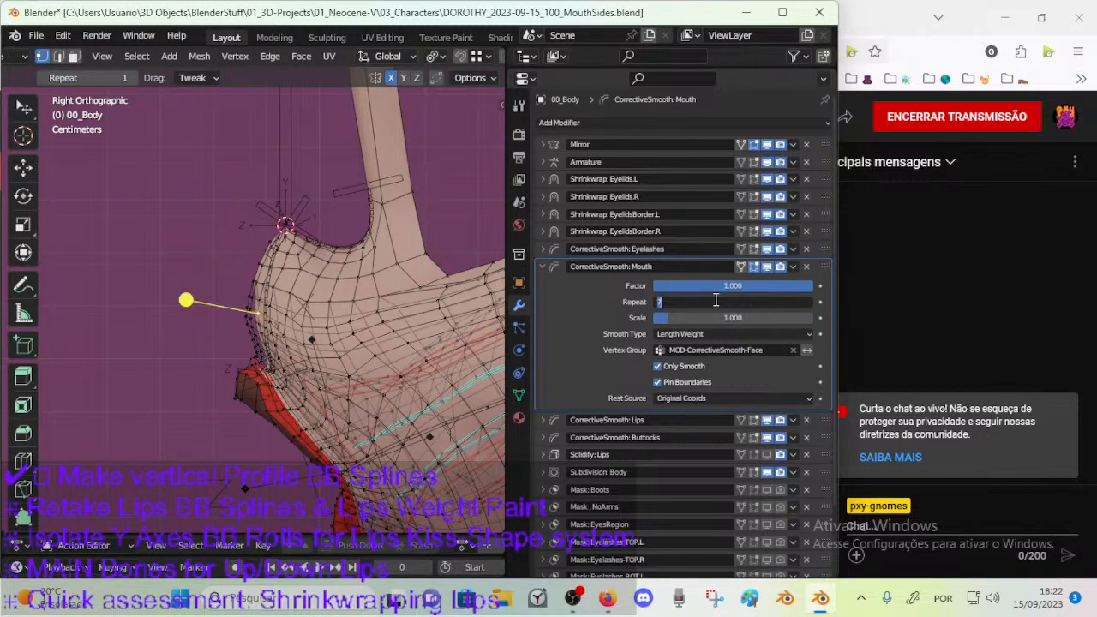
pyautogui.write('4')
pyautogui.press('Return')
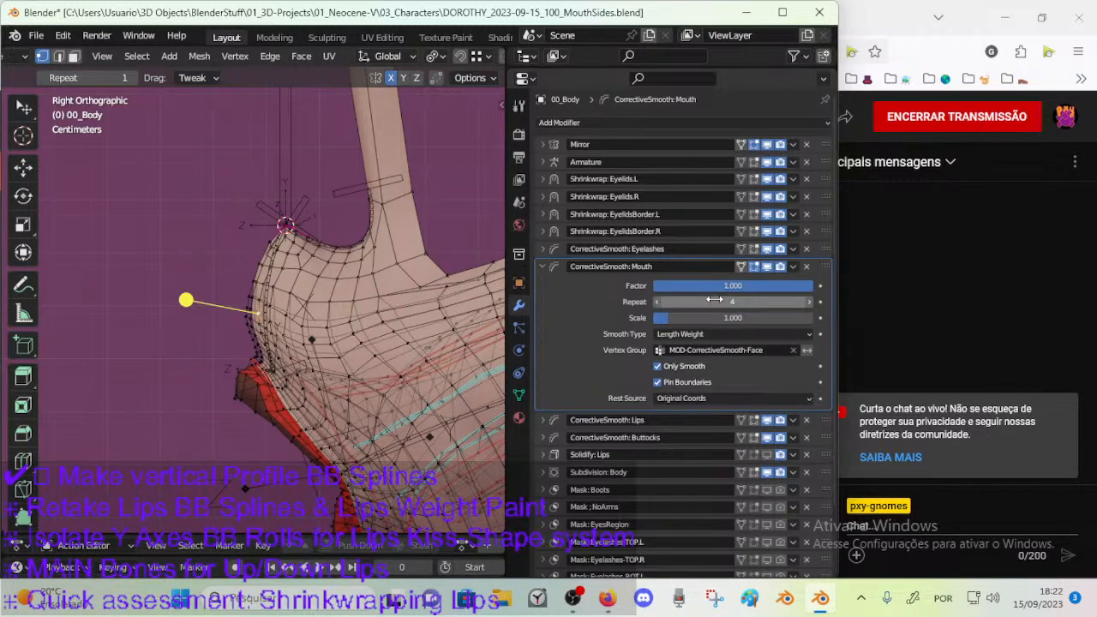
# Set the CorrectiveSmooth: Mouth modifier's Repeat to 5, save the file and leave Edit Mode.
pyautogui.scroll(1, 246, 292)
pyautogui.click(808, 302)
pyautogui.click(657, 303)
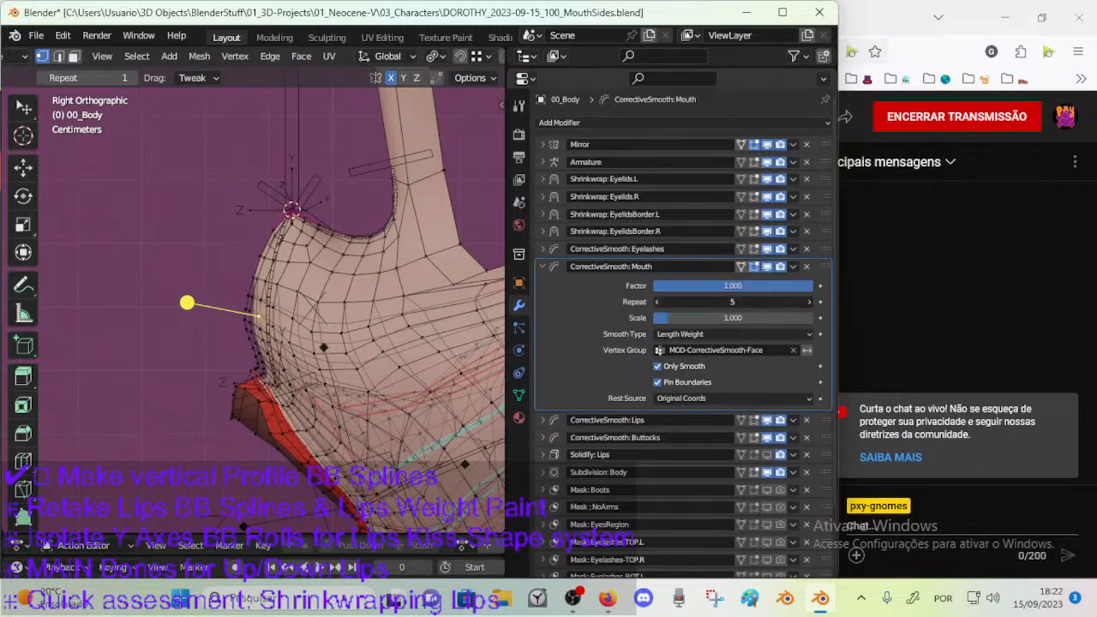
pyautogui.click(811, 302)
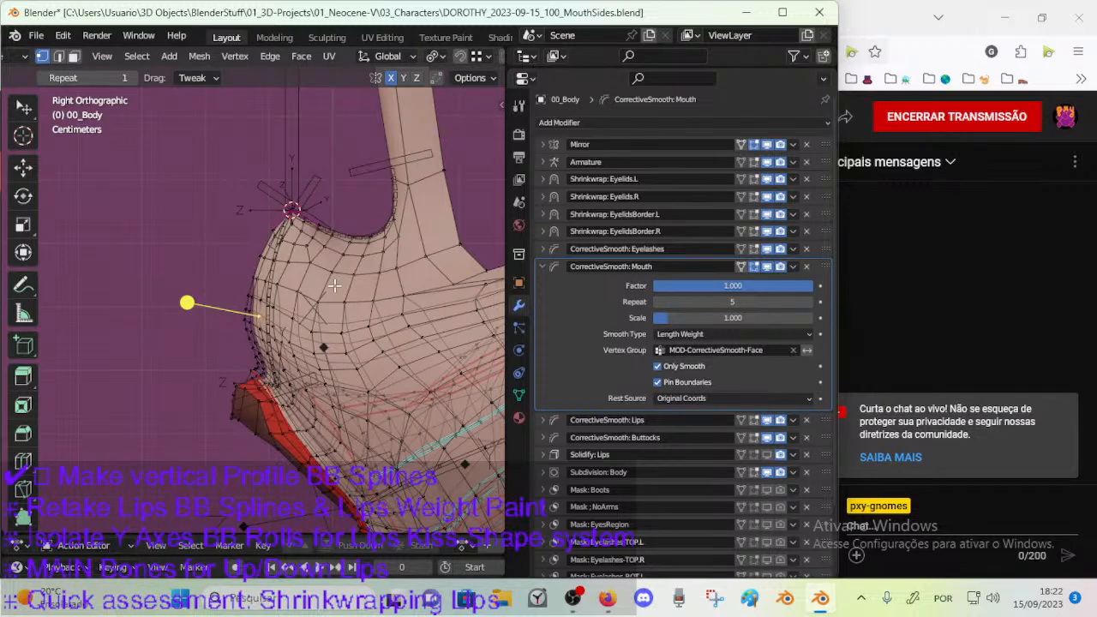
pyautogui.hotkey('ctrl', 's')
pyautogui.press('Tab')
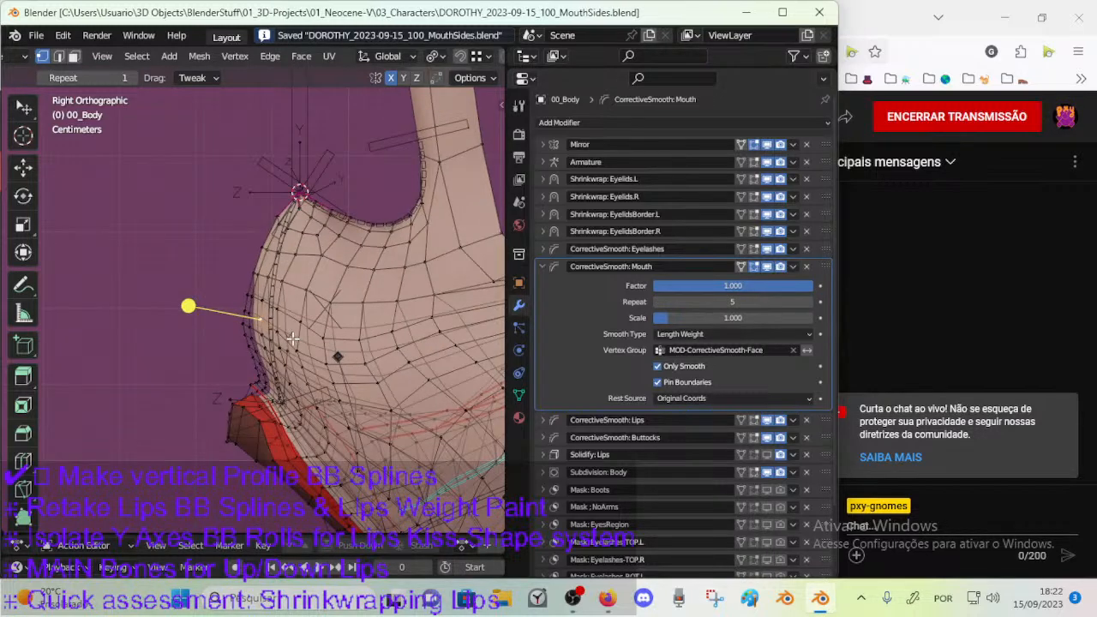
# Select 00_Body, save the file and display the MOD-CorrectiveSmooth-Face vertex group in Weight Paint mode.
pyautogui.click(275, 332)
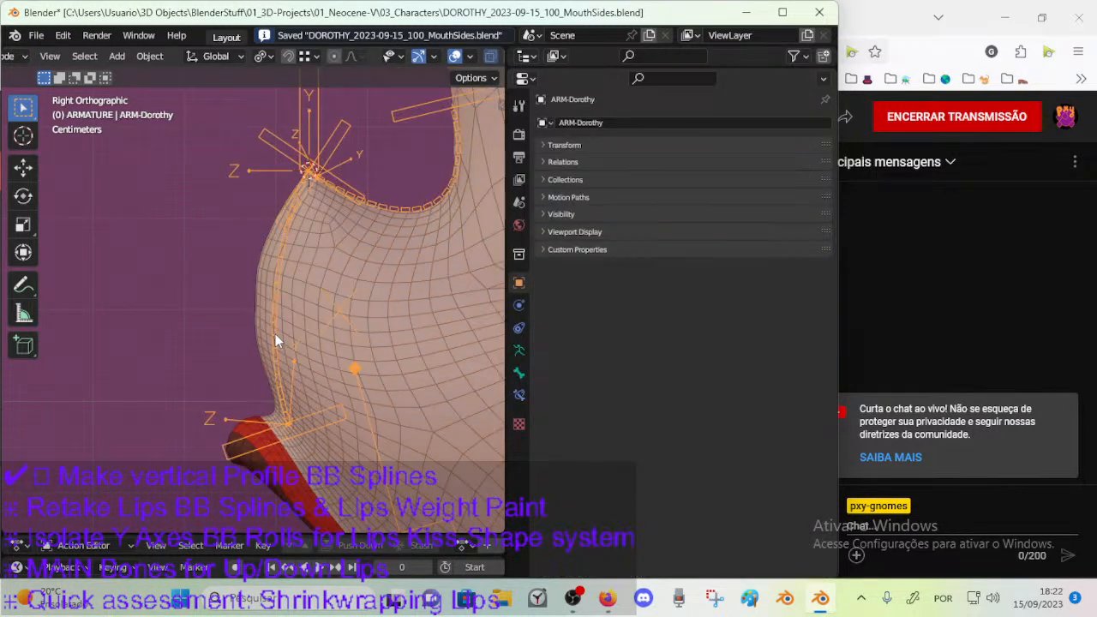
pyautogui.click(325, 283)
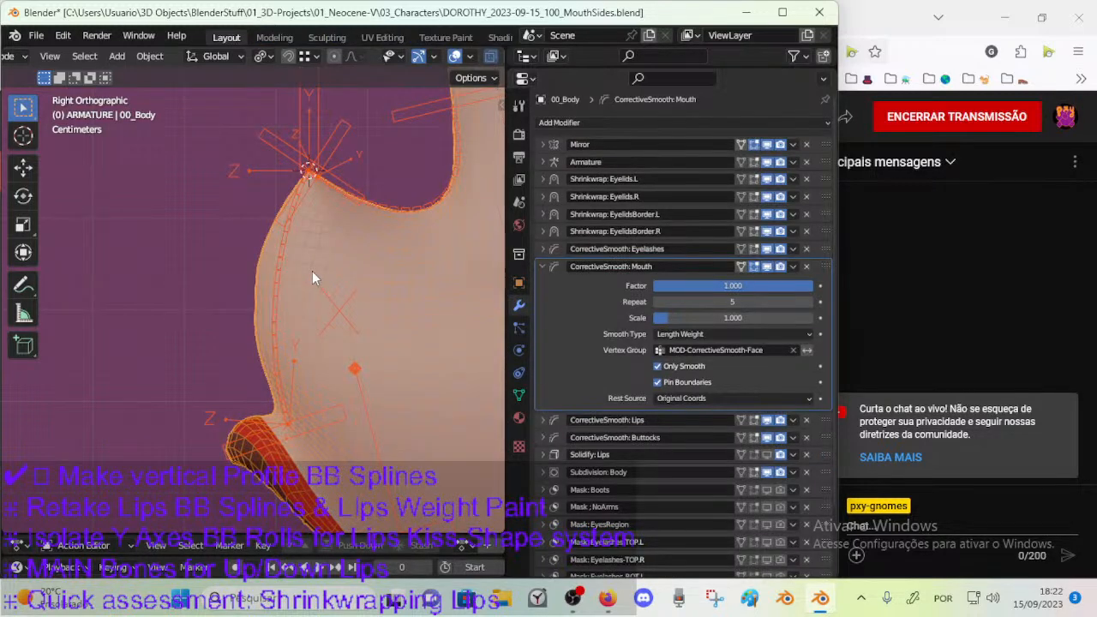
pyautogui.click(517, 394)
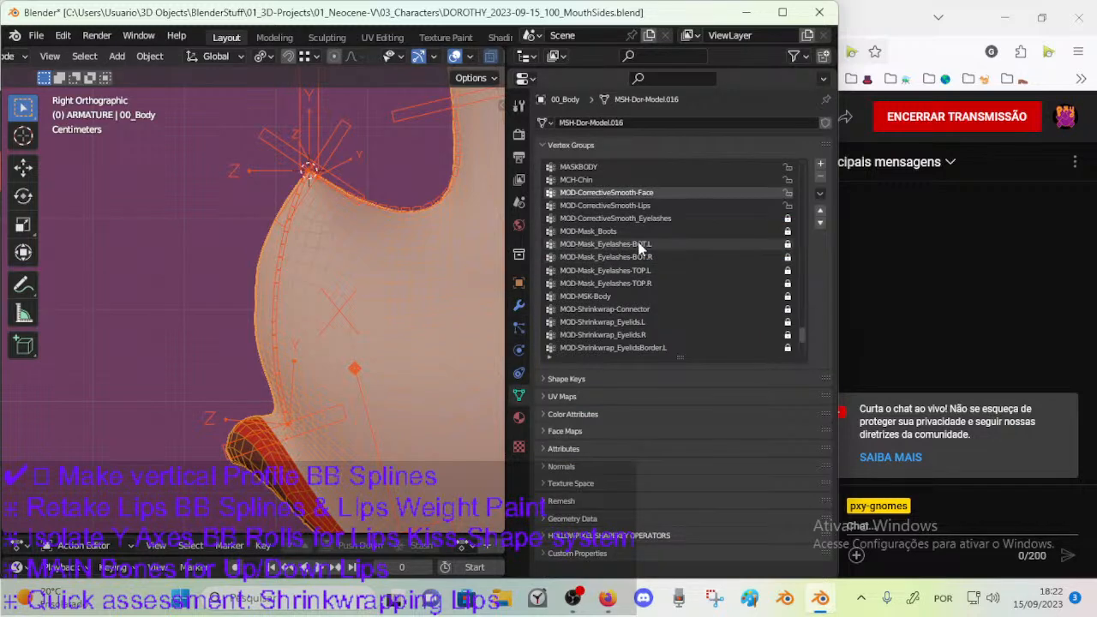
pyautogui.hotkey('ctrl', 'Tab')
pyautogui.click(321, 271)
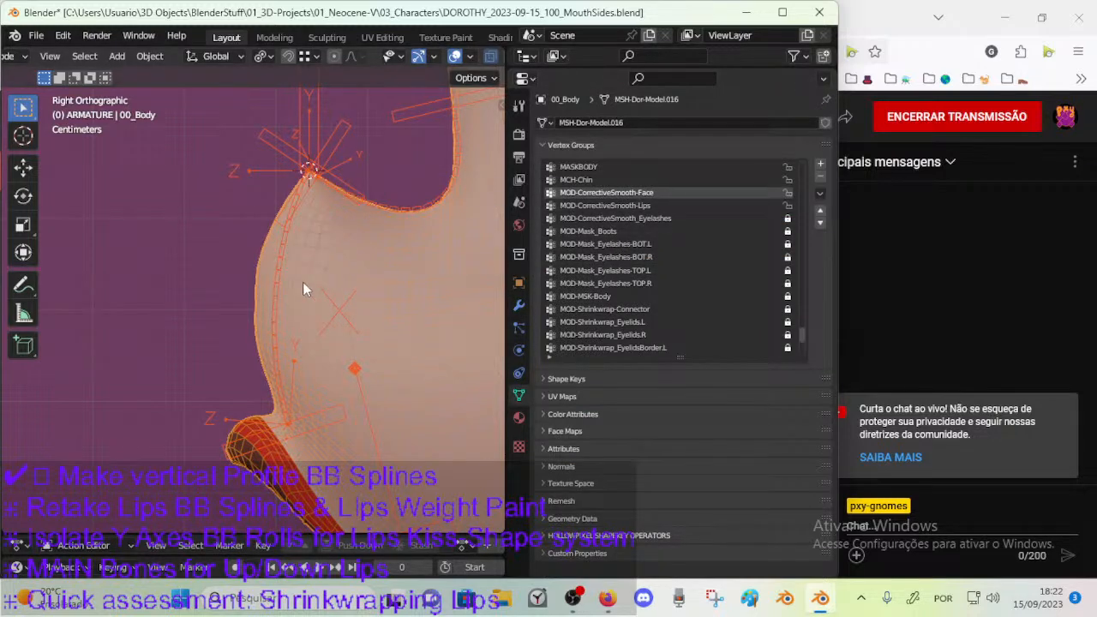
pyautogui.click(315, 271)
pyautogui.hotkey('ctrl', 's')
pyautogui.hotkey('ctrl', 'Tab')
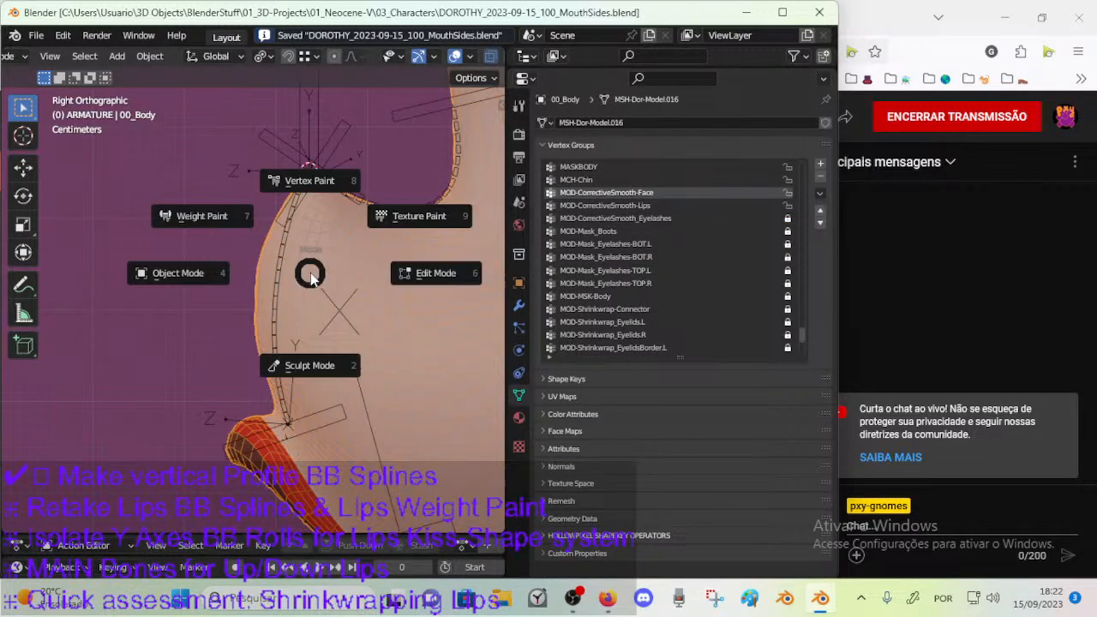
pyautogui.press('7')
pyautogui.scroll(-2, 318, 279)
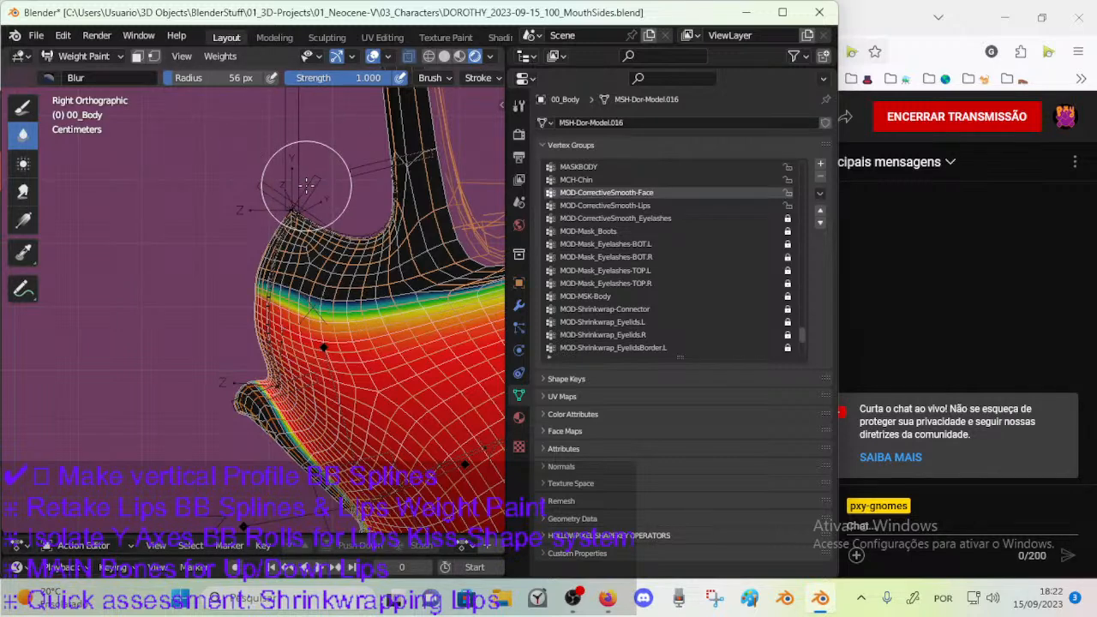
# Blur the MOD-CorrectiveSmooth-Face weights on the profile below the nose tip, enlarging the brush to 94 px.
pyautogui.rightClick(363, 215)
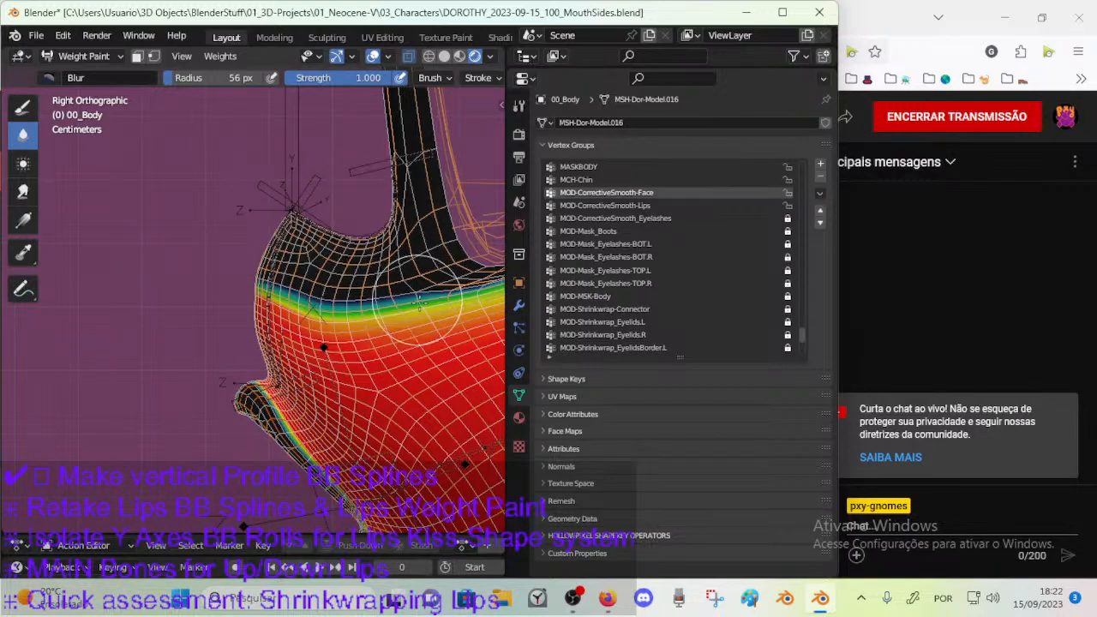
pyautogui.scroll(-5, 420, 311)
pyautogui.keyDown('shift'); pyautogui.moveTo(420, 310); pyautogui.dragTo(370, 322, button='middle'); pyautogui.keyUp('shift')
pyautogui.scroll(3, 307, 315)
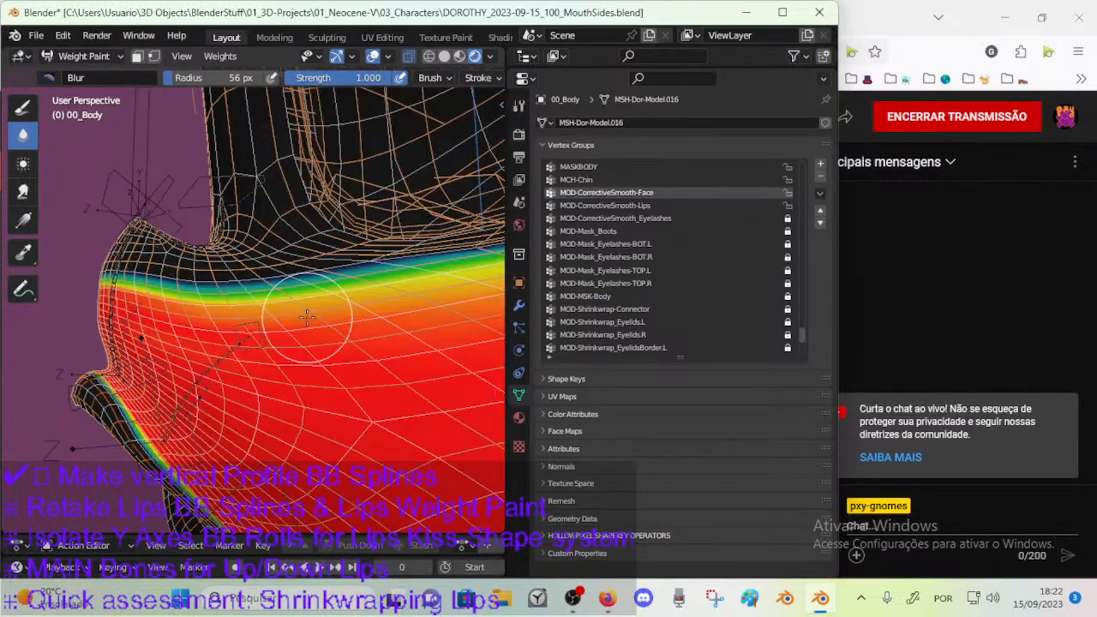
pyautogui.moveTo(290, 316); pyautogui.dragTo(304, 324, button='middle')
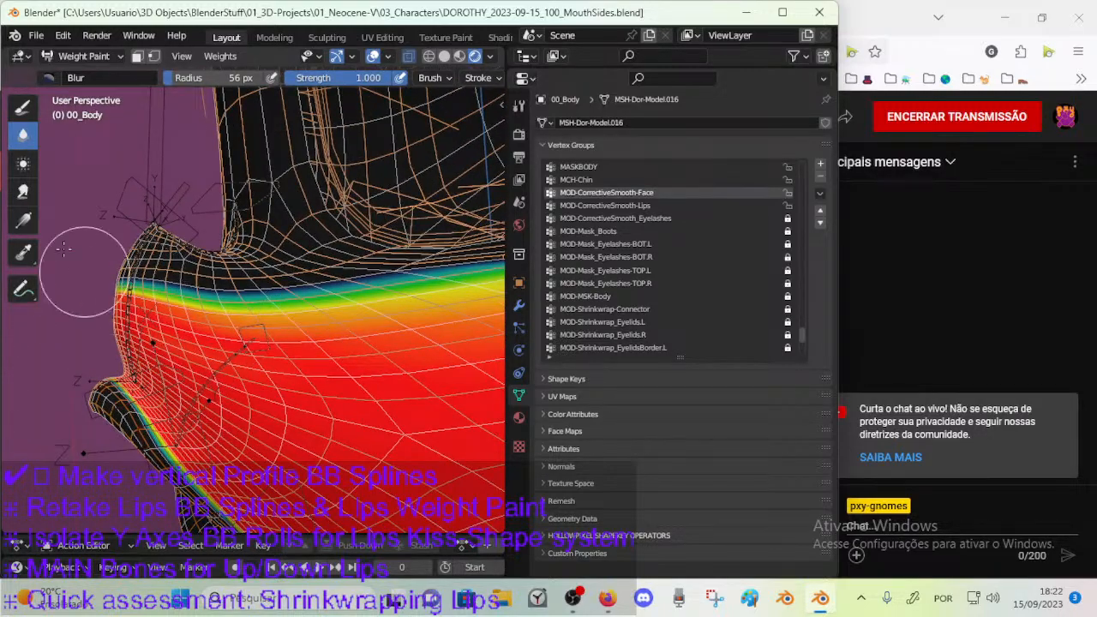
pyautogui.moveTo(191, 297); pyautogui.dragTo(224, 318, button='middle')
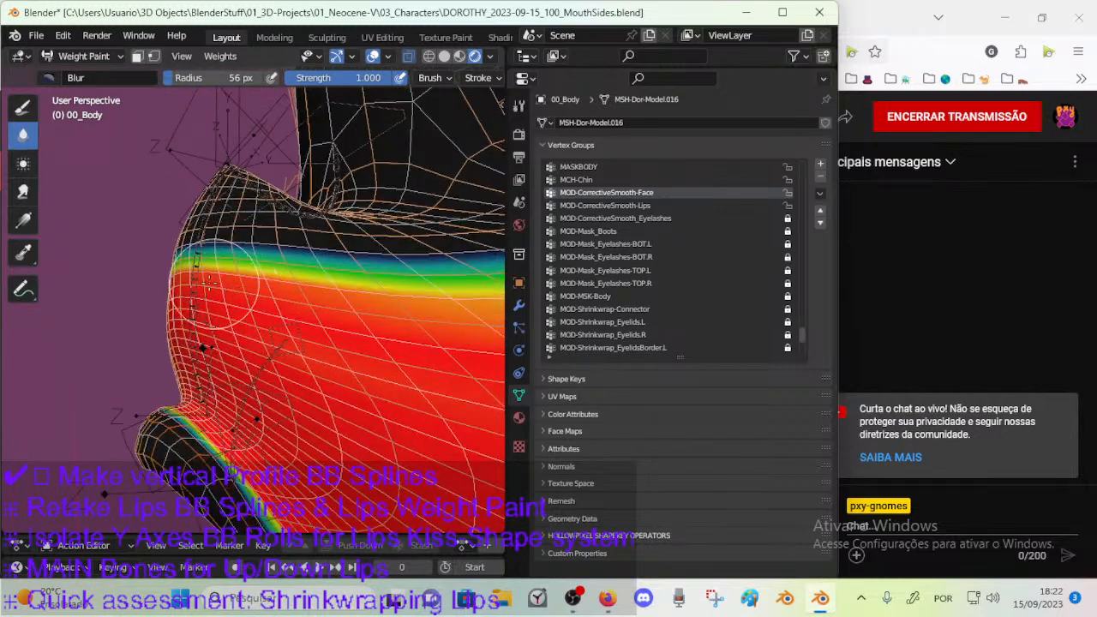
pyautogui.press('f')
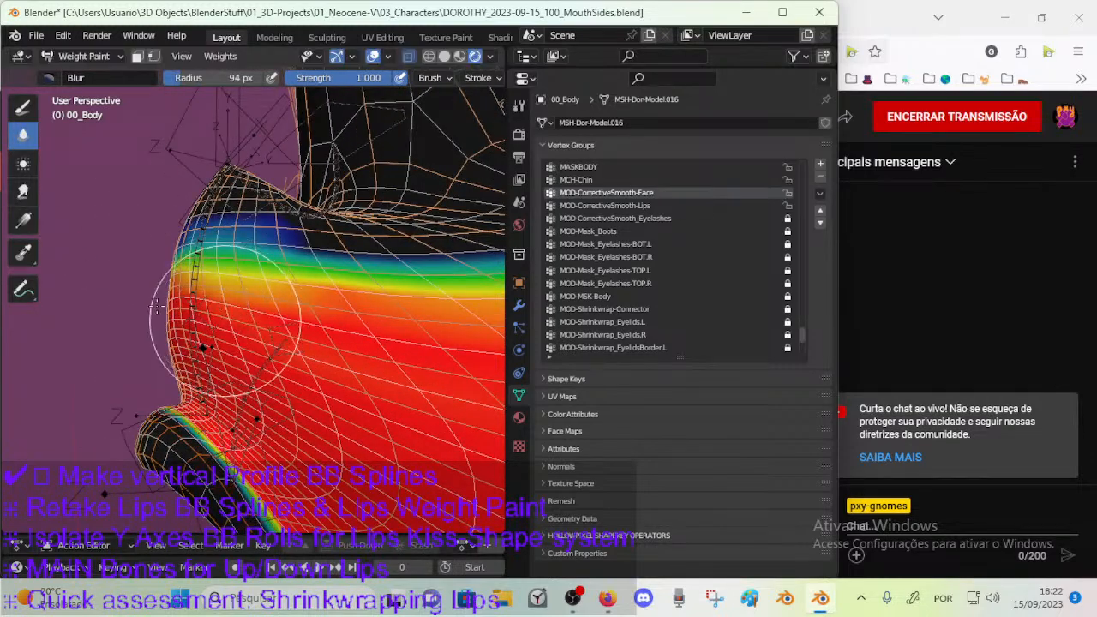
pyautogui.click(240, 298)
pyautogui.moveTo(240, 334)
pyautogui.mouseDown()
pyautogui.moveTo(243, 282)
pyautogui.moveTo(203, 282)
pyautogui.moveTo(263, 282)
pyautogui.mouseUp()
pyautogui.moveTo(200, 267)
pyautogui.mouseDown(button='middle')
pyautogui.moveTo(204, 300)
pyautogui.moveTo(202, 290)
pyautogui.mouseUp(button='middle')
pyautogui.press('f')
pyautogui.click(163, 289)
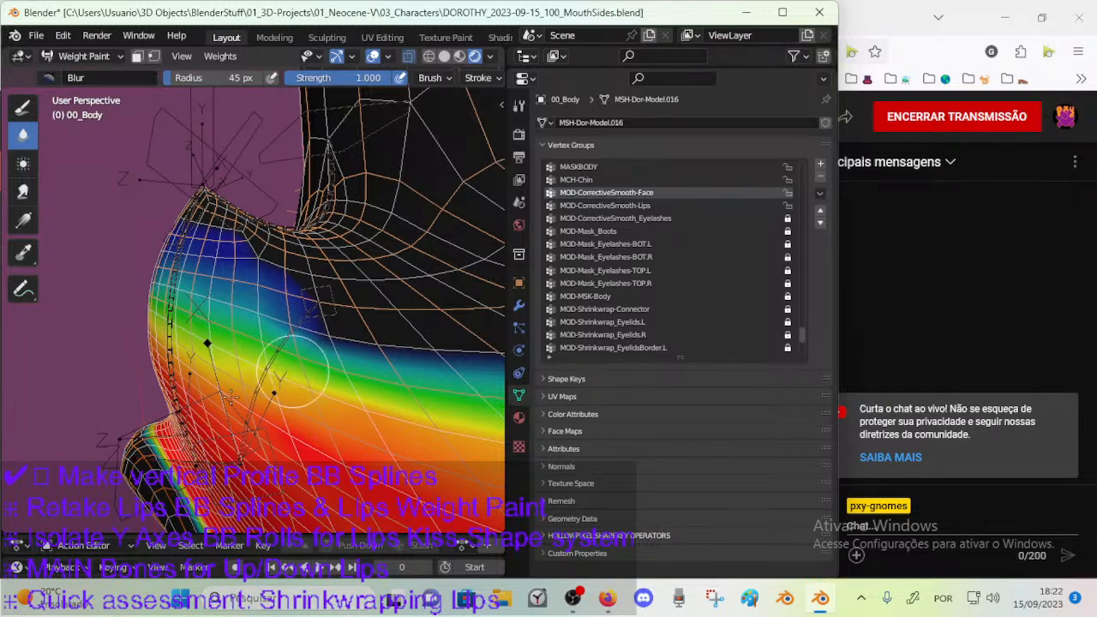
# Soften the weight transition beside and in front of the nose with the Blur brush at 88 px and 67 px.
pyautogui.moveTo(257, 391); pyautogui.dragTo(207, 309)
pyautogui.press('f')
pyautogui.click(108, 289)
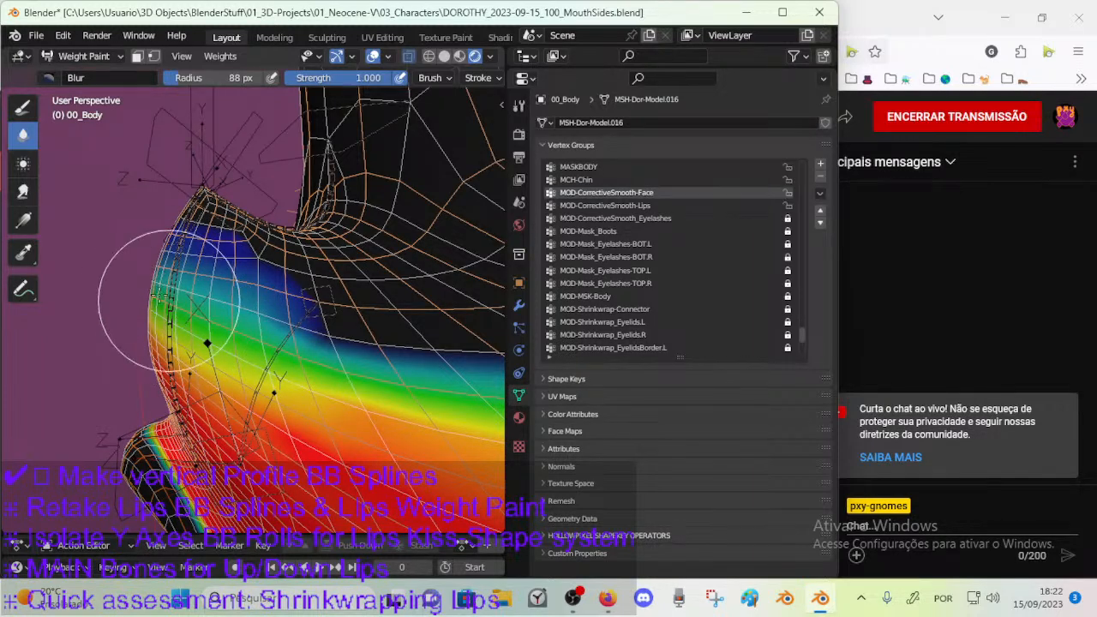
pyautogui.moveTo(178, 358); pyautogui.dragTo(268, 348, button='middle')
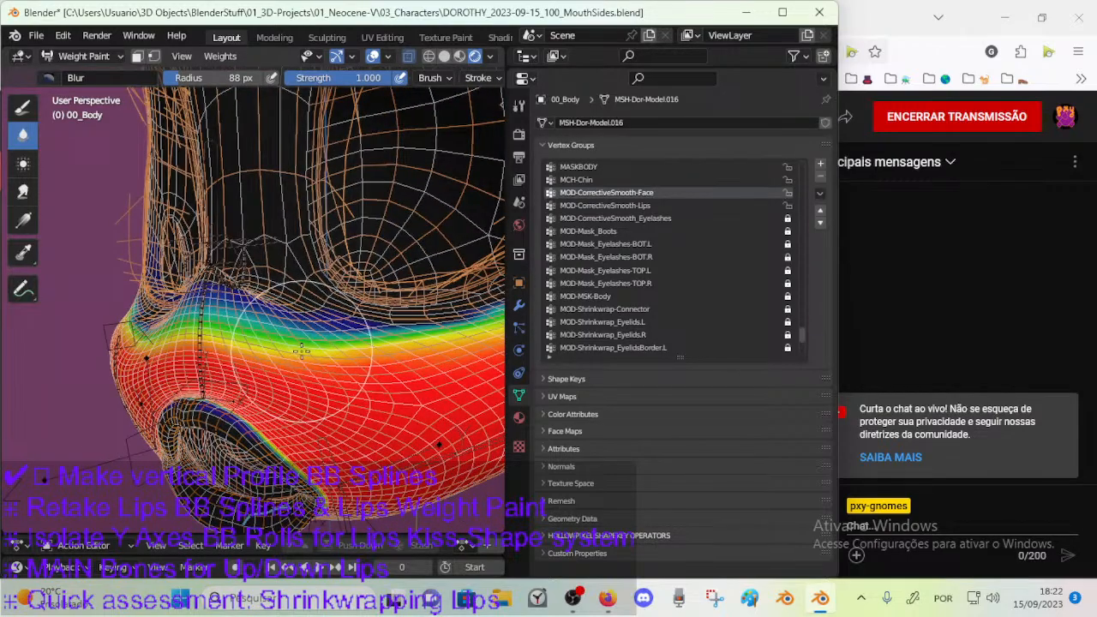
pyautogui.press('f')
pyautogui.click(253, 345)
pyautogui.moveTo(307, 350); pyautogui.dragTo(251, 358, button='middle')
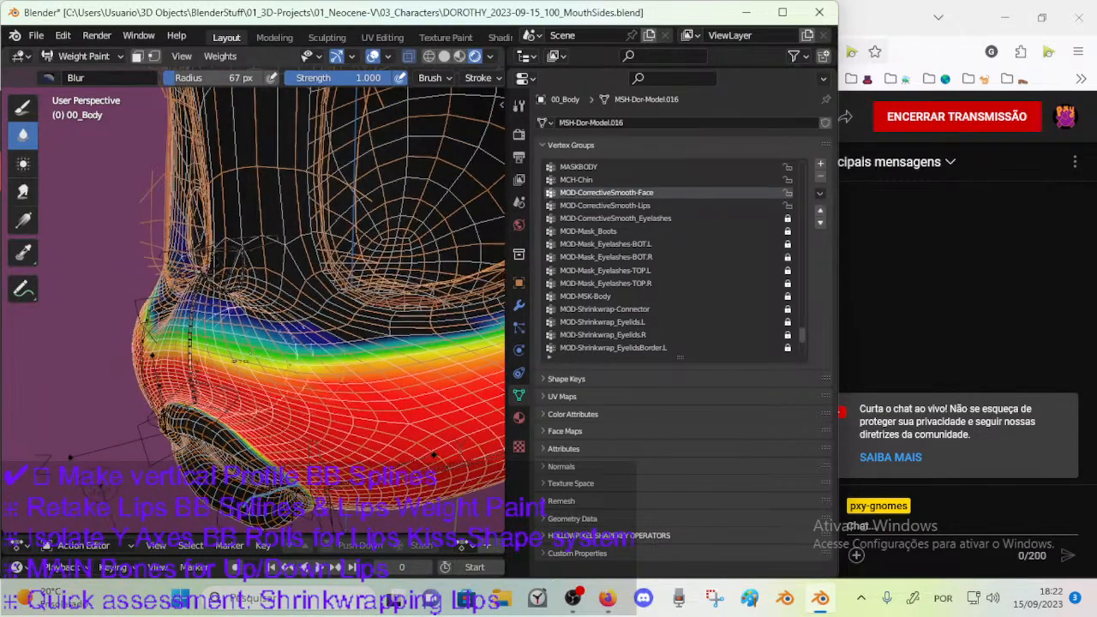
# Blur the weight band across the front of the face from the nose towards the cheek, varying the brush radius.
pyautogui.moveTo(315, 373)
pyautogui.mouseDown(button='middle')
pyautogui.moveTo(333, 371)
pyautogui.moveTo(245, 360)
pyautogui.moveTo(300, 349)
pyautogui.moveTo(262, 357)
pyautogui.mouseUp(button='middle')
pyautogui.press('f')
pyautogui.click(316, 364)
pyautogui.press('[')
pyautogui.press('f')
pyautogui.click(249, 345)
pyautogui.press('f')
pyautogui.click(279, 347)
pyautogui.moveTo(341, 367); pyautogui.dragTo(407, 347, button='middle')
pyautogui.press('f')
pyautogui.click(304, 387)
pyautogui.press('f')
pyautogui.click(294, 401)
pyautogui.press('f')
pyautogui.click(338, 405)
pyautogui.moveTo(279, 403)
pyautogui.mouseDown(button='middle')
pyautogui.moveTo(300, 411)
pyautogui.moveTo(248, 439)
pyautogui.moveTo(272, 385)
pyautogui.mouseUp(button='middle')
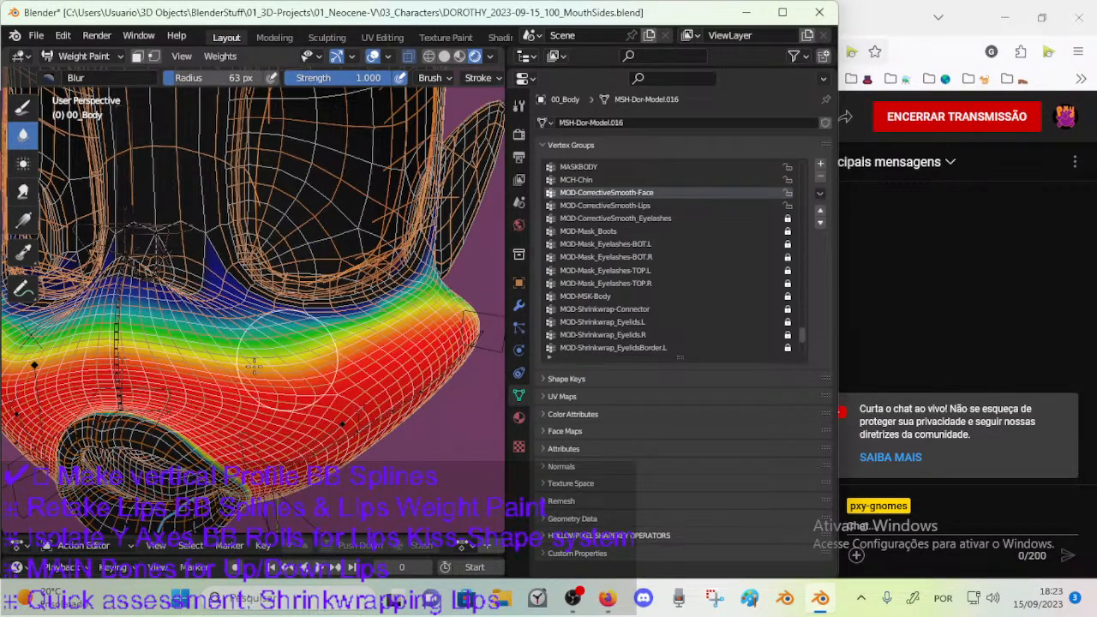
# Smooth the weight gradient on the cheek below the eye, using Blur brush radii of 63, 31 and 79 px.
pyautogui.moveTo(336, 351); pyautogui.dragTo(244, 382, button='middle')
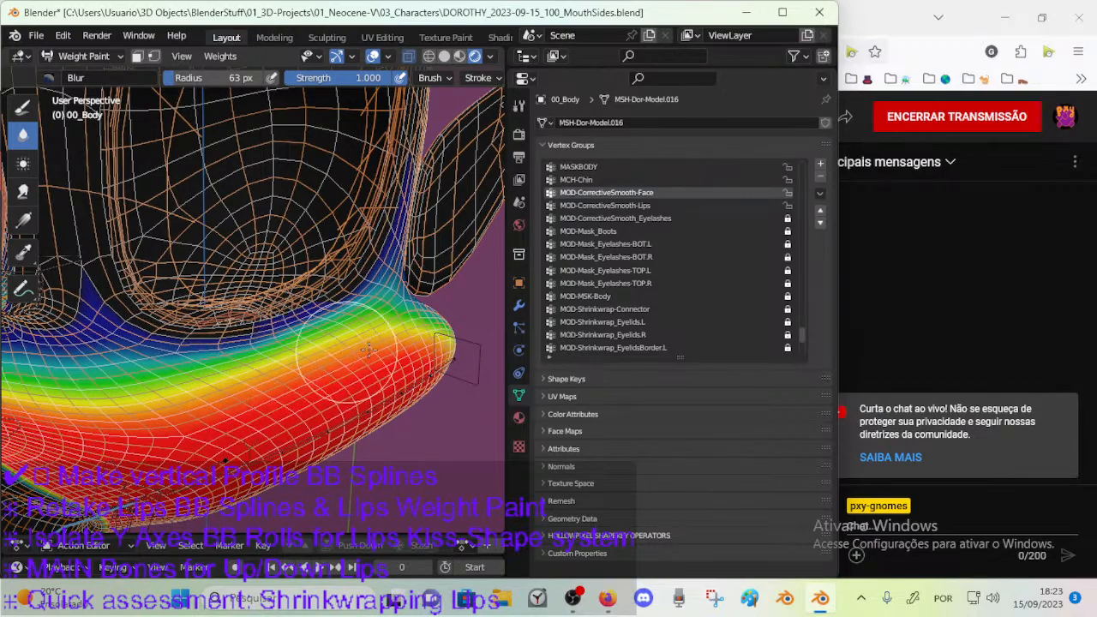
pyautogui.moveTo(386, 339); pyautogui.dragTo(248, 389, button='middle')
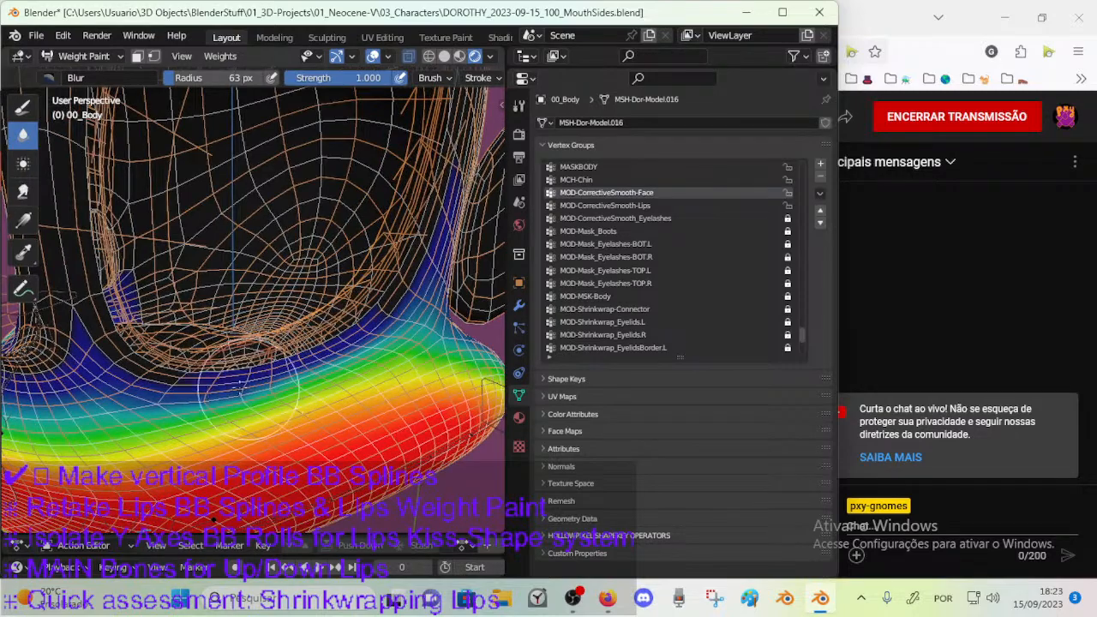
pyautogui.press('f')
pyautogui.click(113, 361)
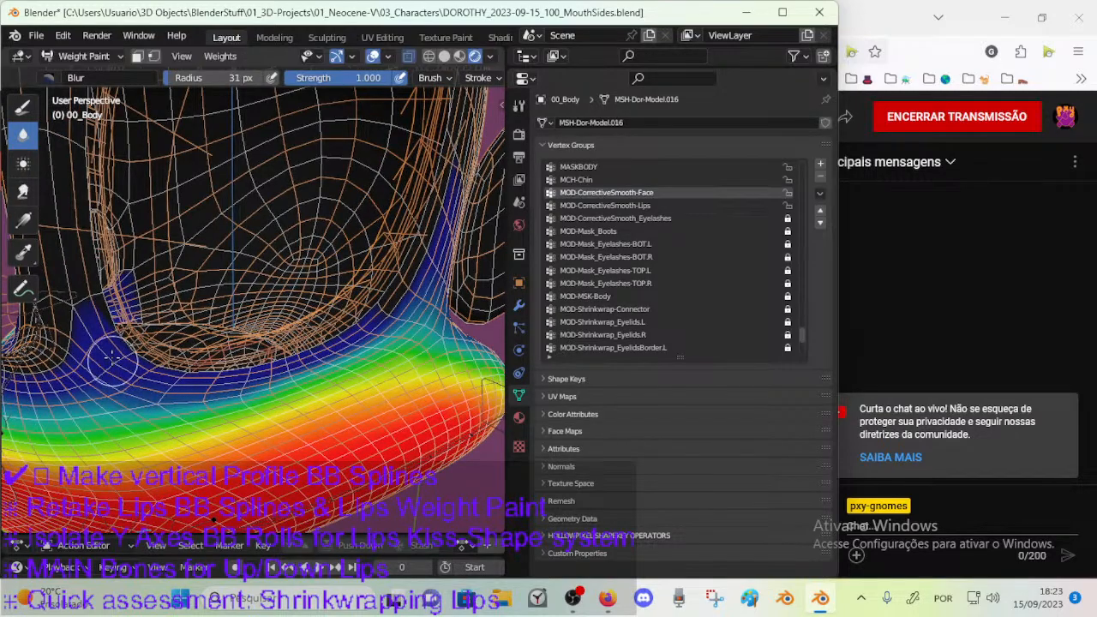
pyautogui.moveTo(215, 338); pyautogui.dragTo(279, 360, button='middle')
pyautogui.press('f')
pyautogui.click(318, 359)
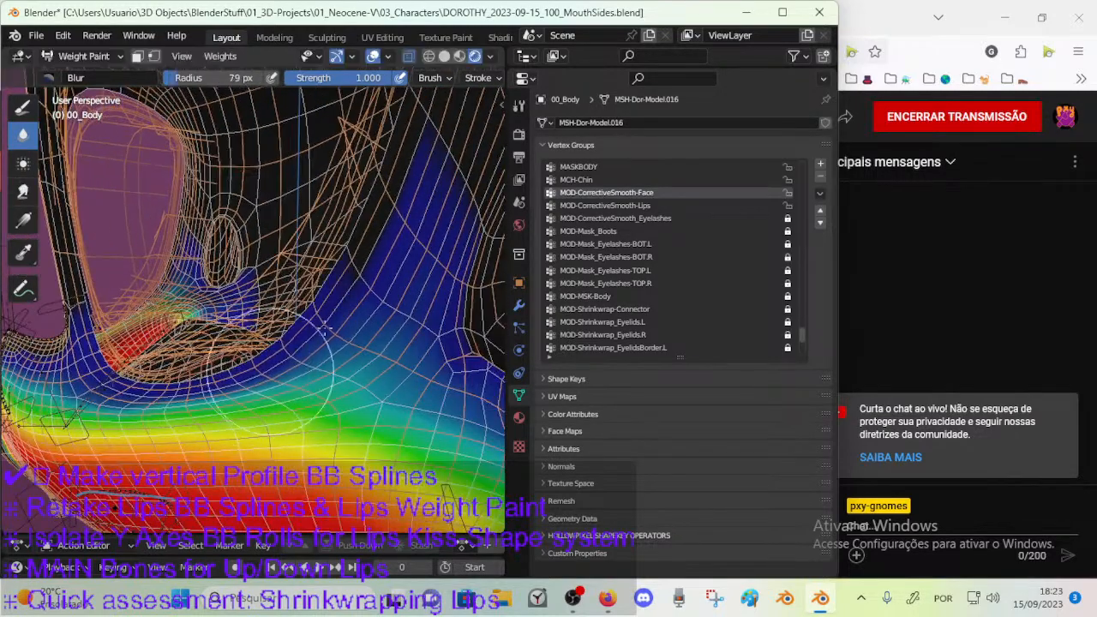
# Spread the weights over the outer cheek and up beside the eye with a 57 px Blur brush.
pyautogui.scroll(-2, 324, 334)
pyautogui.press('f')
pyautogui.click(310, 317)
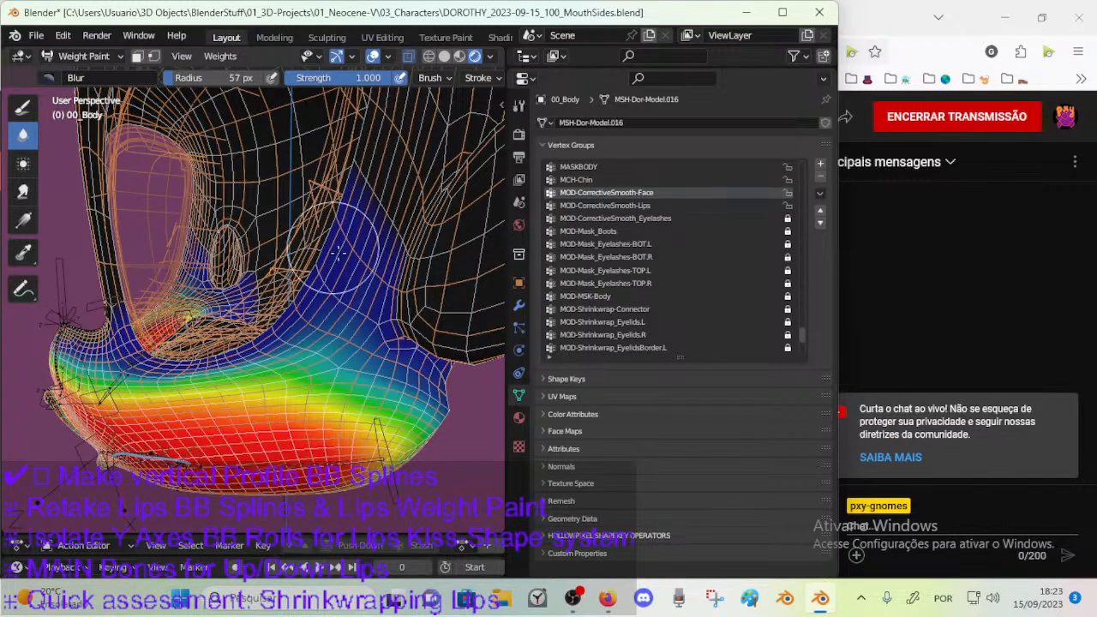
pyautogui.moveTo(329, 357)
pyautogui.mouseDown(button='middle')
pyautogui.moveTo(354, 363)
pyautogui.moveTo(301, 340)
pyautogui.mouseUp(button='middle')
pyautogui.moveTo(320, 358); pyautogui.dragTo(343, 370, button='middle')
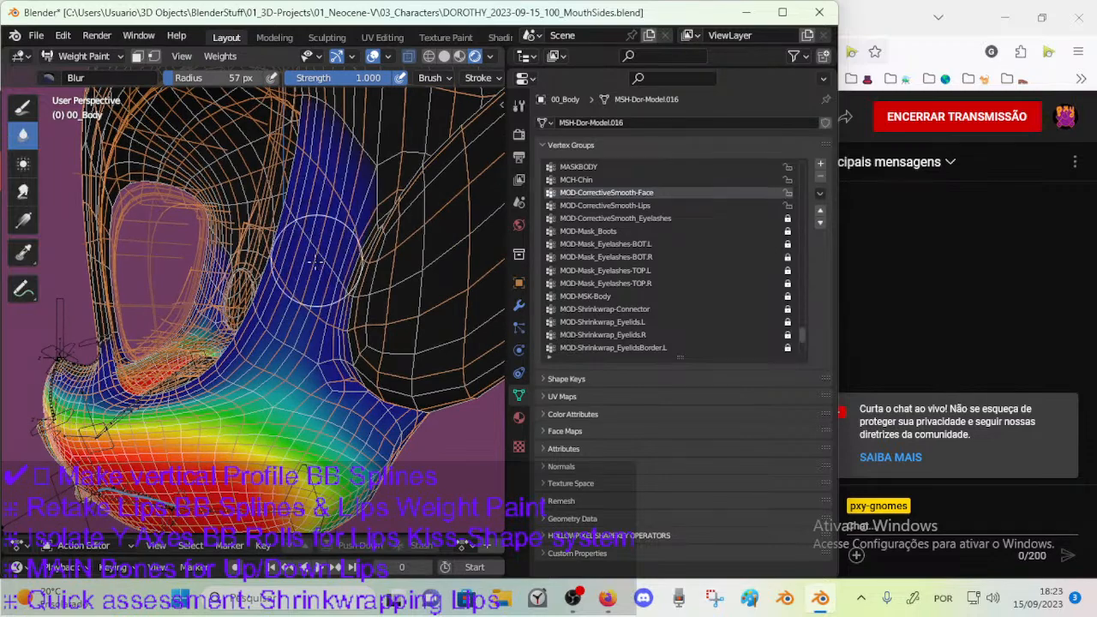
pyautogui.moveTo(316, 261); pyautogui.dragTo(314, 290, button='middle')
pyautogui.press('f')
pyautogui.click(307, 273)
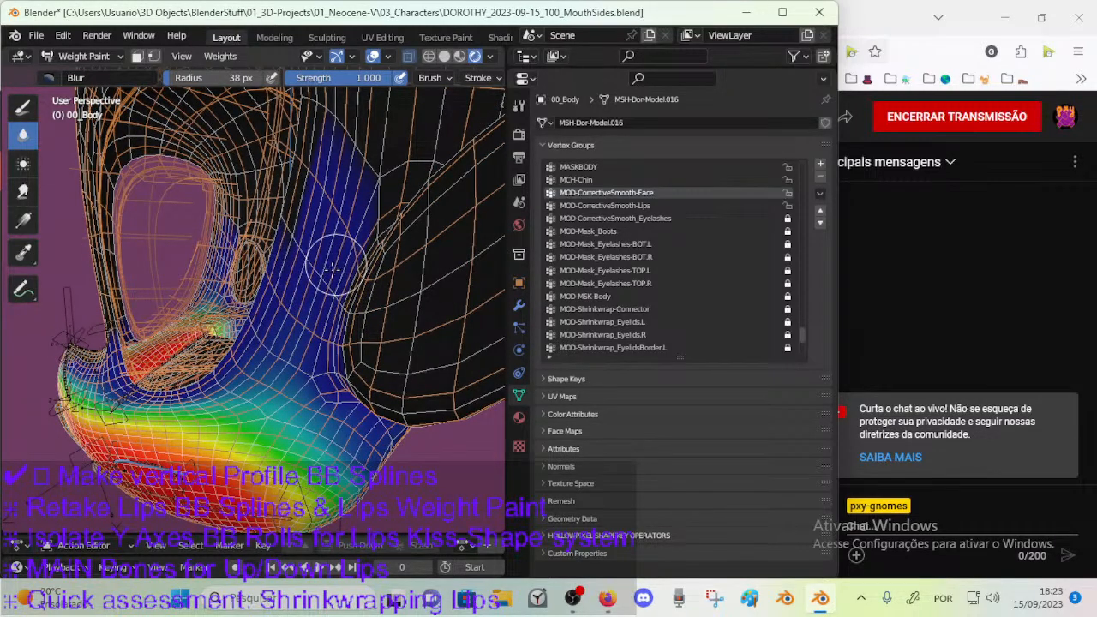
# Blur the weights on the strip of face beside the eye with small brushes between 23 and 37 px.
pyautogui.press('f')
pyautogui.click(345, 272)
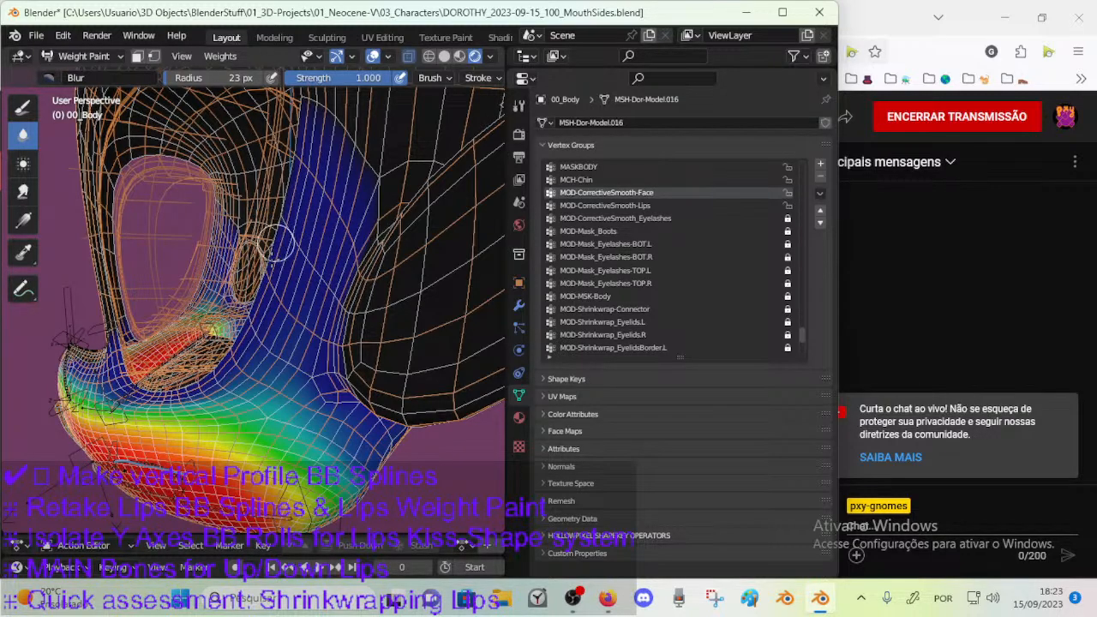
pyautogui.moveTo(274, 239); pyautogui.dragTo(304, 243, button='middle')
pyautogui.press('f')
pyautogui.click(310, 245)
pyautogui.moveTo(304, 291)
pyautogui.mouseDown(button='middle')
pyautogui.moveTo(302, 258)
pyautogui.moveTo(319, 290)
pyautogui.mouseUp(button='middle')
pyautogui.press('f')
pyautogui.click(322, 296)
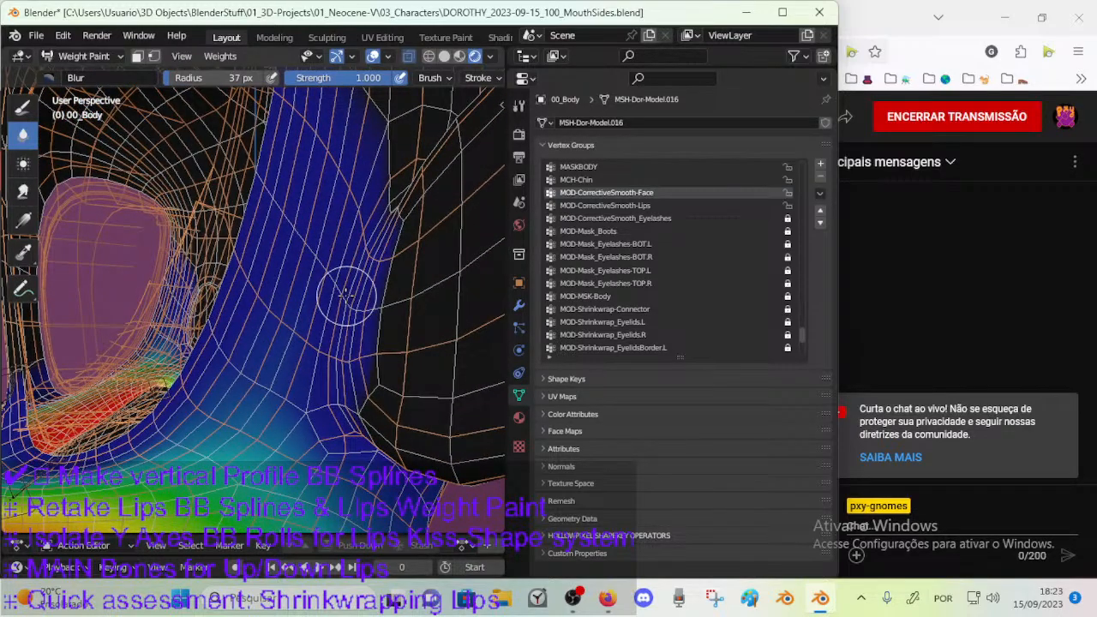
# Blur the weights along the outer edge of the strip beside the eye with a 13 px brush.
pyautogui.press('f')
pyautogui.click(328, 307)
pyautogui.moveTo(340, 307); pyautogui.dragTo(350, 310, button='middle')
pyautogui.press('f')
pyautogui.click(330, 339)
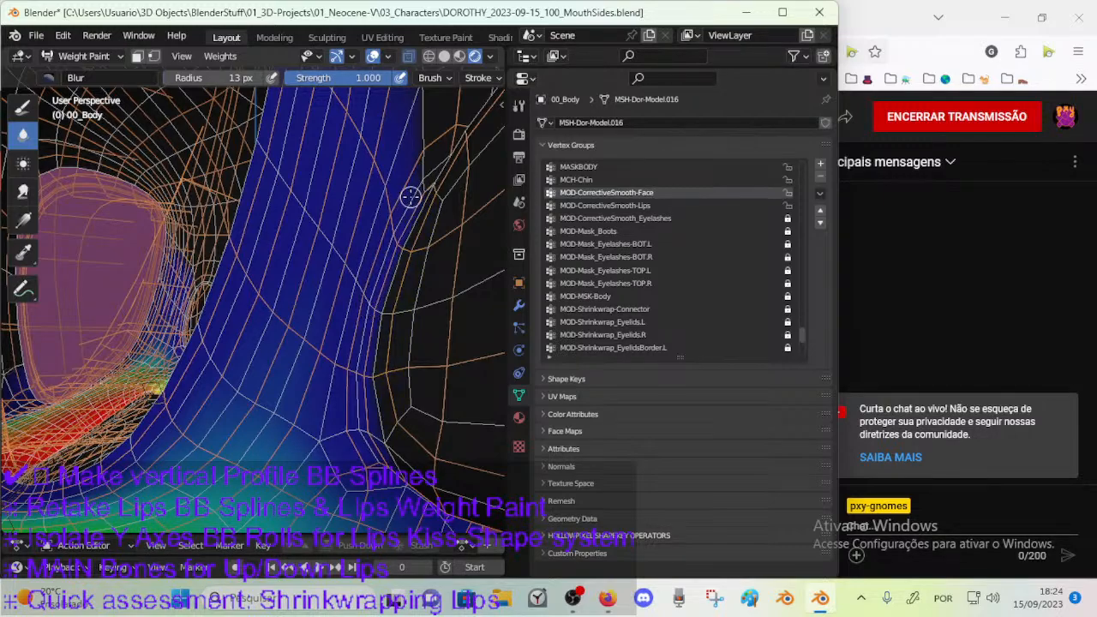
pyautogui.moveTo(386, 234); pyautogui.dragTo(322, 288, button='middle')
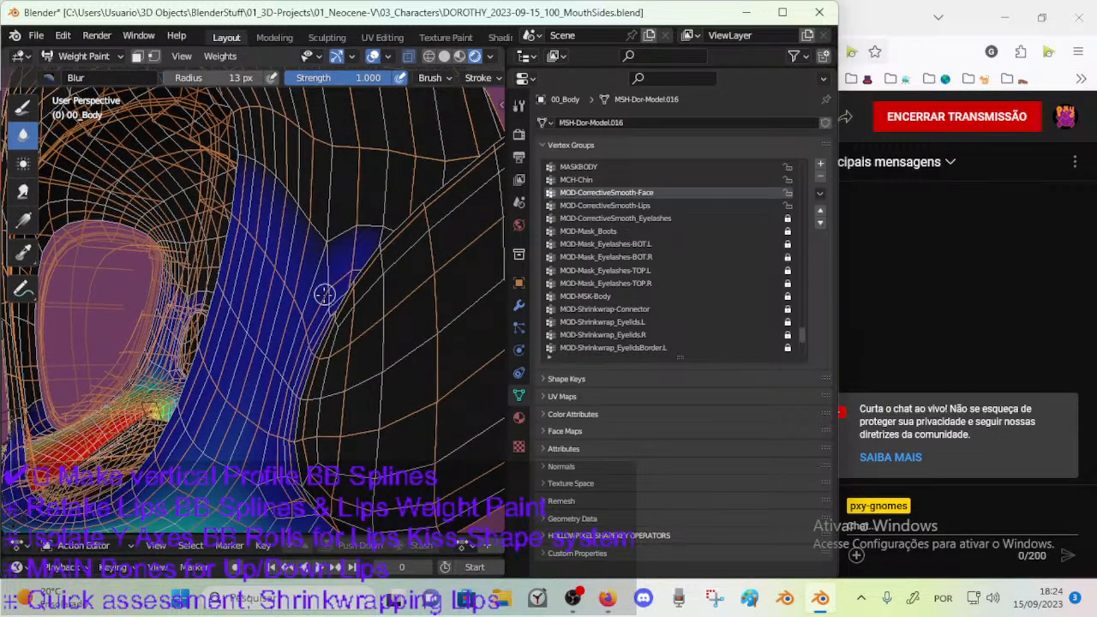
# Smooth the upper end of the weight strip beside the eye with a 29 px Blur brush and save the file.
pyautogui.press('f')
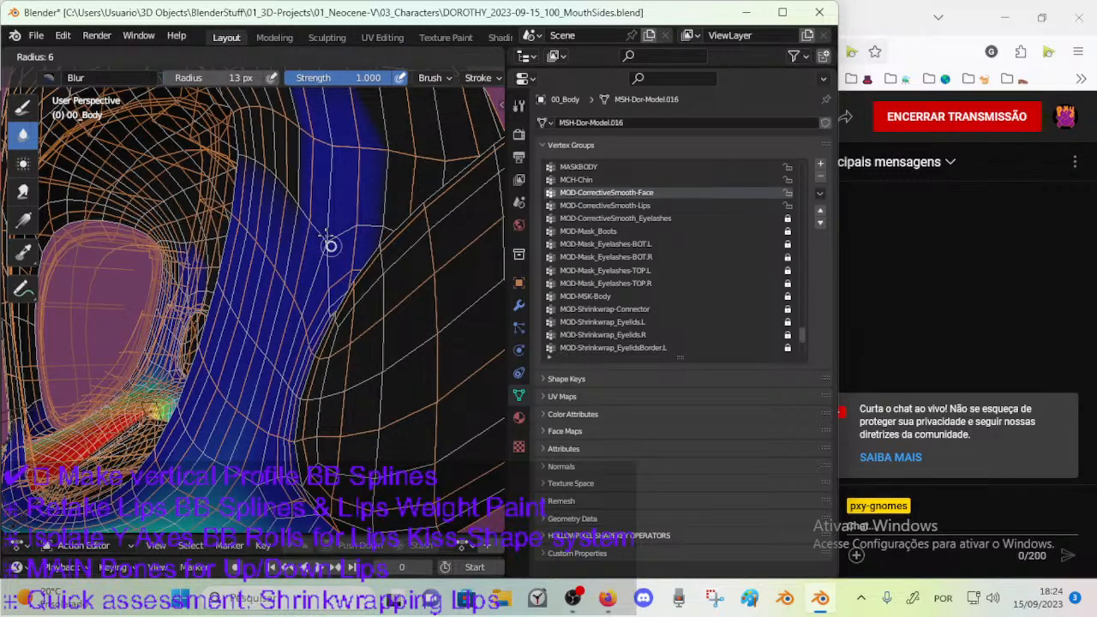
pyautogui.click(299, 212)
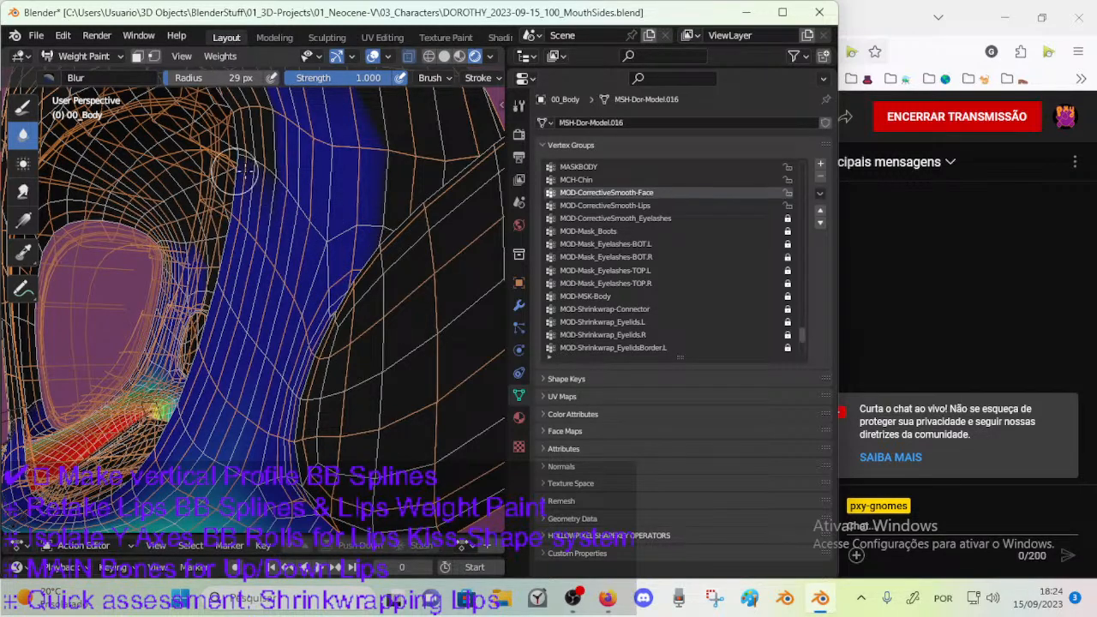
pyautogui.moveTo(275, 213); pyautogui.dragTo(279, 308, button='middle')
pyautogui.hotkey('ctrl', 's')
# Switch to Firefox, resume the paused Mass Effect - Citadel: Flux video, and return to Blender.
pyautogui.click(608, 598)
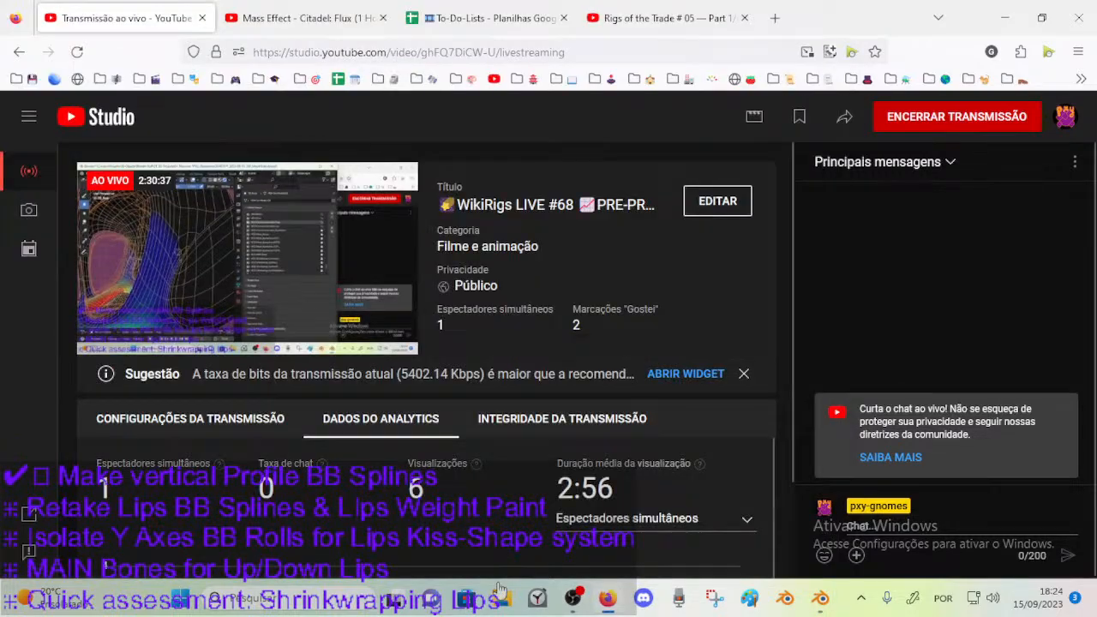
pyautogui.click(300, 19)
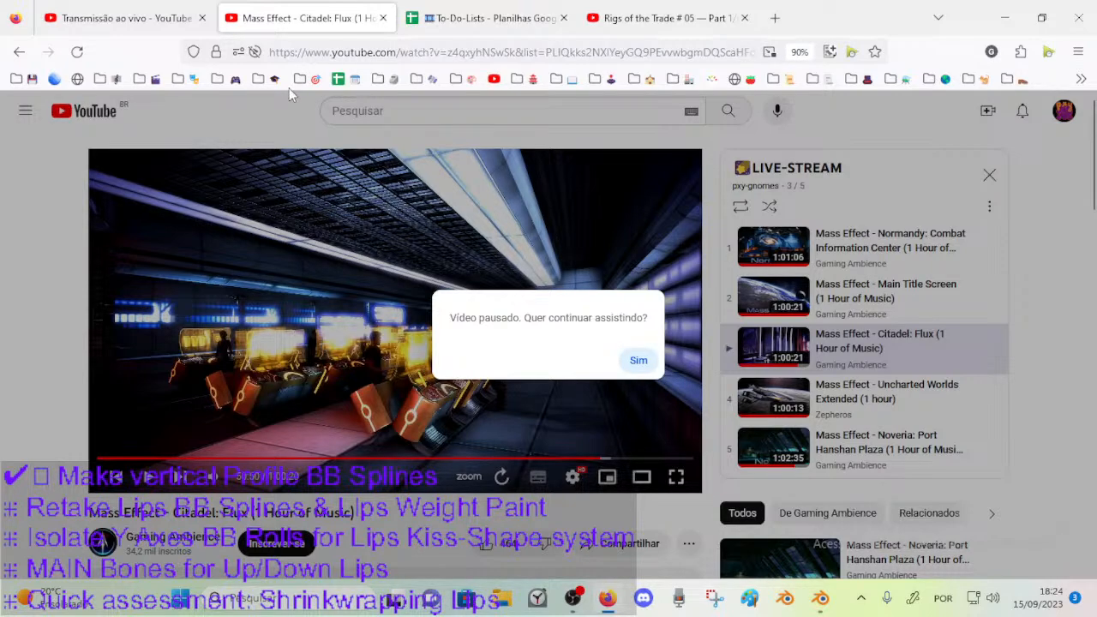
pyautogui.click(290, 90)
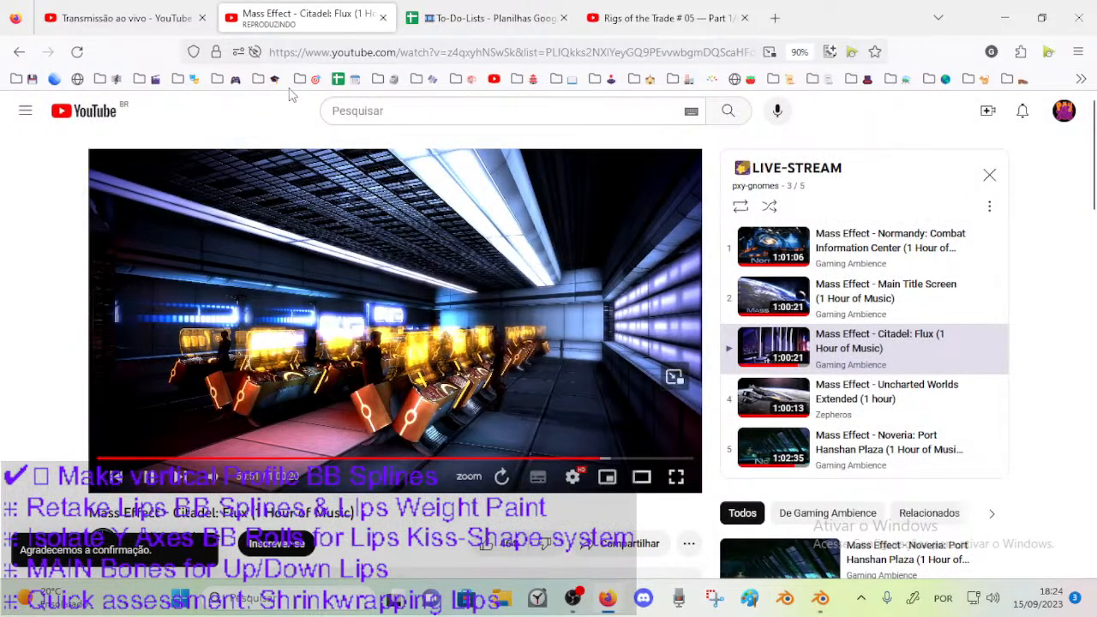
pyautogui.click(137, 18)
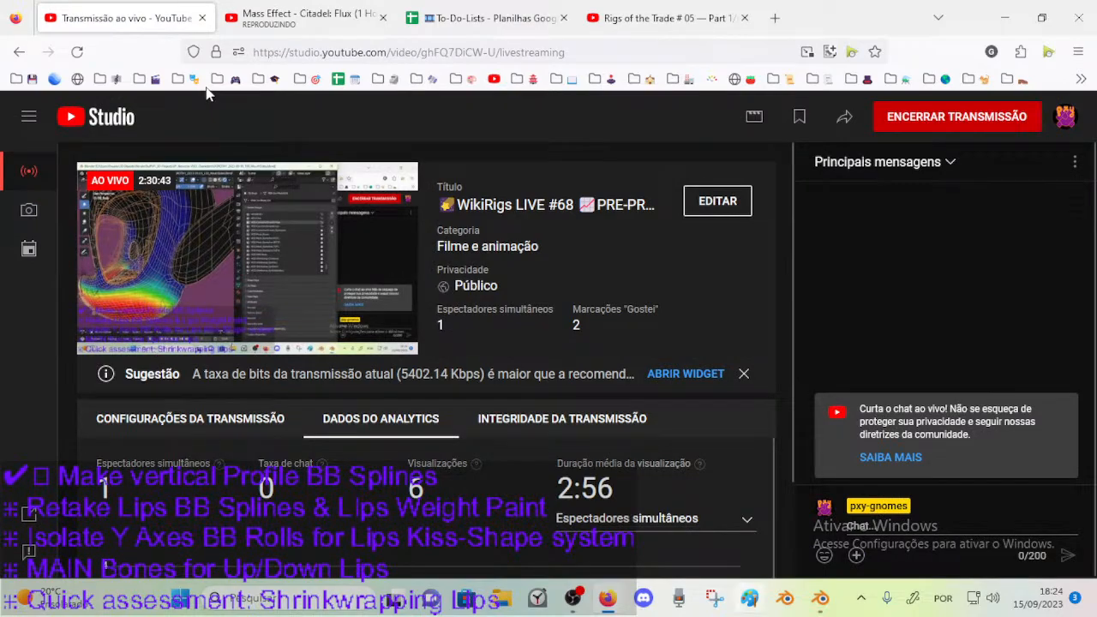
pyautogui.hotkey('alt', 'Tab')
# Blur the face weights once more, enlarge the brush to 44 px, and save the file.
pyautogui.moveTo(286, 330)
pyautogui.mouseDown(button='middle')
pyautogui.moveTo(245, 374)
pyautogui.moveTo(313, 306)
pyautogui.moveTo(238, 311)
pyautogui.moveTo(266, 339)
pyautogui.moveTo(276, 324)
pyautogui.moveTo(248, 382)
pyautogui.moveTo(260, 341)
pyautogui.moveTo(229, 389)
pyautogui.mouseUp(button='middle')
pyautogui.press(']')
pyautogui.press(']')
pyautogui.press(']')
pyautogui.press(']')
pyautogui.scroll(5, 251, 378)
pyautogui.hotkey('ctrl', 's')
# Leave Weight Paint, open the body mesh in Edit Mode and select the vertex loop bordering the lips.
pyautogui.hotkey('ctrl', 'Tab')
pyautogui.click(100, 389)
pyautogui.click(234, 394)
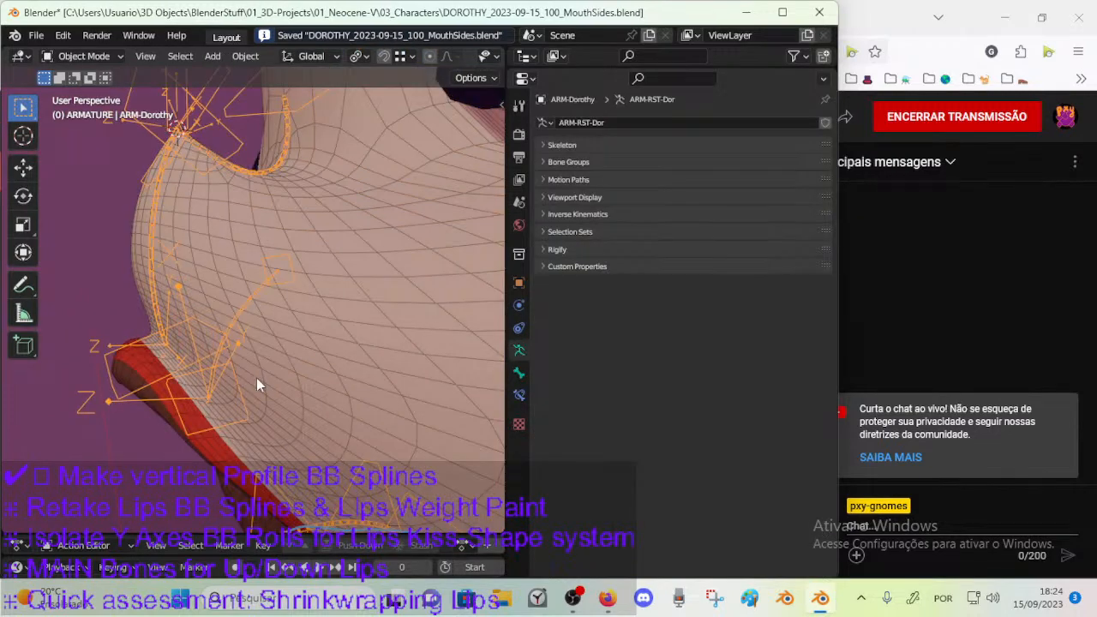
pyautogui.click(250, 399)
pyautogui.press('Tab')
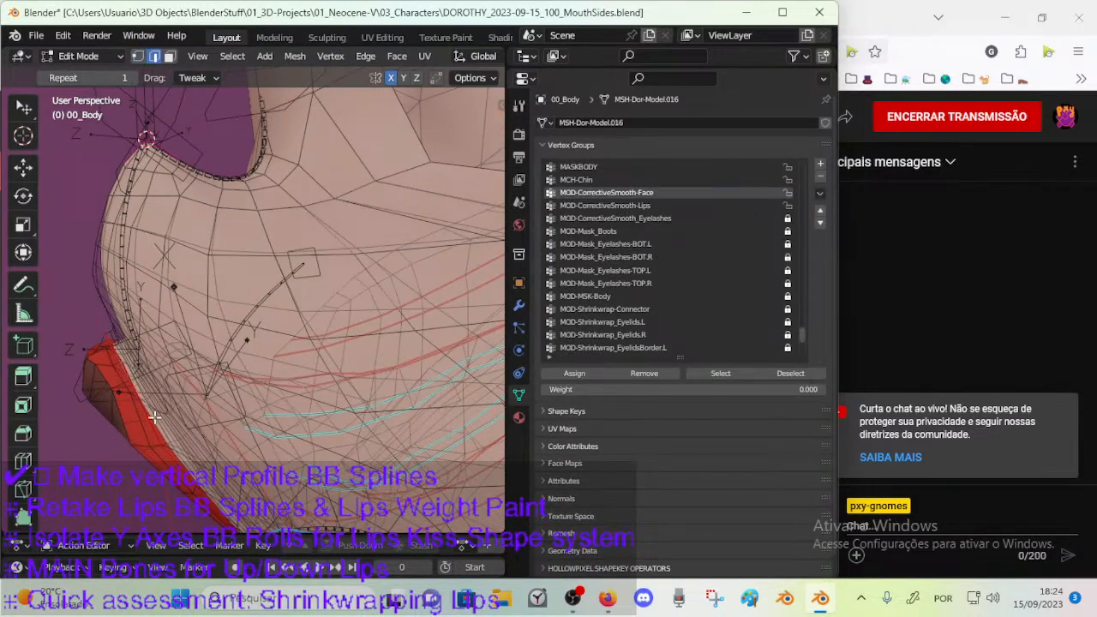
pyautogui.moveTo(159, 433); pyautogui.dragTo(185, 335, button='middle')
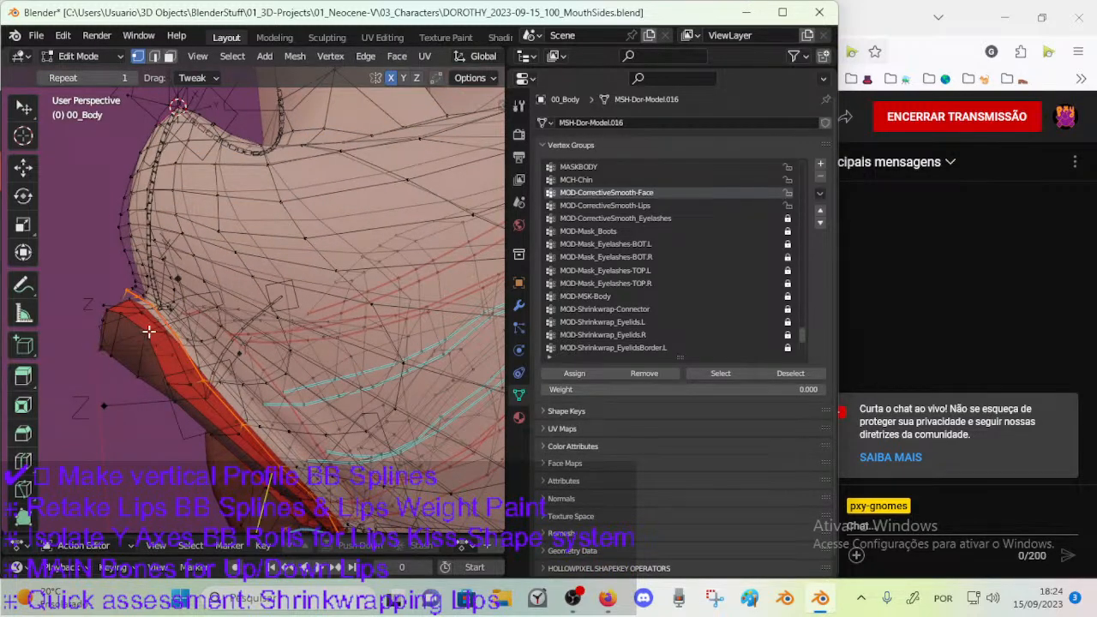
pyautogui.moveTo(160, 336); pyautogui.dragTo(168, 364, button='middle')
# Mask weight painting to the selected lip-border vertices, blur them near the upper lip at 44 px, and save.
pyautogui.hotkey('ctrl', 'Tab')
pyautogui.click(170, 359)
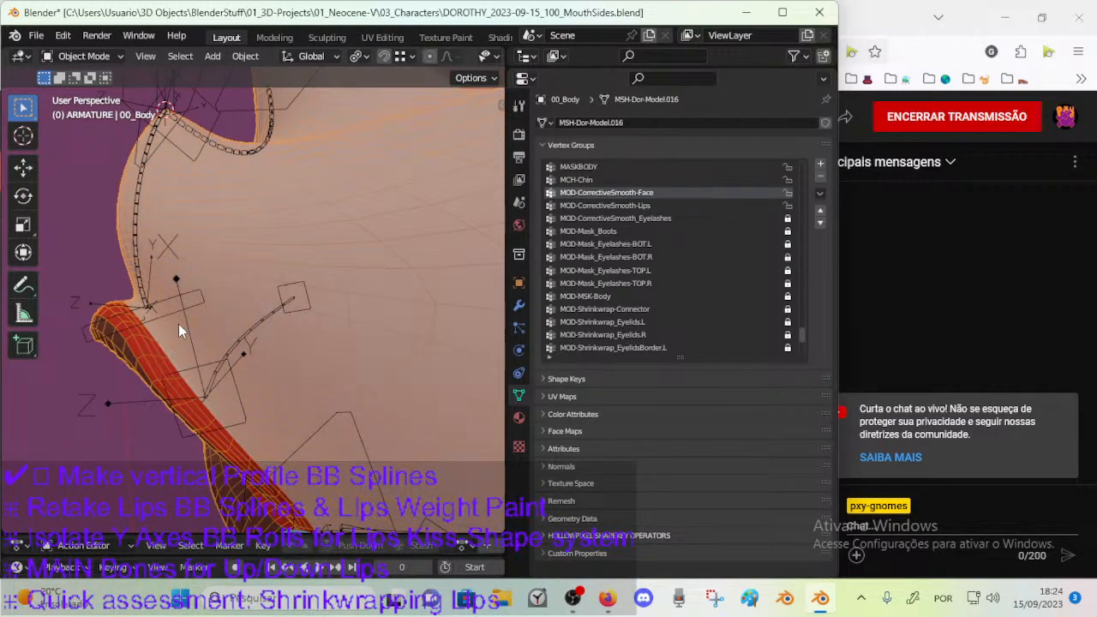
pyautogui.click(209, 286)
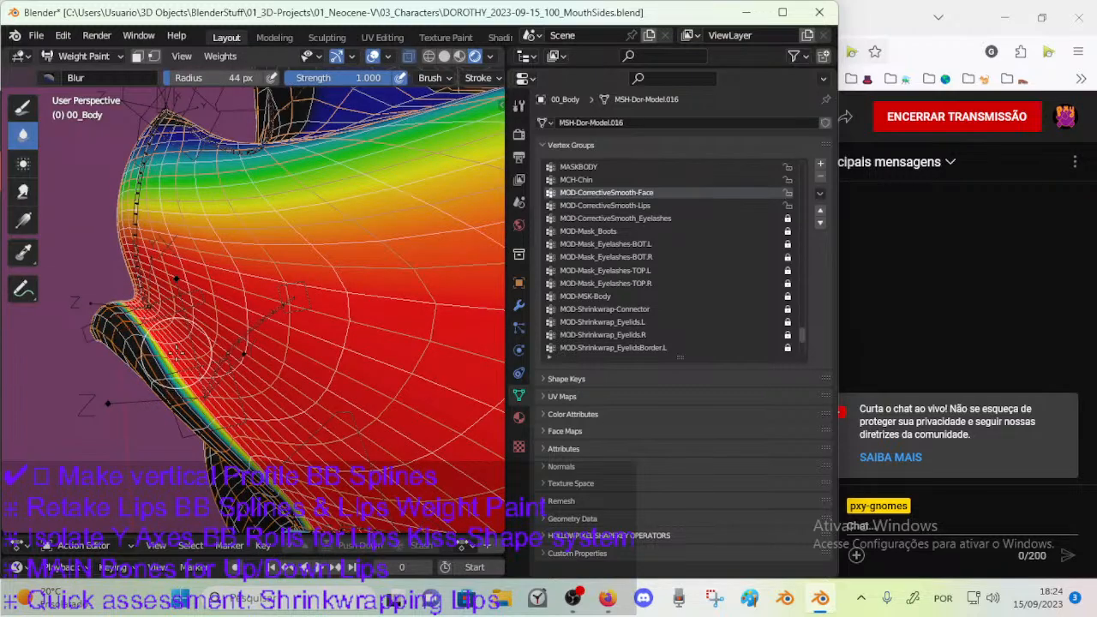
pyautogui.moveTo(175, 358); pyautogui.dragTo(184, 347, button='middle')
pyautogui.press('v')
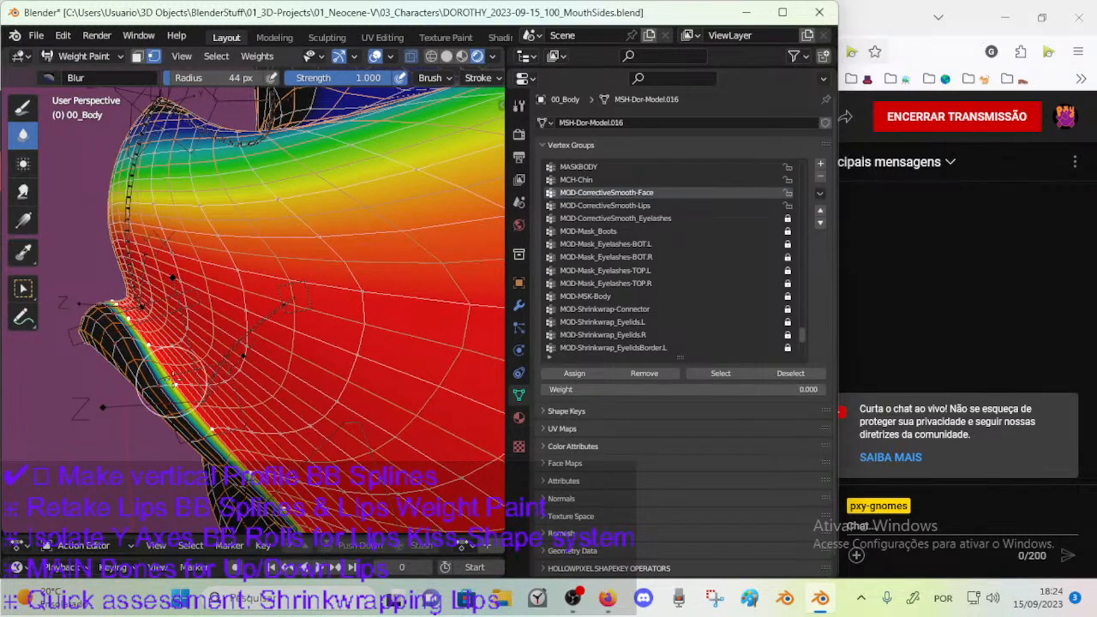
pyautogui.moveTo(156, 305); pyautogui.dragTo(167, 316, button='middle')
pyautogui.hotkey('ctrl', 's')
# Blur the masked weights all around the lip border and mouth corner with a 74 px brush.
pyautogui.press('f')
pyautogui.click(216, 282)
pyautogui.moveTo(181, 330)
pyautogui.mouseDown()
pyautogui.moveTo(156, 308)
pyautogui.moveTo(269, 425)
pyautogui.mouseUp()
pyautogui.moveTo(171, 295)
pyautogui.mouseDown(button='middle')
pyautogui.moveTo(271, 349)
pyautogui.moveTo(244, 325)
pyautogui.moveTo(257, 334)
pyautogui.moveTo(189, 334)
pyautogui.mouseUp(button='middle')
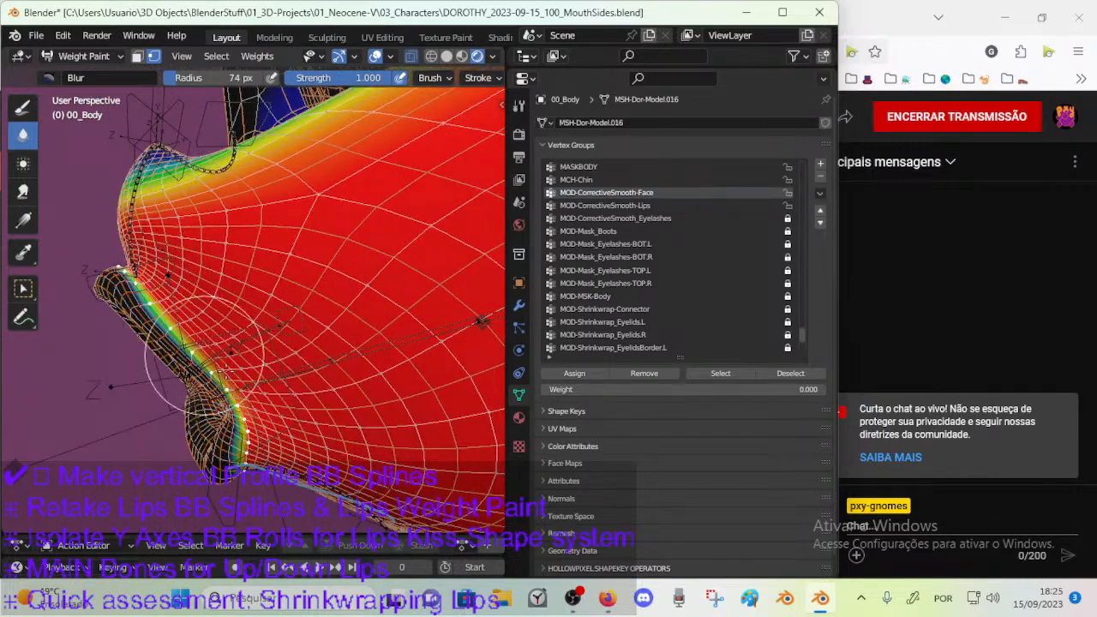
pyautogui.moveTo(249, 404); pyautogui.dragTo(212, 331, button='middle')
pyautogui.moveTo(208, 377); pyautogui.dragTo(210, 315, button='middle')
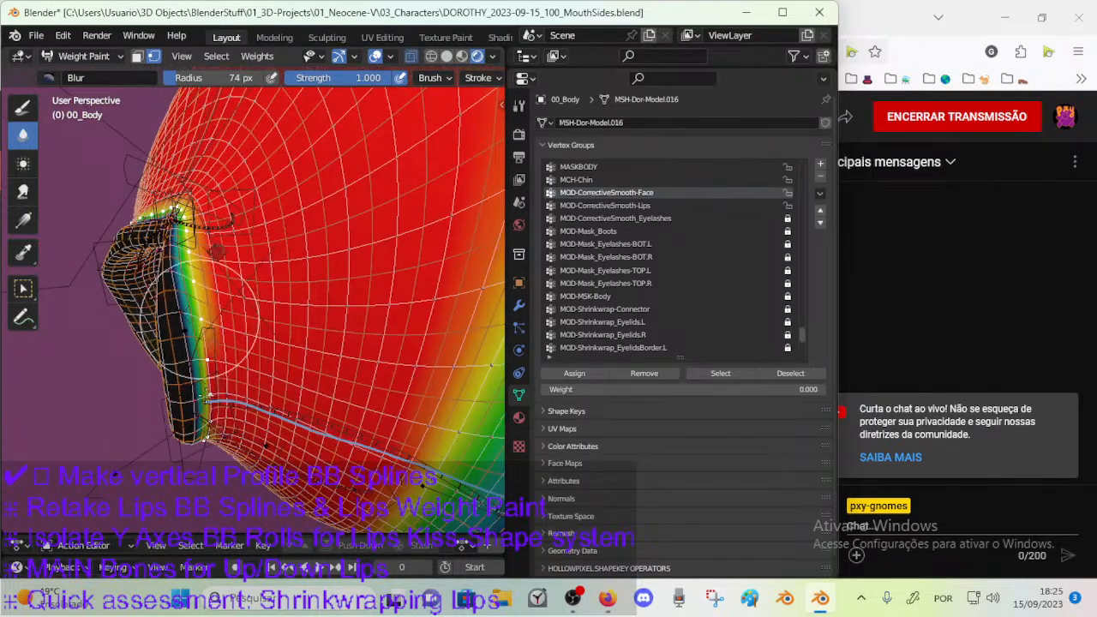
pyautogui.moveTo(215, 390)
pyautogui.mouseDown(button='middle')
pyautogui.moveTo(208, 426)
pyautogui.moveTo(218, 319)
pyautogui.moveTo(210, 368)
pyautogui.mouseUp(button='middle')
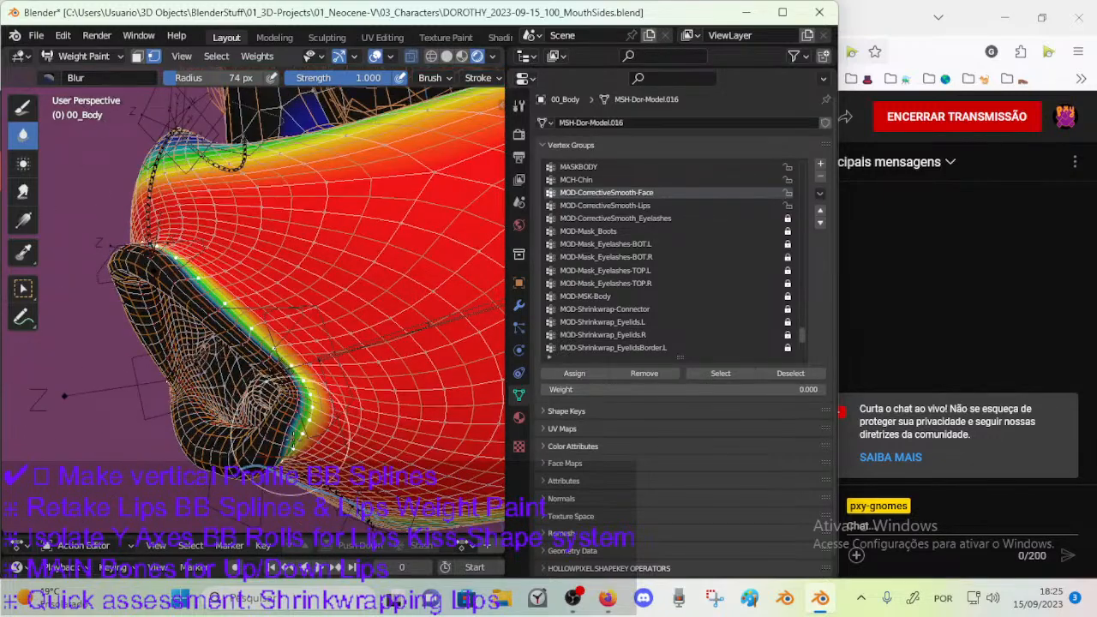
pyautogui.moveTo(100, 270)
pyautogui.mouseDown(button='middle')
pyautogui.moveTo(265, 324)
pyautogui.moveTo(247, 282)
pyautogui.mouseUp(button='middle')
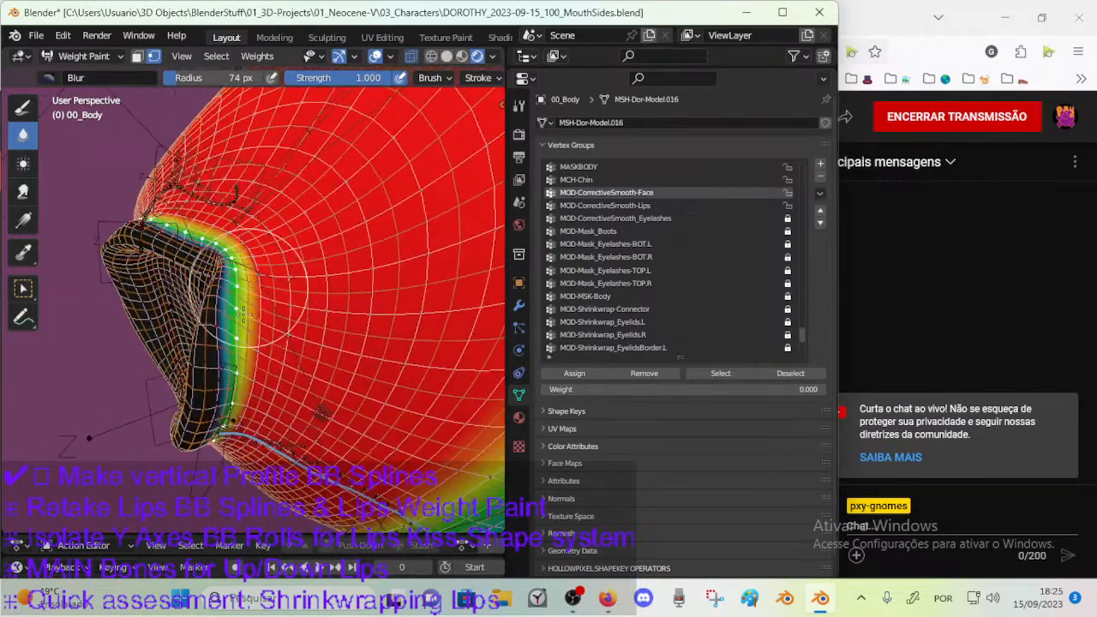
pyautogui.moveTo(224, 393)
pyautogui.mouseDown(button='middle')
pyautogui.moveTo(236, 290)
pyautogui.moveTo(257, 446)
pyautogui.moveTo(309, 414)
pyautogui.mouseUp(button='middle')
pyautogui.scroll(2, 190, 318)
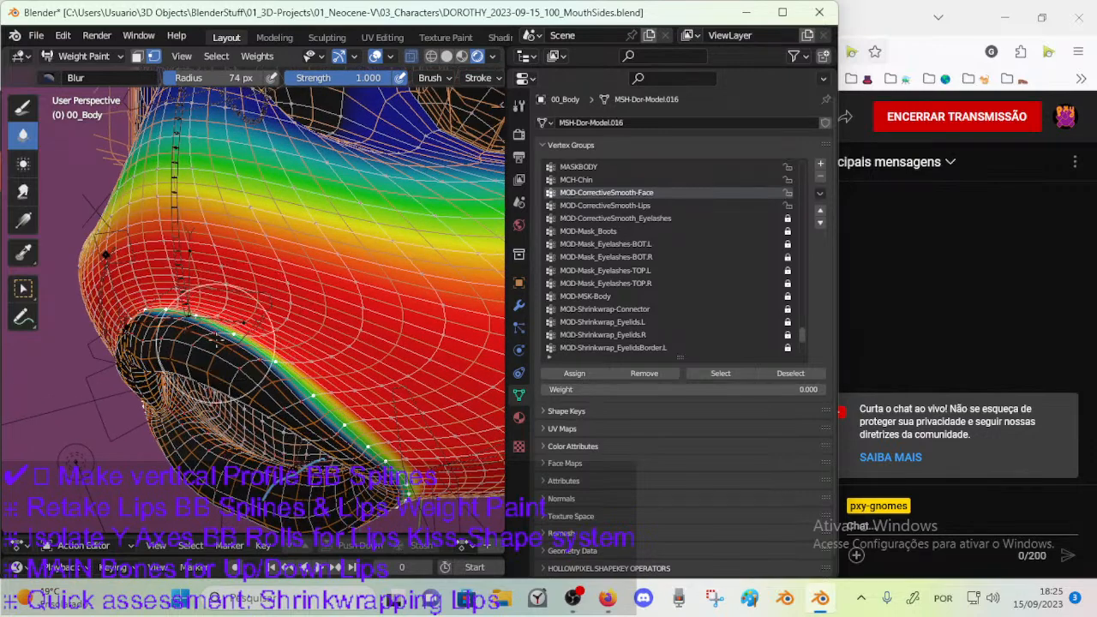
# Turn off vertex masking, select the next vertex loop outside the upper lip in Edit Mode, and return to Weight Paint.
pyautogui.press('v')
pyautogui.press('Tab')
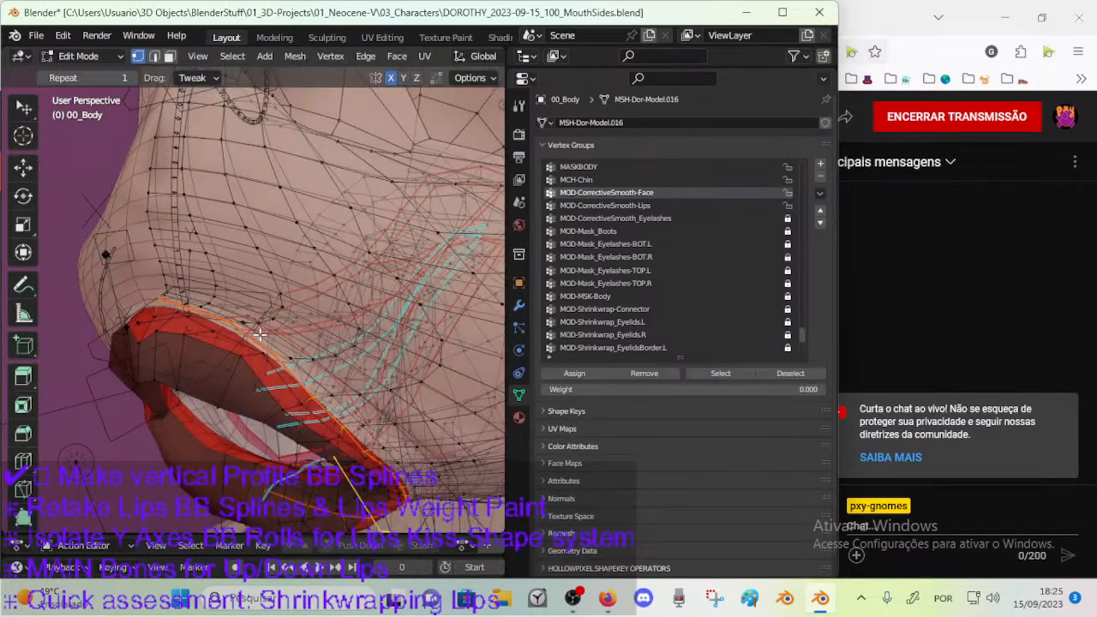
pyautogui.keyDown('alt'); pyautogui.click(279, 351); pyautogui.keyUp('alt')
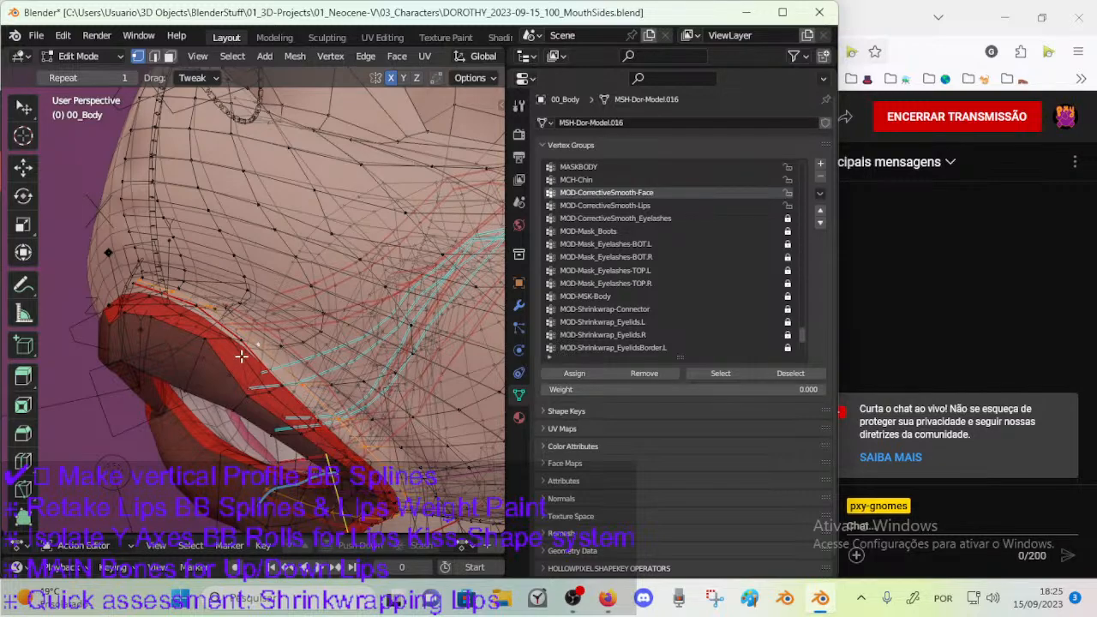
pyautogui.moveTo(242, 352)
pyautogui.mouseDown(button='middle')
pyautogui.moveTo(79, 294)
pyautogui.moveTo(174, 330)
pyautogui.mouseUp(button='middle')
pyautogui.press('Tab')
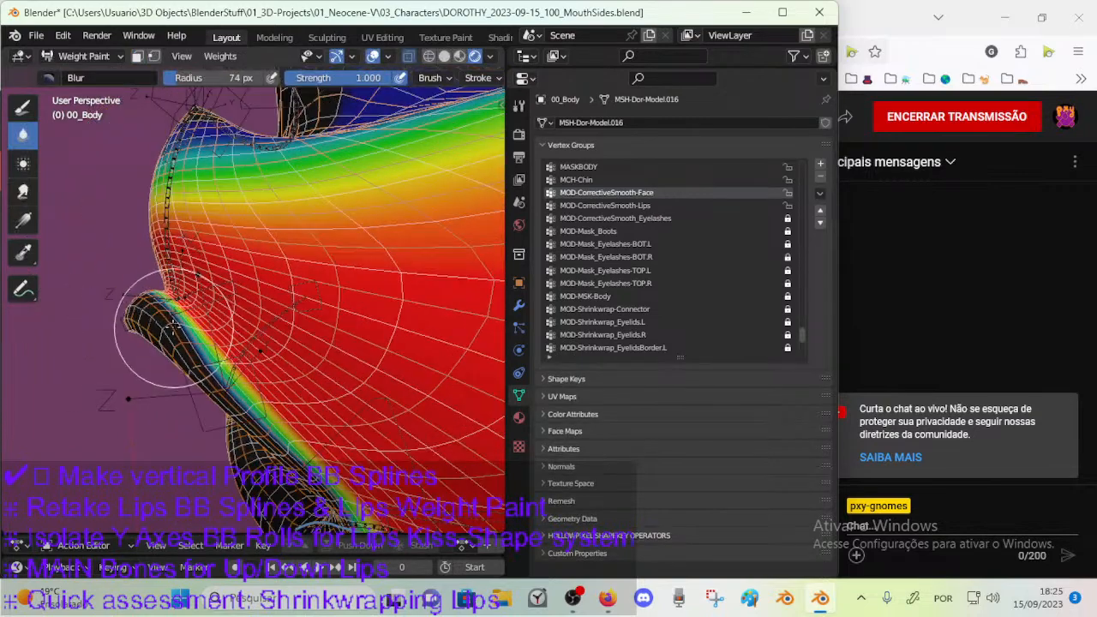
# Mask painting to the newly selected vertex loop and blur its weights along the upper lip at 74 px.
pyautogui.press('v')
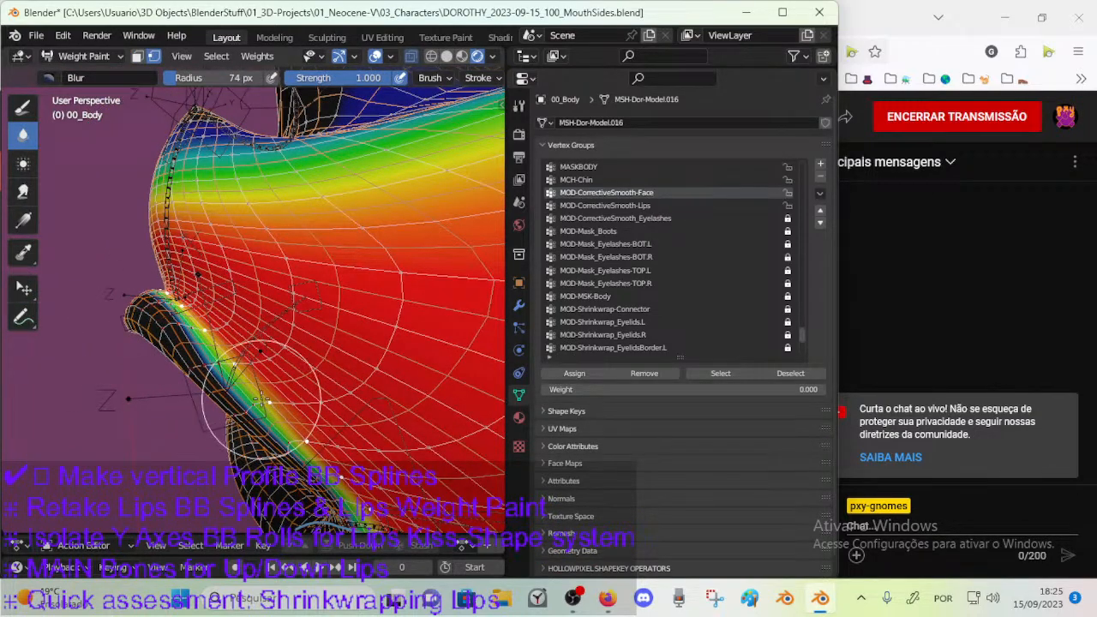
pyautogui.moveTo(256, 394)
pyautogui.mouseDown(button='middle')
pyautogui.moveTo(183, 403)
pyautogui.moveTo(194, 311)
pyautogui.moveTo(218, 411)
pyautogui.moveTo(228, 323)
pyautogui.moveTo(215, 317)
pyautogui.mouseUp(button='middle')
pyautogui.moveTo(247, 269)
pyautogui.mouseDown(button='middle')
pyautogui.moveTo(239, 327)
pyautogui.moveTo(285, 159)
pyautogui.moveTo(243, 408)
pyautogui.moveTo(278, 360)
pyautogui.moveTo(219, 296)
pyautogui.moveTo(163, 293)
pyautogui.moveTo(239, 302)
pyautogui.moveTo(225, 307)
pyautogui.moveTo(213, 292)
pyautogui.moveTo(276, 295)
pyautogui.mouseUp(button='middle')
pyautogui.hotkey('ctrl', 'Tab')
pyautogui.press('Tab')
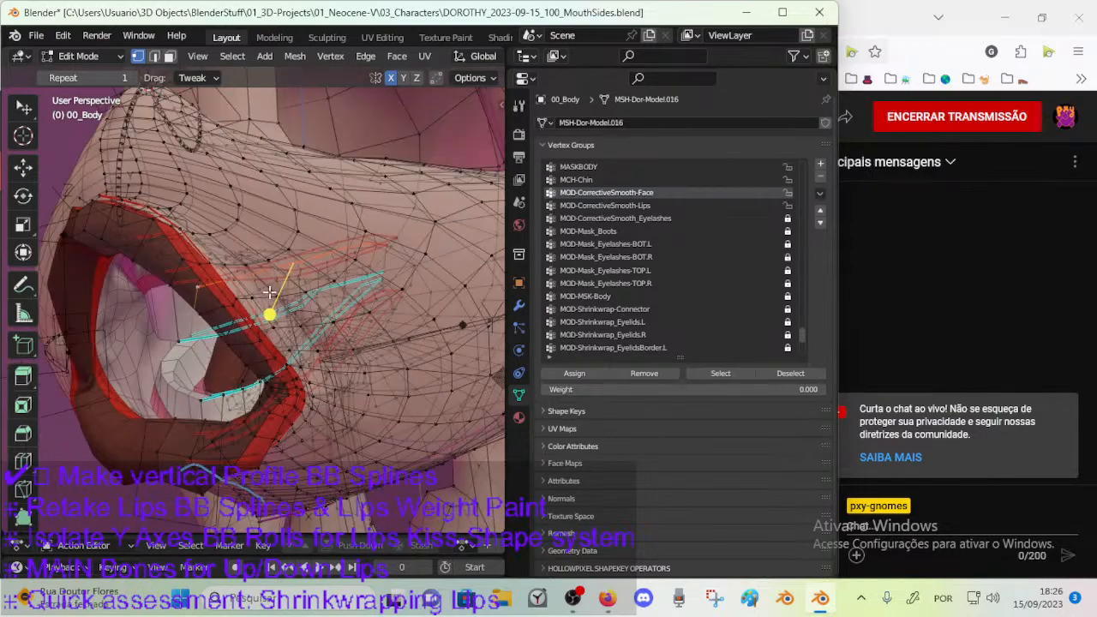
pyautogui.press('Tab')
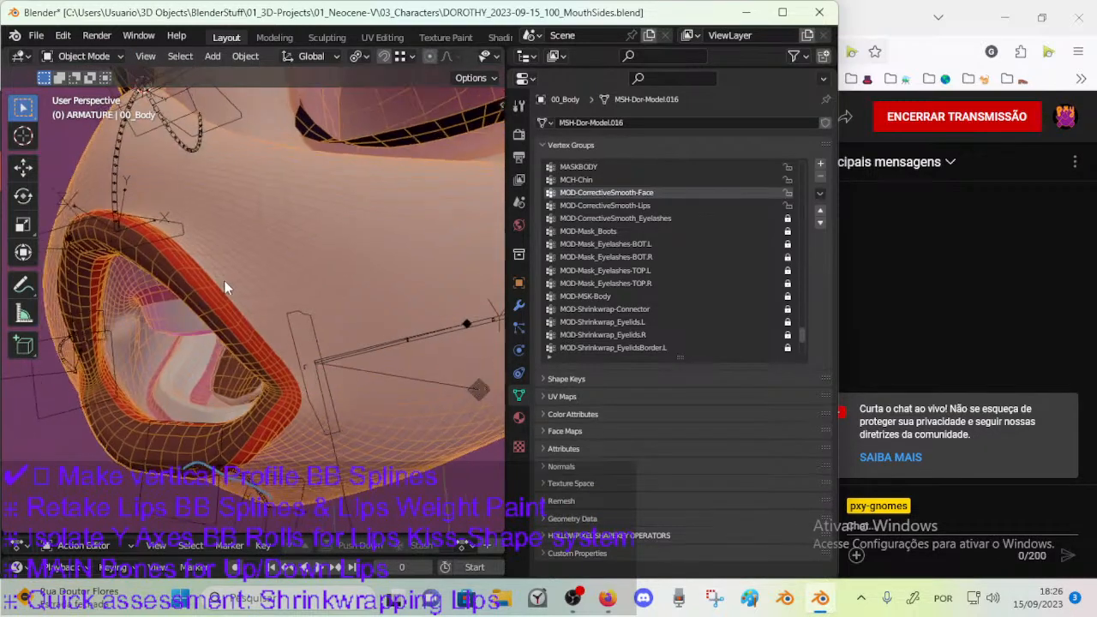
pyautogui.press('Tab')
pyautogui.press('Tab')
# Blur the body's weights around the mouth in Weight Paint using selection masking, return to Object Mode, and save.
pyautogui.hotkey('ctrl', 'Tab')
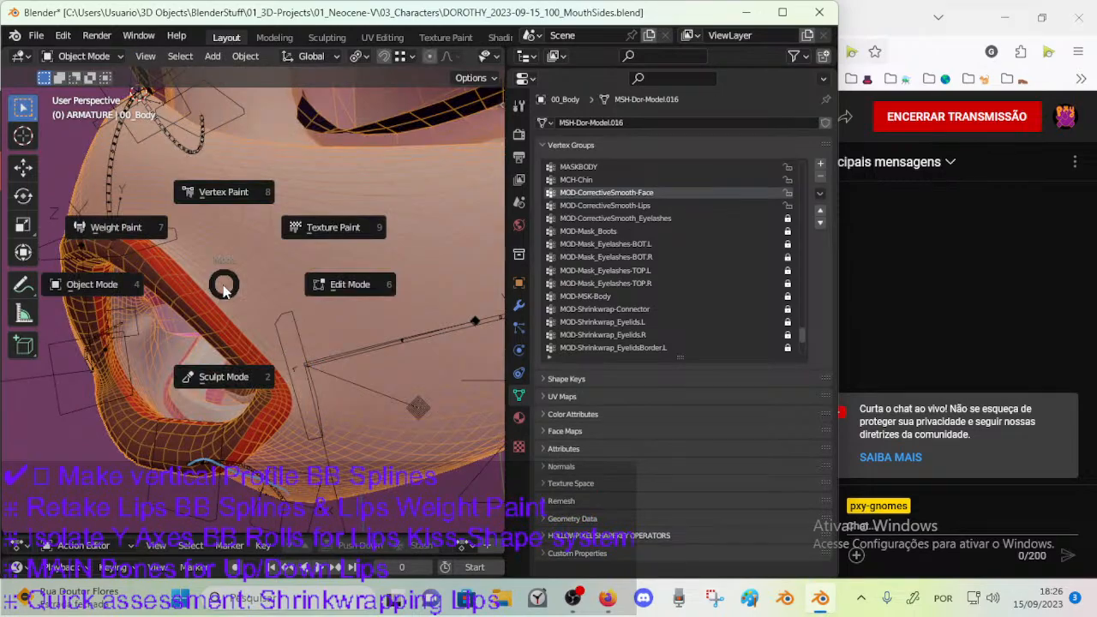
pyautogui.click(108, 225)
pyautogui.press('m')
pyautogui.press('v')
pyautogui.moveTo(193, 302)
pyautogui.mouseDown(button='middle')
pyautogui.moveTo(219, 315)
pyautogui.moveTo(195, 309)
pyautogui.moveTo(189, 326)
pyautogui.moveTo(219, 347)
pyautogui.moveTo(143, 309)
pyautogui.moveTo(197, 309)
pyautogui.moveTo(190, 296)
pyautogui.mouseUp(button='middle')
pyautogui.press('m')
pyautogui.press('v')
pyautogui.moveTo(107, 248)
pyautogui.mouseDown(button='middle')
pyautogui.moveTo(155, 282)
pyautogui.moveTo(236, 283)
pyautogui.moveTo(227, 330)
pyautogui.moveTo(244, 338)
pyautogui.moveTo(286, 328)
pyautogui.moveTo(211, 344)
pyautogui.moveTo(298, 295)
pyautogui.moveTo(261, 364)
pyautogui.mouseUp(button='middle')
pyautogui.hotkey('ctrl', 'Tab')
pyautogui.hotkey('ctrl', 's')
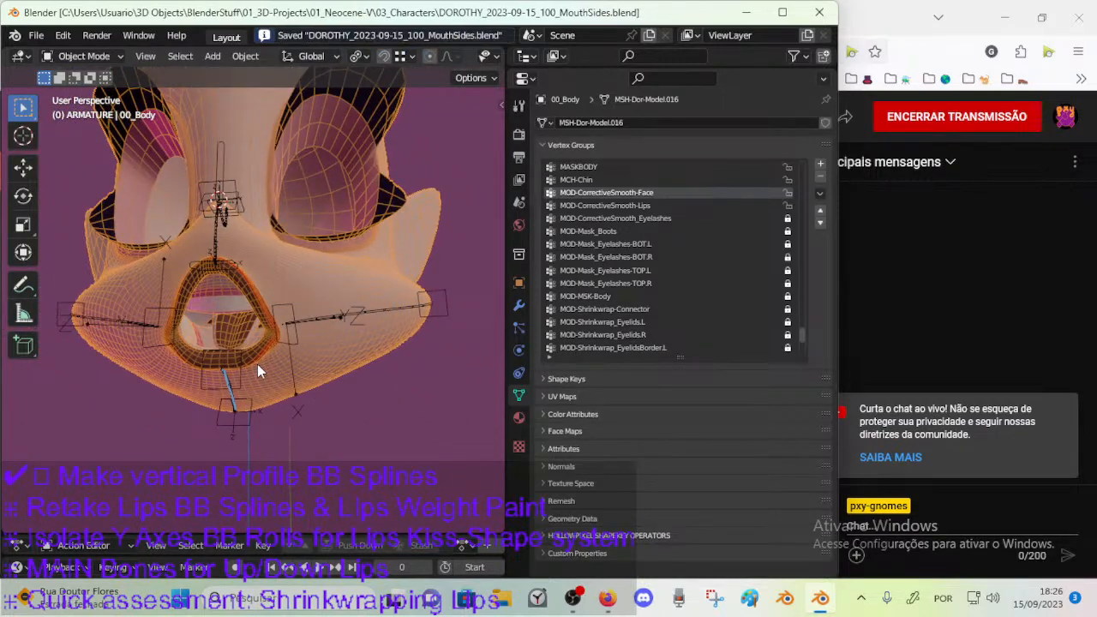
# Select the DEF-MouthVertical-BB.003 bone in Pose Mode from the right view, inspect its Stretch To constraint, and save.
pyautogui.moveTo(375, 260); pyautogui.dragTo(268, 313, button='middle')
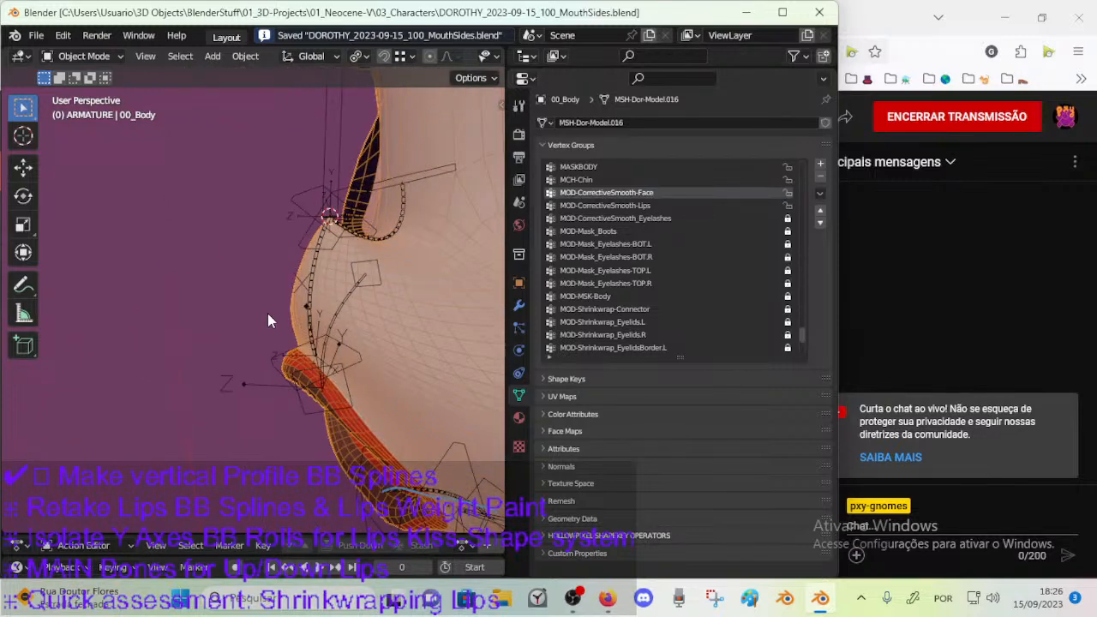
pyautogui.press('KP_3')
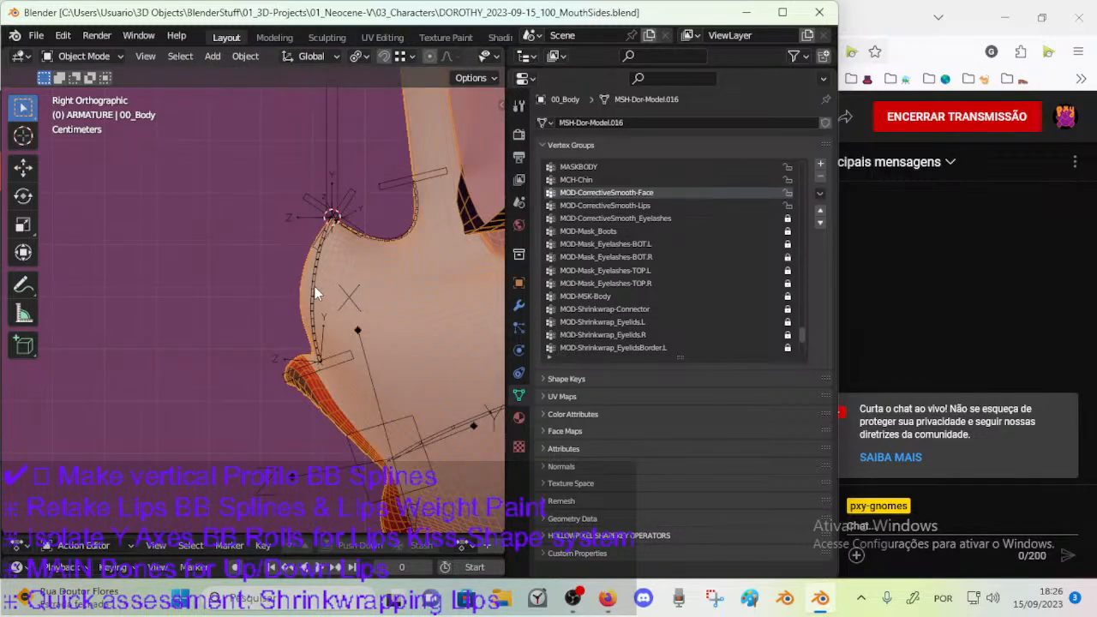
pyautogui.click(314, 289)
pyautogui.hotkey('ctrl', 'Tab')
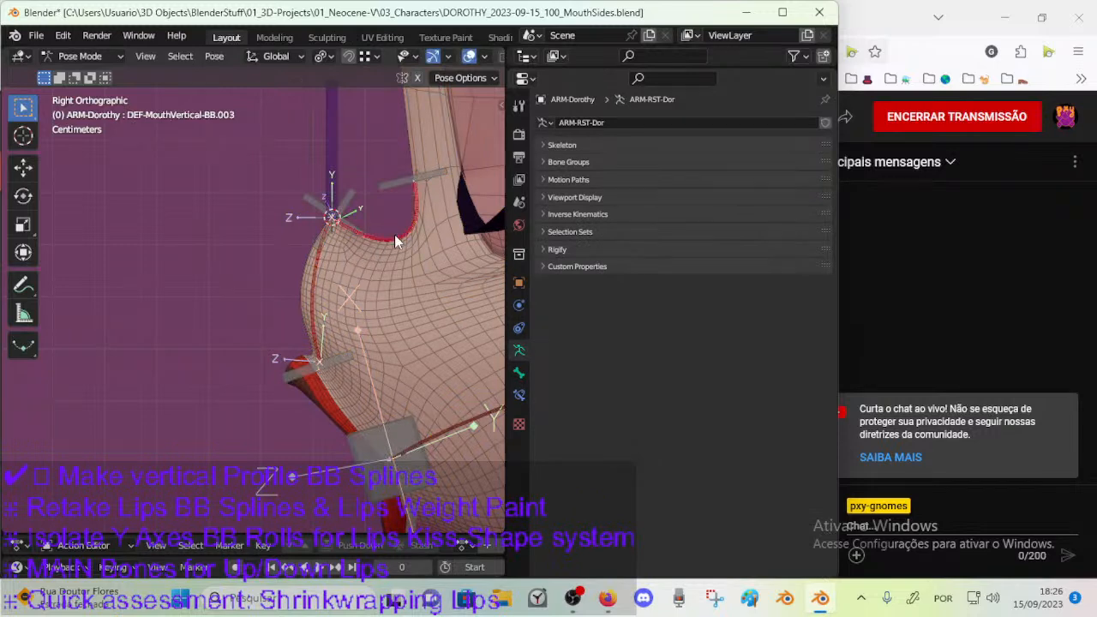
pyautogui.click(518, 395)
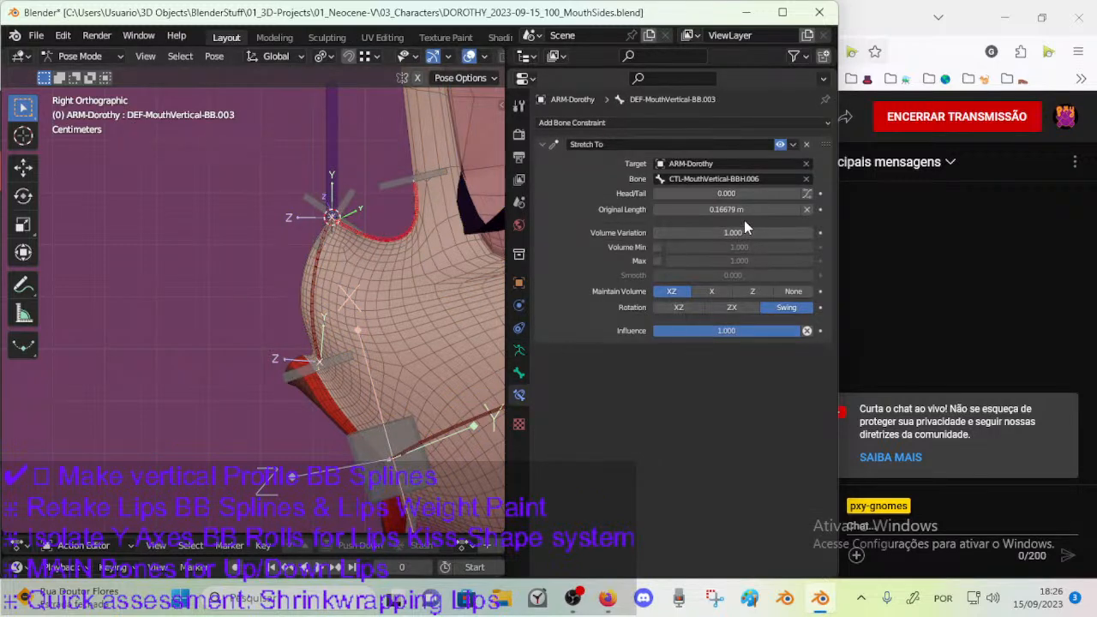
pyautogui.hotkey('ctrl', 's')
# Reset the bendy-bone Ease Out of DEF-MouthVertical-BB.002 to 1.000 in Edit Mode, save, and deselect all bones.
pyautogui.click(317, 216)
pyautogui.click(518, 374)
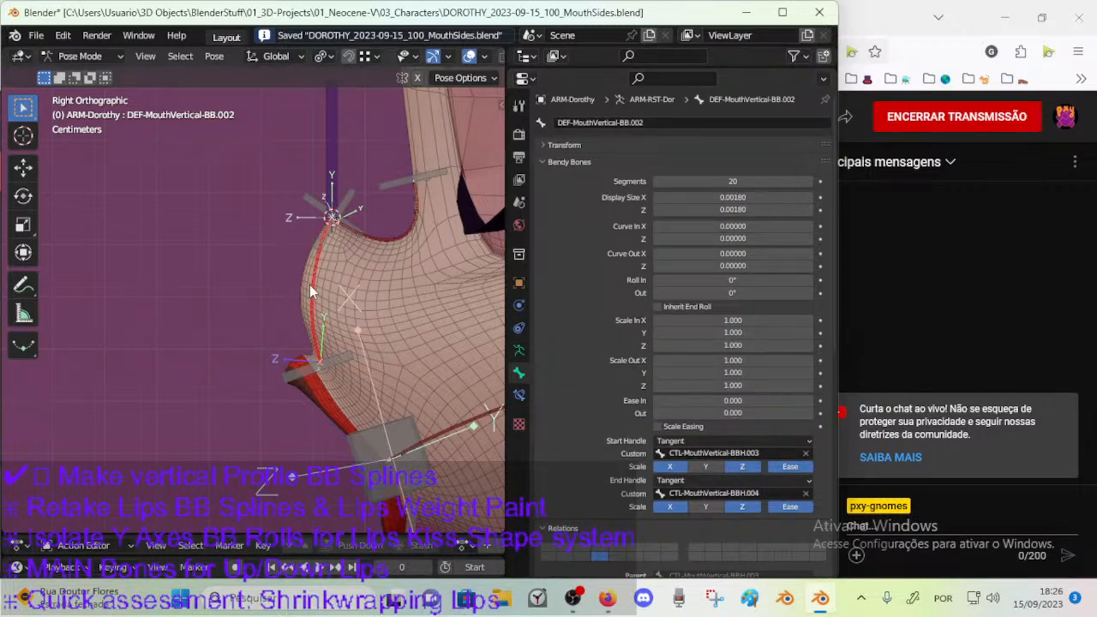
pyautogui.press('Tab')
pyautogui.press('BackSpace')
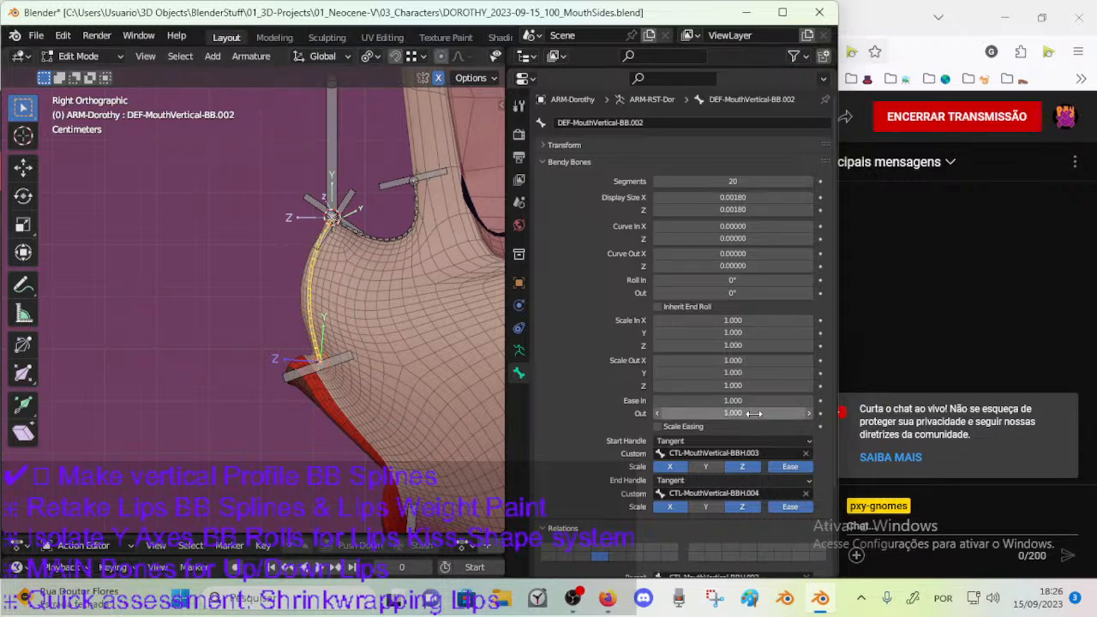
pyautogui.scroll(1, 354, 318)
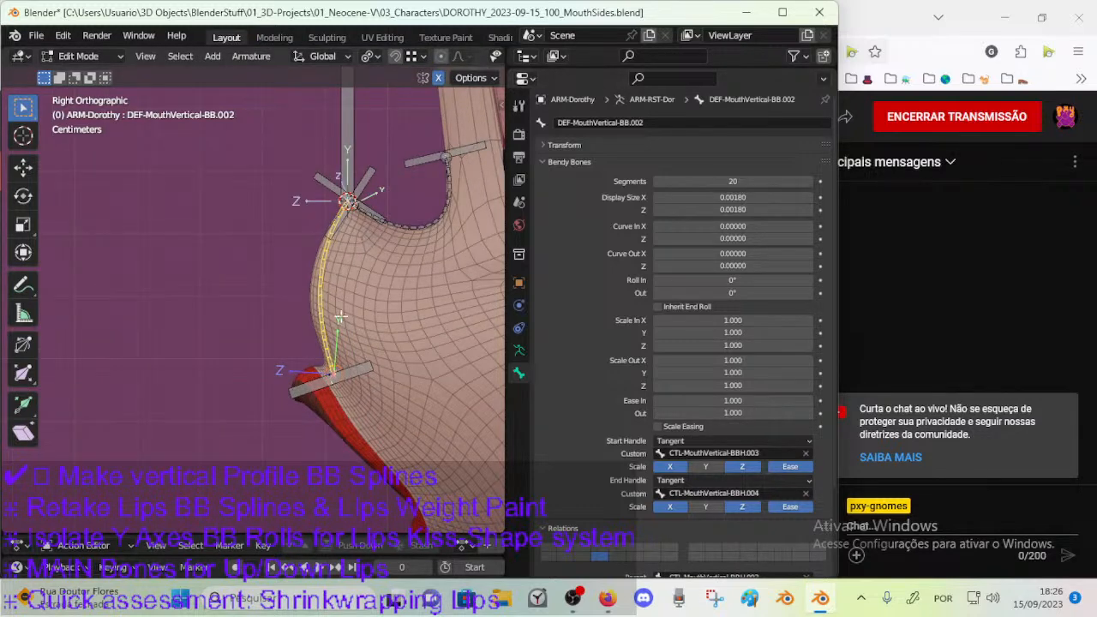
pyautogui.scroll(1, 353, 275)
pyautogui.hotkey('ctrl', 's')
pyautogui.hotkey('alt', 'a')
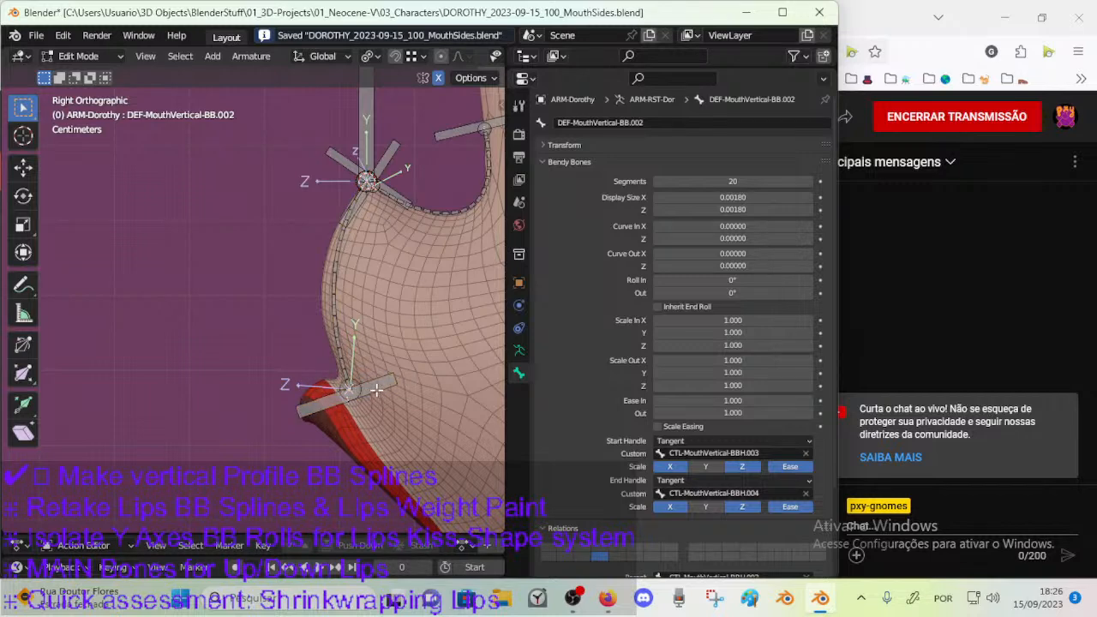
# Select the CTL-MouthVertical-BBH.003 handle bone, turn on snapping, save, and move the handle towards the upper lip's front edge.
pyautogui.click(375, 390)
pyautogui.click(396, 56)
pyautogui.click(411, 56)
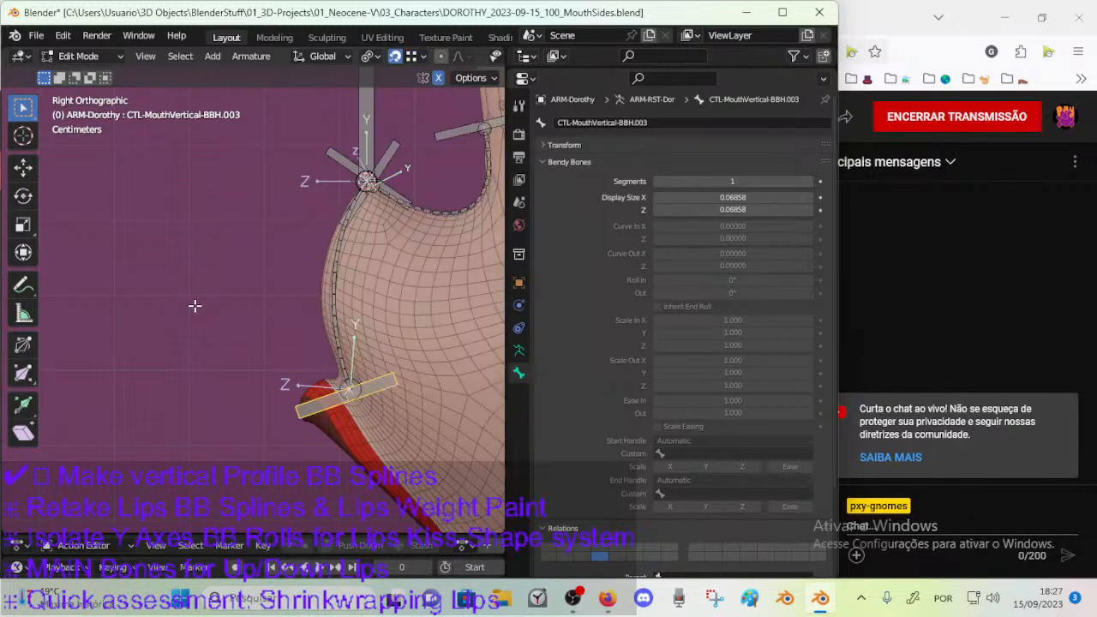
pyautogui.hotkey('ctrl', 's')
pyautogui.press('g')
pyautogui.click(338, 377)
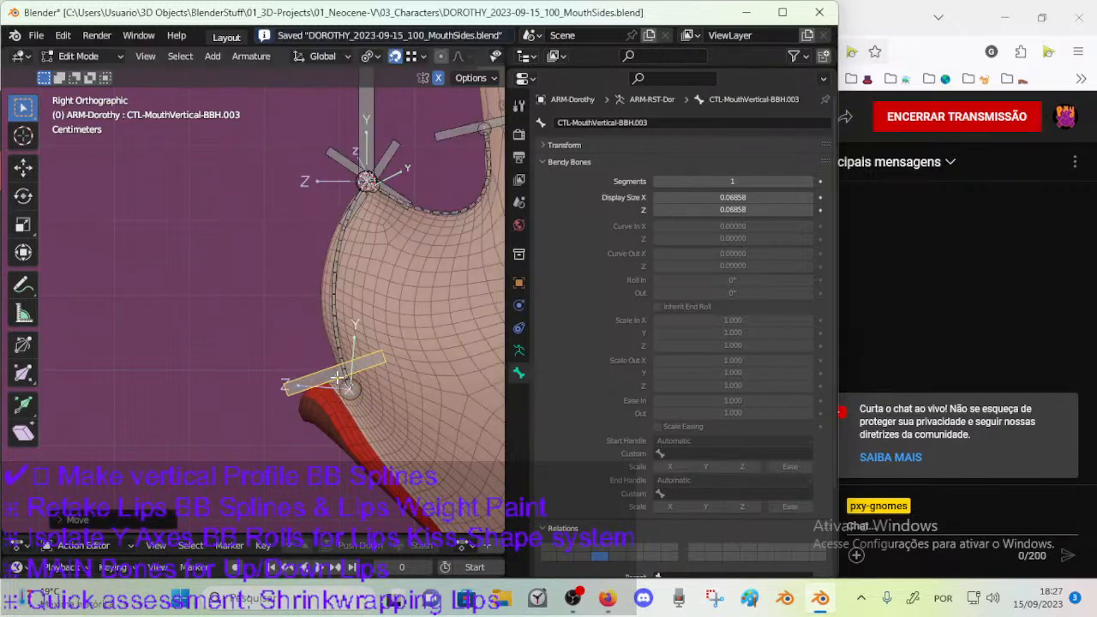
# Rotate the CTL-MouthVertical-BBH.003 handle by about 46° and reposition it just above the upper lip.
pyautogui.scroll(5, 351, 393)
pyautogui.keyDown('shift'); pyautogui.moveTo(369, 483); pyautogui.dragTo(287, 360, button='middle'); pyautogui.keyUp('shift')
pyautogui.press('g')
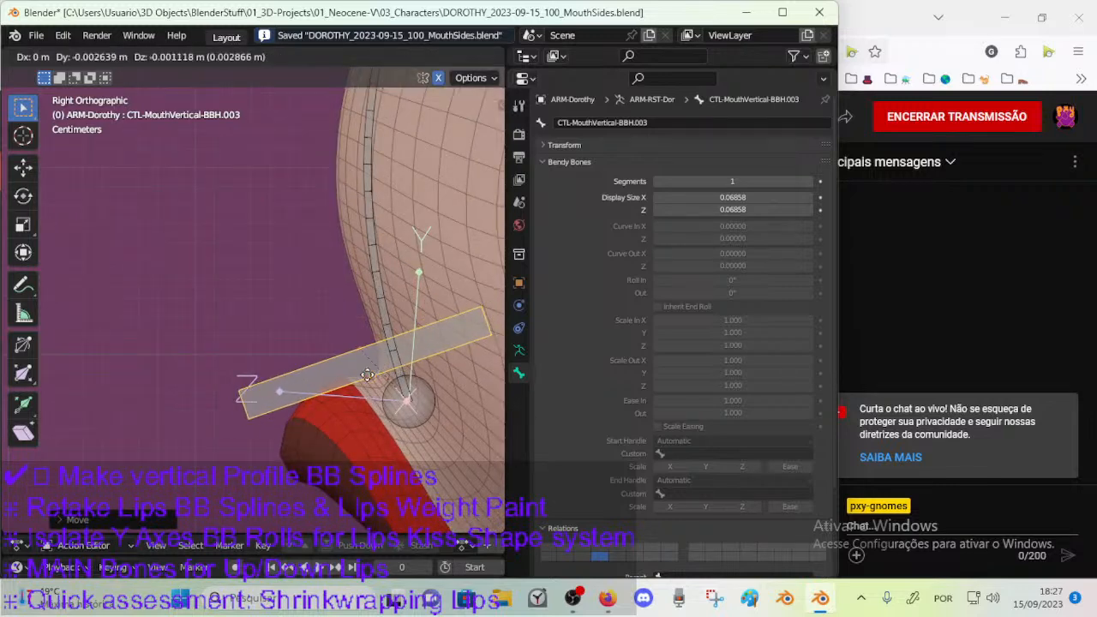
pyautogui.press('r')
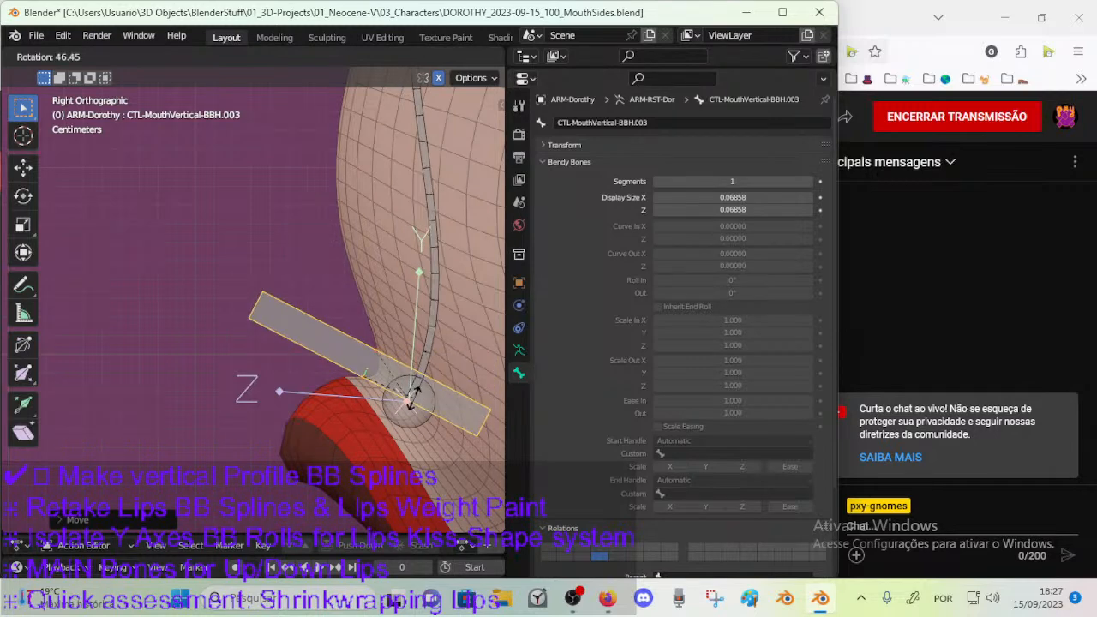
pyautogui.click(369, 380)
pyautogui.press('g')
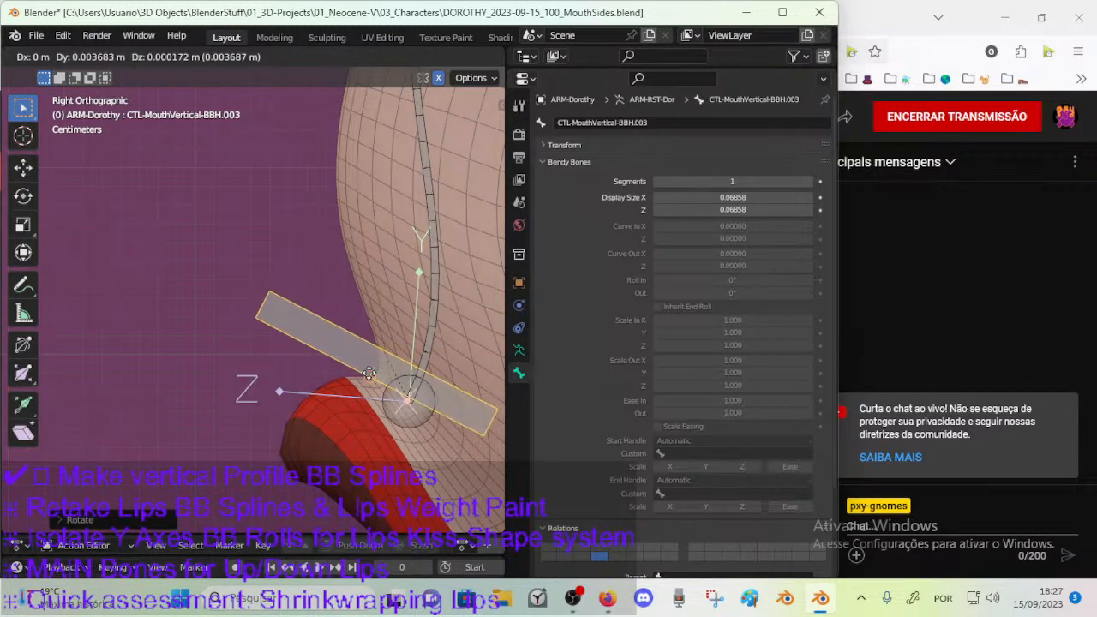
pyautogui.click(368, 373)
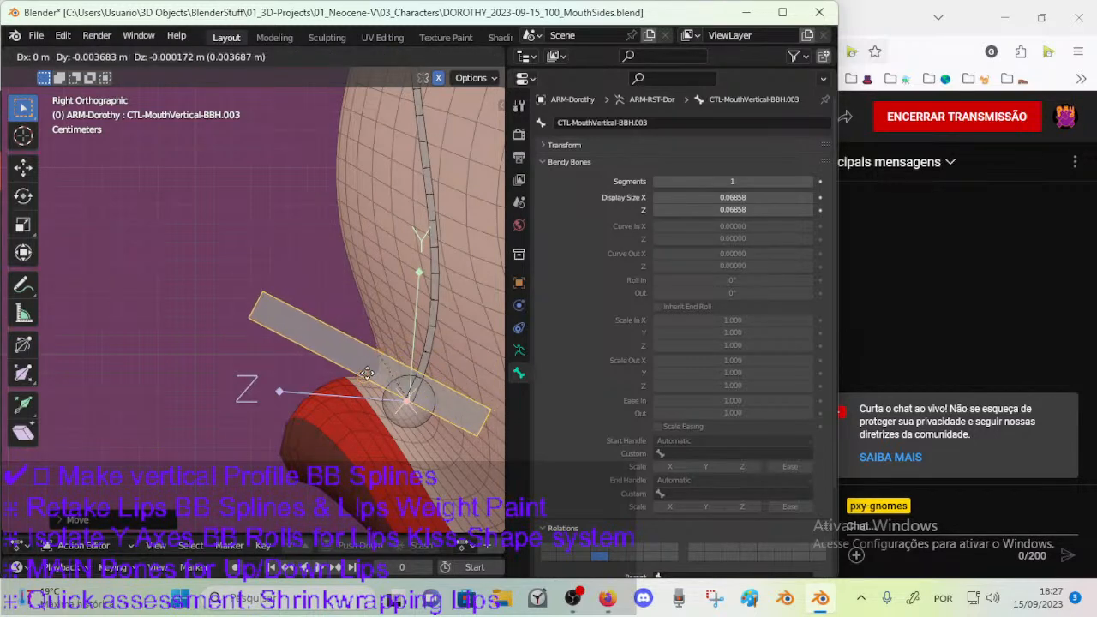
pyautogui.scroll(-2, 367, 372)
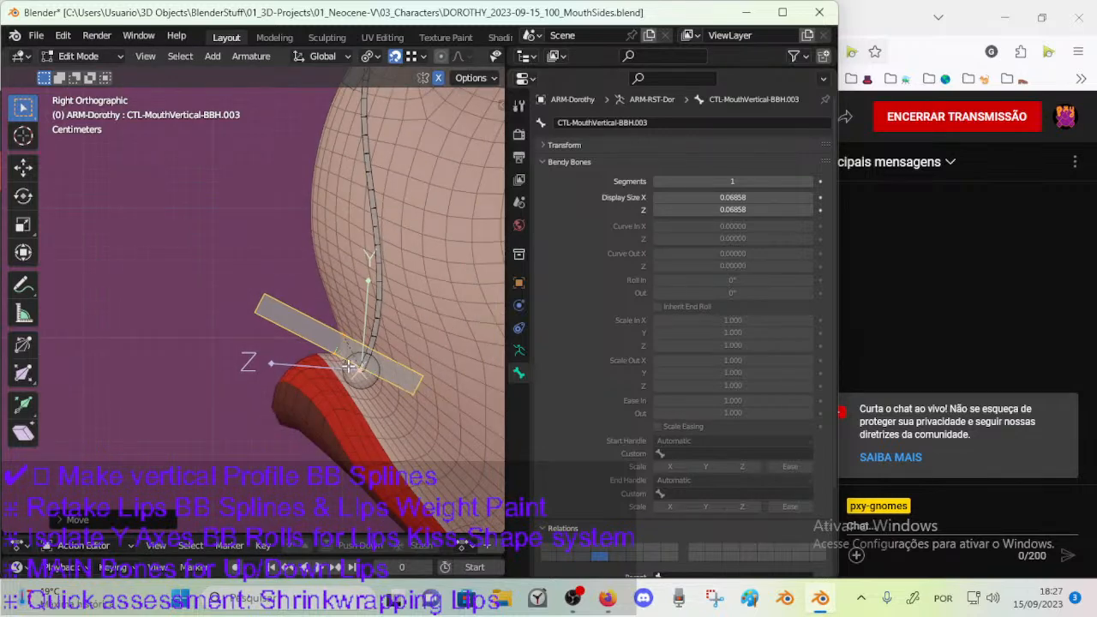
# Fine-tune the handle's tilt and position just above the upper lip with alternating moves and rotations.
pyautogui.press('g')
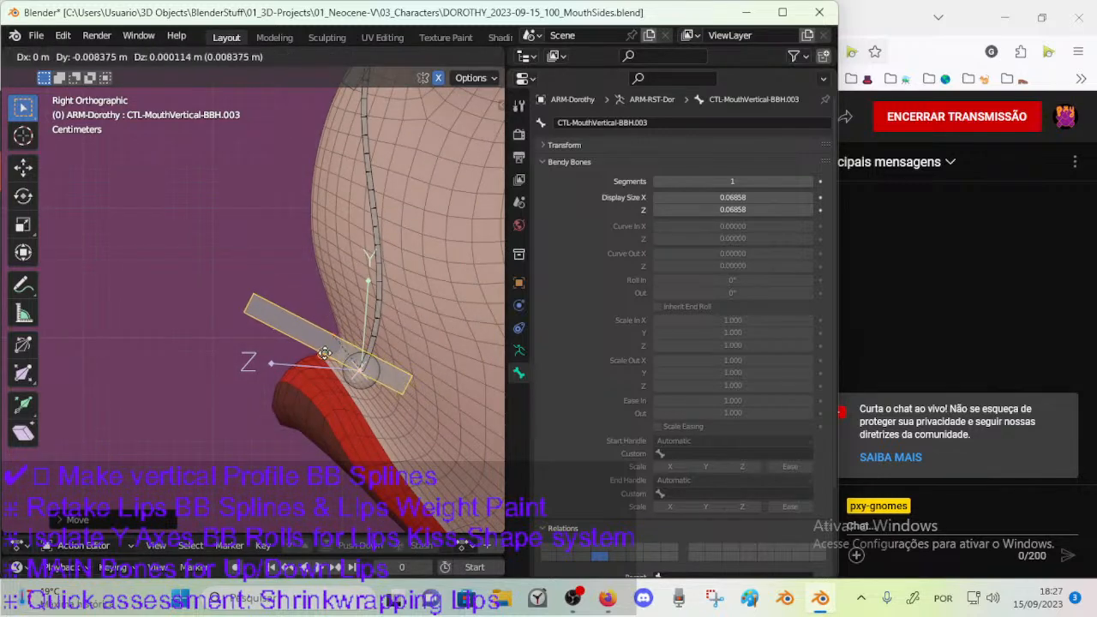
pyautogui.press('r')
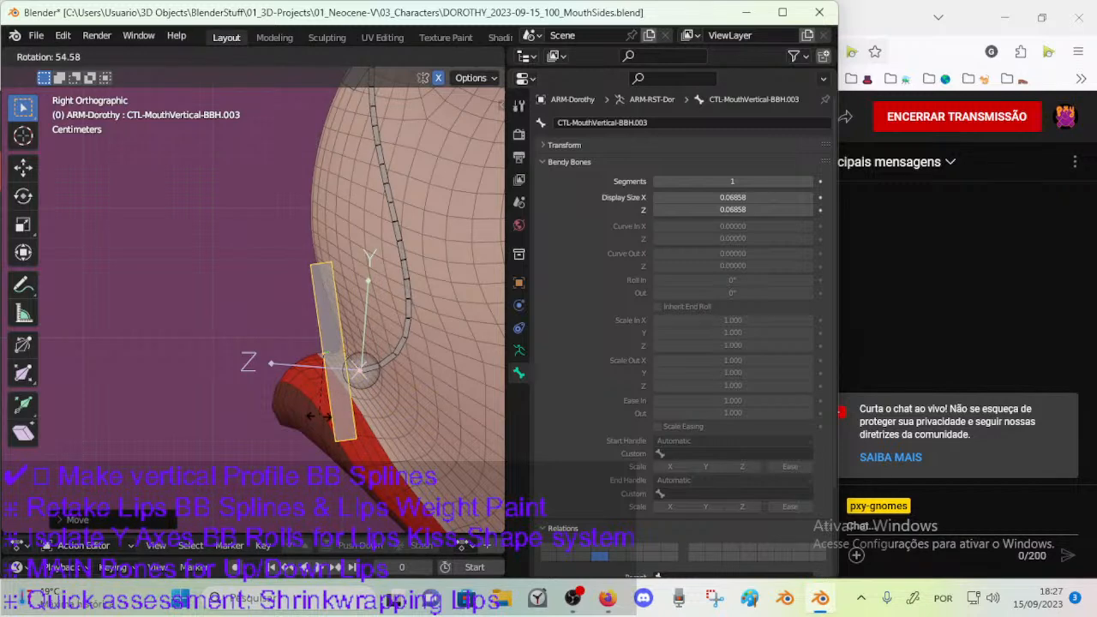
pyautogui.click(347, 361)
pyautogui.press('g')
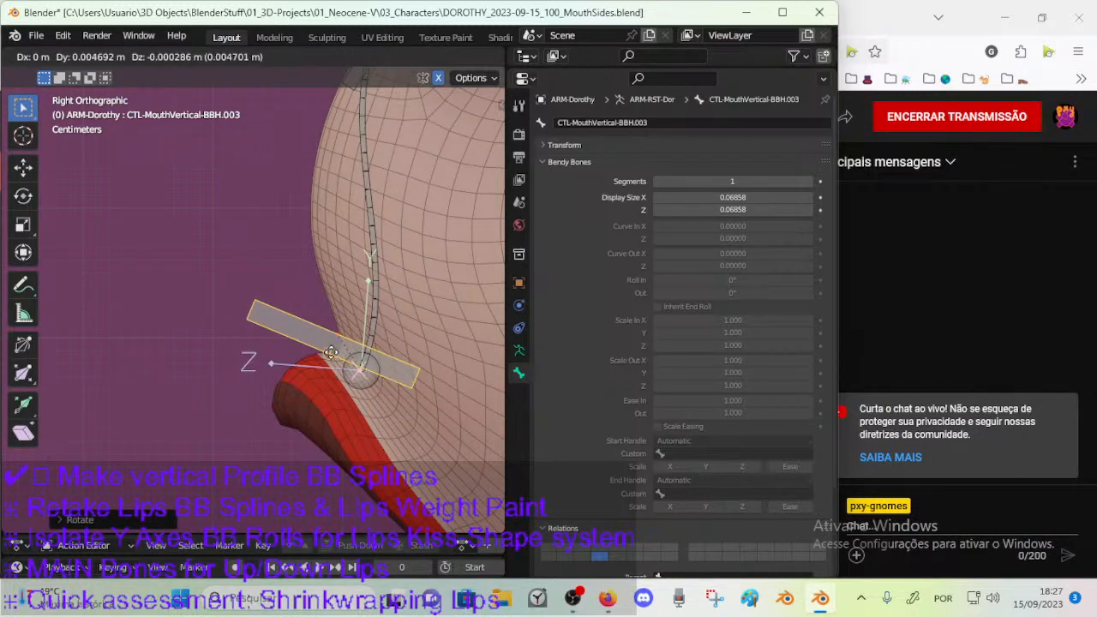
pyautogui.click(338, 354)
pyautogui.press('r')
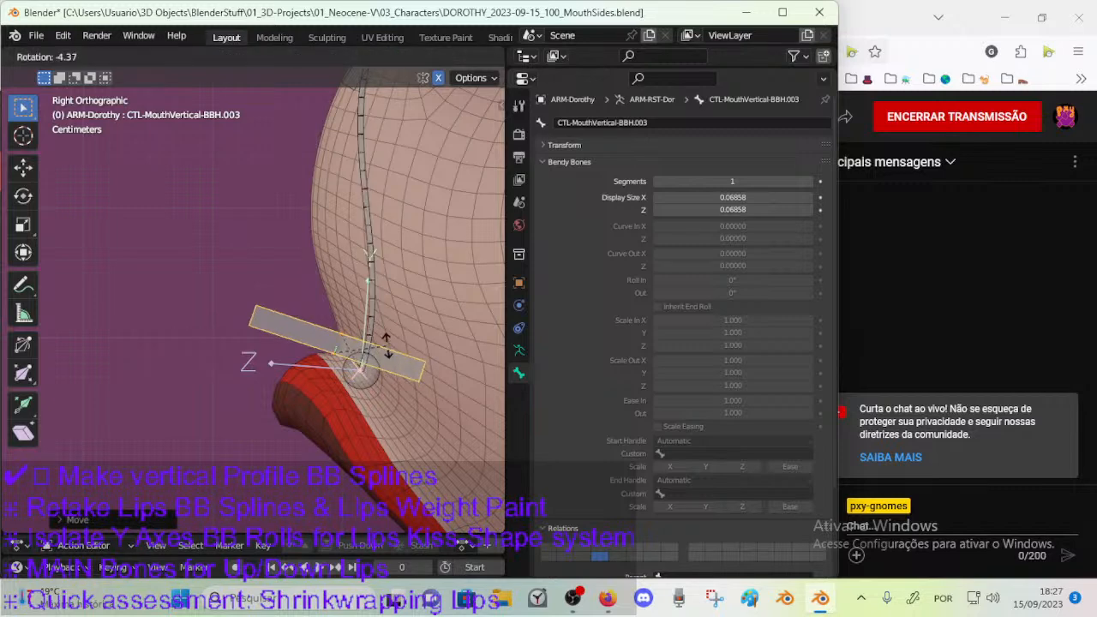
pyautogui.click(362, 351)
pyautogui.press('g')
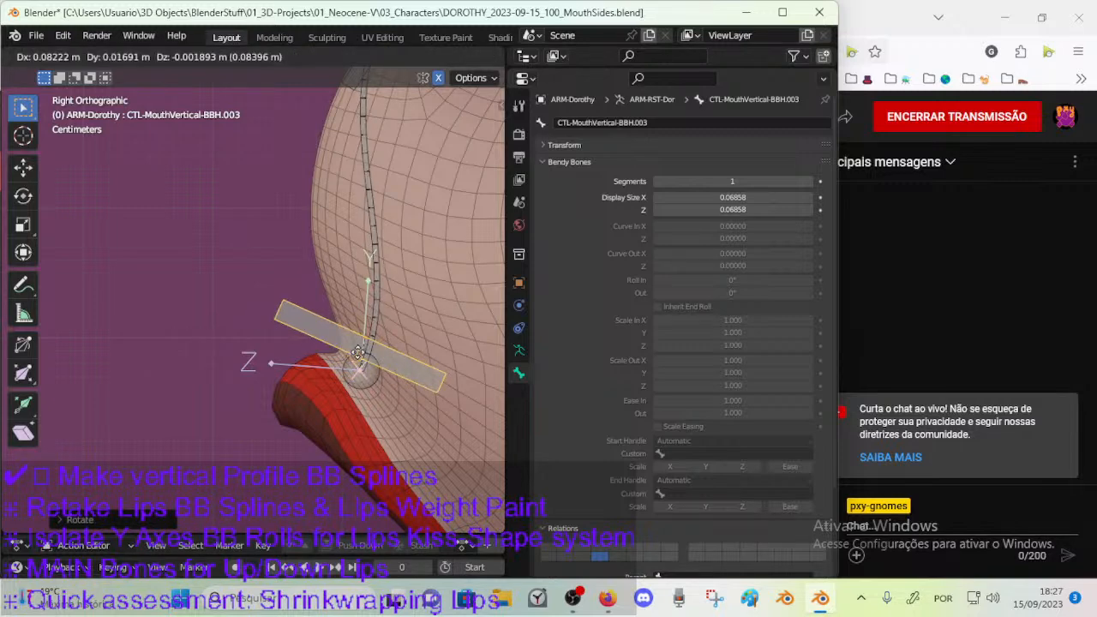
pyautogui.click(343, 353)
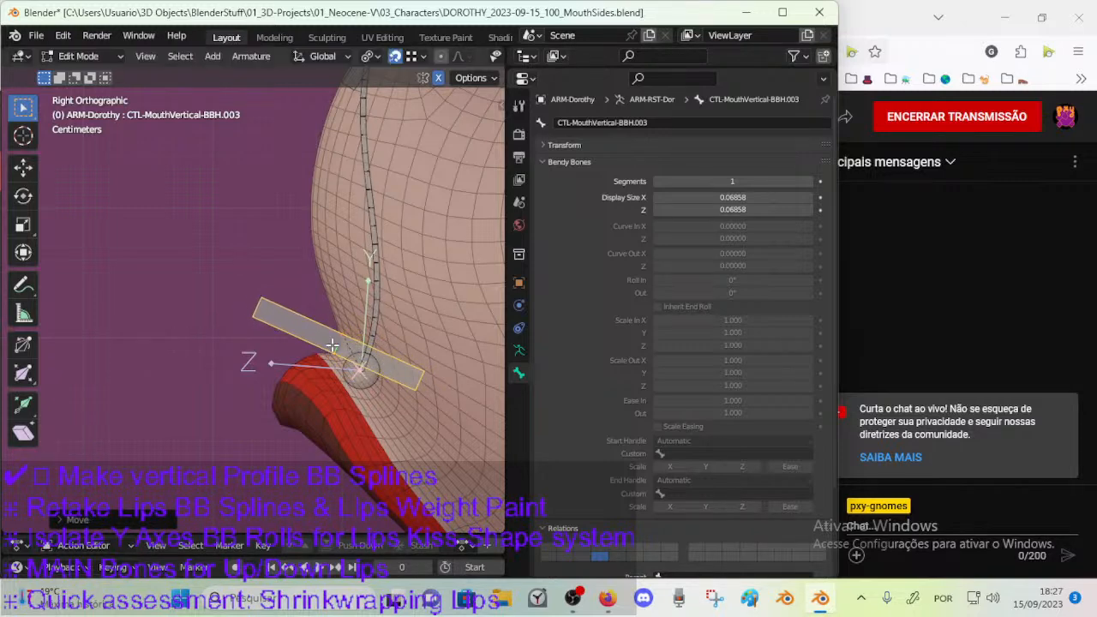
# Snap the handle's position to the mesh profile where the skin meets the upper lip.
pyautogui.press('g')
pyautogui.click(351, 350)
pyautogui.scroll(2, 388, 387)
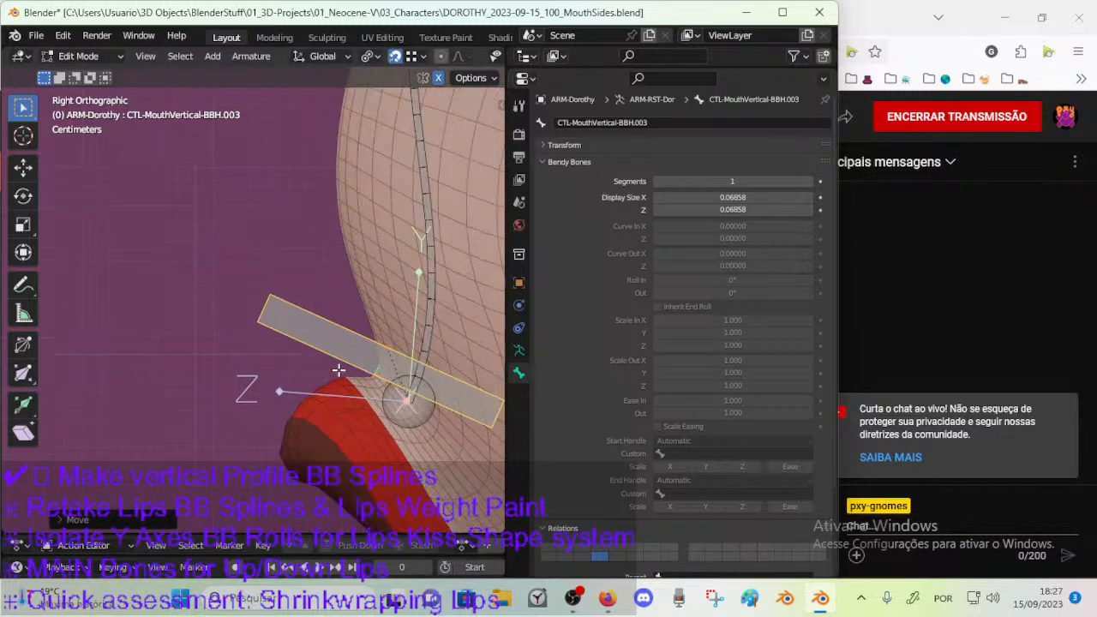
pyautogui.press('g')
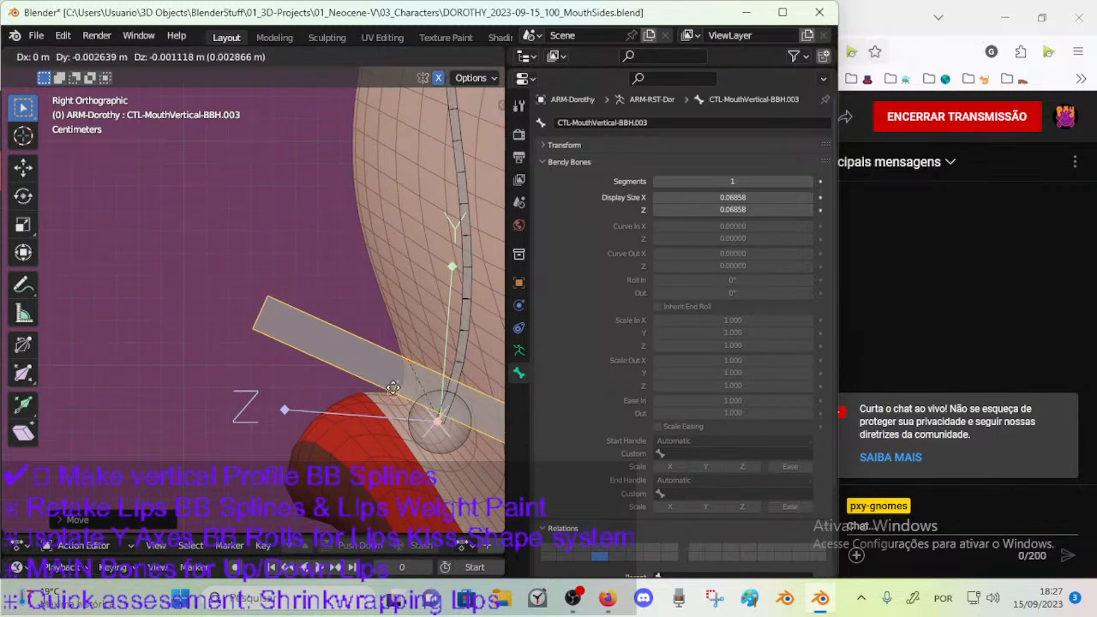
pyautogui.click(393, 388)
pyautogui.scroll(-3, 391, 386)
# Select the lower joint of DEF-MouthVertical-BB.002 and snap it to the handle's position at the lip edge.
pyautogui.click(358, 377)
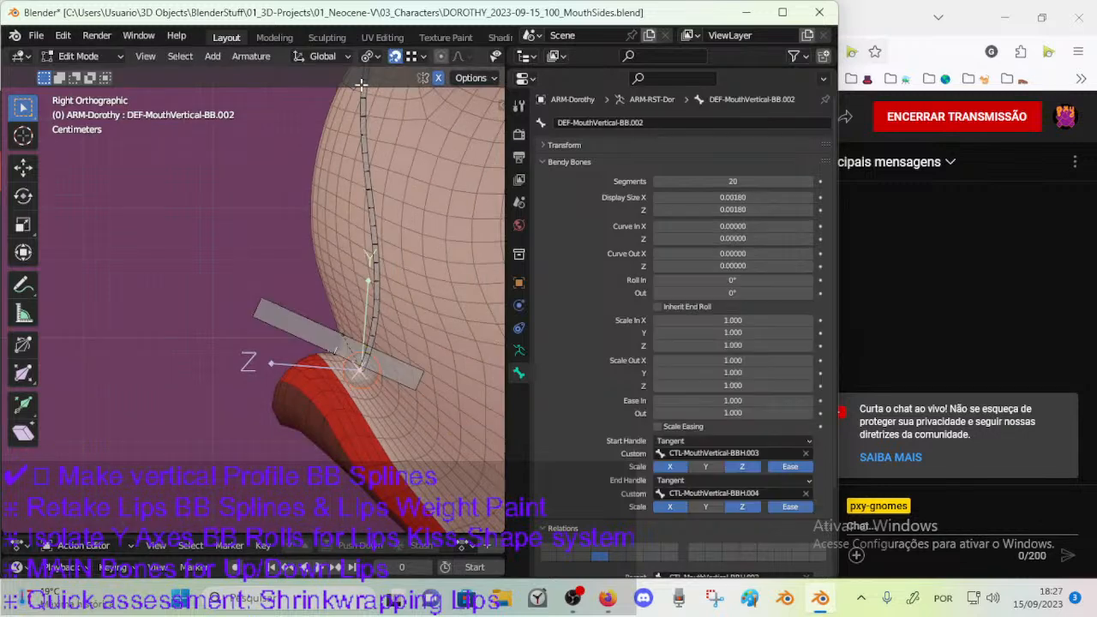
pyautogui.scroll(-1, 333, 182)
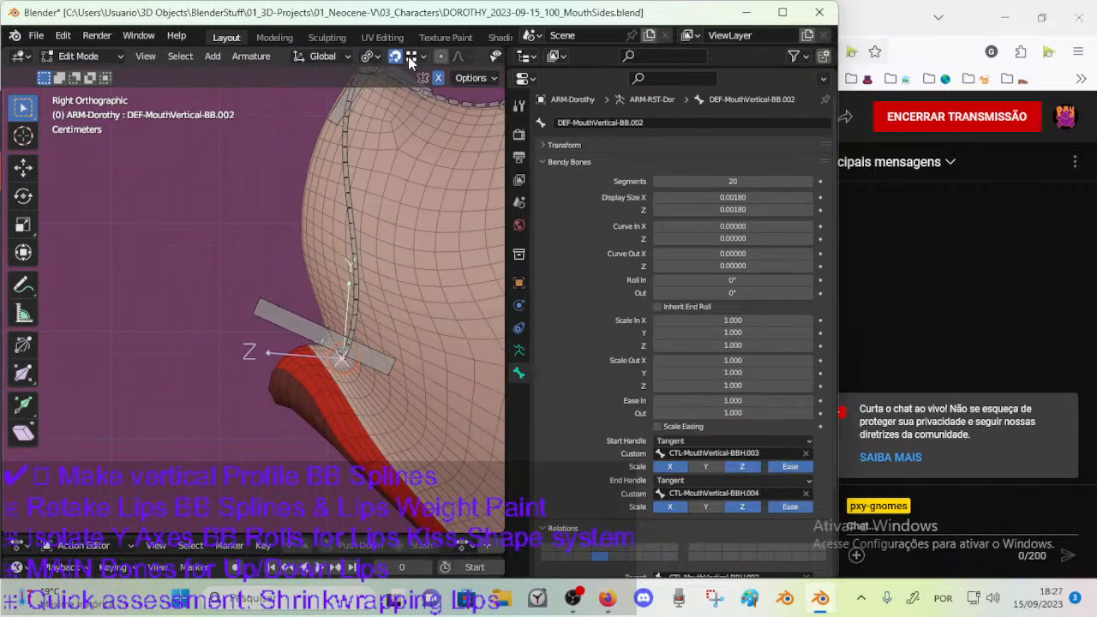
pyautogui.click(409, 57)
pyautogui.press('g')
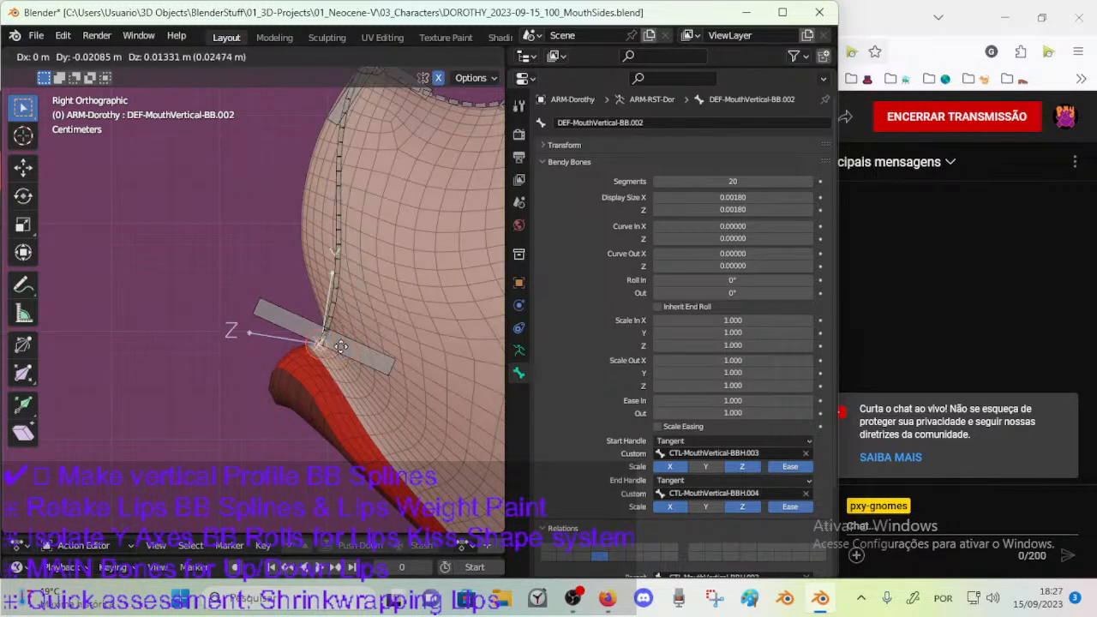
pyautogui.click(340, 320)
pyautogui.scroll(-2, 334, 310)
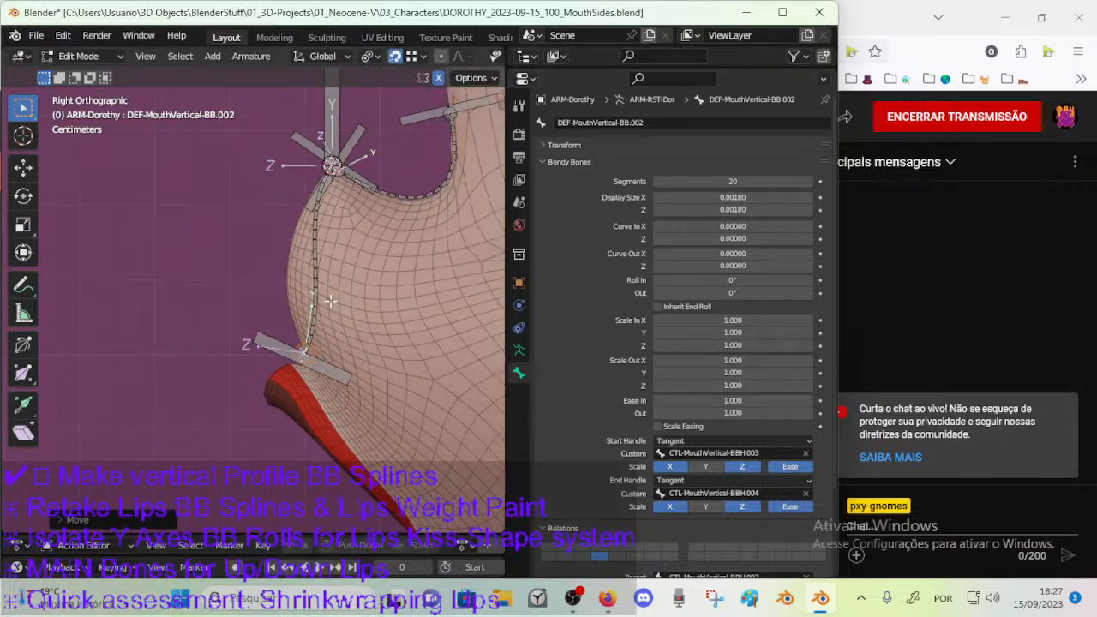
# Rotate the CTL-MouthVertical-BBH.003 handle until it lies roughly horizontal, and select the DEF-MouthVertical-BB.002 bone.
pyautogui.click(326, 364)
pyautogui.press('r')
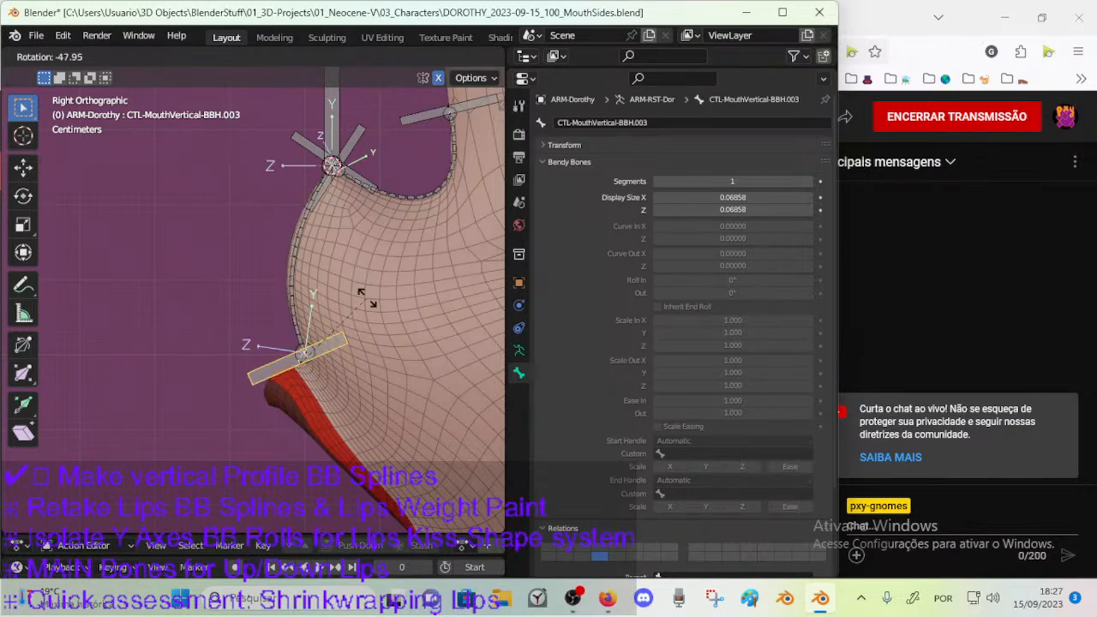
pyautogui.rightClick(357, 341)
pyautogui.click(312, 295)
# Try different Ease In and Ease Out values on DEF-MouthVertical-BB.002, and reset both to 1.000.
pyautogui.moveTo(732, 412)
pyautogui.mouseDown()
pyautogui.moveTo(810, 412)
pyautogui.moveTo(714, 401)
pyautogui.mouseUp()
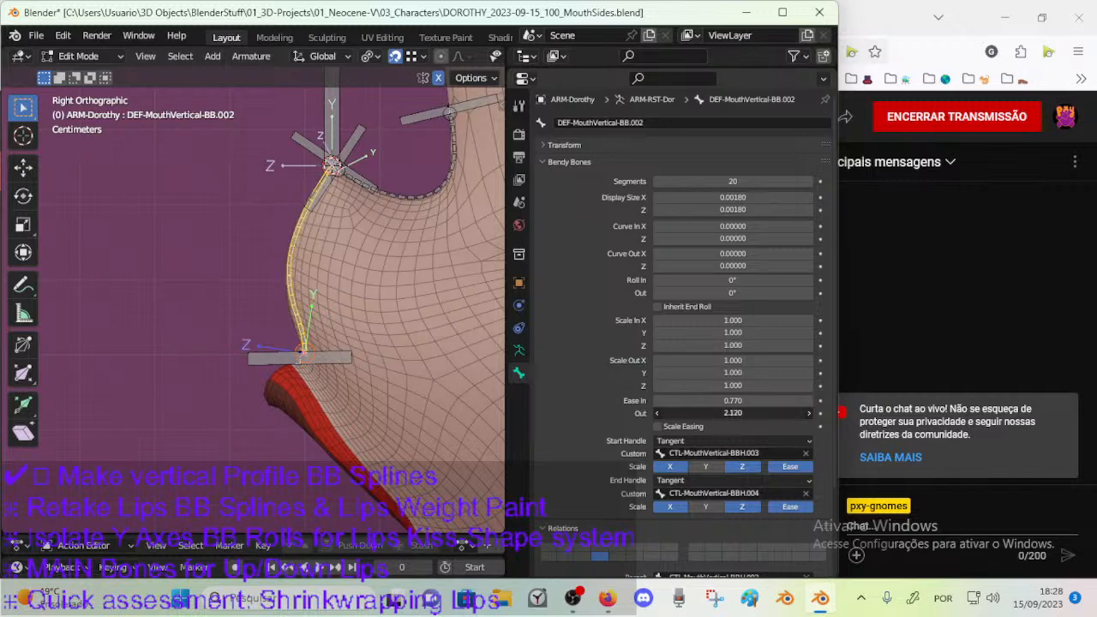
pyautogui.moveTo(735, 412)
pyautogui.mouseDown()
pyautogui.moveTo(716, 413)
pyautogui.moveTo(722, 400)
pyautogui.mouseUp()
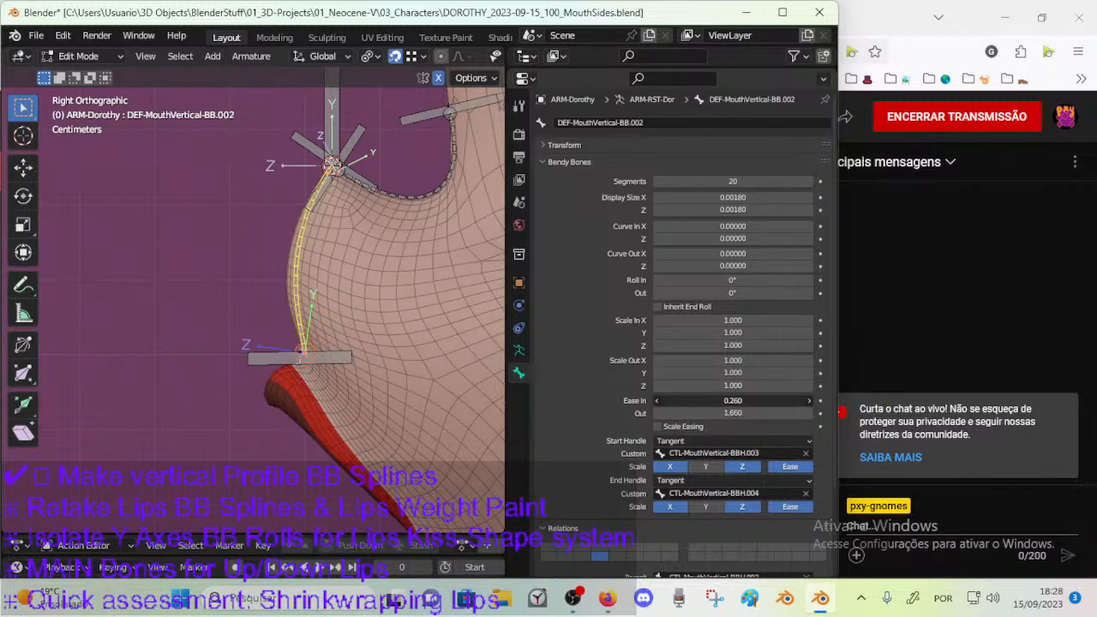
pyautogui.moveTo(732, 400)
pyautogui.mouseDown()
pyautogui.moveTo(784, 400)
pyautogui.moveTo(748, 396)
pyautogui.mouseUp()
pyautogui.press('BackSpace')
pyautogui.press('BackSpace')
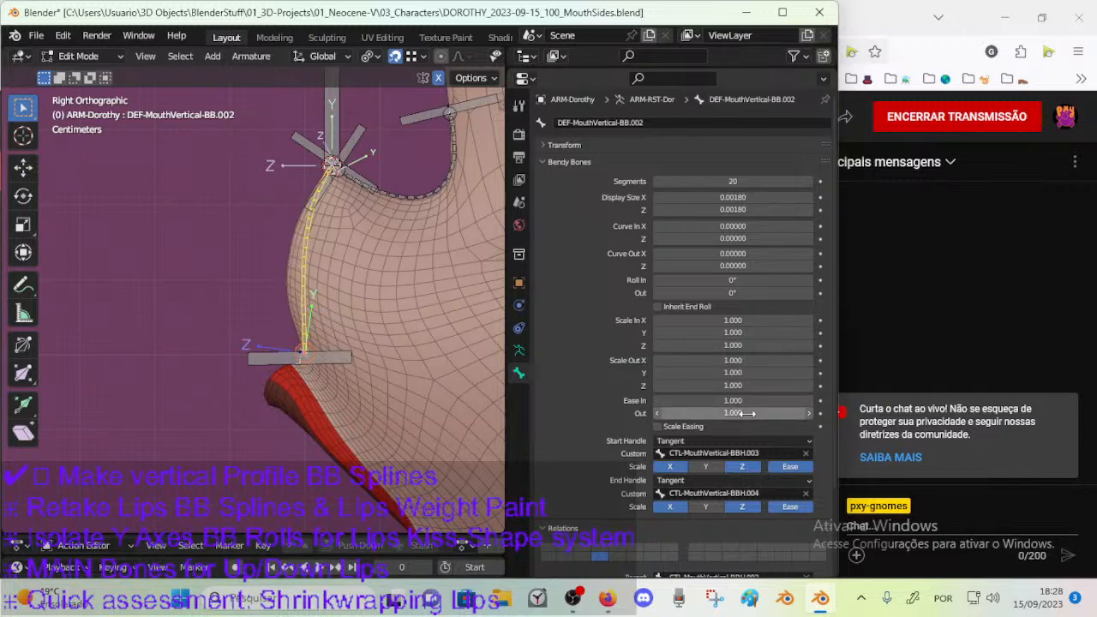
# Try lower and higher Ease In values on DEF-MouthVertical-BB.002, from -0.620 to 1.160, undoing one of the changes.
pyautogui.moveTo(739, 401); pyautogui.dragTo(742, 400)
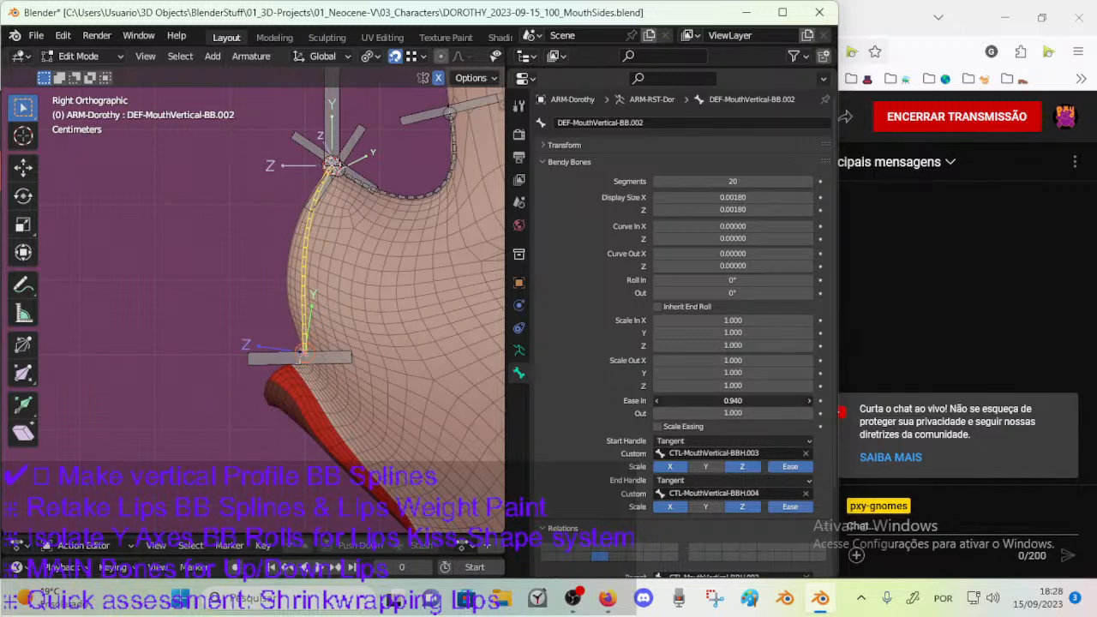
pyautogui.moveTo(724, 401); pyautogui.dragTo(740, 401)
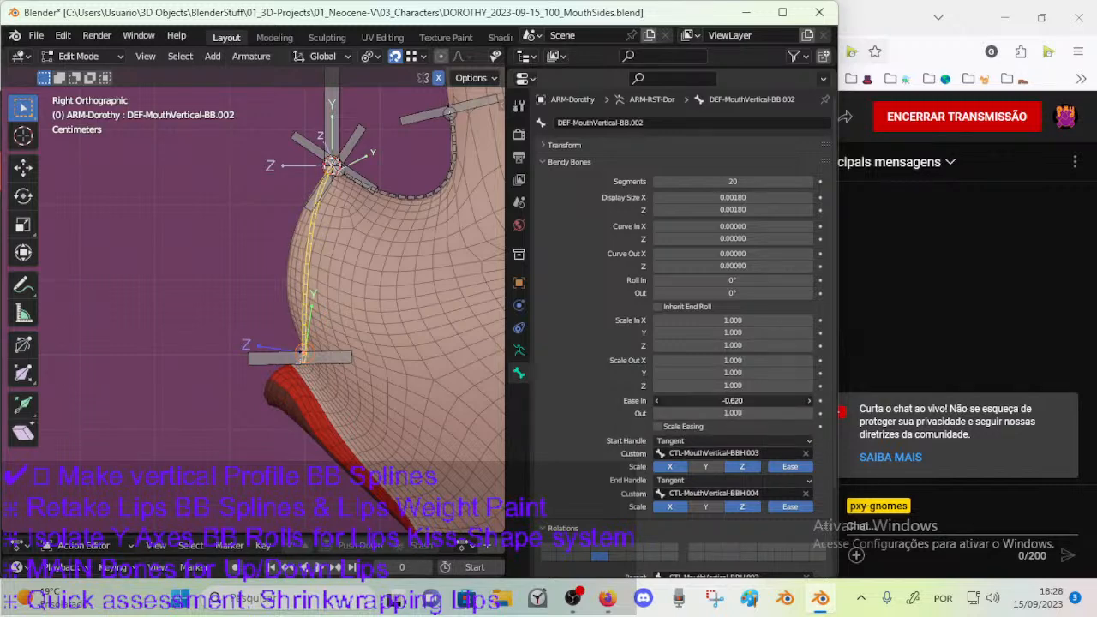
pyautogui.moveTo(724, 401); pyautogui.dragTo(642, 410)
pyautogui.hotkey('ctrl', 'z')
pyautogui.moveTo(742, 402); pyautogui.dragTo(723, 402)
pyautogui.moveTo(720, 401); pyautogui.dragTo(768, 402)
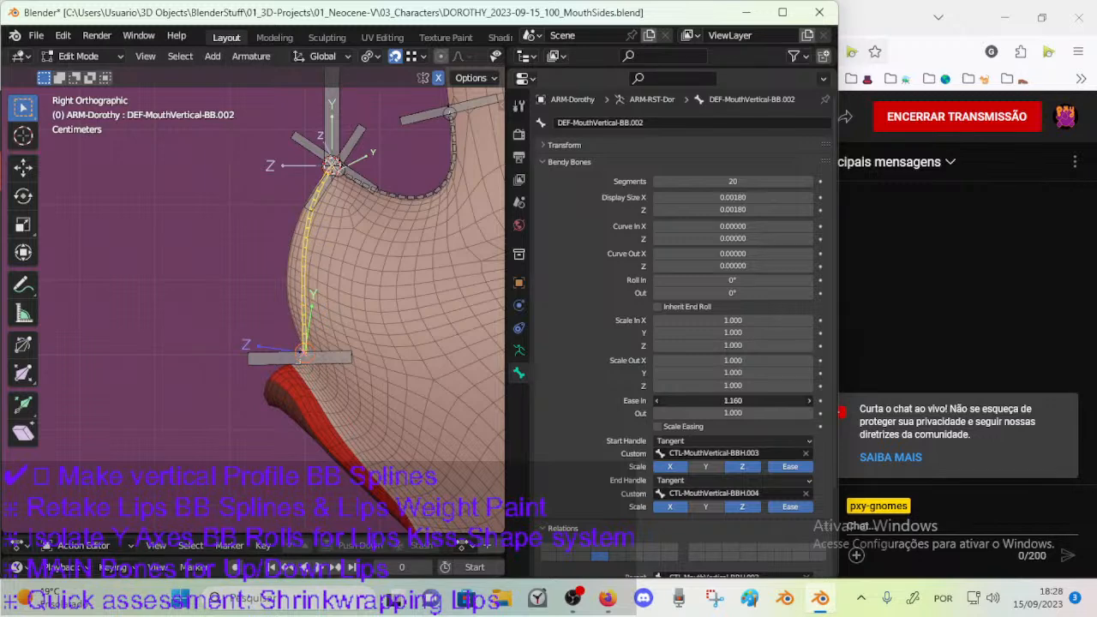
# Test an Ease In of 0.690 against the mouth profile, reset it, and raise it slightly to 1.030.
pyautogui.scroll(5, 366, 411)
pyautogui.moveTo(748, 400); pyautogui.dragTo(708, 400)
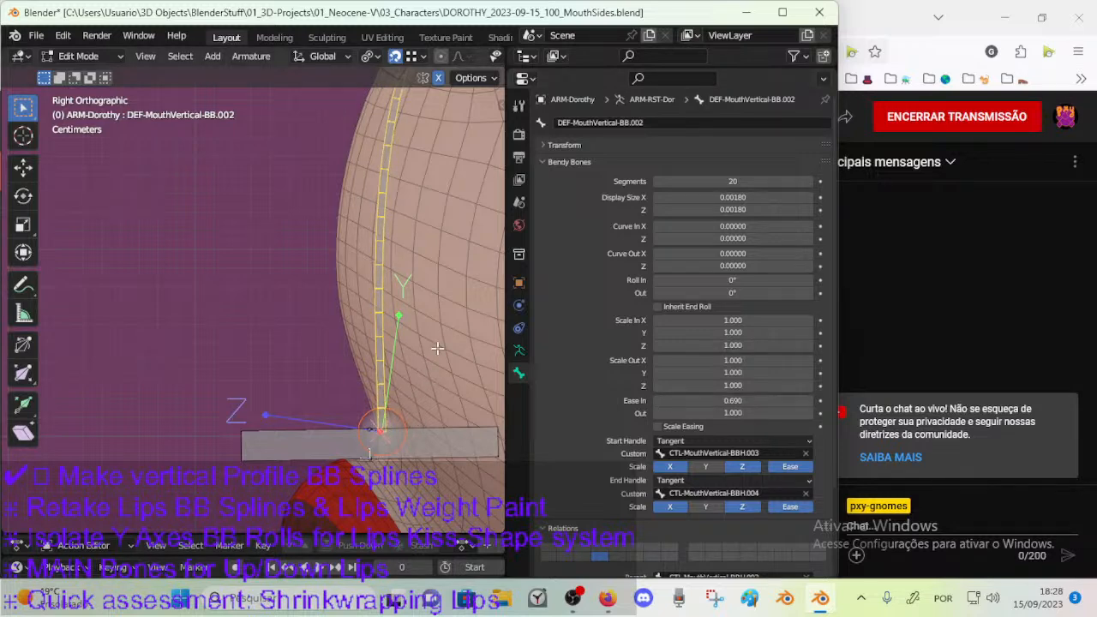
pyautogui.moveTo(775, 400); pyautogui.dragTo(744, 400)
pyautogui.press('BackSpace')
pyautogui.scroll(-3, 427, 263)
pyautogui.press('BackSpace')
pyautogui.click(810, 400)
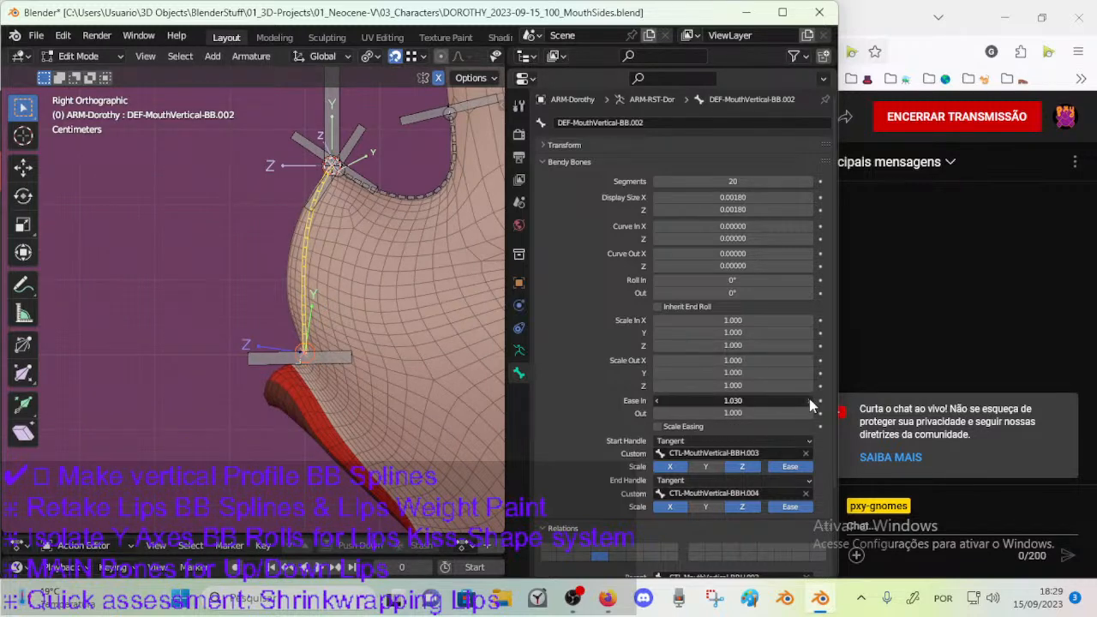
# Try an Ease In of 1.4 and 1.3 with an Ease Out of 1.45 and 2.000 on the bone.
pyautogui.moveTo(790, 400); pyautogui.dragTo(719, 400)
pyautogui.click(759, 400)
pyautogui.write('1.4')
pyautogui.press('Return')
pyautogui.click(690, 398)
pyautogui.write('1.3')
pyautogui.press('Return')
pyautogui.click(690, 412)
pyautogui.write('1.45')
pyautogui.press('Return')
pyautogui.moveTo(706, 412); pyautogui.dragTo(748, 413)
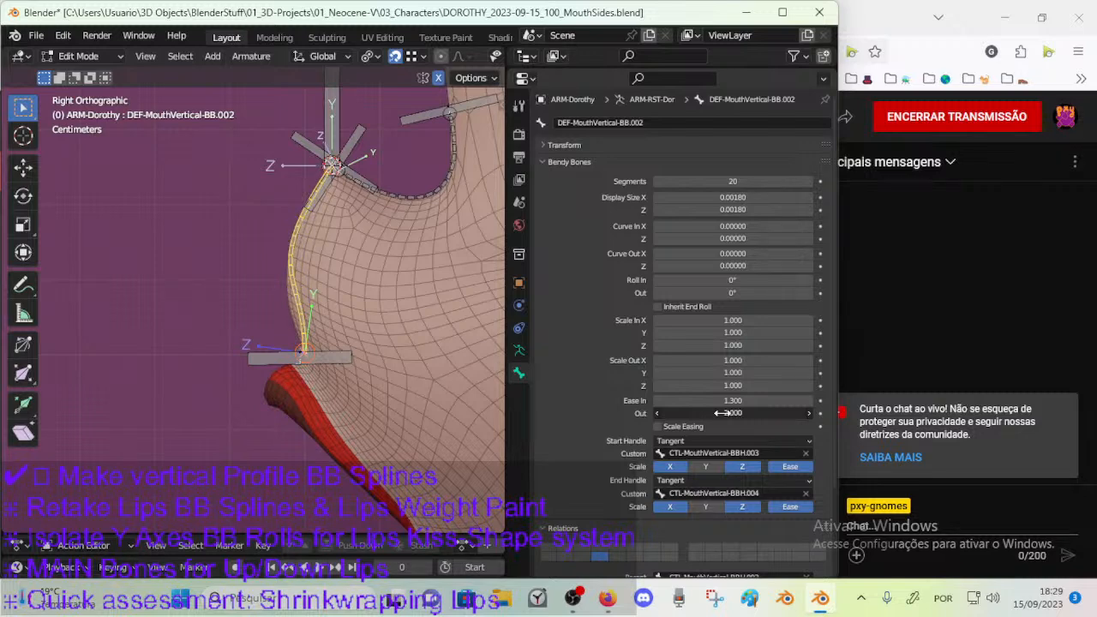
# Set the Ease In of DEF-MouthVertical-BB.002 to 1.2 and its Ease Out to 1.8.
pyautogui.click(684, 399)
pyautogui.write('1.2')
pyautogui.press('Return')
pyautogui.moveTo(682, 413)
pyautogui.mouseDown()
pyautogui.moveTo(635, 413)
pyautogui.moveTo(671, 413)
pyautogui.mouseUp()
pyautogui.click(727, 413)
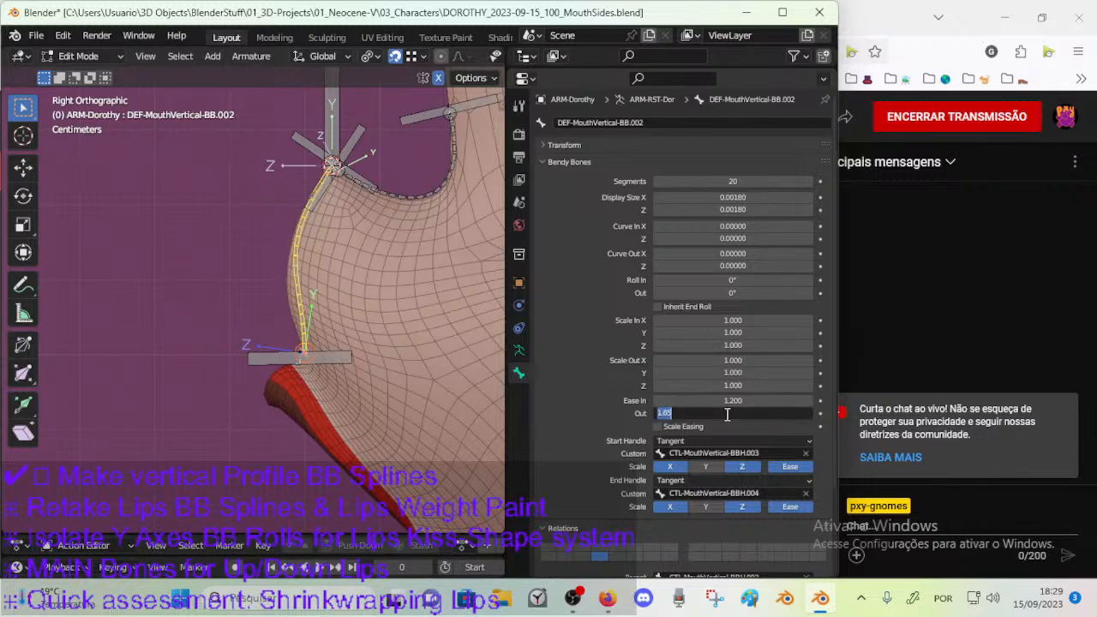
pyautogui.write('1.8')
pyautogui.press('Return')
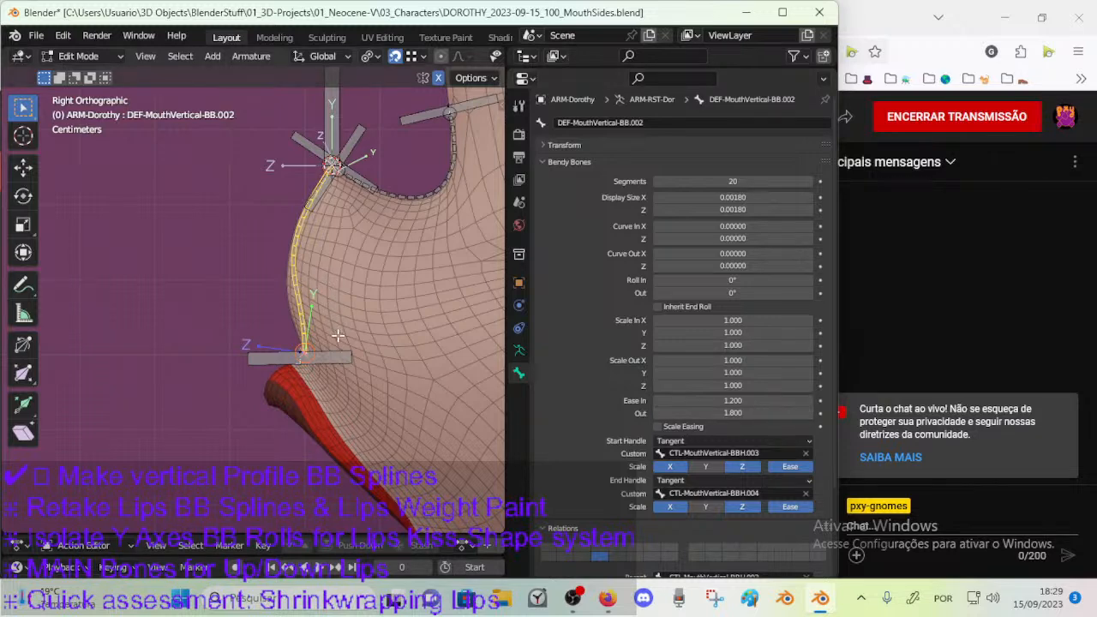
# Switch the armature to Pose Mode and reset the Original Length of the Stretch To constraint on DEF-MouthVertical-BB.002.
pyautogui.hotkey('ctrl', 'Tab')
pyautogui.press('o')
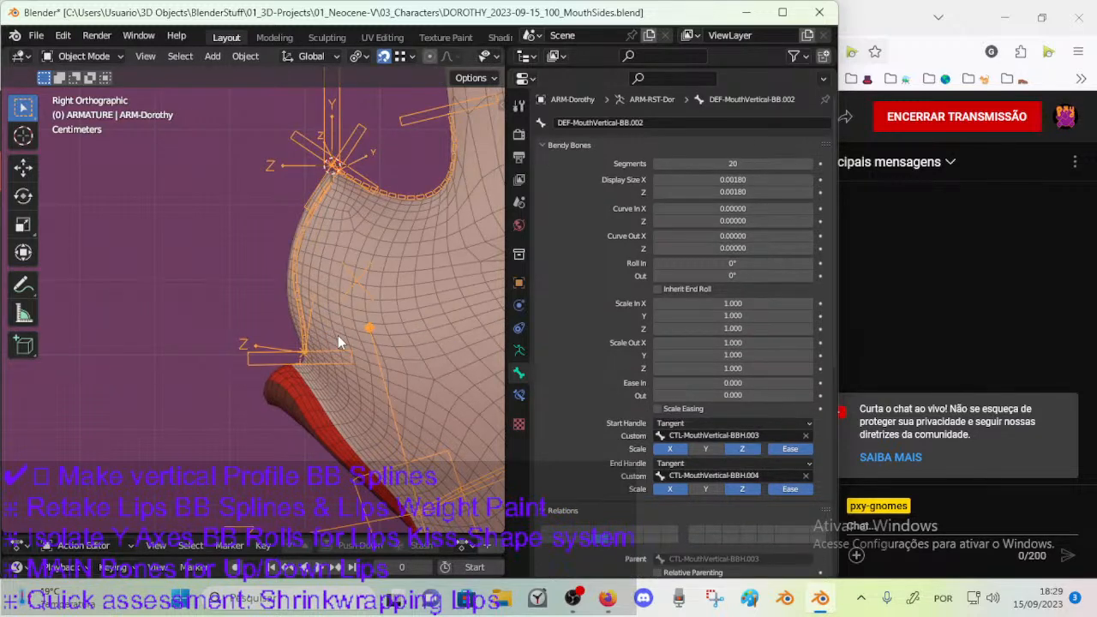
pyautogui.scroll(-1, 337, 336)
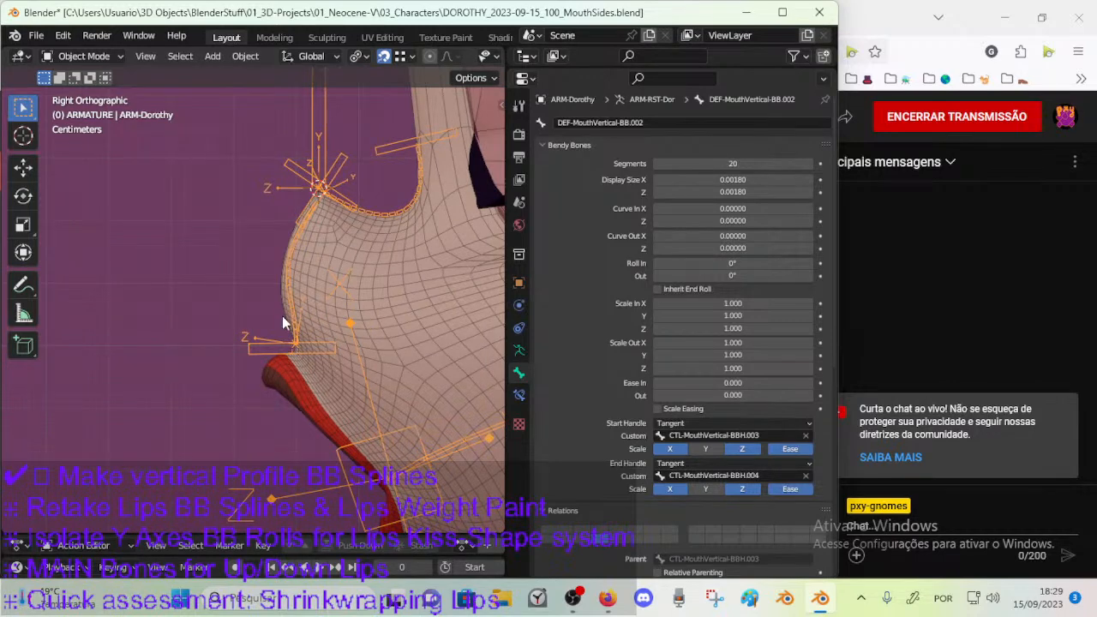
pyautogui.hotkey('ctrl', 'Tab')
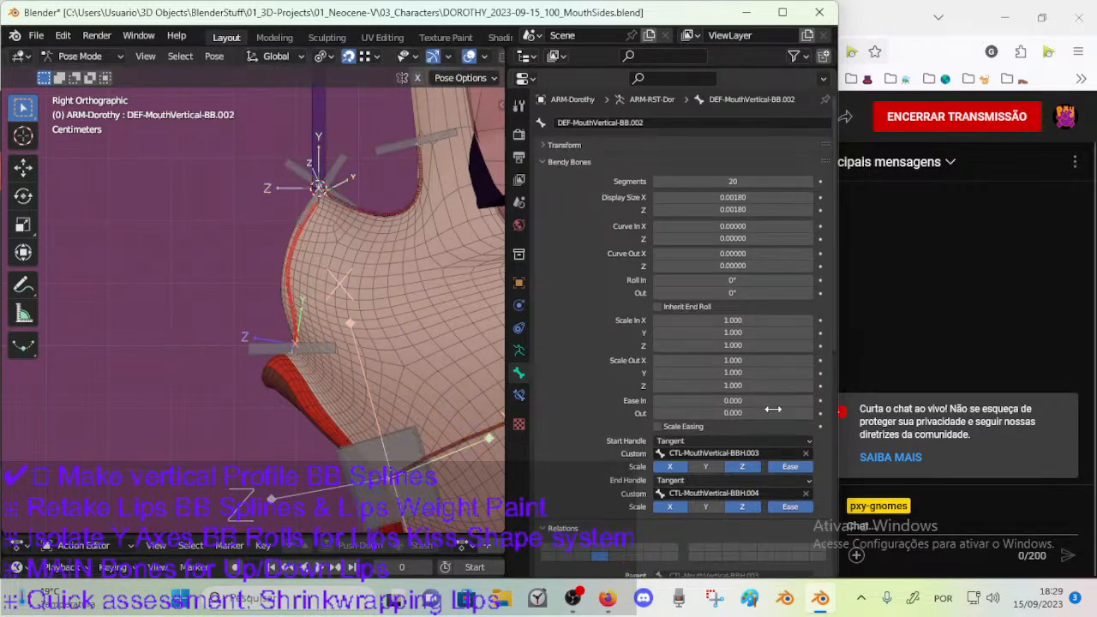
pyautogui.click(518, 395)
pyautogui.press('BackSpace')
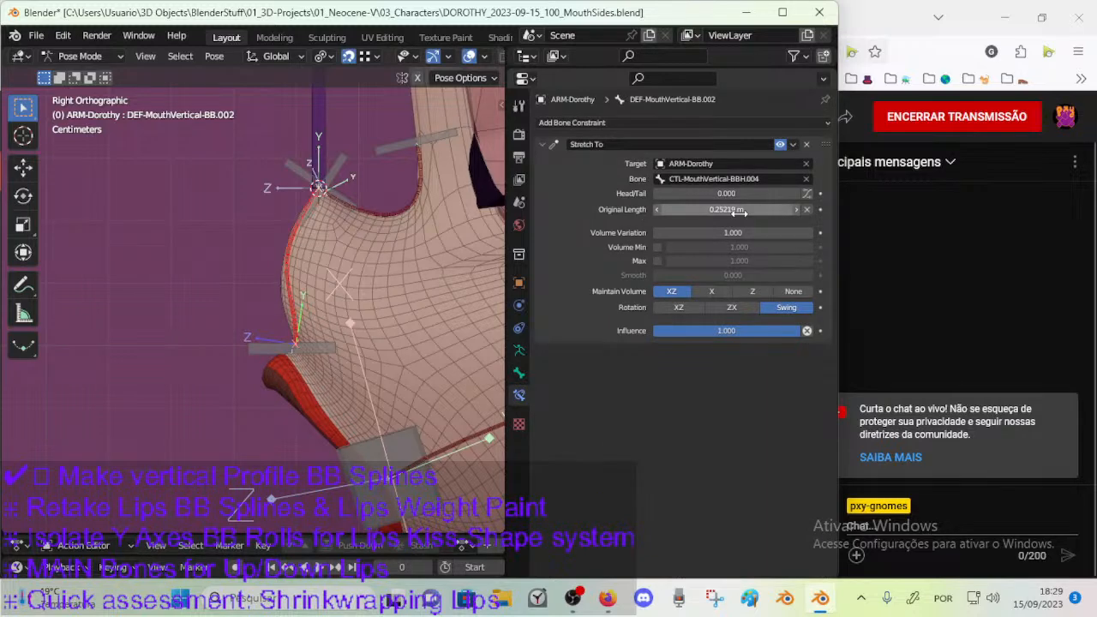
# Rotate and move the upper-lip handle CTL-MouthVertical-BBH.003 to test how the mouth profile deforms.
pyautogui.click(344, 347)
pyautogui.press('r')
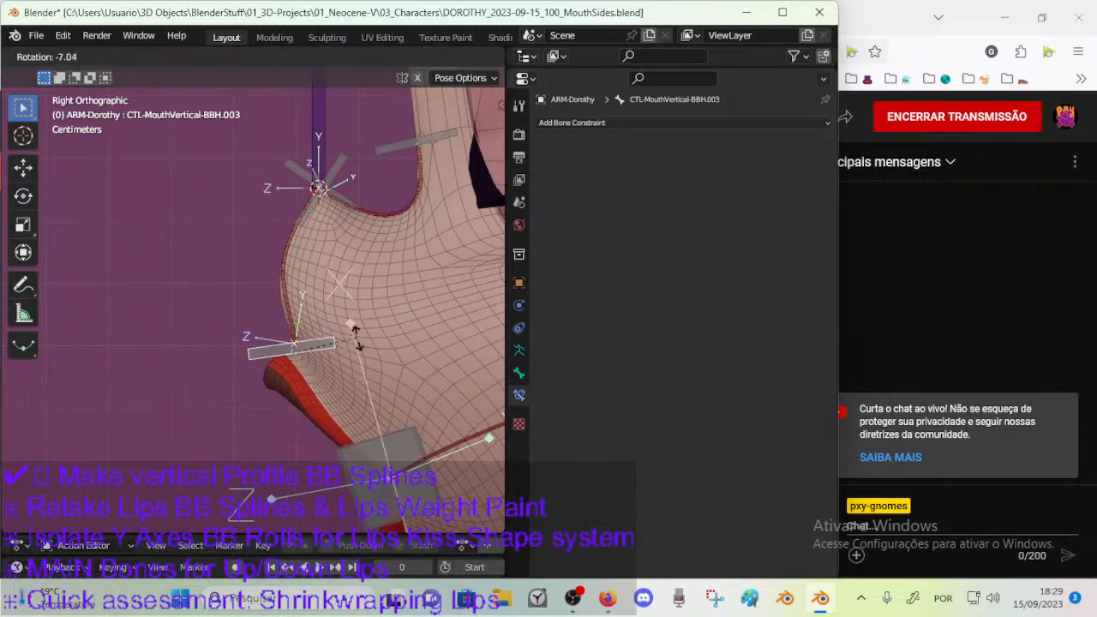
pyautogui.press('Return')
pyautogui.press('g')
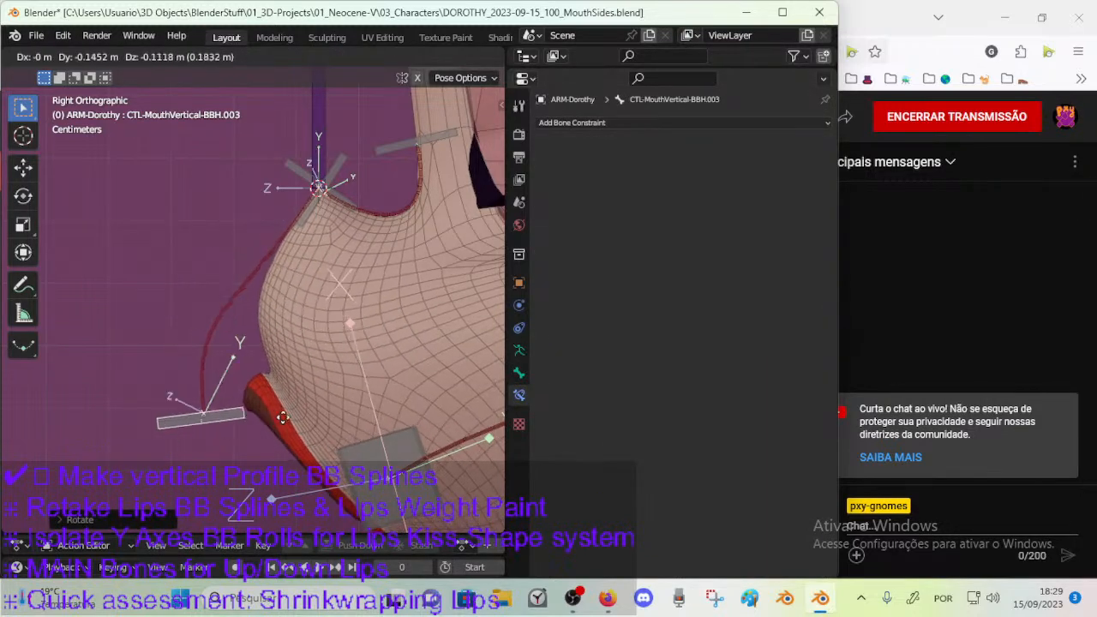
pyautogui.click(383, 396)
pyautogui.press('r')
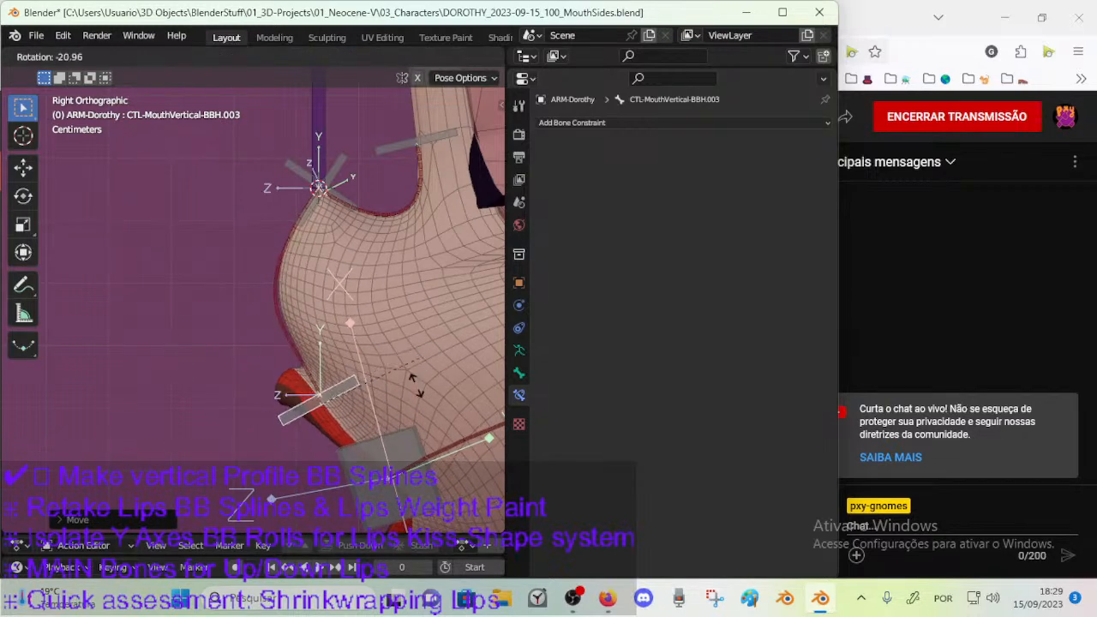
pyautogui.press('Return')
# Move the upper-lip handle repeatedly around the mouth to test the bend of the nose-to-lip spline.
pyautogui.press('g')
pyautogui.click(387, 450)
pyautogui.press('g')
pyautogui.click(354, 407)
pyautogui.scroll(-4, 320, 388)
pyautogui.press('g')
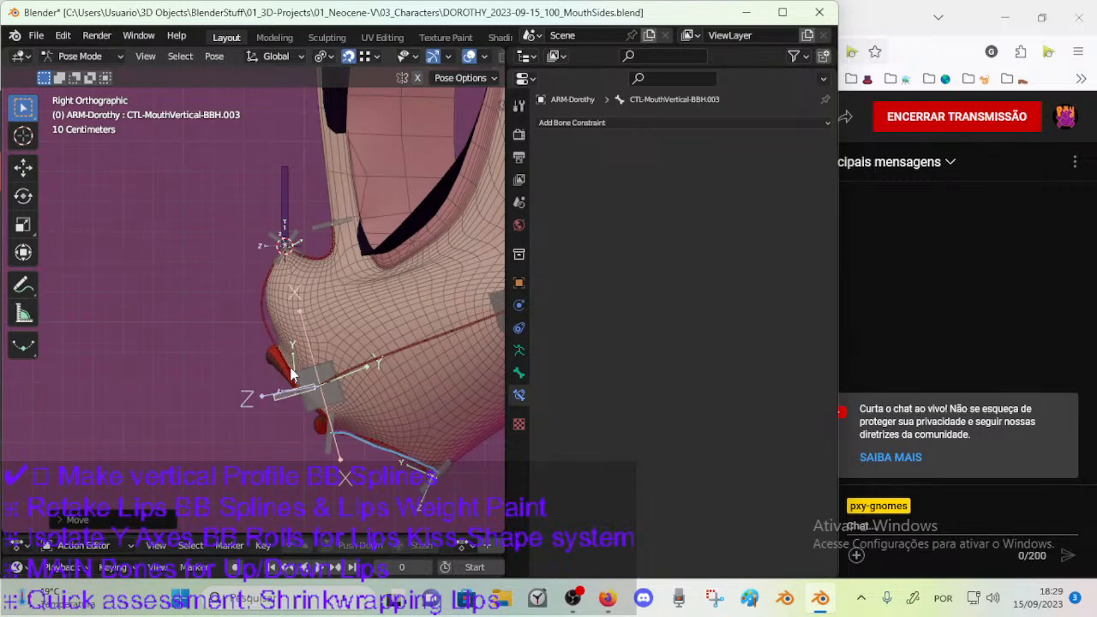
pyautogui.click(267, 383)
# Tilt the upper-lip handle and move it to further positions, testing the spline in side and perspective views.
pyautogui.scroll(2, 268, 383)
pyautogui.press('r')
pyautogui.click(293, 381)
pyautogui.press('g')
pyautogui.click(282, 379)
pyautogui.moveTo(282, 379); pyautogui.dragTo(255, 330, button='middle')
pyautogui.press('g')
pyautogui.click(321, 421)
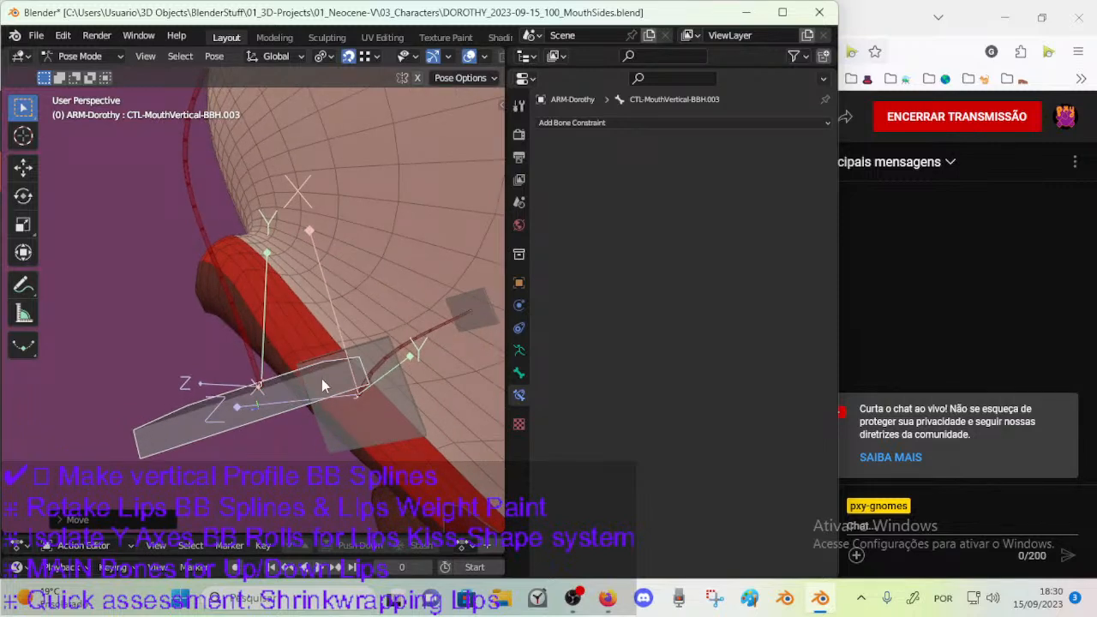
# Test a slight rotation of the upper-lip handle and shift it near the lip in perspective view.
pyautogui.press('r')
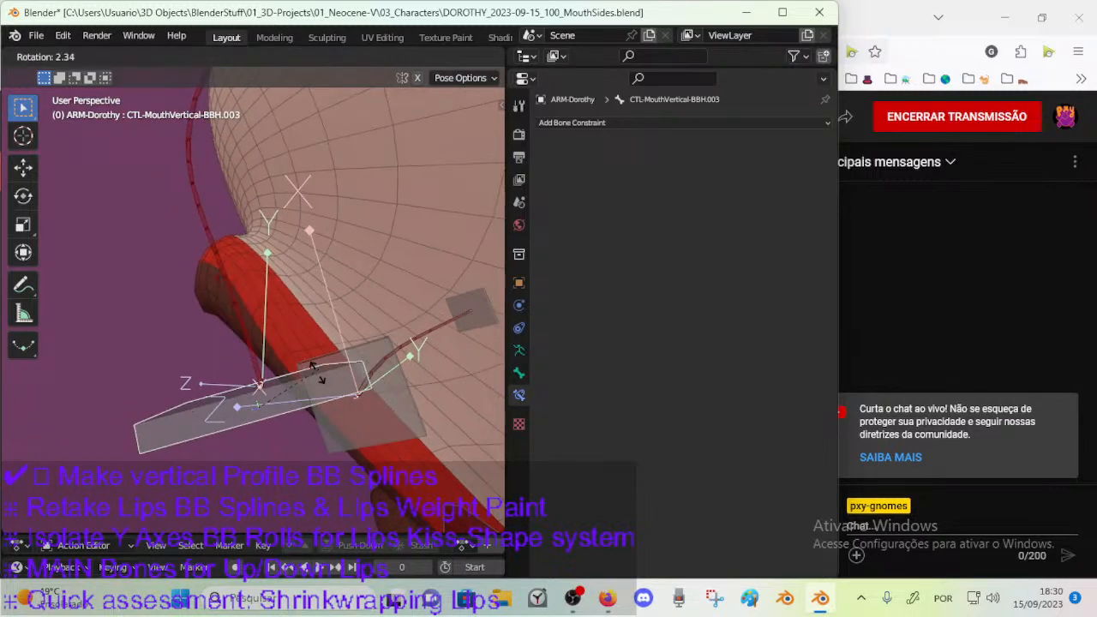
pyautogui.click(309, 369)
pyautogui.moveTo(309, 368); pyautogui.dragTo(347, 370, button='middle')
pyautogui.moveTo(394, 347); pyautogui.dragTo(260, 331, button='middle')
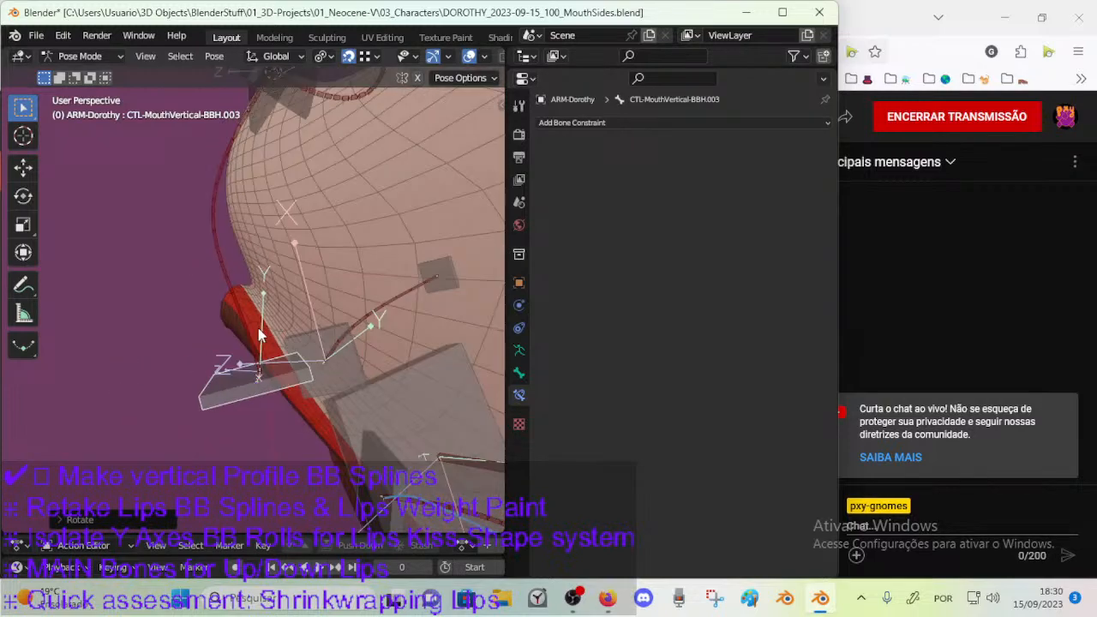
pyautogui.press('r')
pyautogui.rightClick(302, 289)
pyautogui.moveTo(300, 291); pyautogui.dragTo(333, 328, button='middle')
pyautogui.press('g')
pyautogui.click(325, 349)
# Tilt the upper-lip handle and pull it away from the lip to test a stronger profile deformation.
pyautogui.press('r')
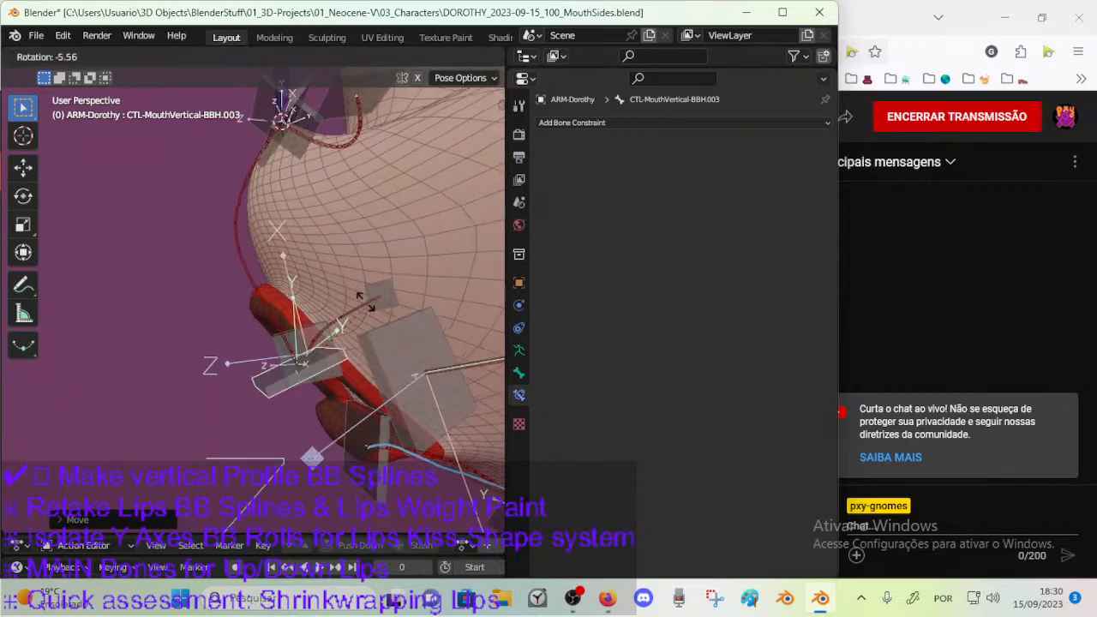
pyautogui.click(360, 295)
pyautogui.press('g')
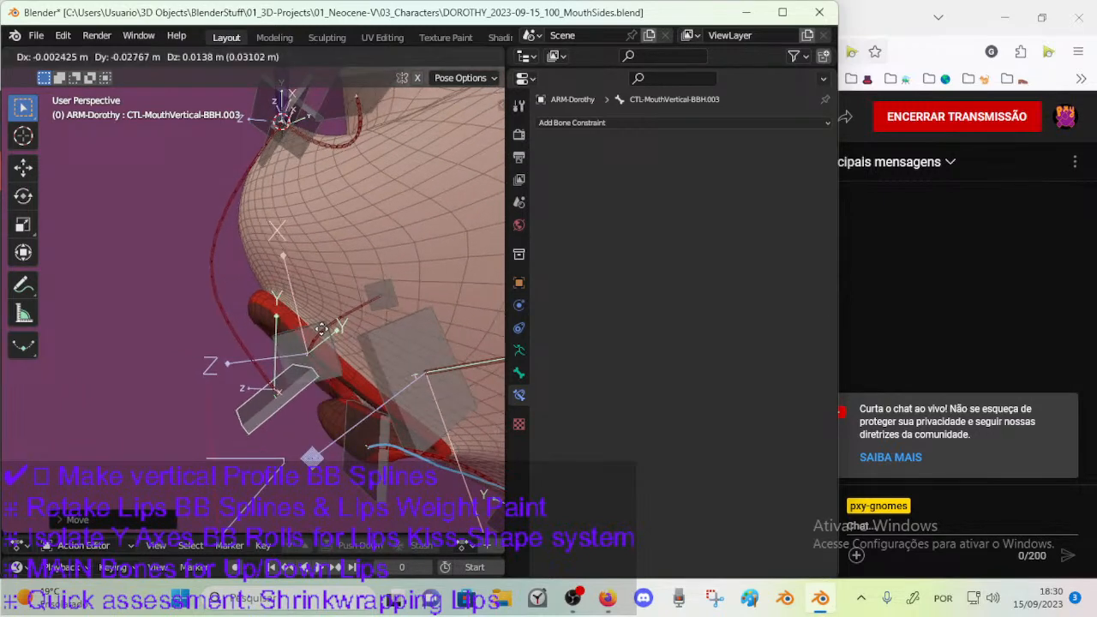
pyautogui.click(335, 329)
pyautogui.moveTo(335, 328); pyautogui.dragTo(385, 299, button='middle')
pyautogui.press('g')
pyautogui.click(289, 296)
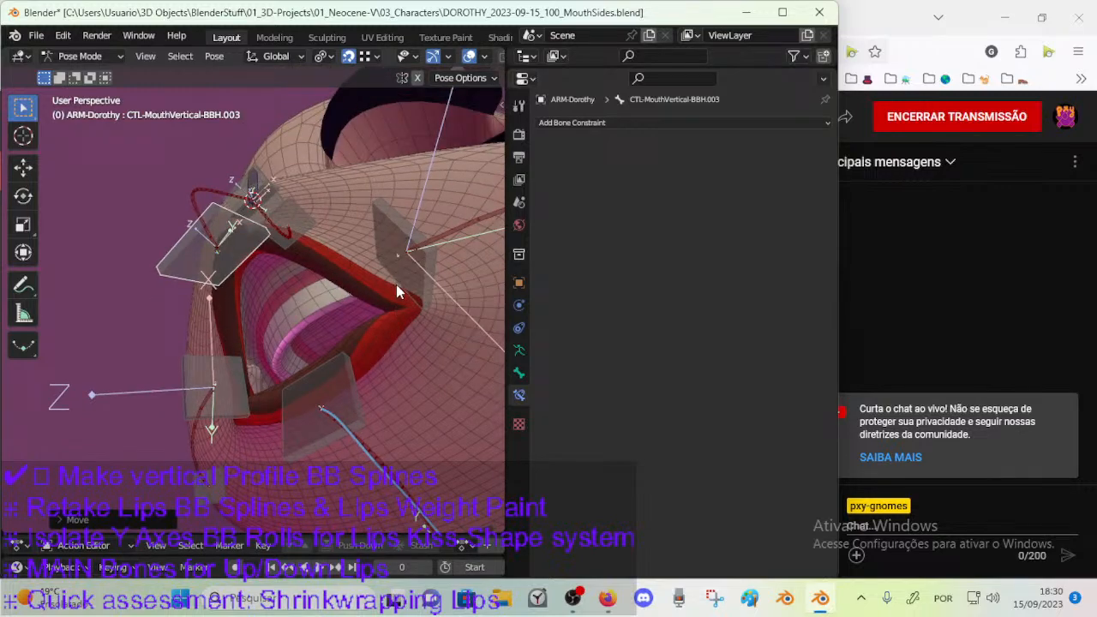
# Test one more move of the upper-lip handle in front of the mouth, and reset the pose of all bones.
pyautogui.moveTo(309, 273); pyautogui.dragTo(251, 240, button='middle')
pyautogui.moveTo(295, 399); pyautogui.dragTo(200, 361, button='middle')
pyautogui.click(215, 350)
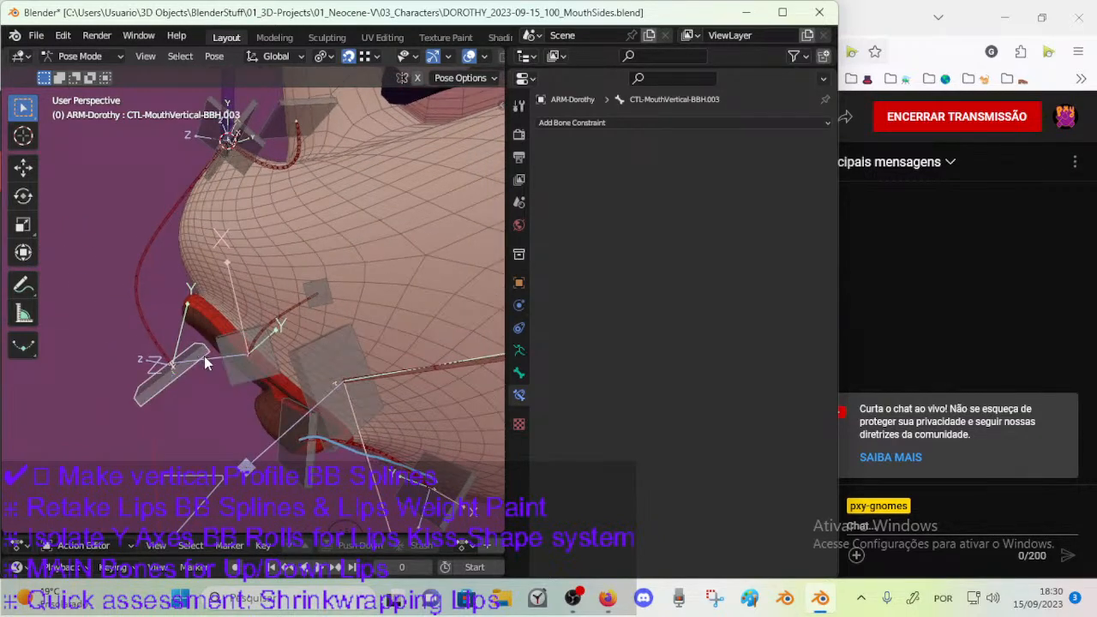
pyautogui.press('g')
pyautogui.click(212, 365)
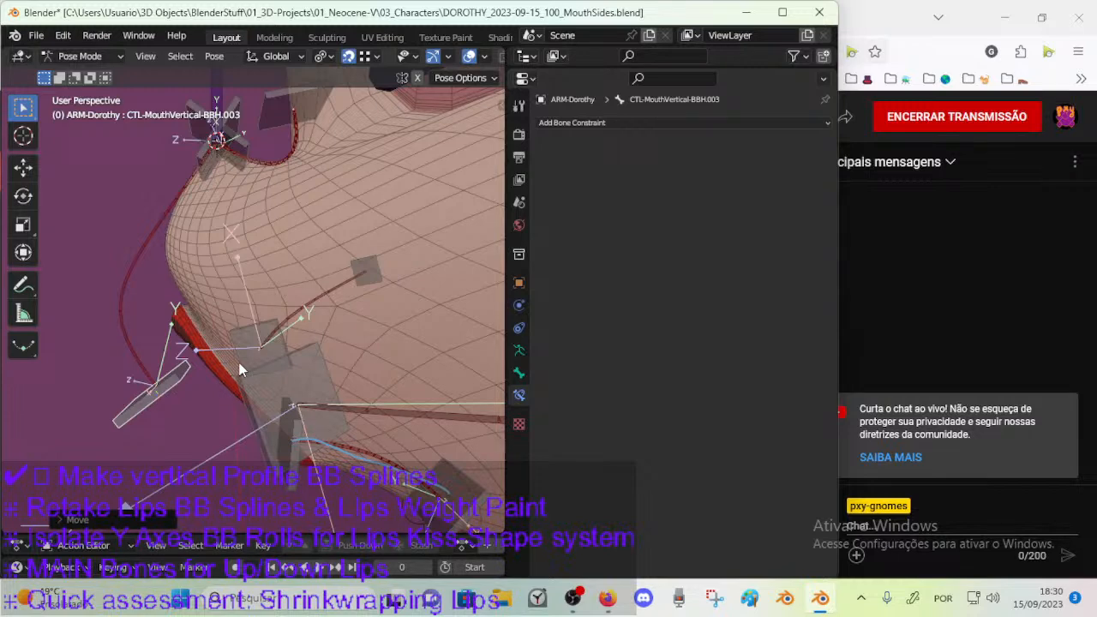
pyautogui.moveTo(214, 329); pyautogui.dragTo(246, 335, button='middle')
pyautogui.moveTo(259, 295); pyautogui.dragTo(335, 215, button='middle')
pyautogui.moveTo(326, 268); pyautogui.dragTo(231, 276, button='middle')
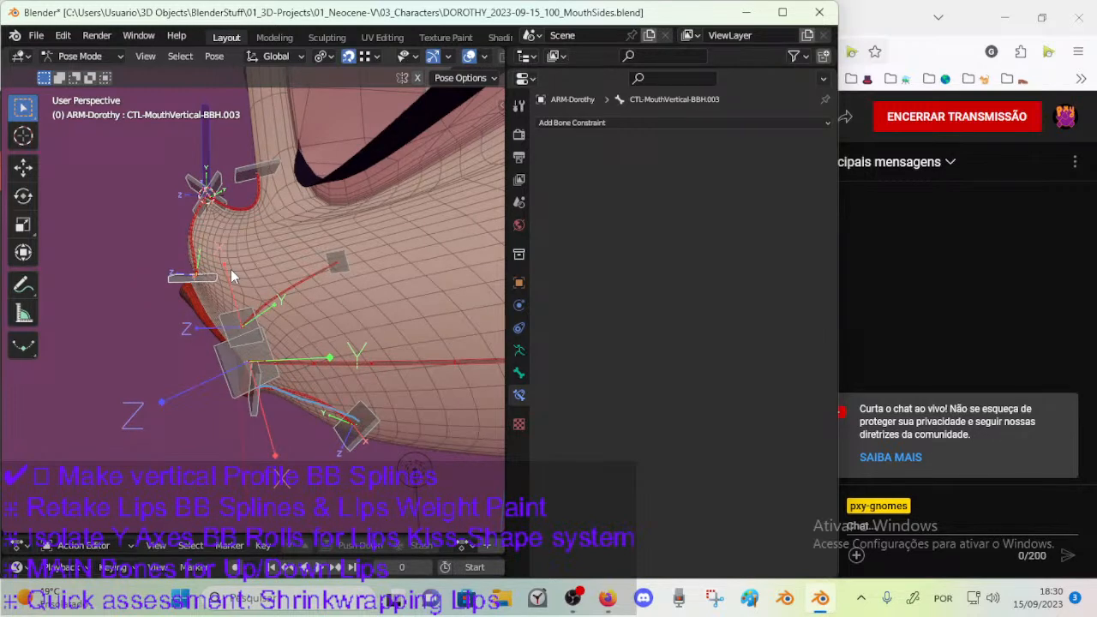
# Try rotating the lower-lip handle CTL-MouthVertical-BBH.002, and cancel the rotation.
pyautogui.moveTo(230, 276); pyautogui.dragTo(275, 374, button='middle')
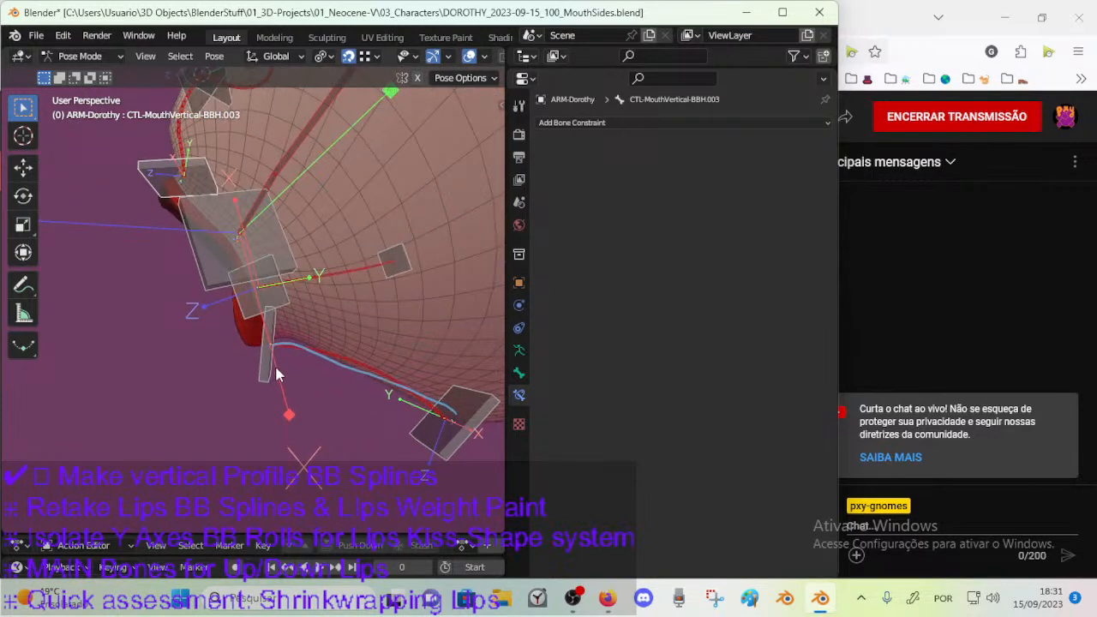
pyautogui.click(271, 367)
pyautogui.press('r')
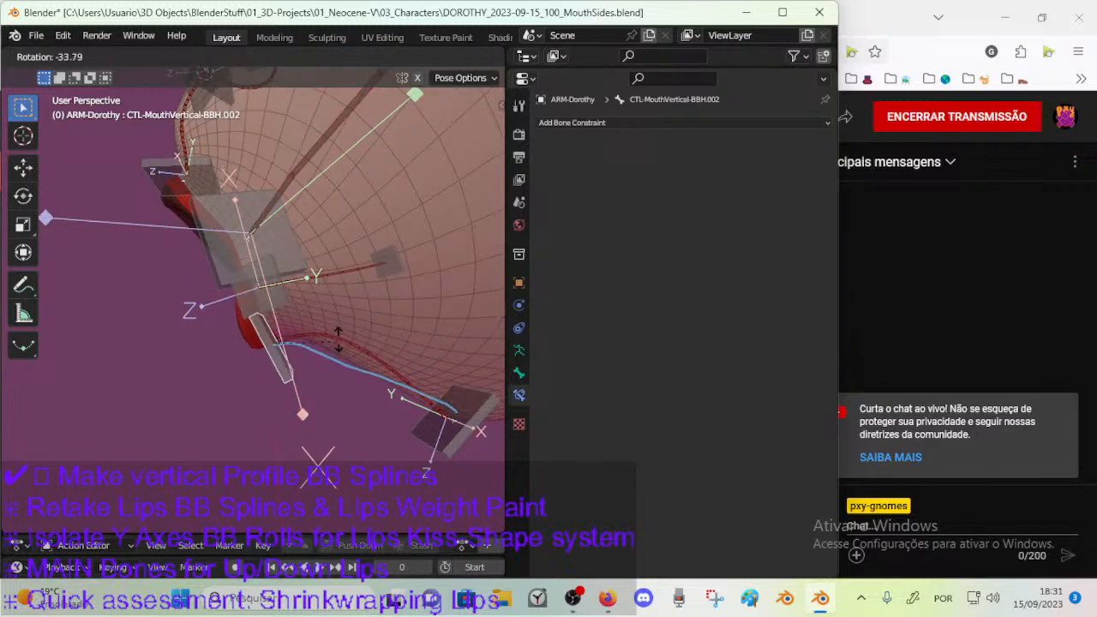
pyautogui.rightClick(237, 329)
pyautogui.moveTo(237, 329); pyautogui.dragTo(420, 405, button='middle')
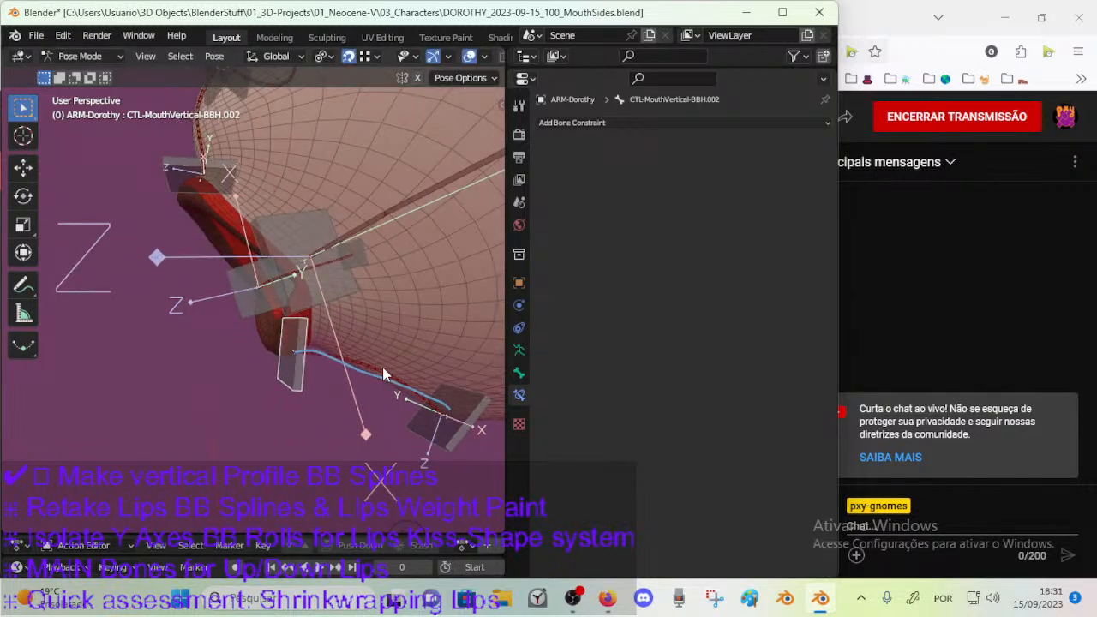
# Examine the upper and lower lip mesh against the mouth profile handles and splines from several angles.
pyautogui.scroll(3, 382, 369)
pyautogui.keyDown('shift'); pyautogui.moveTo(382, 368); pyautogui.dragTo(313, 333, button='middle'); pyautogui.keyUp('shift')
pyautogui.scroll(2, 312, 332)
pyautogui.scroll(-2, 307, 332)
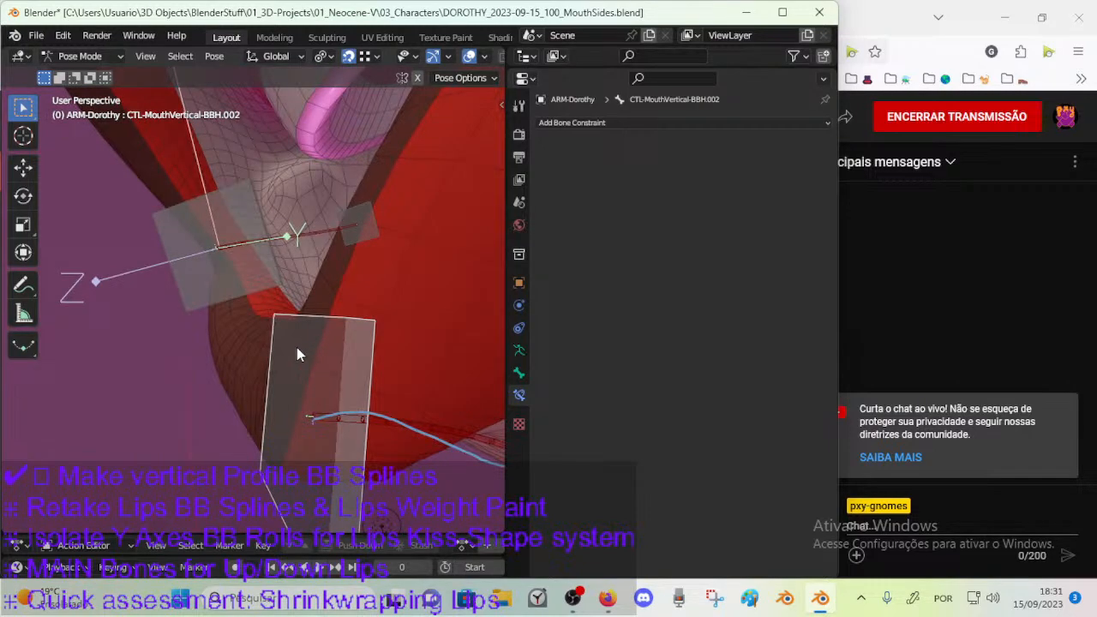
pyautogui.scroll(-4, 412, 369)
pyautogui.moveTo(363, 345); pyautogui.dragTo(307, 375, button='middle')
pyautogui.keyDown('shift'); pyautogui.moveTo(274, 297); pyautogui.dragTo(359, 352, button='middle'); pyautogui.keyUp('shift')
pyautogui.scroll(6, 359, 352)
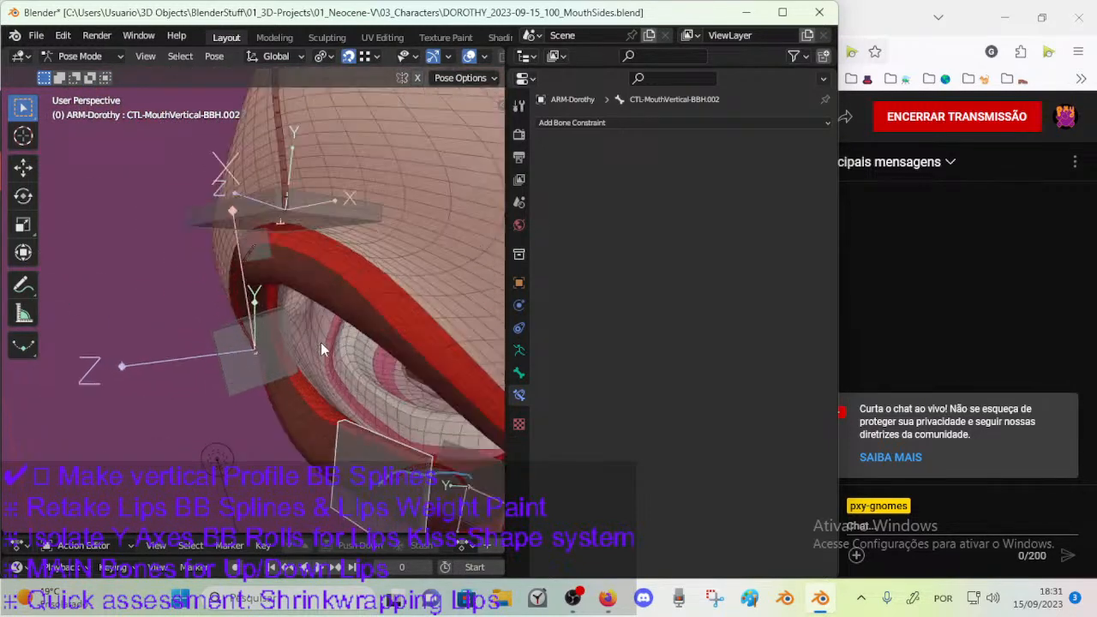
pyautogui.moveTo(165, 264); pyautogui.dragTo(134, 254, button='middle')
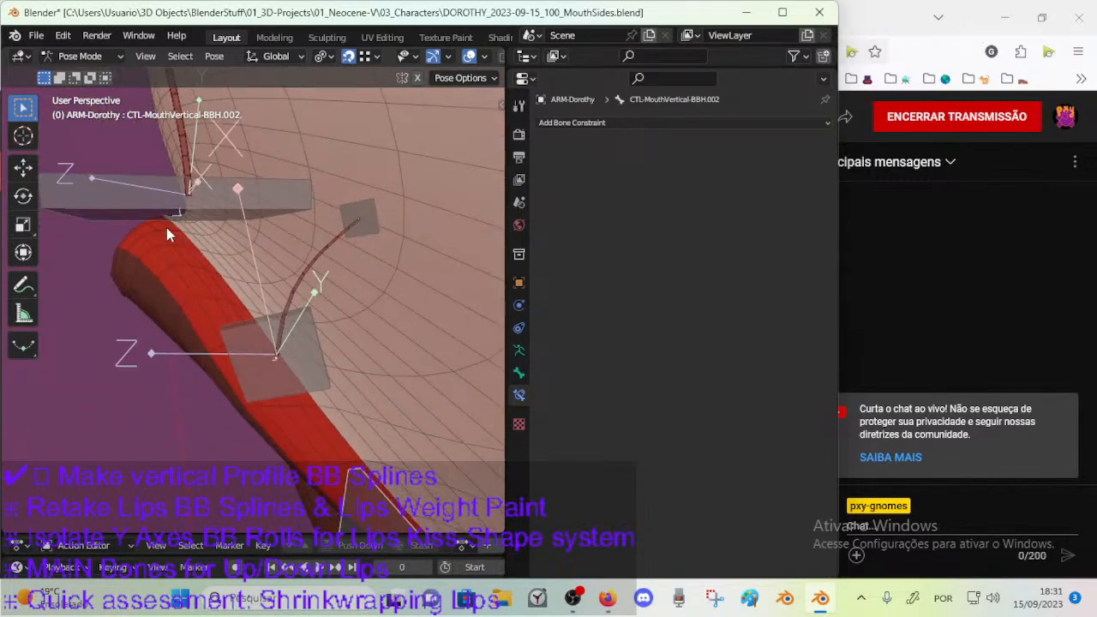
pyautogui.moveTo(146, 269); pyautogui.dragTo(274, 255, button='middle')
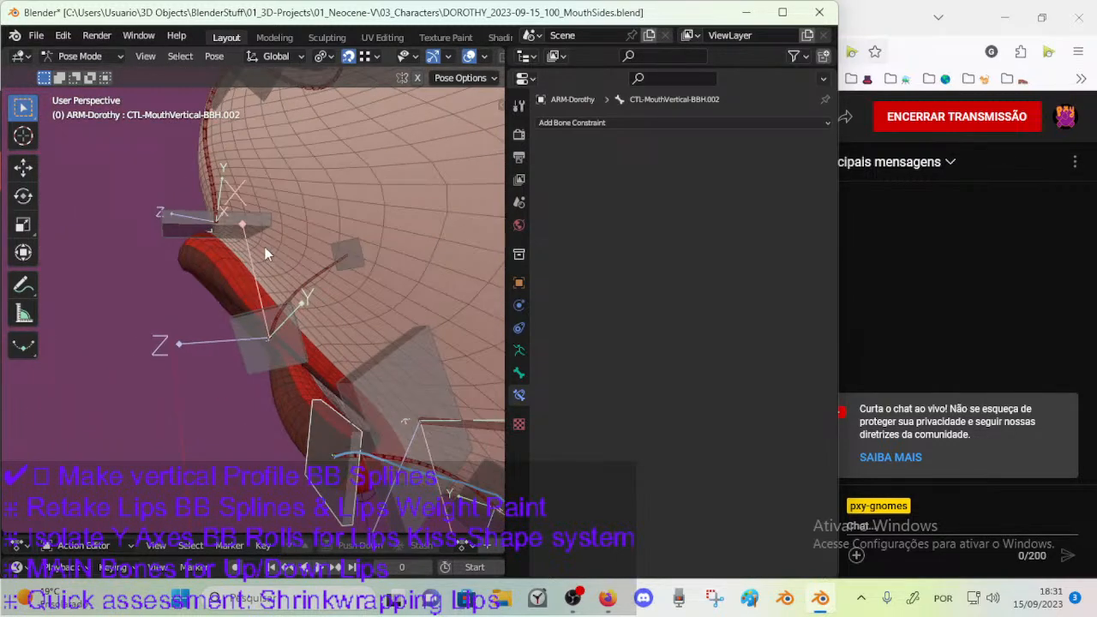
pyautogui.moveTo(206, 250); pyautogui.dragTo(255, 335, button='middle')
pyautogui.scroll(3, 219, 235)
pyautogui.scroll(2, 256, 335)
pyautogui.scroll(-3, 255, 335)
pyautogui.scroll(1, 227, 322)
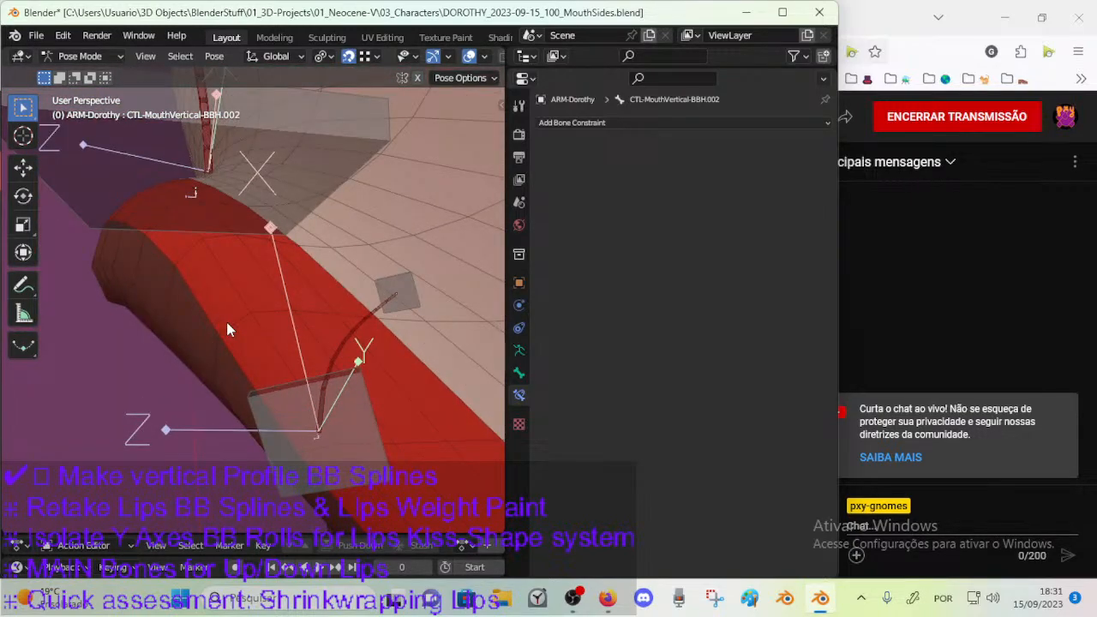
pyautogui.scroll(-4, 226, 323)
pyautogui.scroll(-2, 228, 329)
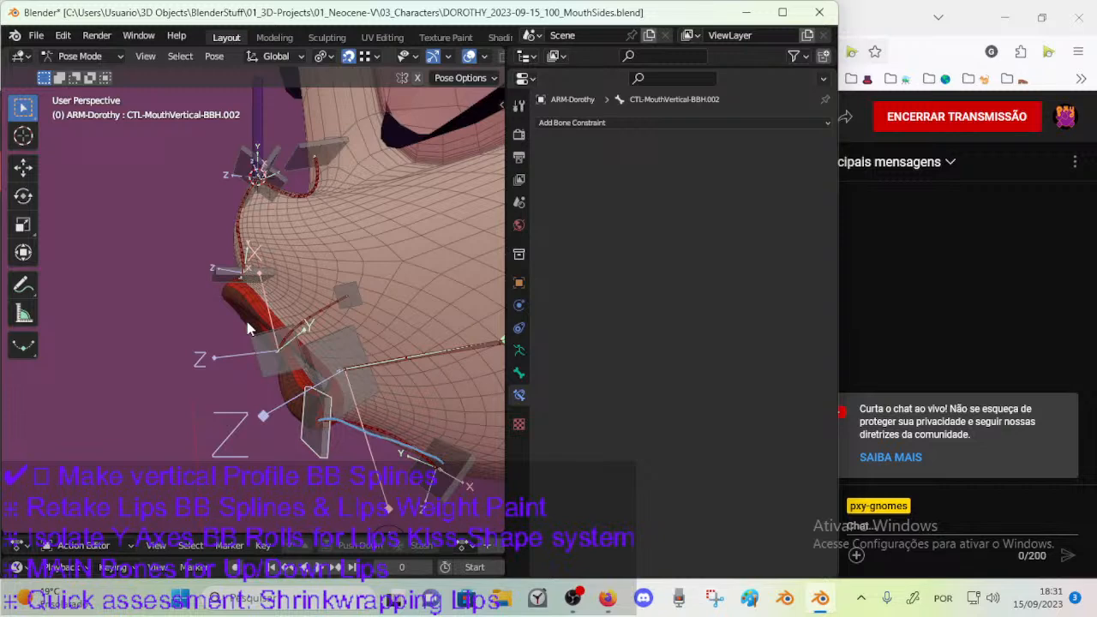
pyautogui.moveTo(247, 321); pyautogui.dragTo(297, 315, button='middle')
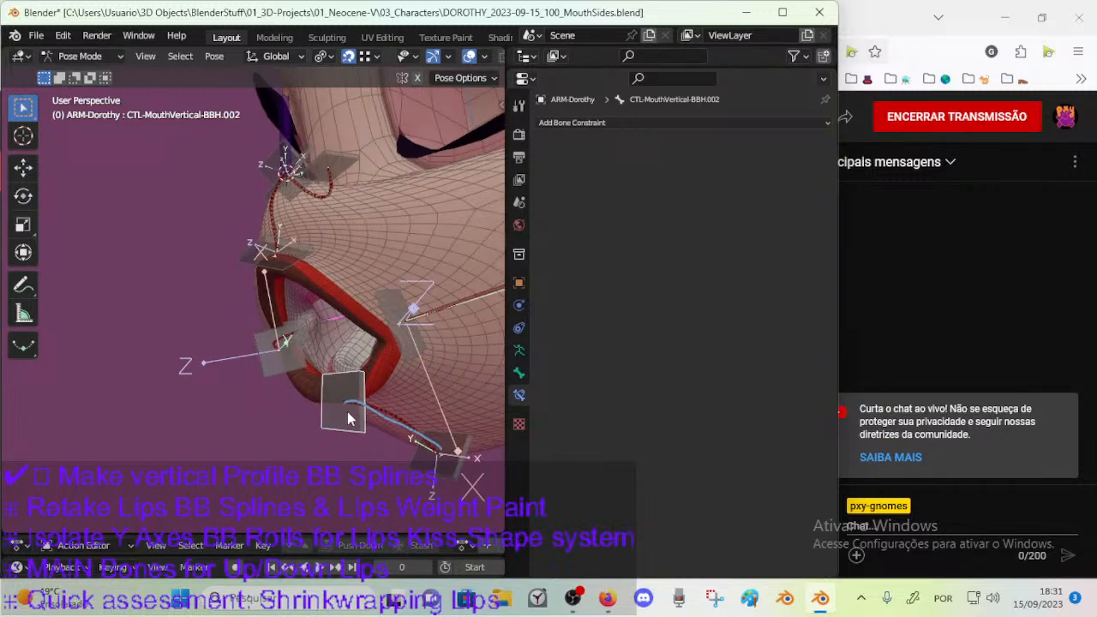
# Move and rotate the lower-lip handle CTL-MouthVertical-BBH.002 to test how the lower lip and chin follow.
pyautogui.press('g')
pyautogui.press('r')
pyautogui.press('x')
pyautogui.click(259, 364)
pyautogui.moveTo(260, 363); pyautogui.dragTo(446, 385, button='middle')
pyautogui.press('g')
pyautogui.click(334, 400)
pyautogui.press('g')
pyautogui.click(338, 369)
# Move the lower-lip handle sideways and back several times to test the lip deformation from different views.
pyautogui.press('g')
pyautogui.click(379, 370)
pyautogui.press('g')
pyautogui.click(335, 363)
pyautogui.moveTo(336, 364); pyautogui.dragTo(231, 353, button='middle')
pyautogui.press('g')
pyautogui.click(336, 349)
pyautogui.moveTo(336, 349); pyautogui.dragTo(406, 380, button='middle')
# Test combined moves and local X-axis rotations of the lower-lip handle on the mouth.
pyautogui.press('g')
pyautogui.click(204, 344)
pyautogui.press('r')
pyautogui.press('x')
pyautogui.click(281, 347)
pyautogui.press('g')
pyautogui.click(288, 349)
pyautogui.press('r')
pyautogui.press('x')
pyautogui.click(256, 395)
# Rotate the lower-lip handle again and pull it toward the mouth corner to test sideways lip deformation.
pyautogui.press('g')
pyautogui.click(309, 389)
pyautogui.press('r')
pyautogui.click(298, 391)
pyautogui.press('g')
pyautogui.click(364, 383)
pyautogui.press('g')
pyautogui.click(408, 385)
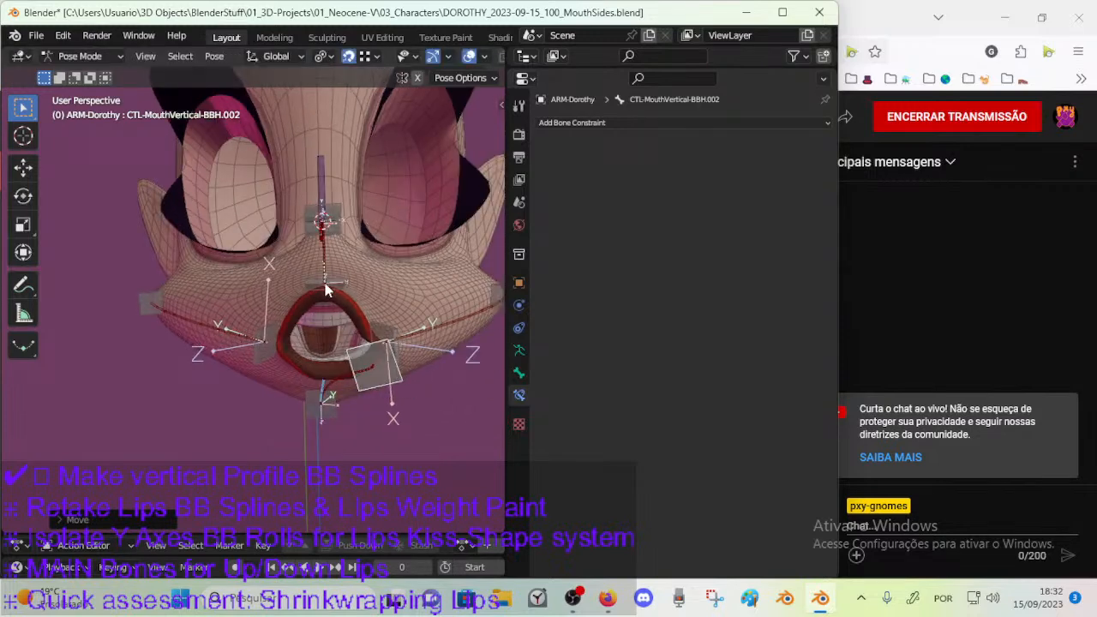
# Rotate and move the upper-lip handle CTL-MouthVertical-BBH.003 from the front to test the upper-lip deformation.
pyautogui.click(337, 289)
pyautogui.press('r')
pyautogui.click(364, 281)
pyautogui.press('g')
pyautogui.click(396, 312)
pyautogui.moveTo(396, 313); pyautogui.dragTo(314, 275, button='middle')
pyautogui.press('g')
pyautogui.click(370, 328)
# Move the upper-lip handle once more, inspect the profile up close, and undo the move.
pyautogui.scroll(3, 385, 336)
pyautogui.press('g')
pyautogui.click(364, 267)
pyautogui.scroll(2, 326, 271)
pyautogui.moveTo(398, 242); pyautogui.dragTo(237, 302, button='middle')
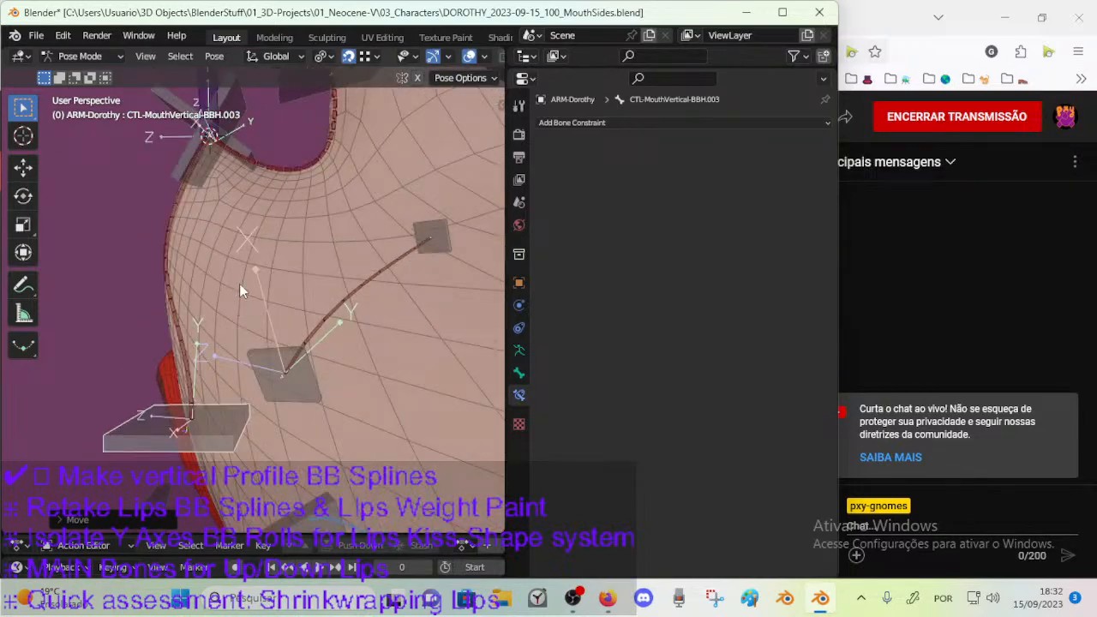
pyautogui.scroll(-3, 239, 301)
pyautogui.hotkey('ctrl', 'z')
# Test moving the nose-bridge handle CTL-MouthVertical-BBH.006 and rotating the nose-tip handle CTL-MouthVertical-BBH.005, and reset the pose.
pyautogui.click(286, 164)
pyautogui.press('g')
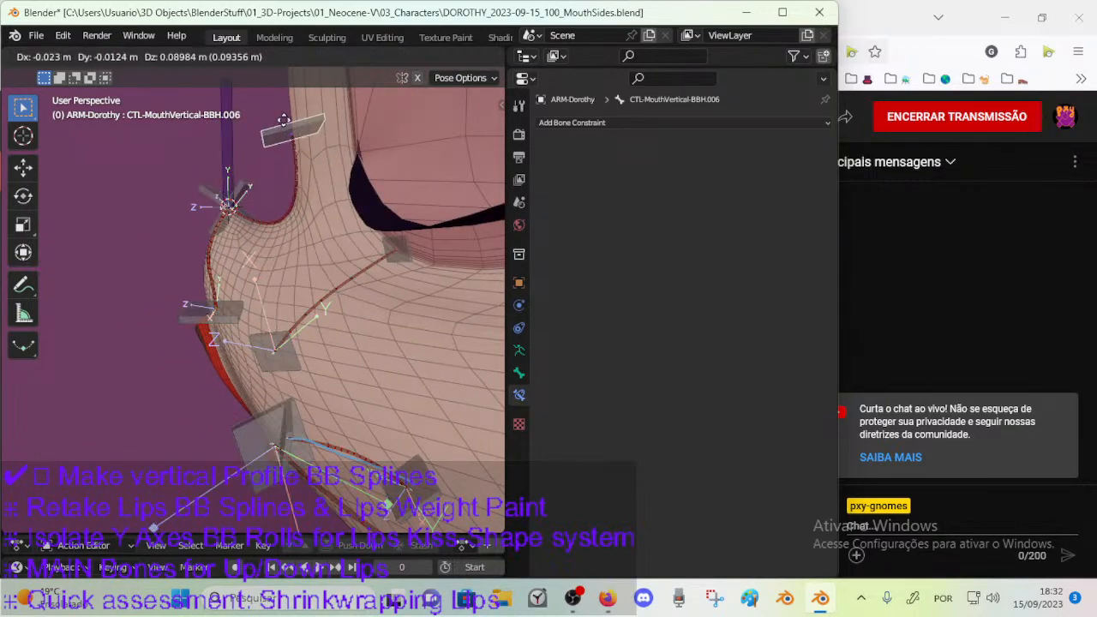
pyautogui.click(283, 119)
pyautogui.click(250, 199)
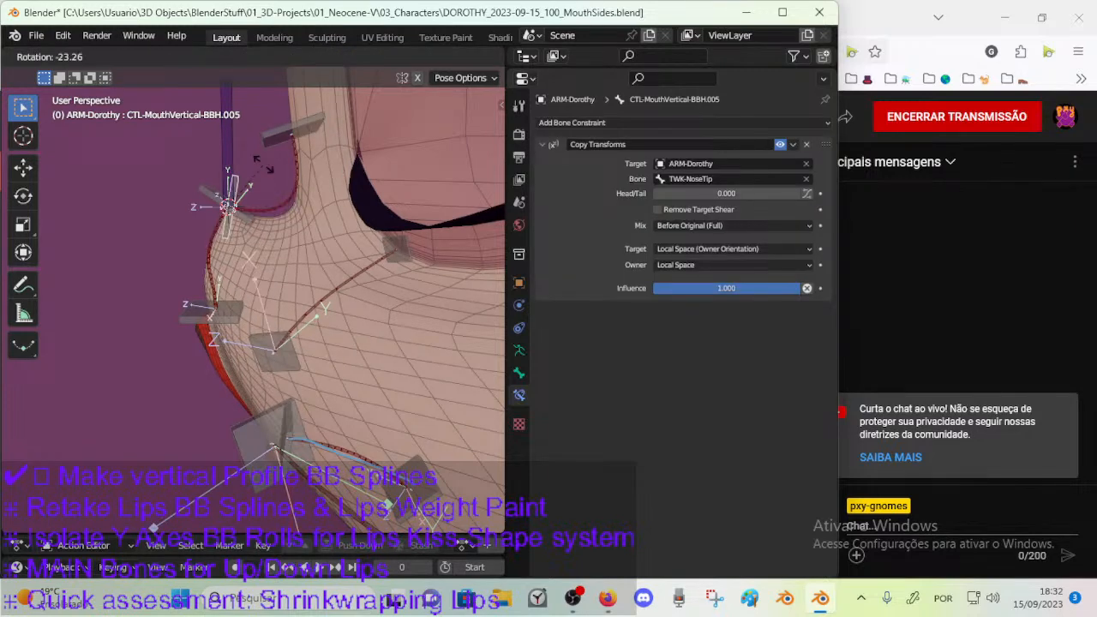
pyautogui.moveTo(259, 201); pyautogui.dragTo(258, 276, button='middle')
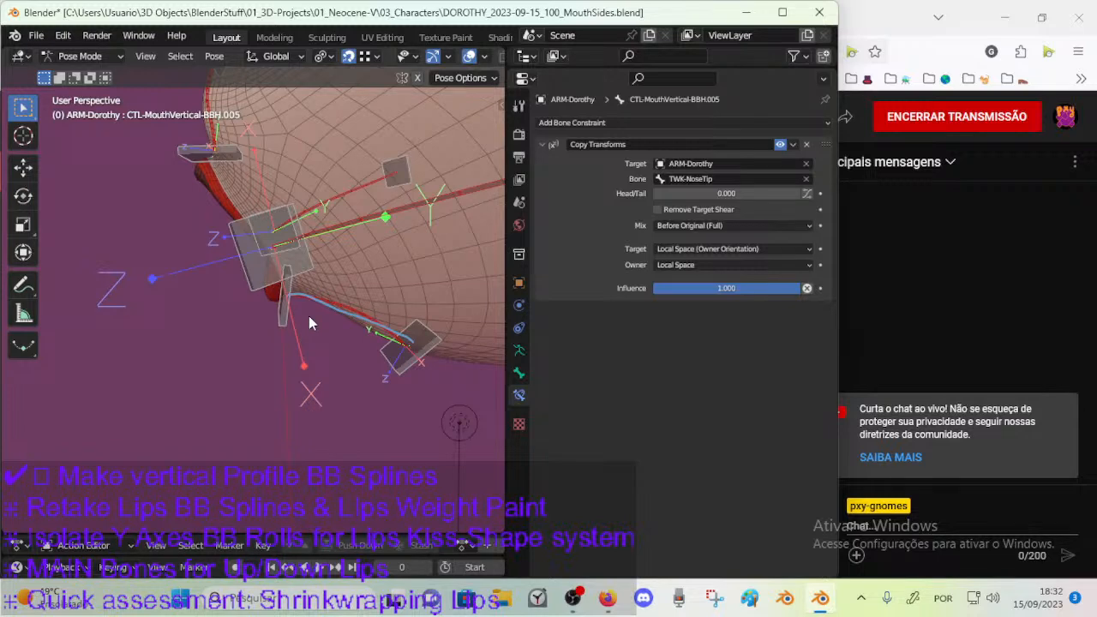
# Save the file and select the chin bendy bone DEF-MouthVertical-BB.001.
pyautogui.scroll(-4, 304, 321)
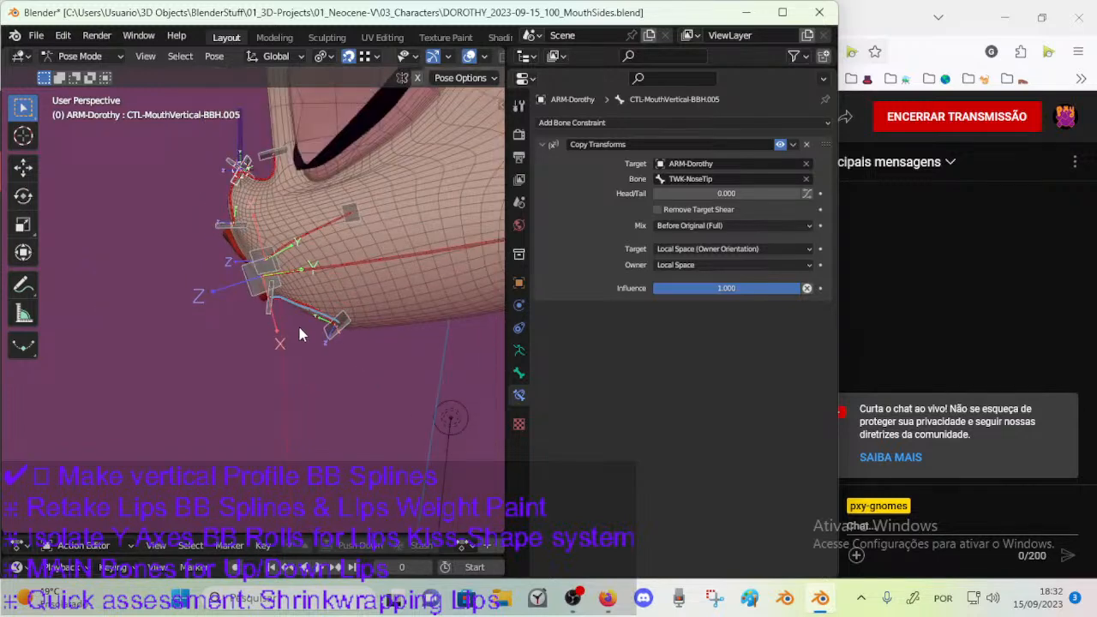
pyautogui.scroll(5, 299, 327)
pyautogui.hotkey('ctrl', 's')
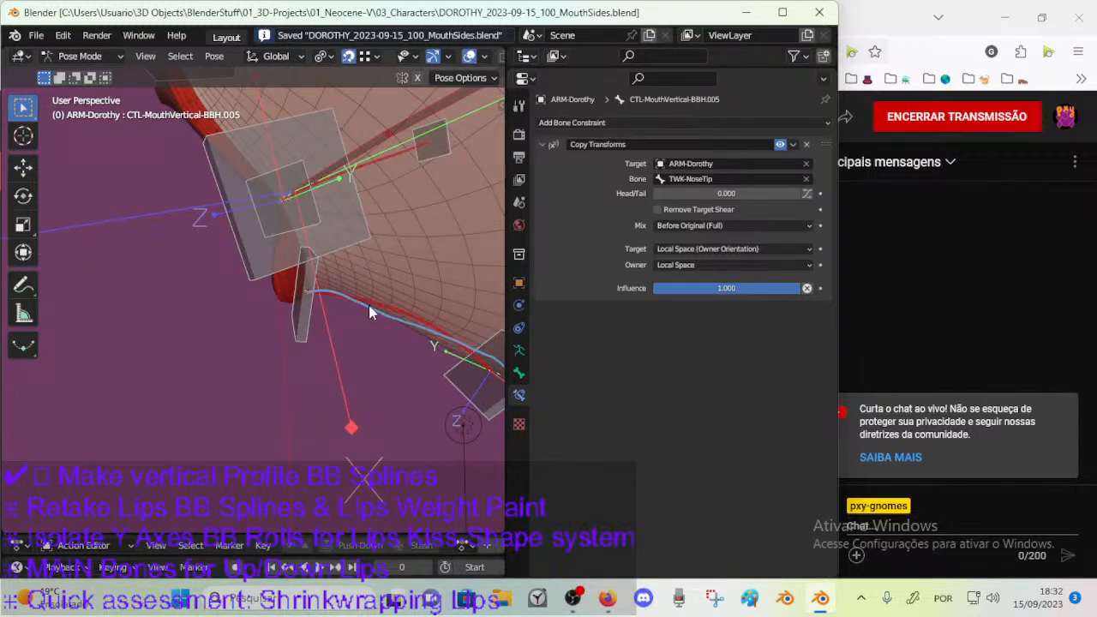
pyautogui.click(370, 309)
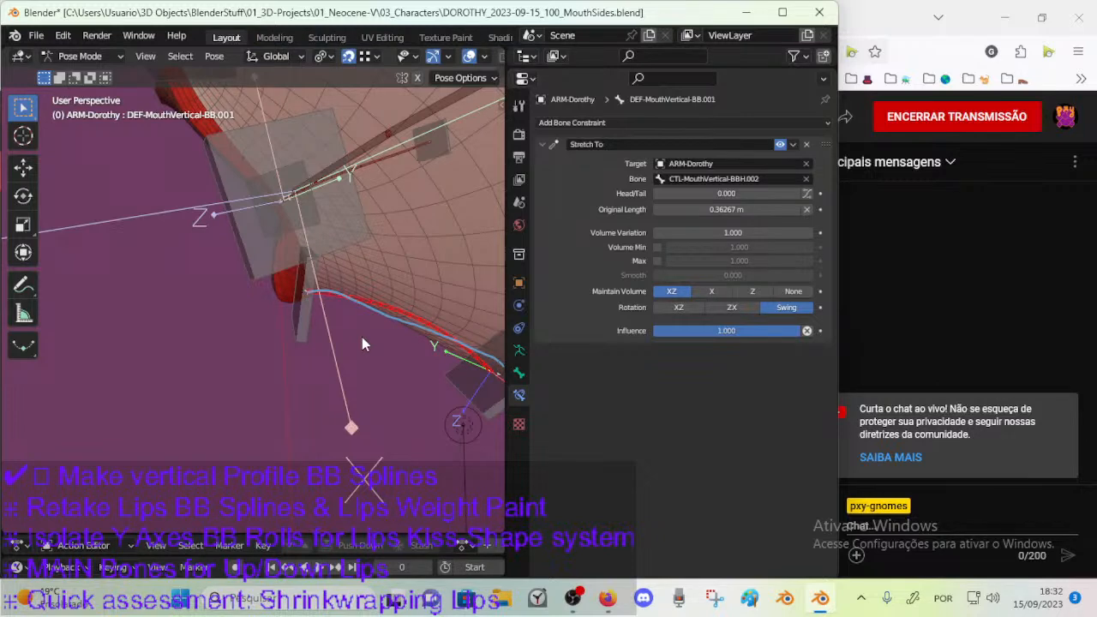
pyautogui.moveTo(248, 192); pyautogui.dragTo(360, 214, button='middle')
# Try moving the mouth-corner handle CTL-MouthSide-BBH.L.001 to deform the cheek, and undo the moves.
pyautogui.scroll(-3, 321, 238)
pyautogui.click(314, 267)
pyautogui.click(311, 277)
pyautogui.moveTo(311, 276); pyautogui.dragTo(290, 314, button='middle')
pyautogui.press('g')
pyautogui.click(387, 255)
pyautogui.press('g')
pyautogui.click(324, 273)
pyautogui.hotkey('ctrl', 'z')
pyautogui.hotkey('ctrl', 'z')
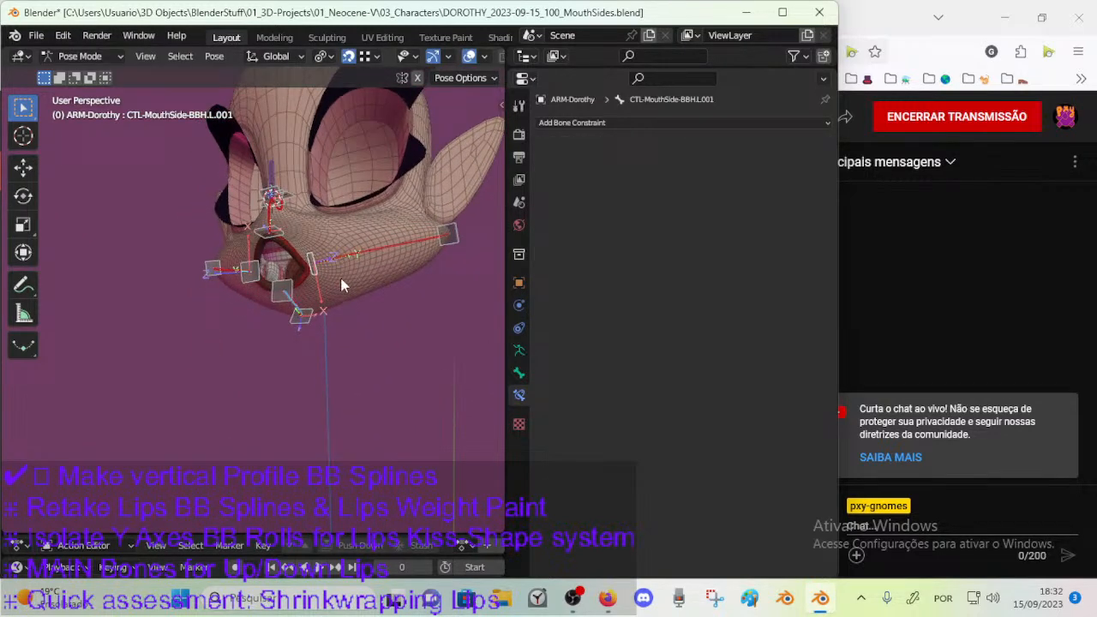
# Show the lip bones alongside the mouth controls and select the upper-lip bone DEF-LipUp-BB.L.002.
pyautogui.moveTo(305, 273); pyautogui.dragTo(333, 309, button='middle')
pyautogui.scroll(3, 220, 288)
pyautogui.press('n')
pyautogui.press('n')
pyautogui.moveTo(283, 403); pyautogui.dragTo(397, 215, button='middle')
pyautogui.press('n')
pyautogui.click(324, 442)
pyautogui.press('n')
pyautogui.scroll(-1, 343, 232)
pyautogui.moveTo(390, 193); pyautogui.dragTo(368, 163, button='middle')
pyautogui.click(395, 233)
pyautogui.moveTo(396, 233); pyautogui.dragTo(418, 305, button='middle')
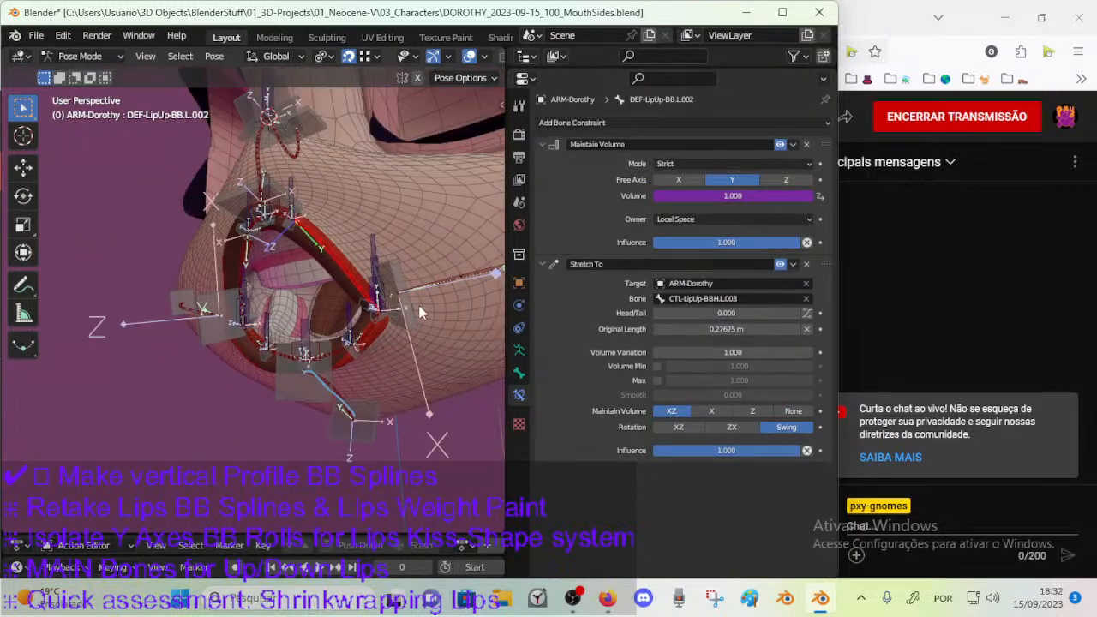
# Test moving the mouth-corner controls, including CTL-MouthSide-BBH.L.001, with the lip bones shown, and restore their positions.
pyautogui.click(374, 294)
pyautogui.press('g')
pyautogui.rightClick(398, 332)
pyautogui.click(399, 333)
pyautogui.press('g')
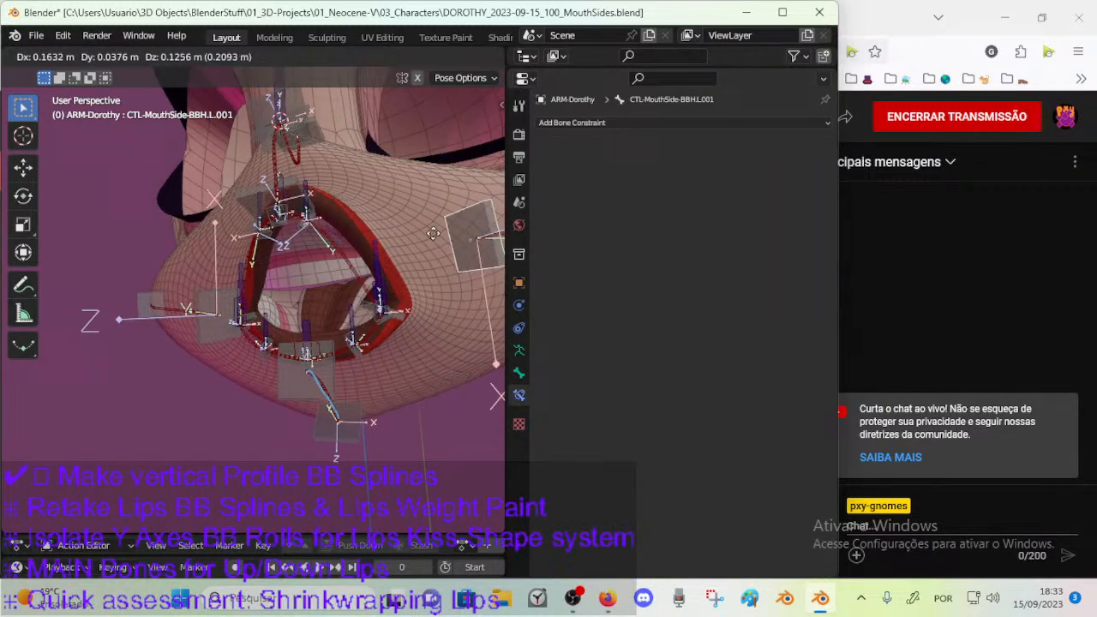
pyautogui.click(374, 298)
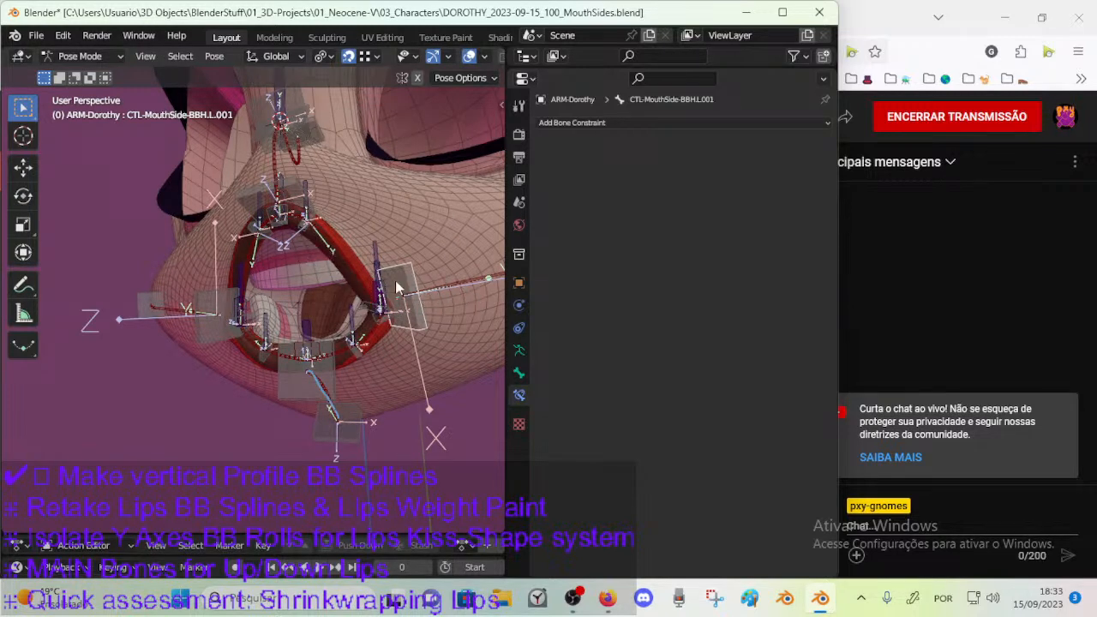
# Test moving and rotating the mouth-corner handle CTL-MouthSide-BBH.L.001 to see how the lips and cheek deform.
pyautogui.press('g')
pyautogui.click(418, 295)
pyautogui.scroll(-2, 360, 308)
pyautogui.press('g')
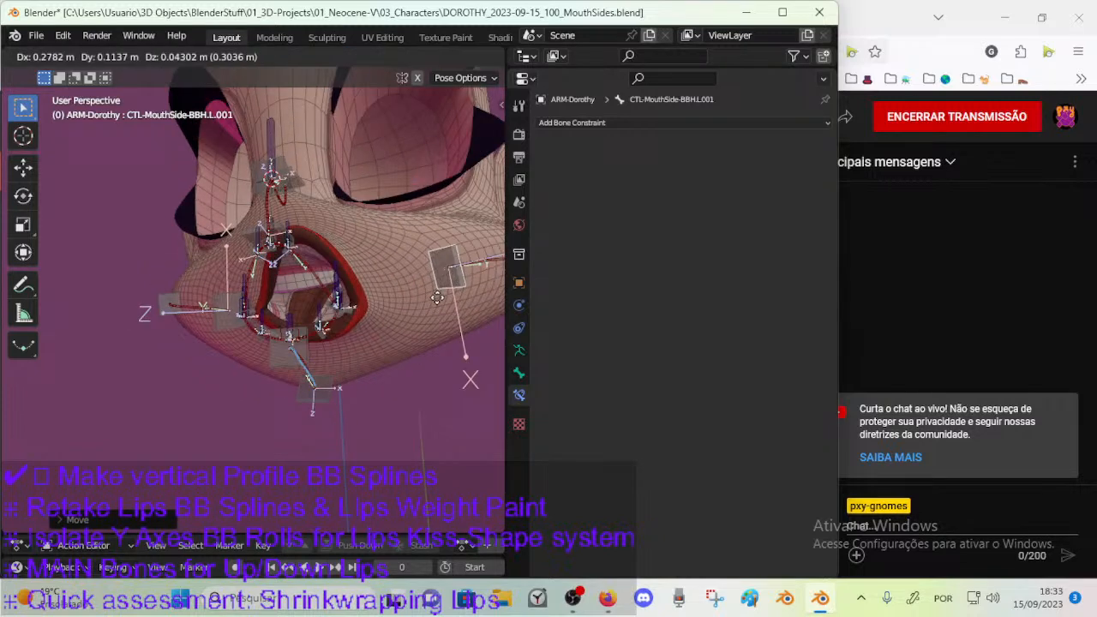
pyautogui.click(408, 308)
pyautogui.press('r')
pyautogui.click(443, 289)
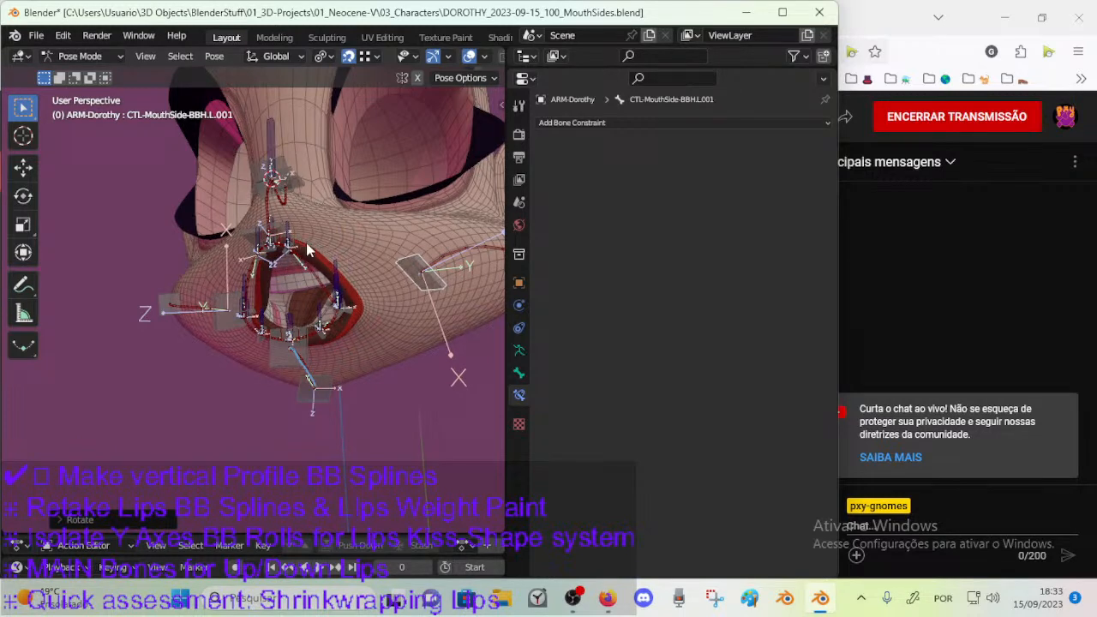
# Try further positions and rotations of CTL-MouthSide-BBH.L.001, bringing it closer to the mouth.
pyautogui.moveTo(307, 249); pyautogui.dragTo(312, 252, button='middle')
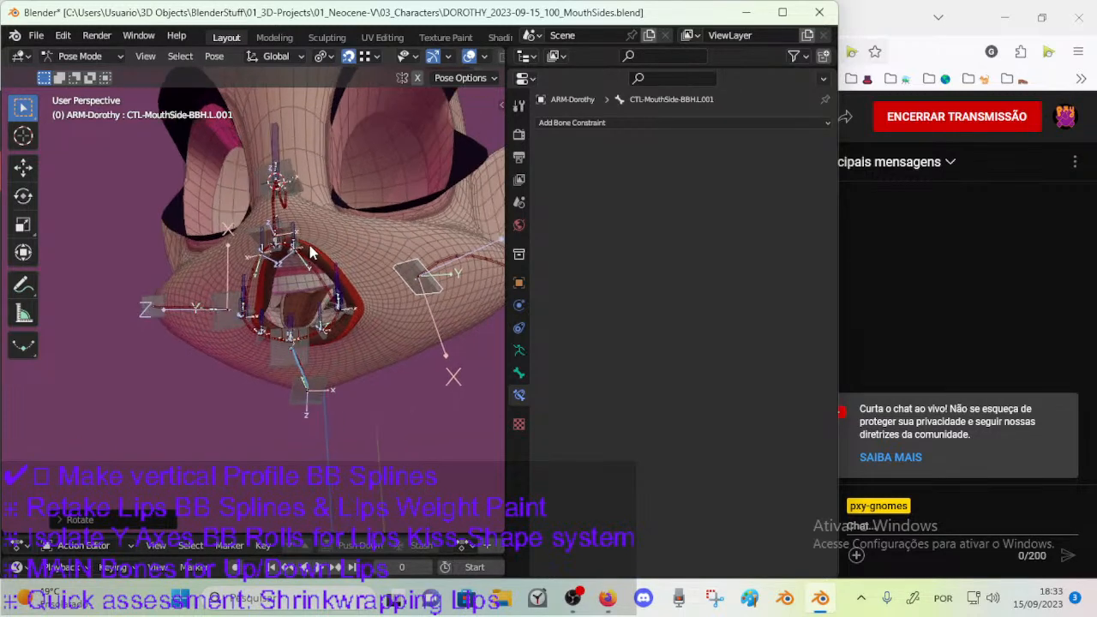
pyautogui.press('g')
pyautogui.click(431, 286)
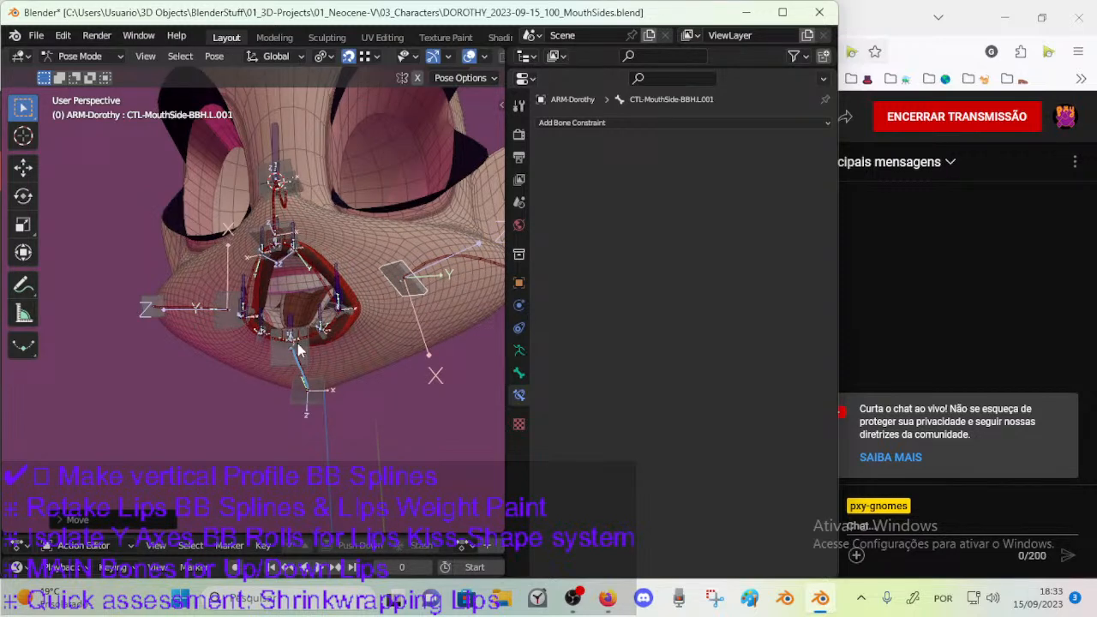
pyautogui.press('g')
pyautogui.click(339, 257)
pyautogui.press('r')
pyautogui.click(439, 313)
pyautogui.press('g')
pyautogui.click(419, 288)
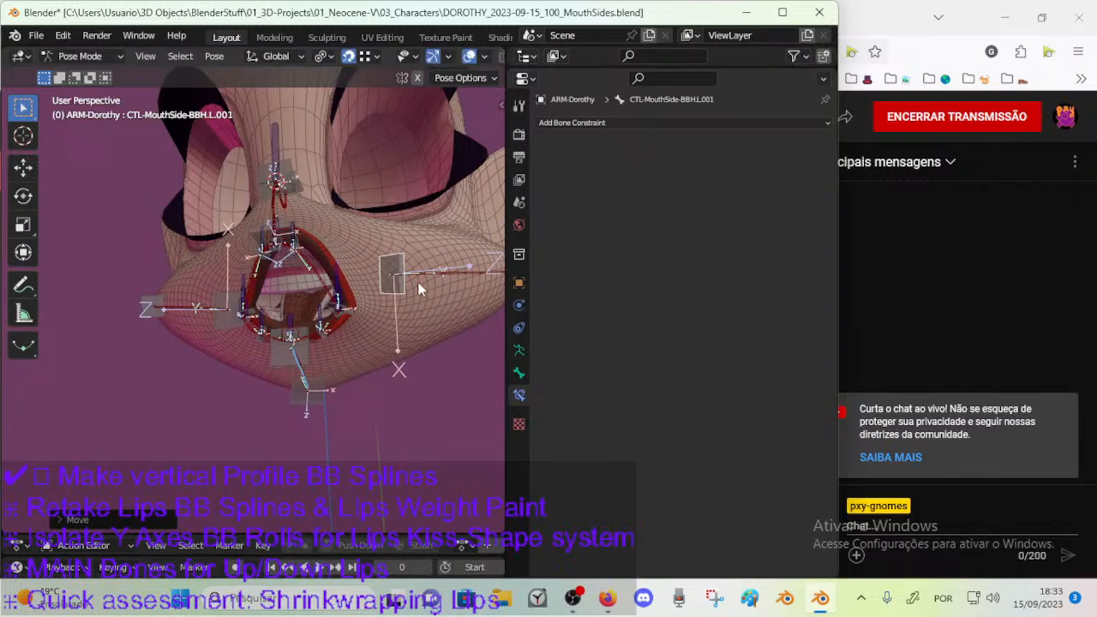
# Switch the 00_Body mesh to Weight Paint mode, turn off the selection mask, and display the weights of DEF-MouthSide-BB.L.001.
pyautogui.hotkey('ctrl', 'Tab')
pyautogui.keyDown('shift'); pyautogui.click(423, 314); pyautogui.keyUp('shift')
pyautogui.hotkey('ctrl', 'Tab')
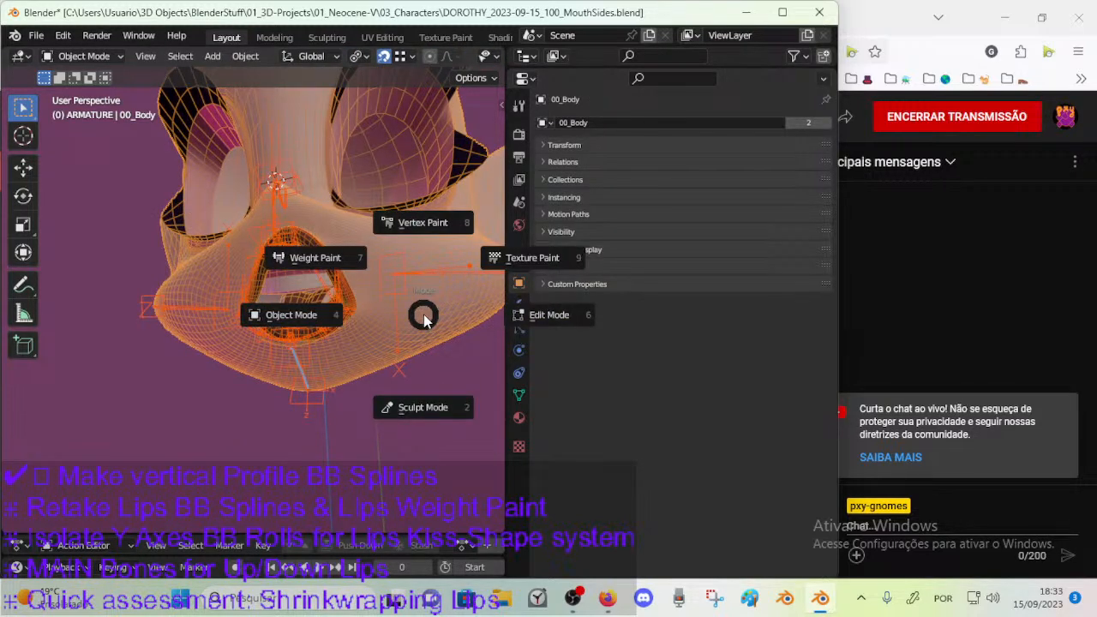
pyautogui.click(311, 257)
pyautogui.moveTo(435, 267); pyautogui.dragTo(421, 274)
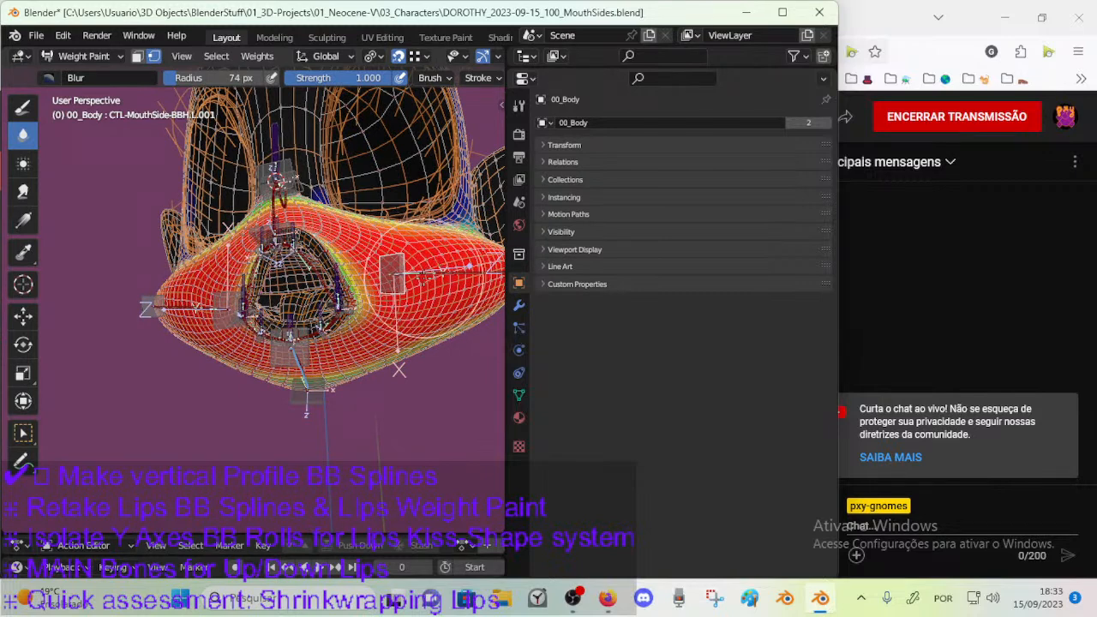
pyautogui.press('m')
pyautogui.press('m')
pyautogui.press('v')
pyautogui.press('v')
pyautogui.keyDown('ctrl'); pyautogui.click(435, 272); pyautogui.keyUp('ctrl')
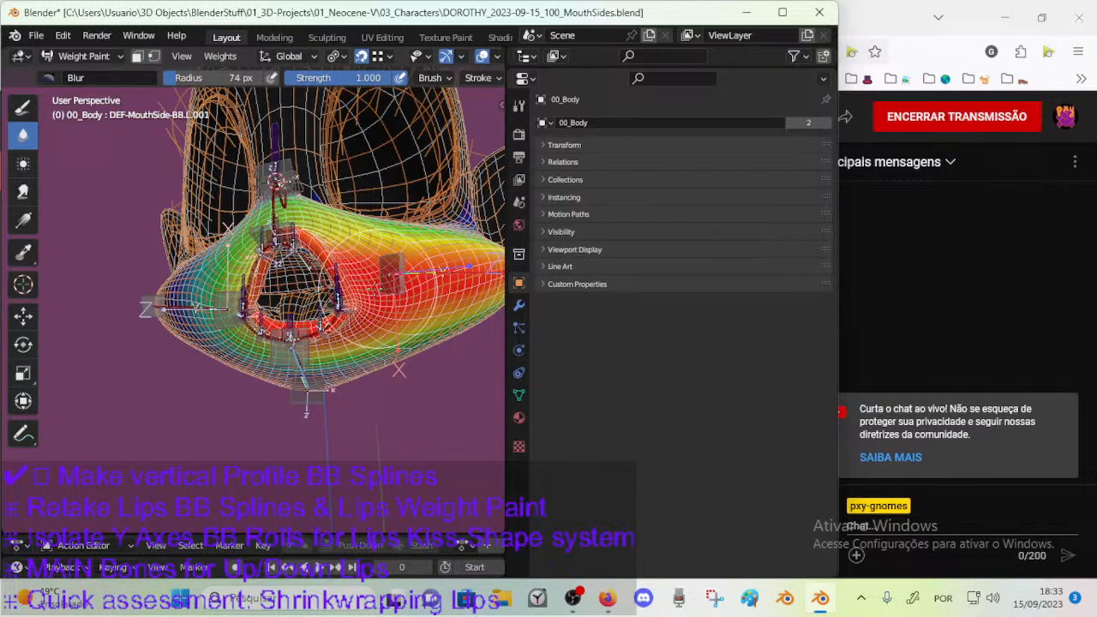
# Examine the mouth-side weights around the lips, and select the upper-lip bone DEF-LipUp-BB.L.002 to check its weights.
pyautogui.moveTo(275, 294)
pyautogui.mouseDown(button='middle')
pyautogui.moveTo(389, 291)
pyautogui.moveTo(259, 305)
pyautogui.moveTo(260, 288)
pyautogui.moveTo(257, 318)
pyautogui.mouseUp(button='middle')
pyautogui.moveTo(199, 283); pyautogui.dragTo(146, 293, button='middle')
pyautogui.moveTo(360, 182); pyautogui.dragTo(253, 313, button='middle')
pyautogui.moveTo(320, 245); pyautogui.dragTo(265, 242, button='middle')
pyautogui.moveTo(353, 232); pyautogui.dragTo(371, 278, button='middle')
pyautogui.keyDown('ctrl'); pyautogui.click(358, 249); pyautogui.keyUp('ctrl')
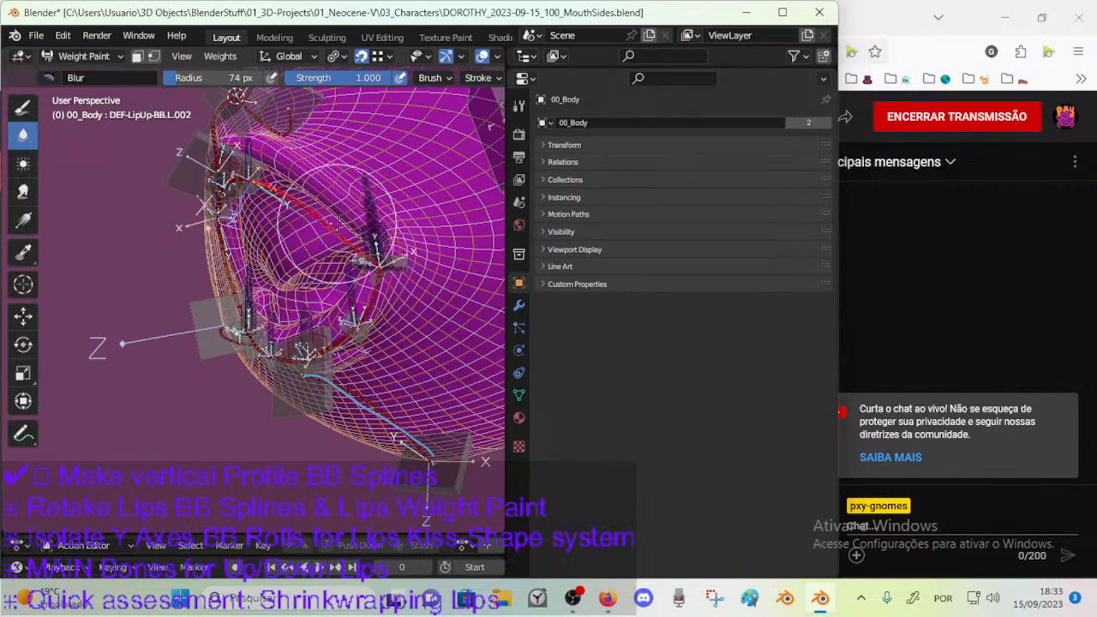
# Save the file and bring up the body mesh's vertex groups whose names carry the x prefix.
pyautogui.hotkey('ctrl', 's')
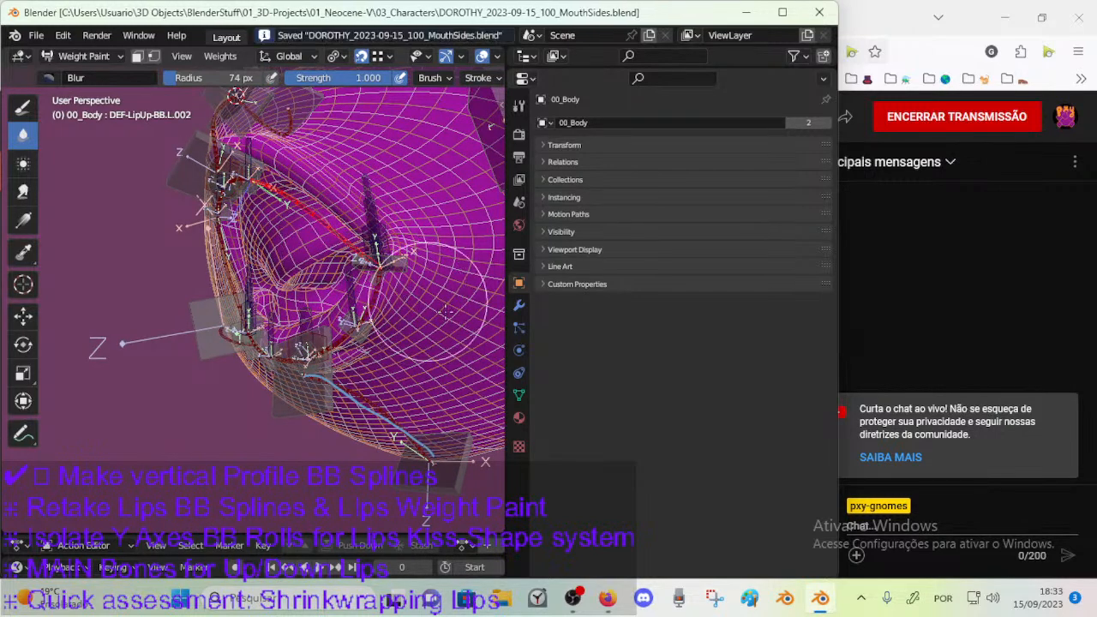
pyautogui.click(520, 395)
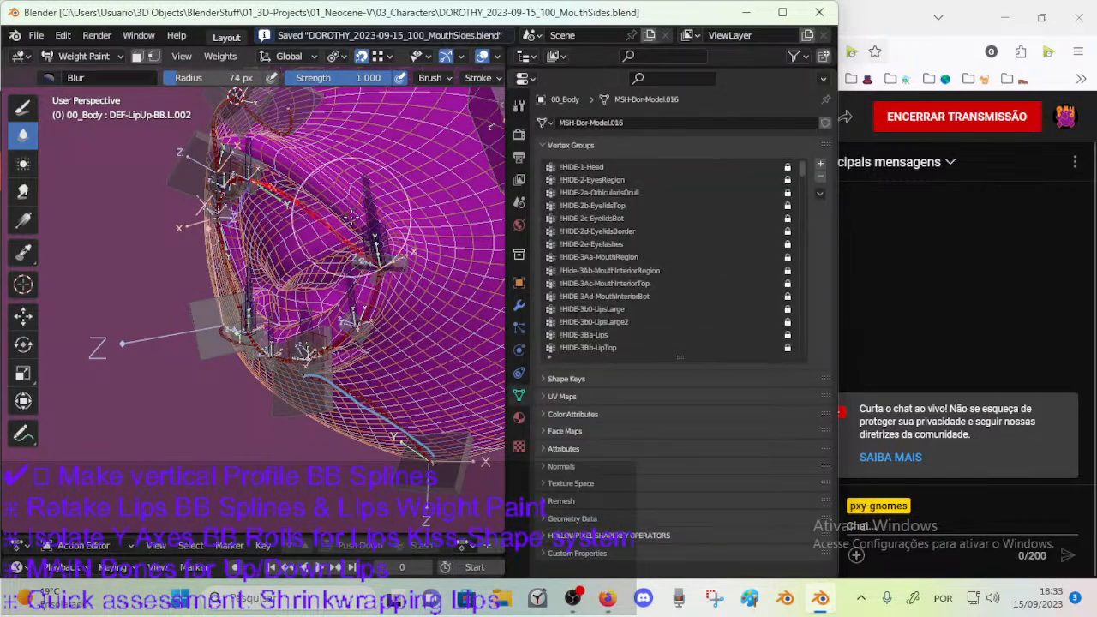
pyautogui.moveTo(809, 181); pyautogui.dragTo(803, 347)
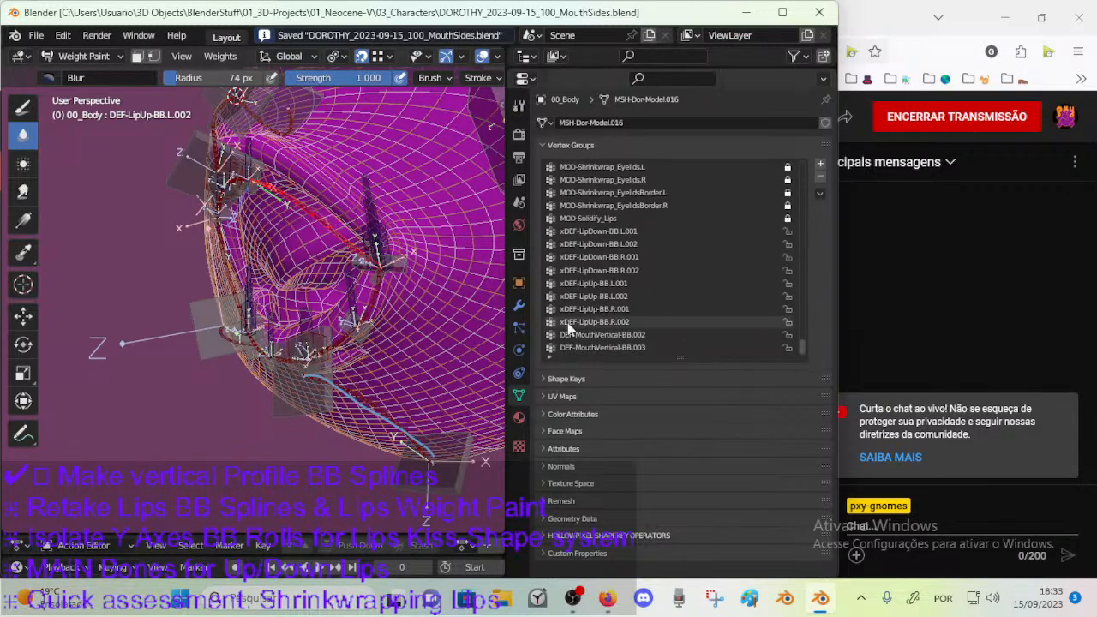
# Remove the leading x from the four lower-lip vertex groups, naming them DEF-LipDown-BB.L.001, L.002, R.001 and R.002.
pyautogui.click(583, 232)
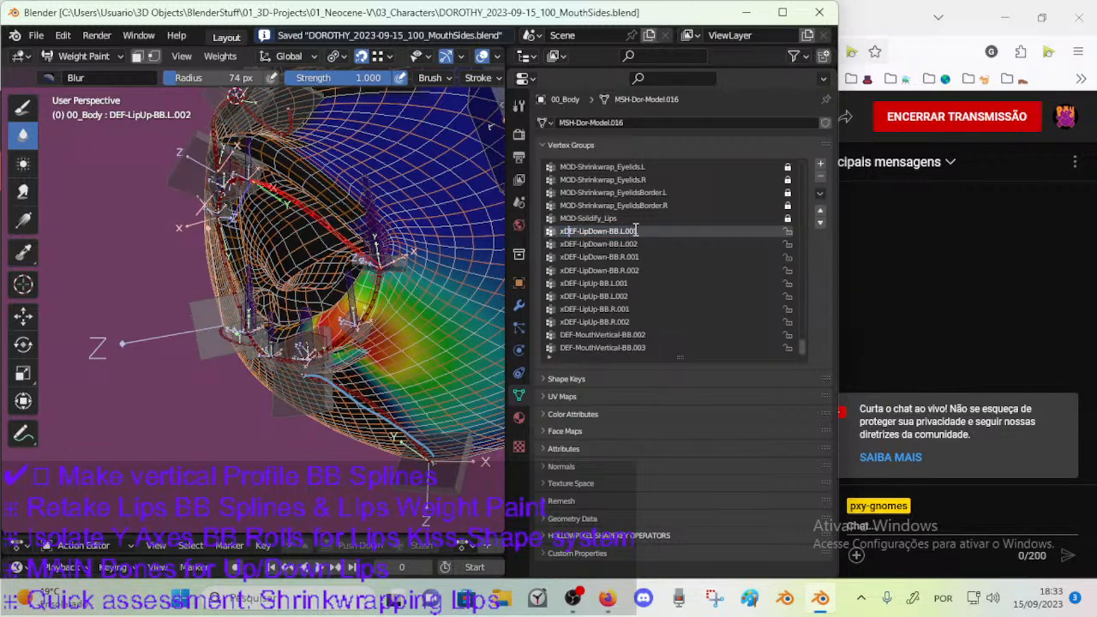
pyautogui.press('Return')
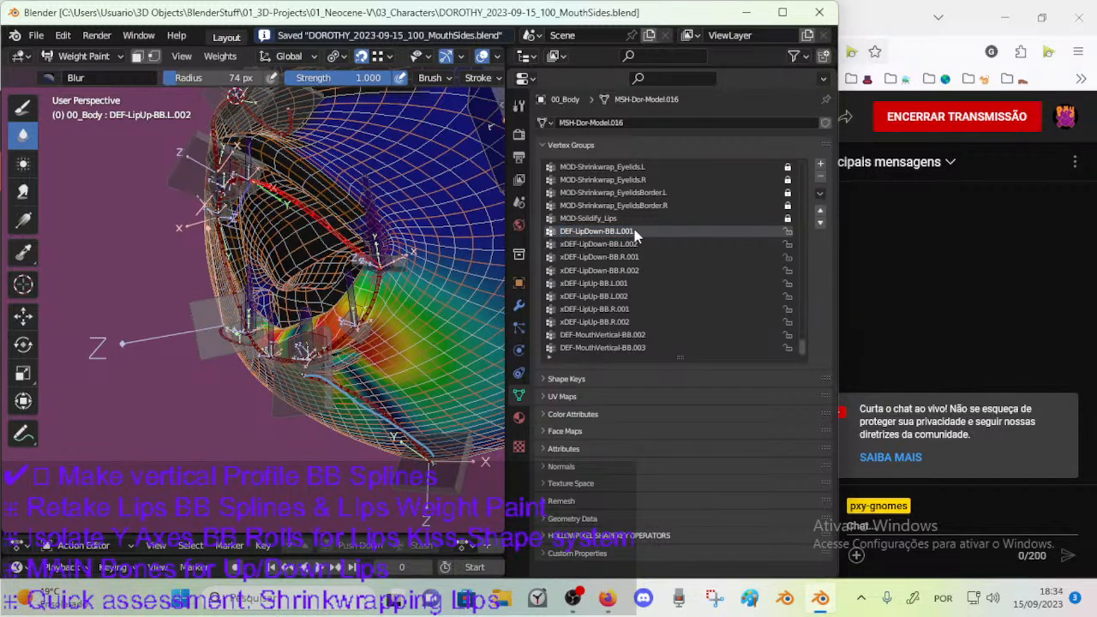
pyautogui.doubleClick(570, 245)
pyautogui.press('Home')
pyautogui.press('Delete')
pyautogui.press('Return')
pyautogui.click(568, 258)
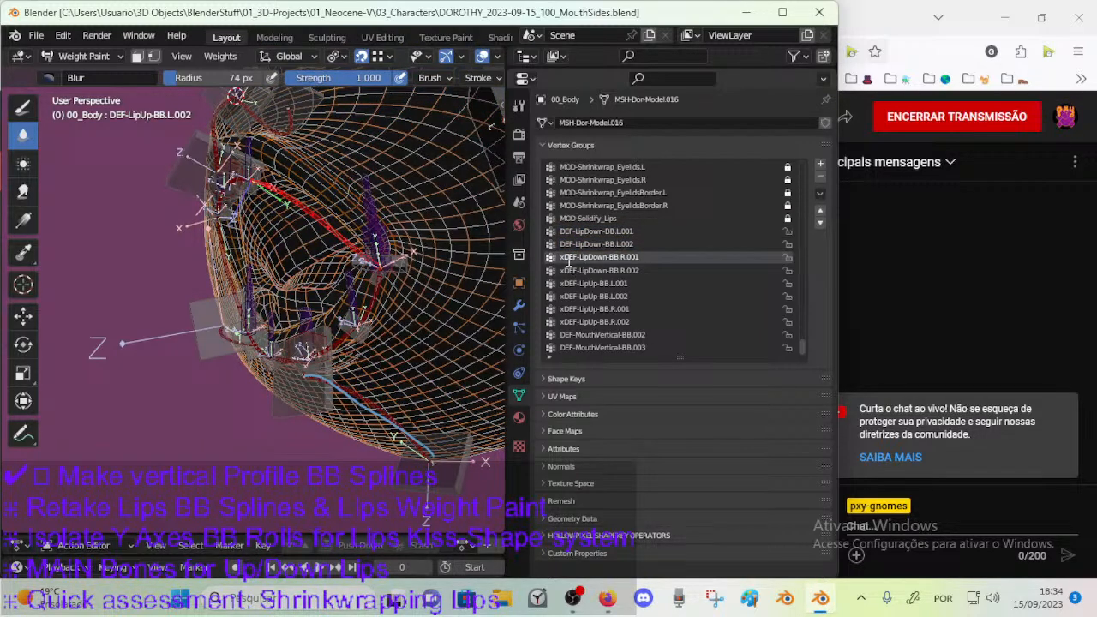
pyautogui.press('Return')
pyautogui.doubleClick(575, 270)
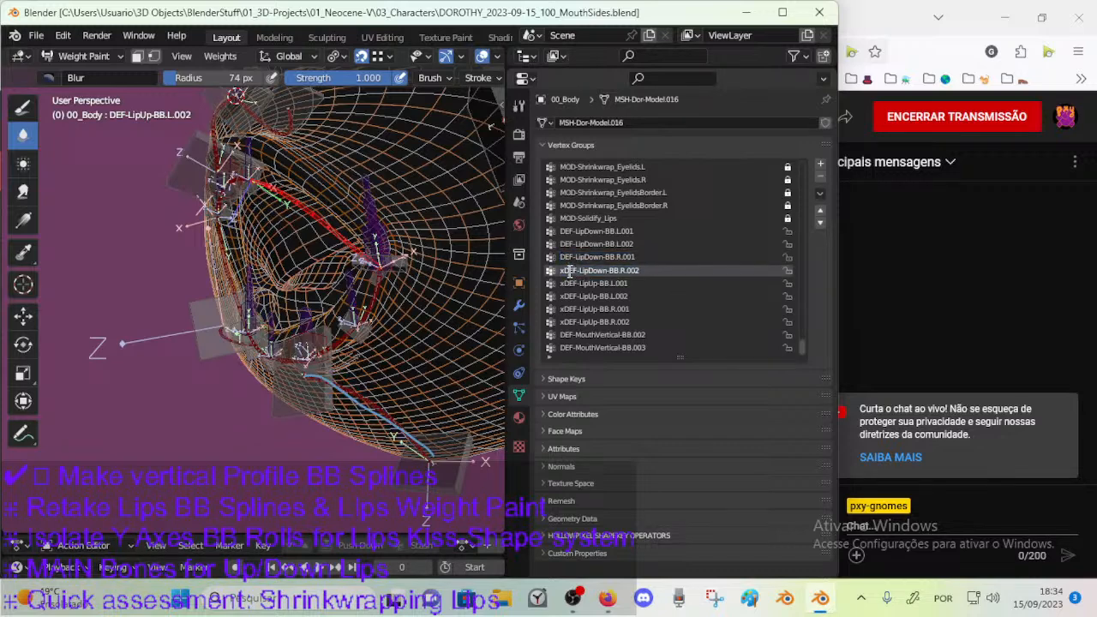
pyautogui.press('Return')
# Remove the leading x from the four upper-lip vertex groups, naming them DEF-LipUp-BB.L.001, L.002, R.001 and R.002.
pyautogui.doubleClick(566, 283)
pyautogui.press('Delete')
pyautogui.press('Return')
pyautogui.doubleClick(563, 295)
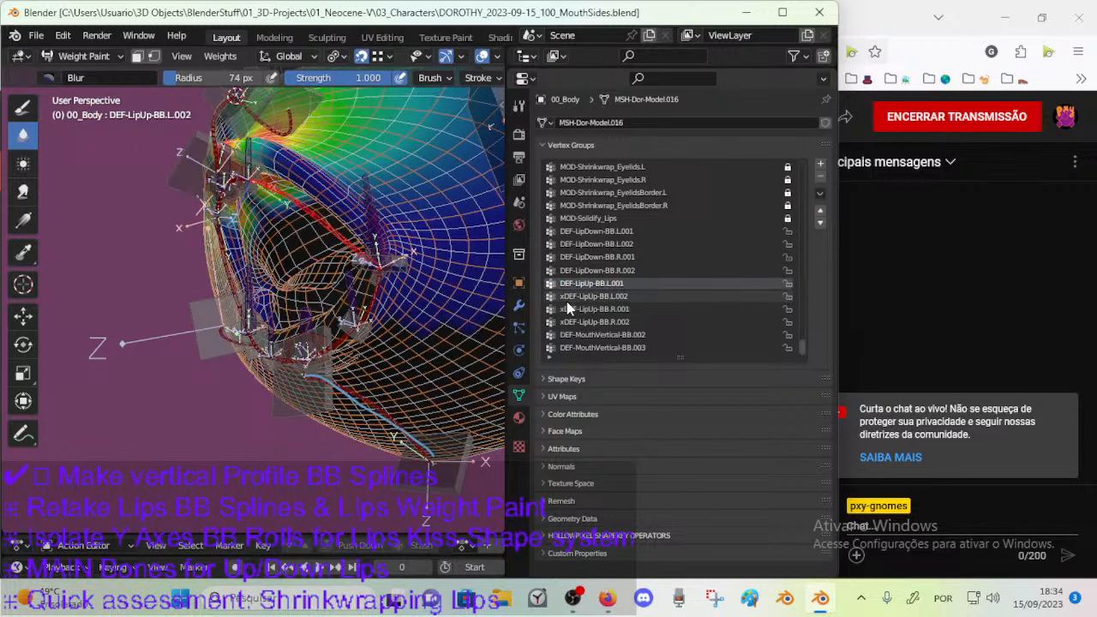
pyautogui.press('Return')
pyautogui.doubleClick(569, 309)
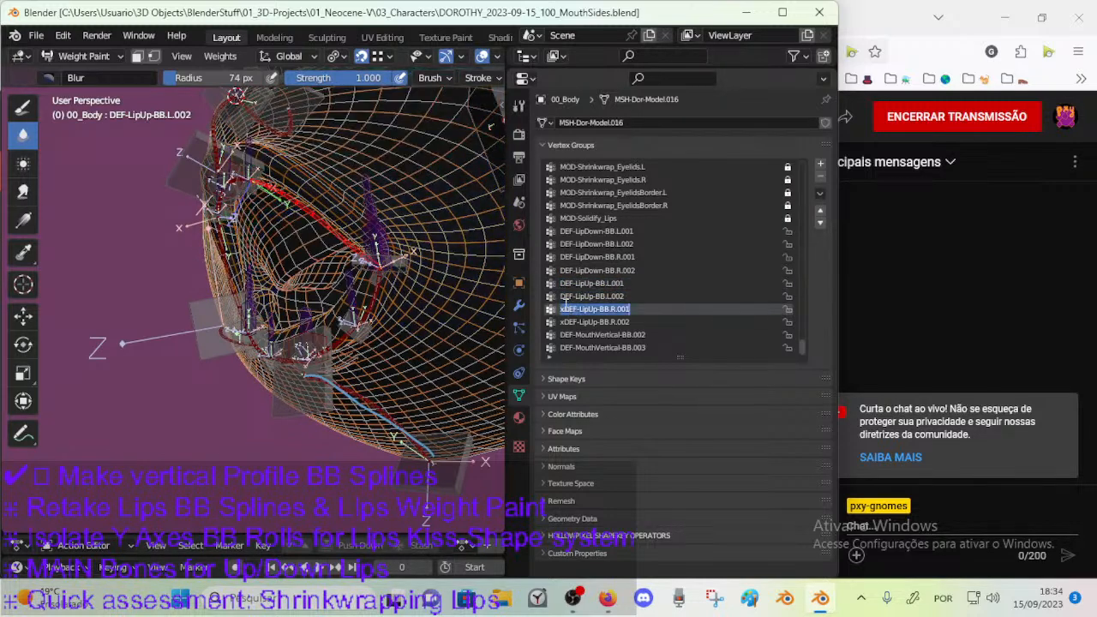
pyautogui.press('Return')
pyautogui.doubleClick(566, 321)
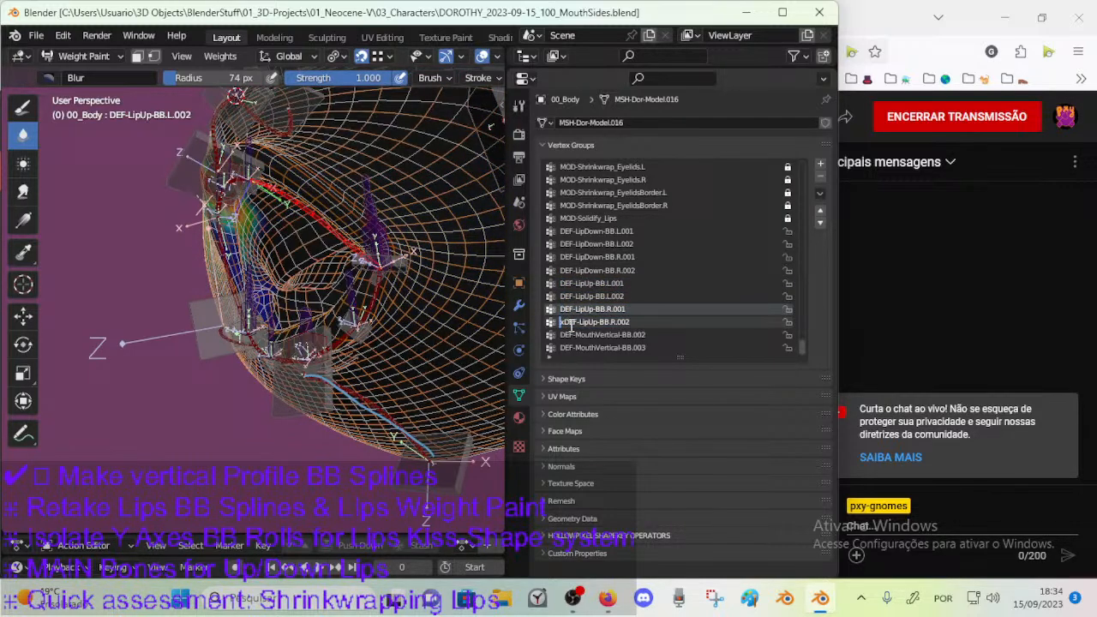
pyautogui.press('Return')
pyautogui.doubleClick(563, 334)
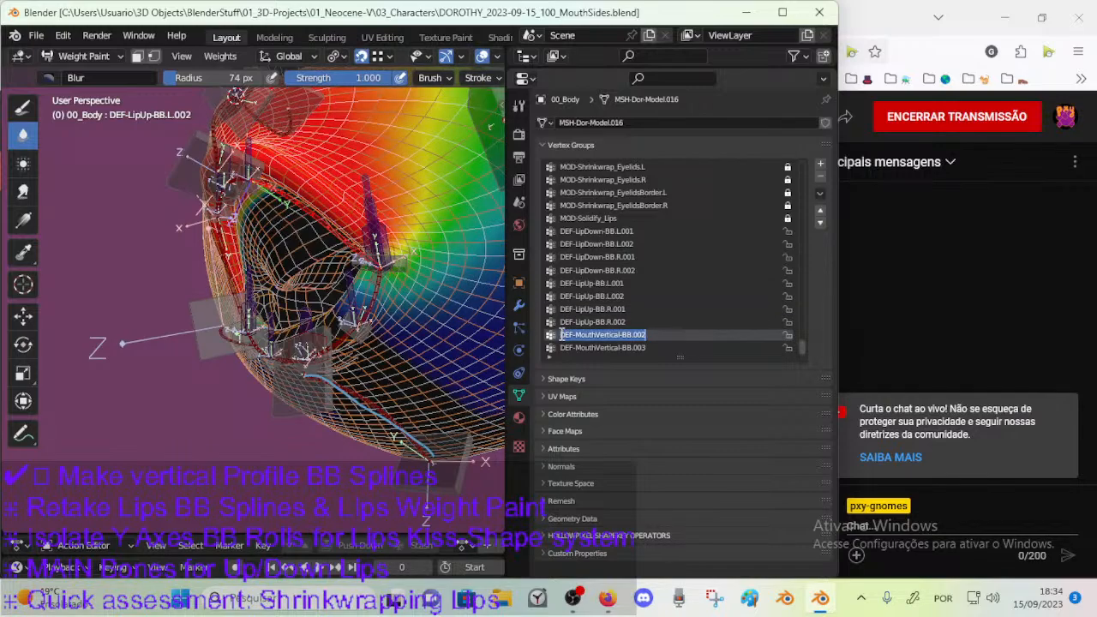
pyautogui.press('Escape')
# Return to Object Mode, select ARM-Dorothy, and inspect the bendy bone settings of DEF-LipUp-BB.L.002.
pyautogui.moveTo(241, 244); pyautogui.dragTo(279, 249, button='middle')
pyautogui.hotkey('ctrl', 'Tab')
pyautogui.click(330, 264)
pyautogui.click(341, 262)
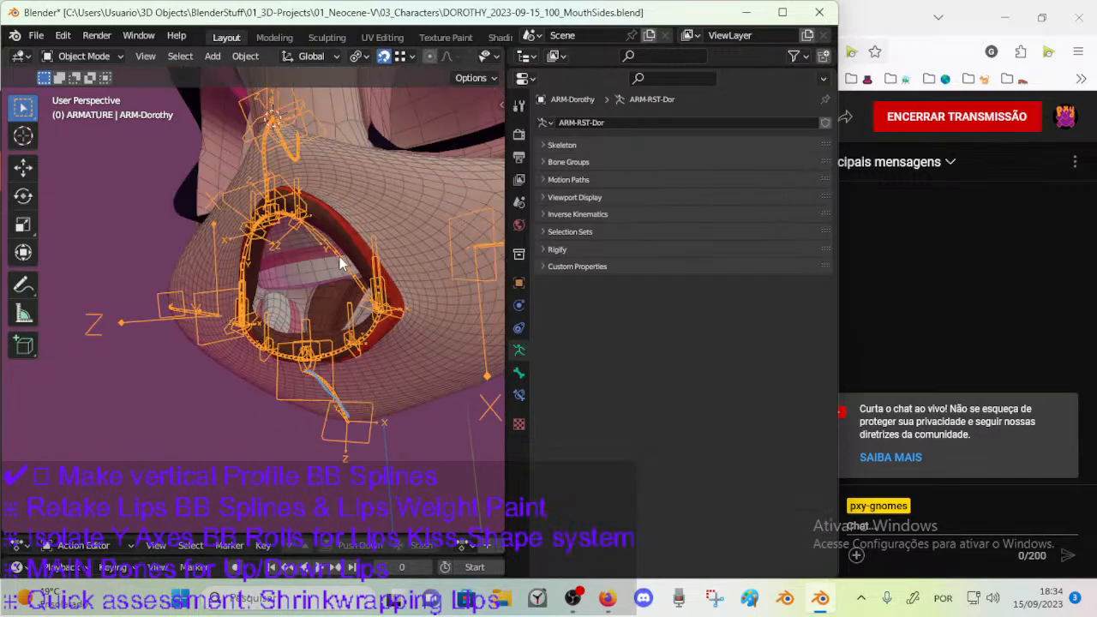
pyautogui.click(518, 372)
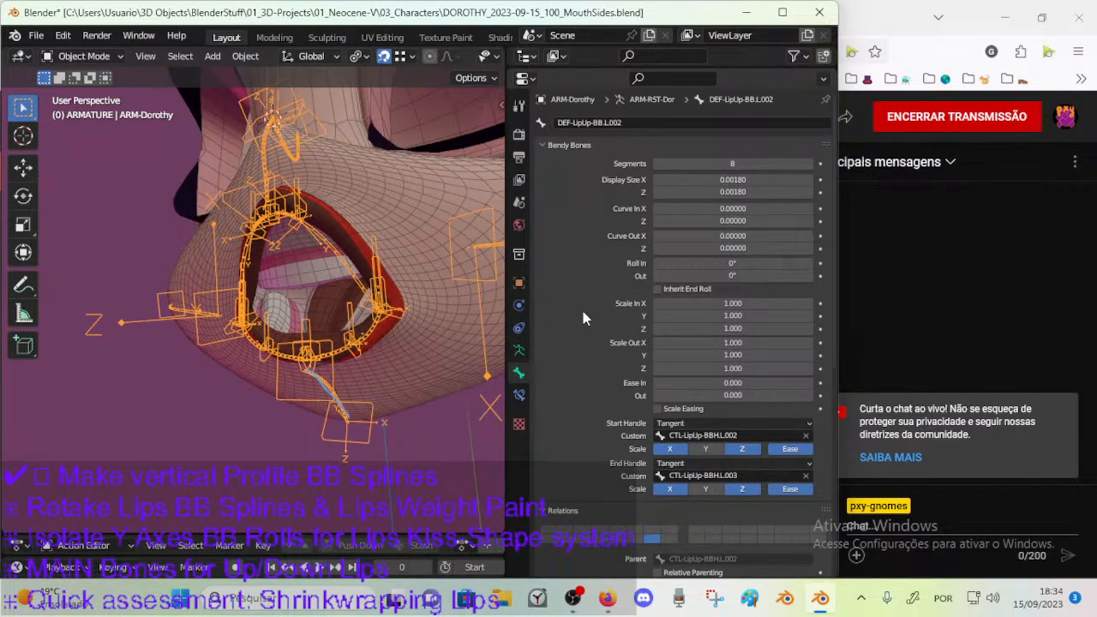
pyautogui.moveTo(360, 285); pyautogui.dragTo(306, 261, button='middle')
pyautogui.click(313, 258)
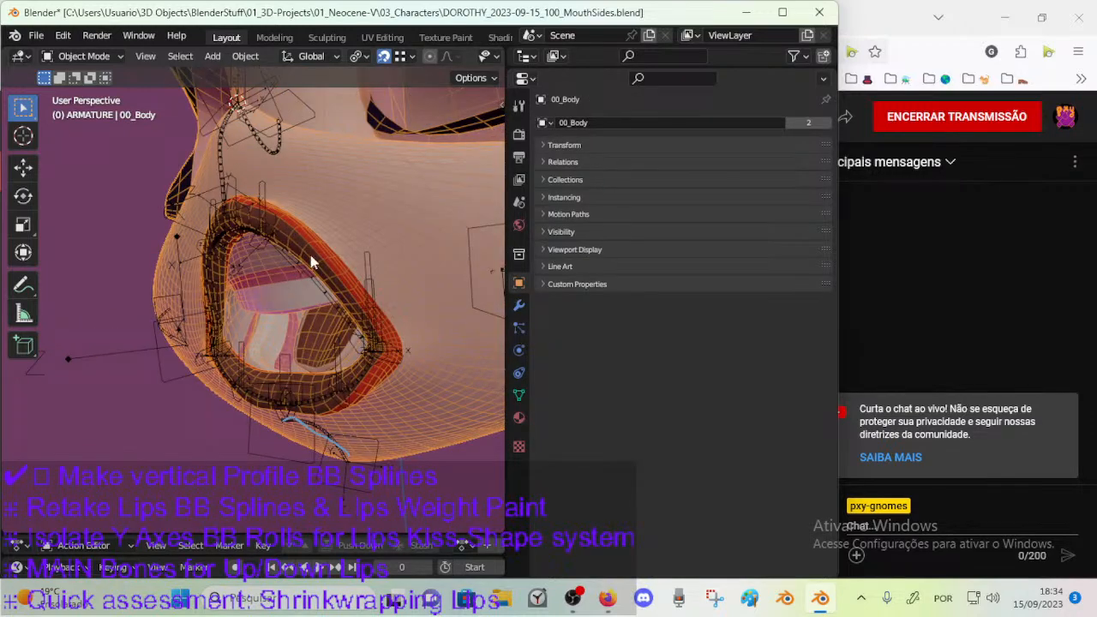
pyautogui.click(305, 269)
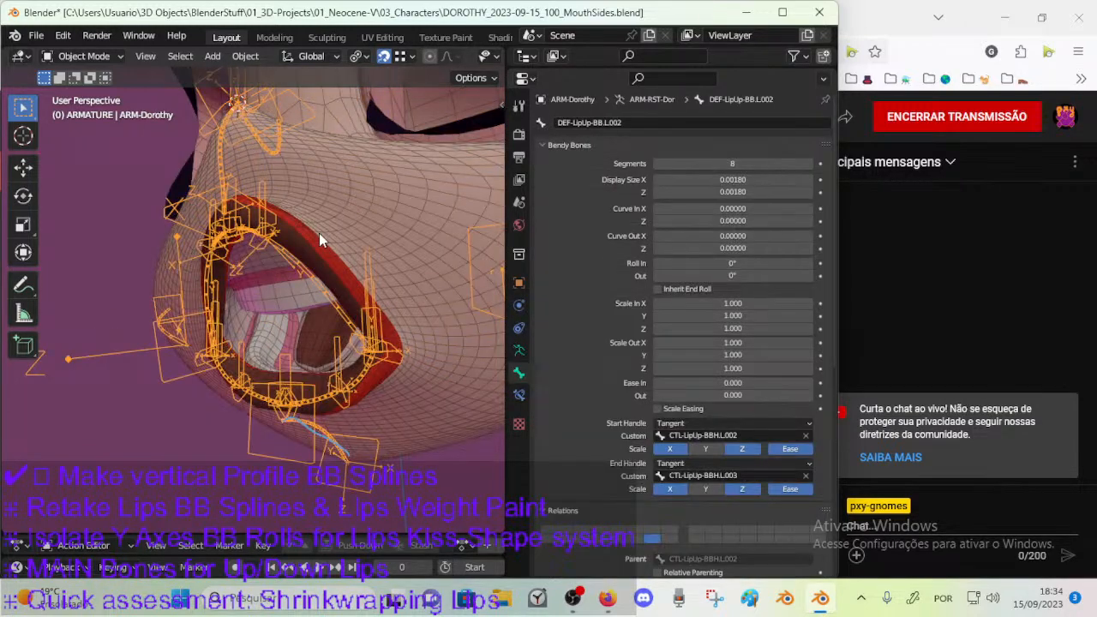
# Put 00_Body back in Weight Paint mode and inspect the weights of DEF-LipUp-BB.L.002 and DEF-LipDown-BB.L.002.
pyautogui.keyDown('shift'); pyautogui.click(319, 233); pyautogui.keyUp('shift')
pyautogui.hotkey('ctrl', 'Tab')
pyautogui.click(208, 176)
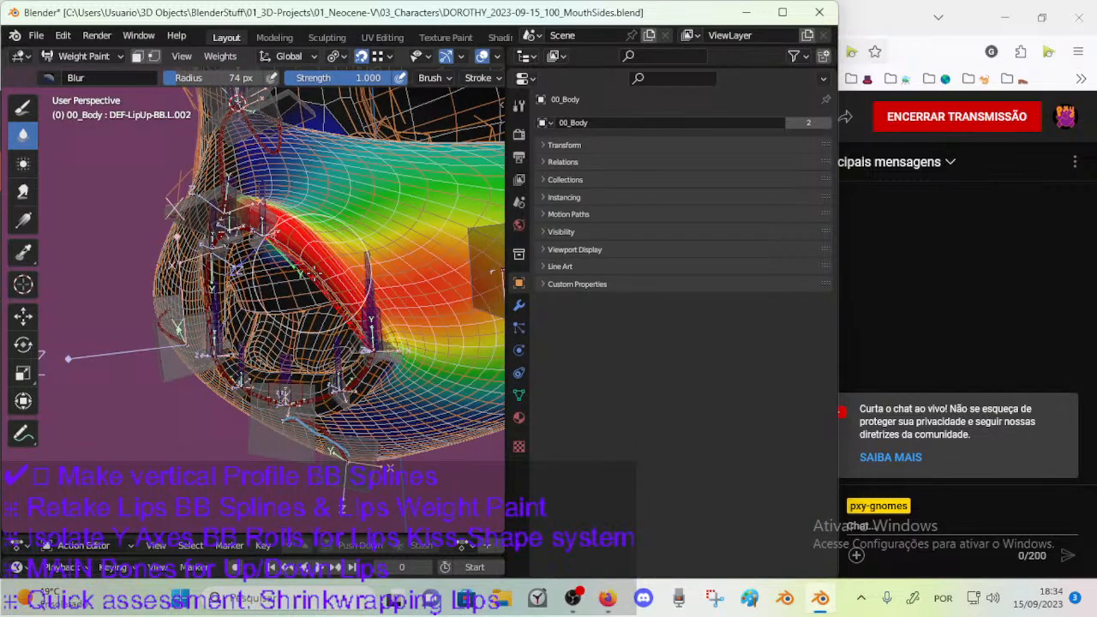
pyautogui.moveTo(384, 272); pyautogui.dragTo(394, 281, button='middle')
pyautogui.moveTo(484, 463)
pyautogui.mouseDown(button='middle')
pyautogui.moveTo(440, 453)
pyautogui.moveTo(468, 468)
pyautogui.moveTo(492, 461)
pyautogui.mouseUp(button='middle')
pyautogui.keyDown('ctrl'); pyautogui.click(324, 373); pyautogui.keyUp('ctrl')
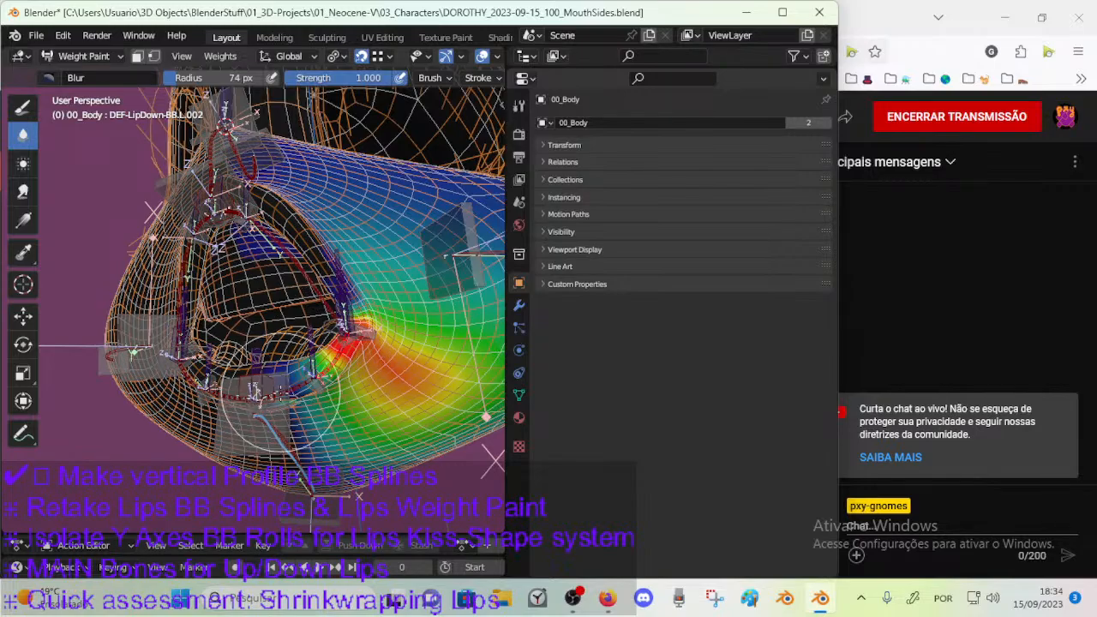
# Display the weights of the lower-lip bone DEF-LipDown-BB.L.001, check them around the mouth, and save the file.
pyautogui.keyDown('ctrl'); pyautogui.click(287, 390); pyautogui.keyUp('ctrl')
pyautogui.keyDown('ctrl'); pyautogui.click(300, 386); pyautogui.keyUp('ctrl')
pyautogui.moveTo(312, 387); pyautogui.dragTo(352, 387, button='middle')
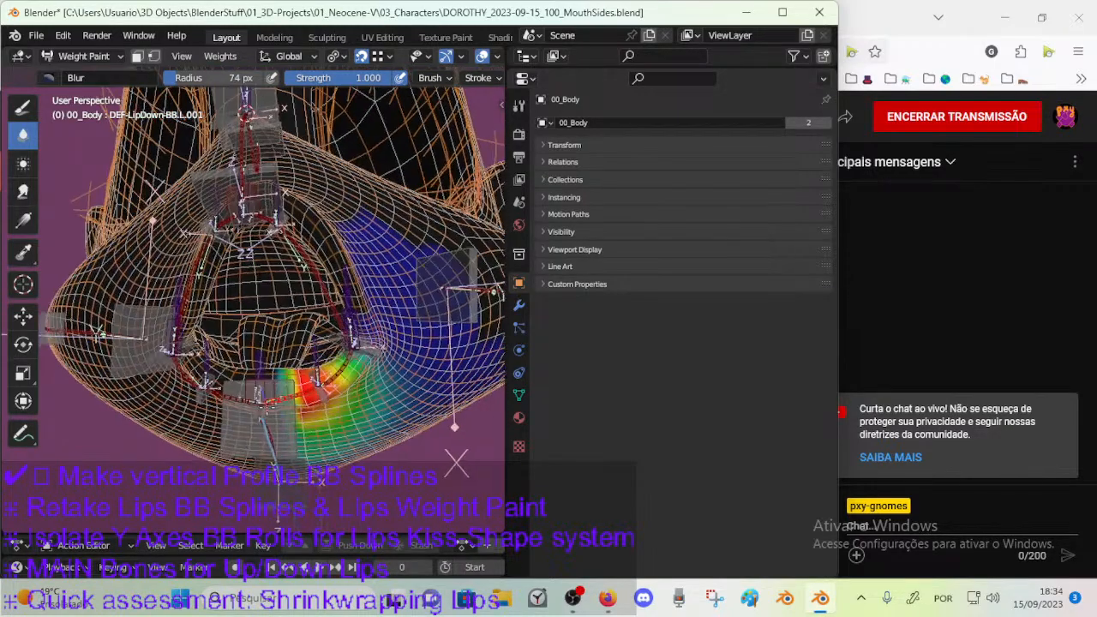
pyautogui.scroll(2, 299, 387)
pyautogui.moveTo(274, 393)
pyautogui.mouseDown(button='middle')
pyautogui.moveTo(291, 387)
pyautogui.moveTo(247, 380)
pyautogui.moveTo(253, 390)
pyautogui.mouseUp(button='middle')
pyautogui.moveTo(276, 249)
pyautogui.mouseDown(button='middle')
pyautogui.moveTo(392, 209)
pyautogui.moveTo(264, 255)
pyautogui.moveTo(307, 272)
pyautogui.moveTo(276, 282)
pyautogui.moveTo(287, 276)
pyautogui.moveTo(227, 267)
pyautogui.moveTo(287, 257)
pyautogui.mouseUp(button='middle')
pyautogui.keyDown('ctrl'); pyautogui.click(310, 275); pyautogui.keyUp('ctrl')
pyautogui.moveTo(343, 315); pyautogui.dragTo(302, 424, button='middle')
pyautogui.hotkey('ctrl', 's')
# Test moving and rotating CTL-MouthSide-BBH.L.001 while in Weight Paint mode, pulling it away from the mouth.
pyautogui.keyDown('ctrl'); pyautogui.click(369, 319); pyautogui.keyUp('ctrl')
pyautogui.scroll(-4, 369, 326)
pyautogui.press('g')
pyautogui.click(343, 344)
pyautogui.press('g')
pyautogui.click(374, 400)
pyautogui.press('r')
pyautogui.click(382, 367)
pyautogui.press('g')
pyautogui.click(398, 355)
# Switch from weight painting to posing ARM-Dorothy and test another move of the mouth-corner handle.
pyautogui.moveTo(221, 288)
pyautogui.mouseDown(button='middle')
pyautogui.moveTo(214, 309)
pyautogui.moveTo(236, 347)
pyautogui.mouseUp(button='middle')
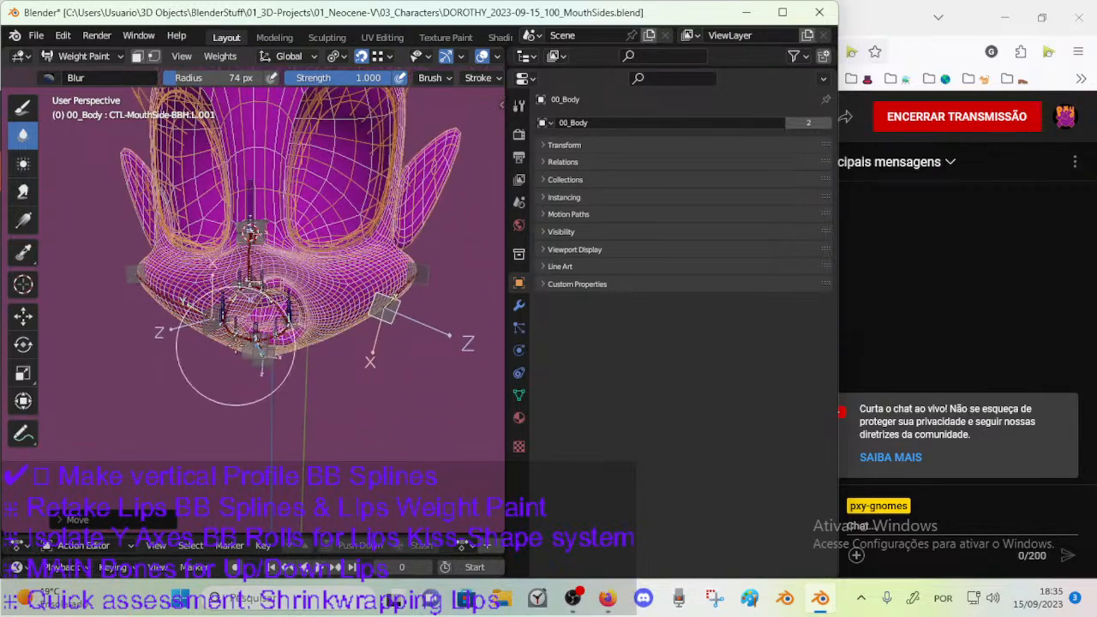
pyautogui.hotkey('ctrl', 'Tab')
pyautogui.click(199, 347)
pyautogui.click(219, 327)
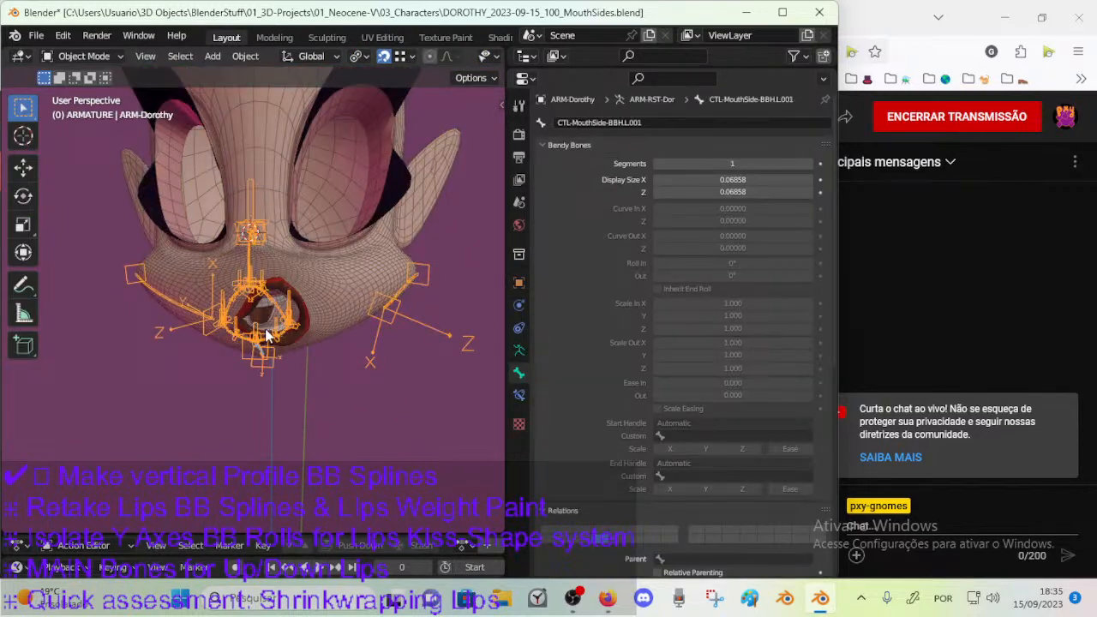
pyautogui.hotkey('ctrl', 'Tab')
pyautogui.moveTo(396, 316); pyautogui.dragTo(310, 329, button='middle')
pyautogui.press('g')
pyautogui.click(434, 357)
# Test moving and rotating the opposite mouth-corner handle CTL-MouthSide-BBH.R.001 across toward the chin.
pyautogui.scroll(3, 308, 328)
pyautogui.click(299, 368)
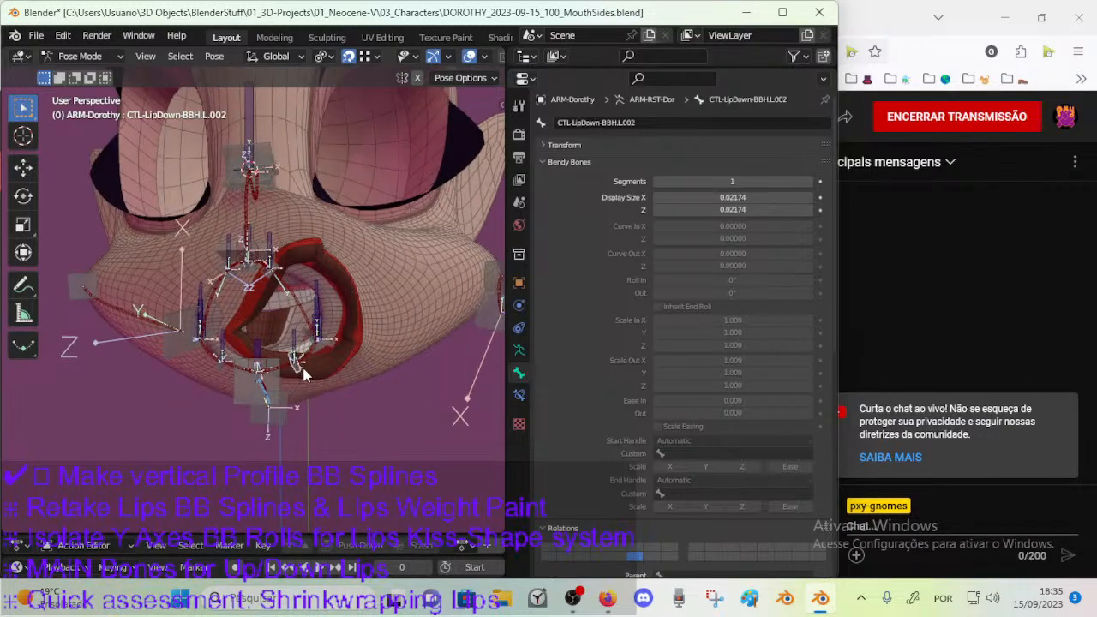
pyautogui.moveTo(310, 243); pyautogui.dragTo(182, 362, button='middle')
pyautogui.click(182, 364)
pyautogui.press('g')
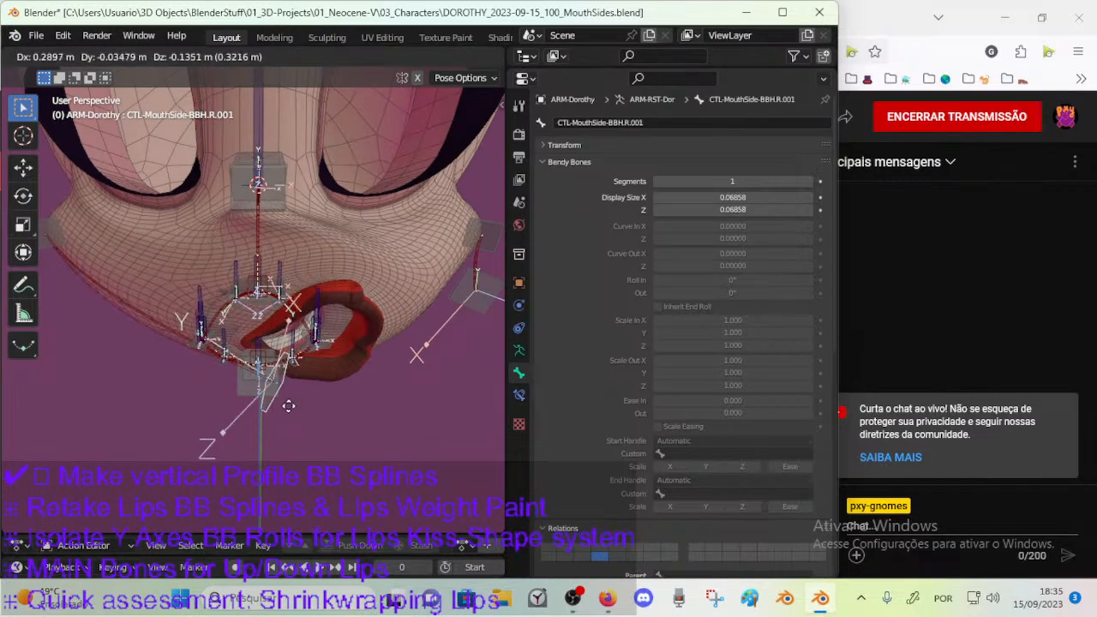
pyautogui.click(363, 416)
pyautogui.press('r')
pyautogui.click(390, 366)
# Select CTL-MouthSide-BBH.L.001 and try shifting it slightly to check the mouth shape from another angle.
pyautogui.moveTo(390, 366); pyautogui.dragTo(423, 363, button='middle')
pyautogui.scroll(-2, 421, 364)
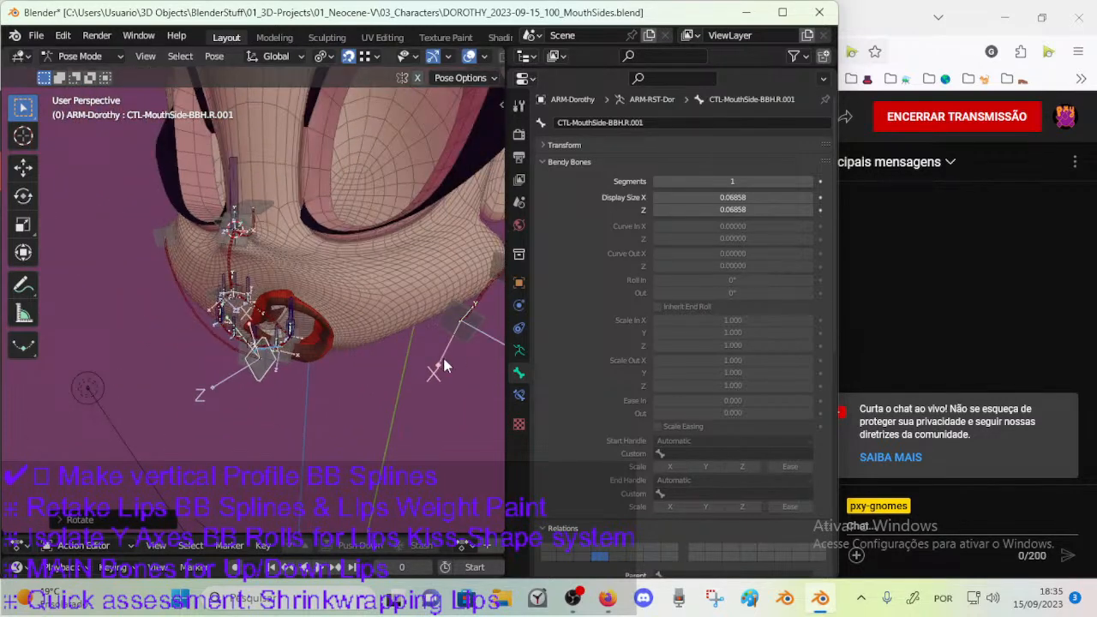
pyautogui.click(461, 341)
pyautogui.press('g')
pyautogui.click(445, 351)
pyautogui.moveTo(273, 275); pyautogui.dragTo(277, 247, button='middle')
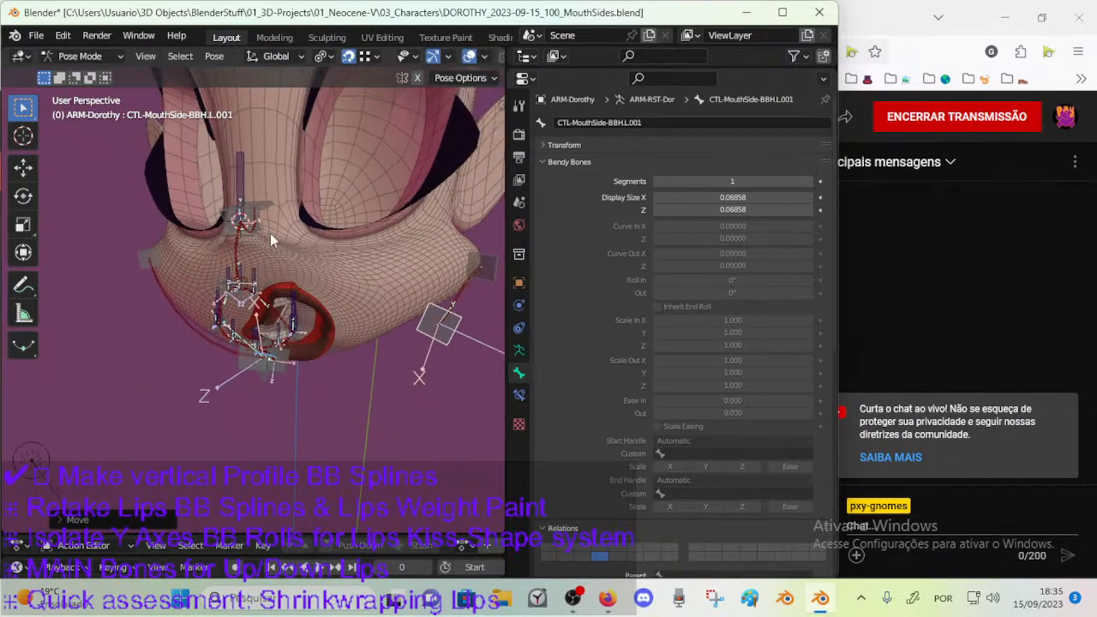
# Test moving and rotating the upper-lip profile handle CTL-MouthVertical-BBH.003 to see how the lips follow.
pyautogui.moveTo(241, 328); pyautogui.dragTo(250, 300, button='middle')
pyautogui.scroll(1, 251, 300)
pyautogui.click(243, 281)
pyautogui.press('g')
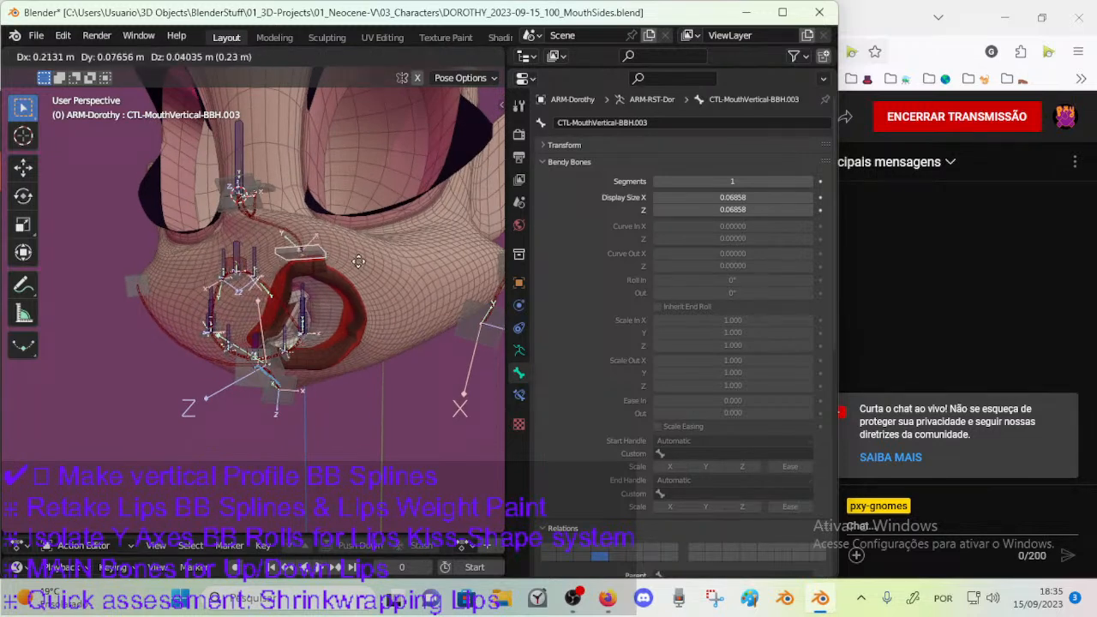
pyautogui.click(417, 294)
pyautogui.press('r')
pyautogui.click(455, 263)
pyautogui.press('g')
pyautogui.moveTo(455, 263); pyautogui.dragTo(326, 281, button='middle')
# Reset the posed mouth controls to their rest positions and select the lip control CTL-Lip.L.001.
pyautogui.click(410, 283)
pyautogui.click(294, 319)
pyautogui.moveTo(281, 318); pyautogui.dragTo(311, 368, button='middle')
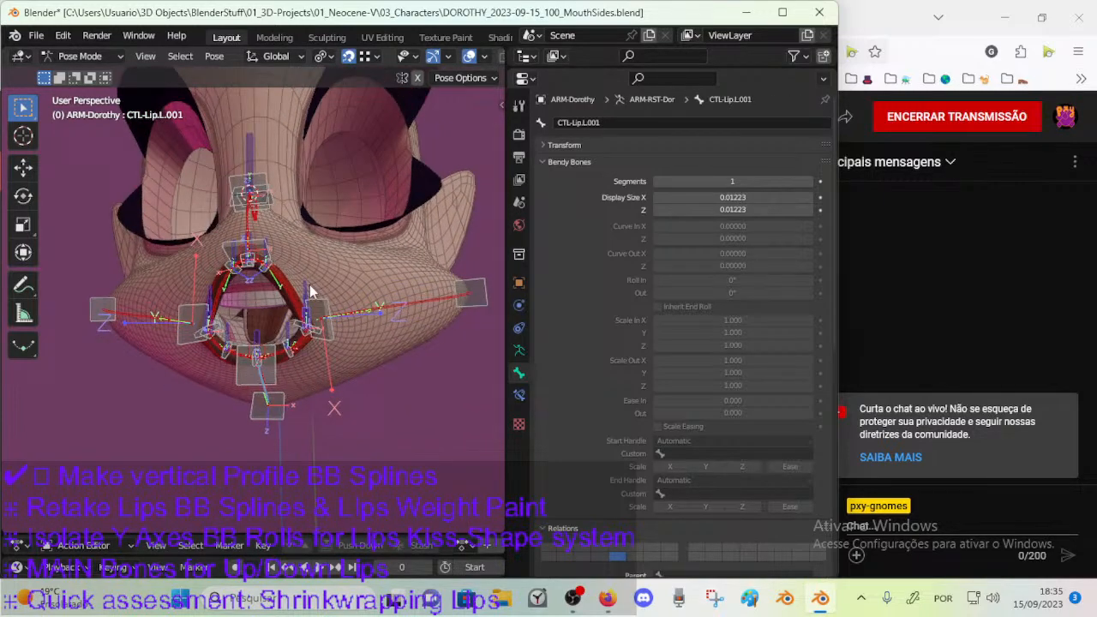
# Inspect the bone constraints of the lip control CTL-Lip.L.001.
pyautogui.click(318, 320)
pyautogui.moveTo(302, 325); pyautogui.dragTo(338, 367, button='middle')
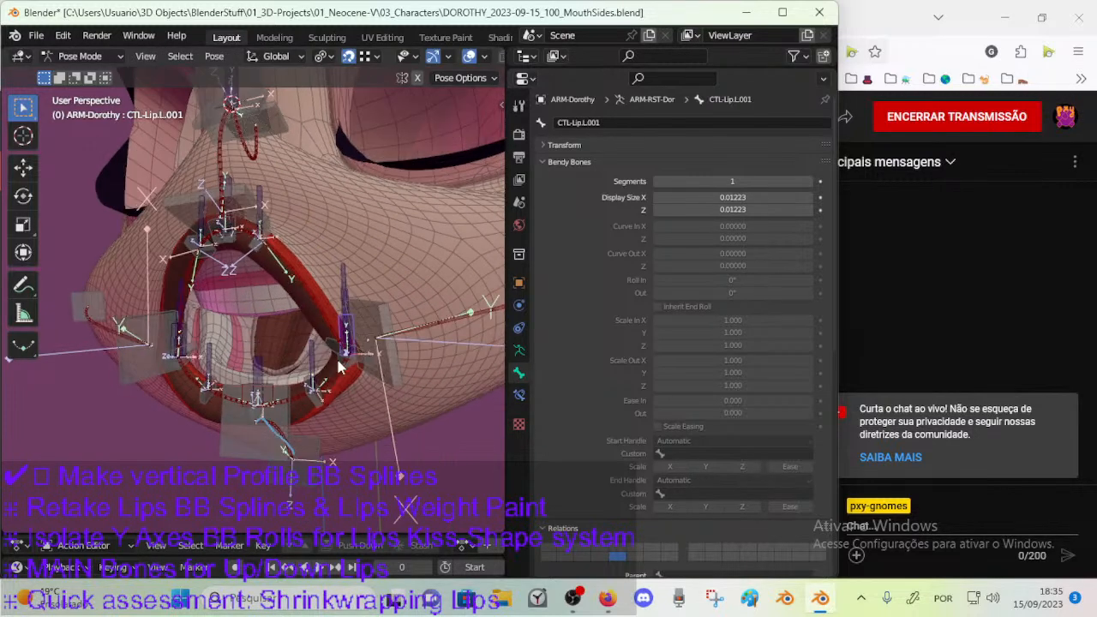
pyautogui.click(519, 397)
pyautogui.scroll(-2, 331, 274)
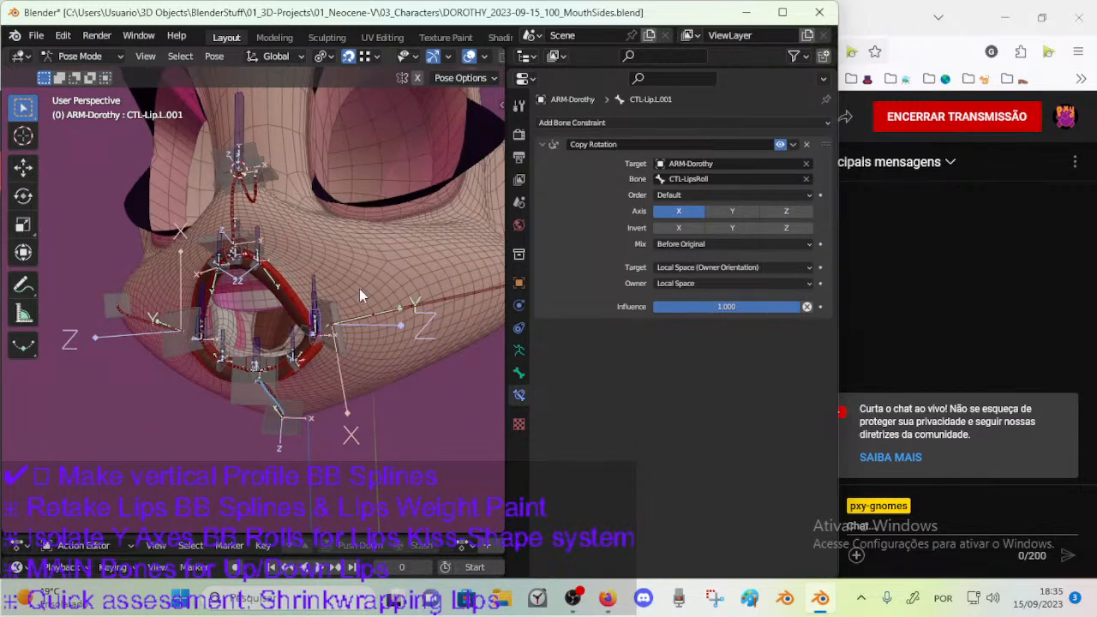
# Try moving the opposite lip control CTL-Lip.R.001 and the profile bone DEF-MouthVertical-BB.002 above the upper lip.
pyautogui.moveTo(348, 281); pyautogui.dragTo(203, 337, button='middle')
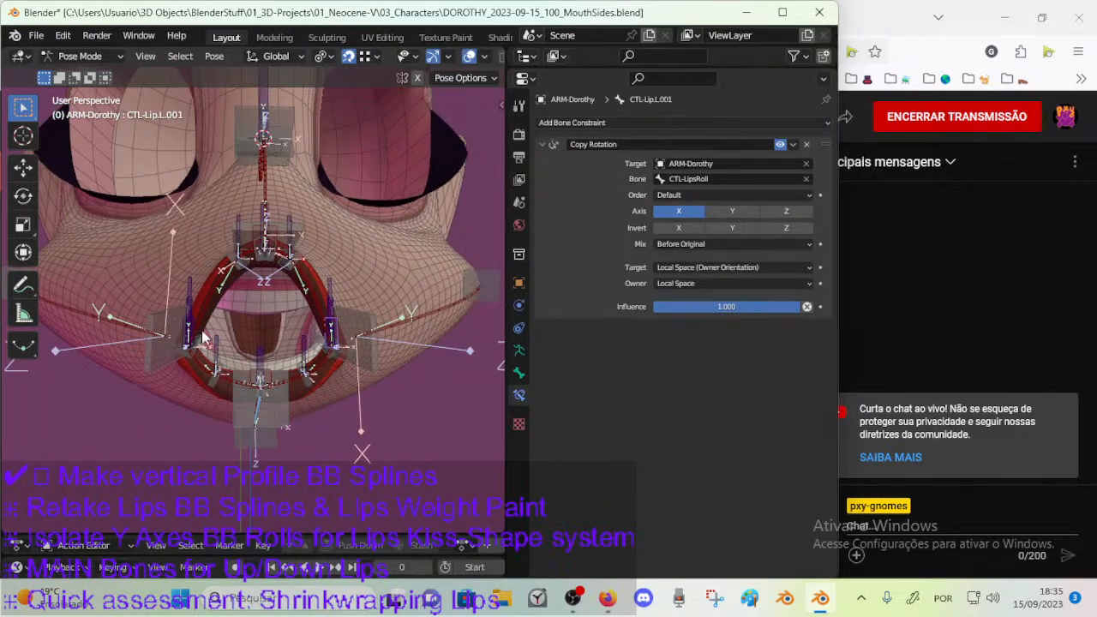
pyautogui.press('g')
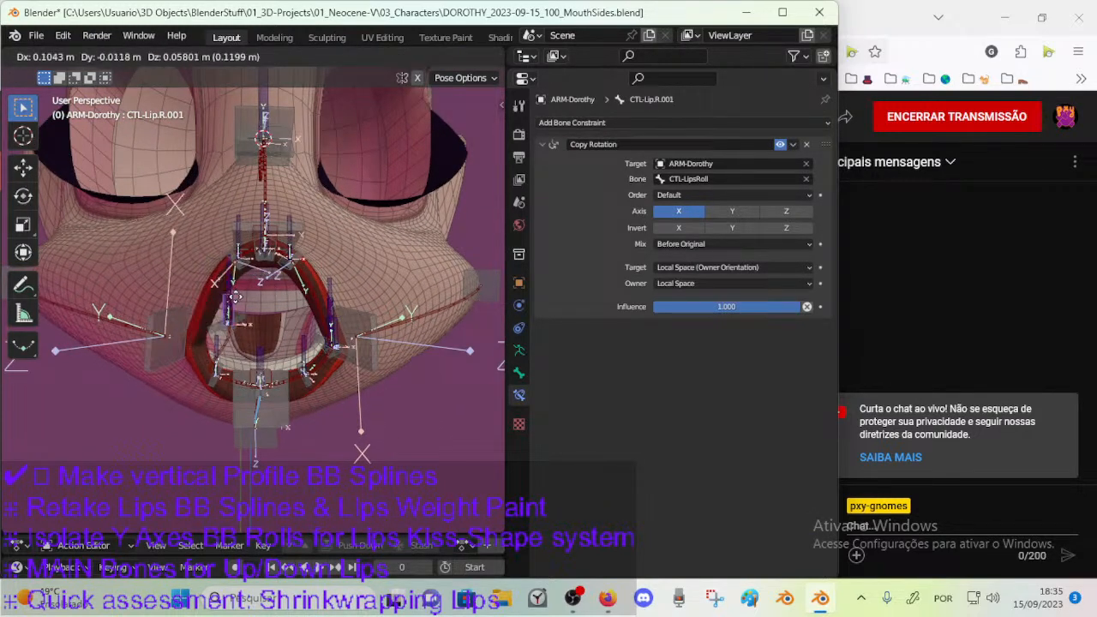
pyautogui.rightClick(236, 303)
pyautogui.click(279, 213)
pyautogui.press('g')
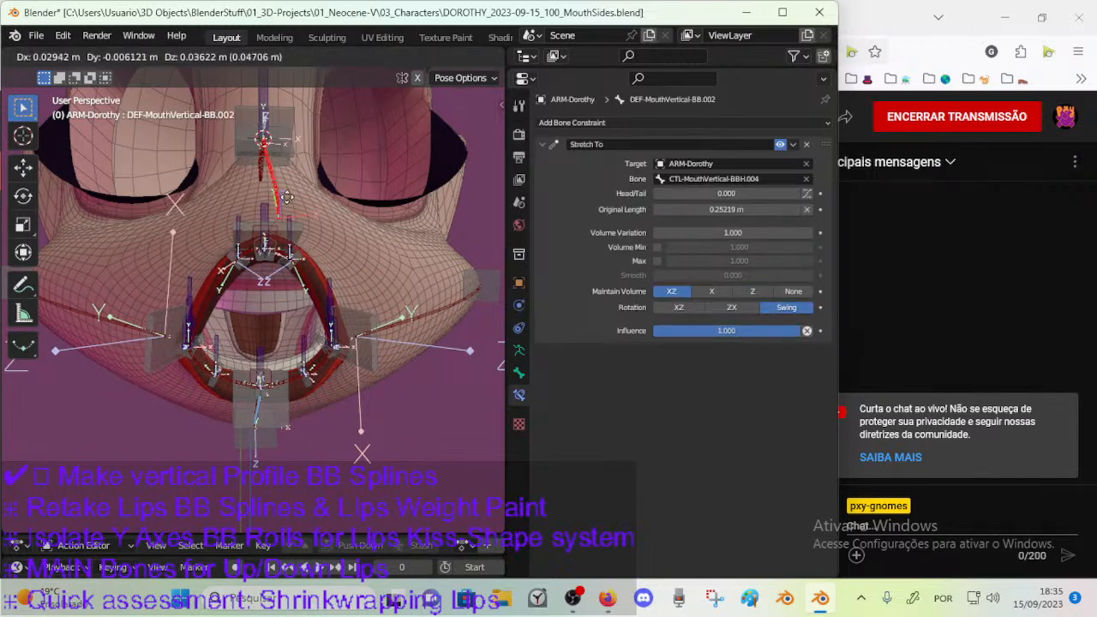
pyautogui.rightClick(294, 193)
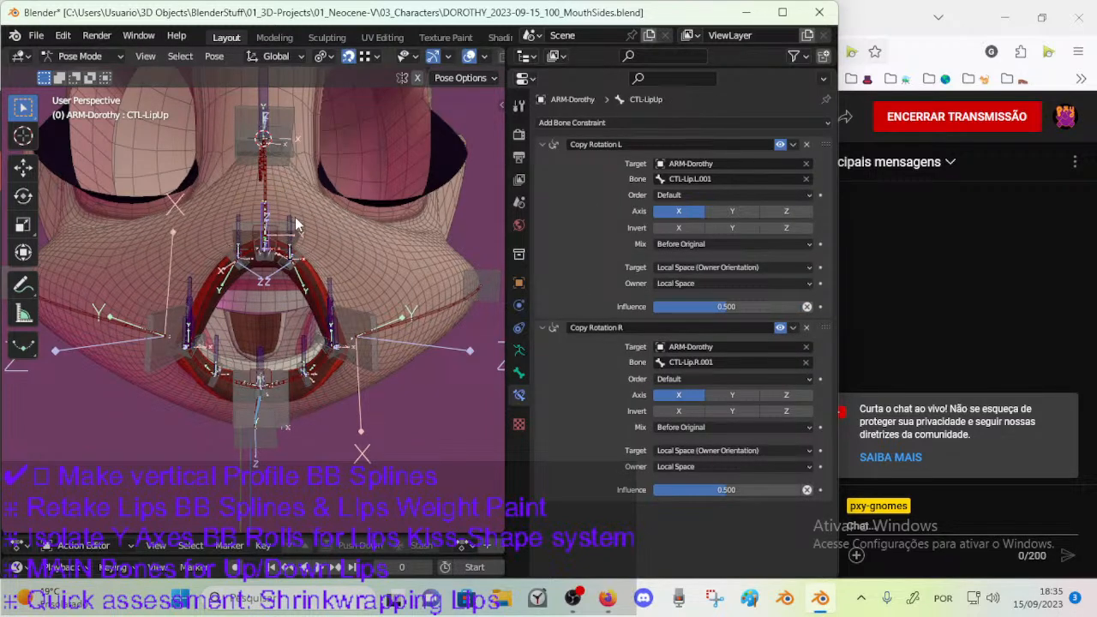
# Try moving the lower-lip bone DEF-LipDown and a neighbouring bone near the opposite mouth corner.
pyautogui.click(270, 379)
pyautogui.press('g')
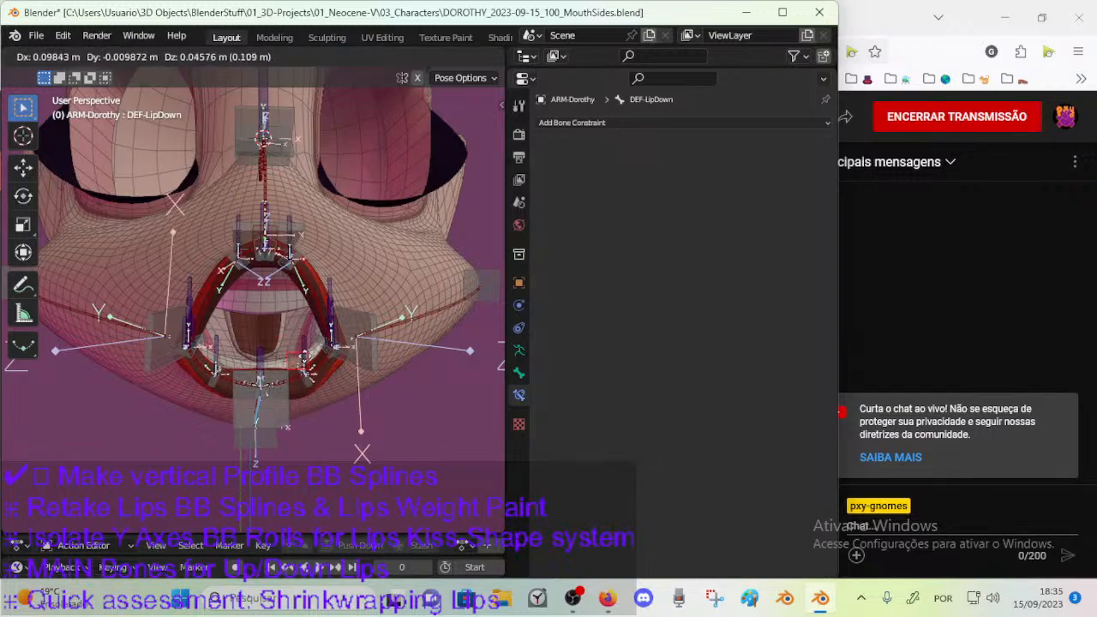
pyautogui.rightClick(288, 367)
pyautogui.moveTo(288, 366); pyautogui.dragTo(187, 363, button='middle')
pyautogui.press('g')
pyautogui.rightClick(254, 353)
# Select the lower-lip control CTL-LipDown.L.001 to check its Copy Rotation constraint, and save the Blender file.
pyautogui.click(314, 321)
pyautogui.click(315, 325)
pyautogui.moveTo(313, 325)
pyautogui.mouseDown(button='middle')
pyautogui.moveTo(236, 332)
pyautogui.moveTo(332, 327)
pyautogui.mouseUp(button='middle')
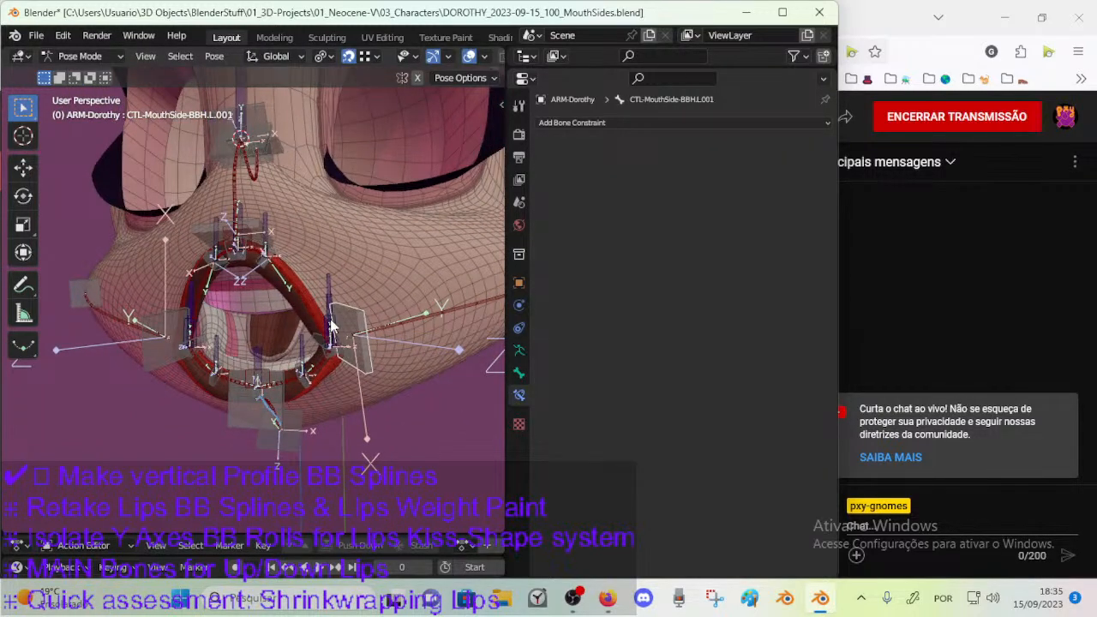
pyautogui.click(331, 325)
pyautogui.click(292, 343)
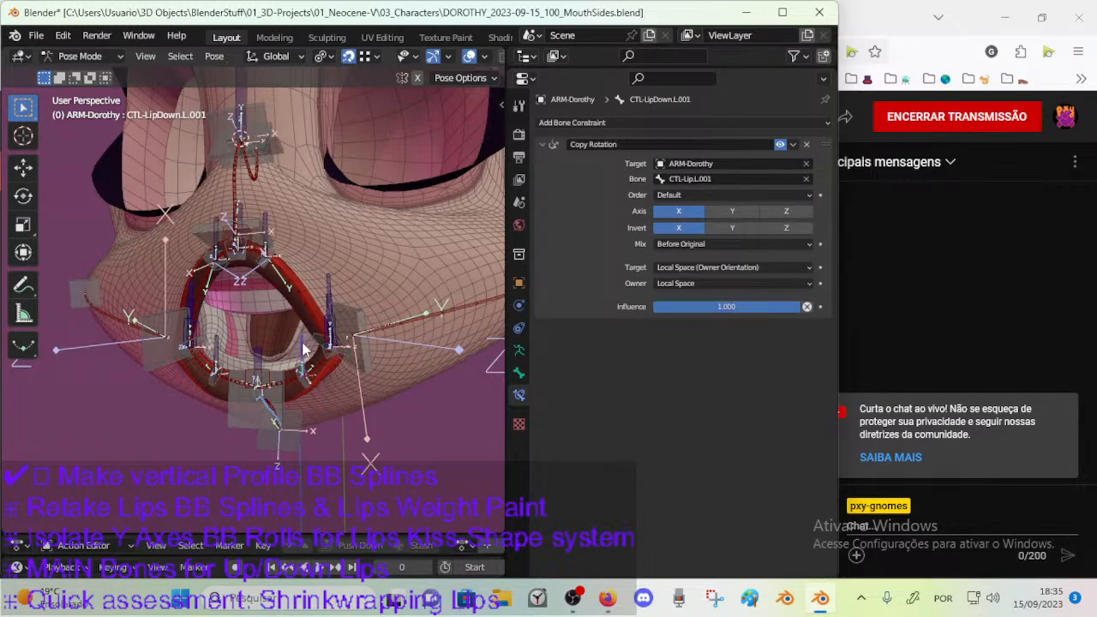
pyautogui.hotkey('ctrl', 's')
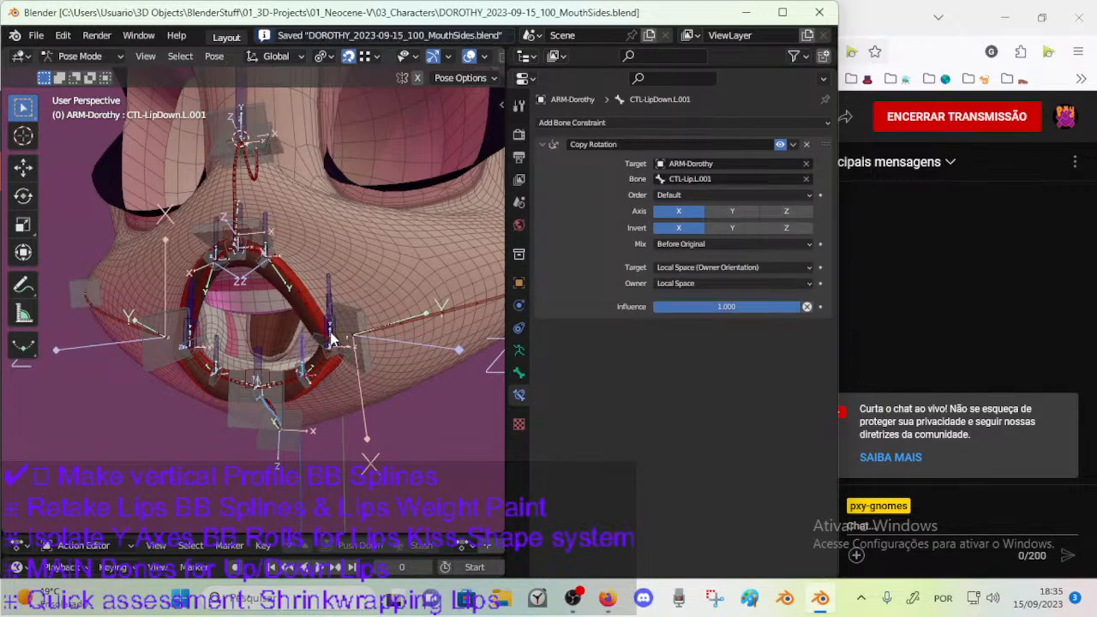
# Try rotating the mouth-corner control CTL-Lip.L.001 about the global X axis to check the lip roll.
pyautogui.moveTo(337, 301); pyautogui.dragTo(252, 346, button='middle')
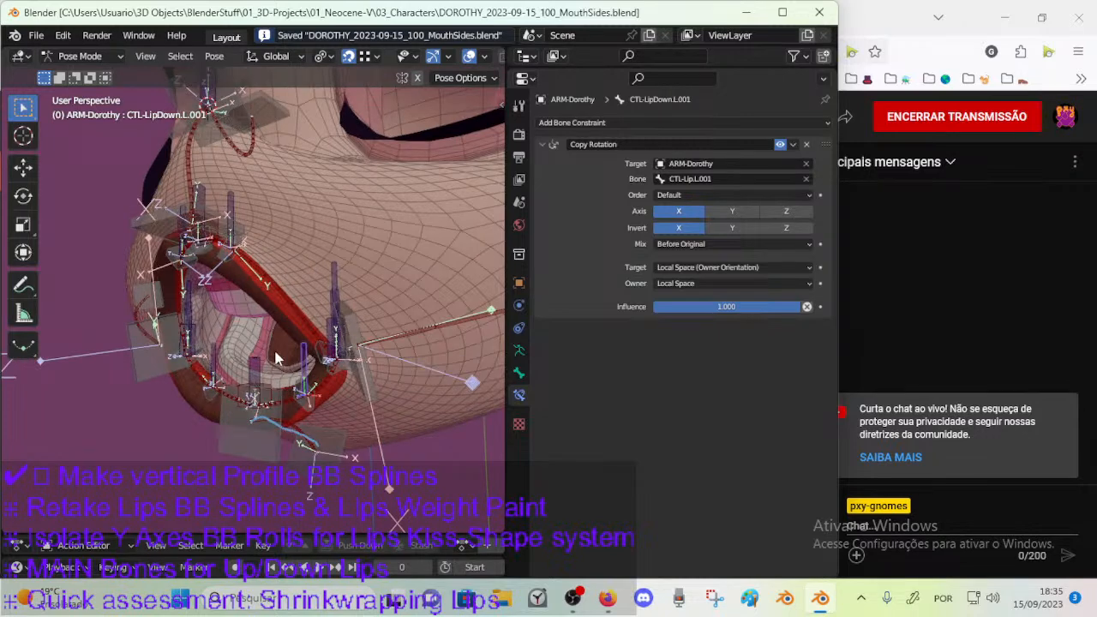
pyautogui.click(347, 334)
pyautogui.press('r')
pyautogui.press('x')
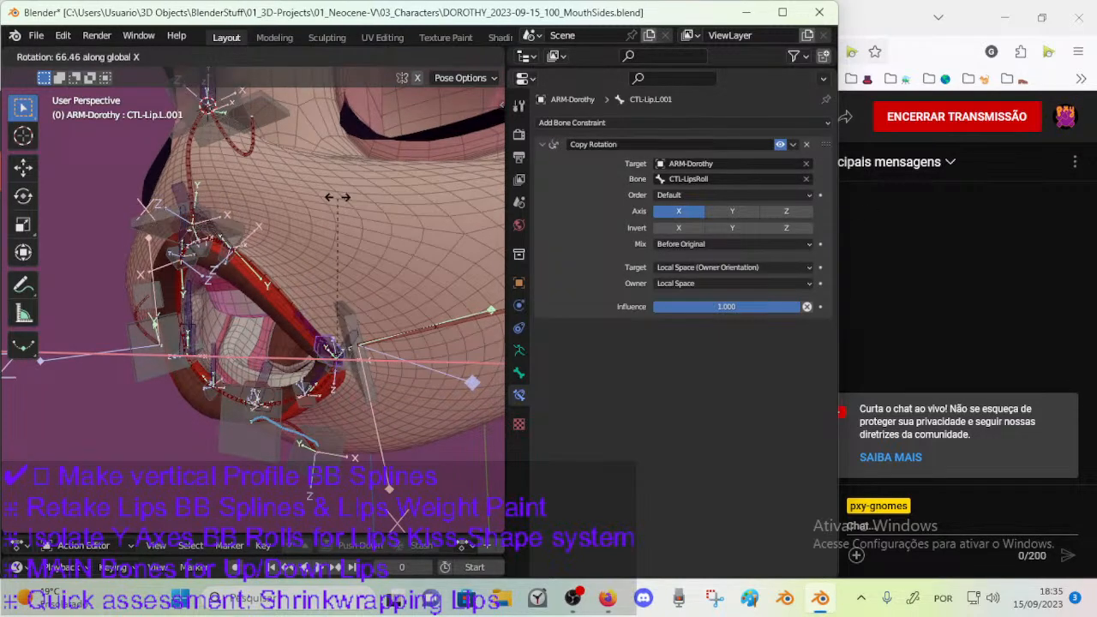
pyautogui.rightClick(380, 369)
pyautogui.moveTo(240, 304); pyautogui.dragTo(229, 299, button='middle')
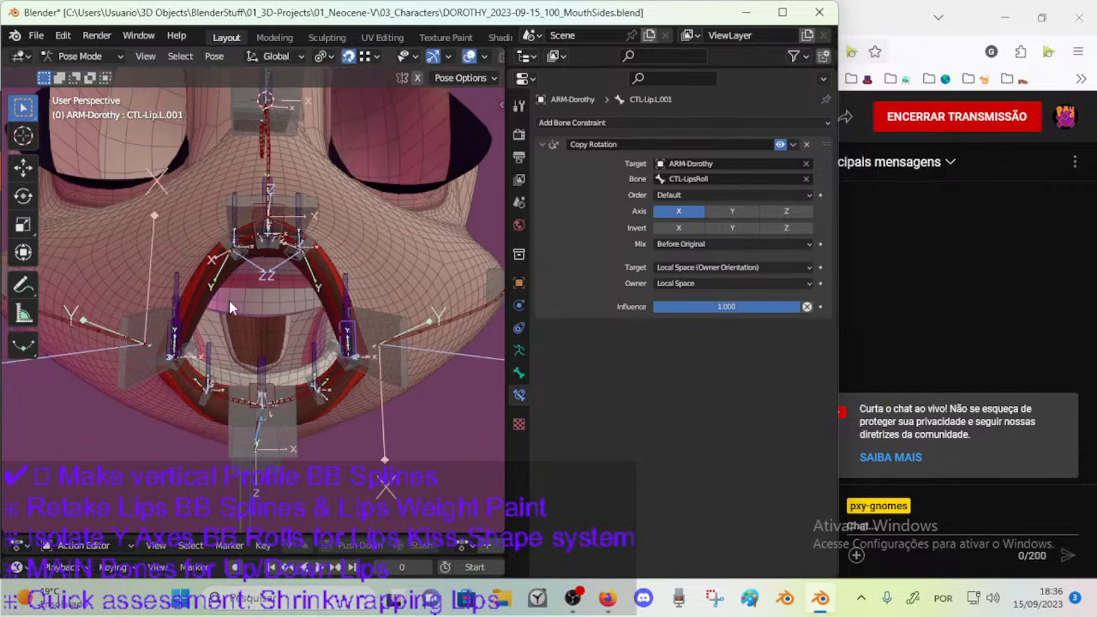
pyautogui.click(270, 392)
pyautogui.click(271, 393)
pyautogui.moveTo(271, 393); pyautogui.dragTo(169, 379, button='middle')
pyautogui.moveTo(153, 339); pyautogui.dragTo(265, 338, button='middle')
pyautogui.click(291, 244)
pyautogui.moveTo(291, 244); pyautogui.dragTo(195, 344, button='middle')
pyautogui.press('n')
# Show the MTR bone layer and select the lips-roll control CTL-LipsRoll in front of the mouth.
pyautogui.press('n')
pyautogui.click(210, 326)
pyautogui.press('g')
pyautogui.press('x')
pyautogui.press('Escape')
pyautogui.press('n')
pyautogui.click(170, 269)
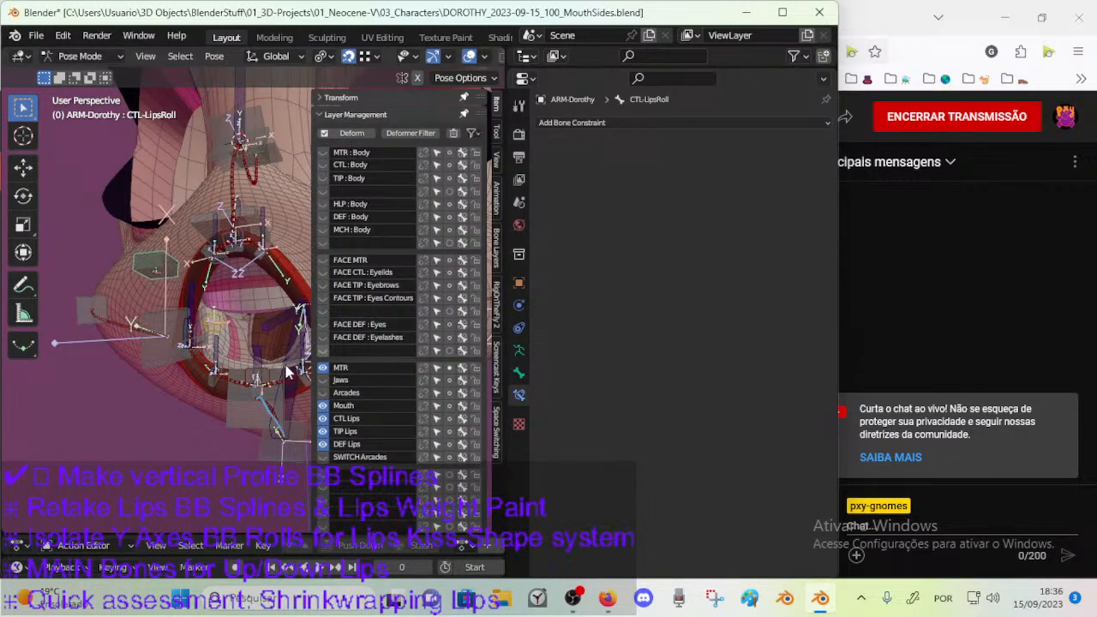
pyautogui.press('n')
# Test rotating CTL-LipsRoll about the global X axis with all the mouth bones shown.
pyautogui.moveTo(271, 332); pyautogui.dragTo(220, 324, button='middle')
pyautogui.press('r')
pyautogui.press('x')
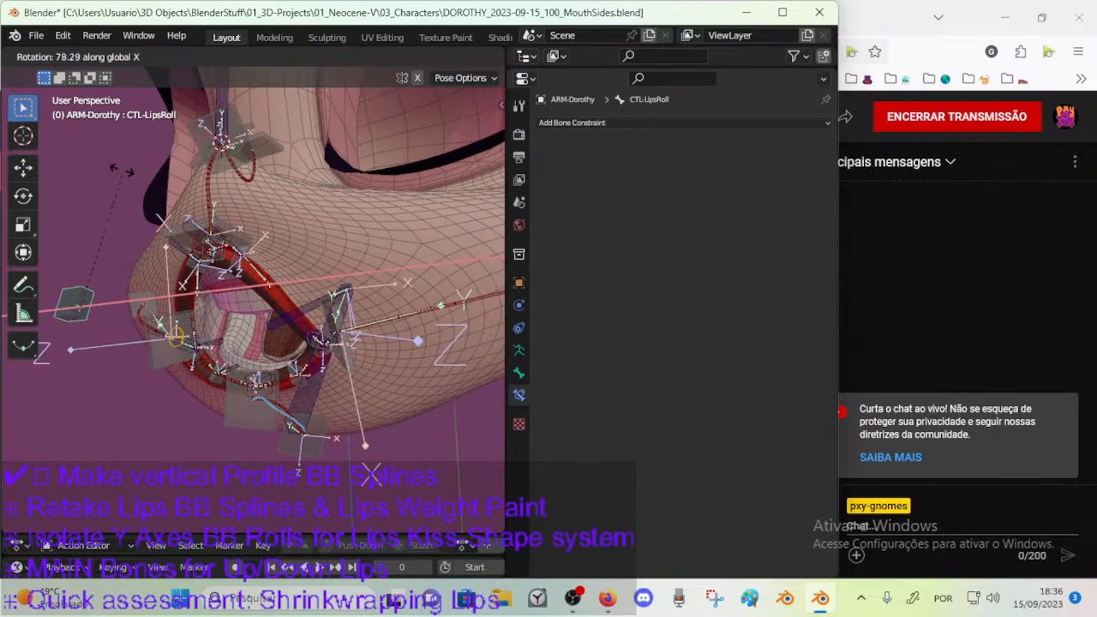
pyautogui.click(300, 257)
pyautogui.moveTo(296, 255); pyautogui.dragTo(204, 265, button='middle')
pyautogui.press('r')
pyautogui.press('x')
pyautogui.click(233, 366)
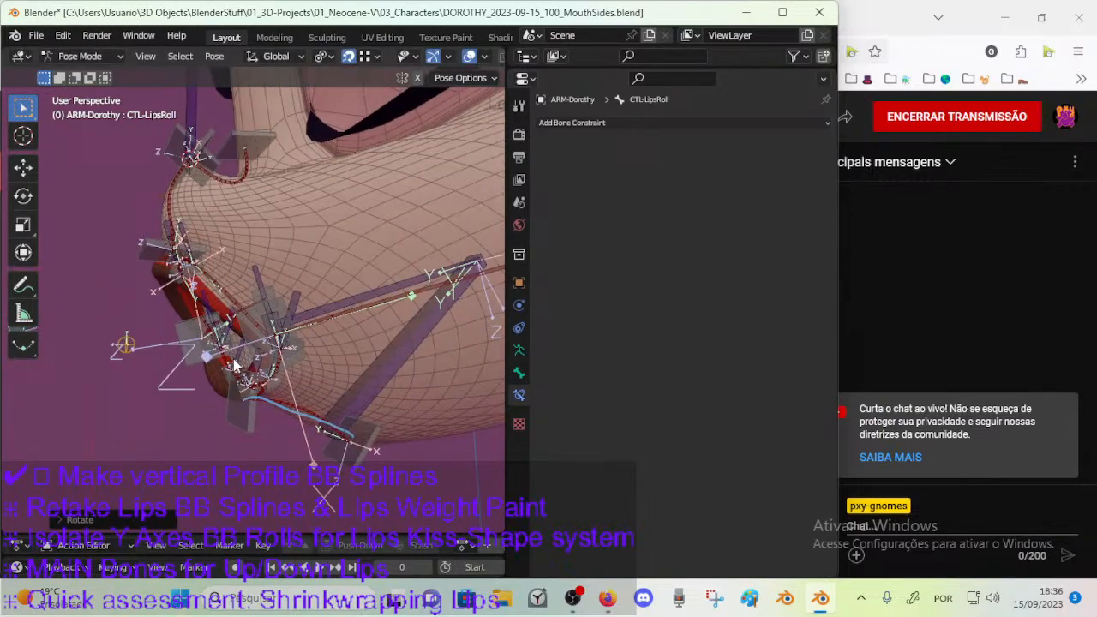
# Hide all bones except CTL-LipsRoll and rotate it about the global X axis to view the bare lips.
pyautogui.press('h')
pyautogui.press('r')
pyautogui.press('x')
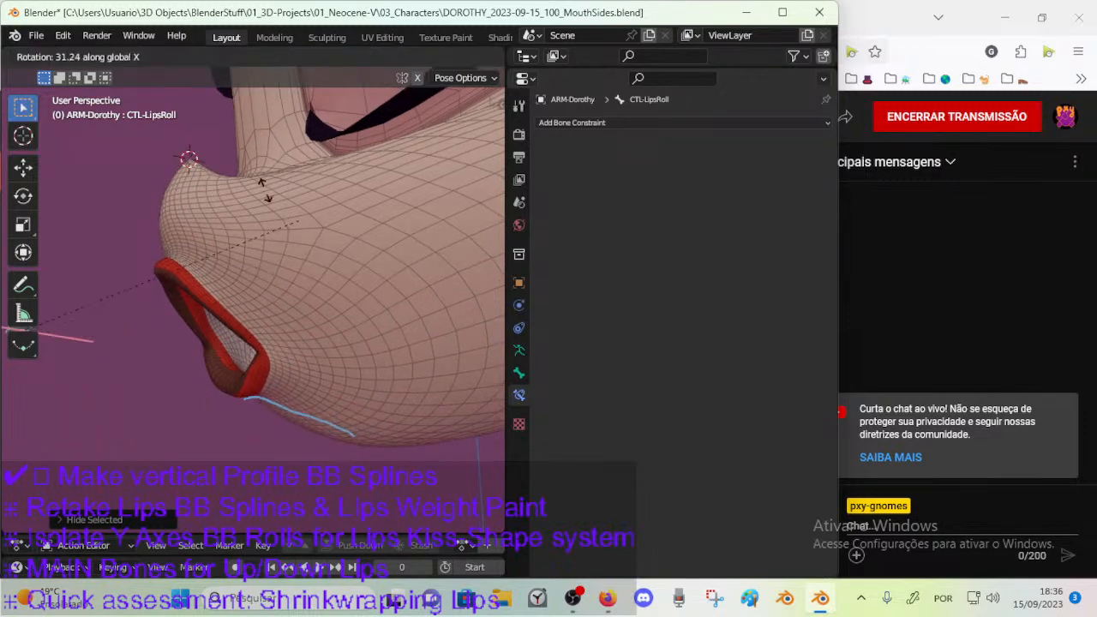
pyautogui.click(273, 405)
pyautogui.moveTo(273, 407); pyautogui.dragTo(335, 423, button='middle')
pyautogui.press('r')
pyautogui.press('x')
pyautogui.click(257, 443)
# Roll CTL-LipsRoll back and forth about the global X axis, checking the lip curl from front and side views.
pyautogui.moveTo(257, 450); pyautogui.dragTo(292, 387, button='middle')
pyautogui.press('r')
pyautogui.press('x')
pyautogui.click(298, 240)
pyautogui.moveTo(238, 311); pyautogui.dragTo(293, 300, button='middle')
pyautogui.press('r')
pyautogui.press('x')
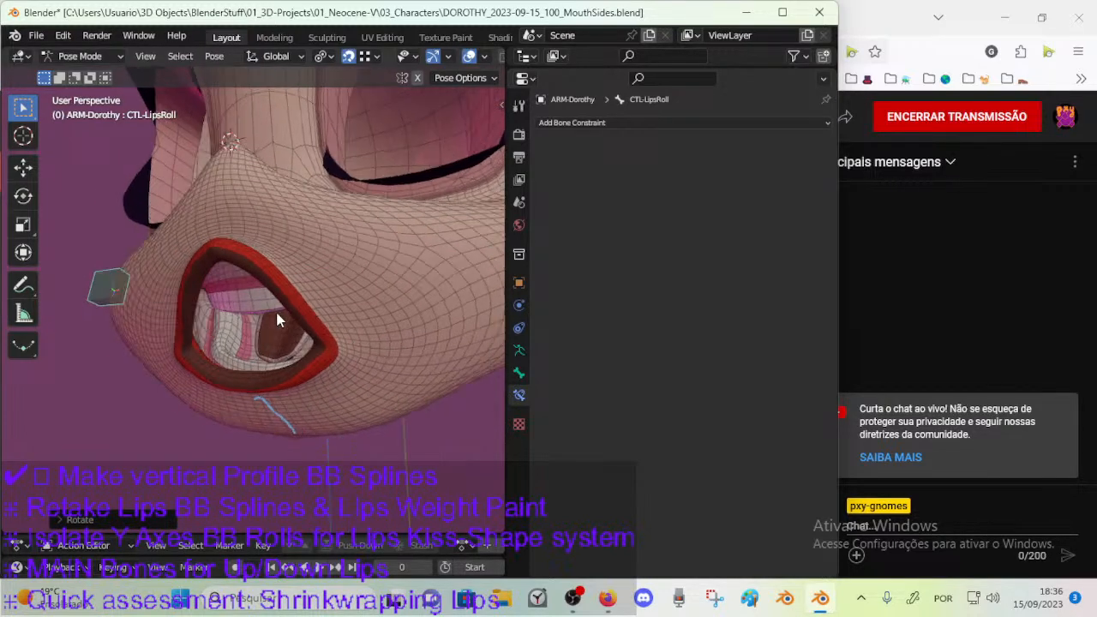
pyautogui.click(171, 450)
pyautogui.moveTo(289, 315); pyautogui.dragTo(209, 351, button='middle')
pyautogui.press('r')
pyautogui.press('x')
pyautogui.click(147, 420)
pyautogui.moveTo(196, 257); pyautogui.dragTo(176, 321, button='middle')
pyautogui.press('r')
pyautogui.press('x')
pyautogui.click(129, 474)
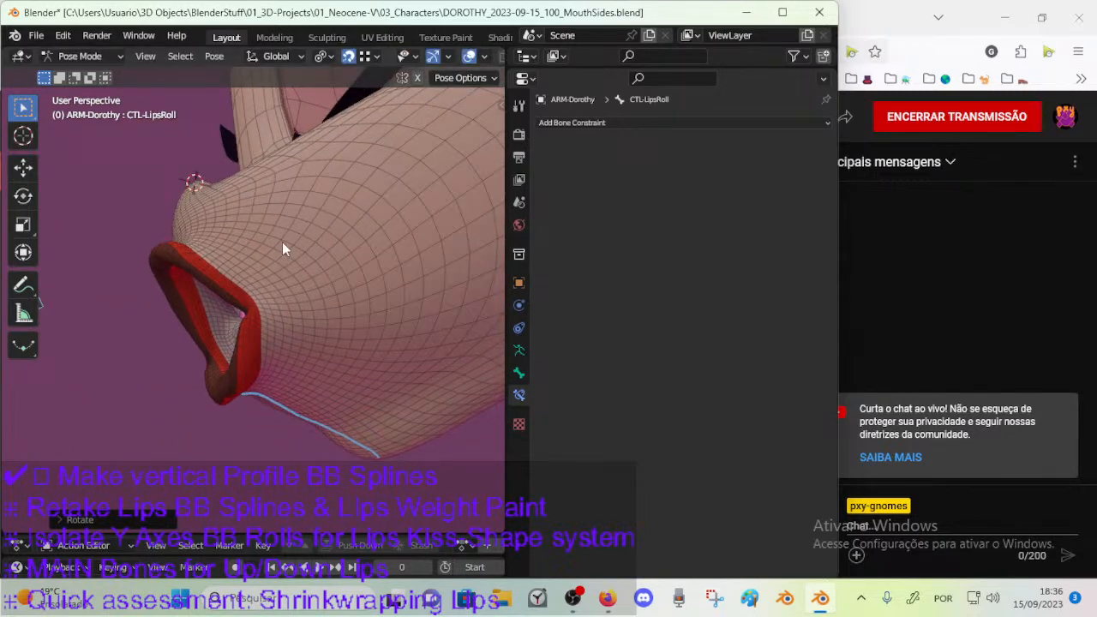
pyautogui.moveTo(287, 248); pyautogui.dragTo(368, 329, button='middle')
pyautogui.press('r')
pyautogui.press('x')
pyautogui.click(318, 246)
pyautogui.press('r')
pyautogui.press('x')
pyautogui.click(311, 169)
pyautogui.moveTo(311, 176); pyautogui.dragTo(286, 218, button='middle')
pyautogui.press('r')
pyautogui.press('x')
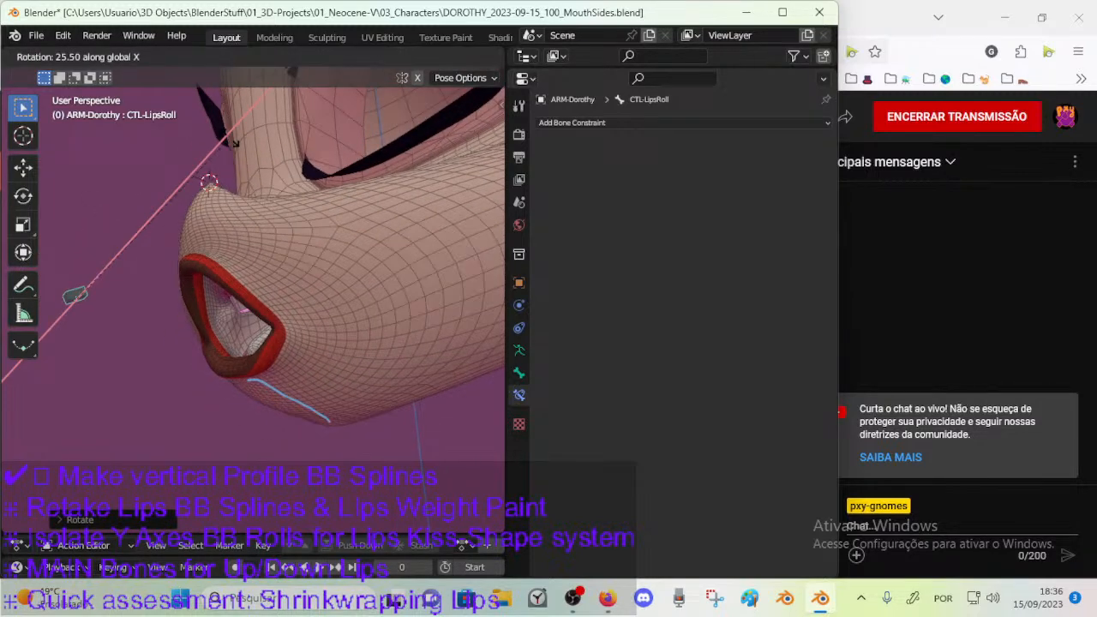
pyautogui.click(208, 391)
pyautogui.moveTo(208, 391); pyautogui.dragTo(312, 360, button='middle')
pyautogui.press('r')
pyautogui.press('x')
pyautogui.click(337, 195)
pyautogui.moveTo(278, 276); pyautogui.dragTo(294, 339, button='middle')
pyautogui.press('r')
pyautogui.press('x')
pyautogui.click(259, 319)
pyautogui.press('r')
pyautogui.press('x')
pyautogui.click(268, 289)
pyautogui.moveTo(267, 289); pyautogui.dragTo(293, 299, button='middle')
pyautogui.press('r')
pyautogui.press('x')
pyautogui.click(319, 253)
pyautogui.moveTo(318, 254); pyautogui.dragTo(194, 282, button='middle')
pyautogui.press('r')
pyautogui.press('x')
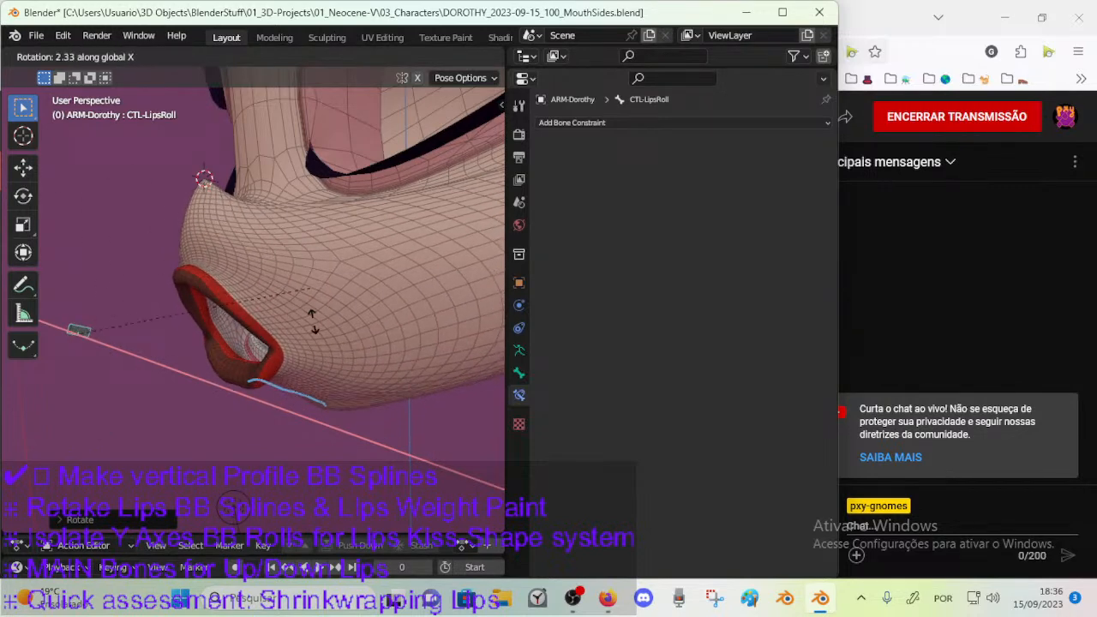
pyautogui.click(215, 270)
pyautogui.moveTo(215, 270); pyautogui.dragTo(291, 279, button='middle')
pyautogui.press('r')
pyautogui.press('x')
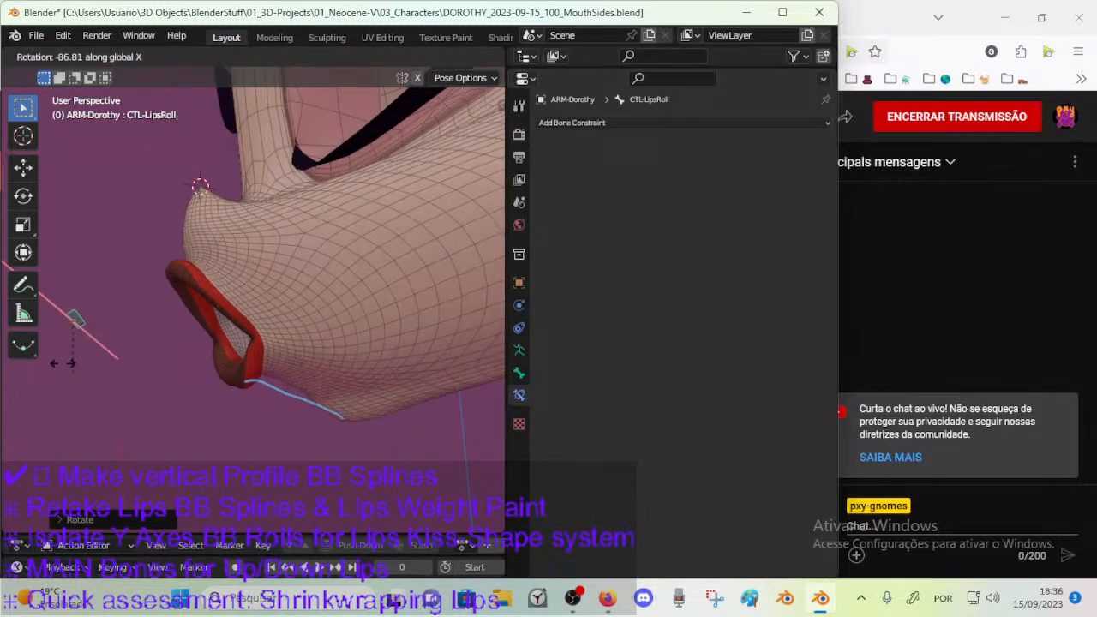
pyautogui.rightClick(201, 317)
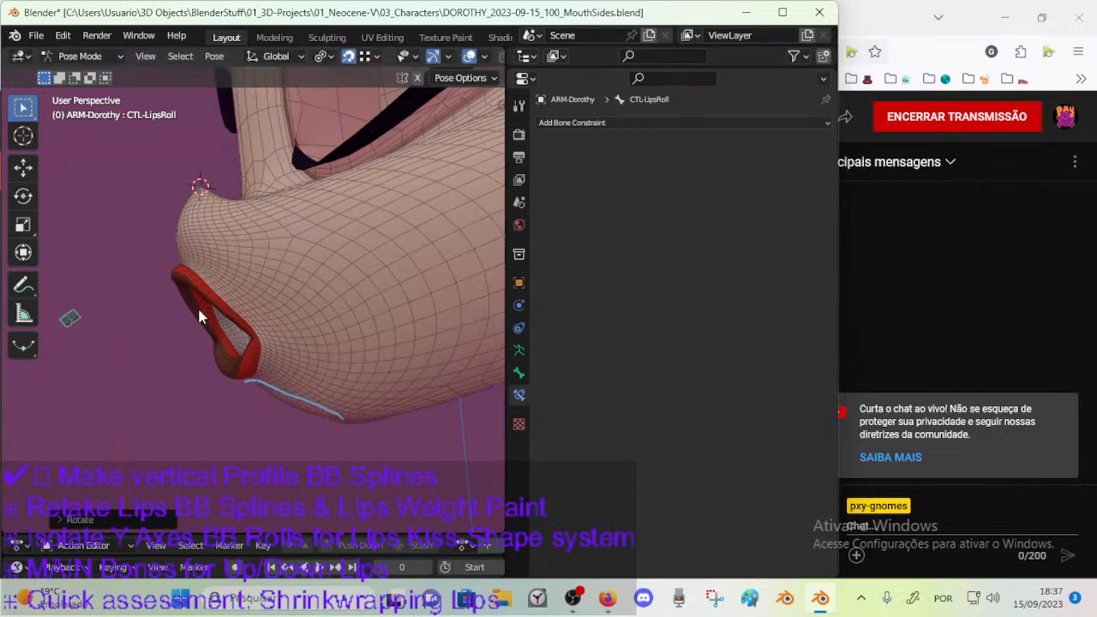
# Reveal the hidden mouth bones in Pose Mode.
pyautogui.moveTo(202, 317); pyautogui.dragTo(257, 332, button='middle')
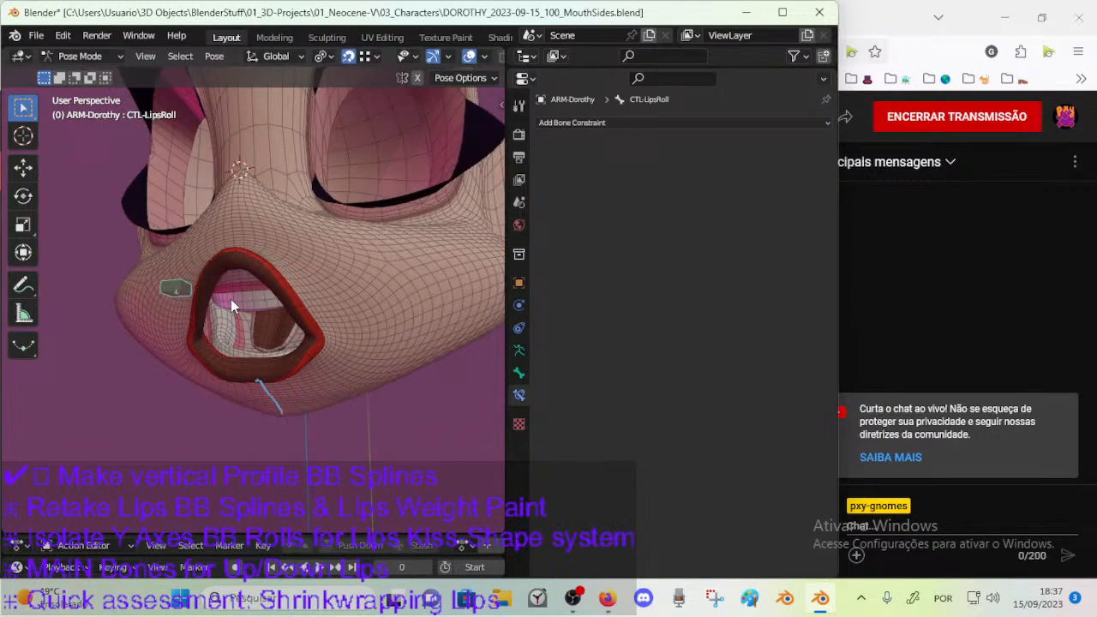
pyautogui.hotkey('ctrl', 'Tab')
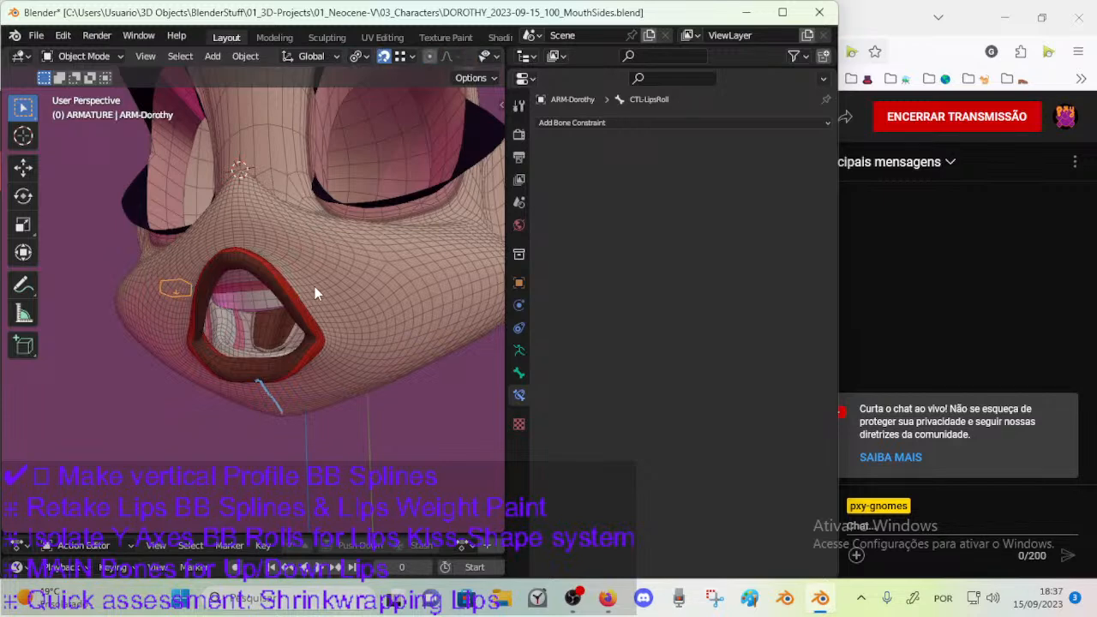
pyautogui.hotkey('ctrl', 'Tab')
pyautogui.hotkey('alt', 'h')
pyautogui.press('n')
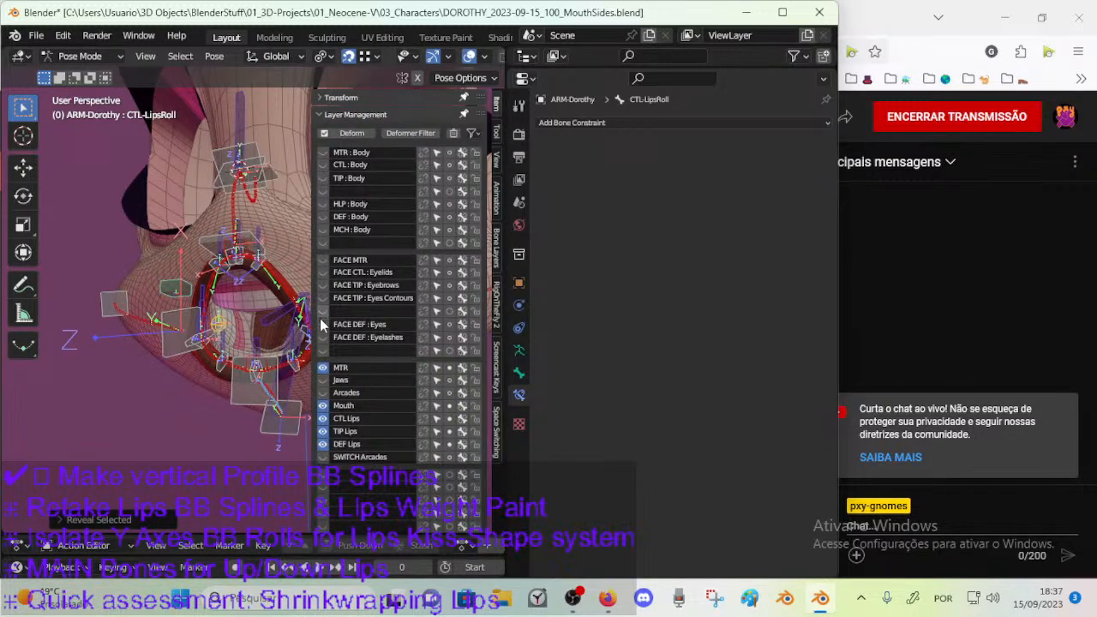
pyautogui.moveTo(238, 348); pyautogui.dragTo(212, 358, button='middle')
pyautogui.press('n')
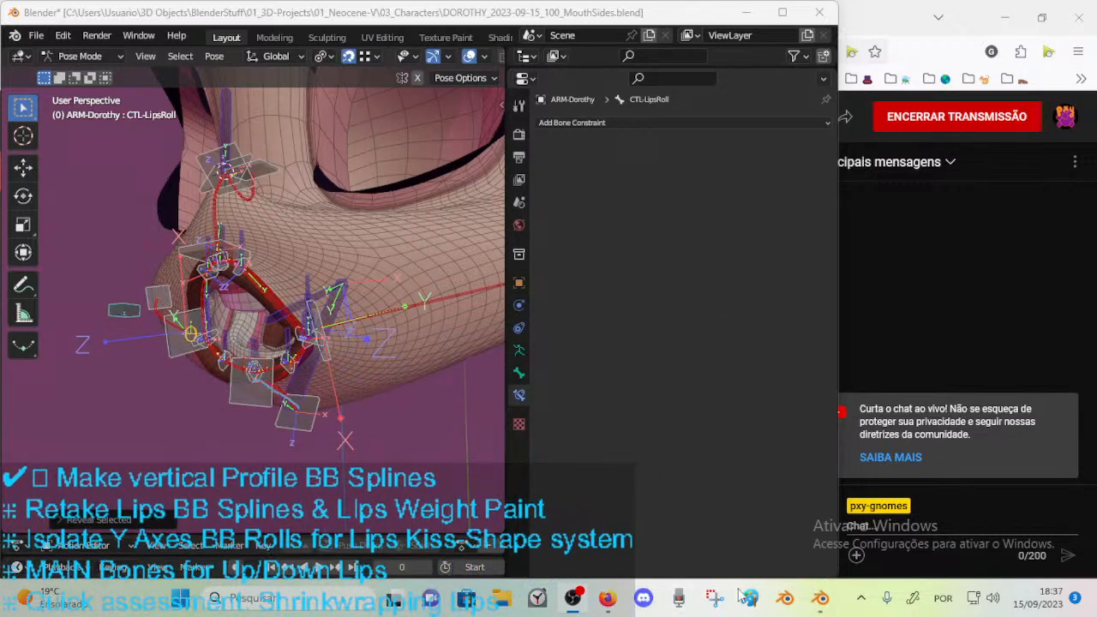
# Enter Edit Mode on the armature and select the chin profile bone DEF-MouthVertical-BB.001 in the right orthographic view.
pyautogui.click(821, 601)
pyautogui.moveTo(310, 384); pyautogui.dragTo(259, 390, button='middle')
pyautogui.press('Tab')
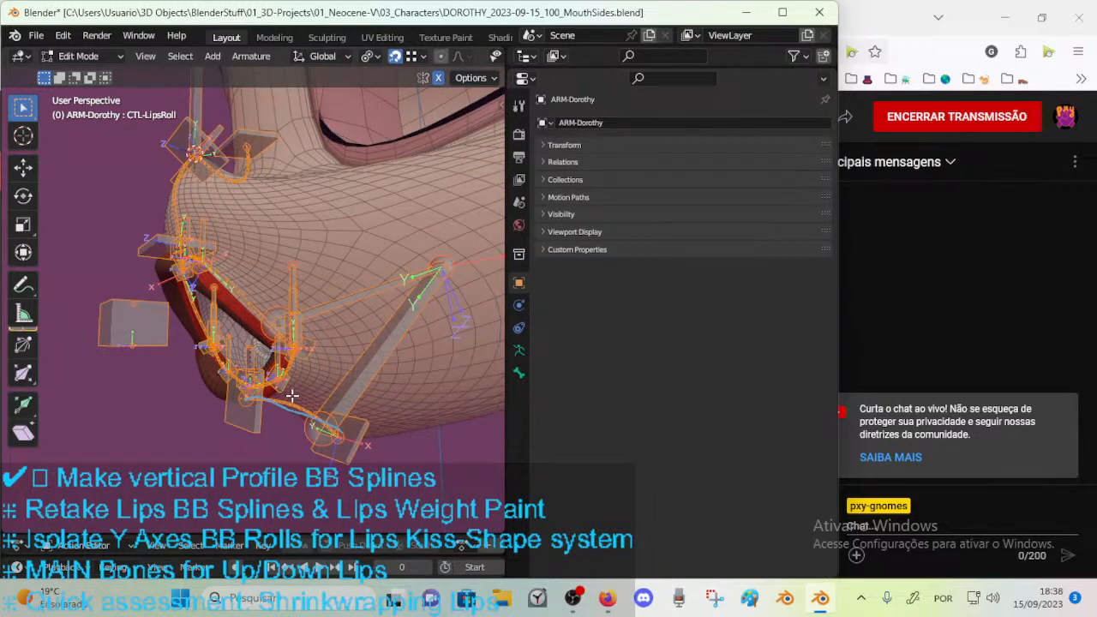
pyautogui.moveTo(335, 425); pyautogui.dragTo(280, 393, button='middle')
pyautogui.click(309, 407)
pyautogui.moveTo(320, 425); pyautogui.dragTo(254, 351, button='middle')
pyautogui.press('KP_3')
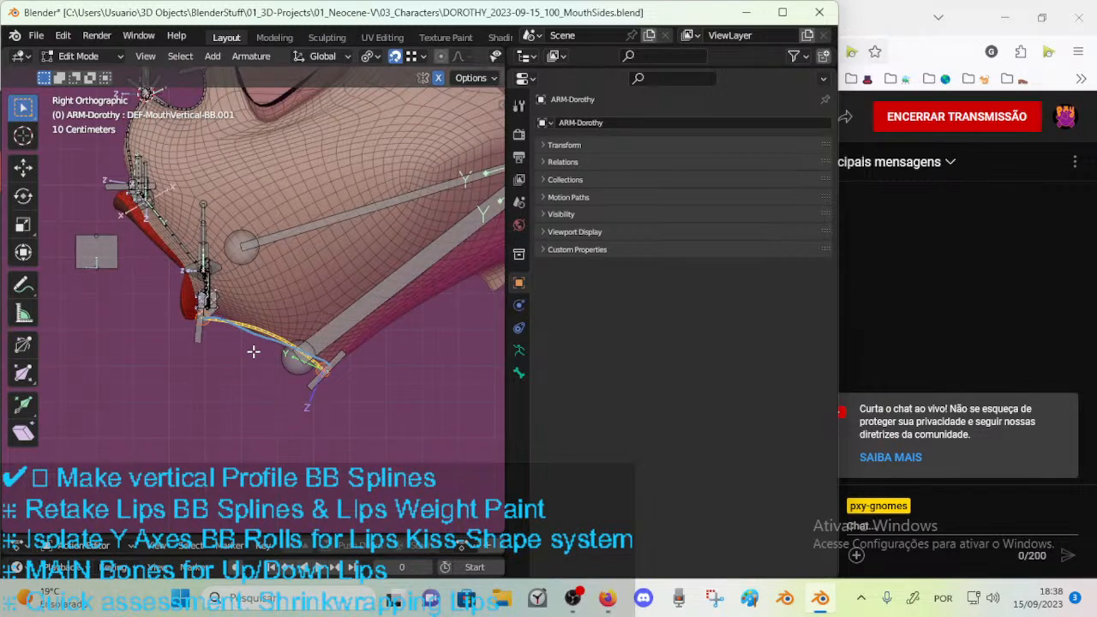
pyautogui.scroll(3, 254, 352)
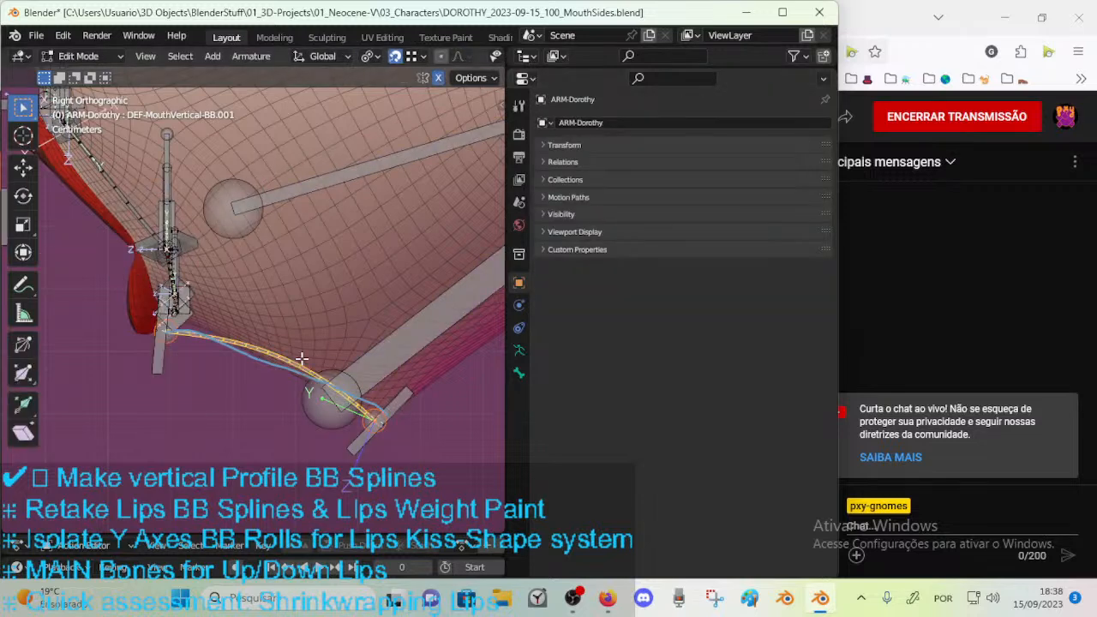
# Examine the Bendy Bones settings of DEF-MouthVertical-BB.001, including its ease and handle values.
pyautogui.hotkey('ctrl', 'Tab')
pyautogui.press('Escape')
pyautogui.click(518, 373)
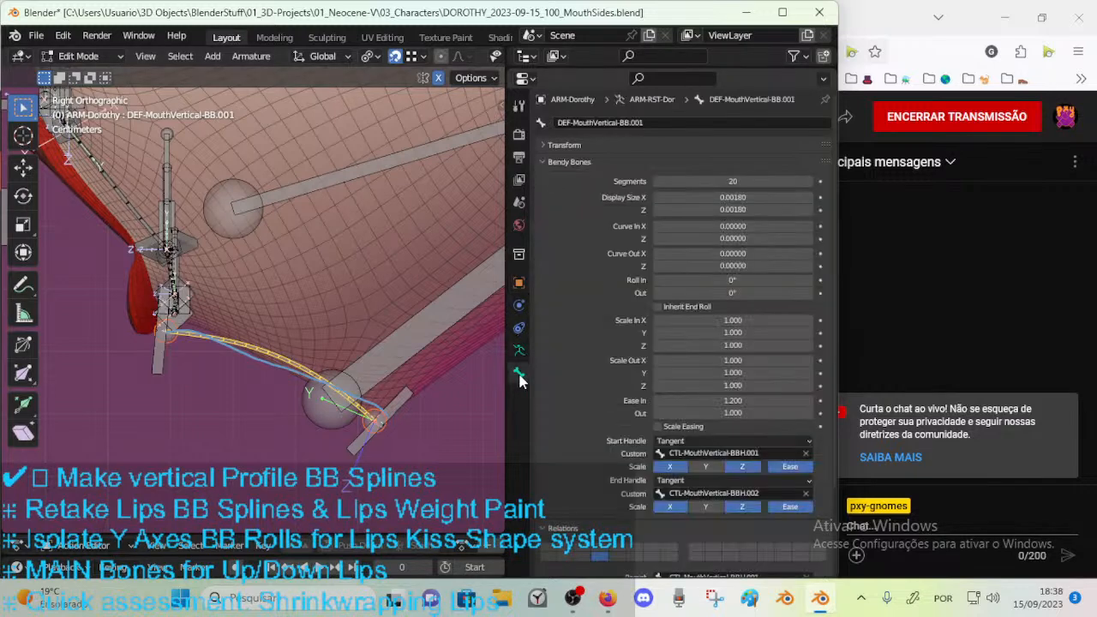
pyautogui.click(557, 160)
pyautogui.click(557, 161)
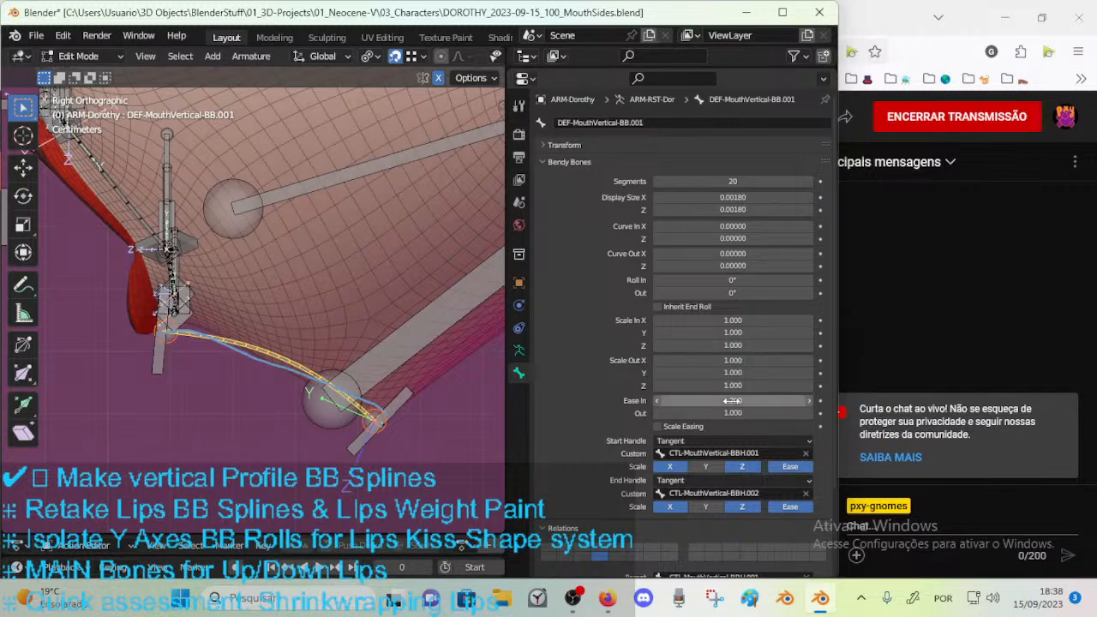
# Try lowering the Ease Out value of DEF-MouthVertical-BB.001.
pyautogui.moveTo(296, 270); pyautogui.dragTo(256, 314, button='middle')
pyautogui.moveTo(732, 413); pyautogui.dragTo(642, 413)
pyautogui.hotkey('ctrl', 'z')
# Leave Edit Mode and save the Blender file before switching to the YouTube Studio livestream page in Firefox.
pyautogui.moveTo(240, 283); pyautogui.dragTo(282, 291, button='middle')
pyautogui.hotkey('ctrl', 'Tab')
pyautogui.click(180, 291)
pyautogui.hotkey('ctrl', 's')
pyautogui.click(600, 598)
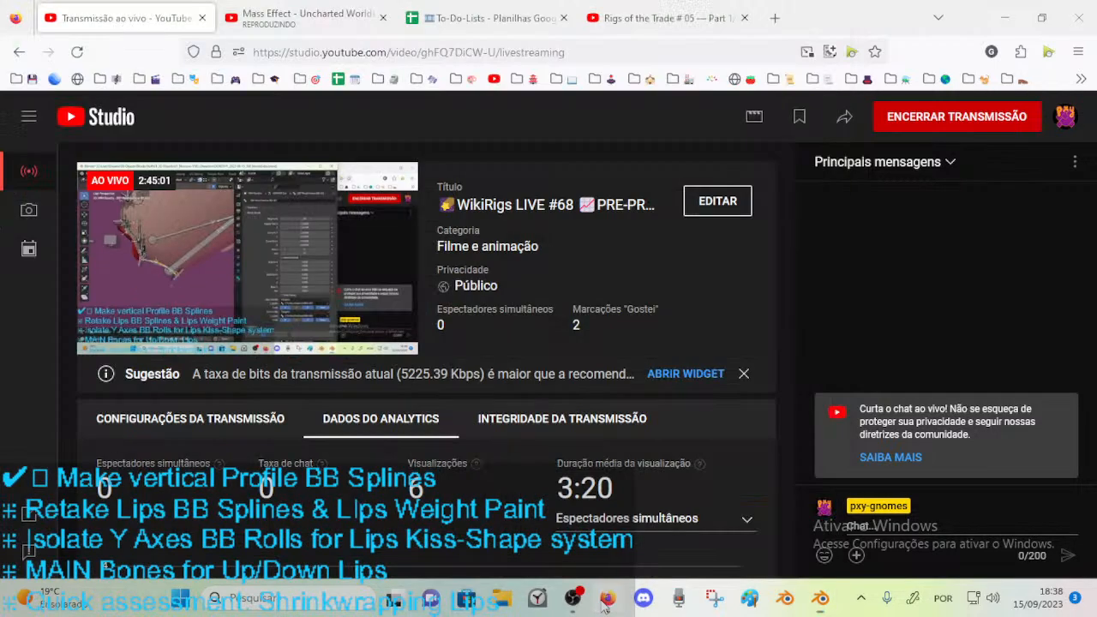
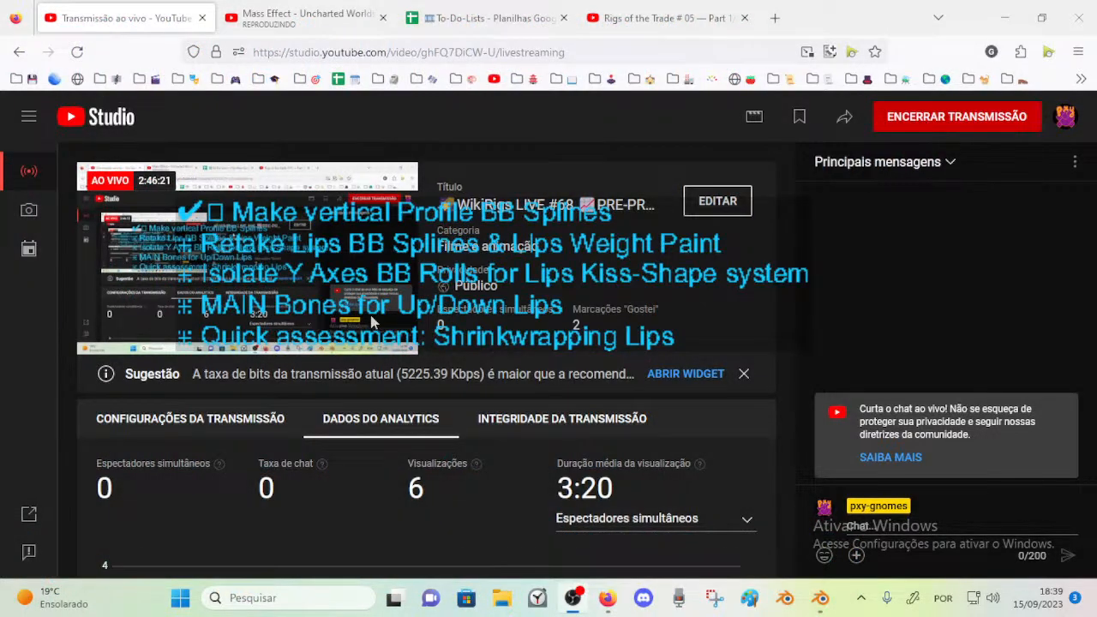
# Switch to Blender and save the Dorothy file.
pyautogui.moveTo(414, 158); pyautogui.dragTo(345, 262)
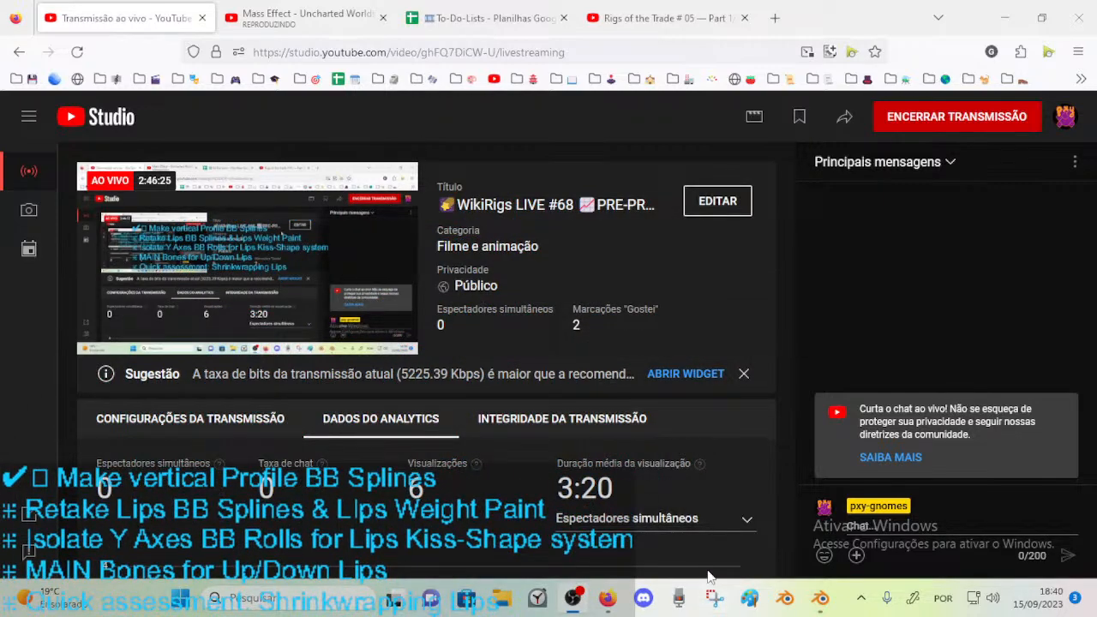
pyautogui.click(824, 600)
pyautogui.moveTo(299, 299); pyautogui.dragTo(264, 394, button='middle')
pyautogui.click(290, 333)
pyautogui.moveTo(293, 334); pyautogui.dragTo(163, 206, button='middle')
pyautogui.hotkey('ctrl', 's')
# Open MouthKirby.blend from the 02_3D-Lab folder.
pyautogui.click(36, 35)
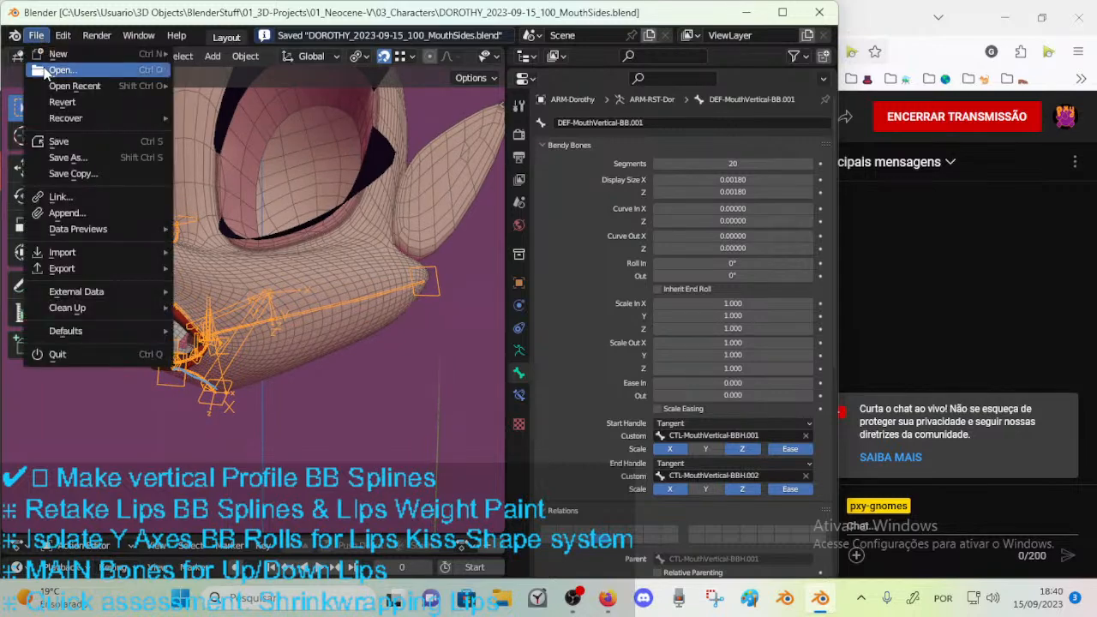
pyautogui.click(51, 70)
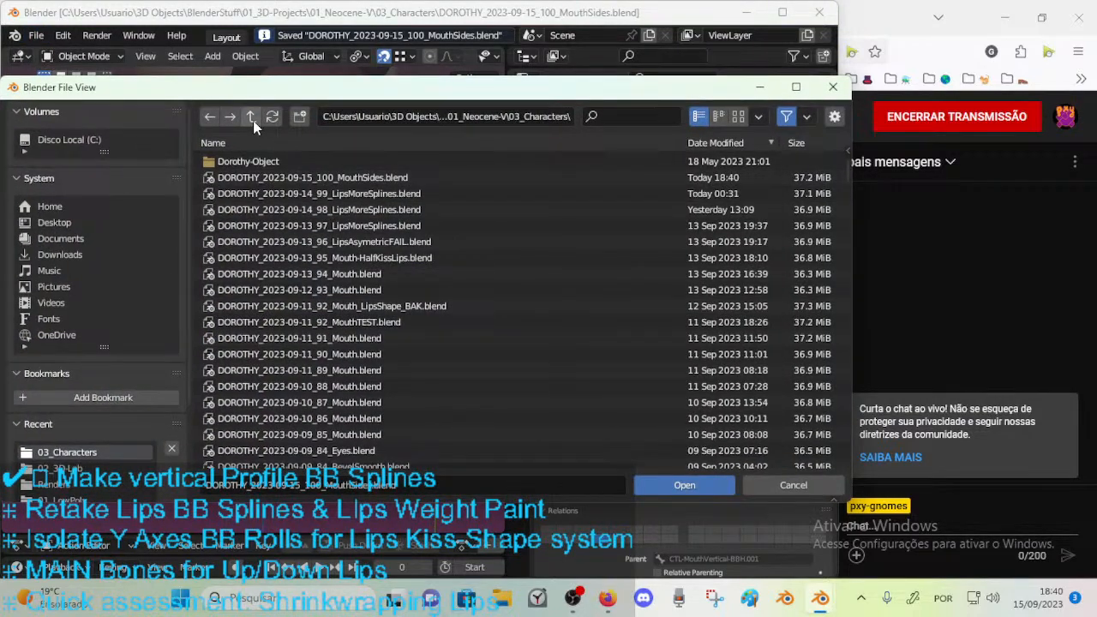
pyautogui.click(89, 469)
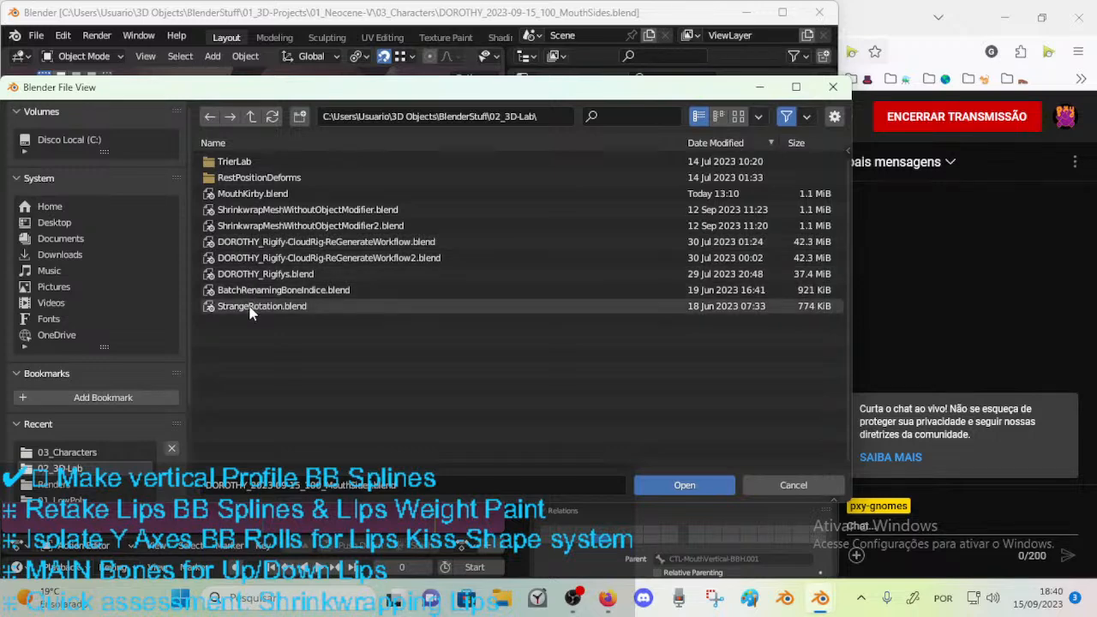
pyautogui.doubleClick(246, 193)
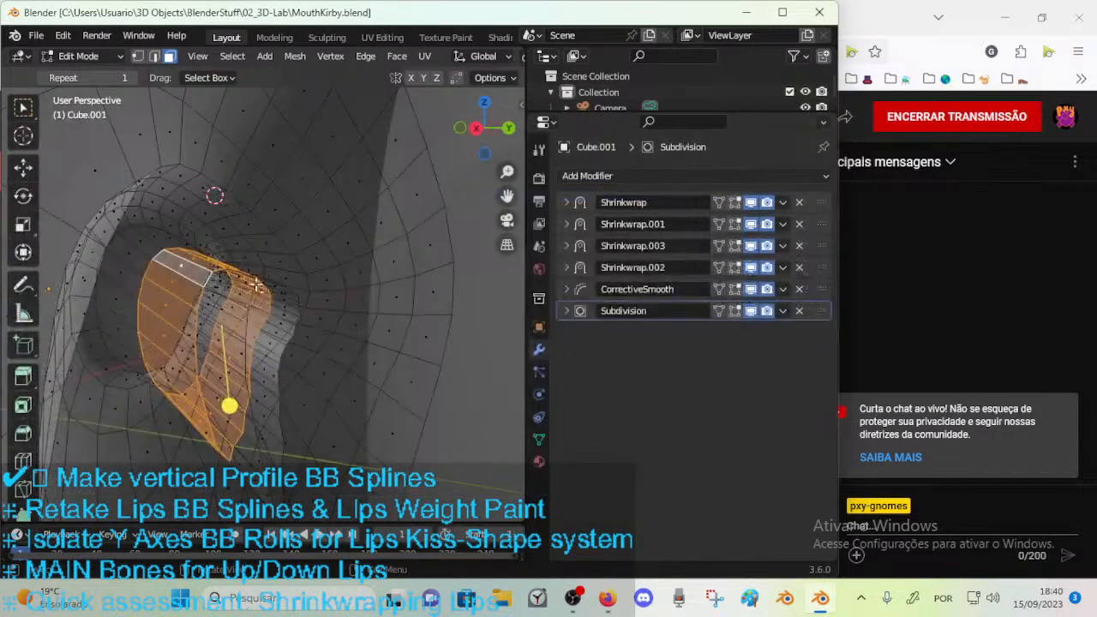
# Leave Edit Mode on the mouth mesh and display the scene in Material Preview shading with wireframes.
pyautogui.moveTo(307, 245); pyautogui.dragTo(459, 300, button='middle')
pyautogui.scroll(-2, 343, 360)
pyautogui.hotkey('ctrl', 'Tab')
pyautogui.click(201, 329)
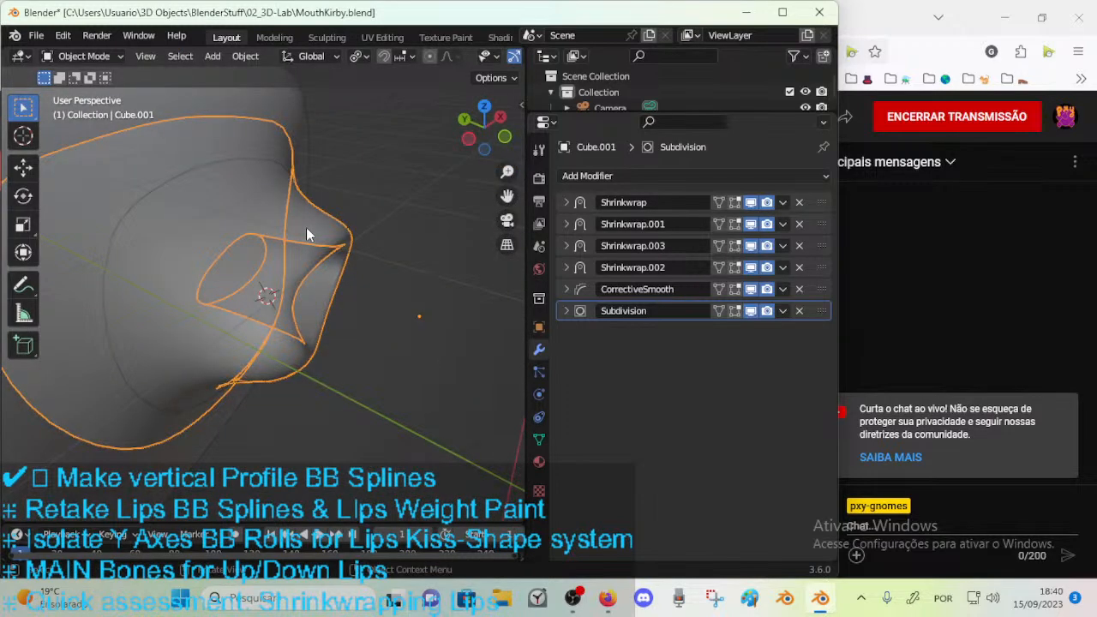
pyautogui.click(308, 233)
pyautogui.moveTo(429, 257); pyautogui.dragTo(332, 331, button='middle')
pyautogui.click(319, 248)
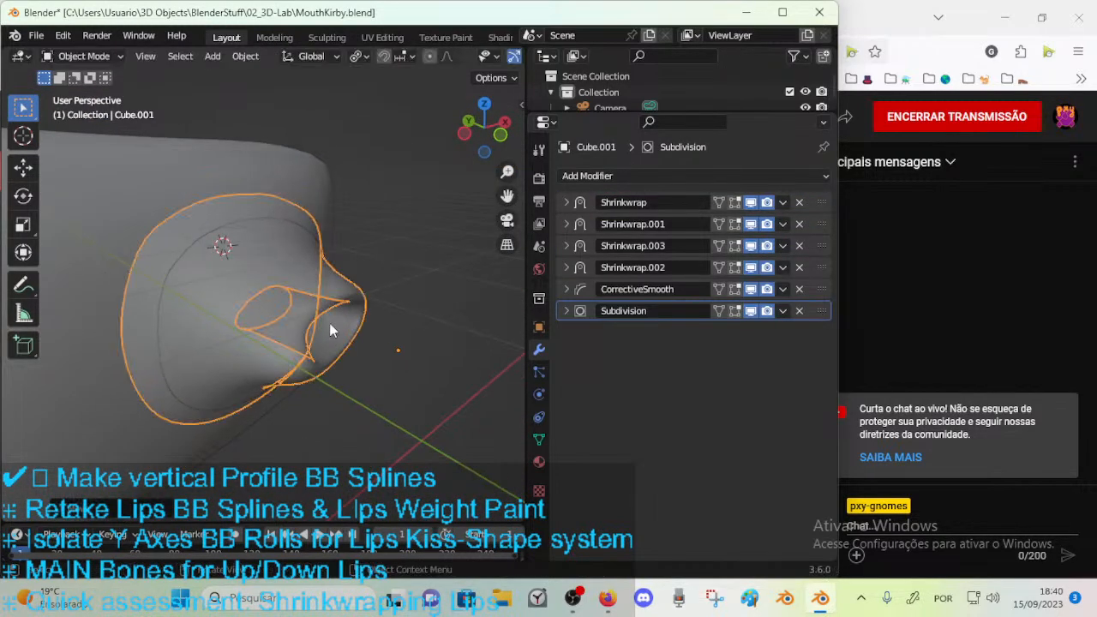
pyautogui.scroll(-5, 498, 59)
pyautogui.click(479, 56)
pyautogui.moveTo(296, 312); pyautogui.dragTo(275, 316, button='middle')
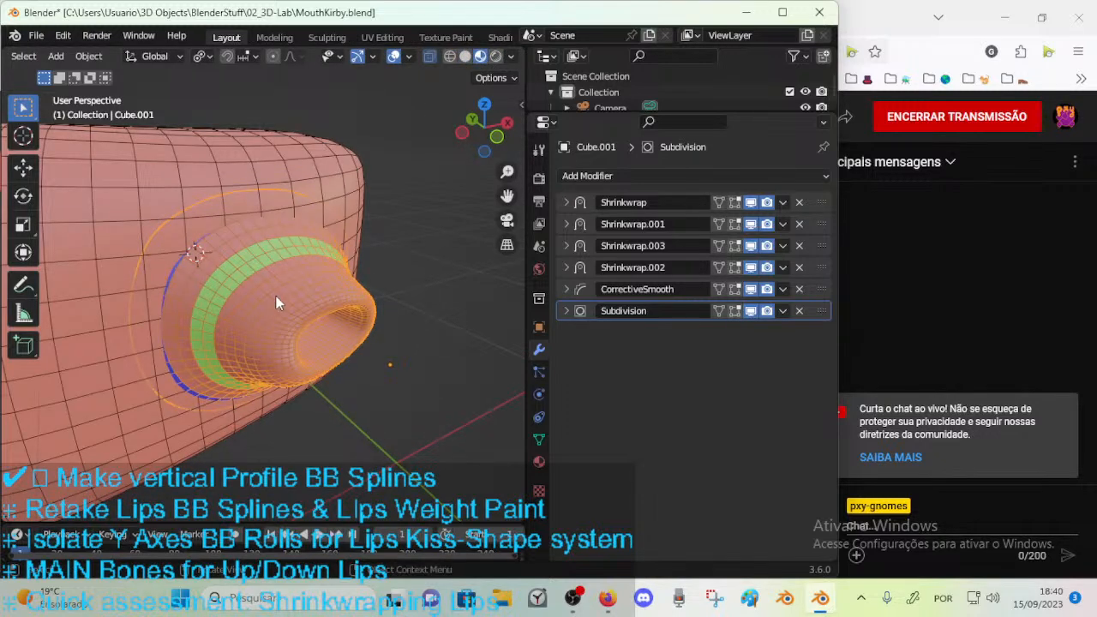
# Test the shrinkwrapped mouth mesh by moving it freely across the cube's front, with wireframes hidden.
pyautogui.press('g')
pyautogui.click(292, 333)
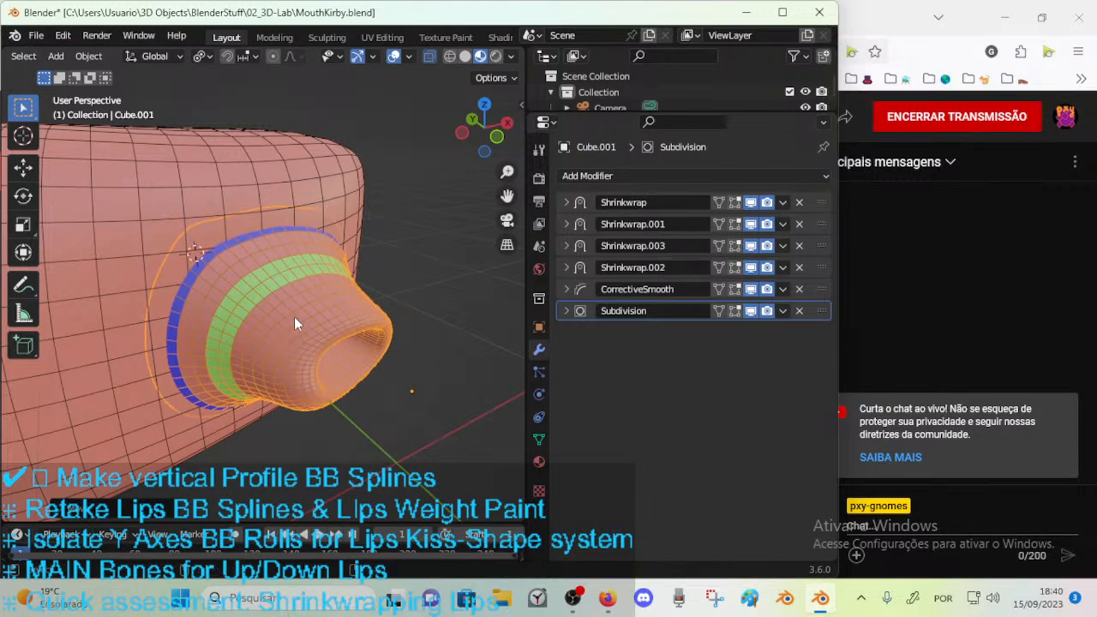
pyautogui.hotkey('shift', 'w')
pyautogui.press('g')
pyautogui.click(220, 345)
pyautogui.moveTo(218, 341); pyautogui.dragTo(261, 299, button='middle')
pyautogui.press('g')
pyautogui.click(215, 325)
pyautogui.moveTo(212, 329); pyautogui.dragTo(78, 401, button='middle')
pyautogui.press('g')
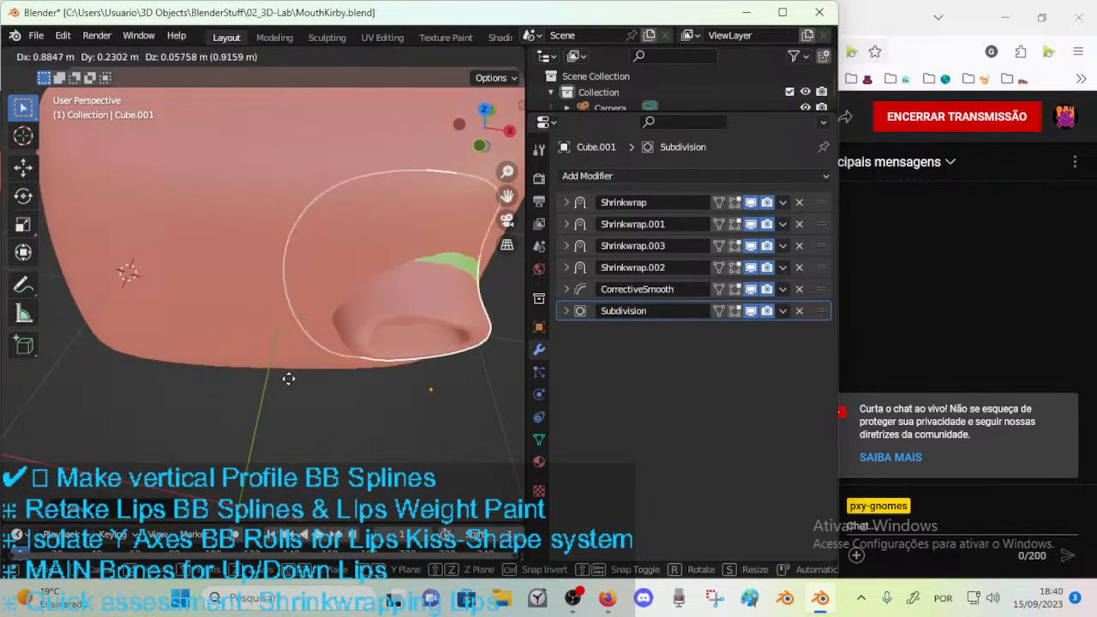
pyautogui.click(313, 359)
# Move the mouth mesh closer to and away from the cube to test its shrinkwrap from the side.
pyautogui.moveTo(311, 361); pyautogui.dragTo(228, 376, button='middle')
pyautogui.press('g')
pyautogui.click(183, 417)
pyautogui.moveTo(183, 414); pyautogui.dragTo(185, 374, button='middle')
pyautogui.press('g')
pyautogui.click(113, 298)
pyautogui.scroll(-3, 108, 302)
pyautogui.press('g')
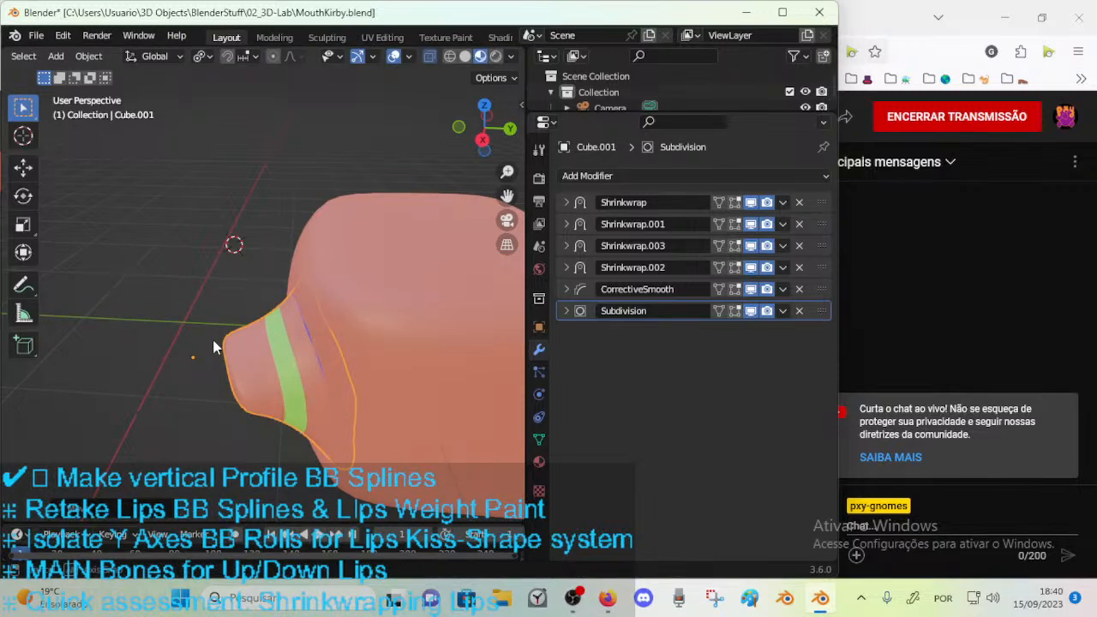
pyautogui.click(266, 331)
pyautogui.moveTo(267, 331); pyautogui.dragTo(249, 271, button='middle')
pyautogui.press('g')
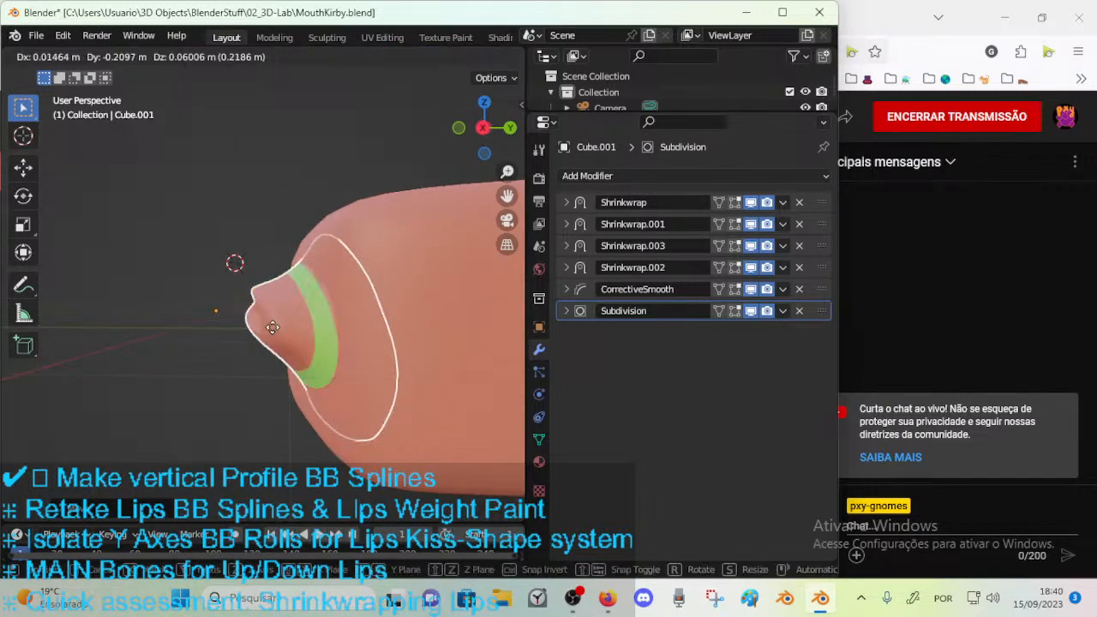
pyautogui.click(317, 339)
pyautogui.scroll(4, 317, 339)
pyautogui.moveTo(317, 340); pyautogui.dragTo(278, 308, button='middle')
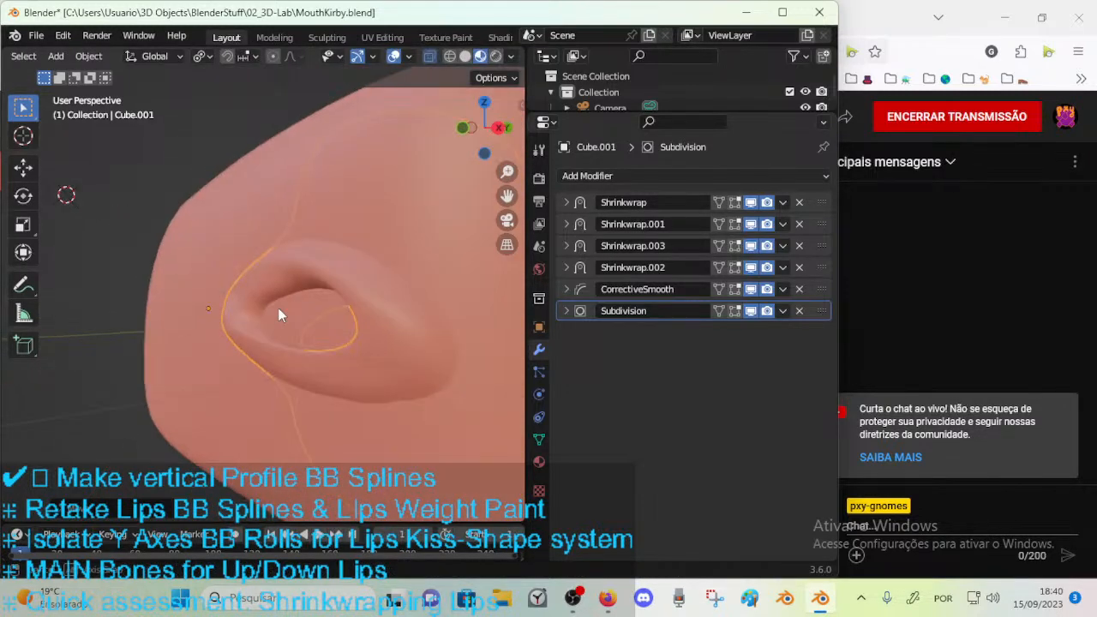
# Render the scene to inspect the mouth on the cube, and close the render window.
pyautogui.scroll(-8, 265, 321)
pyautogui.press('KP_0')
pyautogui.moveTo(280, 379); pyautogui.dragTo(280, 342, button='middle')
pyautogui.scroll(3, 285, 337)
pyautogui.press('KP_1')
pyautogui.press('KP_0')
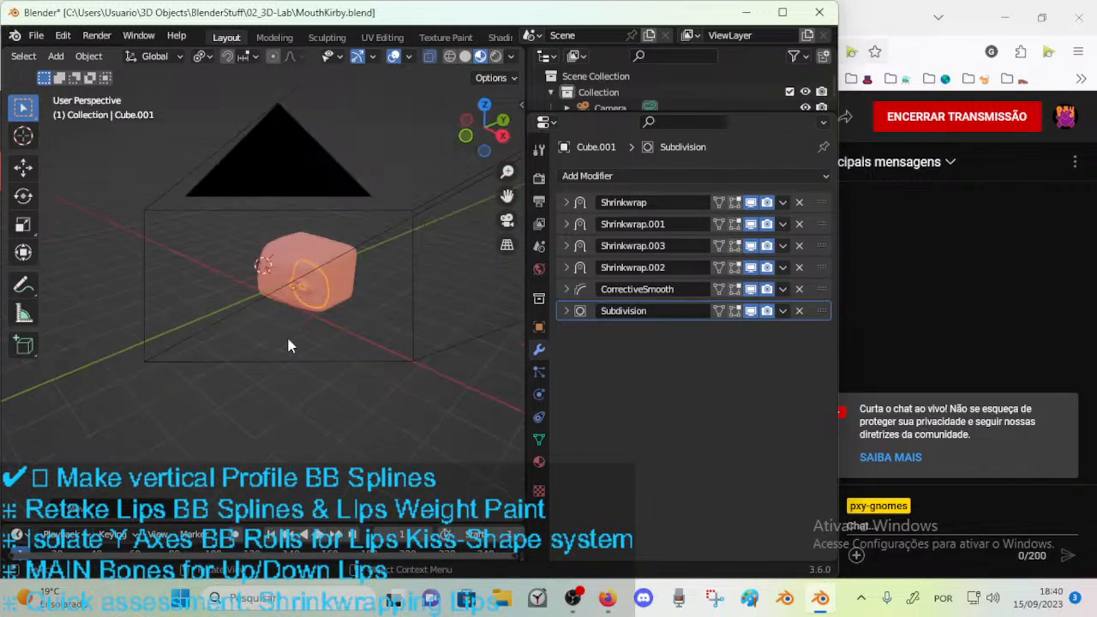
pyautogui.press('F12')
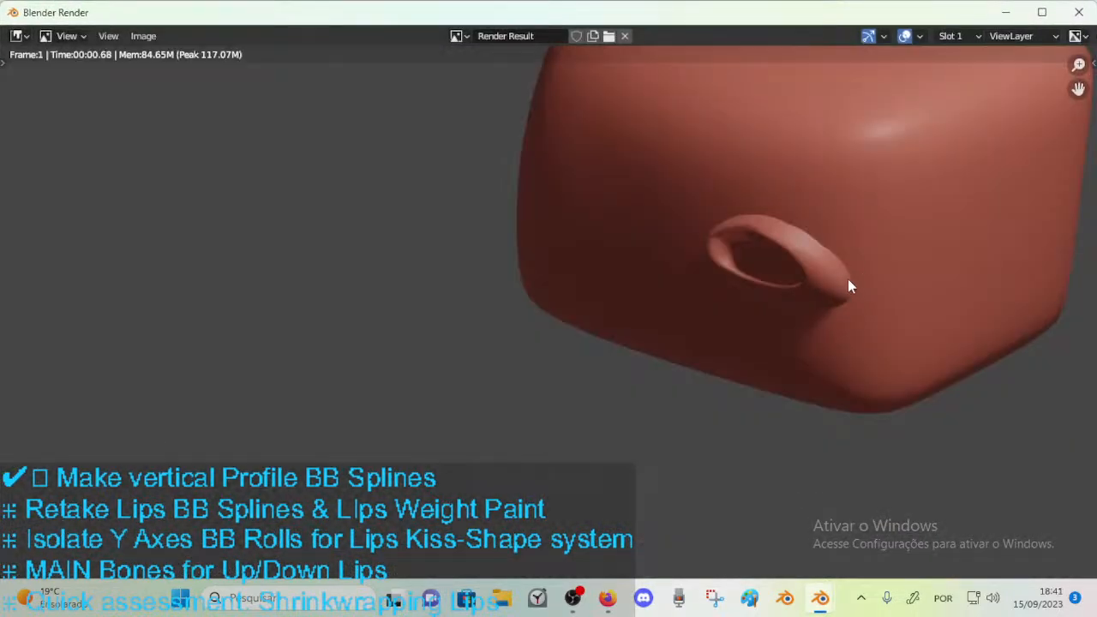
pyautogui.click(1084, 17)
# Pull the mouth mesh away from the cube and render the stretched shape.
pyautogui.moveTo(403, 271); pyautogui.dragTo(366, 259, button='middle')
pyautogui.press('g')
pyautogui.click(262, 283)
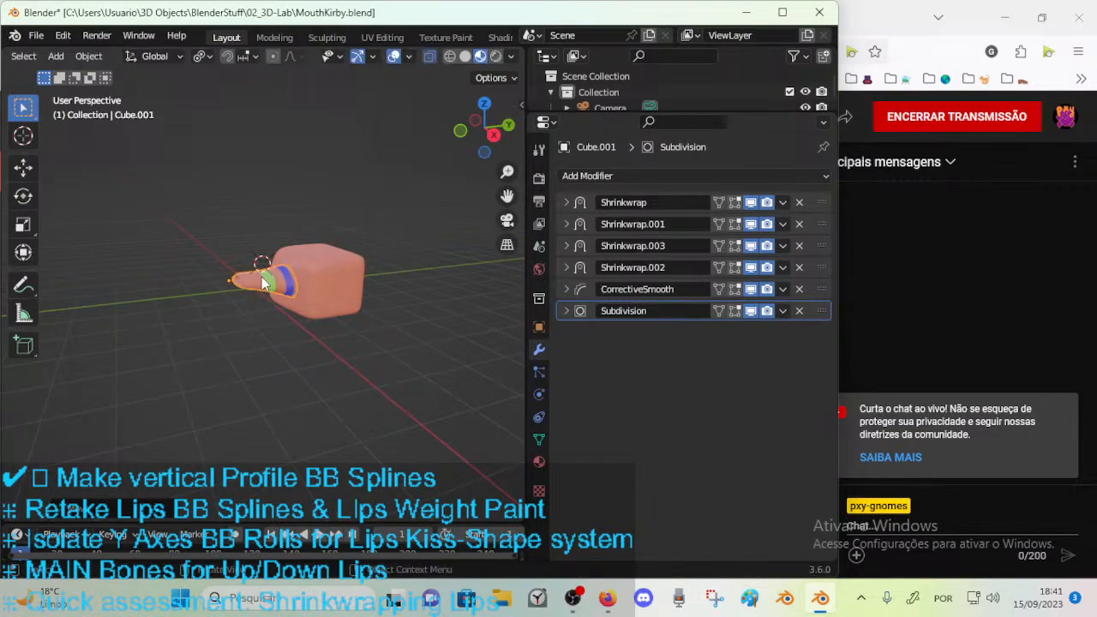
pyautogui.press('F12')
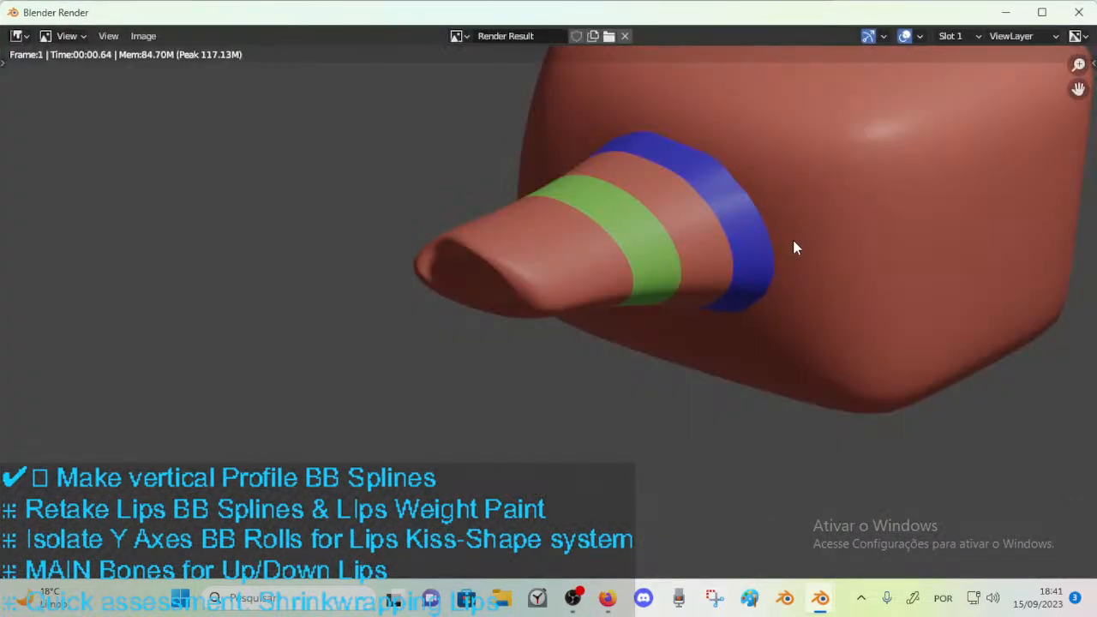
pyautogui.click(1087, 10)
# Show wireframes and reposition the stretched mouth mesh in front of the cube.
pyautogui.scroll(6, 411, 284)
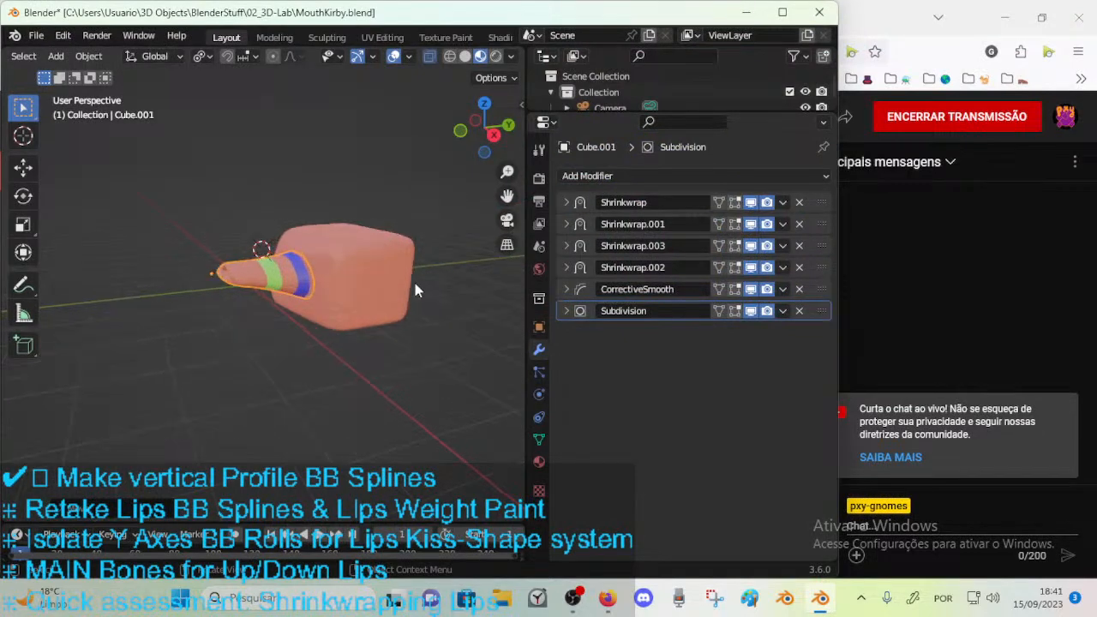
pyautogui.moveTo(406, 286); pyautogui.dragTo(313, 311, button='middle')
pyautogui.press('g')
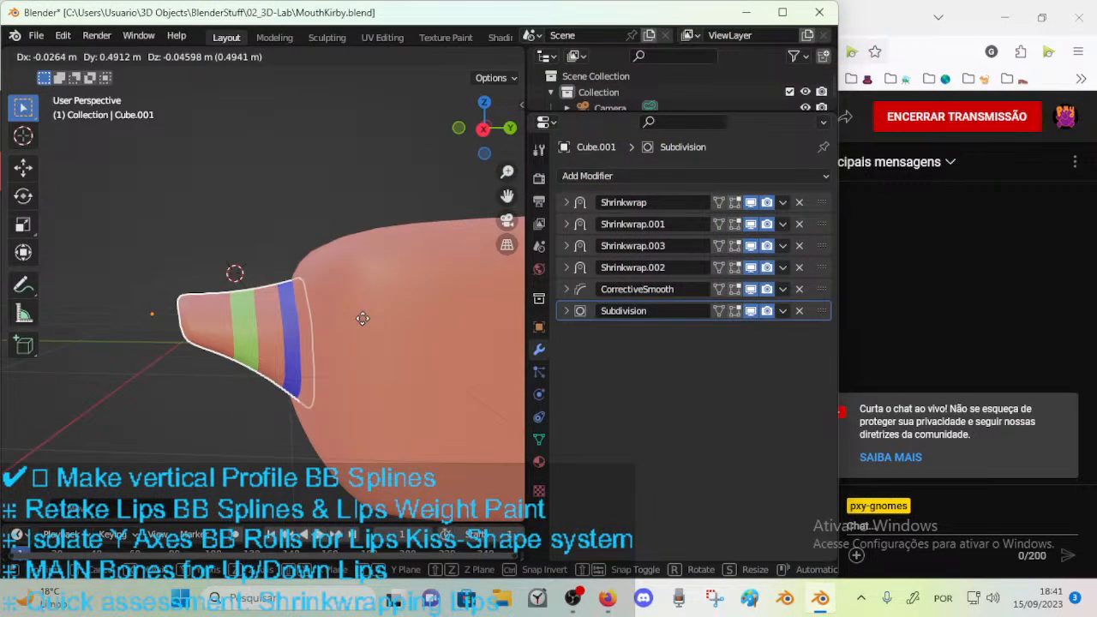
pyautogui.click(363, 318)
pyautogui.hotkey('shift', 'alt', 'z')
pyautogui.press('g')
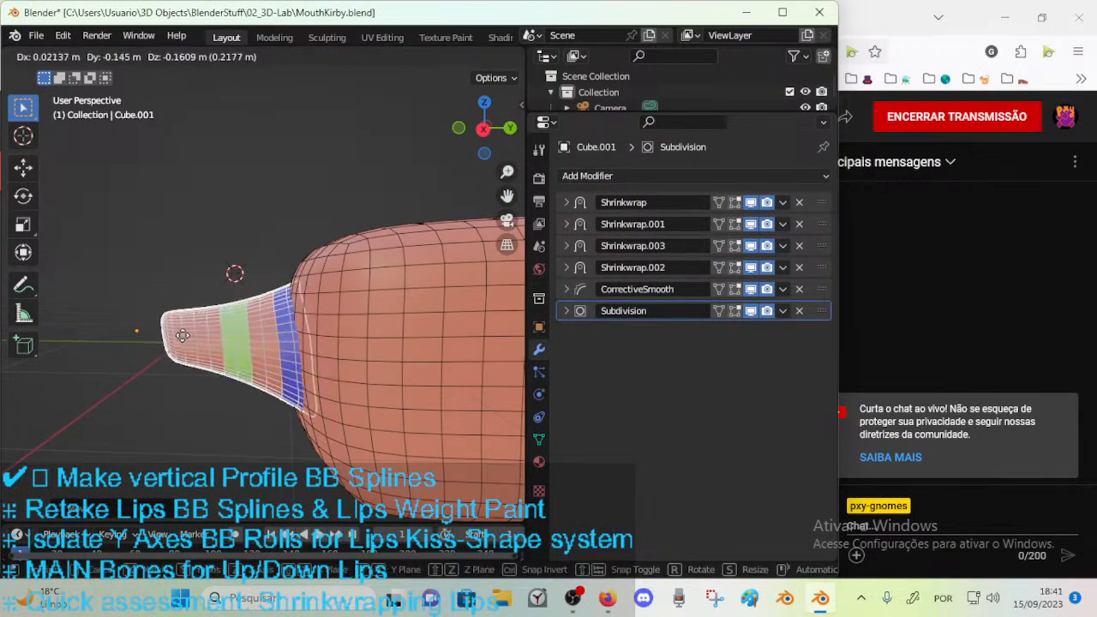
pyautogui.click(214, 379)
# Slide the mouth mesh back and forth across the cube's surface to test how its colored rings follow.
pyautogui.moveTo(216, 379); pyautogui.dragTo(344, 377, button='middle')
pyautogui.press('g')
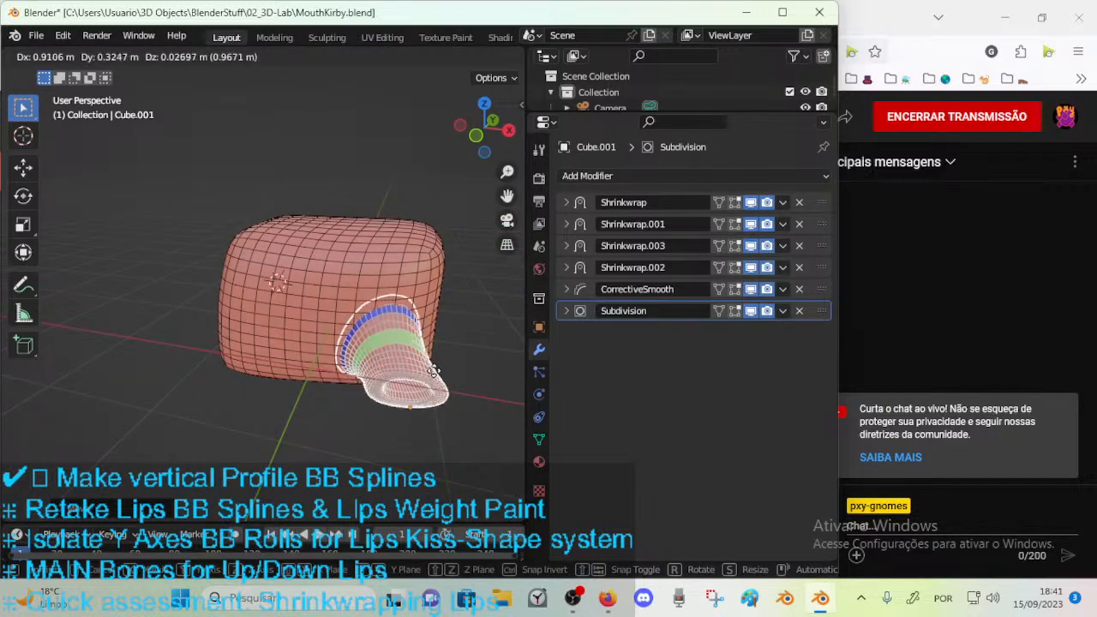
pyautogui.click(291, 263)
pyautogui.moveTo(291, 263); pyautogui.dragTo(346, 288, button='middle')
pyautogui.press('g')
pyautogui.click(315, 275)
pyautogui.press('g')
pyautogui.click(256, 344)
pyautogui.moveTo(256, 345)
pyautogui.mouseDown(button='middle')
pyautogui.moveTo(252, 358)
pyautogui.moveTo(241, 354)
pyautogui.moveTo(283, 320)
pyautogui.moveTo(280, 361)
pyautogui.moveTo(249, 335)
pyautogui.mouseUp(button='middle')
pyautogui.press('g')
pyautogui.click(206, 349)
# Rotate the mouth mesh freely and move it along the cube's front.
pyautogui.press('r')
pyautogui.click(281, 345)
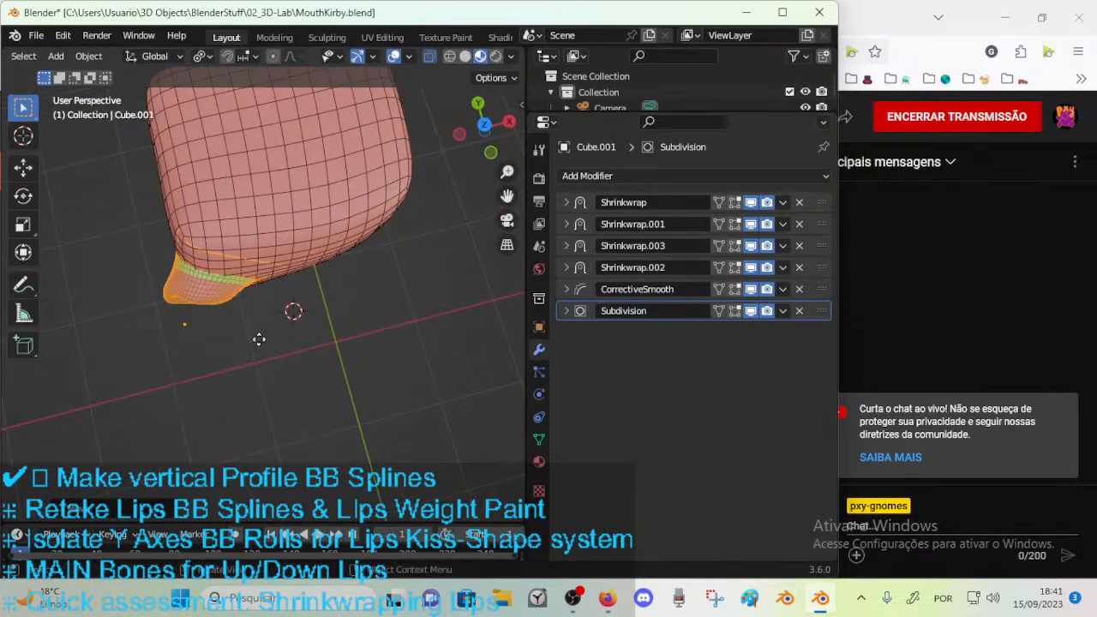
pyautogui.press('r')
pyautogui.click(423, 303)
pyautogui.press('g')
pyautogui.click(435, 334)
pyautogui.keyDown('shift'); pyautogui.moveTo(434, 334); pyautogui.dragTo(344, 316, button='middle'); pyautogui.keyUp('shift')
pyautogui.press('g')
pyautogui.click(420, 338)
# Rotate the mouth mesh around the Z axis and reposition it against the cube.
pyautogui.moveTo(415, 340); pyautogui.dragTo(292, 266, button='middle')
pyautogui.press('r')
pyautogui.press('z')
pyautogui.click(379, 217)
pyautogui.press('g')
pyautogui.click(324, 176)
# Turn the mouth mesh around Z once more and push it into another face of the cube.
pyautogui.moveTo(324, 177); pyautogui.dragTo(312, 202, button='middle')
pyautogui.press('r')
pyautogui.press('z')
pyautogui.click(335, 226)
pyautogui.press('g')
pyautogui.click(317, 206)
pyautogui.press('g')
pyautogui.click(333, 358)
pyautogui.moveTo(334, 364); pyautogui.dragTo(403, 283, button='middle')
pyautogui.moveTo(282, 391); pyautogui.dragTo(314, 342, button='middle')
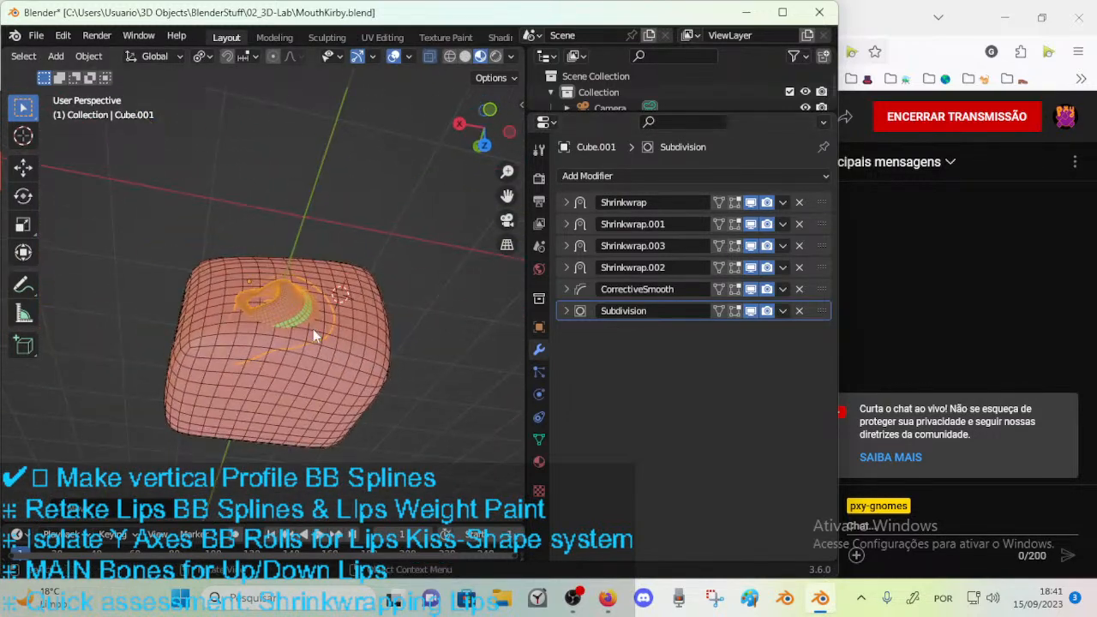
# Turn off the viewport display of the cube's Boolean modifier and deselect everything.
pyautogui.click(340, 372)
pyautogui.scroll(2, 401, 292)
pyautogui.moveTo(402, 291); pyautogui.dragTo(338, 332, button='middle')
pyautogui.press('g')
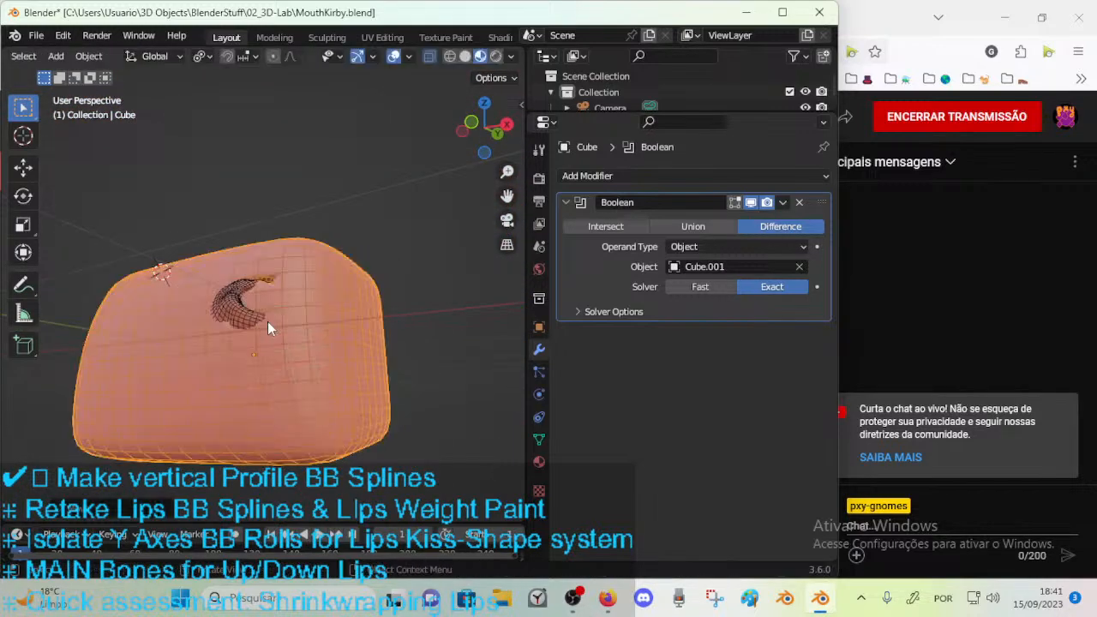
pyautogui.press('Escape')
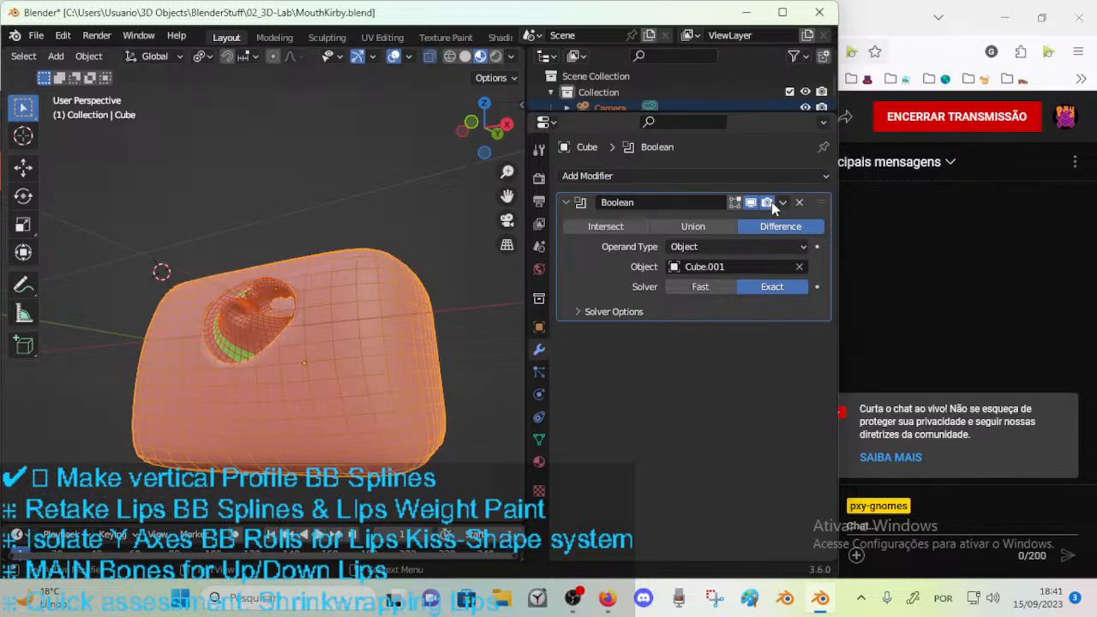
pyautogui.moveTo(331, 323); pyautogui.dragTo(336, 351, button='middle')
pyautogui.press('g')
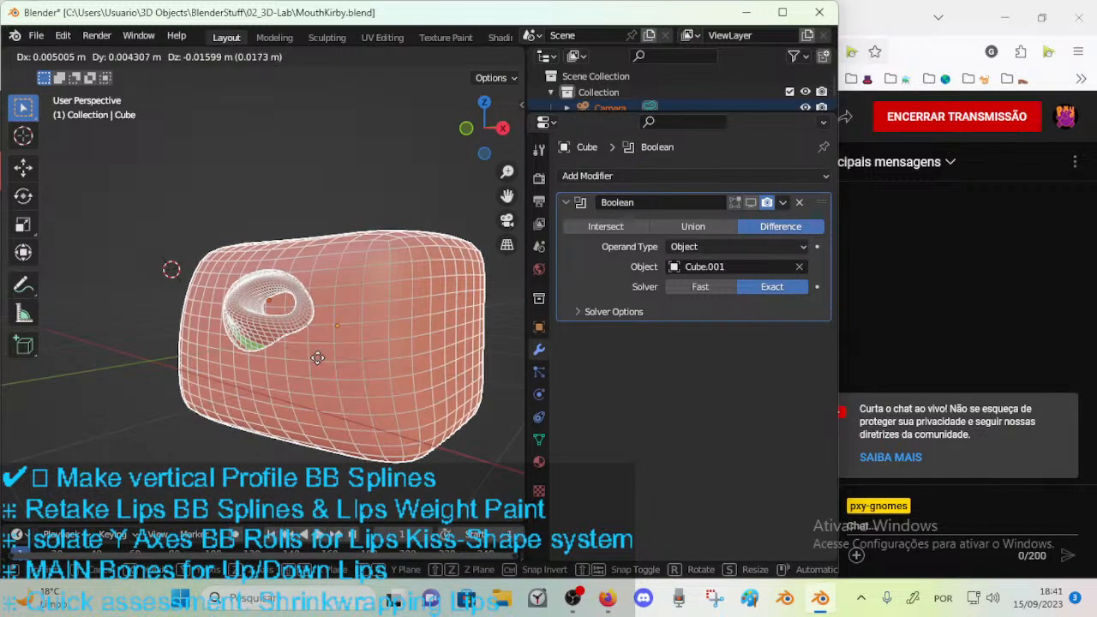
pyautogui.press('Escape')
pyautogui.click(351, 185)
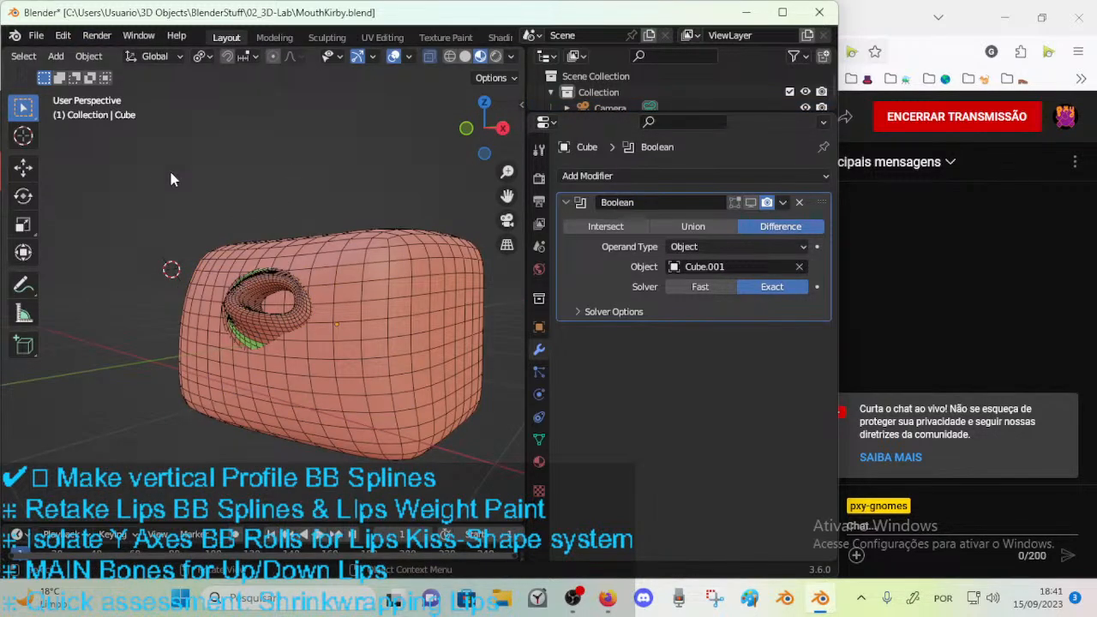
# Select the mouth mesh and pull it outward from the cube without the Boolean cut.
pyautogui.click(233, 298)
pyautogui.press('g')
pyautogui.click(126, 333)
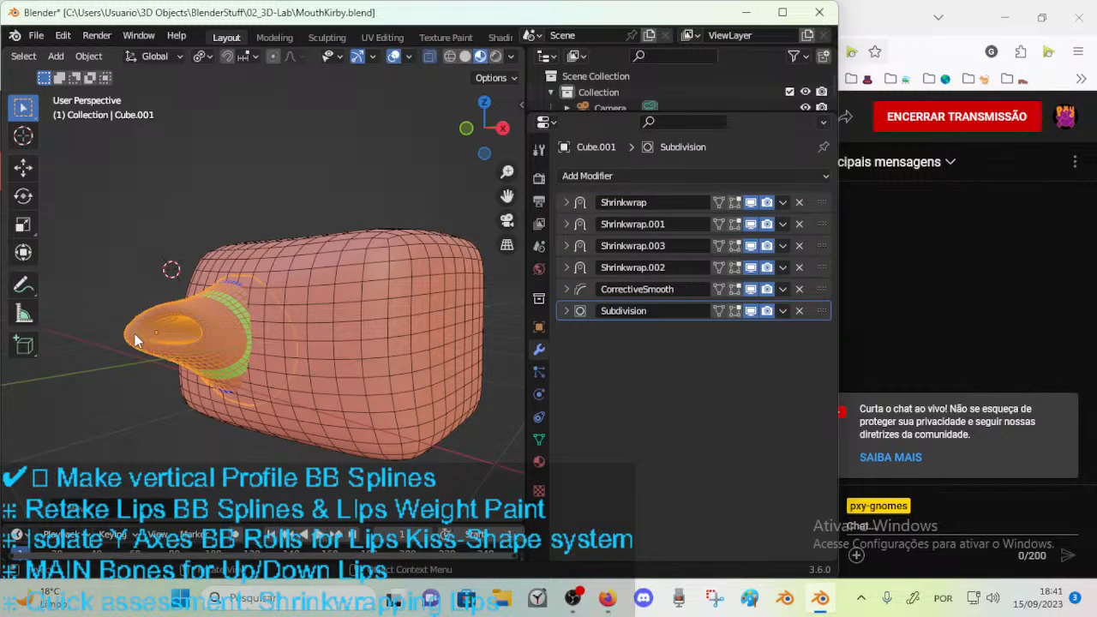
pyautogui.moveTo(126, 333); pyautogui.dragTo(371, 431, button='middle')
pyautogui.press('r')
pyautogui.press('Escape')
pyautogui.press('g')
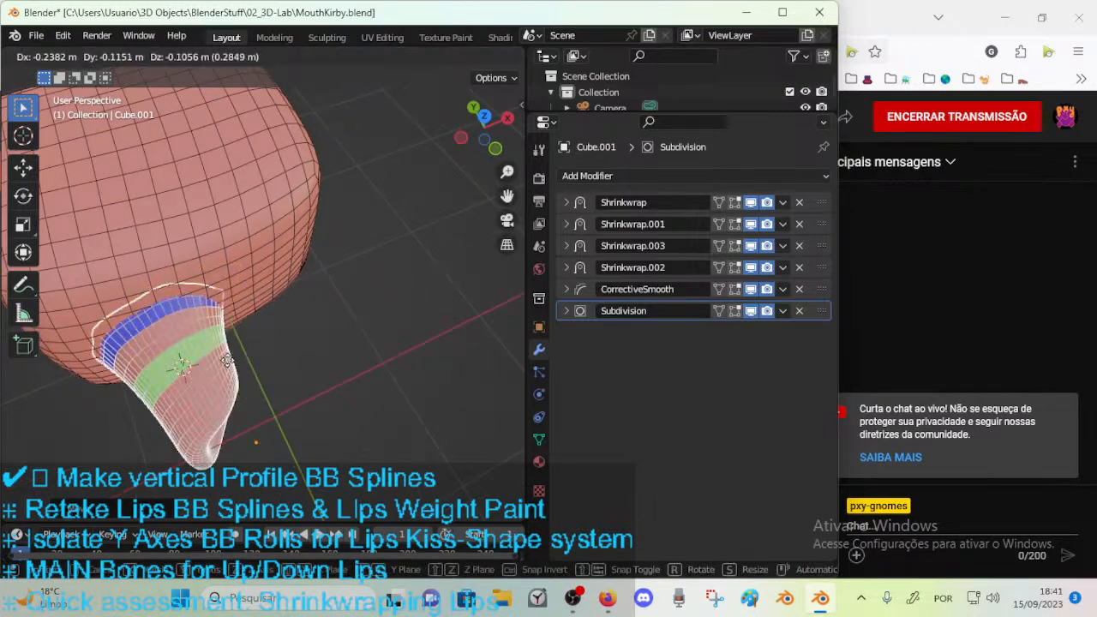
pyautogui.click(121, 388)
# Move the mouth mesh around the cube, finishing with a move constrained to the X axis.
pyautogui.moveTo(120, 388); pyautogui.dragTo(240, 312, button='middle')
pyautogui.press('g')
pyautogui.click(252, 296)
pyautogui.press('g')
pyautogui.click(379, 251)
pyautogui.moveTo(379, 251); pyautogui.dragTo(282, 290, button='middle')
pyautogui.press('g')
pyautogui.click(409, 340)
pyautogui.press('g')
pyautogui.press('x')
pyautogui.click(369, 336)
# Continue dragging the mouth mesh freely over the cube's faces to test the shrinkwrap from several angles.
pyautogui.moveTo(369, 337); pyautogui.dragTo(322, 248, button='middle')
pyautogui.press('g')
pyautogui.click(387, 247)
pyautogui.press('g')
pyautogui.click(416, 268)
pyautogui.moveTo(417, 267); pyautogui.dragTo(432, 301, button='middle')
pyautogui.press('g')
pyautogui.click(347, 339)
pyautogui.moveTo(347, 339); pyautogui.dragTo(369, 420, button='middle')
pyautogui.press('g')
pyautogui.click(277, 400)
# Alternate free rotations and moves of the mouth mesh near the cube's front corner.
pyautogui.press('r')
pyautogui.click(269, 342)
pyautogui.press('g')
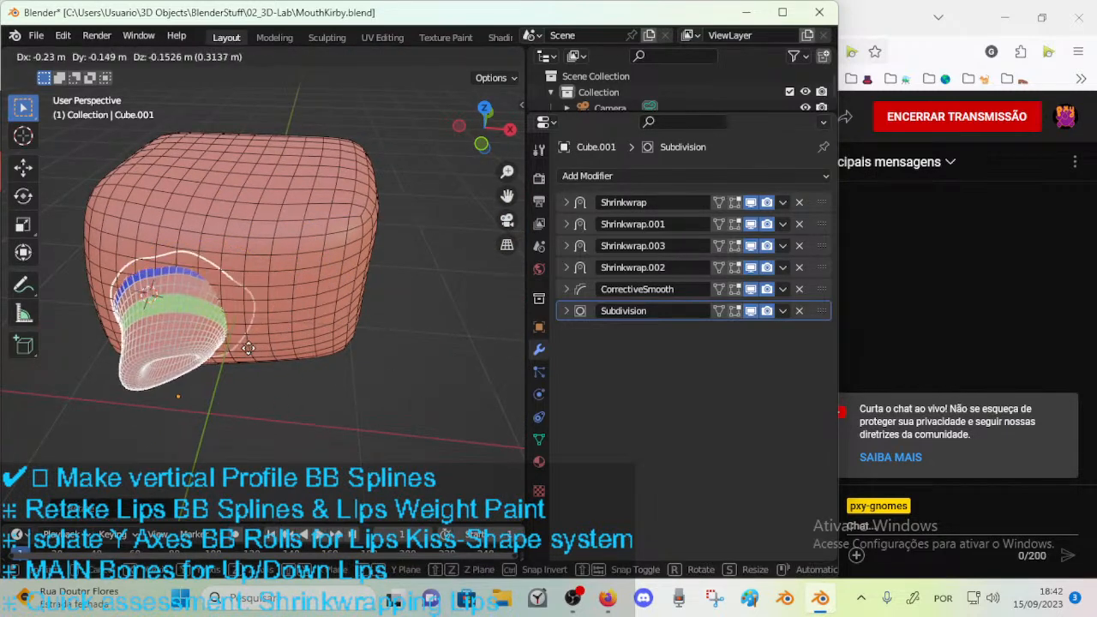
pyautogui.click(211, 300)
pyautogui.press('g')
pyautogui.click(301, 327)
pyautogui.press('r')
pyautogui.click(318, 356)
# Move the mouth mesh, rotate it around Z, and place it back on the cube's front.
pyautogui.press('g')
pyautogui.click(214, 315)
pyautogui.moveTo(215, 313); pyautogui.dragTo(365, 333, button='middle')
pyautogui.press('r')
pyautogui.press('z')
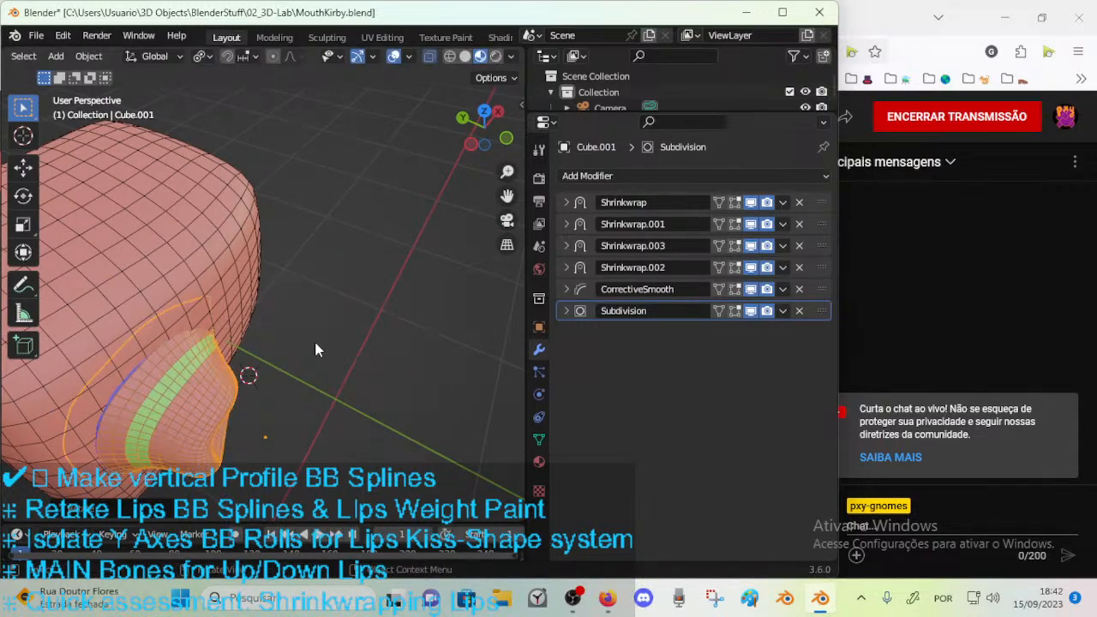
pyautogui.click(319, 353)
pyautogui.press('g')
pyautogui.click(368, 348)
pyautogui.moveTo(368, 348); pyautogui.dragTo(555, 579, button='middle')
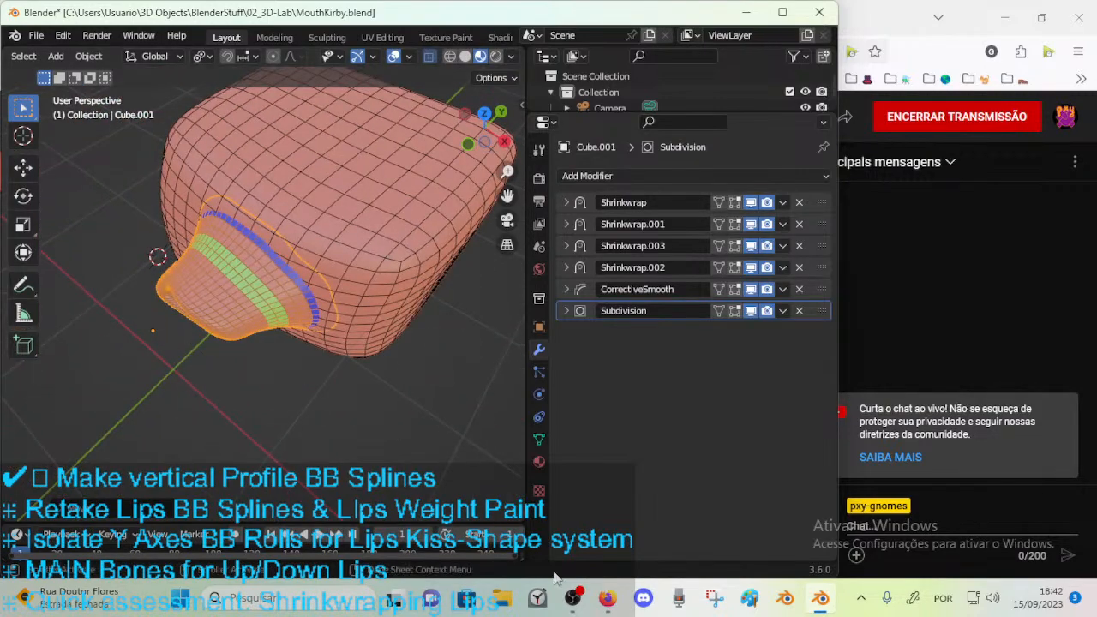
# Discard the changes to MouthKirby.blend and open DOROTHY_2023-09-15_100_MouthSides.blend from the 03_Characters folder.
pyautogui.click(38, 35)
pyautogui.click(61, 72)
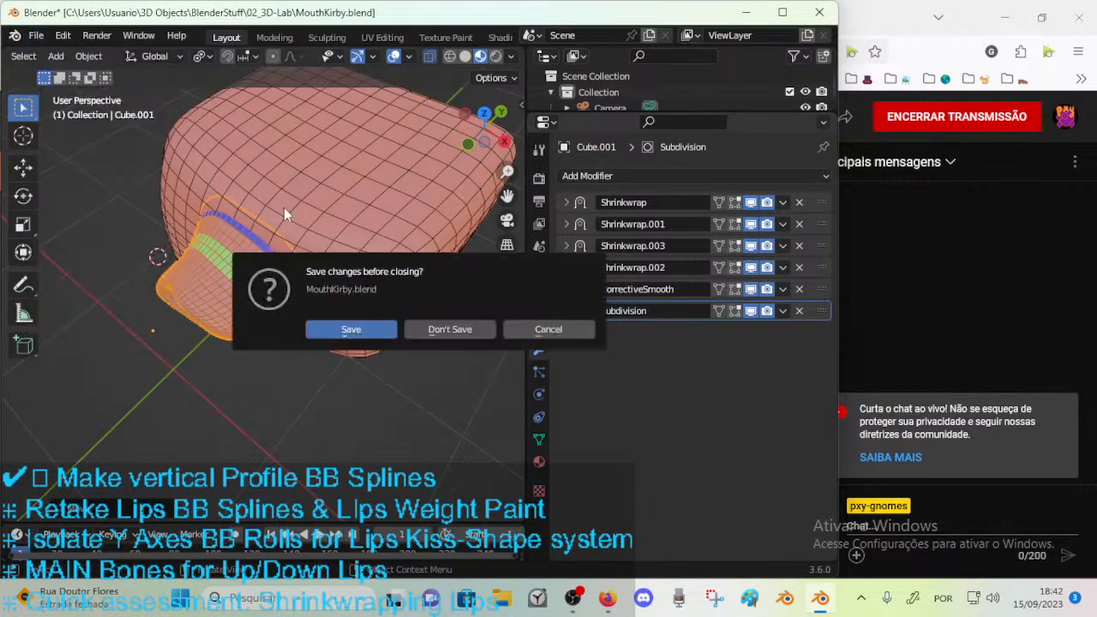
pyautogui.click(449, 329)
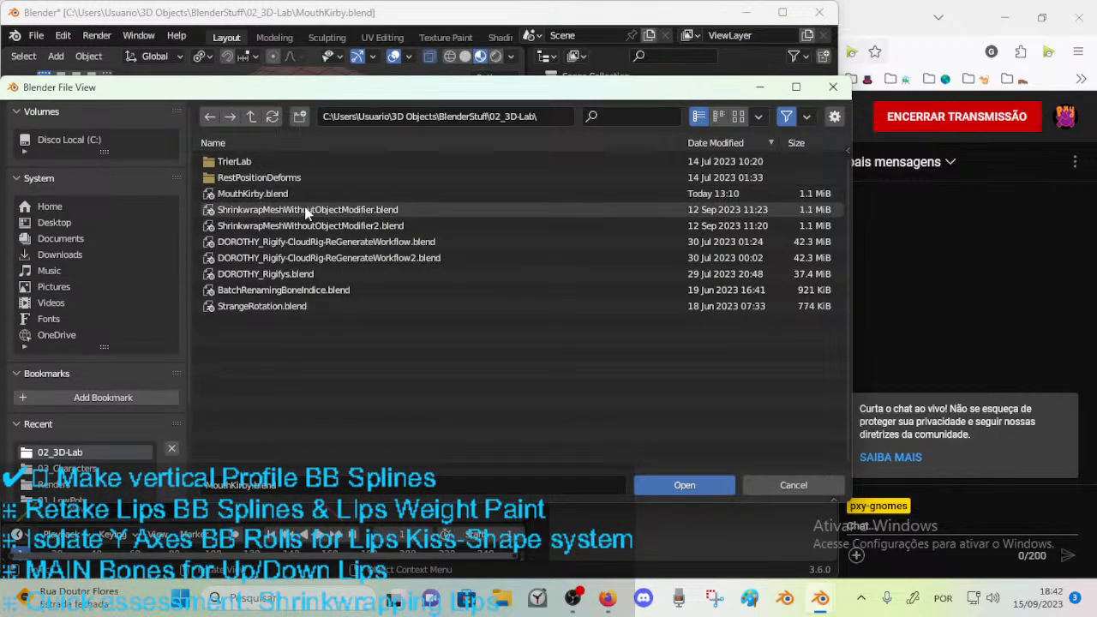
pyautogui.click(65, 468)
pyautogui.click(299, 179)
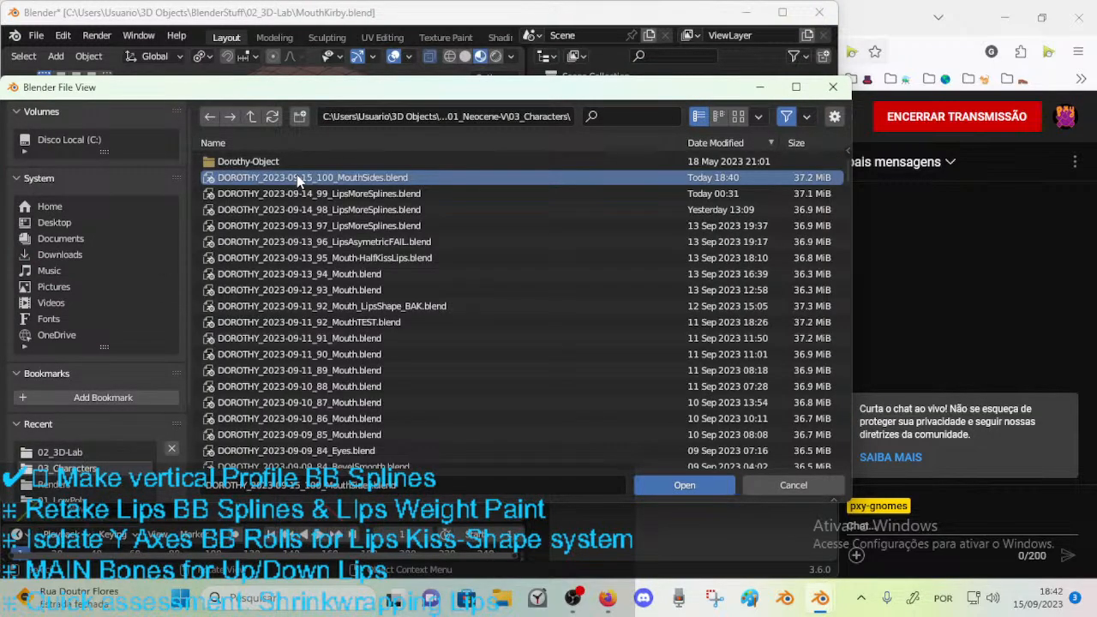
pyautogui.doubleClick(297, 180)
# Put the ARM-Dorothy armature into Pose Mode and select the CTL-JawUp bone.
pyautogui.moveTo(243, 302); pyautogui.dragTo(411, 428, button='middle')
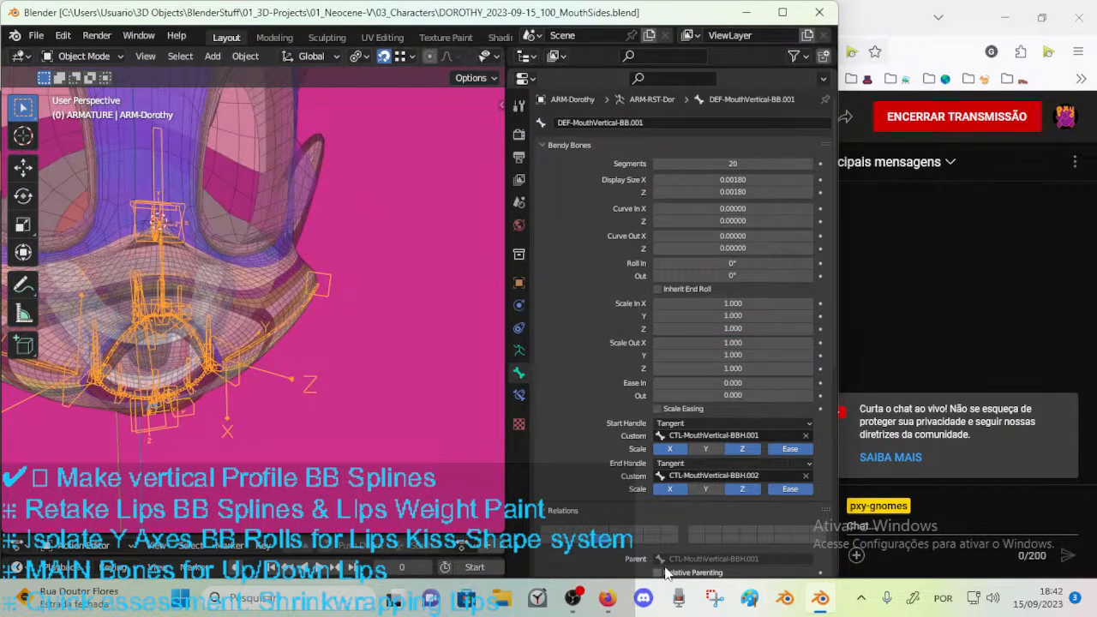
pyautogui.moveTo(307, 408); pyautogui.dragTo(225, 382, button='middle')
pyautogui.moveTo(260, 322); pyautogui.dragTo(289, 401, button='middle')
pyautogui.click(227, 324)
pyautogui.click(168, 350)
pyautogui.moveTo(258, 439); pyautogui.dragTo(171, 395, button='middle')
pyautogui.hotkey('ctrl', 'Tab')
pyautogui.click(197, 383)
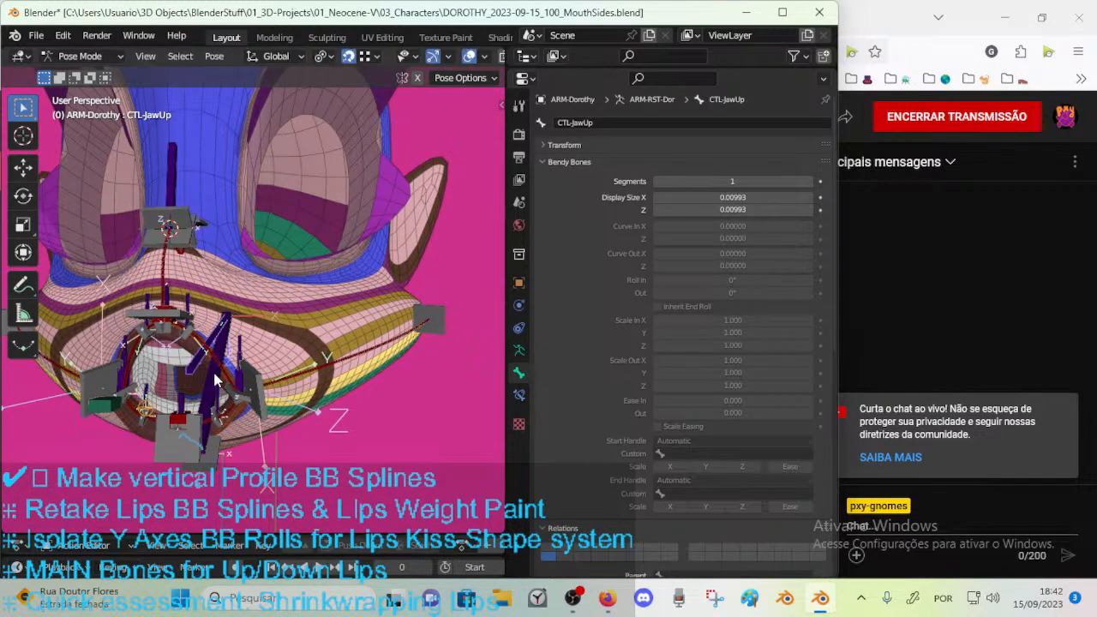
# Rotate the CTL-JawUp bone freely, including a trackball rotation, to test the upper jaw's movement.
pyautogui.moveTo(146, 399); pyautogui.dragTo(193, 390, button='middle')
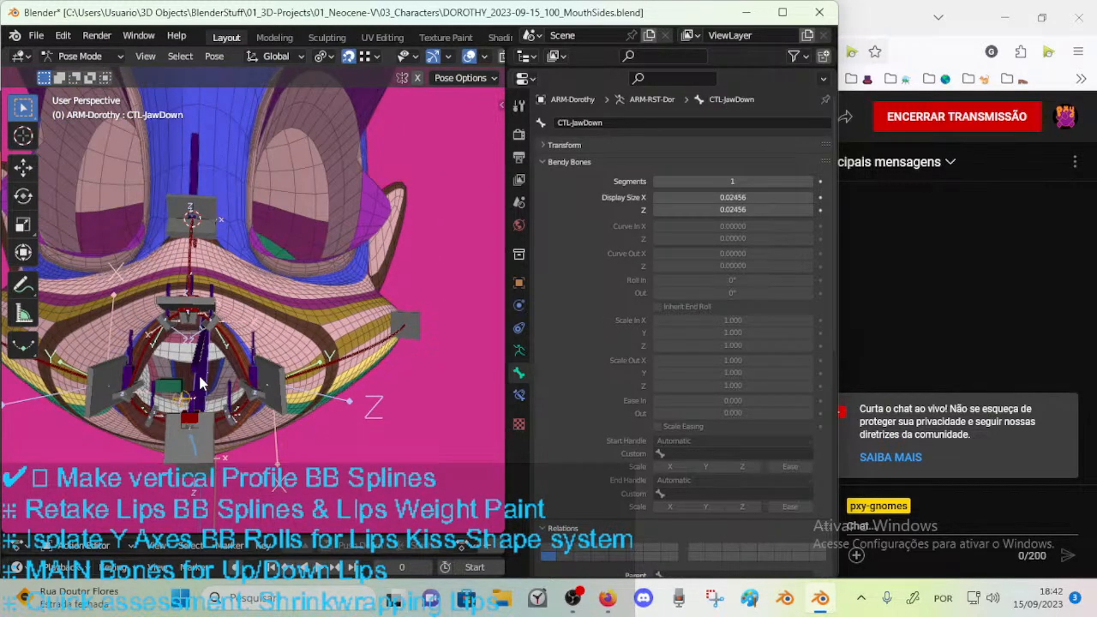
pyautogui.click(197, 366)
pyautogui.press('r')
pyautogui.press('r')
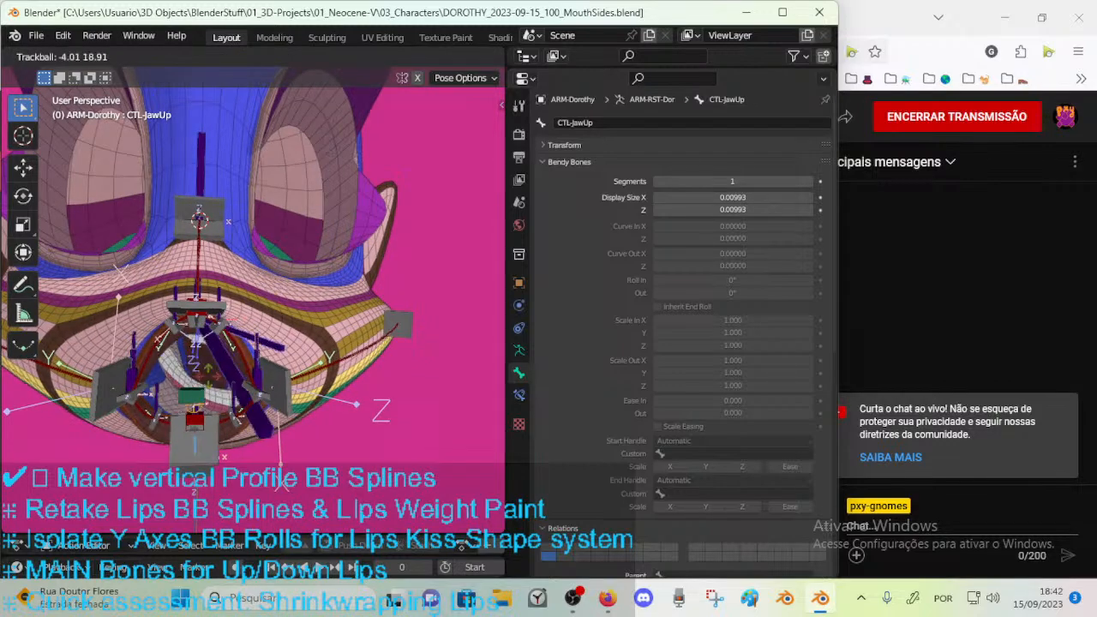
pyautogui.rightClick(195, 364)
pyautogui.moveTo(195, 364); pyautogui.dragTo(293, 365, button='middle')
pyautogui.press('r')
pyautogui.click(279, 335)
pyautogui.press('r')
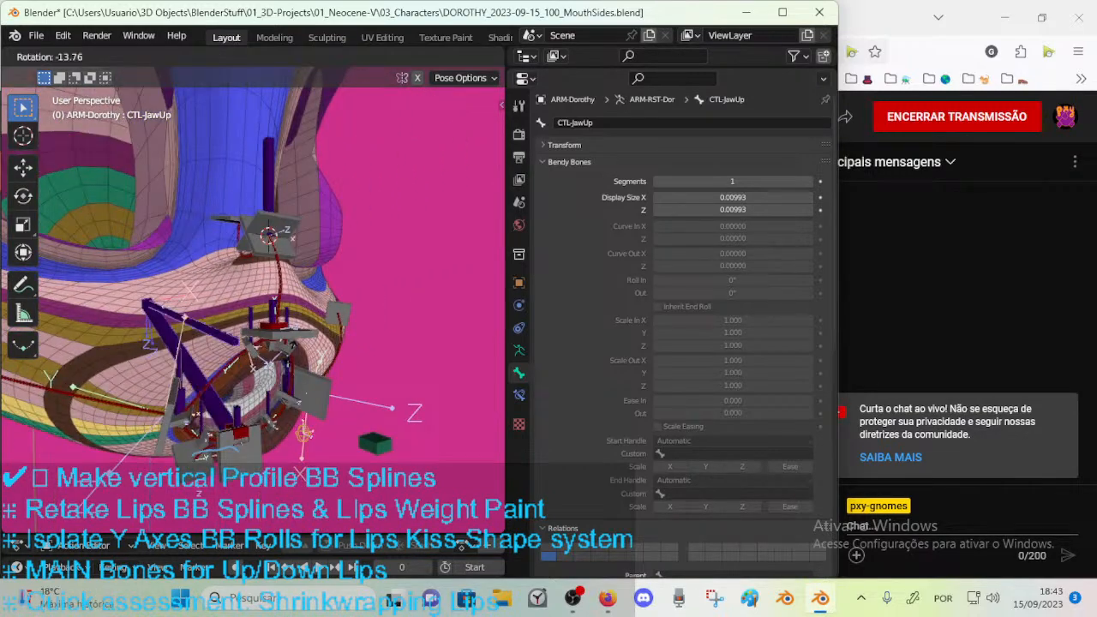
pyautogui.click(313, 364)
# Shift the CTL-MouthSide-BBH.L.001 and CTL-MouthSide-BBH.R.001 handles sideways toward the left cheek.
pyautogui.click(312, 435)
pyautogui.moveTo(312, 435); pyautogui.dragTo(238, 415, button='middle')
pyautogui.click(321, 415)
pyautogui.moveTo(321, 416); pyautogui.dragTo(186, 328, button='middle')
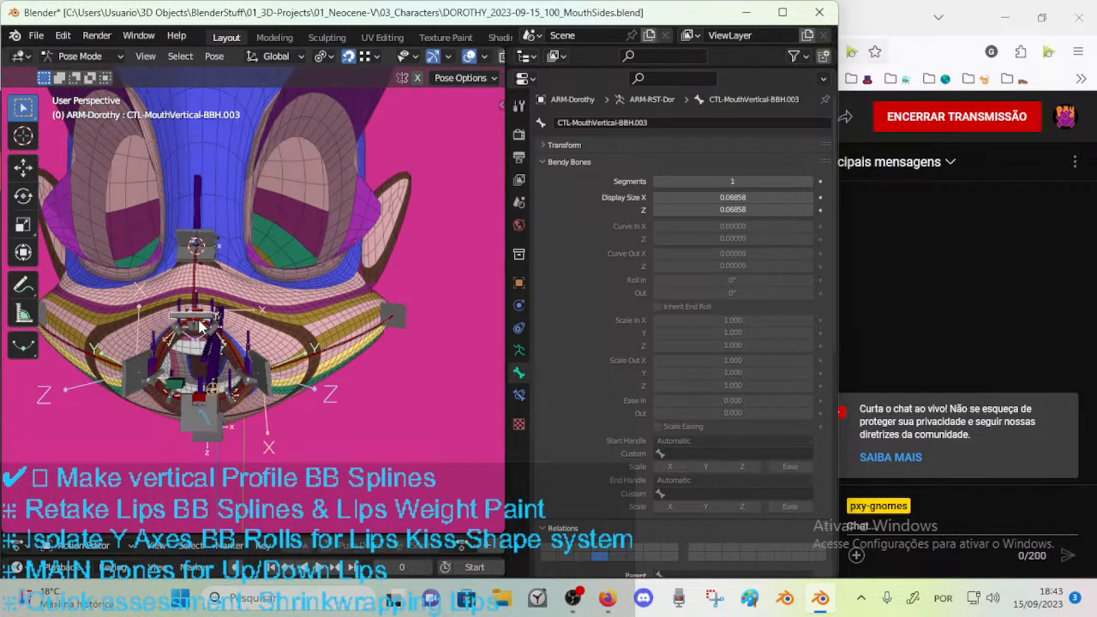
pyautogui.press('g')
pyautogui.click(169, 385)
pyautogui.press('g')
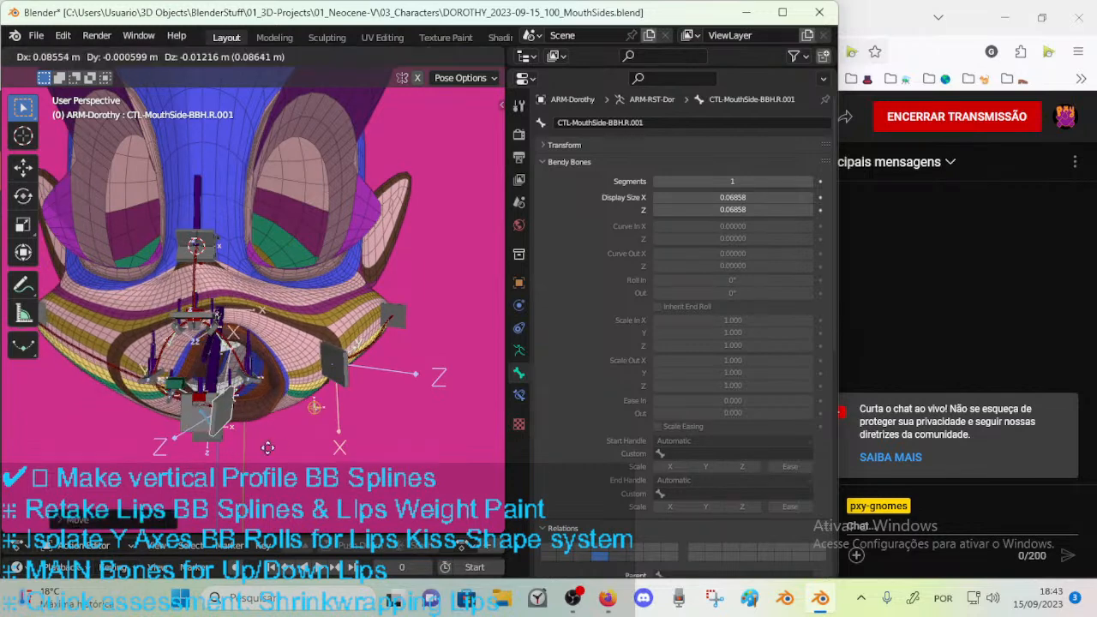
pyautogui.click(291, 413)
# Test-move the MCH-MouthHoleCenter bone near the mouth, and select the CTL-MouthSide-BBH.L.001 handle.
pyautogui.press('g')
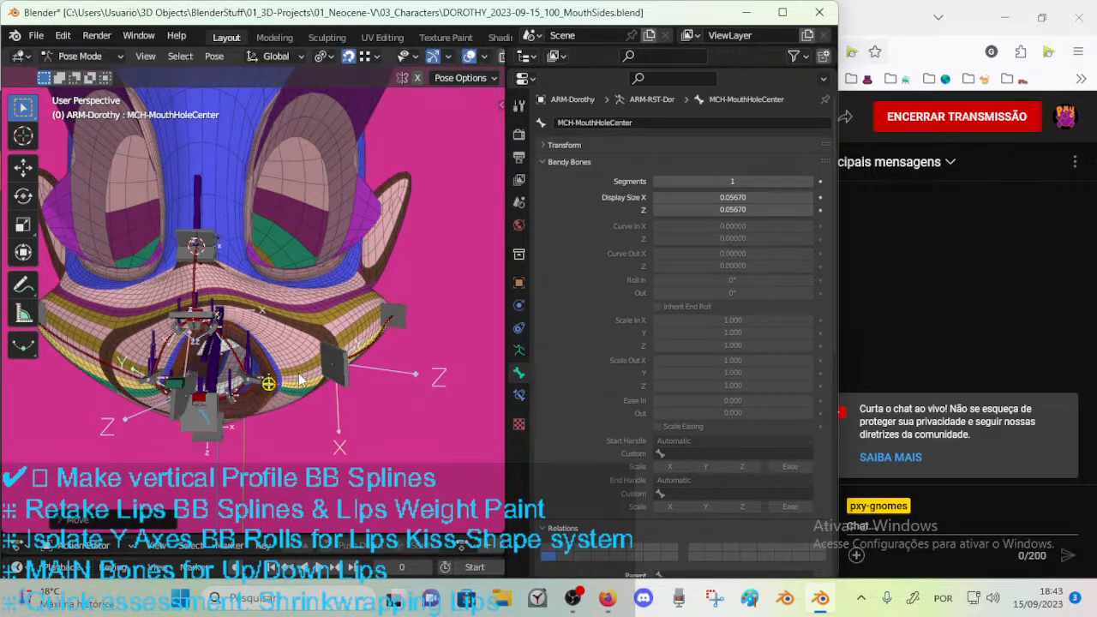
pyautogui.moveTo(343, 383); pyautogui.dragTo(292, 353, button='middle')
pyautogui.press('g')
pyautogui.click(357, 460)
pyautogui.moveTo(199, 343); pyautogui.dragTo(408, 352, button='middle')
pyautogui.moveTo(231, 351); pyautogui.dragTo(298, 366, button='middle')
pyautogui.moveTo(373, 359); pyautogui.dragTo(320, 358, button='middle')
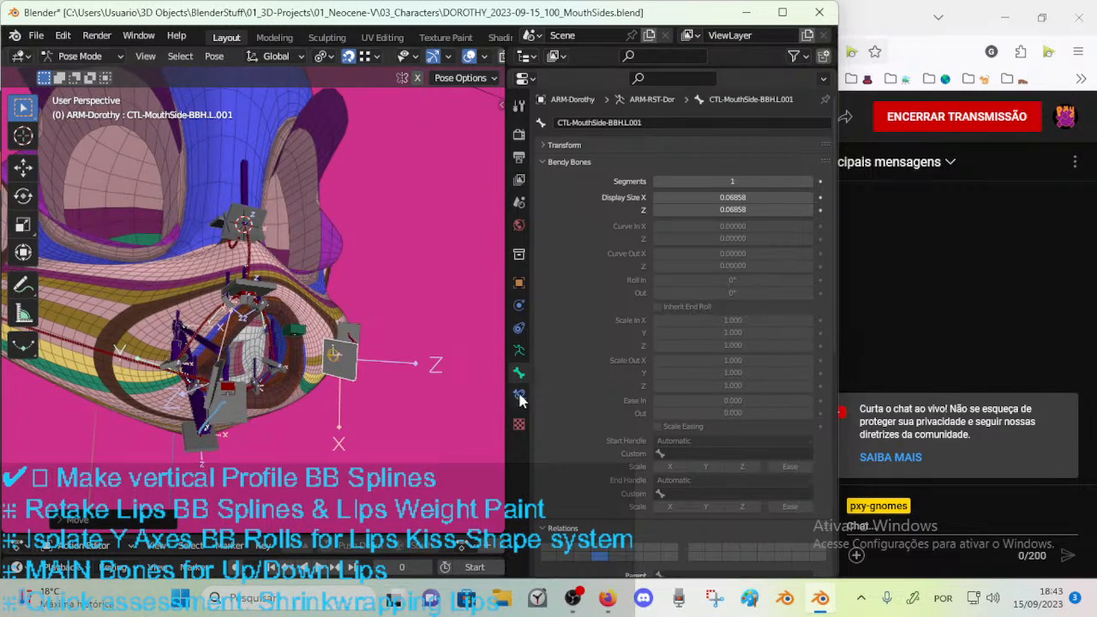
# Review the bone constraint types available for CTL-MouthSide-BBH.L.001 and examine the mouth handles from above.
pyautogui.click(519, 394)
pyautogui.click(594, 125)
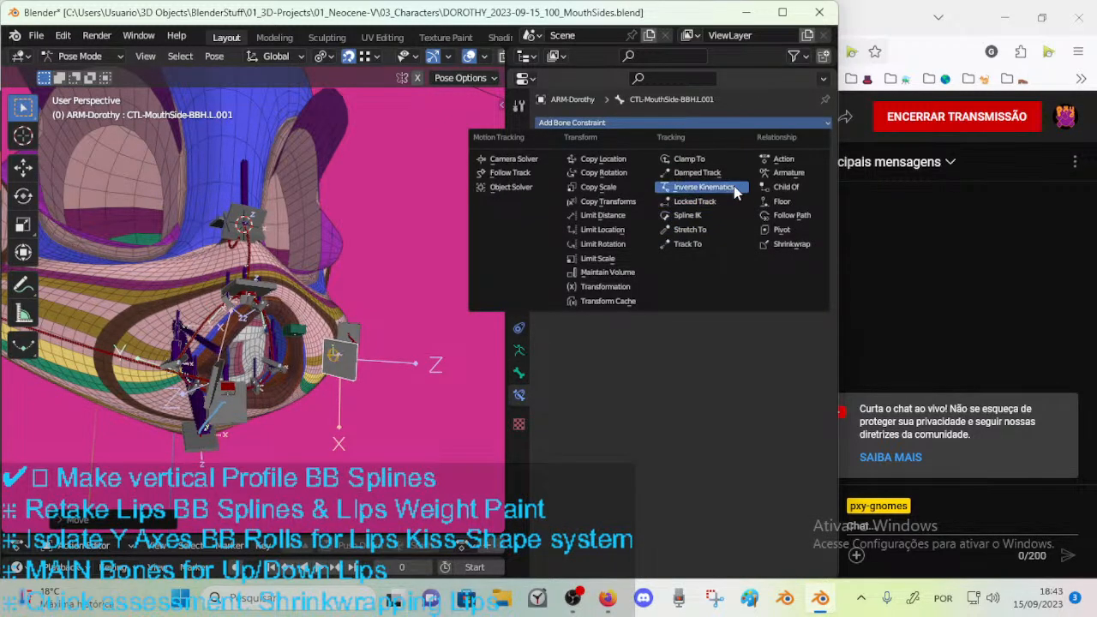
pyautogui.moveTo(242, 296); pyautogui.dragTo(239, 354, button='middle')
pyautogui.moveTo(331, 414); pyautogui.dragTo(232, 355, button='middle')
pyautogui.moveTo(317, 343); pyautogui.dragTo(372, 349, button='middle')
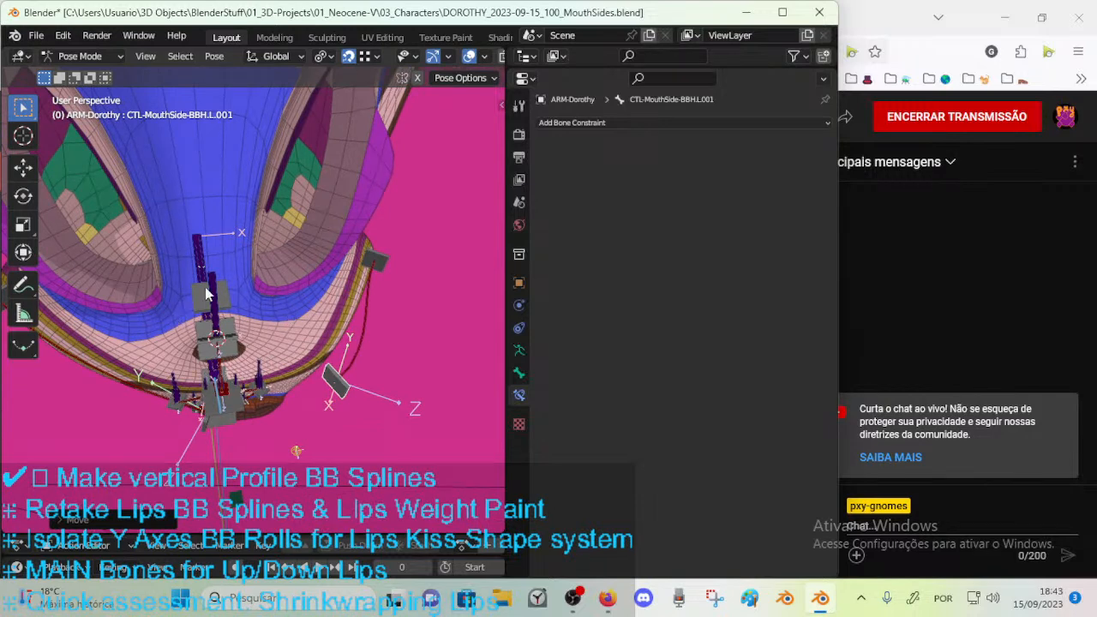
pyautogui.moveTo(220, 372); pyautogui.dragTo(206, 377, button='middle')
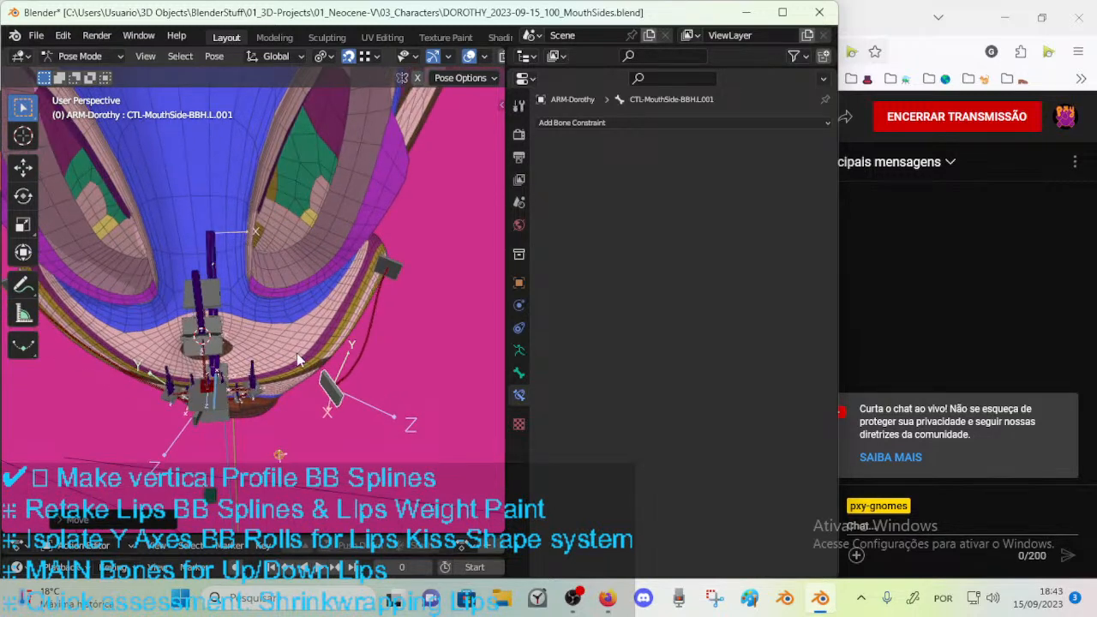
pyautogui.moveTo(272, 400); pyautogui.dragTo(230, 401, button='middle')
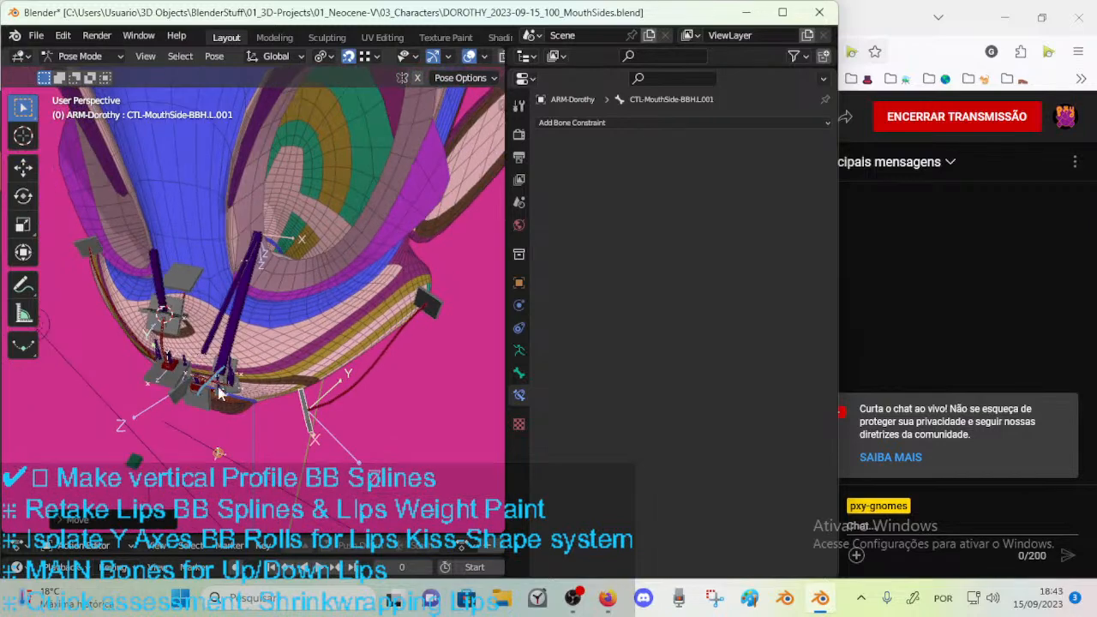
# Move the MCH-MouthHoleCenter bone around in front of the face, checking its position from above.
pyautogui.moveTo(264, 364); pyautogui.dragTo(196, 334, button='middle')
pyautogui.click(259, 322)
pyautogui.press('g')
pyautogui.click(358, 307)
pyautogui.moveTo(359, 311); pyautogui.dragTo(260, 411, button='middle')
pyautogui.press('g')
pyautogui.click(275, 418)
pyautogui.scroll(-2, 261, 420)
pyautogui.press('g')
pyautogui.click(172, 404)
pyautogui.moveTo(172, 404); pyautogui.dragTo(305, 341, button='middle')
pyautogui.scroll(2, 233, 383)
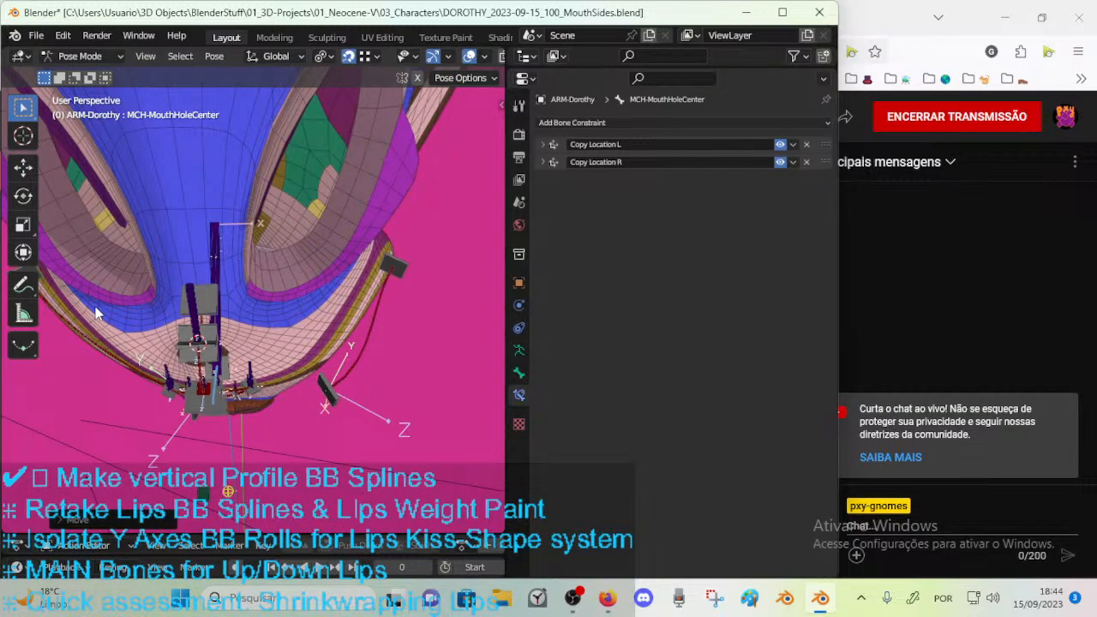
# Examine the shifted handles around the snout and move MCH-MouthHoleCenter repeatedly along the mouth and left cheek.
pyautogui.moveTo(254, 337)
pyautogui.mouseDown(button='middle')
pyautogui.moveTo(121, 312)
pyautogui.moveTo(162, 205)
pyautogui.moveTo(196, 301)
pyautogui.moveTo(128, 297)
pyautogui.moveTo(258, 347)
pyautogui.moveTo(234, 352)
pyautogui.moveTo(240, 340)
pyautogui.mouseUp(button='middle')
pyautogui.moveTo(363, 381); pyautogui.dragTo(243, 358, button='middle')
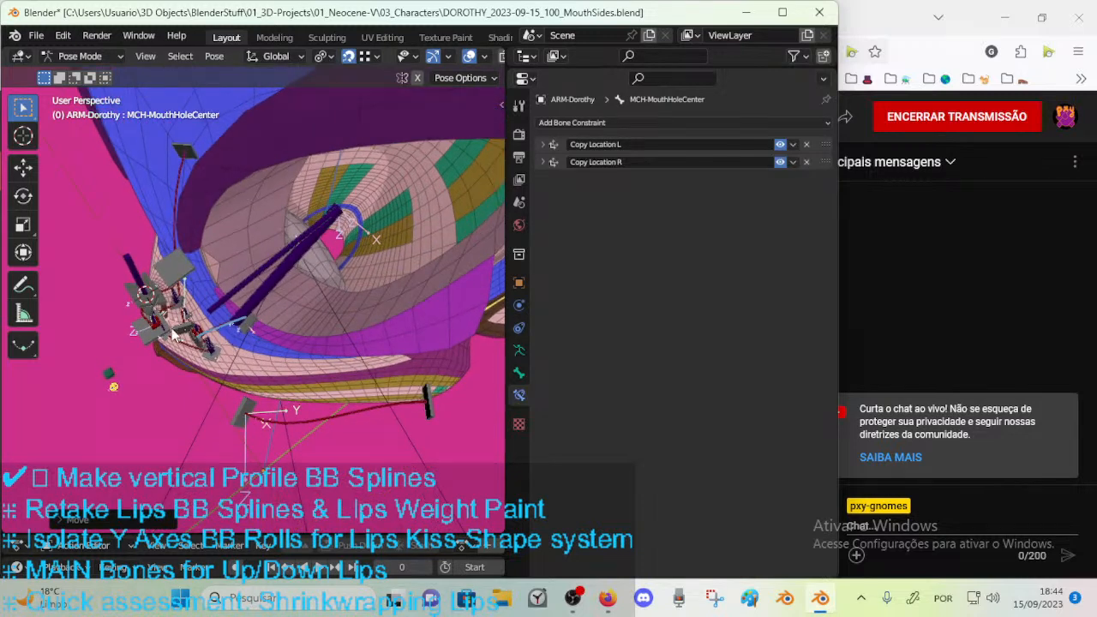
pyautogui.moveTo(319, 407); pyautogui.dragTo(109, 279, button='middle')
pyautogui.moveTo(371, 296); pyautogui.dragTo(205, 319, button='middle')
pyautogui.moveTo(245, 369); pyautogui.dragTo(238, 410, button='middle')
pyautogui.moveTo(277, 452); pyautogui.dragTo(271, 360, button='middle')
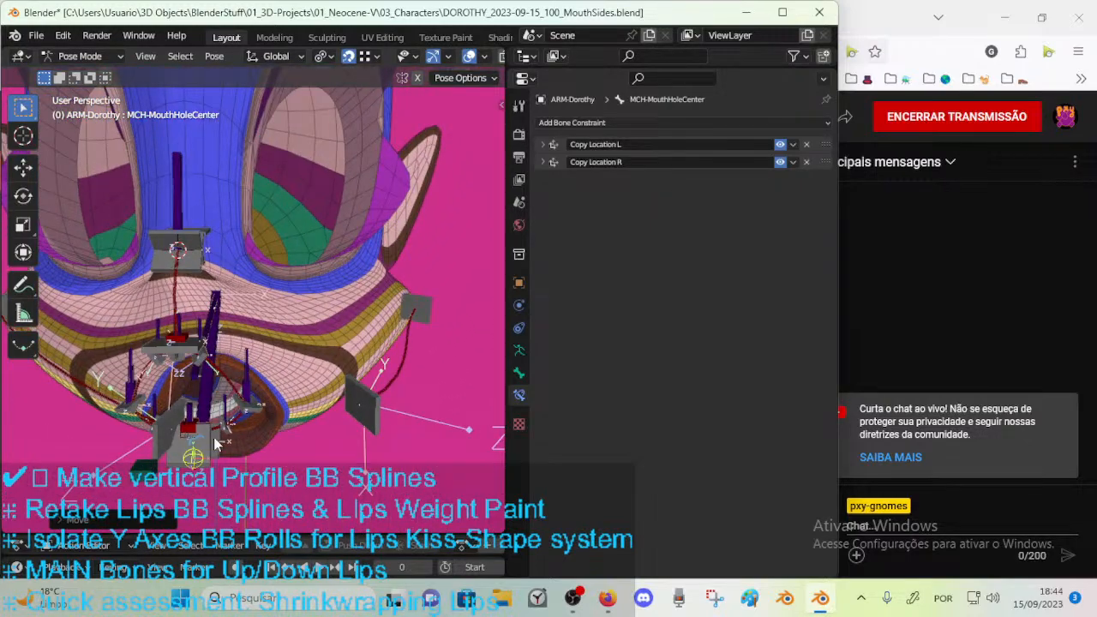
pyautogui.press('g')
pyautogui.click(450, 410)
pyautogui.moveTo(450, 409); pyautogui.dragTo(324, 420, button='middle')
pyautogui.press('g')
pyautogui.click(261, 411)
pyautogui.press('g')
pyautogui.click(227, 405)
pyautogui.moveTo(228, 405); pyautogui.dragTo(160, 399, button='middle')
pyautogui.press('g')
pyautogui.click(221, 397)
pyautogui.press('g')
pyautogui.click(294, 397)
pyautogui.moveTo(294, 397); pyautogui.dragTo(242, 396, button='middle')
pyautogui.press('g')
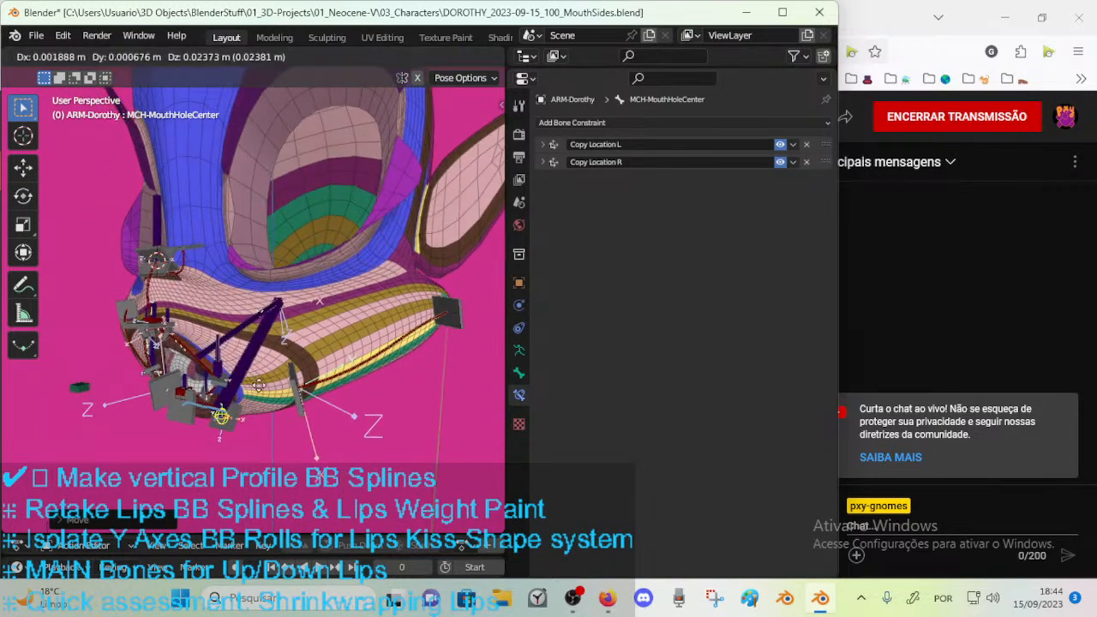
pyautogui.click(368, 347)
pyautogui.moveTo(368, 347); pyautogui.dragTo(292, 380, button='middle')
pyautogui.press('g')
pyautogui.click(379, 388)
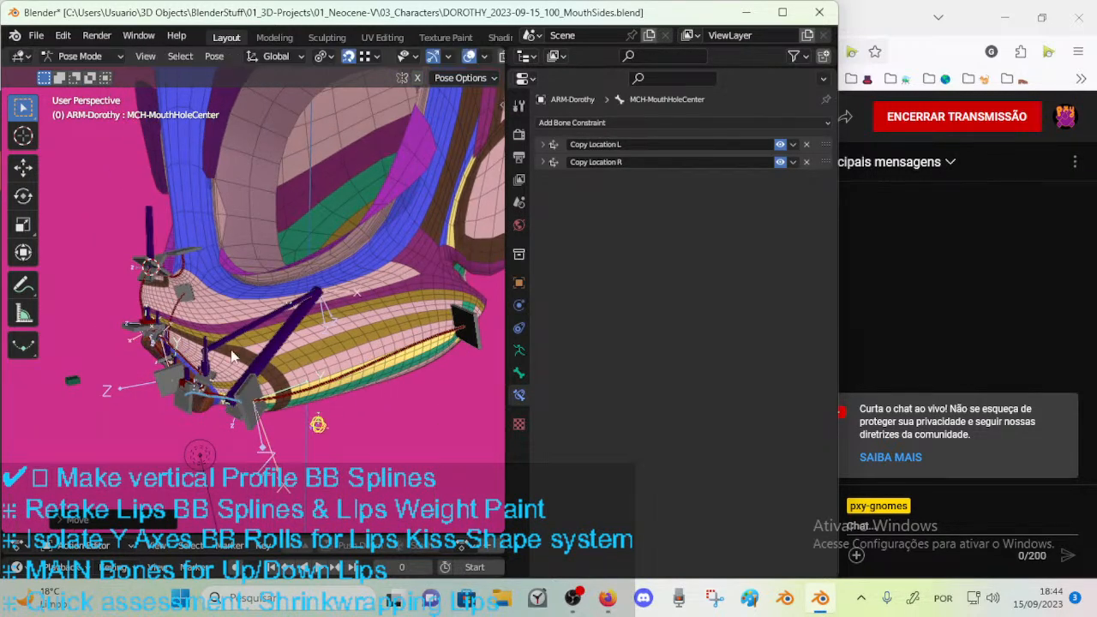
# Keep moving MCH-MouthHoleCenter across both sides of the face, ending just above the left side of the mouth.
pyautogui.moveTo(223, 337); pyautogui.dragTo(206, 432, button='middle')
pyautogui.press('g')
pyautogui.click(266, 393)
pyautogui.press('g')
pyautogui.click(122, 463)
pyautogui.moveTo(123, 462); pyautogui.dragTo(190, 384, button='middle')
pyautogui.press('g')
pyautogui.click(118, 354)
pyautogui.moveTo(118, 355); pyautogui.dragTo(219, 435, button='middle')
pyautogui.press('g')
pyautogui.click(99, 414)
pyautogui.press('g')
pyautogui.click(304, 428)
pyautogui.moveTo(292, 416); pyautogui.dragTo(98, 376, button='middle')
pyautogui.press('g')
pyautogui.click(180, 424)
pyautogui.moveTo(180, 424); pyautogui.dragTo(283, 368, button='middle')
pyautogui.press('g')
pyautogui.click(233, 374)
pyautogui.moveTo(210, 339); pyautogui.dragTo(251, 383, button='middle')
pyautogui.press('g')
pyautogui.click(341, 350)
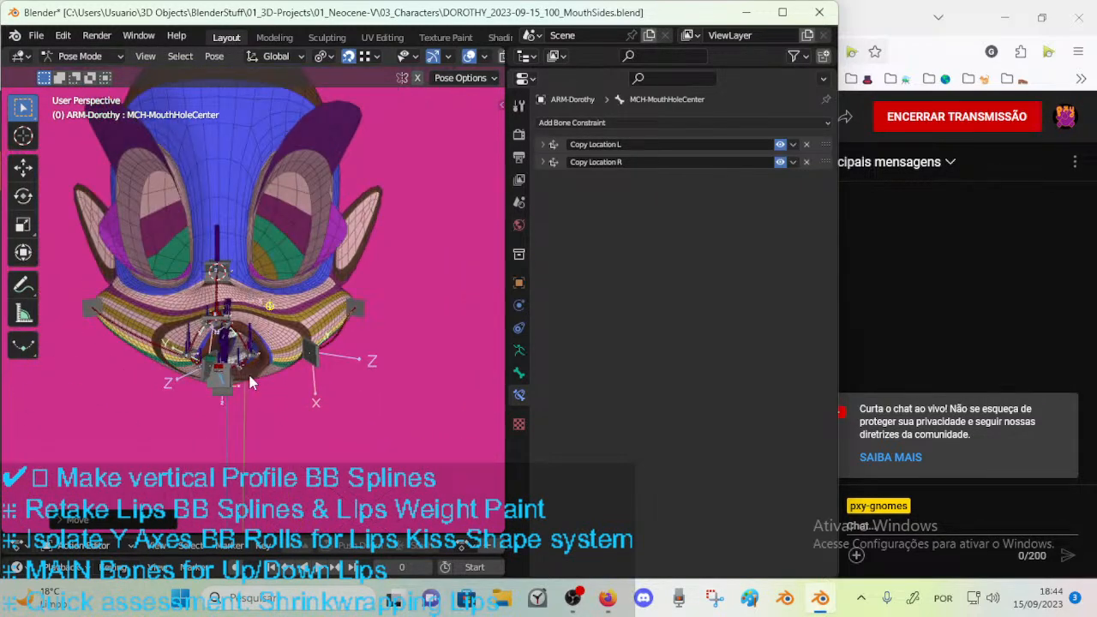
# Inspect the mouth up close and move MCH-MouthHoleCenter over to the left mouth-side handle.
pyautogui.moveTo(264, 245); pyautogui.dragTo(196, 455, button='middle')
pyautogui.moveTo(276, 465); pyautogui.dragTo(168, 377, button='middle')
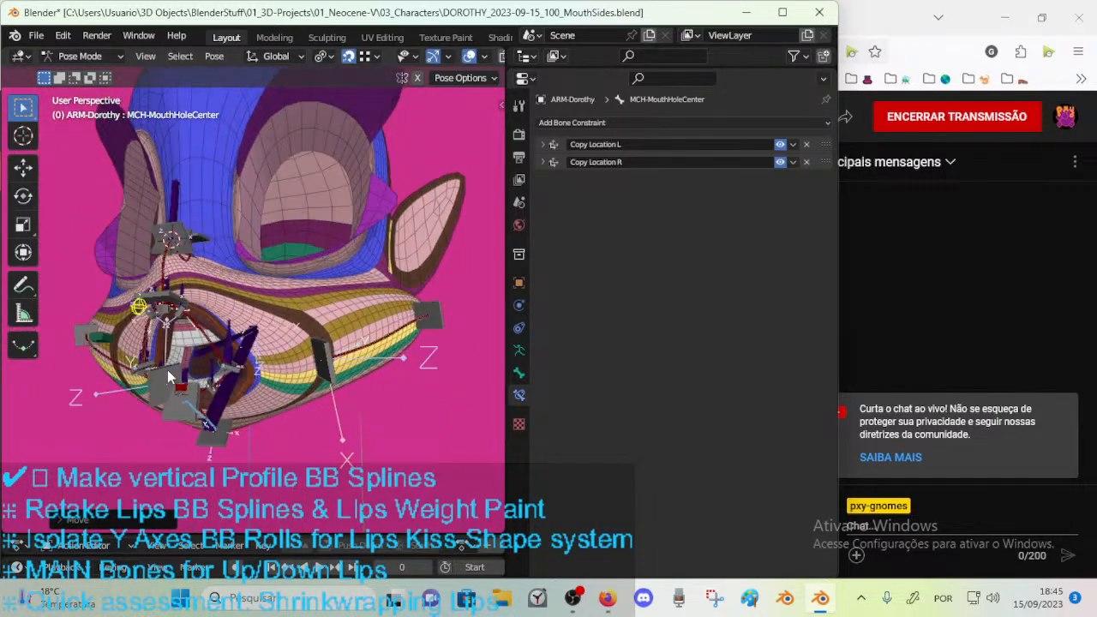
pyautogui.moveTo(252, 384); pyautogui.dragTo(242, 369, button='middle')
pyautogui.moveTo(318, 353); pyautogui.dragTo(290, 349, button='middle')
pyautogui.press('g')
pyautogui.click(354, 368)
pyautogui.moveTo(354, 368); pyautogui.dragTo(370, 413, button='middle')
pyautogui.press('g')
pyautogui.click(302, 410)
pyautogui.press('g')
pyautogui.click(296, 401)
pyautogui.moveTo(296, 401); pyautogui.dragTo(231, 360, button='middle')
pyautogui.press('g')
pyautogui.click(304, 377)
pyautogui.press('g')
pyautogui.click(321, 306)
pyautogui.press('g')
pyautogui.click(263, 356)
pyautogui.press('g')
pyautogui.click(283, 372)
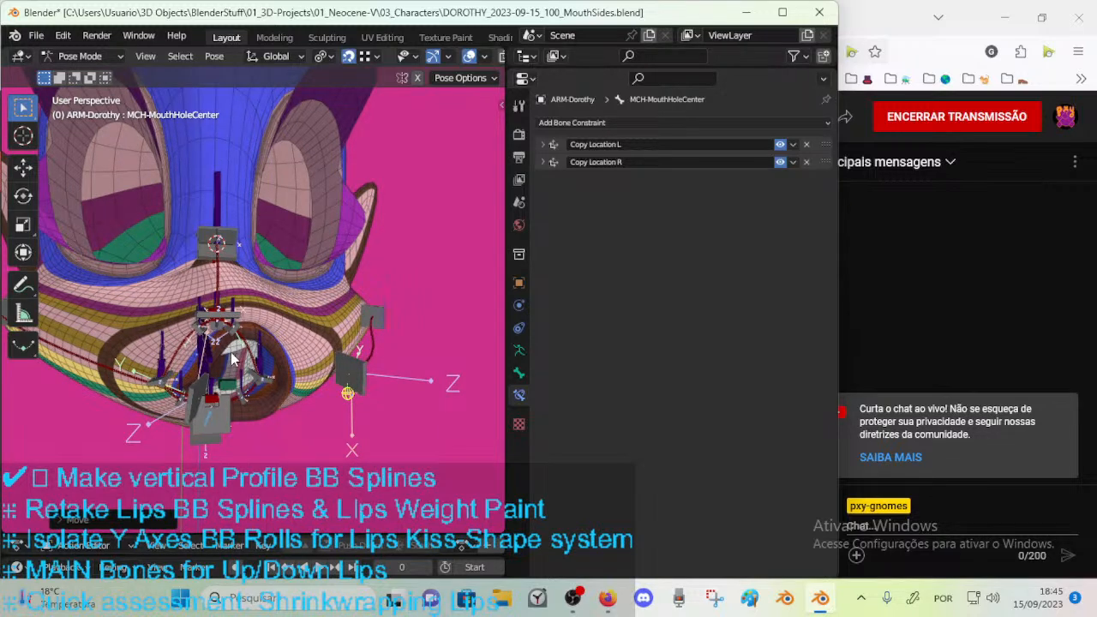
pyautogui.moveTo(244, 347)
pyautogui.mouseDown(button='middle')
pyautogui.moveTo(219, 325)
pyautogui.moveTo(227, 353)
pyautogui.mouseUp(button='middle')
pyautogui.click(605, 597)
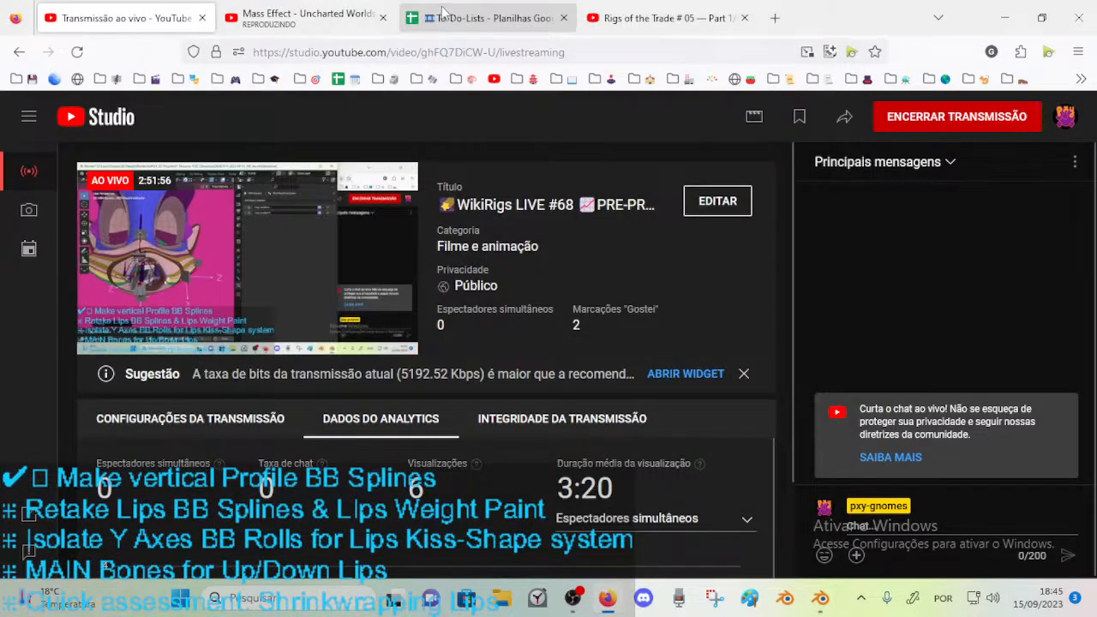
pyautogui.click(774, 18)
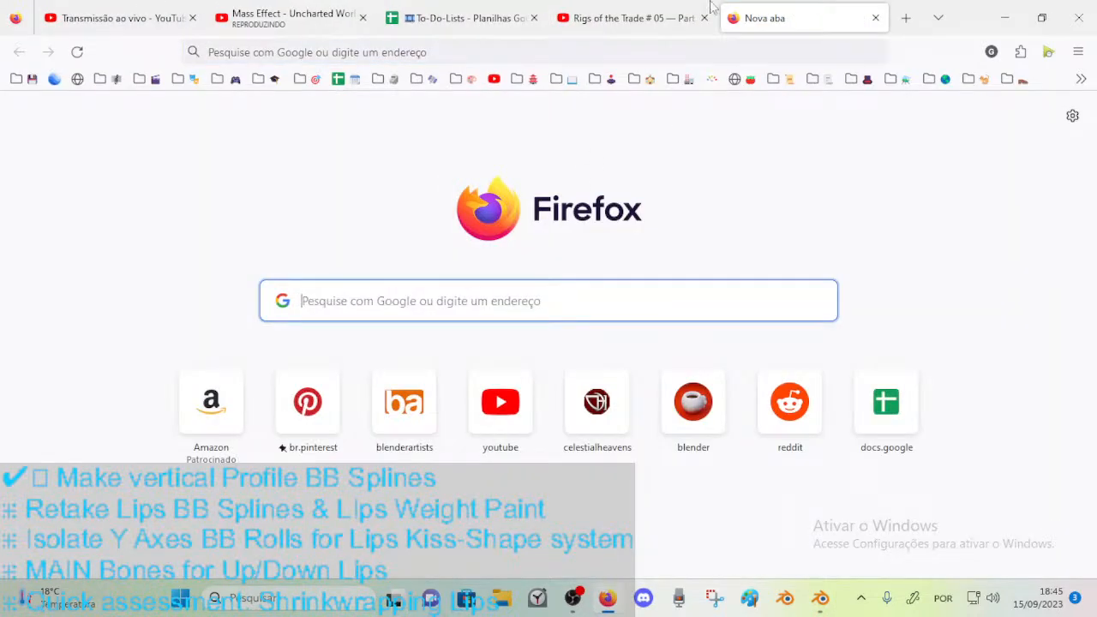
pyautogui.click(287, 17)
pyautogui.click(117, 10)
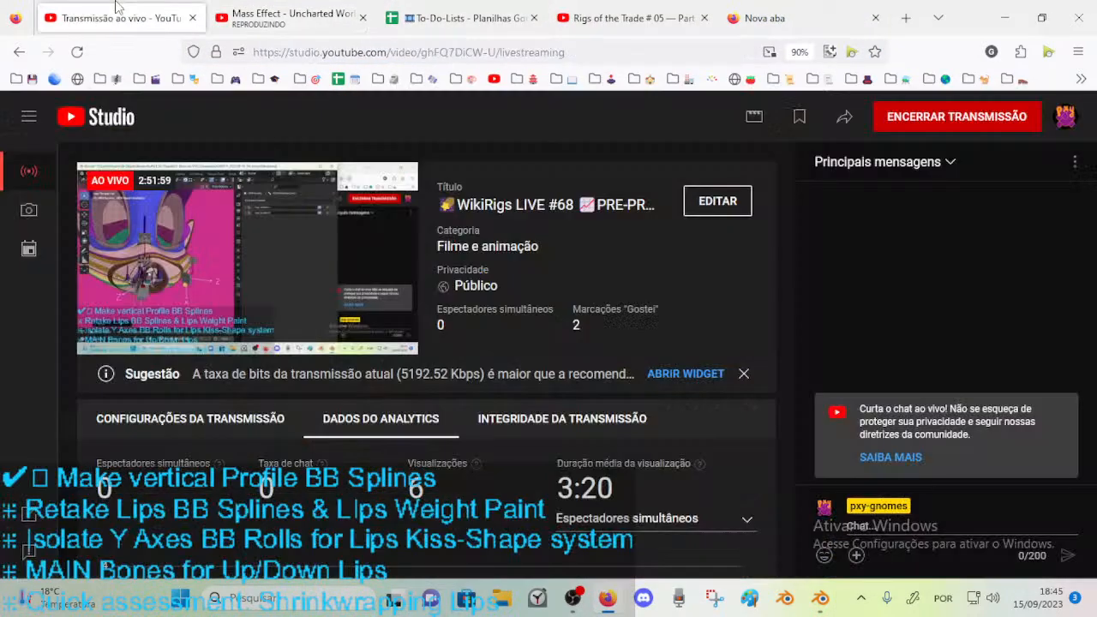
pyautogui.click(779, 598)
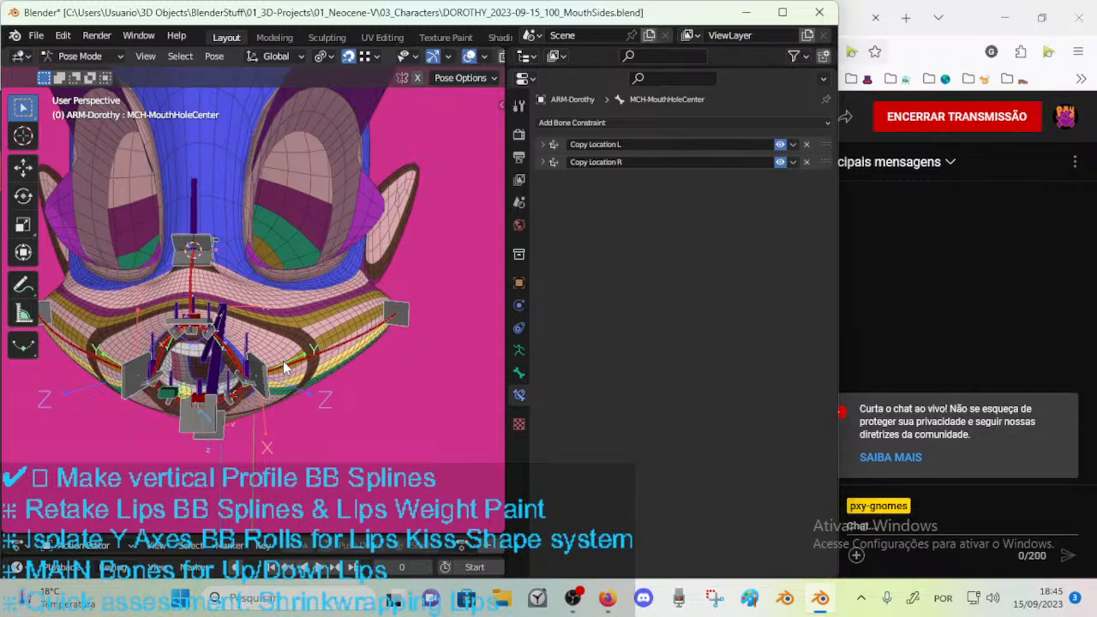
pyautogui.moveTo(270, 365); pyautogui.dragTo(191, 398, button='middle')
pyautogui.scroll(6, 253, 334)
pyautogui.moveTo(269, 347); pyautogui.dragTo(409, 264, button='middle')
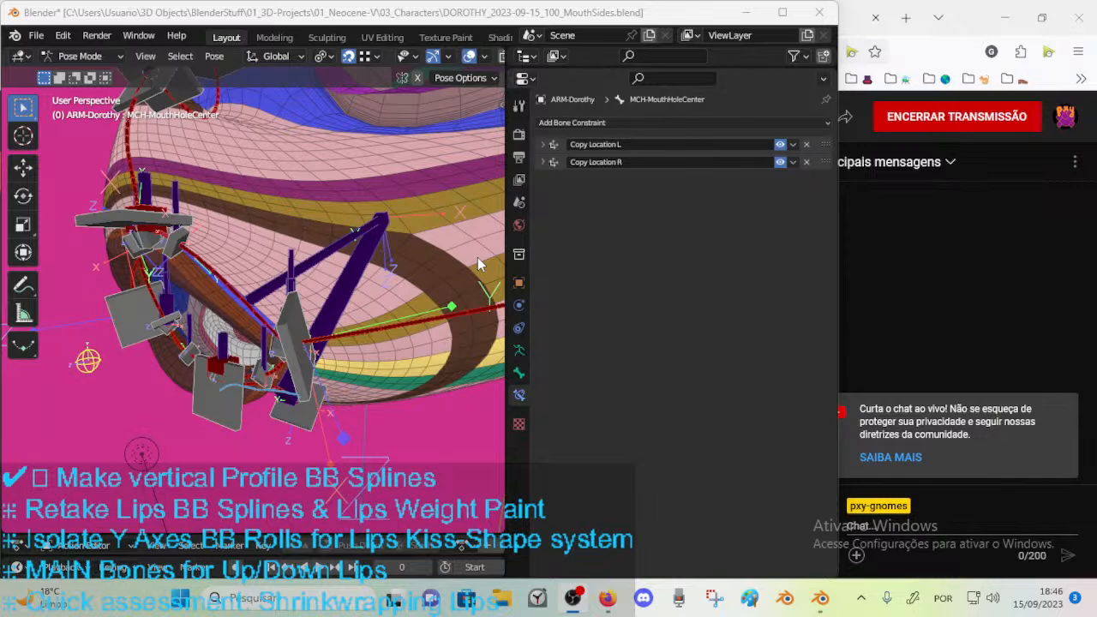
# Switch to the To-Do-Lists spreadsheet in Firefox and insert an empty row above row 3 of the Dorothy sheet.
pyautogui.click(606, 598)
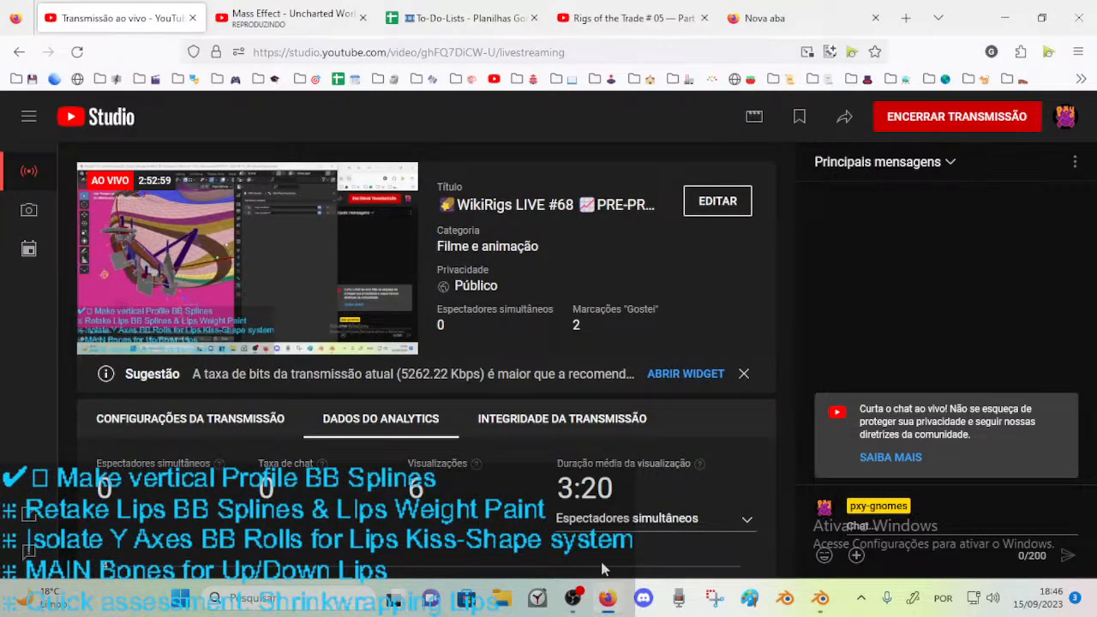
pyautogui.click(463, 17)
pyautogui.rightClick(17, 401)
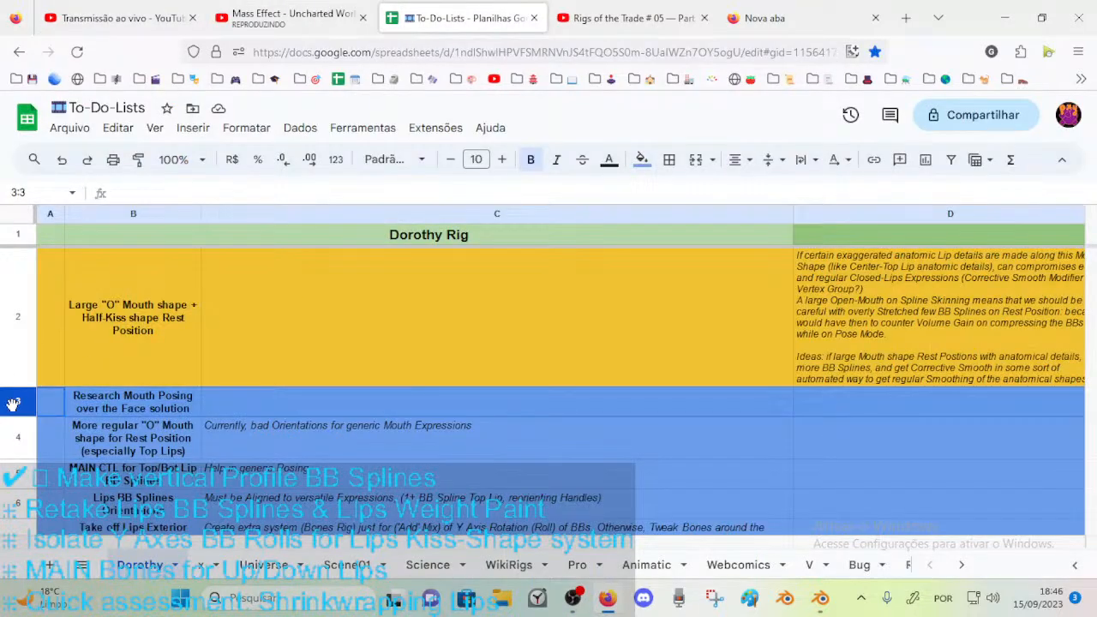
pyautogui.click(86, 291)
pyautogui.click(230, 395)
# Begin the new task in cell B3 with the wording: BB Splines "Profiles" for.
pyautogui.click(177, 396)
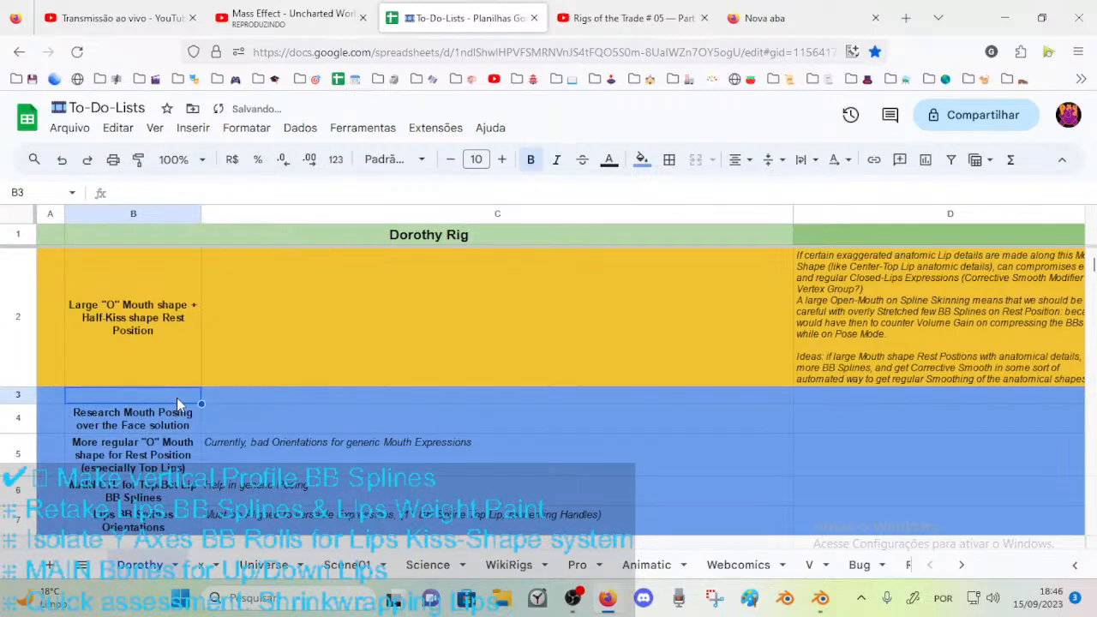
pyautogui.write('BB Splines for')
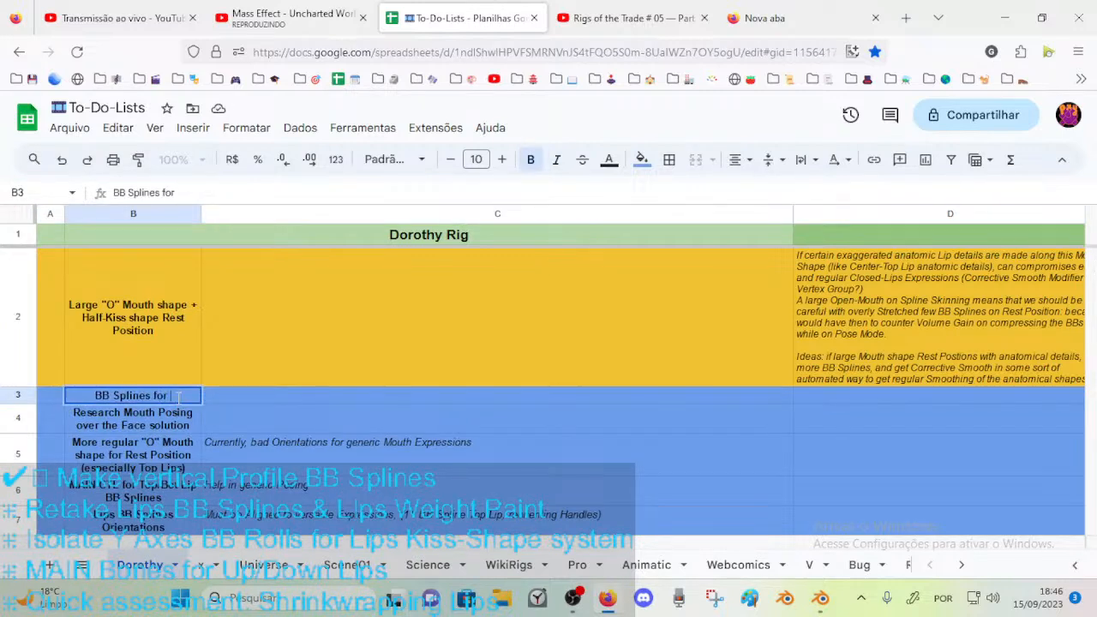
pyautogui.press('BackSpace')
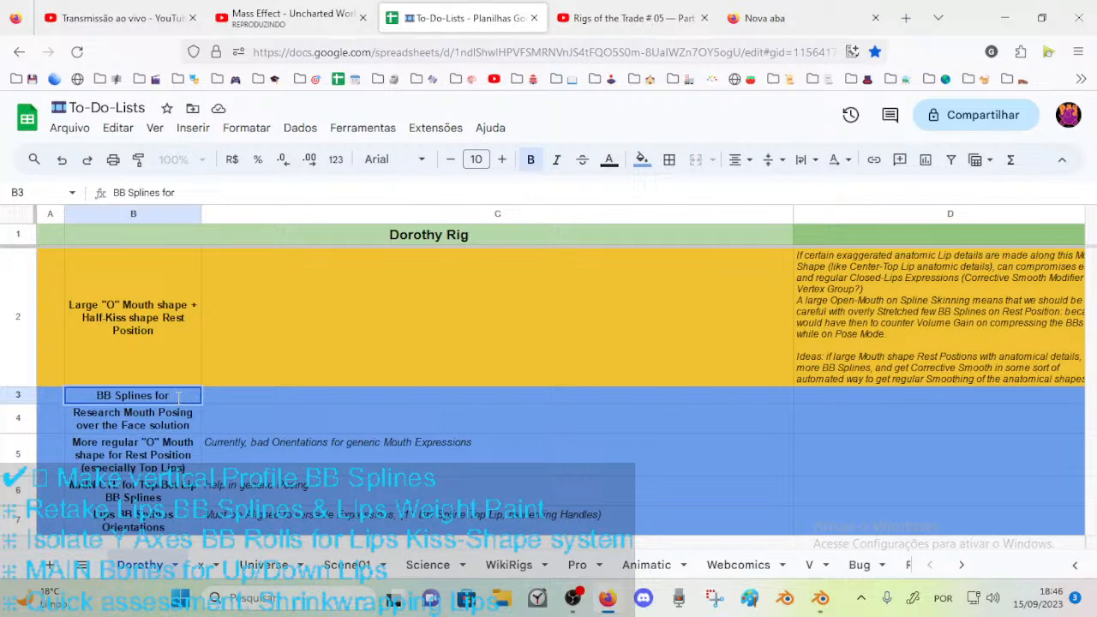
pyautogui.press('Left')
pyautogui.press('Right')
pyautogui.press('Up')
pyautogui.press('Down')
pyautogui.press('Return')
pyautogui.press('Left')
pyautogui.press('Left')
pyautogui.press('Left')
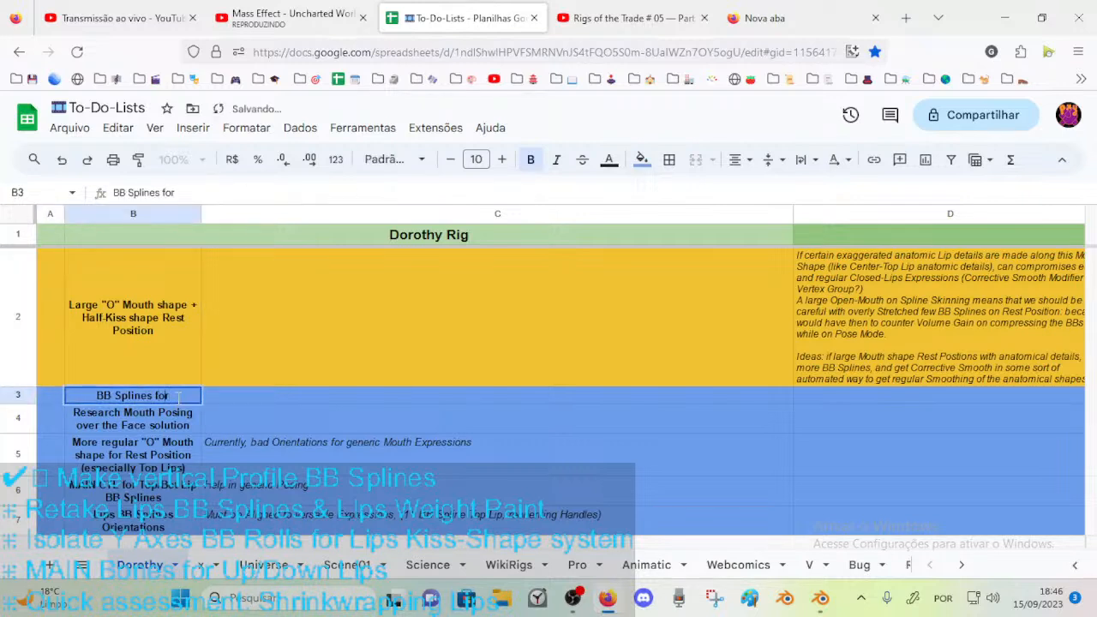
pyautogui.write('"Profiles"')
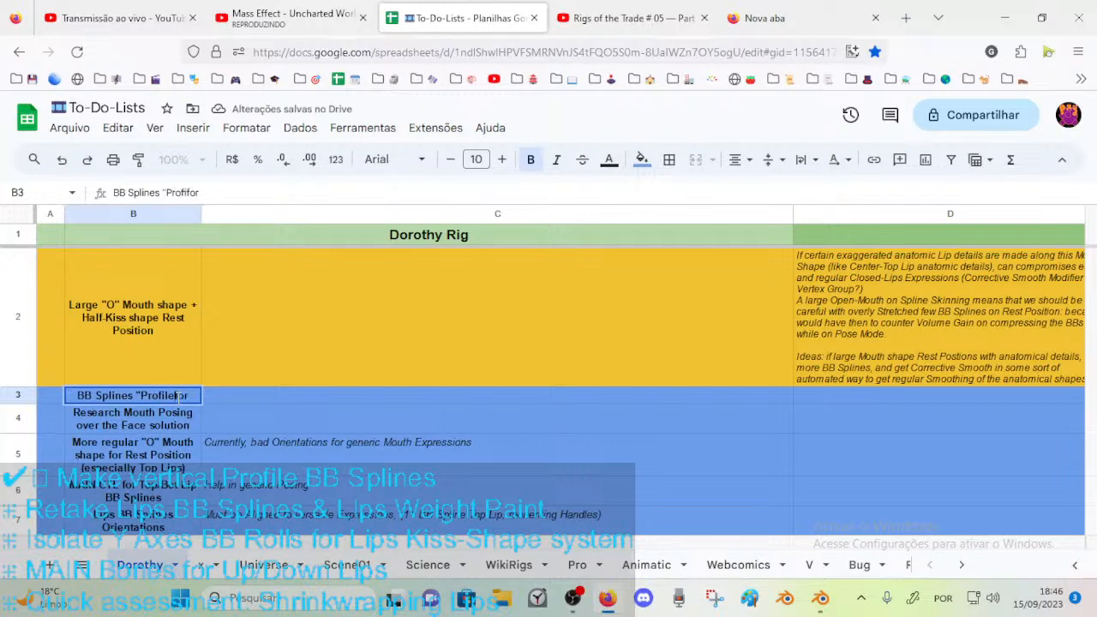
# Complete the task in cell B3 by adding "all around Lips proposal" at the end.
pyautogui.press('End')
pyautogui.write('all around Lipsproposal')
pyautogui.press('Return')
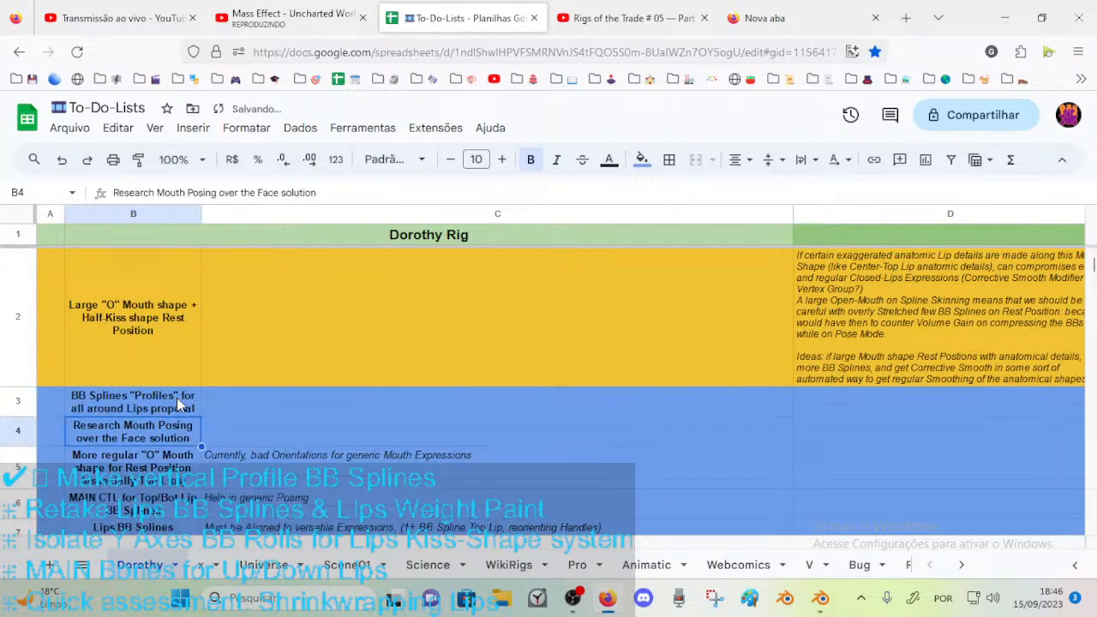
pyautogui.click(179, 403)
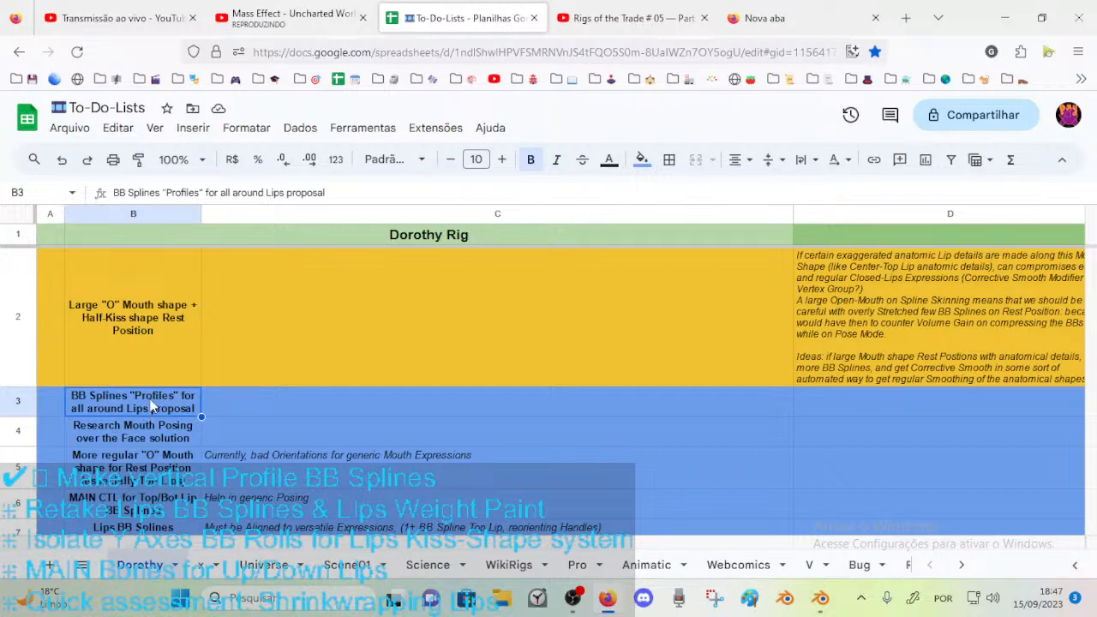
# Switch to Blender and examine the lip bones and handles around the open mouth from several angles.
pyautogui.click(820, 597)
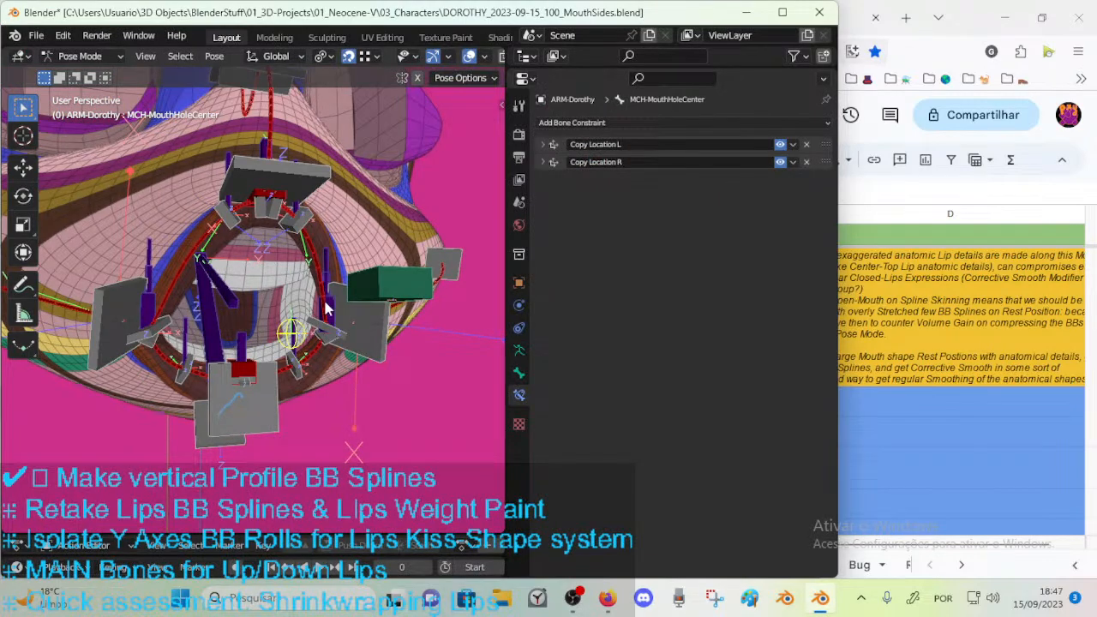
pyautogui.moveTo(298, 370)
pyautogui.mouseDown(button='middle')
pyautogui.moveTo(344, 374)
pyautogui.moveTo(257, 396)
pyautogui.moveTo(300, 381)
pyautogui.moveTo(315, 395)
pyautogui.moveTo(317, 364)
pyautogui.mouseUp(button='middle')
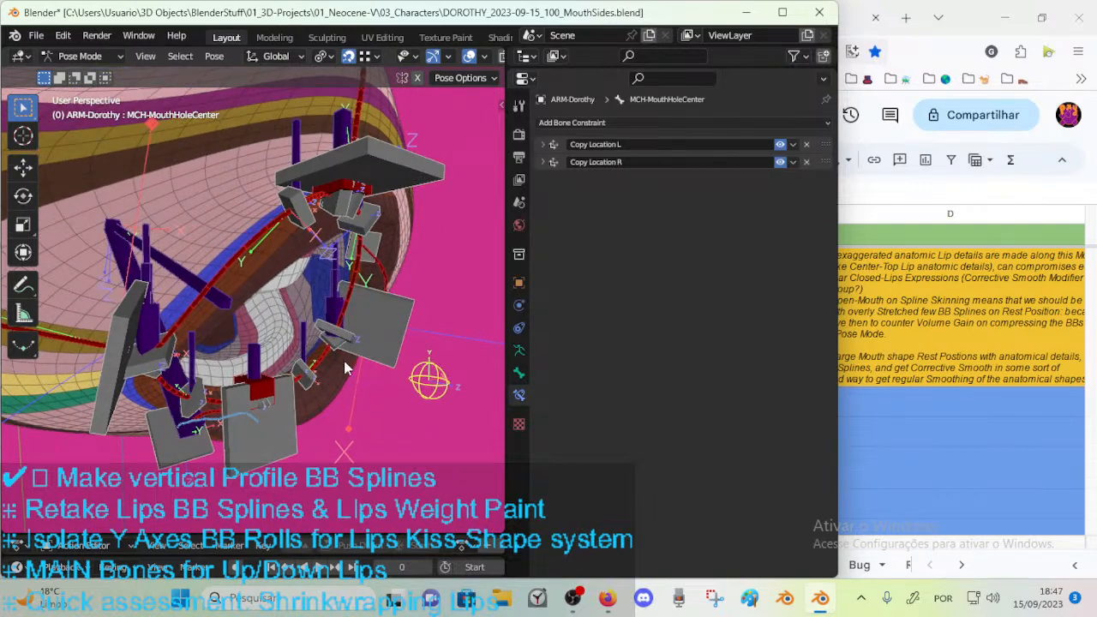
pyautogui.moveTo(376, 328); pyautogui.dragTo(265, 302, button='middle')
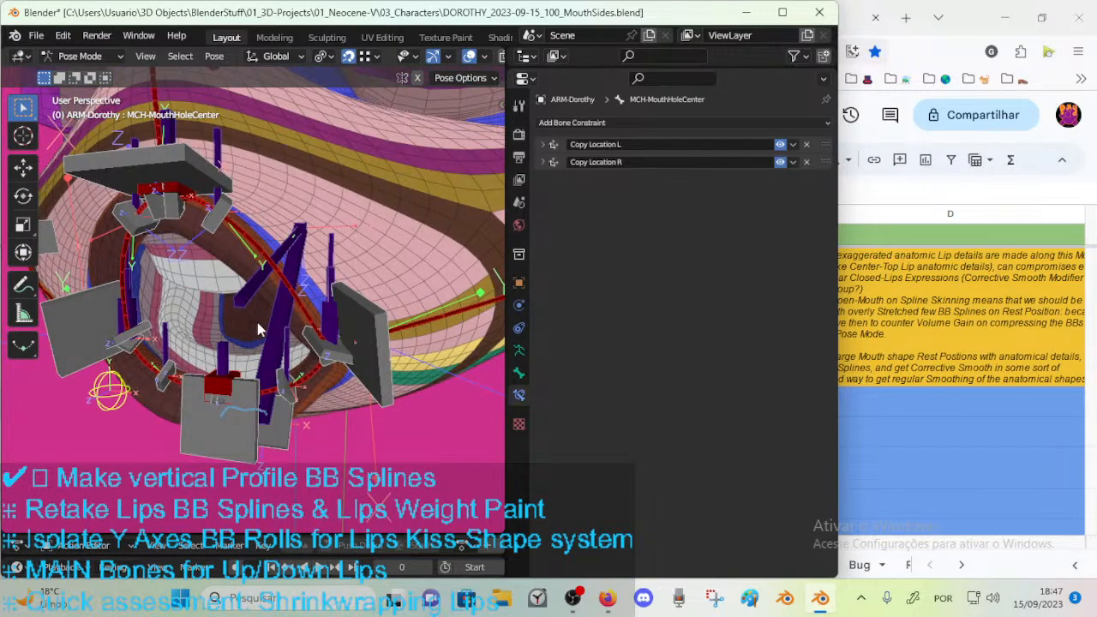
pyautogui.moveTo(257, 324); pyautogui.dragTo(300, 315, button='middle')
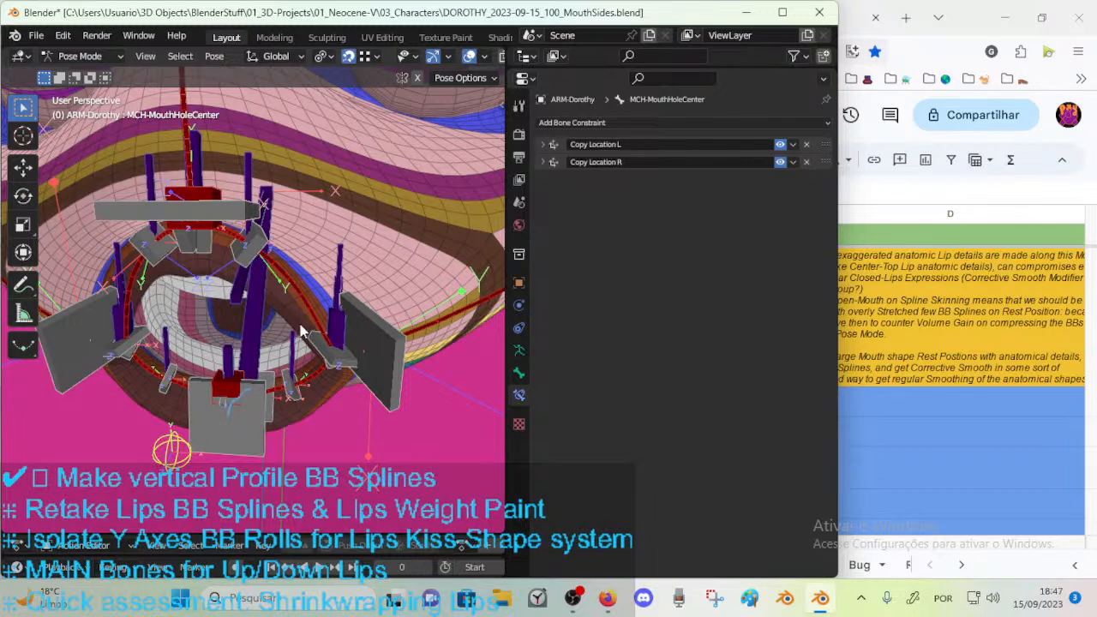
pyautogui.moveTo(421, 226); pyautogui.dragTo(454, 188, button='middle')
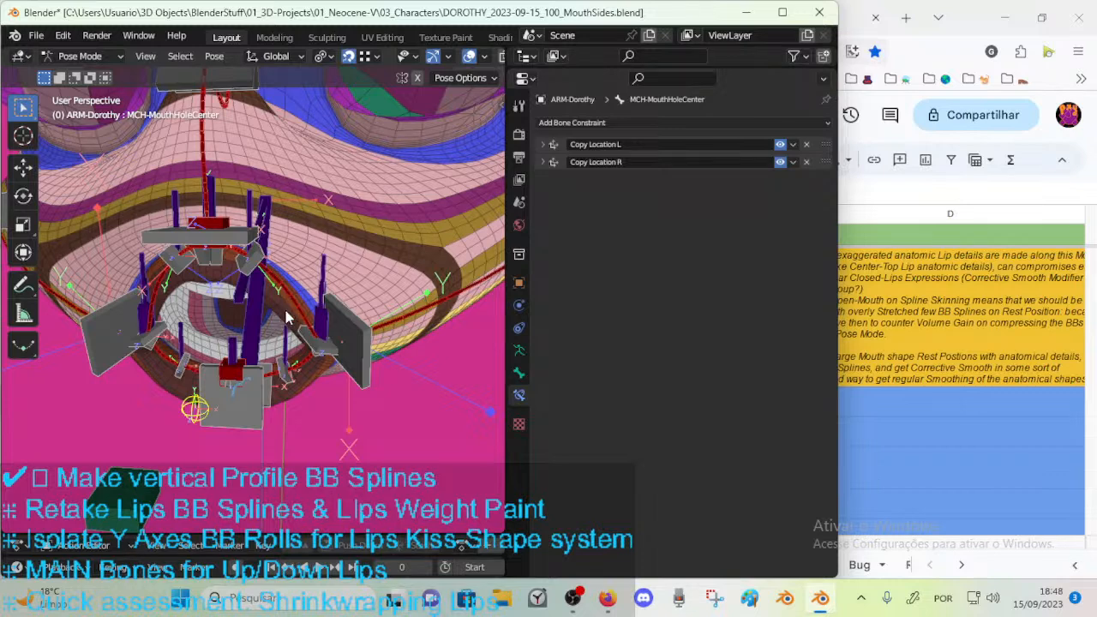
pyautogui.moveTo(284, 319); pyautogui.dragTo(279, 316, button='middle')
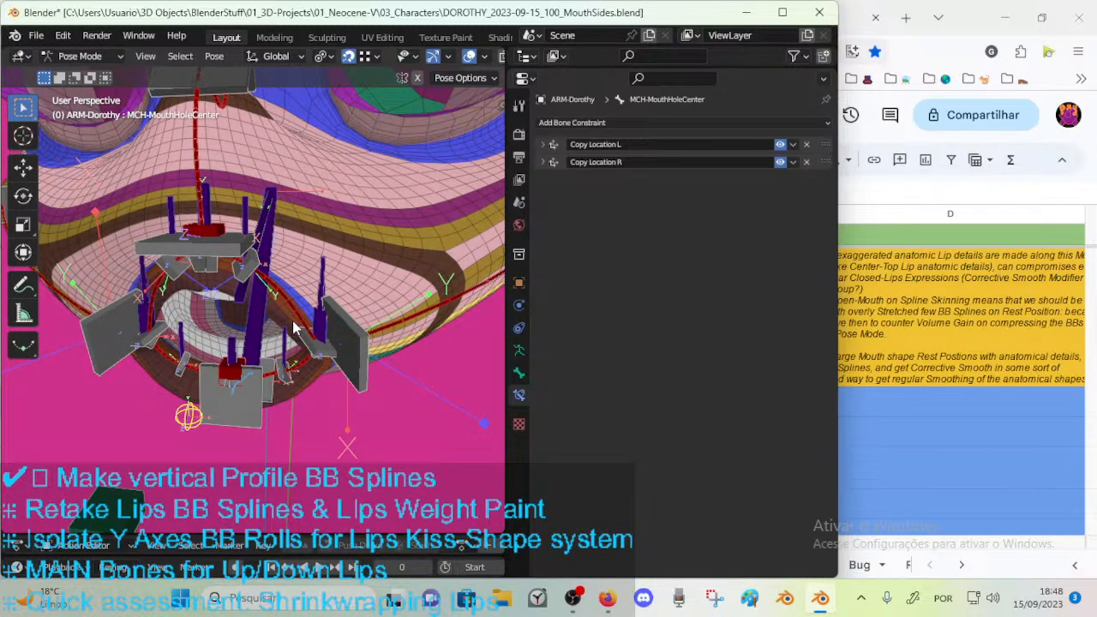
pyautogui.moveTo(274, 297)
pyautogui.mouseDown(button='middle')
pyautogui.moveTo(378, 291)
pyautogui.moveTo(303, 298)
pyautogui.mouseUp(button='middle')
# Try rough annotation curves beside the lips and around the mouth side, undoing each stroke.
pyautogui.press('d')
pyautogui.moveTo(341, 235)
pyautogui.mouseDown()
pyautogui.moveTo(395, 299)
pyautogui.moveTo(439, 245)
pyautogui.mouseUp()
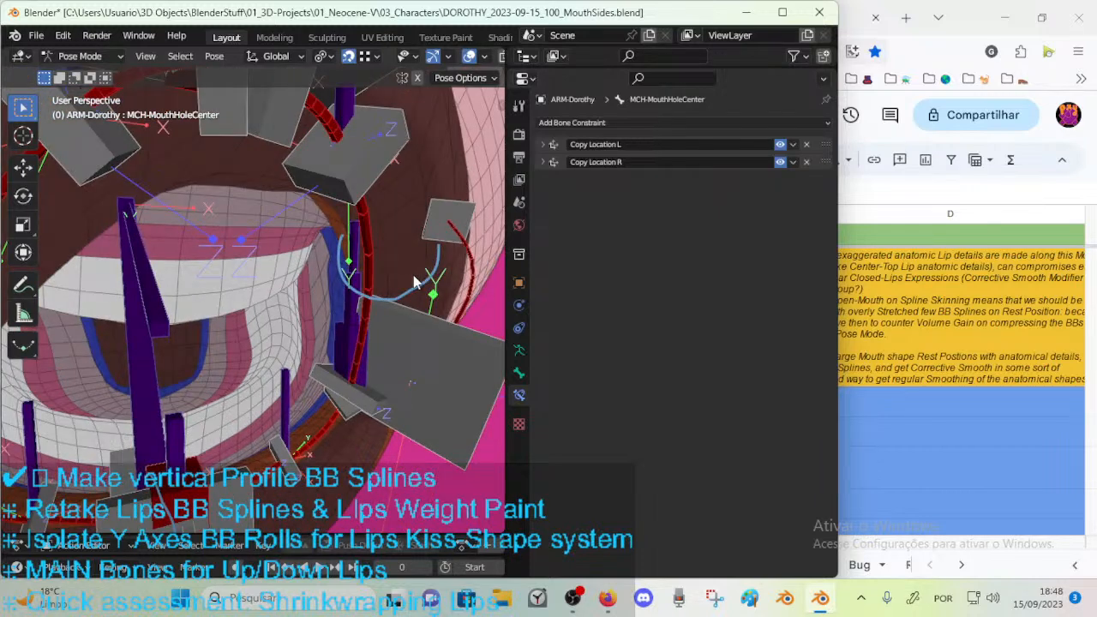
pyautogui.hotkey('ctrl', 'z')
pyautogui.scroll(-1, 343, 338)
pyautogui.press('d')
pyautogui.moveTo(290, 427); pyautogui.dragTo(334, 448)
pyautogui.hotkey('ctrl', 'z')
pyautogui.press('d')
pyautogui.moveTo(302, 250)
pyautogui.mouseDown()
pyautogui.moveTo(384, 257)
pyautogui.moveTo(382, 236)
pyautogui.mouseUp()
pyautogui.hotkey('ctrl', 'z')
# Inspect the bendy bones running from the upper lip to the mouth corner and along the cheek.
pyautogui.moveTo(351, 237); pyautogui.dragTo(240, 250, button='middle')
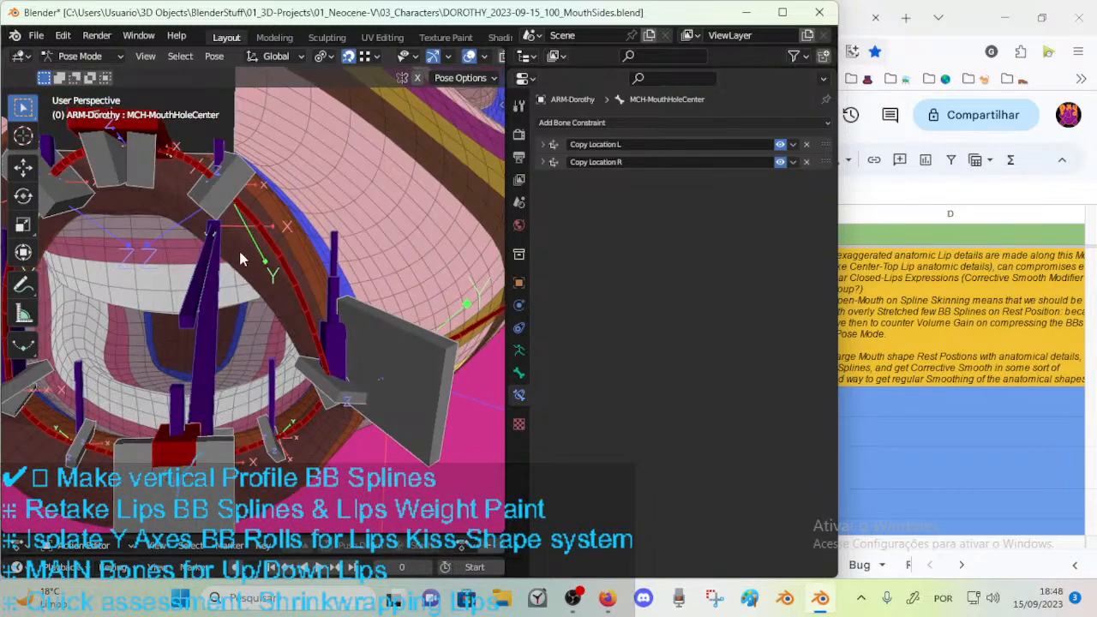
pyautogui.scroll(-3, 263, 272)
pyautogui.moveTo(304, 280)
pyautogui.mouseDown(button='middle')
pyautogui.moveTo(183, 314)
pyautogui.moveTo(218, 291)
pyautogui.moveTo(213, 274)
pyautogui.mouseUp(button='middle')
pyautogui.scroll(1, 218, 283)
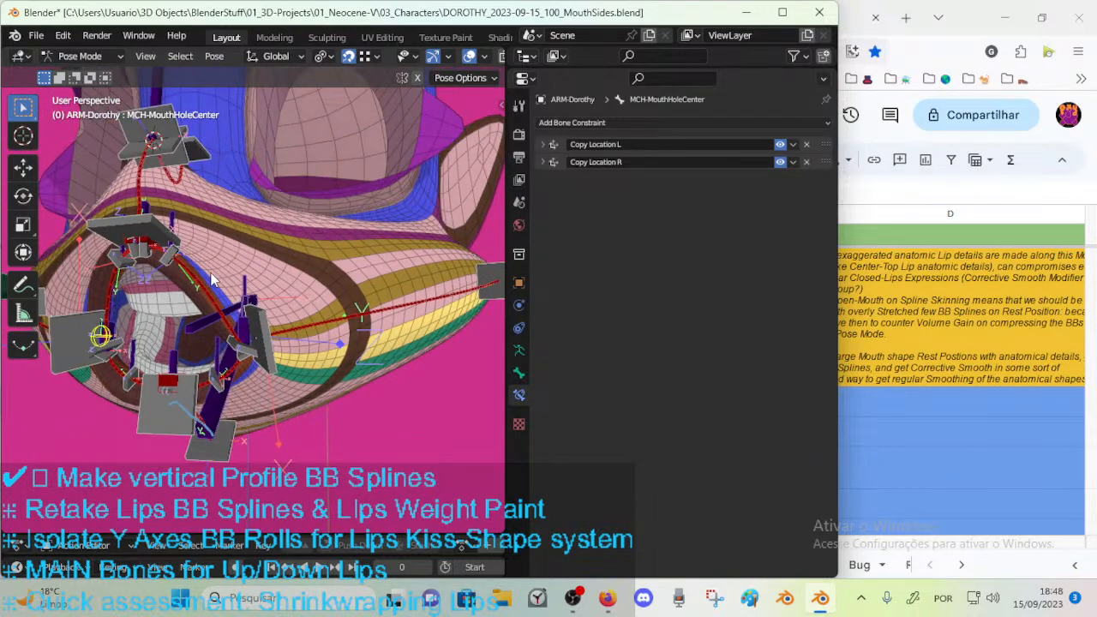
pyautogui.scroll(1, 215, 281)
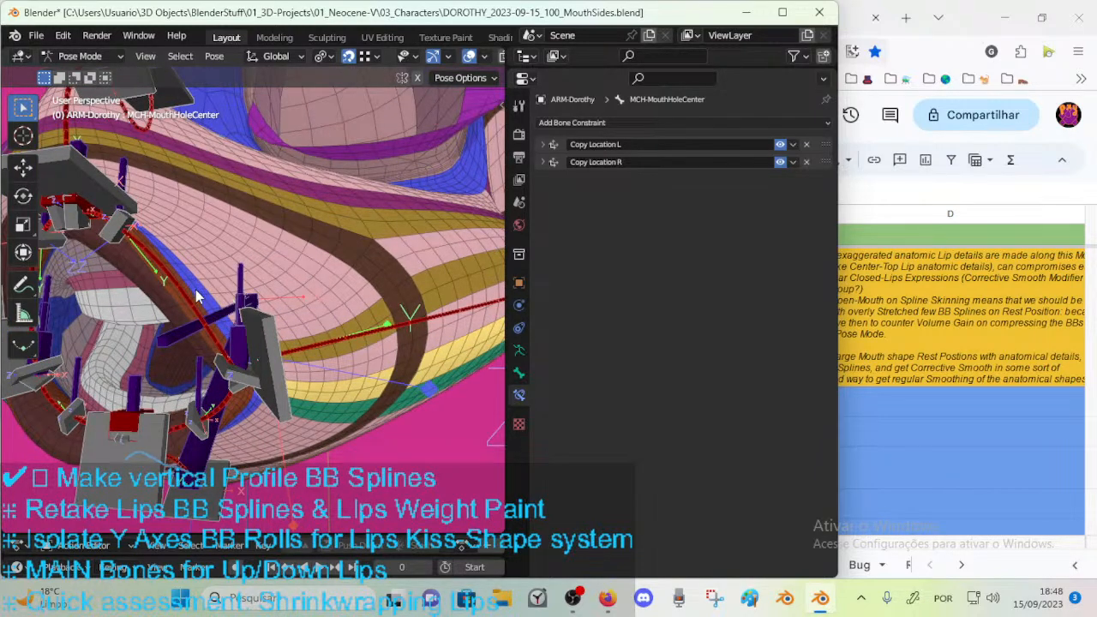
pyautogui.moveTo(342, 222); pyautogui.dragTo(307, 277, button='middle')
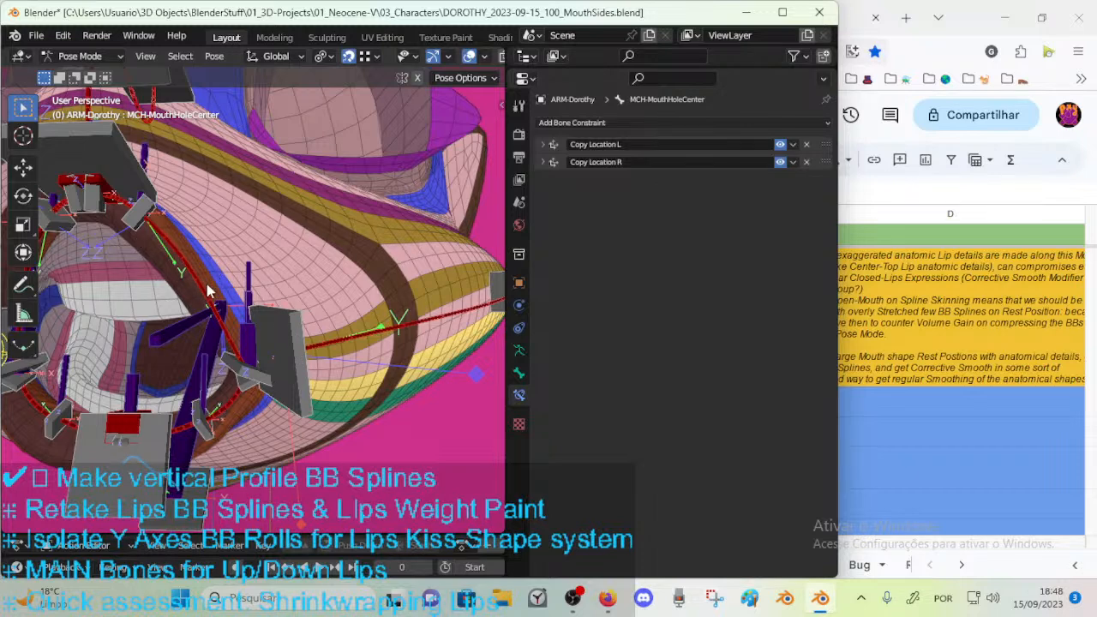
pyautogui.scroll(-1, 204, 282)
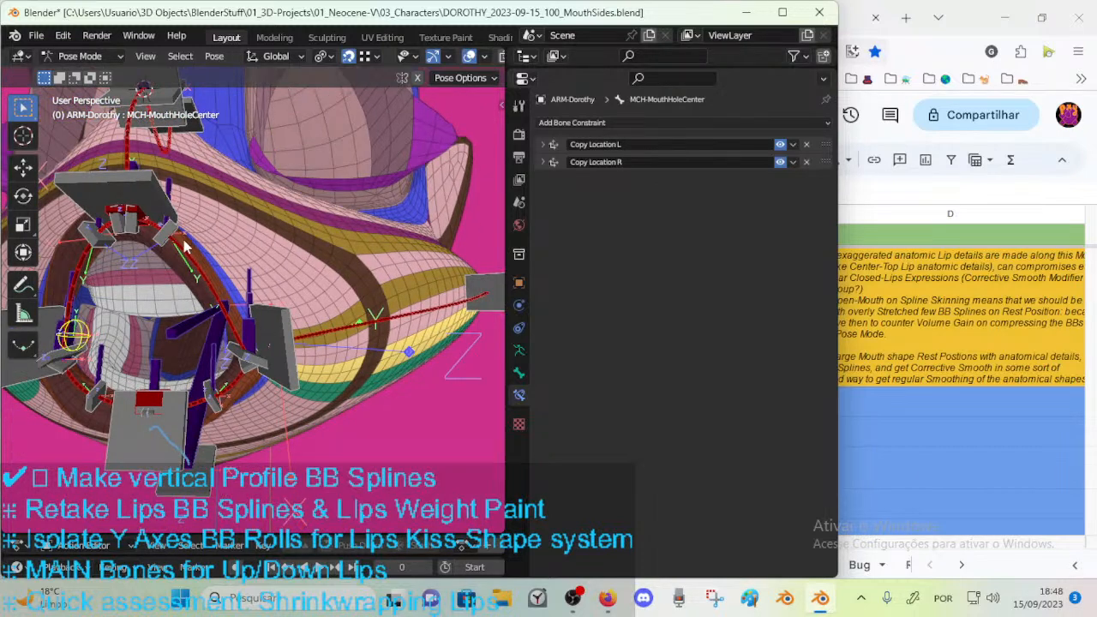
pyautogui.moveTo(183, 245); pyautogui.dragTo(139, 273, button='middle')
pyautogui.scroll(-3, 270, 325)
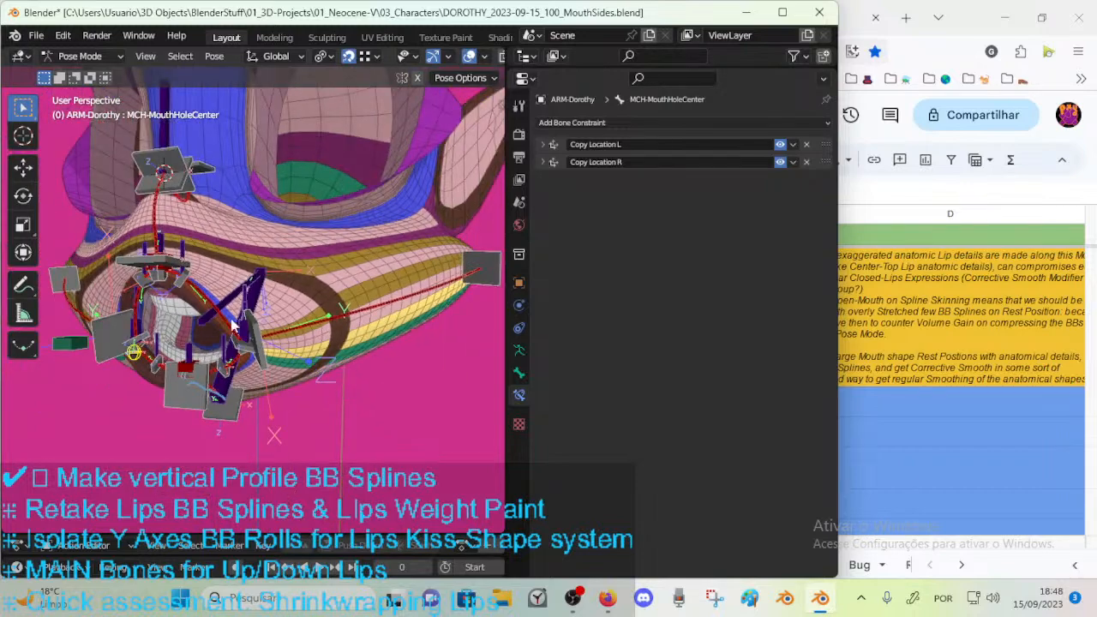
# Examine the face profile from the side and above, checking how the mouth and cheek handles follow the snout's curvature.
pyautogui.moveTo(288, 315); pyautogui.dragTo(385, 318, button='middle')
pyautogui.moveTo(151, 340); pyautogui.dragTo(218, 342, button='middle')
pyautogui.moveTo(163, 370); pyautogui.dragTo(128, 399, button='middle')
pyautogui.moveTo(214, 359); pyautogui.dragTo(312, 383, button='middle')
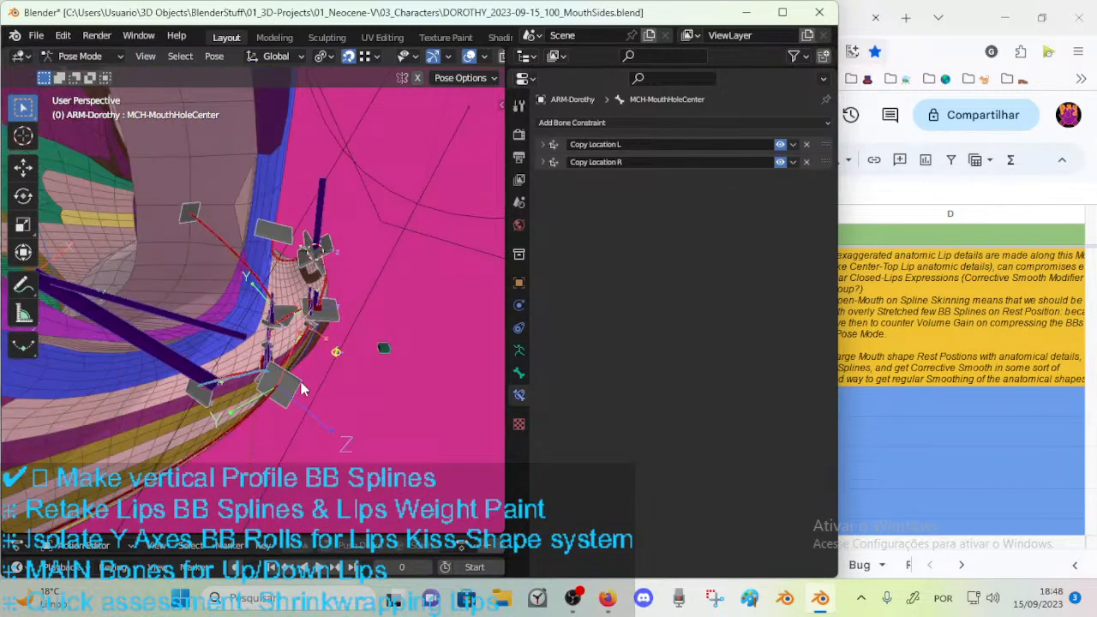
pyautogui.moveTo(210, 436); pyautogui.dragTo(191, 361, button='middle')
pyautogui.moveTo(174, 321); pyautogui.dragTo(377, 368, button='middle')
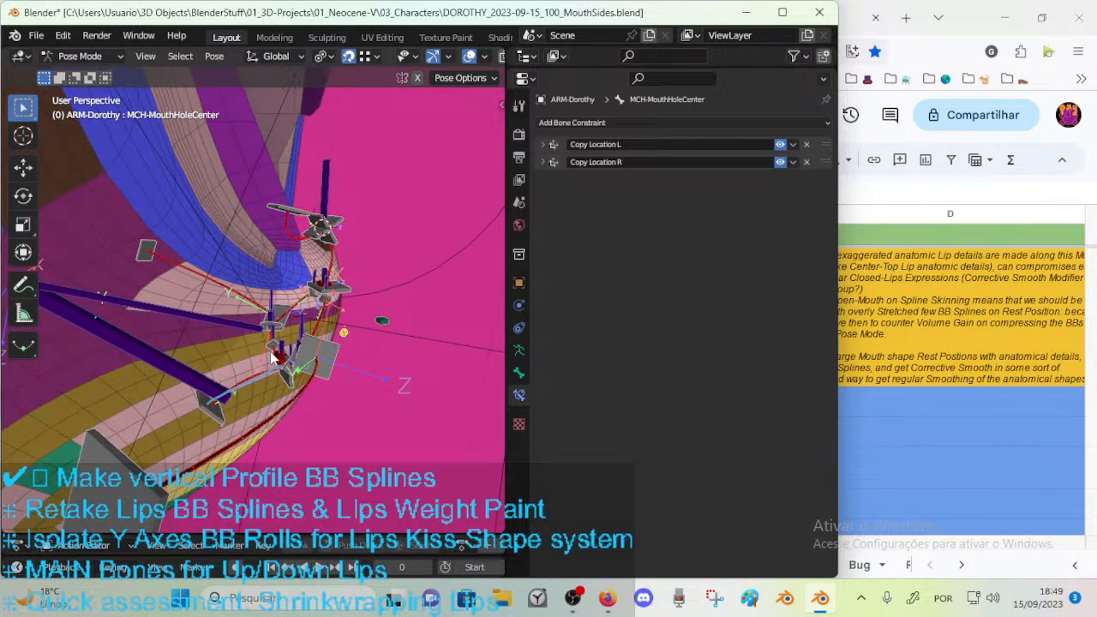
pyautogui.moveTo(412, 414); pyautogui.dragTo(419, 274, button='middle')
pyautogui.moveTo(148, 430); pyautogui.dragTo(385, 303, button='middle')
pyautogui.moveTo(309, 299); pyautogui.dragTo(306, 348, button='middle')
pyautogui.moveTo(457, 299); pyautogui.dragTo(220, 391, button='middle')
# Select the mouth-side handle CTL-MouthSide-BBH.R.001 and move it repeatedly away from the mouth corner.
pyautogui.click(204, 420)
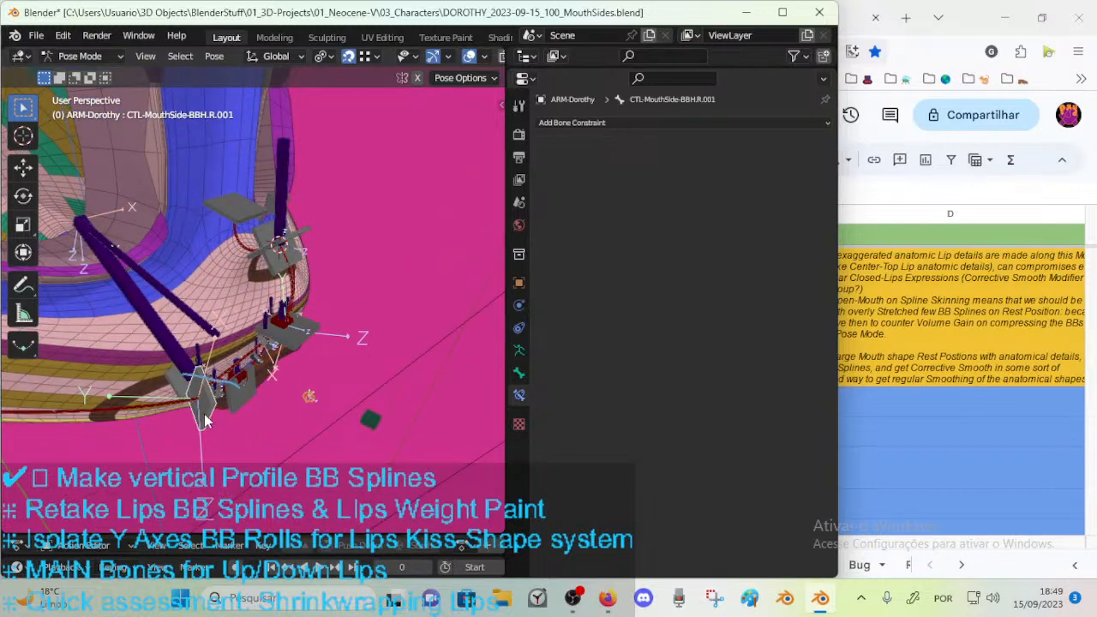
pyautogui.press('g')
pyautogui.click(345, 414)
pyautogui.moveTo(345, 414); pyautogui.dragTo(284, 437, button='middle')
pyautogui.press('g')
pyautogui.click(346, 421)
pyautogui.moveTo(346, 422); pyautogui.dragTo(435, 393, button='middle')
pyautogui.press('g')
pyautogui.click(364, 395)
pyautogui.press('g')
pyautogui.click(488, 382)
# Move CTL-MouthSide-BBH.R.001 across the front of the snout, then rotate and reposition it off the mouth's side.
pyautogui.moveTo(244, 332); pyautogui.dragTo(316, 322, button='middle')
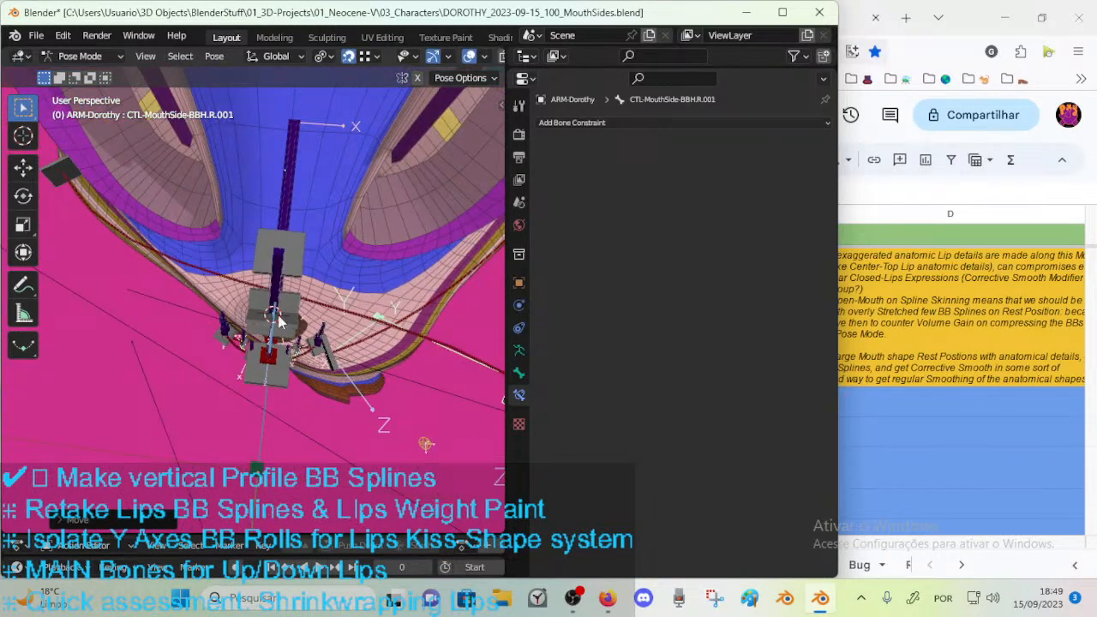
pyautogui.press('g')
pyautogui.click(140, 309)
pyautogui.press('g')
pyautogui.click(150, 336)
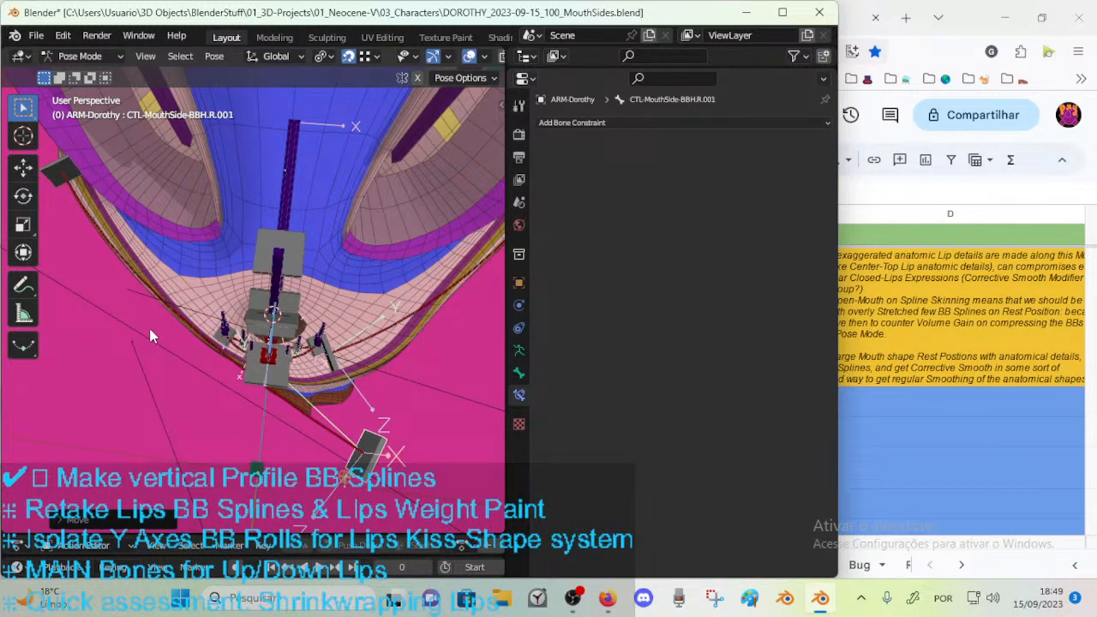
pyautogui.press('r')
pyautogui.click(372, 339)
pyautogui.press('g')
pyautogui.click(406, 424)
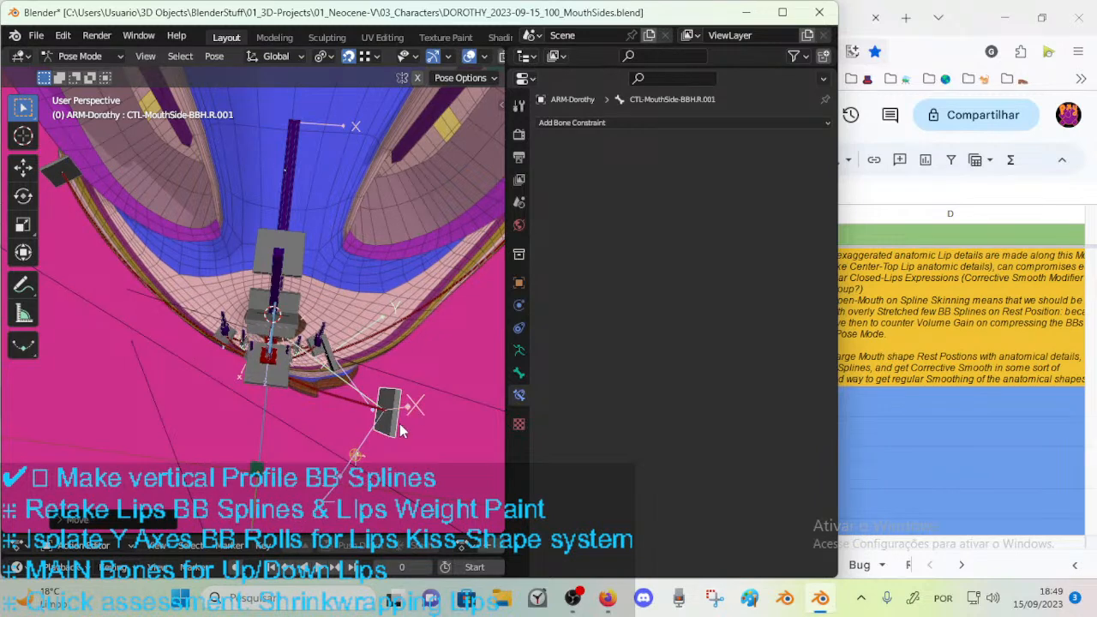
# Alternately rotate and move CTL-MouthSide-BBH.R.001 to turn it along the curve of the cheek.
pyautogui.moveTo(406, 423); pyautogui.dragTo(388, 396, button='middle')
pyautogui.press('r')
pyautogui.click(406, 351)
pyautogui.press('g')
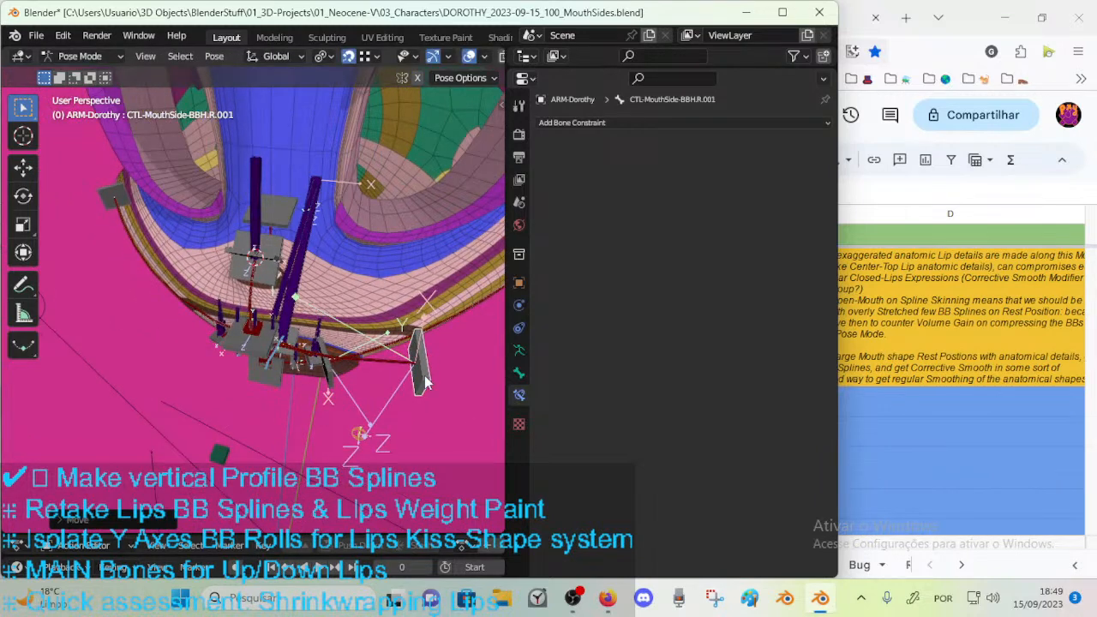
pyautogui.press('r')
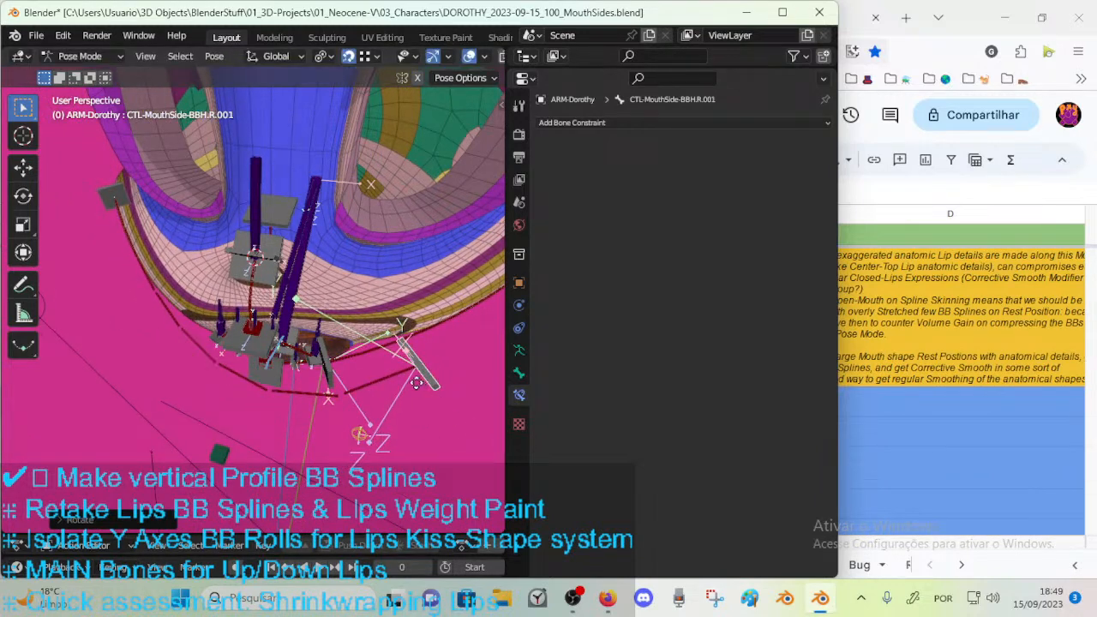
pyautogui.press('r')
pyautogui.click(424, 376)
pyautogui.moveTo(406, 379); pyautogui.dragTo(390, 299, button='middle')
pyautogui.press('g')
pyautogui.press('r')
pyautogui.click(420, 341)
# Adjust CTL-MouthSide-BBH.R.001 with further moves and a rotation, placing it over the cheek beside the mouth.
pyautogui.moveTo(420, 341); pyautogui.dragTo(290, 298, button='middle')
pyautogui.press('g')
pyautogui.click(424, 376)
pyautogui.press('r')
pyautogui.click(389, 390)
pyautogui.press('g')
pyautogui.click(317, 399)
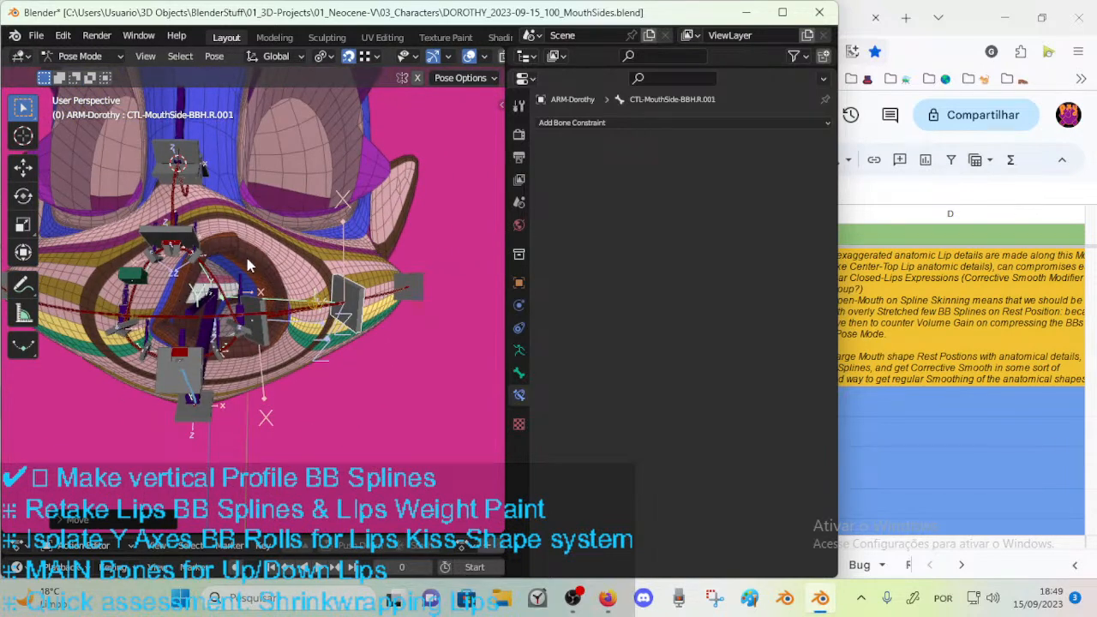
# Examine the stretched mouth opening and the displaced side handle from the front, close up and from the side.
pyautogui.scroll(3, 251, 326)
pyautogui.moveTo(250, 328); pyautogui.dragTo(184, 290, button='middle')
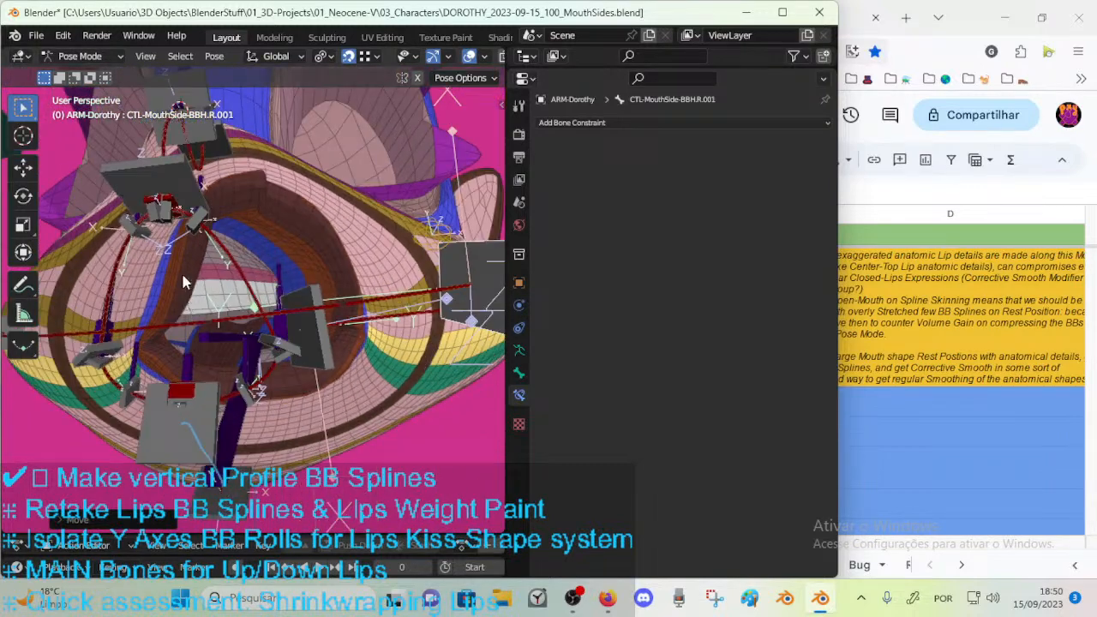
pyautogui.moveTo(163, 347); pyautogui.dragTo(184, 277, button='middle')
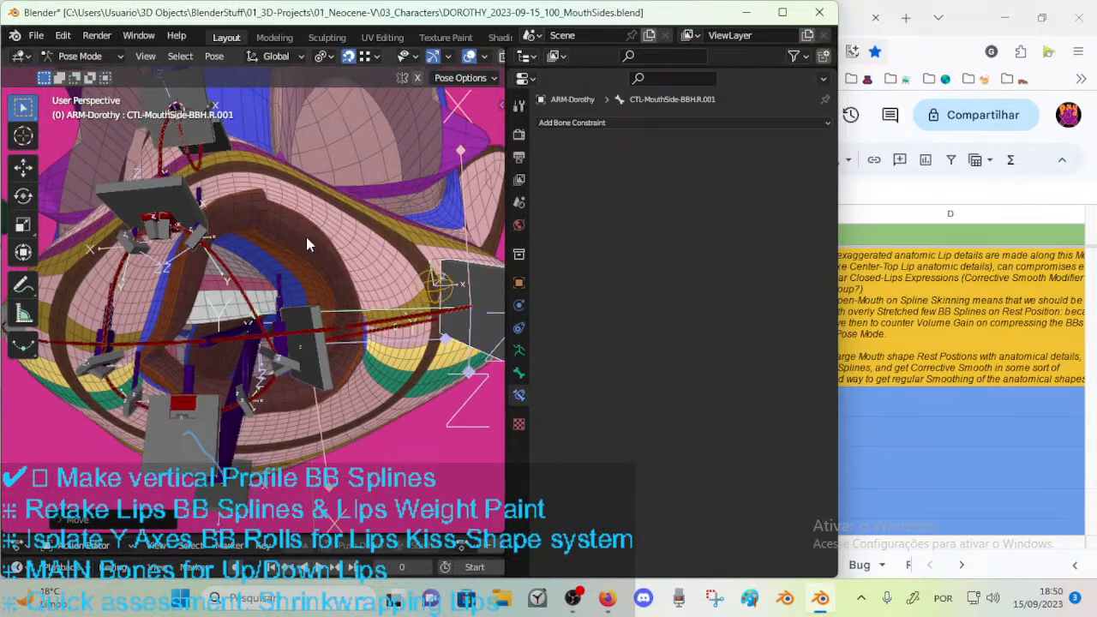
pyautogui.moveTo(201, 378); pyautogui.dragTo(196, 324, button='middle')
pyautogui.moveTo(324, 267); pyautogui.dragTo(310, 409, button='middle')
pyautogui.moveTo(266, 420); pyautogui.dragTo(272, 414, button='middle')
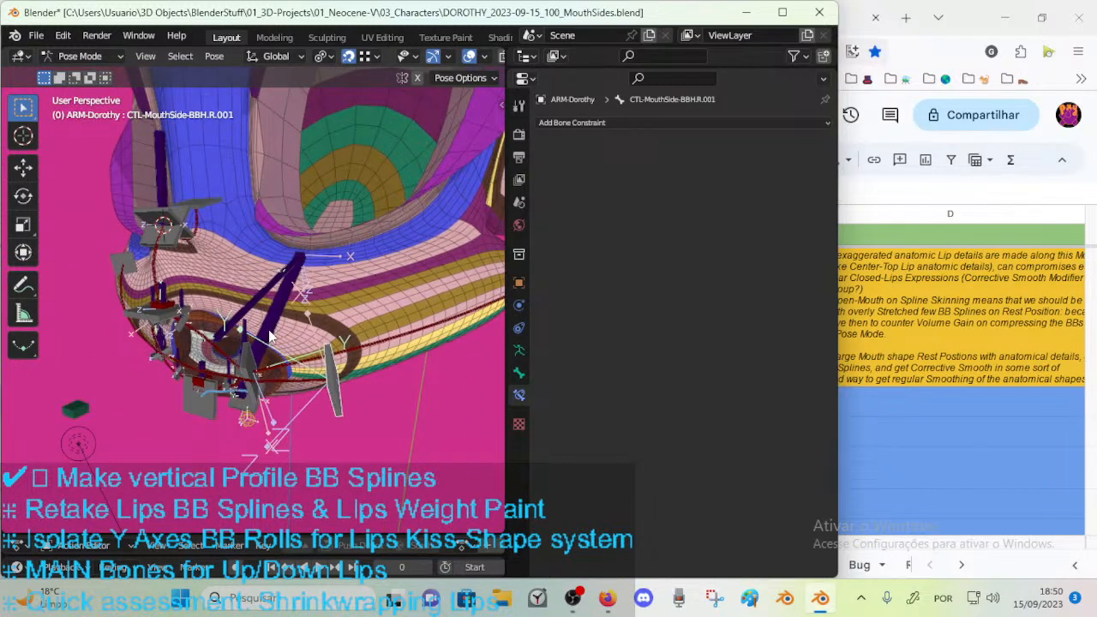
pyautogui.moveTo(223, 354); pyautogui.dragTo(259, 278, button='middle')
pyautogui.moveTo(372, 321); pyautogui.dragTo(238, 379, button='middle')
pyautogui.moveTo(301, 334); pyautogui.dragTo(214, 319, button='middle')
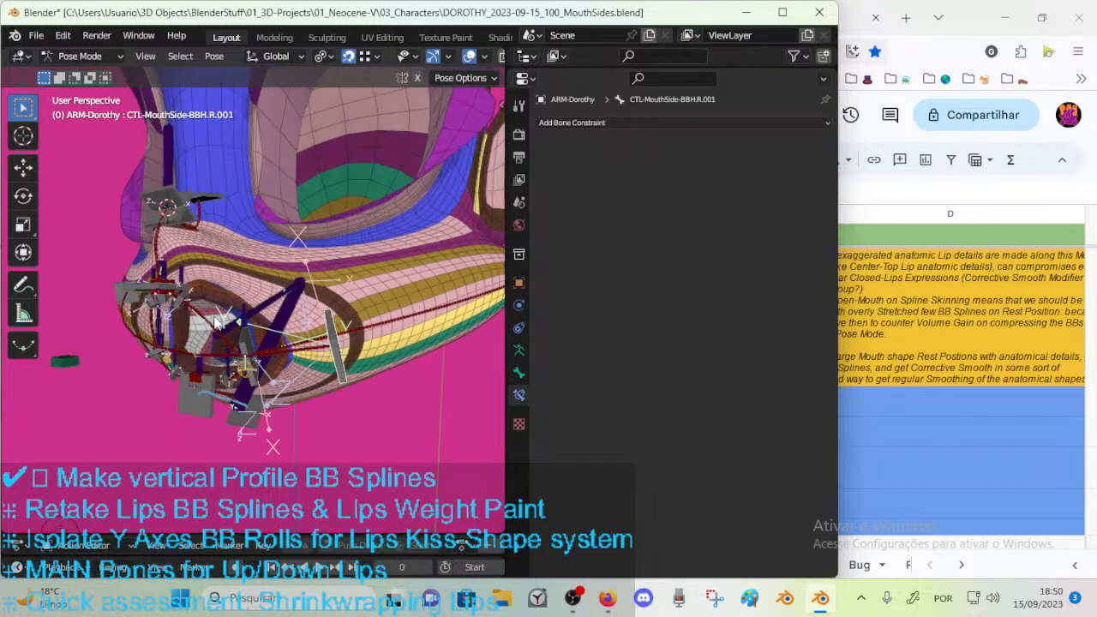
pyautogui.moveTo(287, 318); pyautogui.dragTo(244, 338, button='middle')
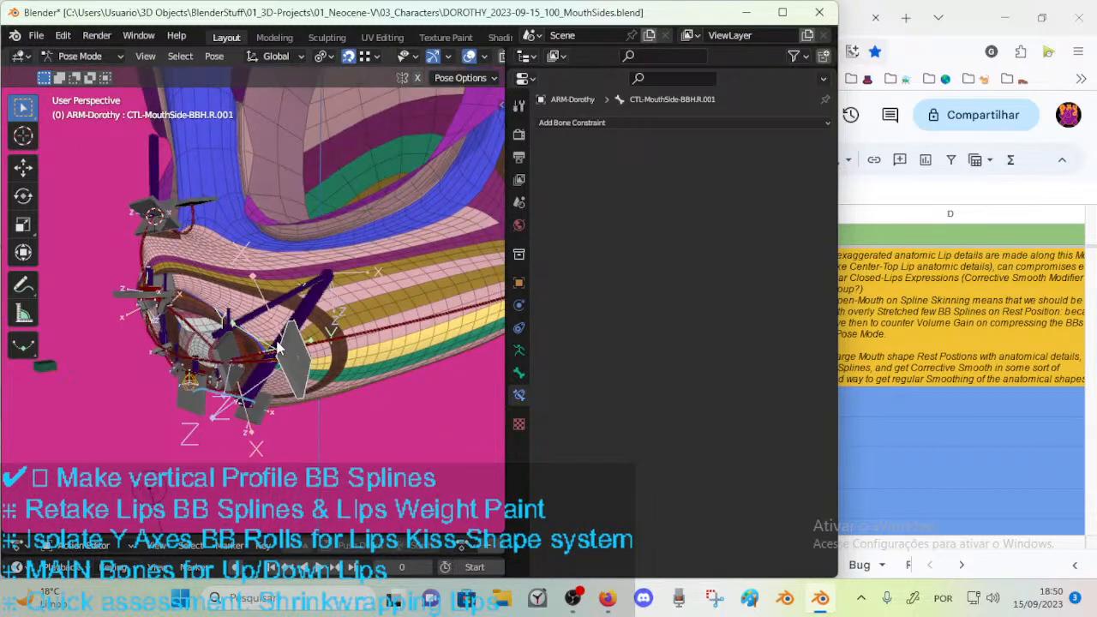
pyautogui.moveTo(248, 377); pyautogui.dragTo(331, 347, button='middle')
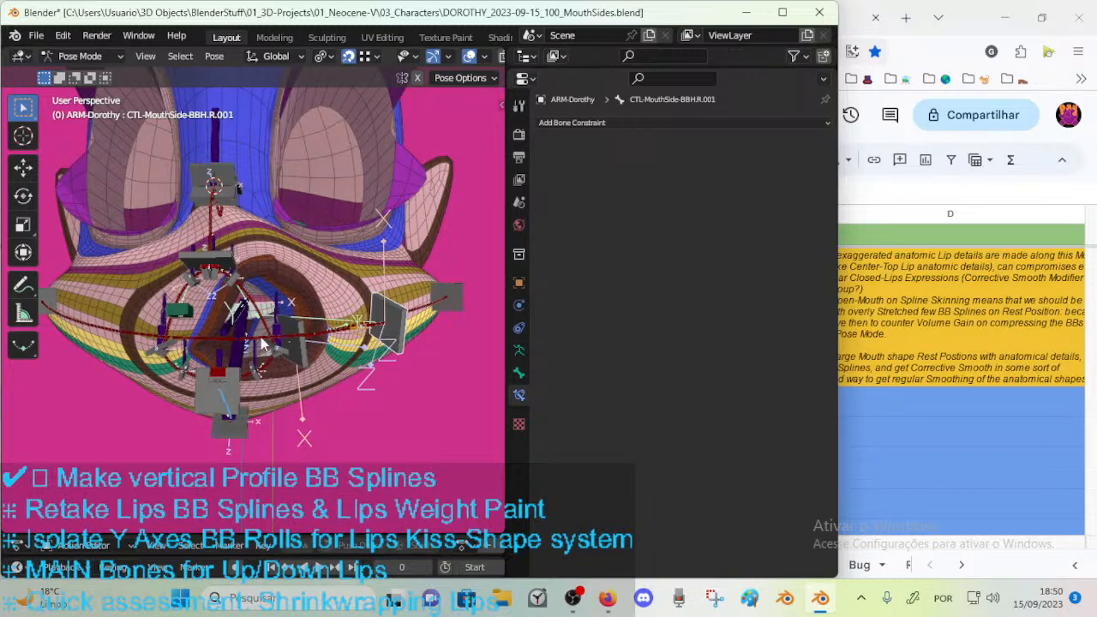
# Examine the mouth handles, lip splines and displaced side handle close up, from the side and from the front.
pyautogui.moveTo(276, 342); pyautogui.dragTo(279, 272, button='middle')
pyautogui.scroll(3, 285, 319)
pyautogui.scroll(4, 231, 298)
pyautogui.moveTo(198, 313); pyautogui.dragTo(158, 307, button='middle')
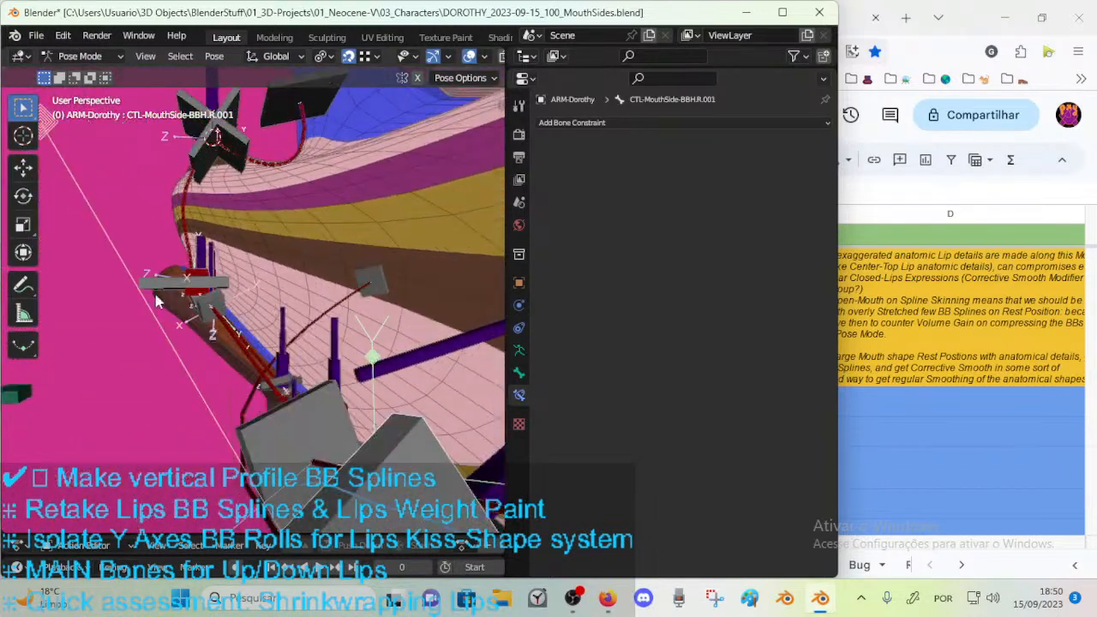
pyautogui.moveTo(246, 328); pyautogui.dragTo(348, 335, button='middle')
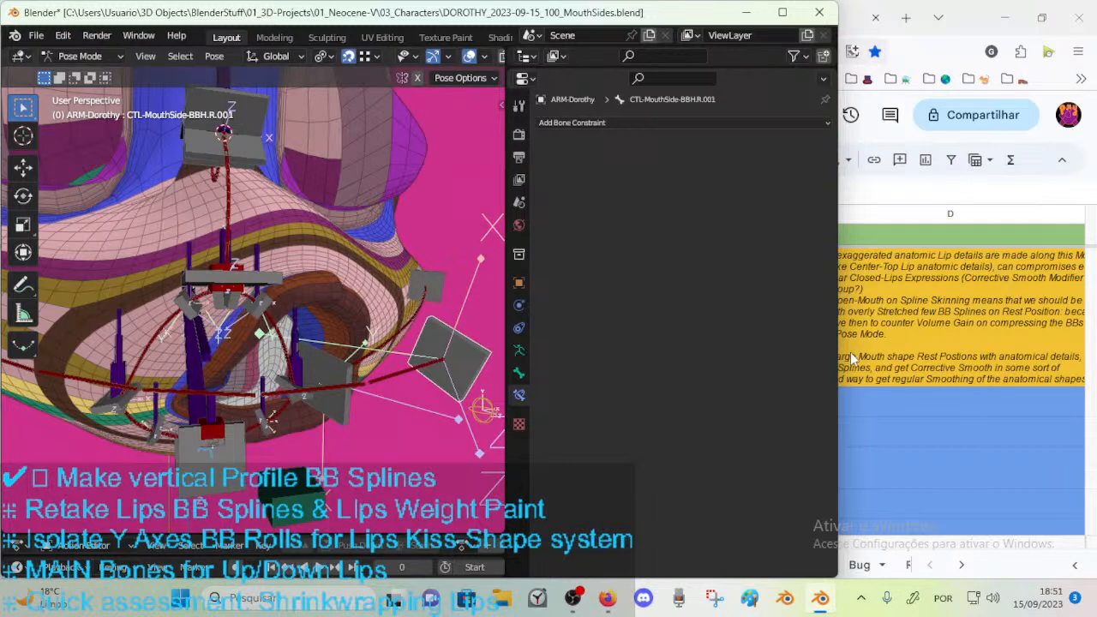
# Switch to the To-Do-Lists spreadsheet in Firefox and insert an empty row above the BB Splines "Profiles" task.
pyautogui.click(878, 384)
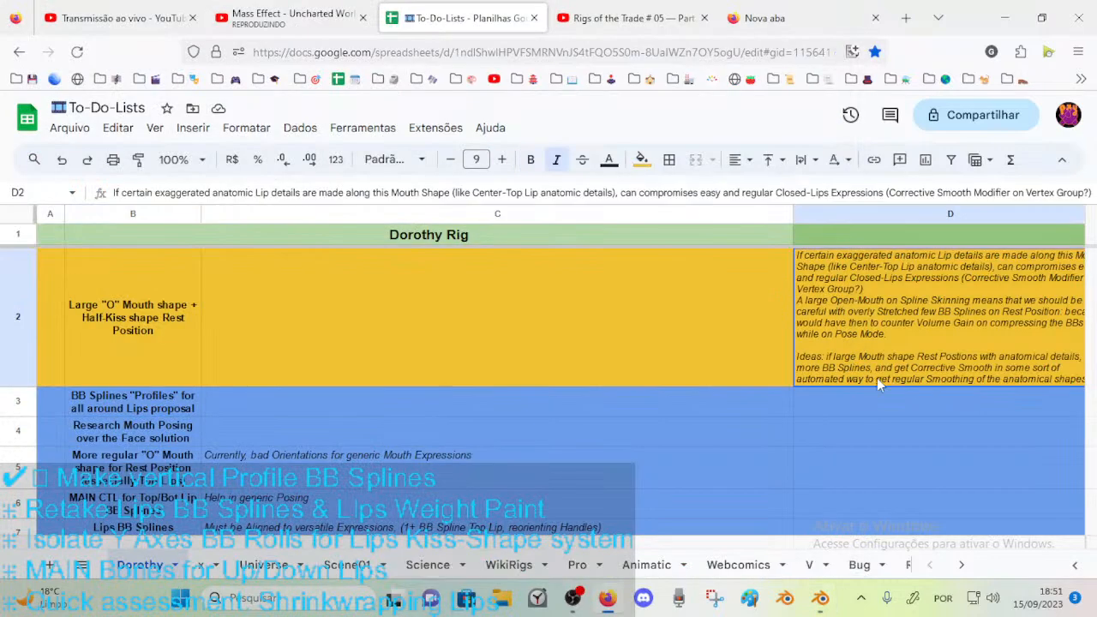
pyautogui.click(21, 401)
pyautogui.rightClick(18, 401)
pyautogui.click(94, 288)
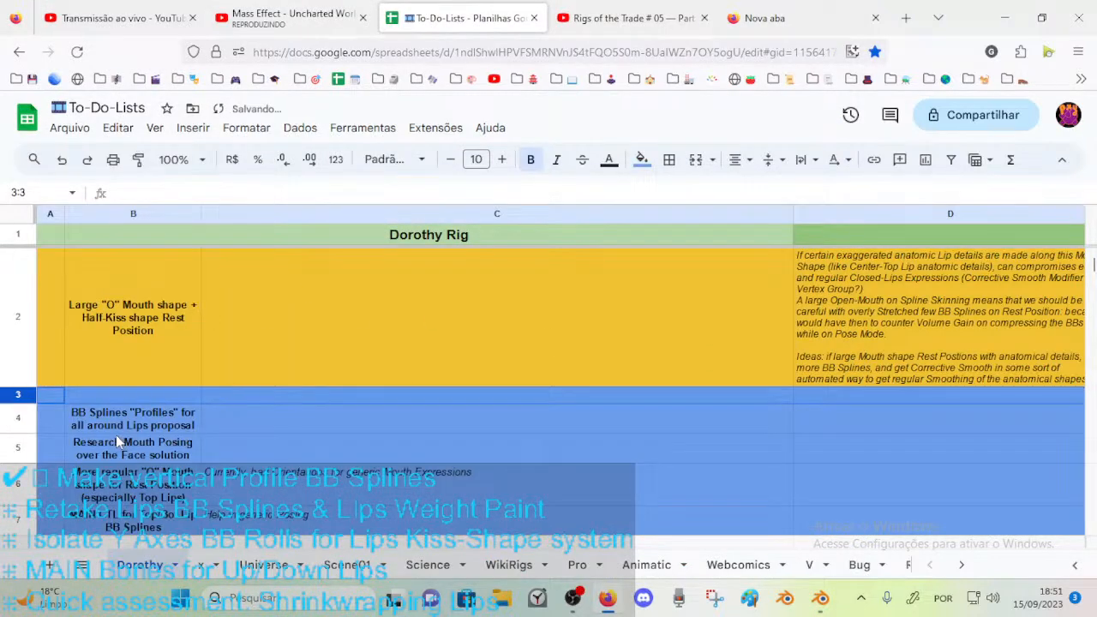
# Enter the task "Shrinkwrap Mouth-Face Mesh to Ghost Mesh" in cell B3.
pyautogui.click(120, 396)
pyautogui.write('Shi')
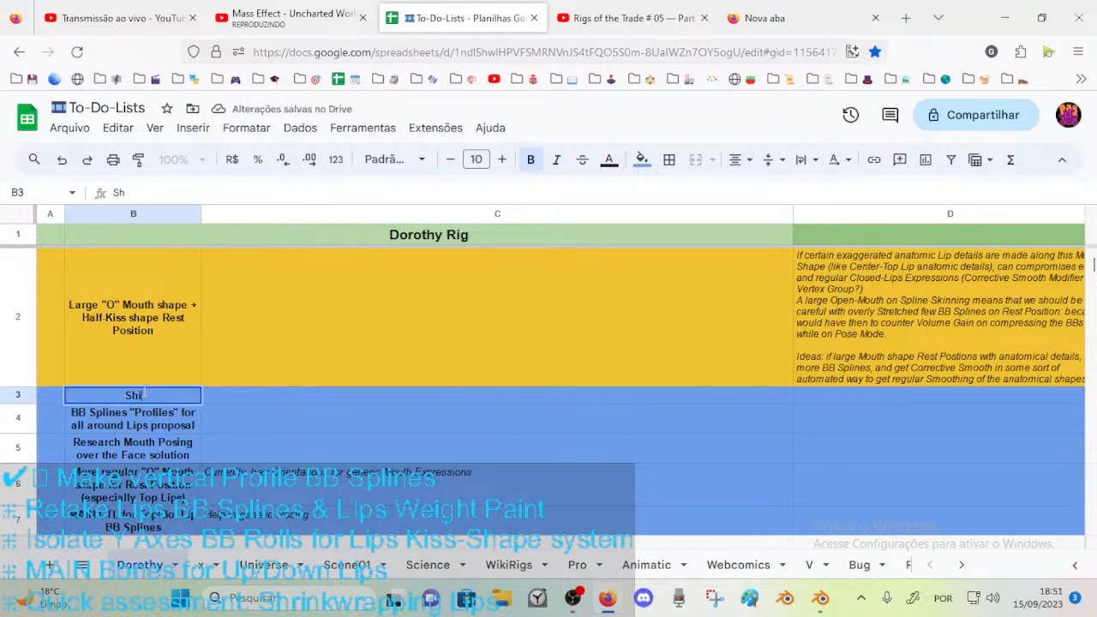
pyautogui.write('nrinkwrap')
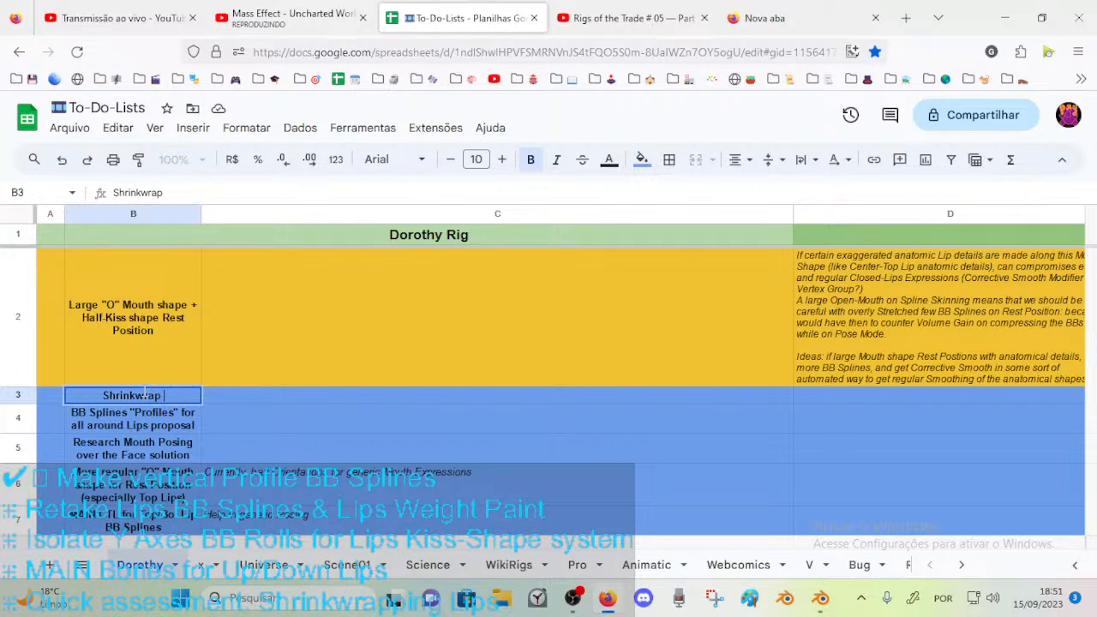
pyautogui.write(' Ghost Mesh')
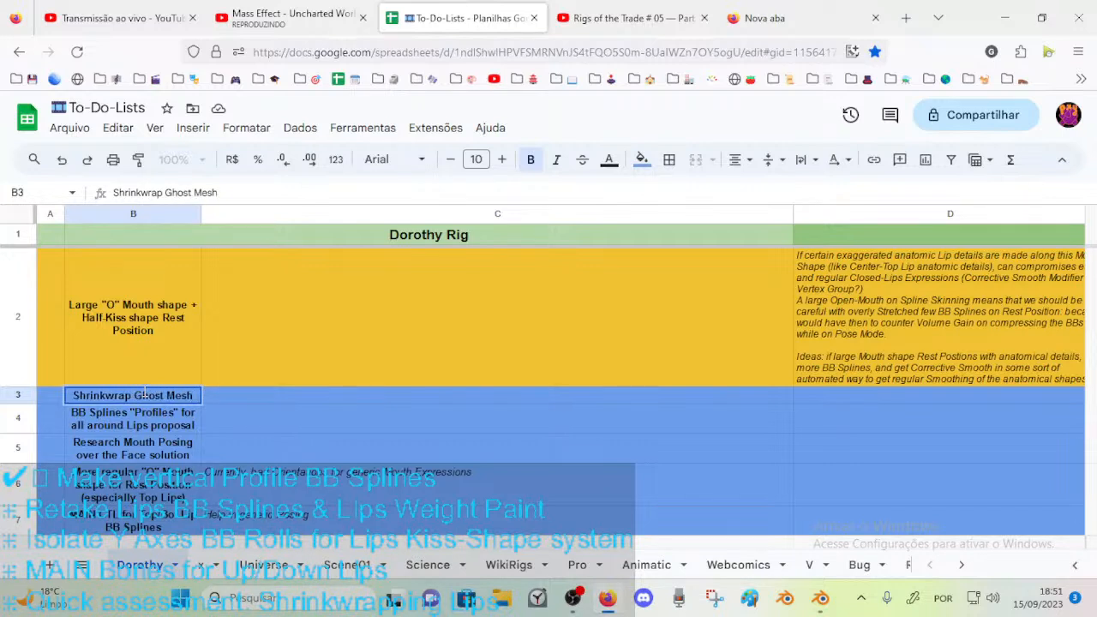
pyautogui.press('Tab')
pyautogui.doubleClick(145, 393)
pyautogui.write('Mouth-Face Mesh to')
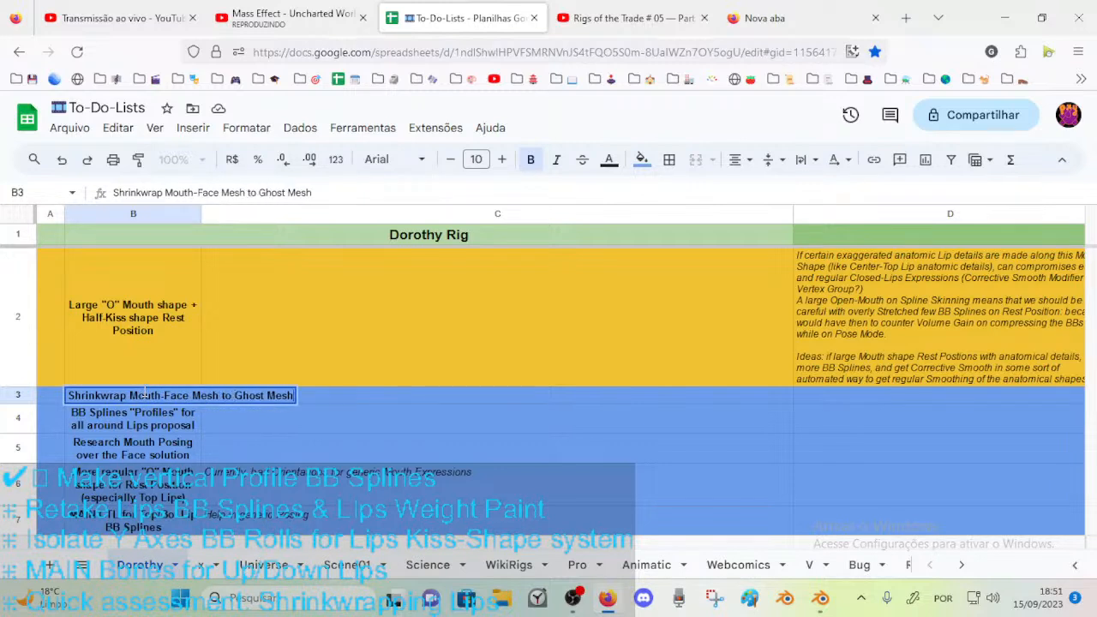
pyautogui.press('End')
pyautogui.write('for Mouth BB')
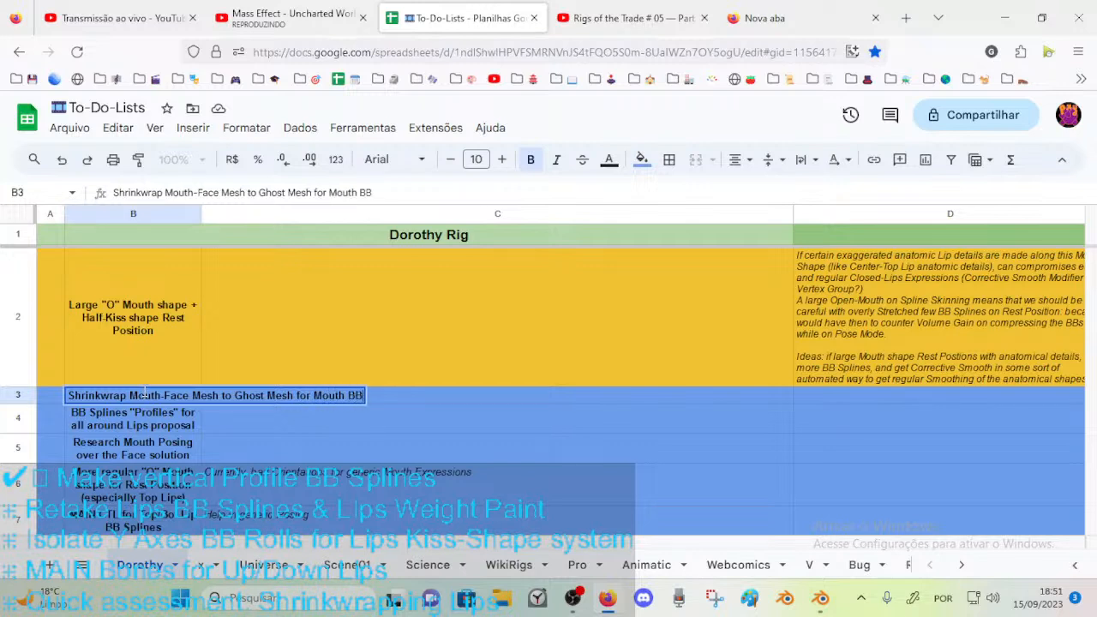
pyautogui.write('-Splines')
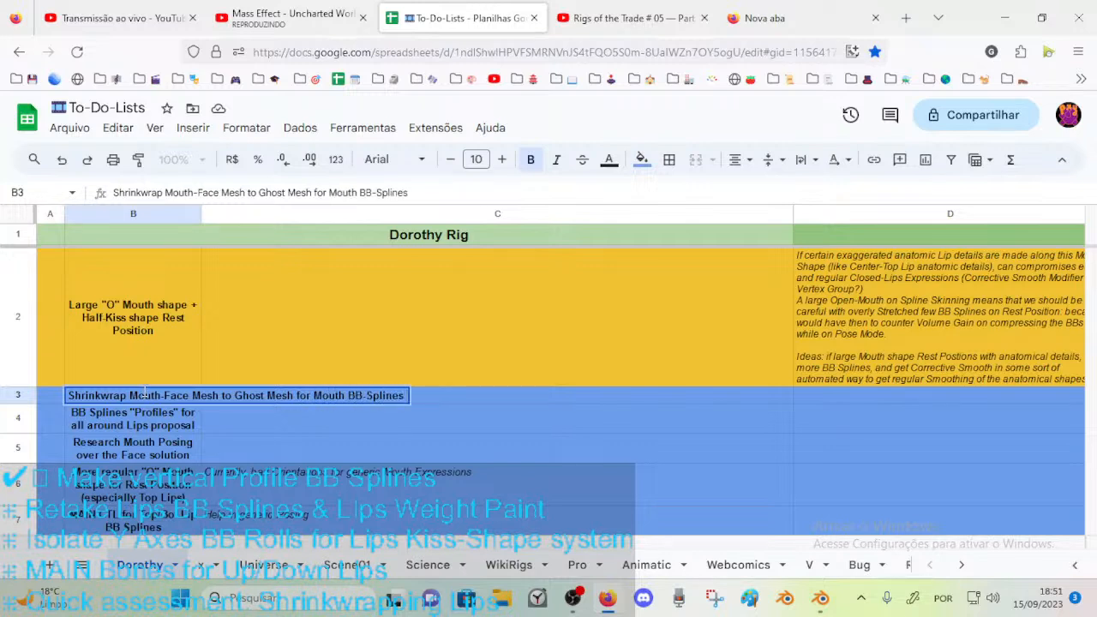
pyautogui.press('BackSpace')
pyautogui.press('BackSpace')
pyautogui.press('BackSpace')
pyautogui.press('BackSpace')
pyautogui.press('BackSpace')
pyautogui.press('BackSpace')
pyautogui.press('BackSpace')
pyautogui.press('BackSpace')
pyautogui.press('BackSpace')
pyautogui.press('BackSpace')
pyautogui.press('BackSpace')
pyautogui.press('BackSpace')
pyautogui.press('BackSpace')
# Complete the B3 task title as "Shrinkwrap Mouth-Face Mesh to Ghost to Mouth Hole motion".
pyautogui.write('to')
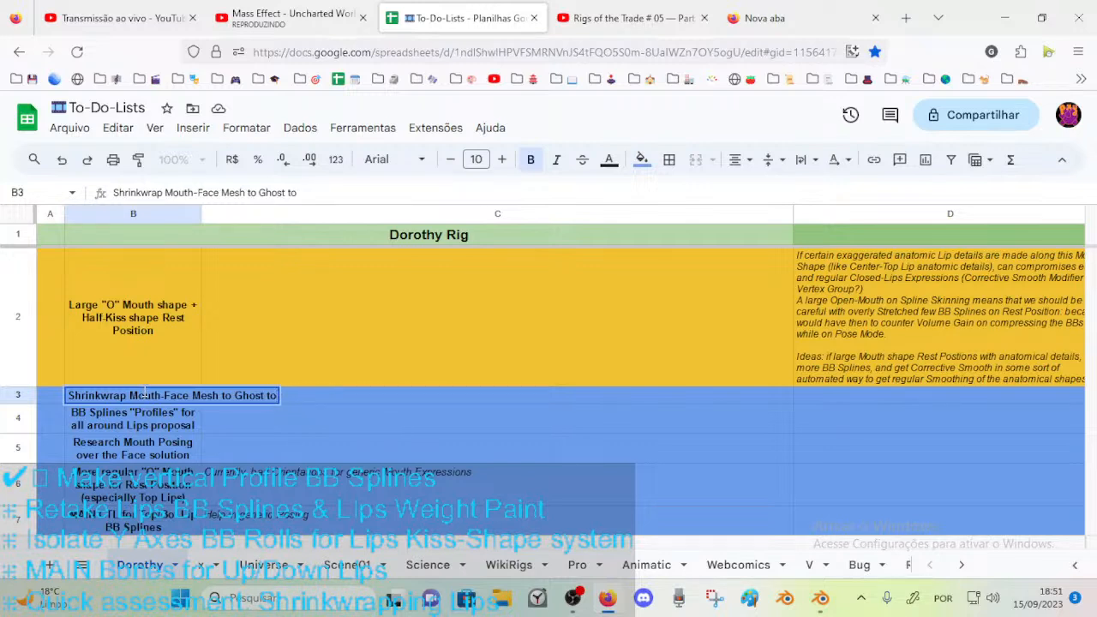
pyautogui.write(' Hole Mo')
pyautogui.press('BackSpace')
pyautogui.press('BackSpace')
pyautogui.press('BackSpace')
pyautogui.press('BackSpace')
pyautogui.press('BackSpace')
pyautogui.press('BackSpace')
pyautogui.press('BackSpace')
pyautogui.write('Mouth')
pyautogui.write(' Hole motion')
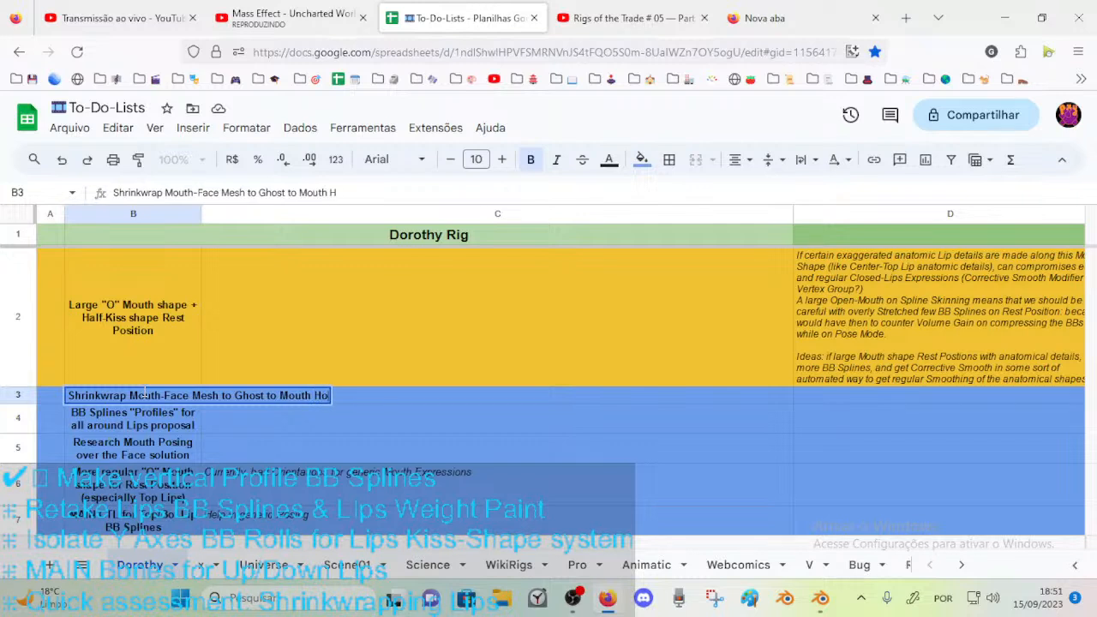
pyautogui.press('Return')
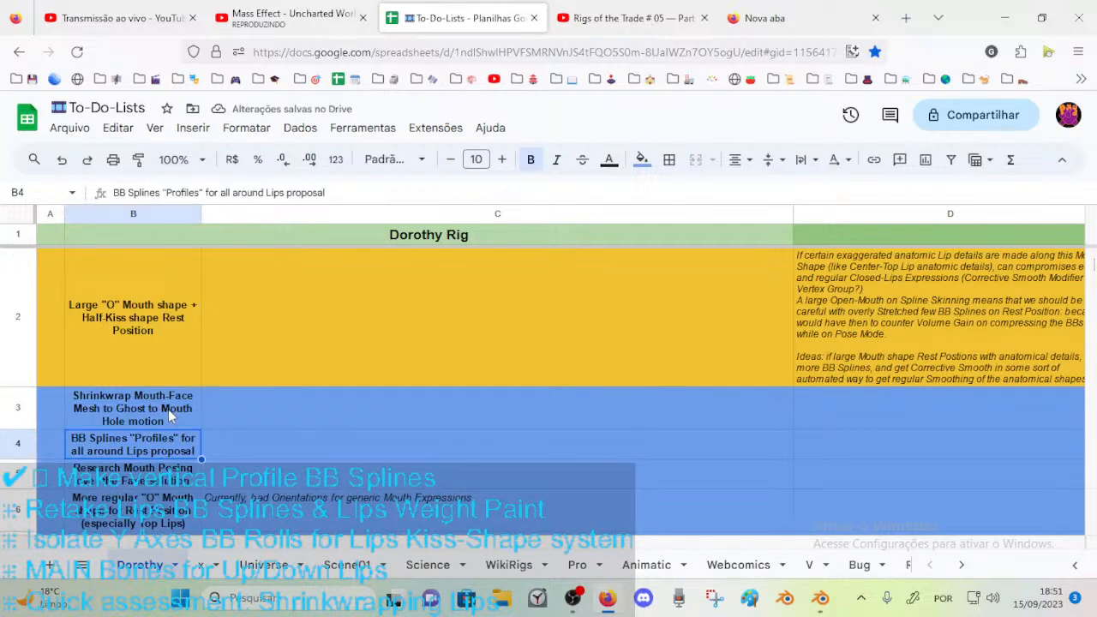
# Insert "(exclude Lips)" after "Mouth-Face" in the B3 task title.
pyautogui.doubleClick(165, 410)
pyautogui.click(153, 397)
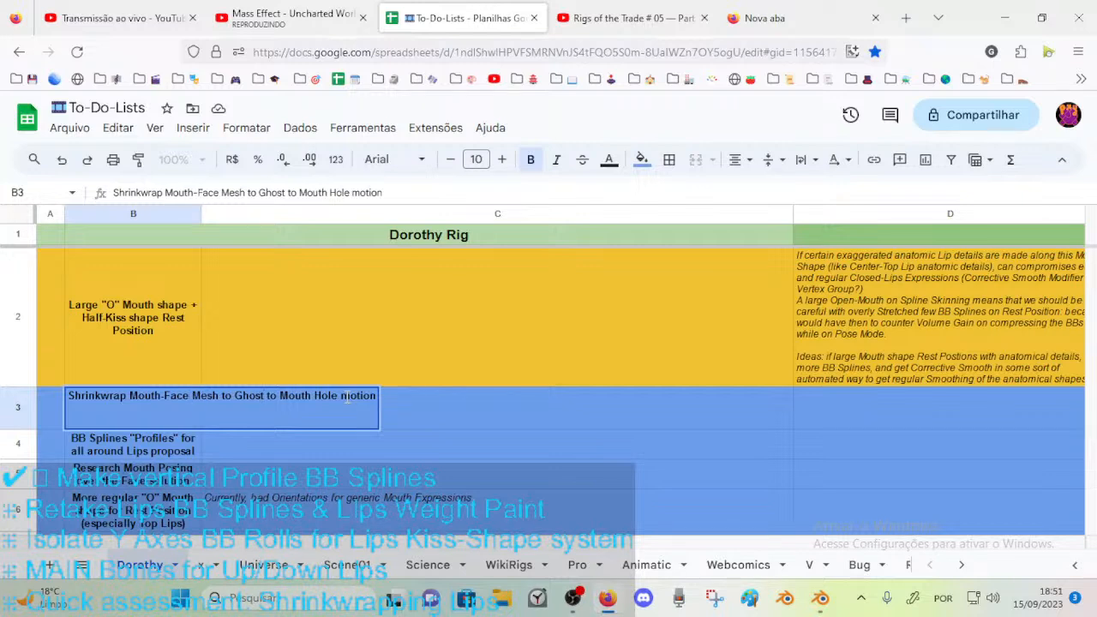
pyautogui.write('(')
pyautogui.press('BackSpace')
pyautogui.press('BackSpace')
pyautogui.write('(')
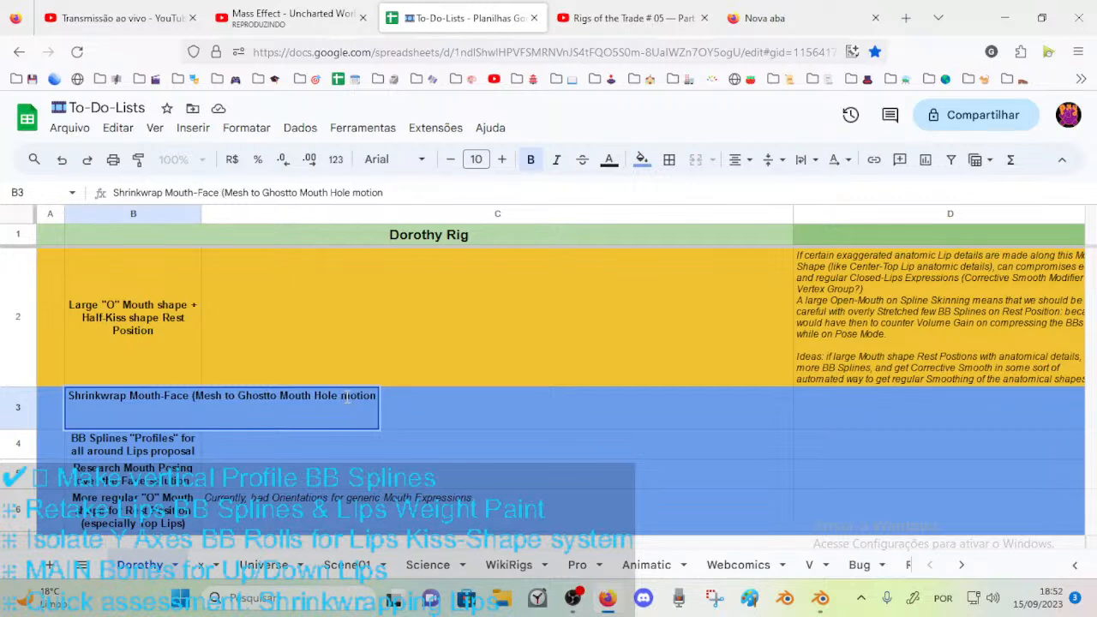
pyautogui.write('exclud')
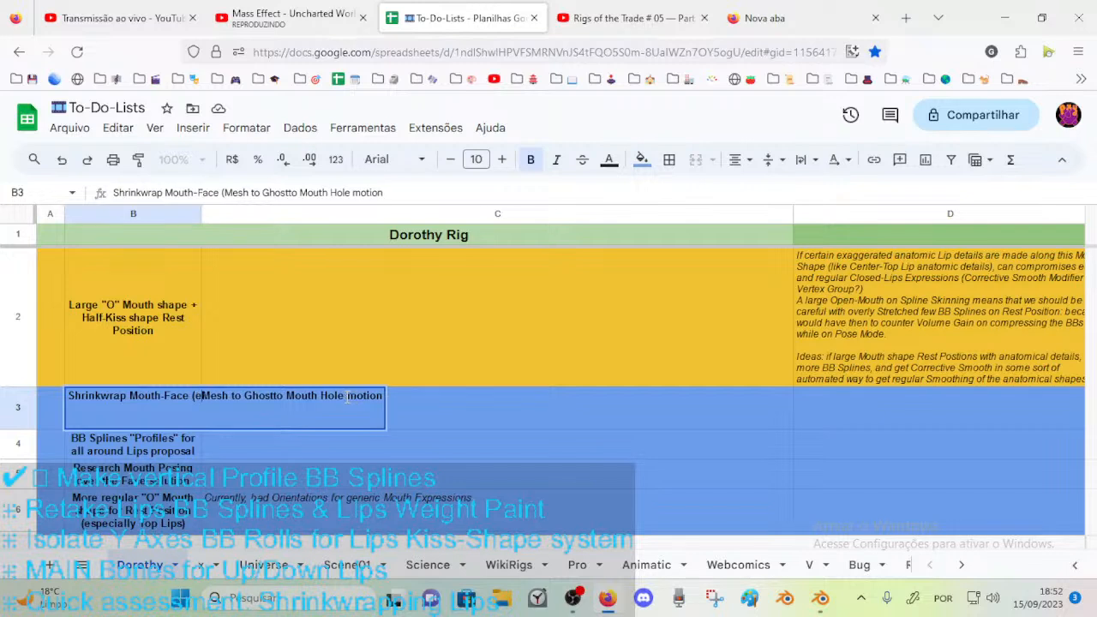
pyautogui.write('e Lips')
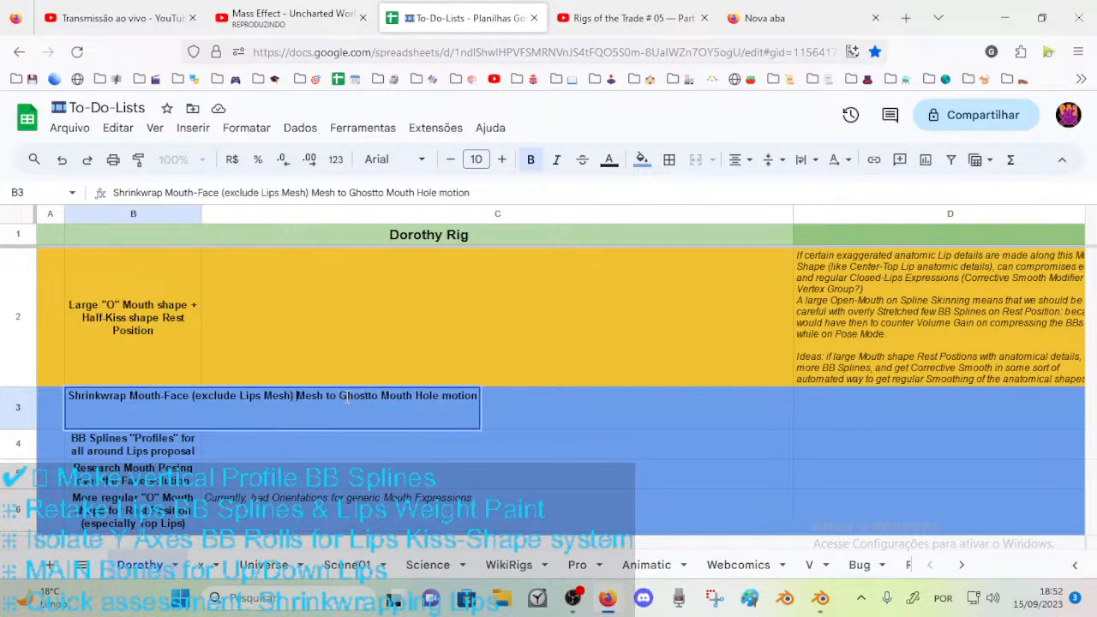
pyautogui.write(' )')
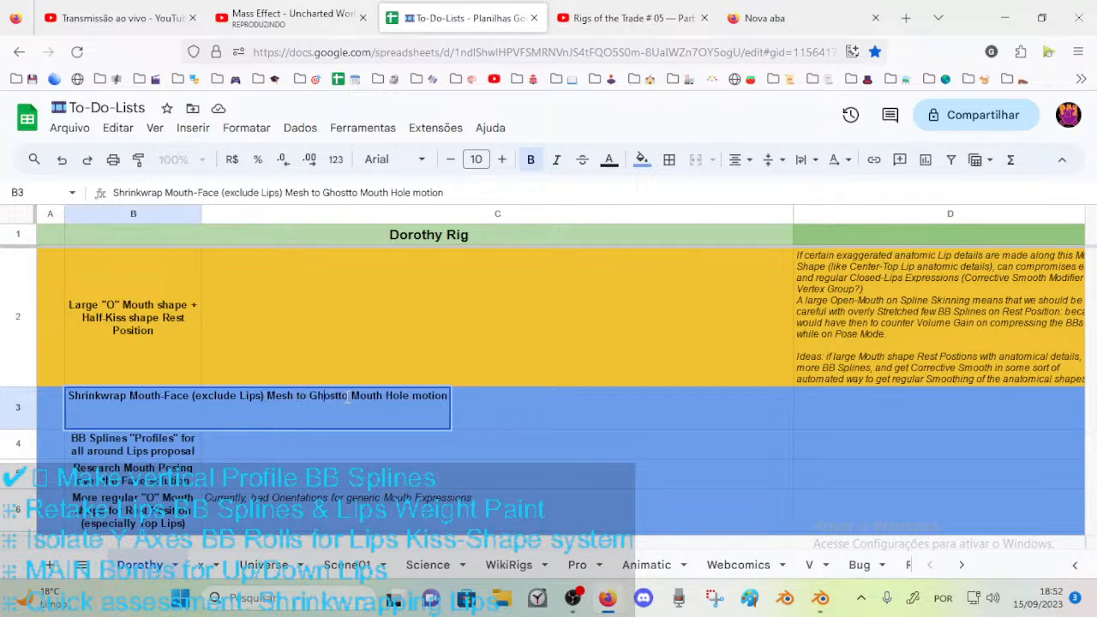
# Reword the end of the B3 task title to "Ghost Mesh, for Mouth Hole motion".
pyautogui.press('BackSpace')
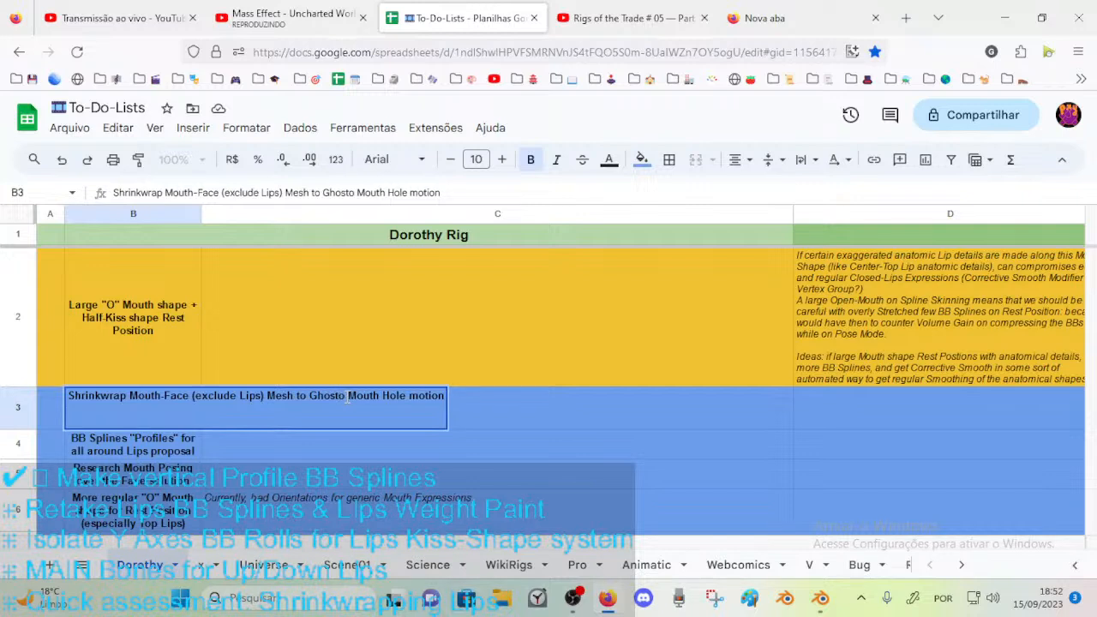
pyautogui.write('Mesh, ')
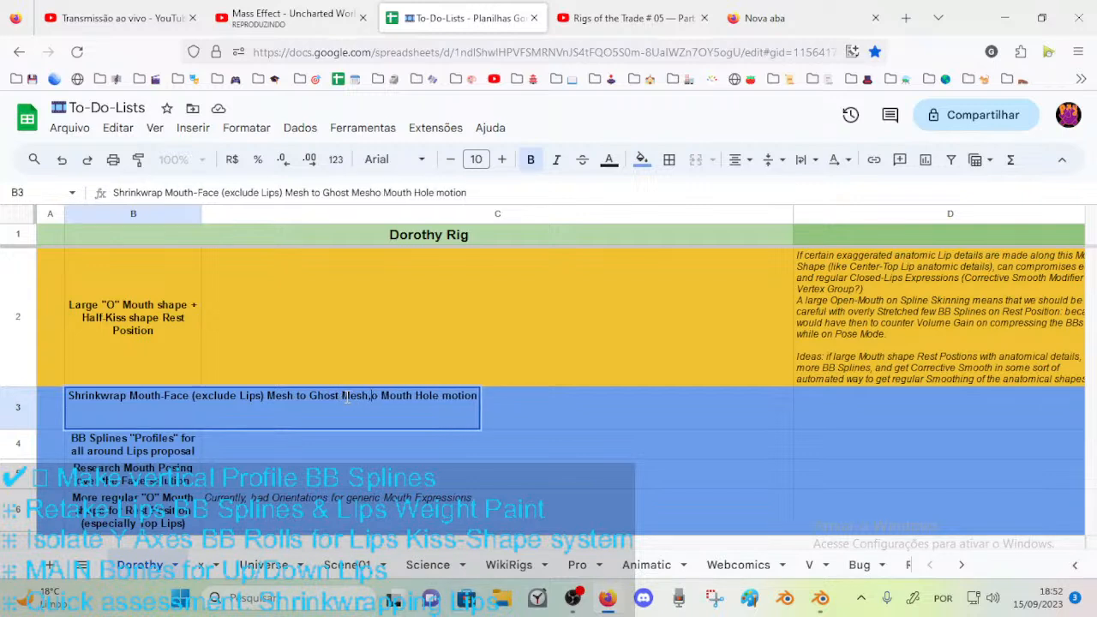
pyautogui.write('for')
pyautogui.press('Delete')
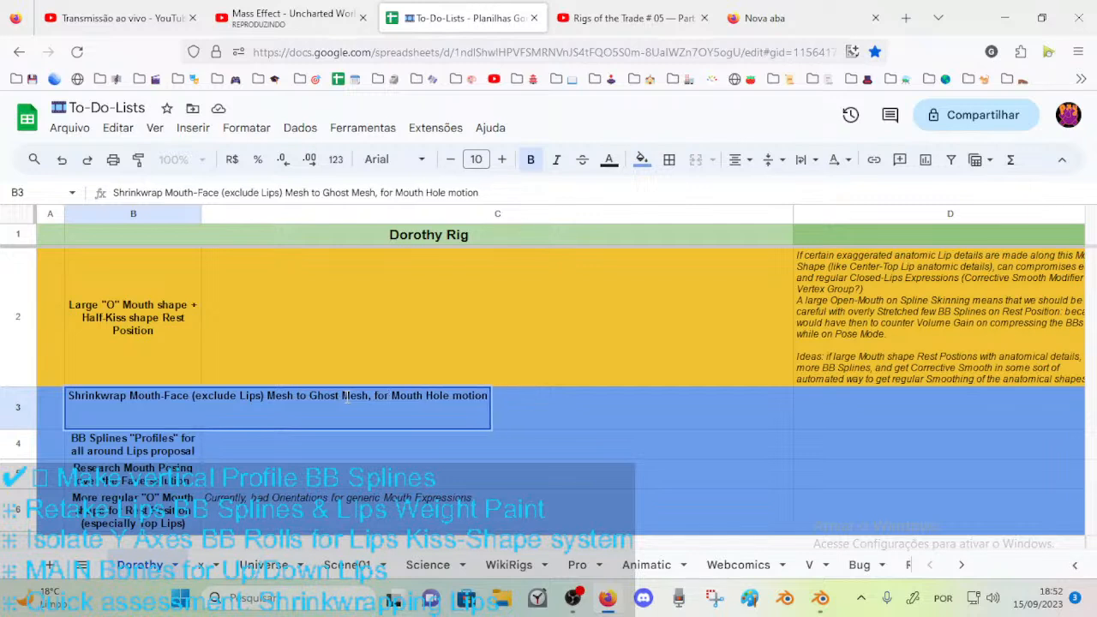
pyautogui.write('/')
pyautogui.press('BackSpace')
pyautogui.write('; a')
pyautogui.press('BackSpace')
pyautogui.press('BackSpace')
pyautogui.press('BackSpace')
pyautogui.press('Return')
# Begin the note in cell C3 with "and have Lips BB Splines (Profiles) Bone-Constraint".
pyautogui.click(345, 396)
pyautogui.write('and have Lips BB Splines')
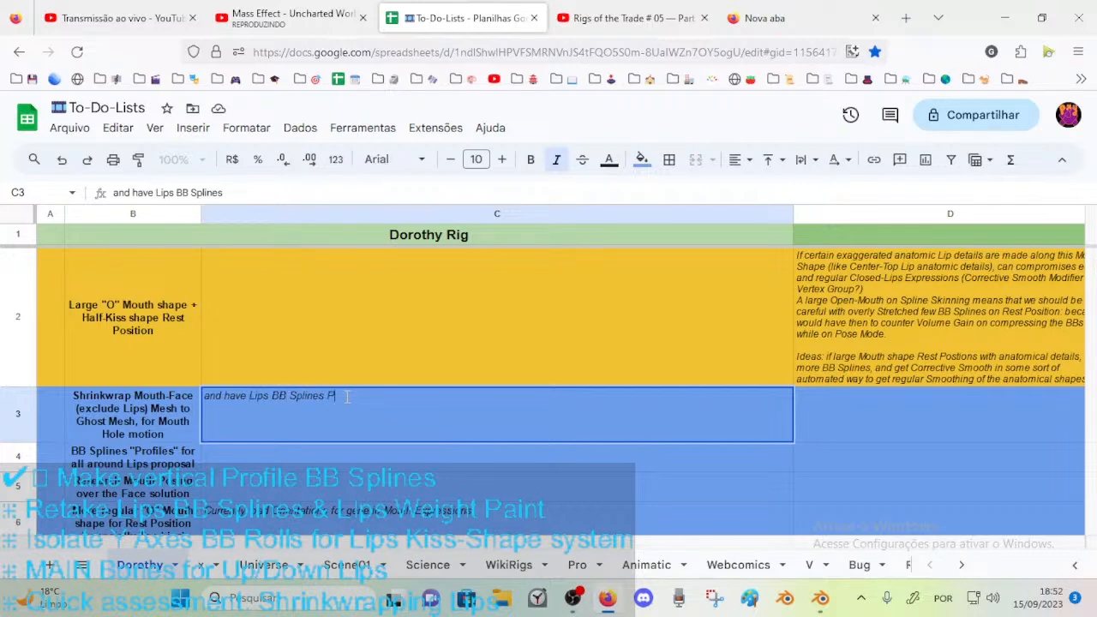
pyautogui.write(' (Profiles) Bone-Constraint')
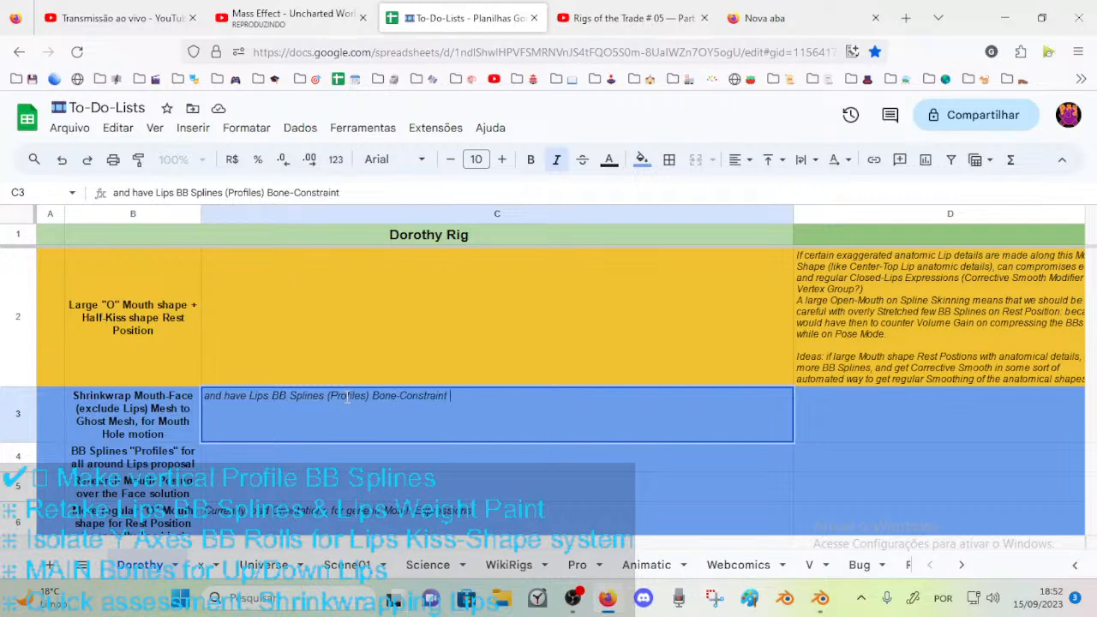
# Extend the C3 note with "follow the Mouth Hole structure".
pyautogui.press('BackSpace')
pyautogui.press('BackSpace')
pyautogui.write('follow the Mouth')
pyautogui.press('BackSpace')
pyautogui.write('Face')
pyautogui.write('Mouth')
pyautogui.write(' Hole strucutre')
pyautogui.press('Return')
# Correct the spelling of "structure" and end the C3 note with "along the Mouth-Face.".
pyautogui.click(345, 396)
pyautogui.doubleClick(345, 395)
pyautogui.press('BackSpace')
pyautogui.write('ture along the Fac')
pyautogui.press('BackSpace')
pyautogui.press('BackSpace')
pyautogui.press('BackSpace')
pyautogui.write('Mouth-Face.')
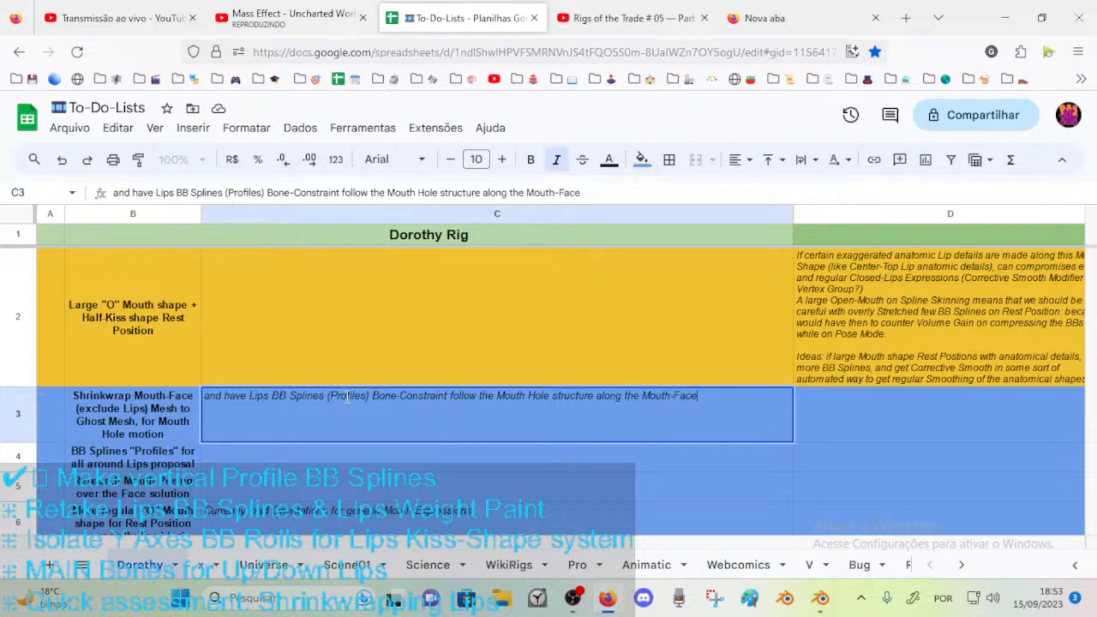
pyautogui.press('Return')
pyautogui.click(440, 404)
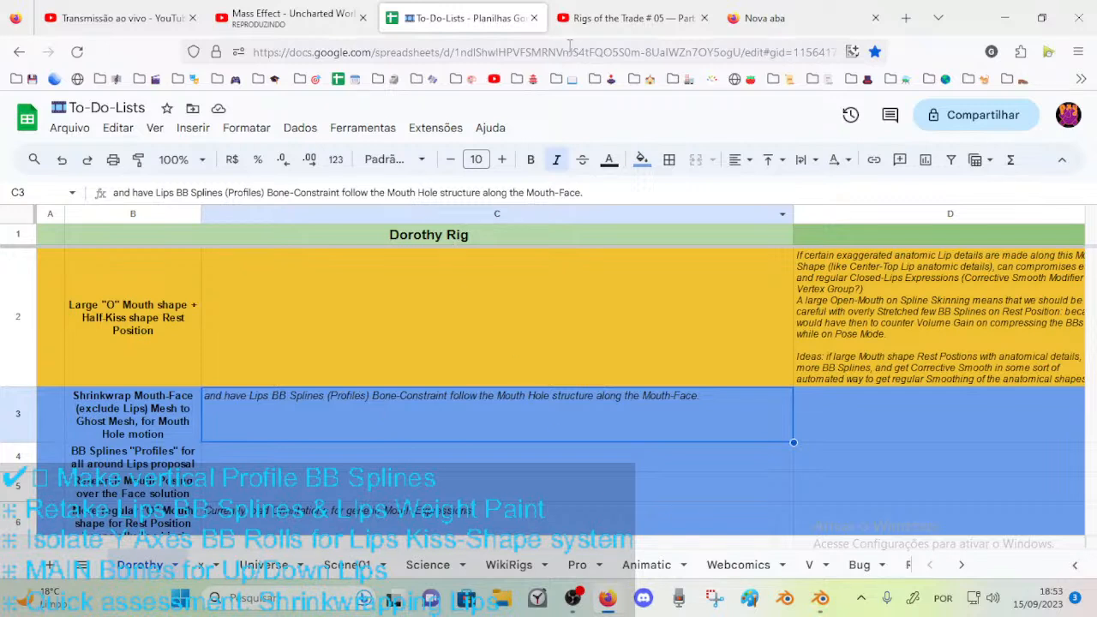
pyautogui.click(163, 411)
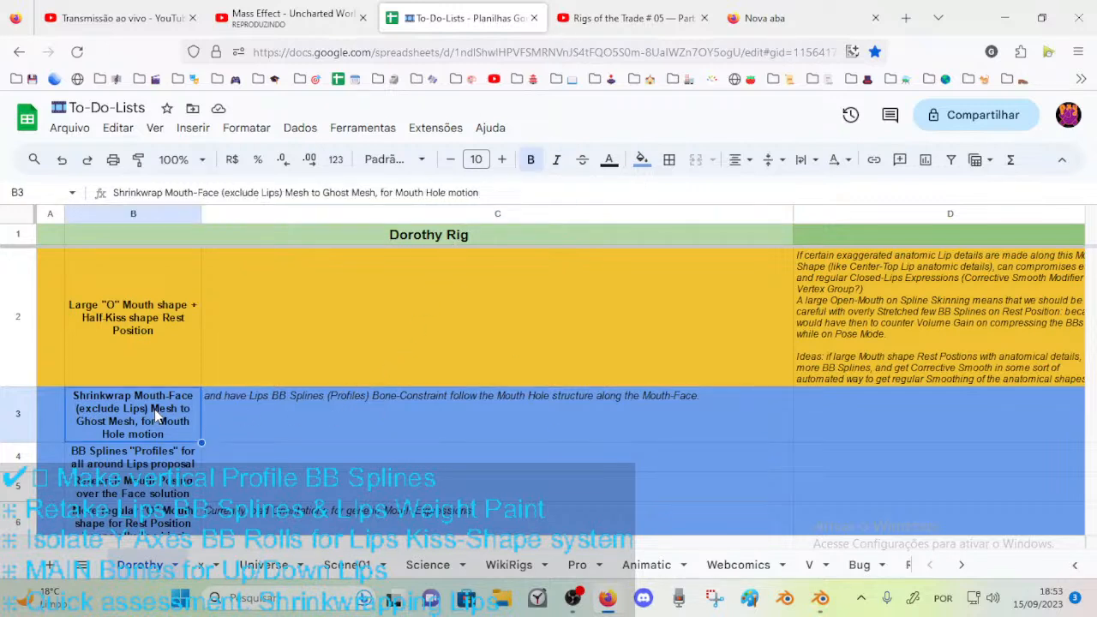
pyautogui.click(28, 426)
pyautogui.click(228, 406)
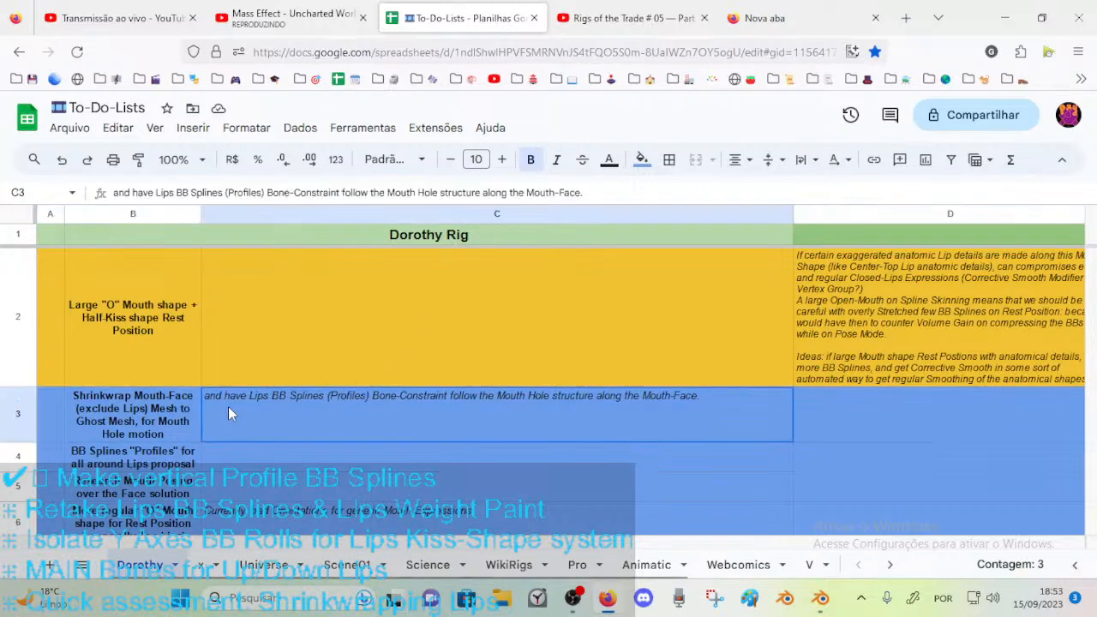
# Close the To-Do-Lists, Rigs of the Trade and blank browser tabs, and switch to Blender to view the mouth rig.
pyautogui.click(534, 18)
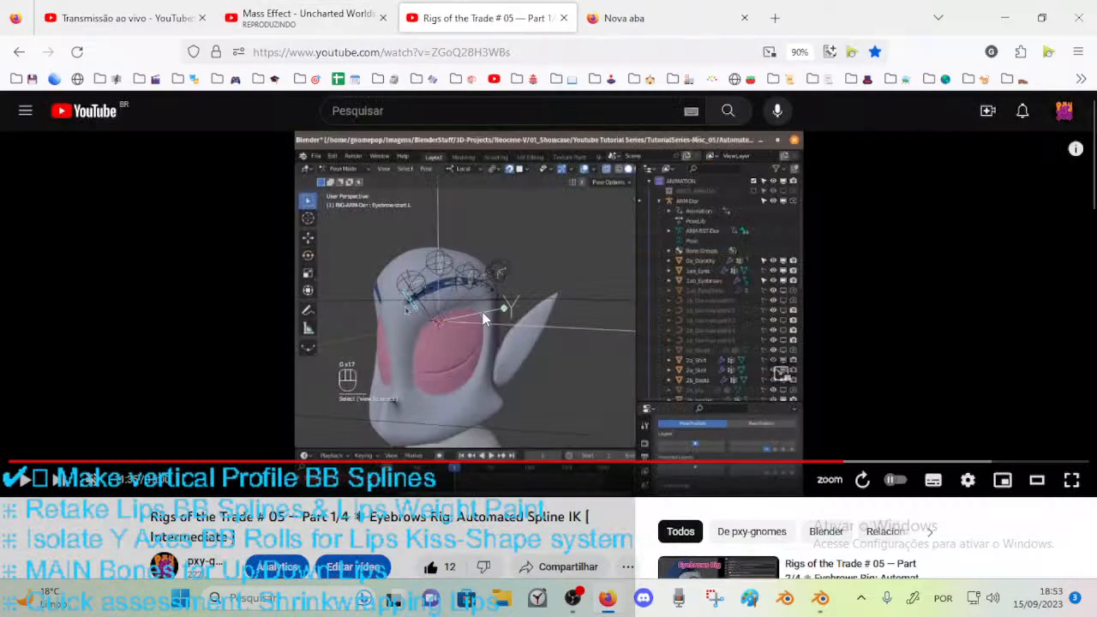
pyautogui.click(563, 17)
pyautogui.click(562, 17)
pyautogui.click(829, 599)
pyautogui.moveTo(330, 360); pyautogui.dragTo(192, 298, button='middle')
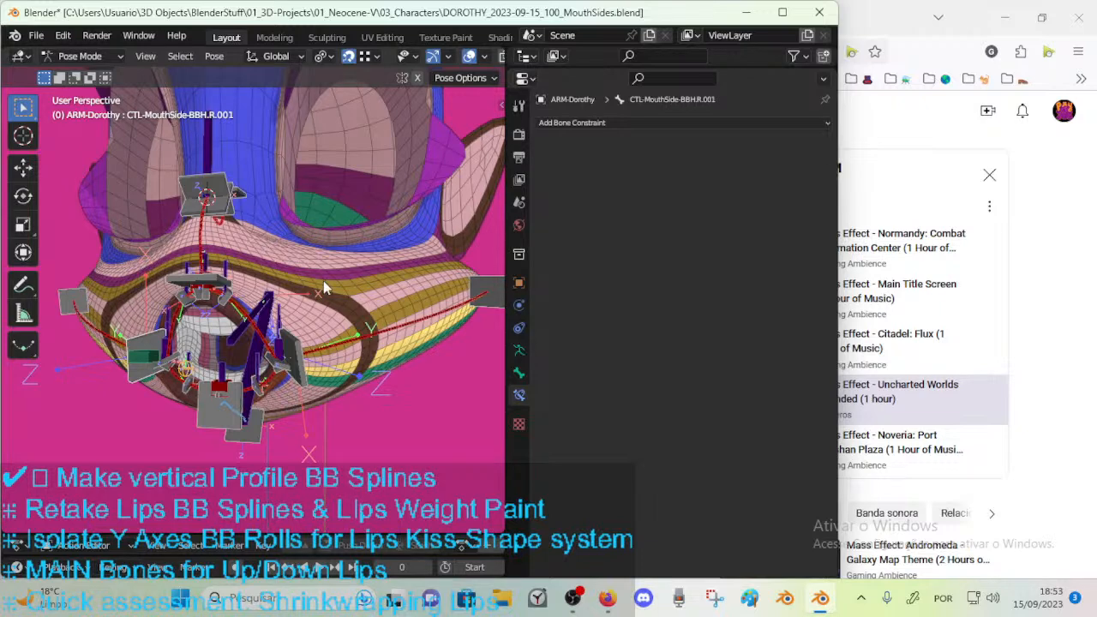
# Switch to the YouTube Studio live page in Firefox and end the live transmission.
pyautogui.click(606, 599)
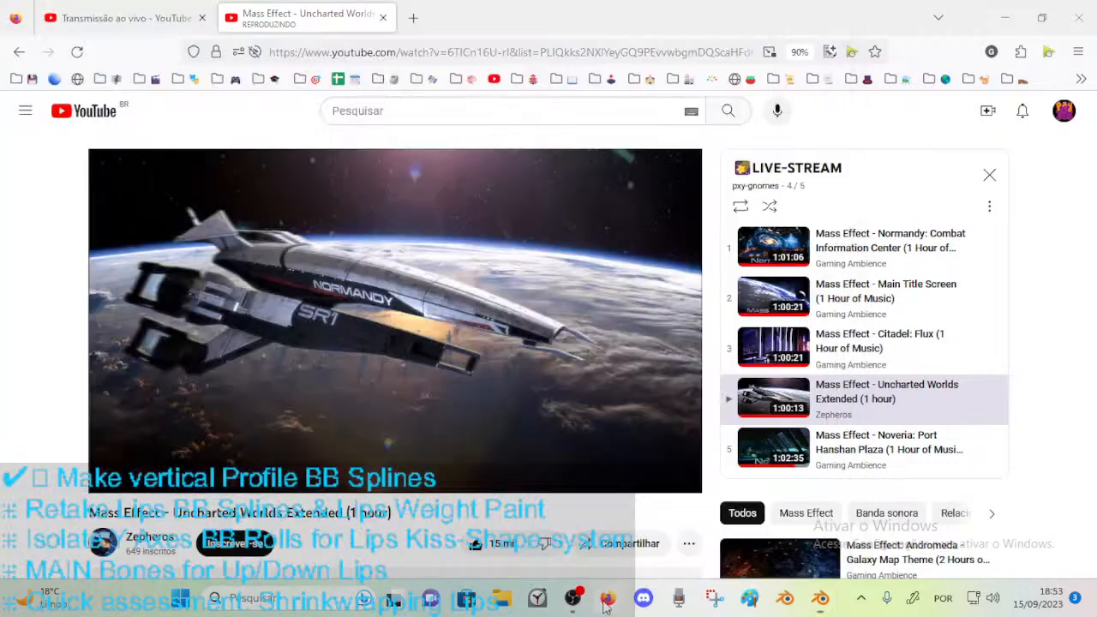
pyautogui.click(170, 15)
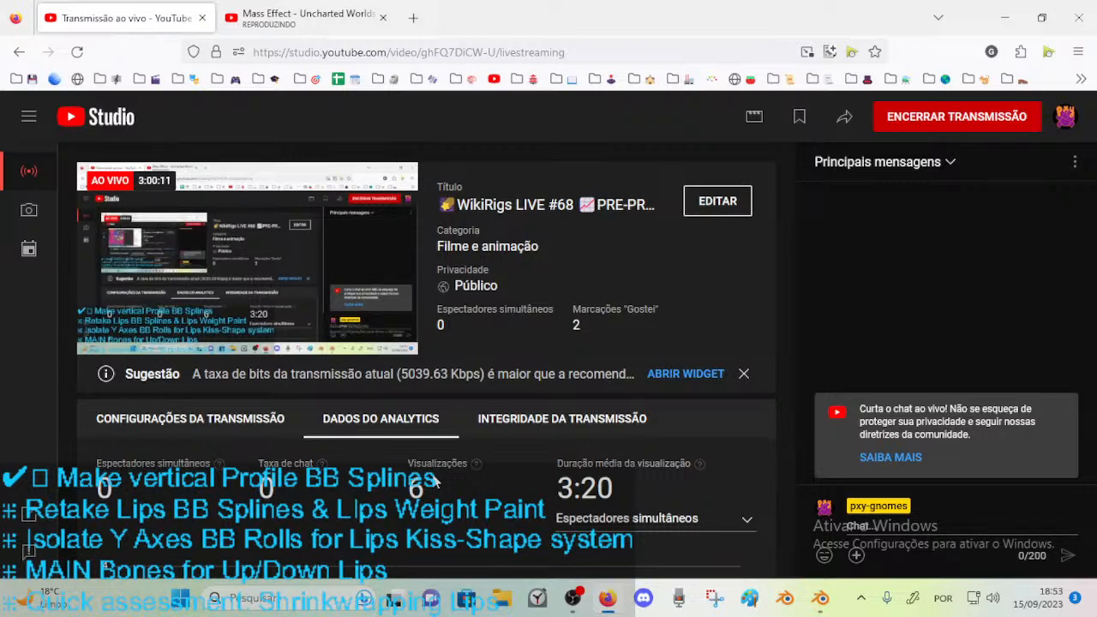
pyautogui.click(931, 120)
pyautogui.click(660, 400)
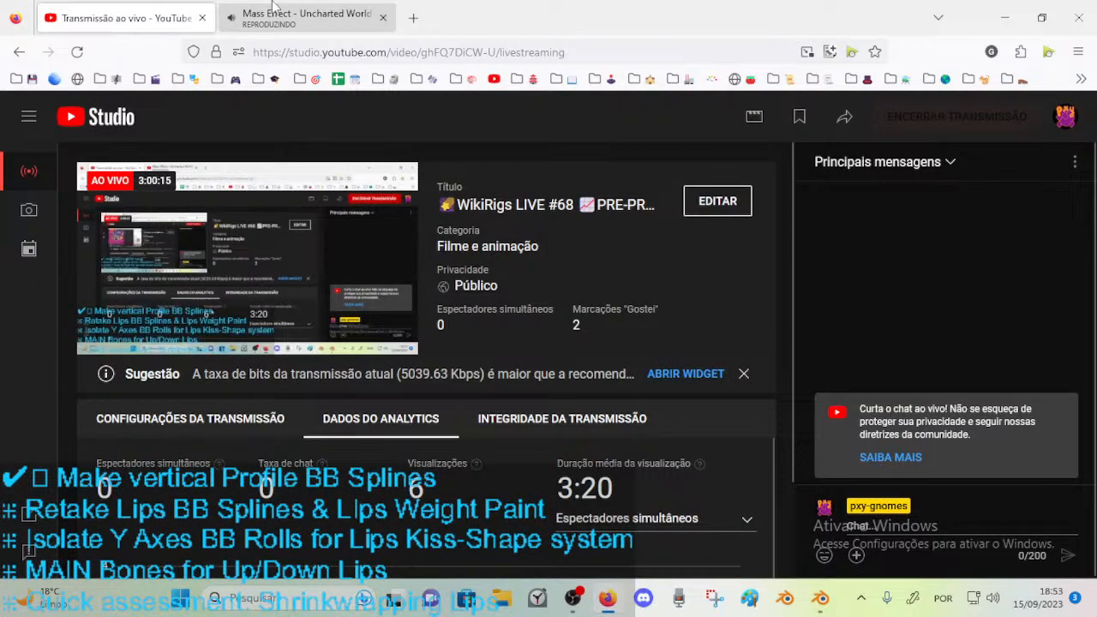